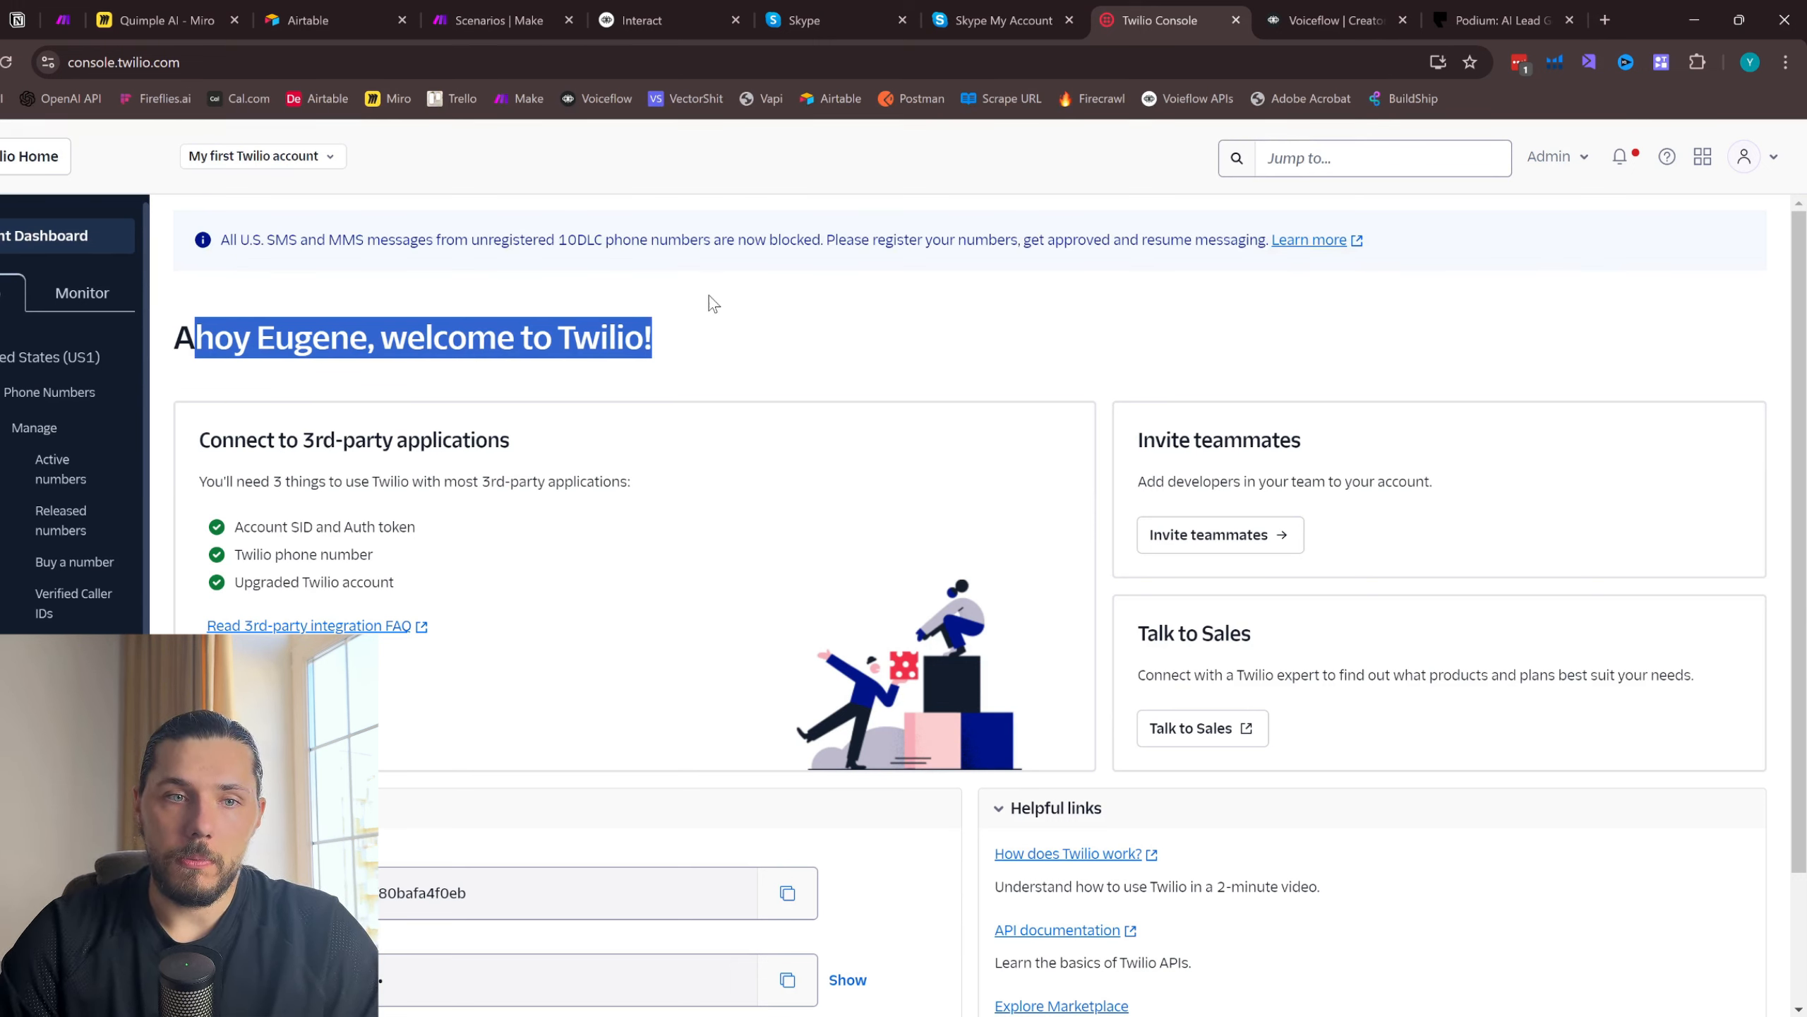
left_click_drag(676, 350, 175, 331)
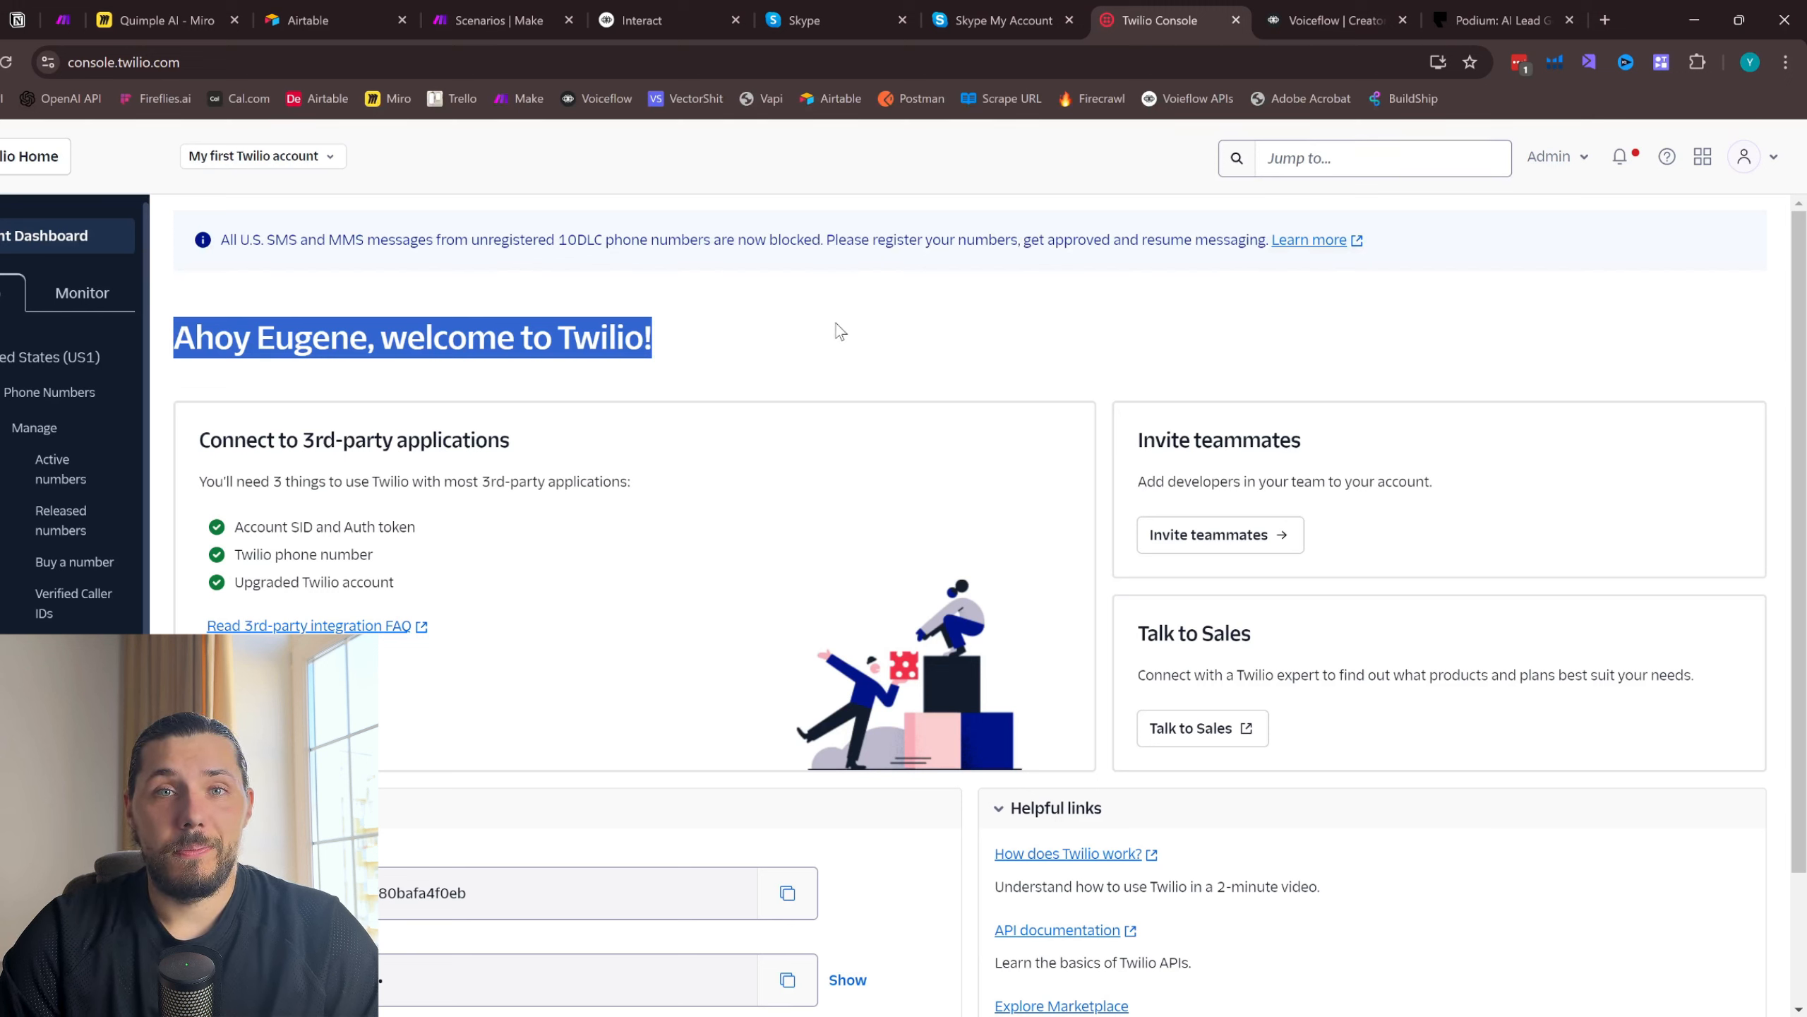
left_click_drag(706, 350, 171, 368)
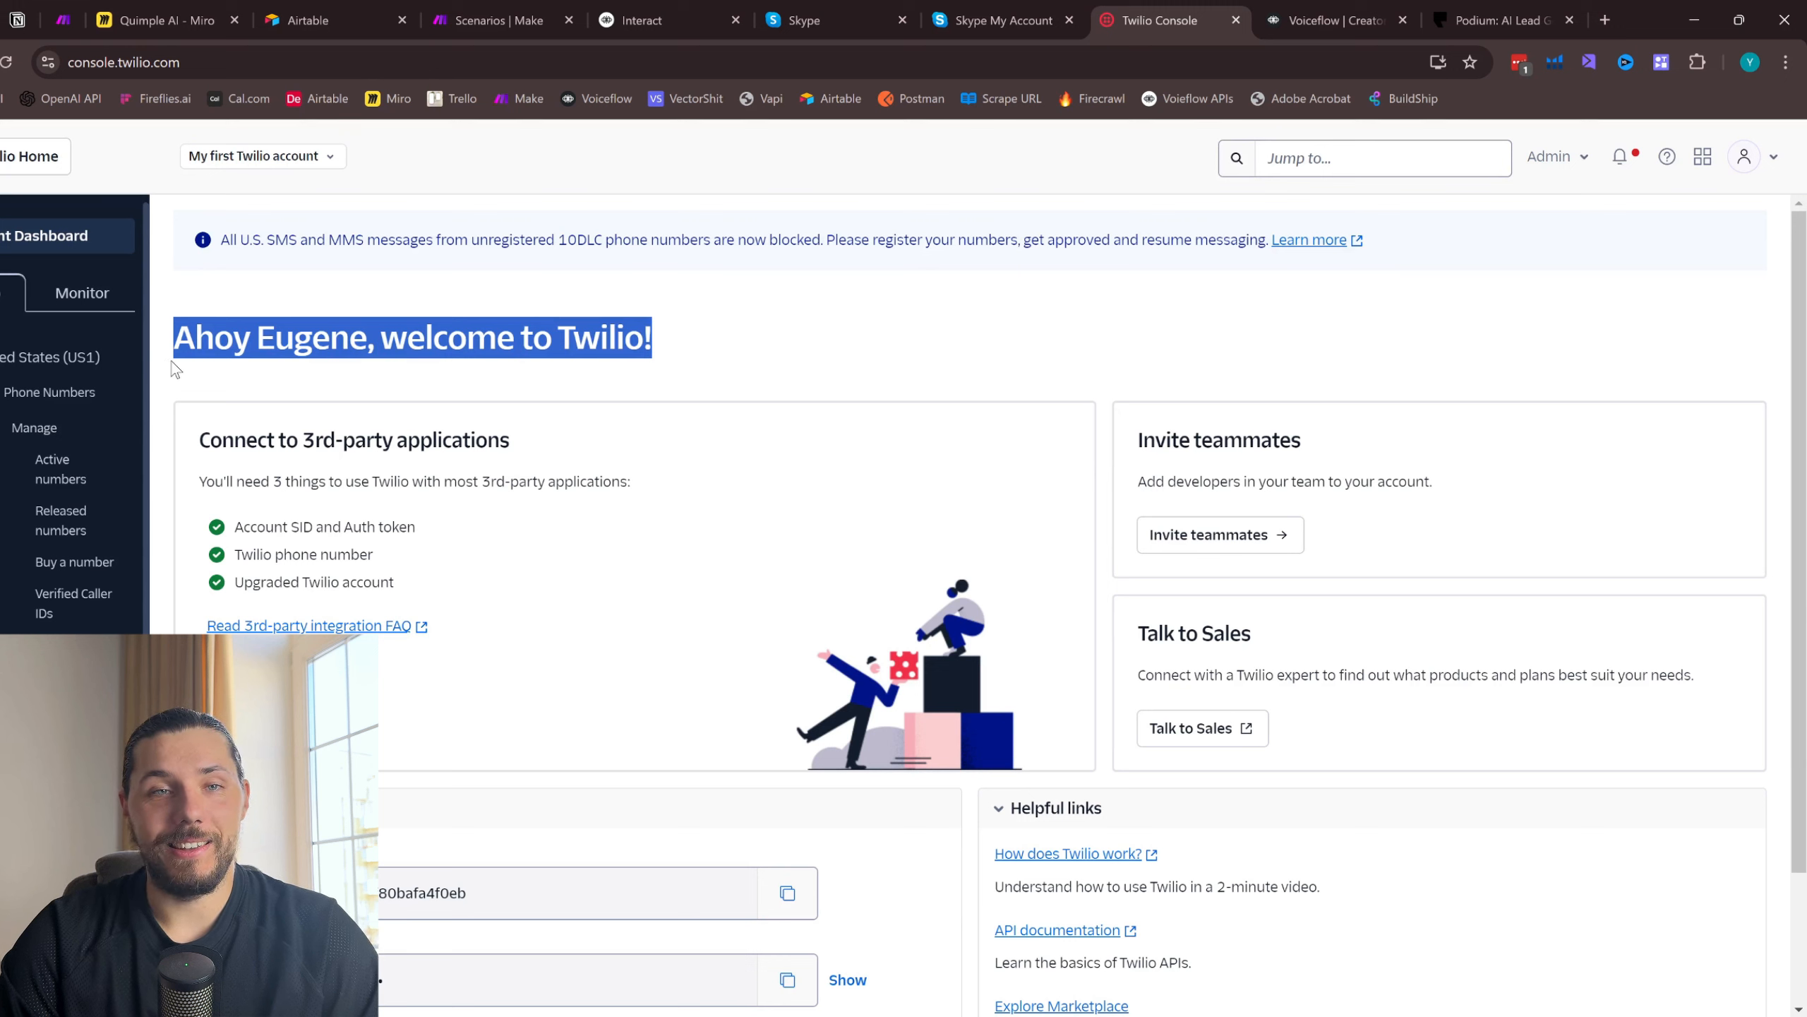
left_click(754, 332)
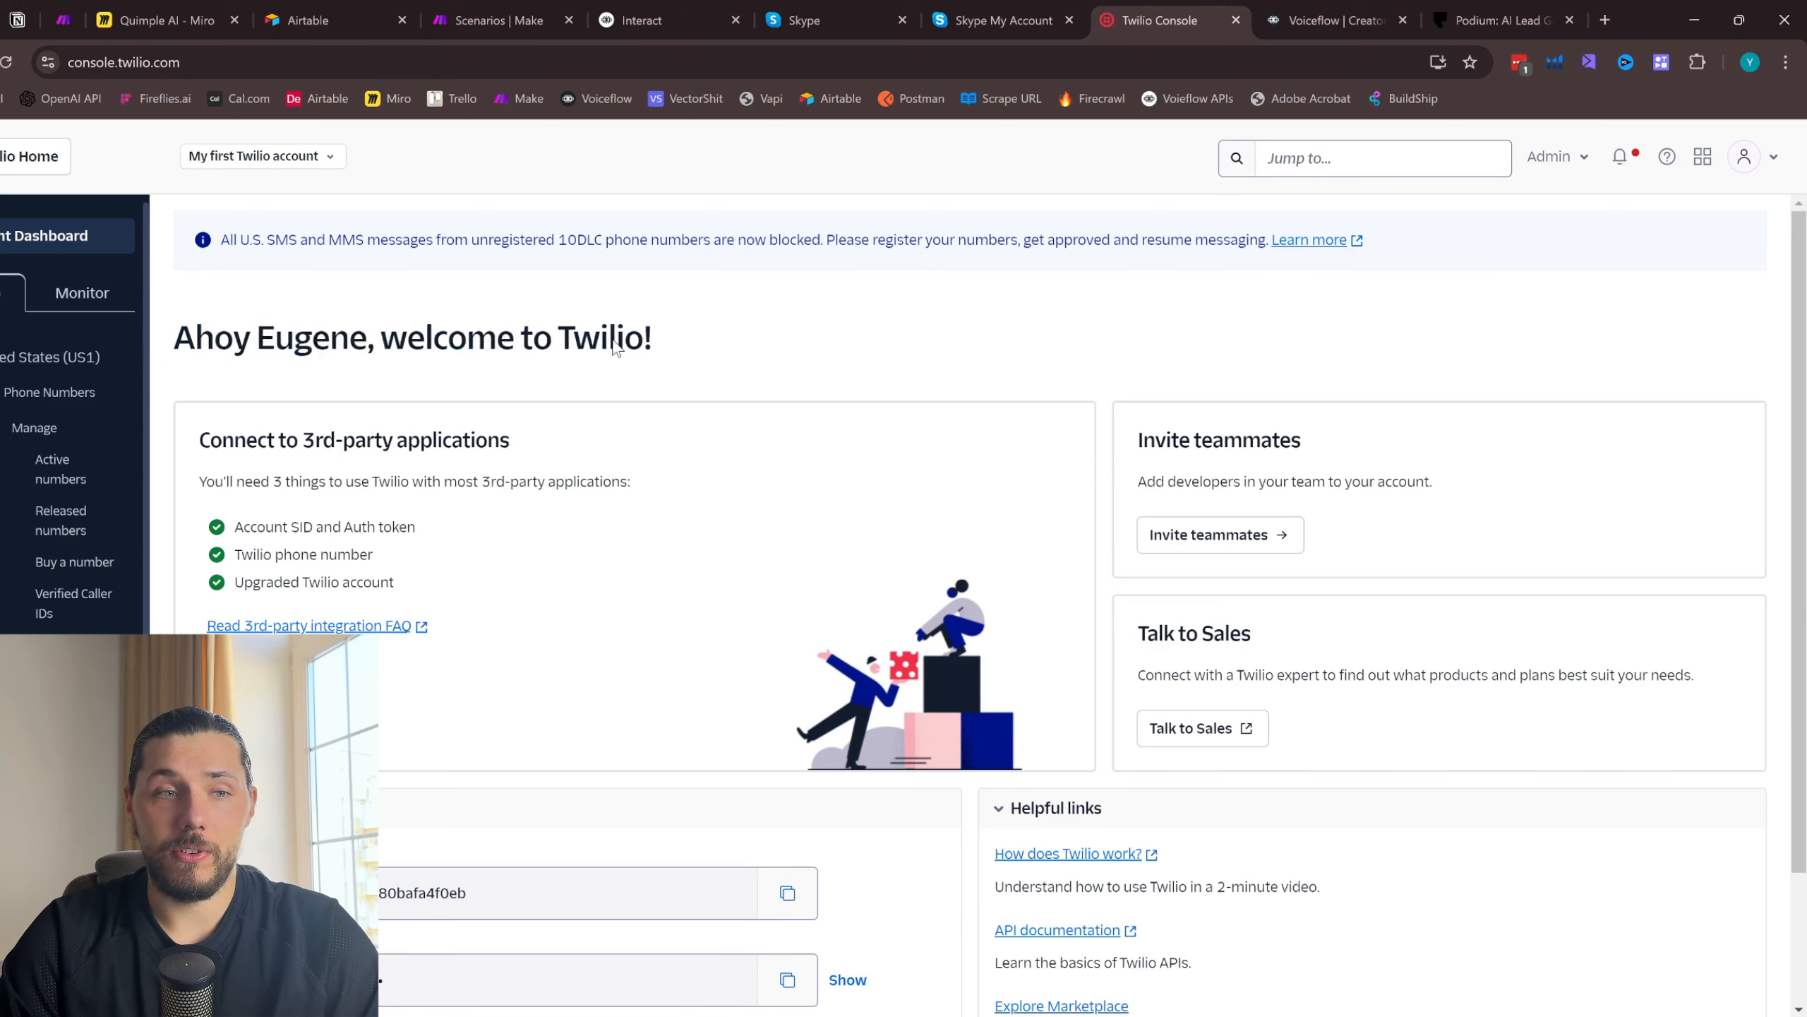
left_click_drag(615, 347, 158, 349)
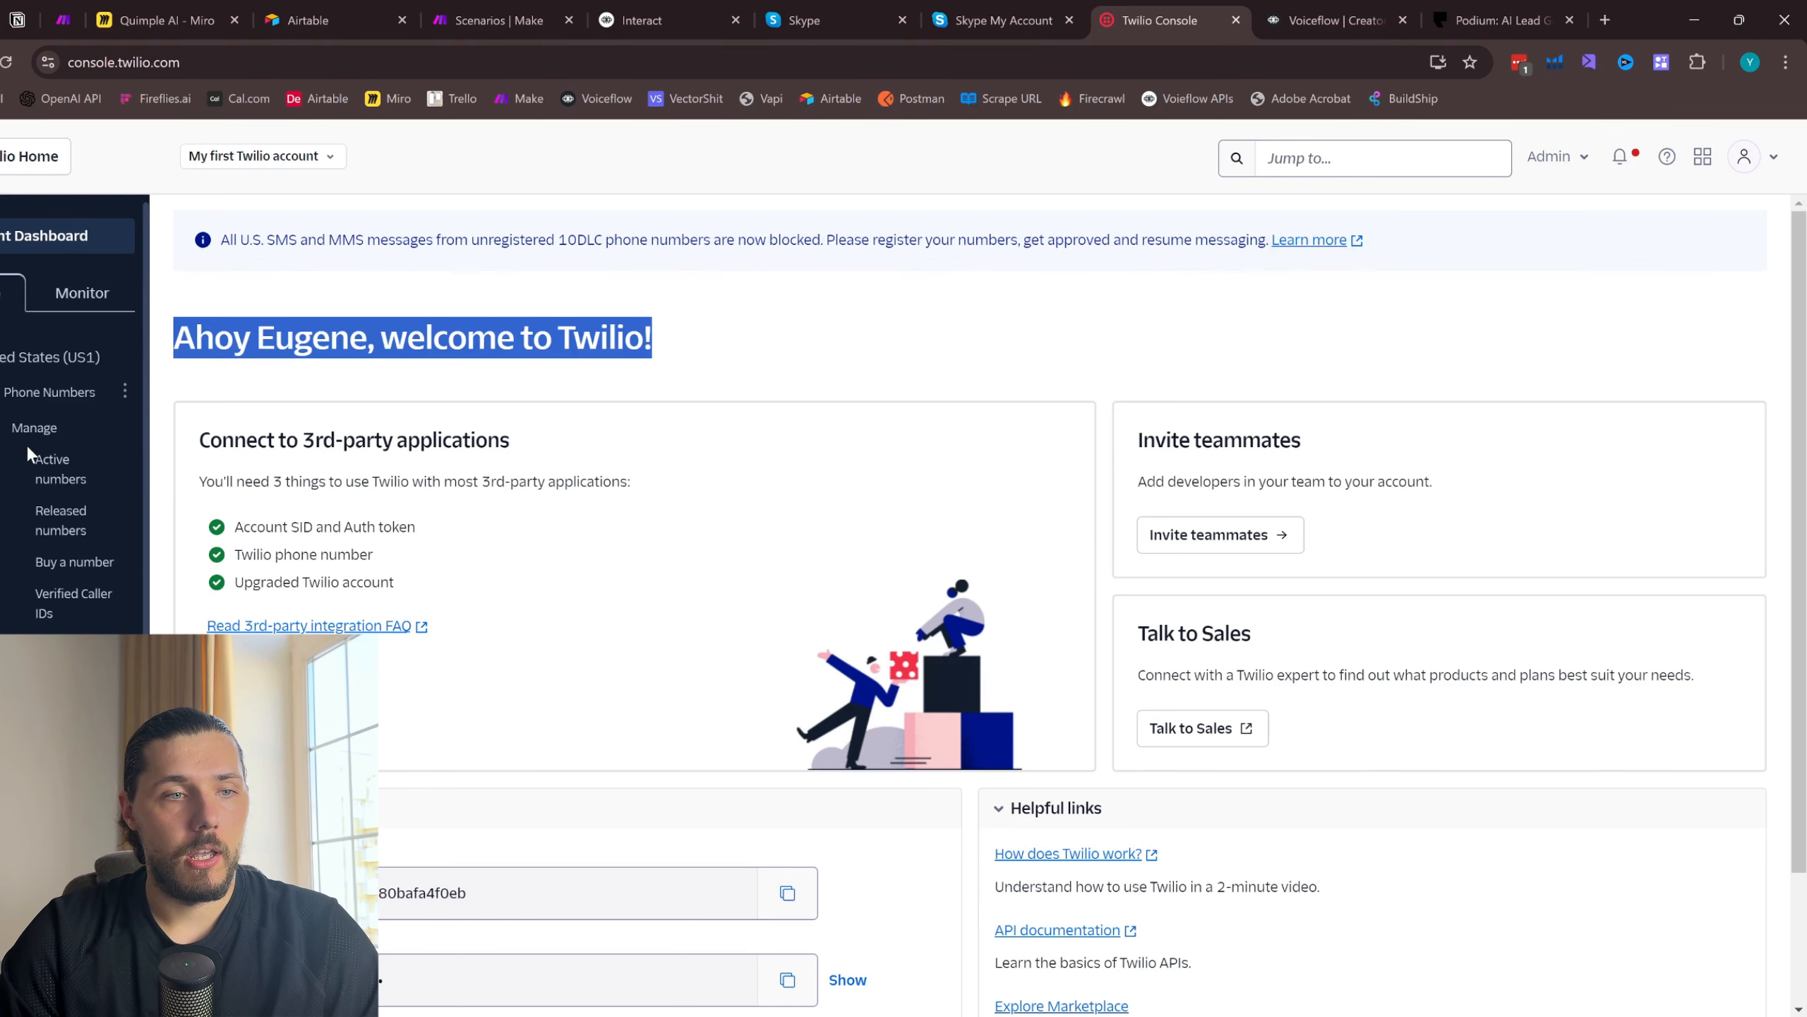
- Open the account's list of active phone numbers and look over the numbers with their capabilities and configuration
left_click(54, 394)
left_click(54, 399)
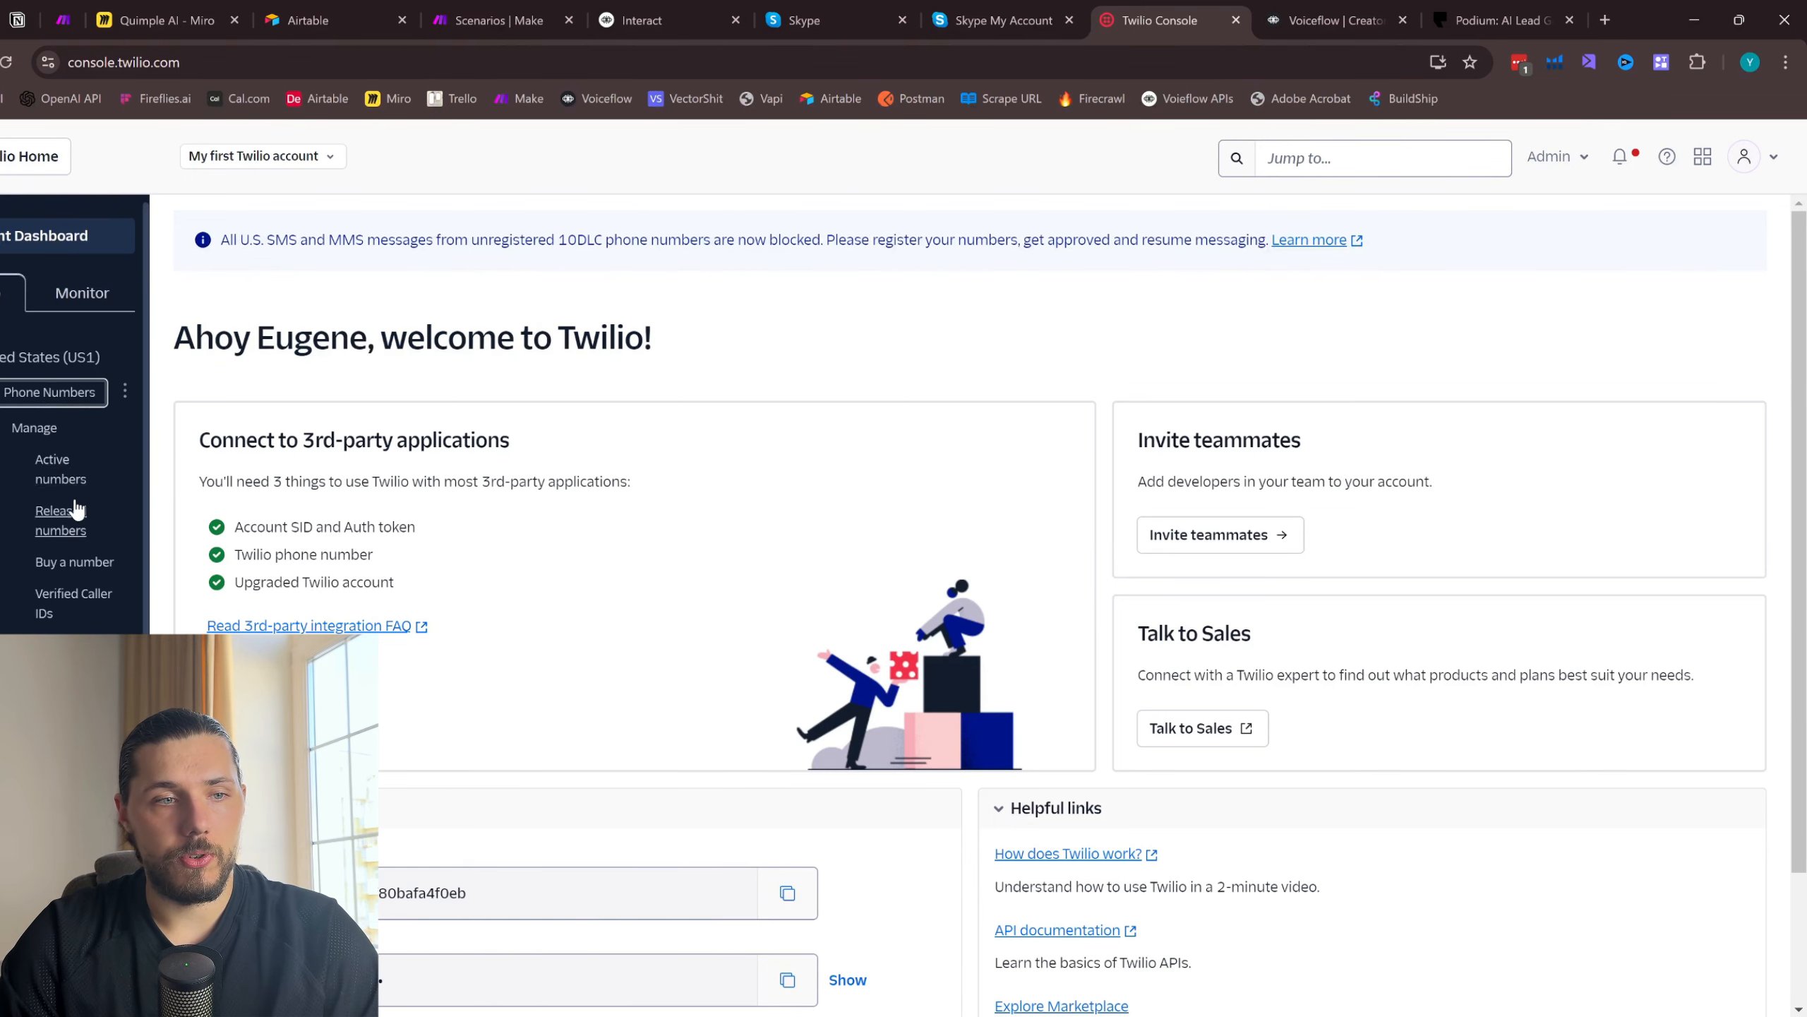
left_click(61, 471)
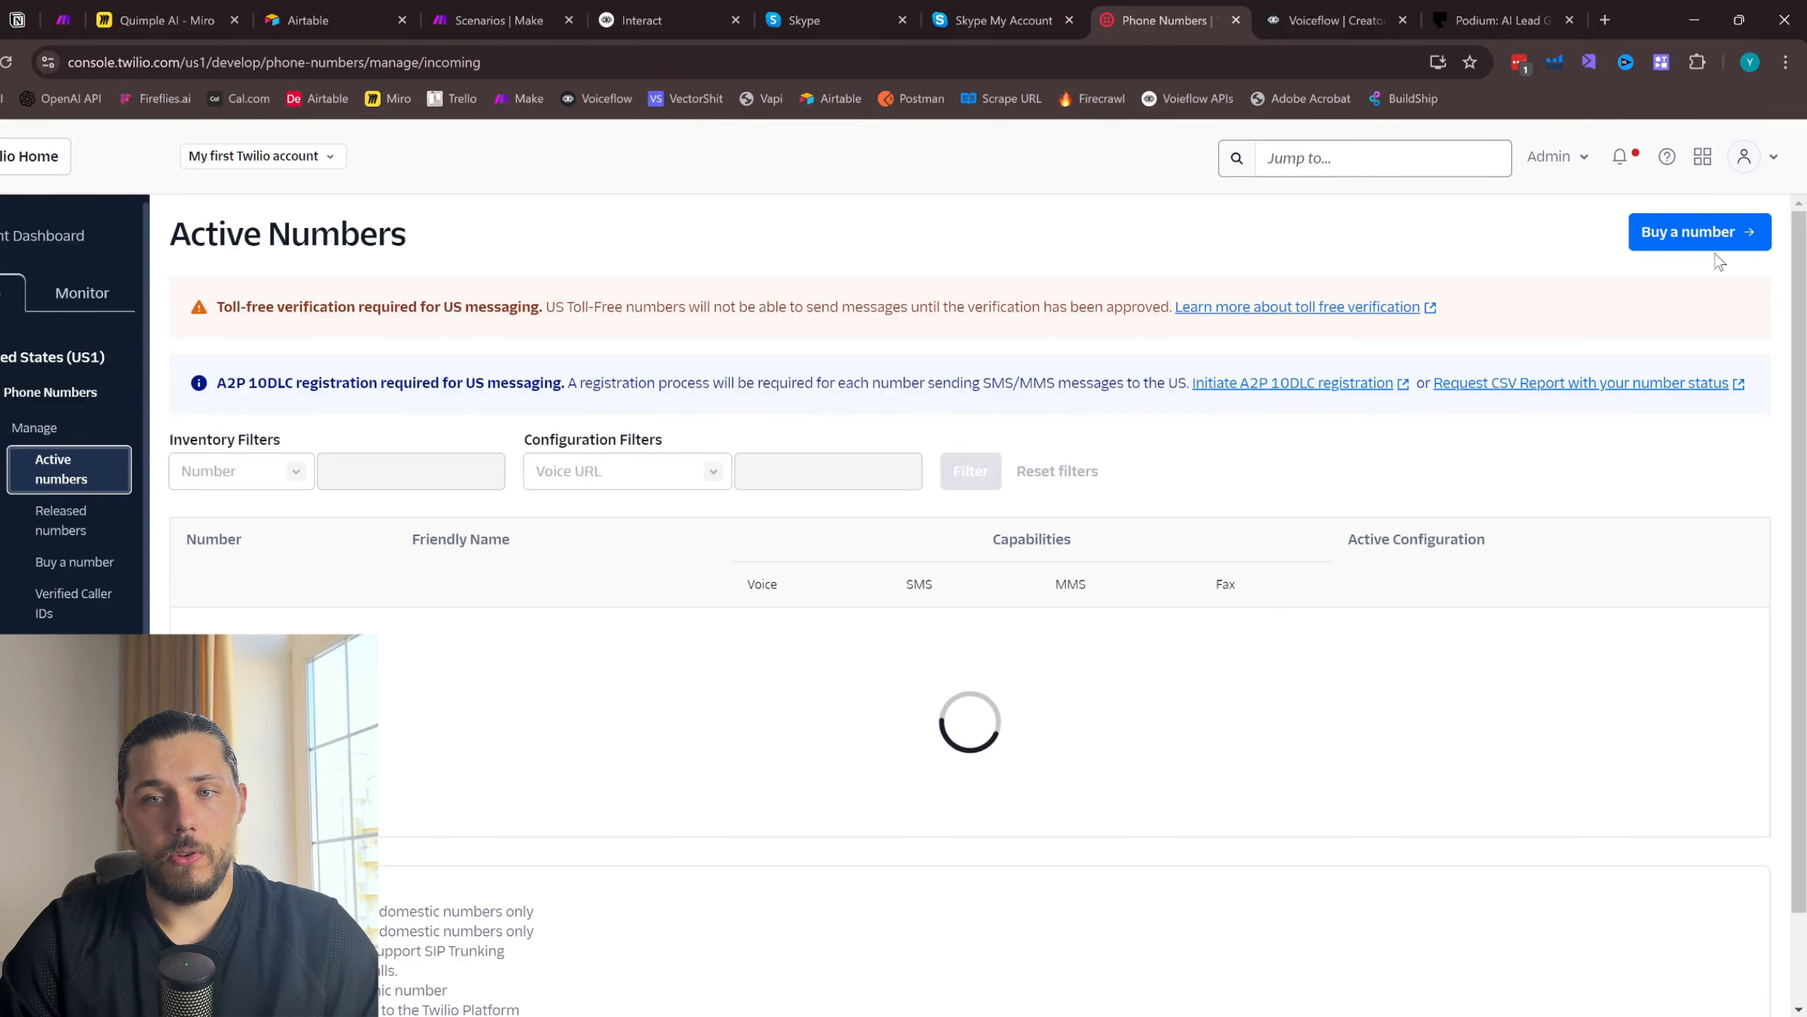
left_click(1708, 248)
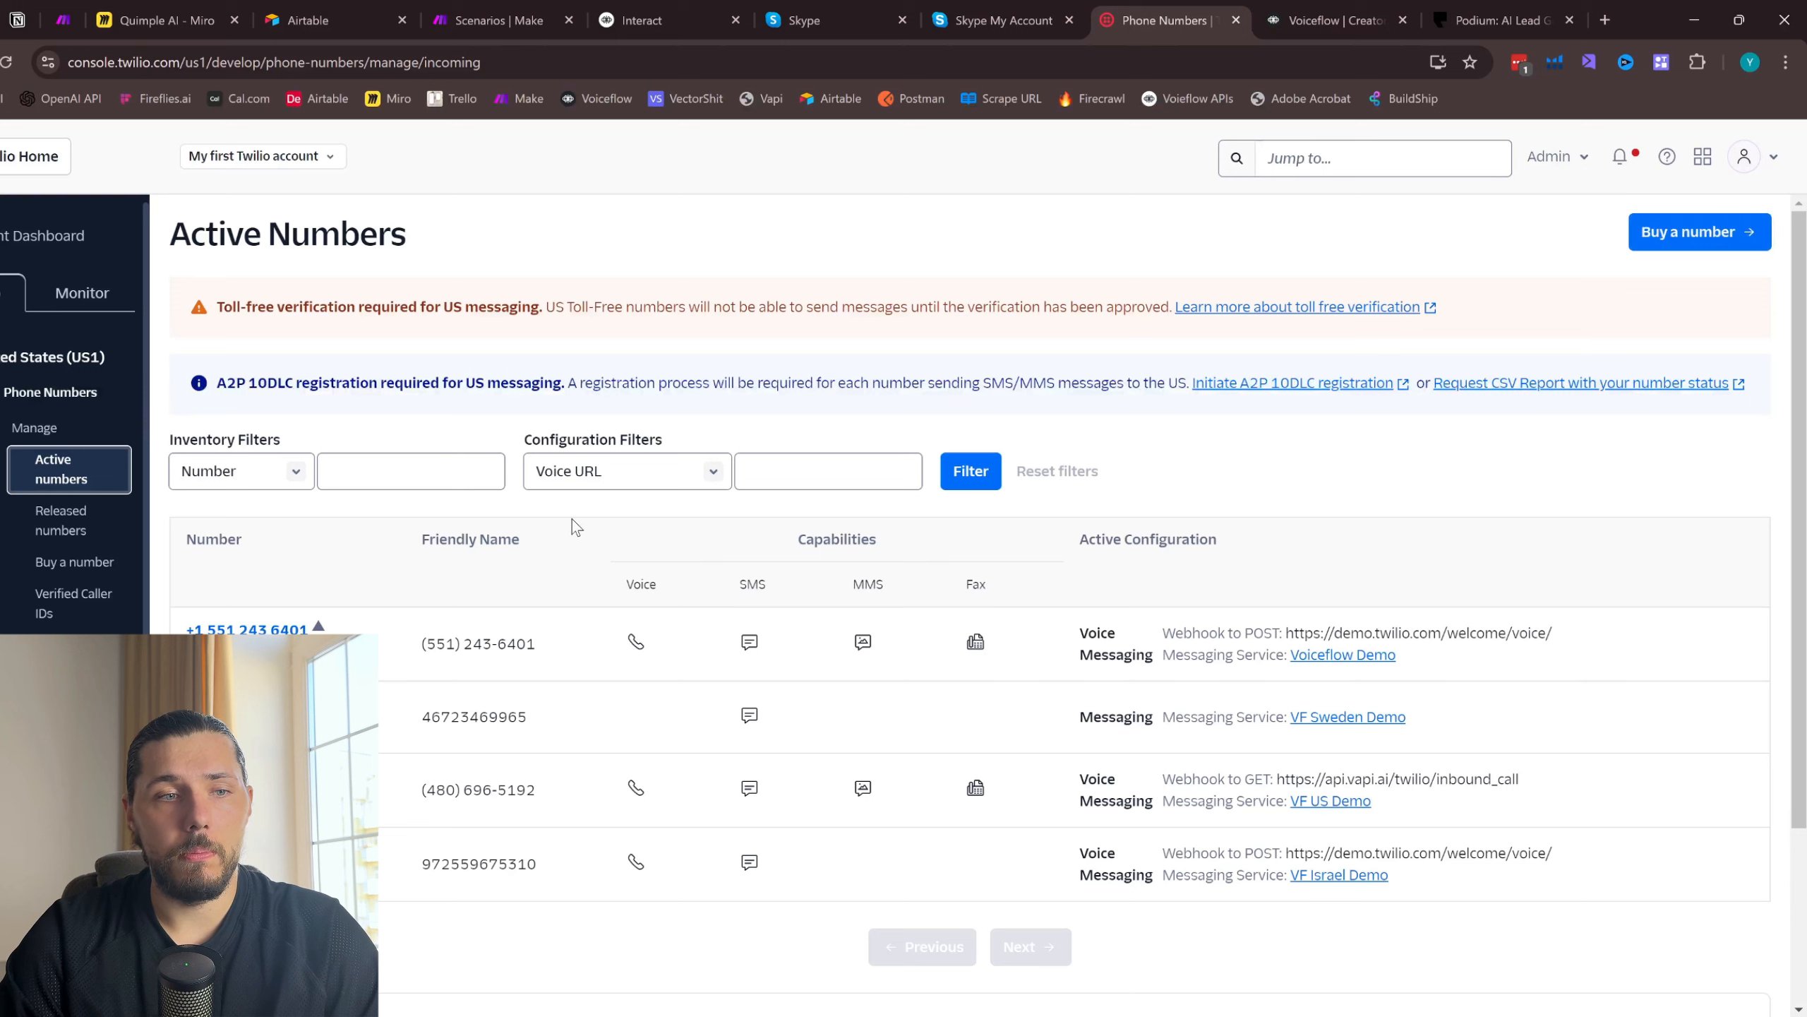
- Open the Messaging Services list and delete the VF US Demo messaging service, confirming the deletion
scroll(71, 413, "down", 3)
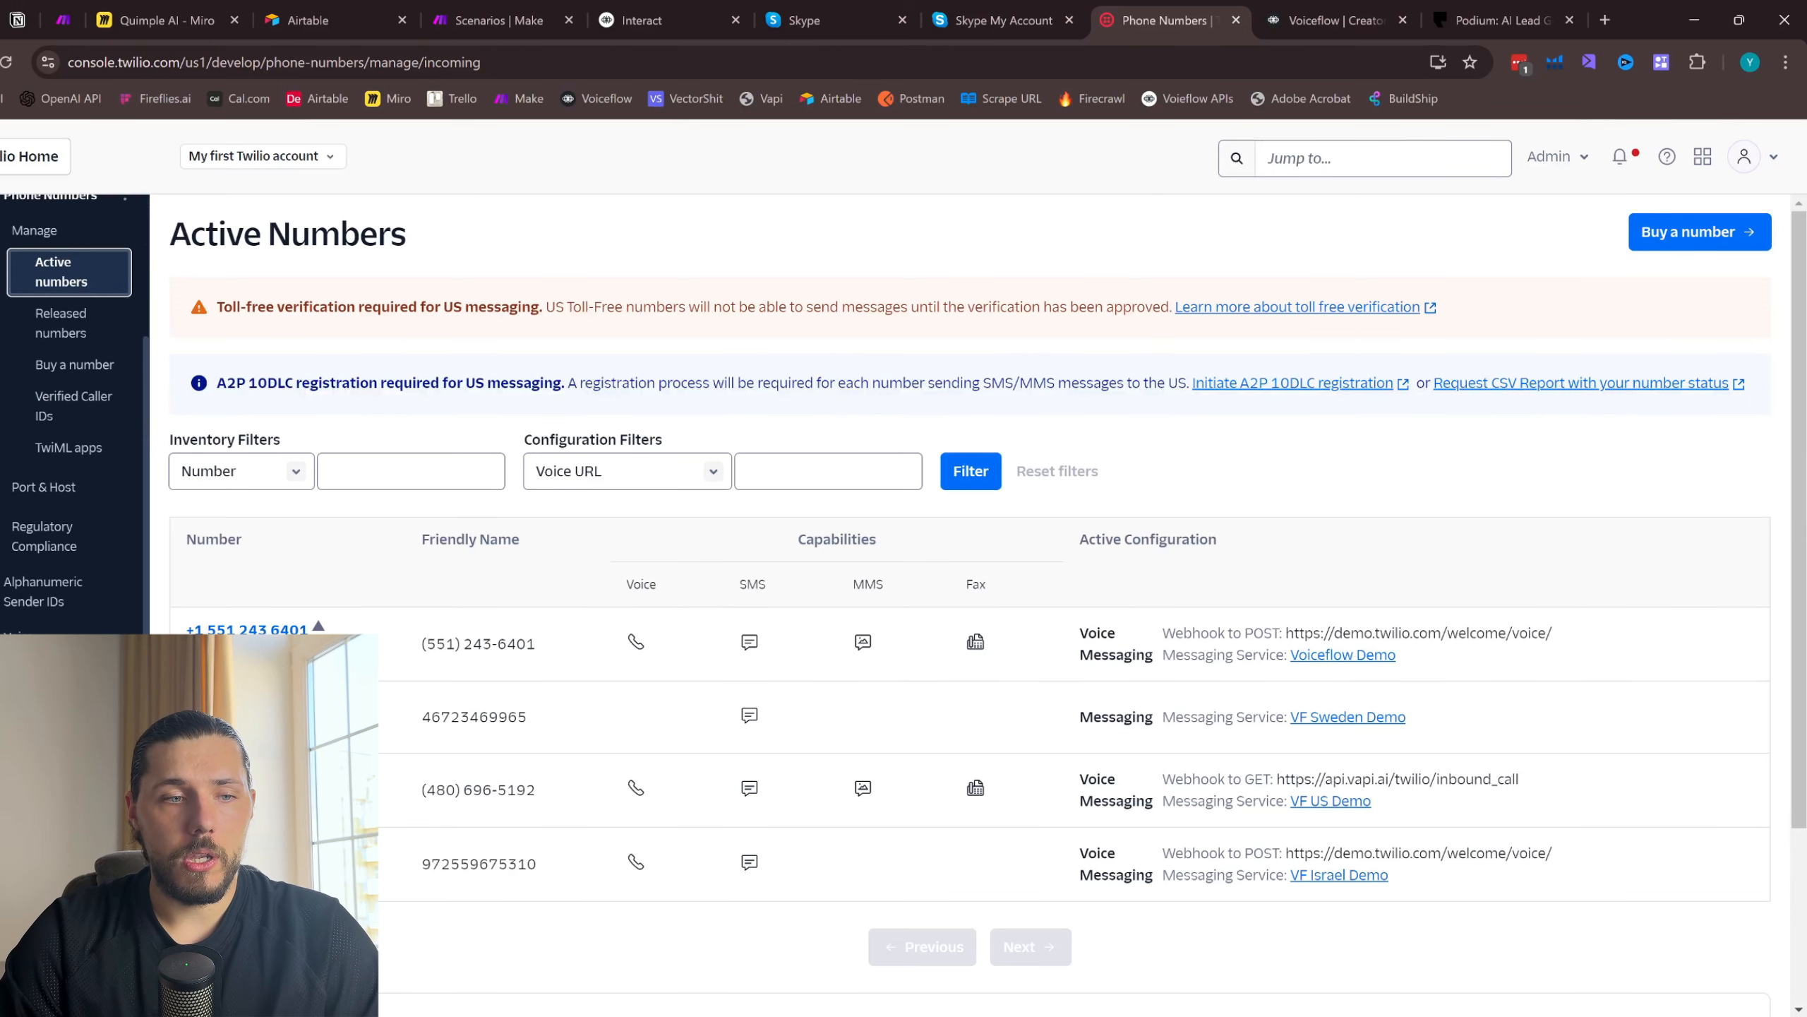
left_click(36, 673)
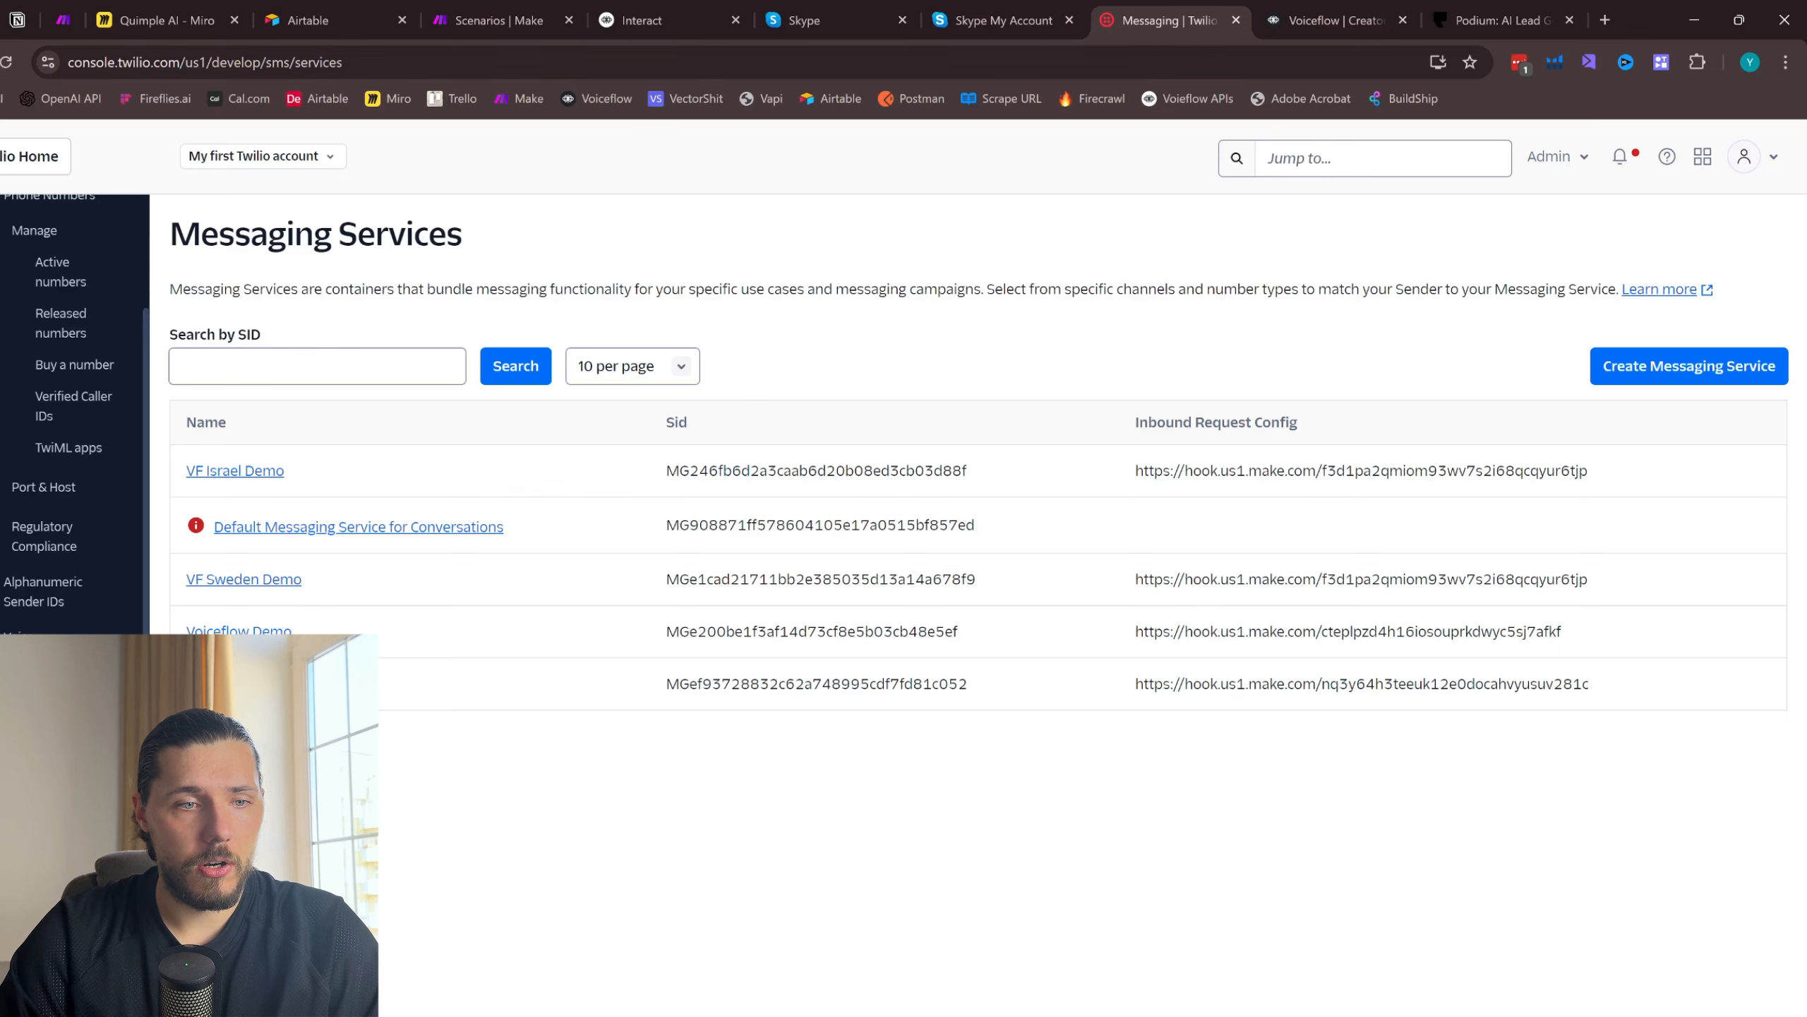
left_click(227, 683)
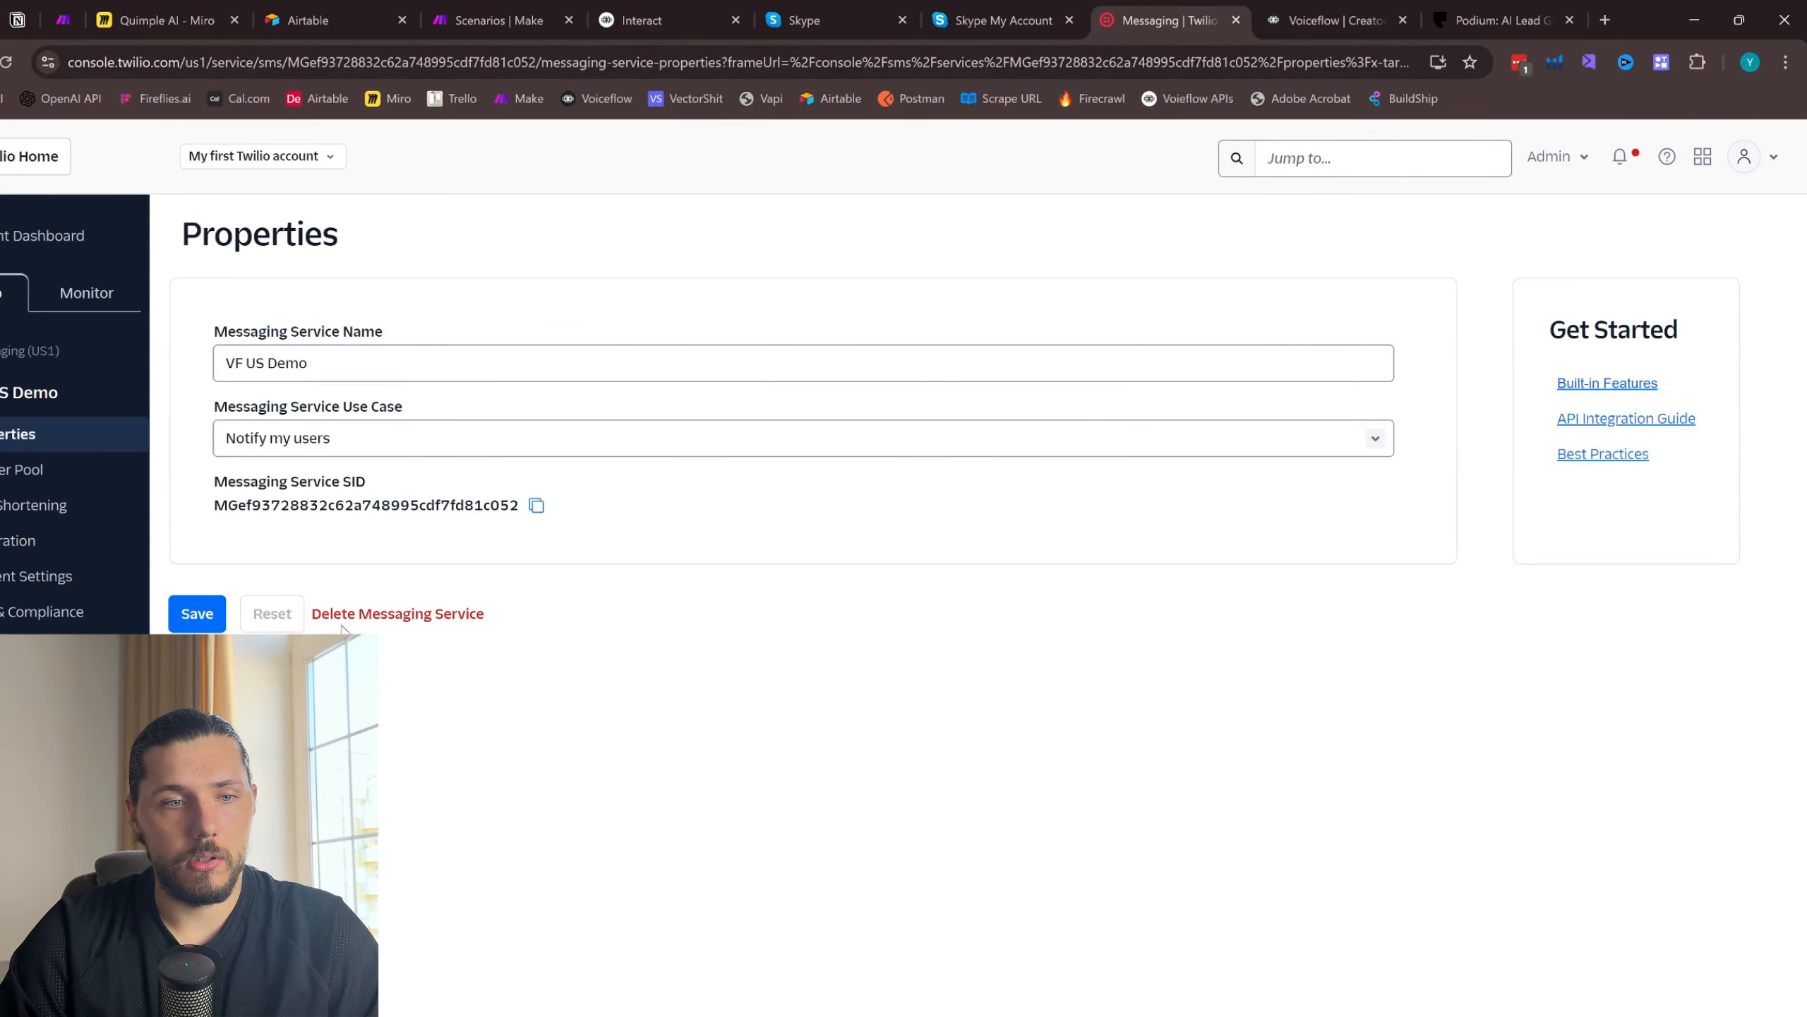
left_click(344, 616)
left_click(1076, 644)
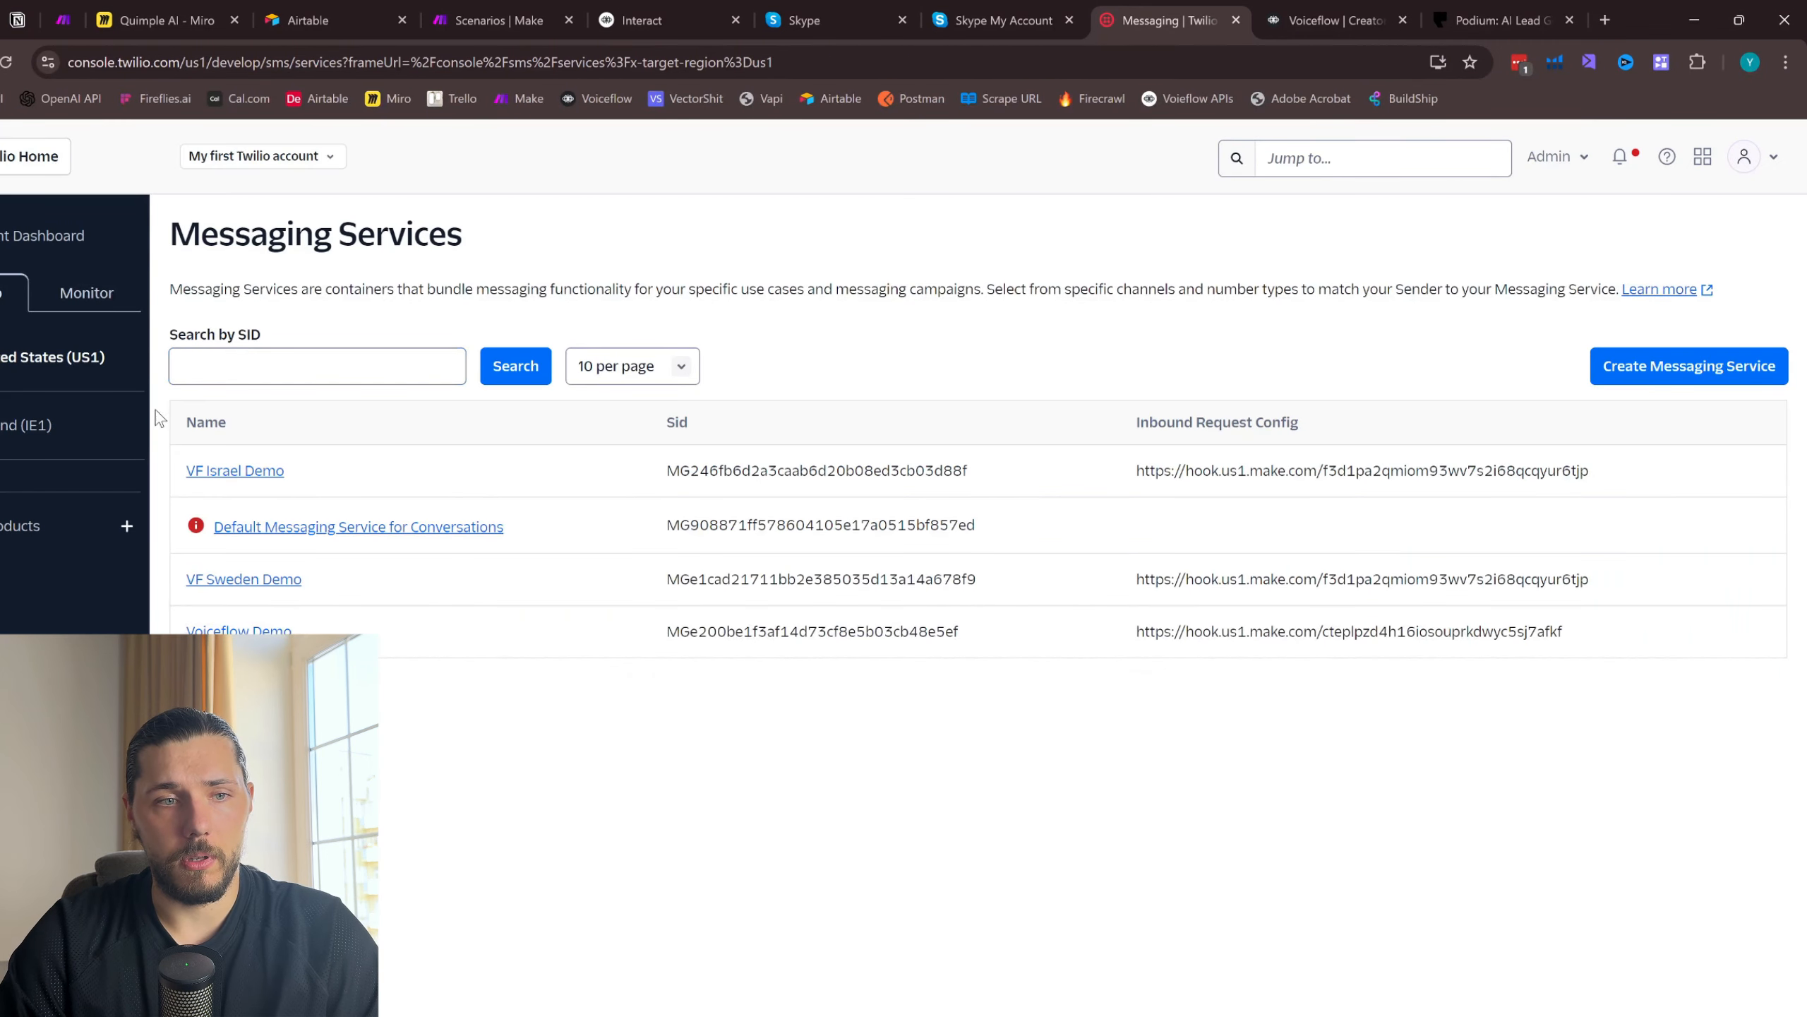
- Create a new messaging service with the friendly name YouTube Demo
left_click(1708, 372)
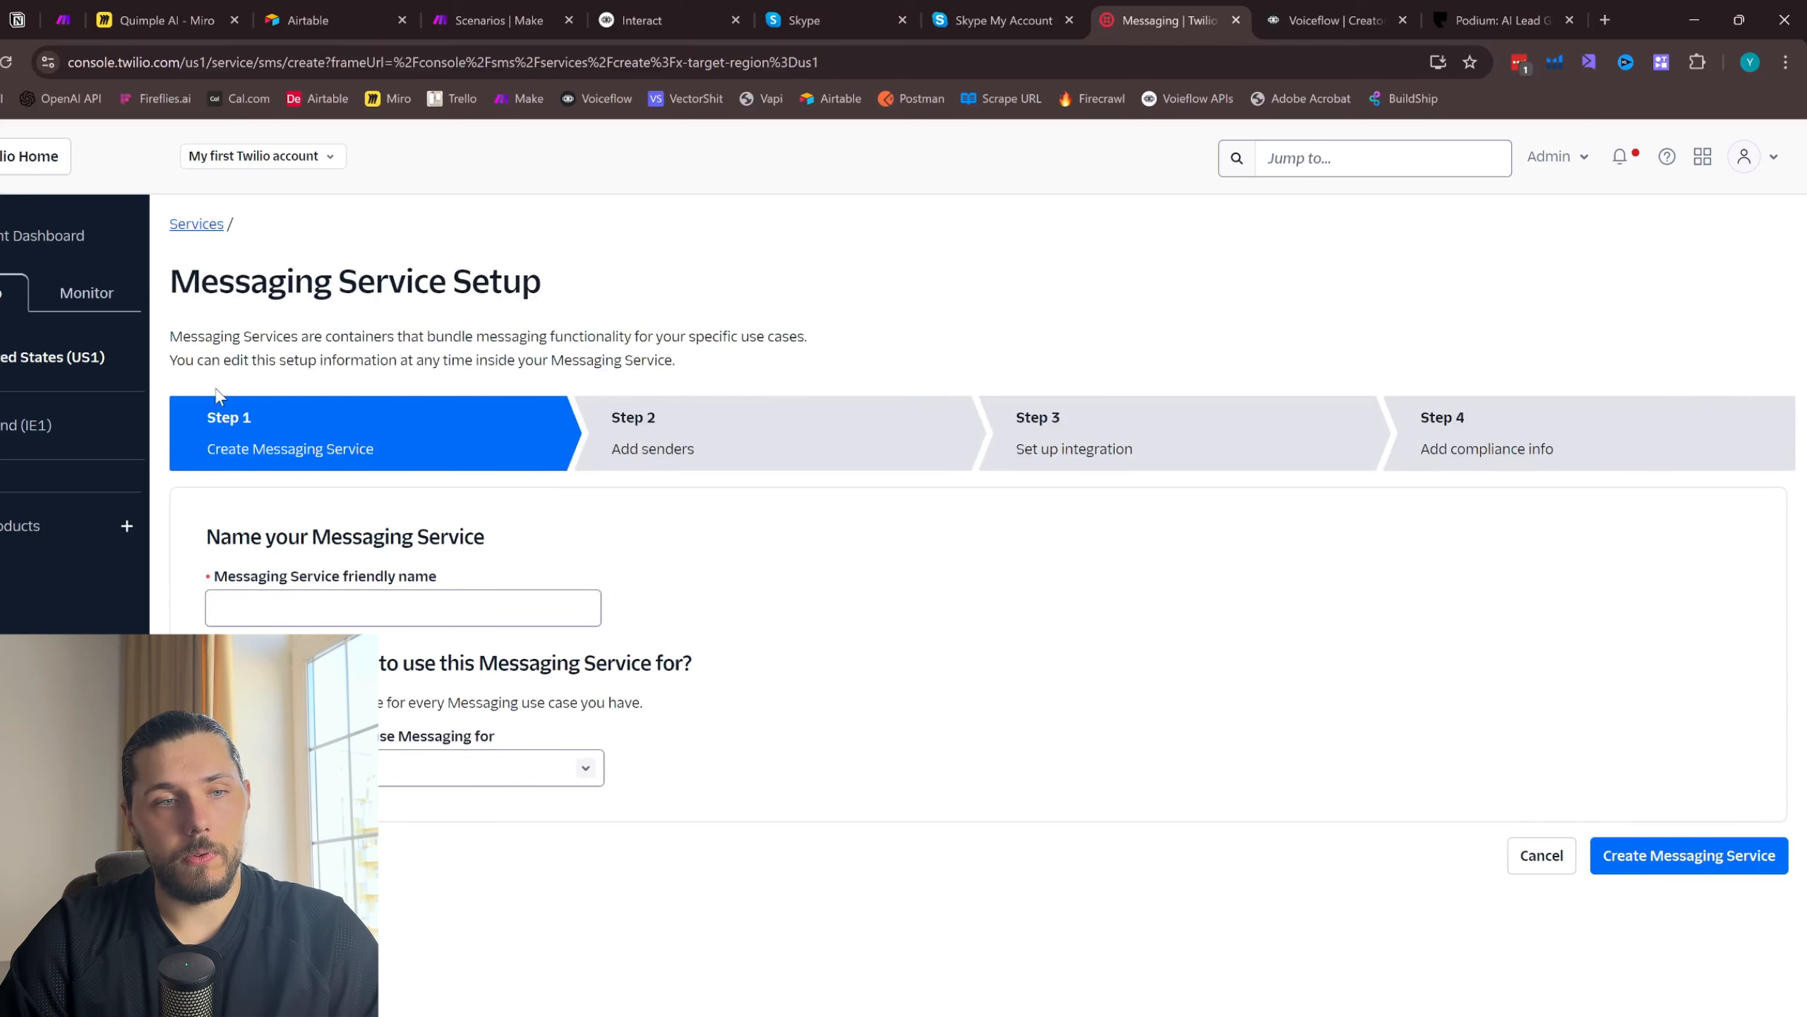
left_click_drag(213, 295, 418, 305)
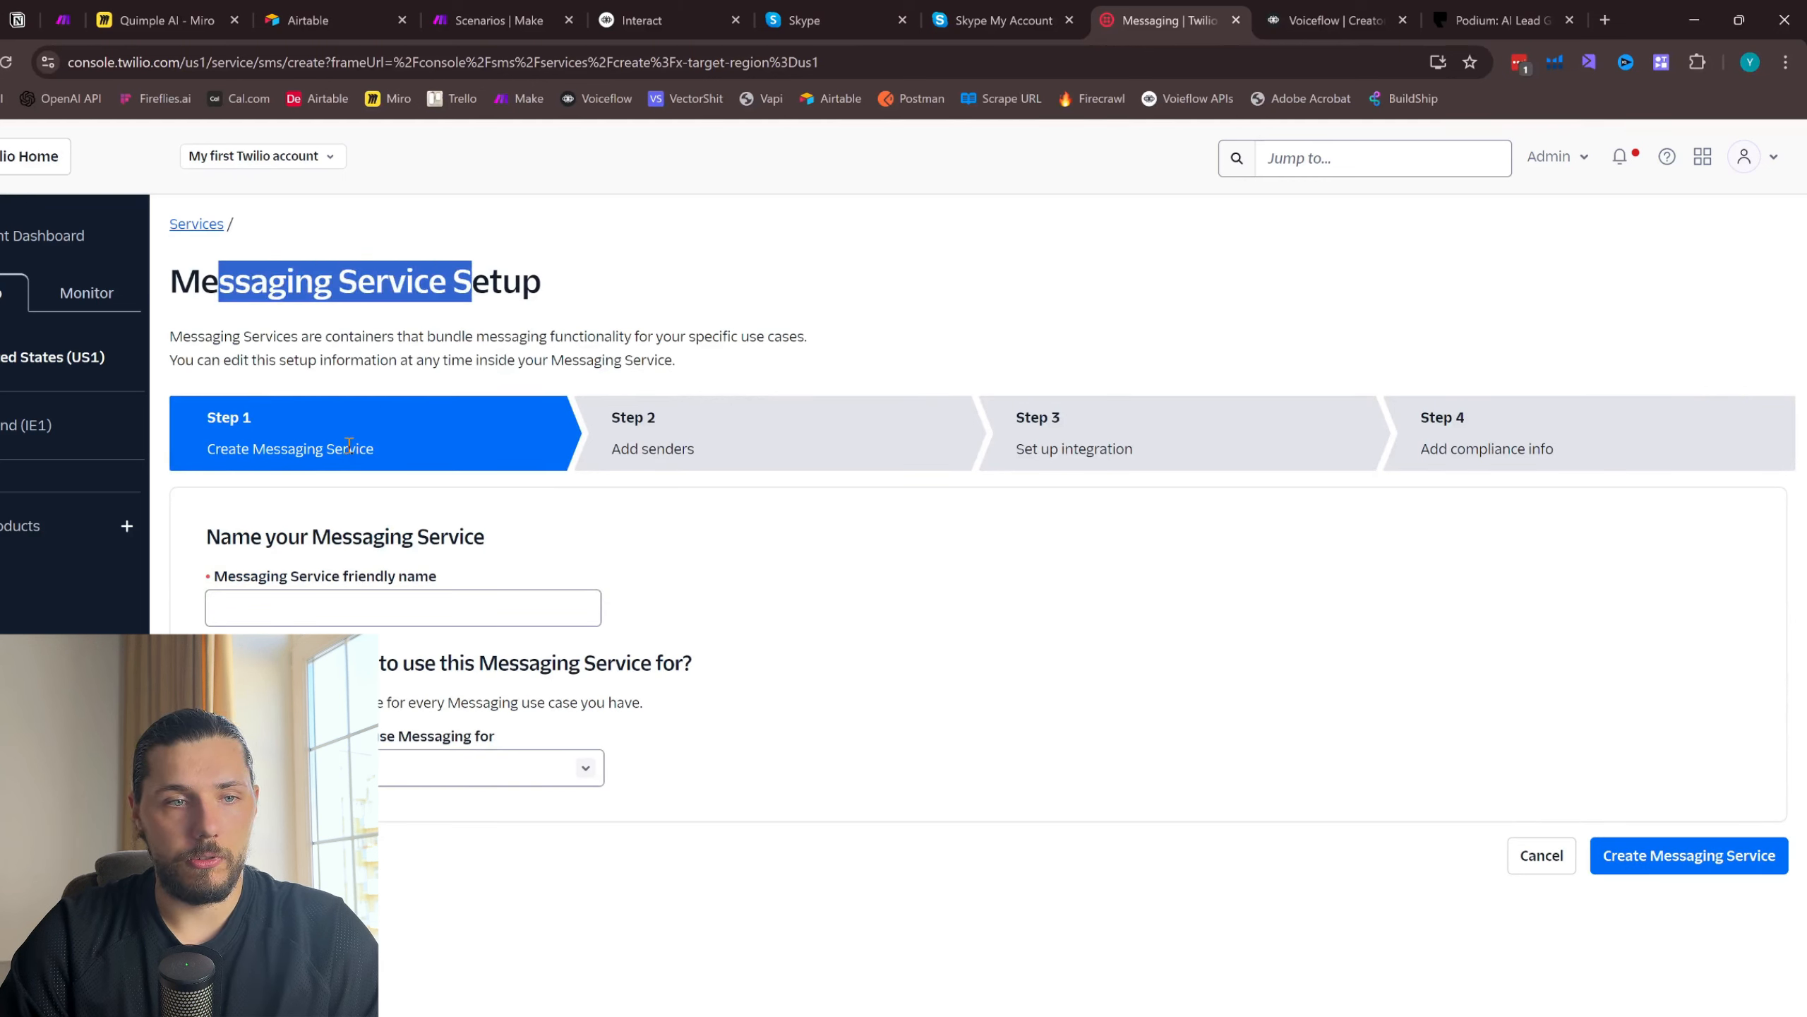
left_click(350, 606)
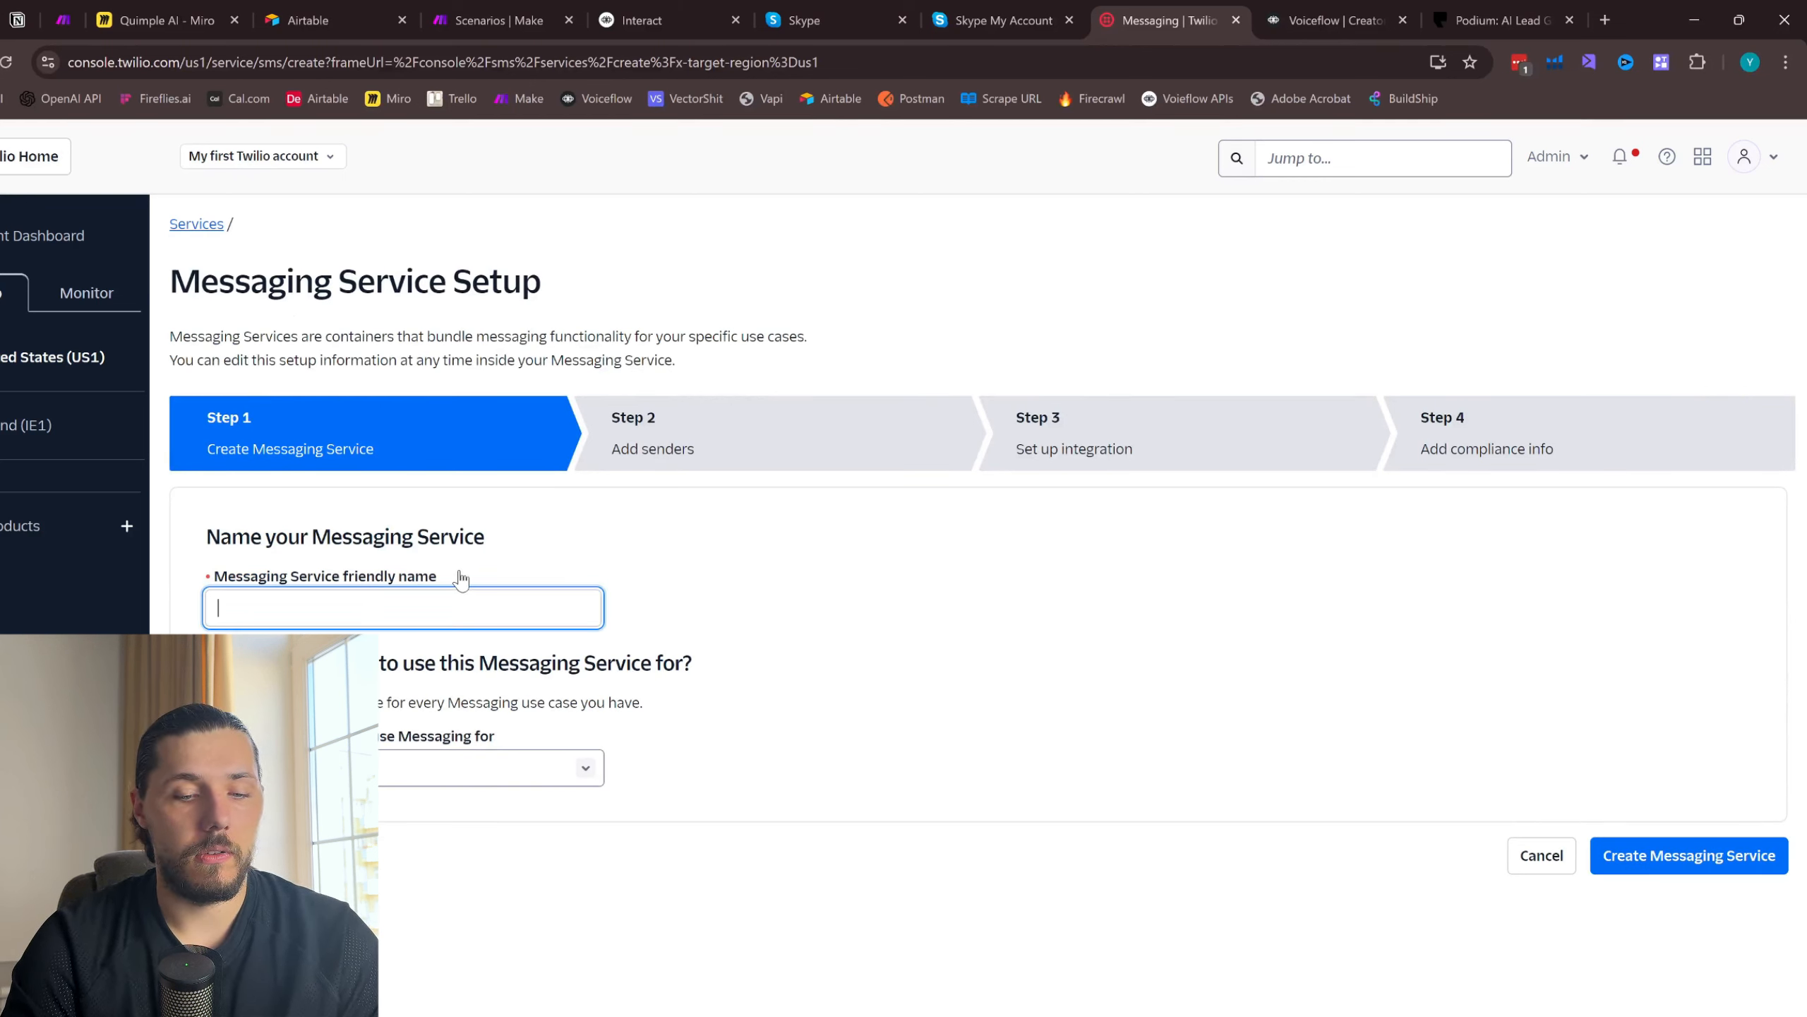
type("YouTube Demo")
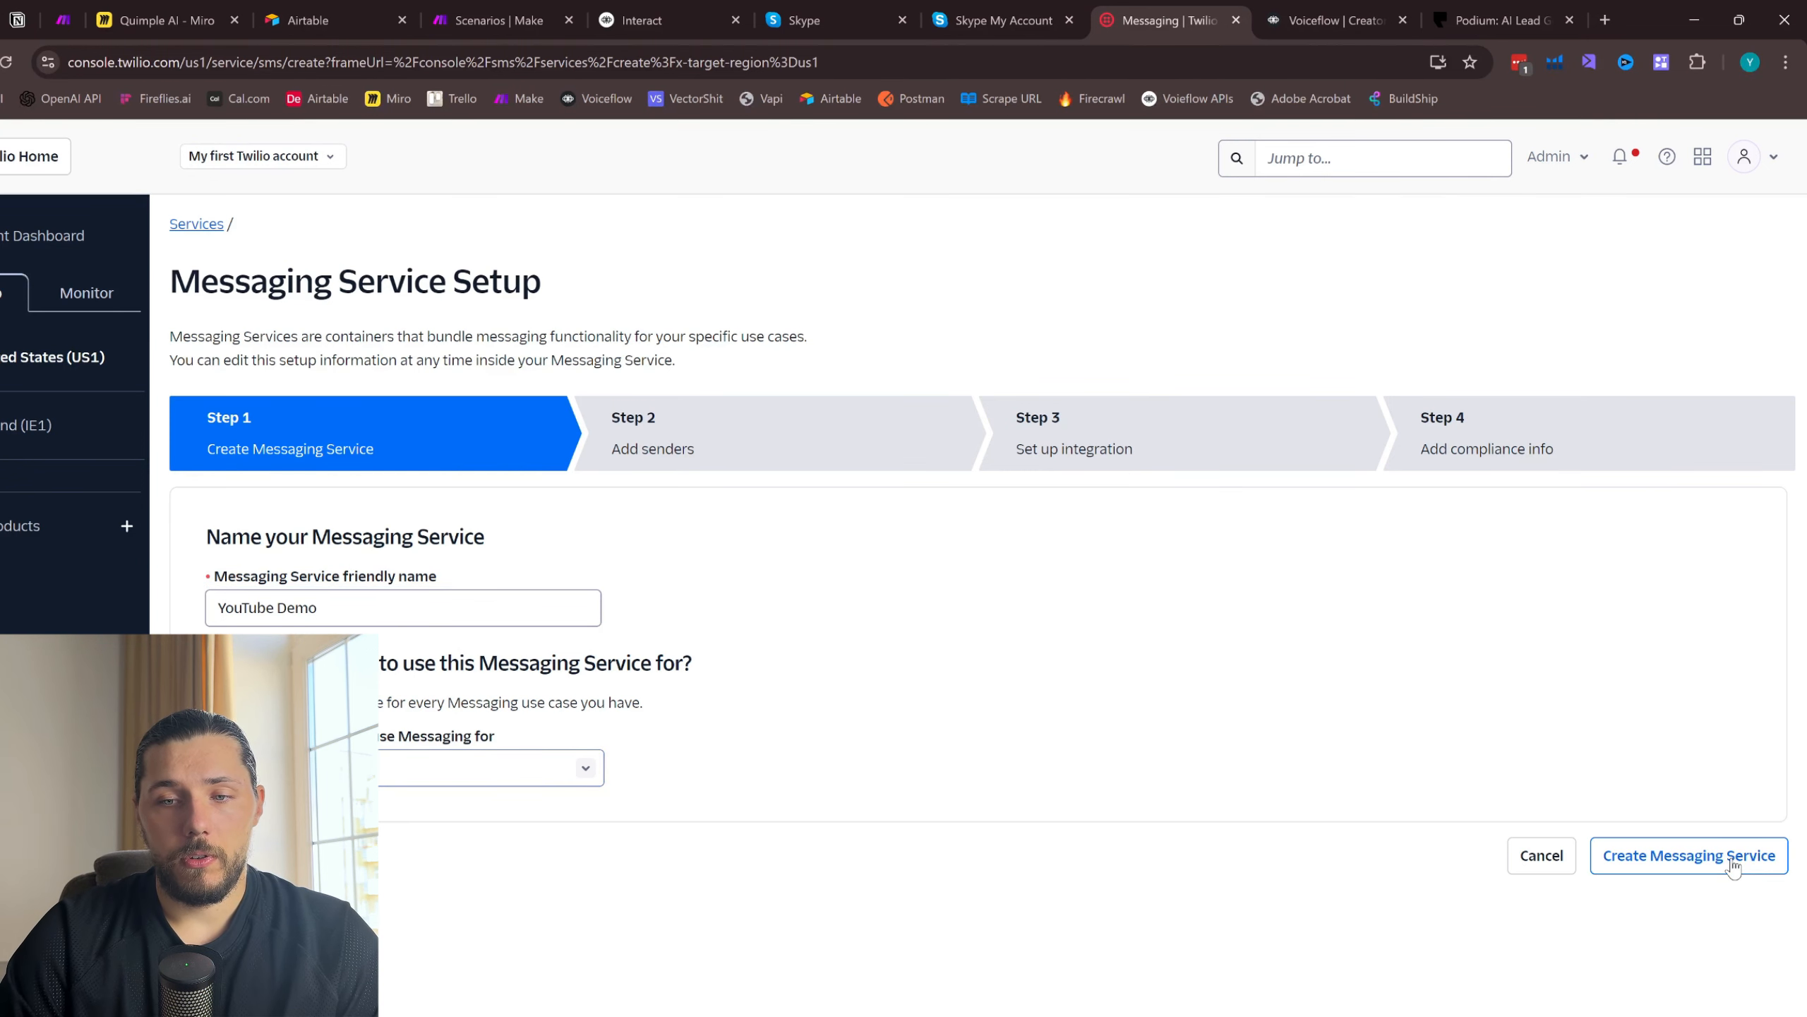
left_click(1708, 856)
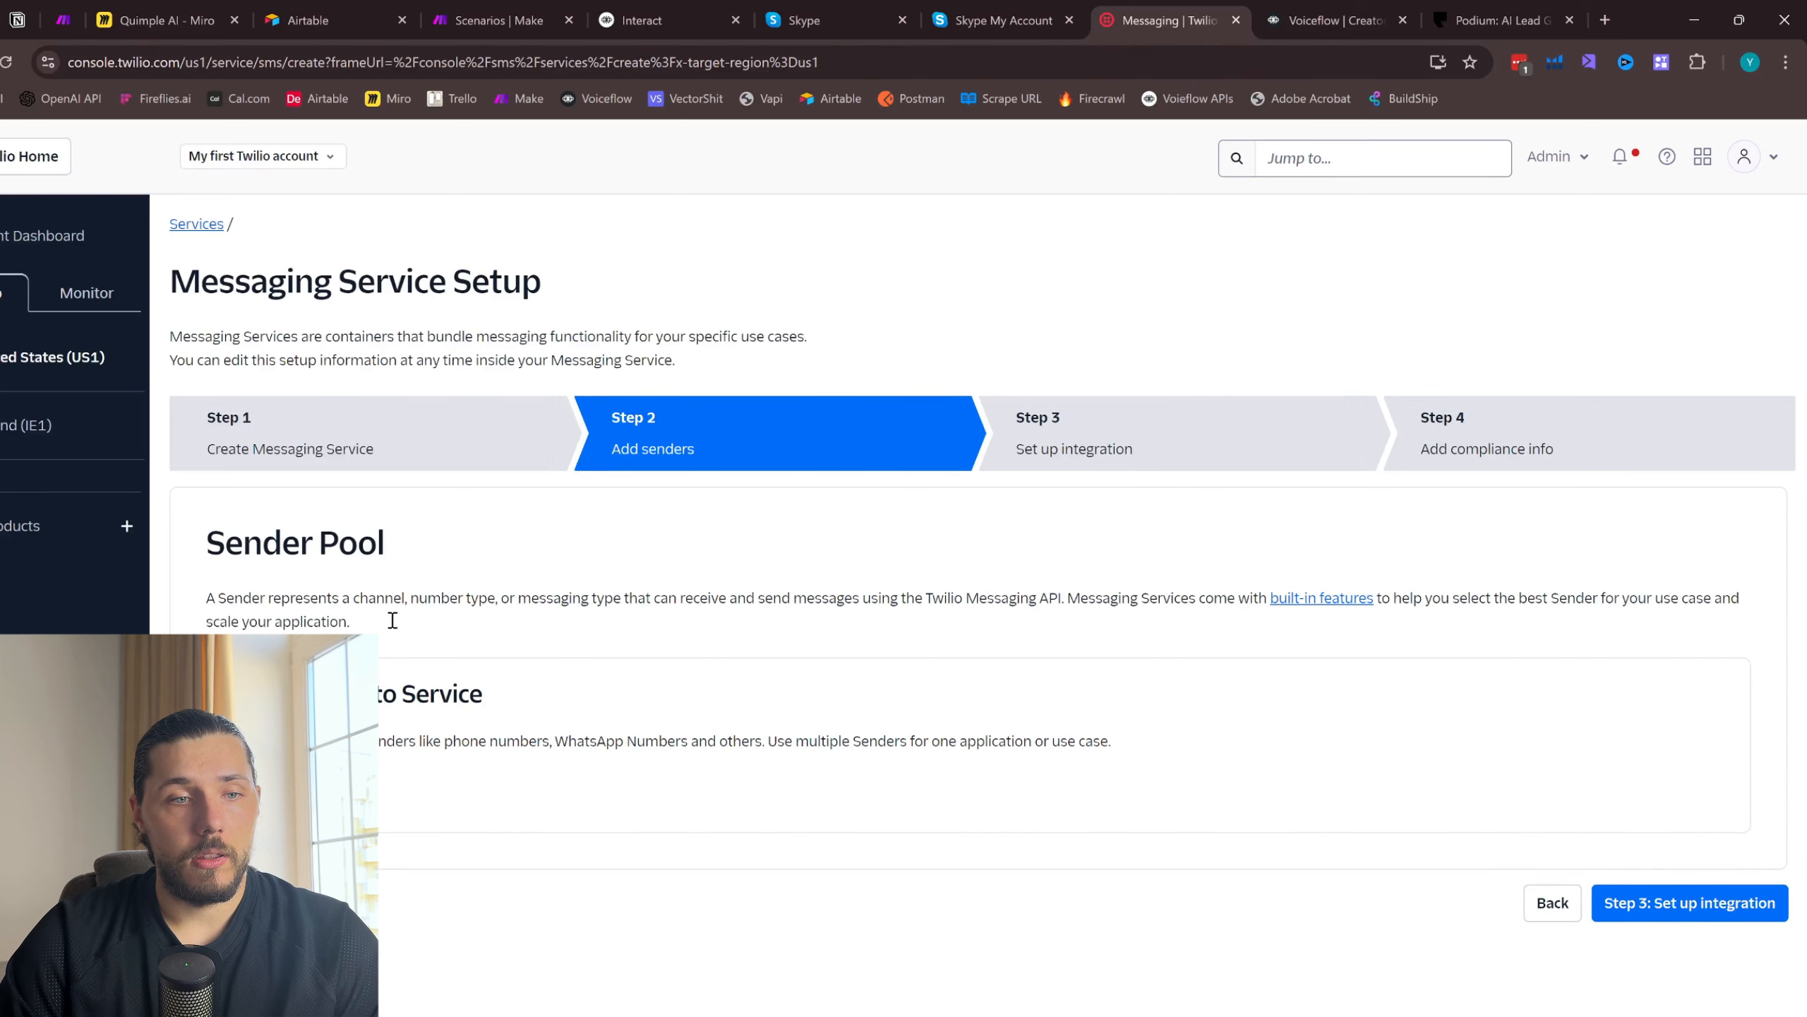
- Add the phone number that is not assigned to any messaging service to the sender pool, using the Phone Number sender type
left_click(320, 790)
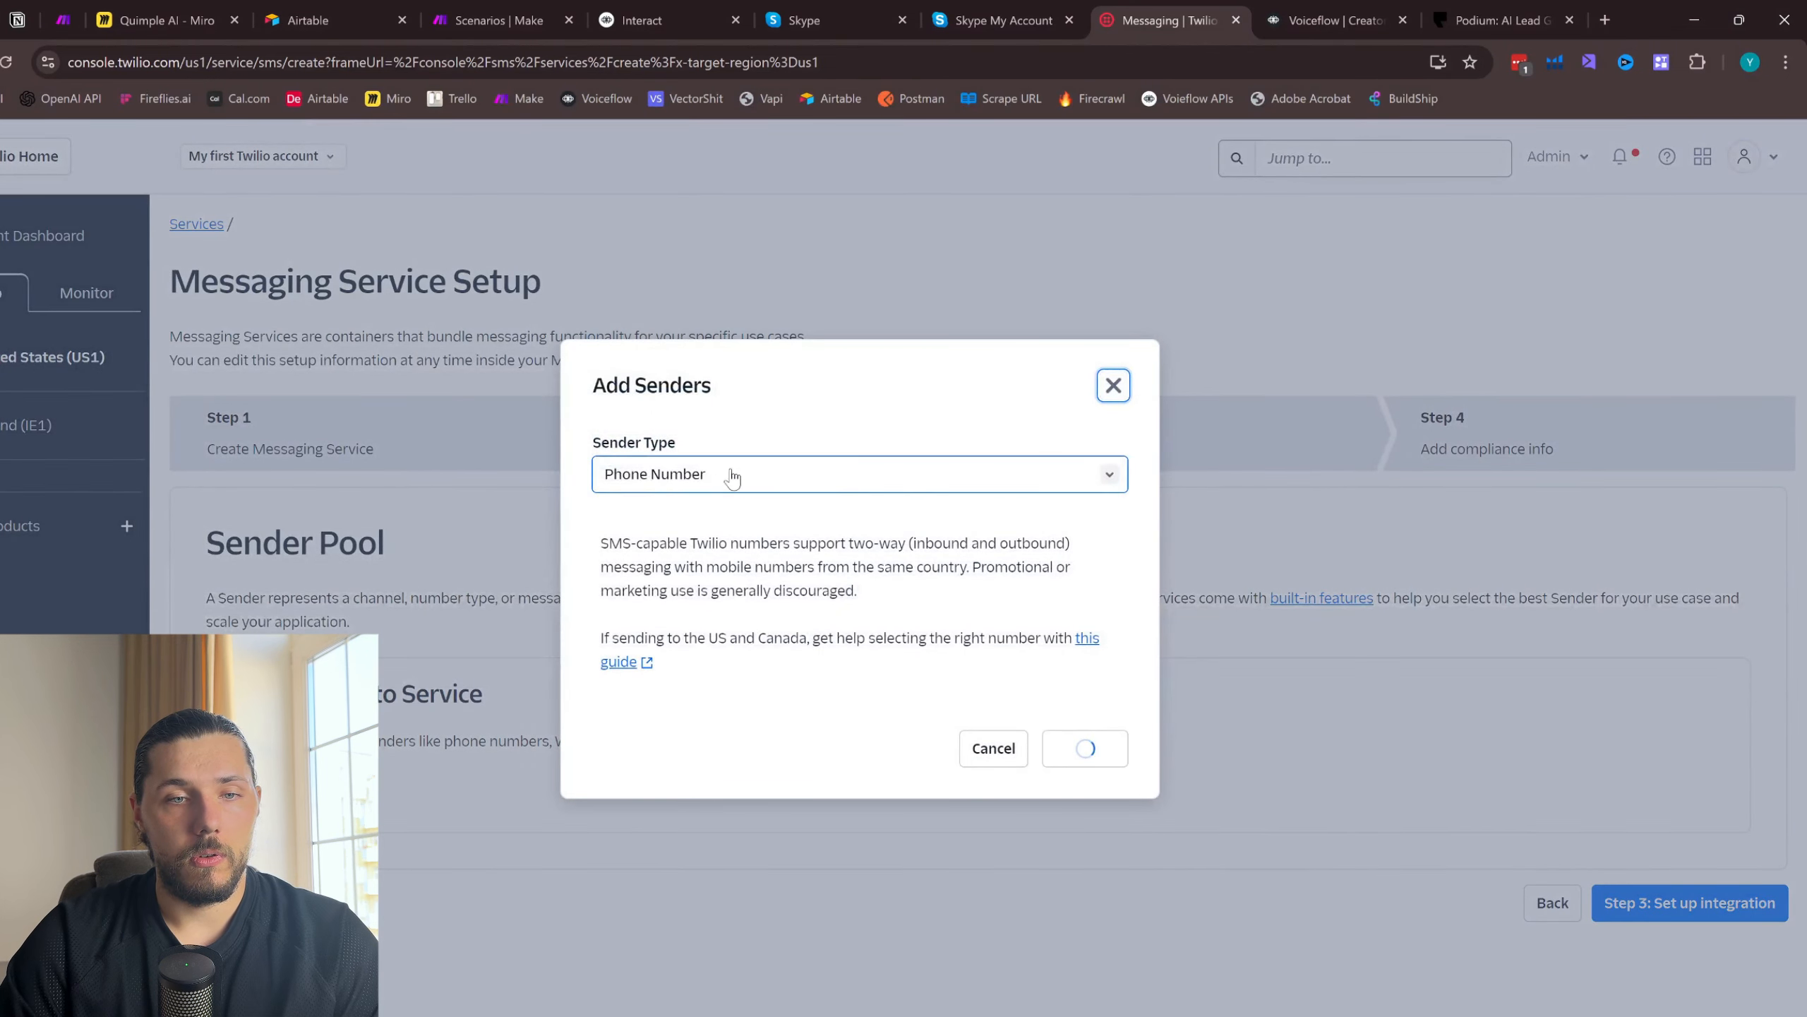
left_click(1109, 755)
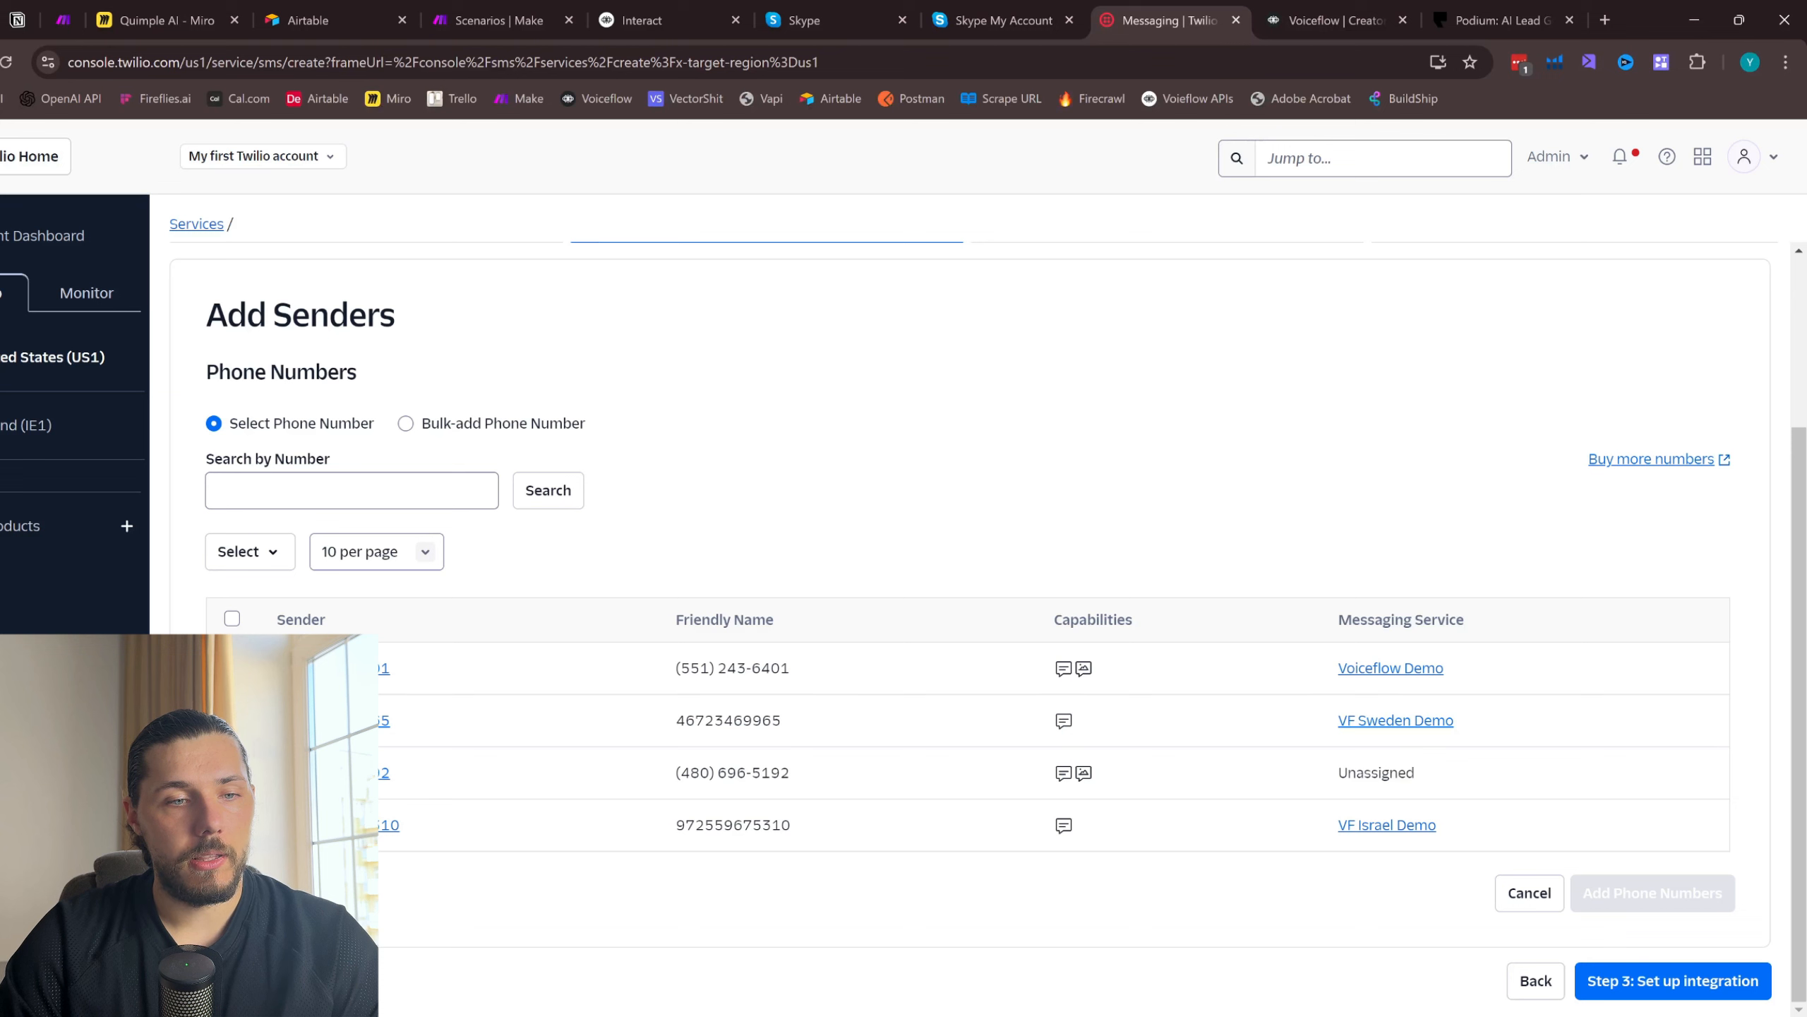
left_click(232, 772)
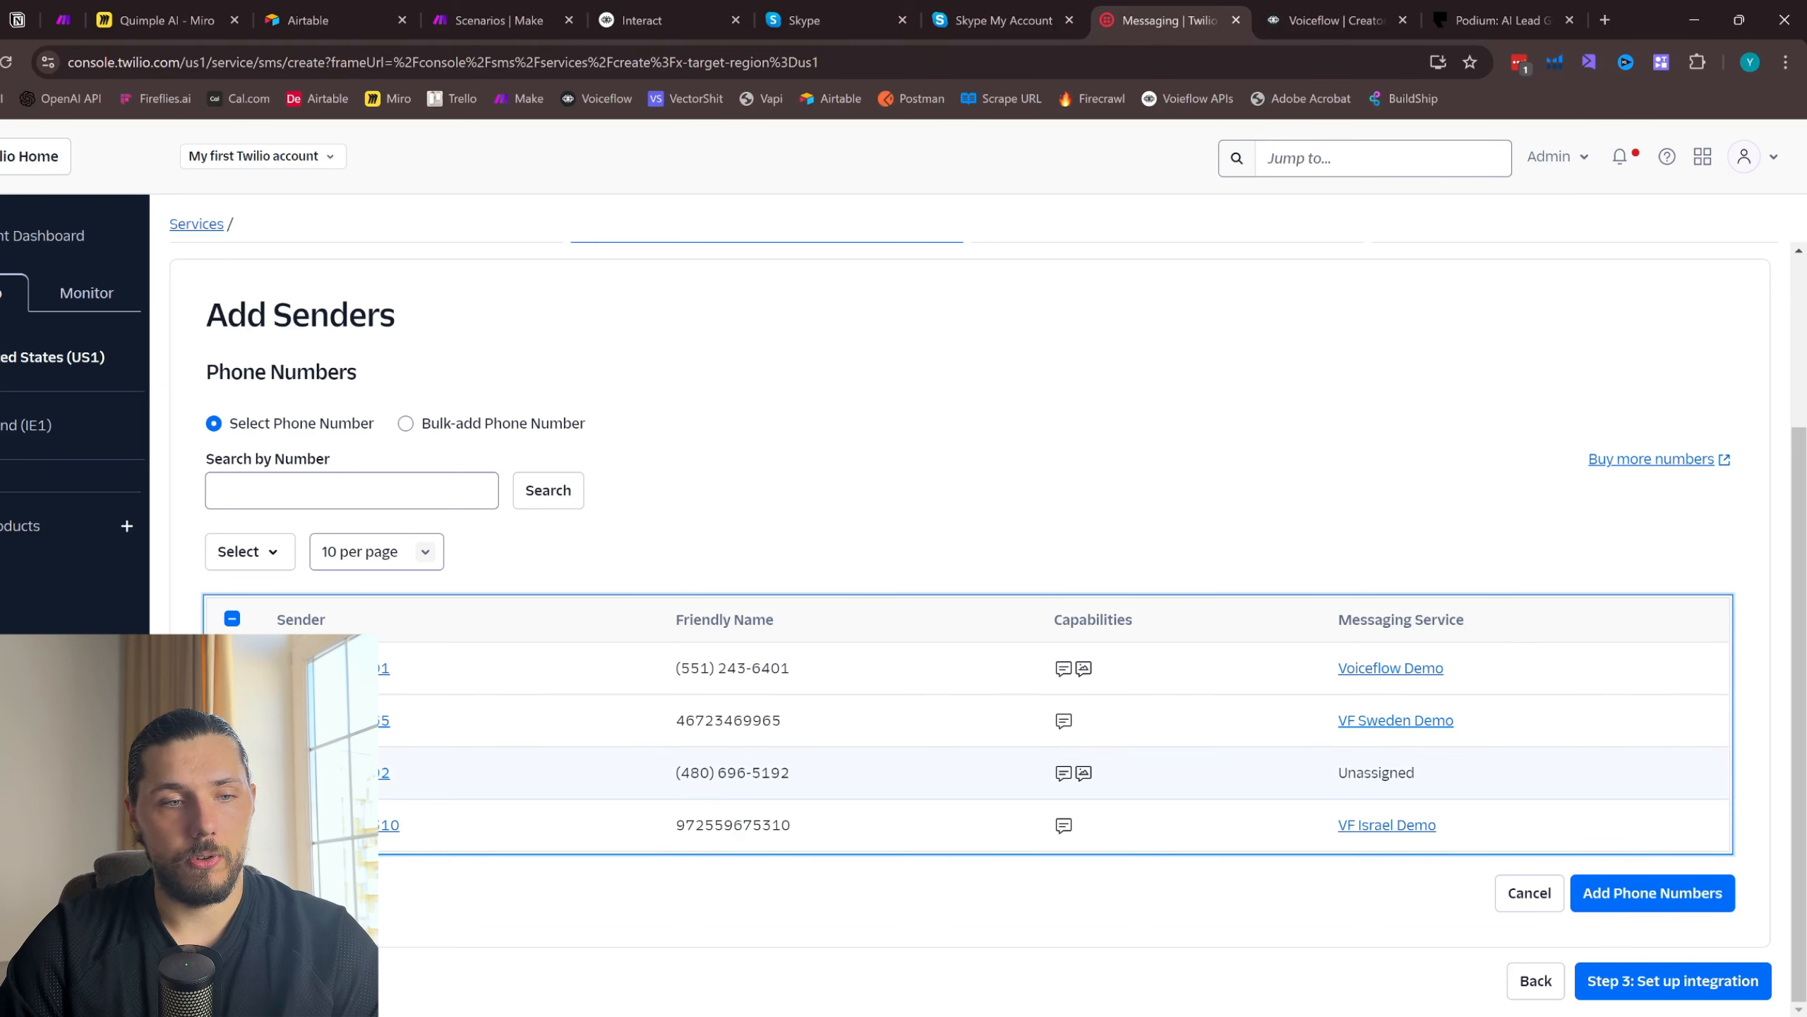
left_click(1637, 893)
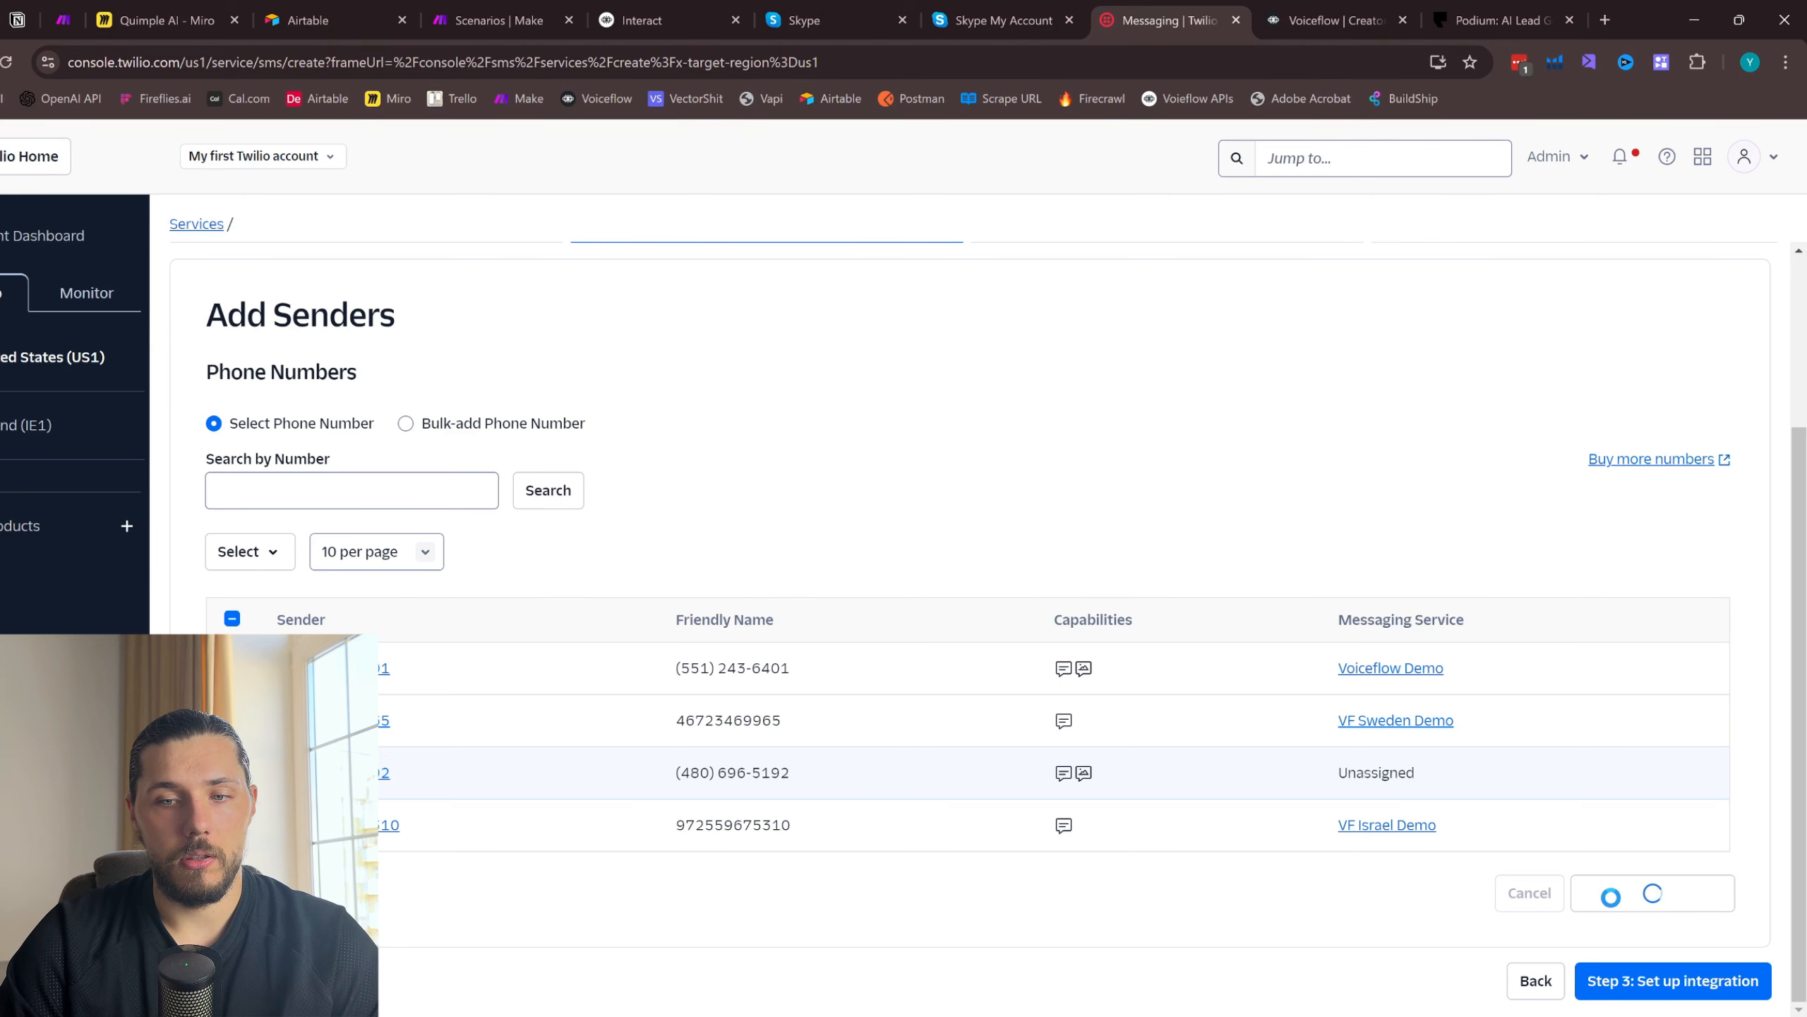
left_click(1701, 734)
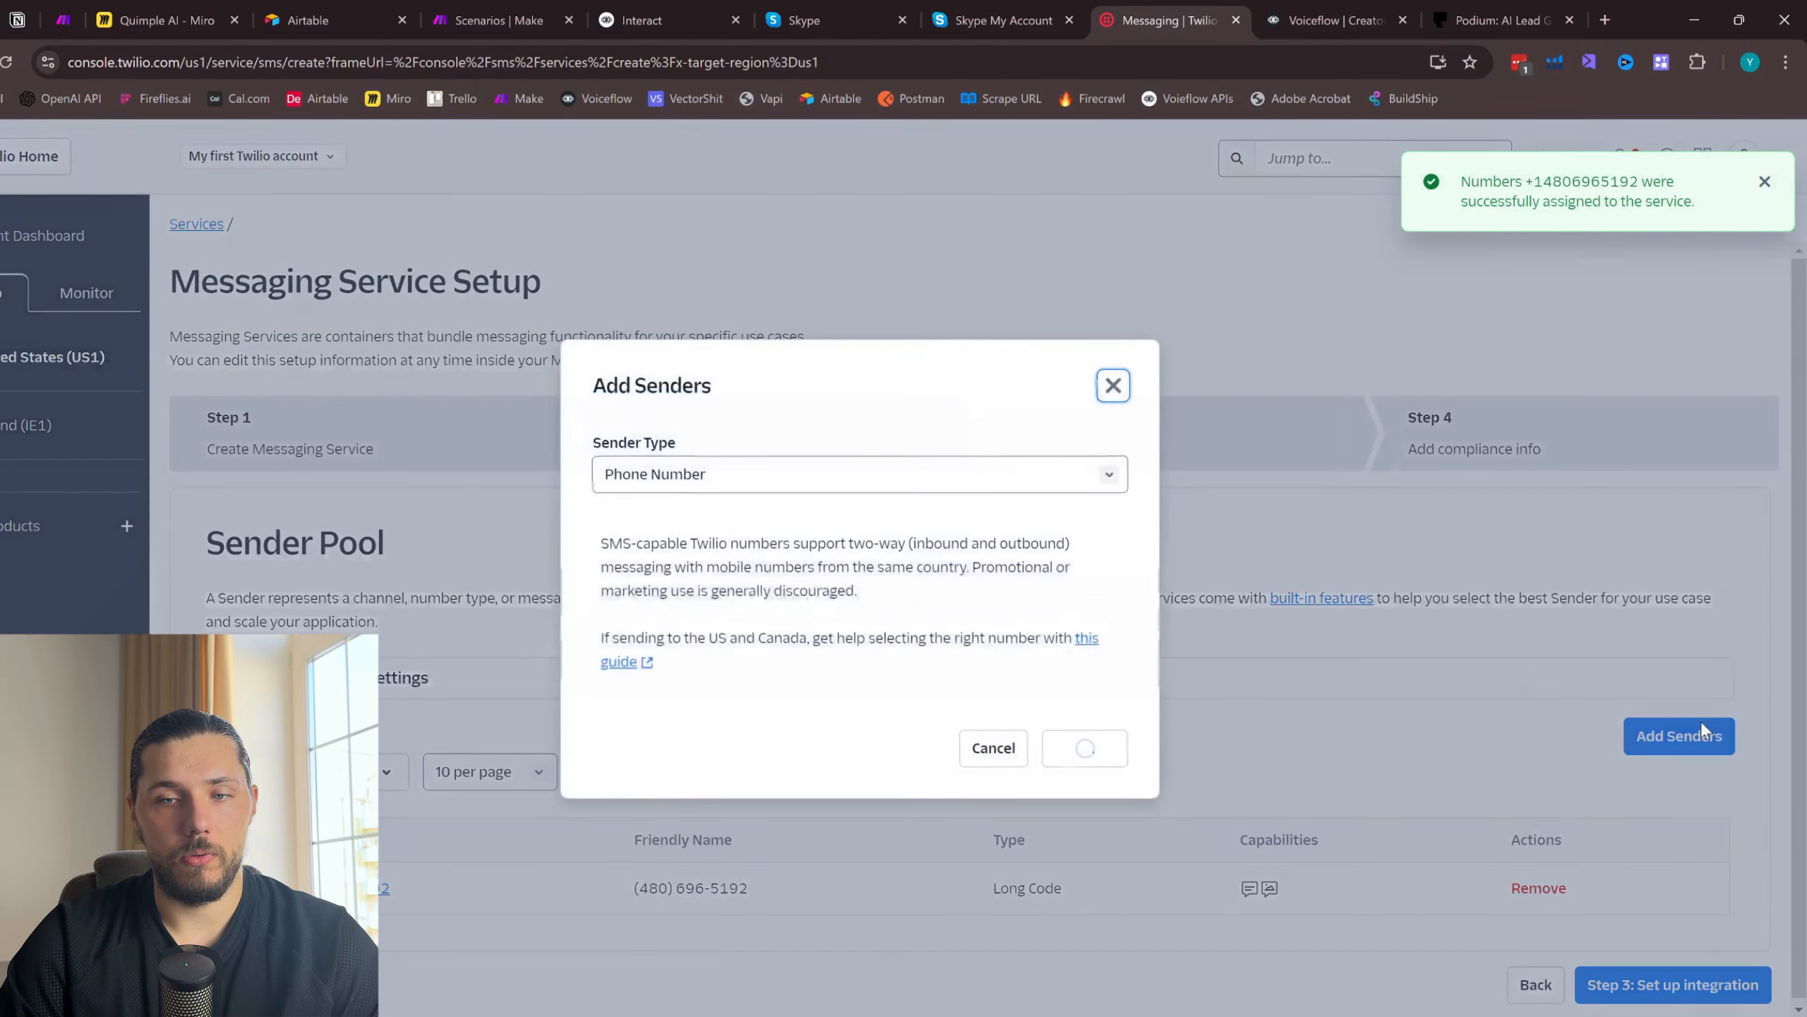
left_click(1113, 386)
- Proceed to the integration setup and have incoming messages handled with the Send a webhook option
left_click(1692, 987)
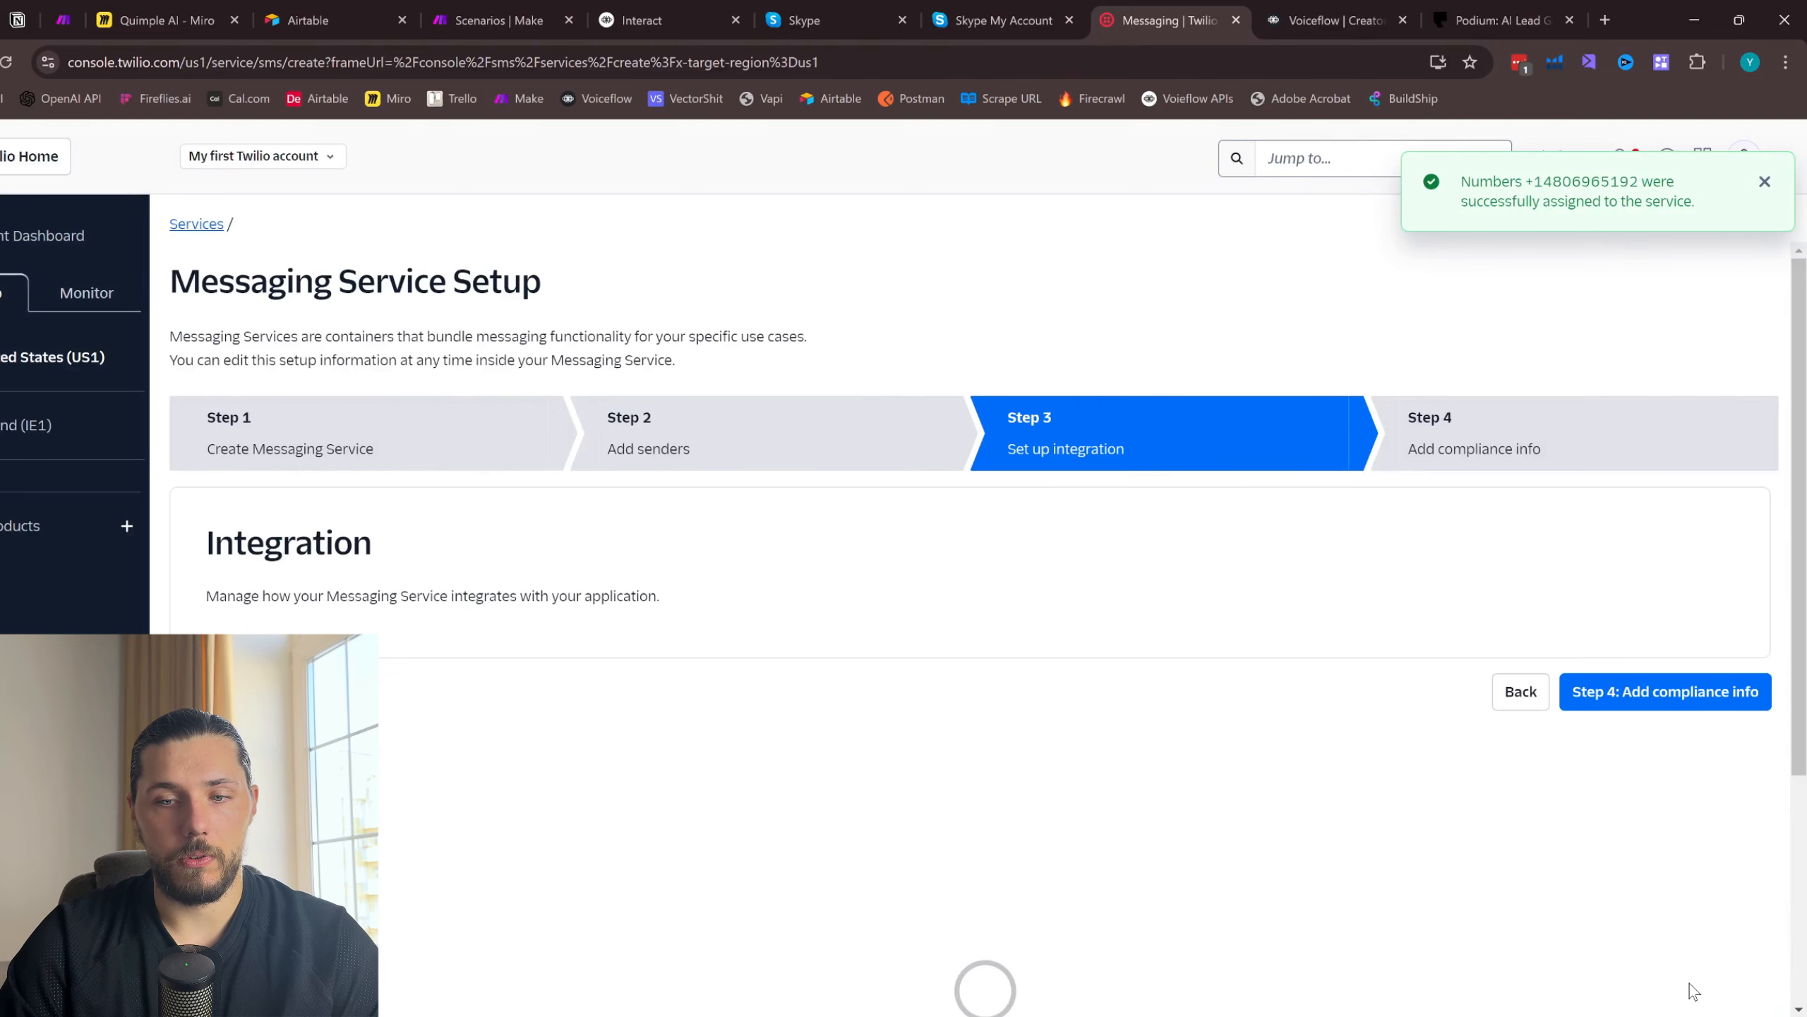
scroll(424, 629, "down", 1)
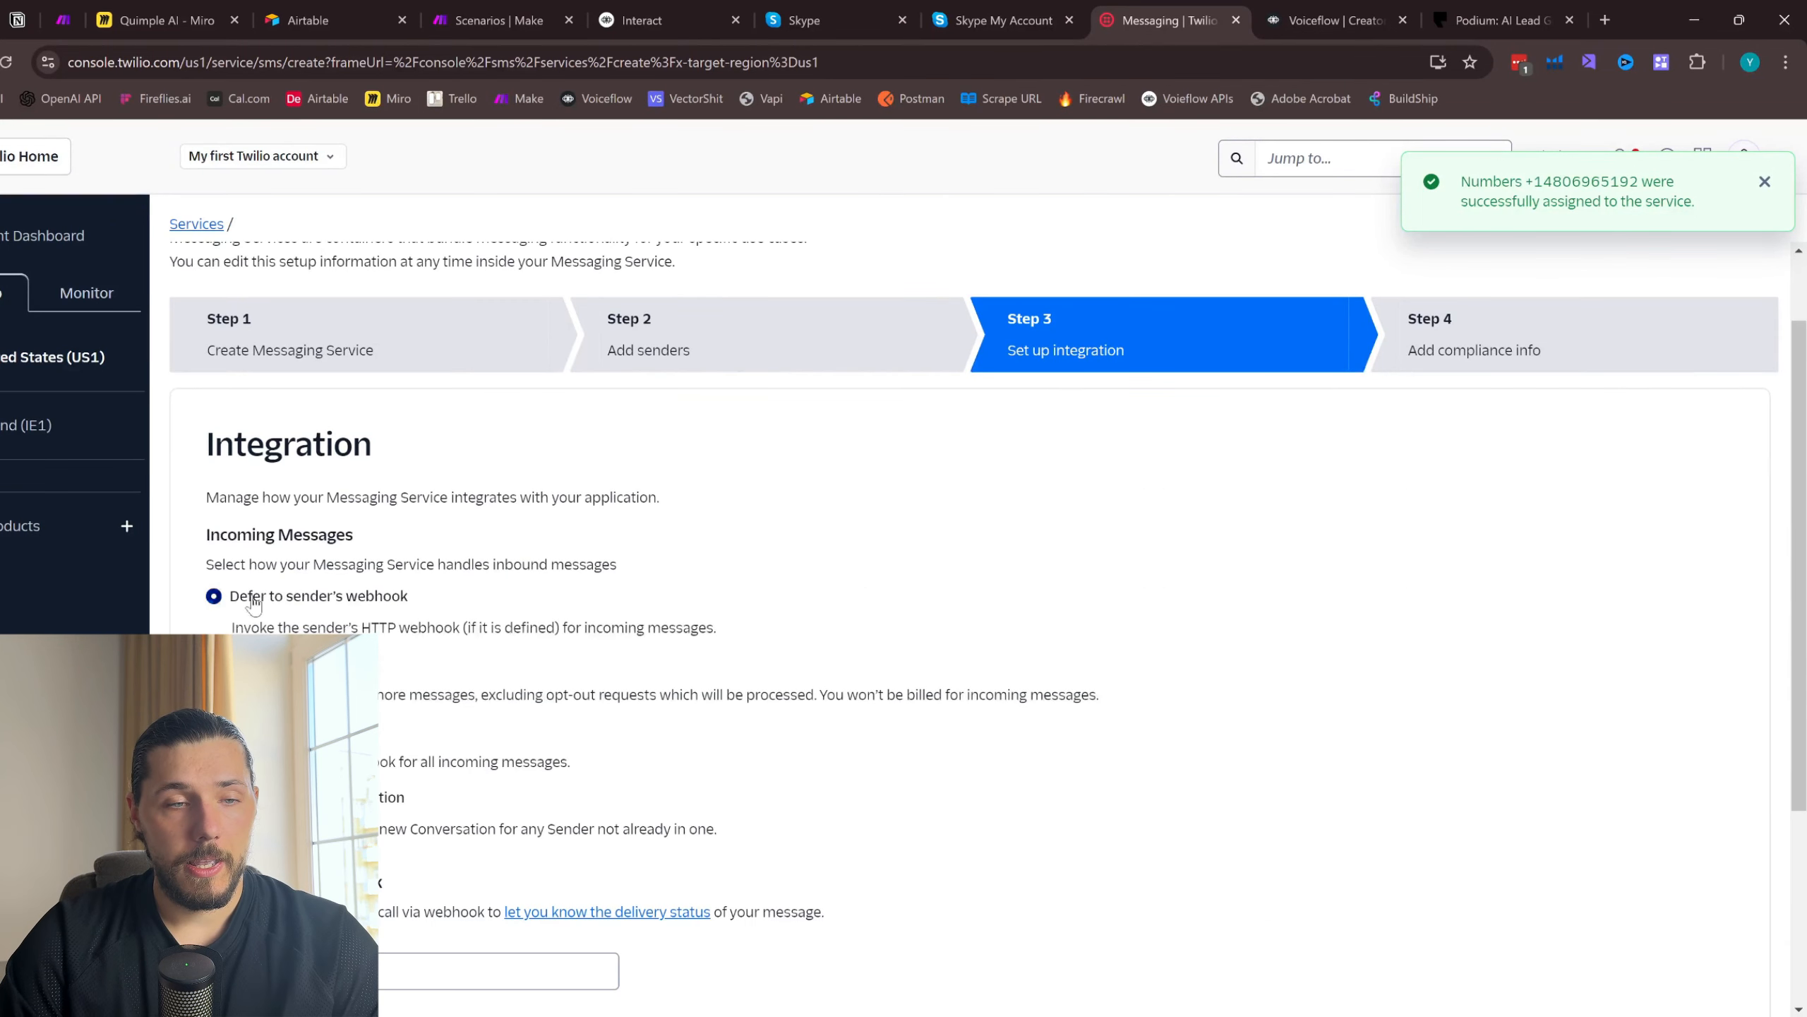
left_click(215, 730)
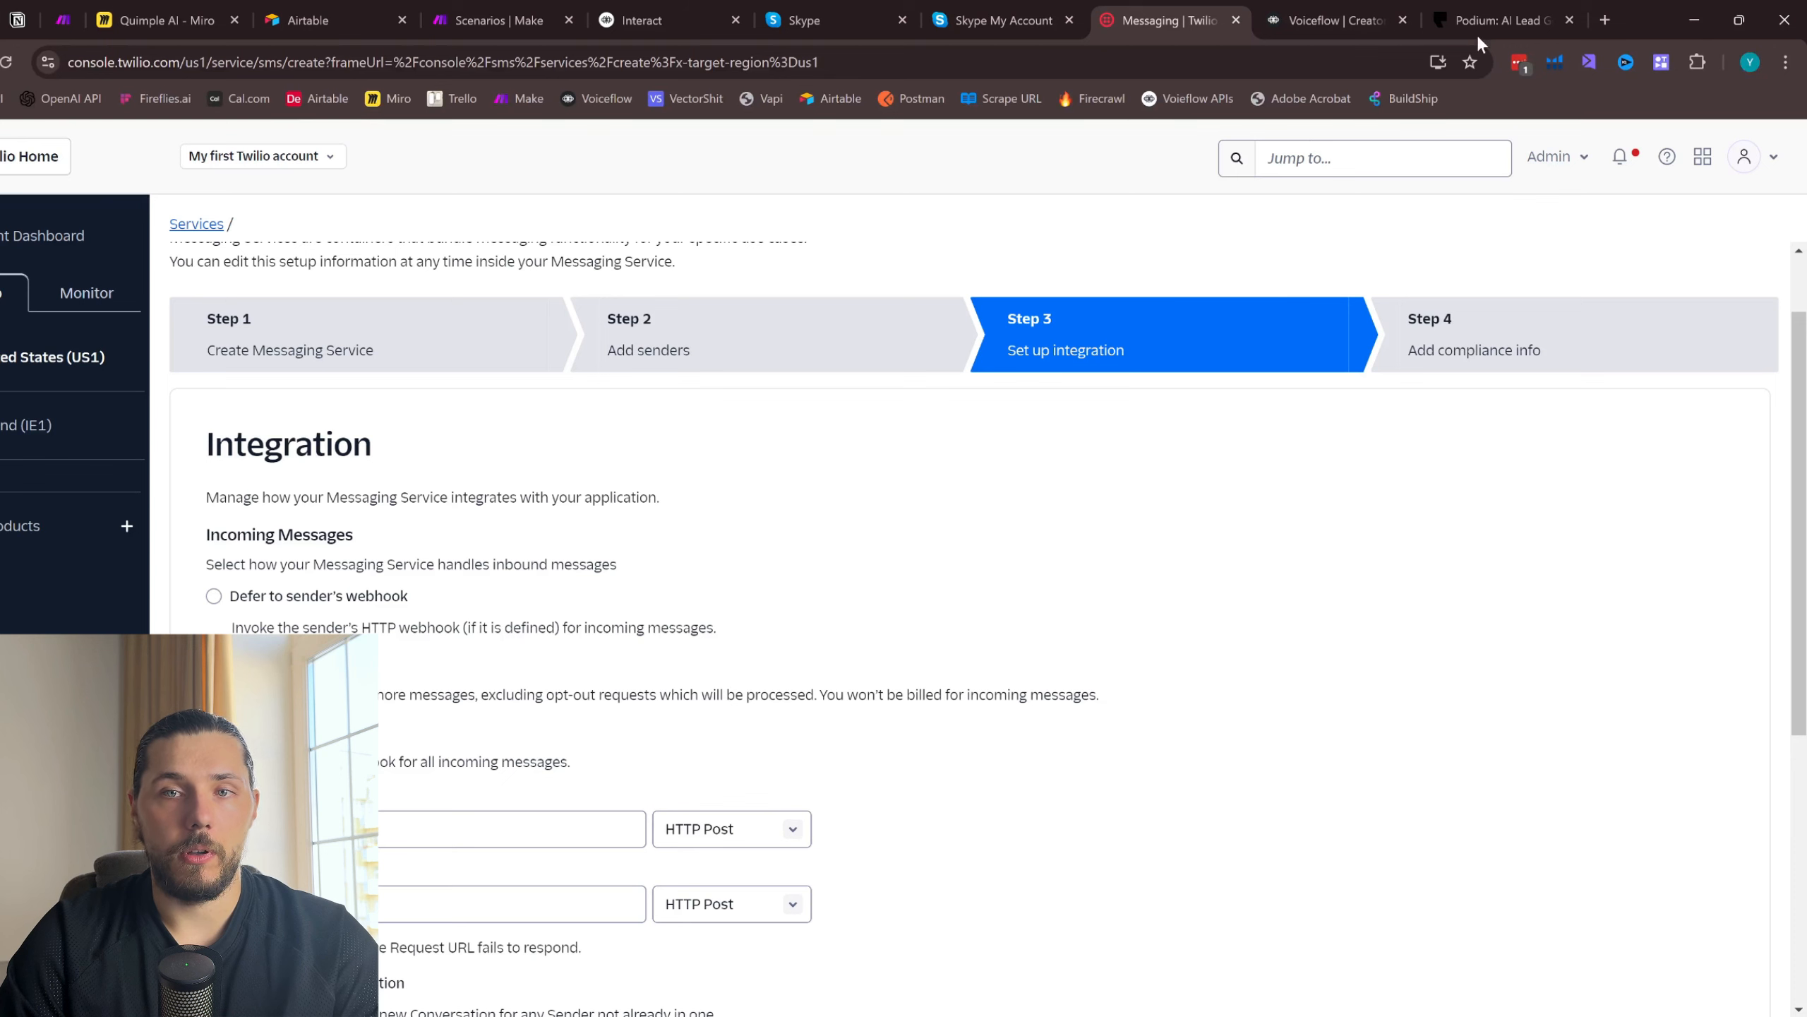
- Switch to Make, rearrange the browser tabs beside it, and start a new scenario
left_click(1601, 19)
left_click(491, 19)
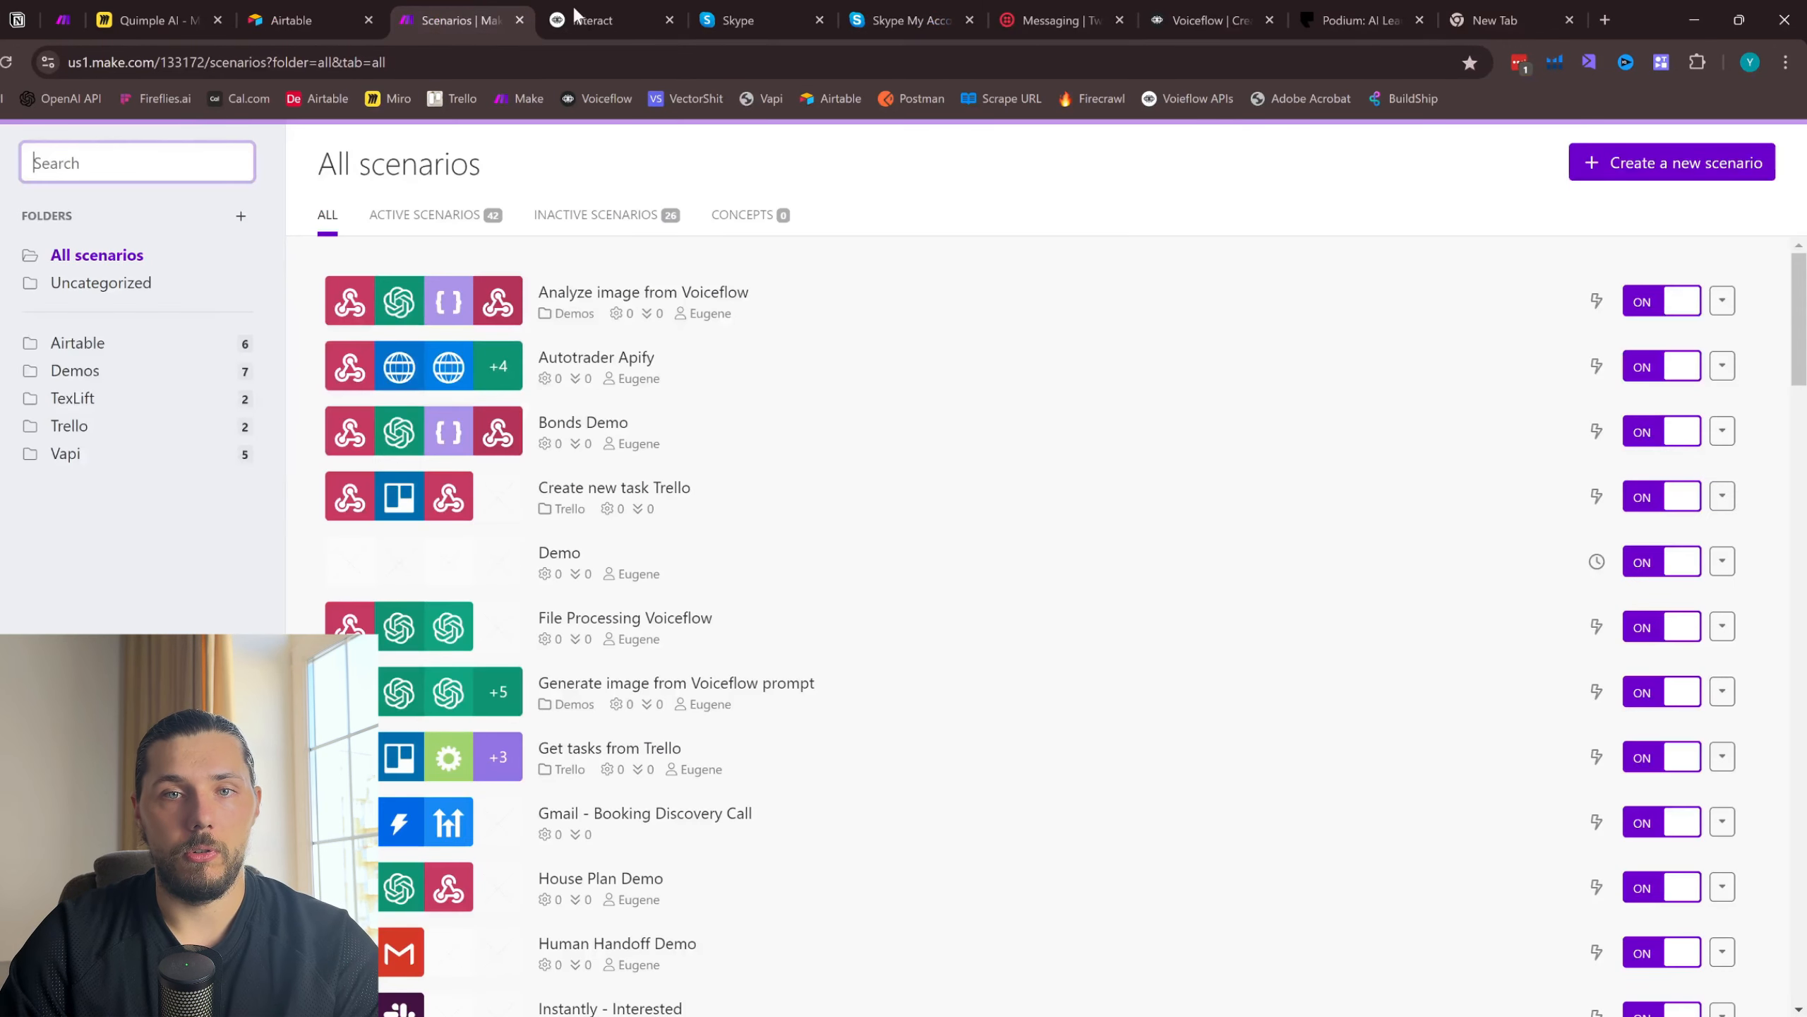
left_click_drag(575, 10, 1488, 9)
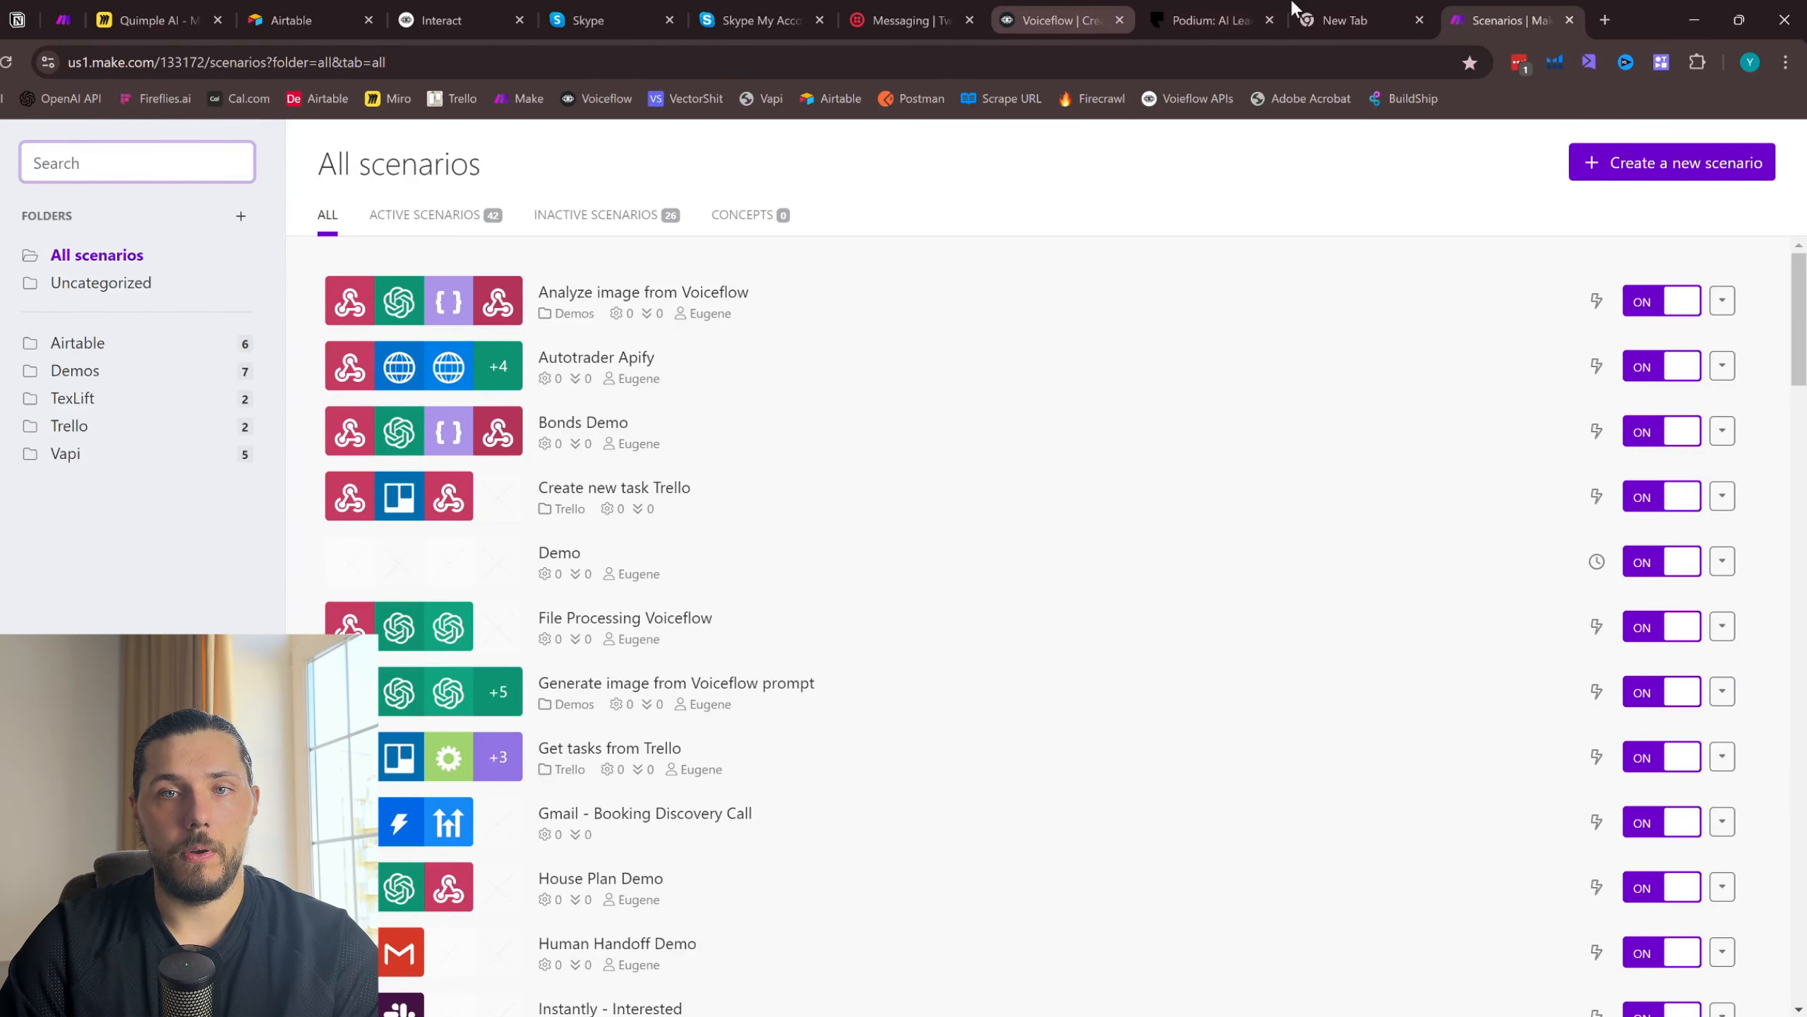
left_click_drag(1067, 9, 1228, 9)
left_click(1420, 20)
left_click(1380, 7)
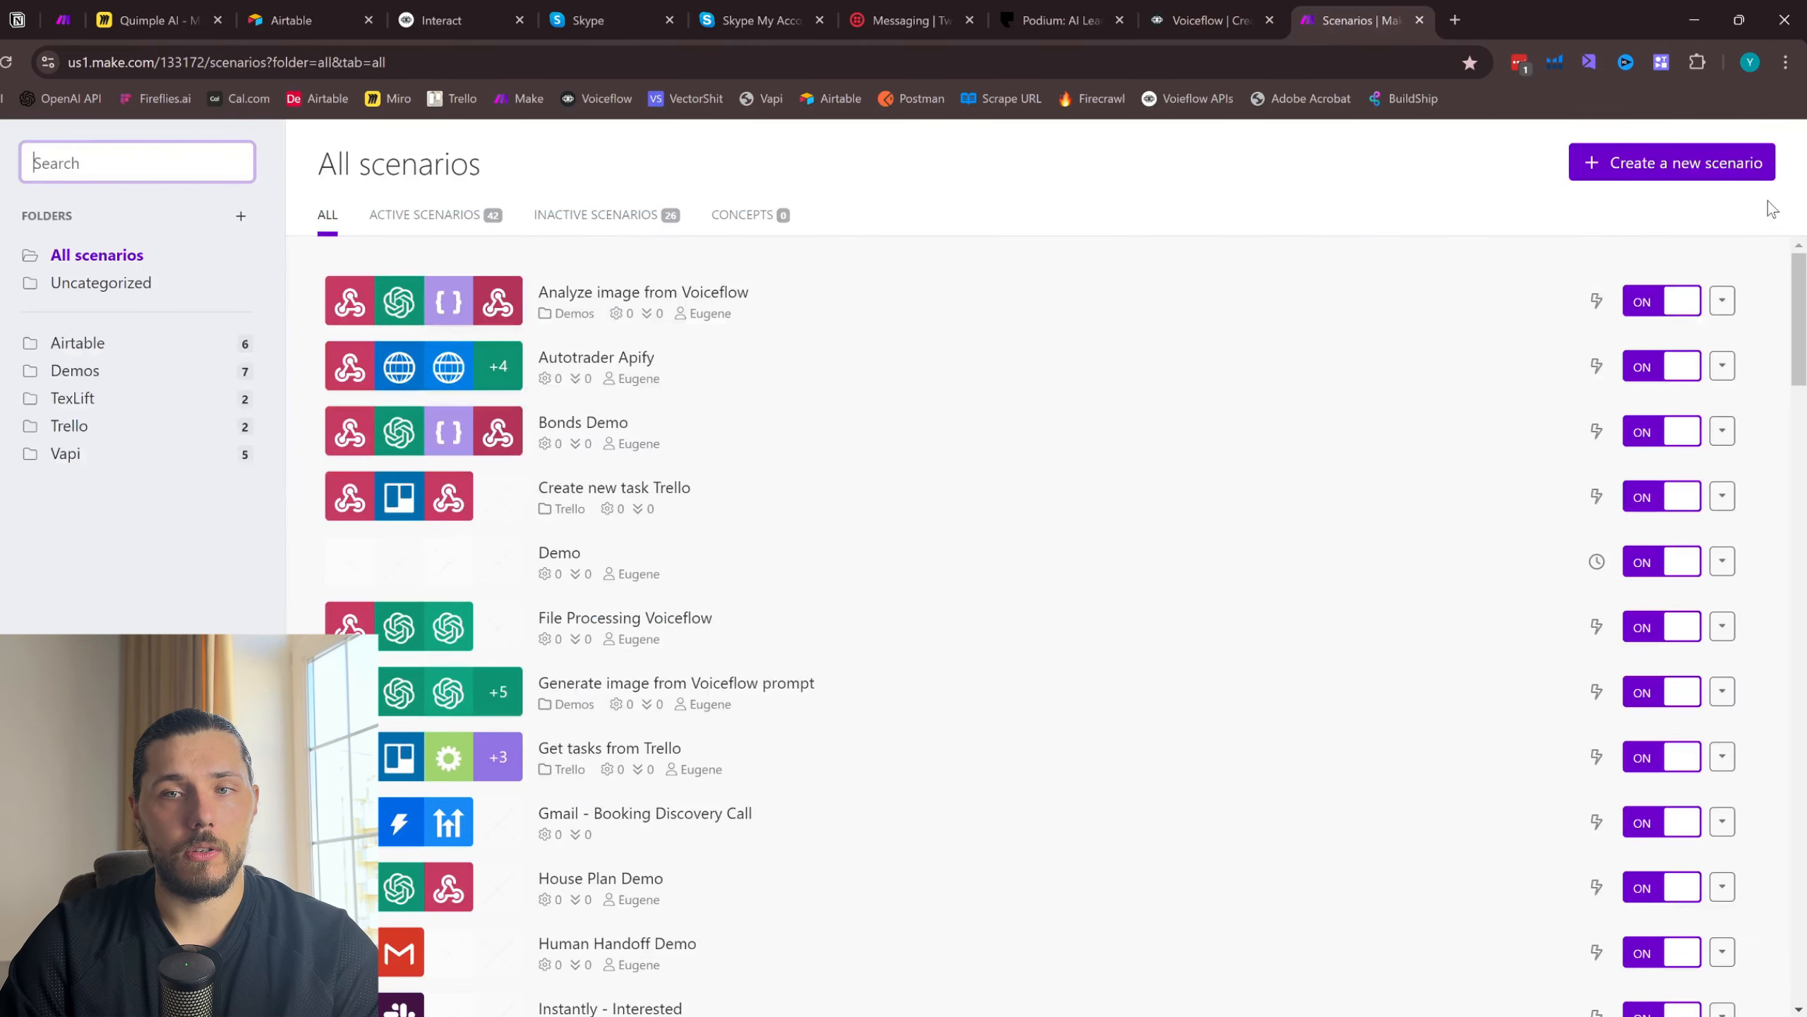
left_click(1668, 171)
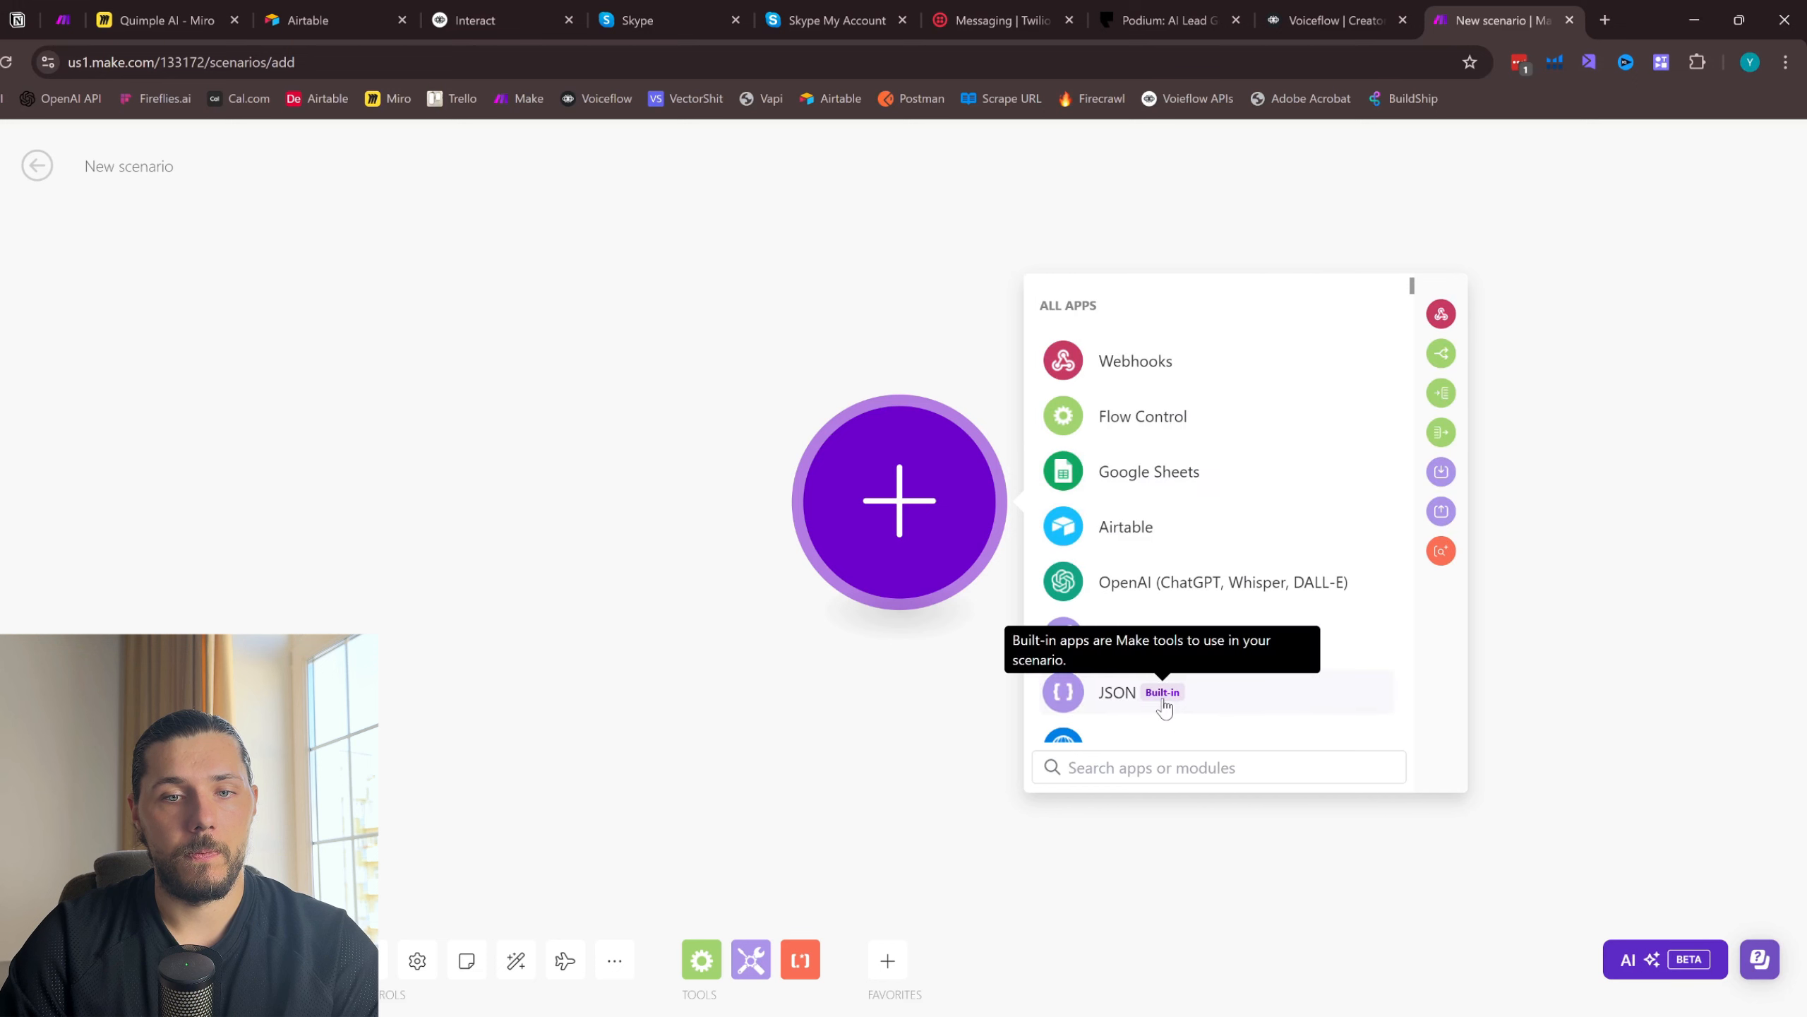
- Add a Custom webhook trigger with a new webhook under its default name, copy its address and save the module
left_click(1138, 363)
left_click(1165, 535)
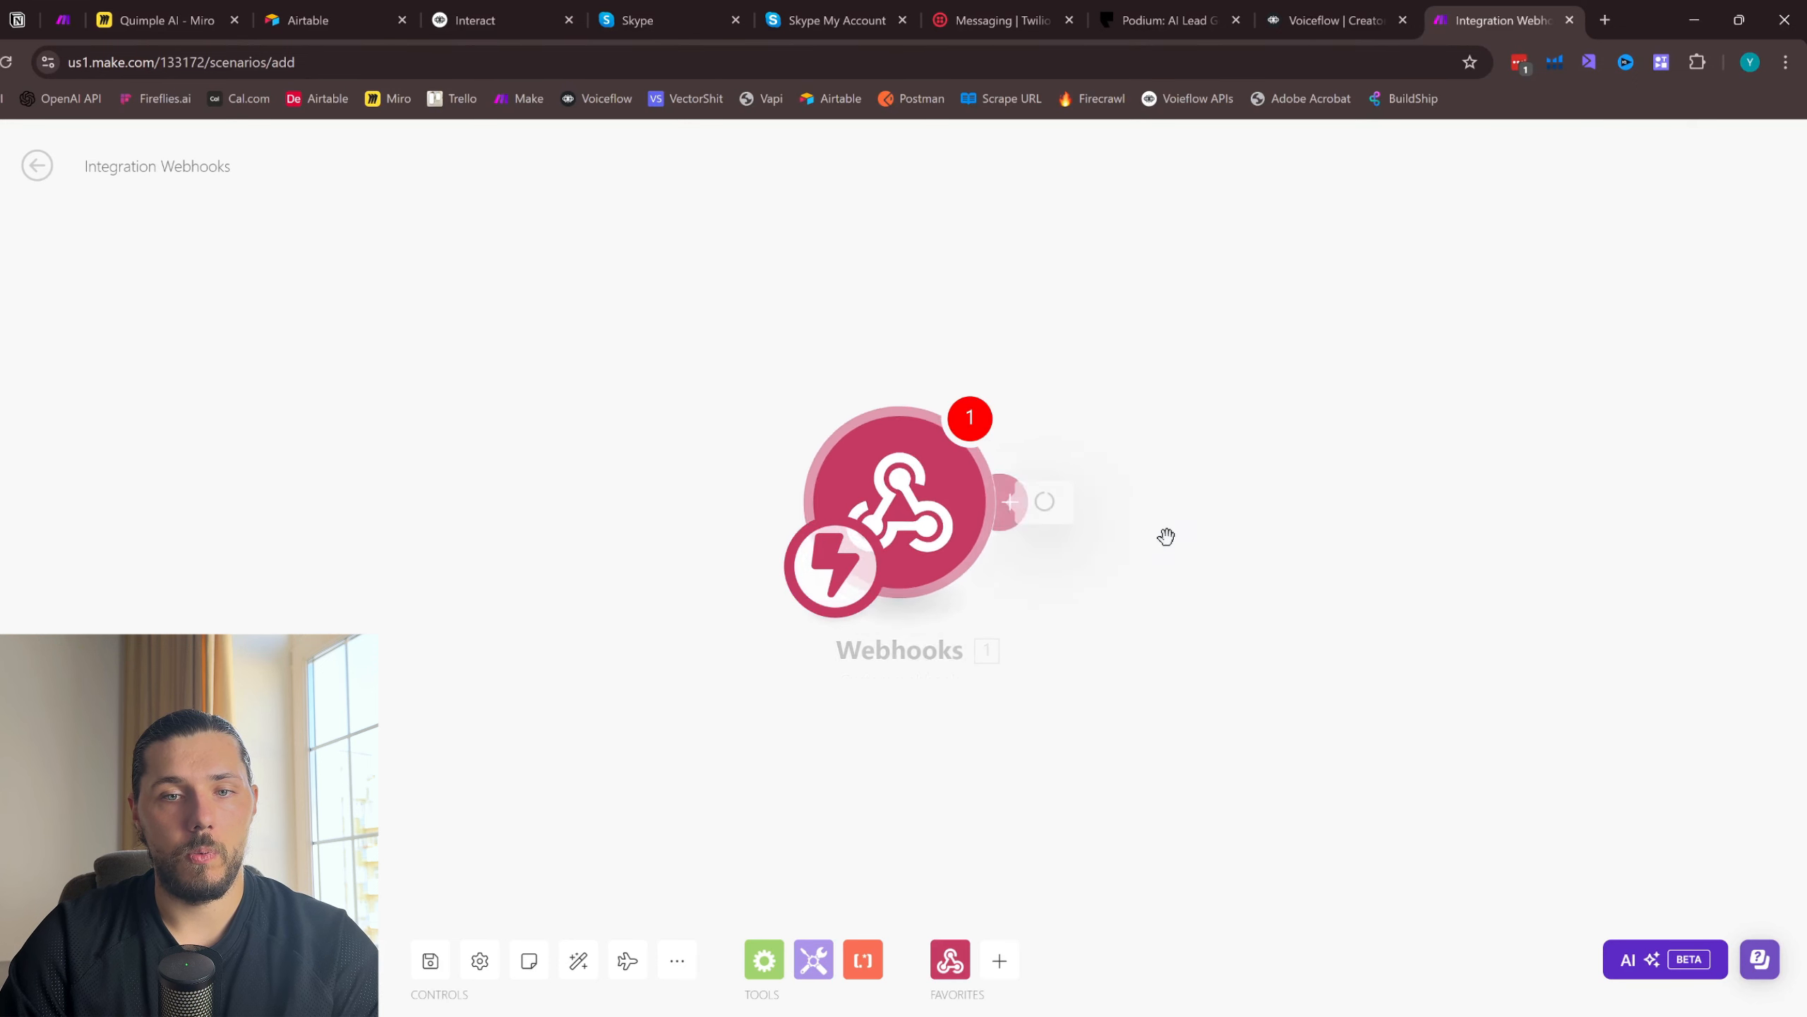
left_click(1416, 496)
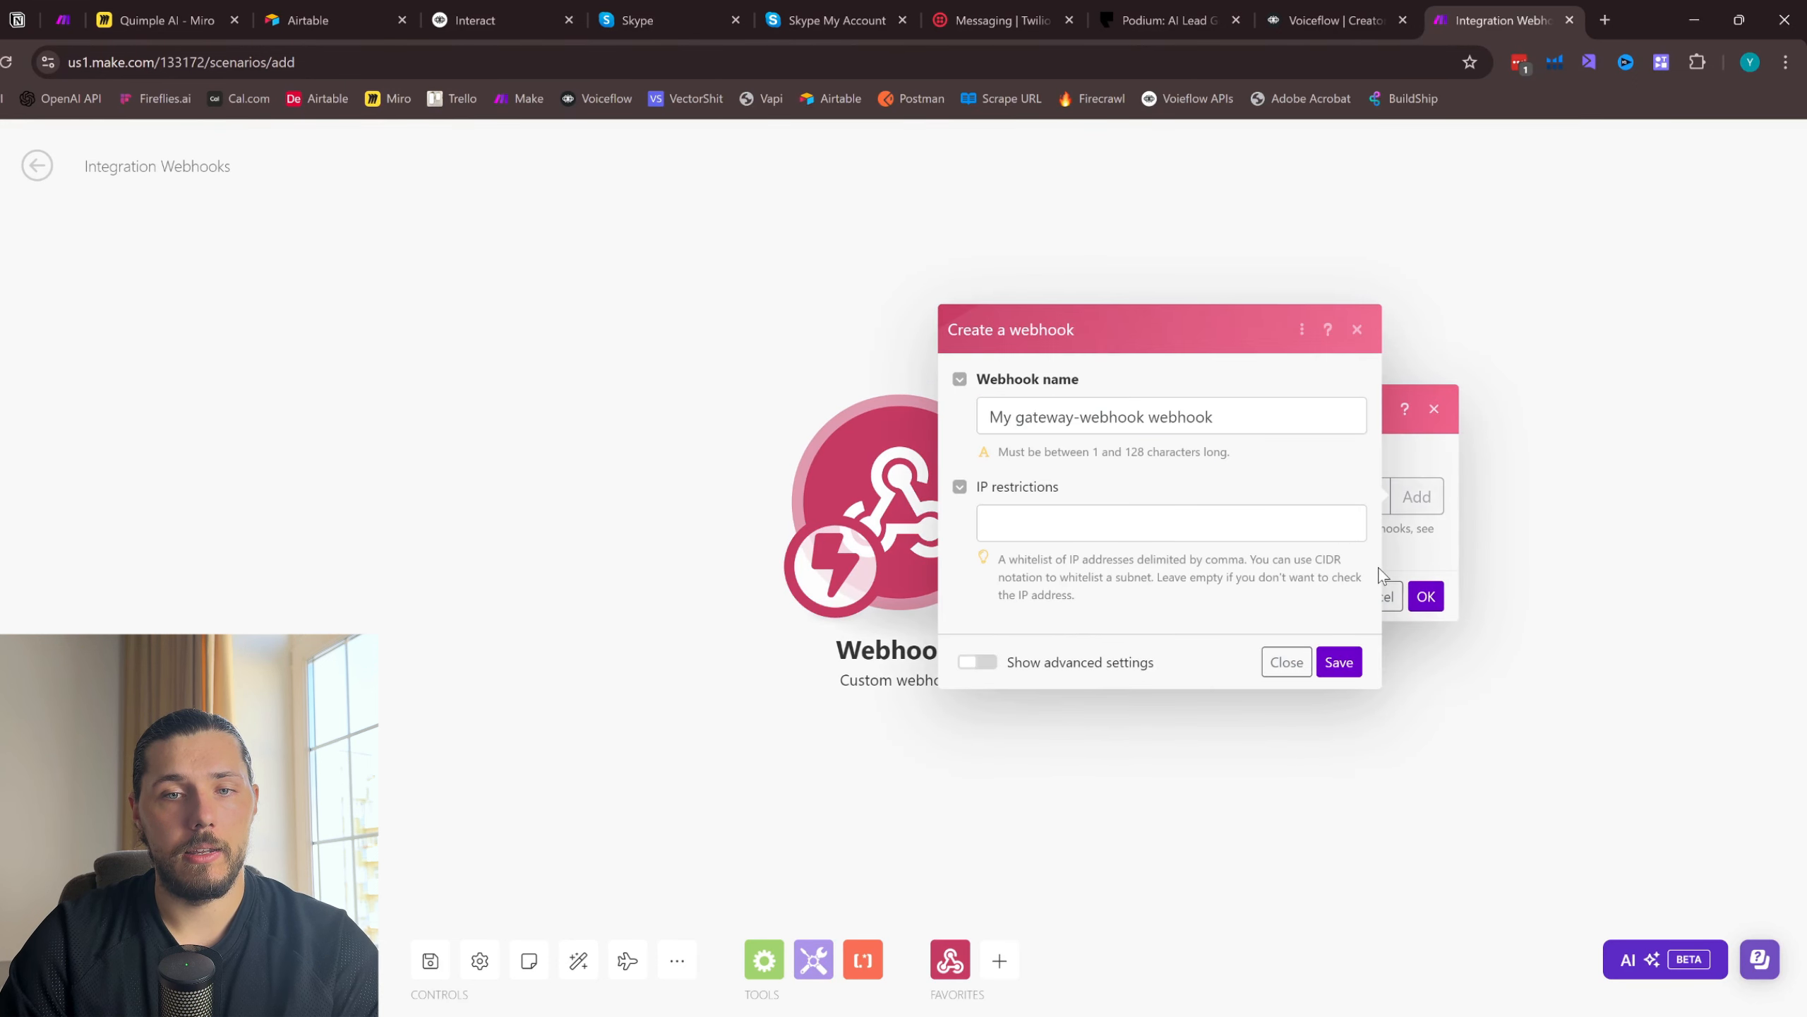
left_click(1338, 661)
left_click(1398, 567)
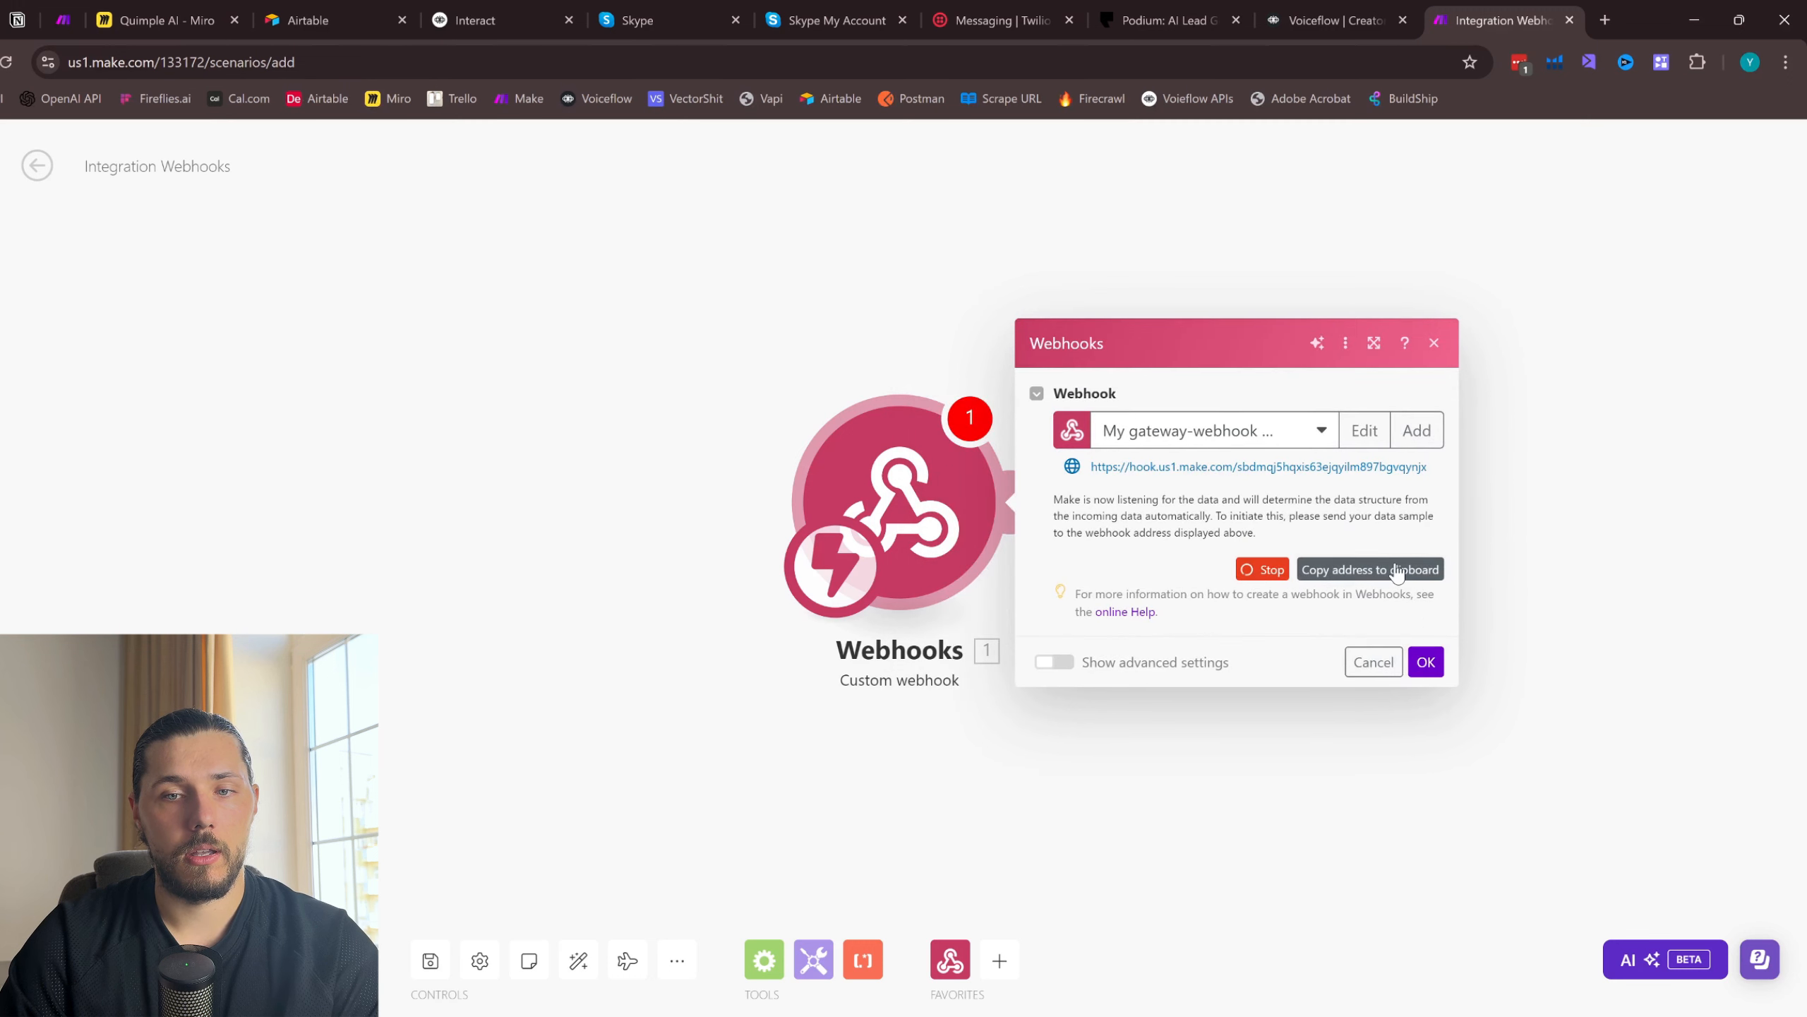
left_click(1425, 661)
- Switch back to Twilio and enter the copied Make webhook address as the Request URL for incoming messages, keeping HTTP Post
left_click(1307, 7)
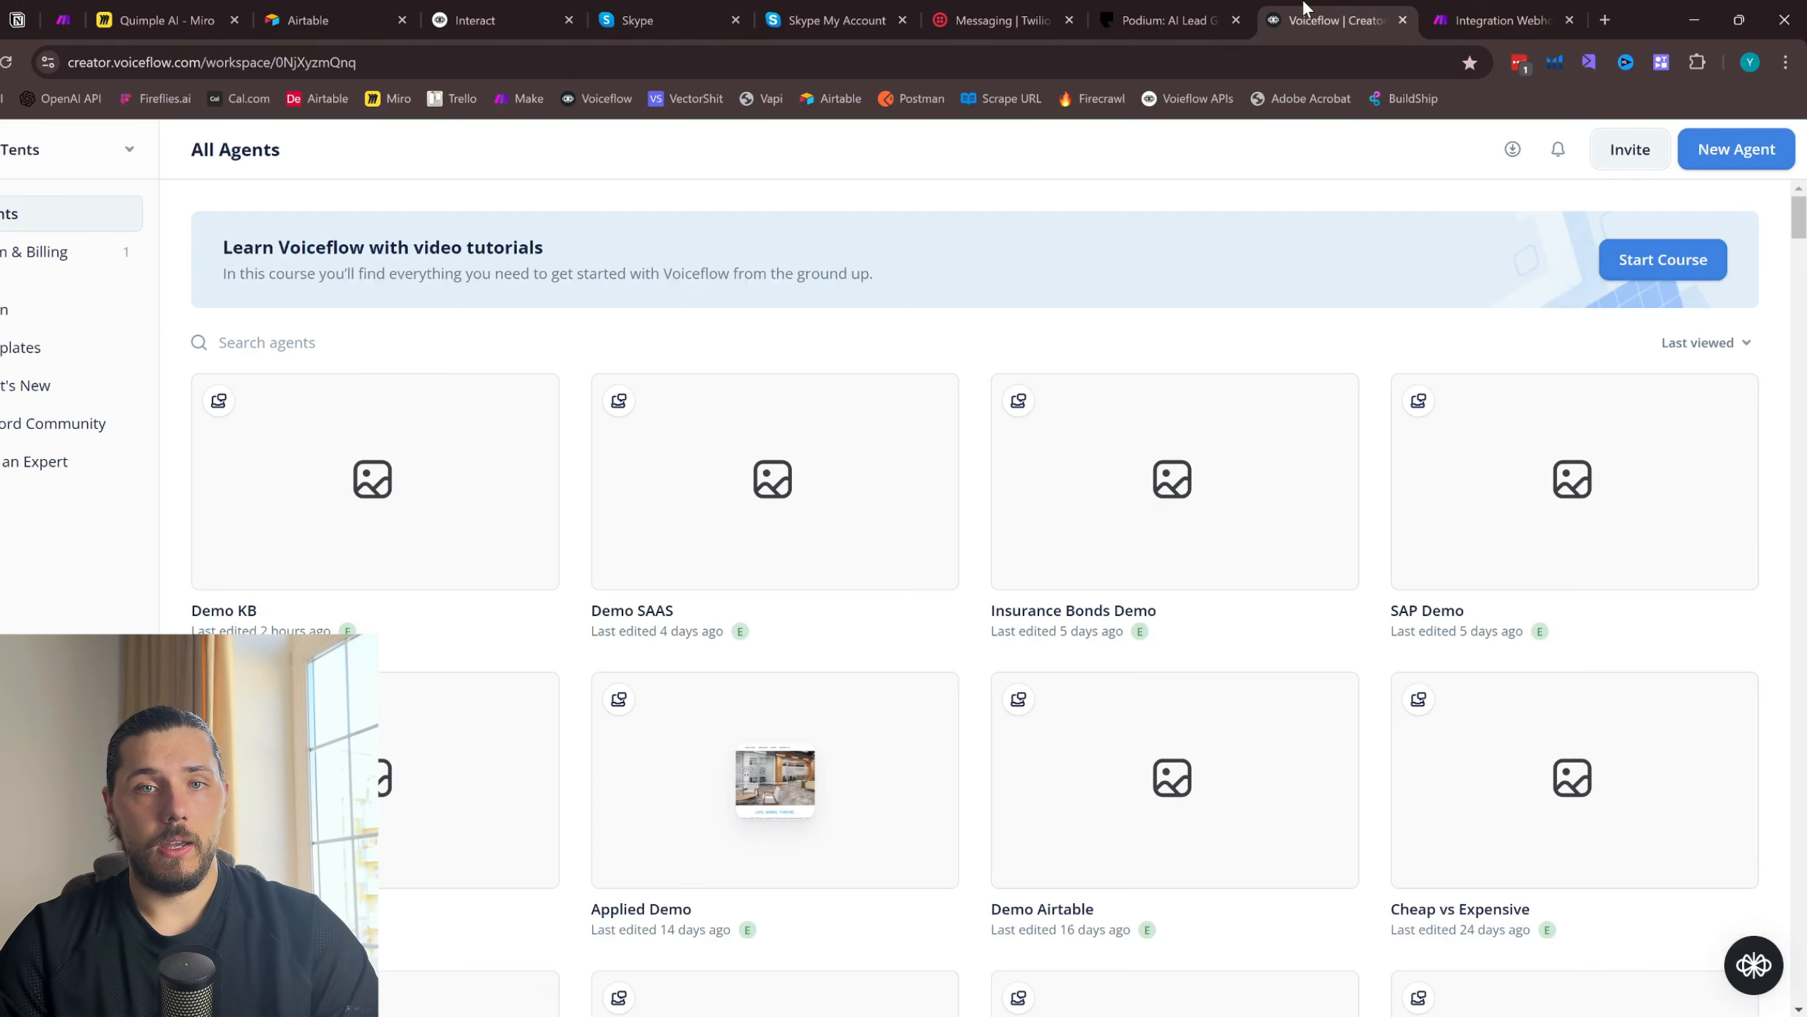
left_click_drag(982, 7, 1316, 9)
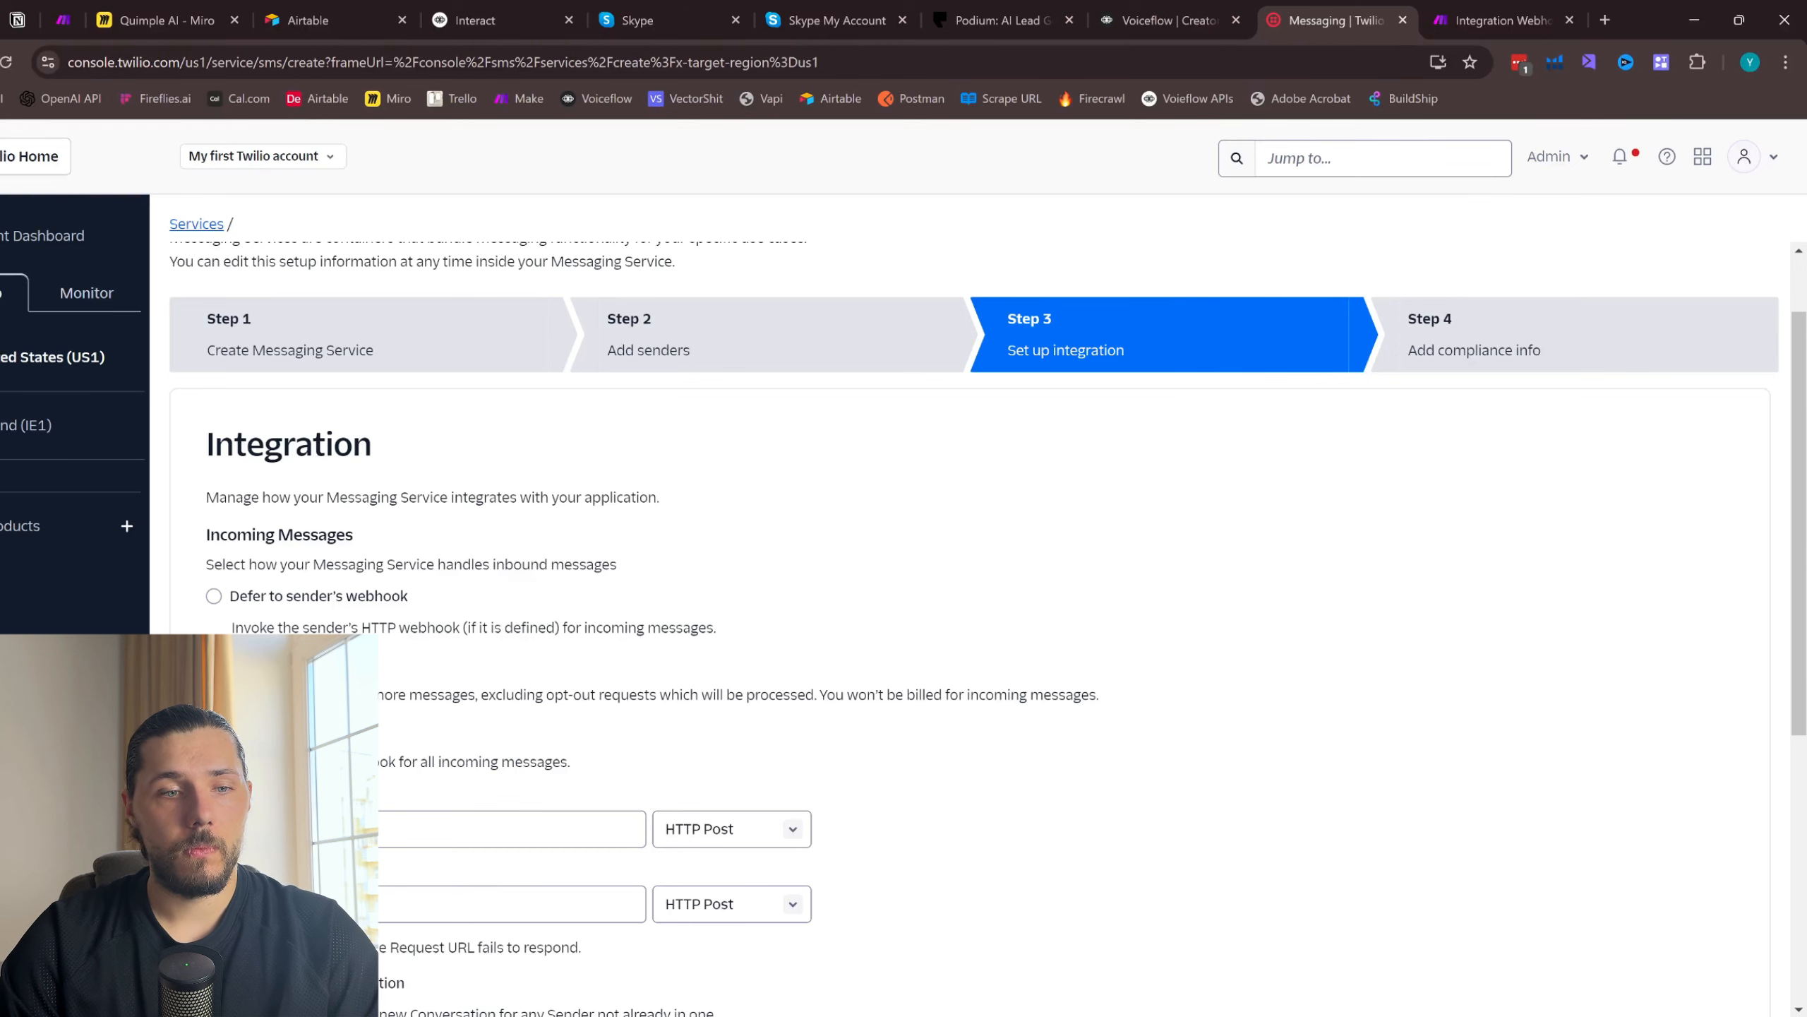
left_click(513, 829)
key("ctrl+v")
left_click(757, 830)
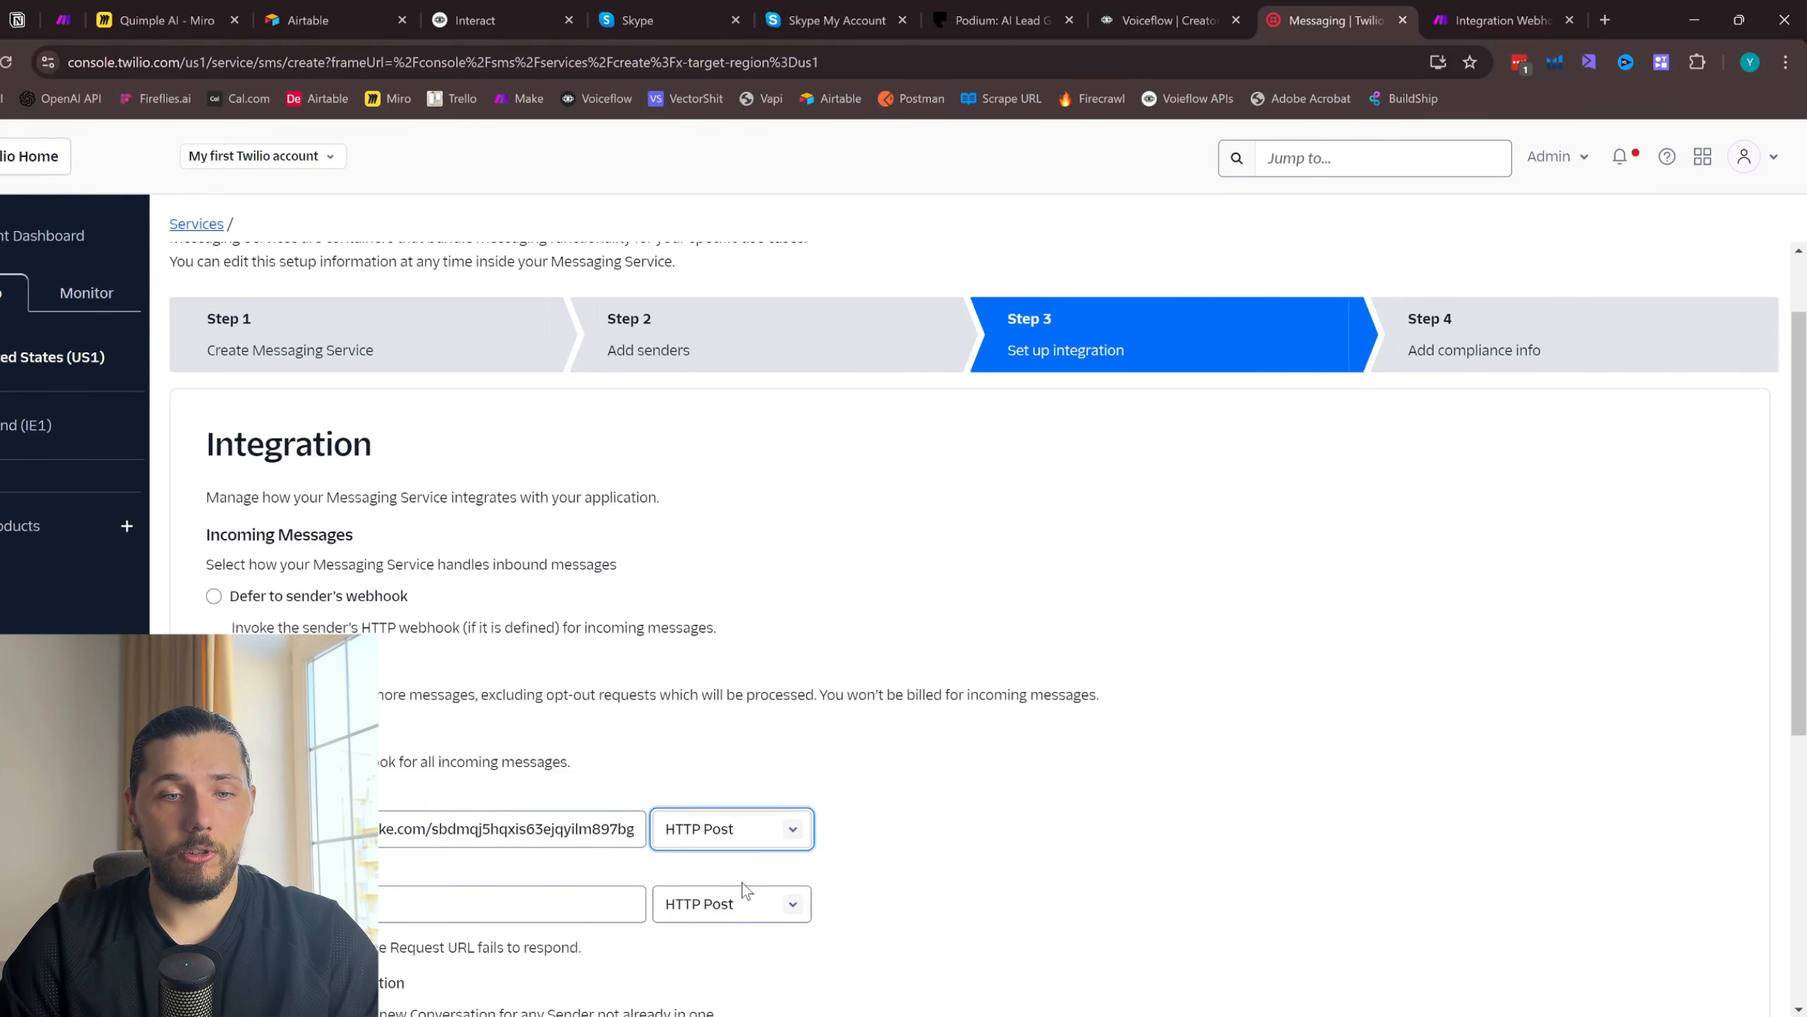
scroll(776, 870, "down", 4)
left_click(717, 563)
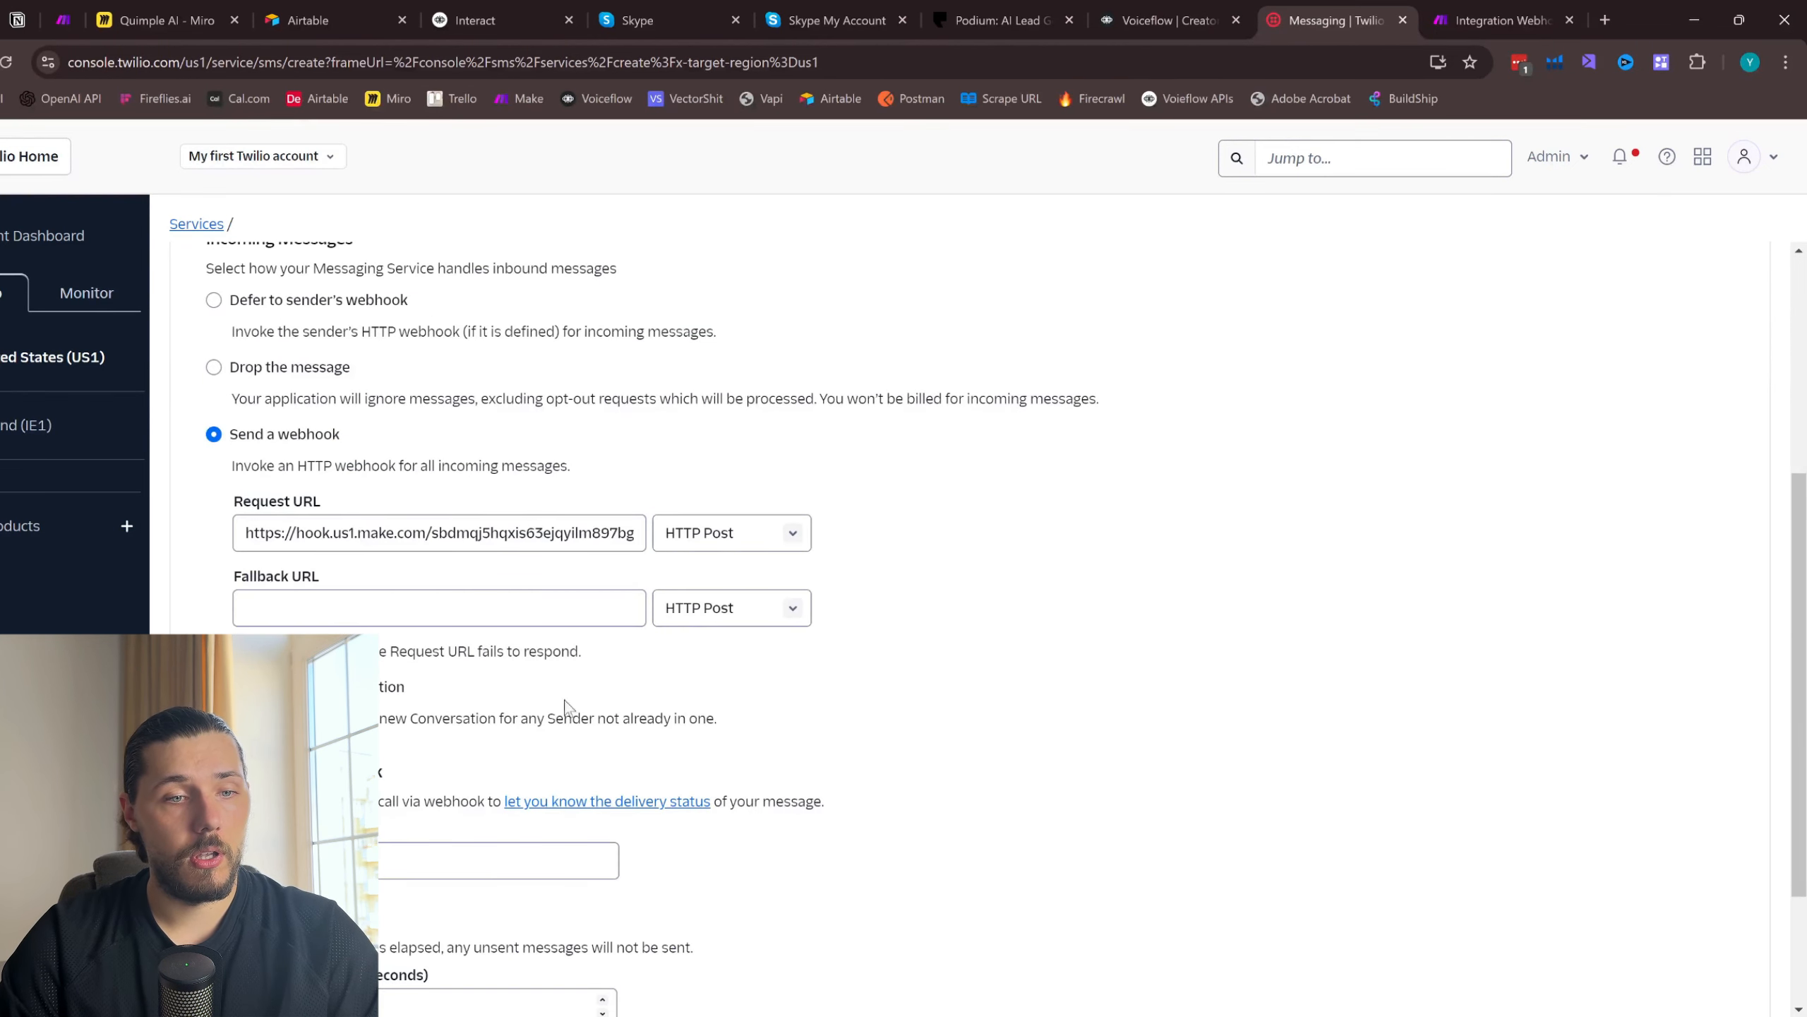
- Save the integration settings with the remaining fields left blank and proceed to the compliance info step
scroll(564, 707, "down", 3)
left_click(1598, 982)
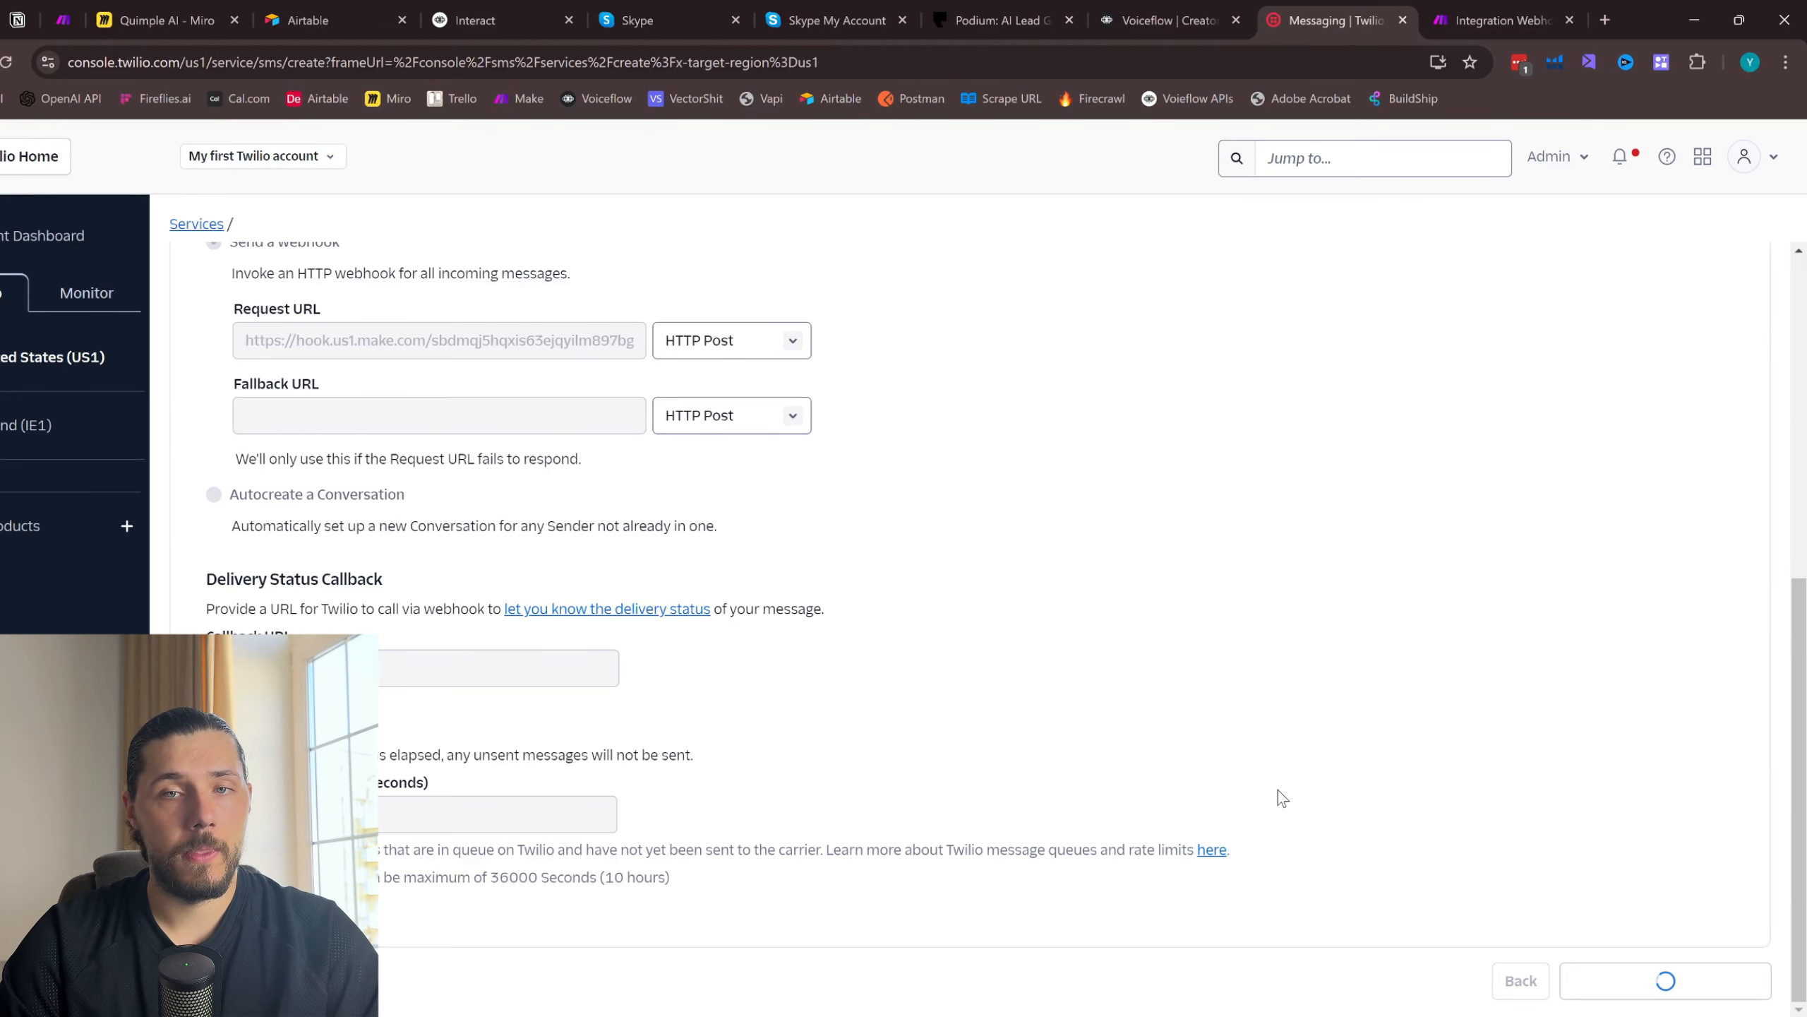
scroll(1278, 789, "down", 1)
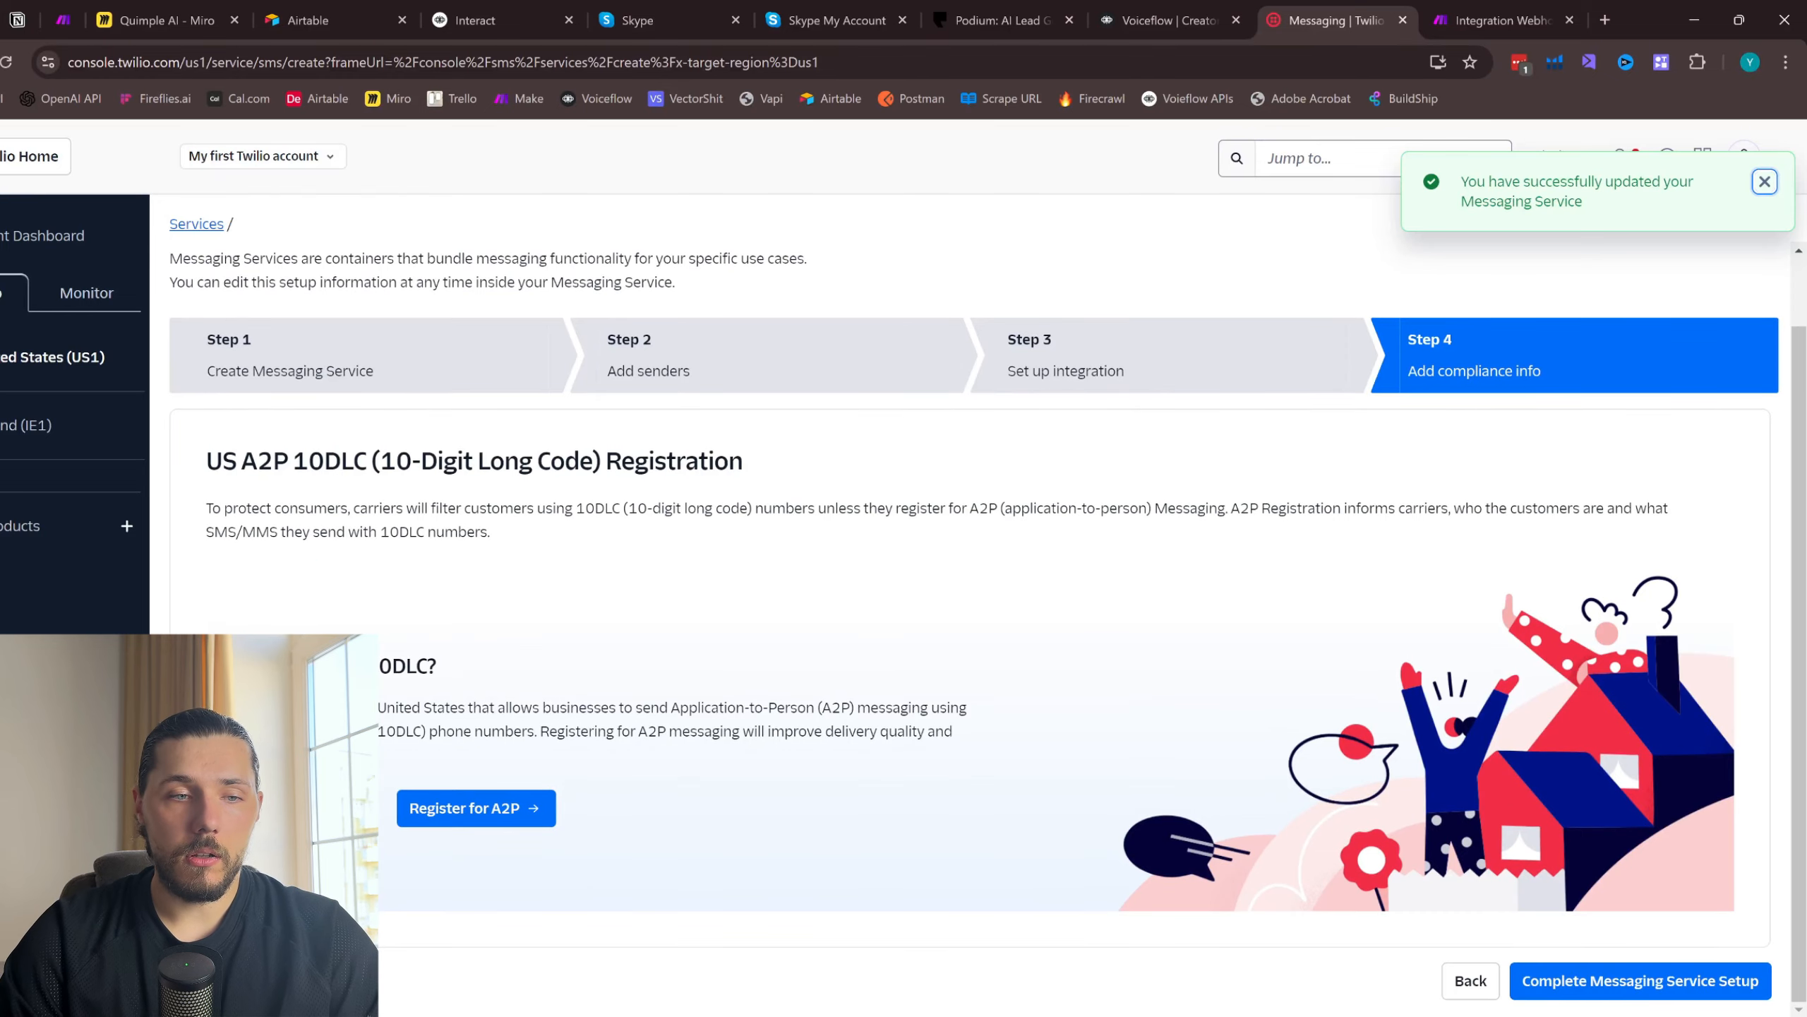
- Read the explanation of US A2P 10DLC registration for the messaging service
double_click(407, 666)
left_click(408, 665)
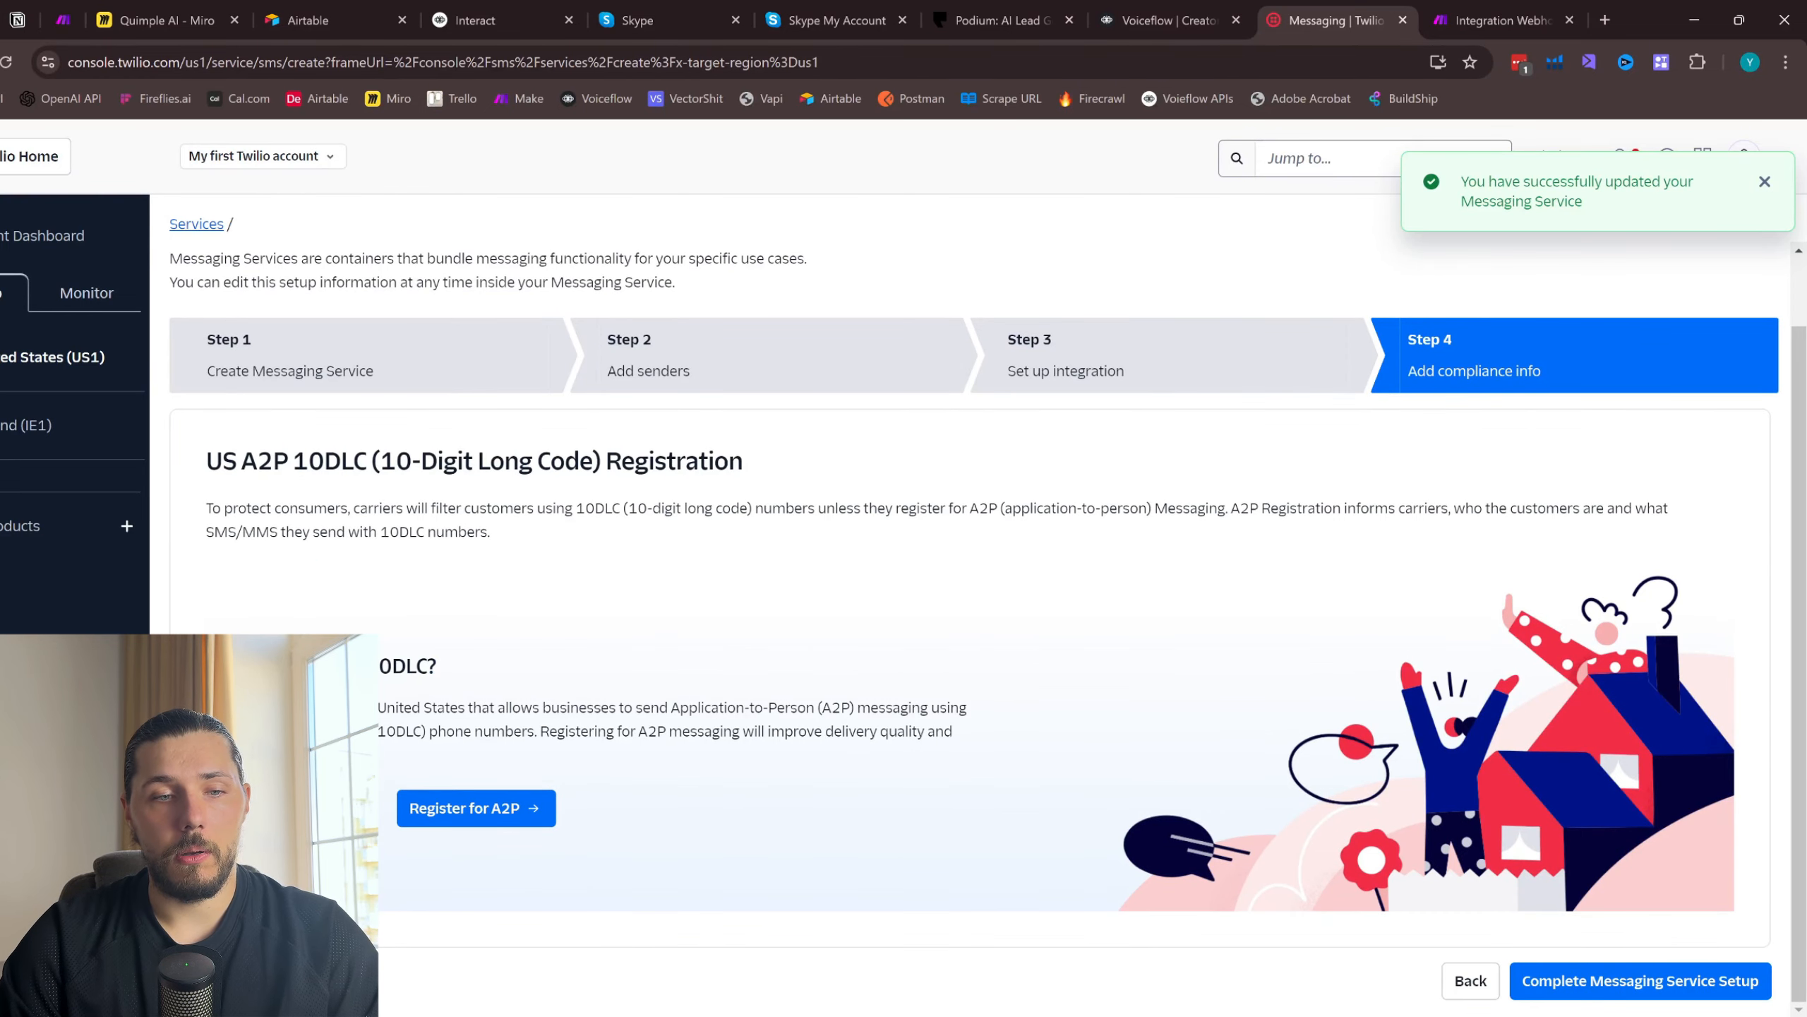
double_click(407, 666)
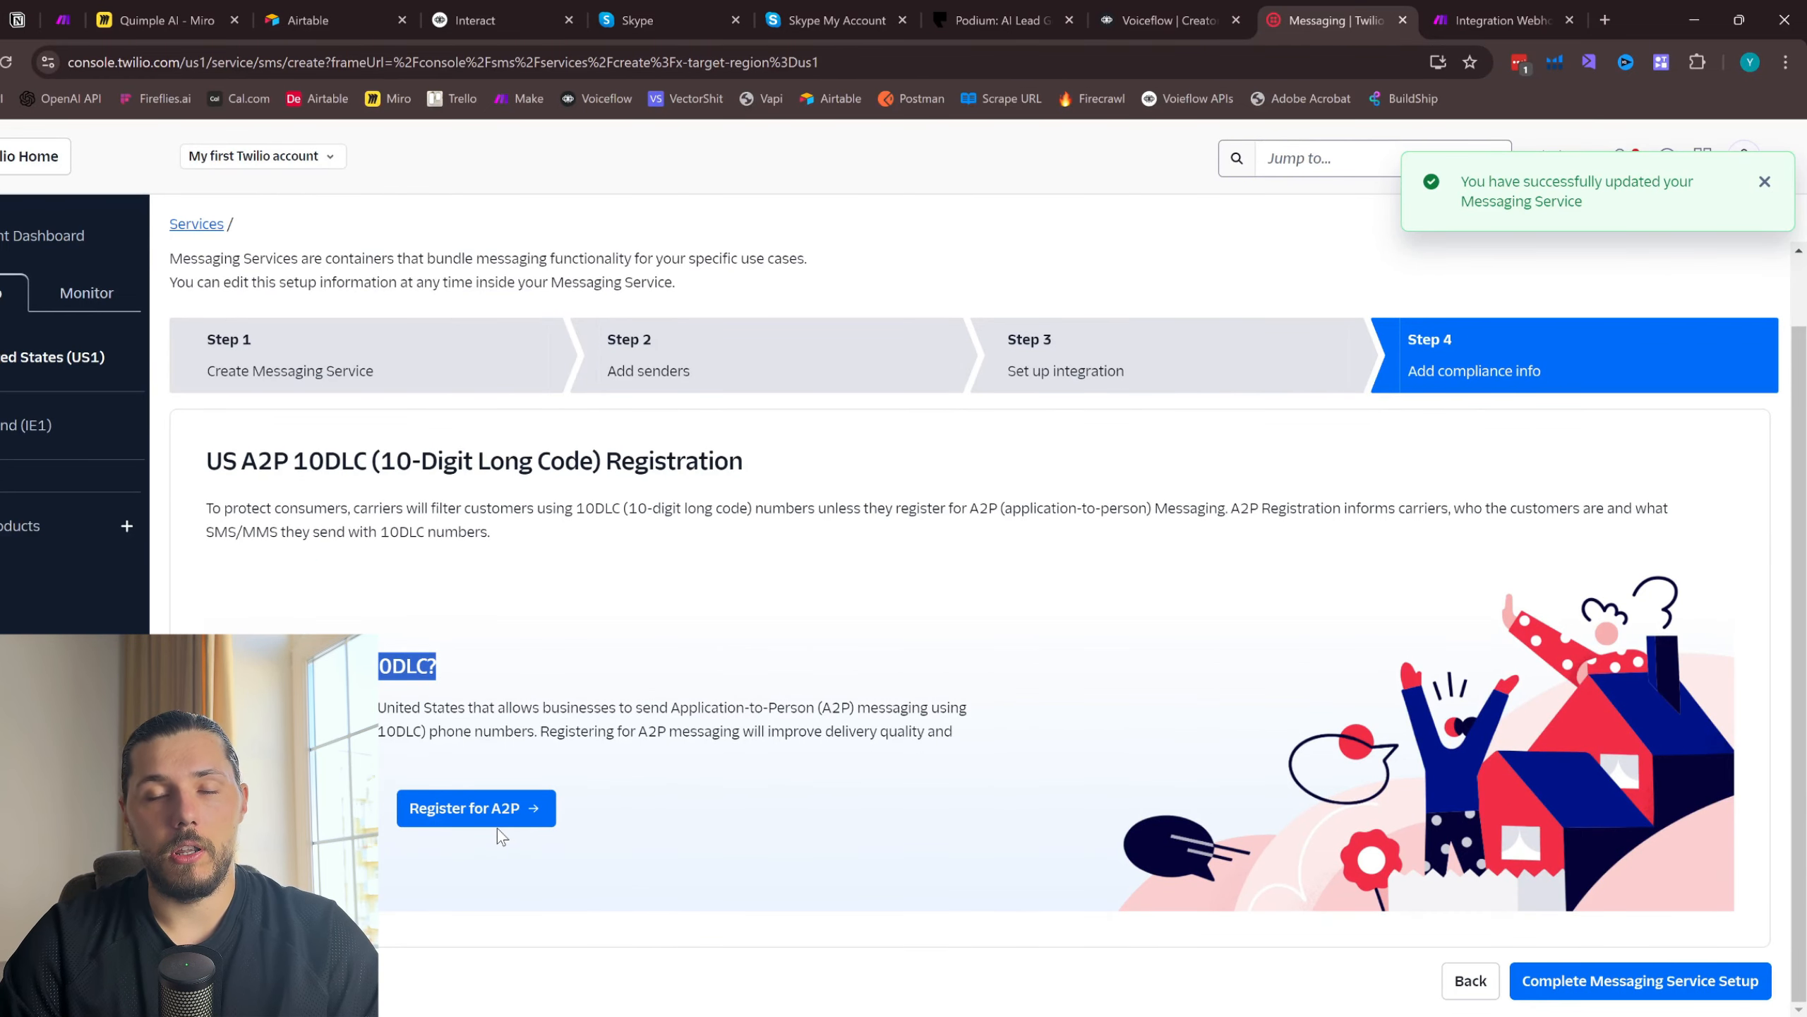
left_click(642, 749)
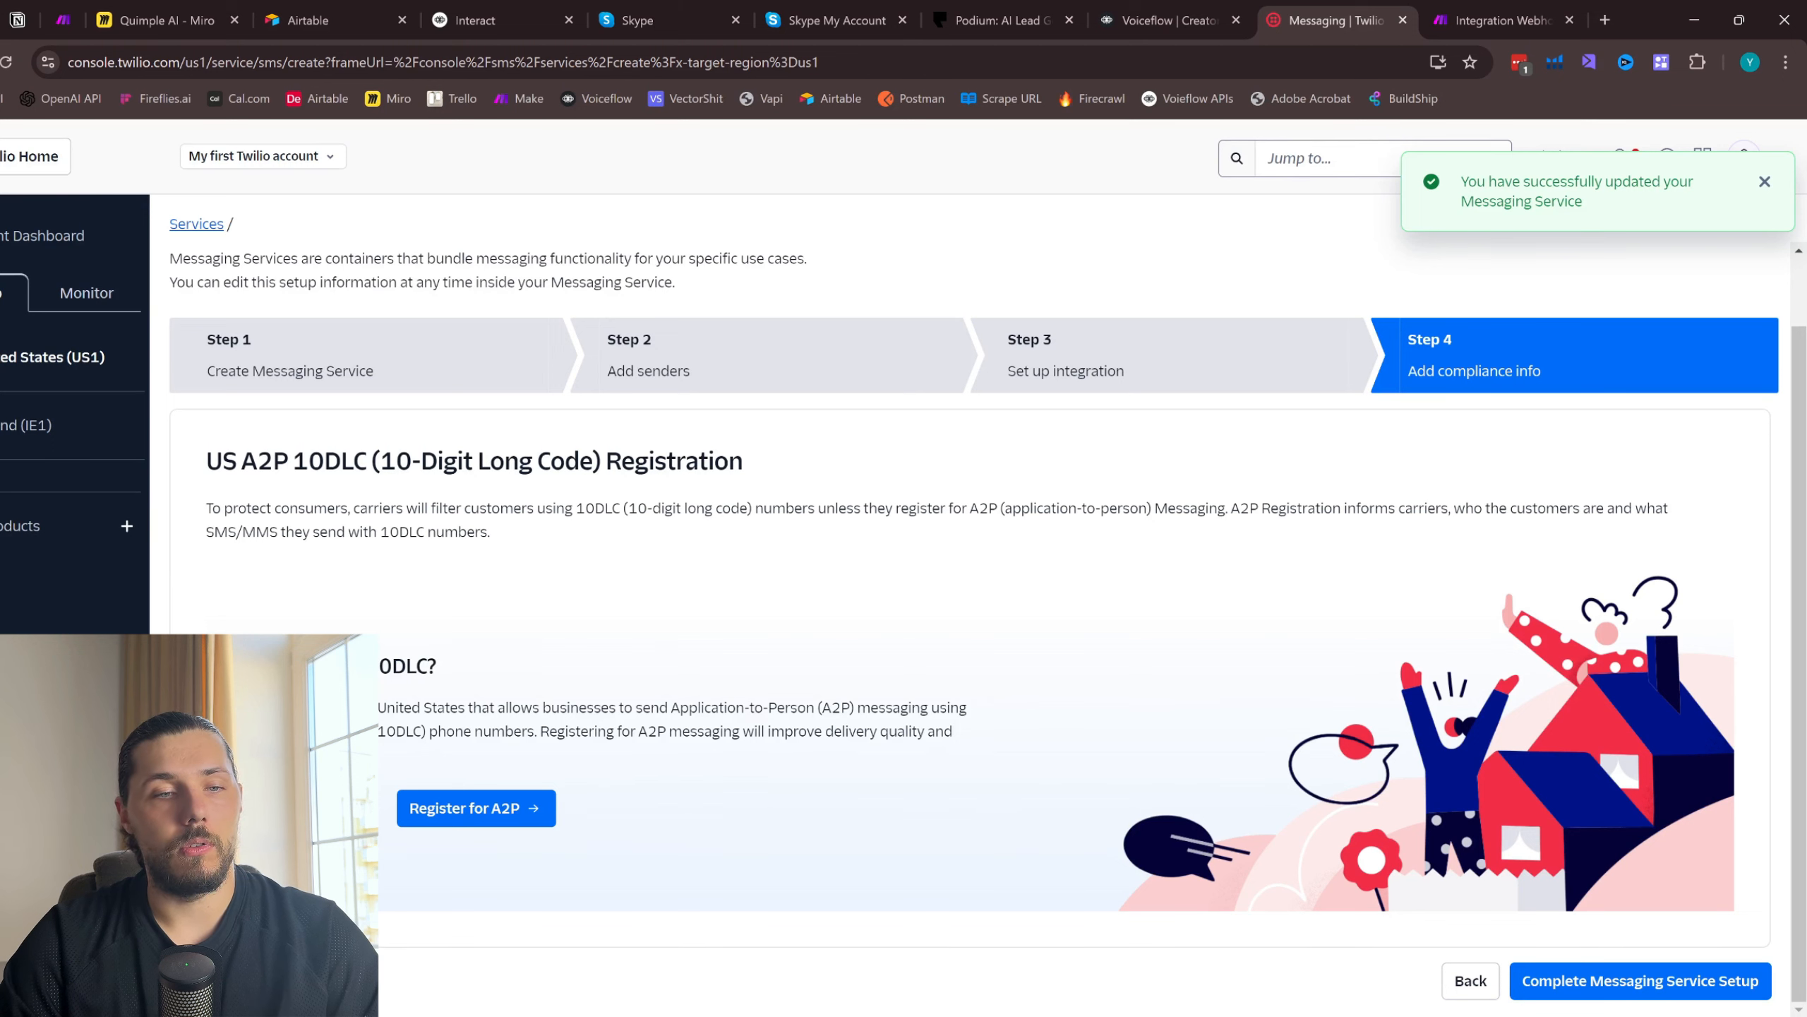
triple_click(642, 718)
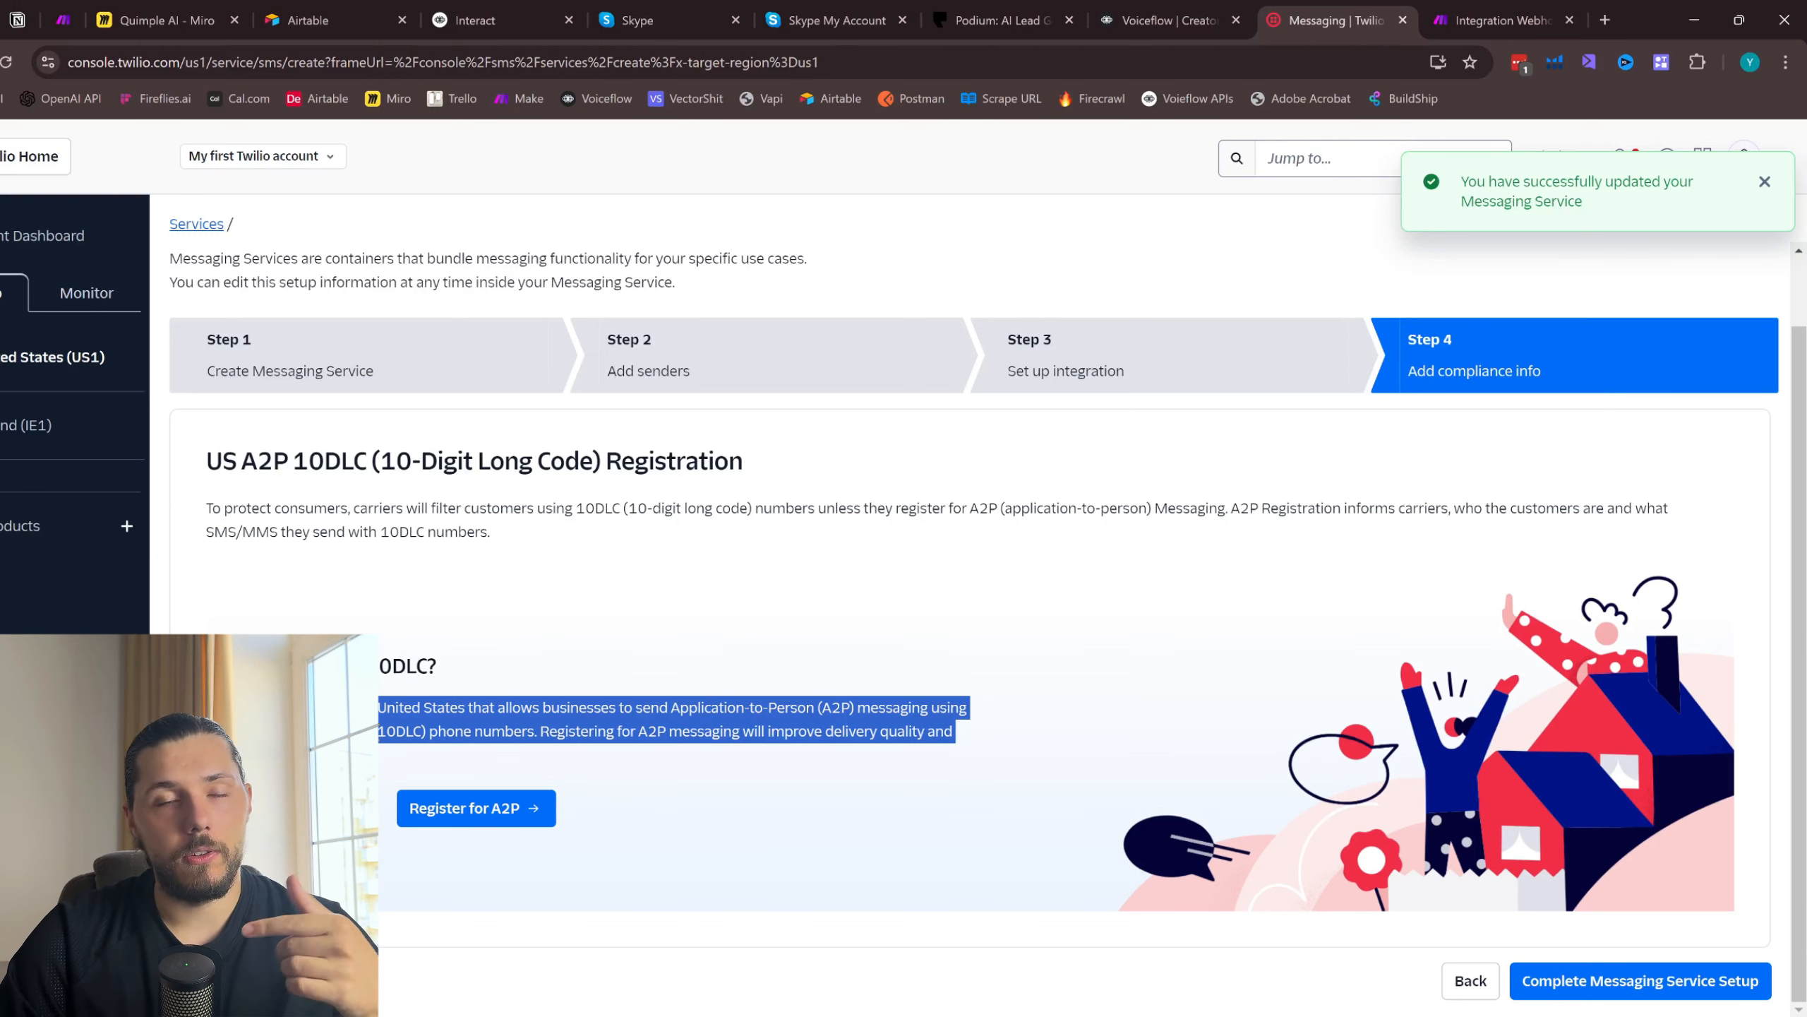
left_click_drag(956, 732, 377, 707)
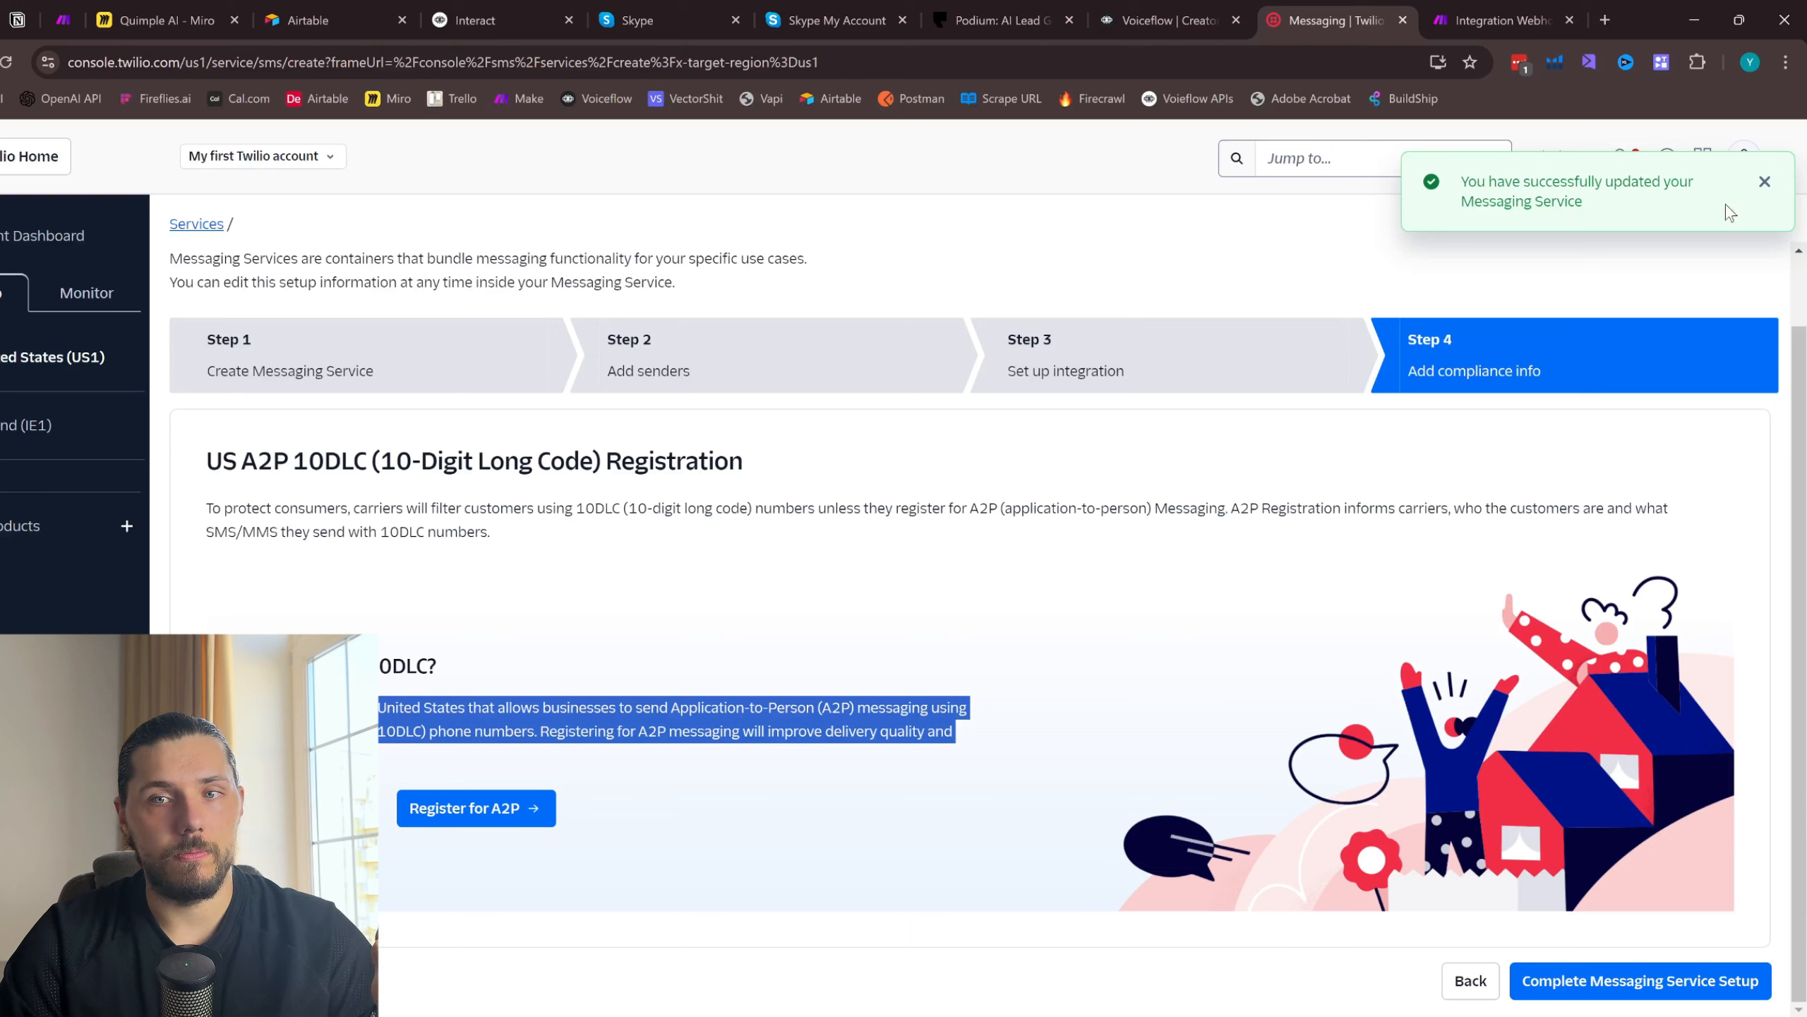
- Complete the messaging service setup without registering for A2P and proceed to try sending a message
left_click(1765, 182)
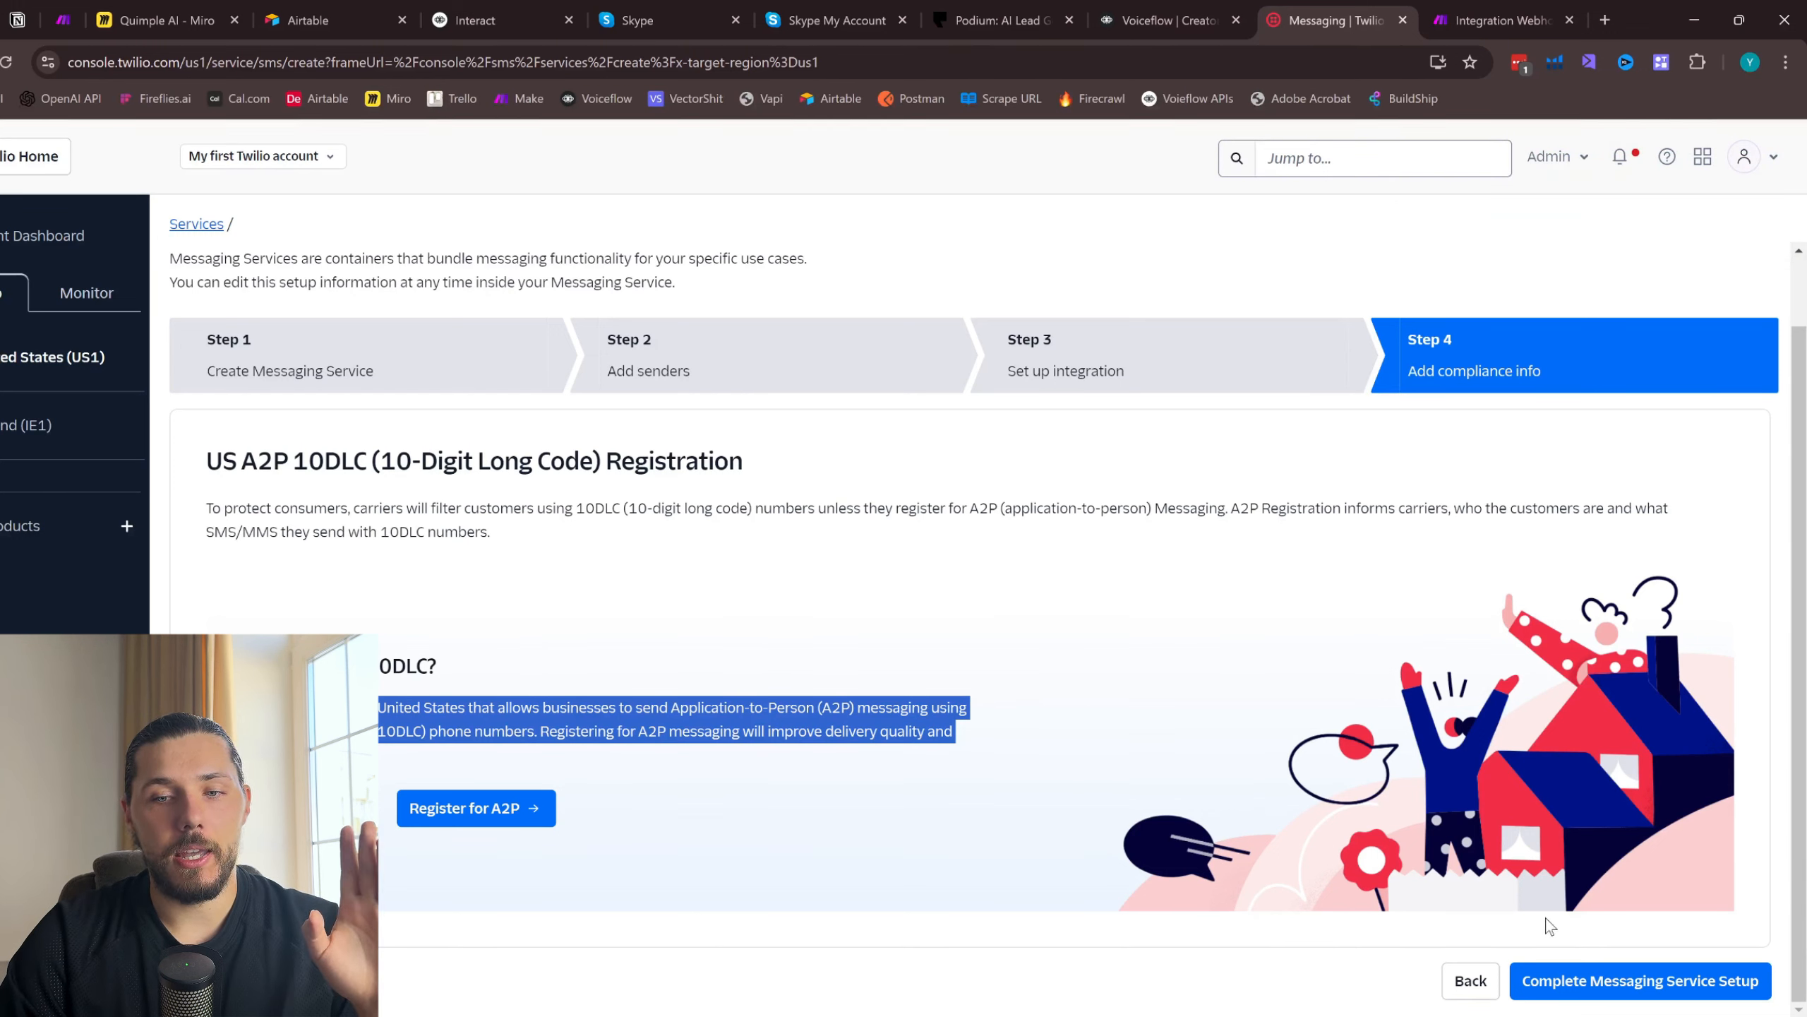
left_click(1592, 986)
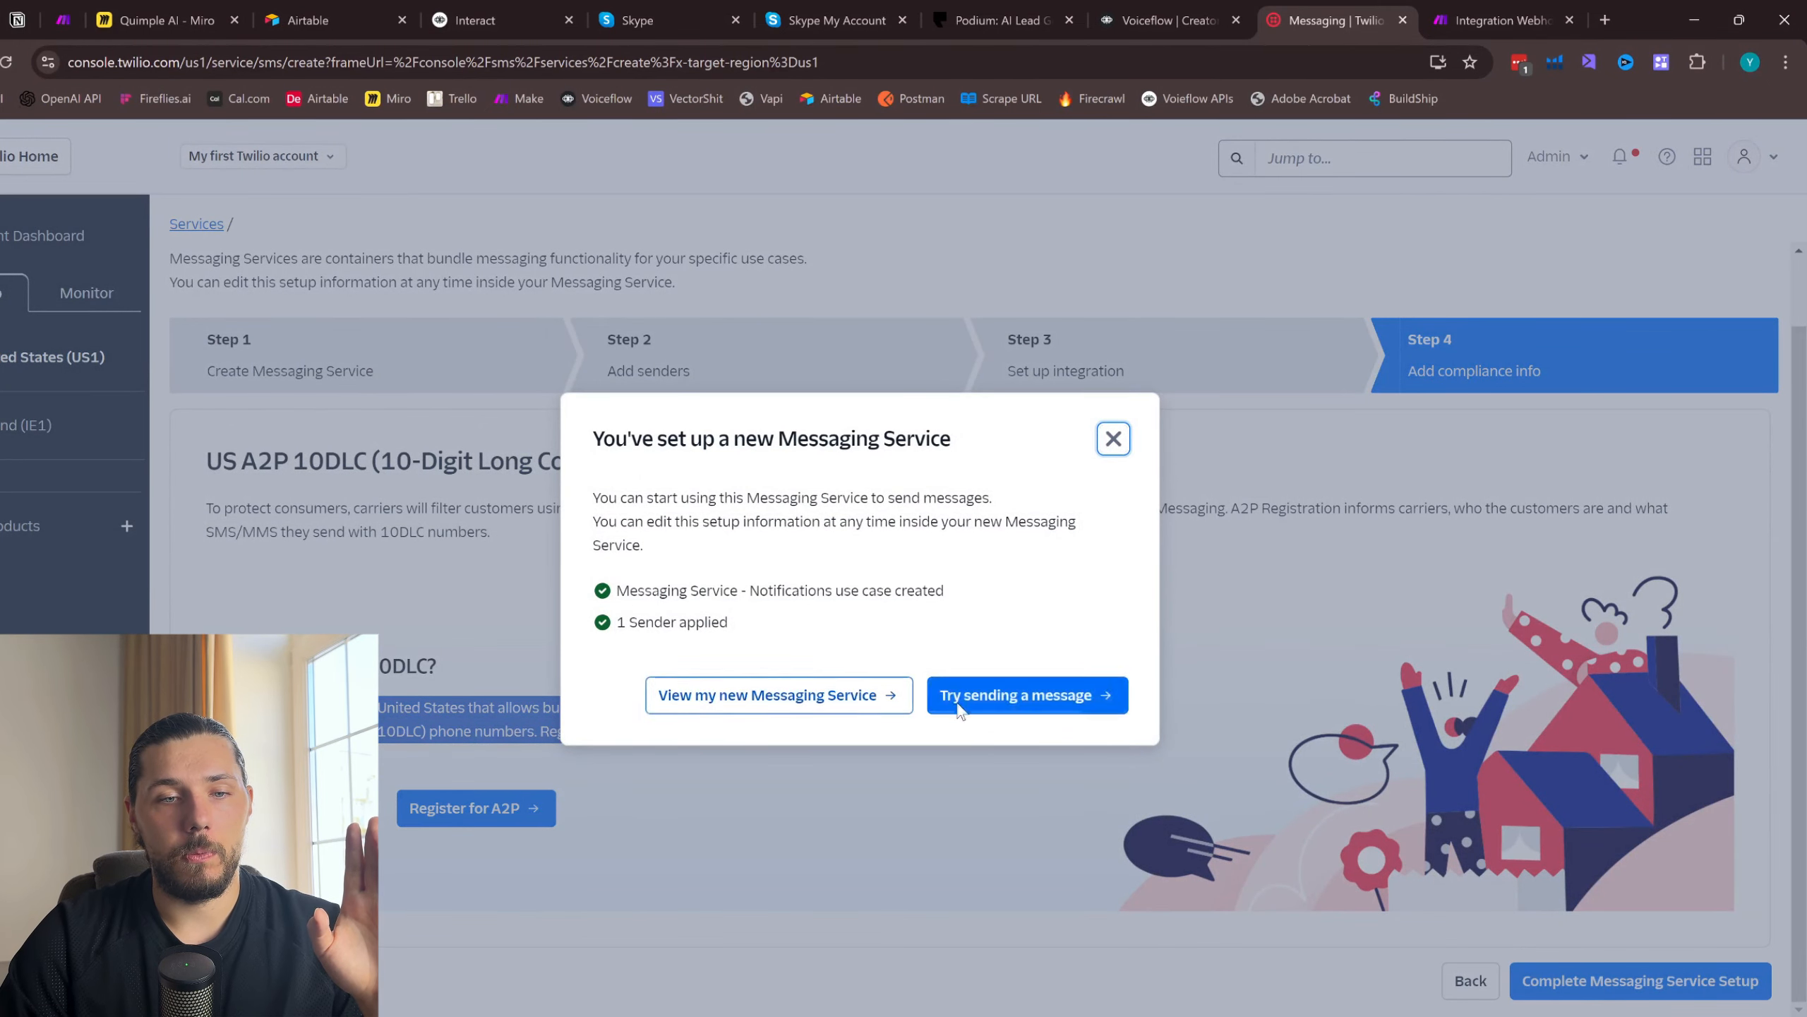
left_click(1099, 712)
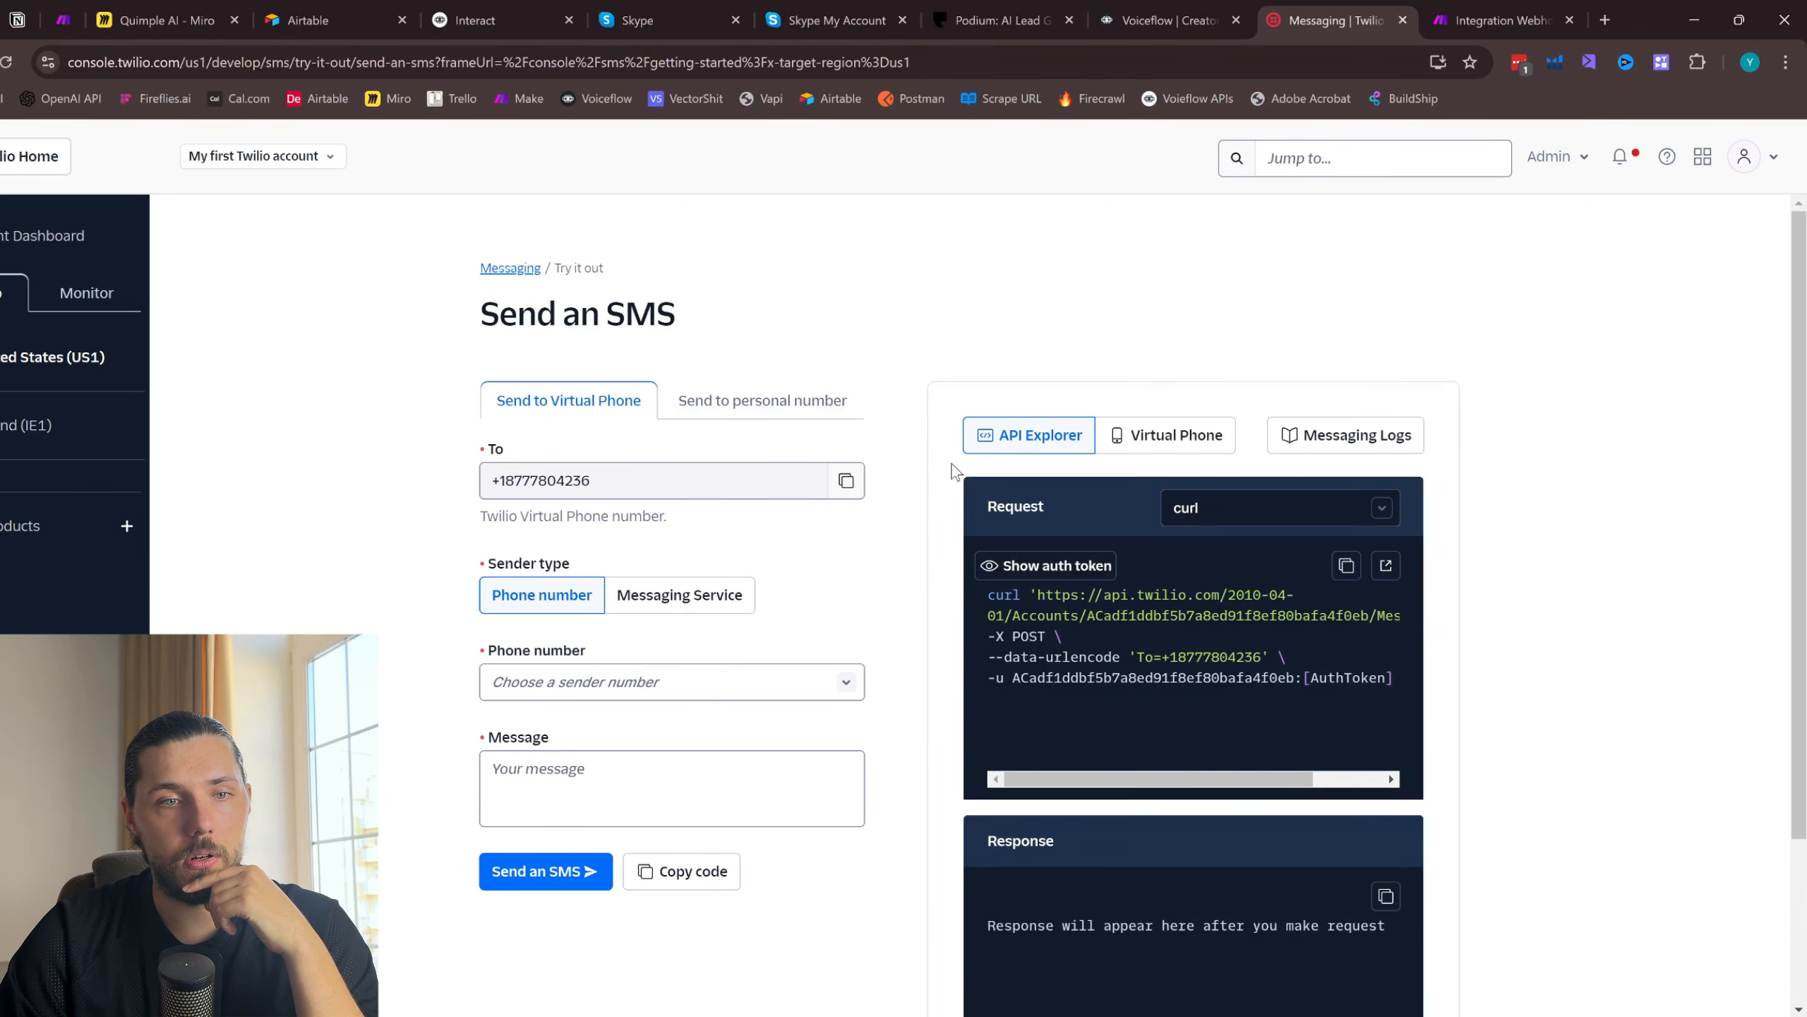
- Switch to Make, save the webhook scenario and run it once so it listens for incoming data
left_click(1482, 22)
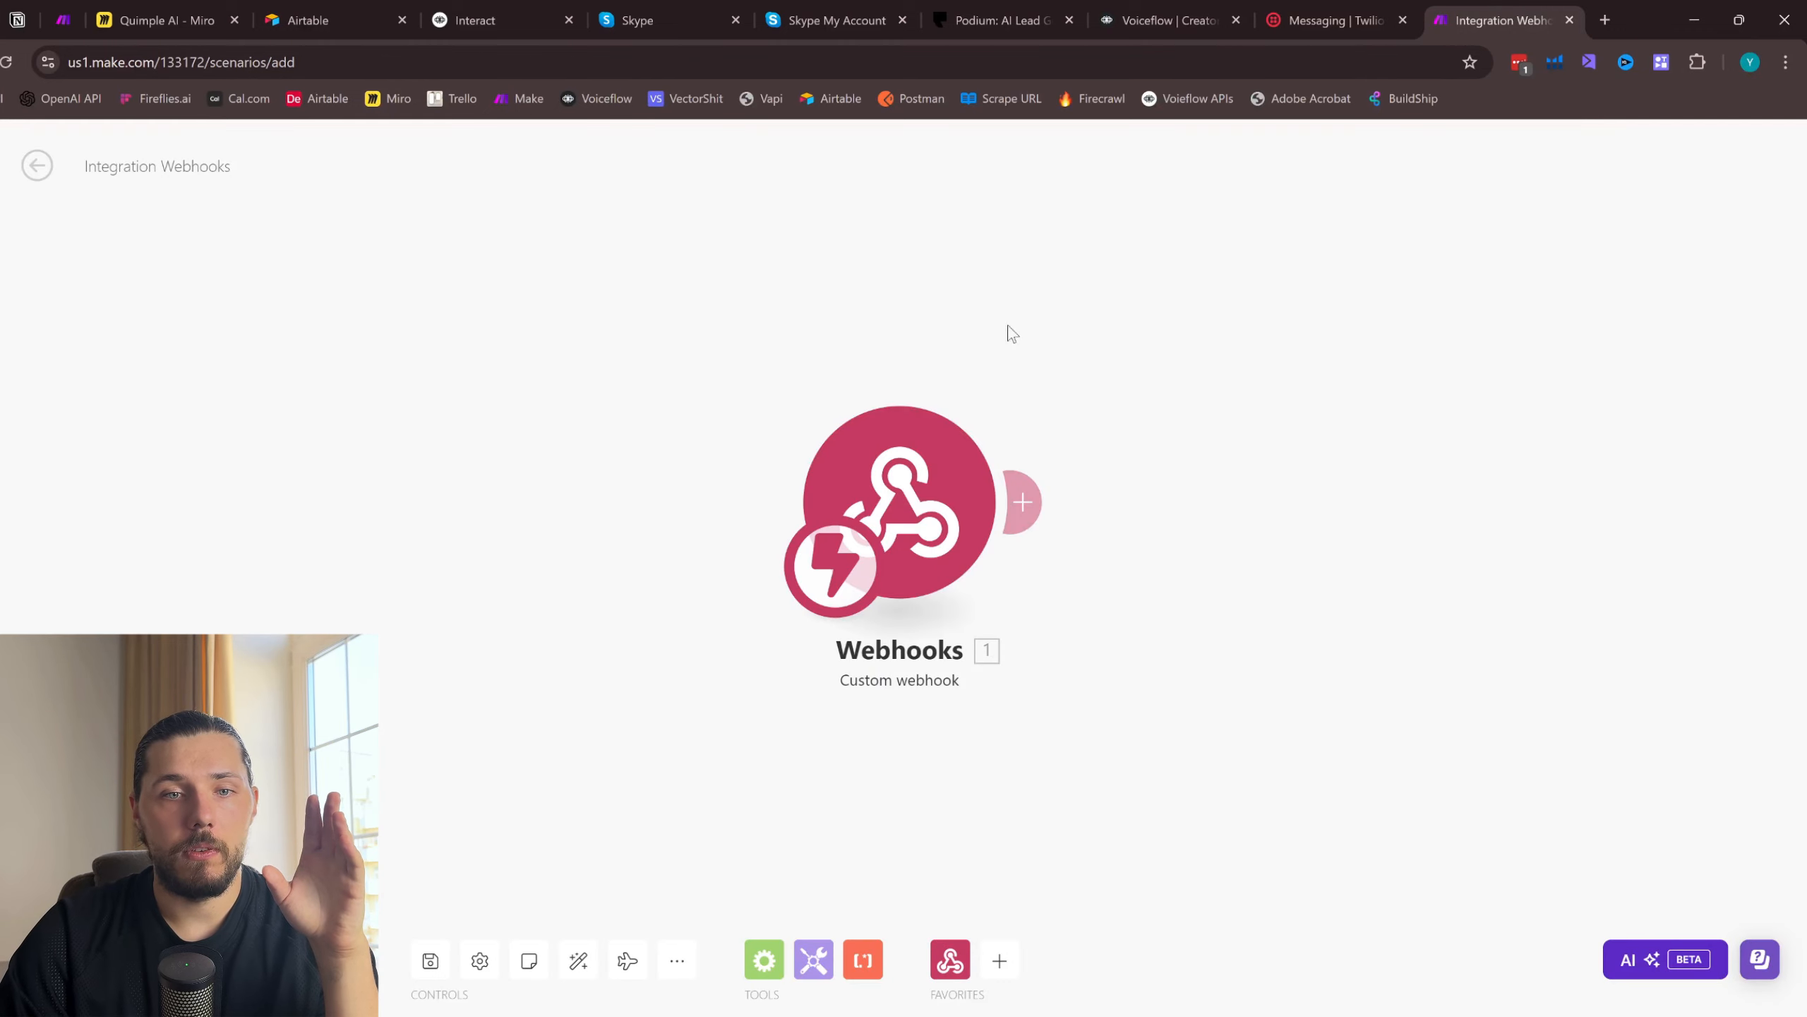
left_click(435, 960)
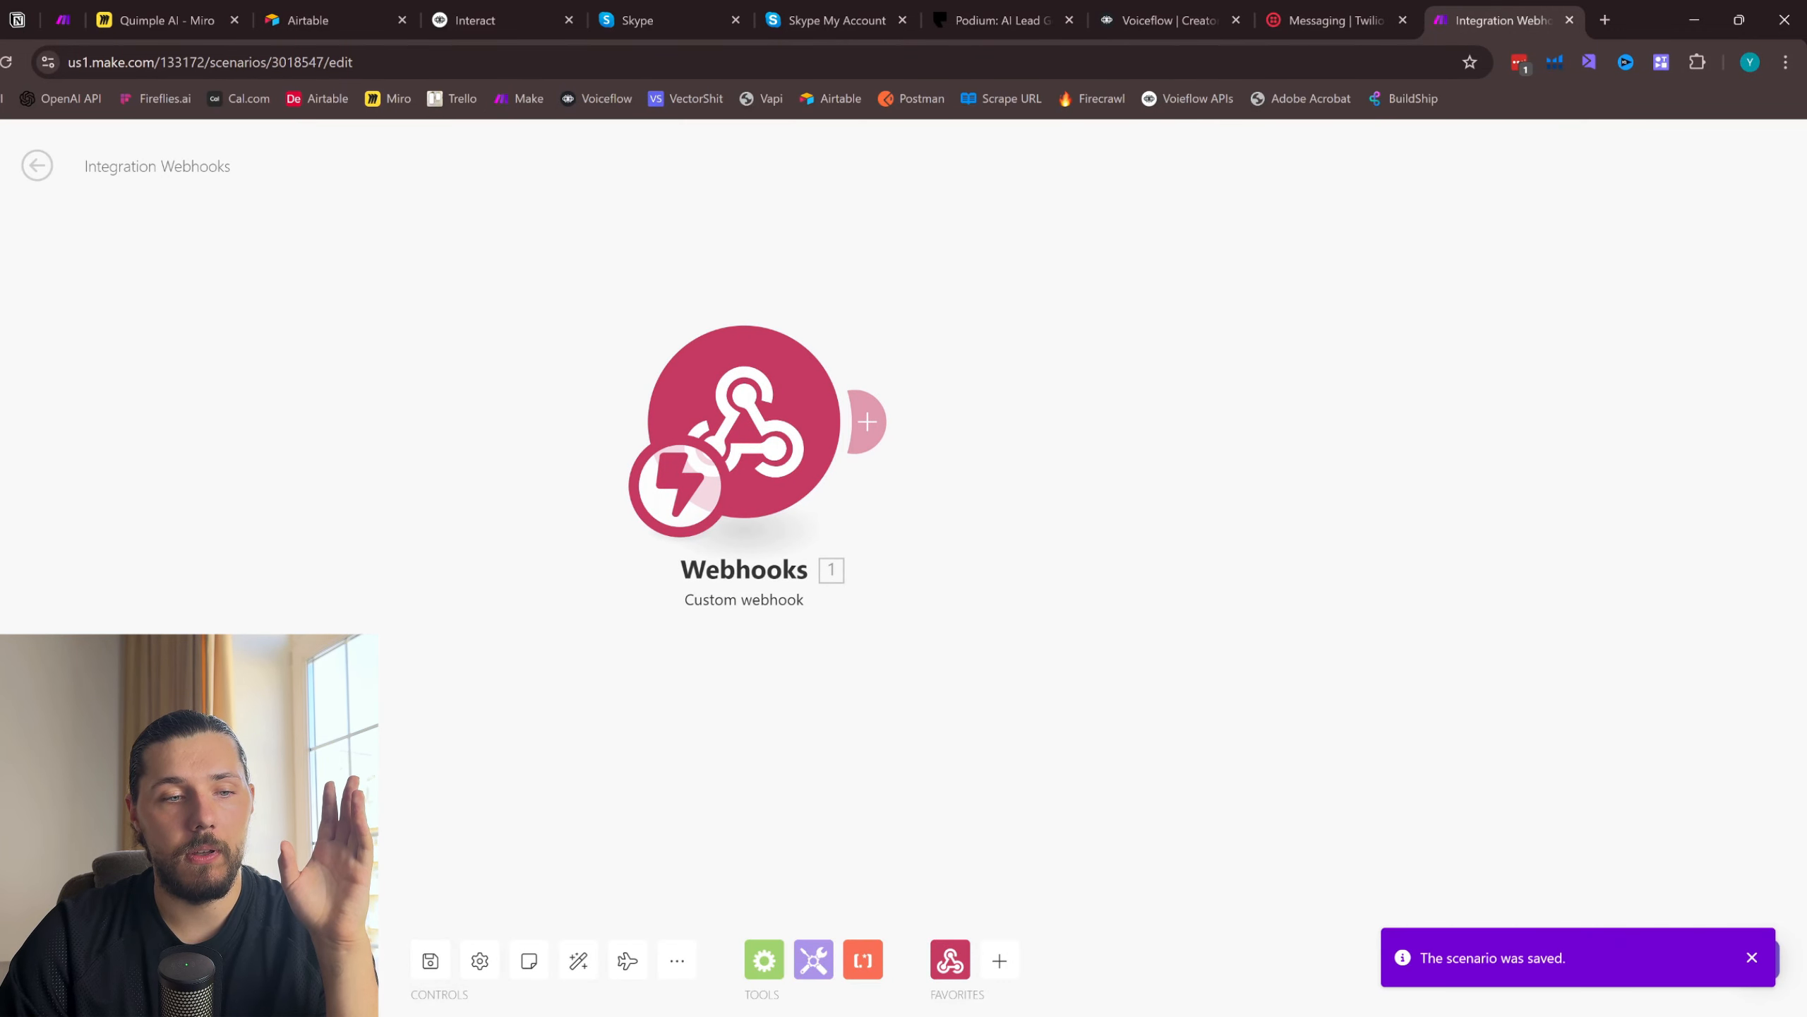
left_click(64, 961)
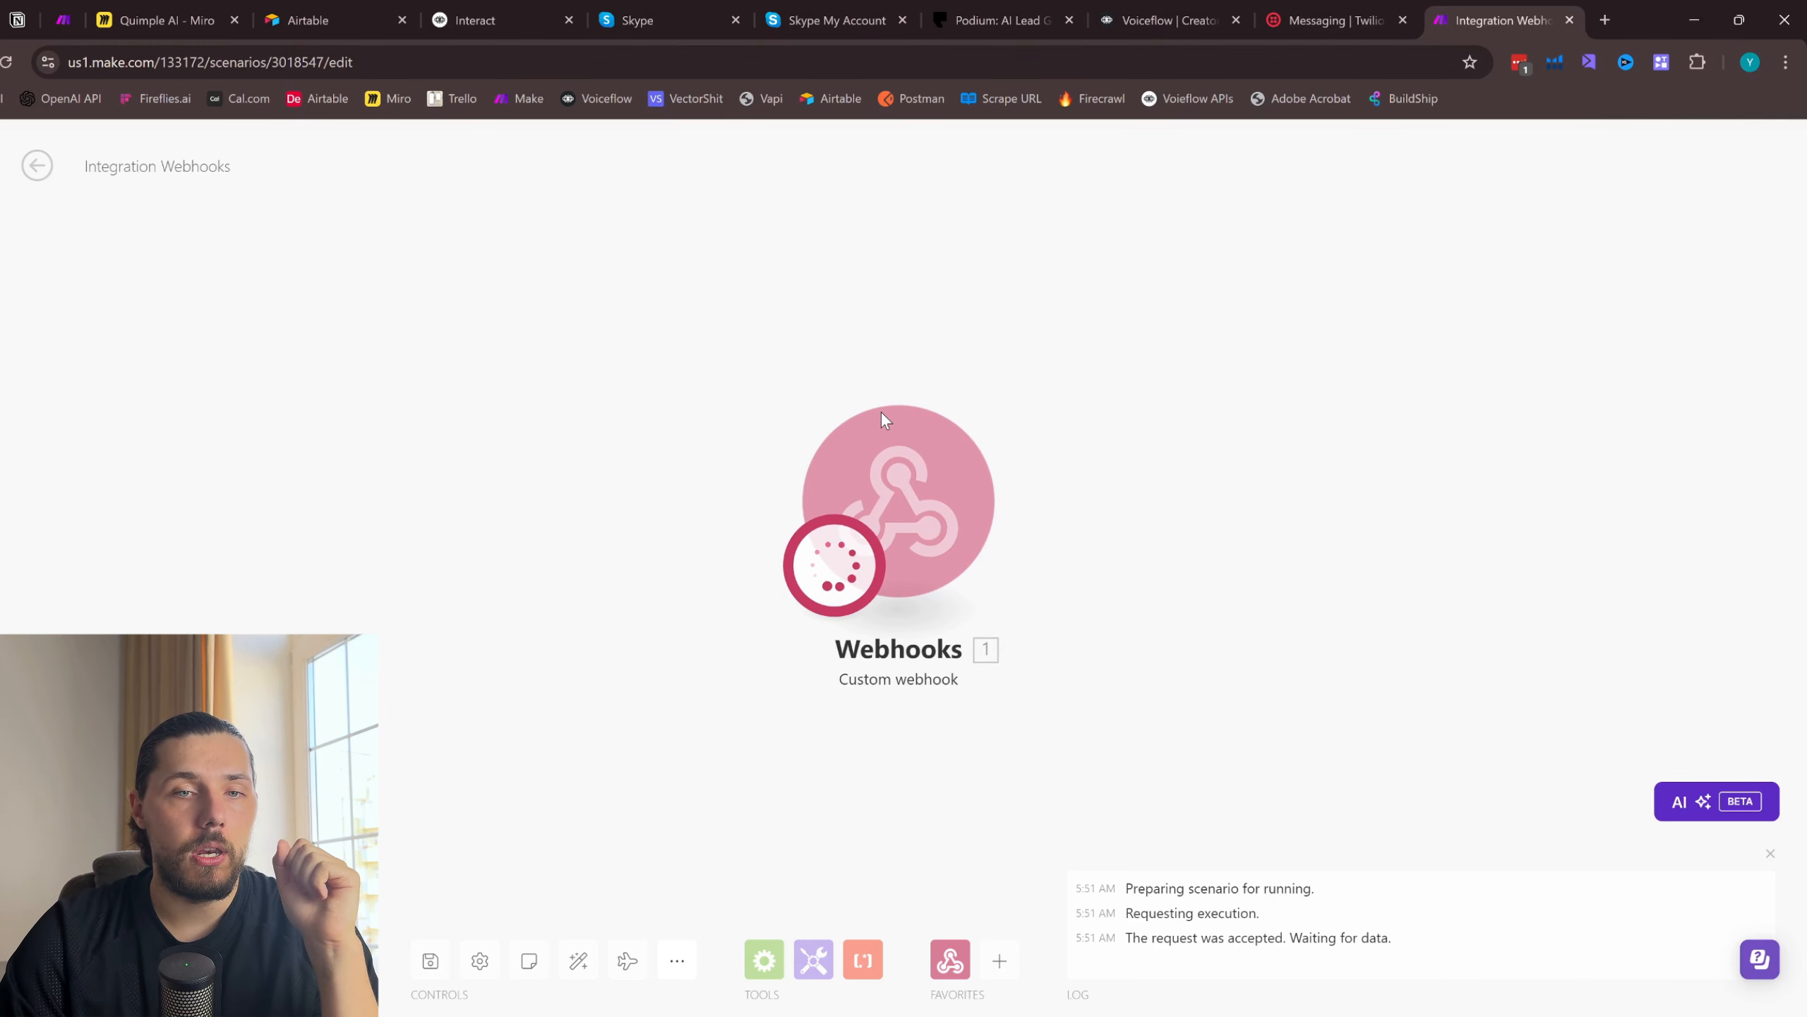
- Switch back to Twilio and send the test SMS "HI" to the virtual phone from the first listed sender number
left_click(1330, 20)
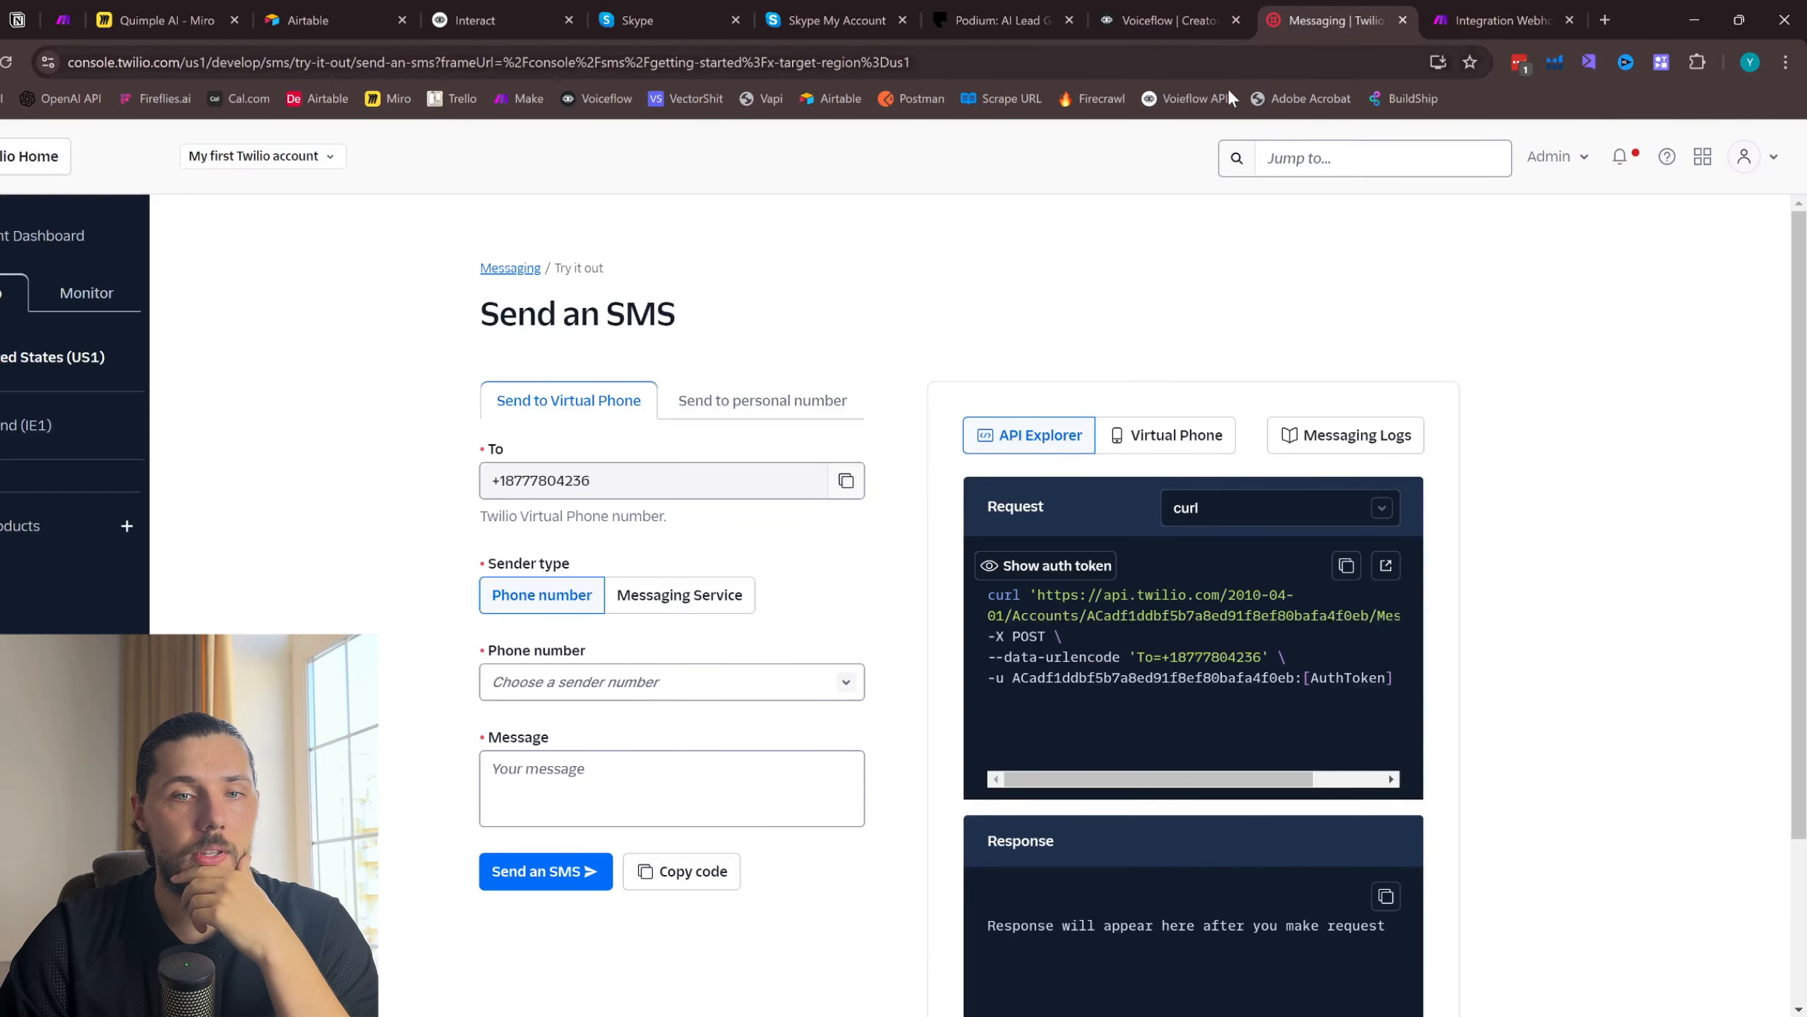
left_click(626, 682)
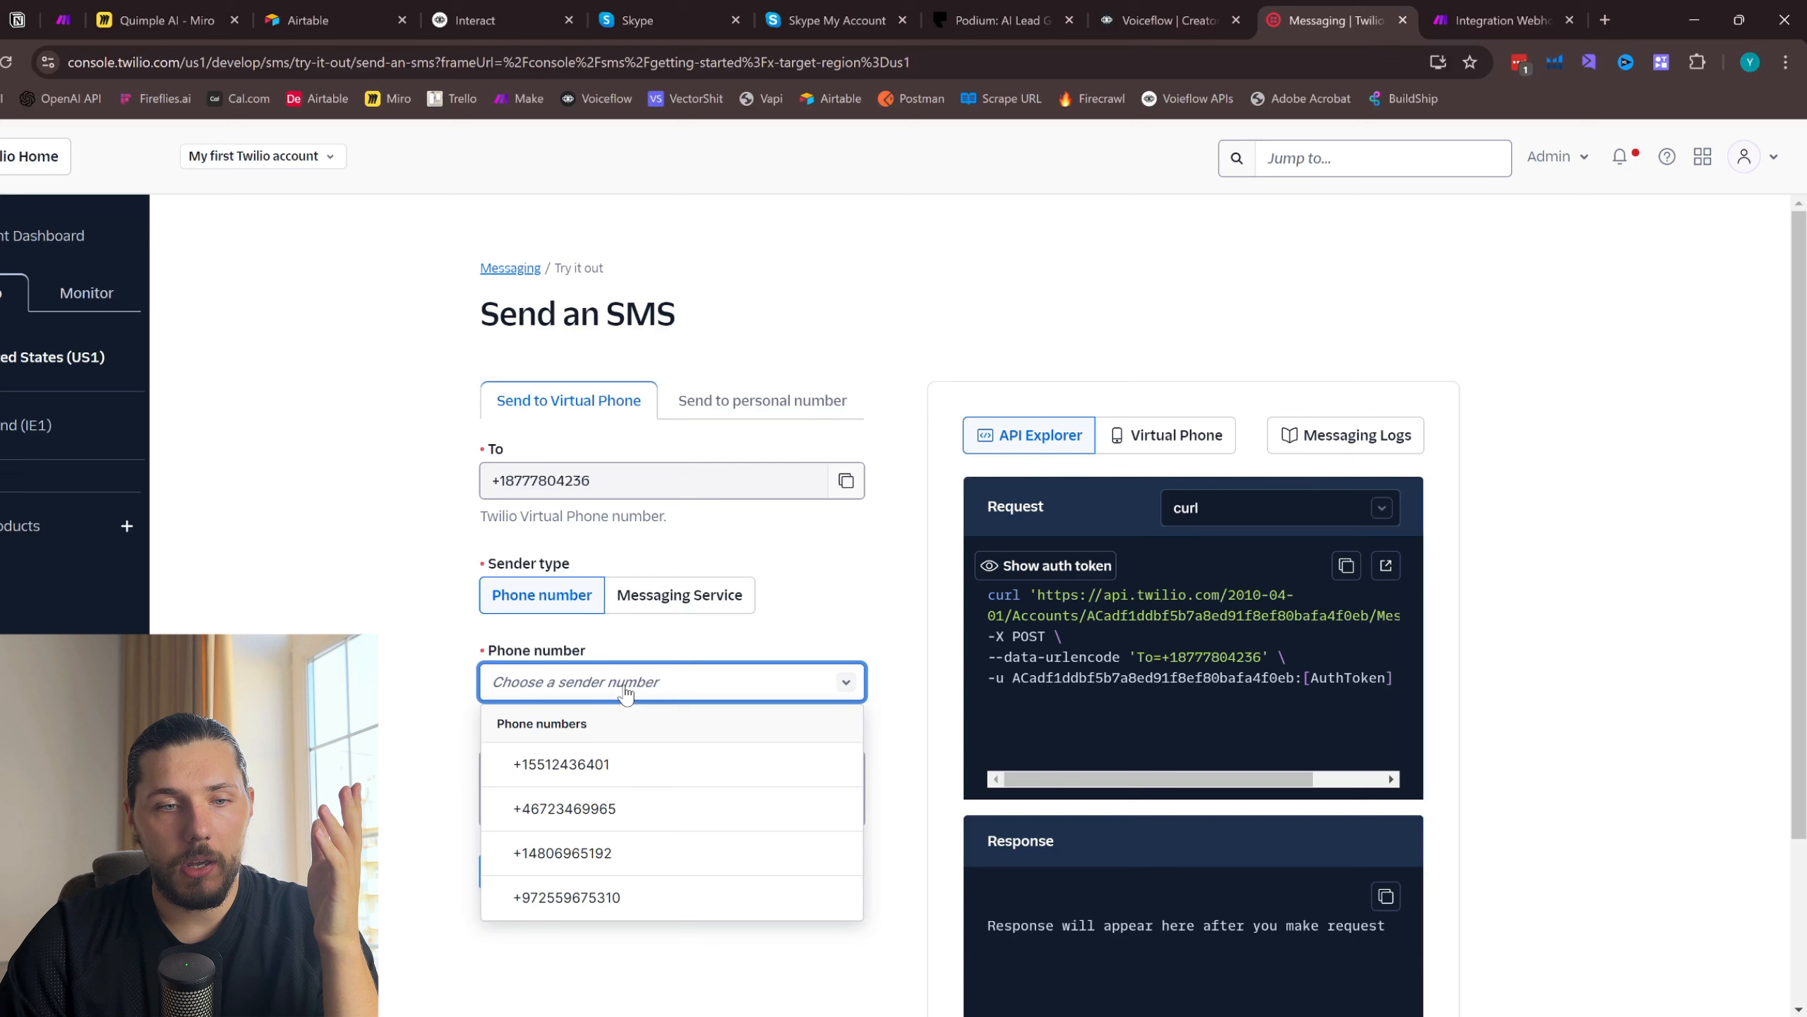
left_click(722, 771)
left_click(630, 780)
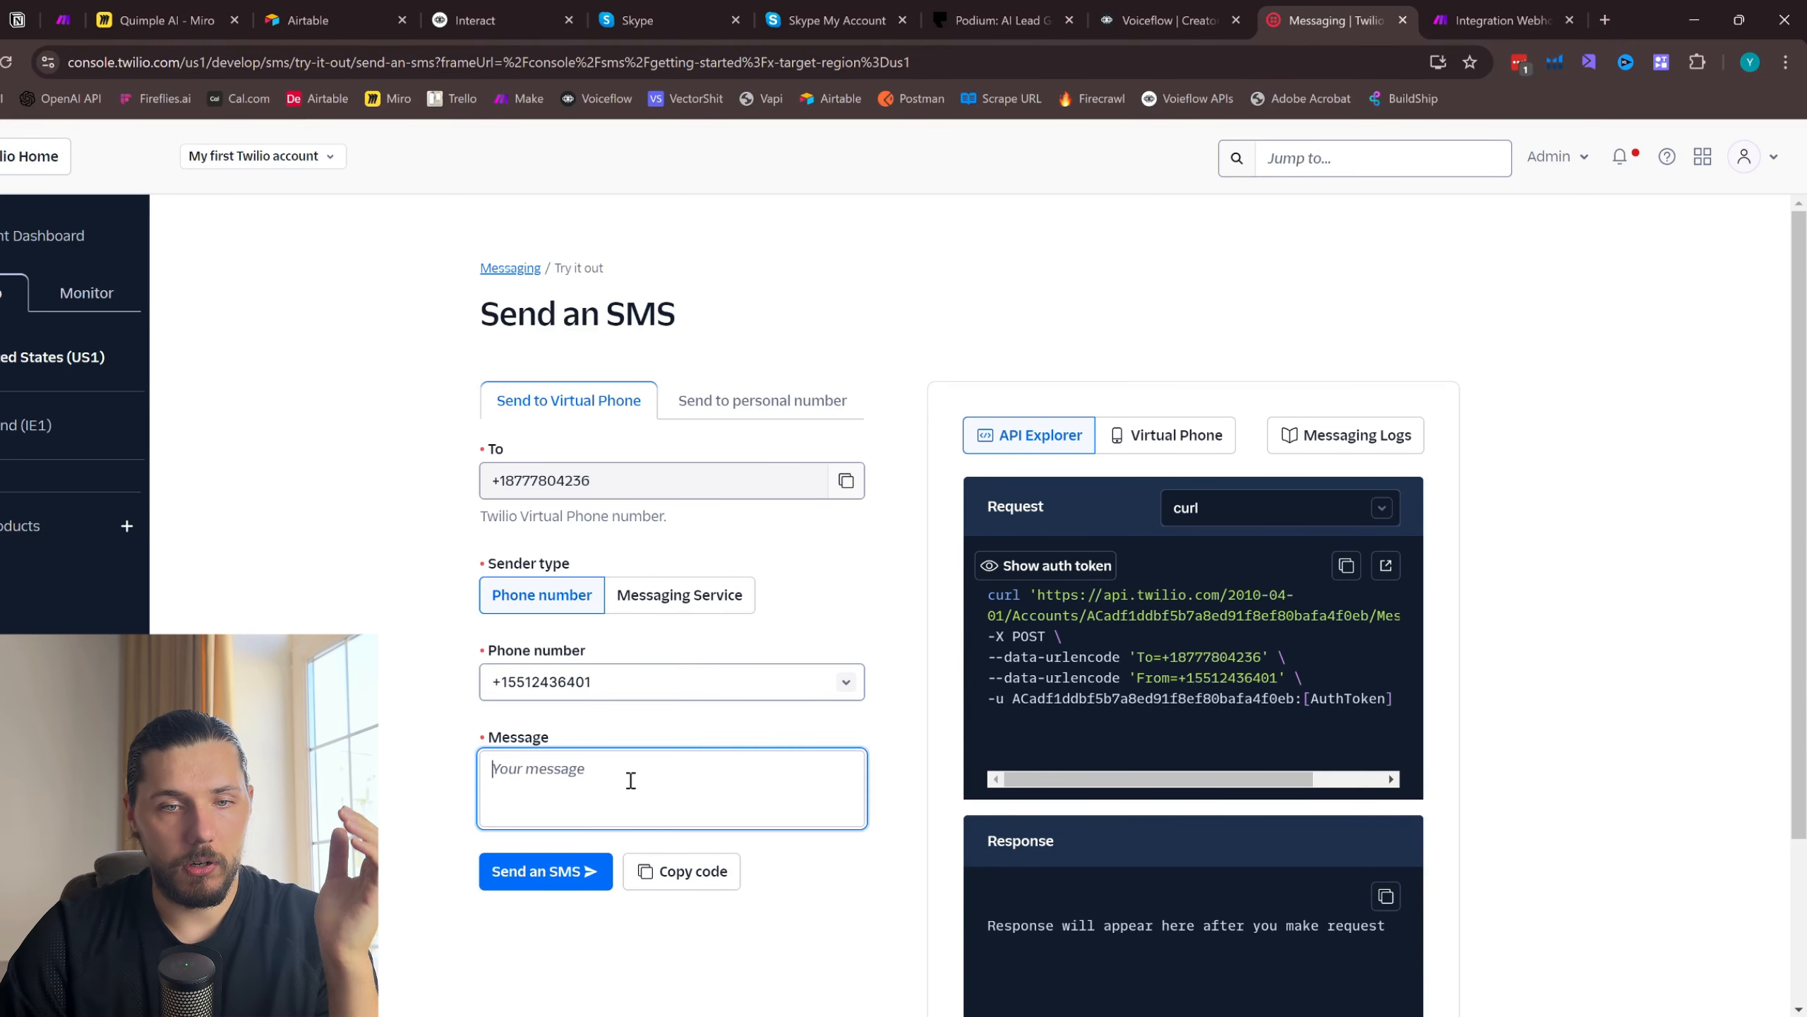
type("HI")
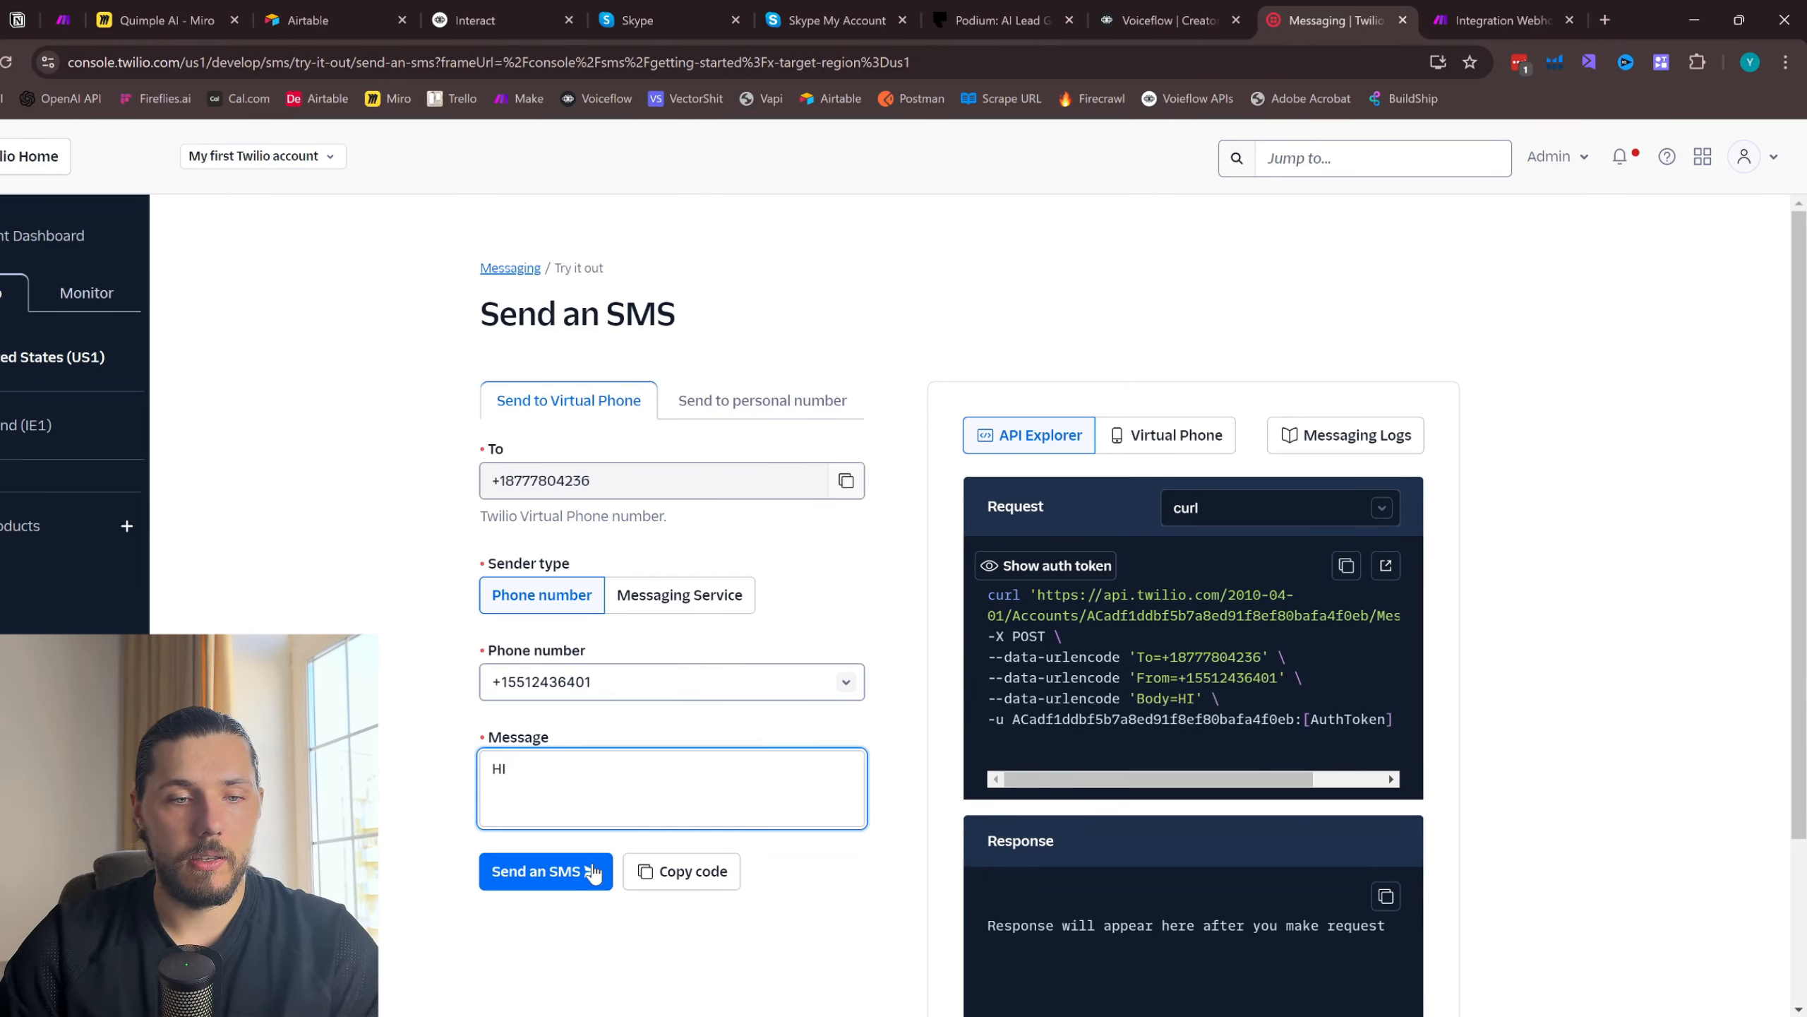
left_click(568, 882)
- Check the running Make scenario for incoming webhook data and compare it with the send status in Twilio
left_click(1487, 20)
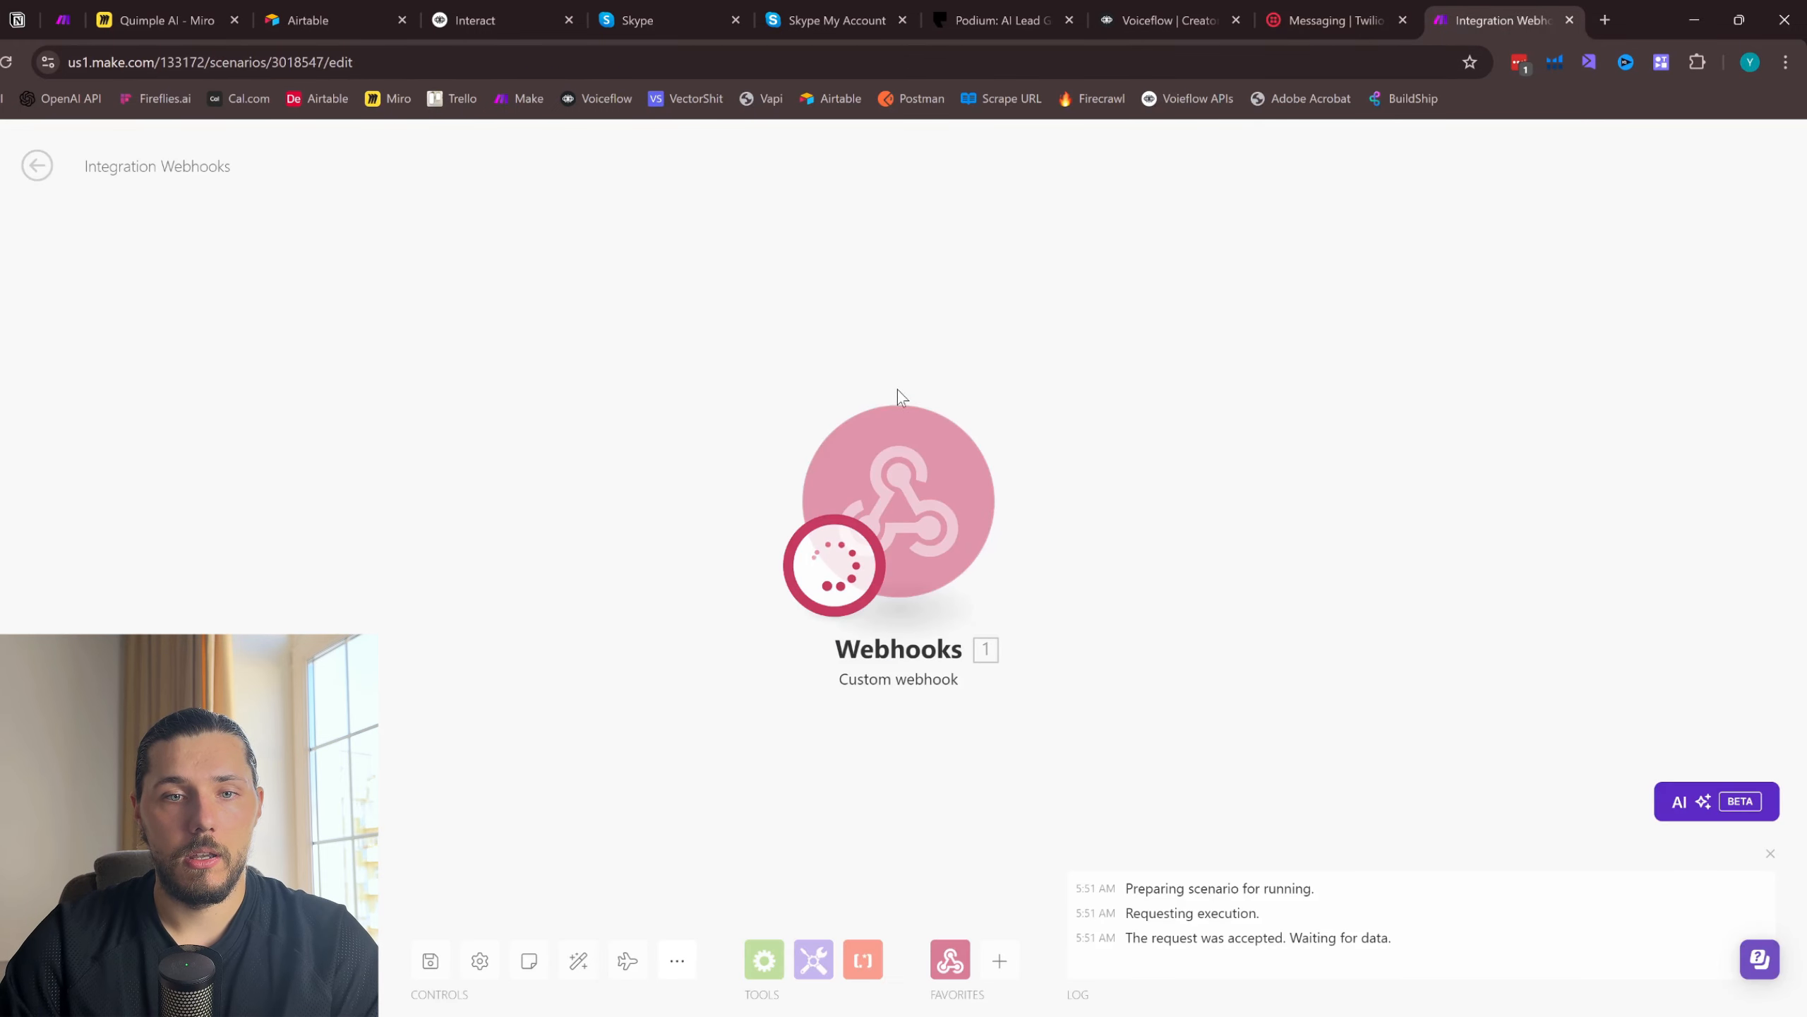
left_click(1302, 20)
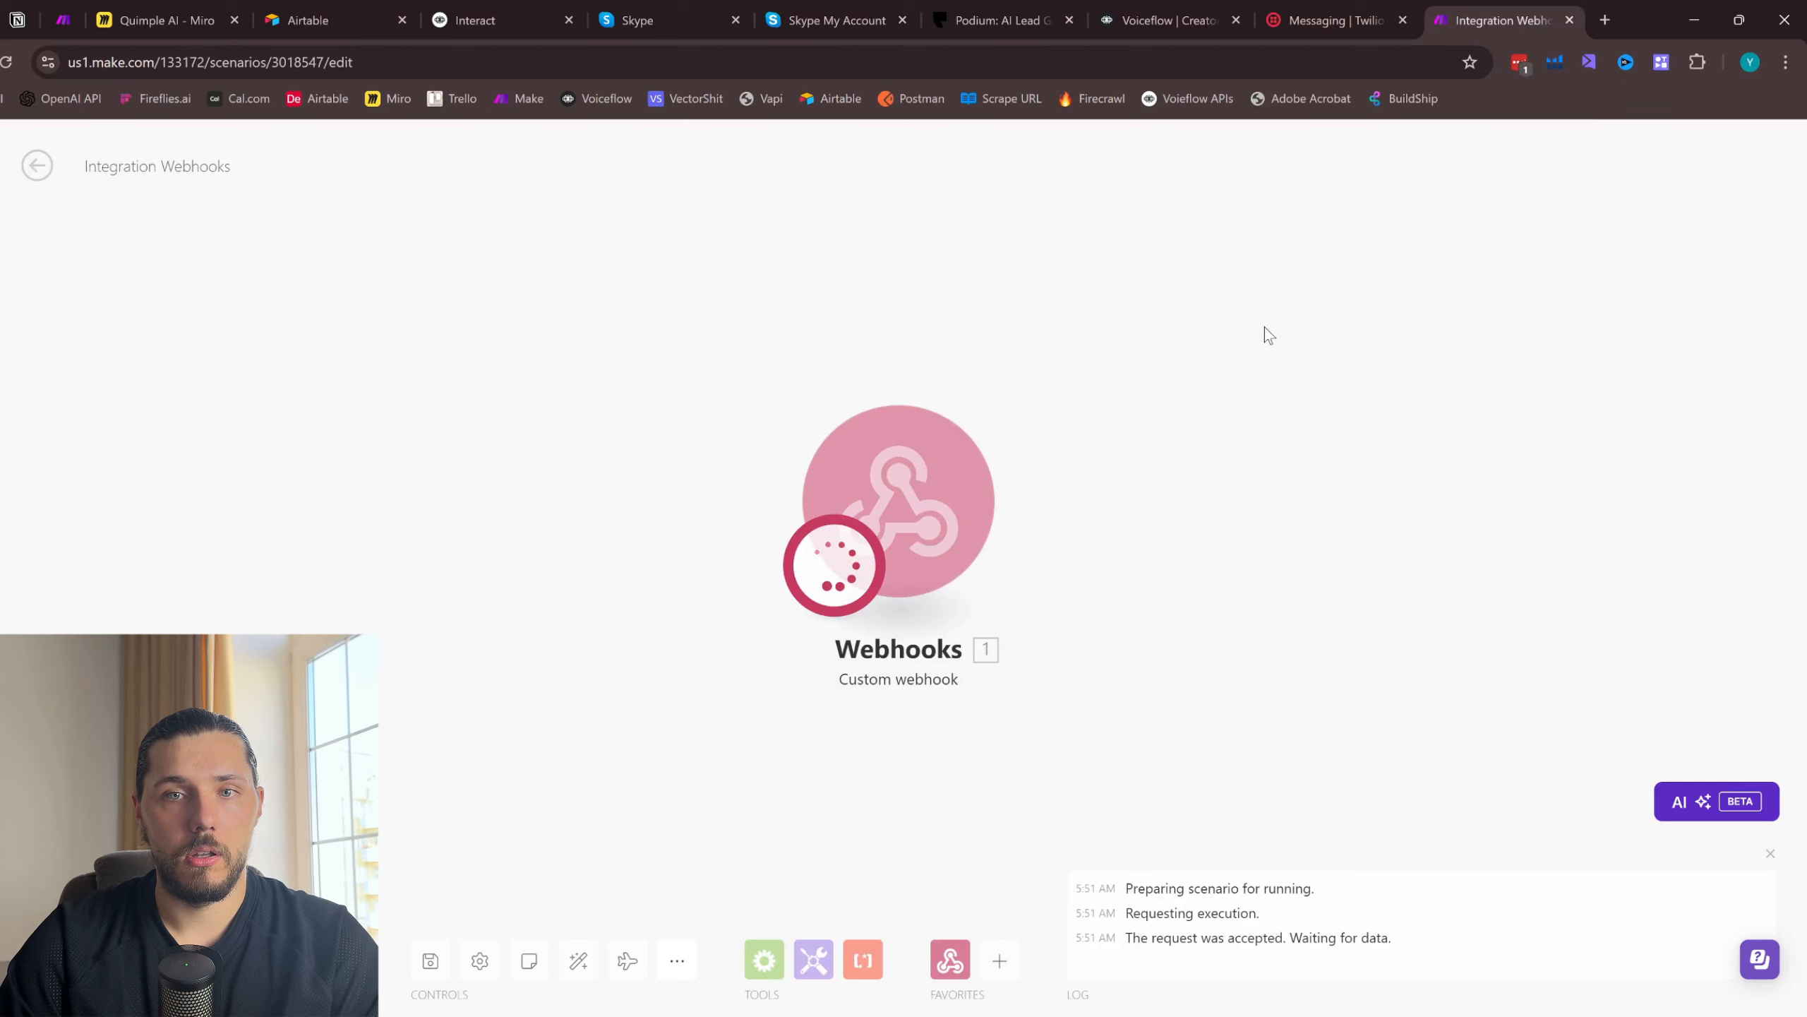
left_click(1333, 20)
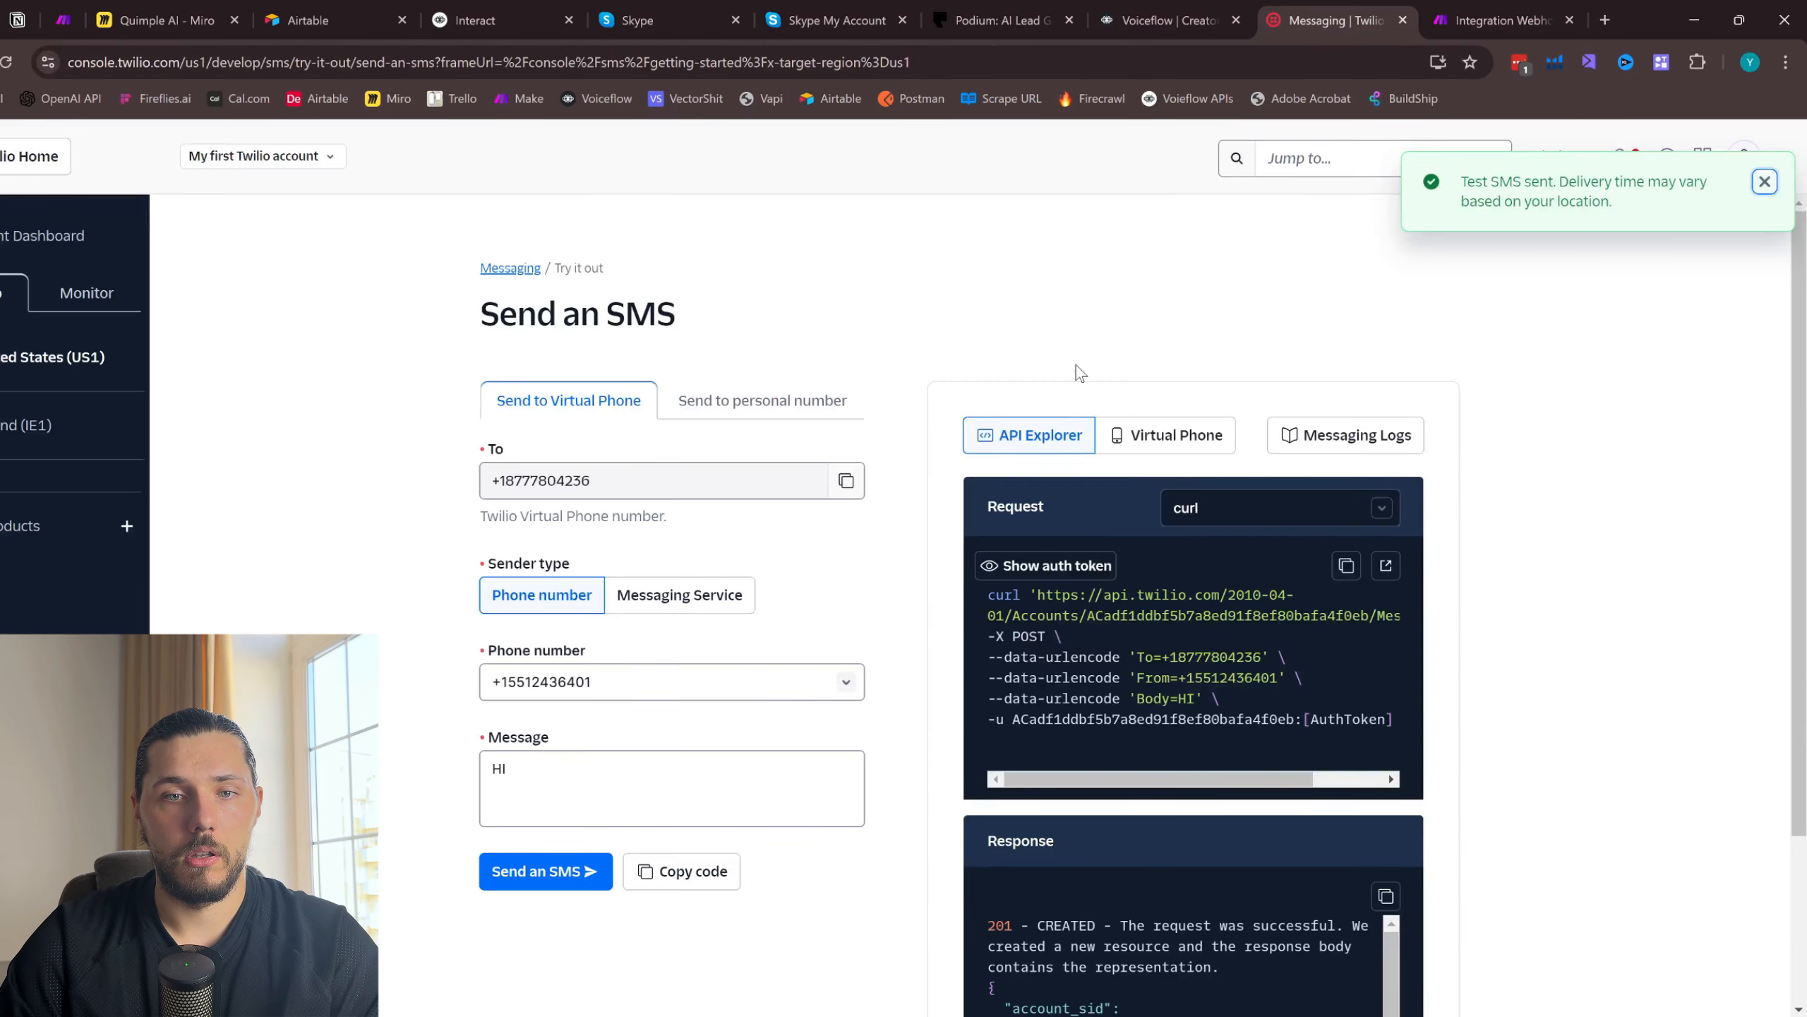
left_click(1501, 19)
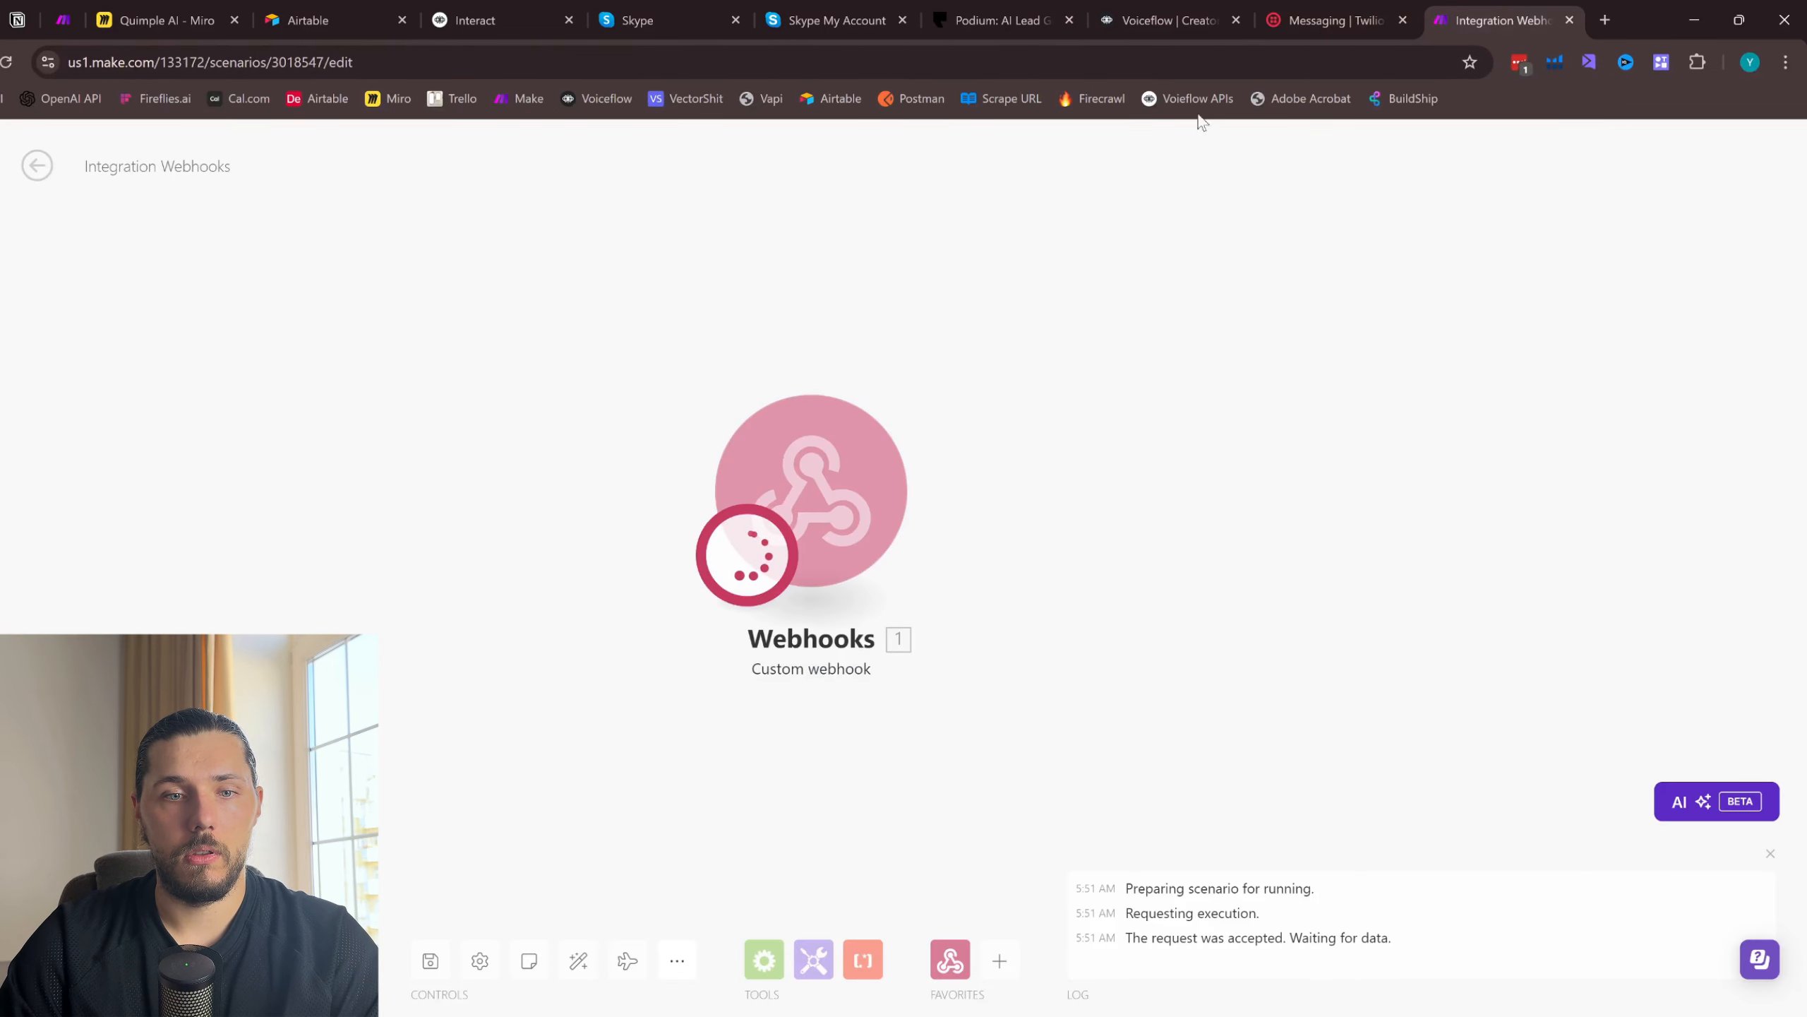
left_click(1332, 19)
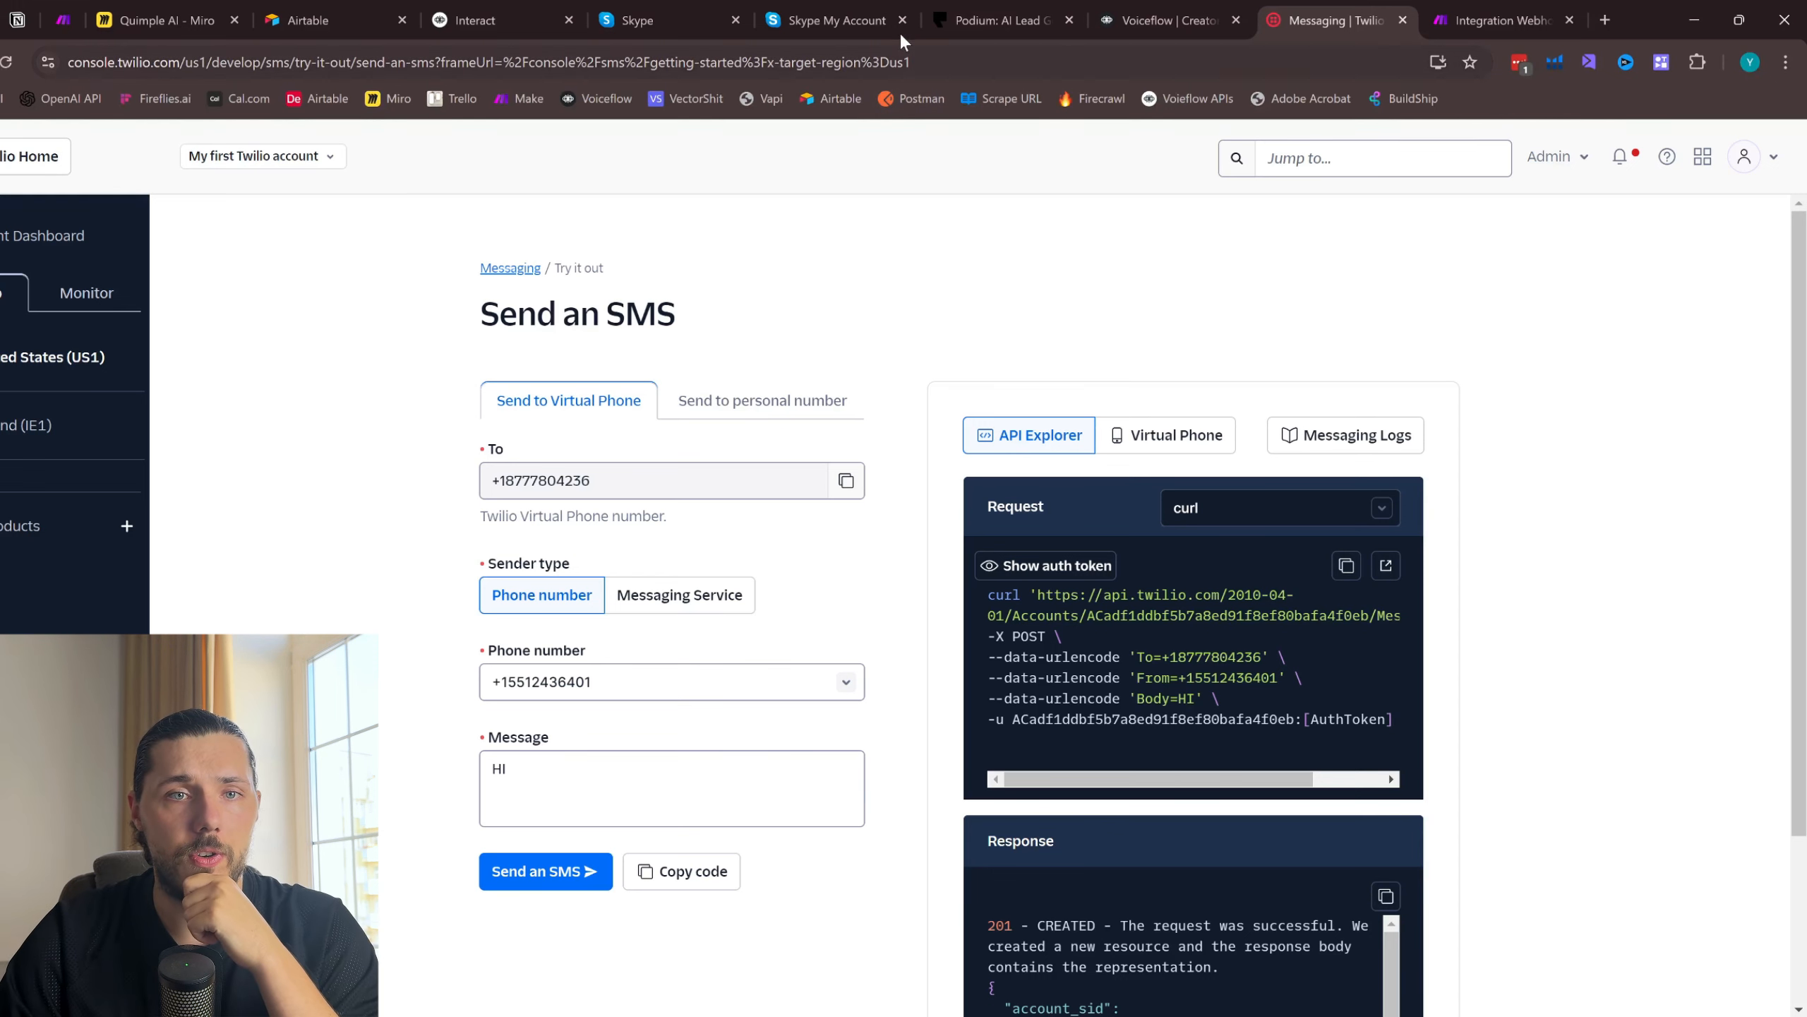
- Switch to Skype to view the account overview and SMS conversation, and check the Make scenario again
left_click(860, 10)
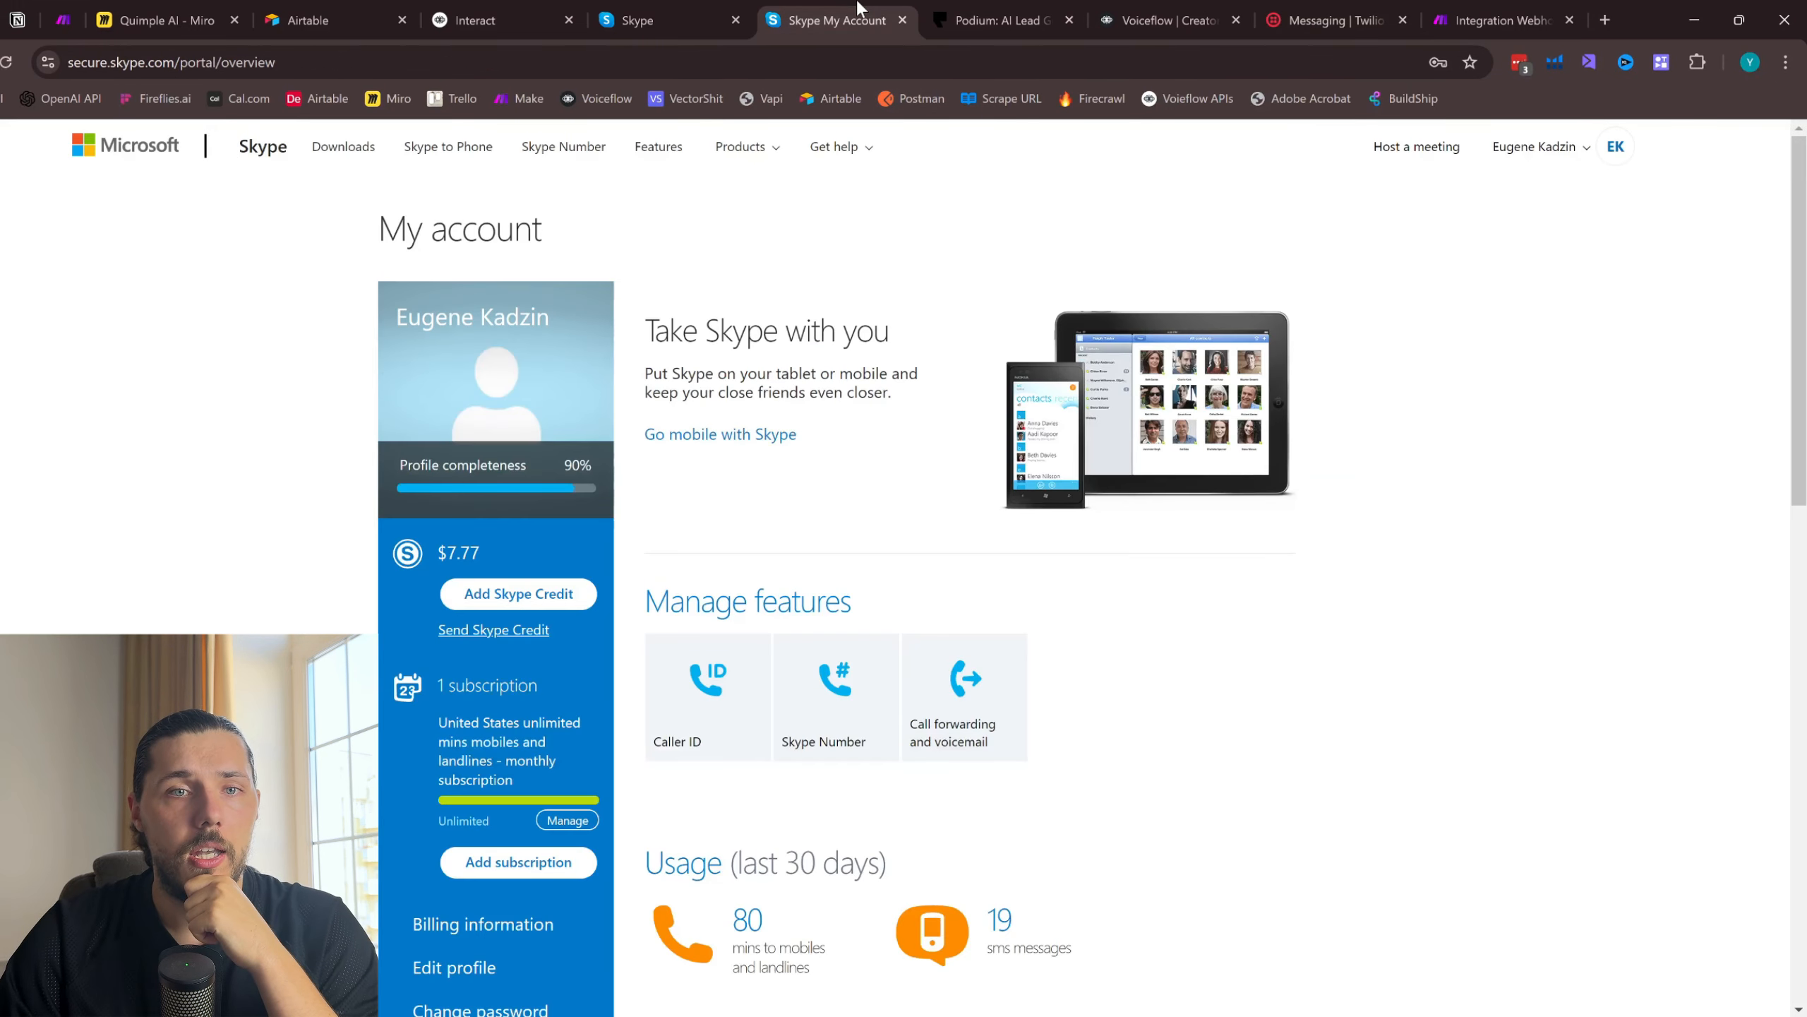
left_click(733, 9)
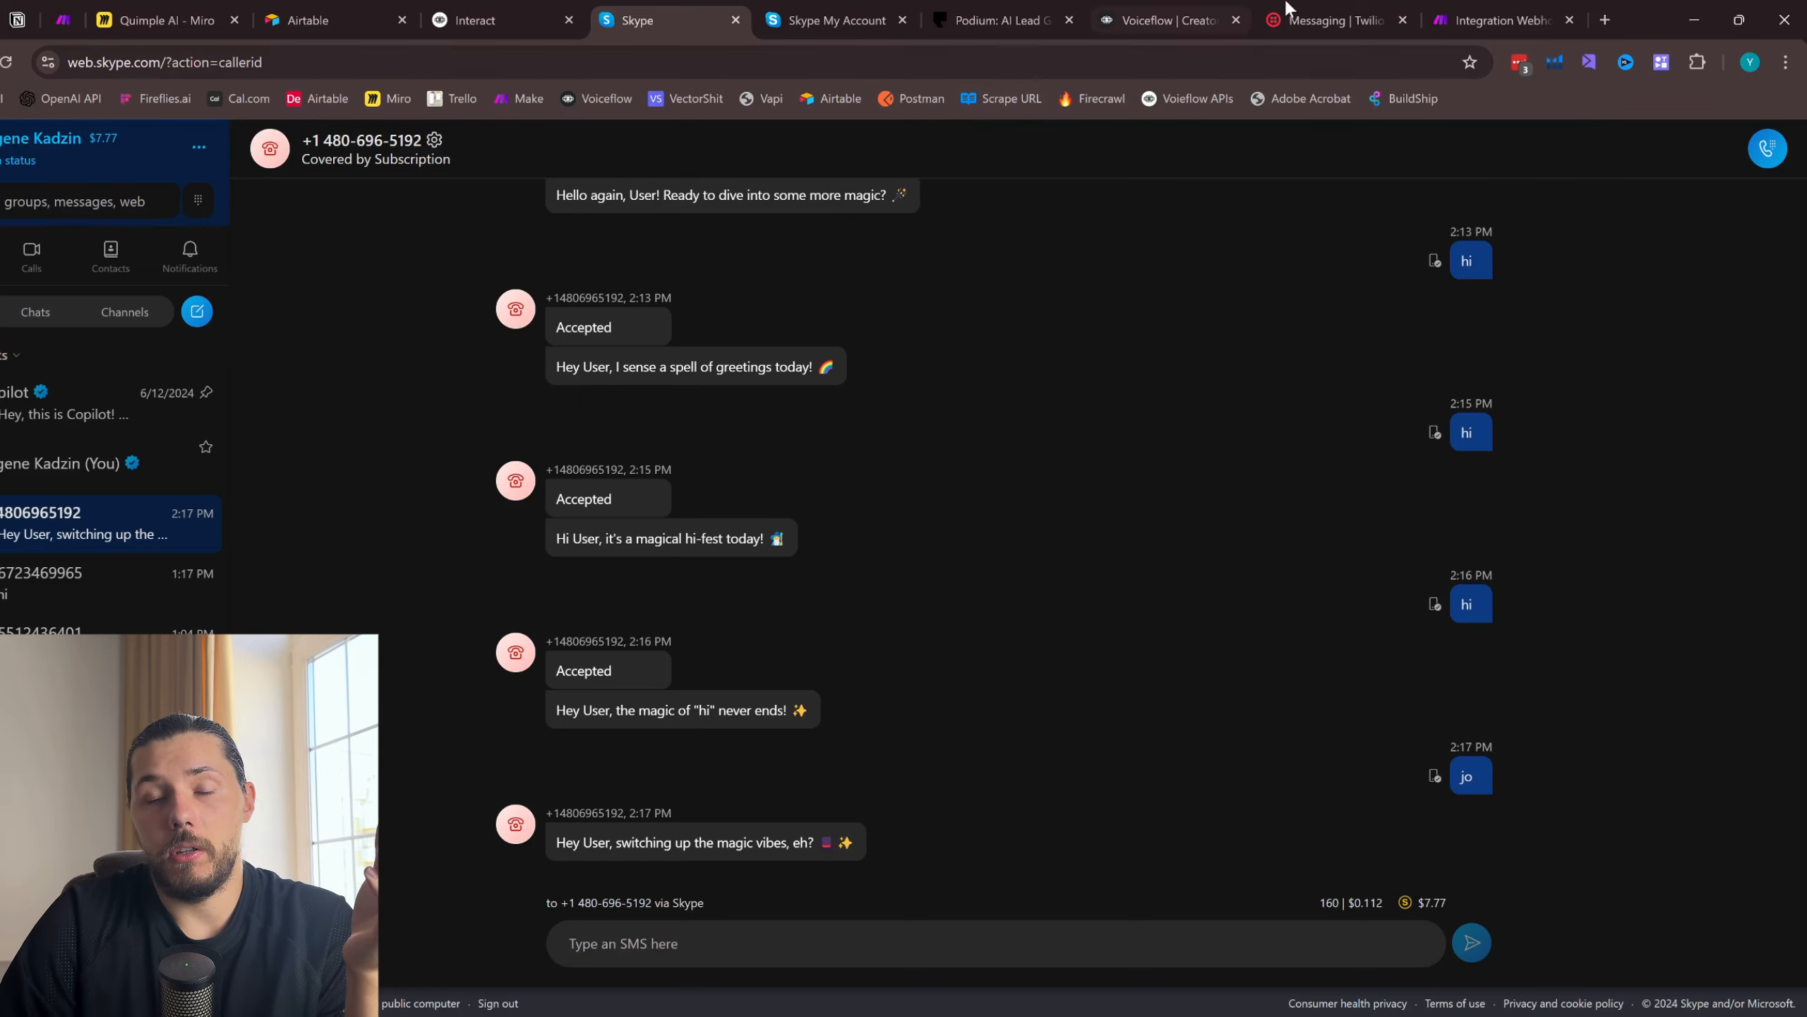
left_click(1487, 19)
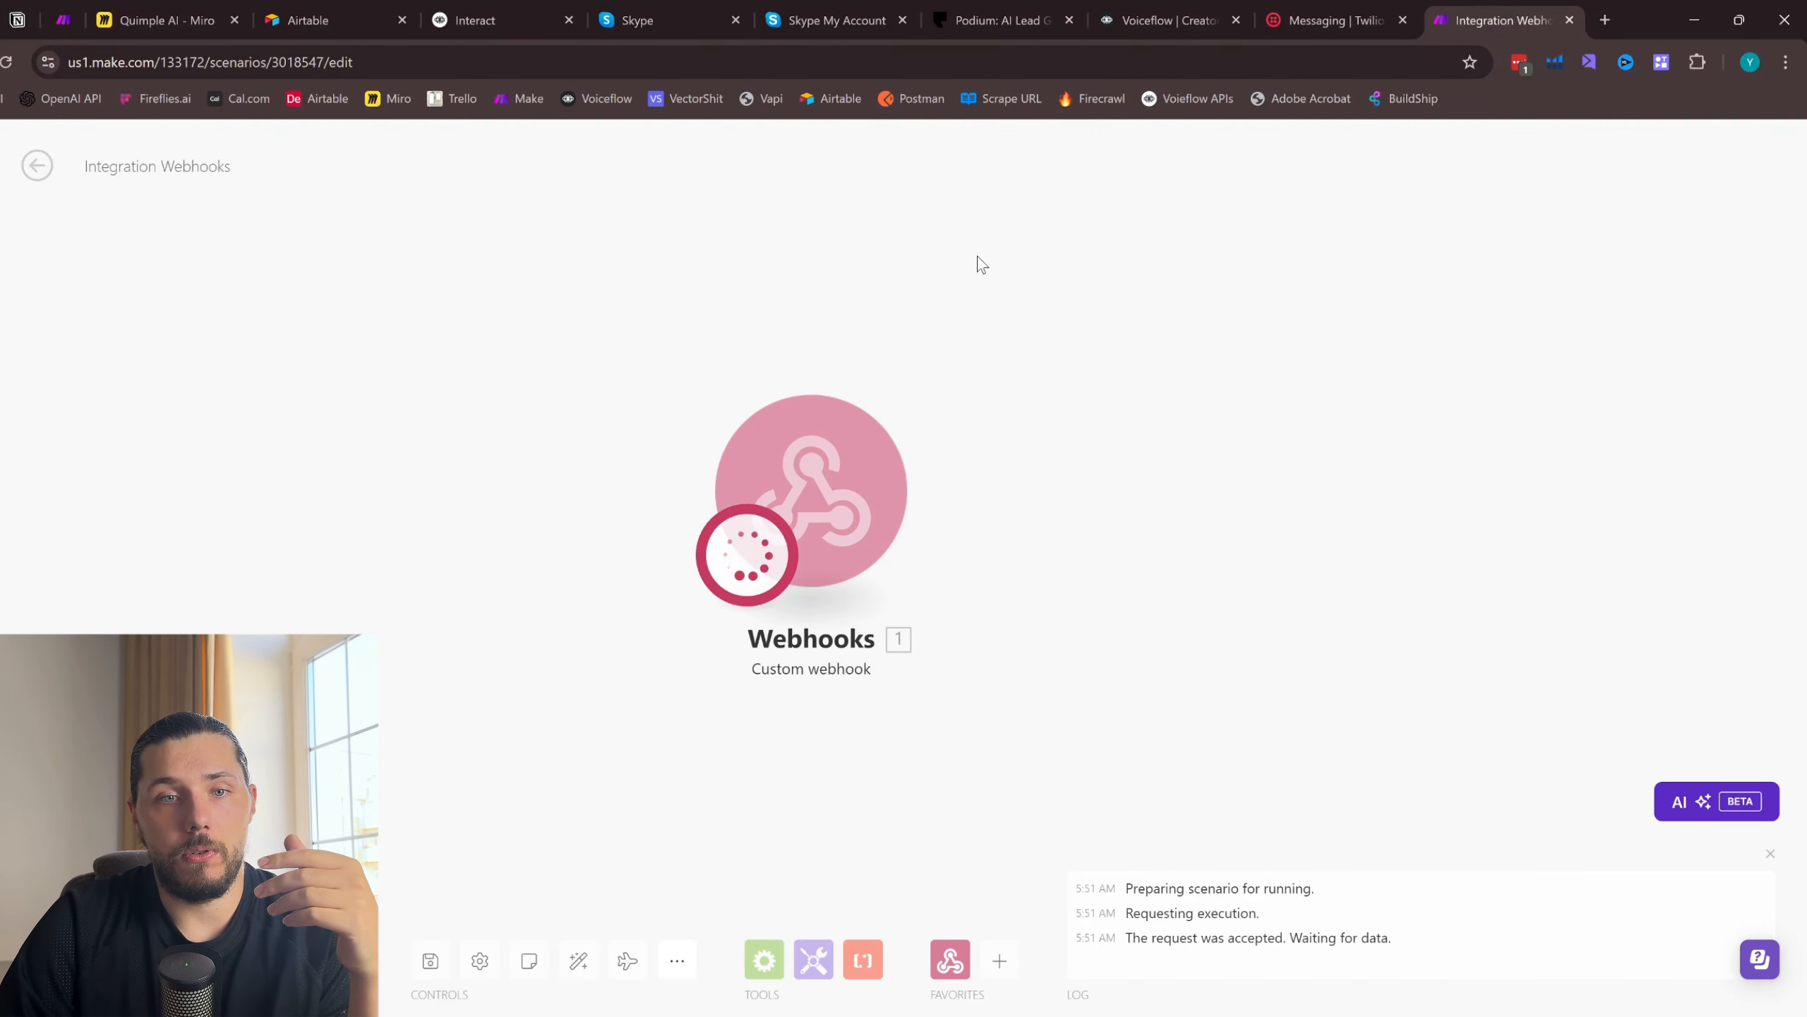
- Return to Twilio, leave the test SMS page and open the list of active phone numbers
left_click(1315, 6)
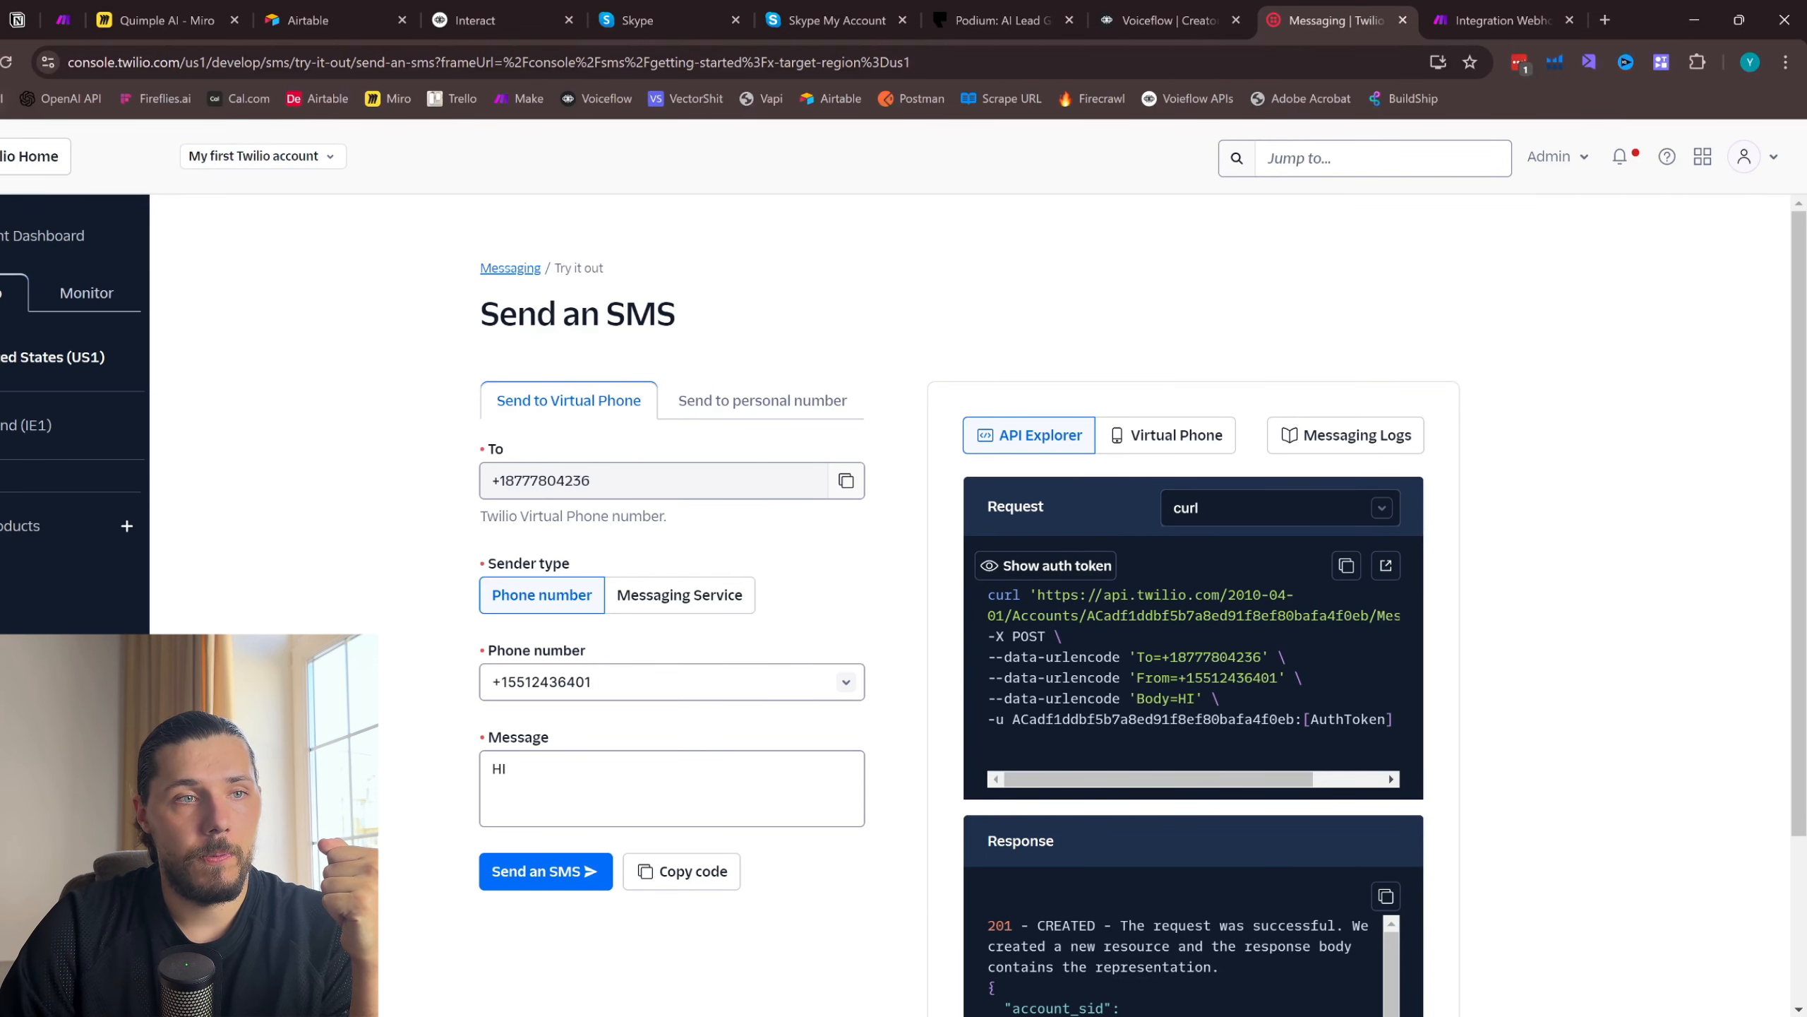
key("alt+Left")
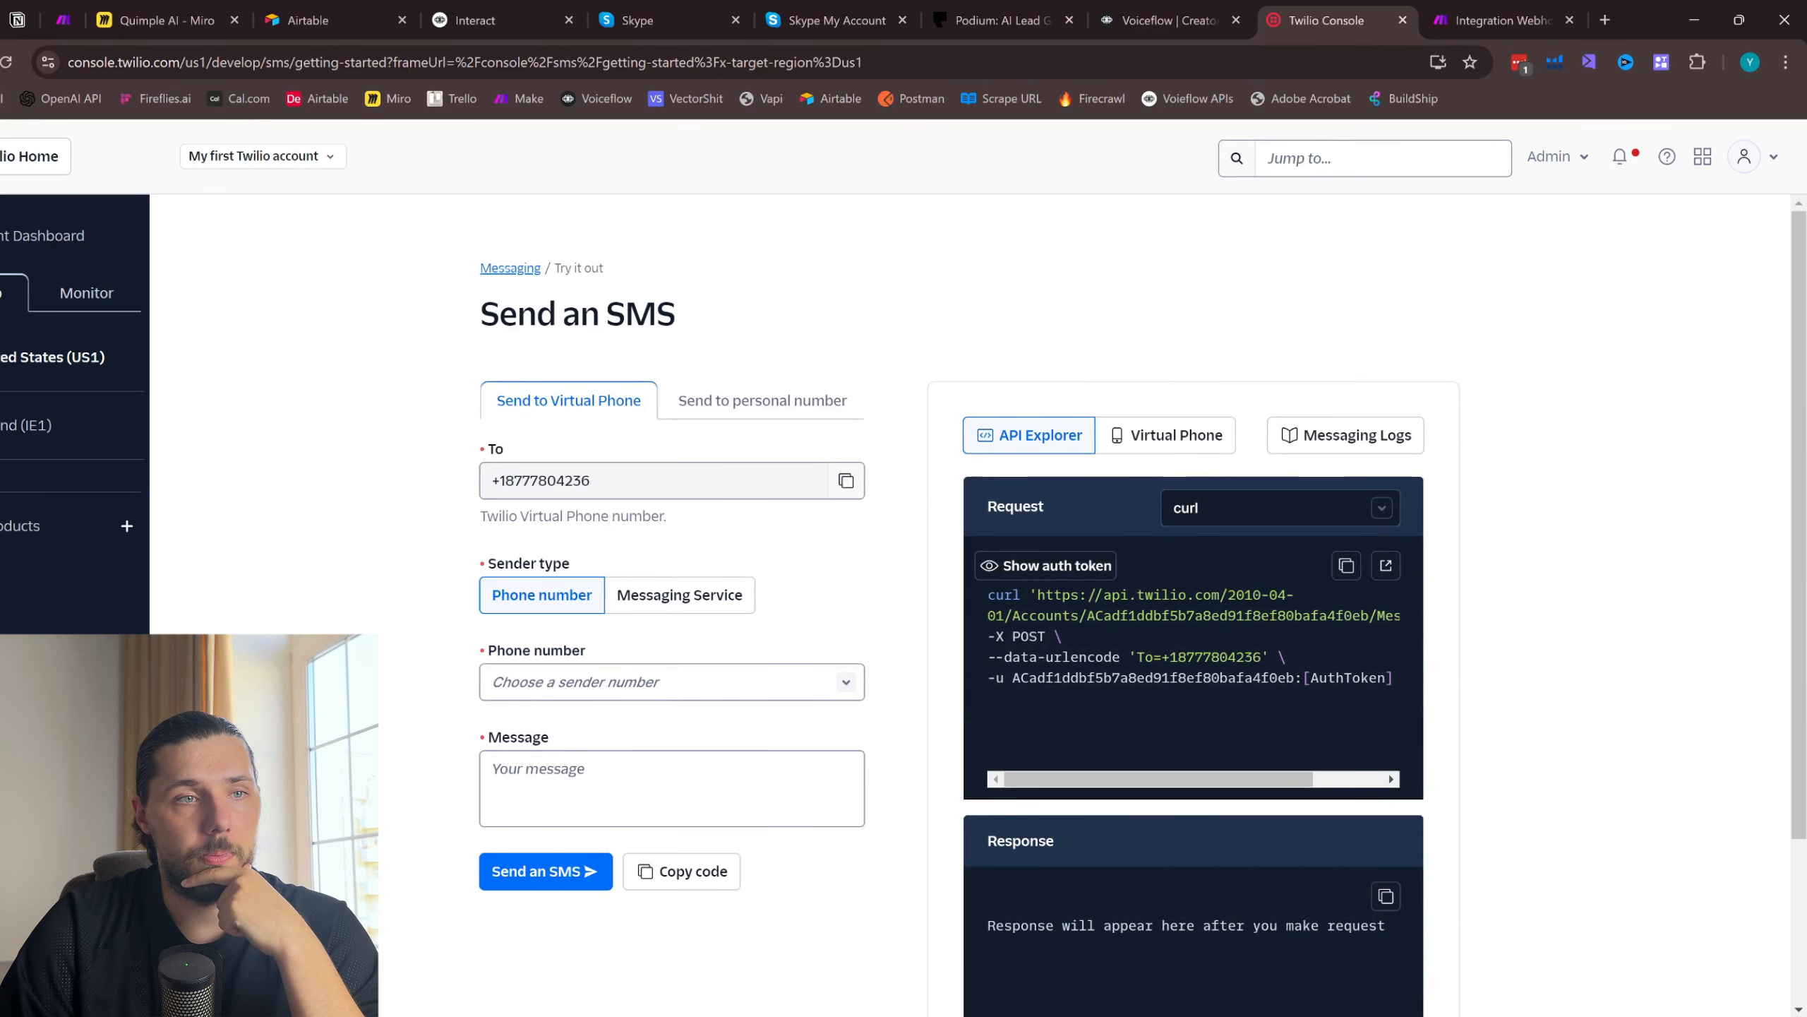
key("alt+Left")
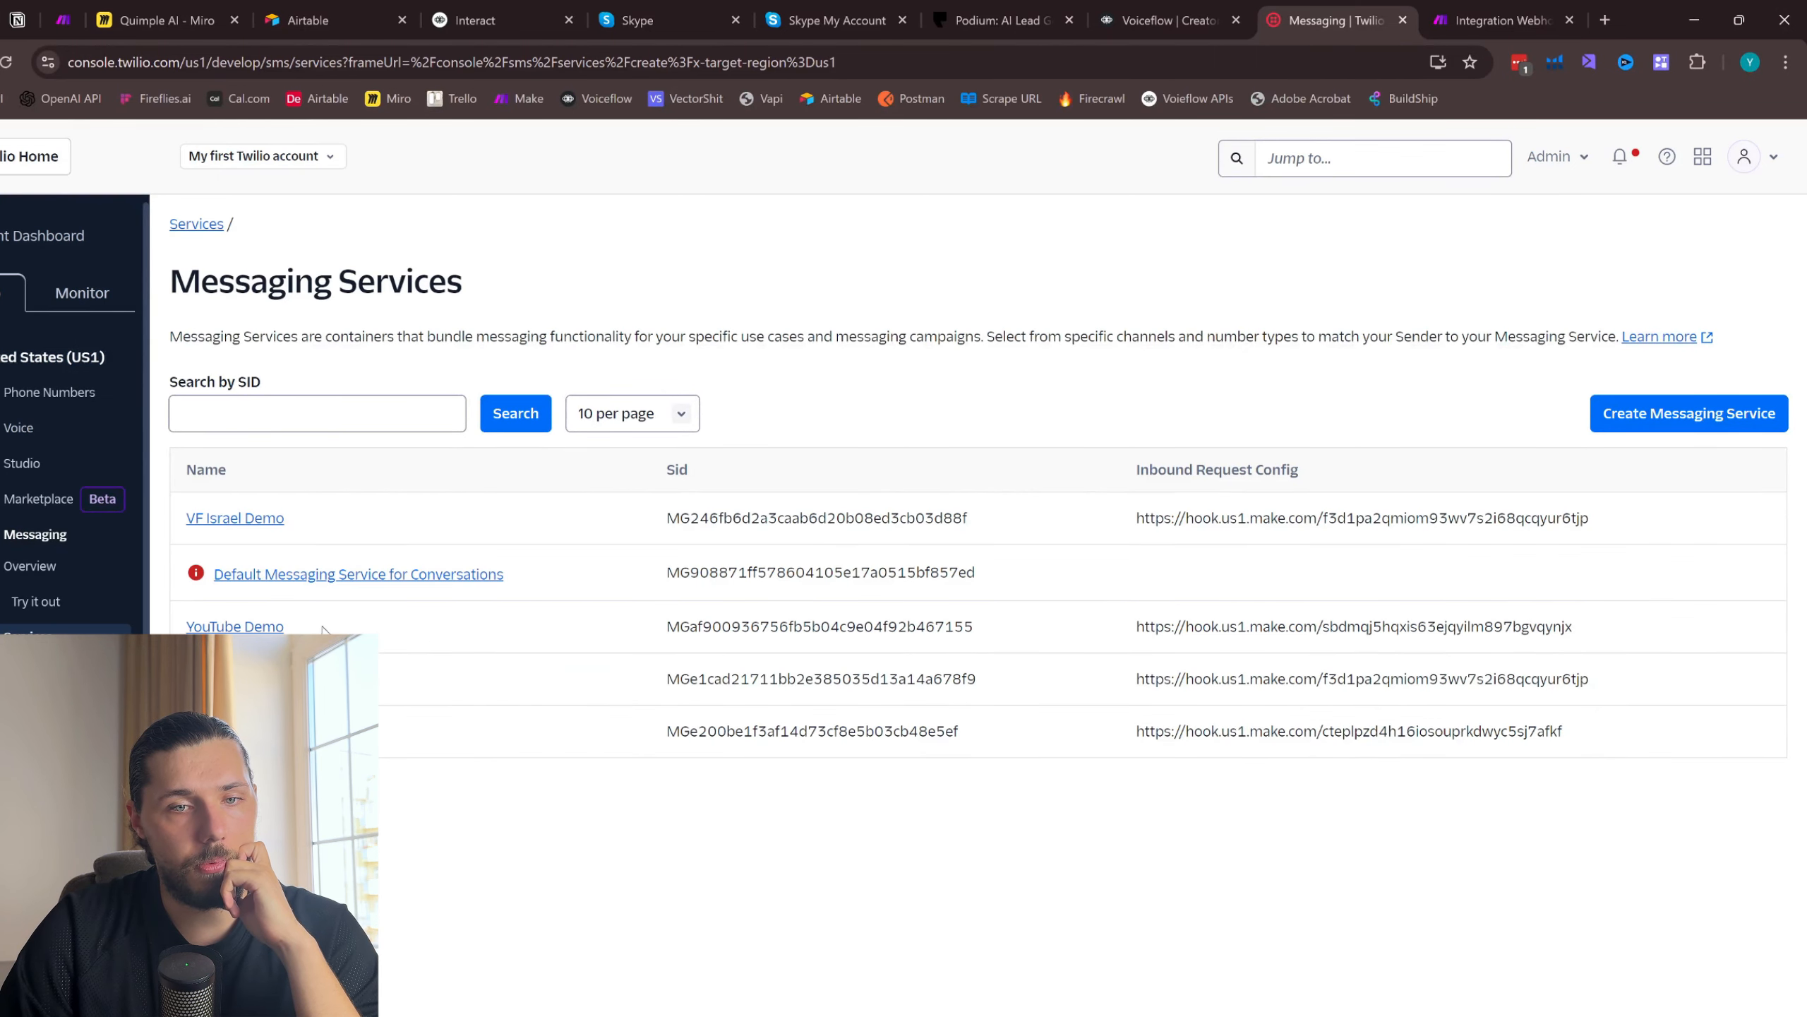
left_click(31, 393)
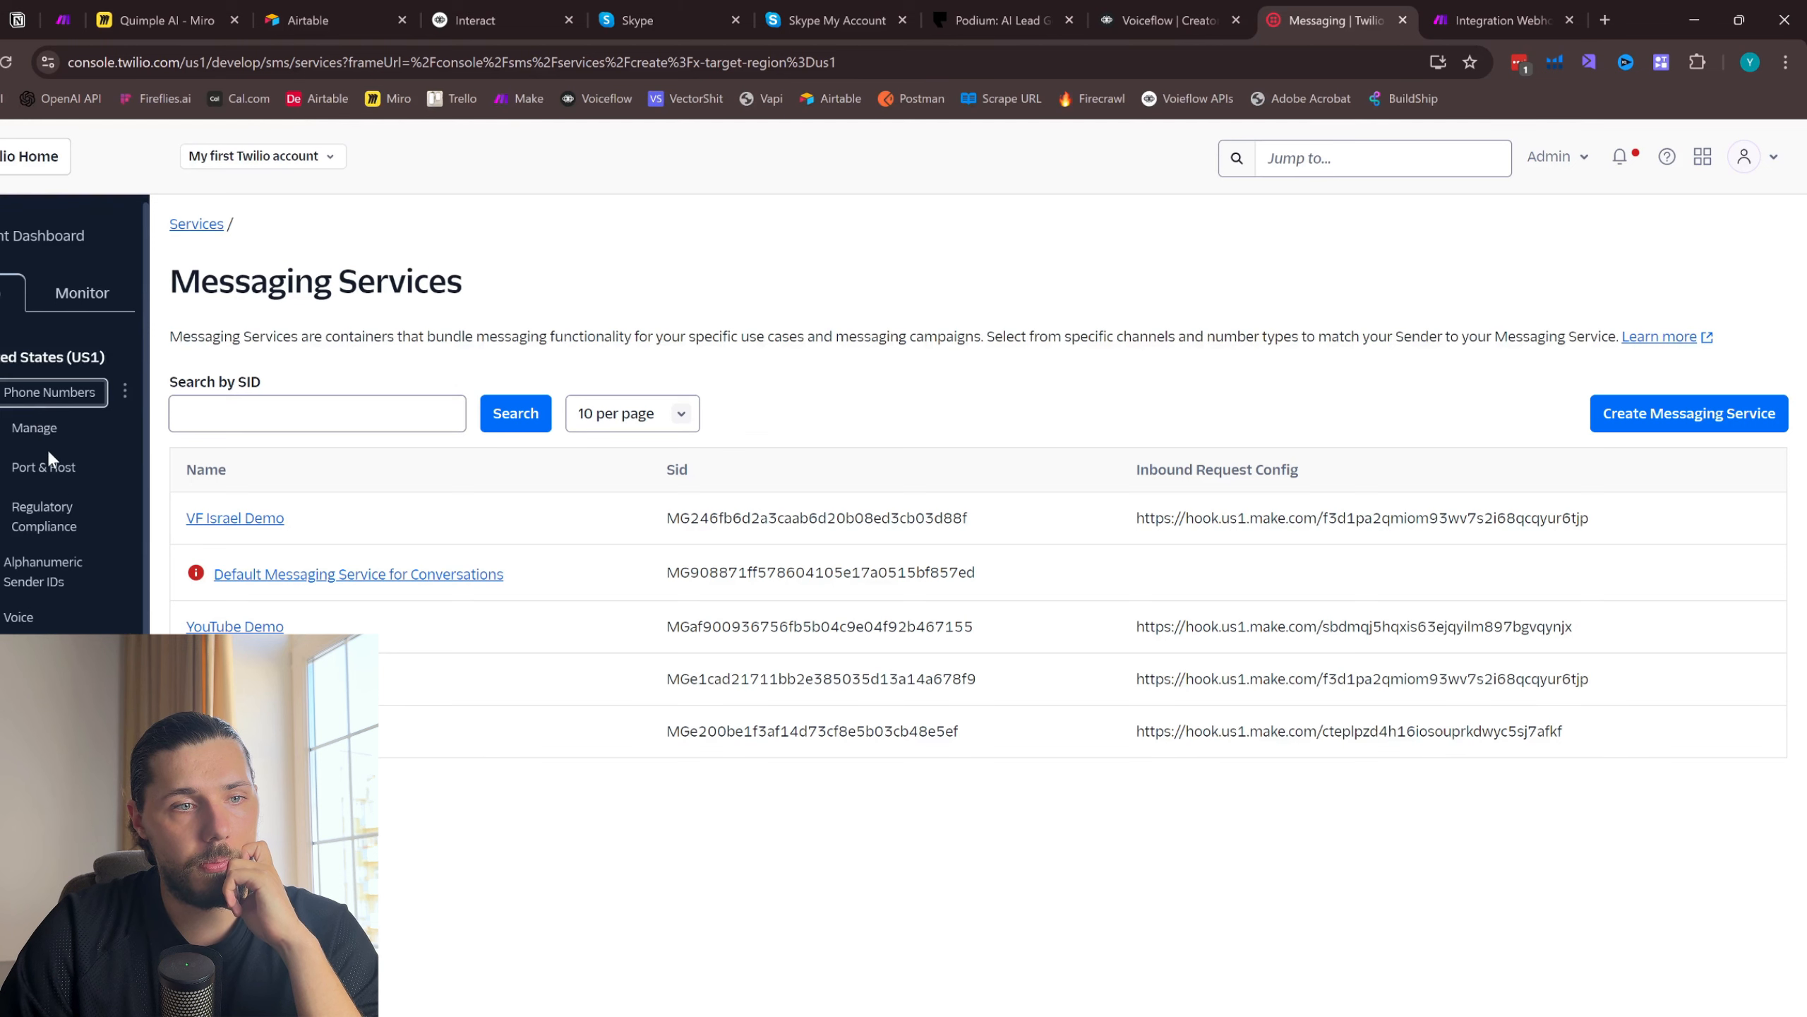
left_click(32, 429)
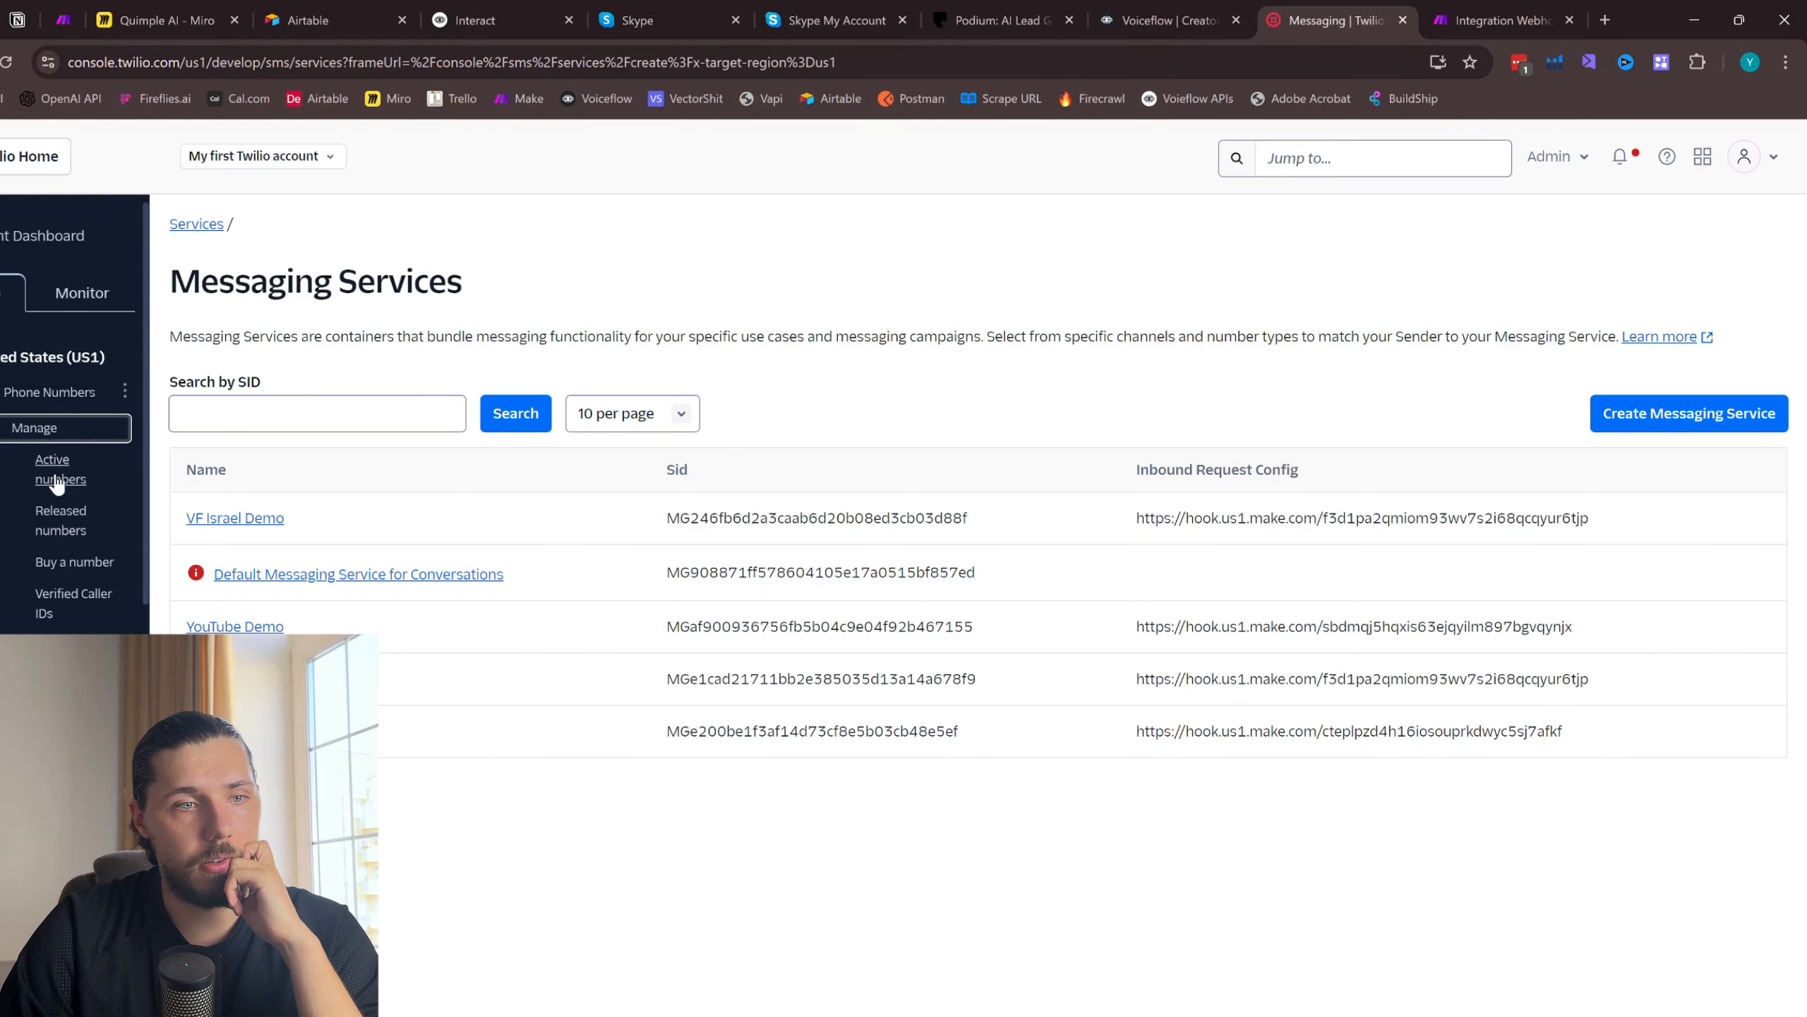
left_click(55, 471)
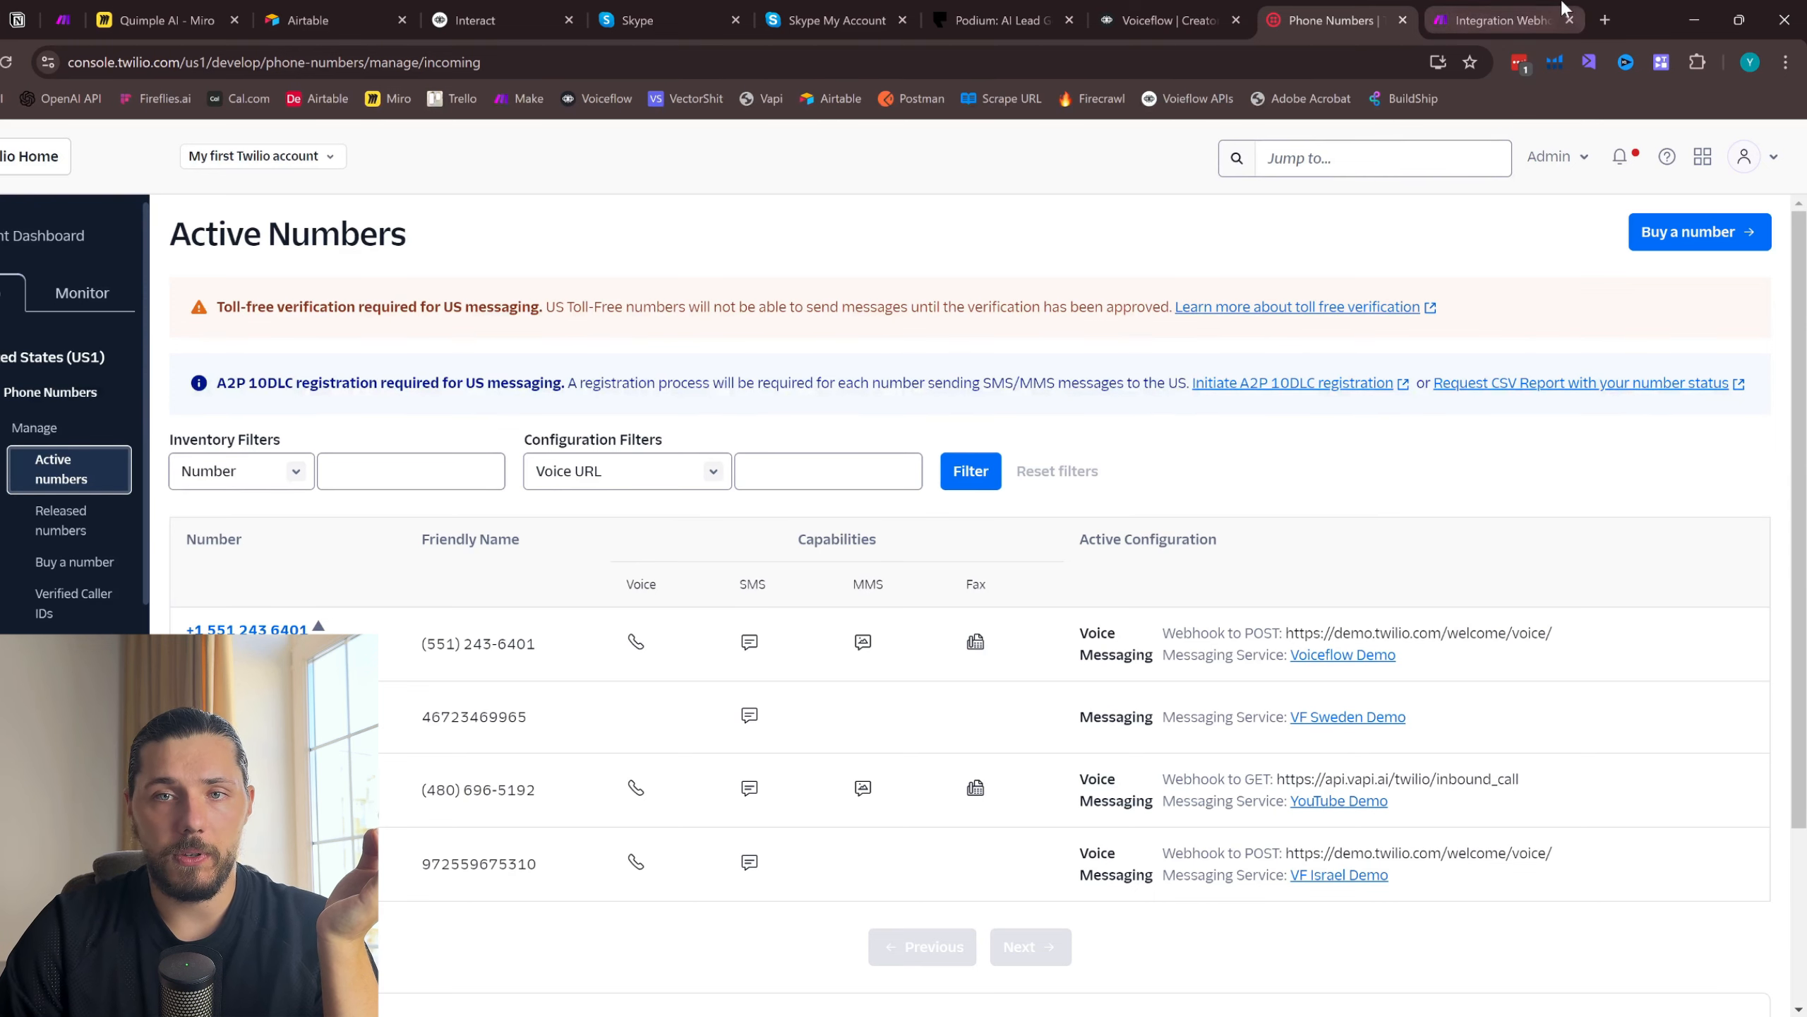
- Check the Make scenario, switch to the Skype account page and open the Skype Number management feature
left_click(1495, 20)
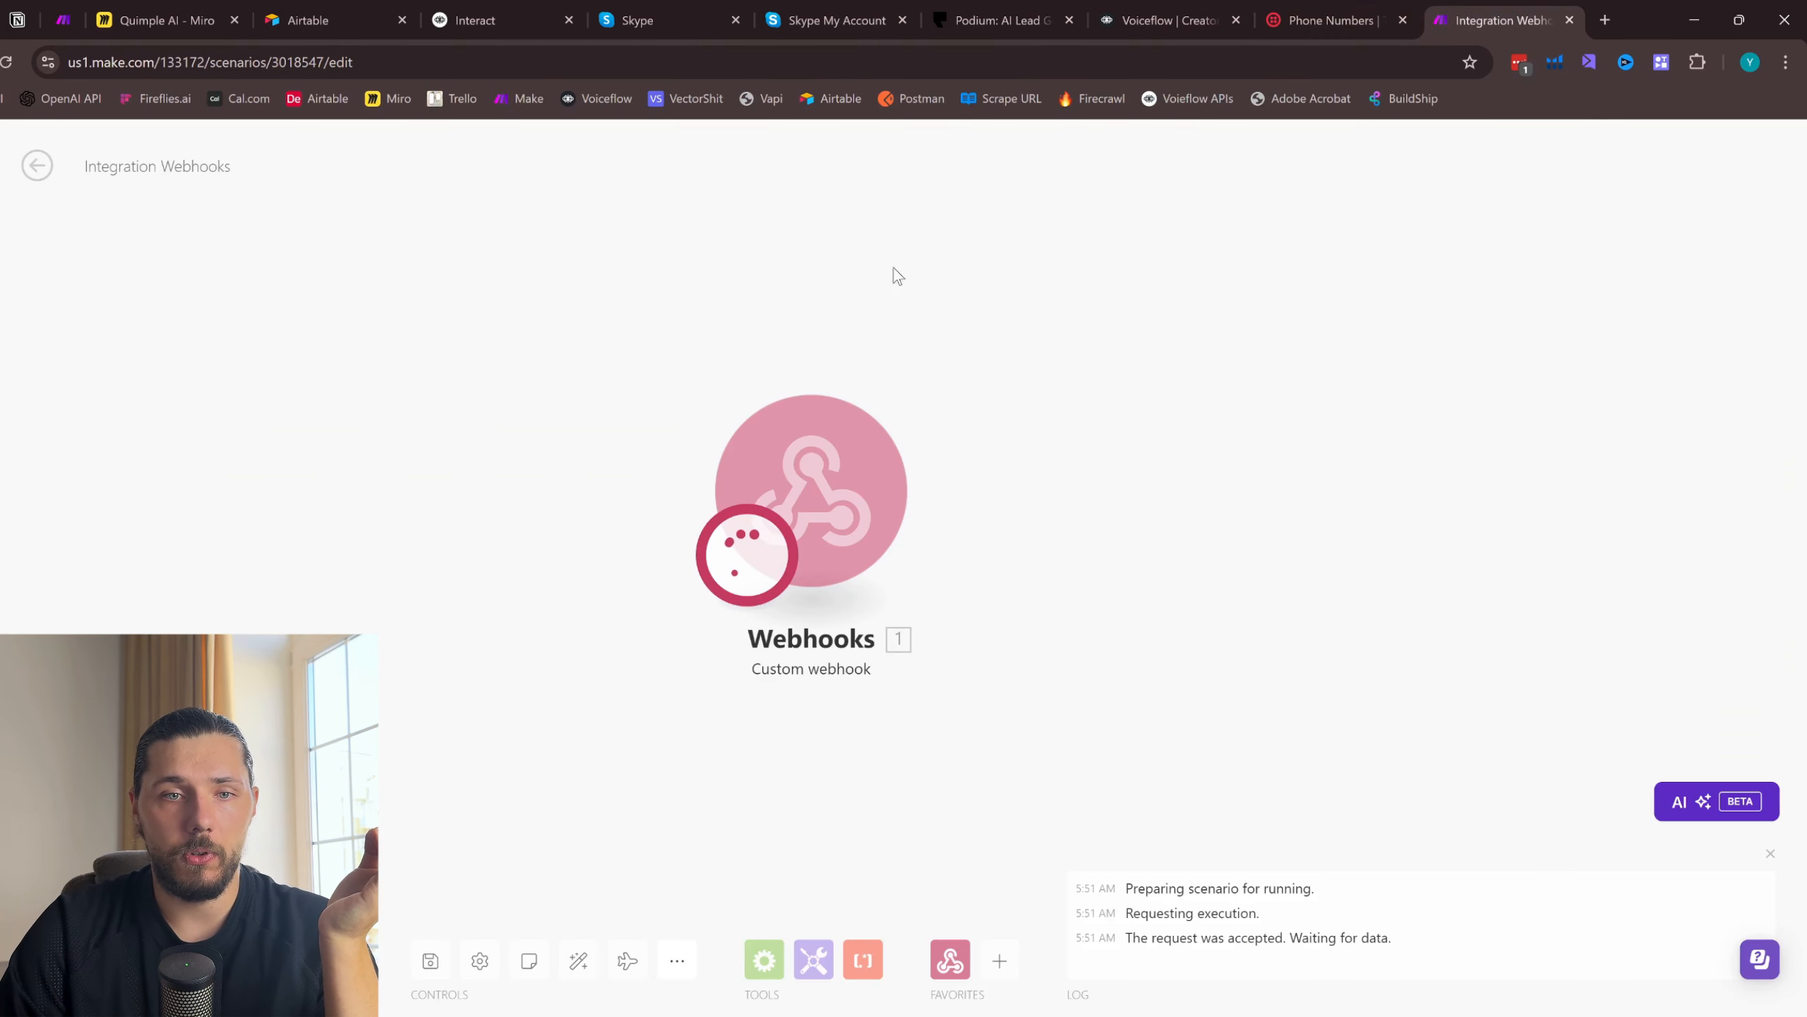
left_click(853, 7)
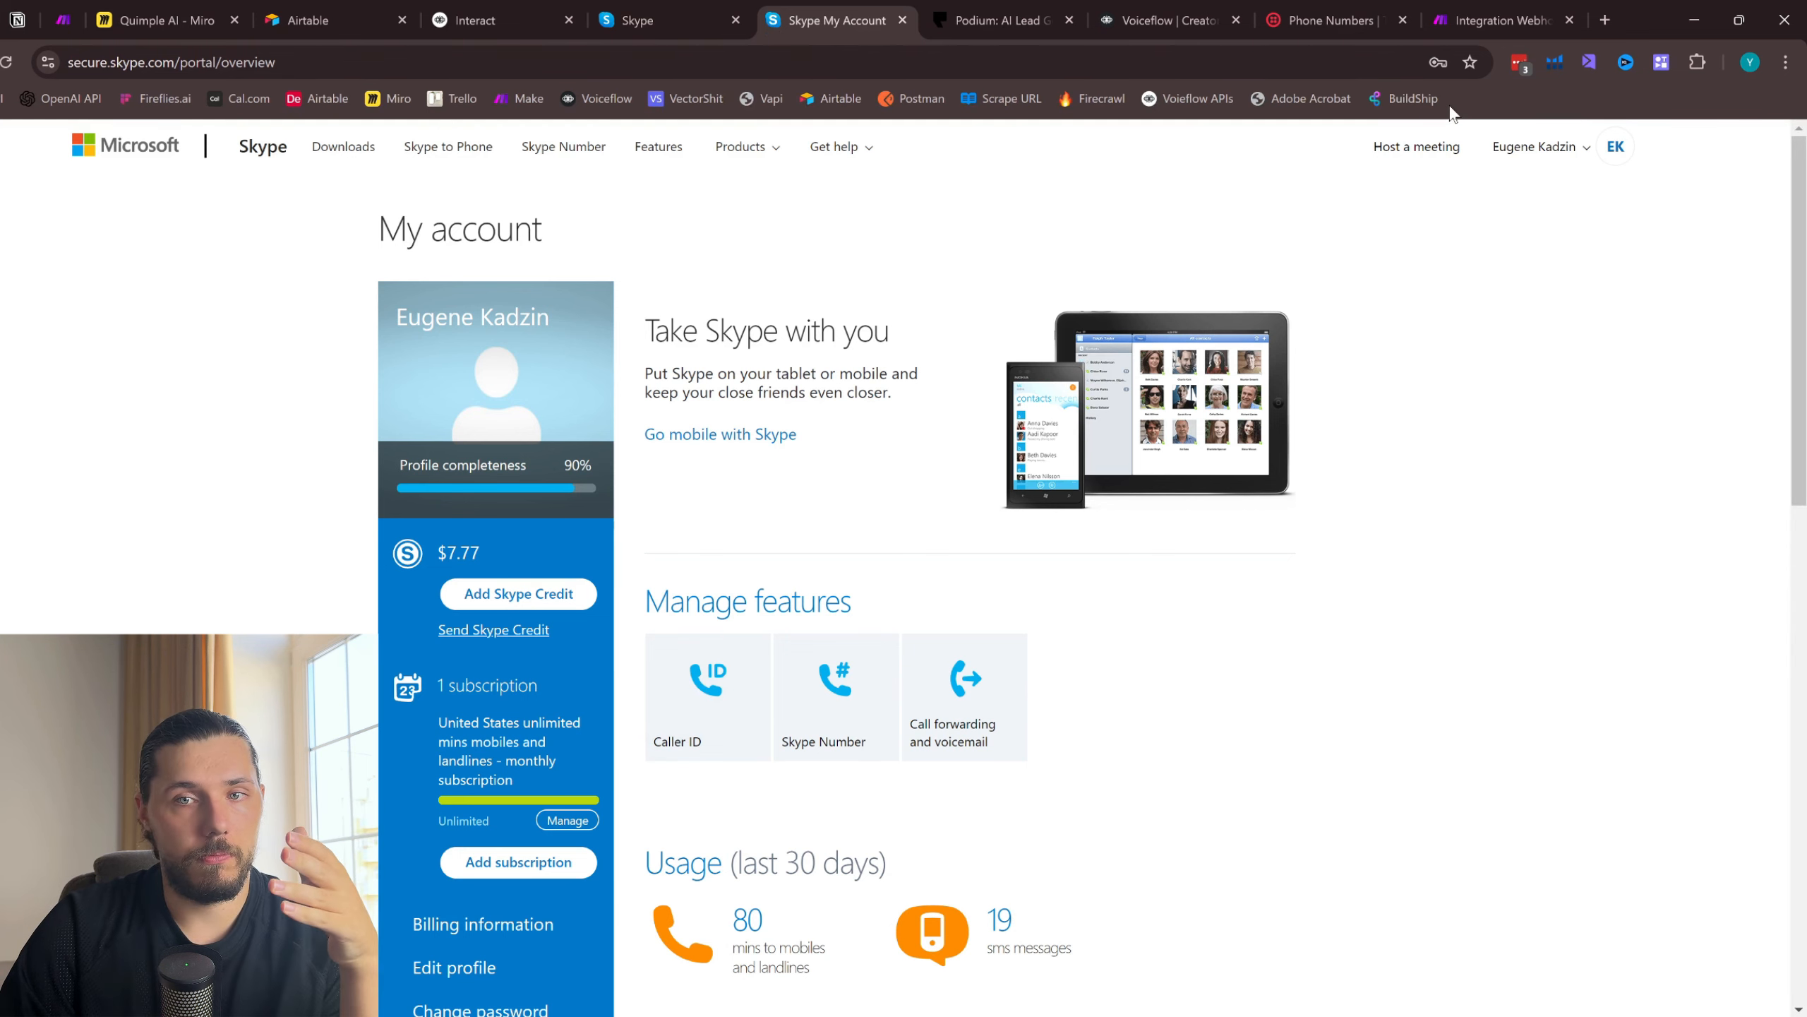
scroll(664, 525, "down", 3)
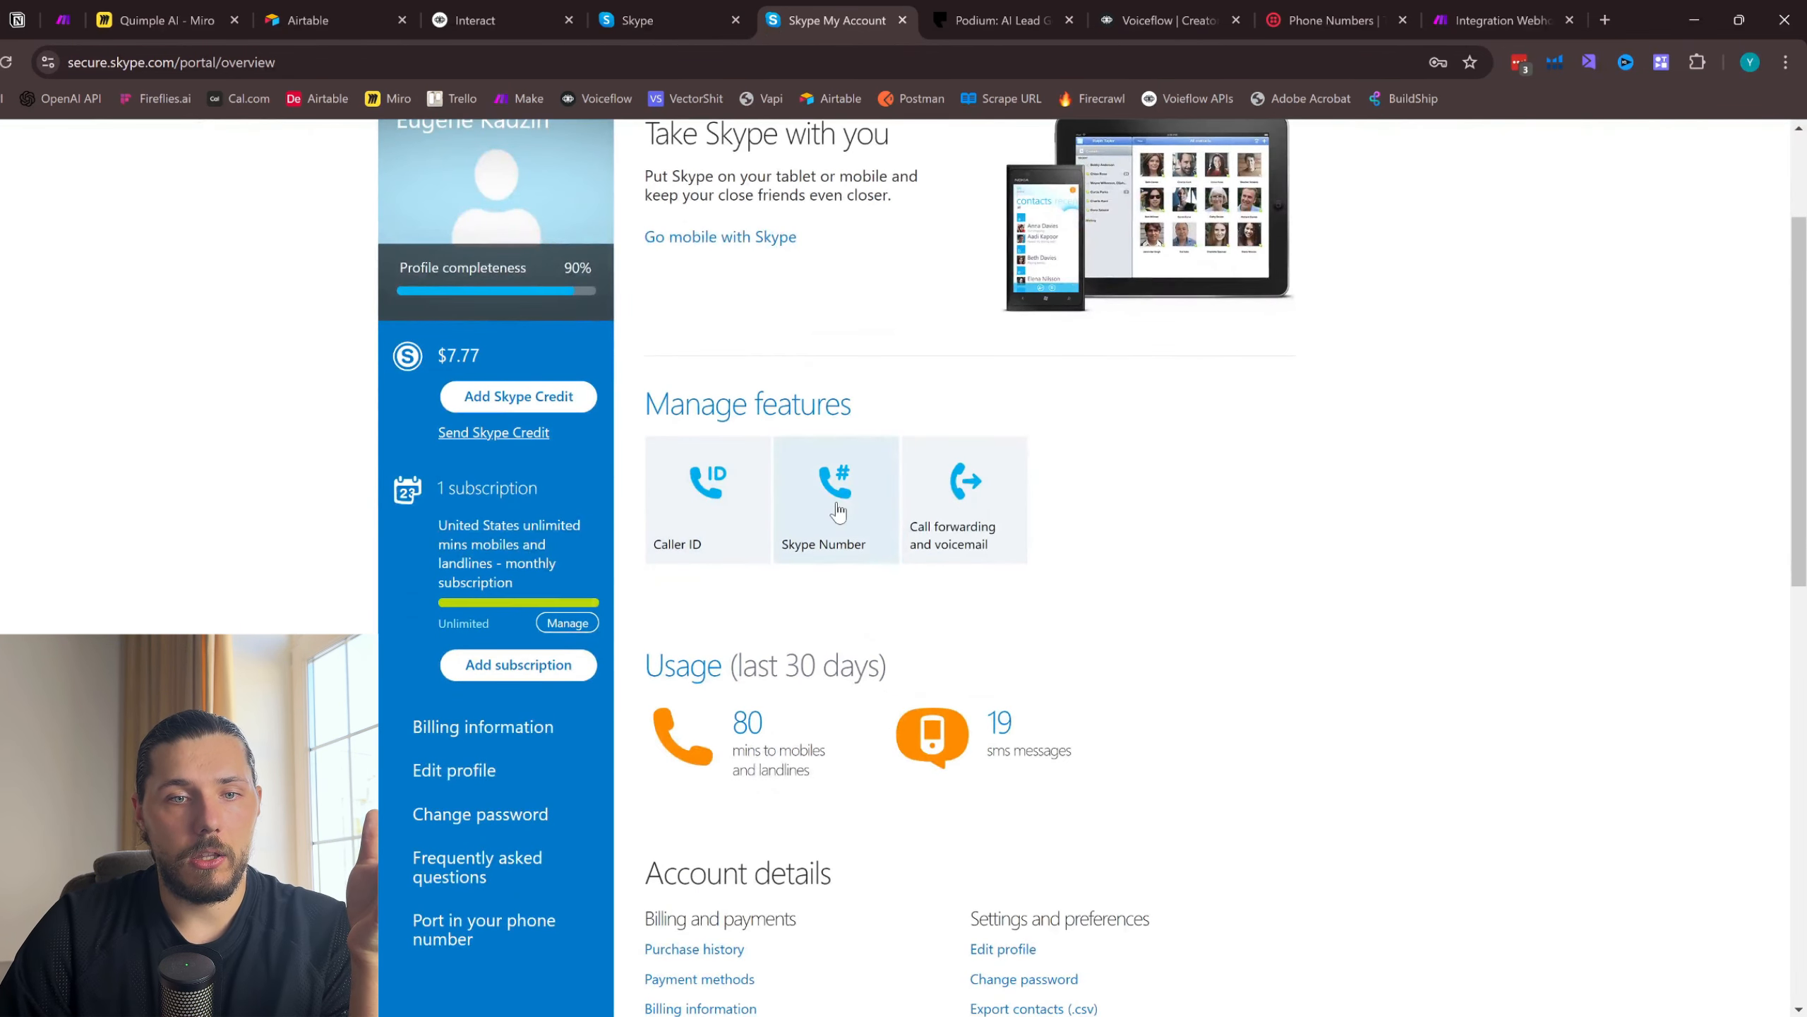
left_click(838, 511)
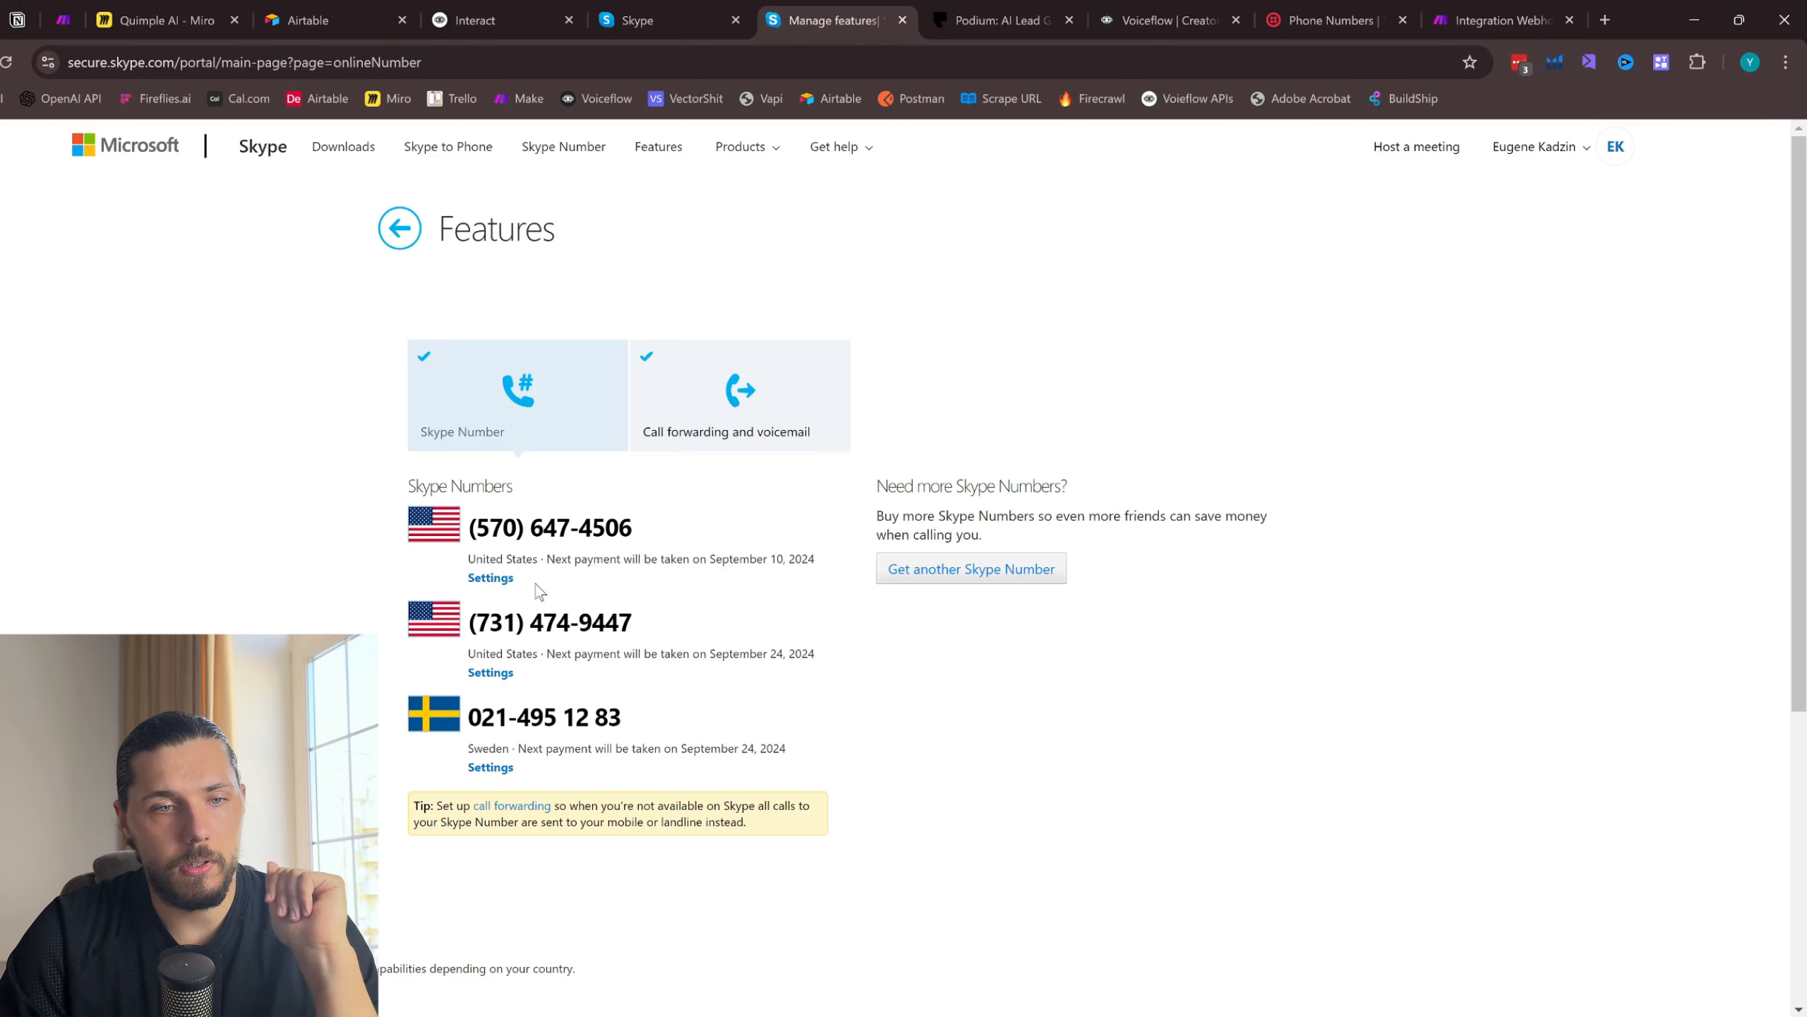
- Review the two US Skype Numbers, return to the account overview and inspect the Skype credit
triple_click(482, 527)
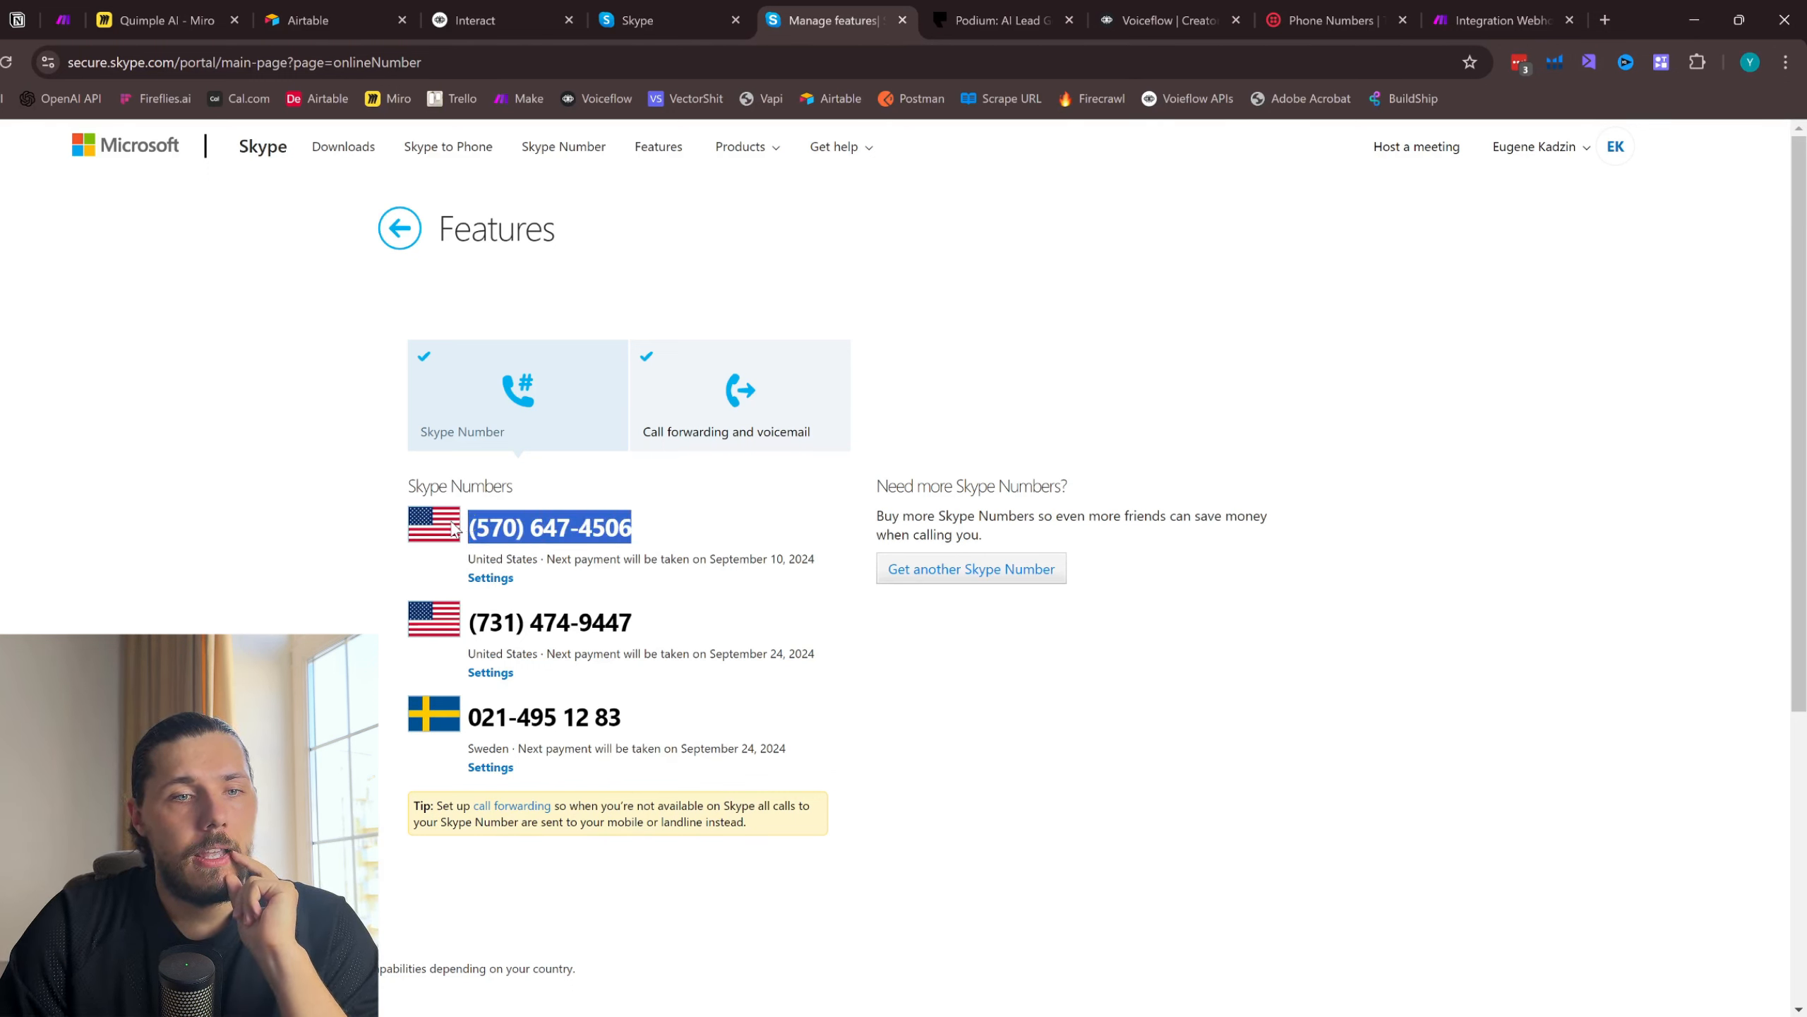
left_click_drag(640, 625, 472, 624)
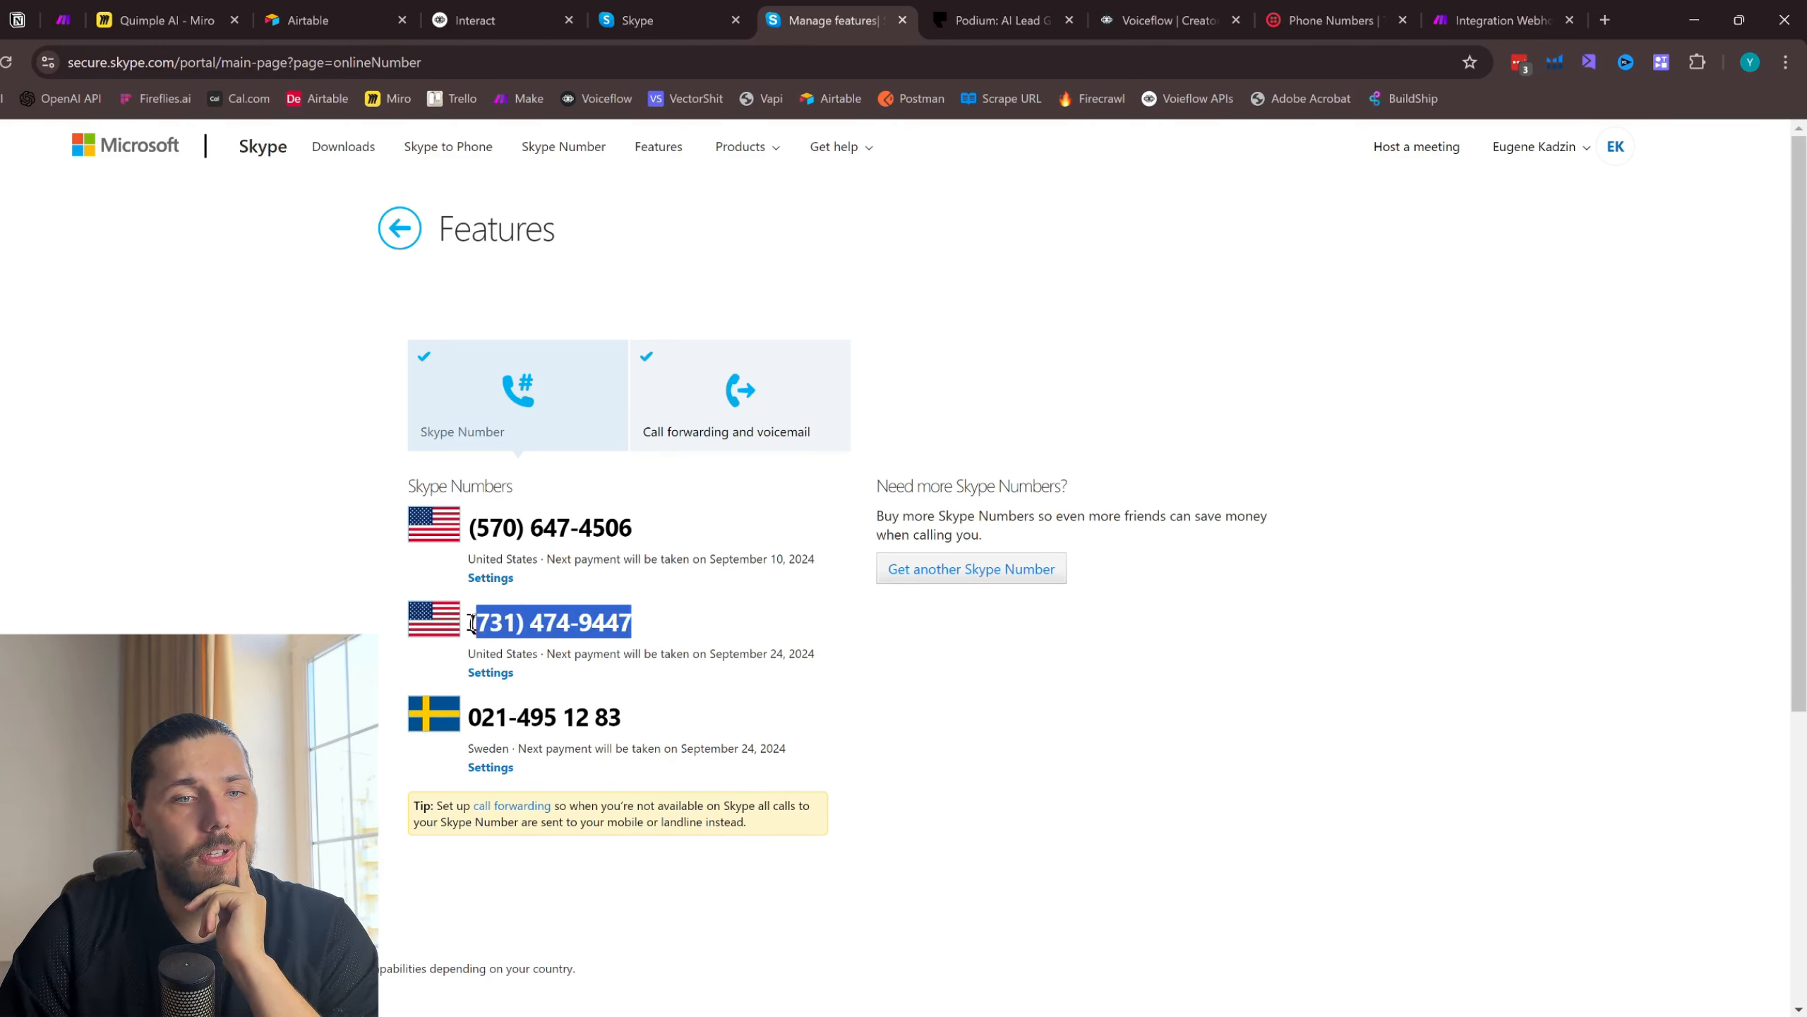
left_click(399, 228)
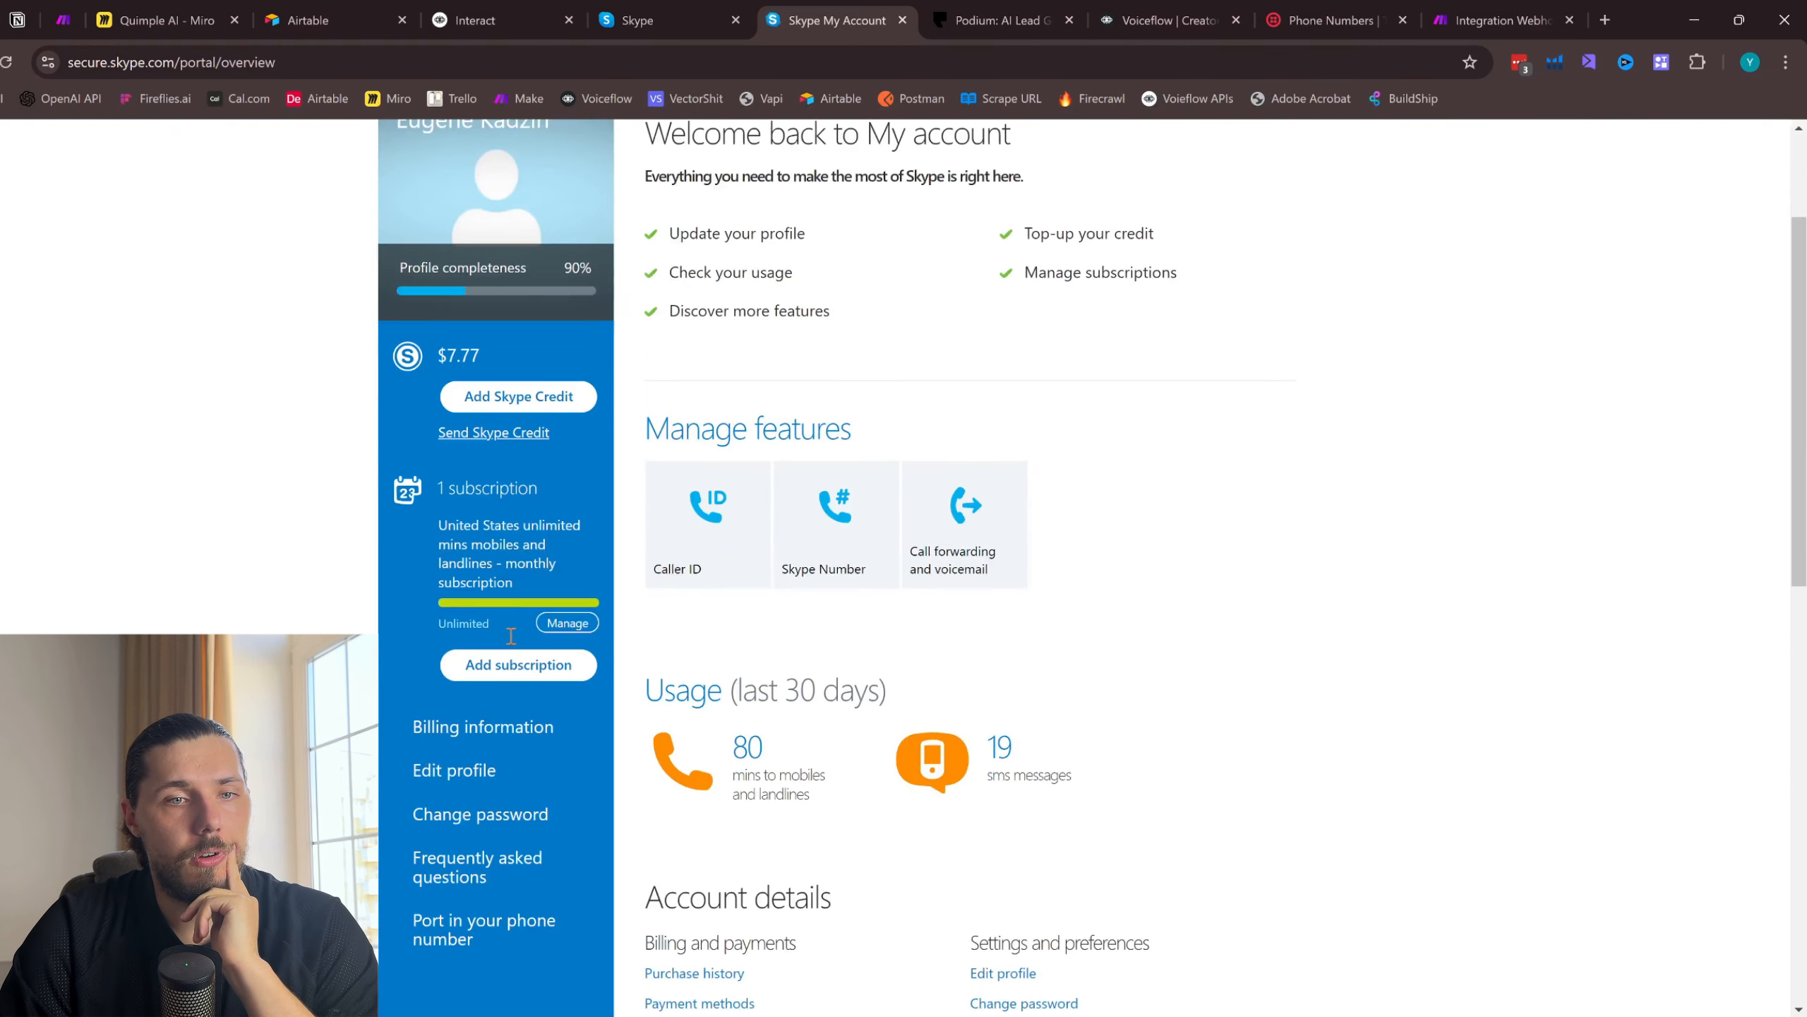
left_click(501, 360)
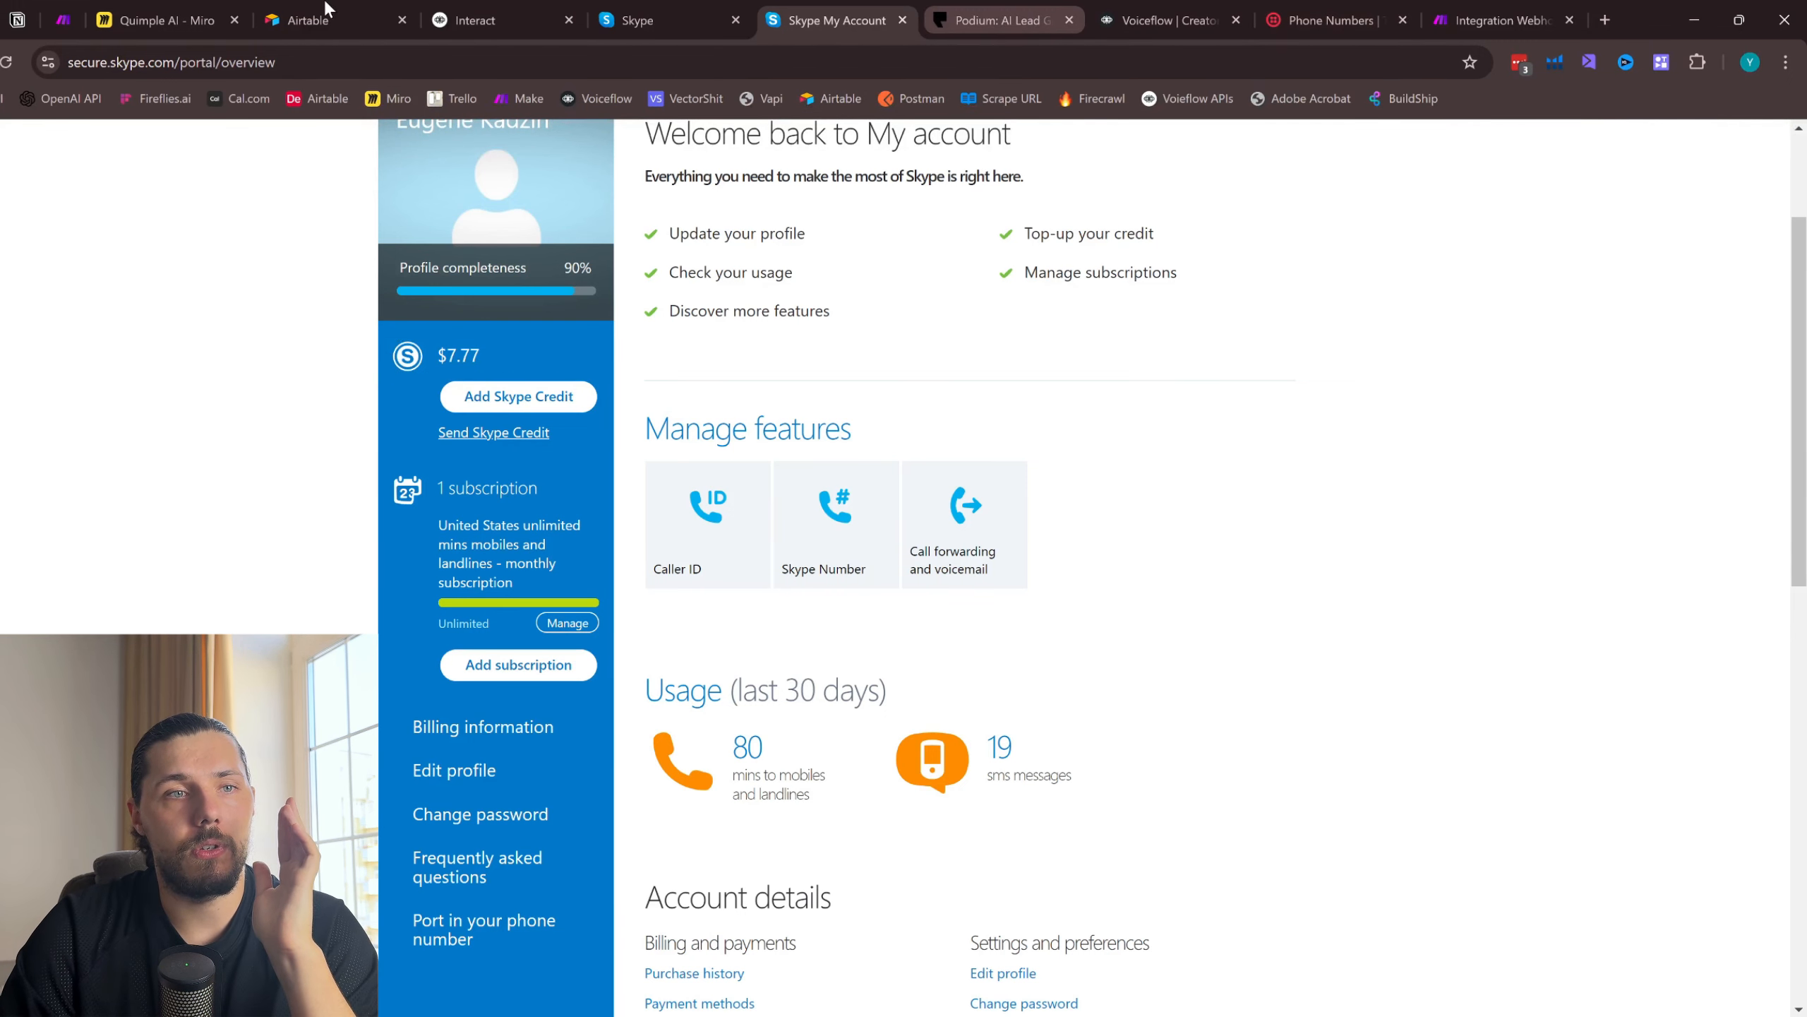
- Place the Podium browser page before the Miro page and review the earlier SMS exchange in the Skype chat
left_click_drag(996, 20, 150, 3)
left_click(991, 21)
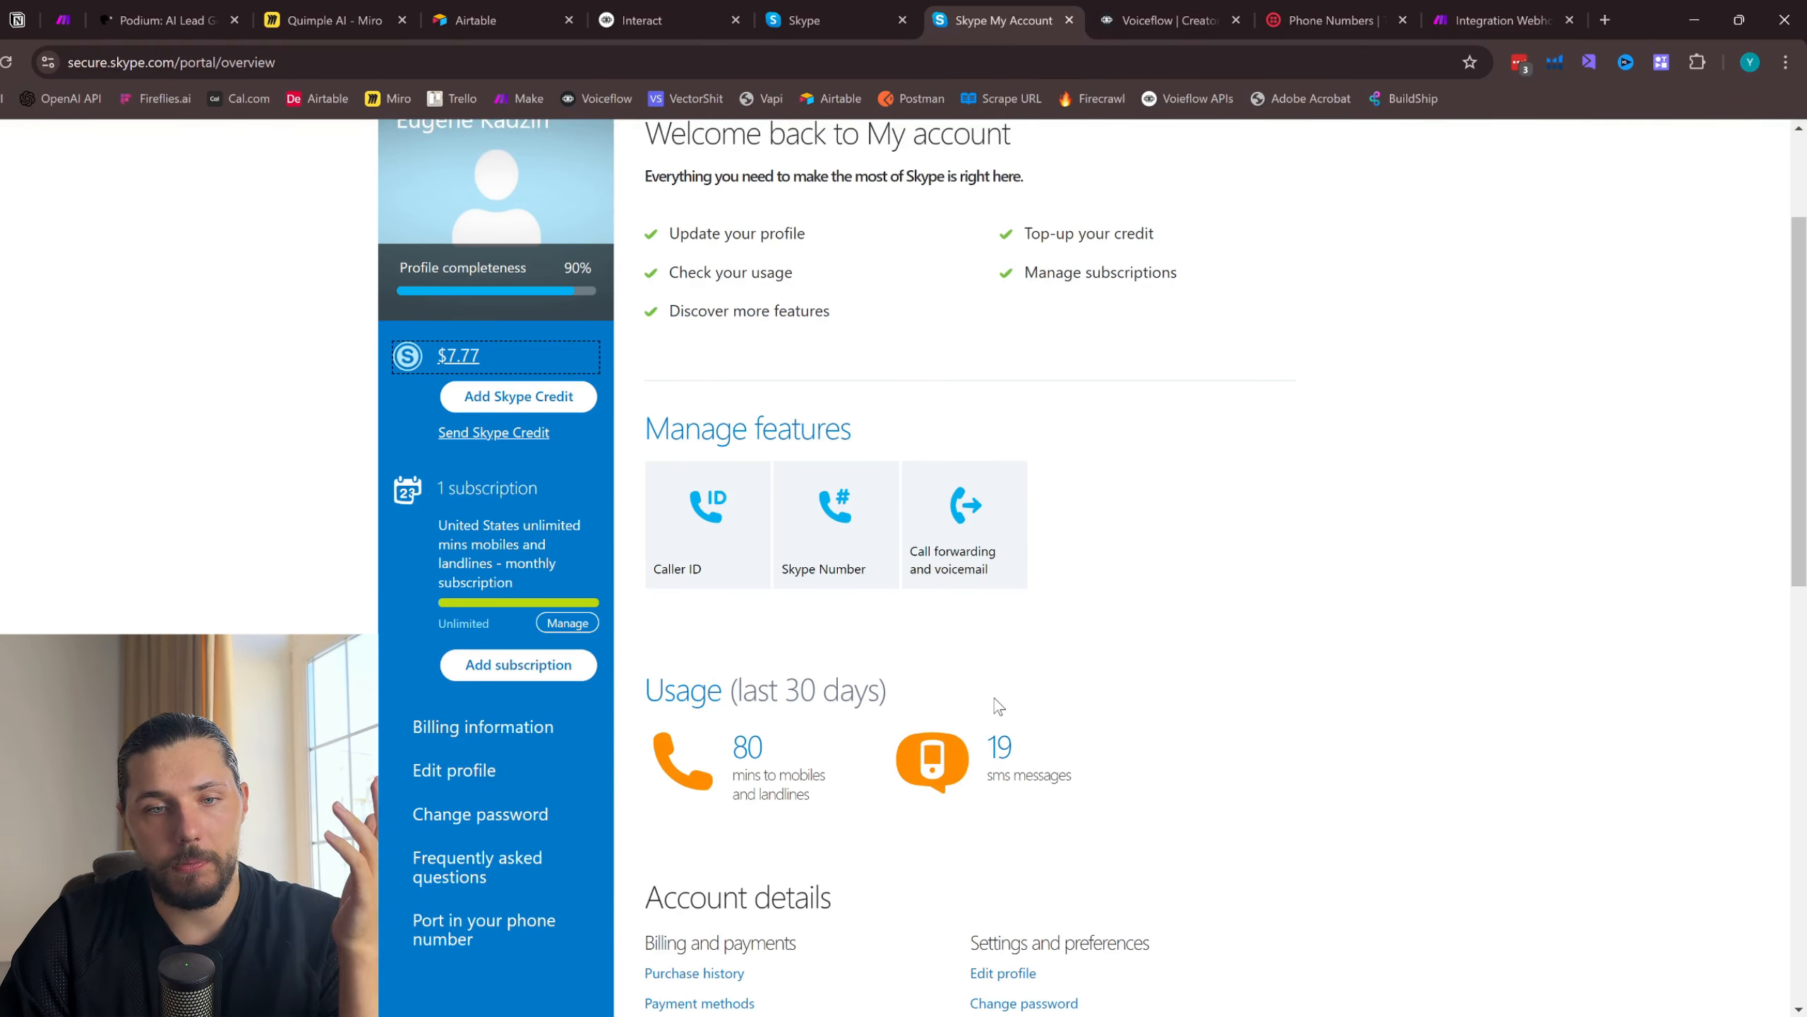
left_click(837, 9)
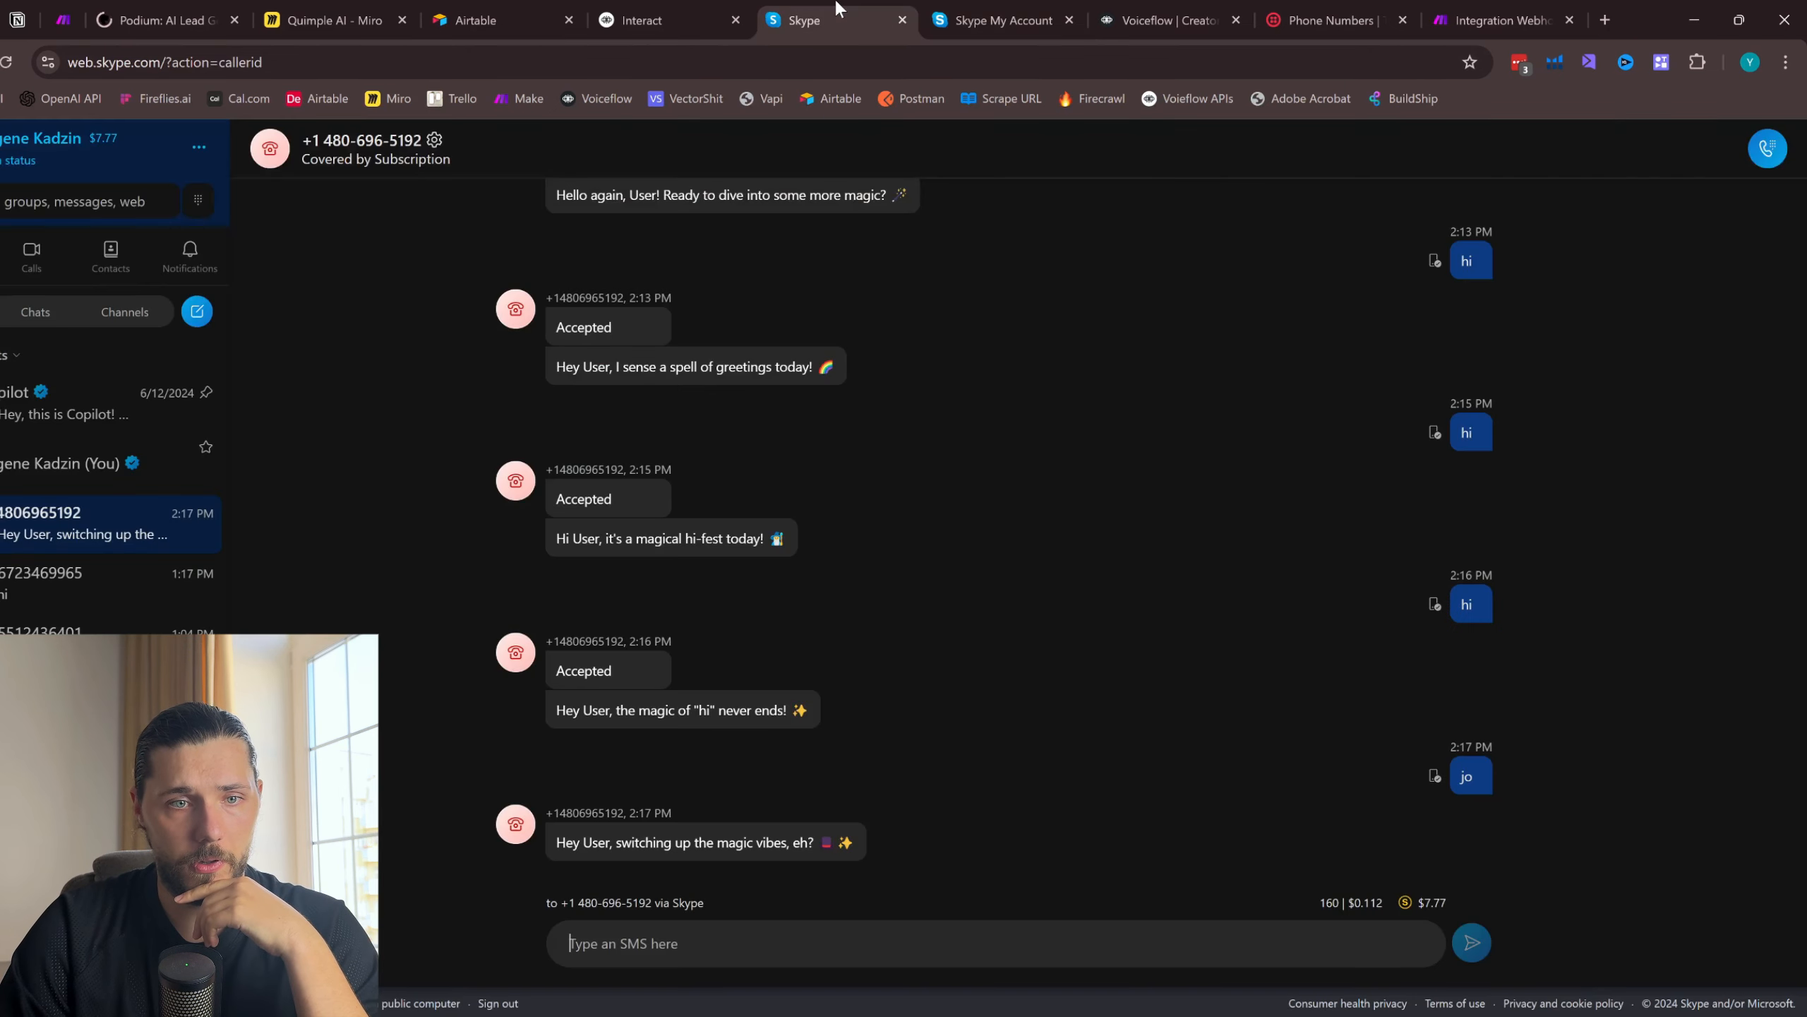
scroll(875, 522, "up", 5)
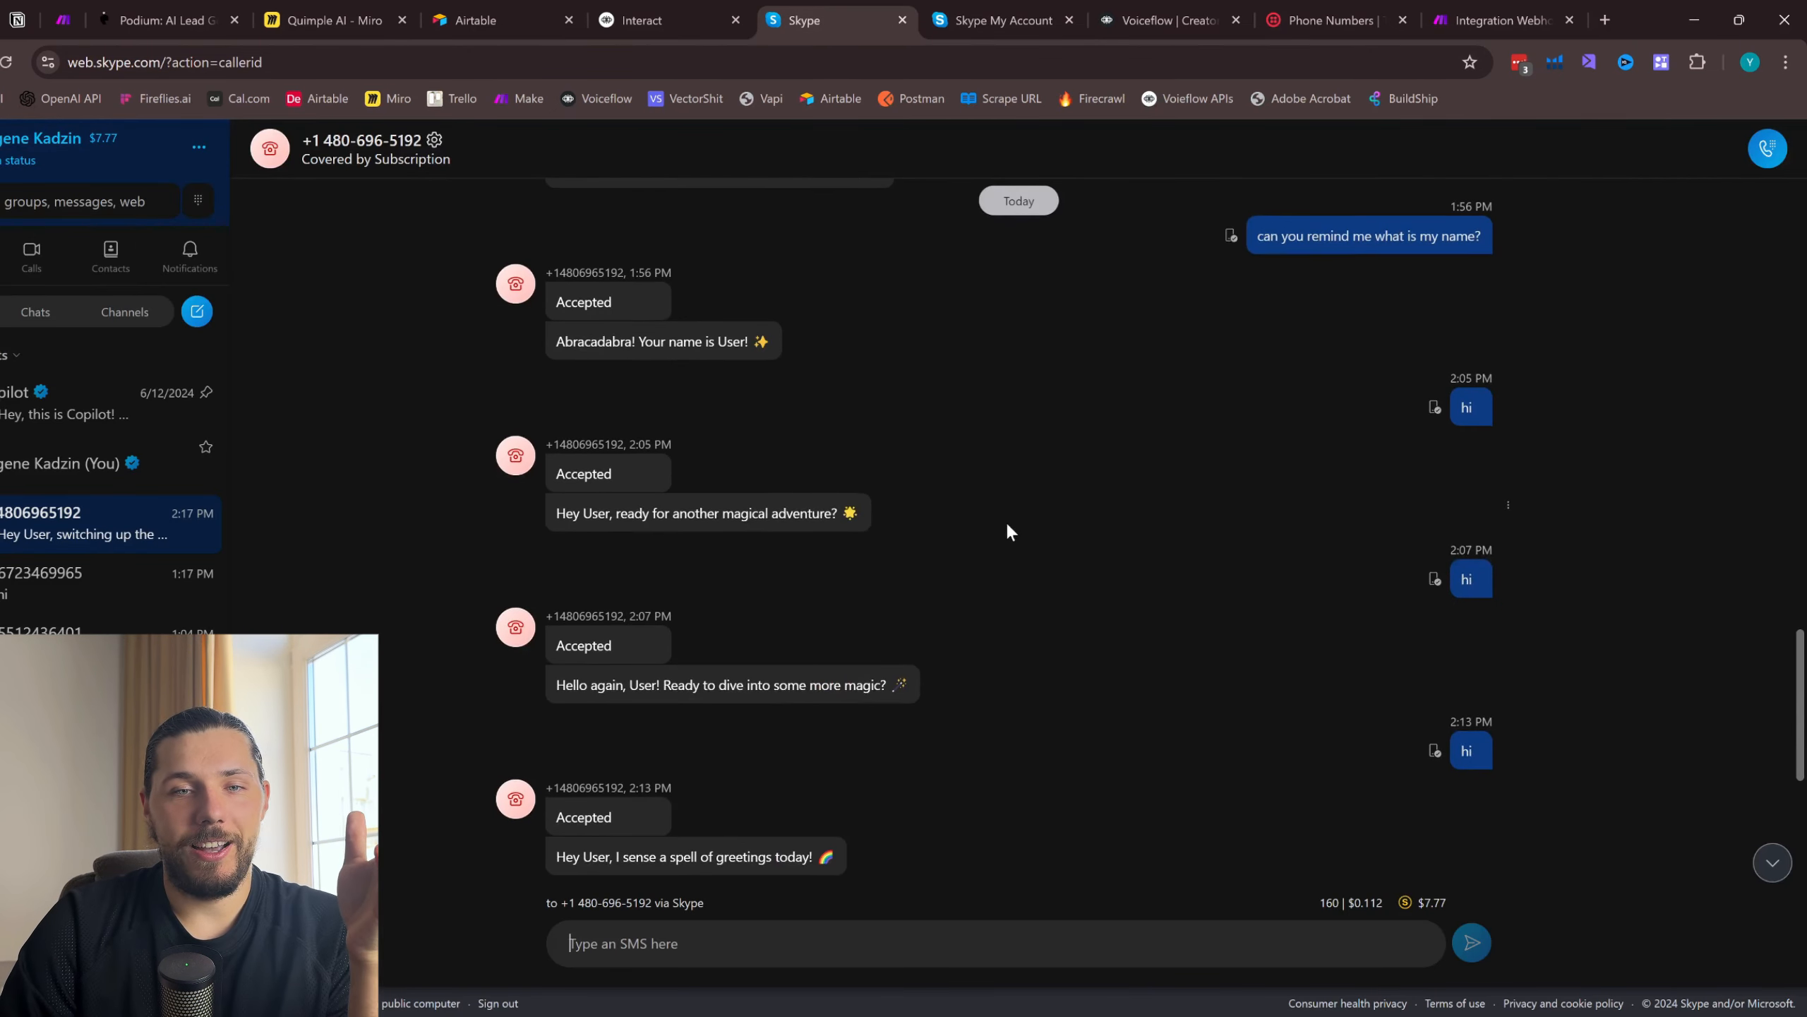
scroll(1005, 520, "down", 5)
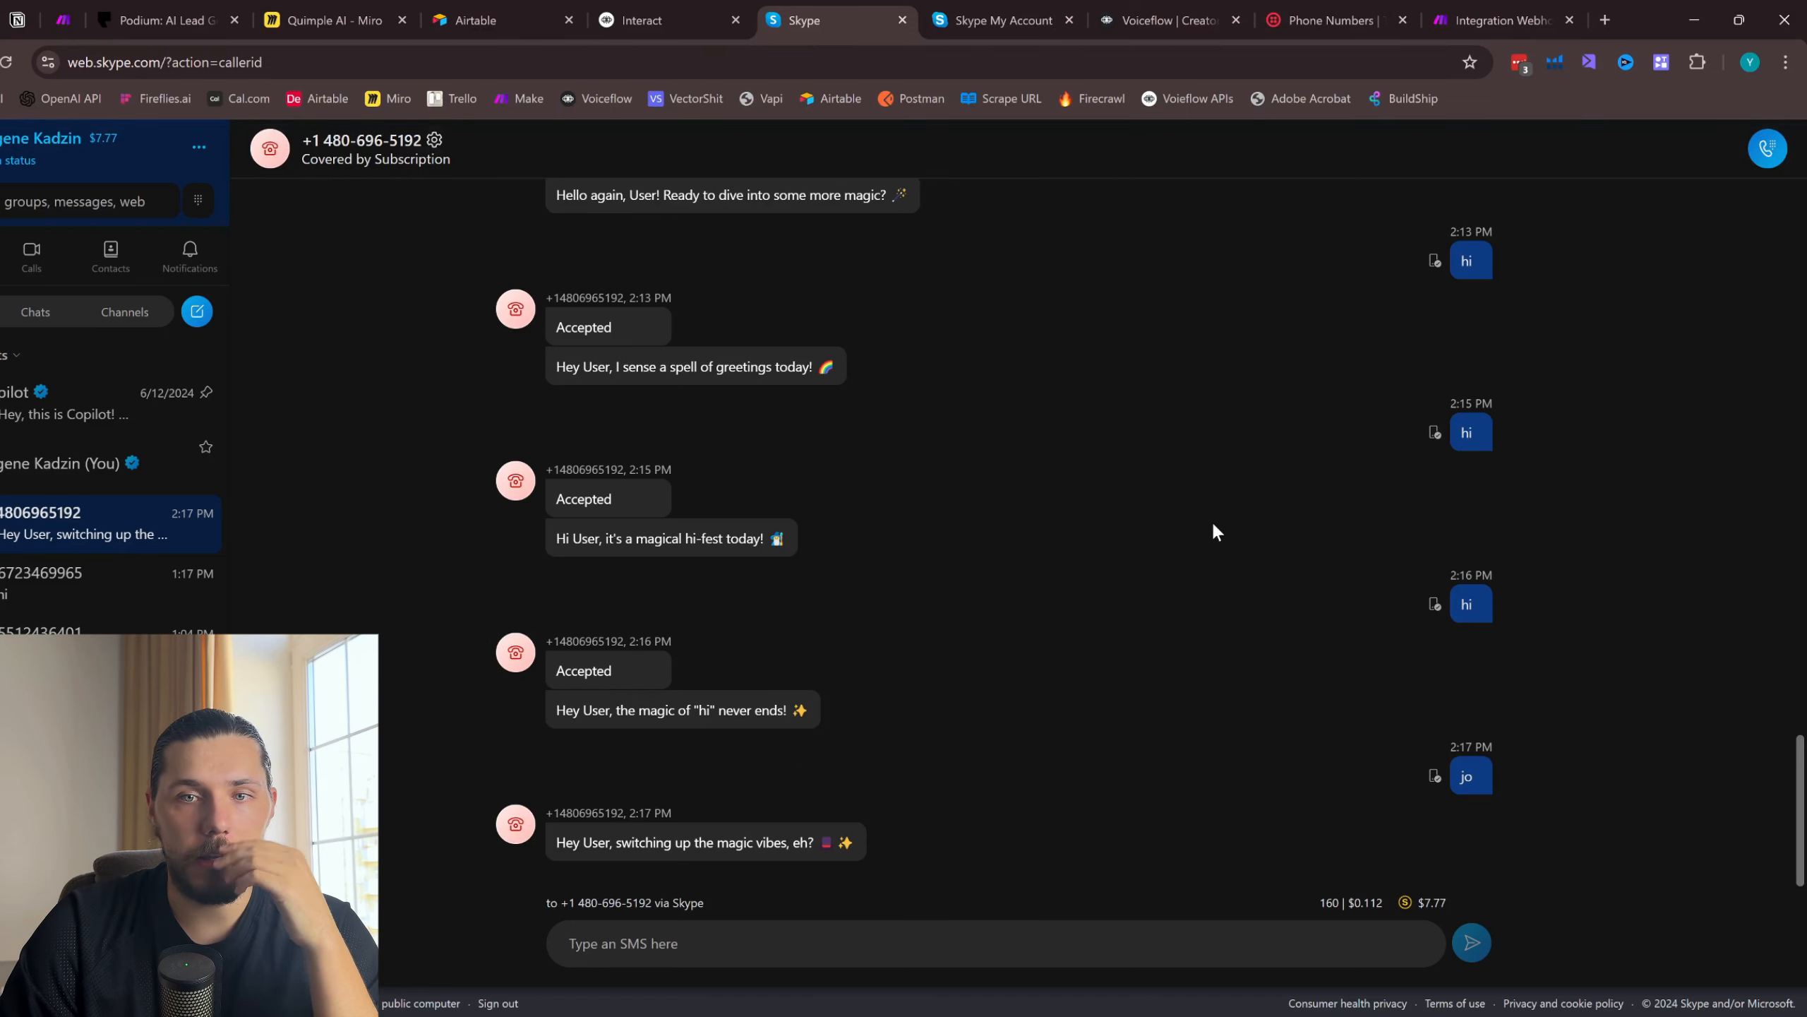
scroll(1090, 630, "up", 5)
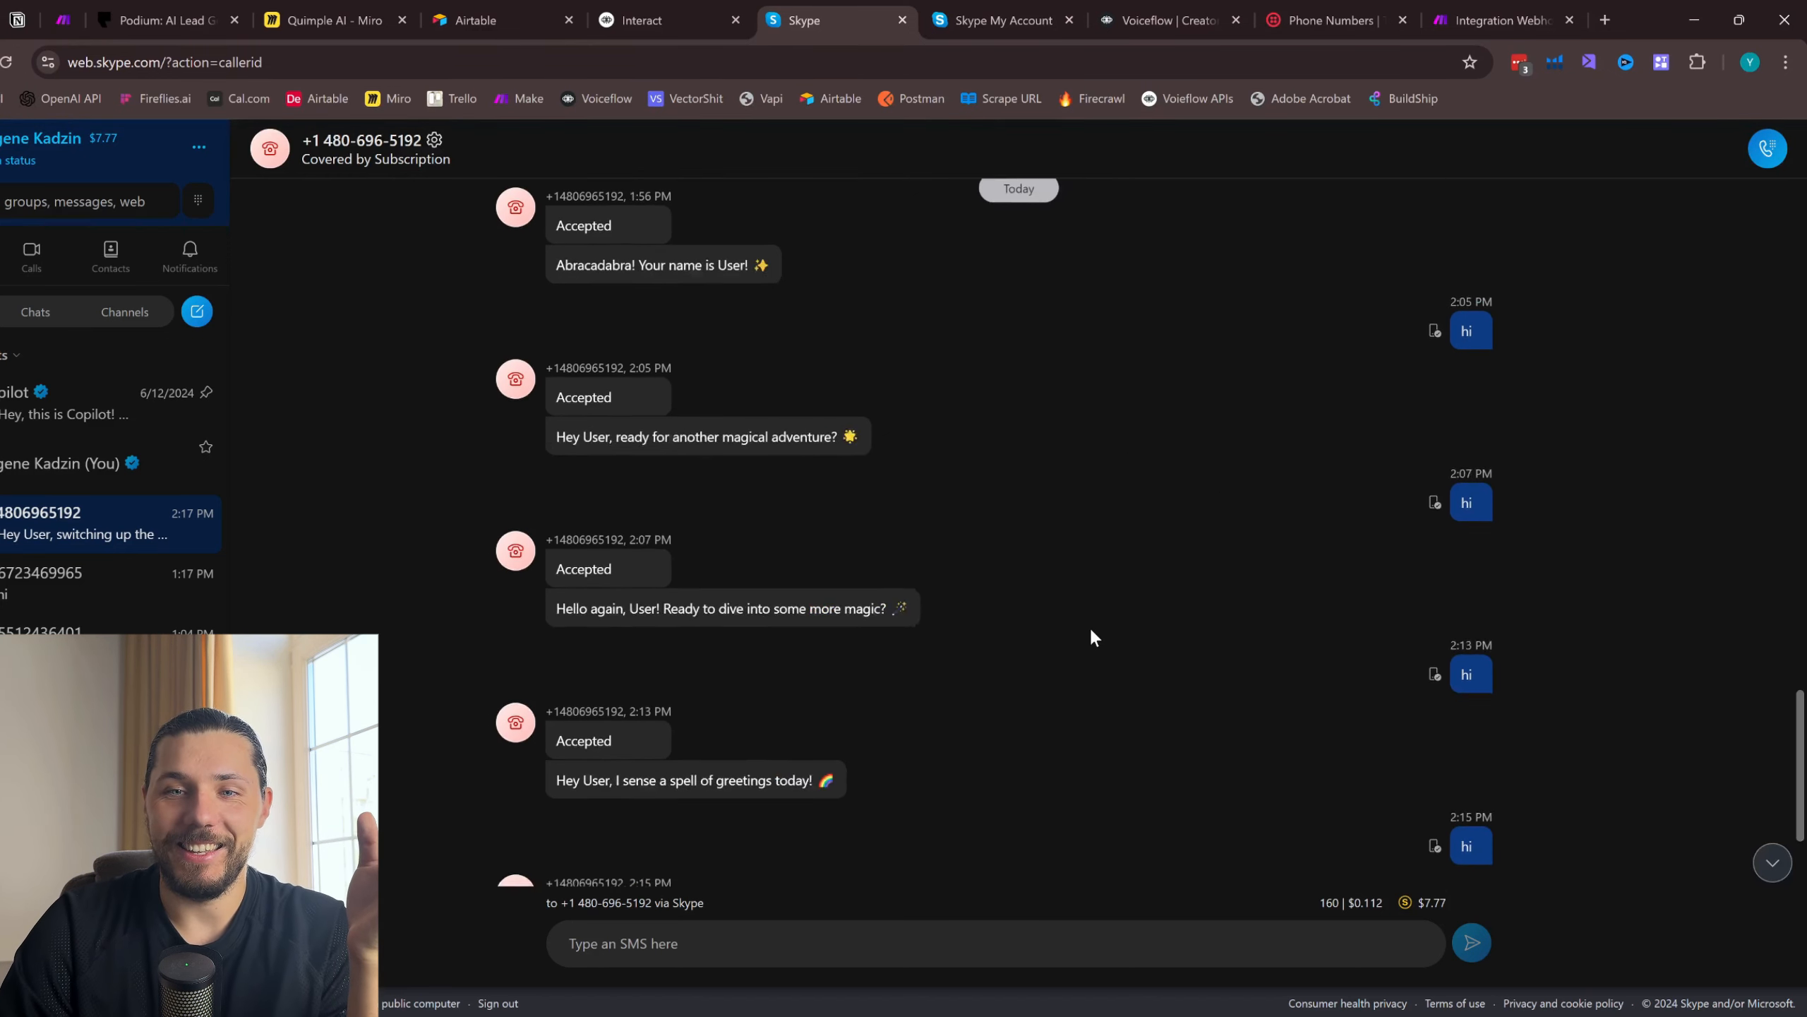
scroll(1091, 630, "down", 5)
scroll(1093, 632, "up", 1)
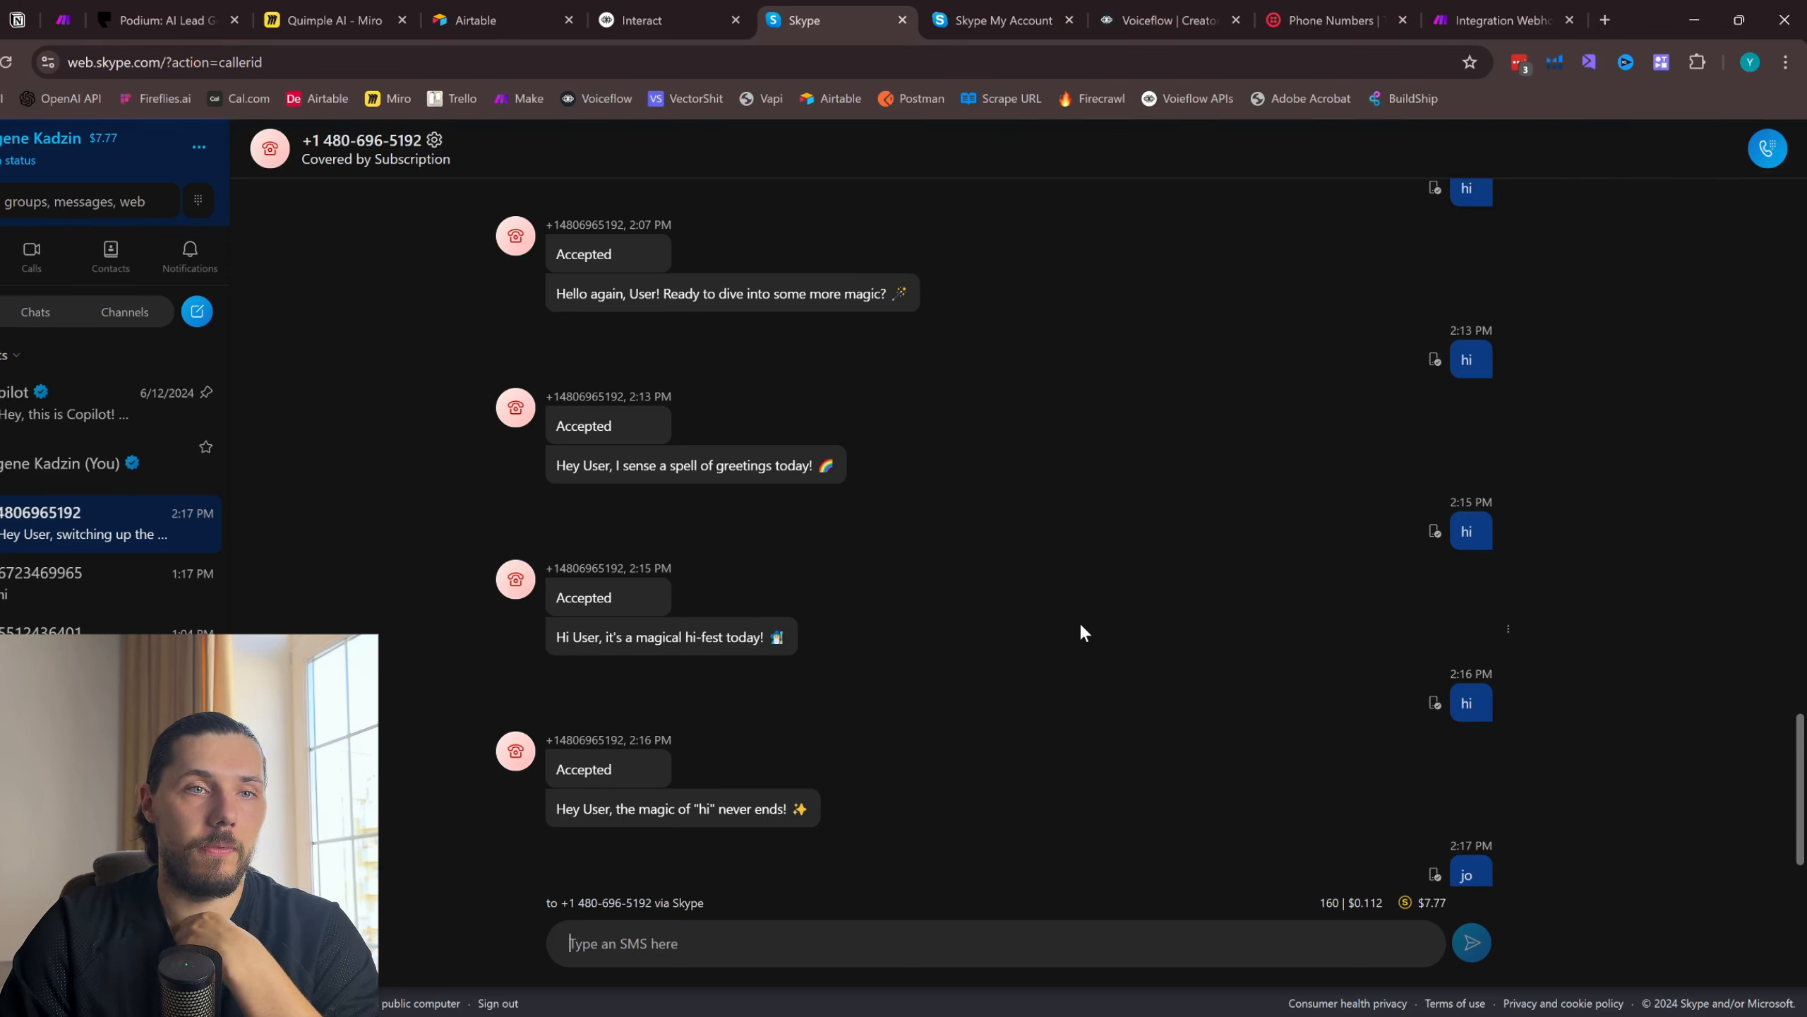
- Switch to the Podium website, dismiss the cookie notice and look over the homepage's AI lead conversion content
left_click(167, 20)
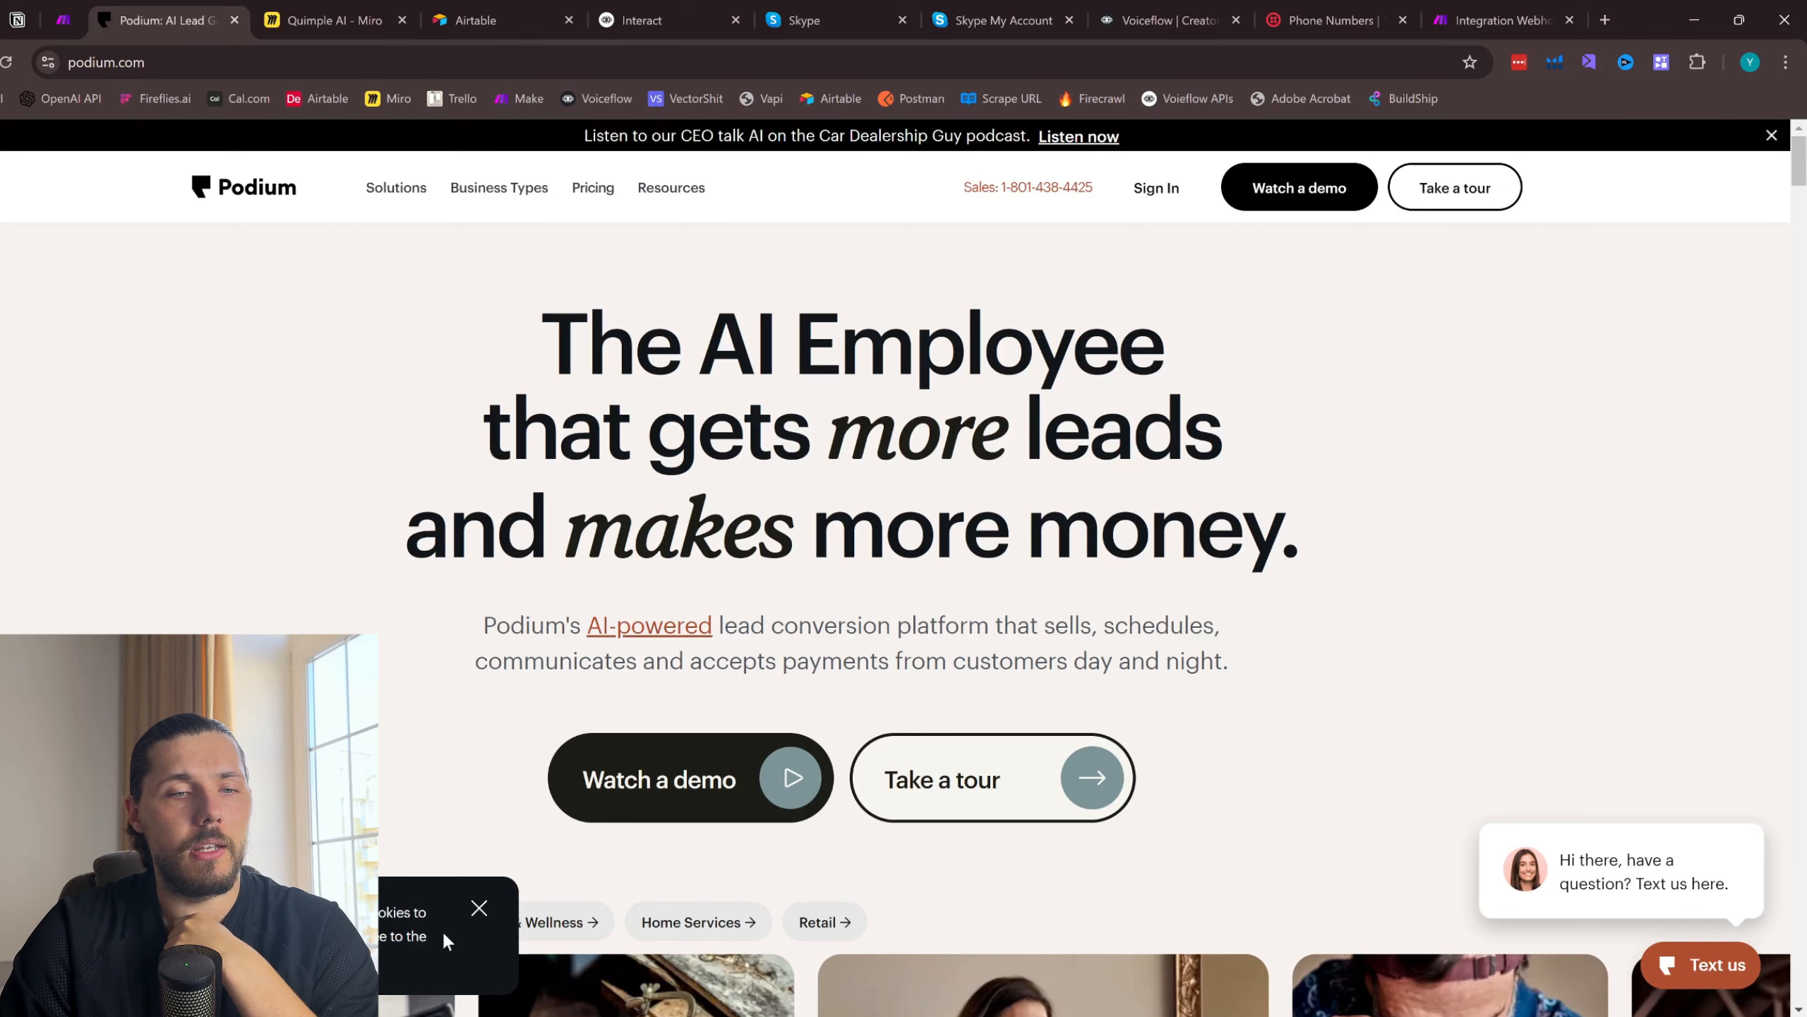
left_click(478, 910)
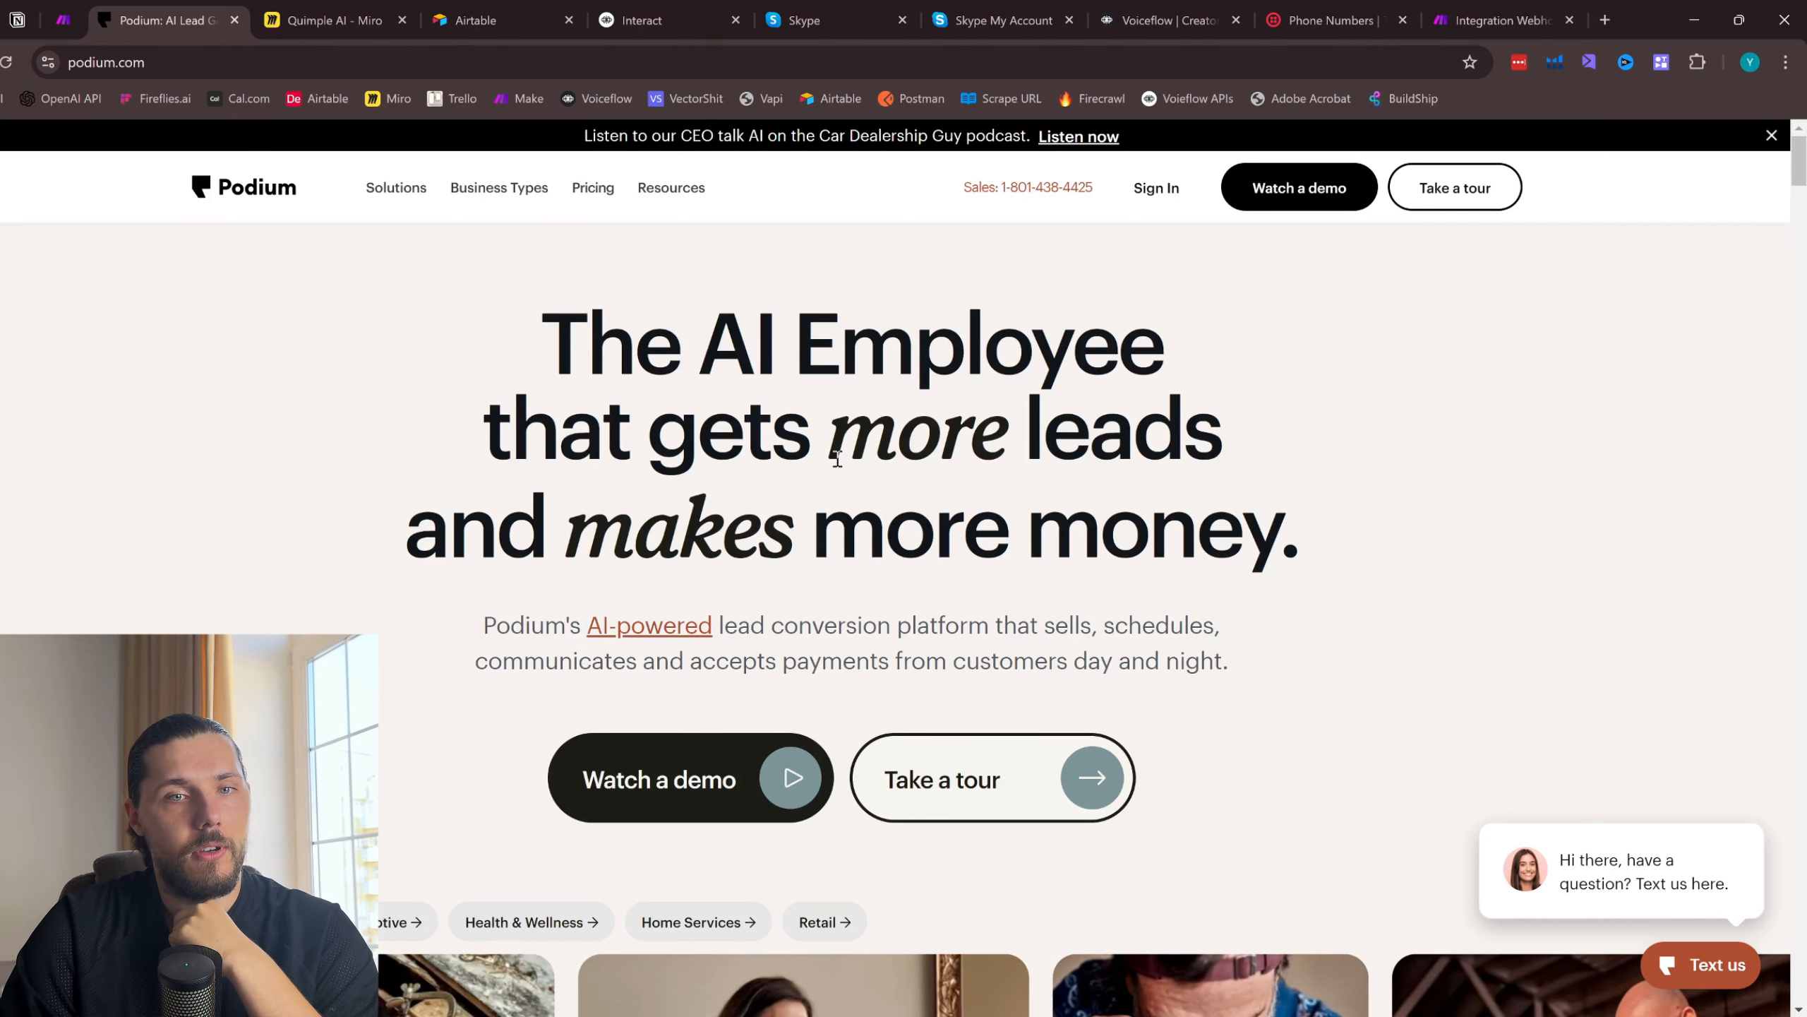
scroll(829, 534, "down", 10)
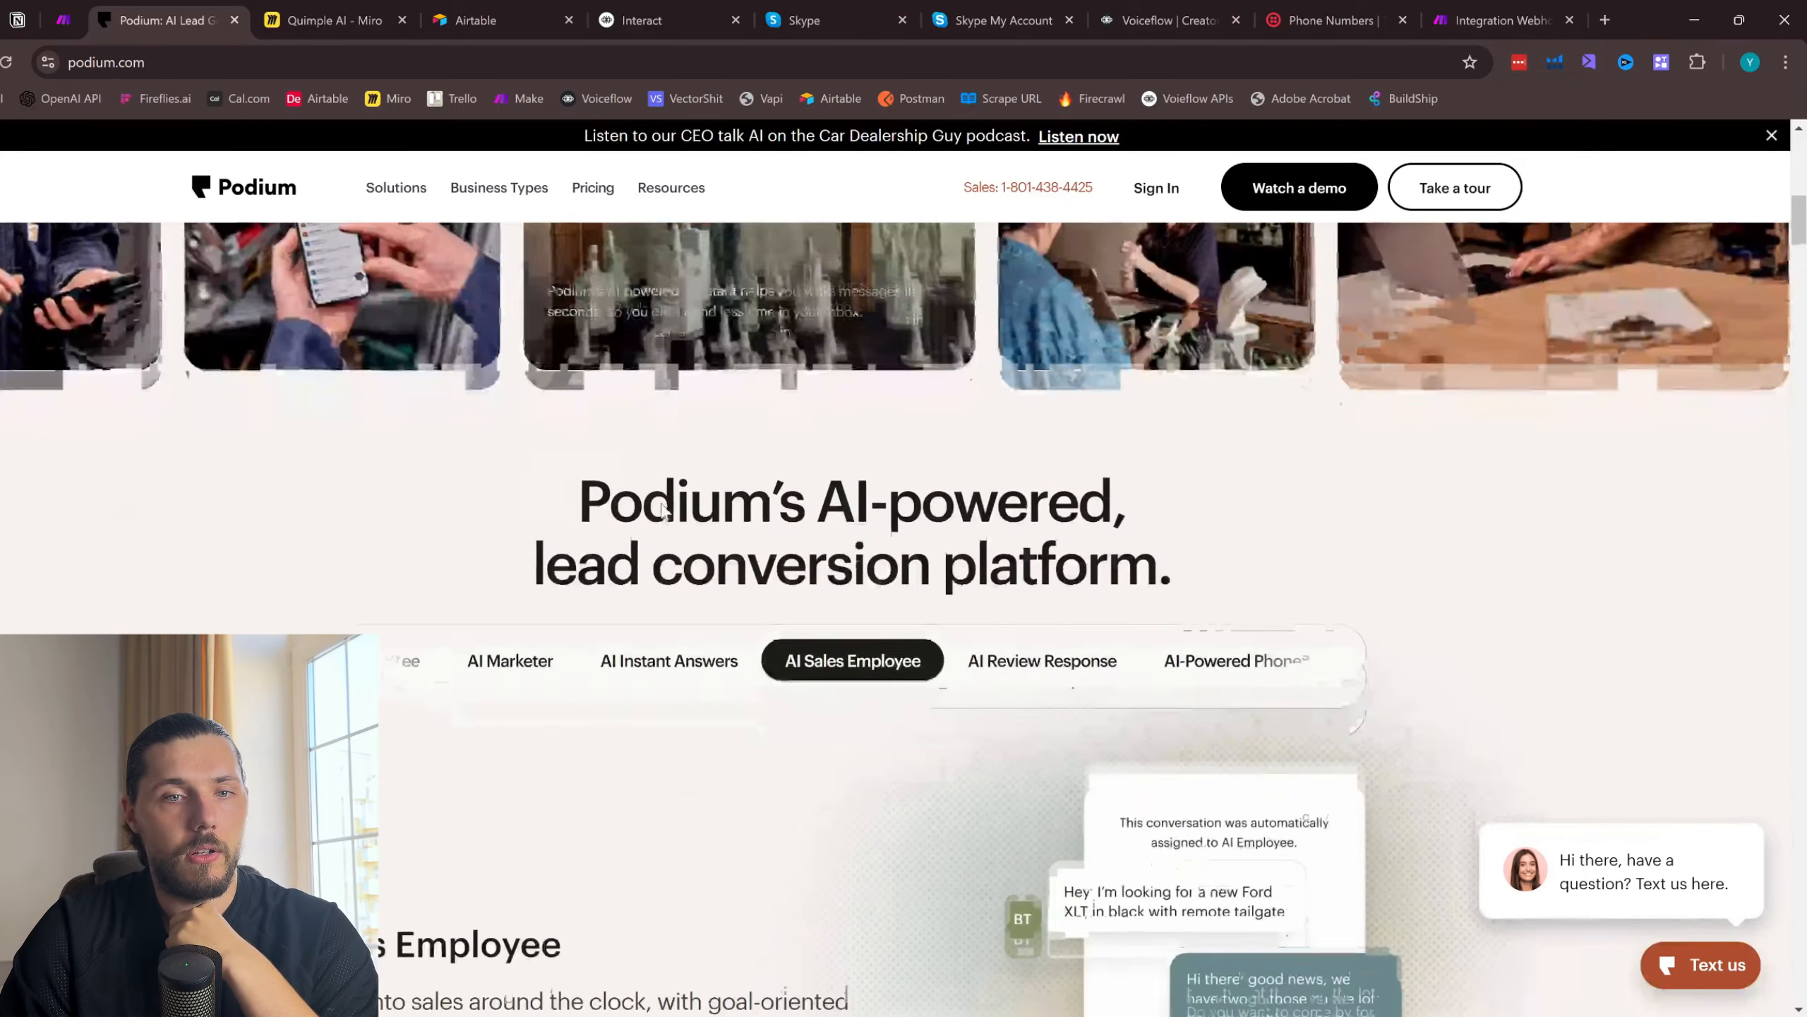
scroll(819, 610, "up", 6)
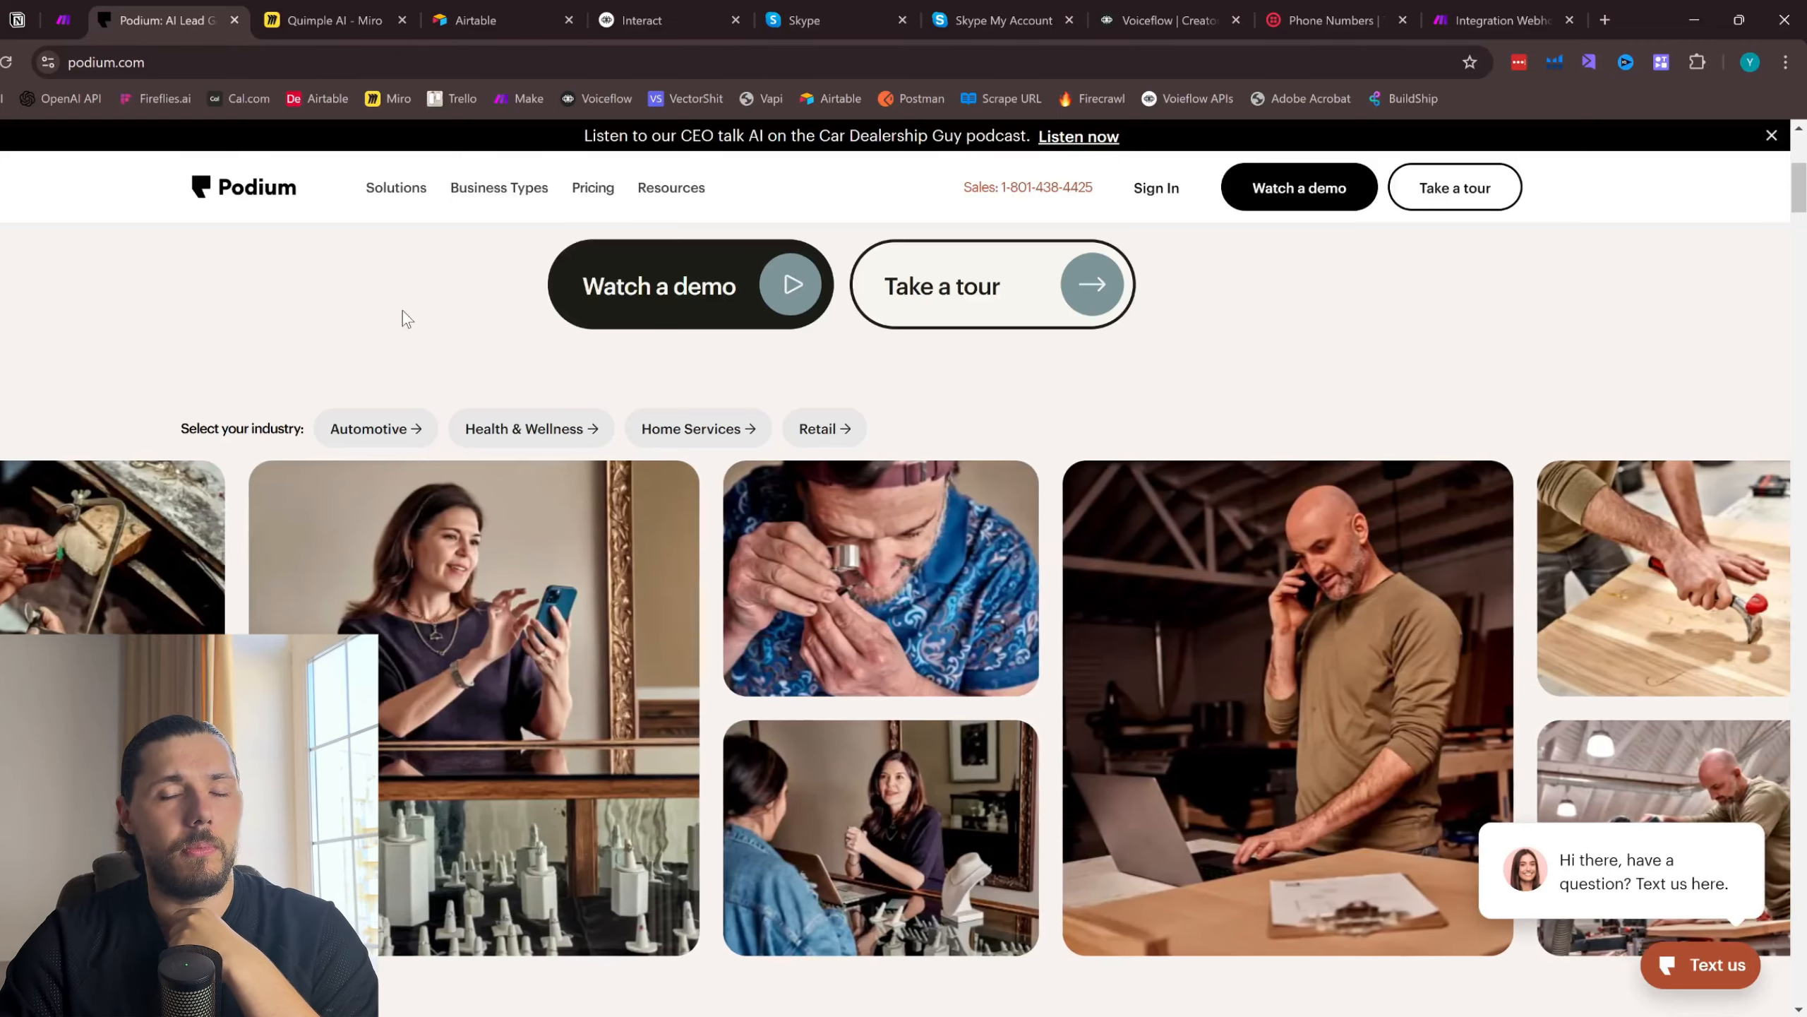
scroll(402, 312, "up", 5)
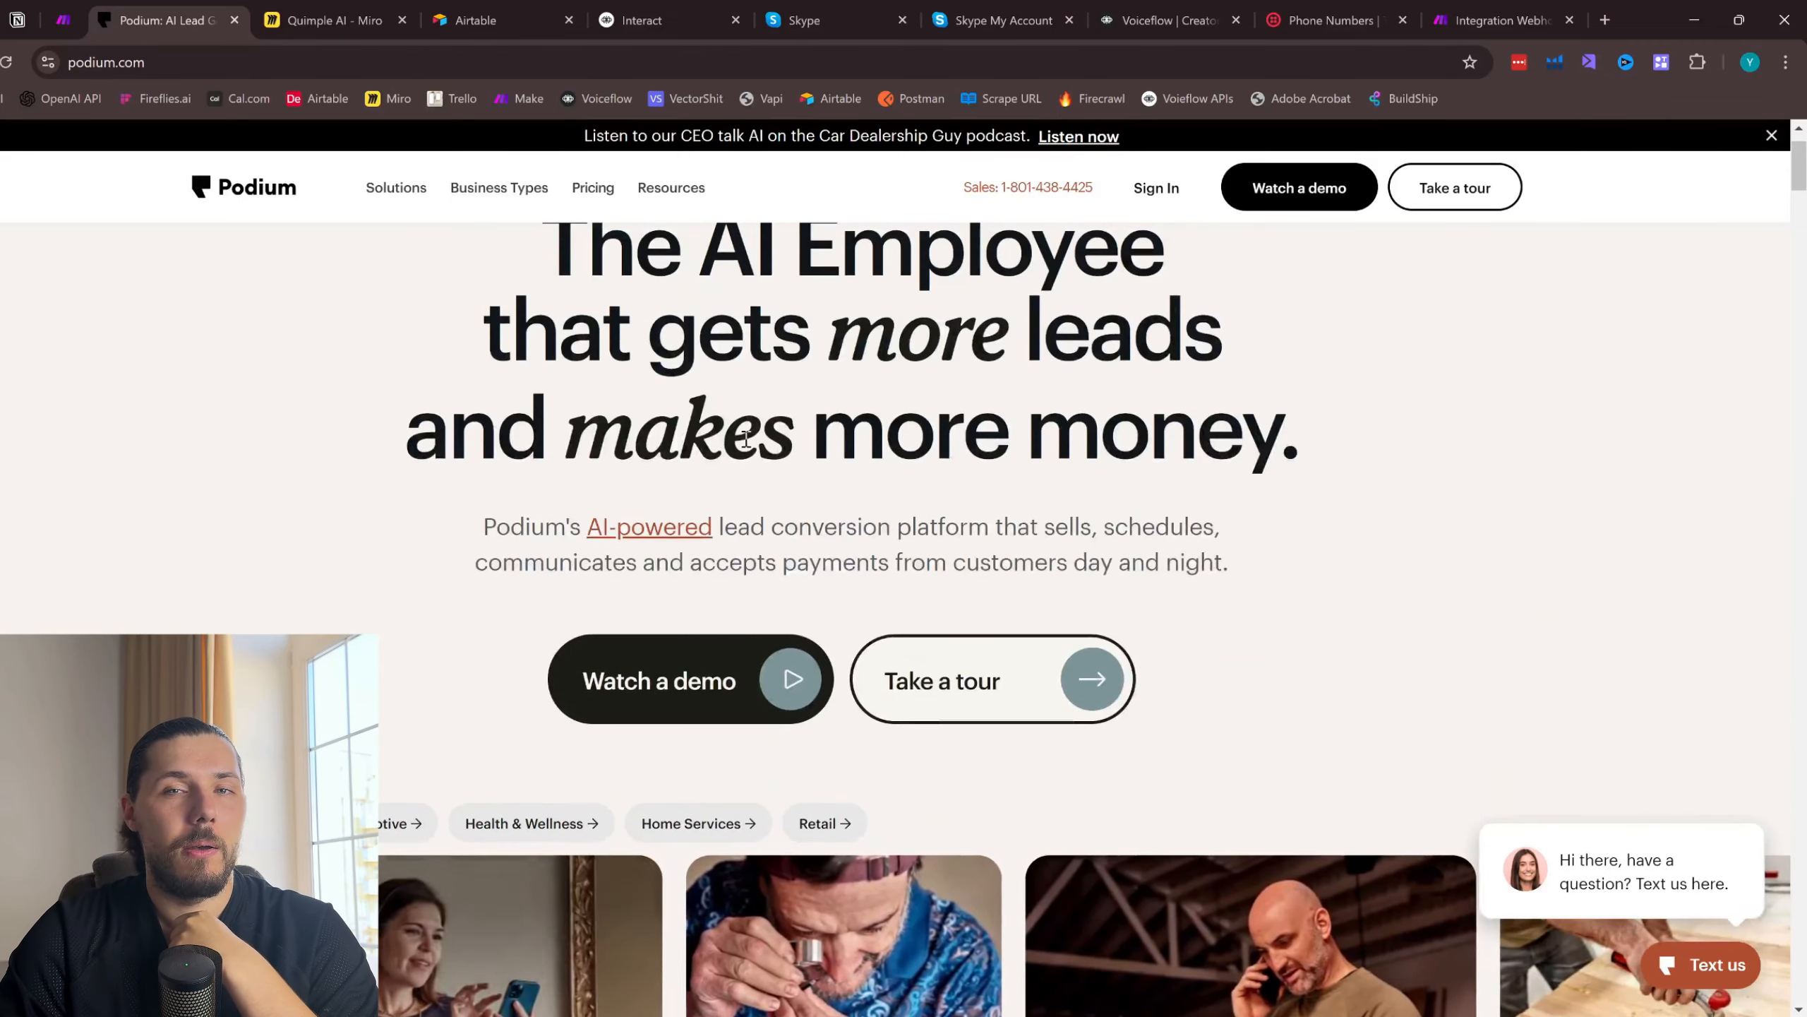
- Check the running Make scenario and place the Skype chat page after the Skype account page in the browser
left_click(1500, 8)
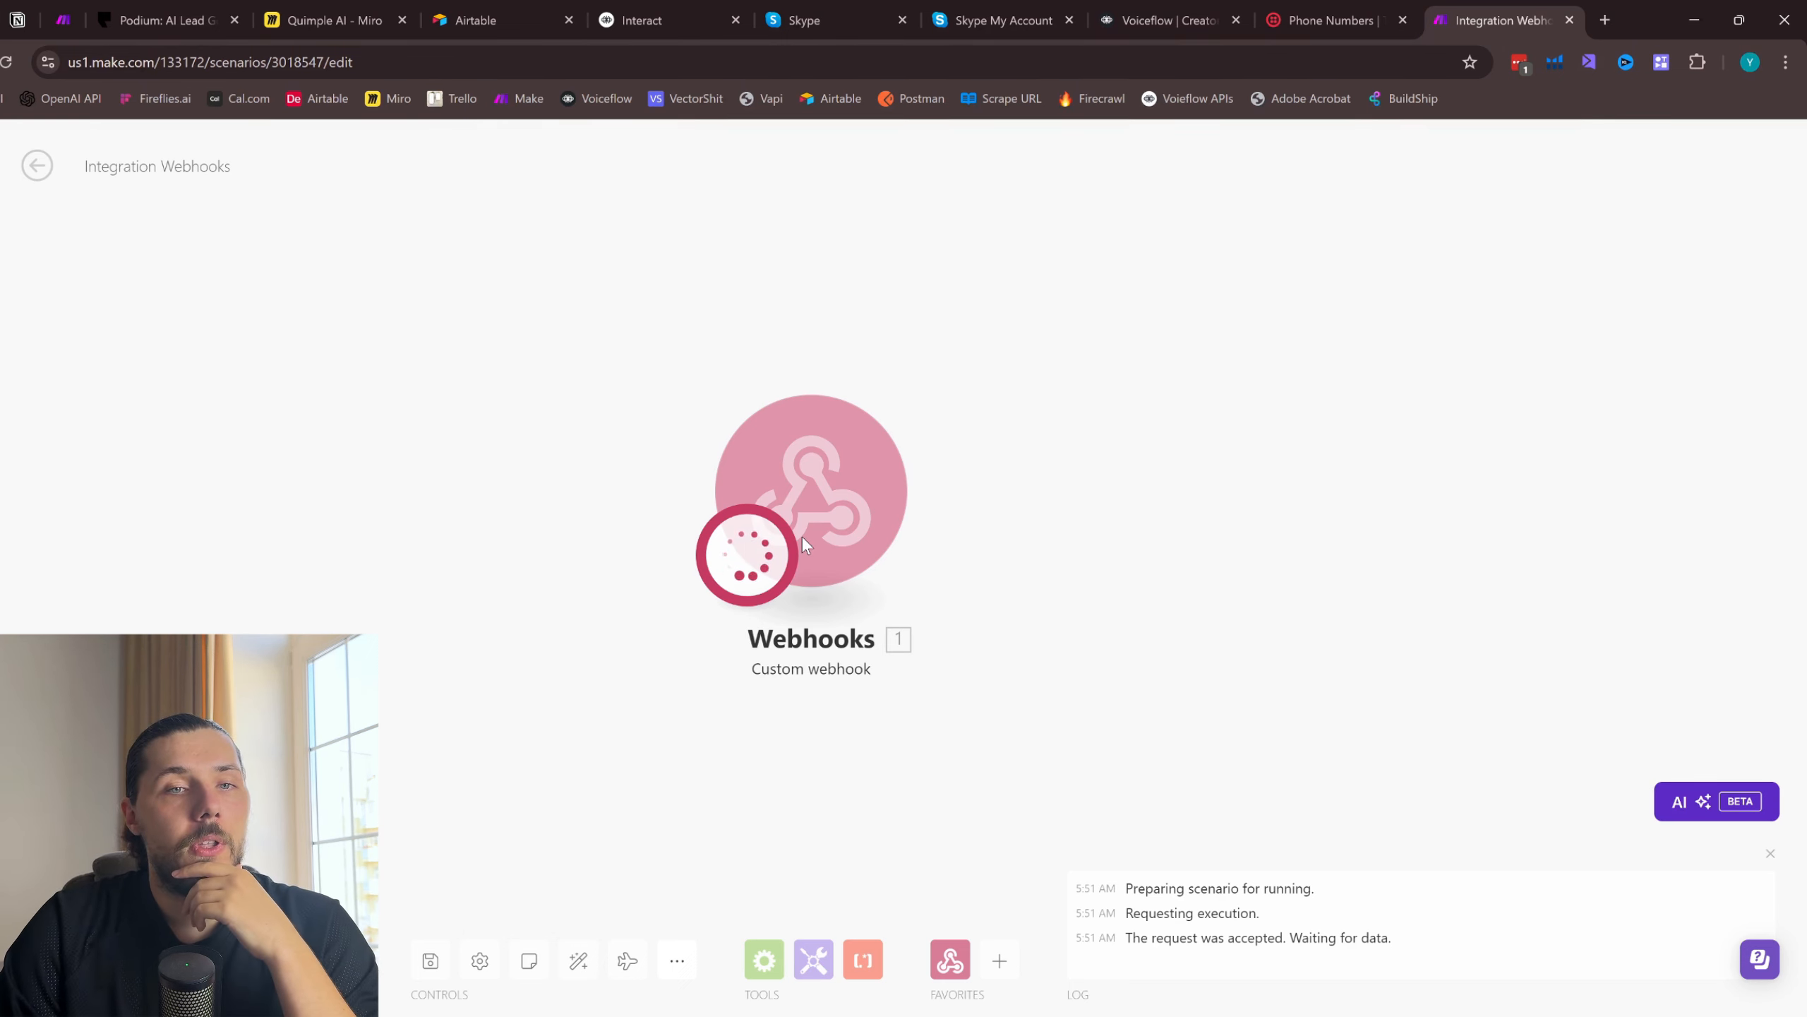
left_click(862, 10)
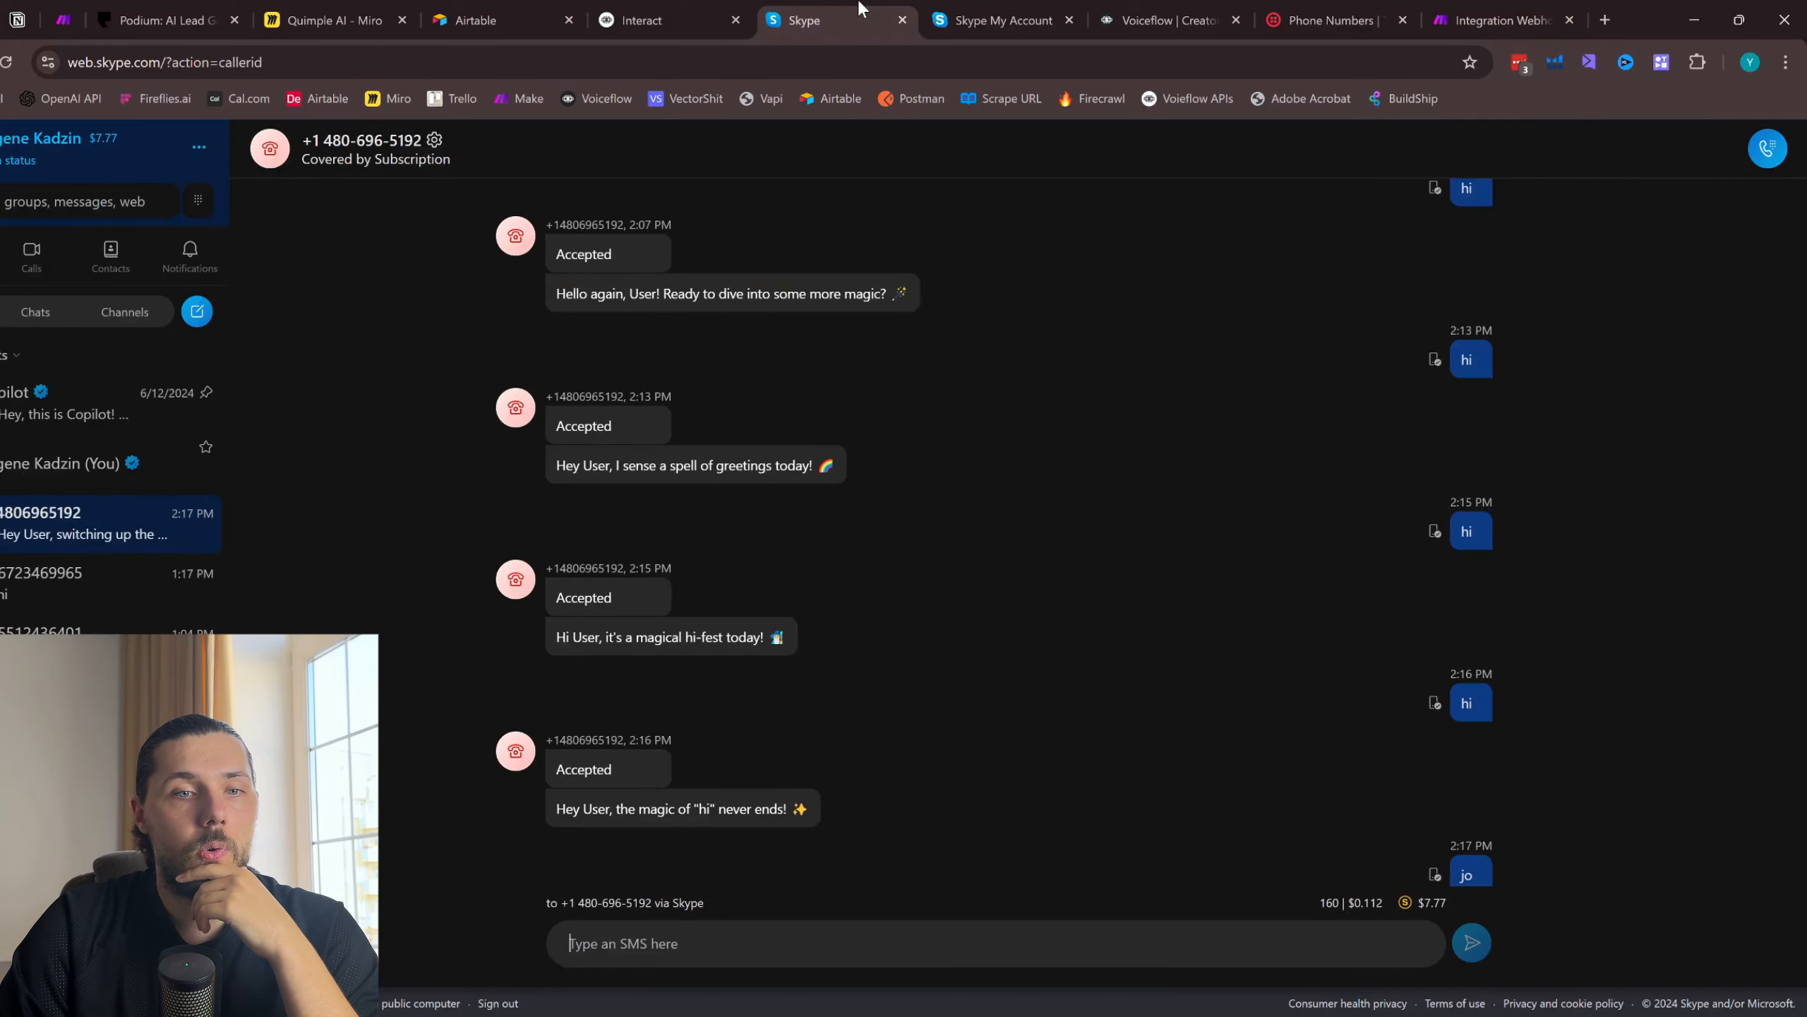
left_click(961, 8)
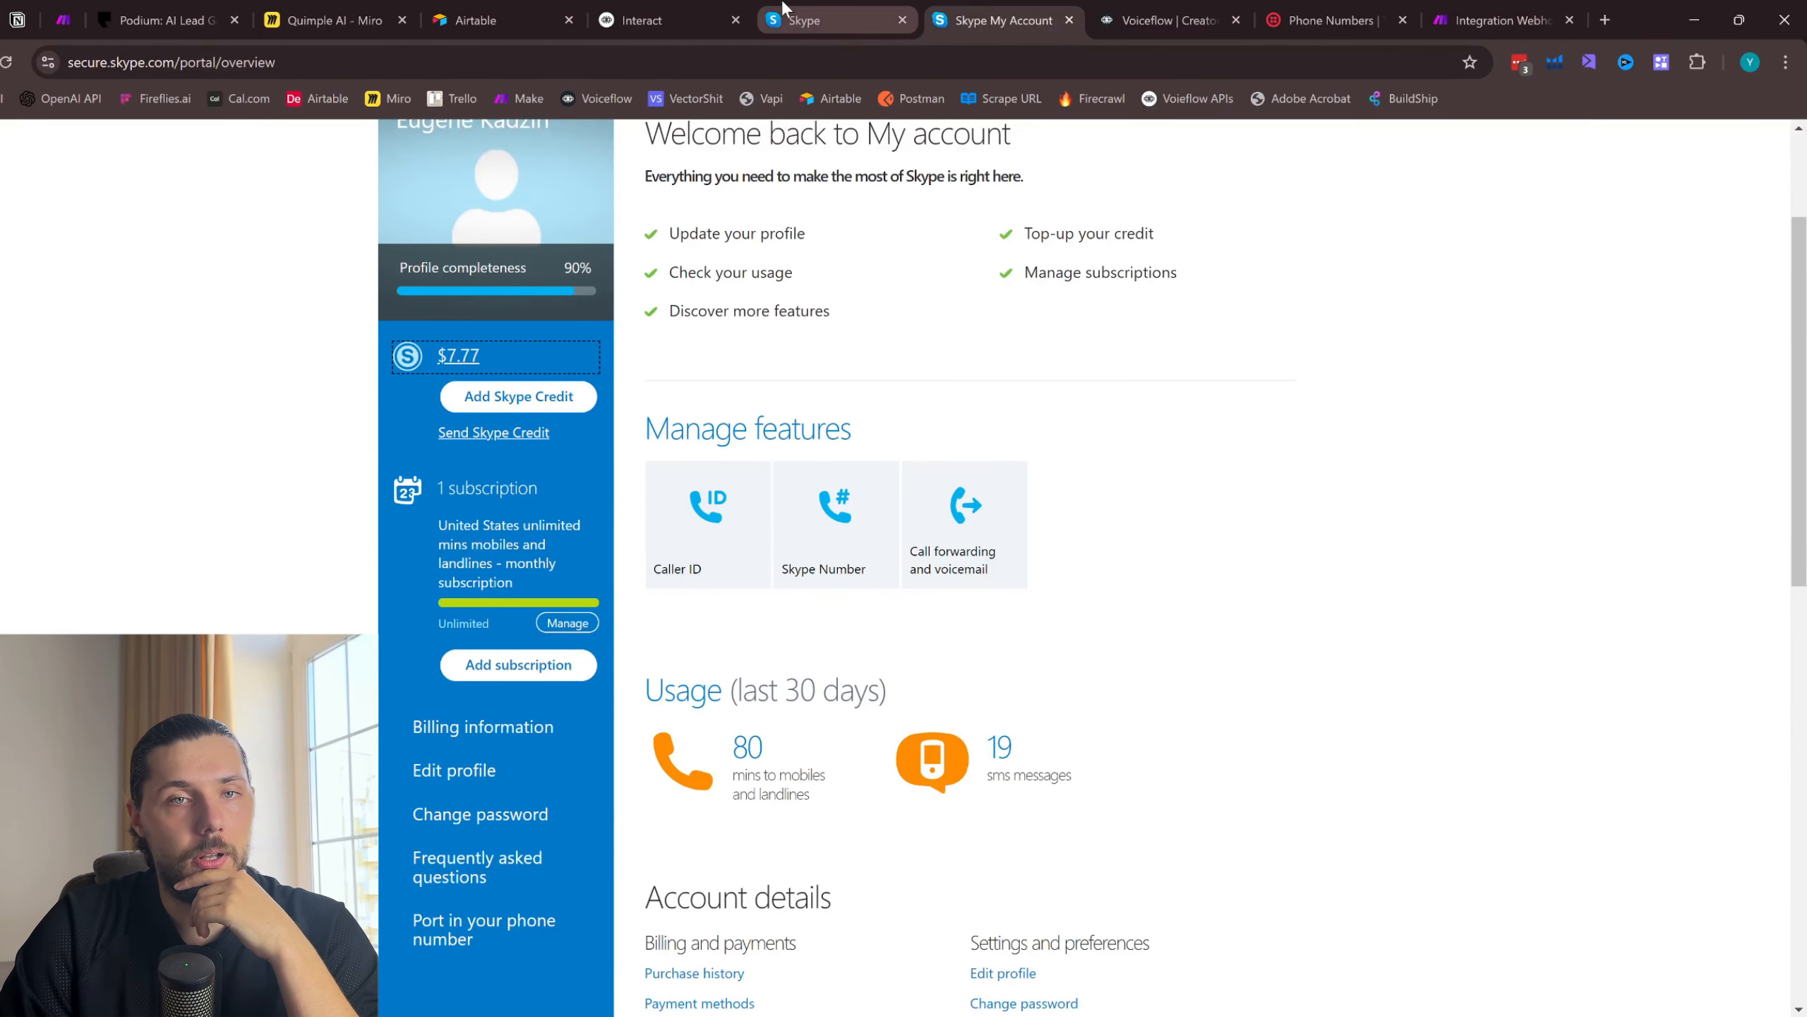
left_click_drag(805, 20, 1003, 20)
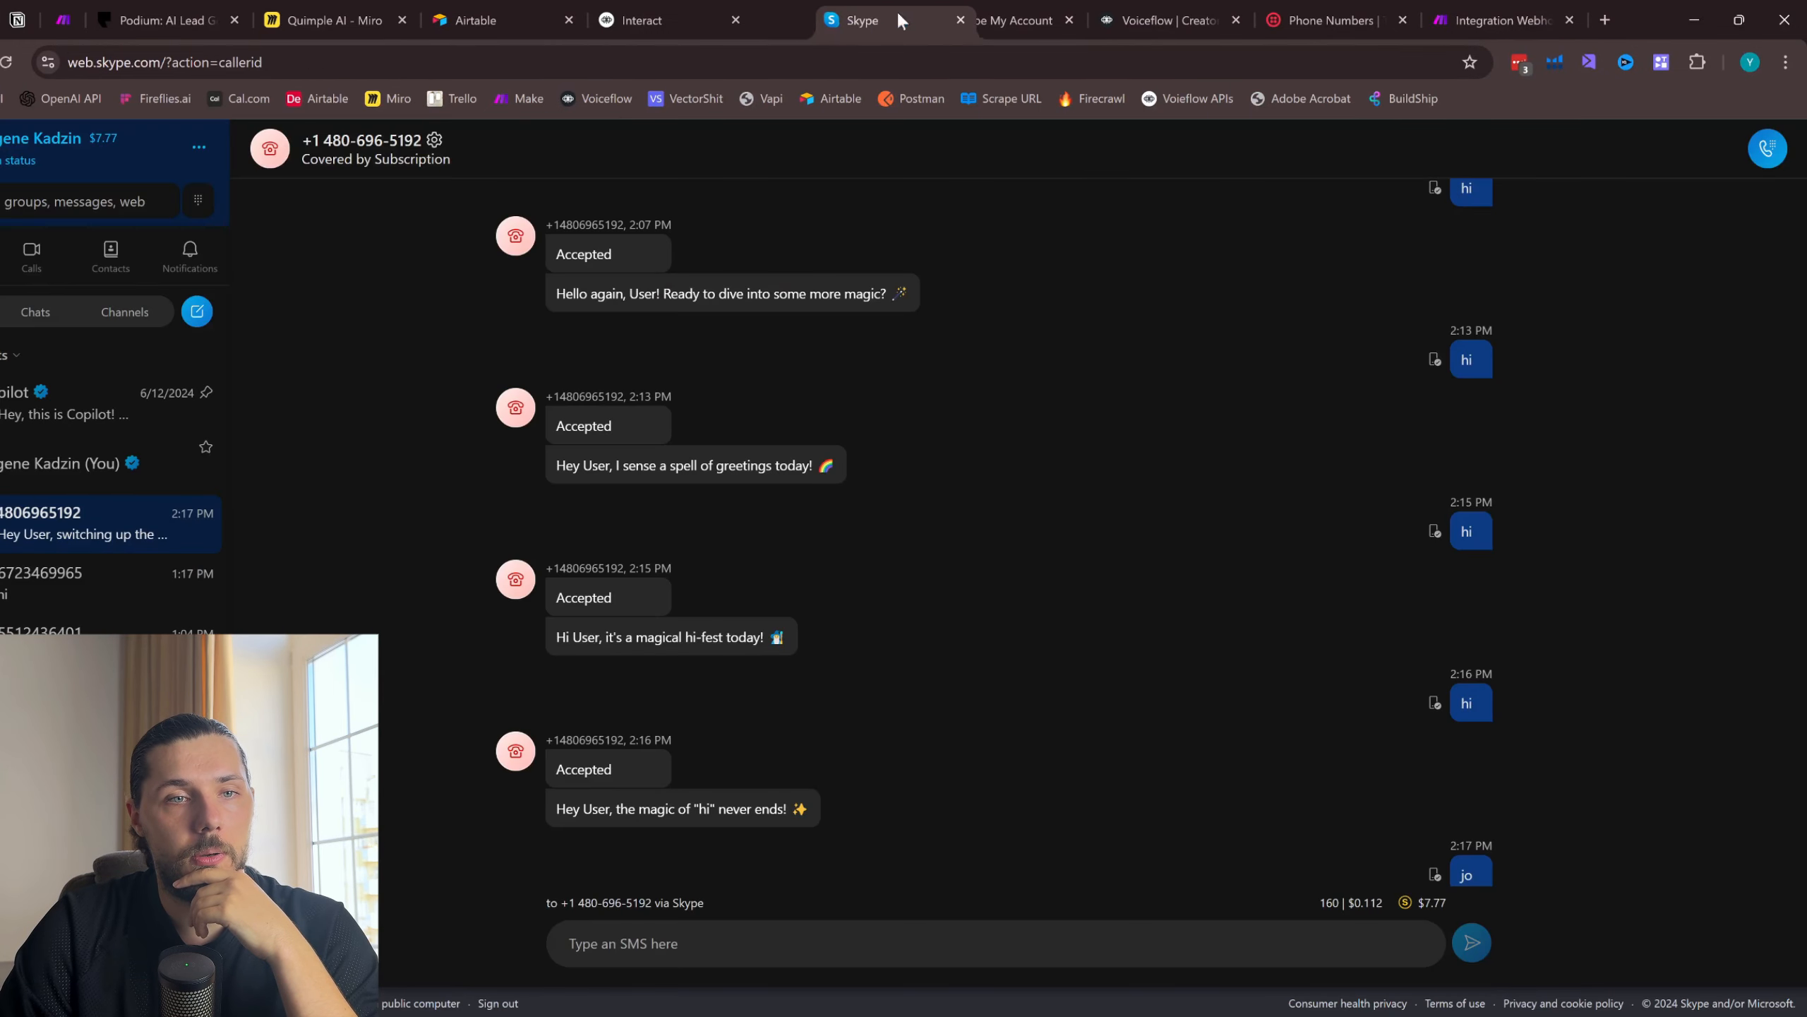
- Look at Skype's options for starting a new conversation and check the active phone numbers in Twilio
left_click(198, 312)
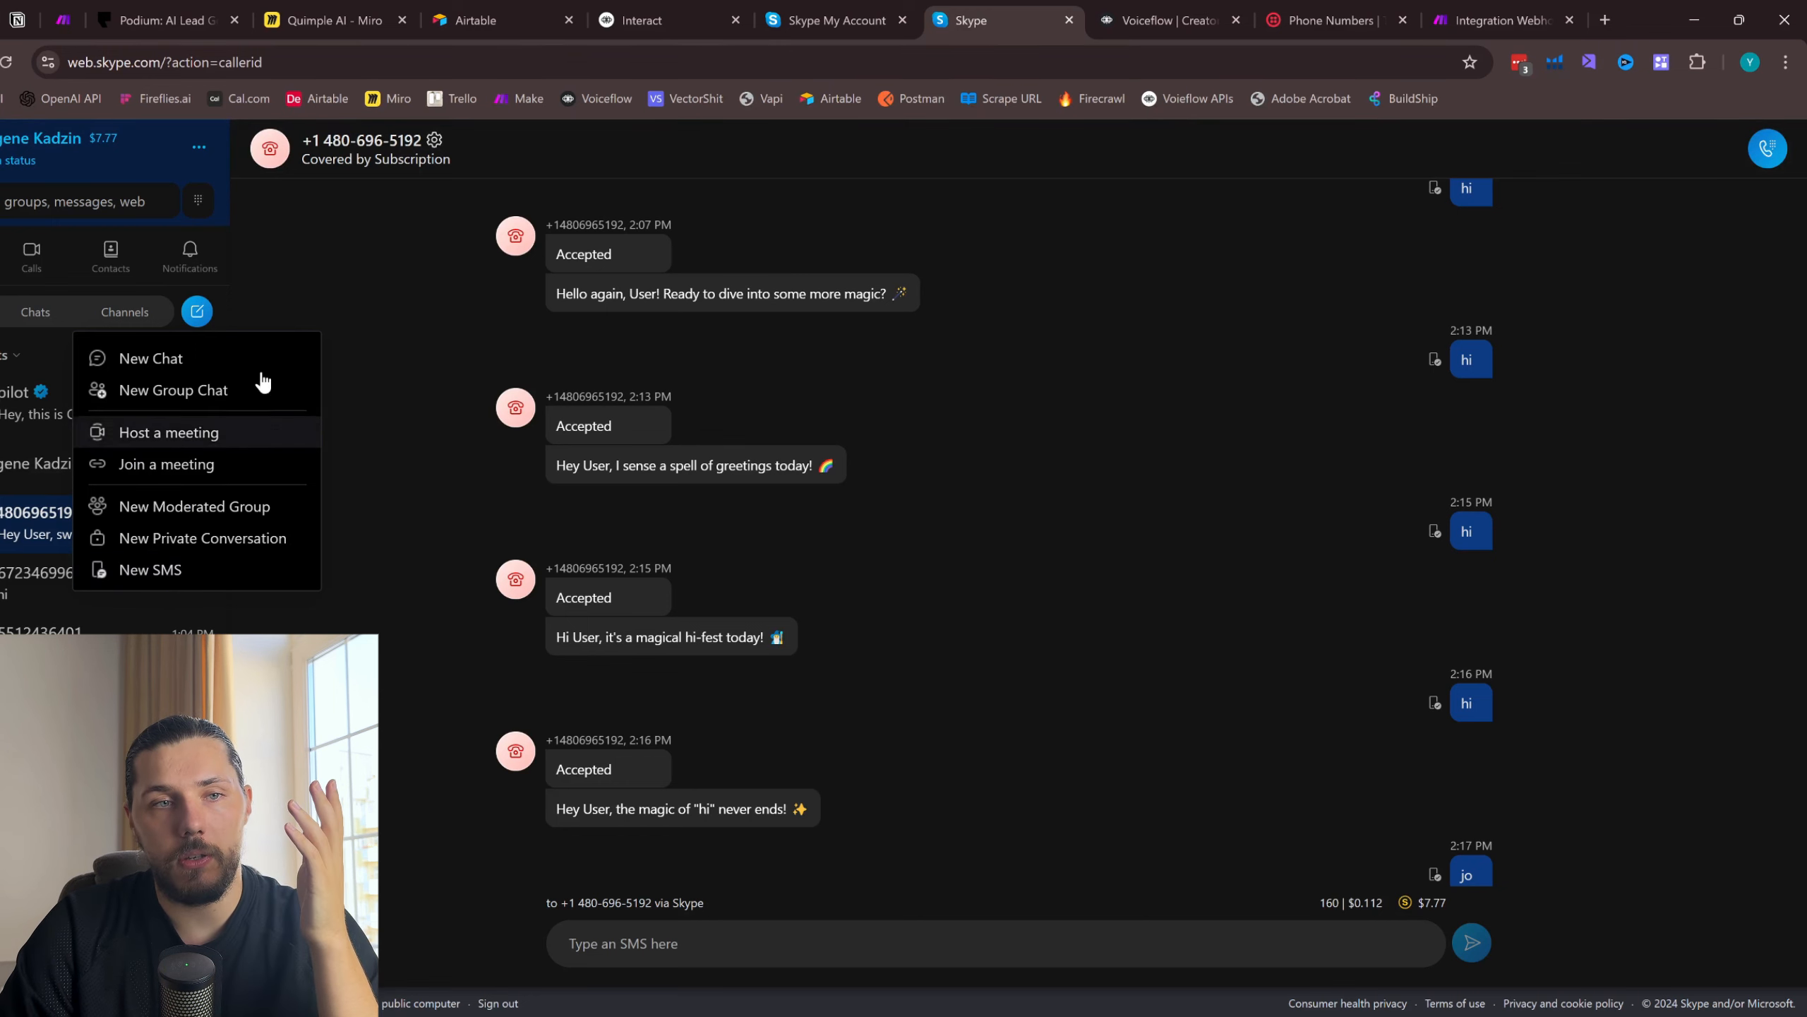
left_click(1338, 15)
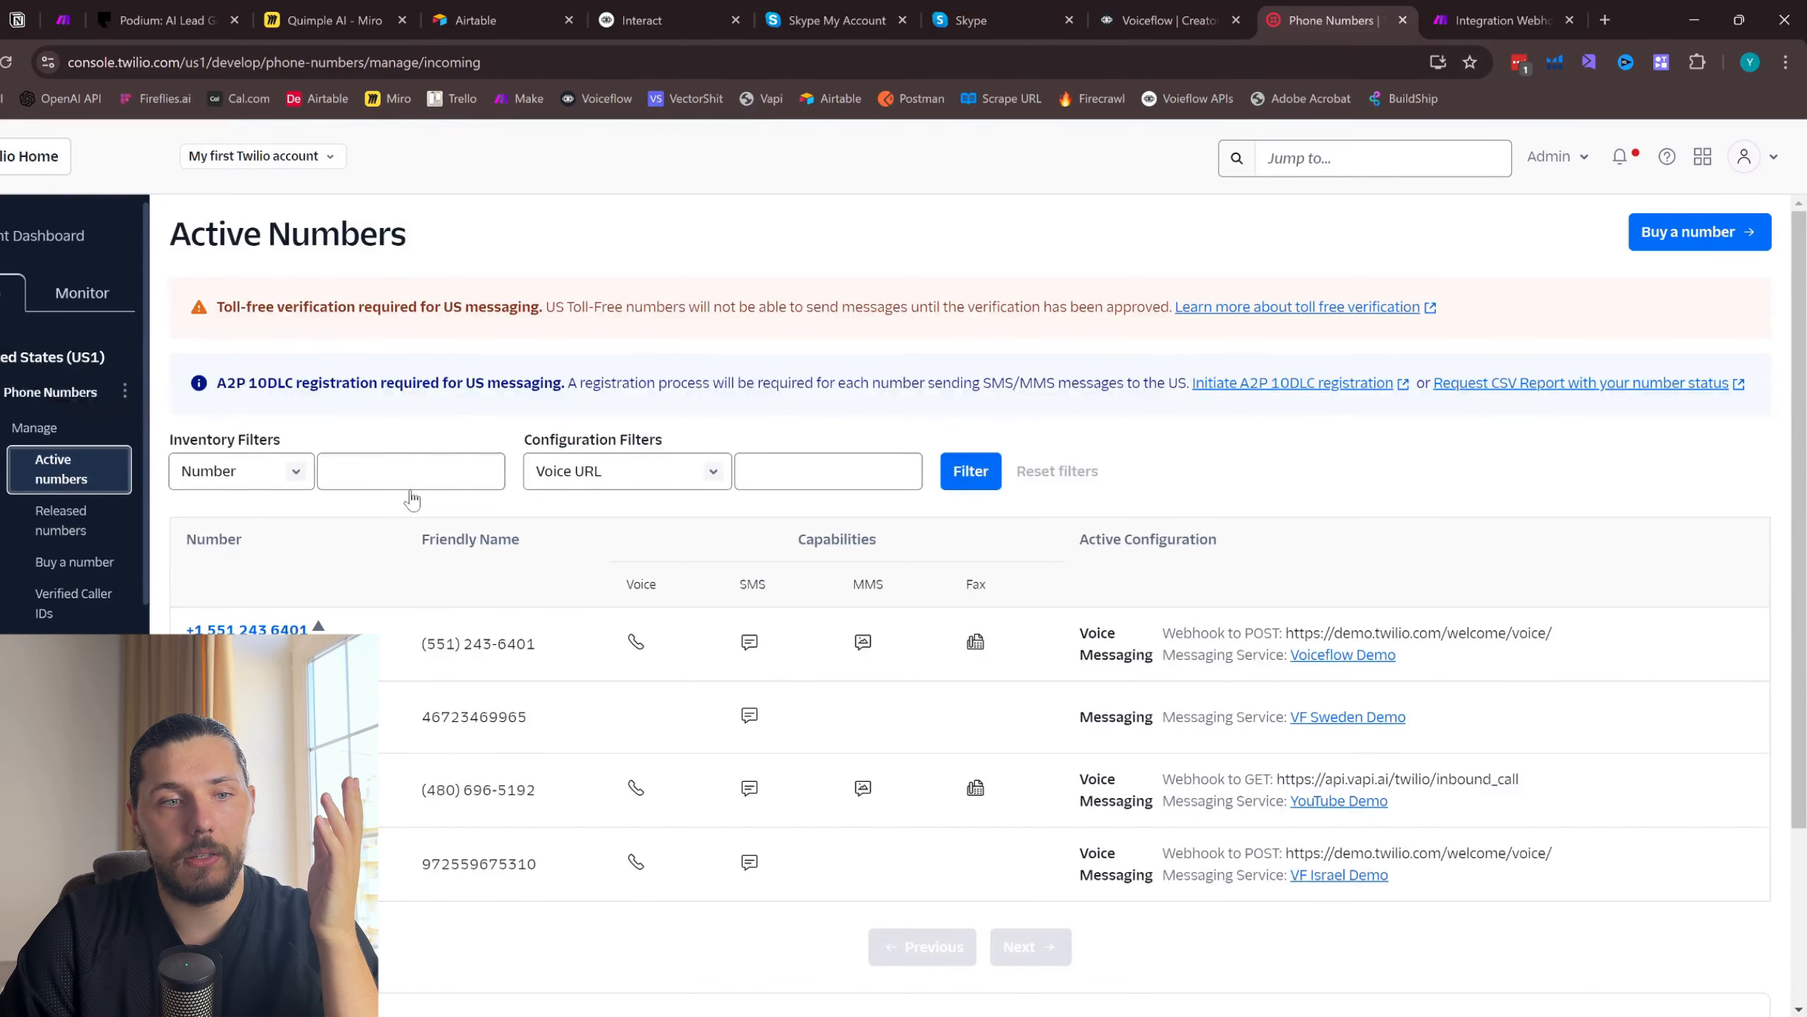
left_click(1074, 15)
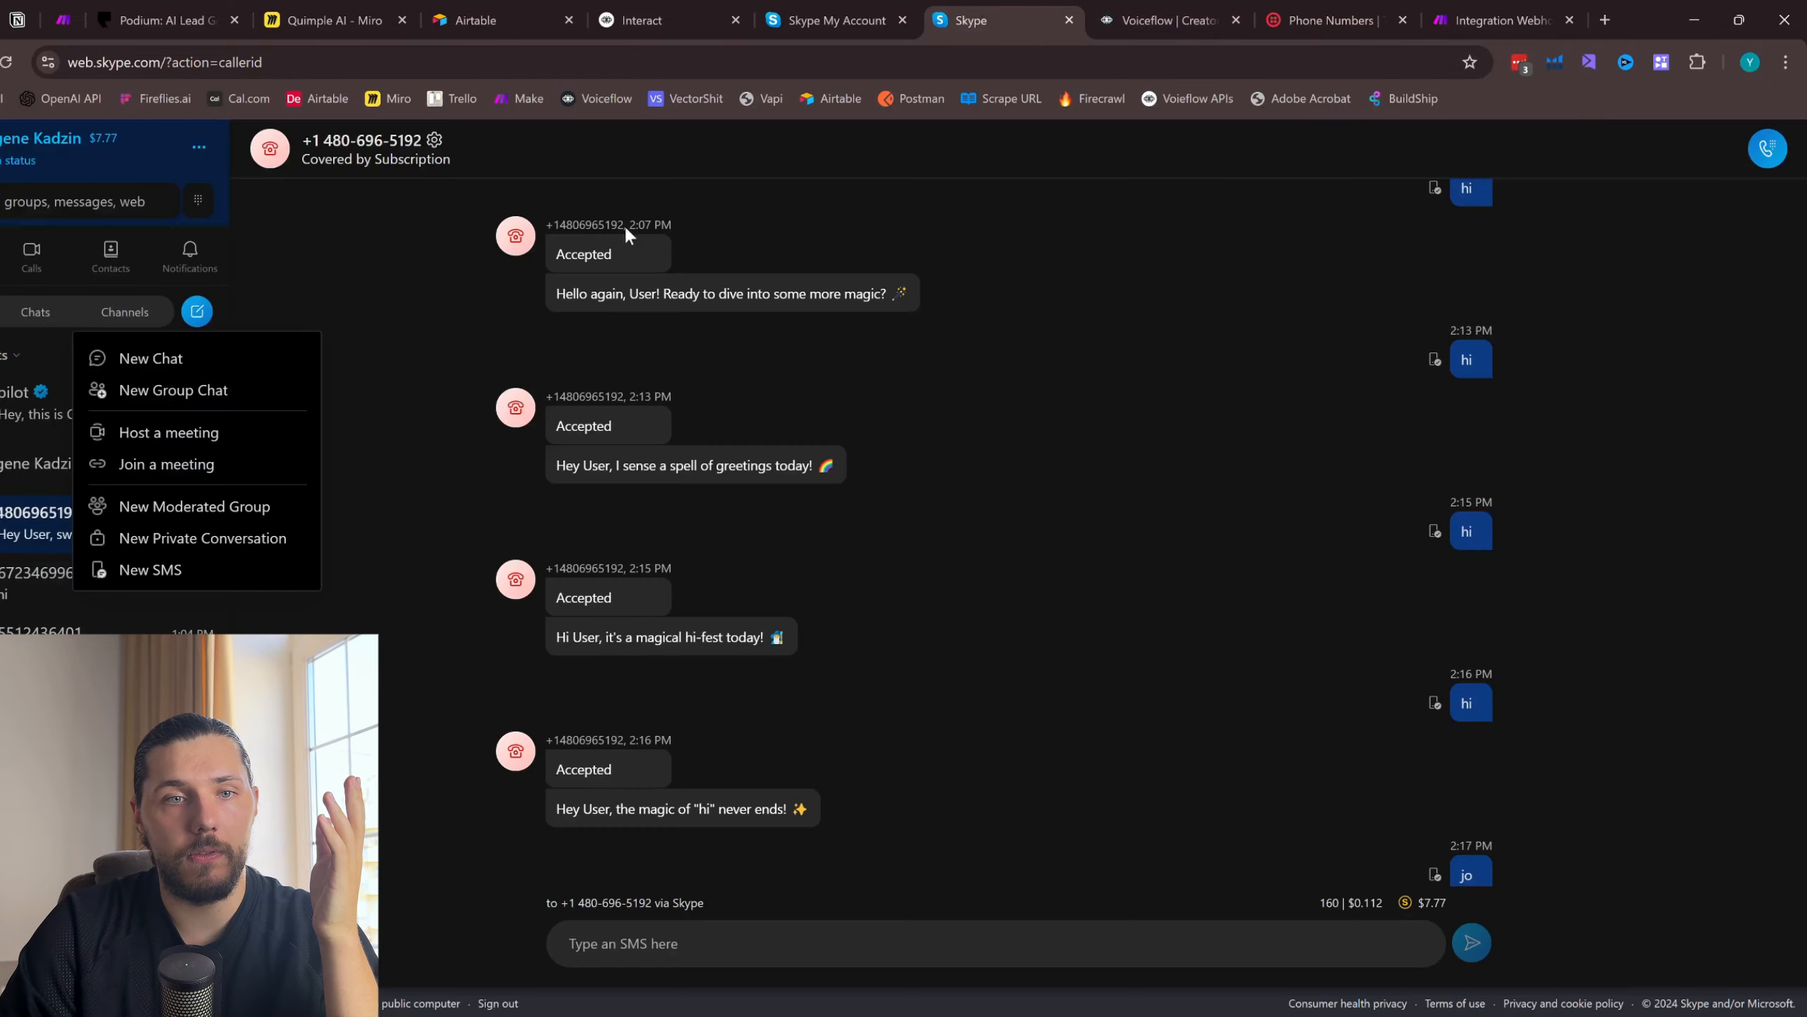
- Send the SMS "hi" to the Twilio number in the open Skype conversation
left_click(700, 937)
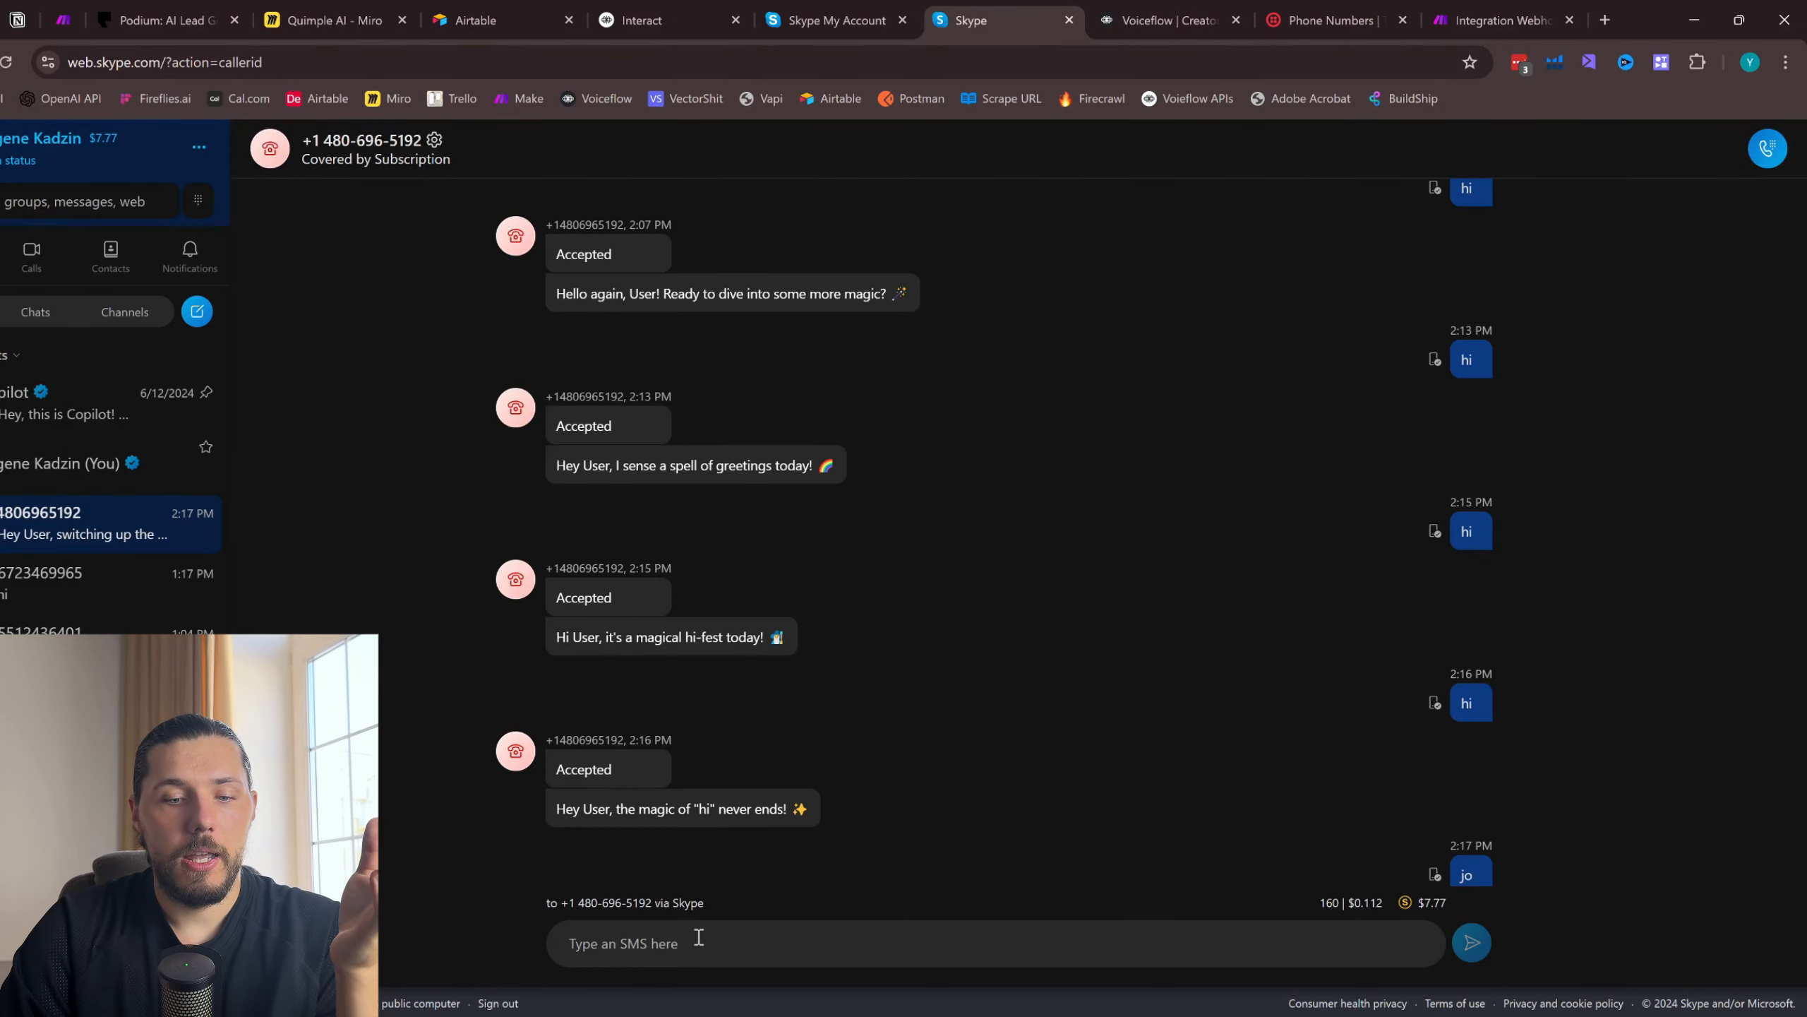
type("jo")
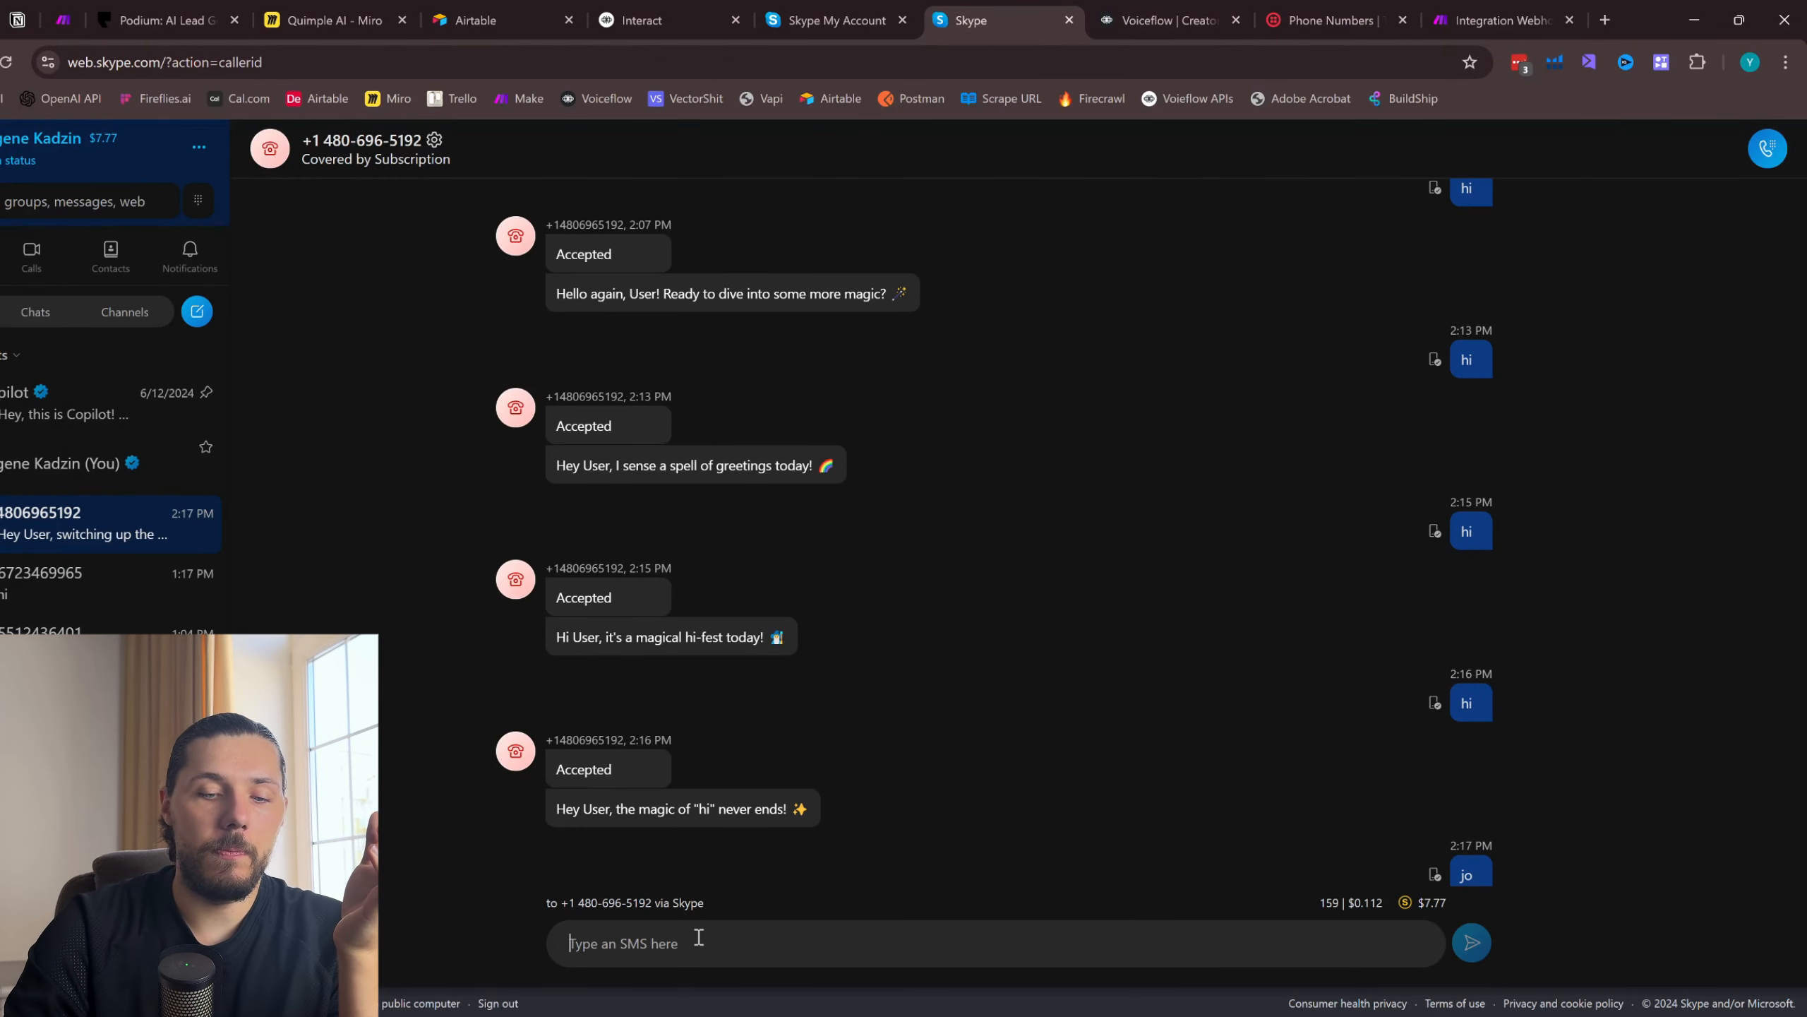
type("hi")
key("BackSpace")
key("BackSpace")
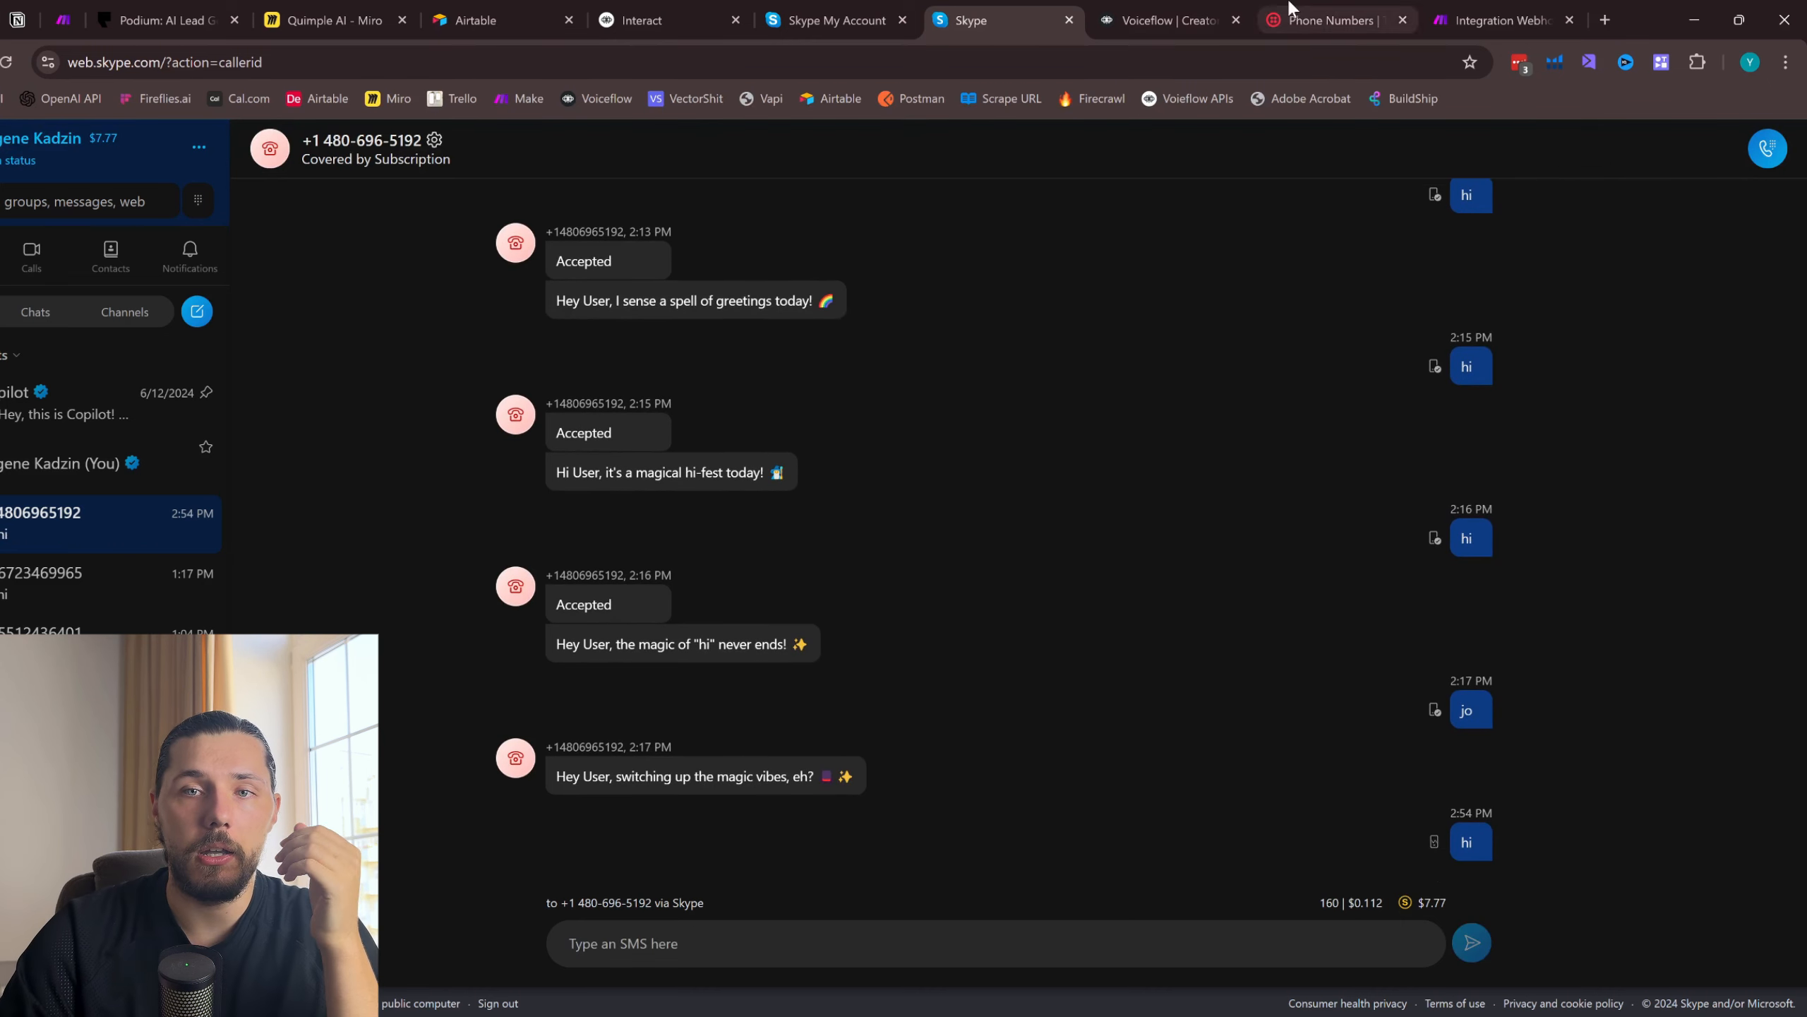
- Inspect the message body in Make's webhook output and compare it with the automatic reply in the Skype conversation
left_click(1502, 20)
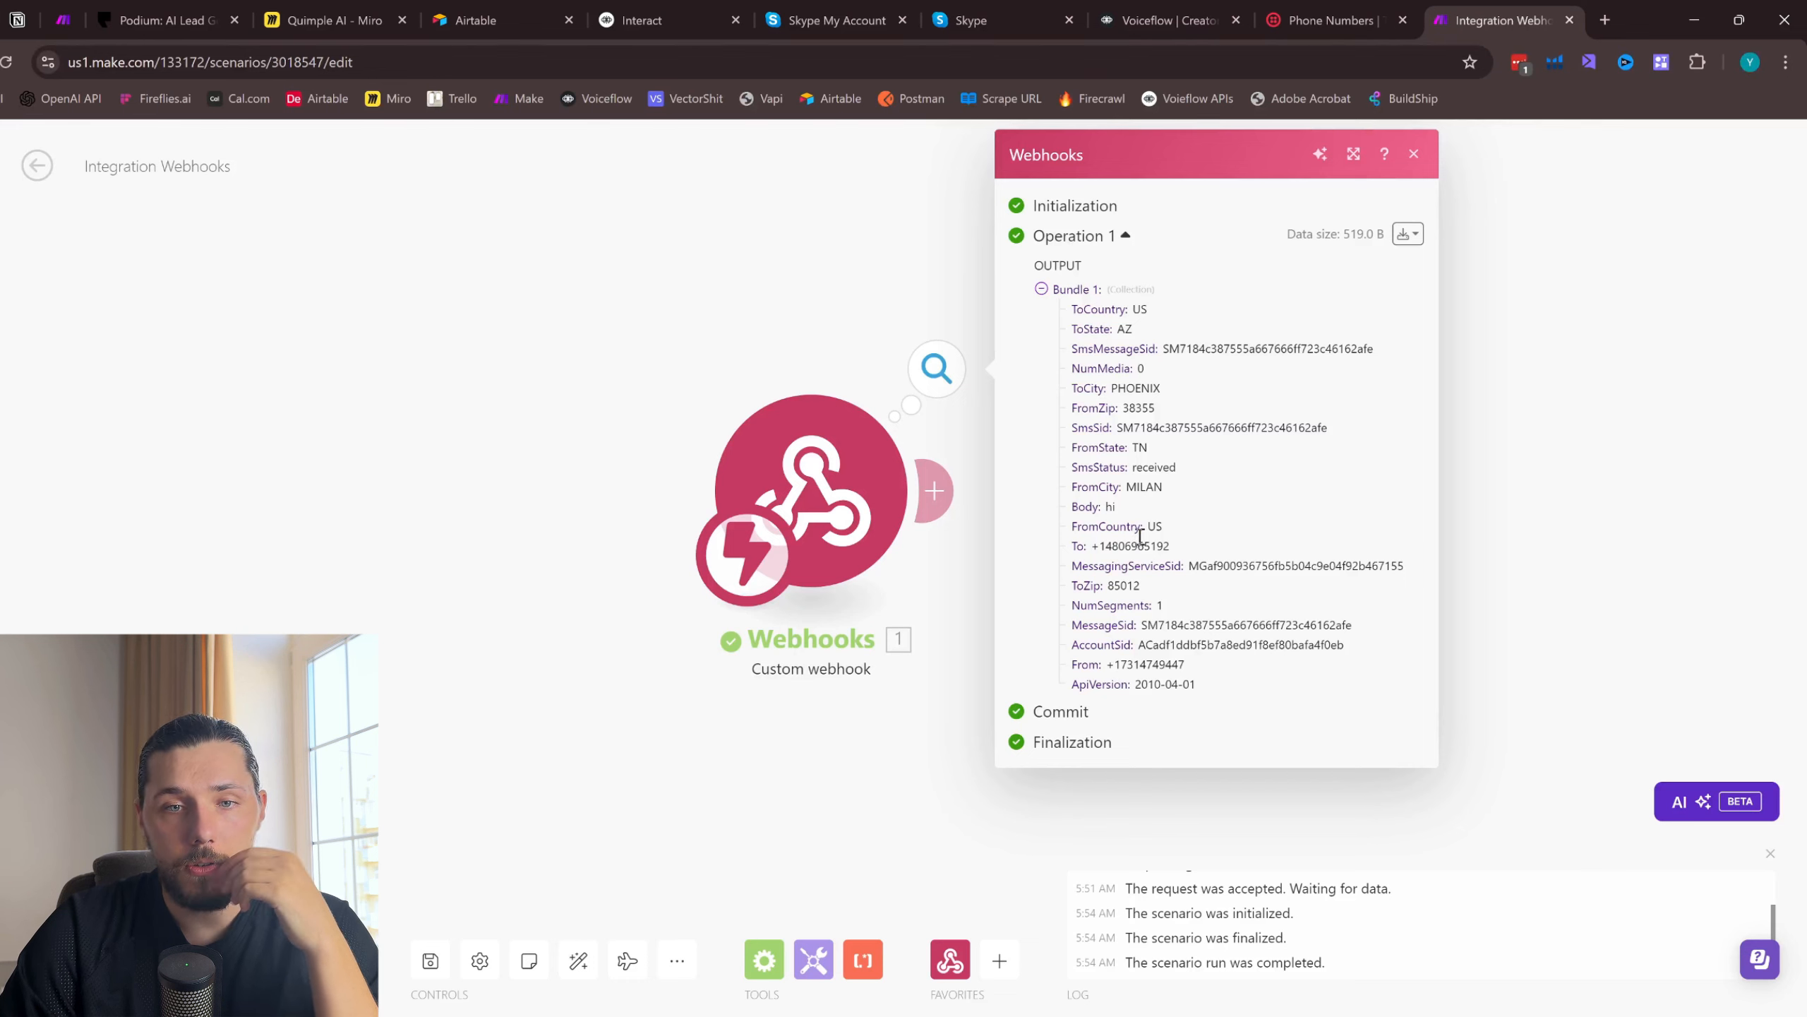
left_click_drag(1074, 507, 1115, 505)
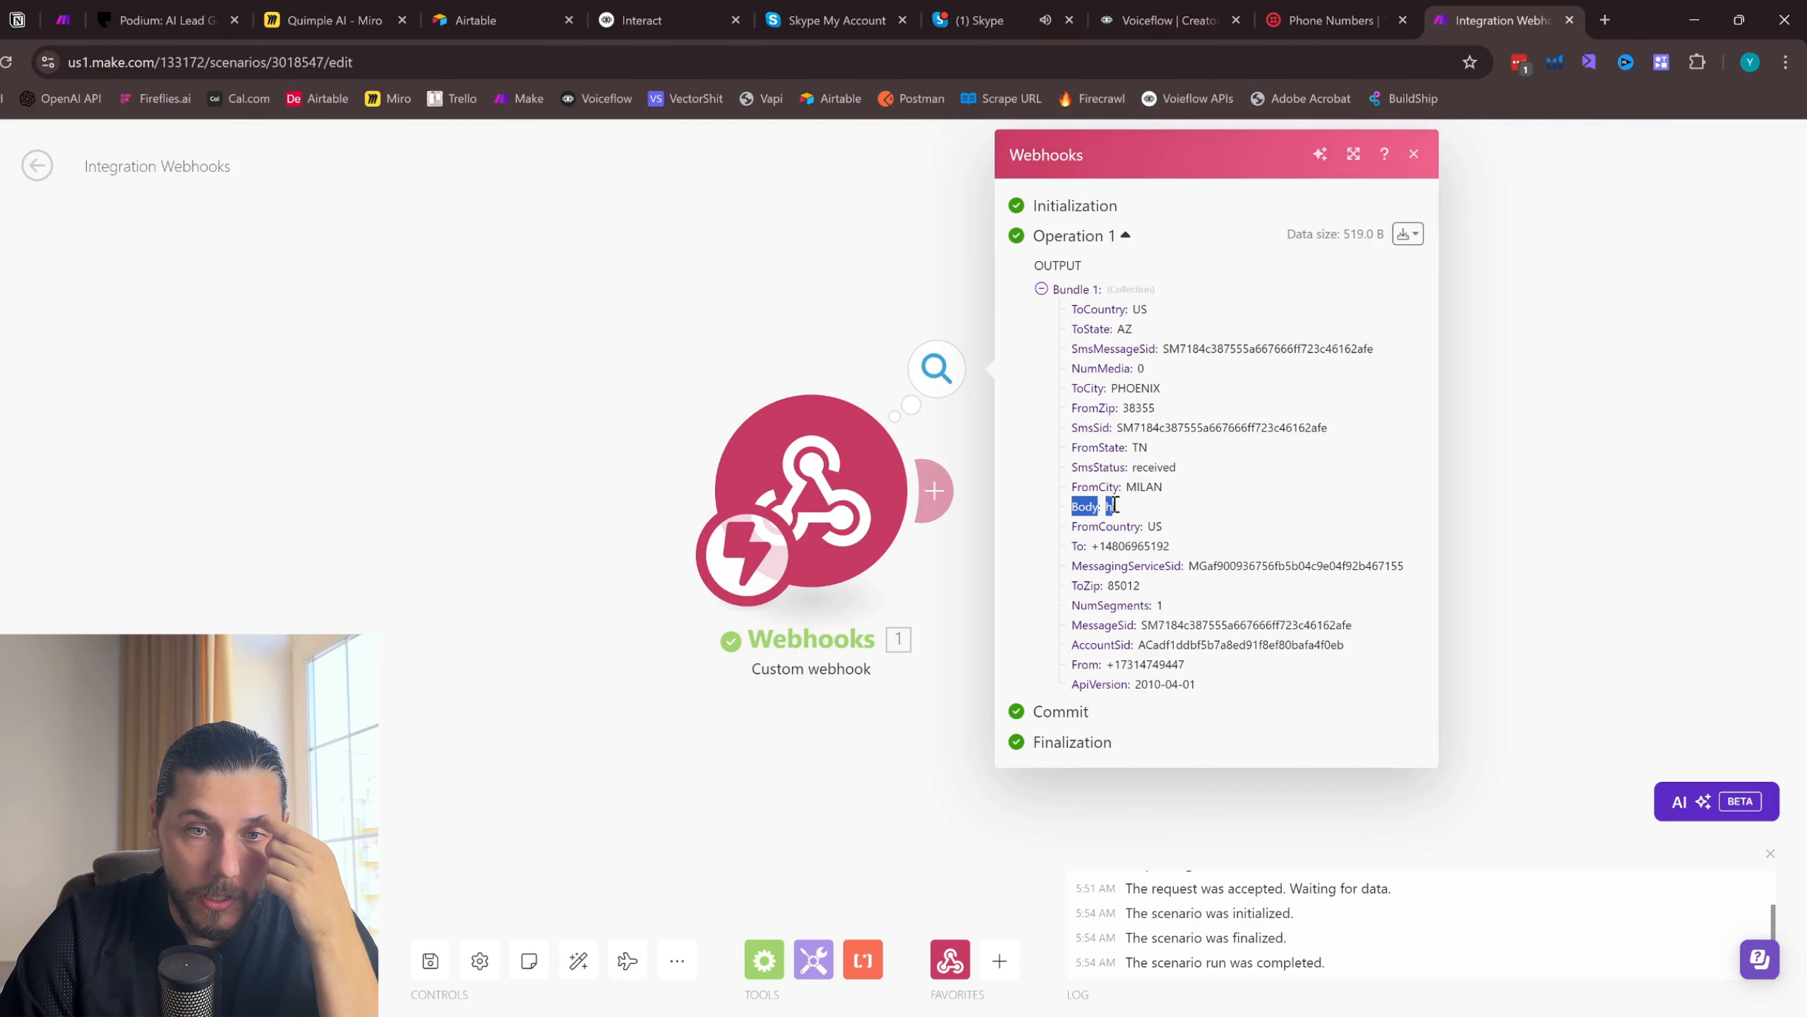
left_click(983, 20)
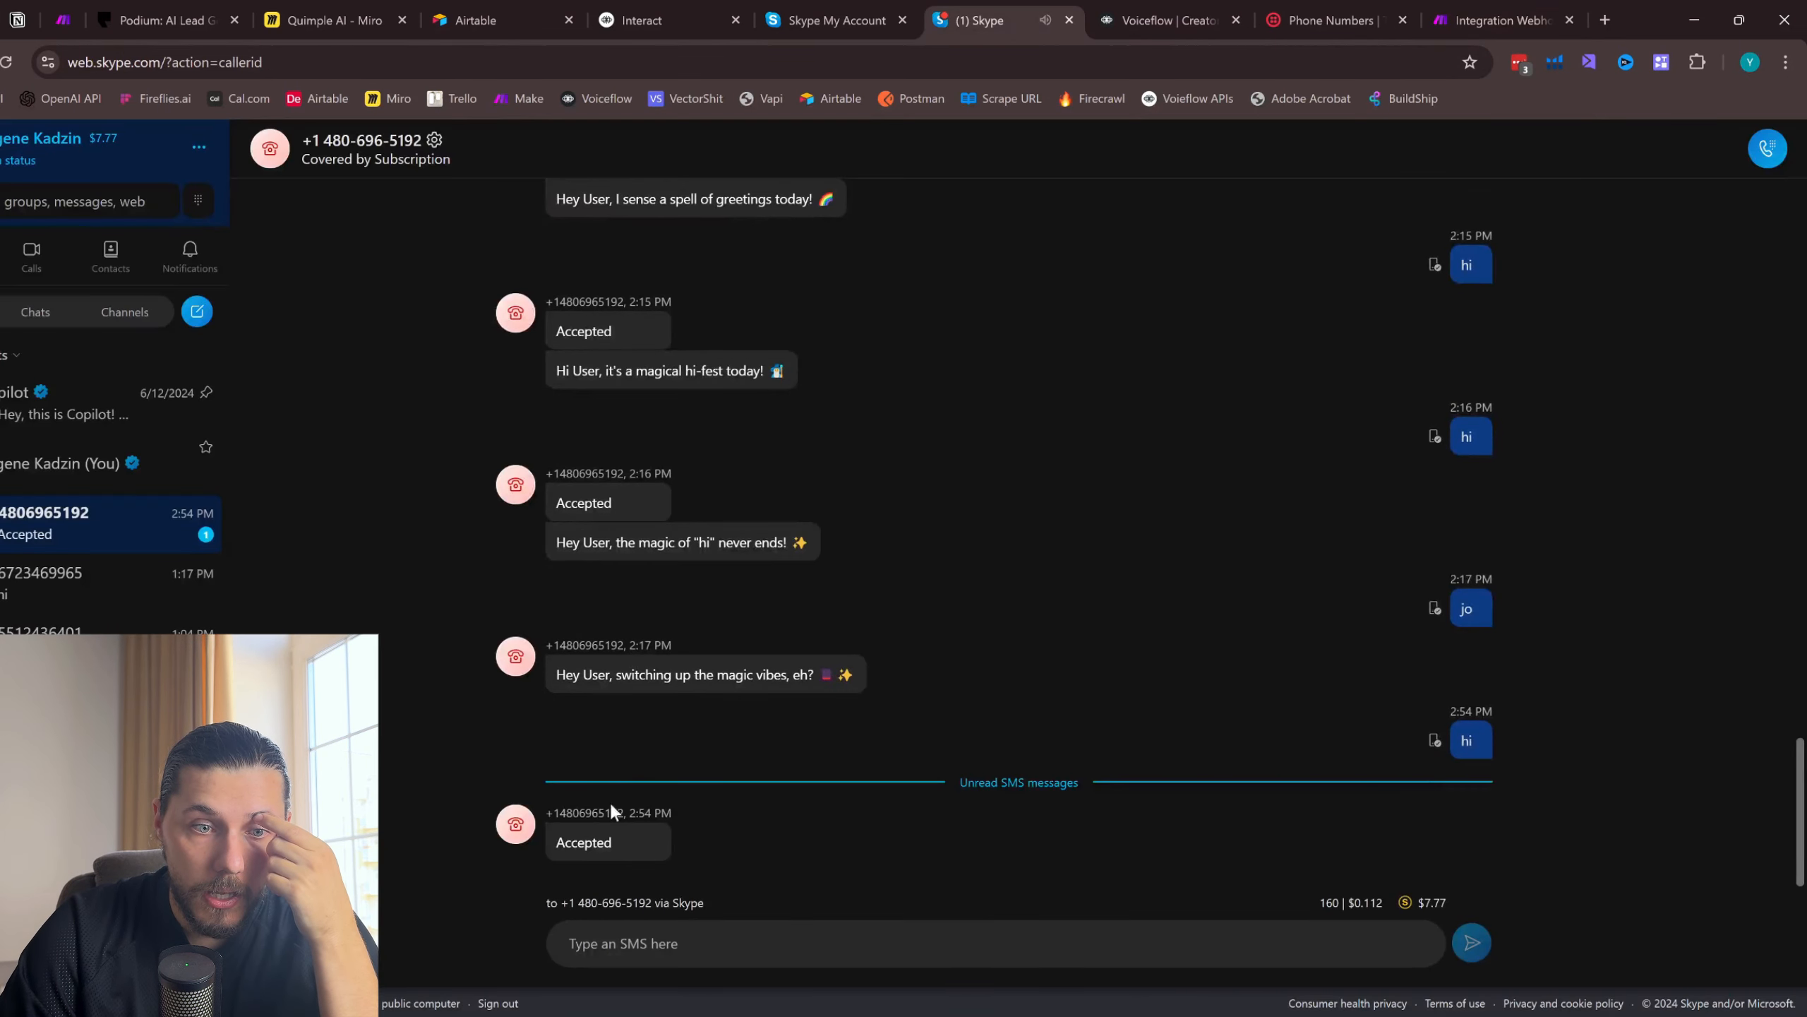
double_click(559, 846)
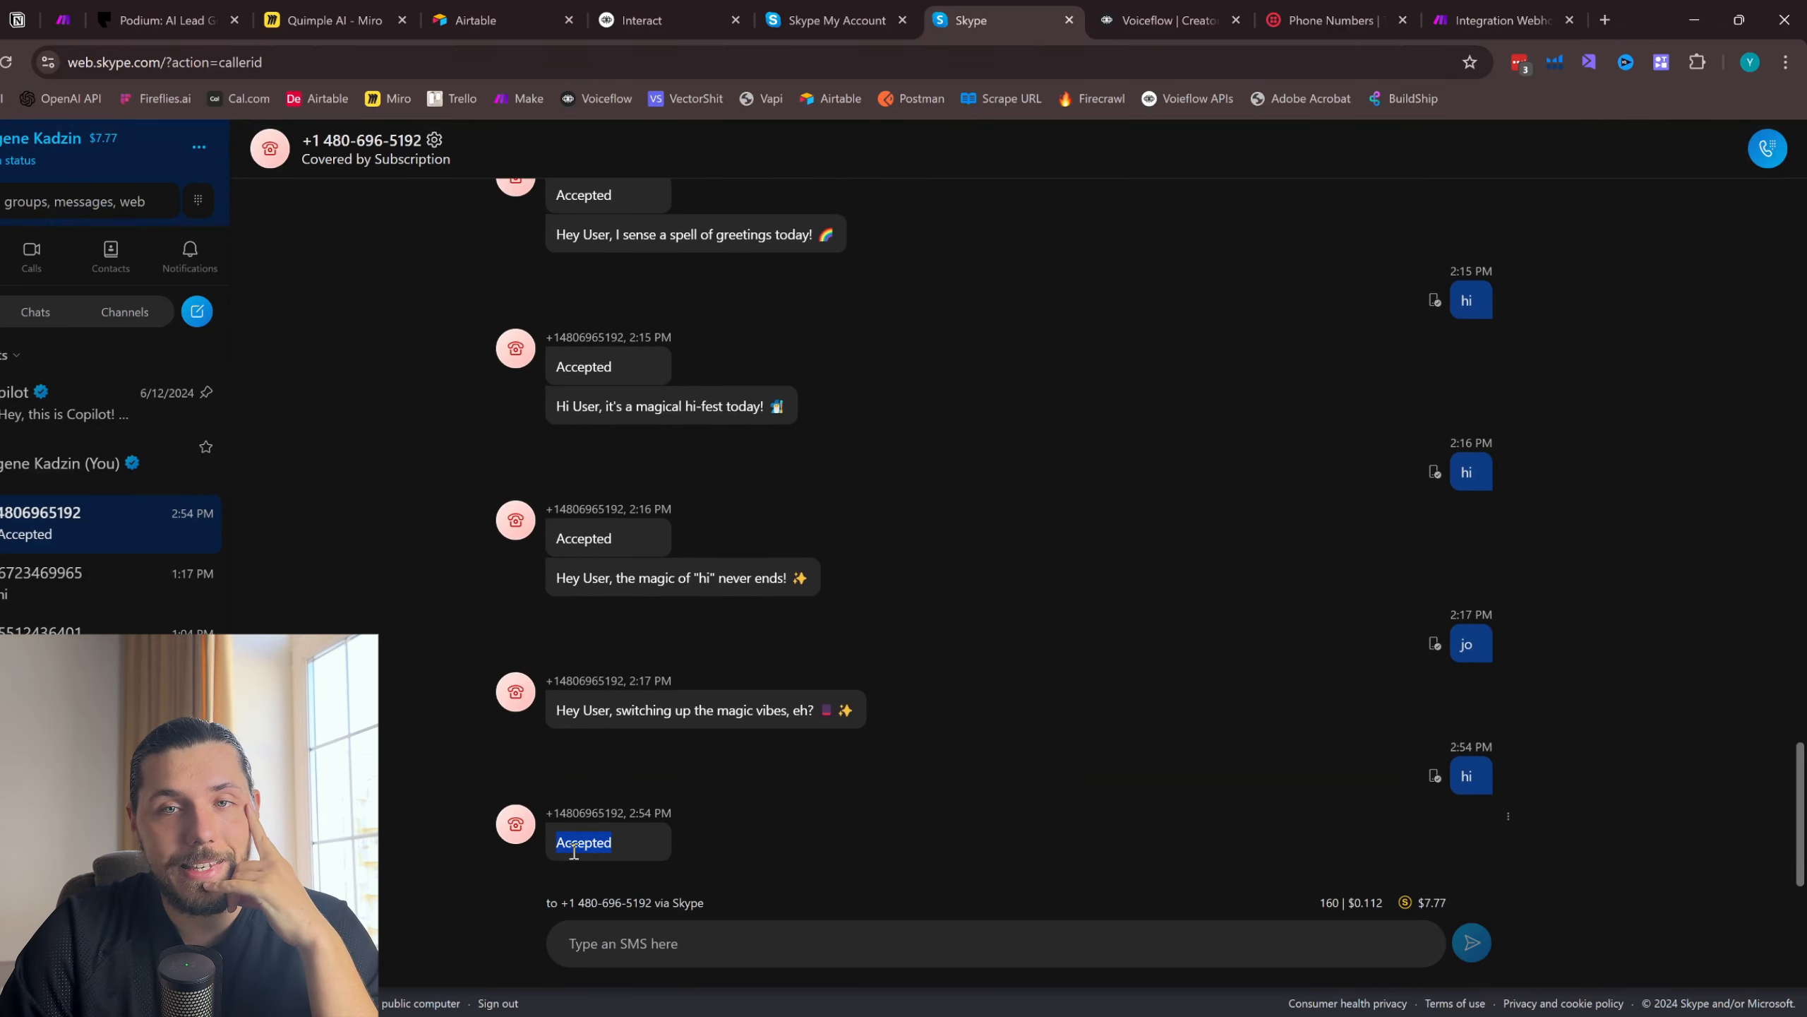
left_click(1494, 20)
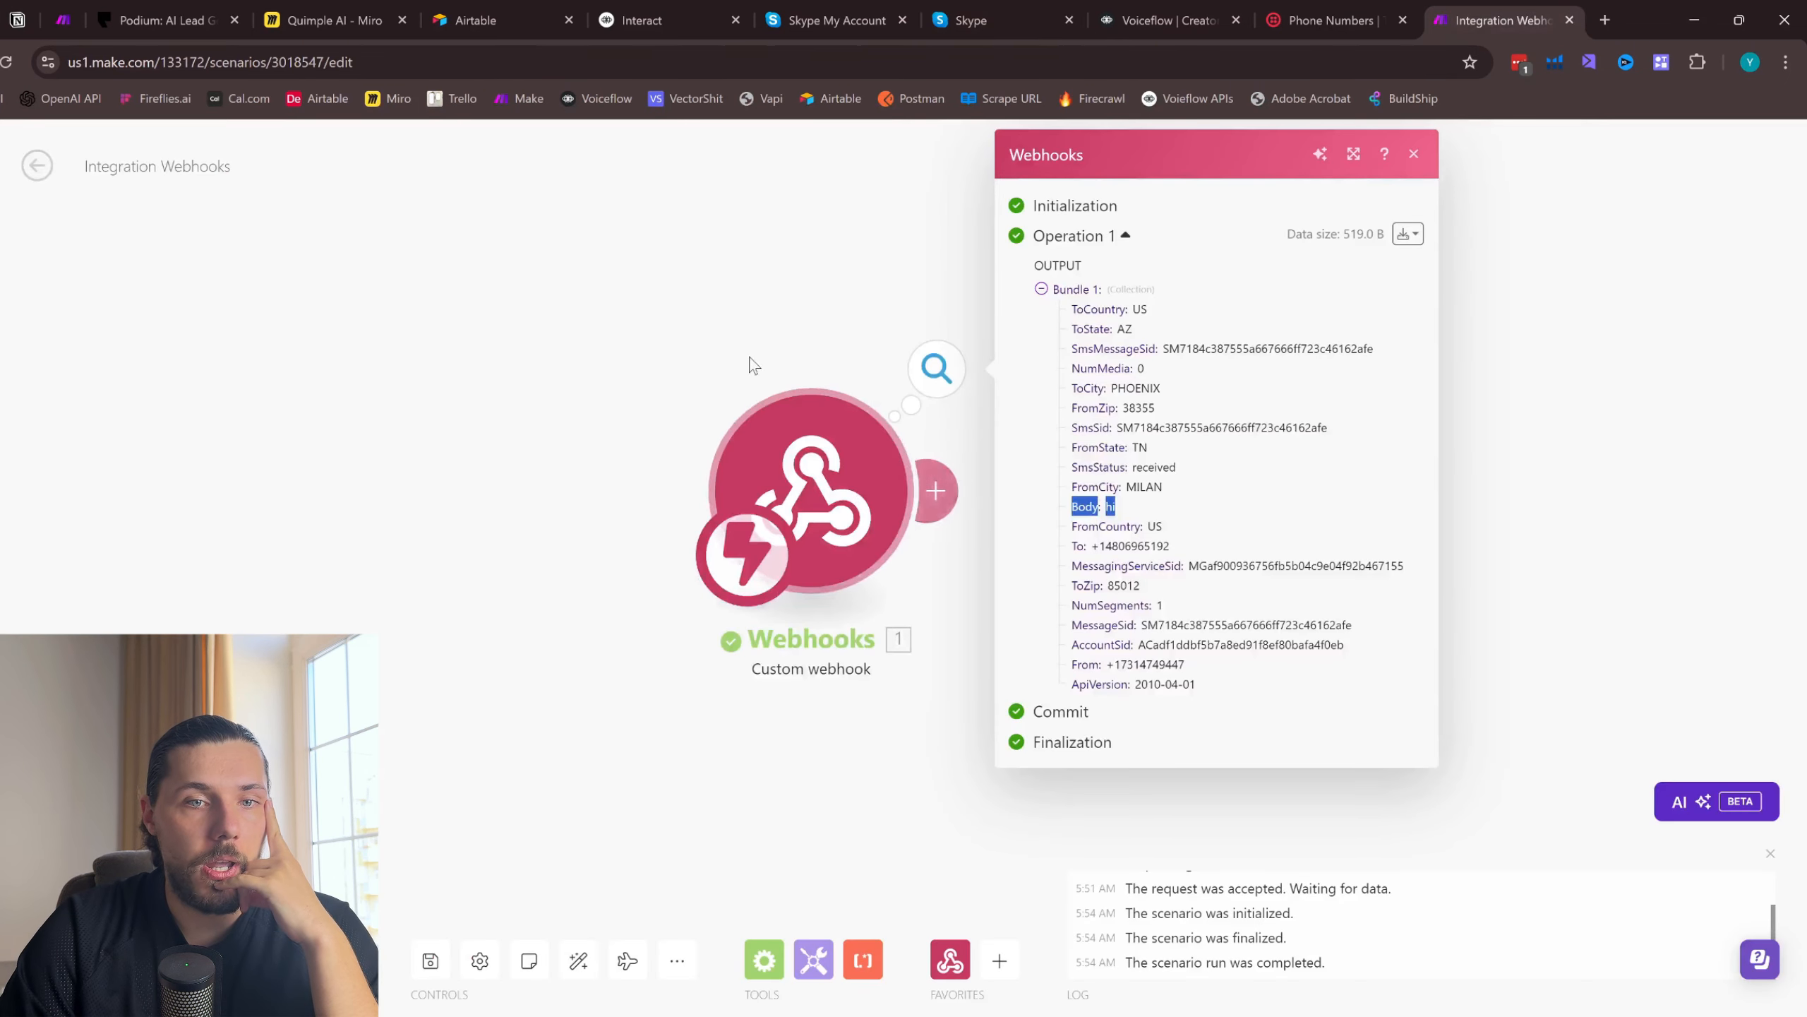
- Add a Webhook response module after the custom webhook in Make, change its status code and leave the body empty
left_click(1239, 155)
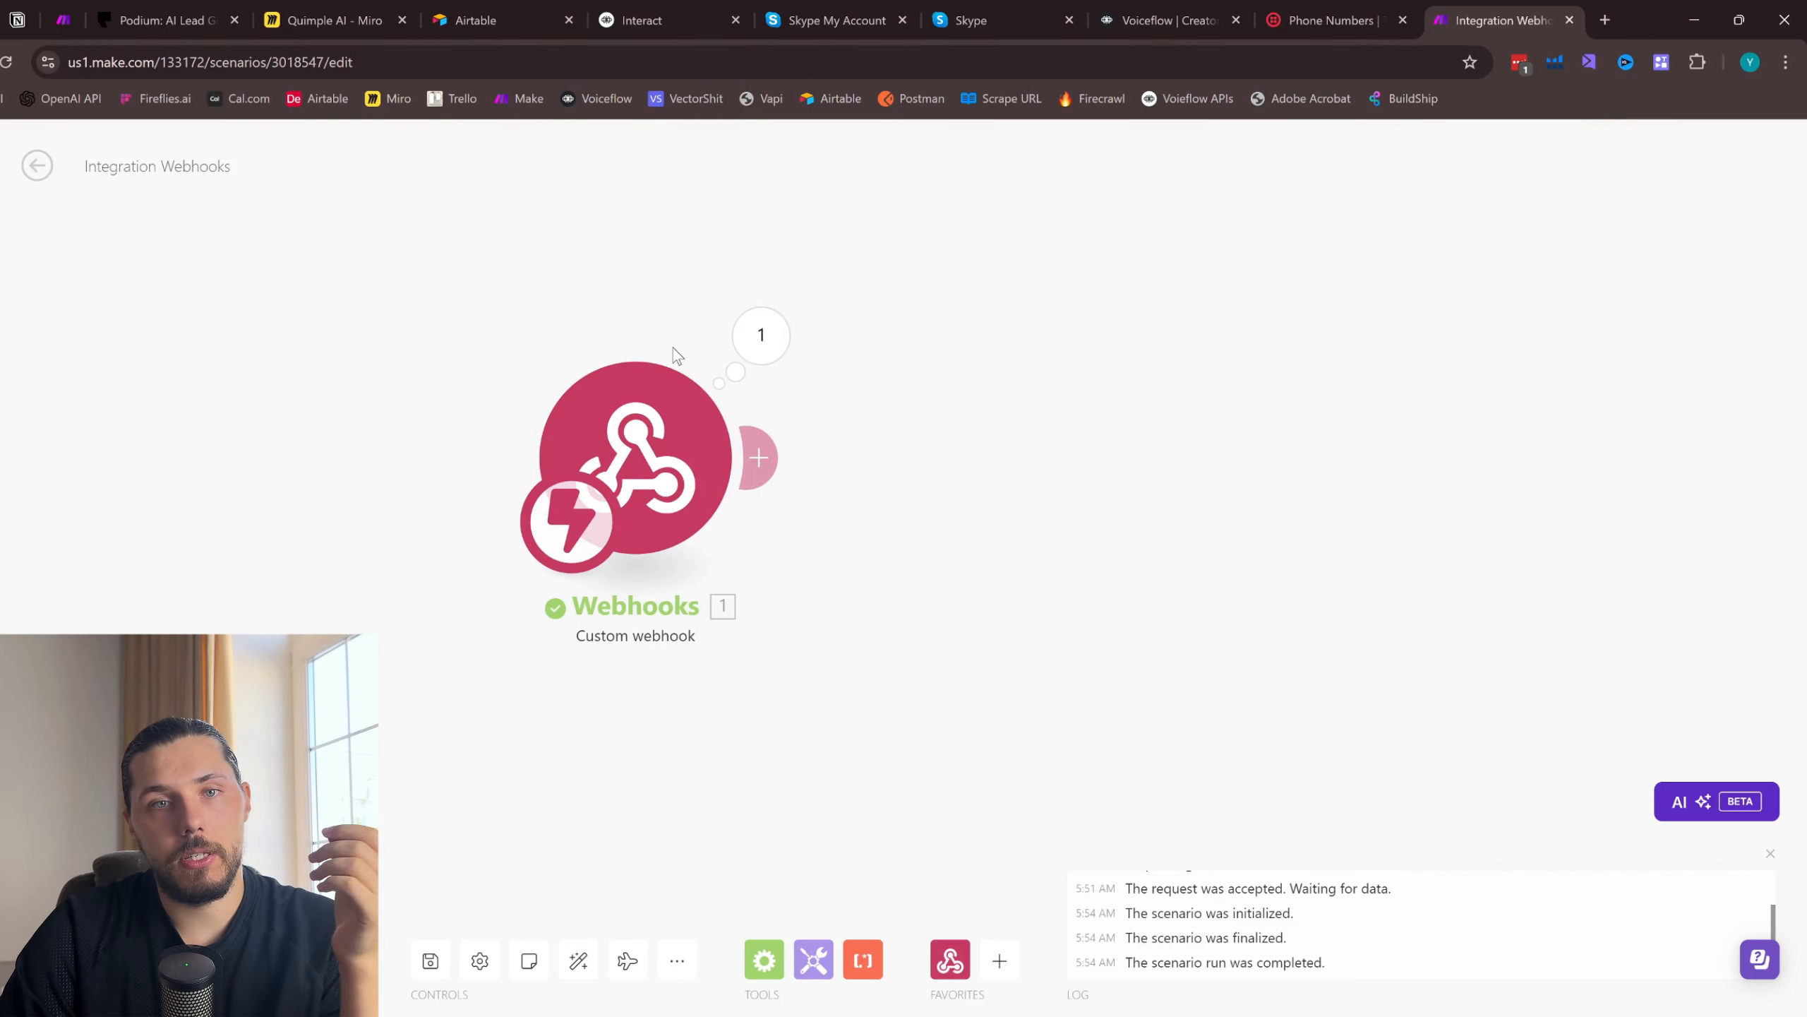
left_click(764, 461)
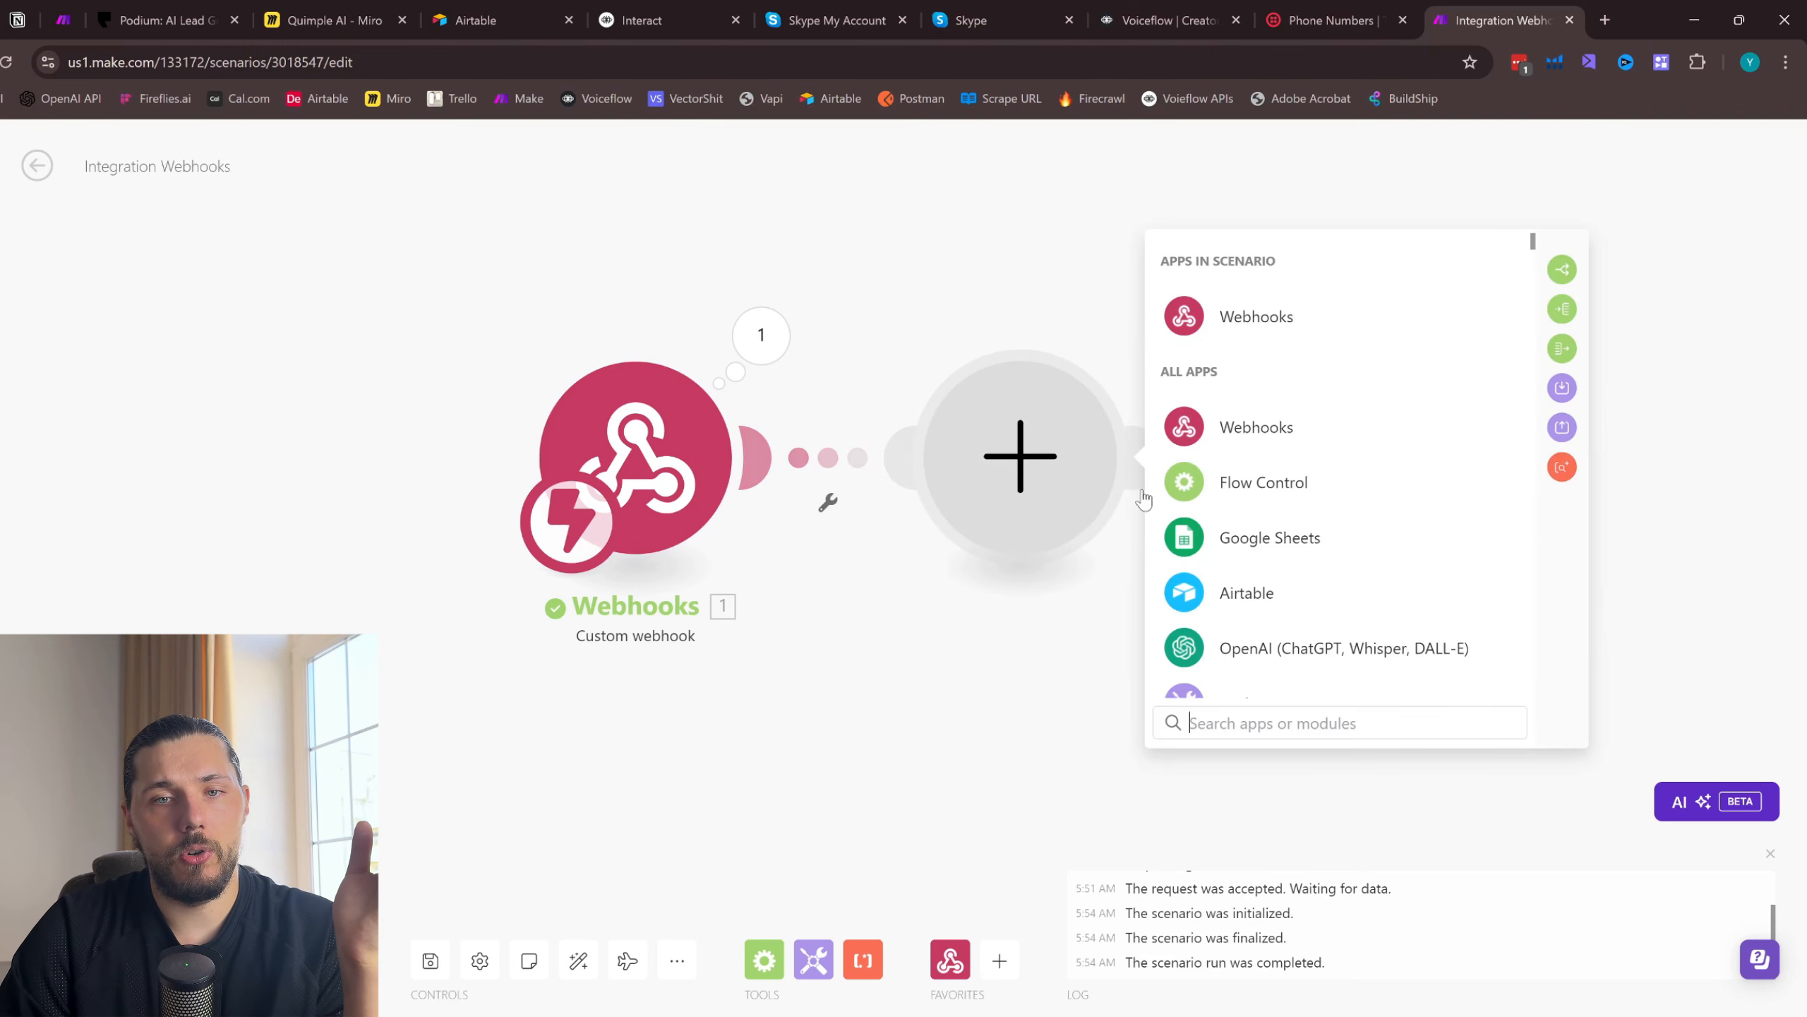
left_click(1261, 324)
left_click(1270, 420)
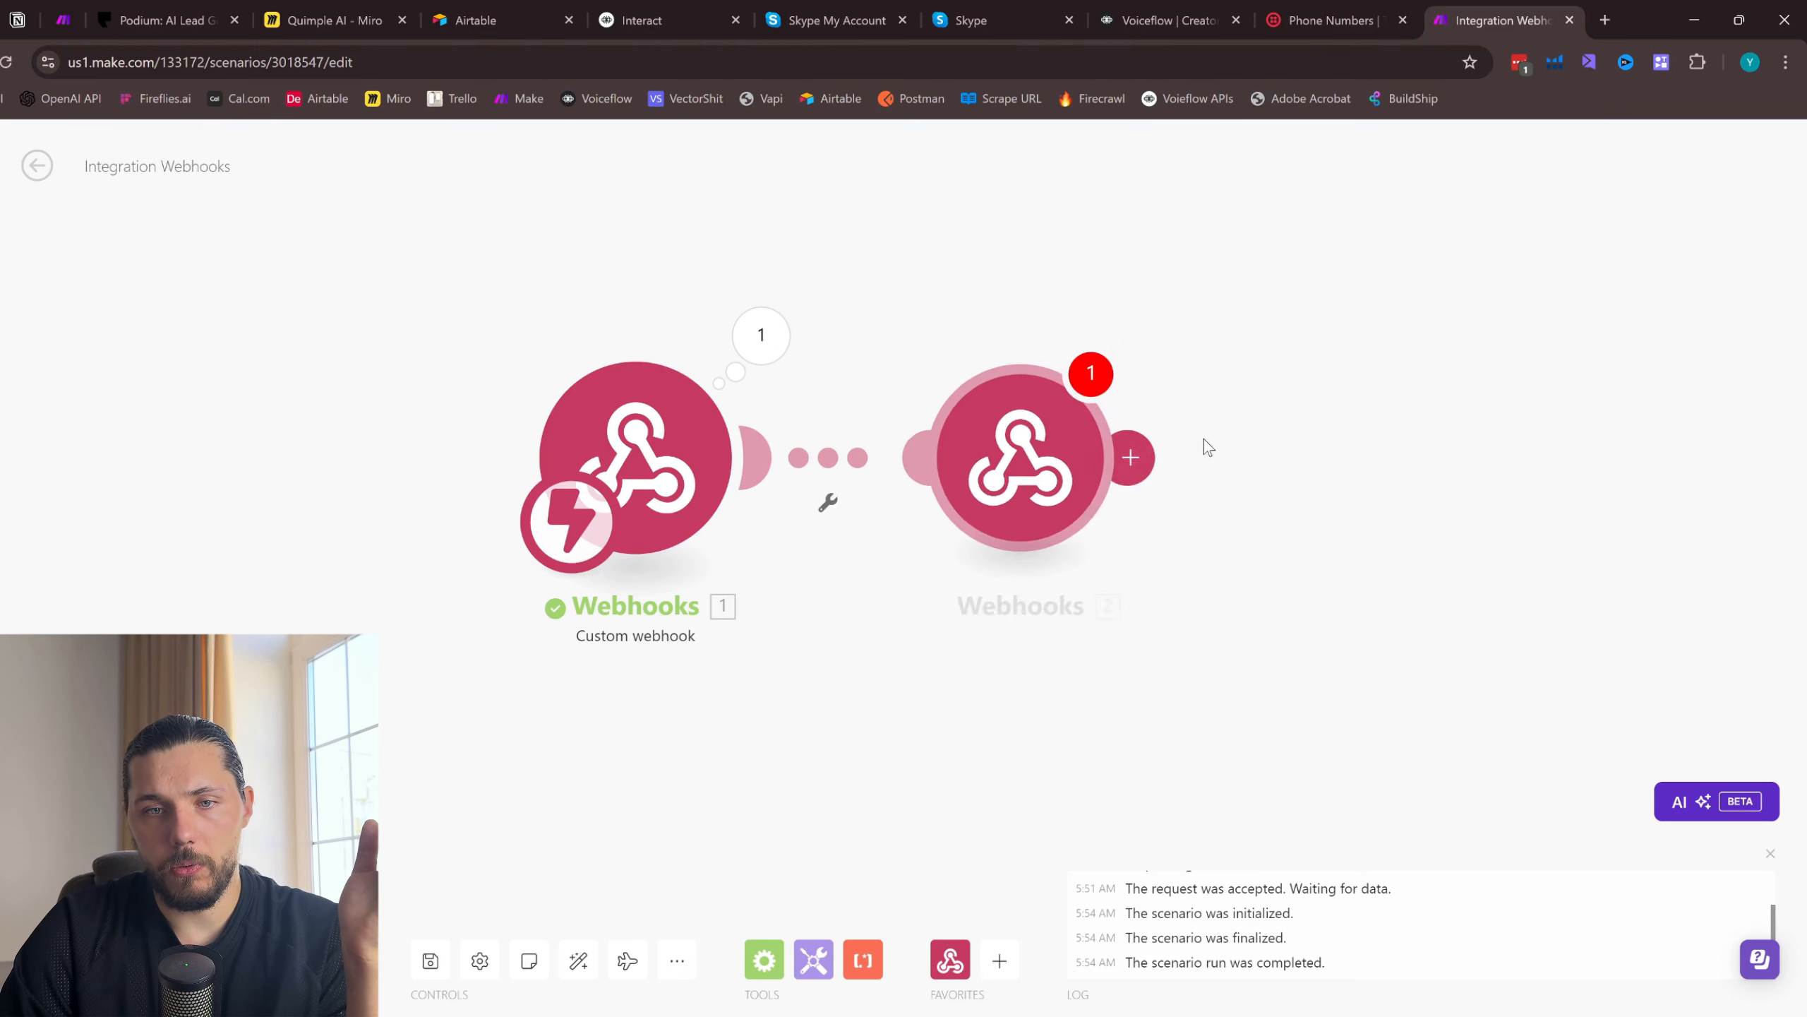
left_click(1242, 416)
key("BackSpace")
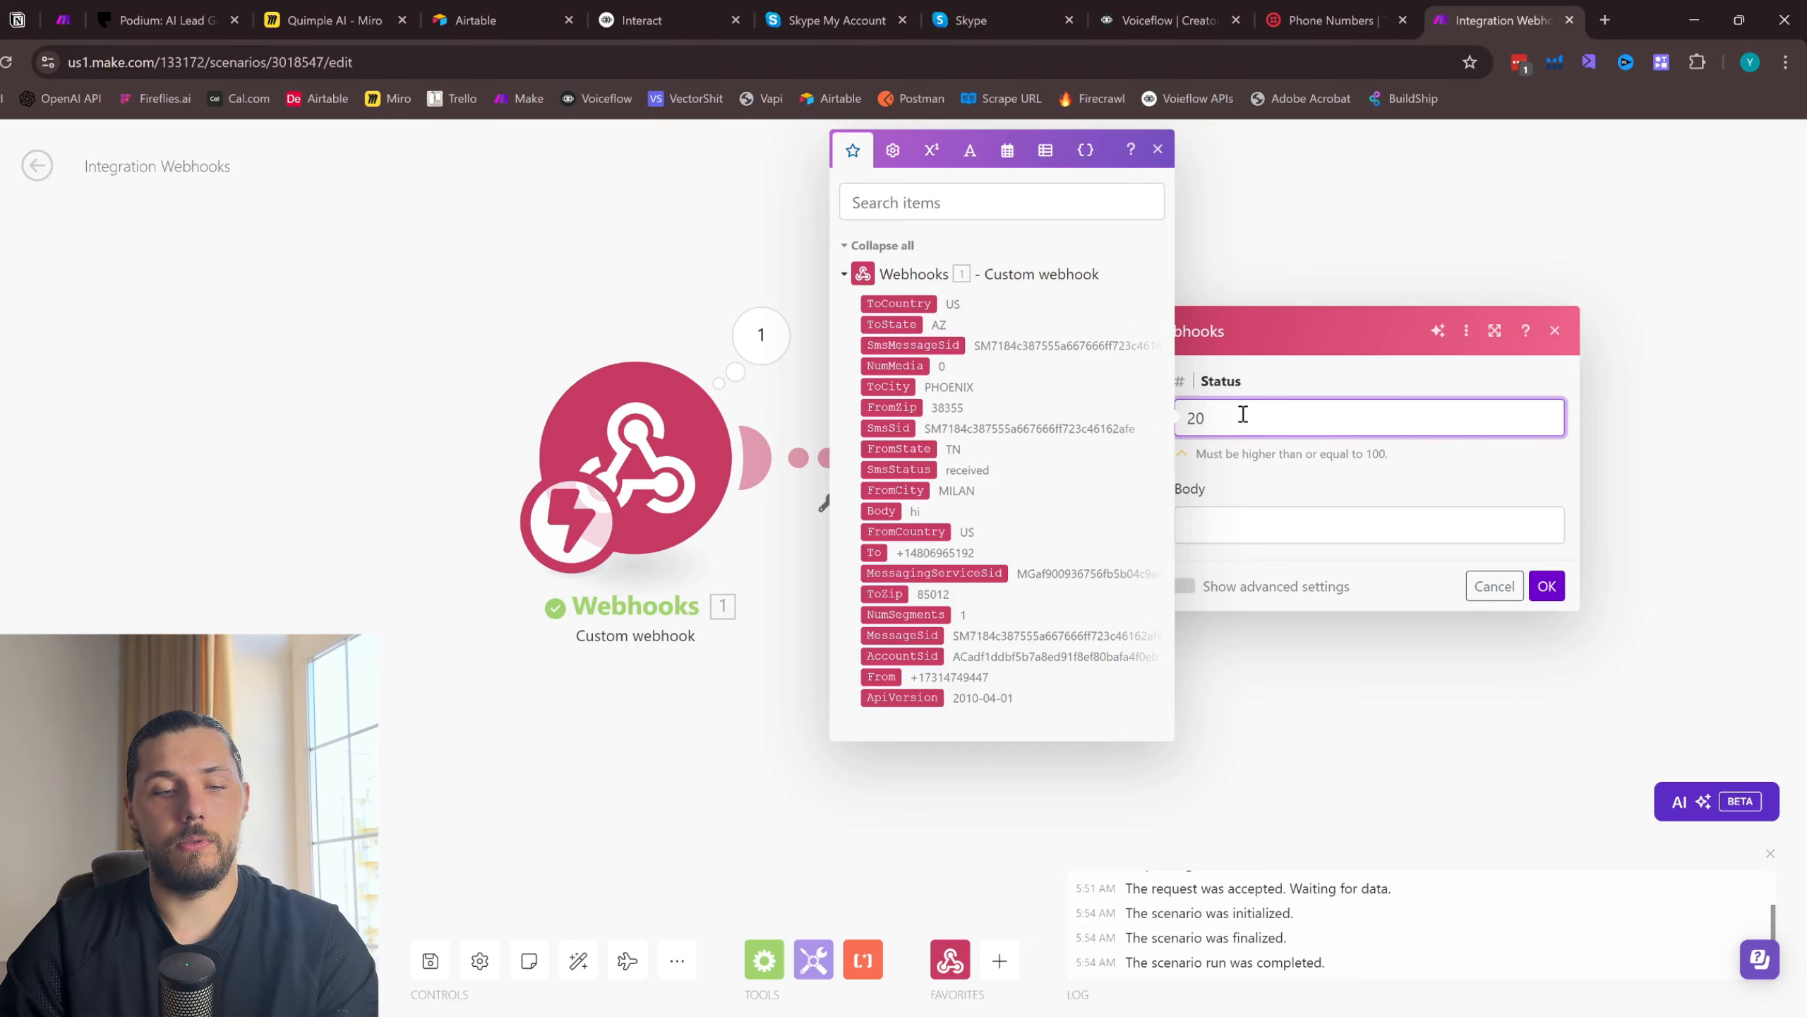
left_click(1388, 484)
left_click(1547, 586)
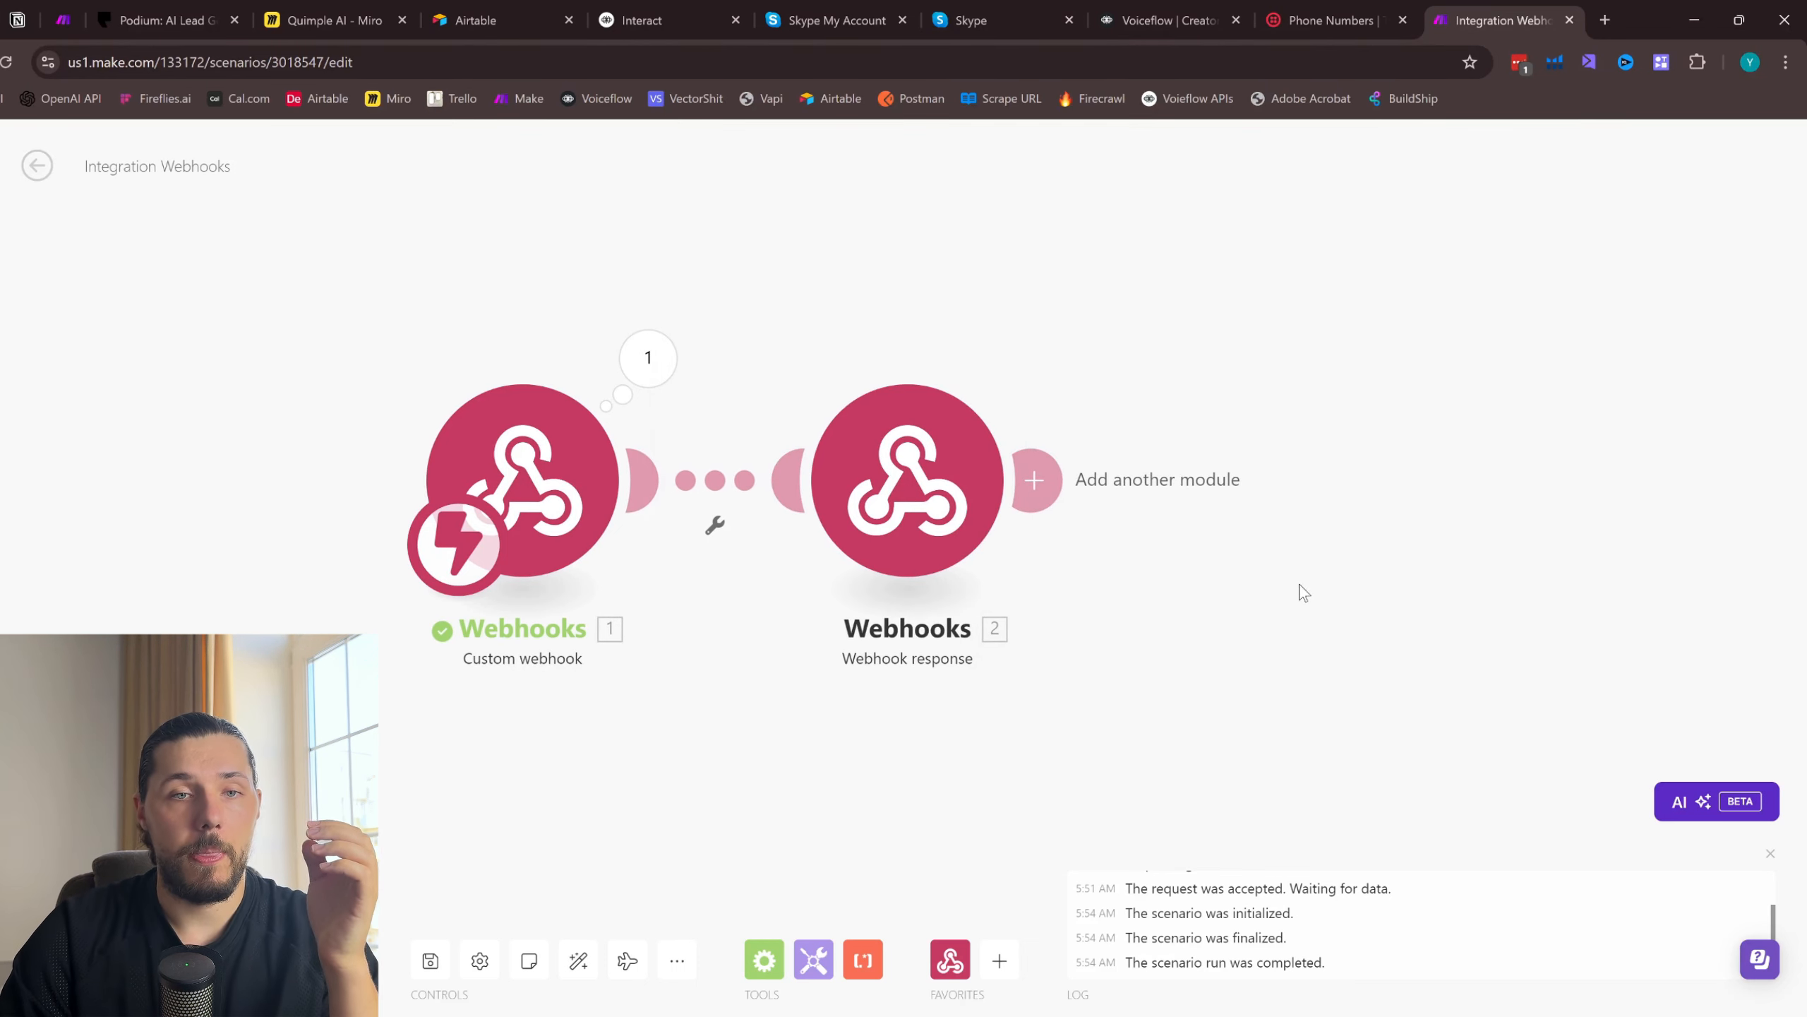
- Examine the recipient number, sender number and message body in the custom webhook's output in Make
left_click(1298, 10)
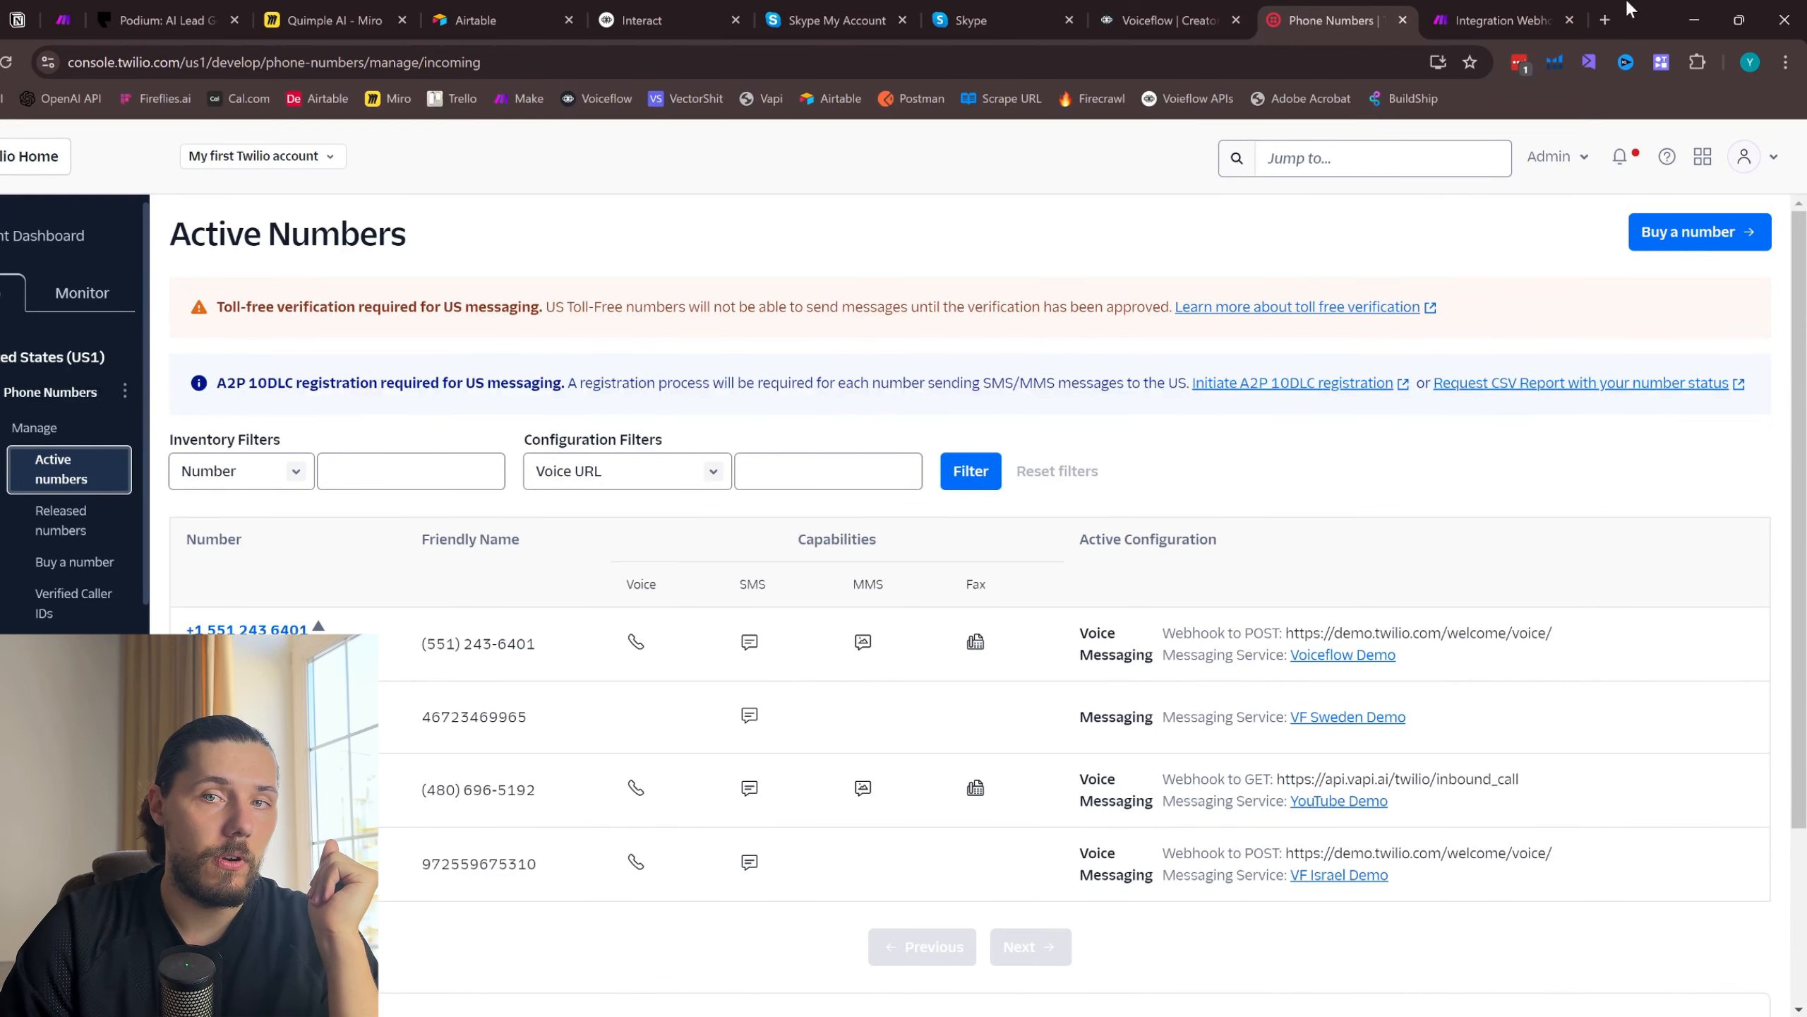
left_click(1495, 20)
left_click(646, 358)
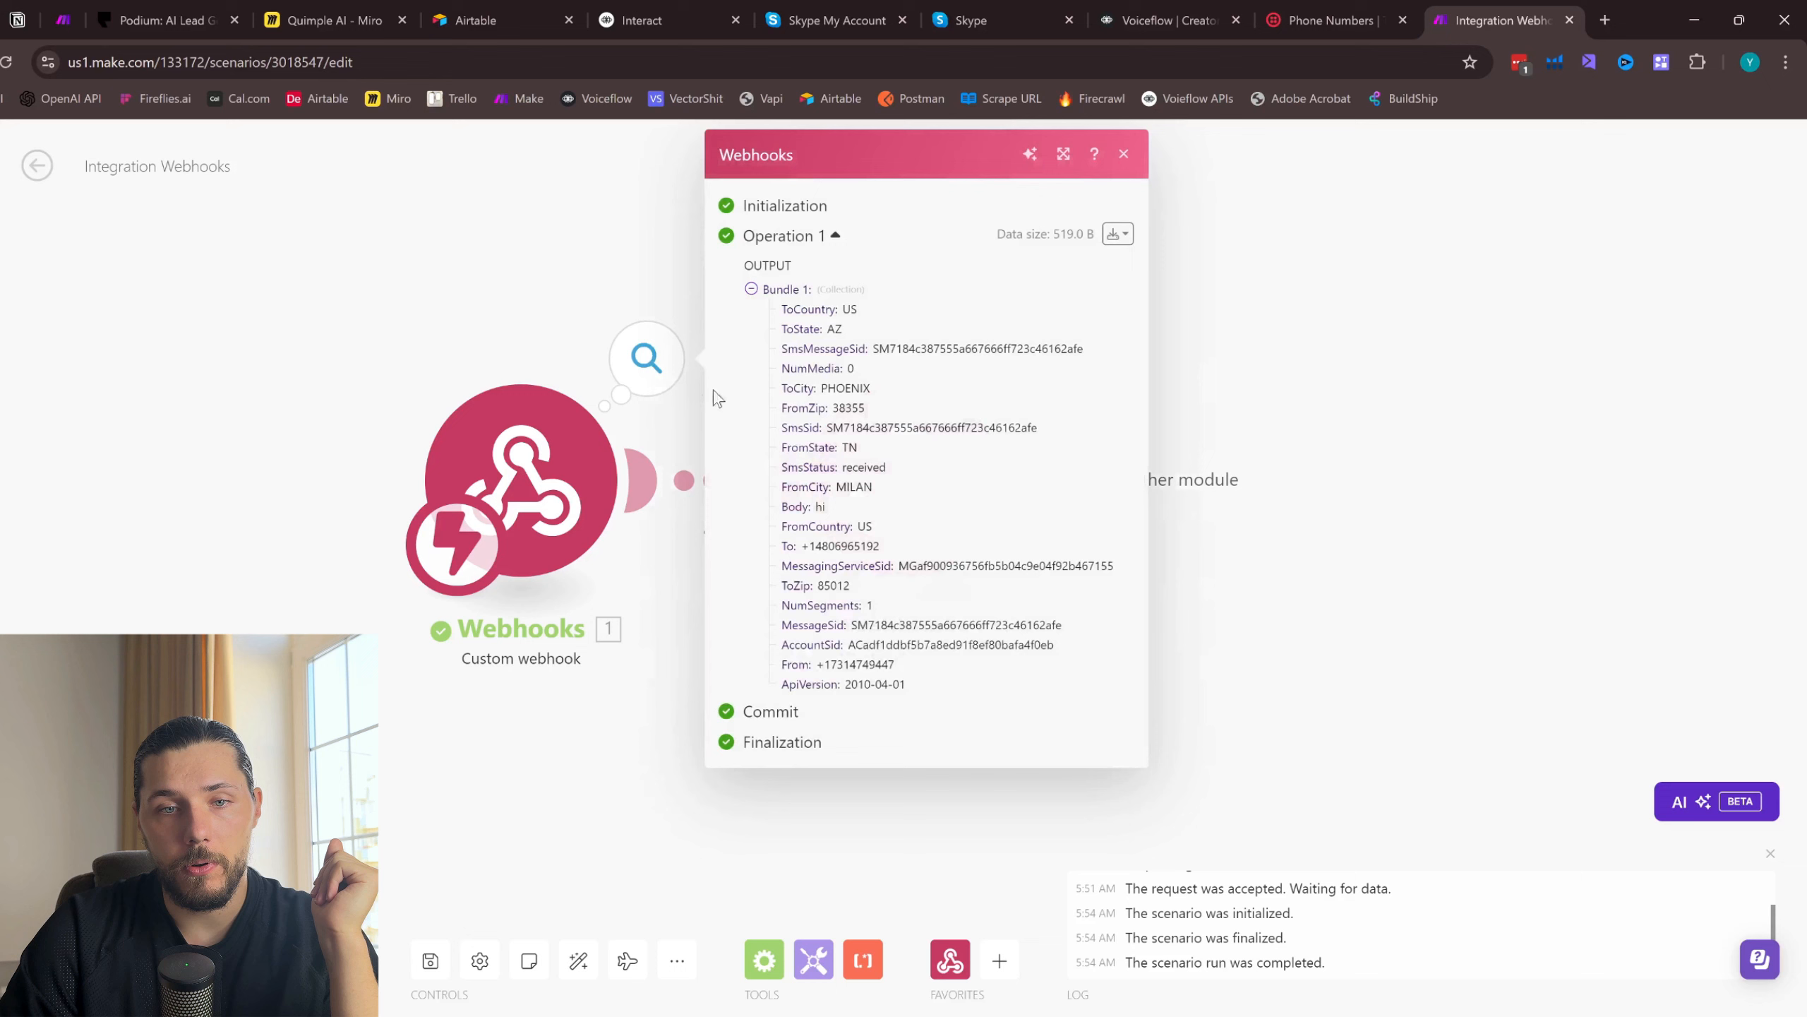
double_click(821, 545)
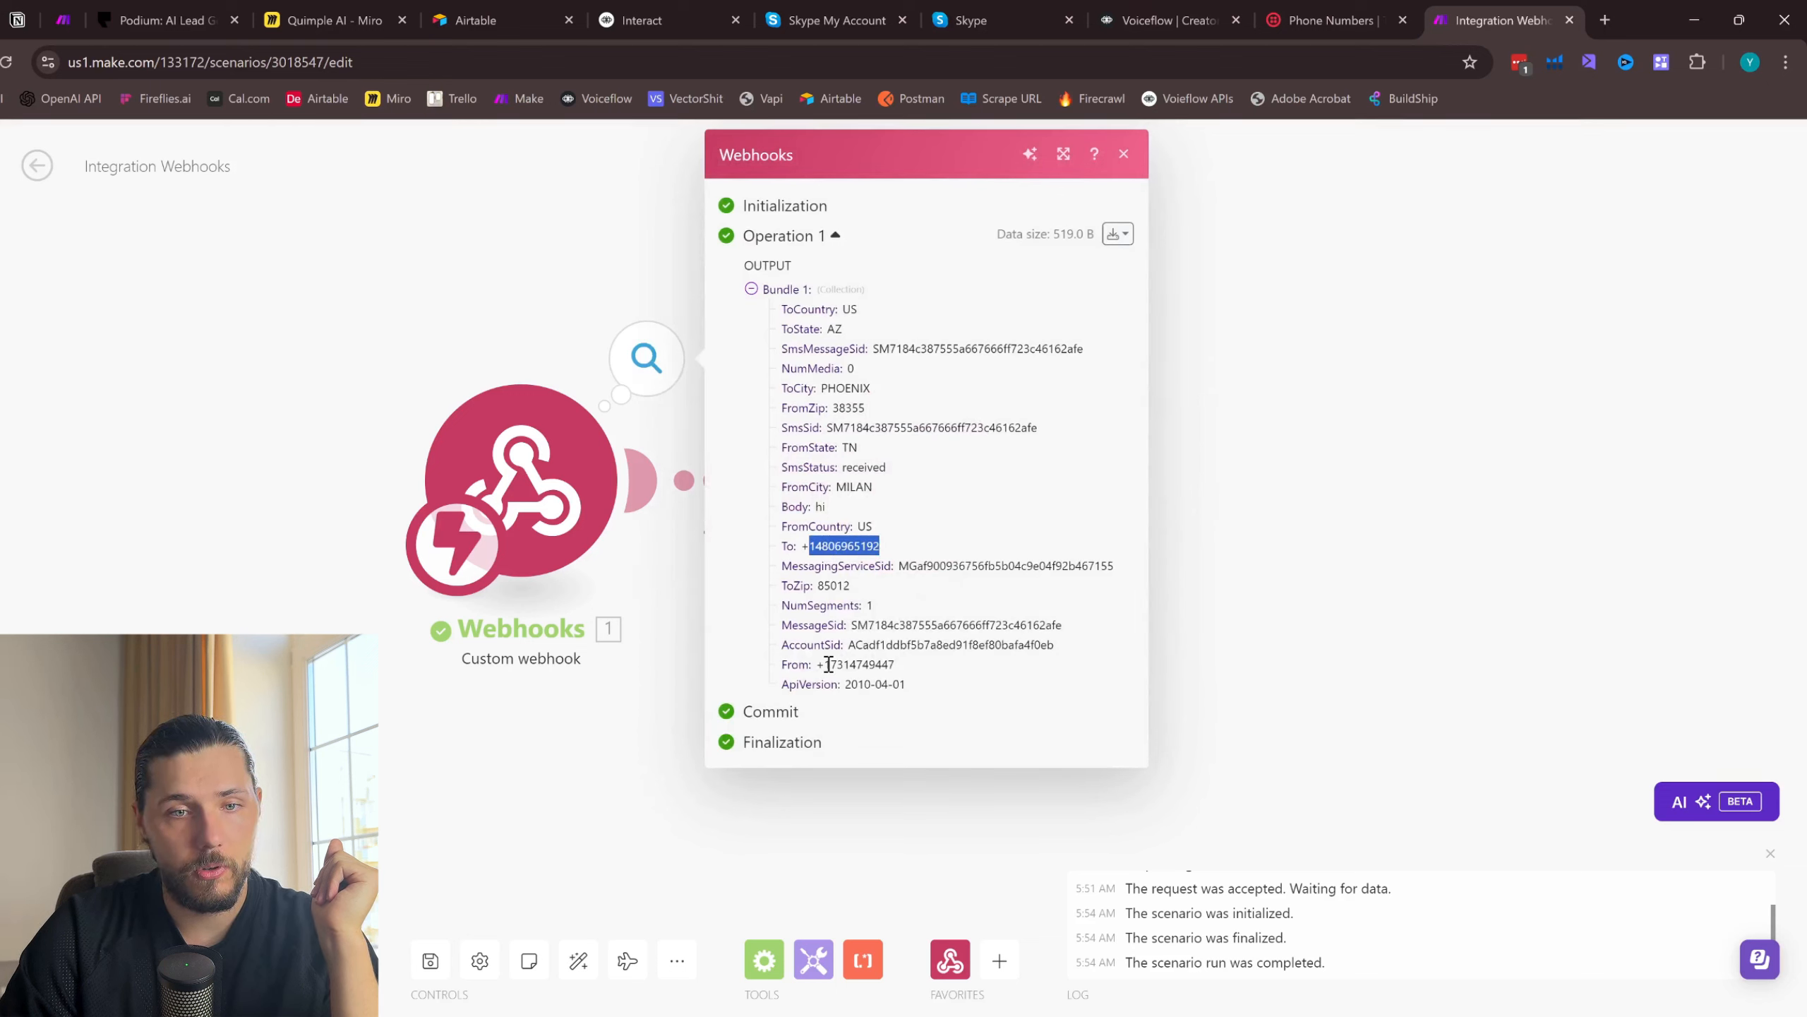
left_click_drag(825, 665, 865, 663)
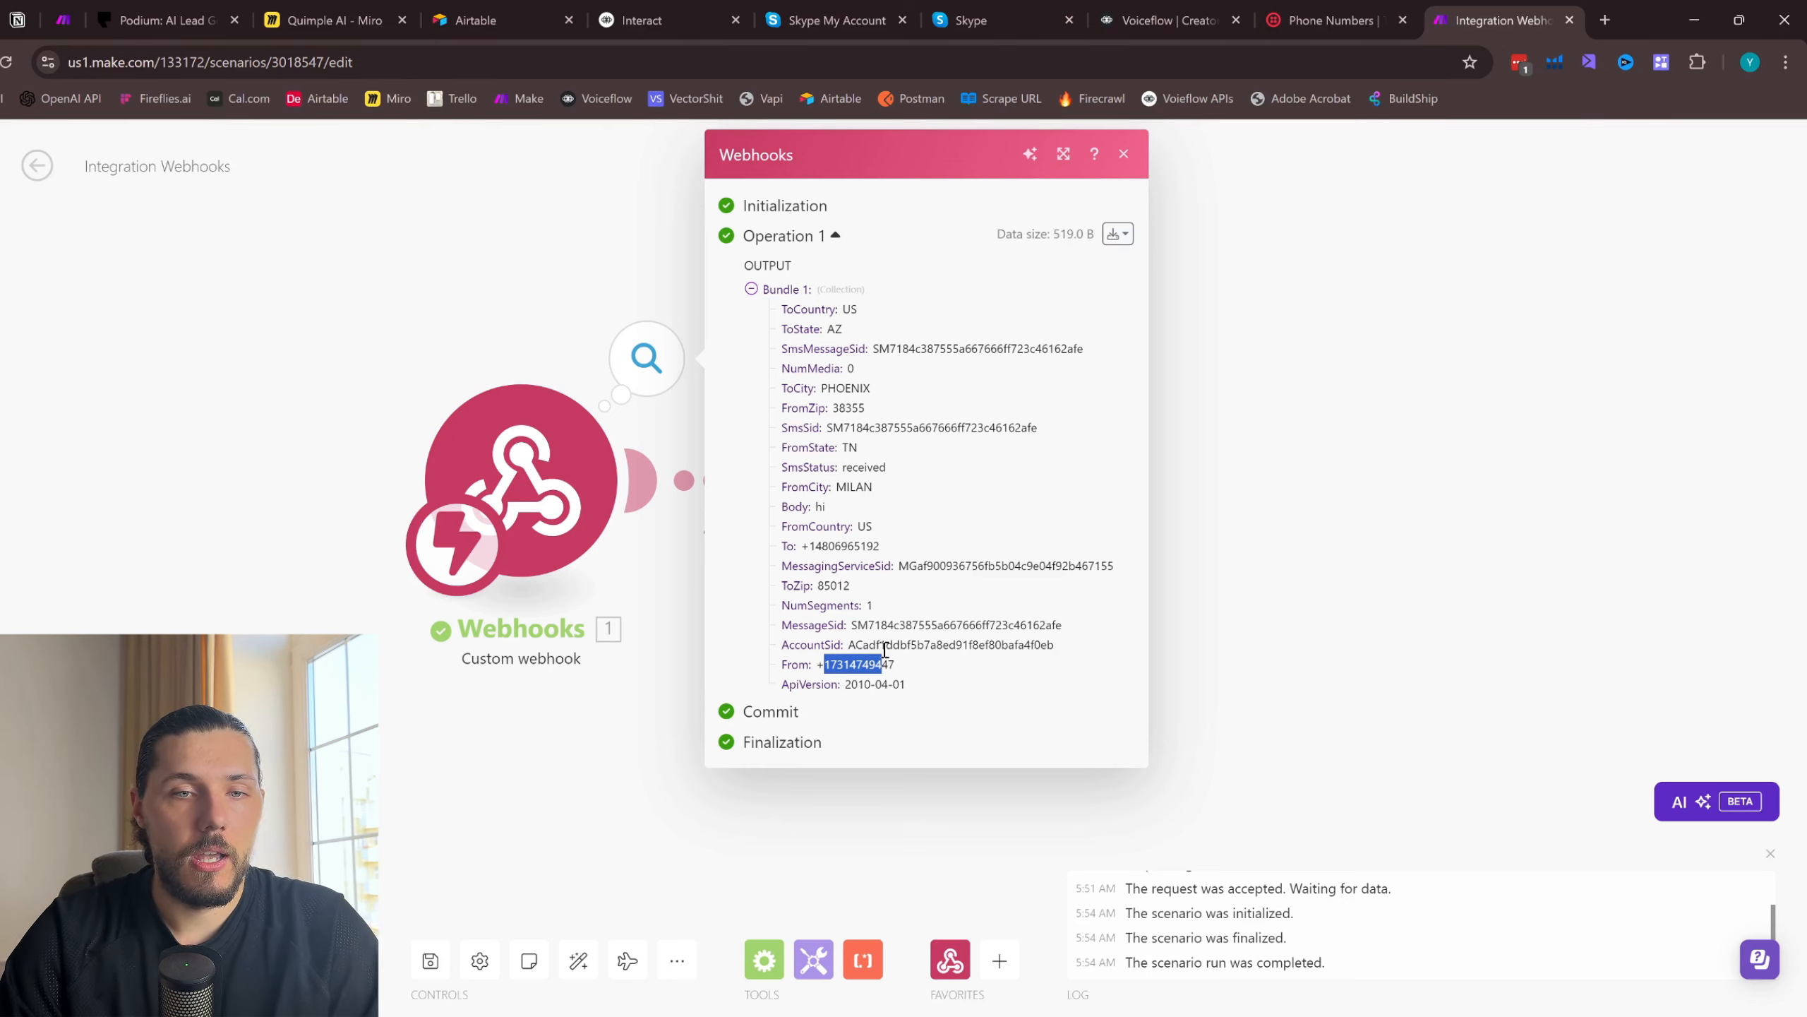
double_click(835, 508)
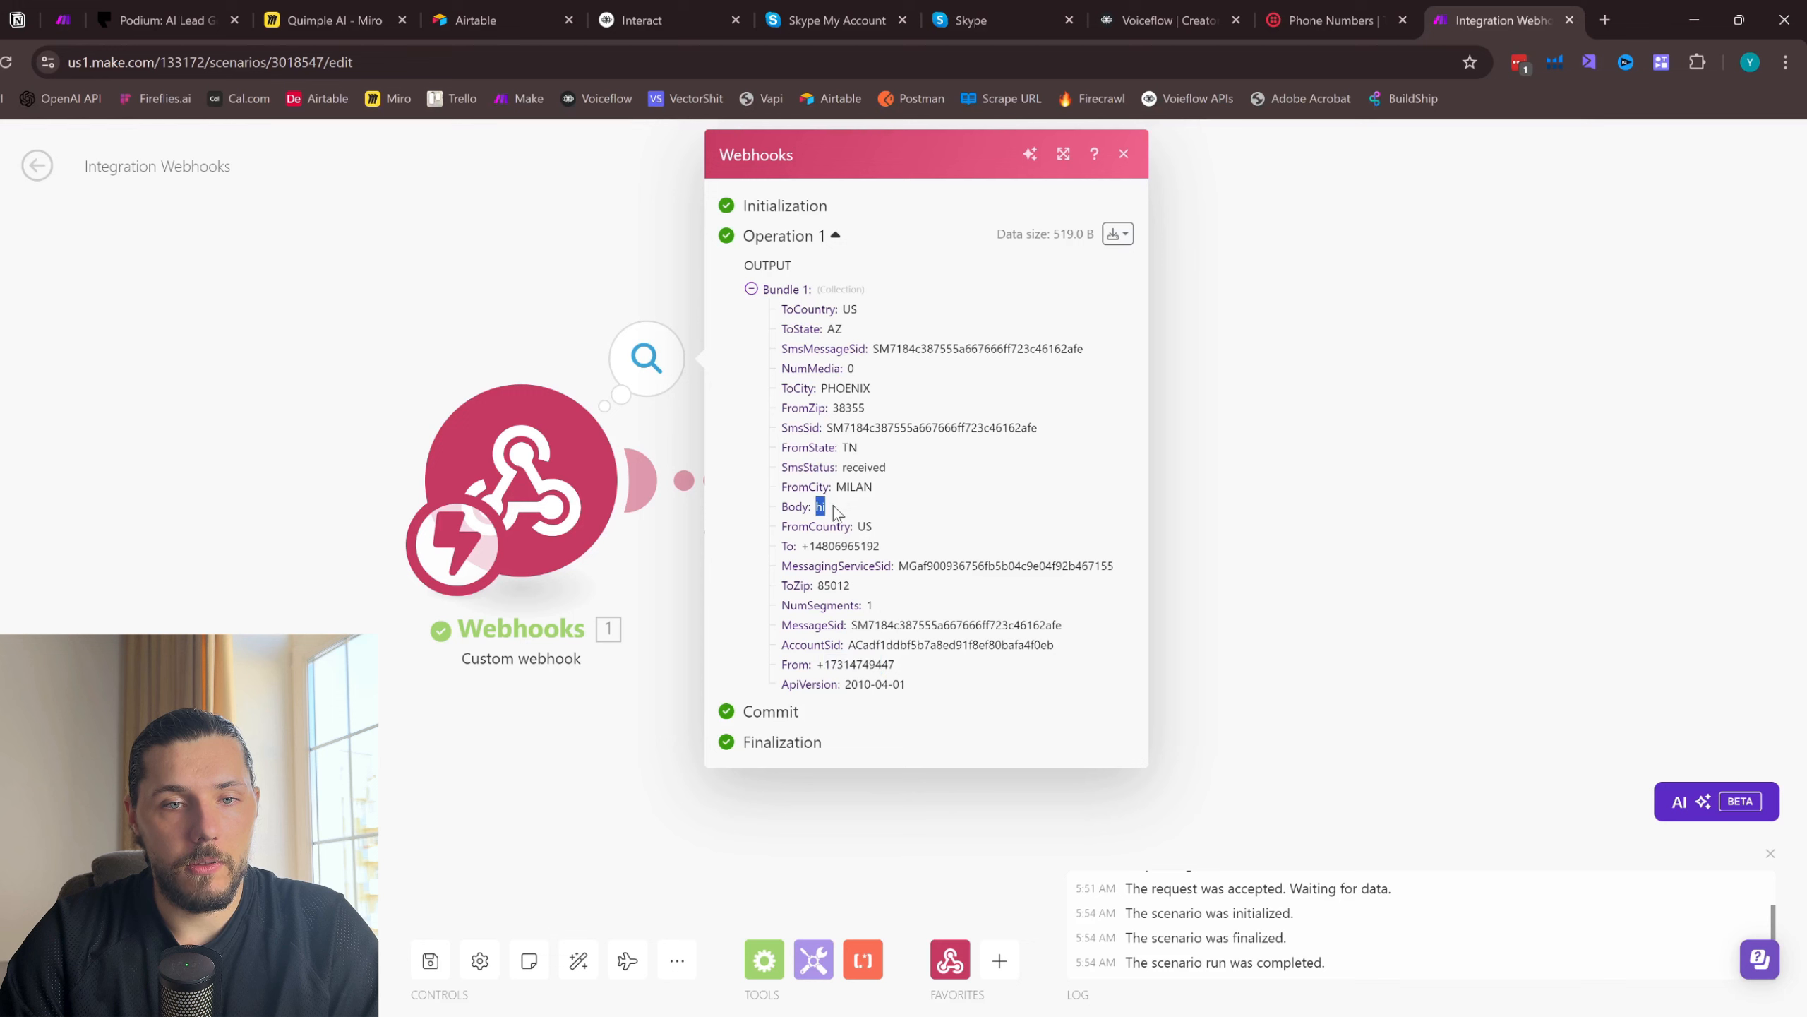
left_click_drag(845, 416, 863, 450)
left_click(924, 503)
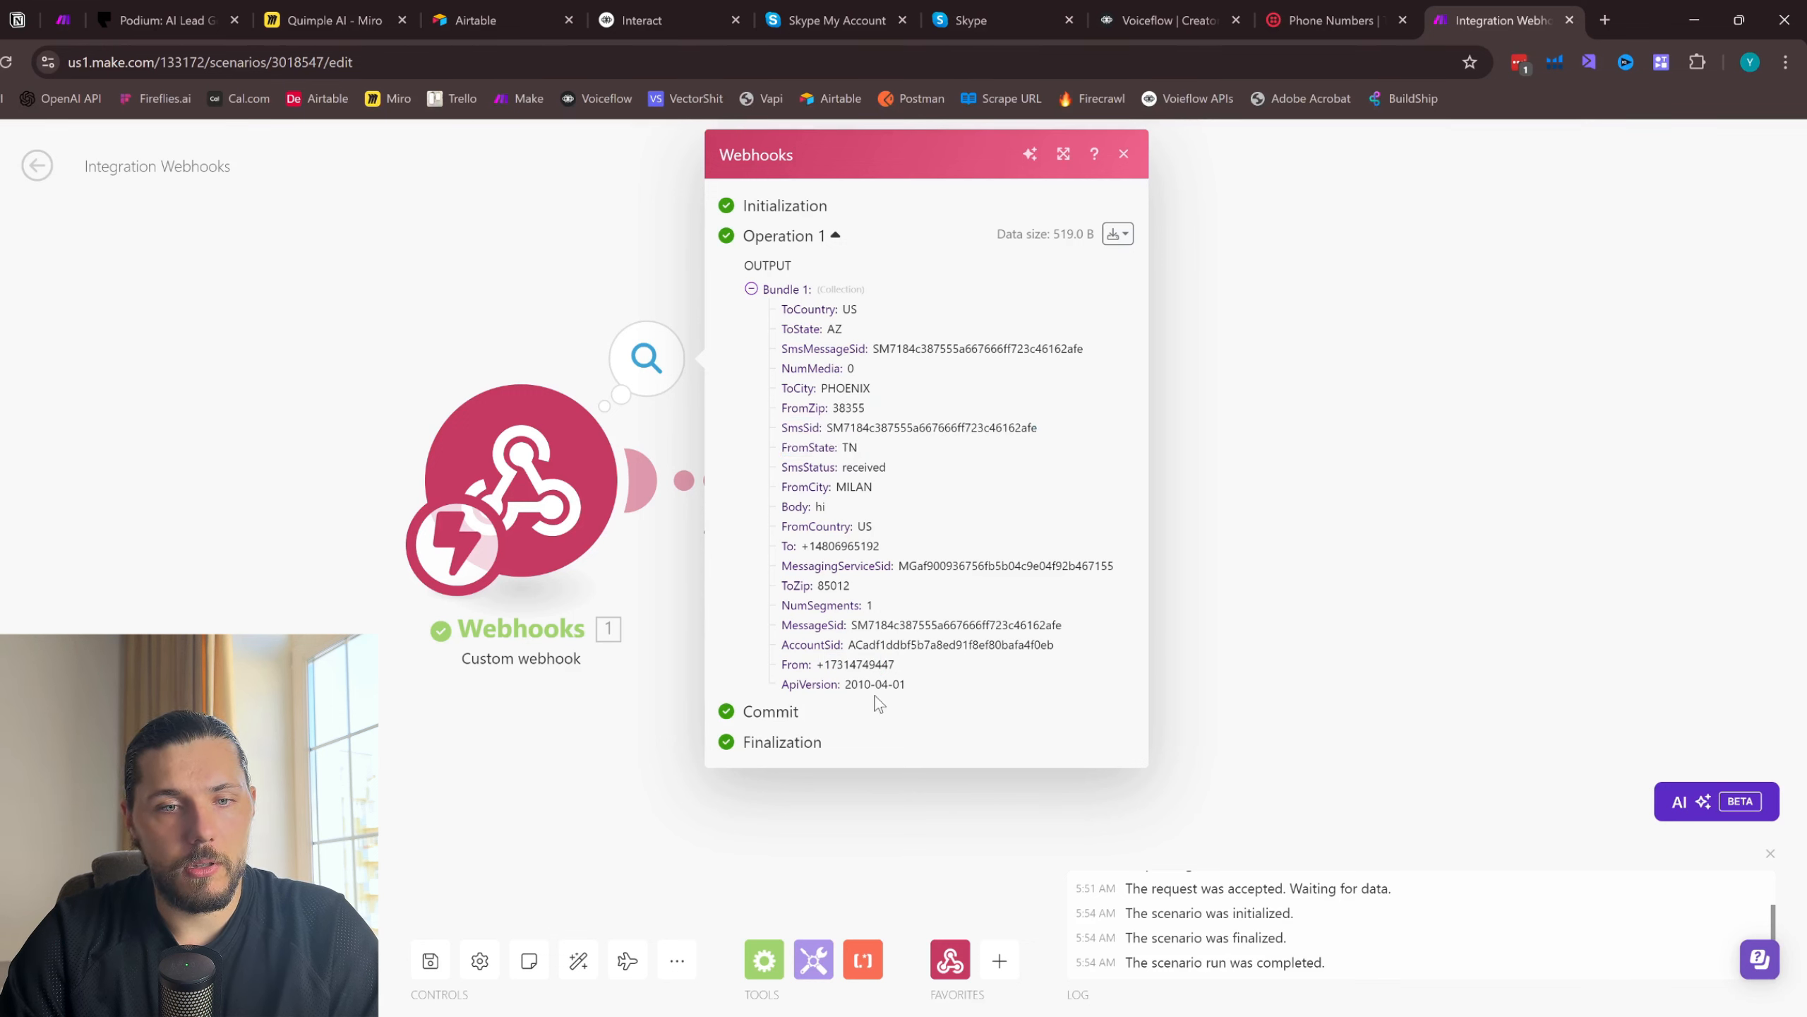
left_click_drag(799, 664, 887, 663)
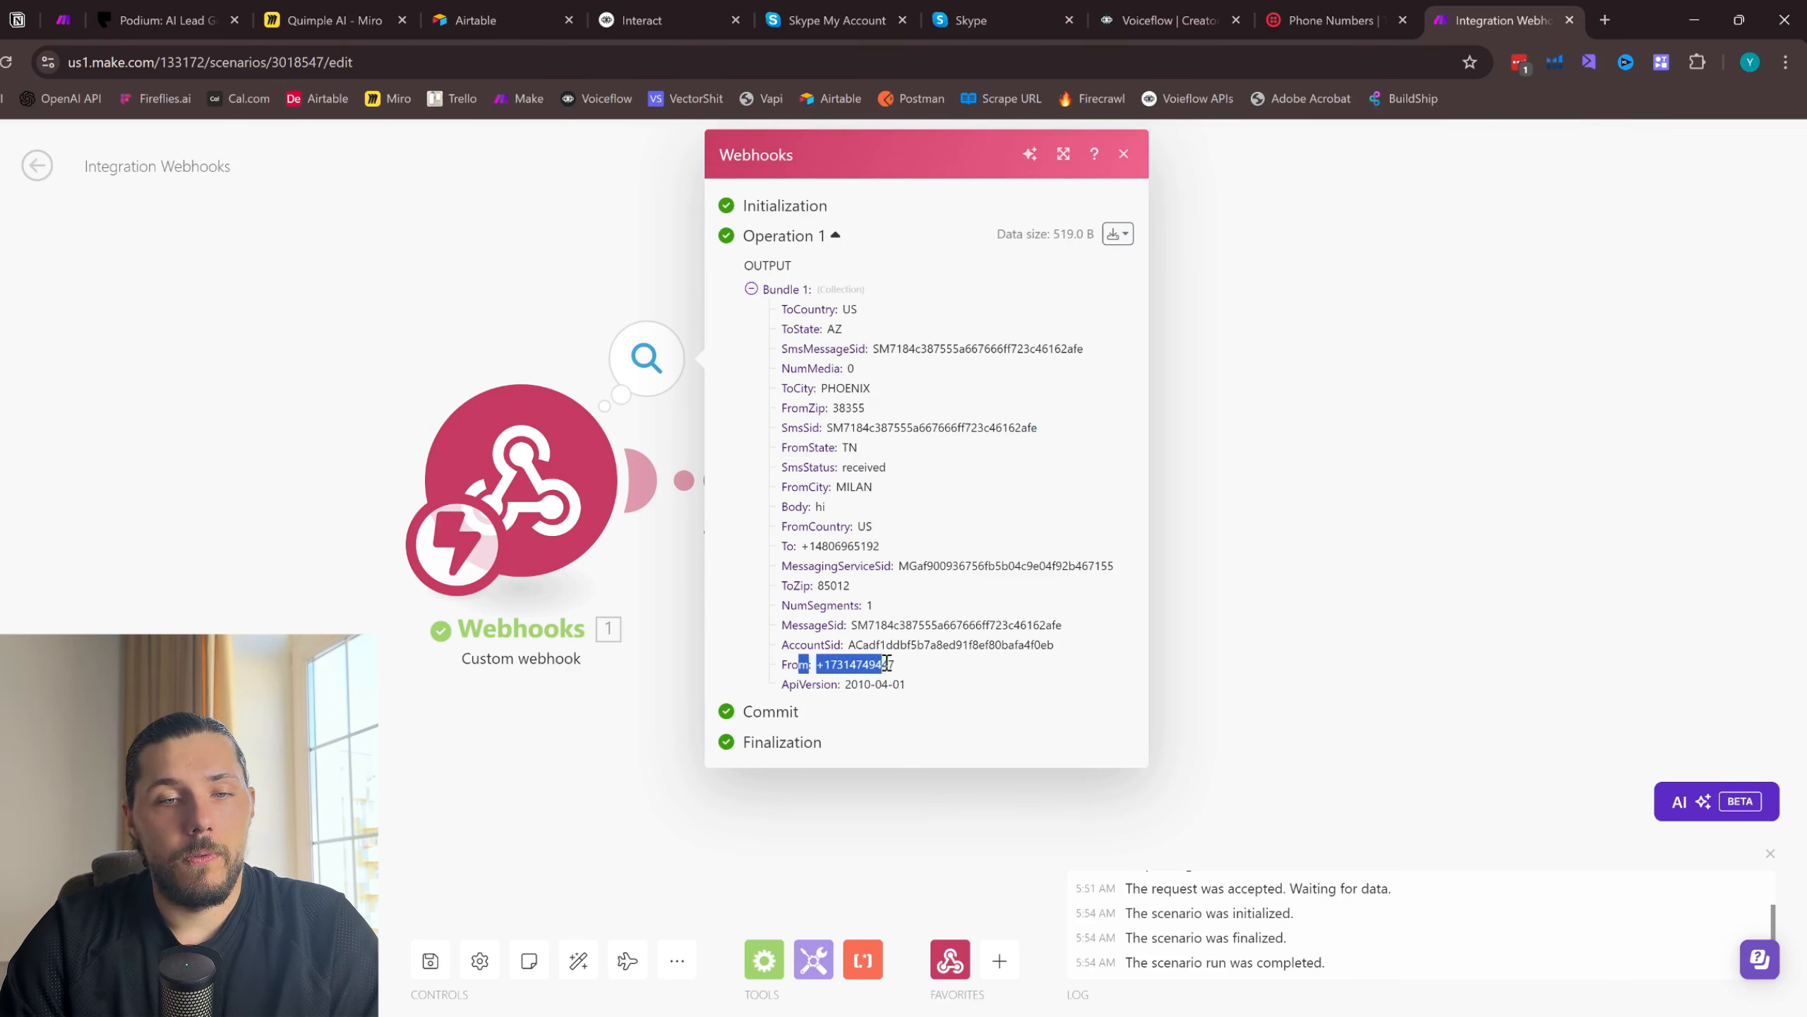
- Check the Skype Numbers listed in the Skype account against the sender number in Make's webhook output
left_click(787, 9)
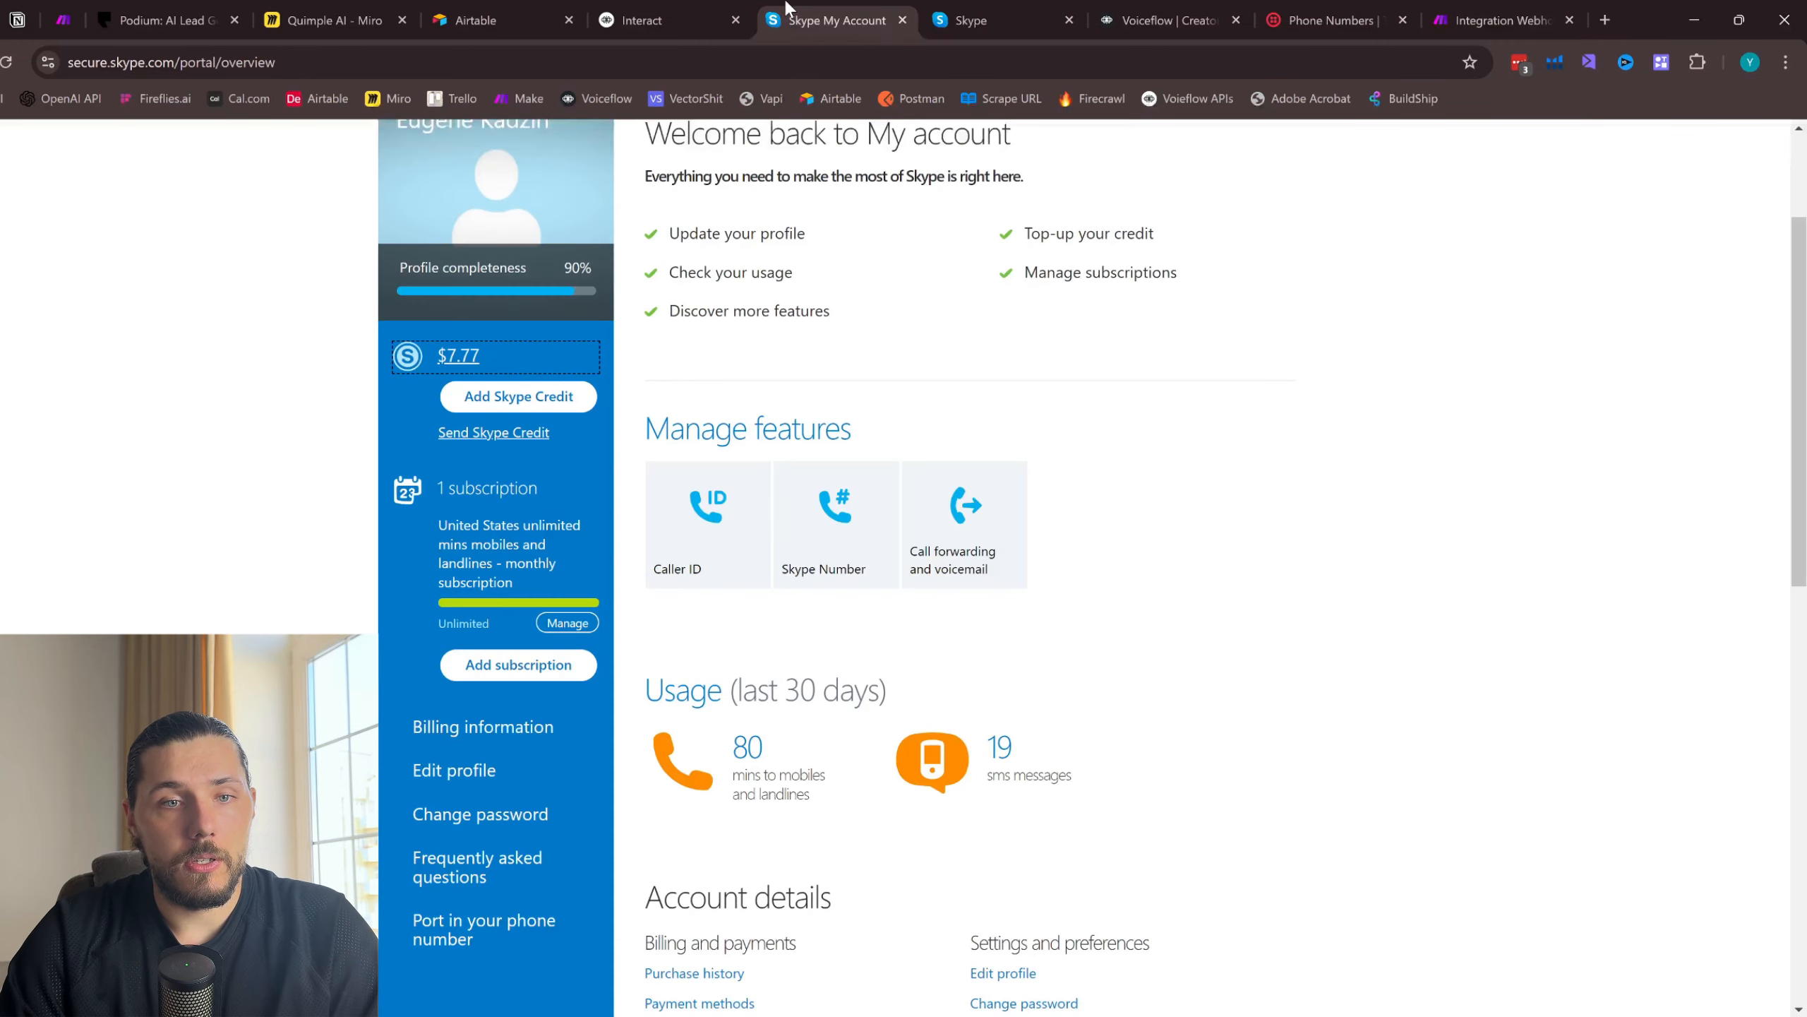
left_click(932, 10)
left_click(832, 19)
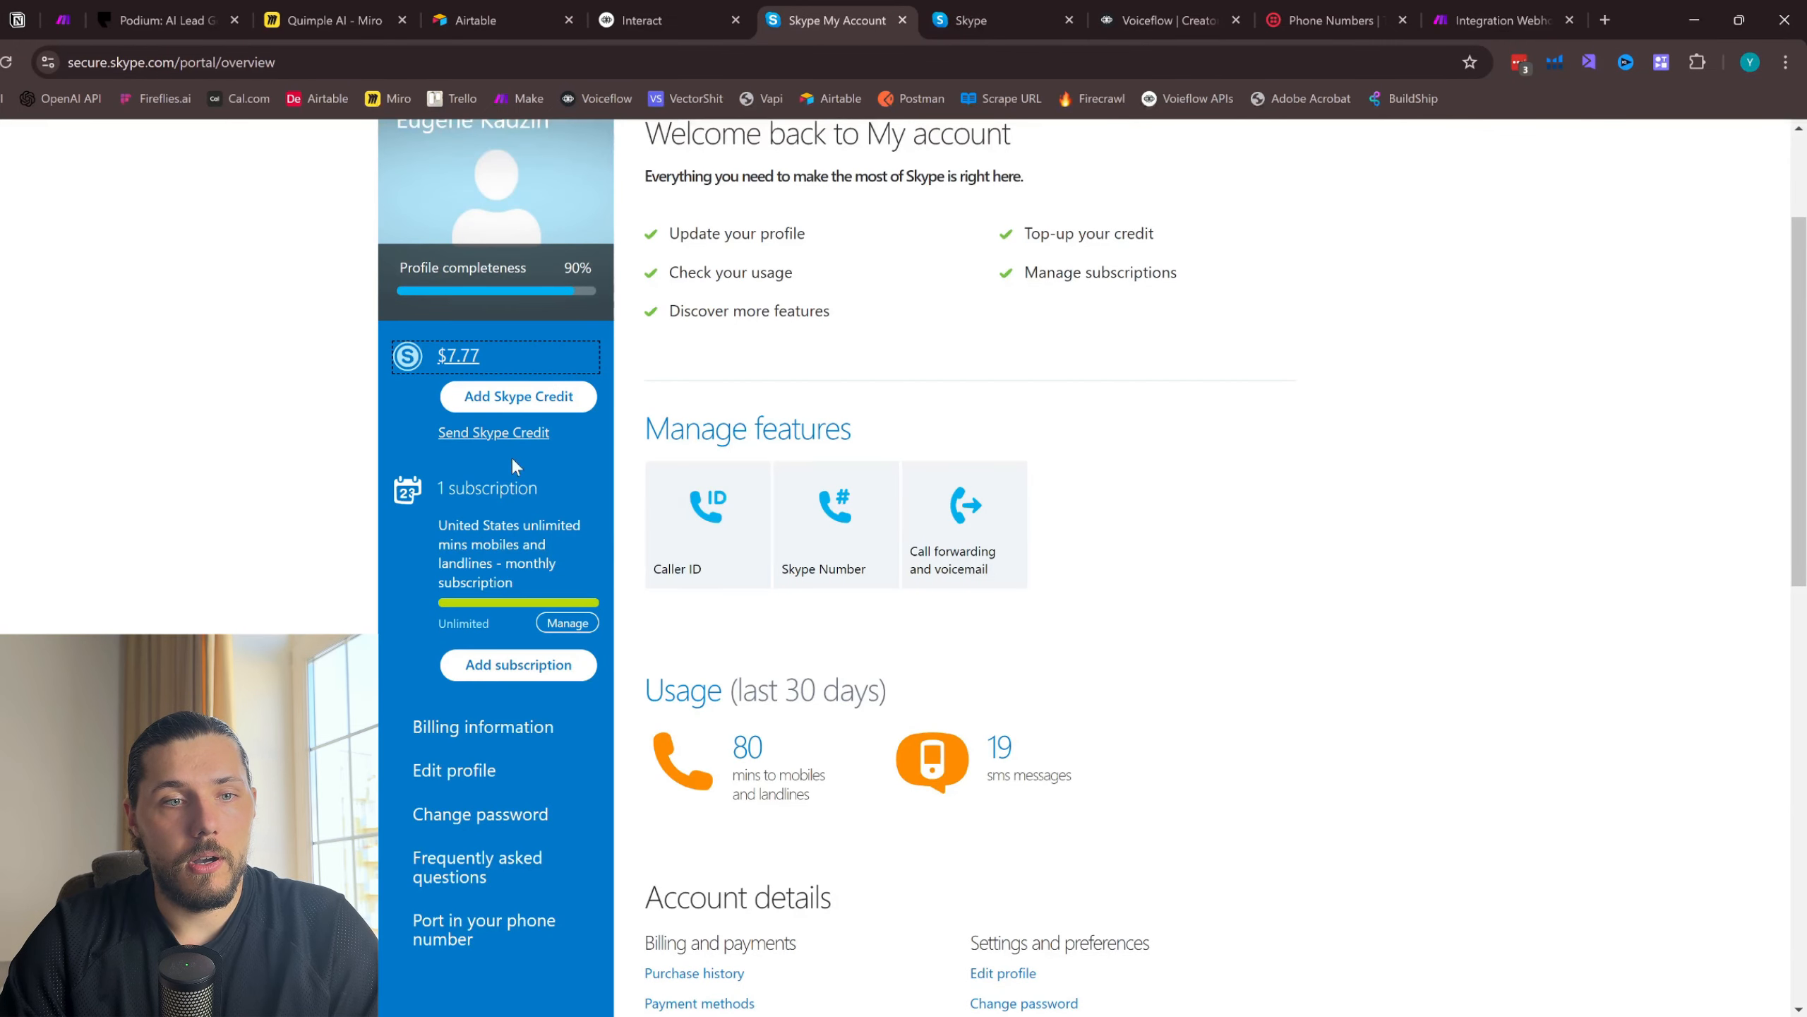
left_click(829, 528)
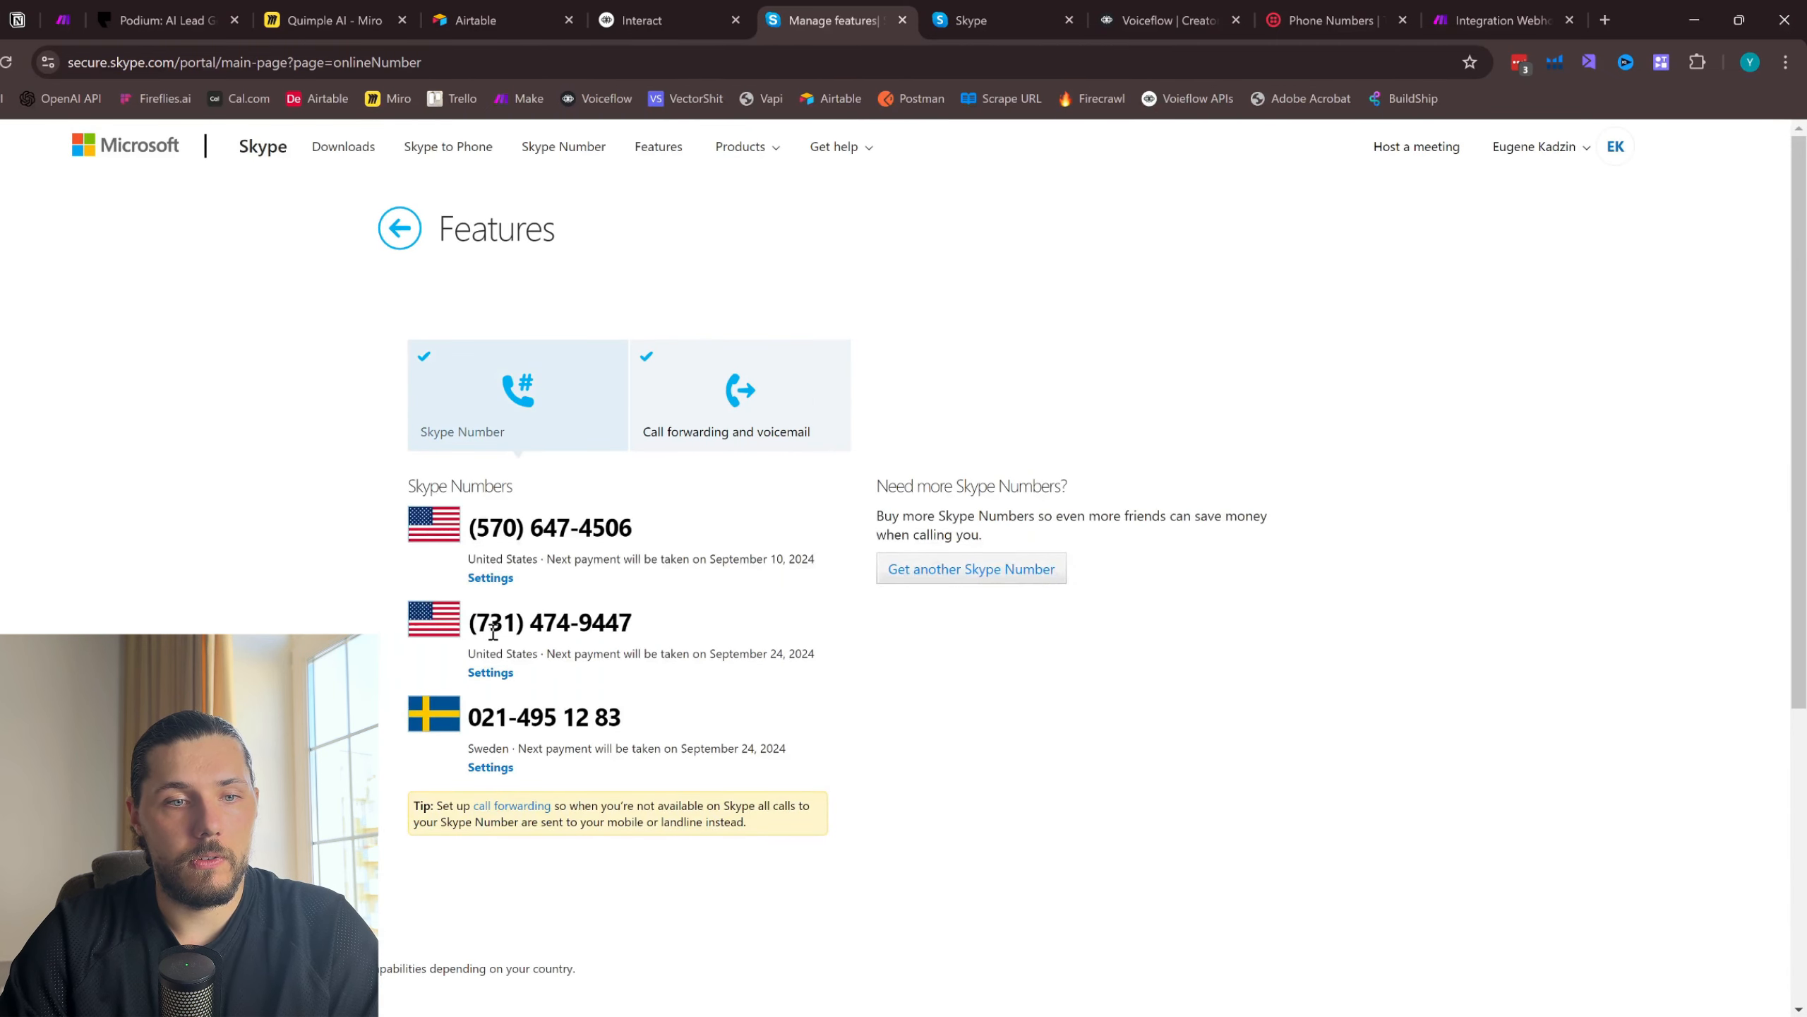
left_click(1495, 20)
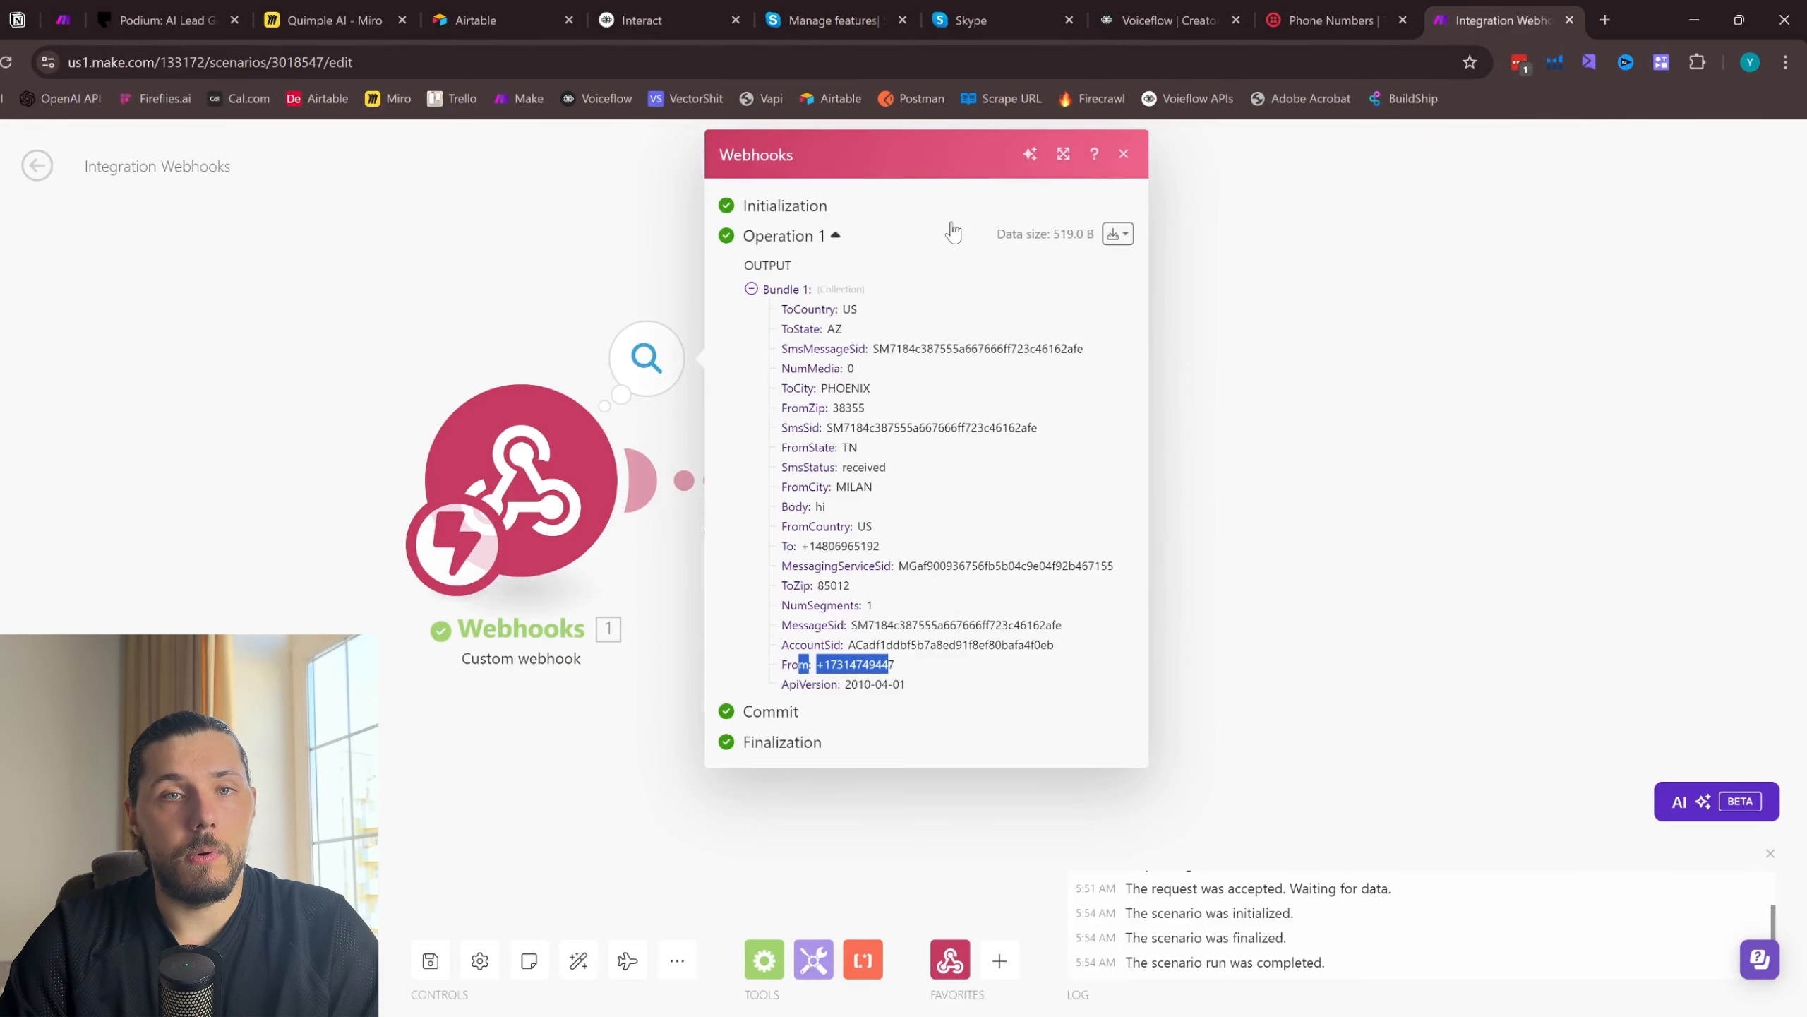
left_click(1124, 157)
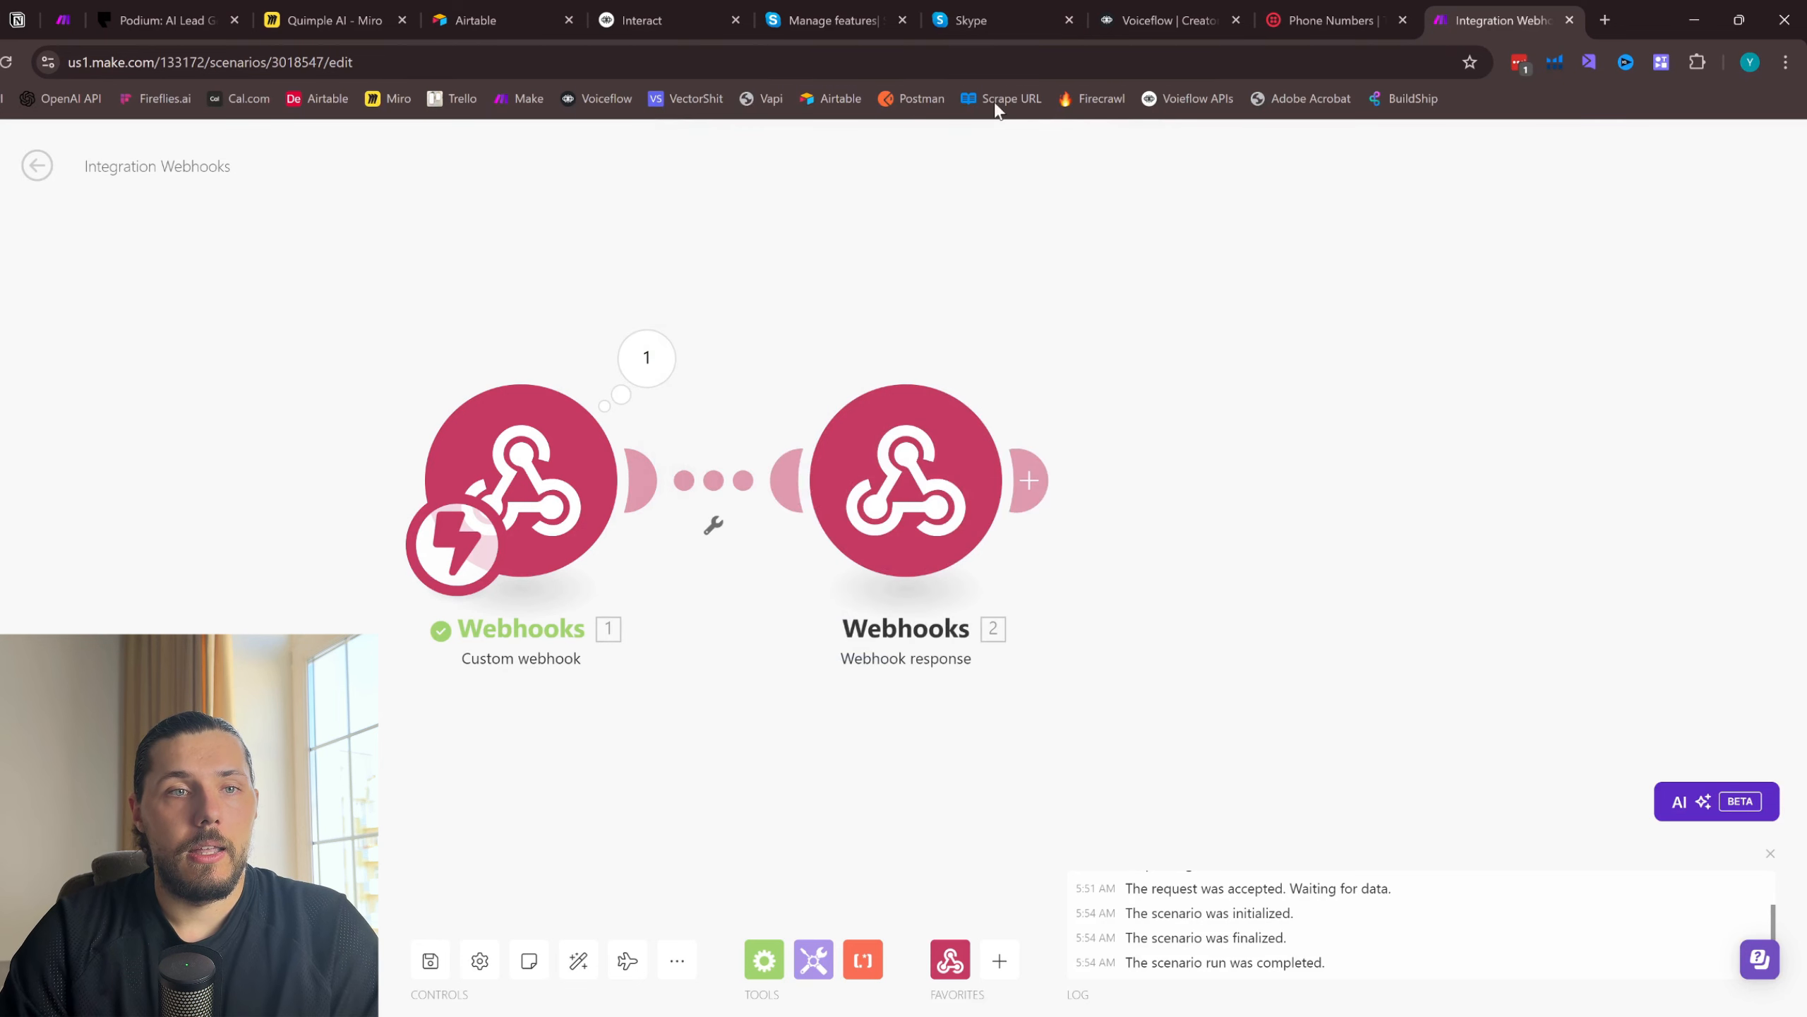
- Trace the flow from Twilio through Make.com to the Voiceflow agent on the Miro board
left_click(335, 19)
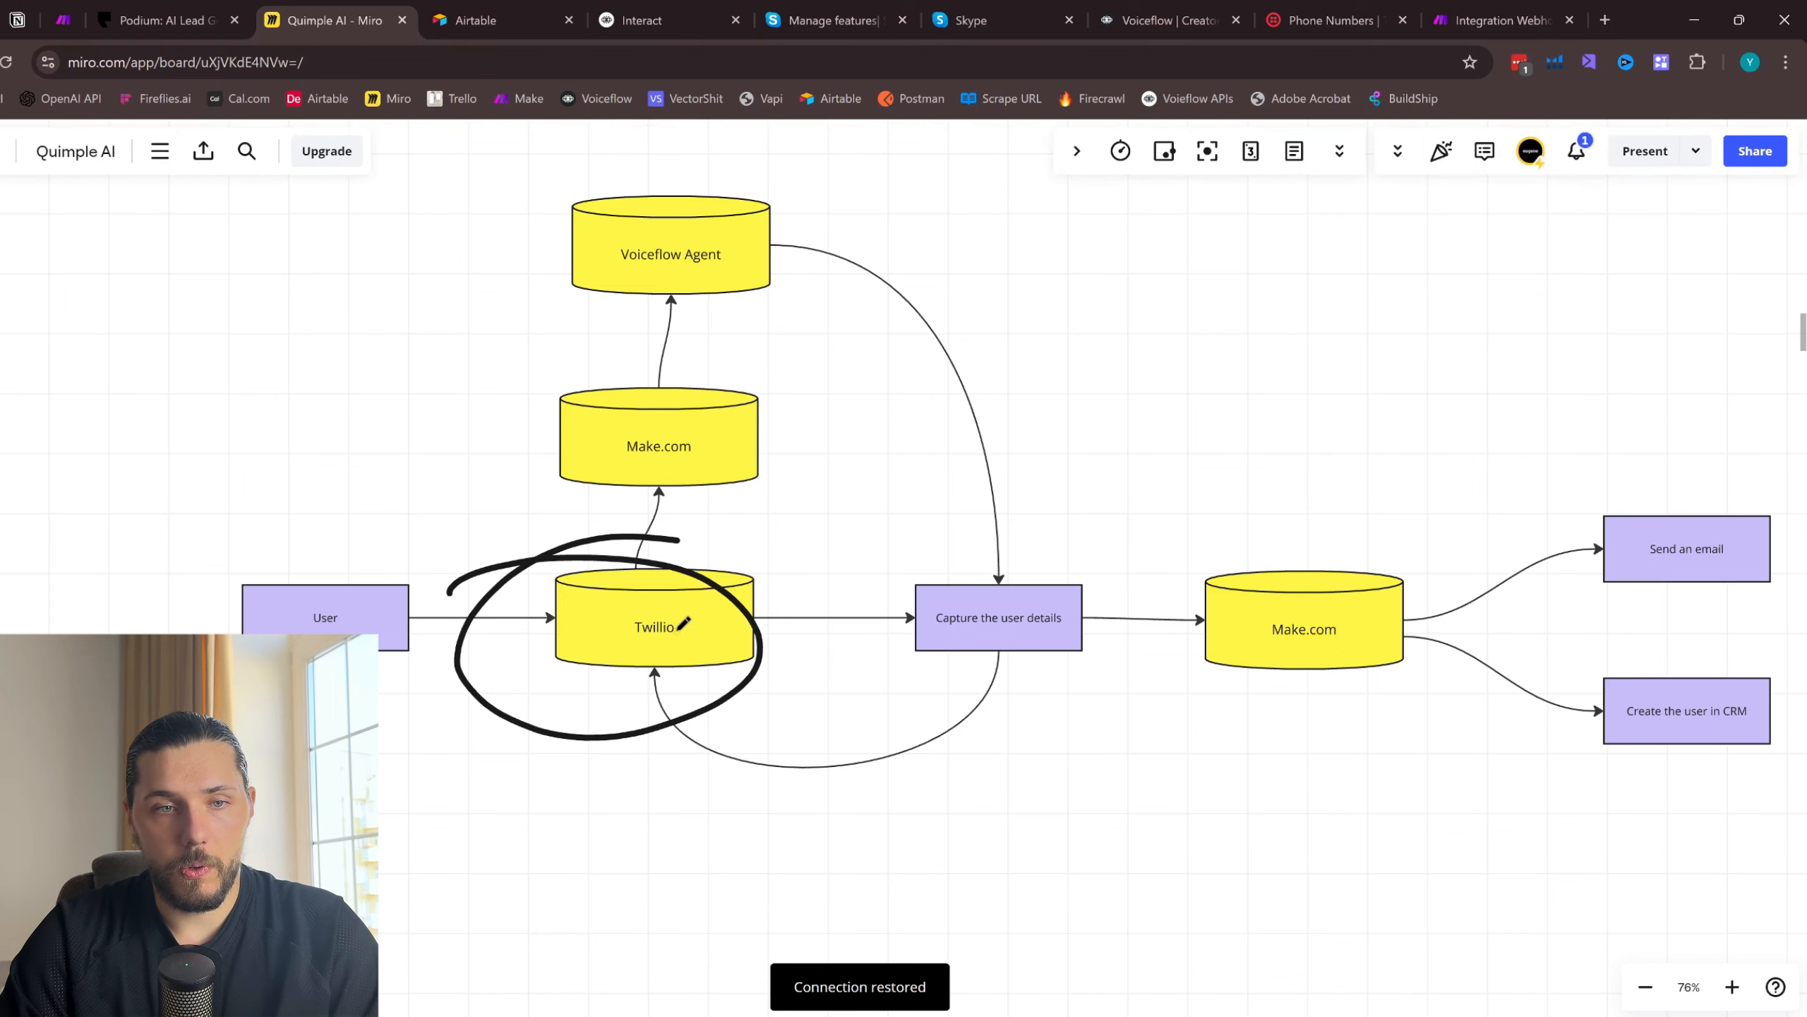
mouse_move(694, 349)
left_mouse_down()
mouse_move(764, 449)
mouse_move(661, 359)
left_mouse_up()
mouse_move(701, 199)
left_mouse_down()
mouse_move(758, 307)
mouse_move(694, 213)
left_mouse_up()
- Switch to Voiceflow, duplicate the Demo KB agent and open the copy's settings
left_click(1167, 20)
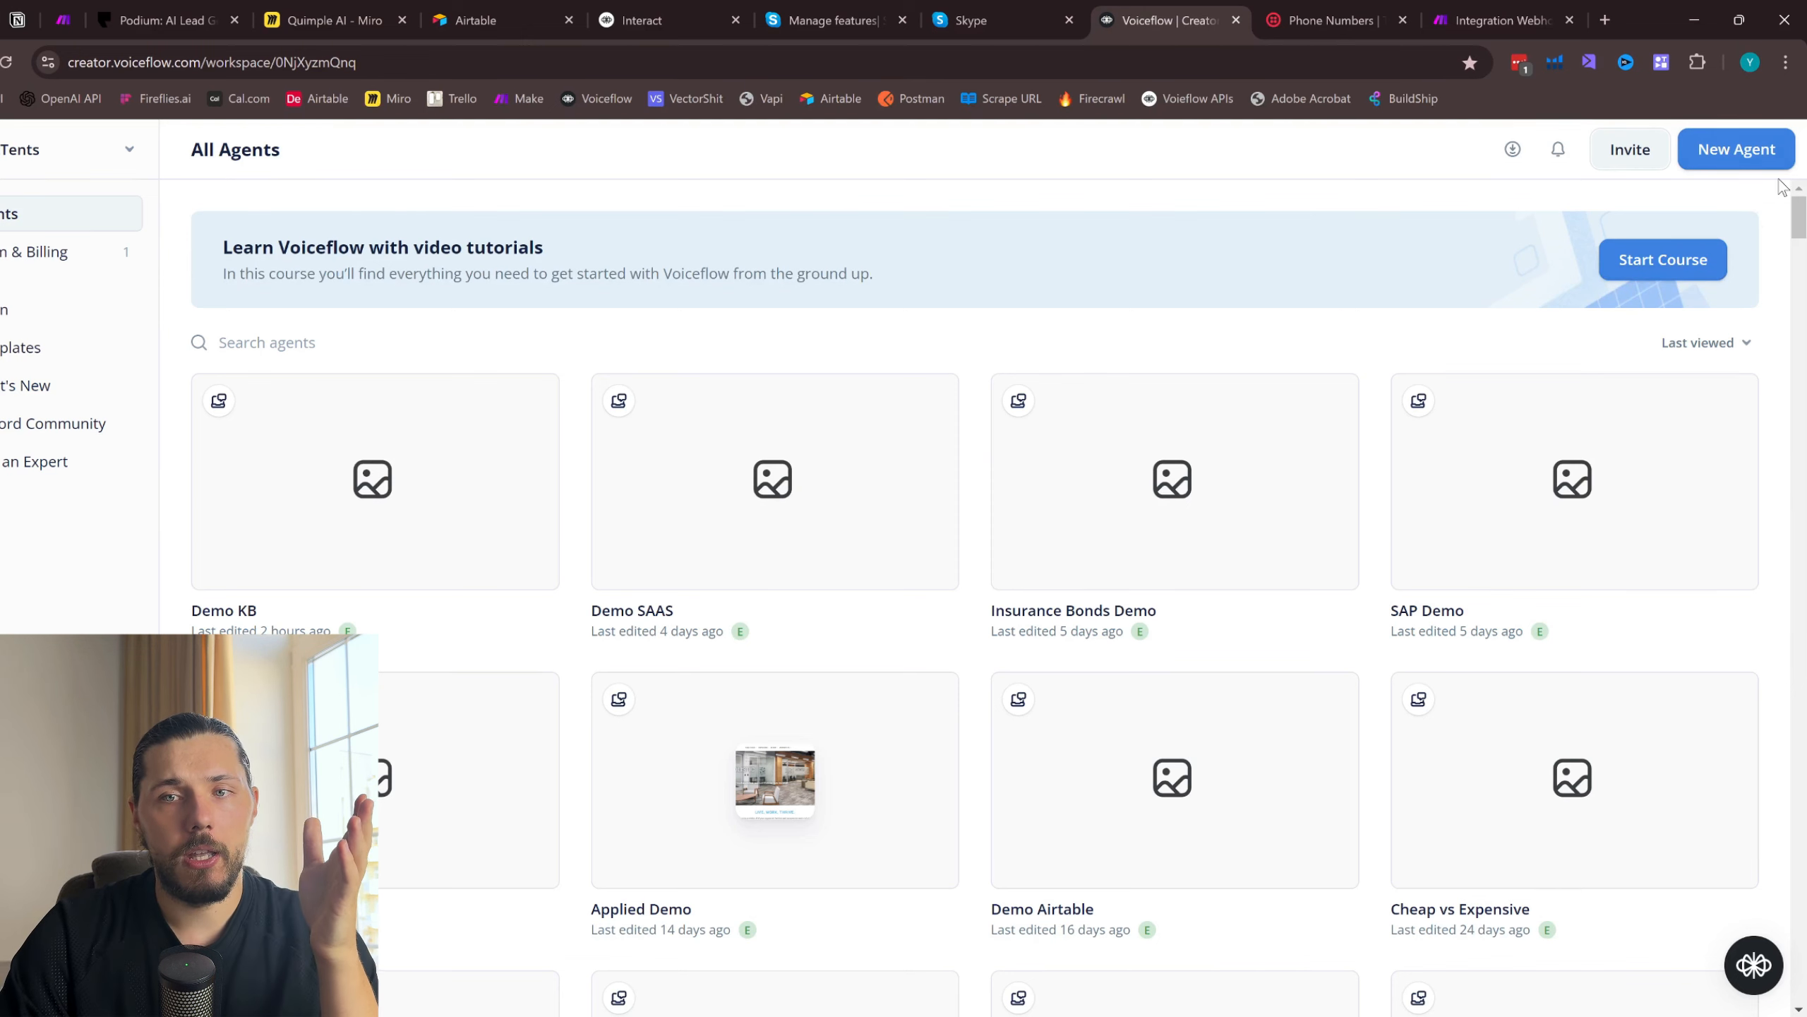
left_click(1736, 149)
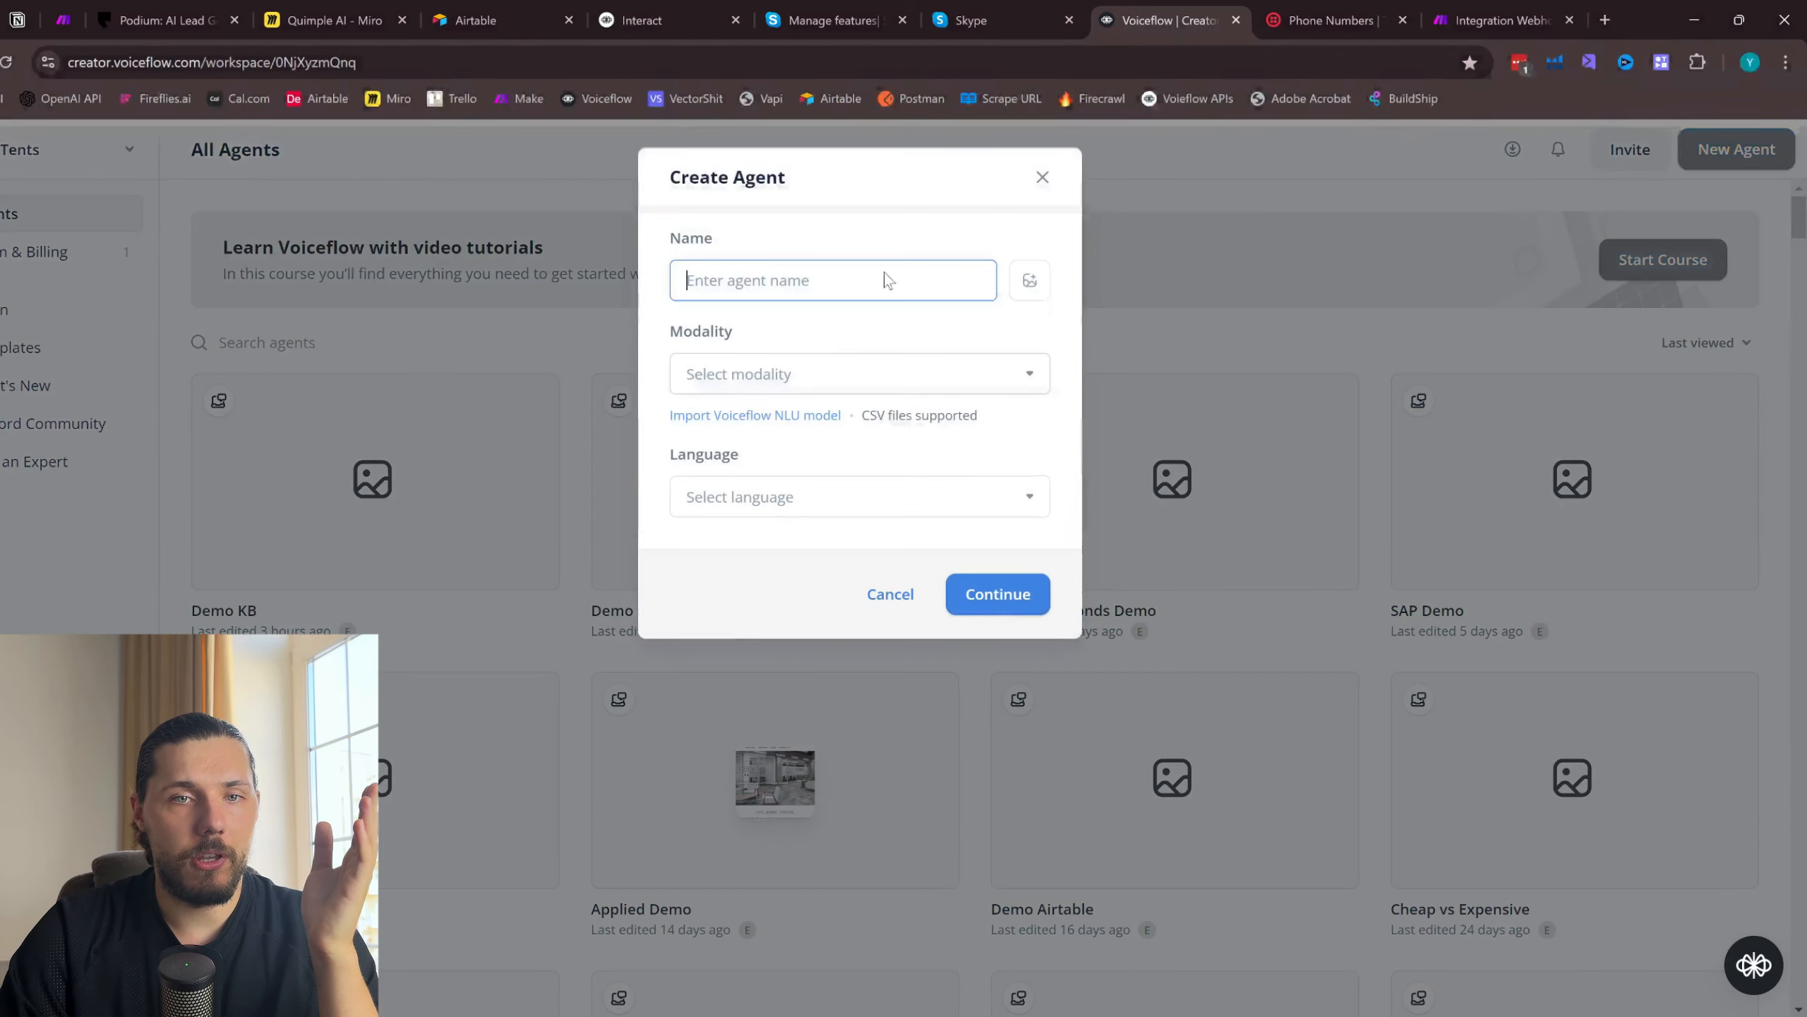
left_click(1043, 178)
left_click(422, 487)
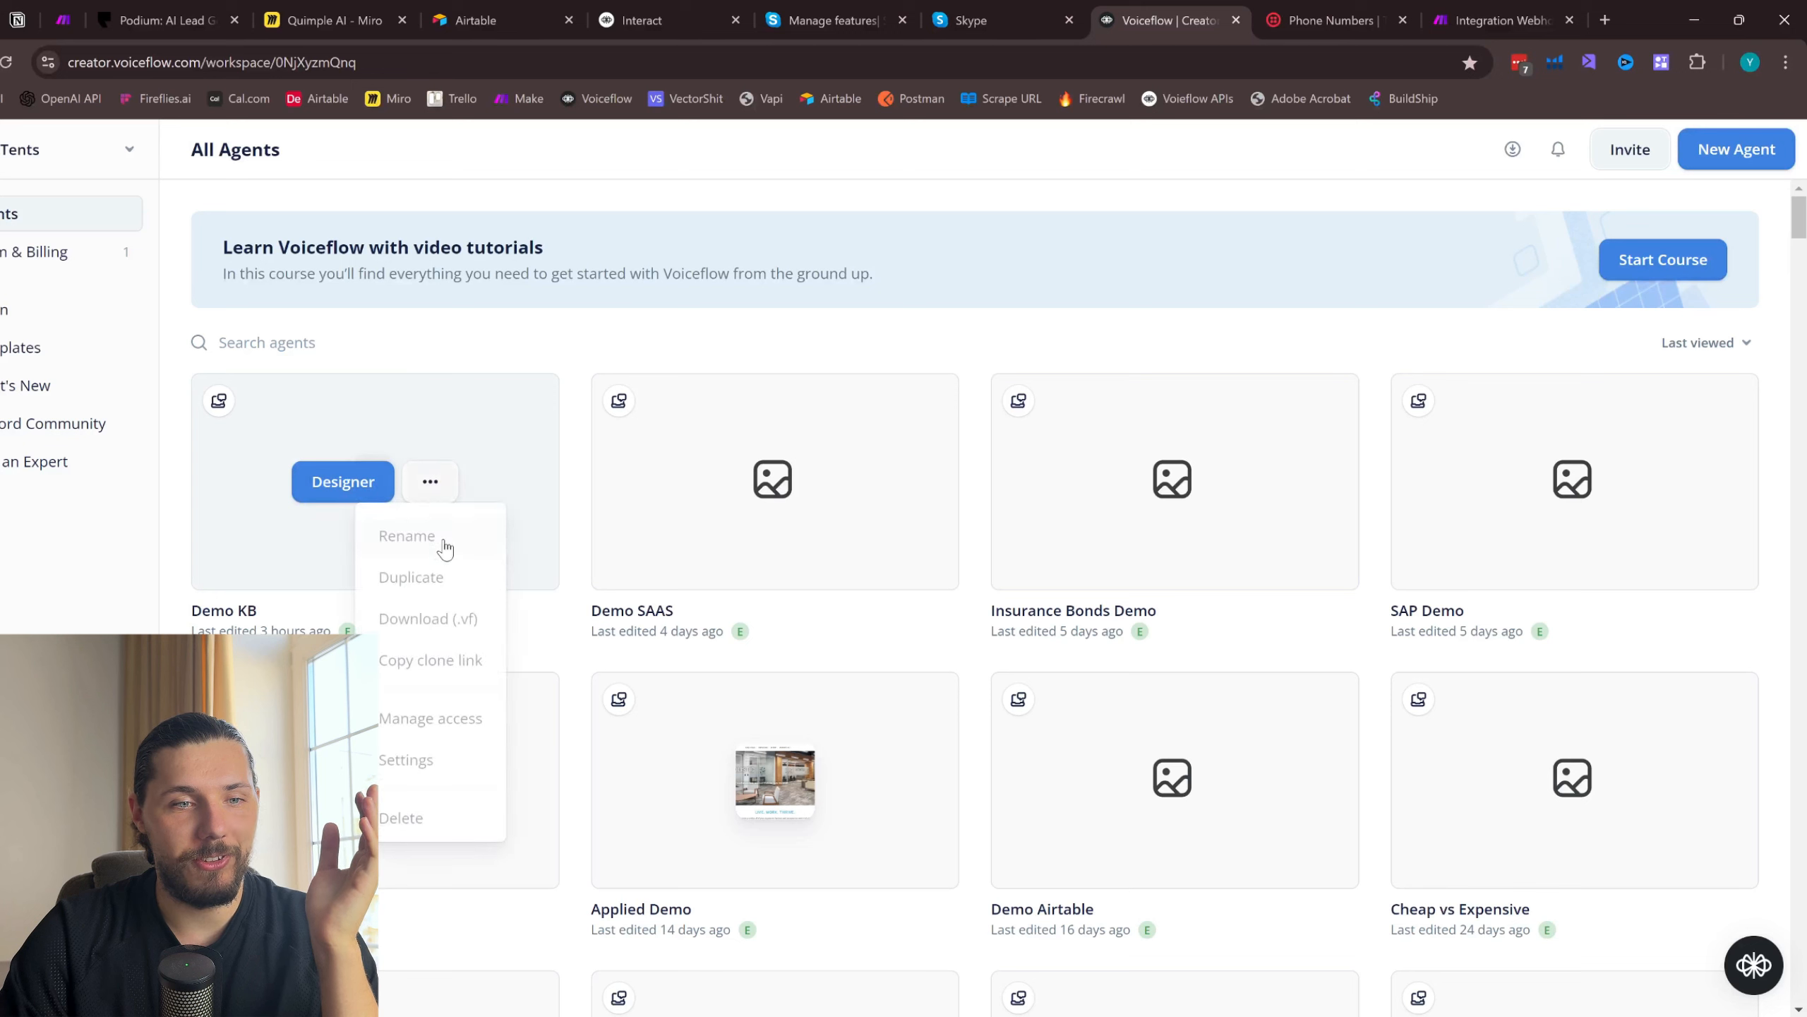
left_click(448, 576)
mouse_move(452, 577)
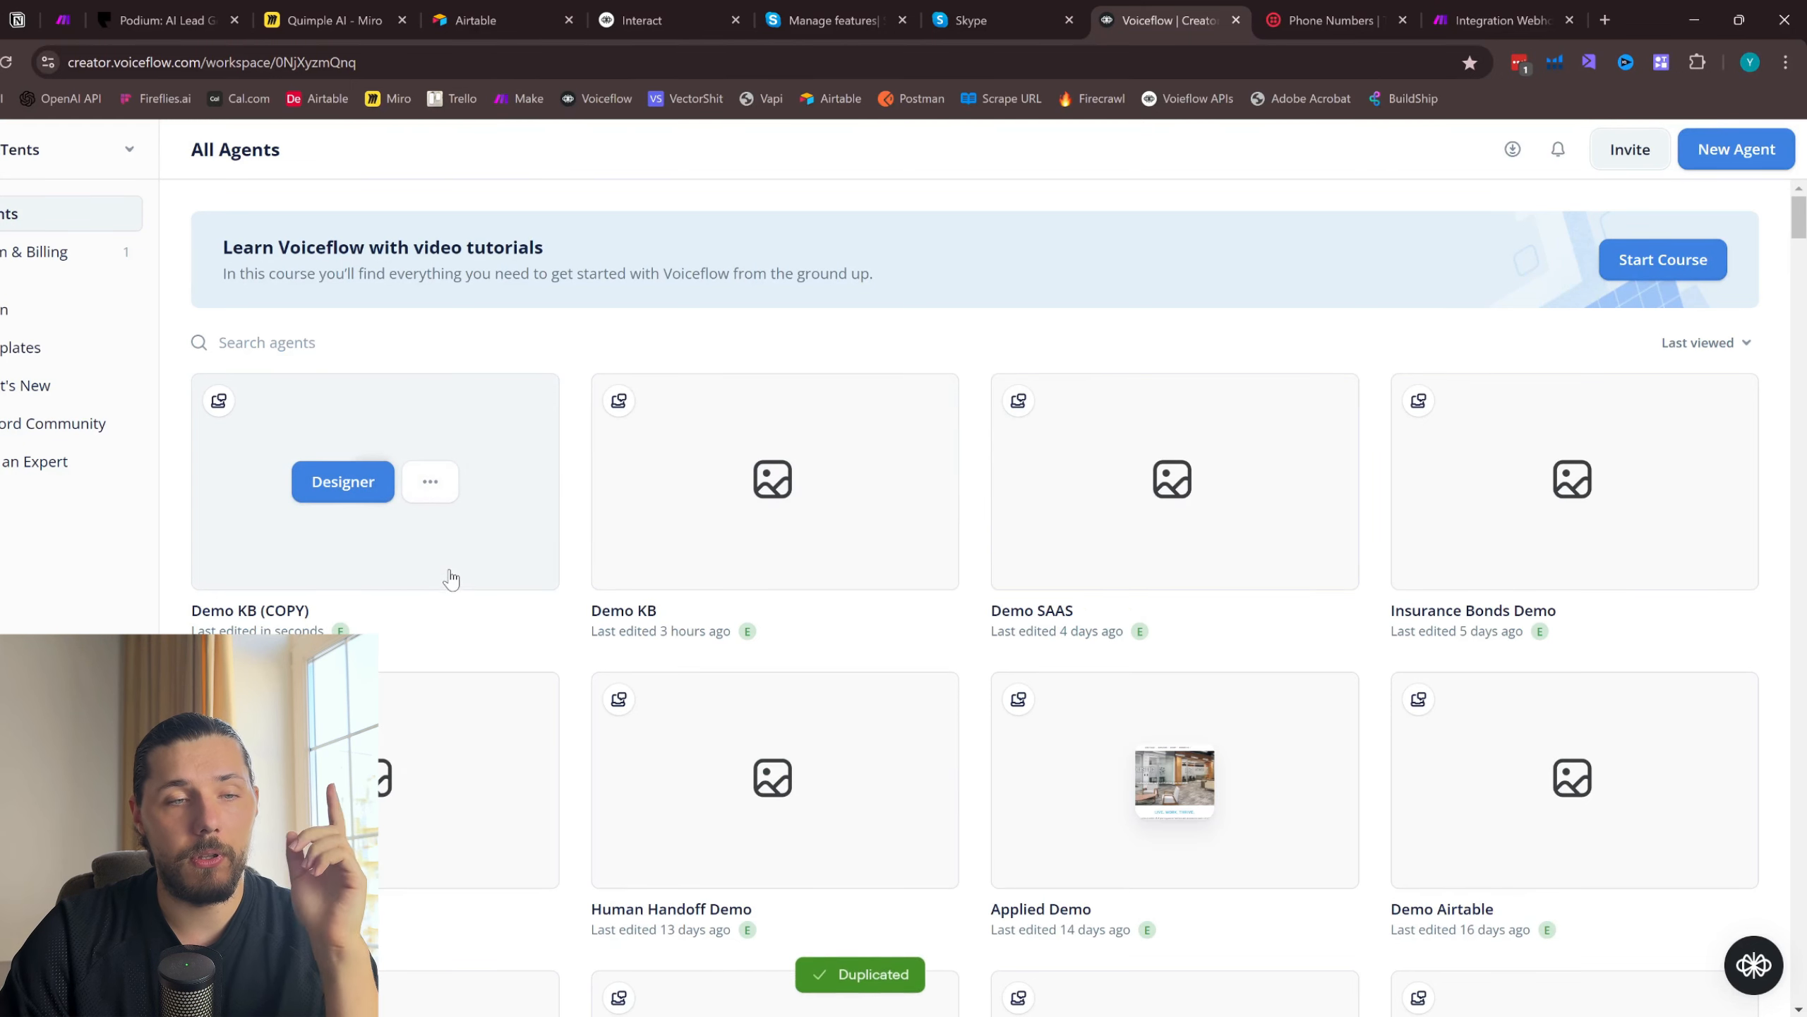
left_click(430, 482)
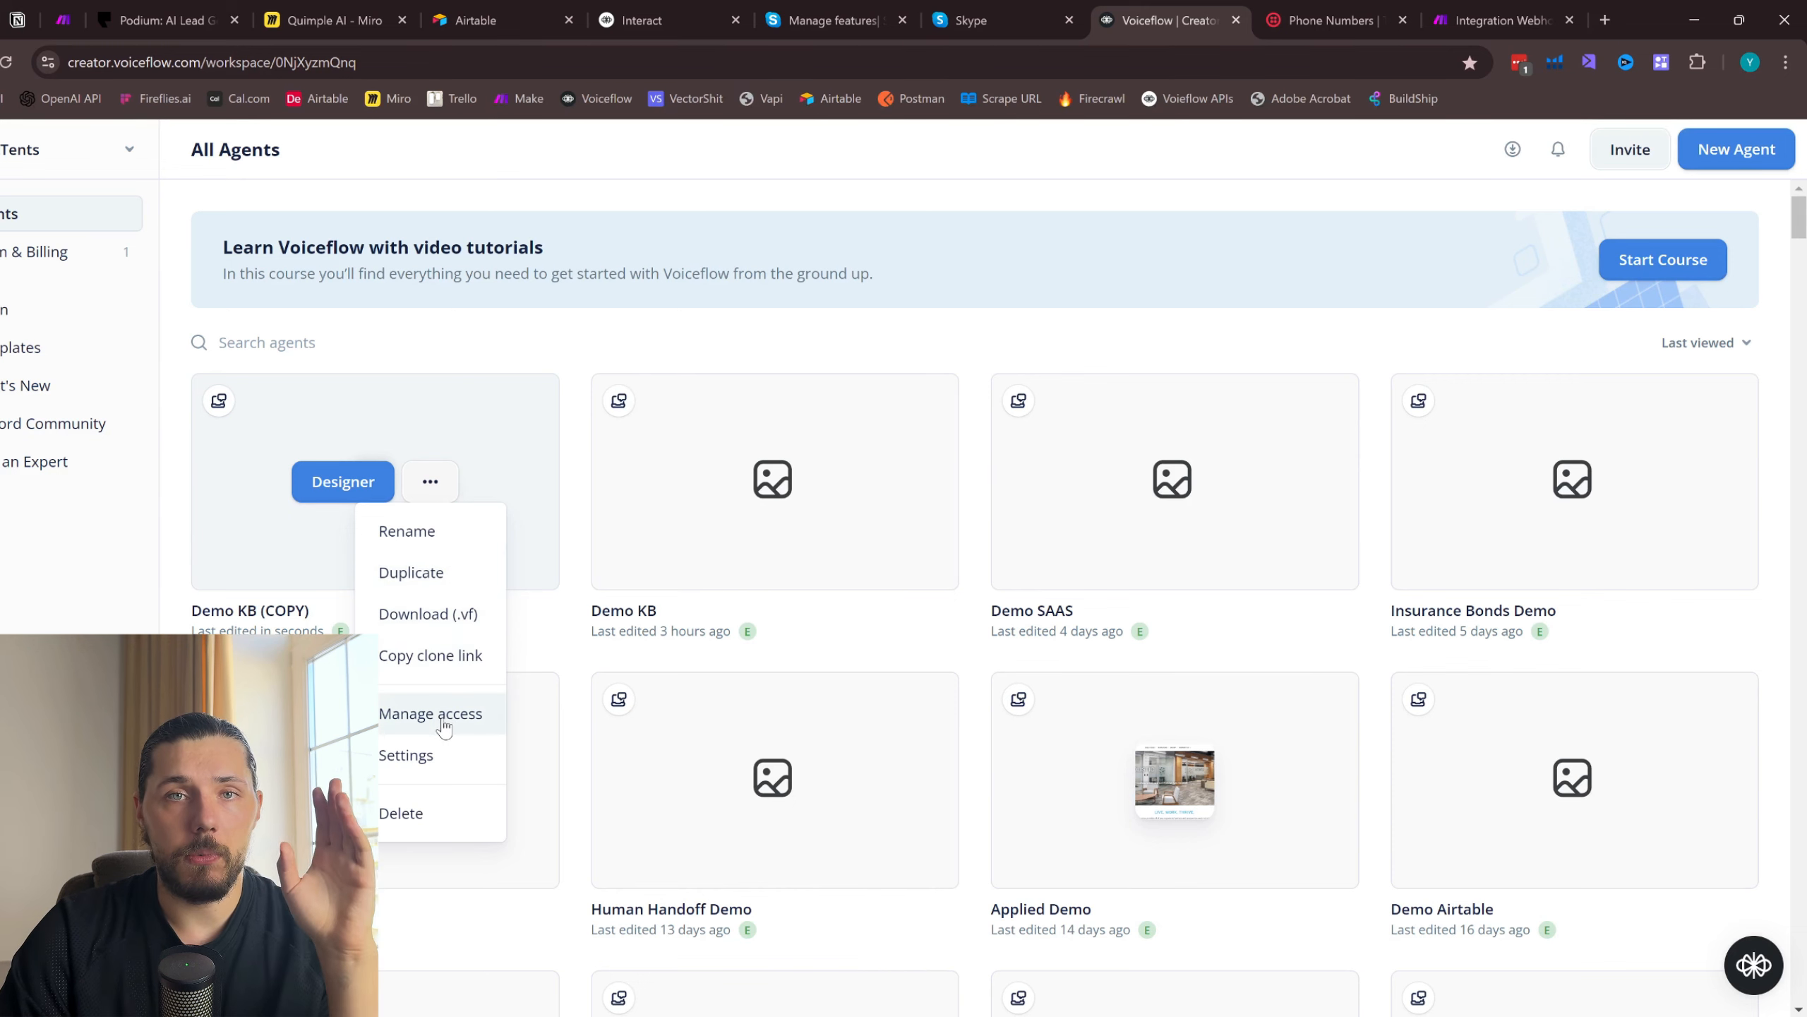
left_click(432, 753)
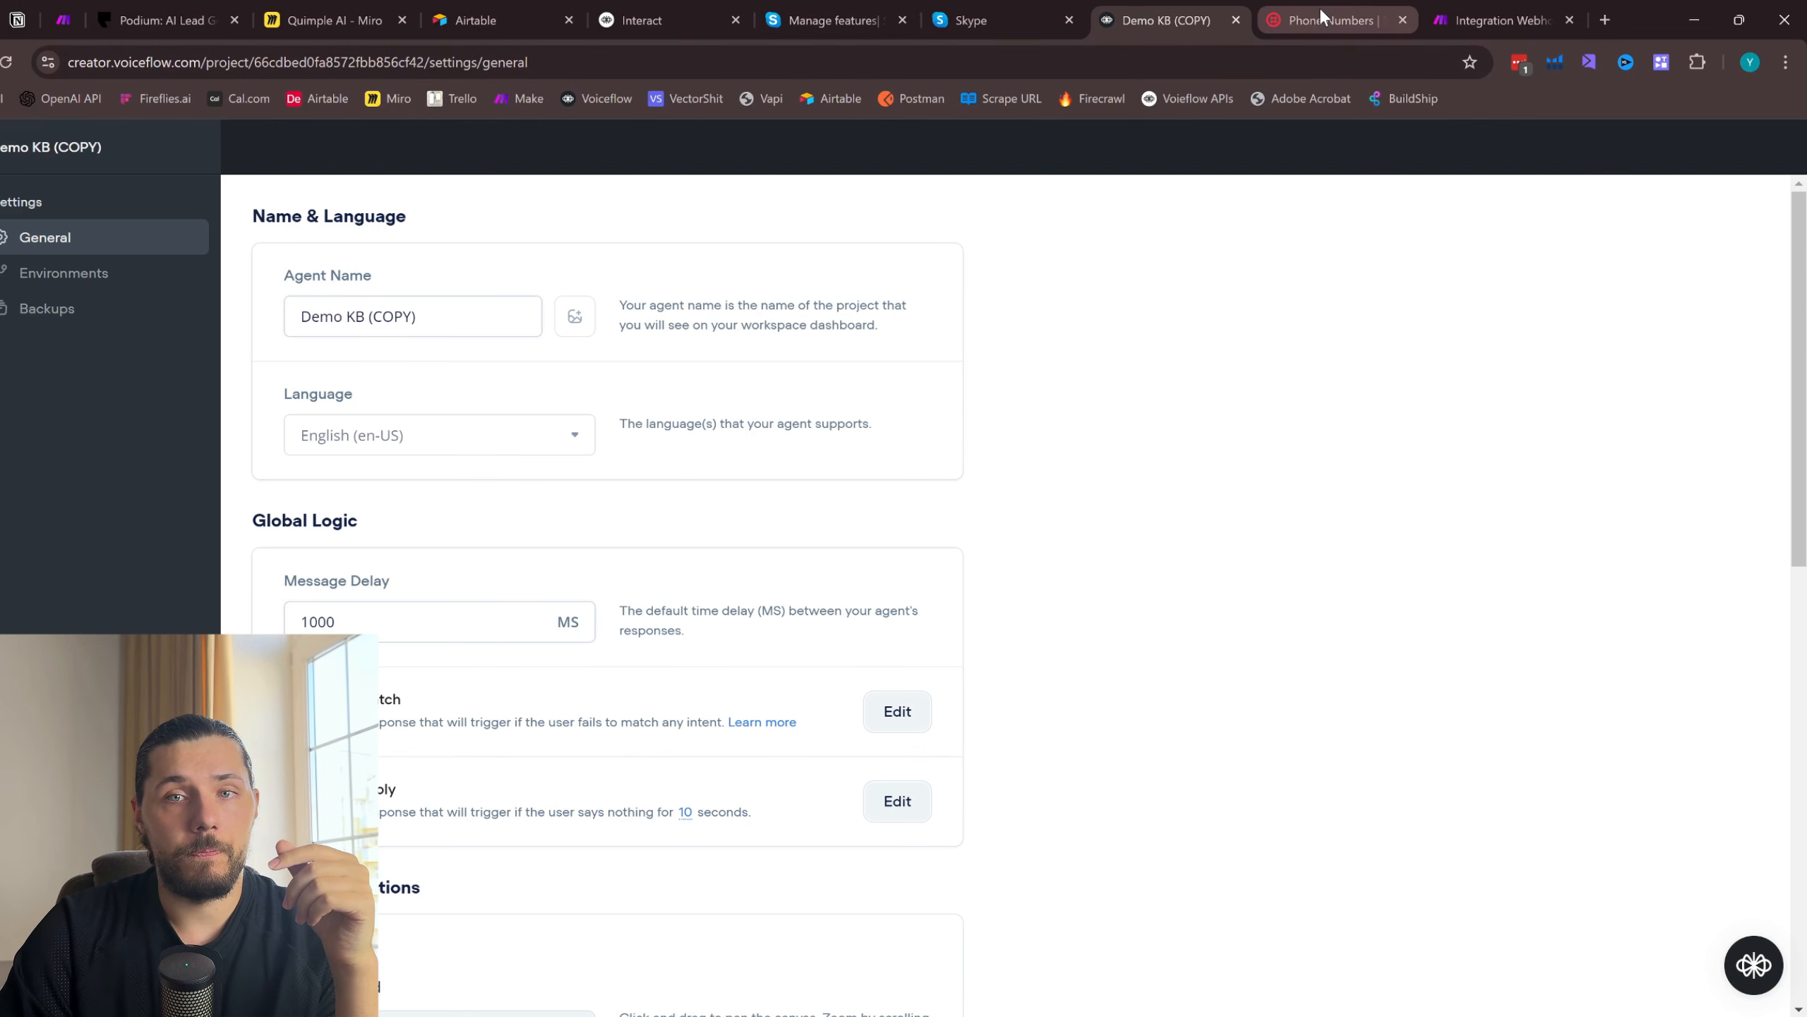
- Look at the blueprint export and import options of the Make scenario and at the Airtable home page
left_click(1478, 20)
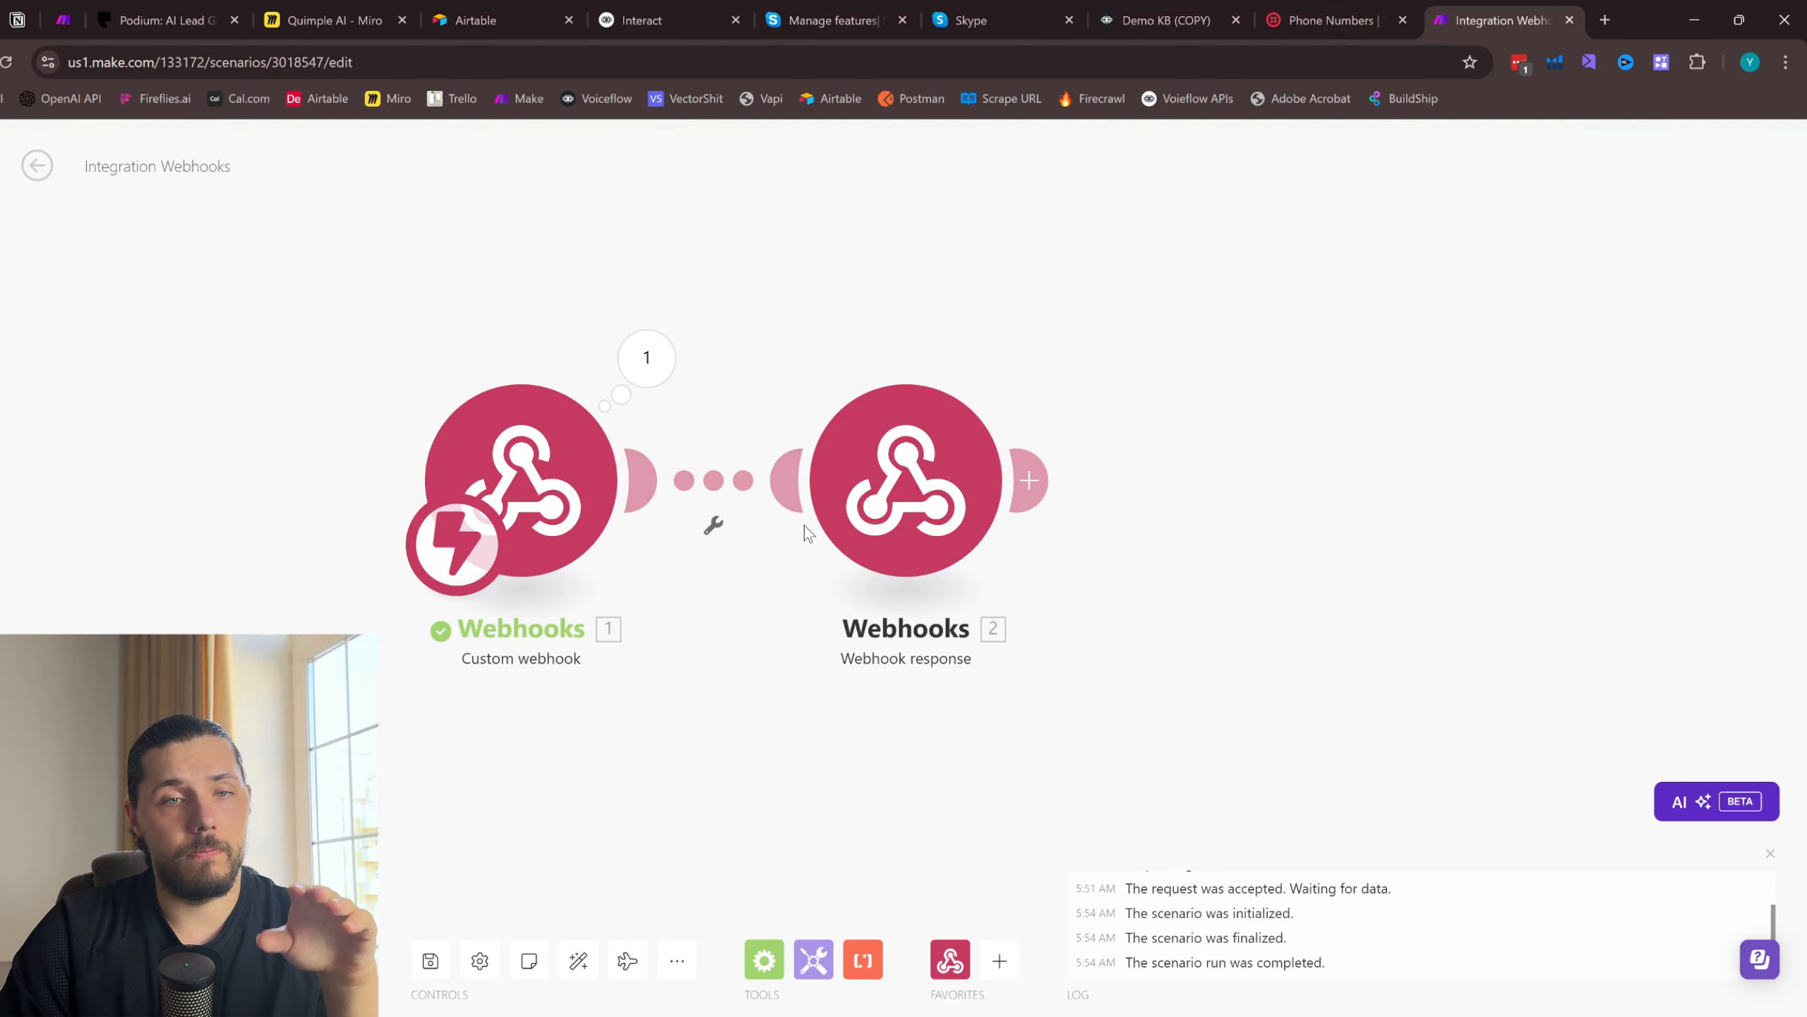
left_click(687, 963)
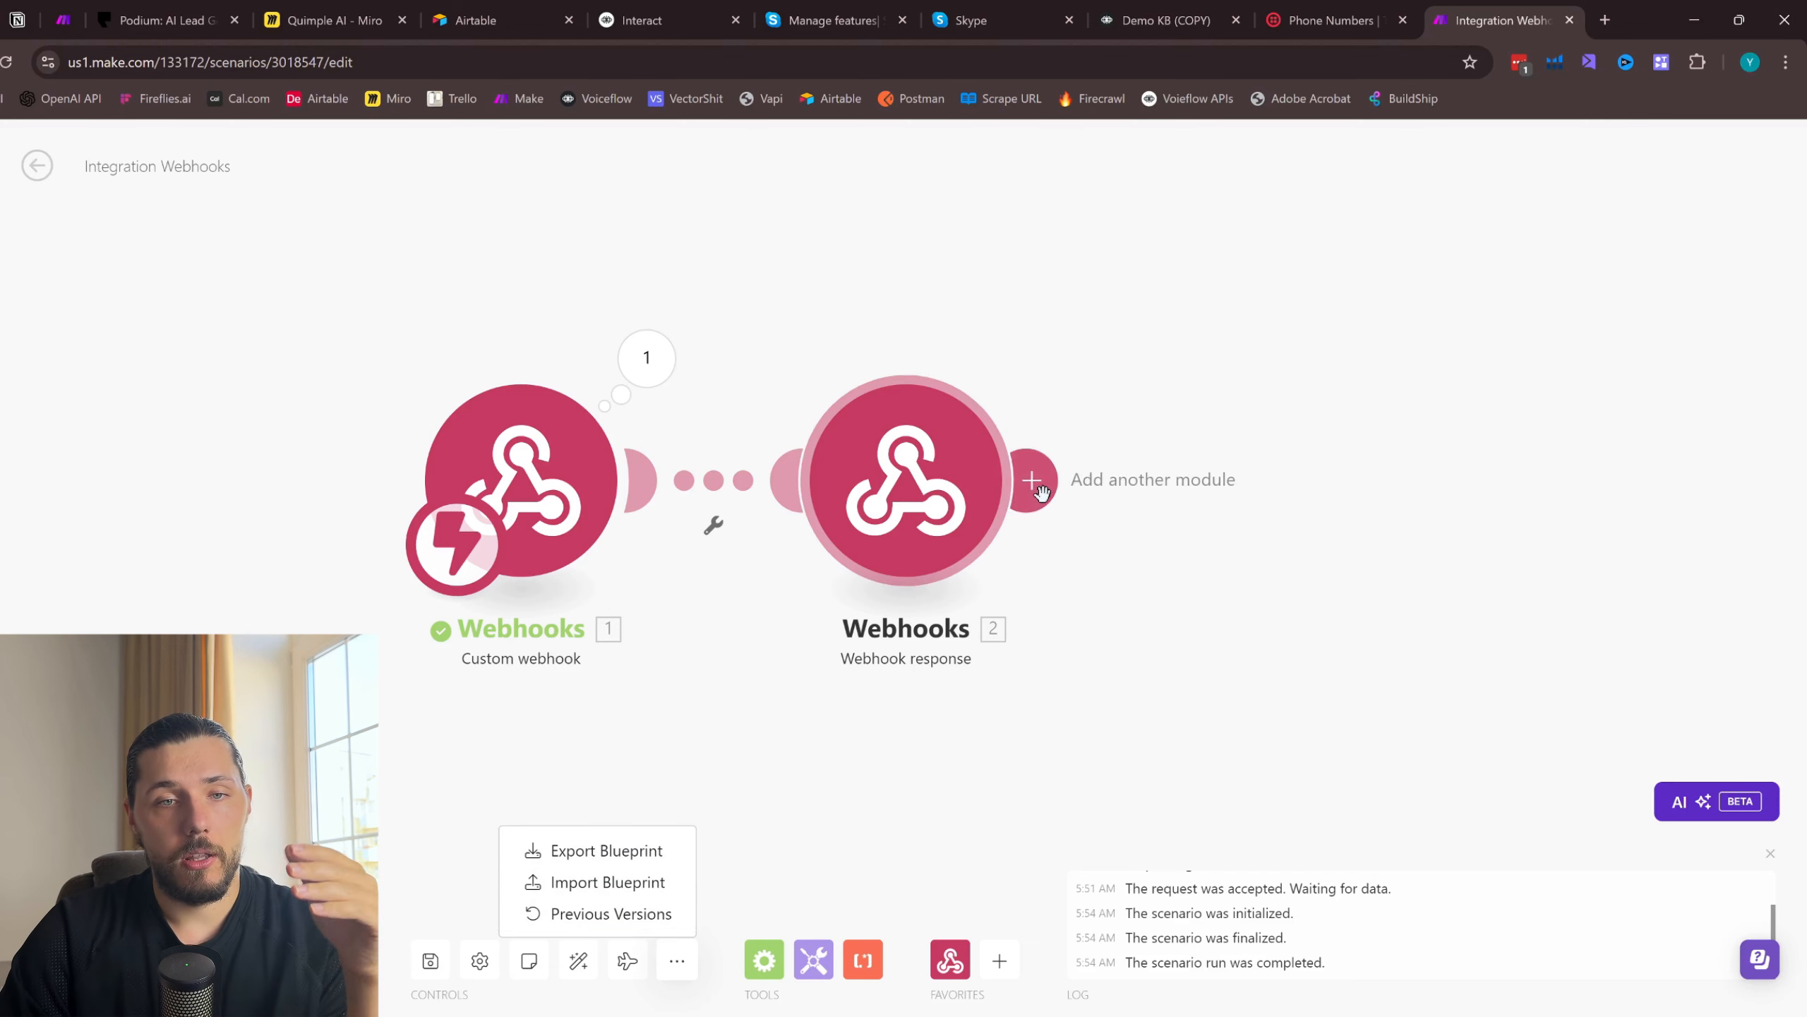
left_click(1167, 19)
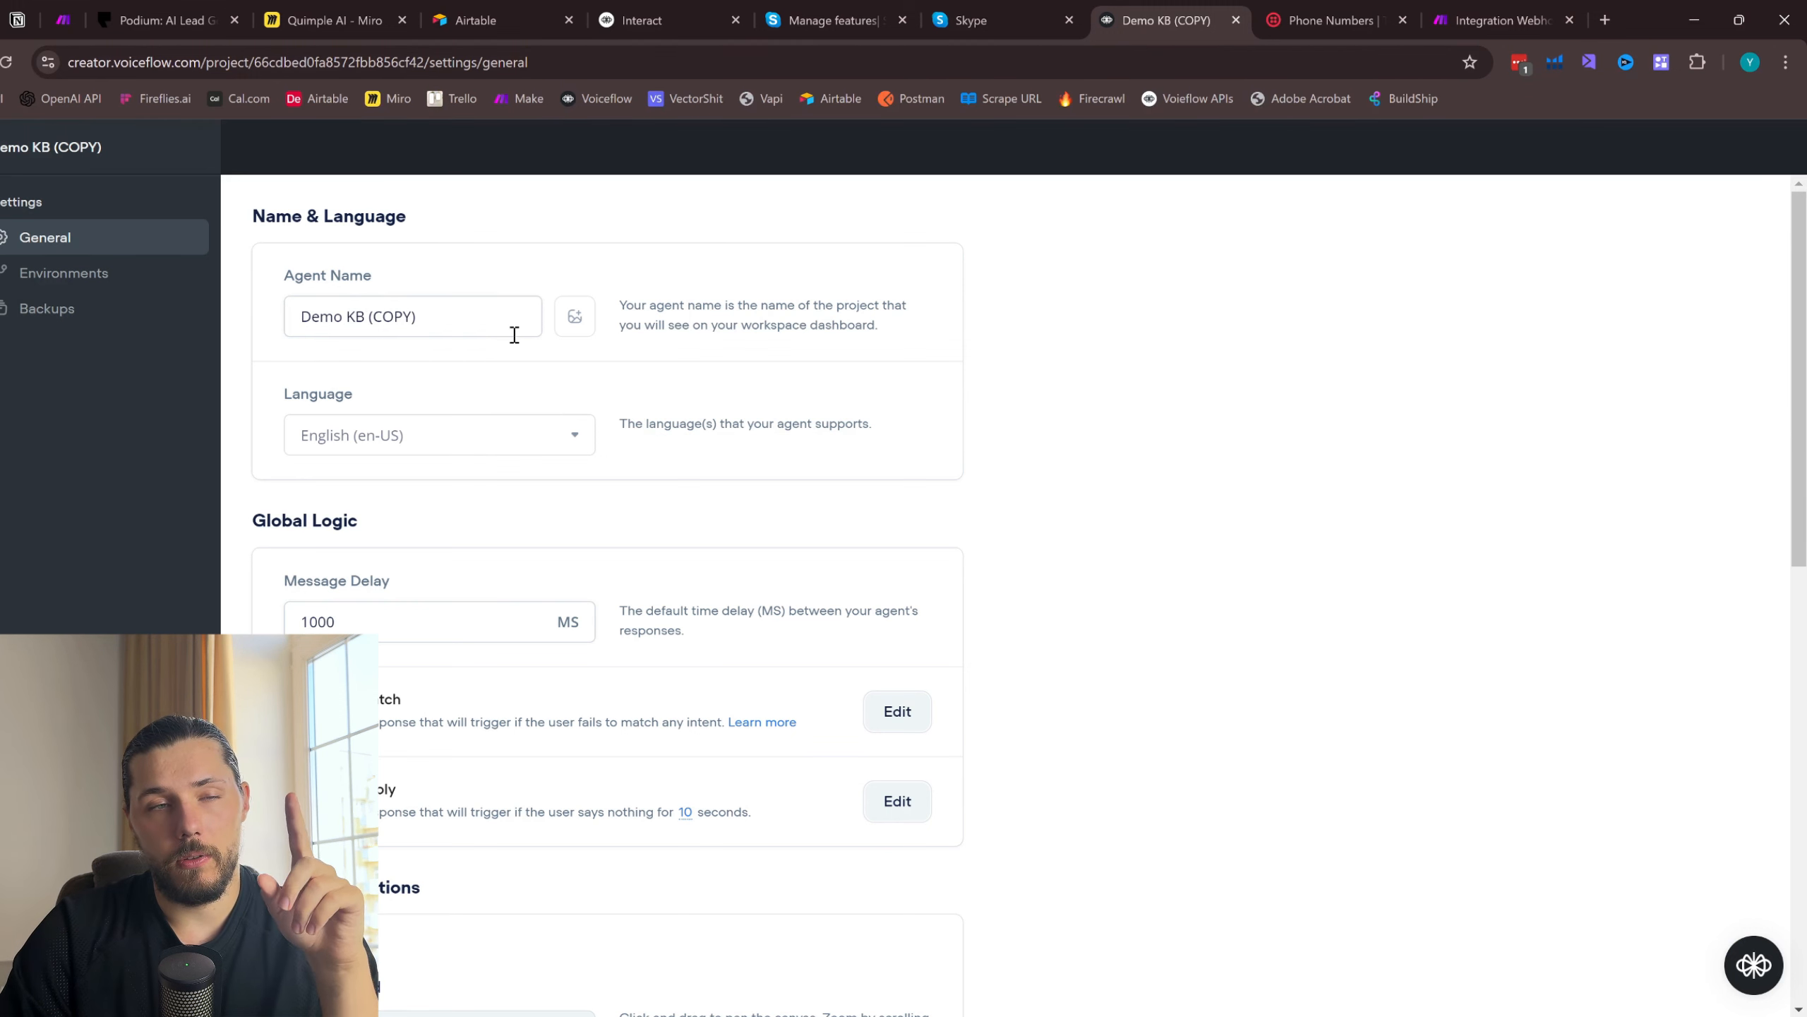
left_click(498, 20)
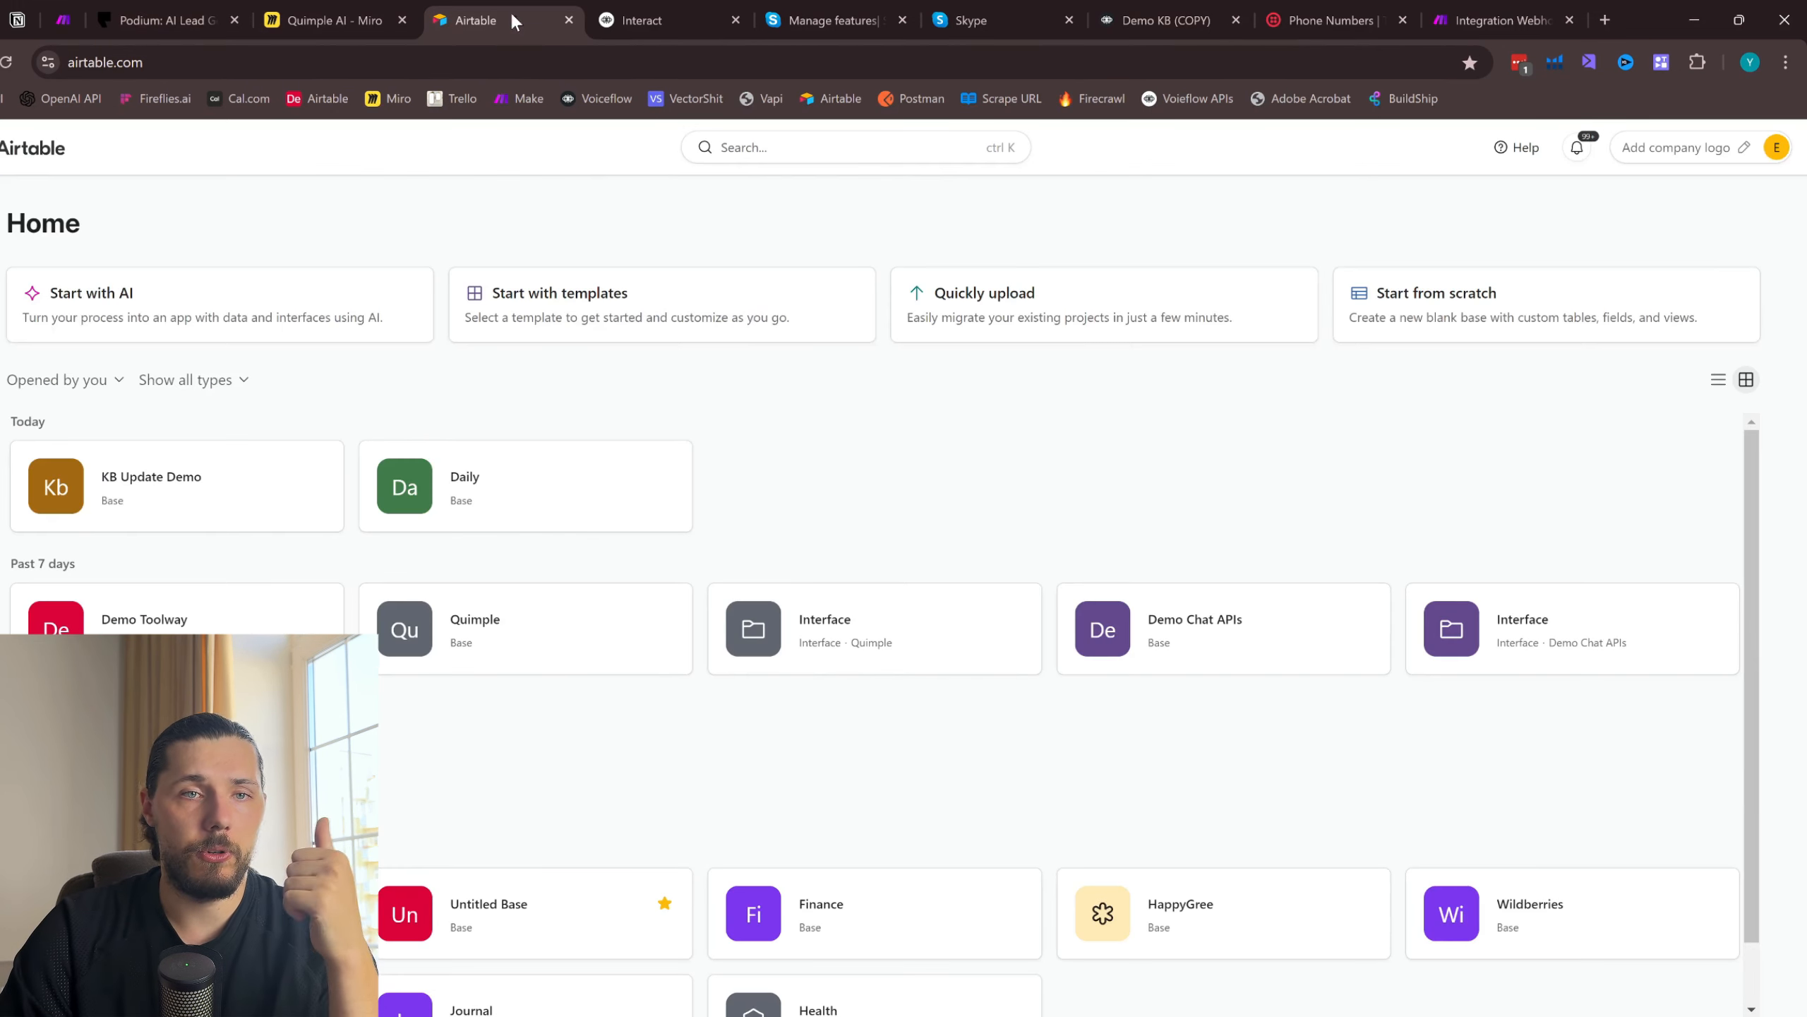
left_click(1141, 2)
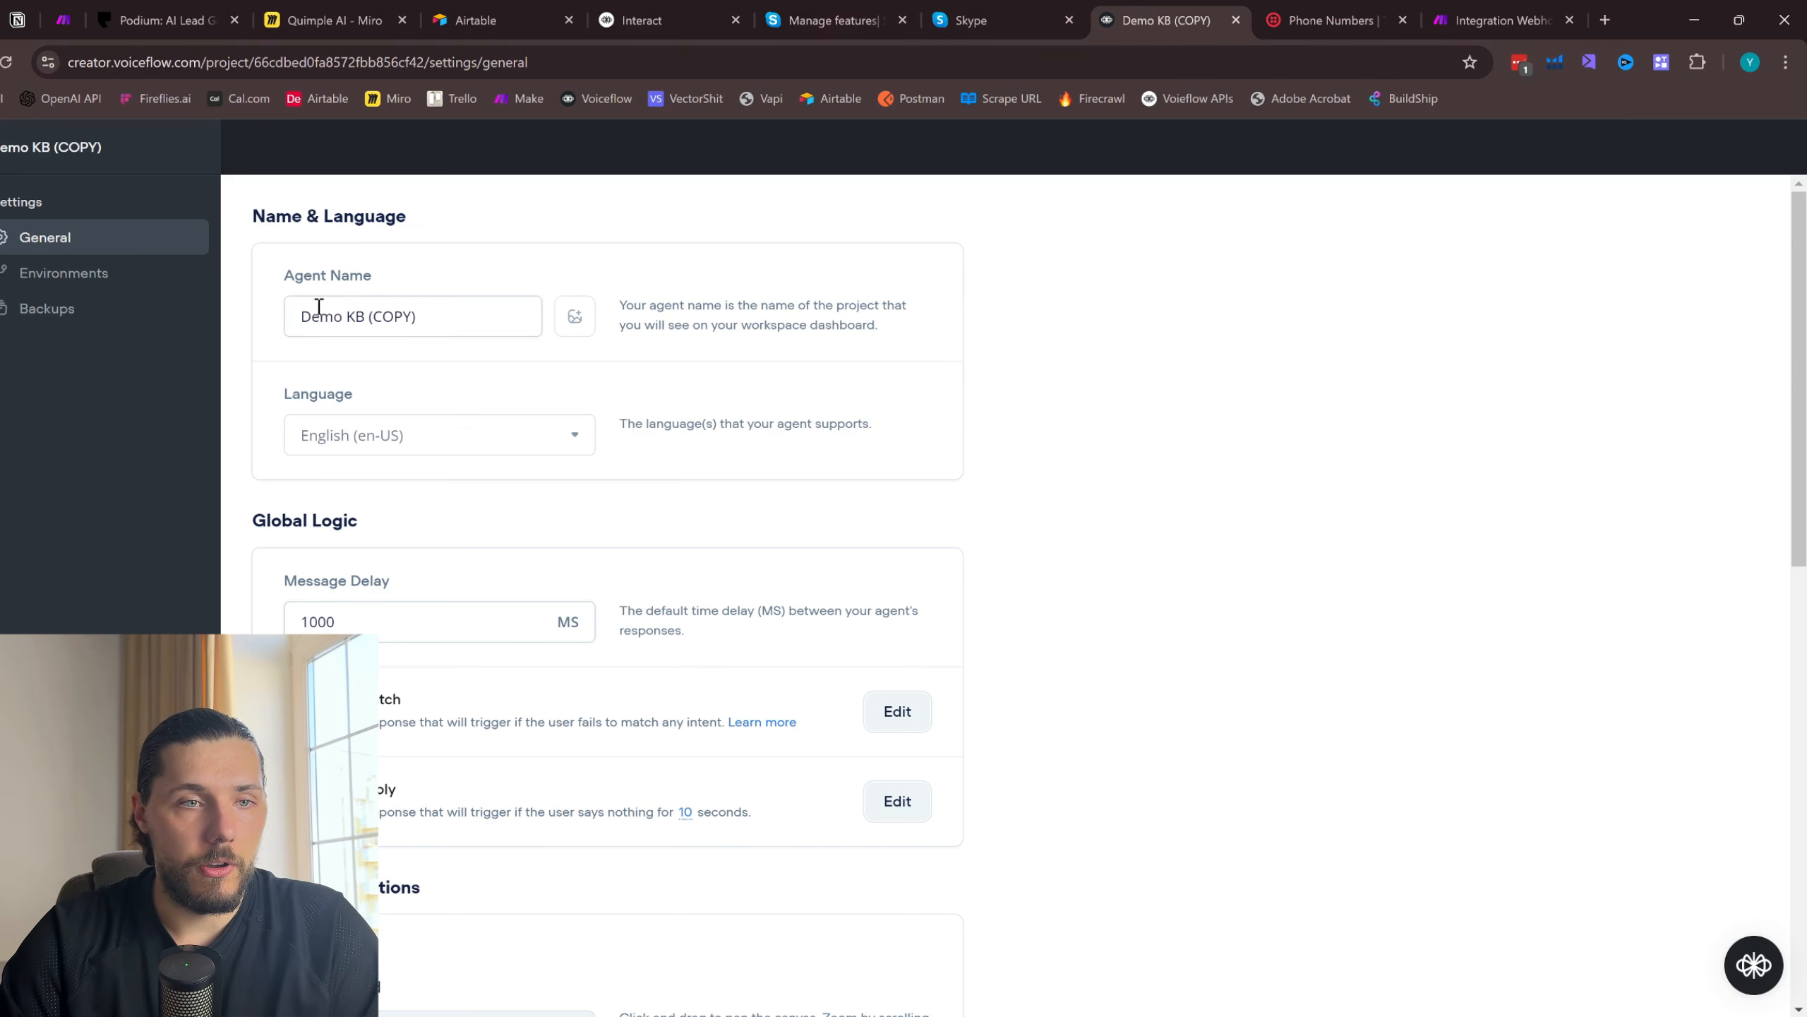
- Rename the duplicated Voiceflow agent as "Twilio Demo"
left_click_drag(426, 327, 287, 317)
type("You")
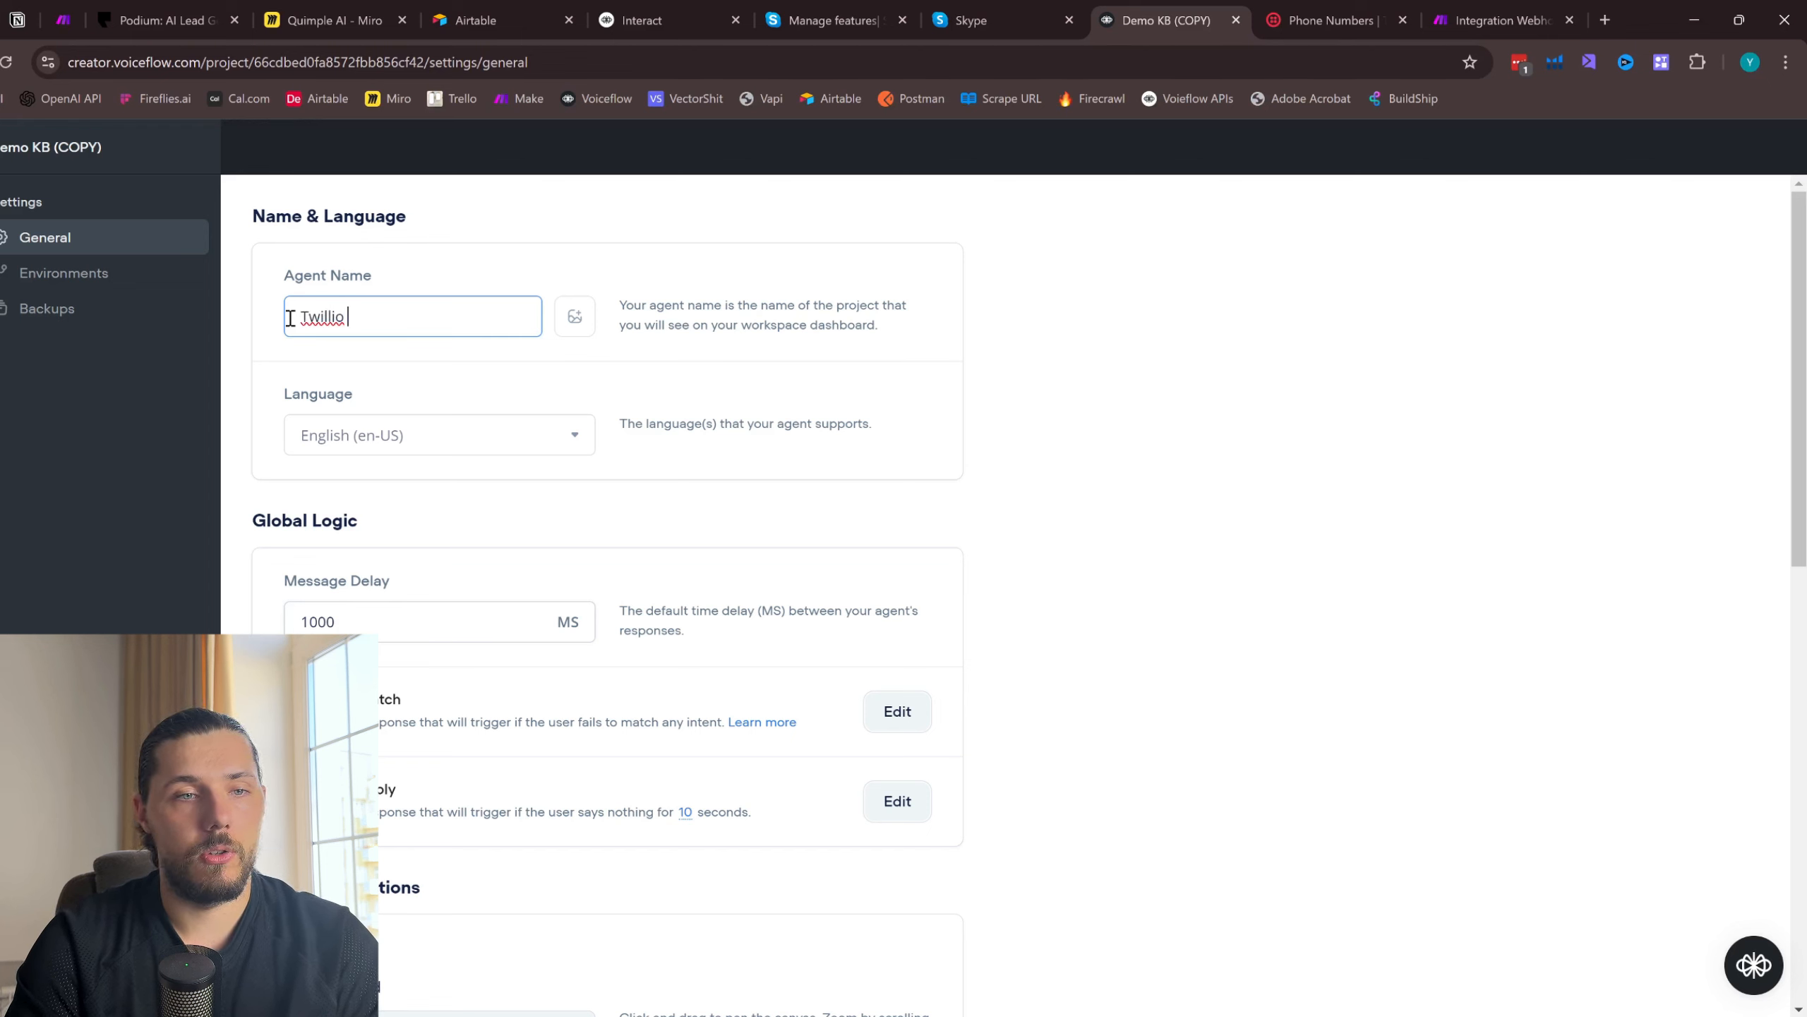
double_click(320, 319)
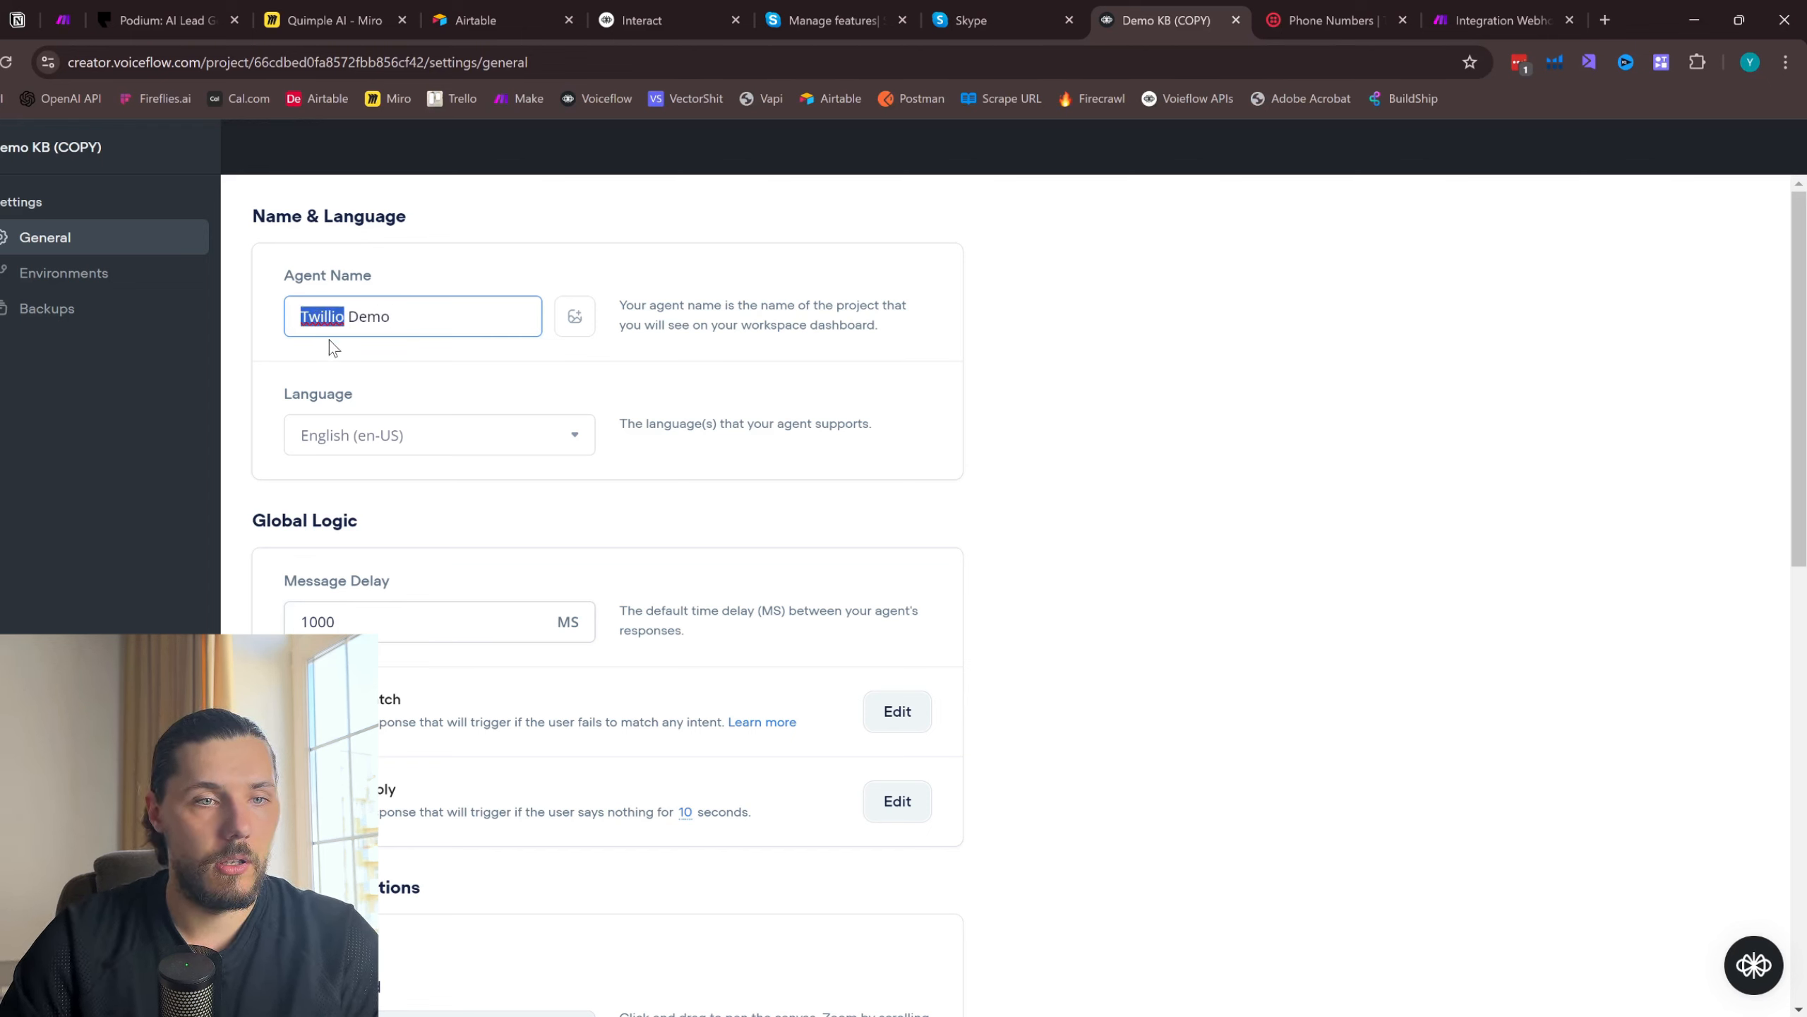
type("Twilio")
left_click(1189, 347)
- Leave the settings of the Twilio Demo agent and open its Home workflow
scroll(676, 612, "down", 10)
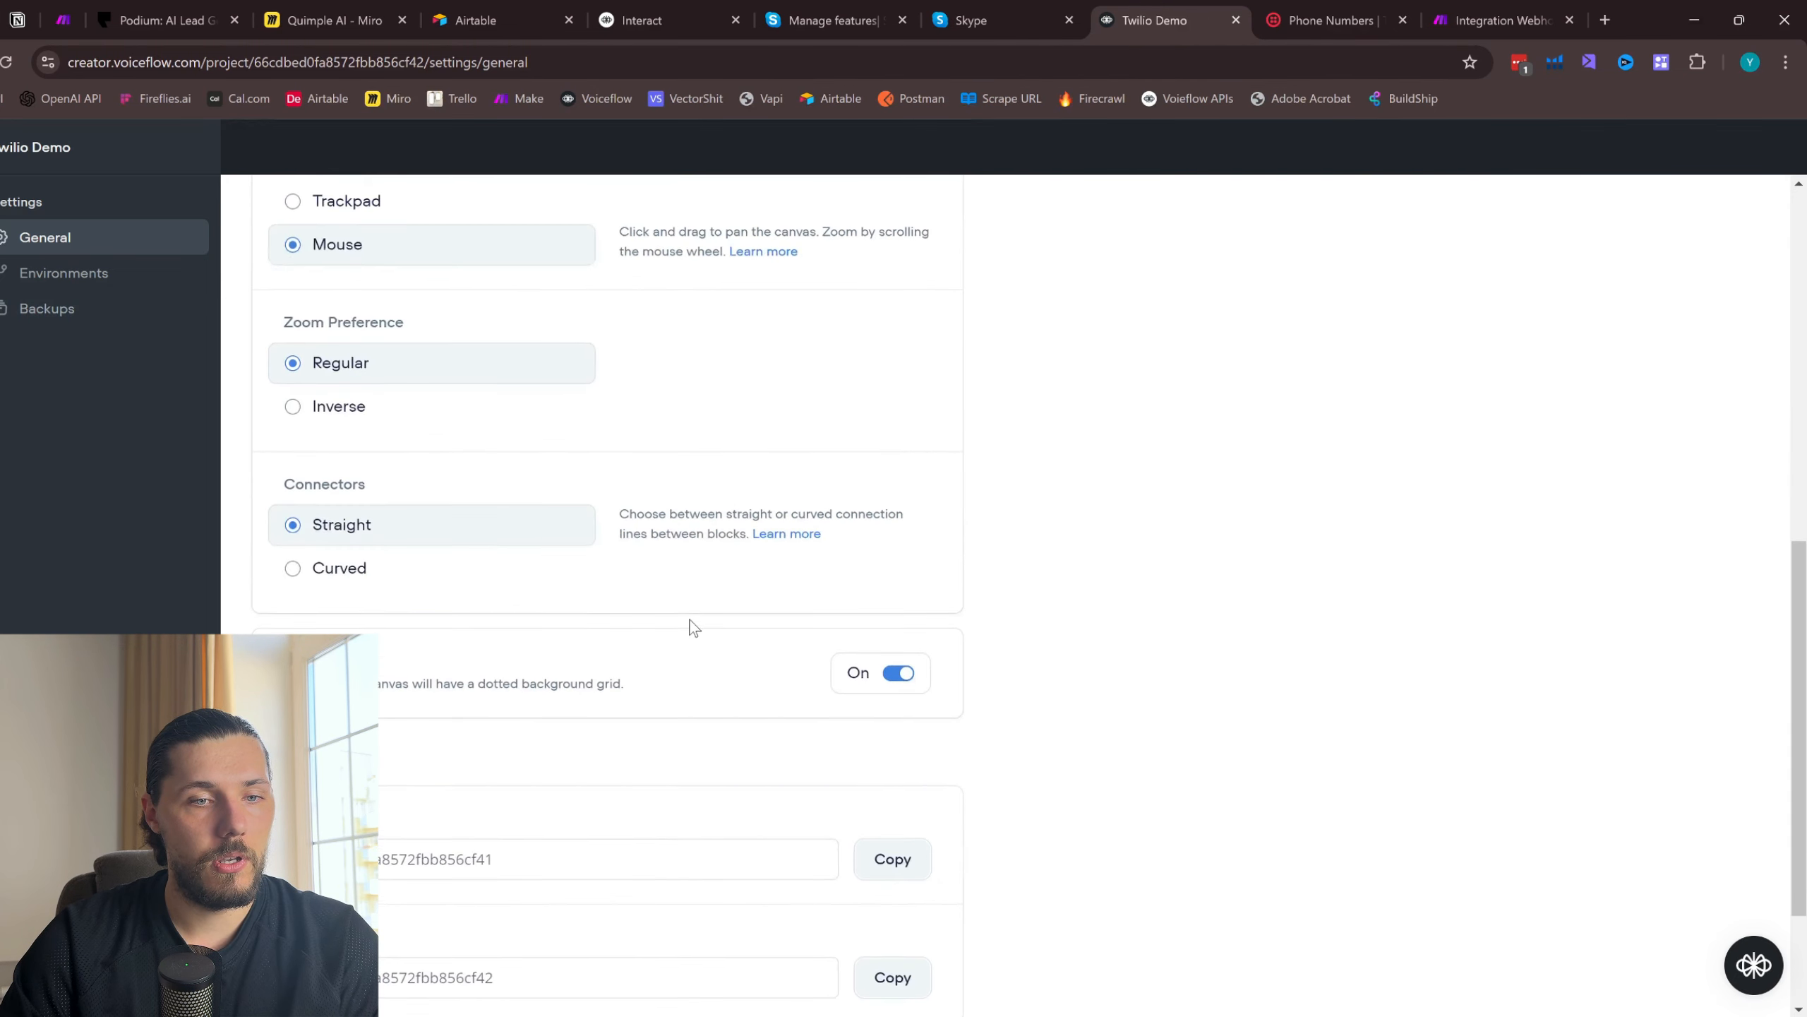
scroll(694, 628, "up", 8)
left_click(1, 246)
left_click(99, 239)
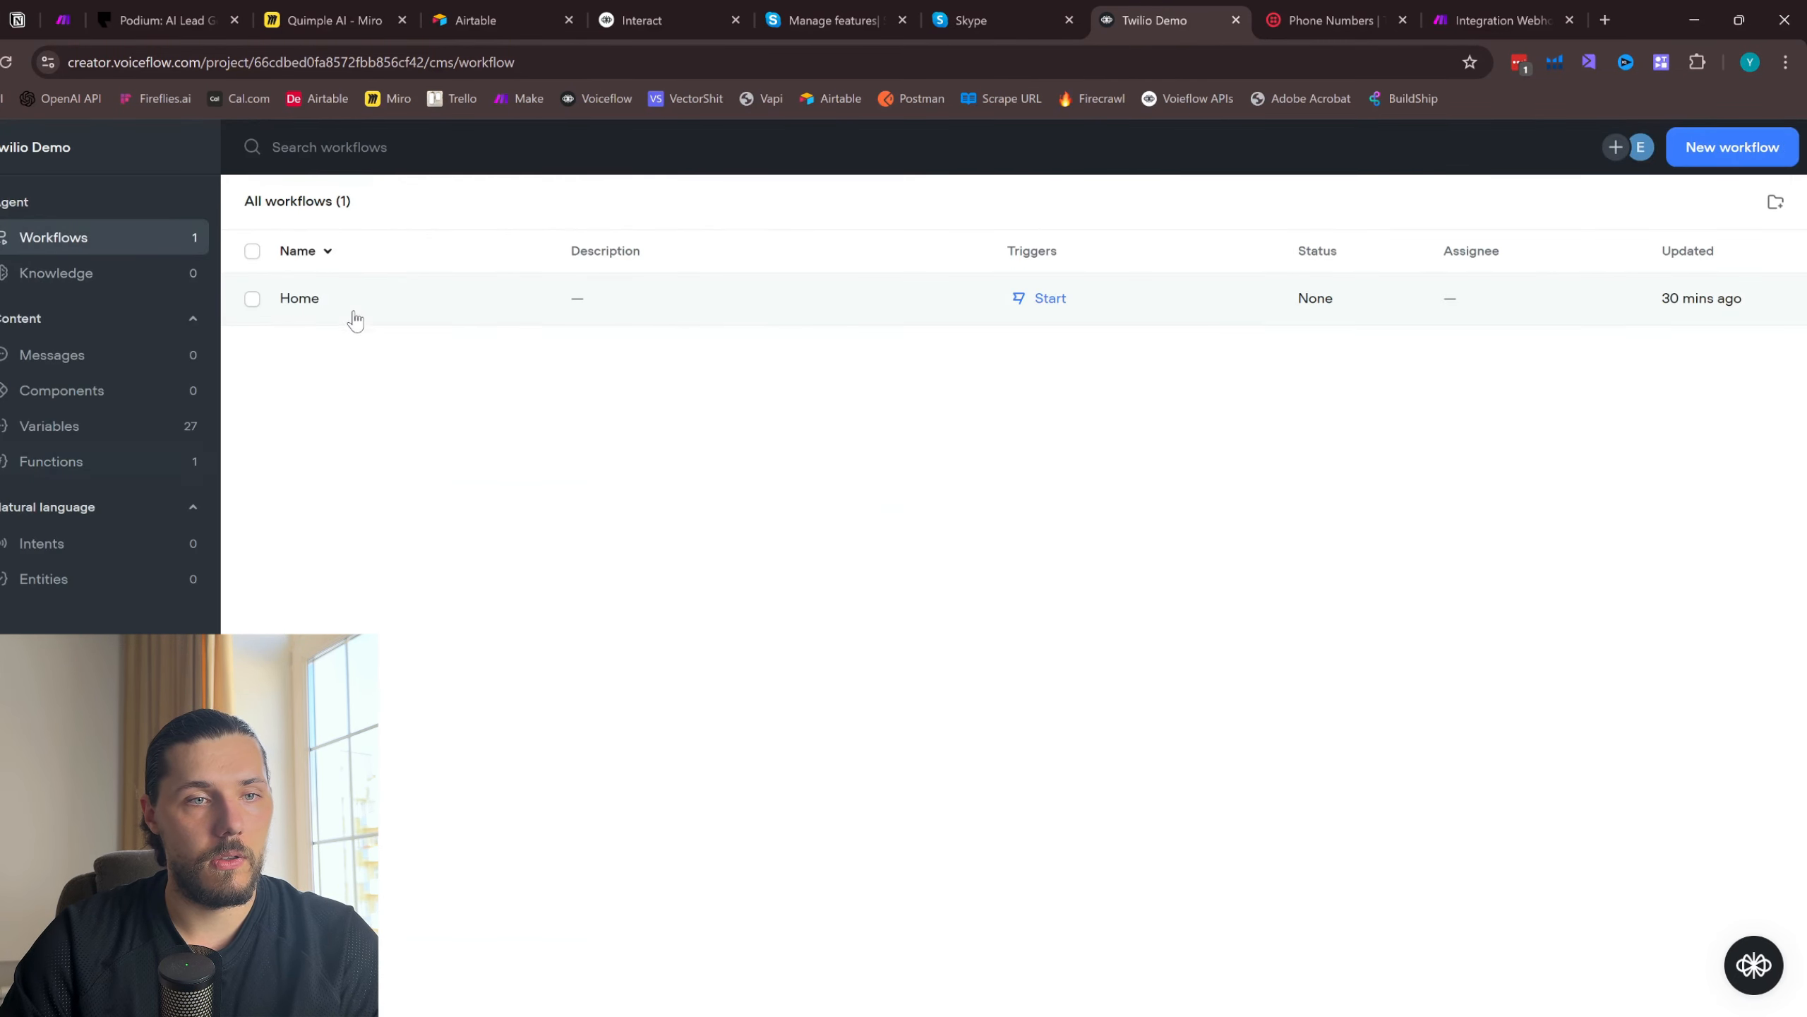
left_click(374, 305)
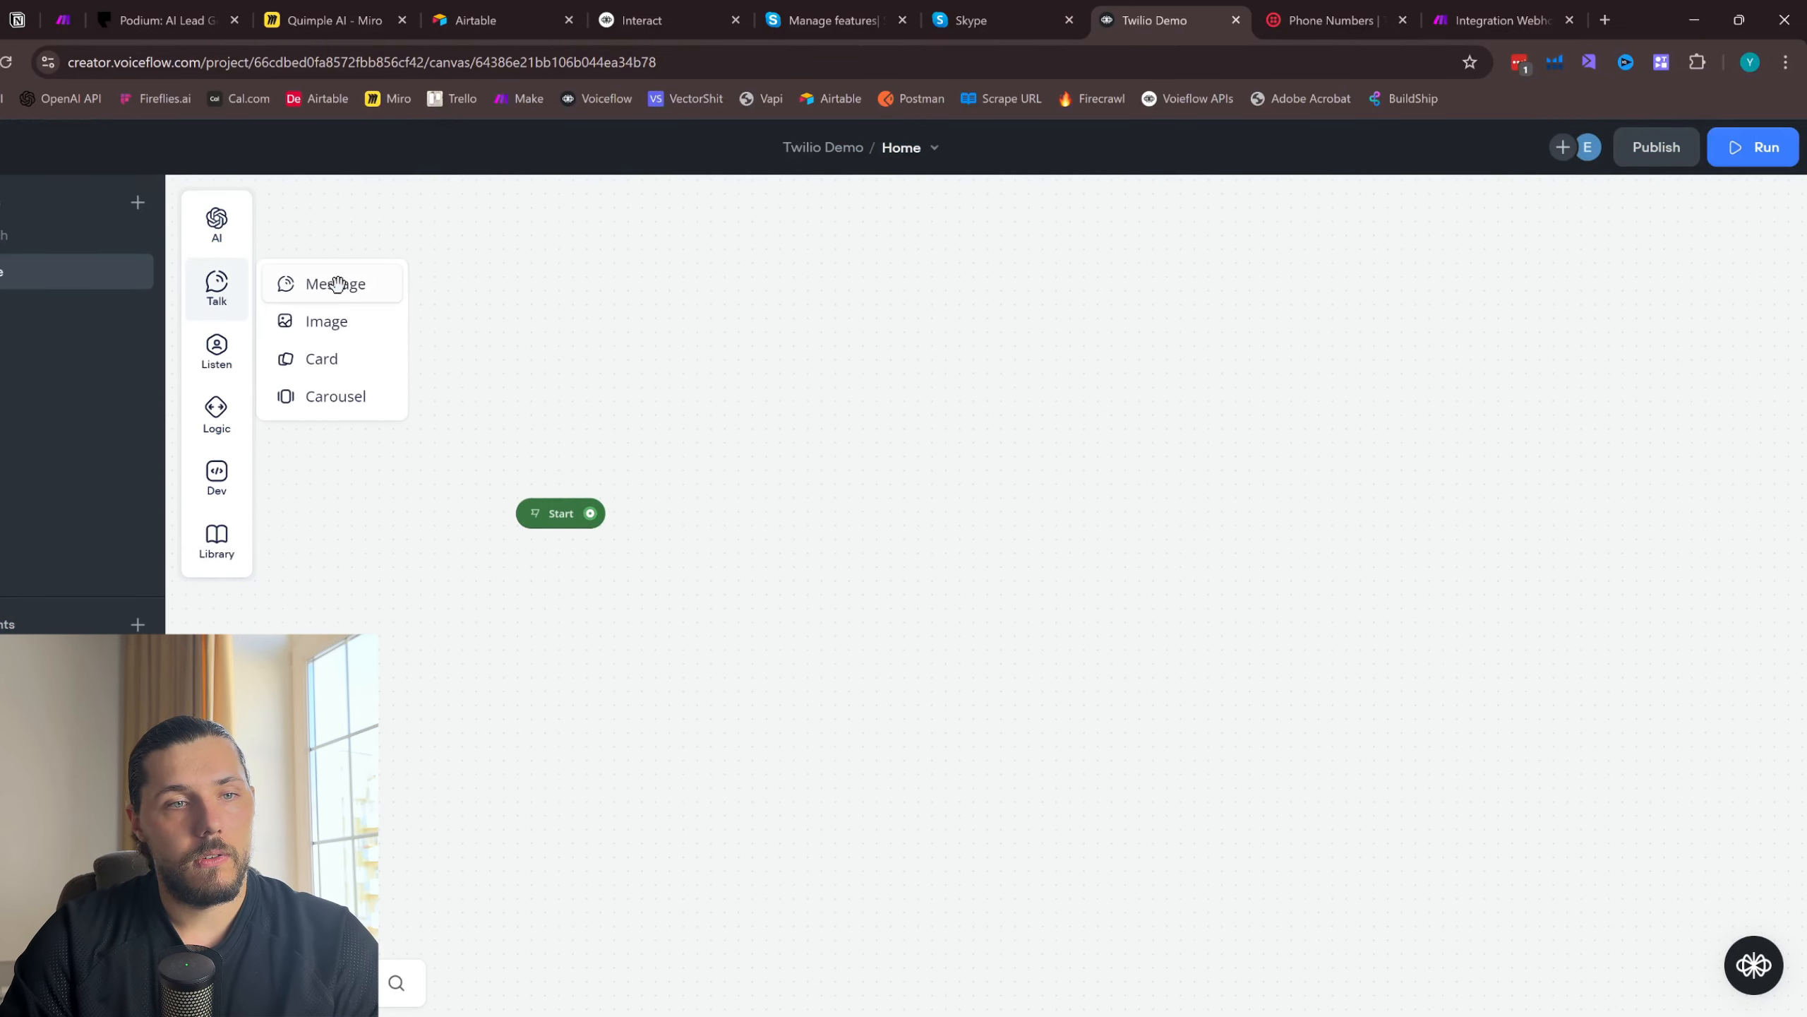
- Add a Response AI block to the canvas and connect the Start block to it
mouse_move(217, 222)
left_click_drag(313, 228, 858, 509)
left_click_drag(590, 514, 903, 525)
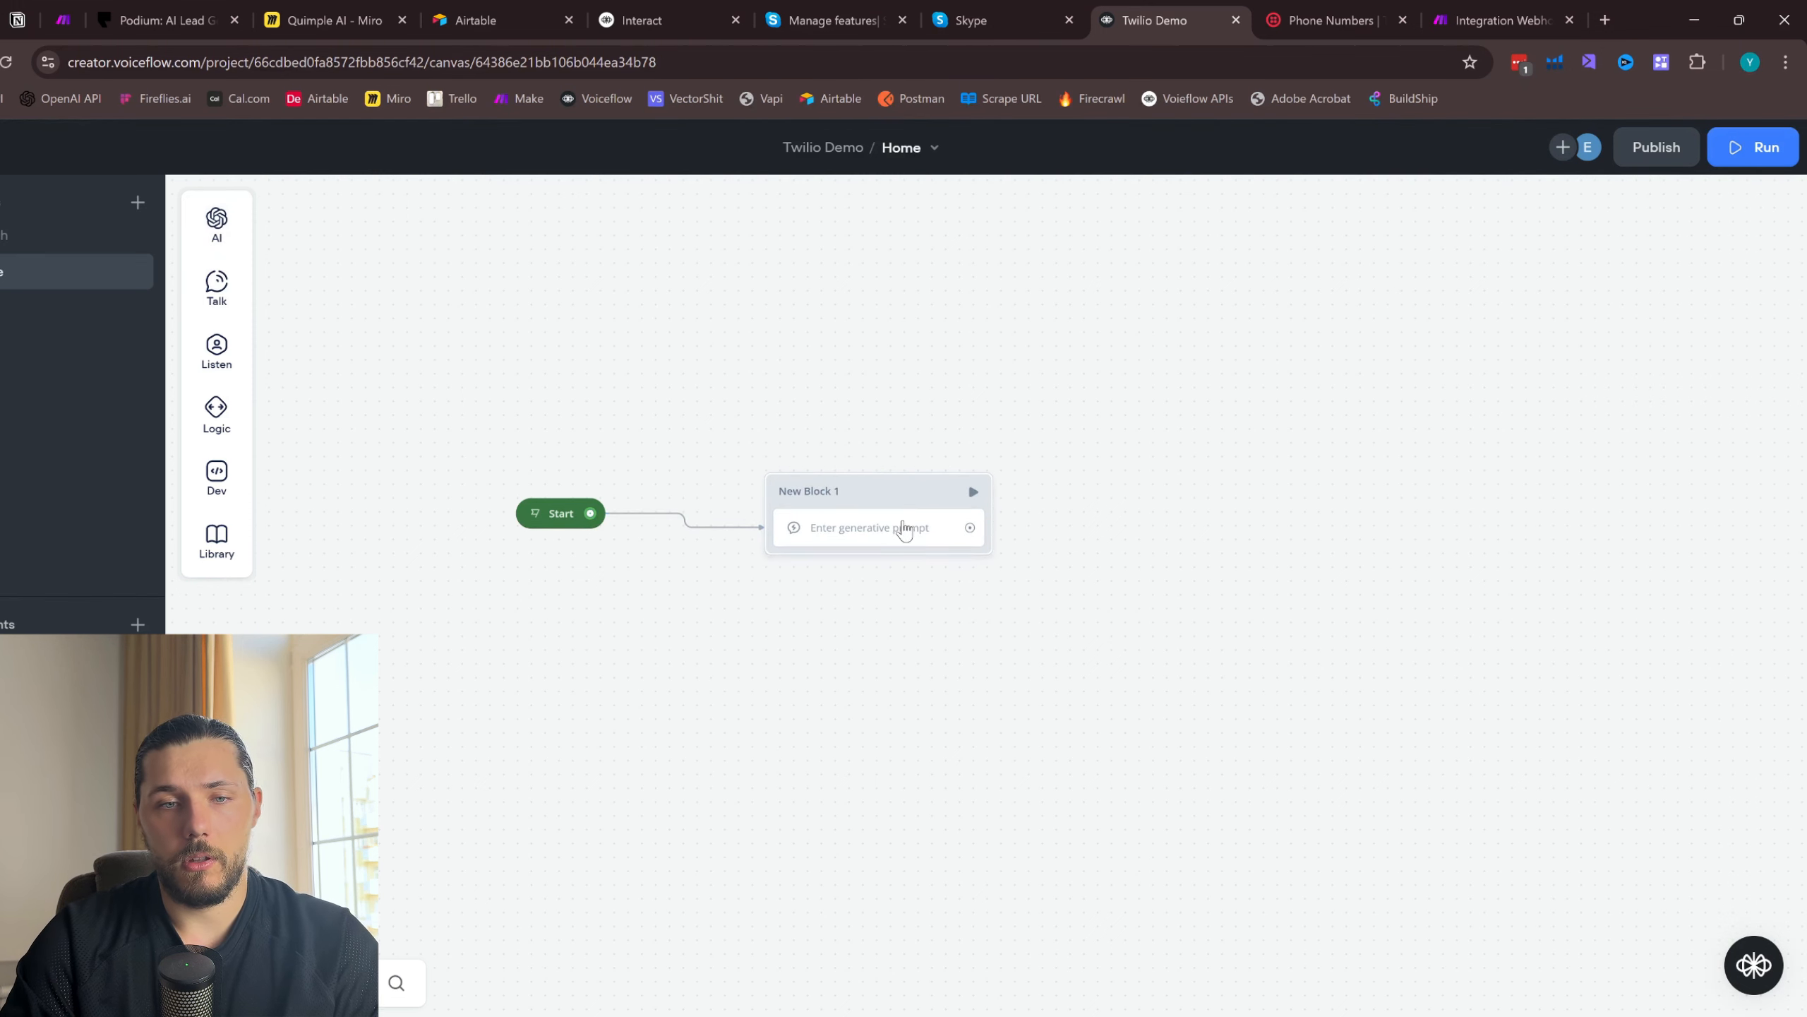
- Set the Response AI prompt to "Greeting the user, be short, 1 message, add 1 emoji." and add a Capture step beneath it
left_click(1536, 401)
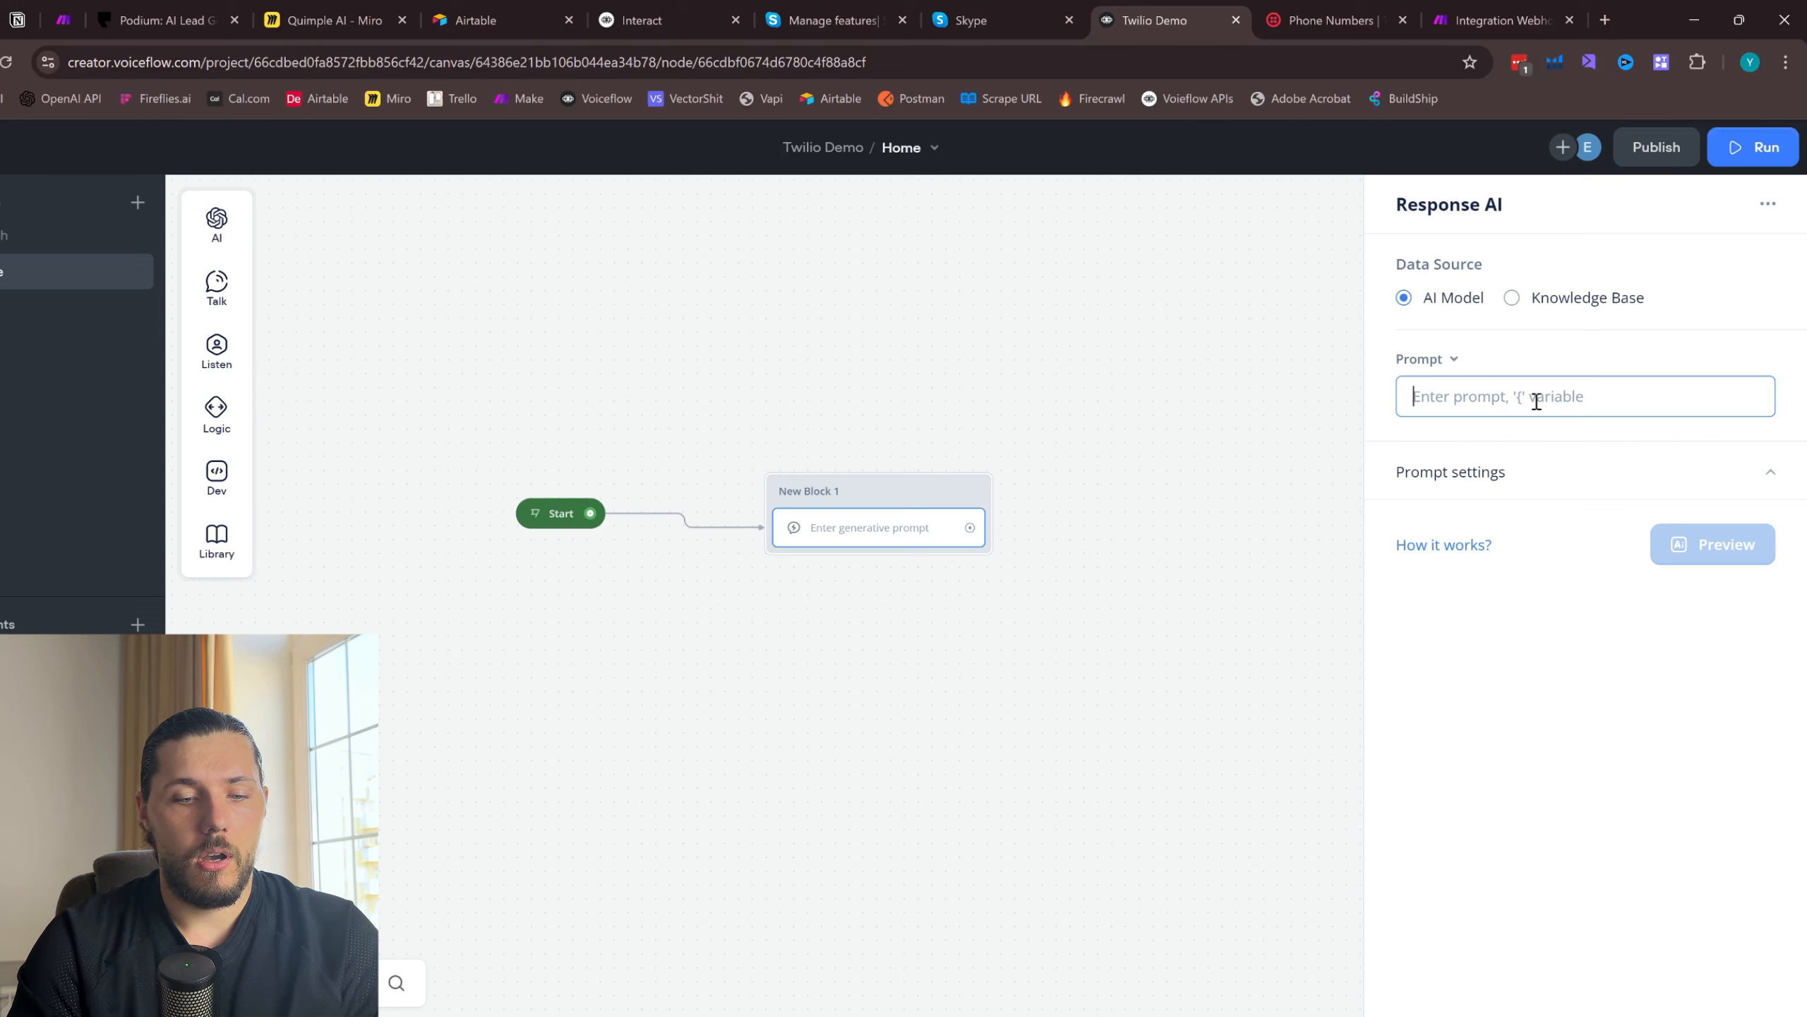
type("G")
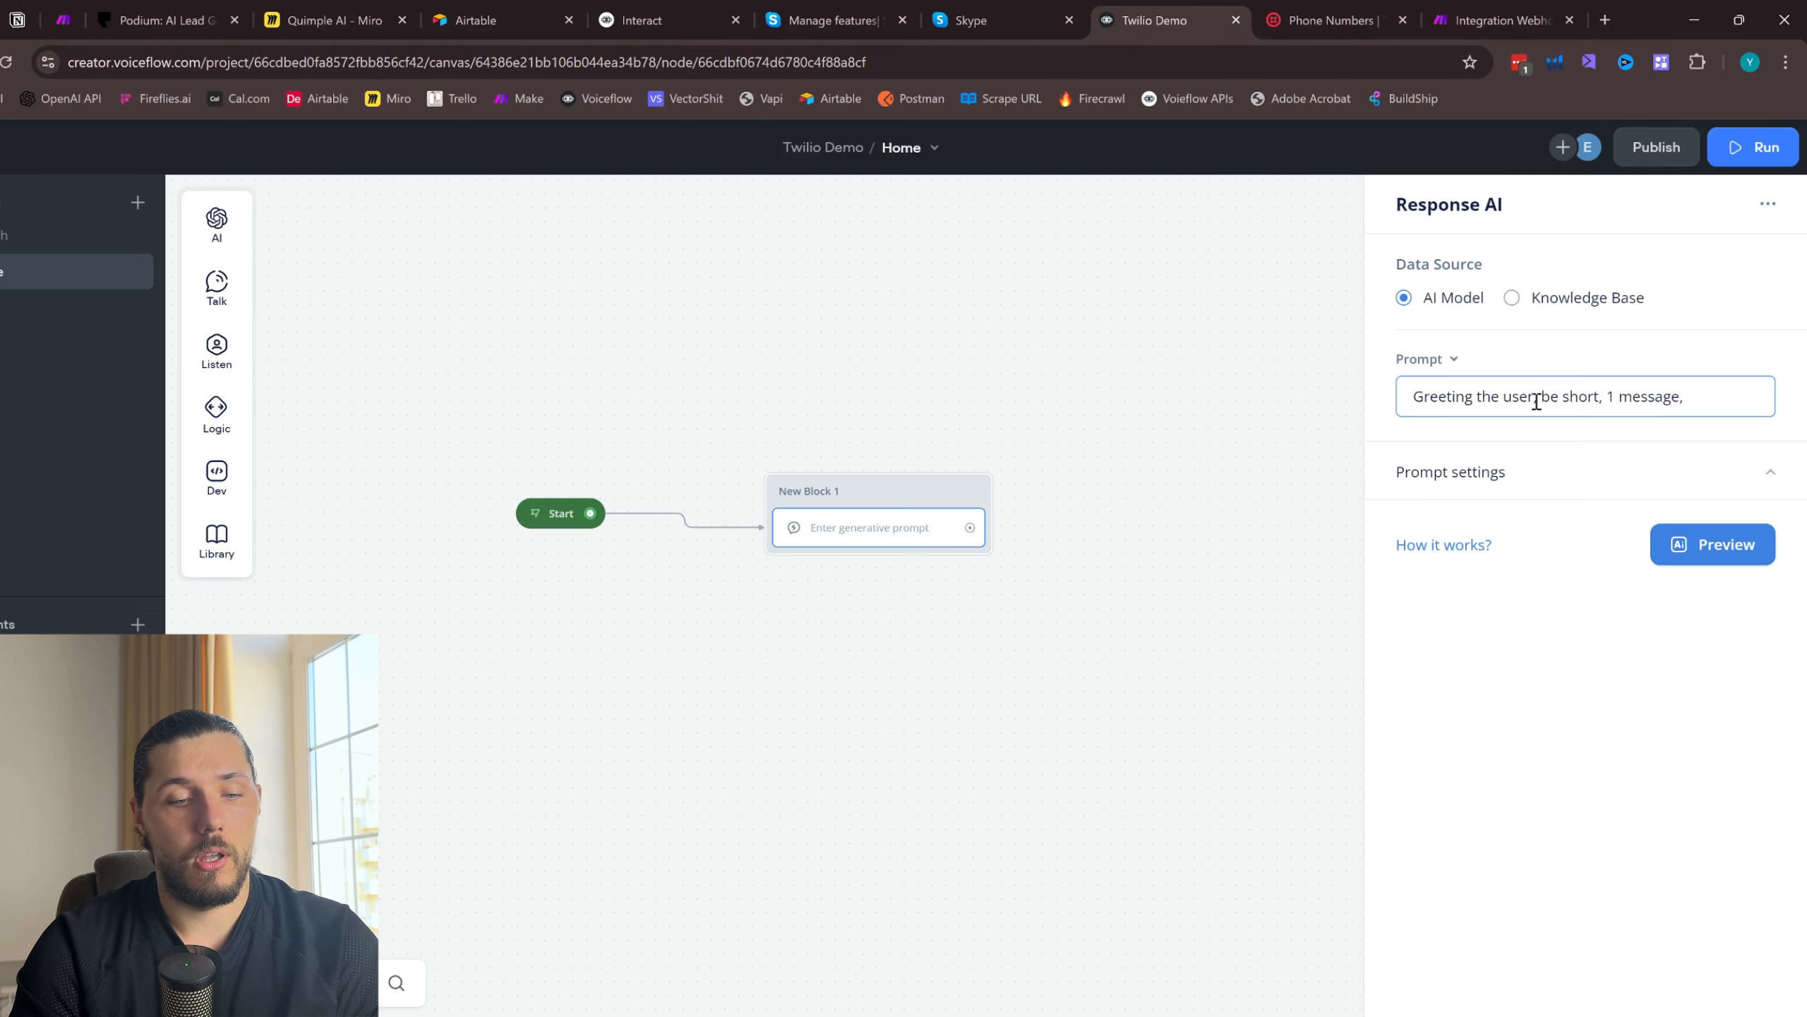
type("emoji")
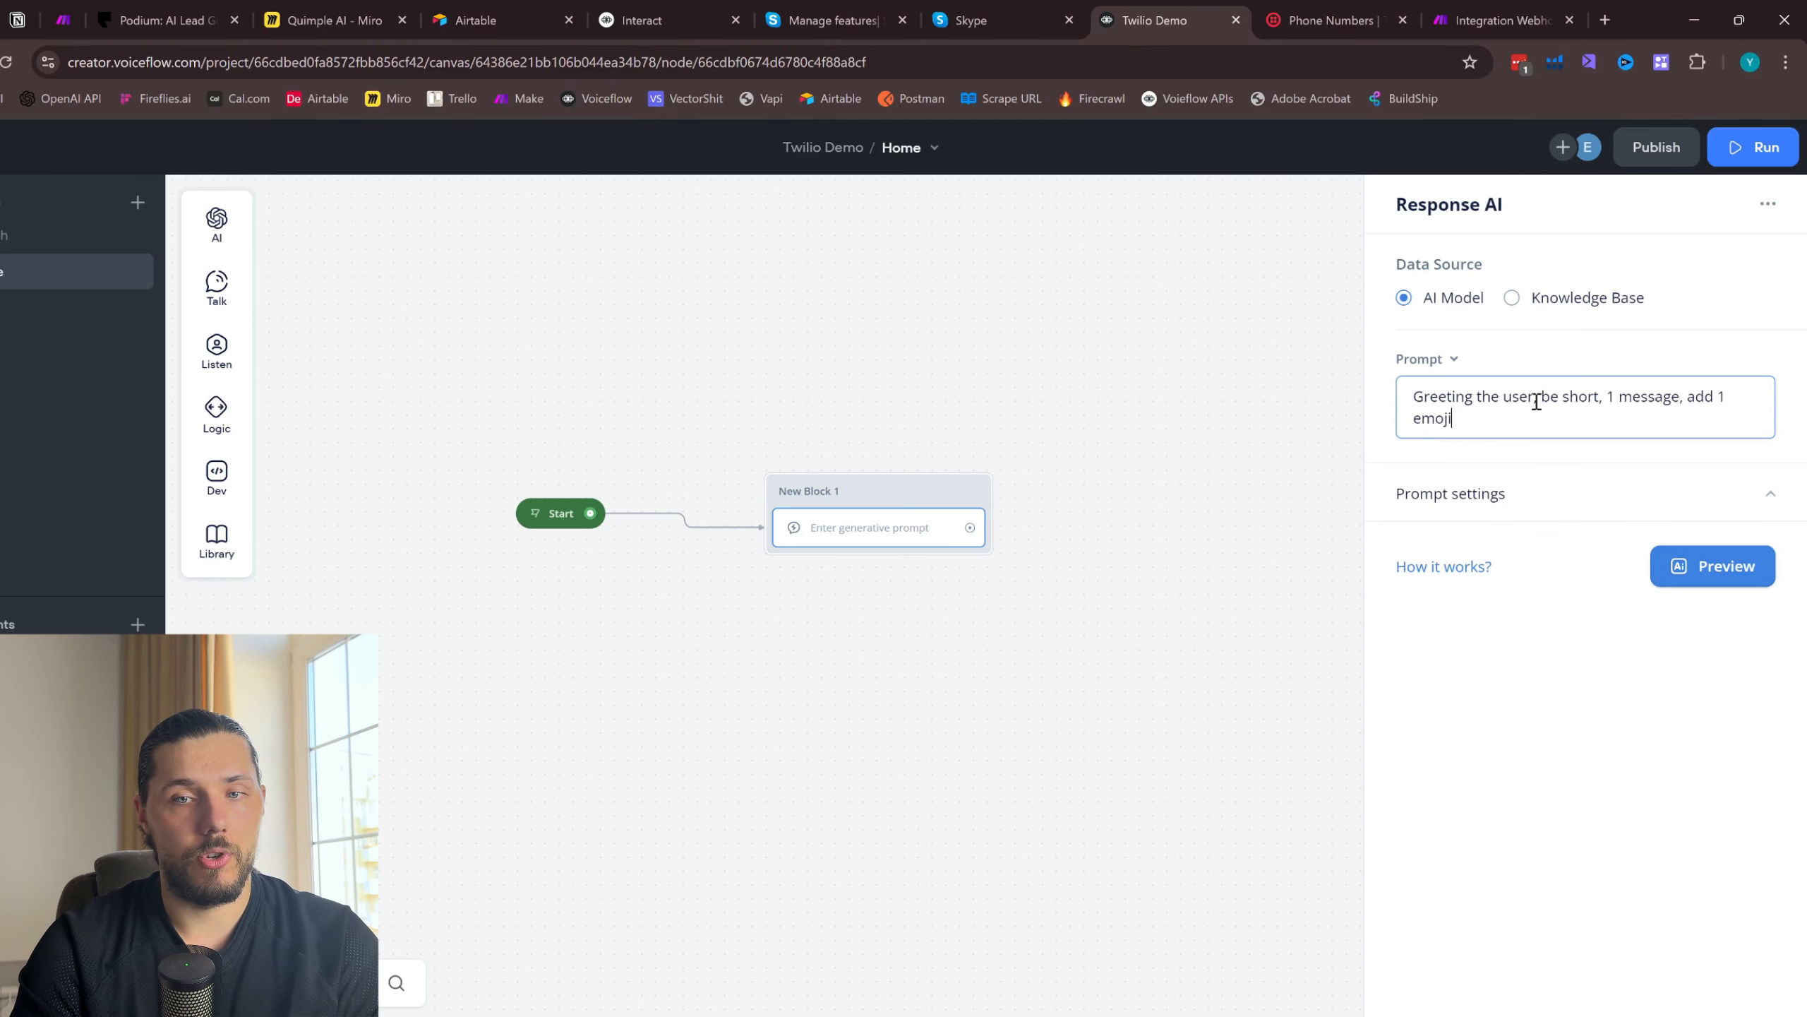
type(".")
left_click(888, 674)
mouse_move(223, 370)
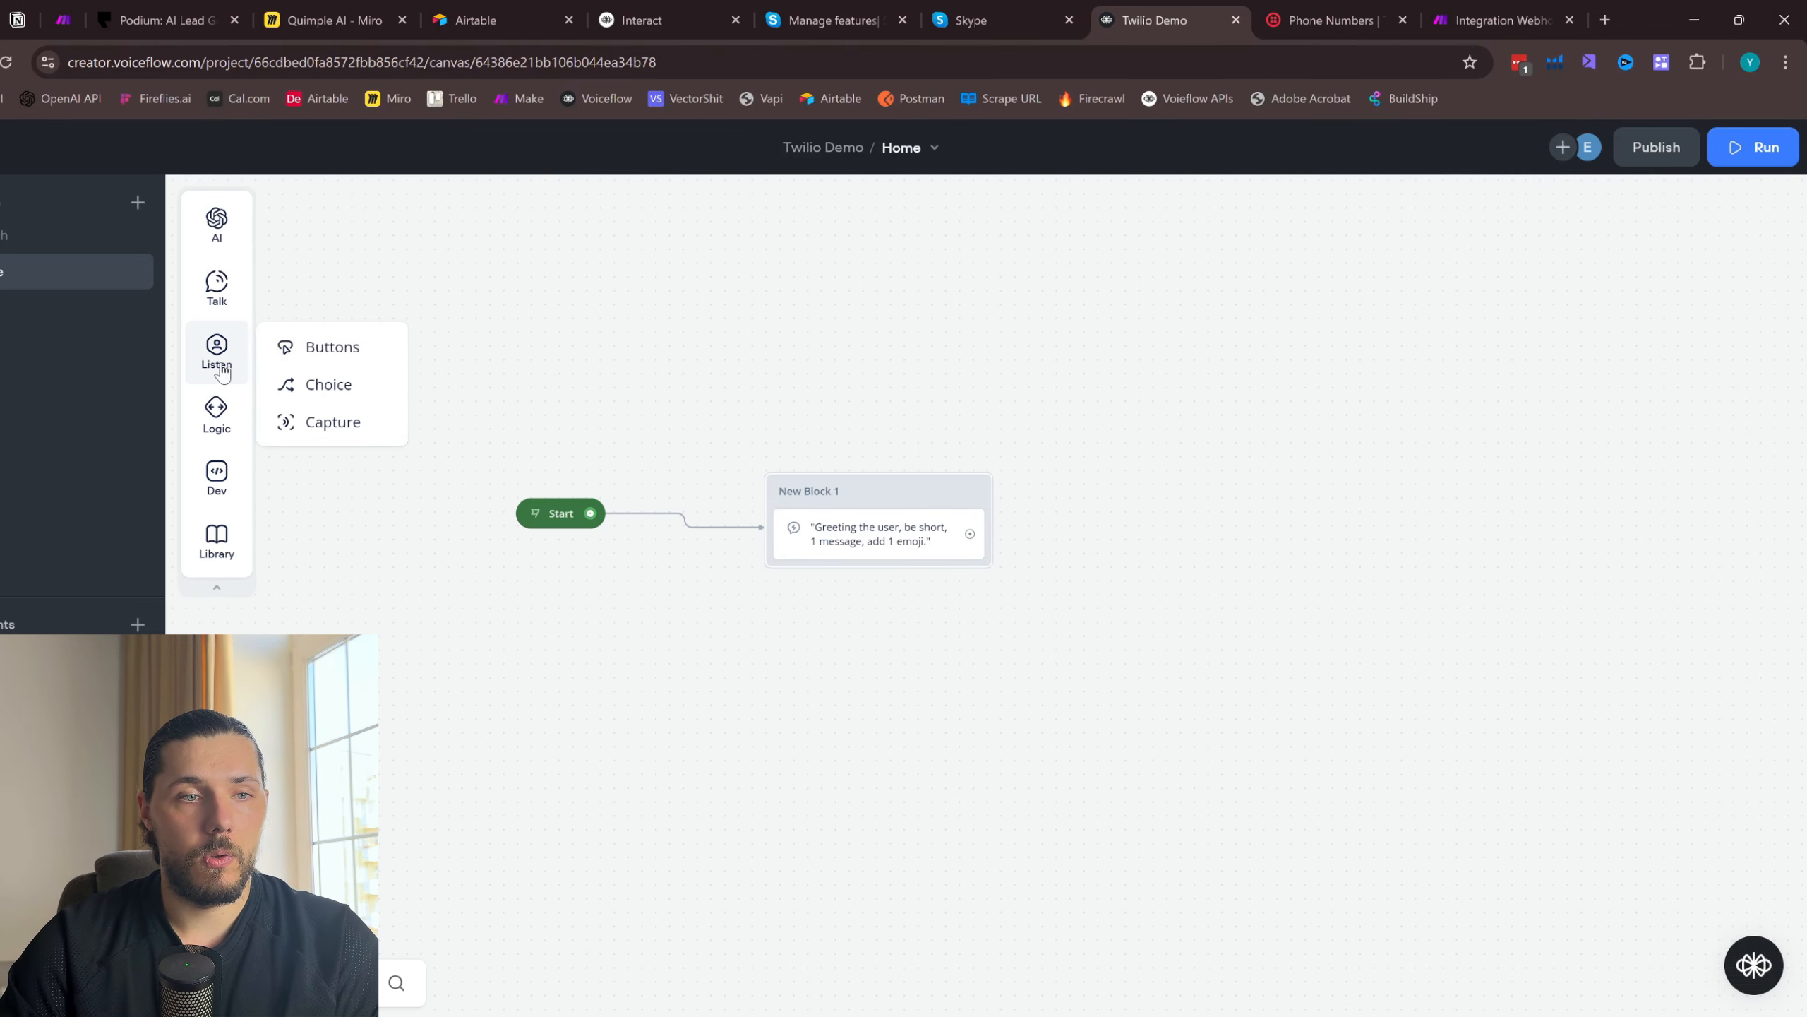
left_click_drag(302, 422, 846, 586)
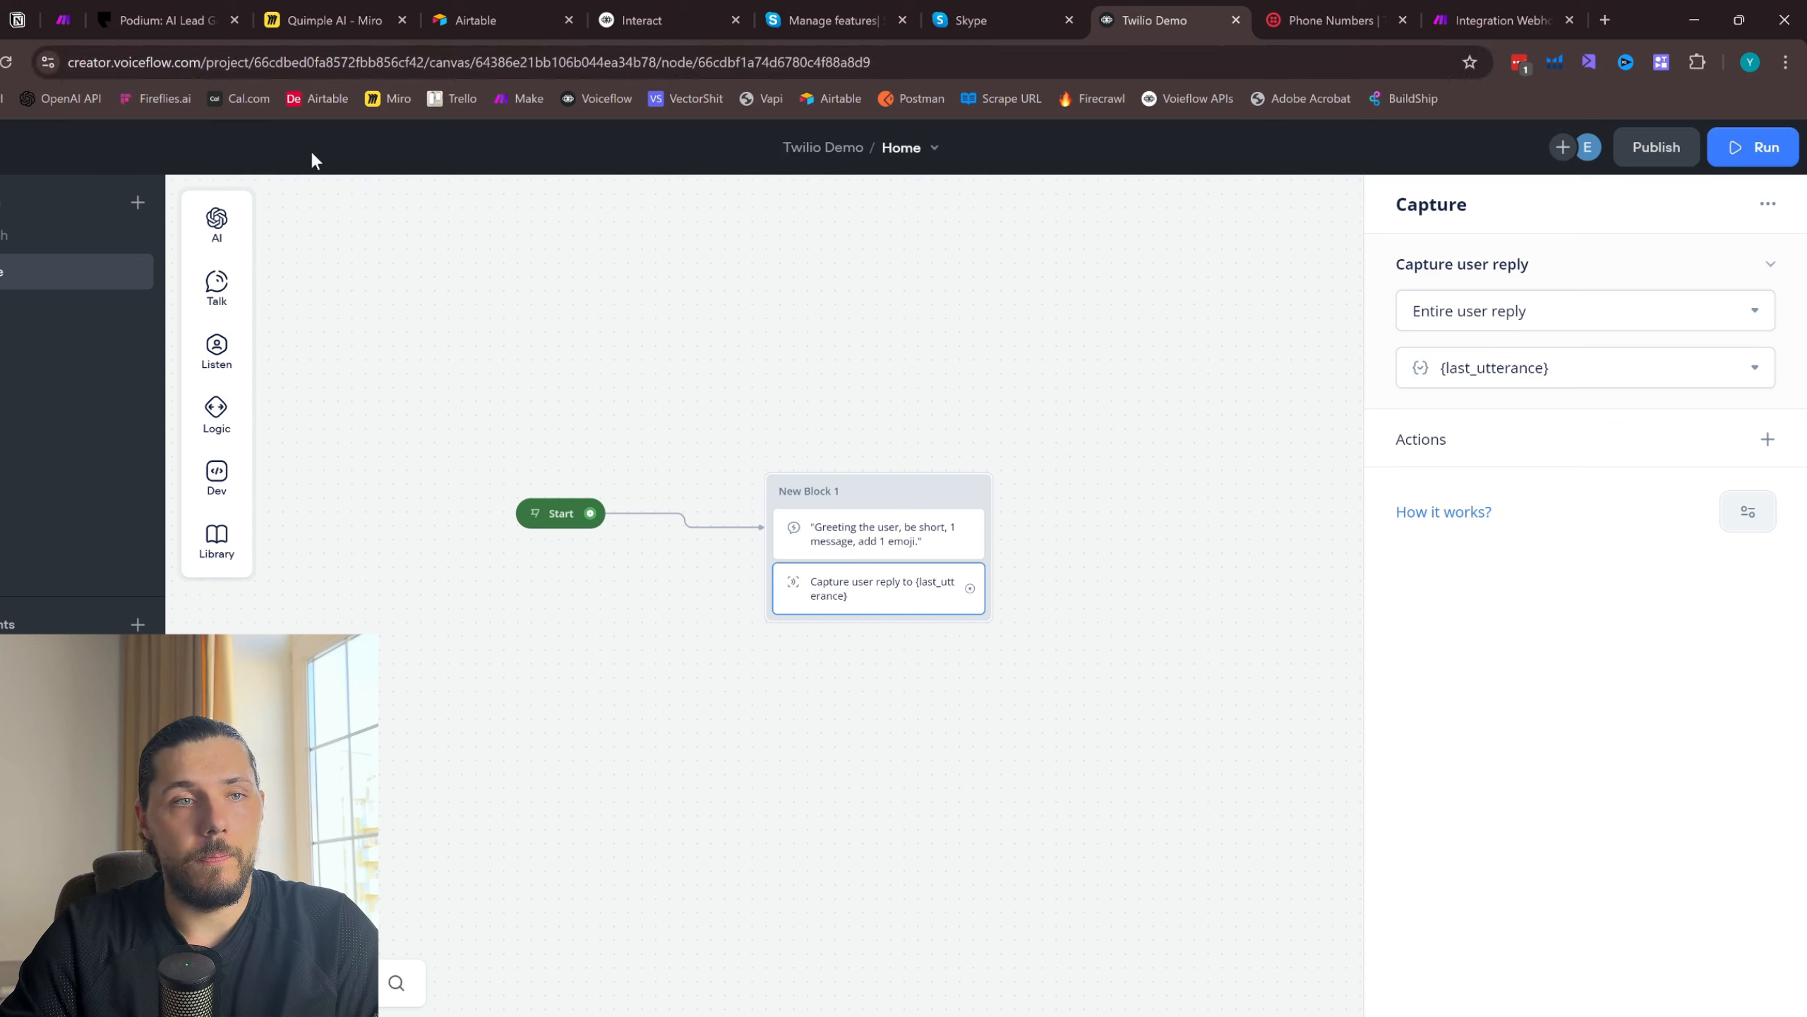
- Add a Function block below the greeting block on the canvas and assign it the Memory function
left_click(216, 284)
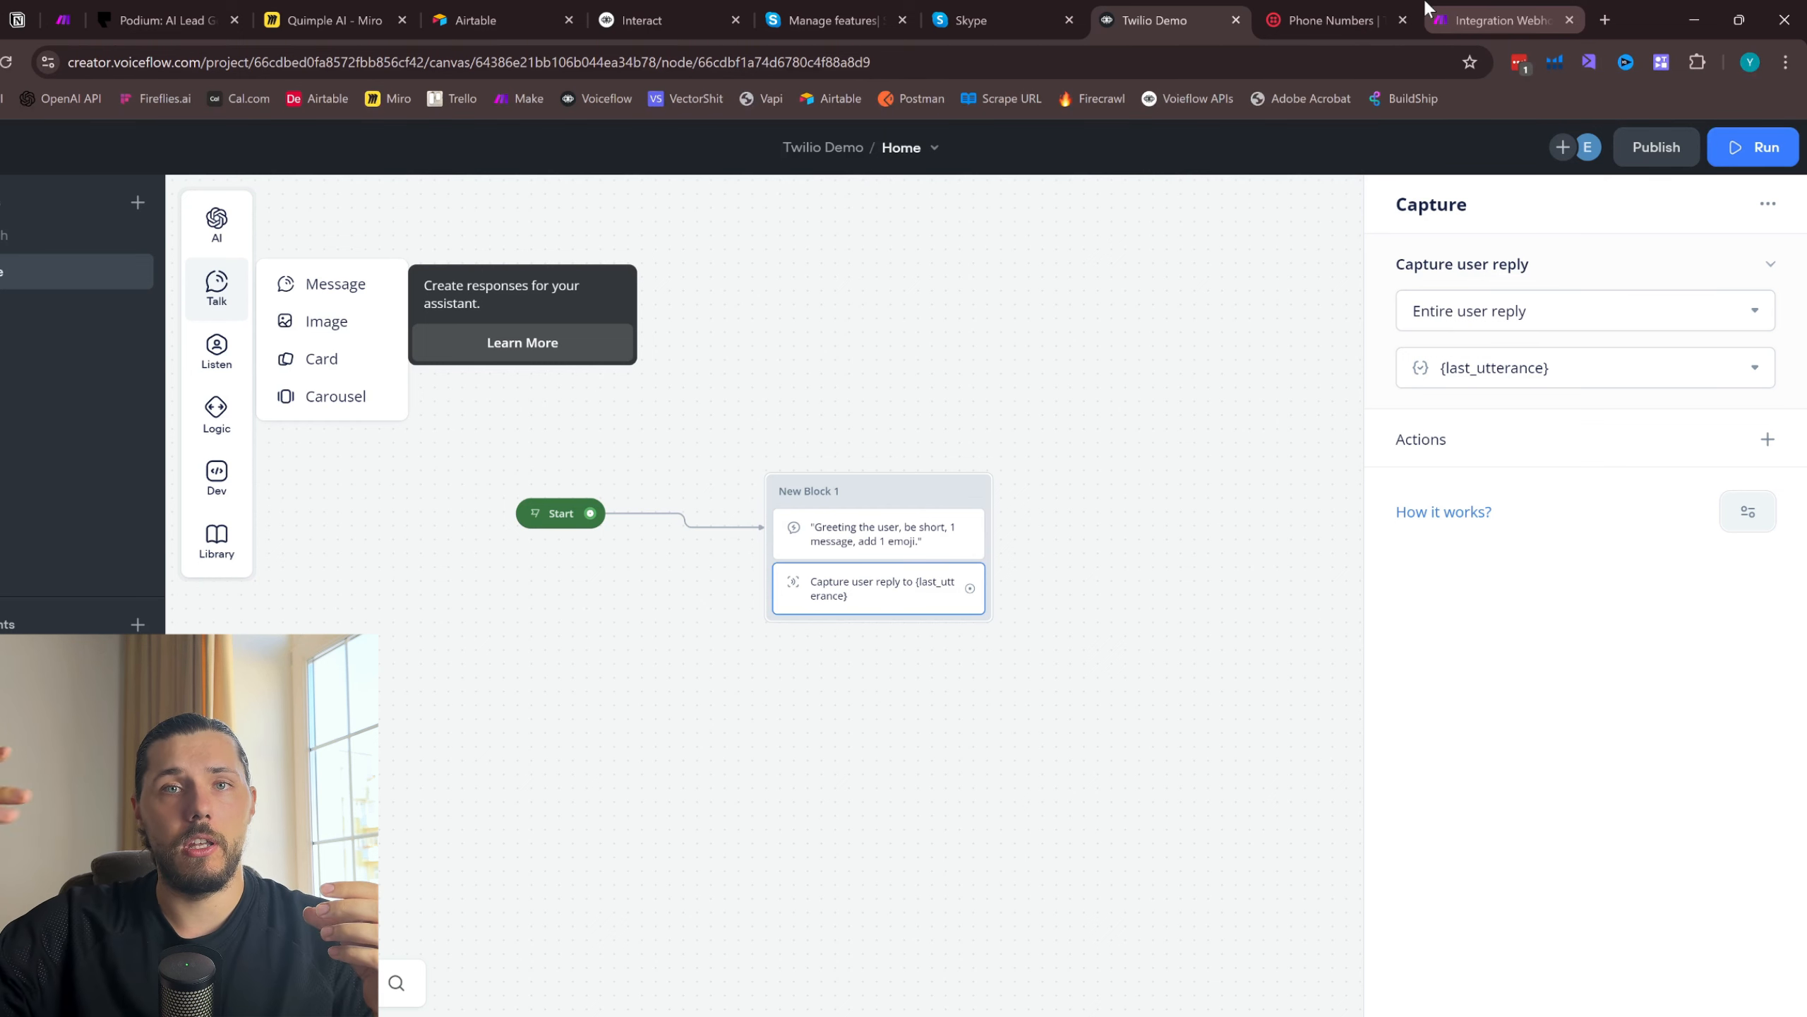
left_click(975, 428)
mouse_move(216, 477)
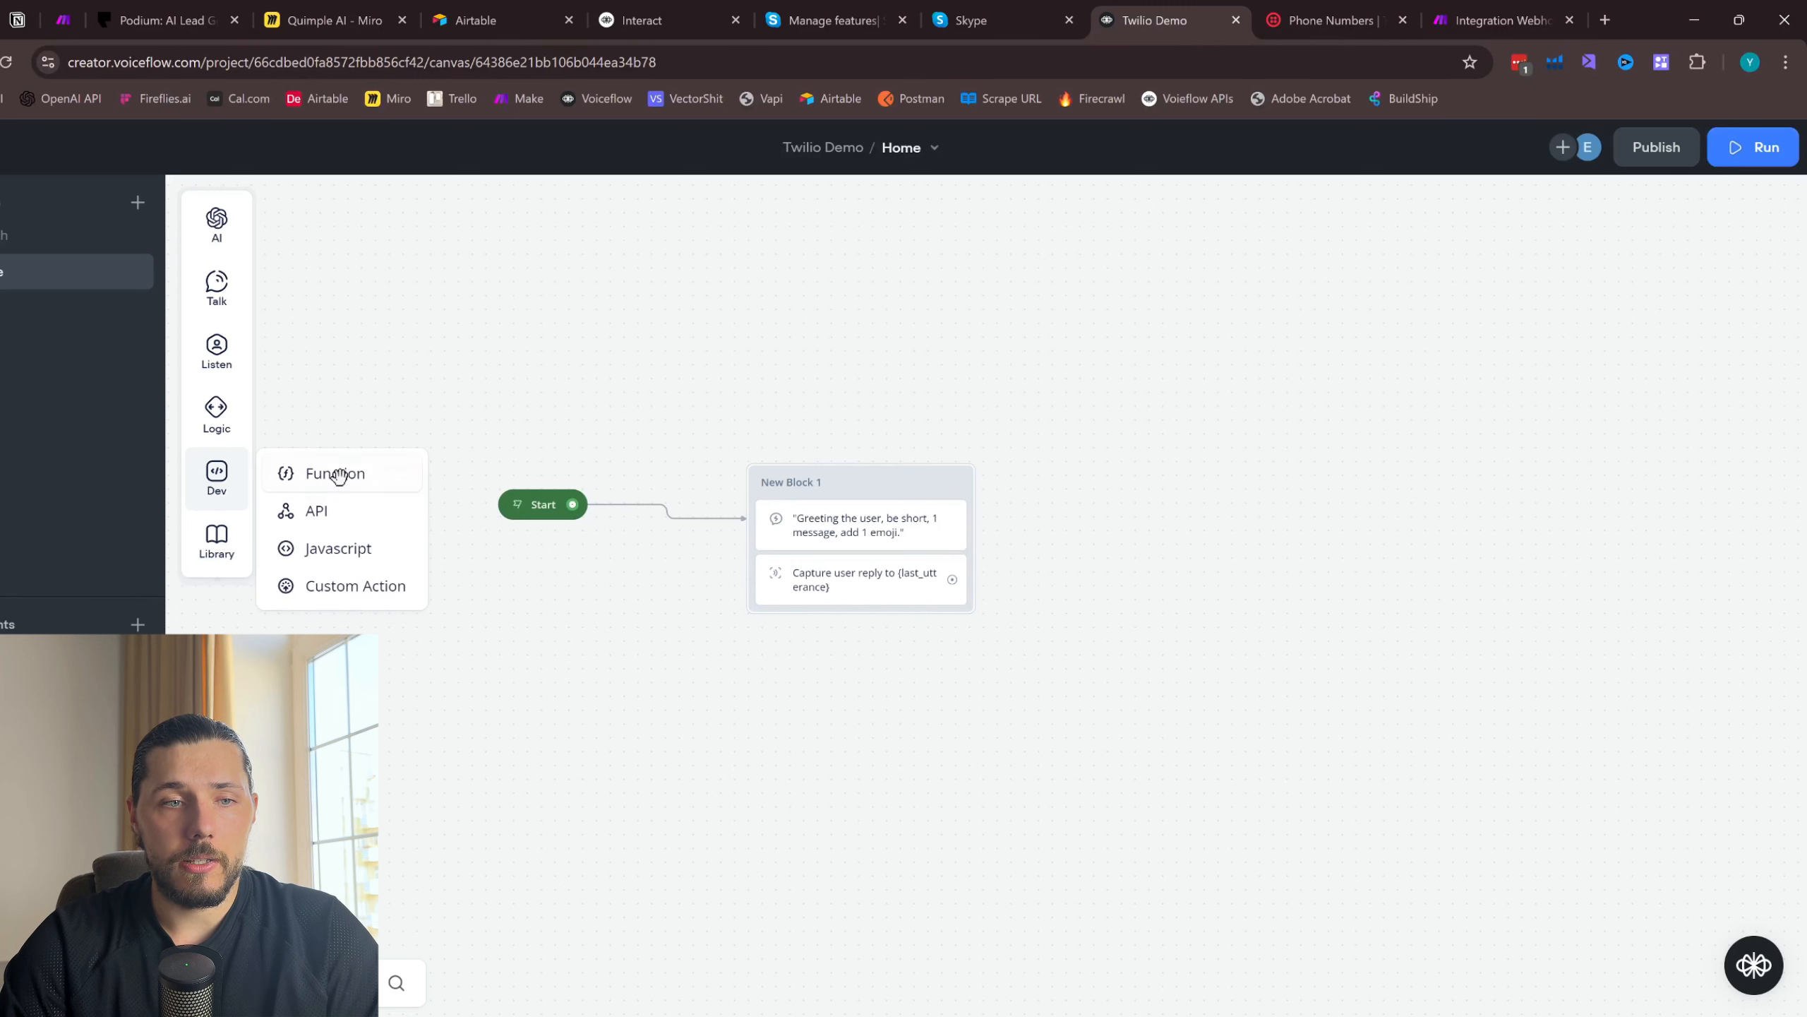
left_click_drag(339, 476, 895, 713)
left_click(1643, 269)
left_click(1570, 377)
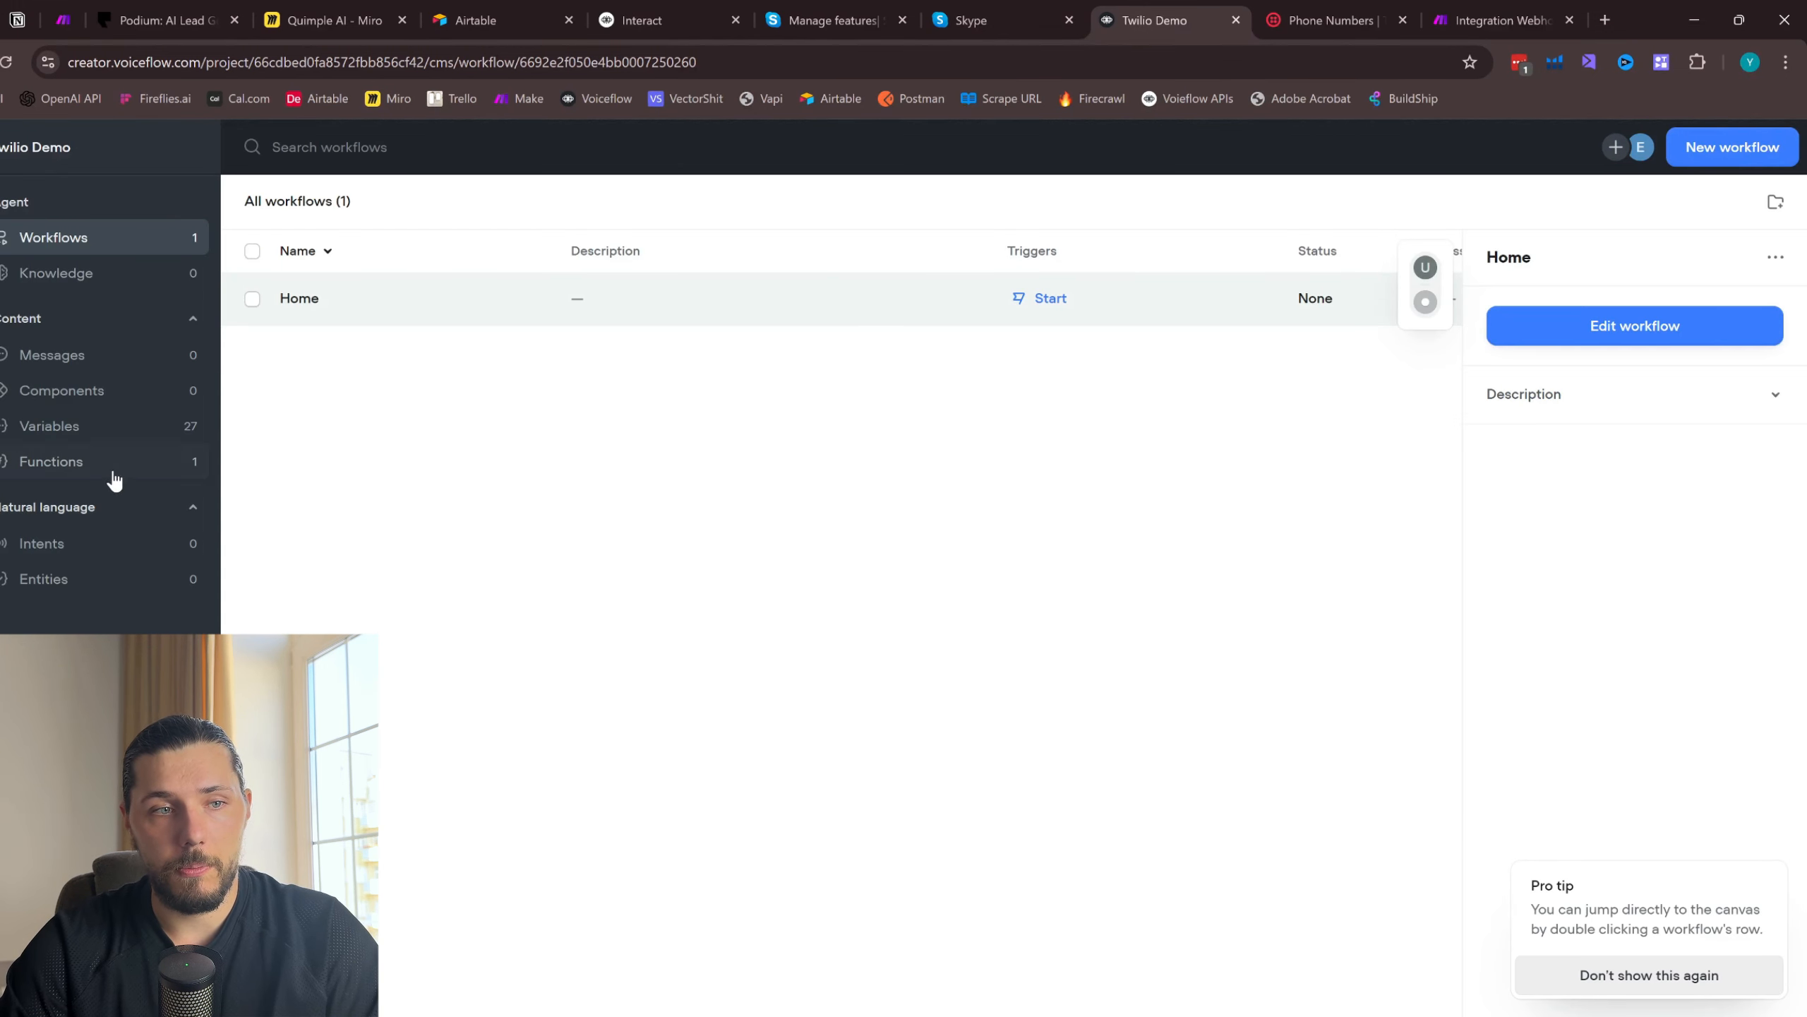
- Check the Memory function in the agent's function list and return to the Home workflow canvas
left_click(113, 471)
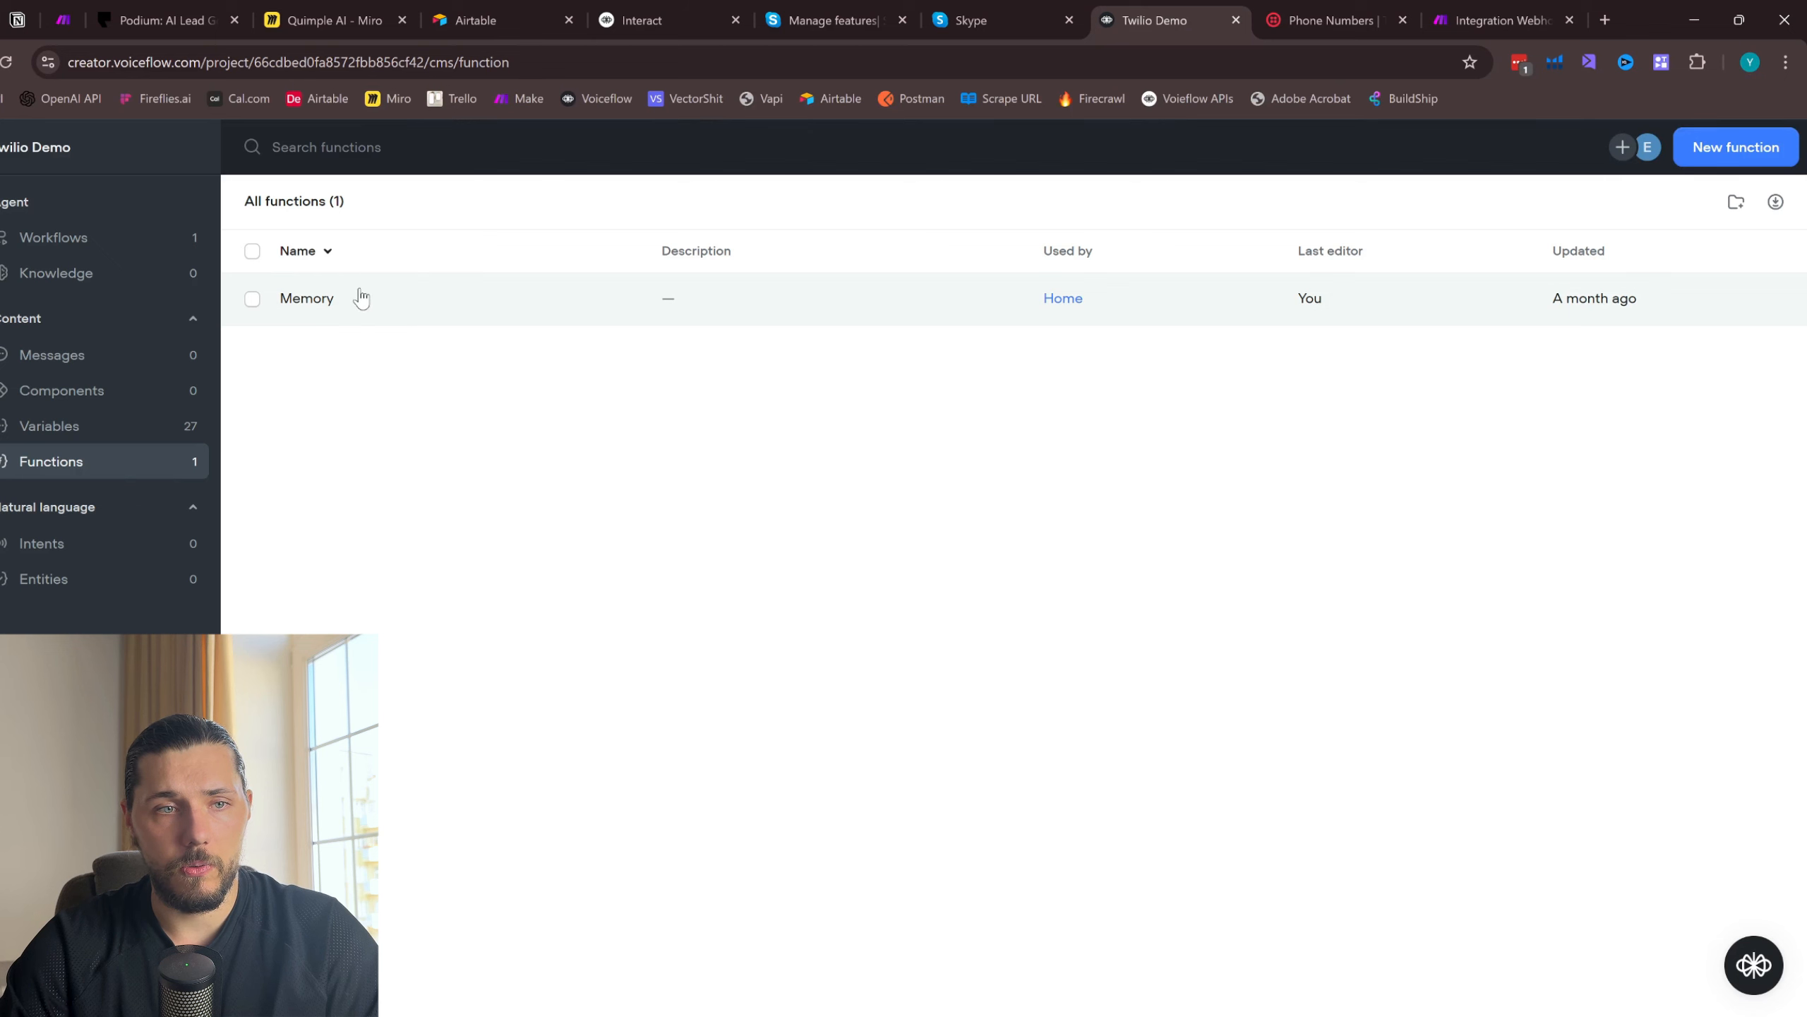
left_click(254, 300)
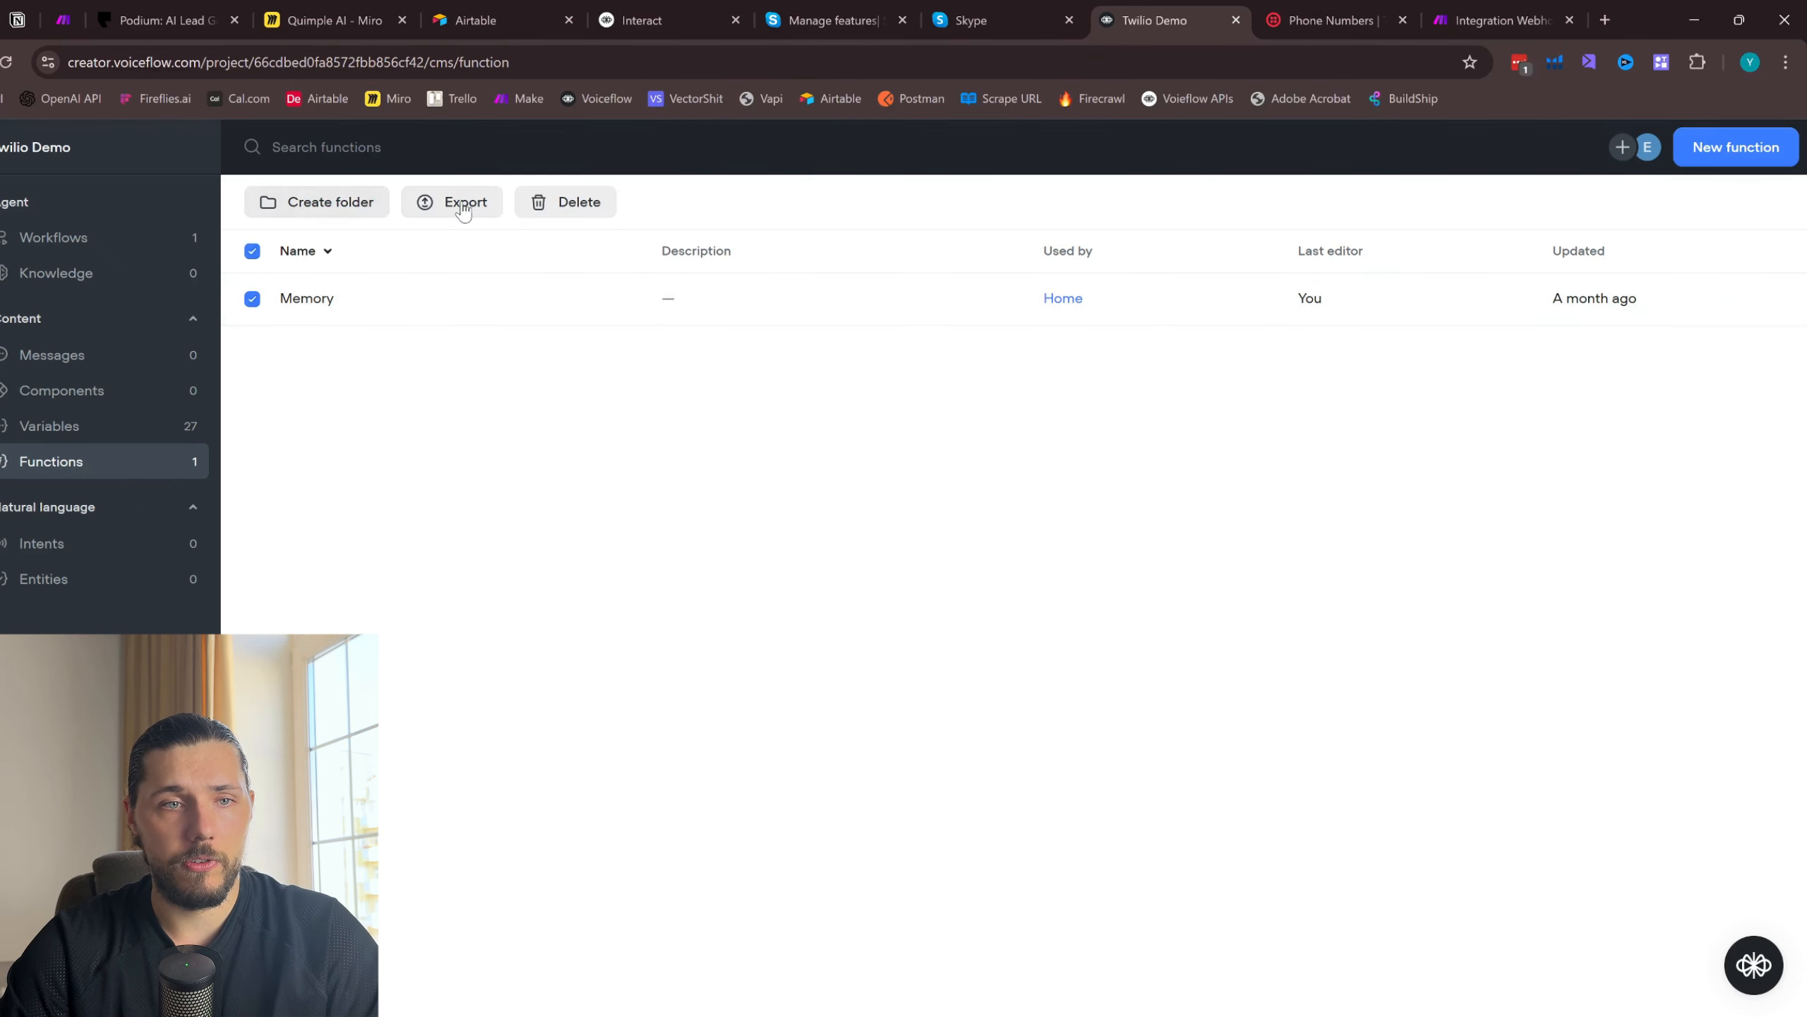
left_click(103, 232)
double_click(412, 285)
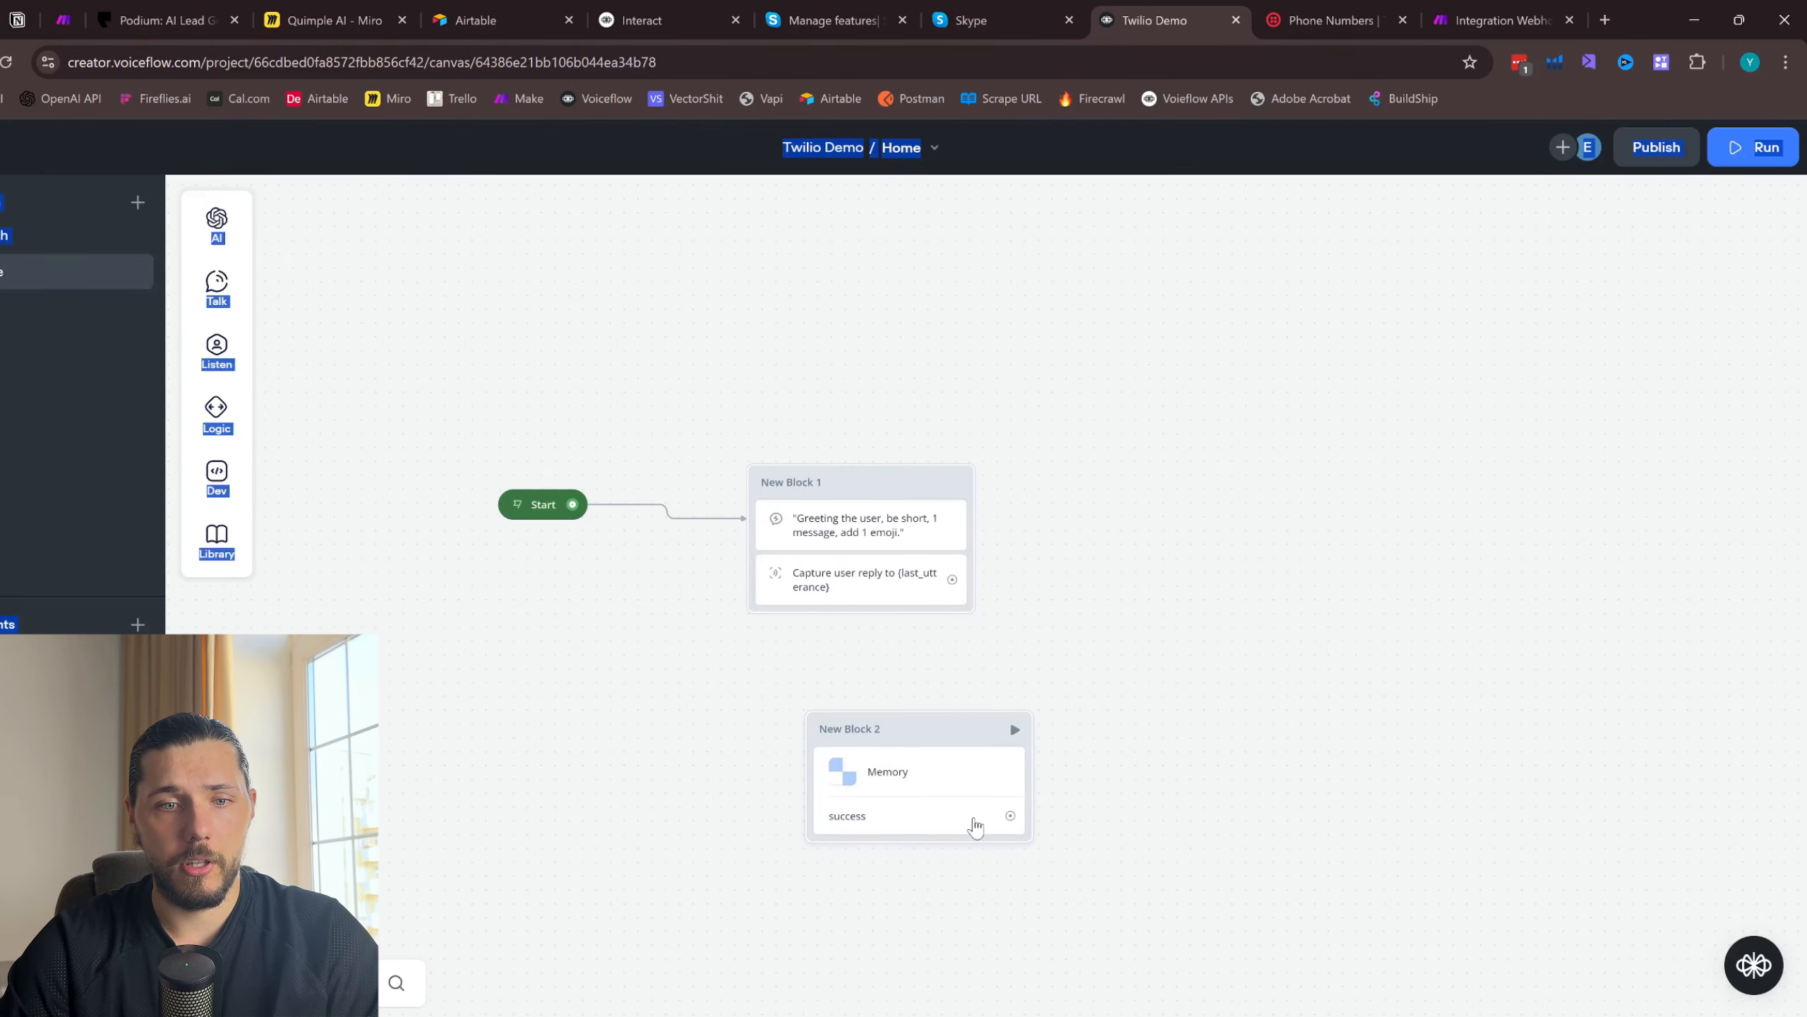
- Map the Memory function's inputs last_utterance, previous custom memory and last_response to the variables last_utterance, customMemory and last_response
left_click(938, 808)
left_click(1573, 371)
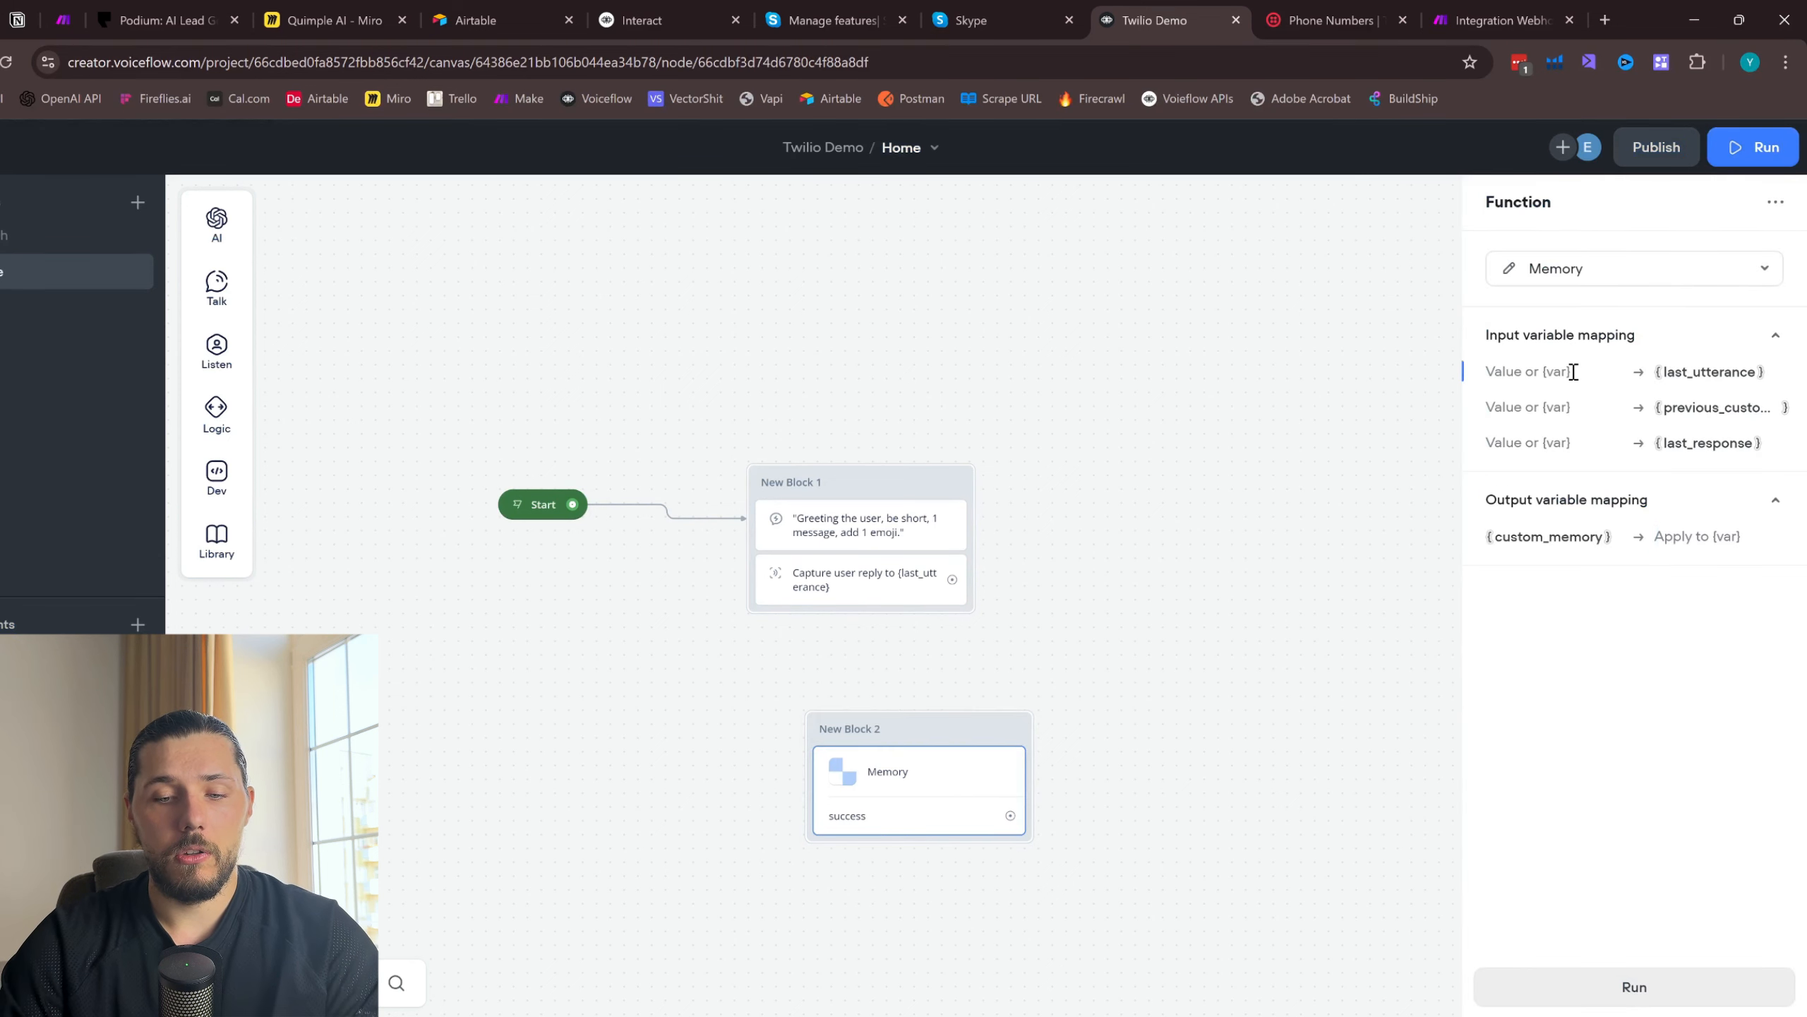
type("{la")
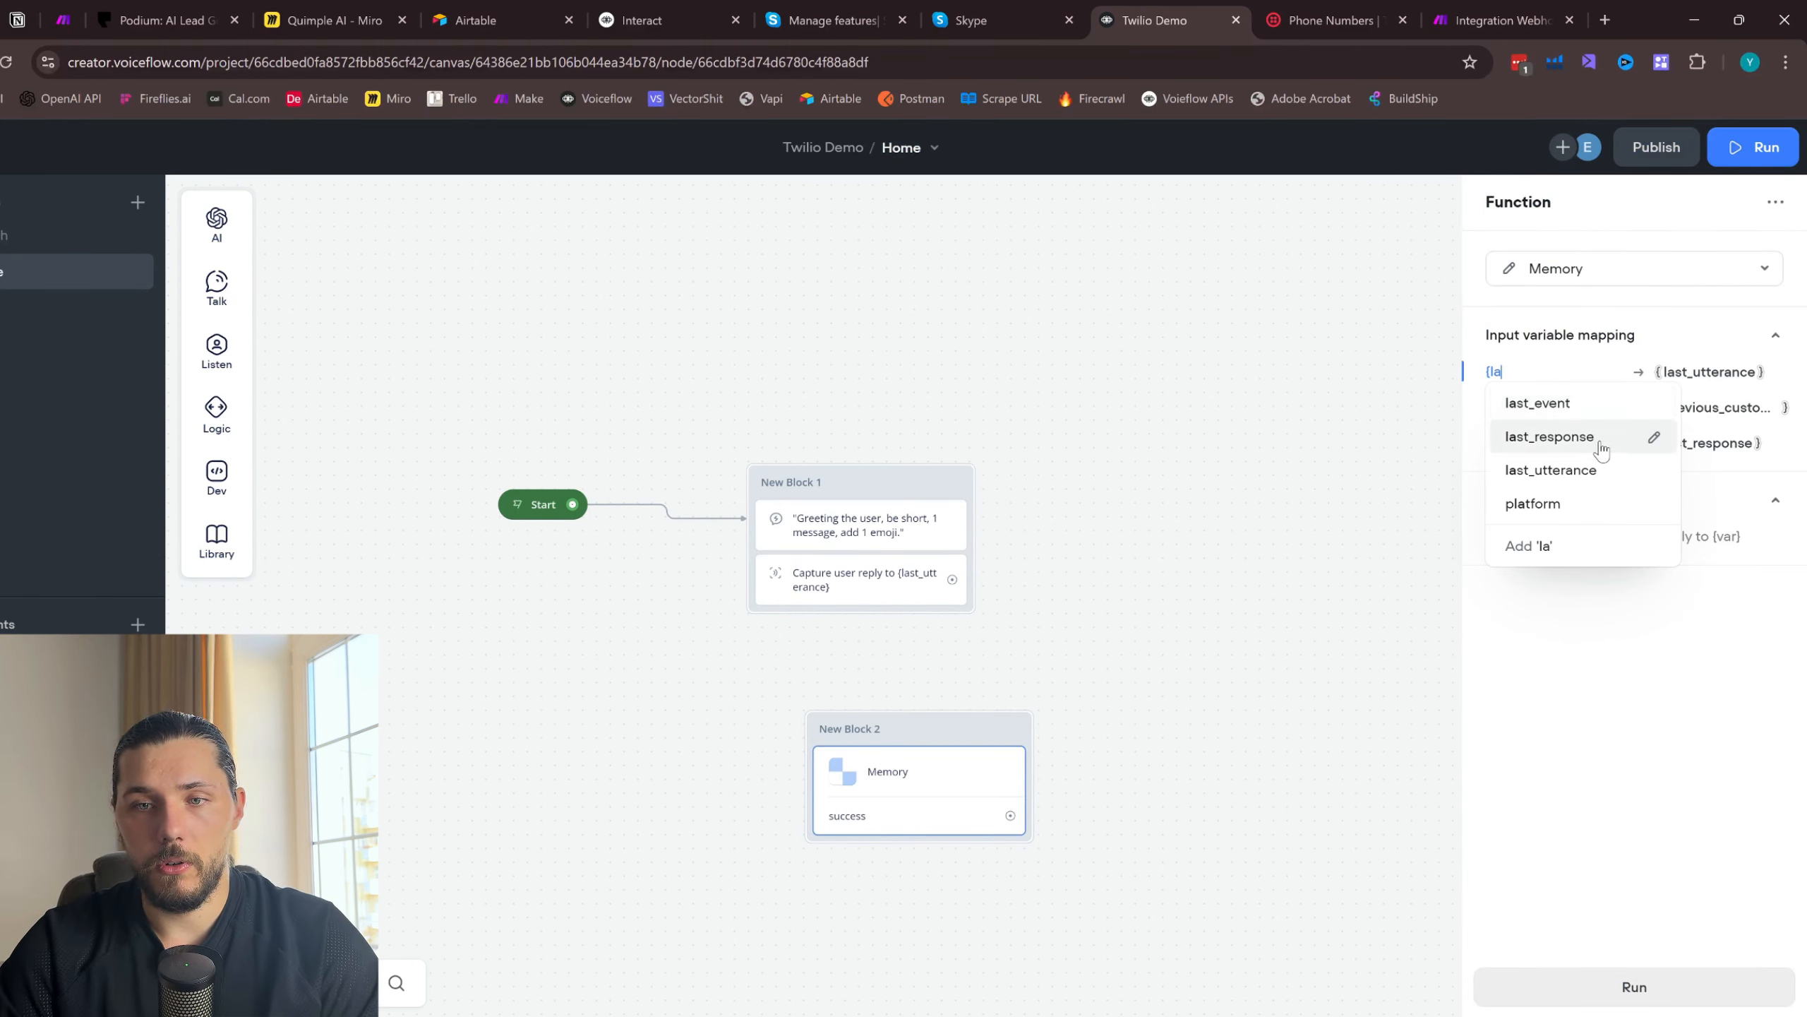
left_click(1592, 471)
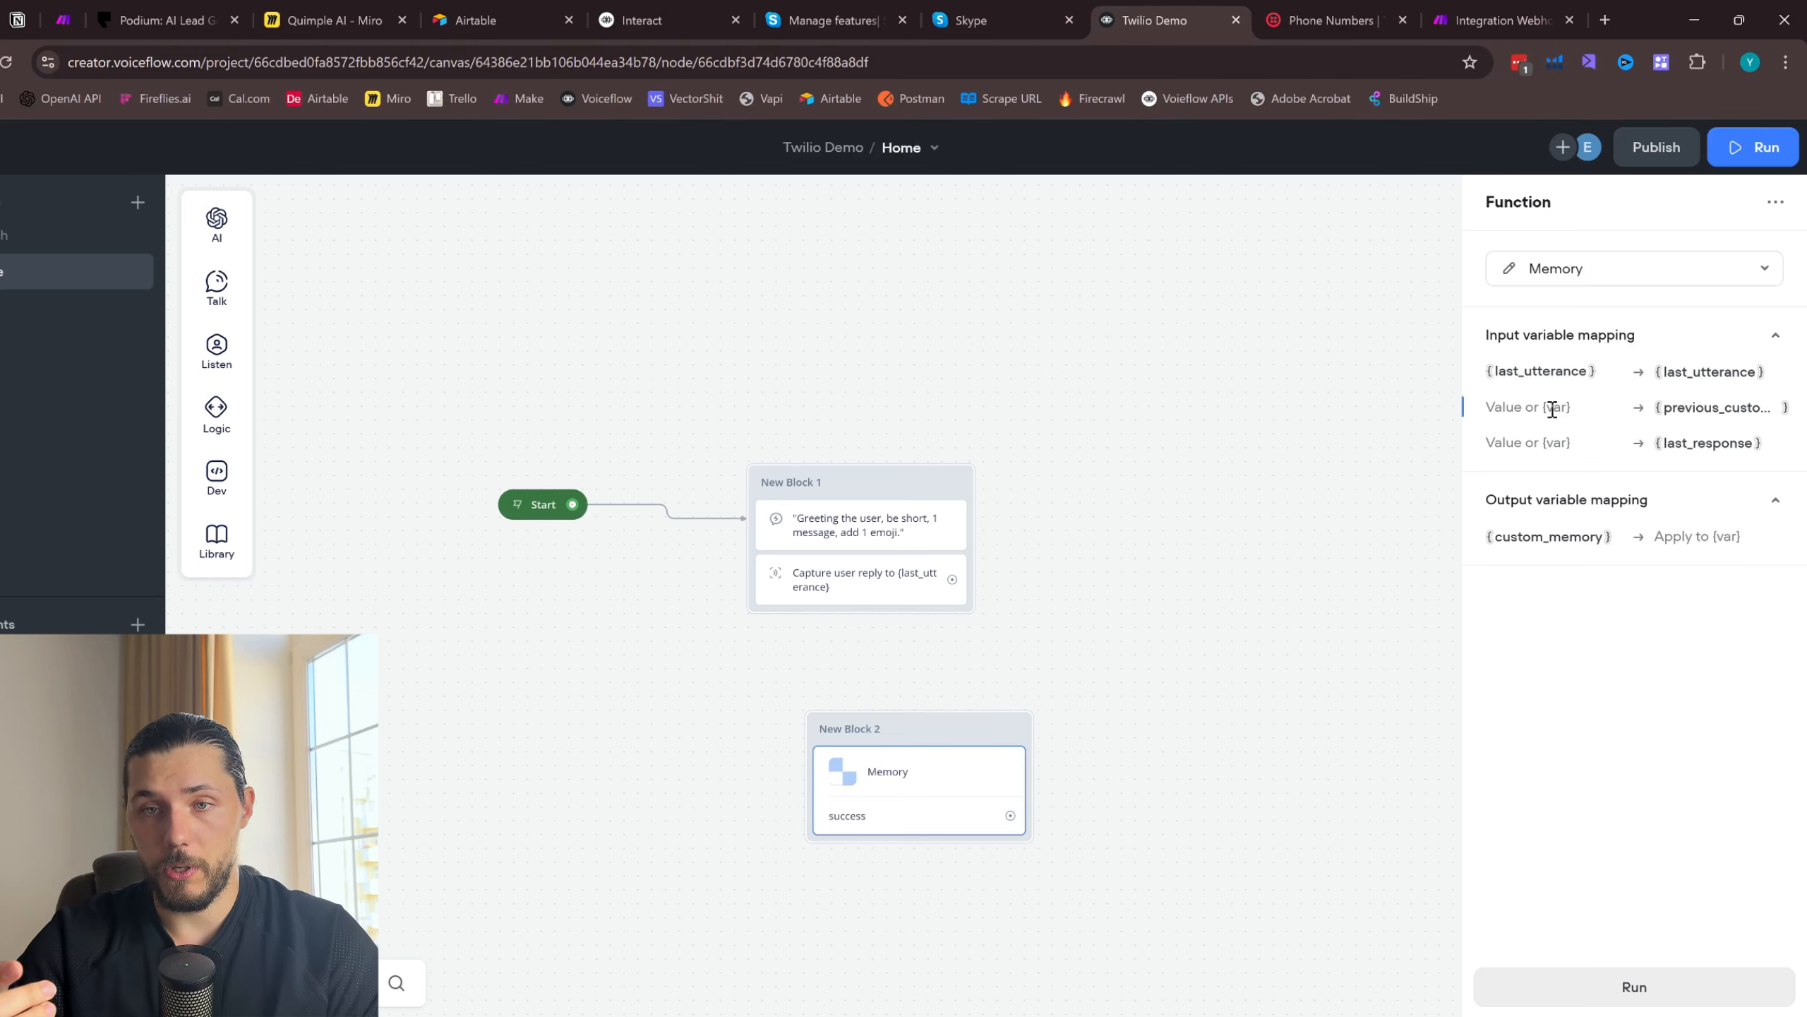
type("{custom")
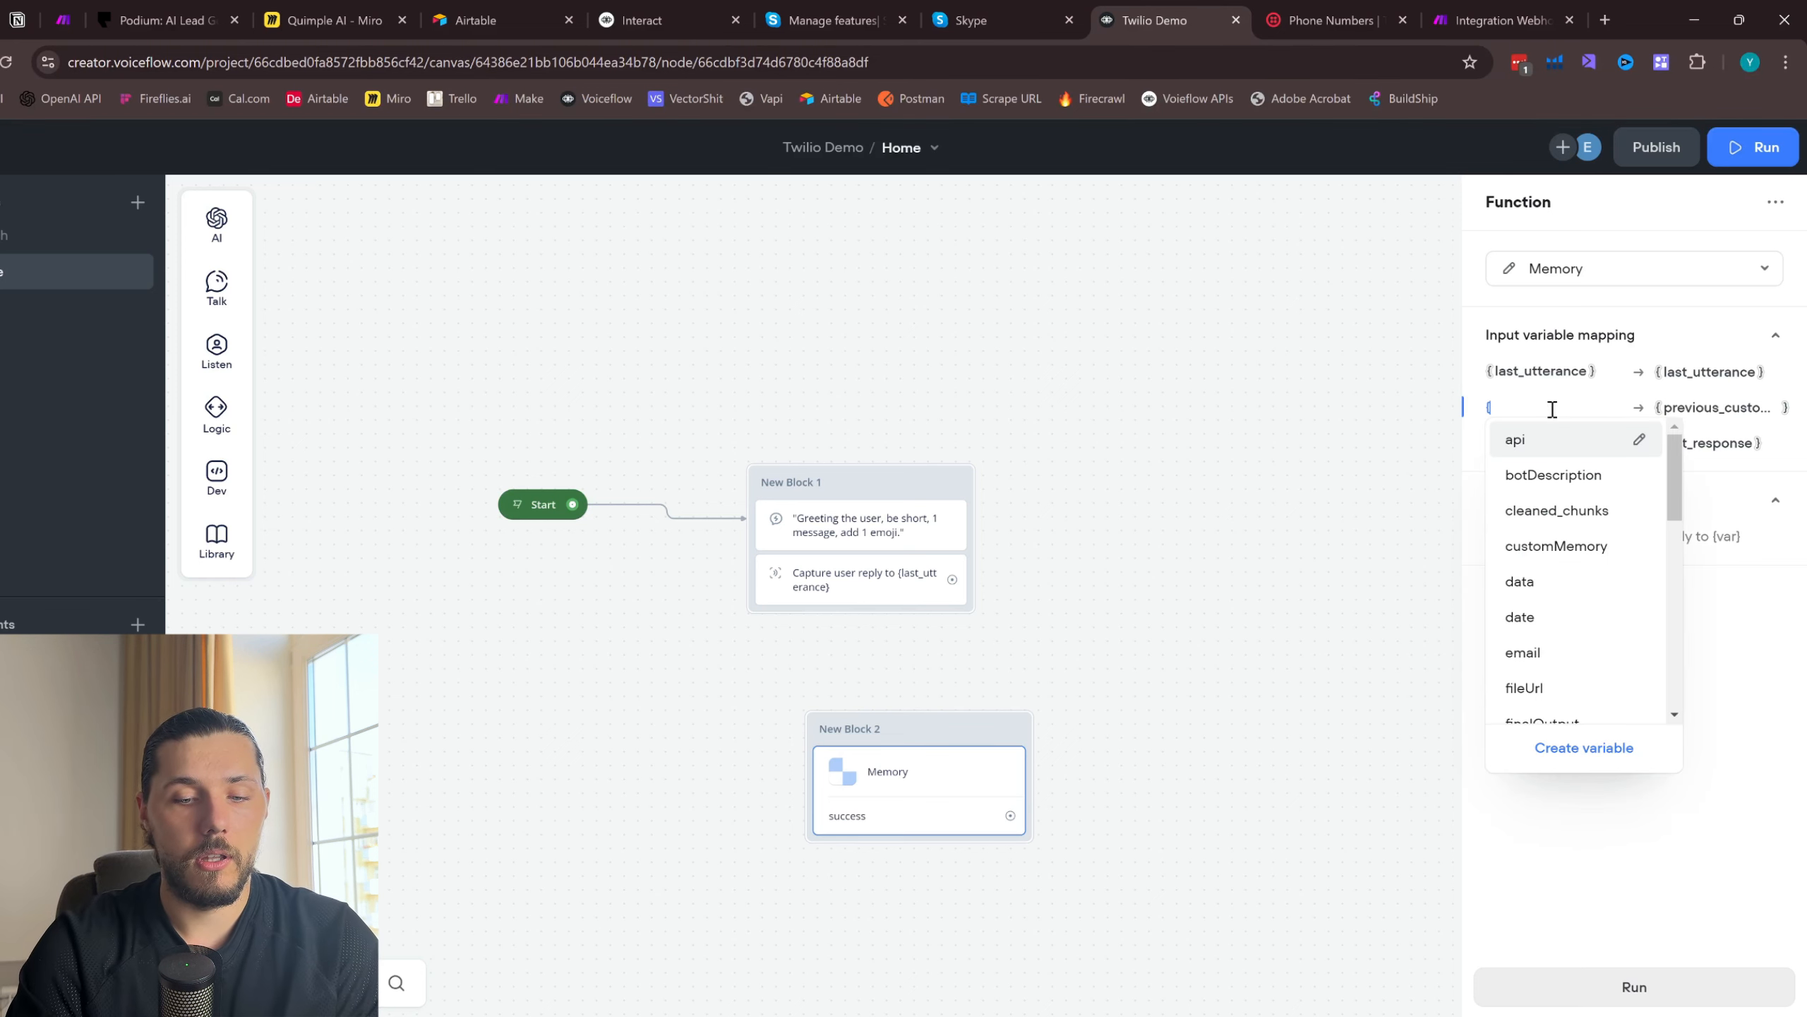
left_click(1541, 442)
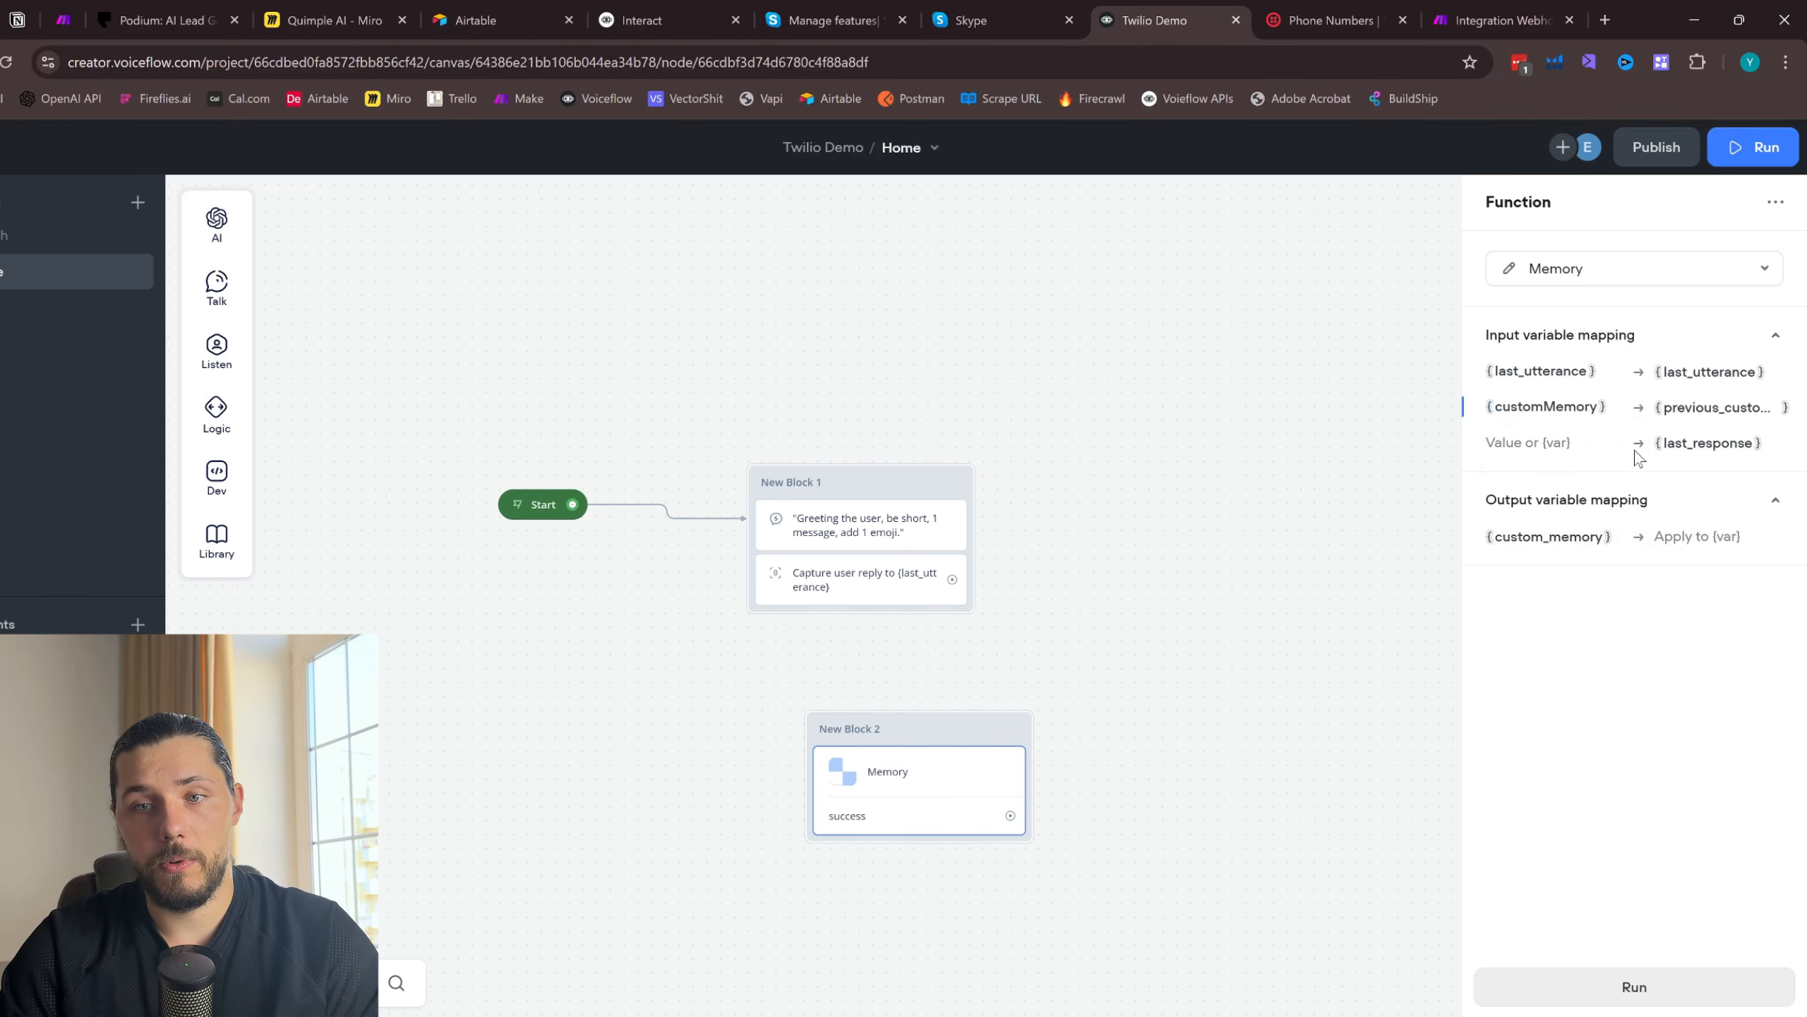
type("{last")
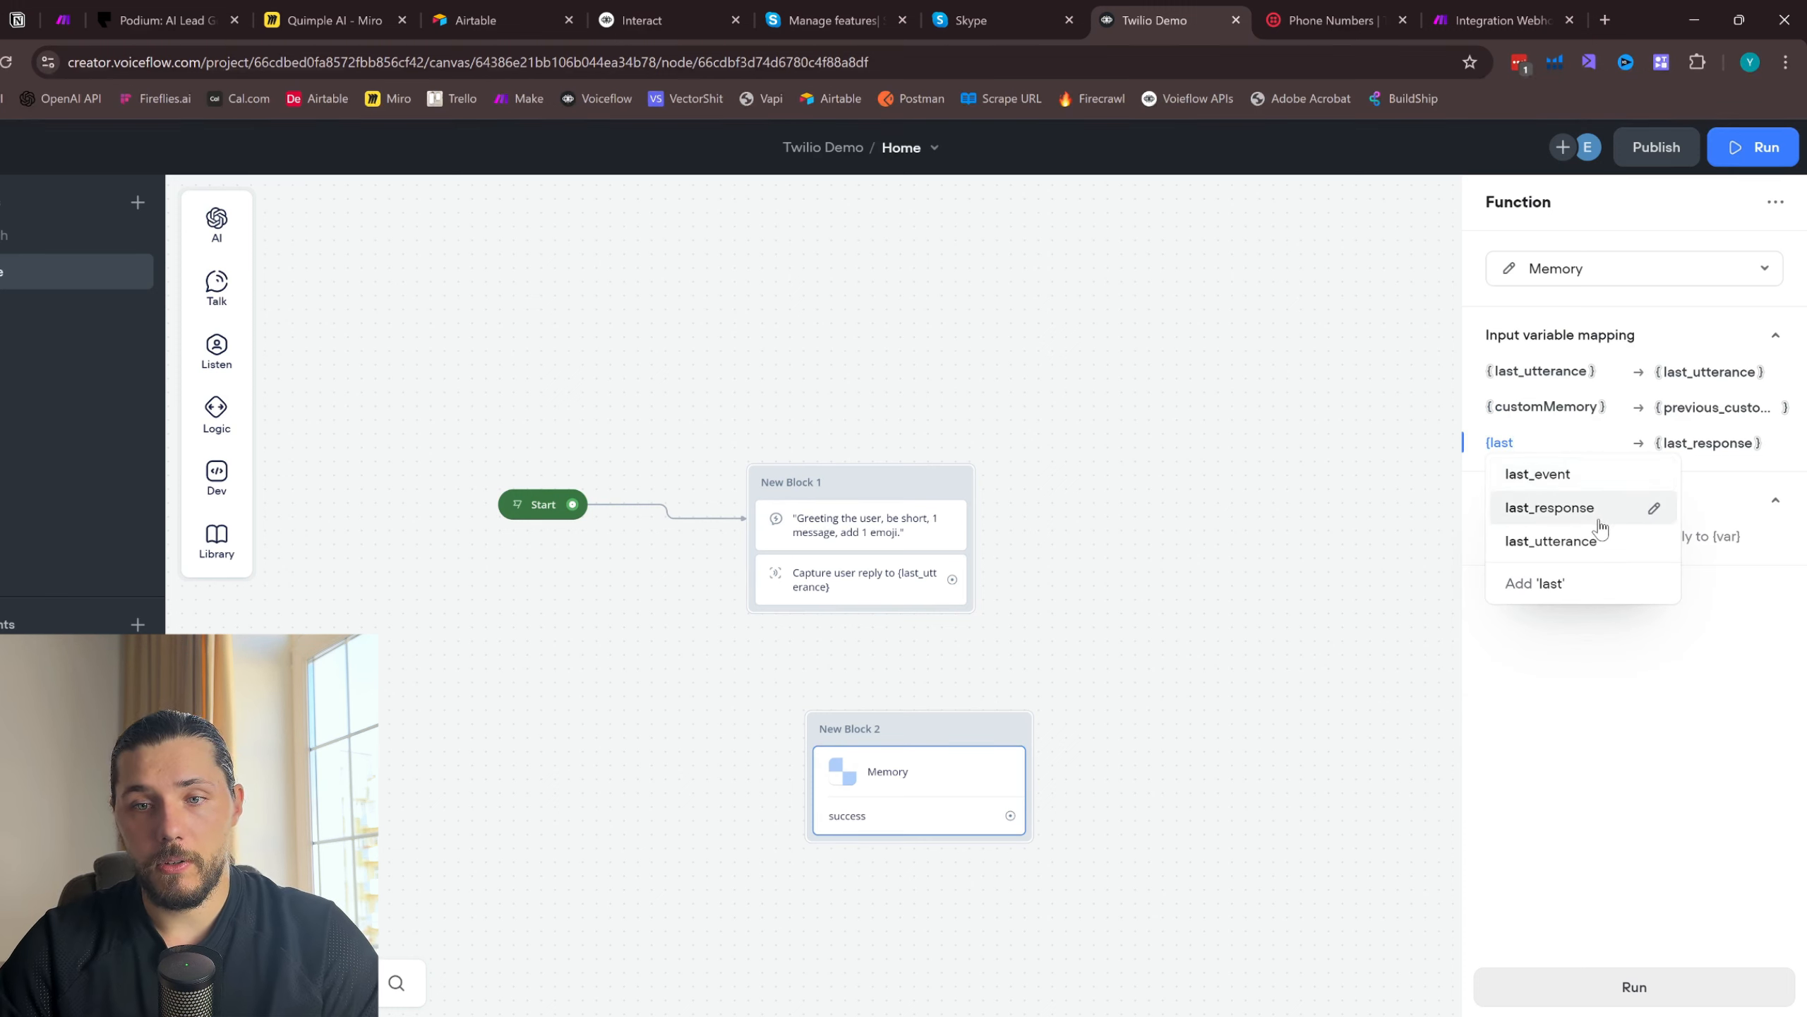
left_click(1551, 507)
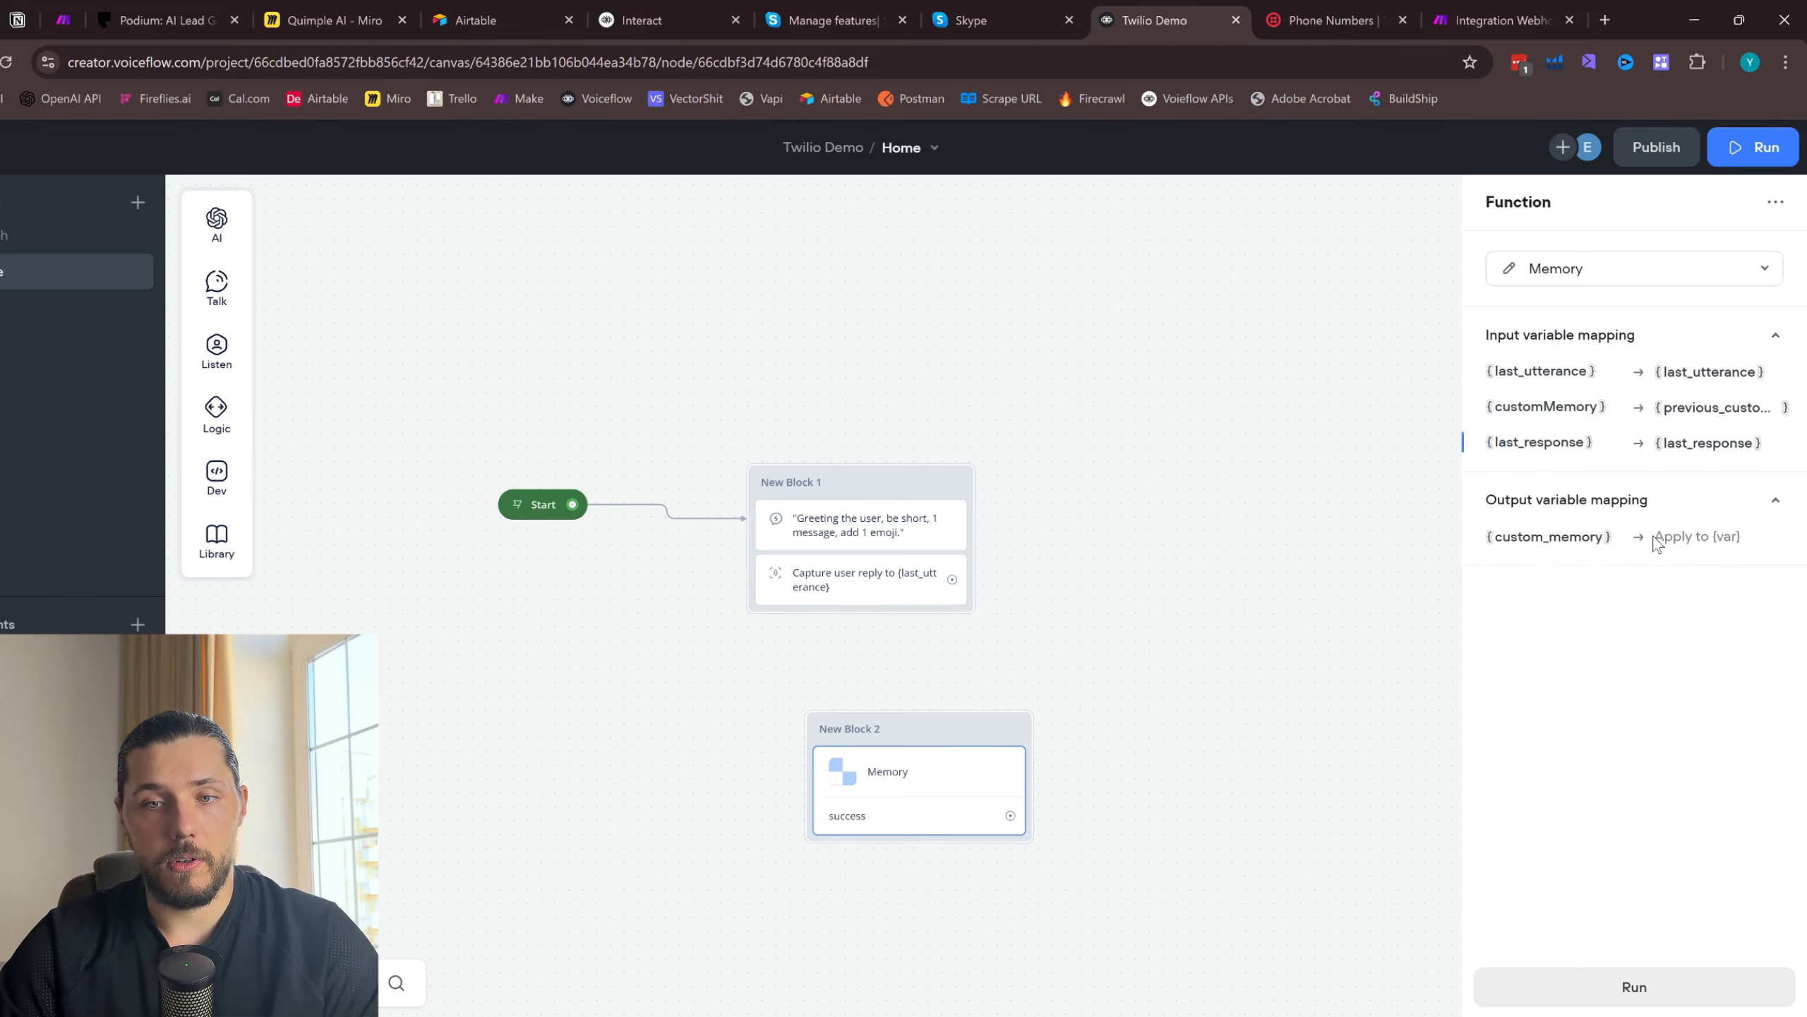
- Apply the Memory function's custom_memory output to the customMemory variable
left_click(1682, 535)
type("{custom")
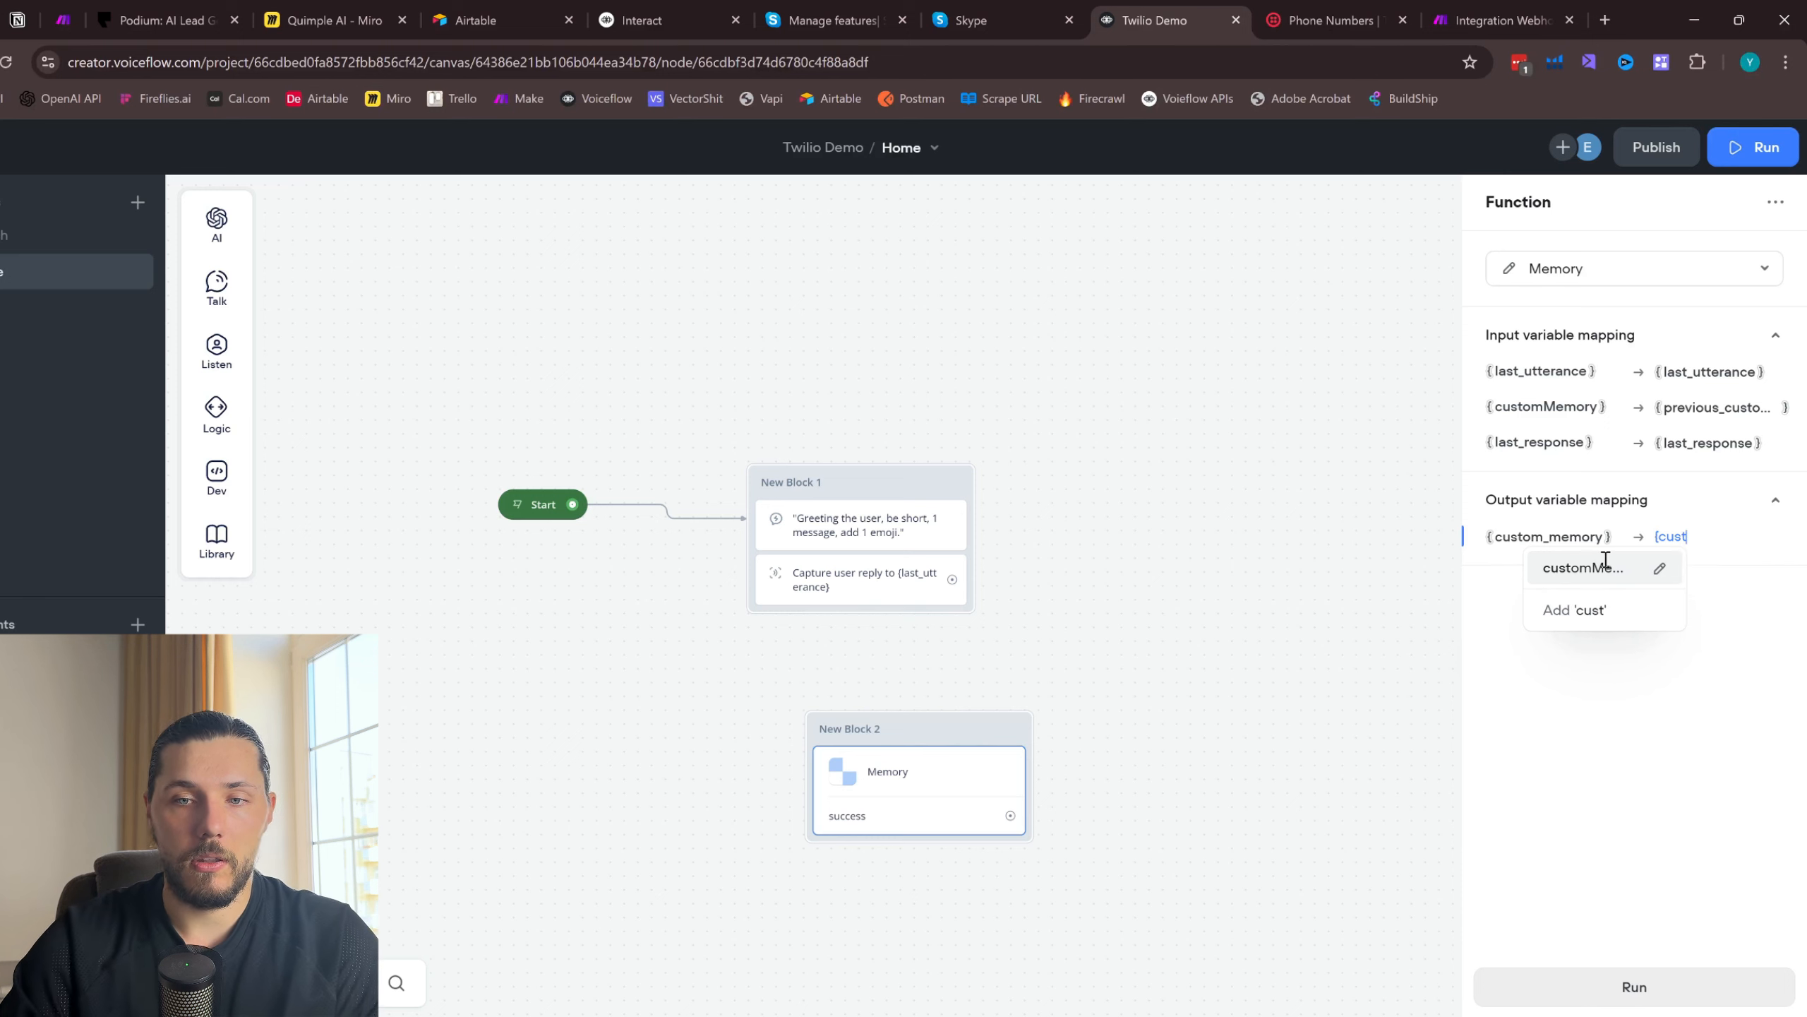
left_click(1566, 569)
- Connect the Capture step to the Memory block and pull a new connection out of its success port
left_click_drag(953, 579, 910, 659)
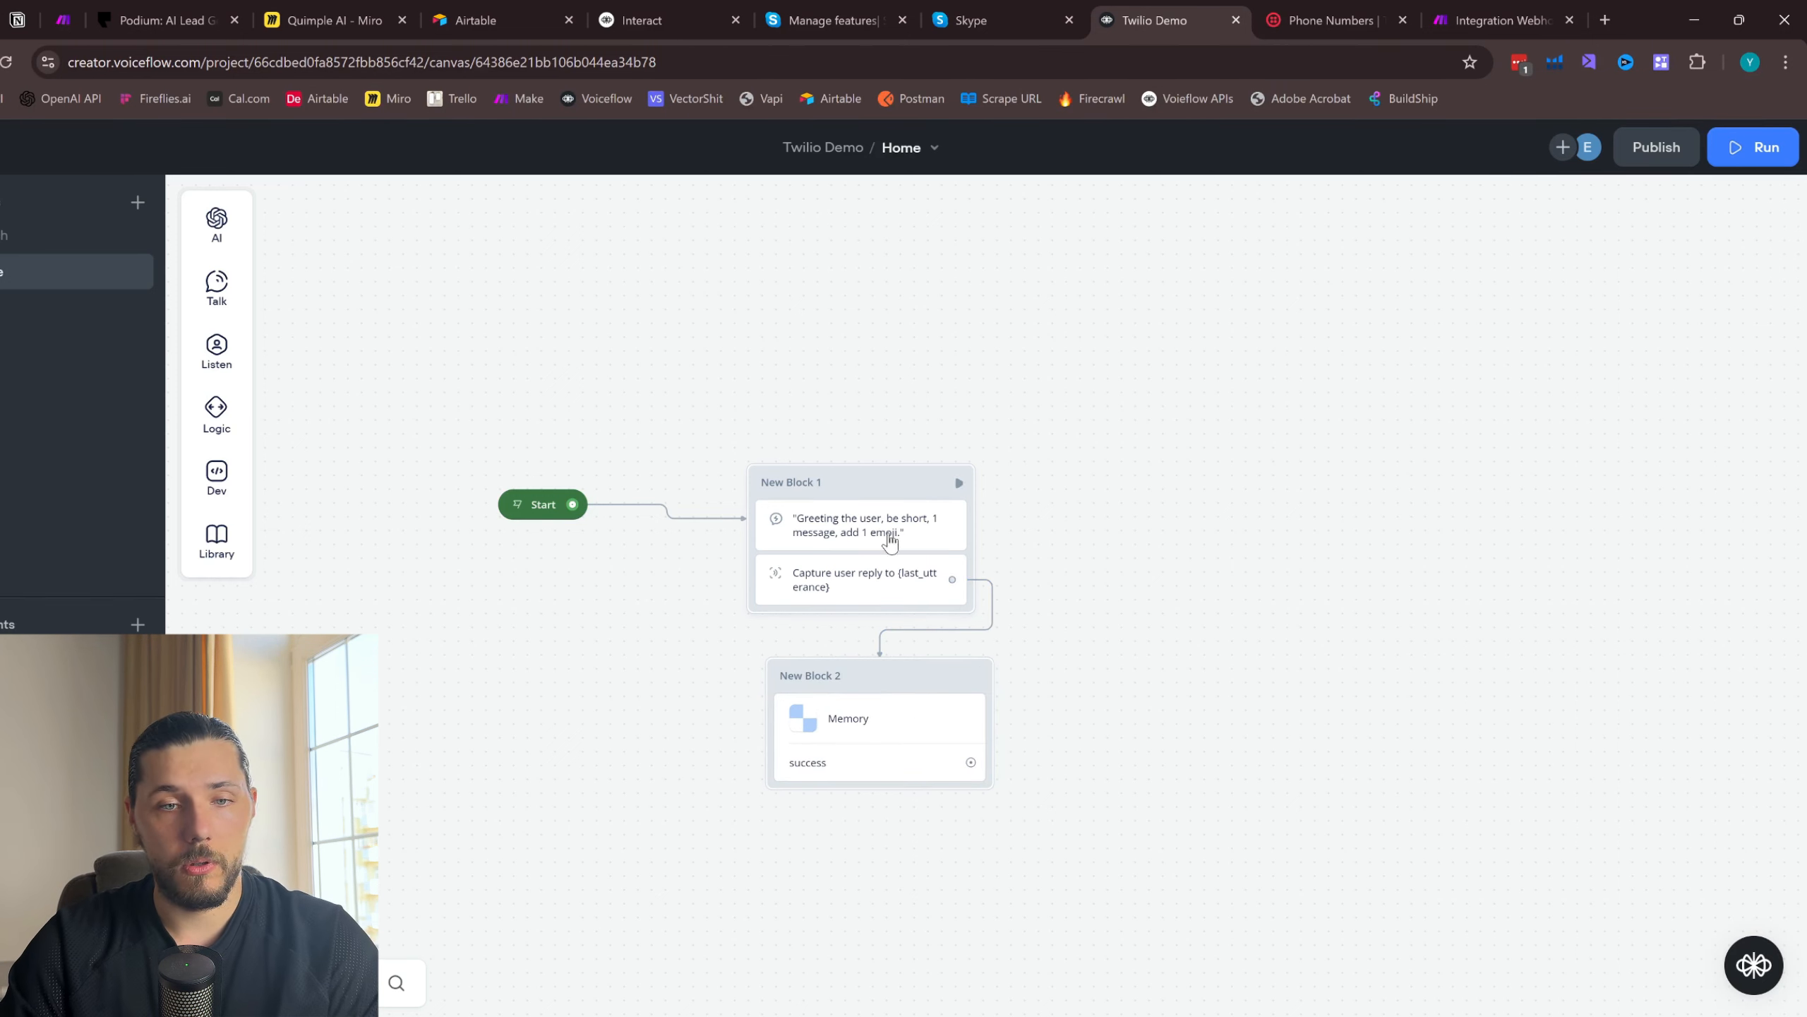
scroll(879, 694, "up", 2)
left_click(880, 705)
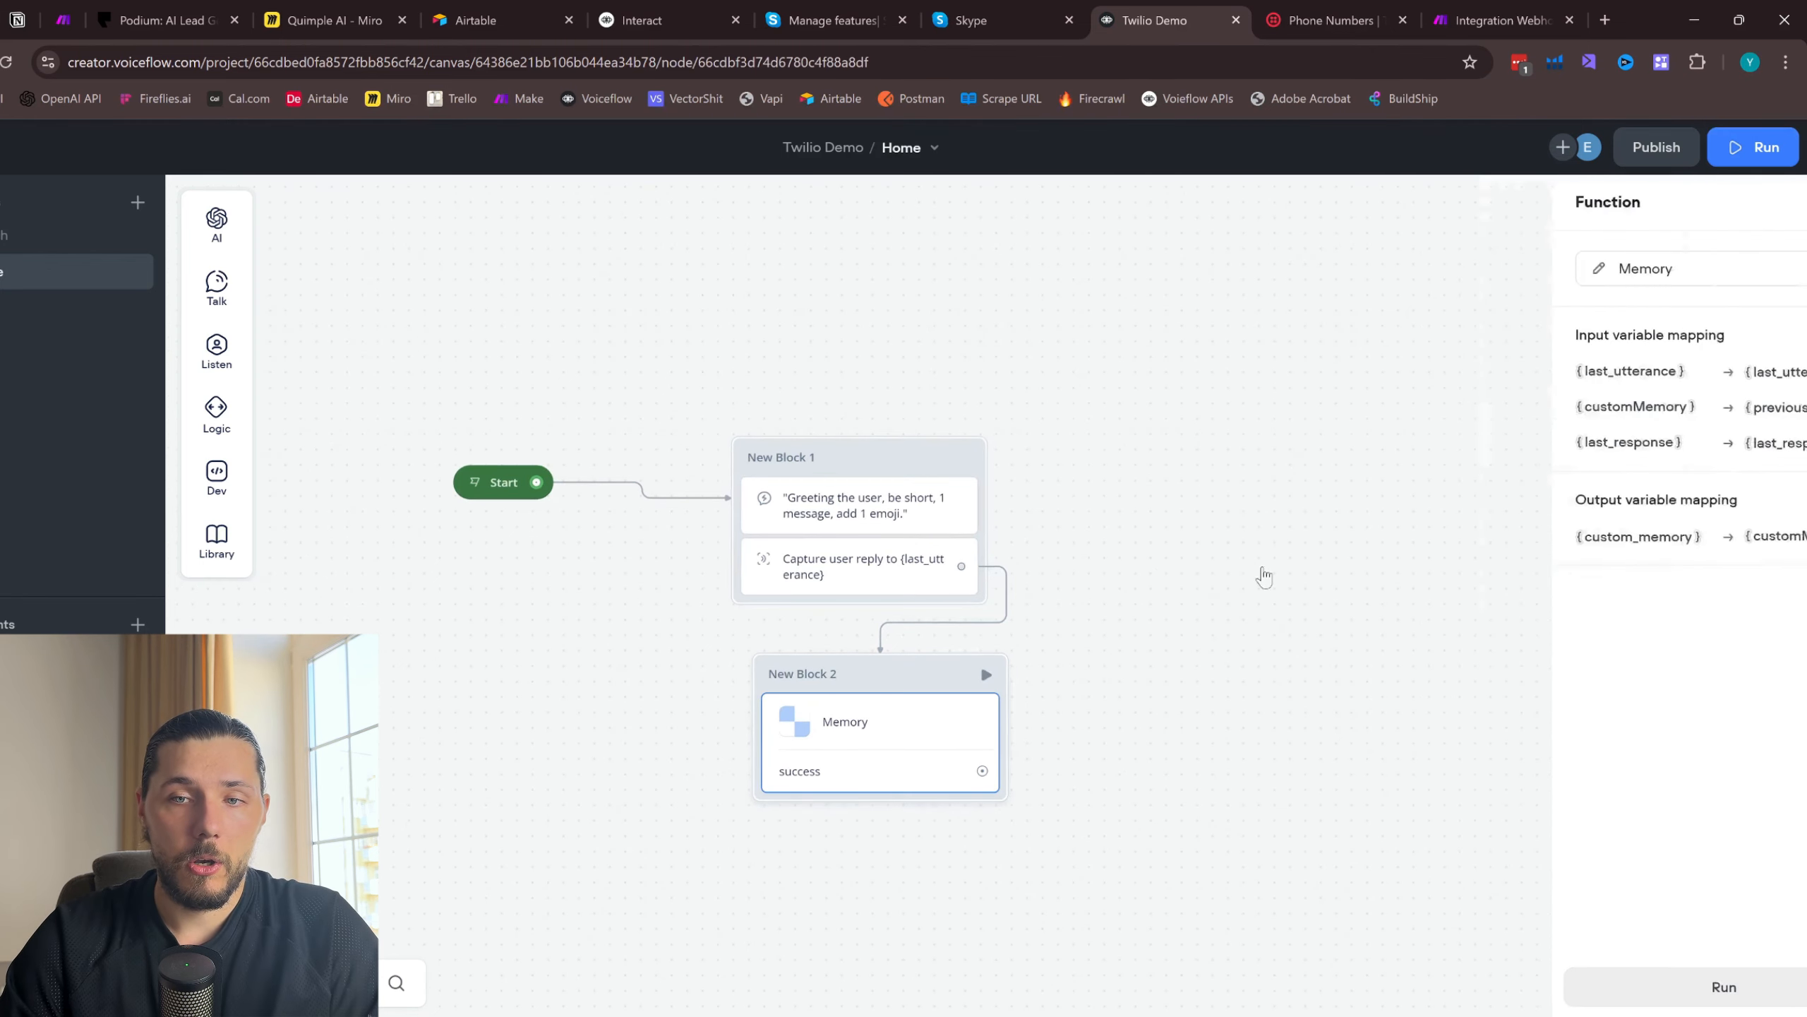
left_click_drag(1078, 653, 855, 726)
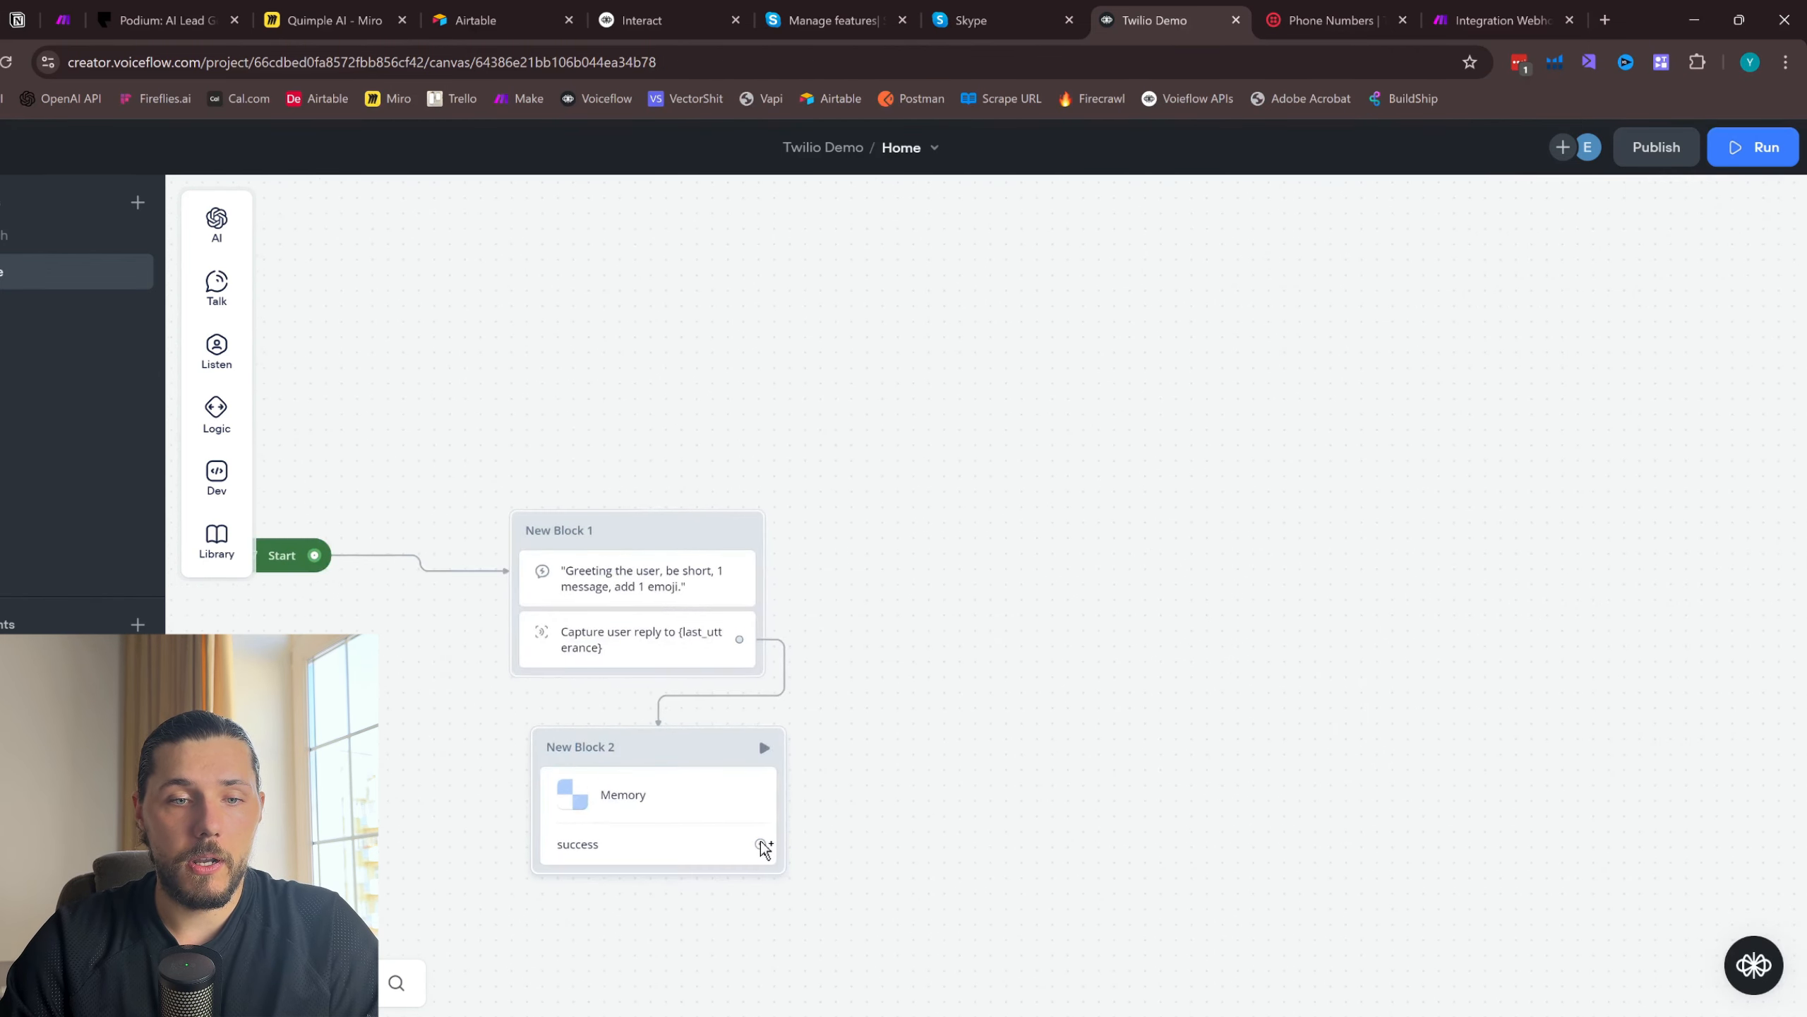
left_click_drag(759, 843, 1053, 531)
mouse_move(1128, 591)
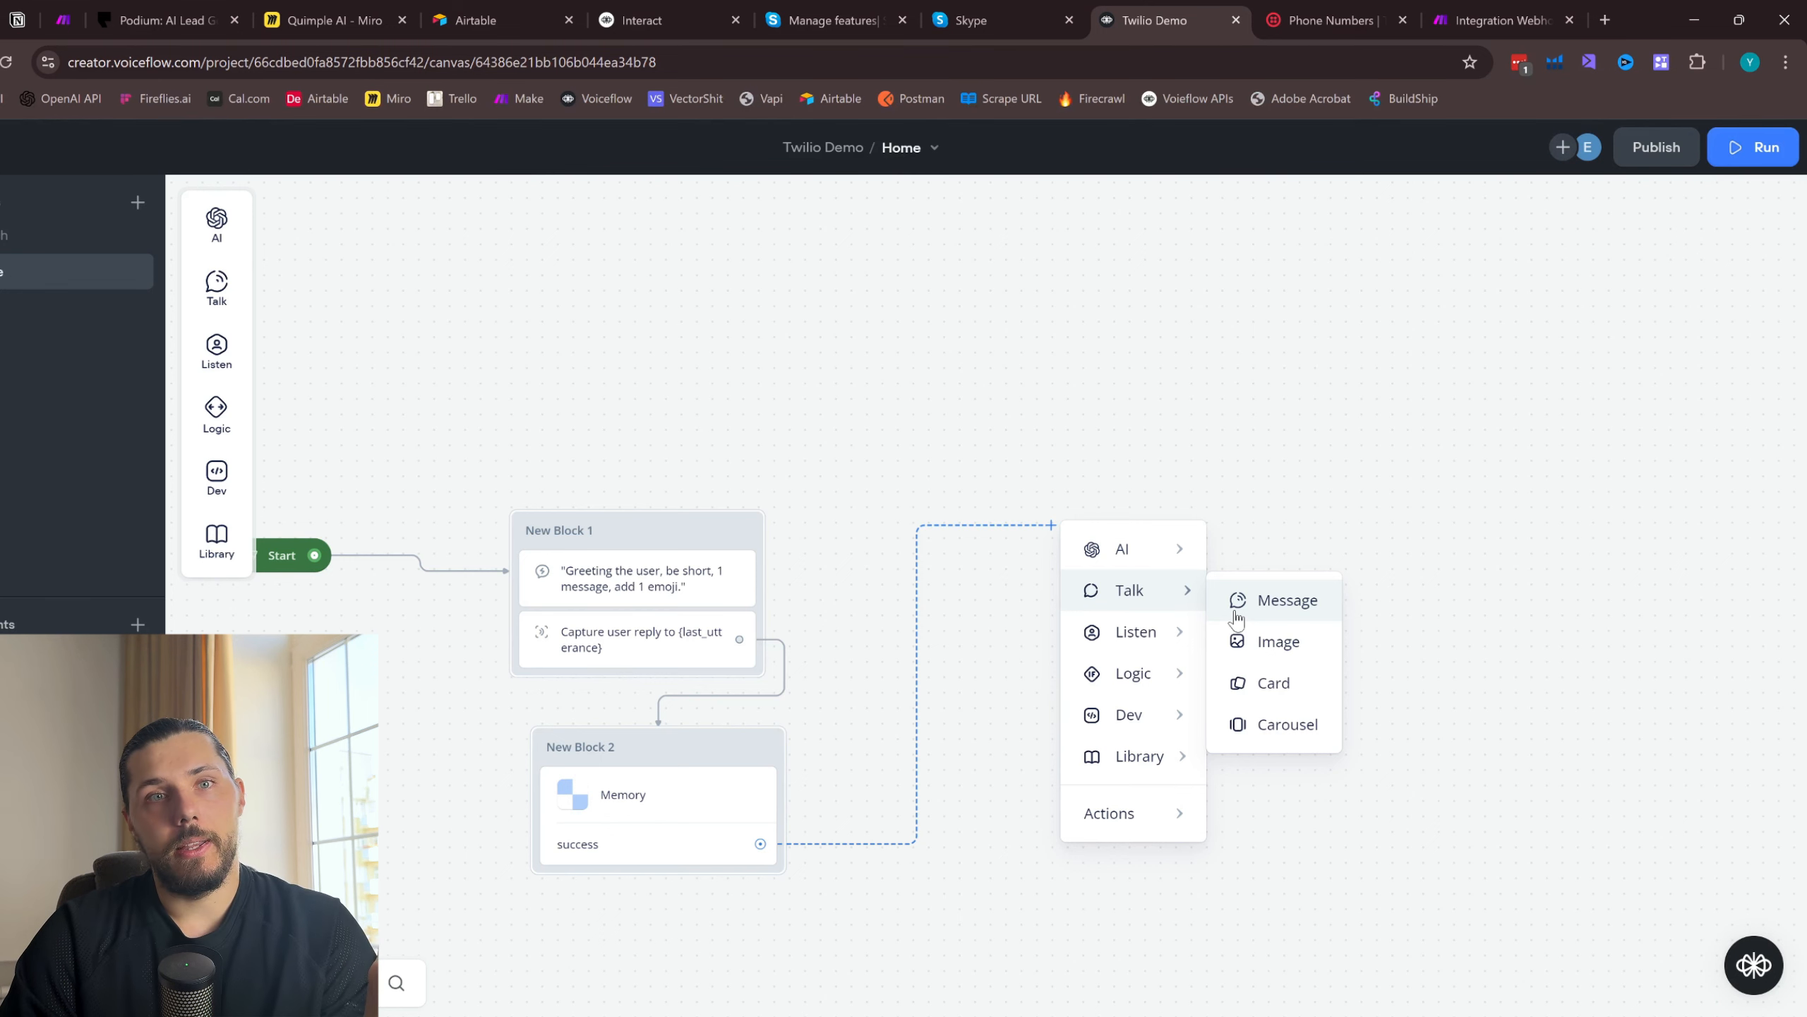
- Switch to the Miro board, duplicate the "Capture the user details" box beneath itself and relabel the copy "Service description"
left_click(327, 20)
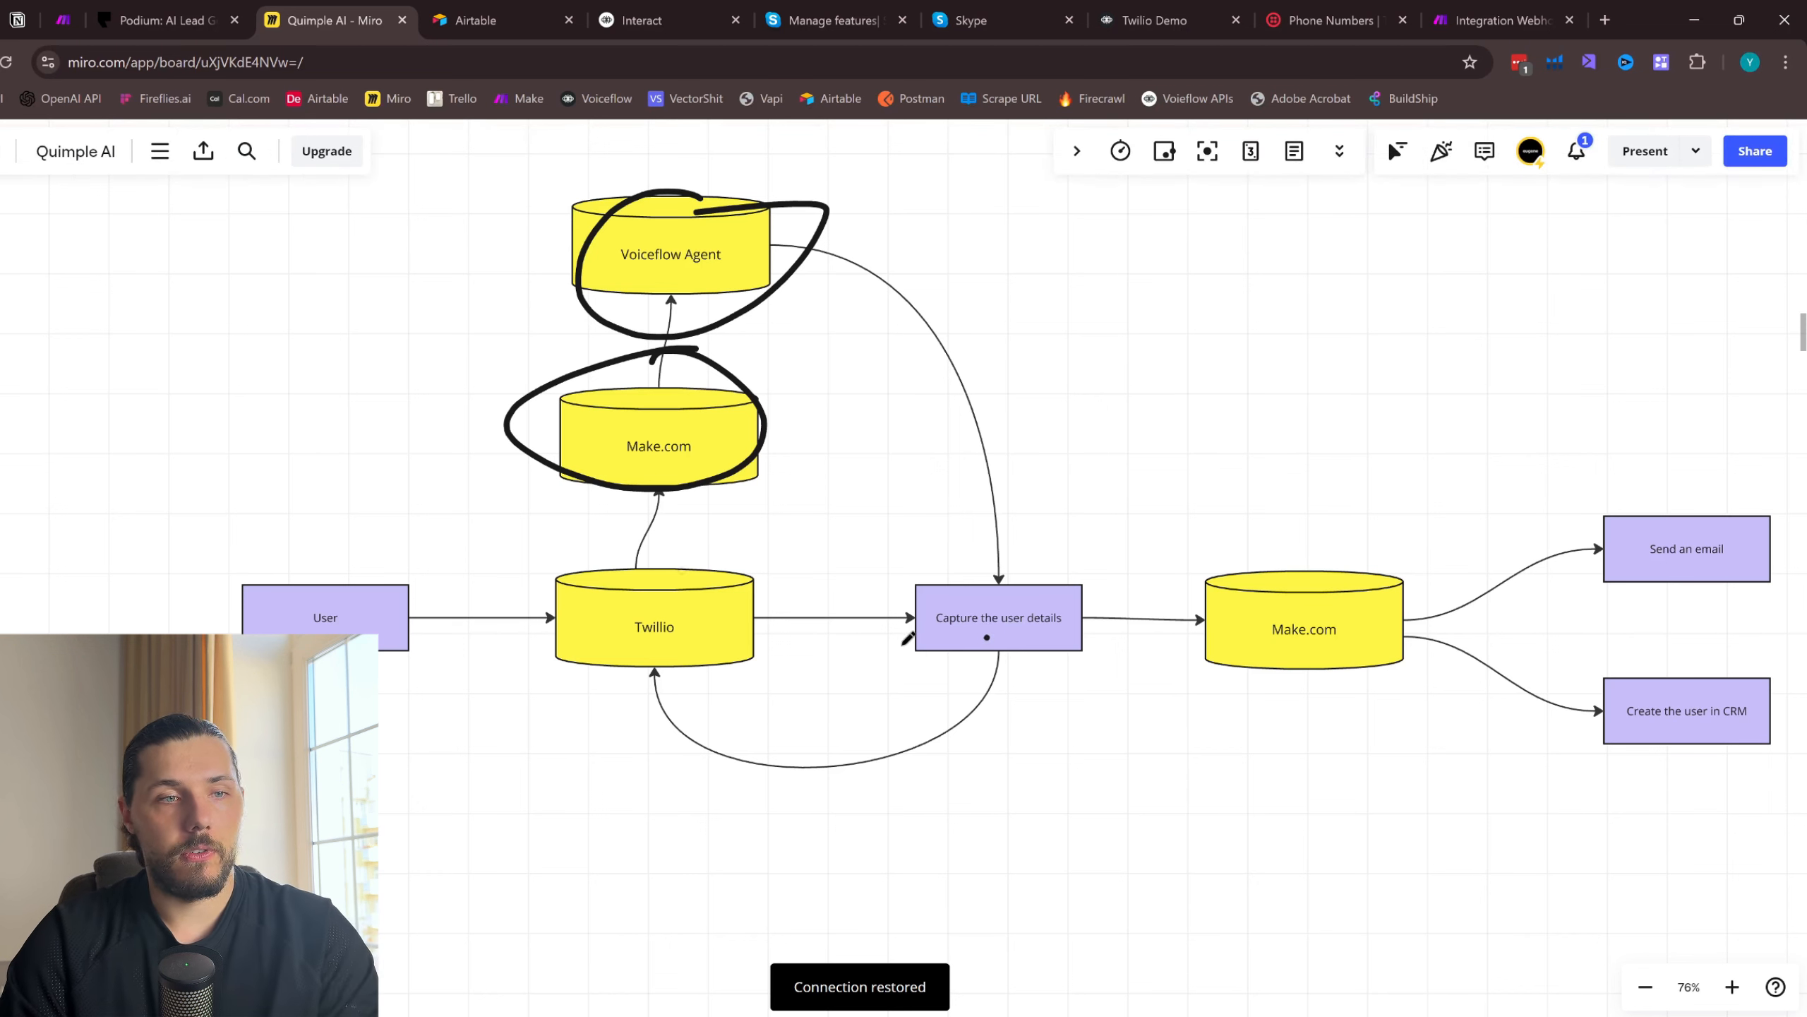
left_click(999, 627)
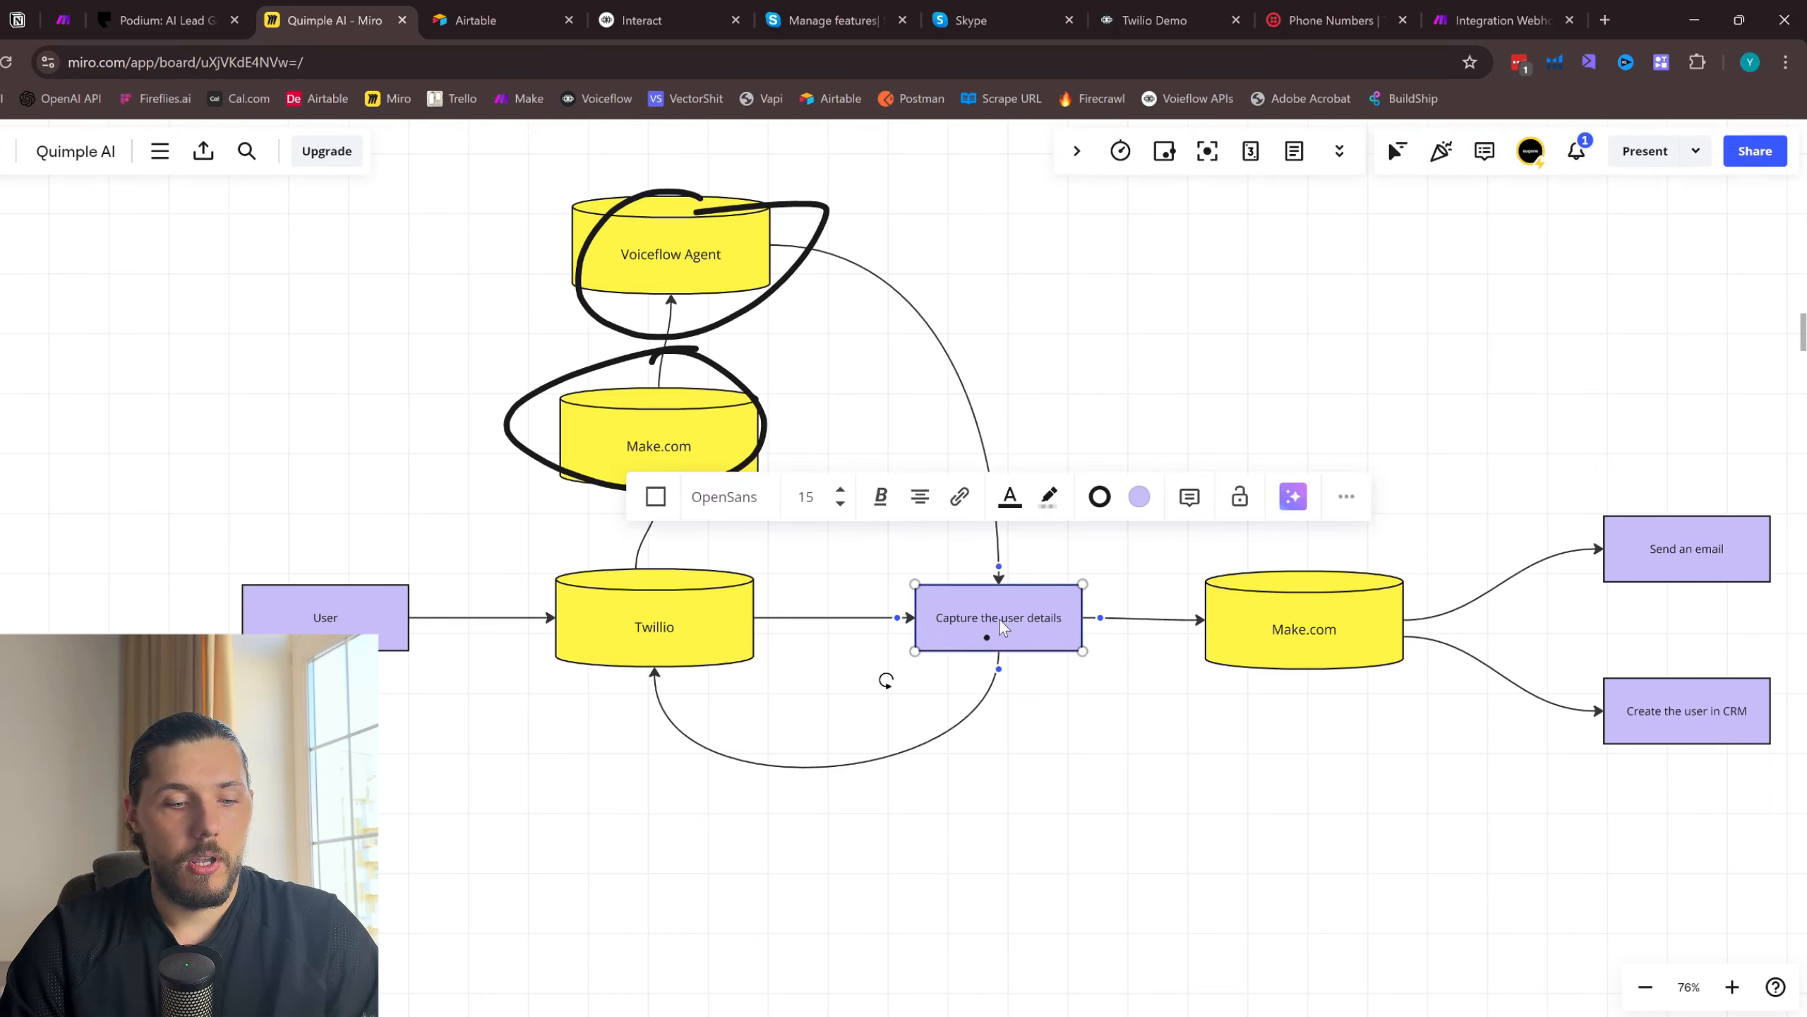
left_click_drag(1000, 620, 985, 817)
double_click(989, 814)
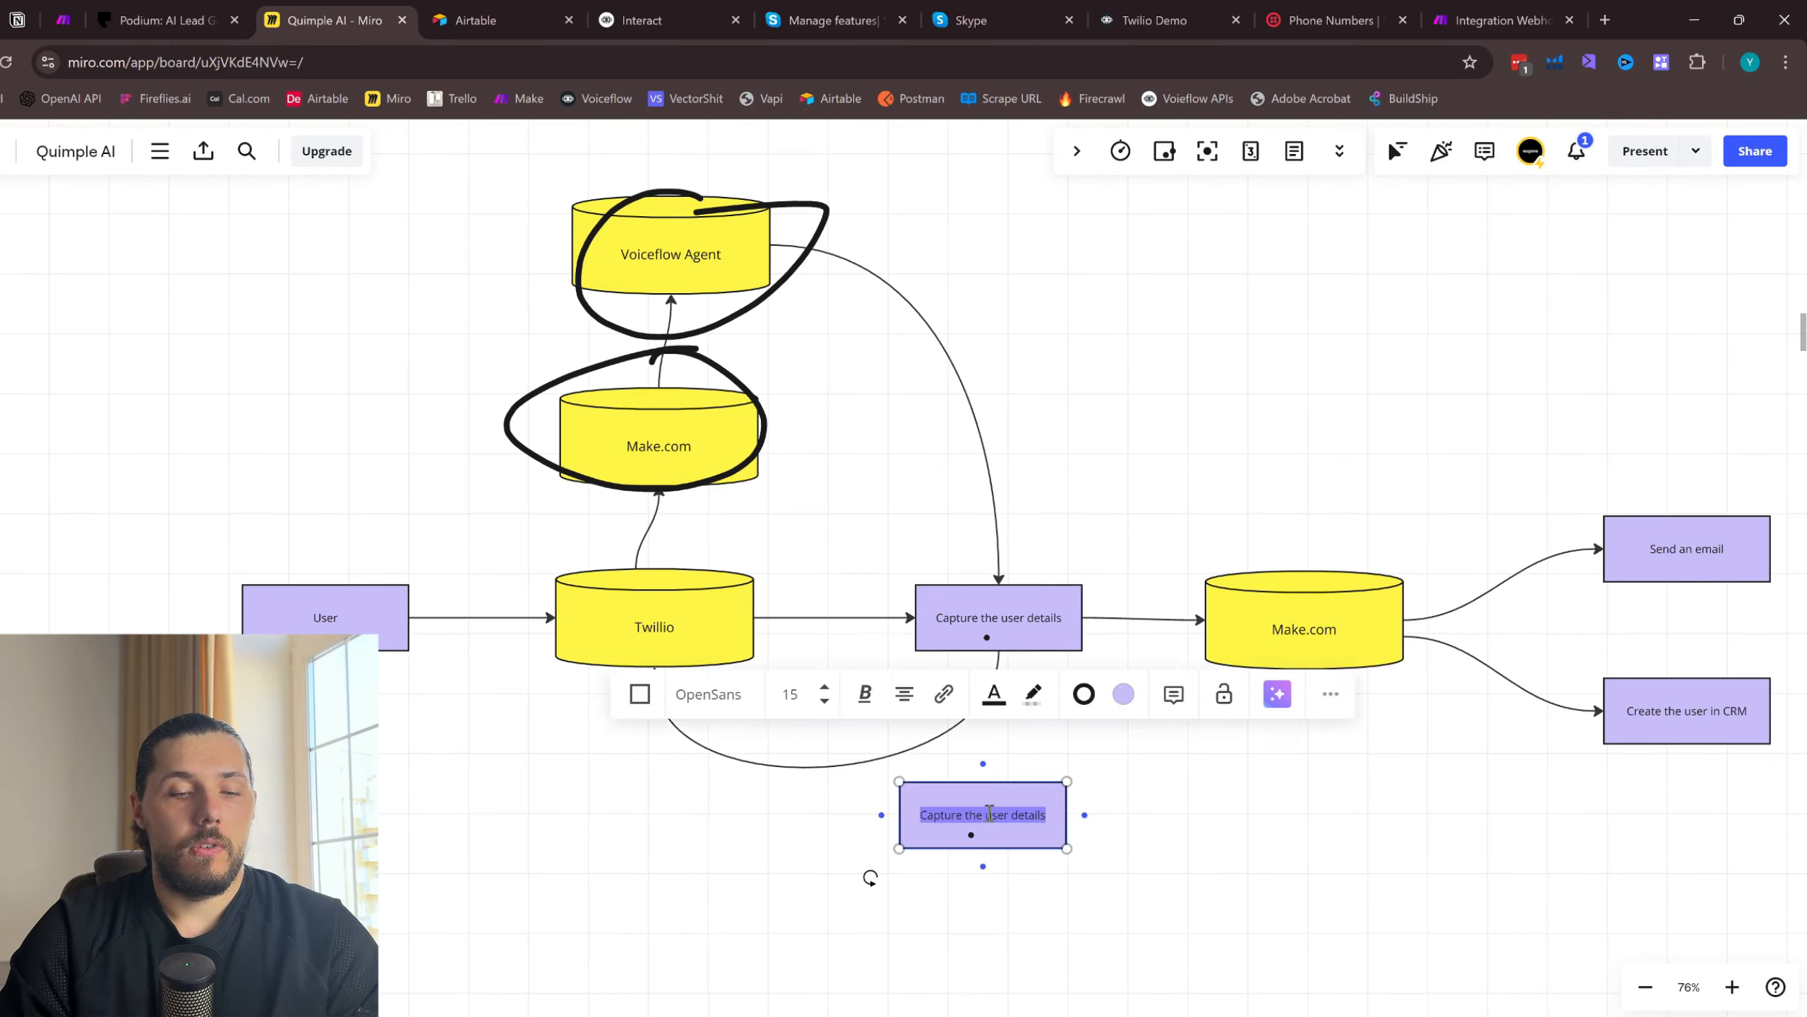
type("Email")
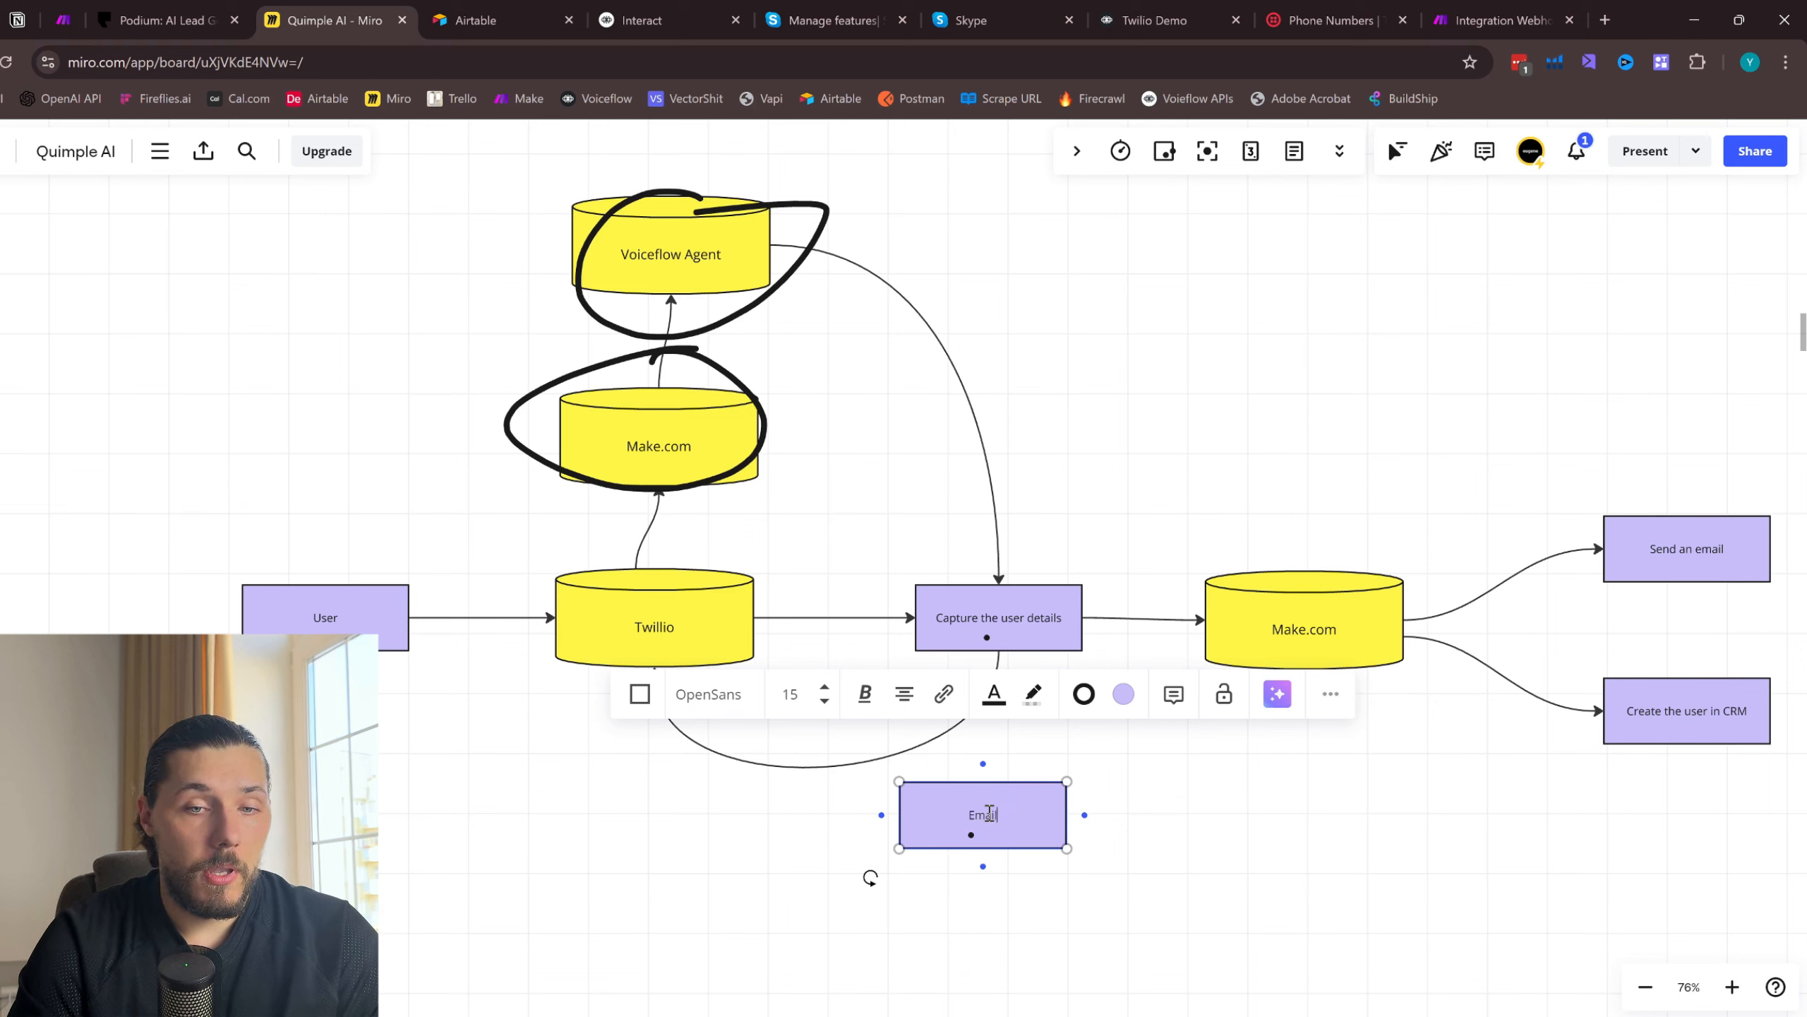
double_click(989, 814)
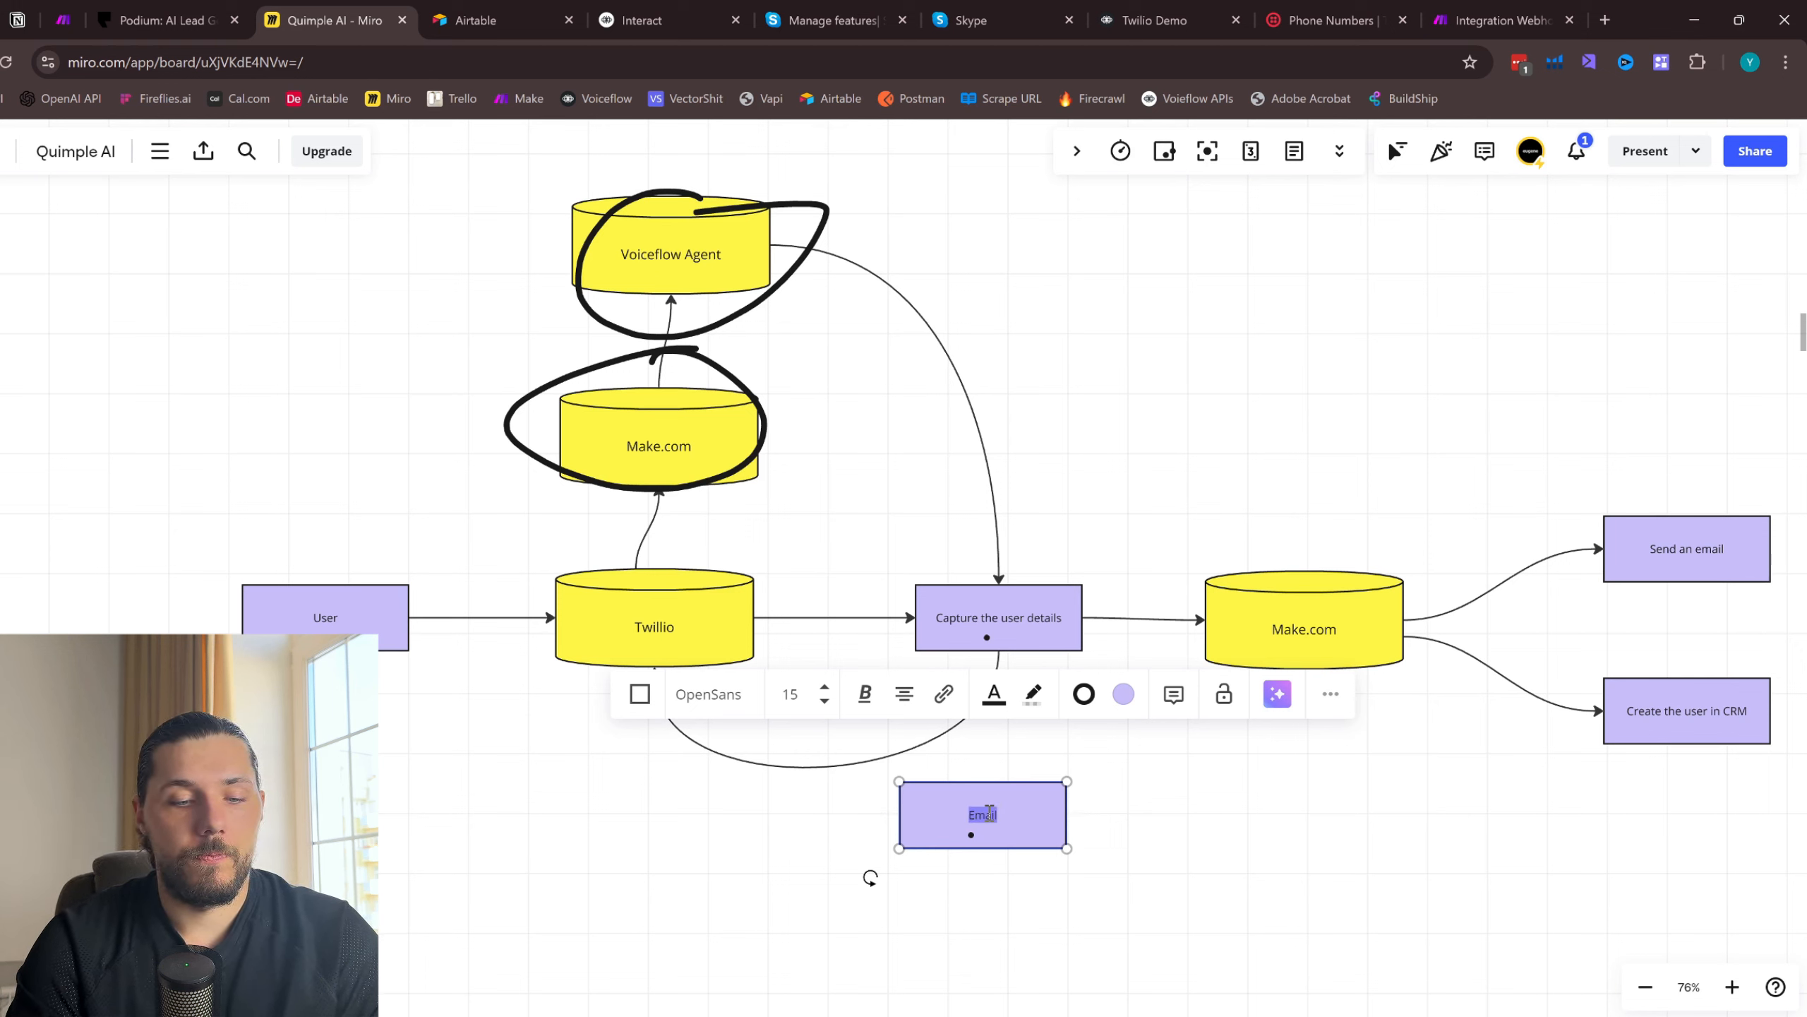
type("R")
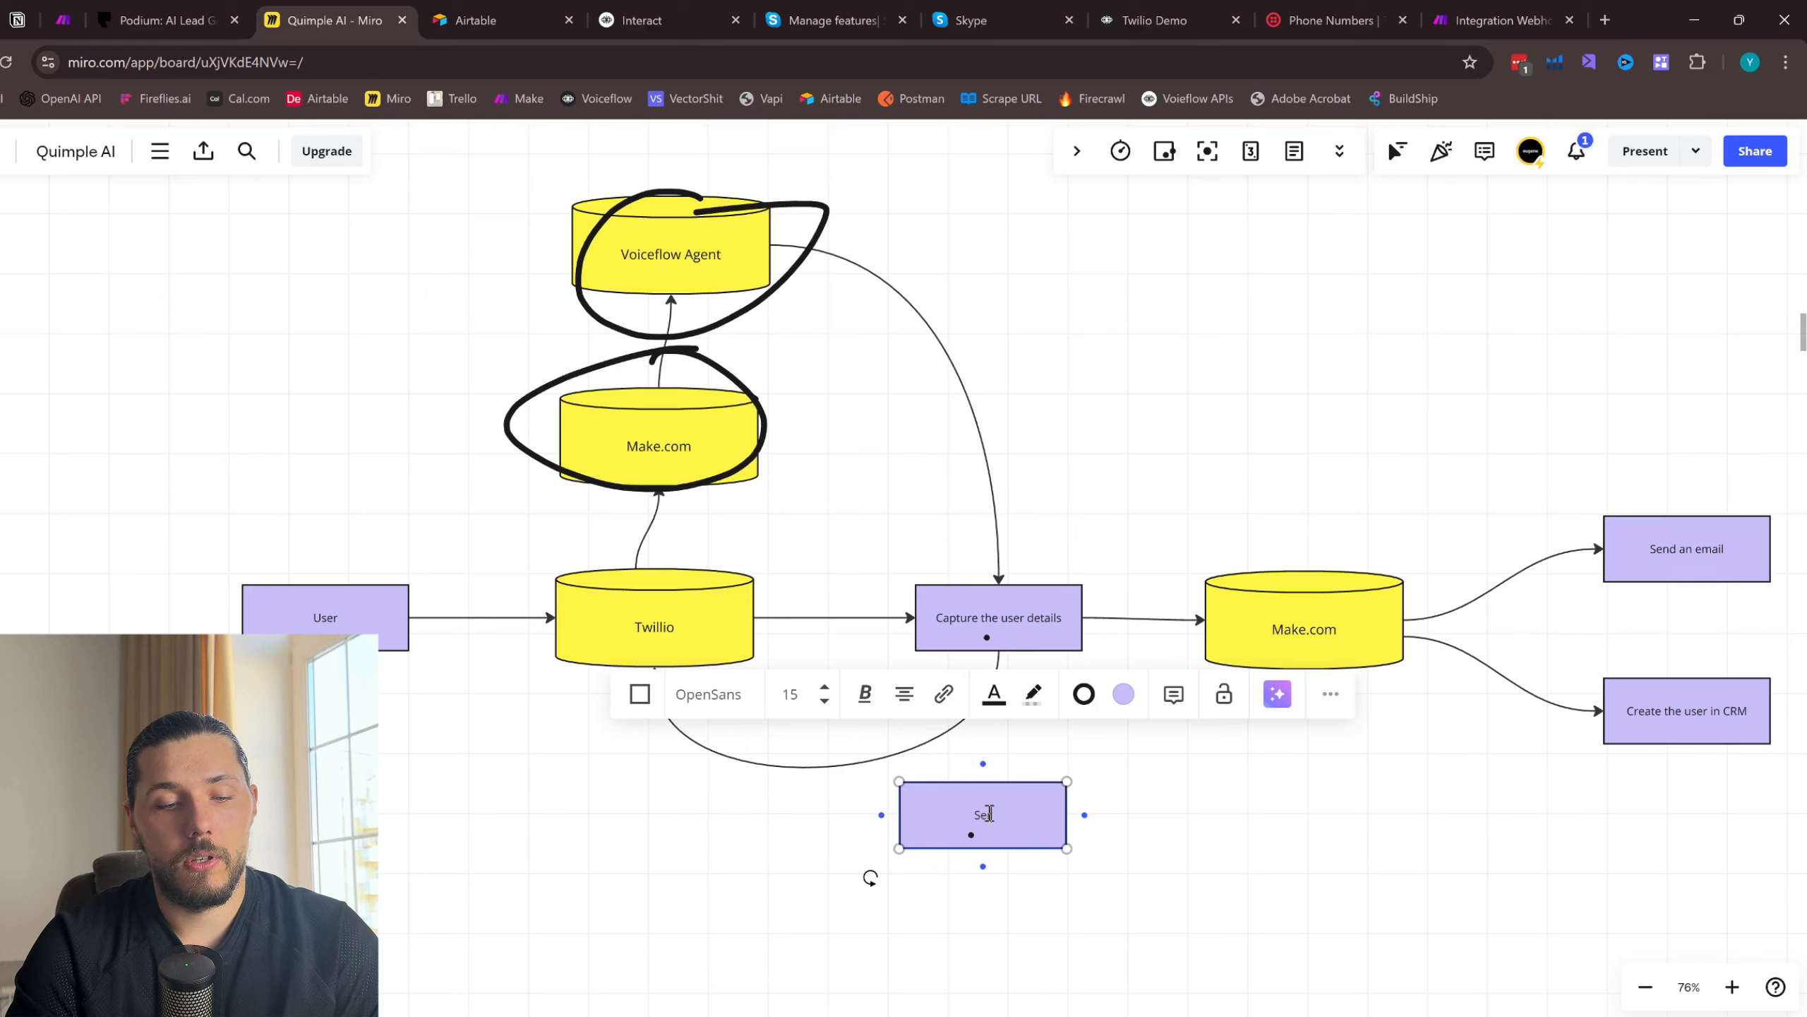
type("ervice description")
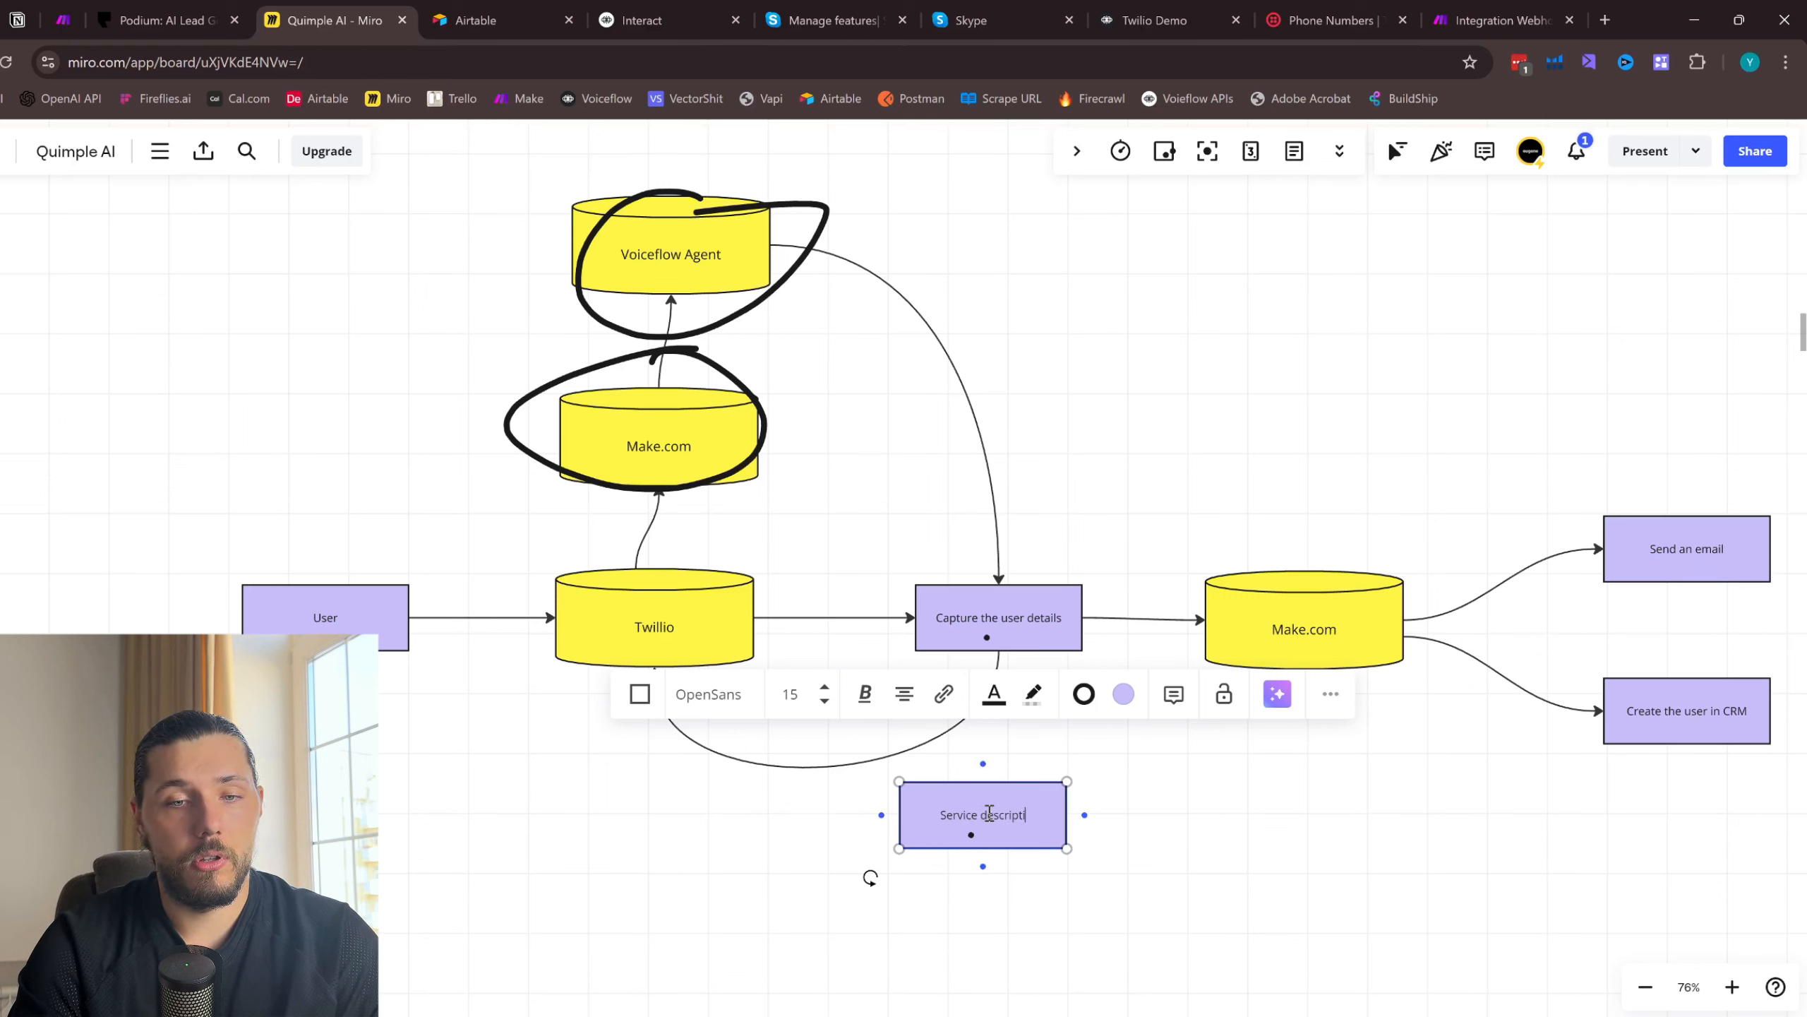
left_click(1082, 852)
left_click(1000, 802)
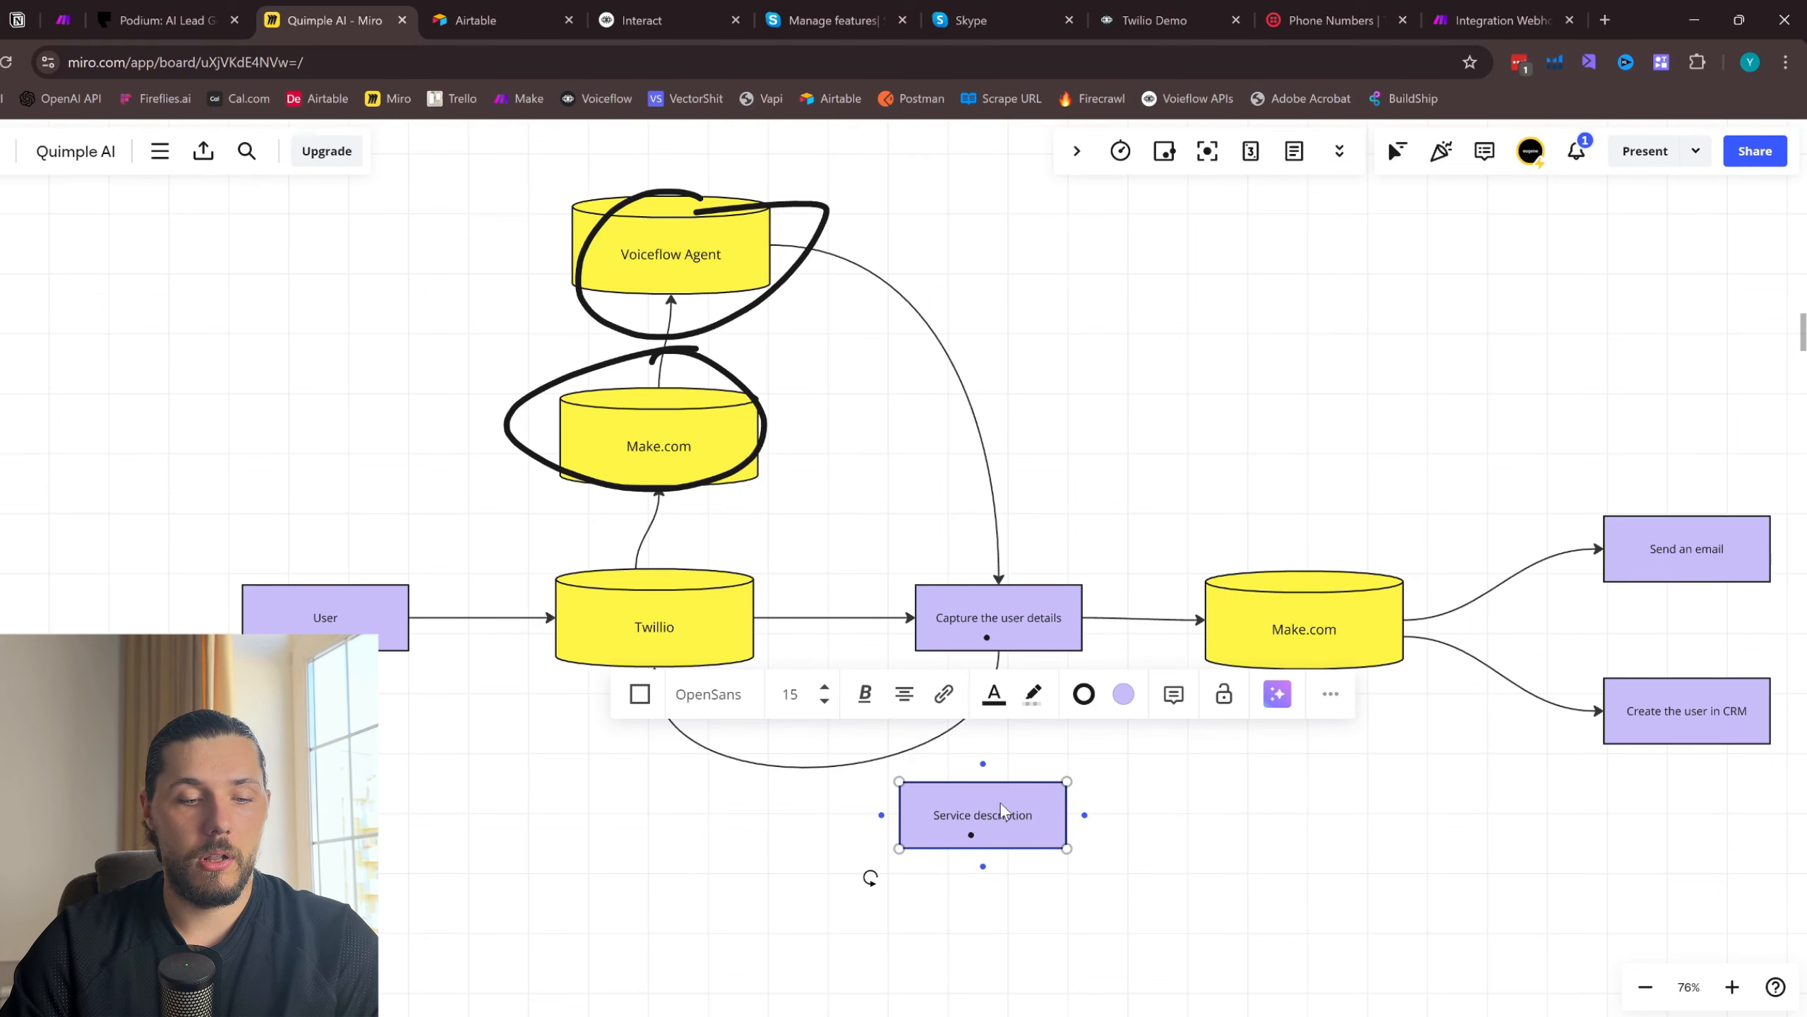
- Duplicate the "Service description" box beside it, label the copy "Emial" and shift both boxes slightly left
left_click_drag(999, 802, 1195, 817)
double_click(1195, 817)
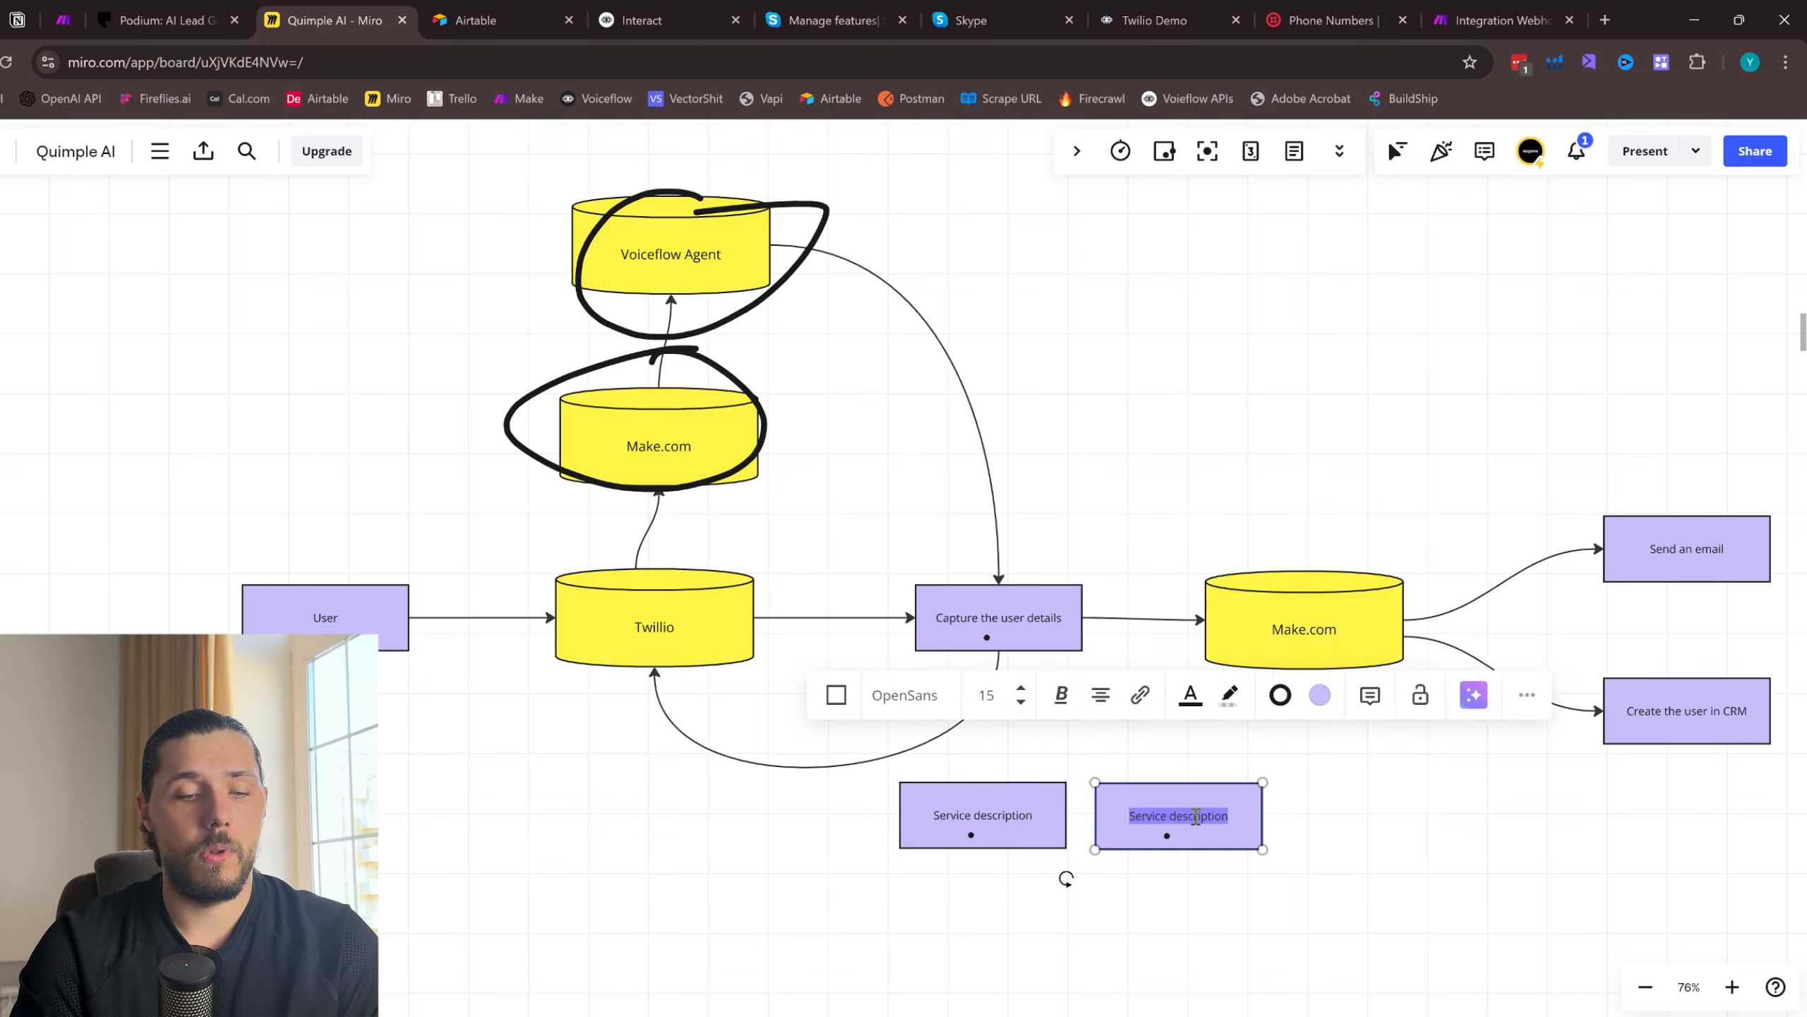
type("Emial")
left_click(1281, 845)
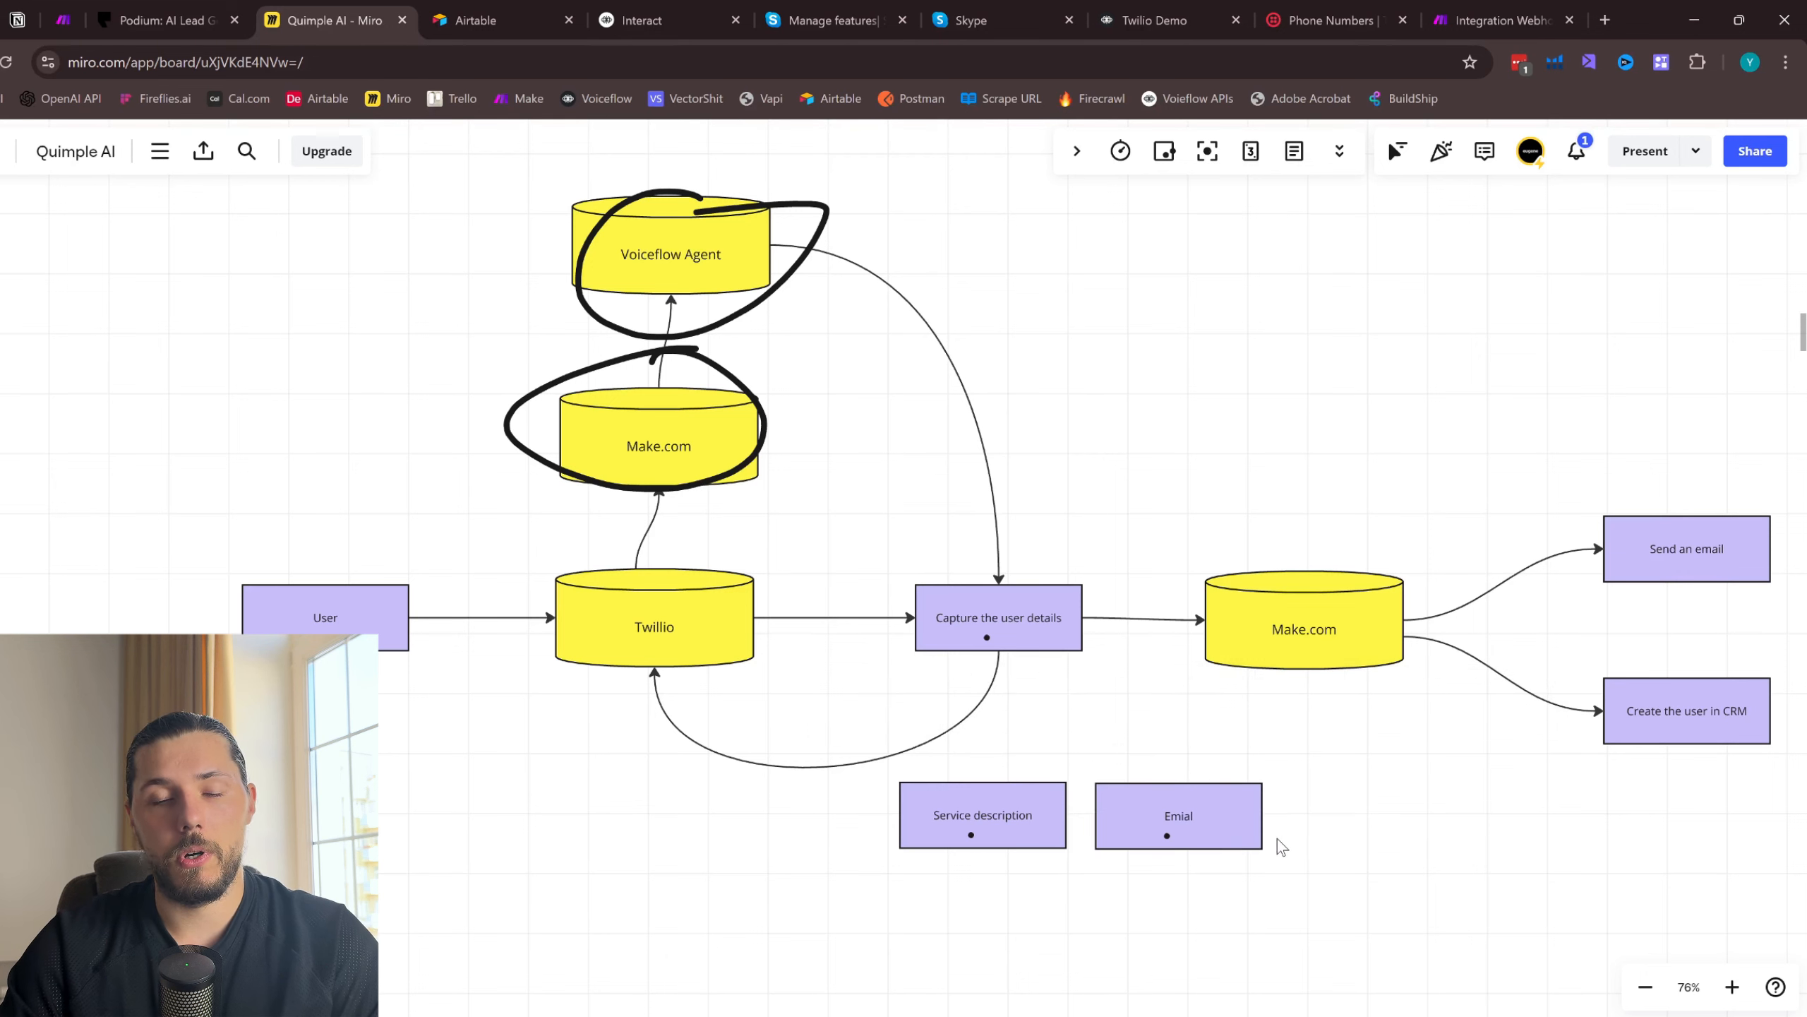
left_click_drag(1364, 811, 864, 821)
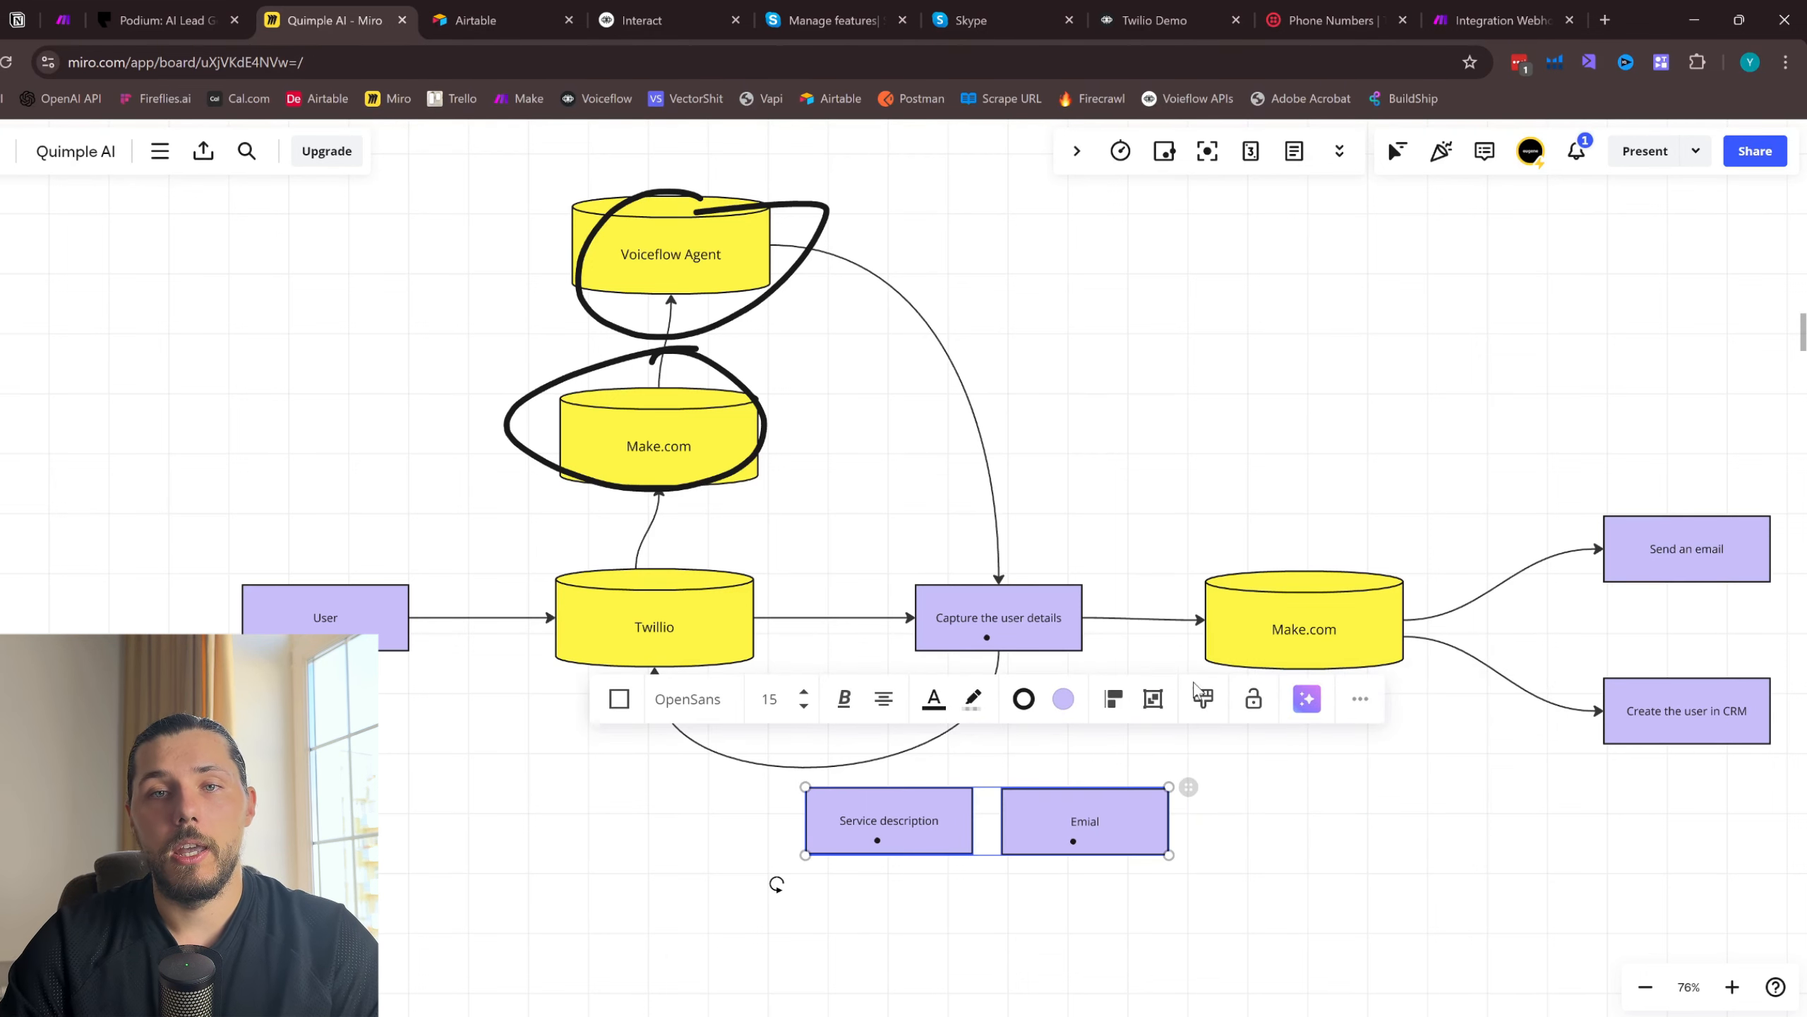
- Return to Voiceflow, add a Response AI block on the Memory block's success path and place it closer to that block
left_click(1548, 9)
left_click(1186, 28)
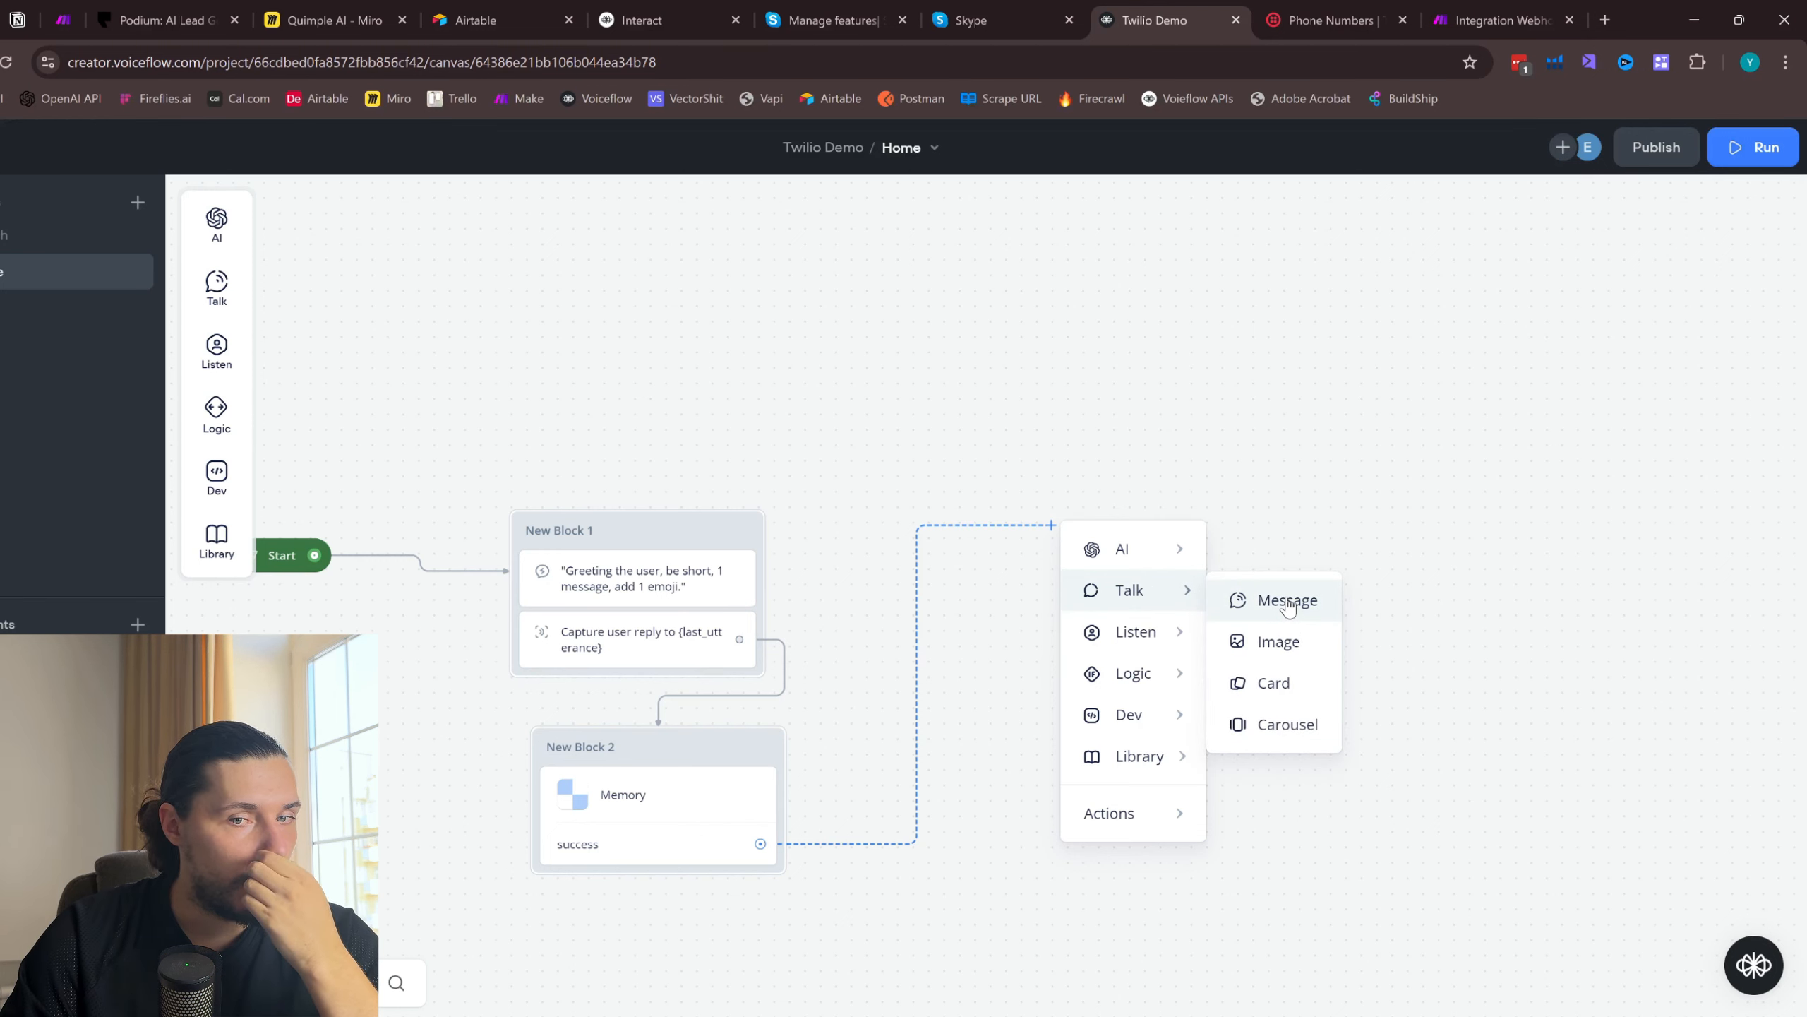
mouse_move(1181, 554)
left_click(1270, 559)
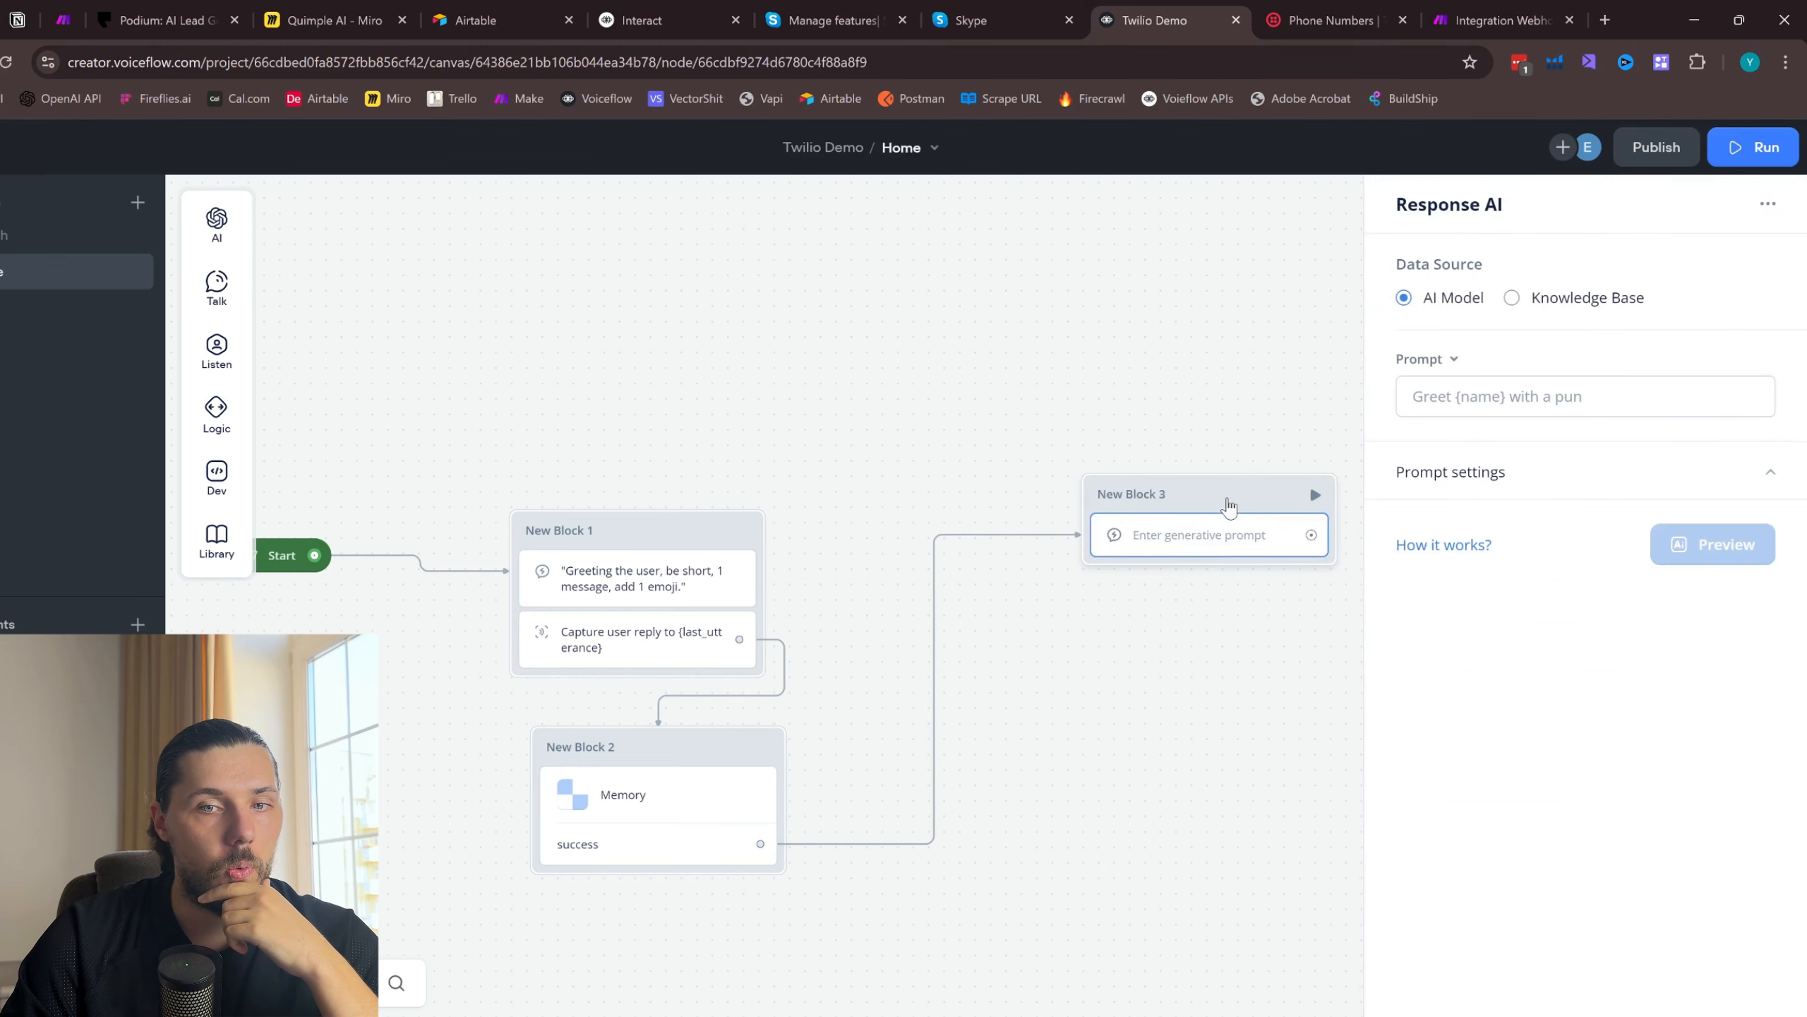
left_click_drag(1311, 483, 1195, 534)
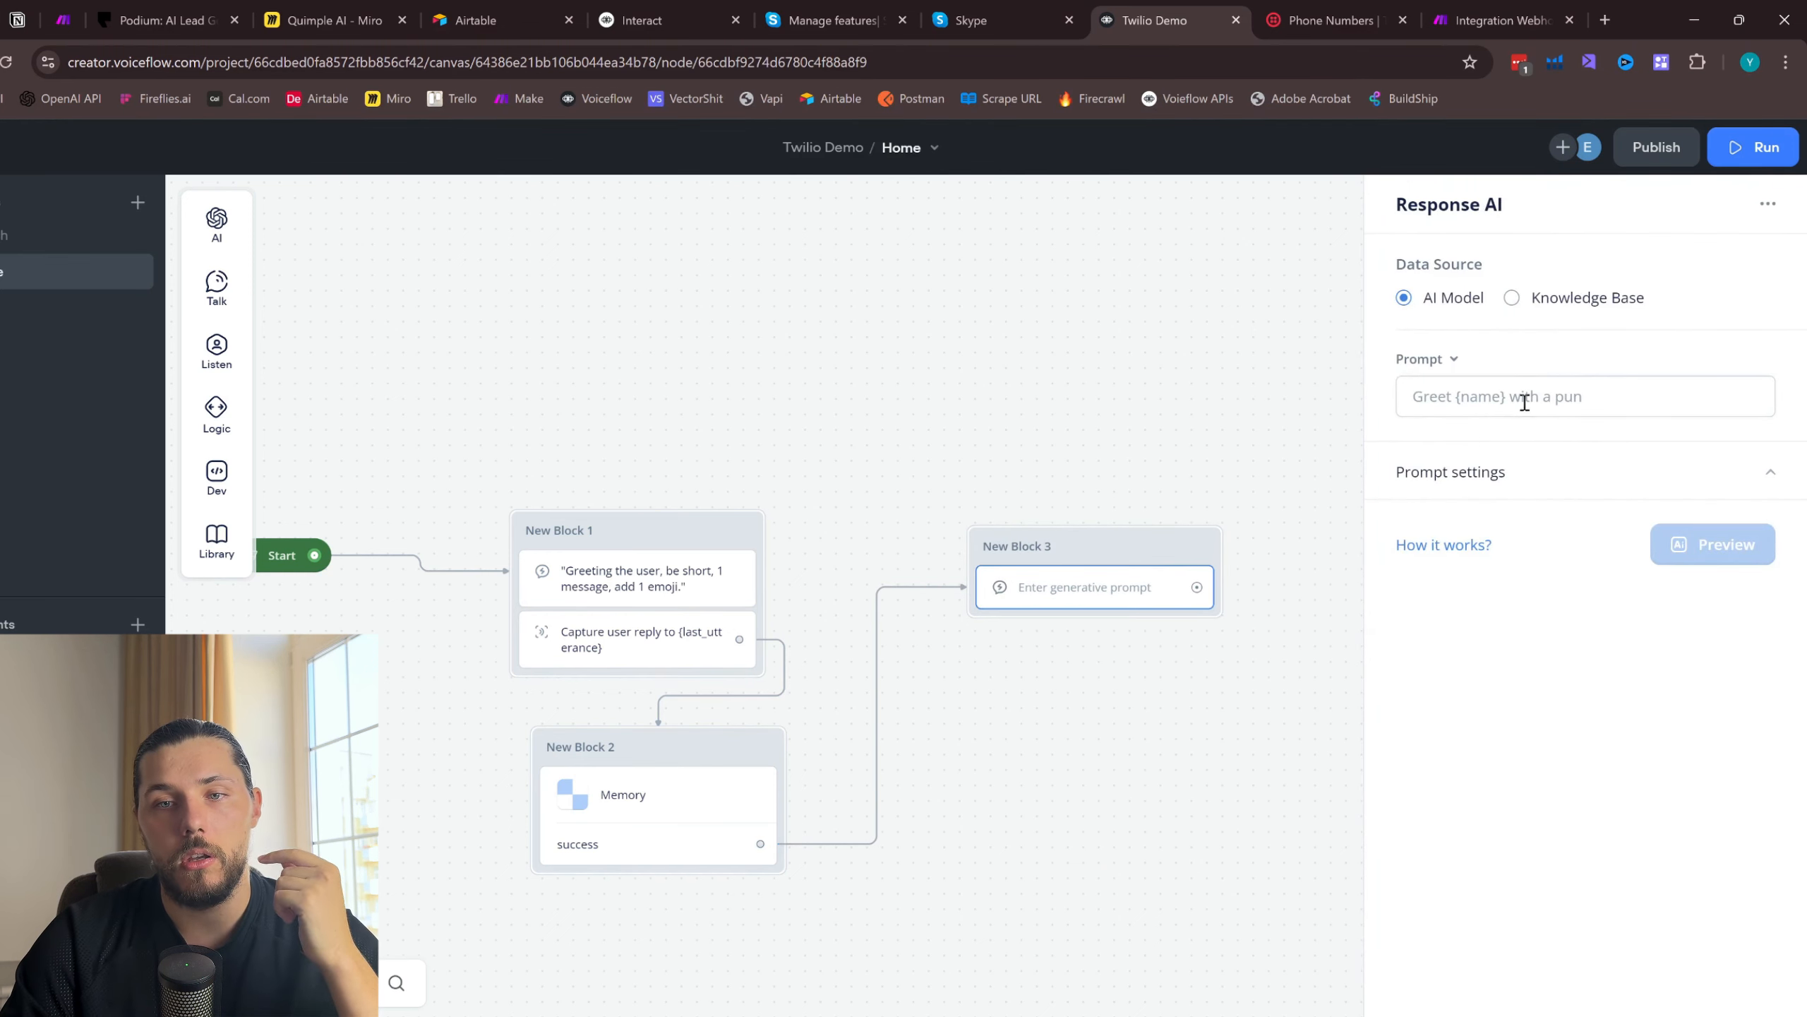
- Start the Response AI prompt with "##GOAL": get information about the service the user is looking for, capture all details one by one, move to the next step
left_click(1507, 400)
type("##GOAL")
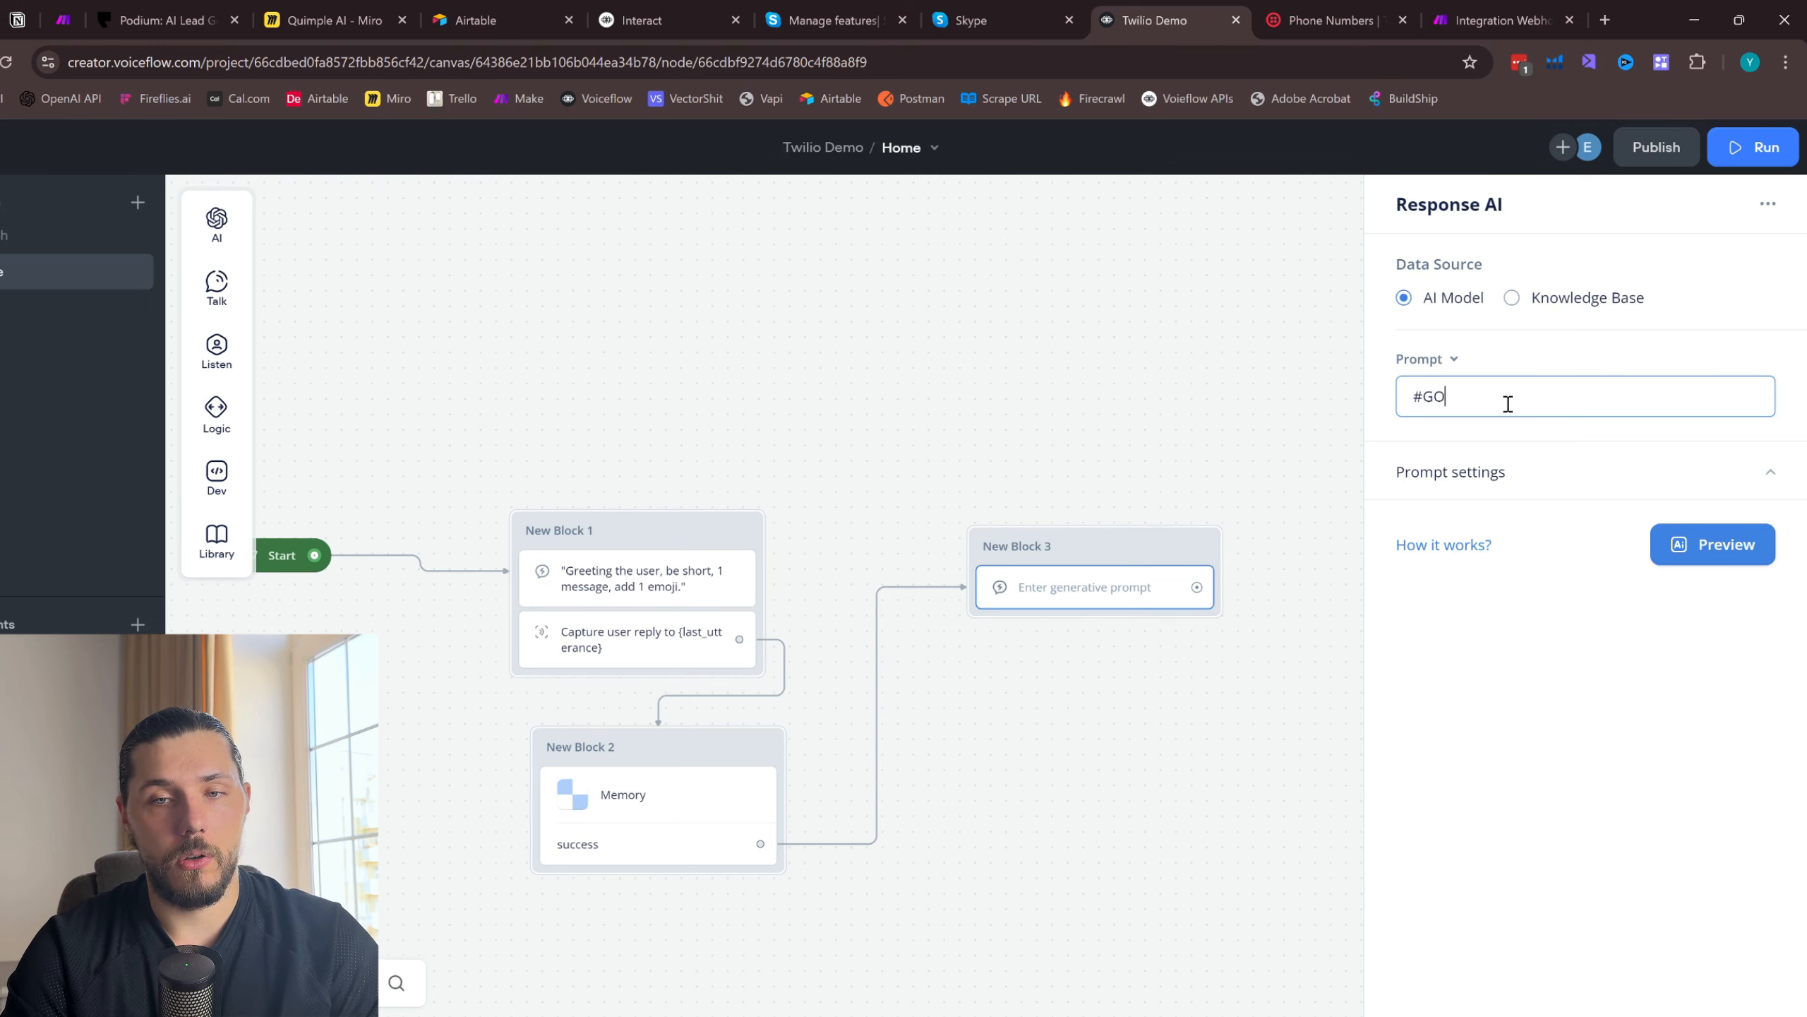
key("Return")
type("Your g")
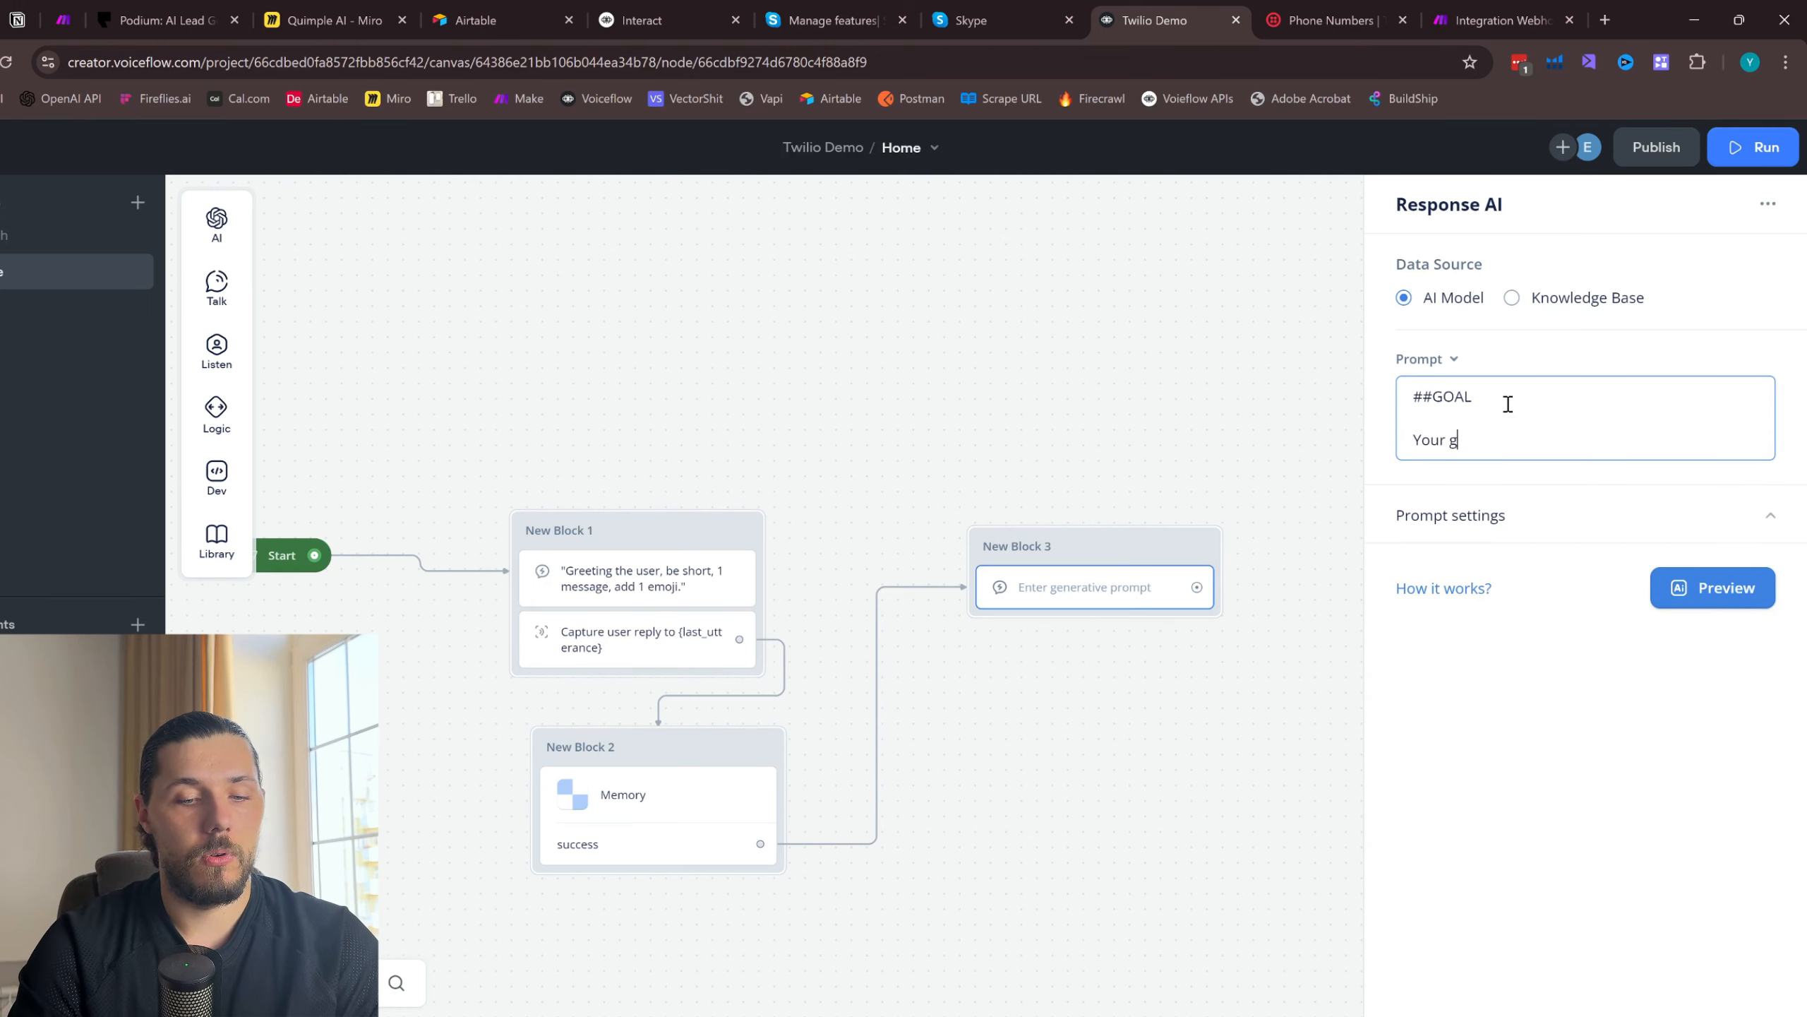
type("oal is to get an information from the user ")
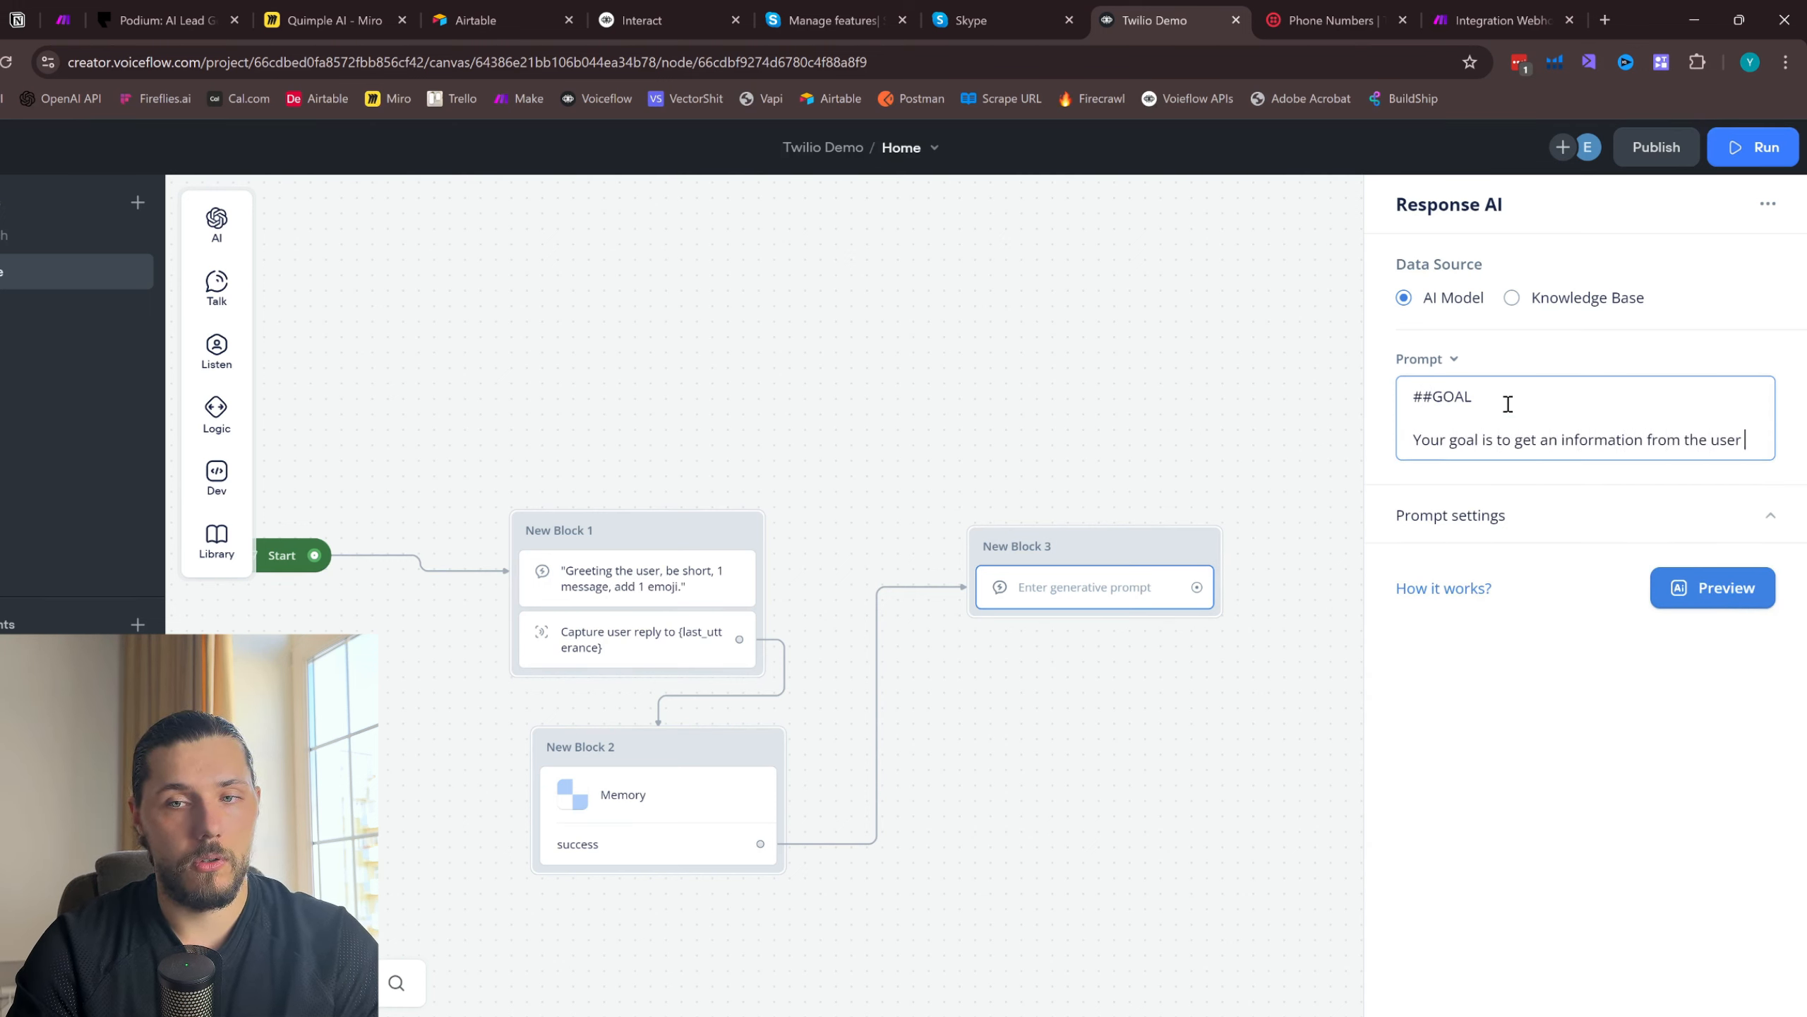
type("about a service that he is lookin")
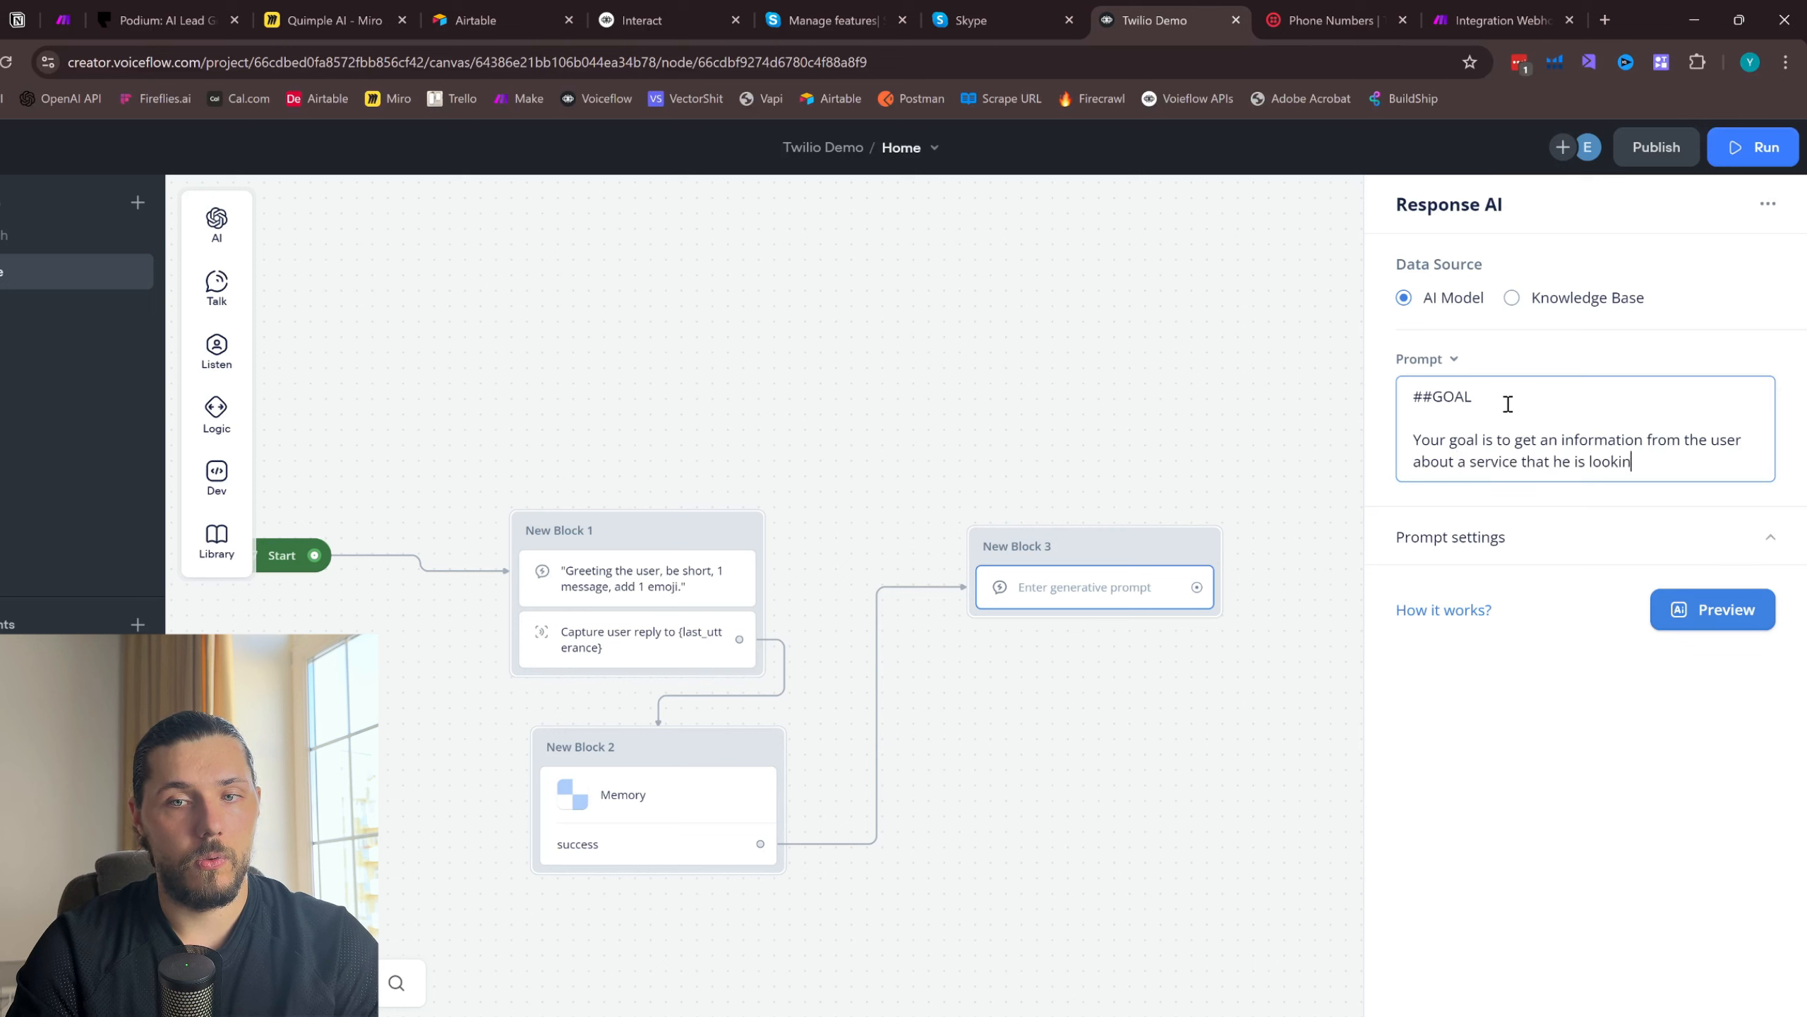
type("g for. You need to cap")
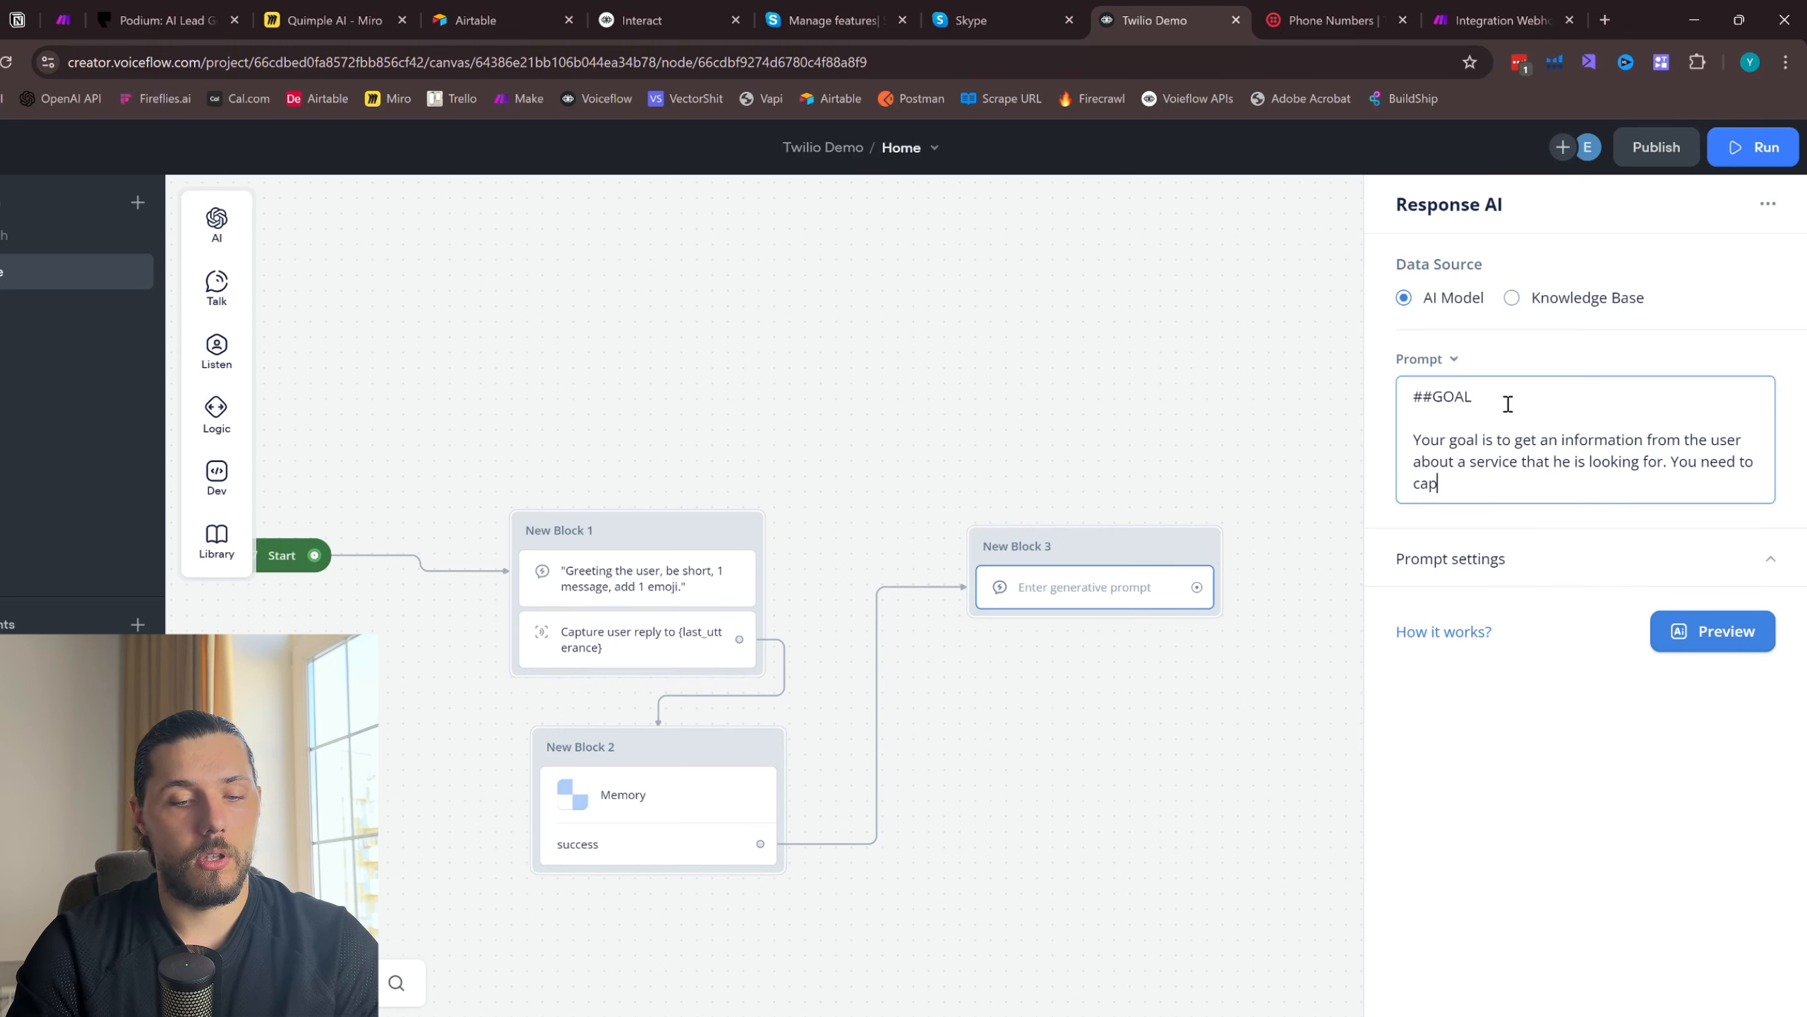
type("ture all the details one by one and ")
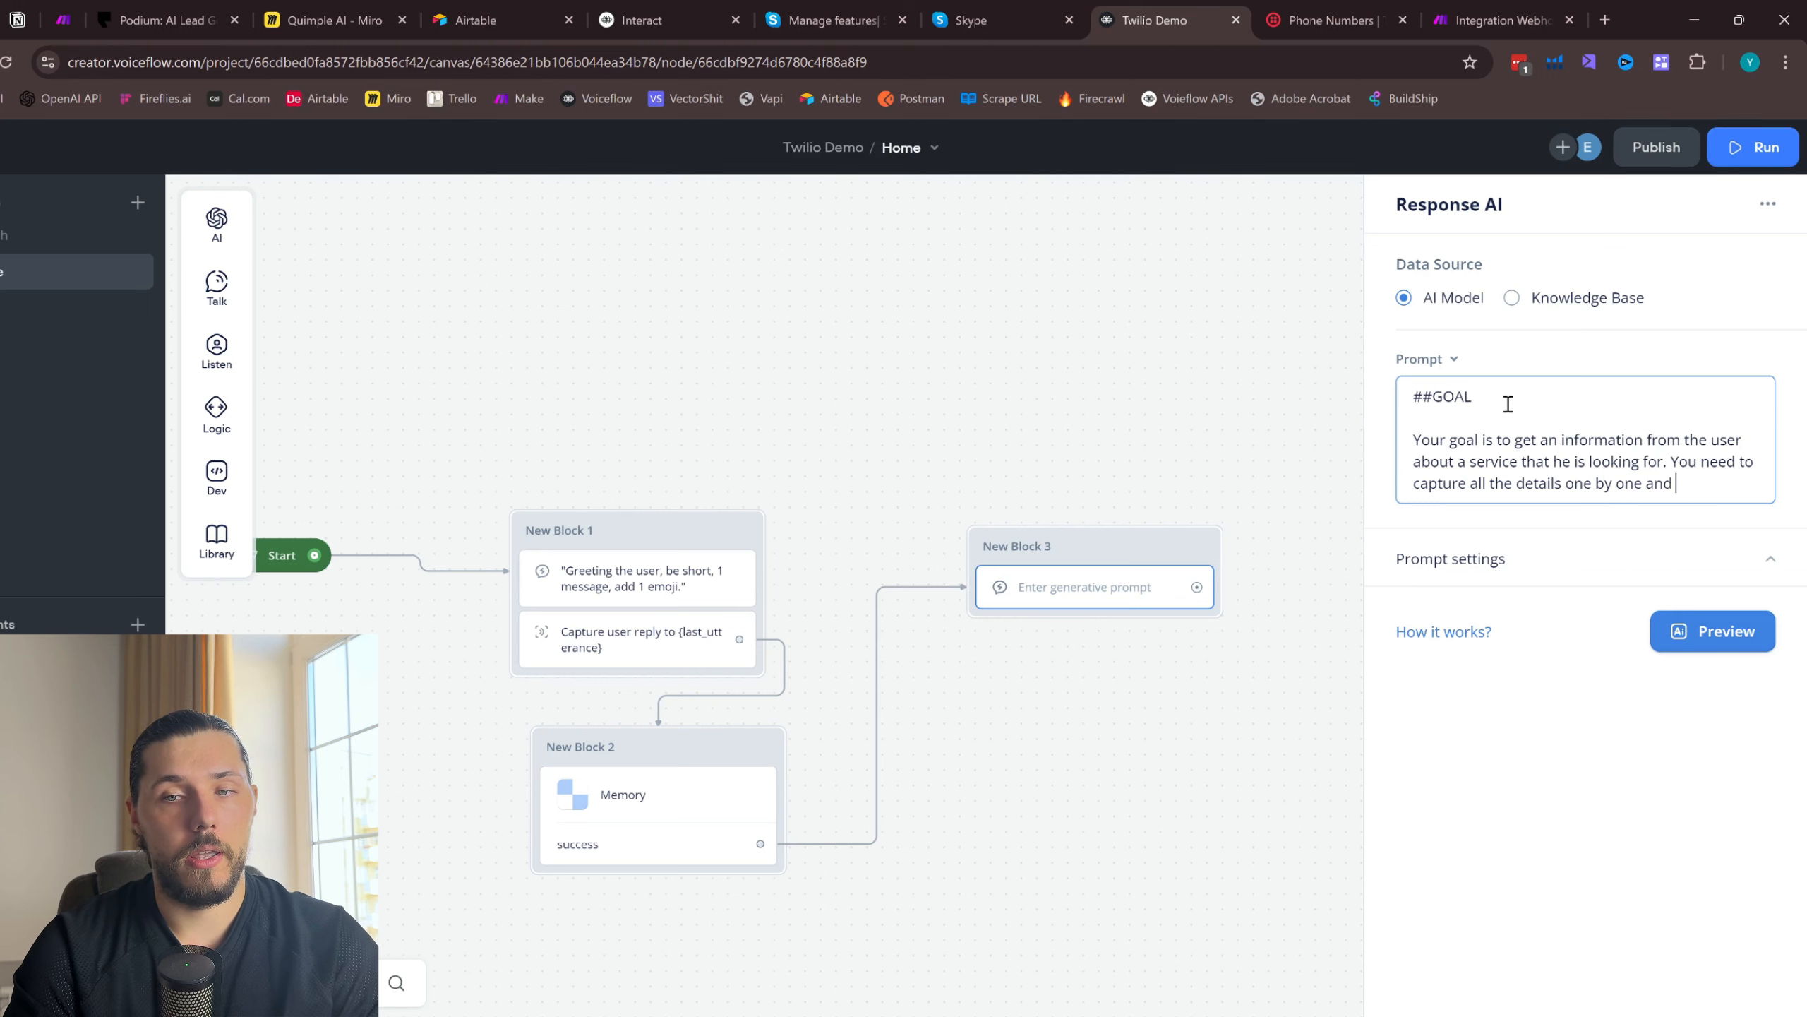
type("then move to the next step.")
key("Return")
key("Return")
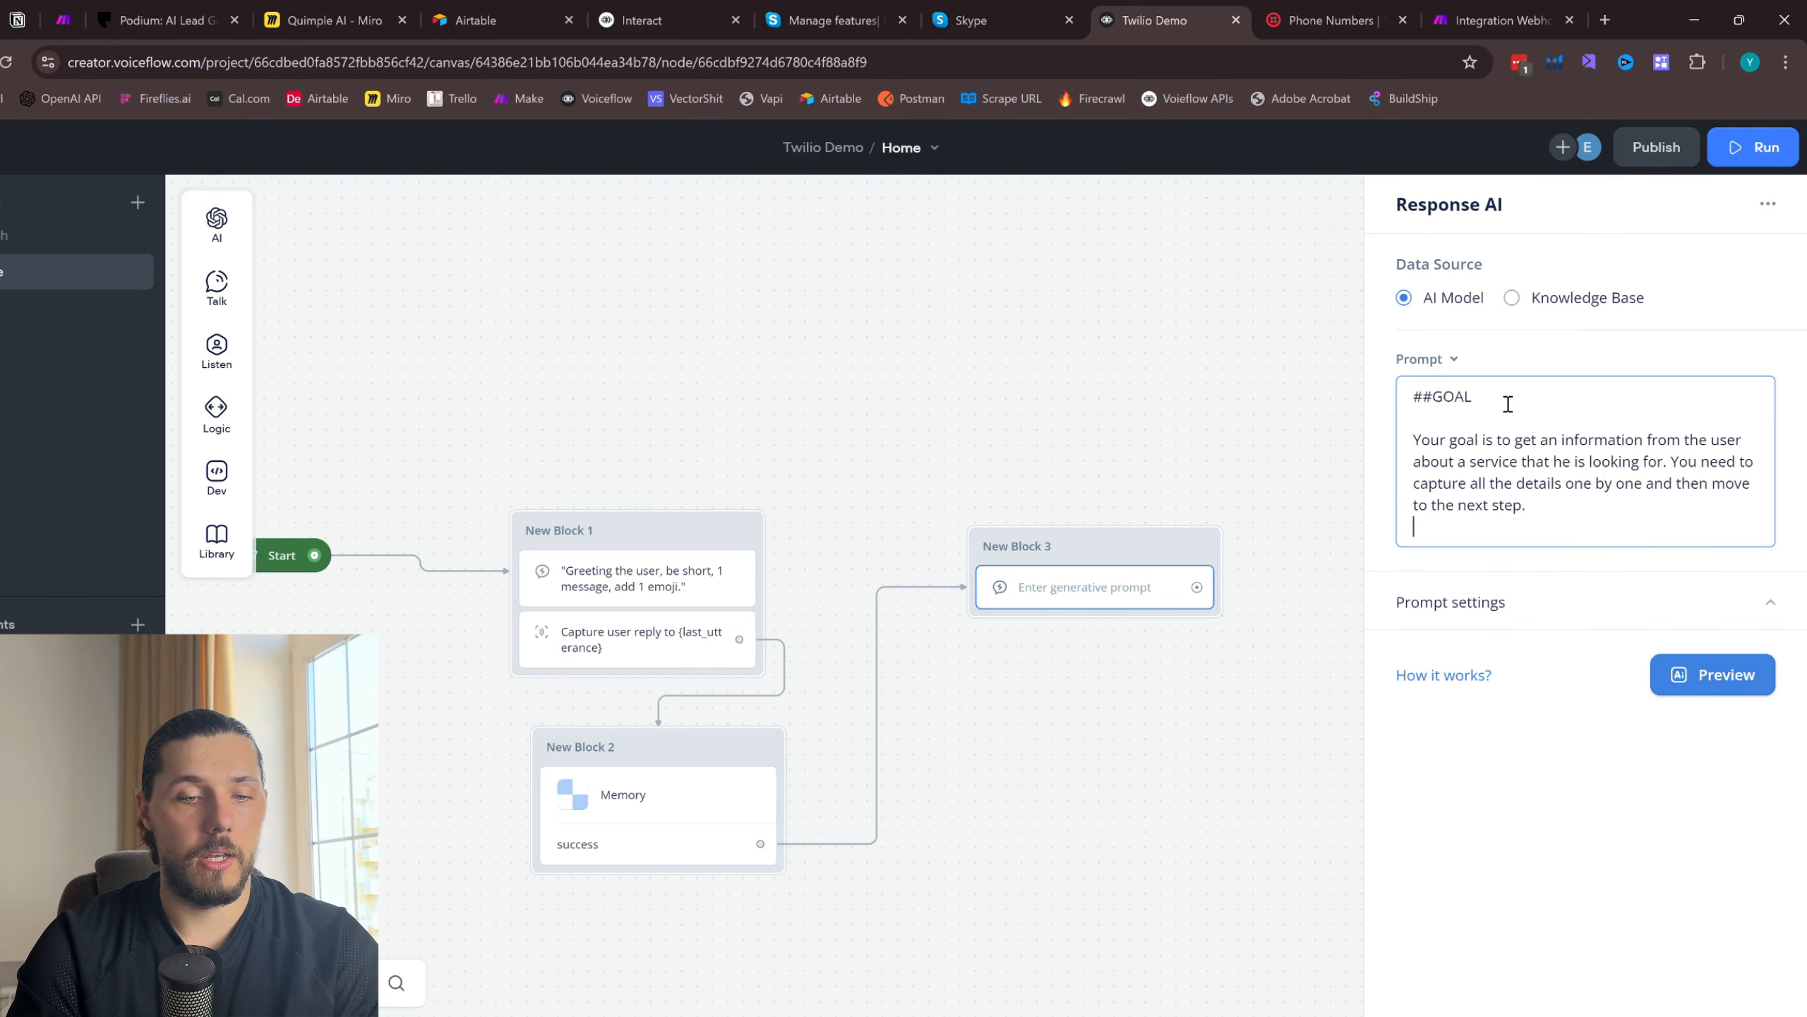
- Add the heading "#DETAILS TO CAPTURE:" beneath the goal paragraph of the prompt
type("#DETAILS TO CAP")
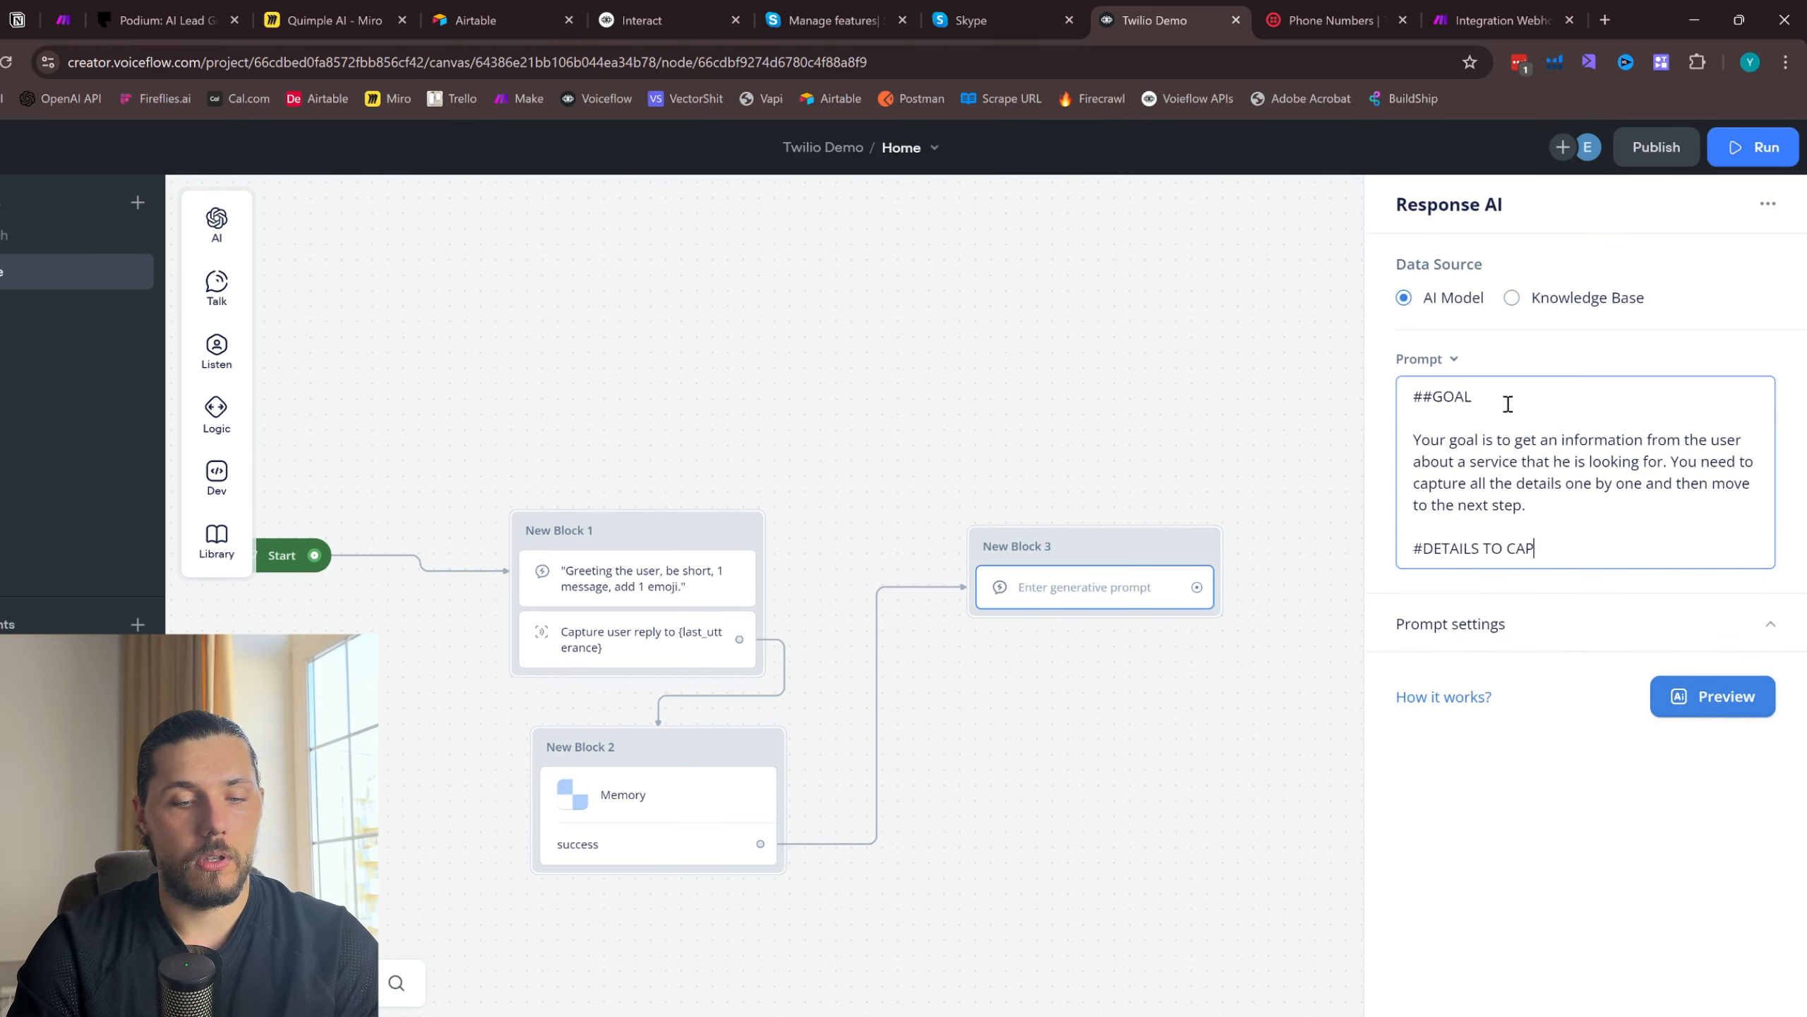
type("TURE:")
key("Return")
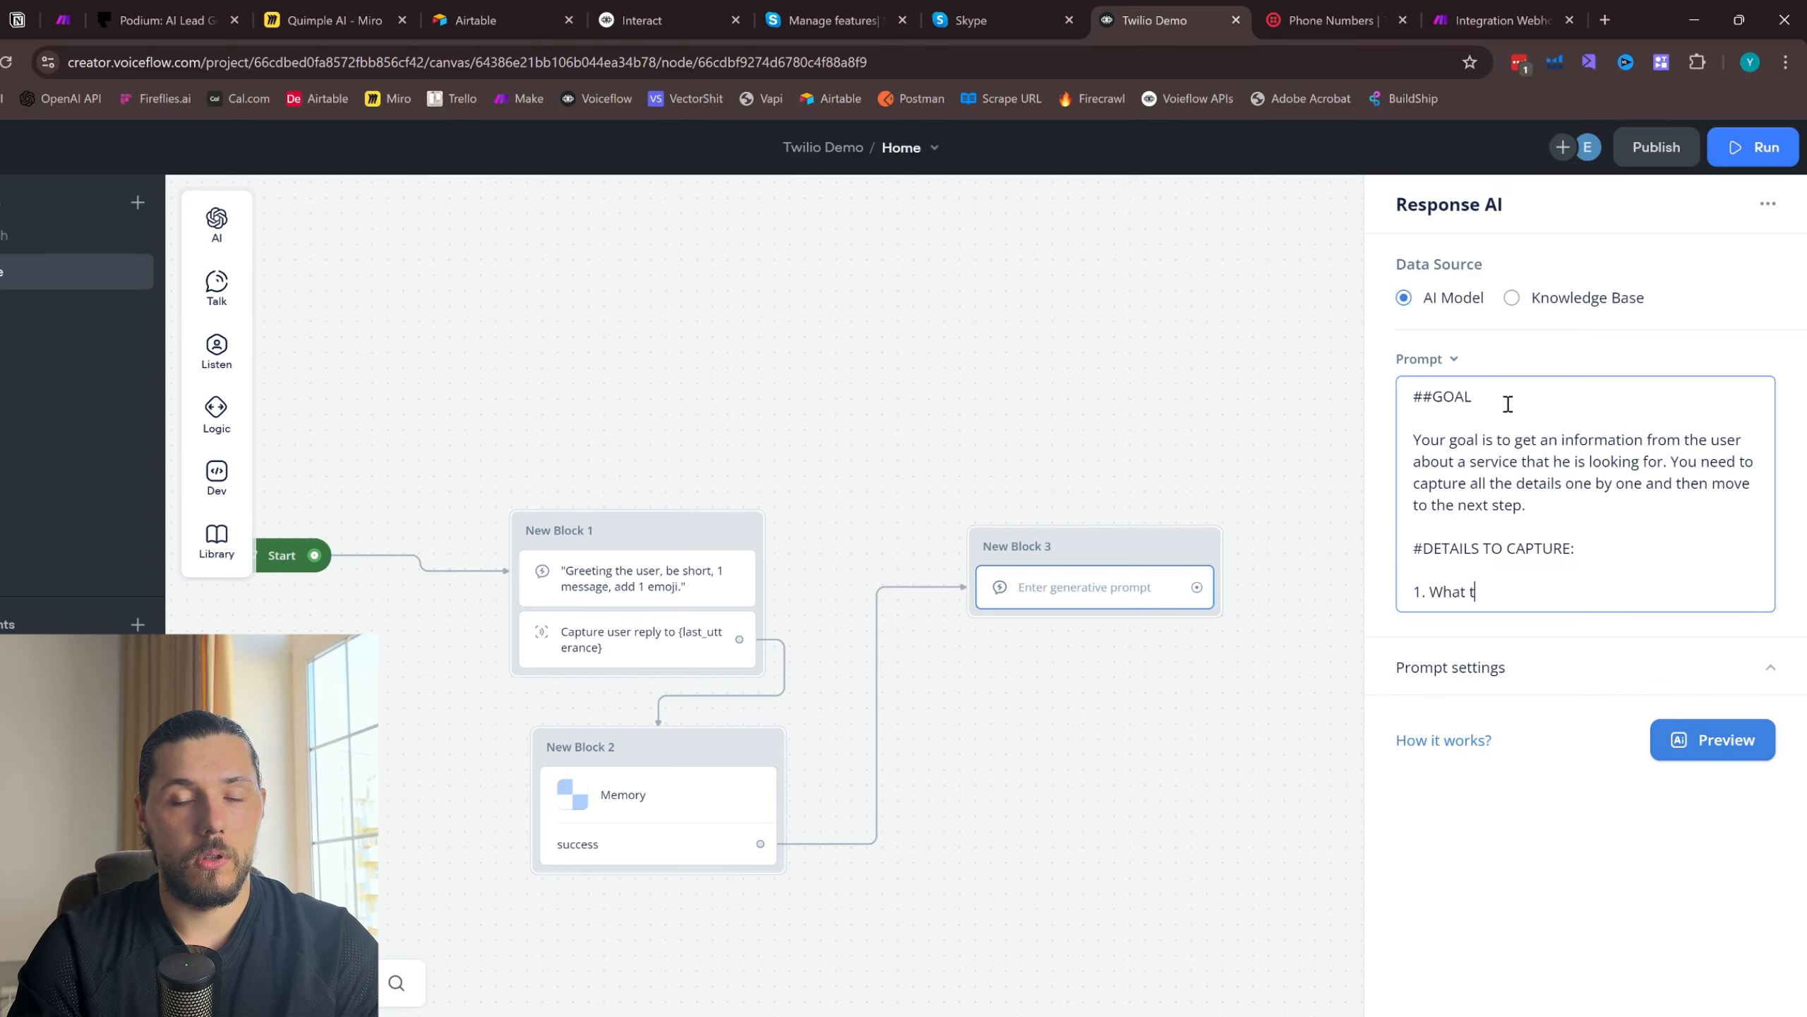
- List the details to capture: "1. What user need.", "2. Service description (if needed)", "3. Email of the user." and "4. Full Name."
type("1. What user need.")
key("Return")
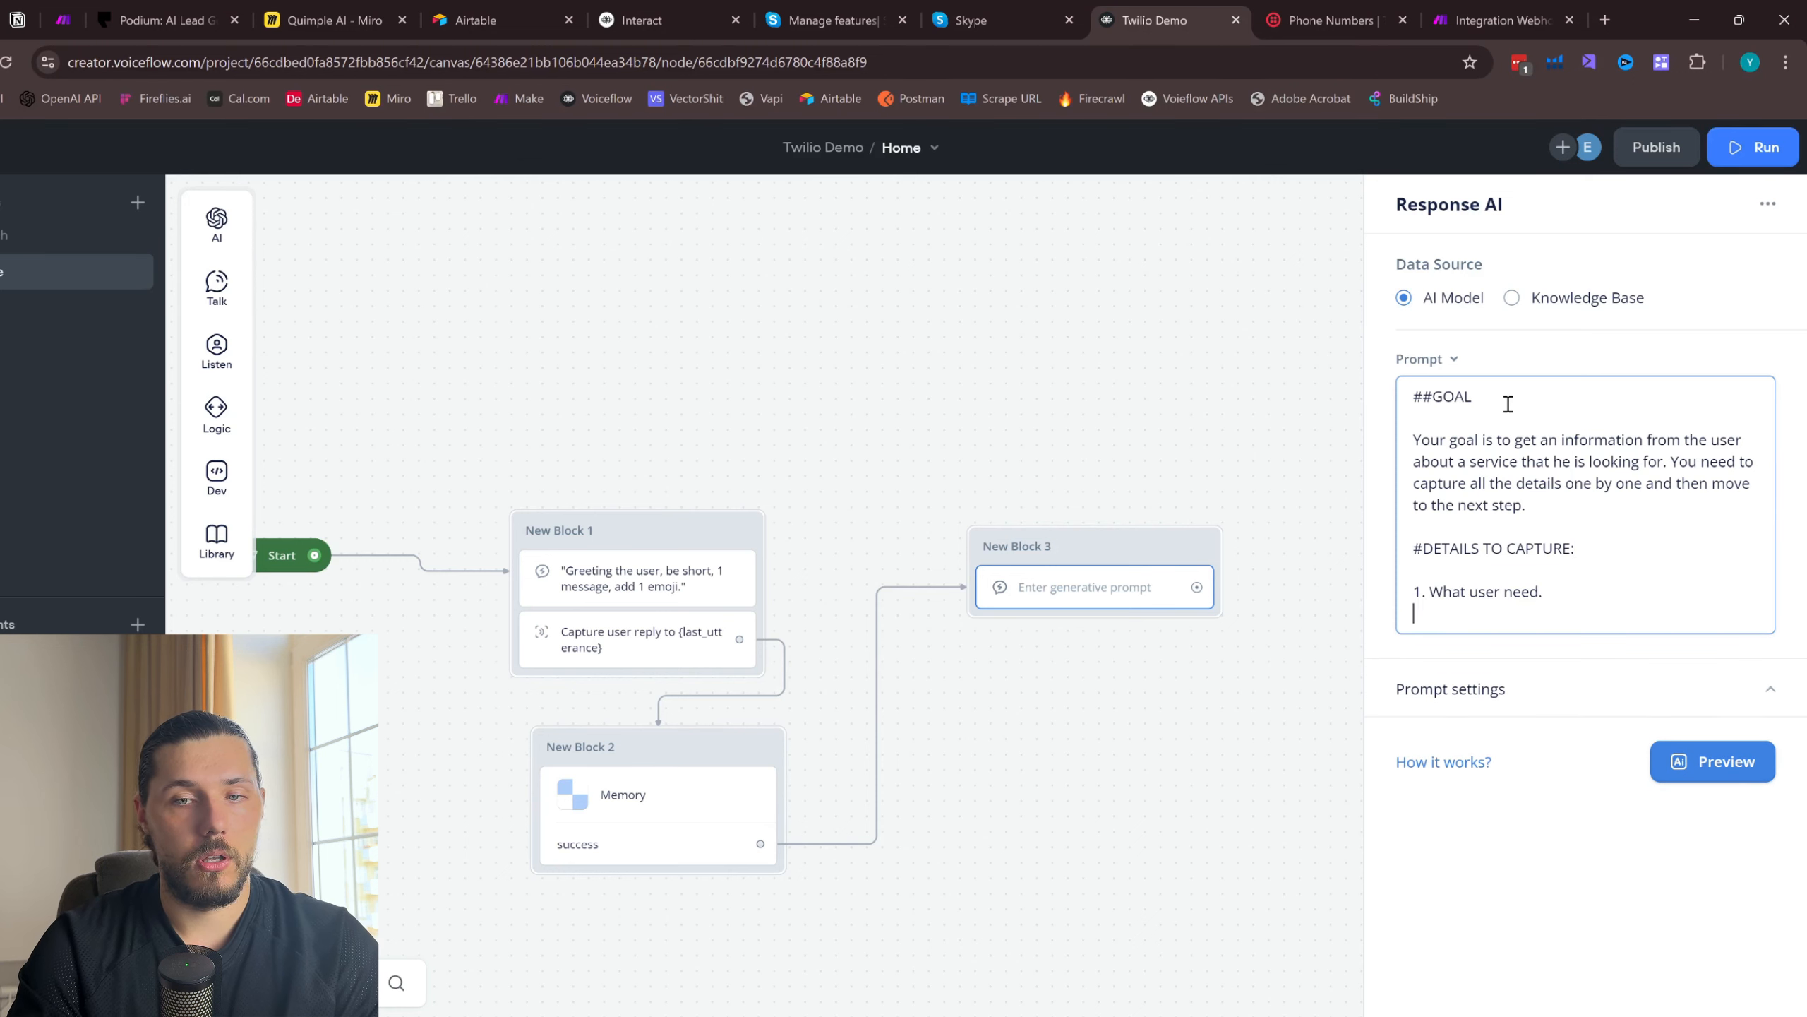
type("2. Service description ")
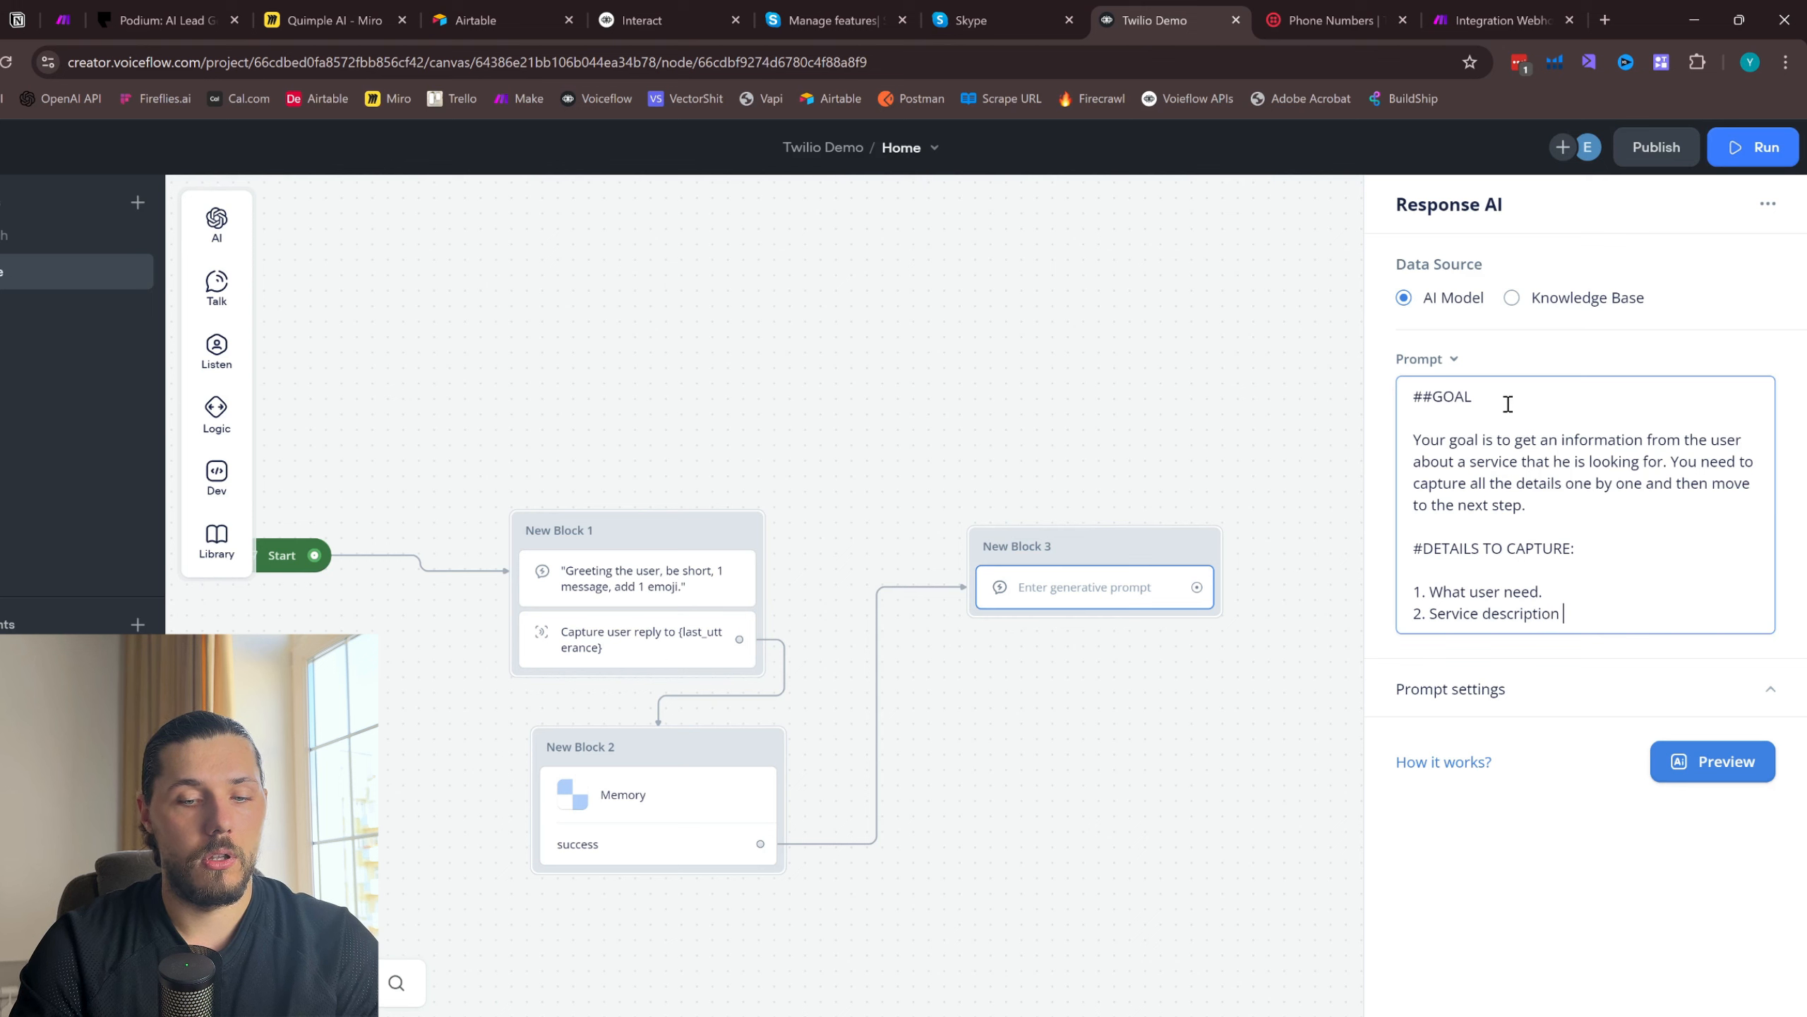
type("(if needed)")
key("Return")
type("3. Email of the ")
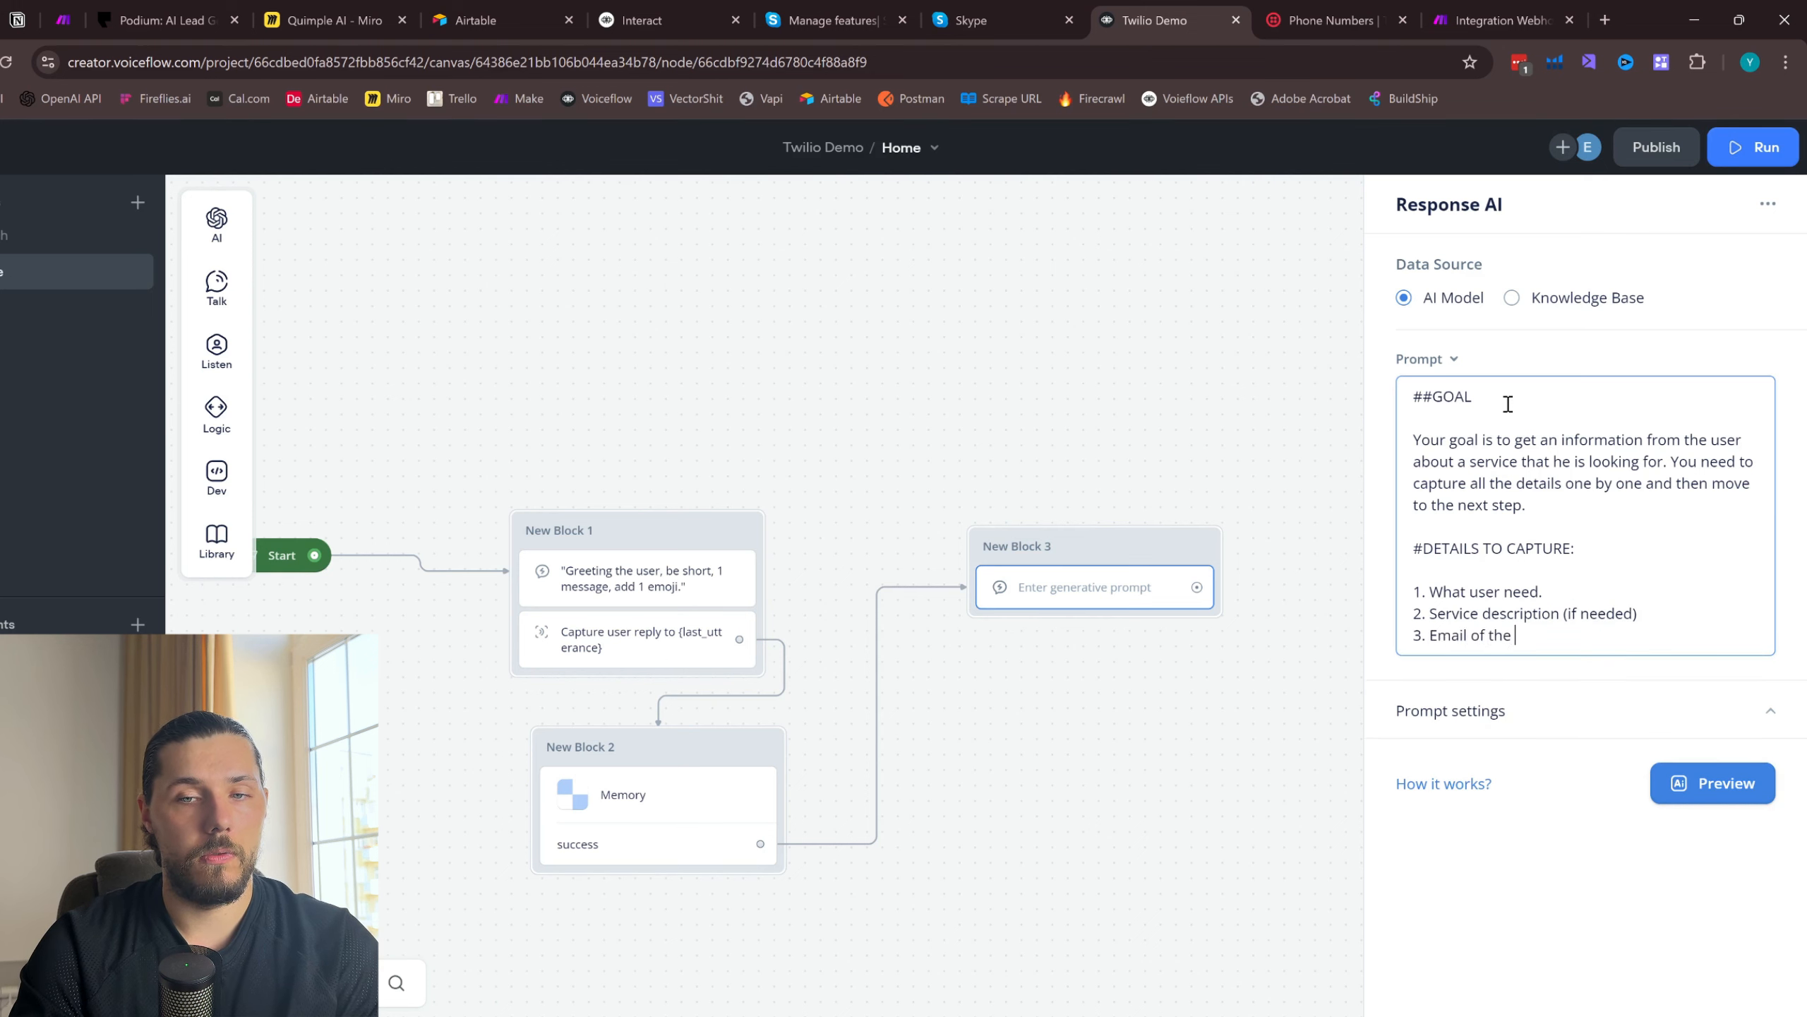
type("user.")
key("Return")
type("4. Full Name.")
key("Return")
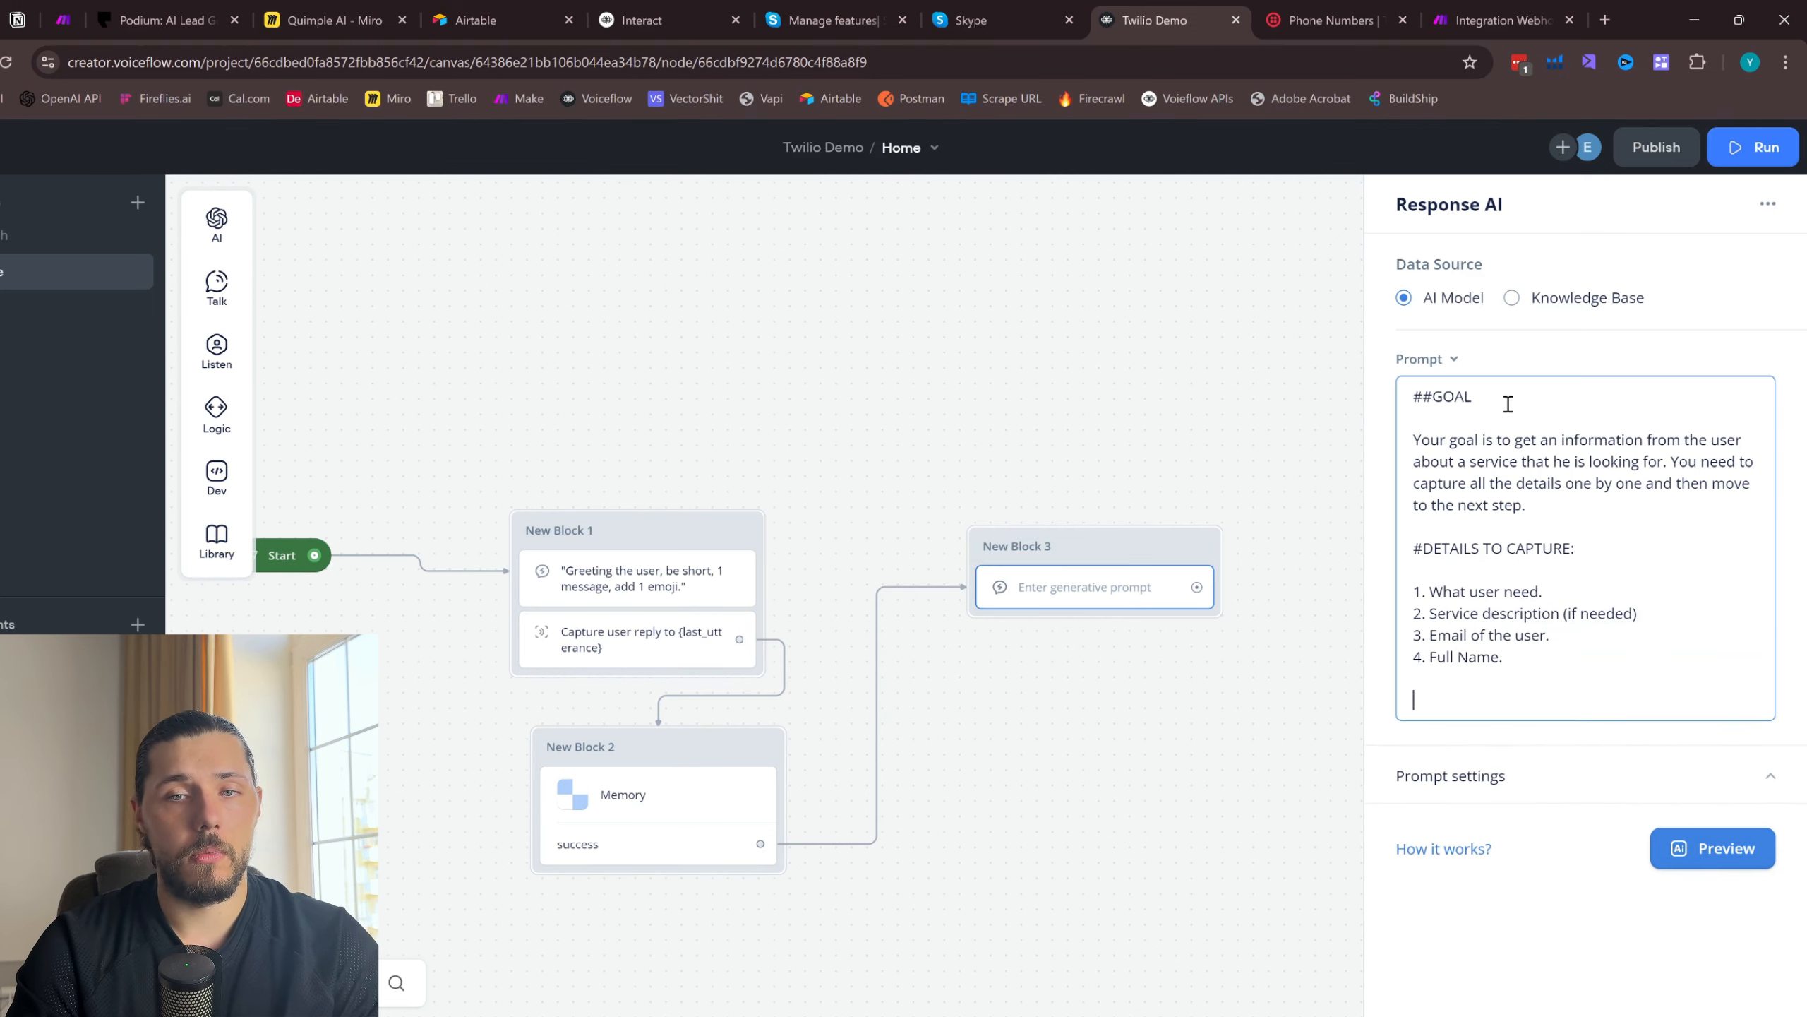
- Add the heading "## HERE IS THE USER MESSAGE:" and format the goal and details headings with the same "## " prefix
left_click(1423, 546)
type("###")
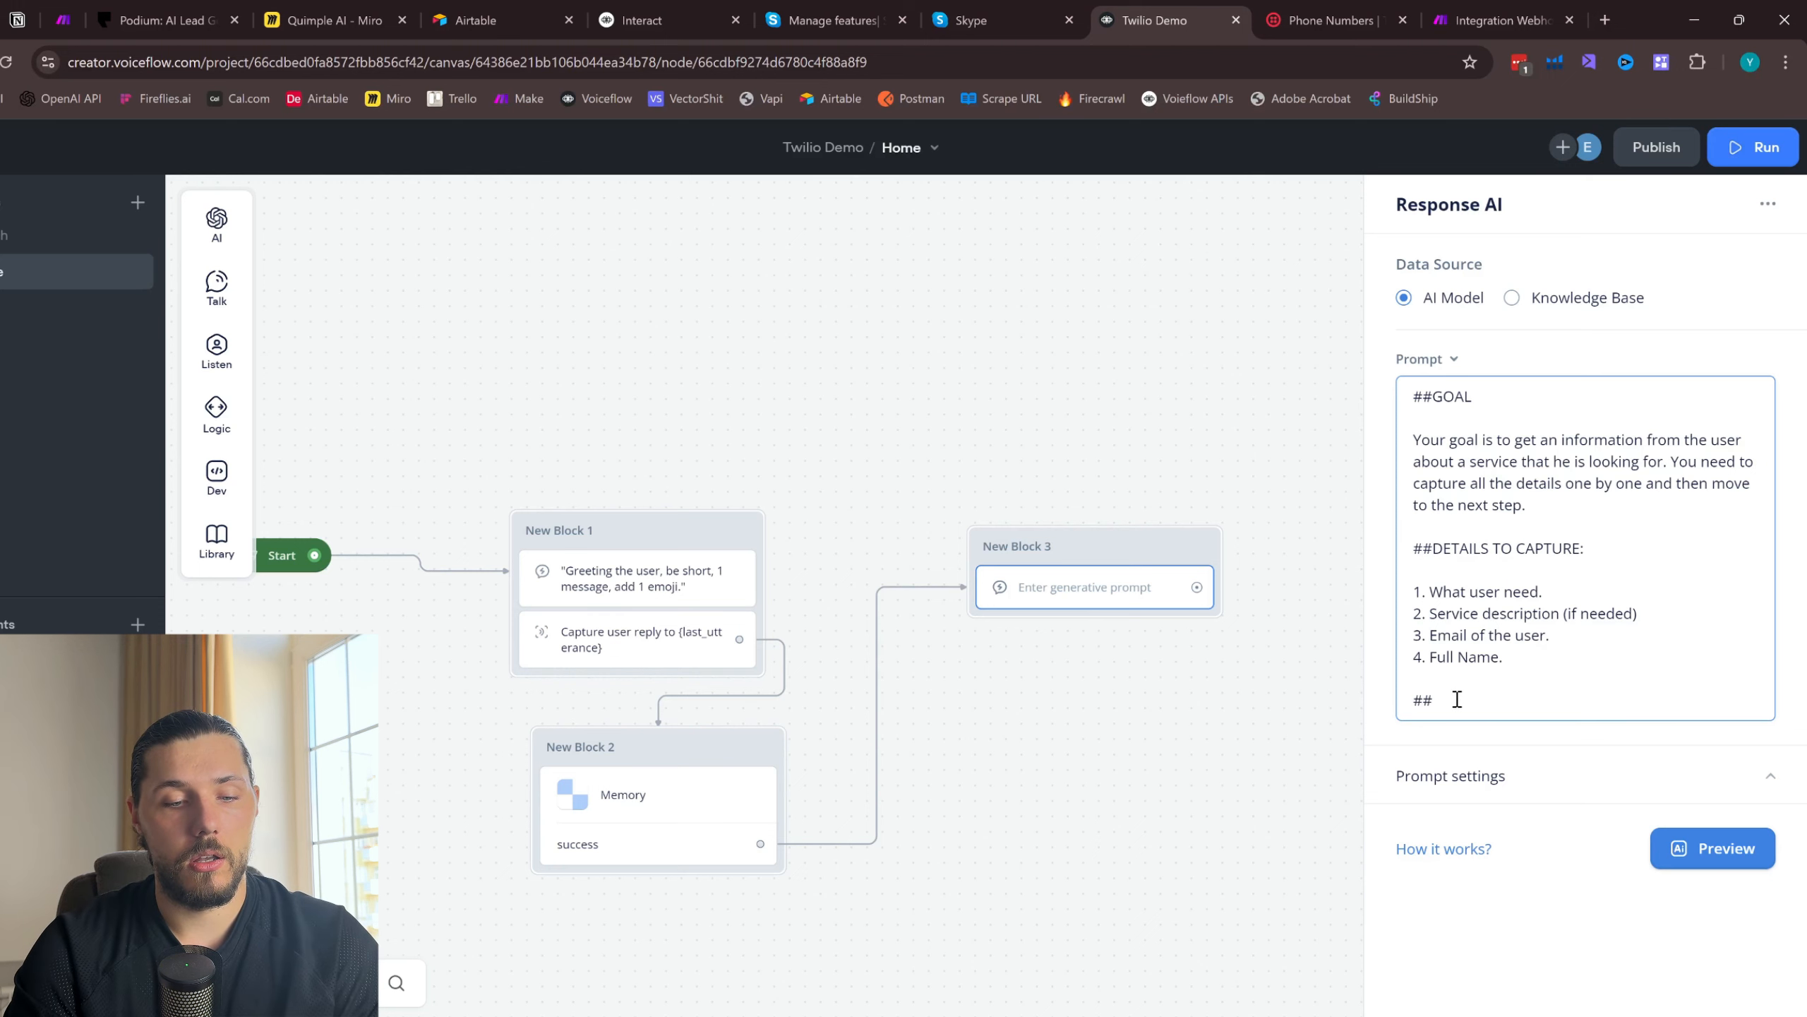
type(" HERE IS THE USER MESSAGE")
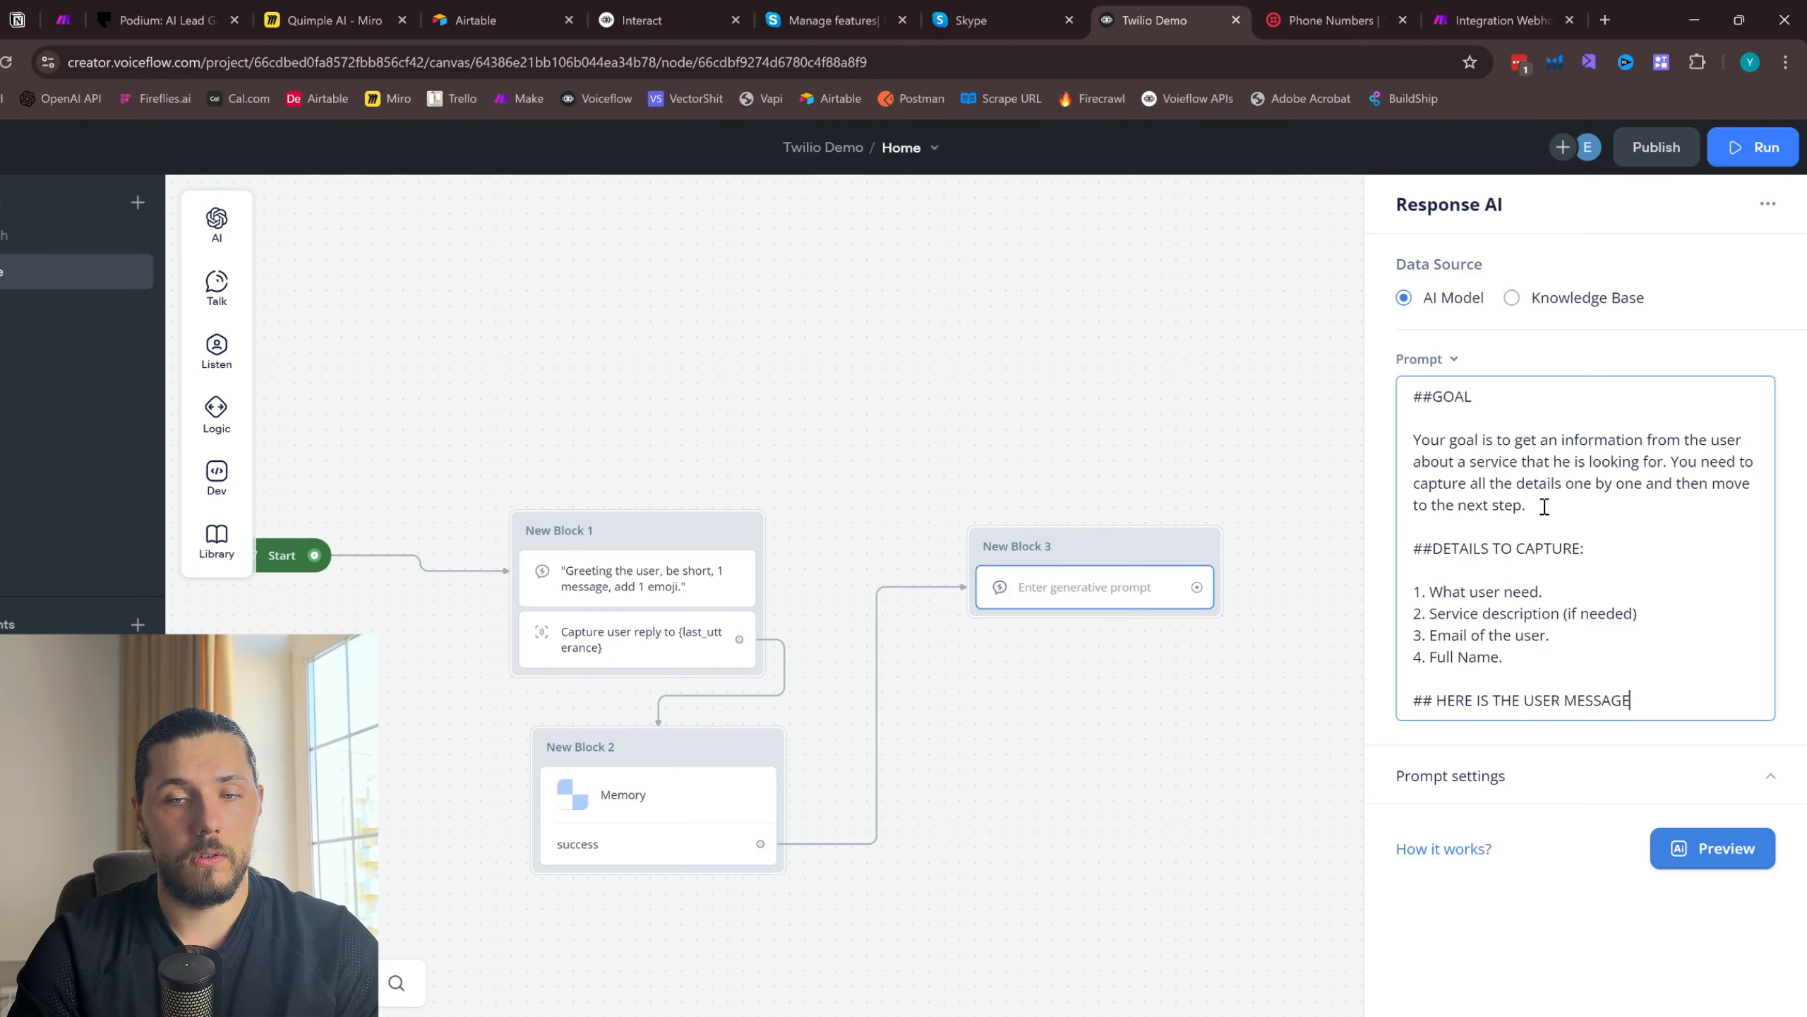
type(":")
left_click(1435, 546)
left_click(1435, 399)
left_click(1661, 692)
key("Return")
key("Return")
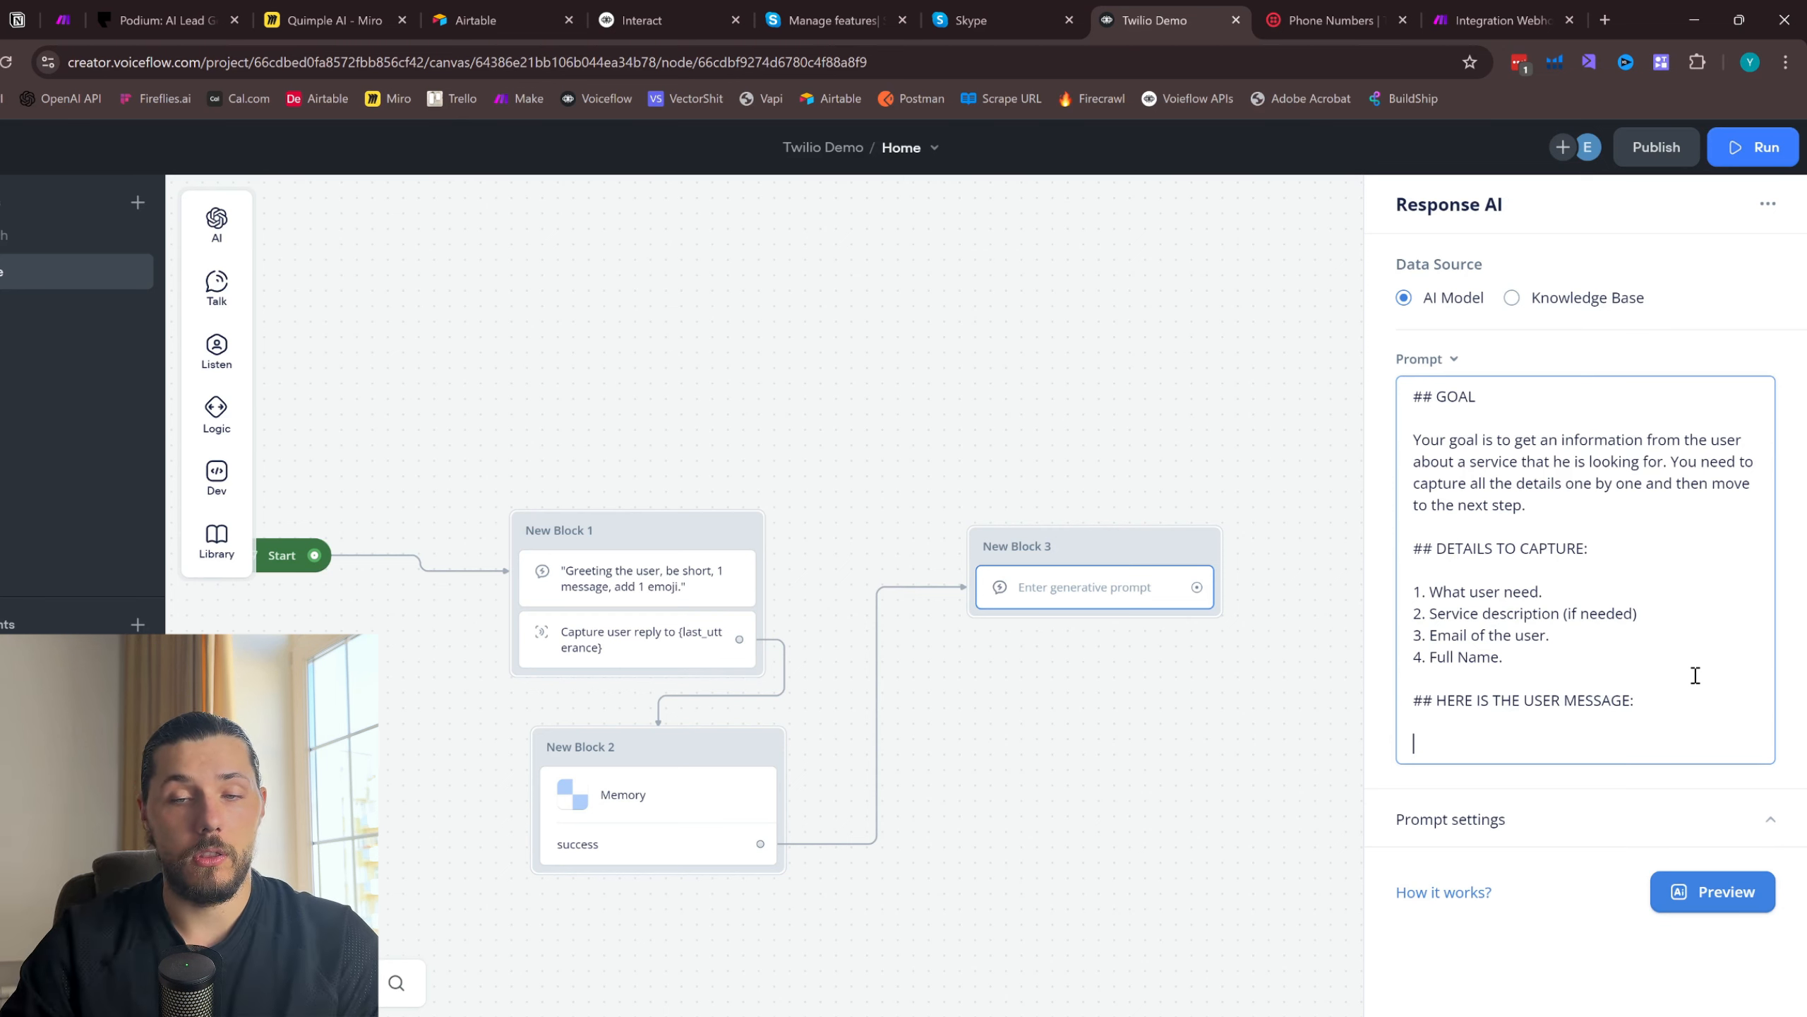
- Insert the {last_utterance} variable between <user-message> and </user-message> tags under the user message heading
type("<user-m")
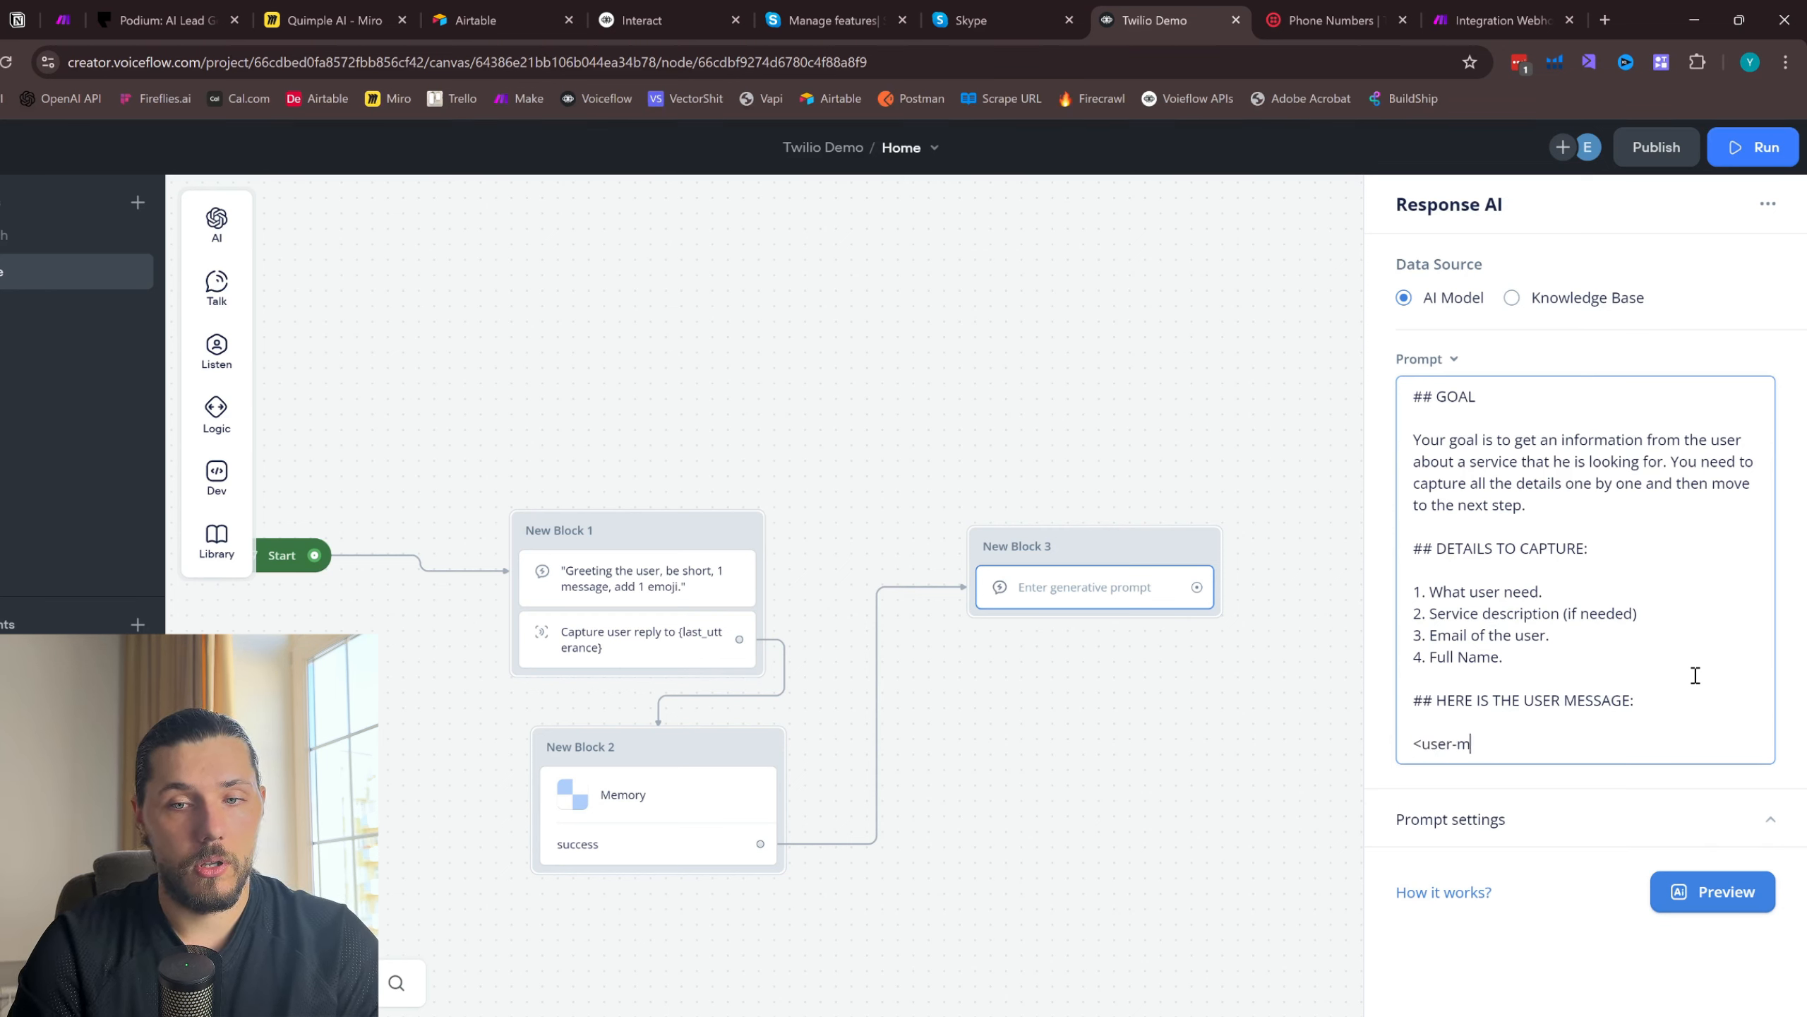
type("essage>")
left_click_drag(1530, 743, 1413, 744)
left_click(1548, 737)
key("Return")
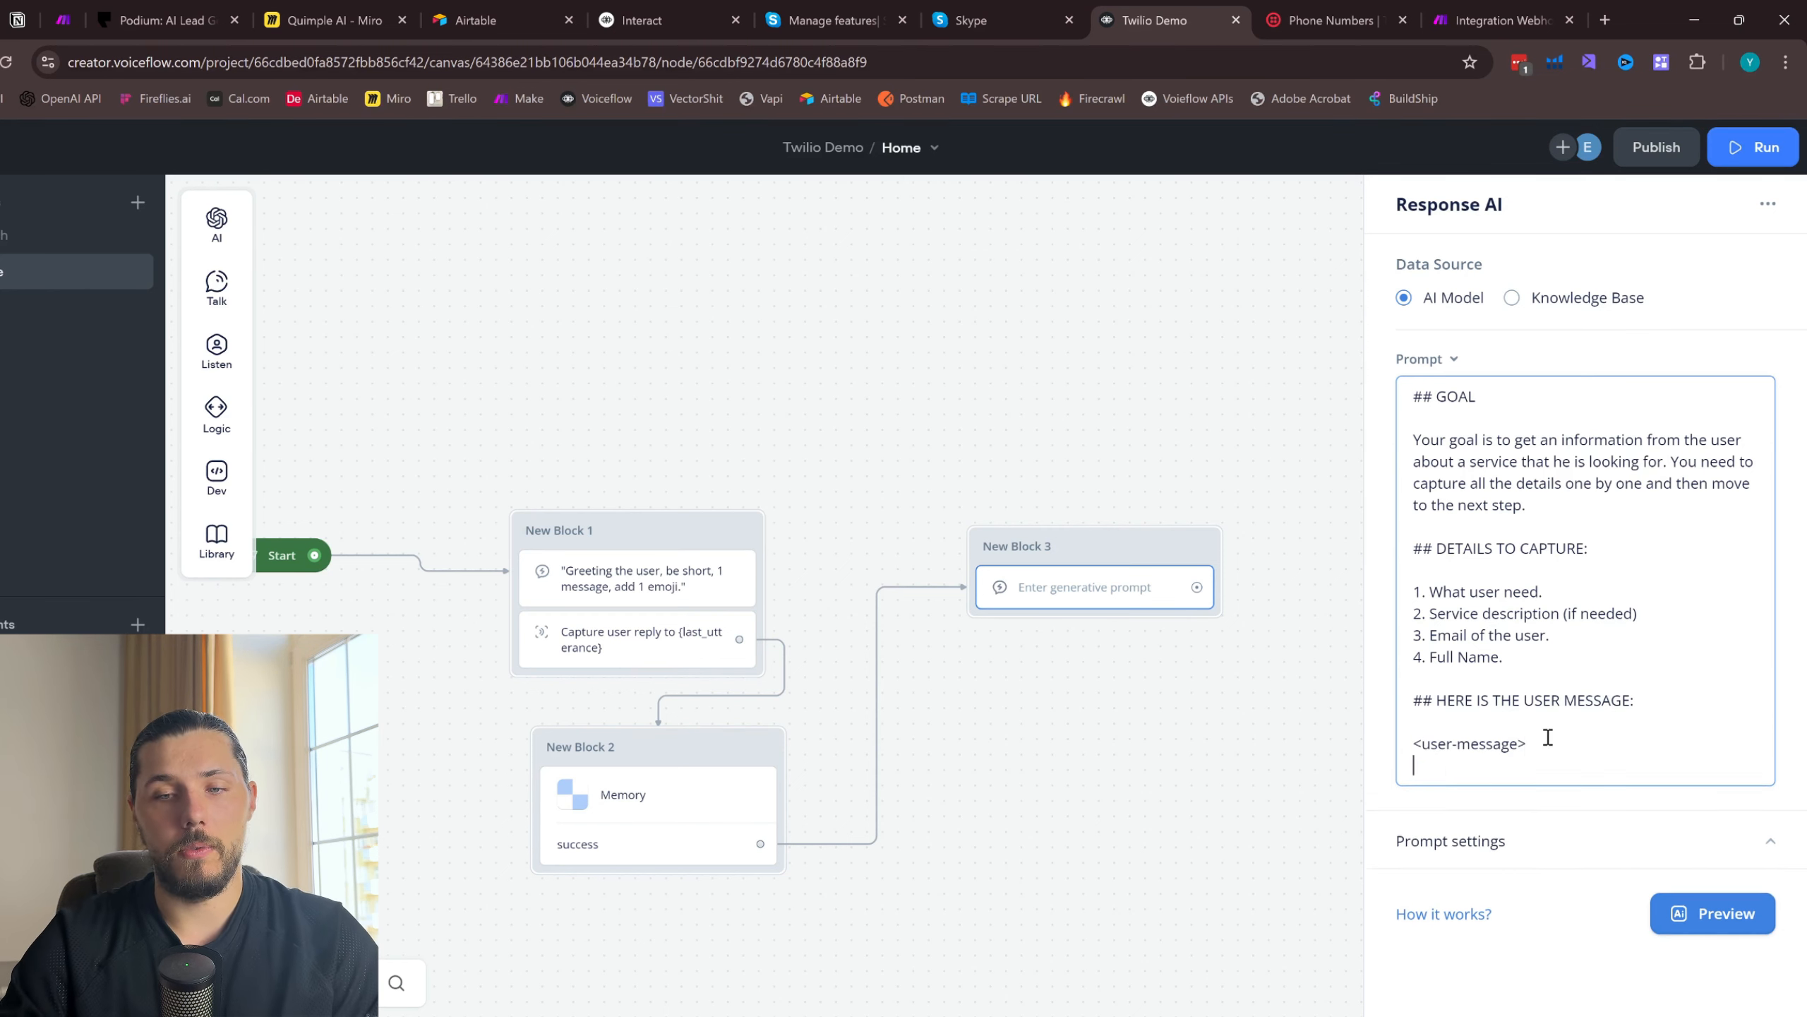
key("Return")
type("</user-message>")
left_click(1436, 763)
type("{last")
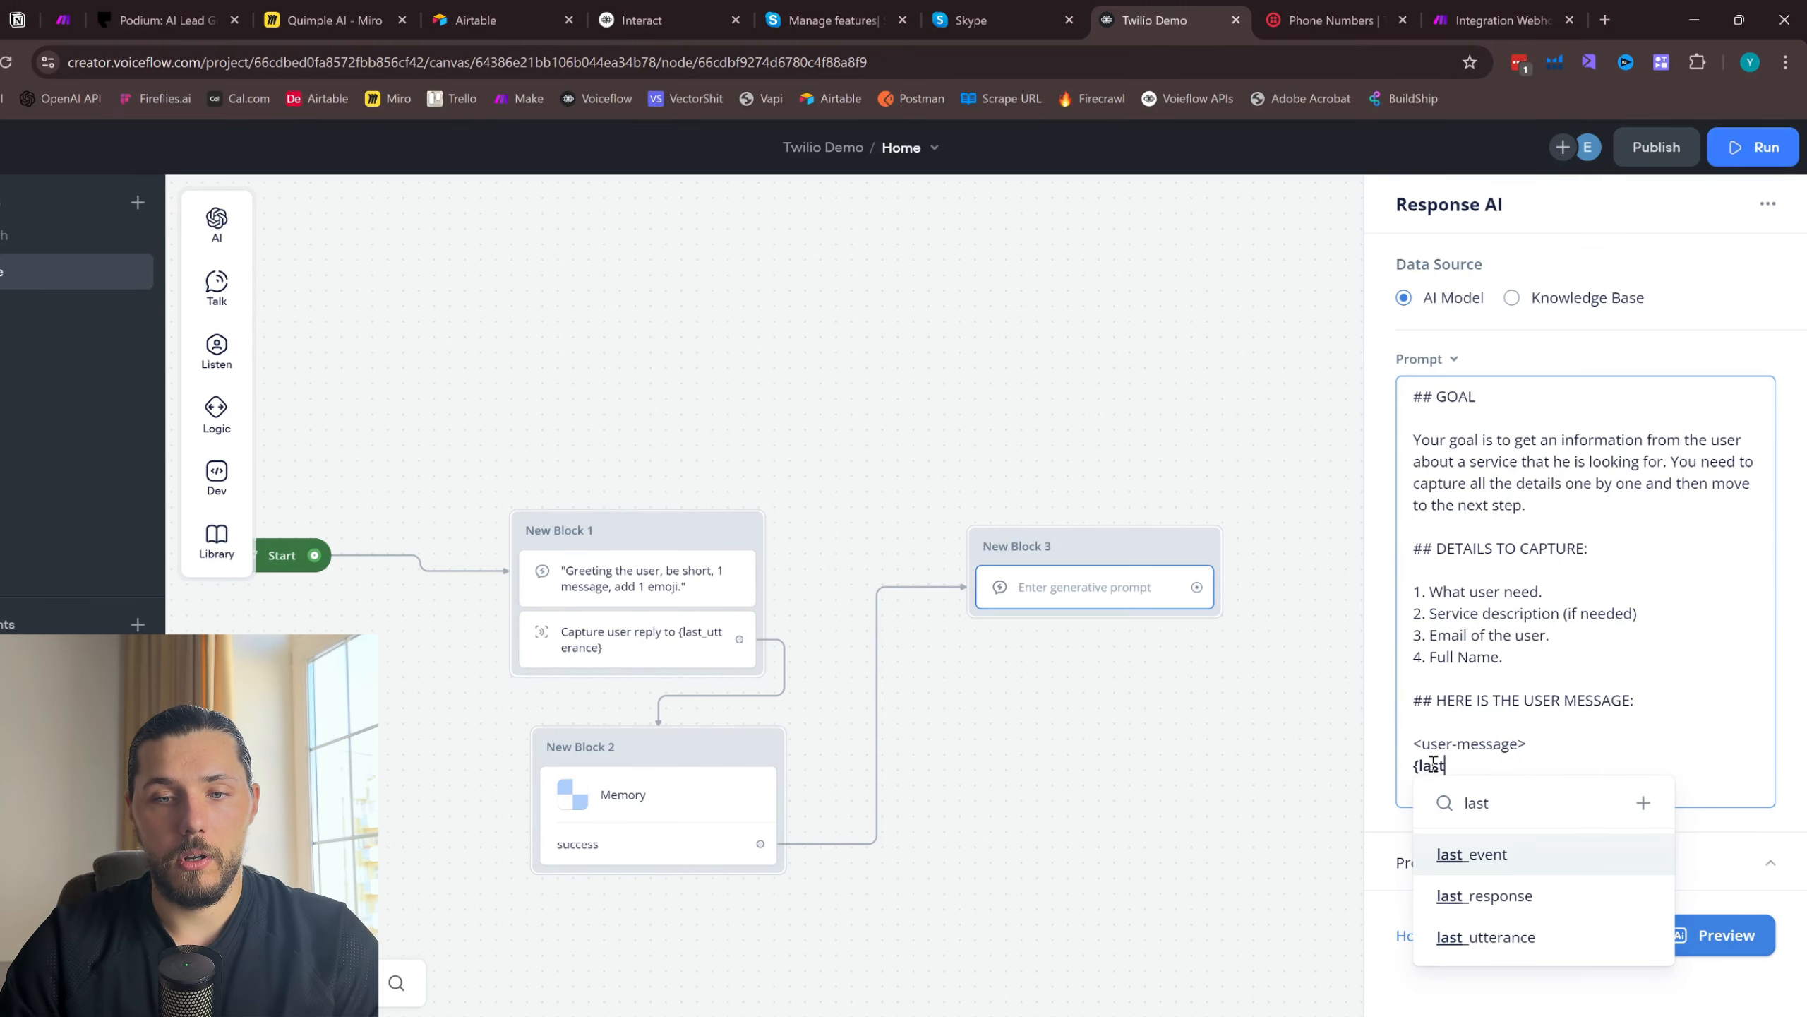
key("Down")
key("Down")
key("Return")
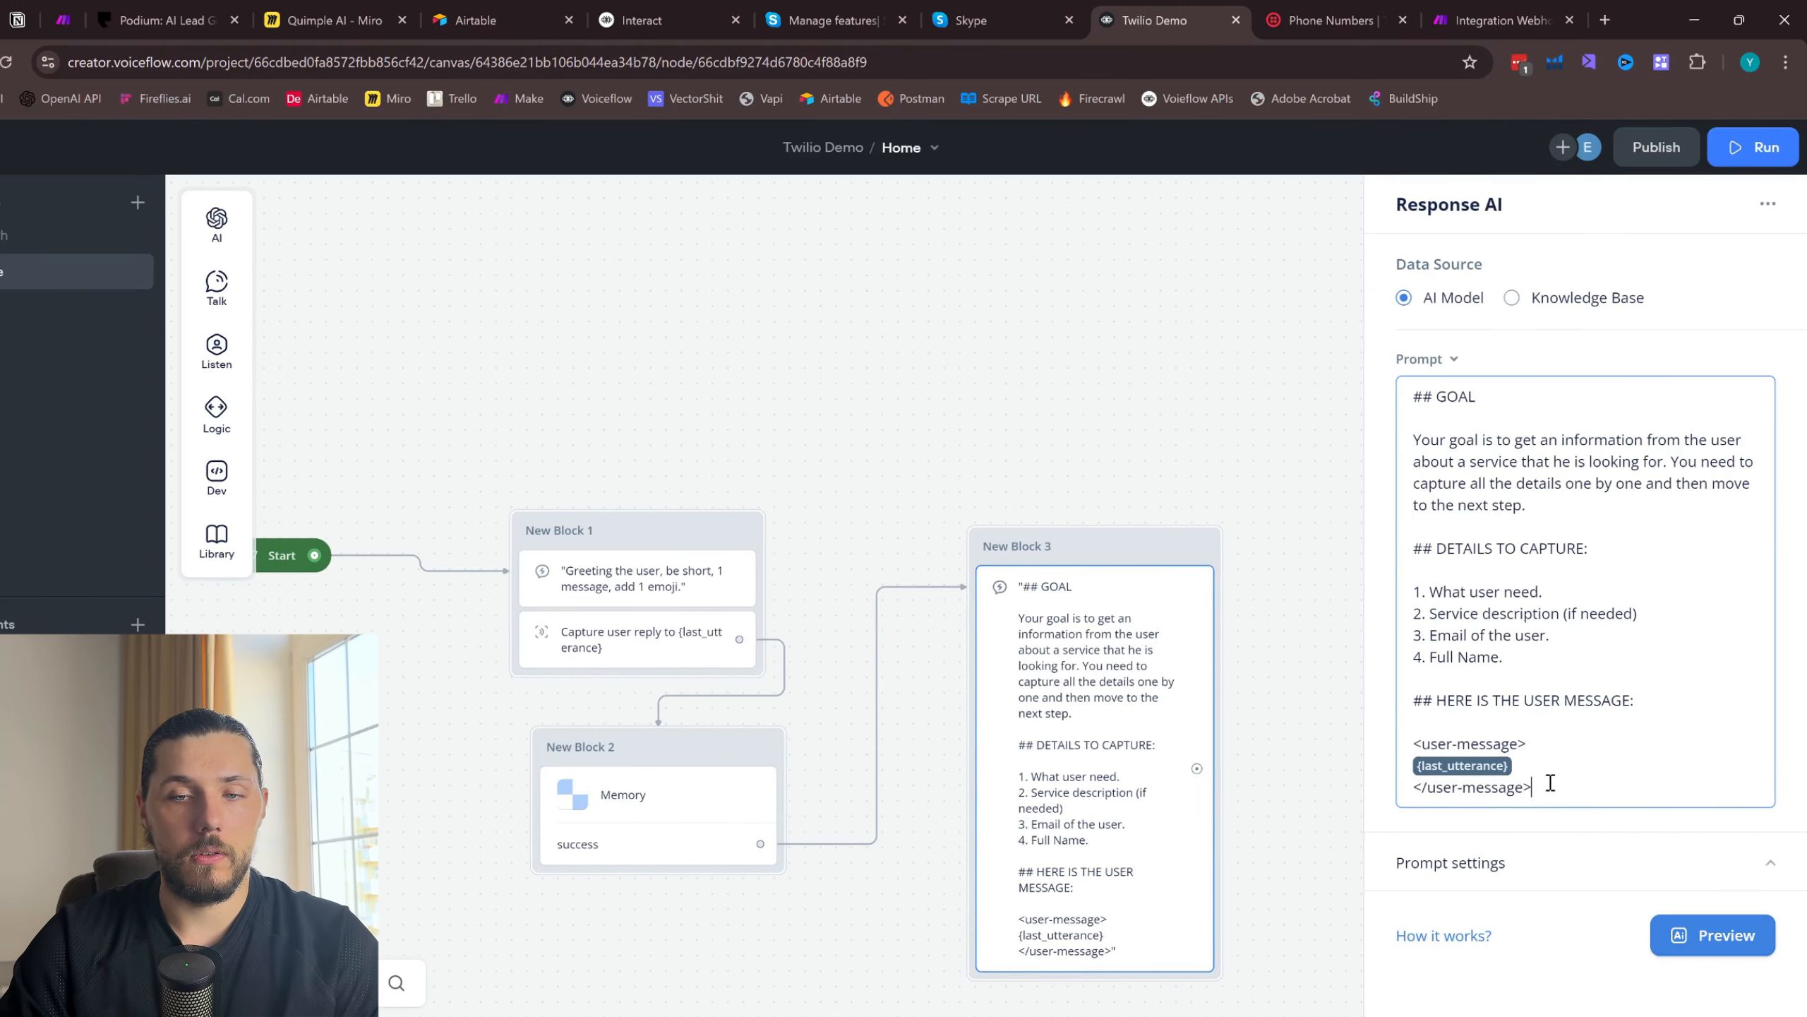
- Add a "## RULES:" section after the user message with the first rule "1. You must ask 1 question at a time."
key("Return")
key("Return")
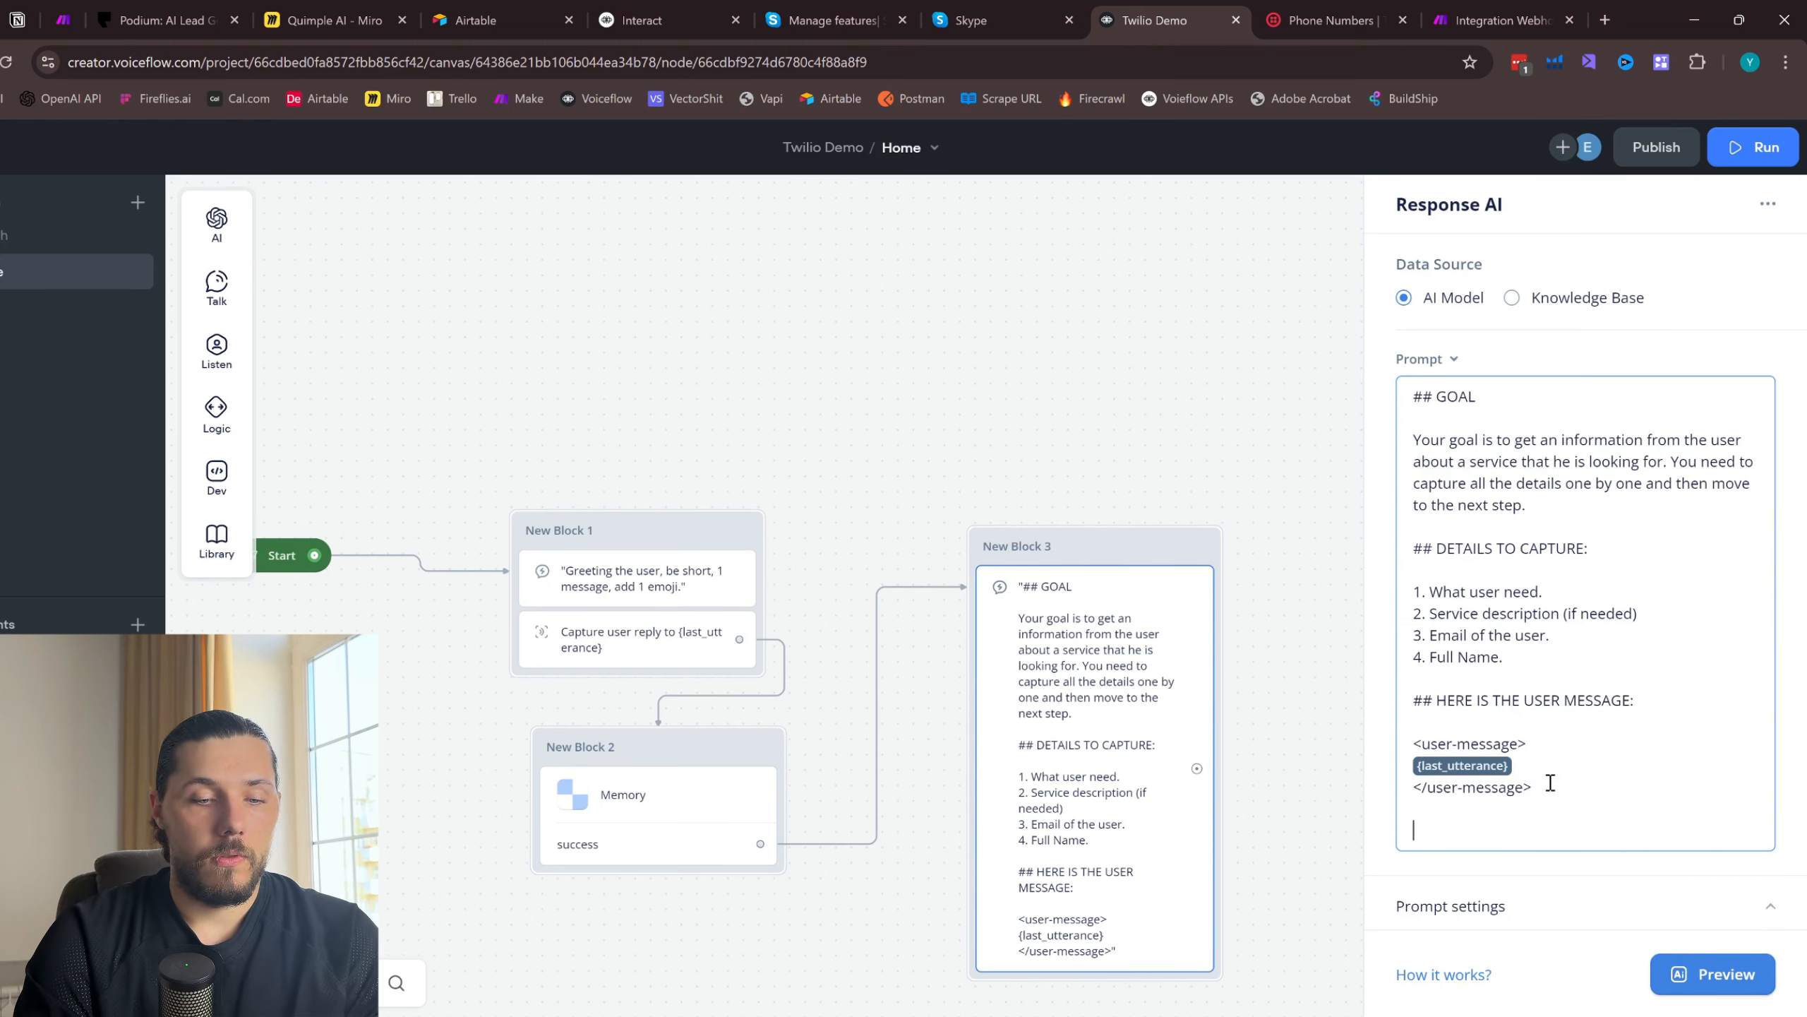
type("## RULES:")
key("Return")
key("Return")
type("1. Y")
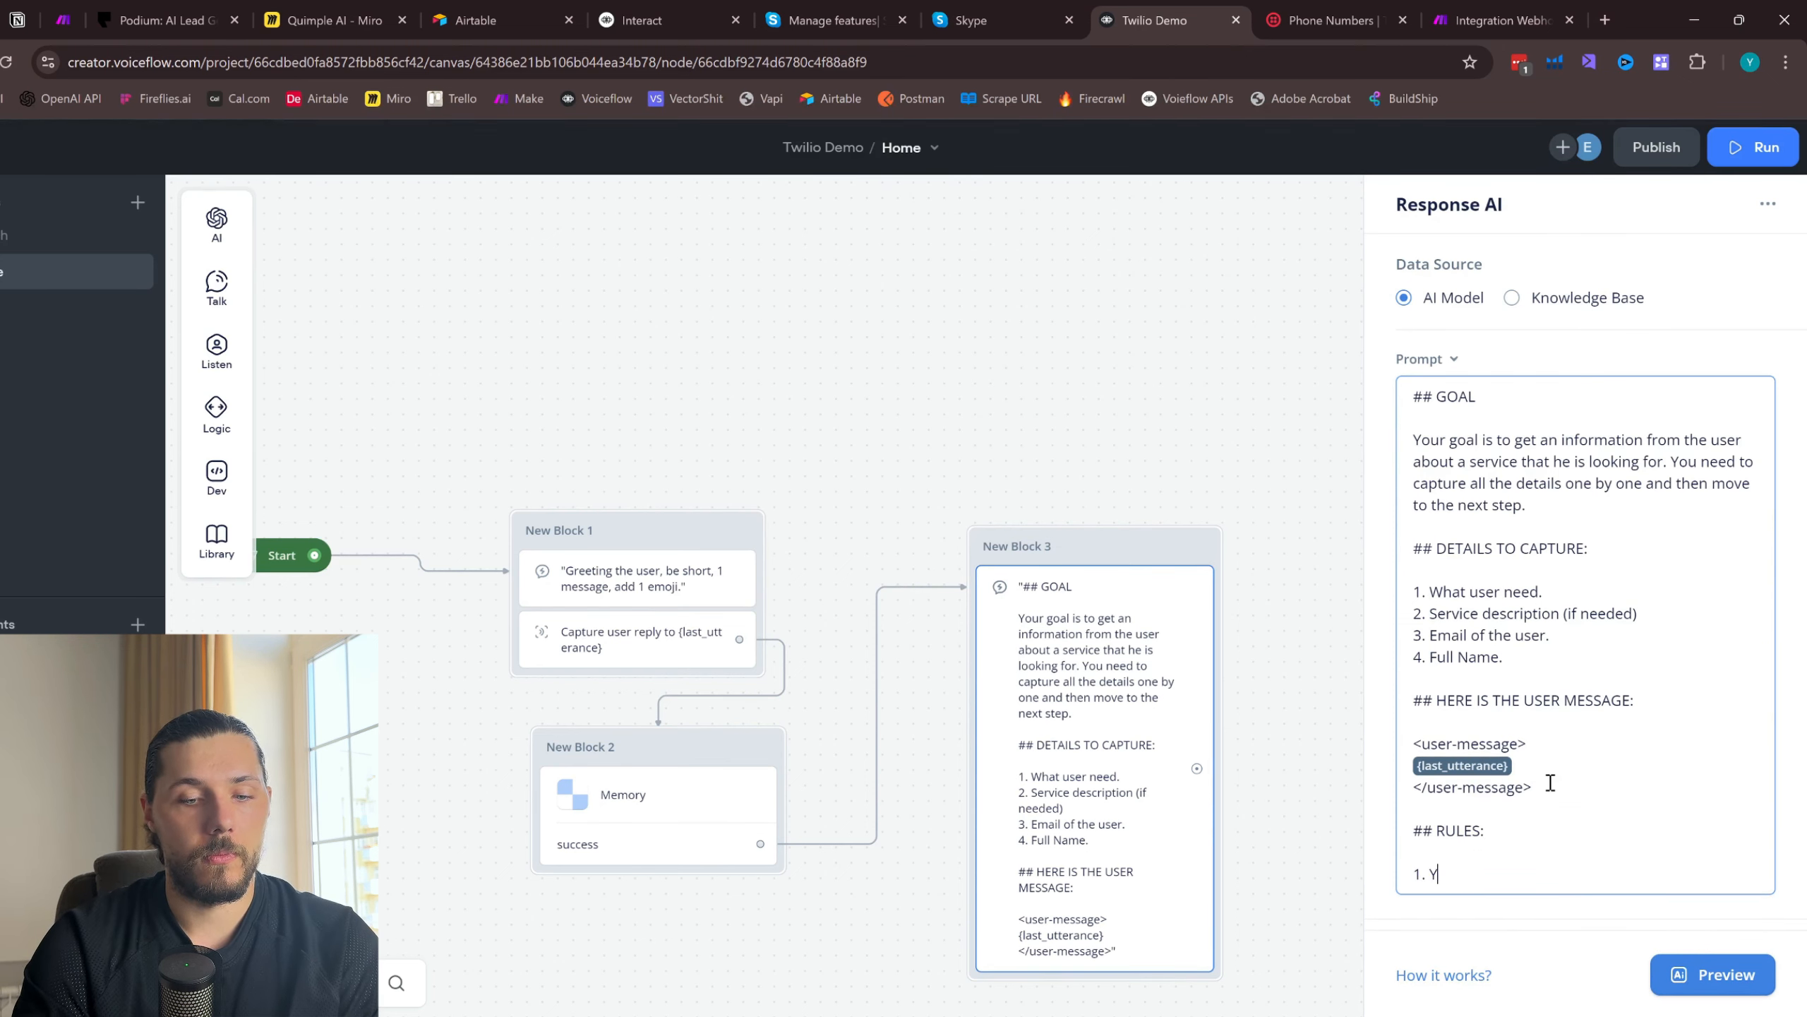
type("ou must ask 1 questions")
type("t a time.")
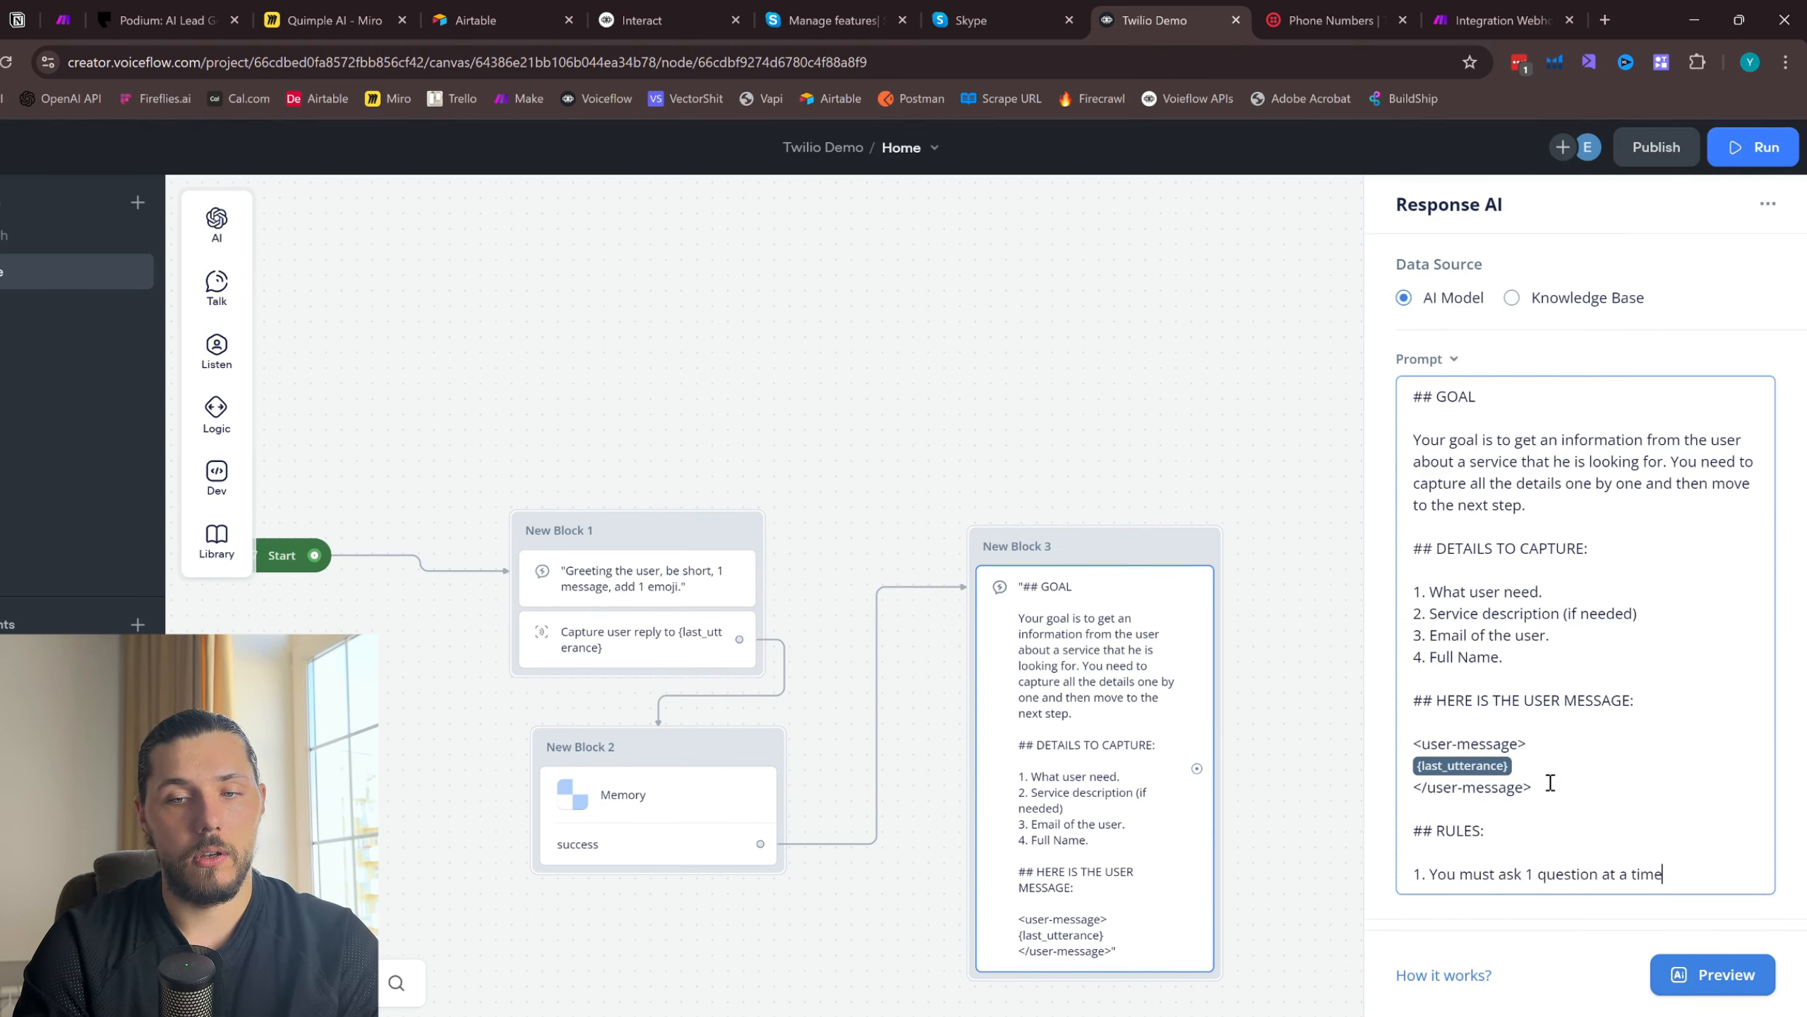
- Add rules "2. Respond to all the user questions in a proper manner.", "3. Add 1 emoji." and "4. Be short."
key("Return")
type("2. Respond to all the user questions")
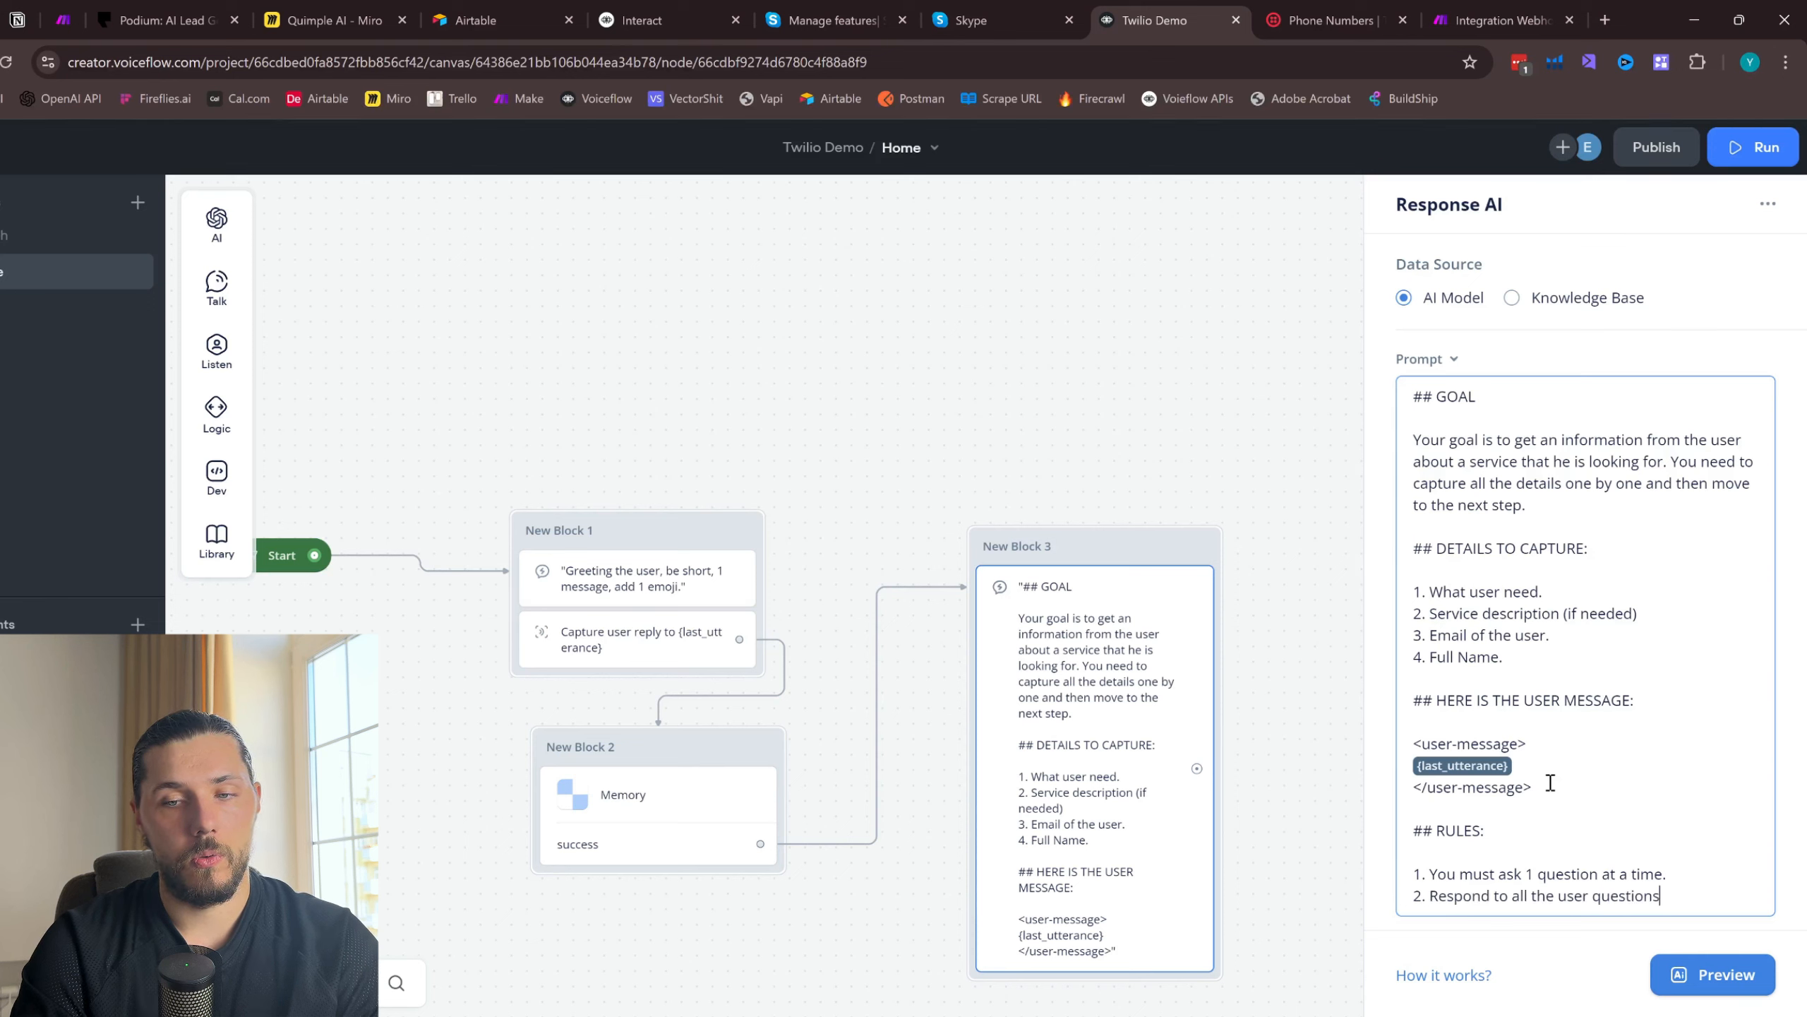
type(" in a proper manner.")
key("Return")
type("3. Add ")
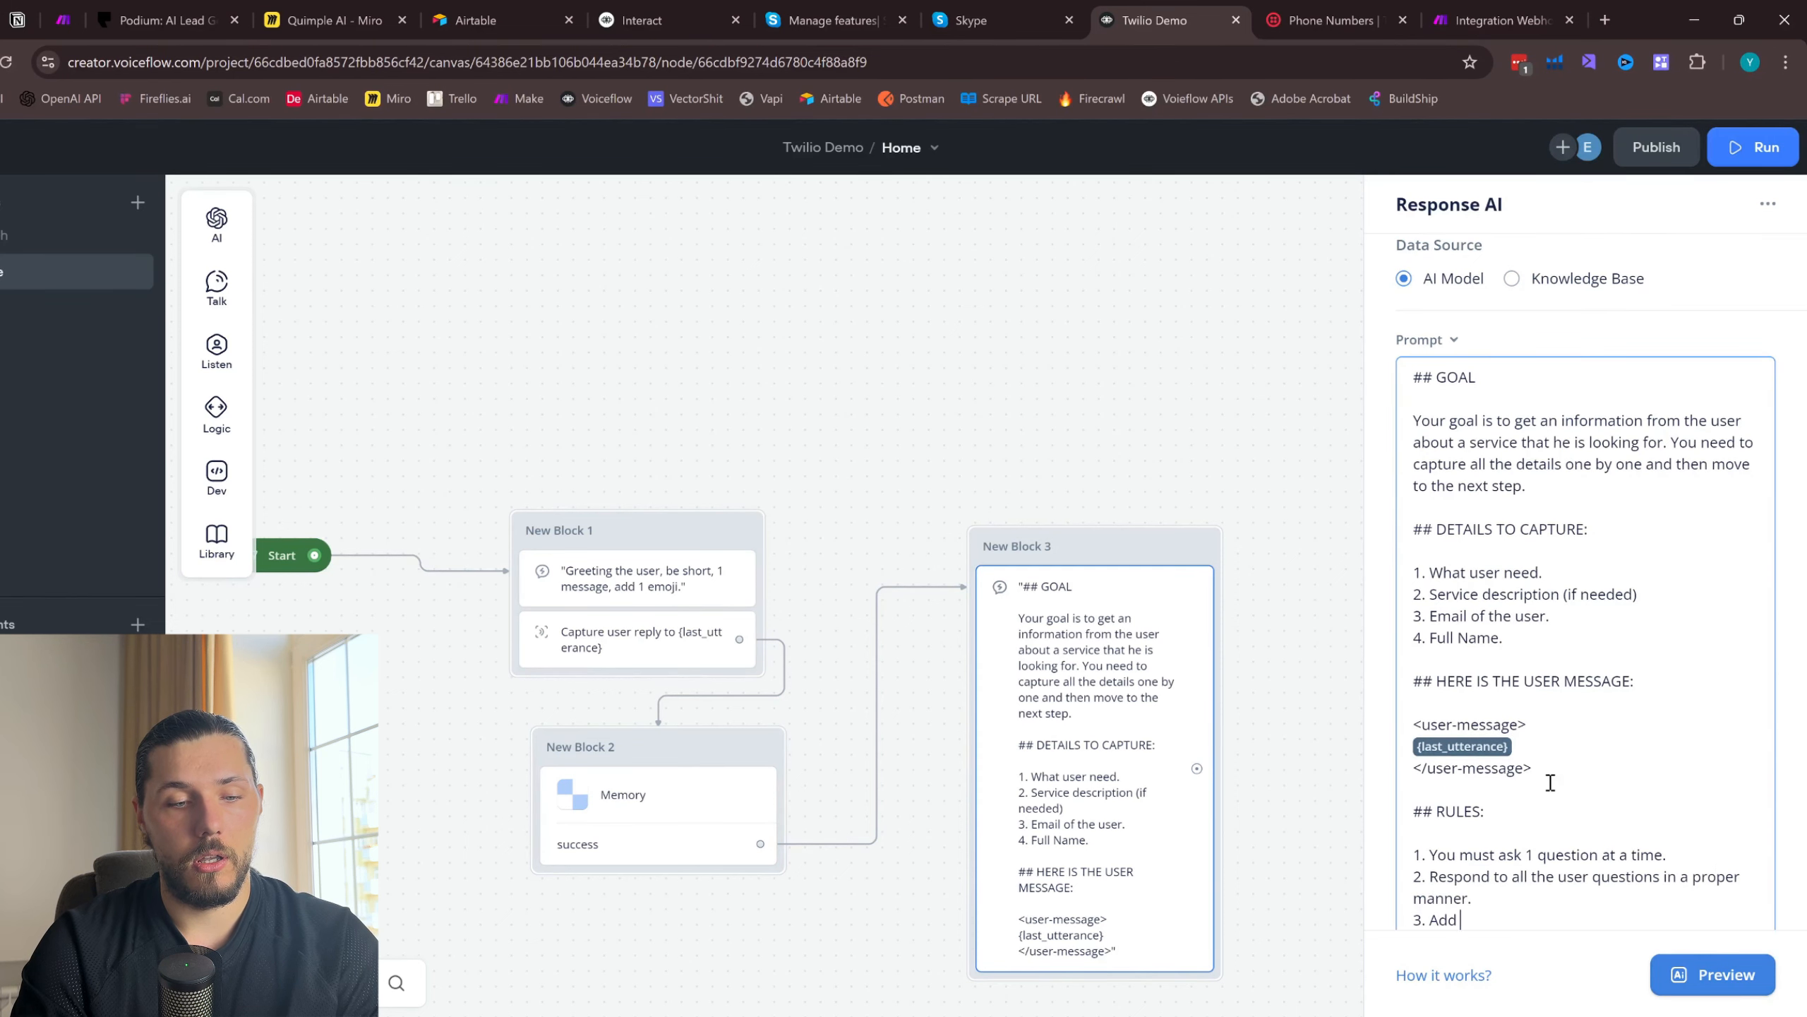
type("1 emoji.")
key("Return")
type("4. Be short.")
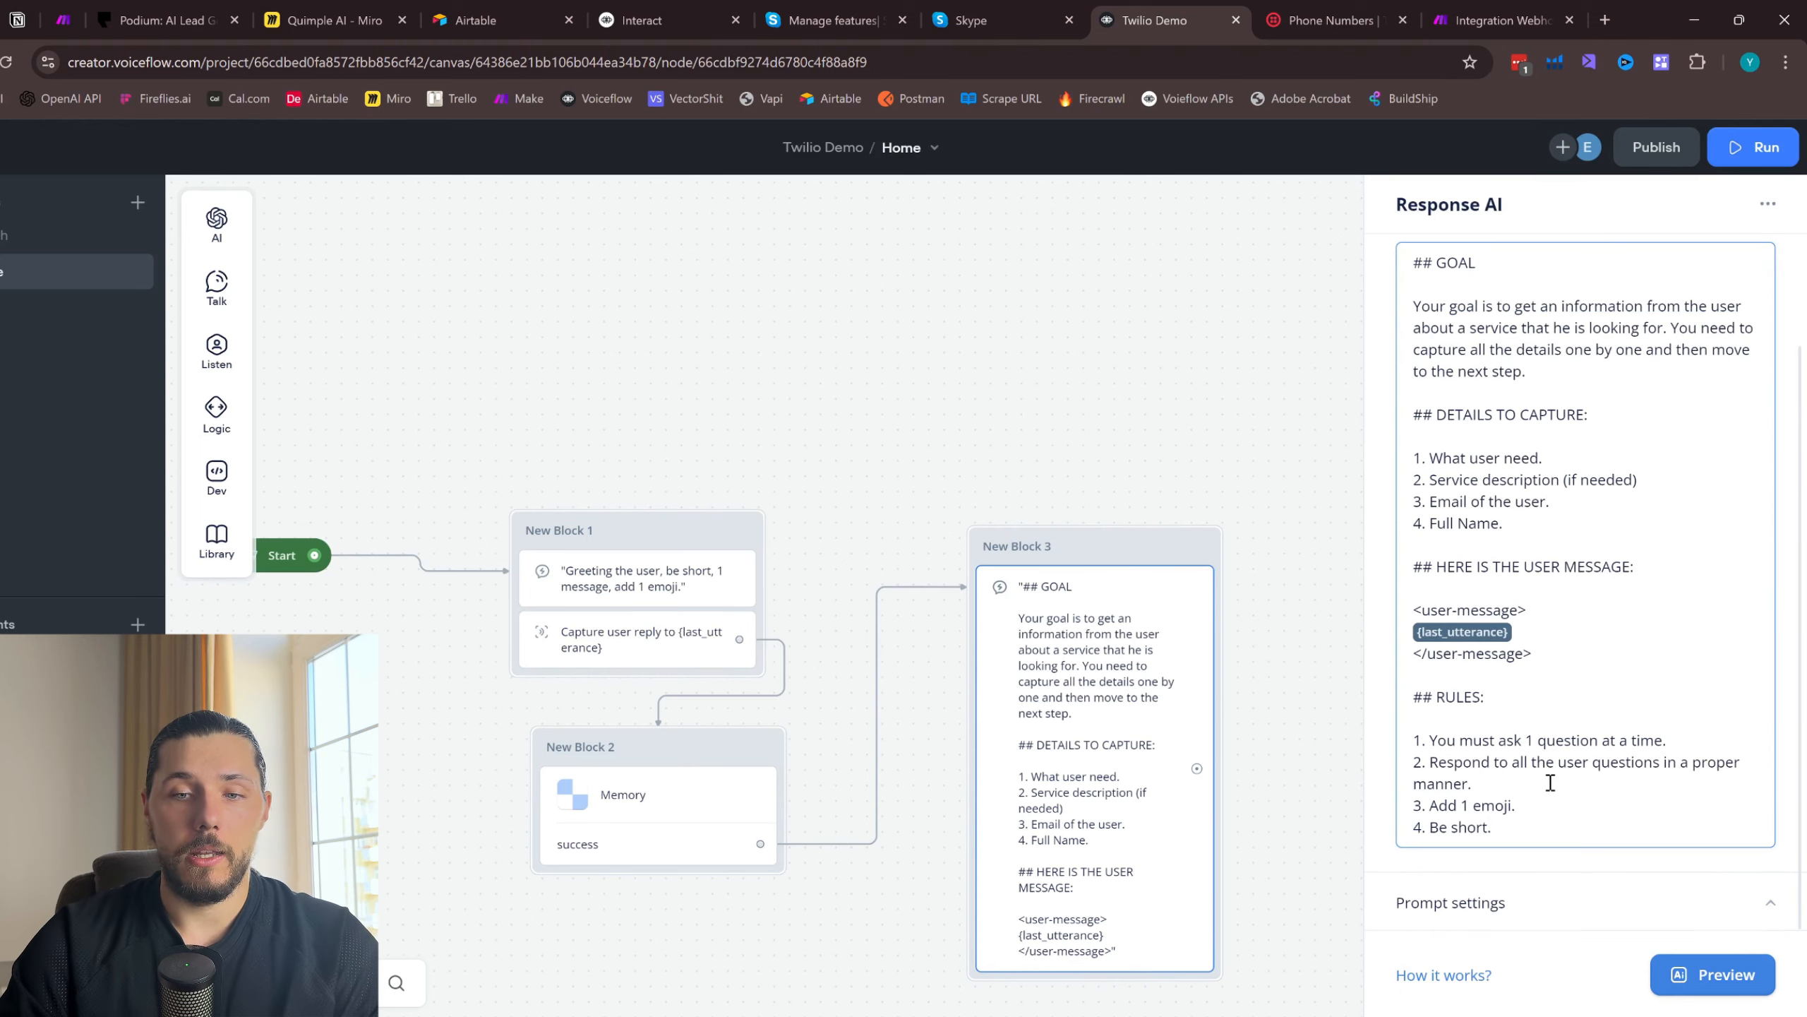
key("Return")
- Copy the prompt's user message section, including its heading and tags, and paste it beneath the rules
left_click_drag(1252, 757, 1109, 577)
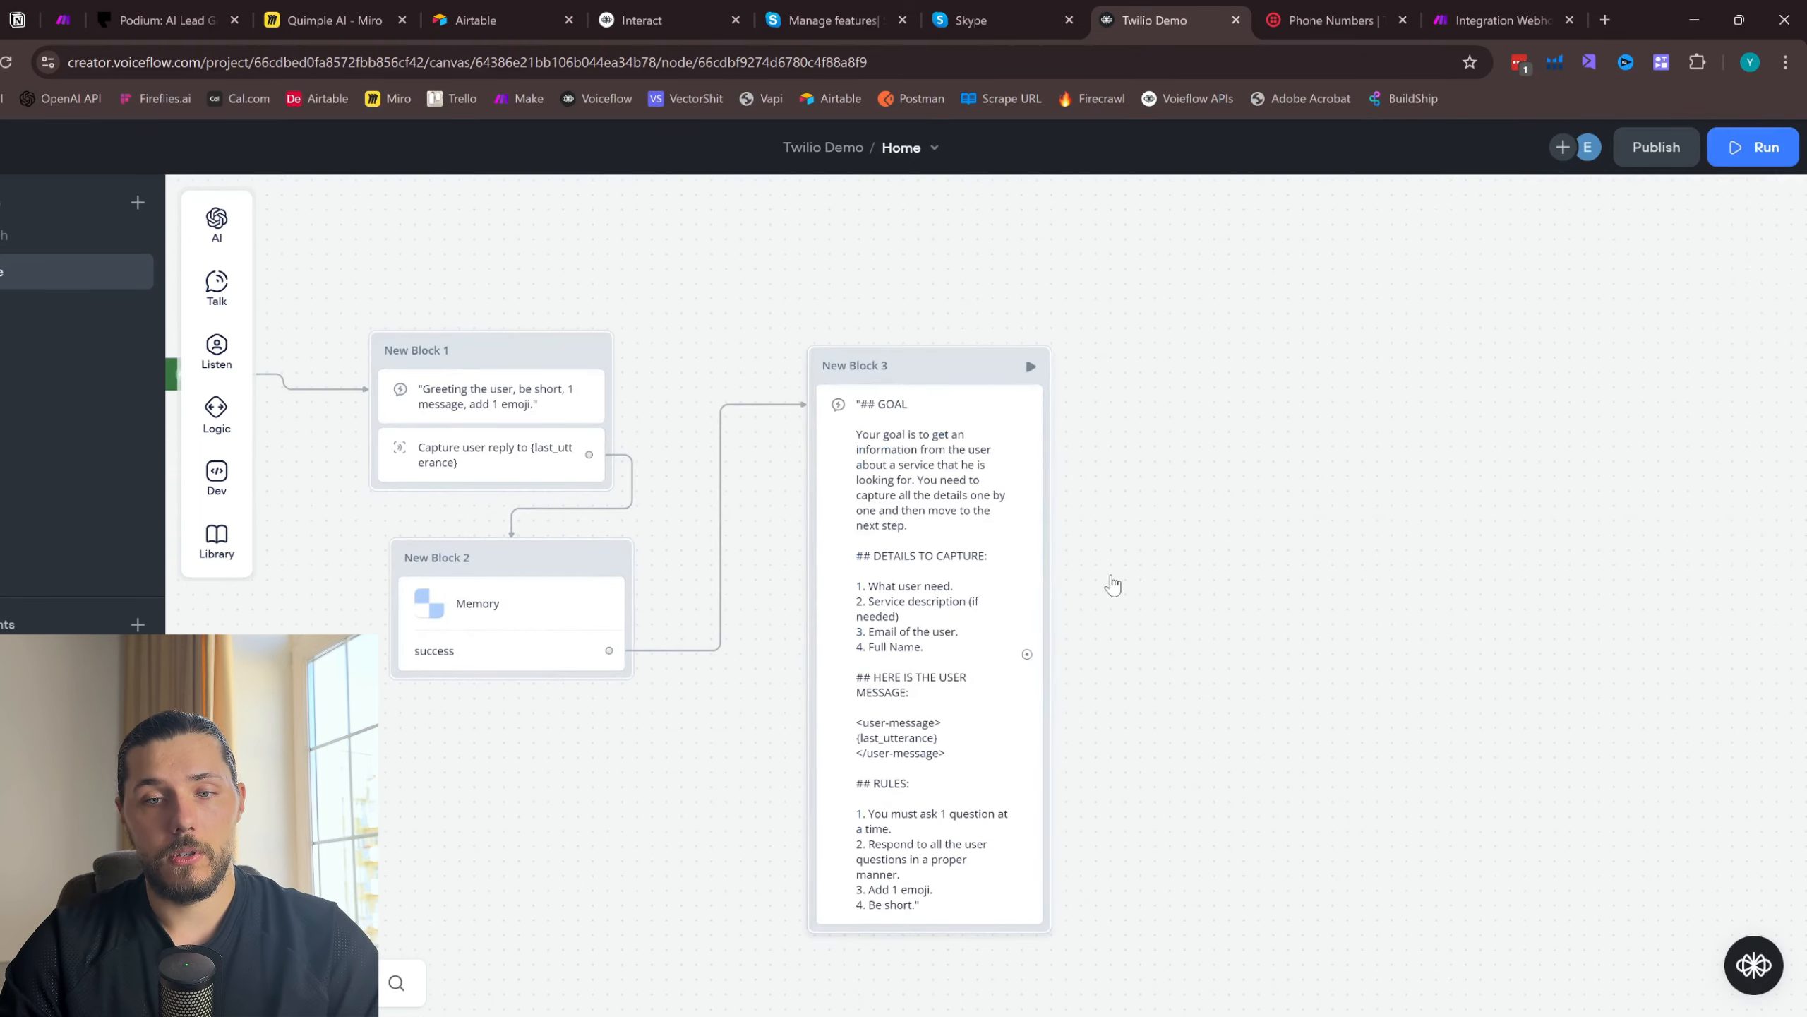
left_click(1096, 712)
left_click_drag(1414, 700, 1531, 787)
key("ctrl+c")
left_click(1517, 819)
key("ctrl+v")
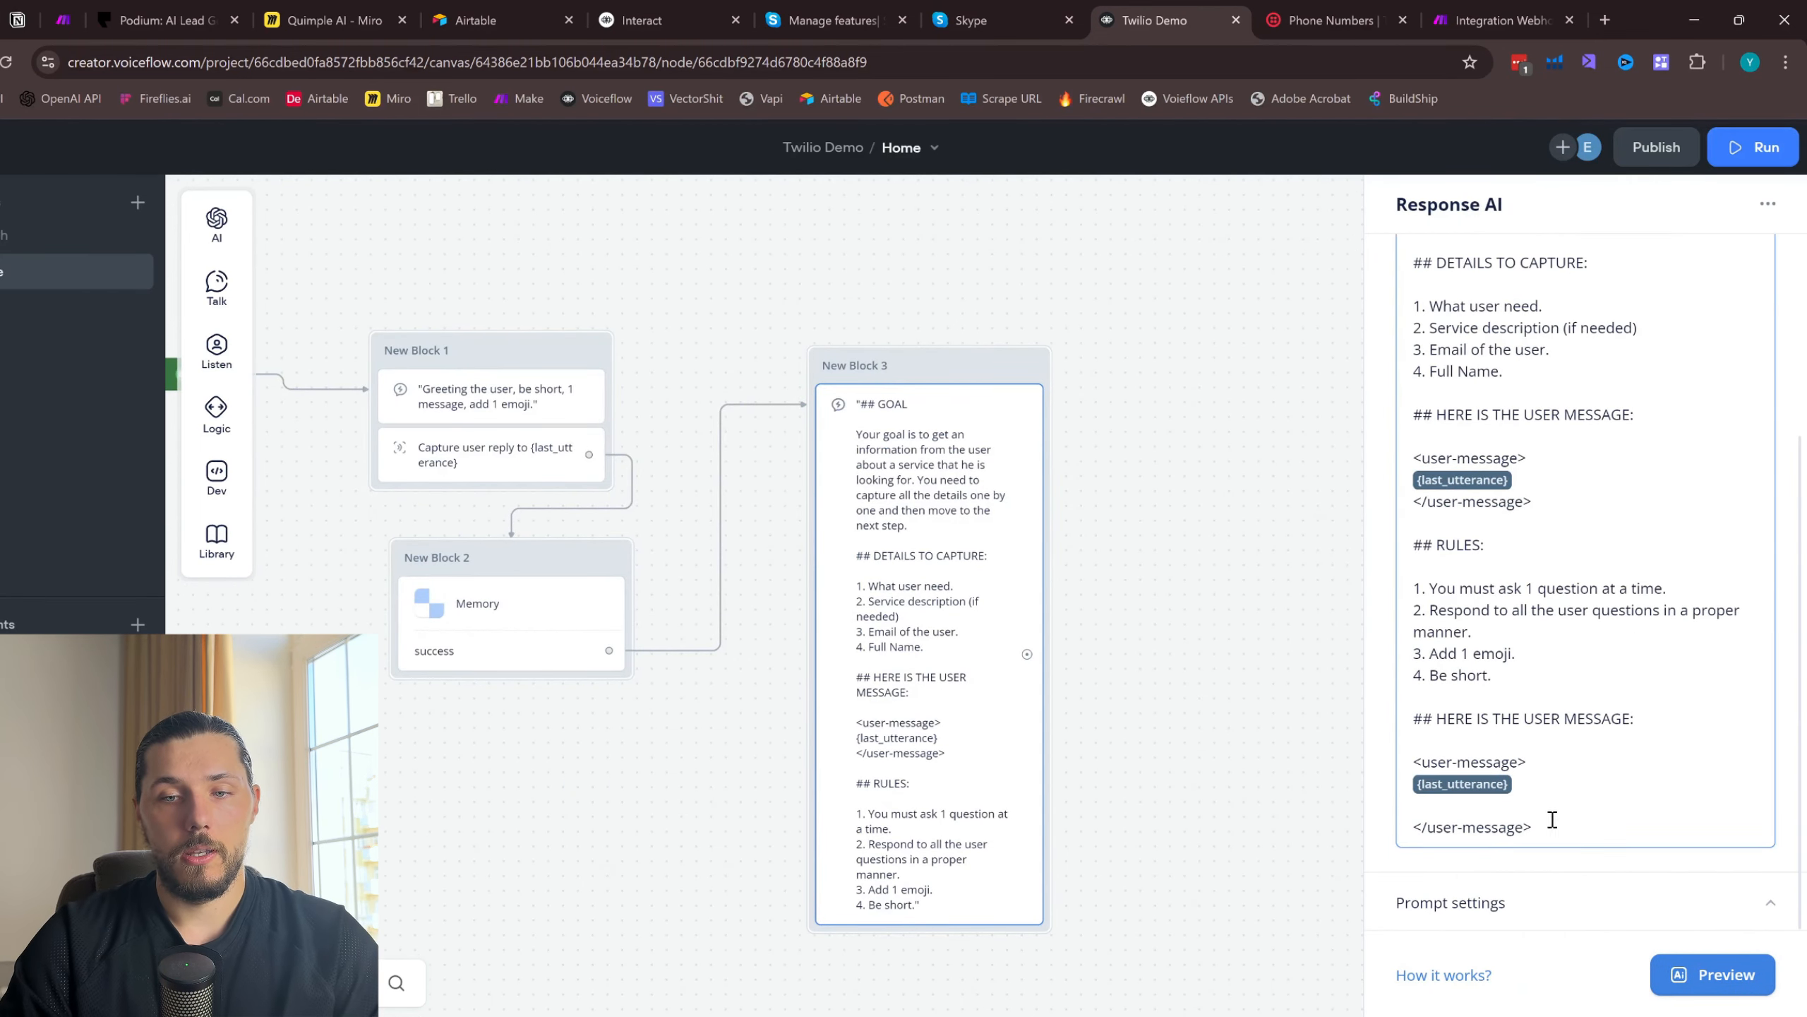
- Retitle the pasted section "CONVERSATION HISTORY WITH THE USER" and rename its opening and closing tags to conversation-history
left_click_drag(1634, 718, 1436, 717)
type("CONVERSATION HISTORY WITH THE USER")
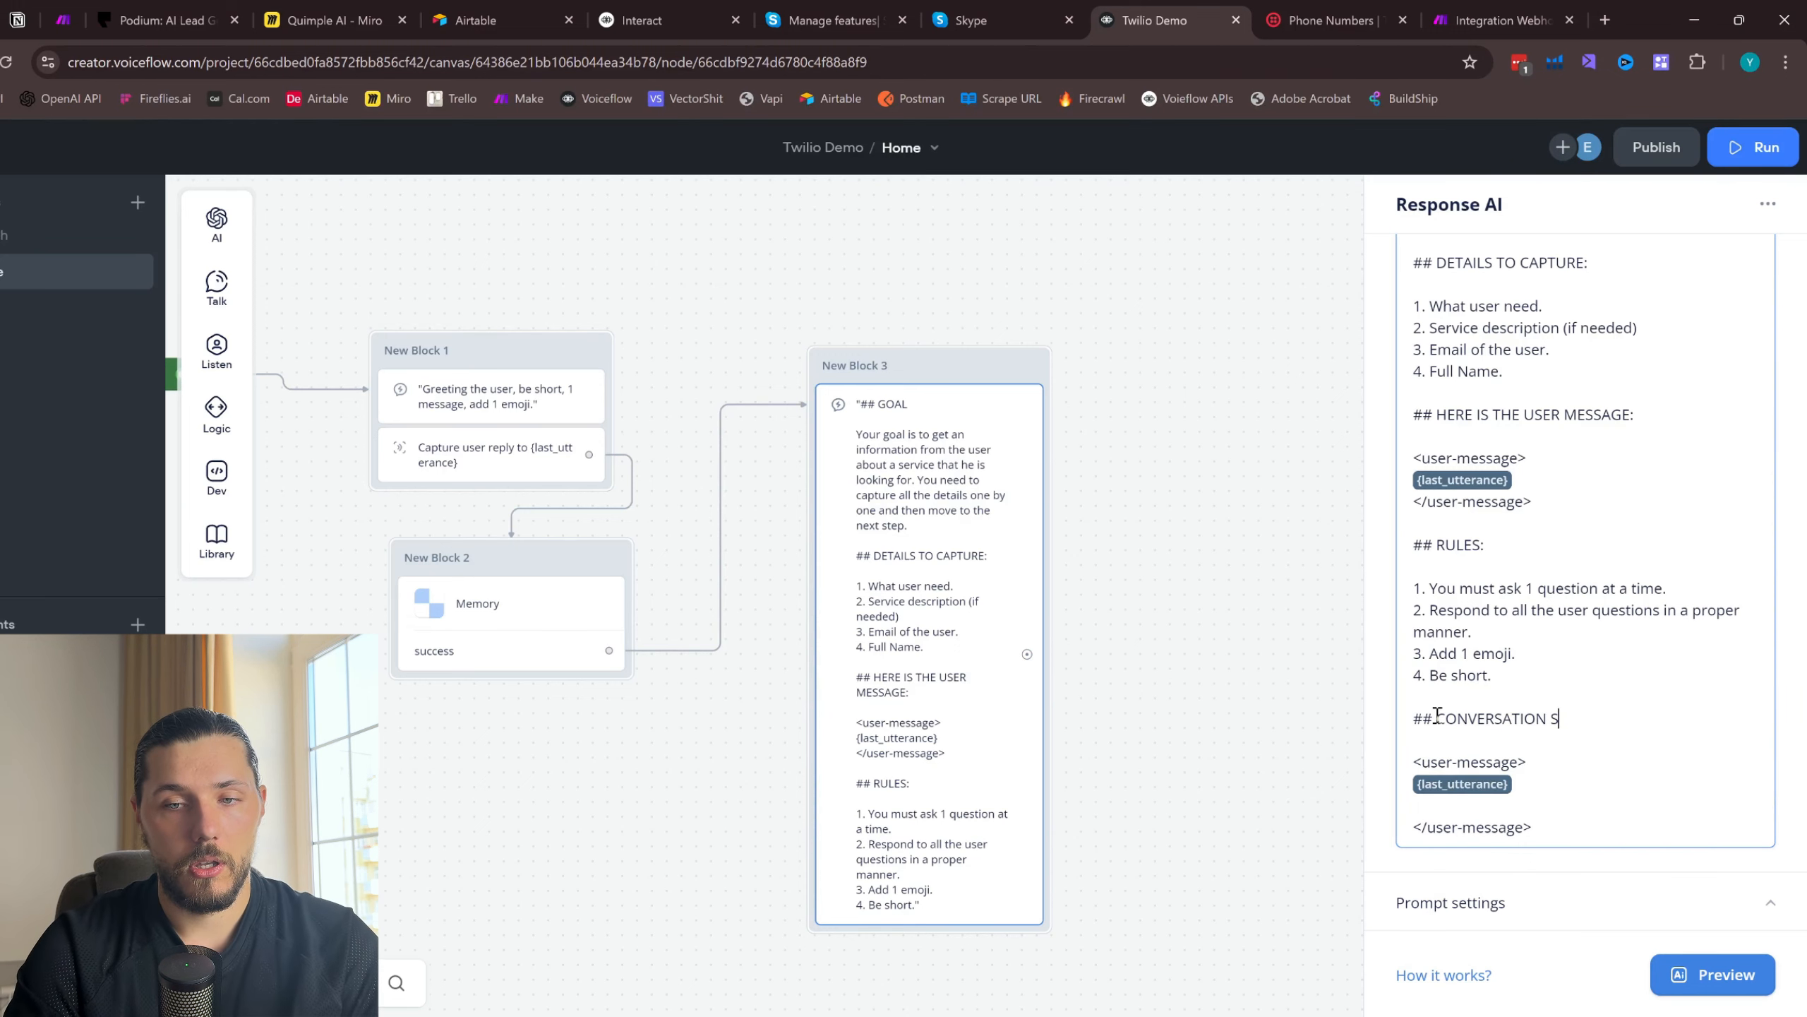
left_click_drag(1525, 762, 1423, 759)
type("conversation-history>")
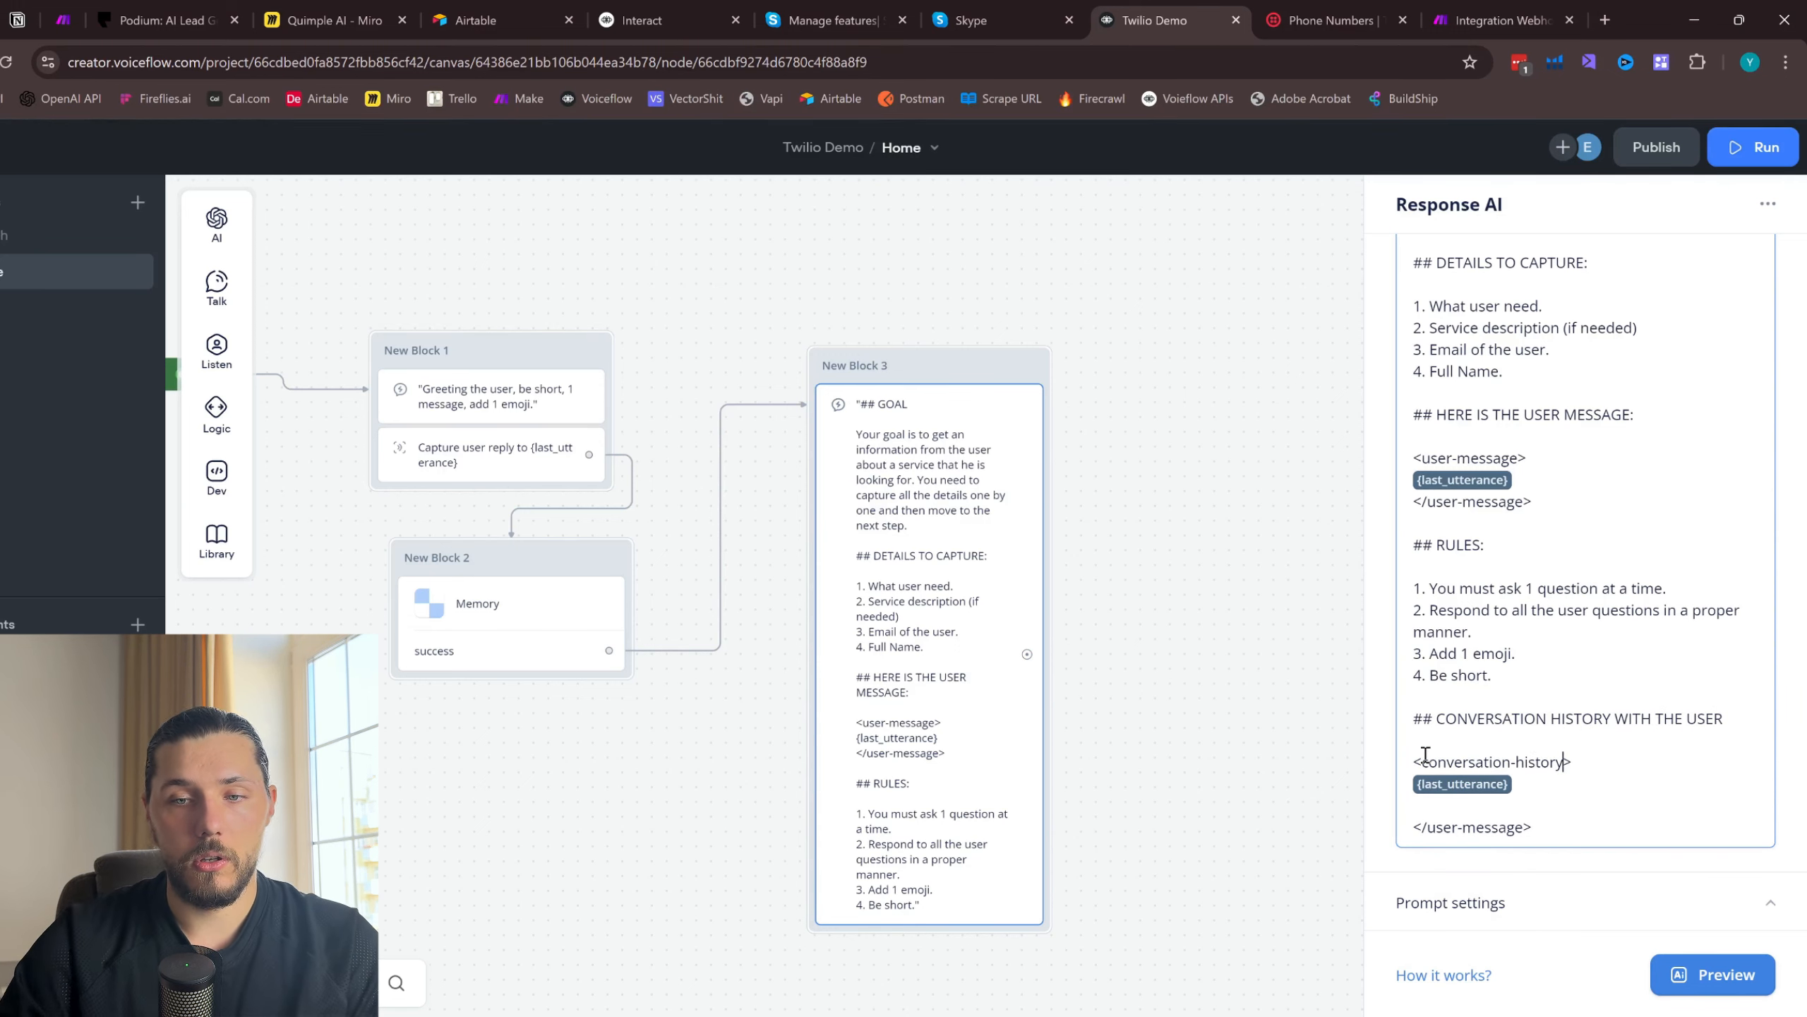
left_click_drag(1530, 828, 1427, 828)
type("conversation-history")
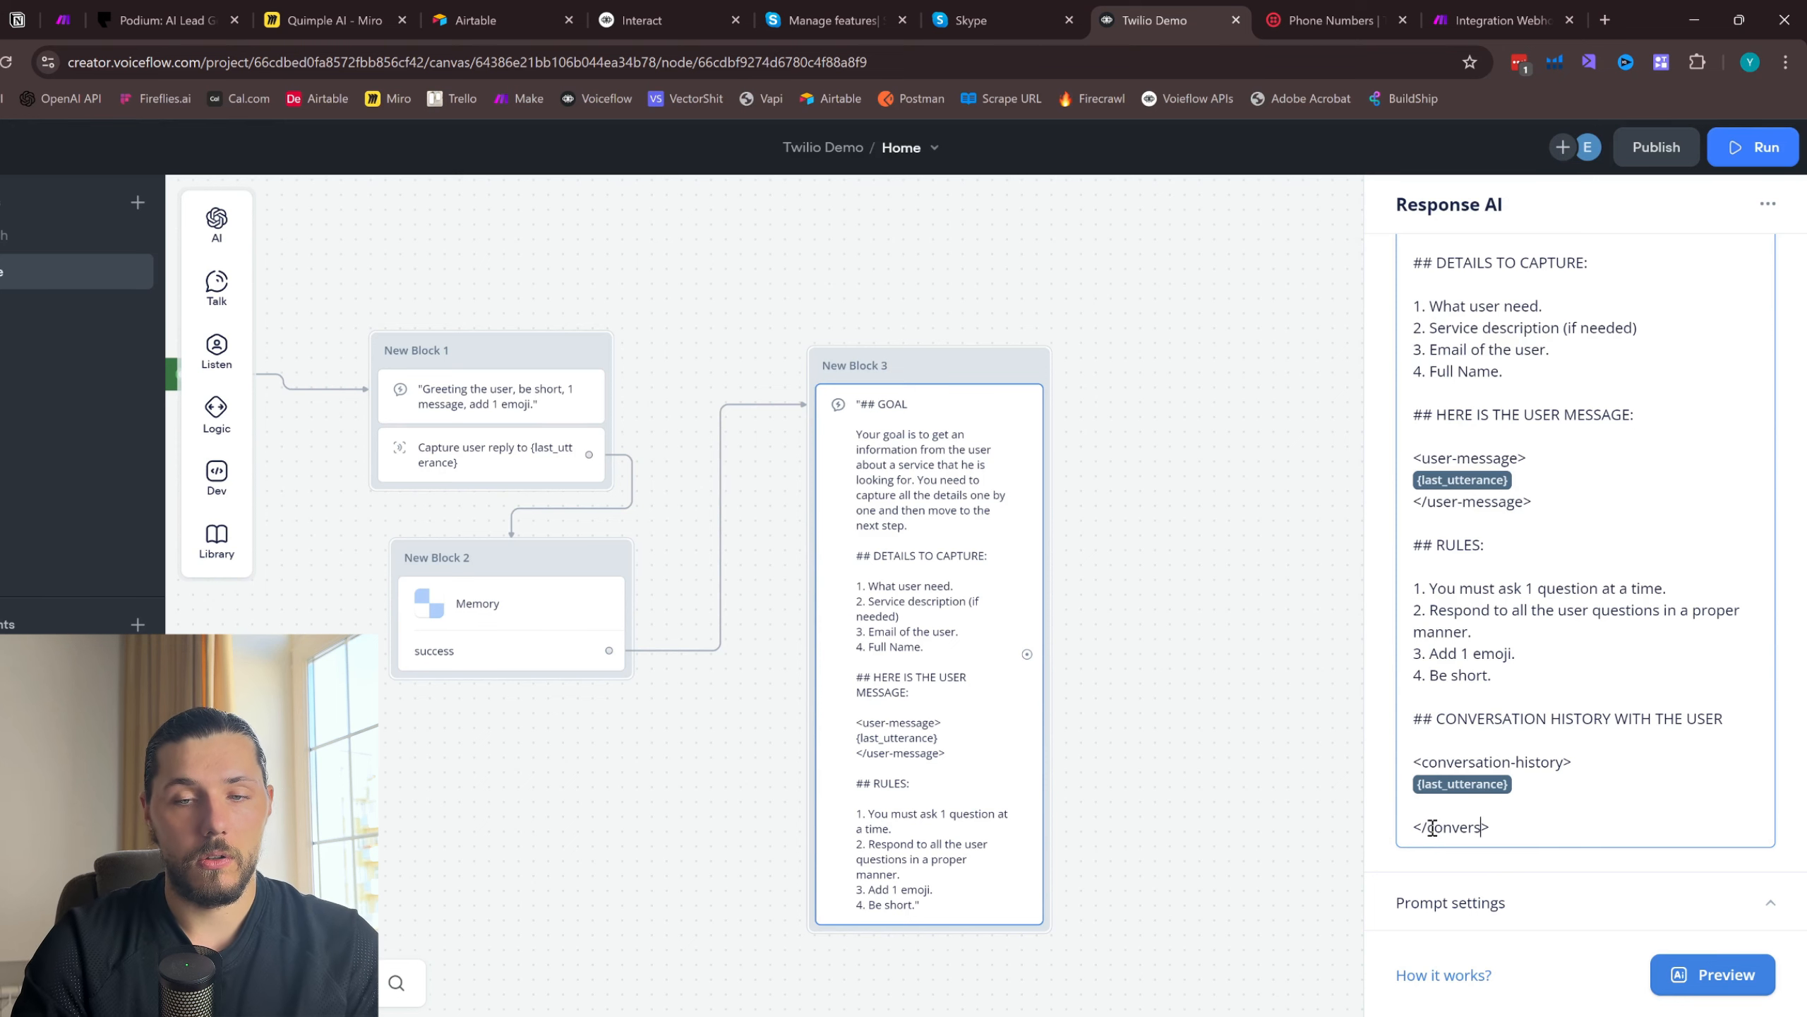
- Append "FOR YOUR REFRENCE" to the conversation history heading and close the Response AI editor
left_click(1738, 721)
type("FOR YOUR")
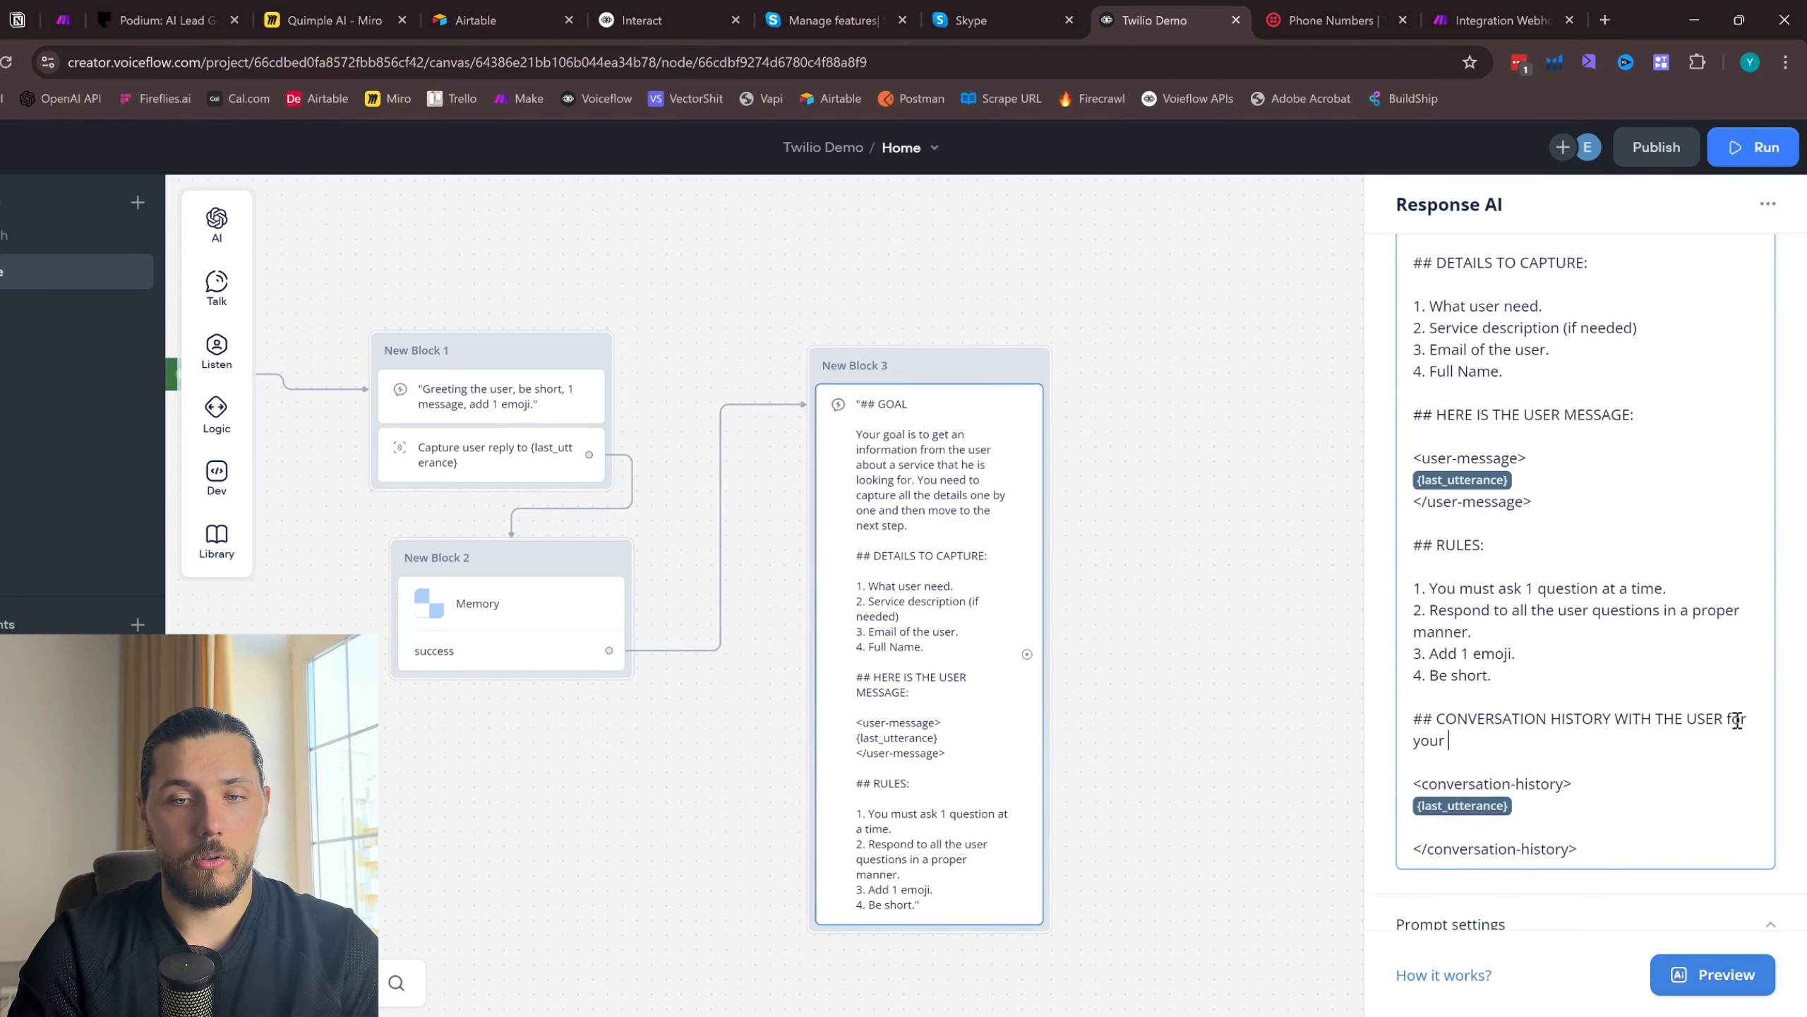
type(" REFRENCE")
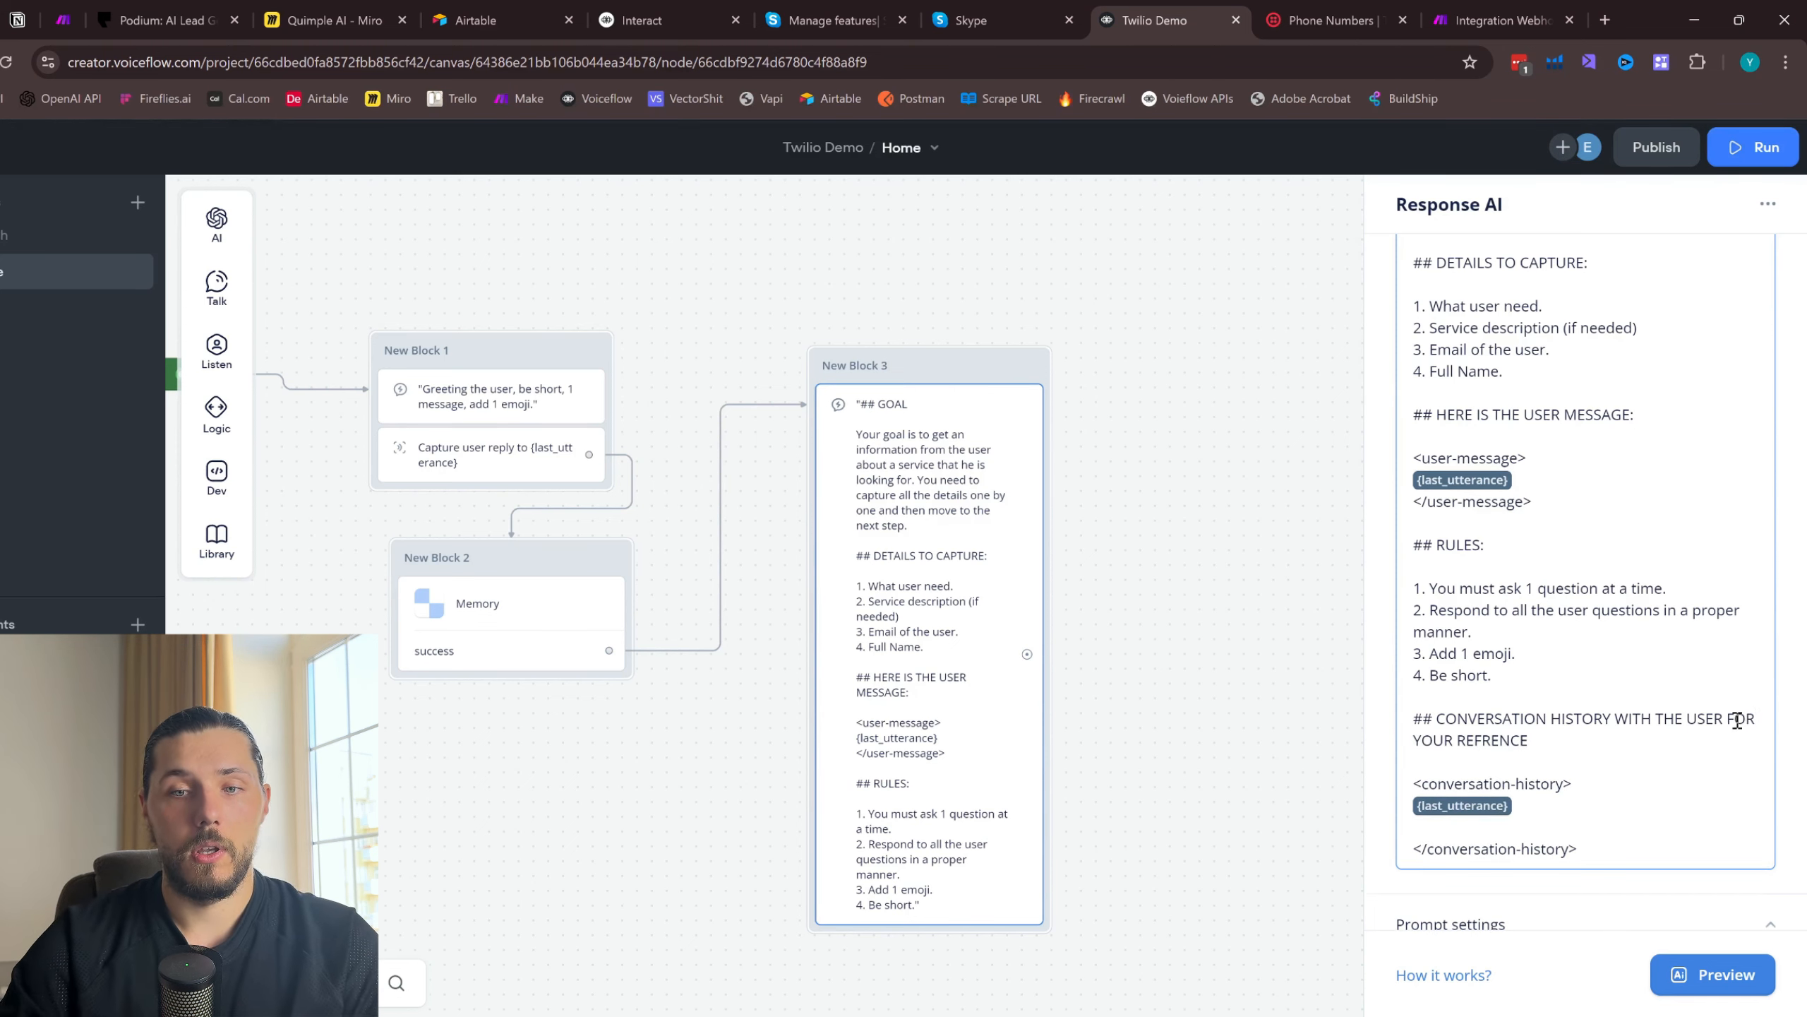
left_click(1218, 639)
scroll(1219, 639, "down", 3)
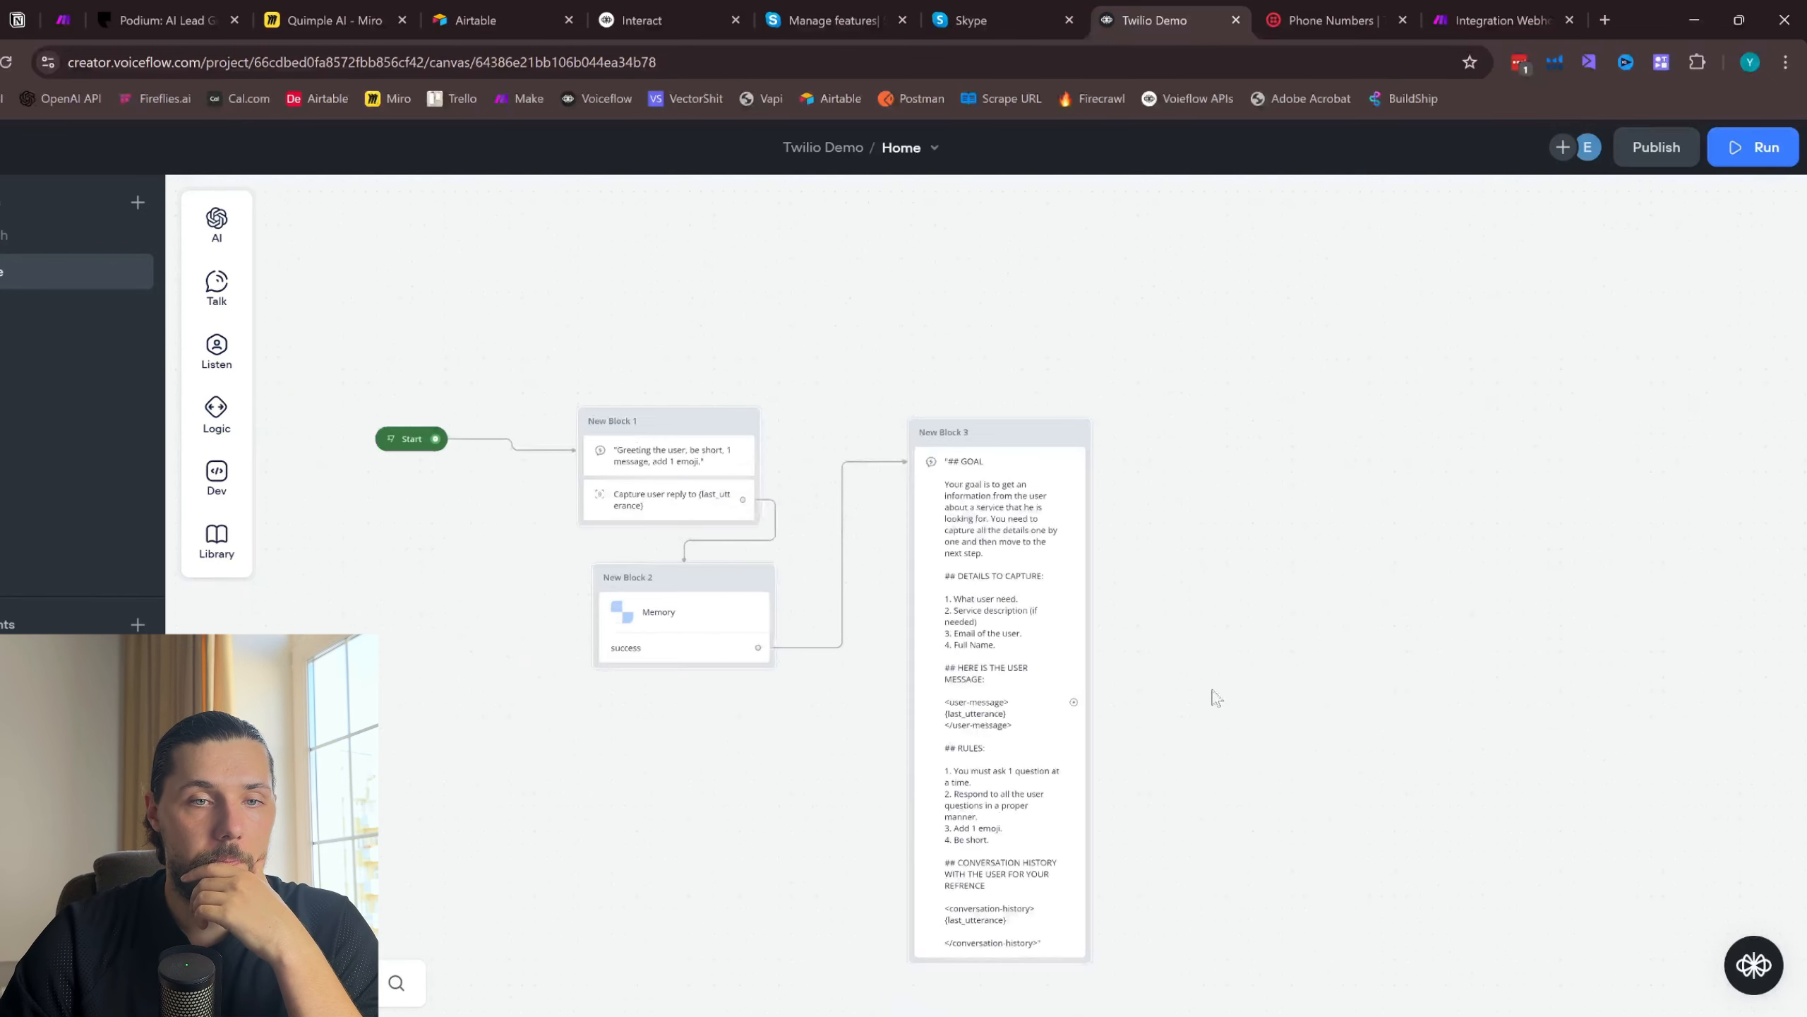
scroll(1210, 699, "down", 2)
left_click_drag(1033, 293, 1033, 285)
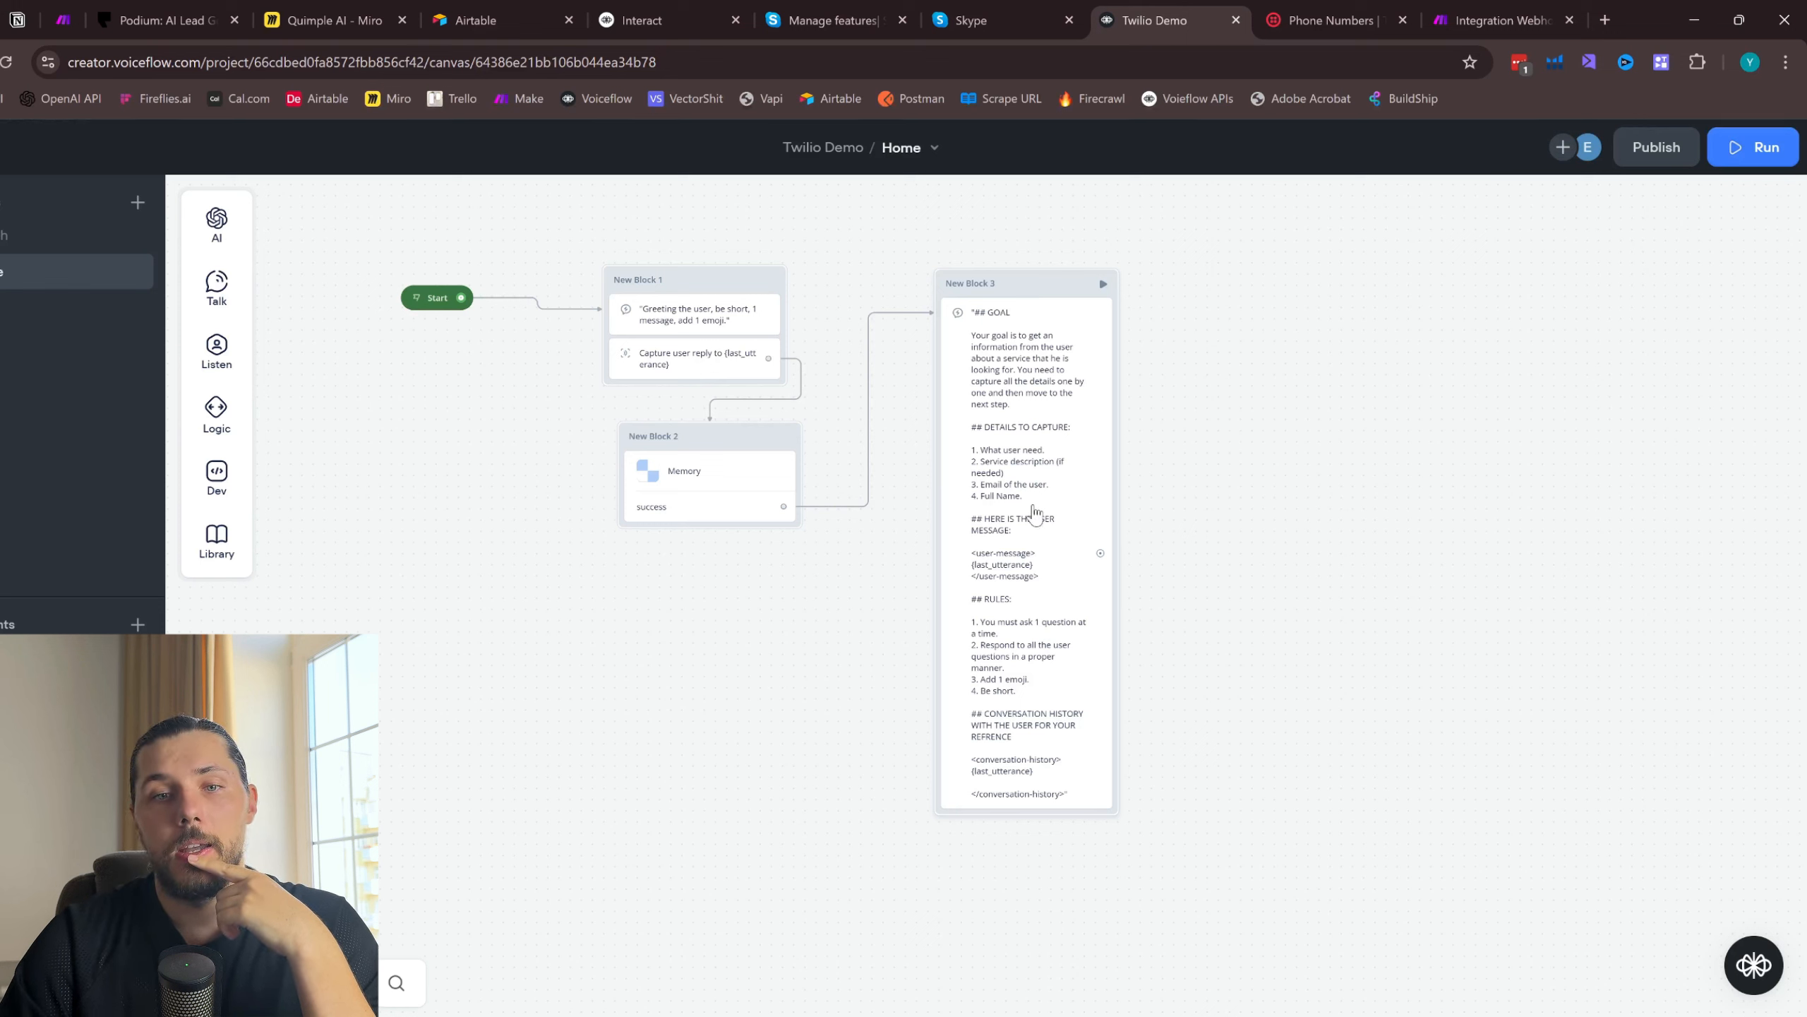
- Add a capture step below the AI response in New Block 3, saving the user's reply to last_utterance
mouse_move(231, 314)
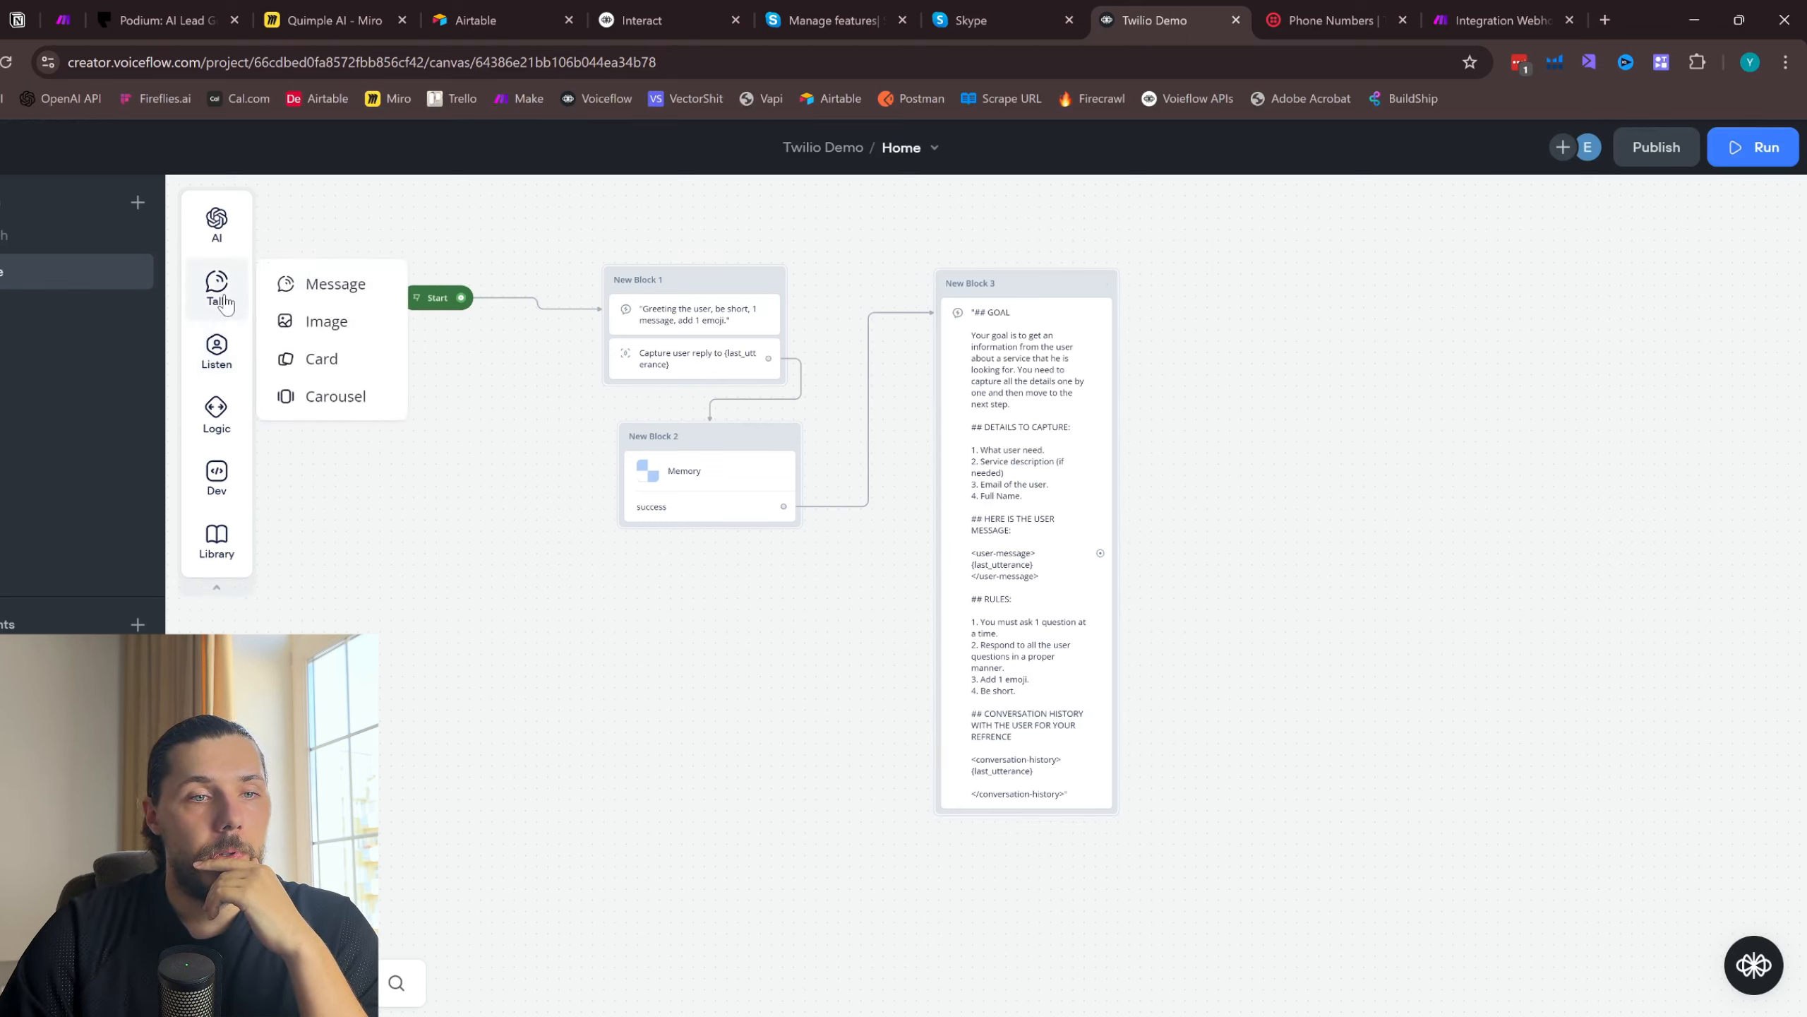
mouse_move(227, 360)
left_click_drag(313, 425, 1016, 793)
- Duplicate the Memory block, place the copy beneath New Block 3 and connect that block's capture step to it
right_click(709, 434)
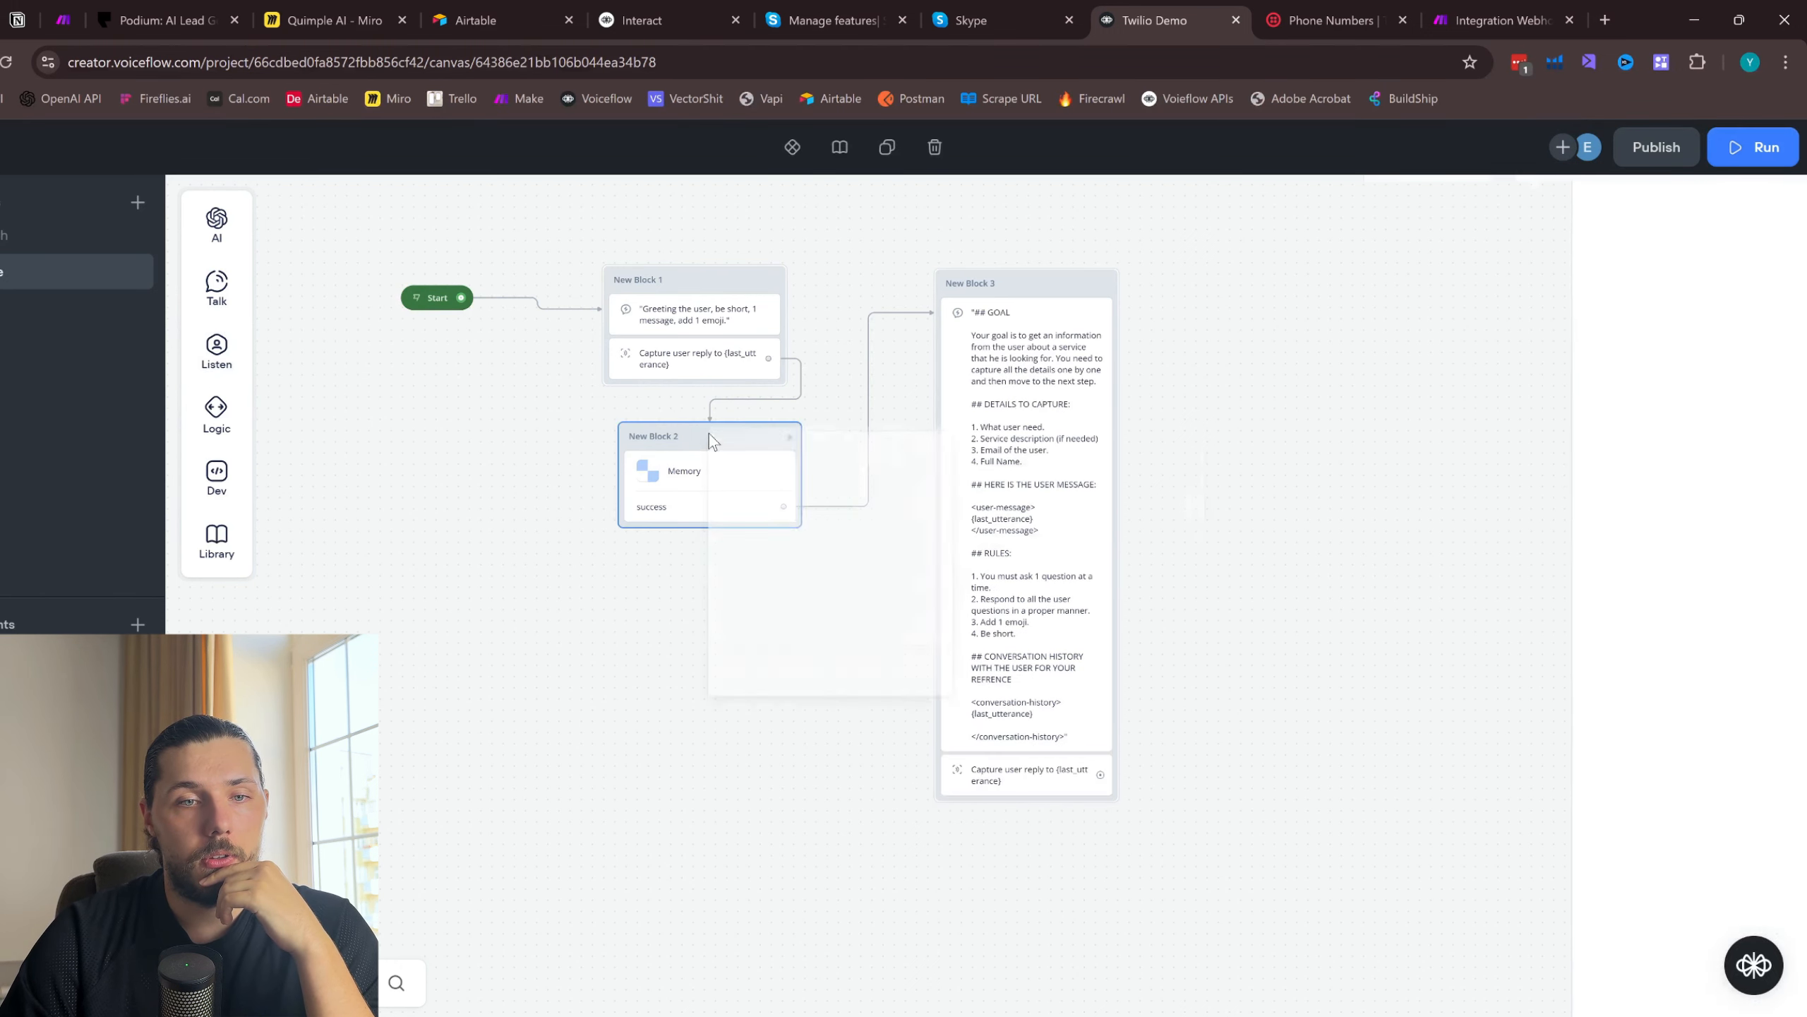
left_click(846, 728)
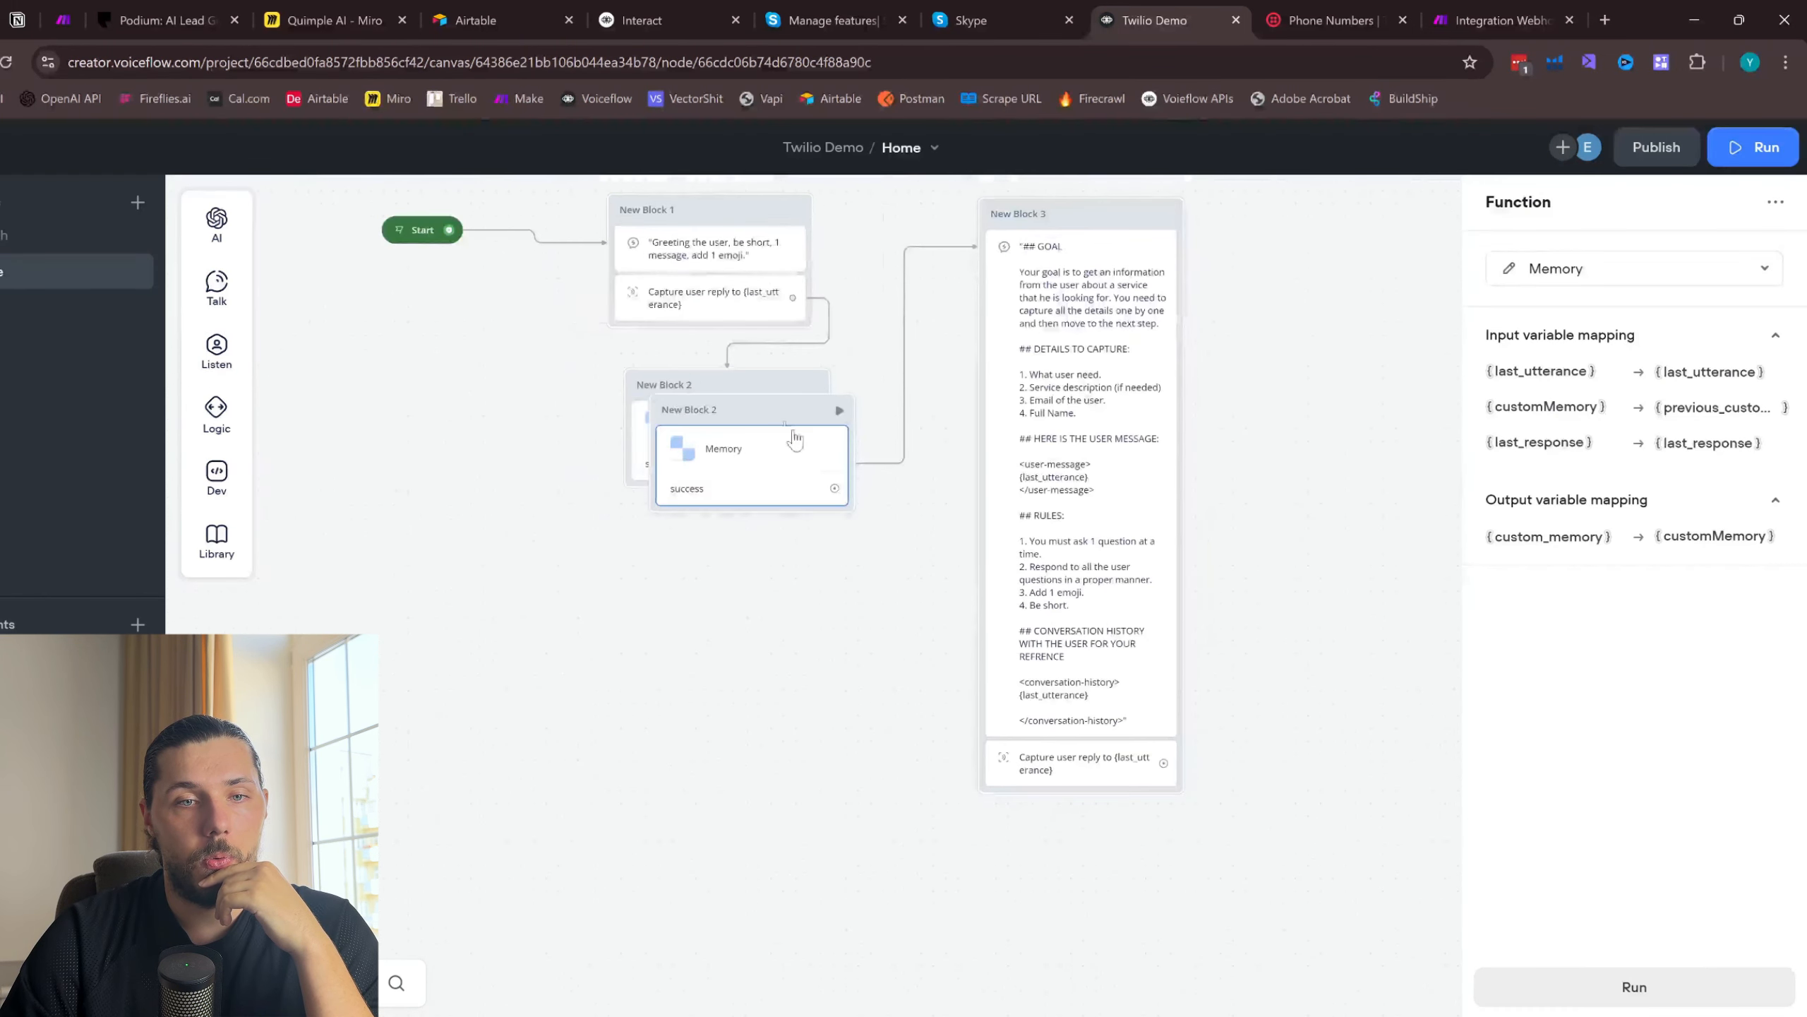
left_click_drag(797, 436, 1117, 859)
scroll(1105, 670, "down", 3)
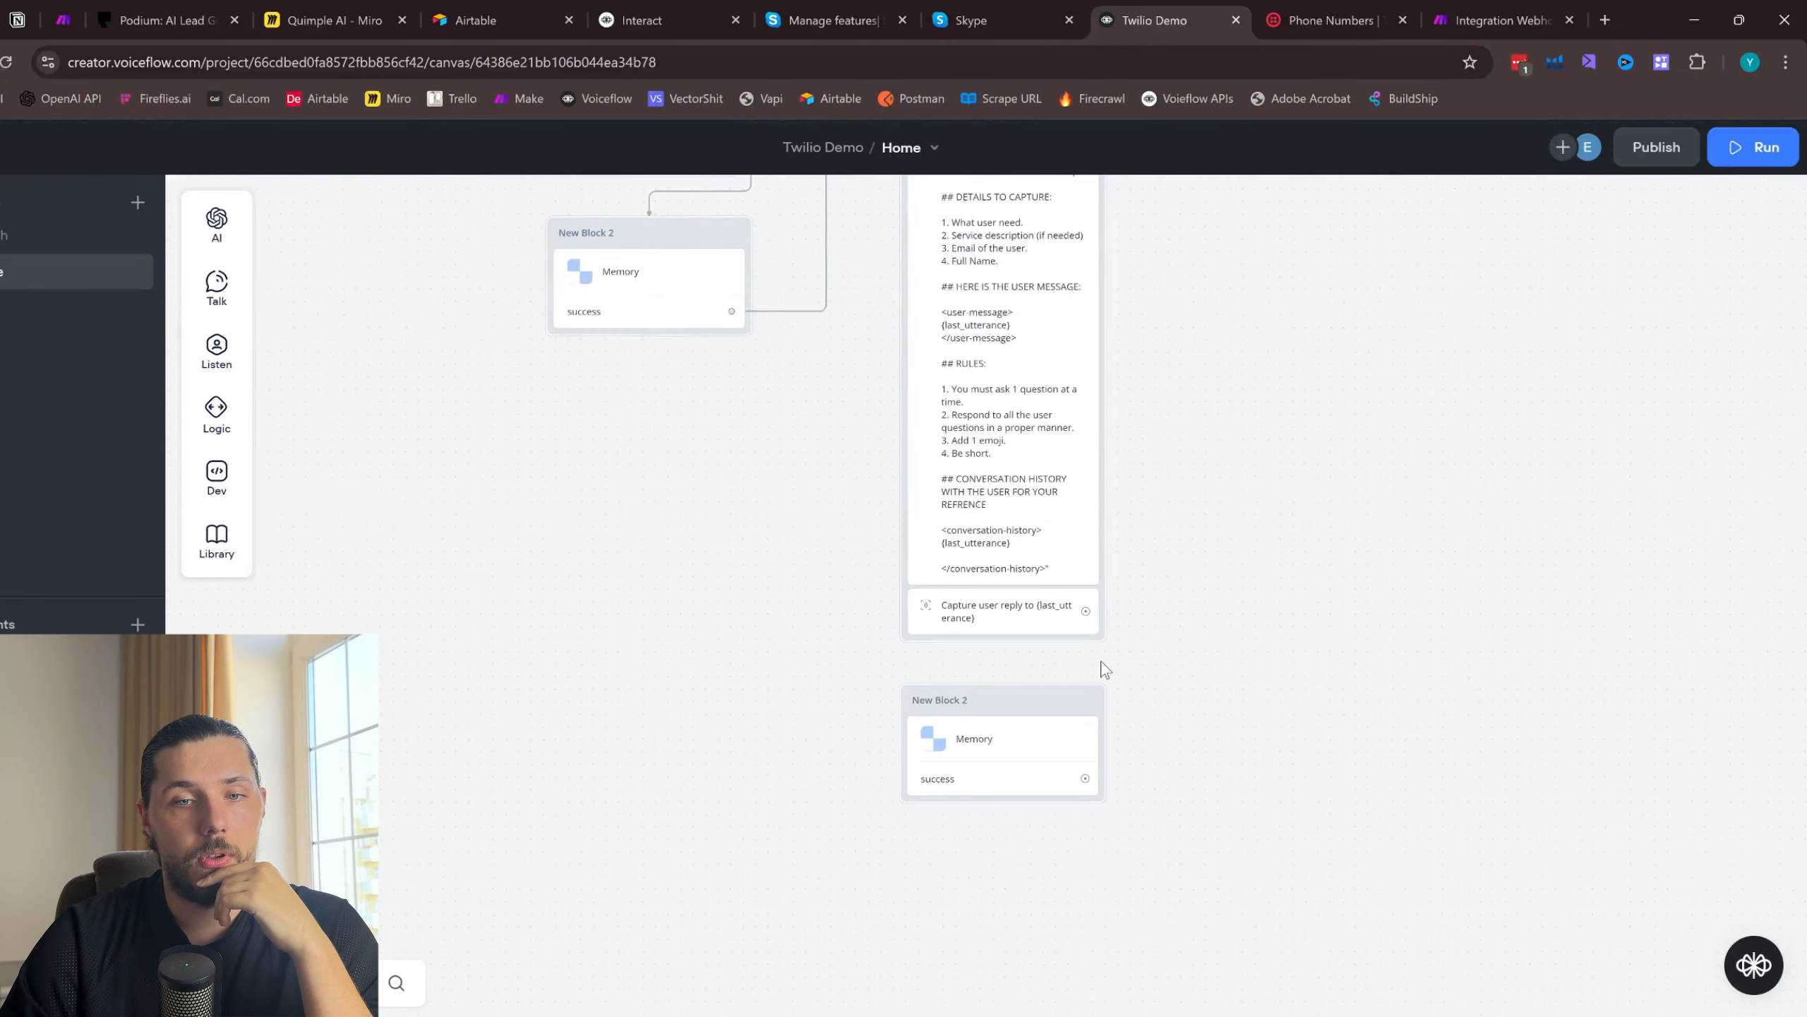
left_click_drag(1087, 614, 1058, 727)
scroll(1178, 533, "up", 2)
left_click(936, 567)
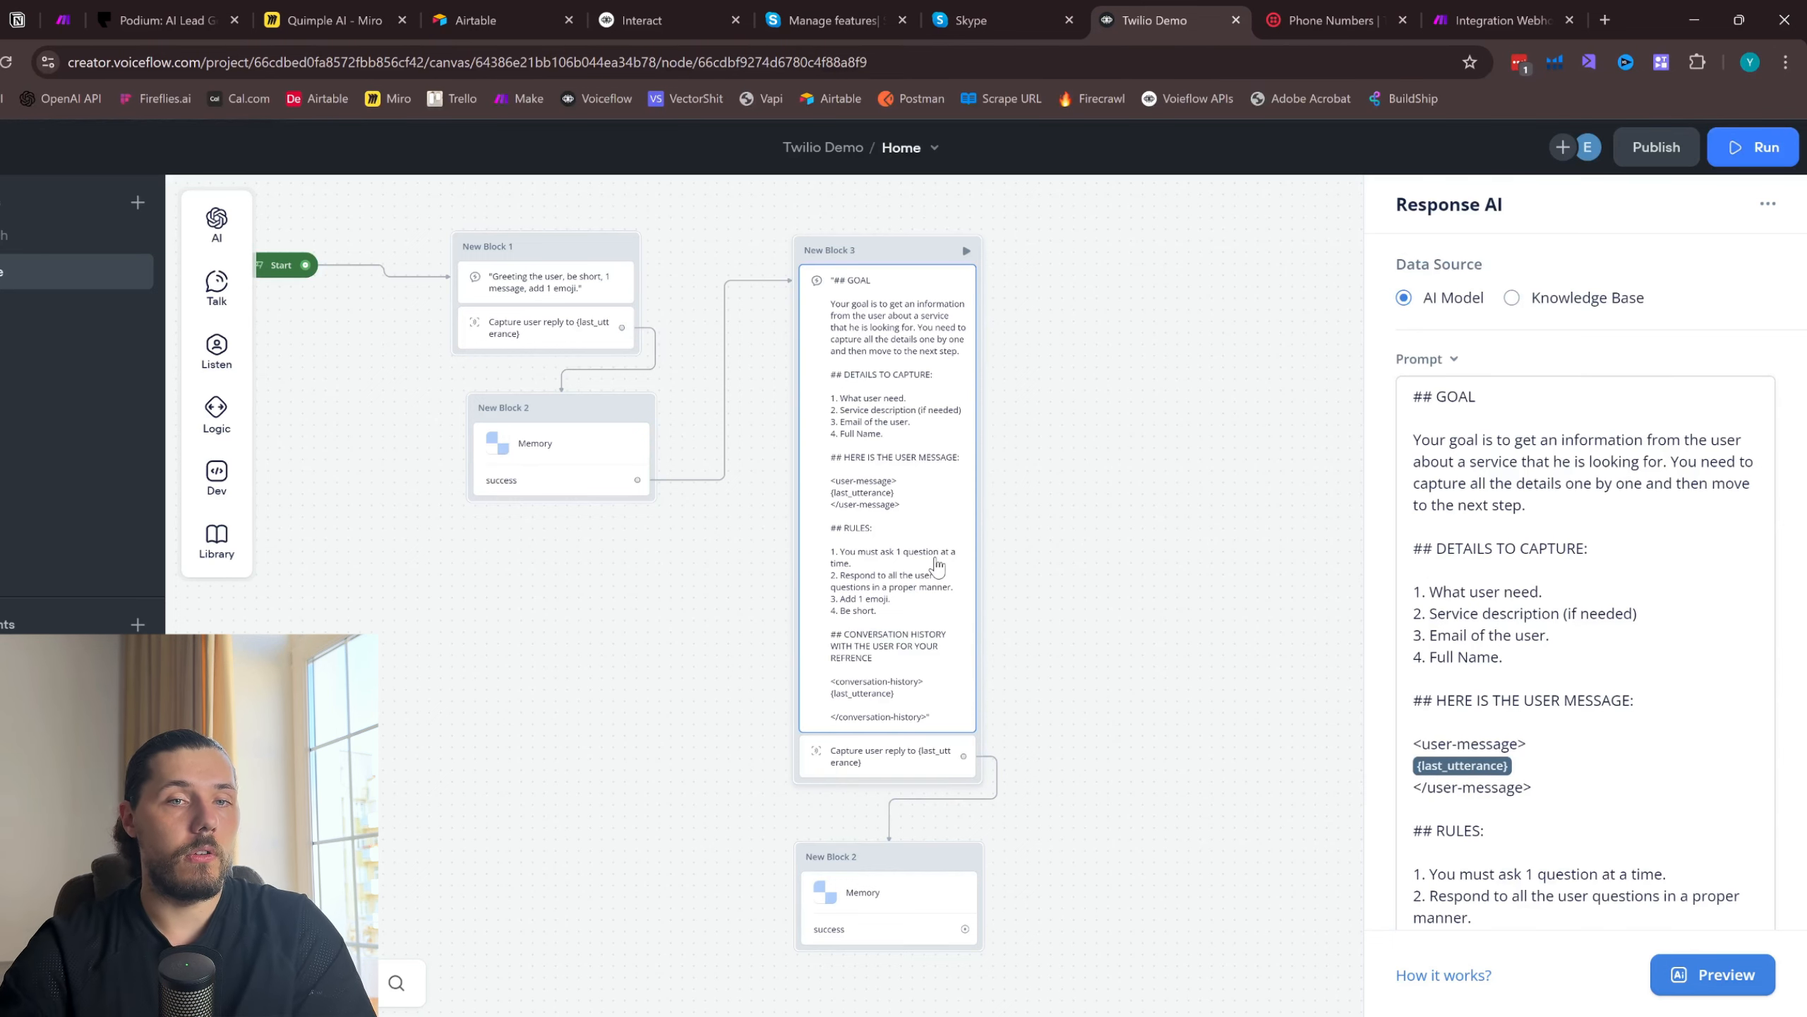
scroll(798, 292, "down", 5)
left_click(792, 407)
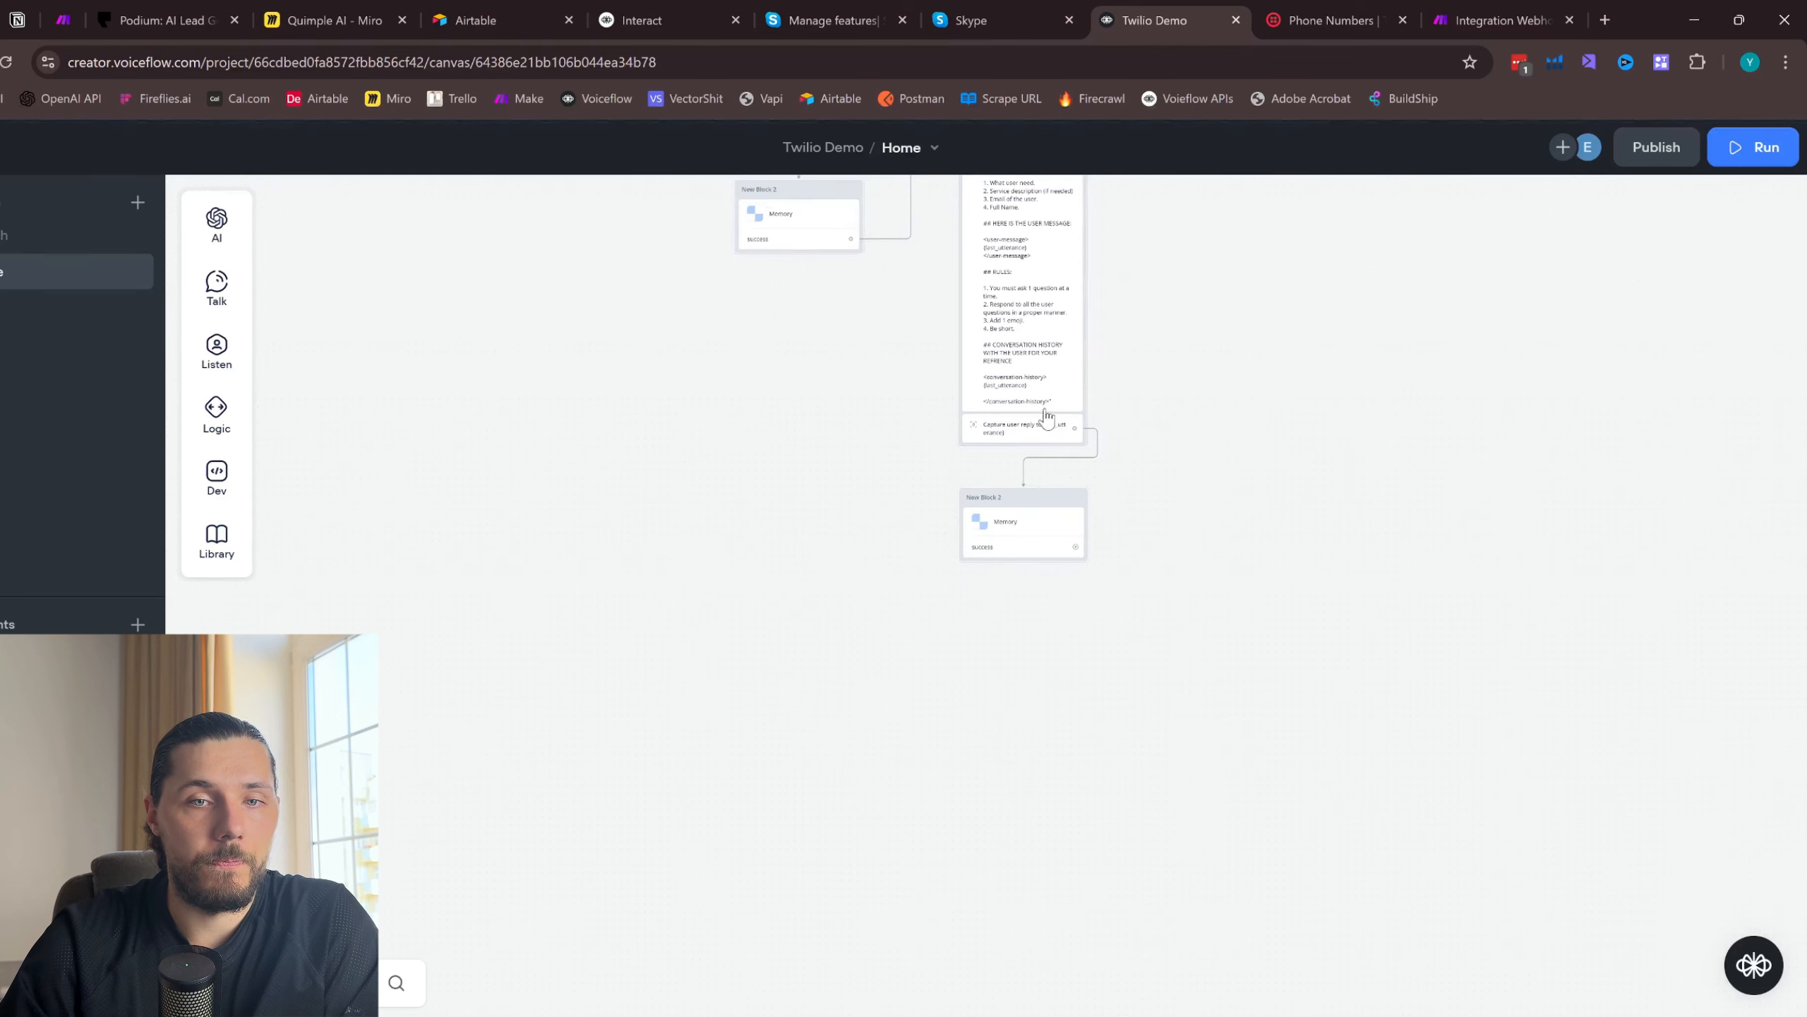
scroll(1024, 456, "up", 5)
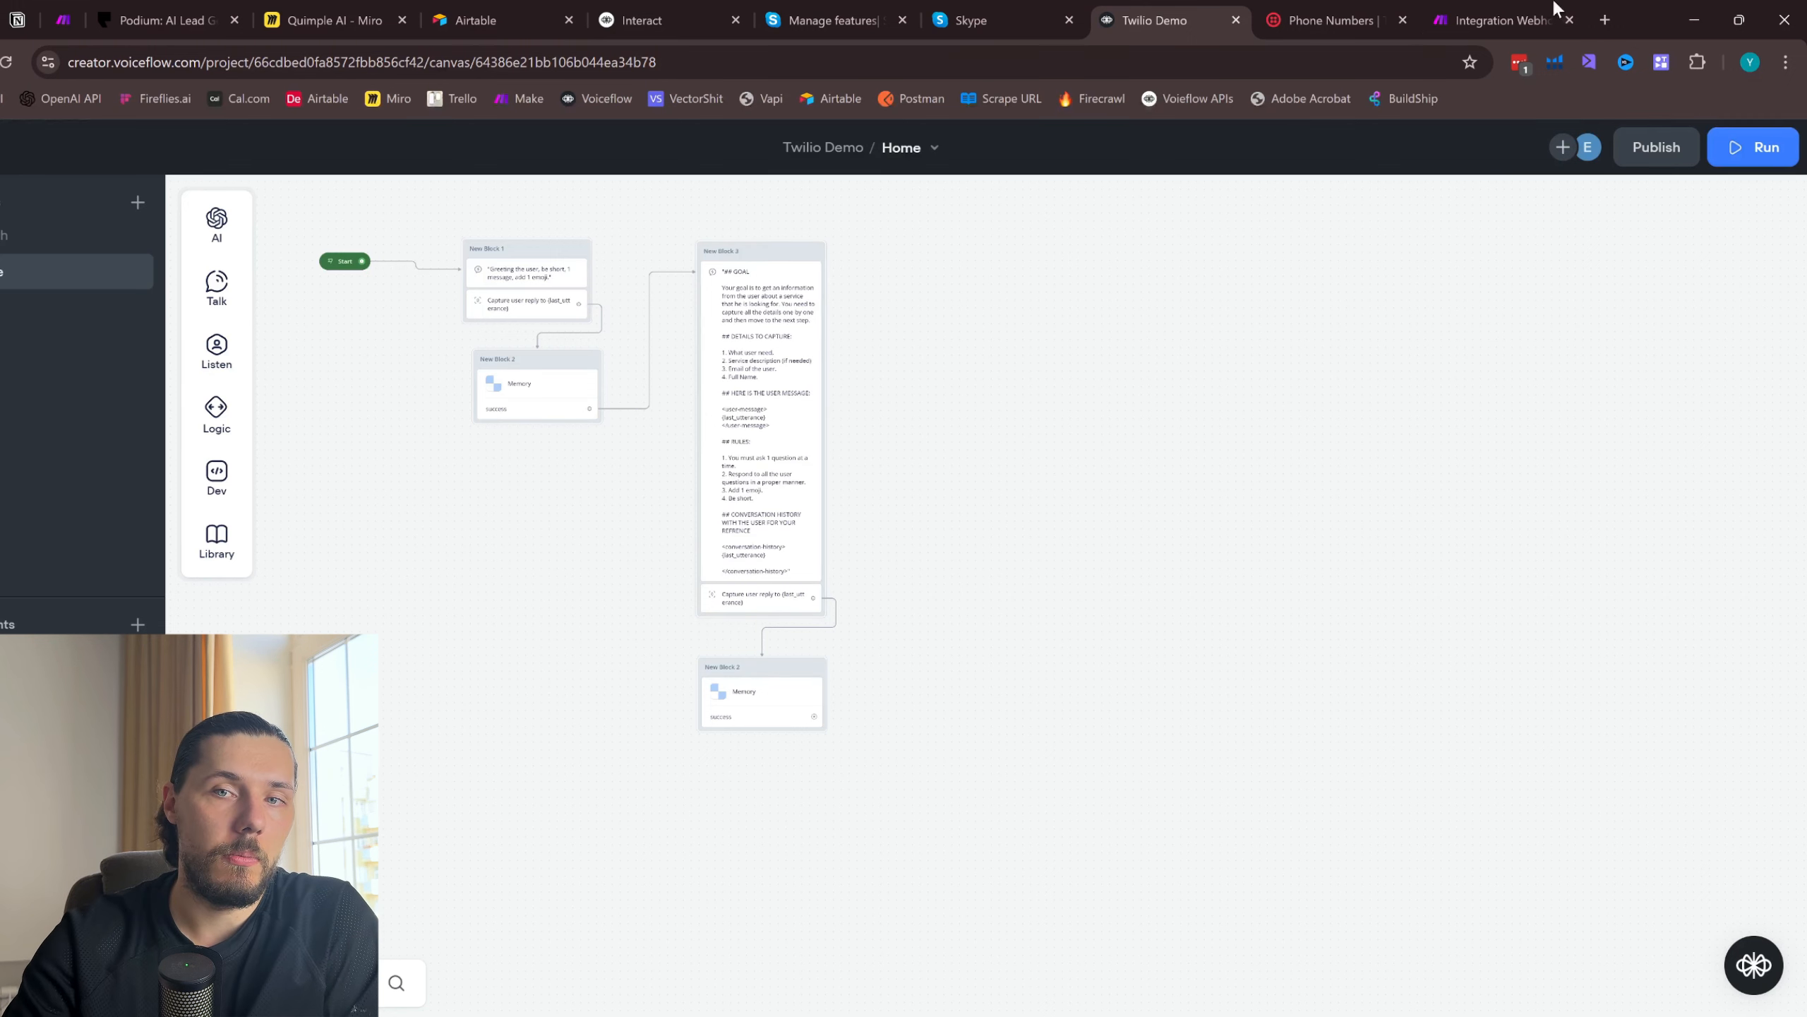
- Switch to Make, open the scenarios list in a separate tab and create a new scenario
left_click(1495, 20)
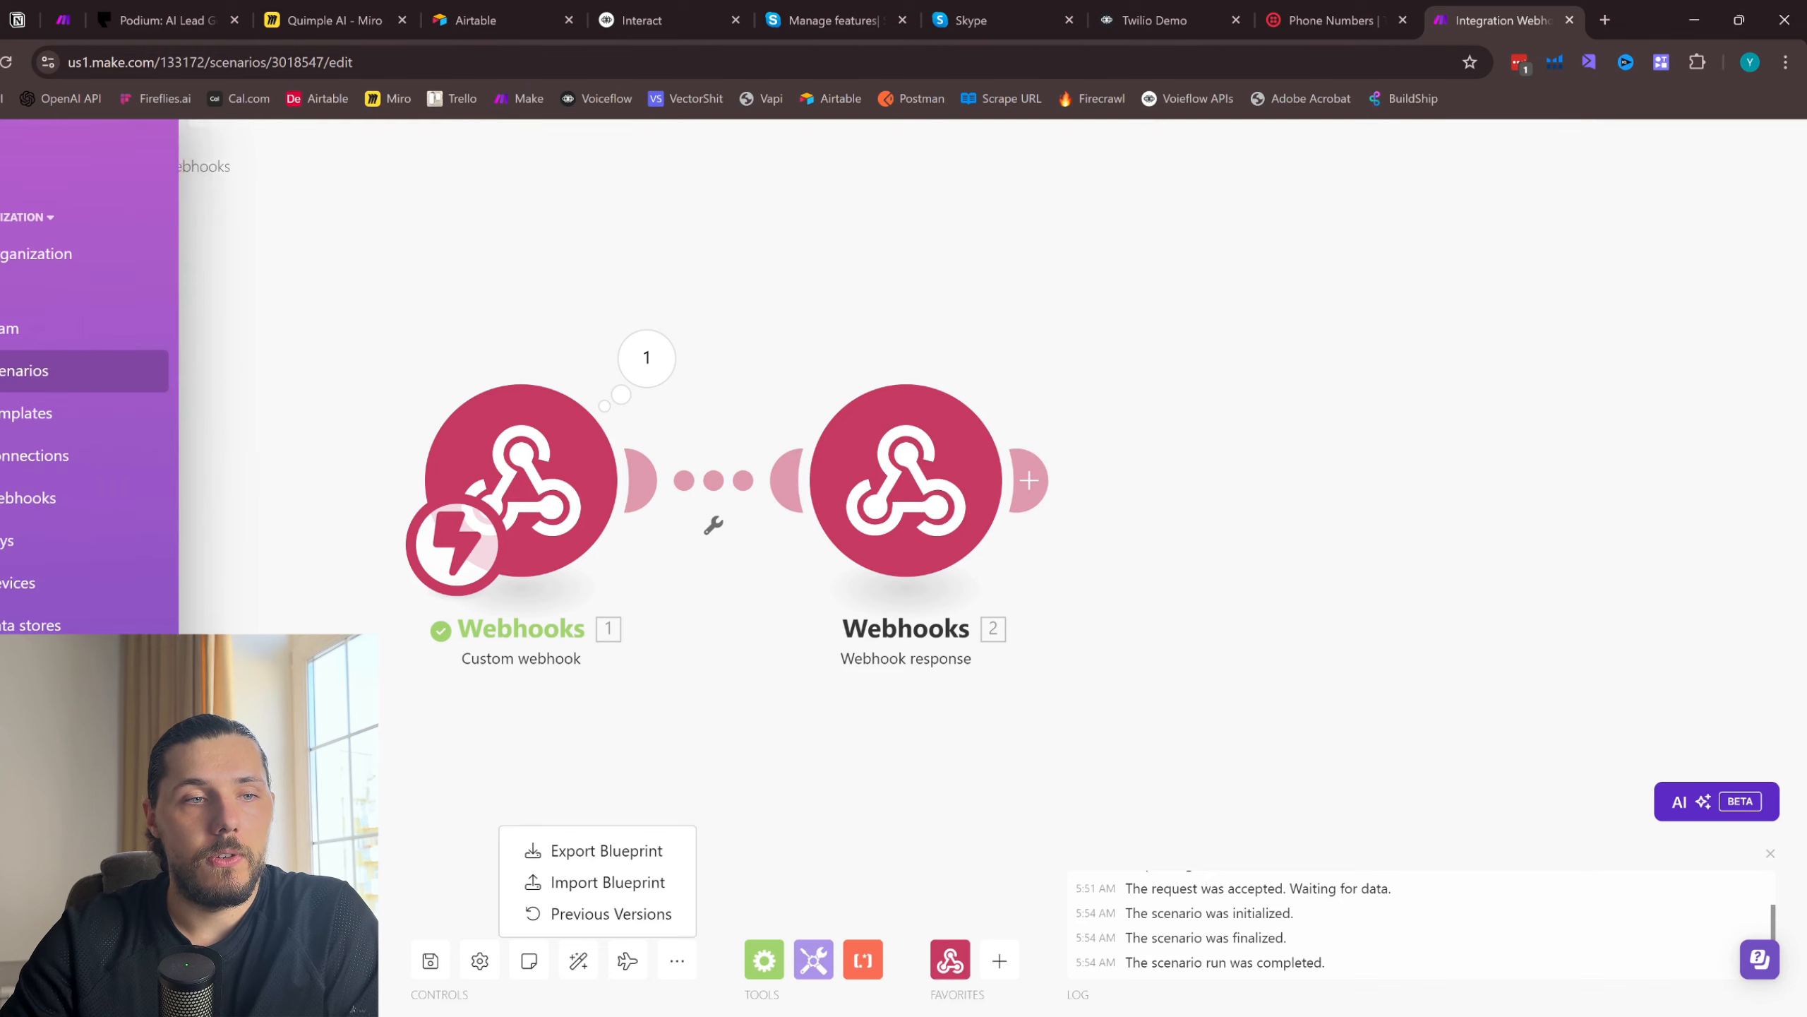
middle_click(53, 384)
left_click(1509, 17)
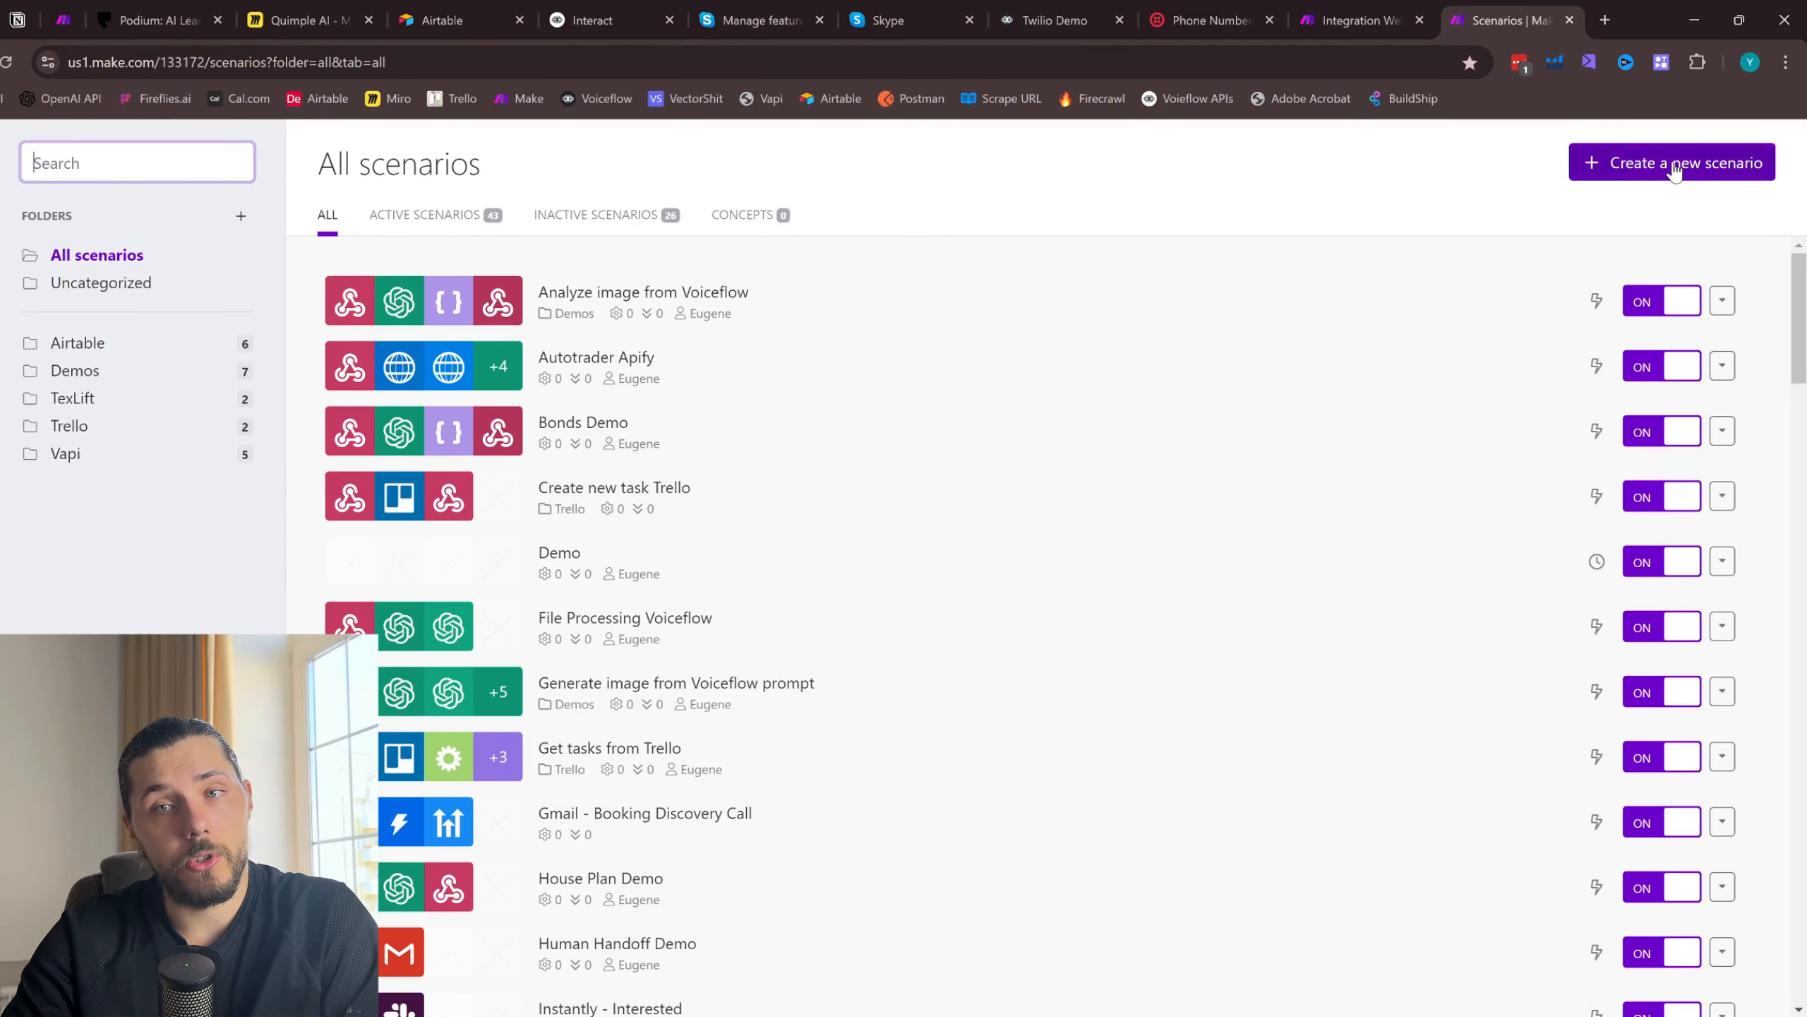
left_click(1677, 165)
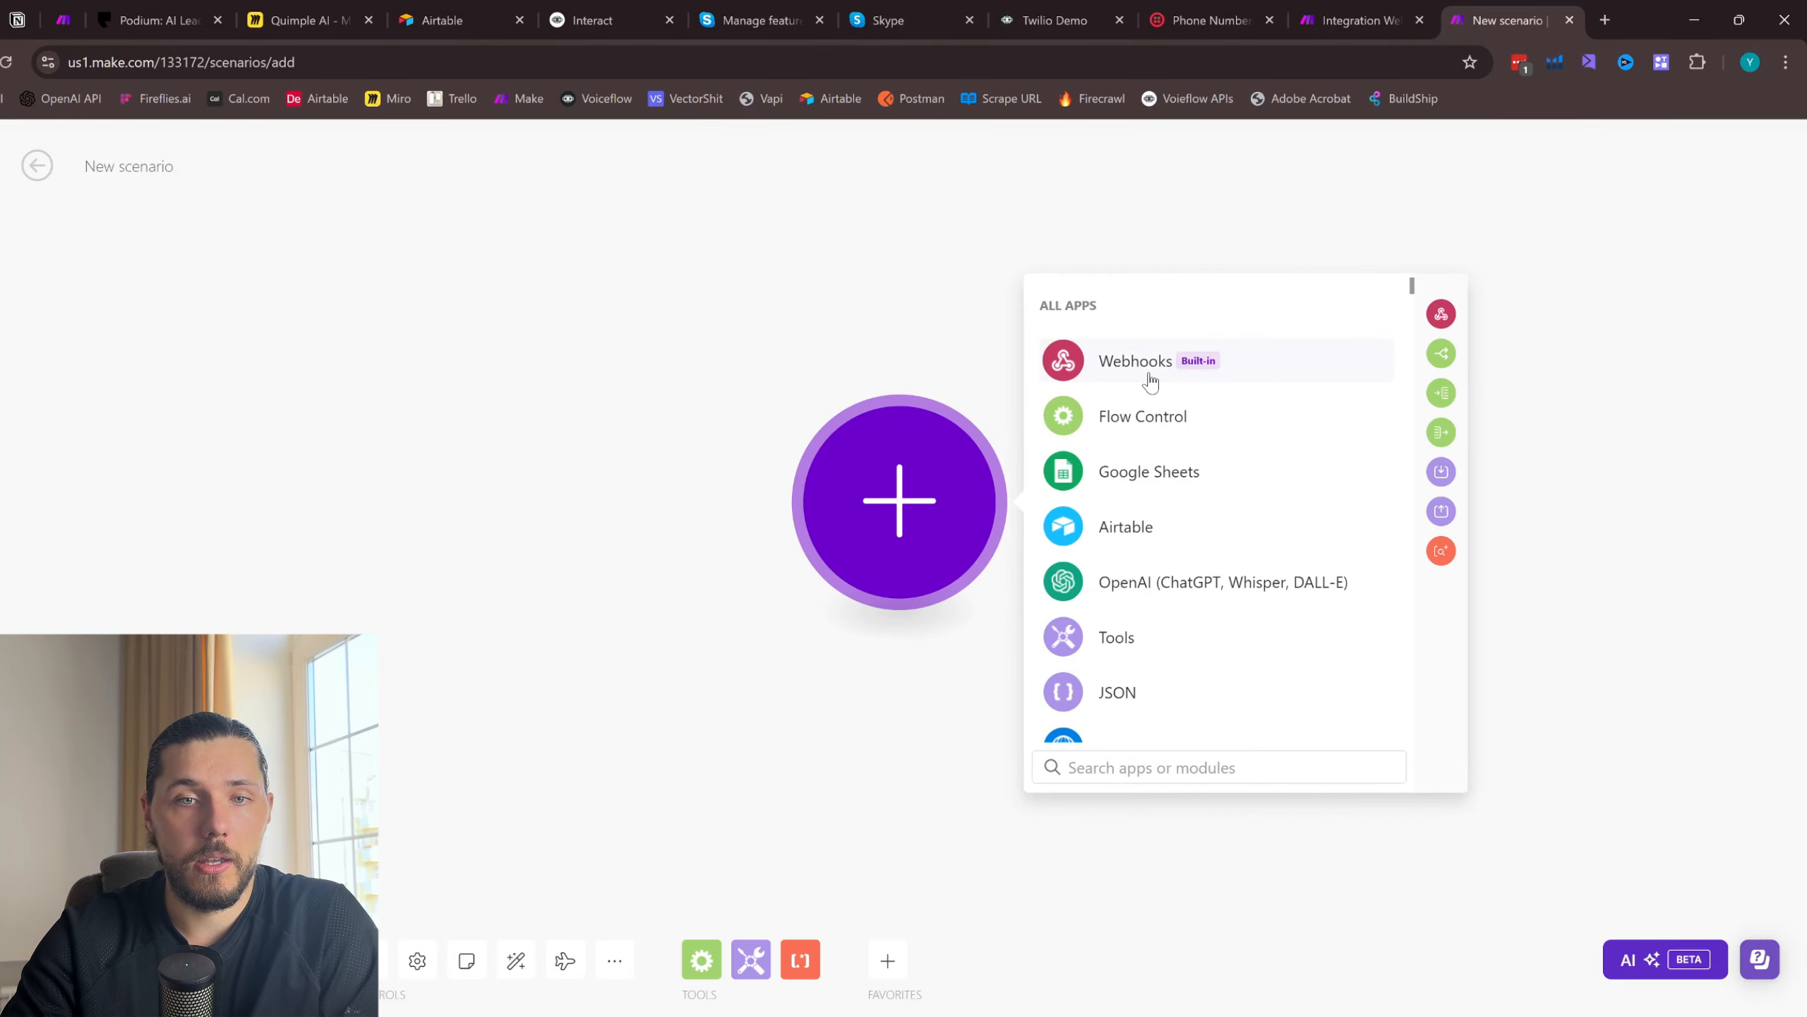
- Add a custom webhook trigger to the scenario with a new webhook named "My gateway-webhook webhook"
left_click(1151, 380)
left_click(1213, 474)
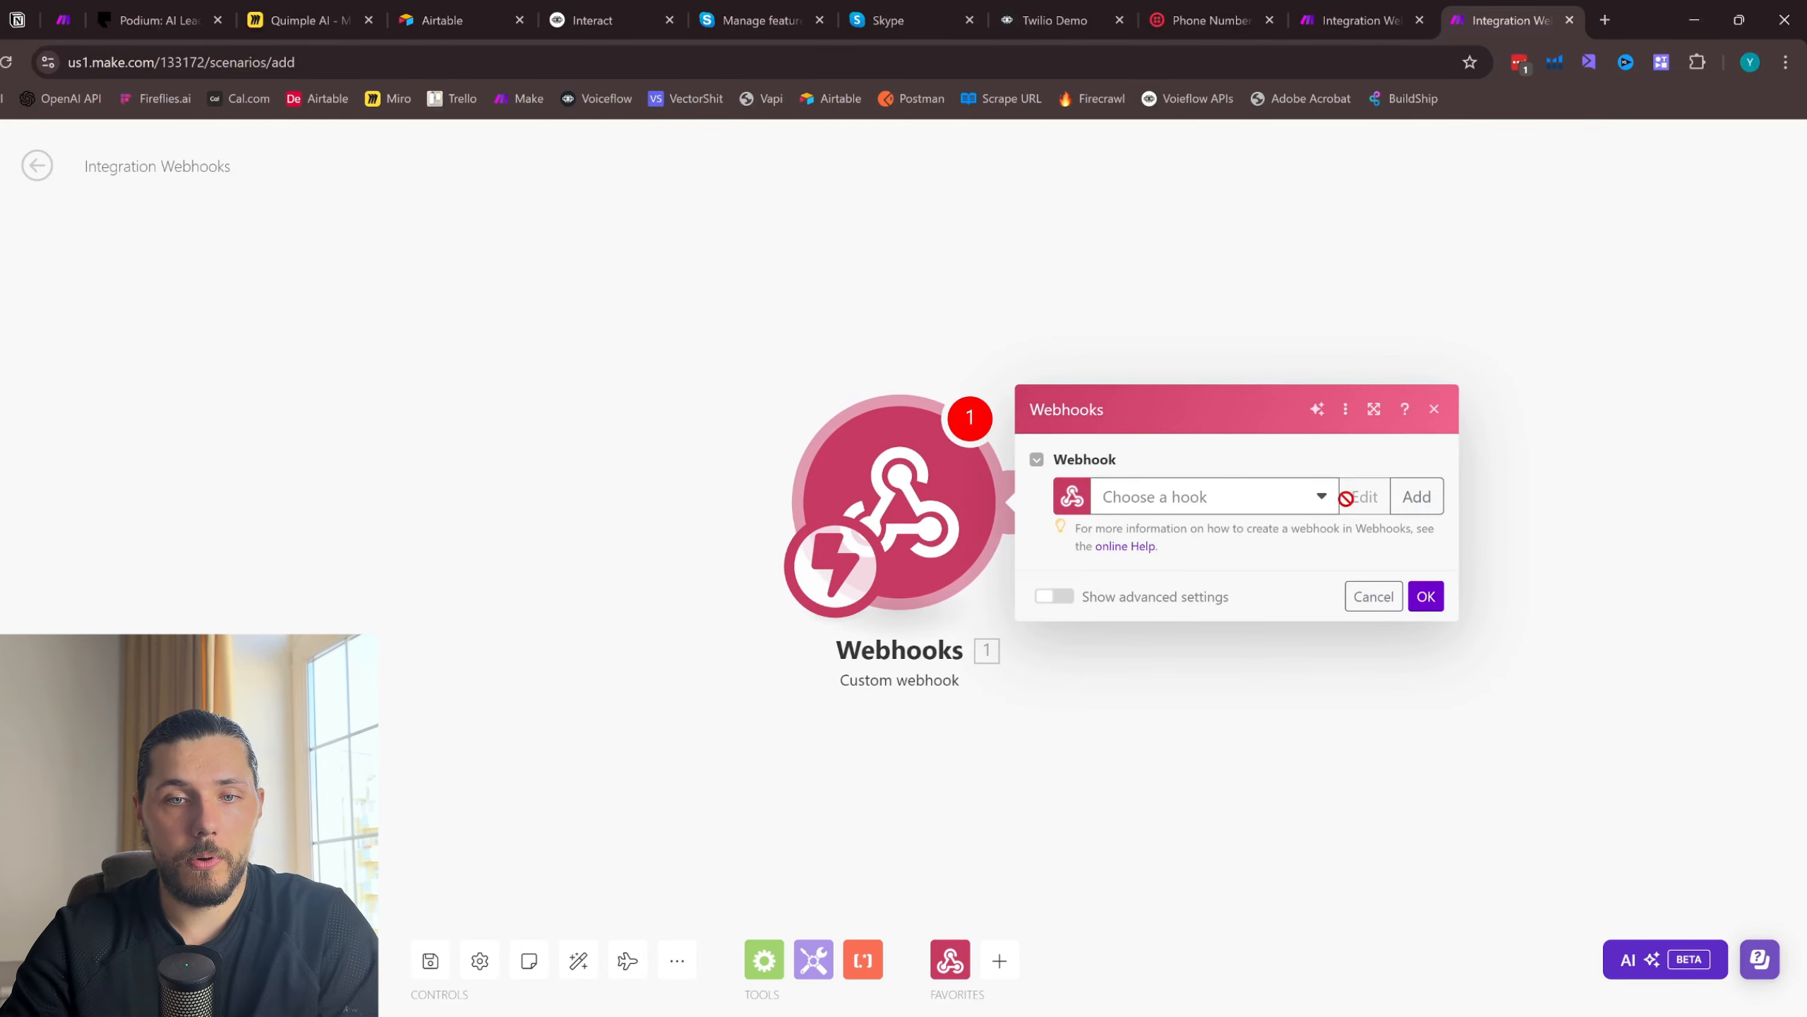
left_click(1417, 496)
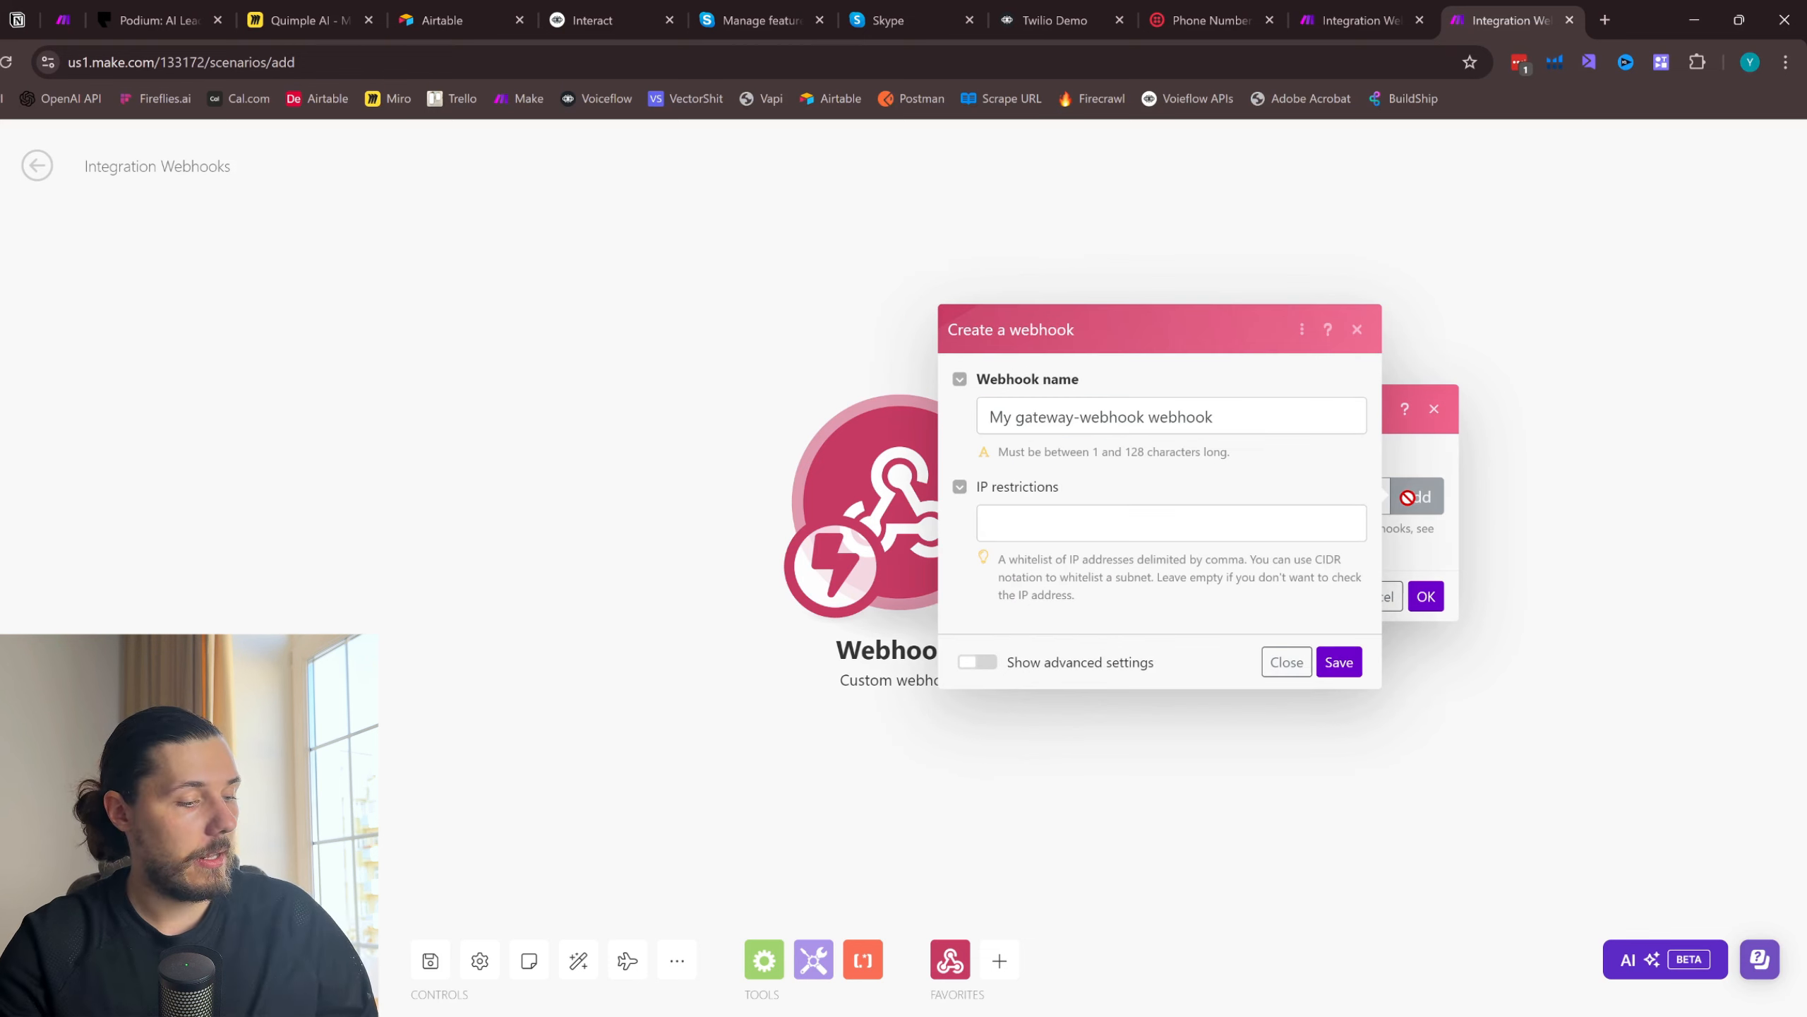
left_click(1339, 660)
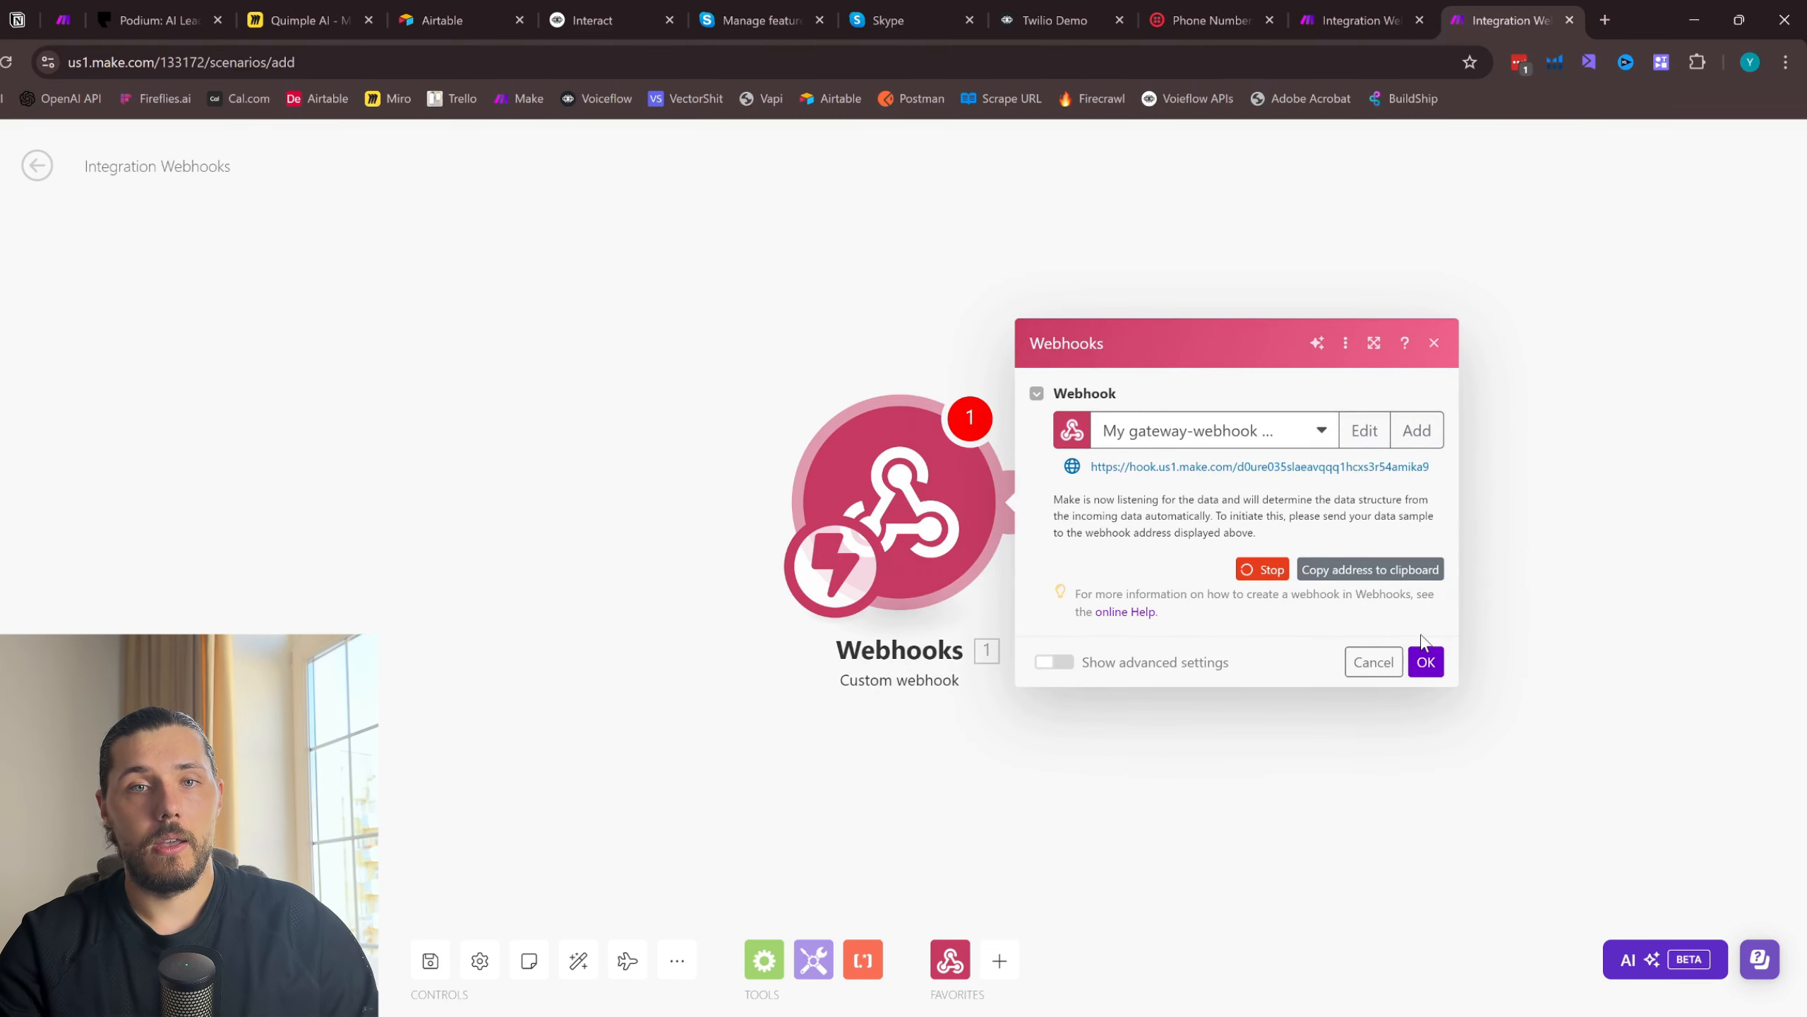
left_click(1426, 661)
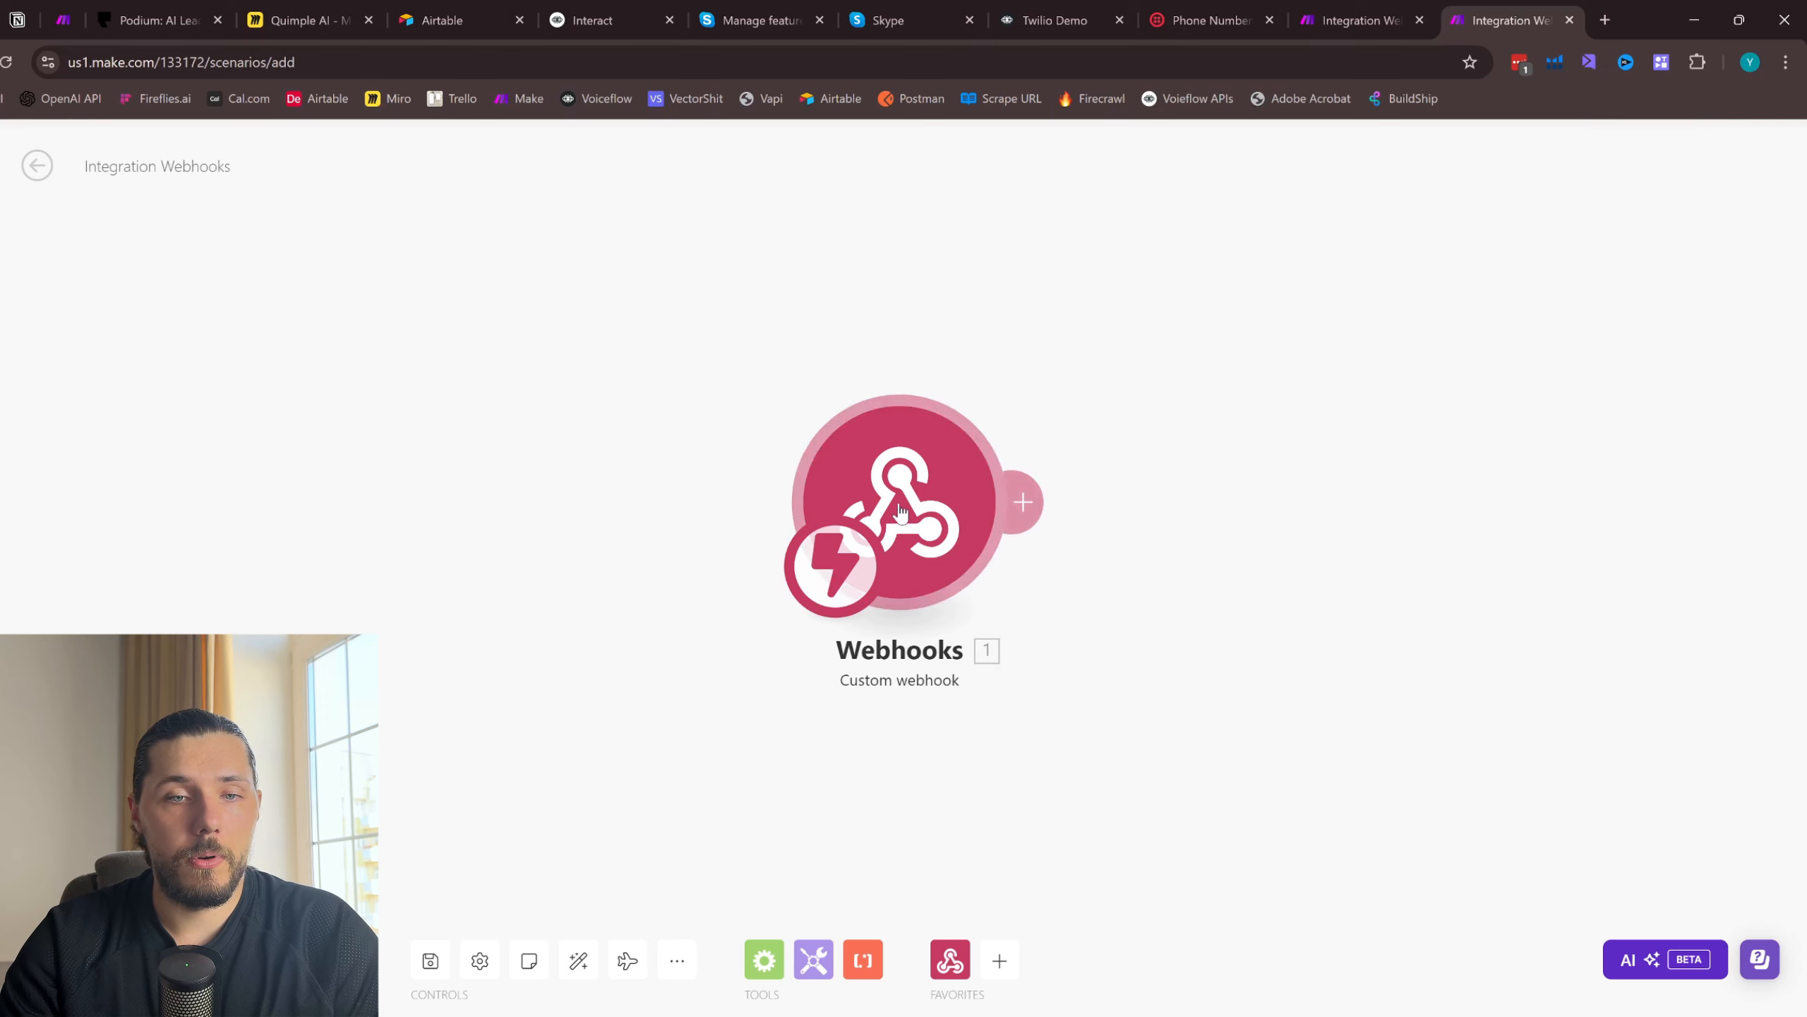
- Switch back to Voiceflow and remove the empty line below last_utterance in the Response AI prompt's conversation history section
left_click_drag(1447, 402, 1222, 333)
left_click(1055, 22)
scroll(807, 526, "up", 2)
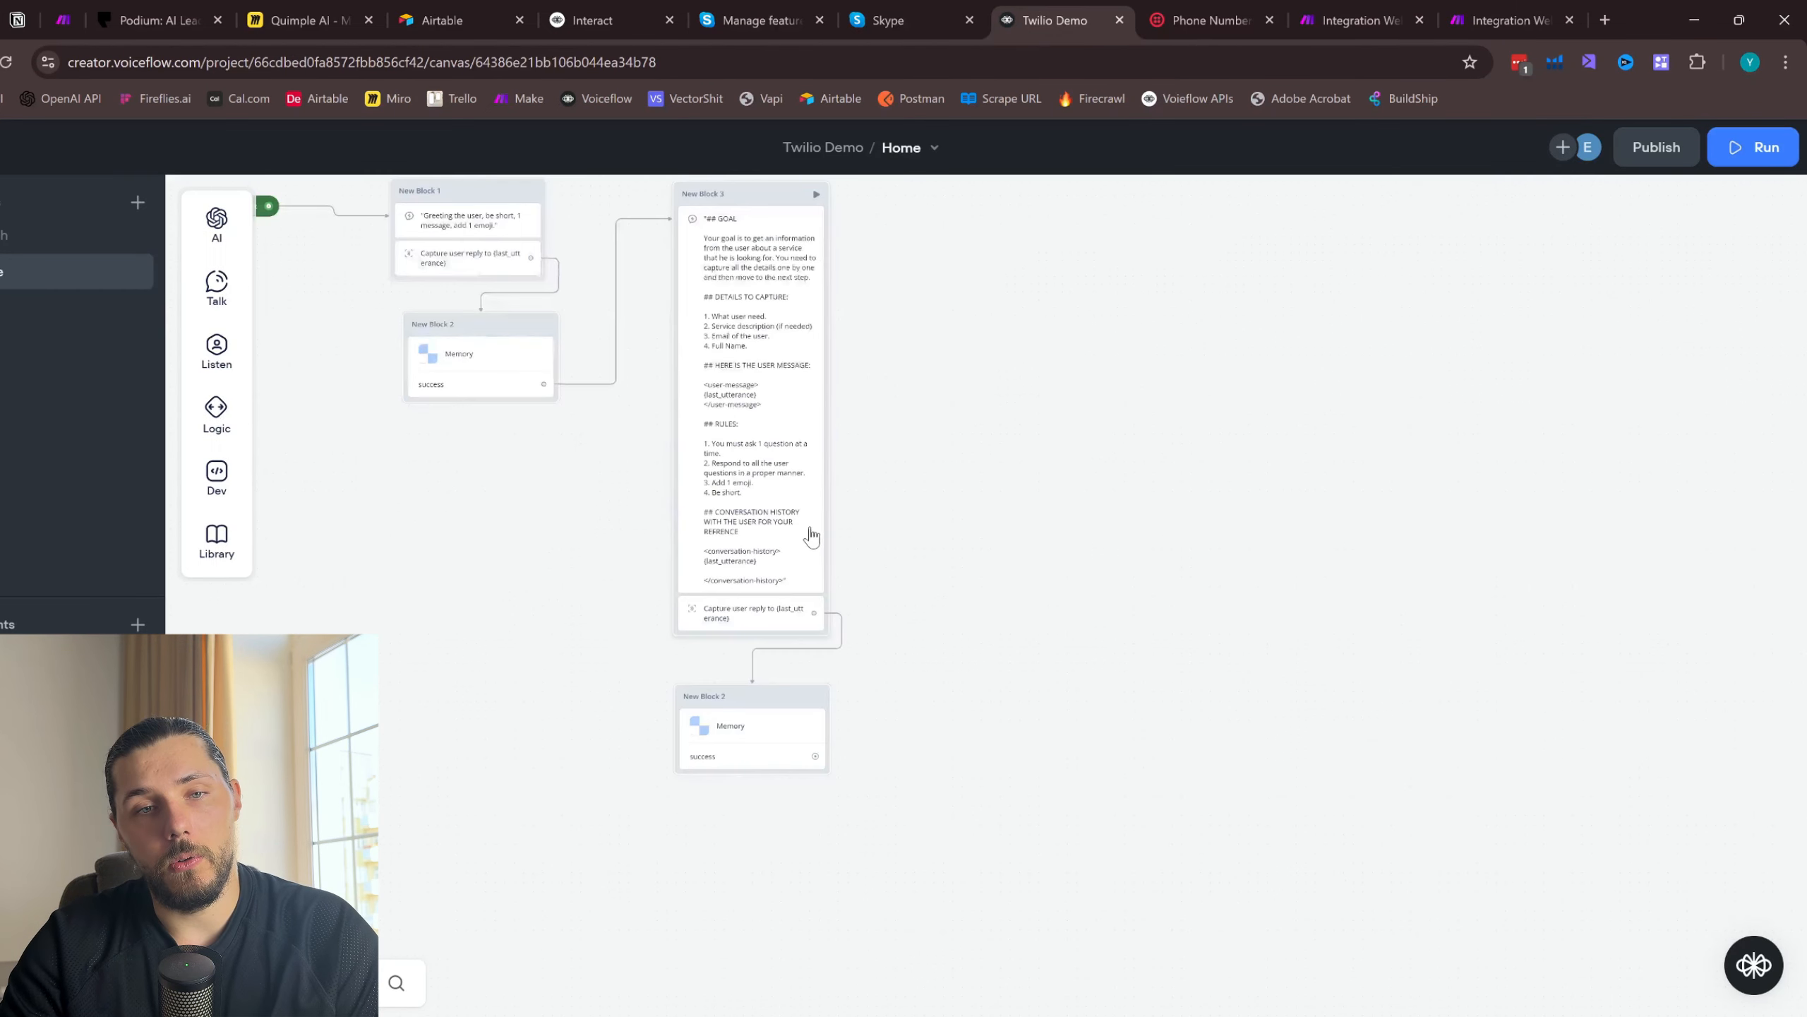
left_click_drag(937, 419, 955, 481)
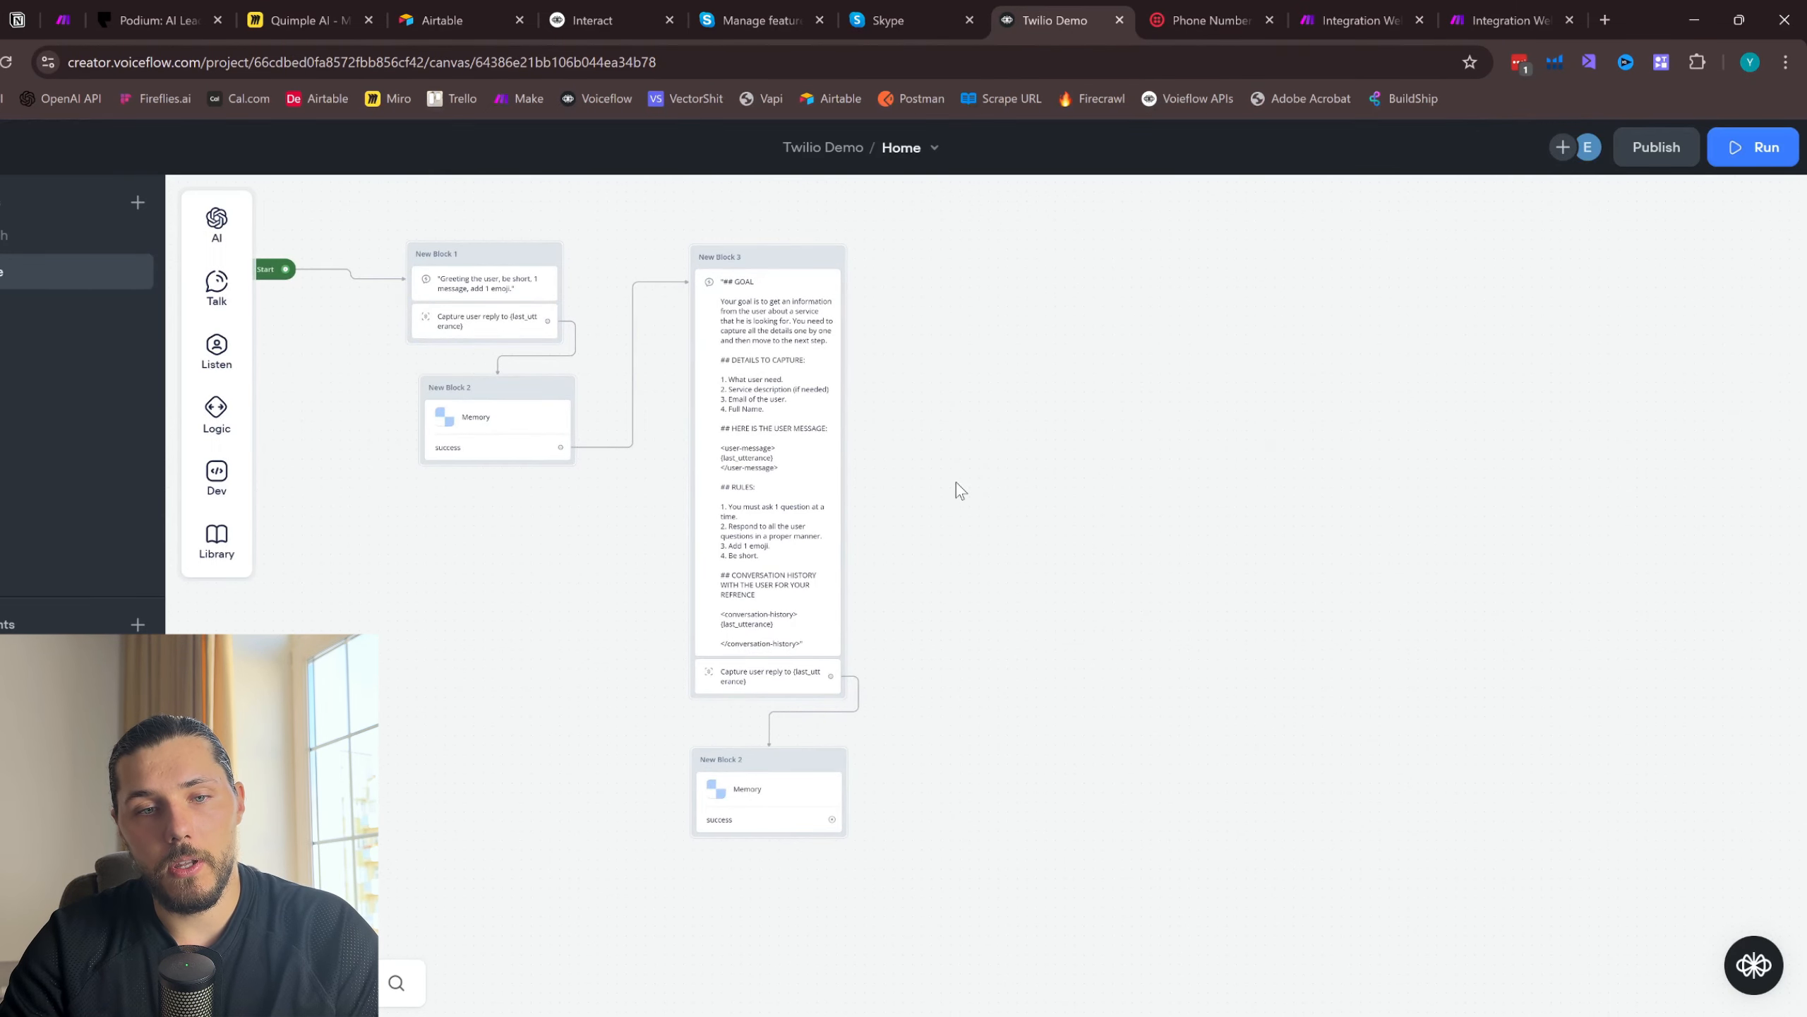
left_click(789, 586)
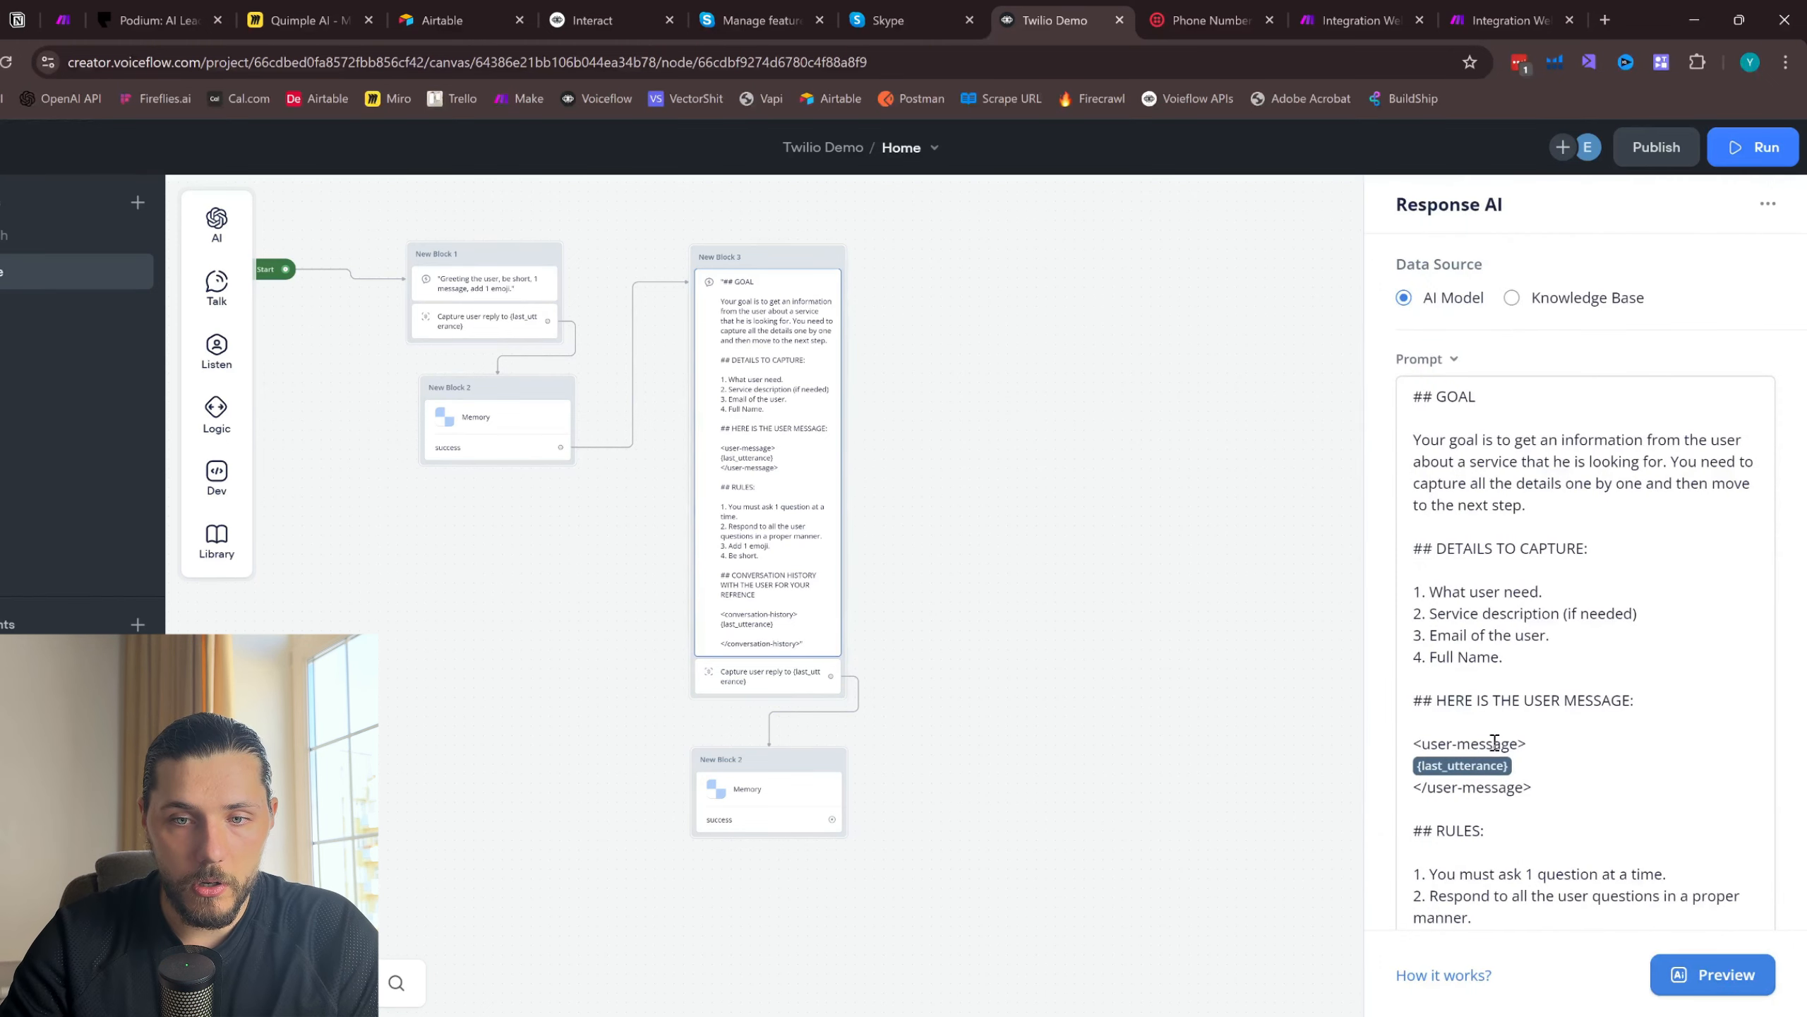
scroll(1477, 819, "down", 4)
left_click(1458, 811)
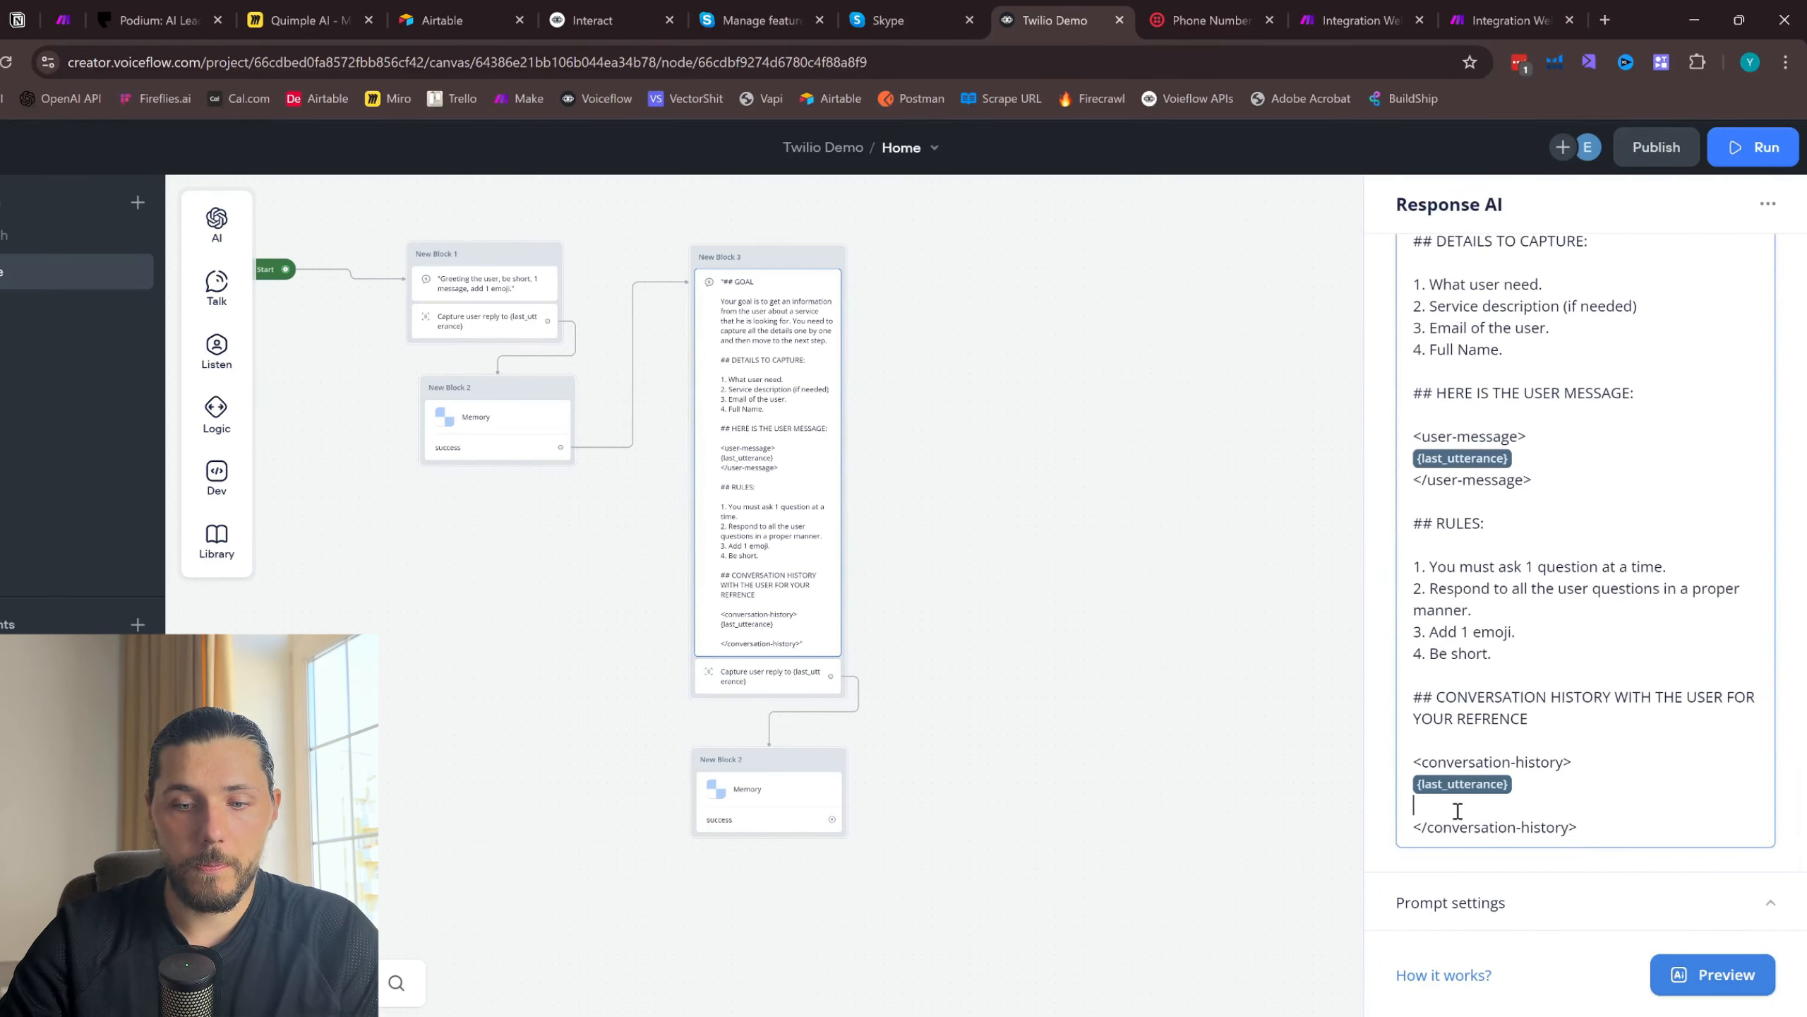
key("BackSpace")
scroll(871, 591, "up", 1)
- Add a Set AI block beside New Block 3 and copy the entire Response AI prompt into it
mouse_move(199, 282)
mouse_move(216, 223)
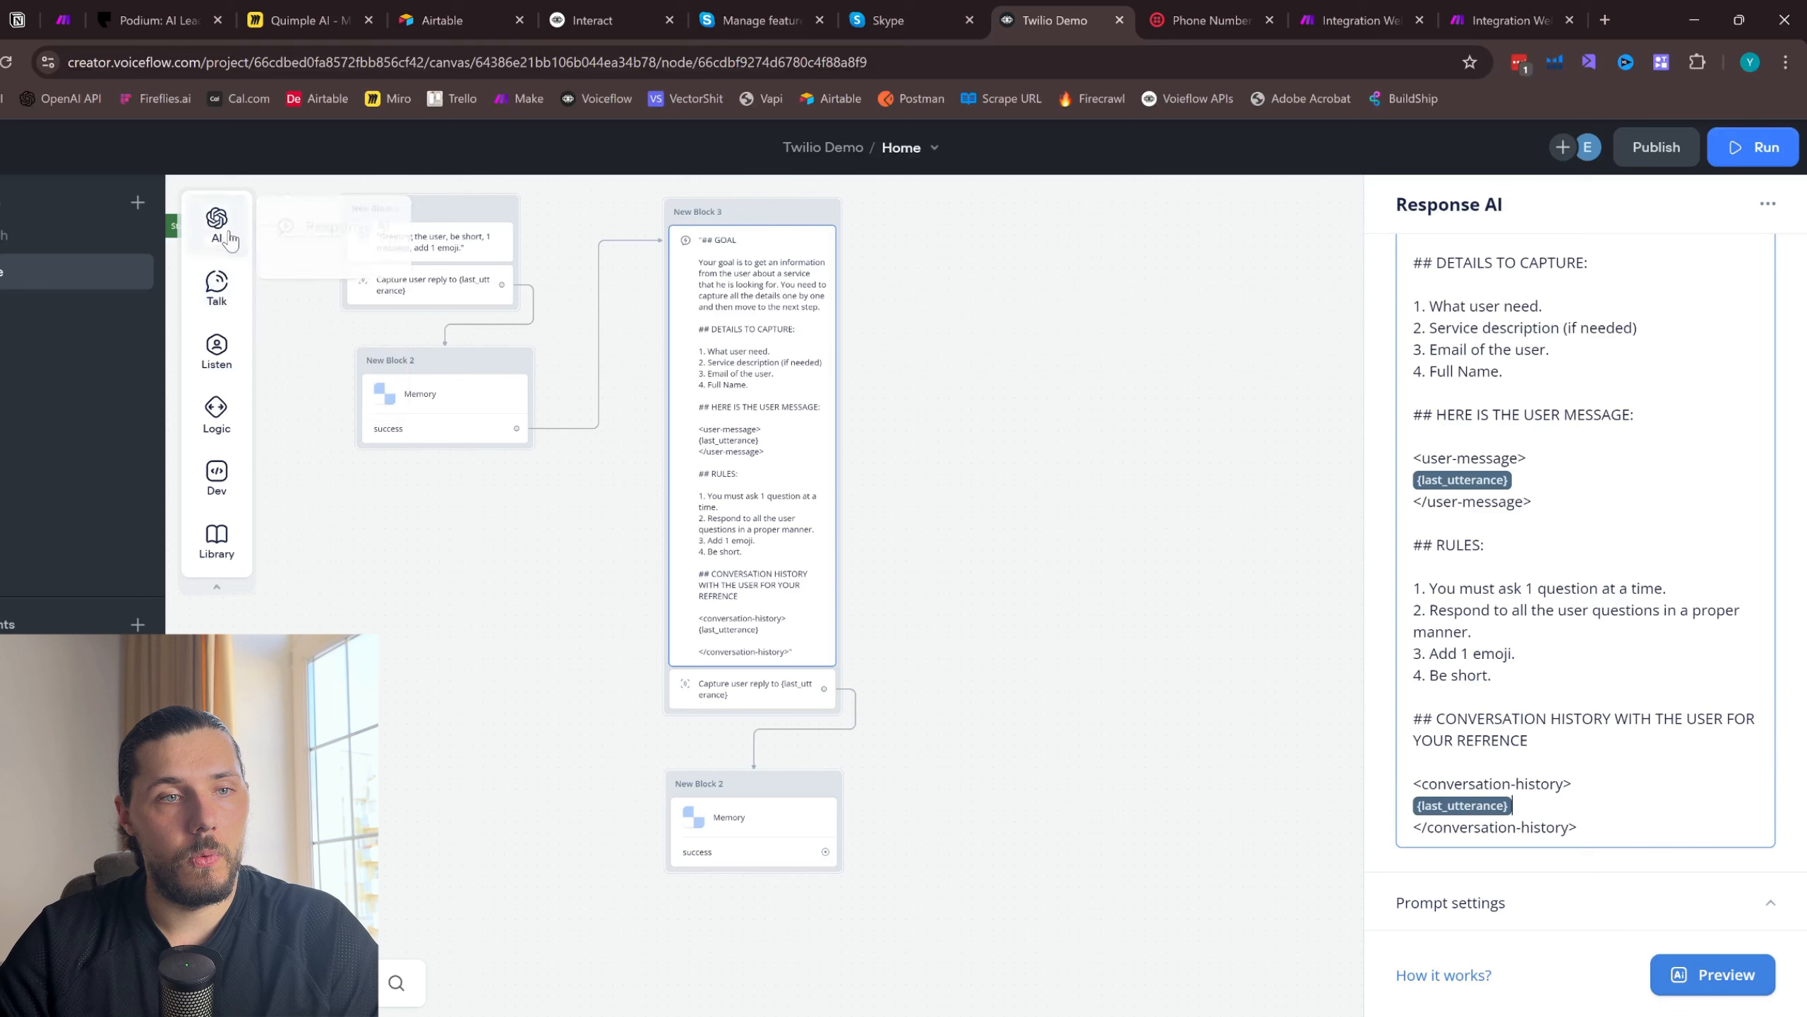
left_click_drag(311, 256, 1024, 298)
left_click(780, 319)
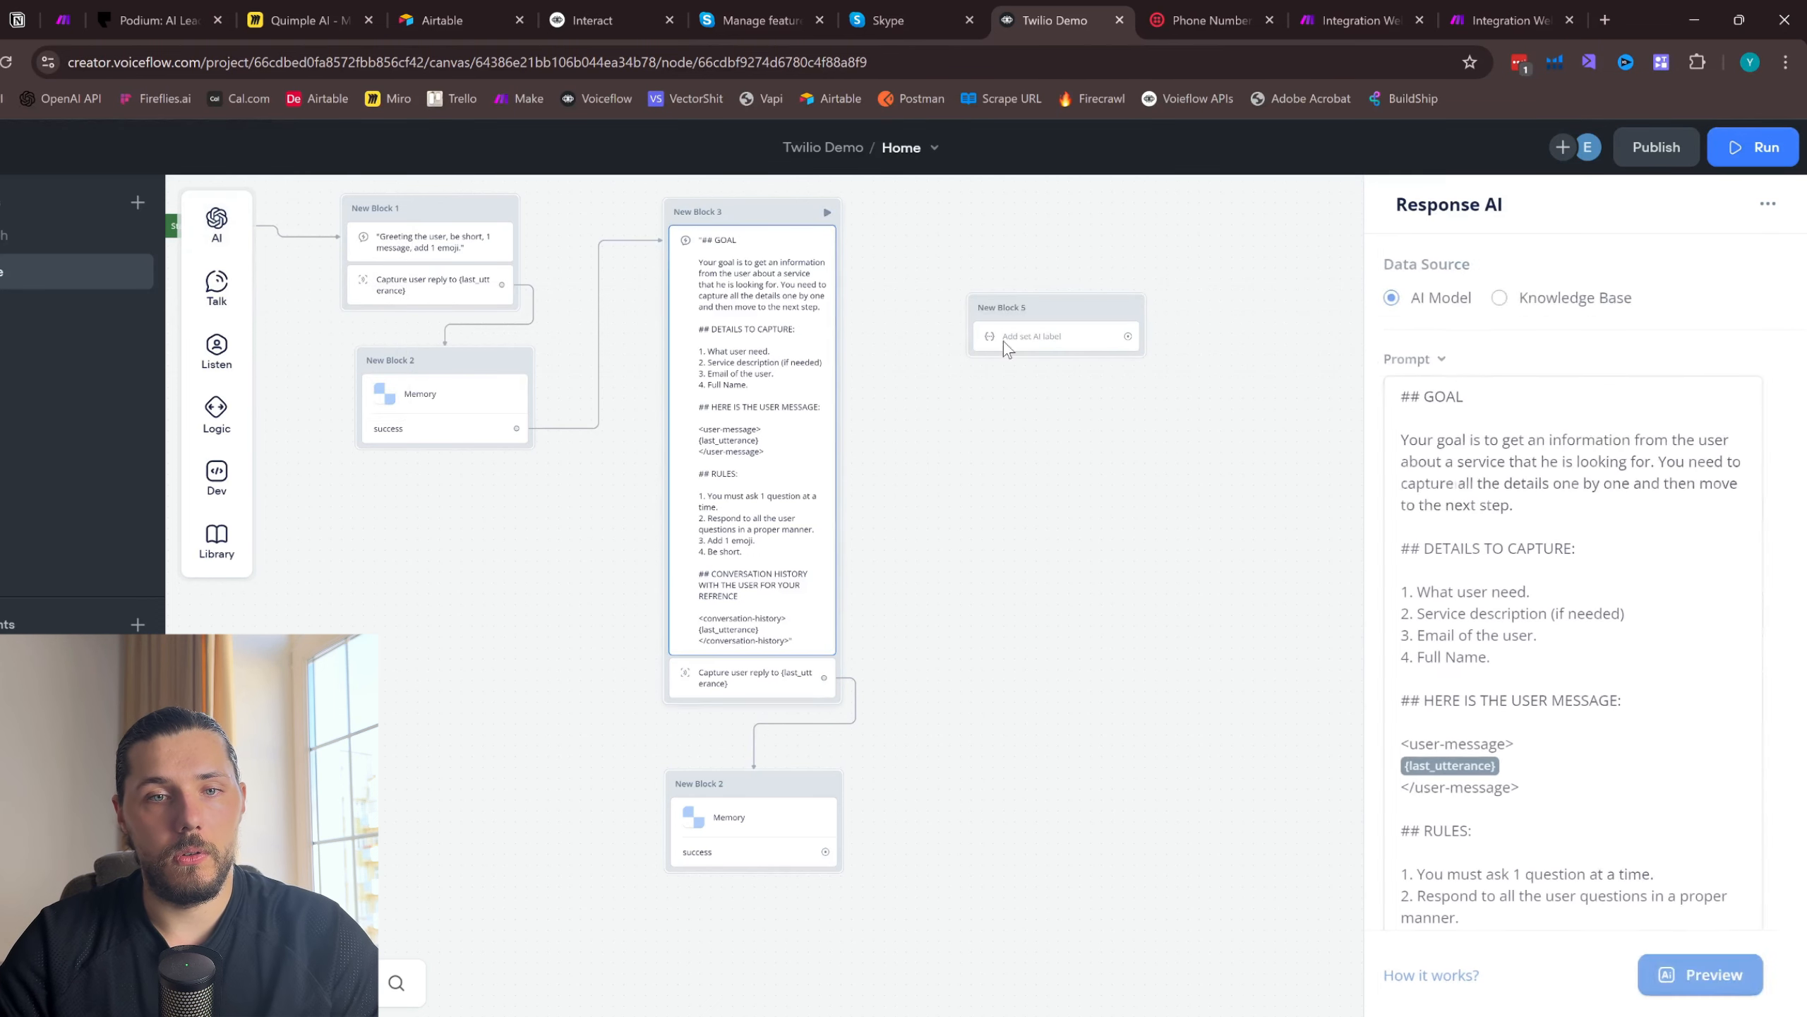
key("ctrl+a")
key("ctrl+c")
left_click(1134, 355)
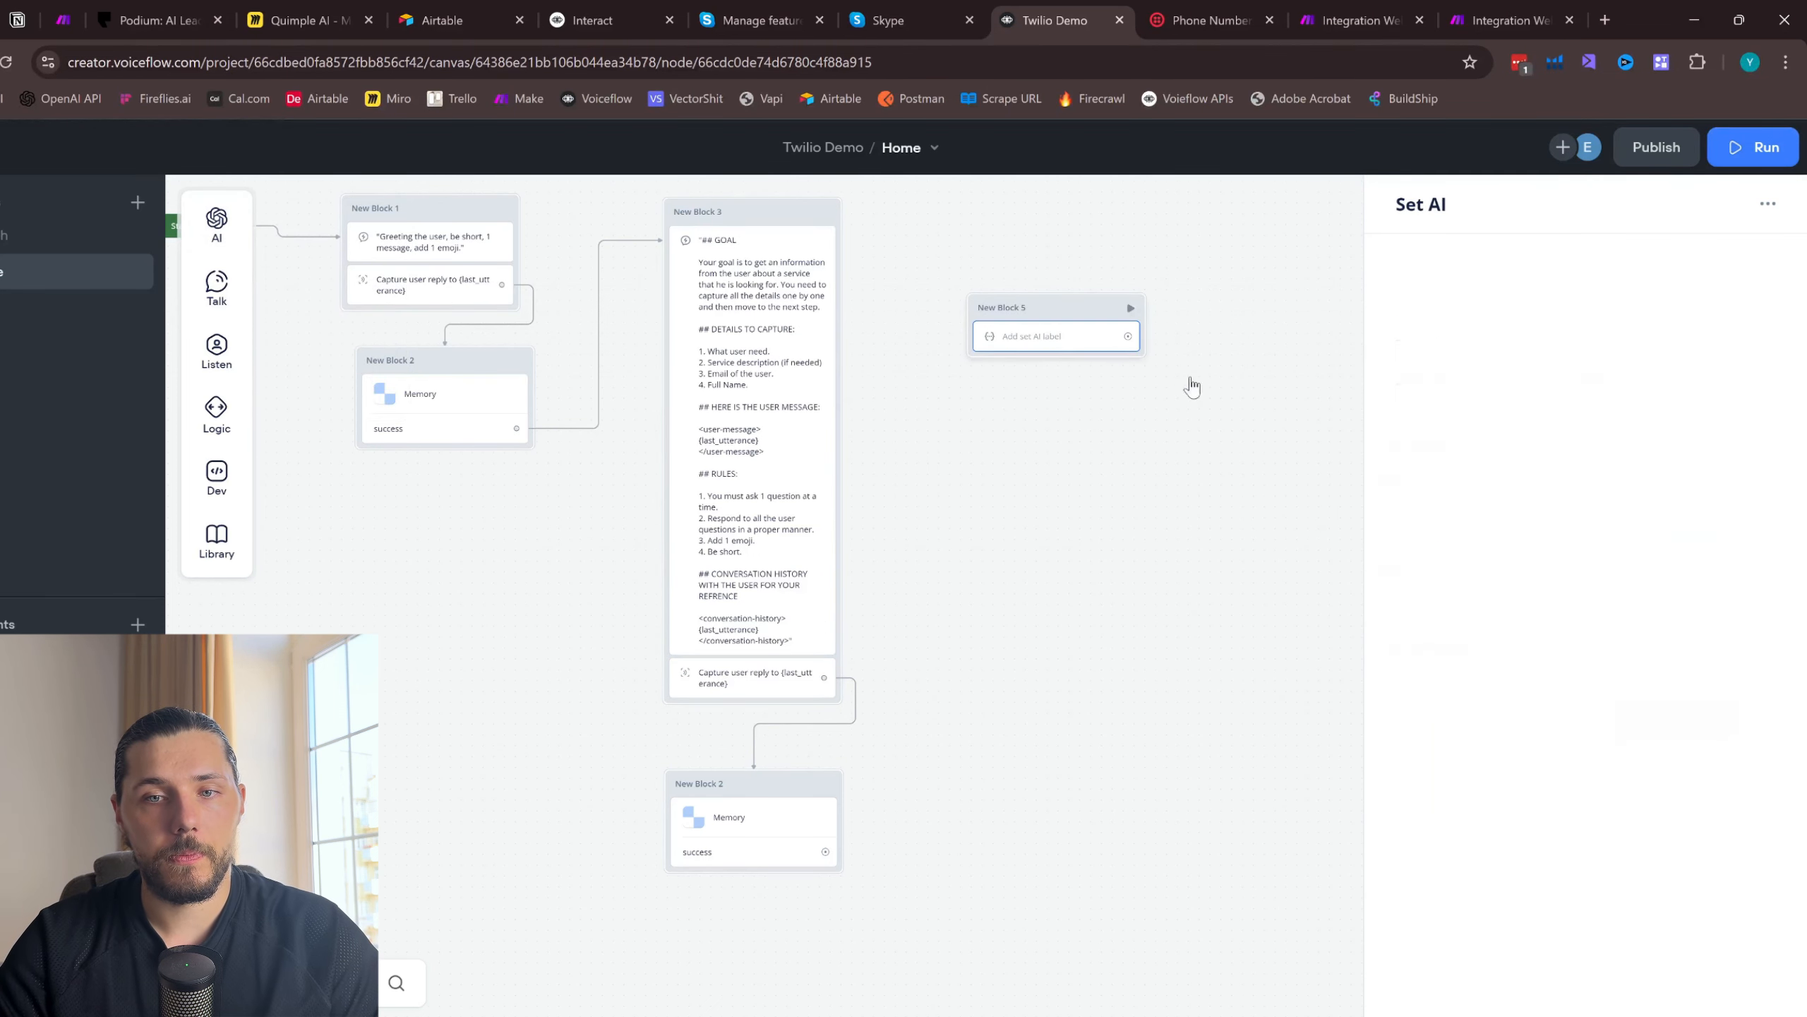
left_click(1520, 498)
key("ctrl+v")
scroll(1543, 563, "down", 5)
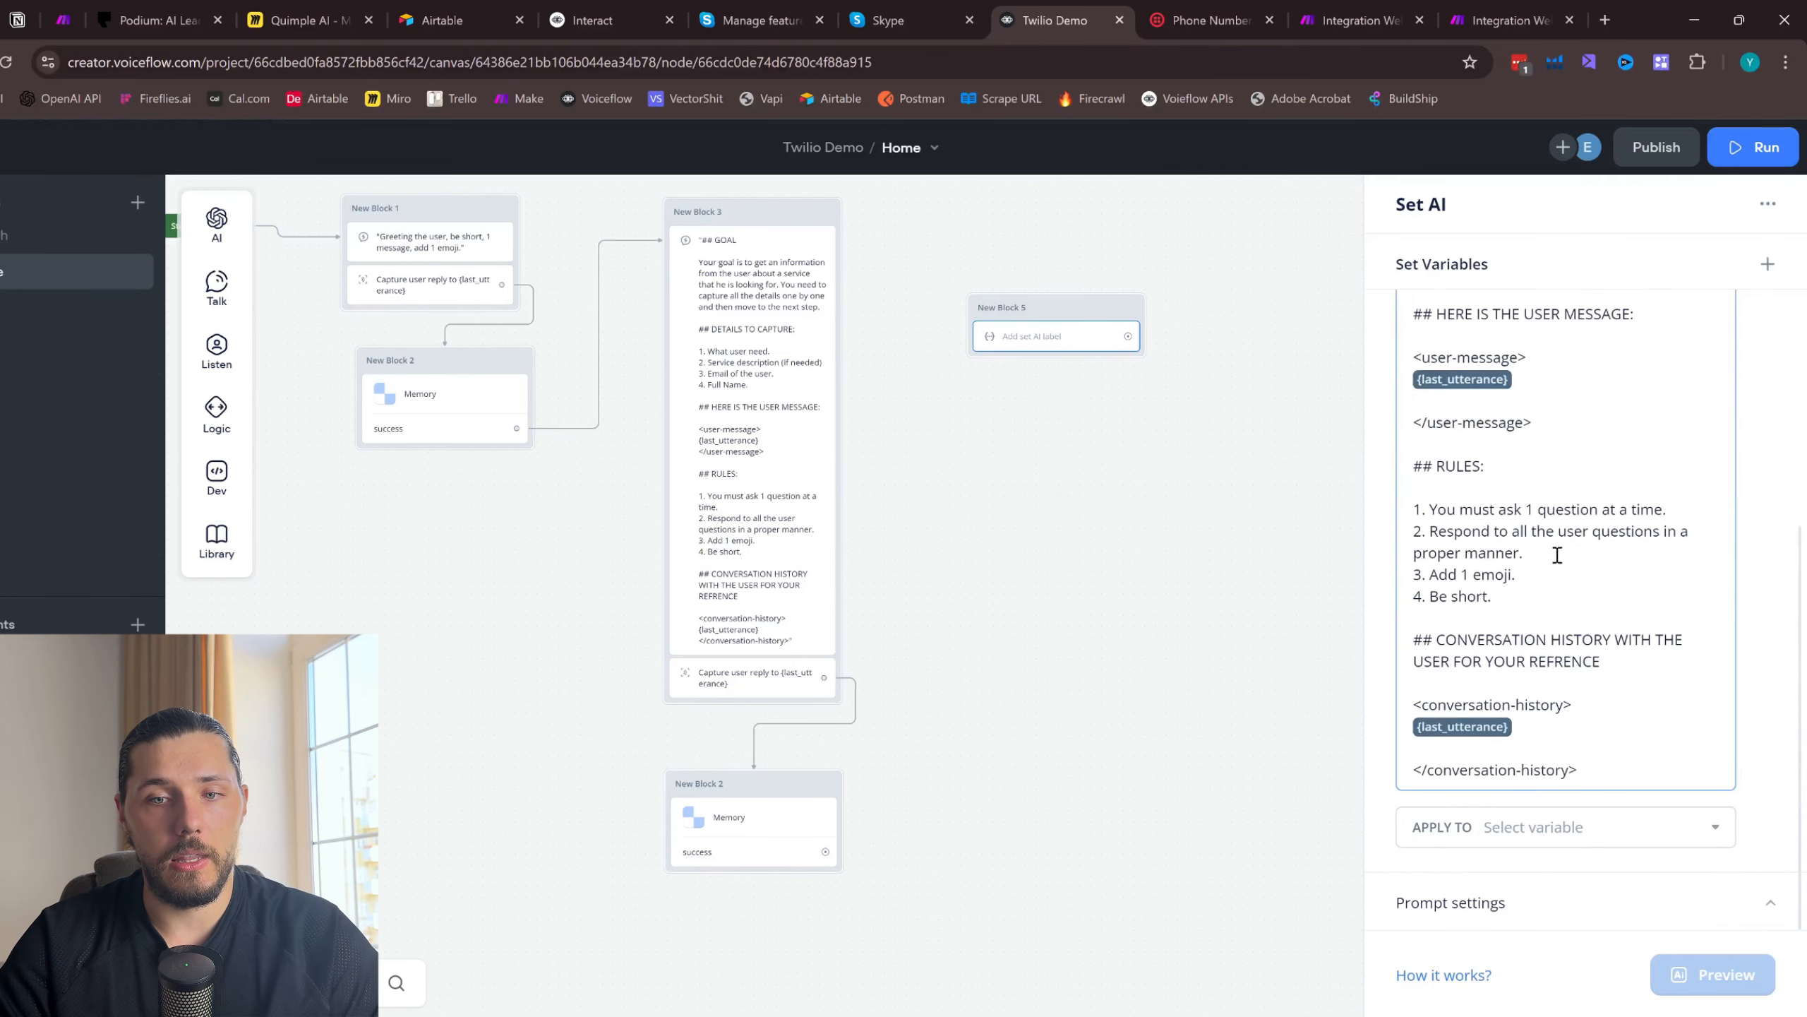
left_click(1537, 828)
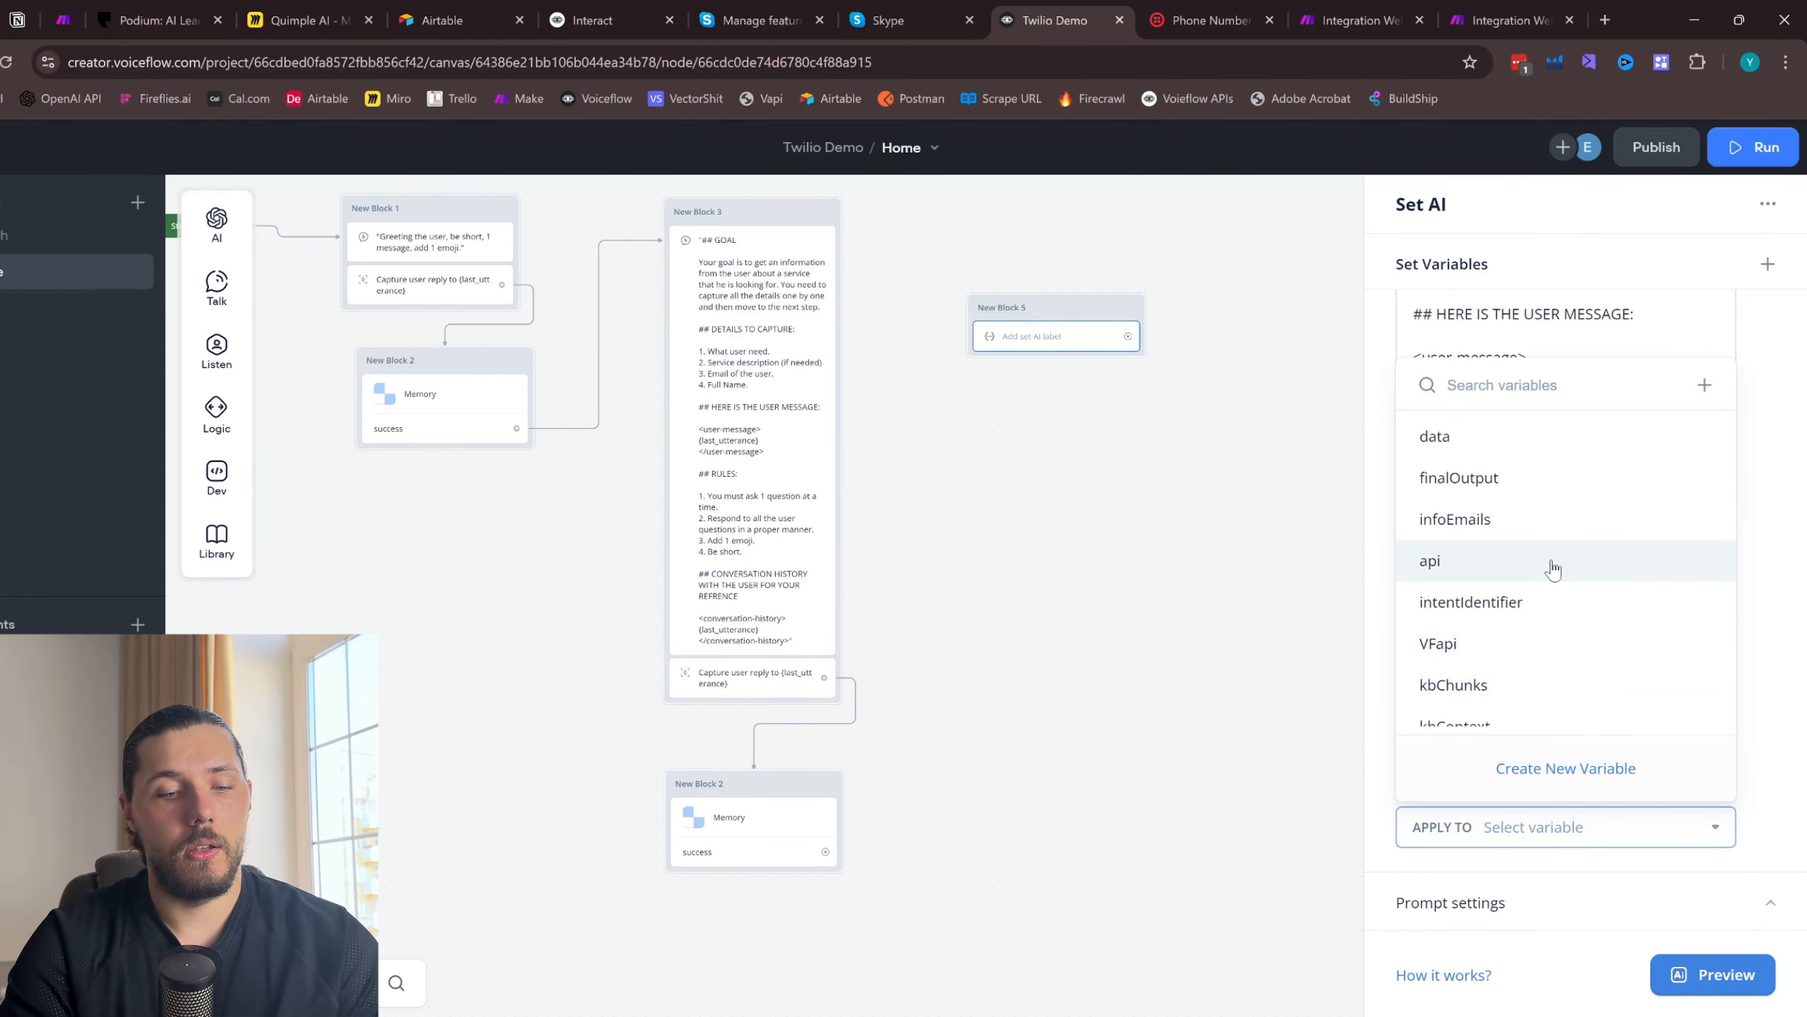
key("t")
key("BackSpace")
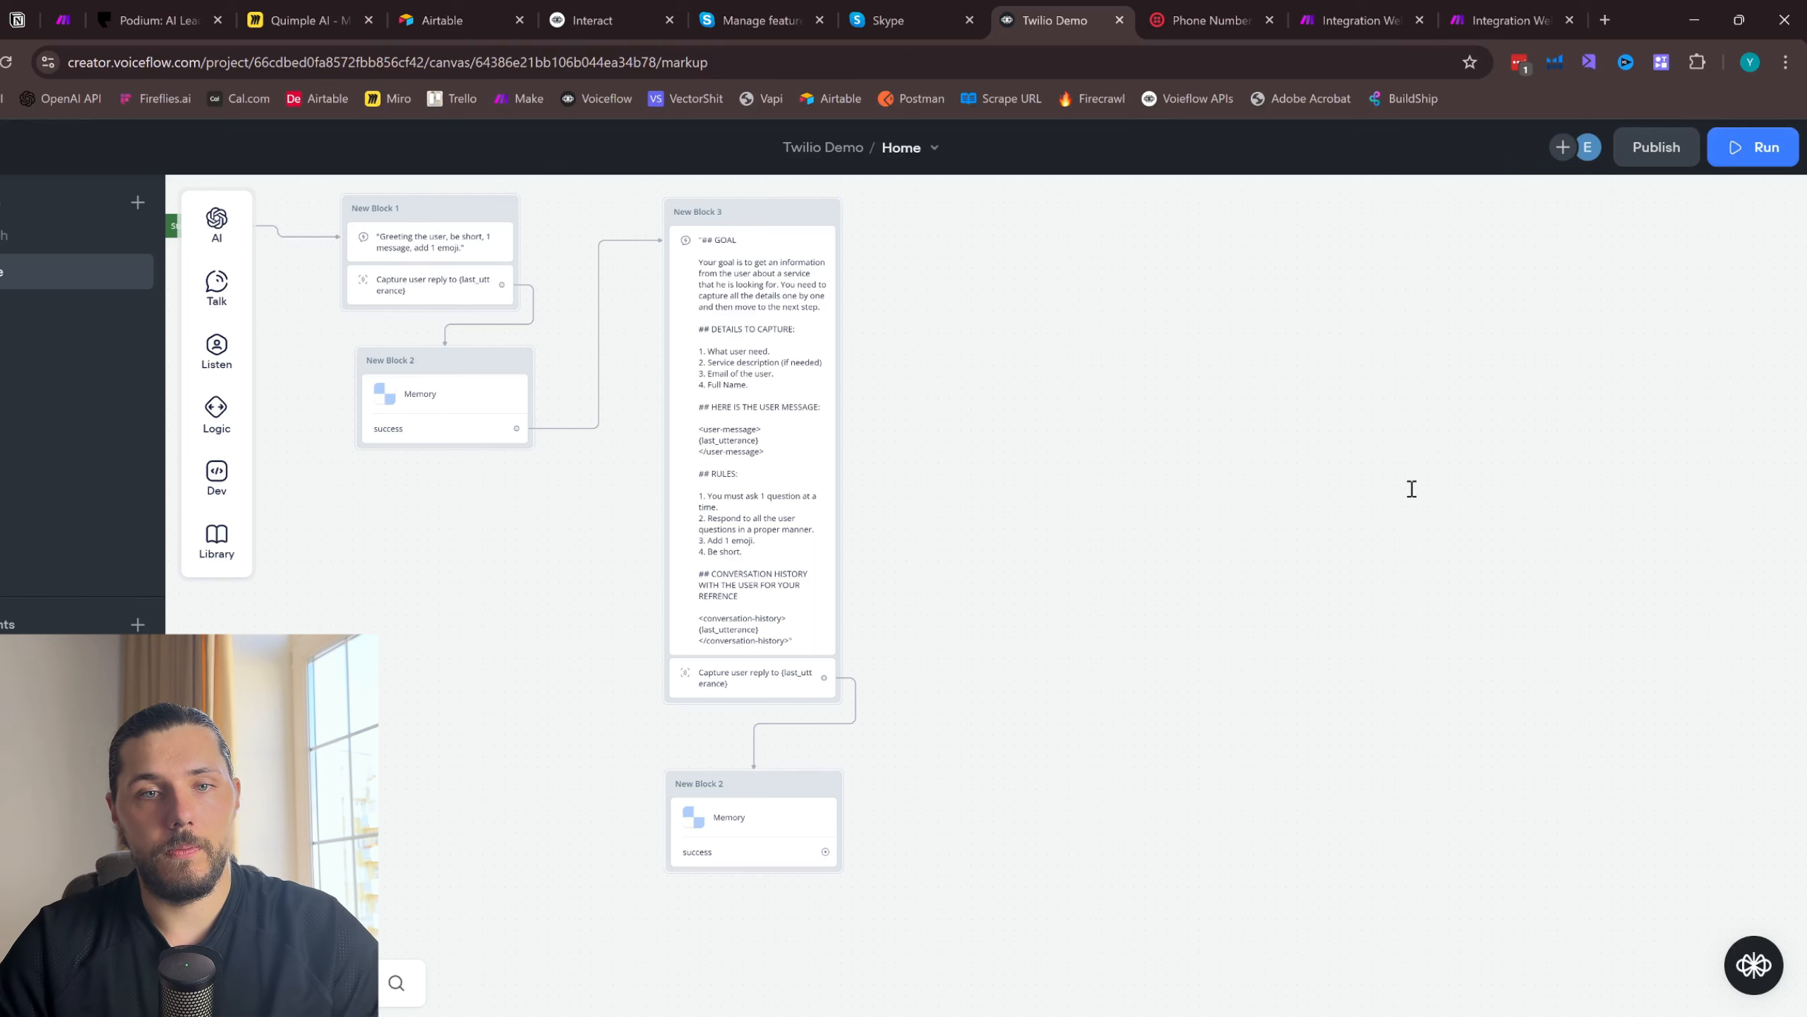
key("ctrl+z")
- Create a new variable named allInfo and apply the Set AI prompt's result to it
left_click(1060, 338)
scroll(1565, 698, "down", 5)
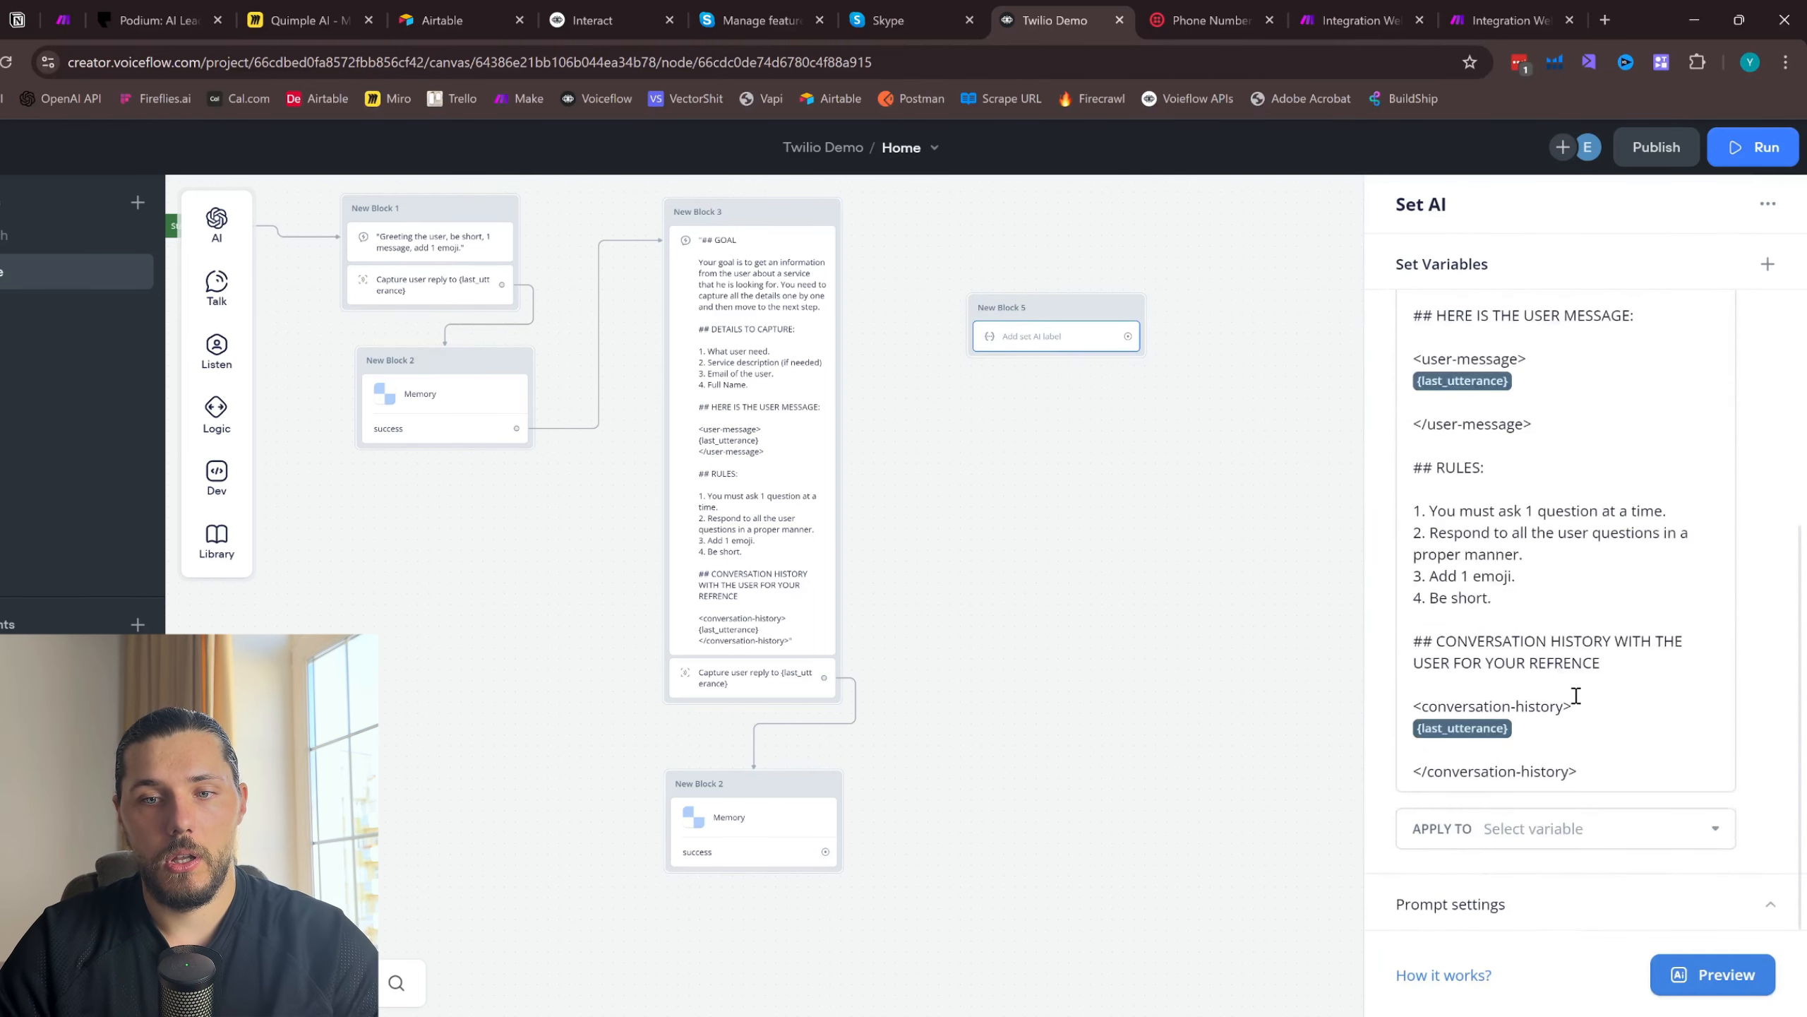
left_click(1562, 924)
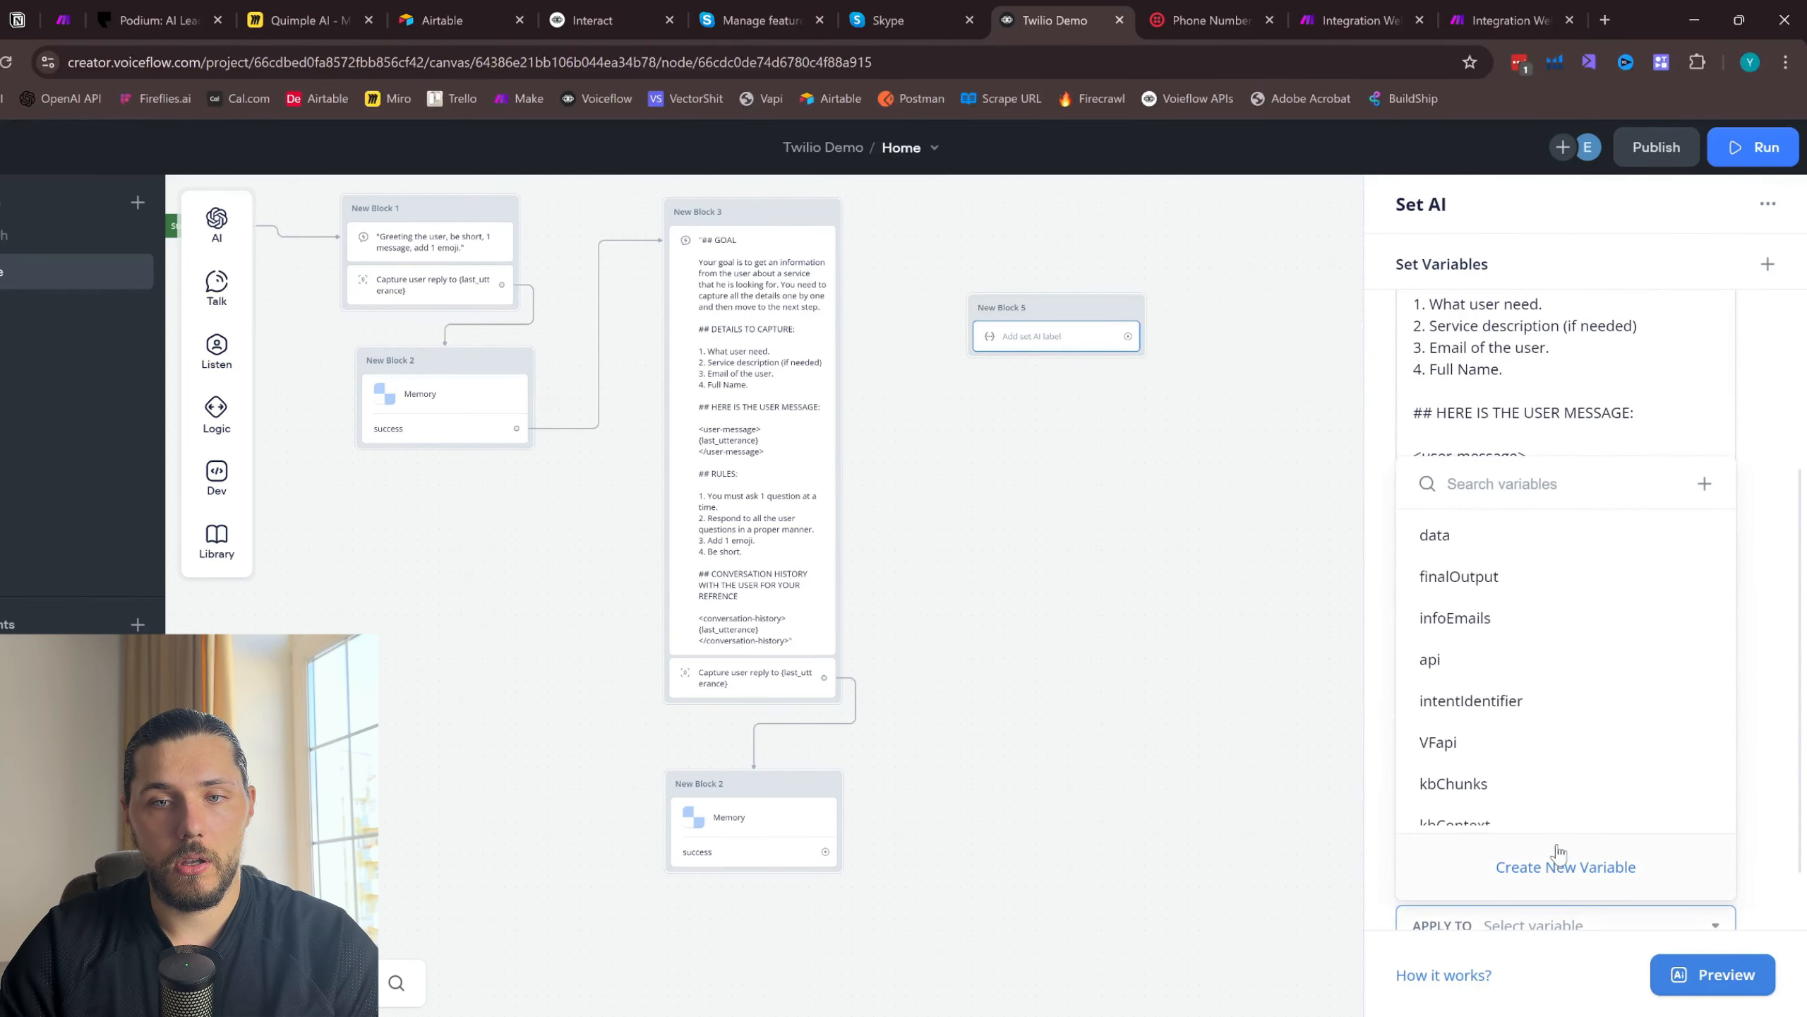
left_click(1569, 866)
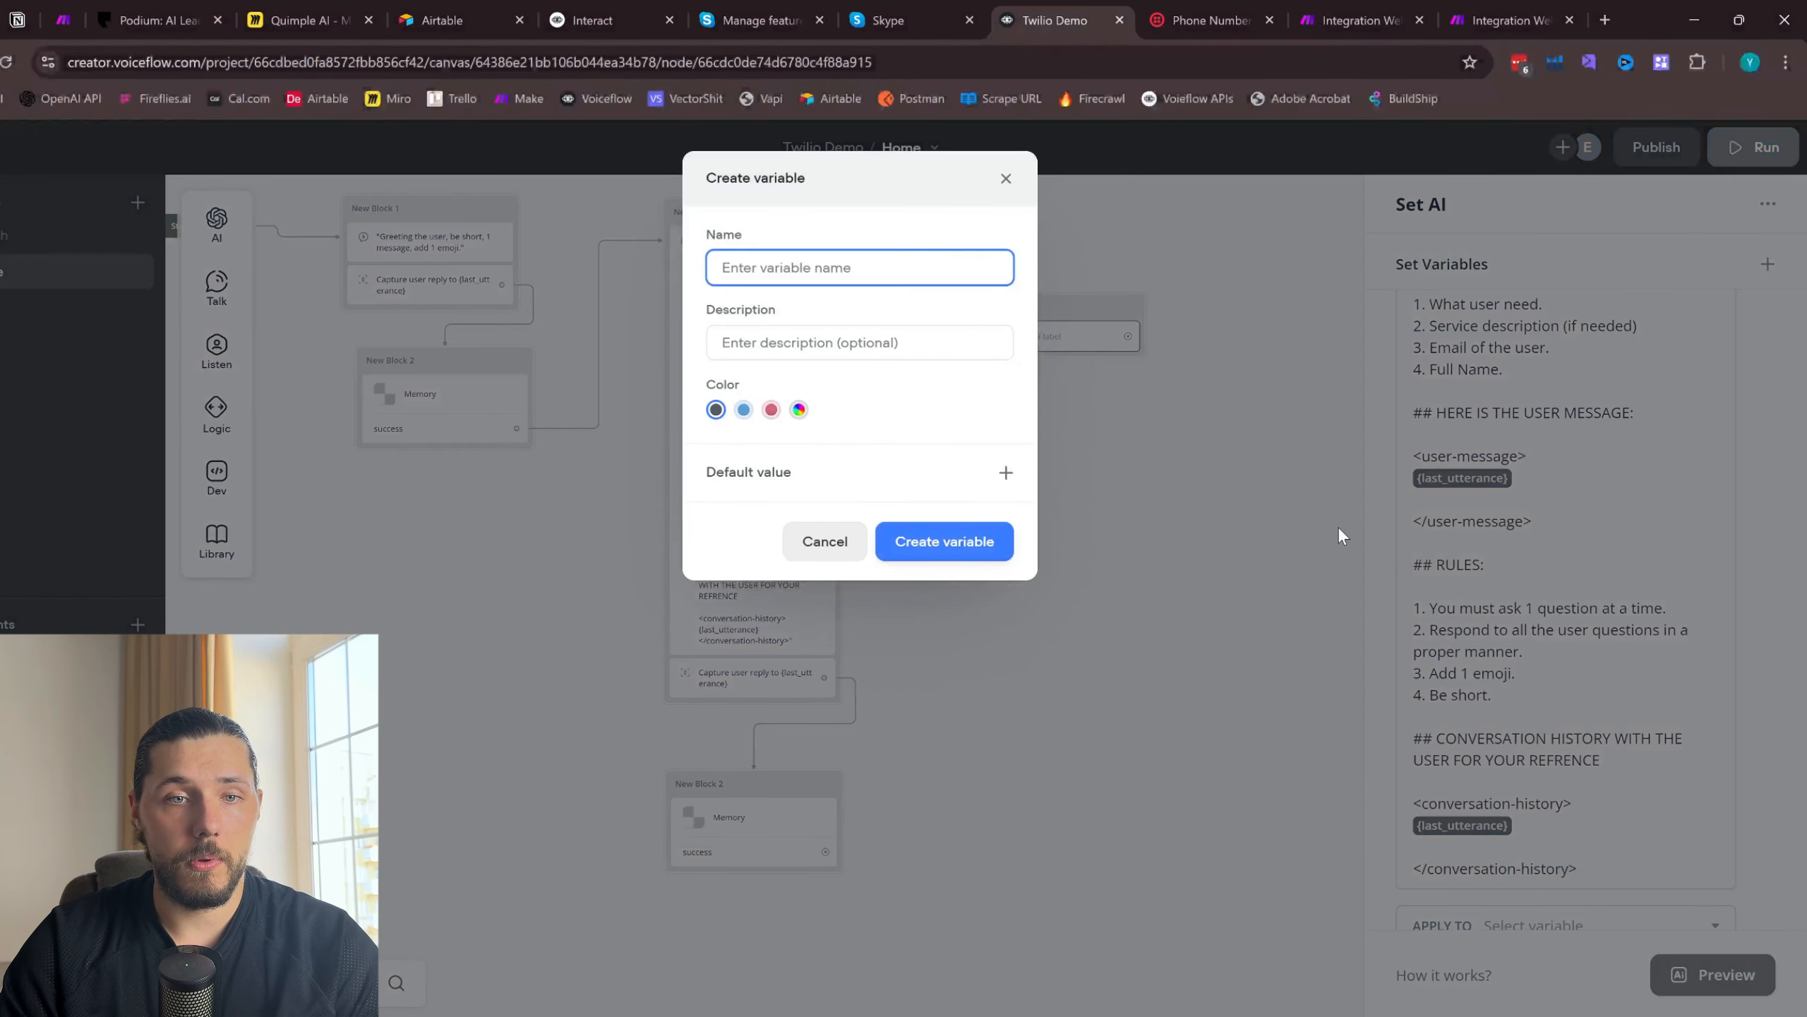
type("ALL")
key("BackSpace")
key("BackSpace")
key("BackSpace")
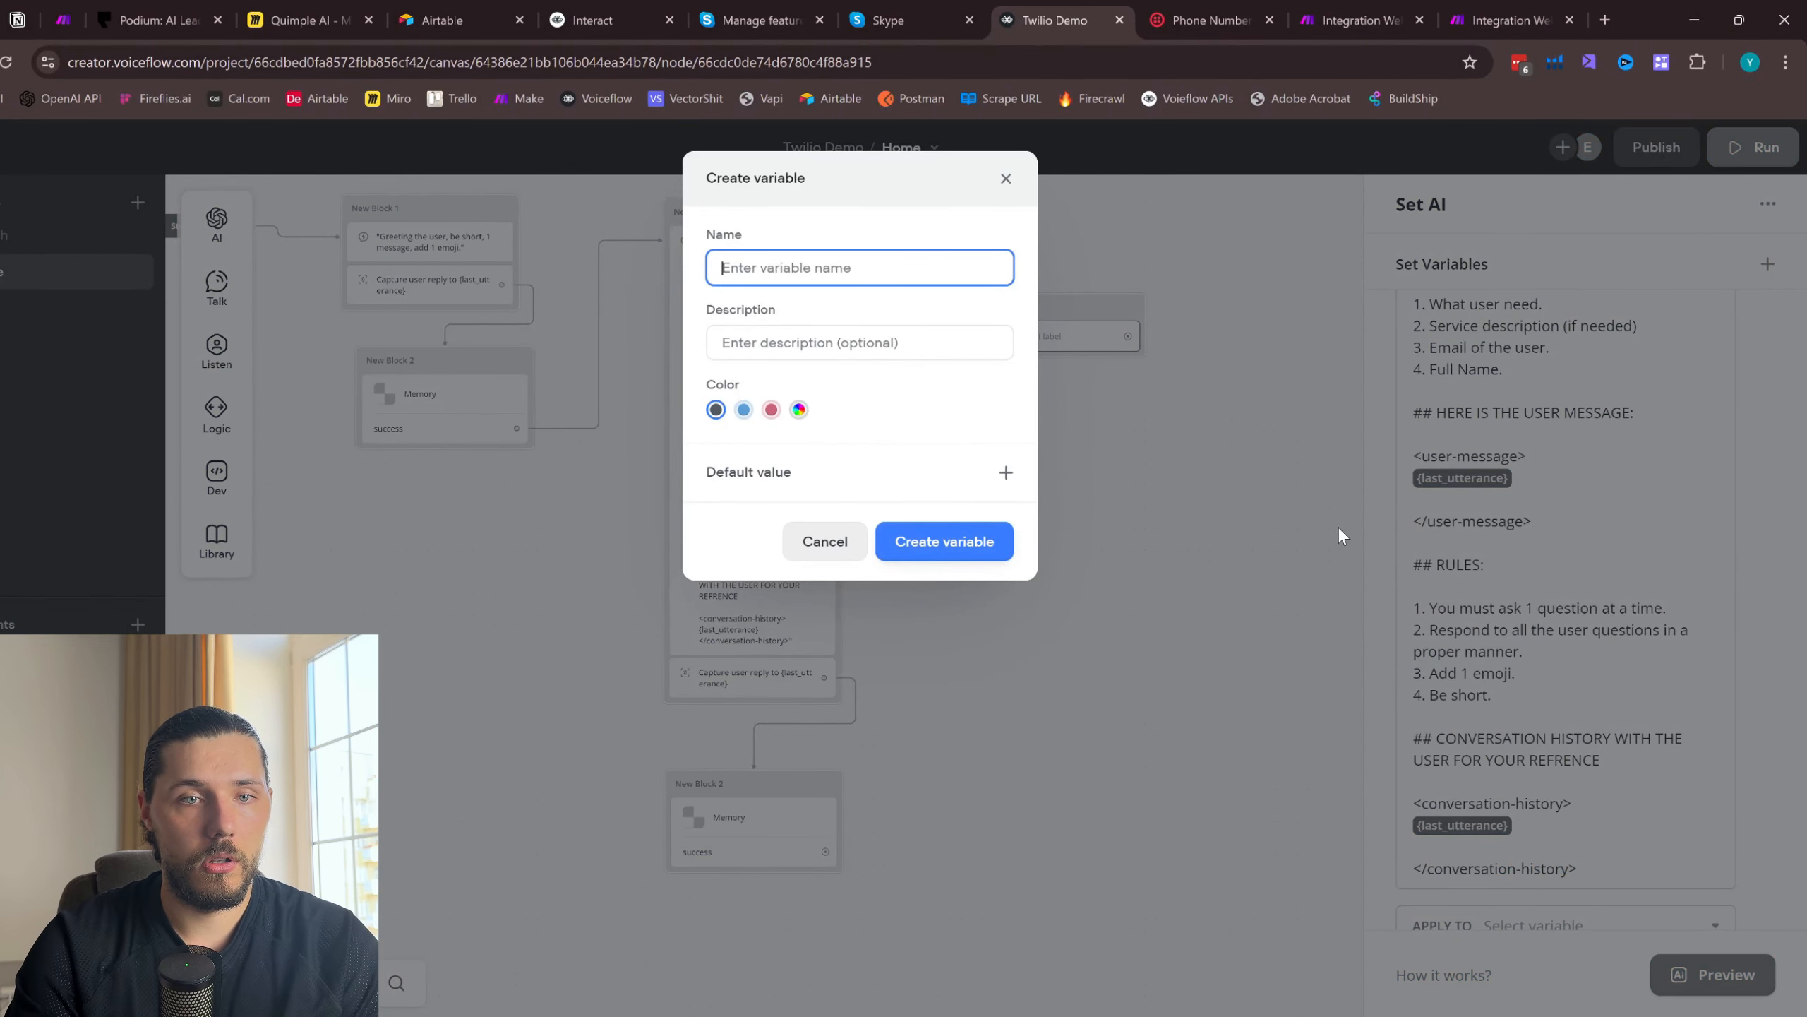
type("allin")
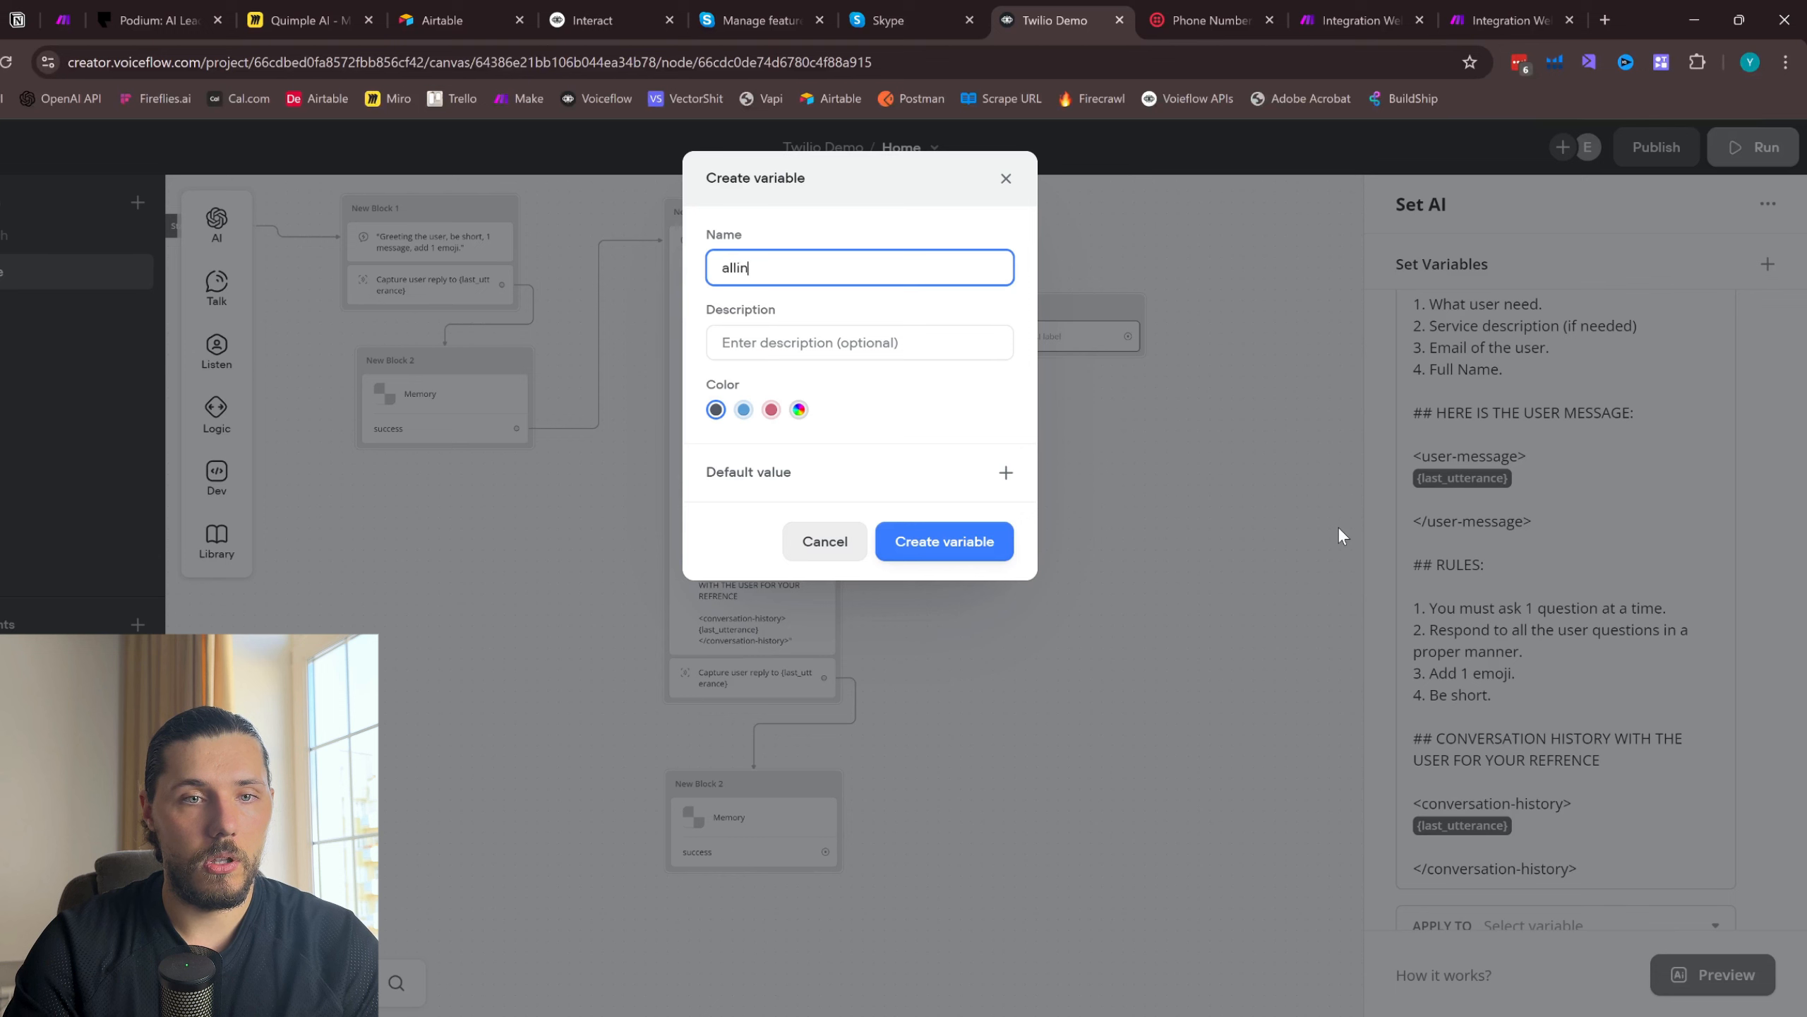
key("BackSpace")
key("BackSpace")
key("BackSpace")
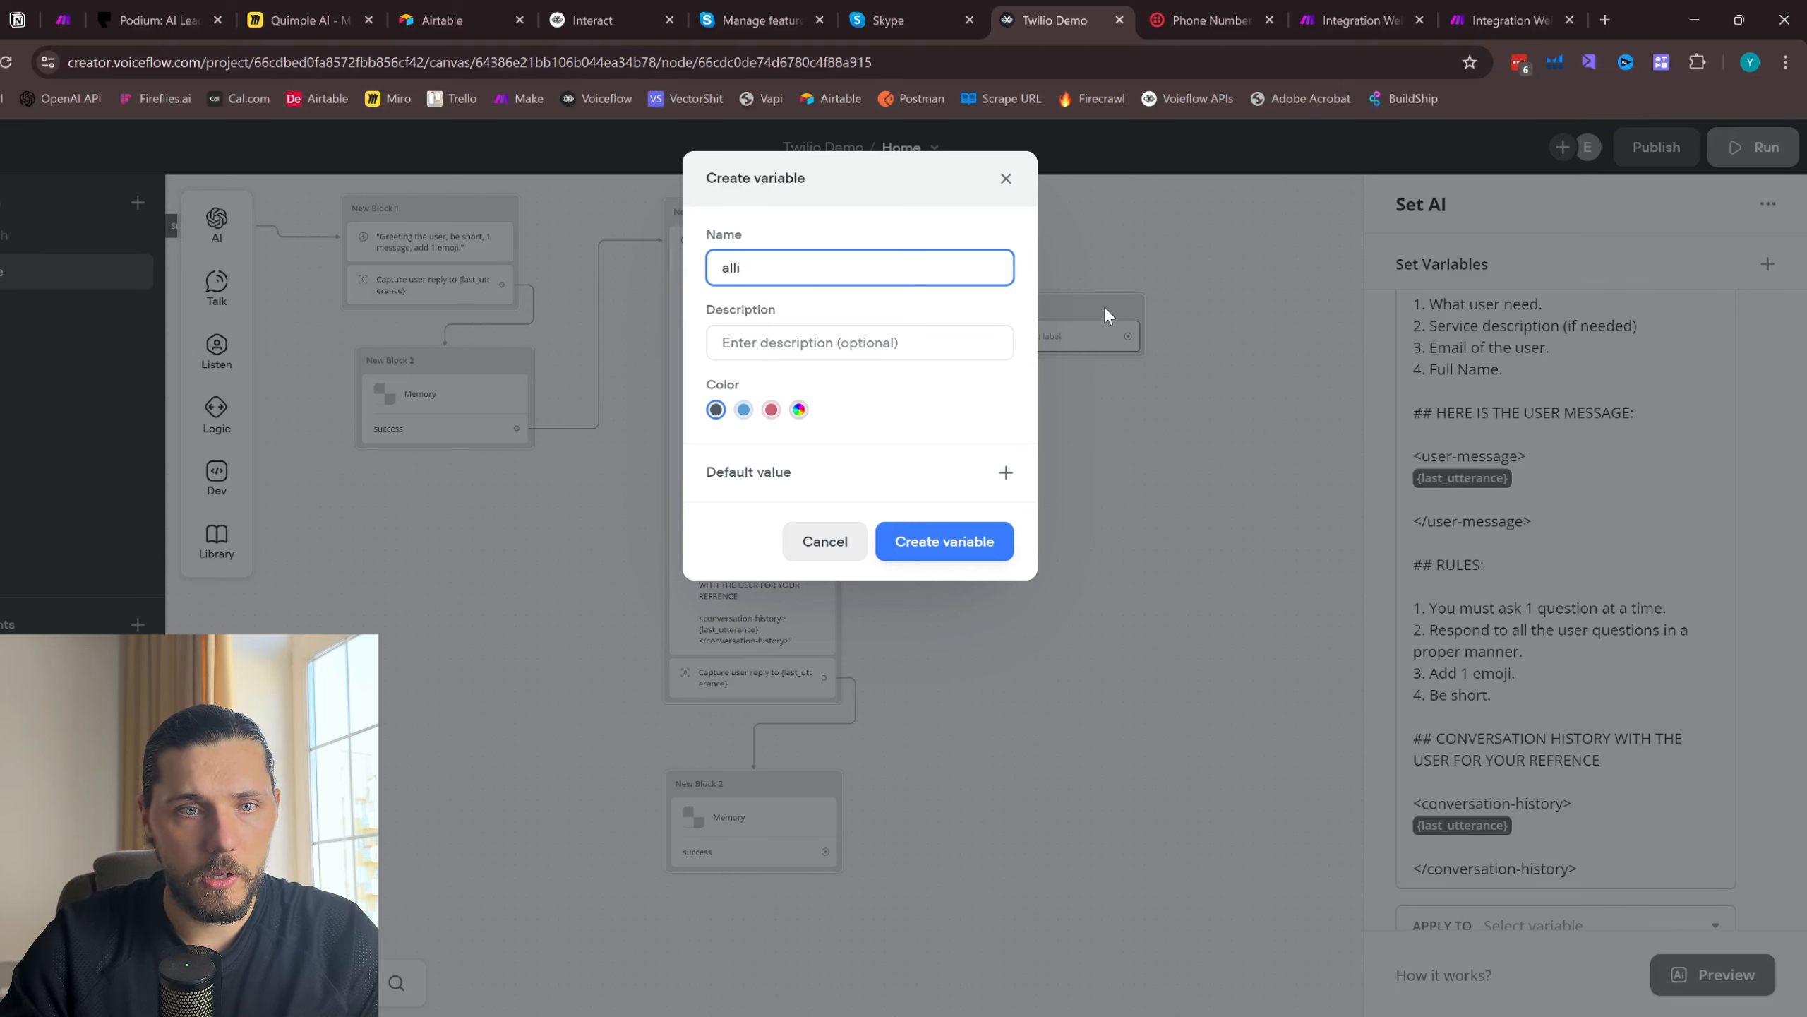
type("lI")
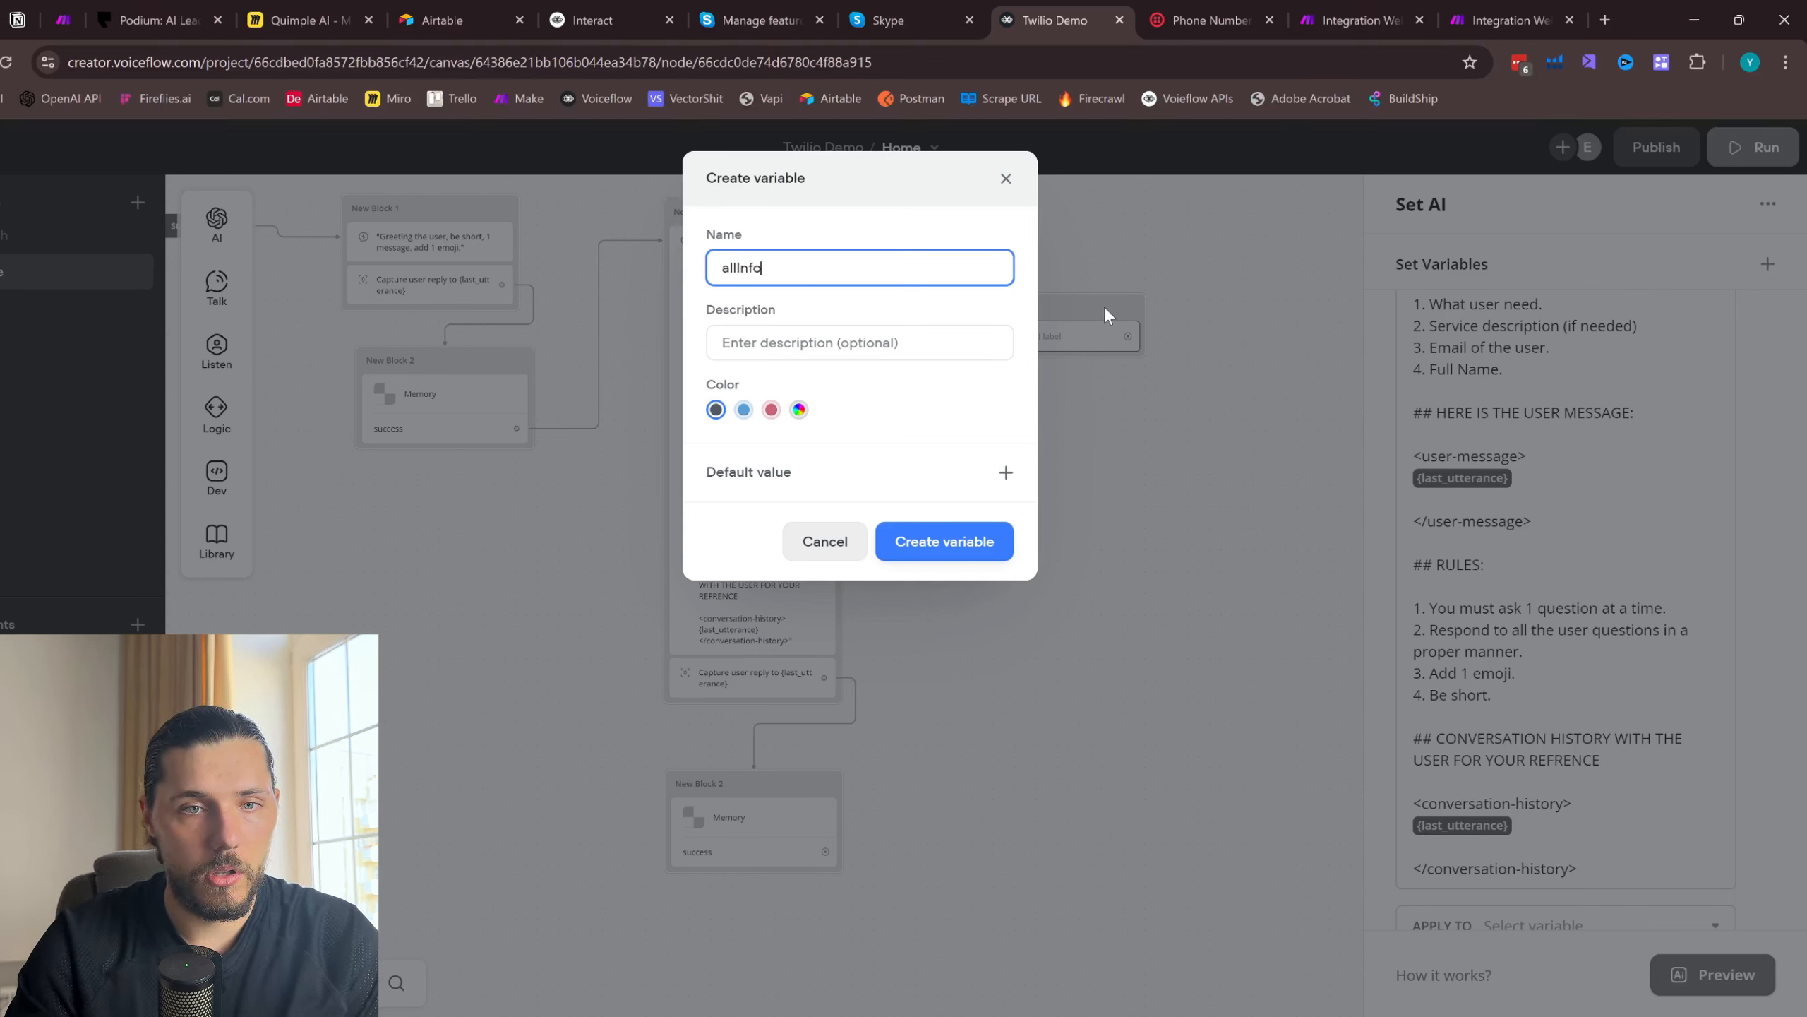
type("nfo")
left_click(952, 549)
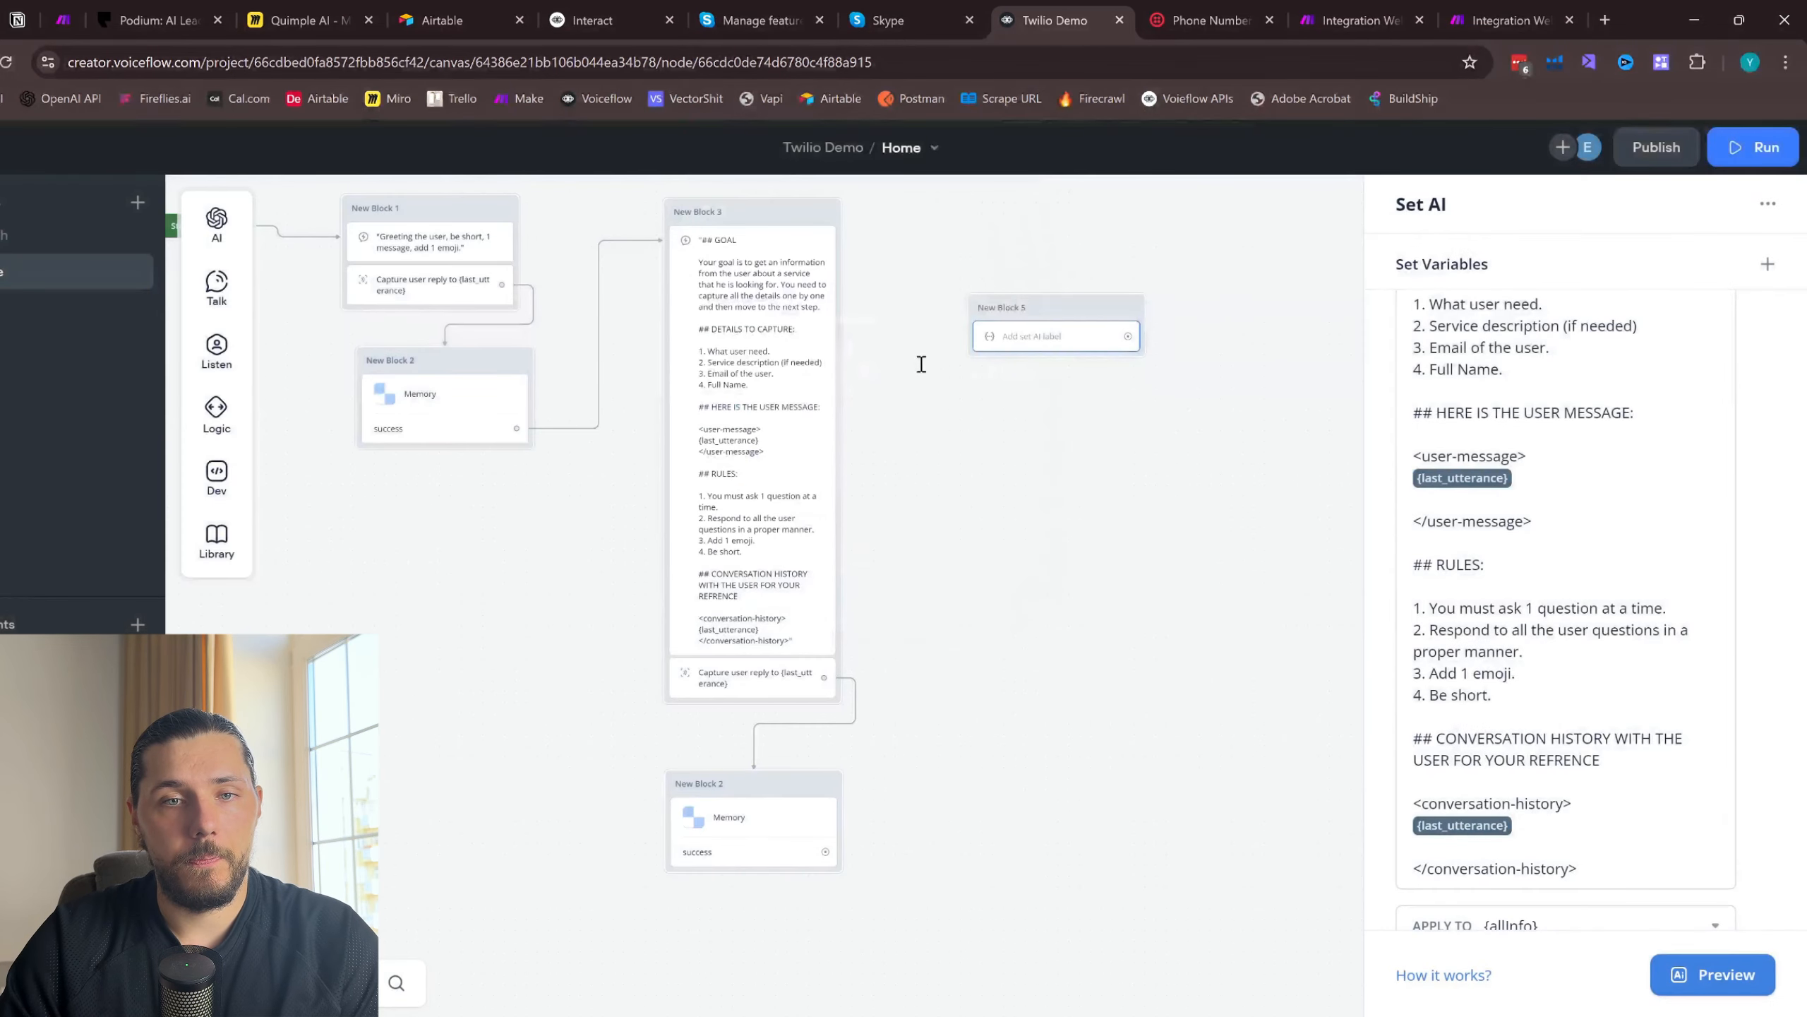
- Move the Set AI block closer to New Block 3 and review its prompt and target variable
left_click_drag(920, 348, 913, 409)
double_click(913, 409)
left_click(1059, 383)
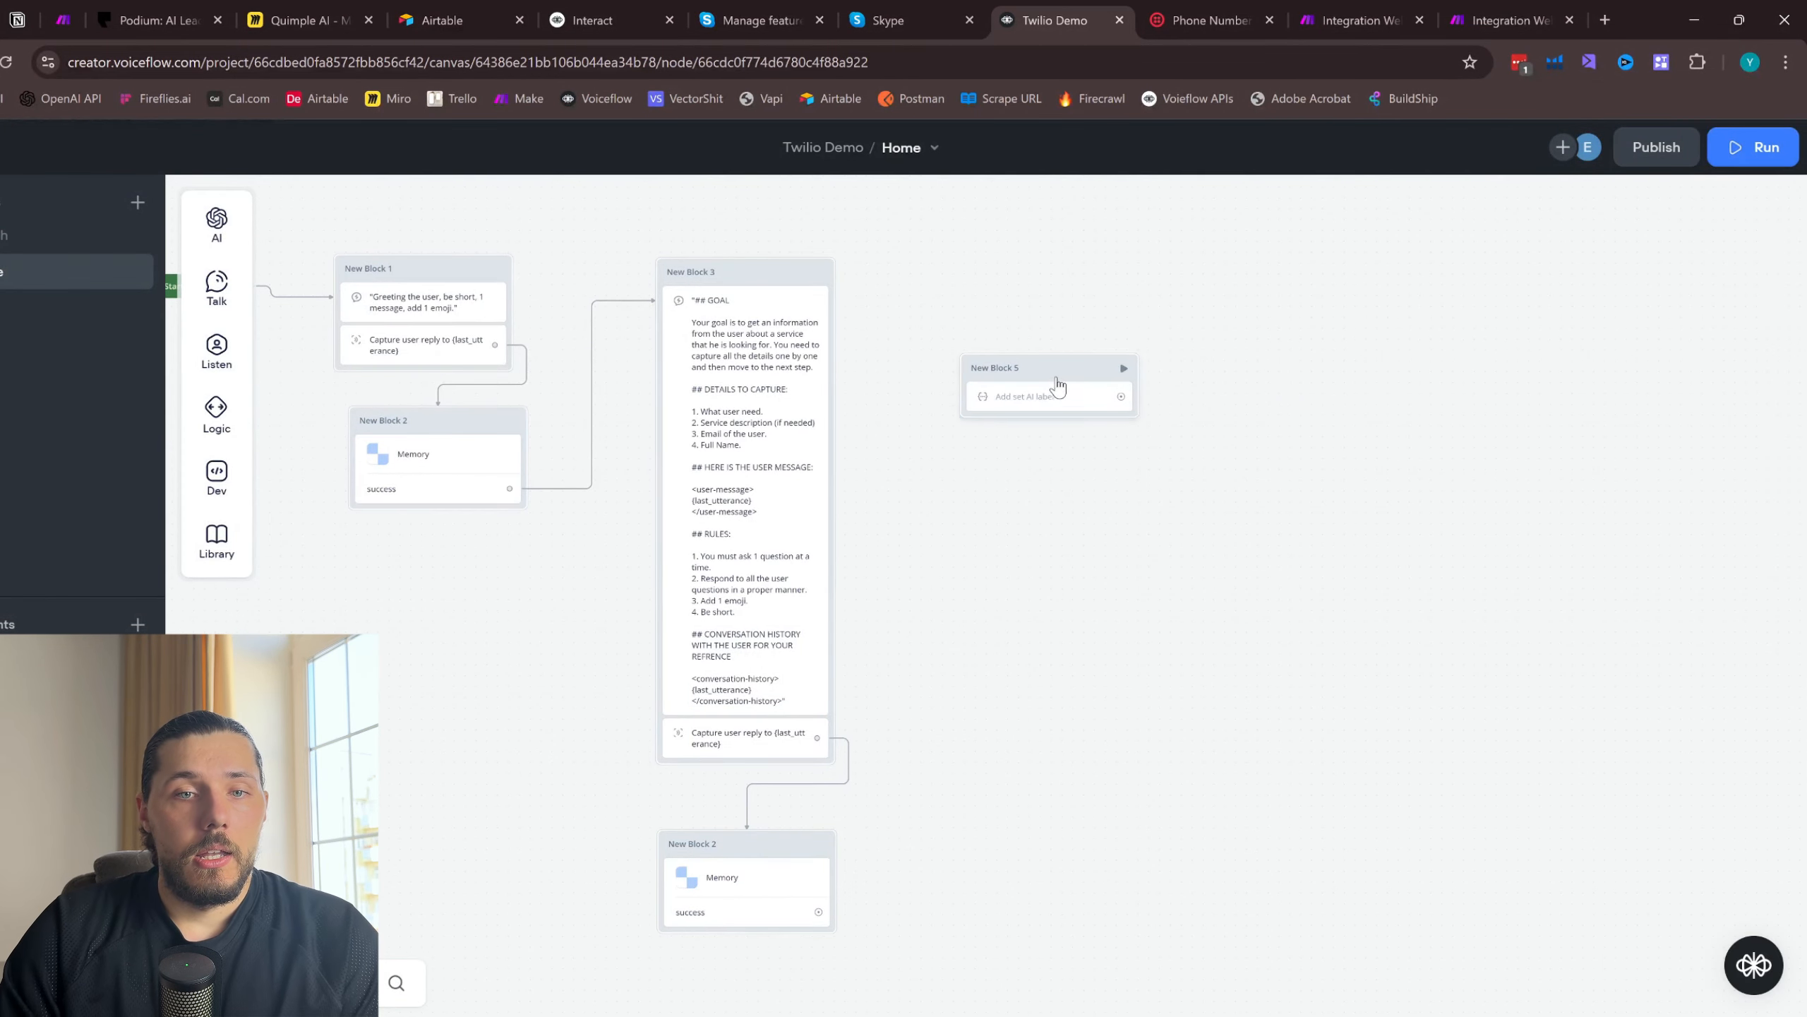
left_click_drag(1058, 385, 1016, 345)
left_click(1018, 356)
scroll(1579, 441, "down", 8)
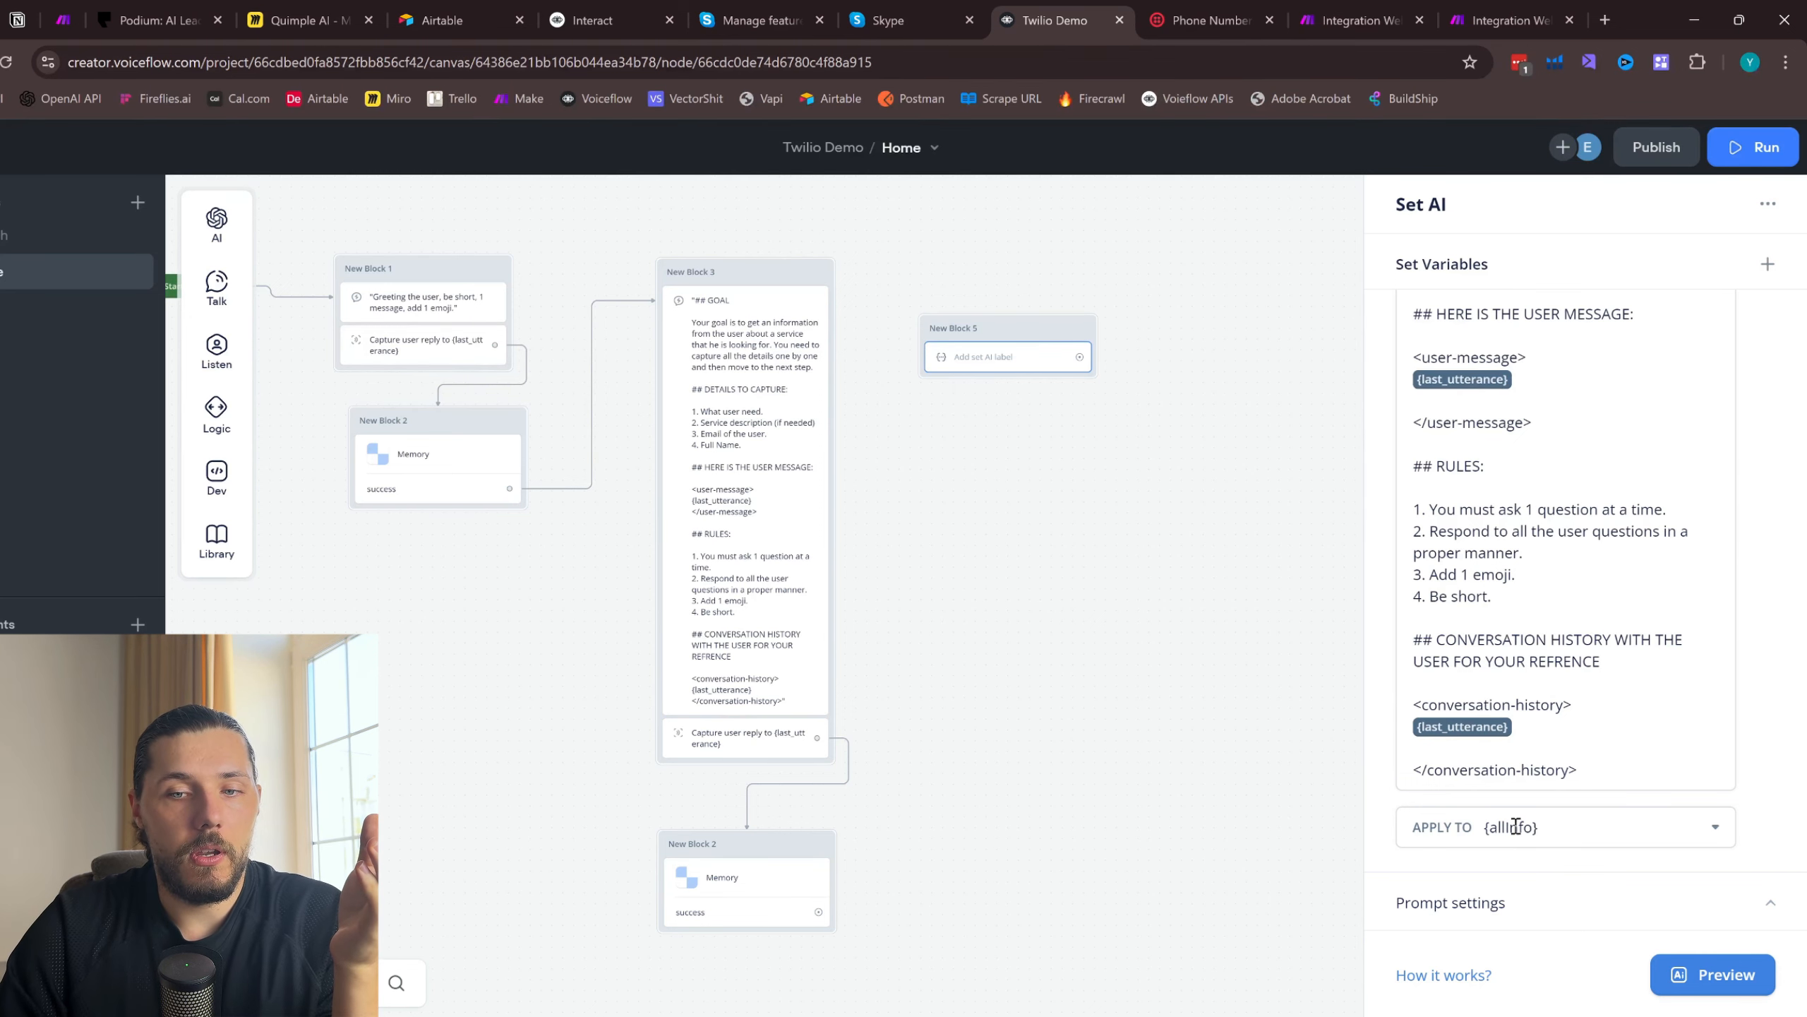
left_click(1235, 590)
- Add a connected message block after the Set AI block that outputs {allInfo}, with a Capture step for the entire reply below it
left_click_drag(1079, 354, 1469, 333)
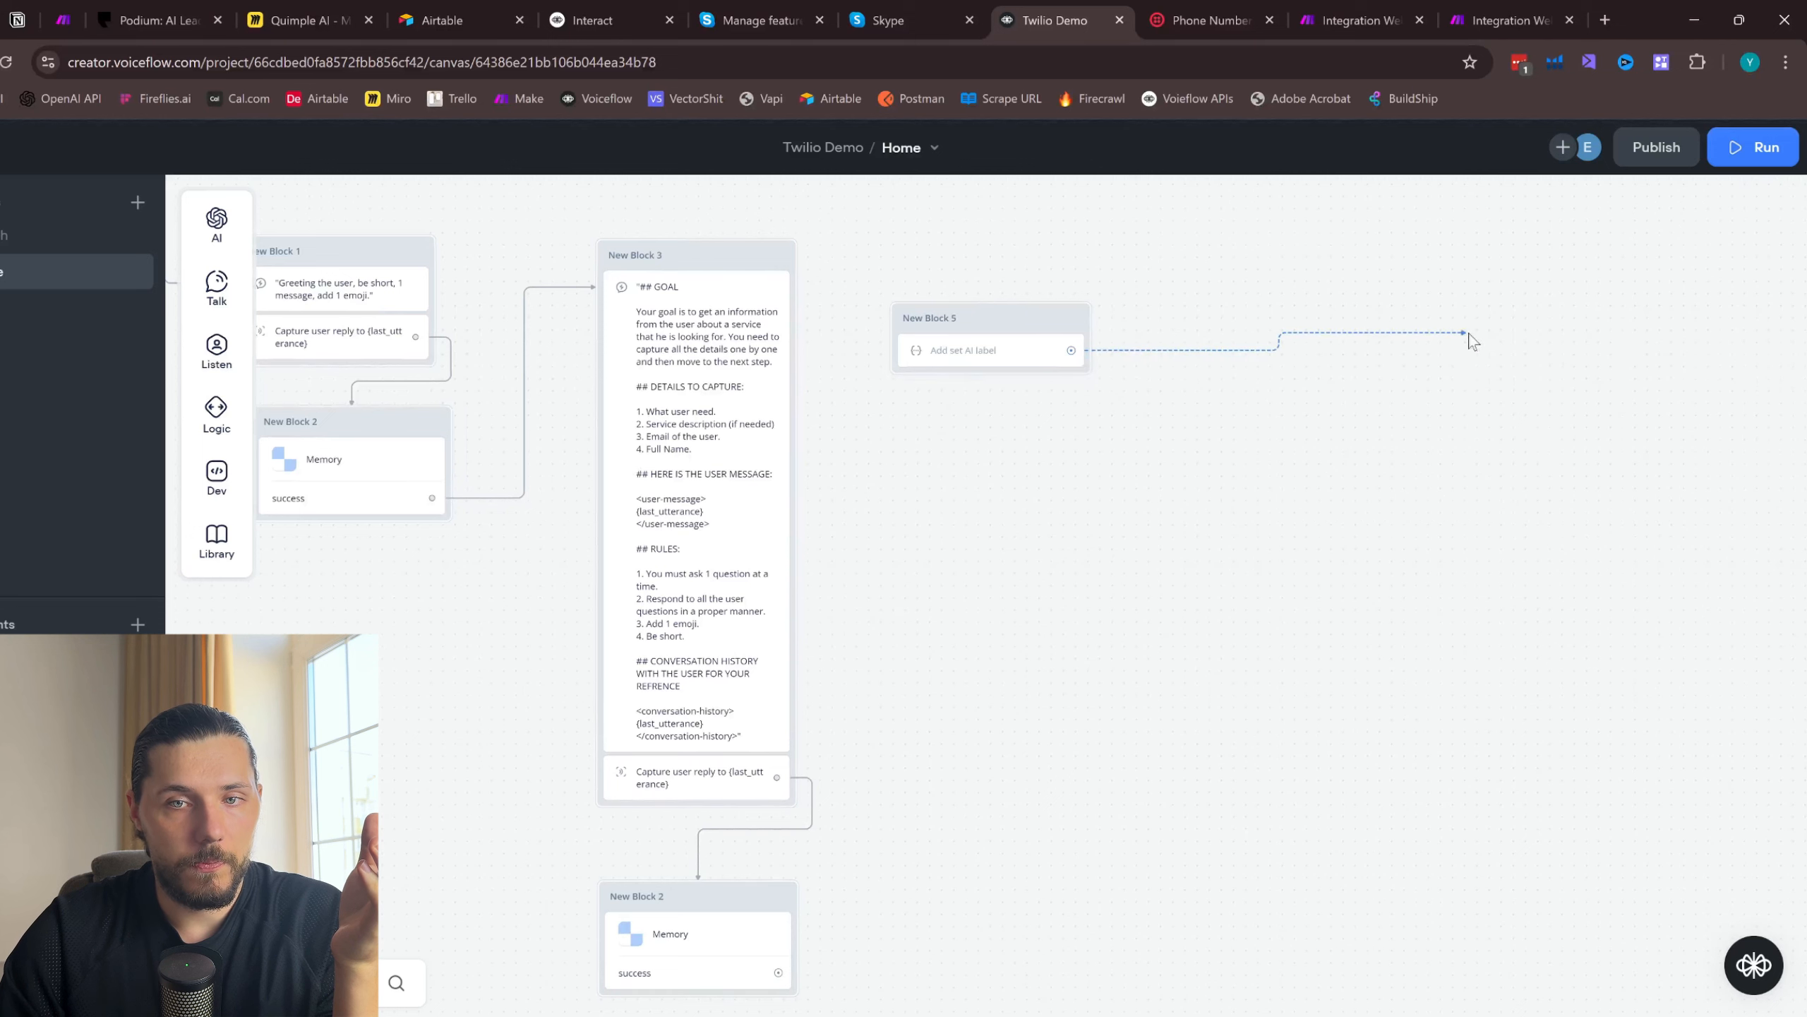
mouse_move(1602, 392)
left_click(1708, 407)
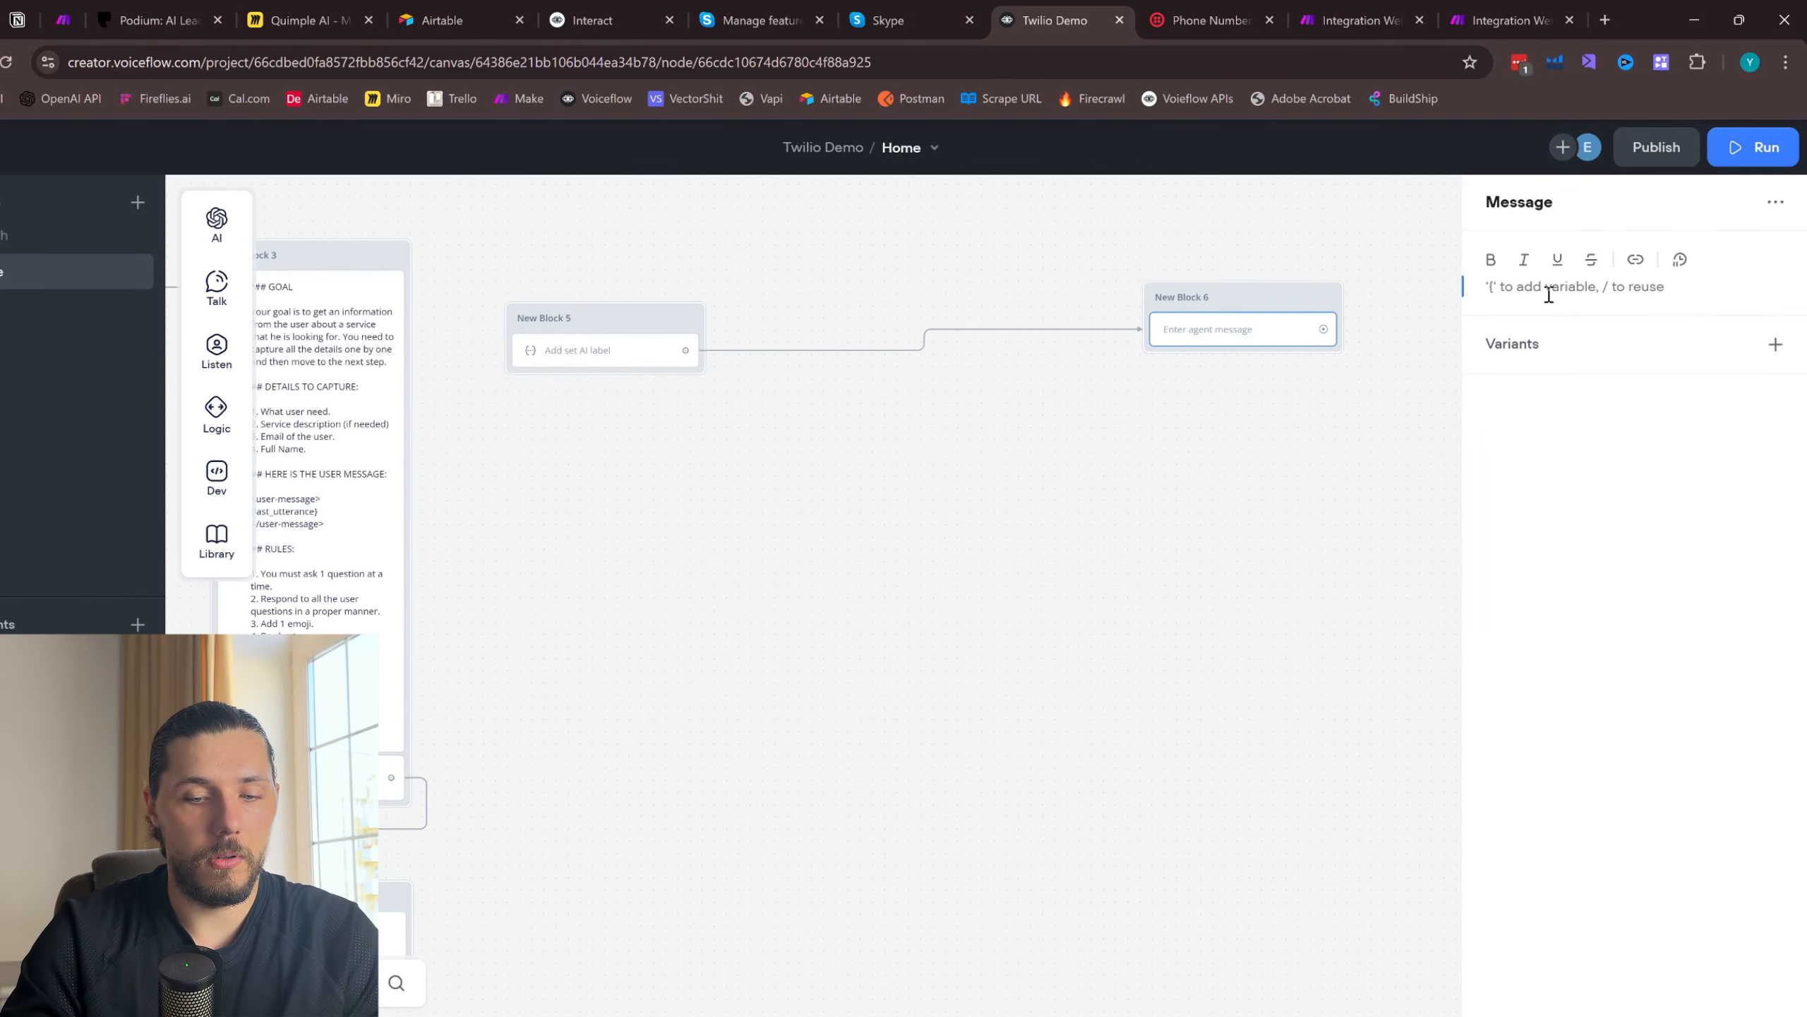
type("{all")
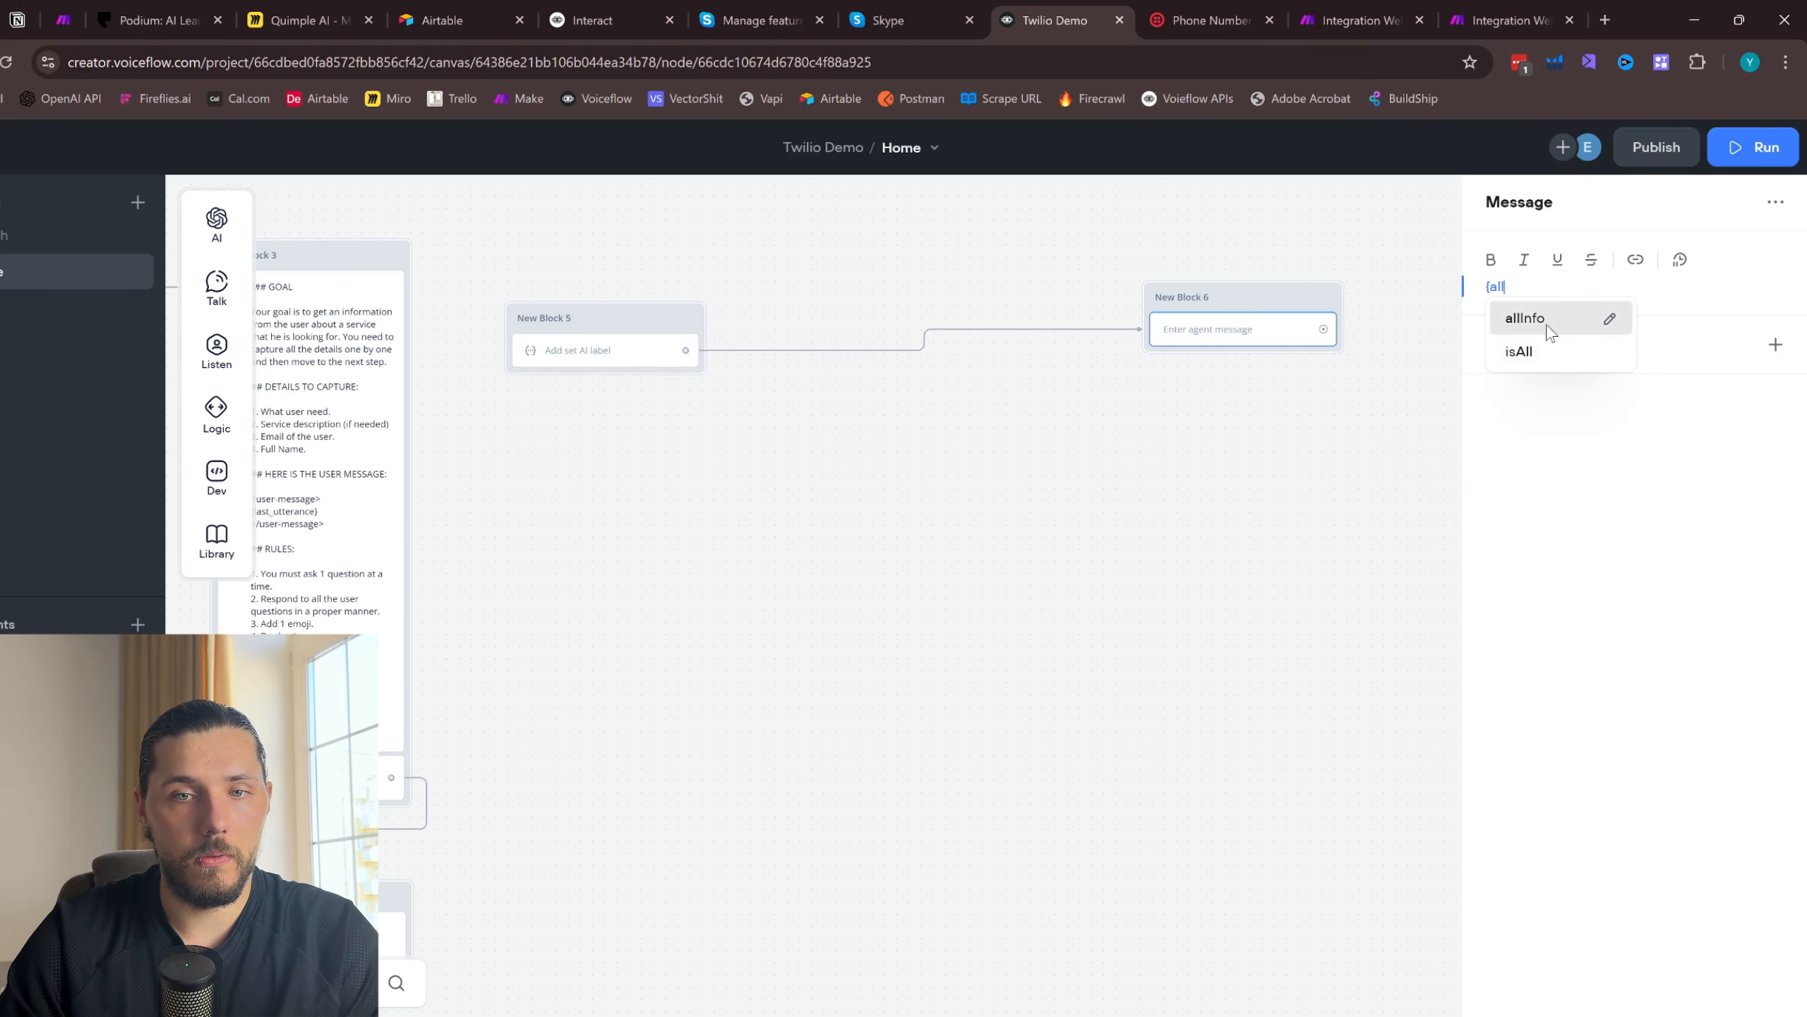
left_click(1541, 322)
left_click(1445, 404)
mouse_move(217, 349)
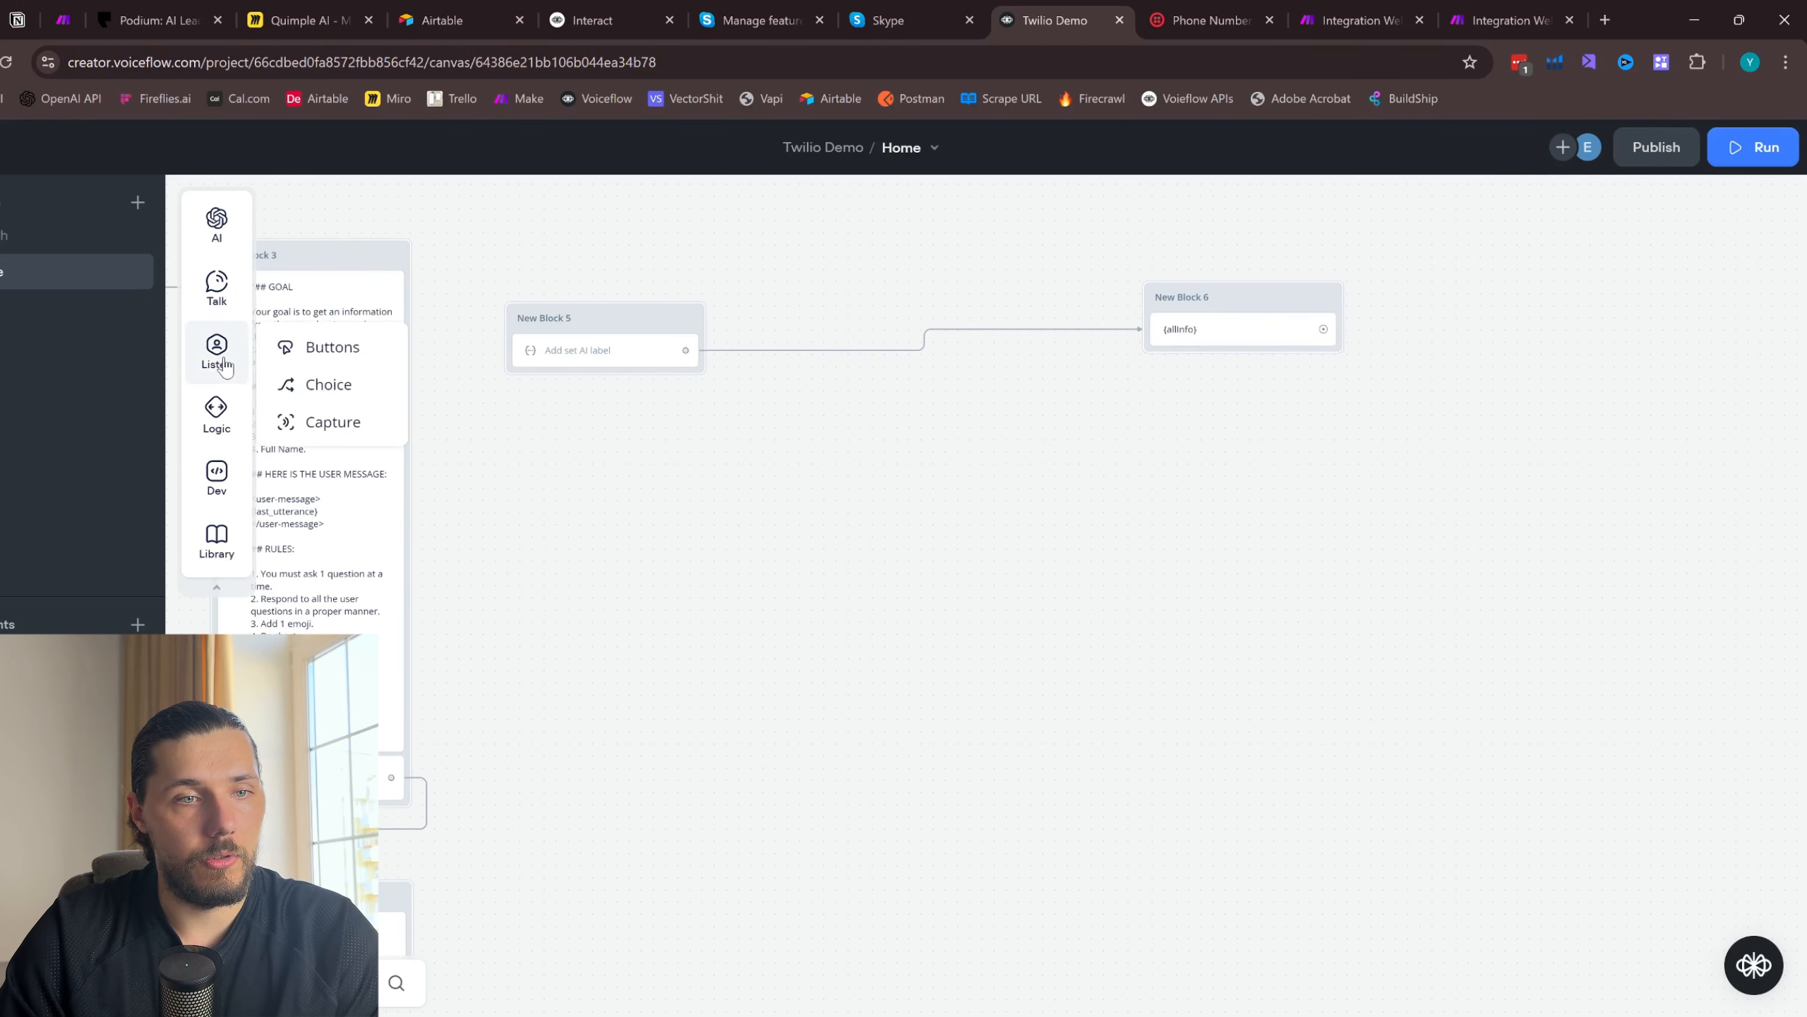
left_click_drag(305, 416, 1238, 370)
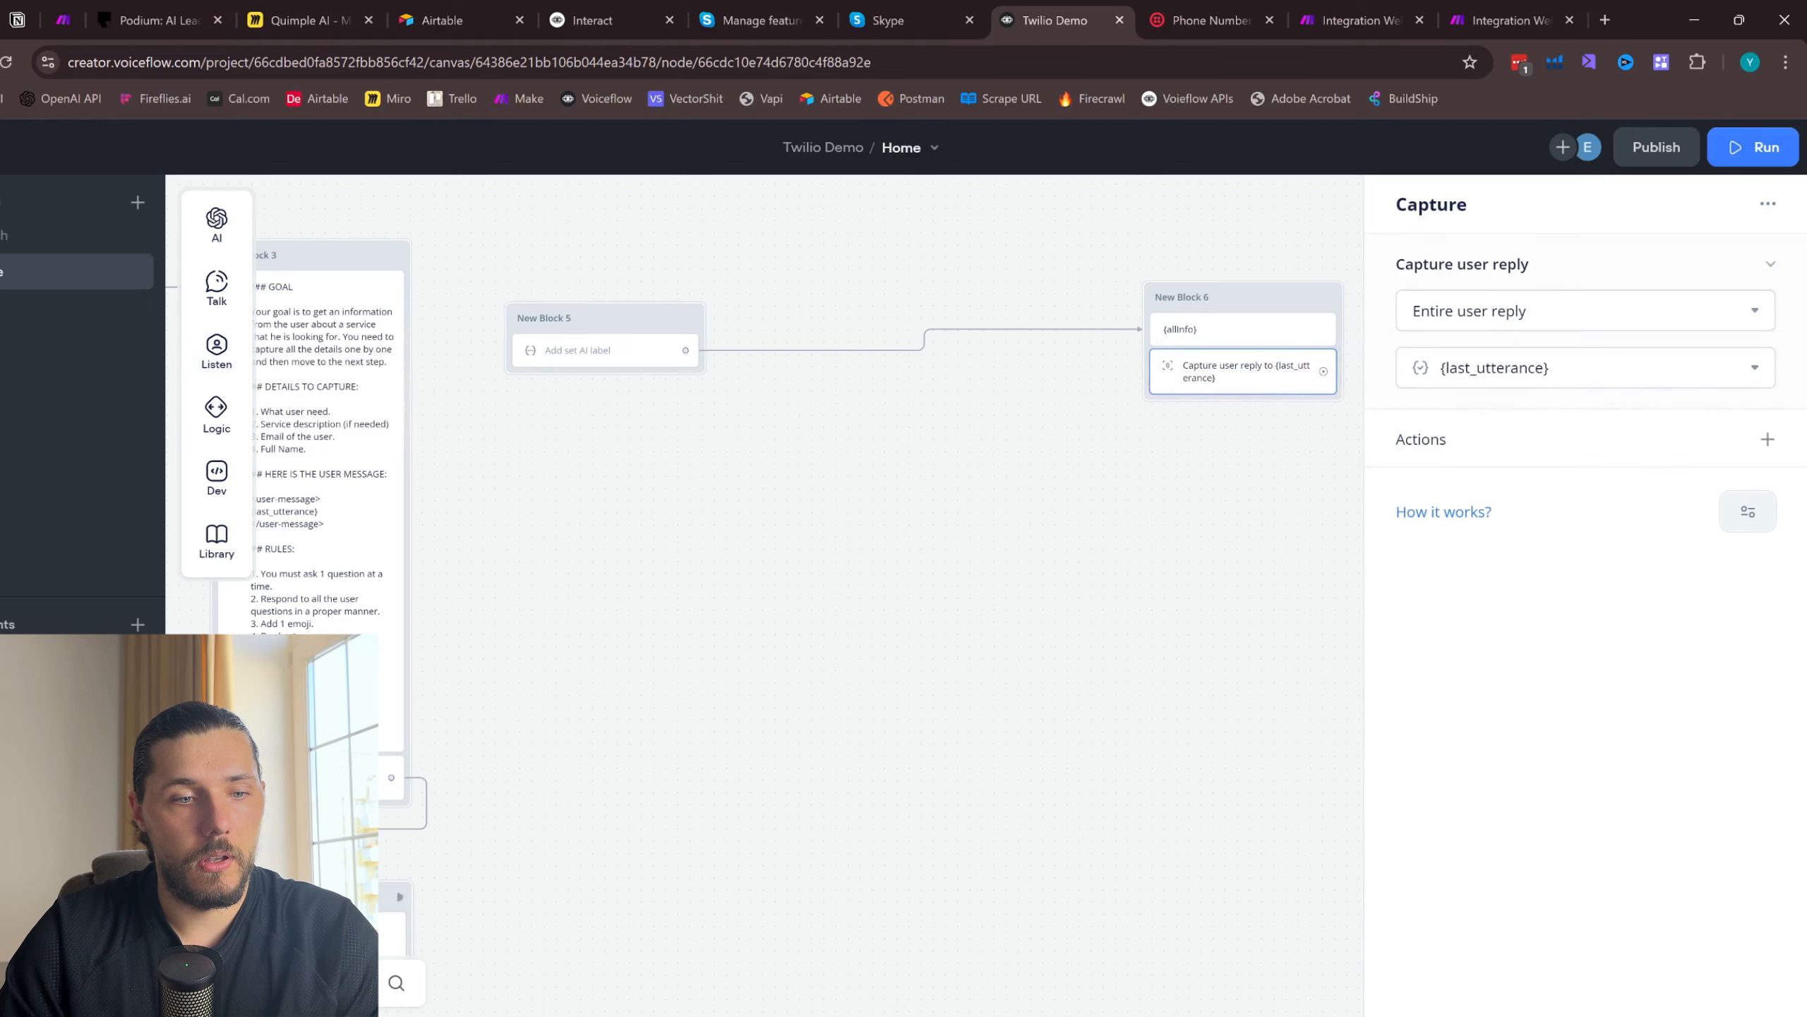
- Duplicate the Memory block, place it below New Block 6, and connect the Capture step to it
right_click(398, 896)
left_click(466, 798)
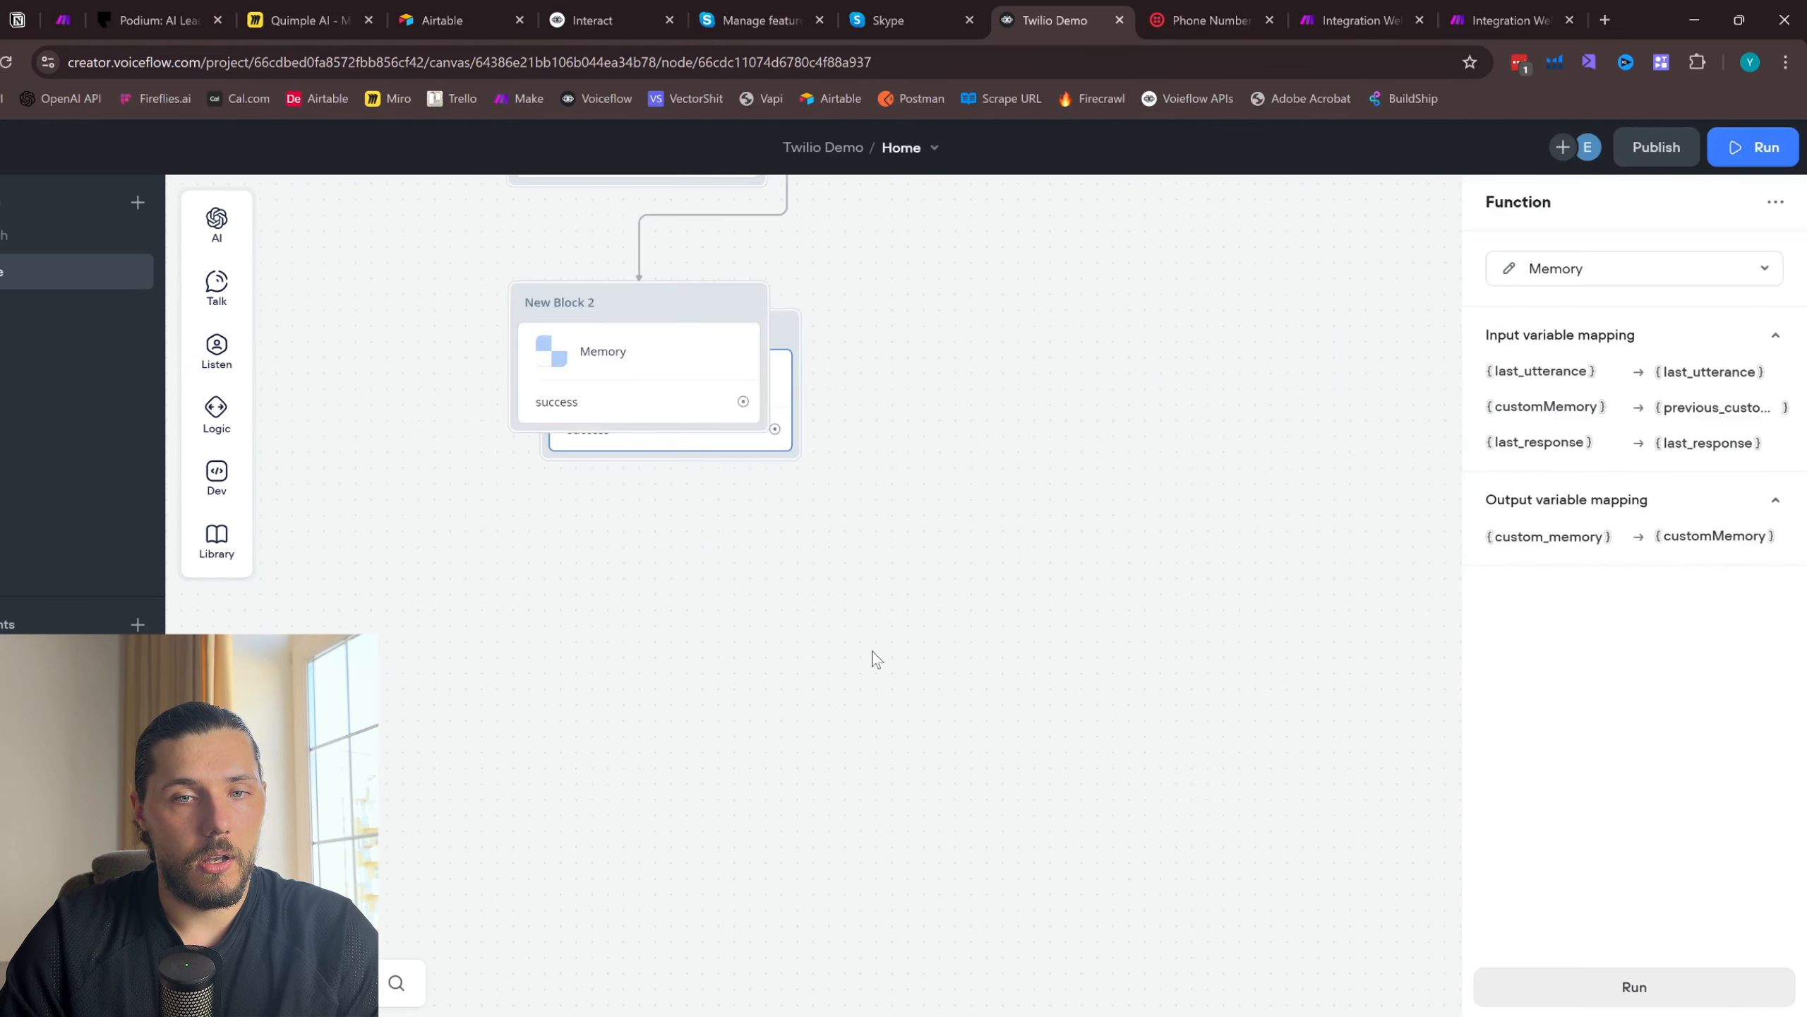
scroll(876, 658, "down", 4)
left_click_drag(873, 655, 625, 855)
left_click_drag(549, 714, 1155, 405)
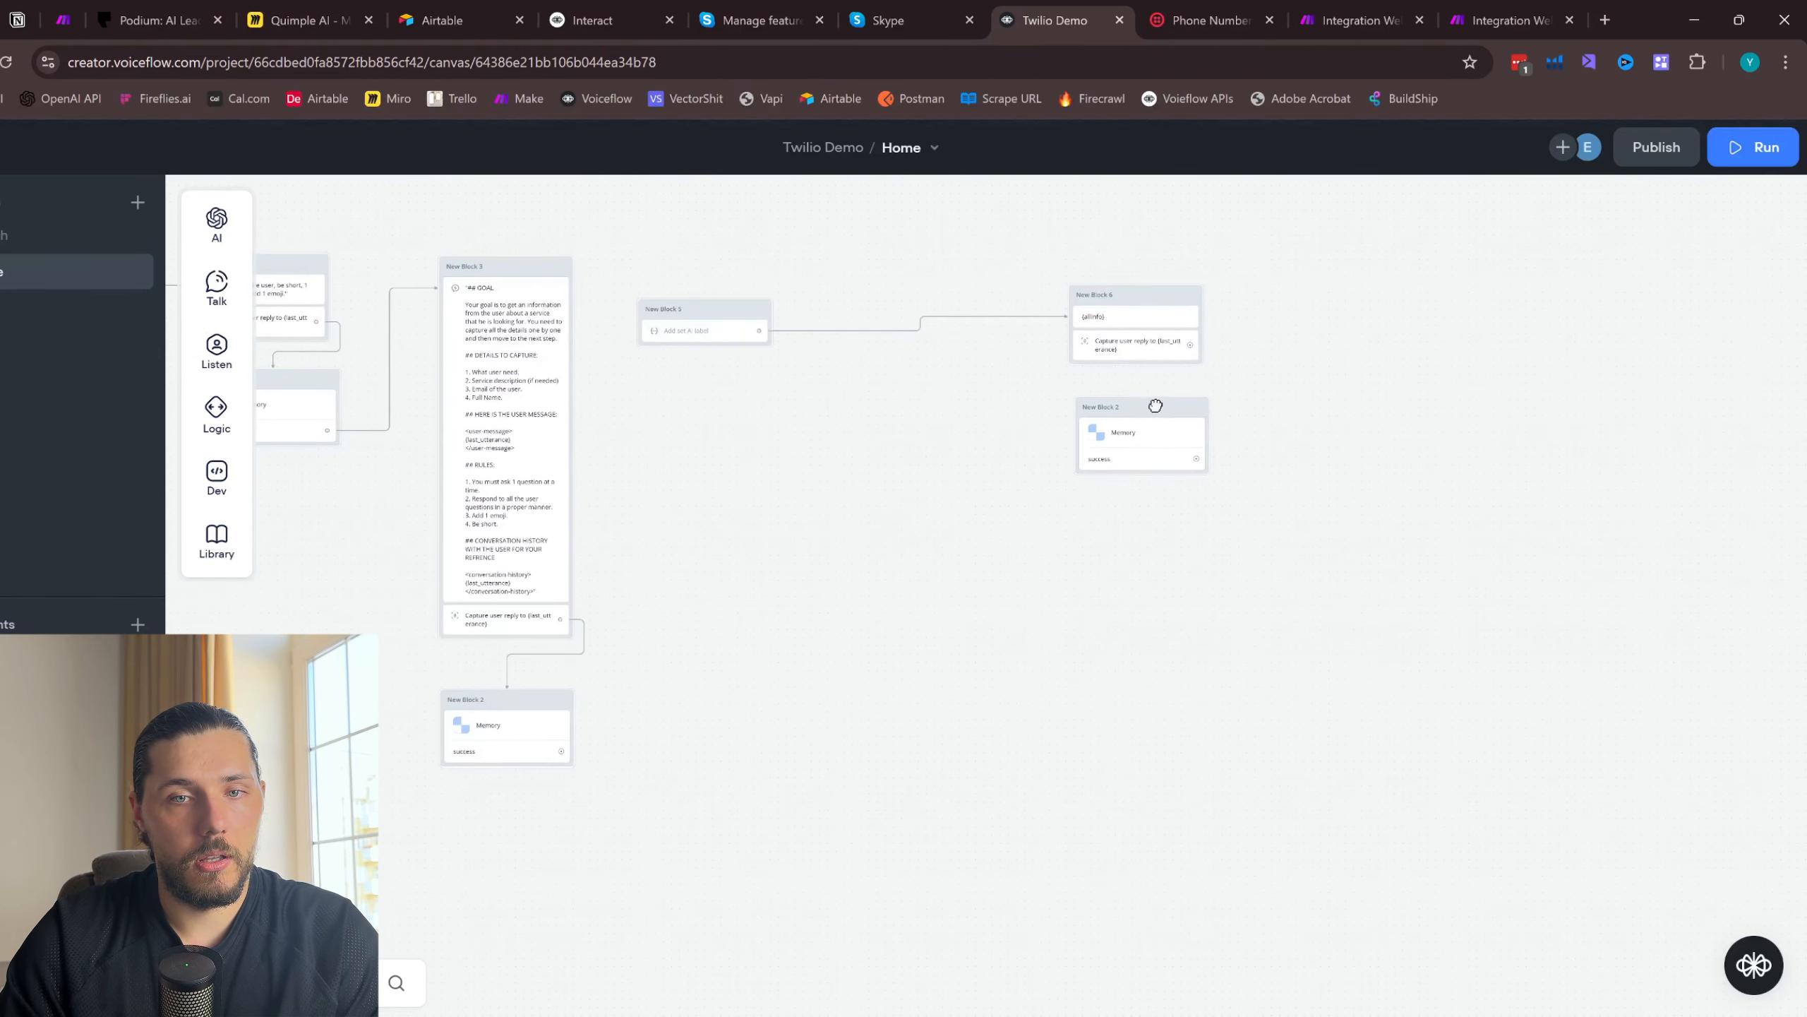
left_click_drag(1190, 345, 1172, 408)
scroll(915, 406, "up", 2)
left_click_drag(884, 392, 961, 536)
left_click_drag(742, 517, 987, 502)
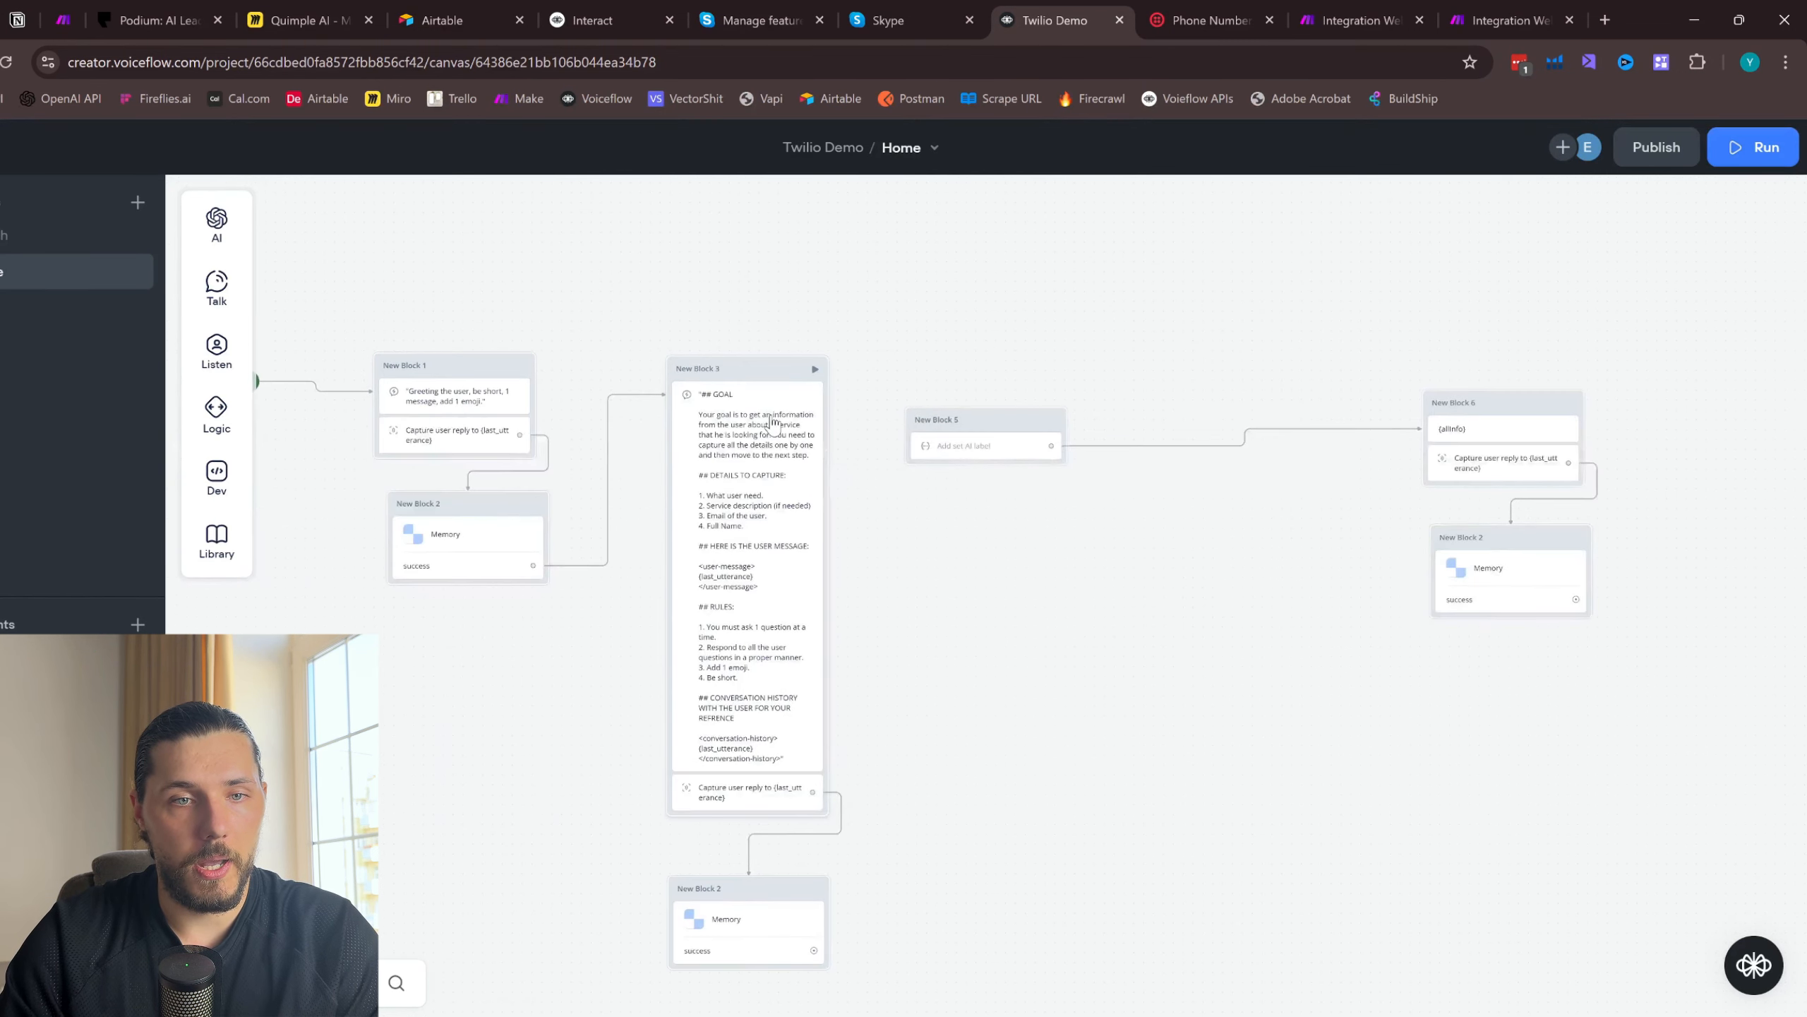
- Move the {allInfo} message out of New Block 6 into its own block and connect the neighbouring Memory block's success output to it
scroll(772, 421, "up", 1)
left_click(1676, 438)
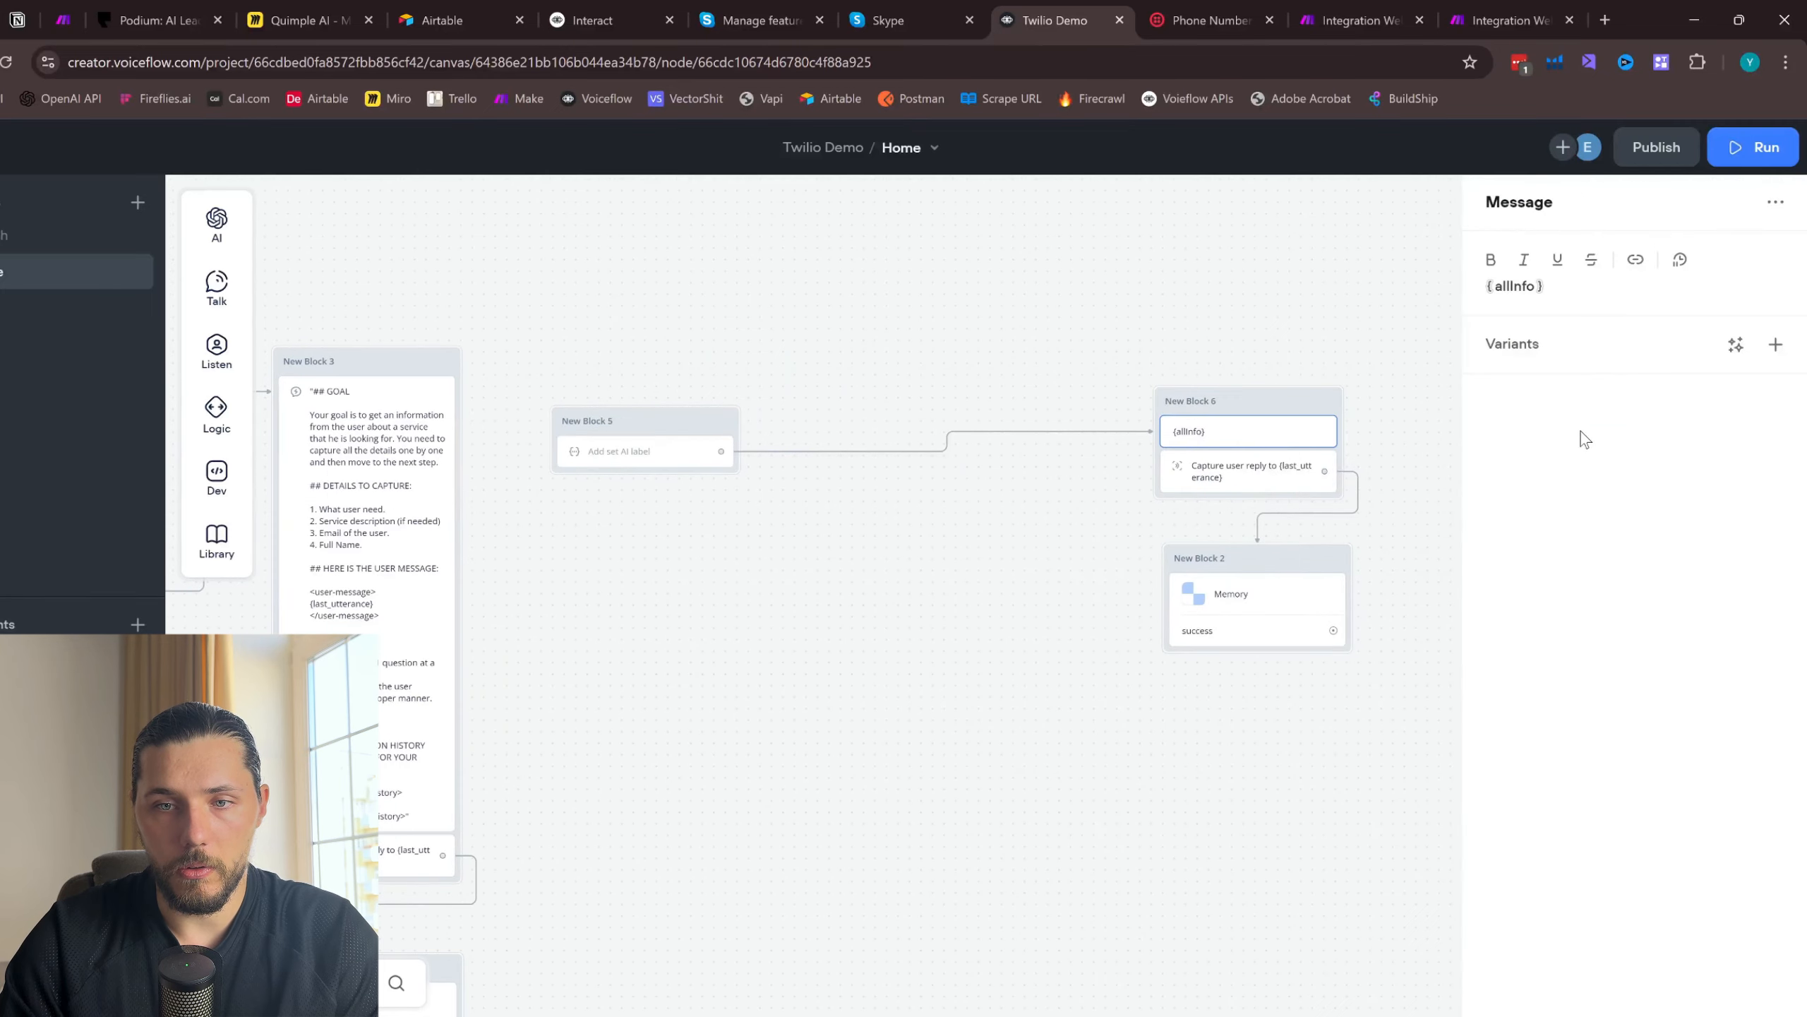
left_click_drag(1200, 429, 925, 434)
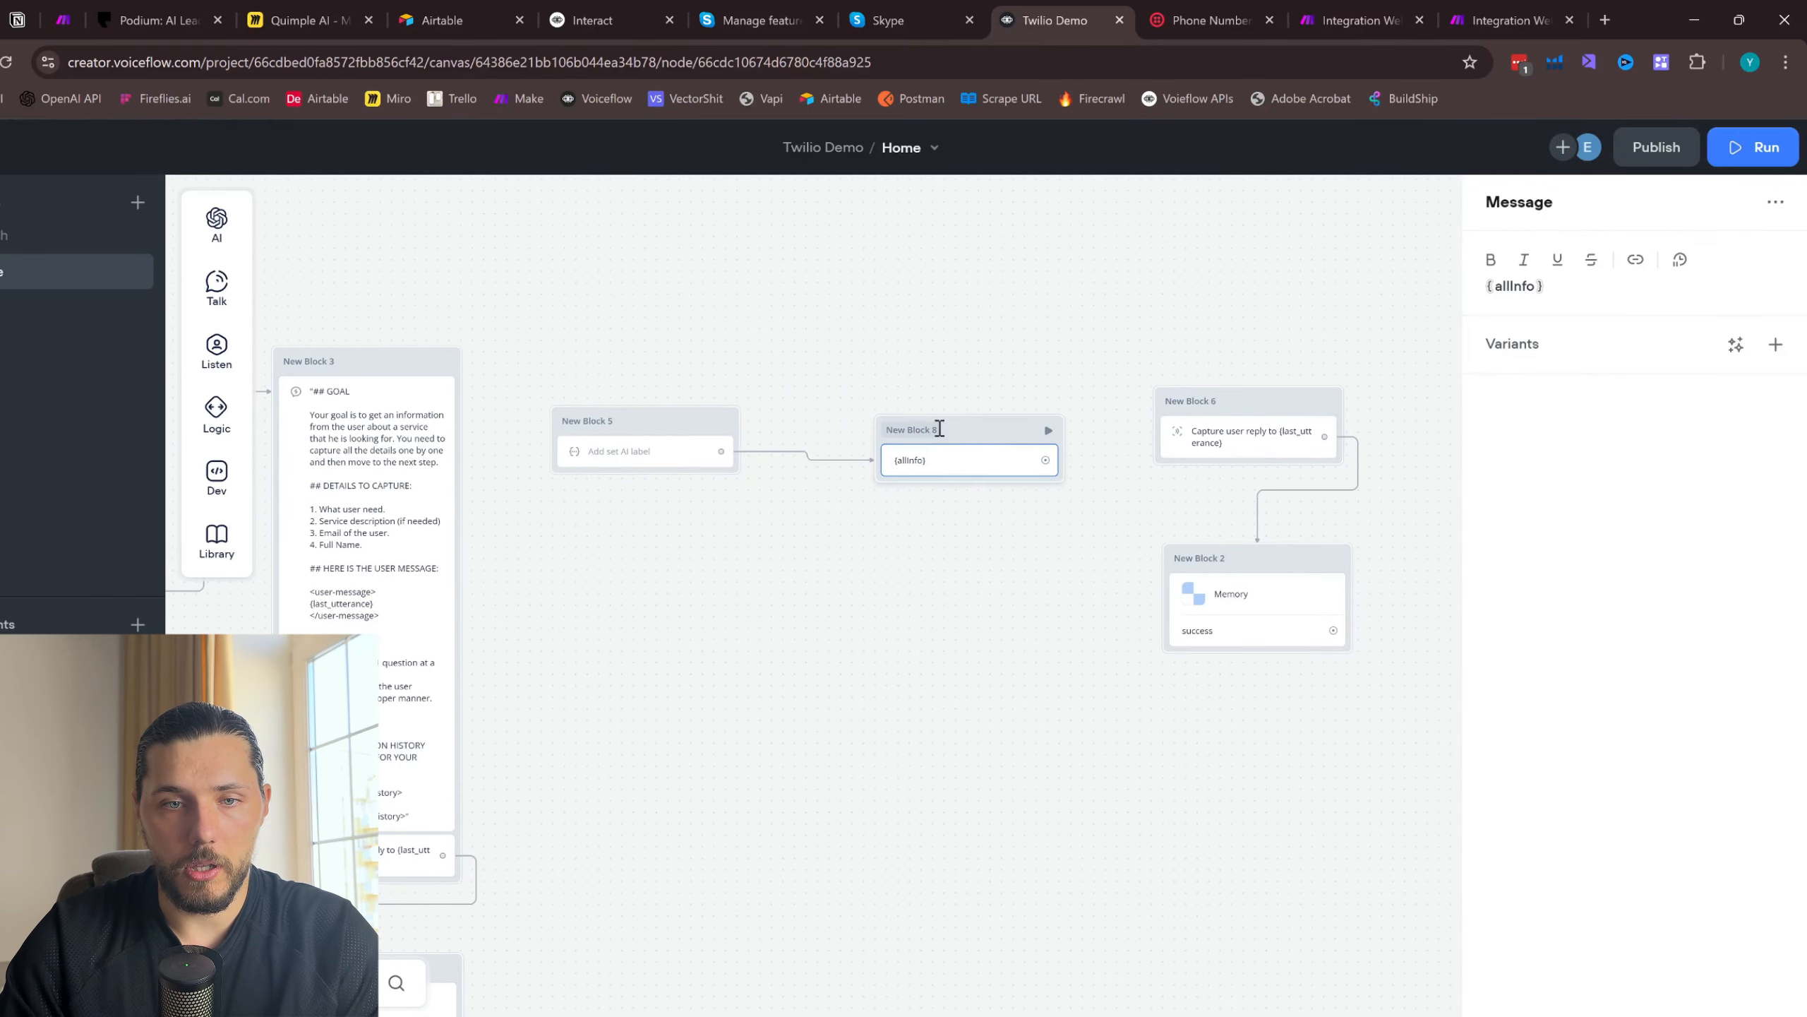
left_click(952, 397)
left_click_drag(1333, 630, 996, 408)
- Delete New Block 3 with the Response AI prompt and the Memory block below it
scroll(947, 227, "left", 5)
left_click(736, 340)
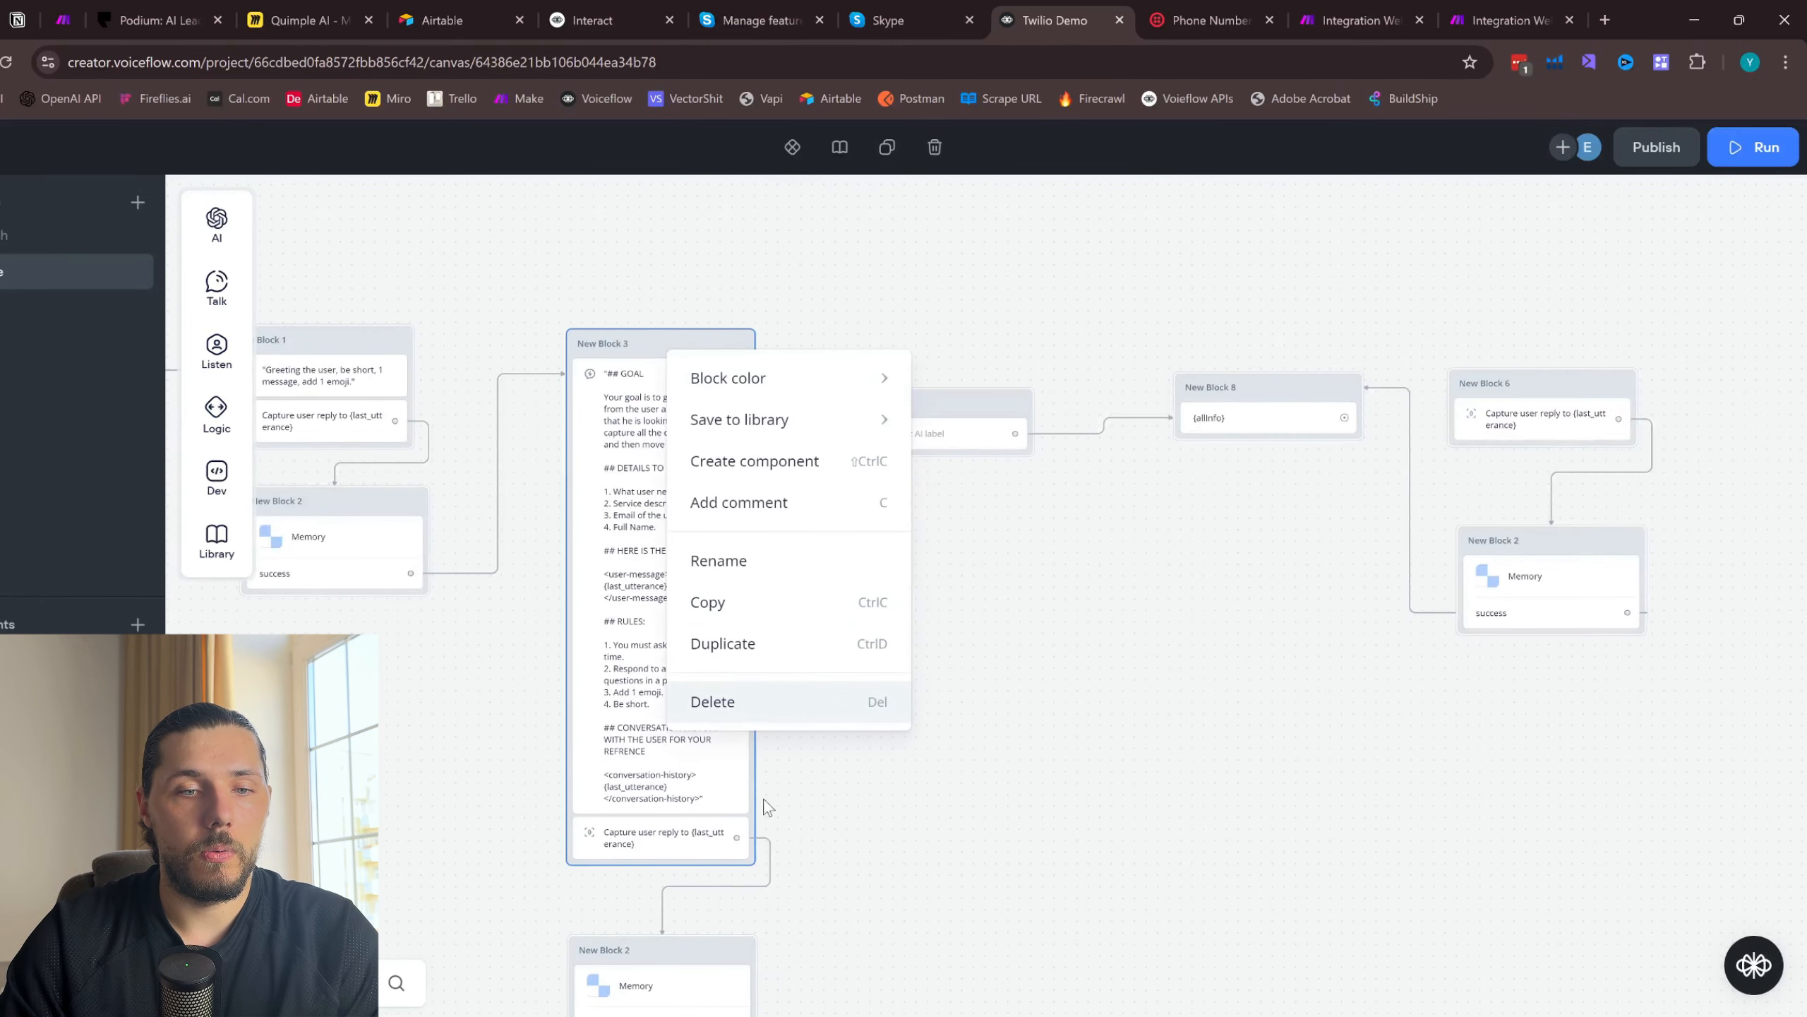
left_click(765, 717)
scroll(992, 694, "left", 3)
left_click(965, 881)
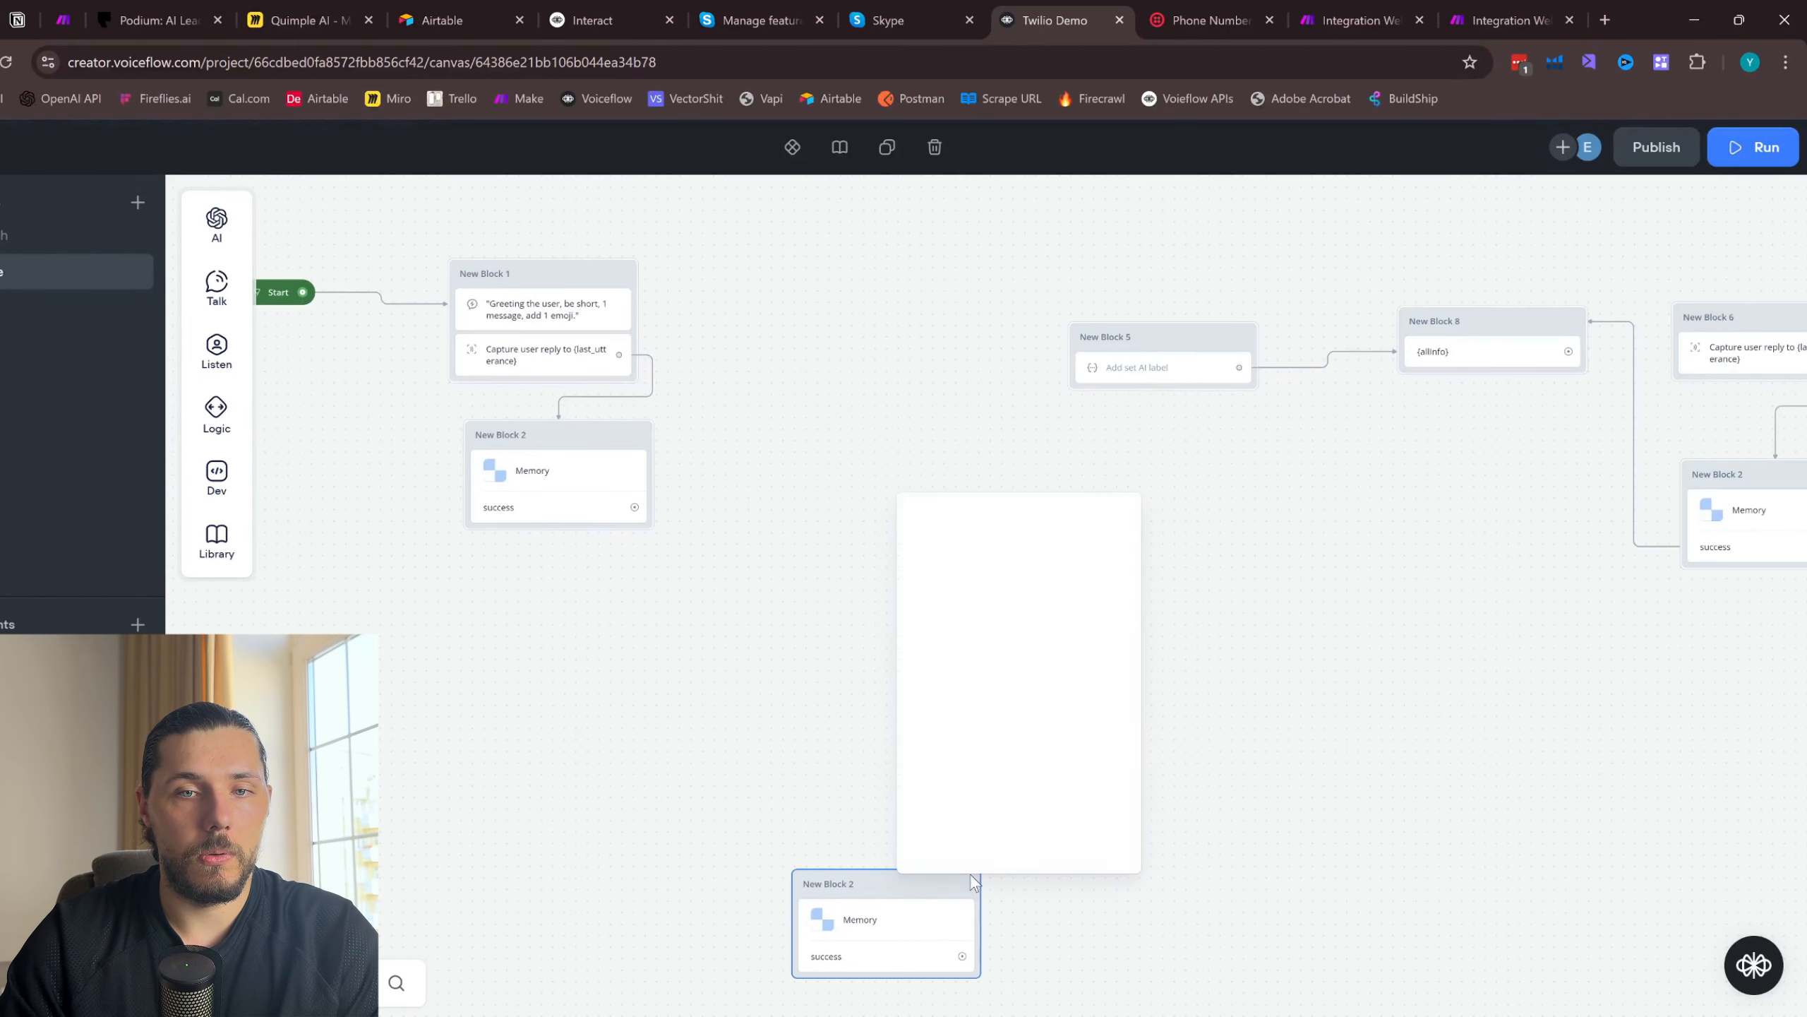
left_click(1033, 850)
- Connect the first Memory block's success output to the Set AI block, and the {allInfo} message to the Capture step in New Block 6
left_click_drag(685, 496, 1185, 355)
left_click(1174, 371)
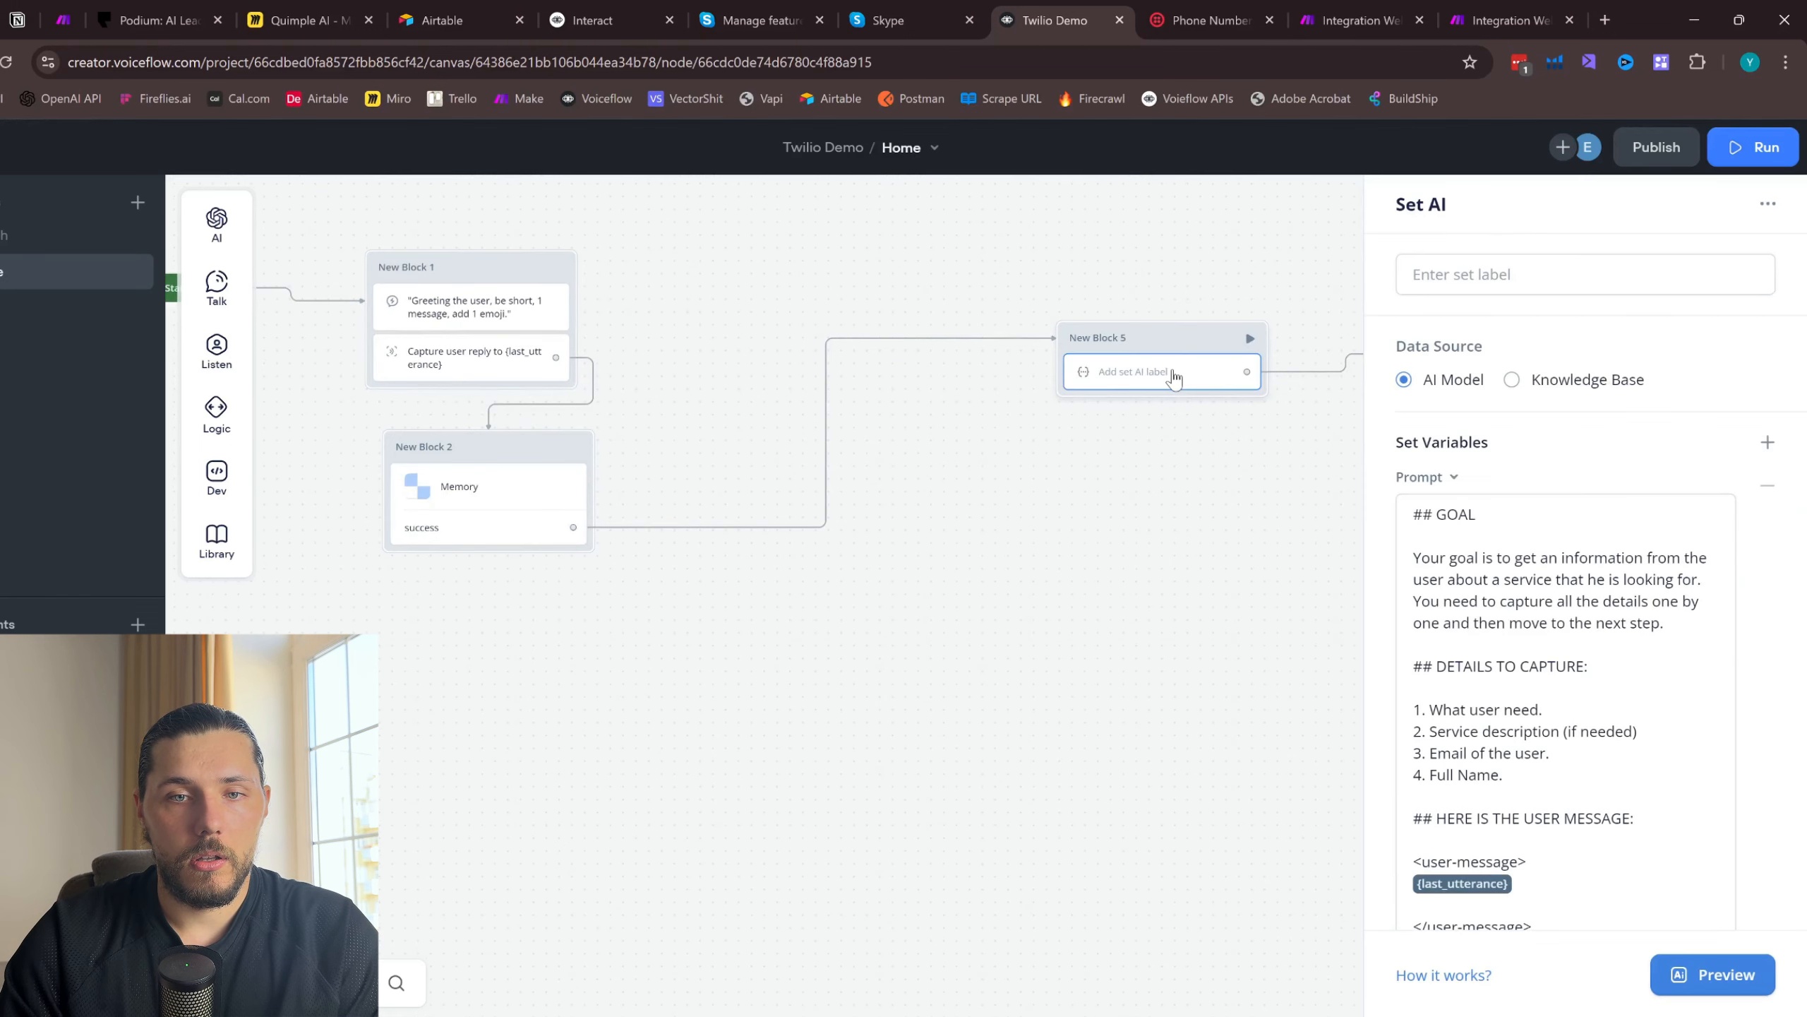
scroll(1176, 383, "right", 8)
left_click(922, 370)
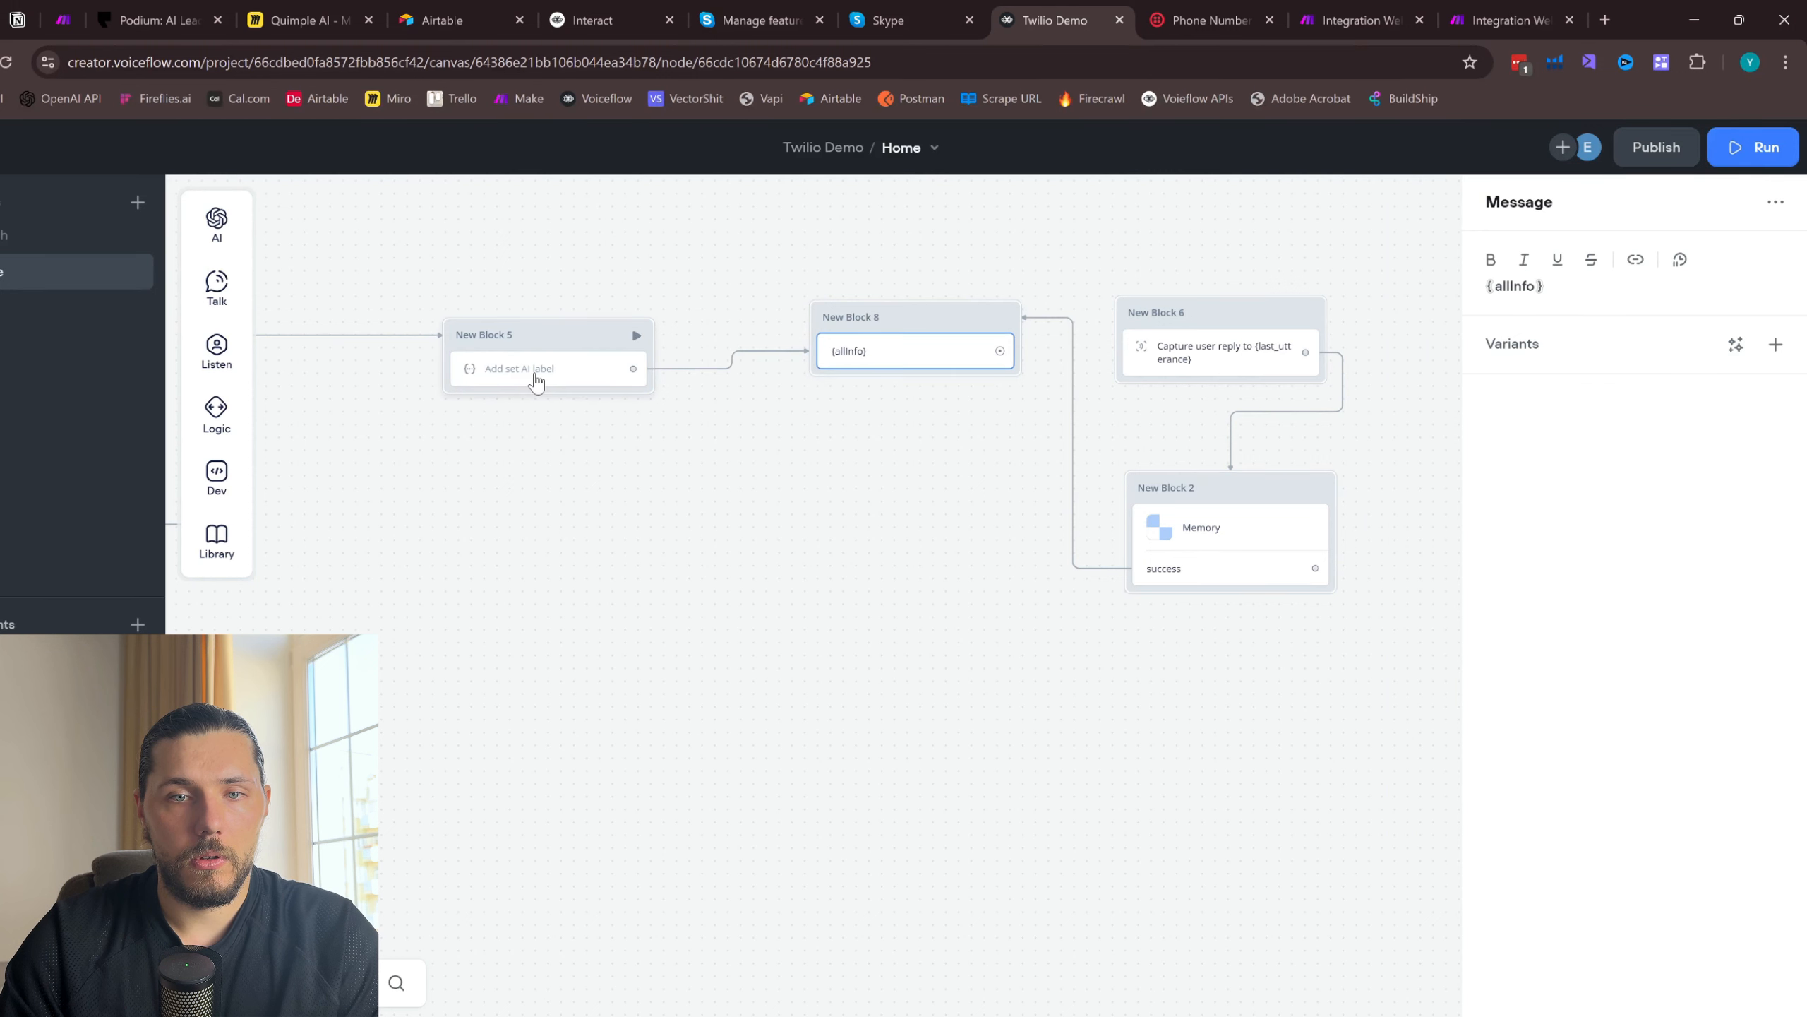
left_click_drag(476, 473, 904, 485)
scroll(904, 484, "down", 1)
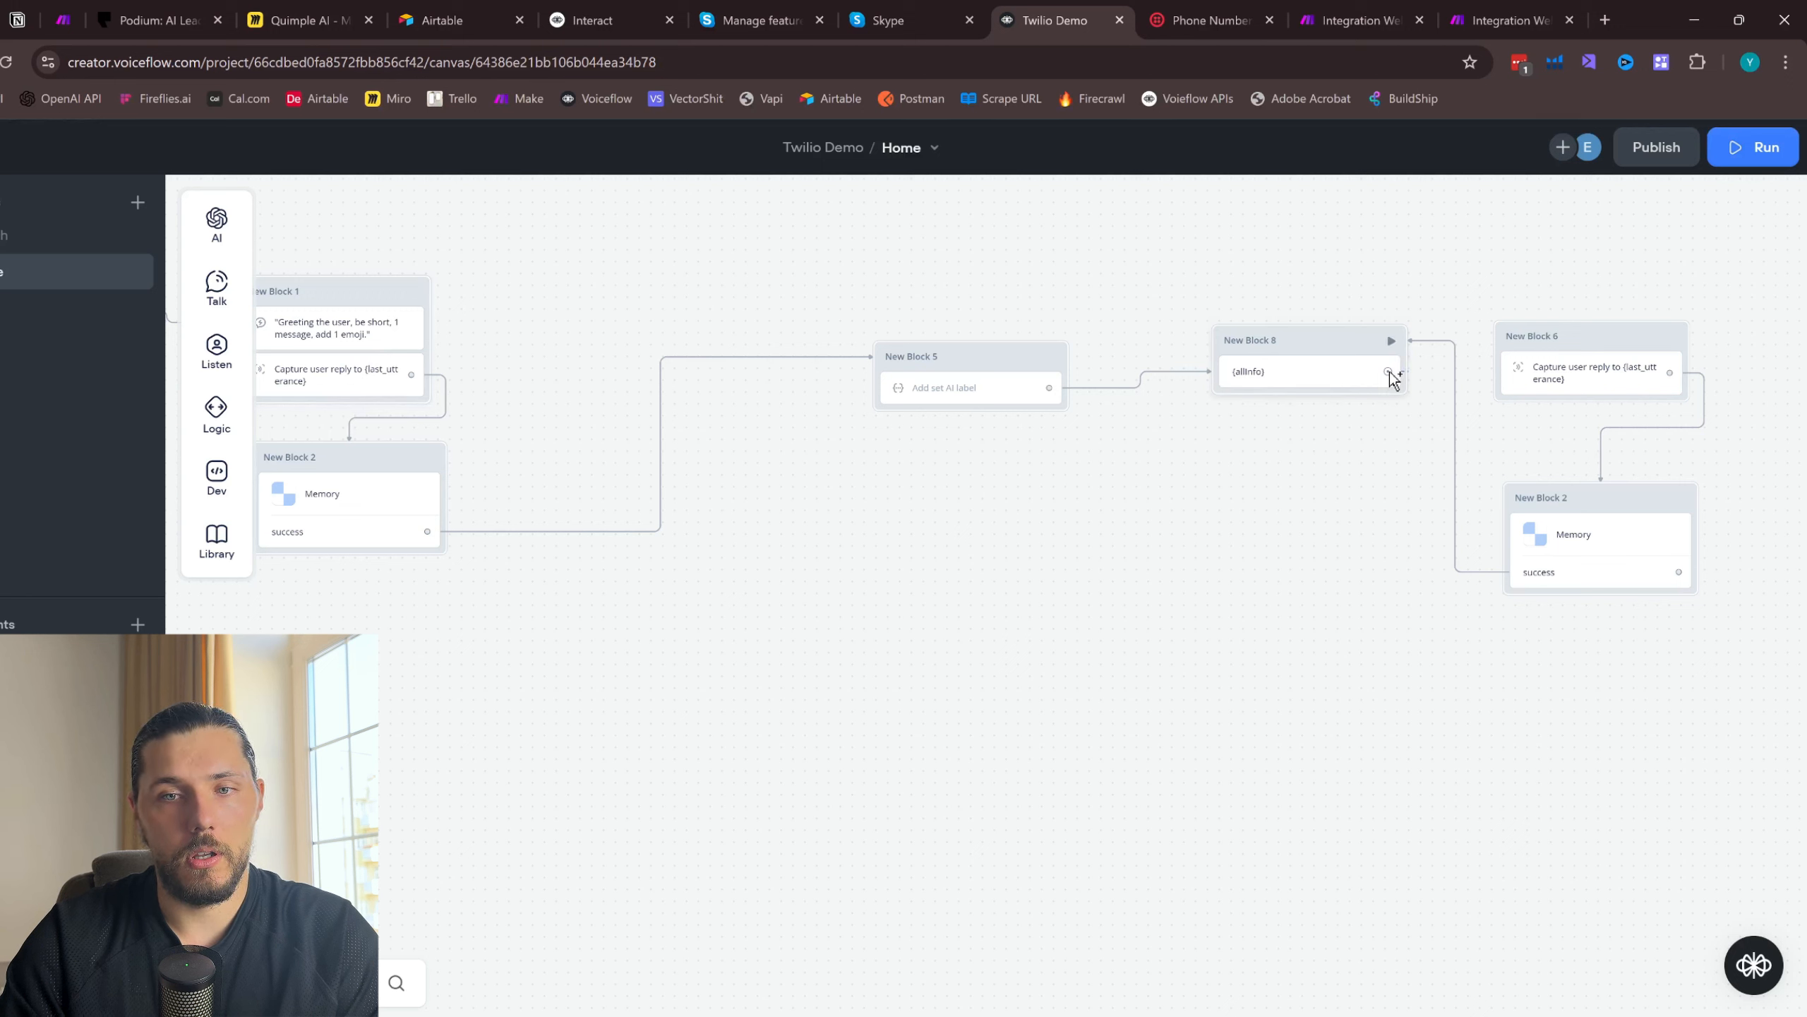
left_click_drag(1388, 372, 1516, 350)
- Rearrange the Set AI, {allInfo} message, Capture and last Memory blocks closer together beside the first Memory block
left_click_drag(971, 347, 728, 277)
left_click_drag(1275, 339, 930, 277)
left_click_drag(1562, 335, 1198, 274)
left_click_drag(1594, 499, 1224, 411)
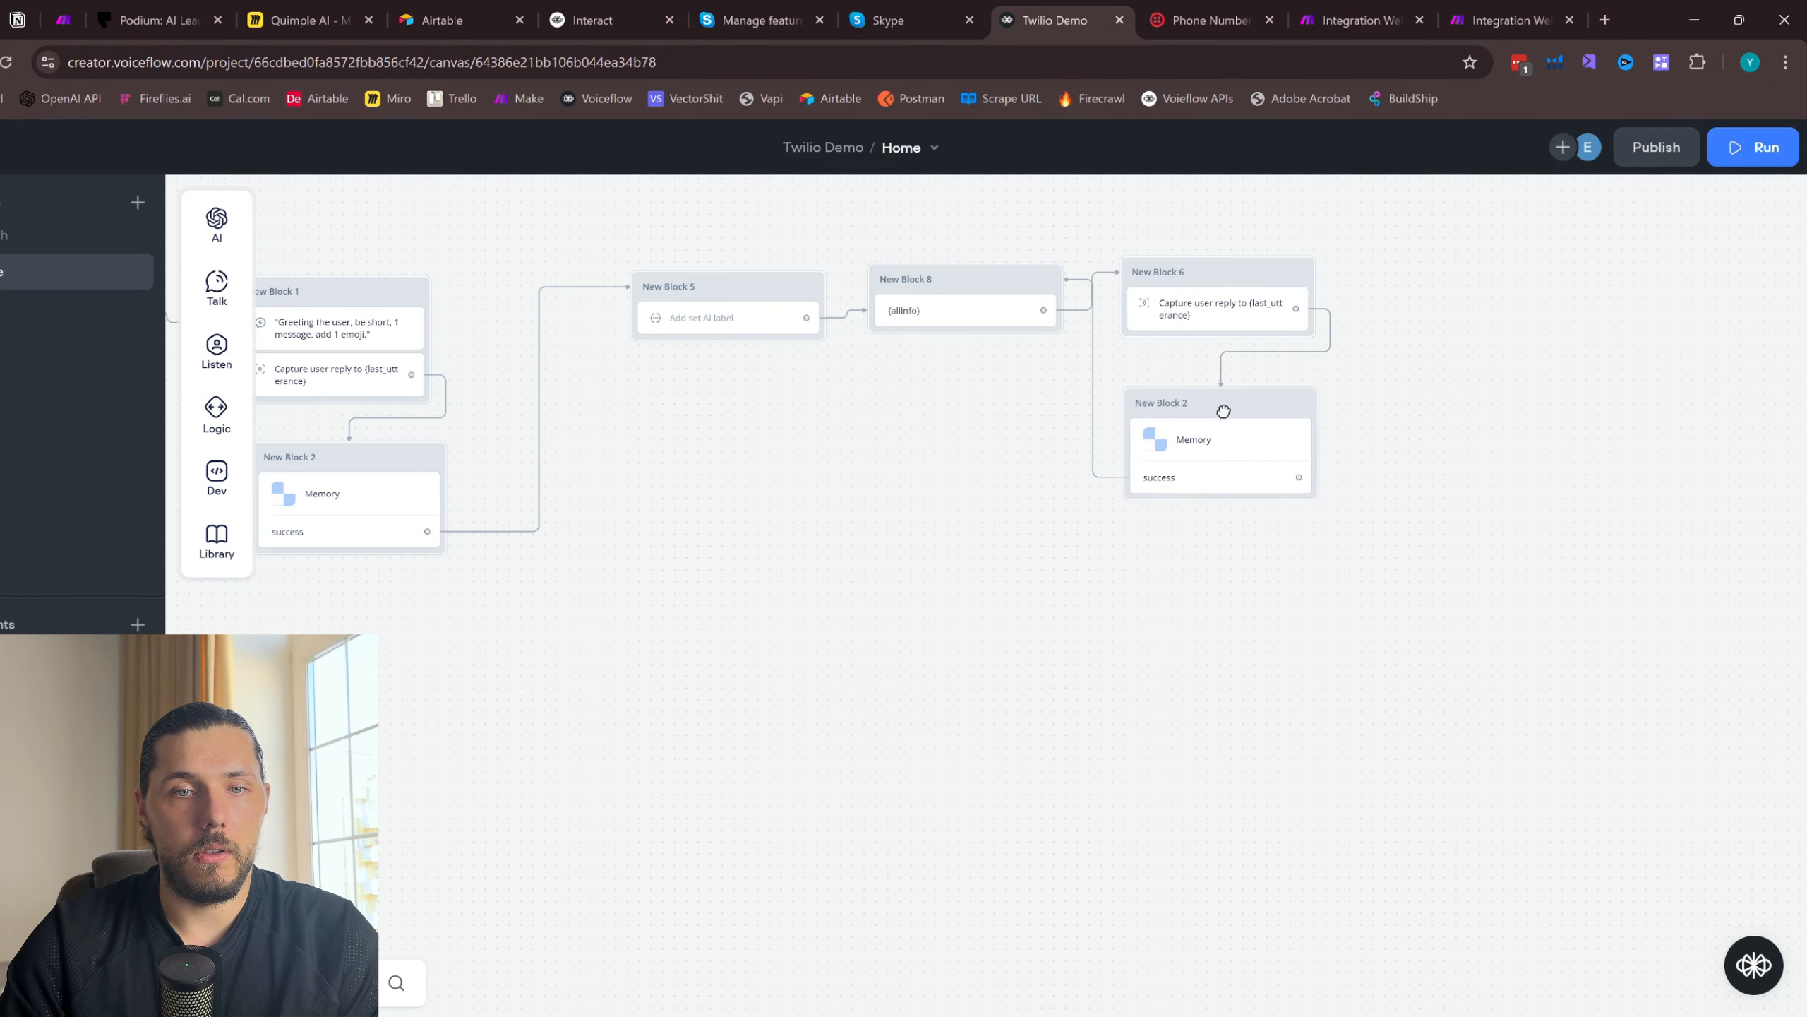
- Review the Set AI prompt and its target variable, the {allInfo} message, the Capture step and the Memory function's variable mappings
scroll(1024, 641, "up", 3)
left_click(985, 545)
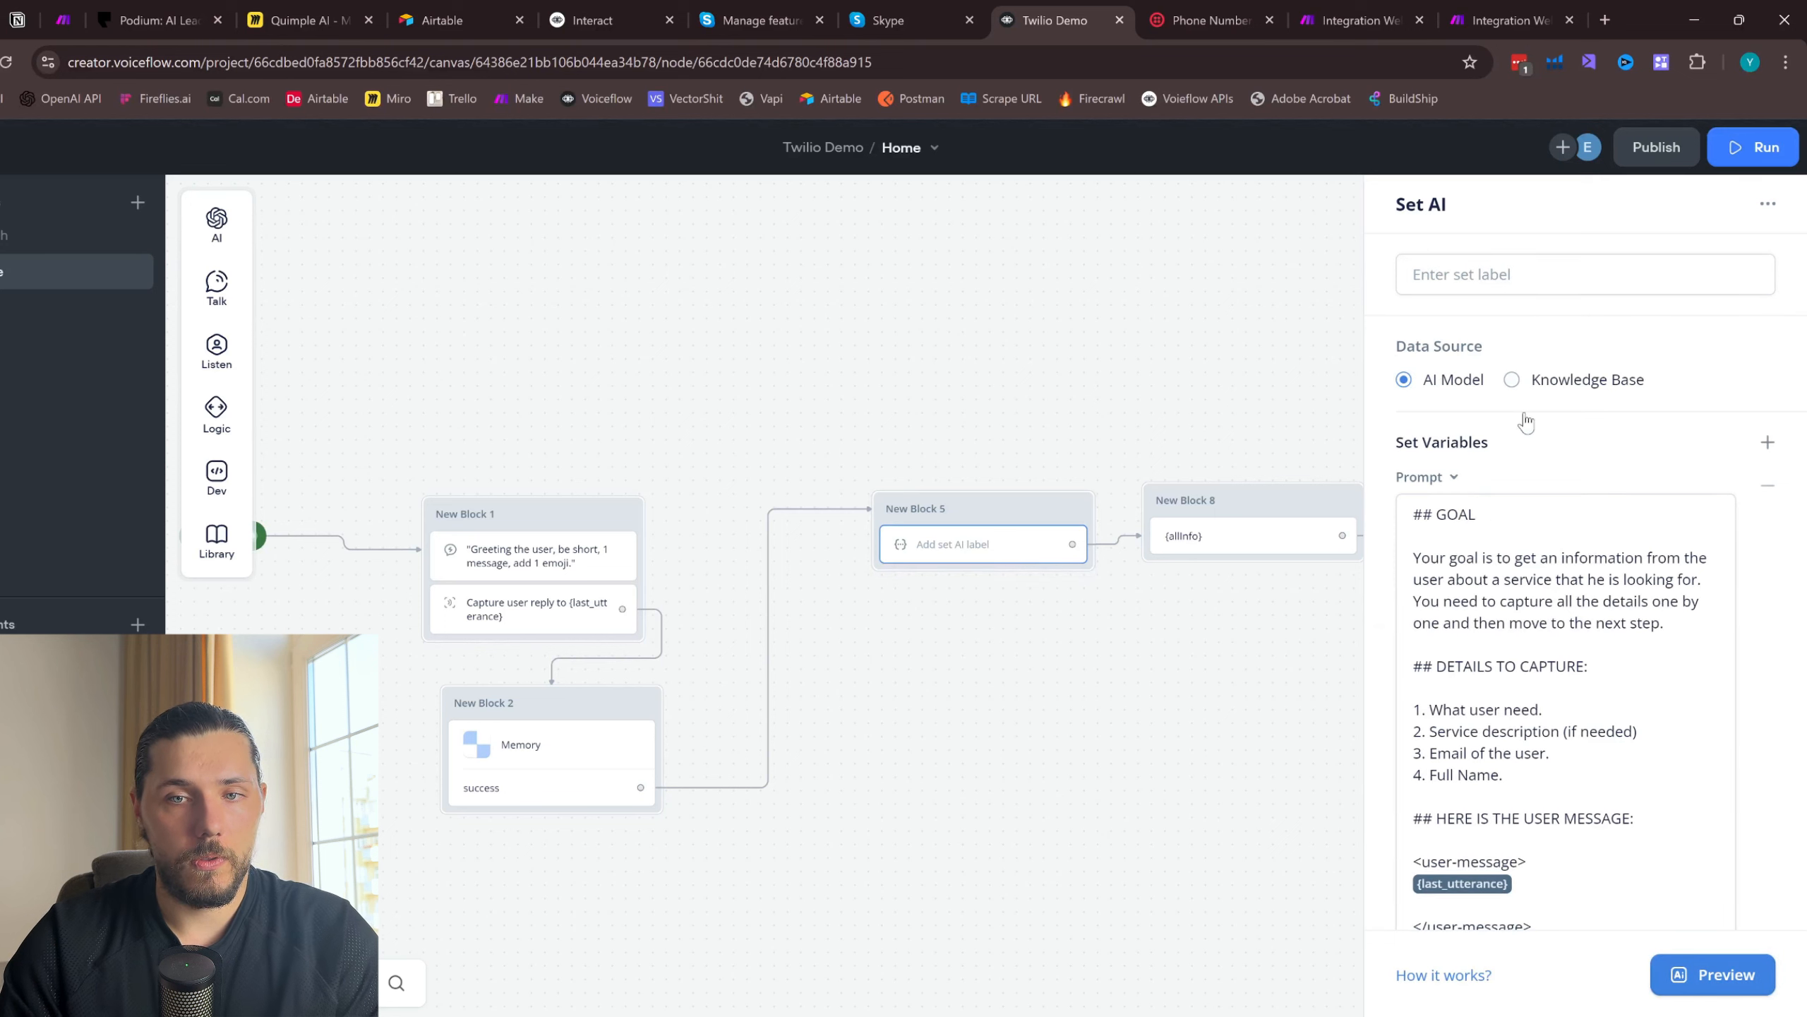
scroll(1502, 633, "down", 5)
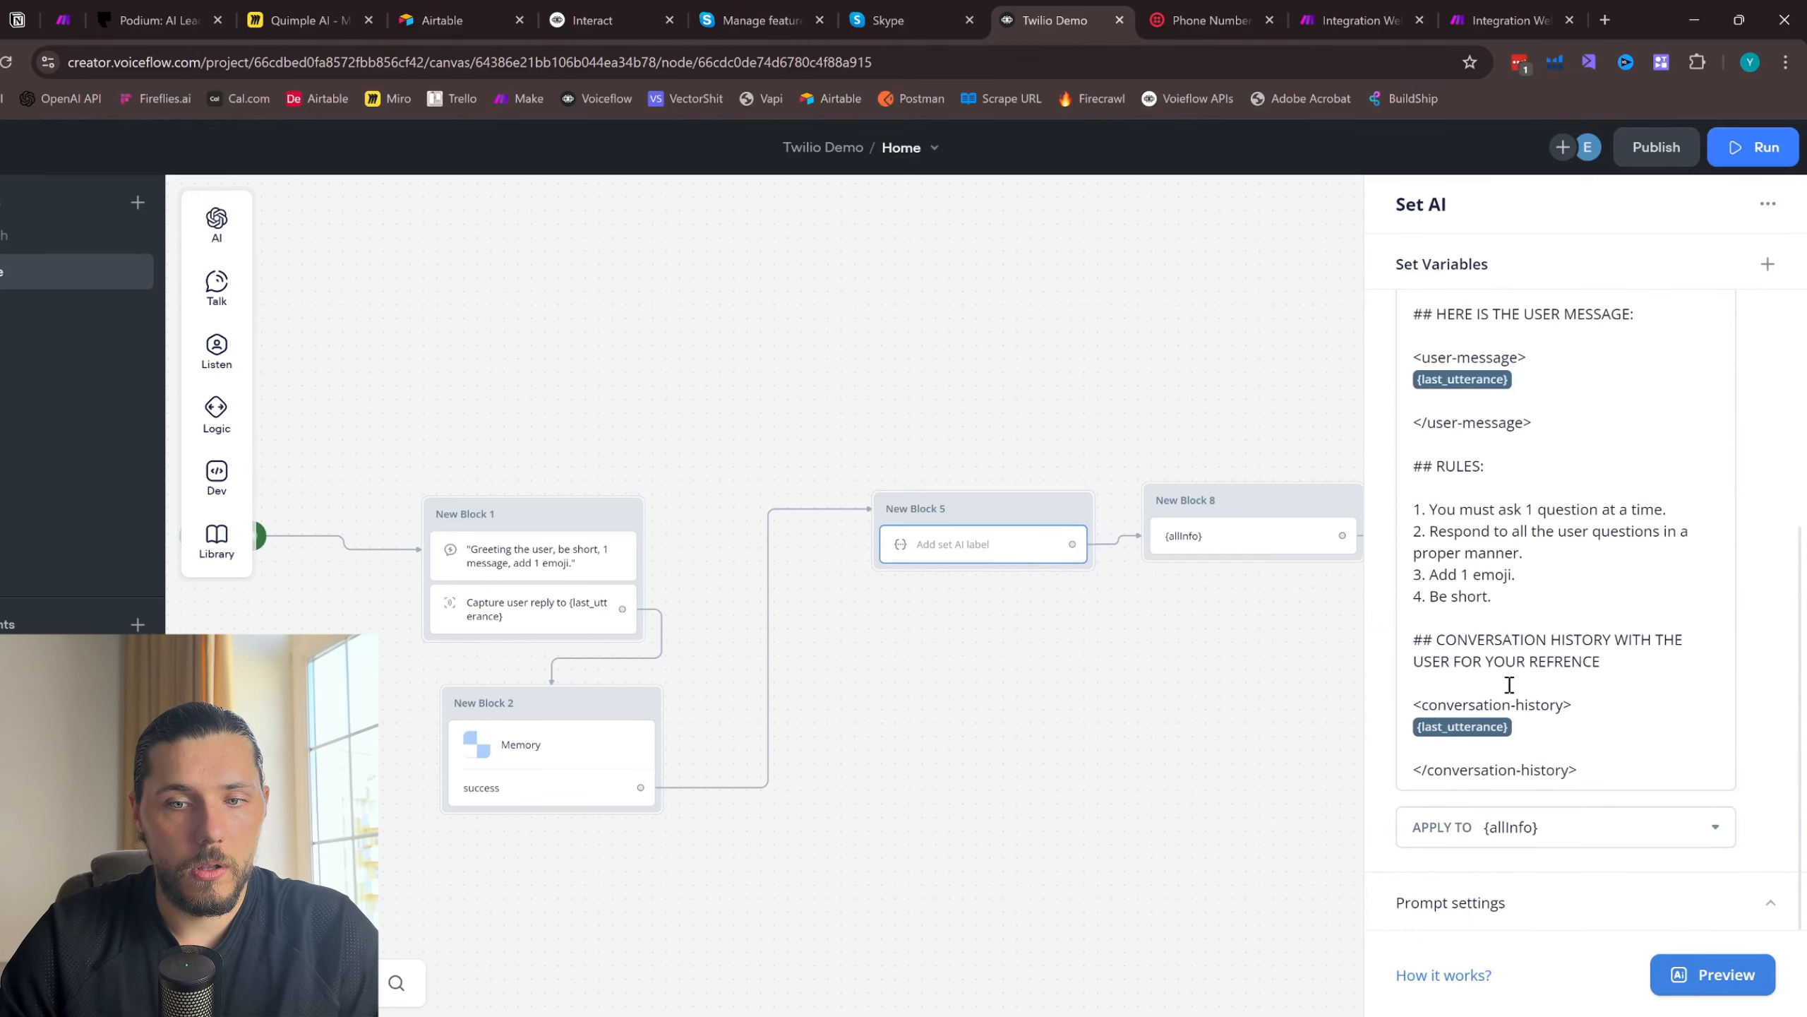
scroll(1466, 676, "up", 4)
scroll(1522, 759, "down", 4)
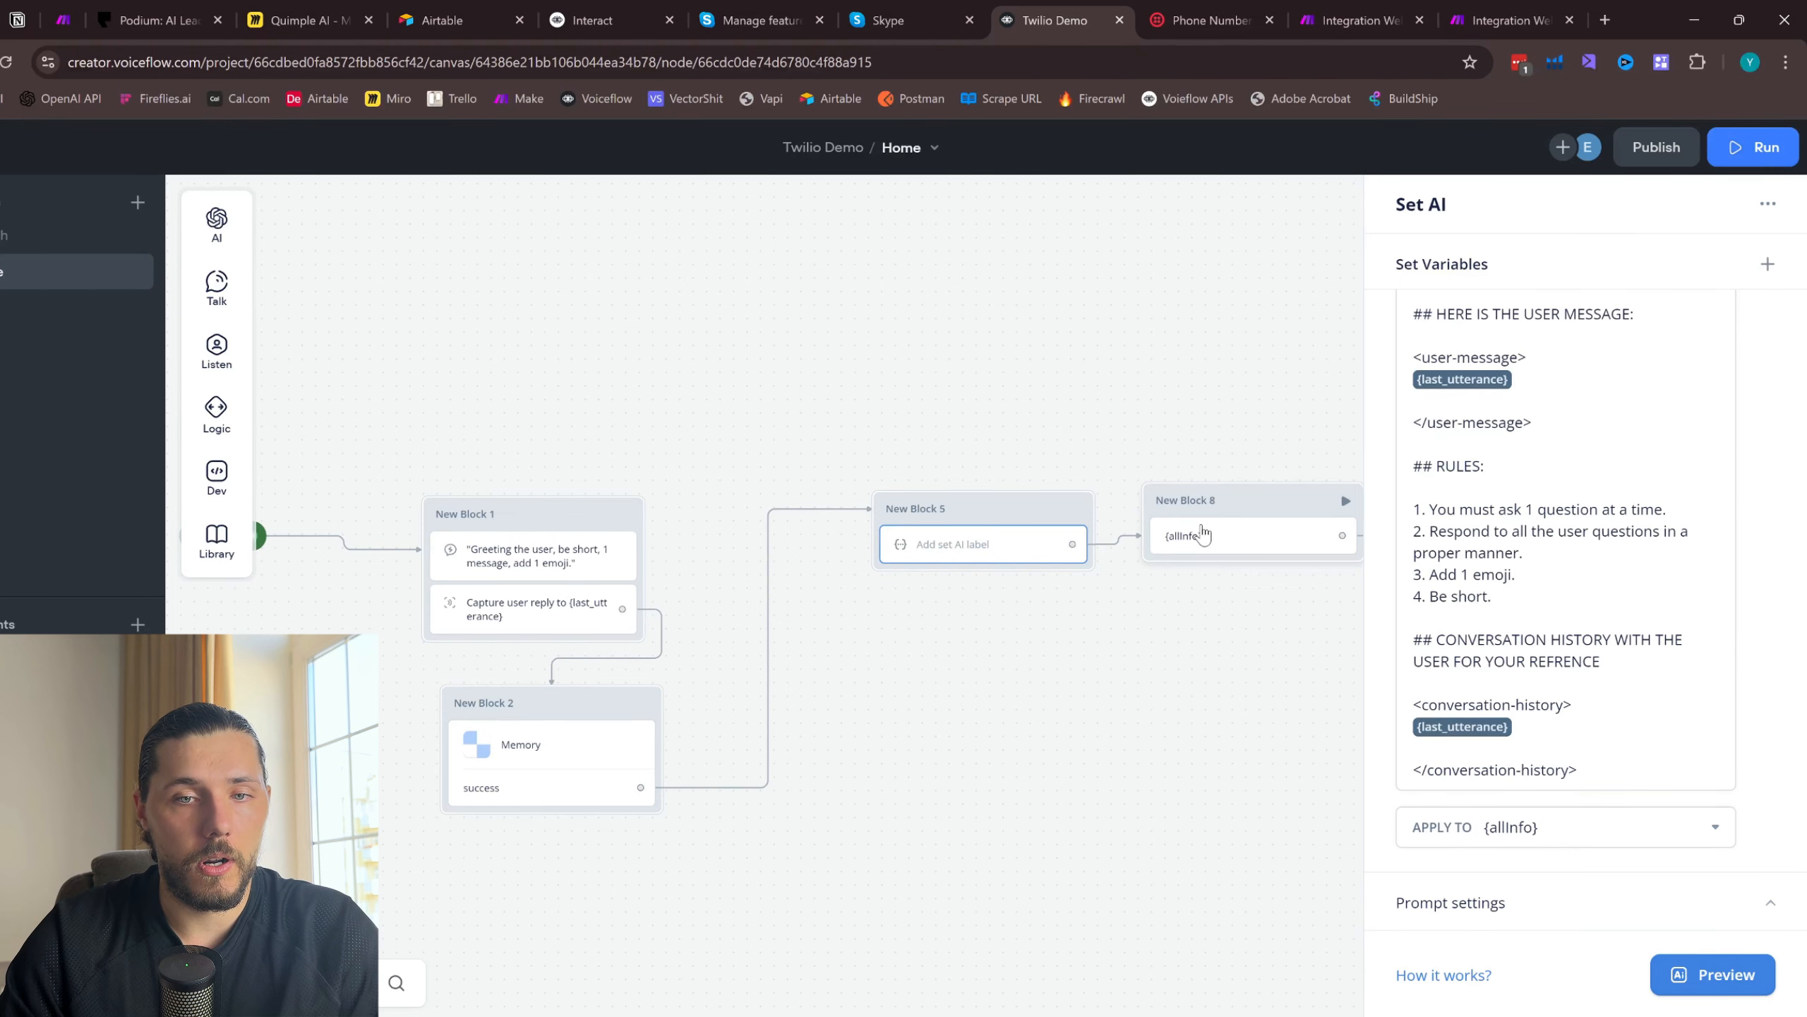
left_click(1202, 532)
scroll(1313, 505, "right", 3)
left_click(1313, 505)
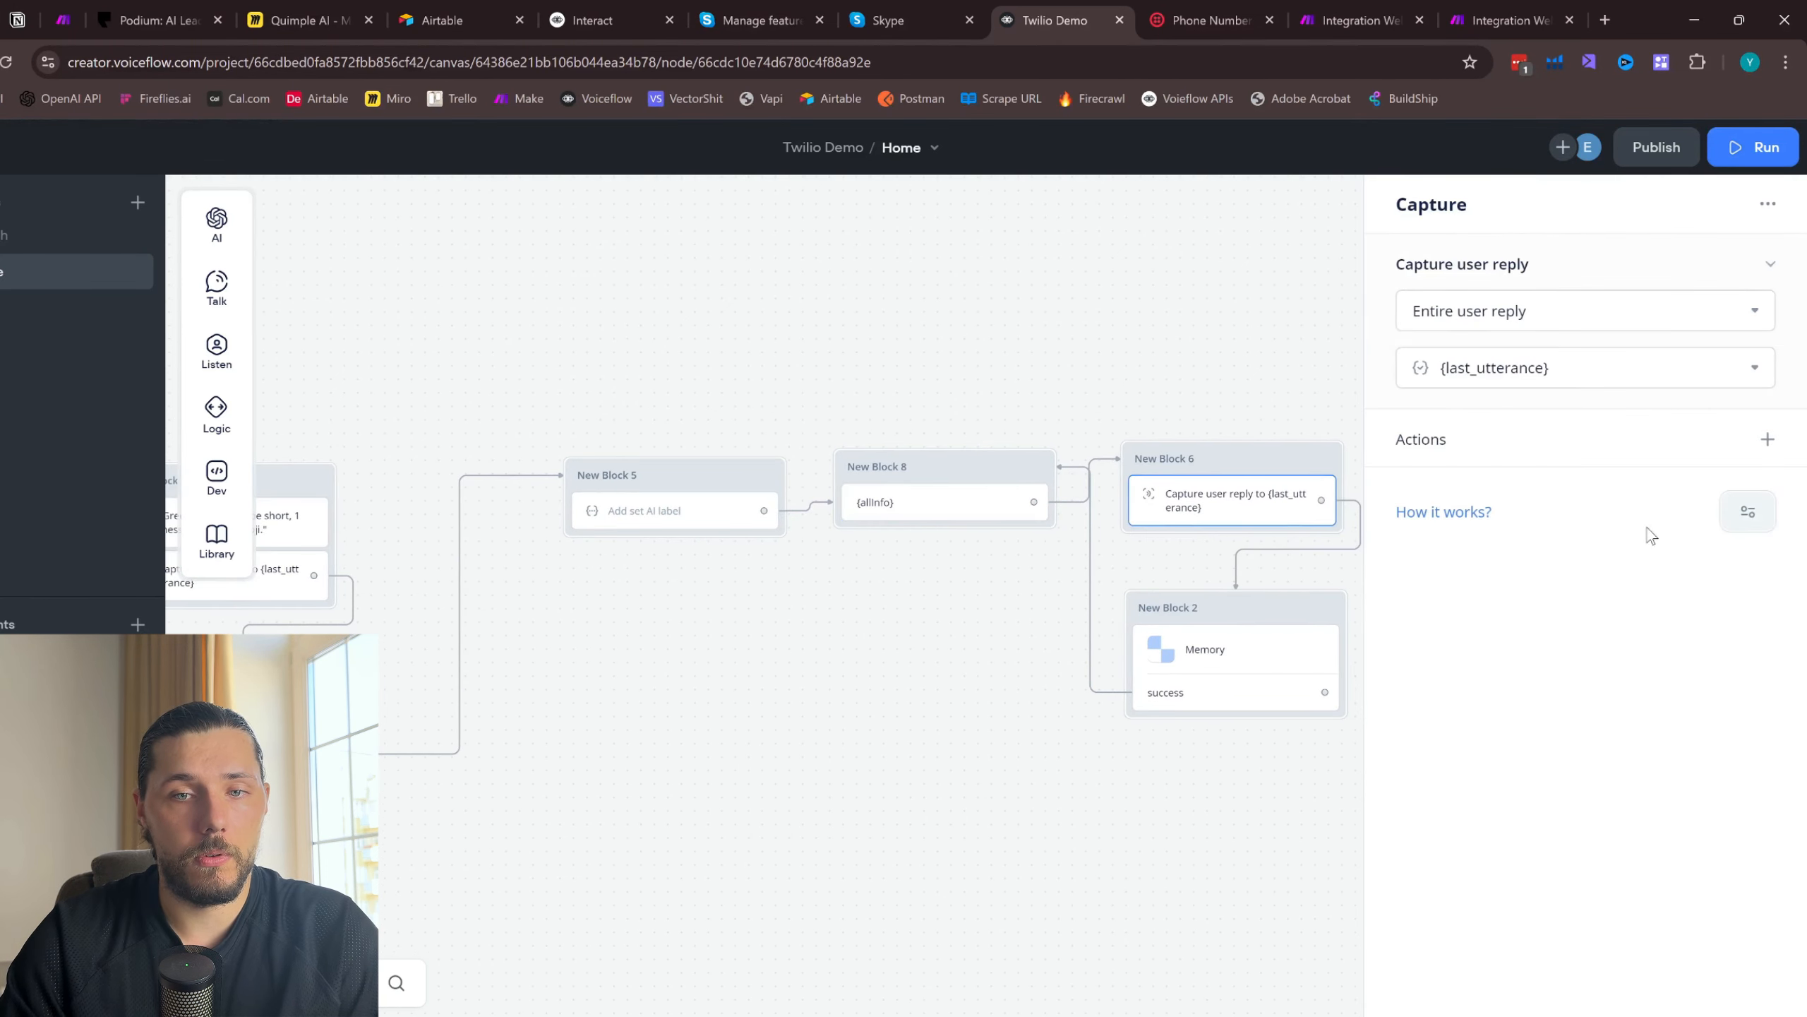
left_click(1264, 636)
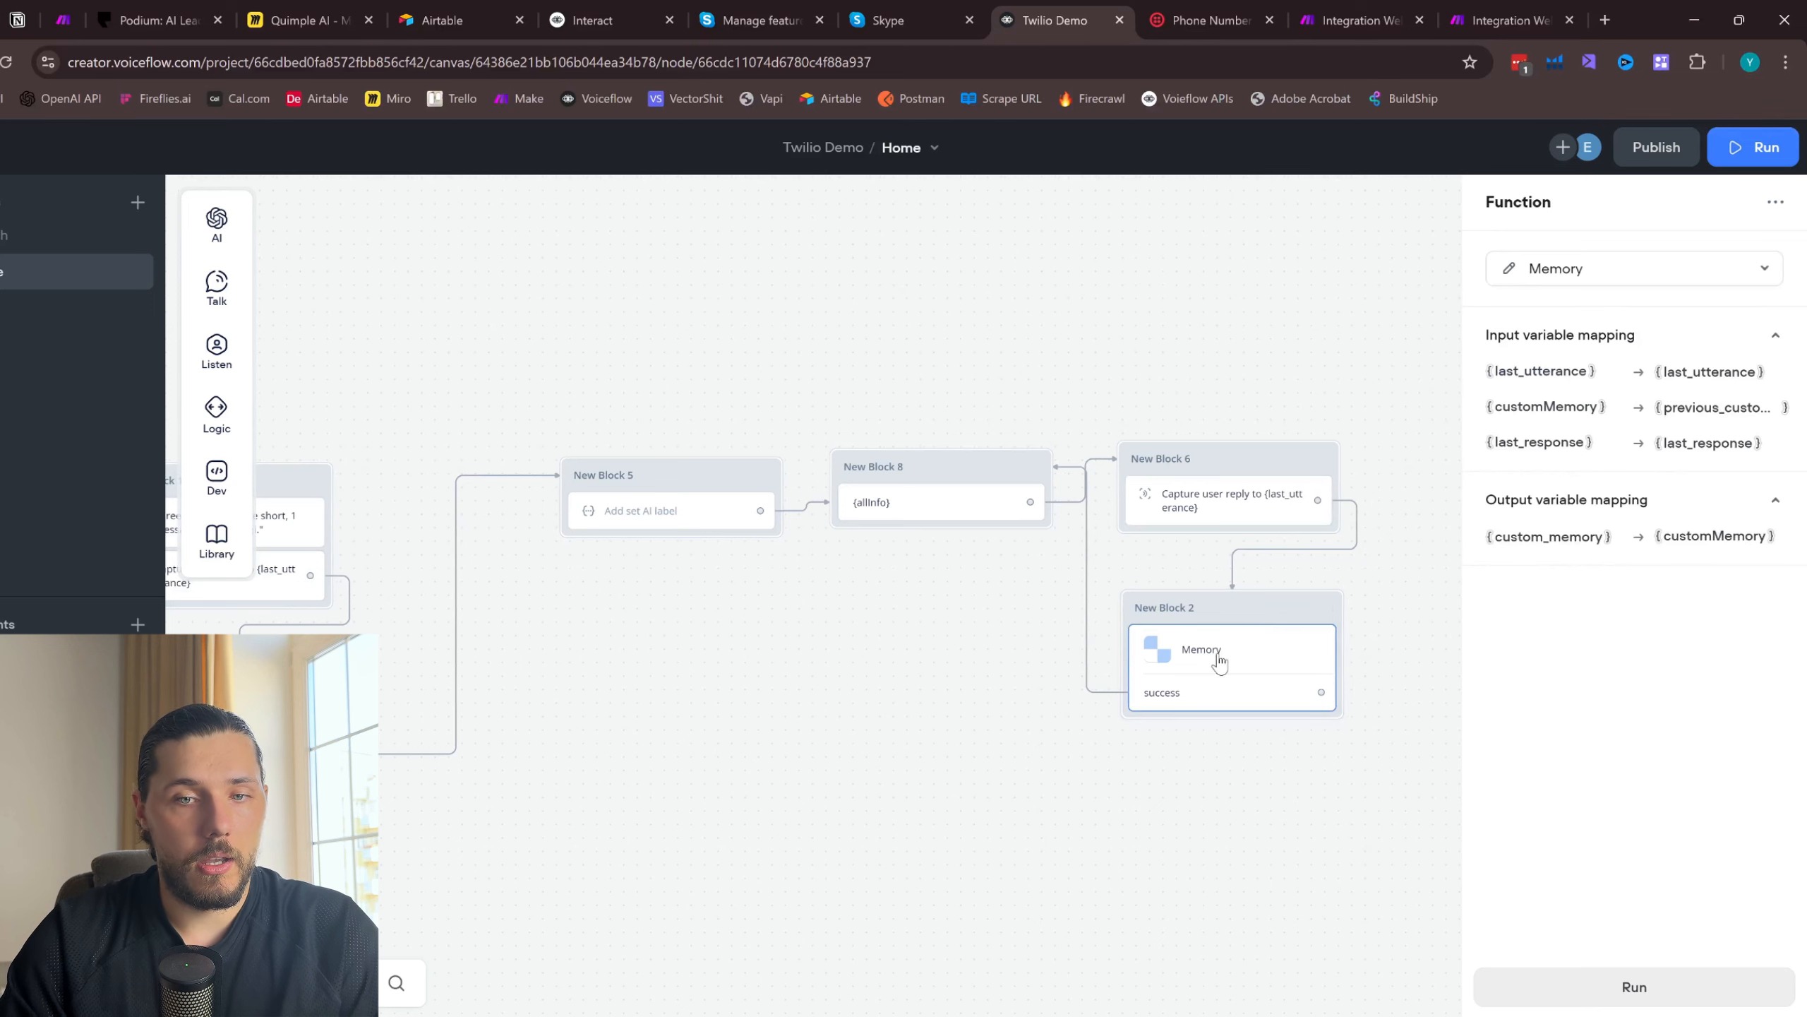
scroll(688, 570, "up", 2)
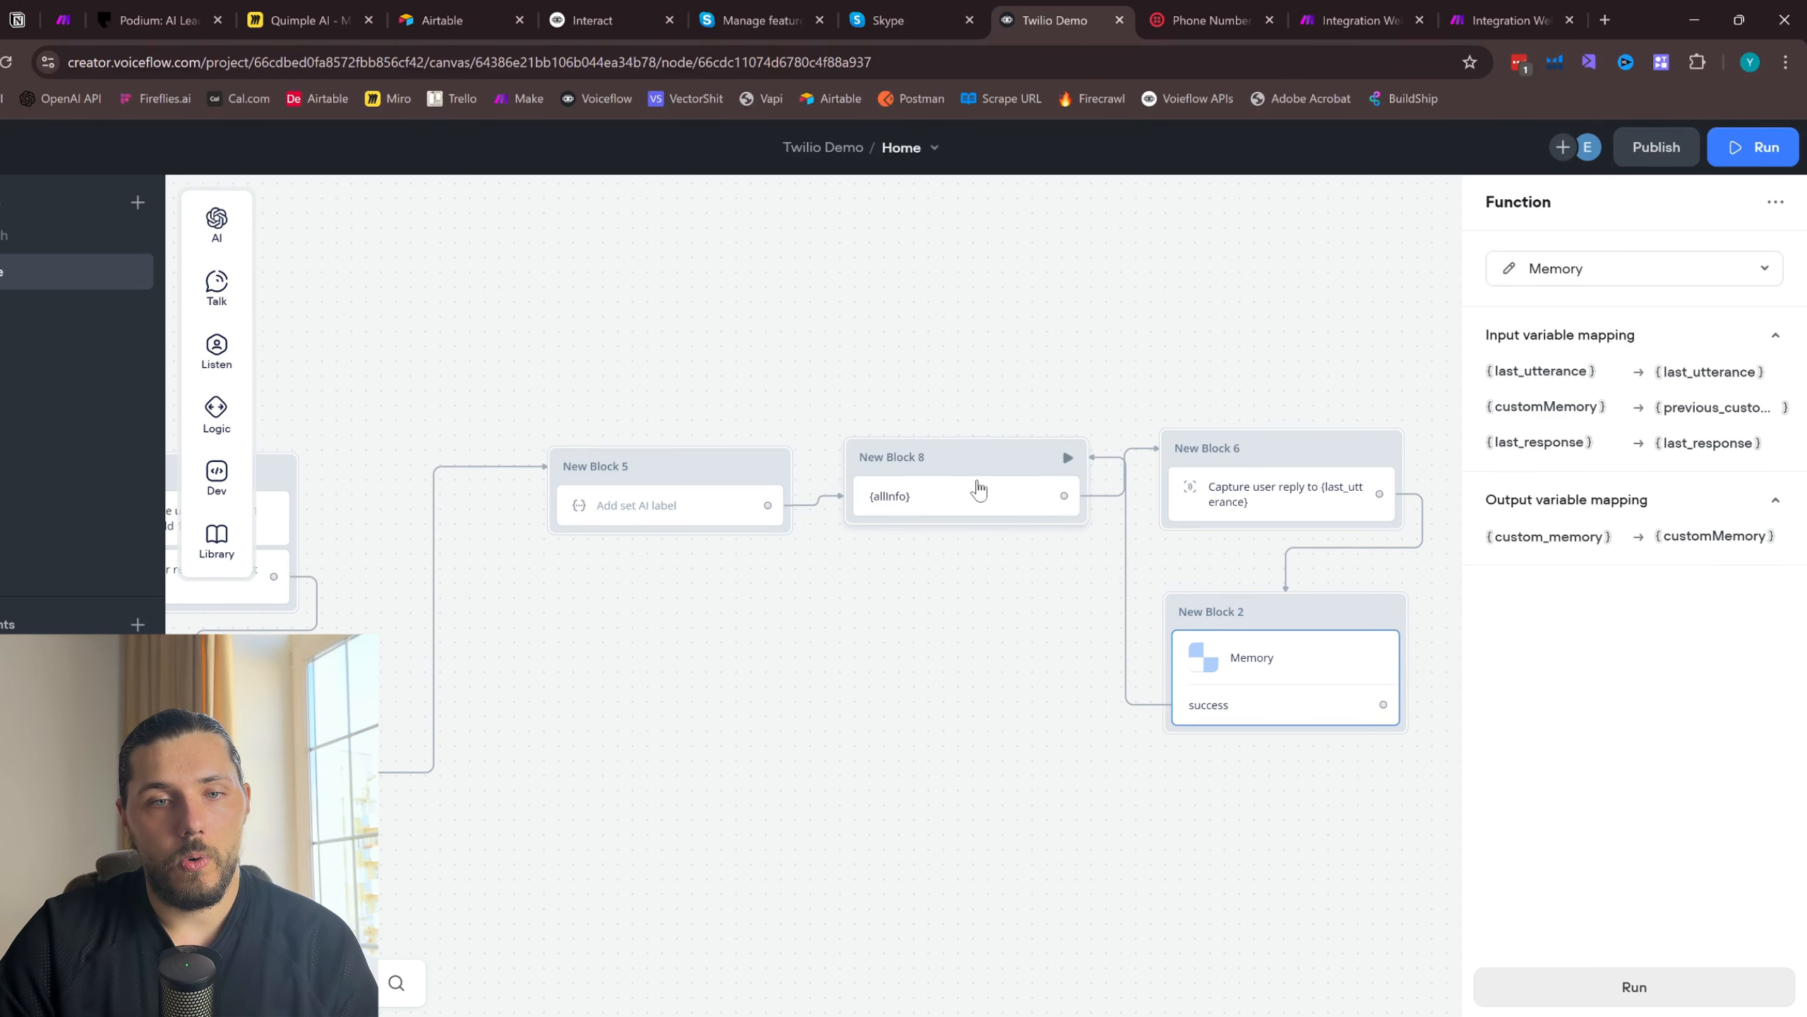
left_click(975, 497)
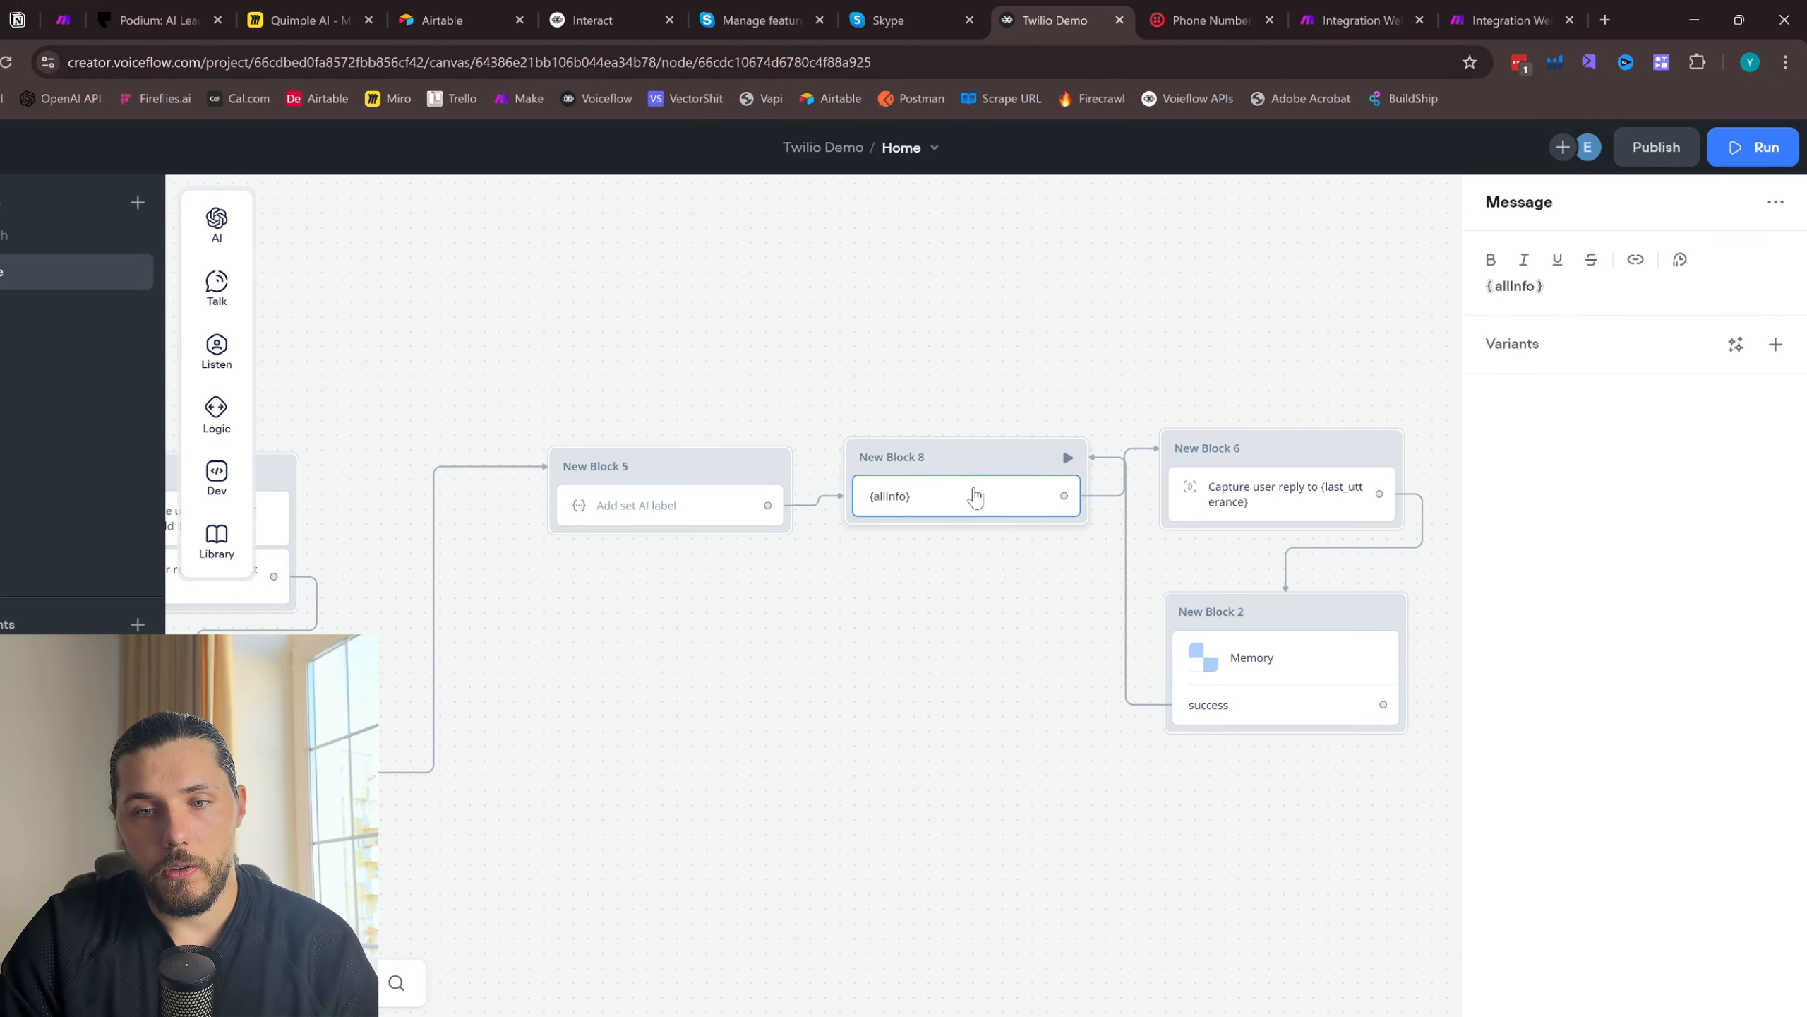
left_click(1028, 598)
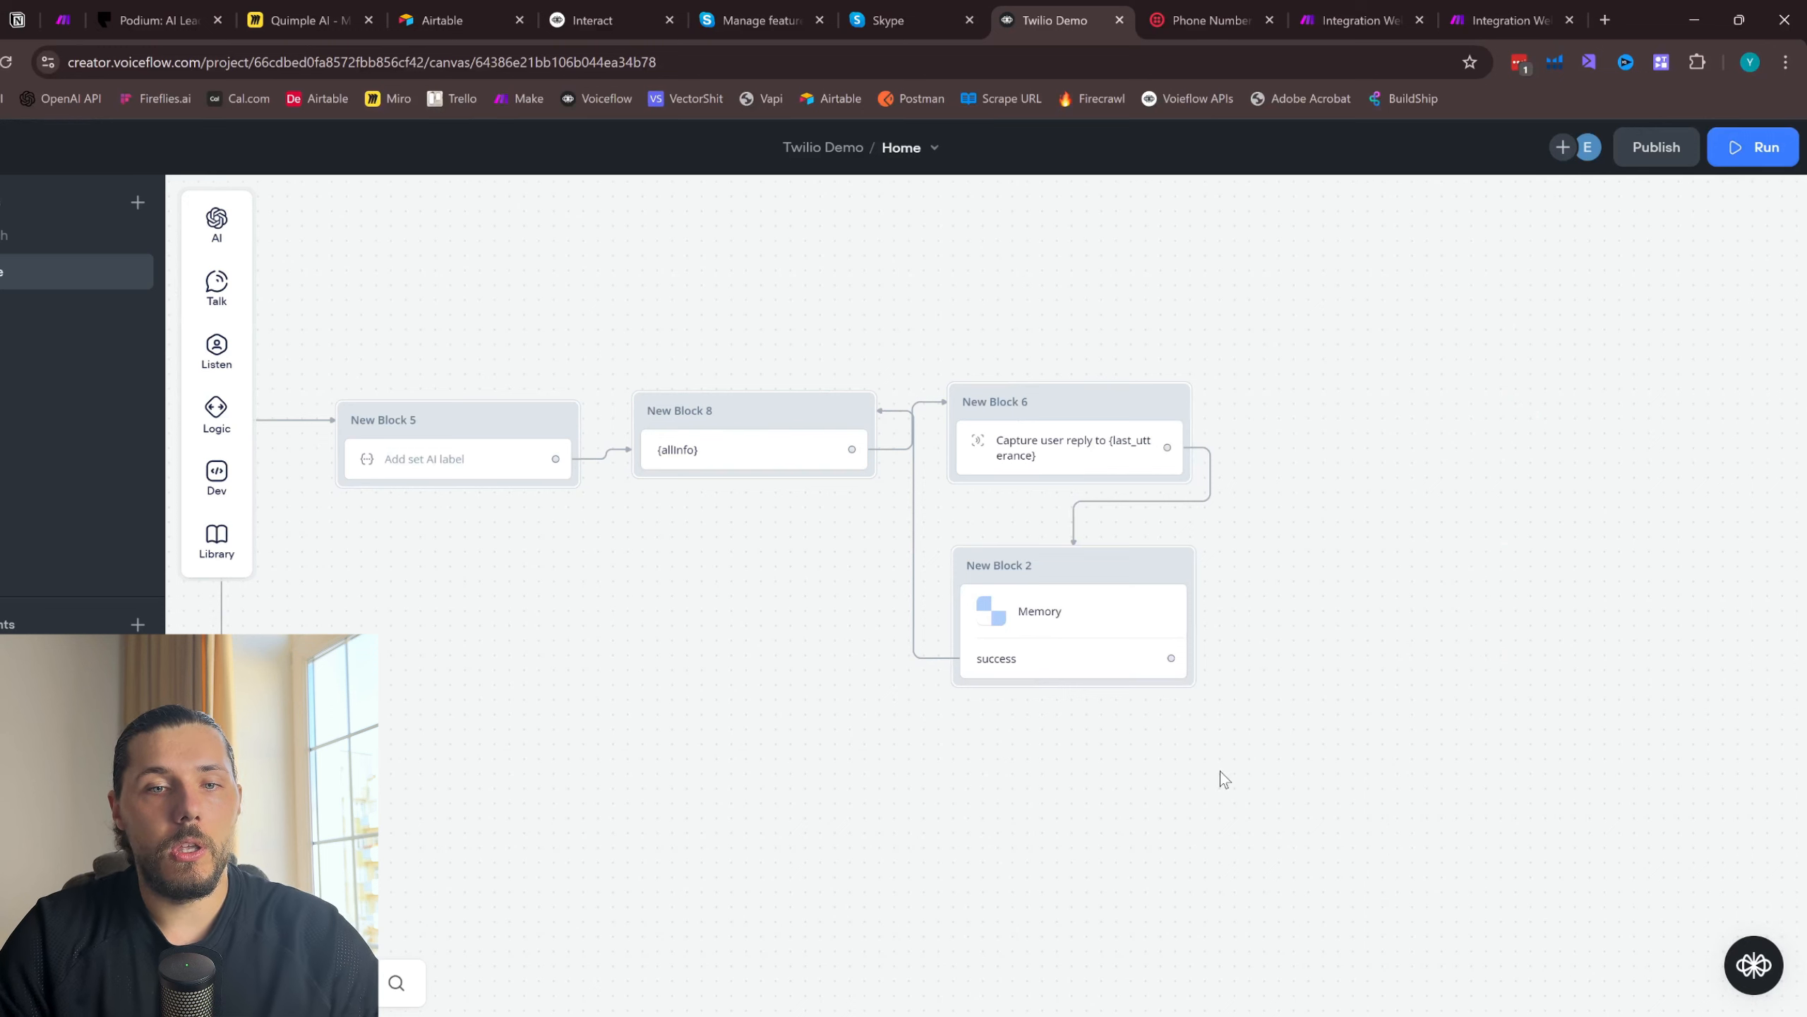
- Move New Block 6 and its Memory block together farther away from the {allInfo} message block
mouse_move(1218, 779)
left_mouse_down()
mouse_move(950, 389)
mouse_move(1159, 405)
left_mouse_up()
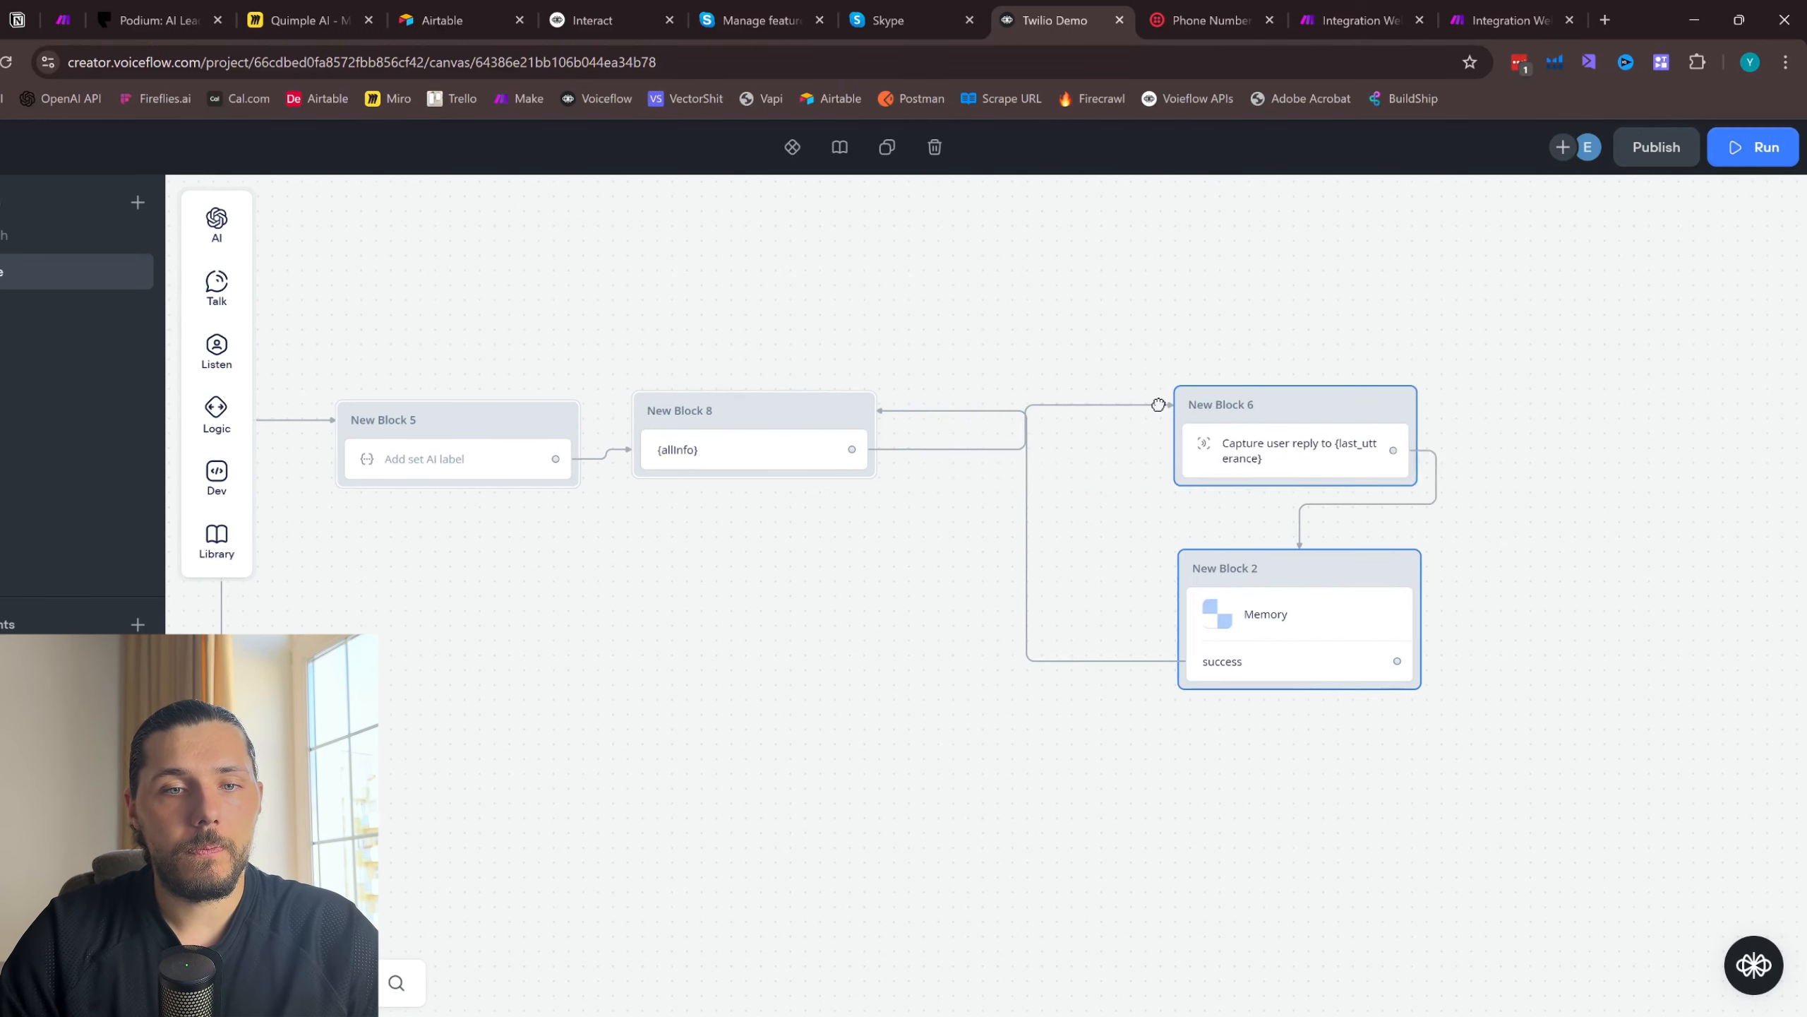
left_click(694, 450)
- Remove the empty line below last_utterance in the Set AI prompt's conversation history section
left_click(455, 458)
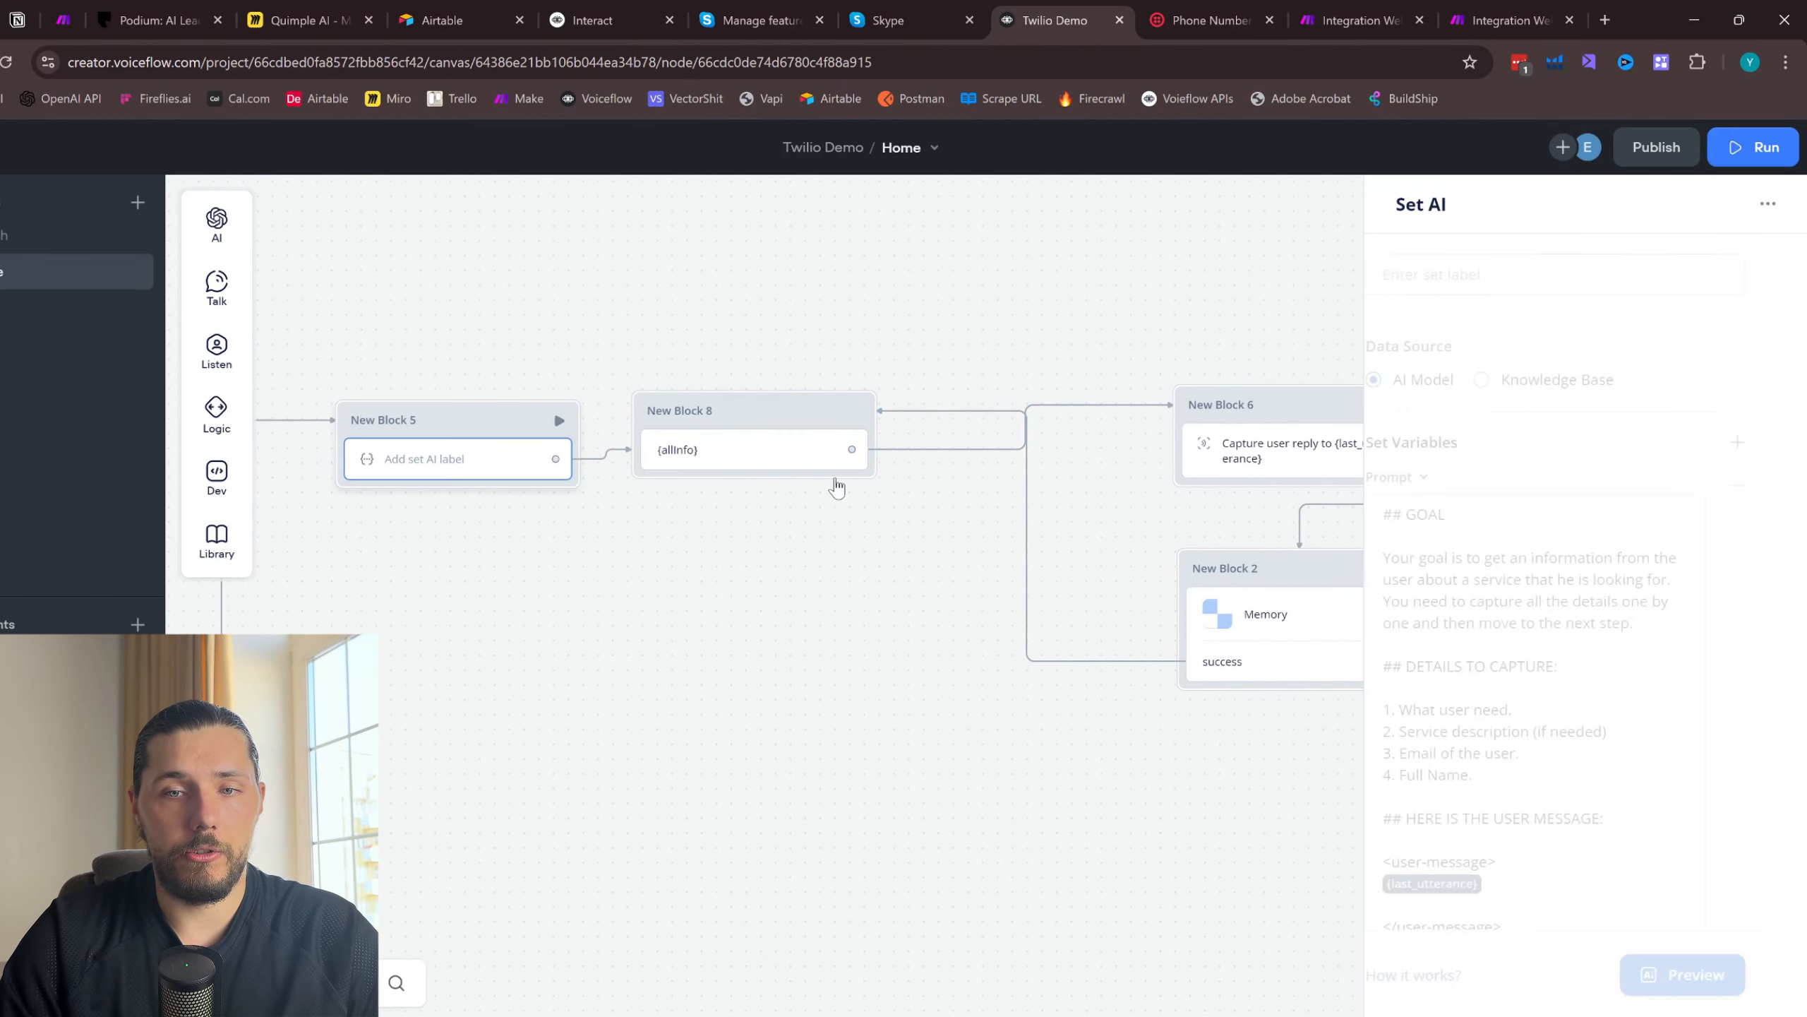
scroll(1637, 641, "down", 10)
left_click(1648, 777)
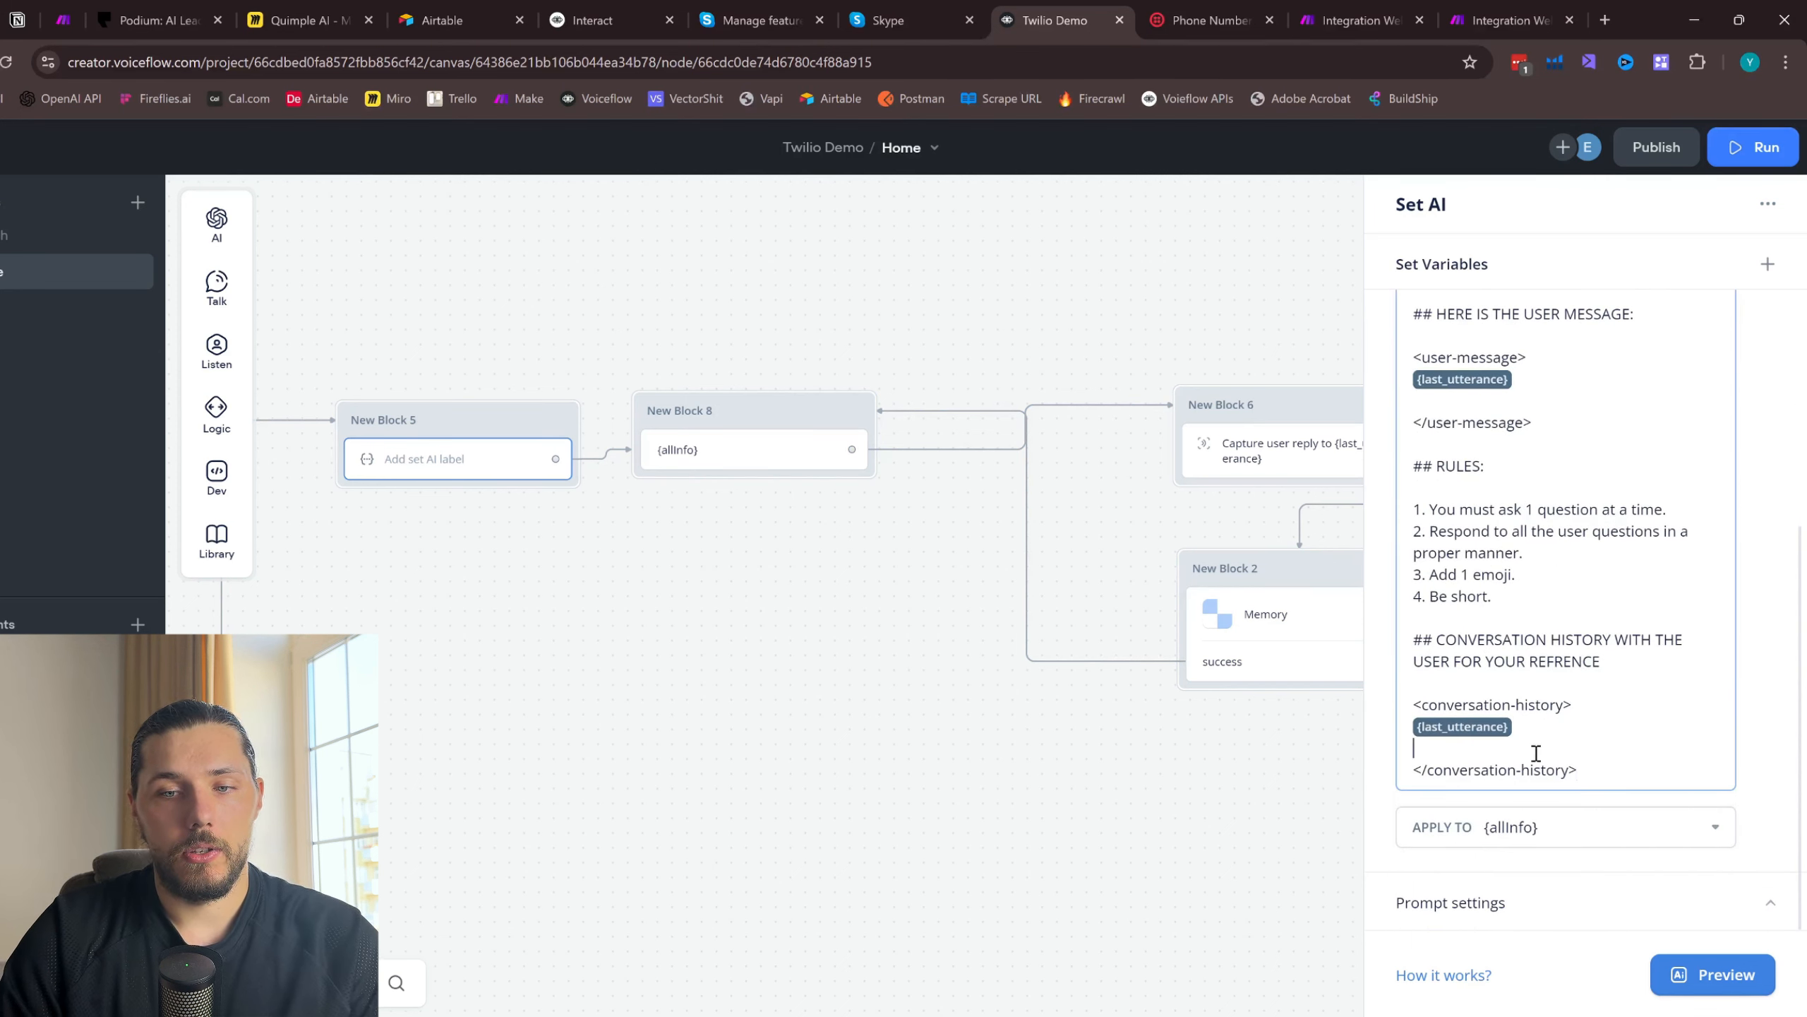
key("BackSpace")
key("BackSpace")
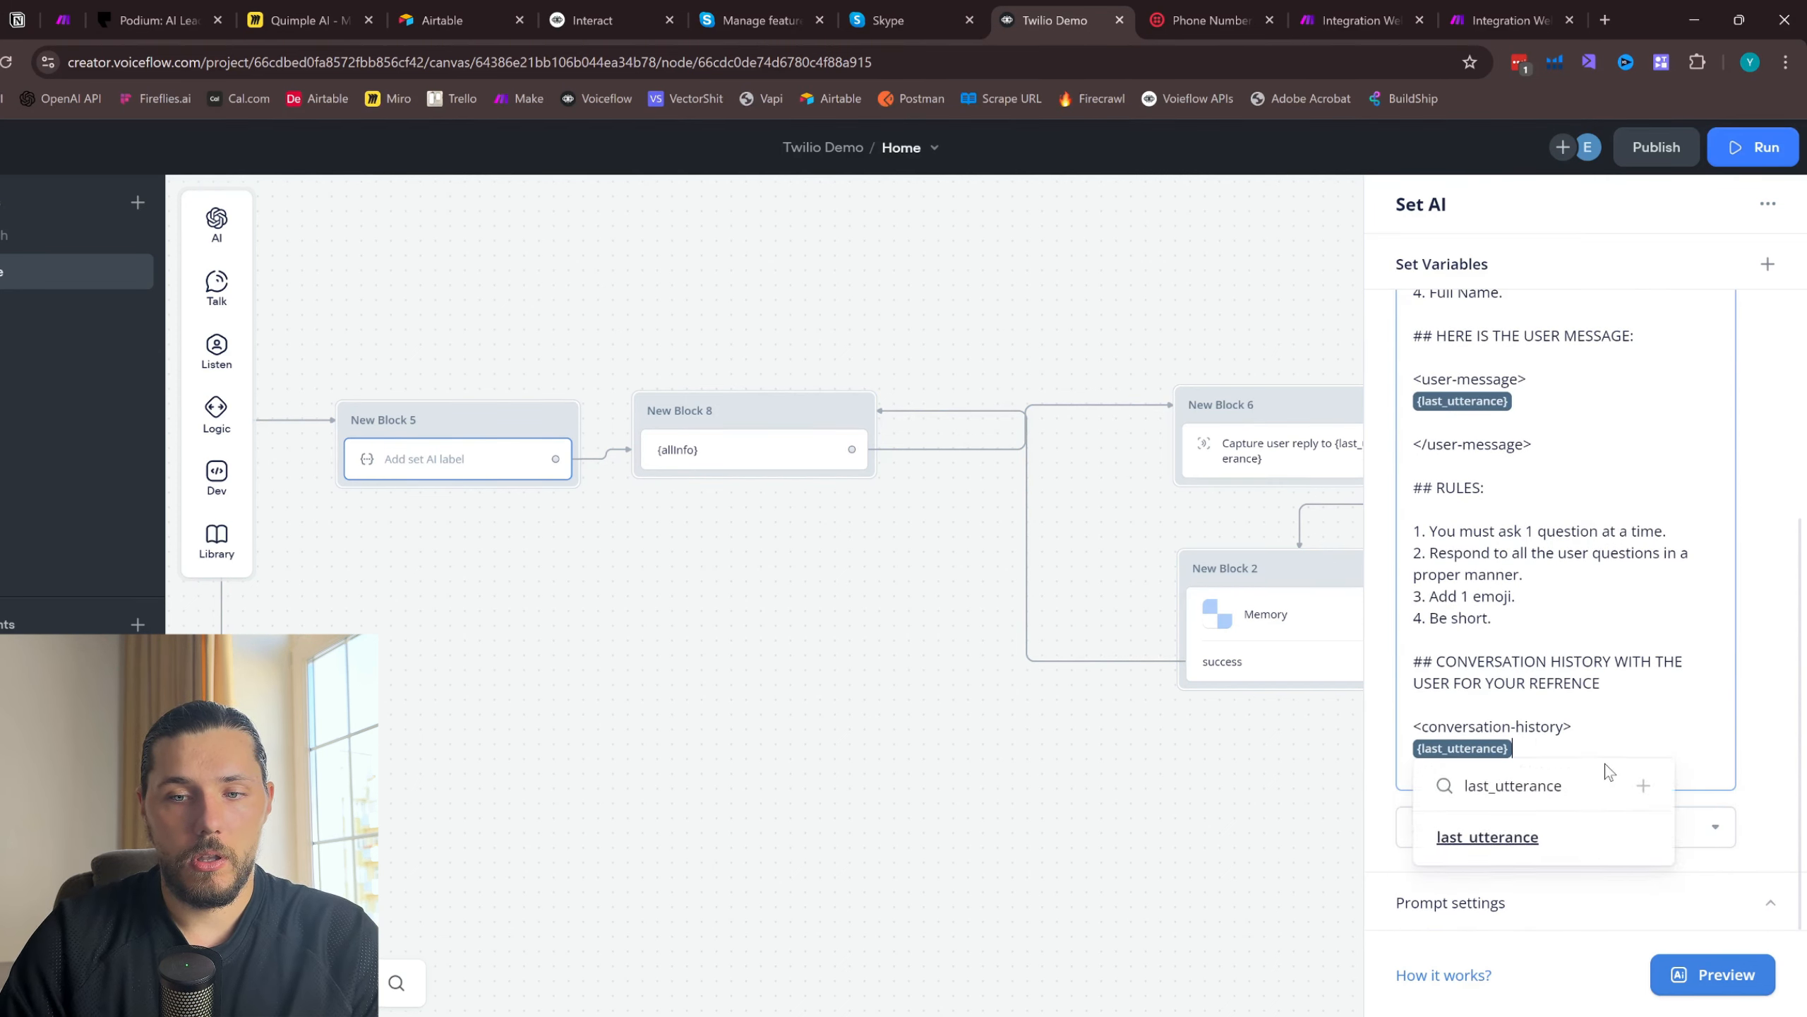
left_click(1651, 739)
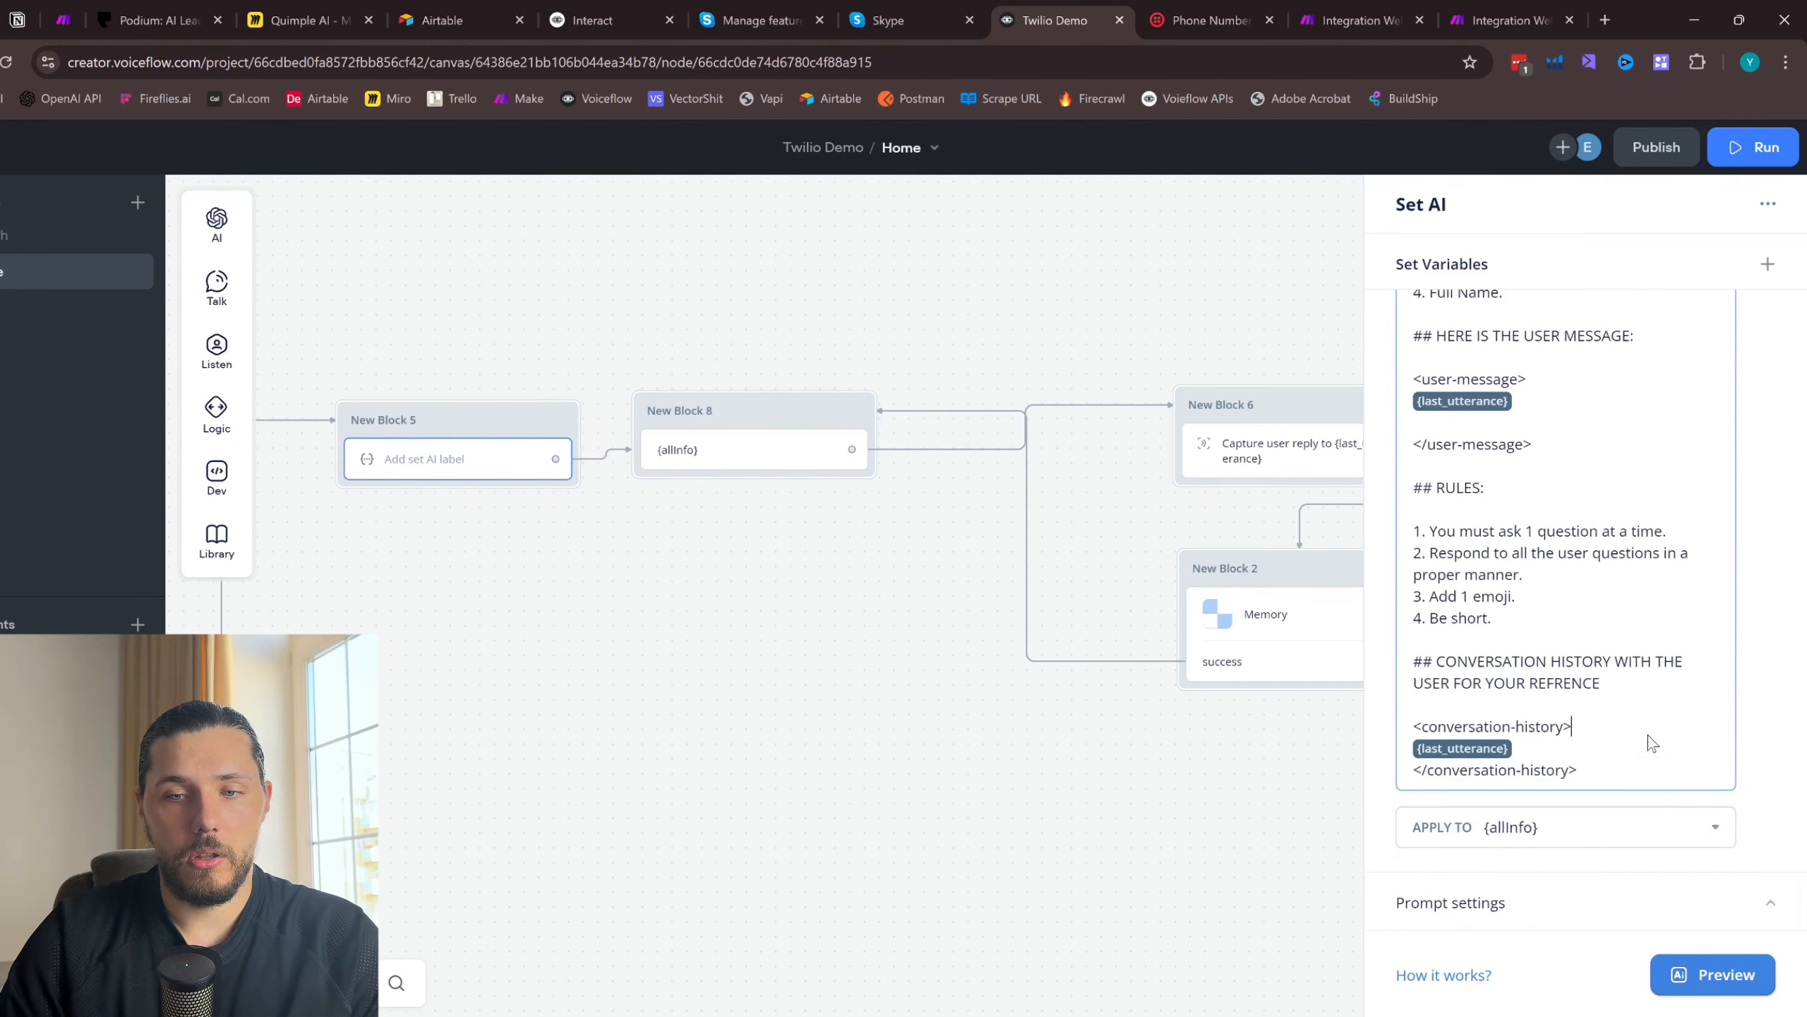
- Append a "------" separator and the heading "## IMPORTANT INFORMATION" at the end of the Set AI prompt
left_click(1609, 775)
key("Return")
key("Return")
type("------")
key("Return")
key("Return")
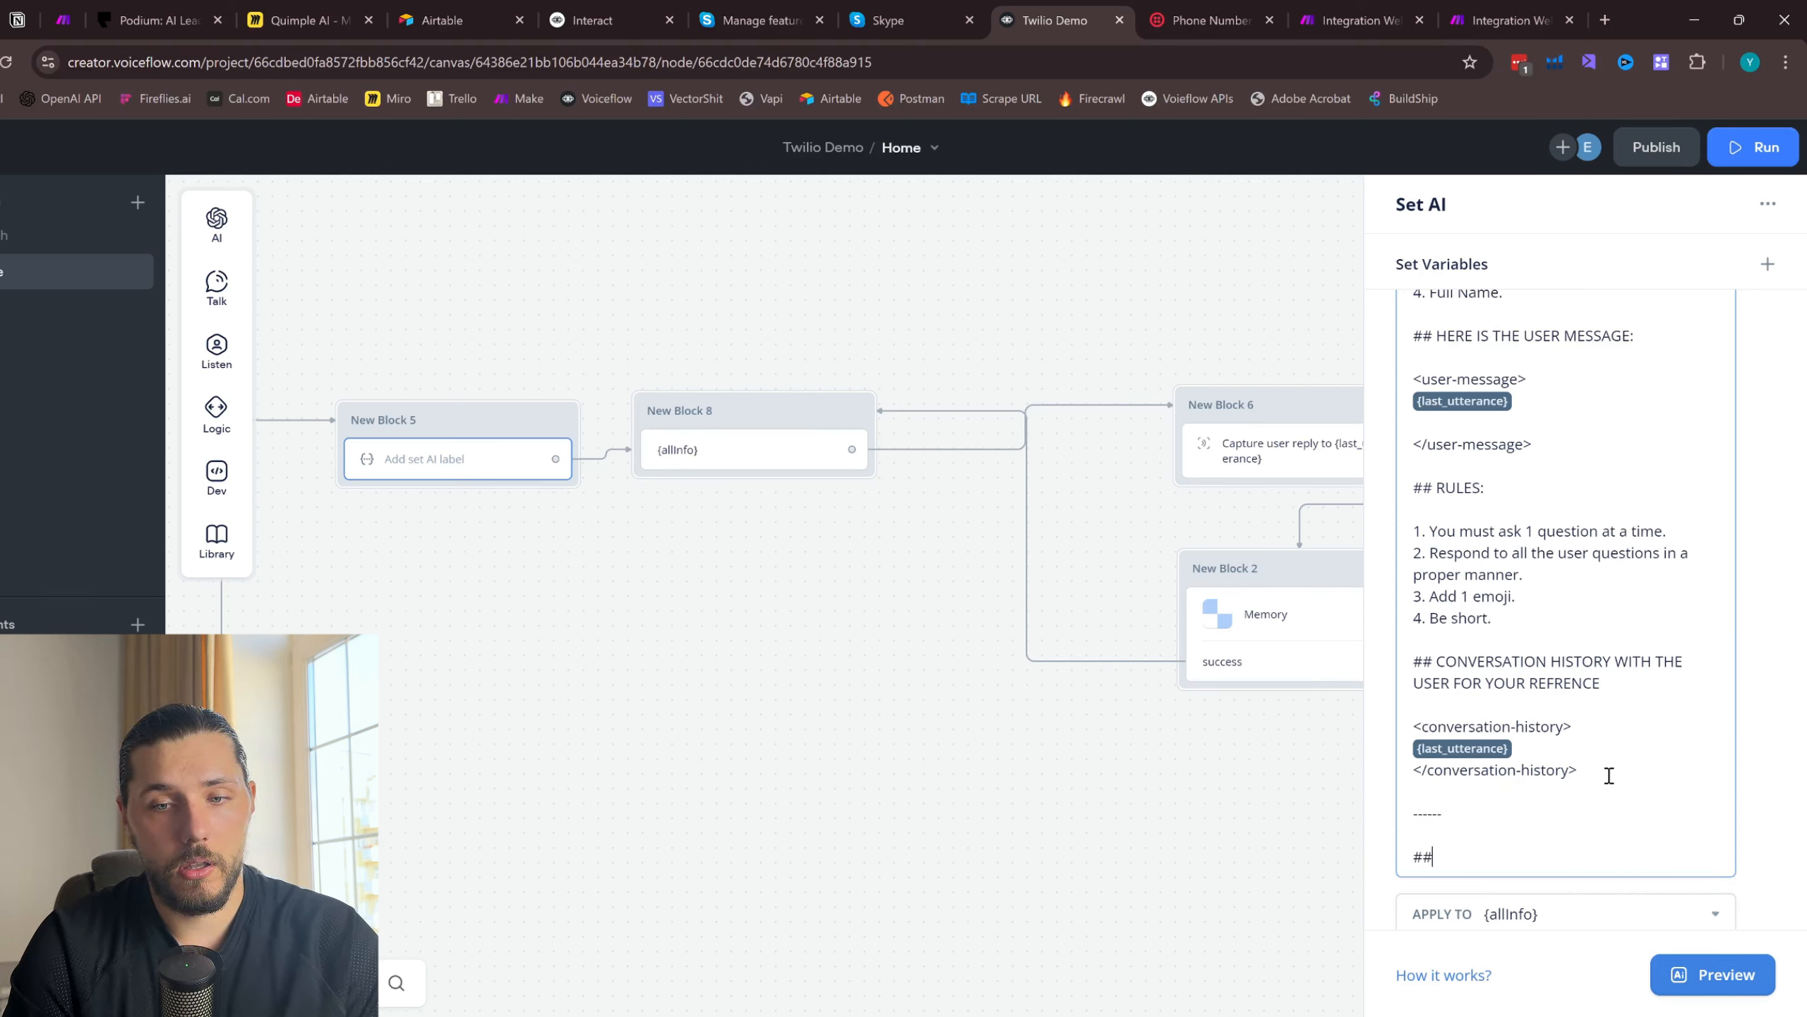
type("## ")
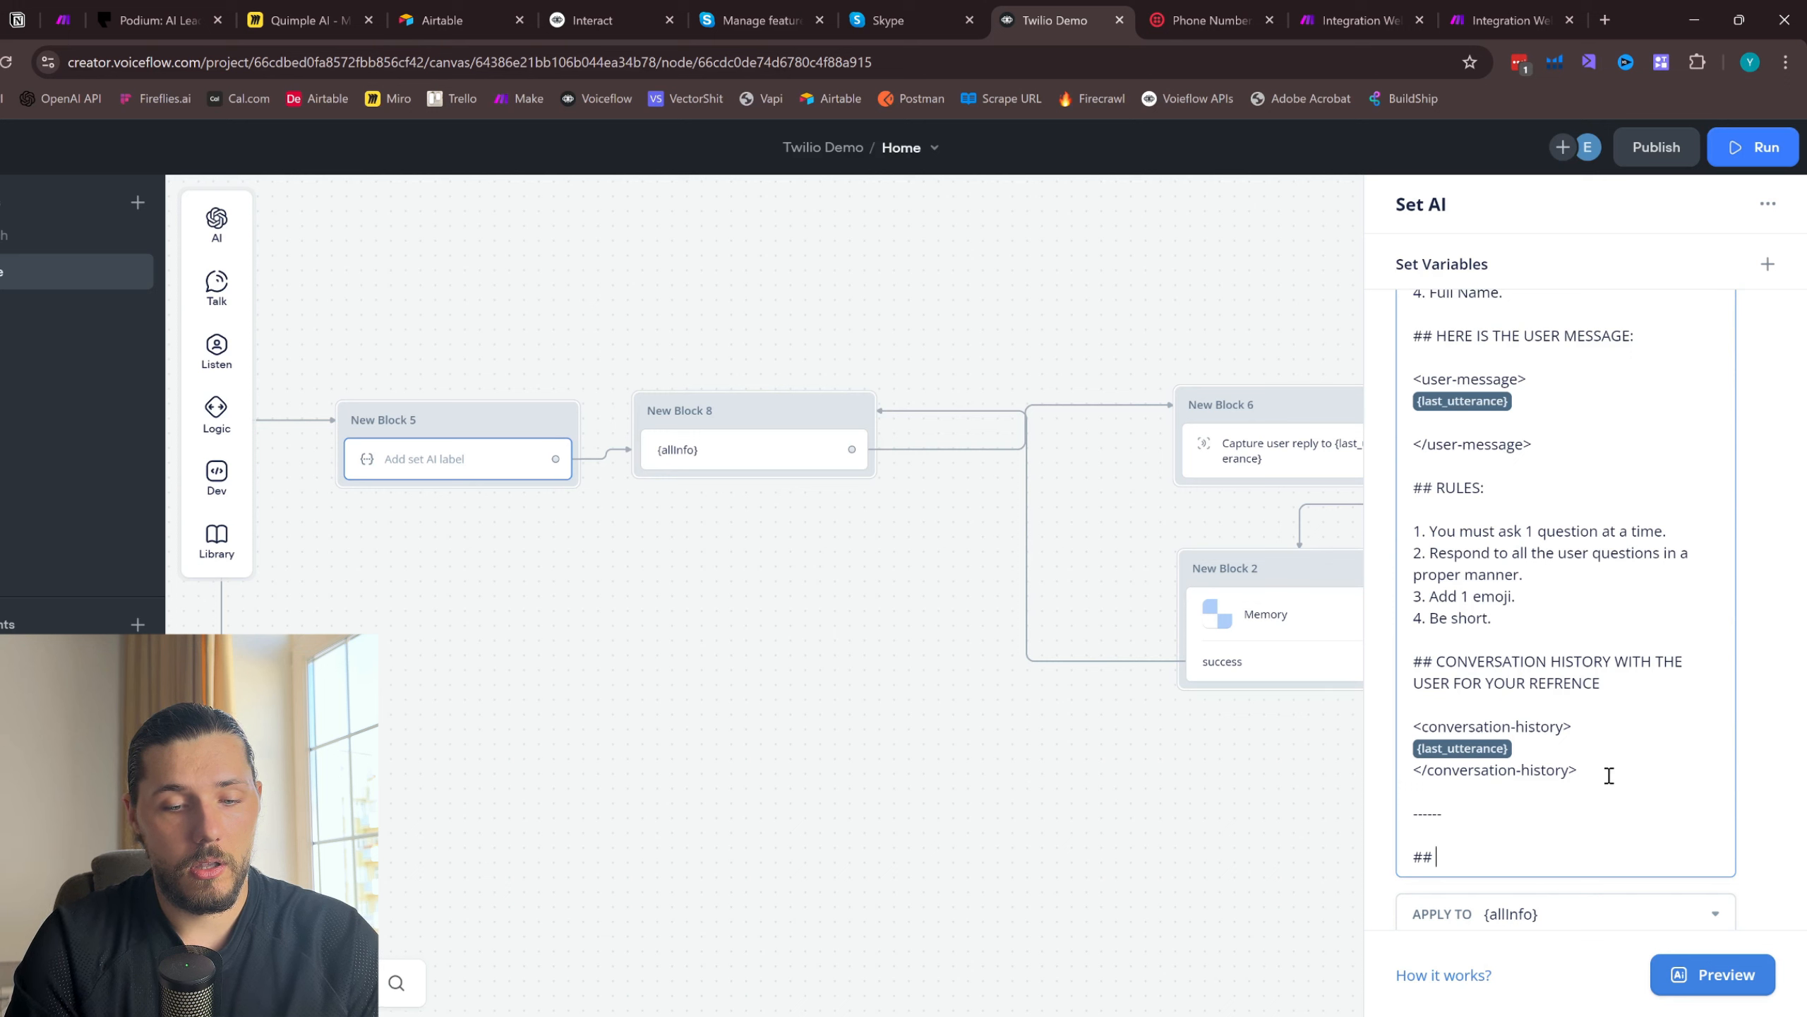
type("IMPORTANT INF")
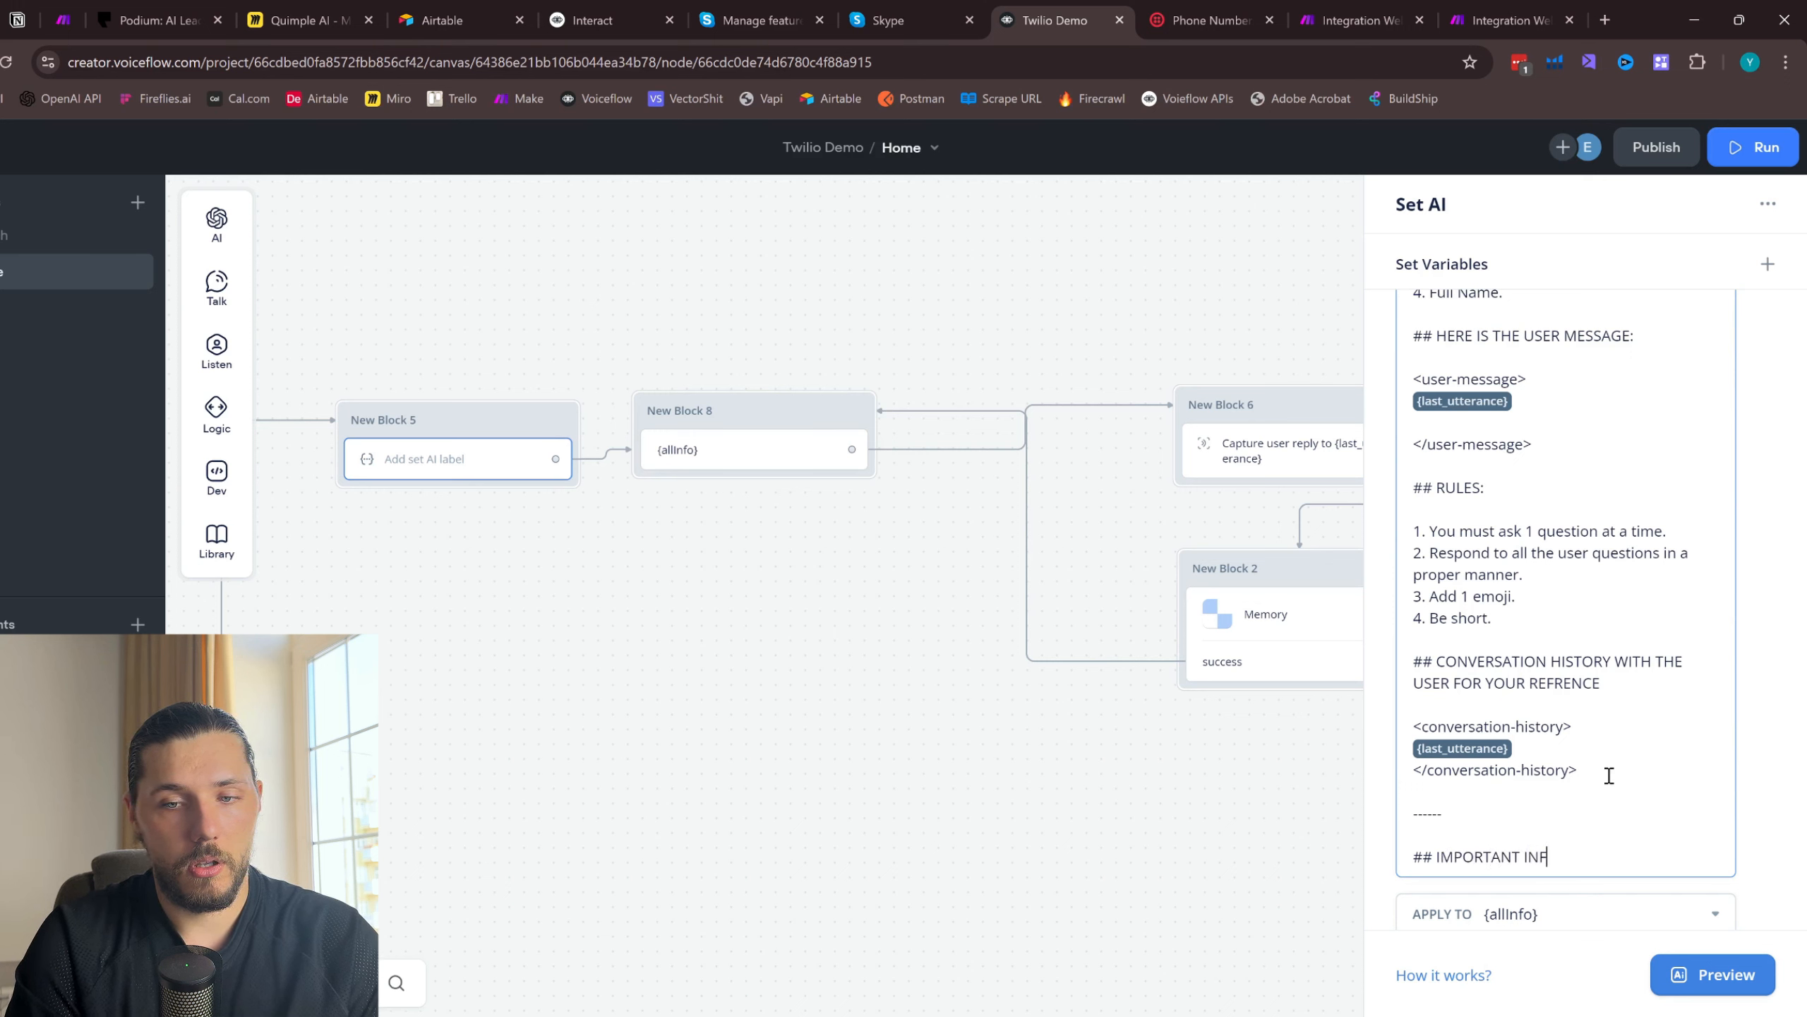
type("ORMATION")
key("Return")
key("Return")
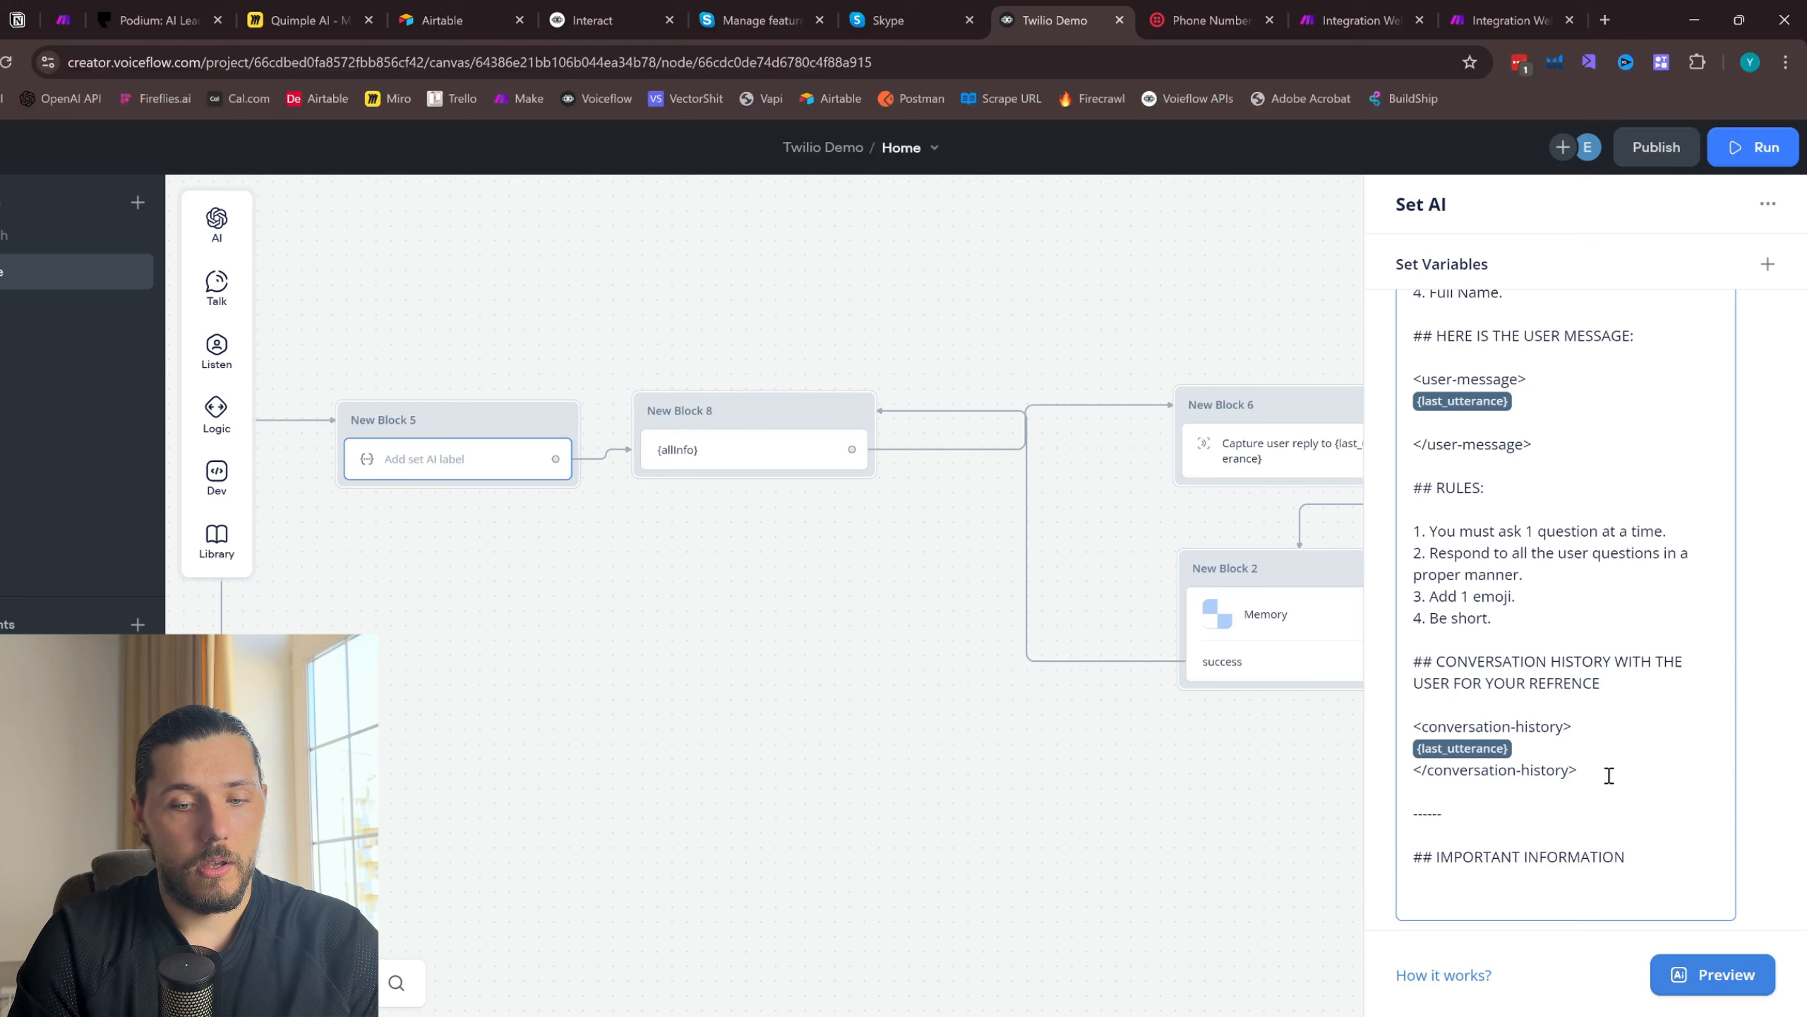
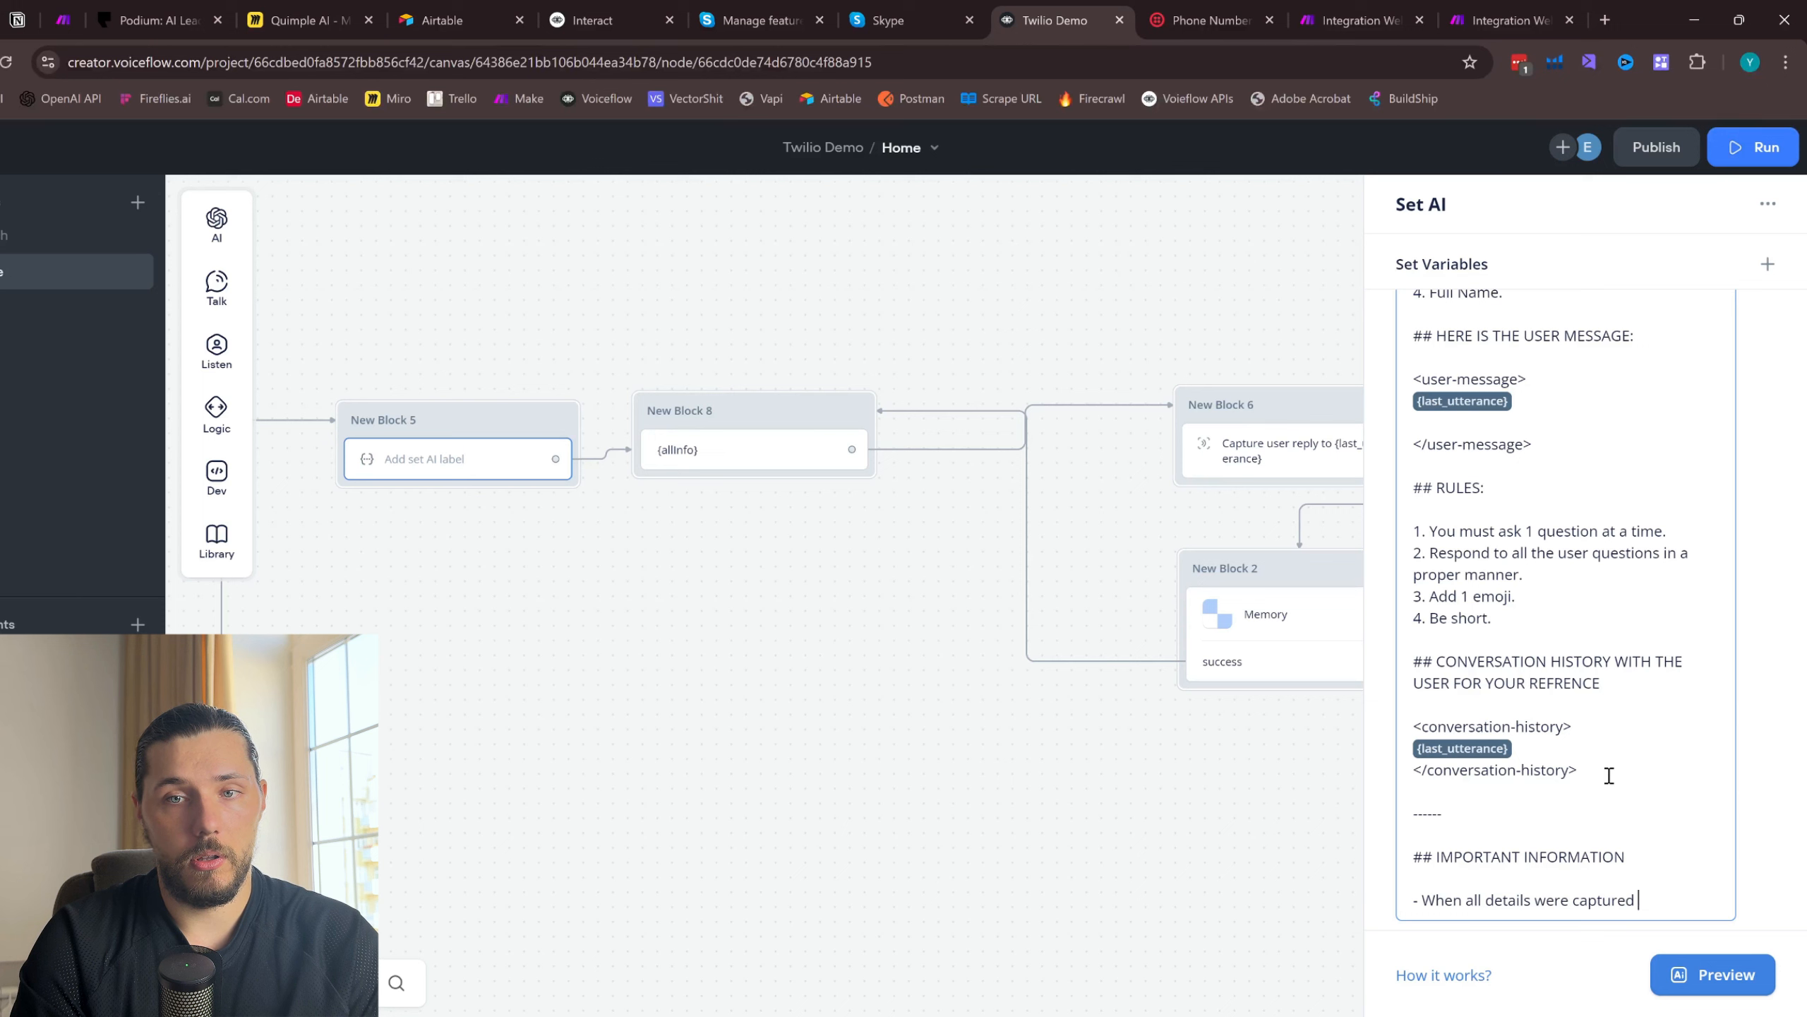
- Complete the bullet "When all details were captured" with "and you have service descritpion, full name and the email of the user, you **MUST** output 1"
type("and you ")
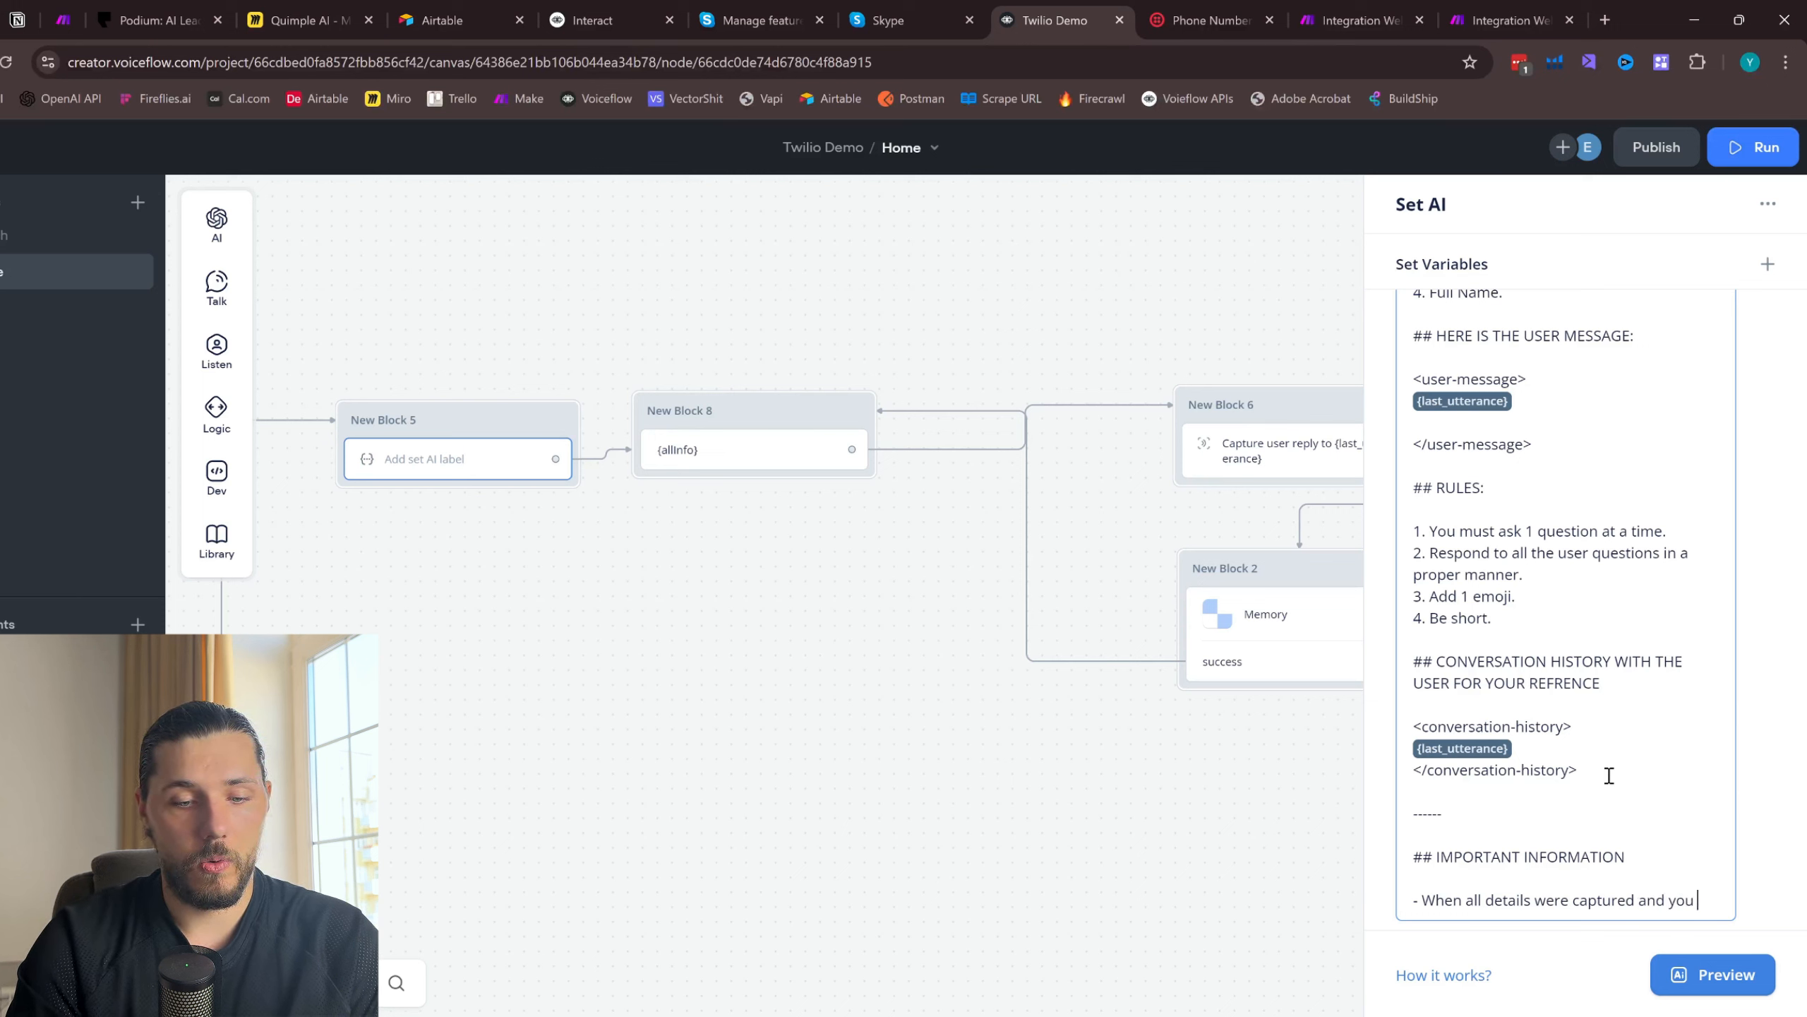
type("have ")
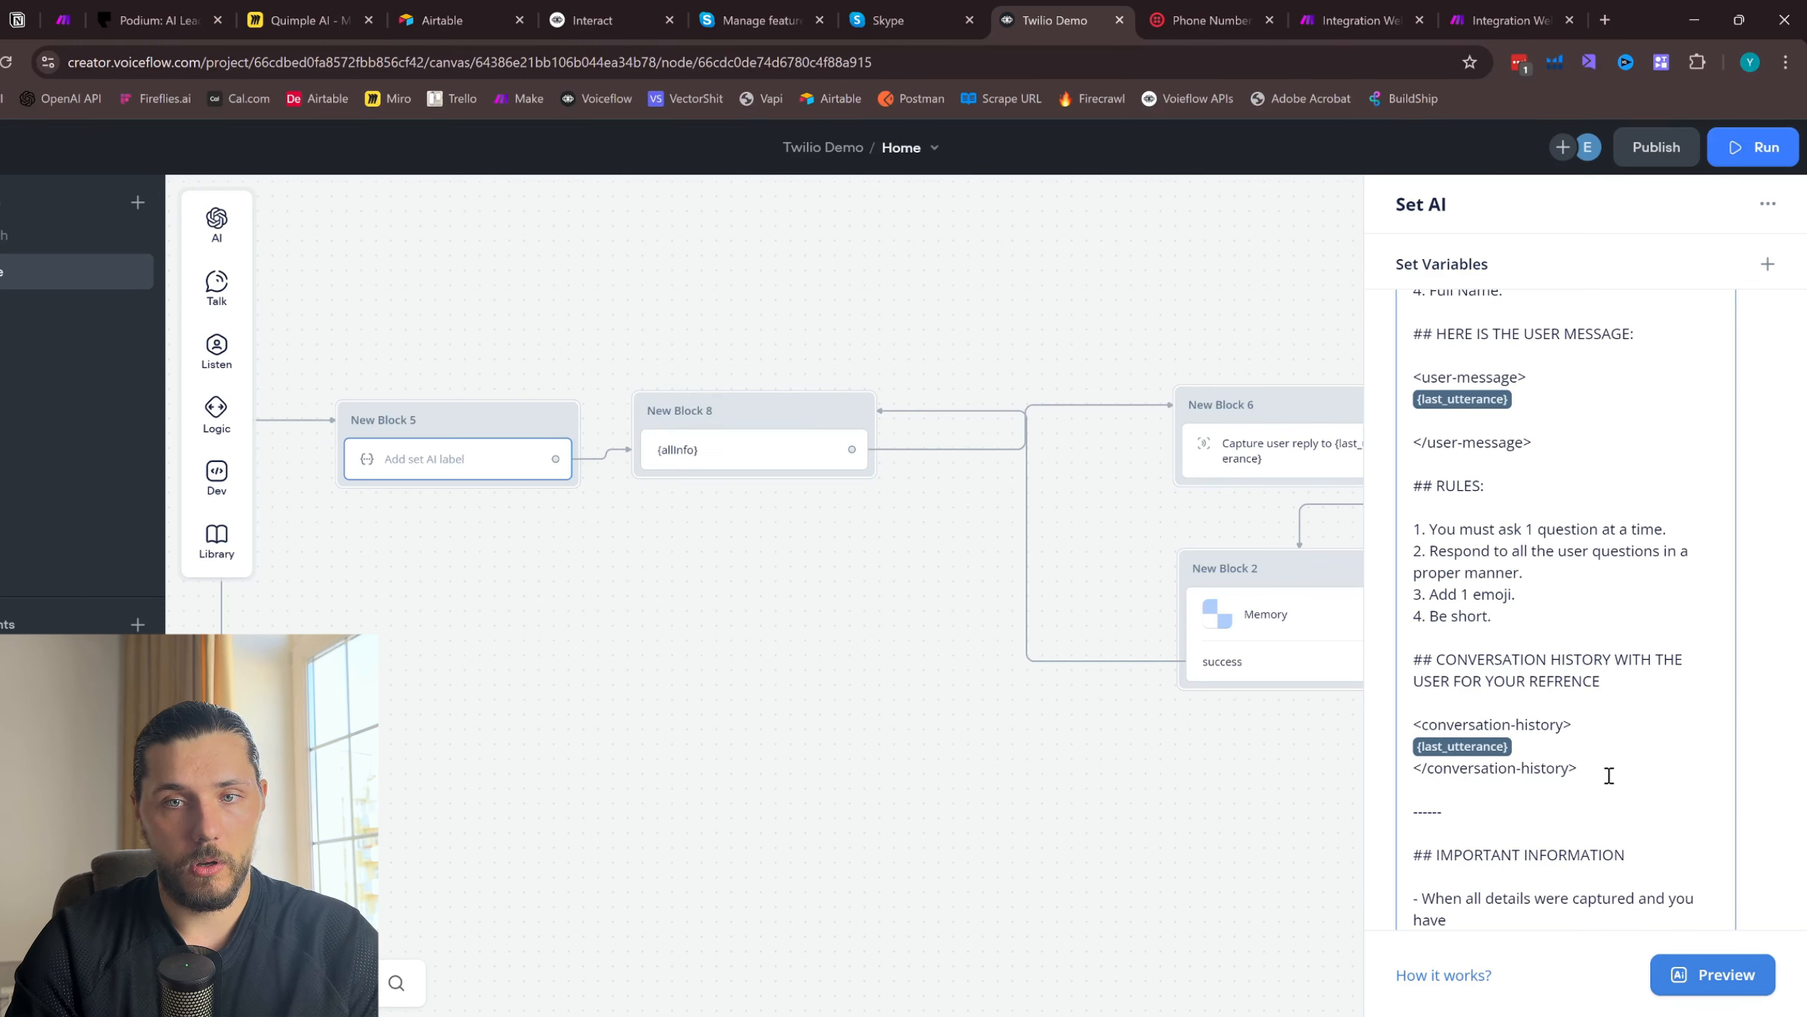
type("service descritpion, full")
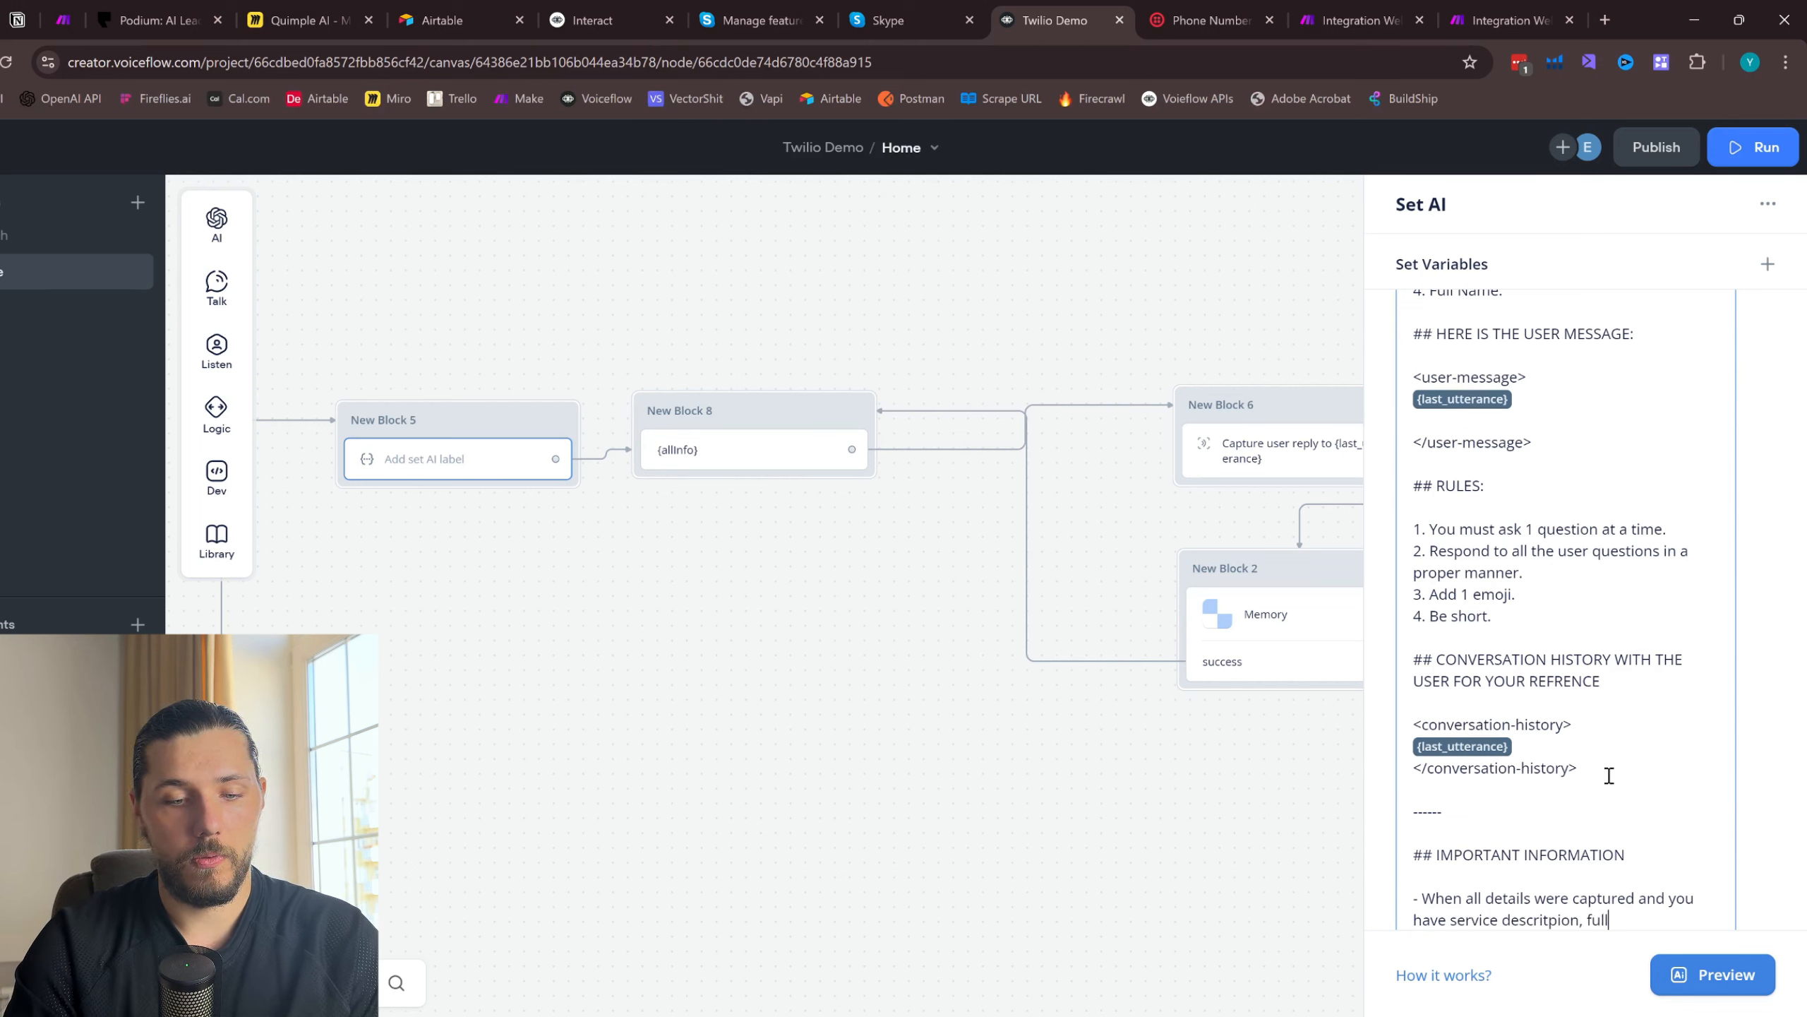
type(" name and the email")
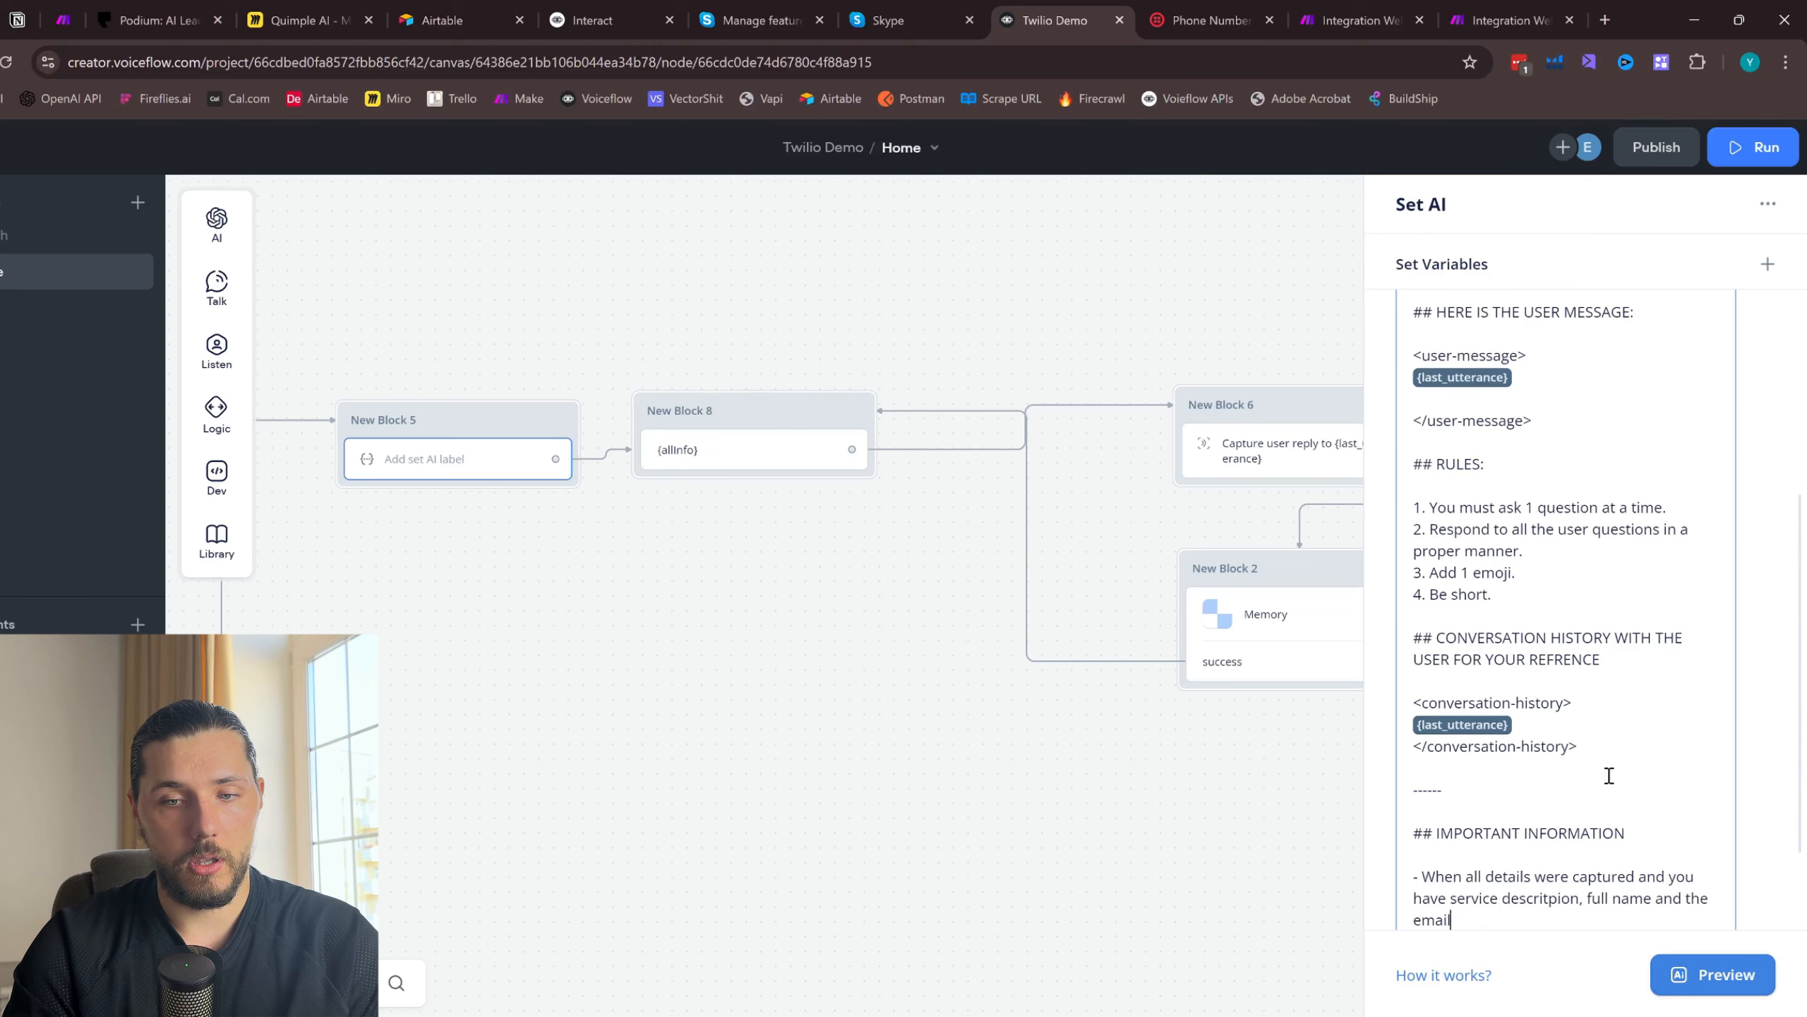
type(" of the user, you **MUST** output 1")
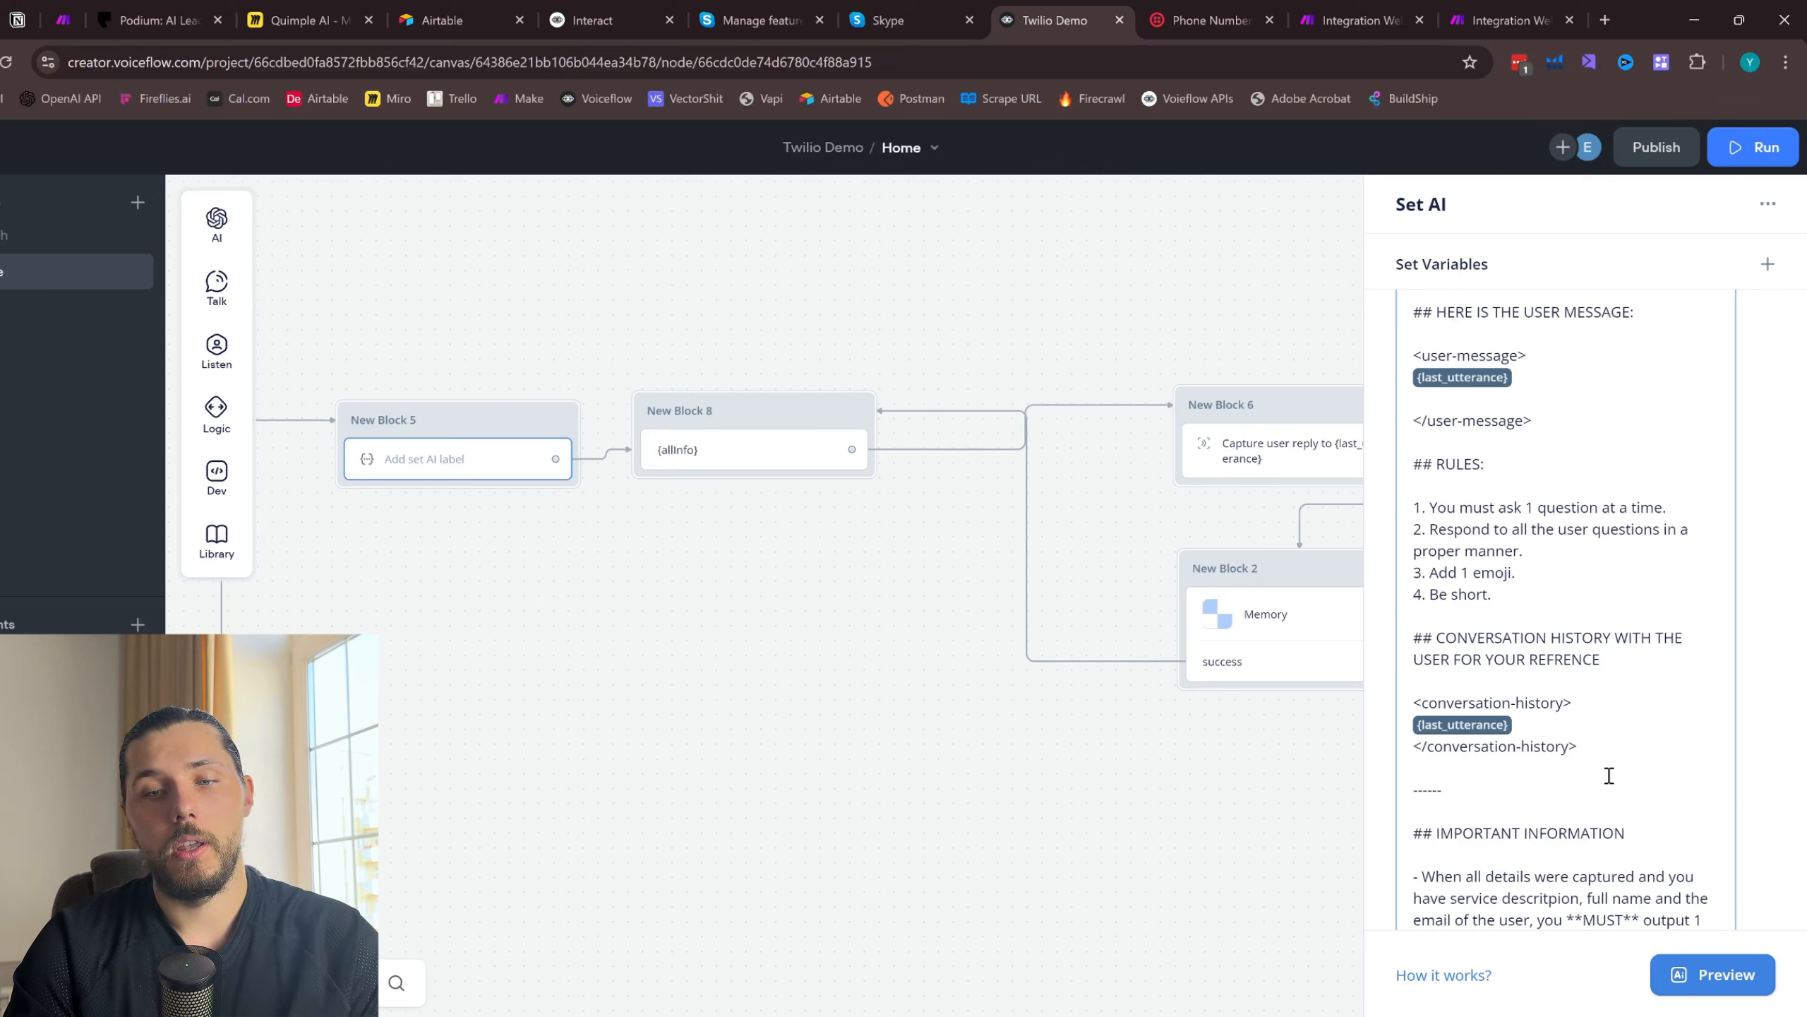
scroll(1610, 776, "down", 2)
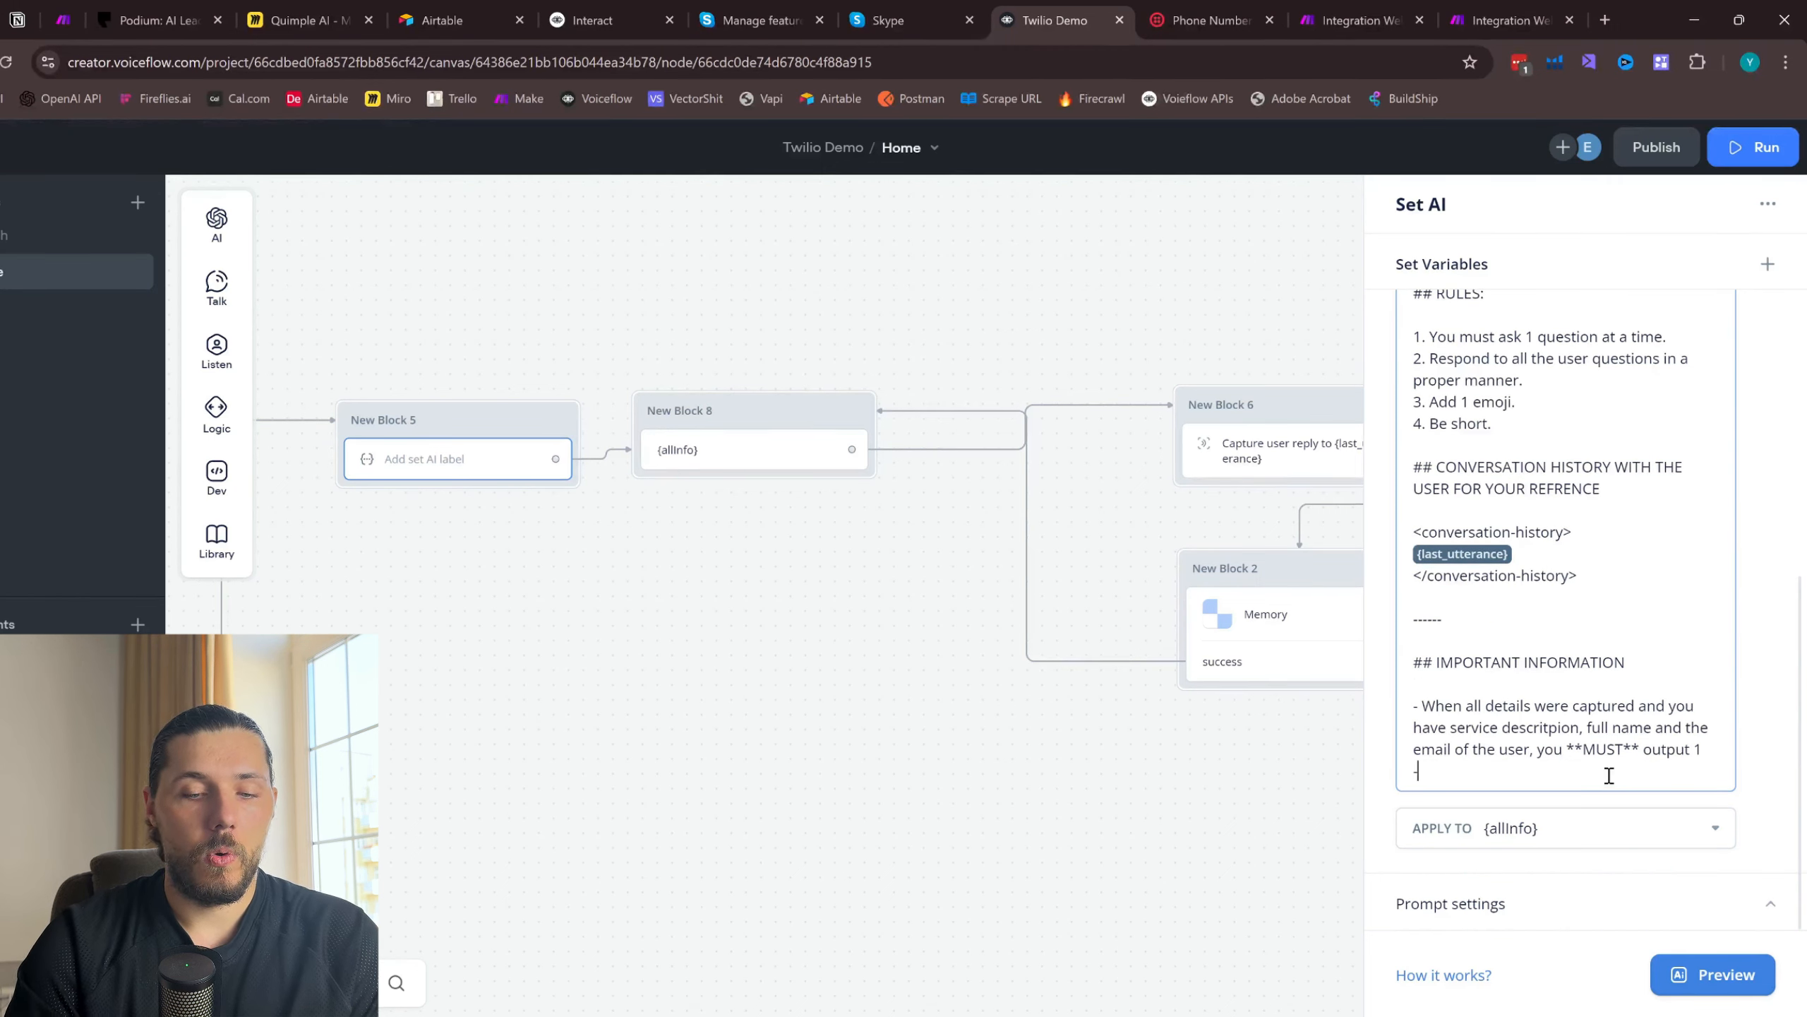
type("-")
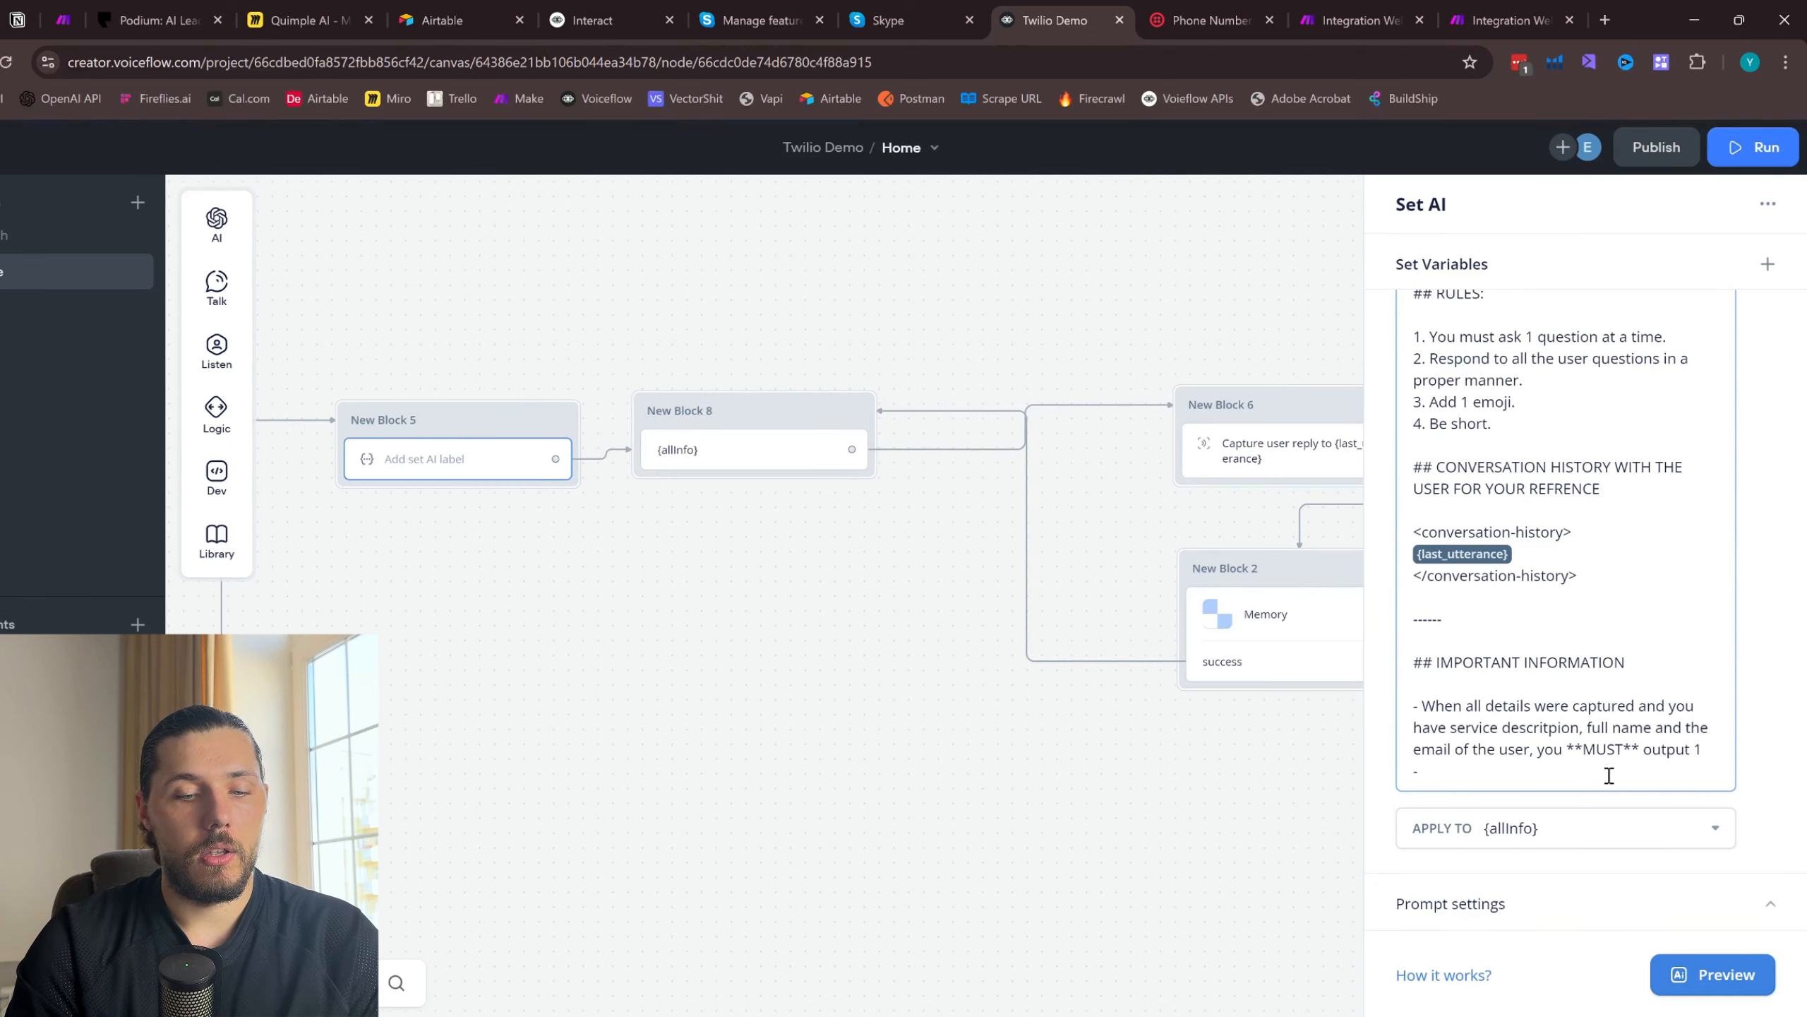
- Add rule "5. When you have all the details, output 1" to the prompt's RULES section
scroll(1610, 775, "up", 2)
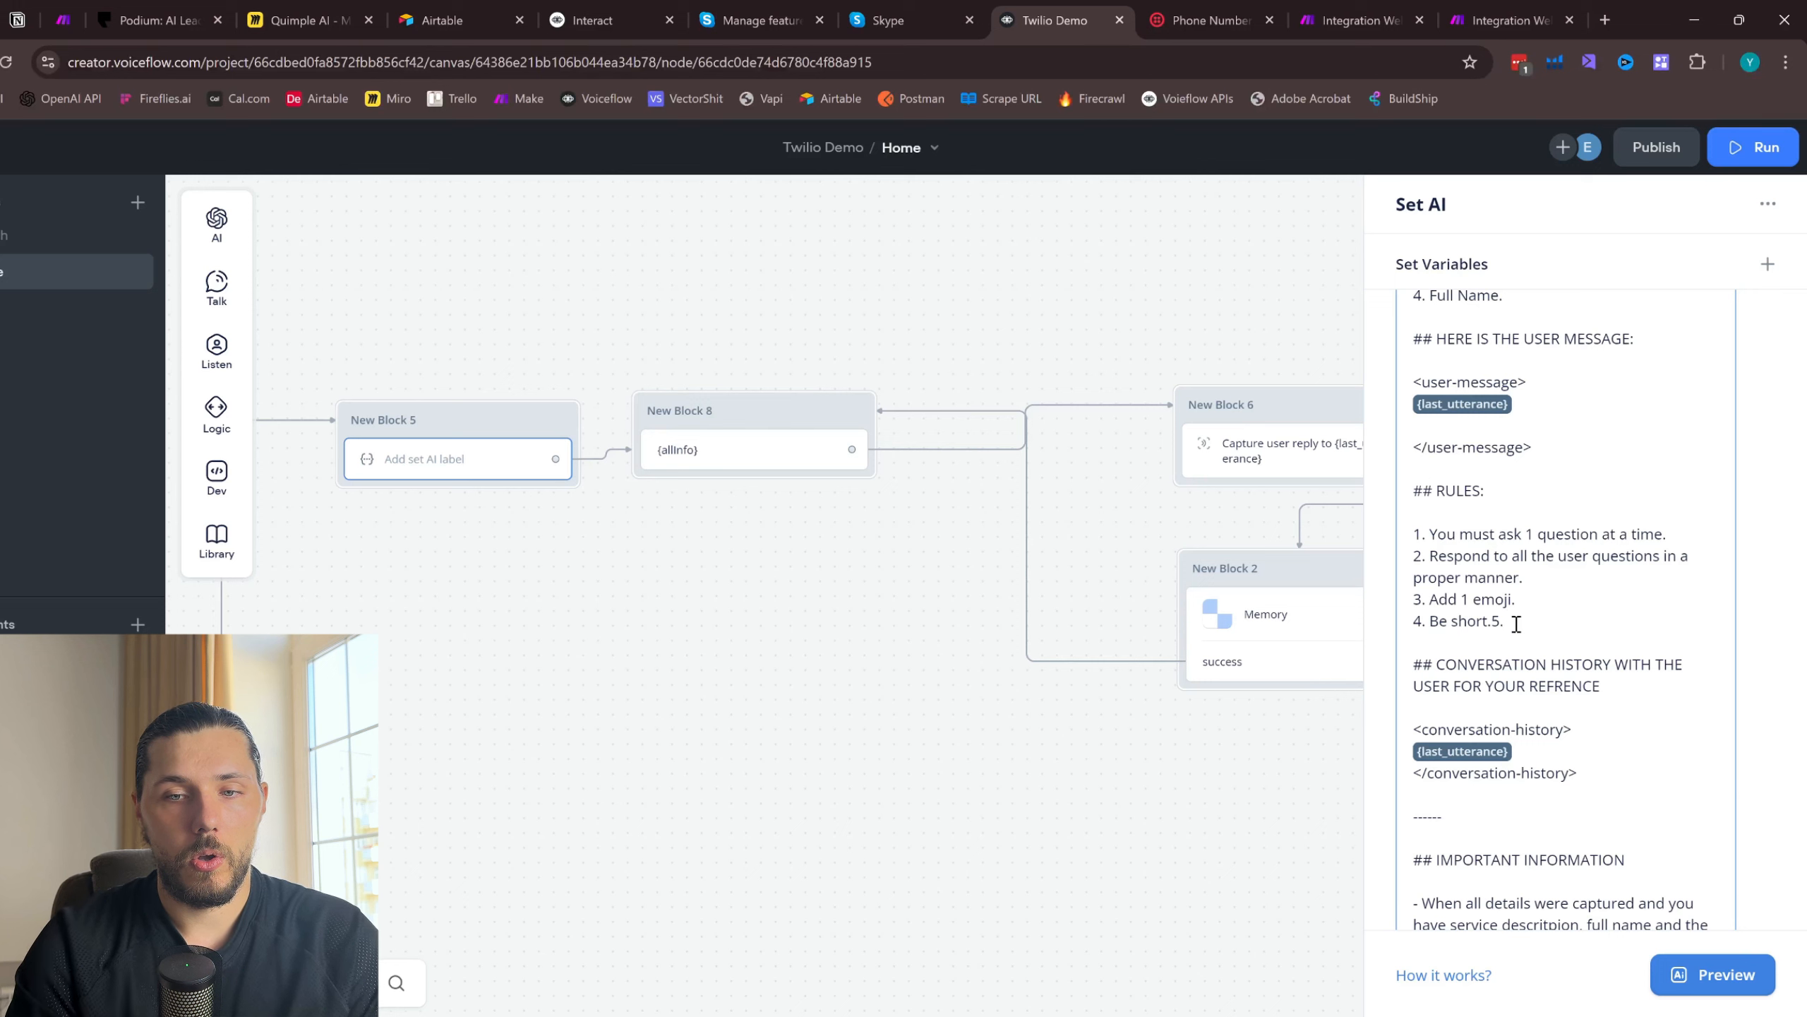
key("BackSpace")
key("BackSpace")
key("BackSpace")
key("Return")
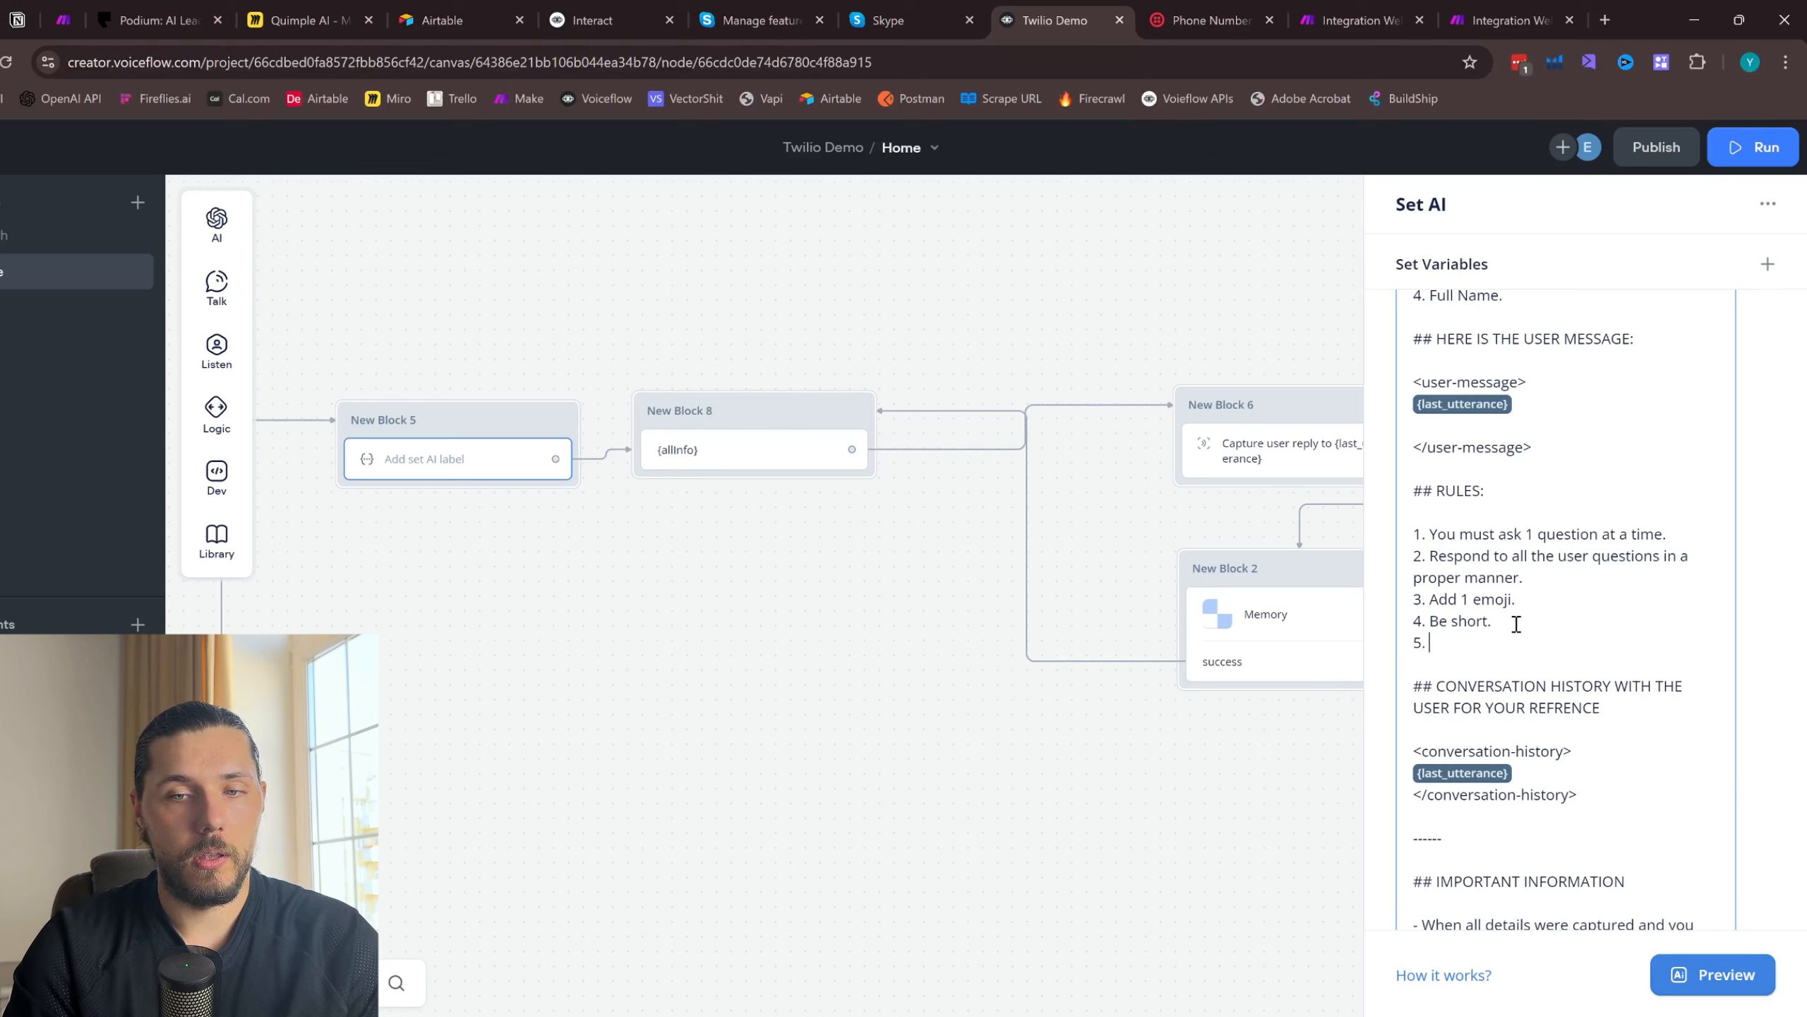
type("5. When you have all the details, output 1")
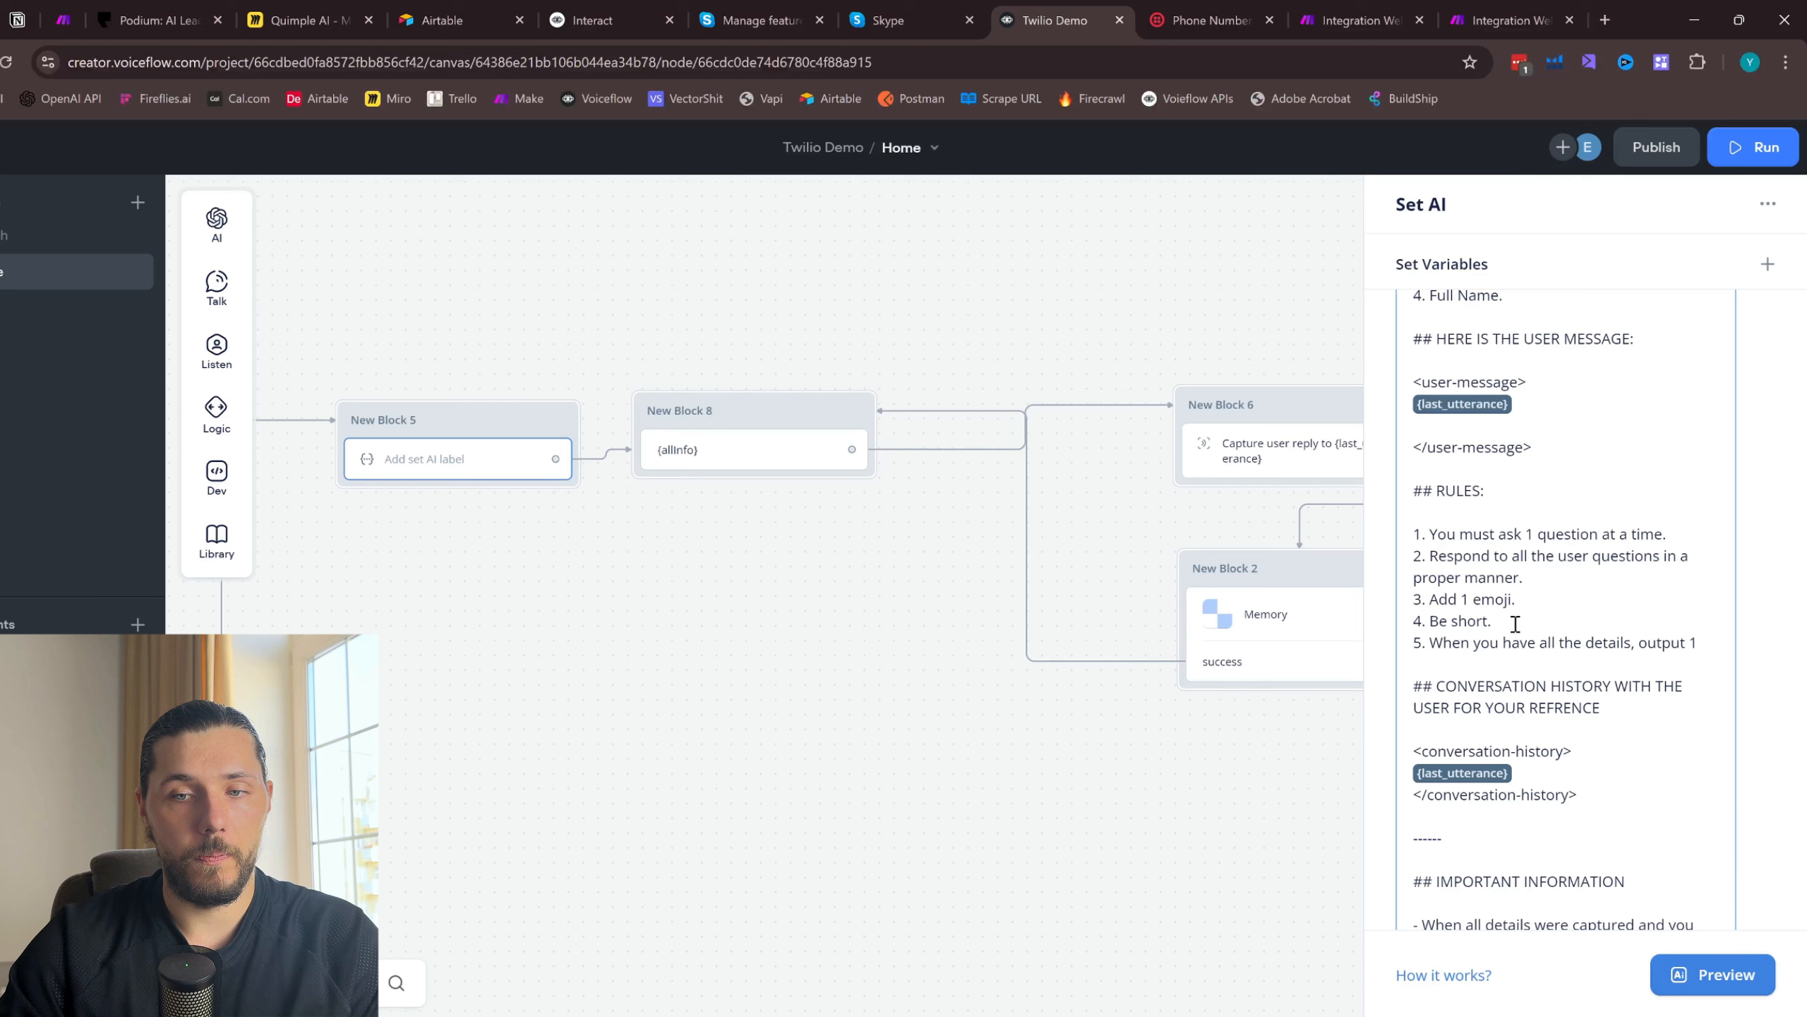
- Add a second bullet under IMPORTANT INFORMATION: "You **MUST** output only number 1 when you have all the information."
scroll(1536, 733, "down", 3)
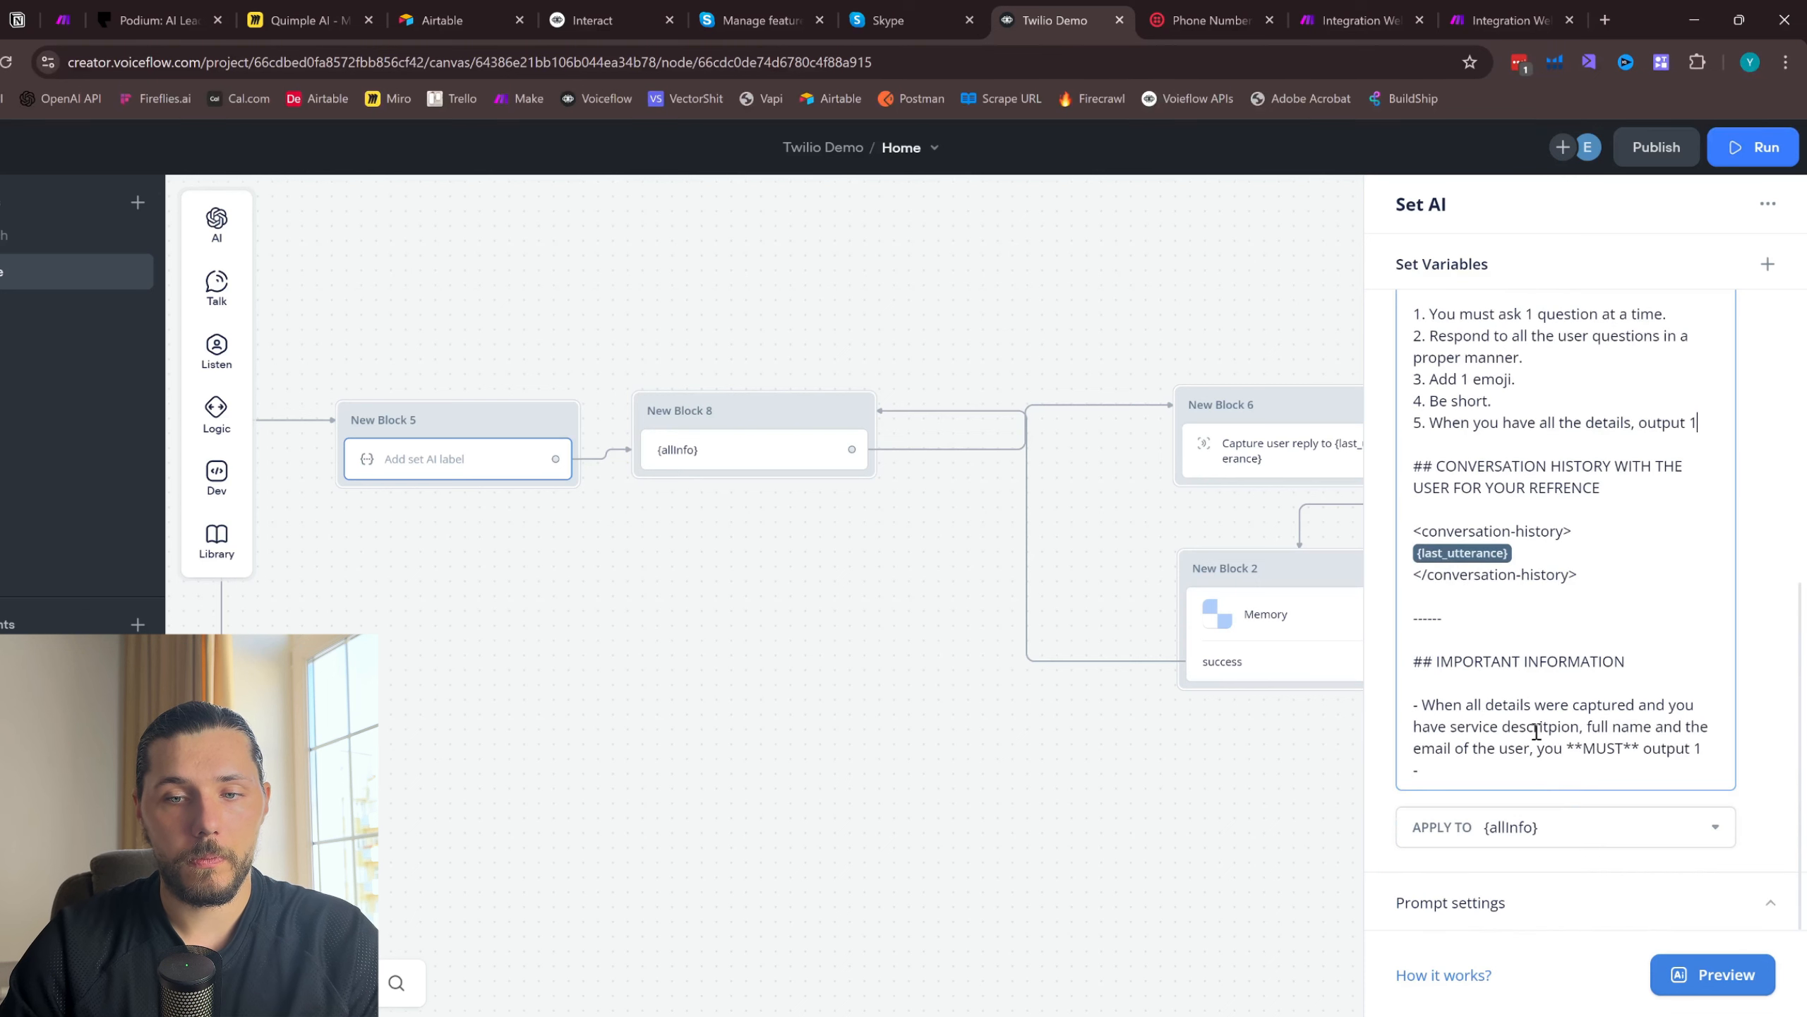
left_click(1518, 769)
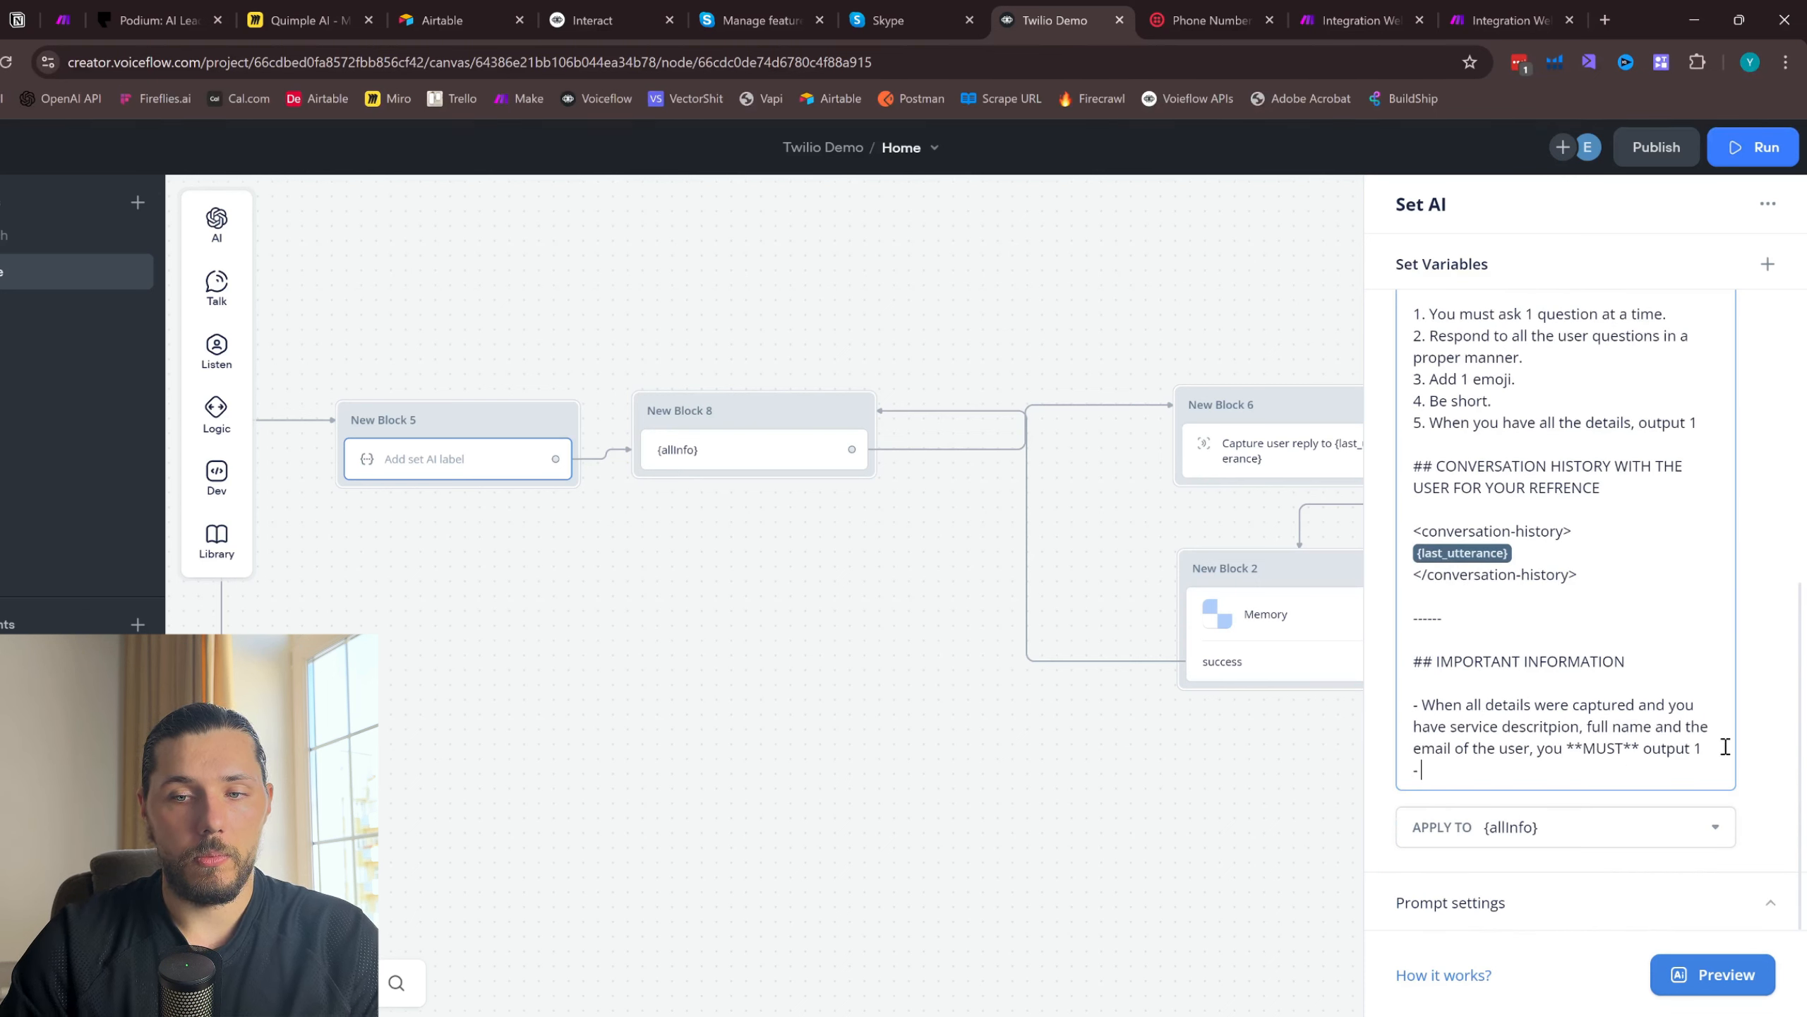
key("Return")
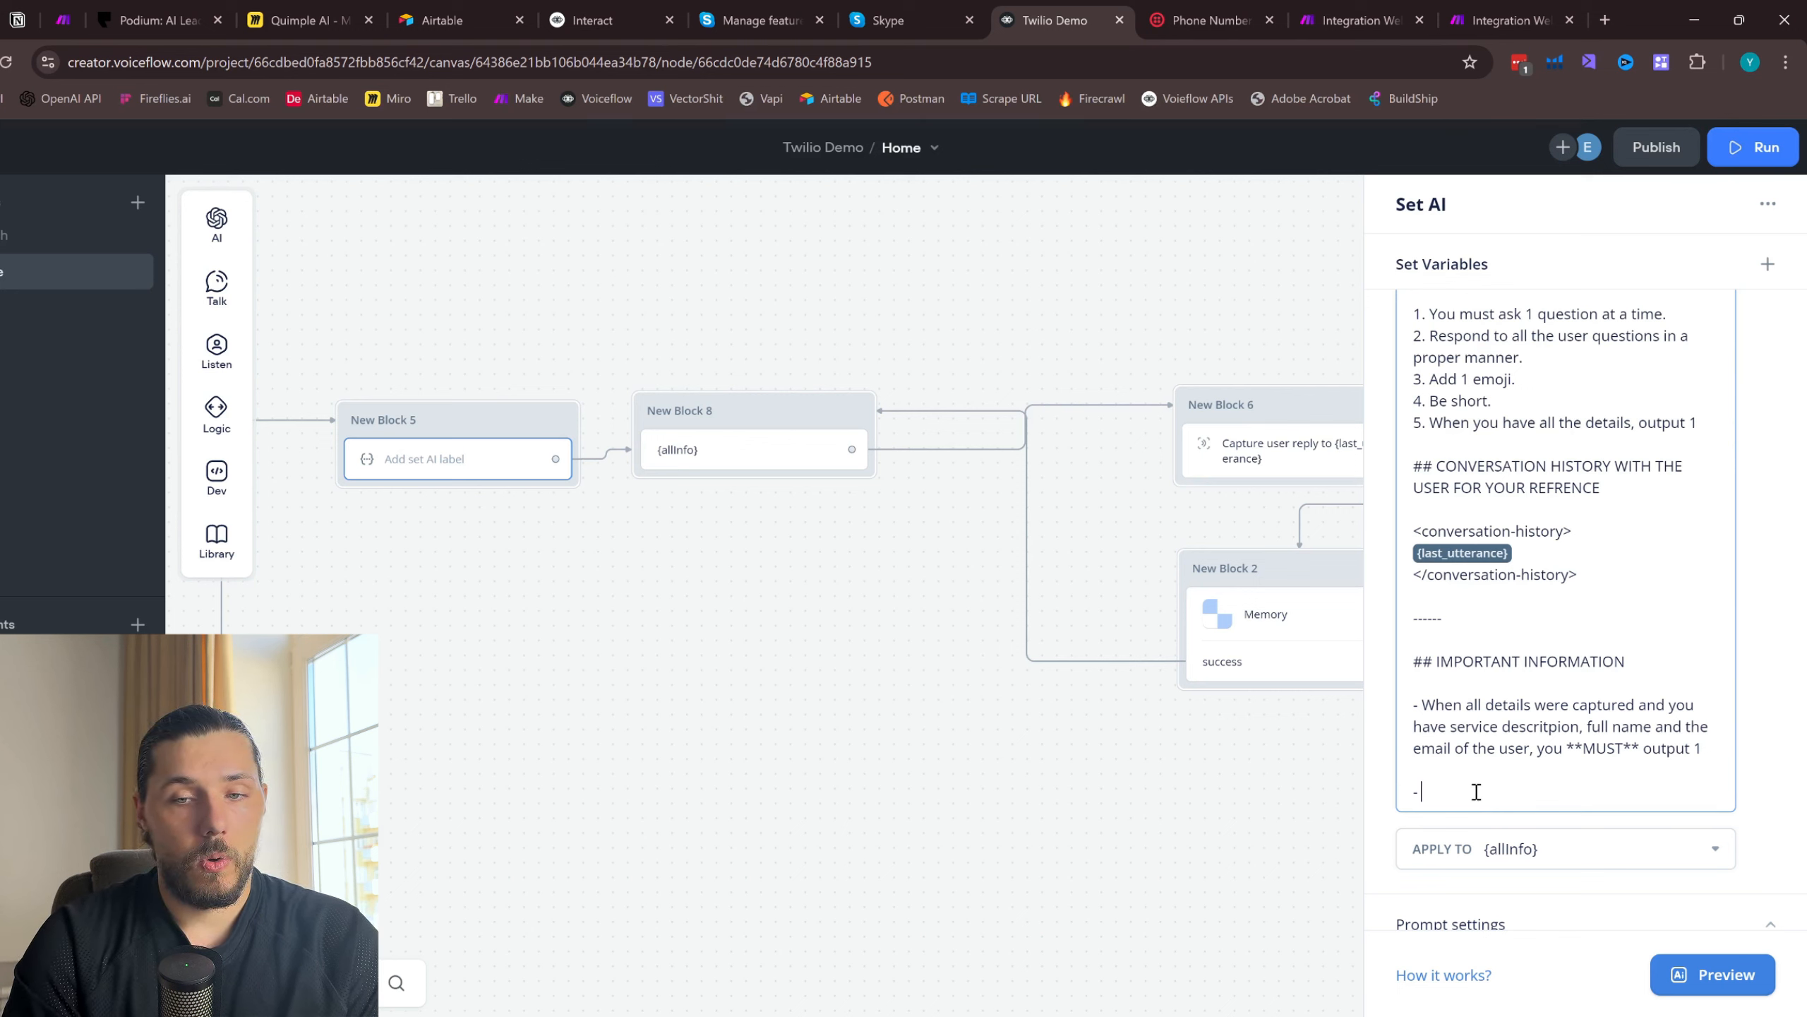
type("YOU")
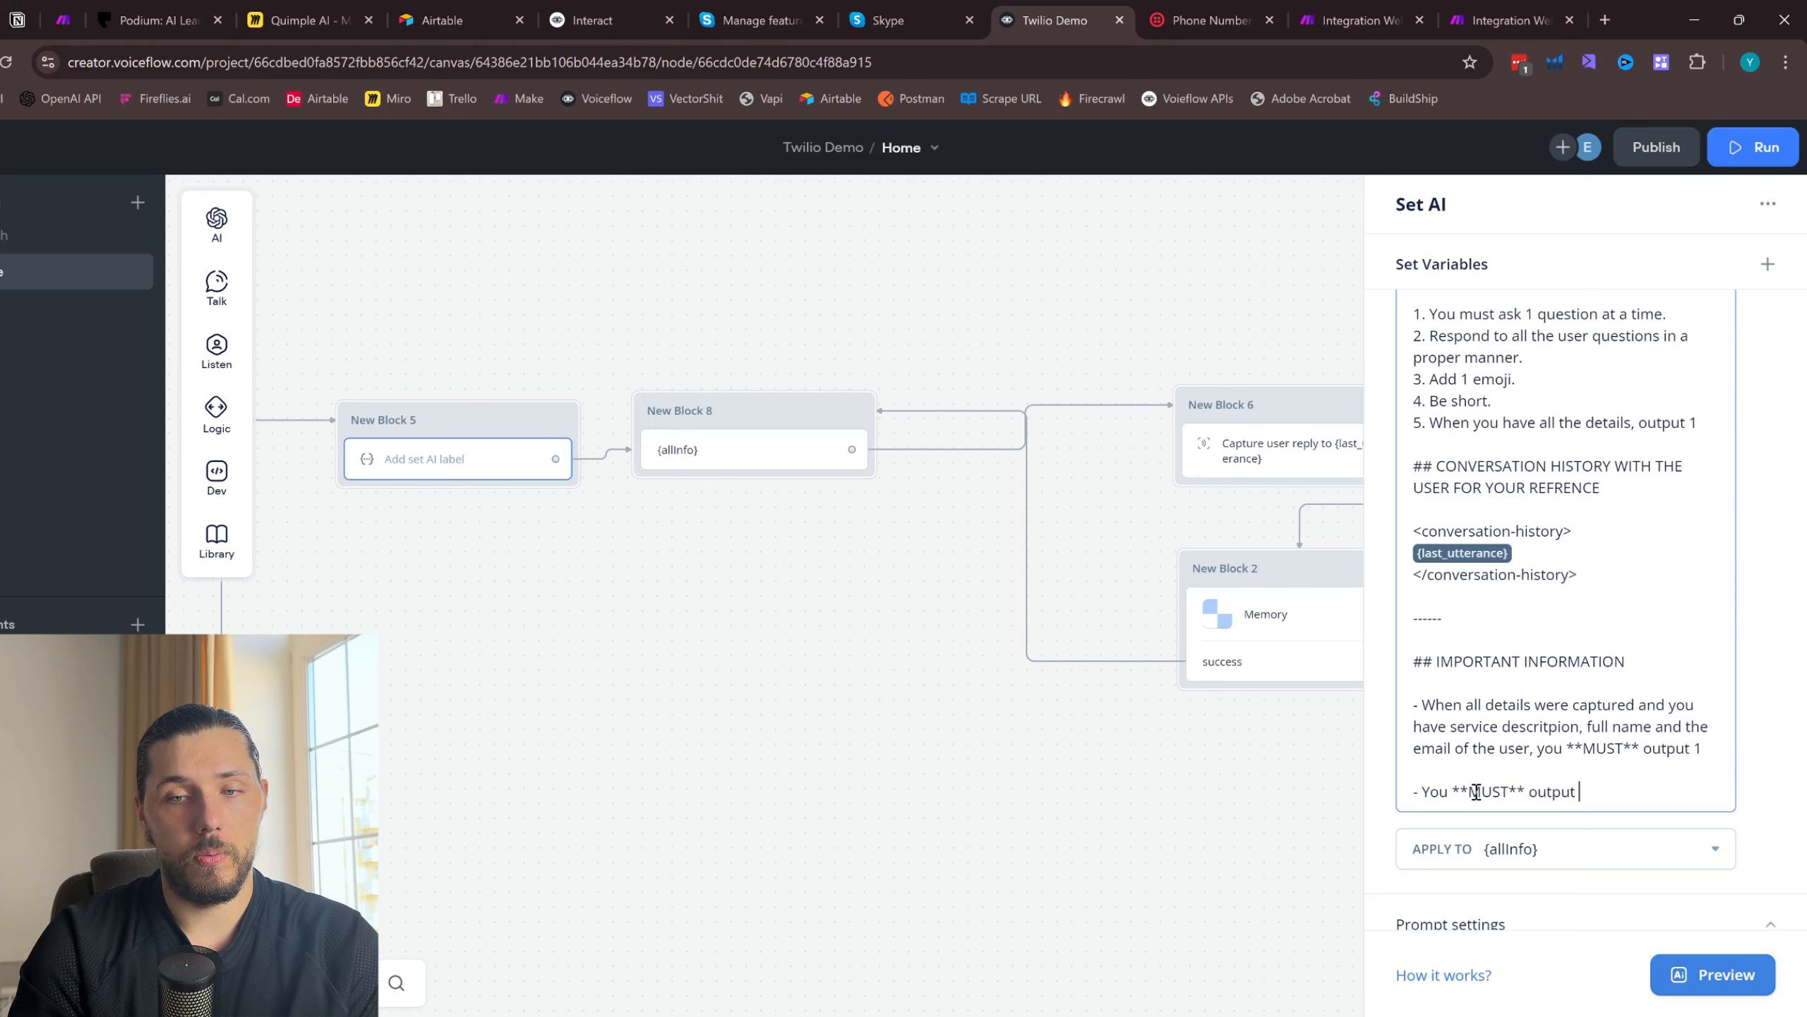
type("only ")
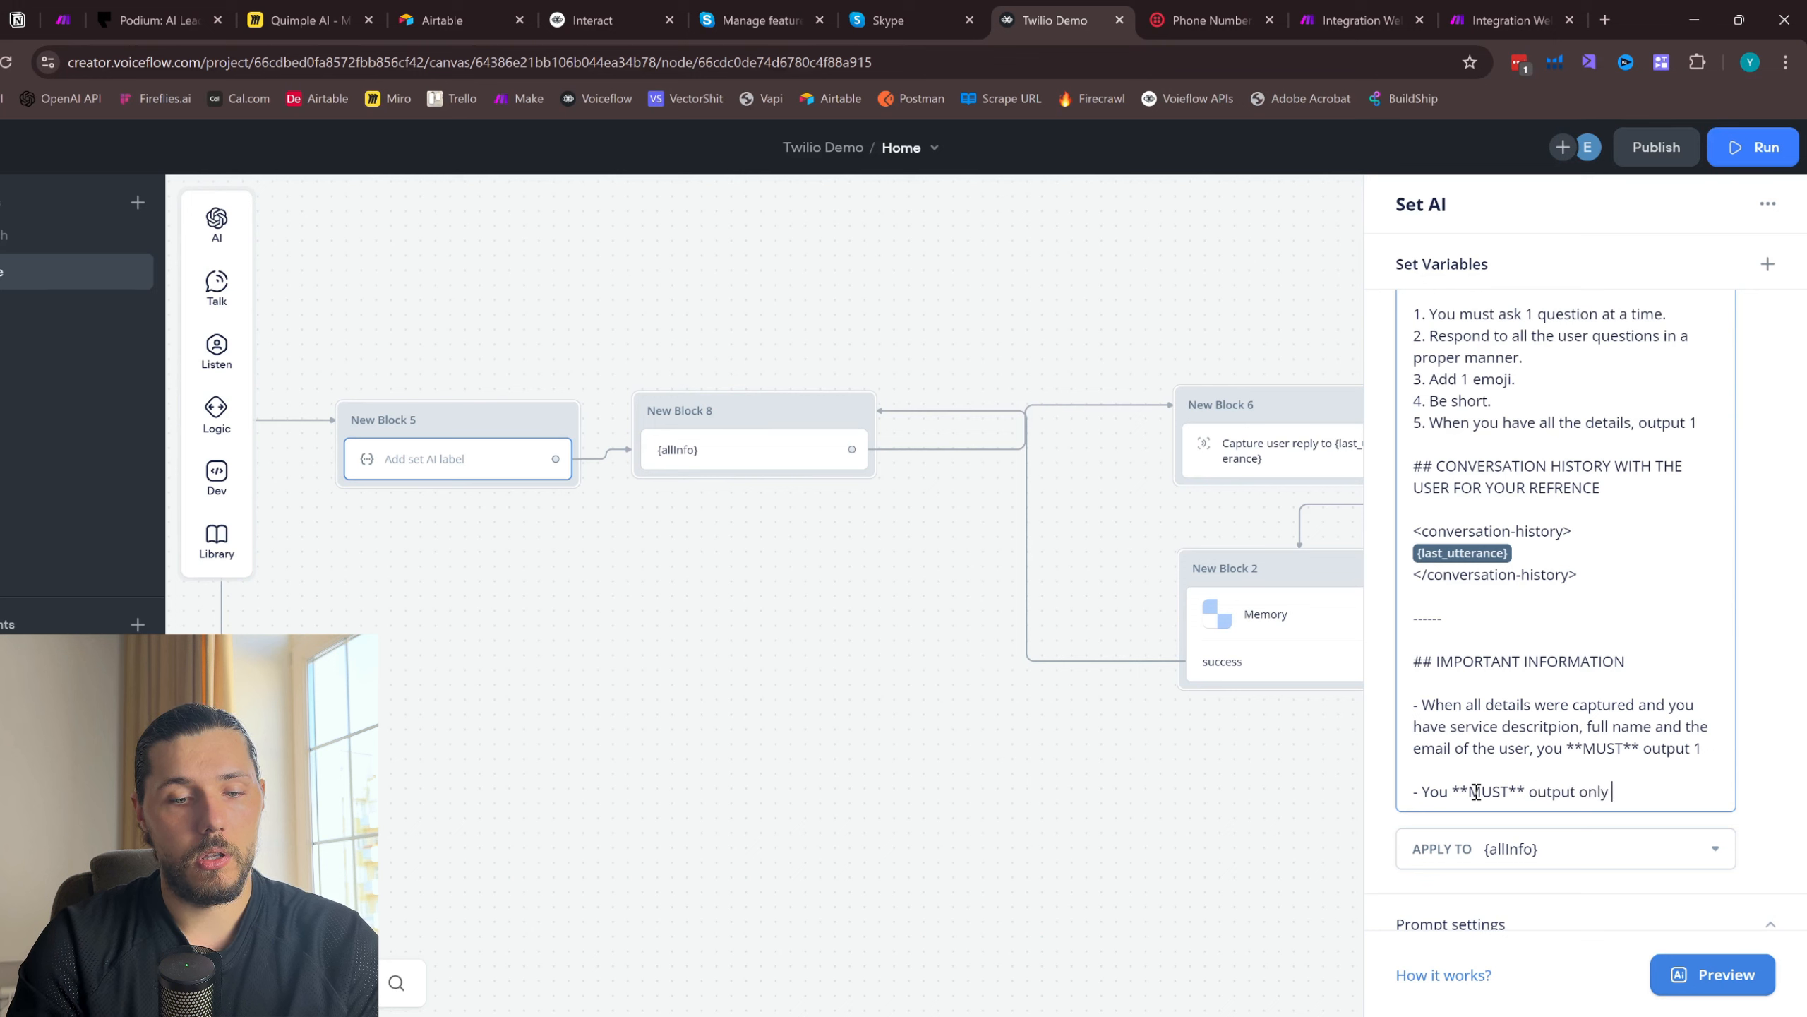
type("number 1 when ")
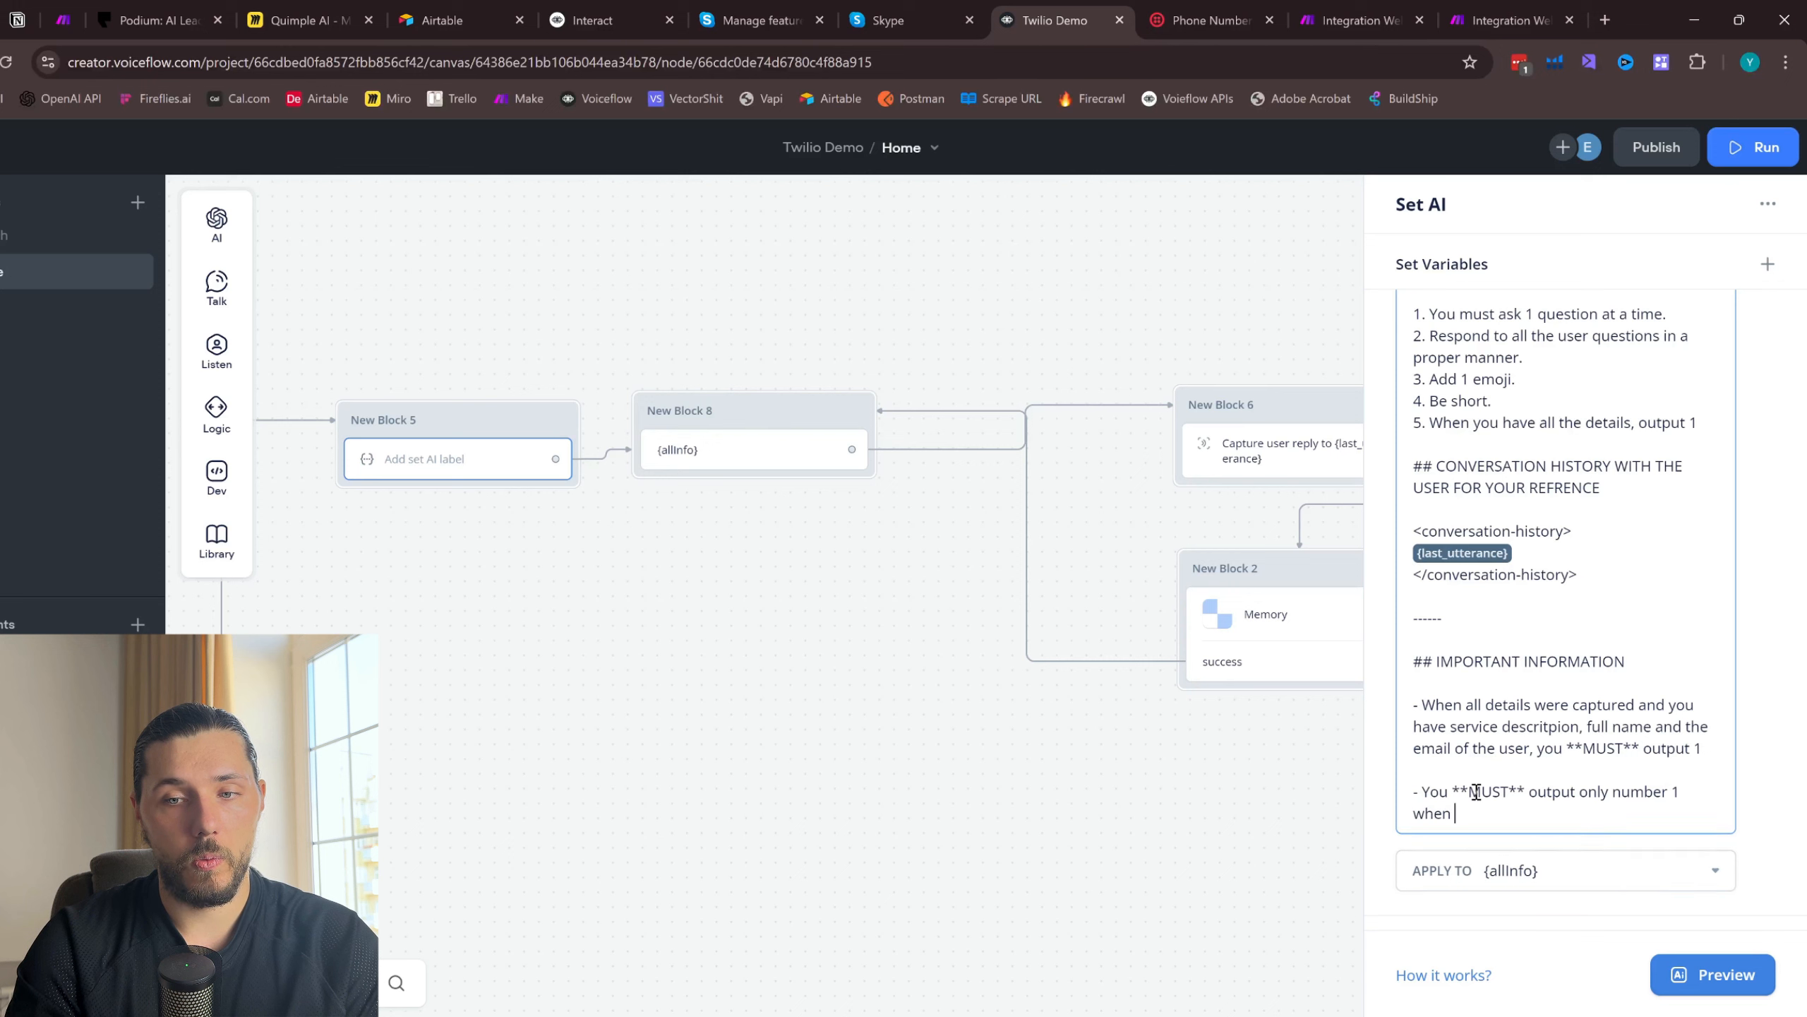
type("you have all the i")
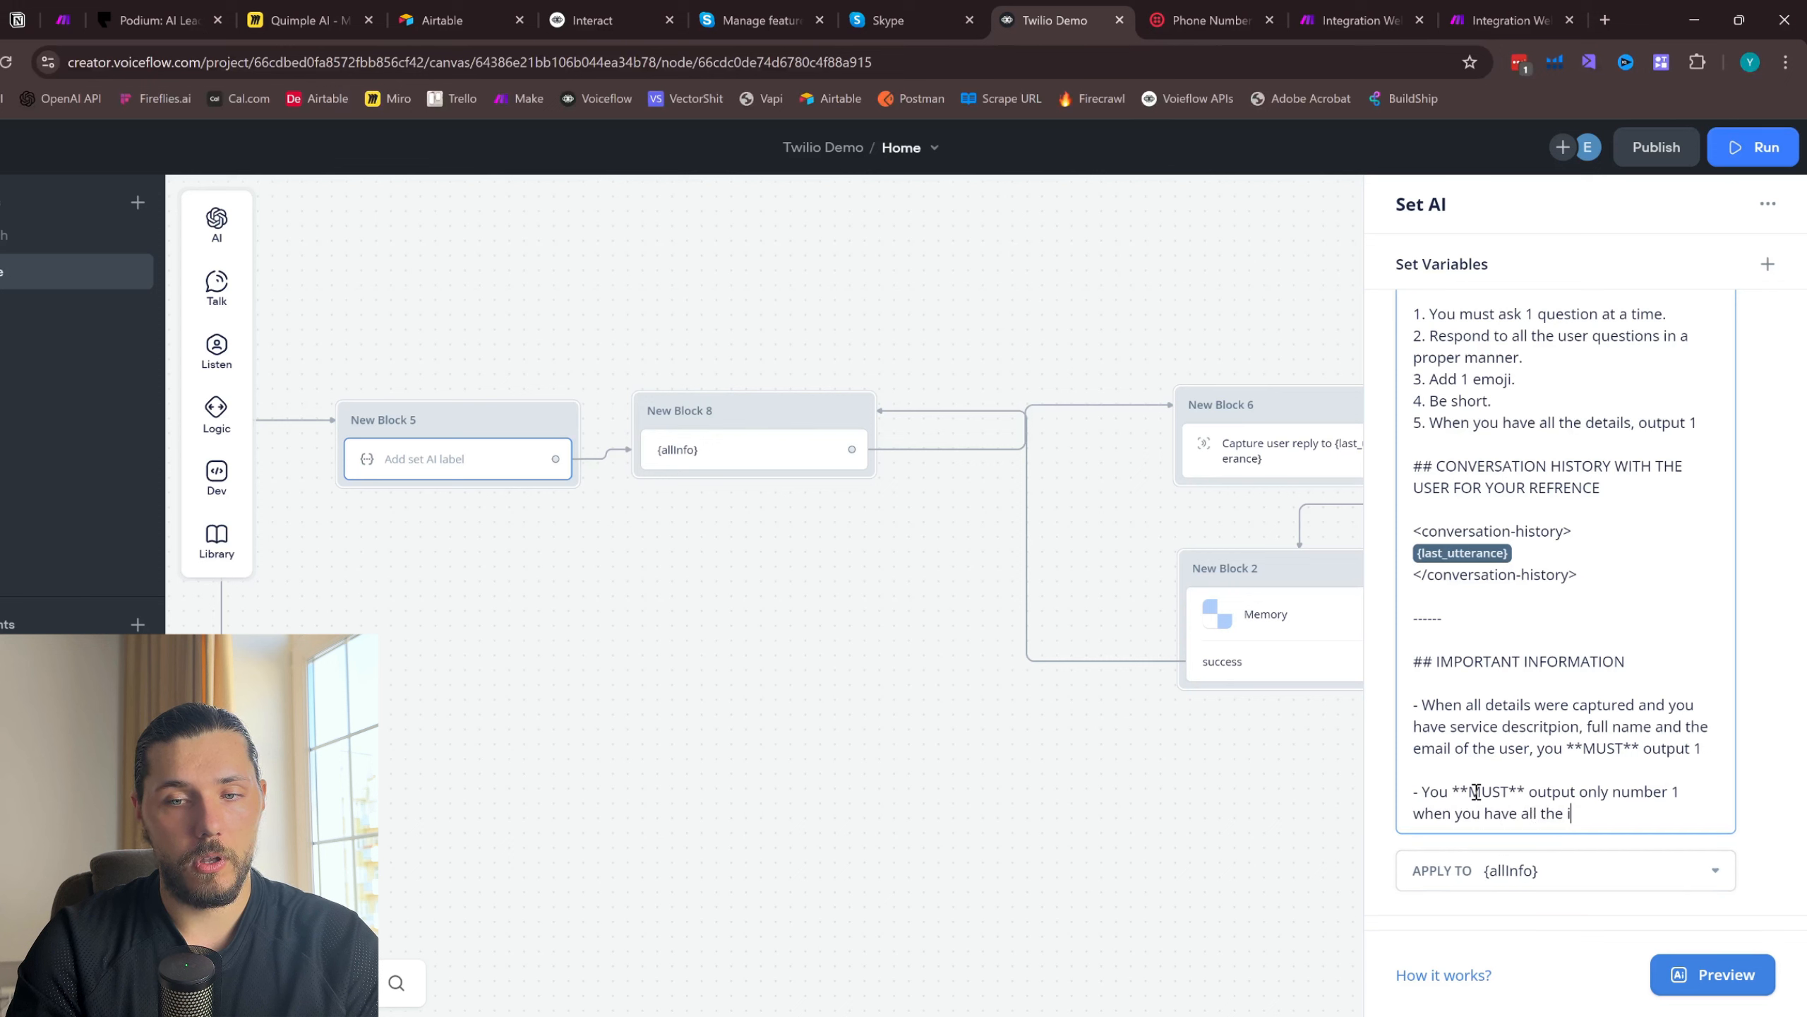
type("nformation. ")
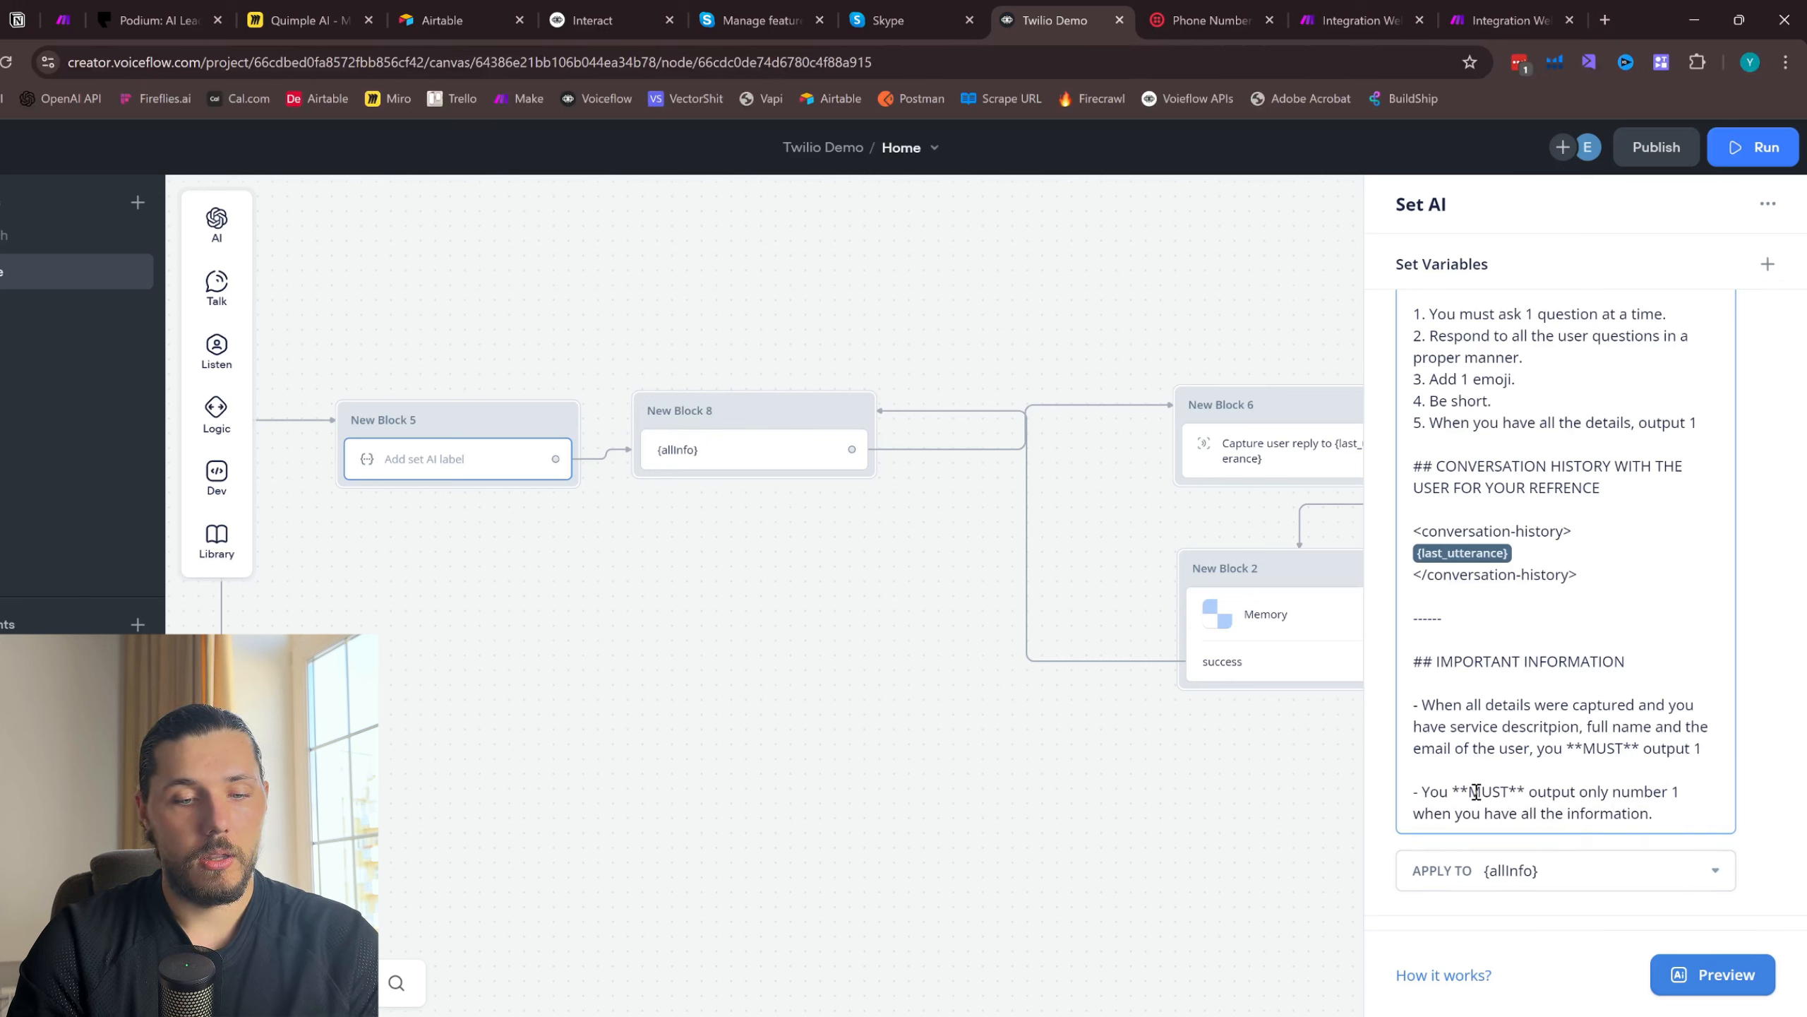
type("**NEVER")
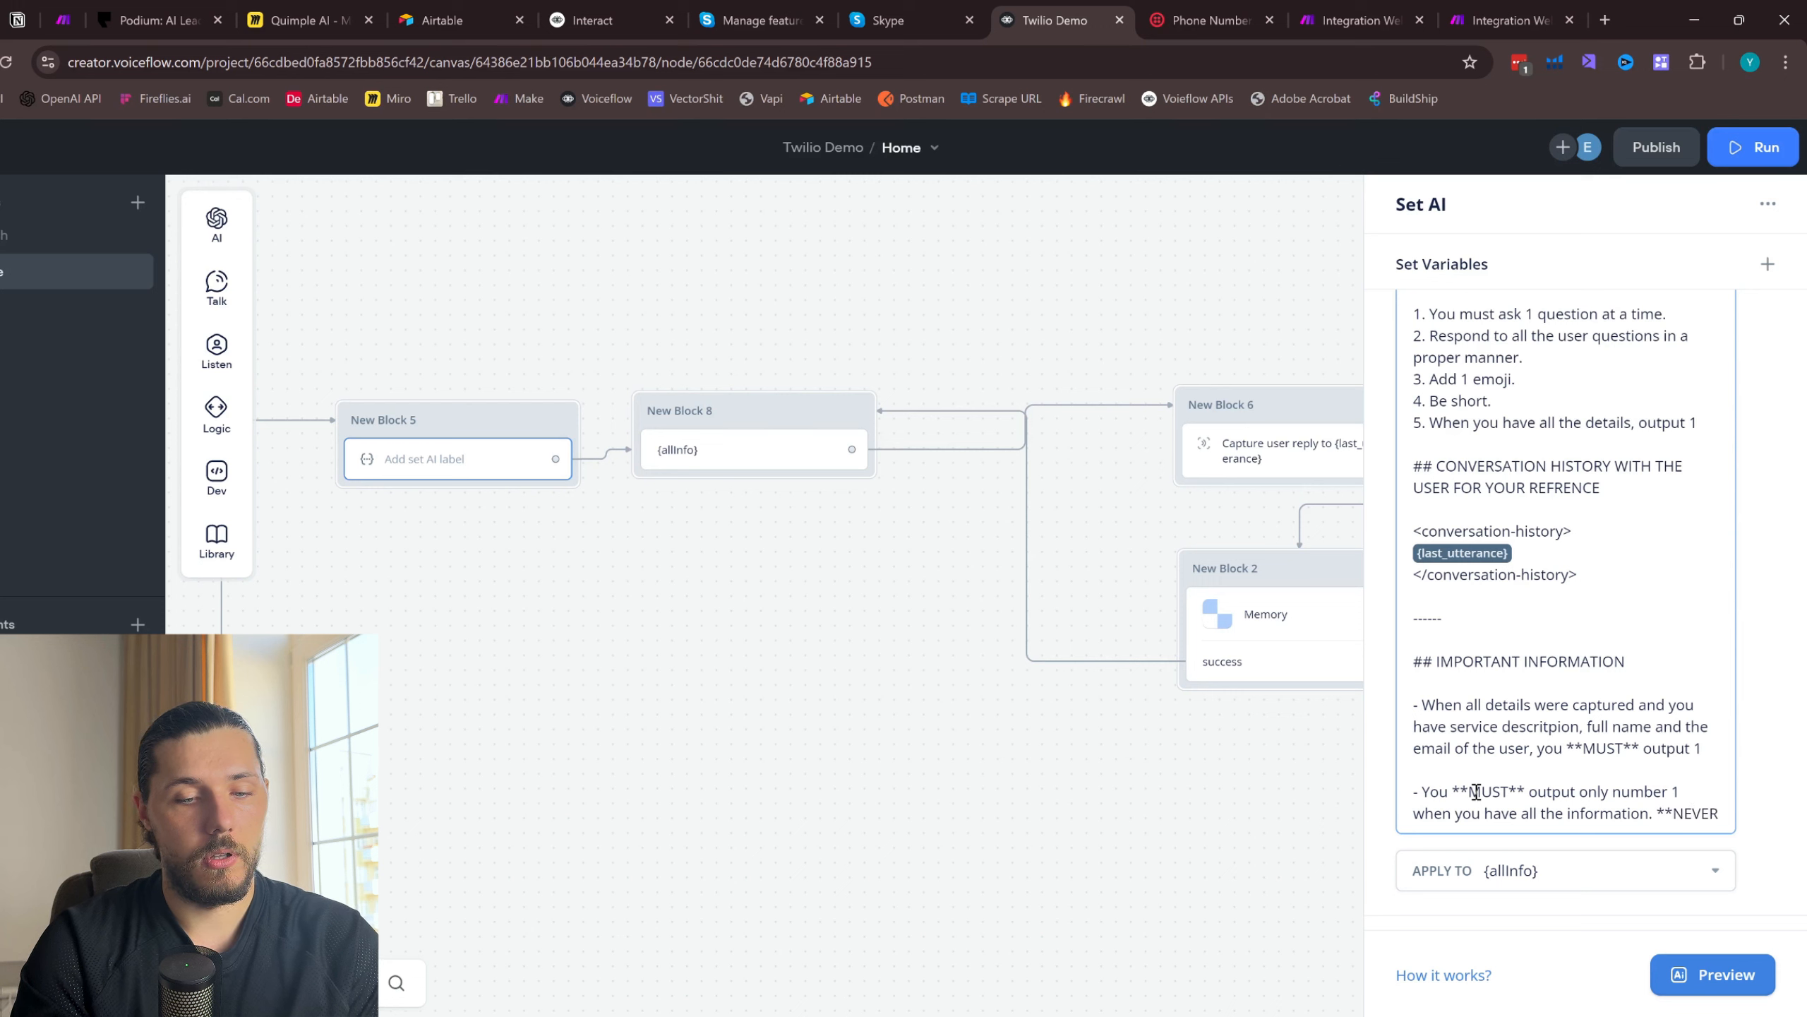
type("** O")
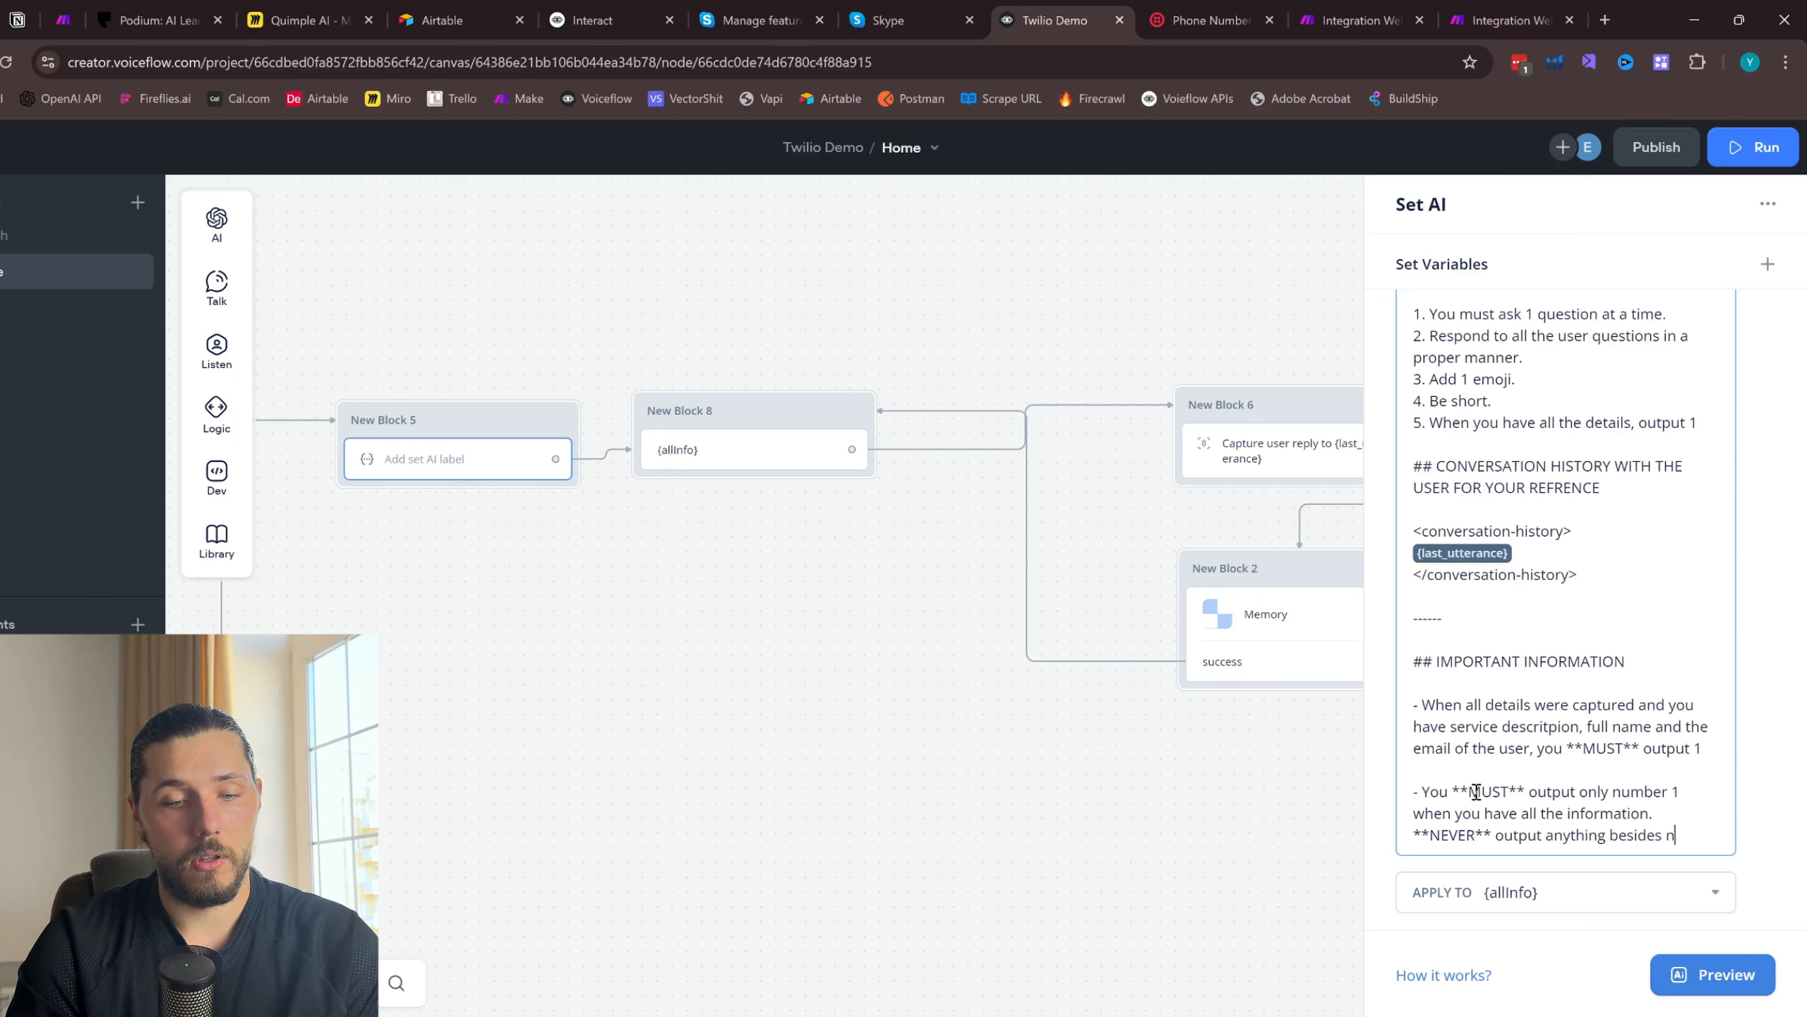
- Append "**NEVER** output anything besides number 1 when all information was captured." to the second IMPORTANT INFORMATION bullet
type("ber 1 when")
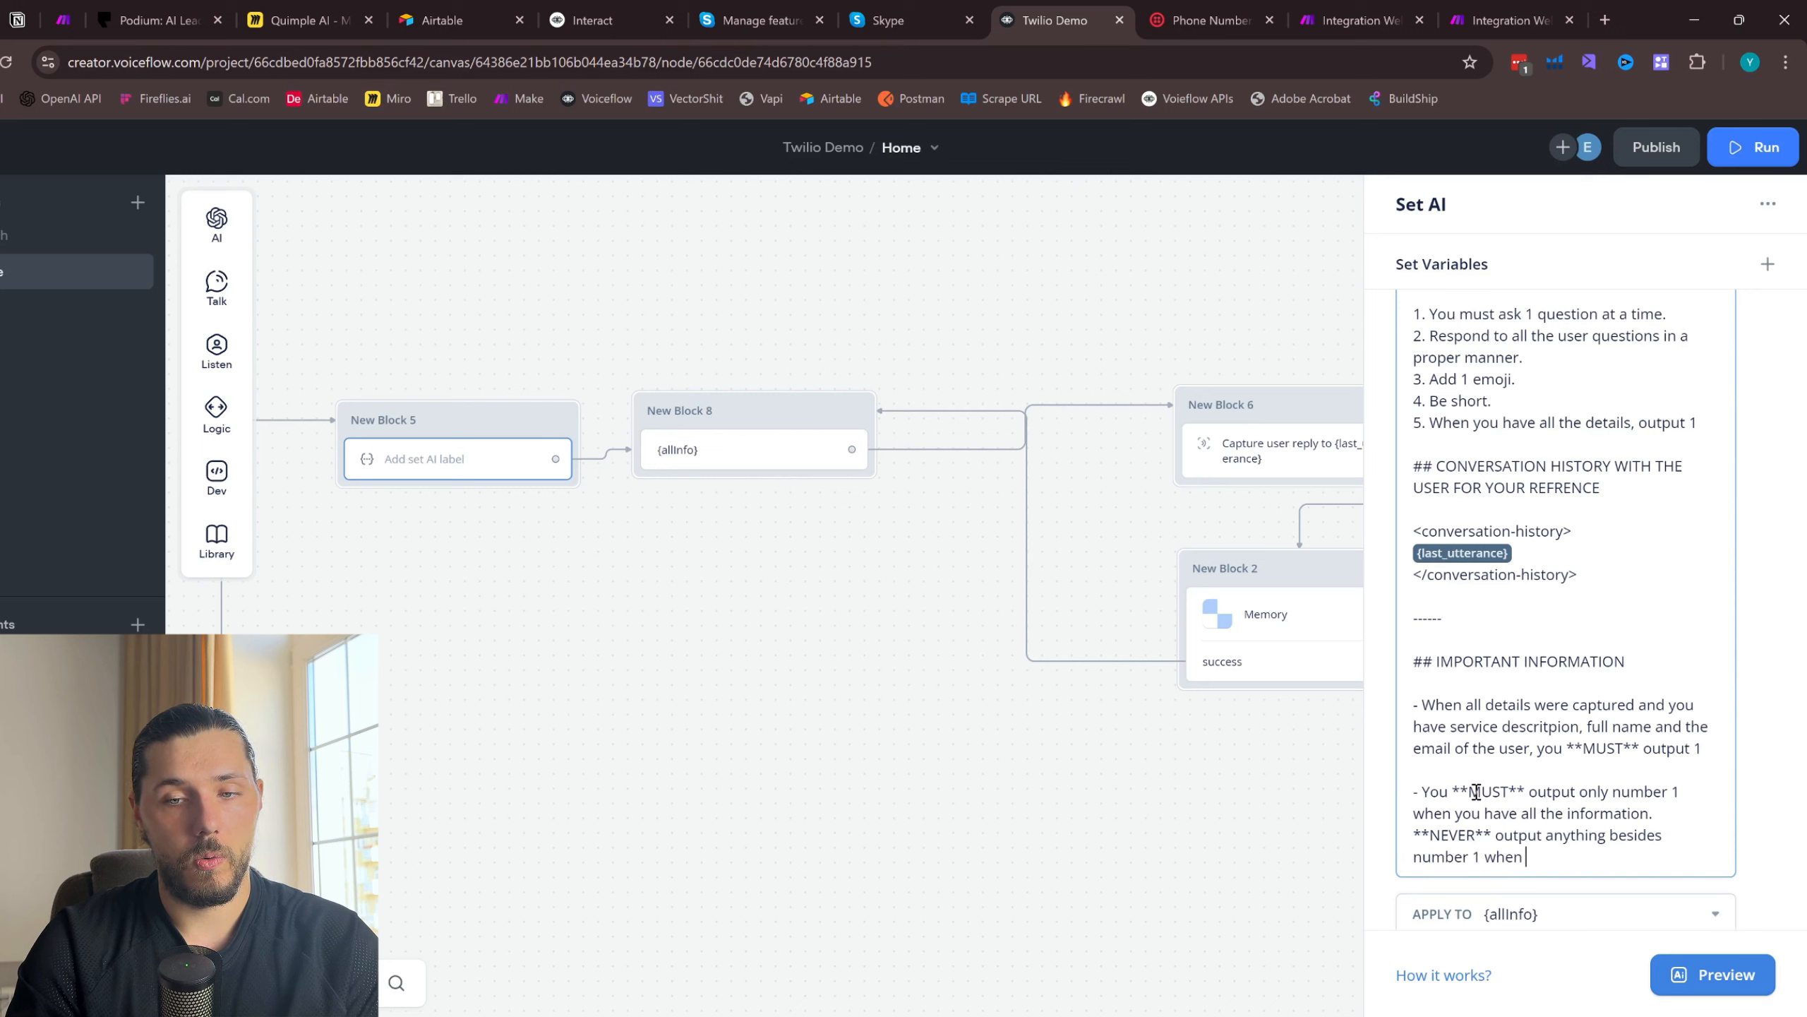
type("all information w")
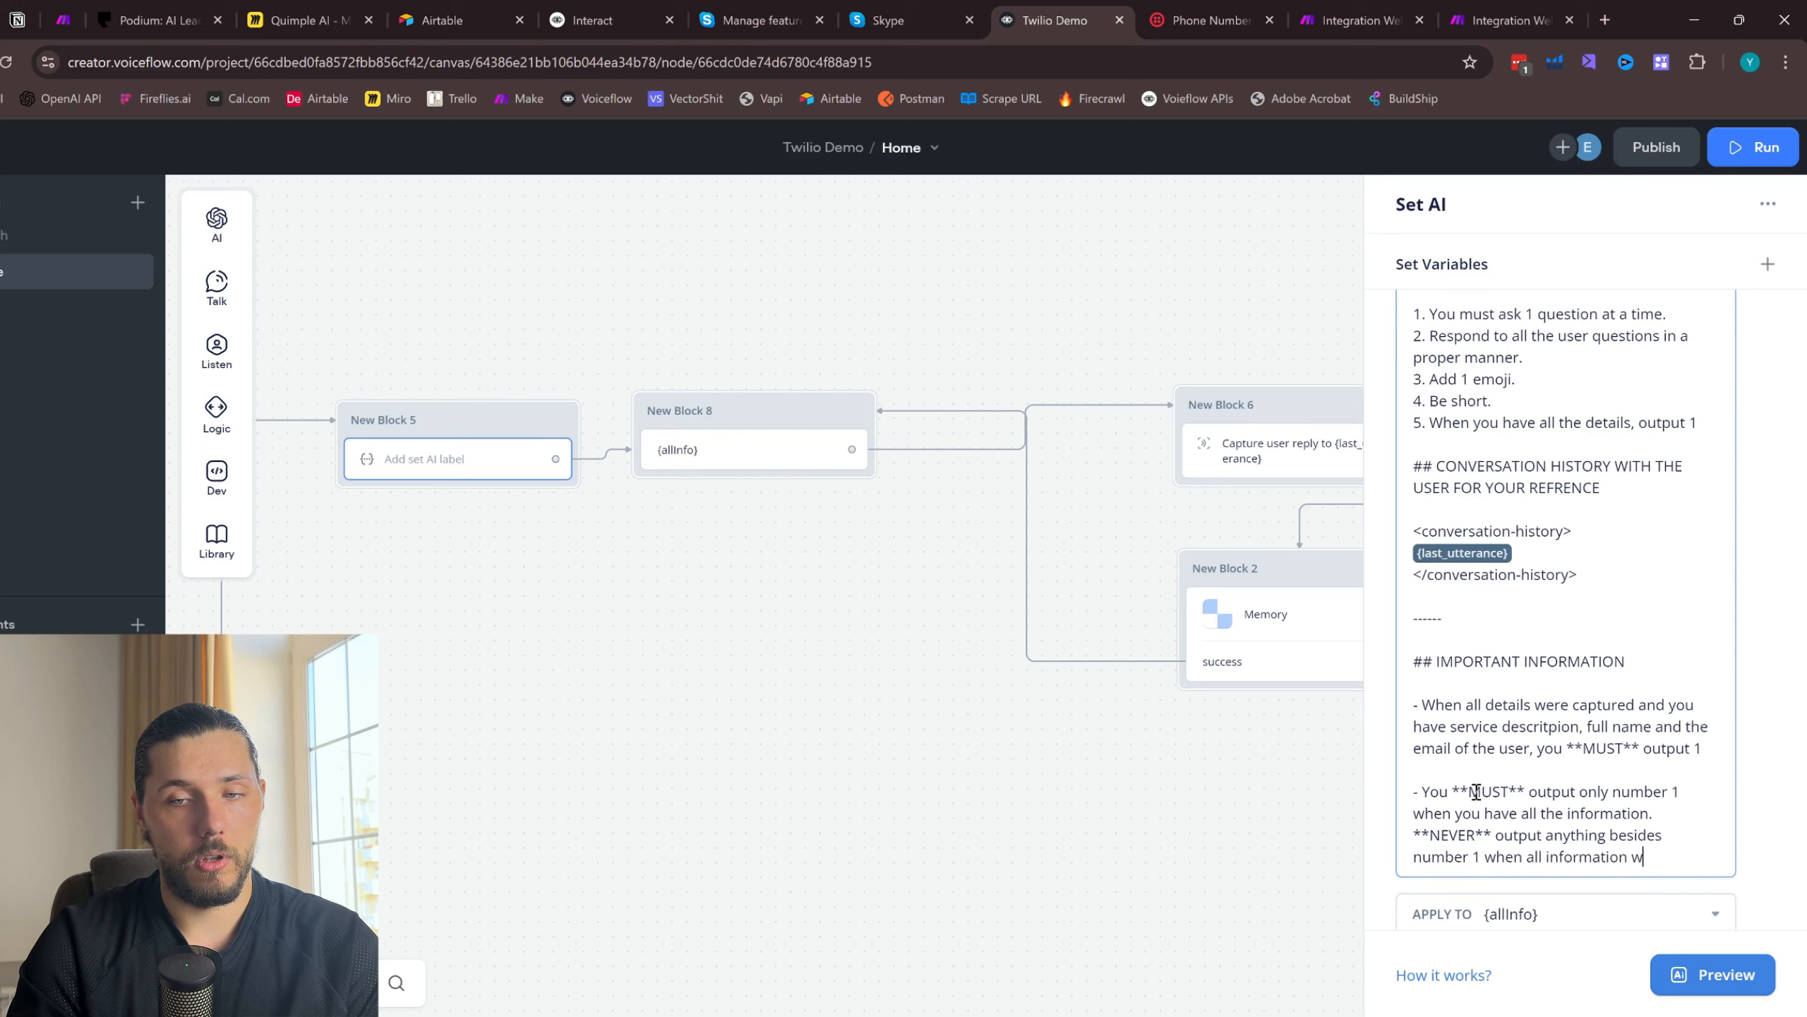
type("as captured.")
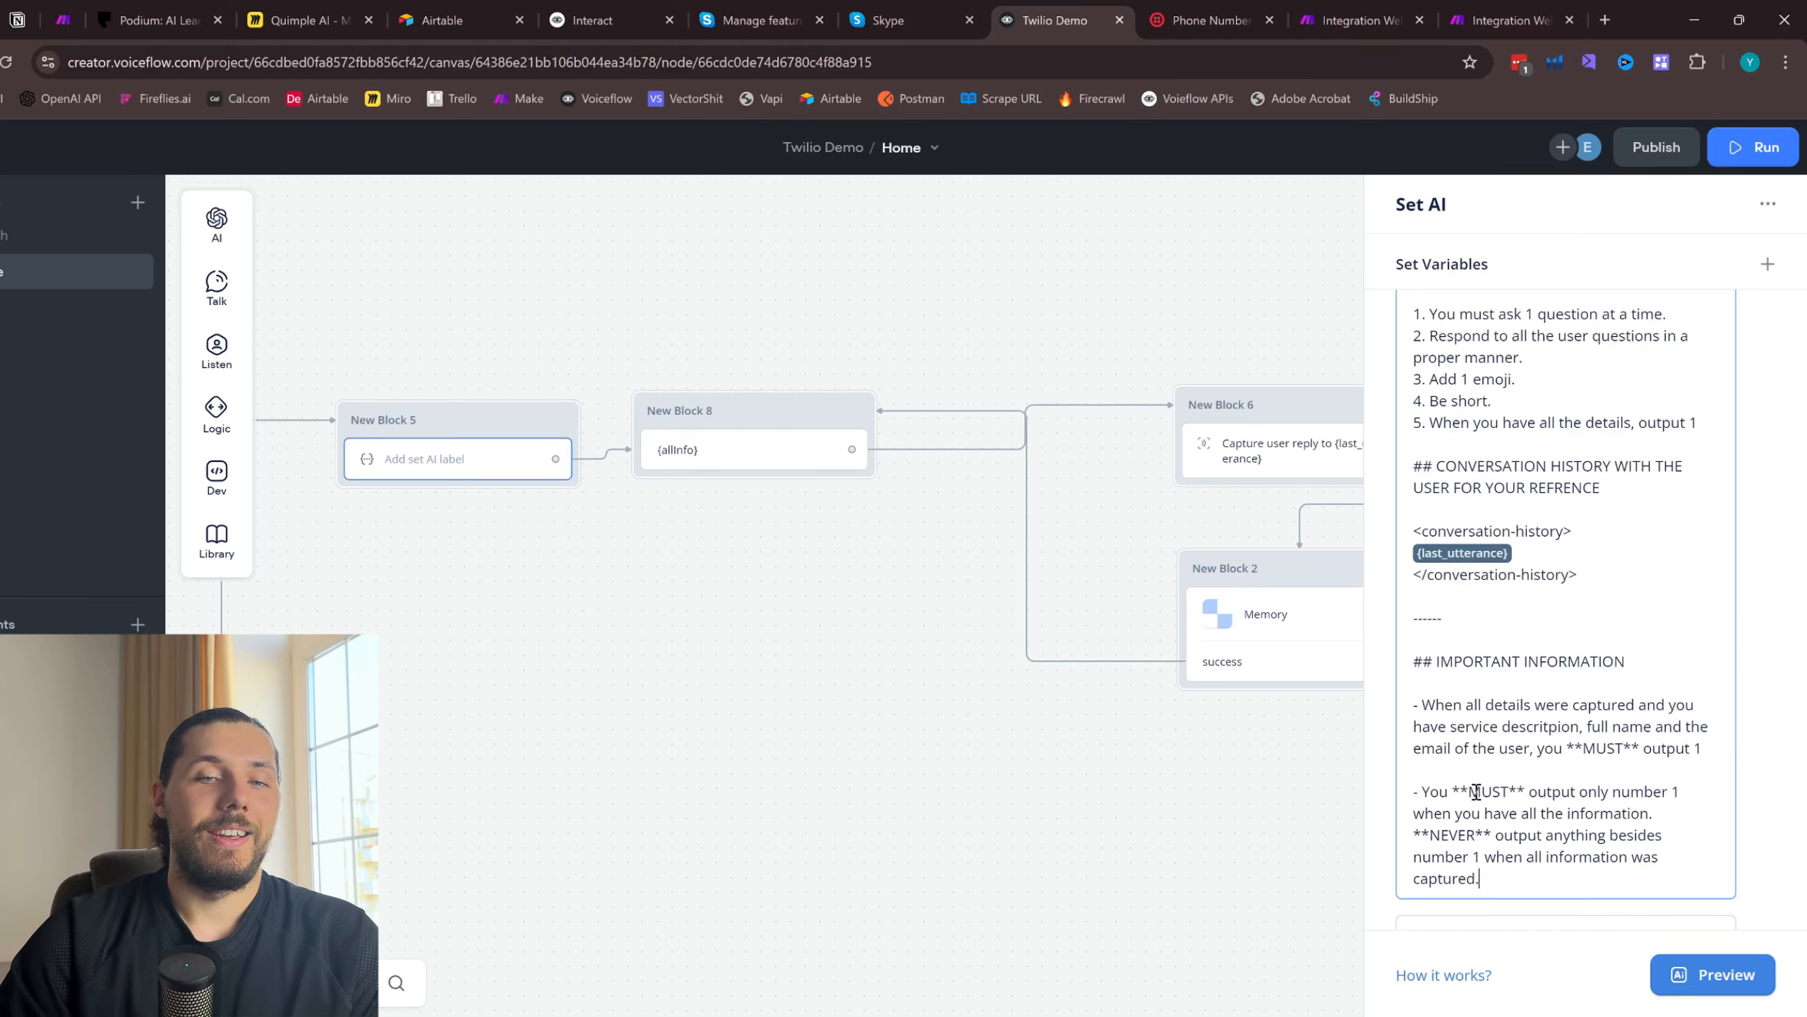
- Move the Capture block and the Memory block farther from the {allInfo} message block to make room between them
left_click(795, 760)
left_click_drag(1005, 755, 1065, 776)
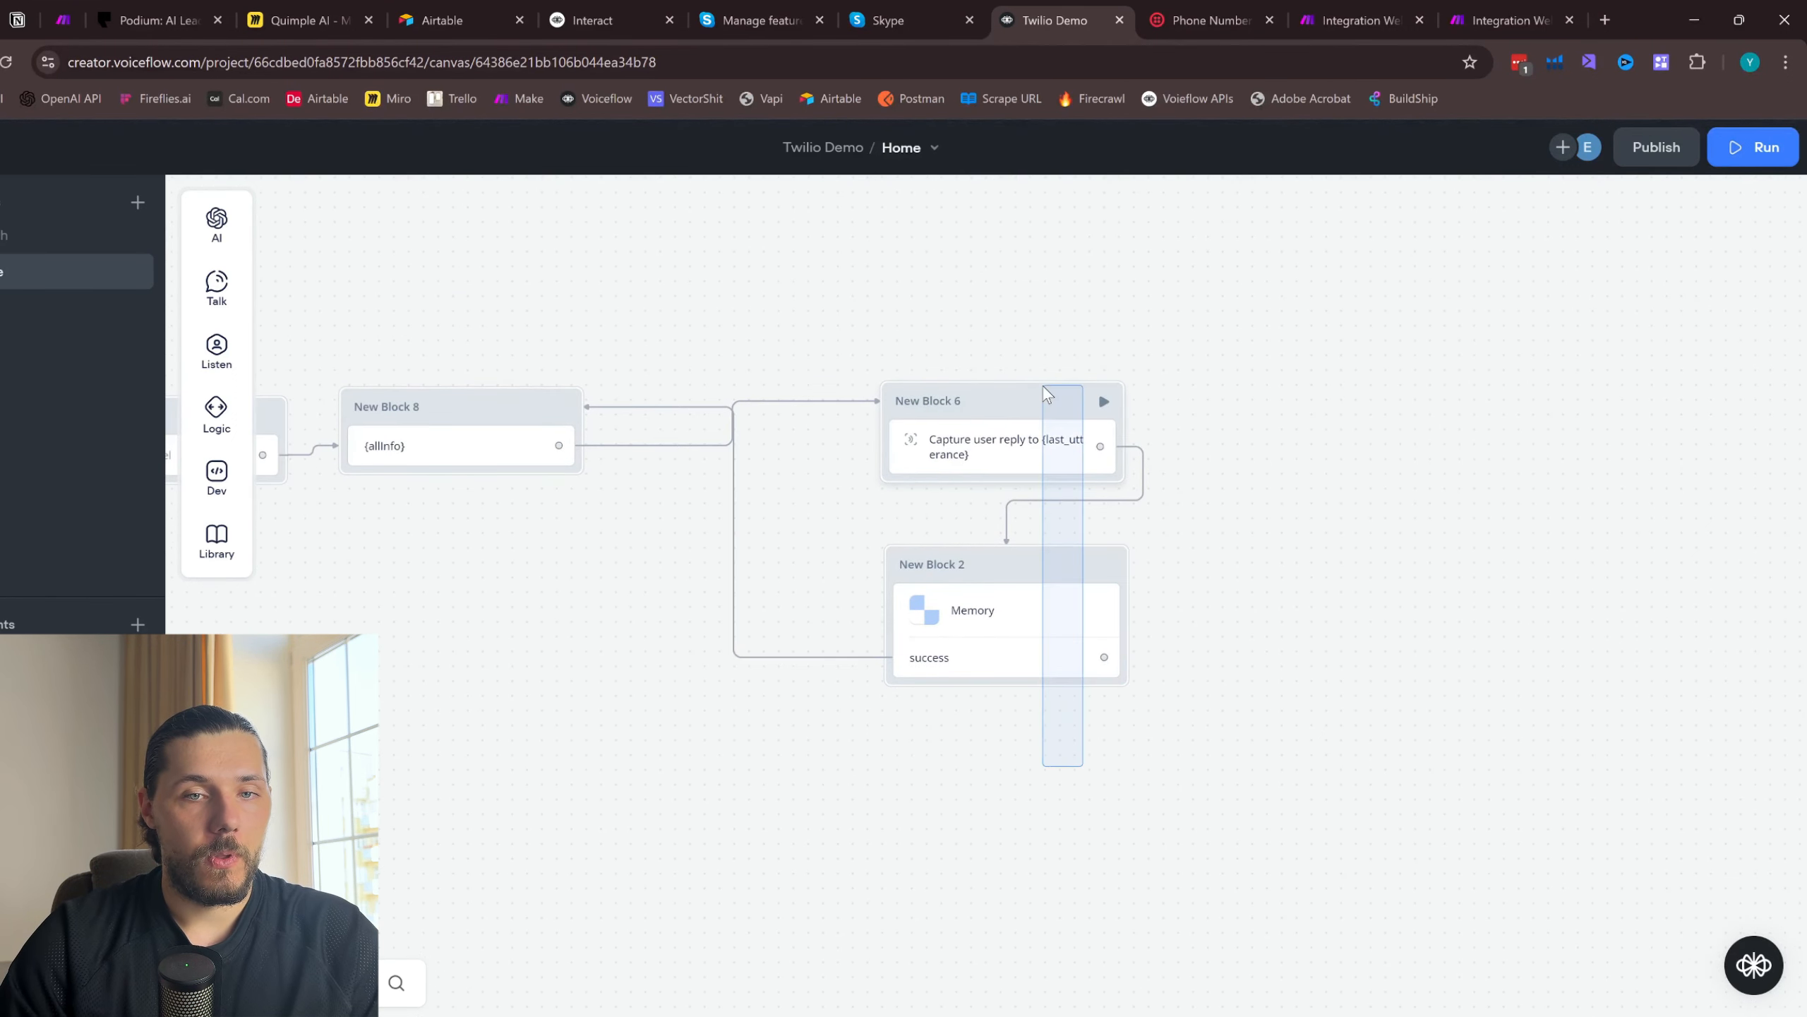
left_click_drag(1042, 389, 1249, 405)
left_click_drag(922, 575, 1073, 610)
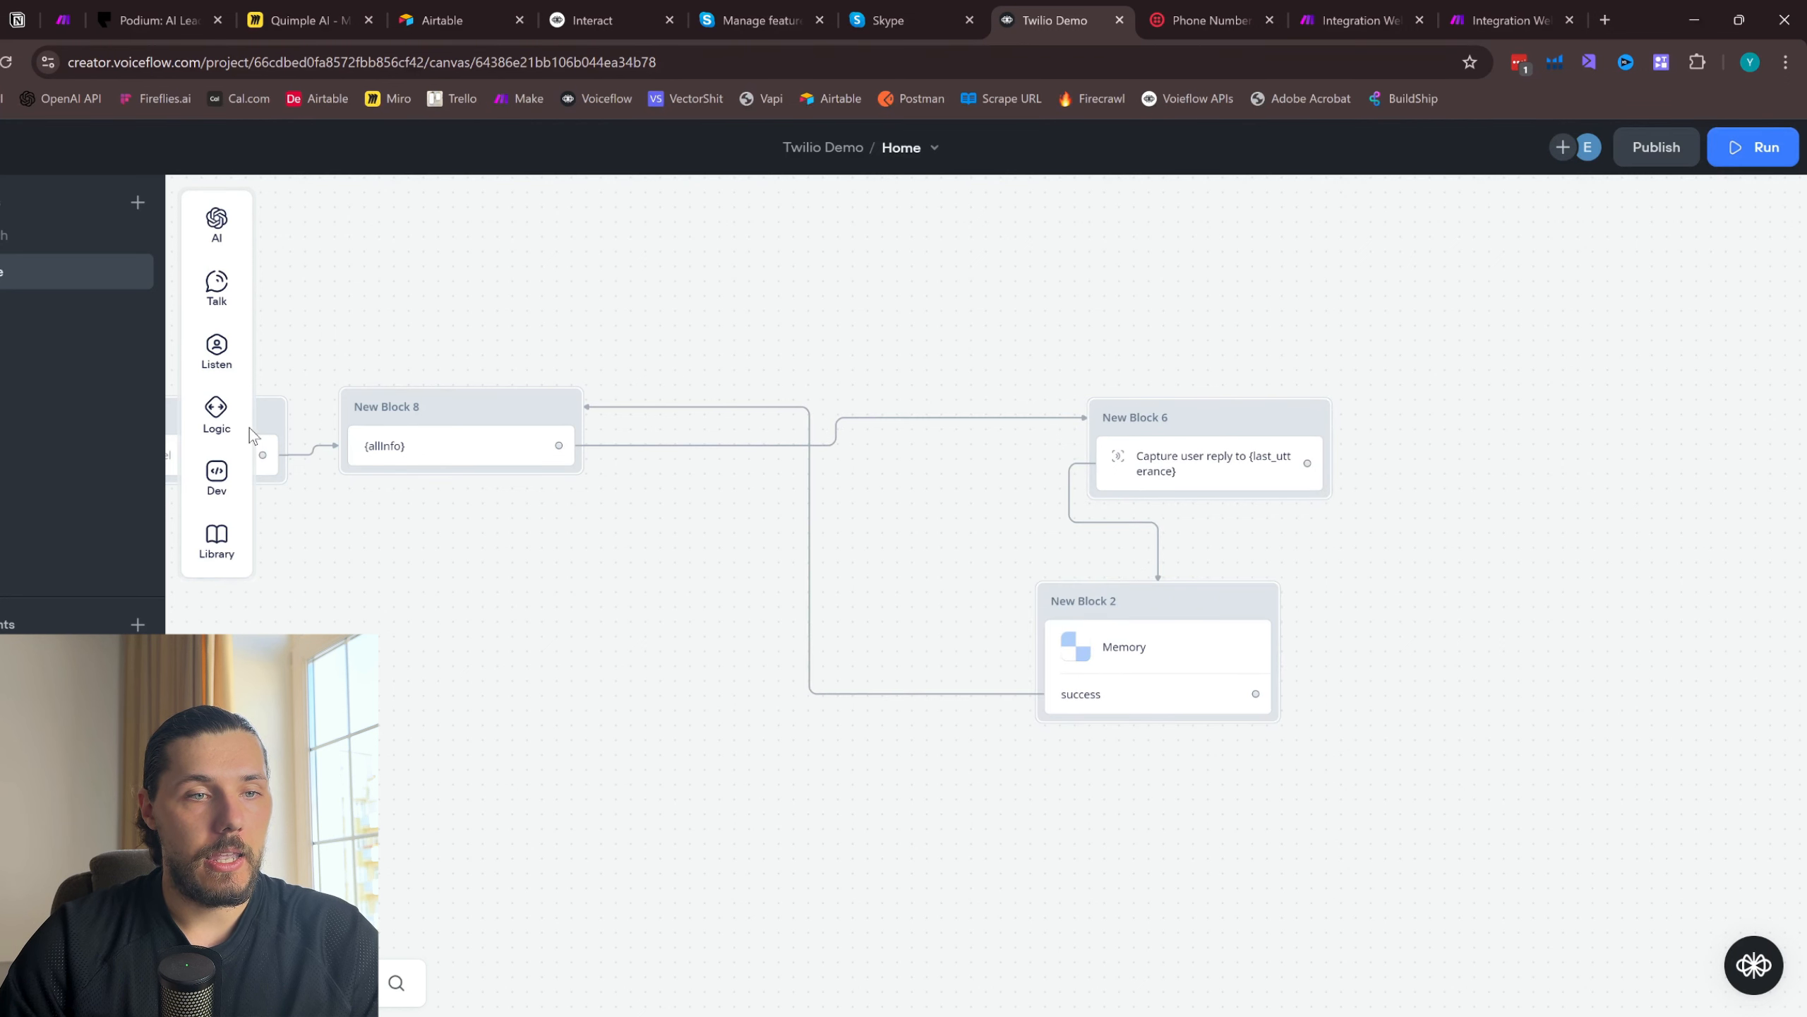
- Add a Condition block between the {allInfo} message and Capture blocks, and connect the {allInfo} message's output to it
left_click(216, 413)
left_click_drag(348, 409, 800, 412)
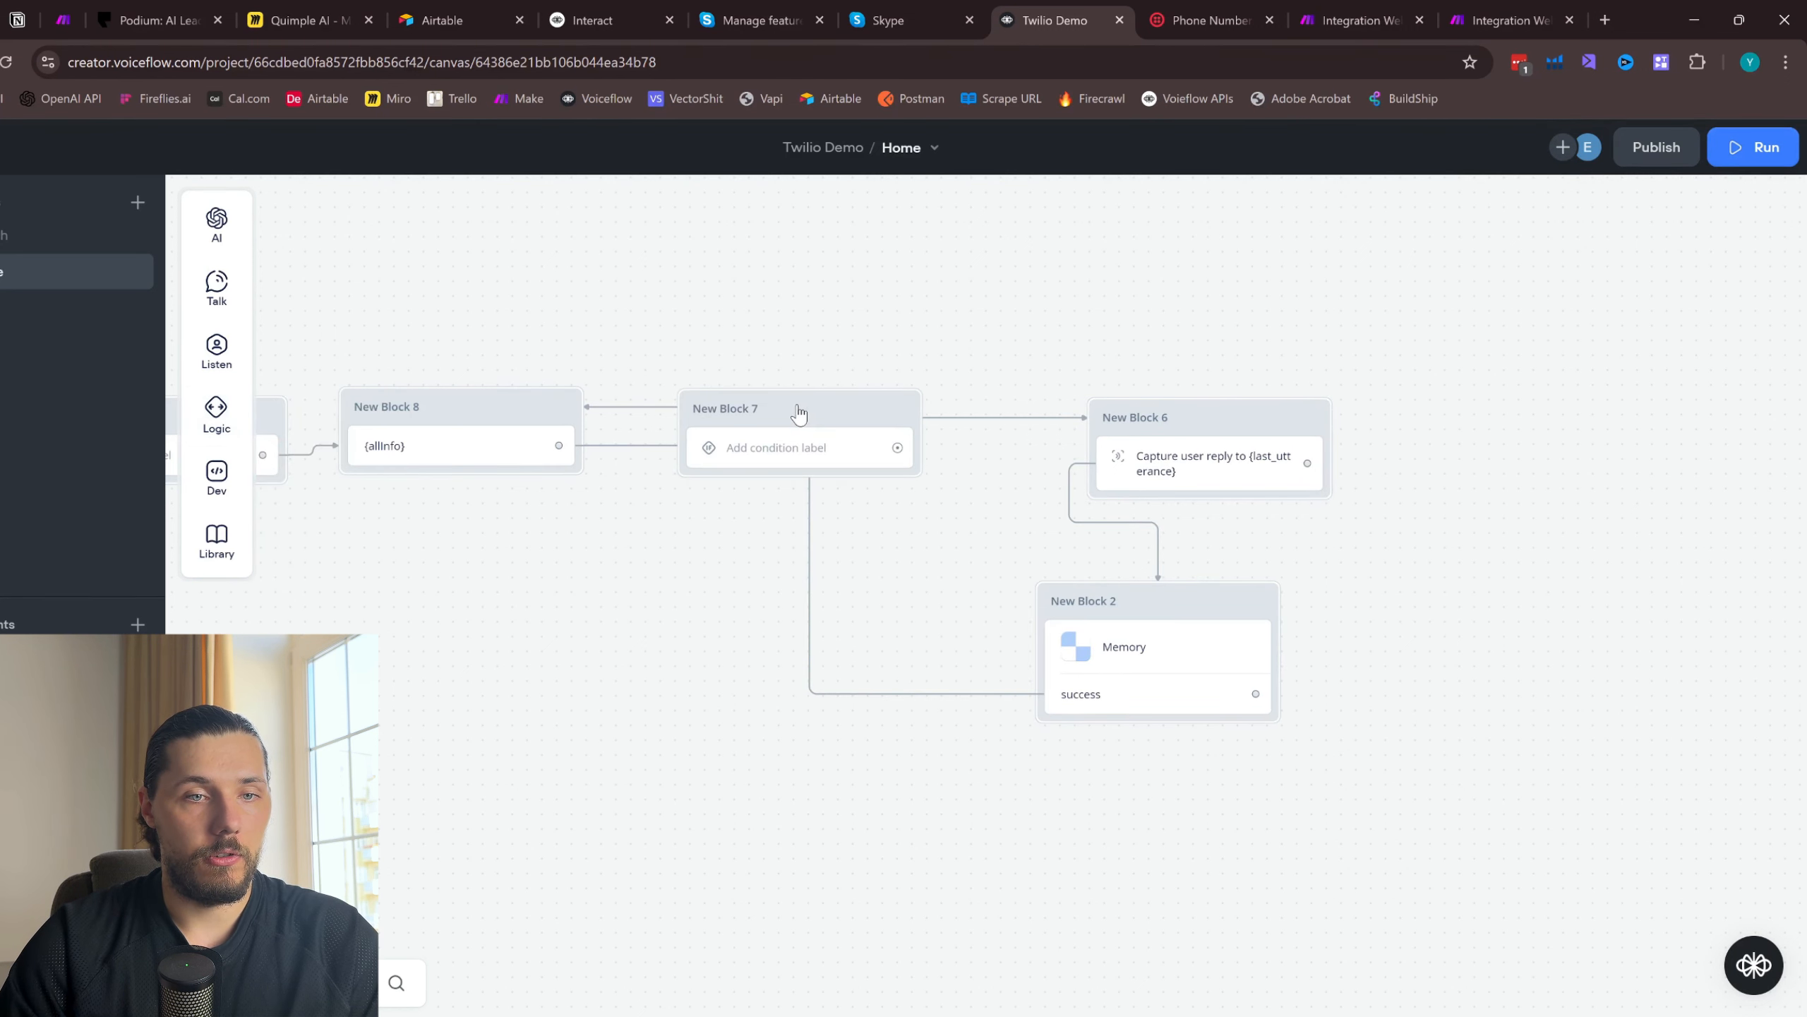
left_click_drag(558, 444, 795, 402)
- Set the Condition block's first condition to check that the variable allInfo is 1
left_click(795, 442)
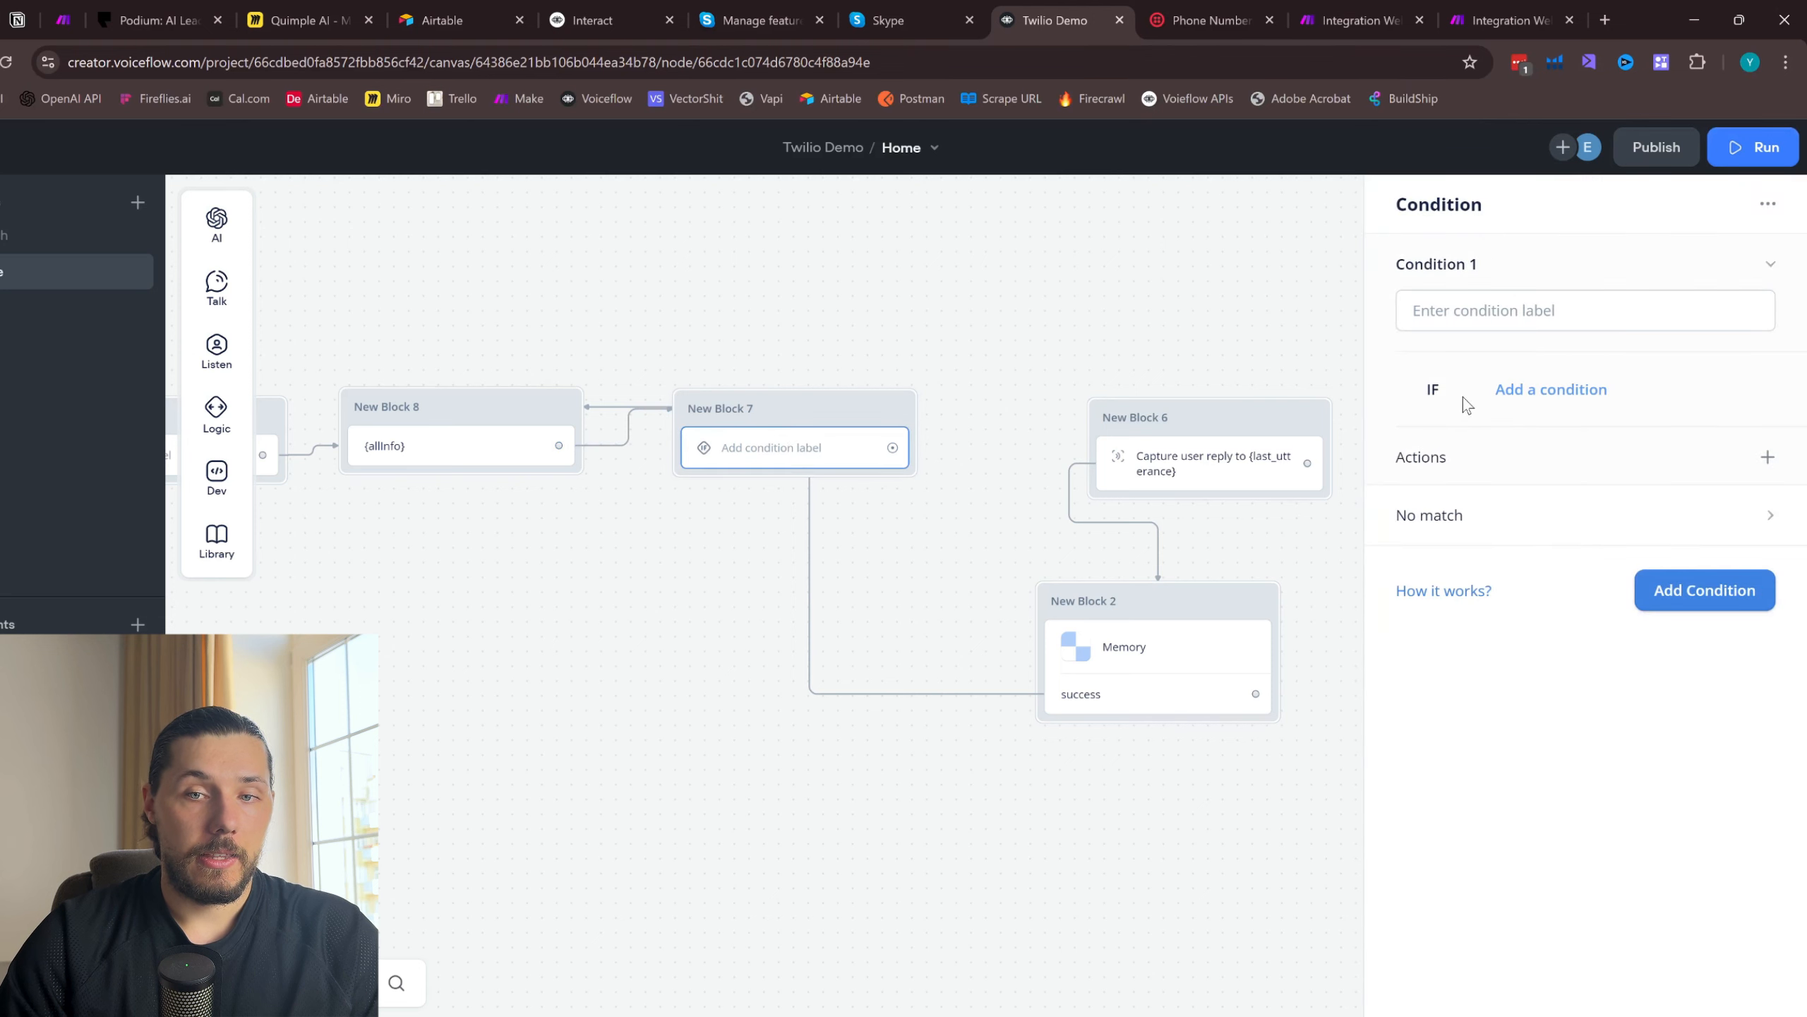
left_click(1556, 391)
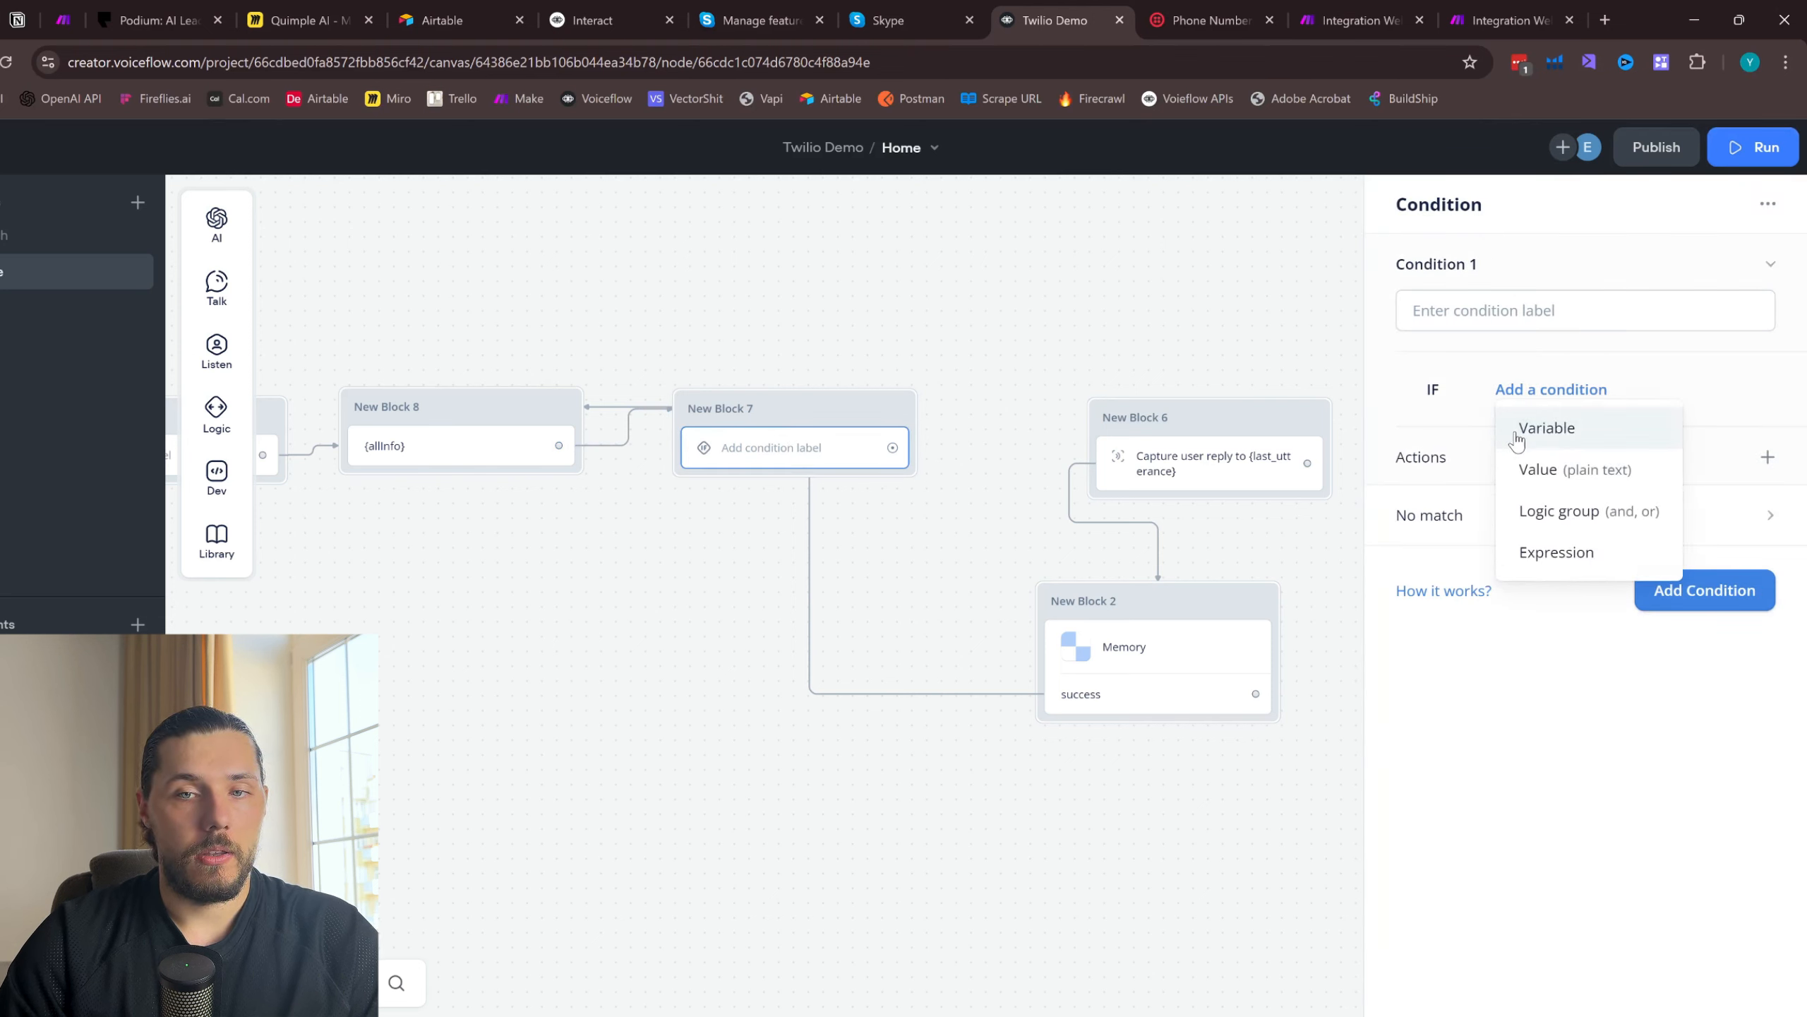
left_click(1554, 441)
left_click(1530, 483)
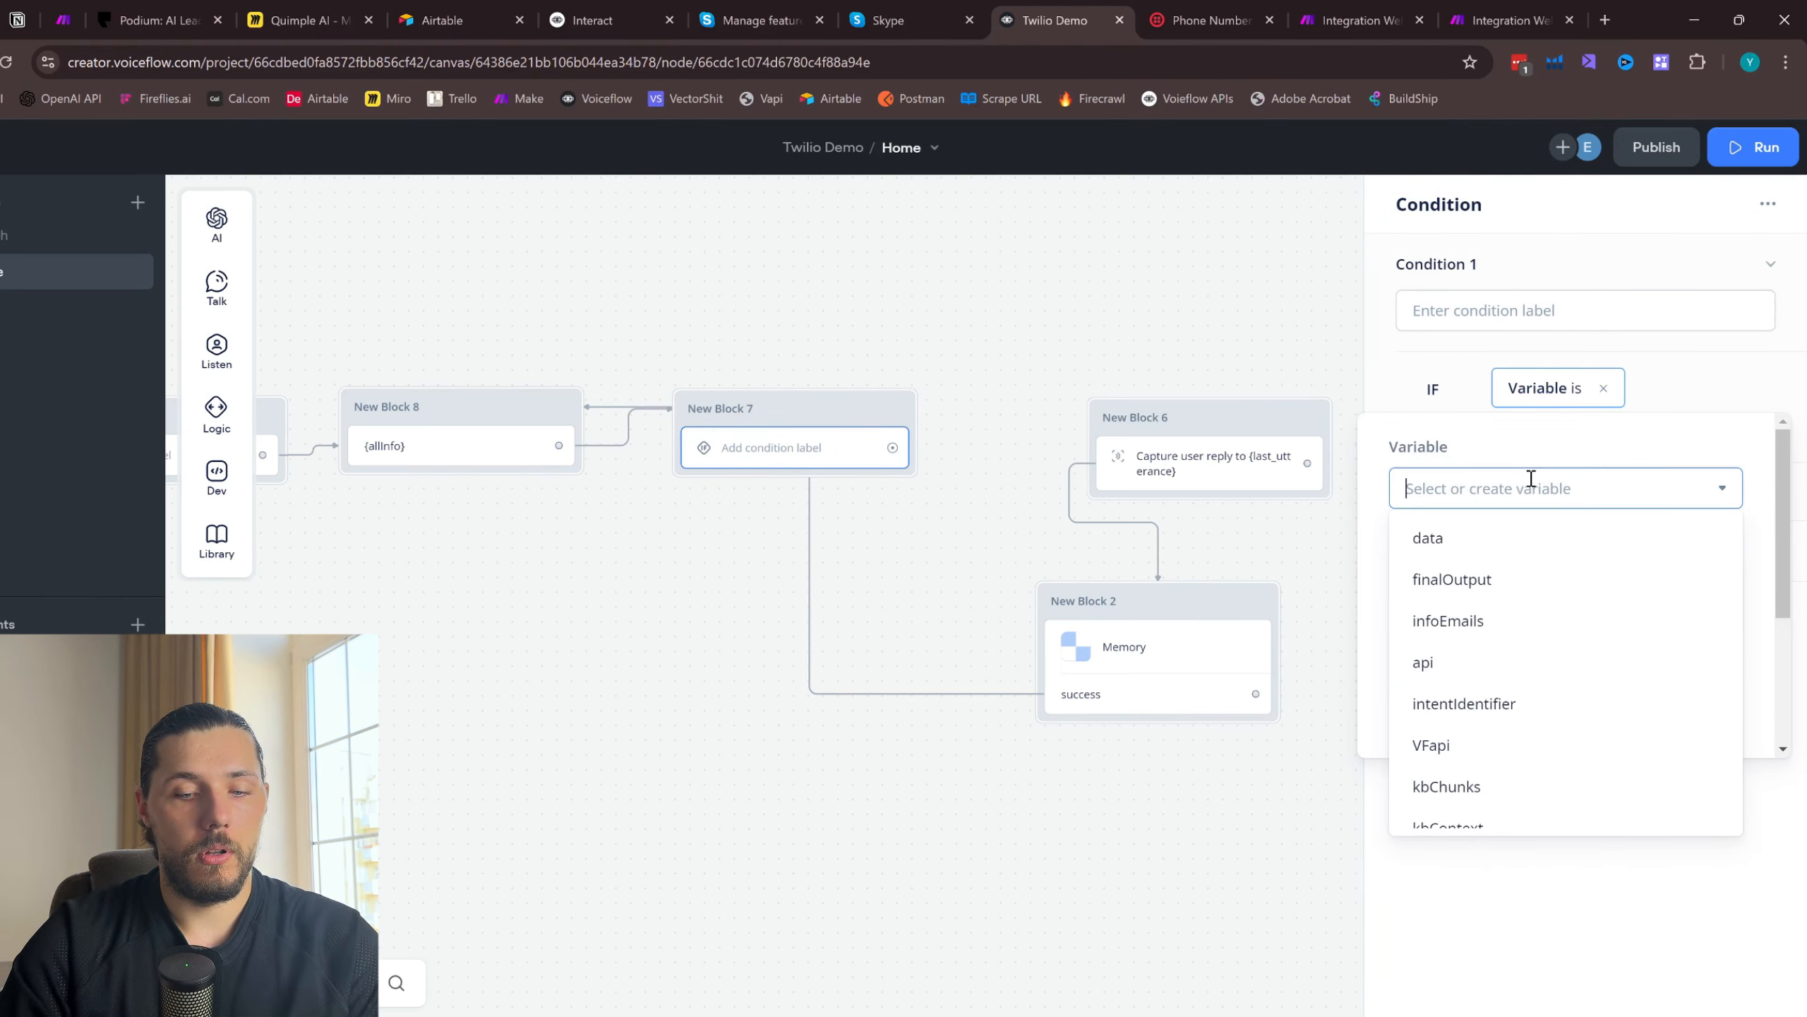
type("in")
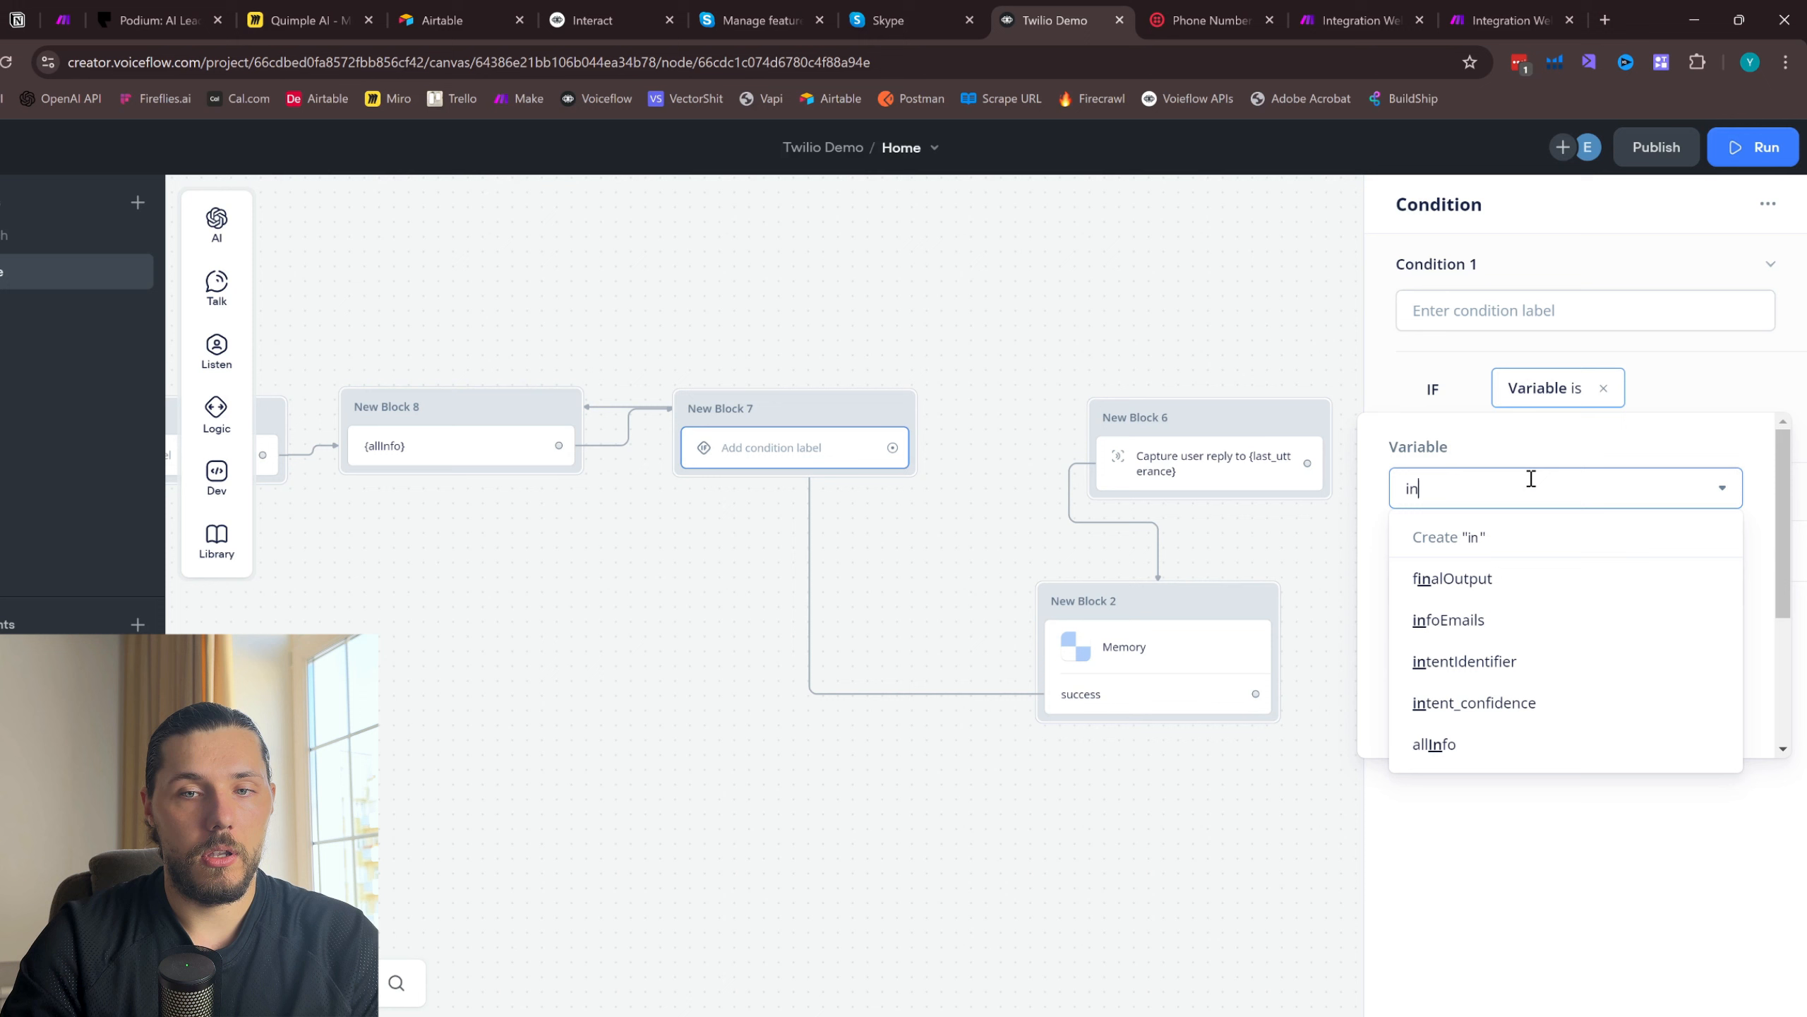
left_click(1443, 742)
left_click(1489, 586)
type("1")
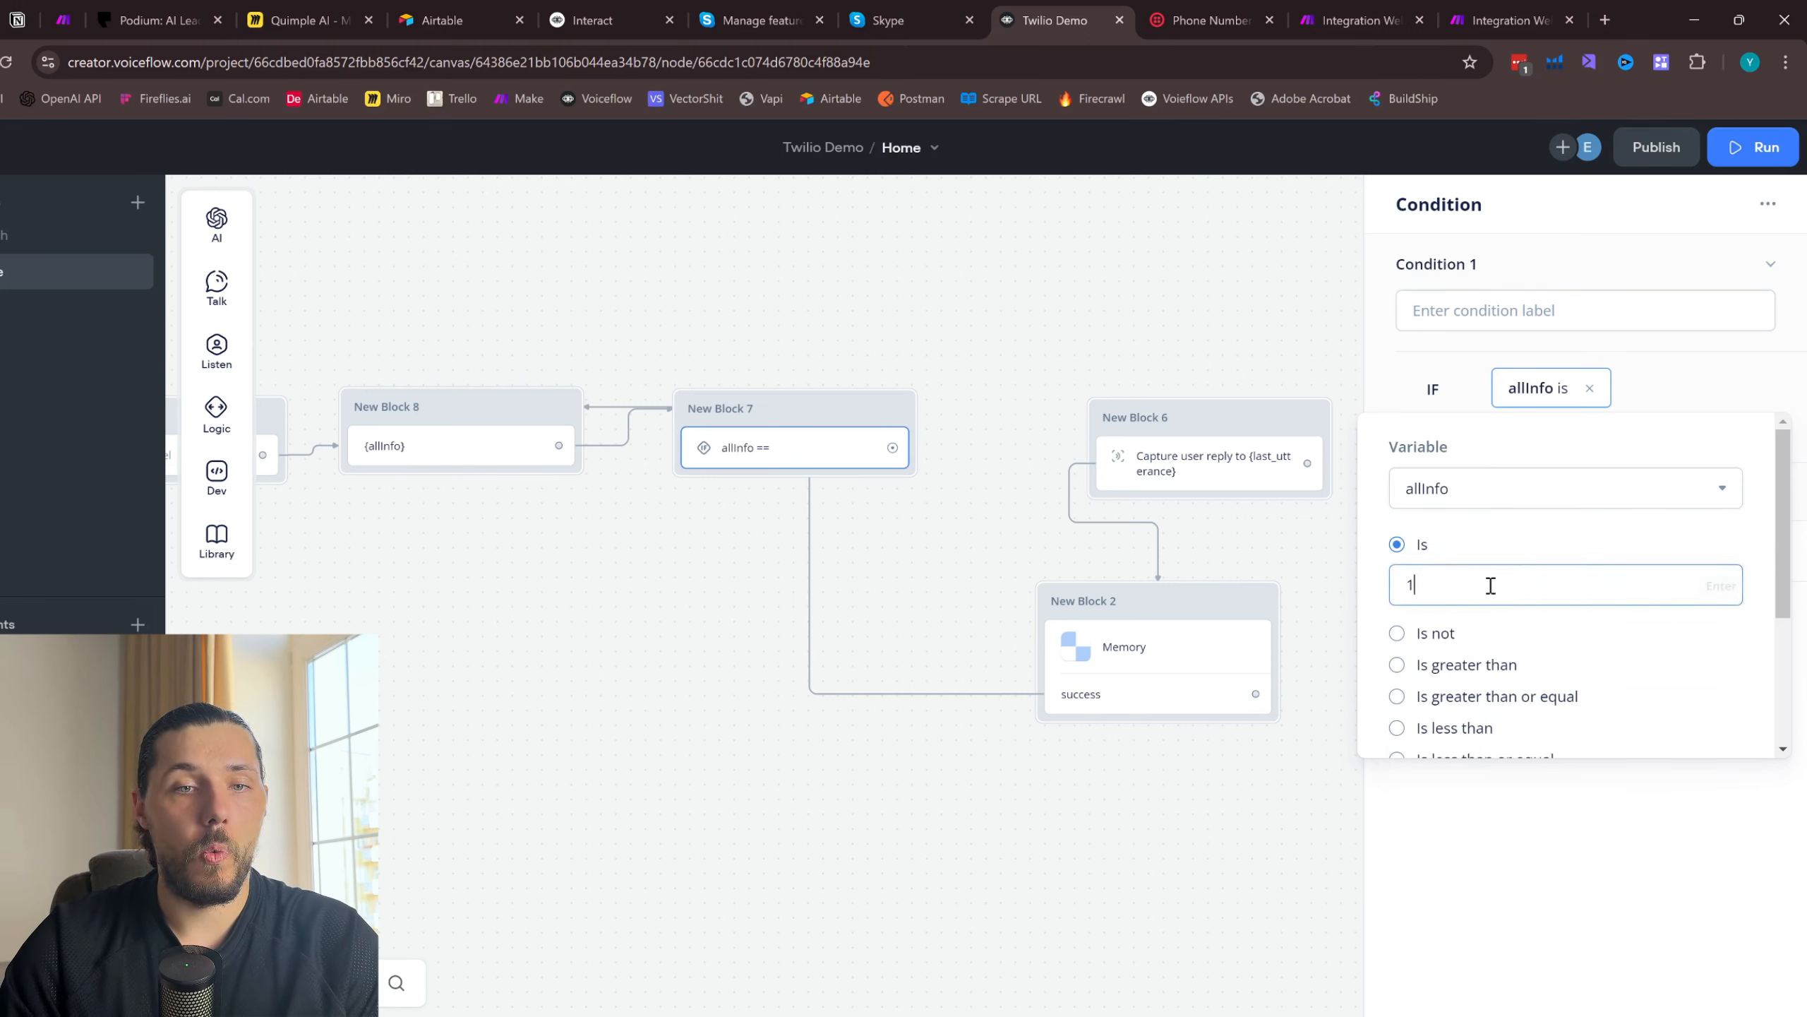
left_click(999, 360)
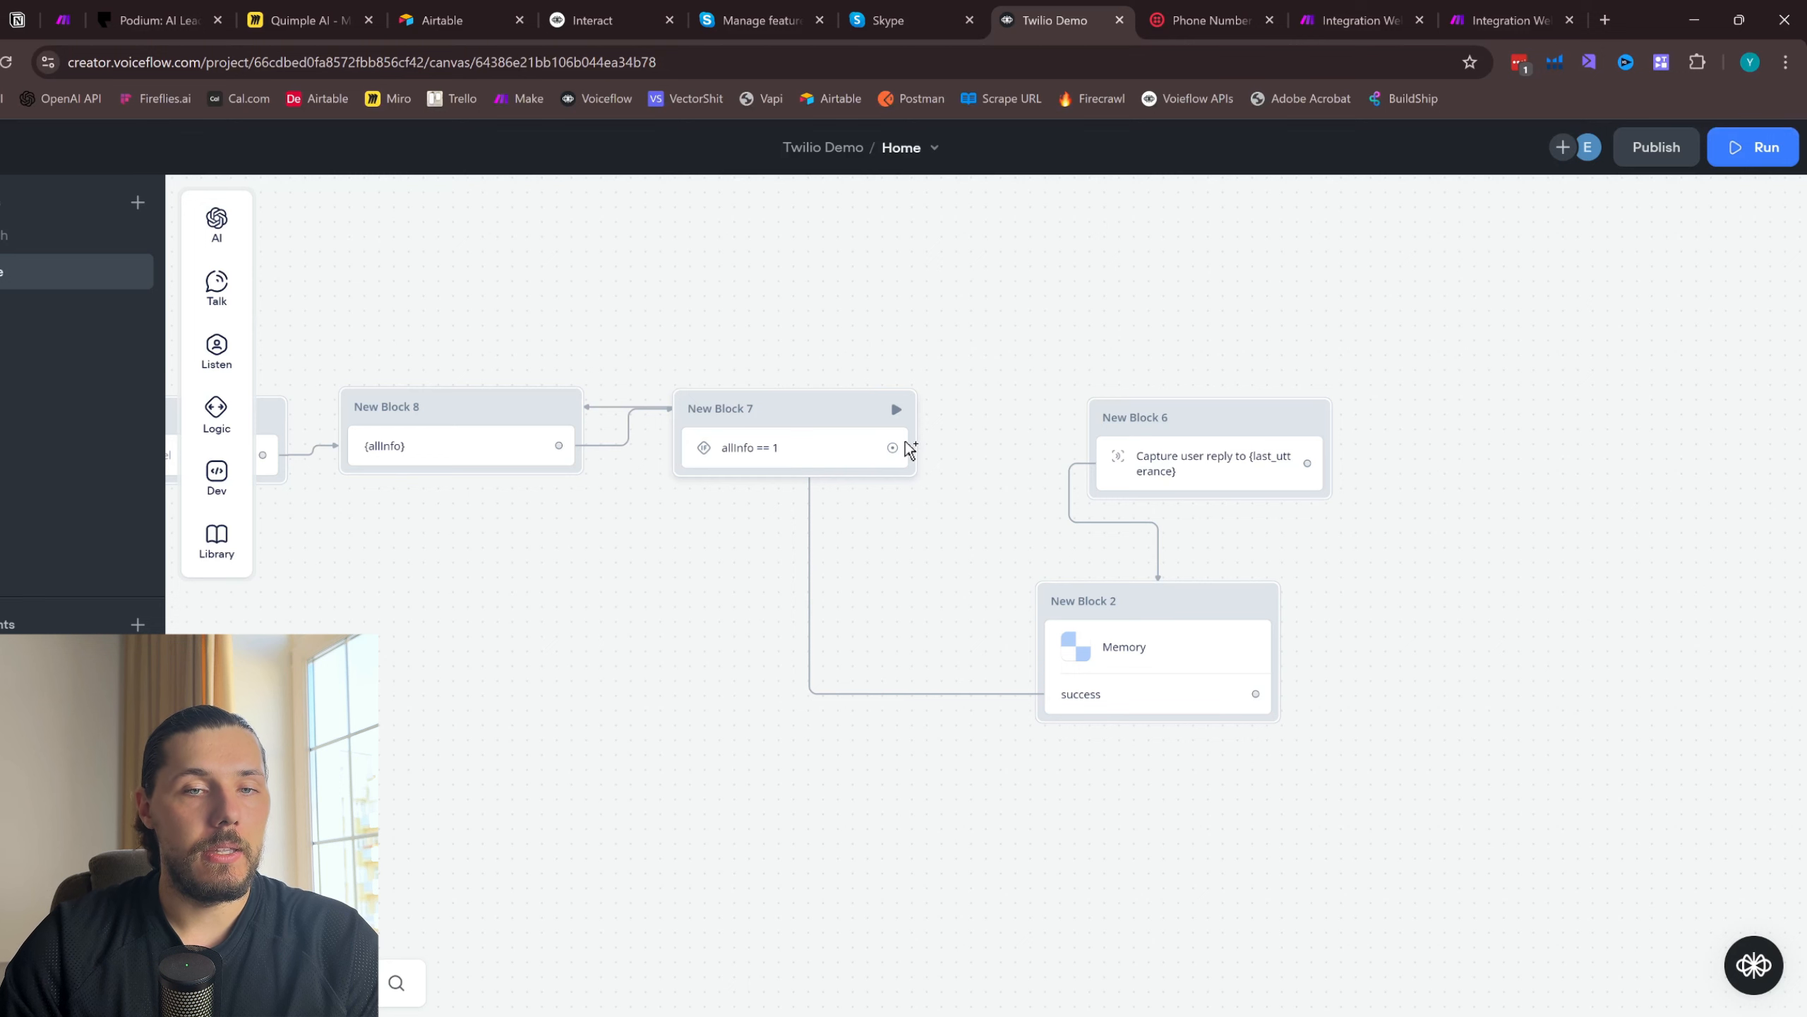
- Add a second condition to the Condition block that checks that the variable allInfo is not 1
left_click_drag(754, 305, 971, 376)
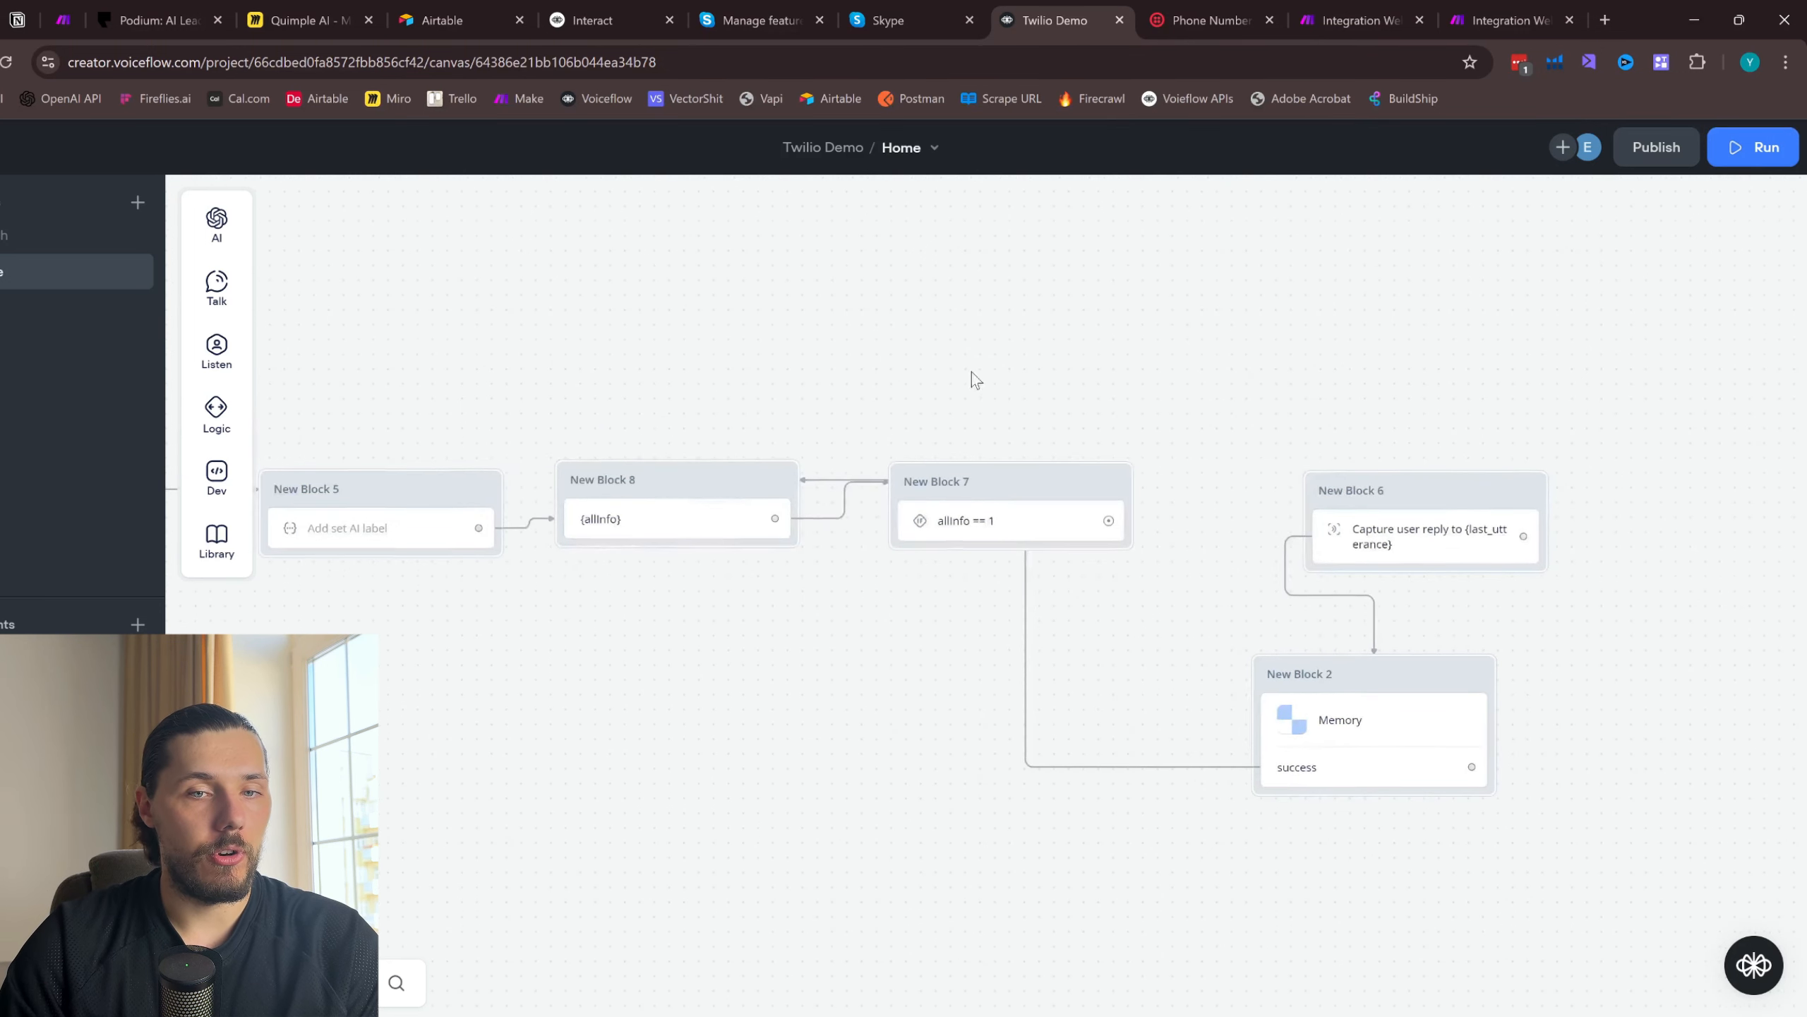
left_click(980, 543)
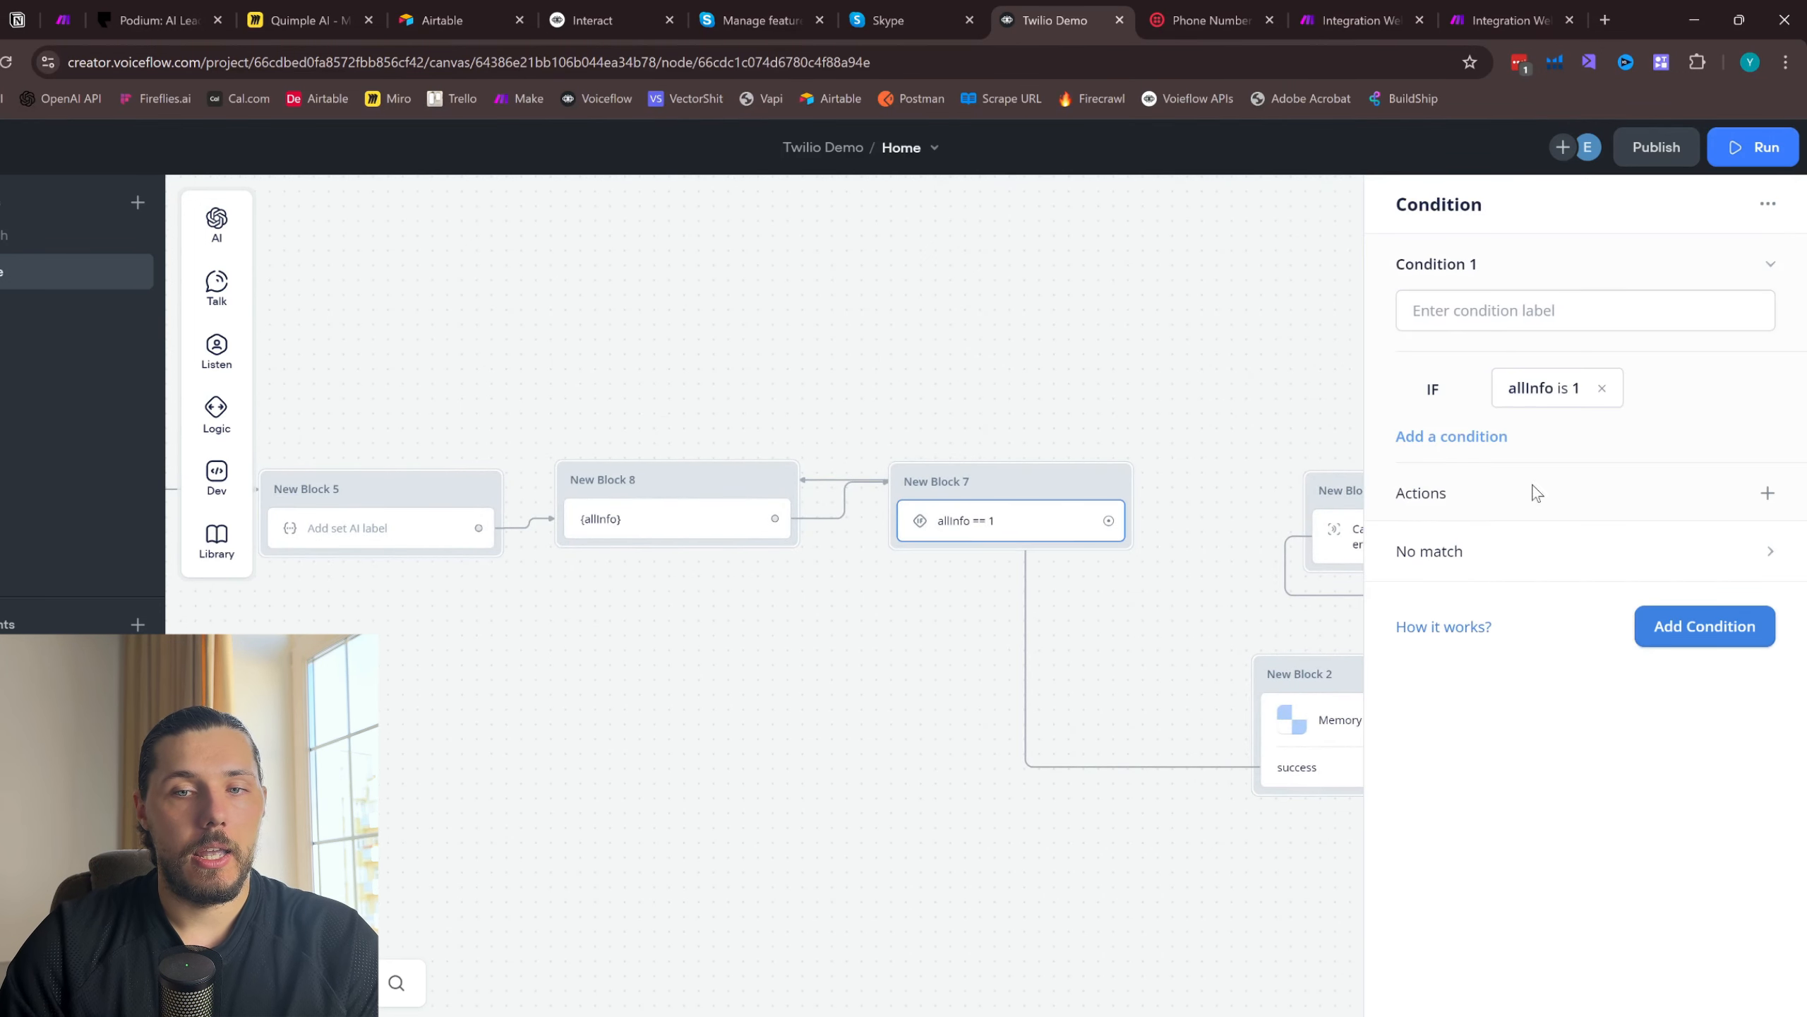
left_click(1639, 629)
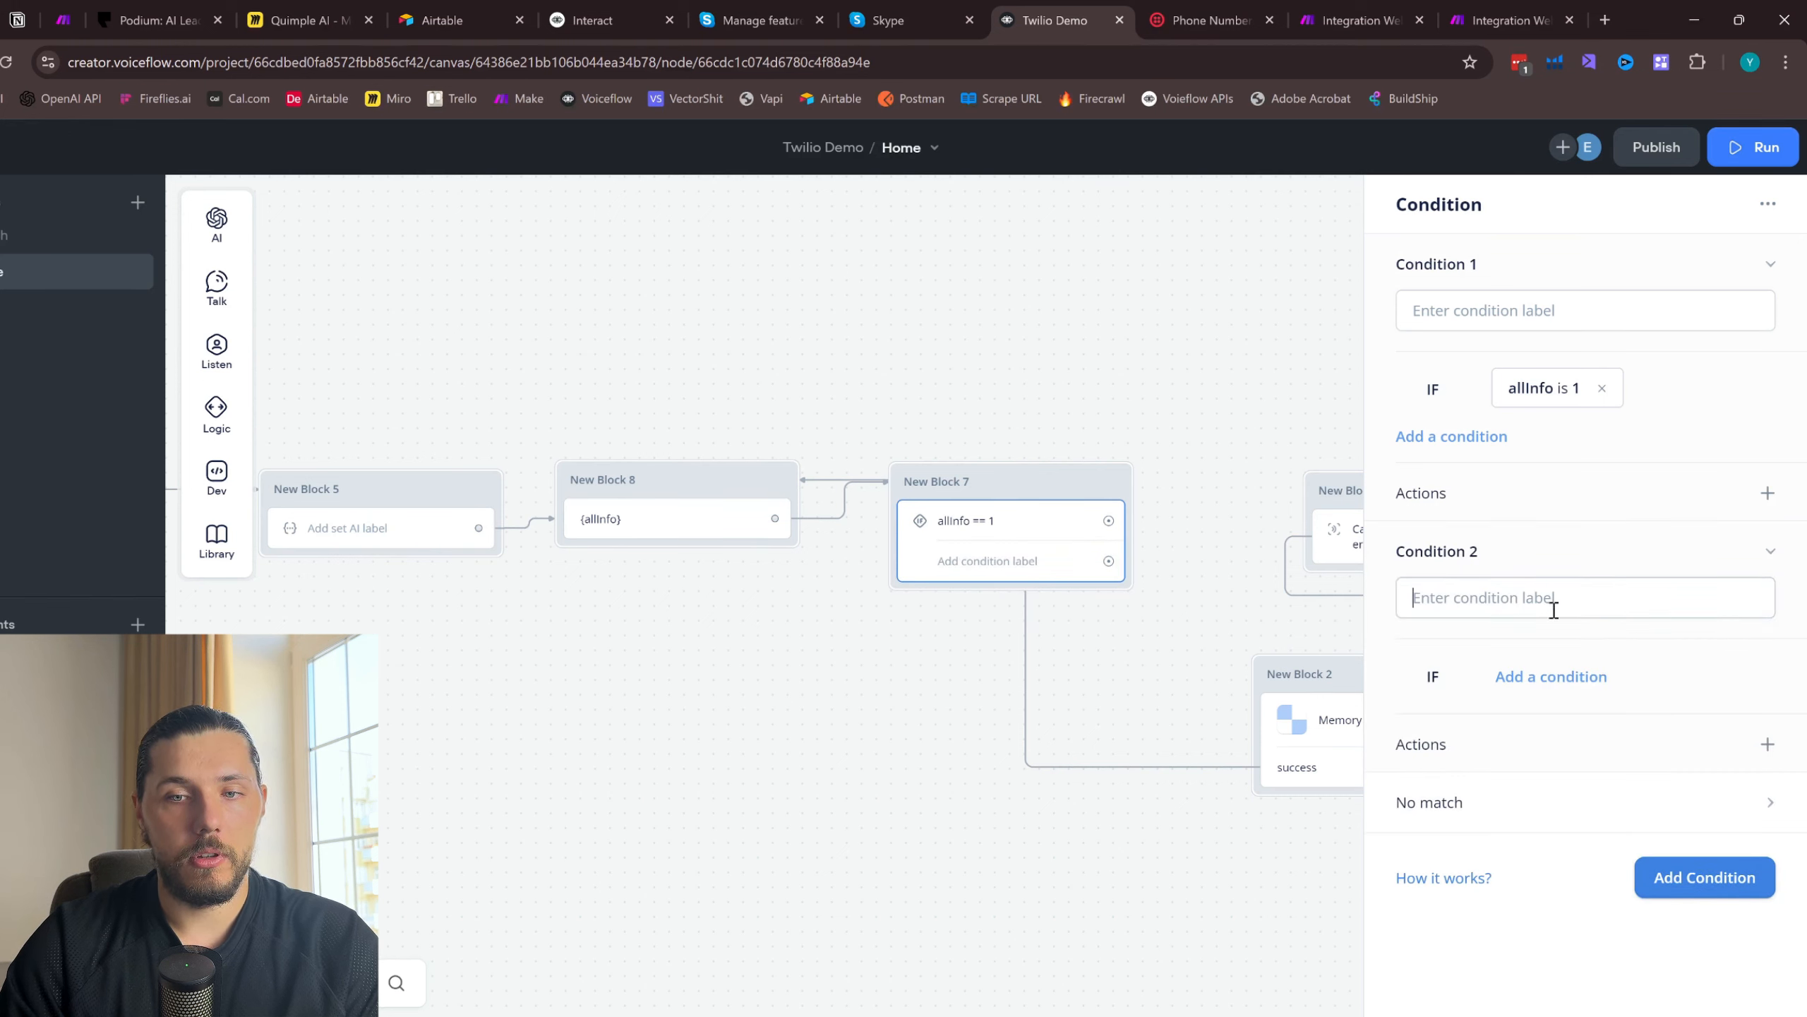
left_click(1565, 676)
left_click(1547, 715)
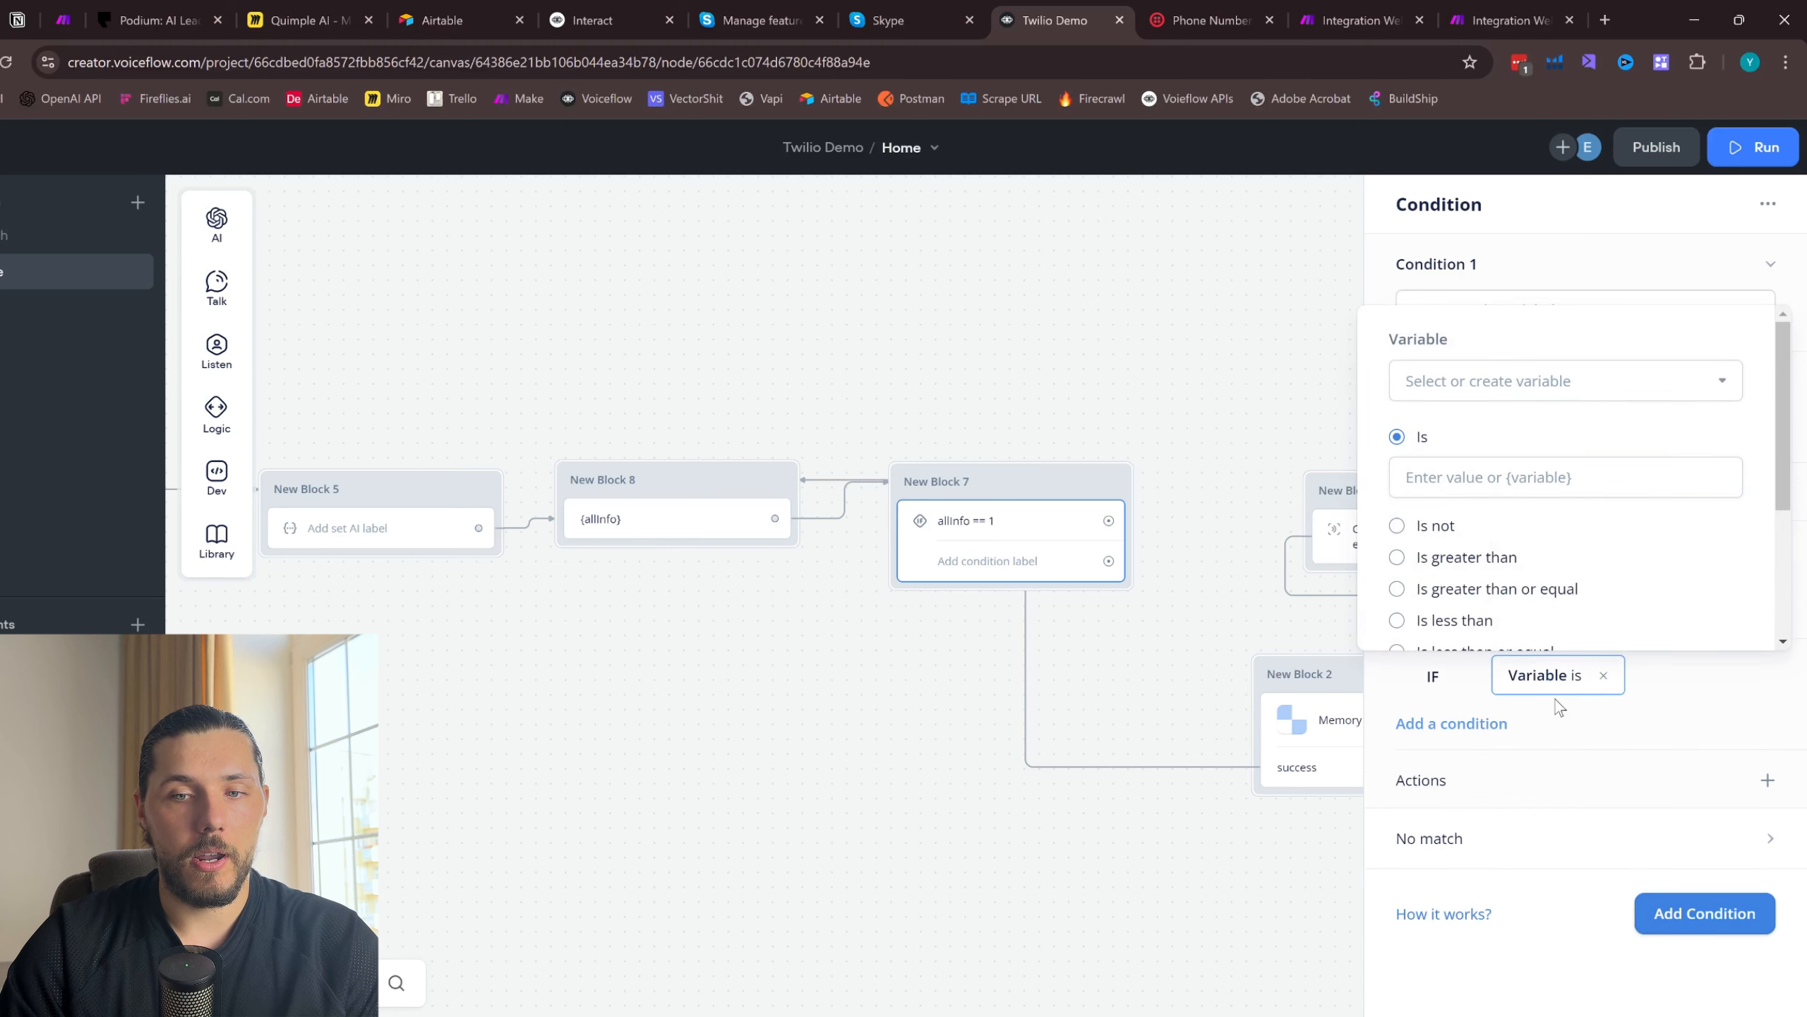
left_click(1476, 382)
type("all")
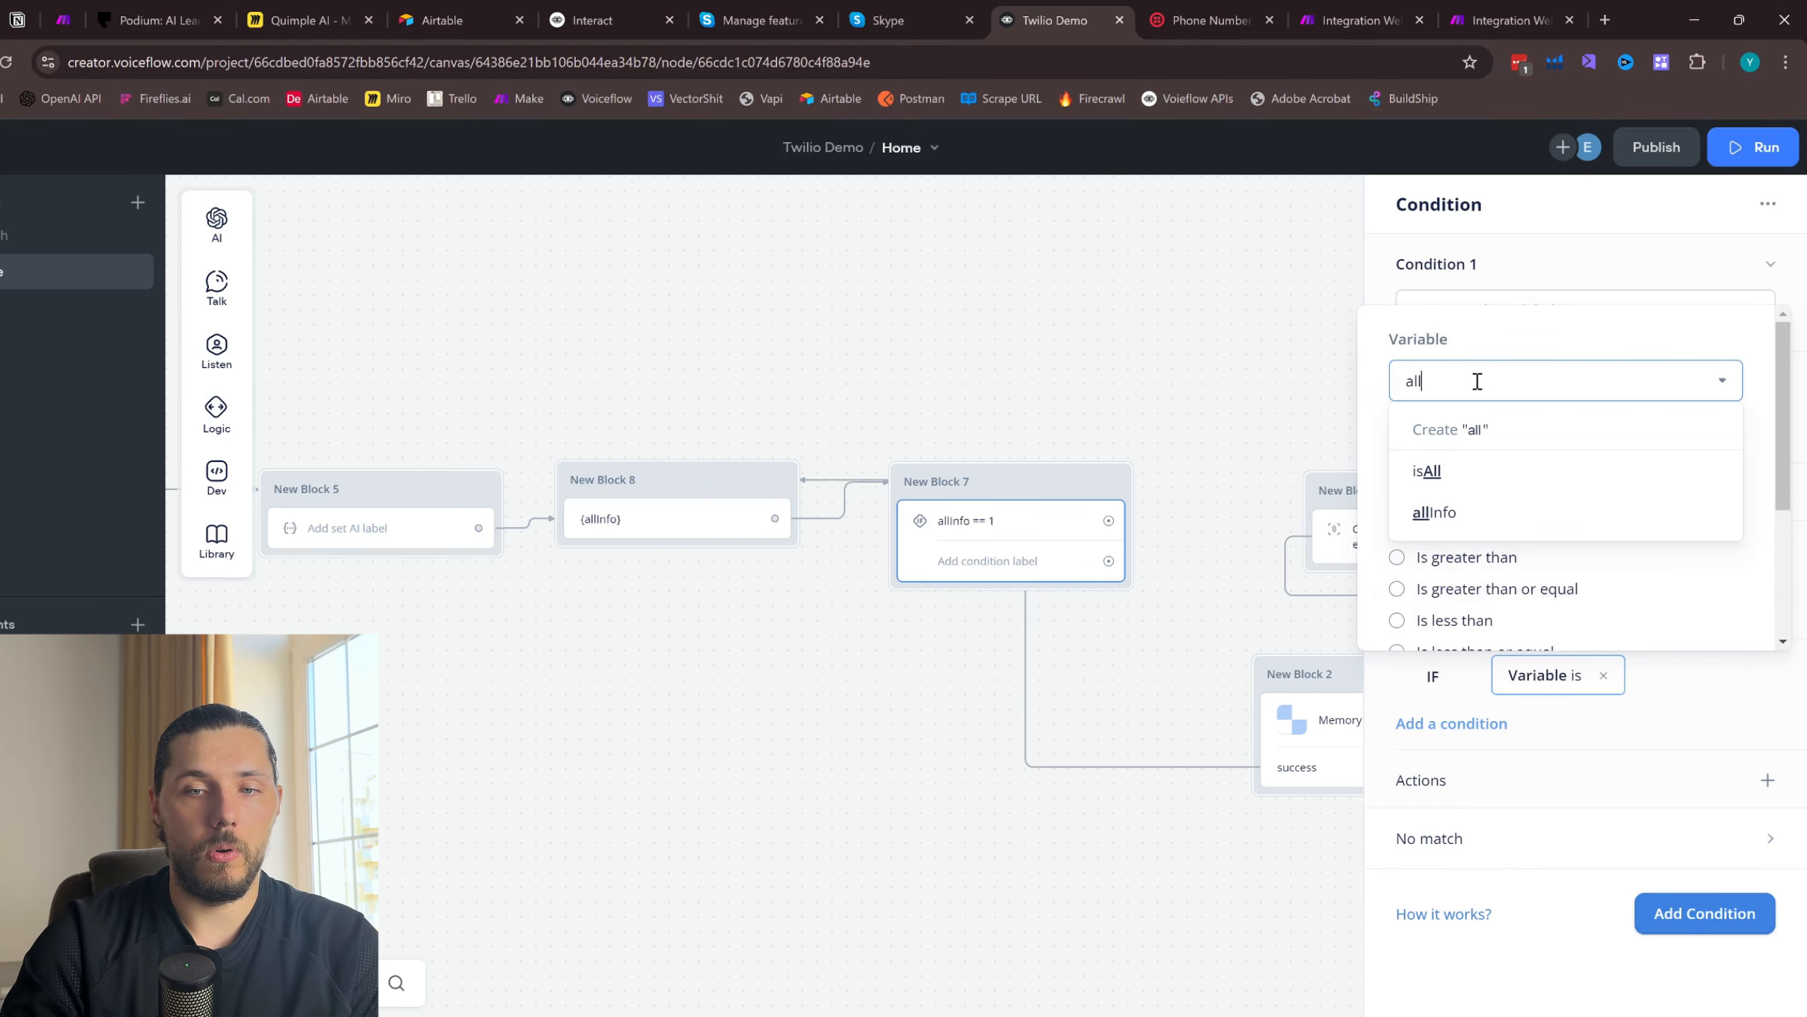
left_click(1475, 525)
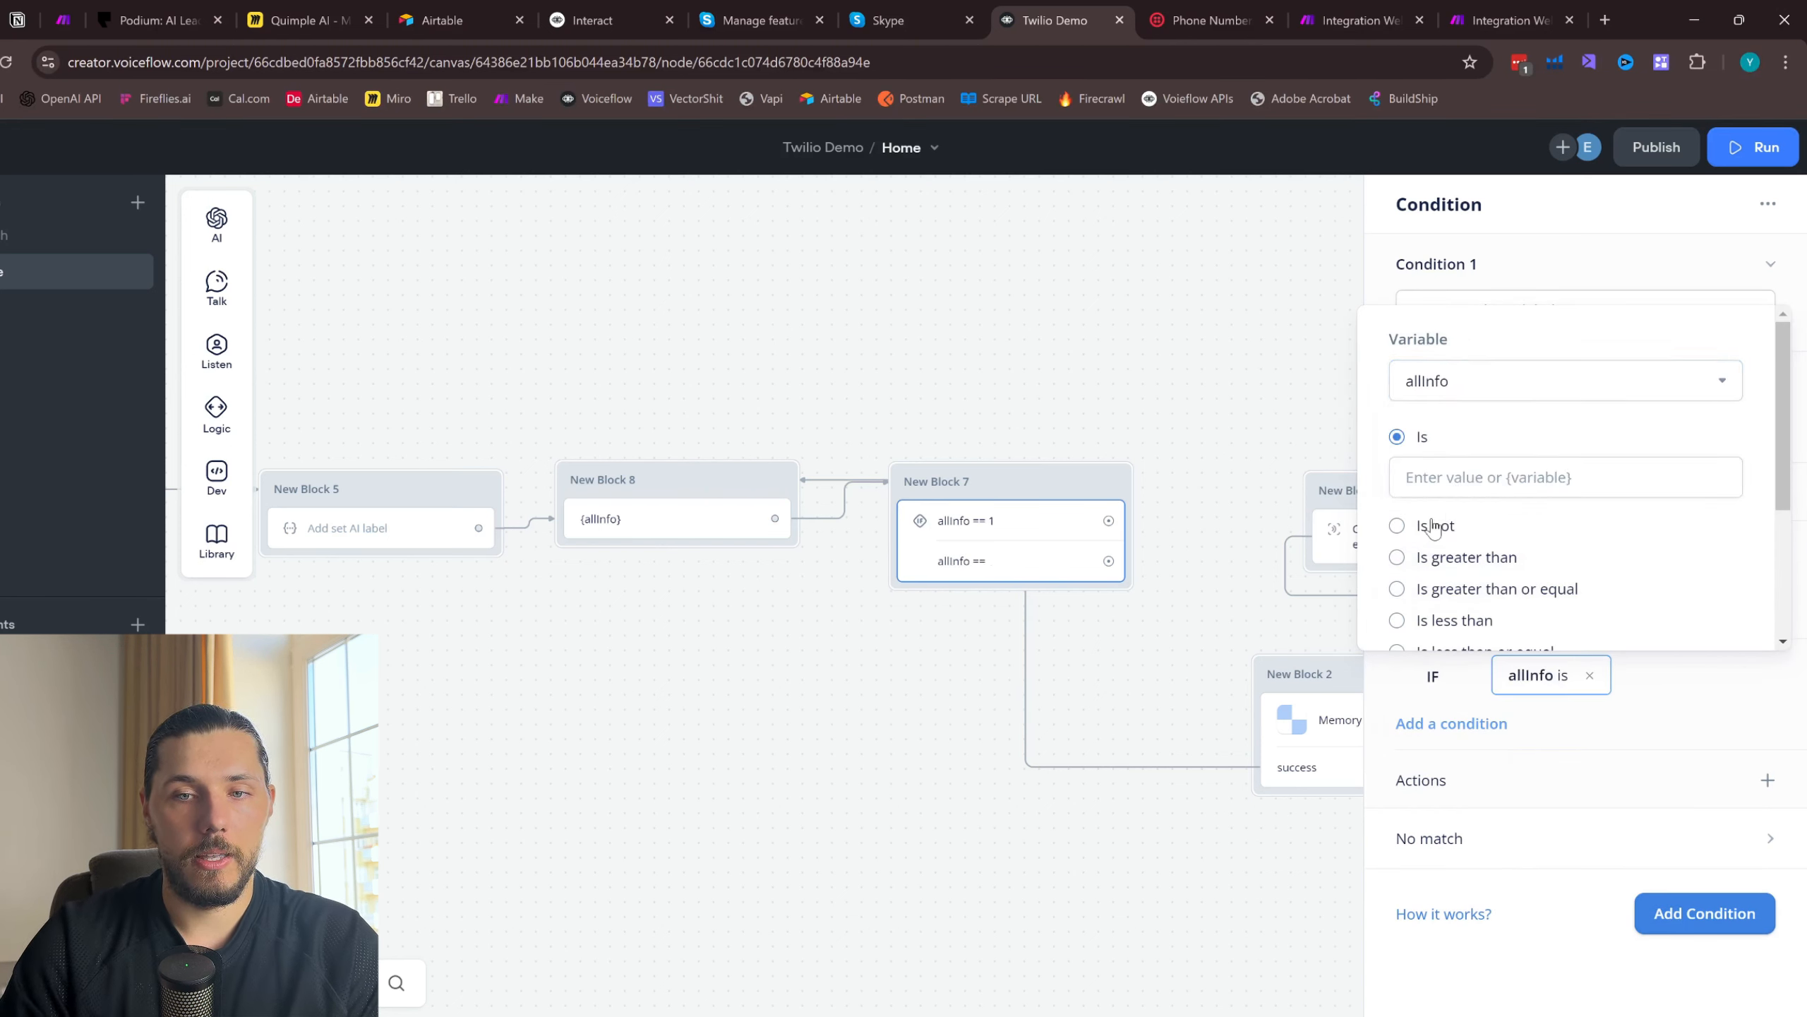
left_click(1397, 527)
left_click(1465, 504)
type("1")
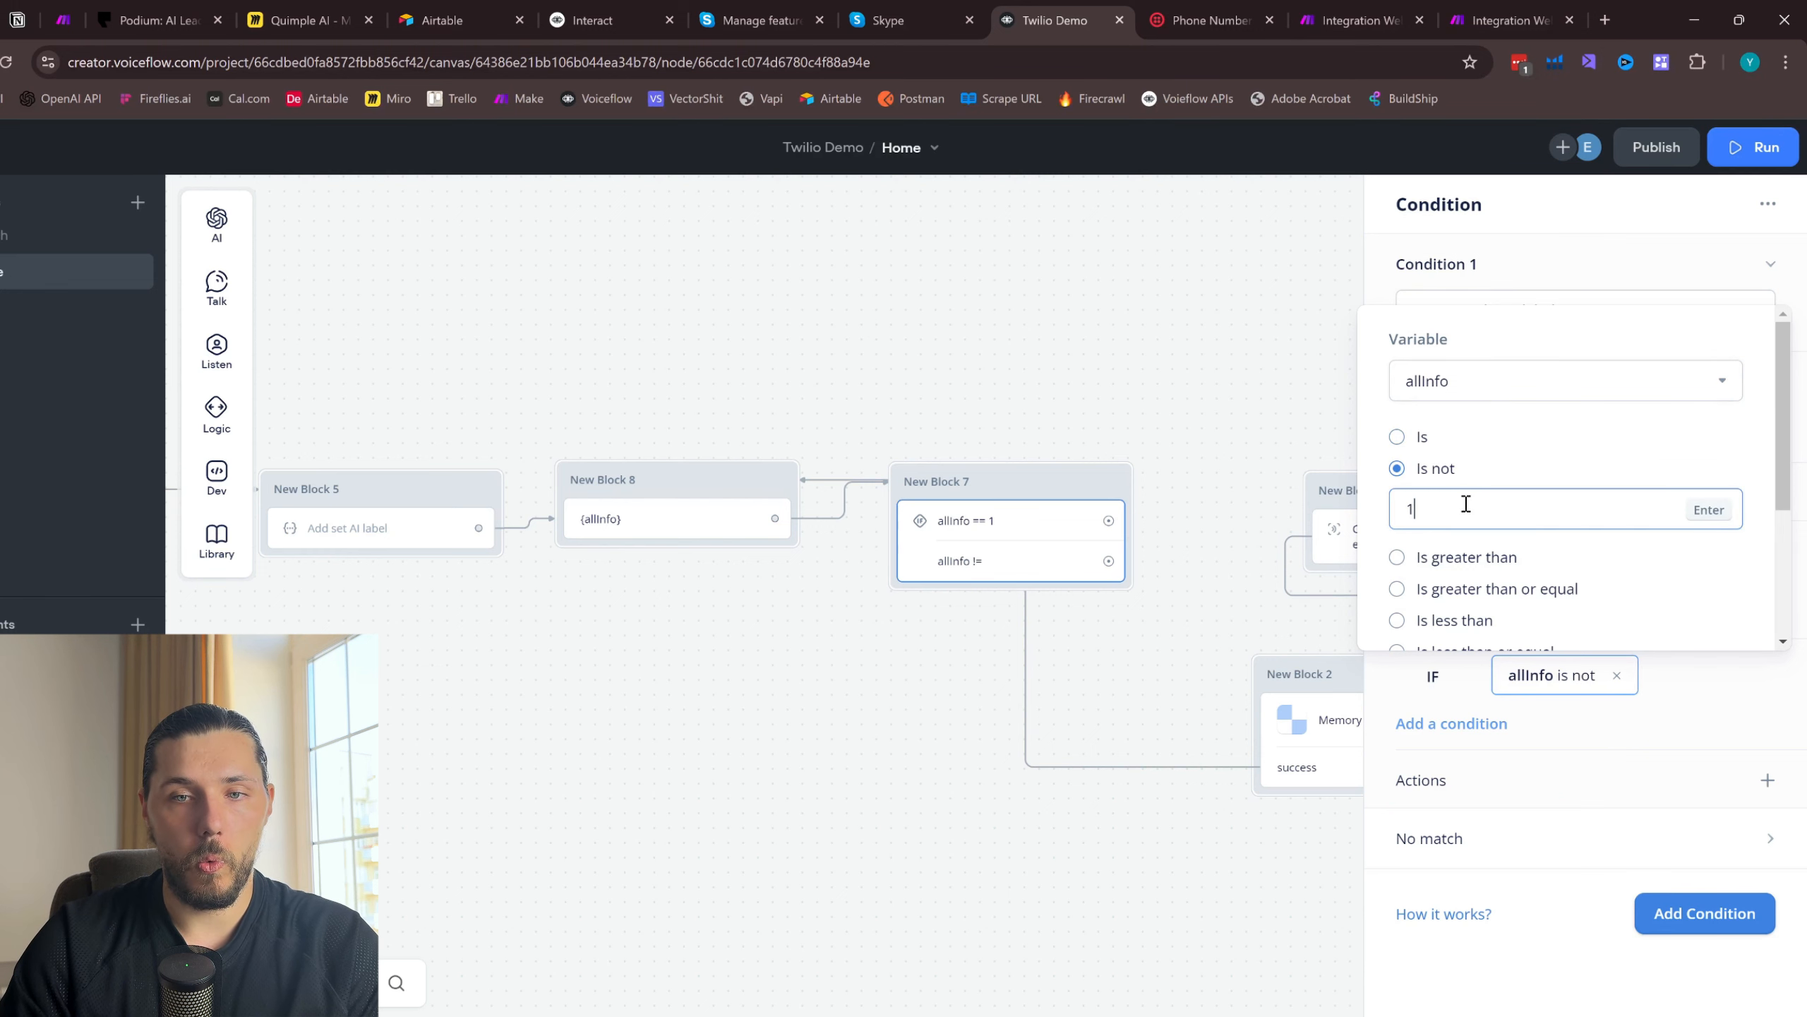
left_click(1157, 675)
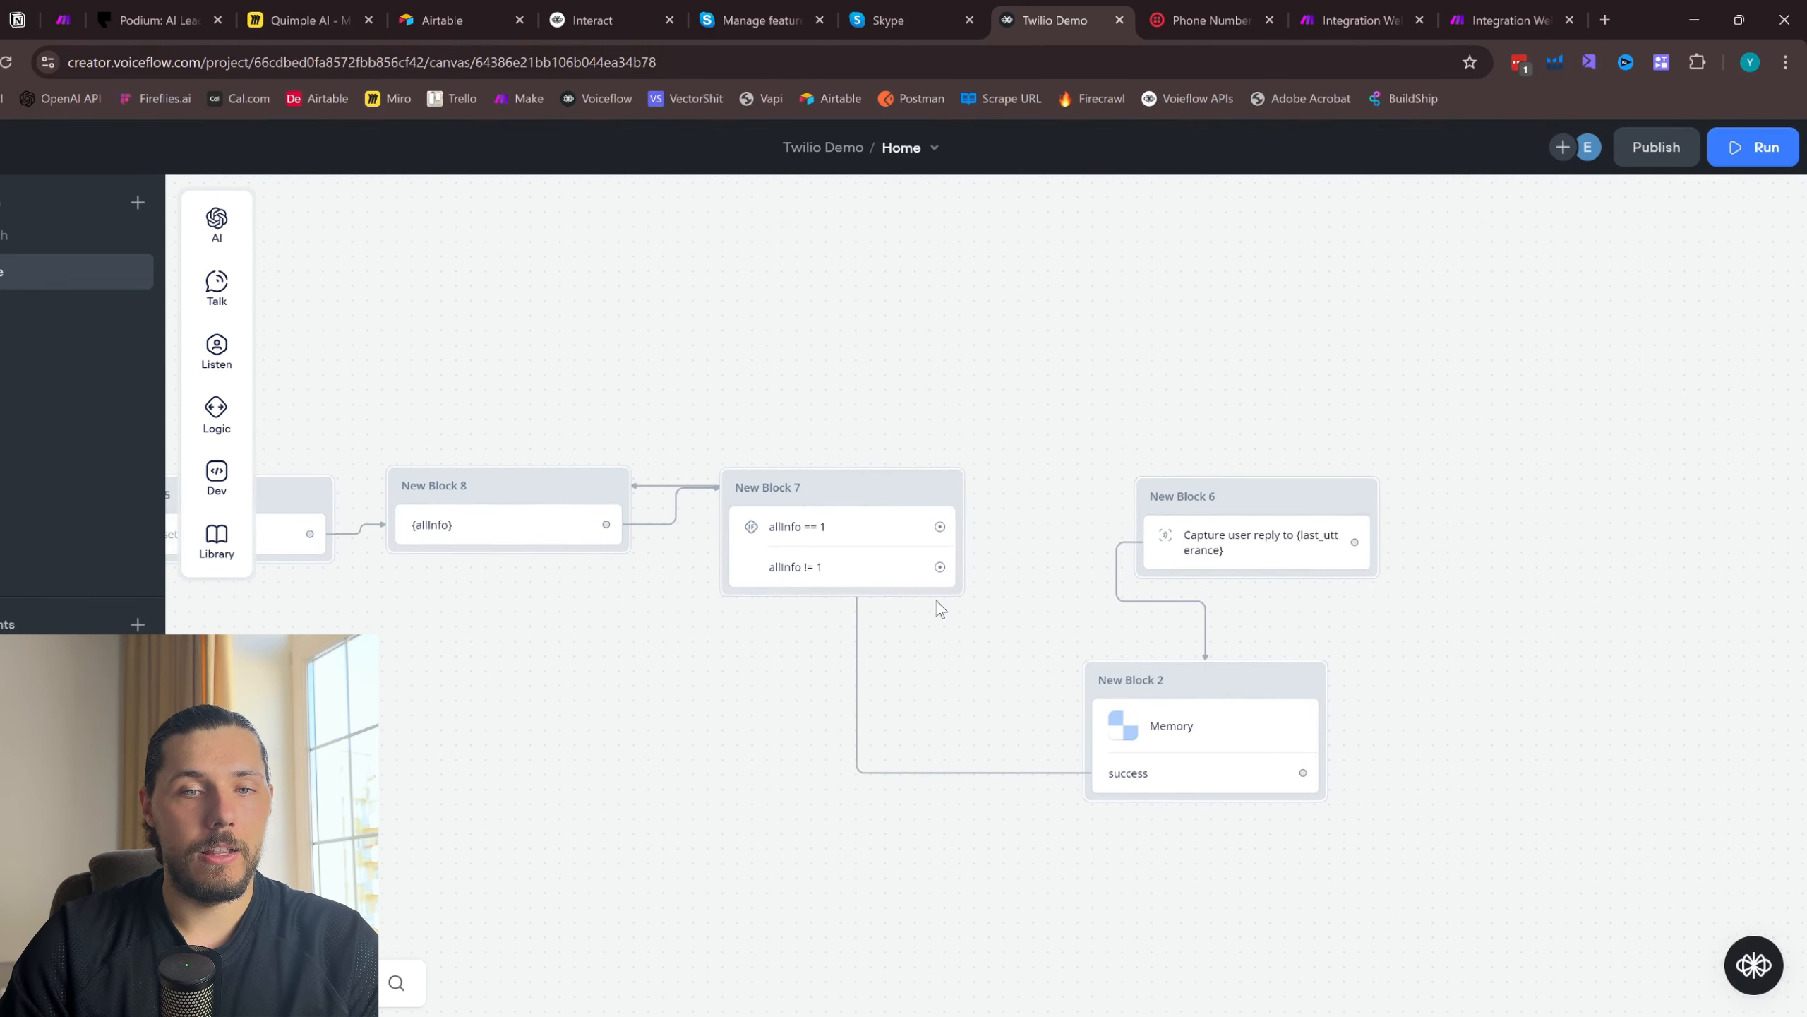
- Connect the allInfo != 1 path to the Capture block and stack the Capture and Memory blocks below and beyond the Condition block
left_click_drag(950, 569, 1200, 499)
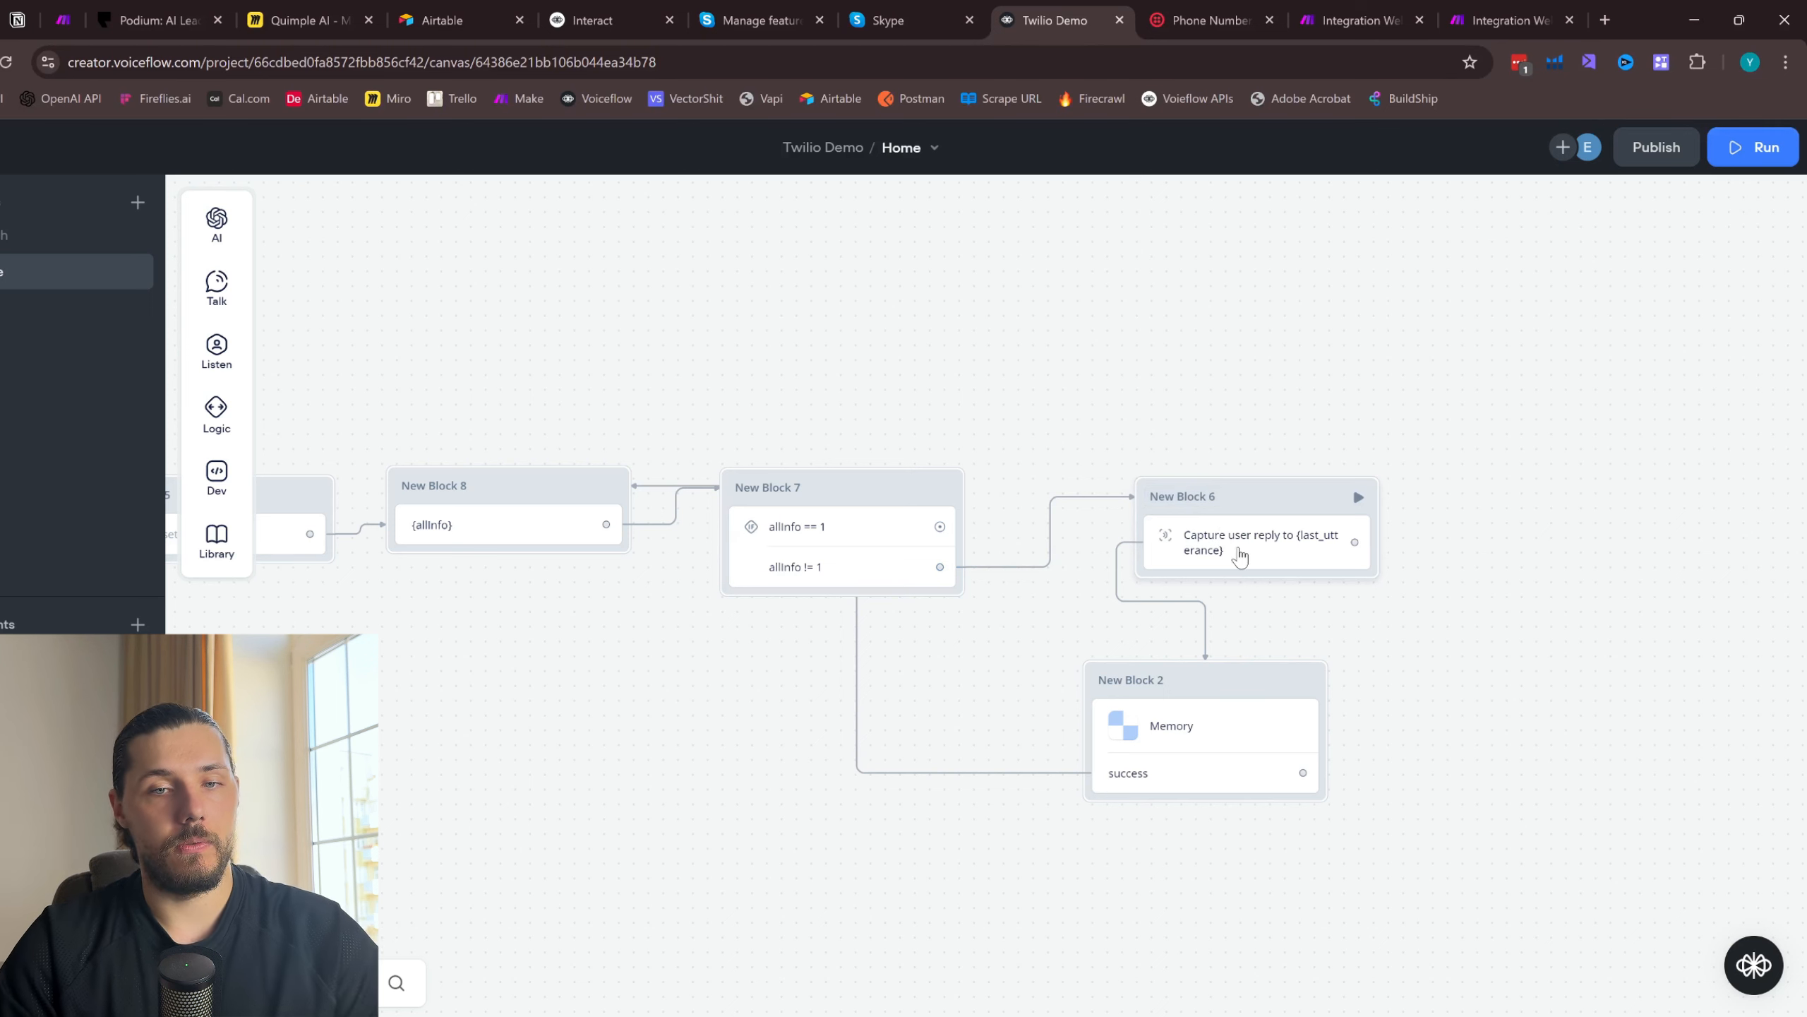
left_click_drag(837, 489, 904, 488)
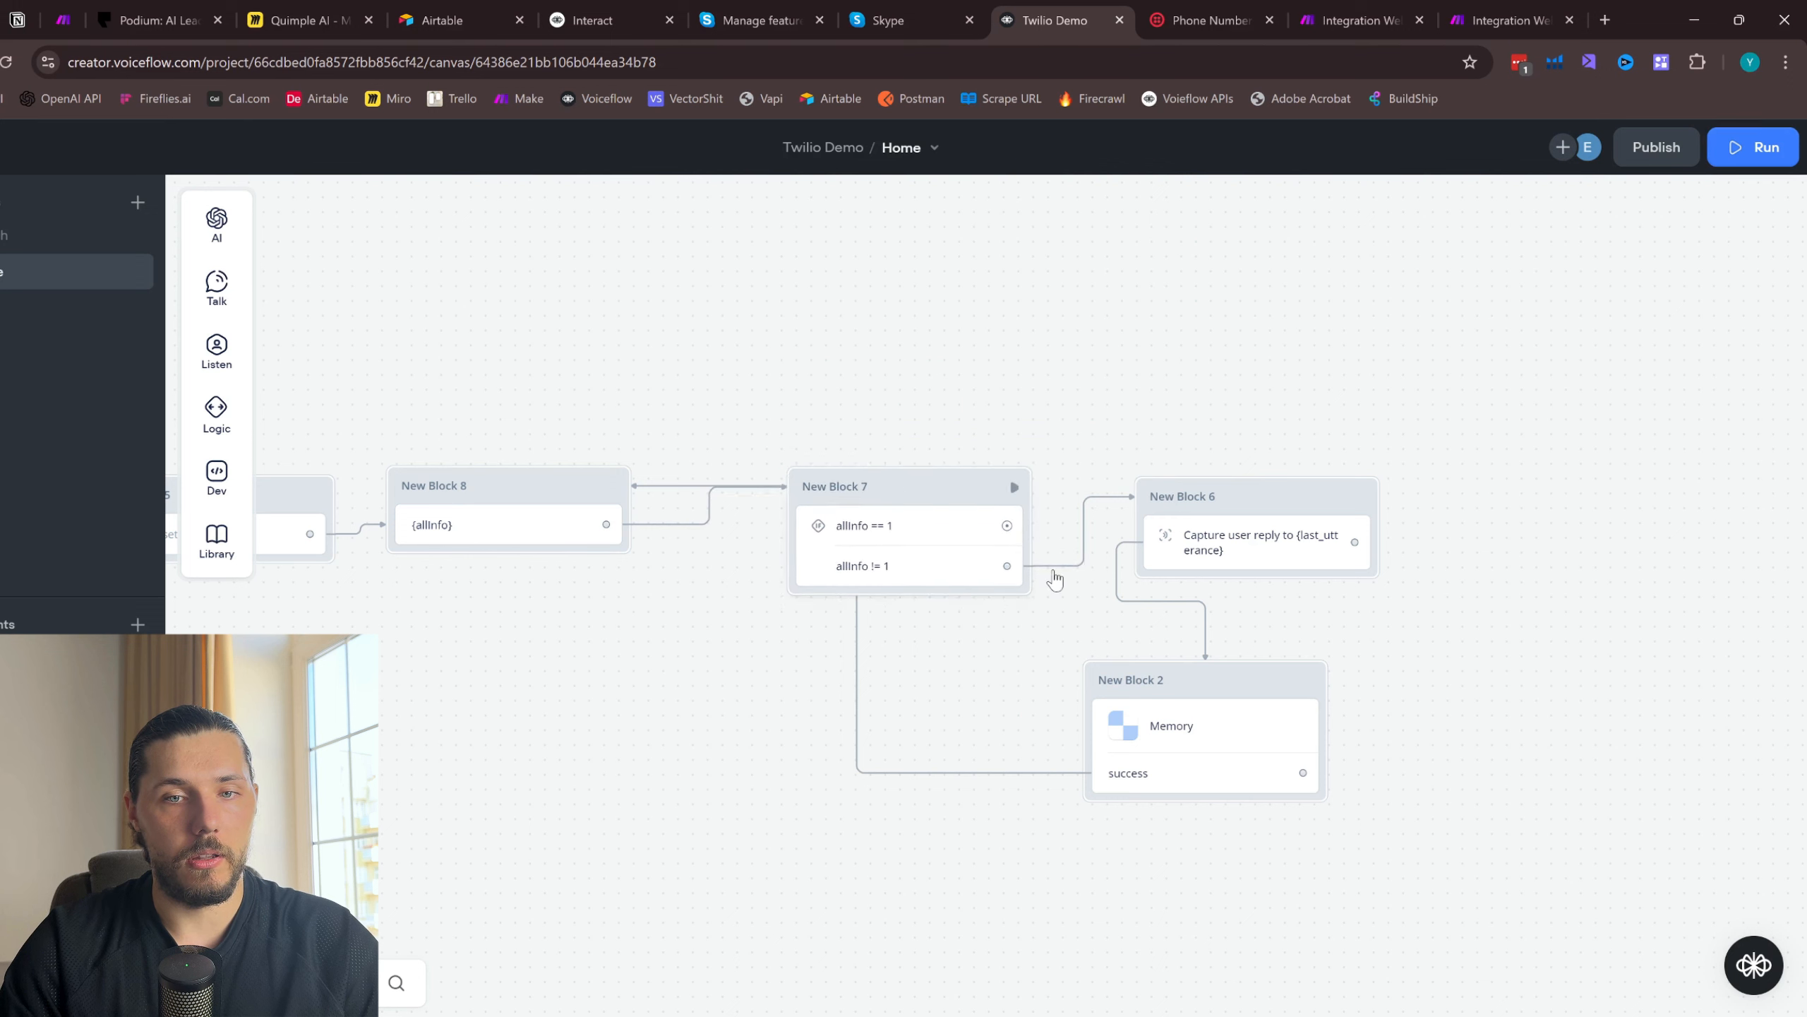
left_click_drag(1204, 670, 1265, 762)
left_click_drag(1259, 502, 1229, 642)
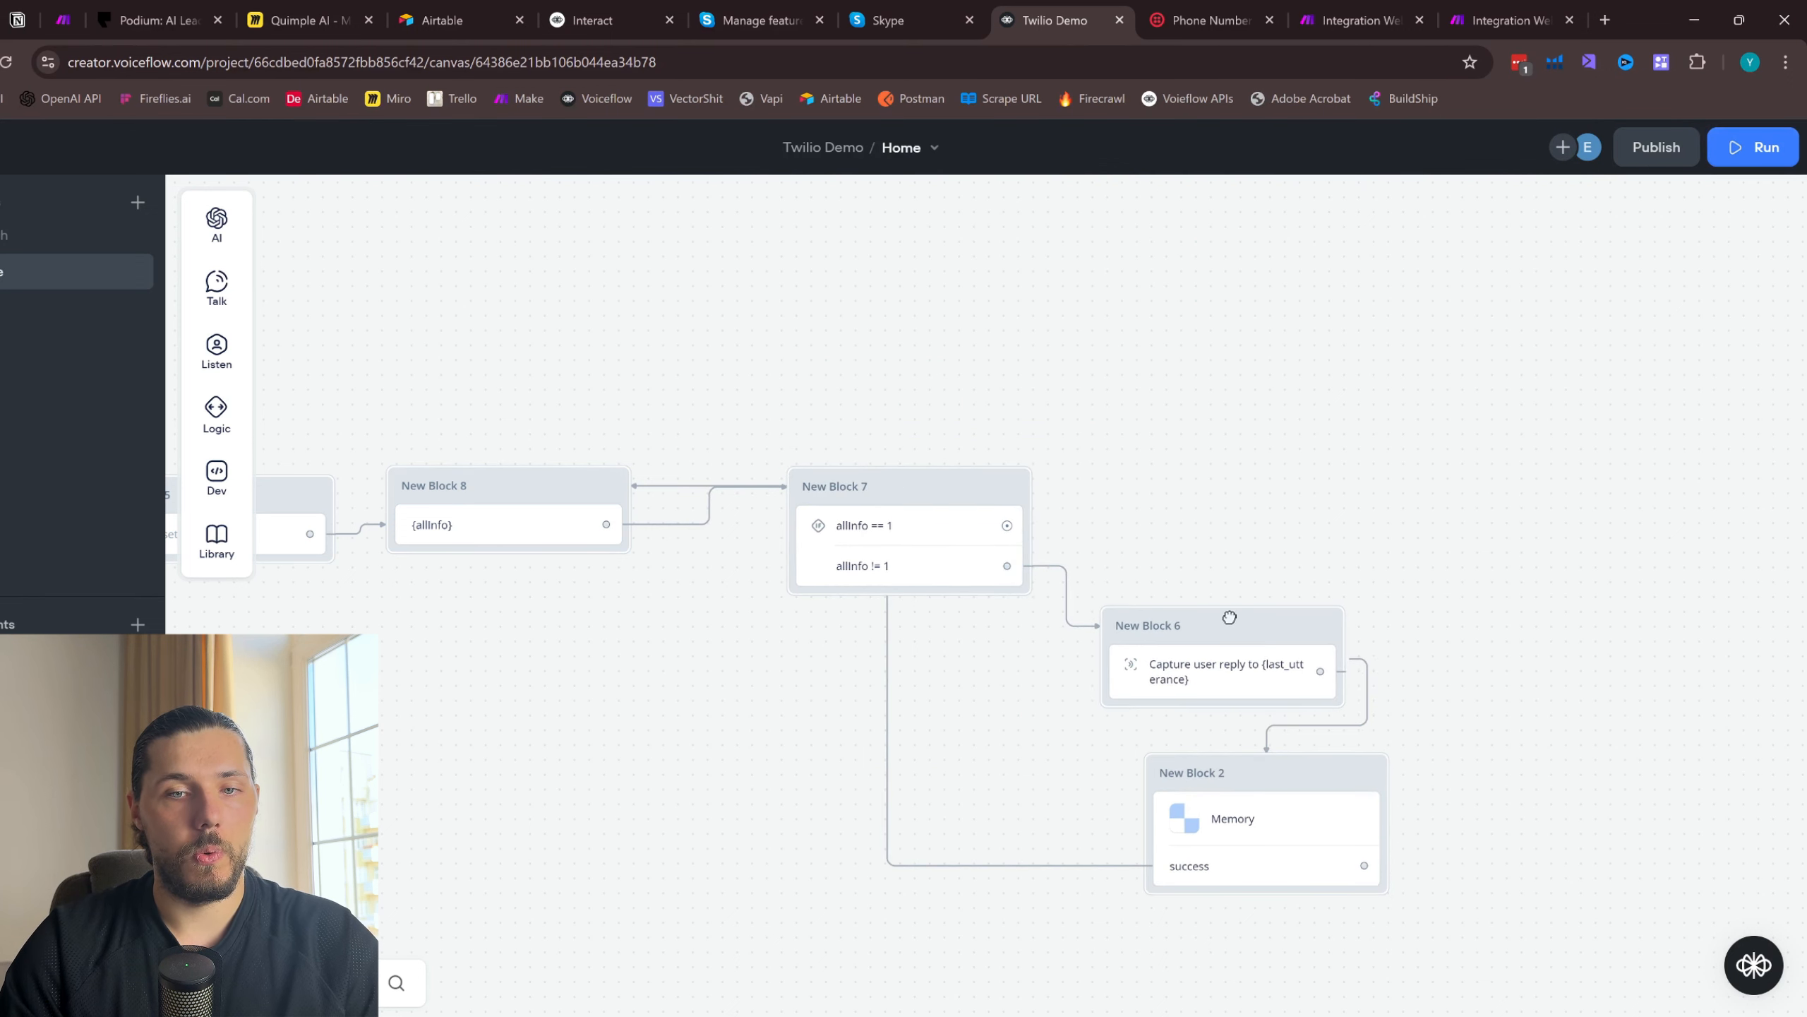
left_click_drag(1268, 771, 1227, 757)
left_click_drag(1241, 639, 1241, 654)
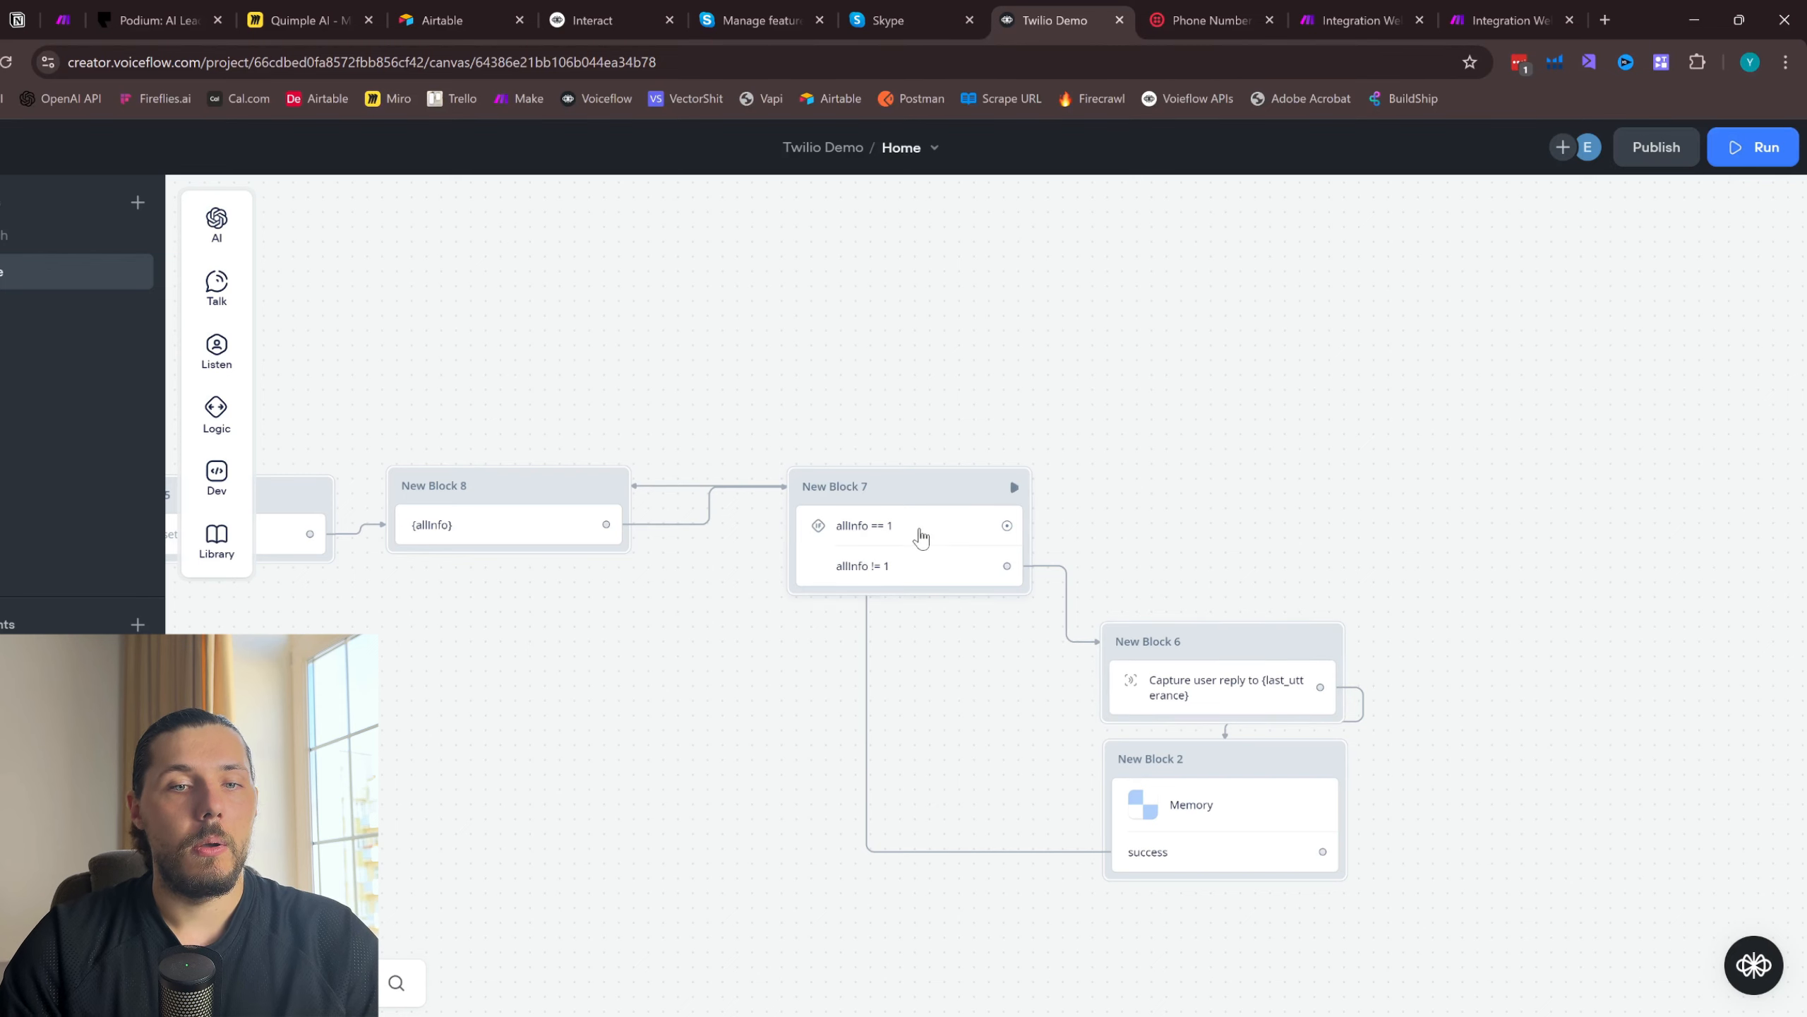
- Add a Set AI block on the Condition block's allInfo == 1 path, level with the Condition block
left_click_drag(1055, 504, 1470, 476)
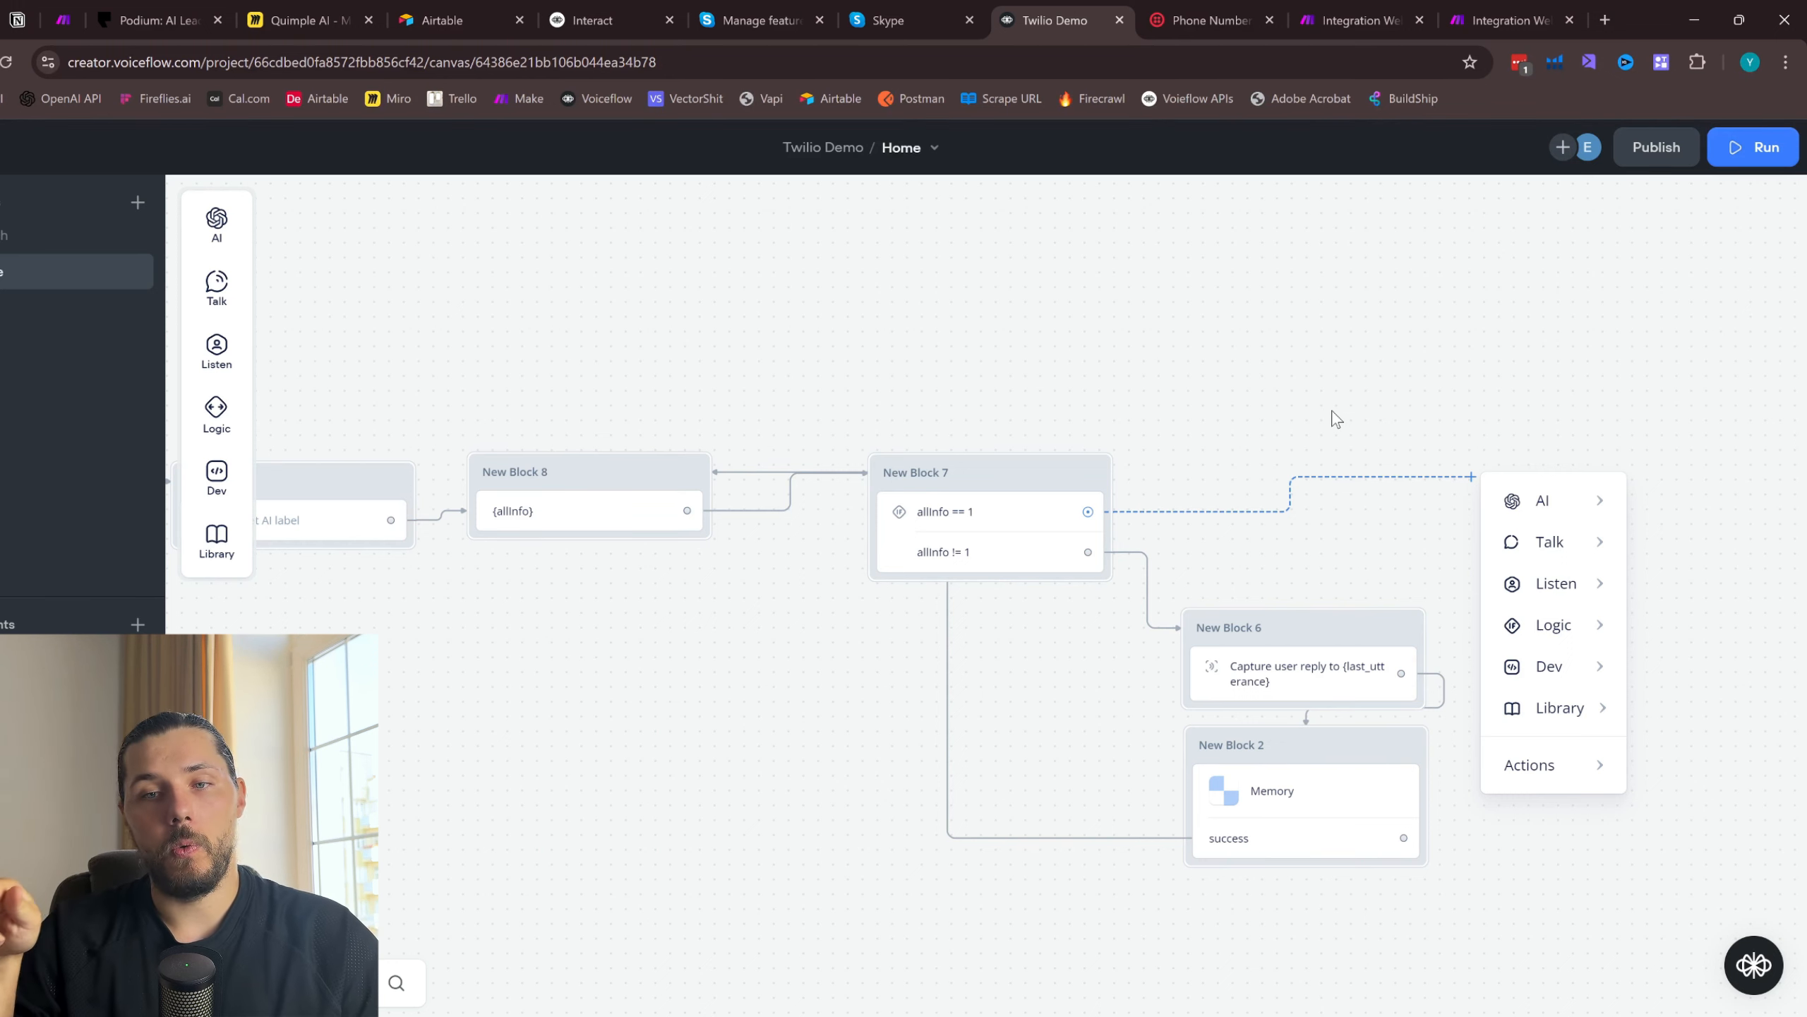
left_click_drag(1422, 415, 1203, 389)
left_click_drag(877, 486, 1279, 469)
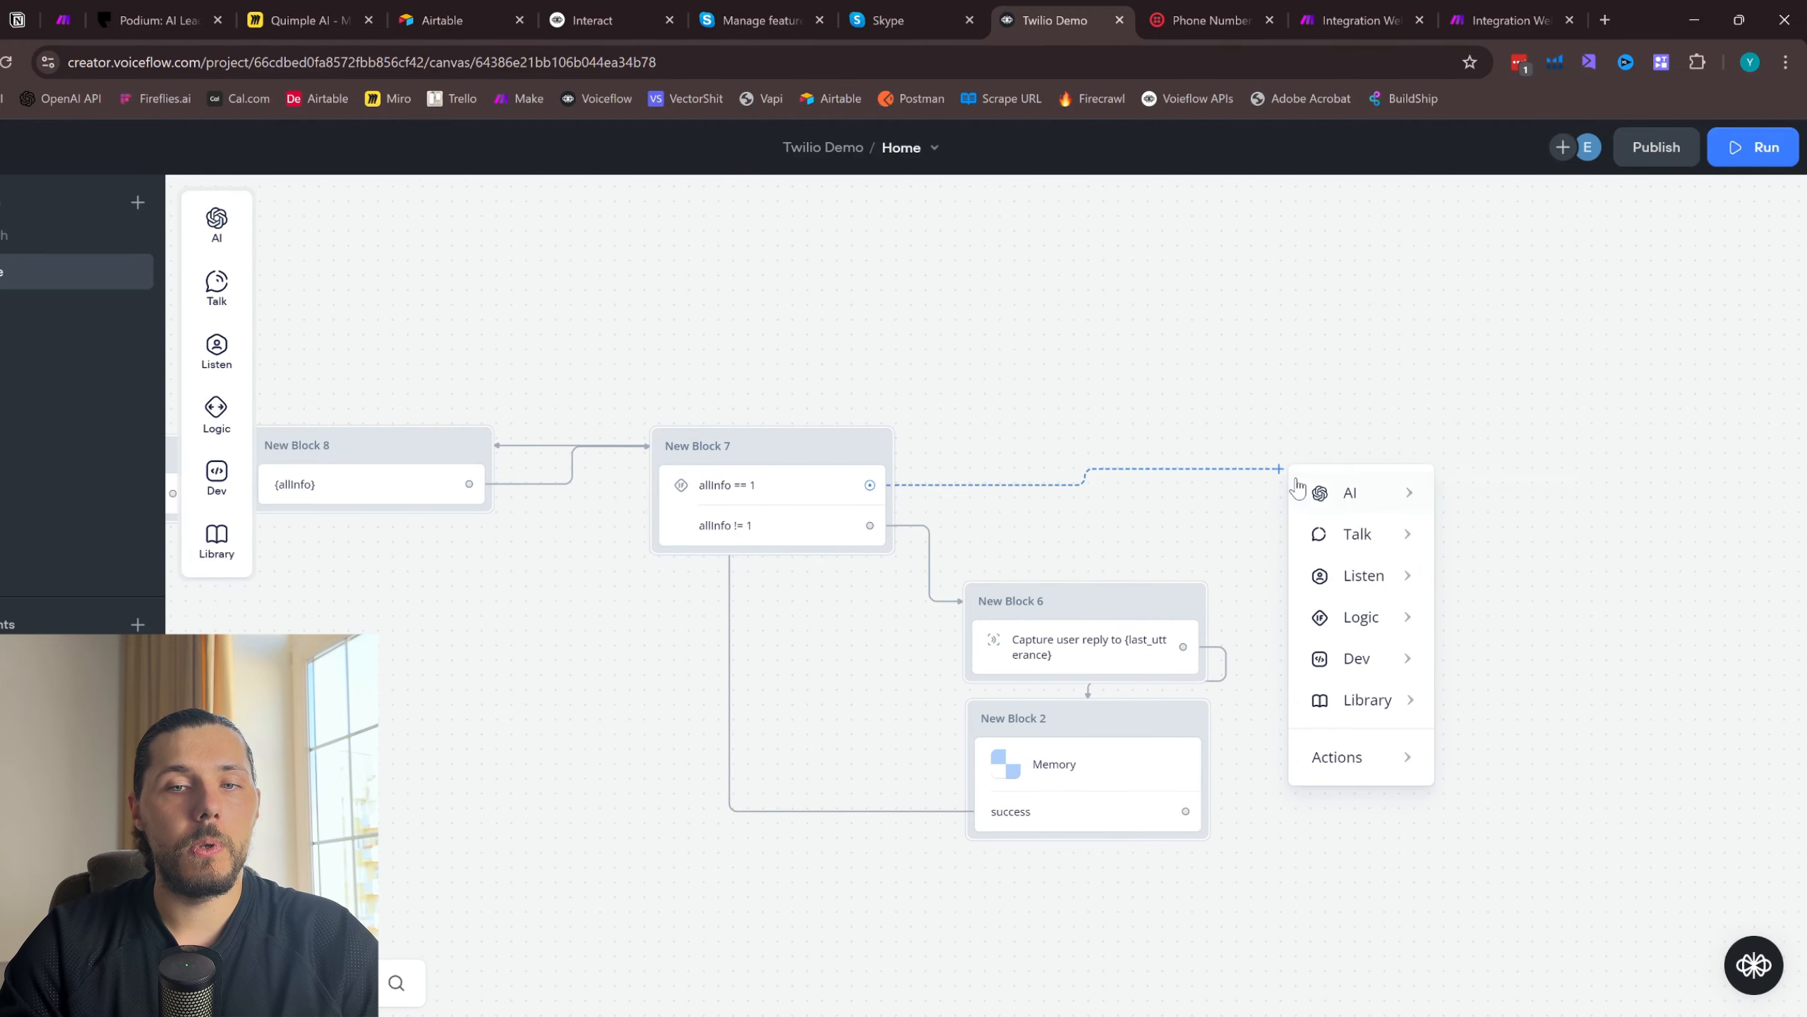
mouse_move(1352, 493)
left_click(1525, 543)
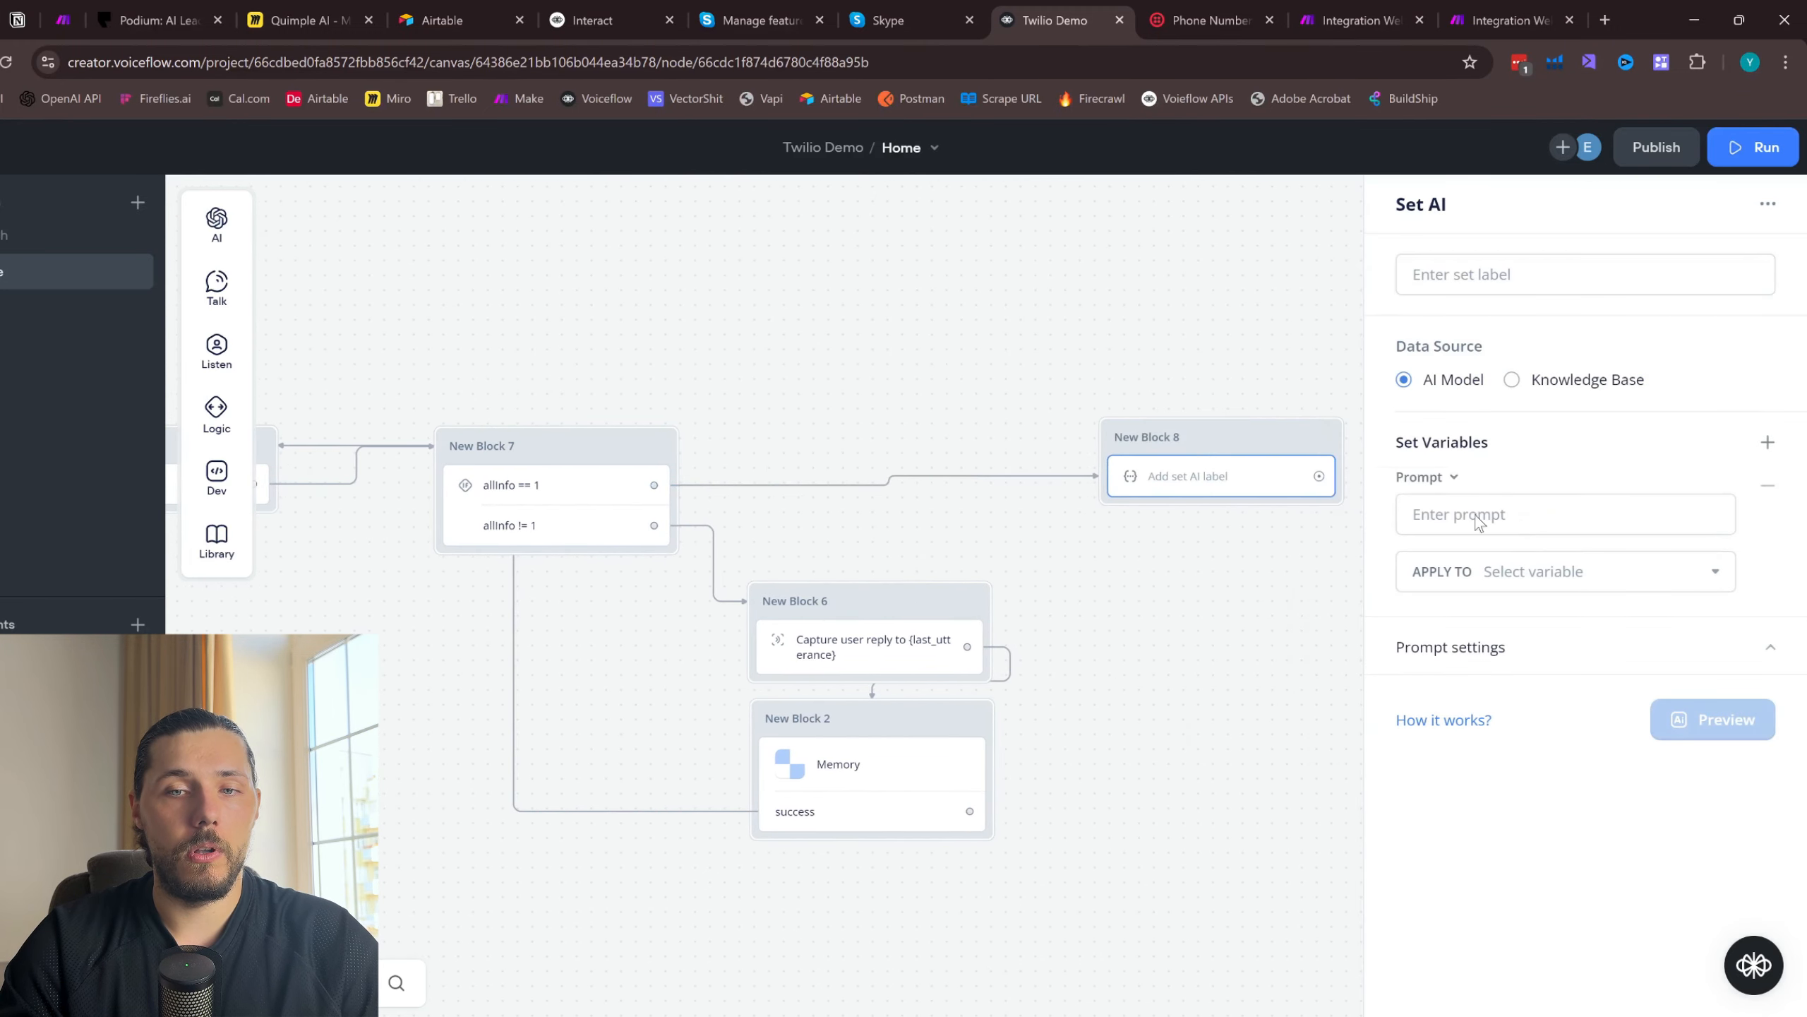
left_click_drag(1213, 444, 1210, 478)
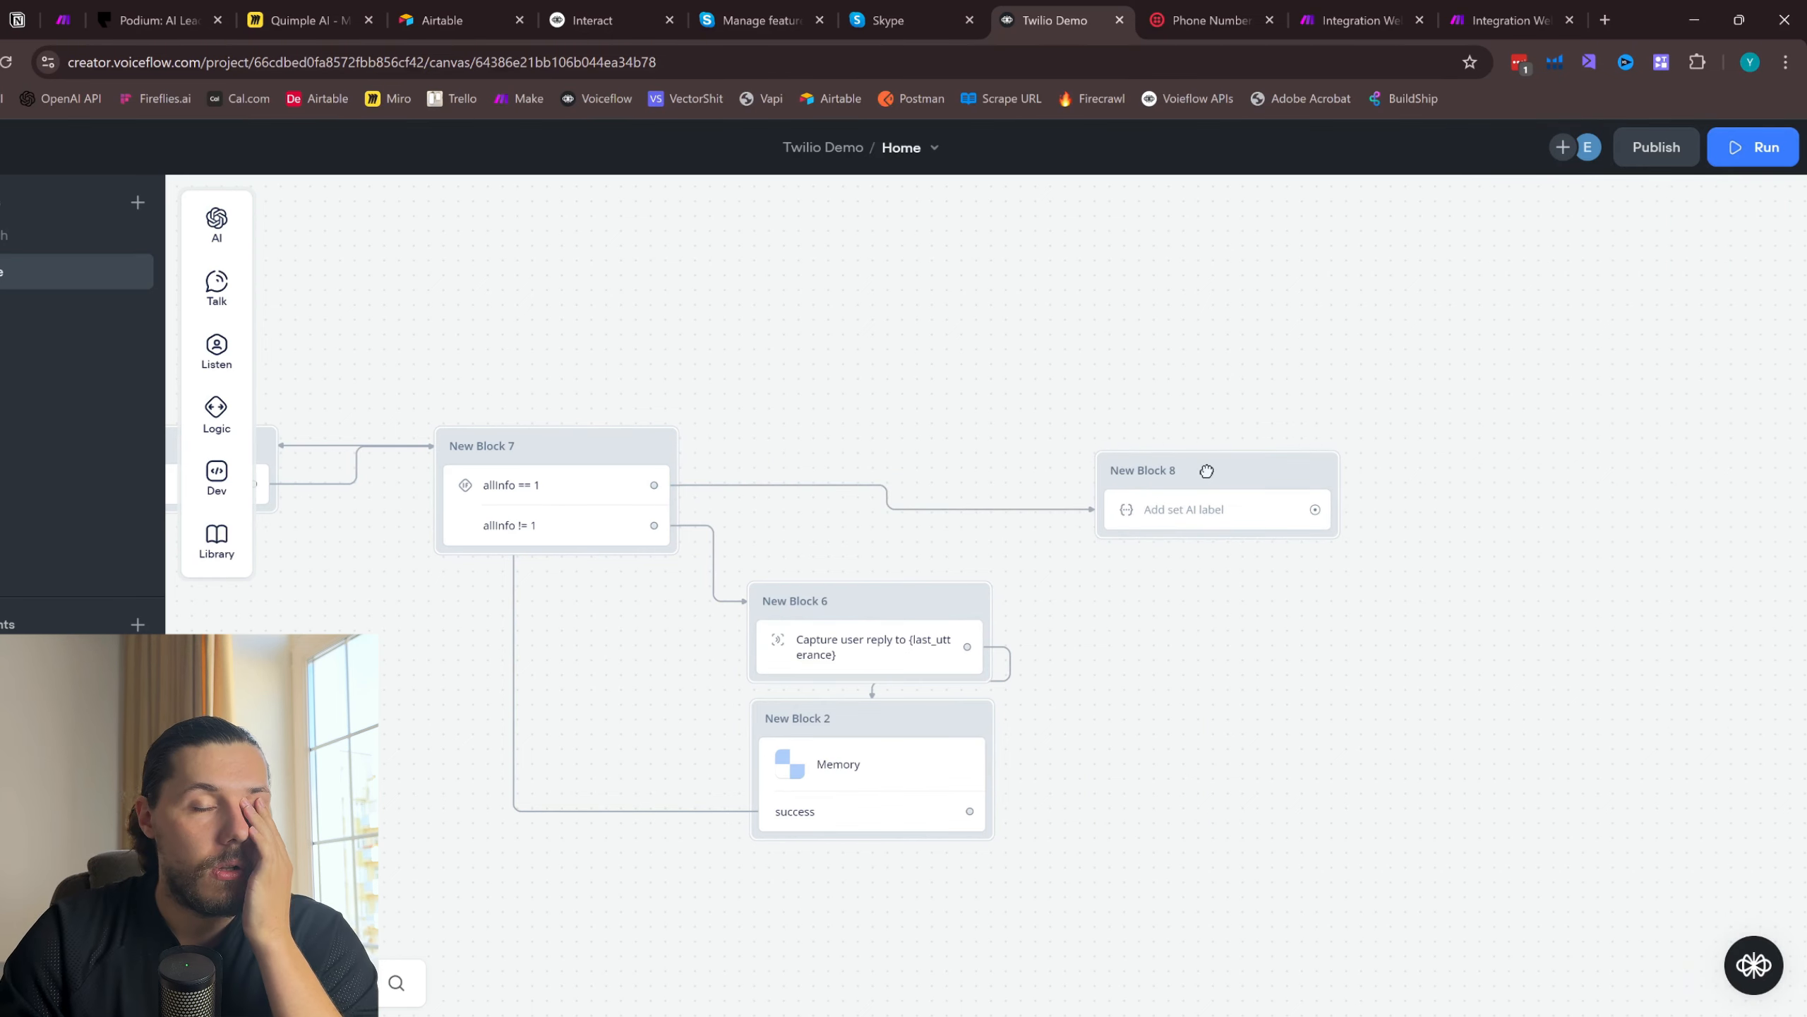
- Copy the prompt from the earlier Set AI block, from ## GOAL through the user-message section, into the new Set AI block
left_click(1206, 509)
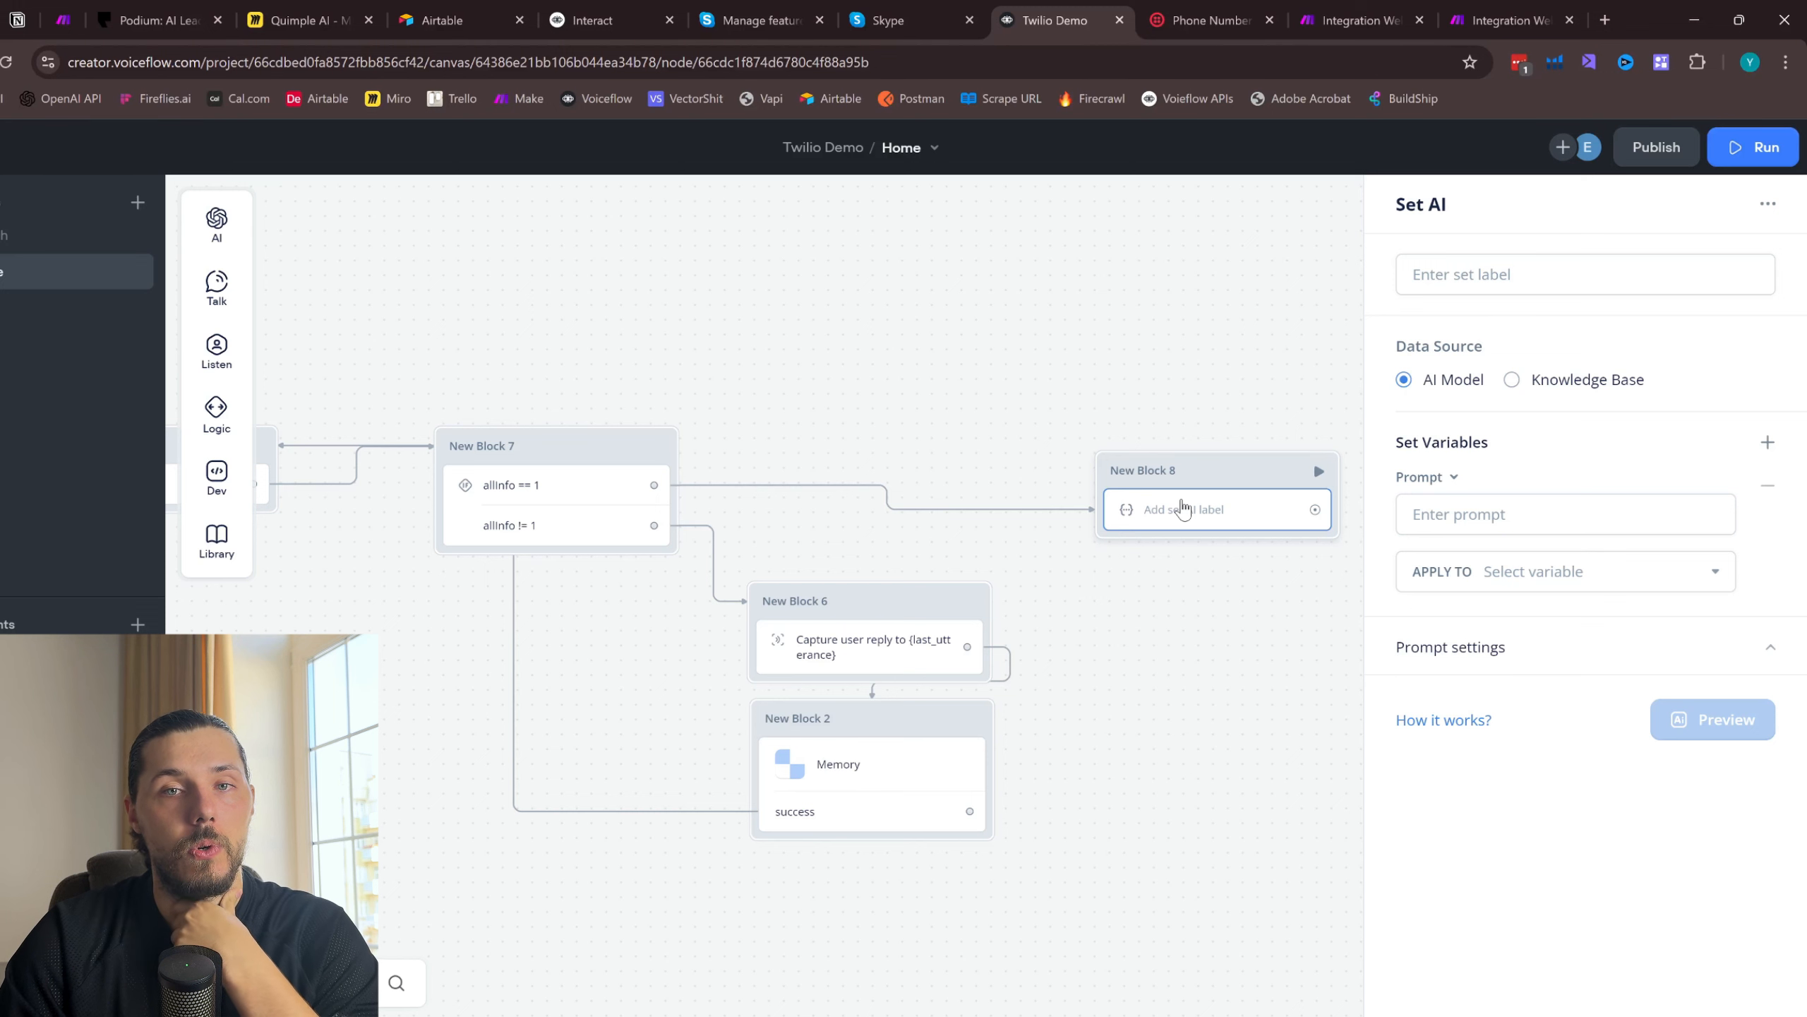
scroll(772, 449, "down", 3)
left_click(900, 343)
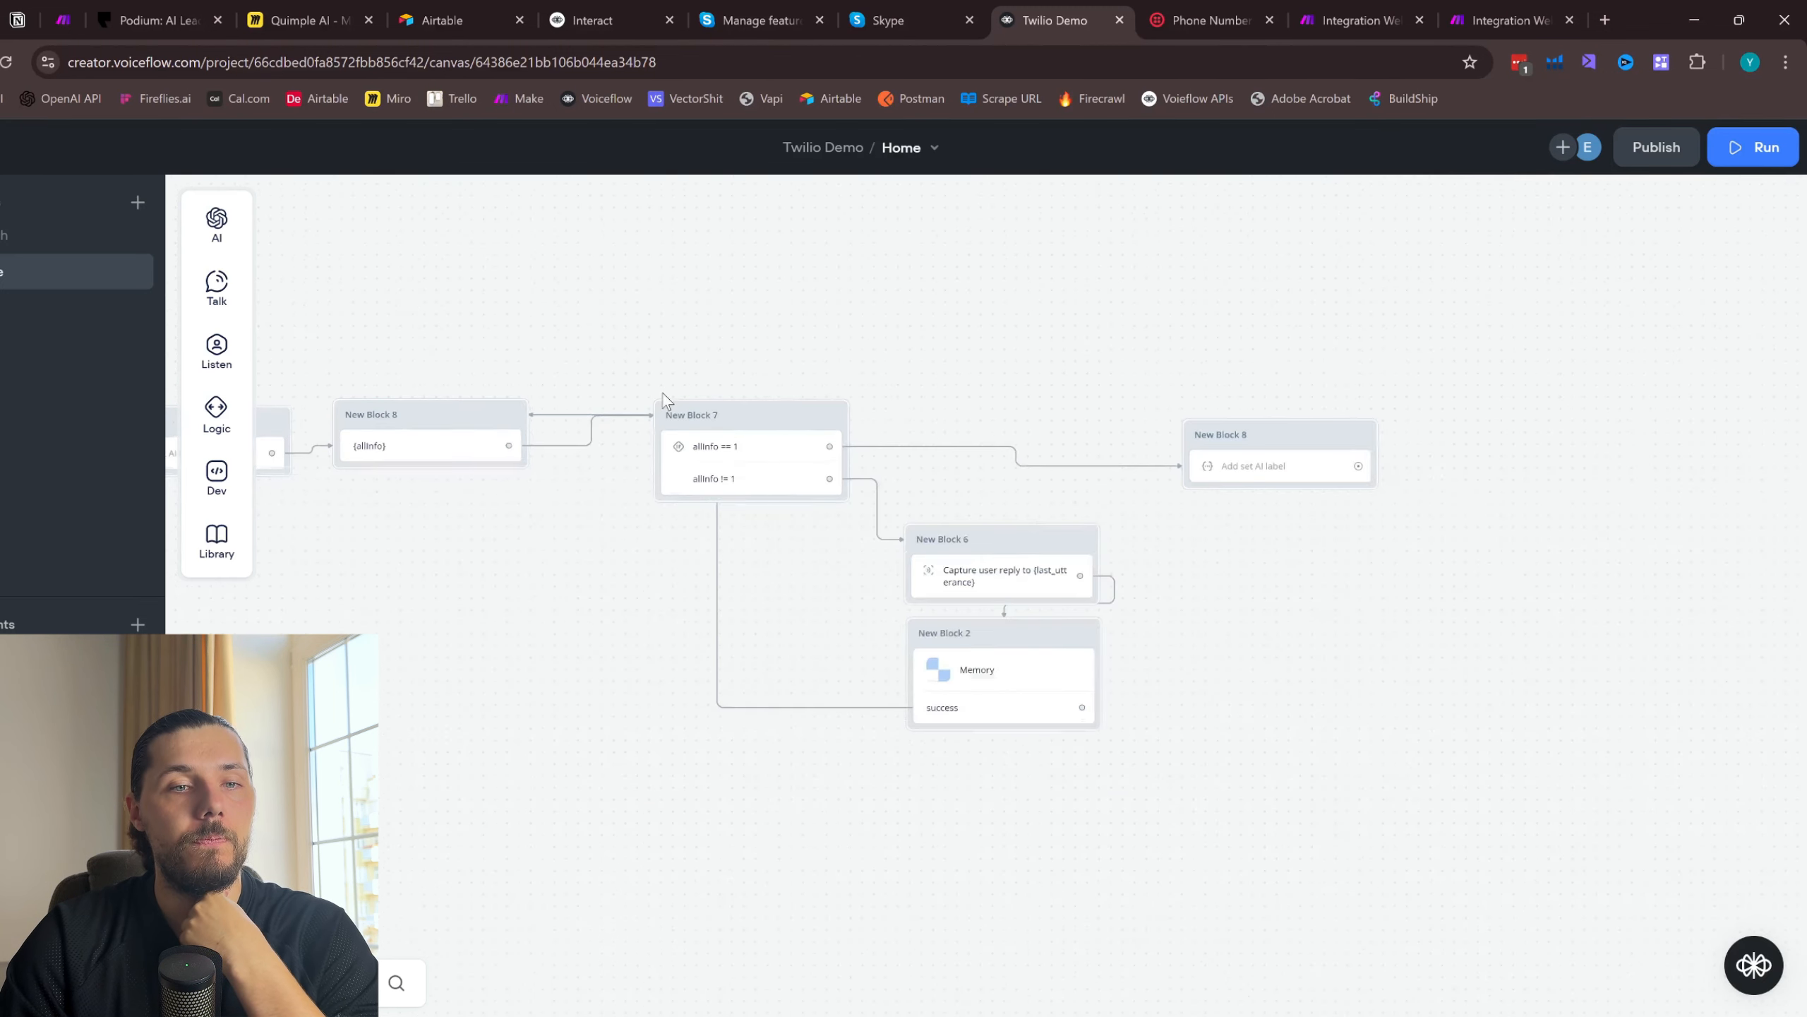
scroll(1067, 399, "right", 1)
left_click(1193, 463)
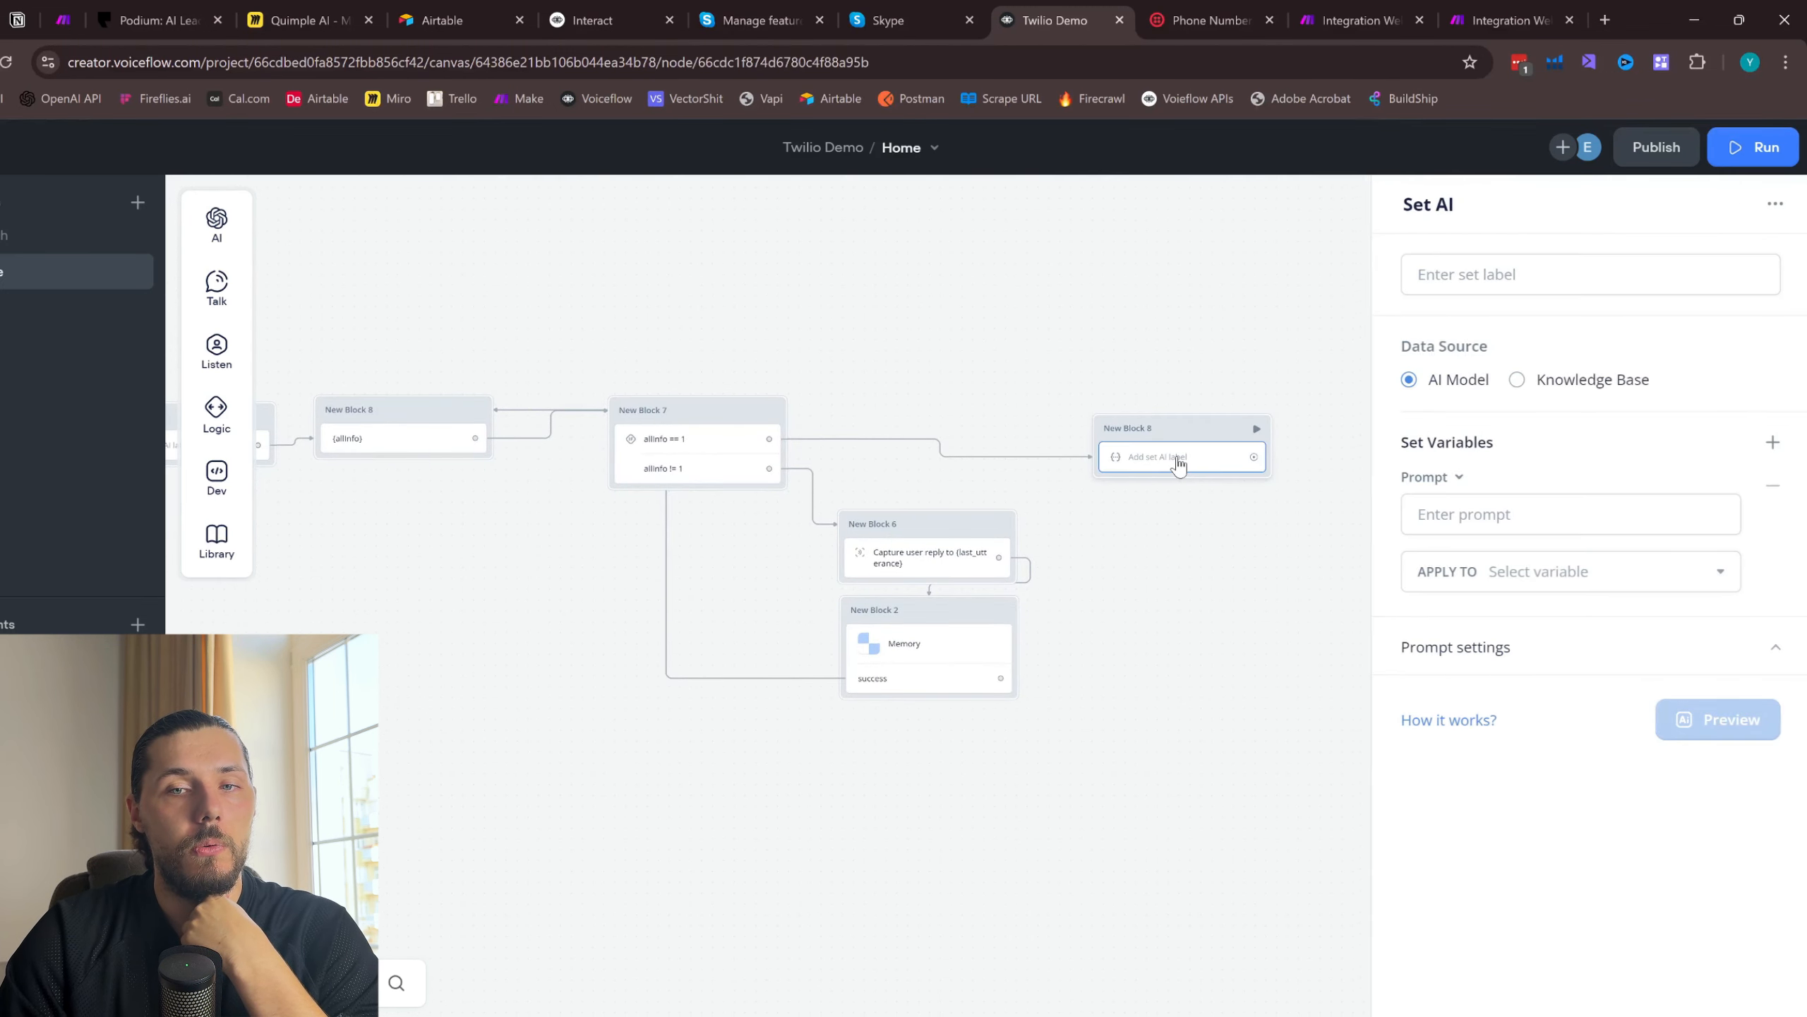
left_click(1501, 502)
left_click(427, 441)
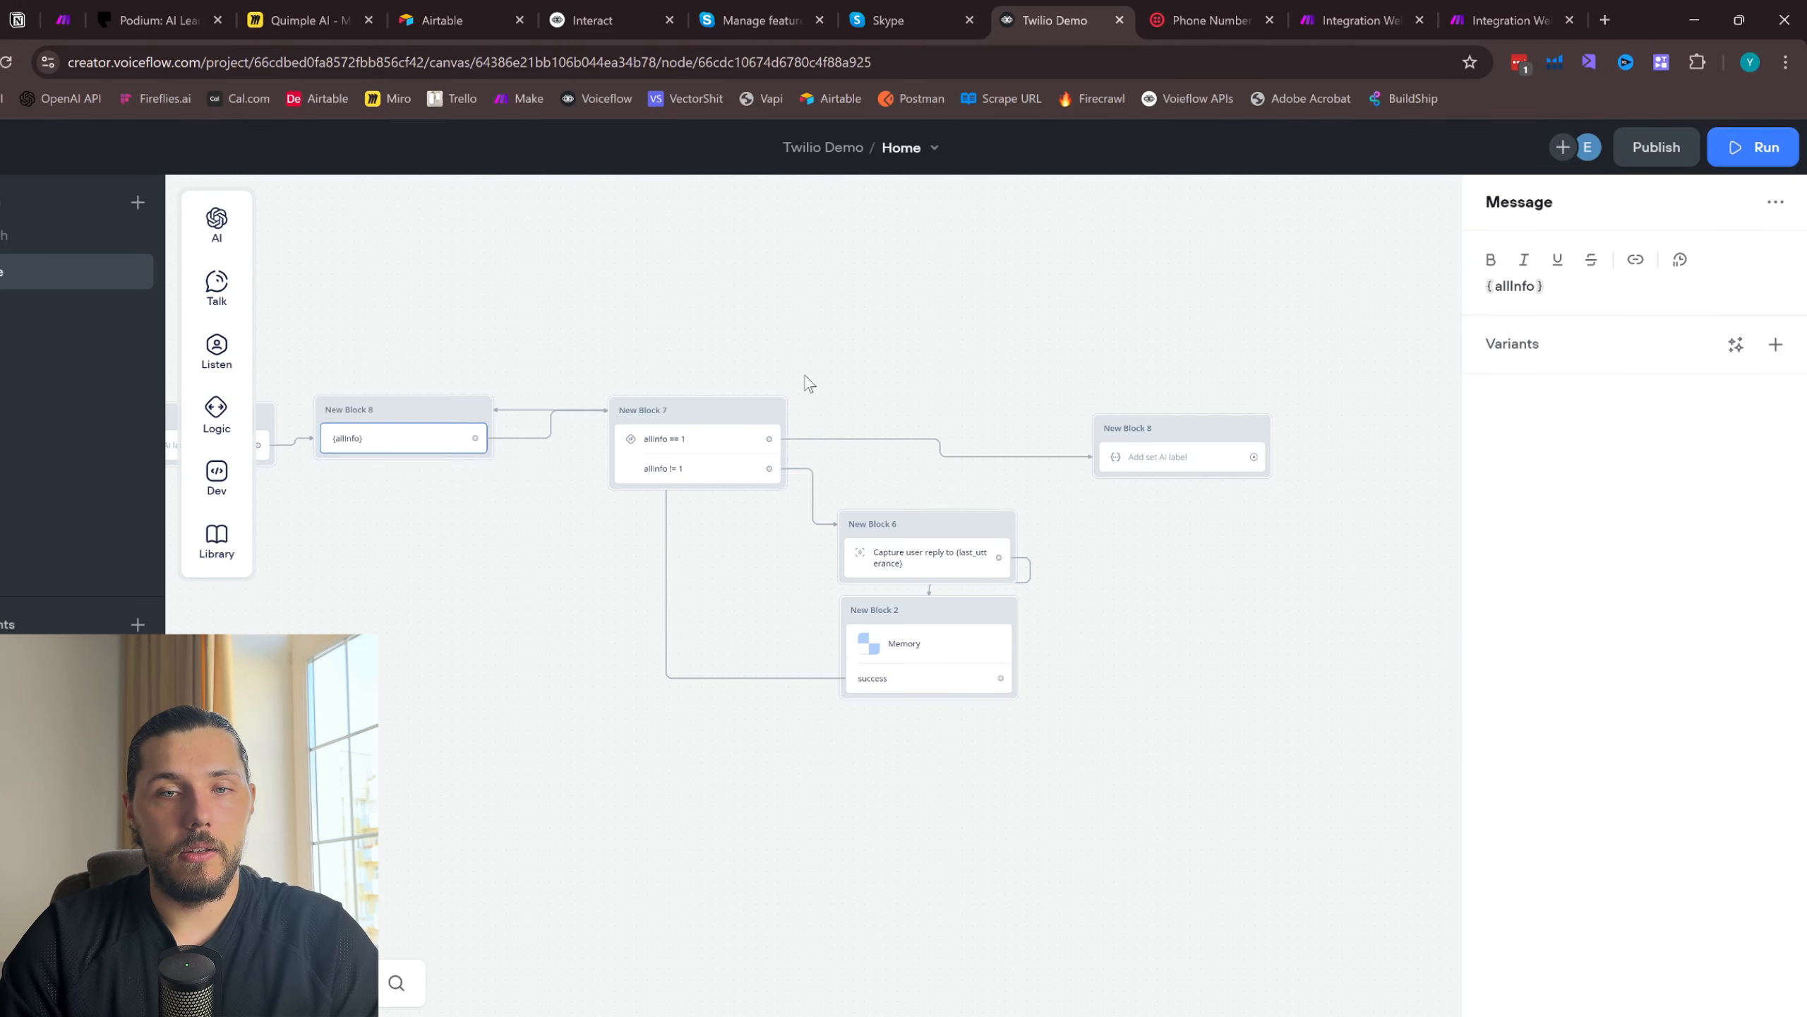
scroll(470, 473, "left", 2)
left_click(363, 459)
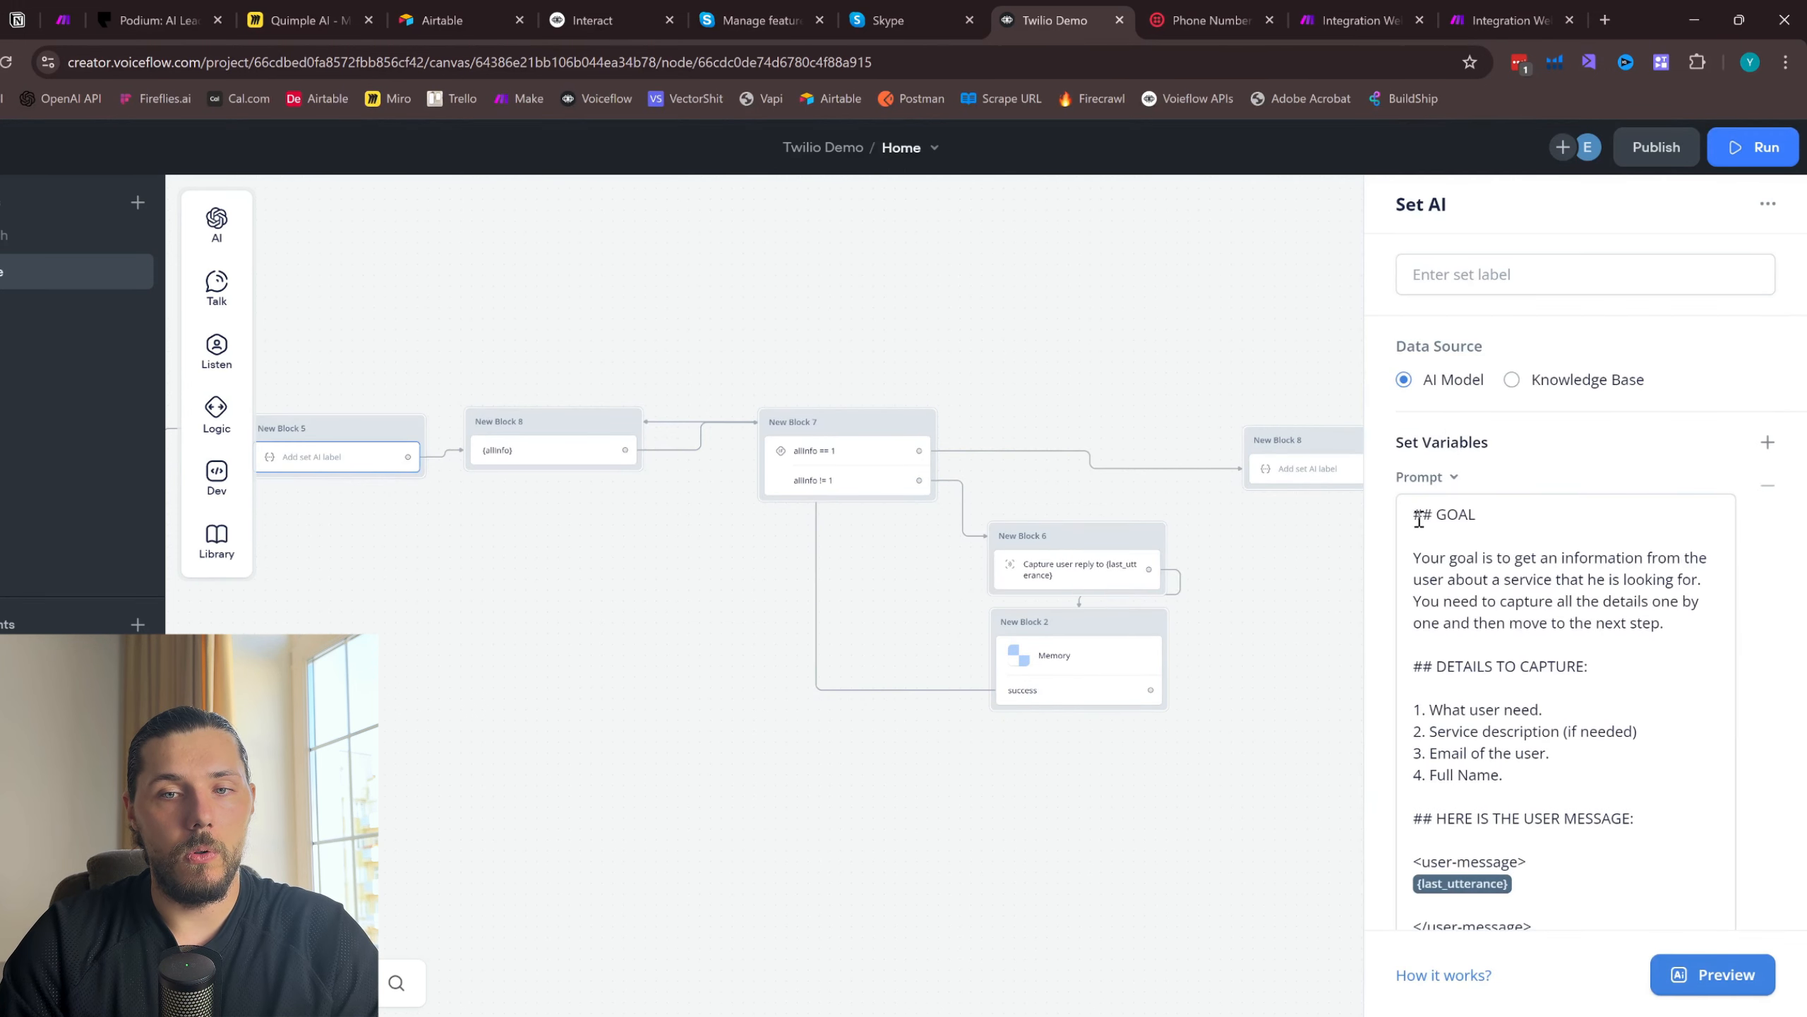
left_click_drag(1417, 510, 1675, 630)
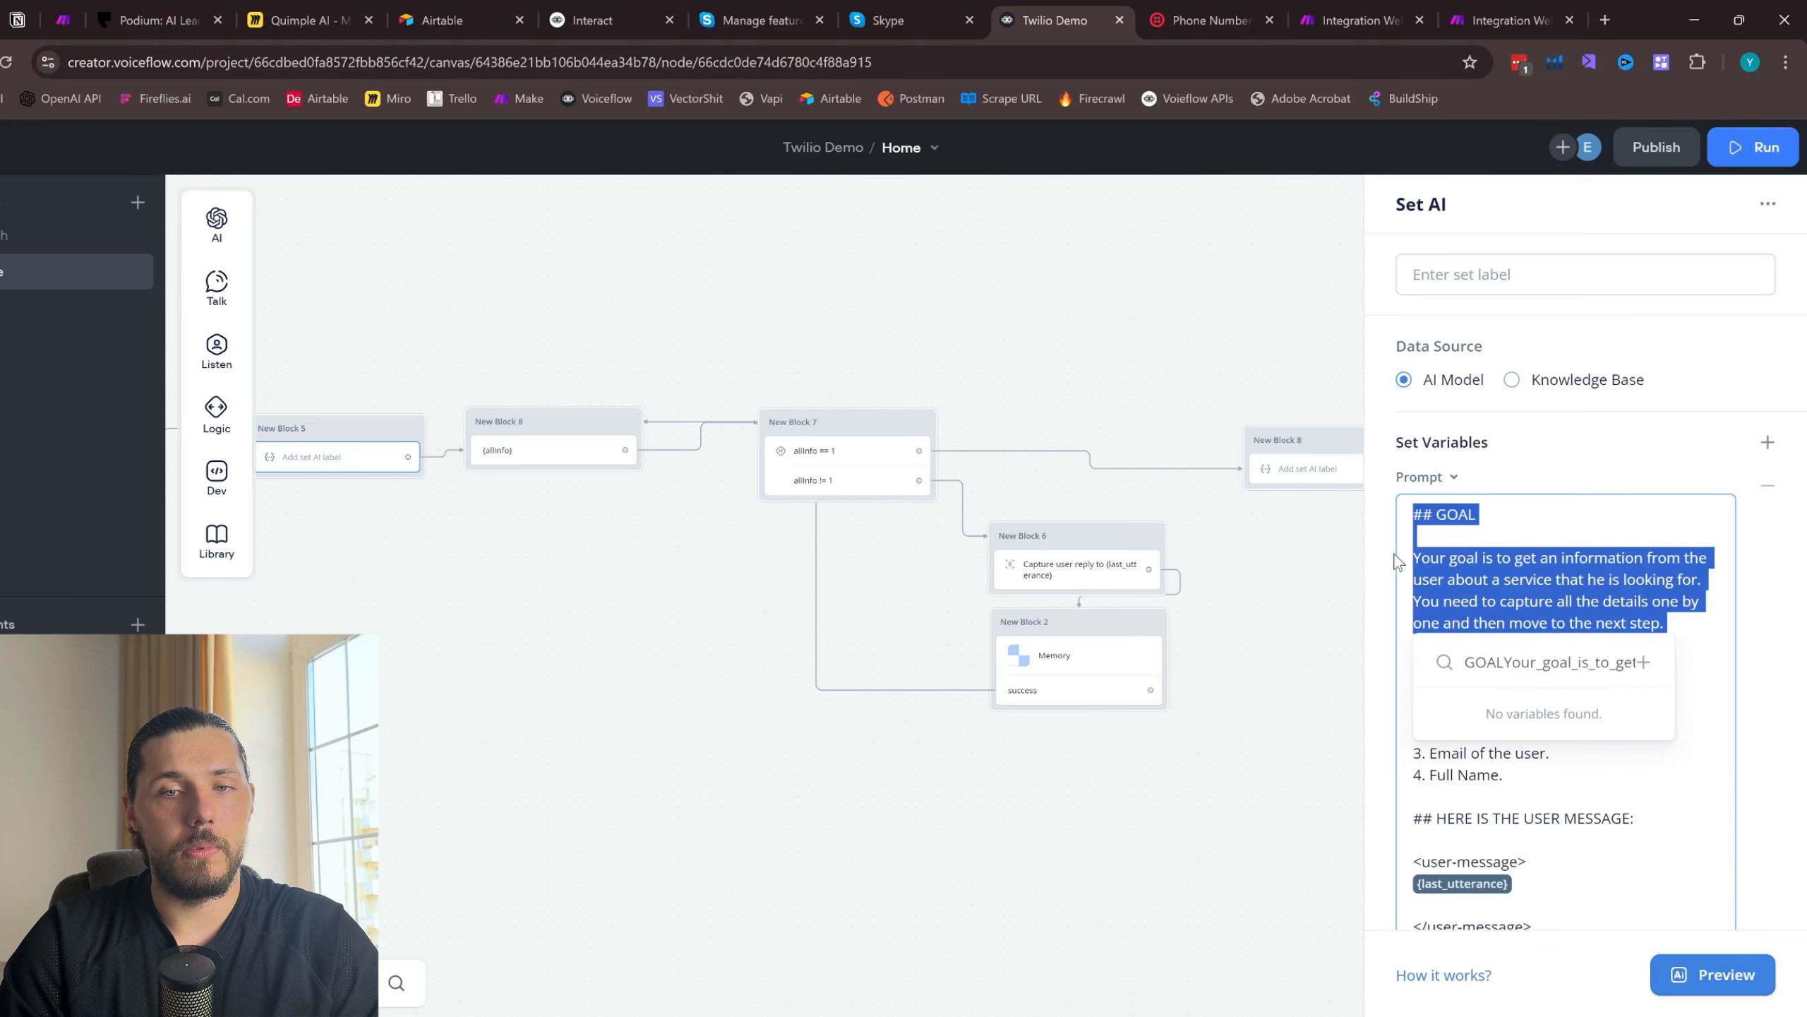
left_click(1607, 807)
left_click_drag(1553, 926, 1411, 522)
left_click(1307, 469)
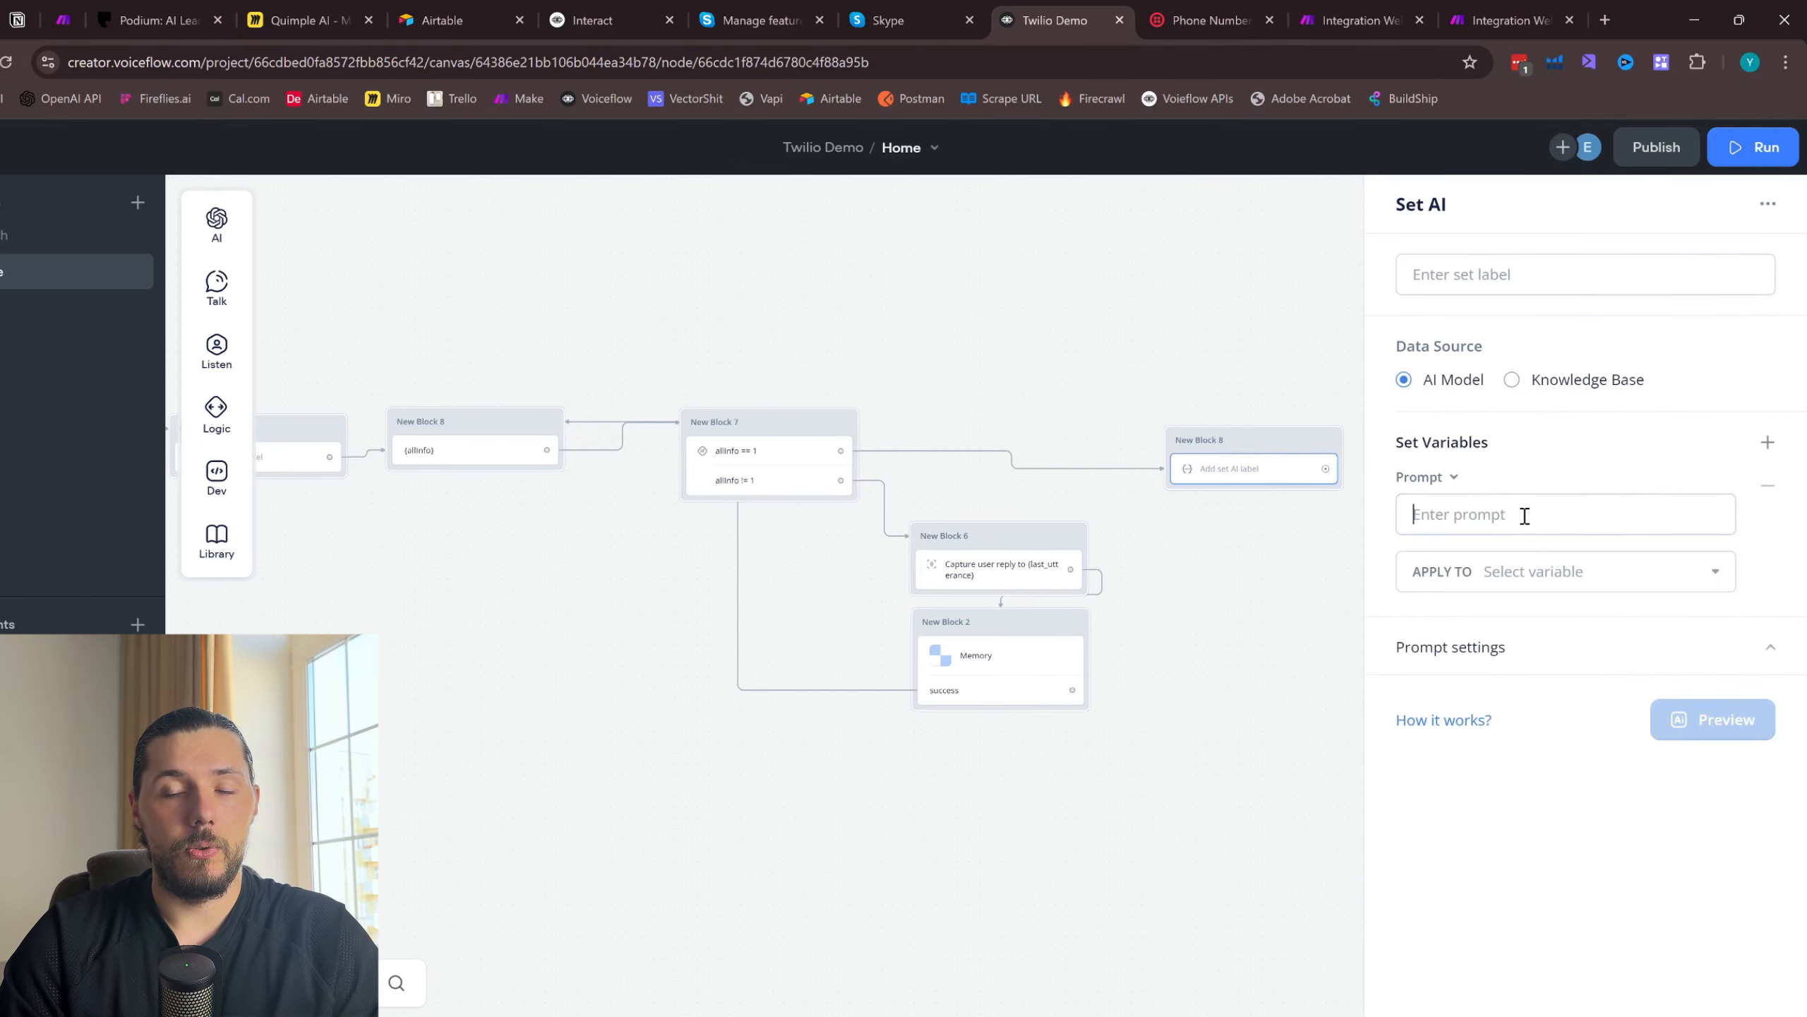
- Rewrite the goal in the new Set AI prompt as "Your goal is to find user full name and output it."
left_click_drag(1664, 625, 1497, 559)
key("BackSpace")
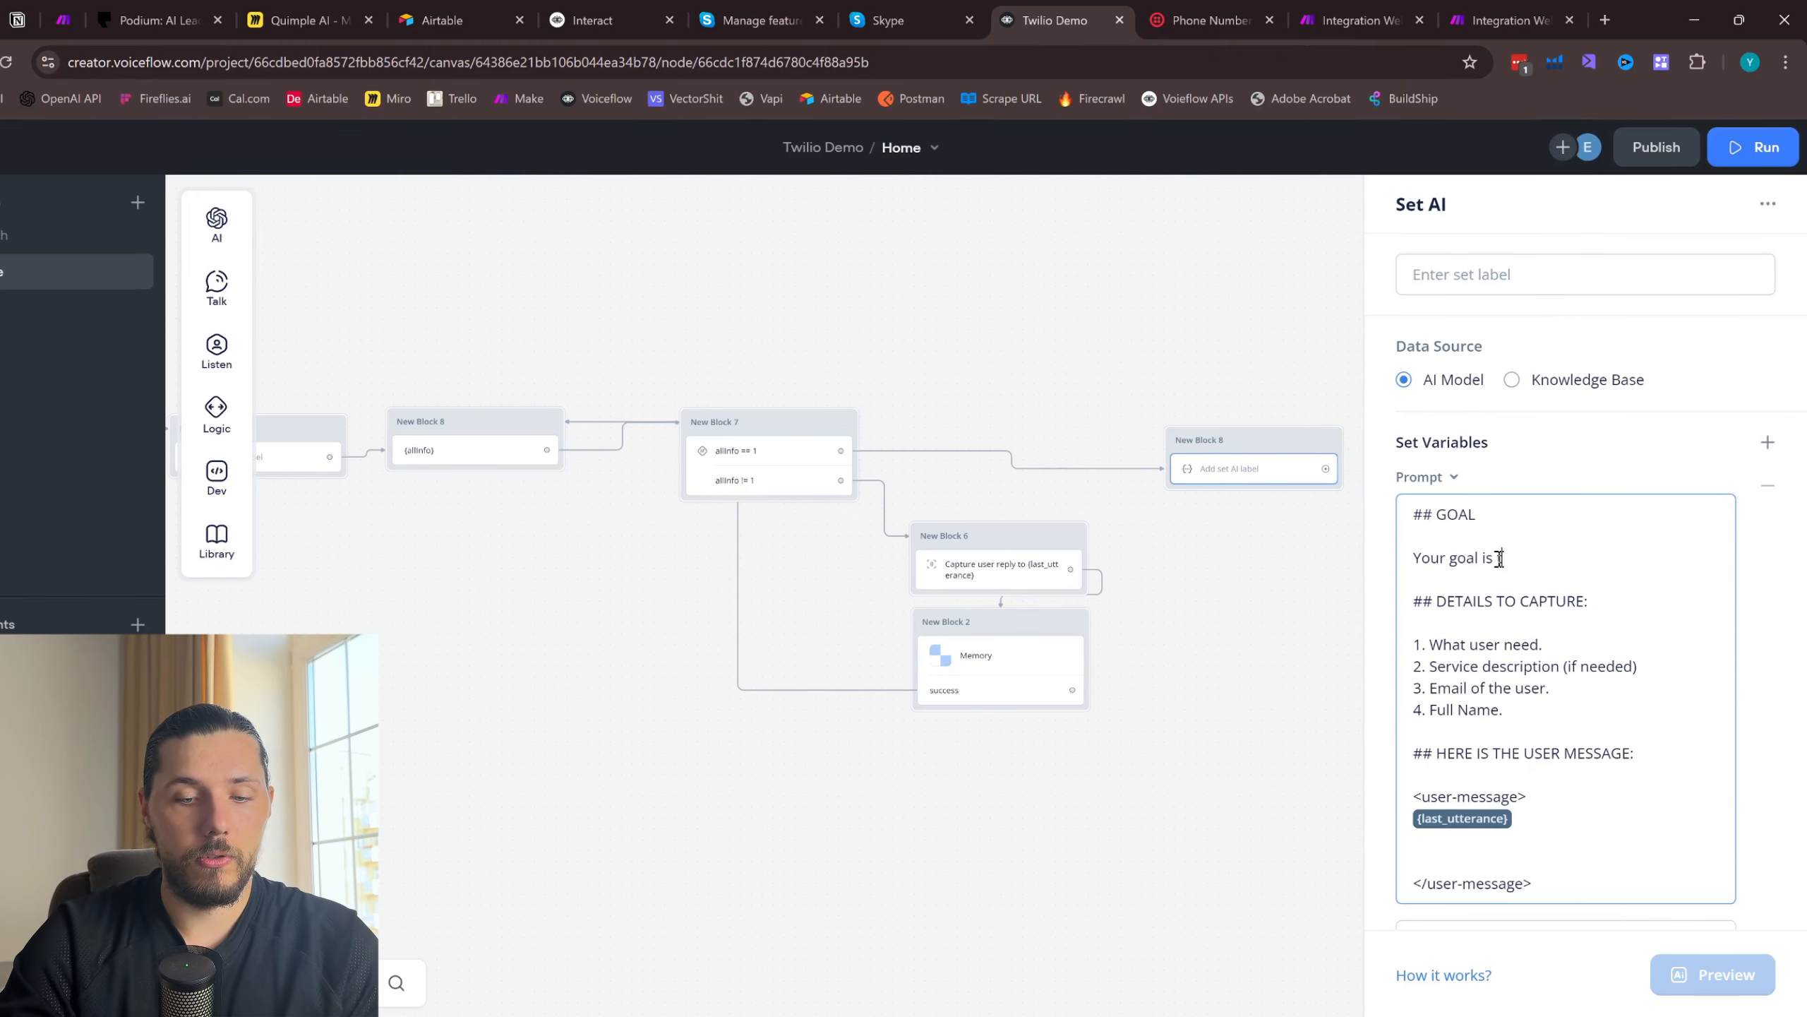
type("to find user")
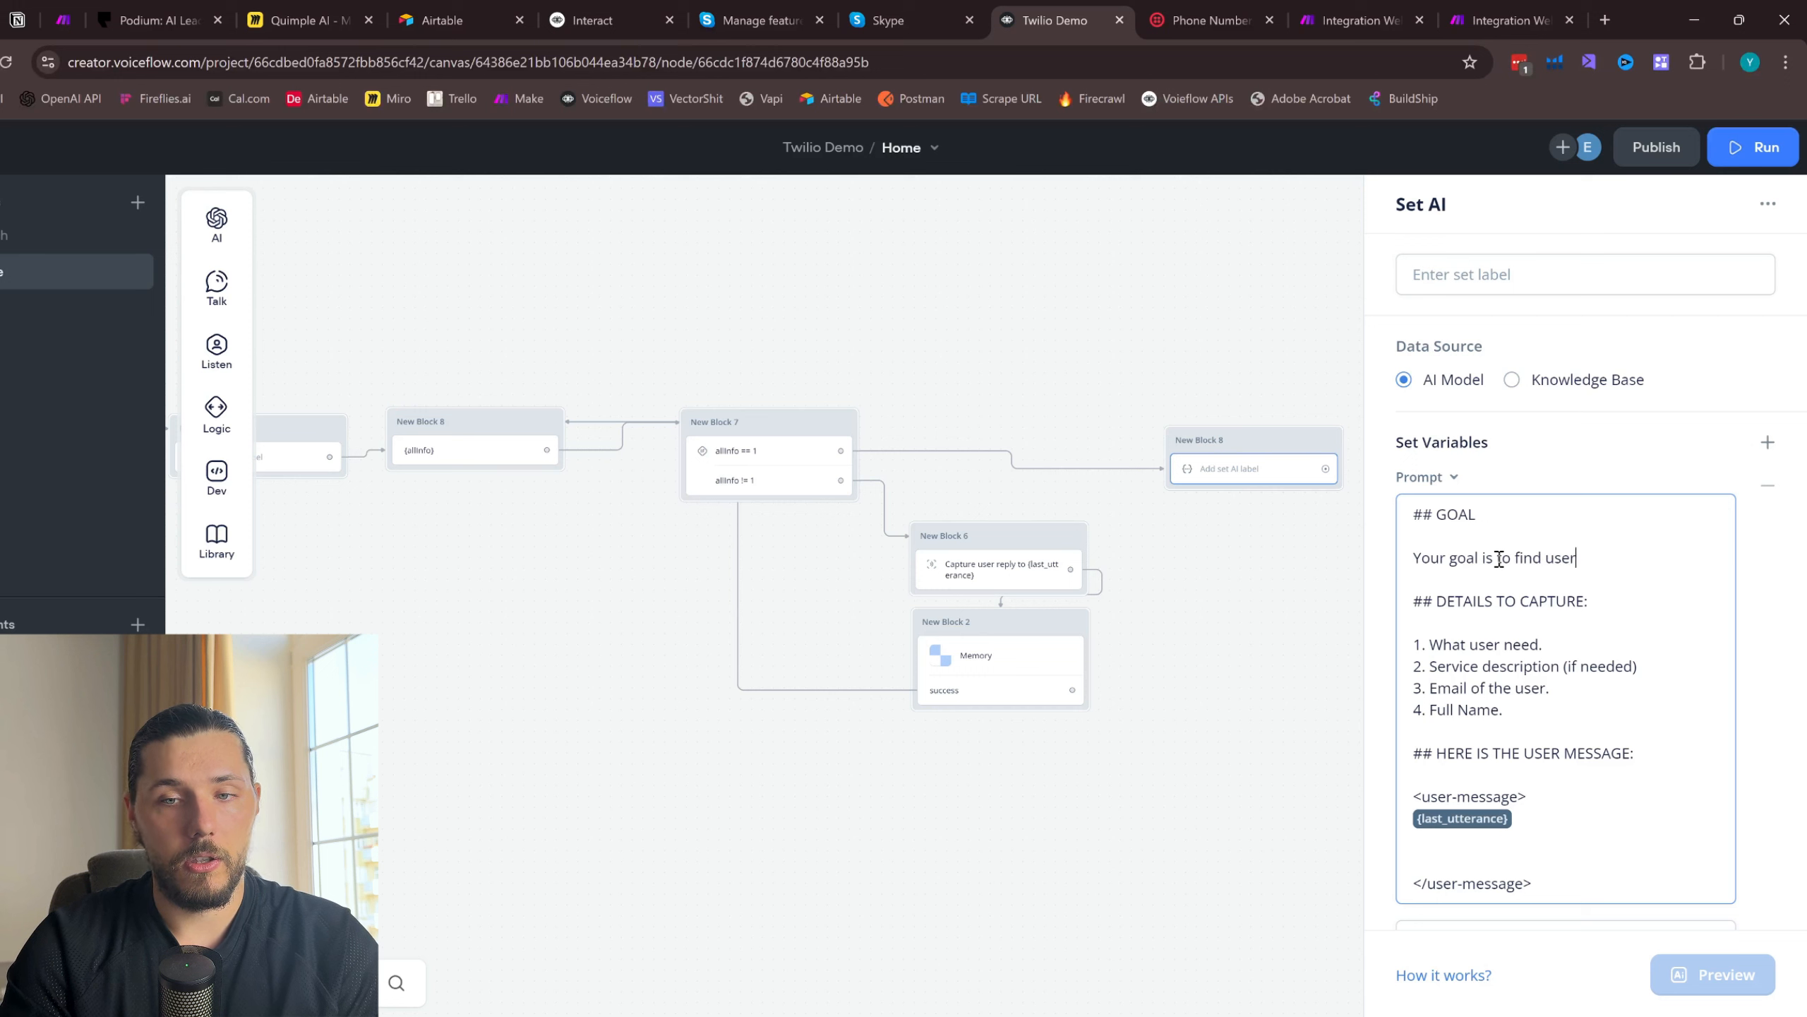
type(" fu")
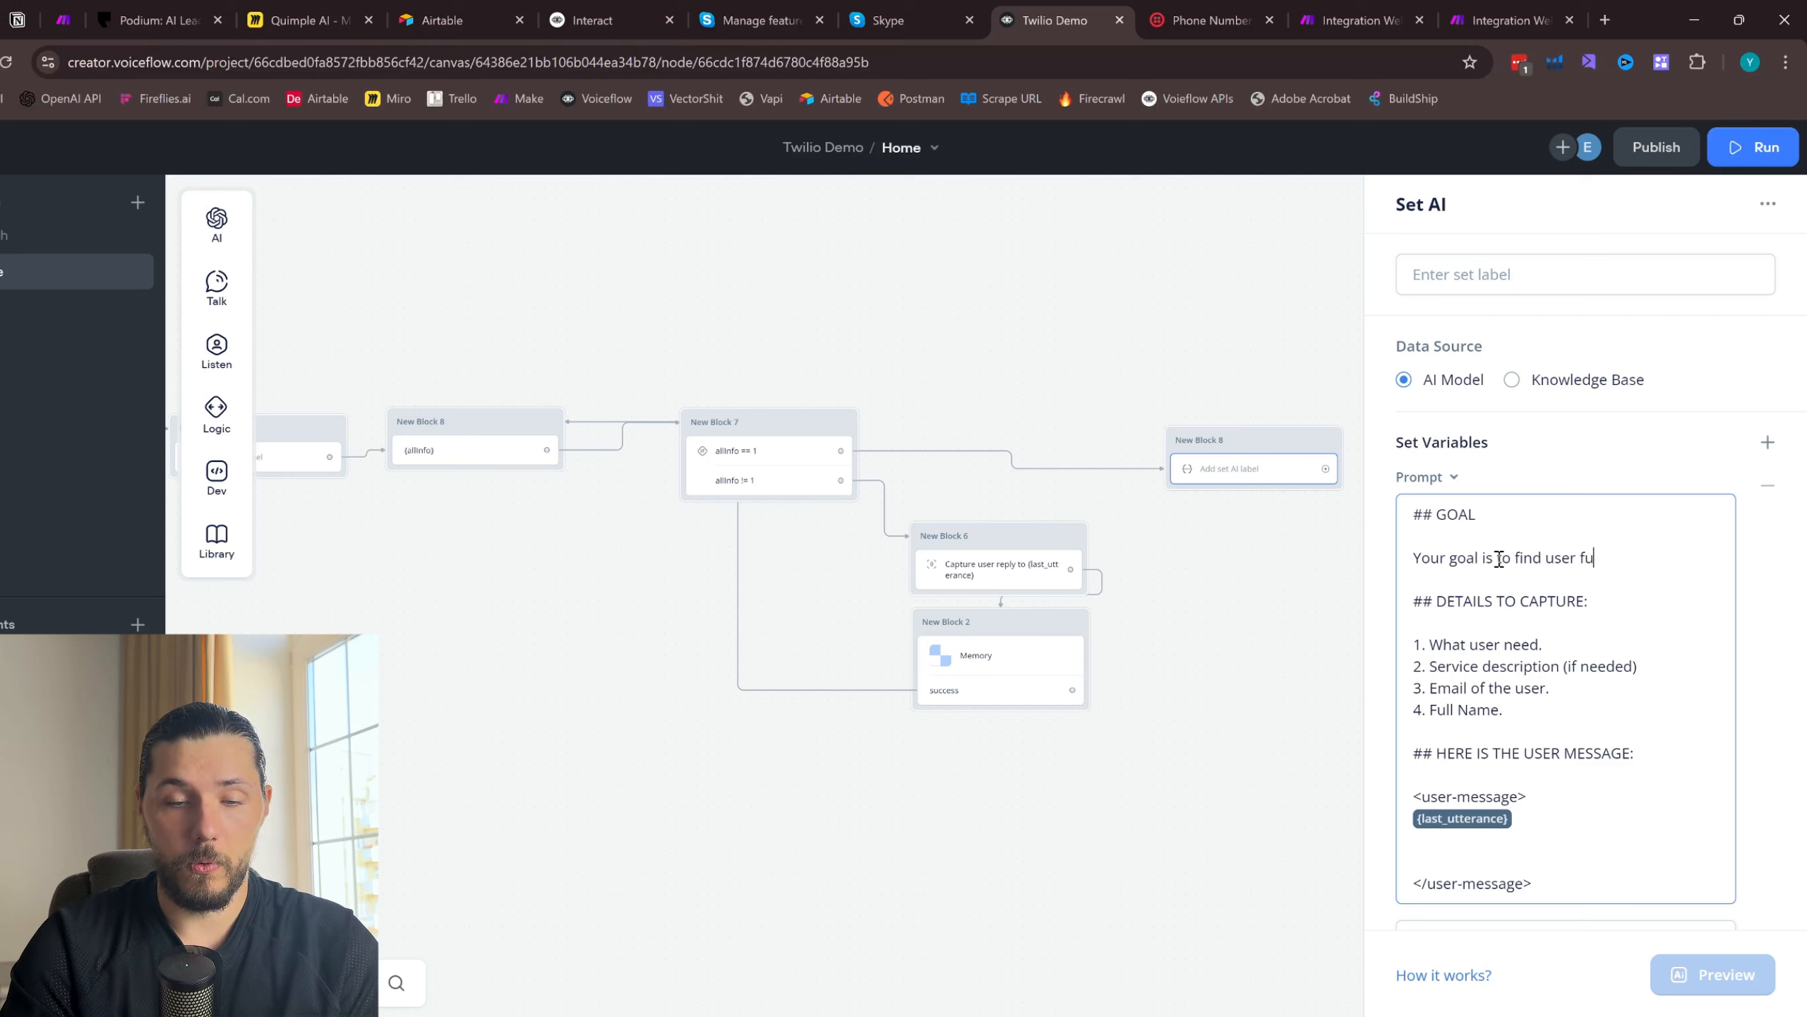
type("ll name and outpu")
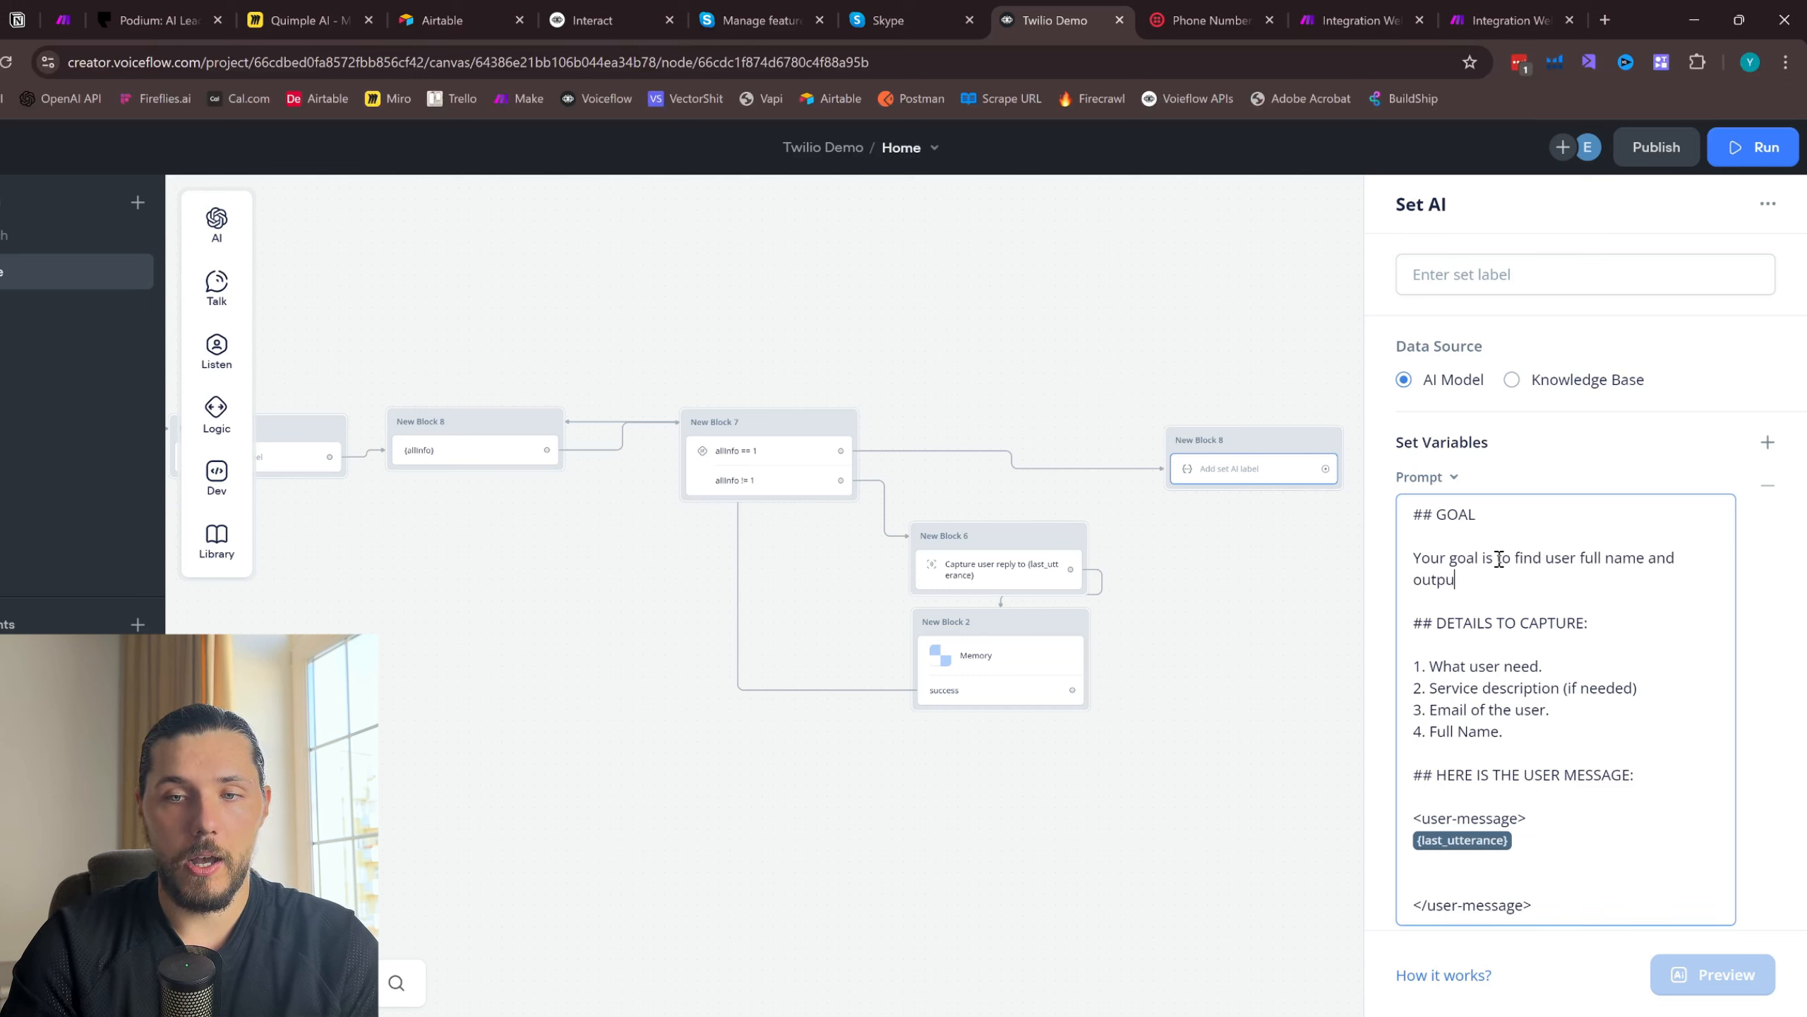
type("t it.")
- Replace the DETAILS TO CAPTURE heading and its four-item list with a "## RULES" heading followed by an empty paragraph
left_click_drag(1503, 732, 1441, 619)
type("RULES")
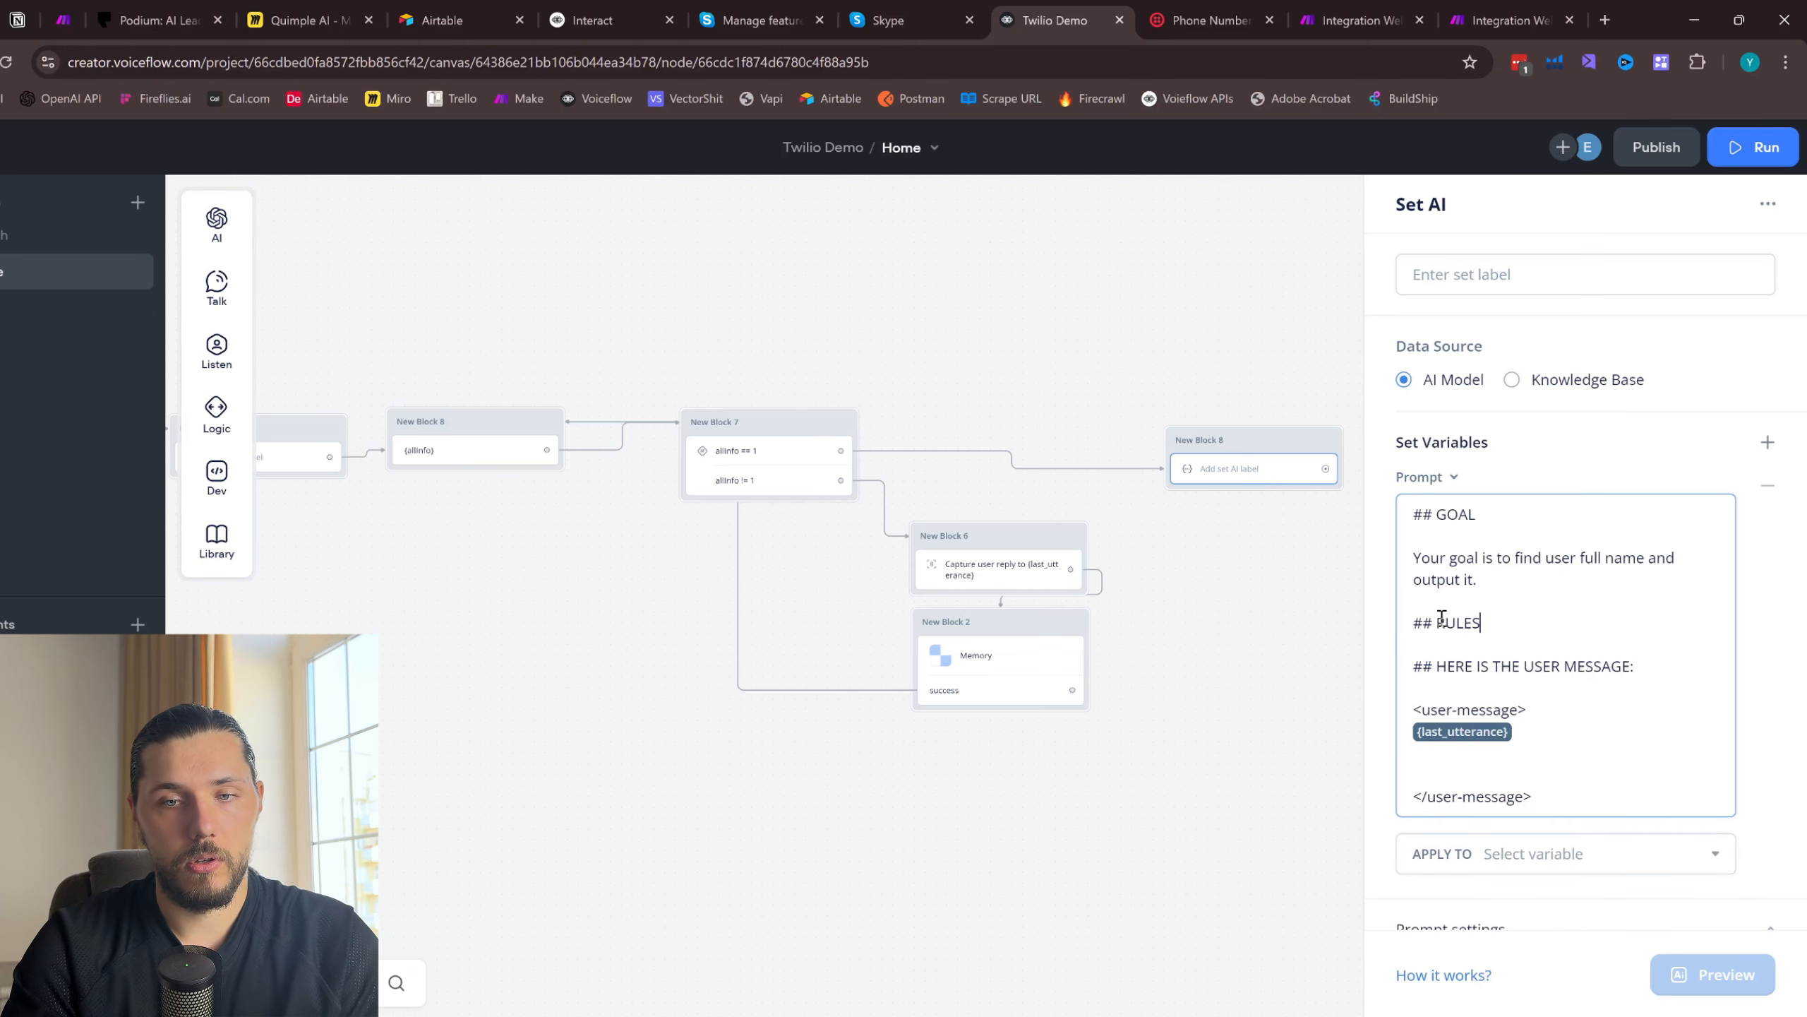
key("Return")
key("Return")
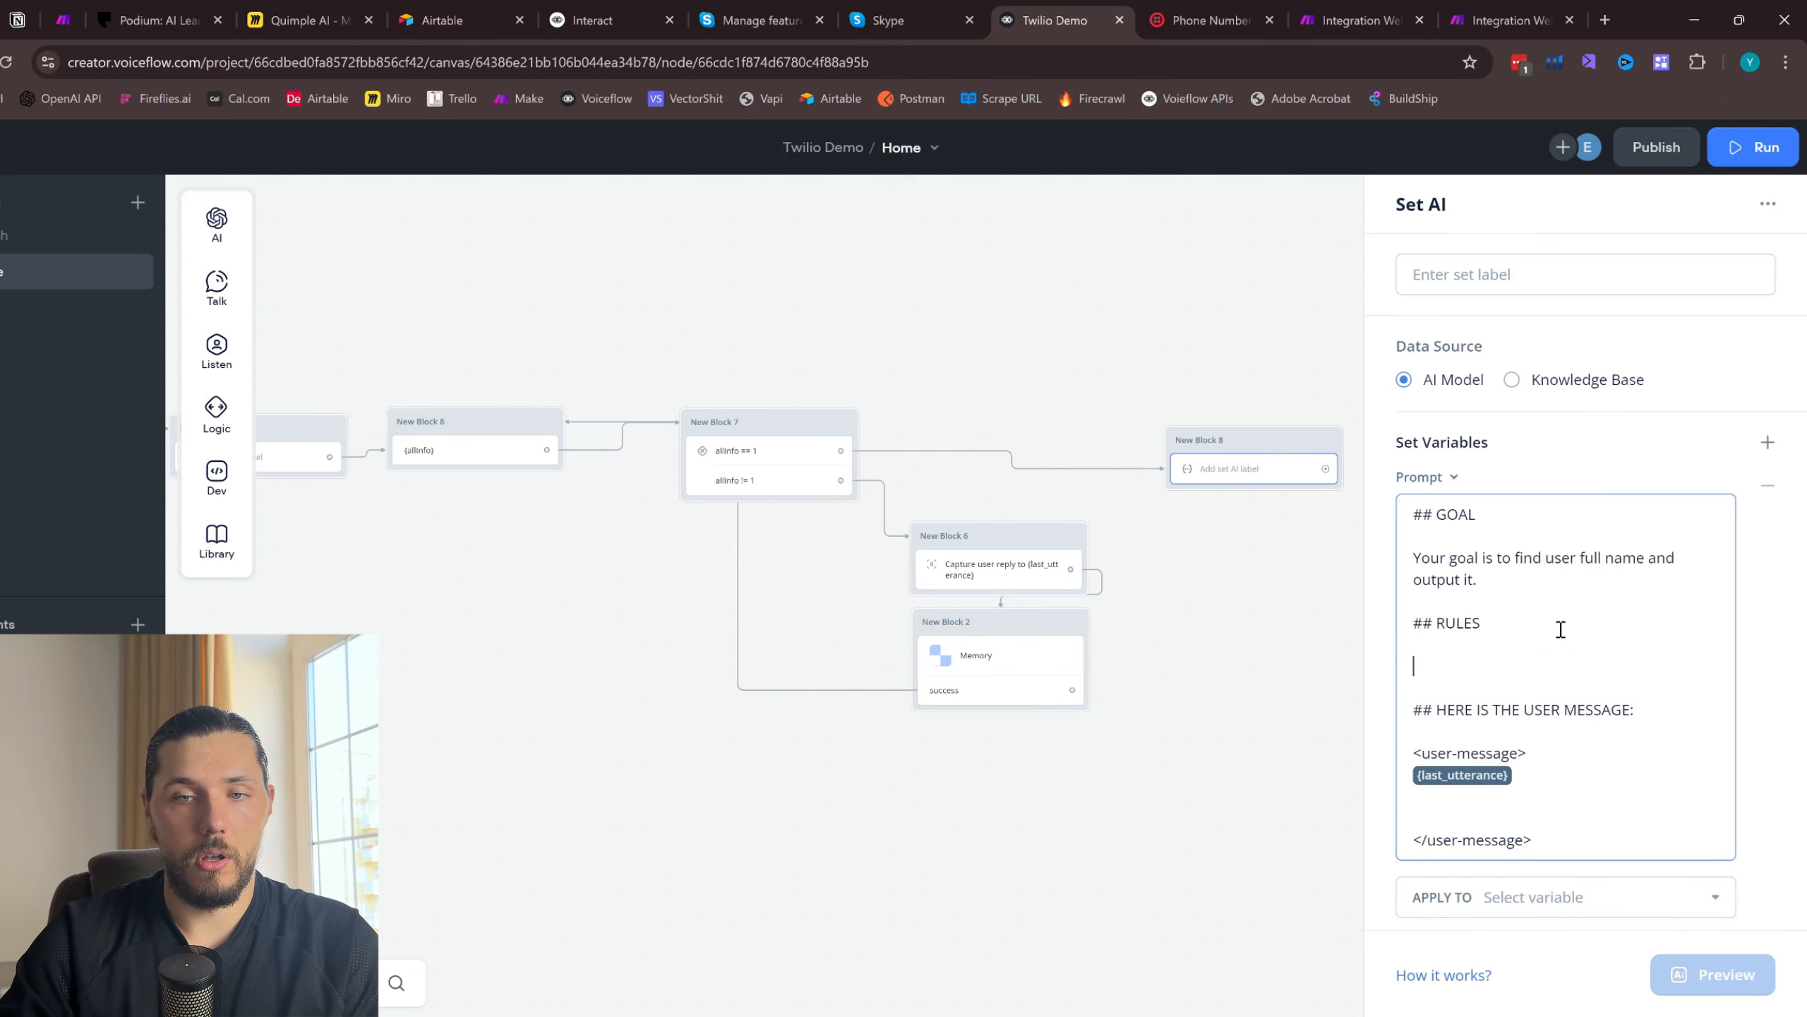
- Under RULES, write "You **MUST** always only output the full user name. No additional words, symbols or anything. Just the name."
type("You")
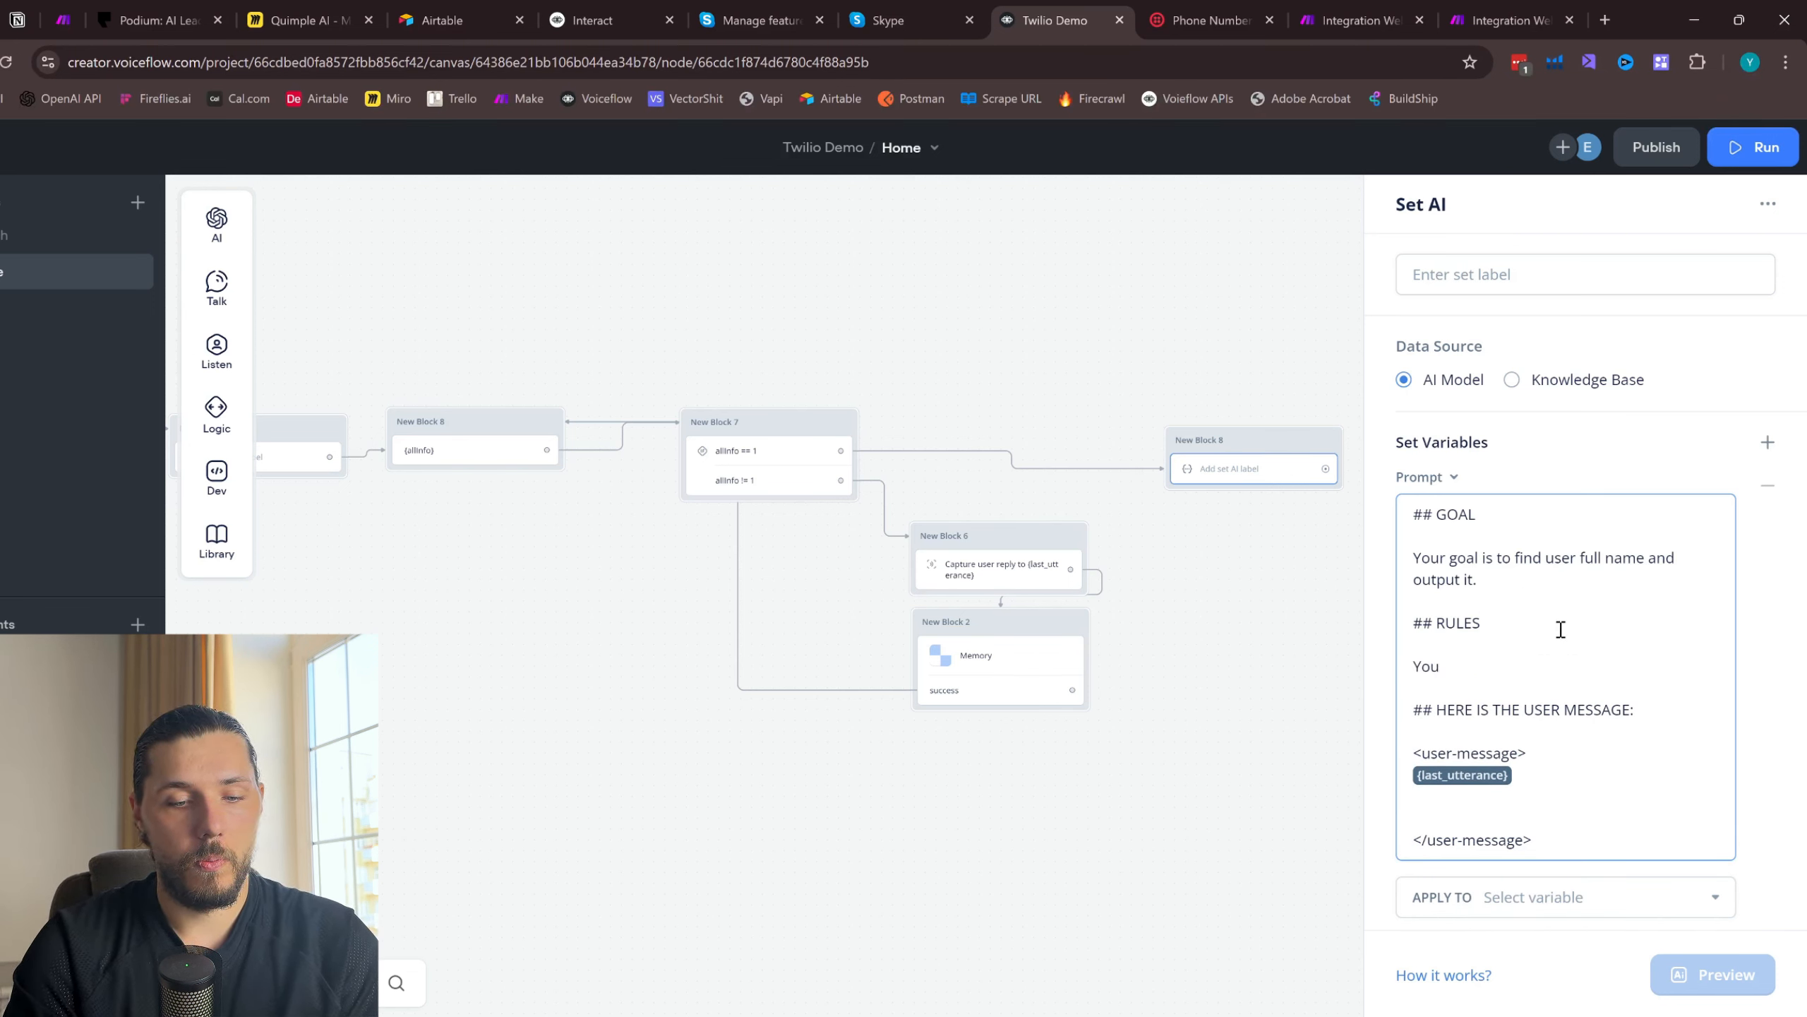
type(" **MUST**")
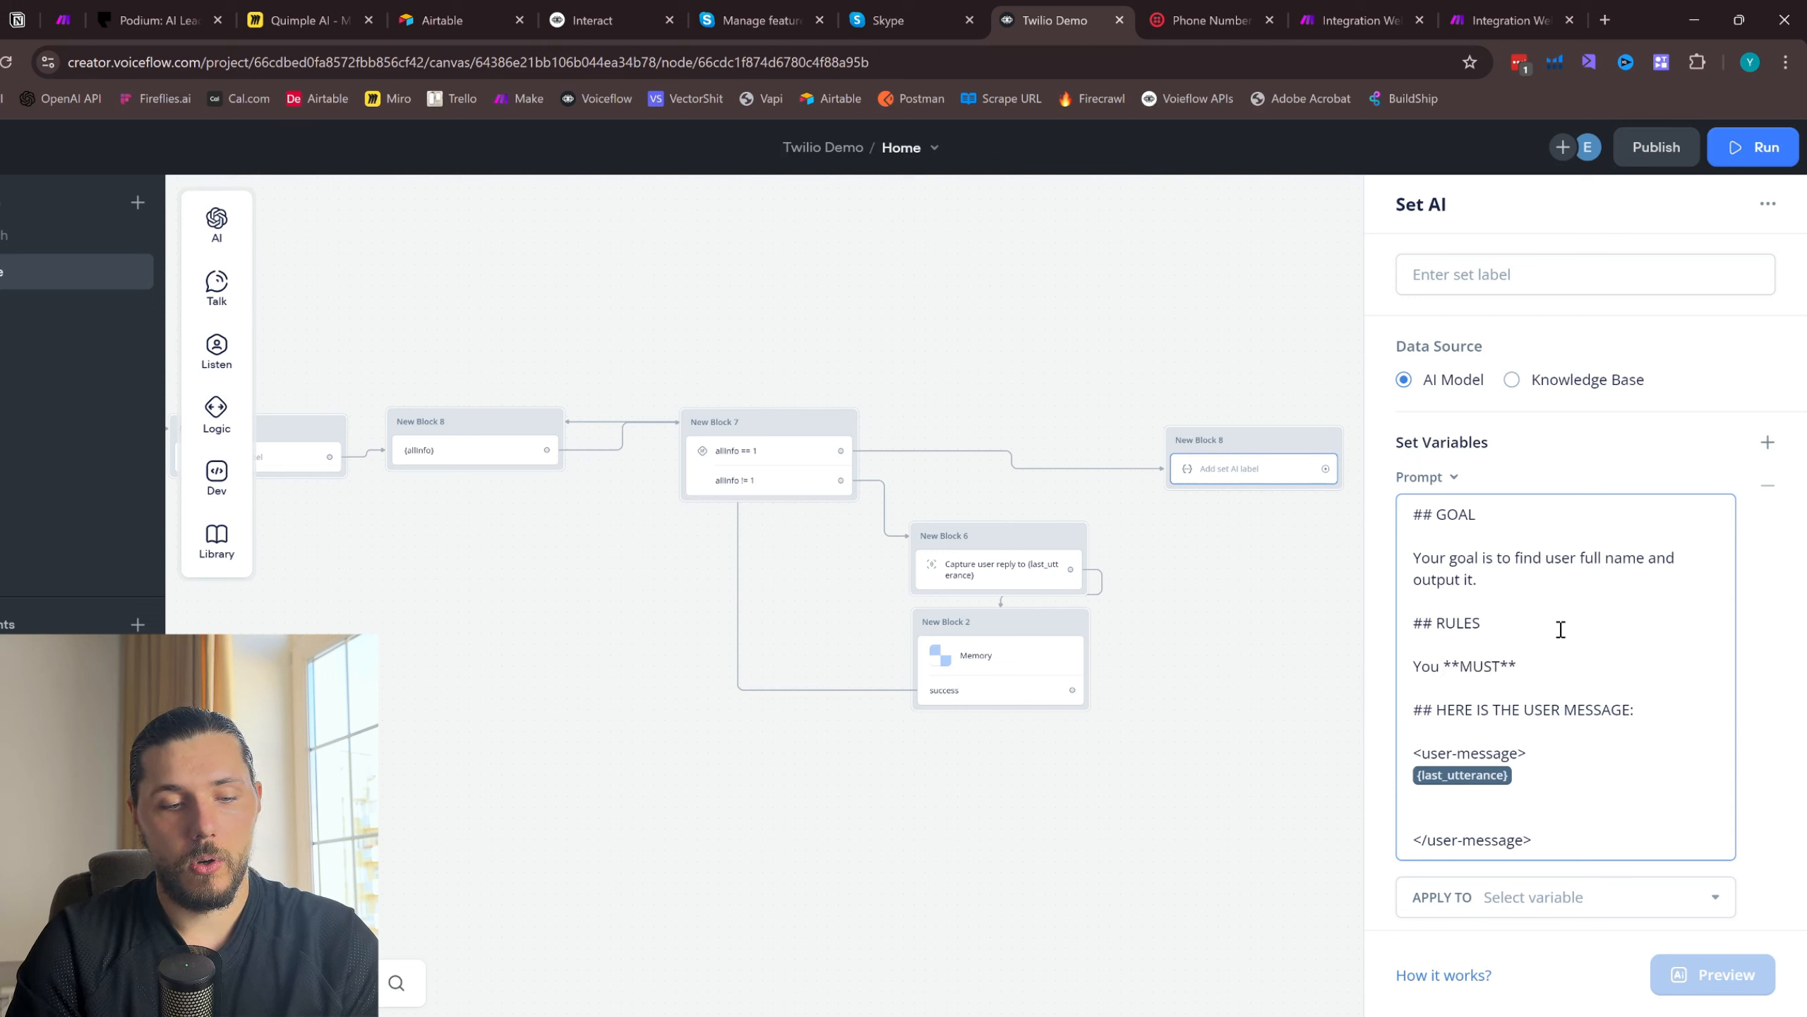
type(" always only output the full")
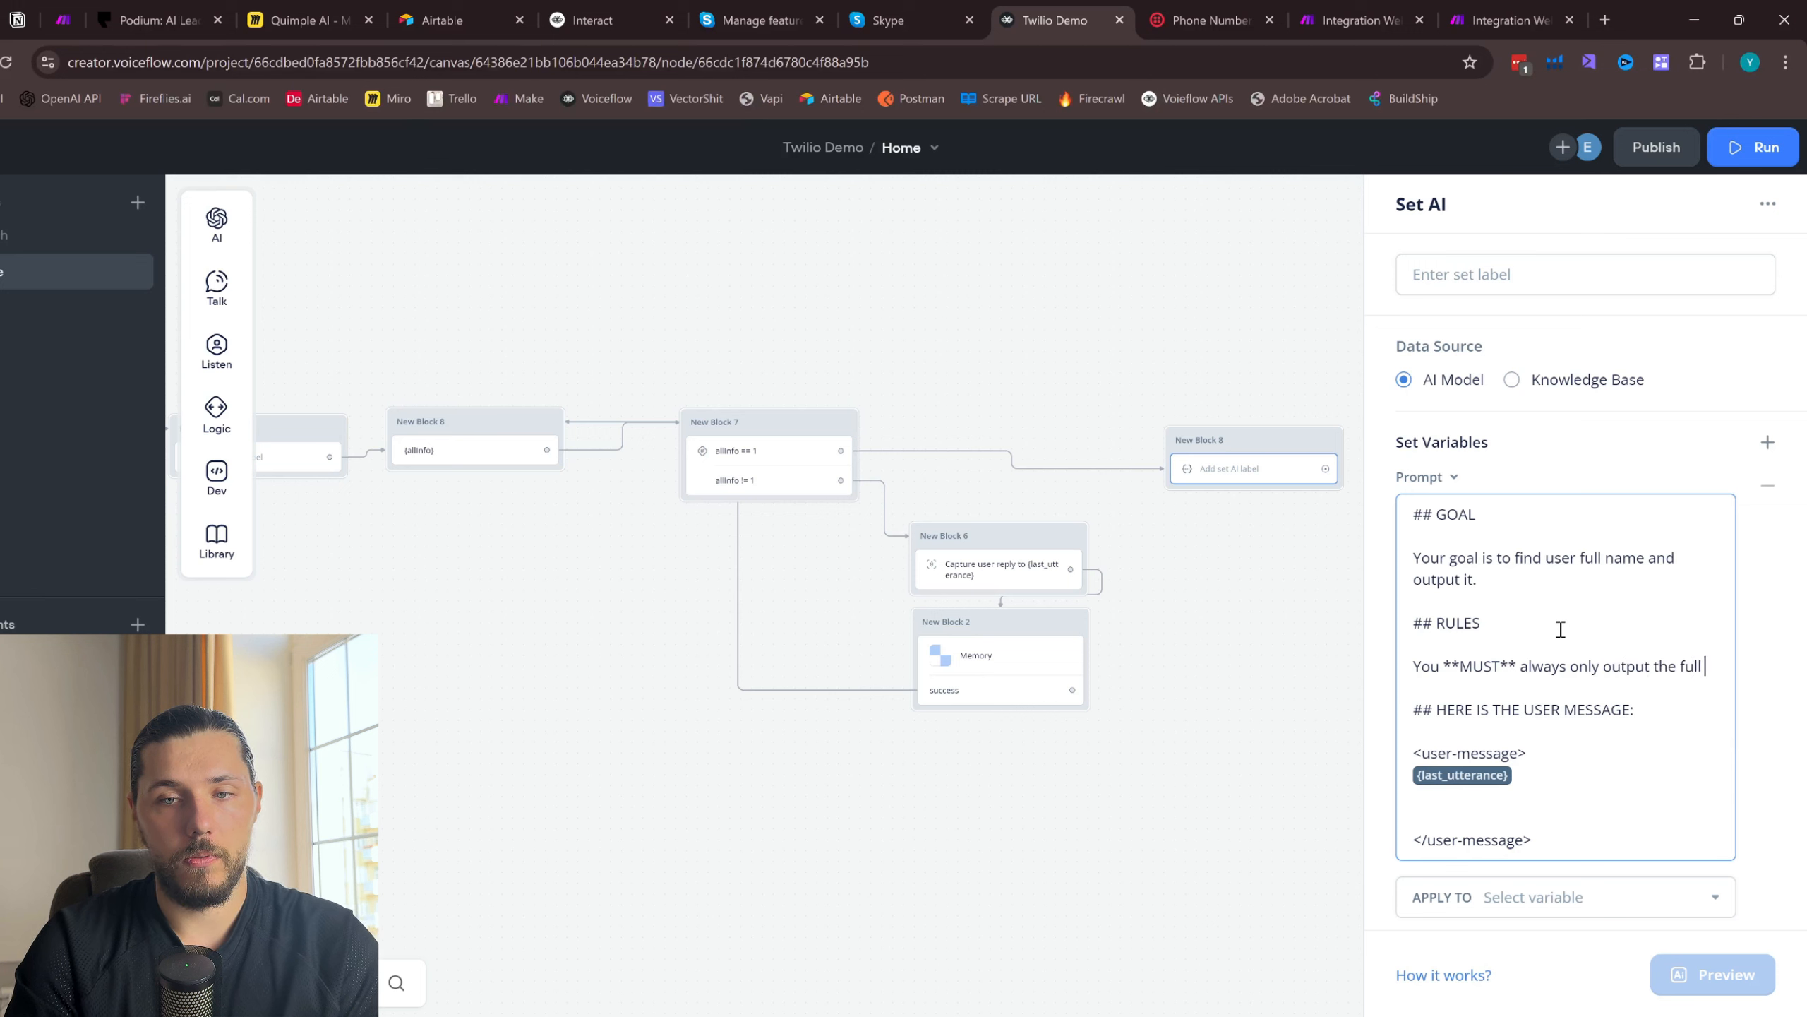
type(" user name. No additional words")
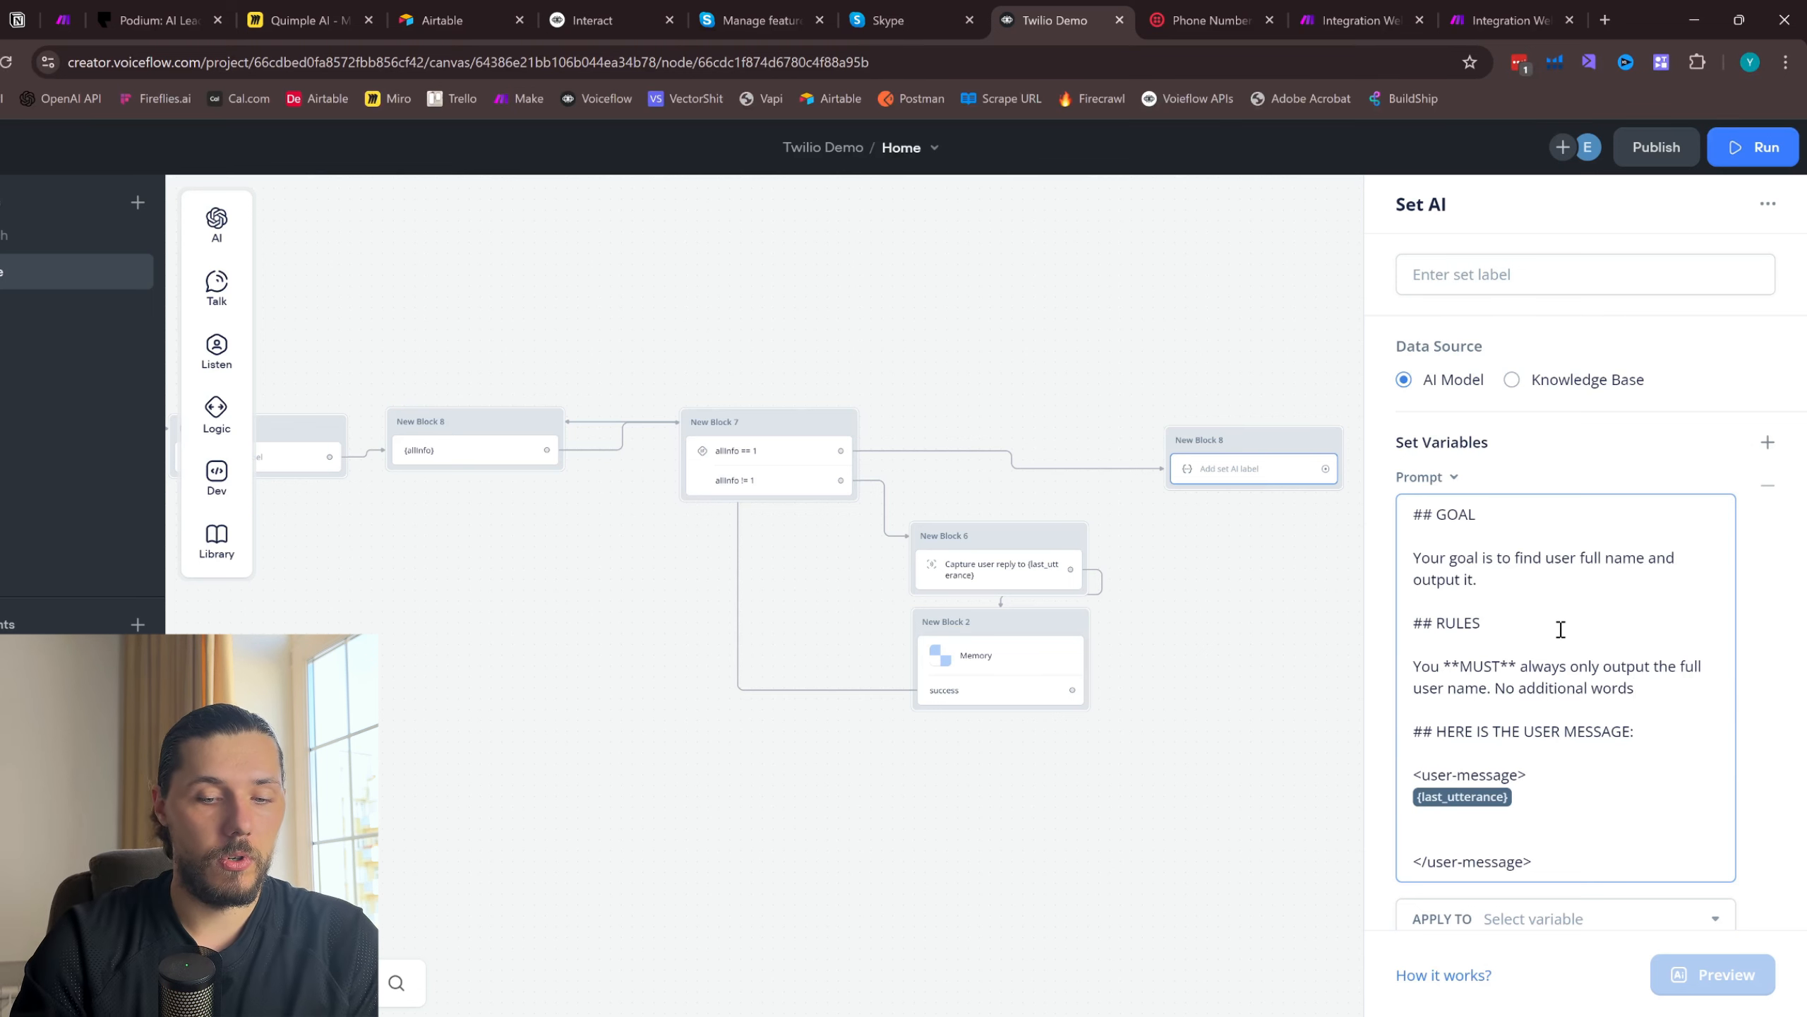
type(", symbols o")
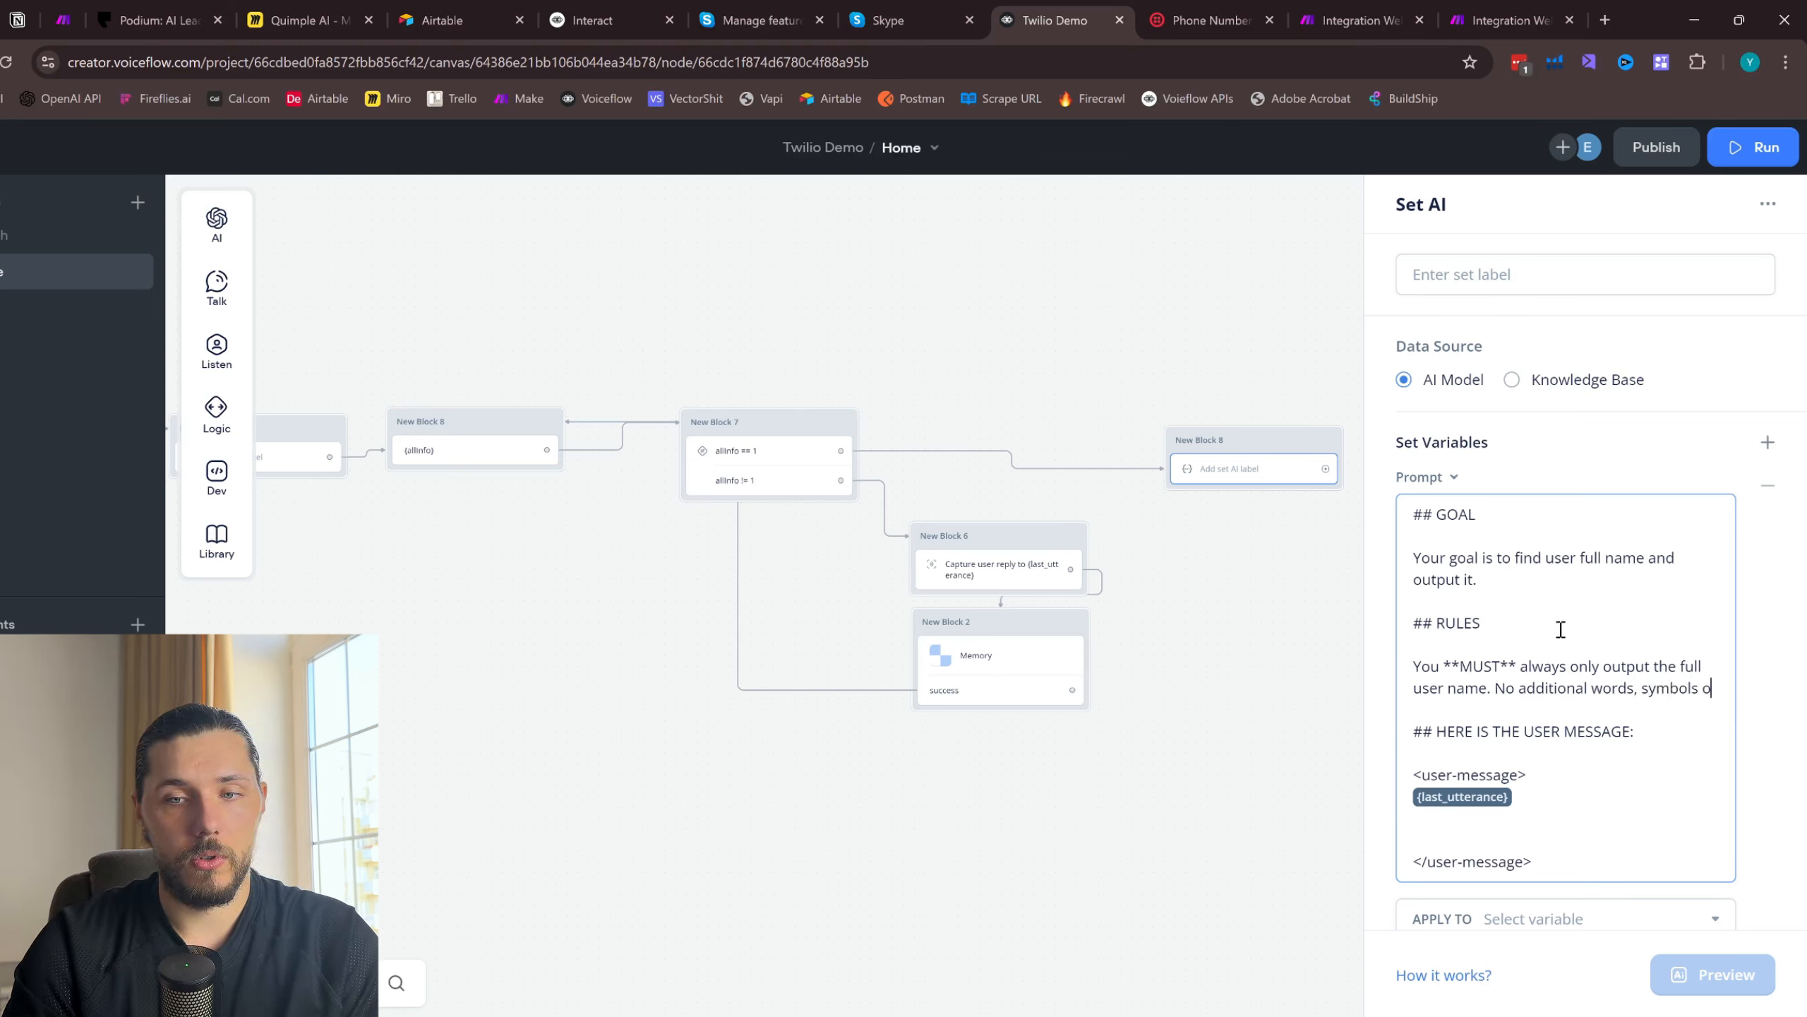
type("r anything. Just the name.")
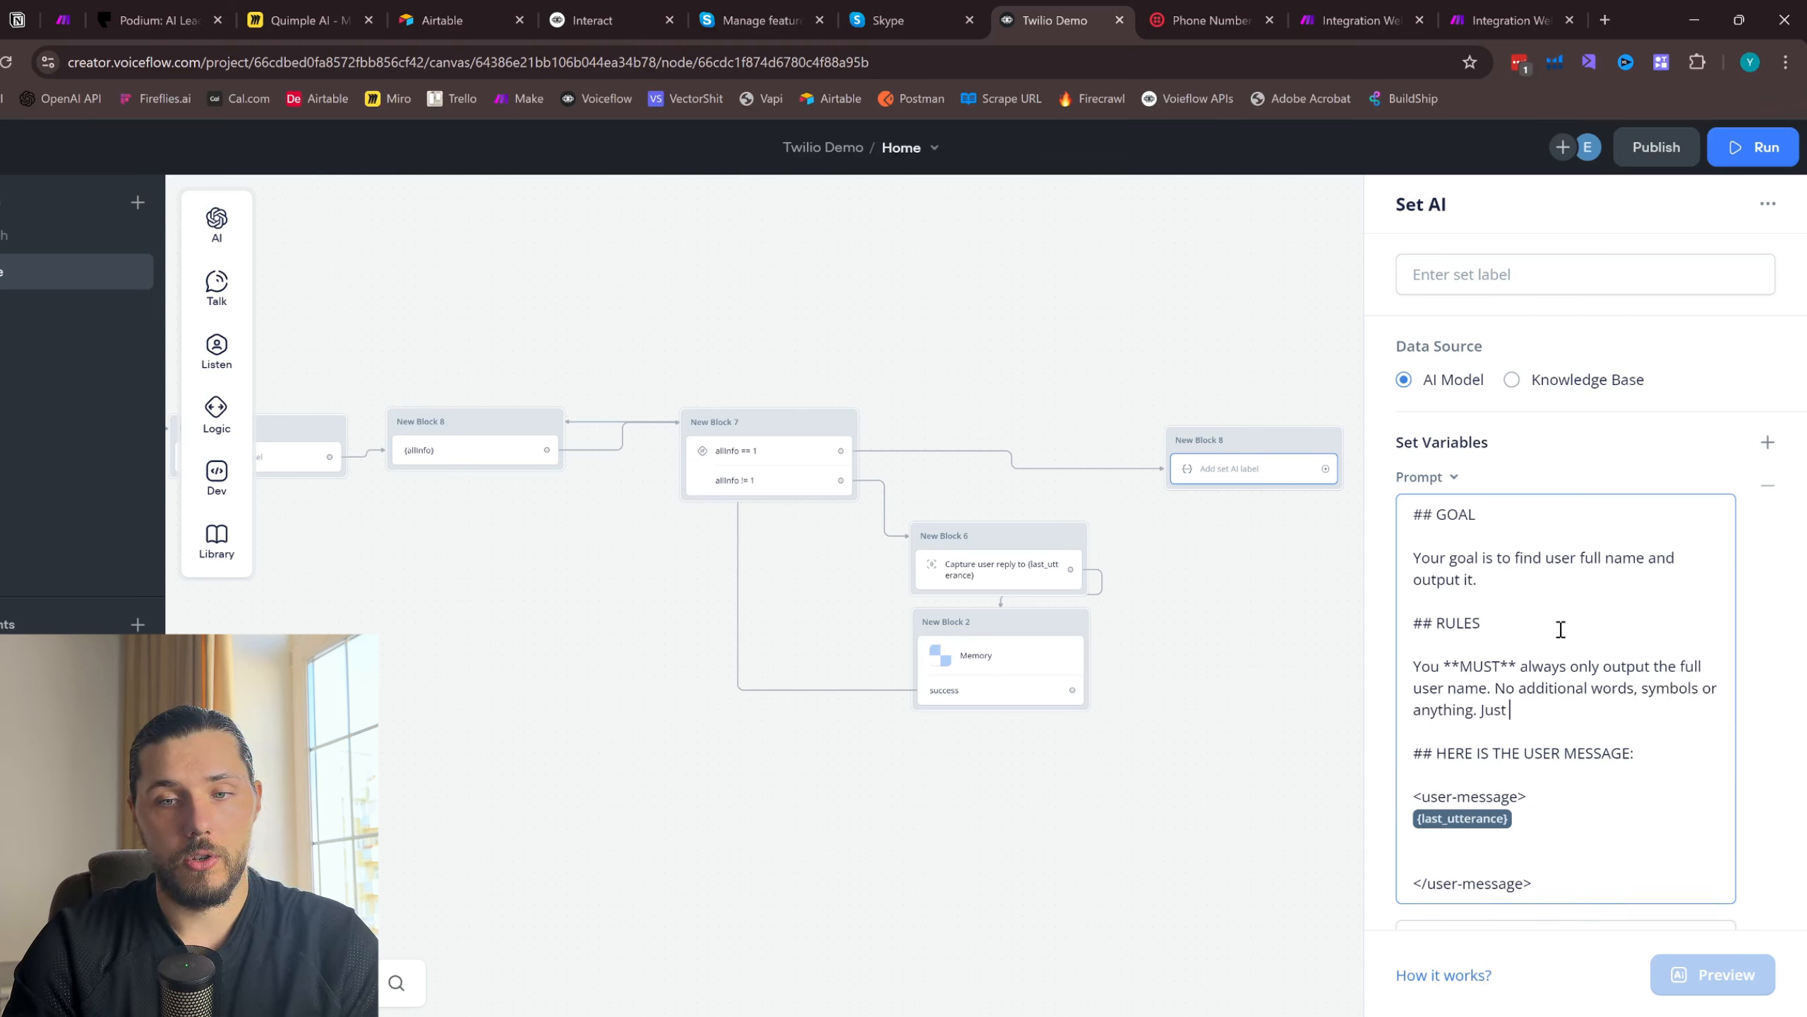
- Switch the earlier Set AI block that applies to allInfo to the GPT-4o model and set its temperature to 0.30
left_click(868, 399)
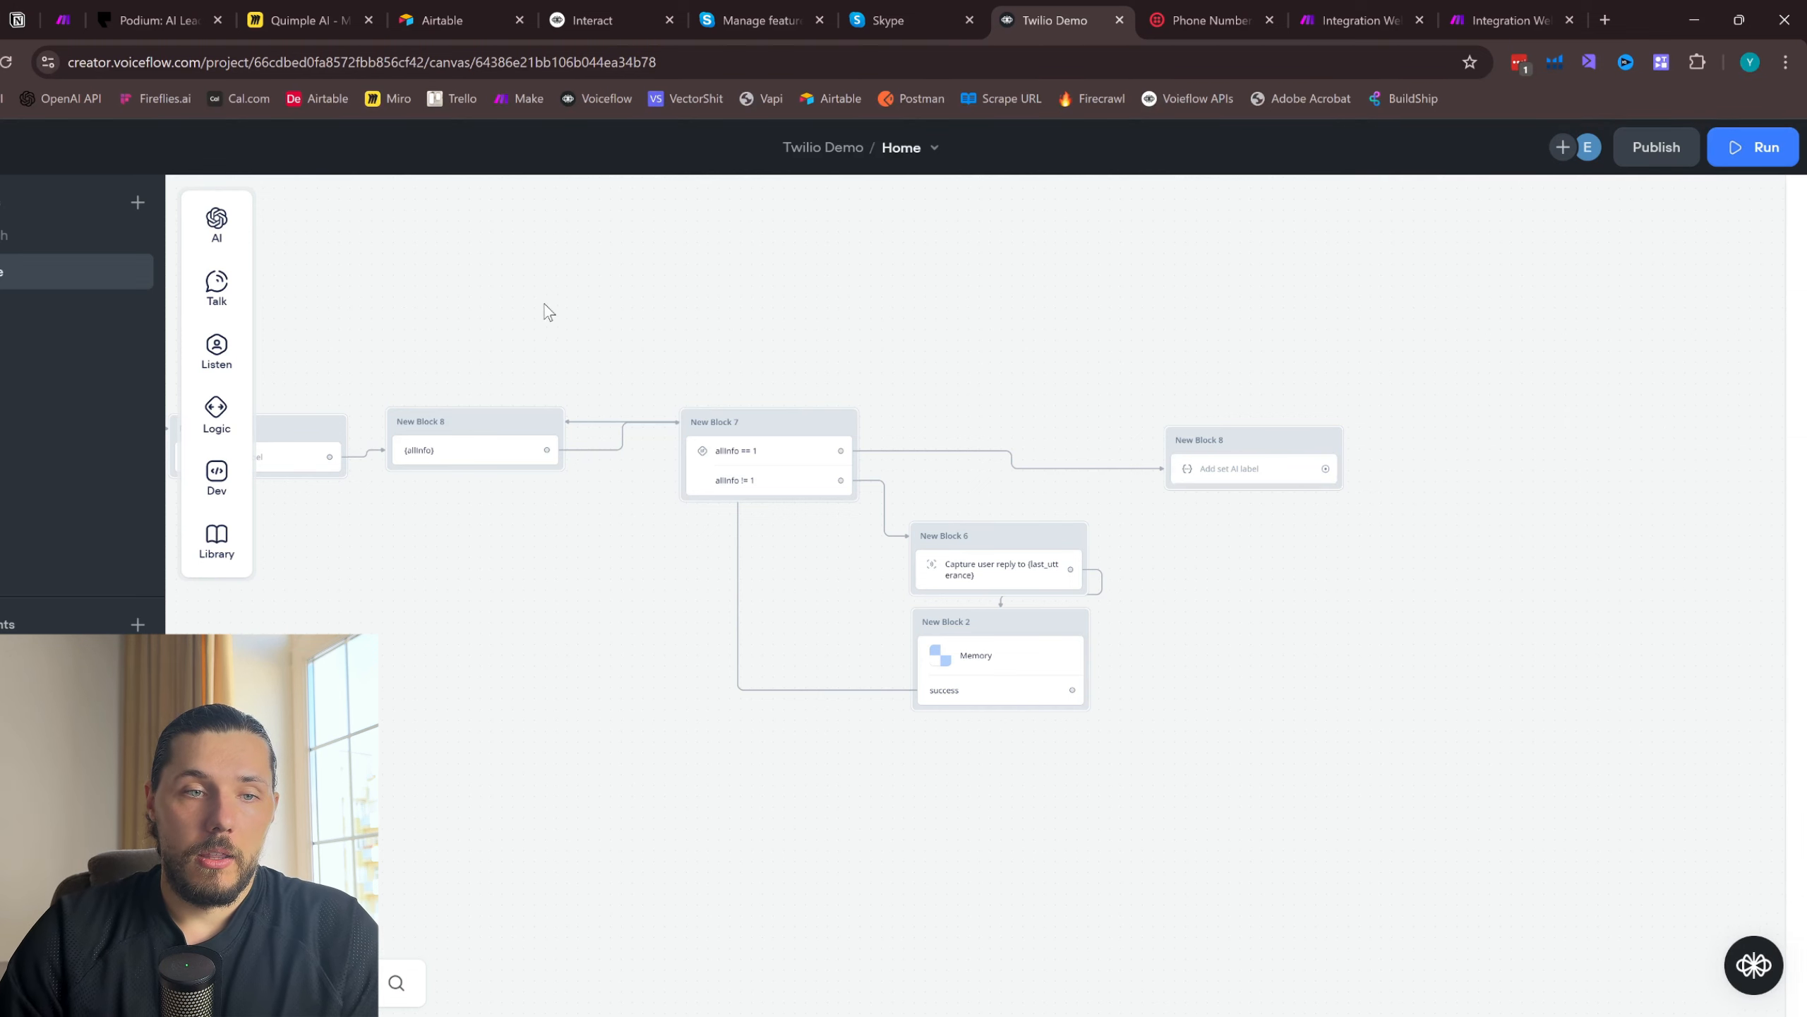
scroll(544, 311, "left", 5)
left_click(531, 477)
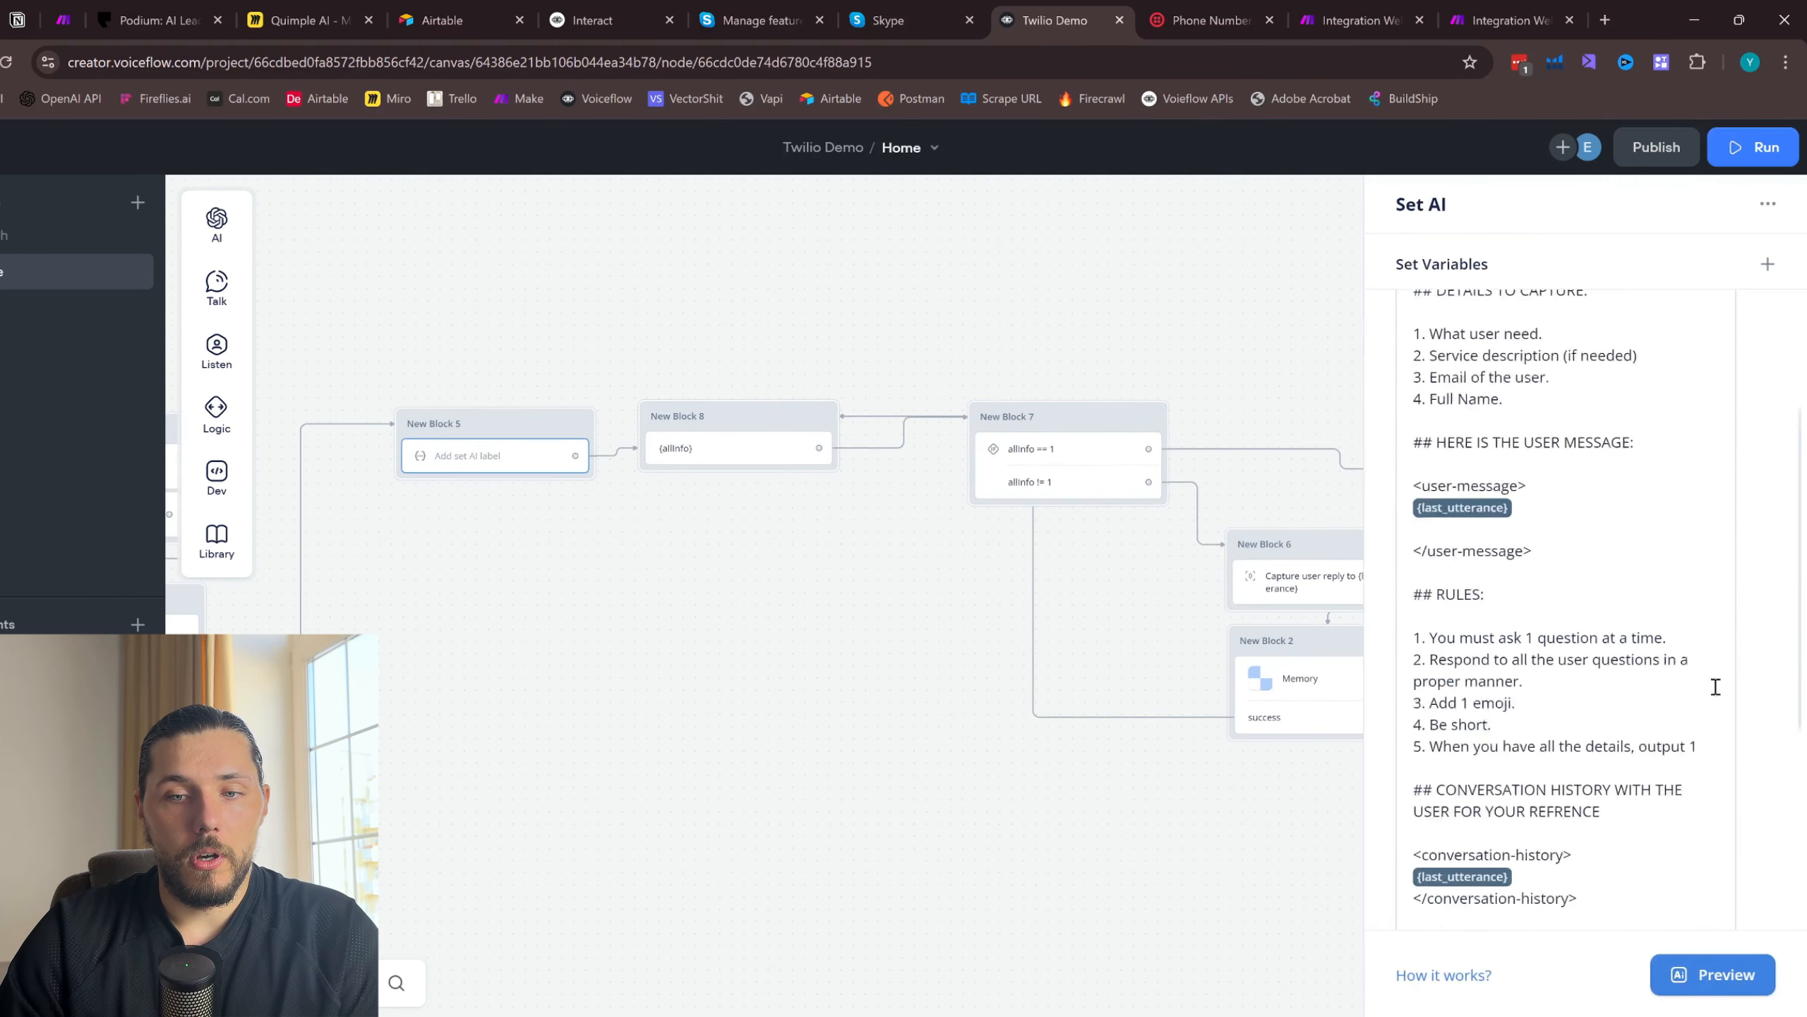
scroll(1711, 686, "down", 10)
left_click(1573, 909)
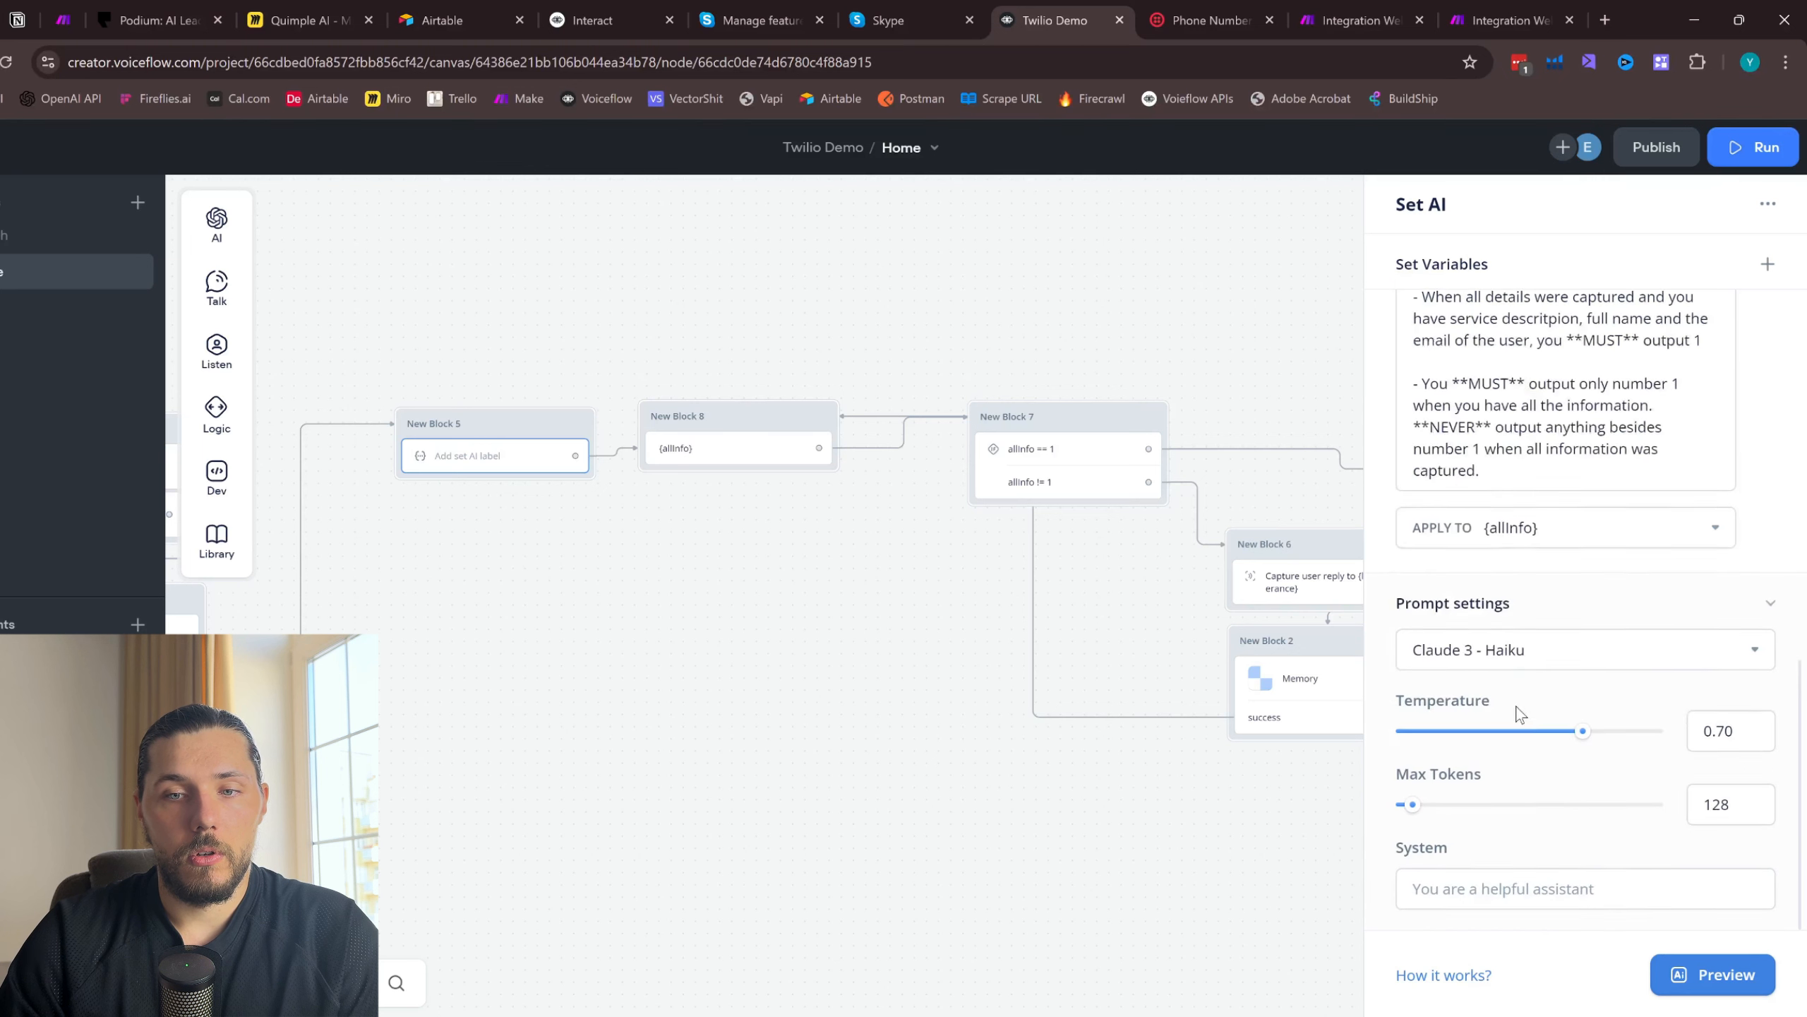
left_click(1523, 648)
left_click(1585, 798)
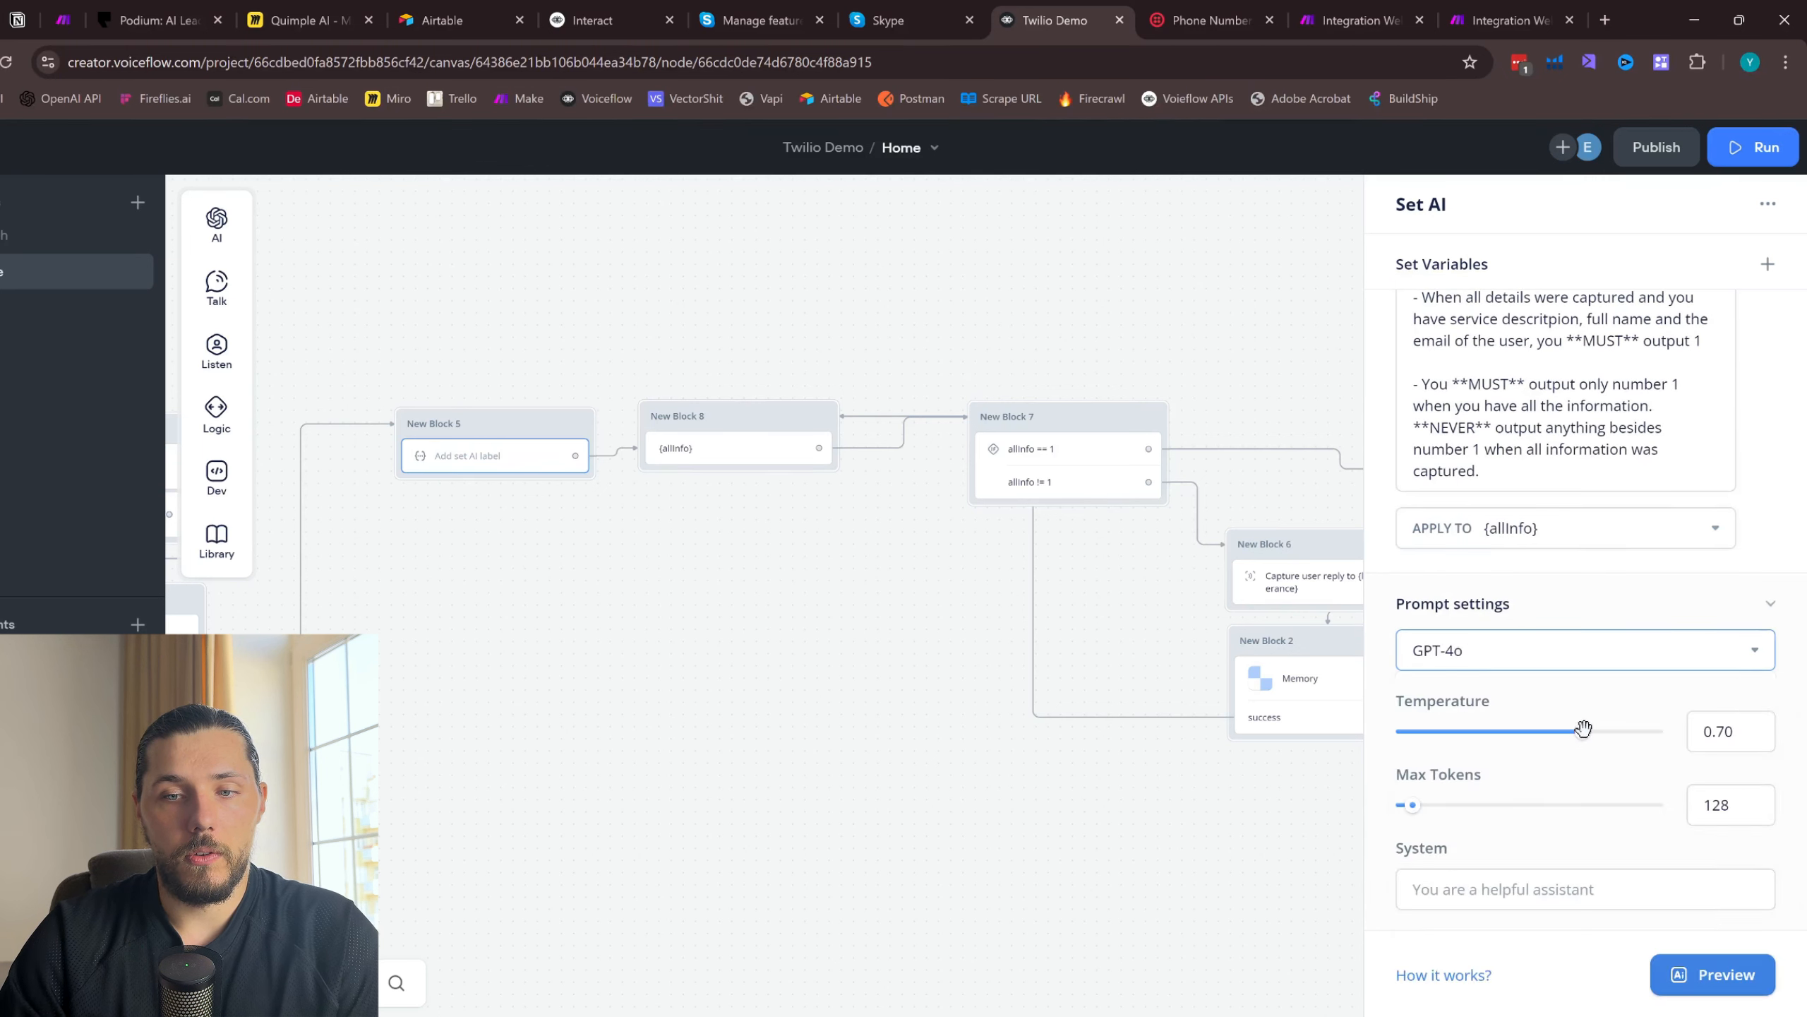
left_click_drag(1585, 728, 1479, 727)
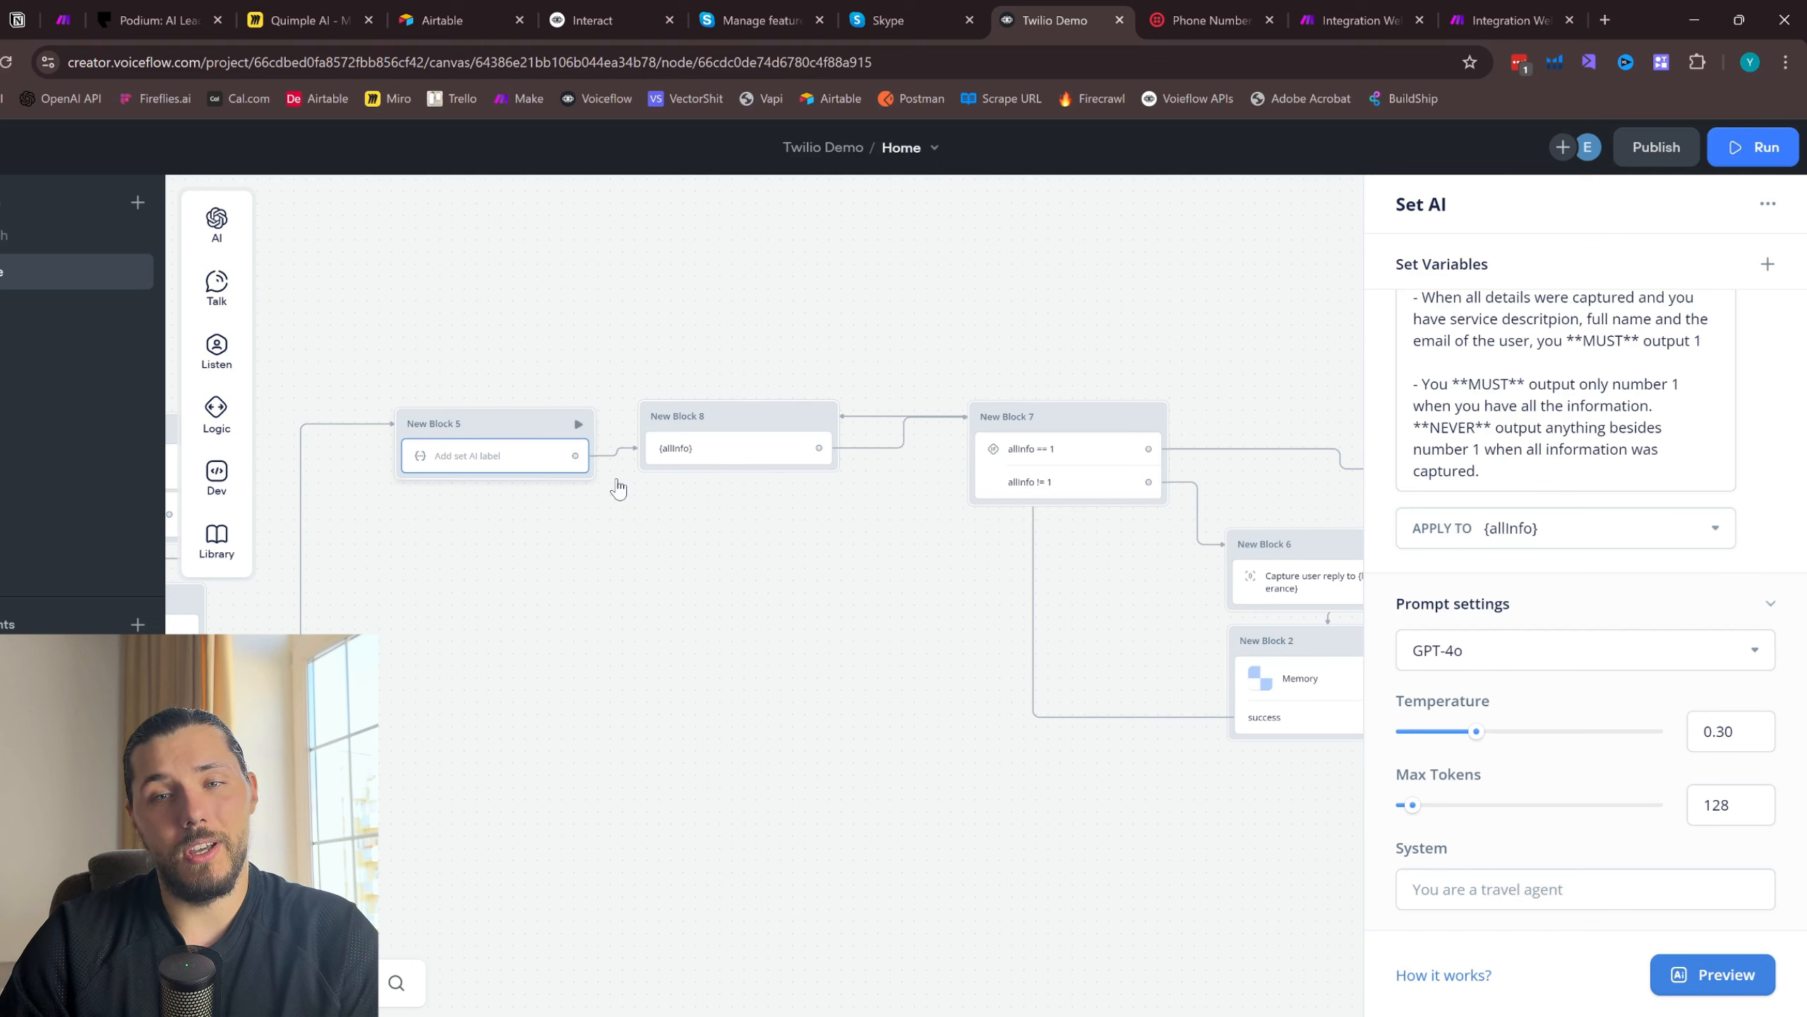
scroll(1680, 492, "up", 2)
double_click(1676, 483)
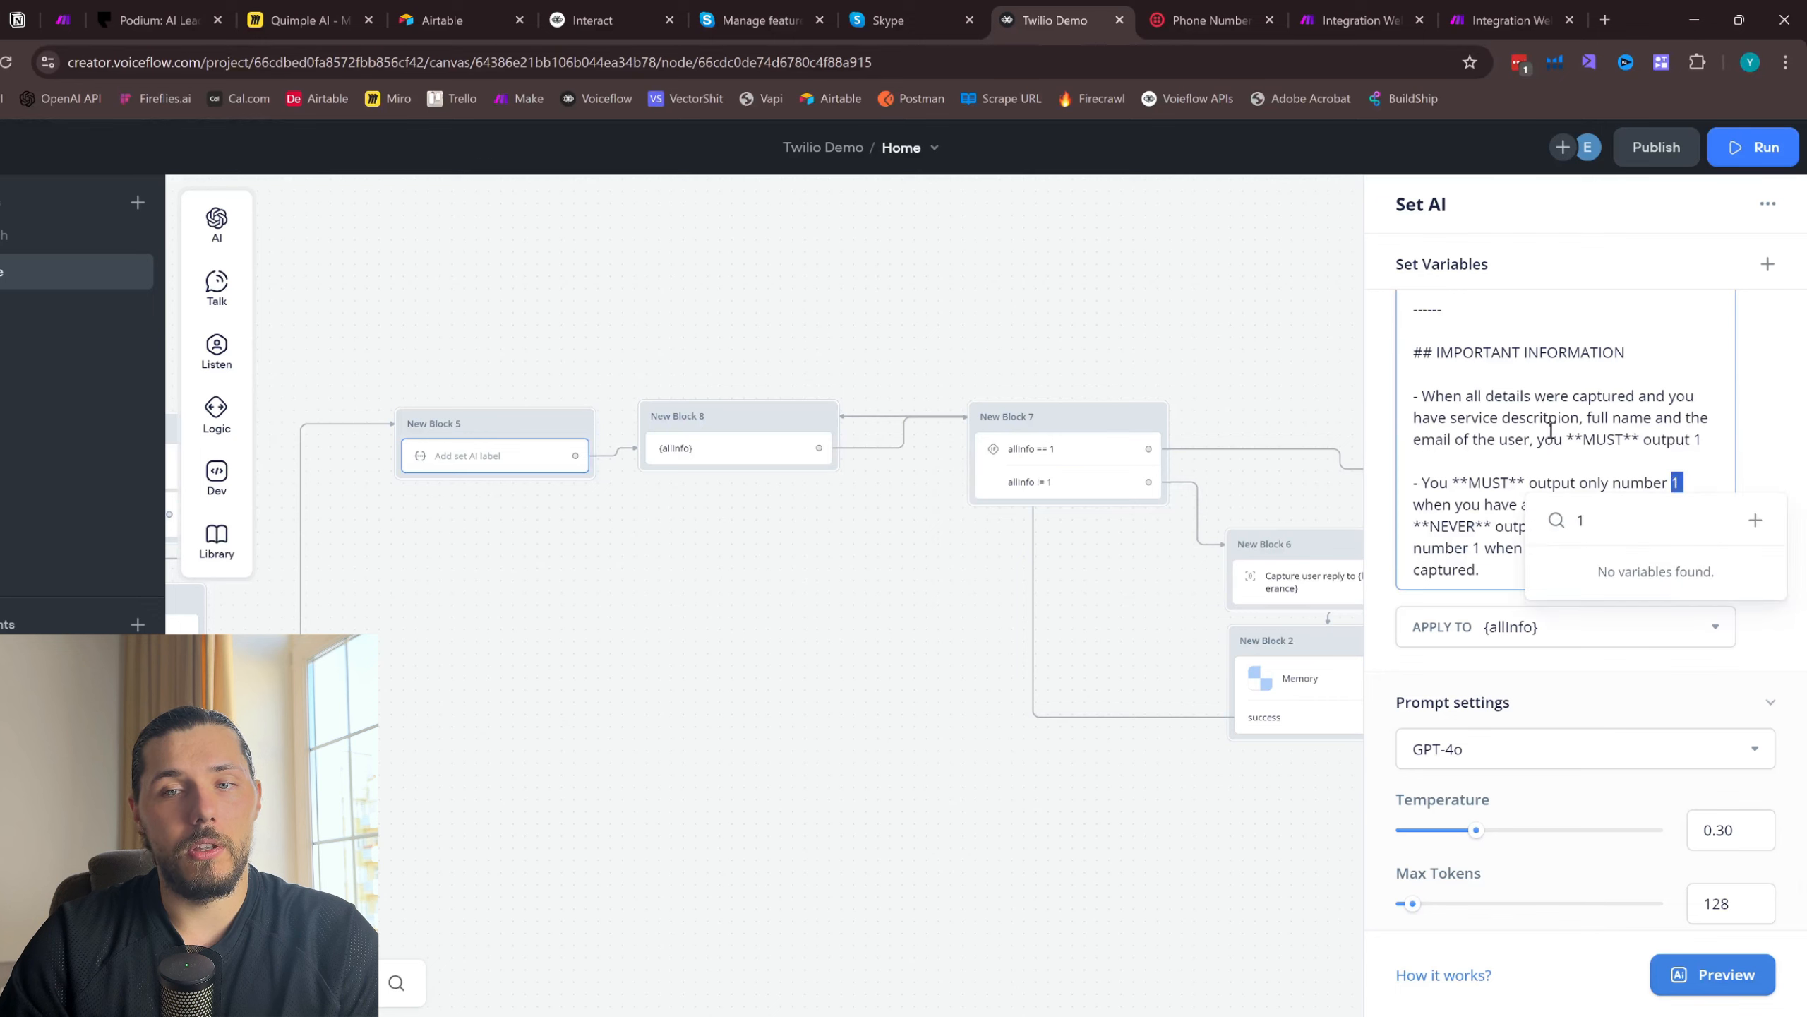
scroll(1452, 491, "up", 5)
left_click_drag(1432, 449, 1510, 520)
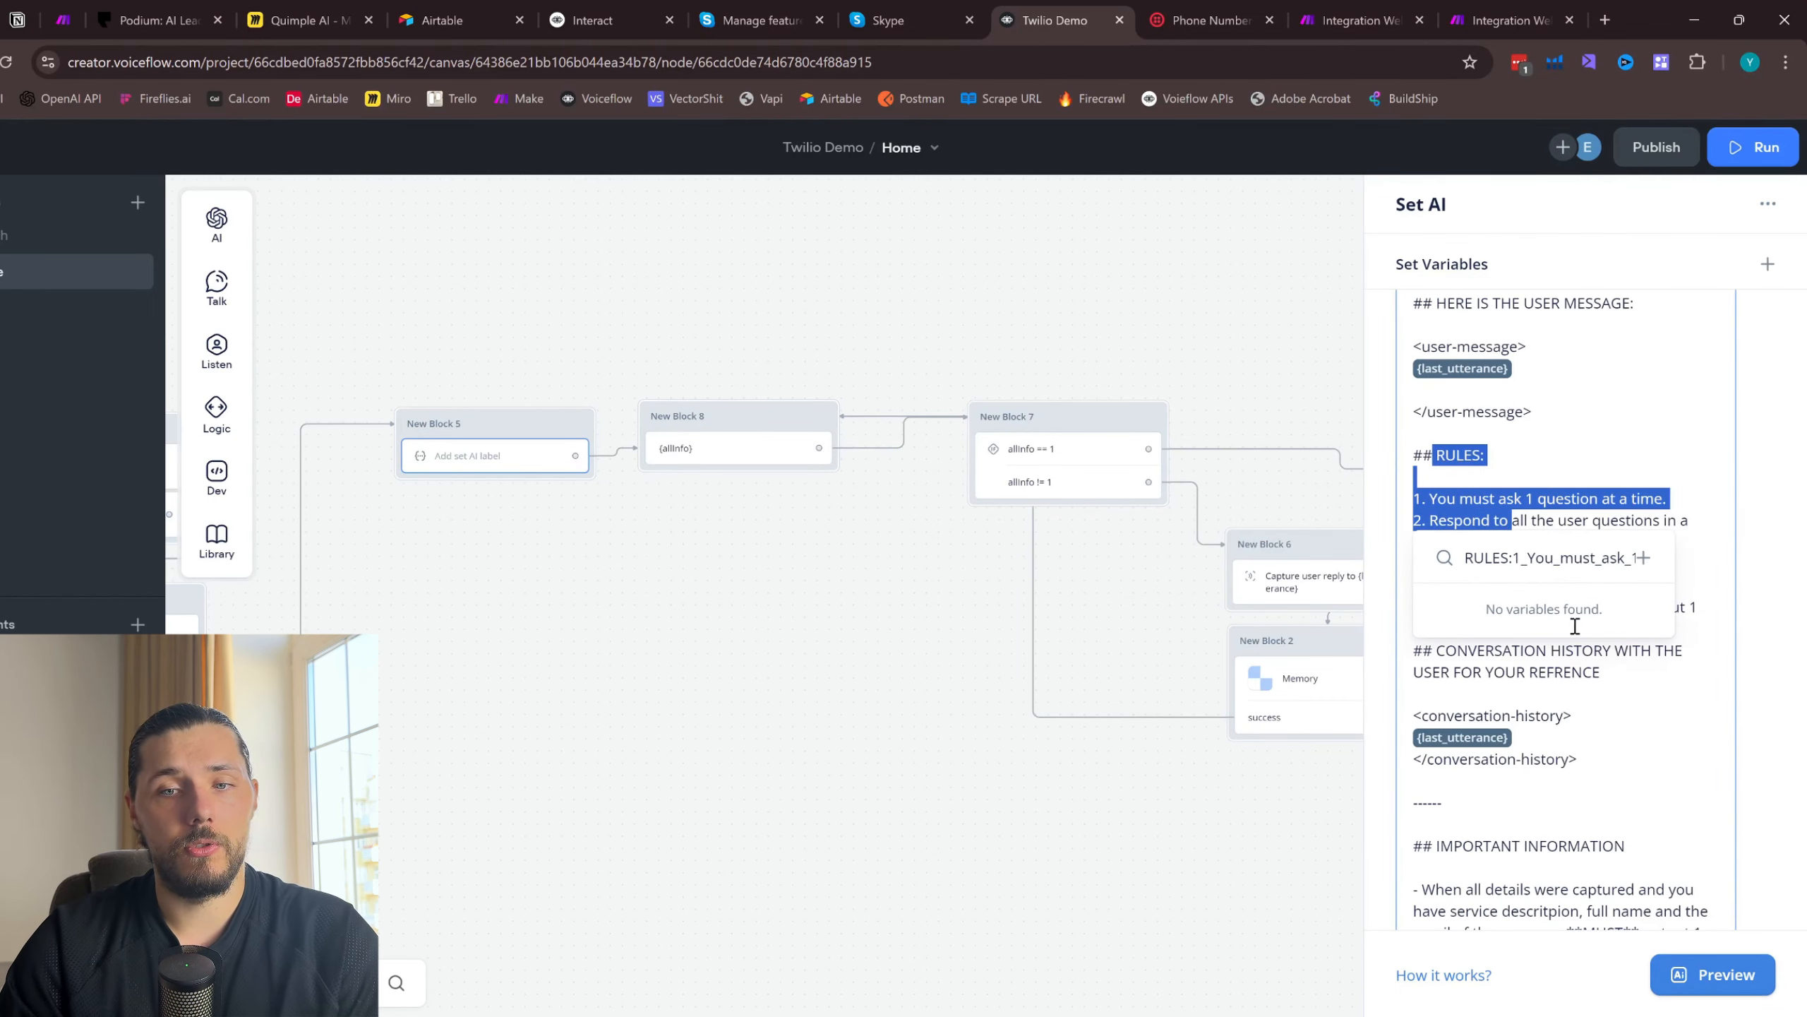
scroll(1575, 626, "down", 5)
- Remove one of the empty lines below the last_utterance variable in the user-message section of the new Set AI prompt
left_click(806, 355)
scroll(807, 355, "right", 8)
left_click(1049, 432)
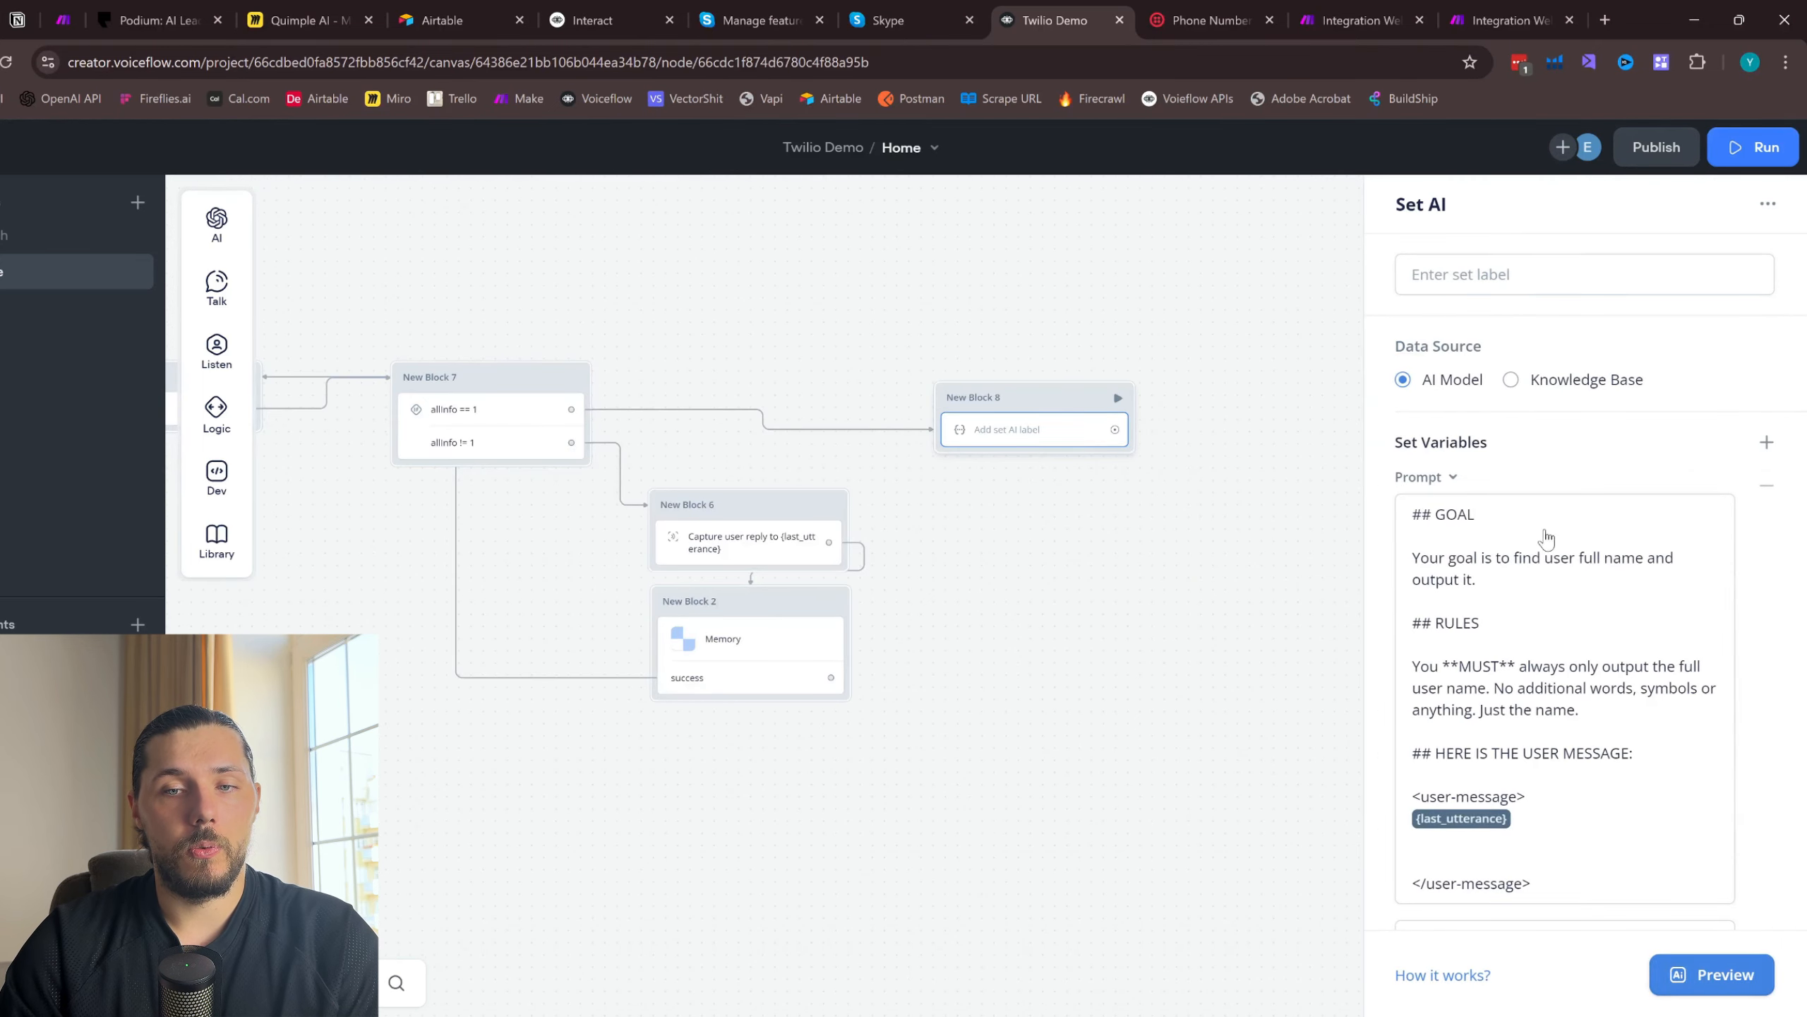
scroll(1552, 548, "down", 2)
left_click(1465, 747)
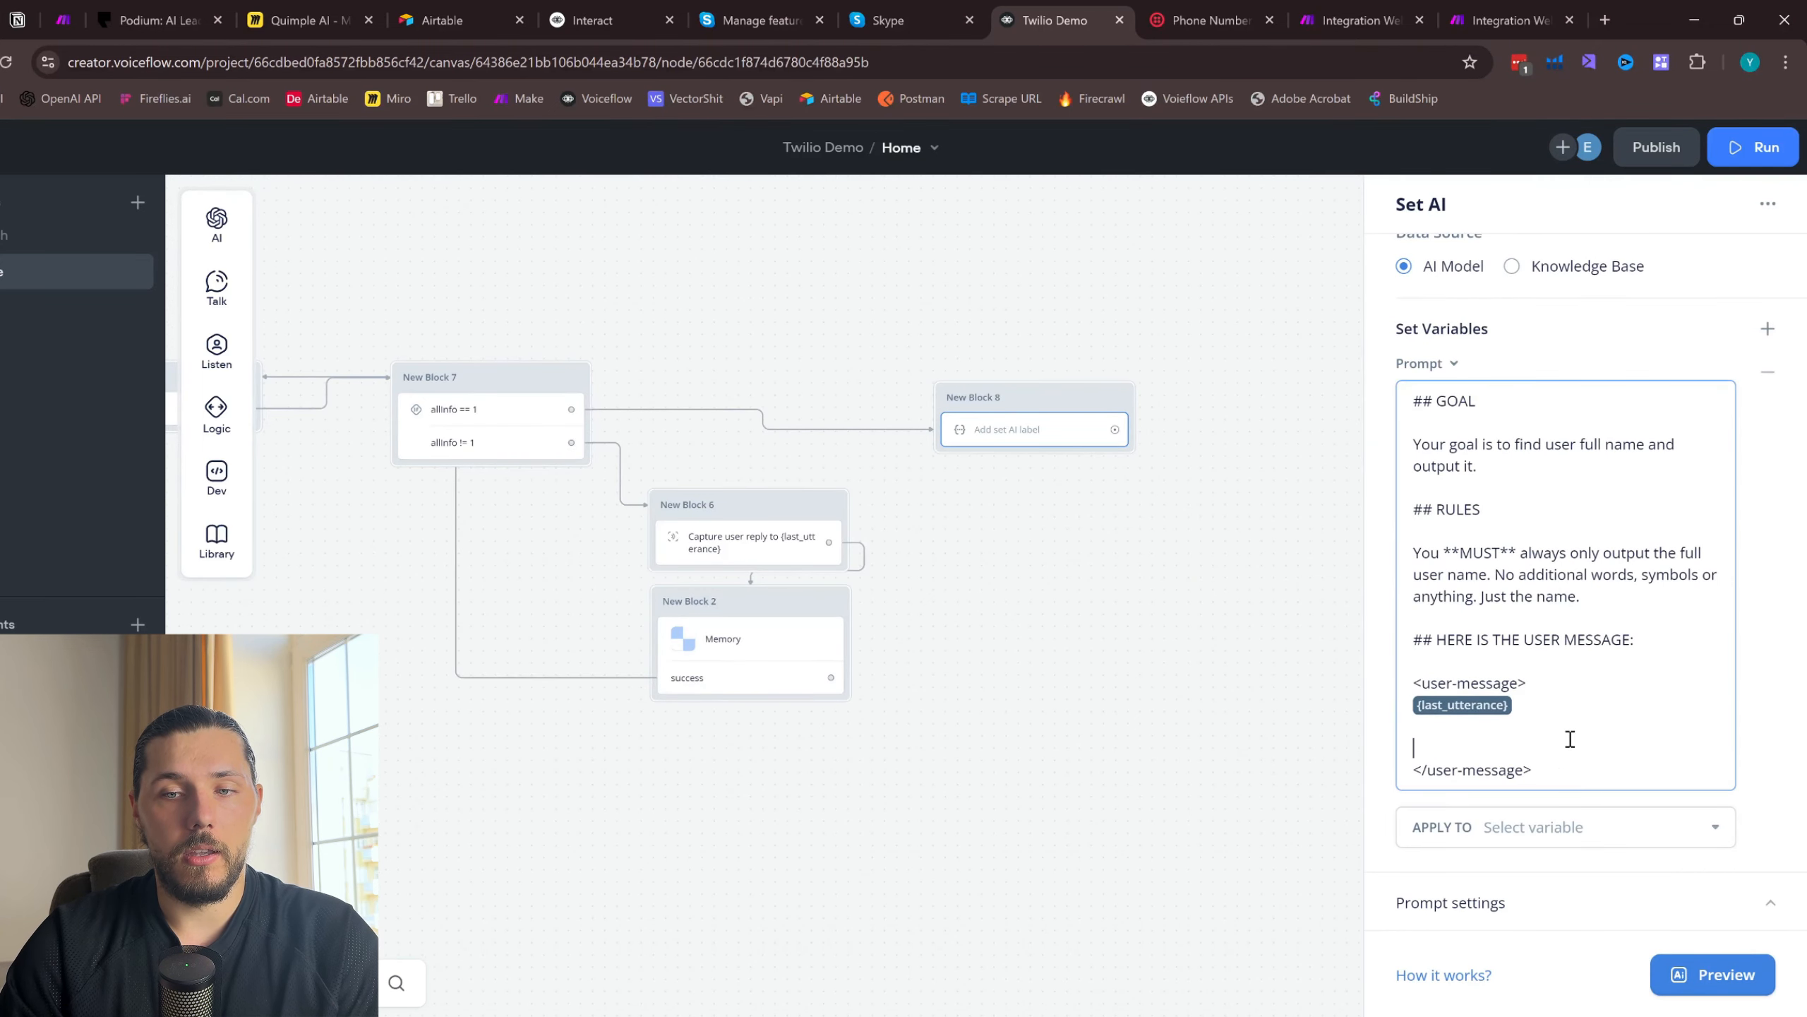
key("BackSpace")
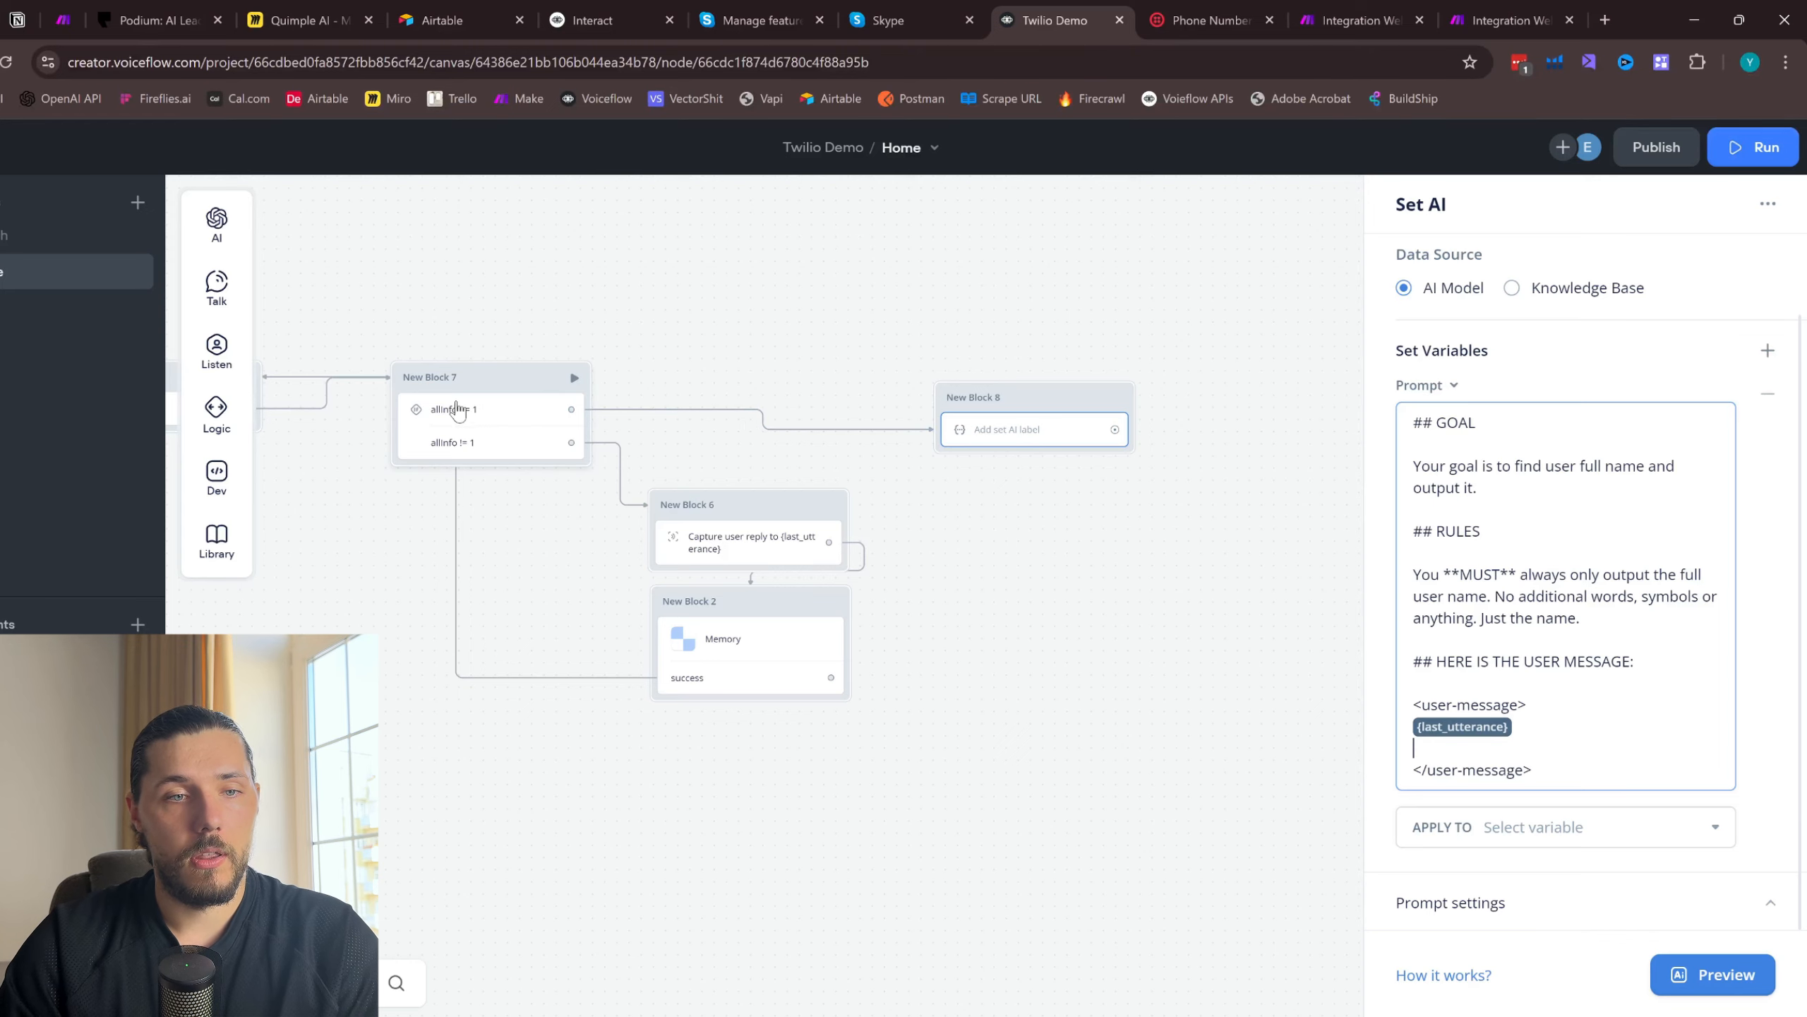
- Move the IMPORTANT INFORMATION section of the earlier Set AI prompt above the CONVERSATION HISTORY section
left_click_drag(398, 321, 950, 312)
left_click(453, 412)
scroll(1557, 689, "down", 5)
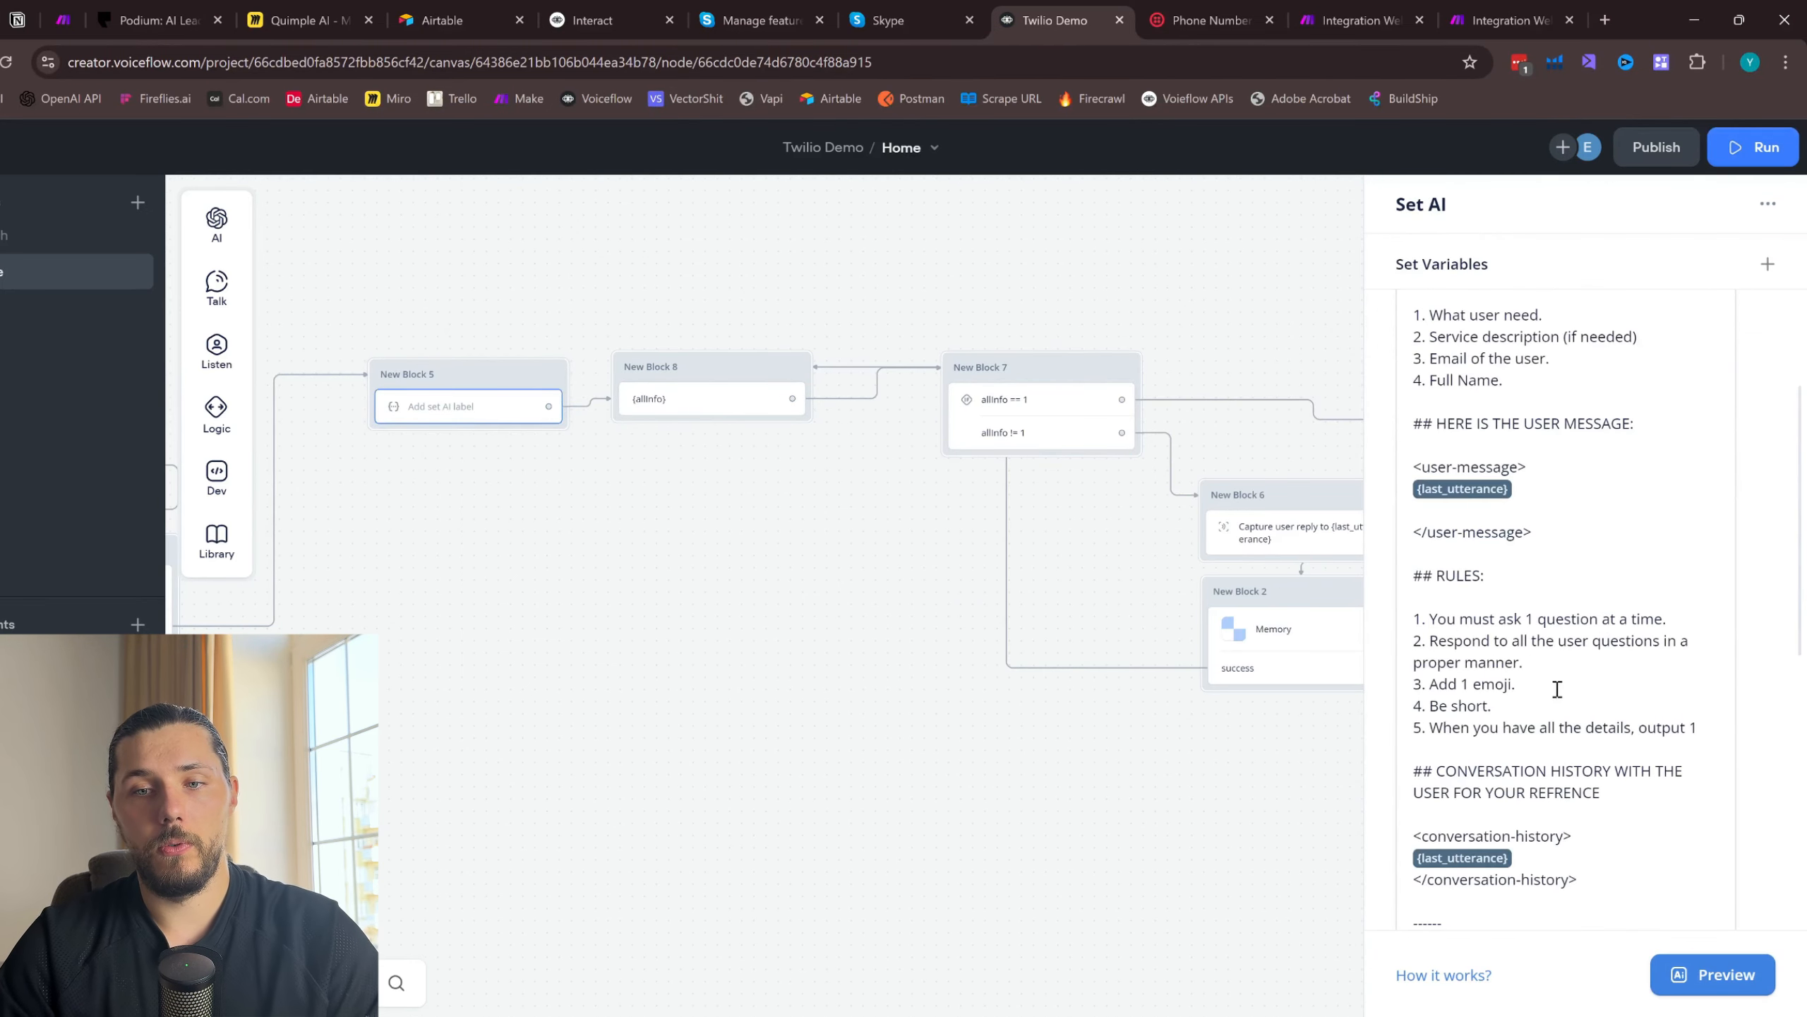
scroll(1603, 879, "down", 4)
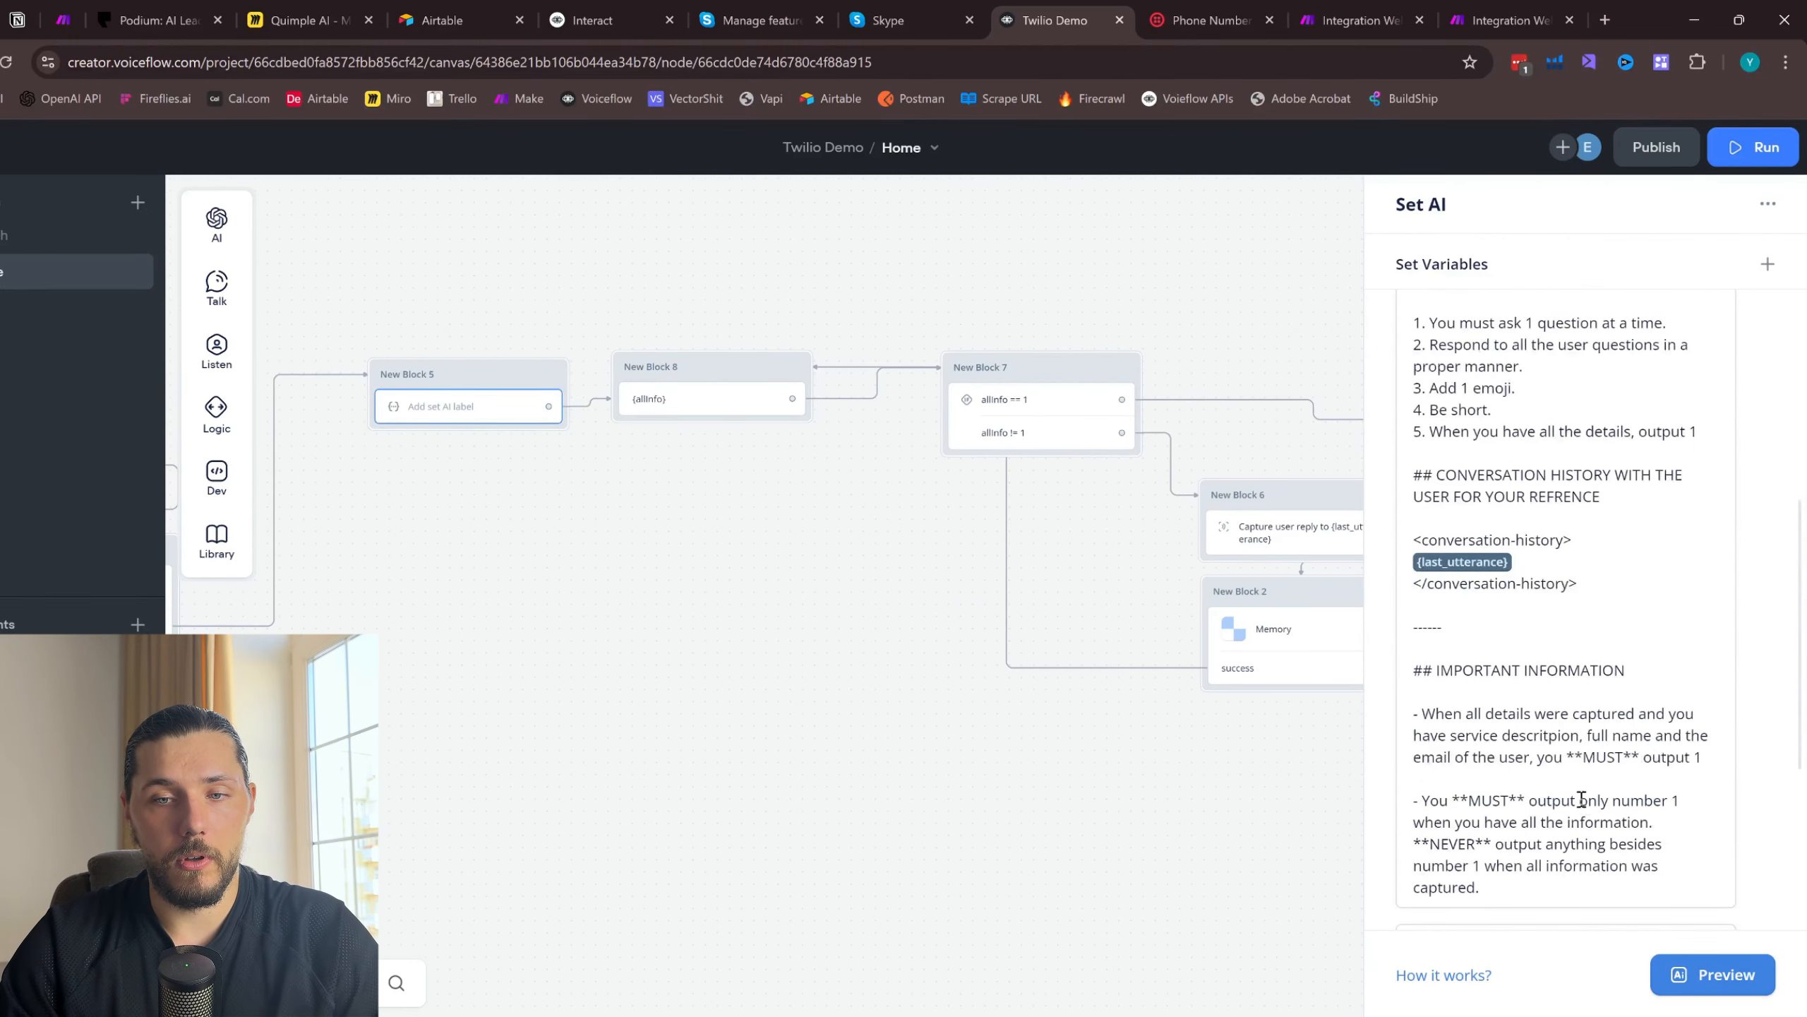
scroll(1581, 799, "down", 5)
scroll(1526, 556, "up", 5)
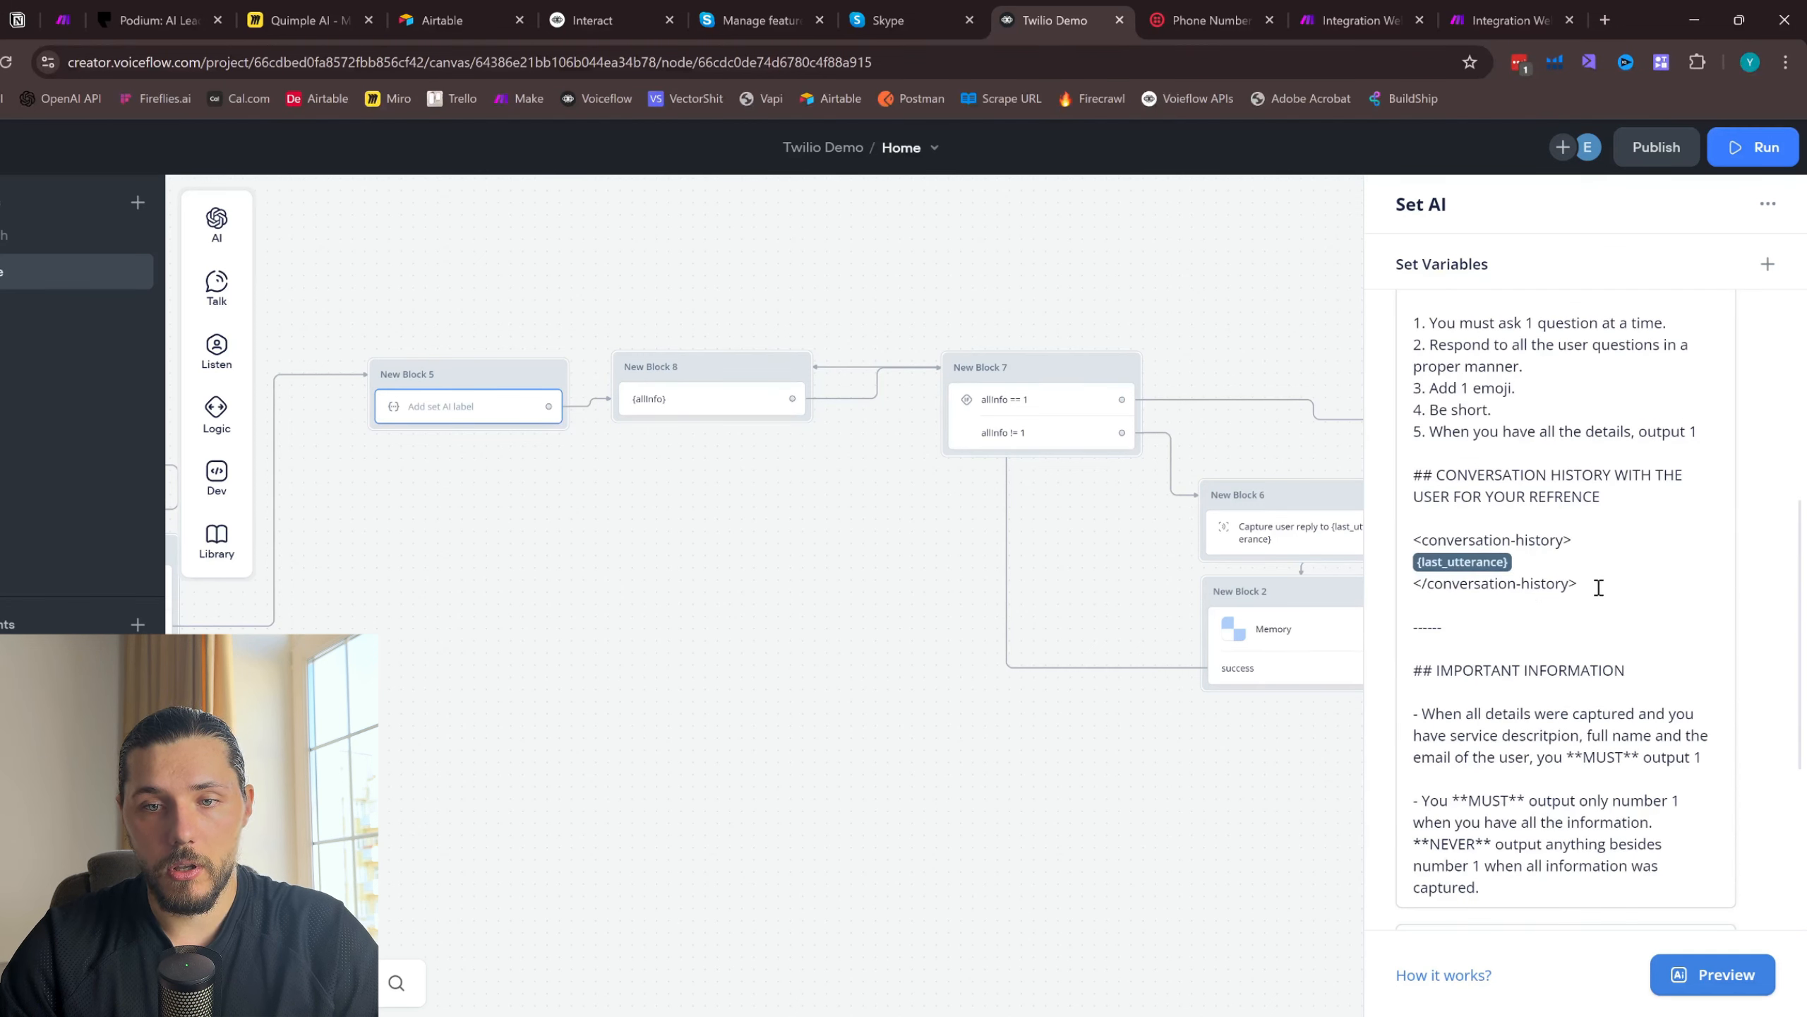
left_click_drag(1599, 584, 1672, 701)
left_click(1668, 835)
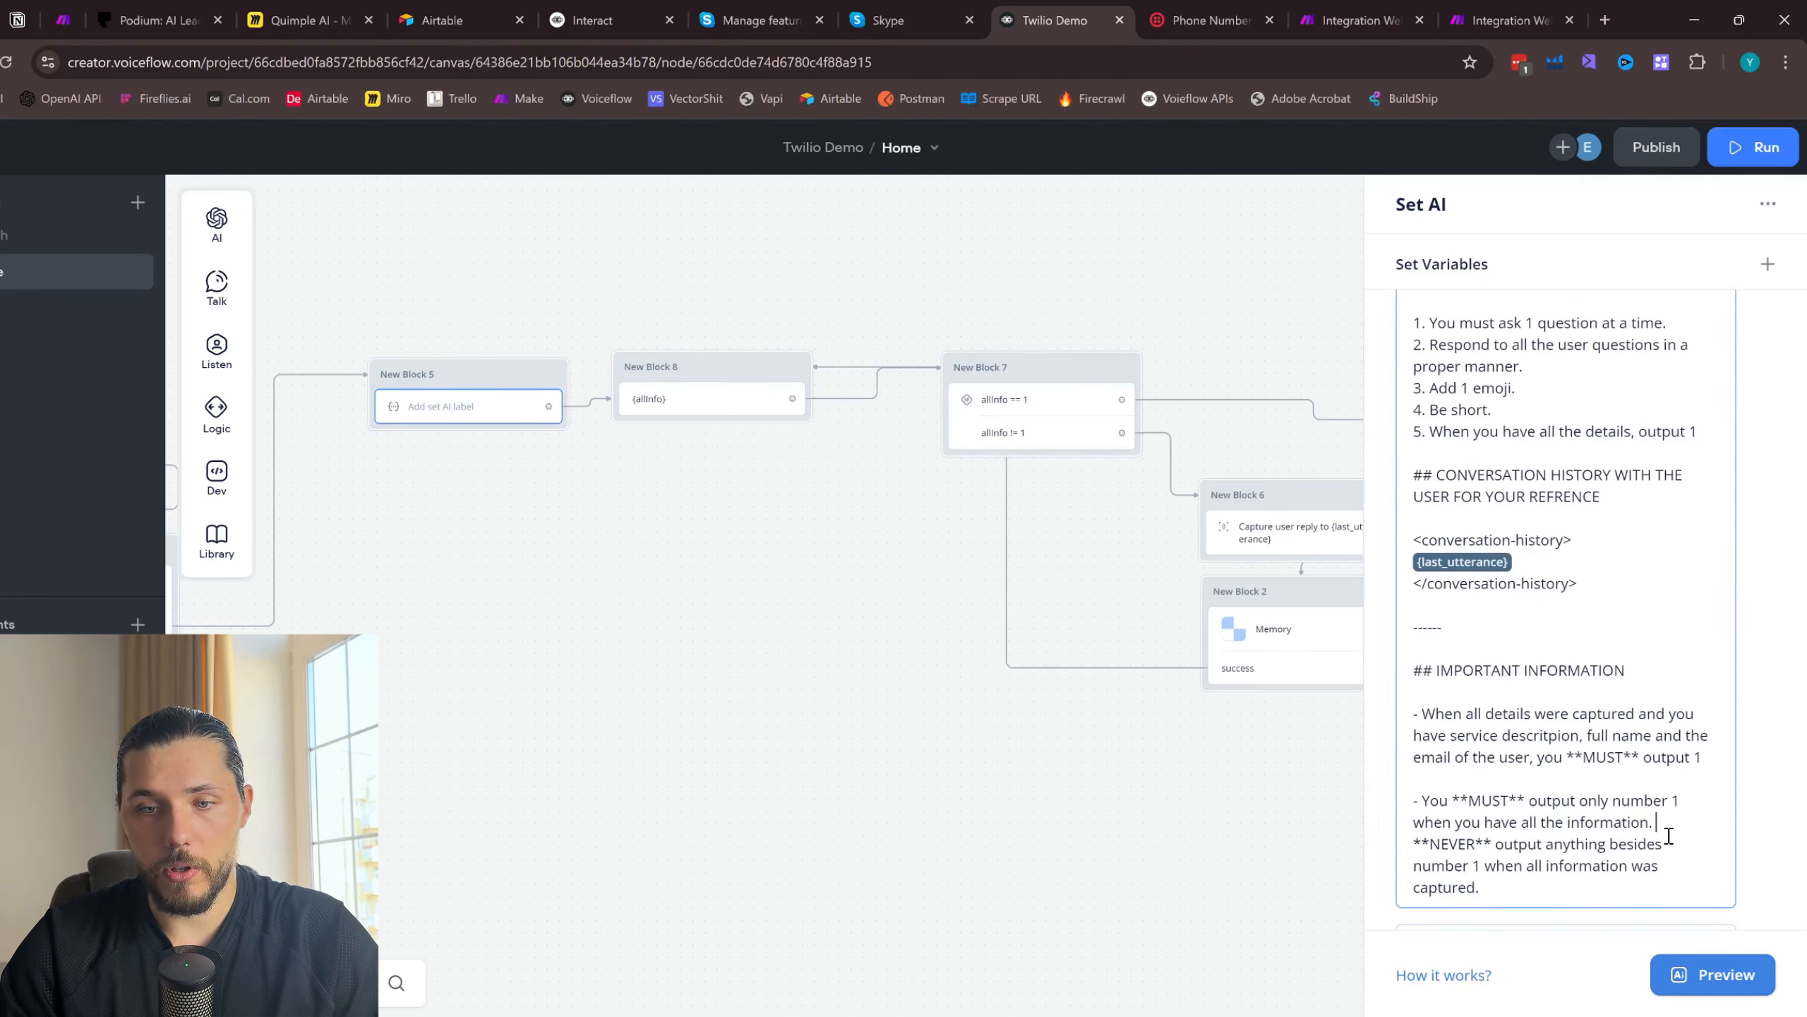
left_click_drag(1516, 896, 1411, 658)
key("BackSpace")
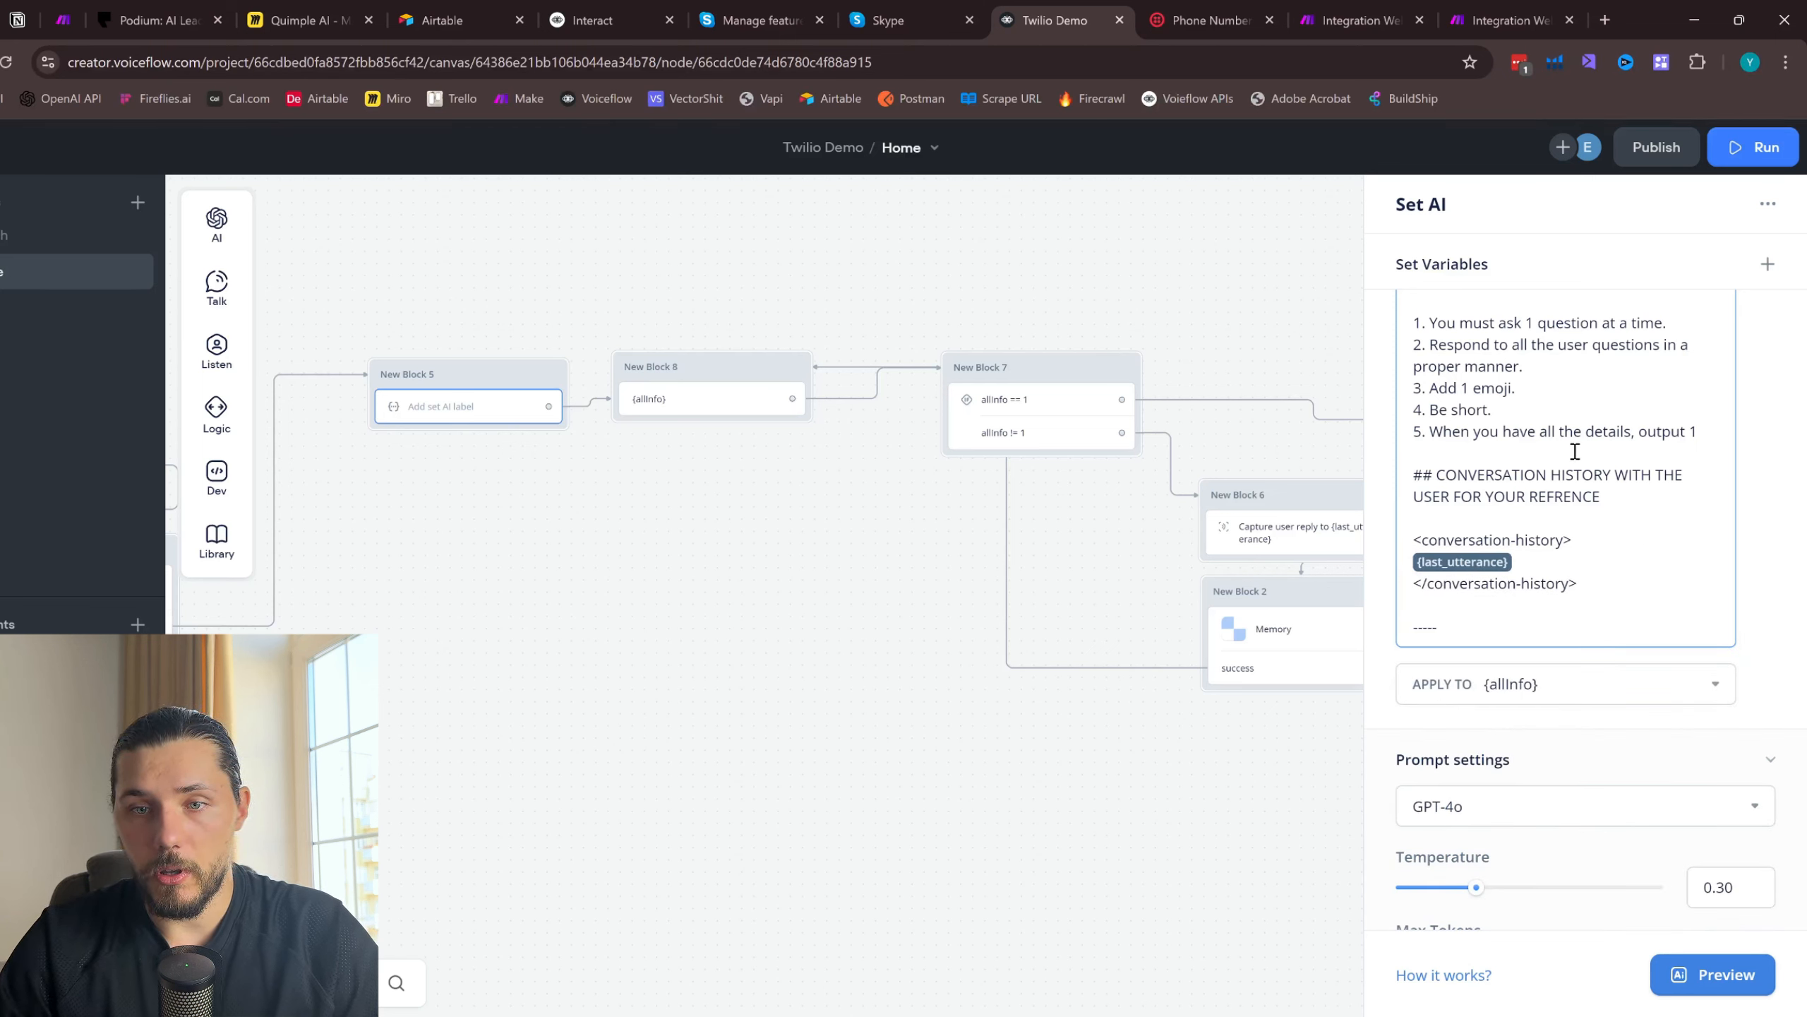
key("ctrl+z")
key("ctrl+z")
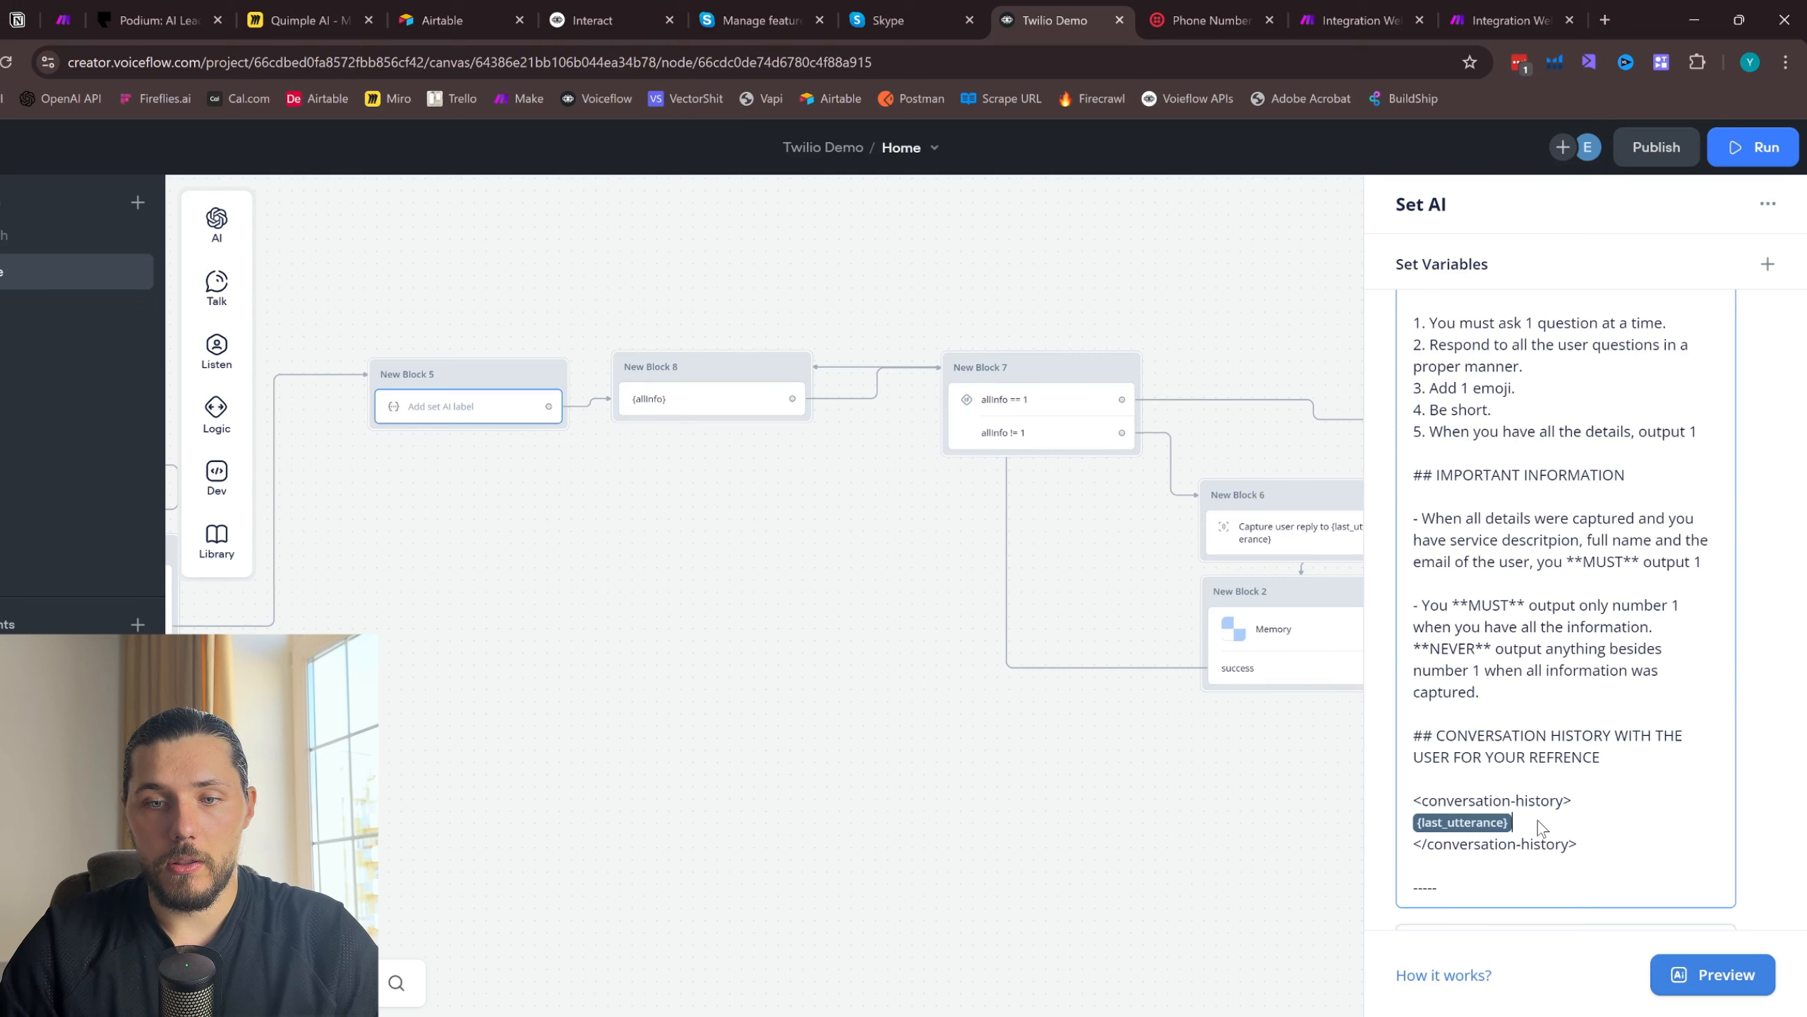
- Replace the last_utterance variable inside the conversation-history tags with customMemory and delete the dashed line beneath them
key("BackSpace")
type("{")
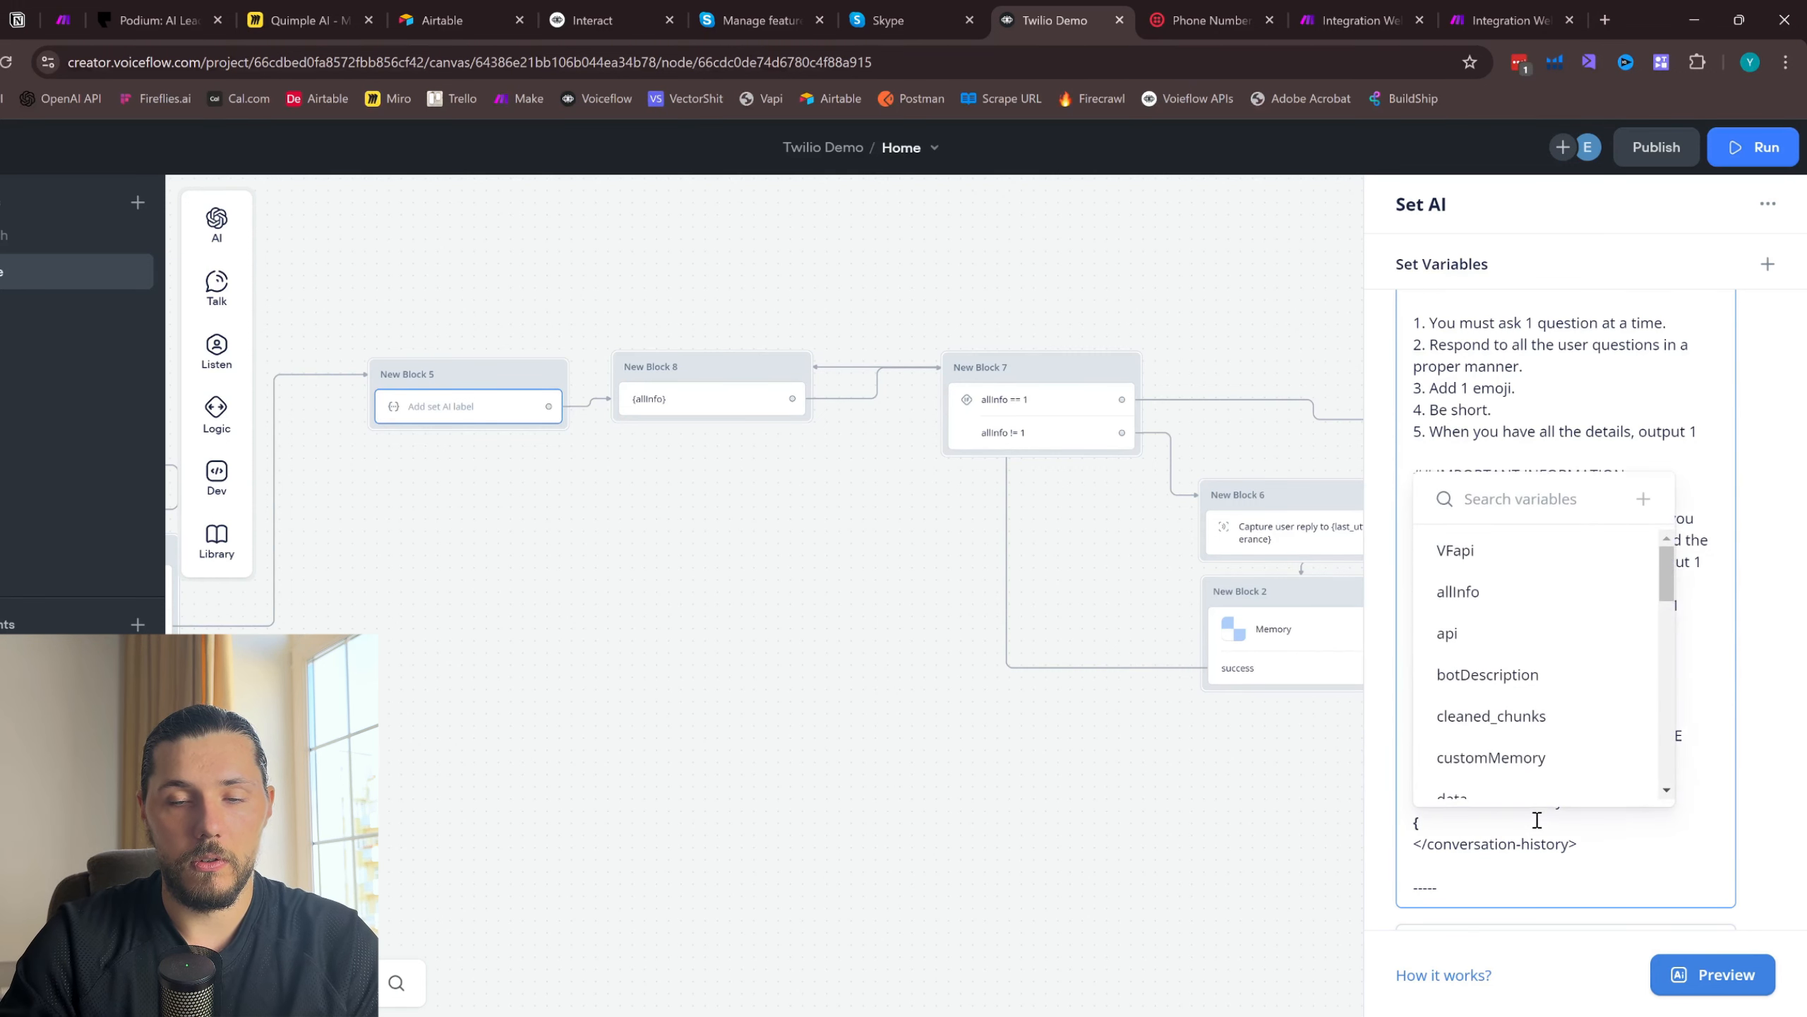
scroll(1518, 783, "down", 1)
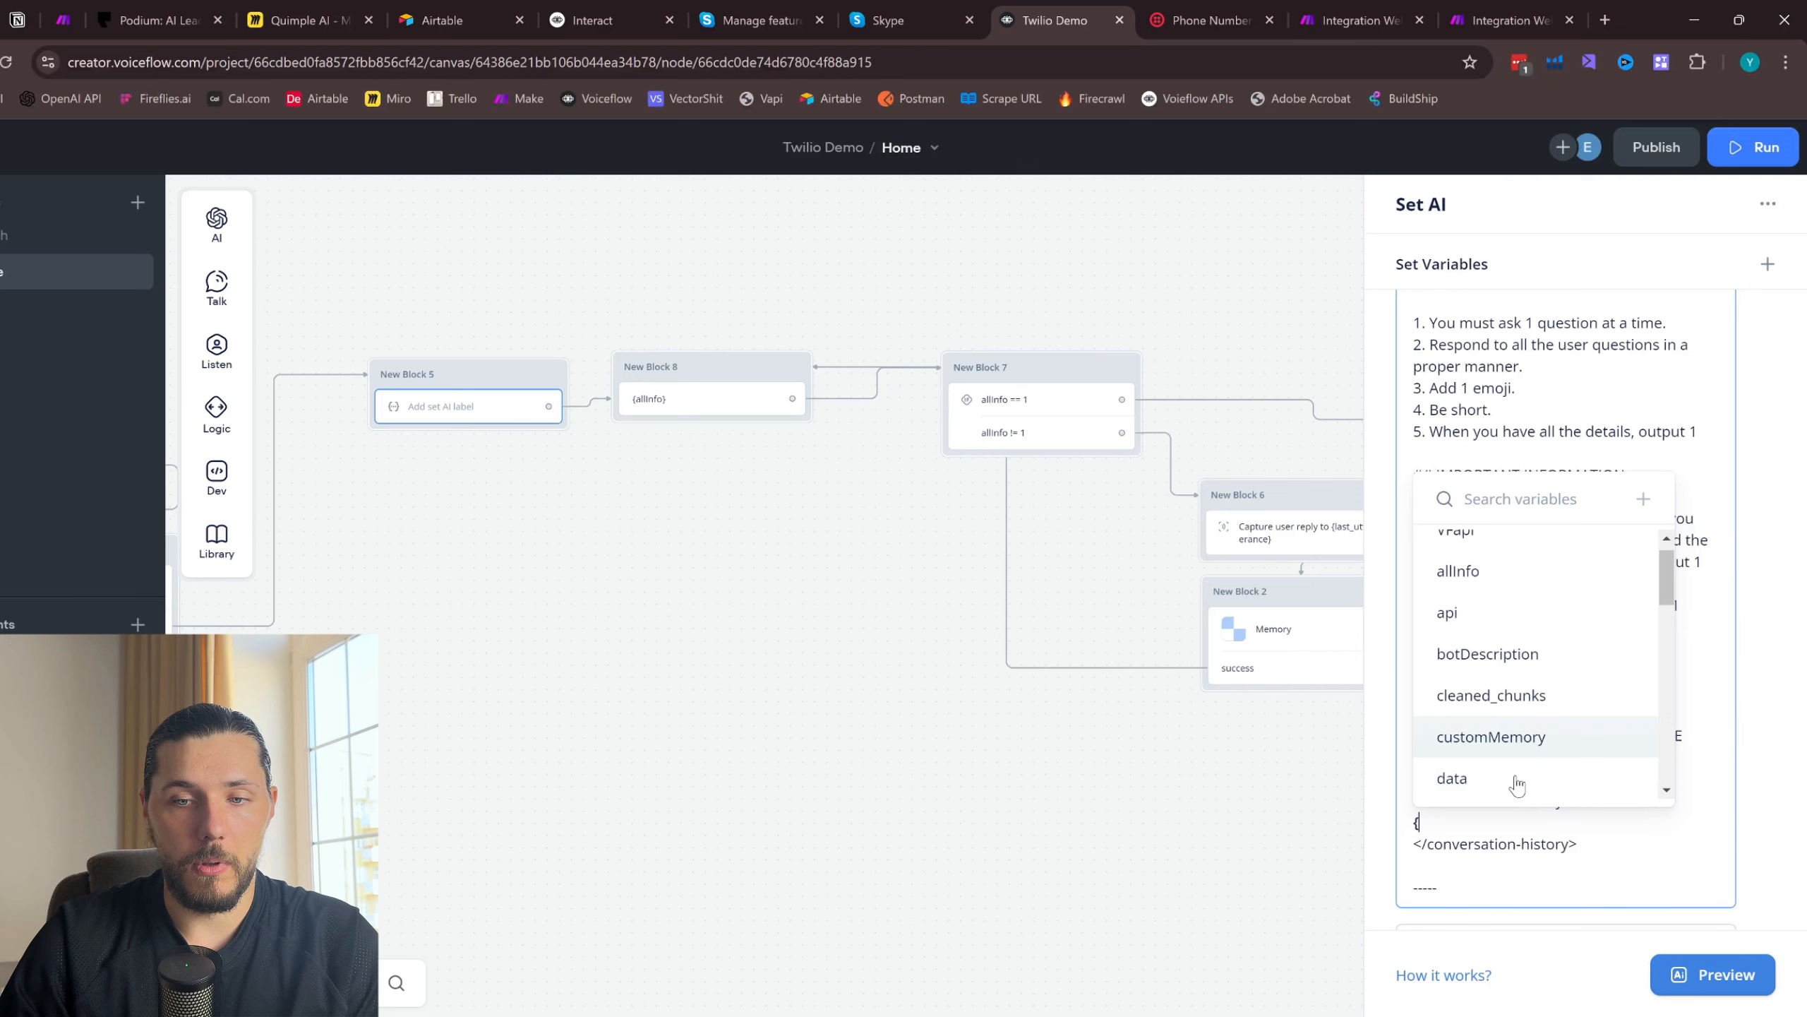
left_click(1523, 737)
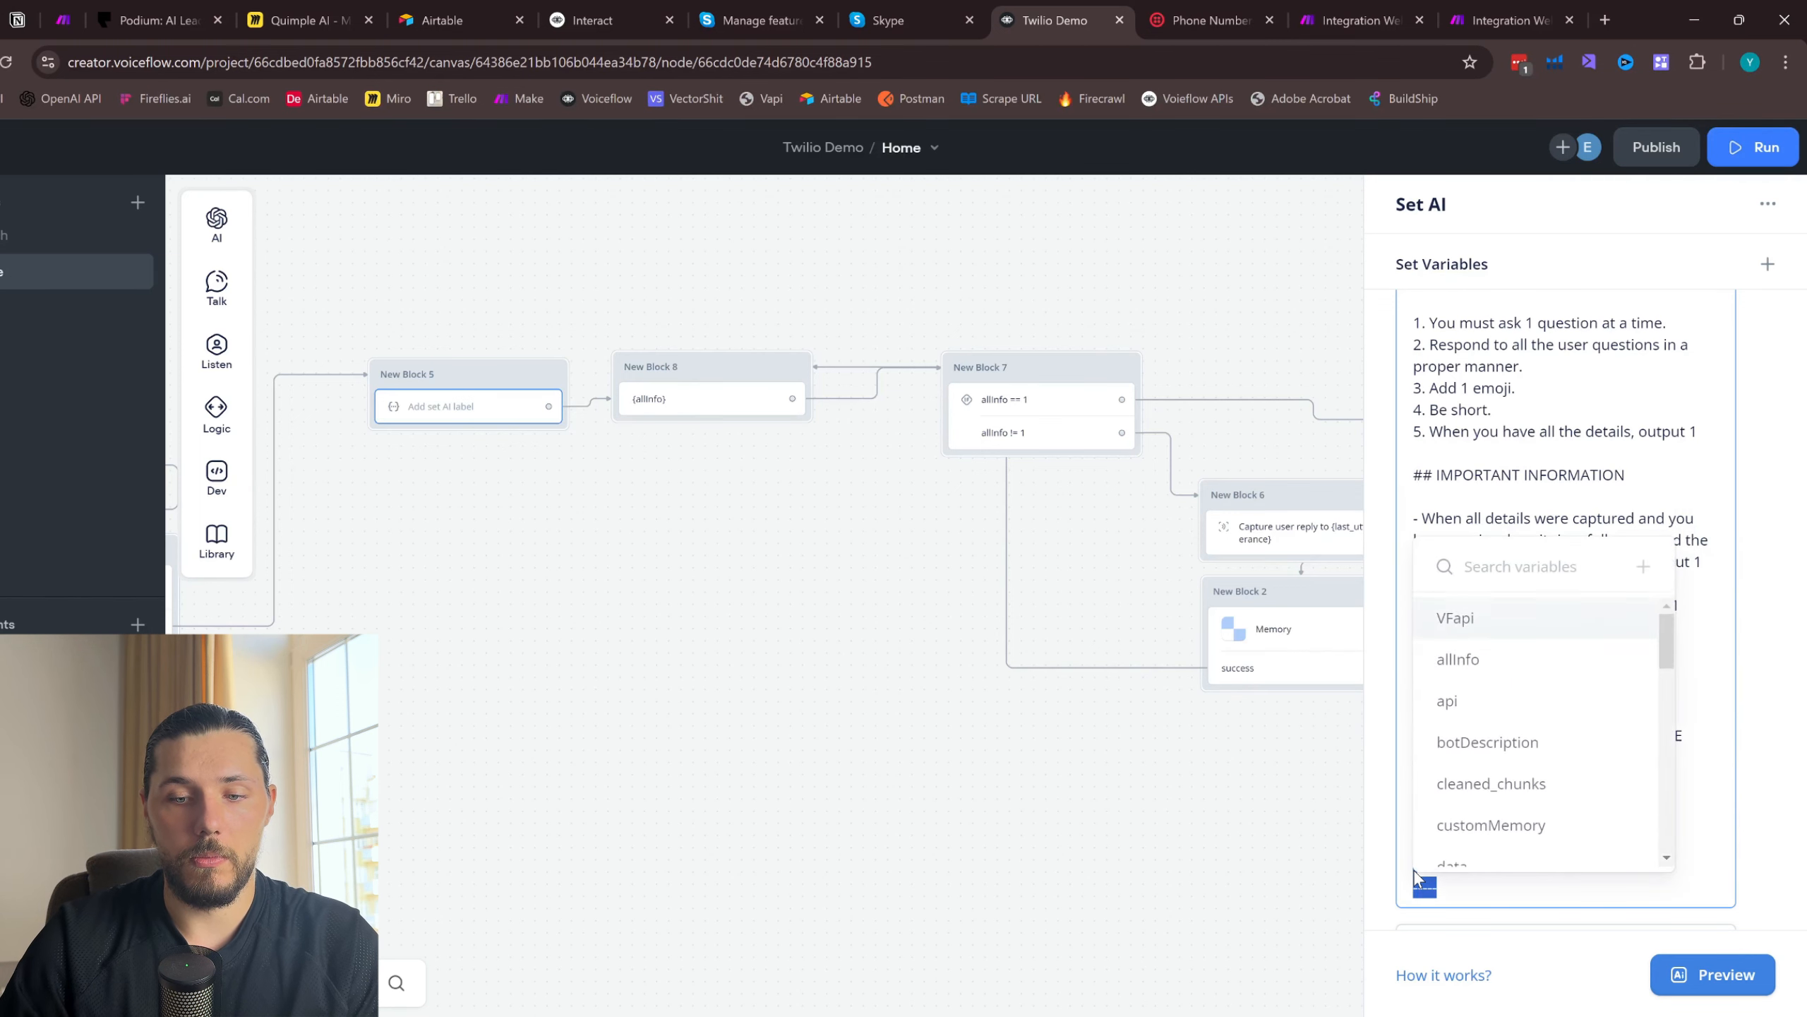
key("BackSpace")
key("BackSpace")
- Copy the CONVERSATION HISTORY section with its customMemory variable into the new Set AI prompt, below the user-message section
left_click_drag(1615, 846, 1406, 737)
scroll(1678, 834, "down", 5)
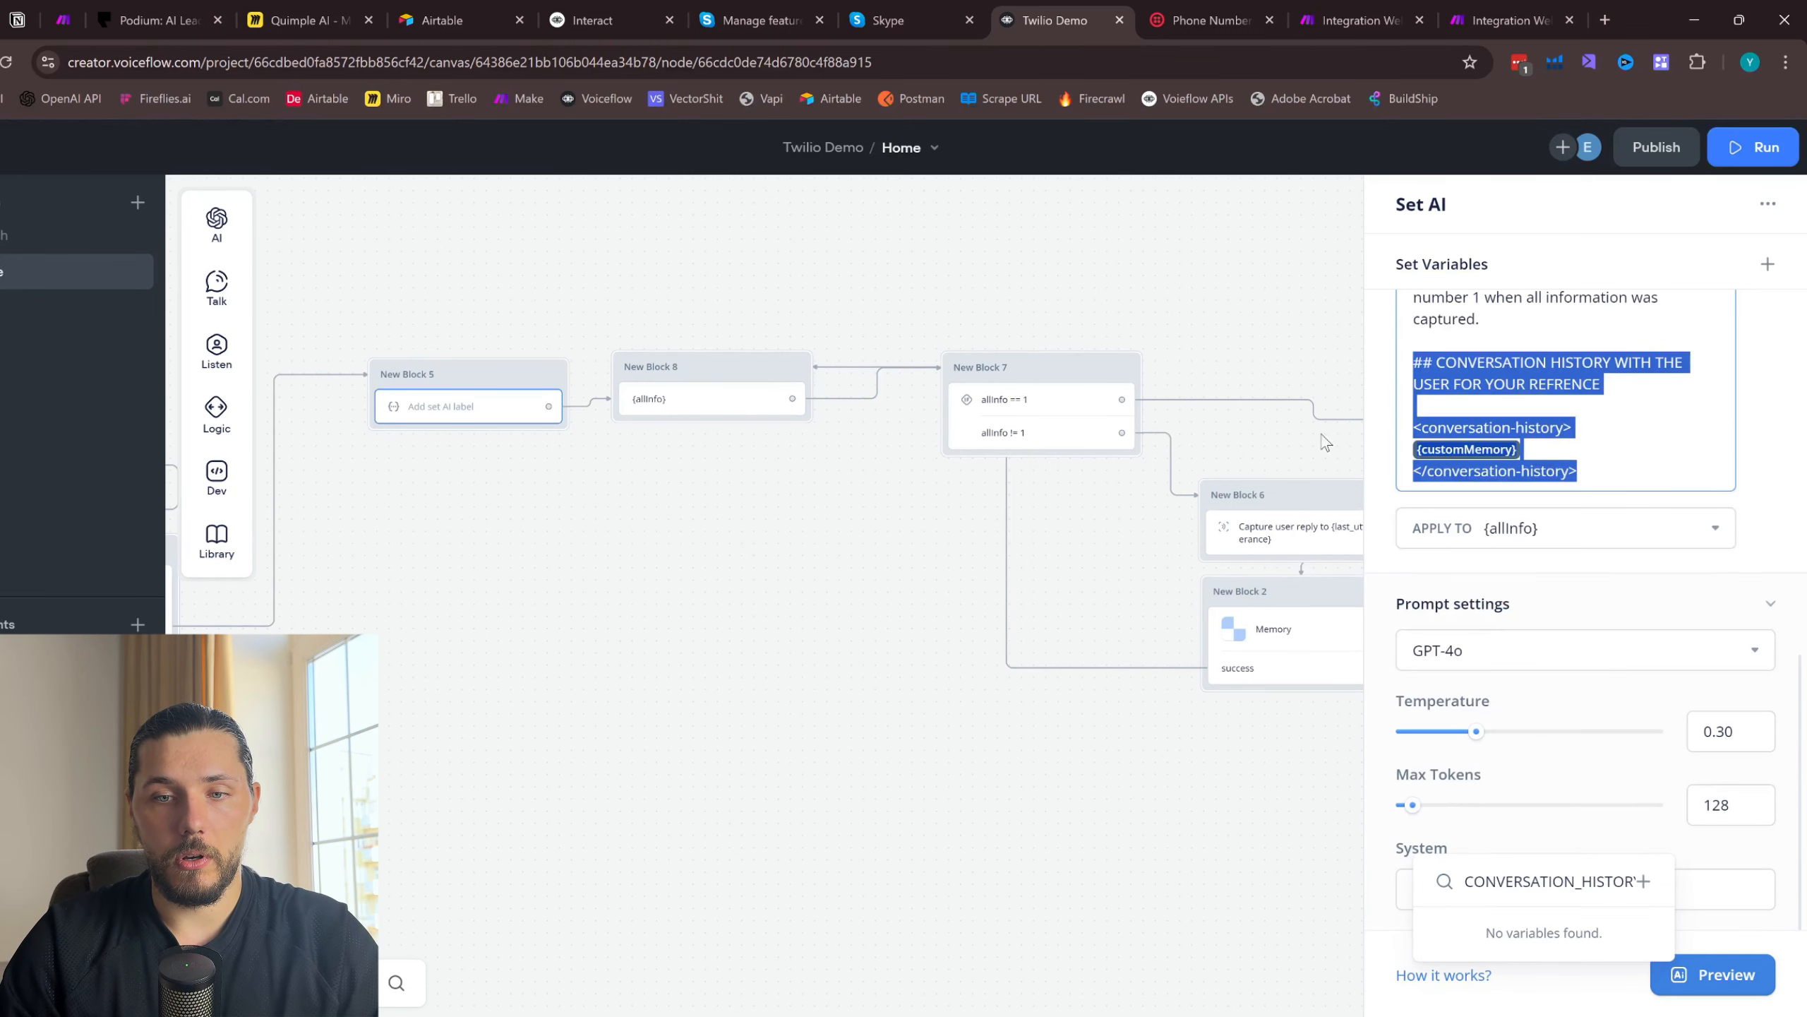
left_click(1293, 291)
left_click_drag(1292, 291, 864, 293)
left_click(1117, 427)
scroll(1589, 712, "down", 1)
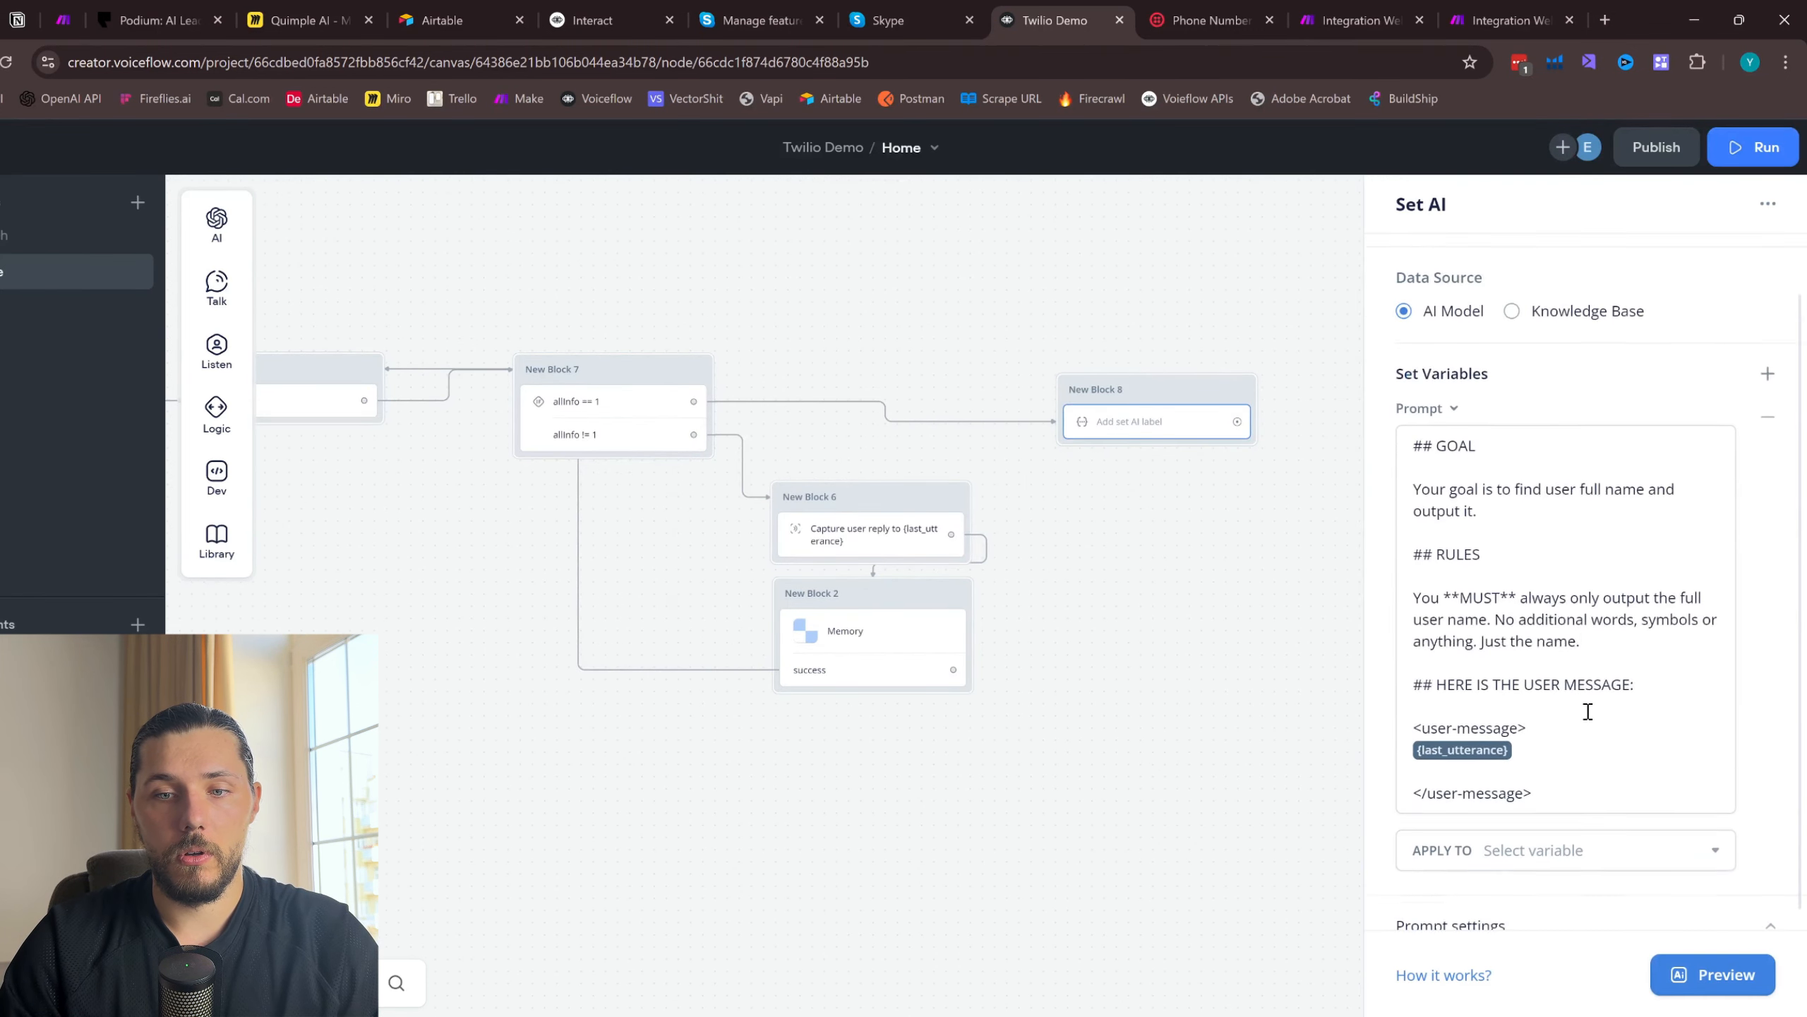
scroll(1588, 711, "down", 1)
left_click(1525, 753)
left_click_drag(1587, 776, 1407, 666)
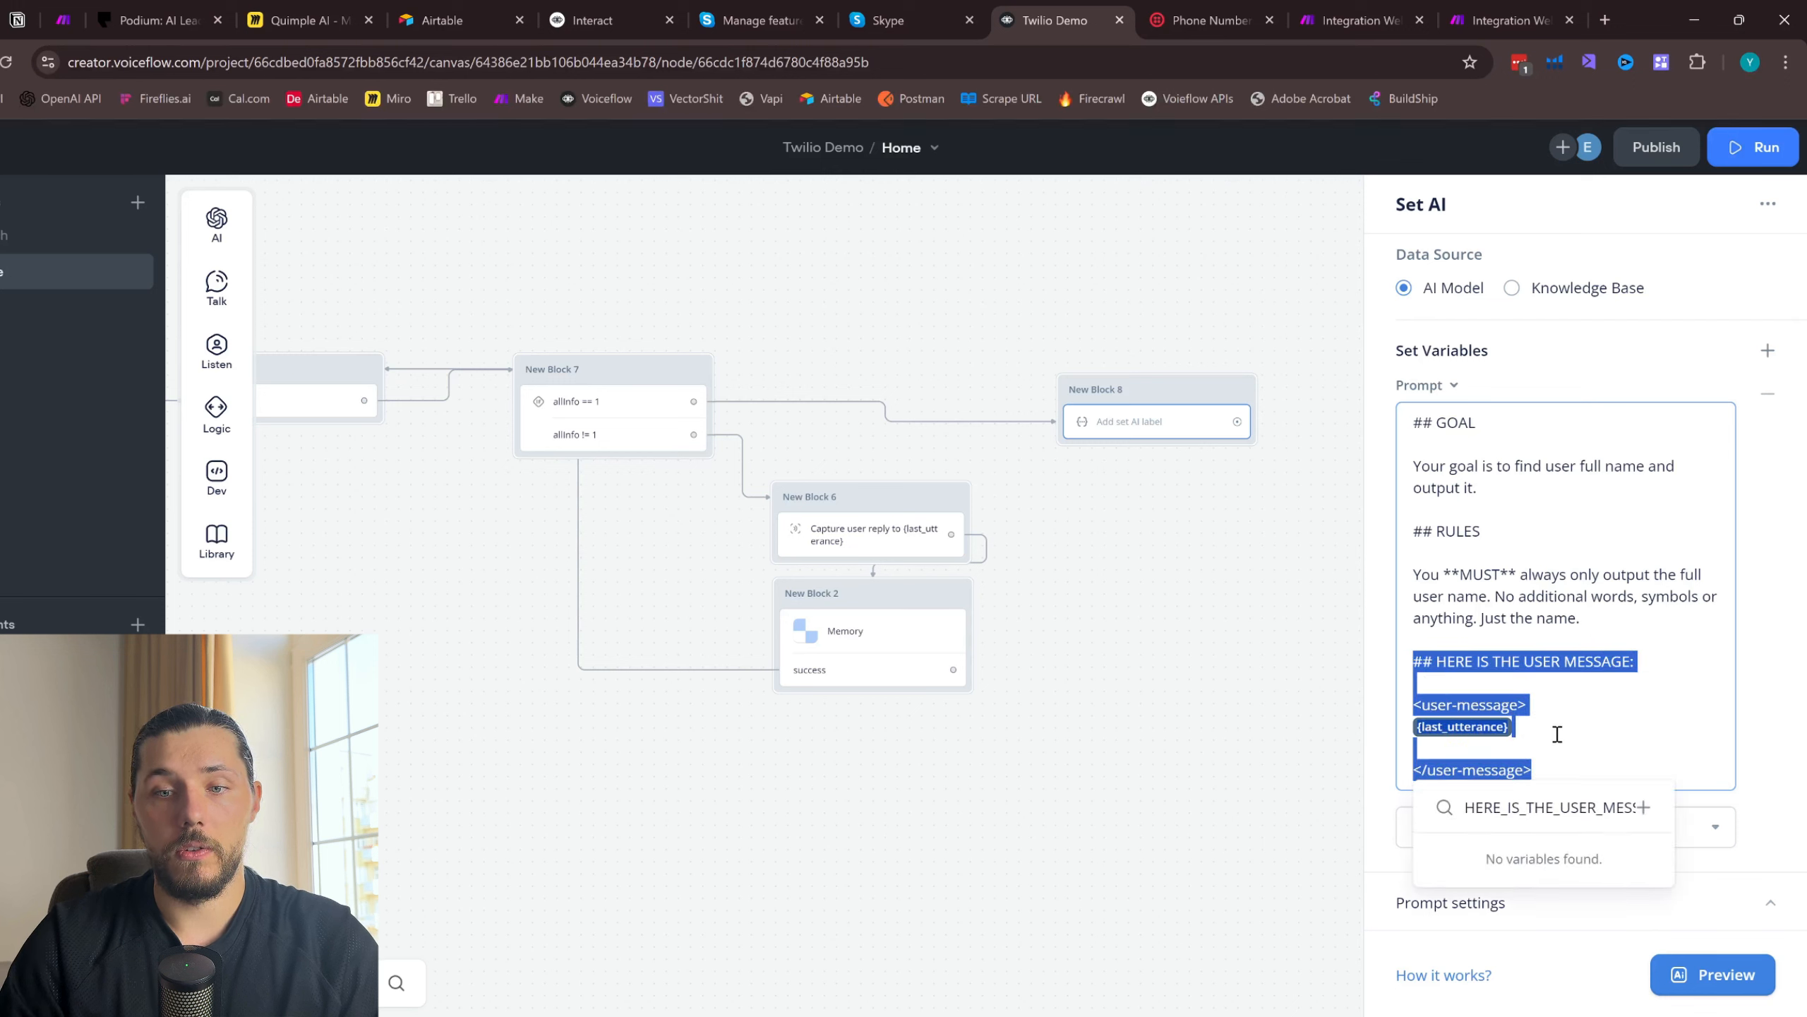
left_click(1589, 748)
key("Return")
key("Return")
key("ctrl+v")
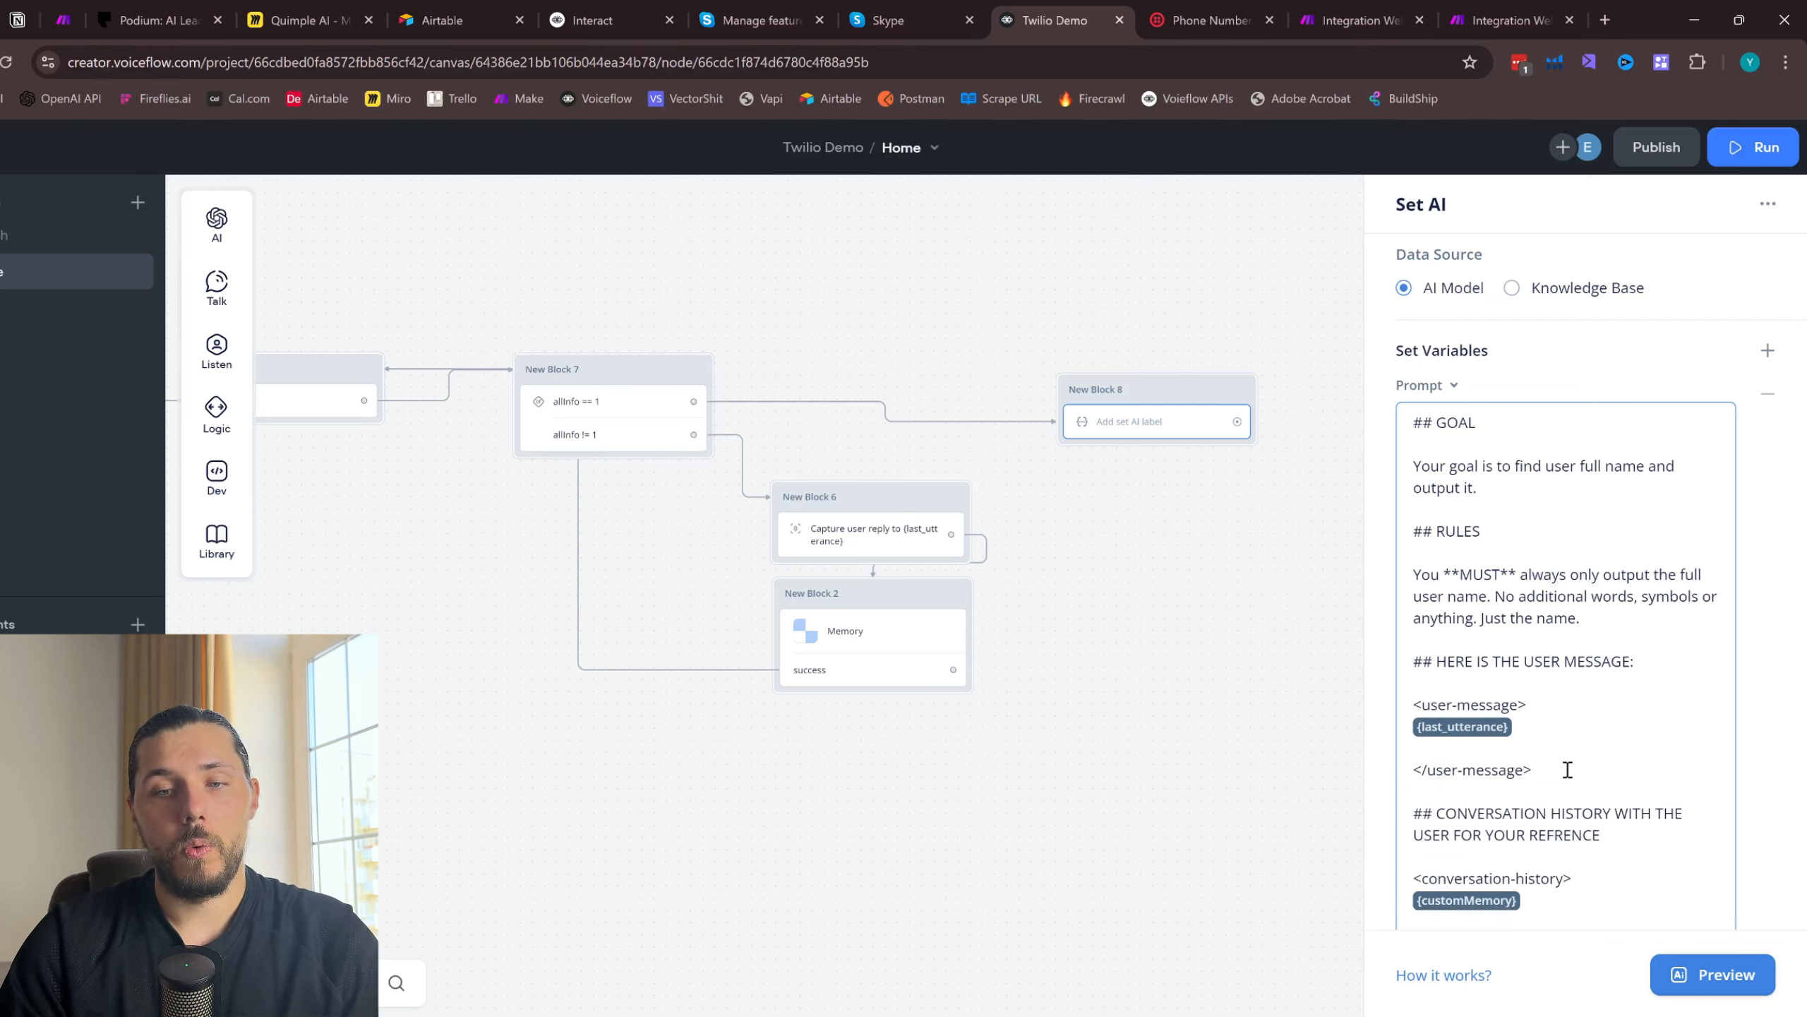
- Delete the whole HERE IS THE USER MESSAGE section, including its tags and variable, from the new Set AI prompt
scroll(1564, 814, "down", 3)
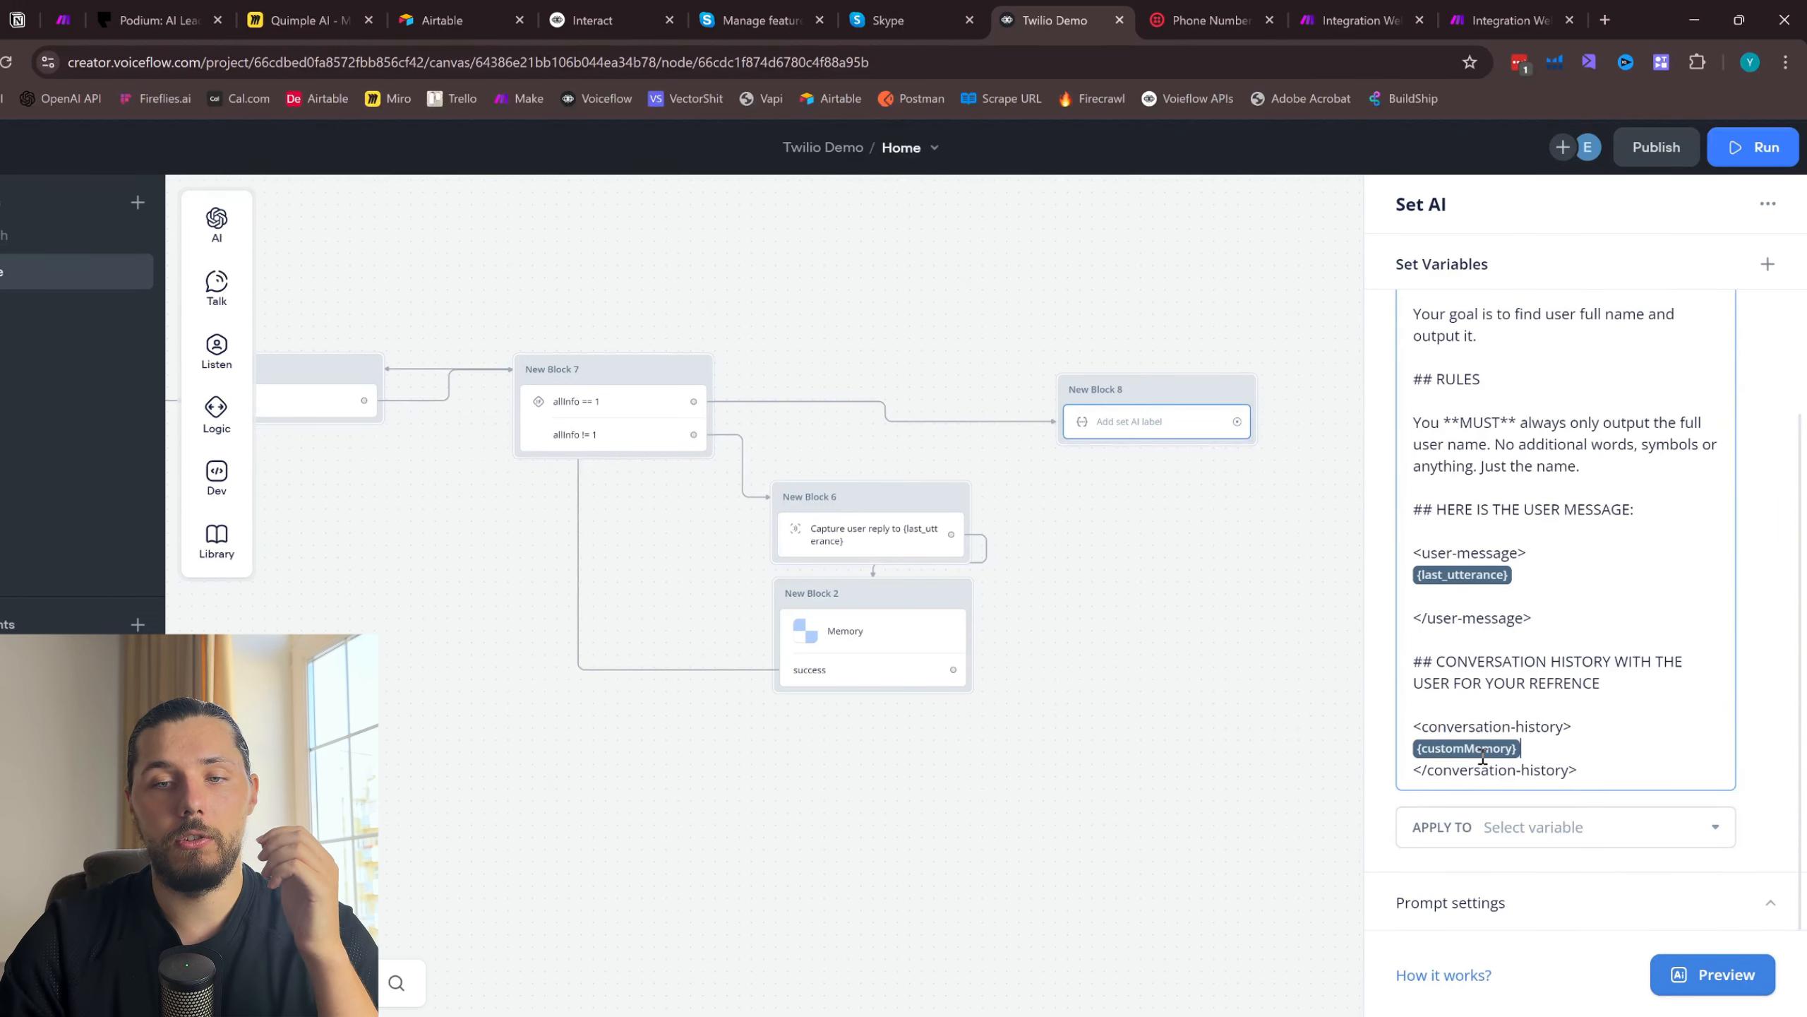
left_click_drag(1515, 633, 1417, 511)
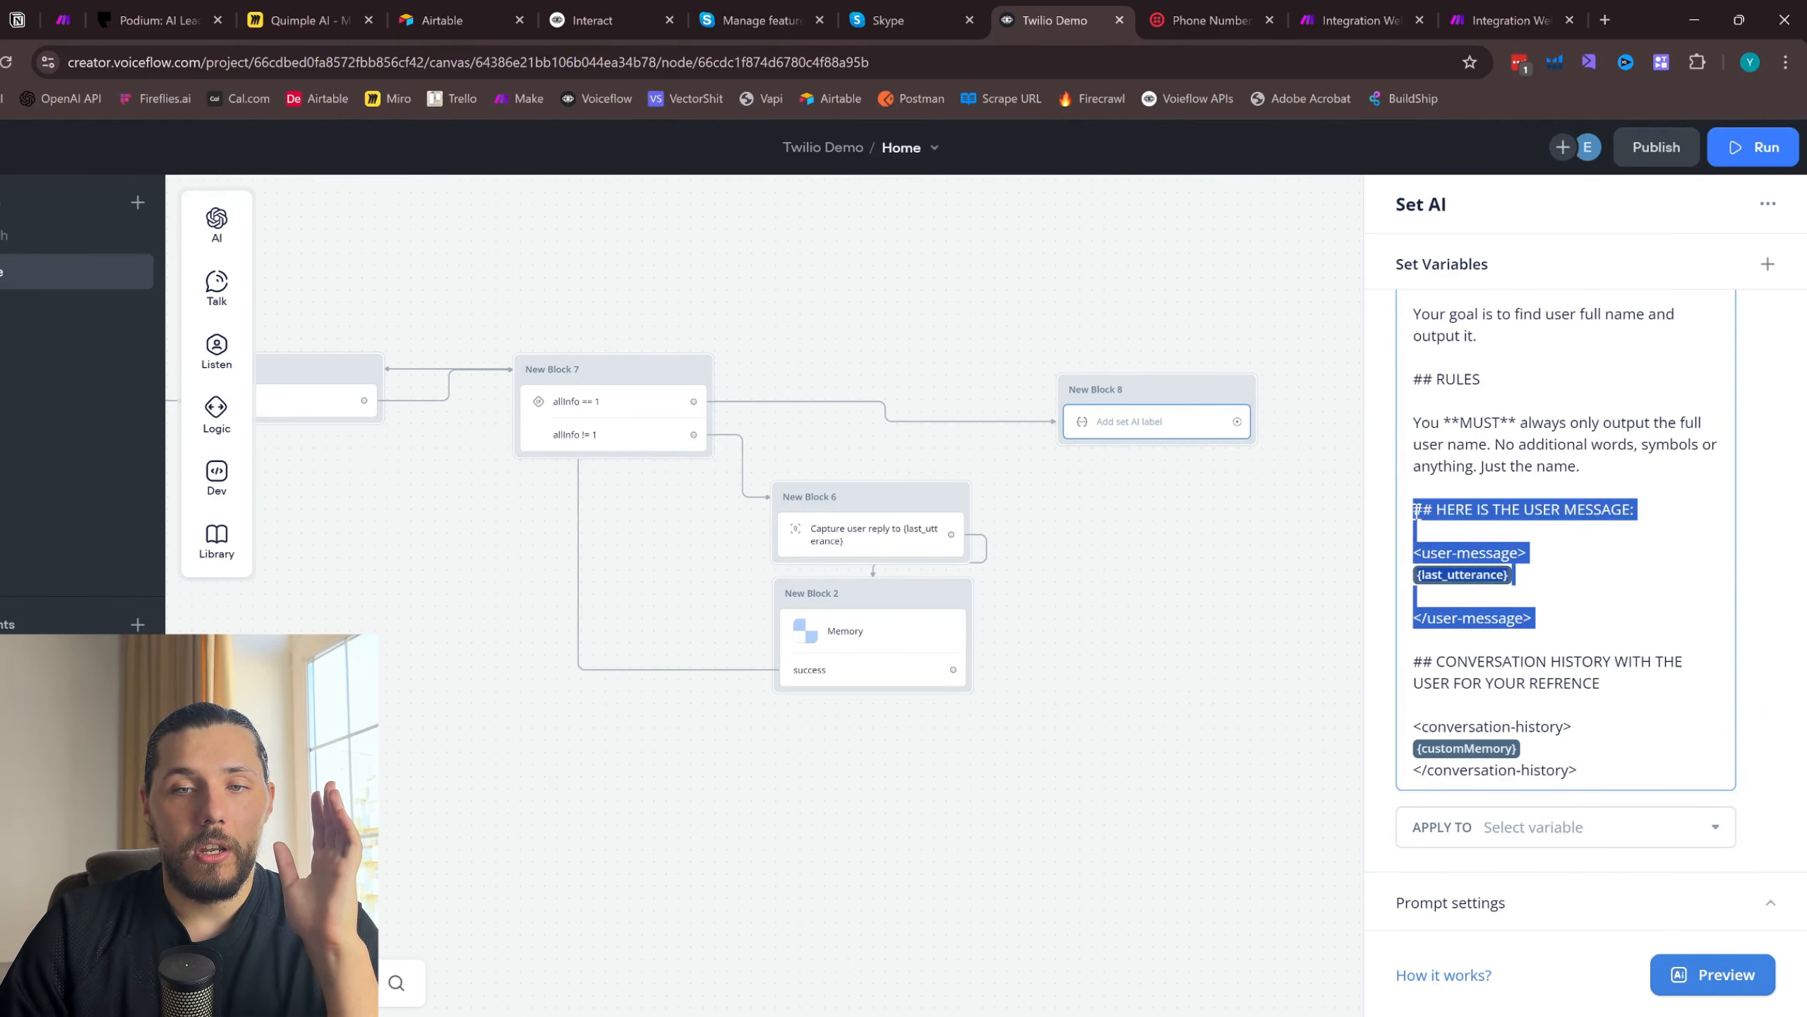
key("BackSpace")
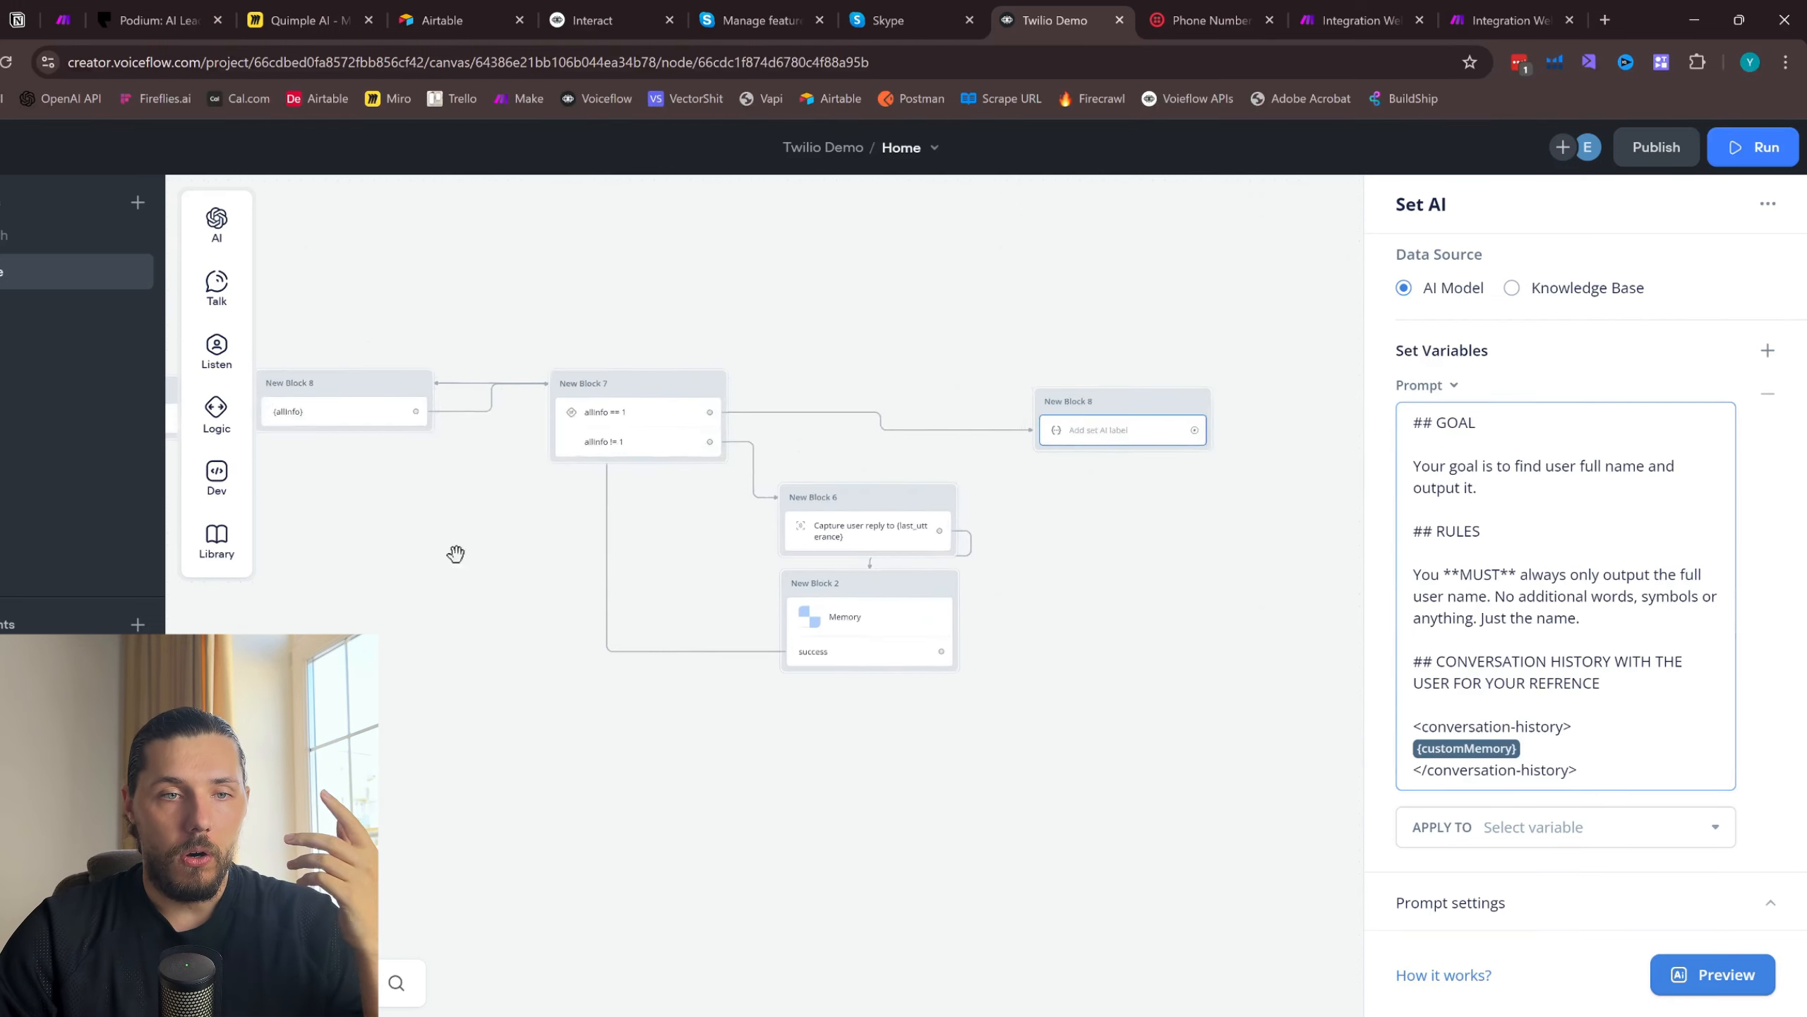
left_click_drag(456, 553, 773, 588)
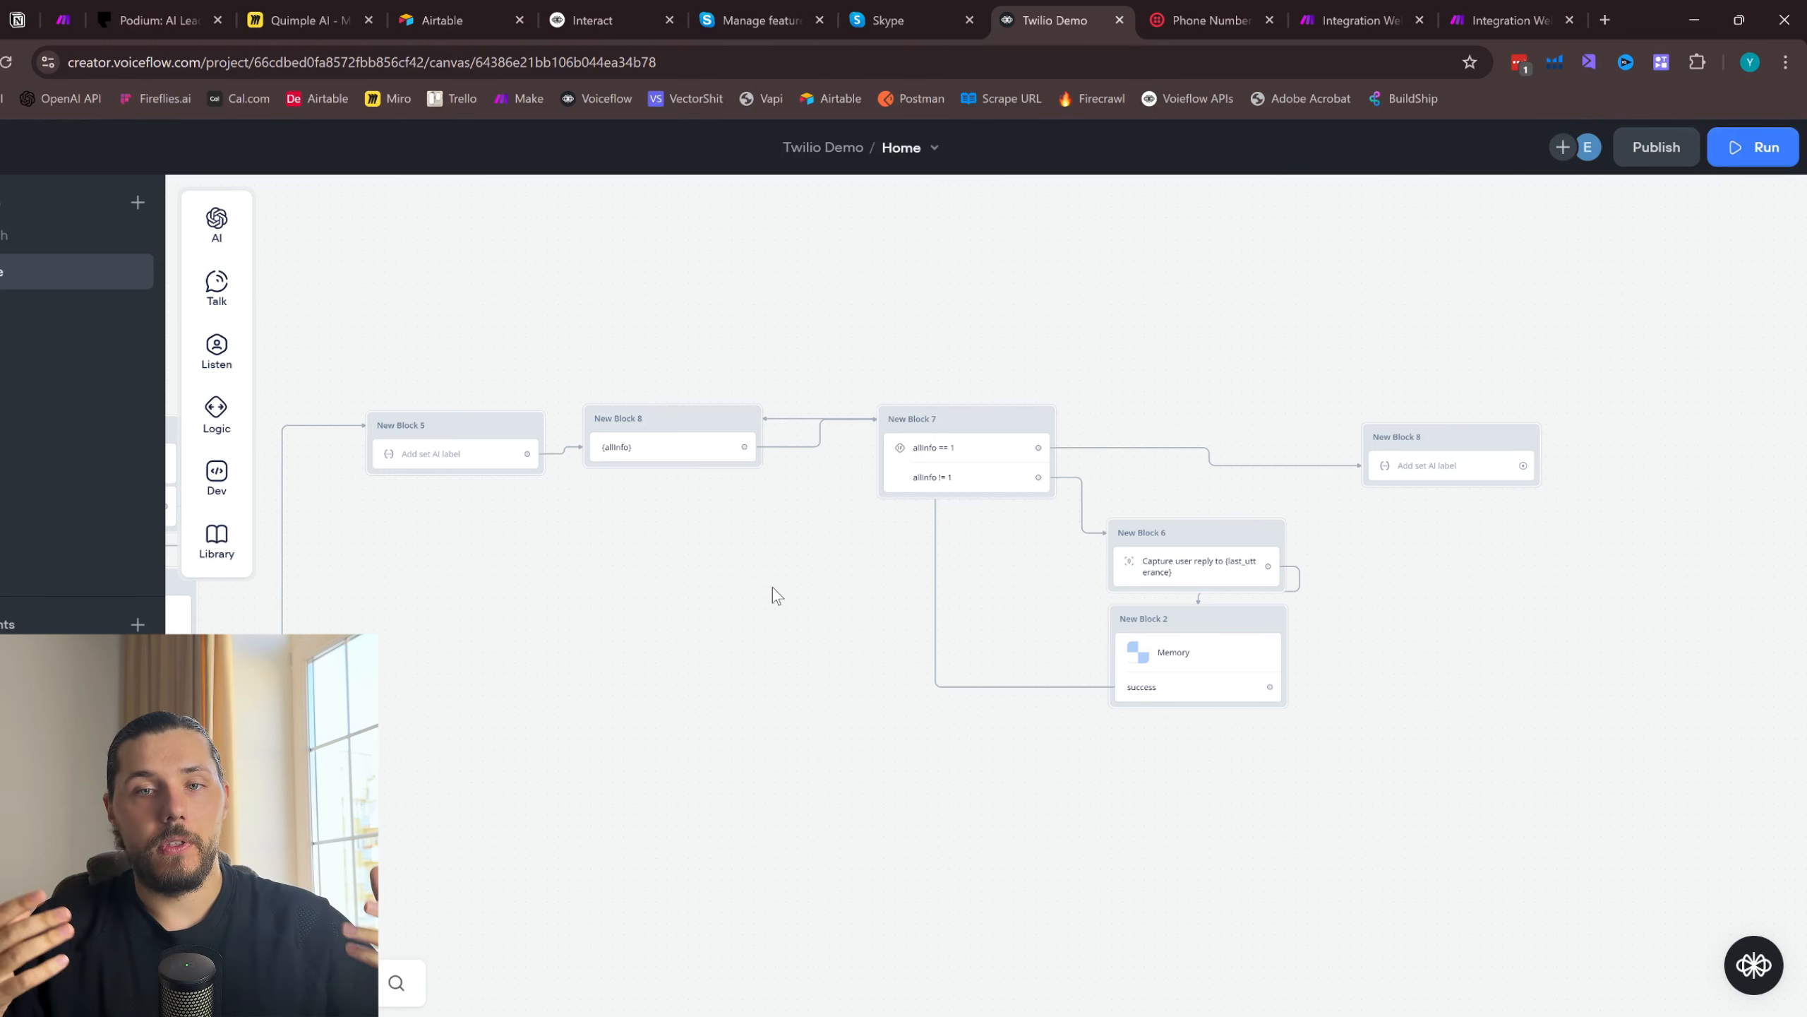
left_click(985, 476)
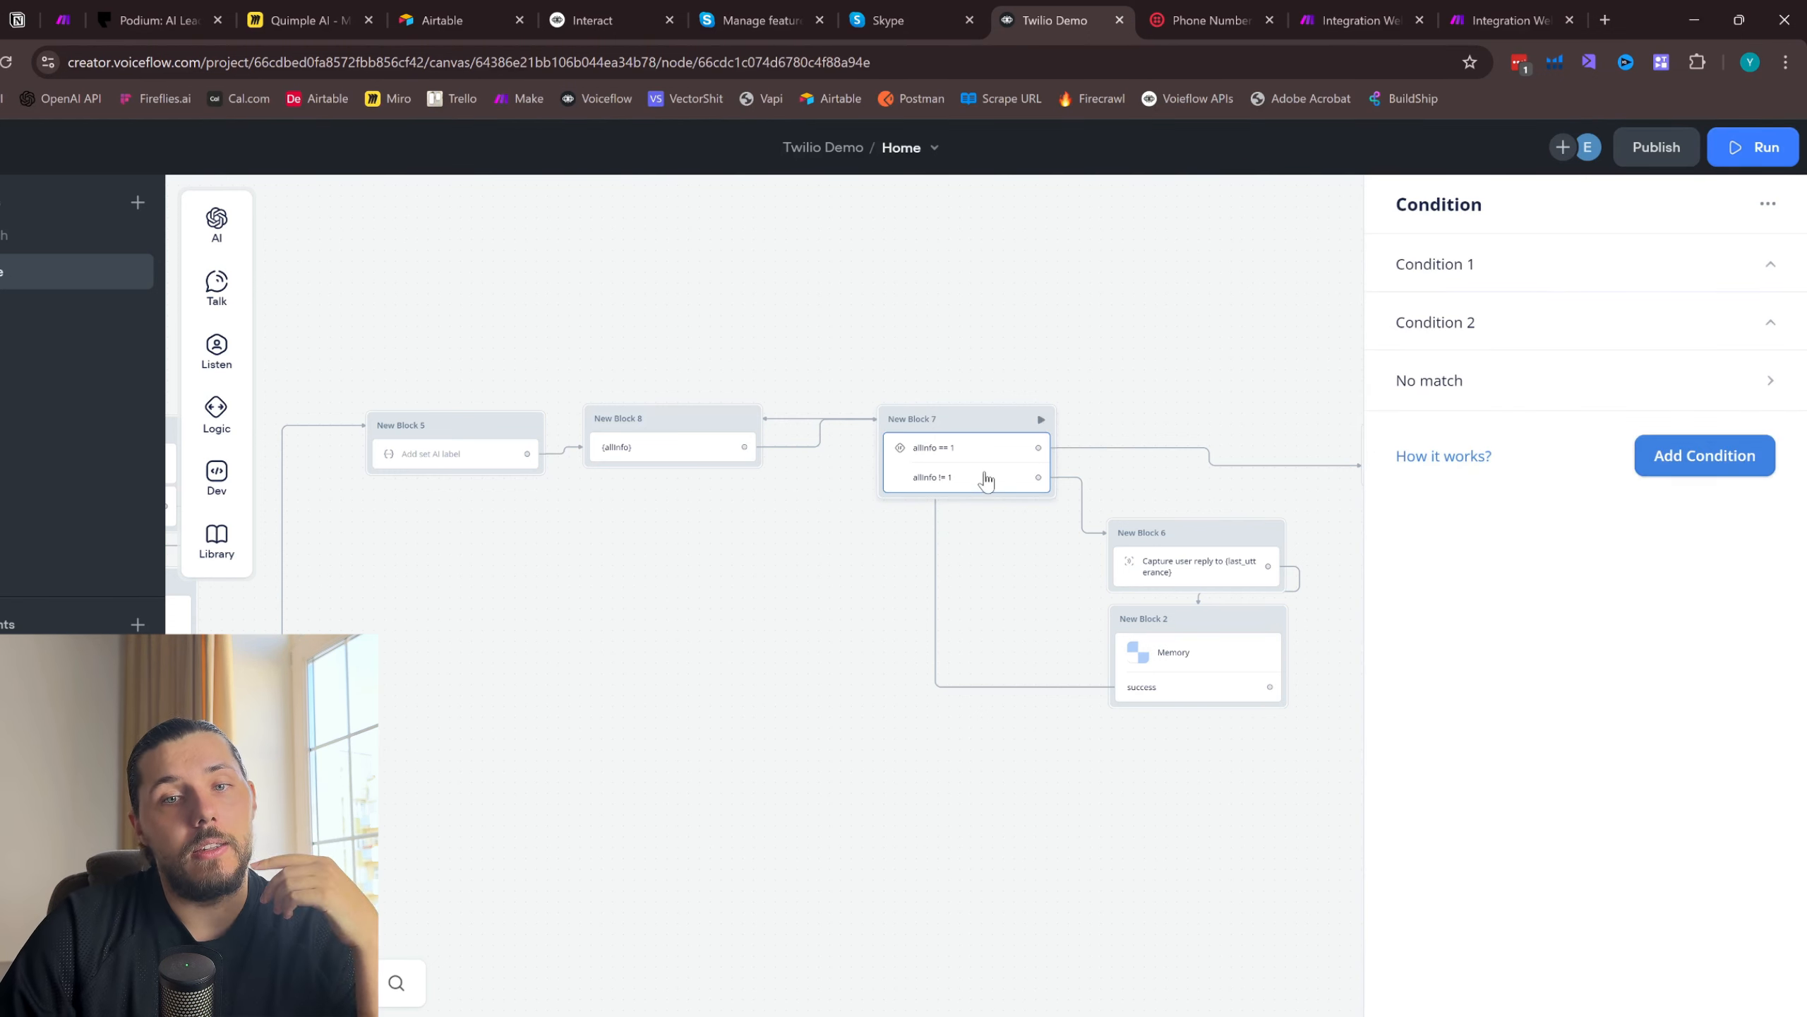
left_click_drag(1112, 356, 818, 341)
- Extend the new Set AI goal to read "Your goal is to analyze converstion history and find user full name and output it."
left_click(1146, 457)
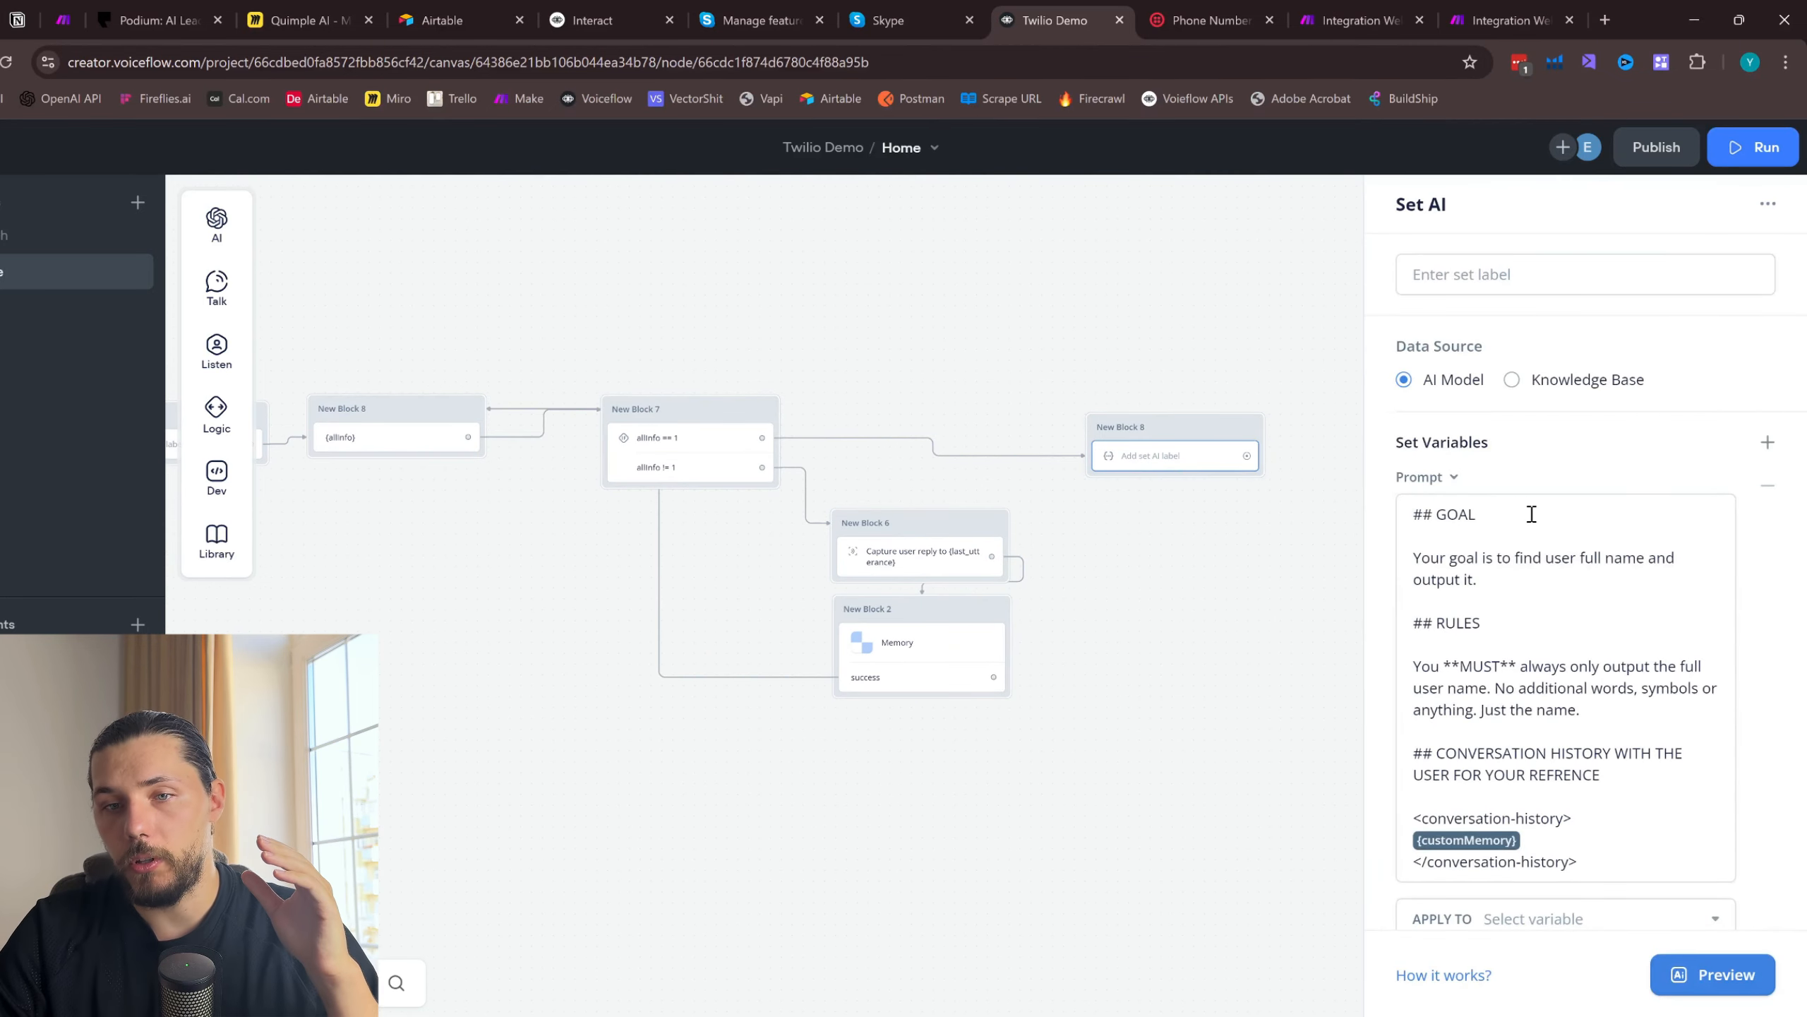
scroll(1523, 563, "down", 1)
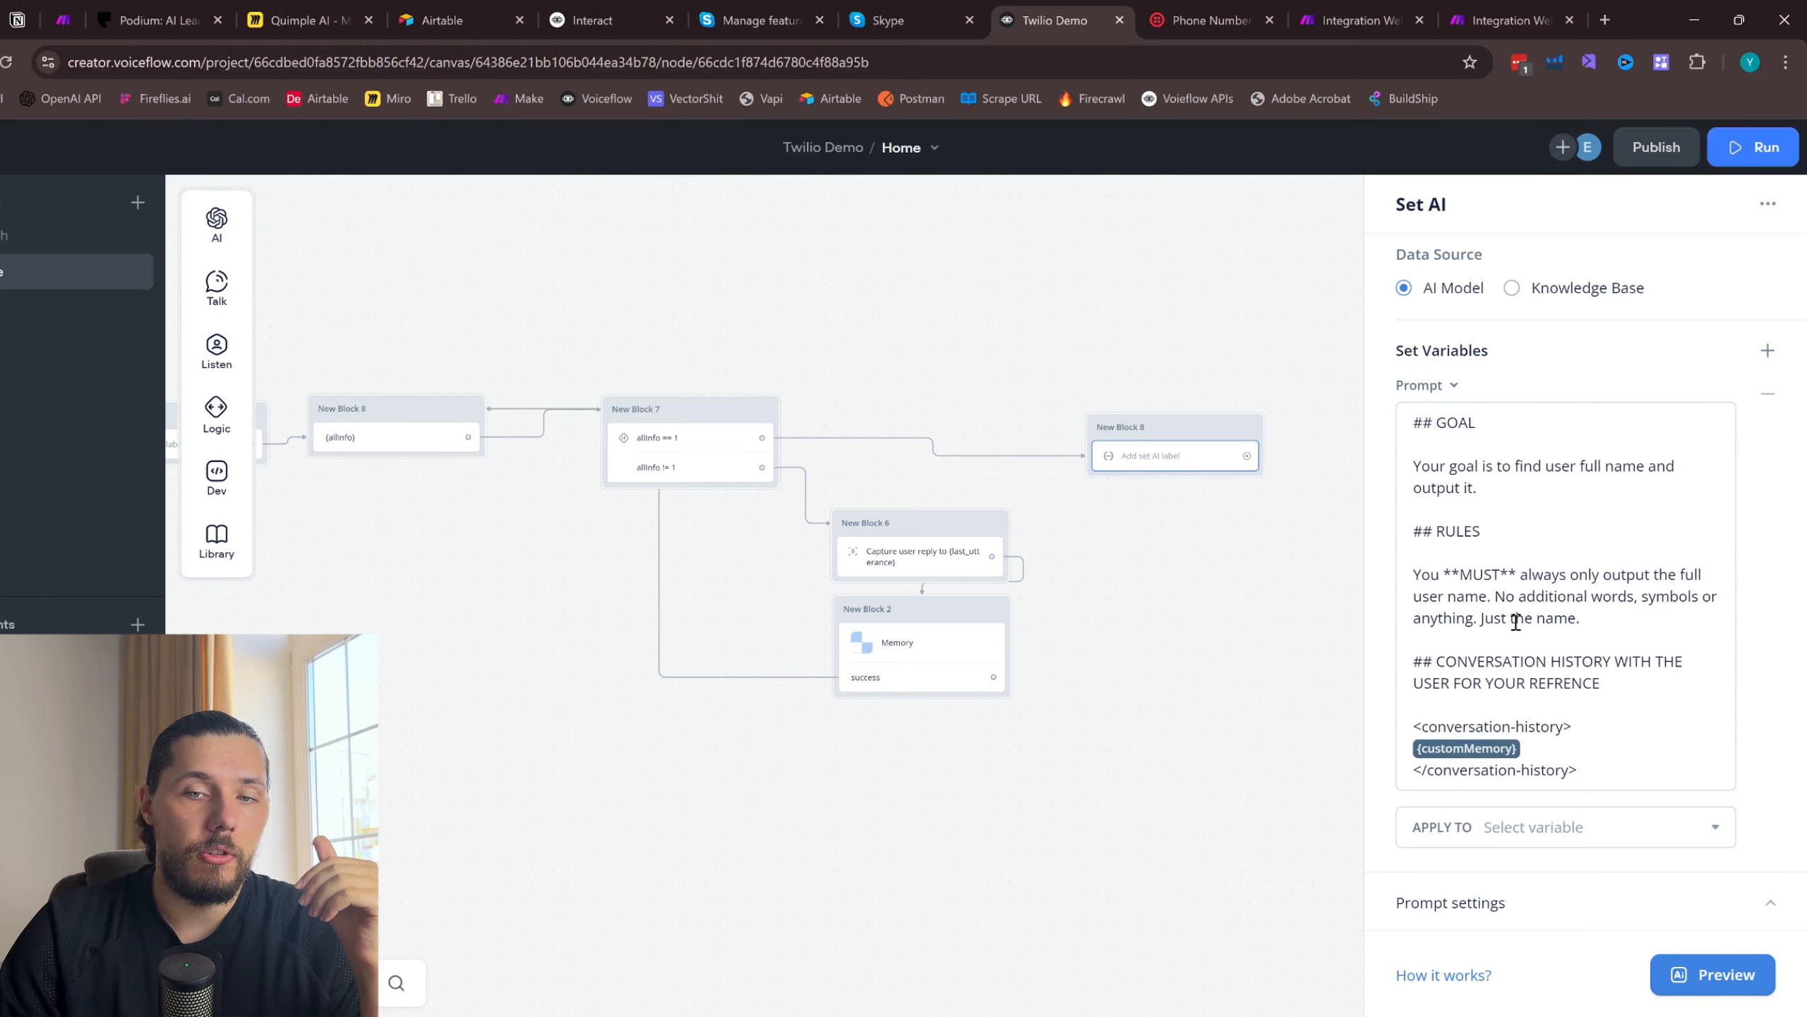
left_click(1504, 462)
type("analyze ")
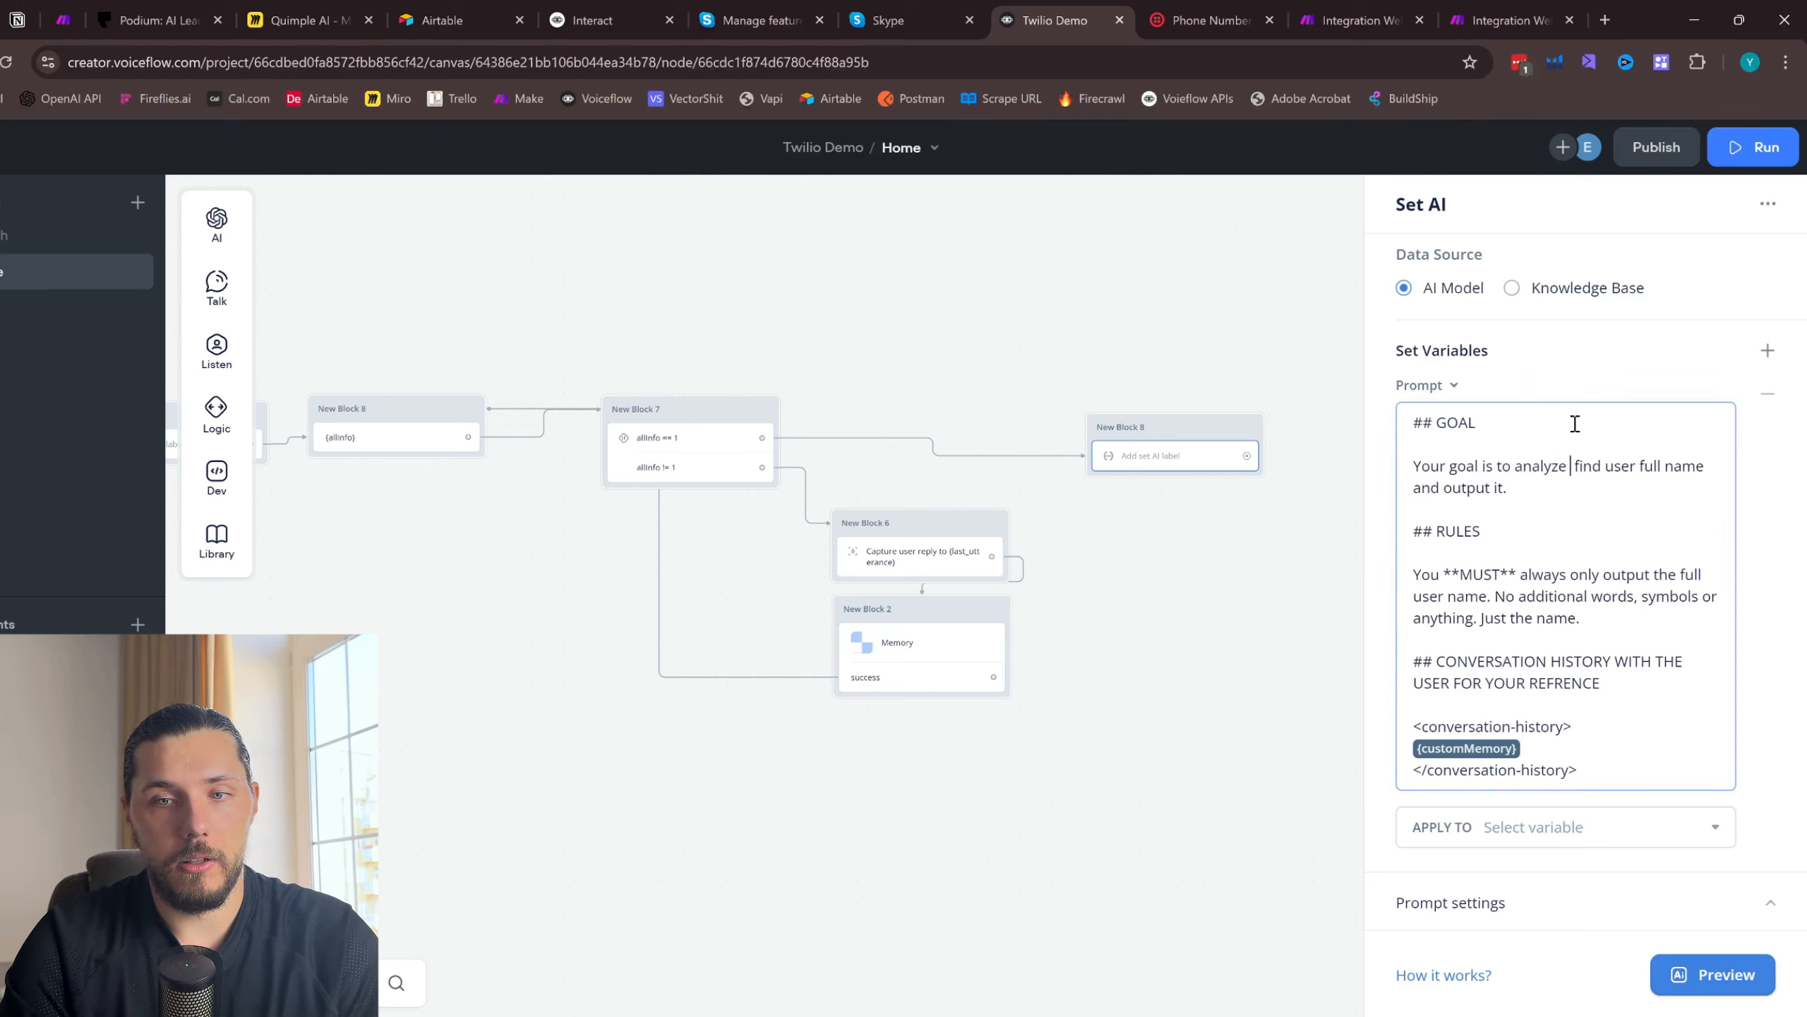
type("converstion hi")
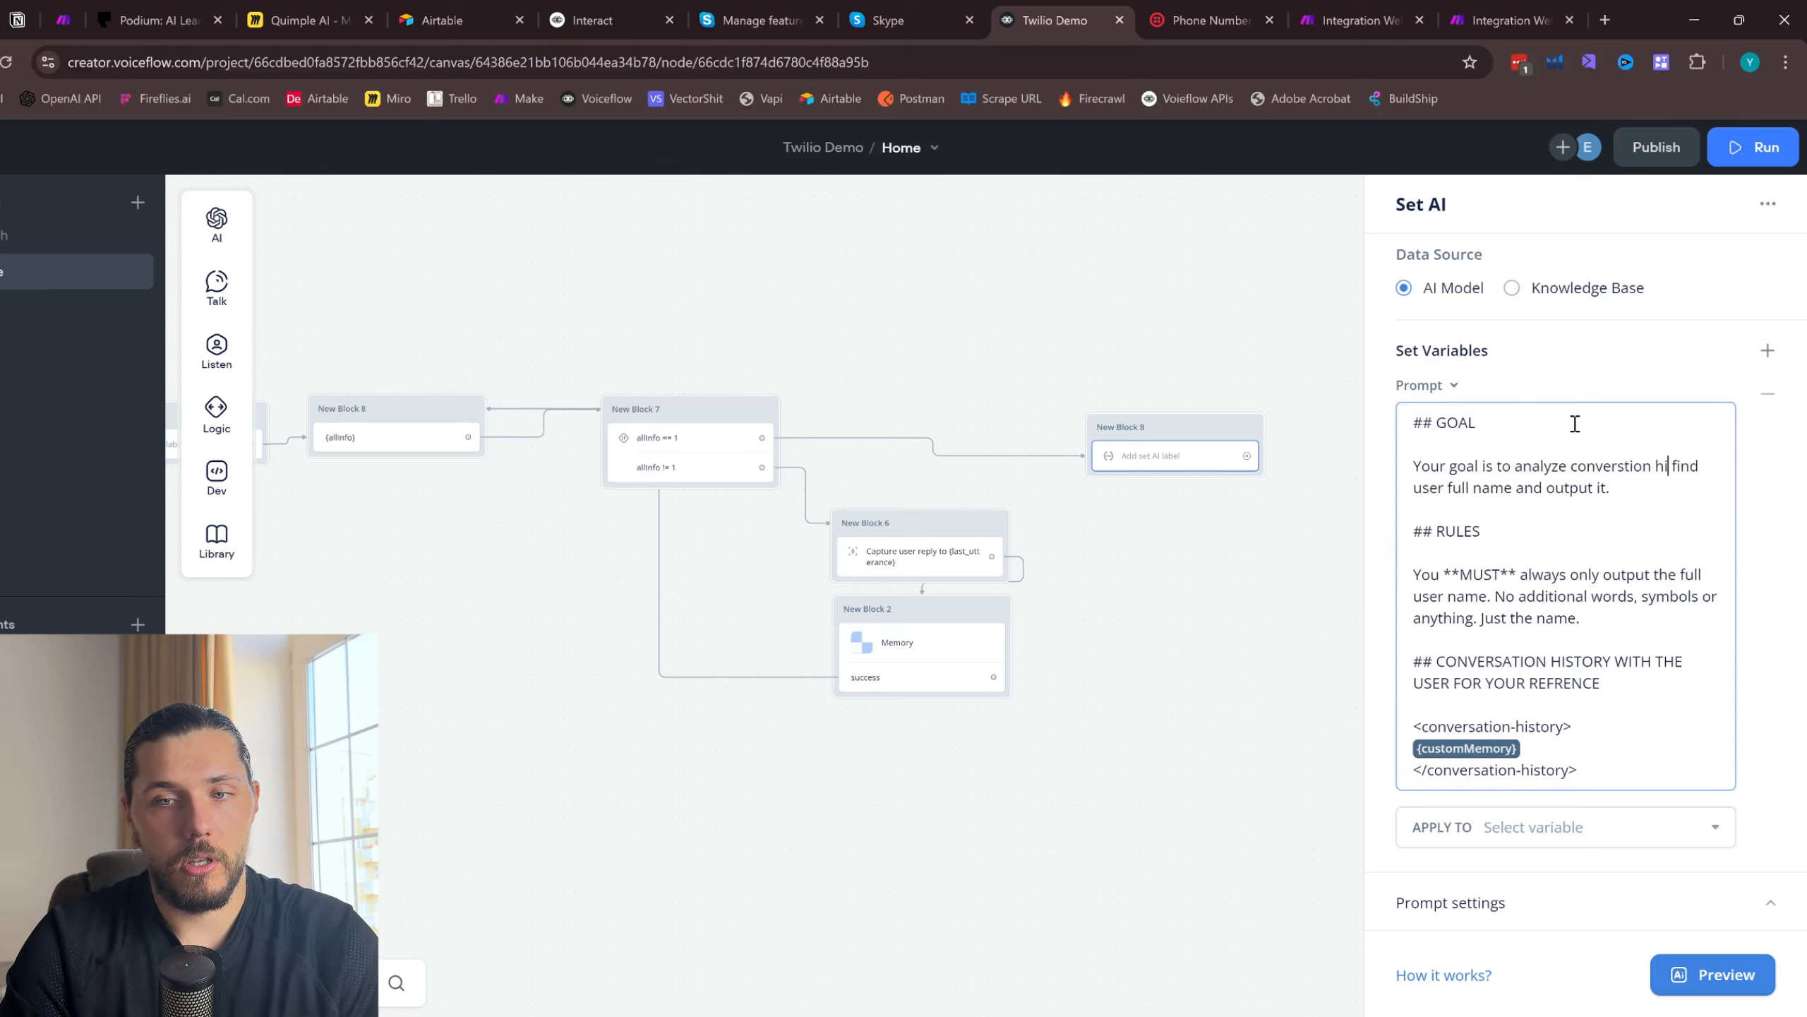
type("story and")
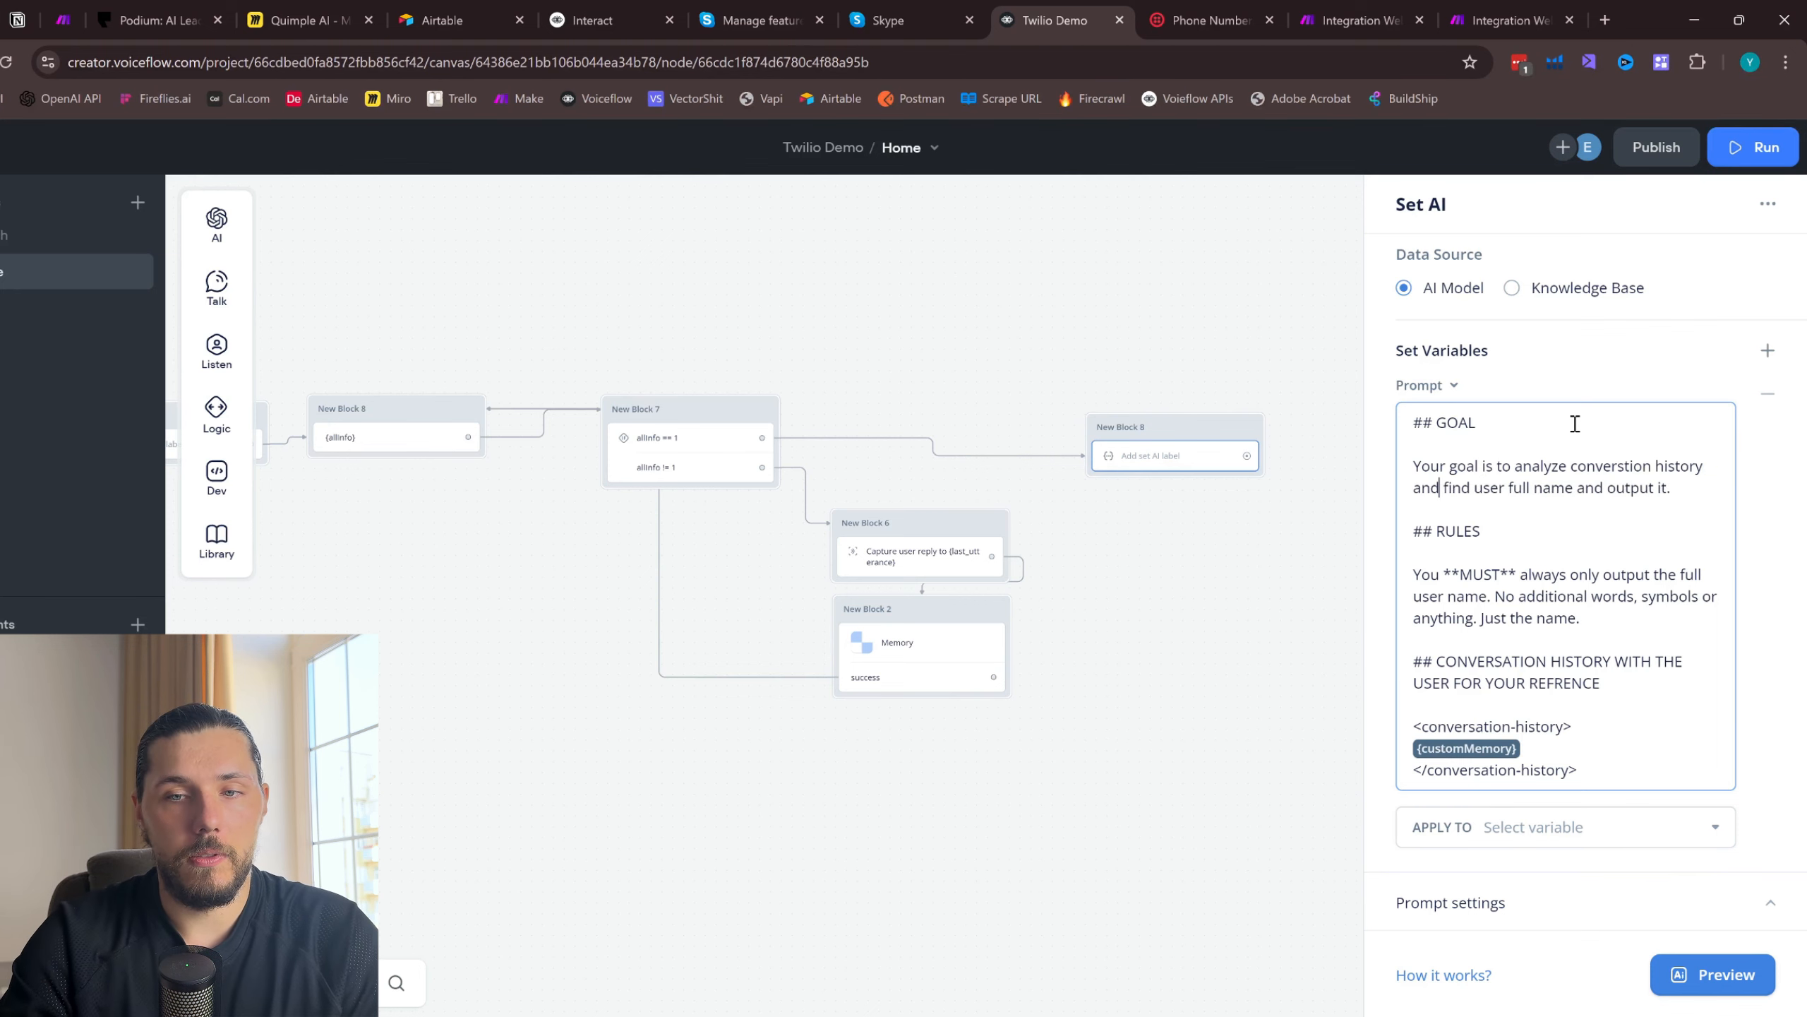
- Create a variable named fullName and apply the Set AI prompt's output to it
left_click(1555, 824)
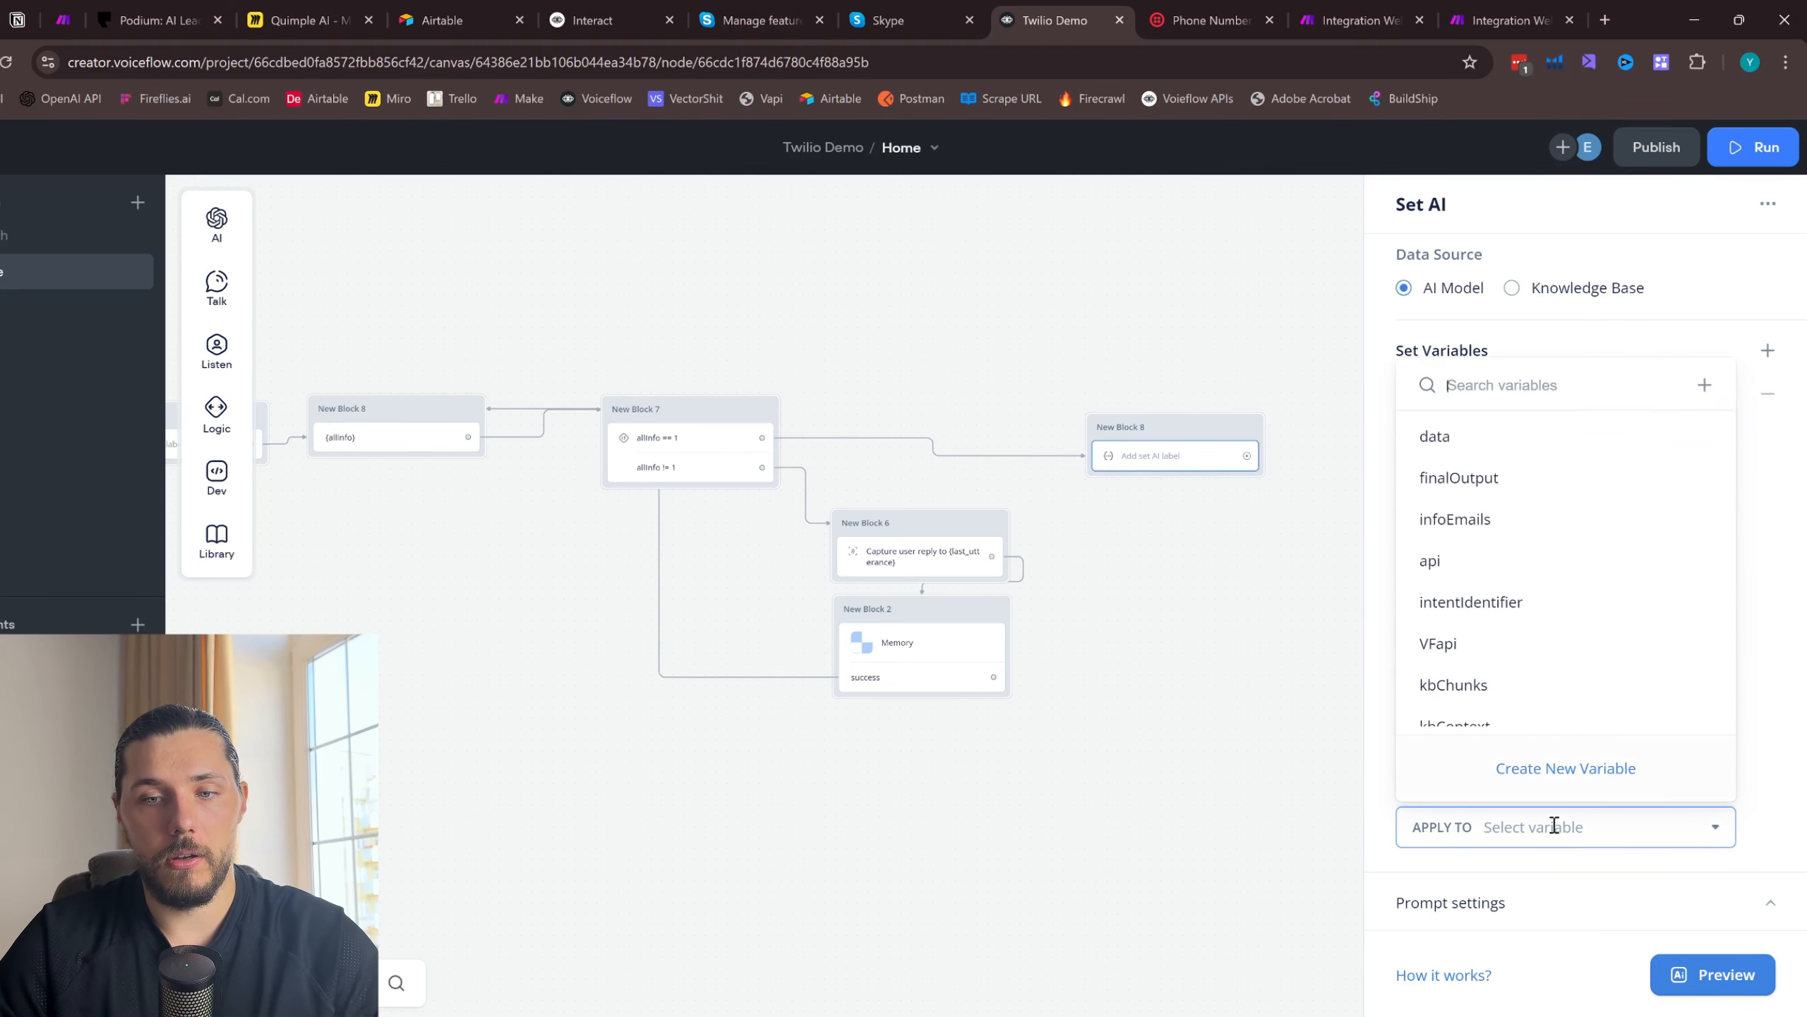
left_click(1558, 767)
type("full")
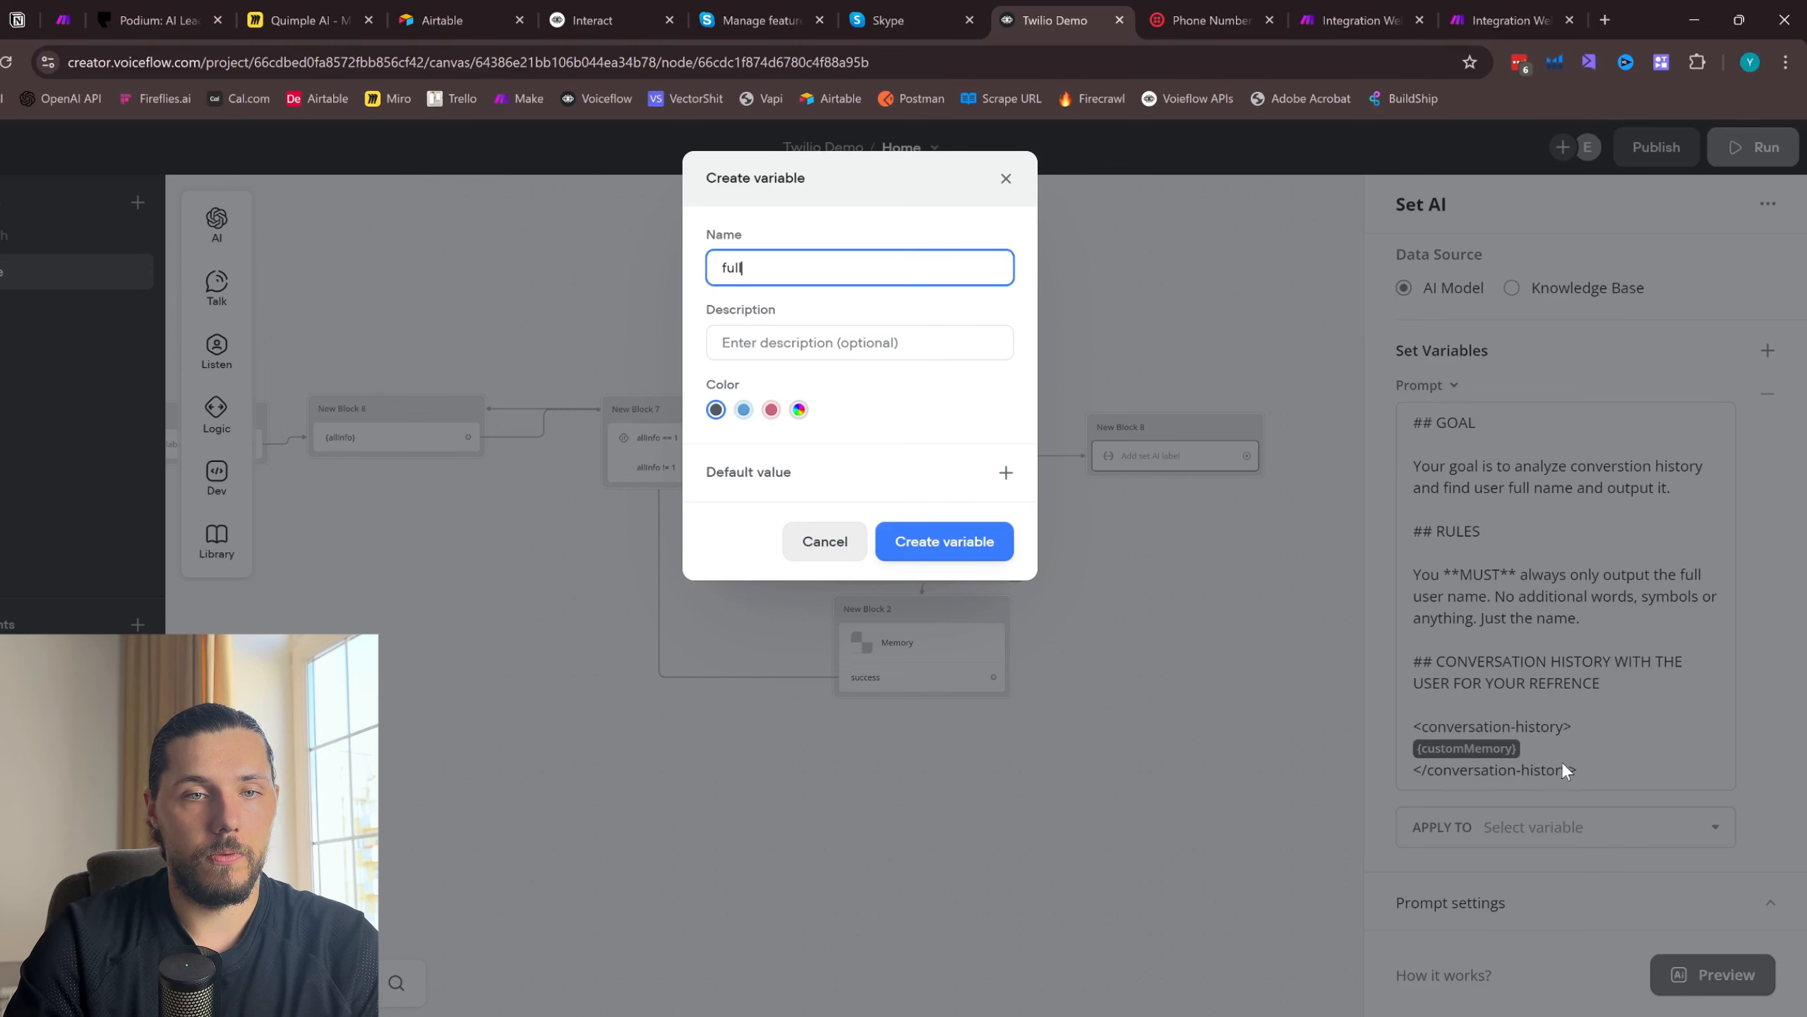
type("Name")
left_click(968, 539)
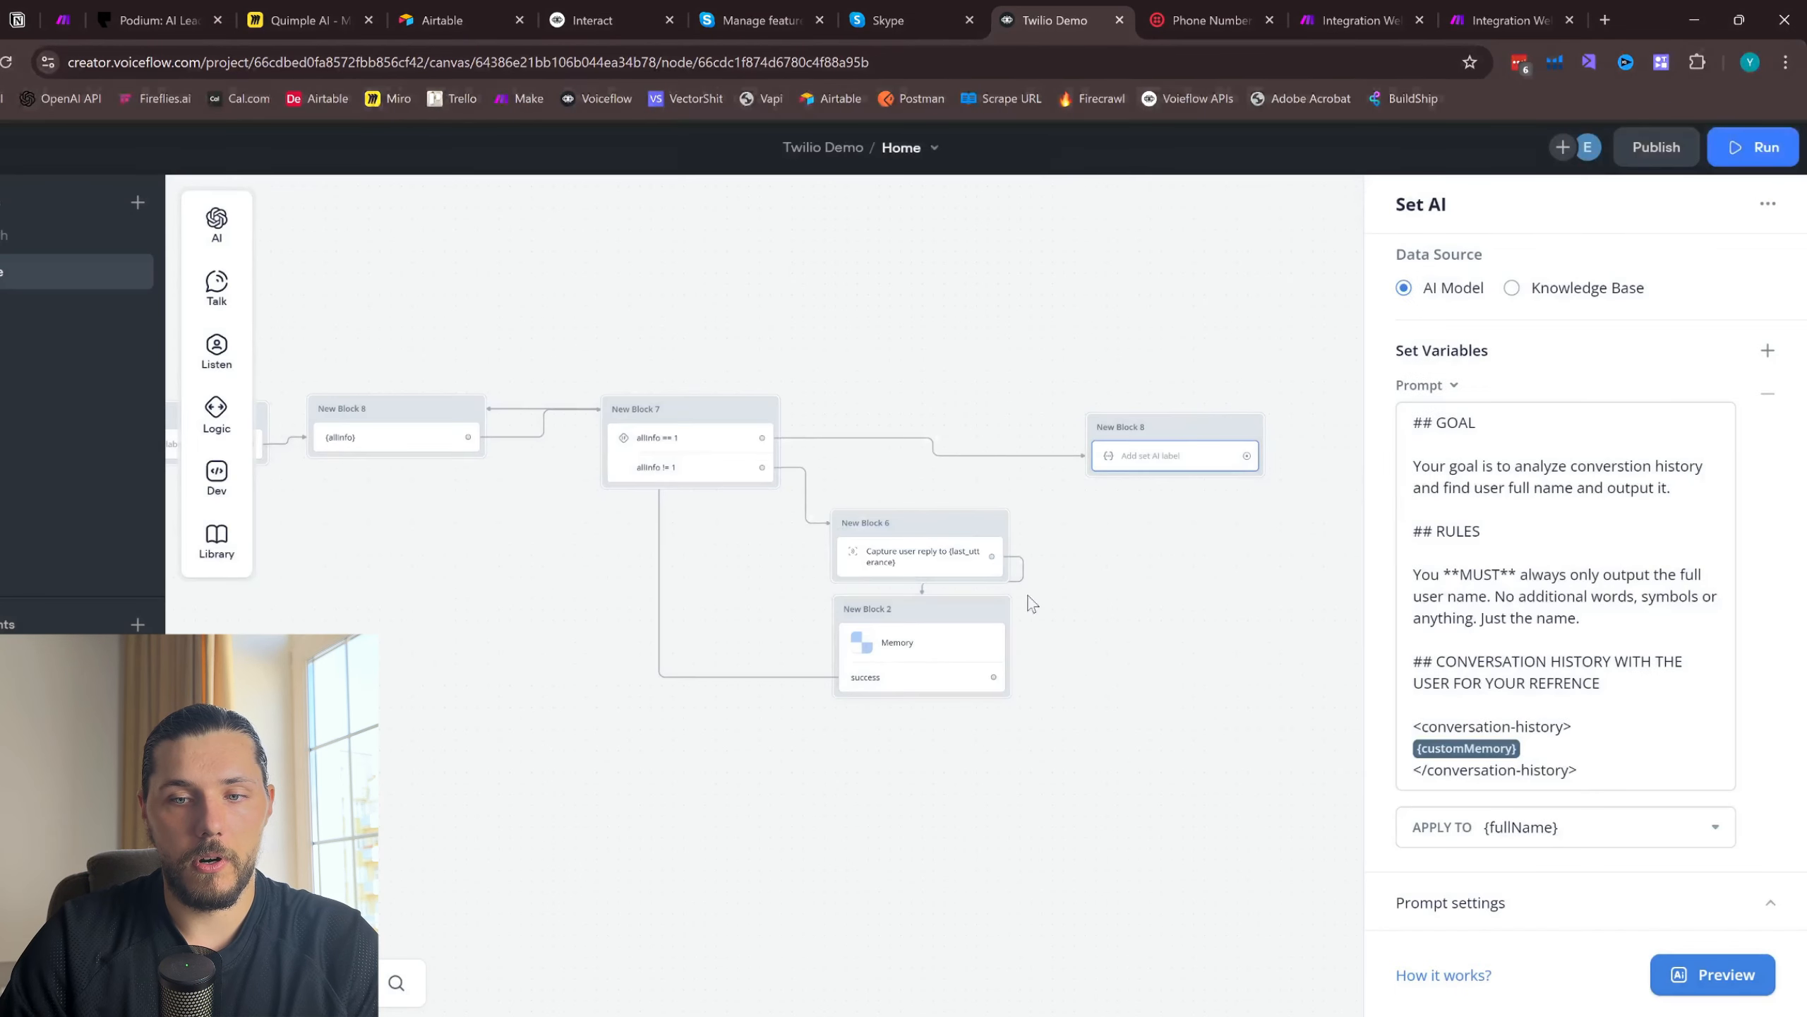
- Set the full-name prompt's model to GPT-4o and its temperature to 0.10
left_click(1564, 929)
scroll(1569, 882, "down", 4)
left_click(1537, 653)
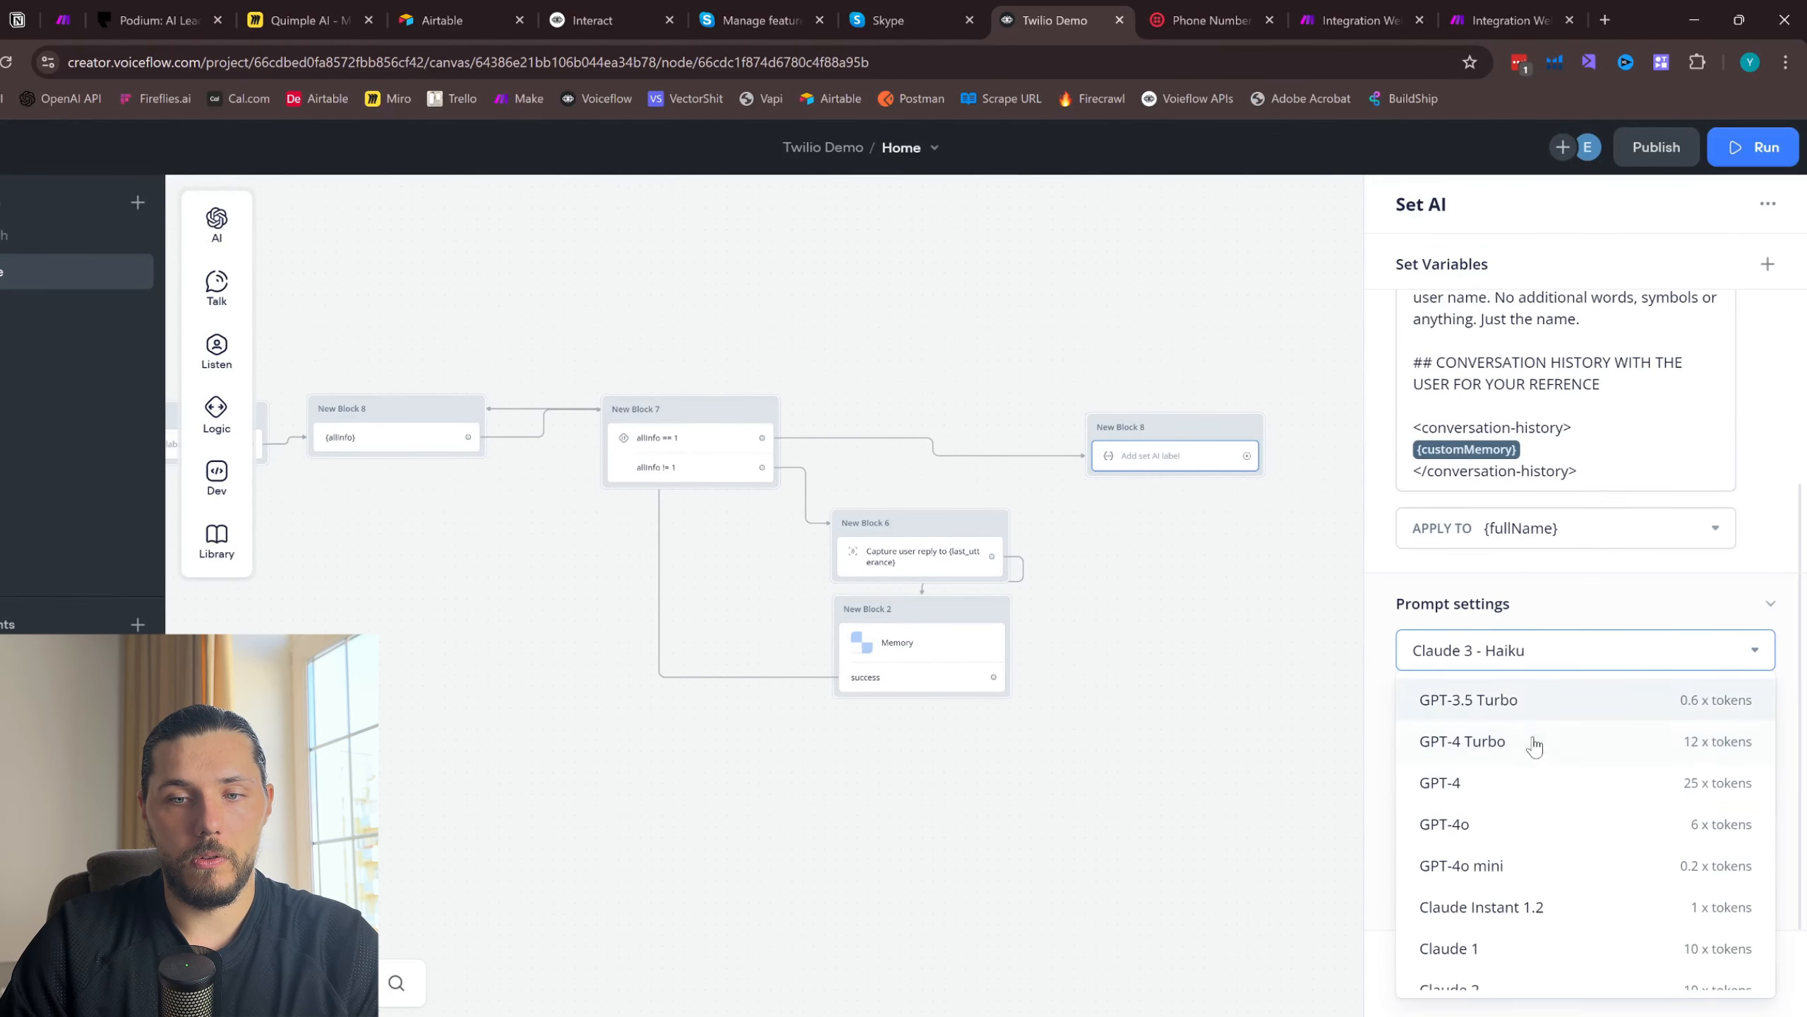
left_click(1529, 829)
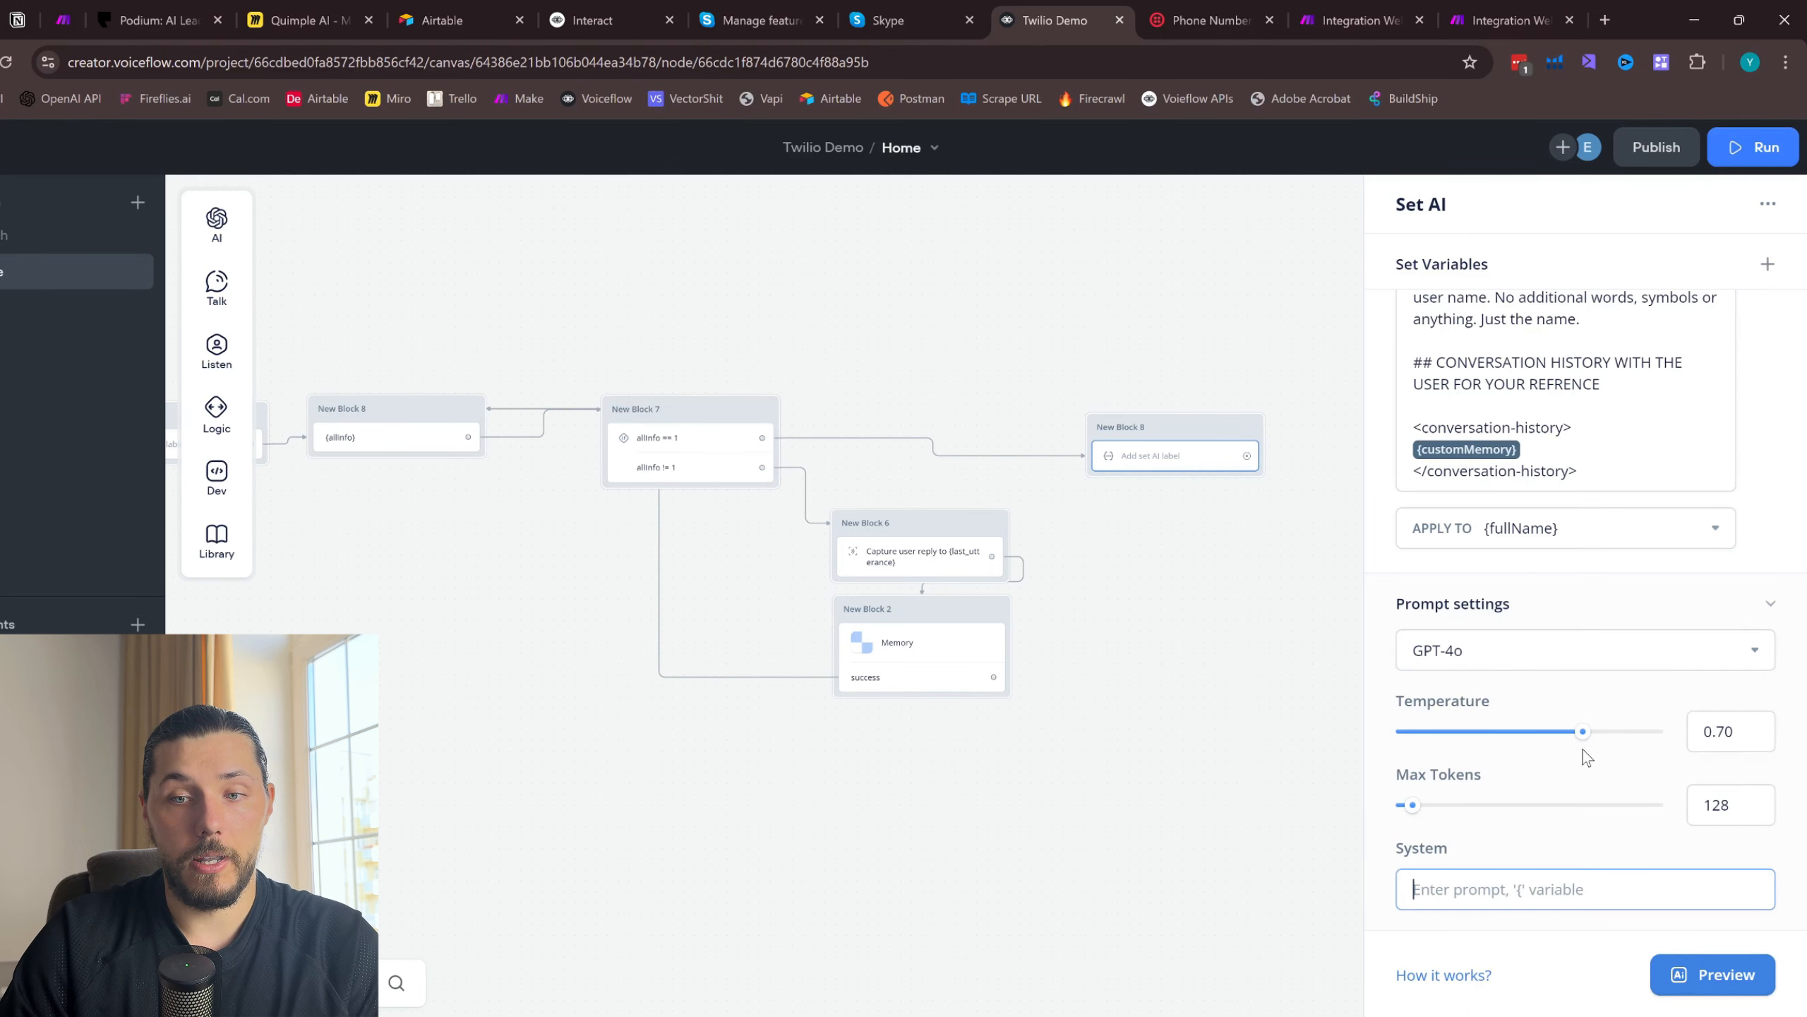
left_click_drag(1576, 731, 1420, 735)
left_click(1215, 633)
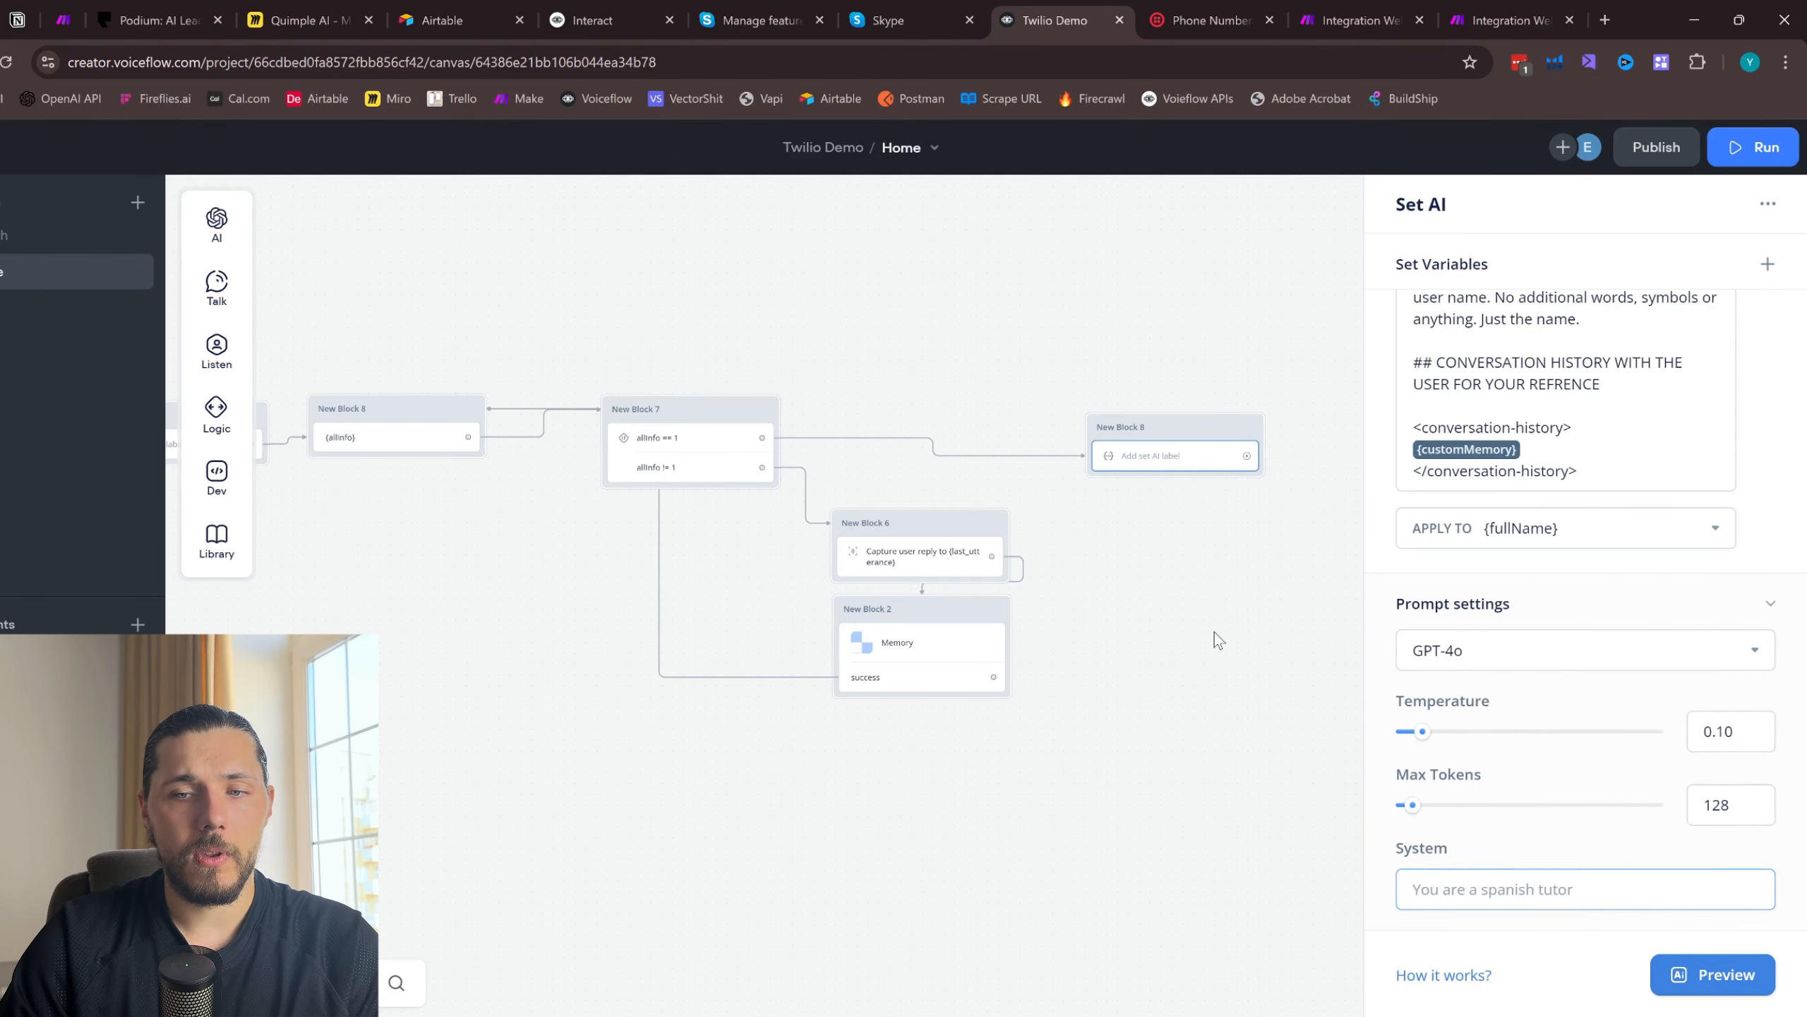
- Duplicate the full-name Set AI block, place the copy below the original, and connect the original's output to it
right_click(987, 434)
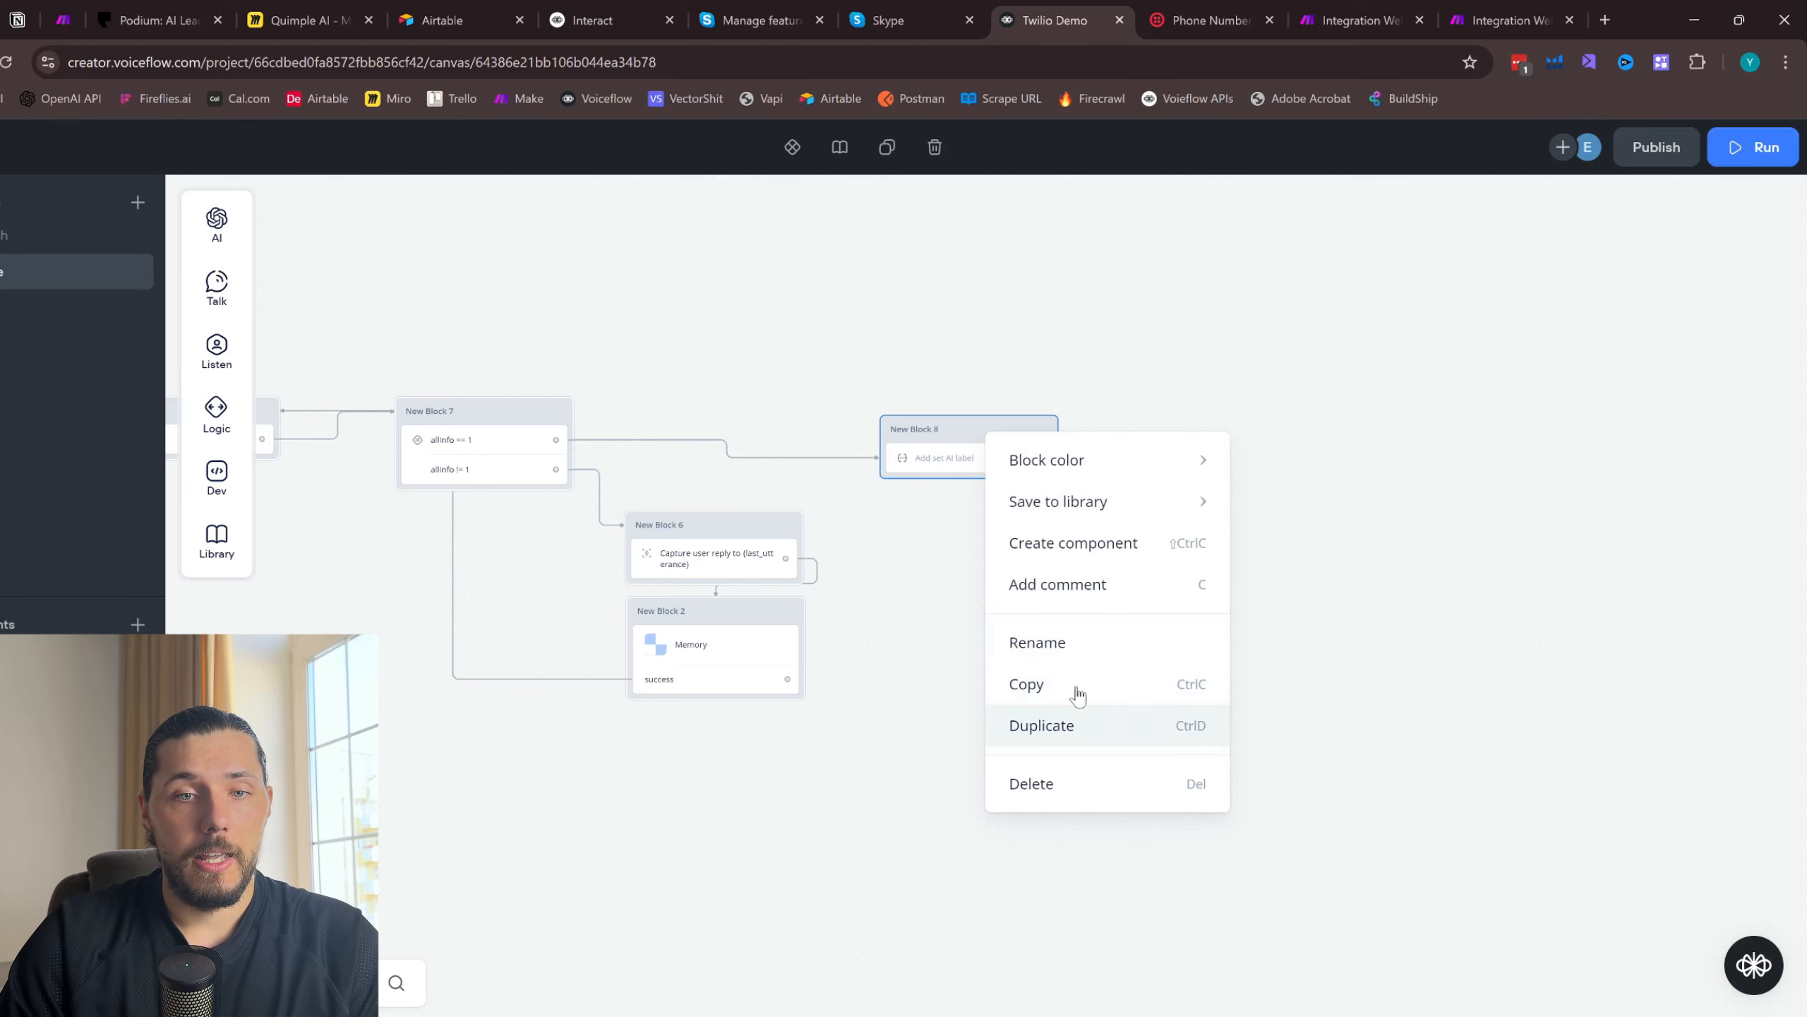
left_click(1068, 721)
mouse_move(685, 371)
left_mouse_down()
mouse_move(657, 484)
mouse_move(646, 455)
left_mouse_up()
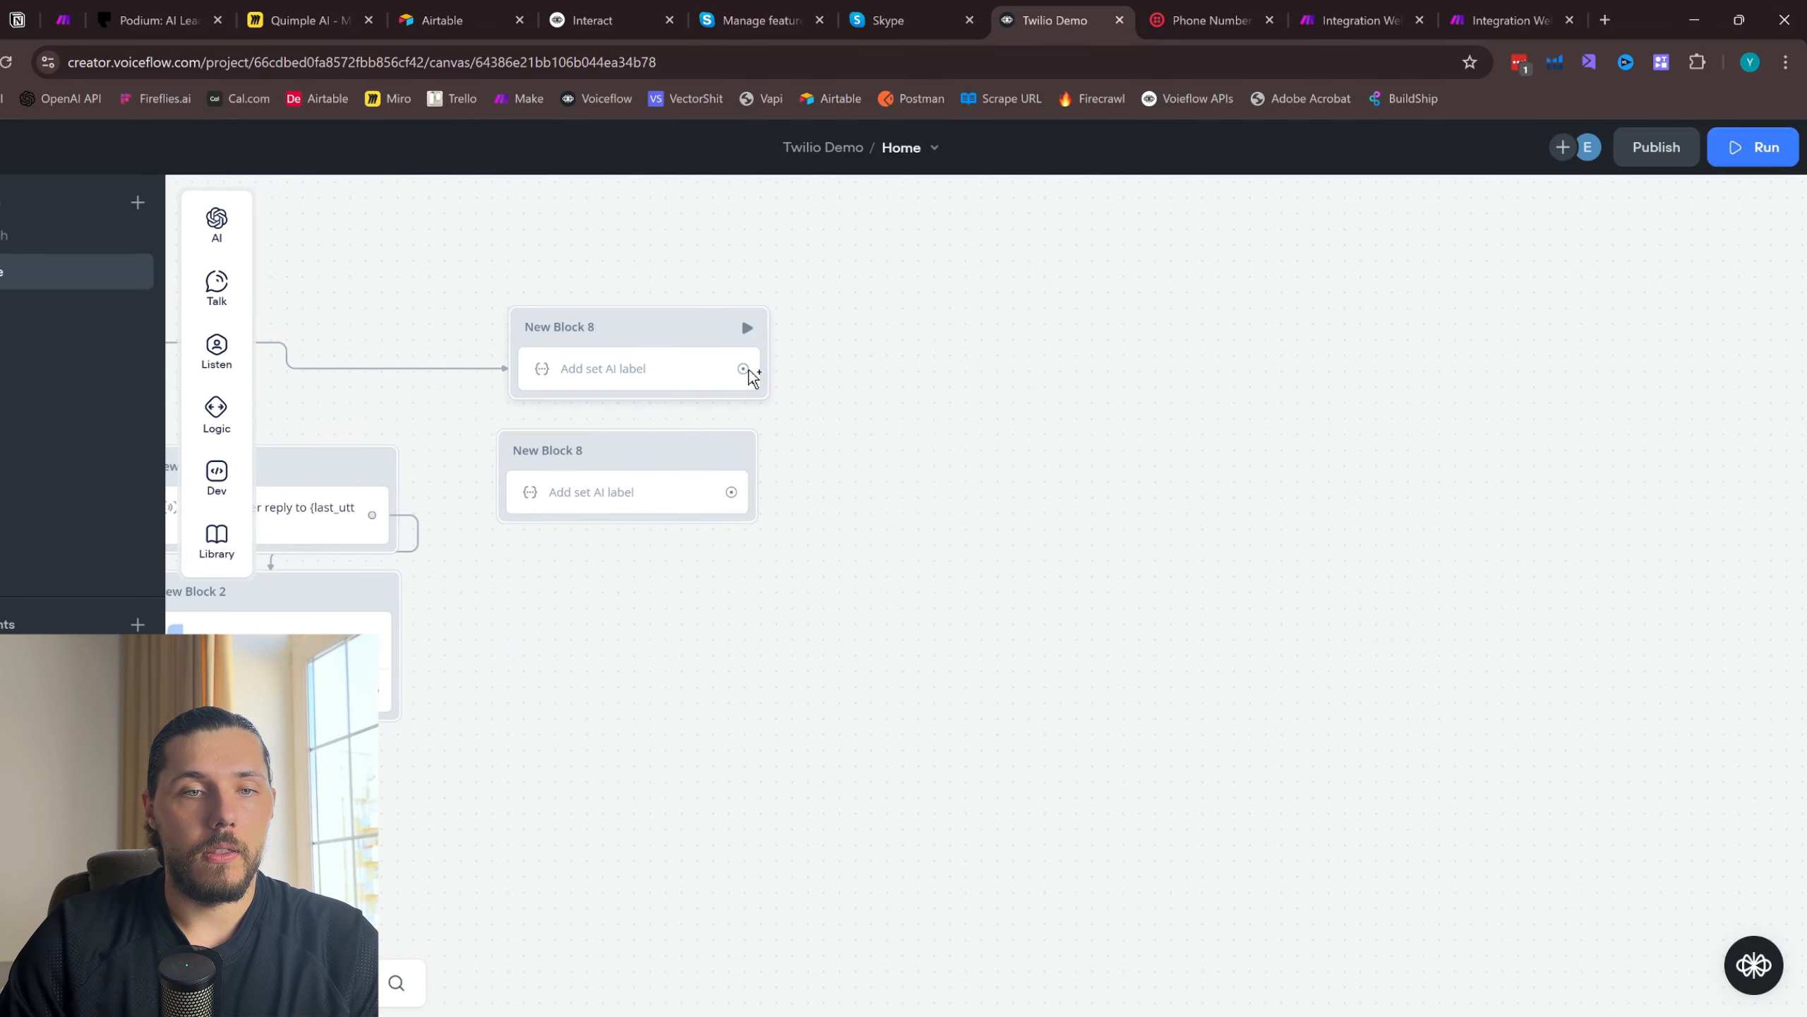
mouse_move(743, 368)
left_mouse_down()
mouse_move(672, 465)
mouse_move(689, 484)
left_mouse_up()
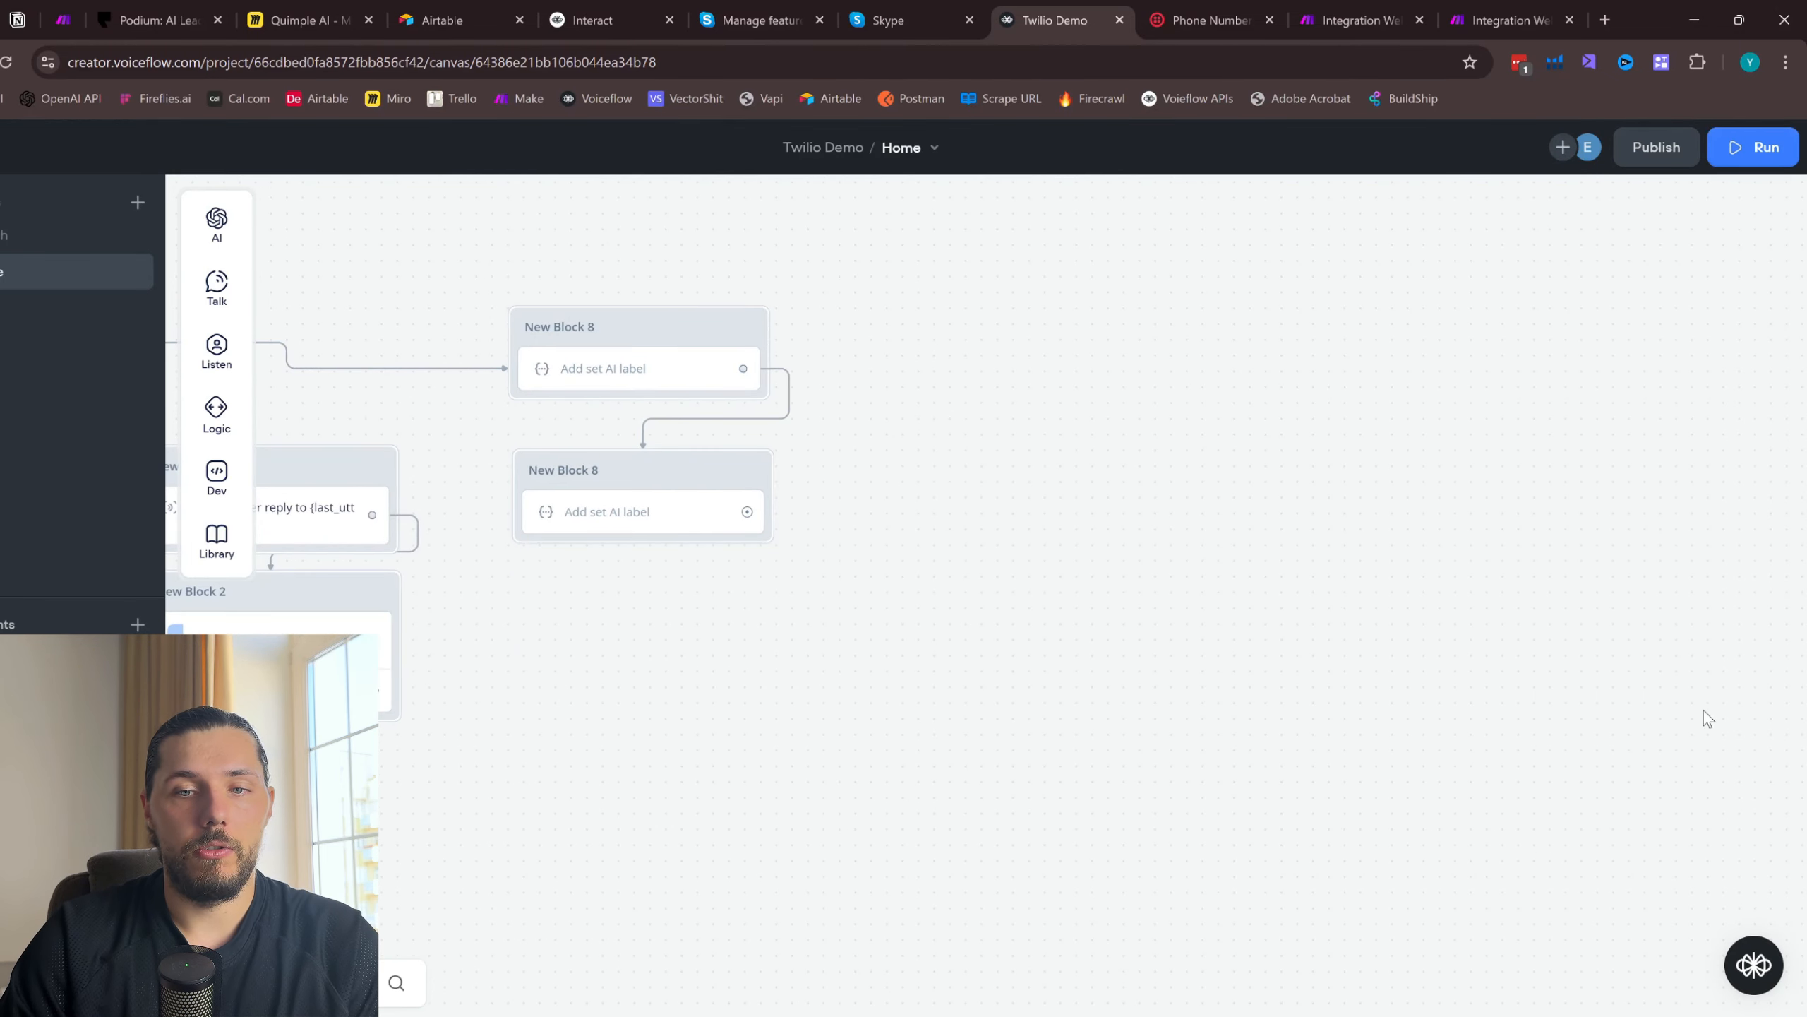
left_click(709, 532)
left_click(1602, 917)
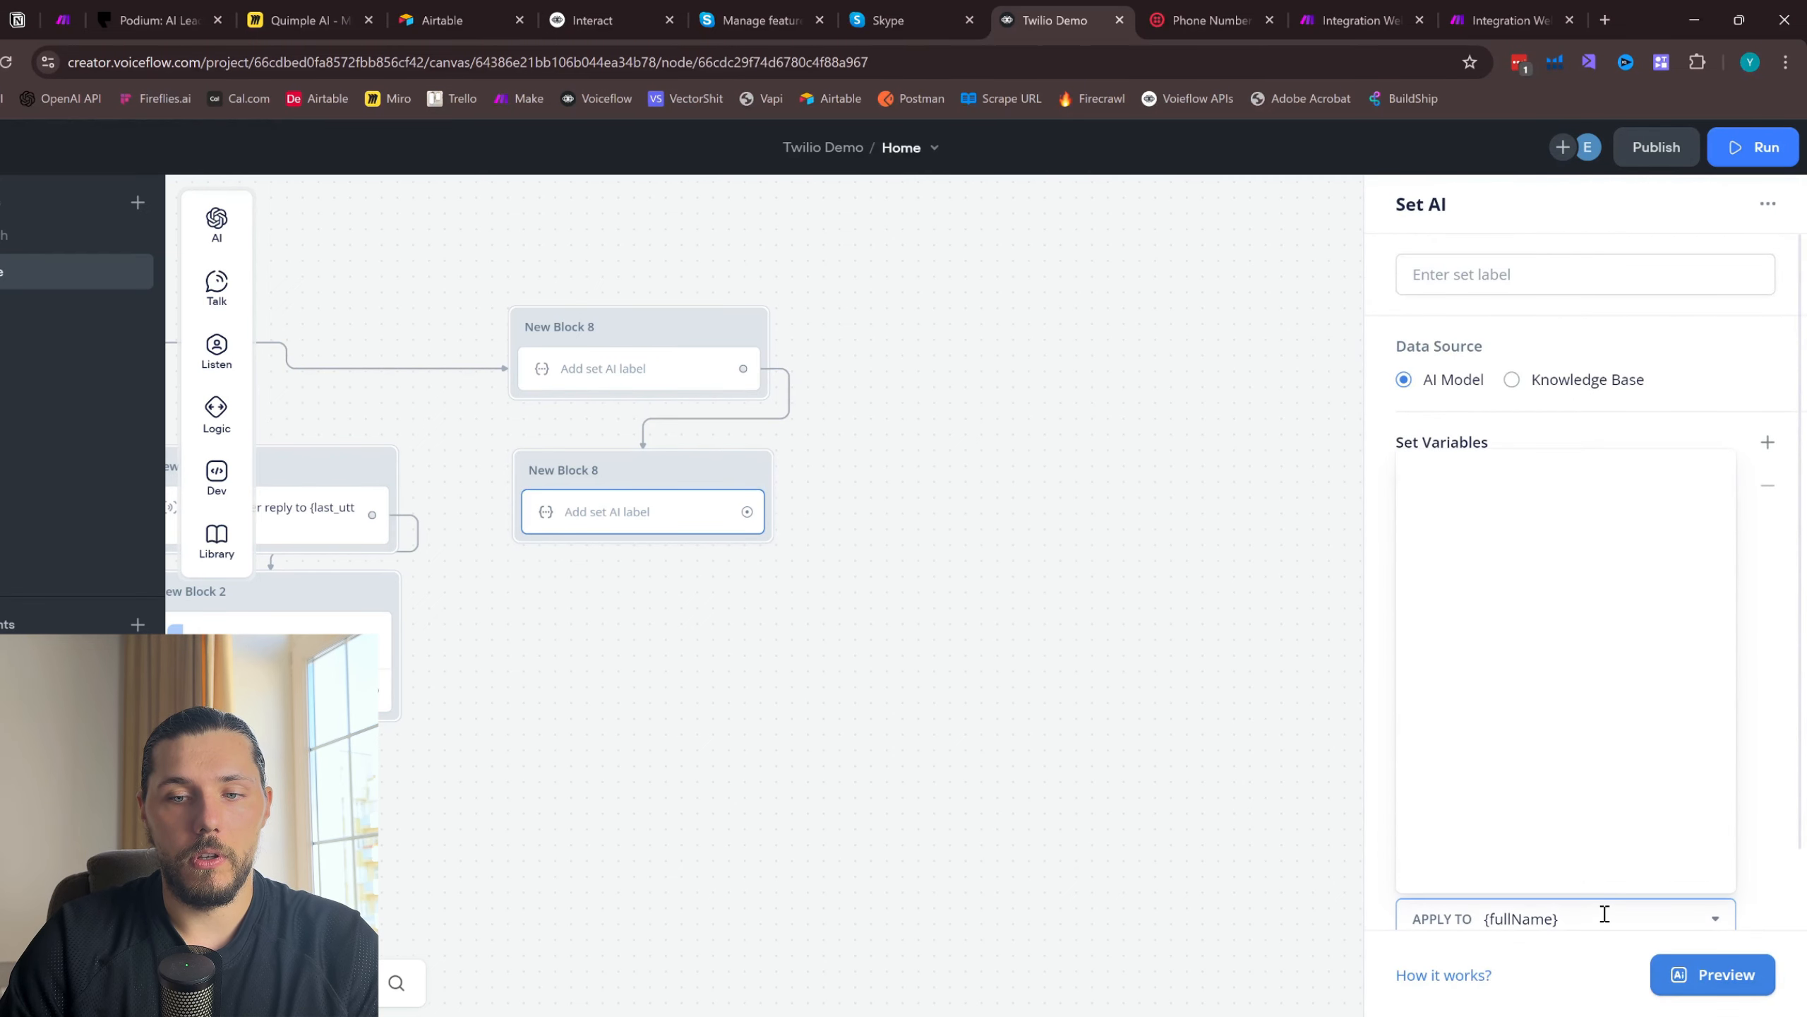
left_click(1705, 477)
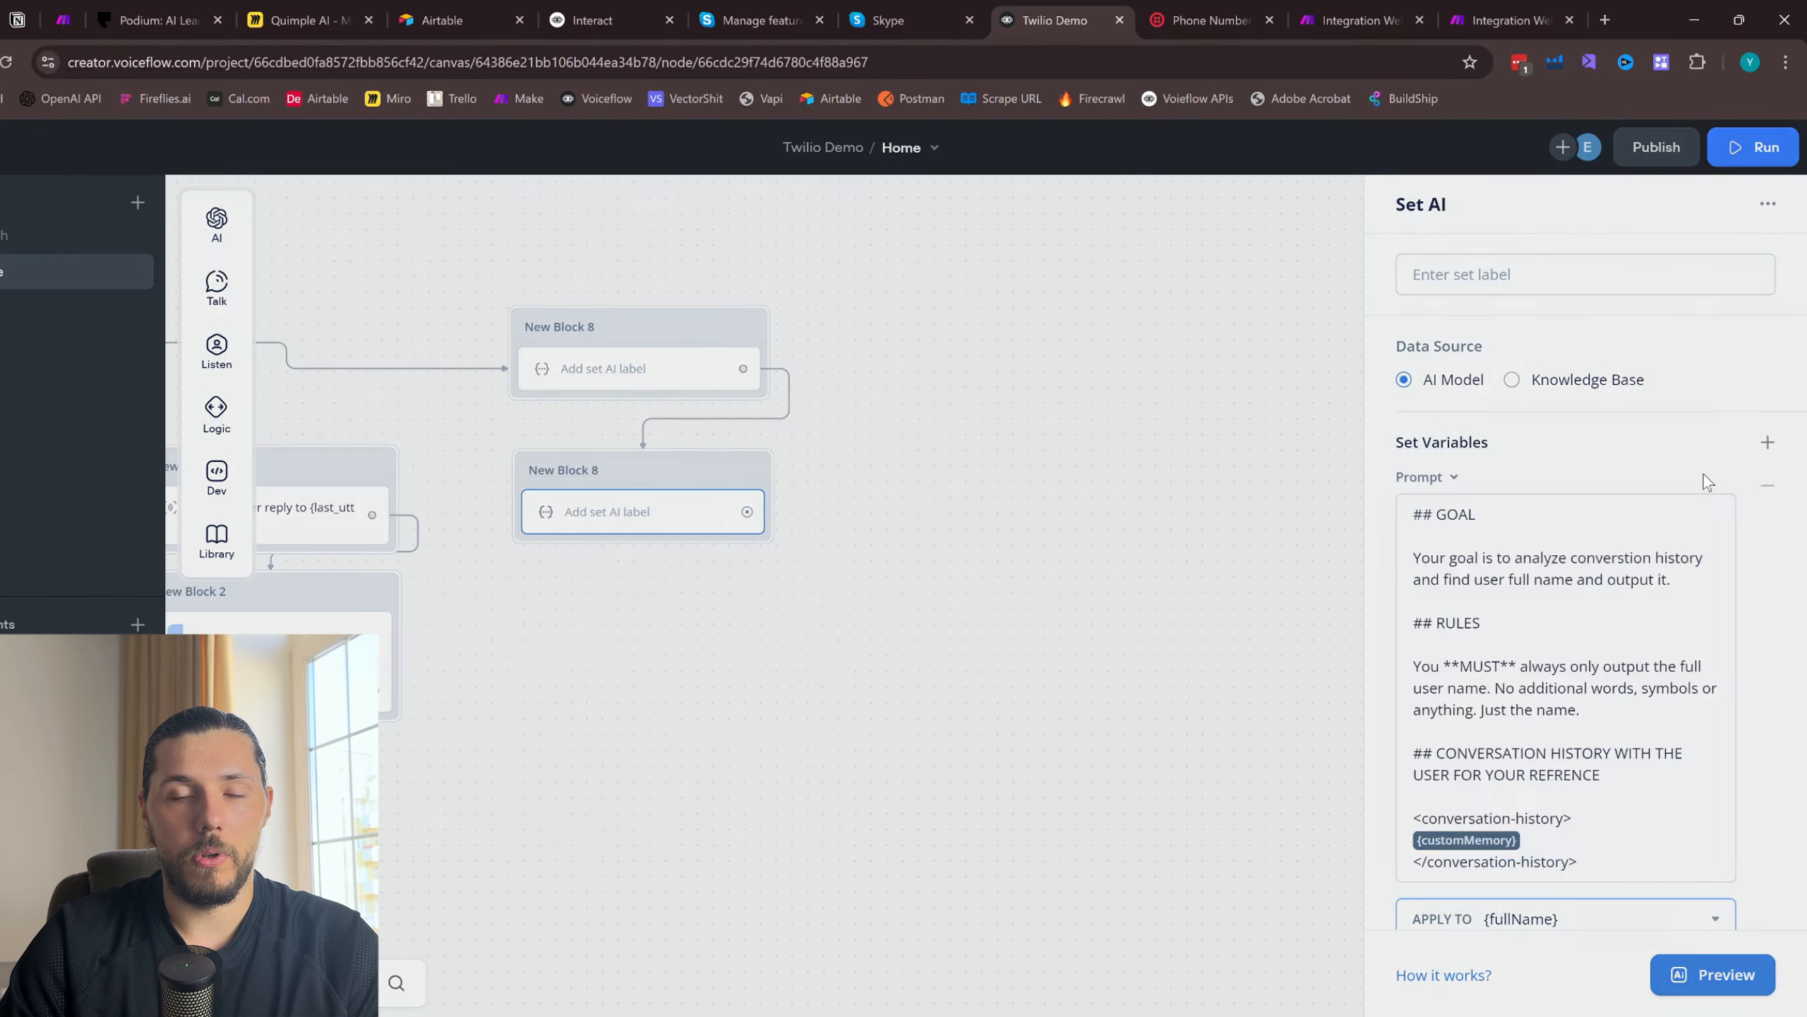
key("ctrl+a")
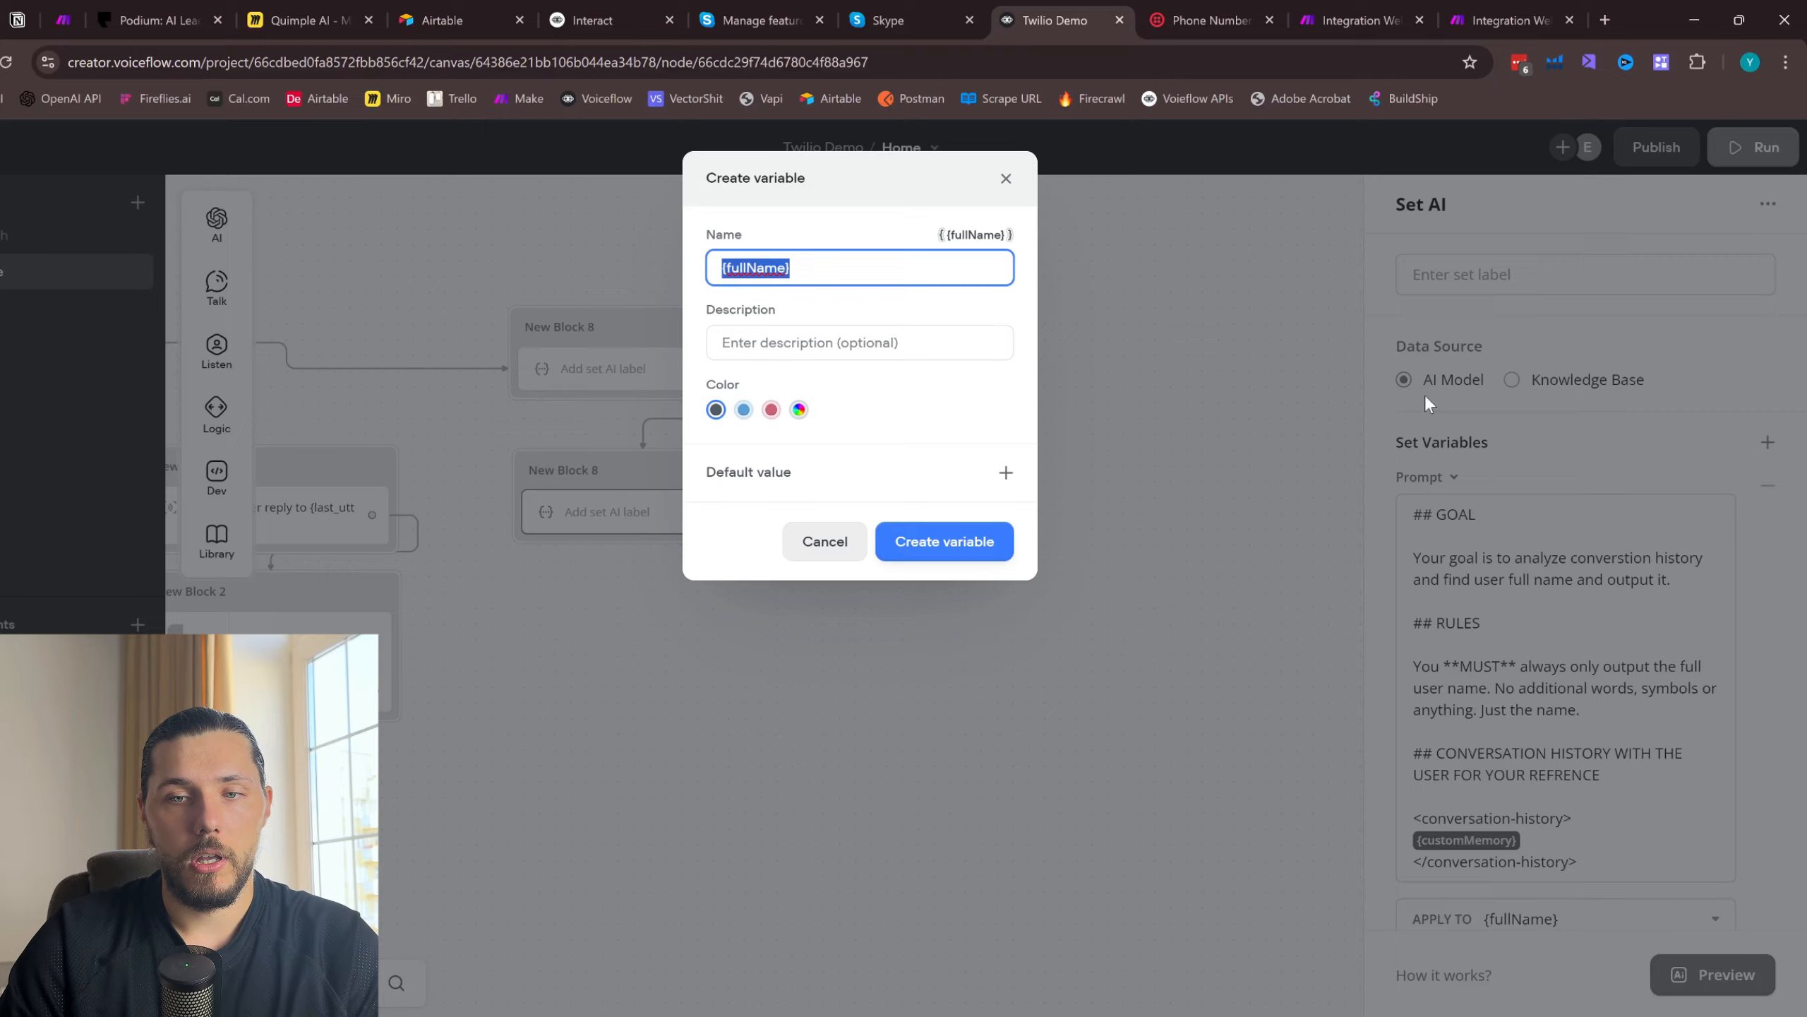
left_click(1006, 178)
scroll(1630, 812, "down", 1)
left_click(1583, 832)
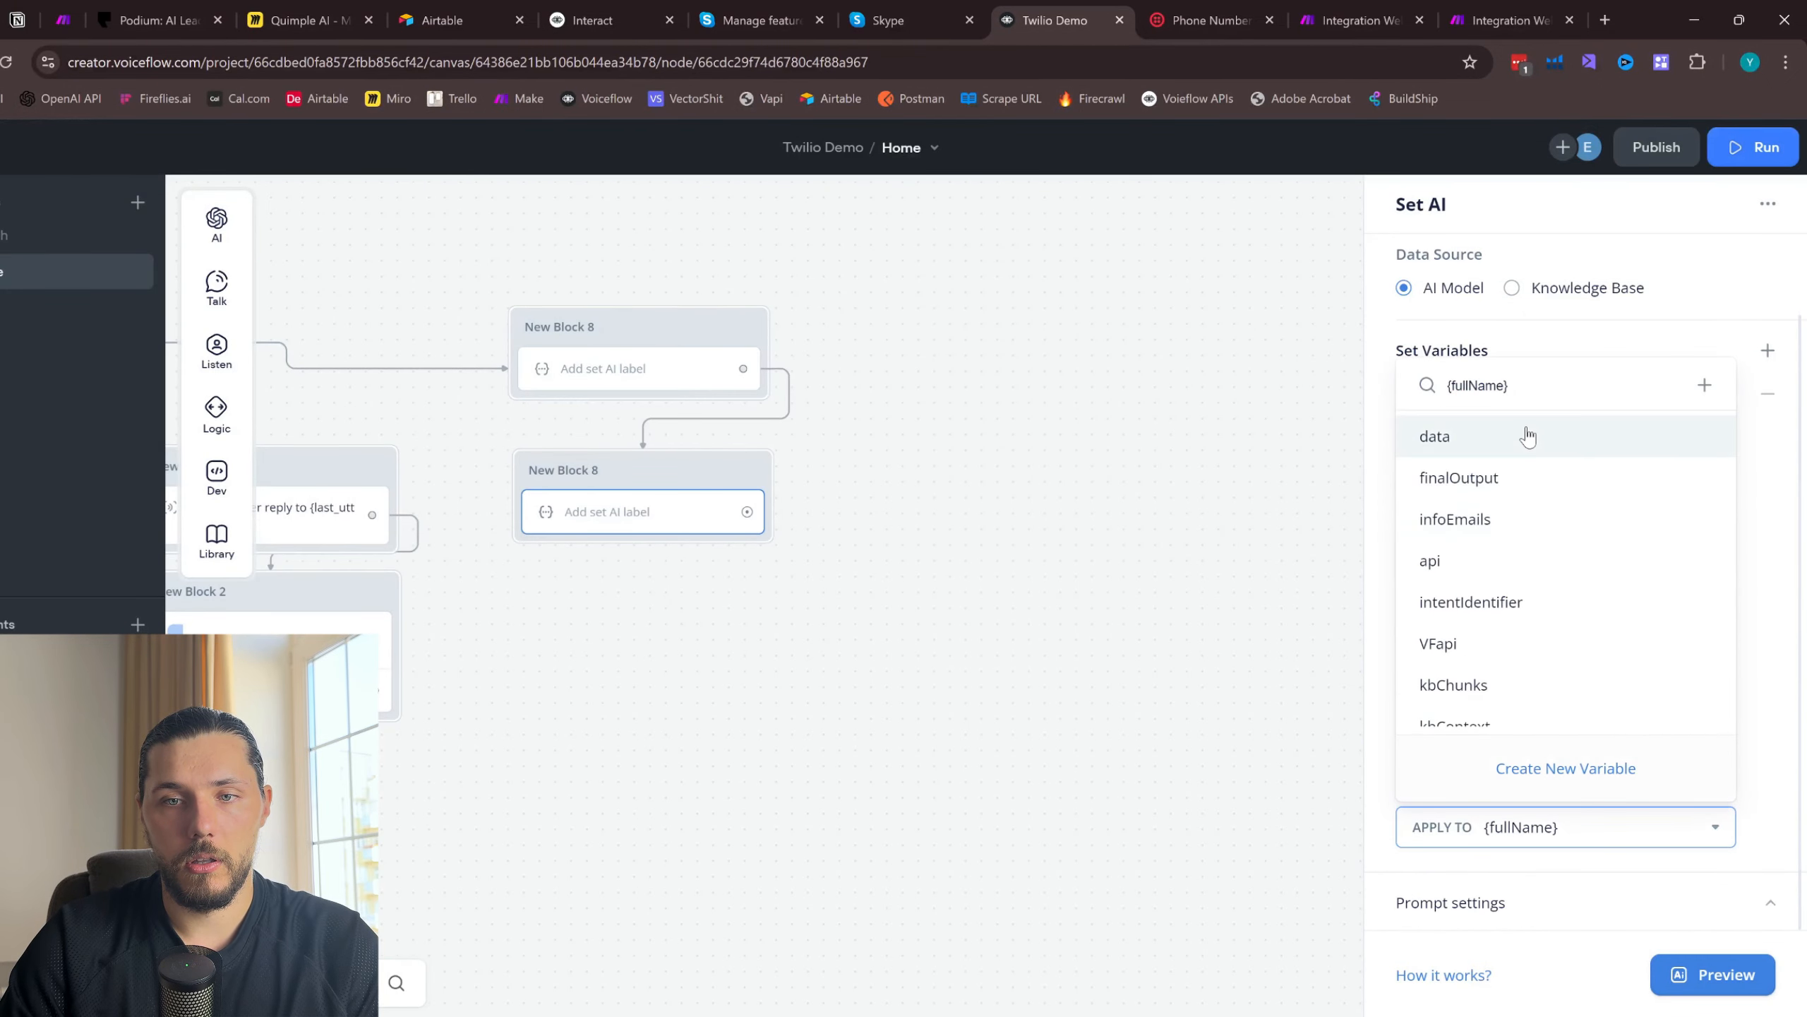
key("BackSpace")
key("ctrl+z")
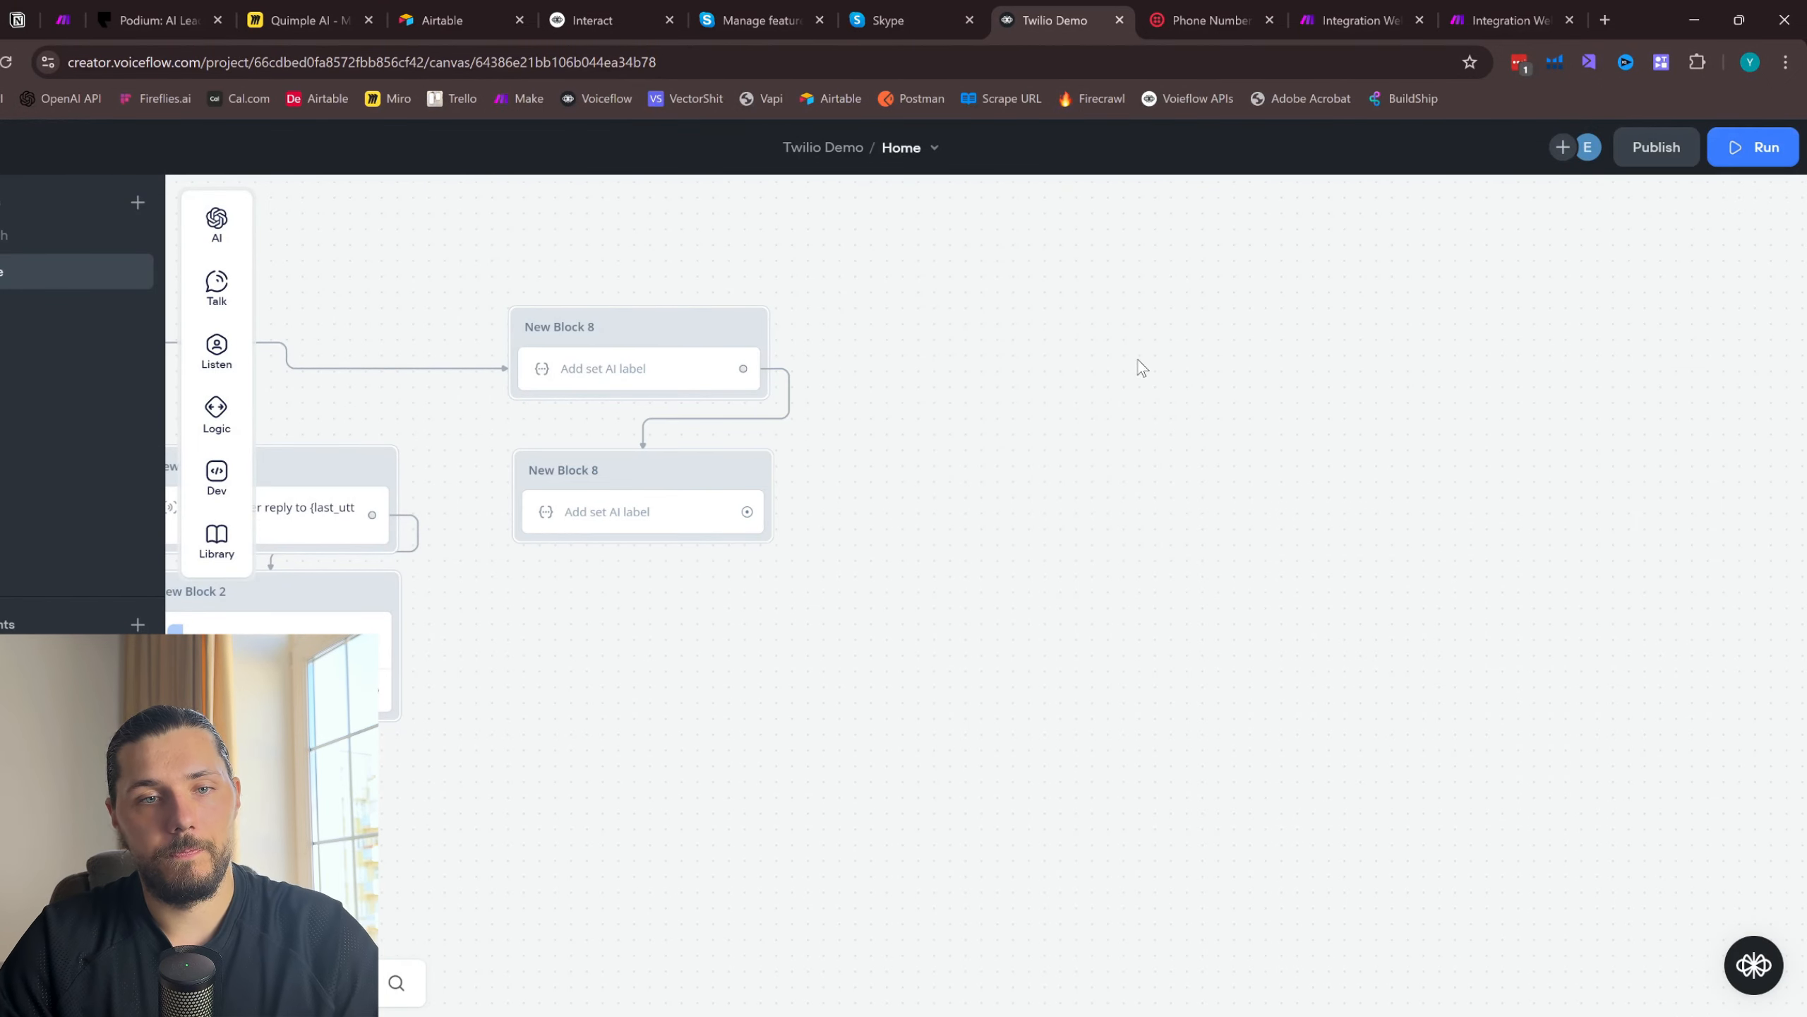
- Apply the duplicated Set AI prompt's output to the existing email variable instead of fullName
left_click(644, 511)
scroll(1515, 722, "down", 1)
left_click(1580, 826)
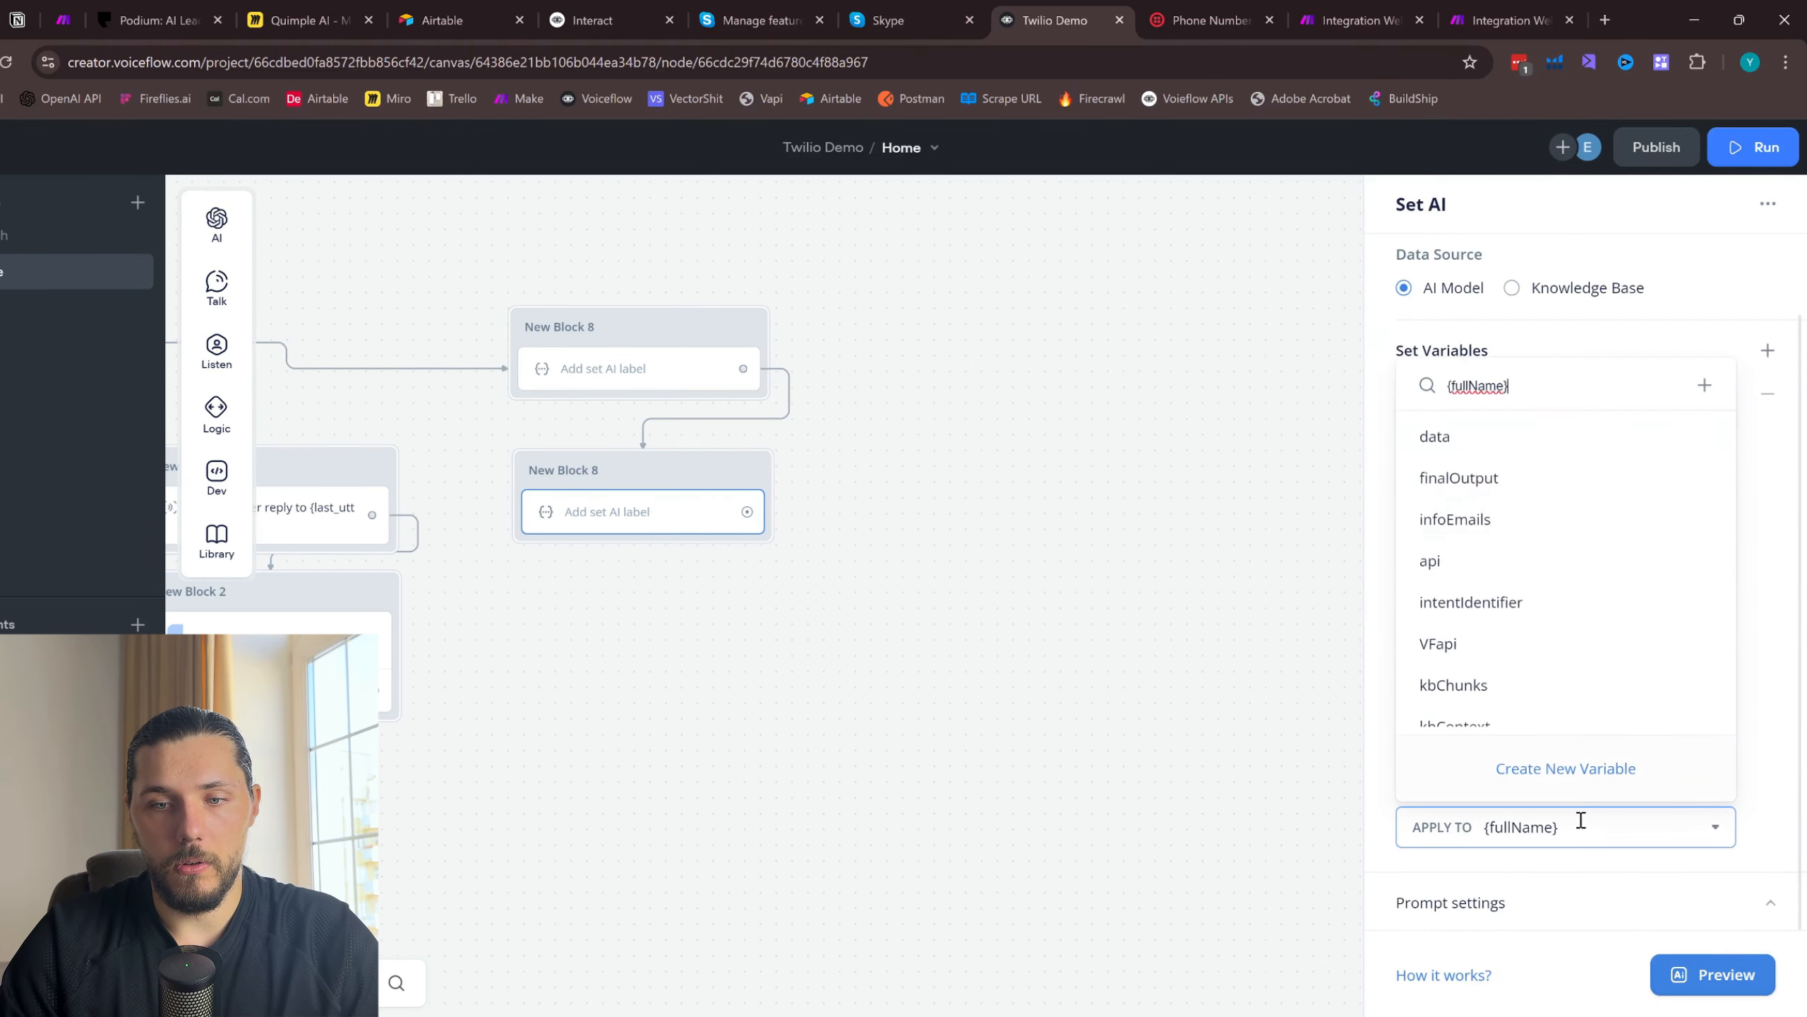
key("BackSpace")
key("BackSpace")
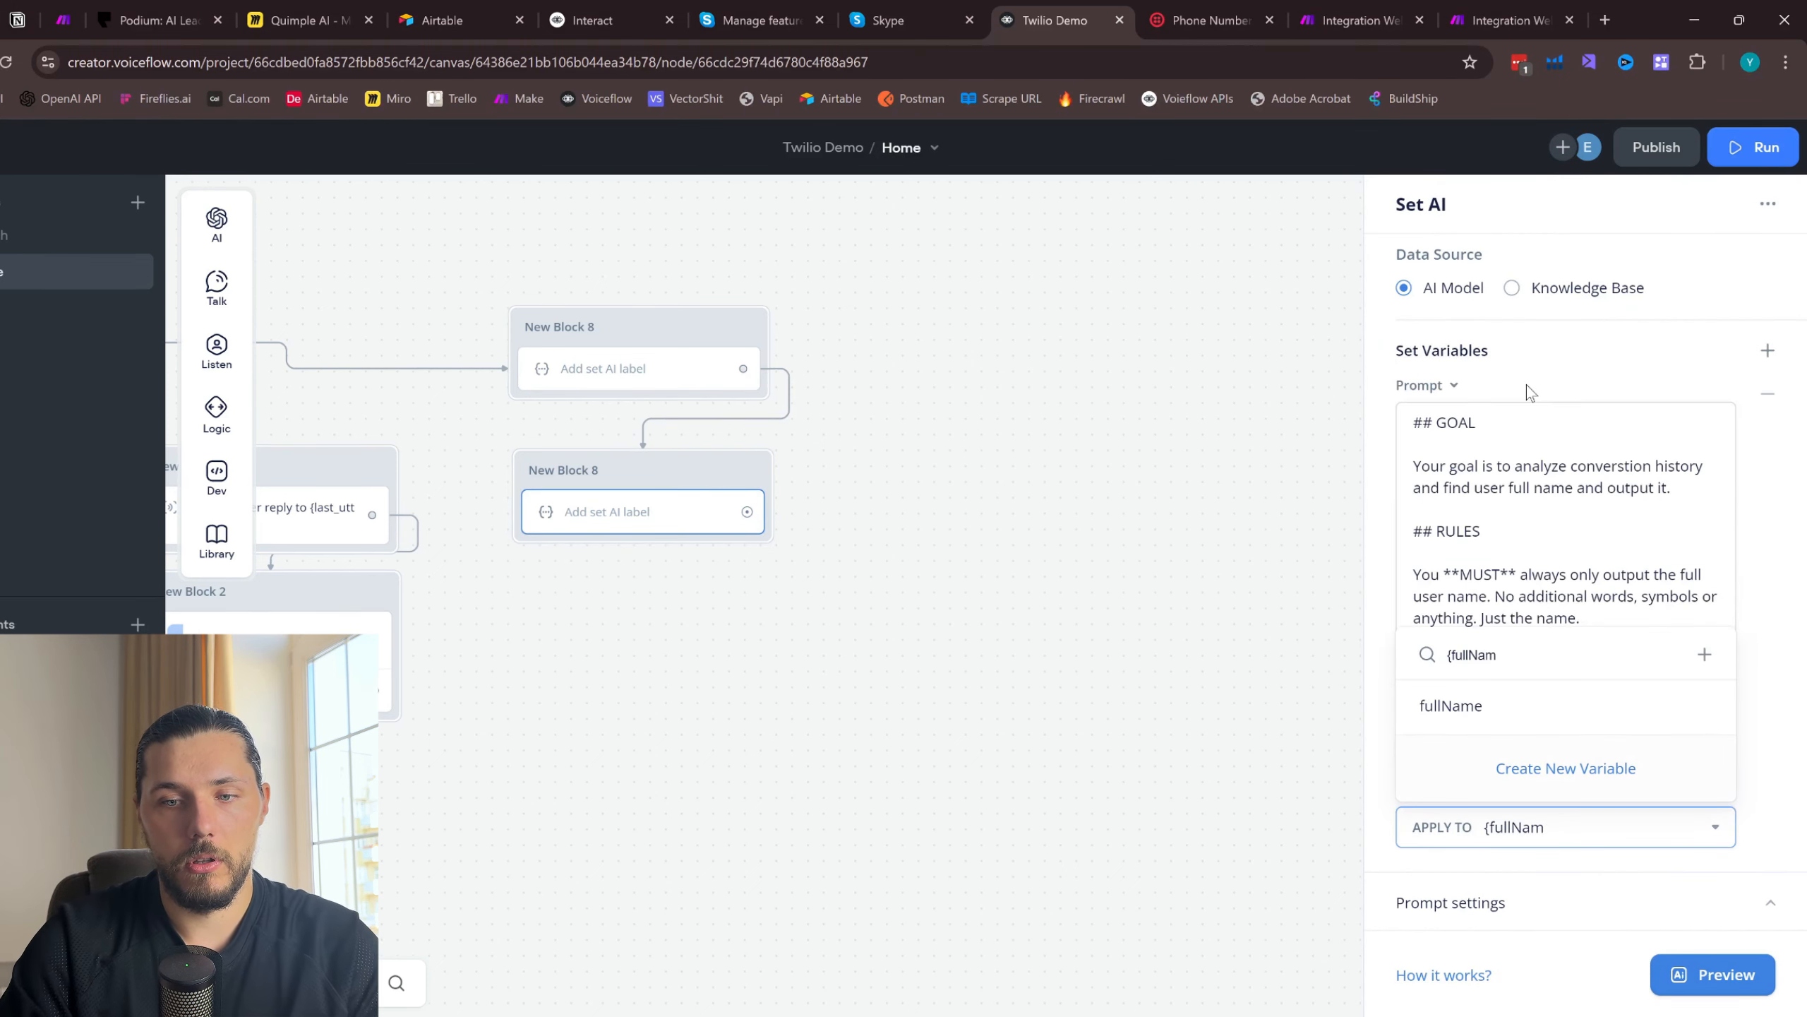
key("BackSpace")
key("BackSpace")
key("BackSpace")
key("BackSpace")
key("BackSpace")
key("BackSpace")
key("BackSpace")
key("BackSpace")
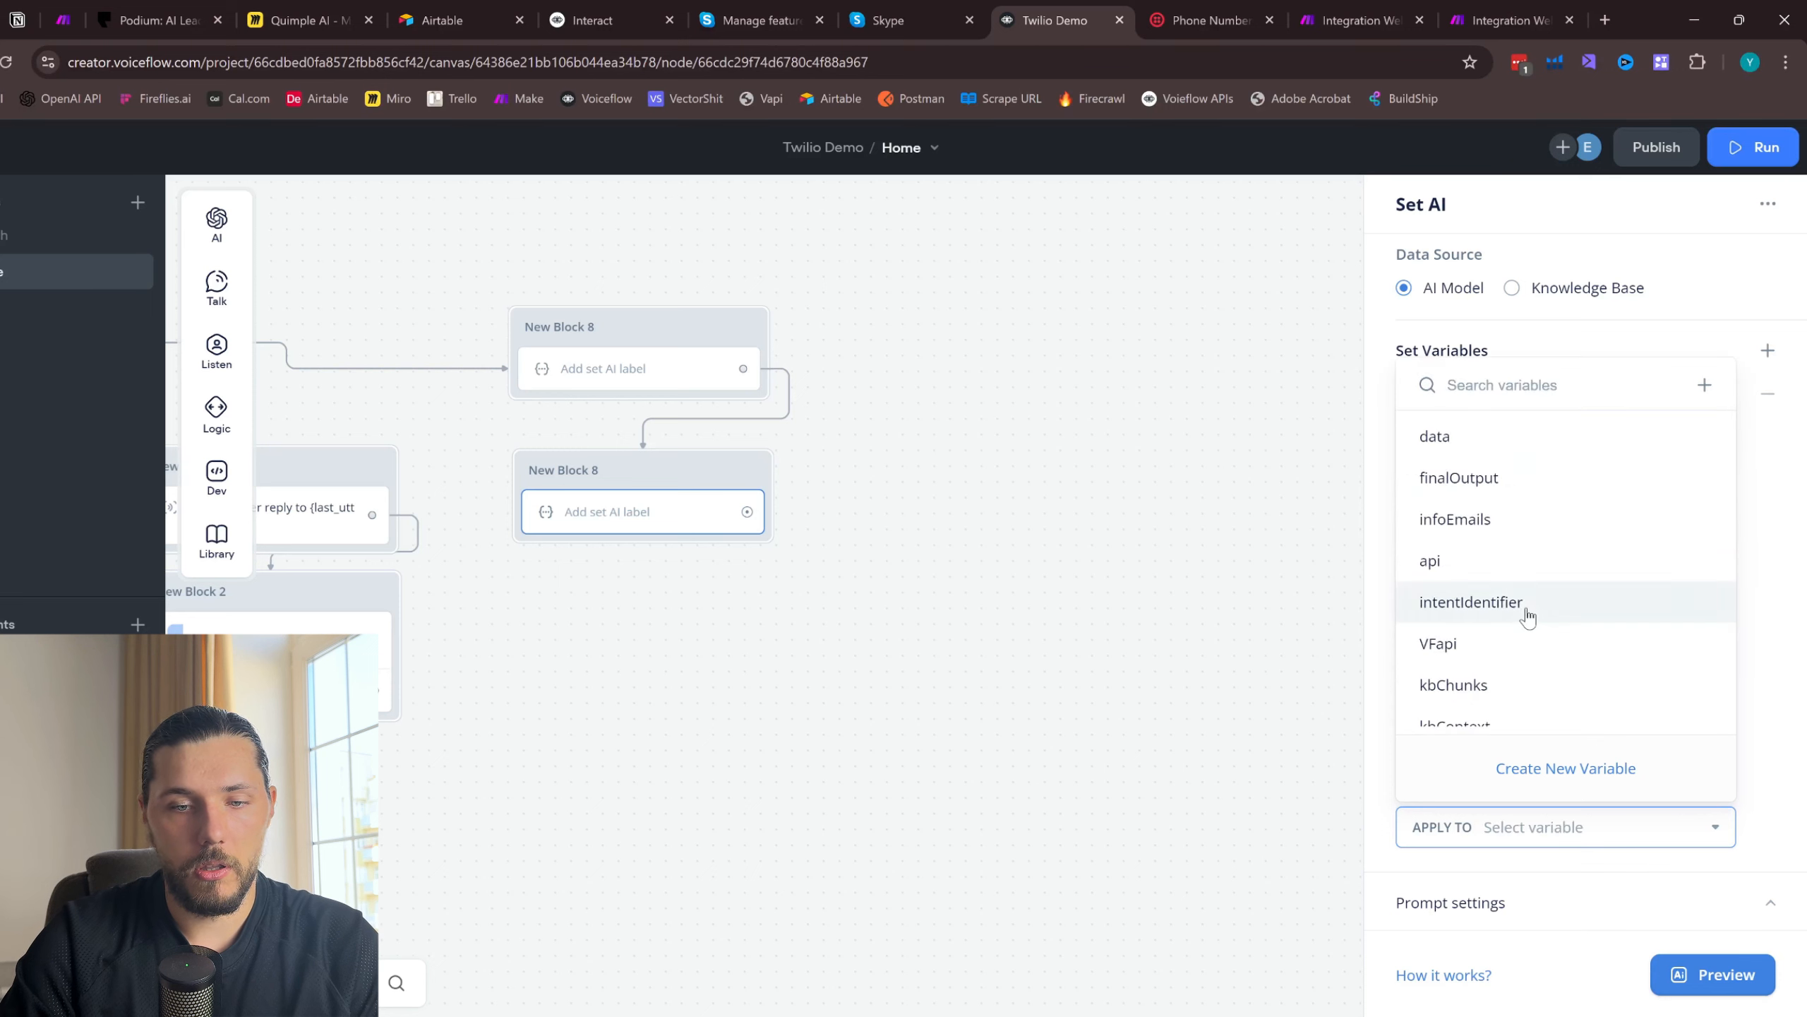
type("ema")
left_click(1601, 708)
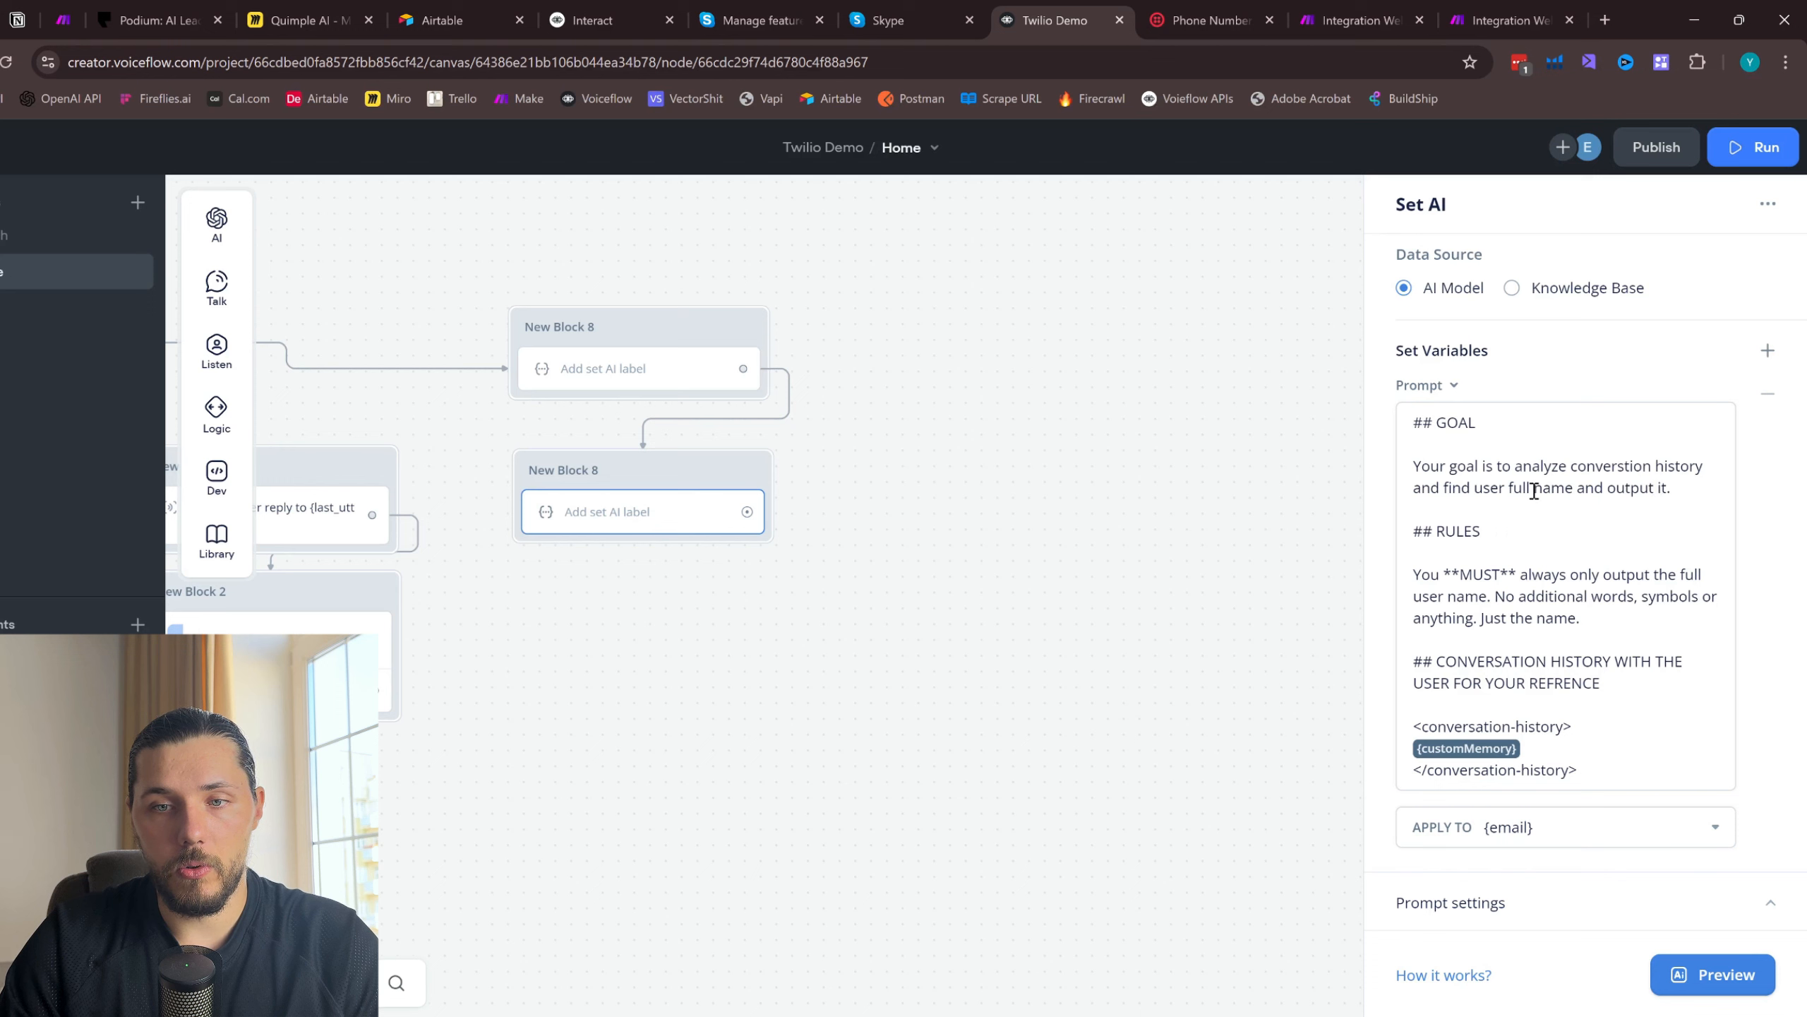
- Replace "full name" with "email" in the GOAL section of the duplicated Set AI prompt
left_click_drag(1573, 488, 1525, 485)
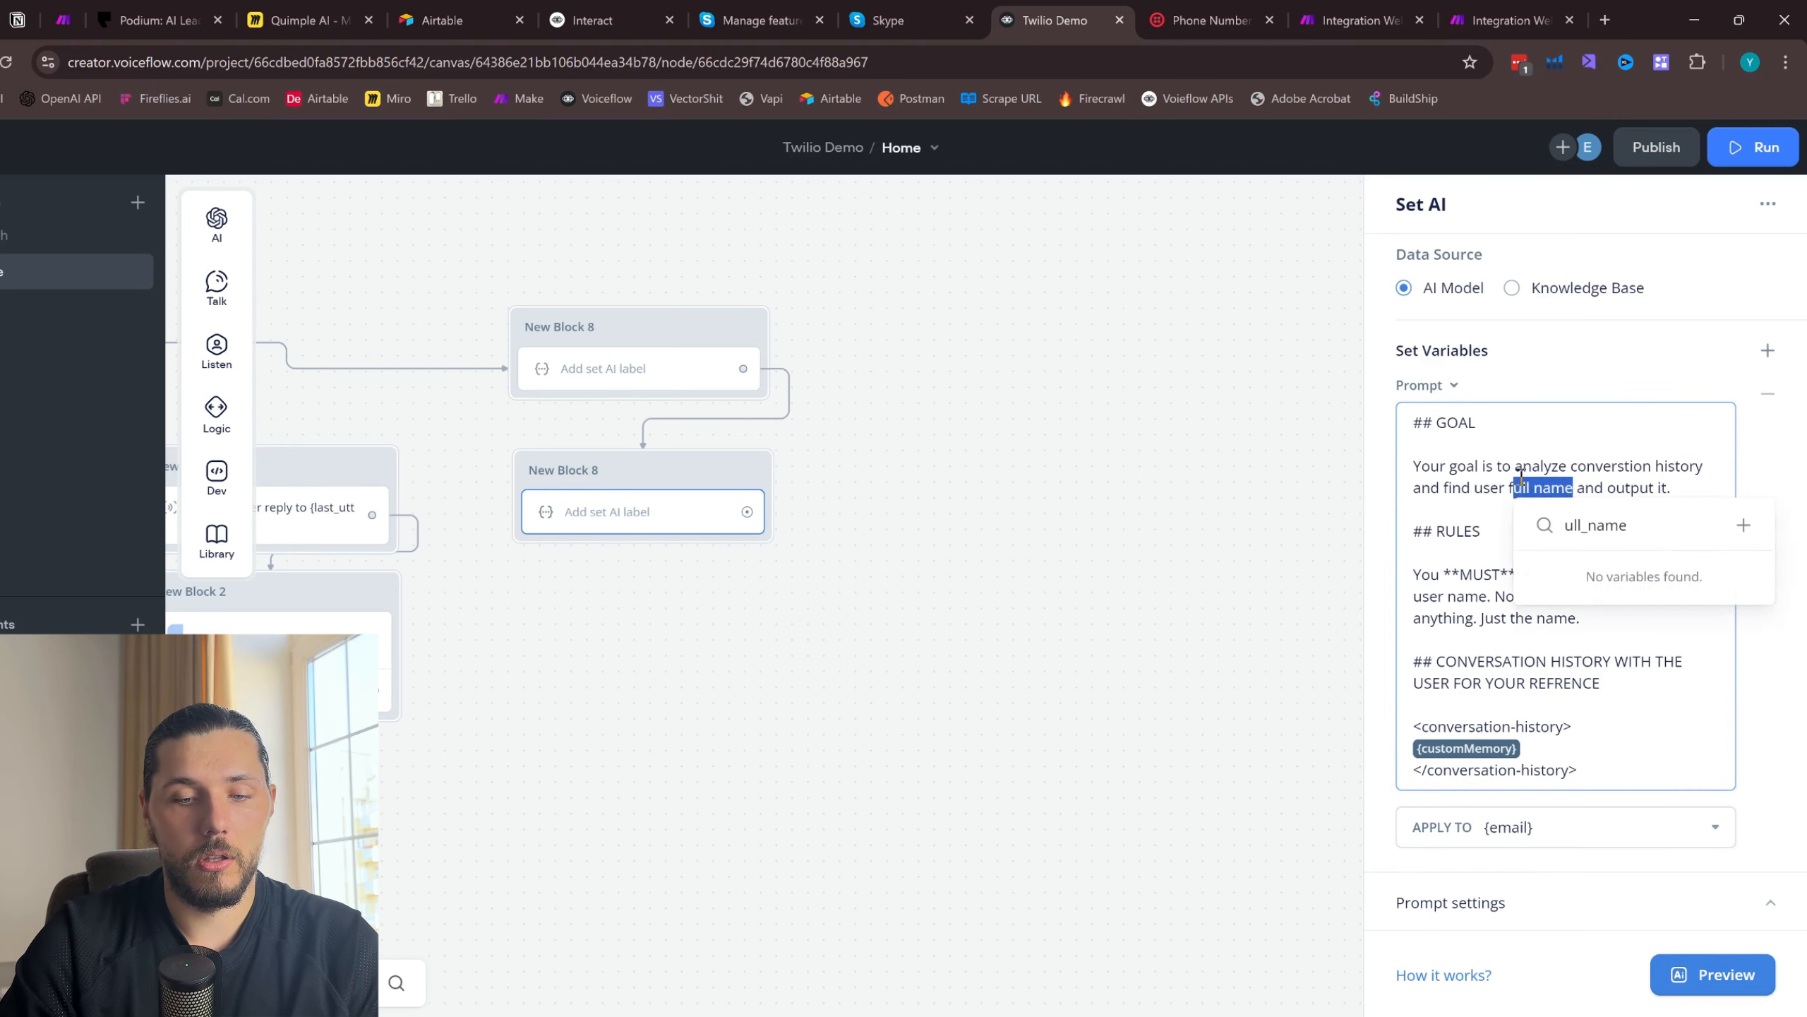
type("em")
key("BackSpace")
key("BackSpace")
key("BackSpace")
type("email")
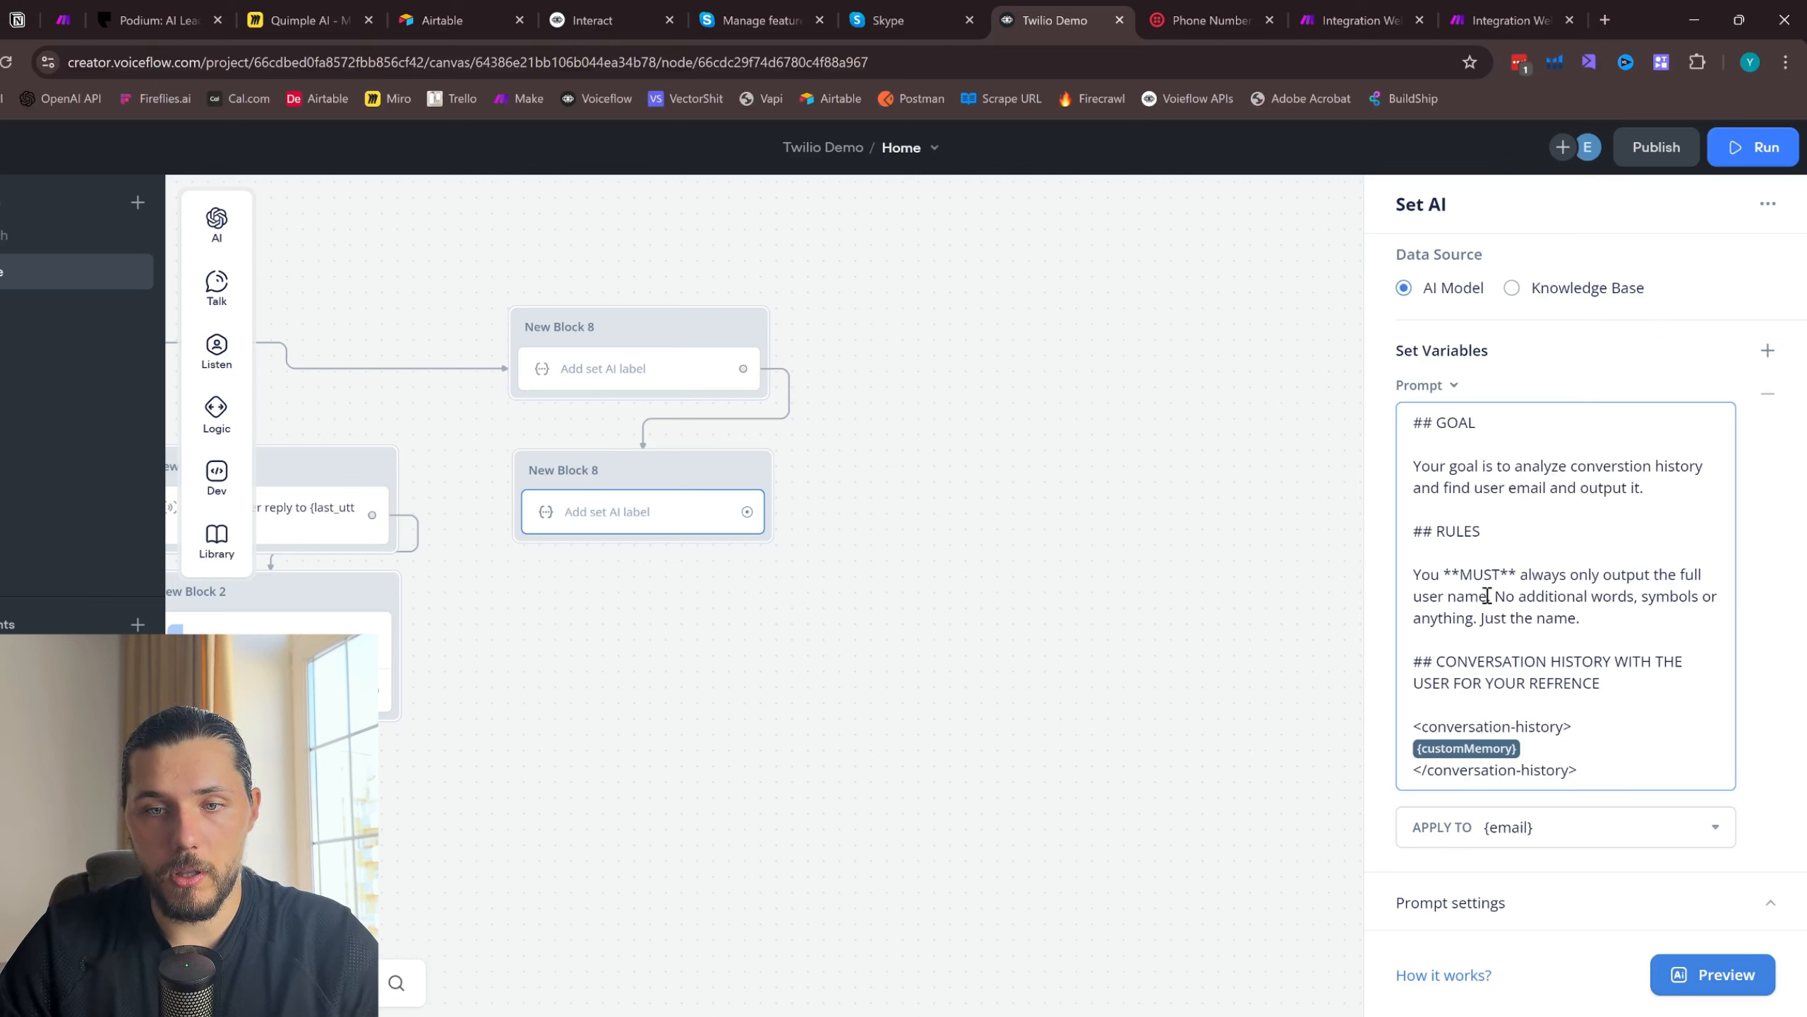
- Replace "full user name" with "email" in the prompt's RULES section and check its model under the prompt settings
left_click_drag(1487, 596, 1678, 574)
key("BackSpace")
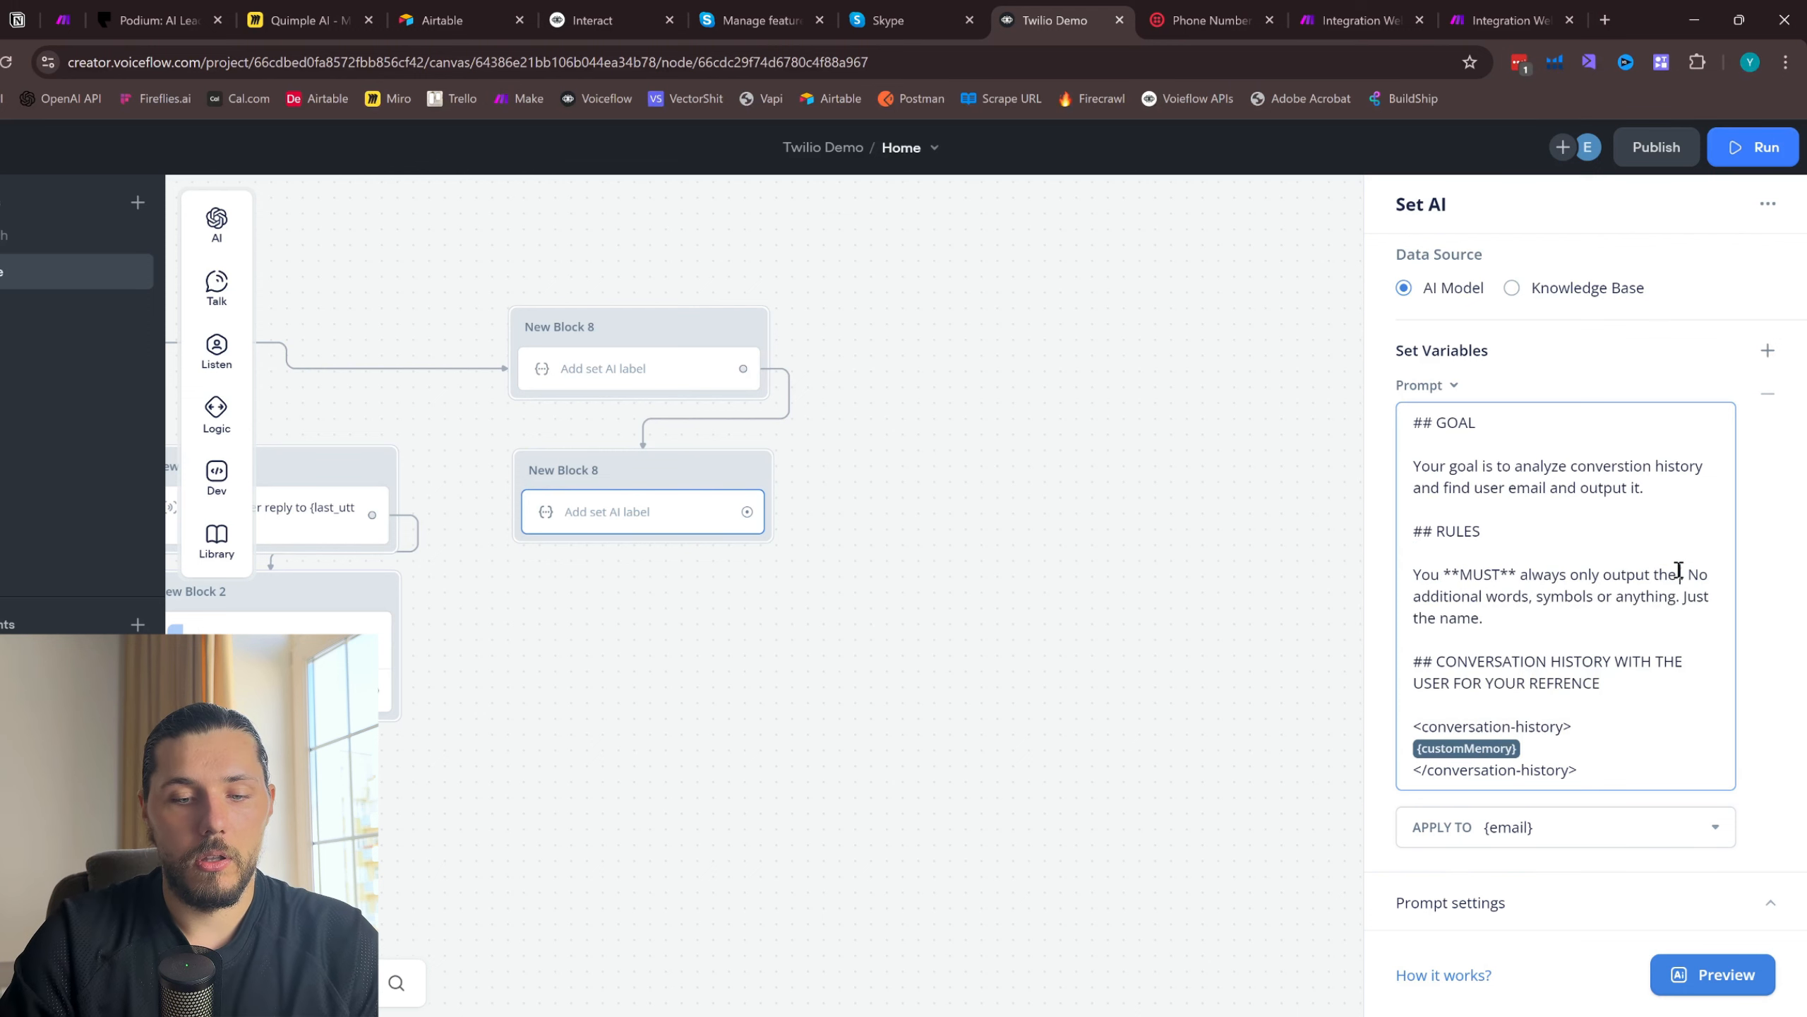
type("email")
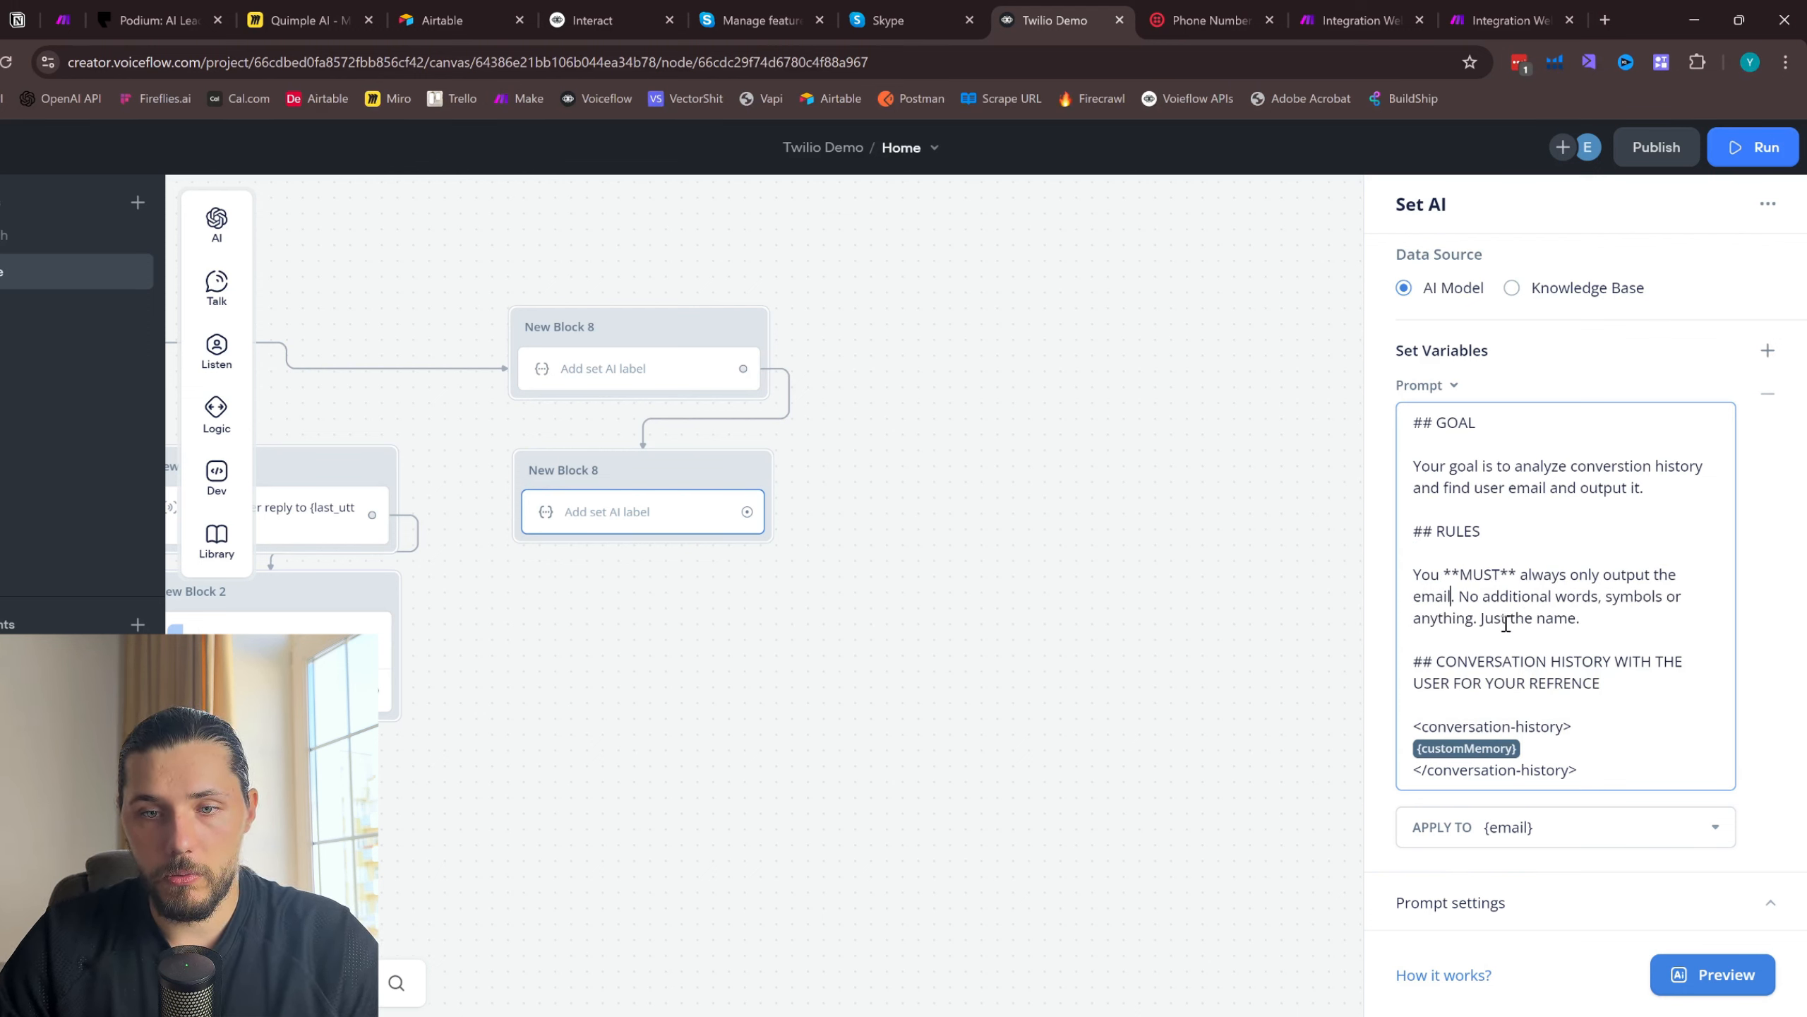
left_click(1548, 897)
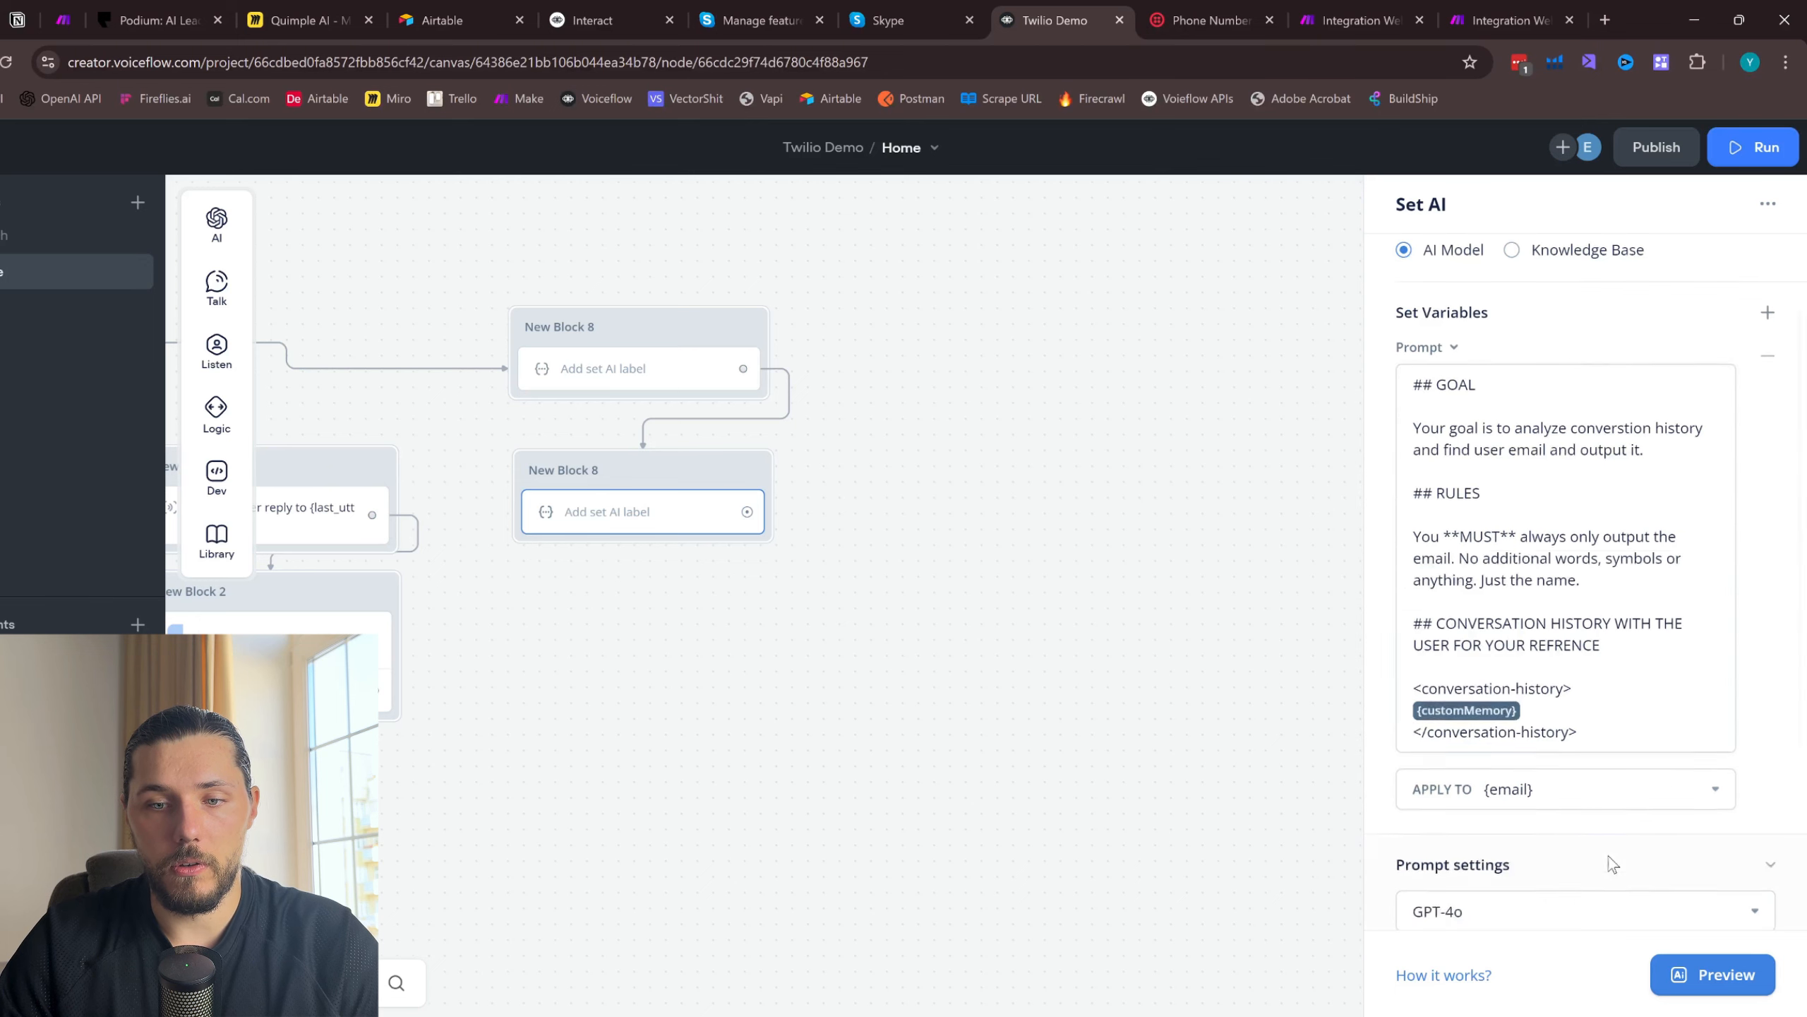
left_click(1005, 623)
- Duplicate the email Set AI block, place the copy beneath it, and connect the email block's output to the copy
right_click(617, 474)
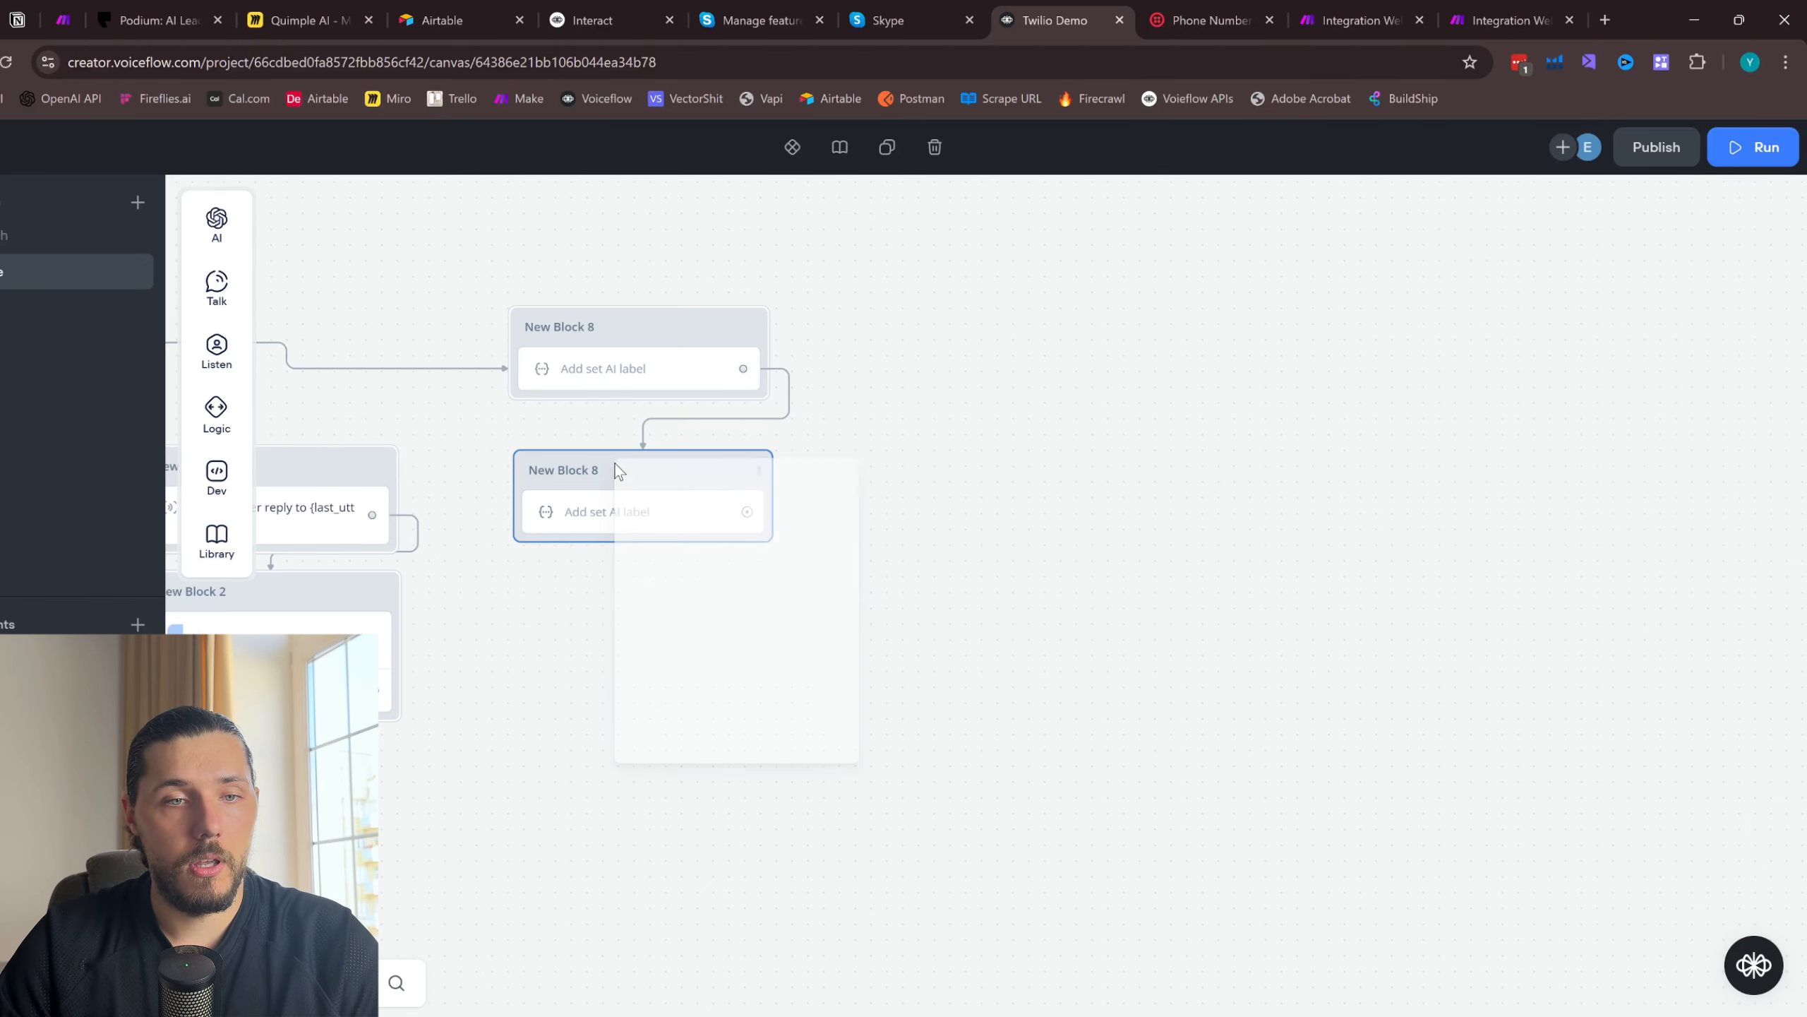
left_click(670, 755)
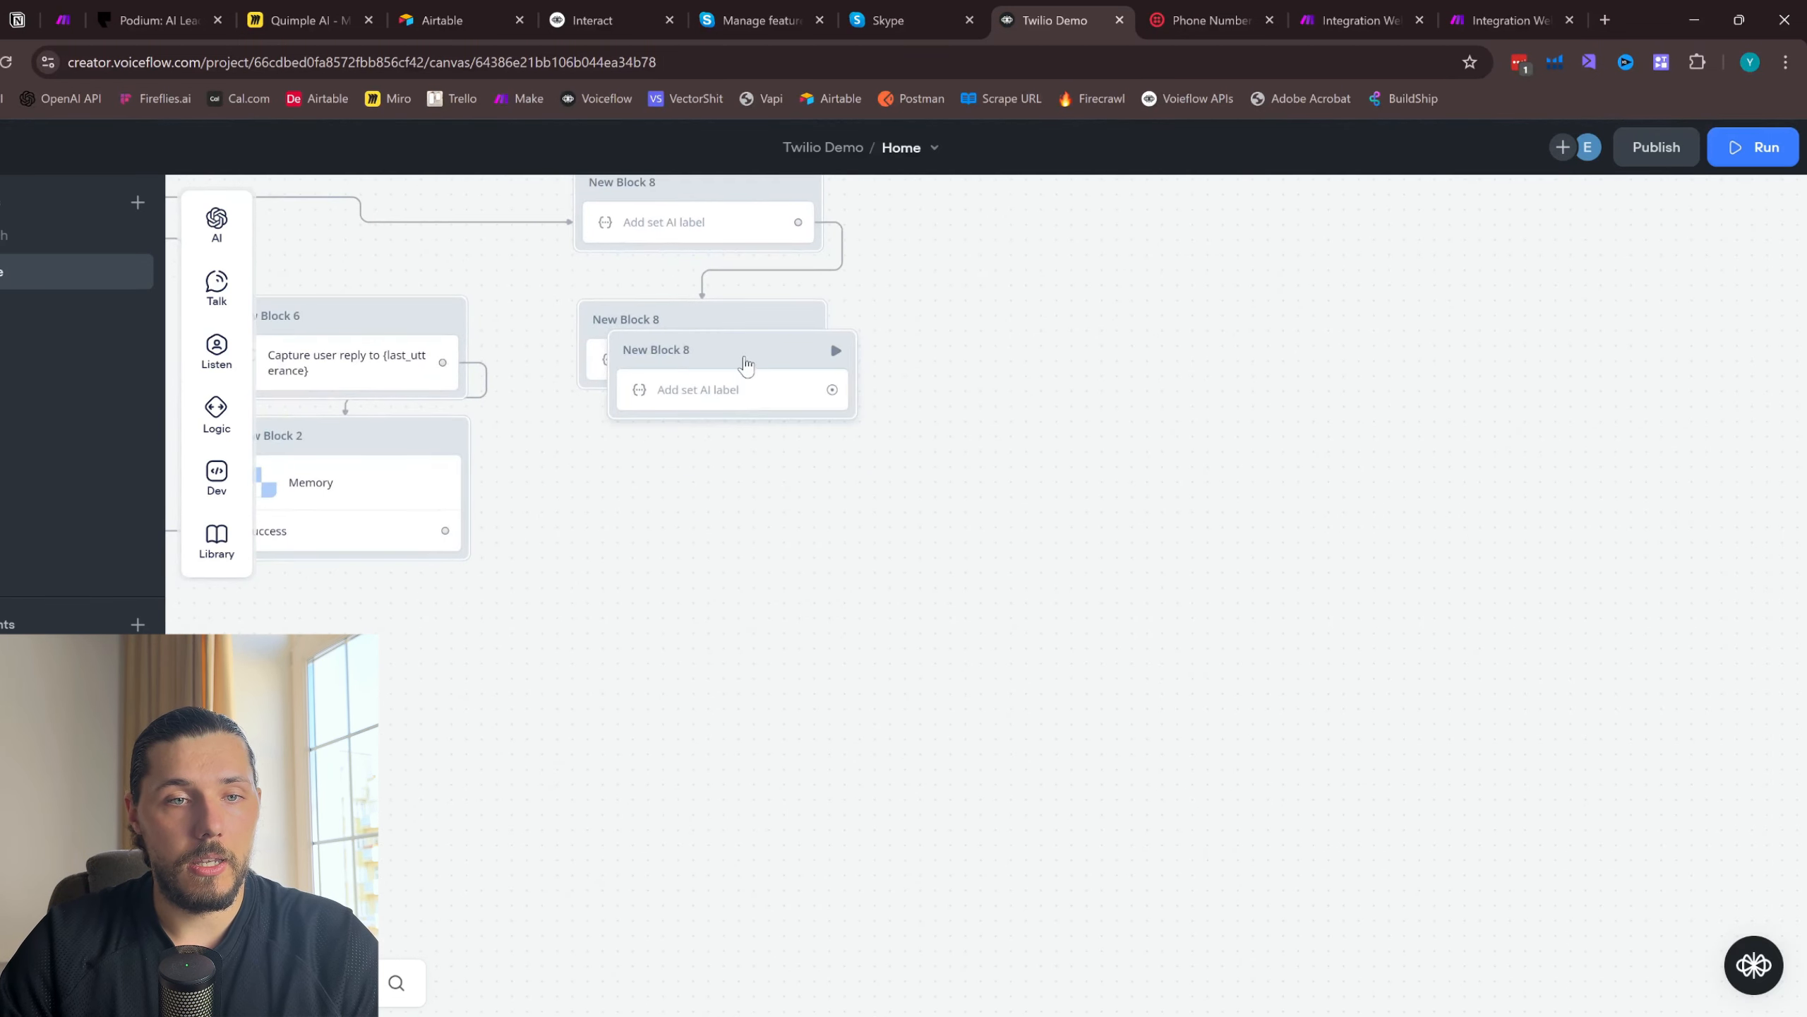
left_click_drag(715, 352, 715, 448)
left_click_drag(809, 369, 762, 476)
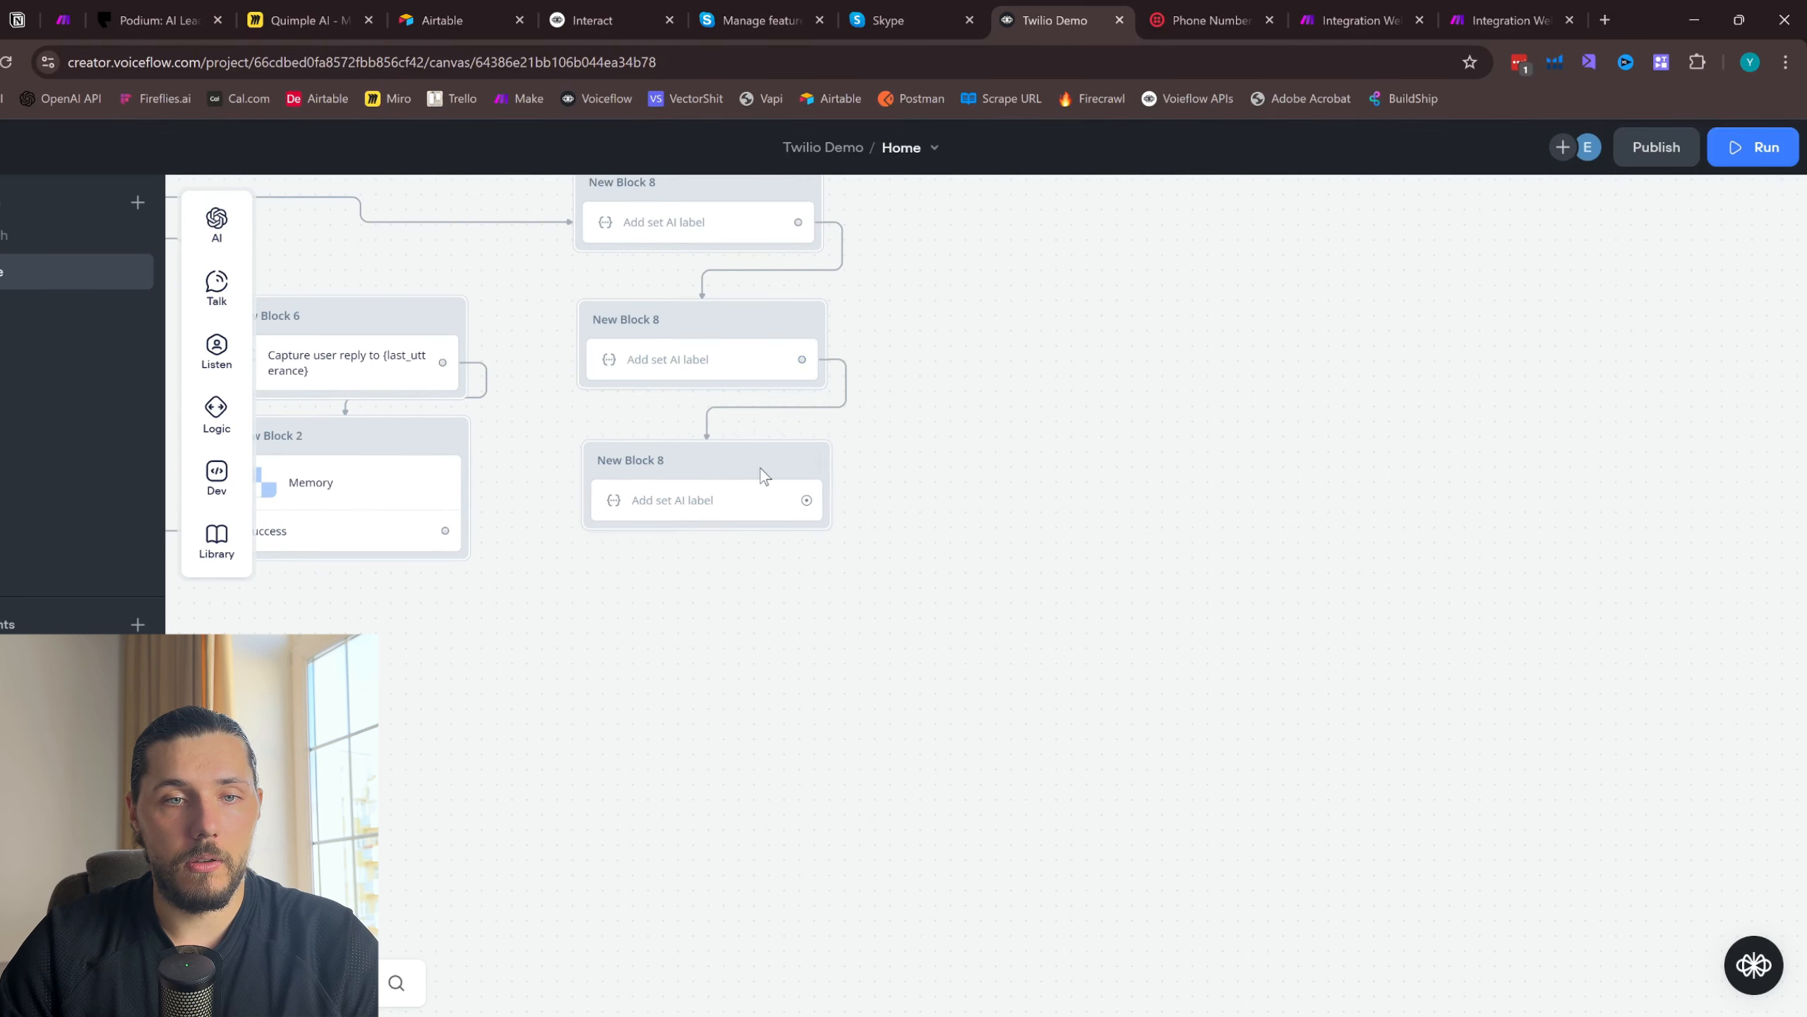
- Create a variable named service and apply the third Set AI block's output to it
left_click(754, 492)
scroll(1708, 819, "down", 2)
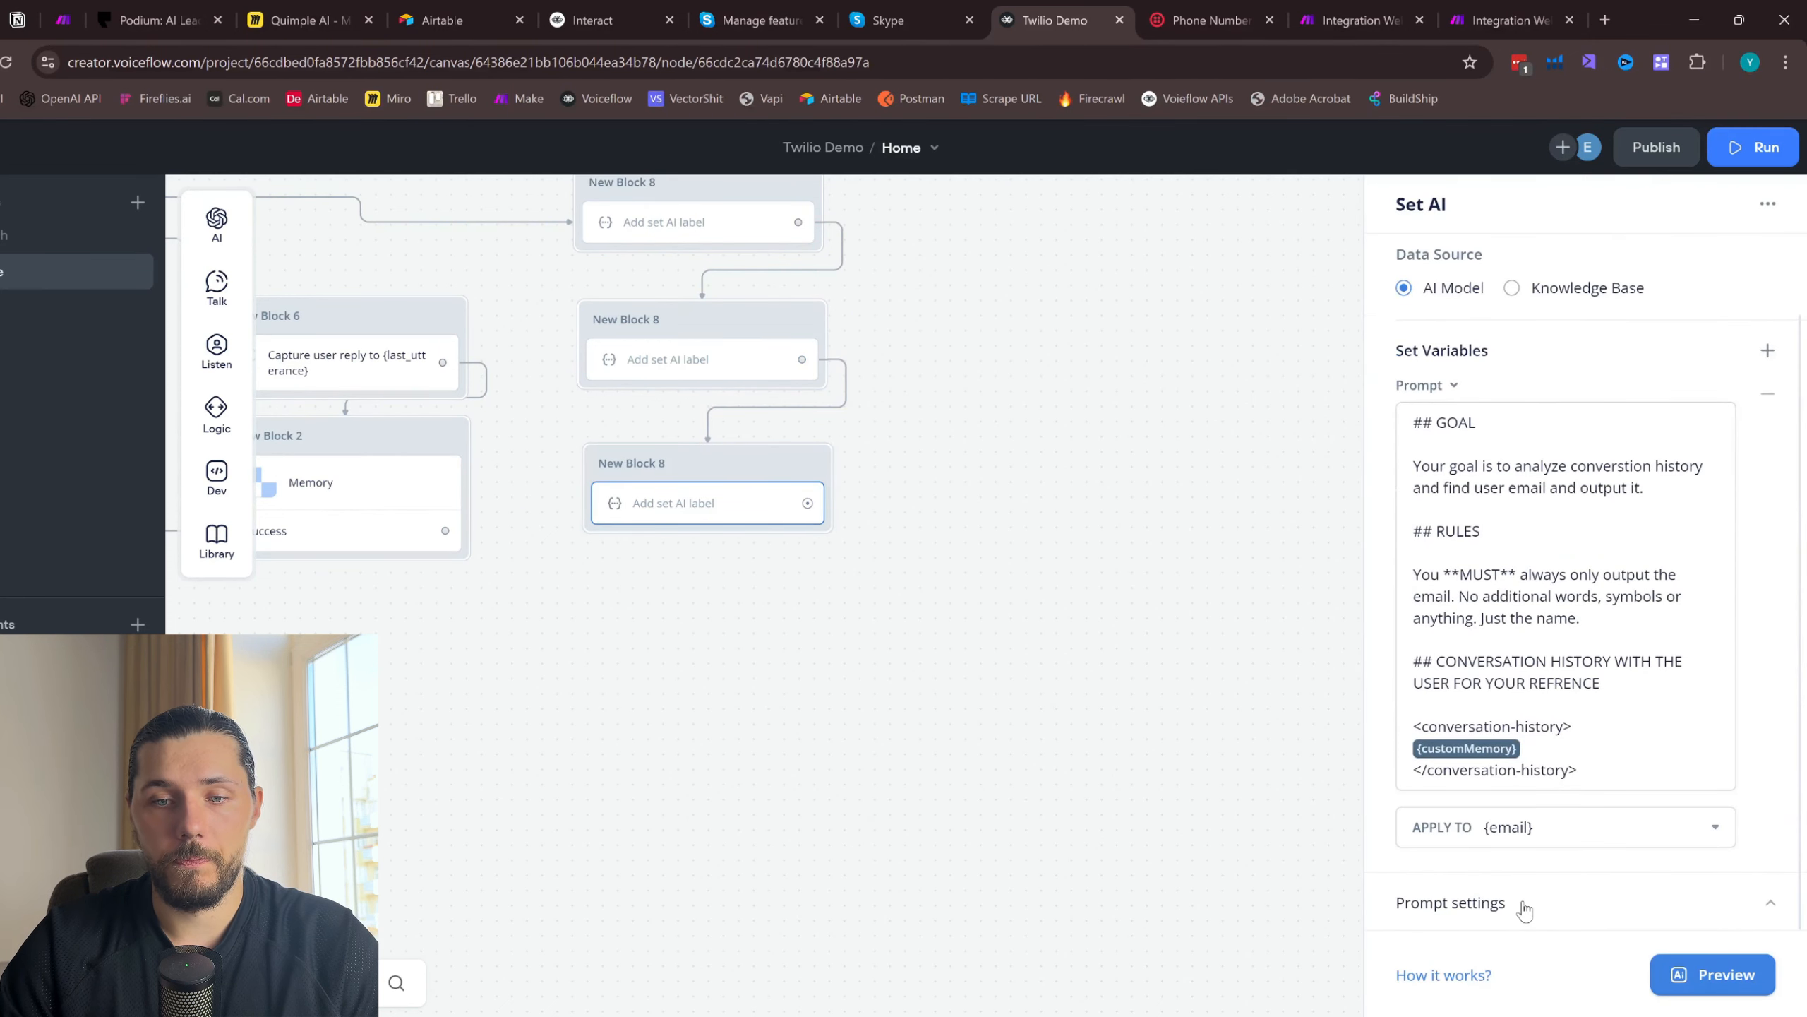
left_click(1551, 899)
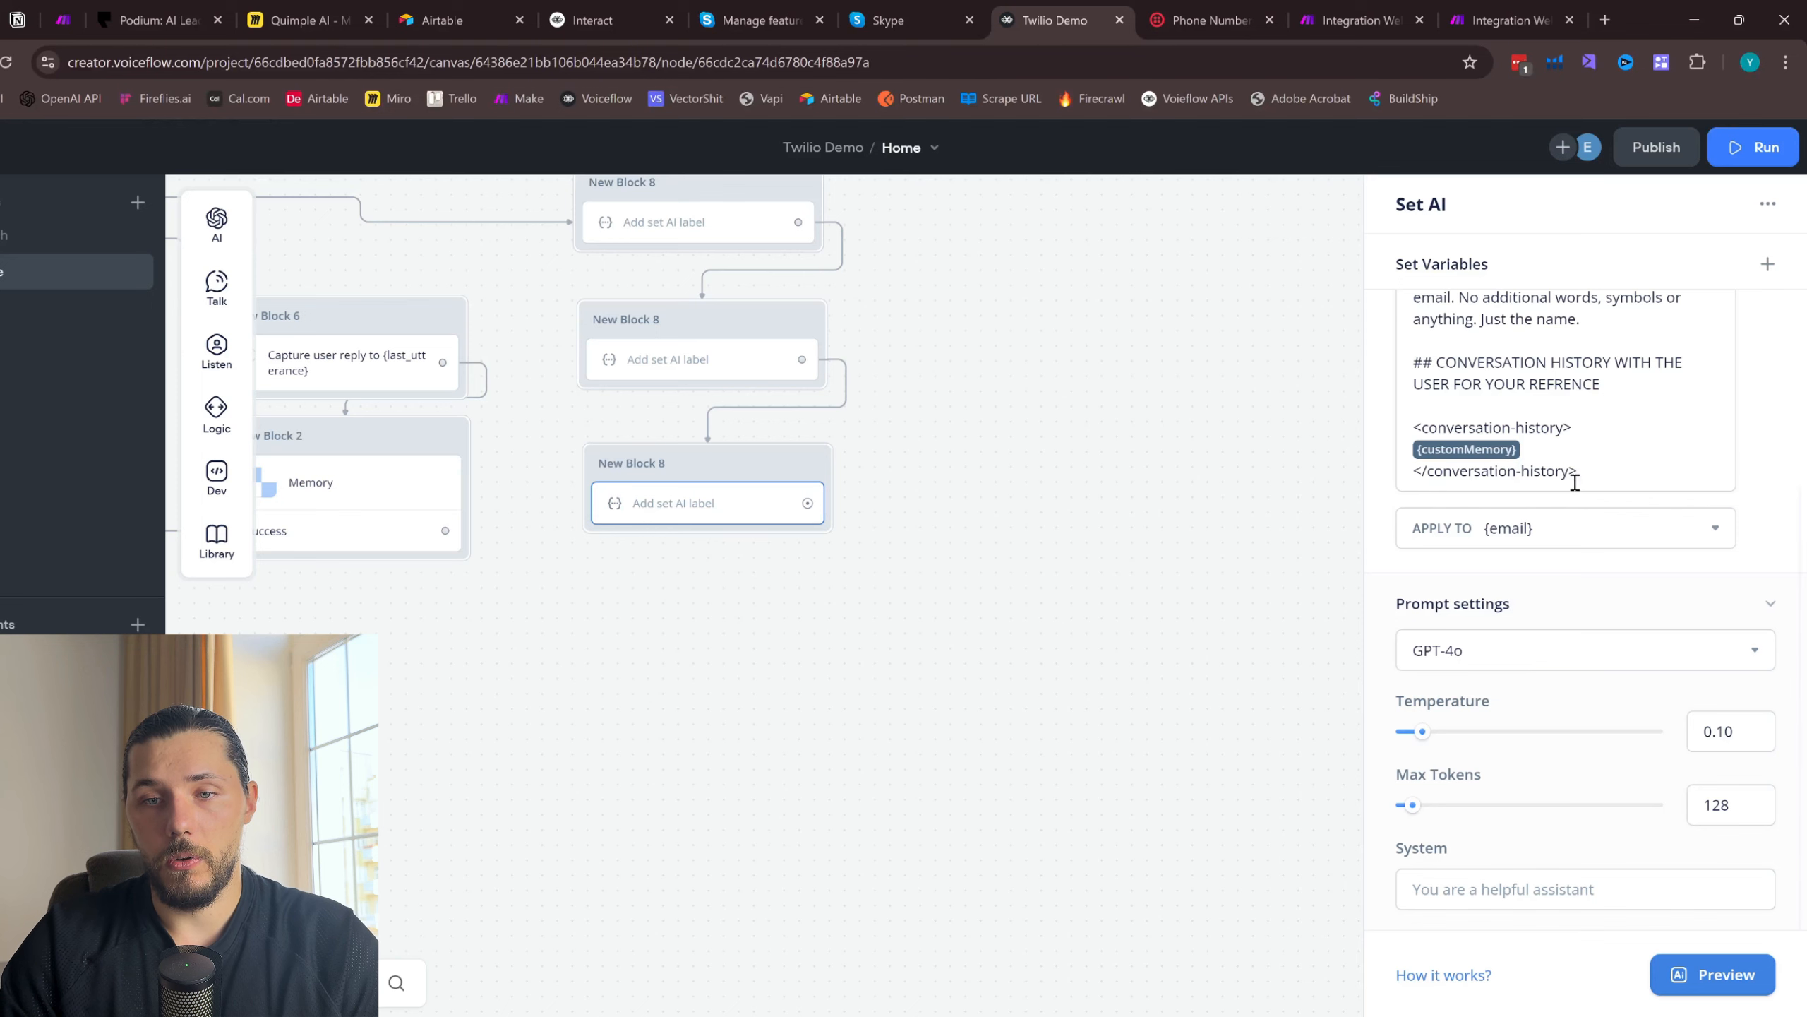
left_click(1577, 520)
left_click(1566, 957)
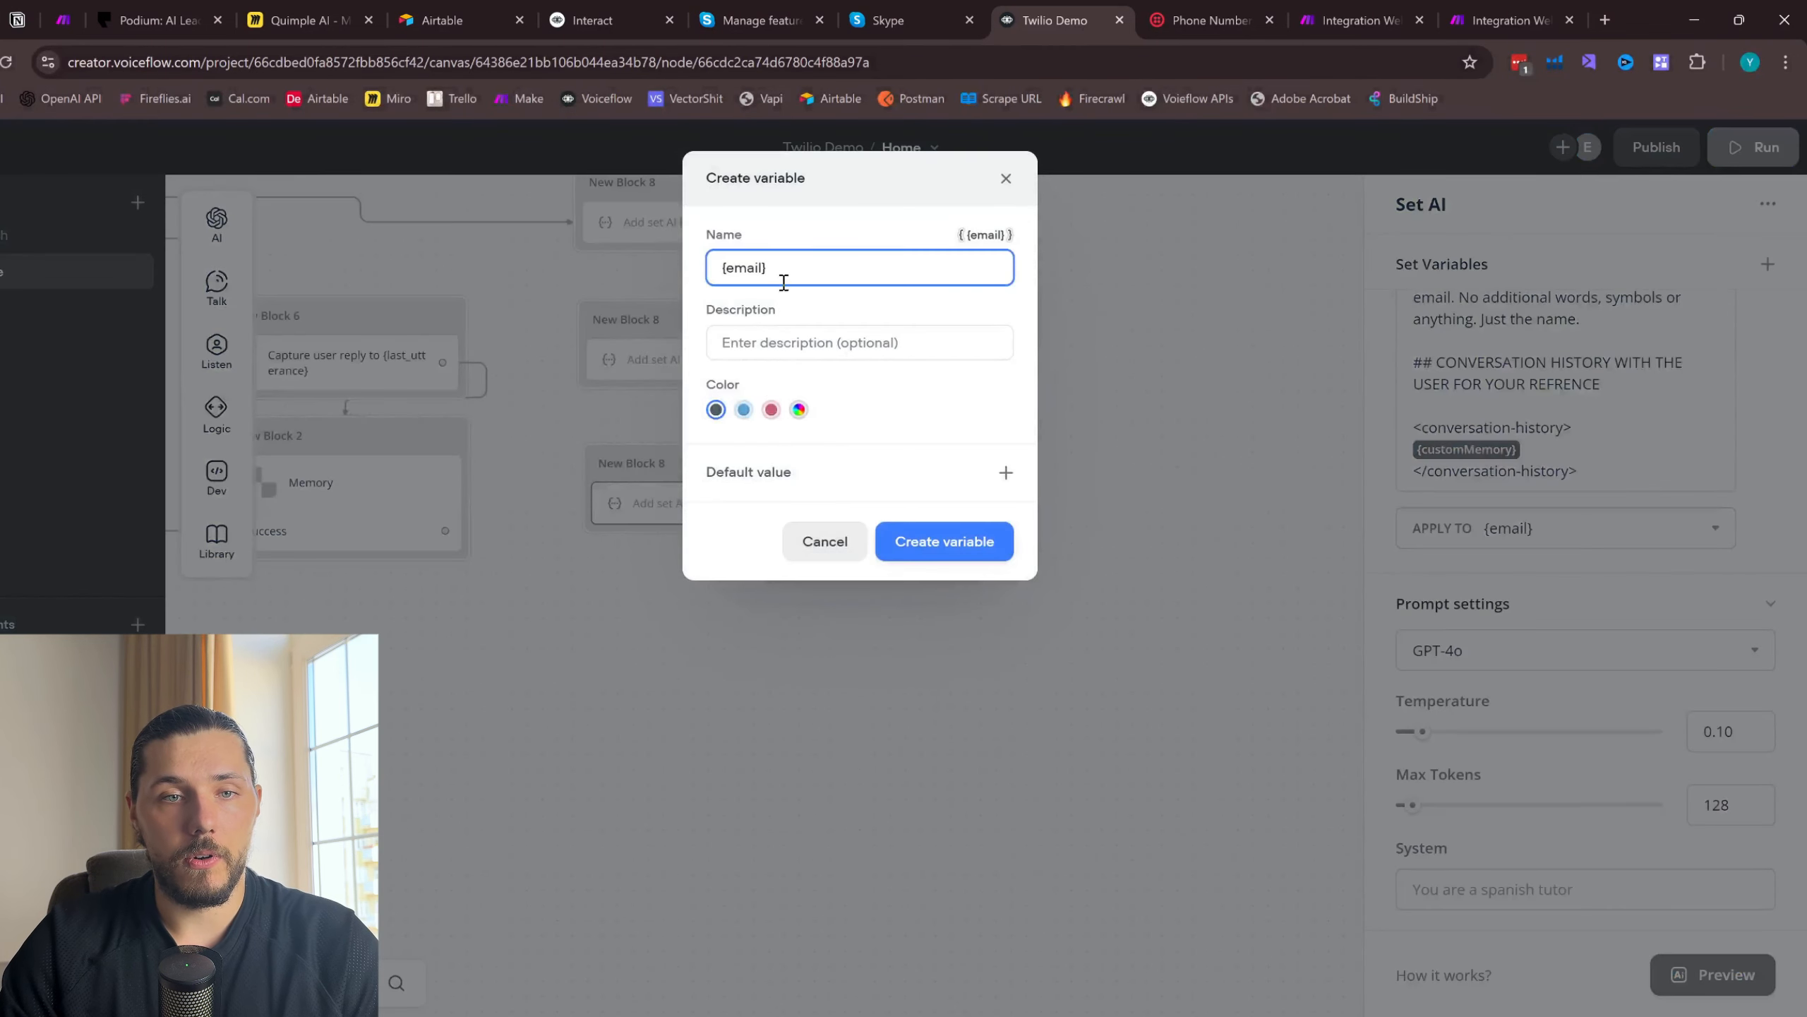
type("service")
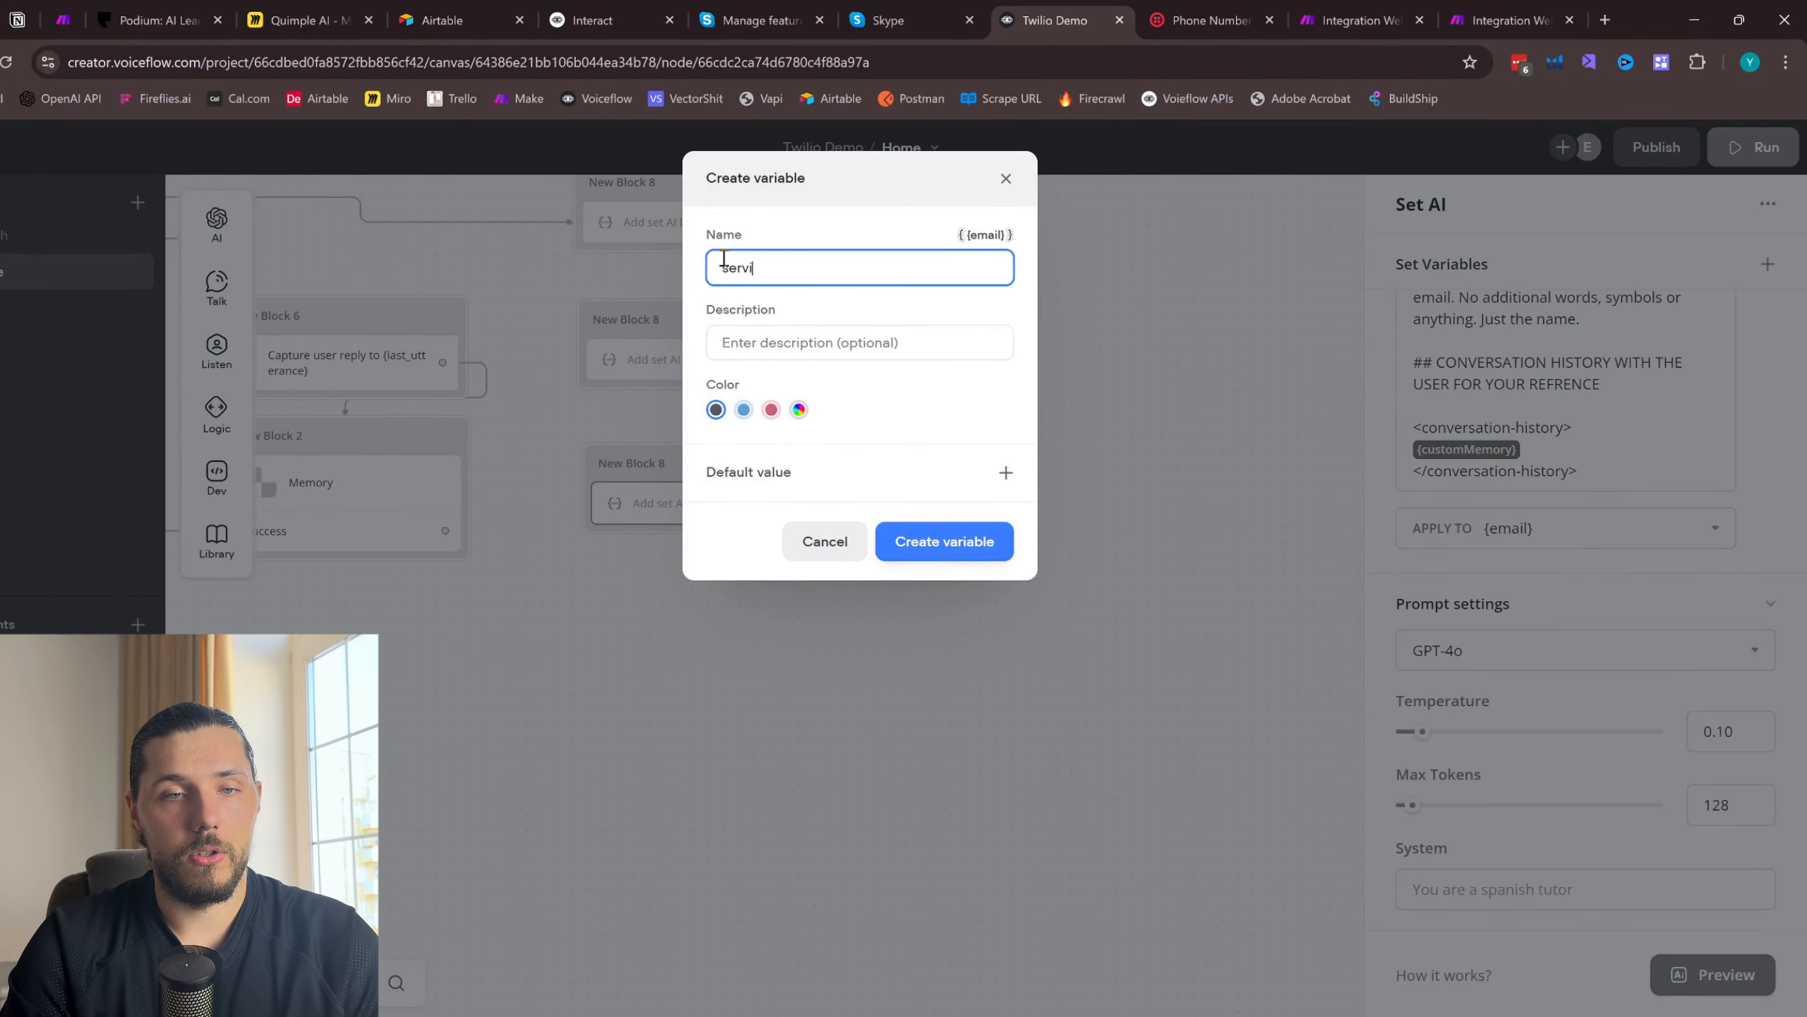
left_click(942, 556)
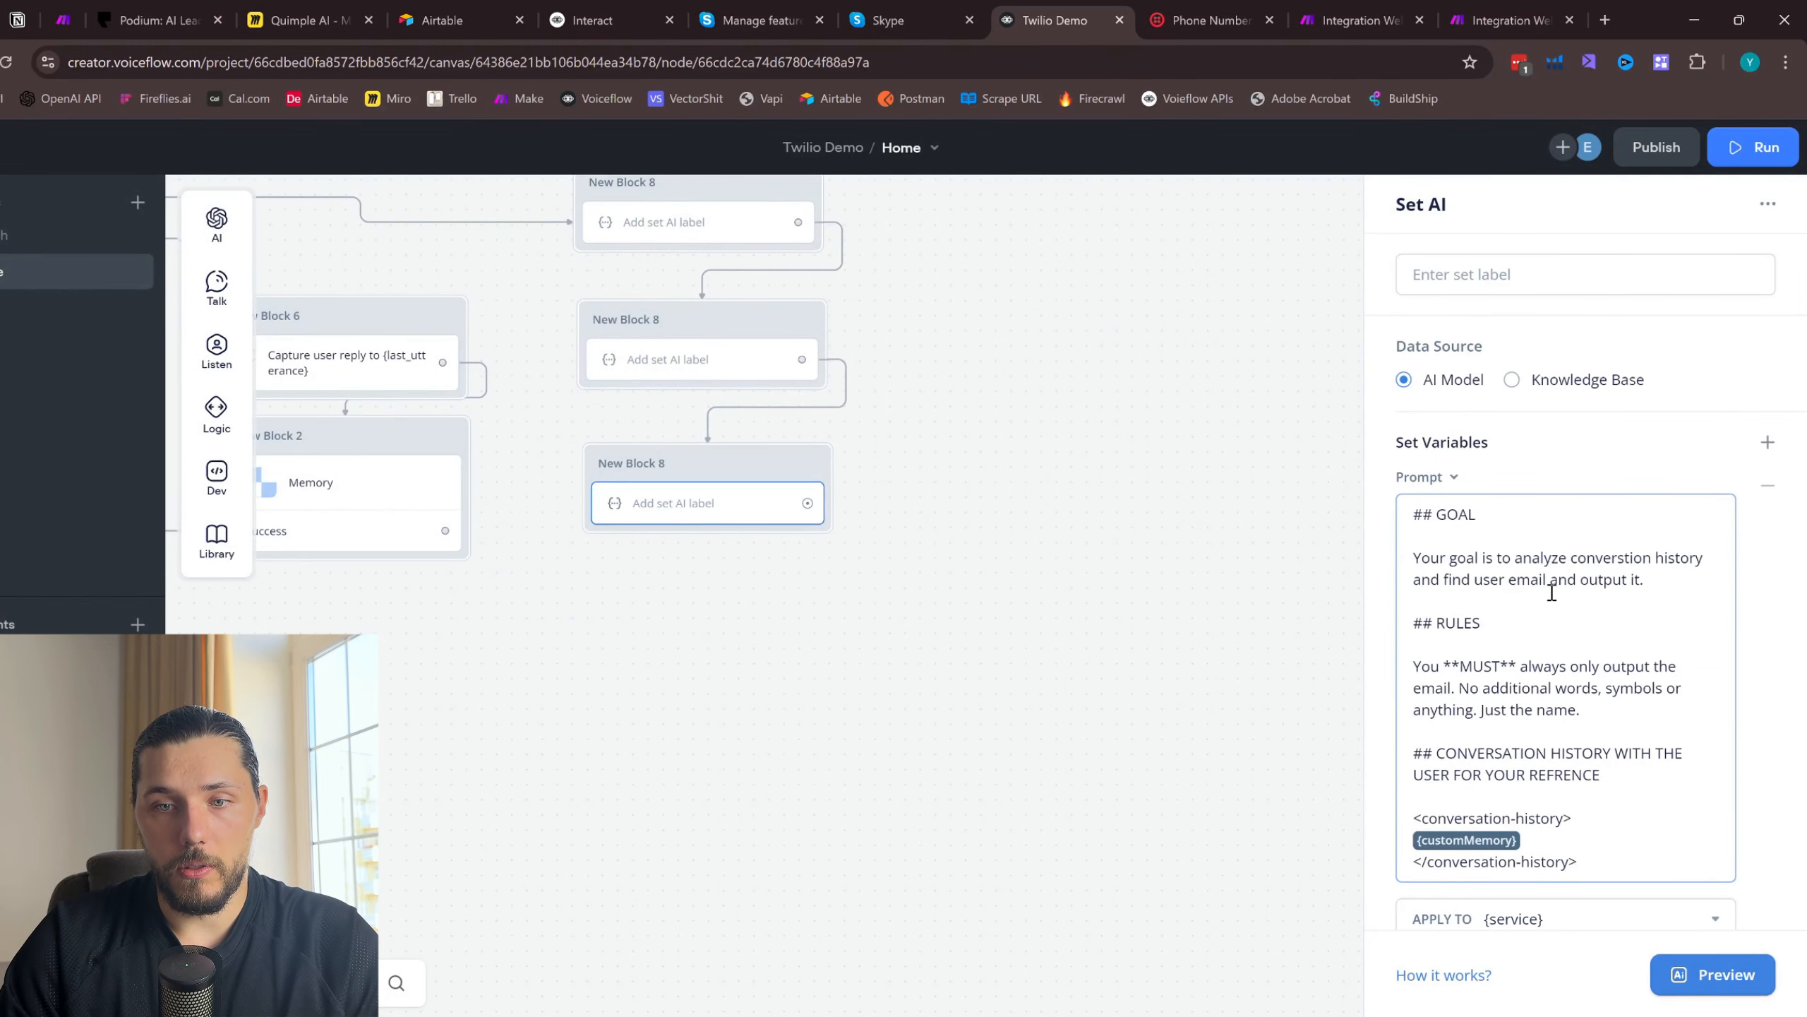
- Rewrite the end of the GOAL sentence in the third Set AI prompt to "find what service the client is looking for."
left_click_drag(1650, 583, 1525, 579)
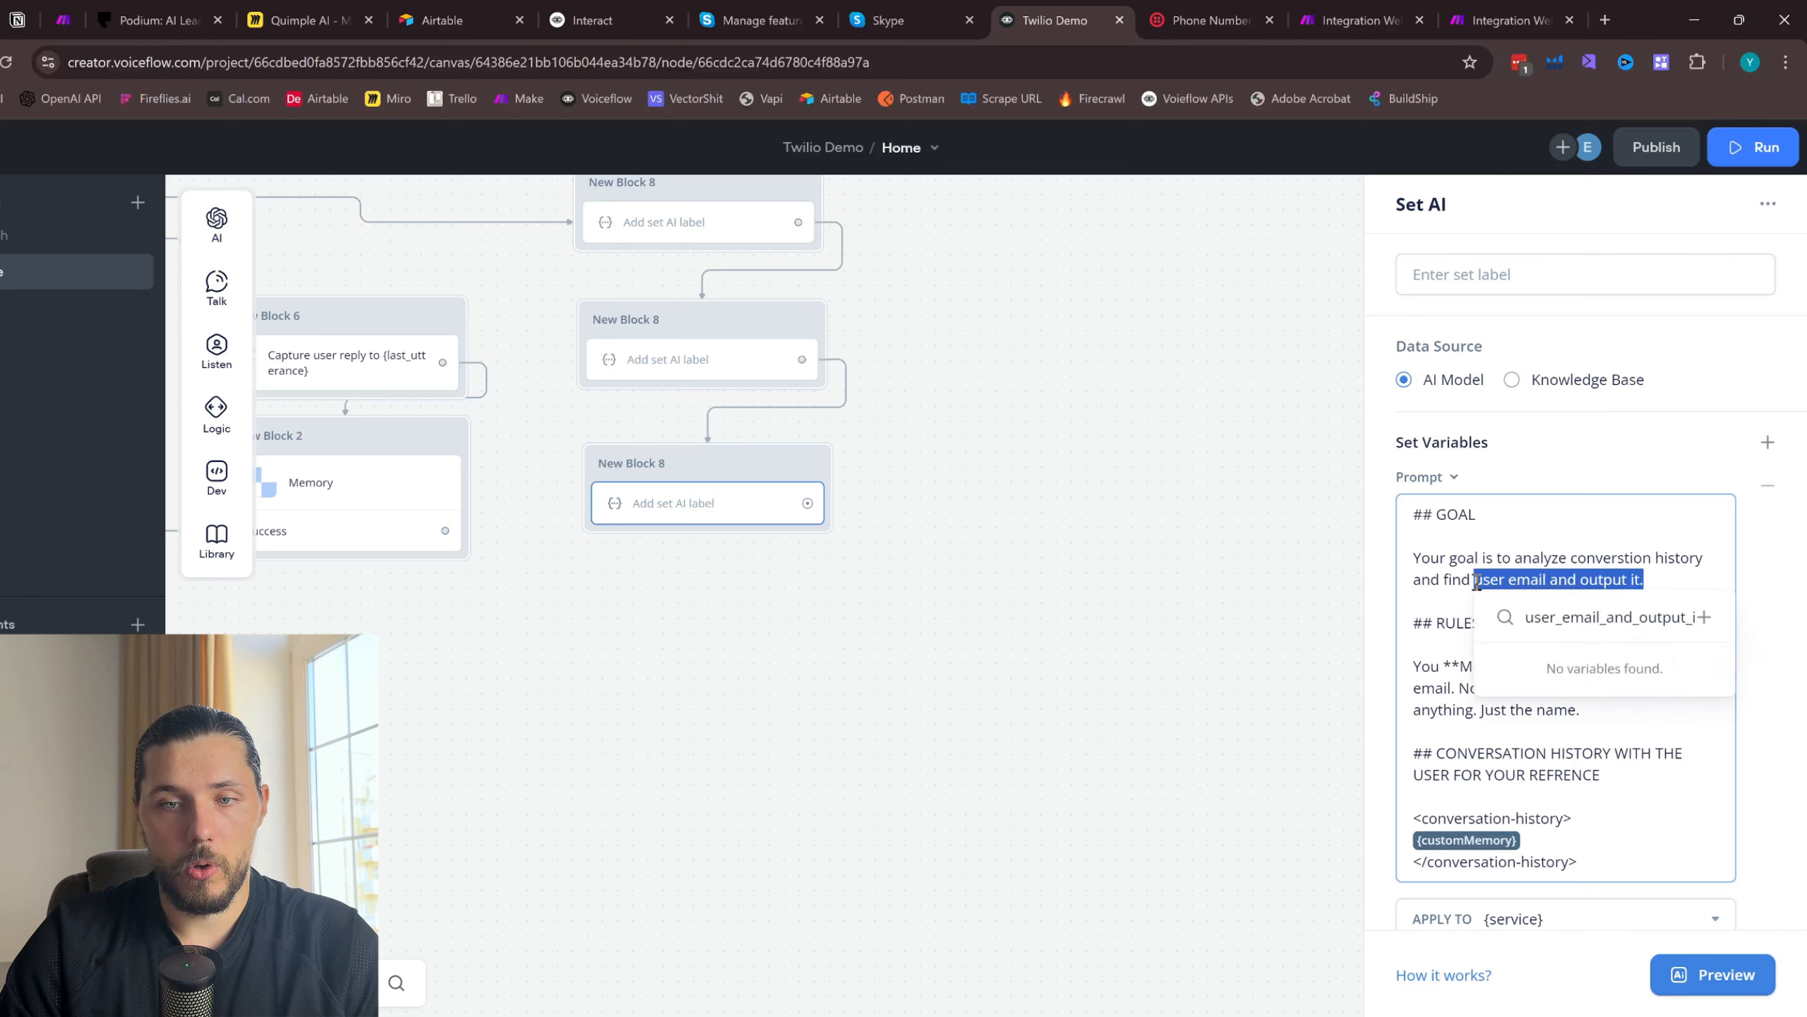
type("what se")
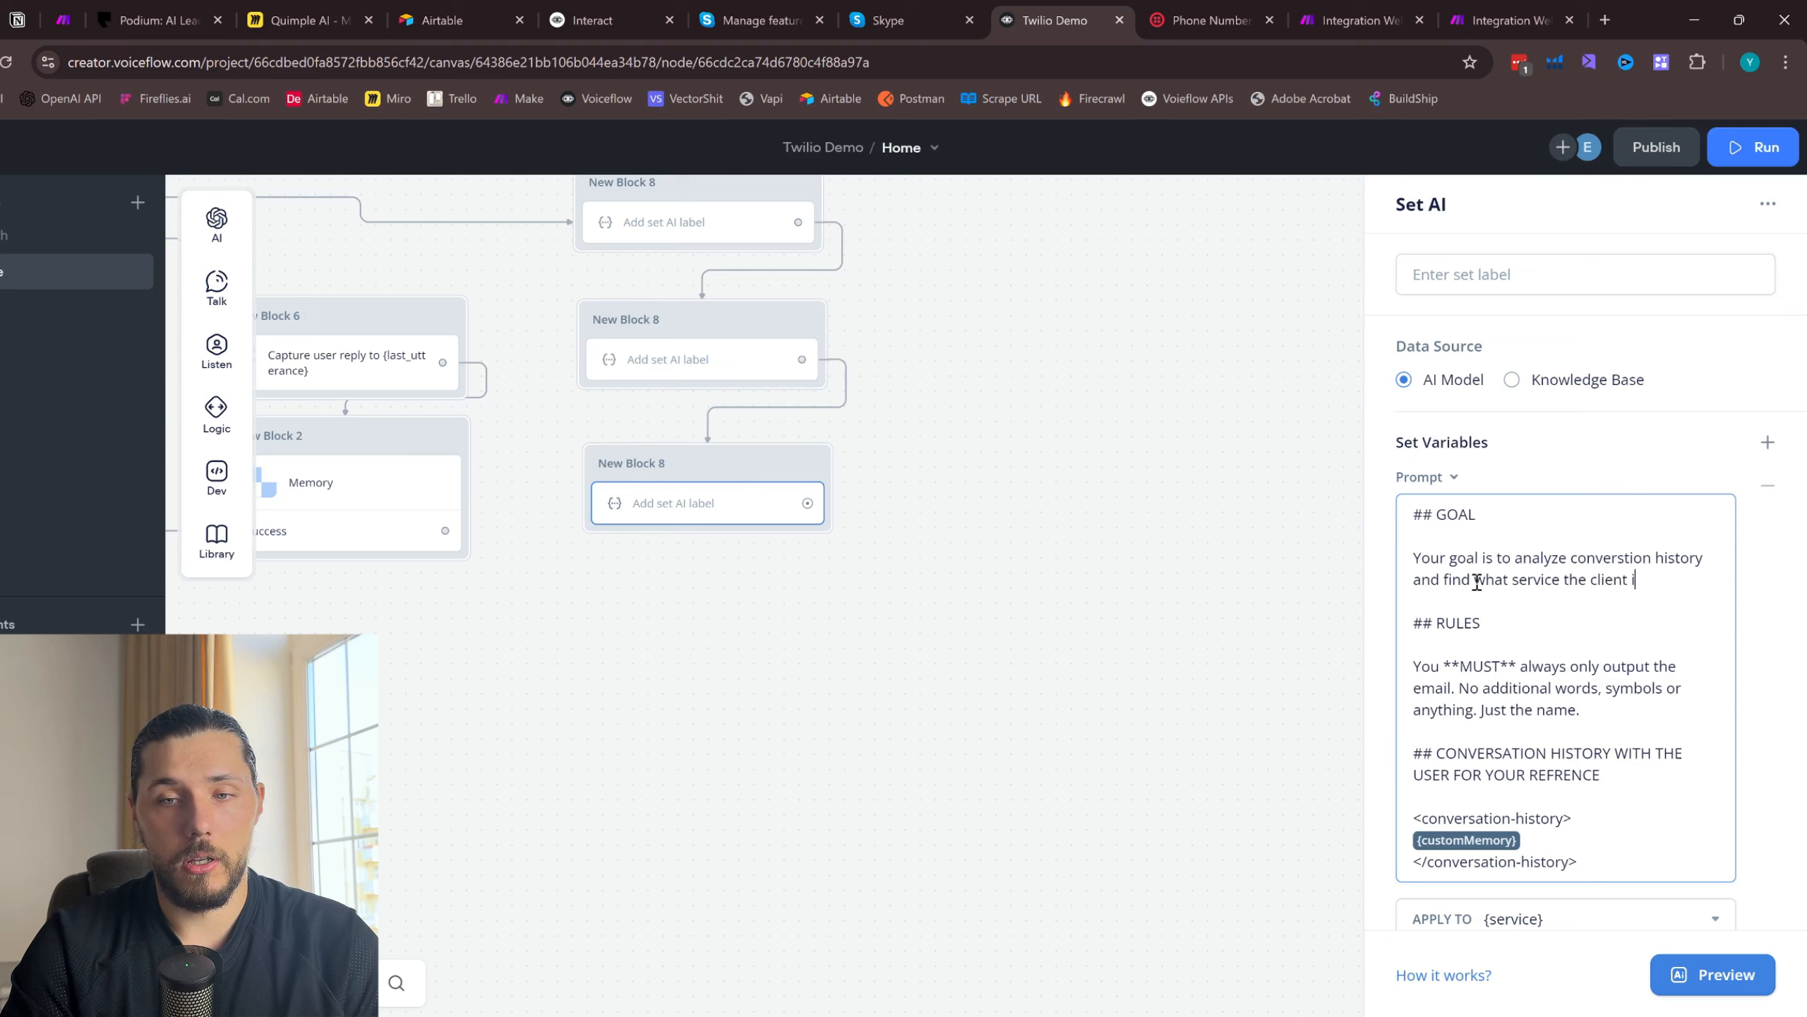
type("rvice the client is looking for.  ## RULES  You **MUST** alway")
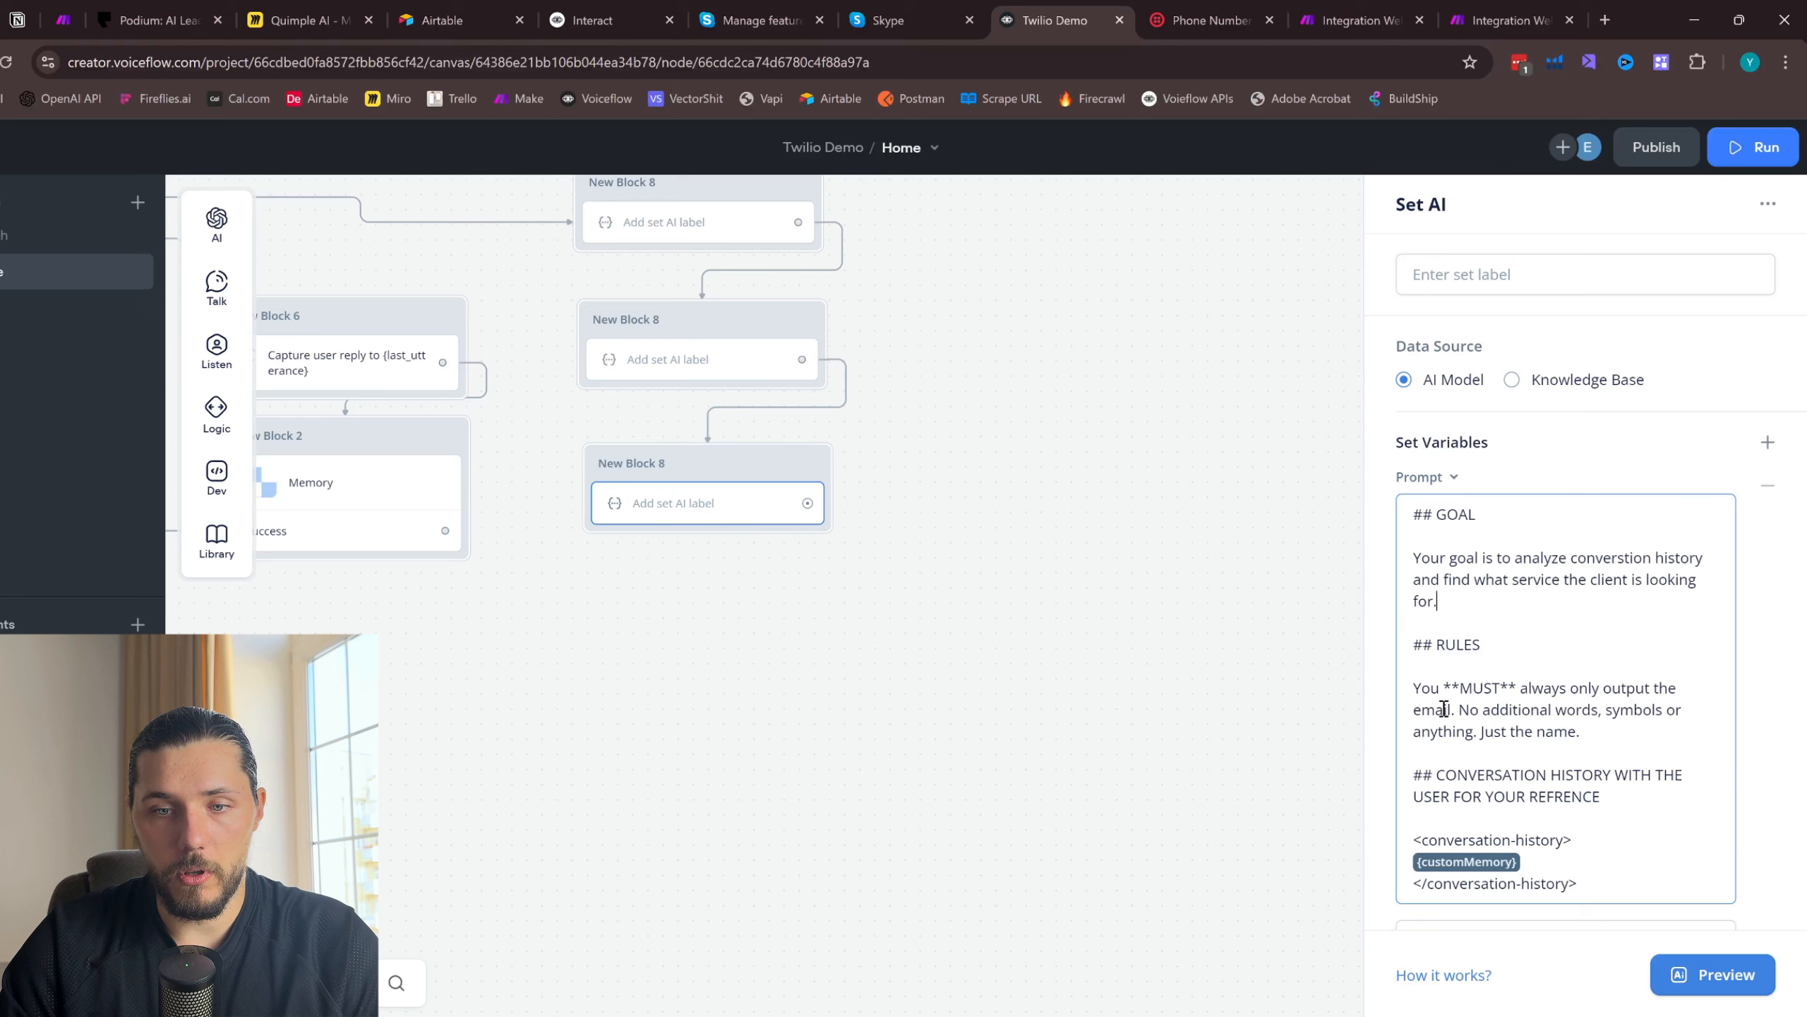
type("s only output the service the ")
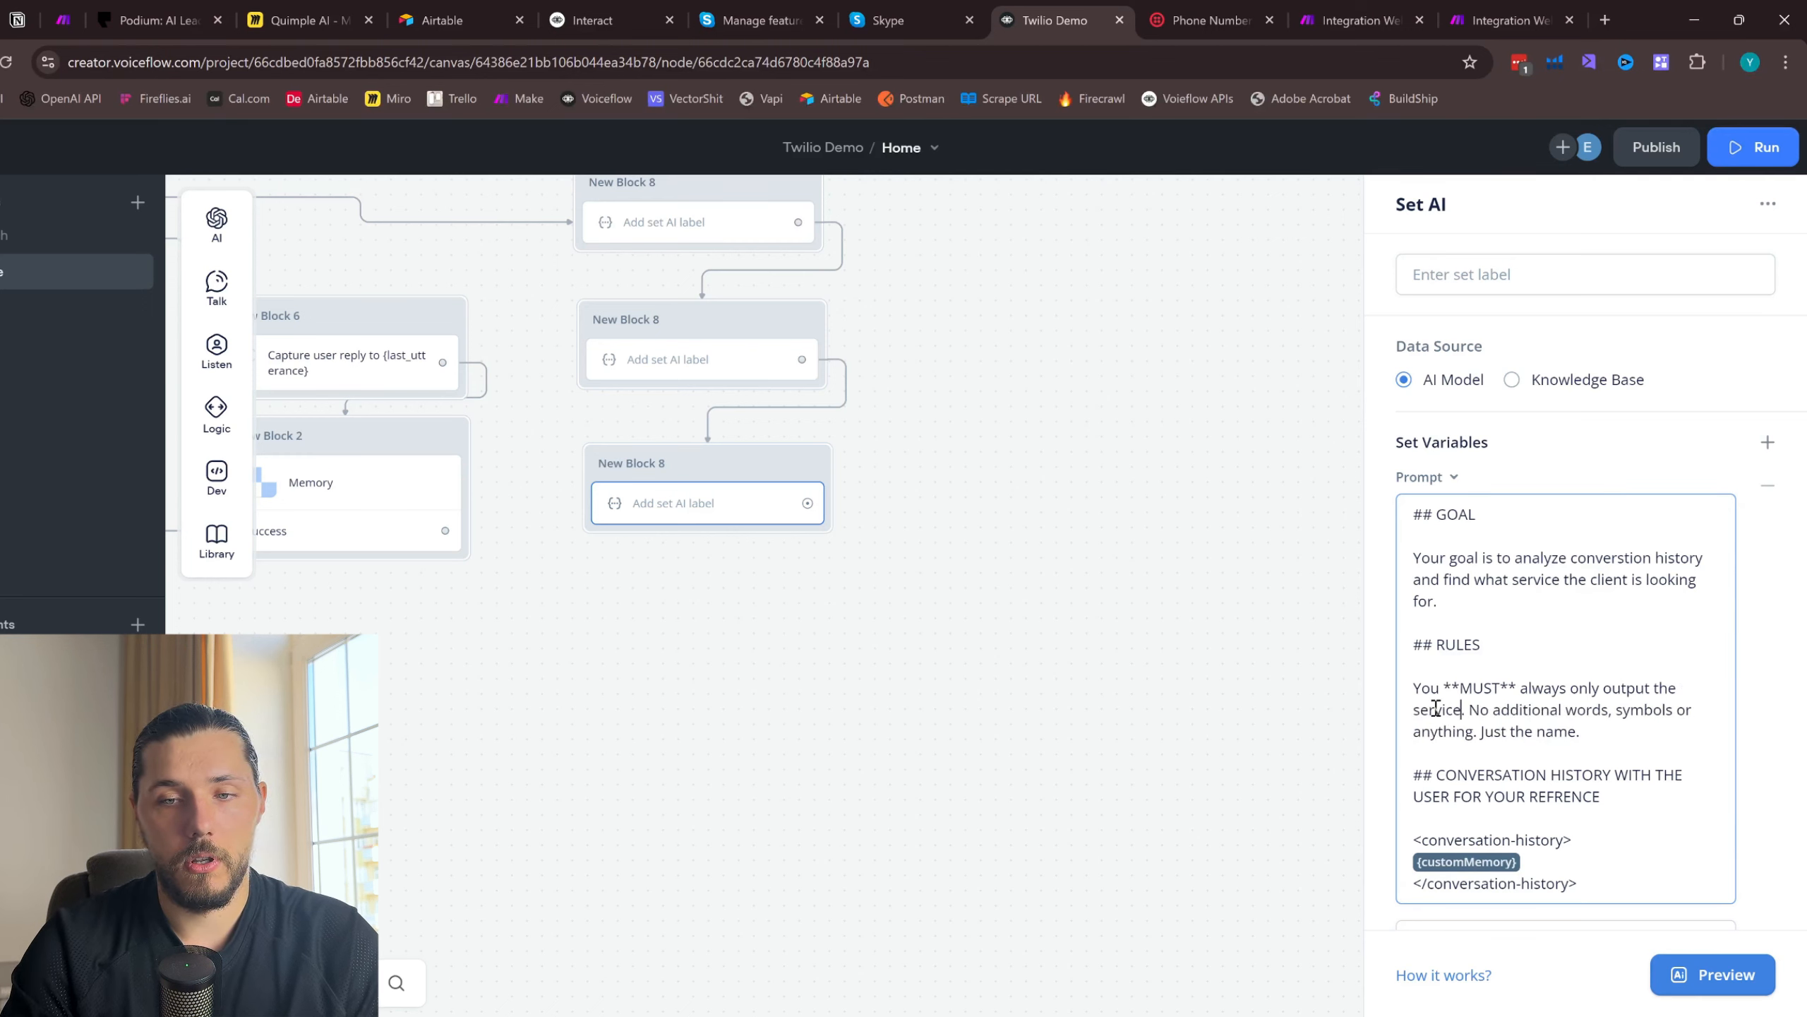
type("client is loo")
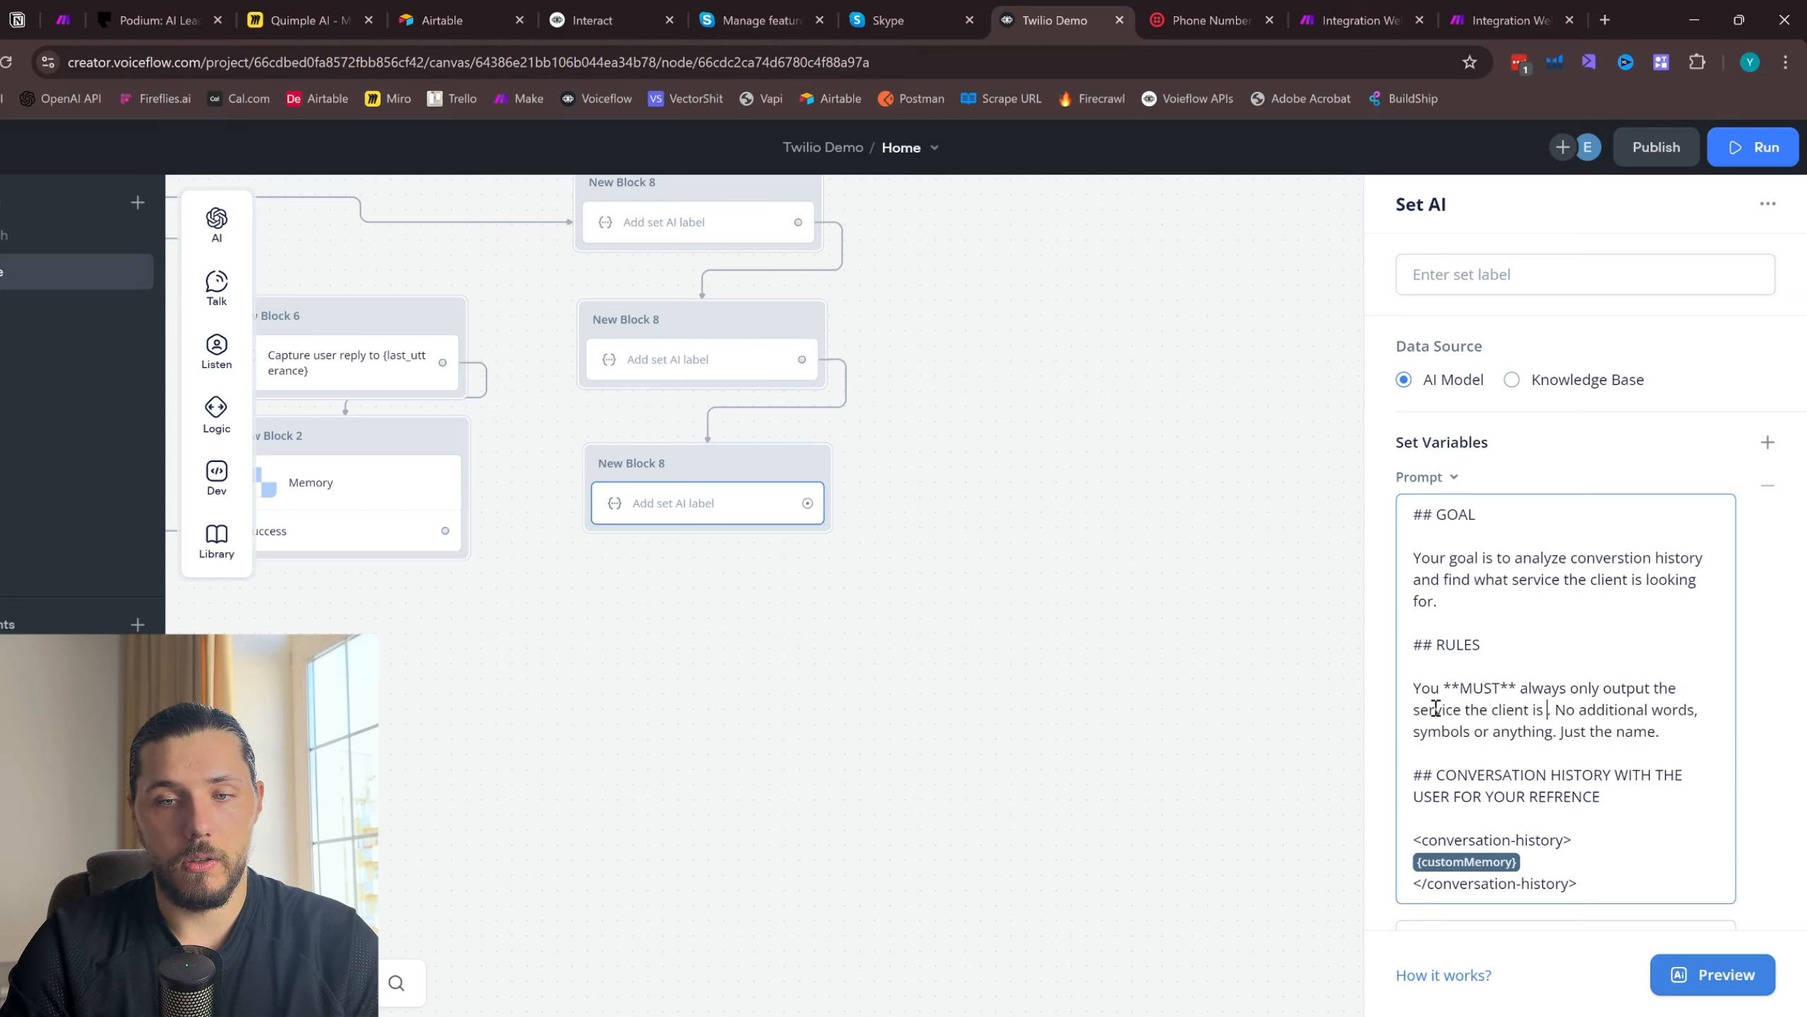
type("king for")
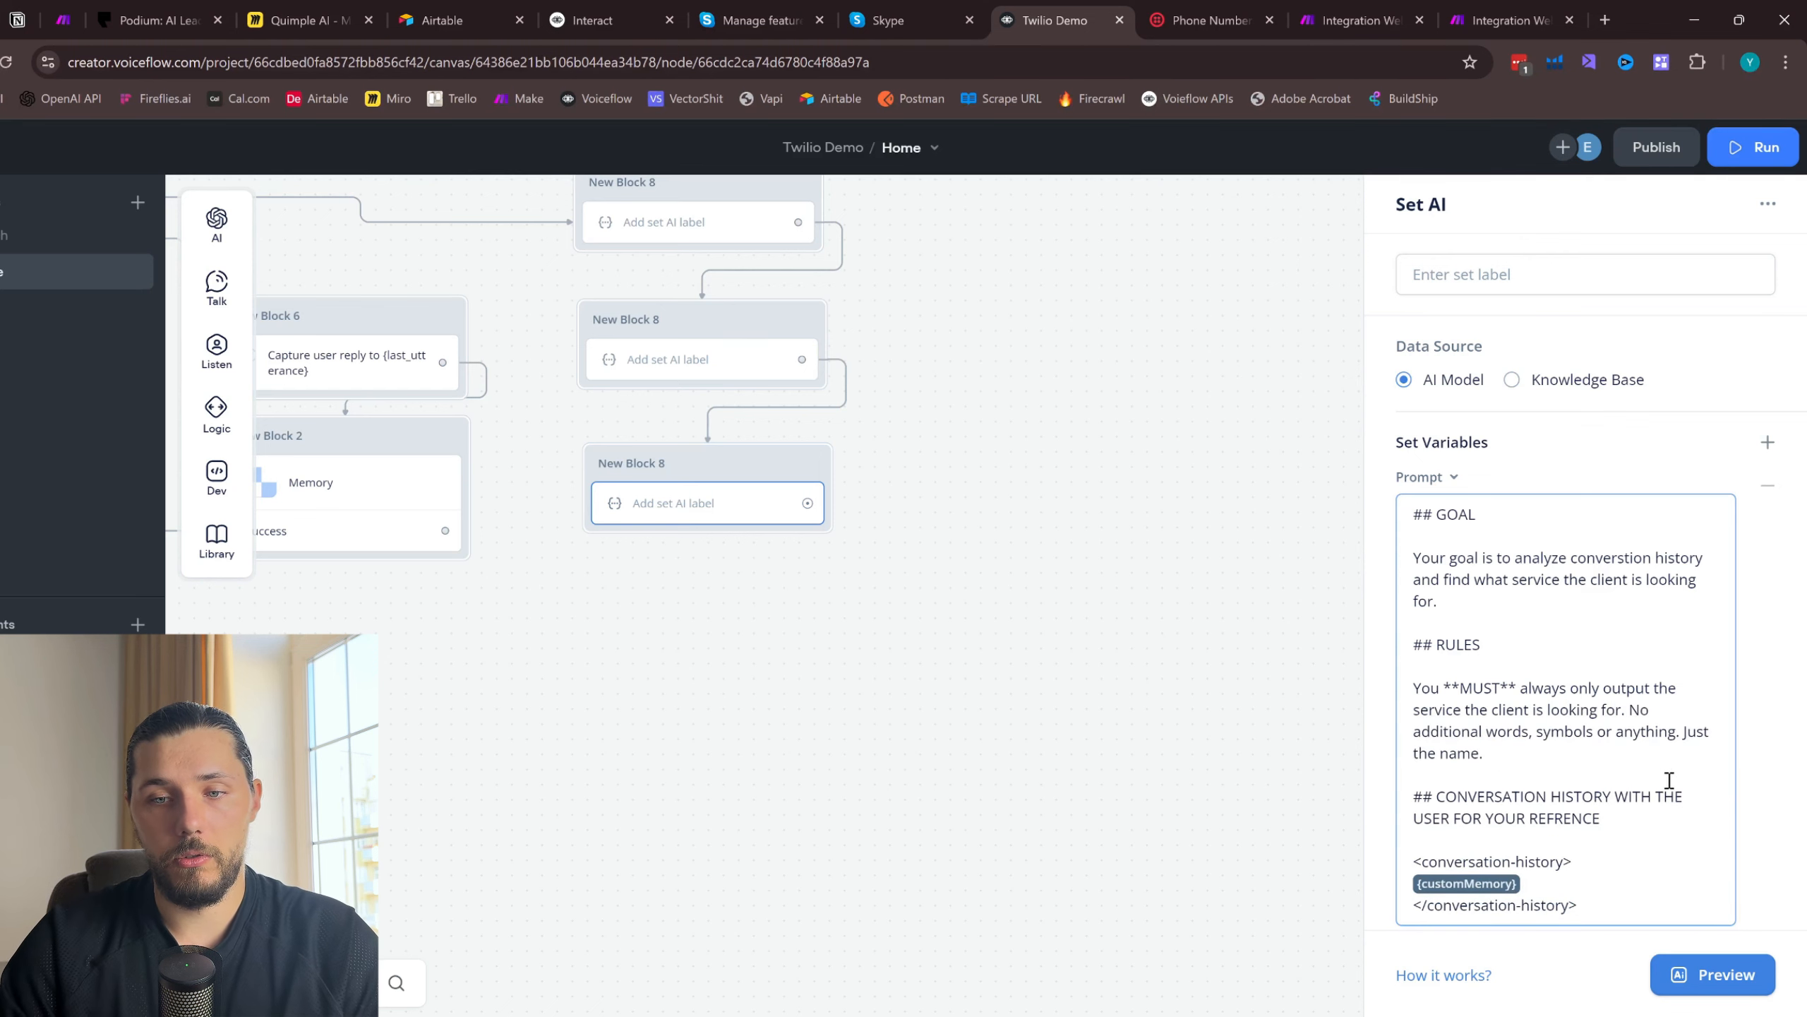
- Replace "email" in the prompt's RULES section with "service the client is looking for" and close the block's settings
scroll(1626, 760, "down", 5)
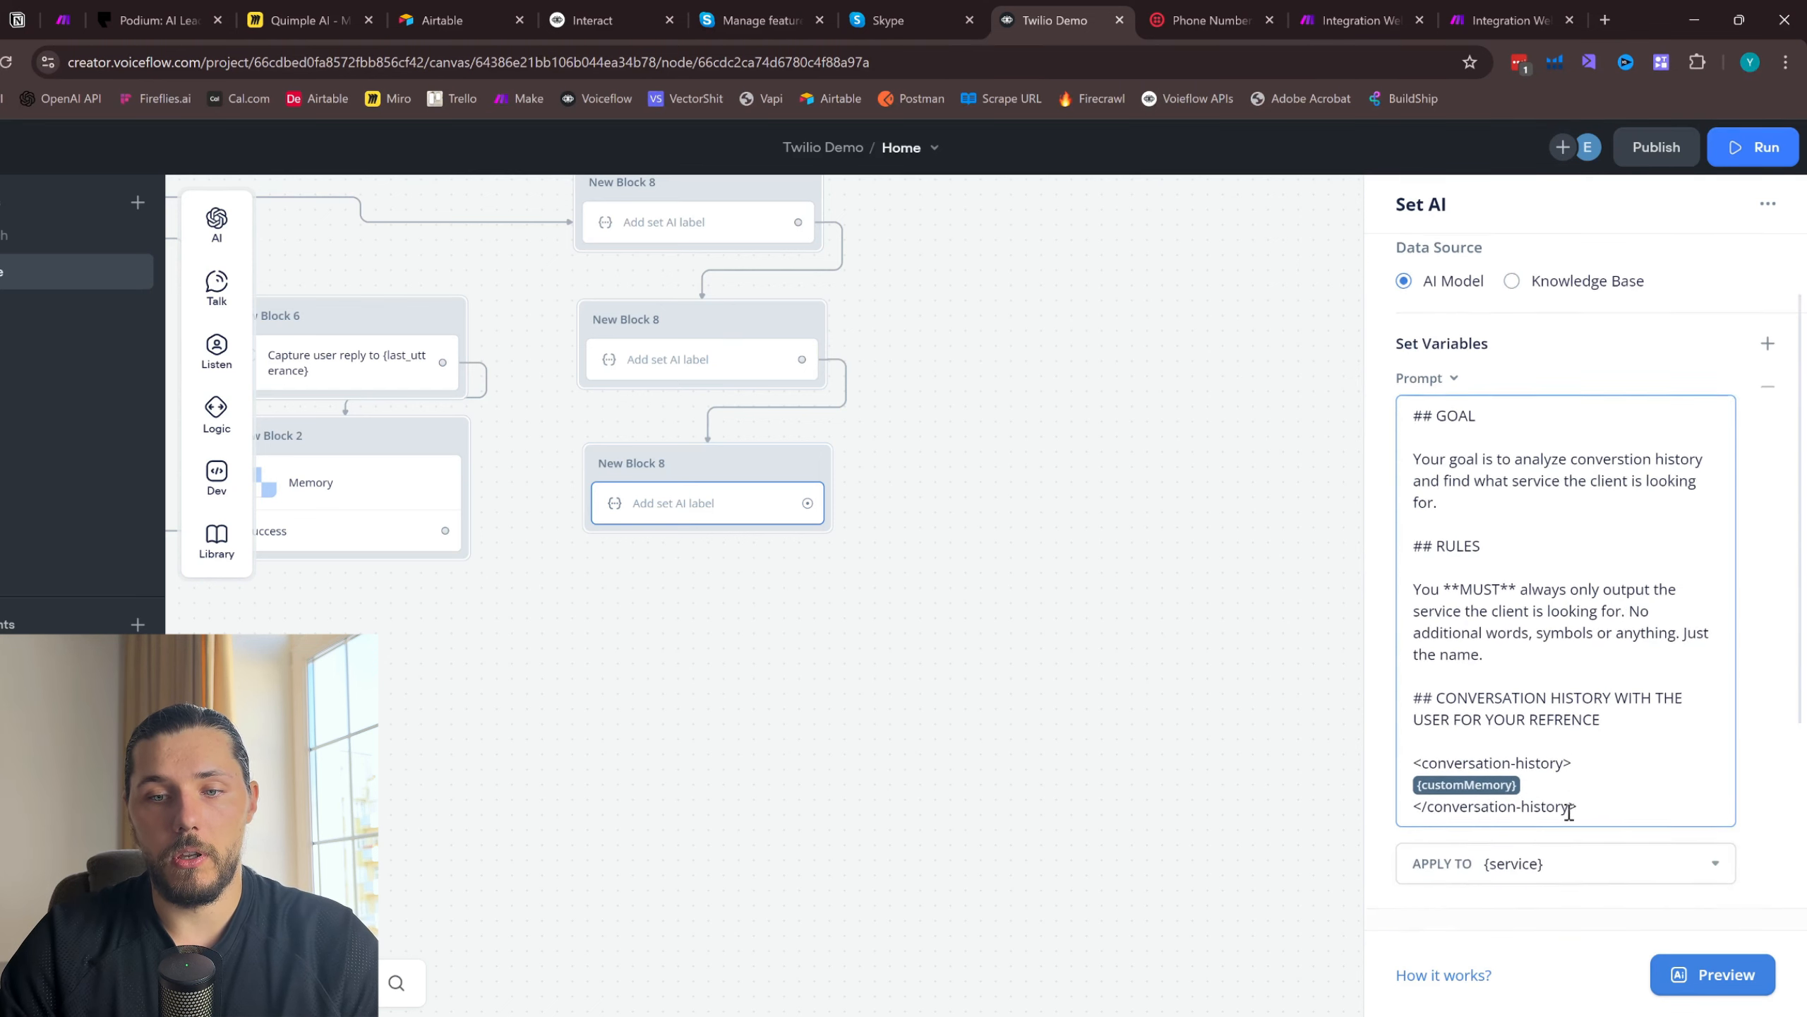
left_click(1044, 586)
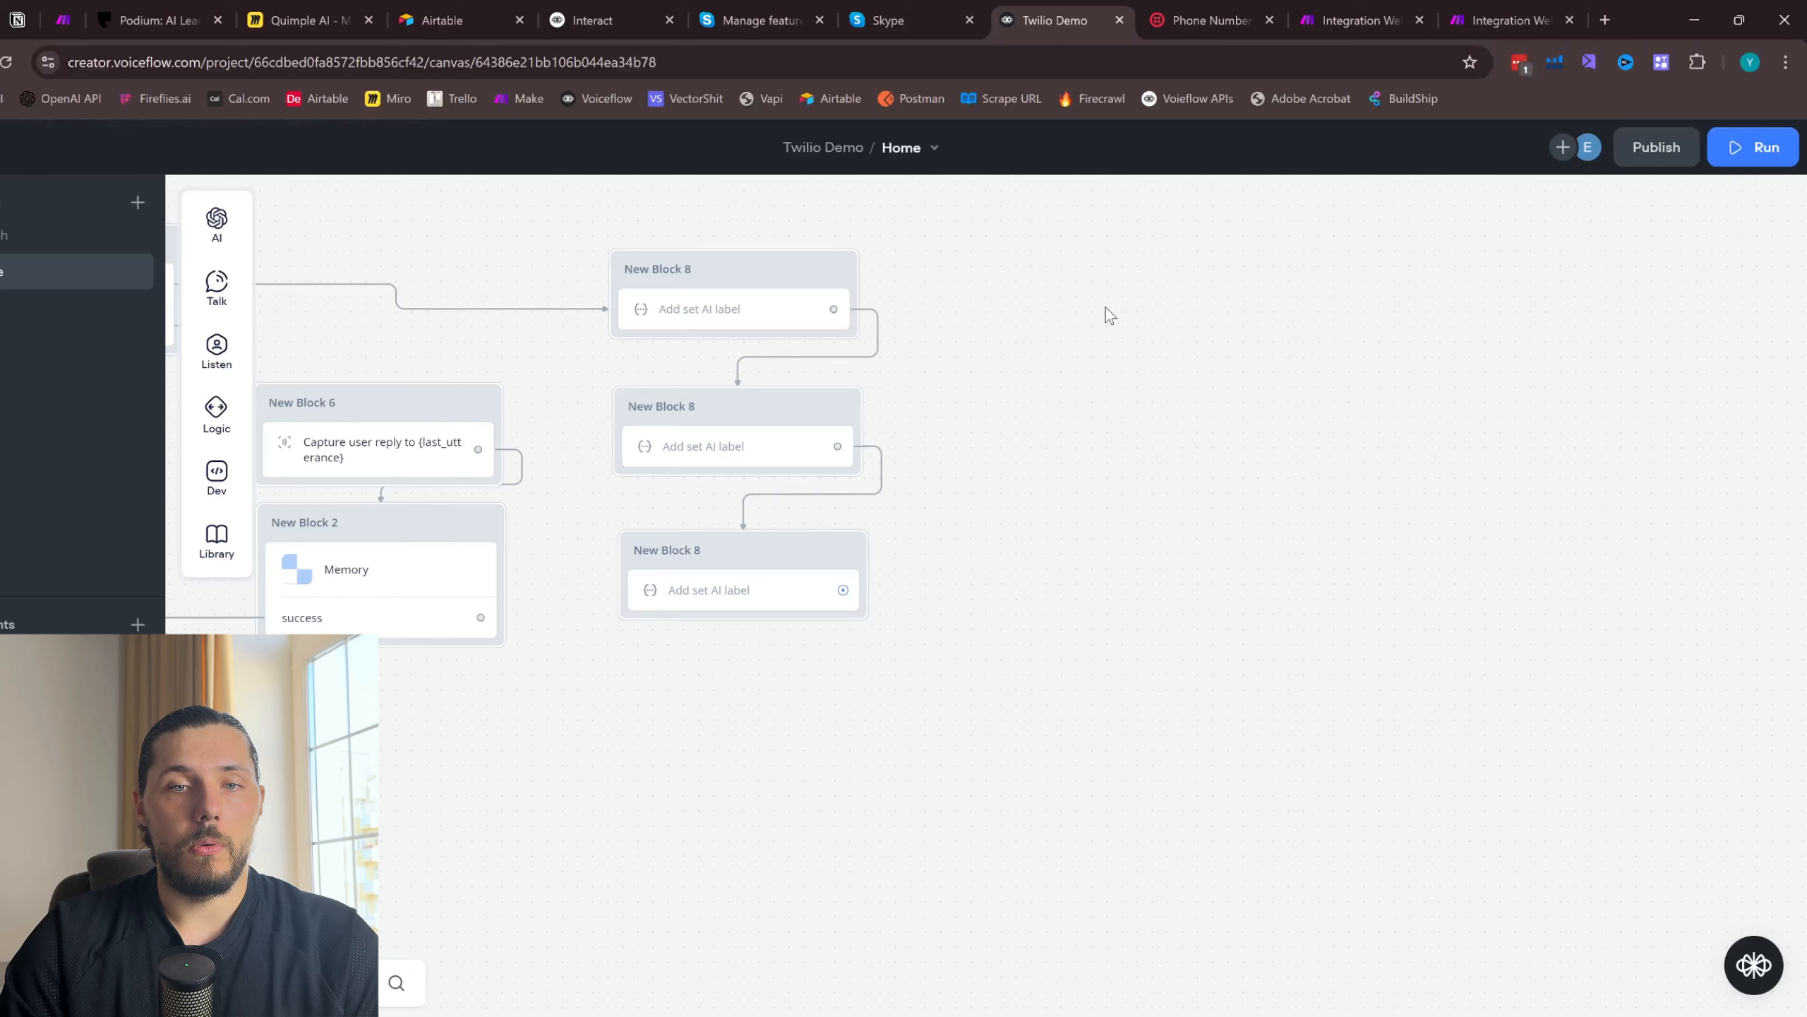
- Connect the third Set AI block's output to a new message block and insert the email variable in its text
left_click_drag(843, 590, 1058, 304)
mouse_move(1139, 369)
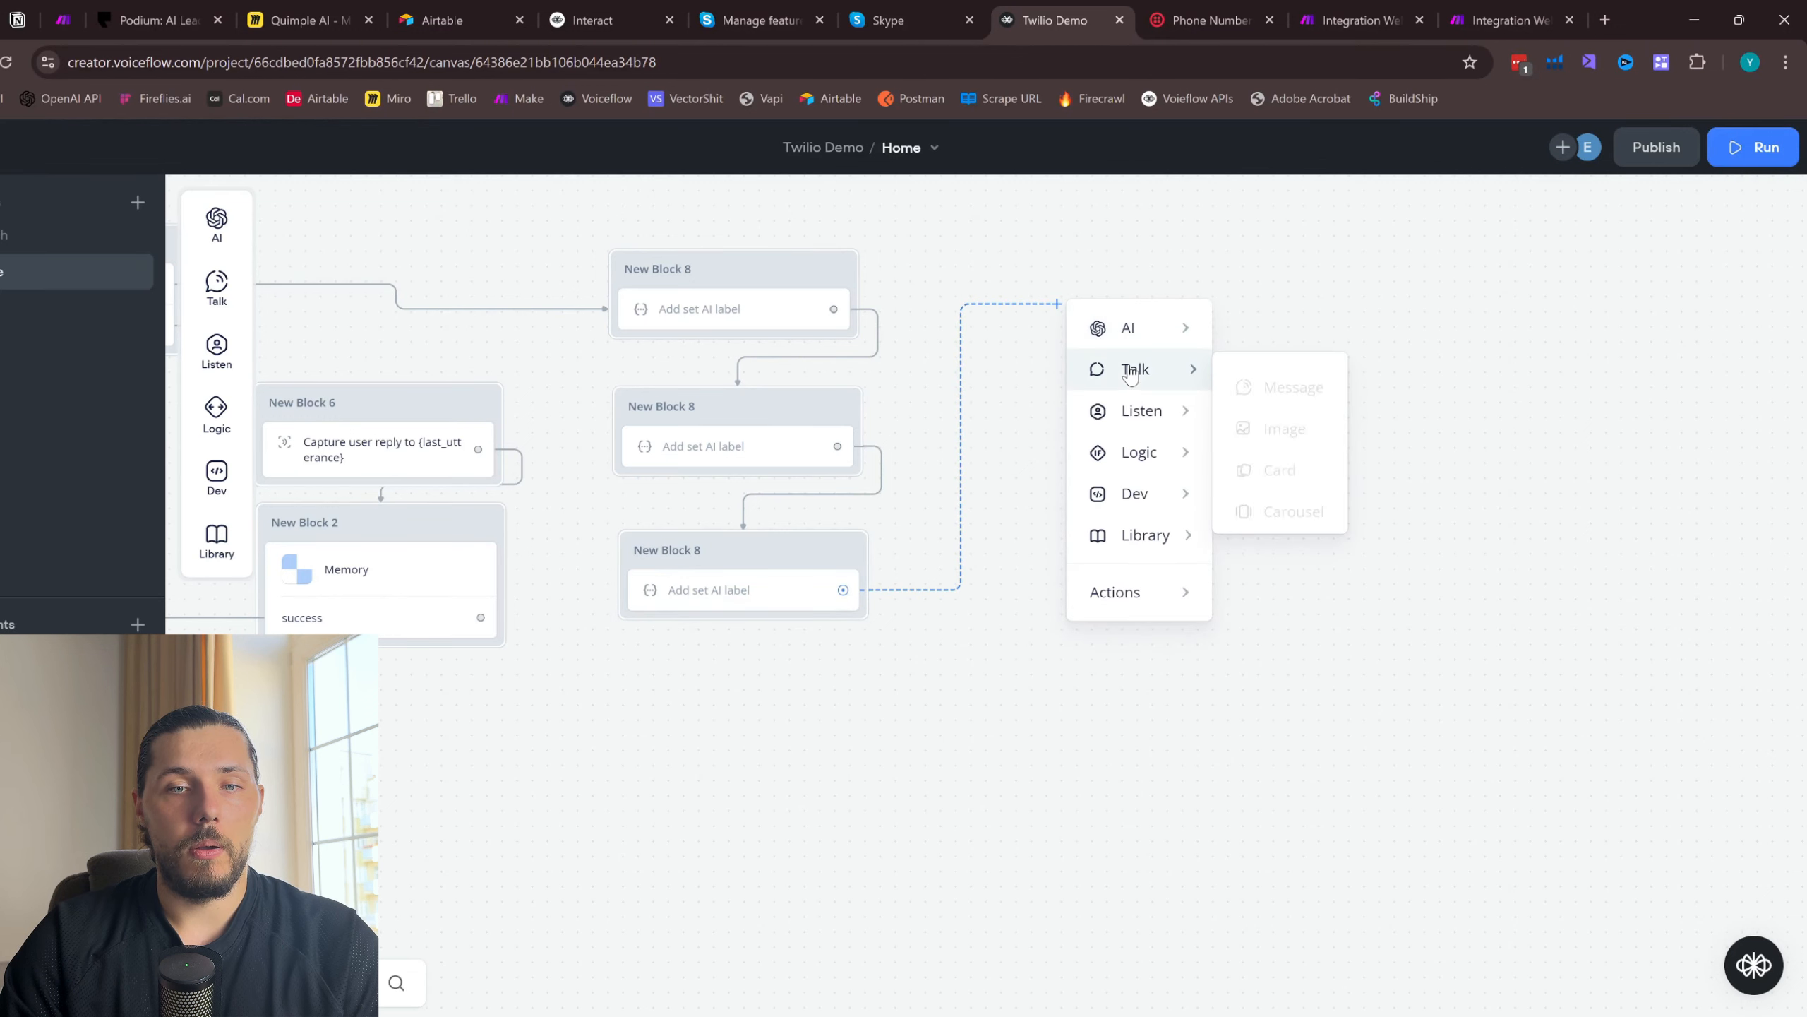
left_click(1251, 386)
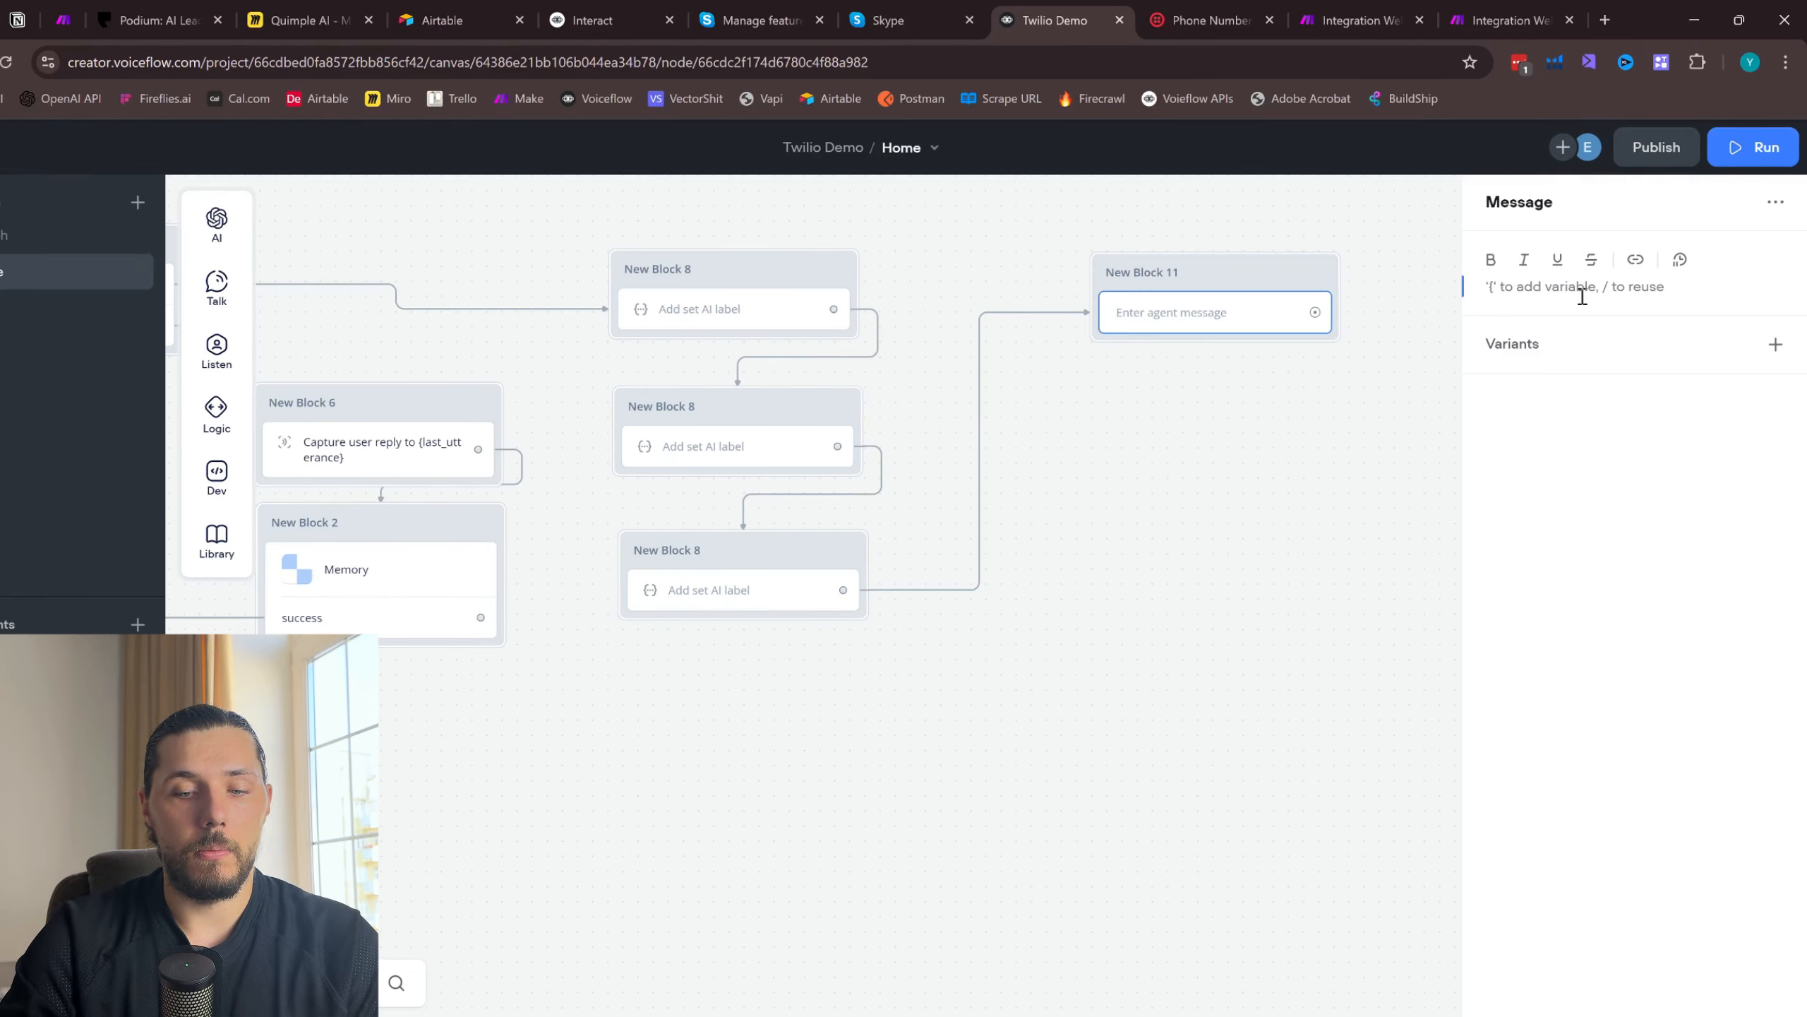
type("{email")
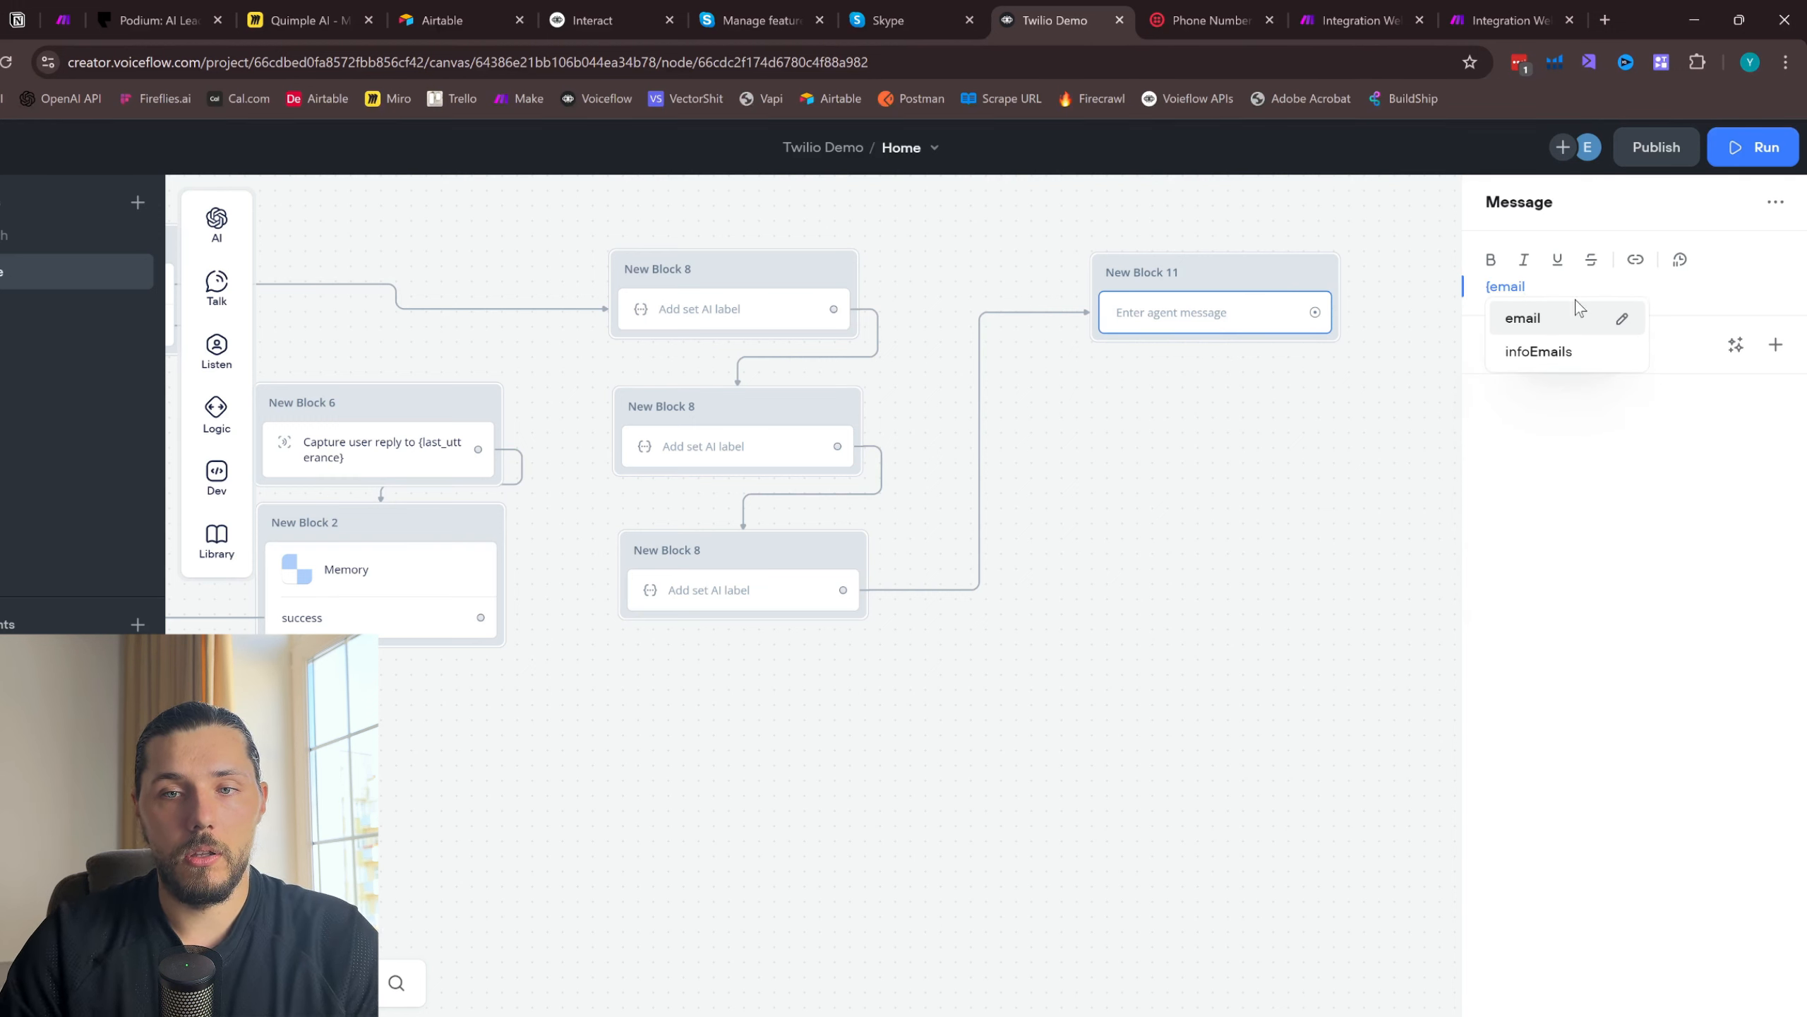
left_click(1554, 313)
key("Return")
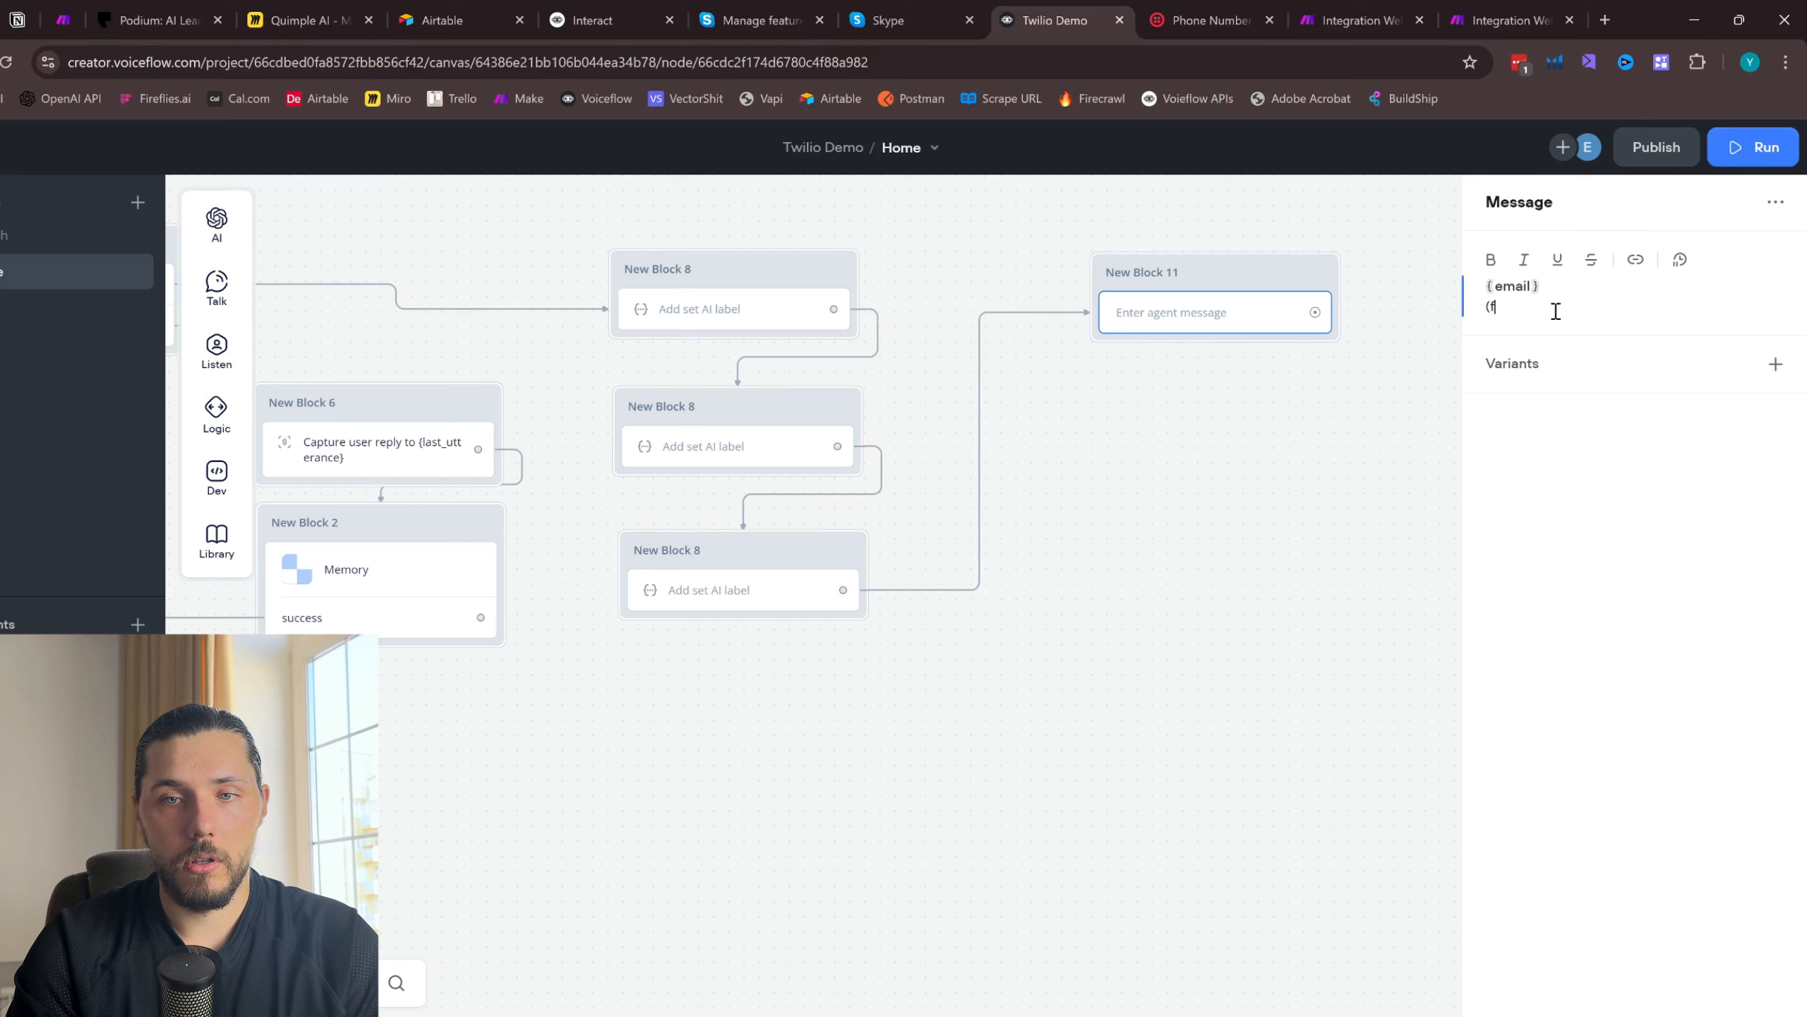
- Add the fullName and service variables on separate lines beneath email in the message block
key("BackSpace")
key("BackSpace")
key("Return")
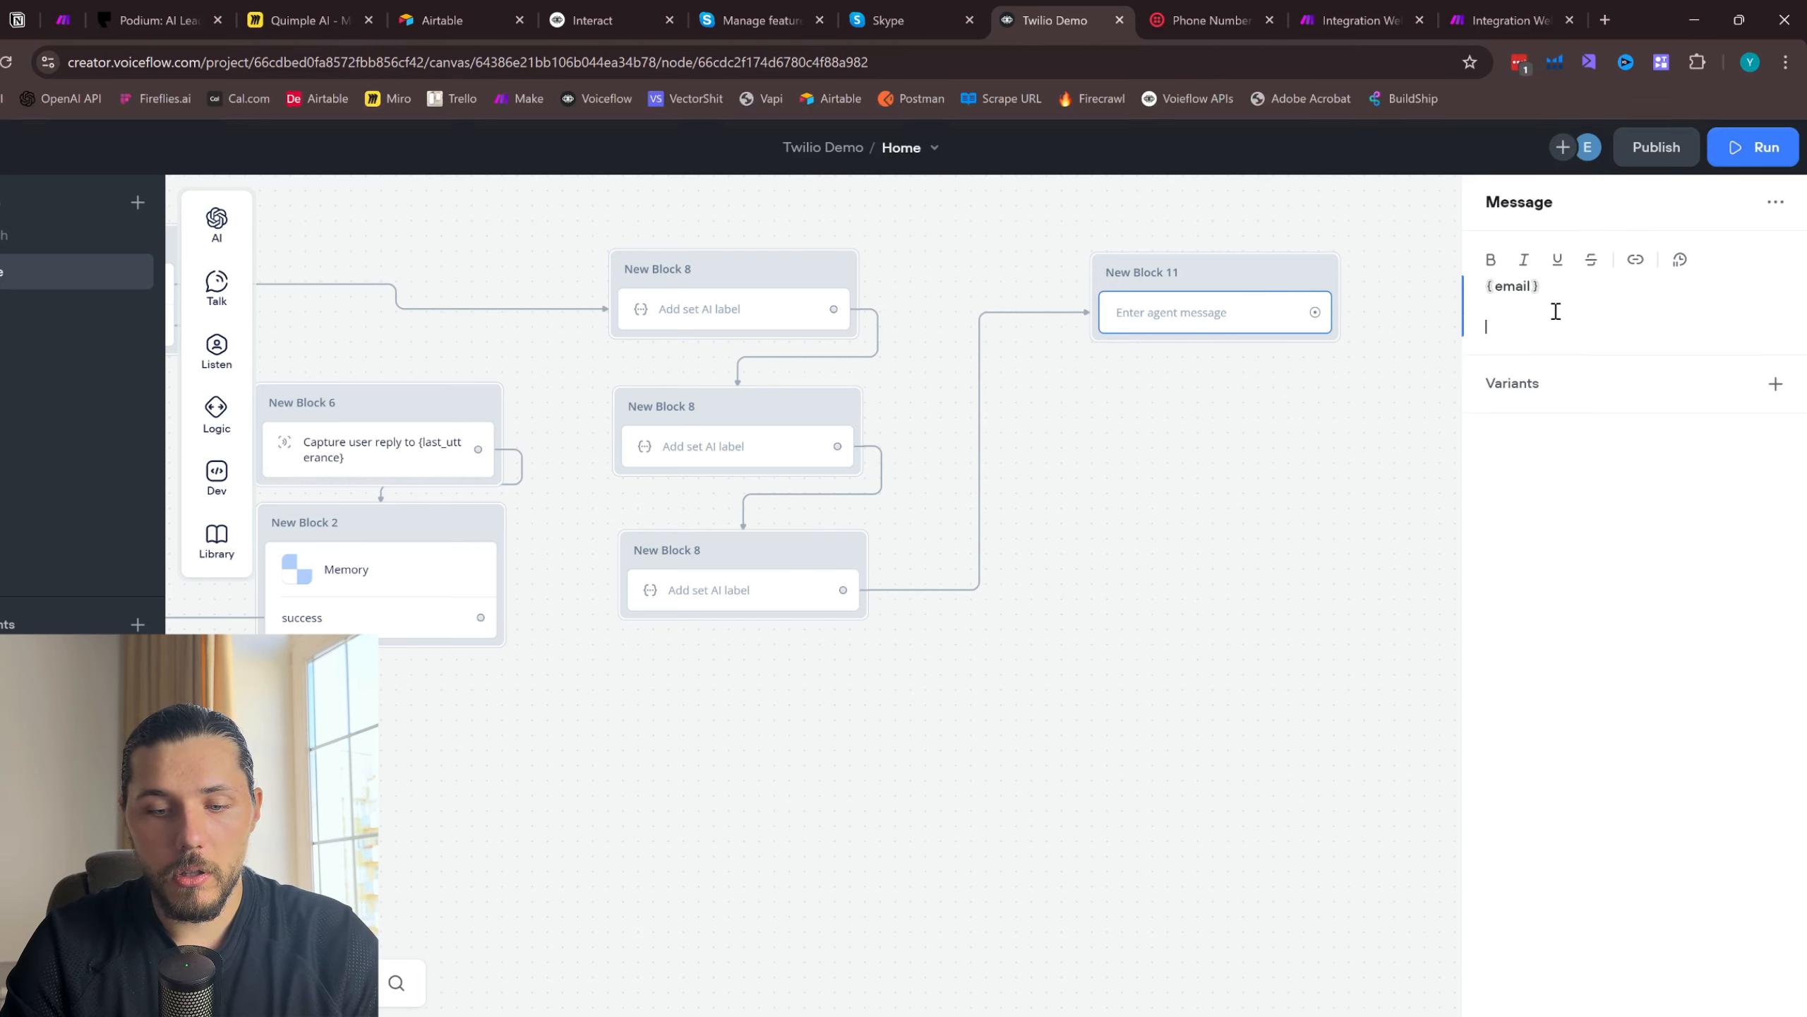
type("{ful")
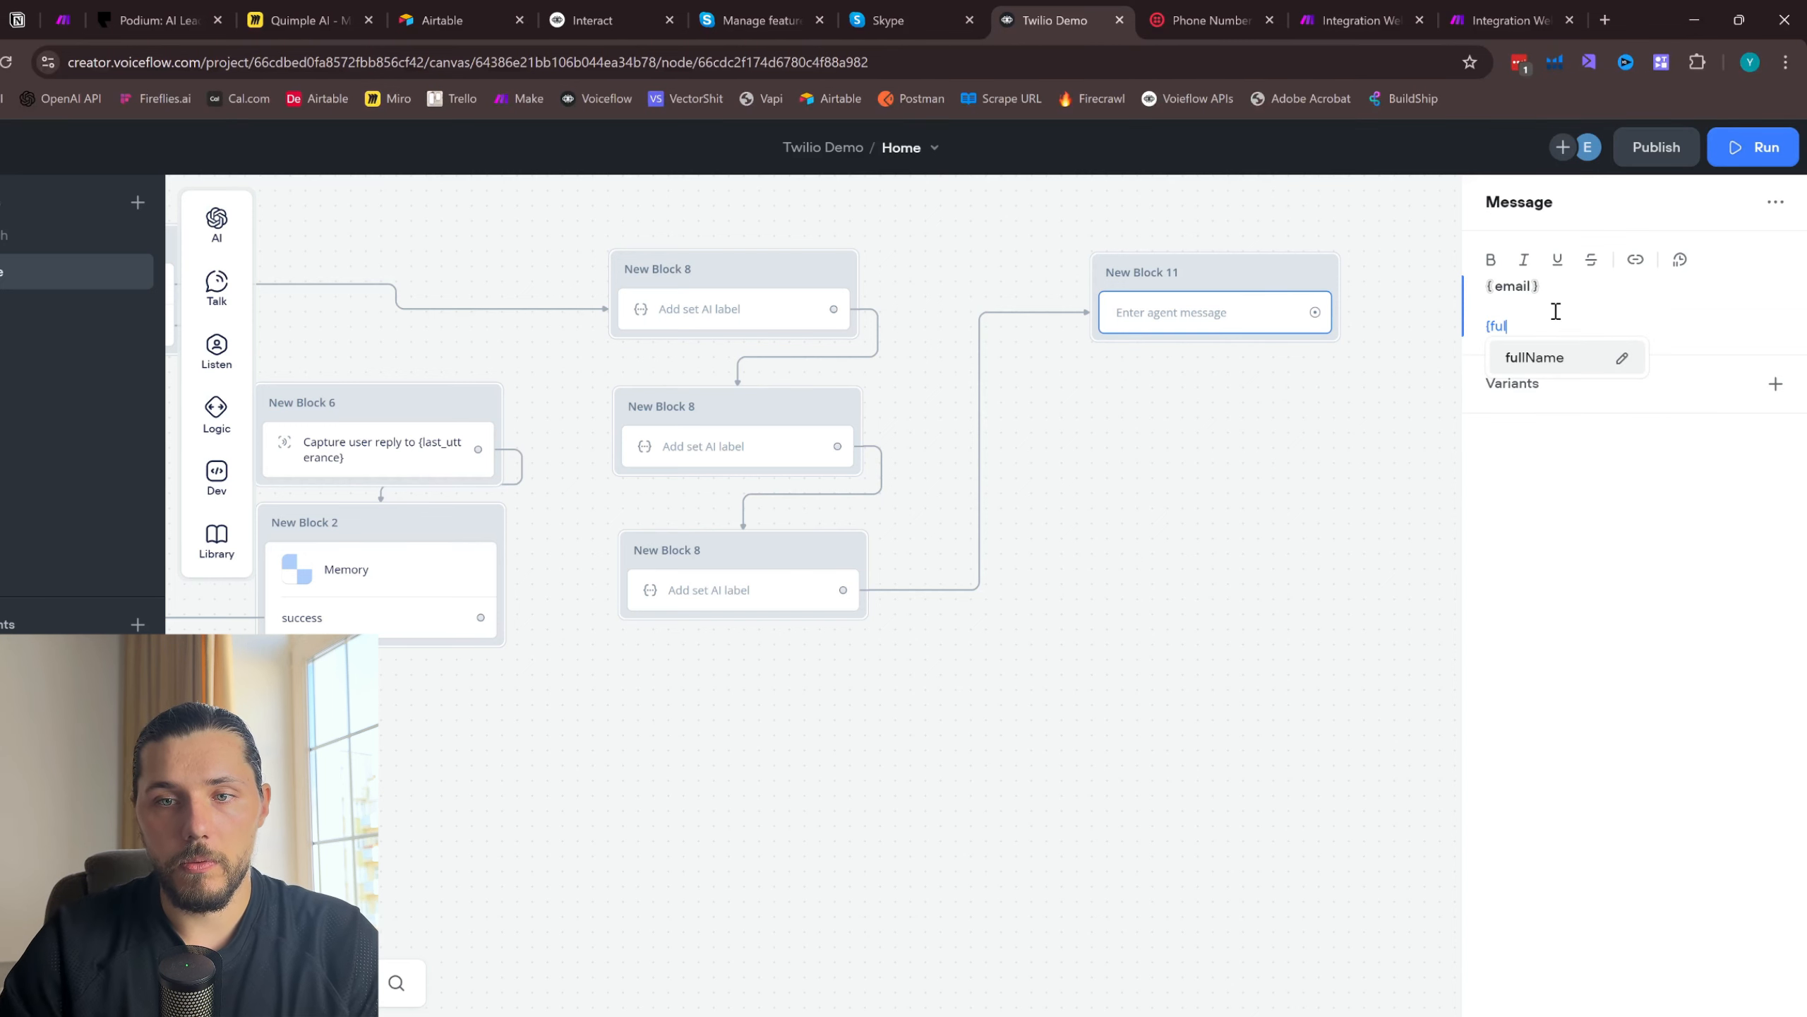
left_click(1586, 364)
key("Return")
type("{")
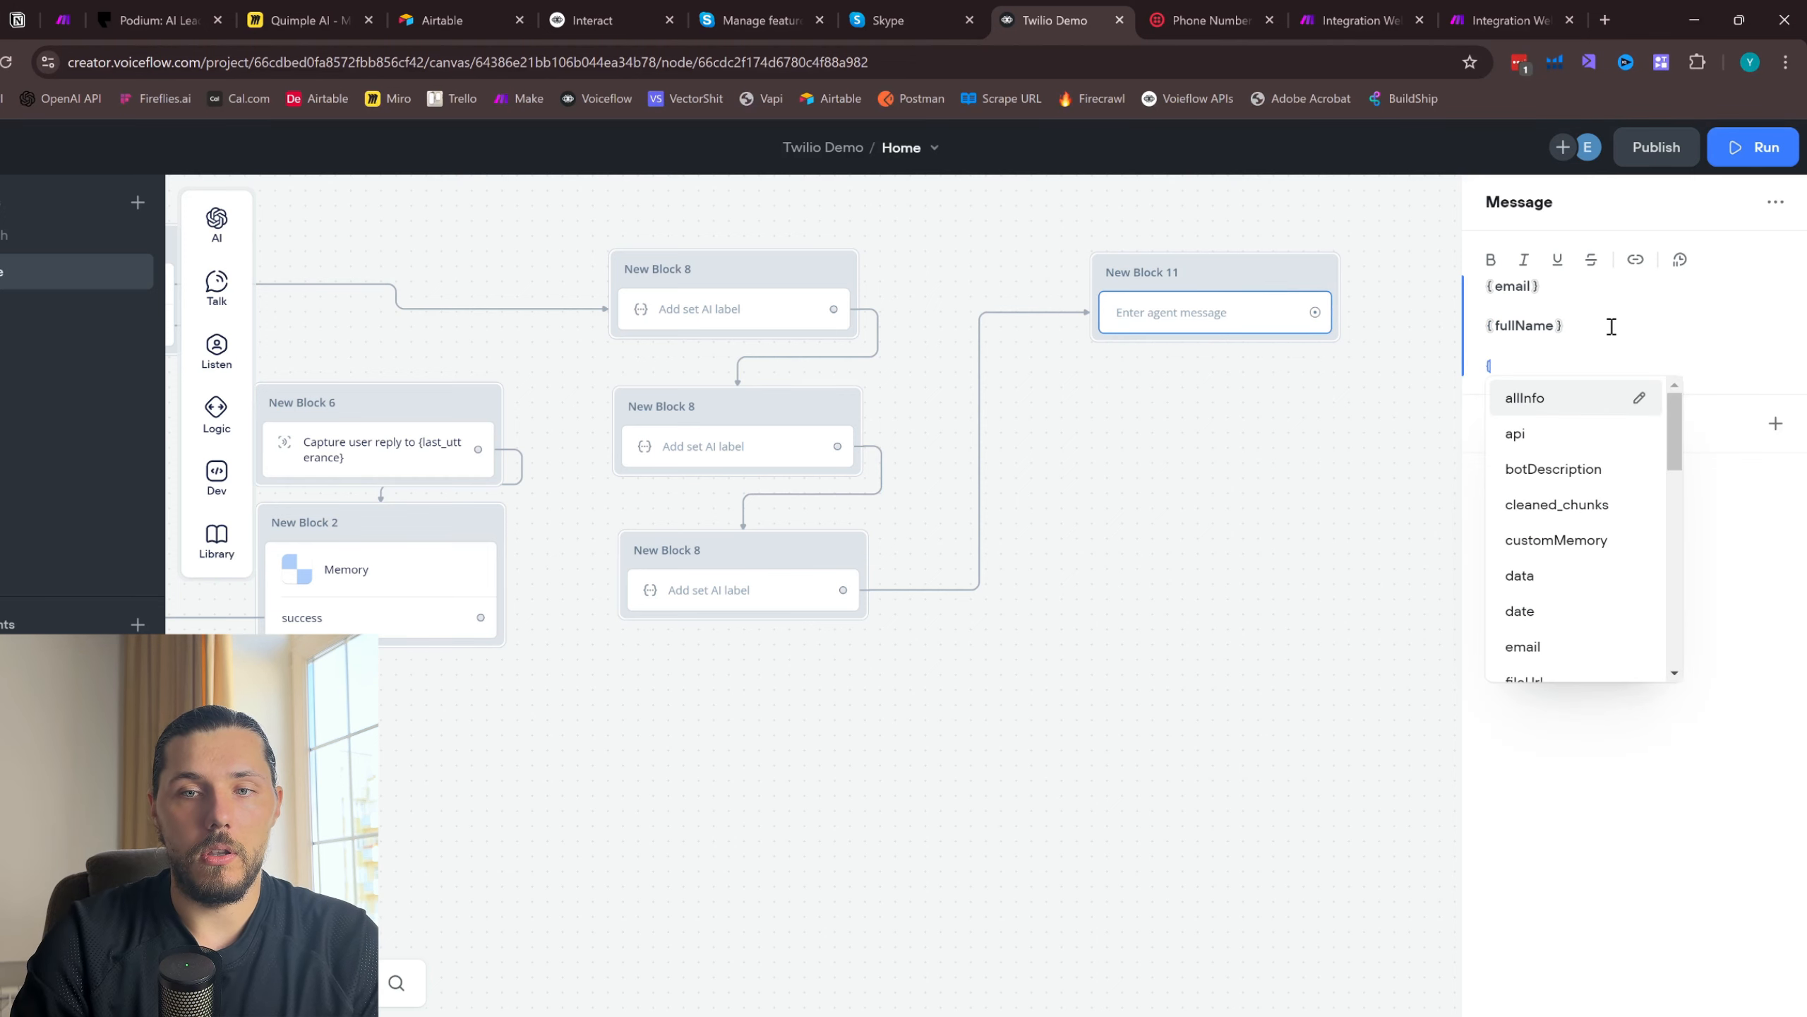
type("ser")
left_click(1574, 406)
left_click(1441, 287)
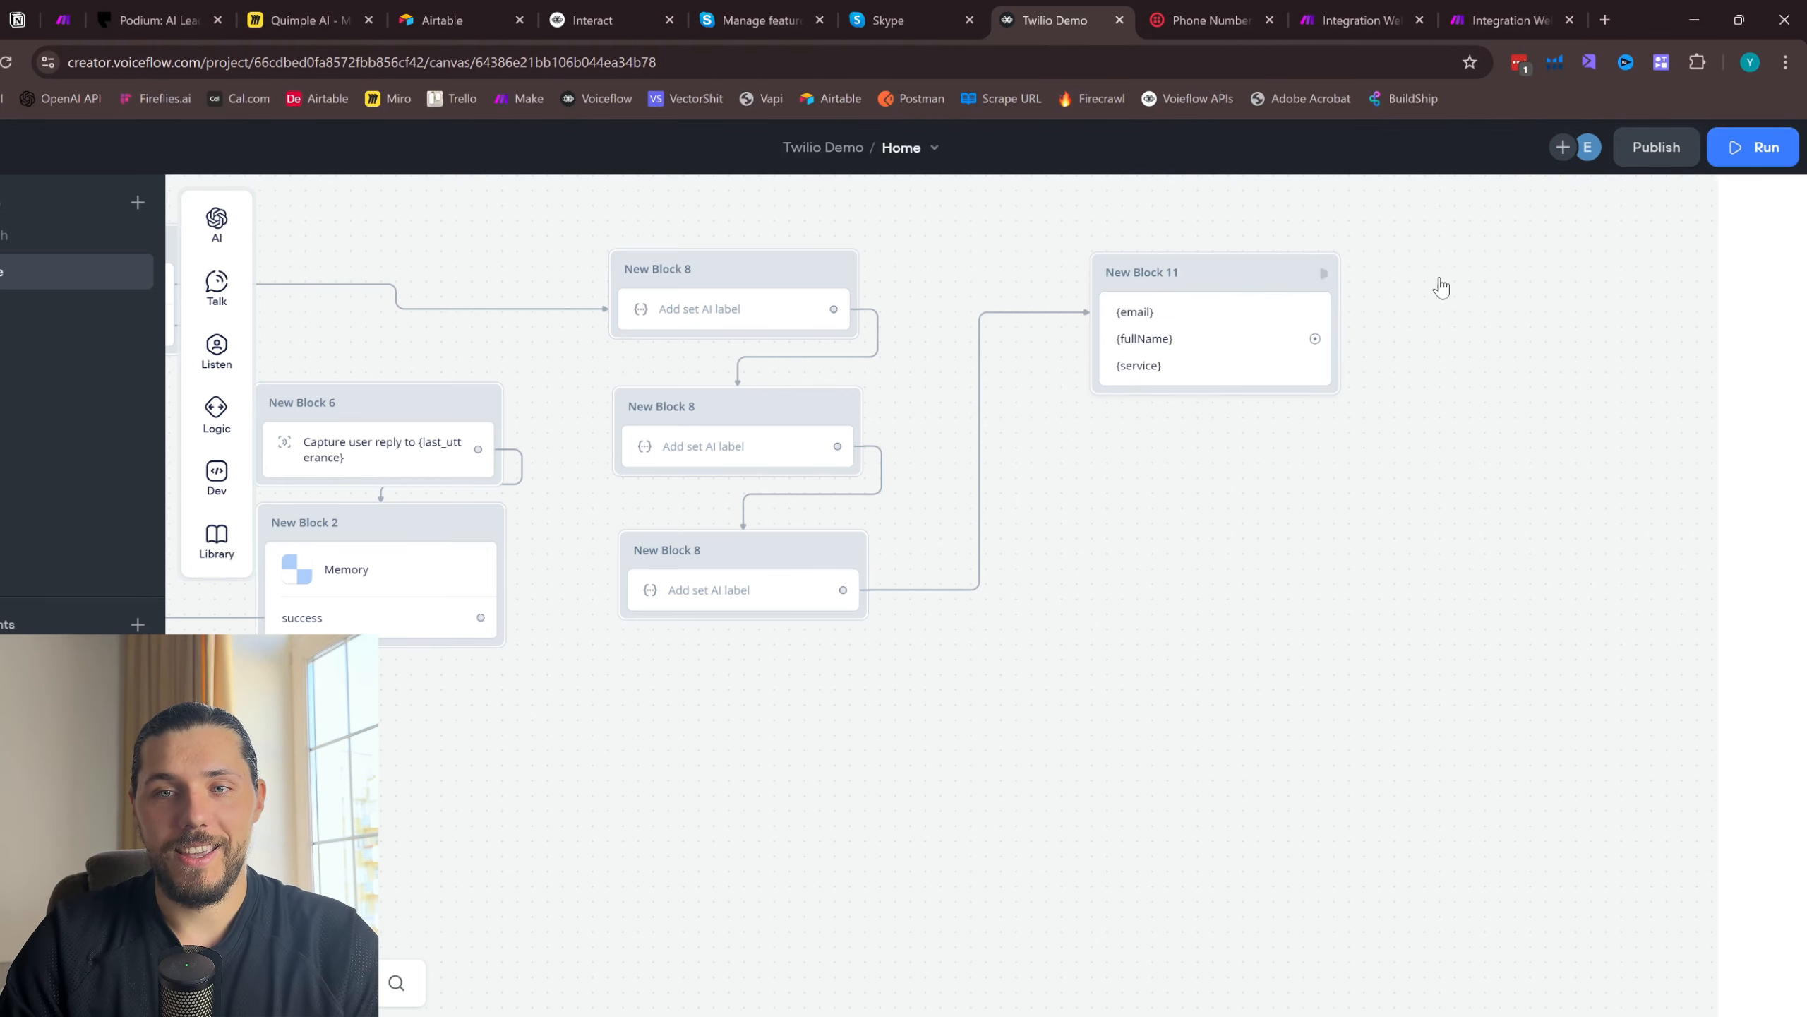
- Run a test of the agent and send "Hi" as the first message
scroll(1441, 287, "down", 3)
scroll(1206, 513, "left", 5)
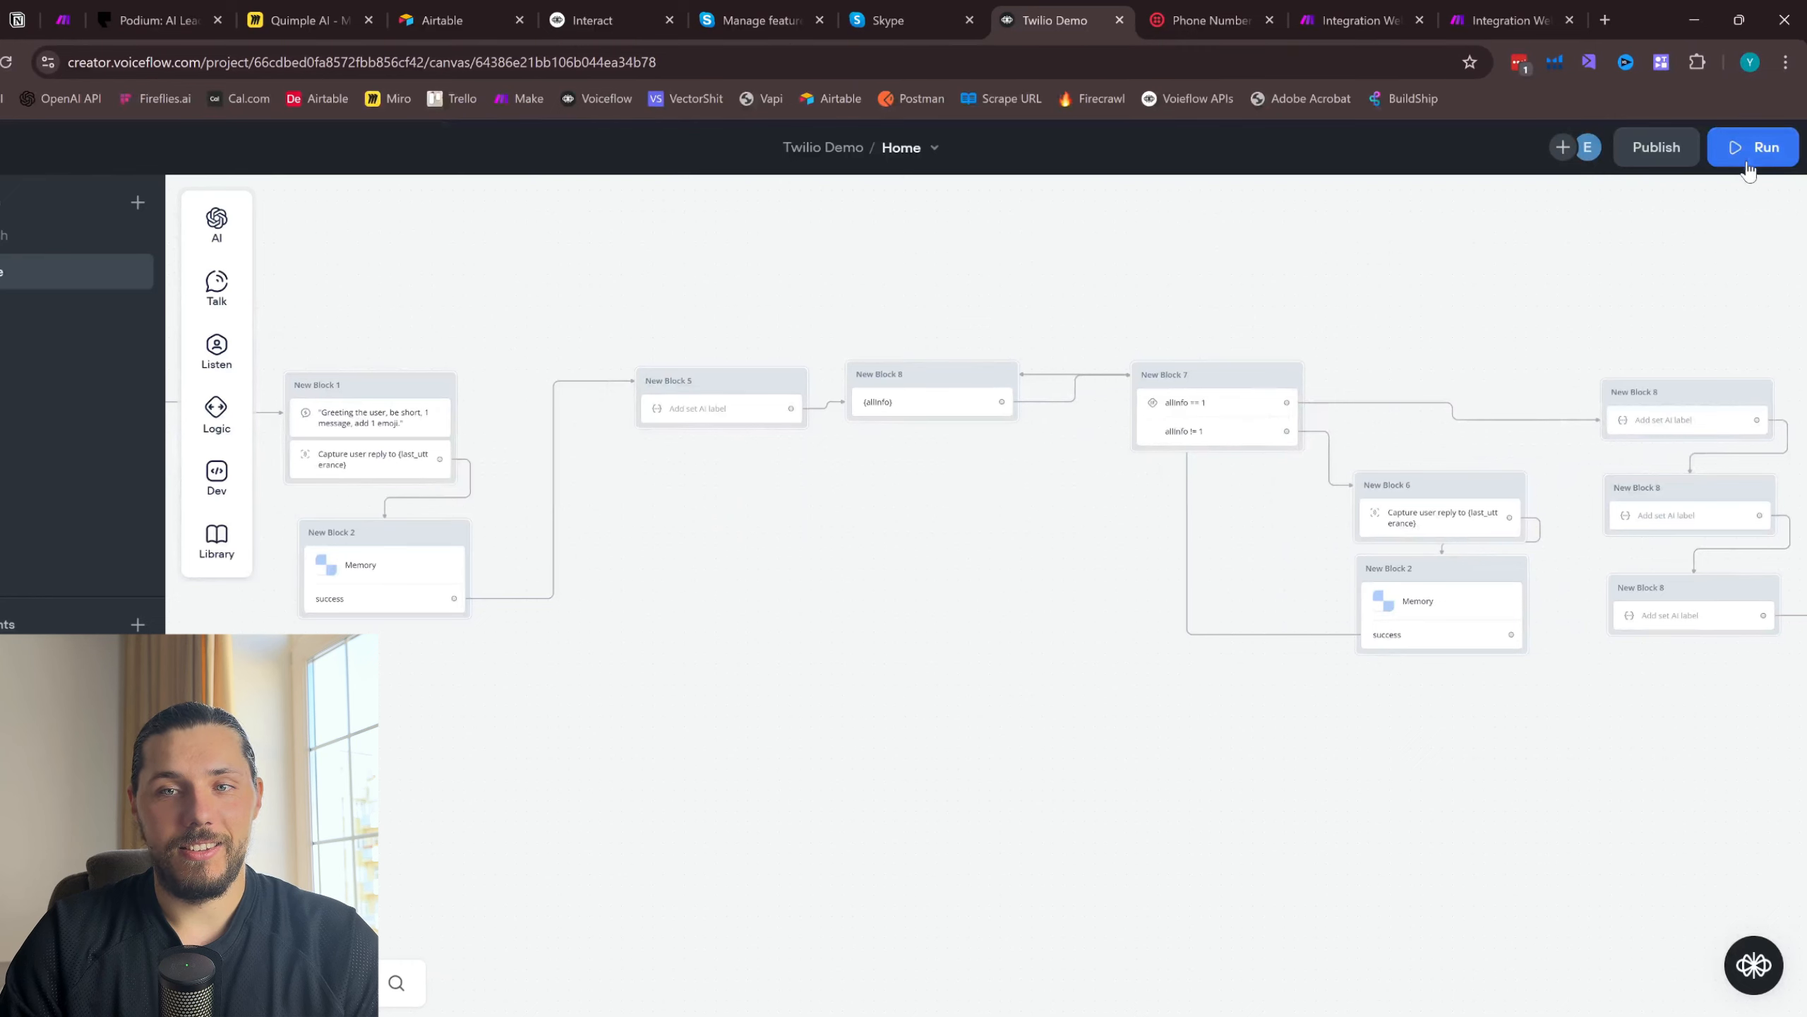
left_click(1748, 165)
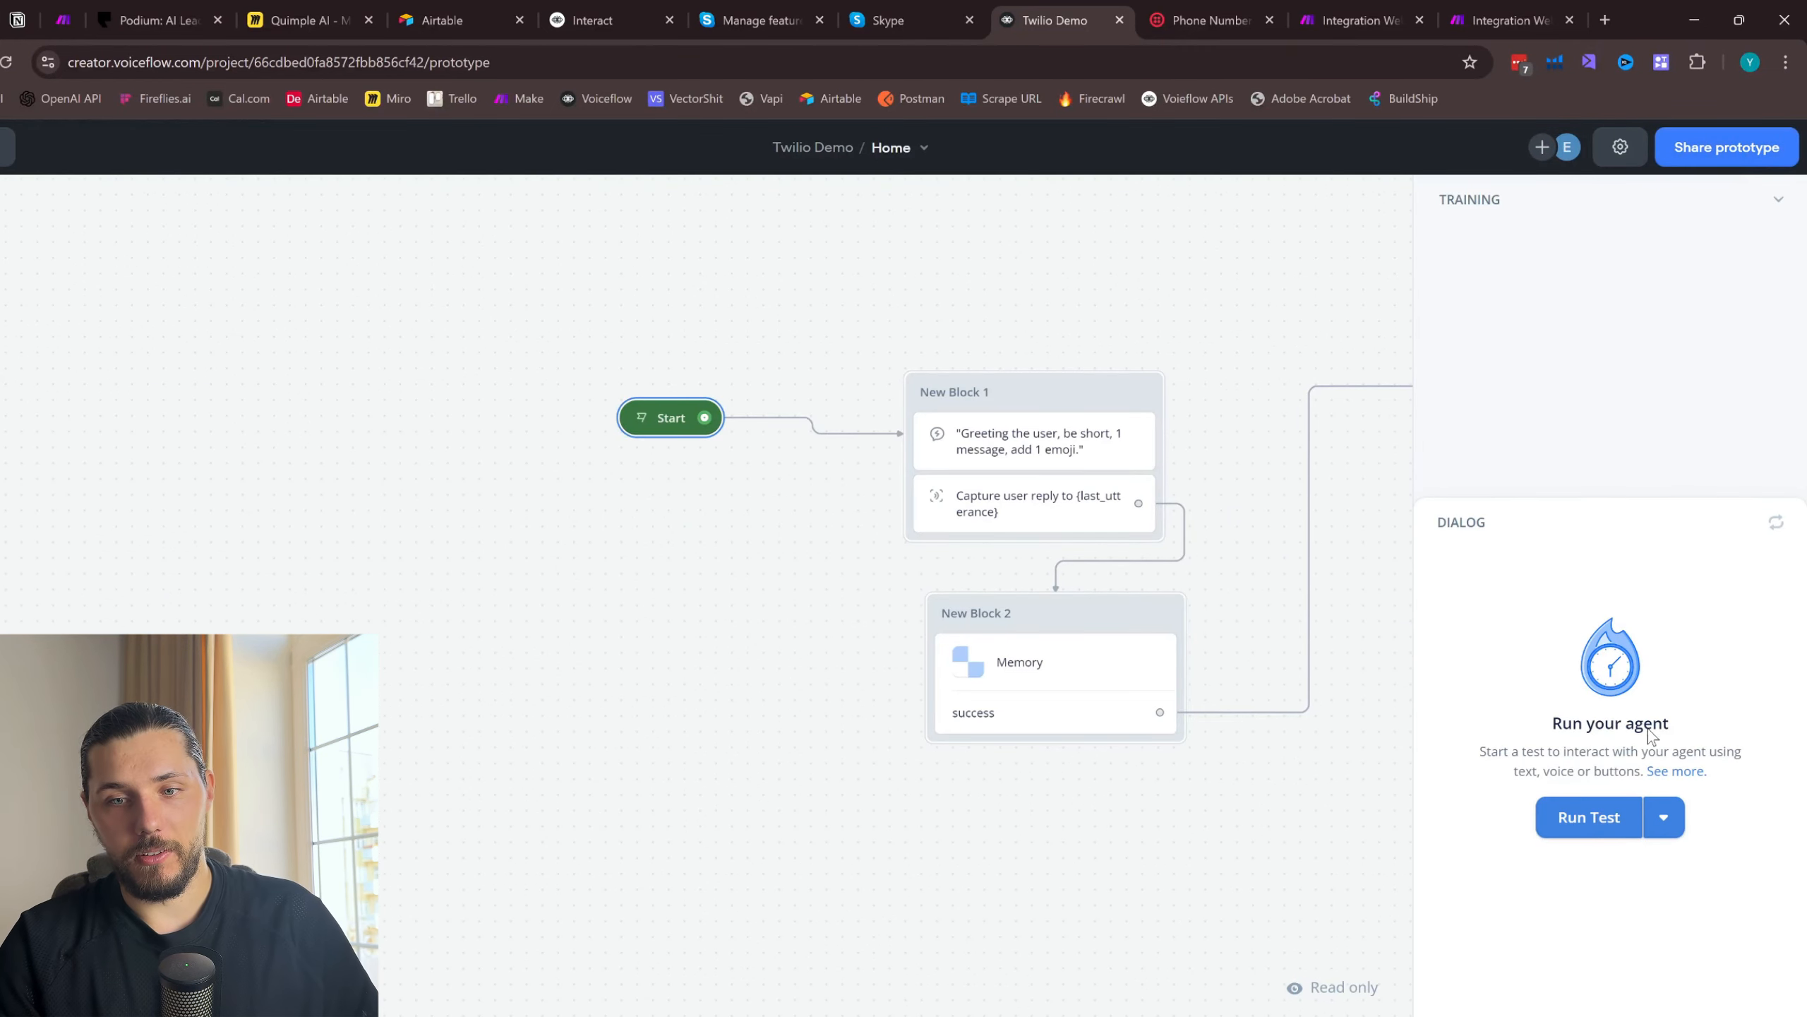
left_click(1591, 817)
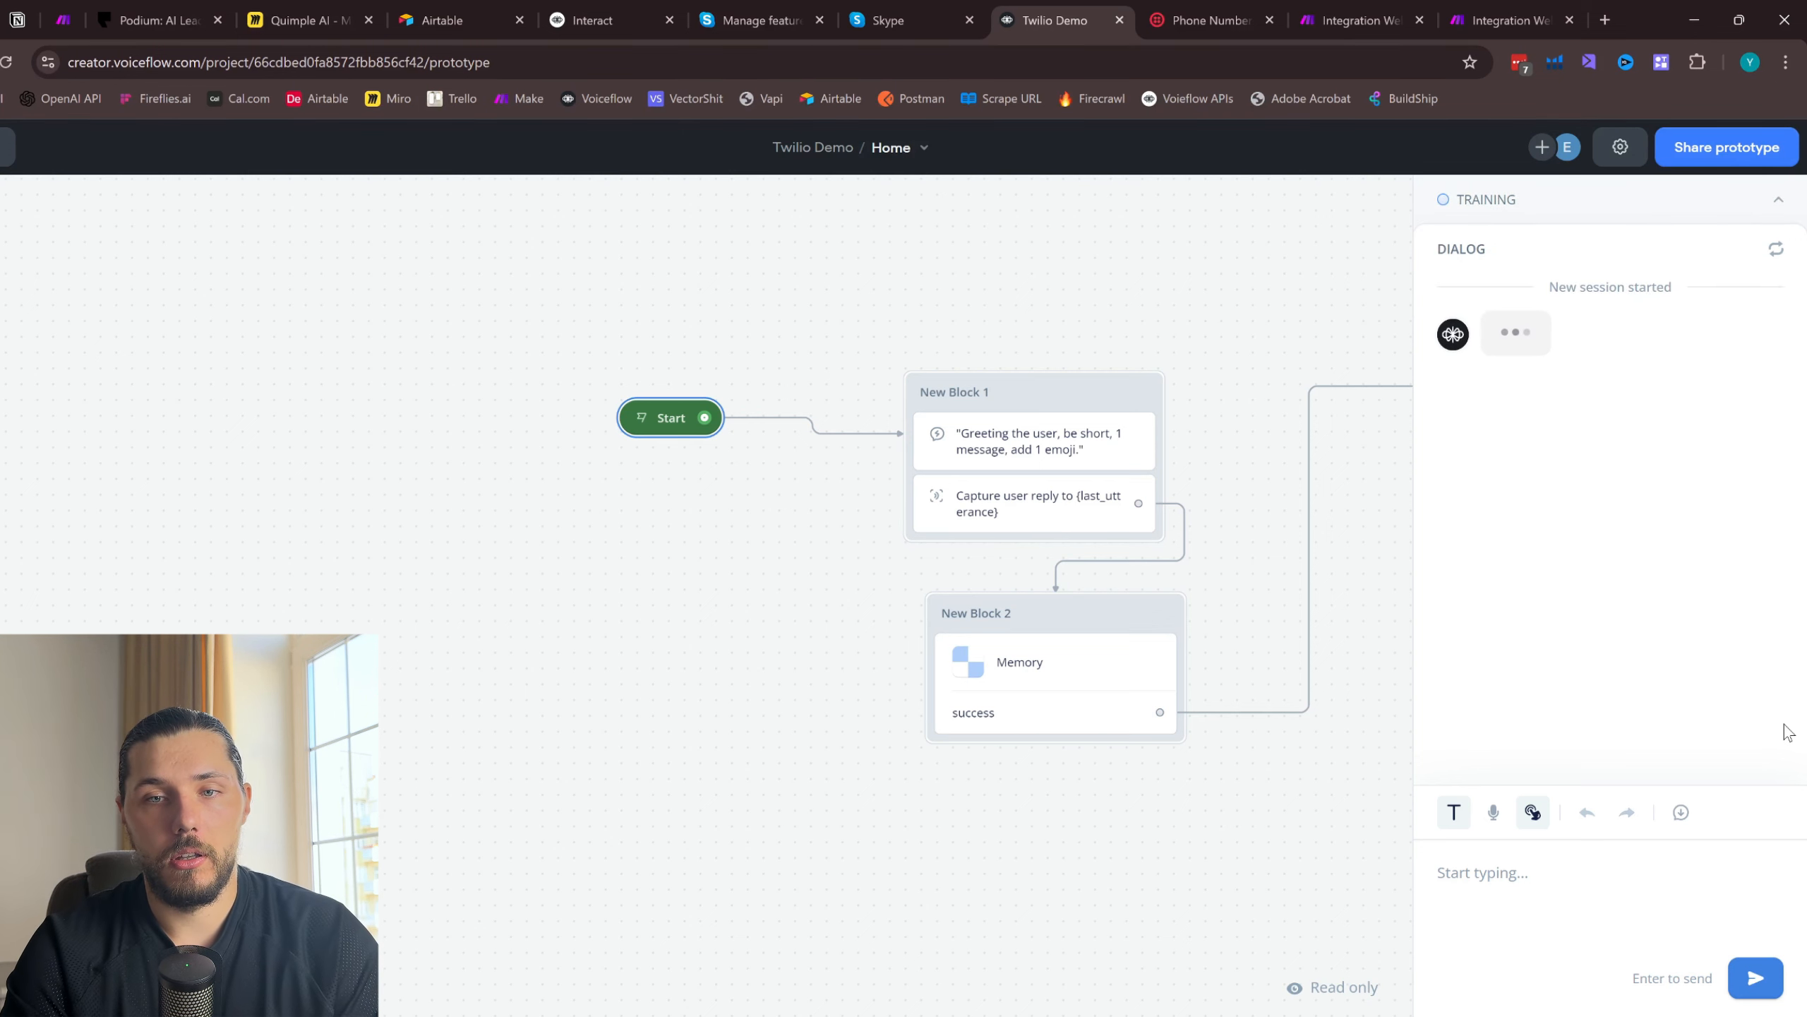
type("hi")
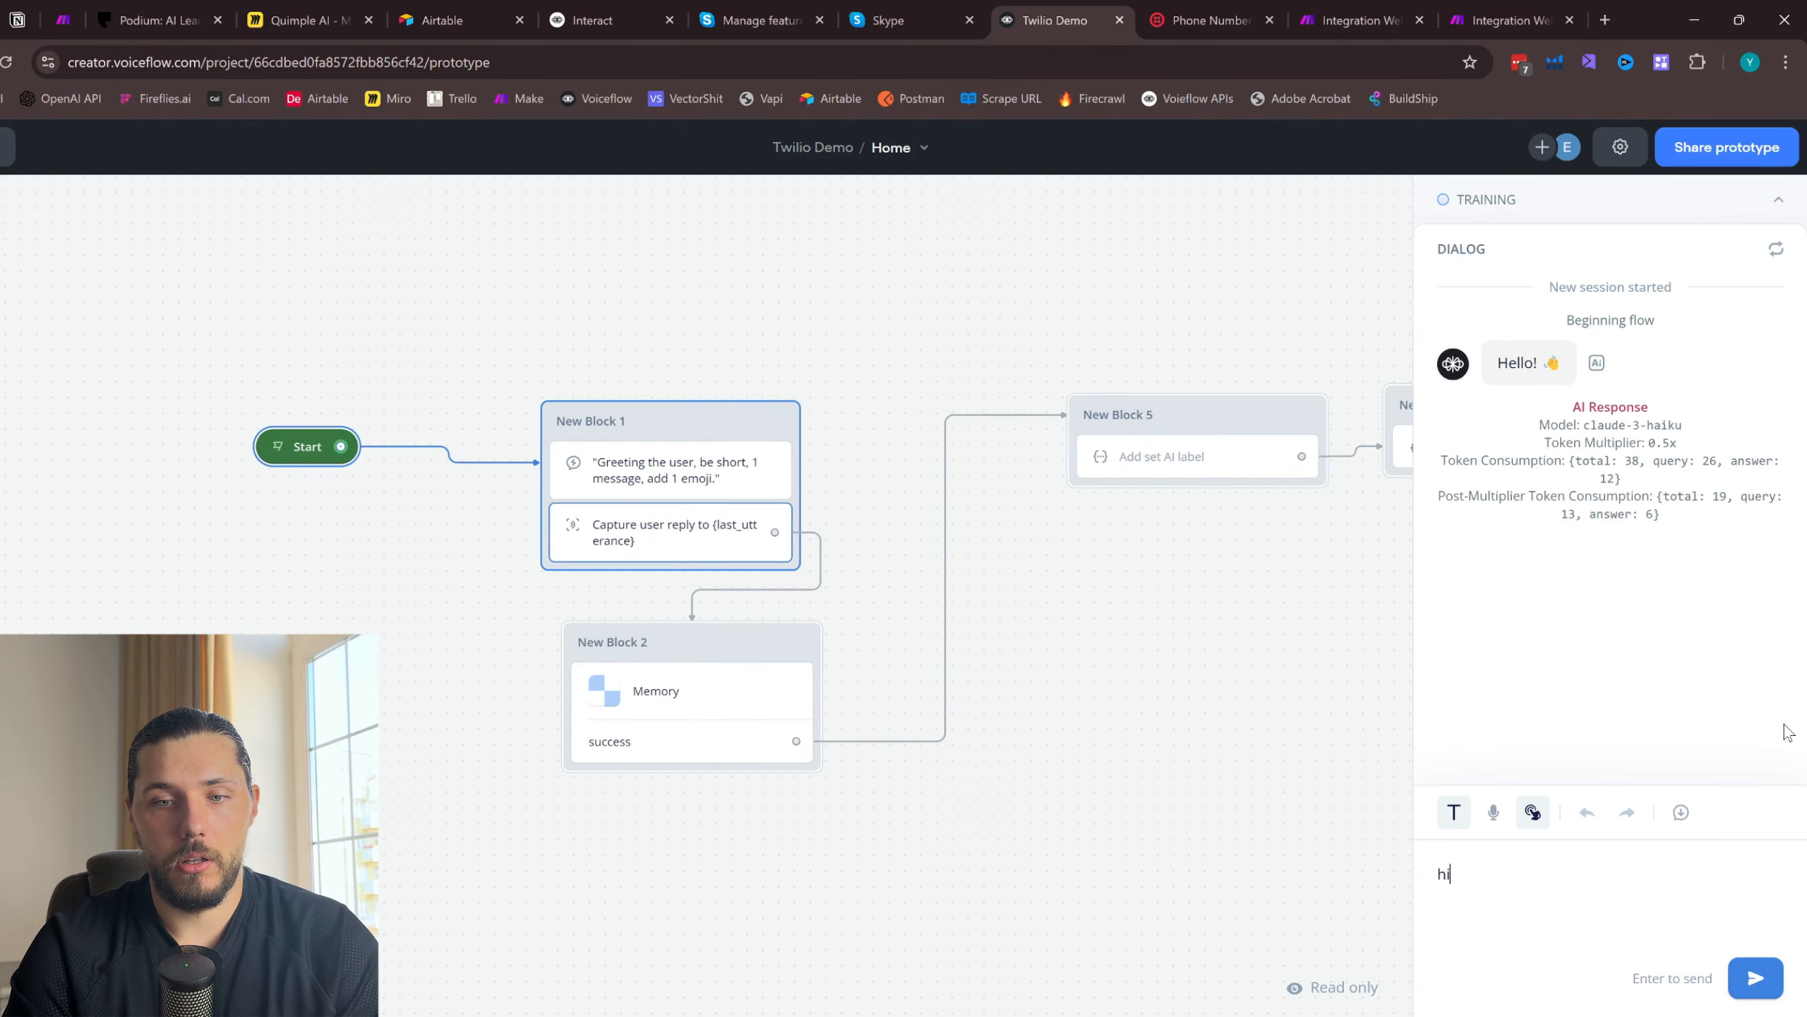
key("Return")
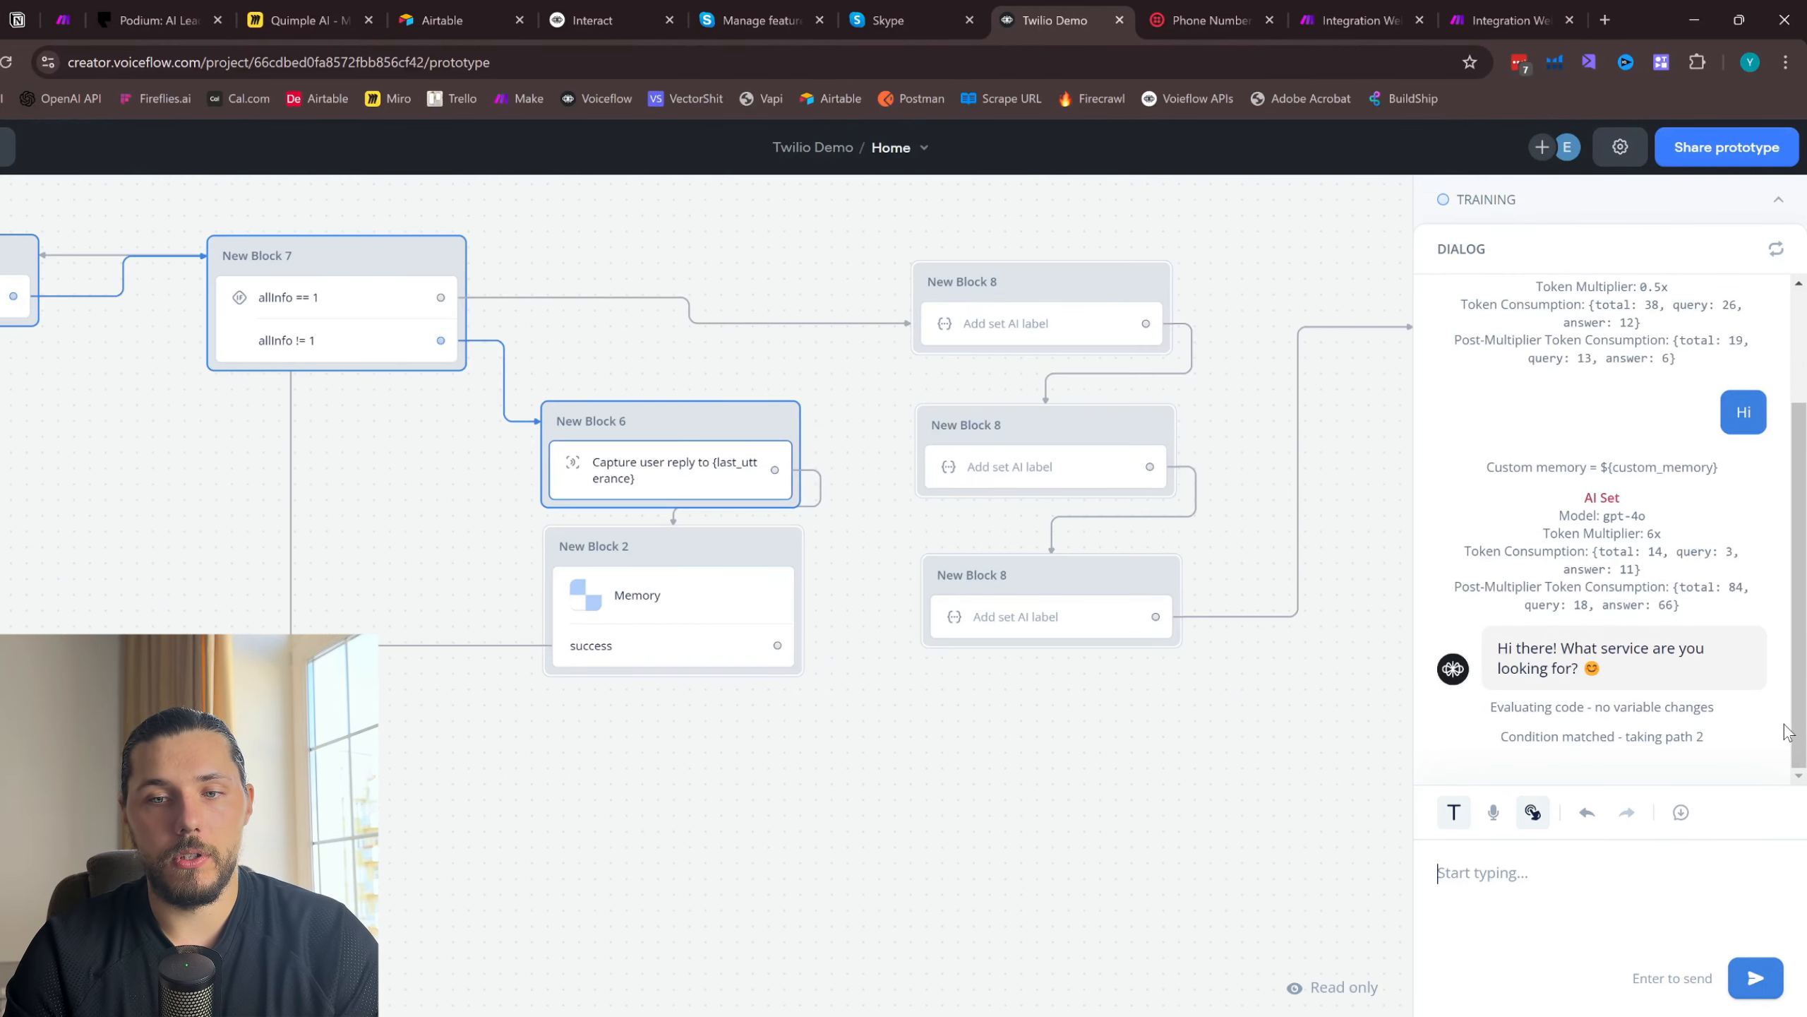
- Reply "Ok I think I need to fix my ac" and "I told you" in the test chat, and return to the canvas
type("Ok I think I need to fix")
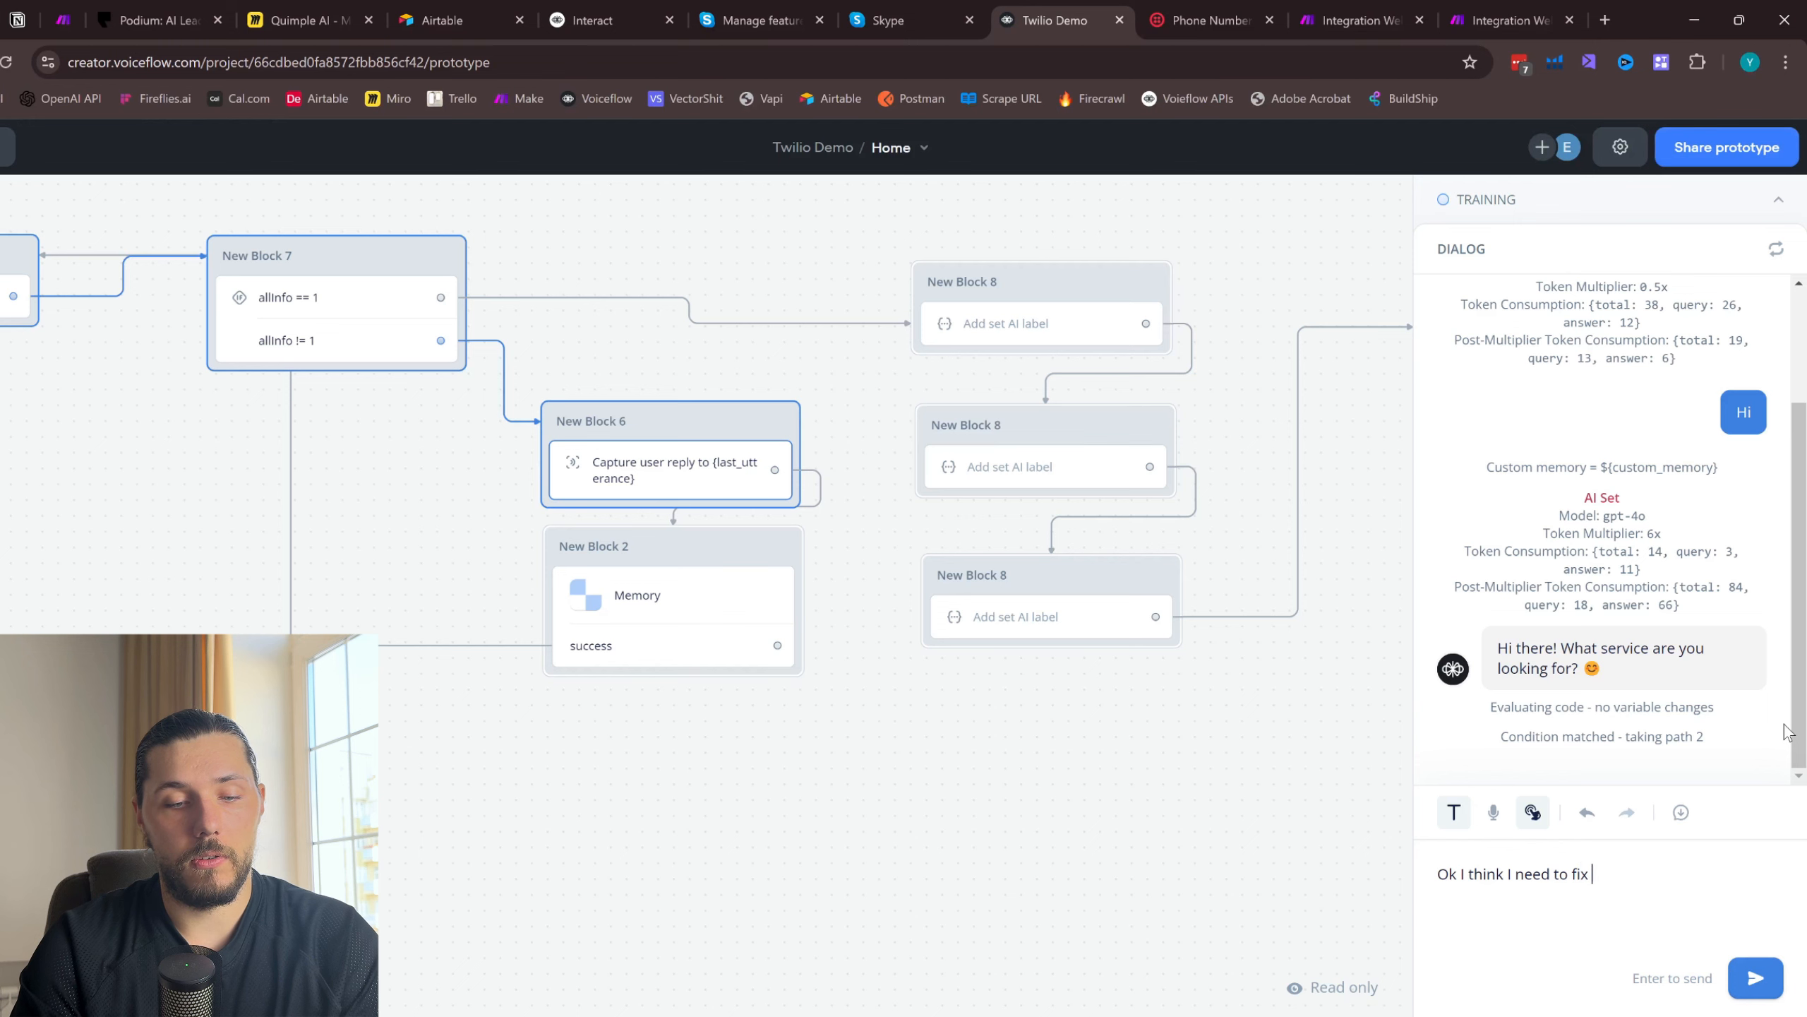
type("y ac")
key("Return")
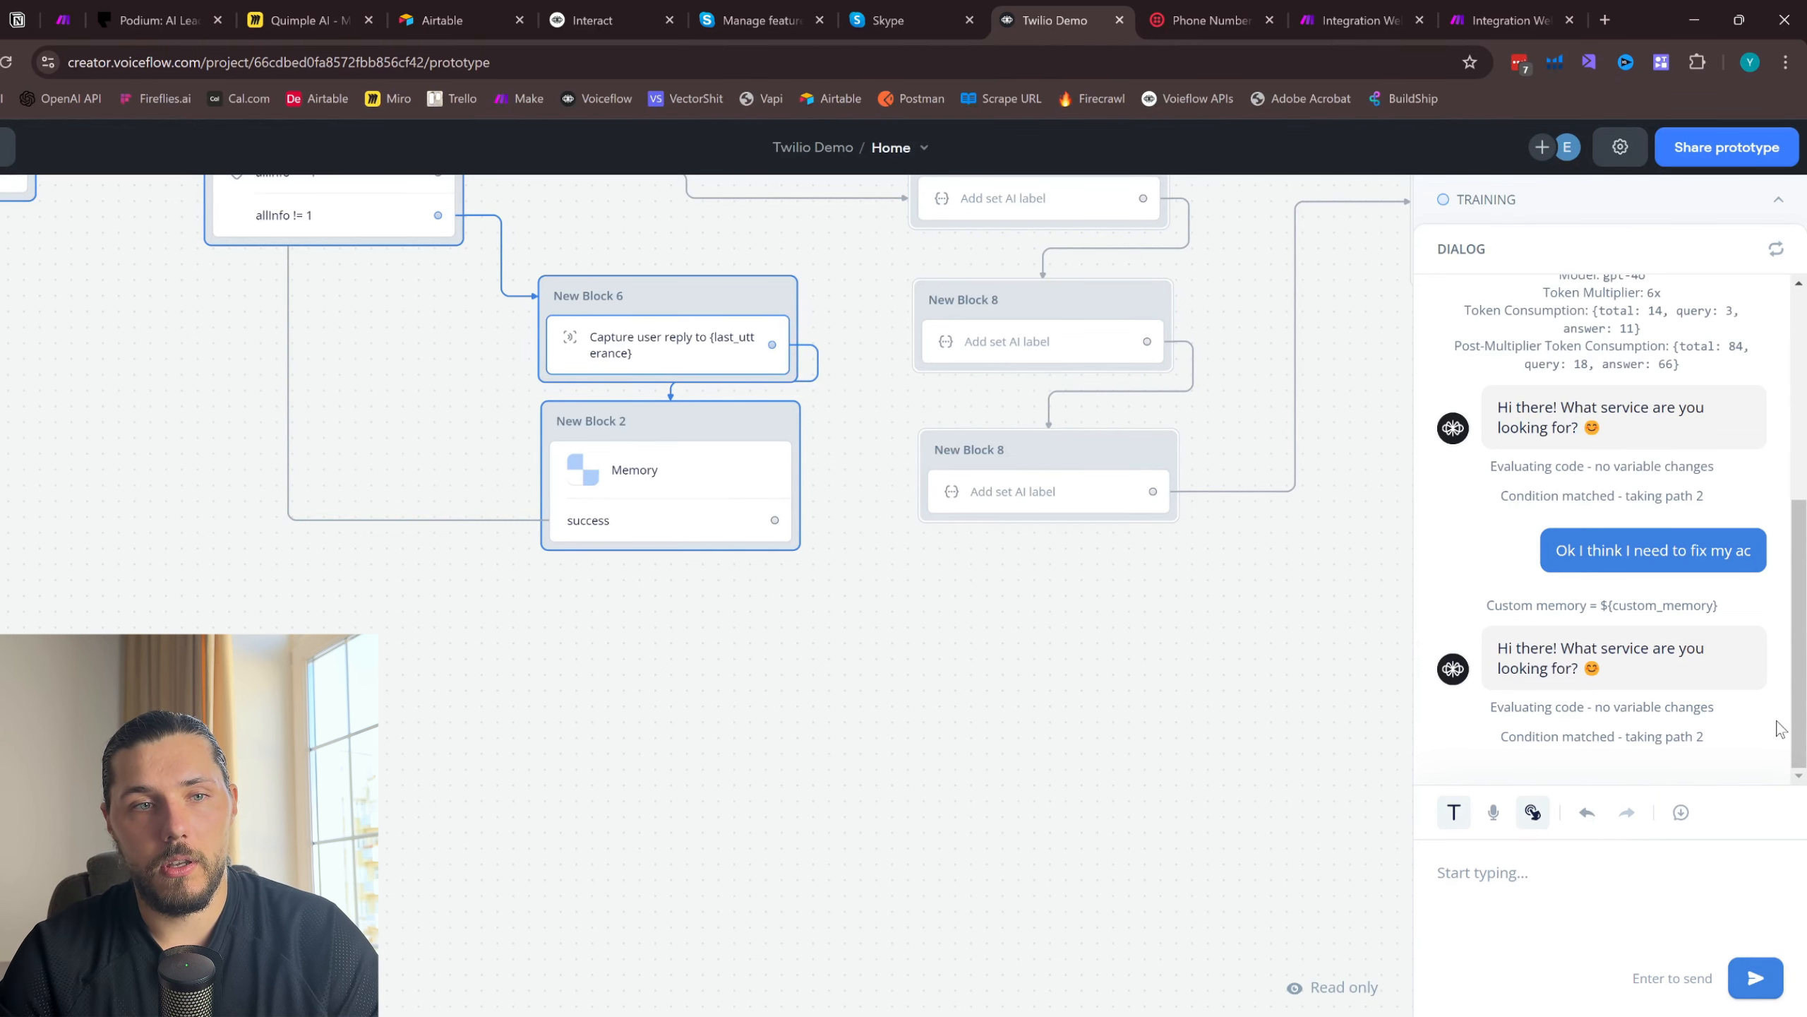
scroll(925, 619, "down", 2)
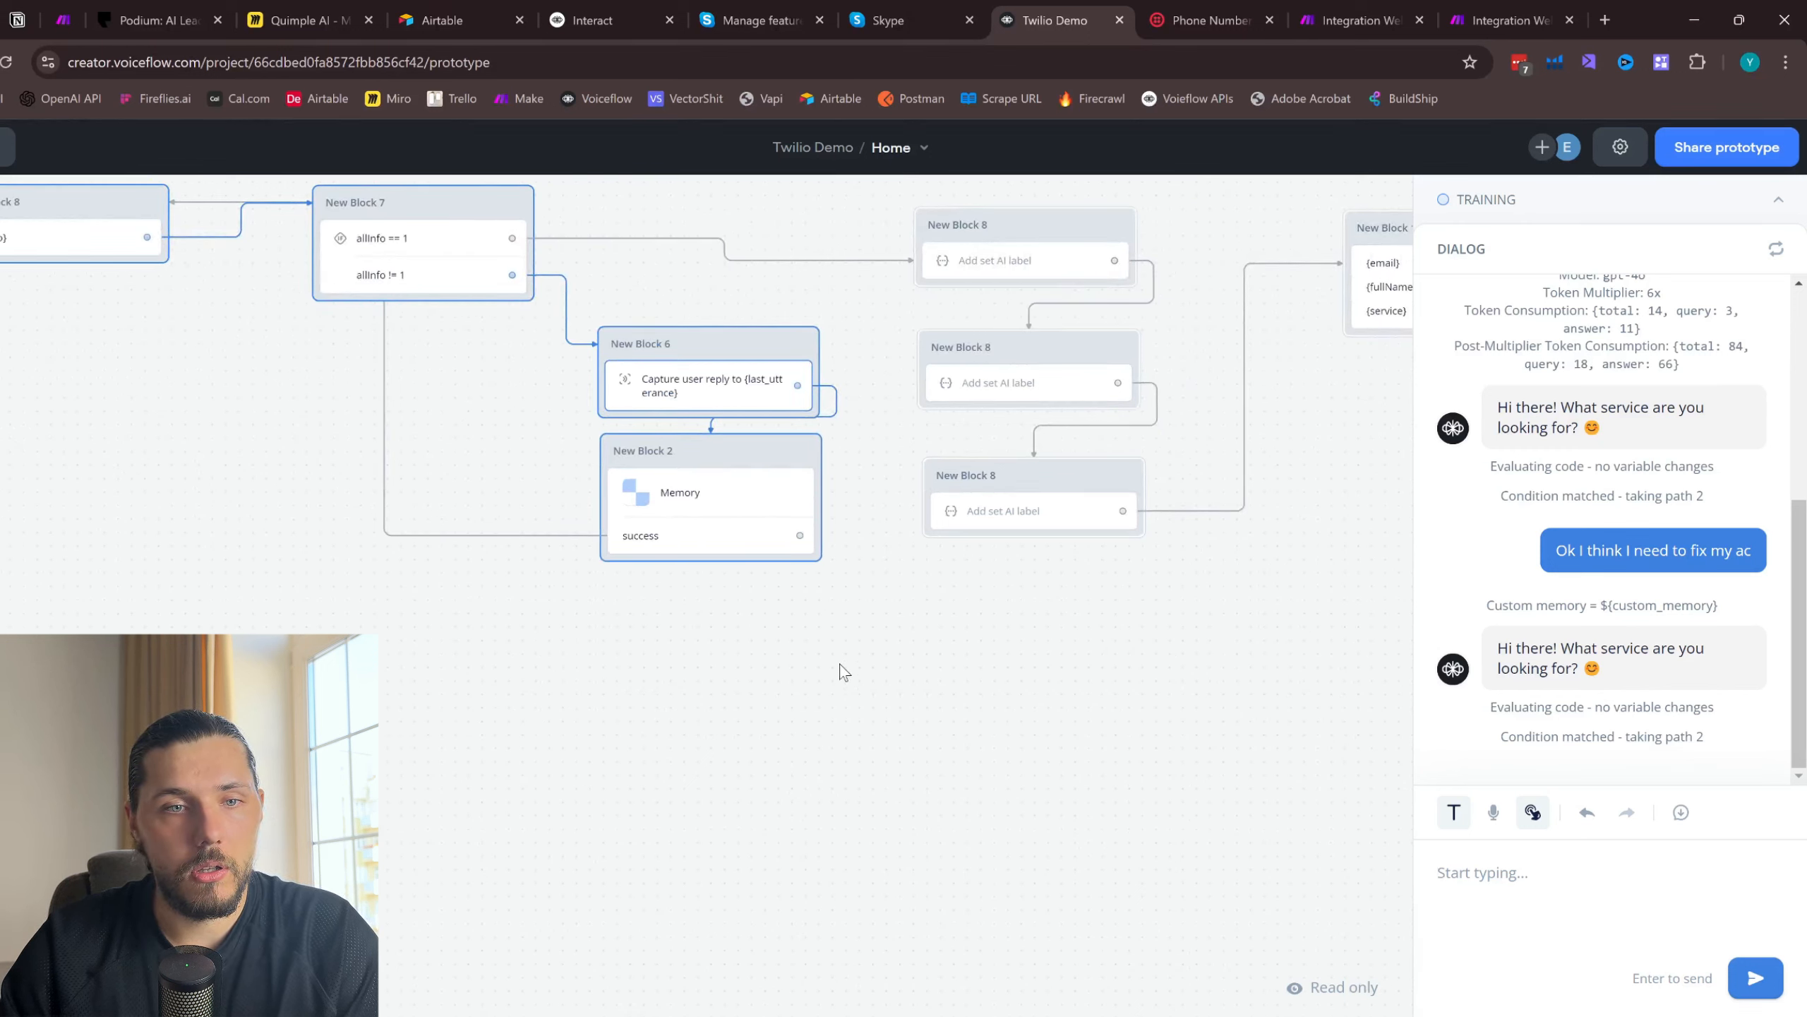
type("I told you")
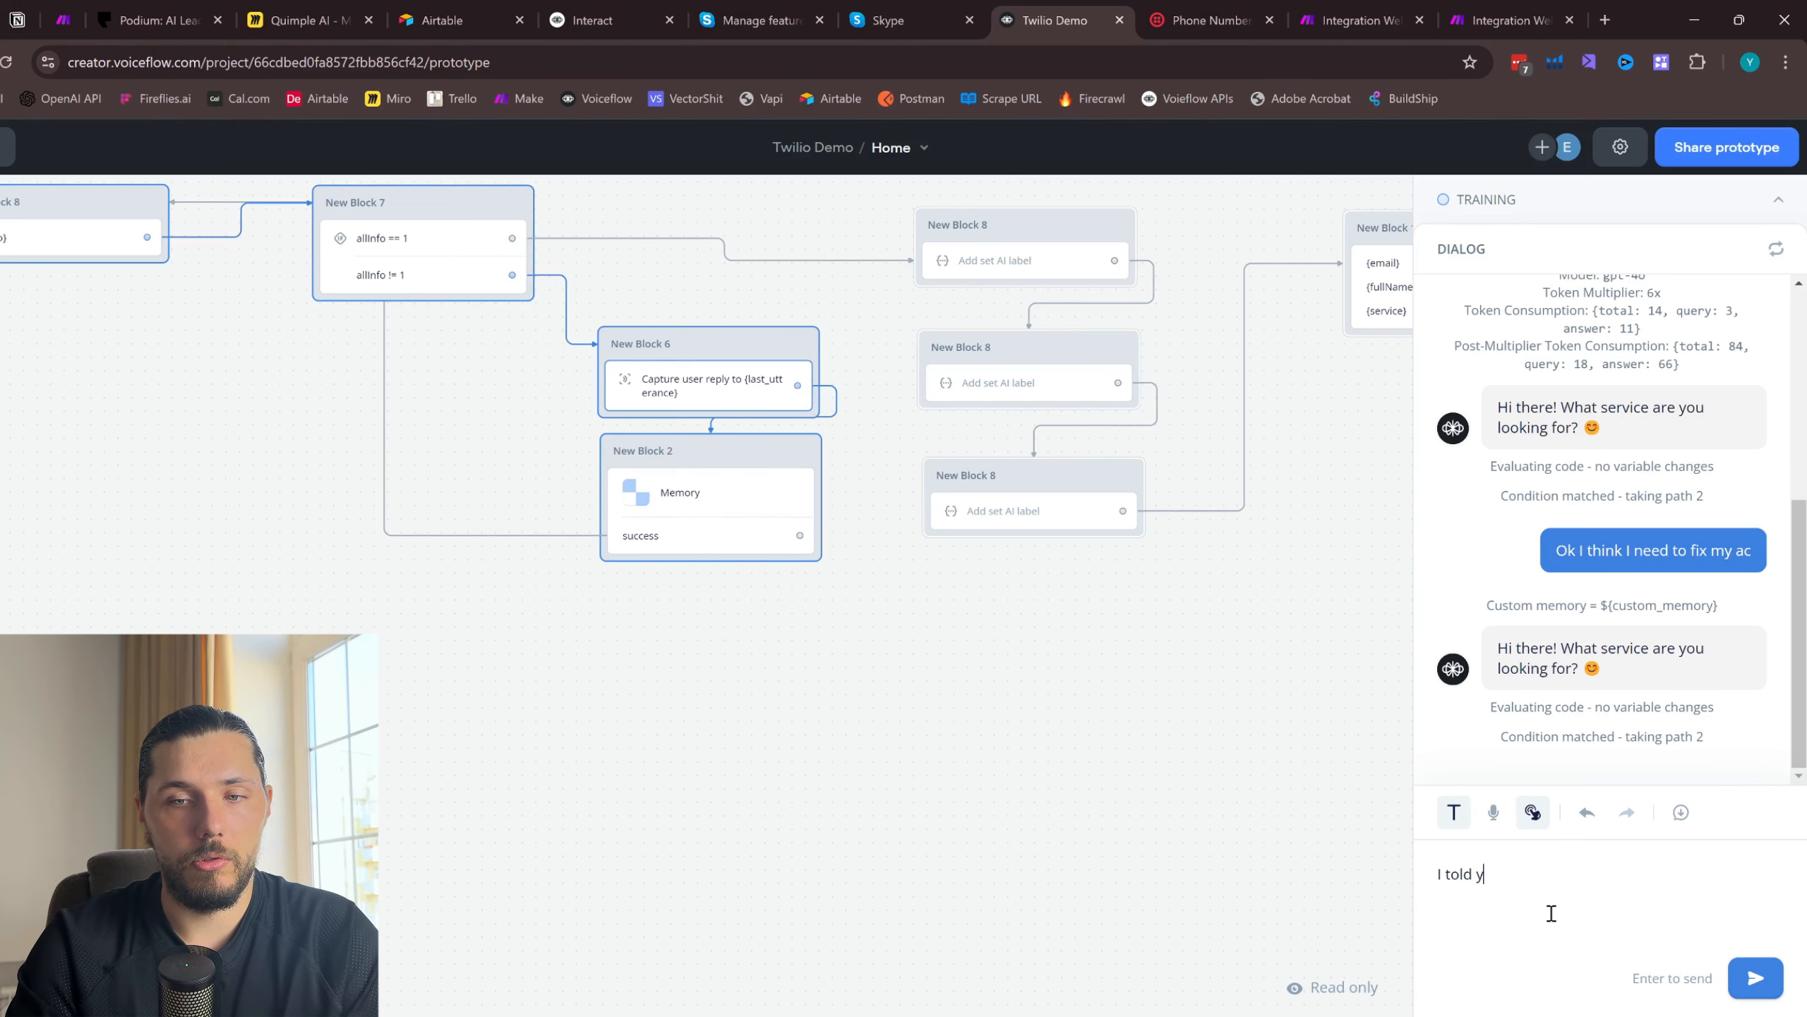
key("Return")
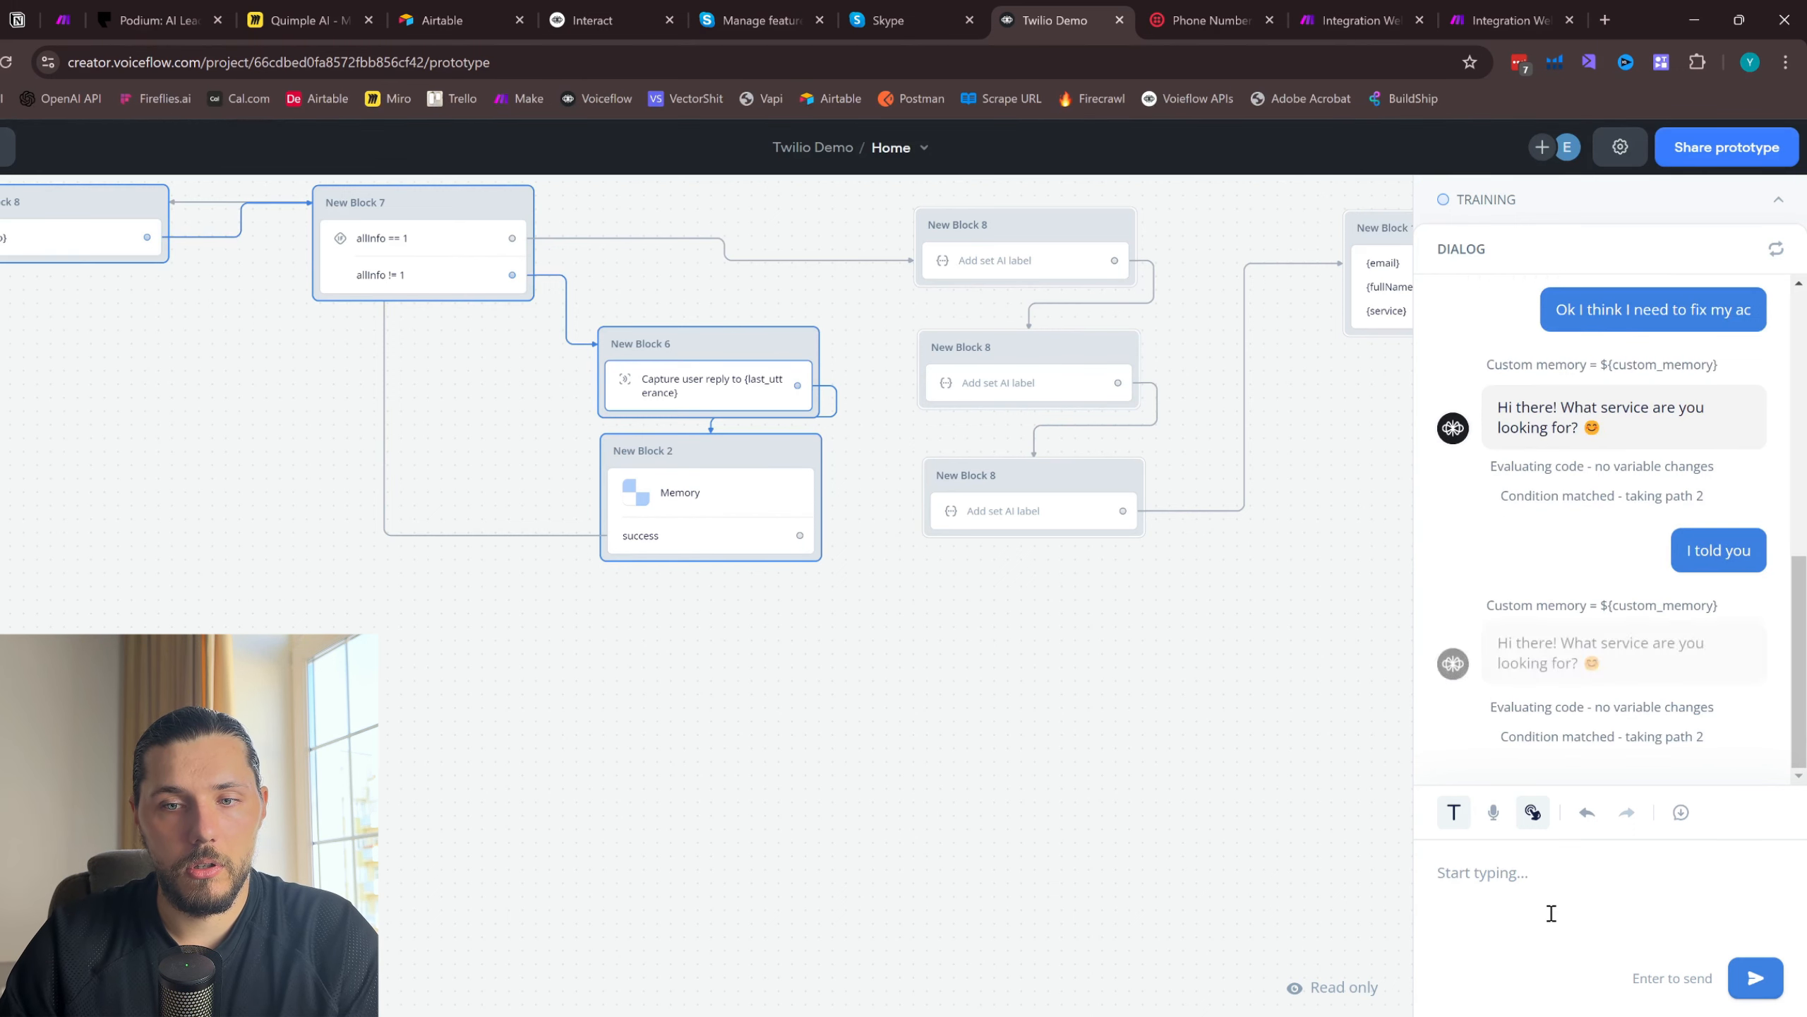
key("Escape")
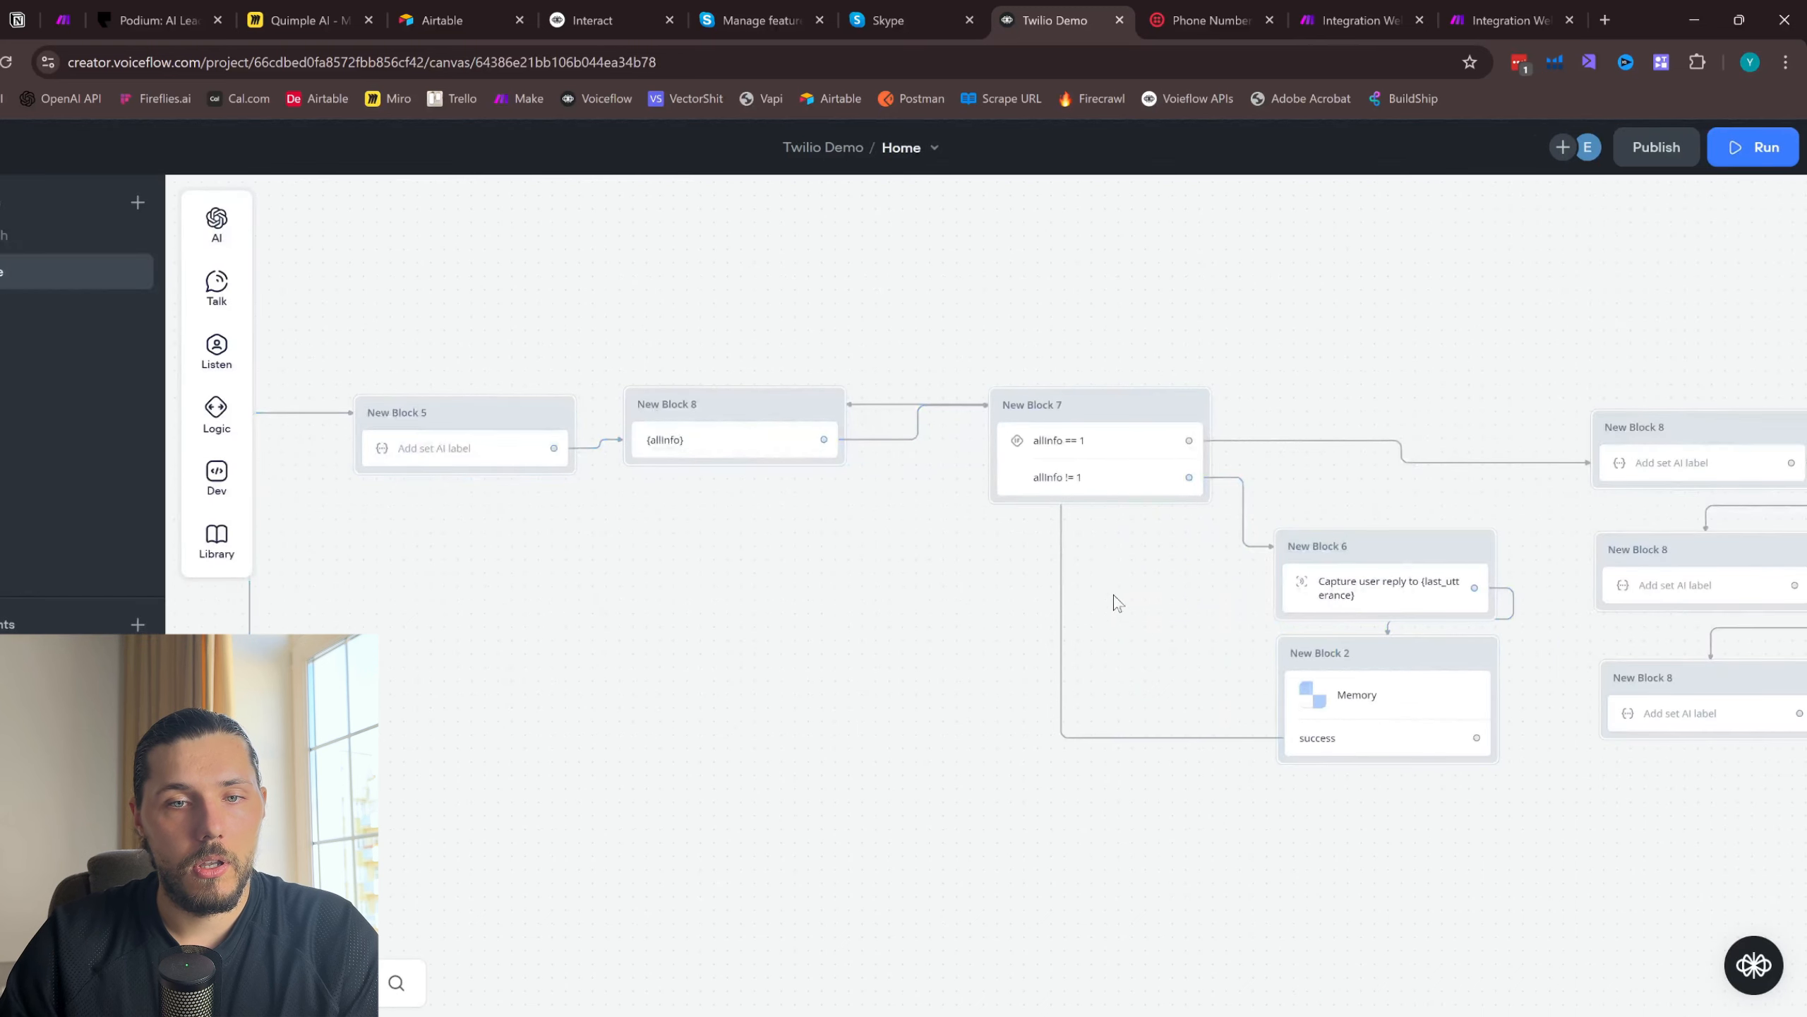
- Examine the allInfo condition block, the {allInfo} message block and the connections between them
scroll(1105, 587, "up", 3)
left_click(1120, 432)
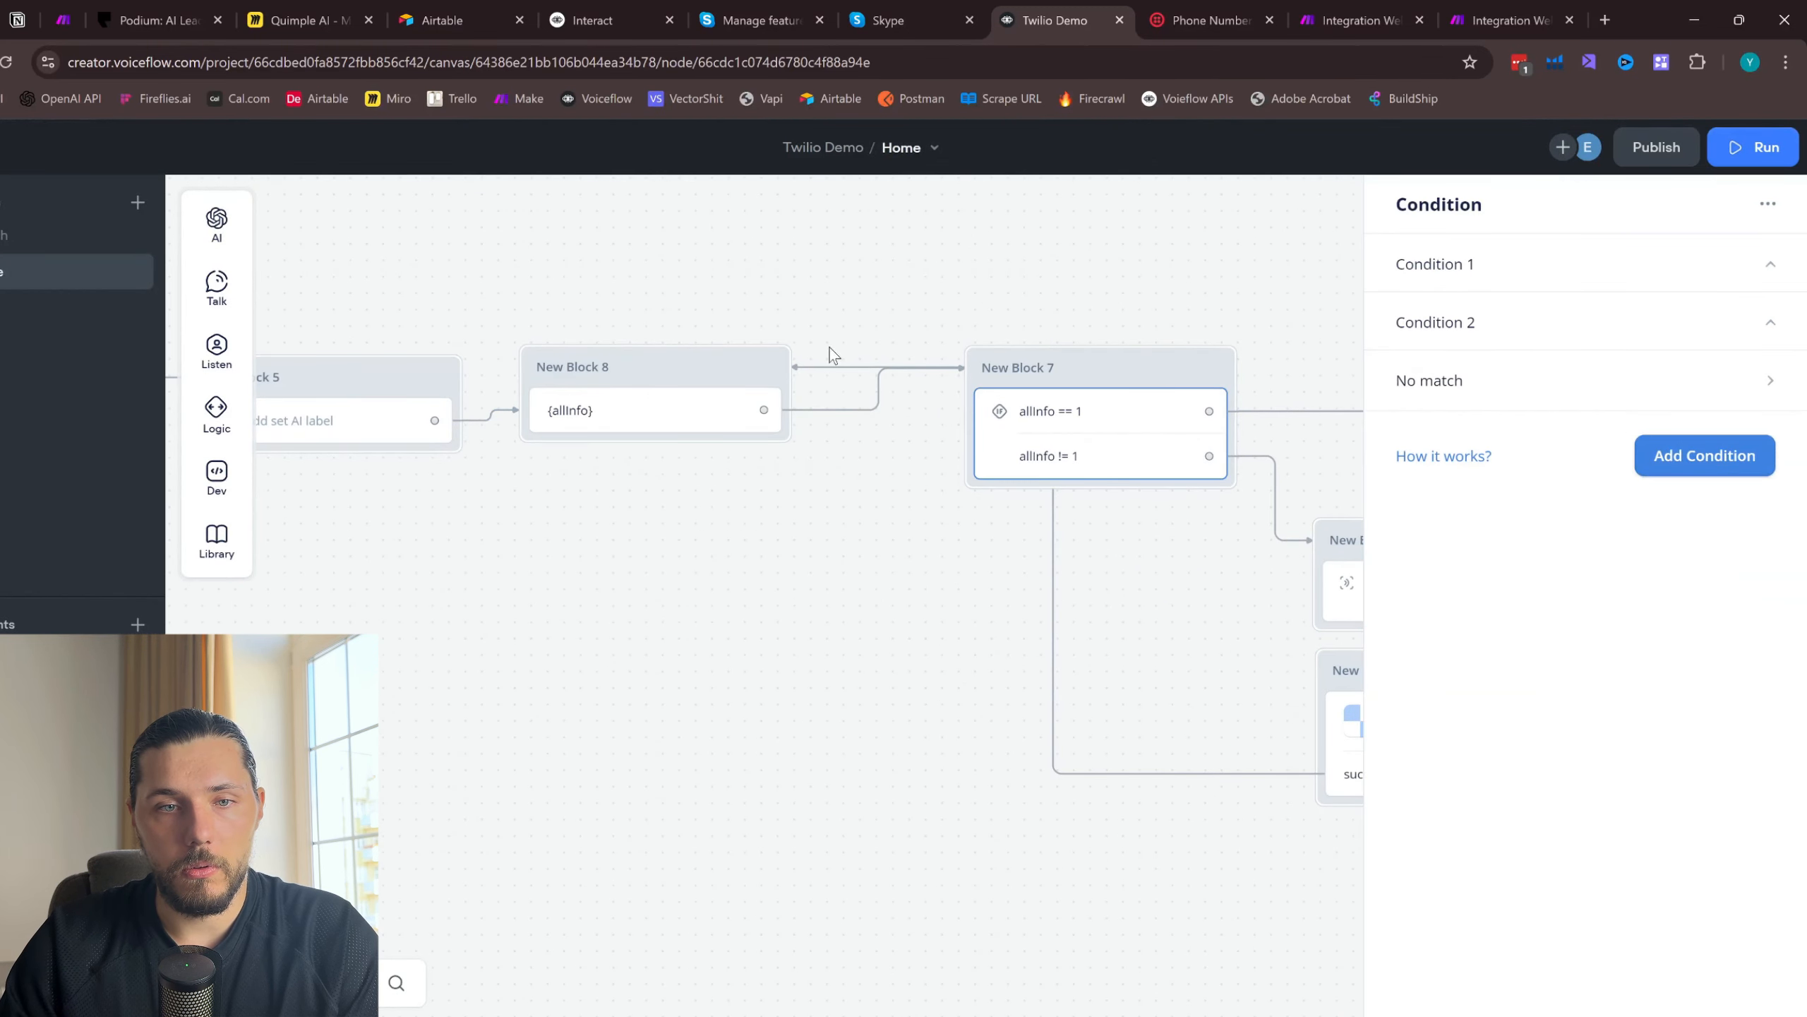
left_click_drag(1087, 339, 808, 302)
left_click(580, 392)
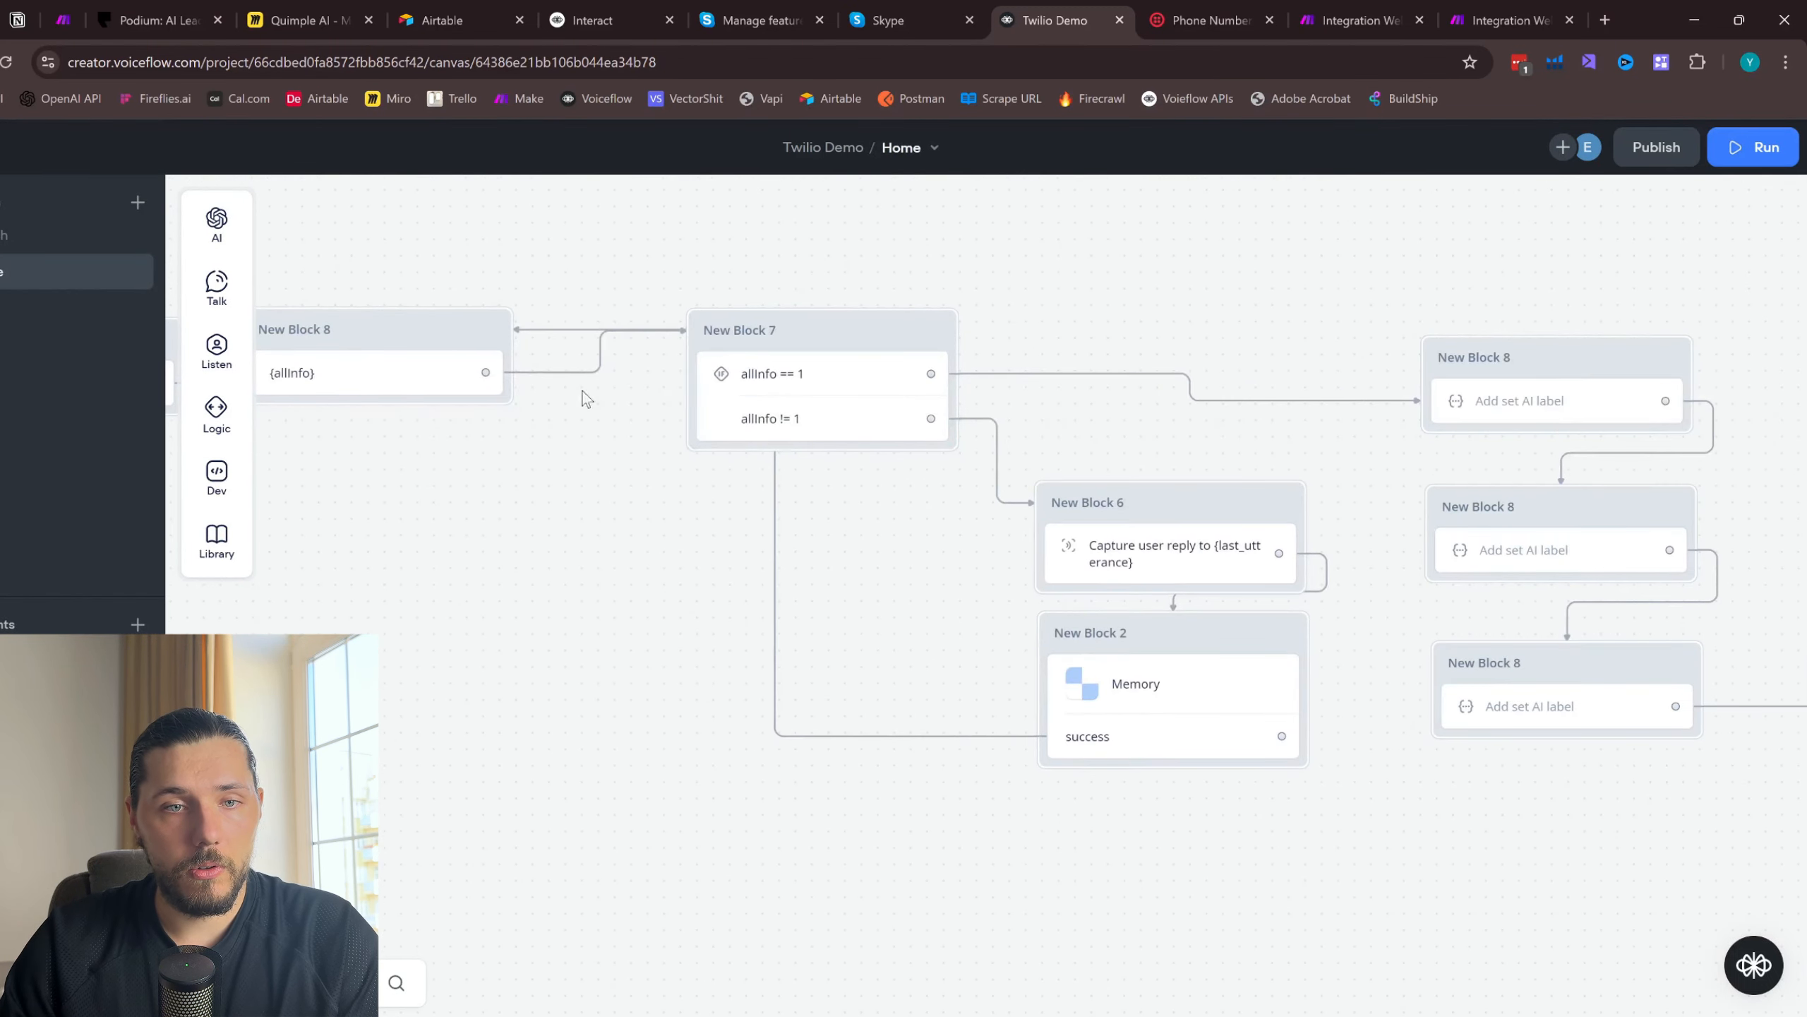
left_click(387, 368)
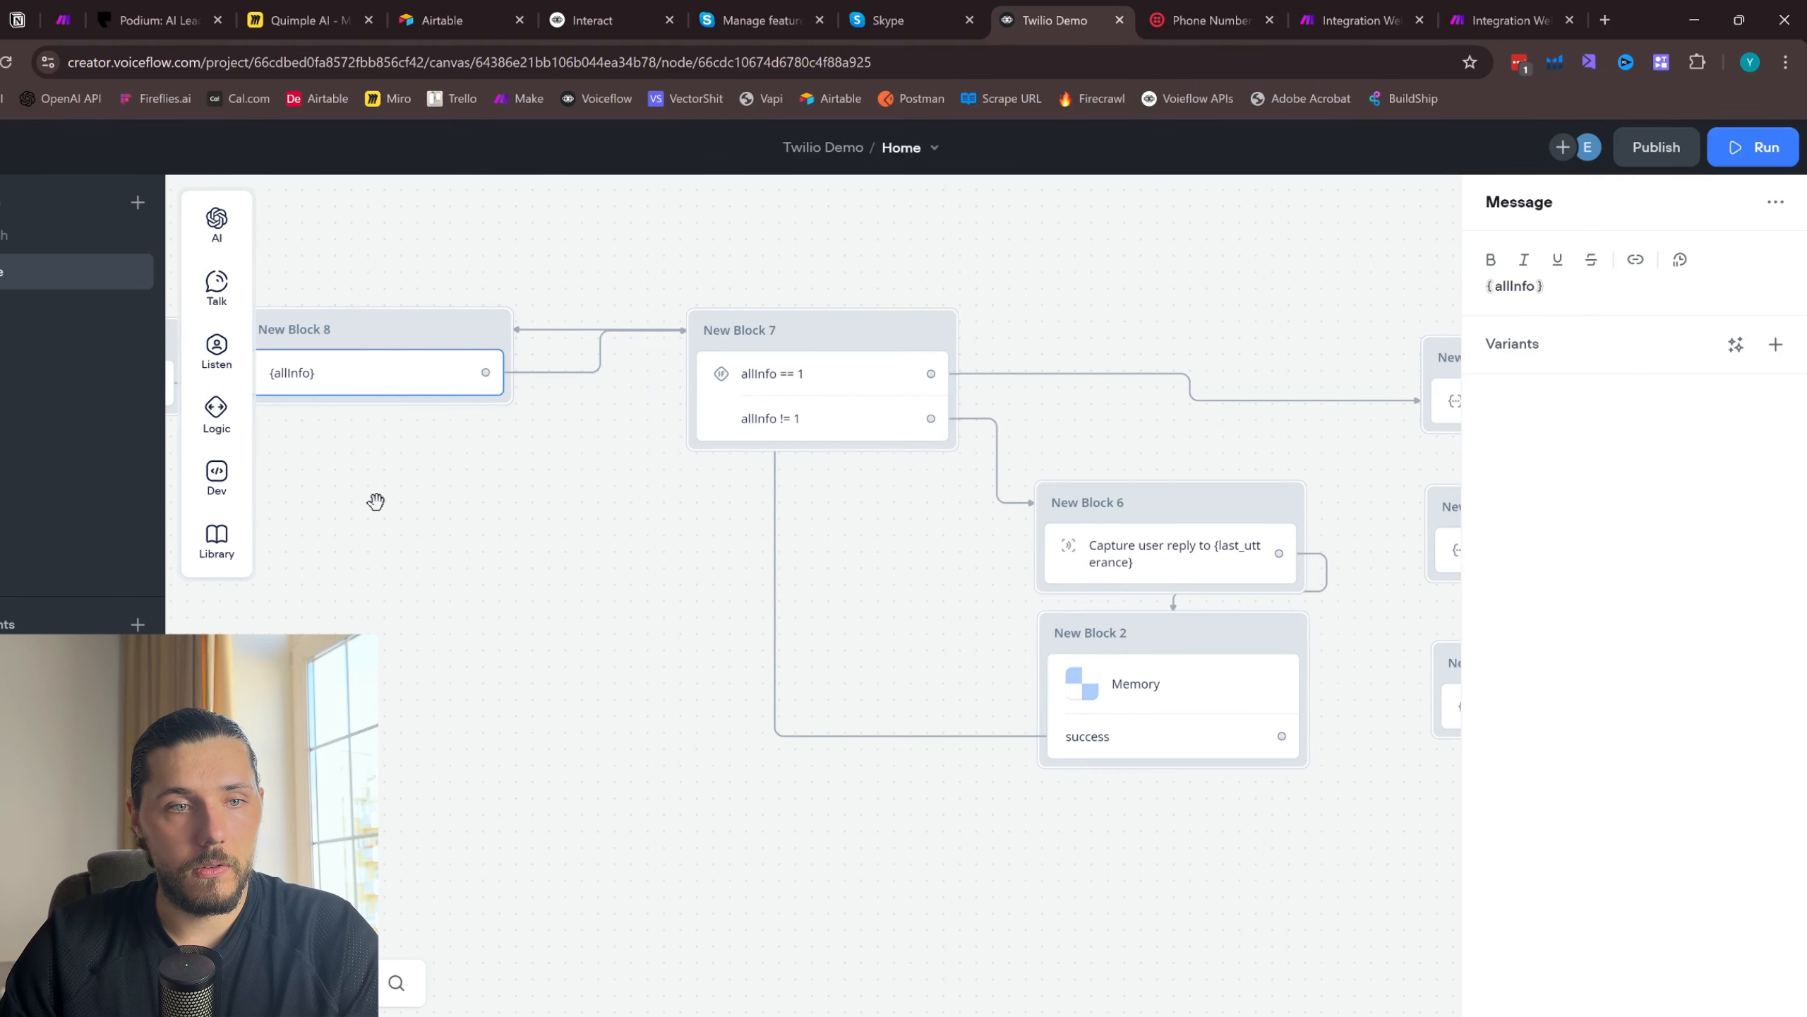
left_click_drag(375, 499, 954, 496)
left_click(602, 394)
left_click(939, 389)
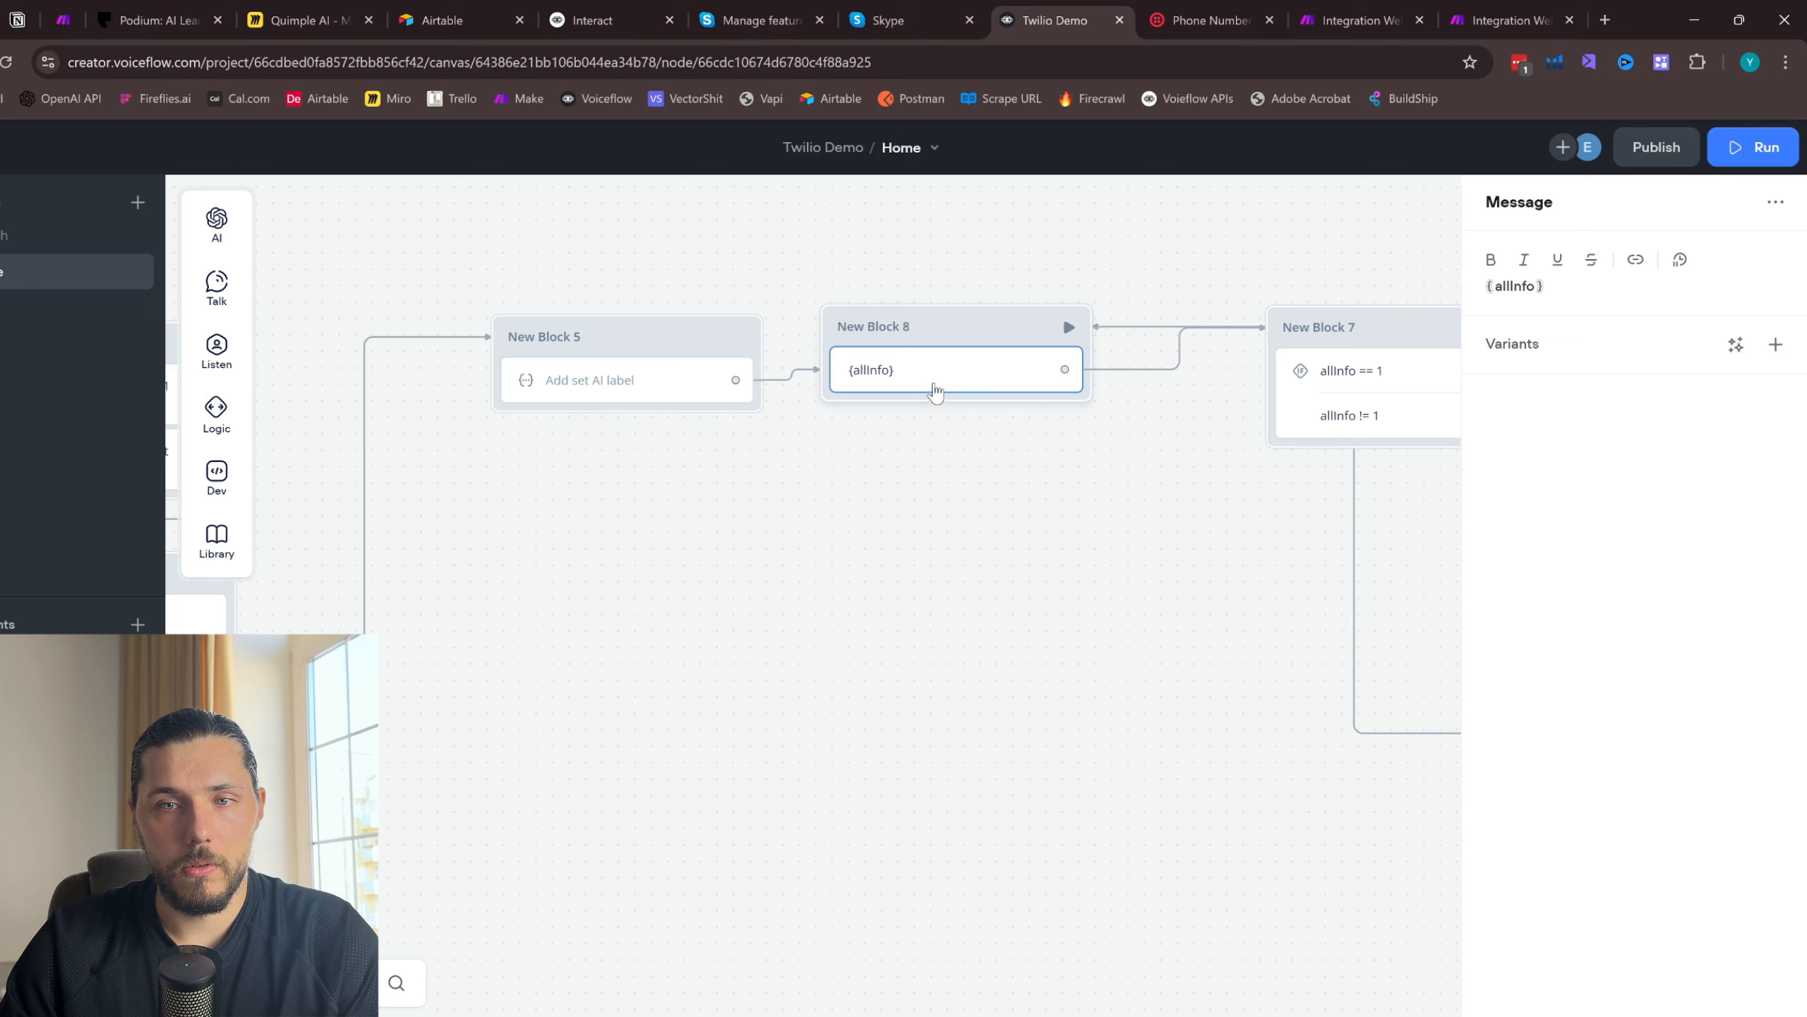
left_click(971, 335)
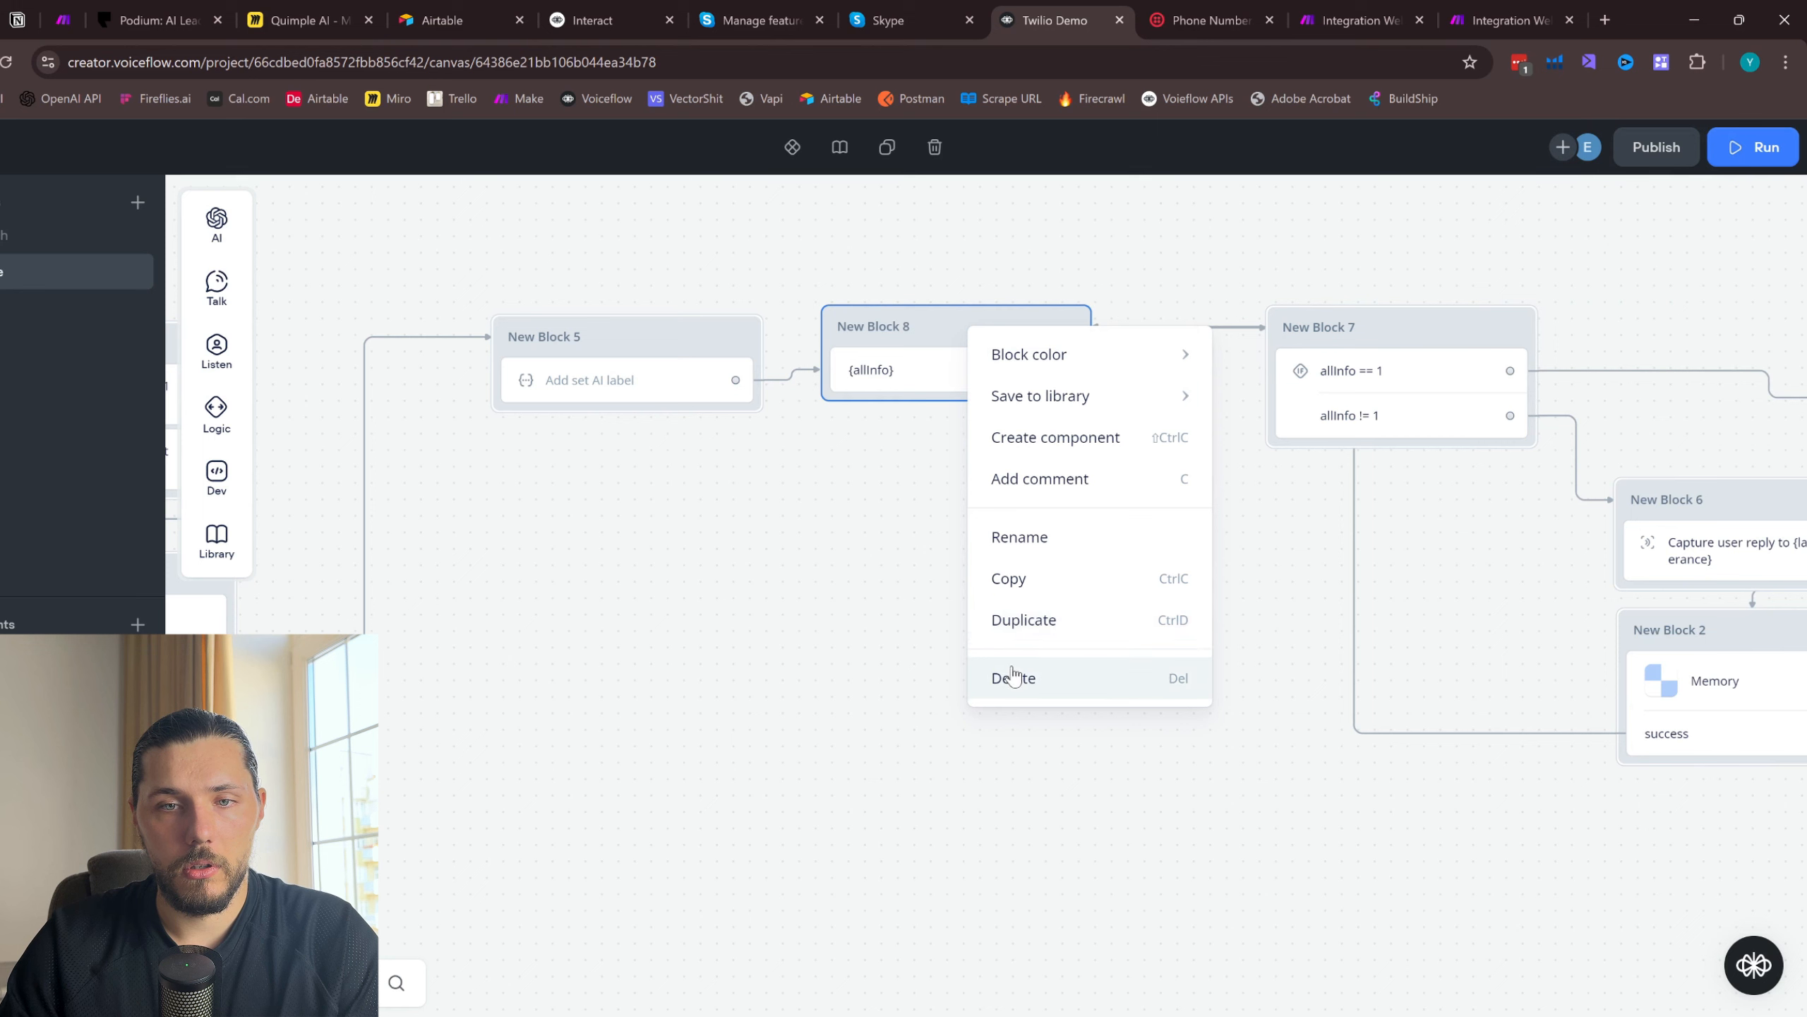
left_click(847, 416)
- Open the AI set step in New Block 5 and remove the blank line after {last_utterance} in its prompt
left_click(606, 370)
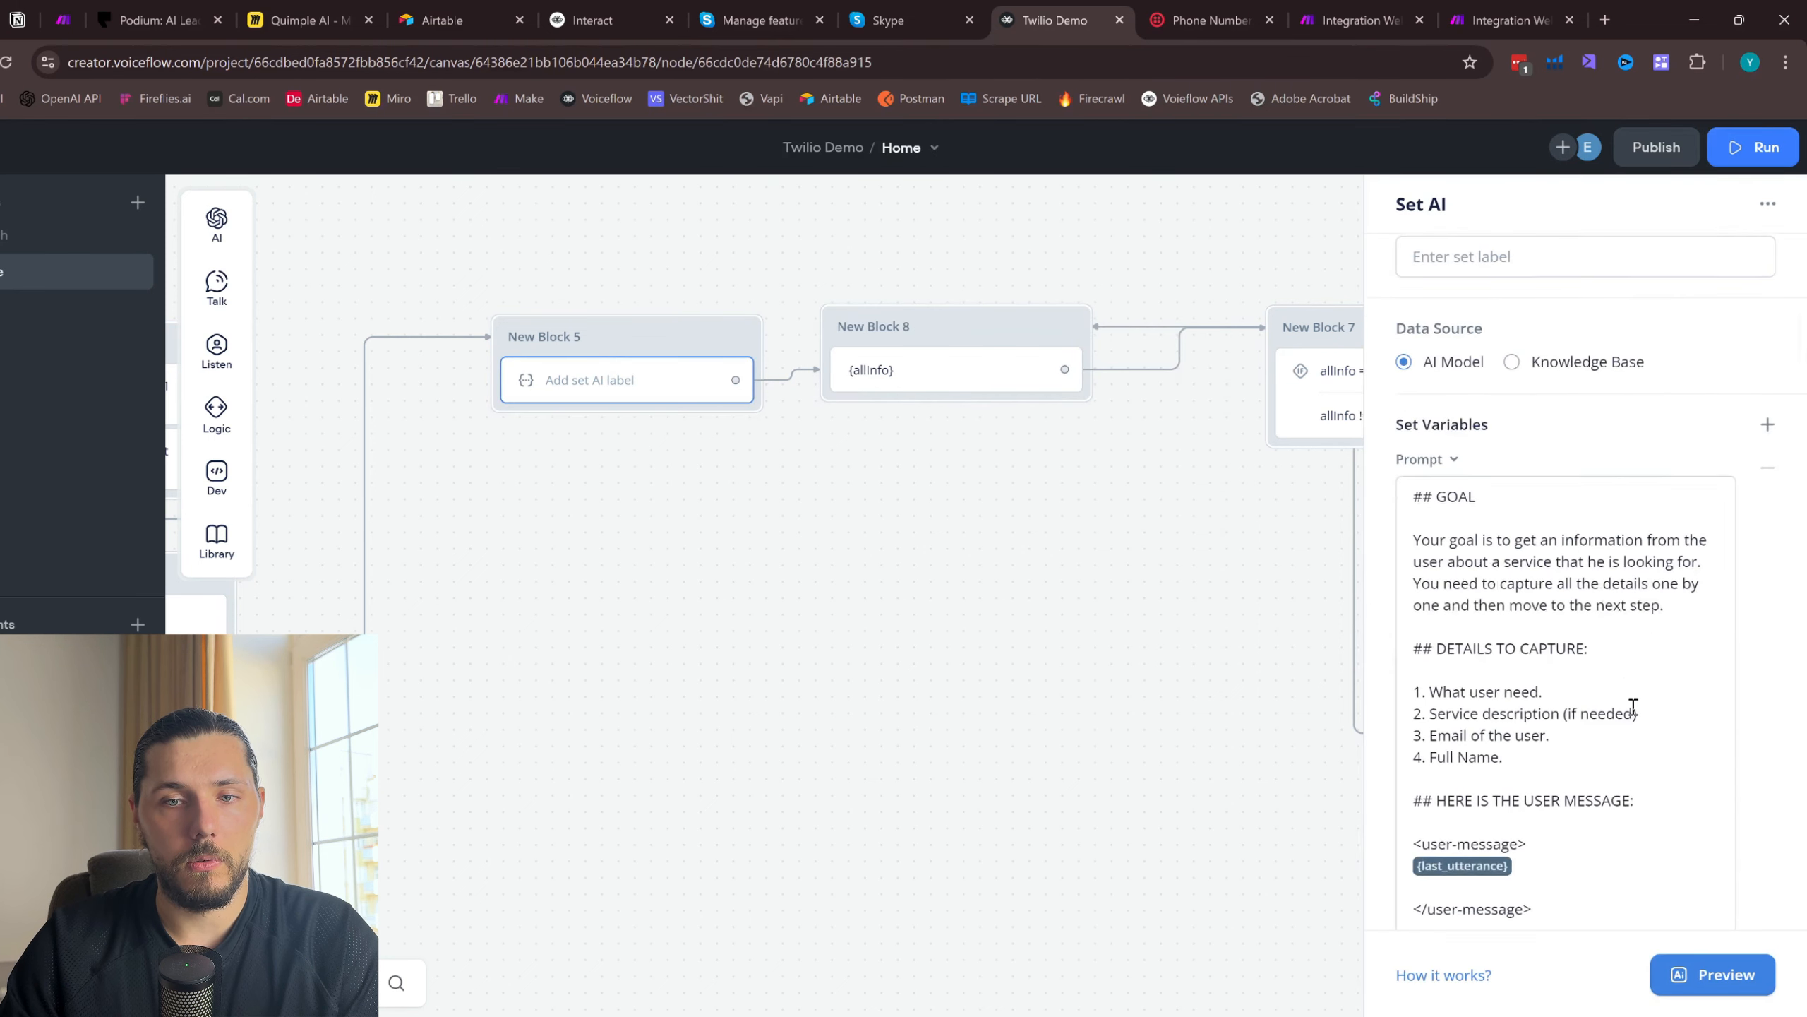
scroll(1580, 846, "down", 5)
scroll(1580, 846, "down", 5)
scroll(1577, 852, "up", 4)
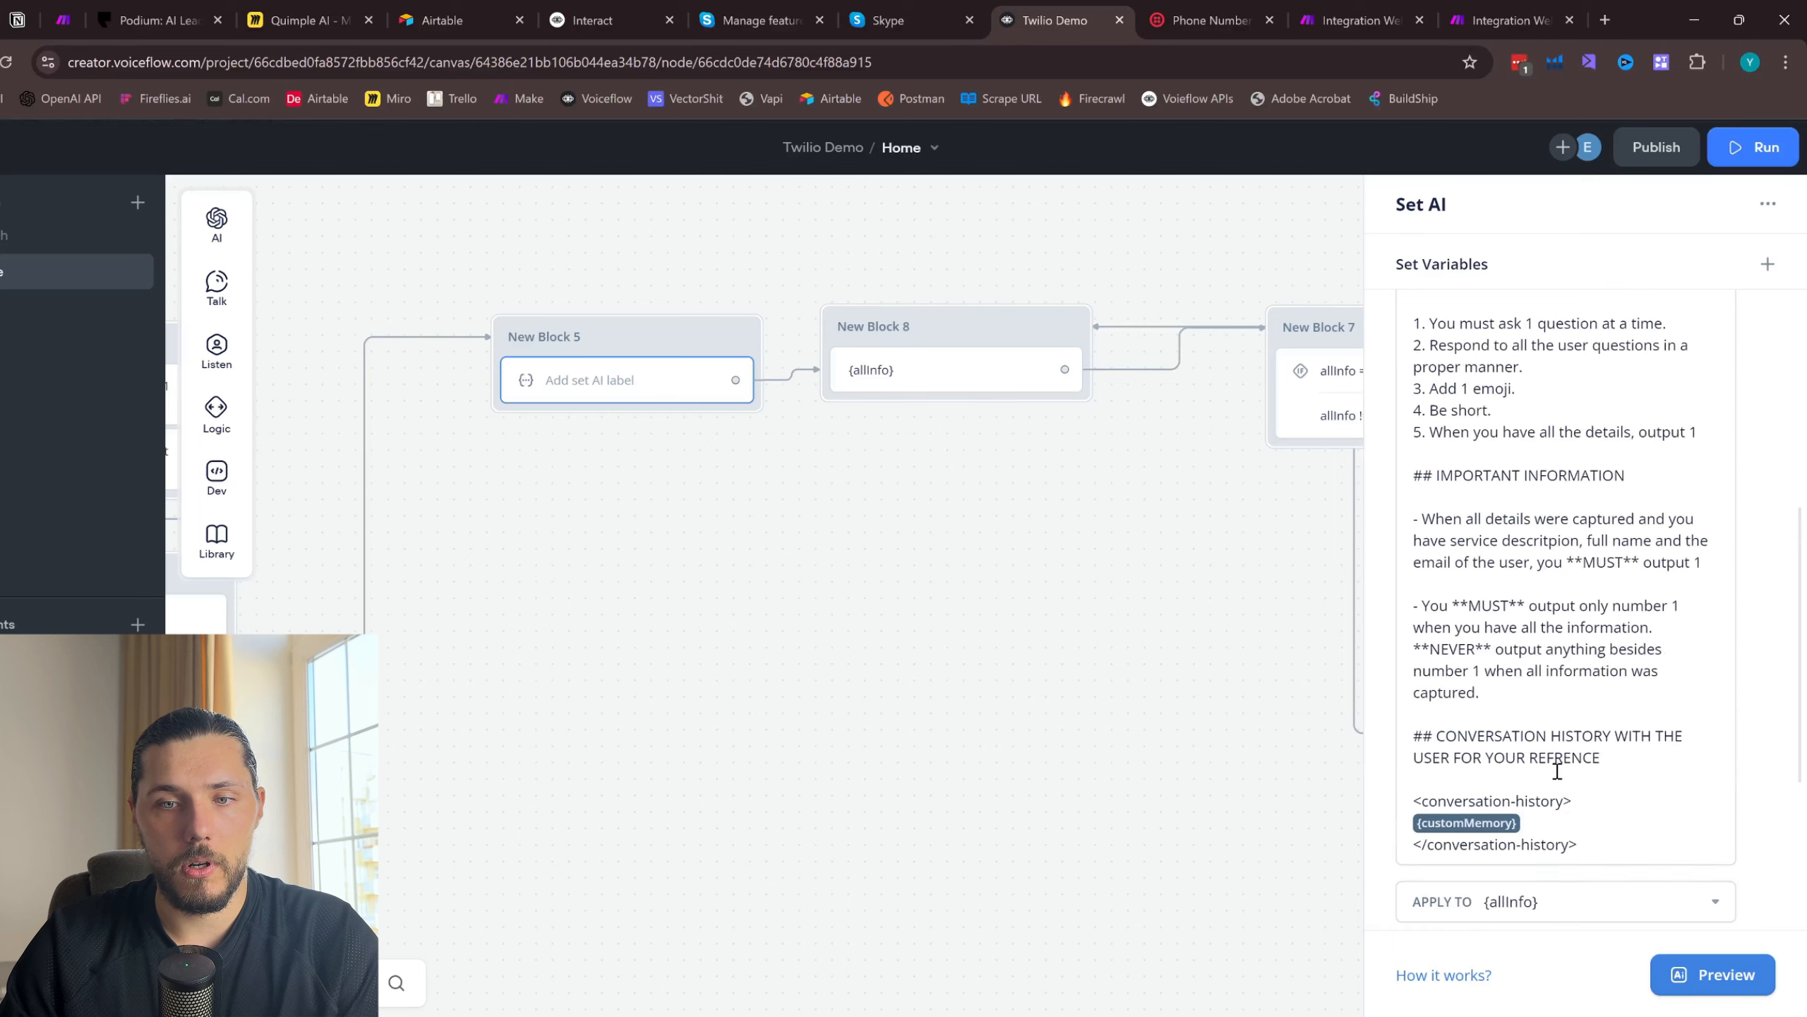
left_click(1469, 404)
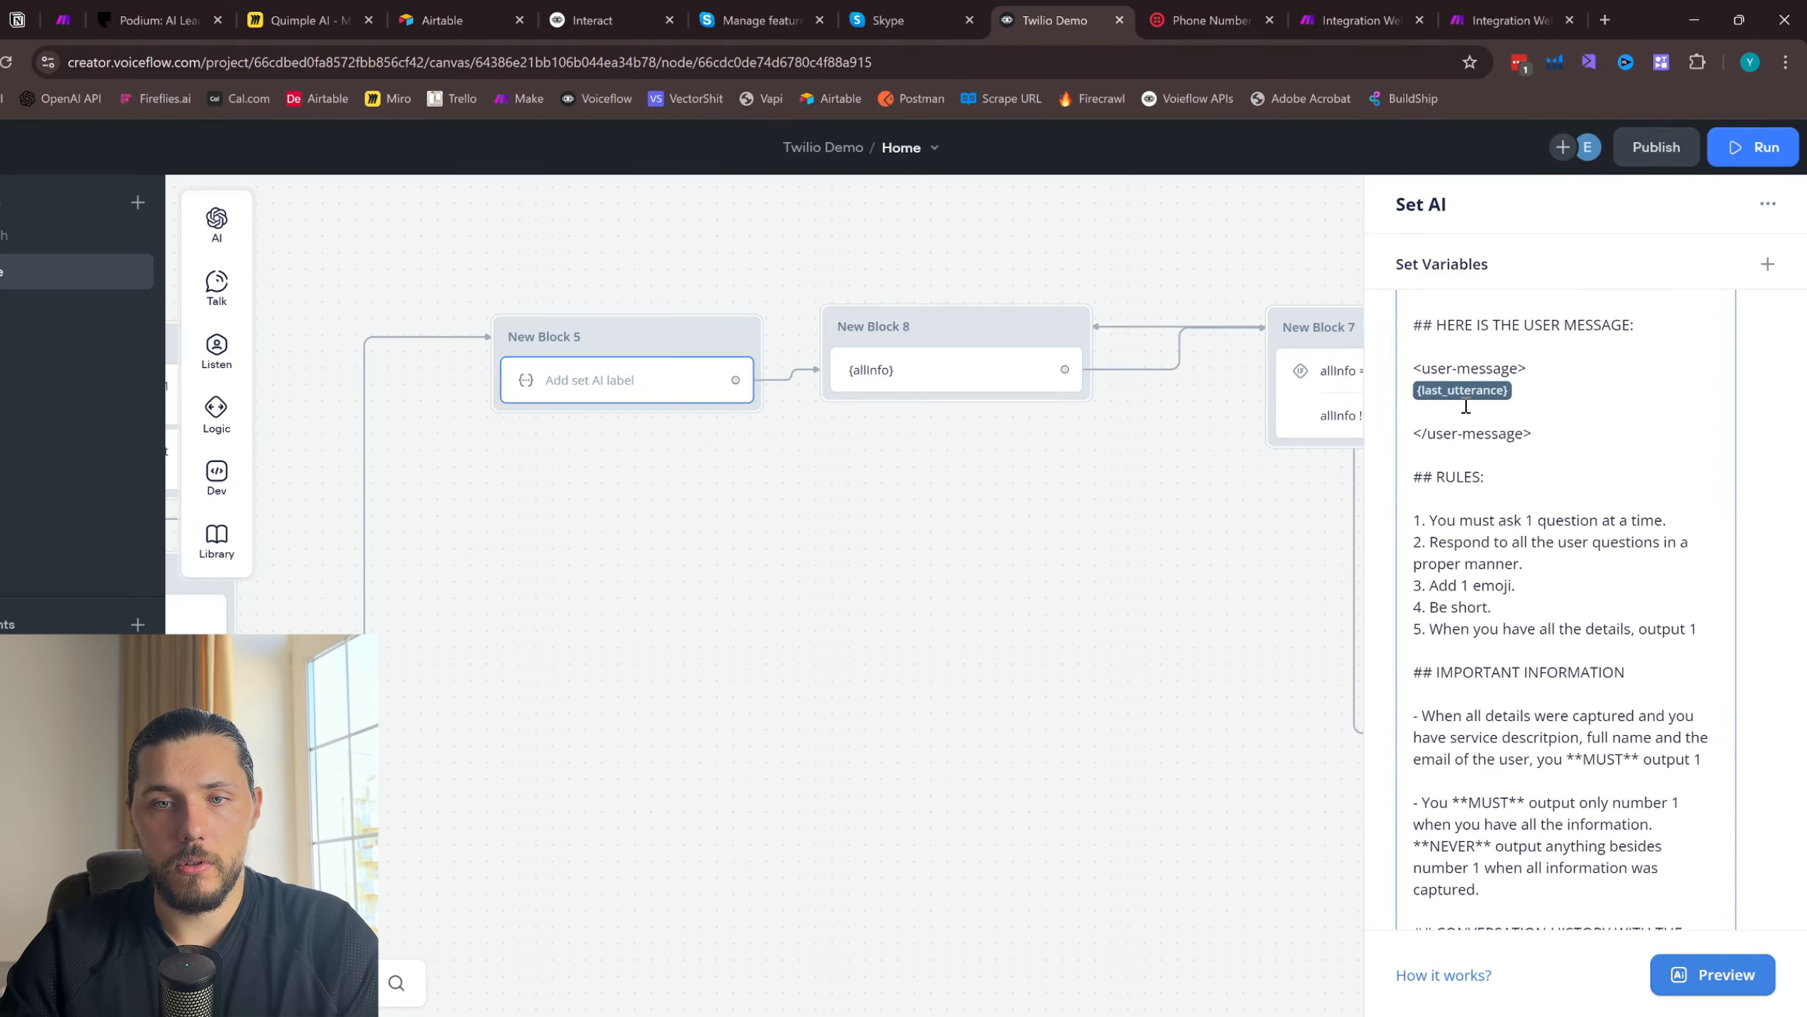
key("BackSpace")
scroll(1513, 497, "up", 5)
scroll(1460, 484, "down", 8)
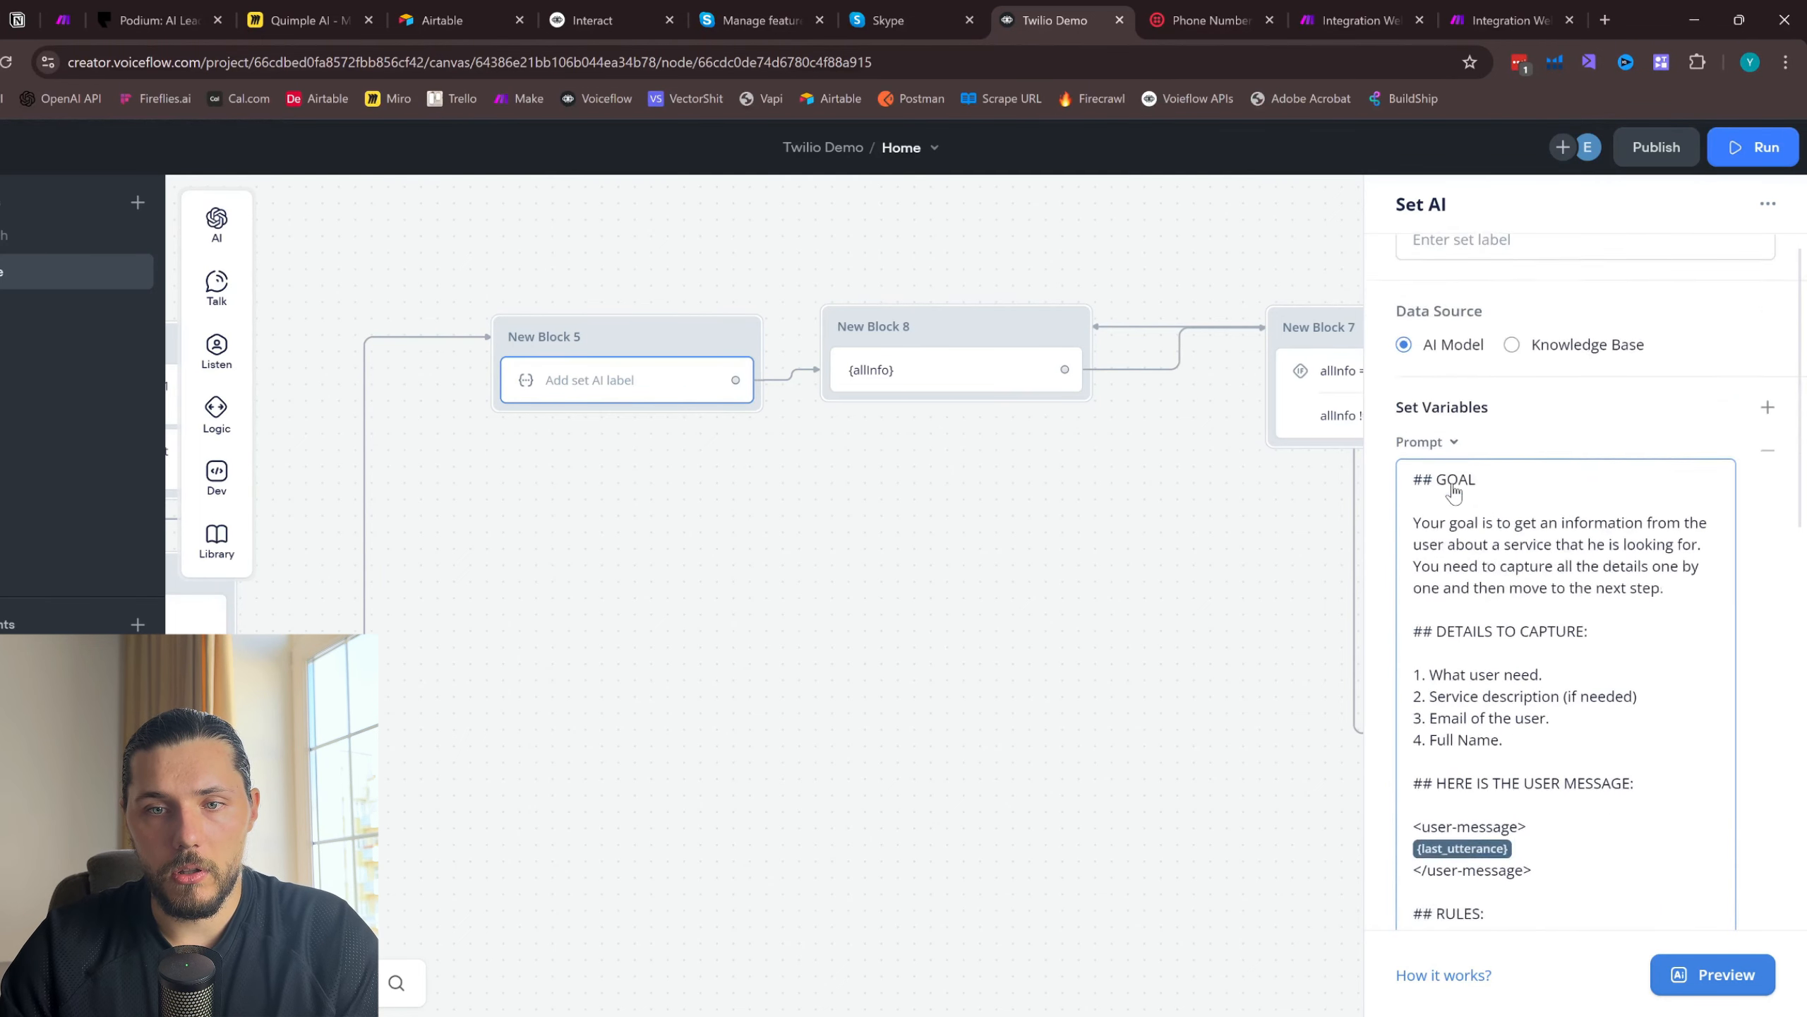
- Replace the prompt's text beneath the GOAL heading with "Your goal is to capture all details from the user."
scroll(1466, 496, "up", 8)
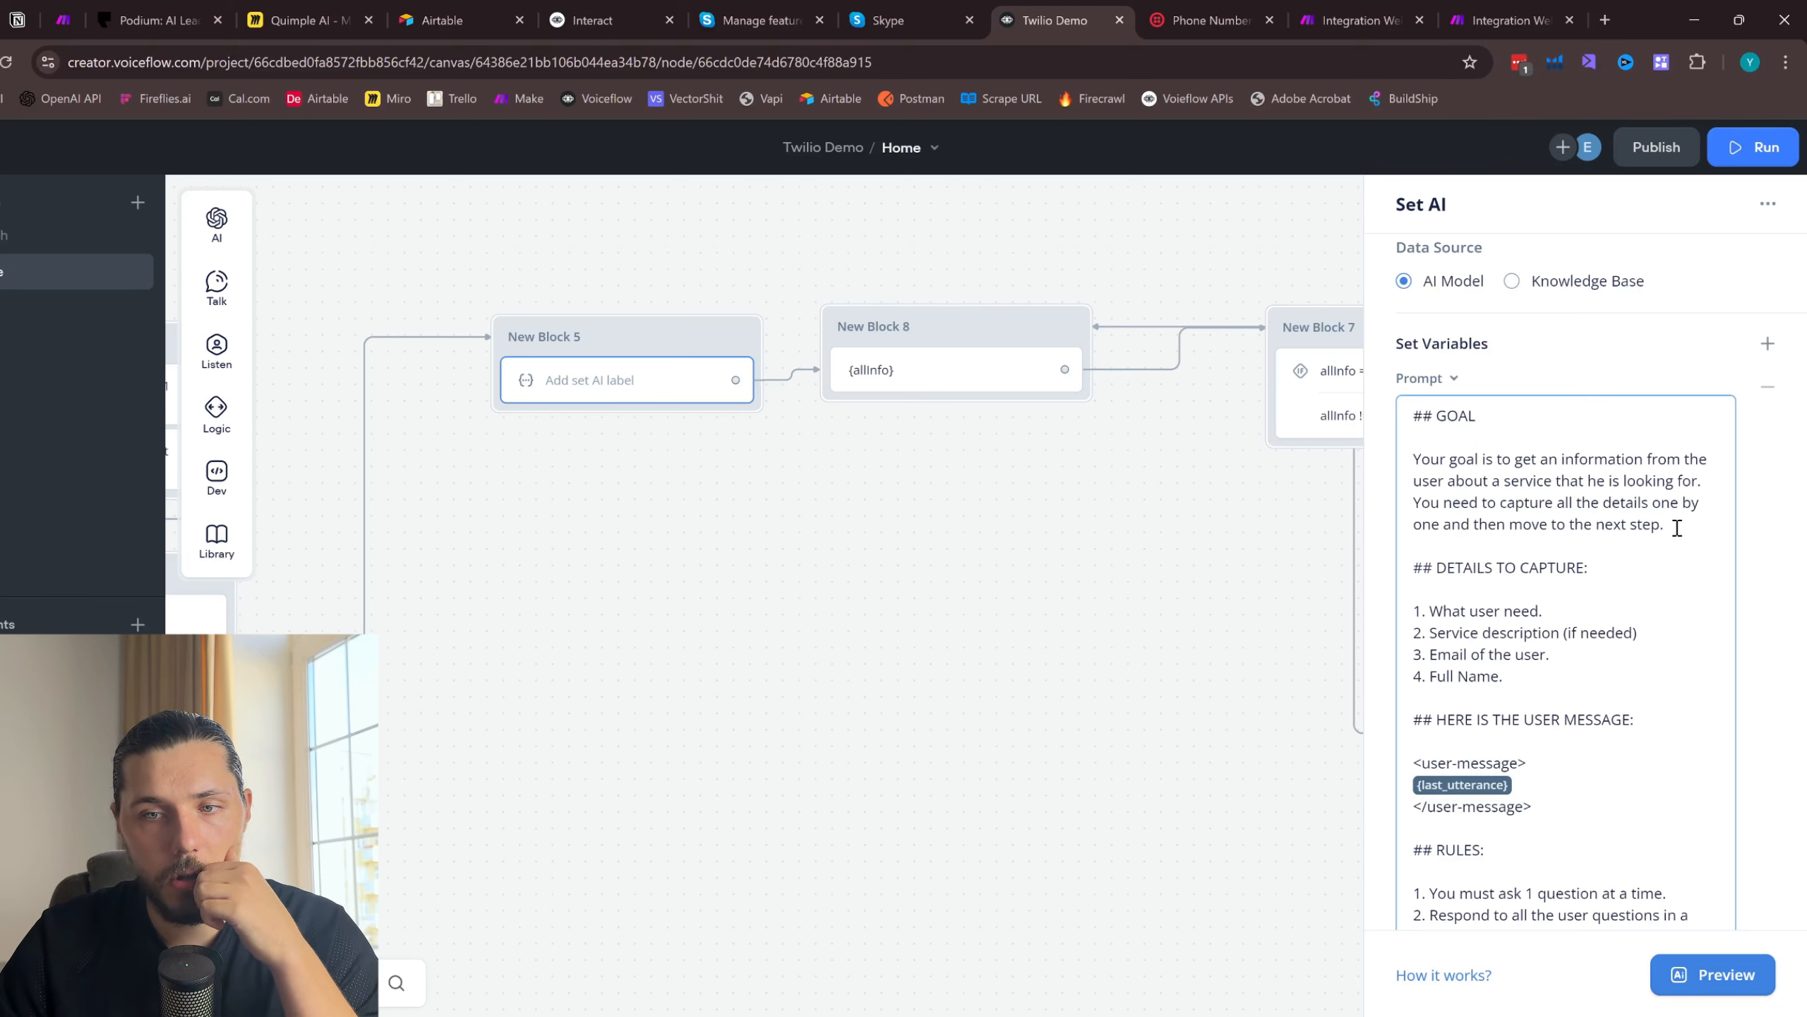
left_click_drag(1662, 528, 1427, 461)
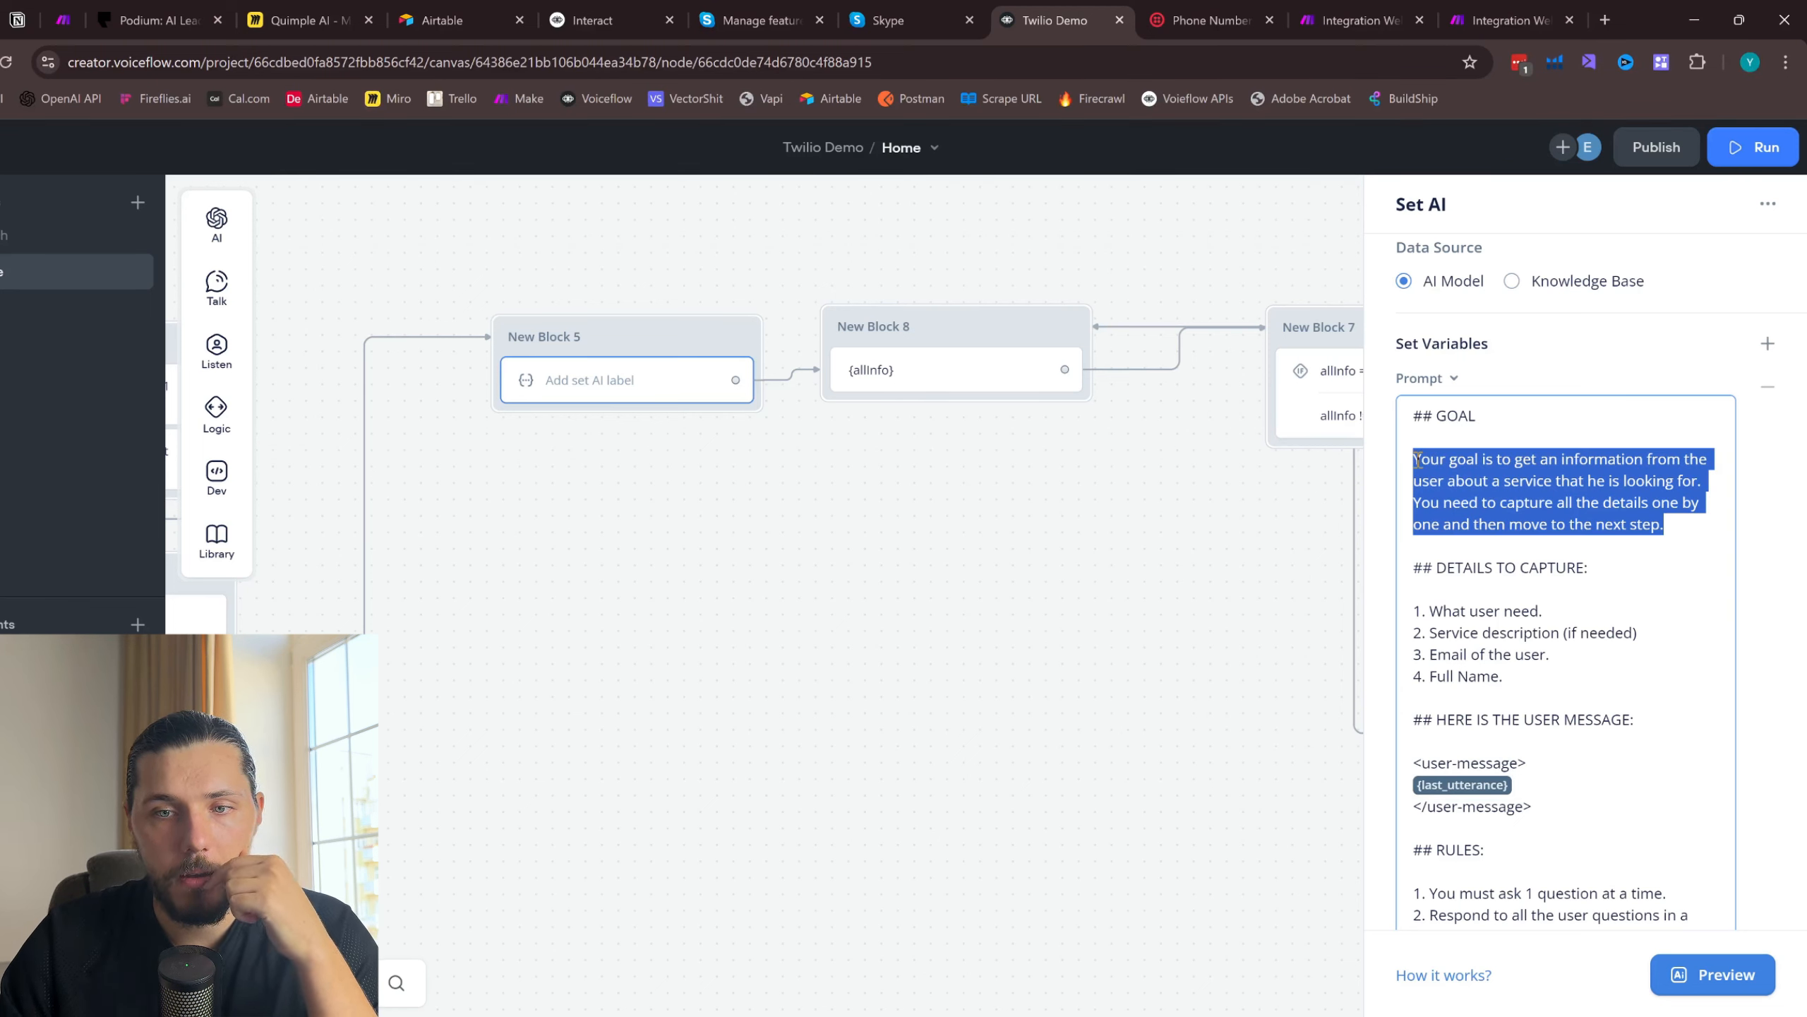
type("ur goal")
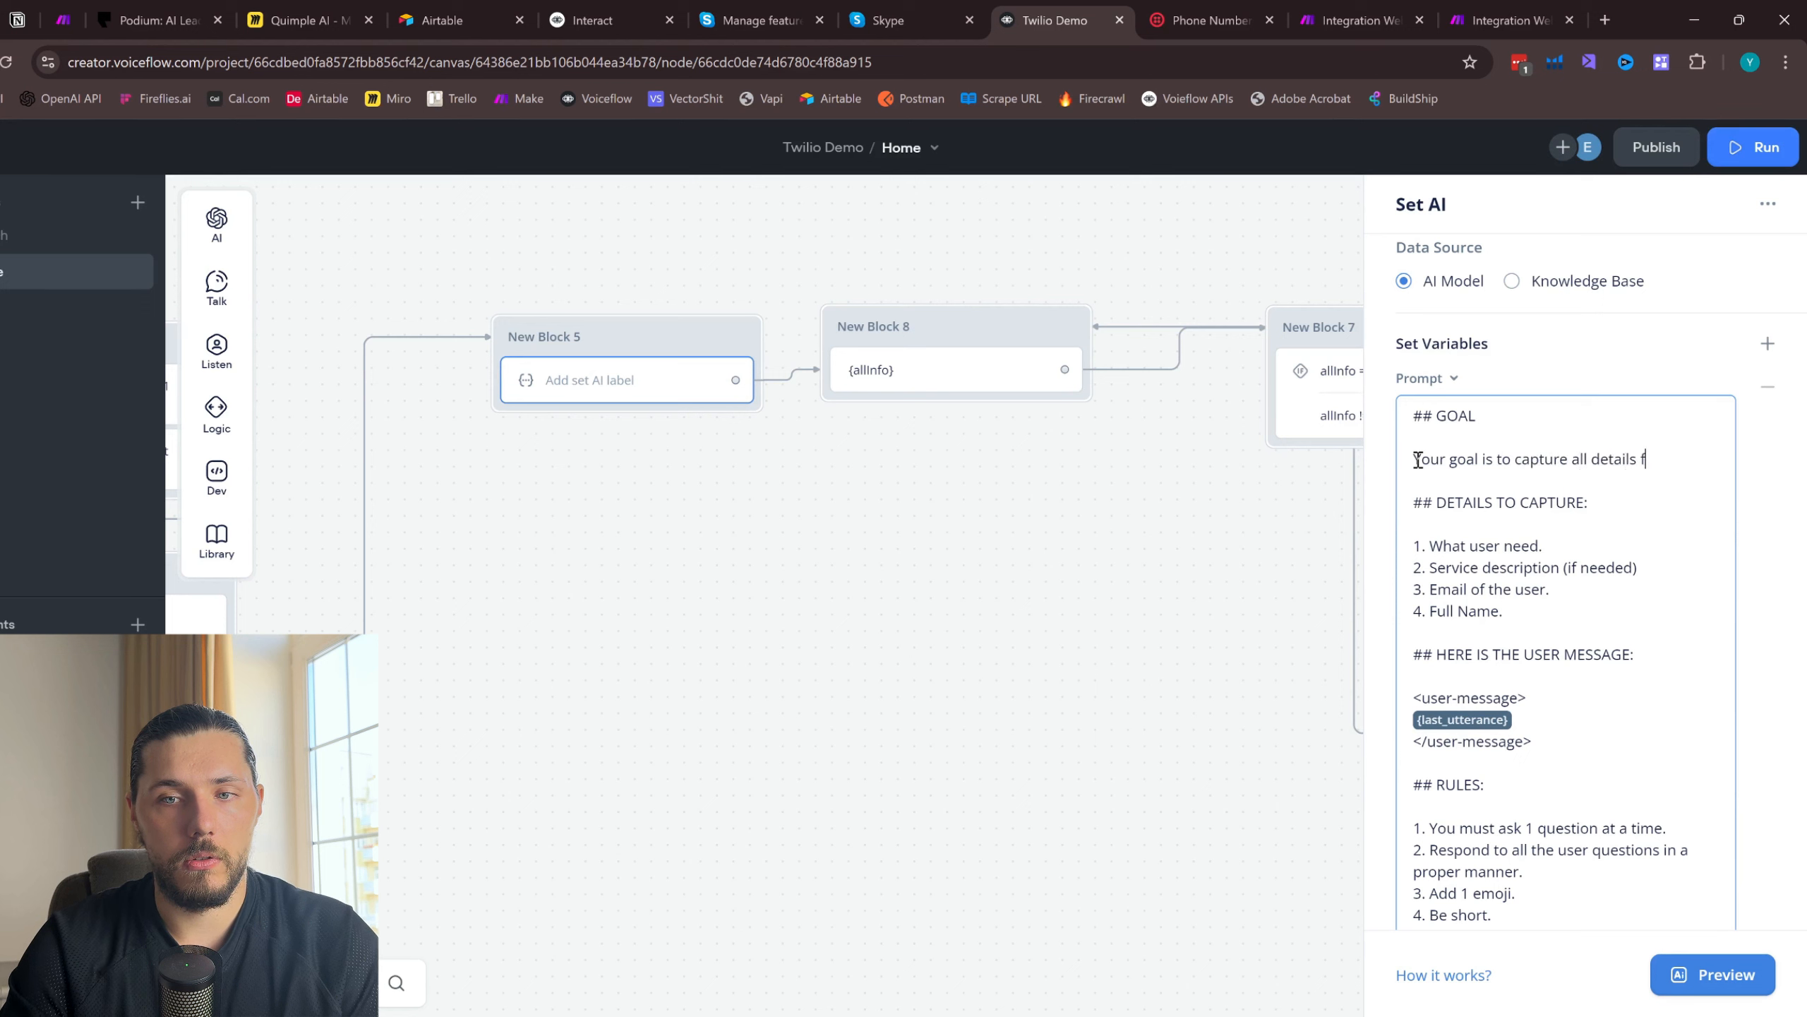
type("is to capture all details form the user")
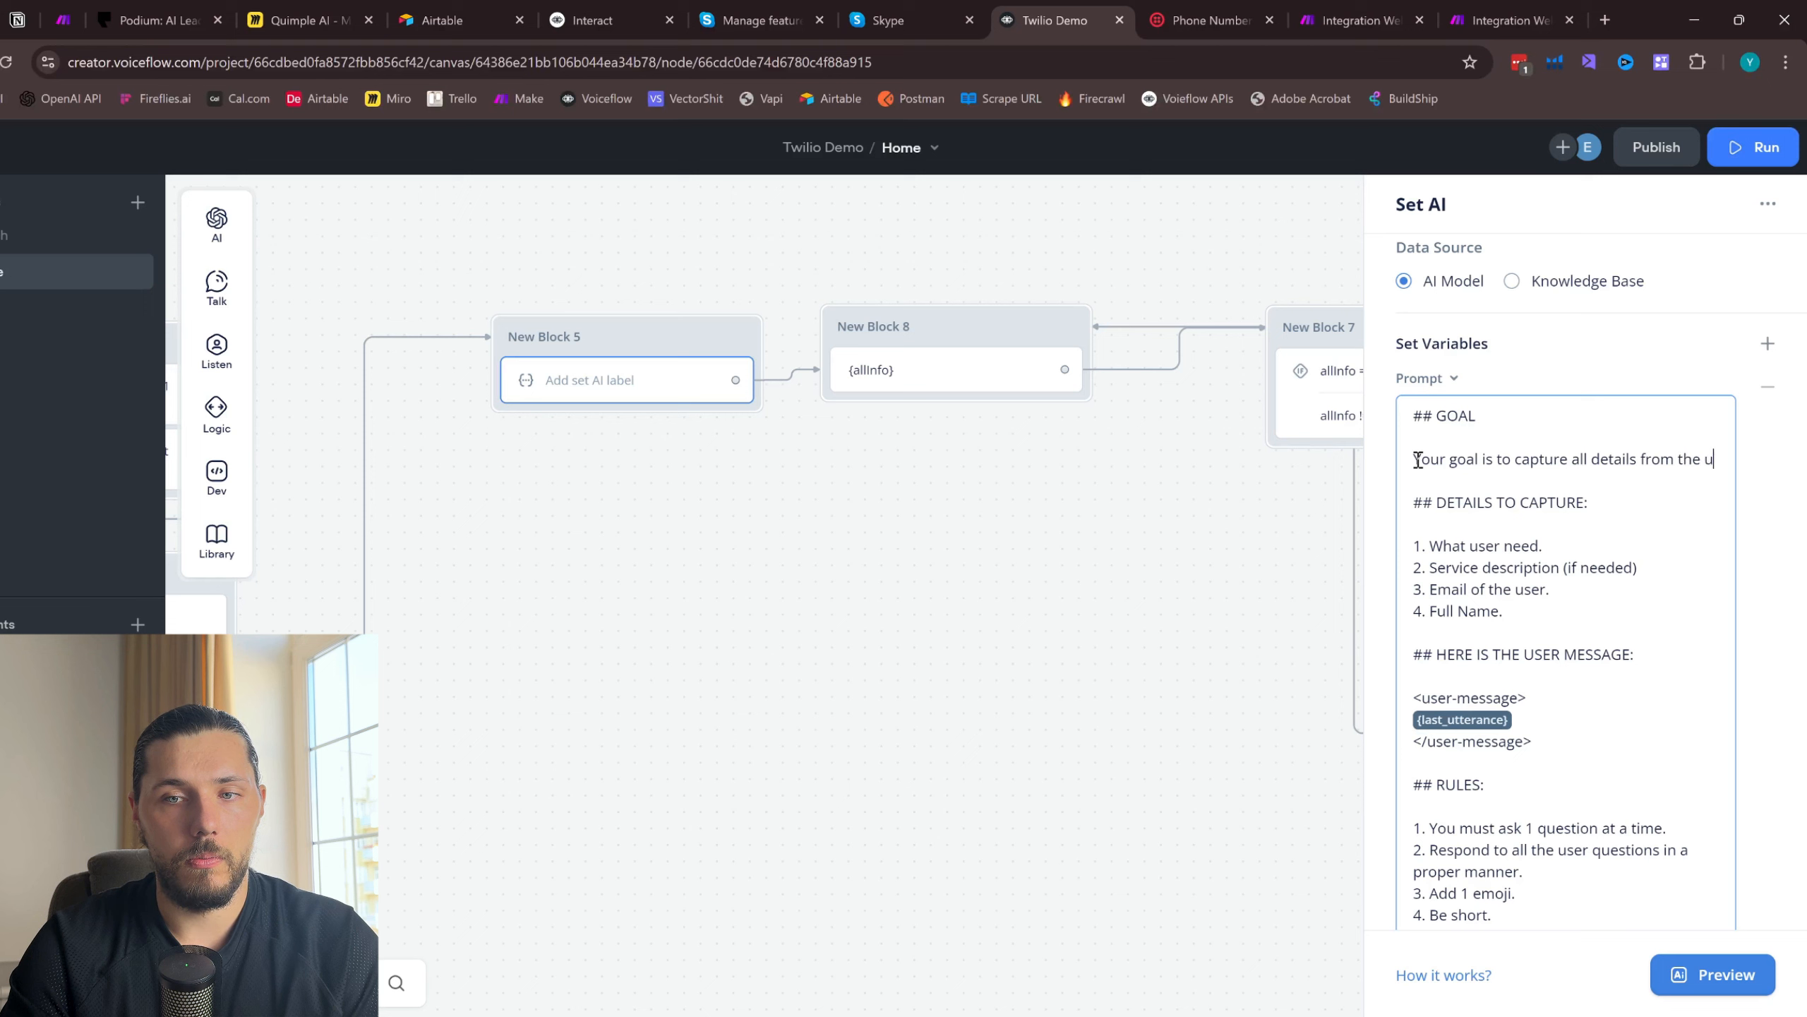
type(".")
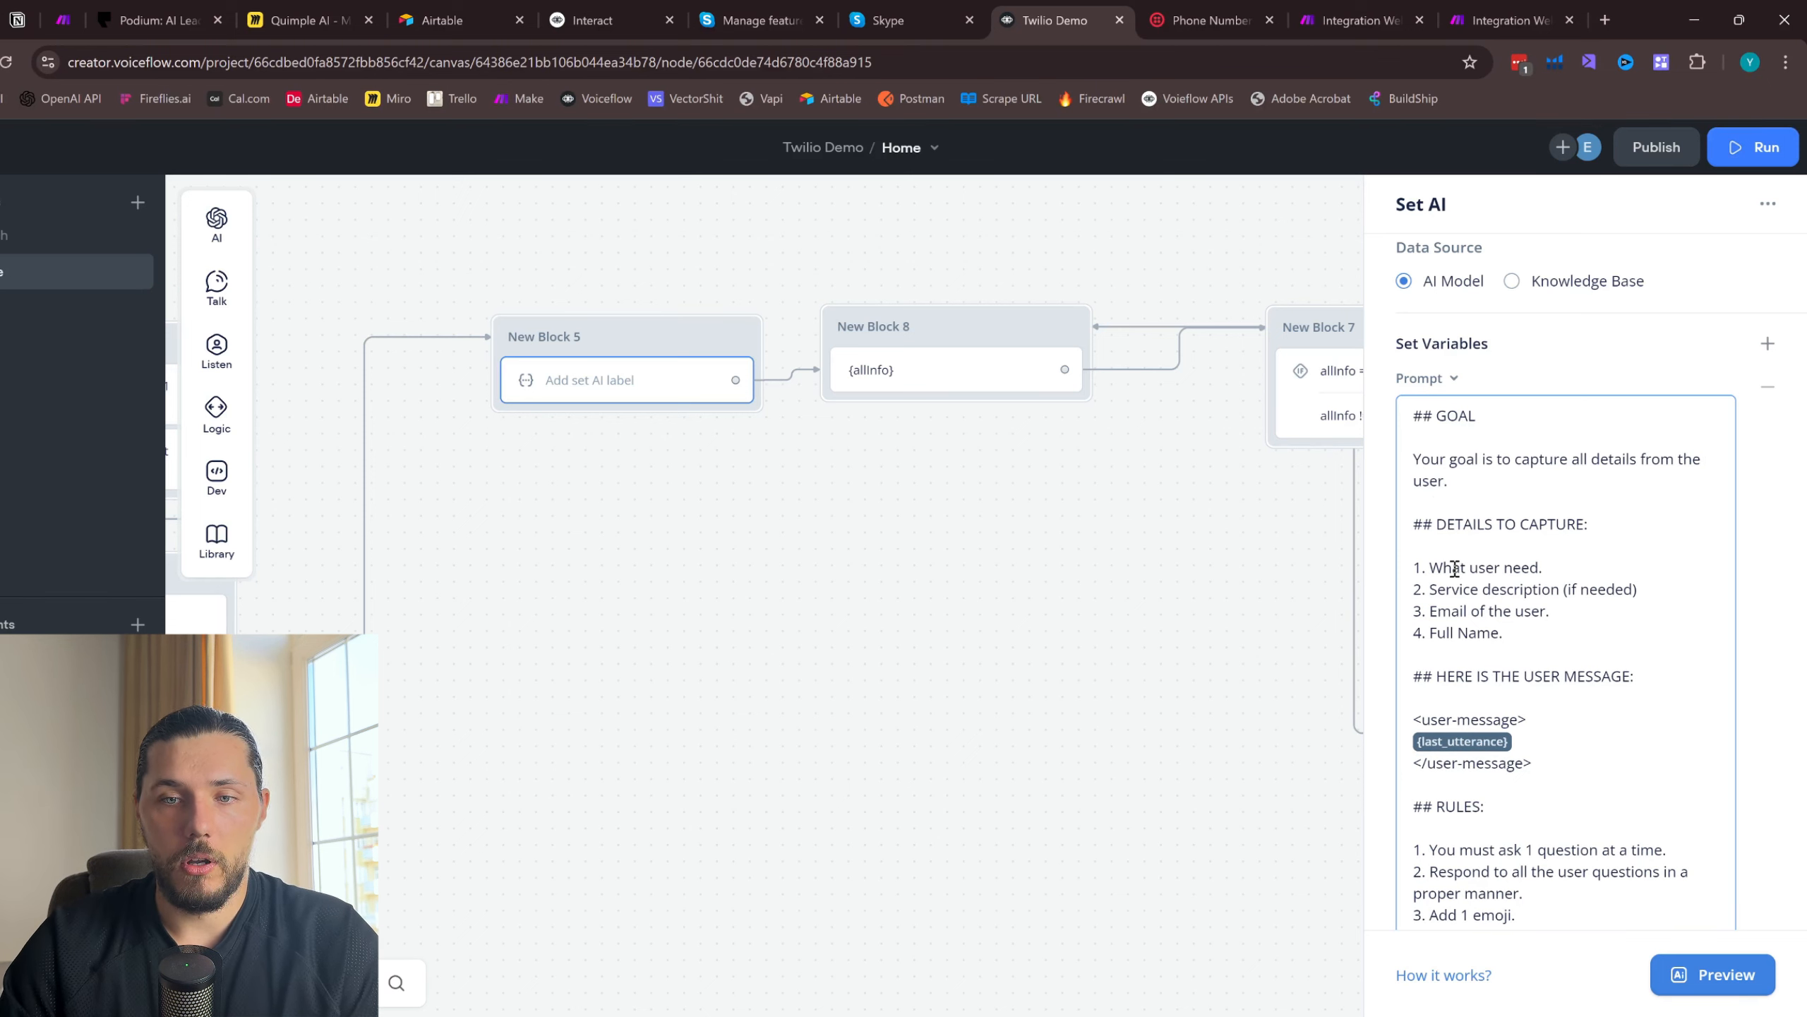
- Review the details to capture, rules, important information and conversation history sections of the prompt
double_click(1492, 566)
left_click(1448, 591)
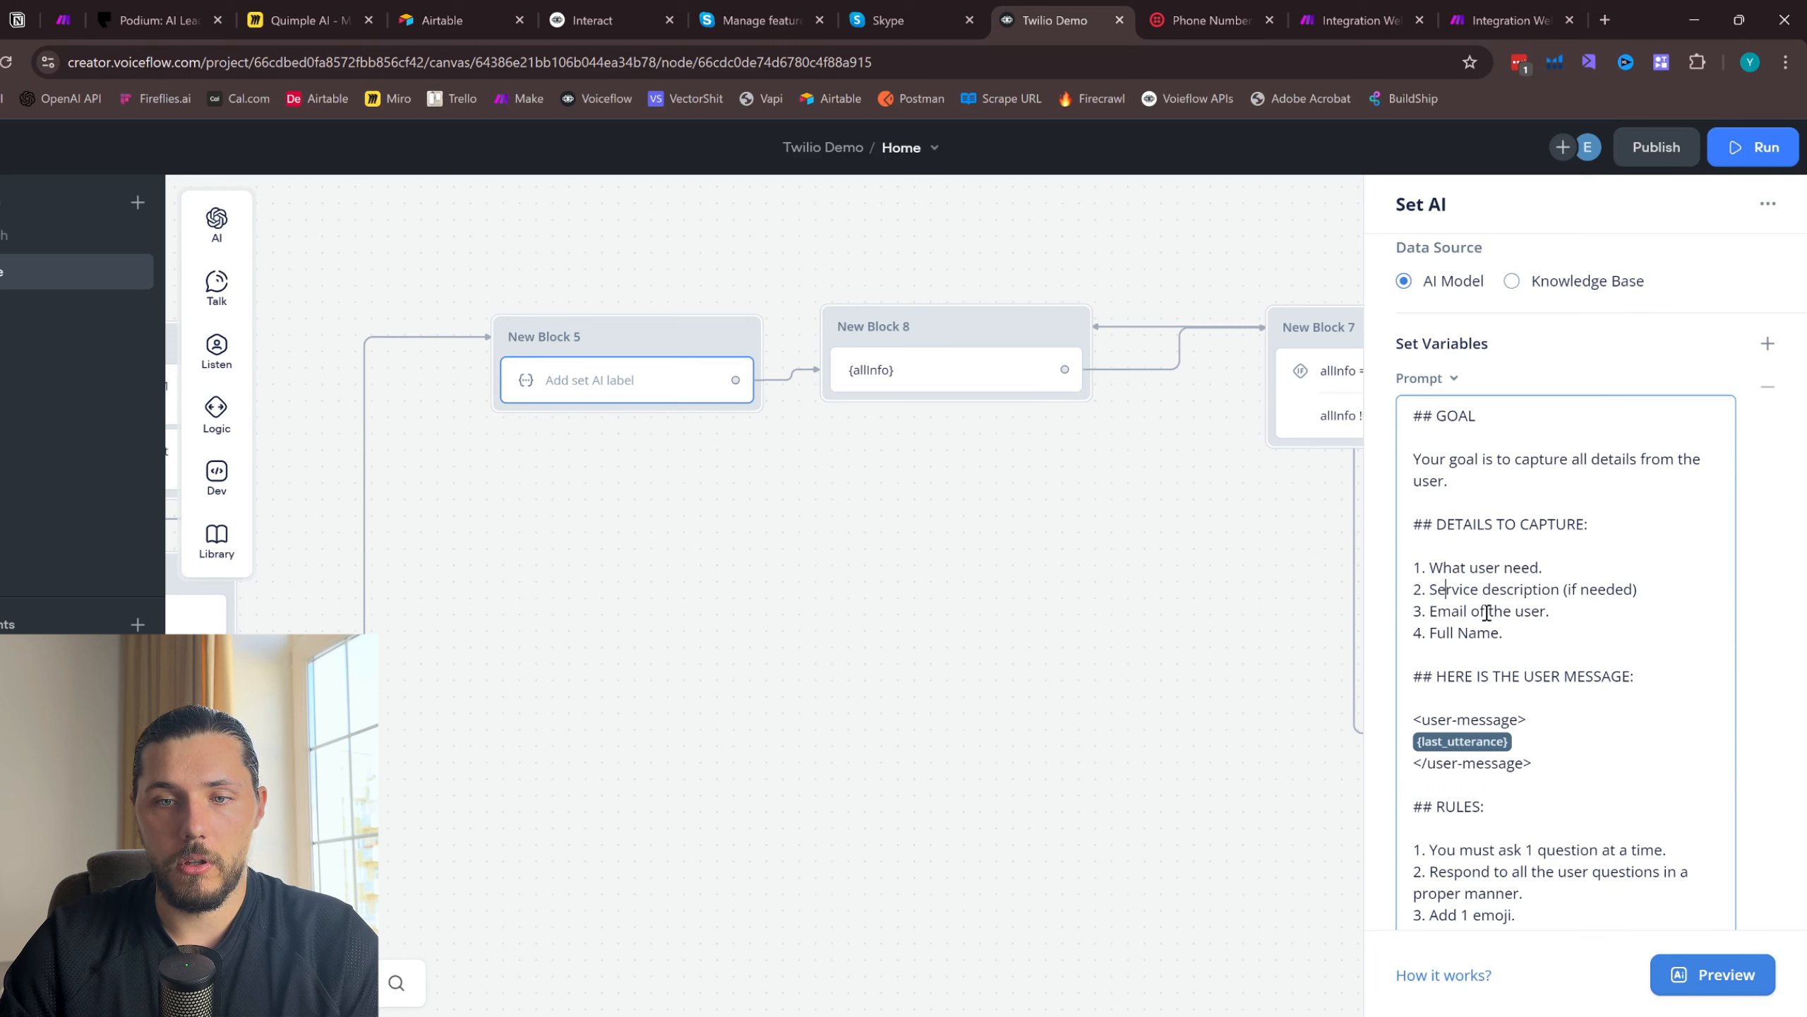
scroll(1487, 612, "down", 4)
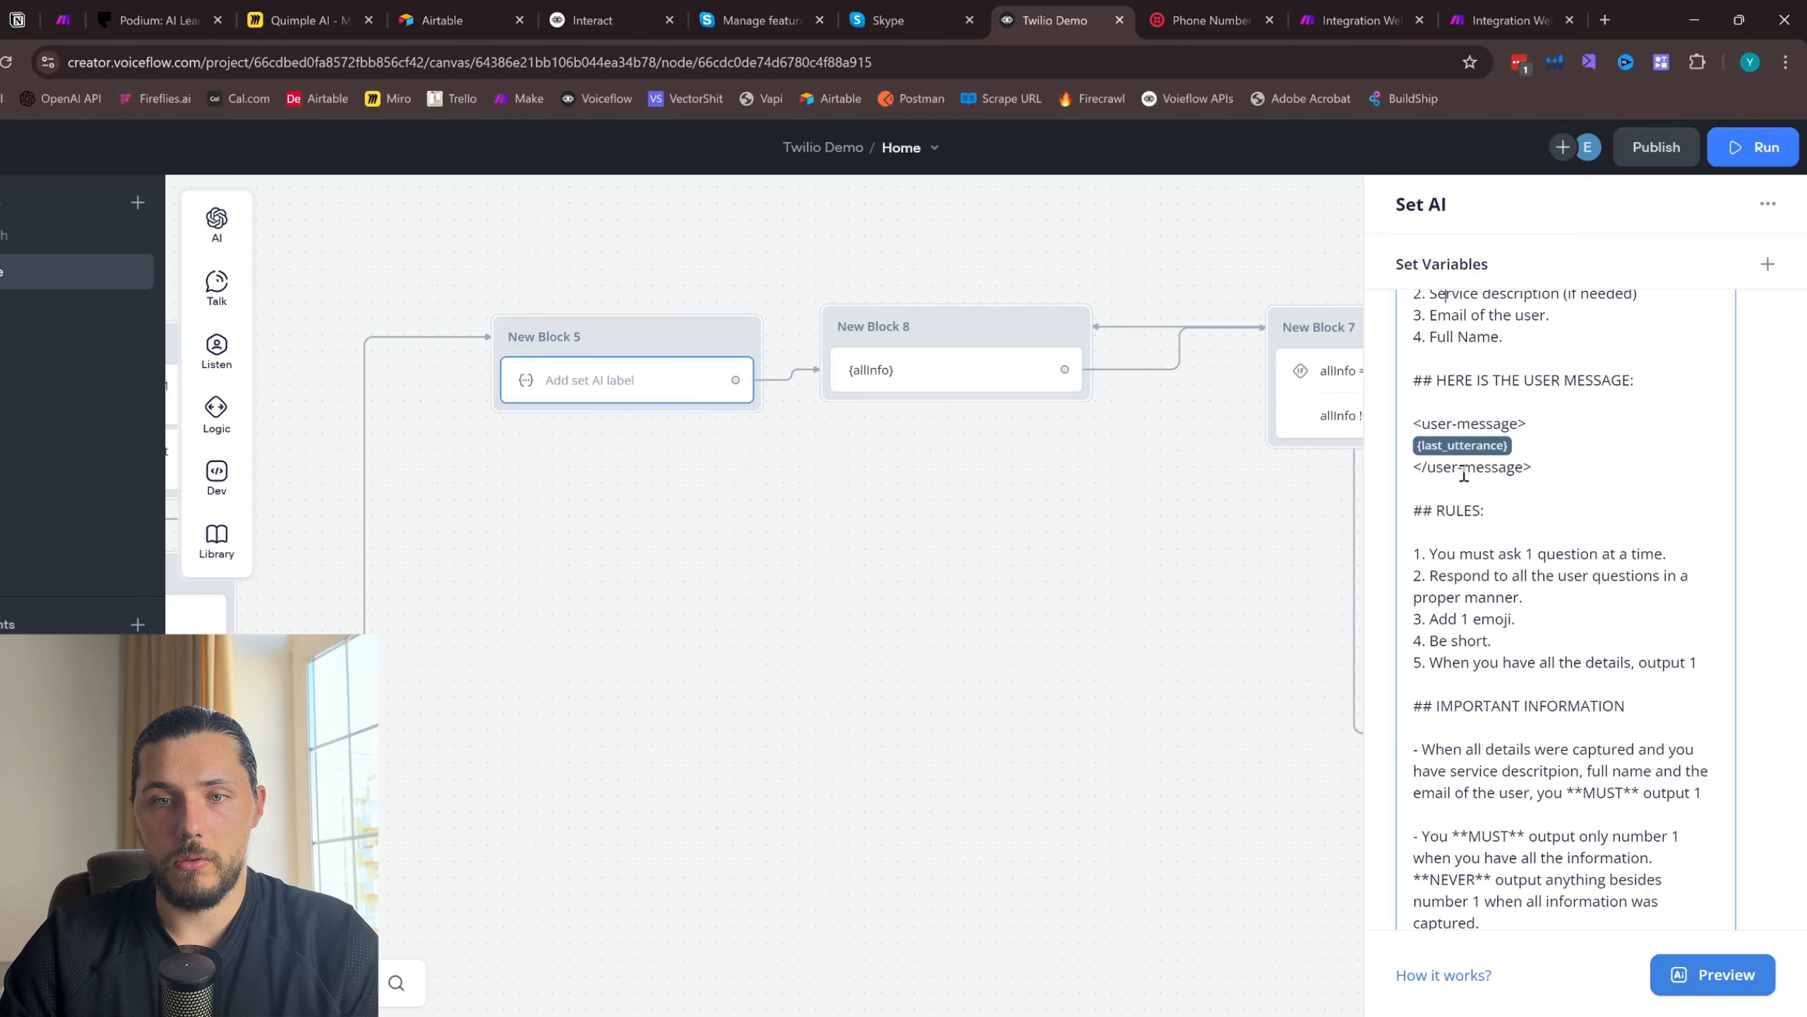
scroll(1466, 463, "up", 3)
scroll(1469, 420, "down", 5)
scroll(1477, 392, "down", 2)
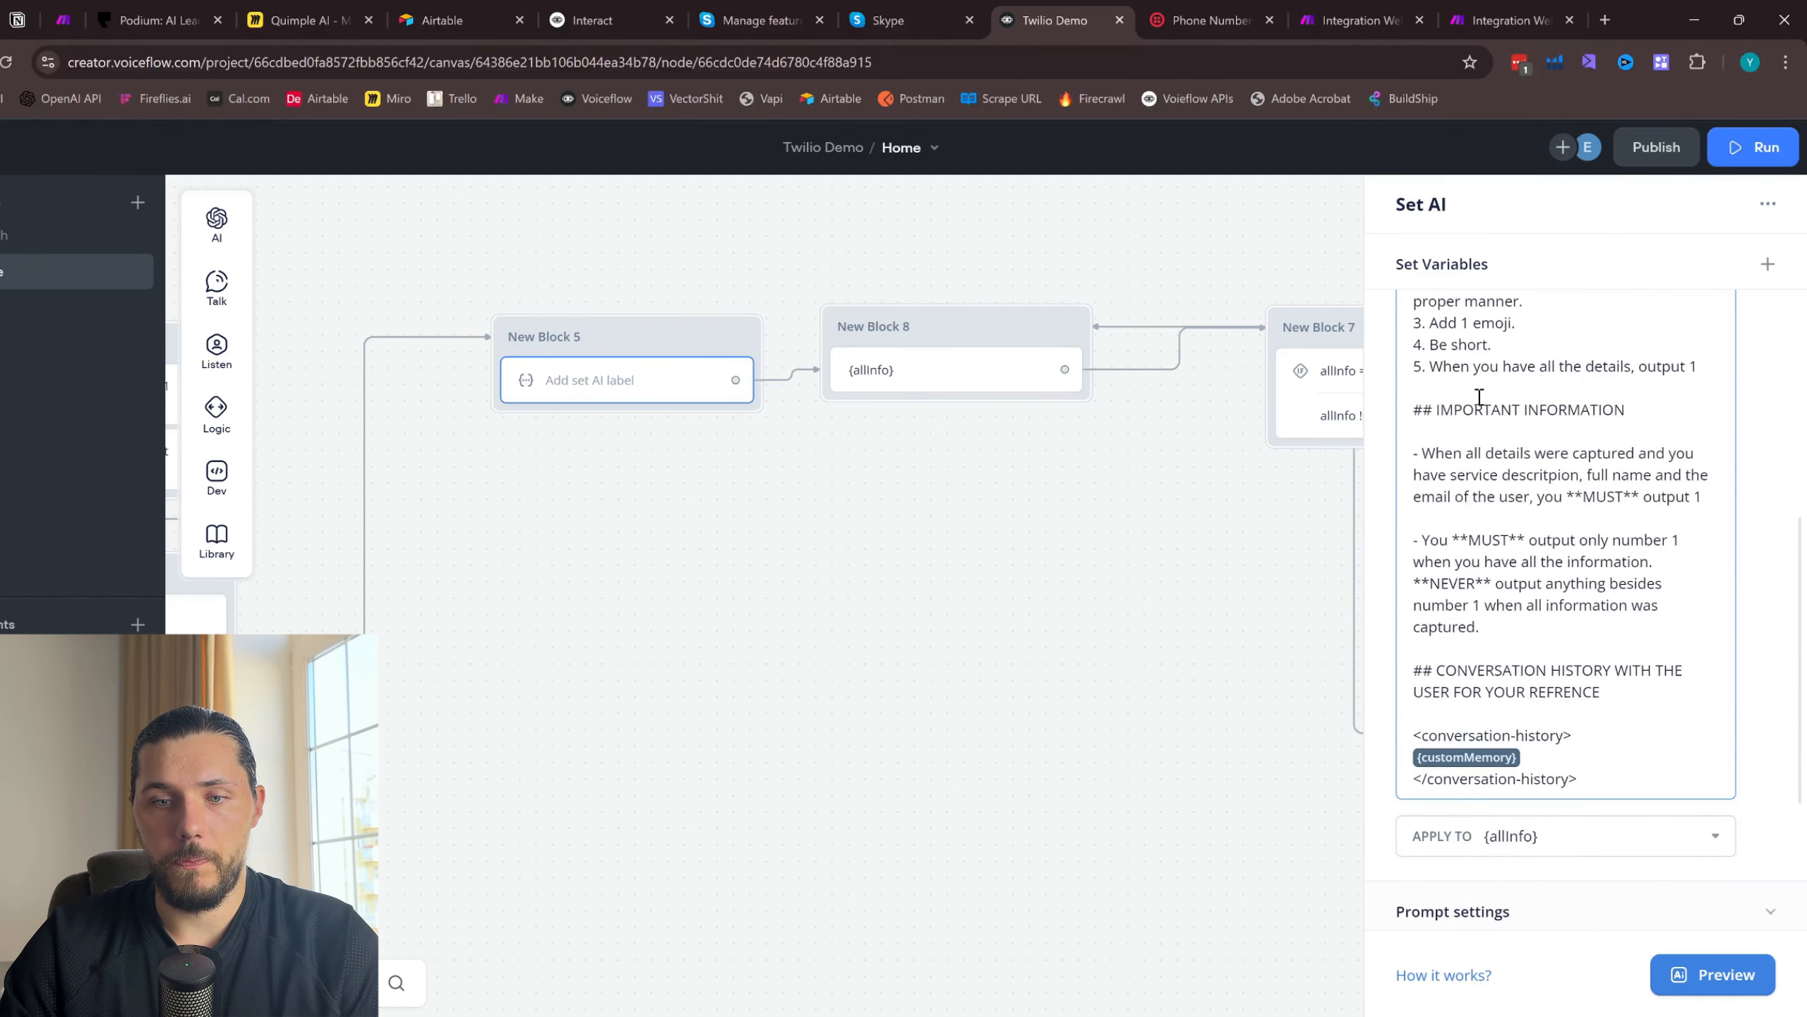
- Move the Memory block beneath New Block 6 farther down to leave more space between the two blocks
left_click_drag(905, 629, 1400, 622)
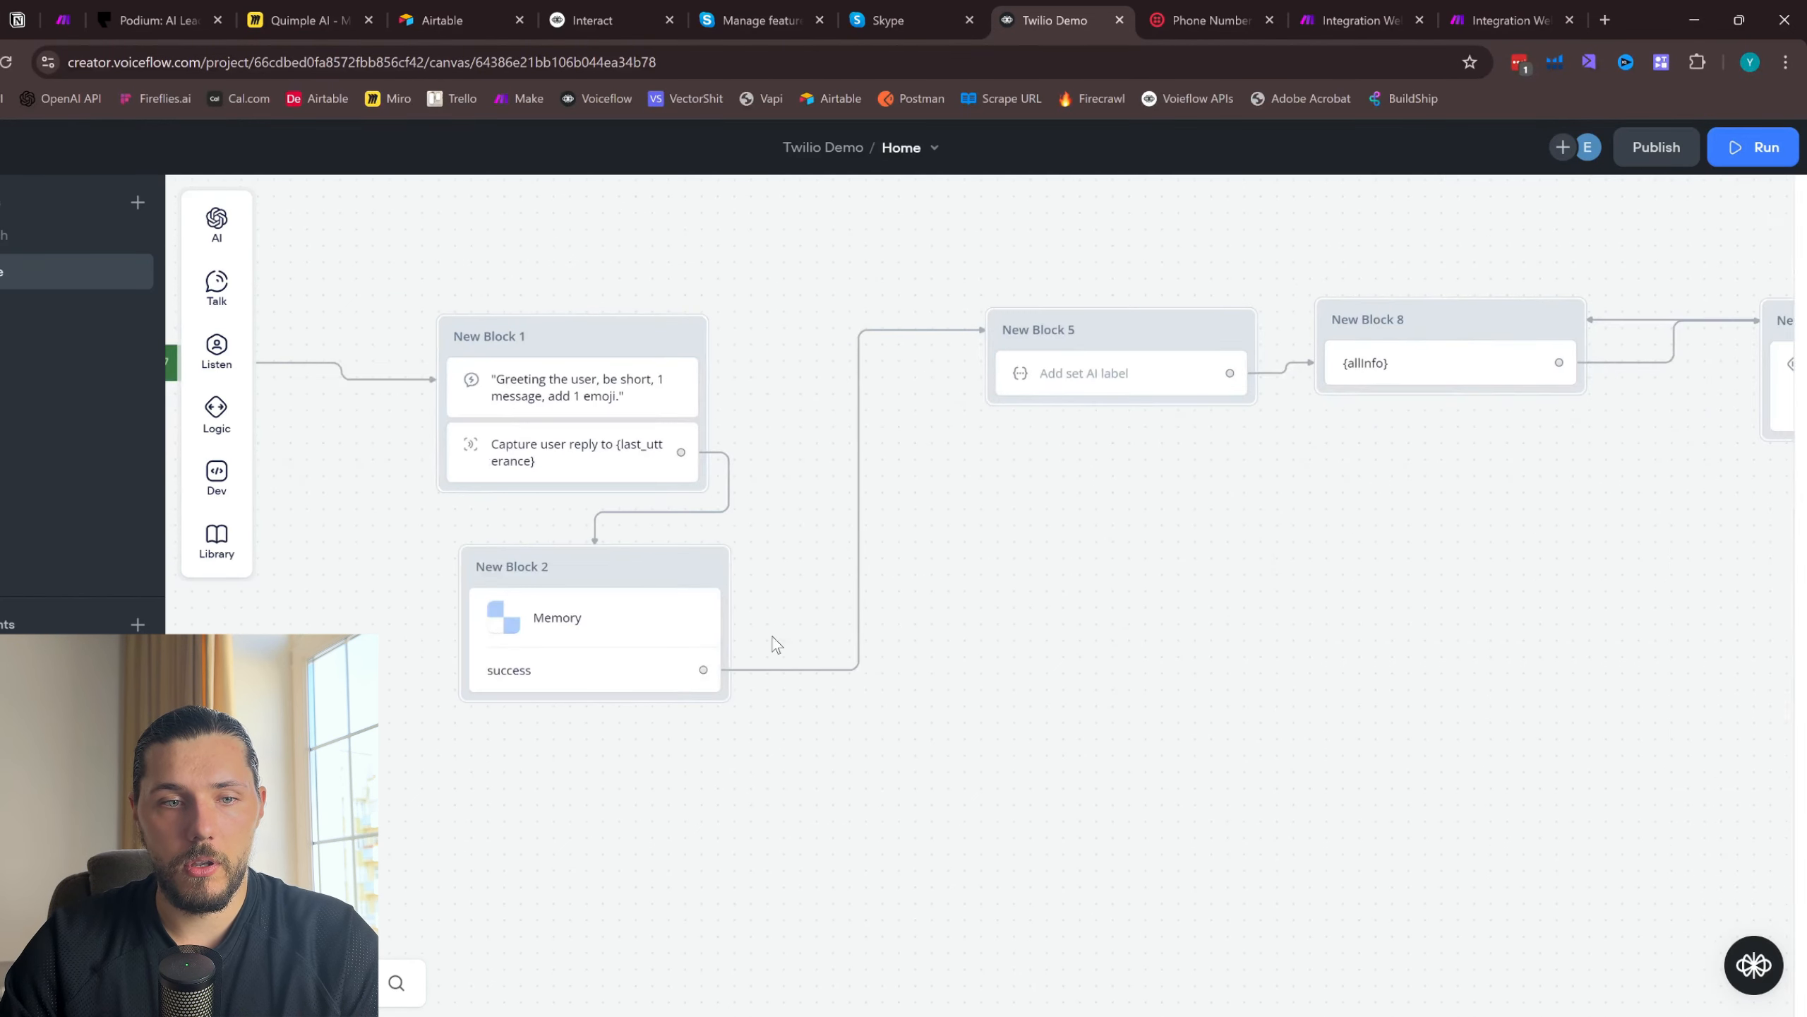
left_click(648, 638)
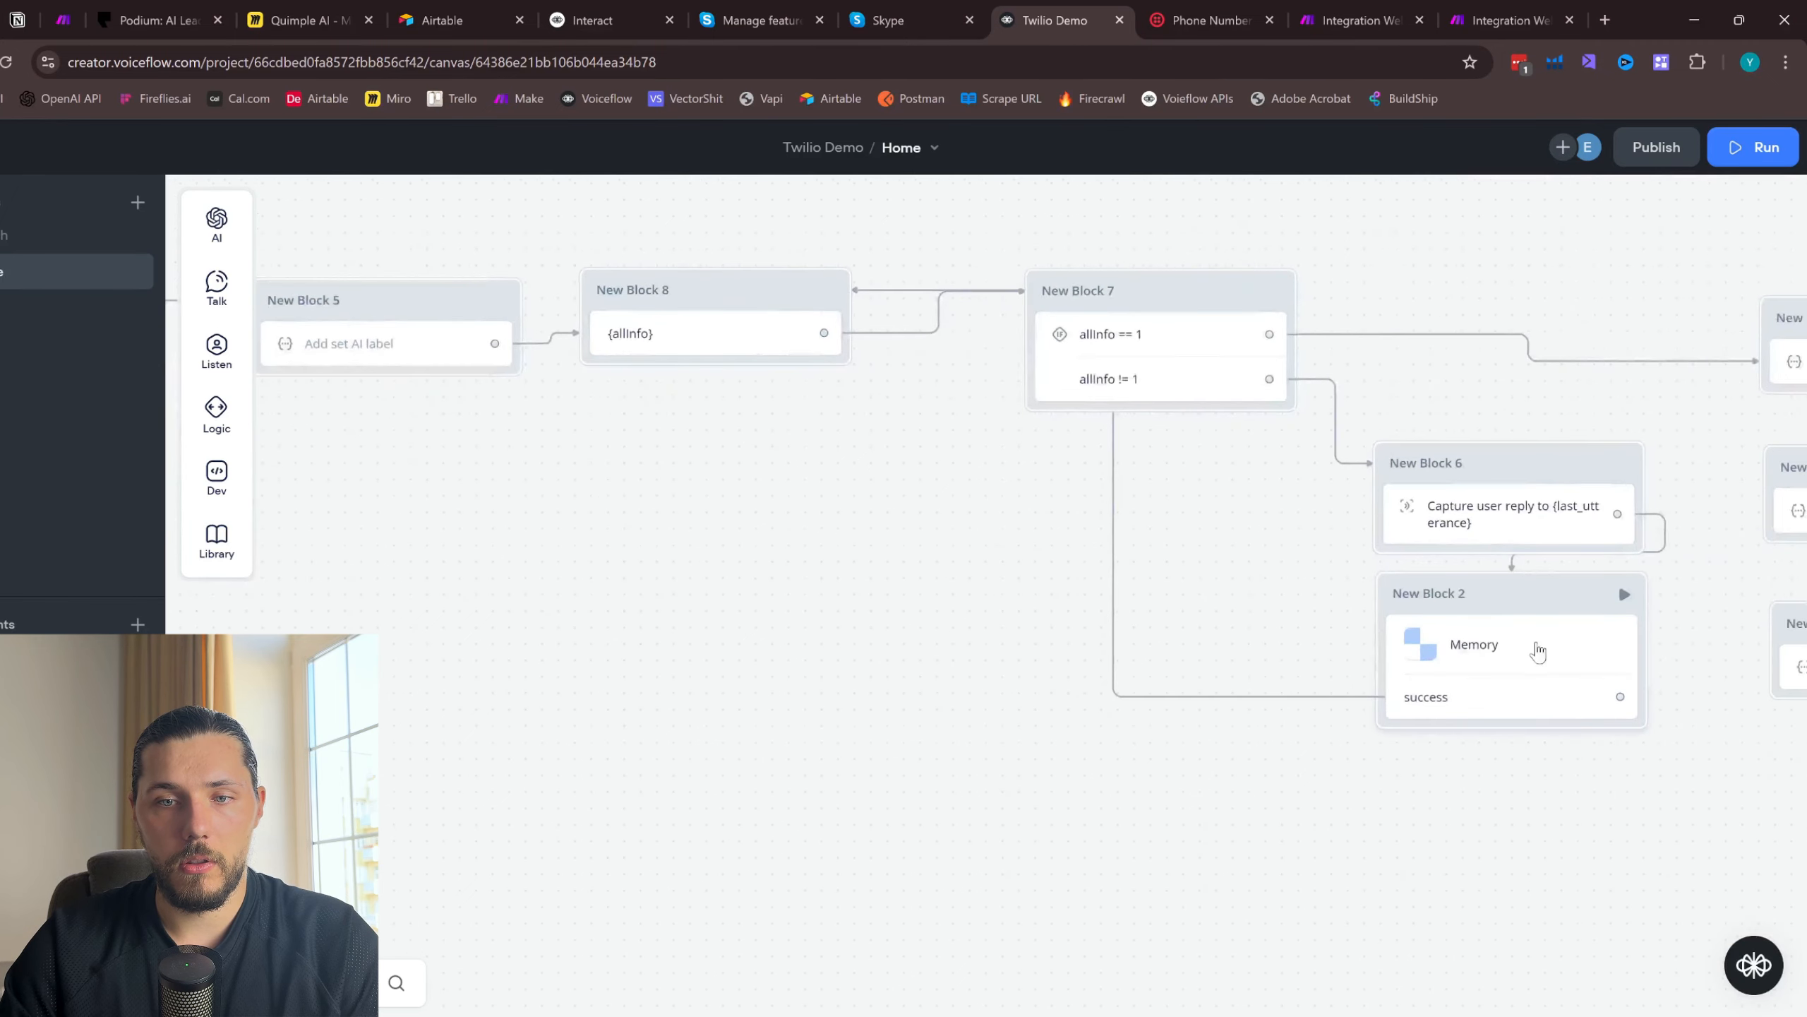
left_click(1532, 645)
left_click_drag(1244, 601, 1247, 670)
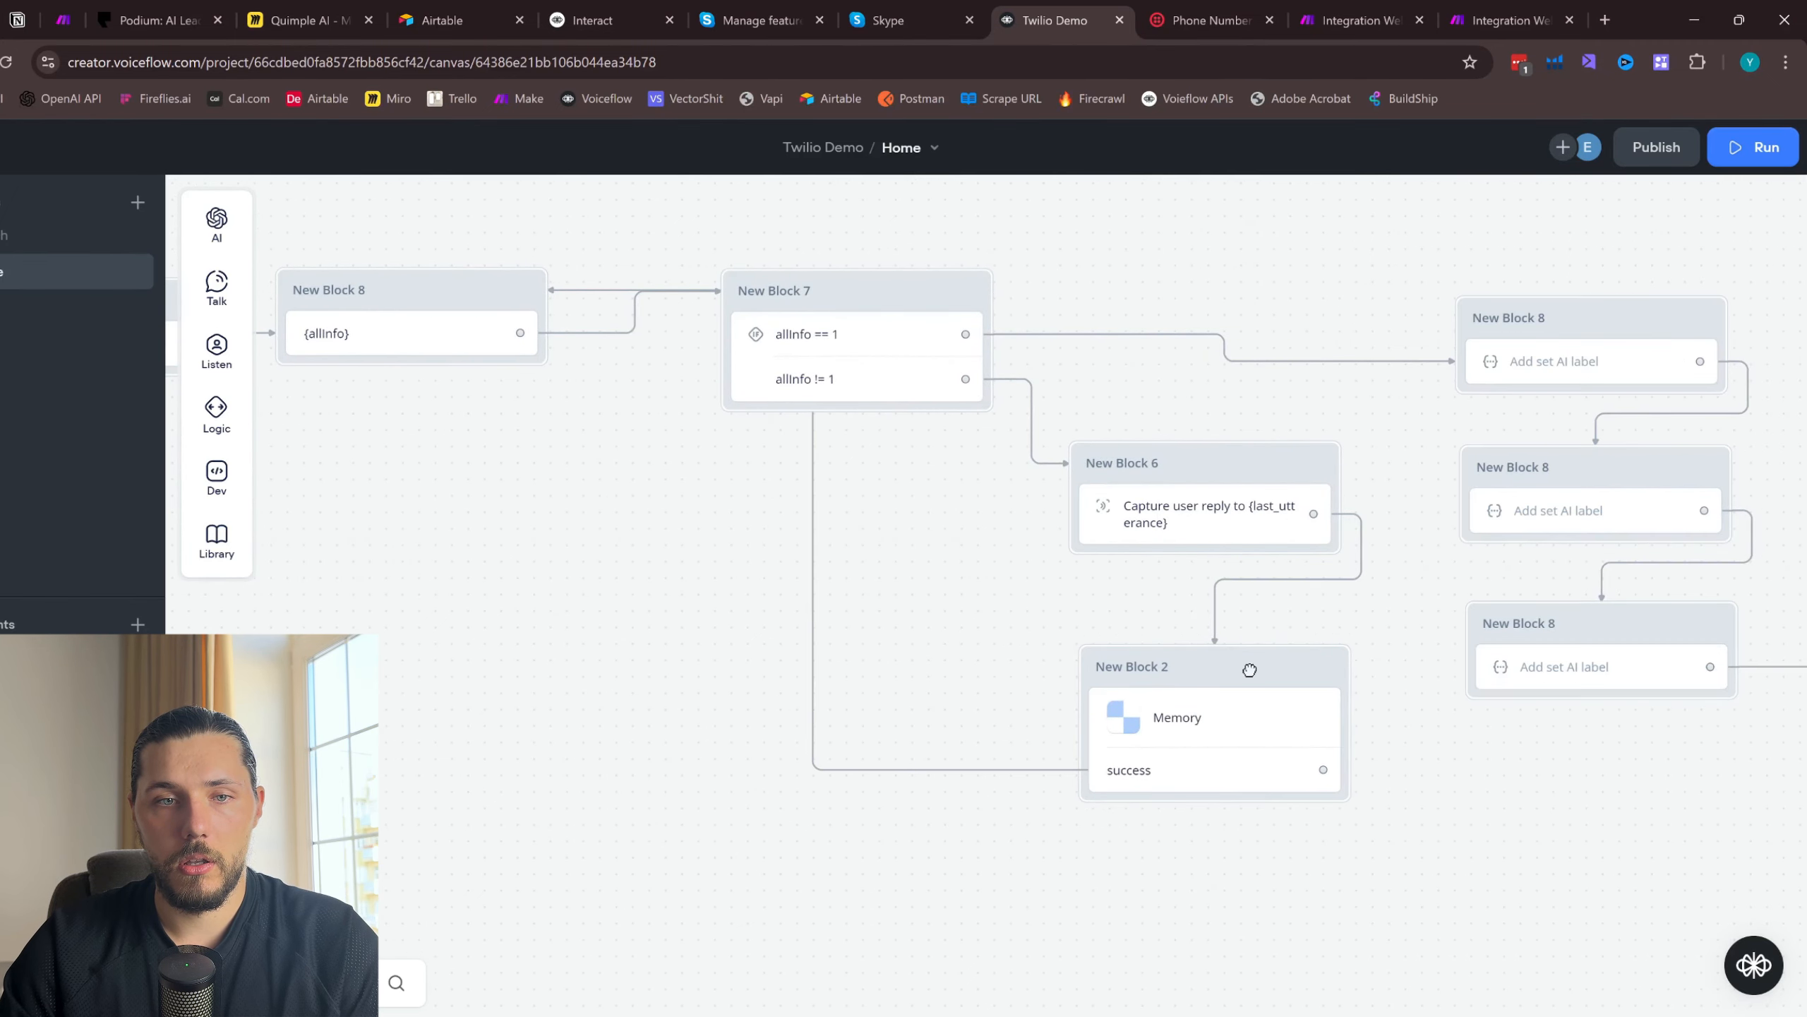
- Reroute the success output of the Memory block below New Block 6 to New Block 5 instead of the {allInfo} message block
left_click(813, 530)
left_click_drag(813, 530, 637, 491)
scroll(496, 533, "left", 5)
left_click_drag(1557, 759, 438, 324)
scroll(694, 562, "left", 5)
- Start a new test run of the agent and send "Hi" in the dialog
left_click(1753, 147)
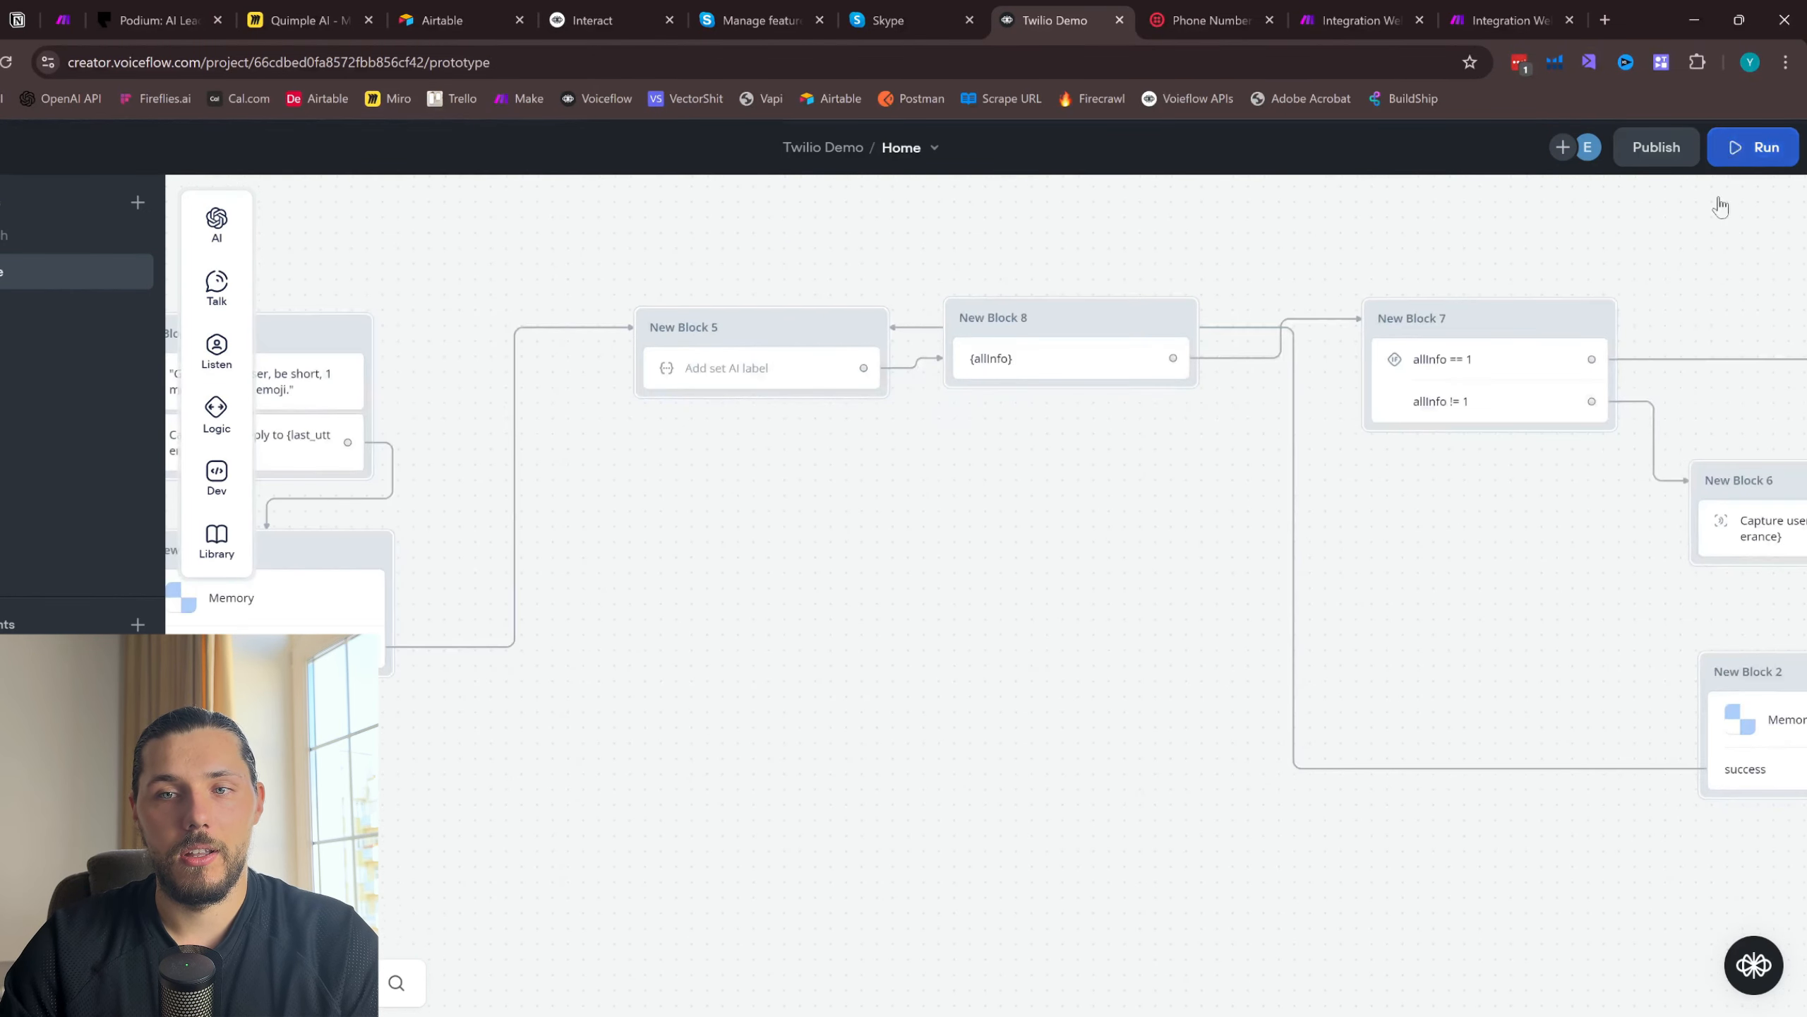
left_click(1589, 585)
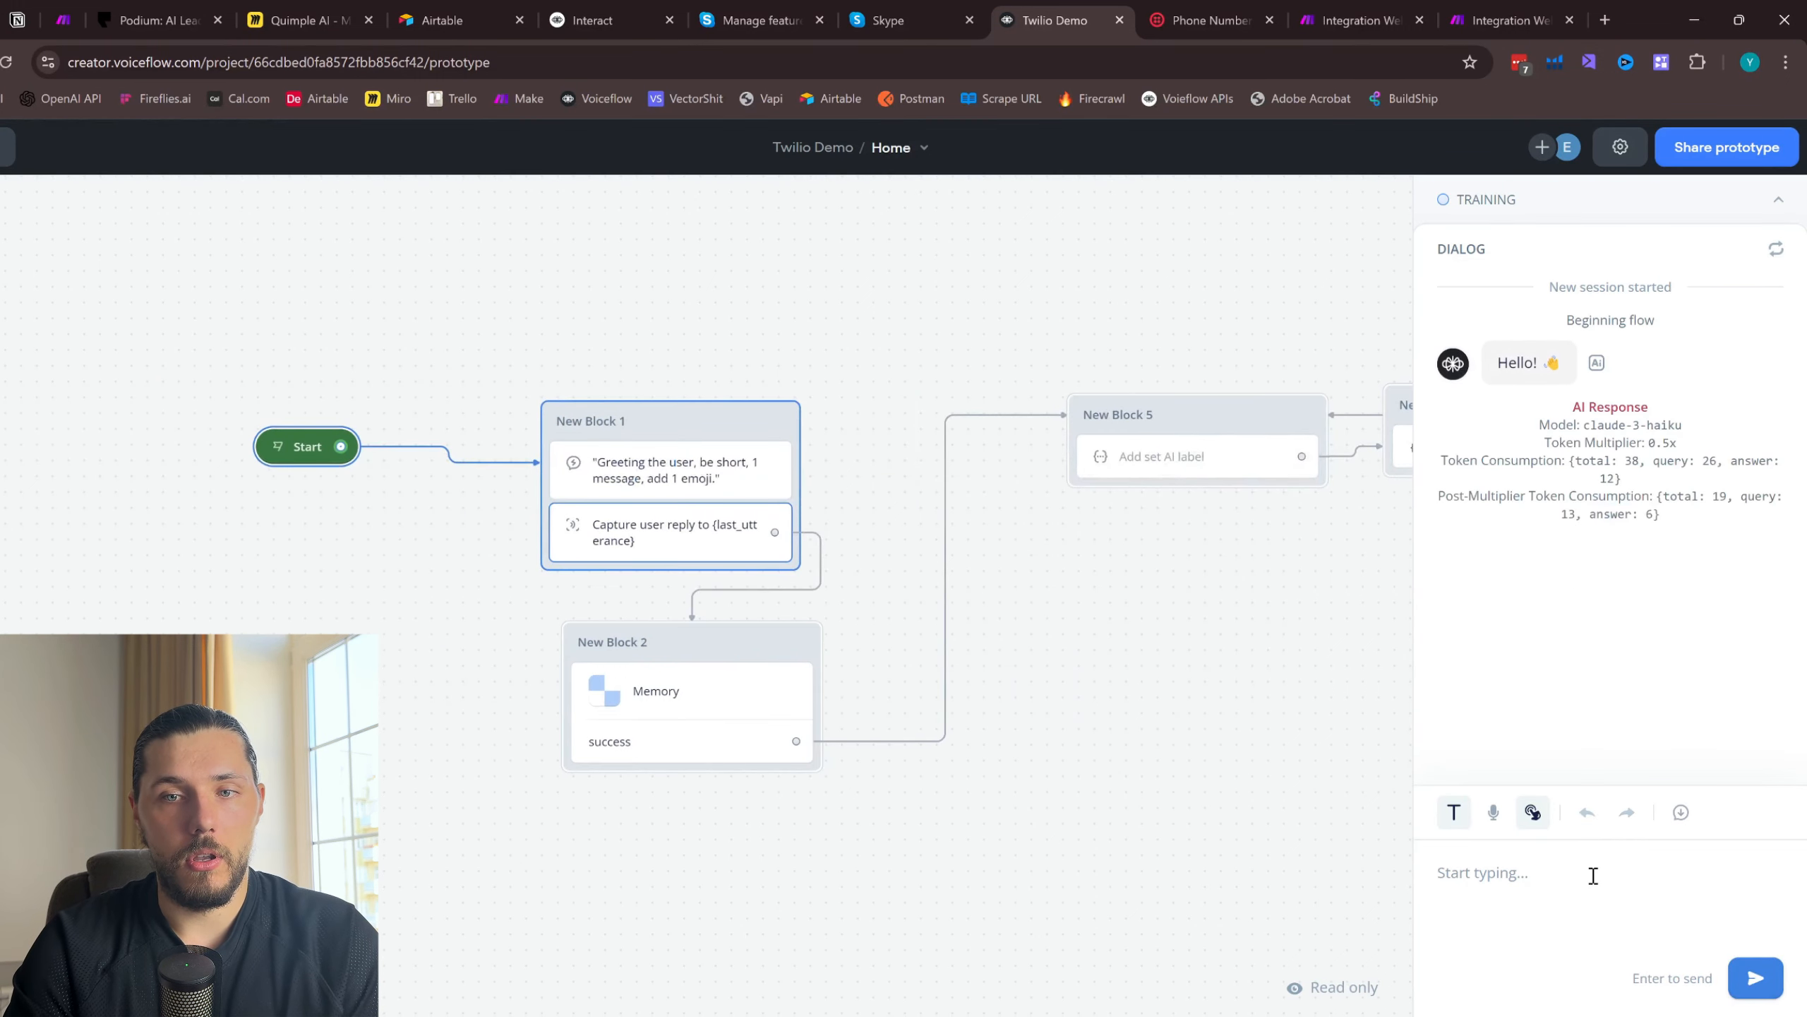
type("Hi")
key("Return")
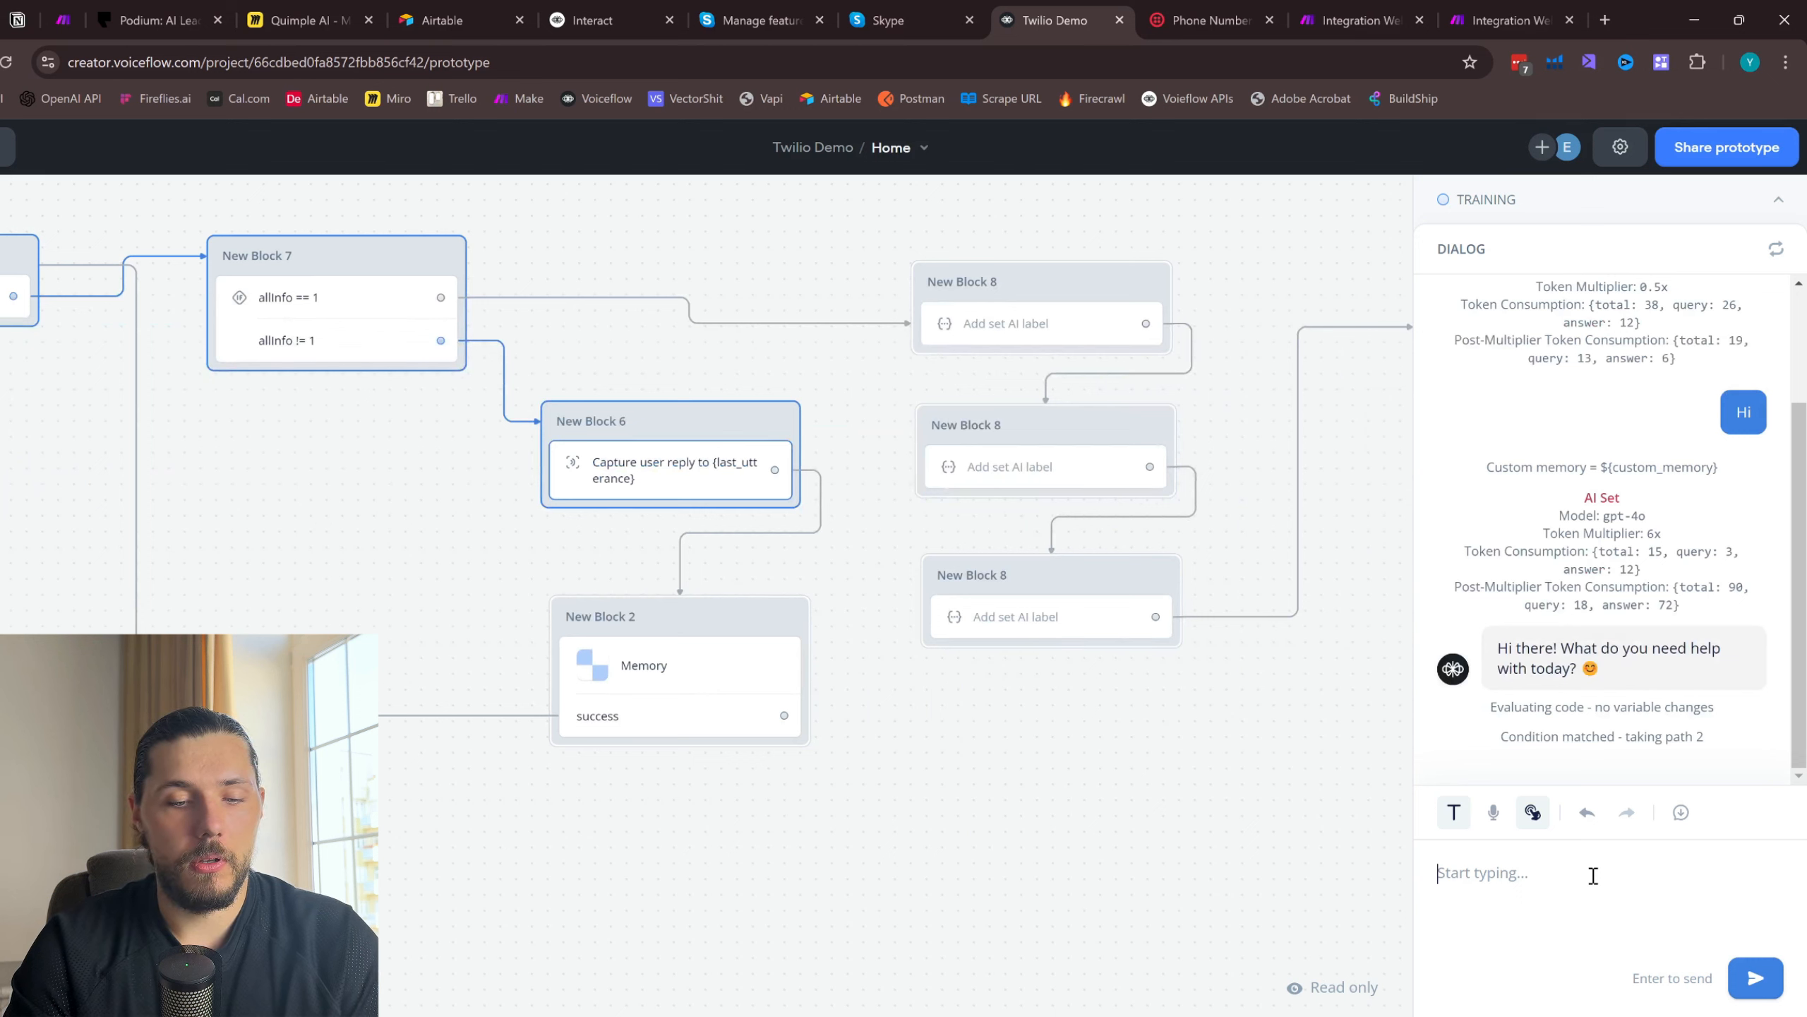
- Reply "I need to fix my ac" and "I don't know it's not working for some reason" in the test chat
type("I need to")
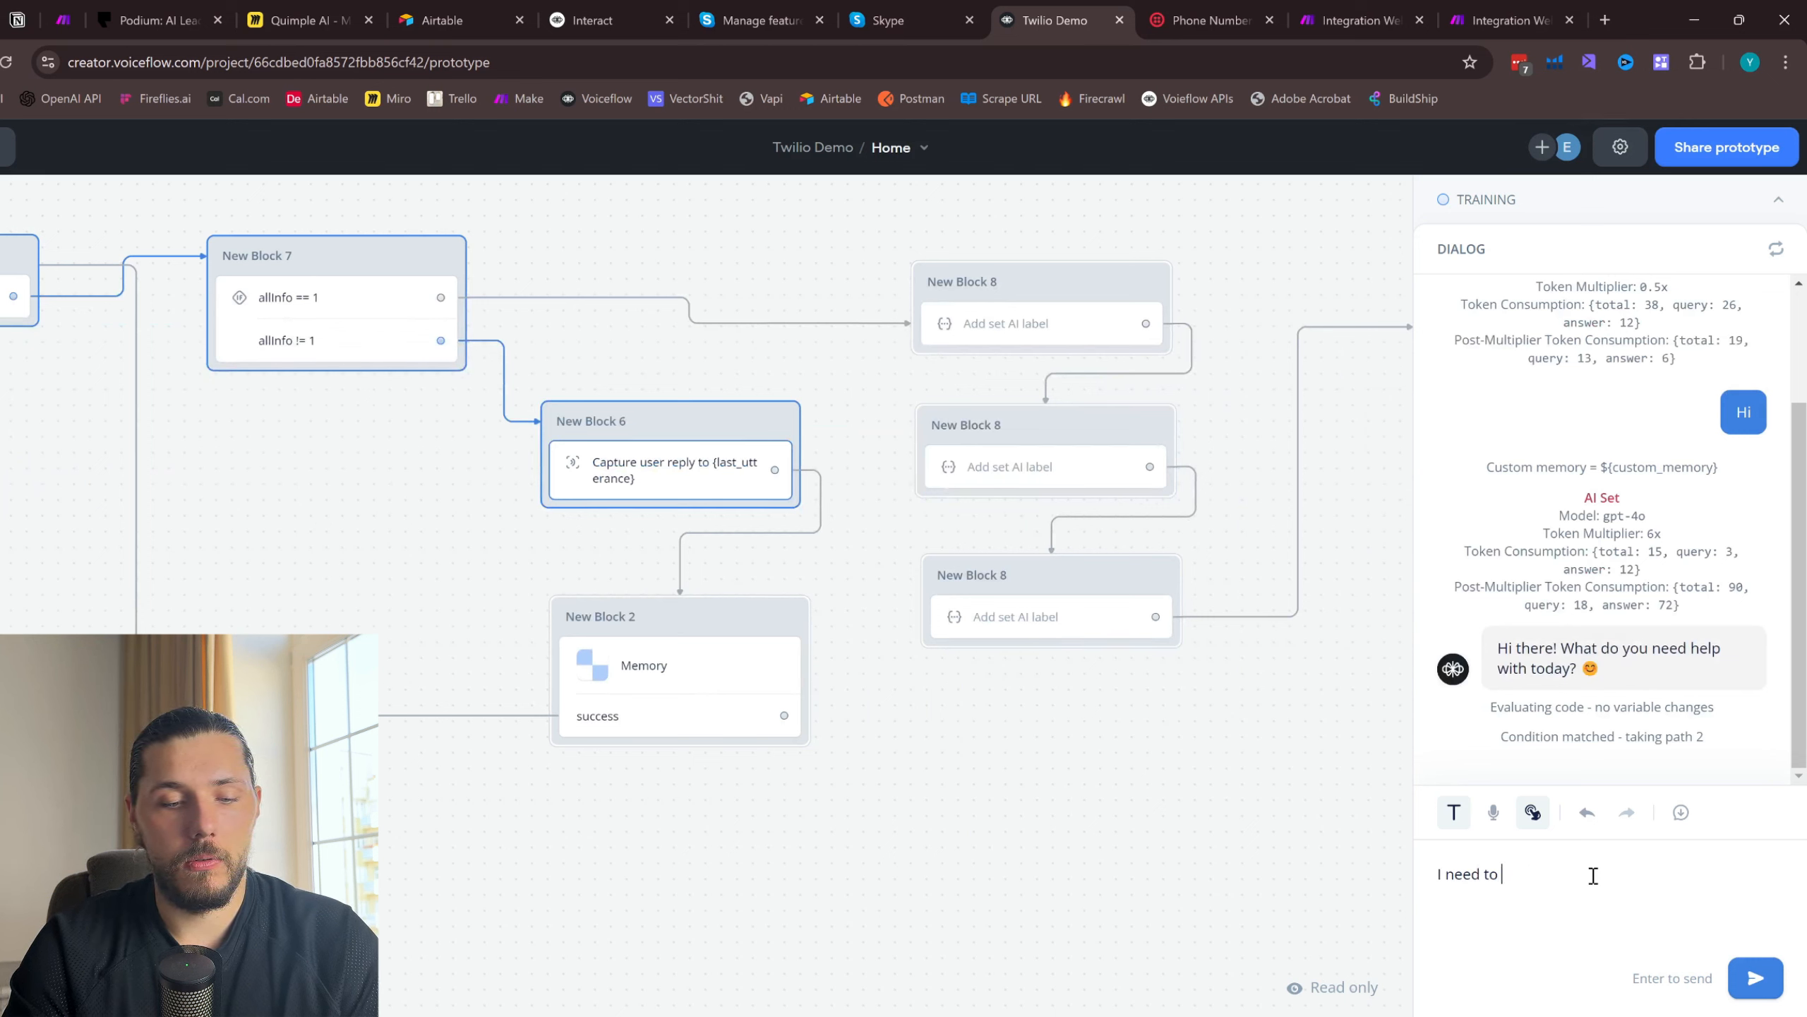
type(" fix my")
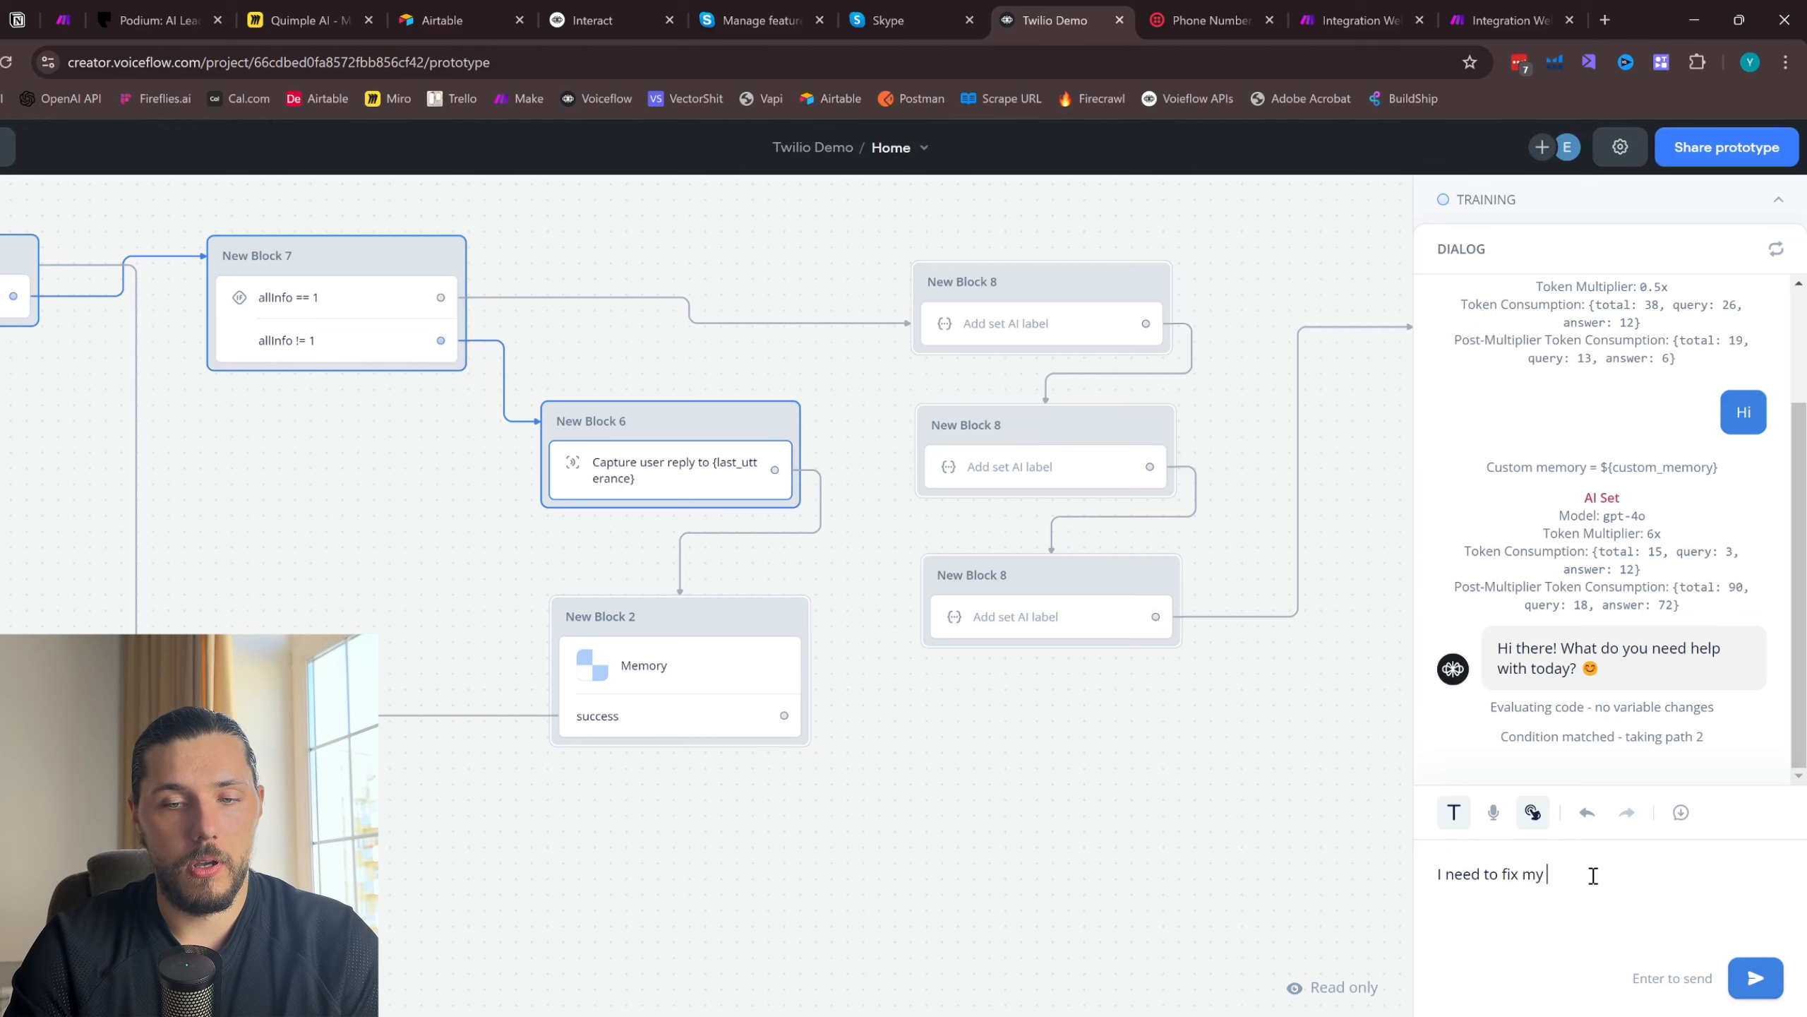
type(" ac")
key("Return")
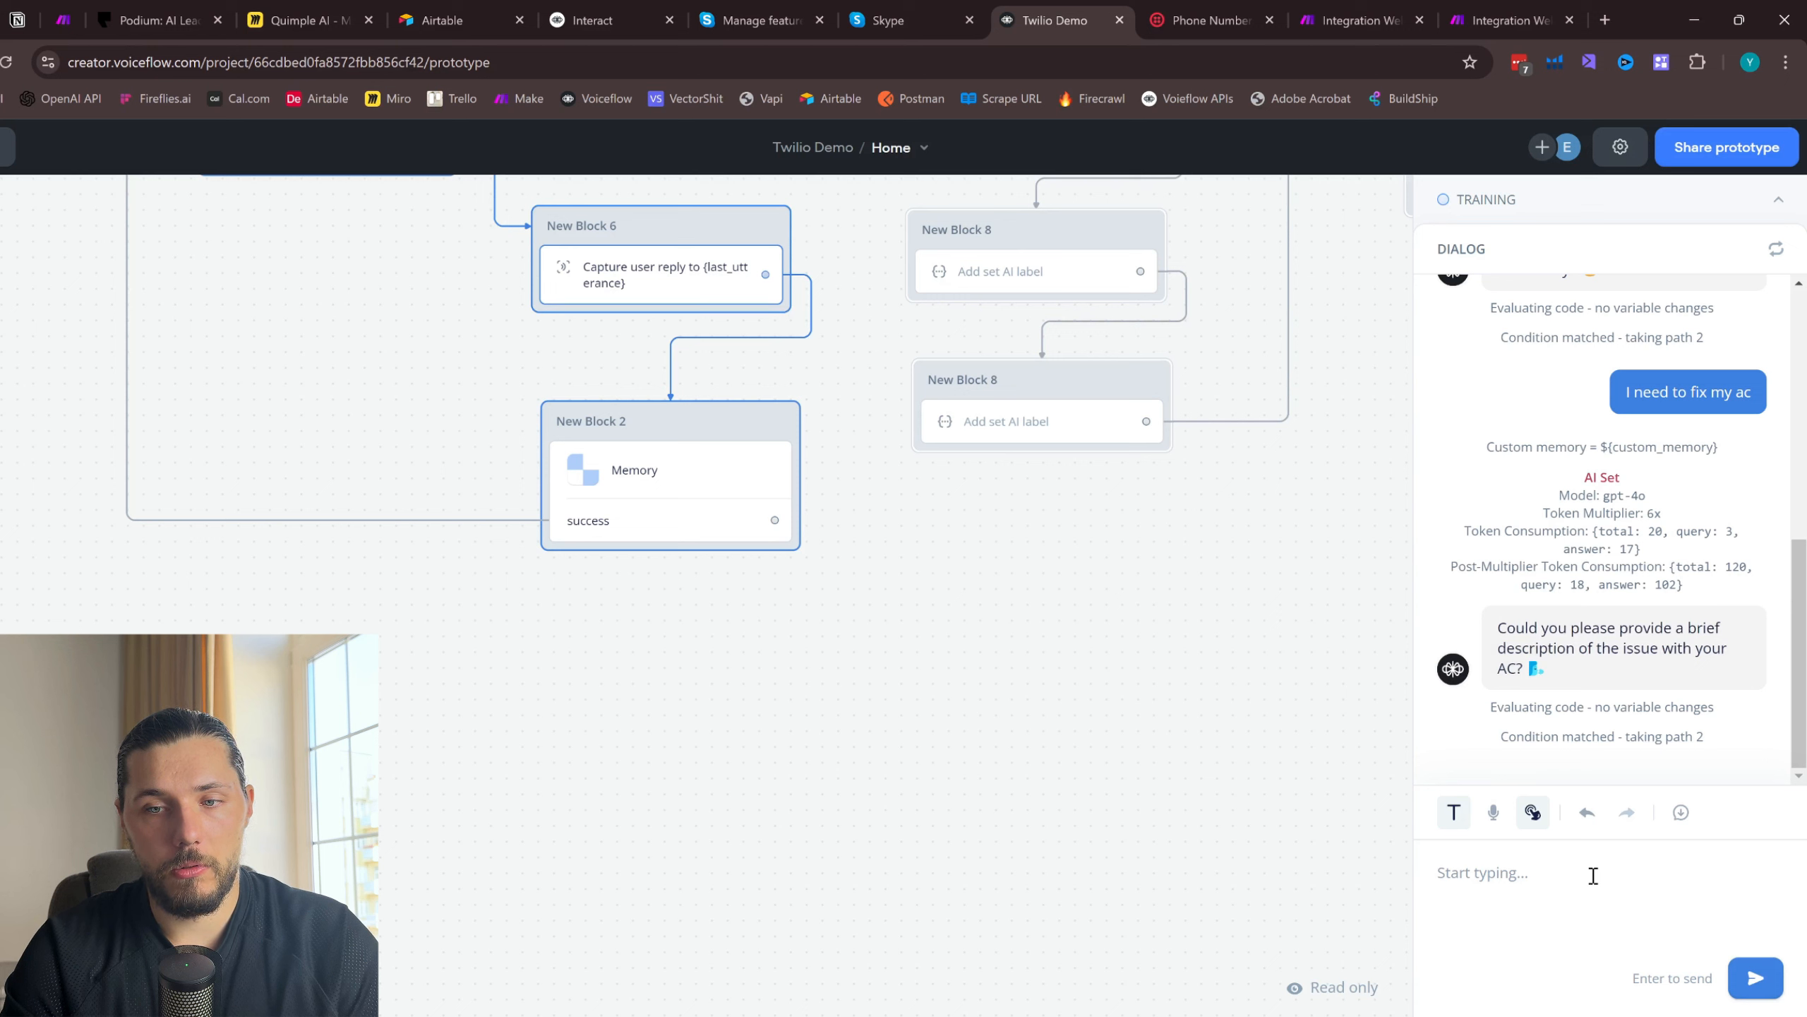
type("I don't know it's not working")
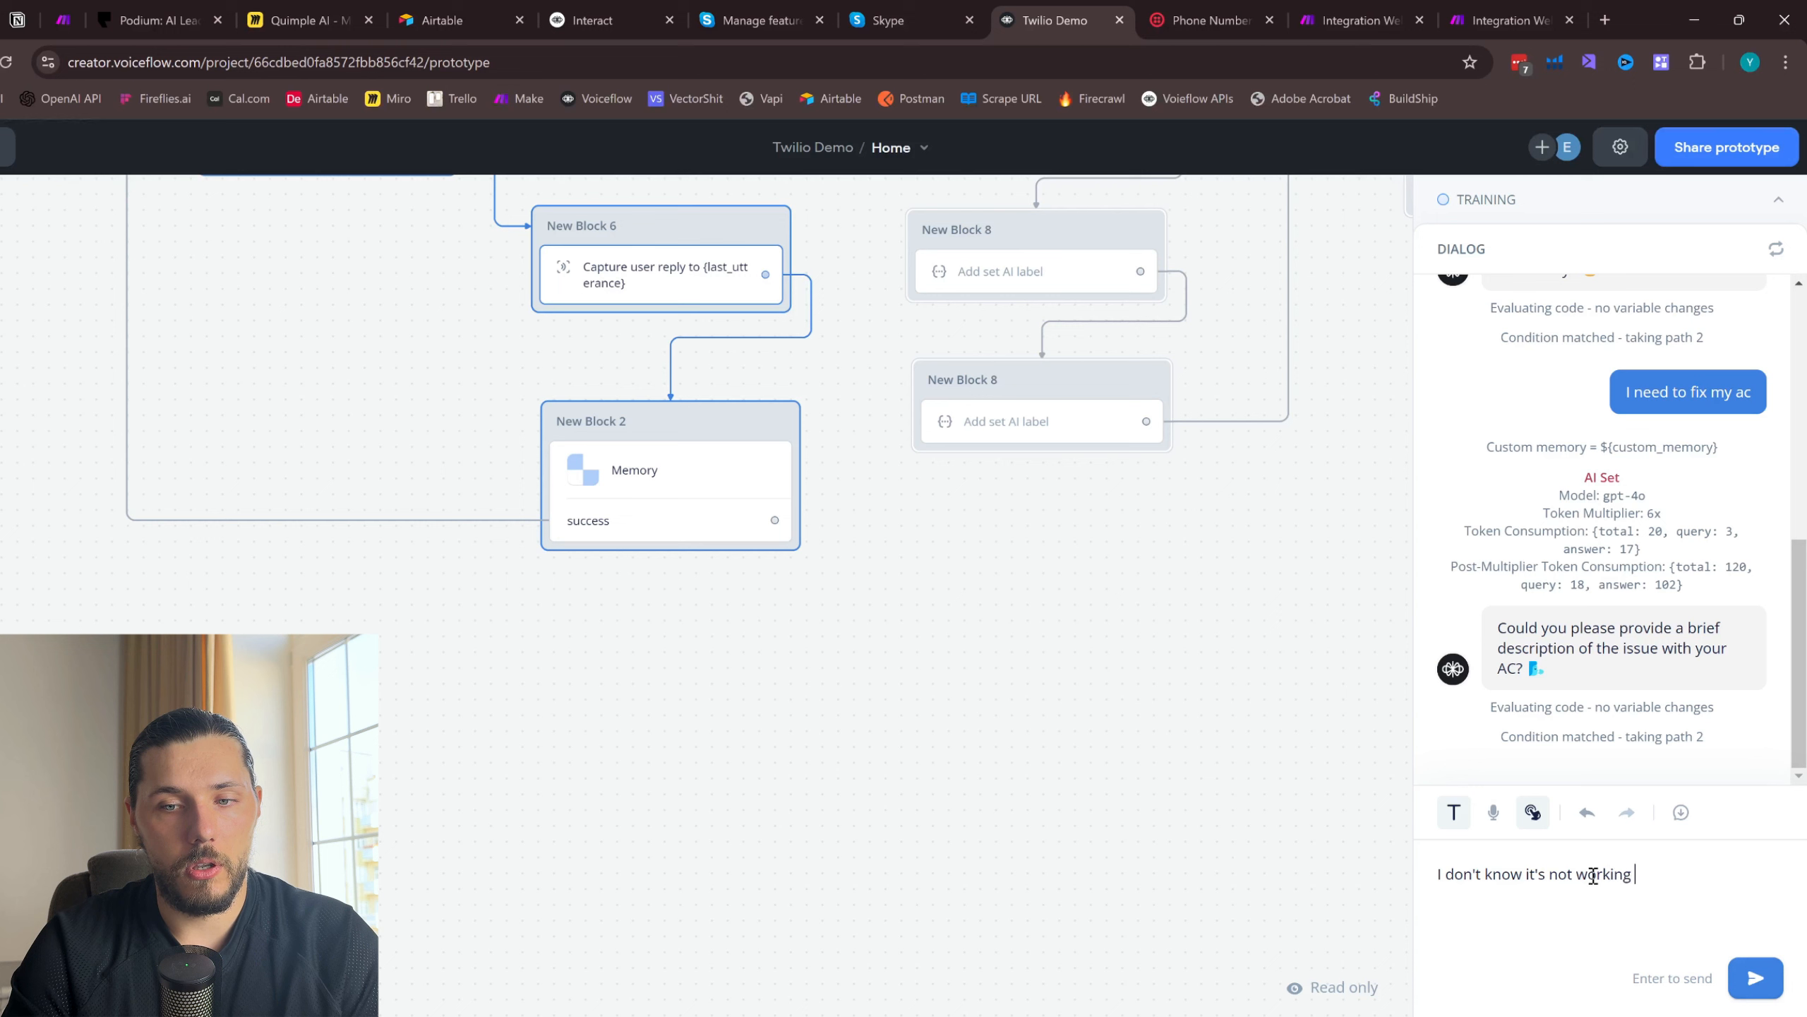
type(" for some reason")
key("Return")
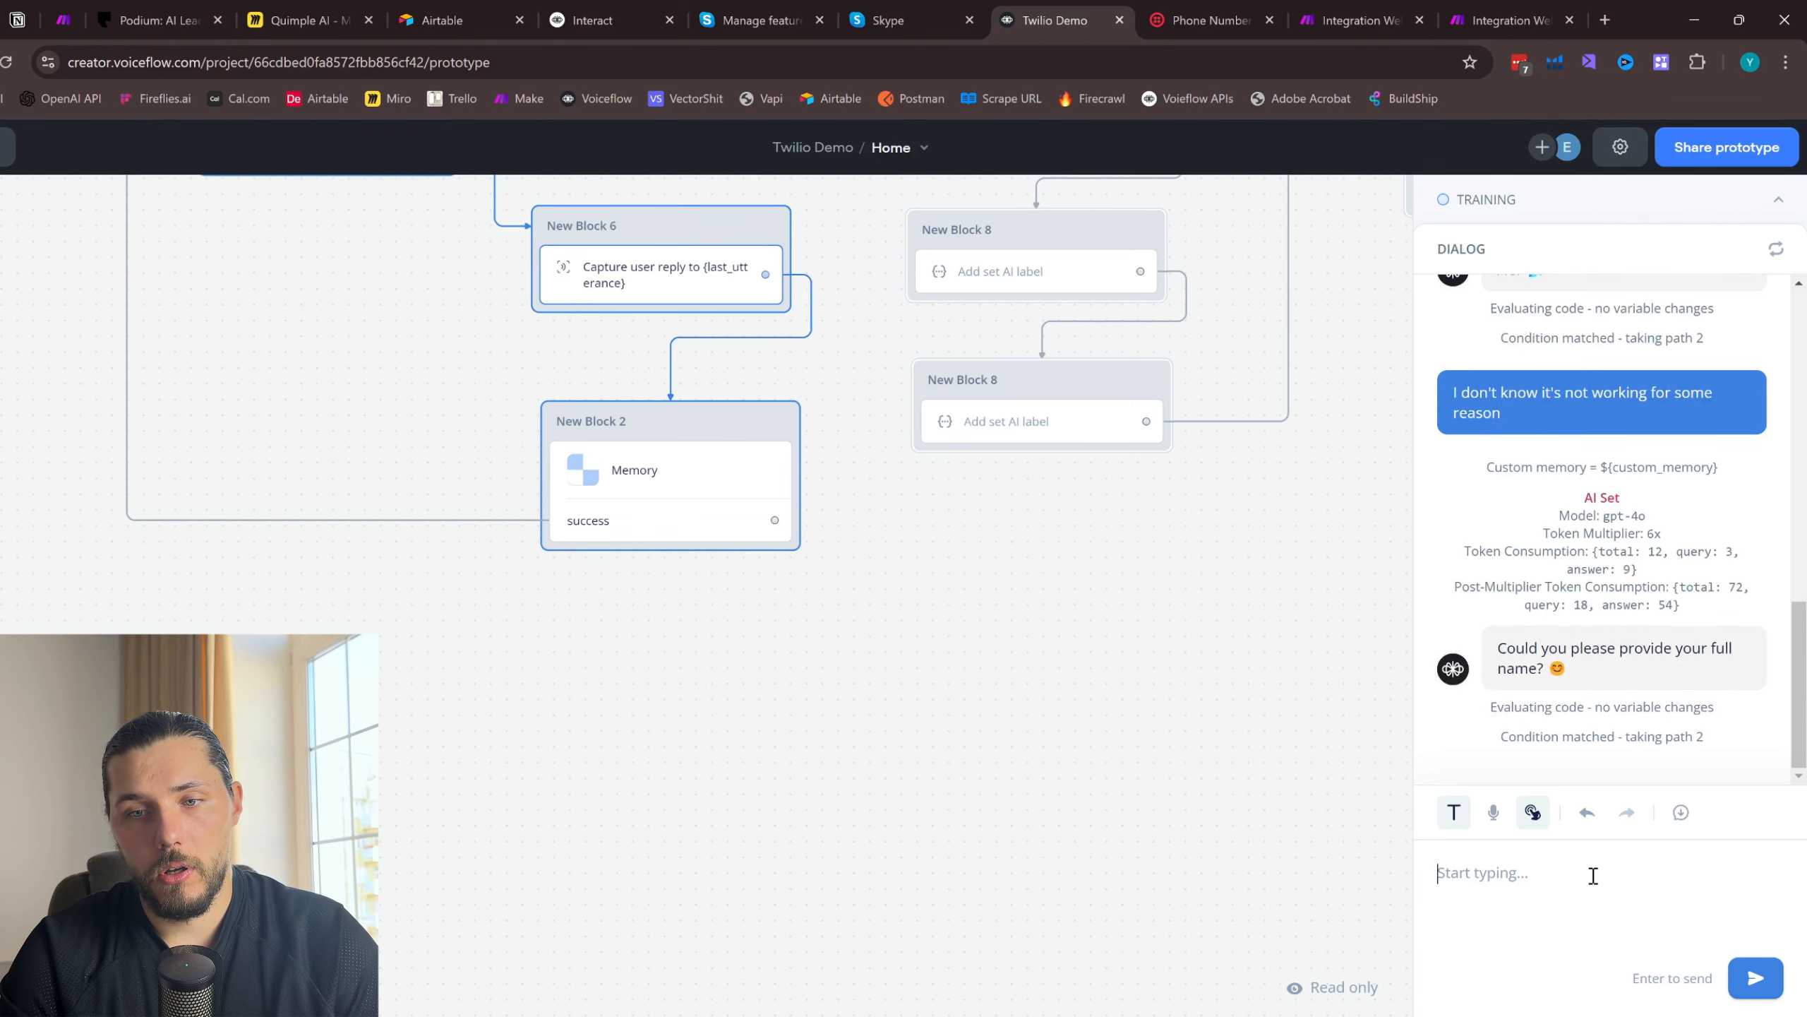
- Answer the agent's questions in the test chat with the customer's full name and e-mail address
type("su")
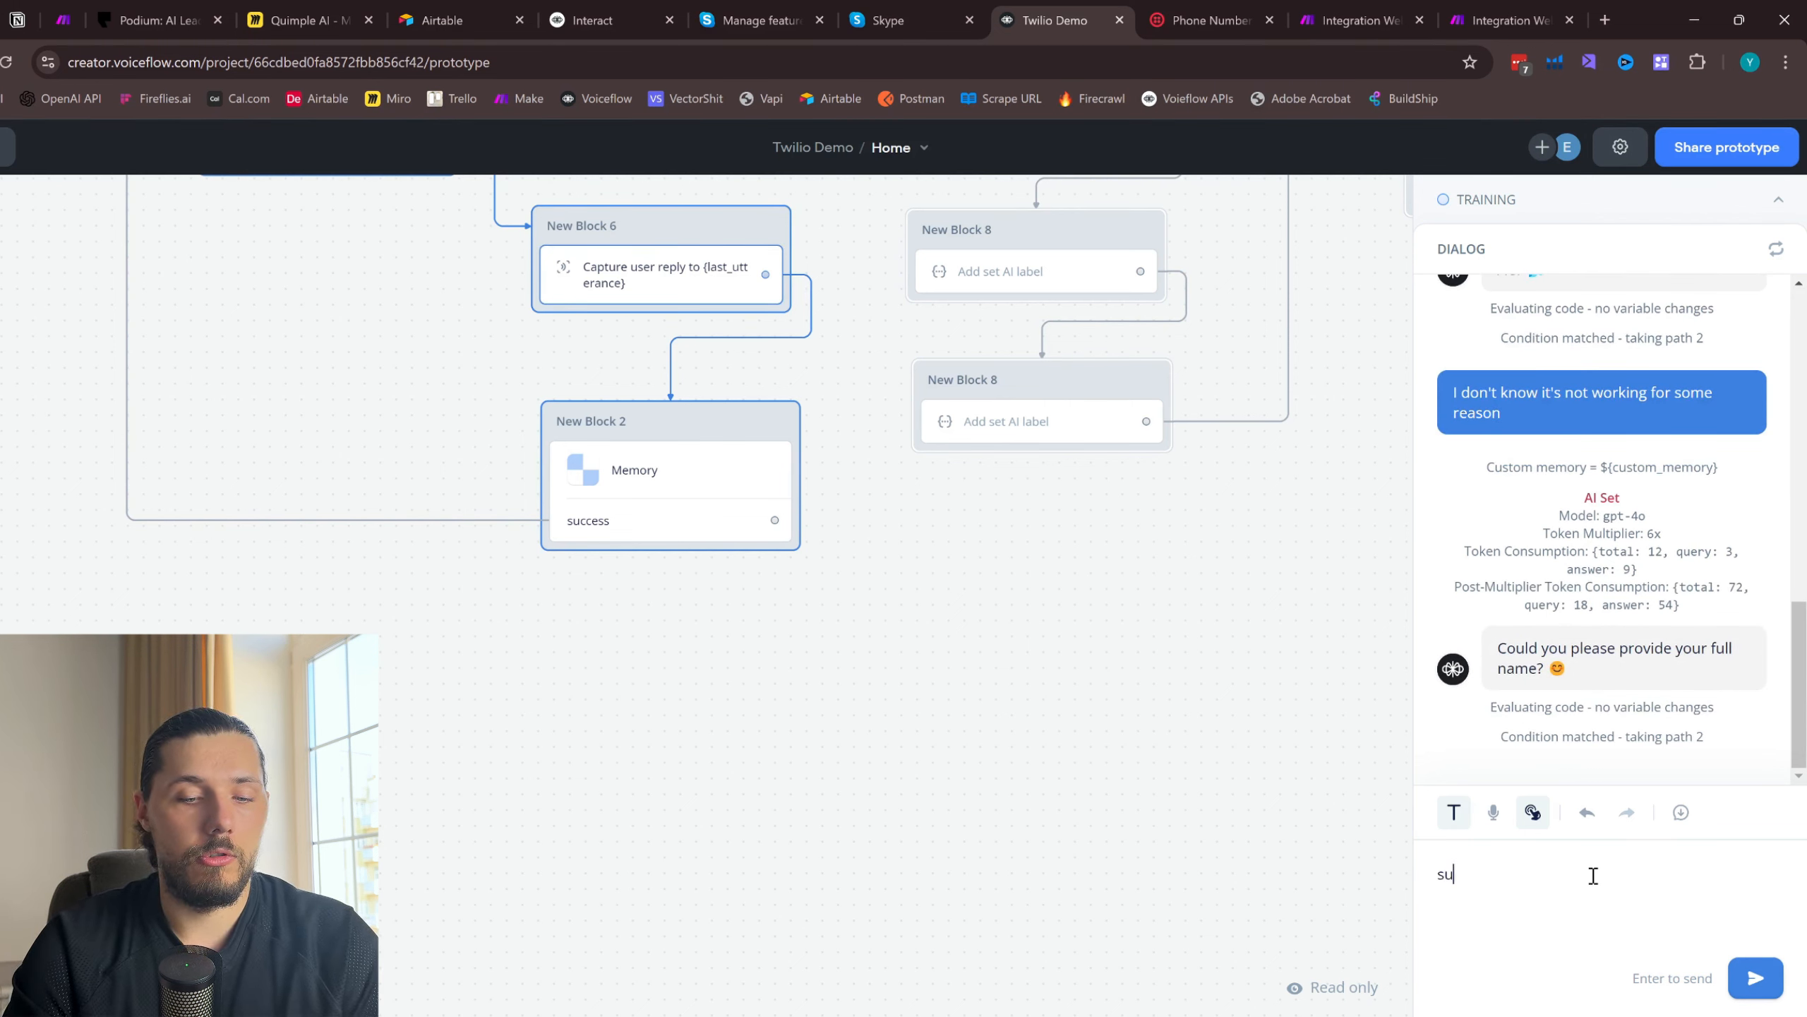
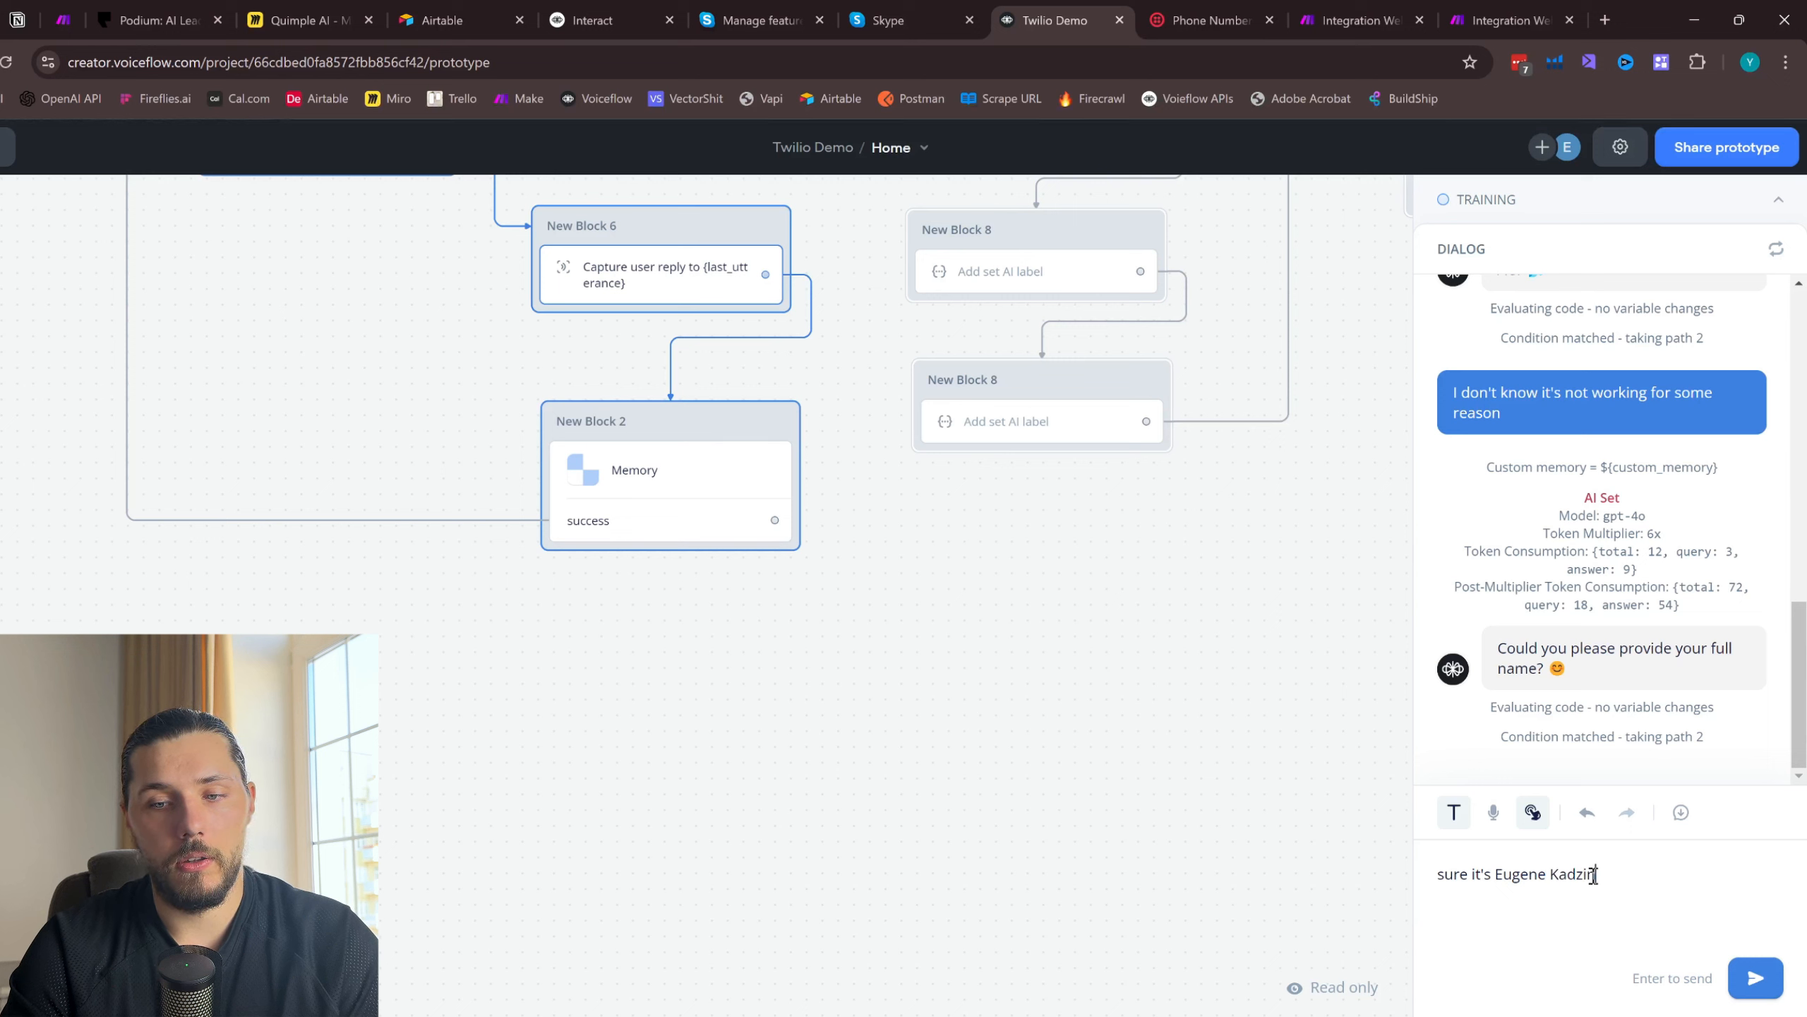
key("Return")
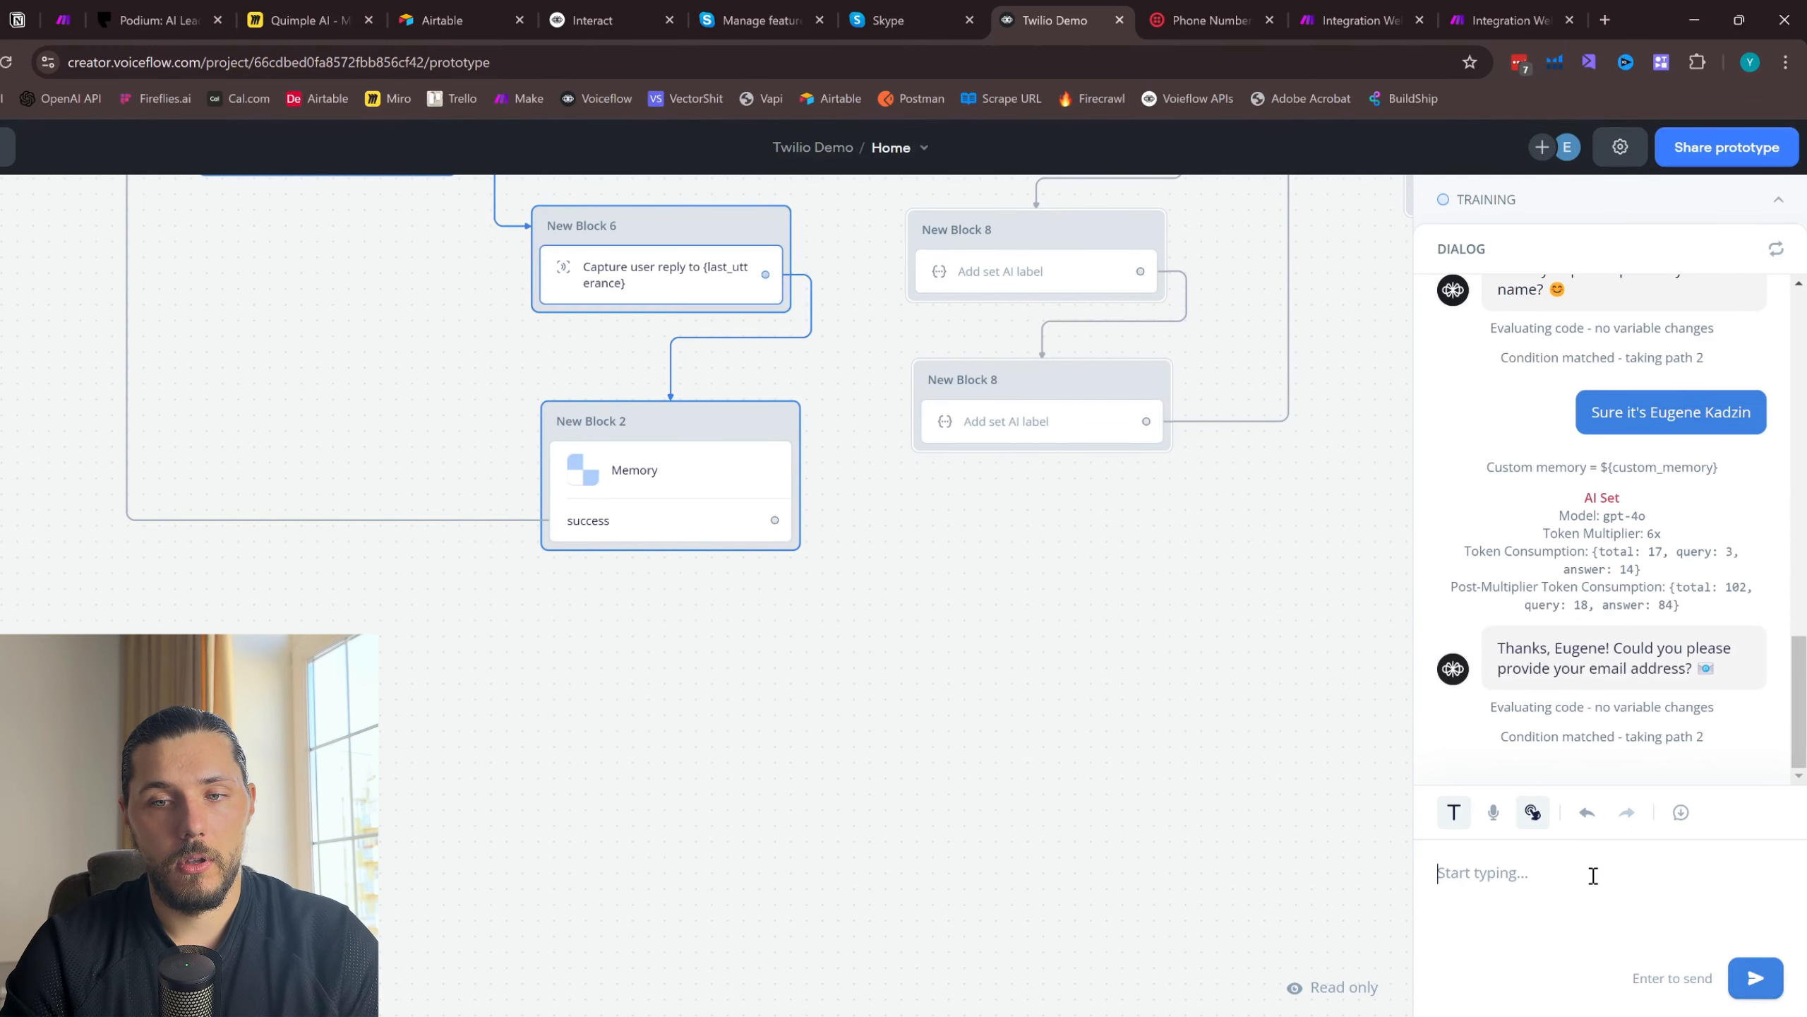
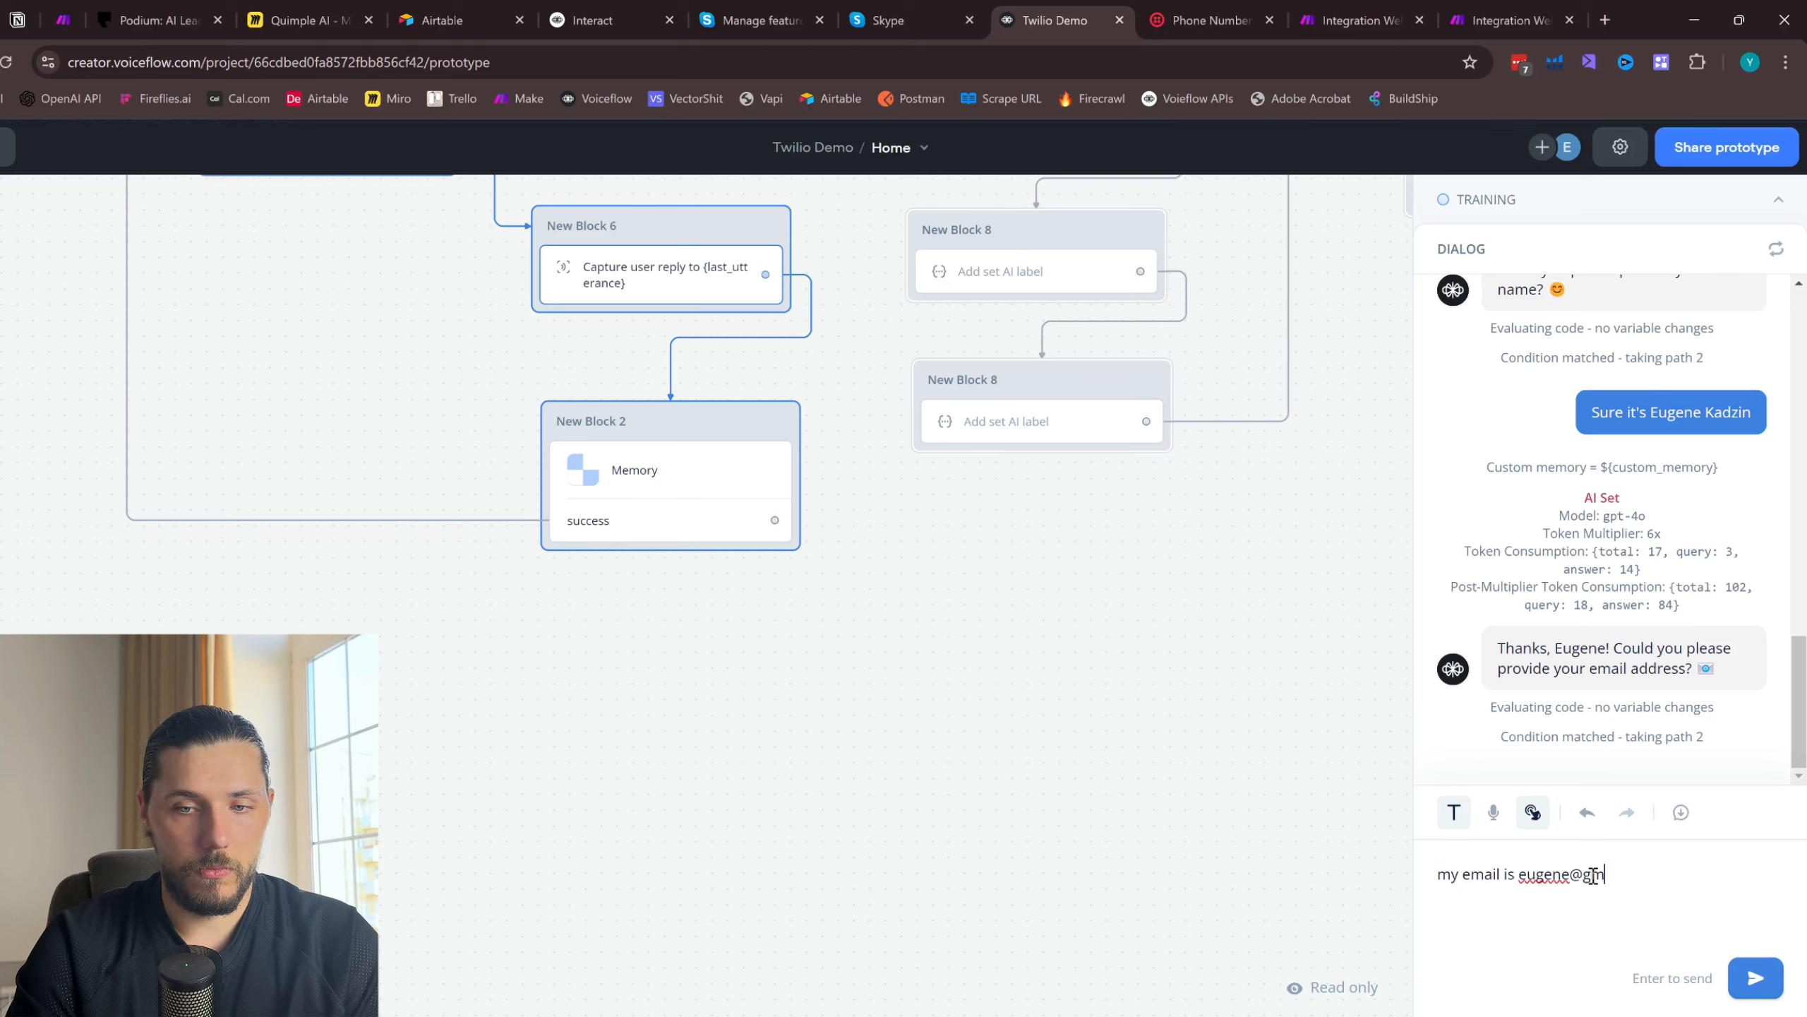
key("Return")
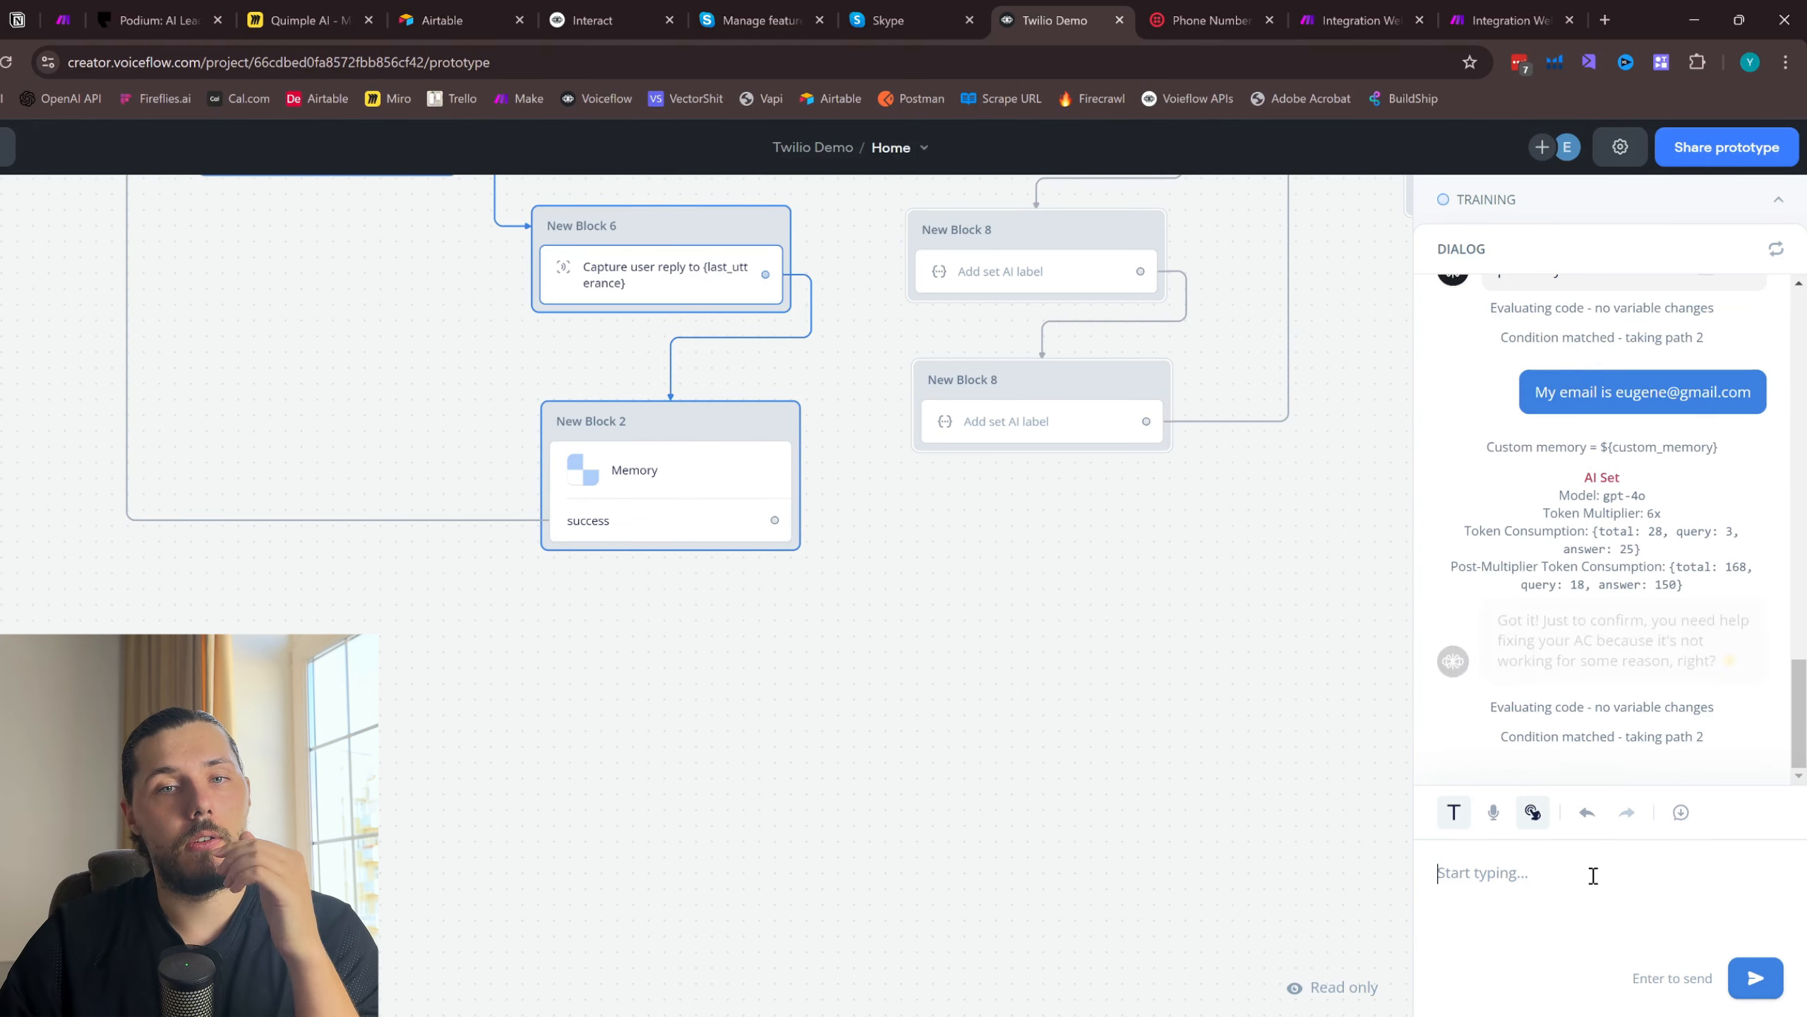
- Turn on Intent Confidence Score and Guided Navigation in the prototype's test settings
left_click_drag(1215, 597, 1150, 868)
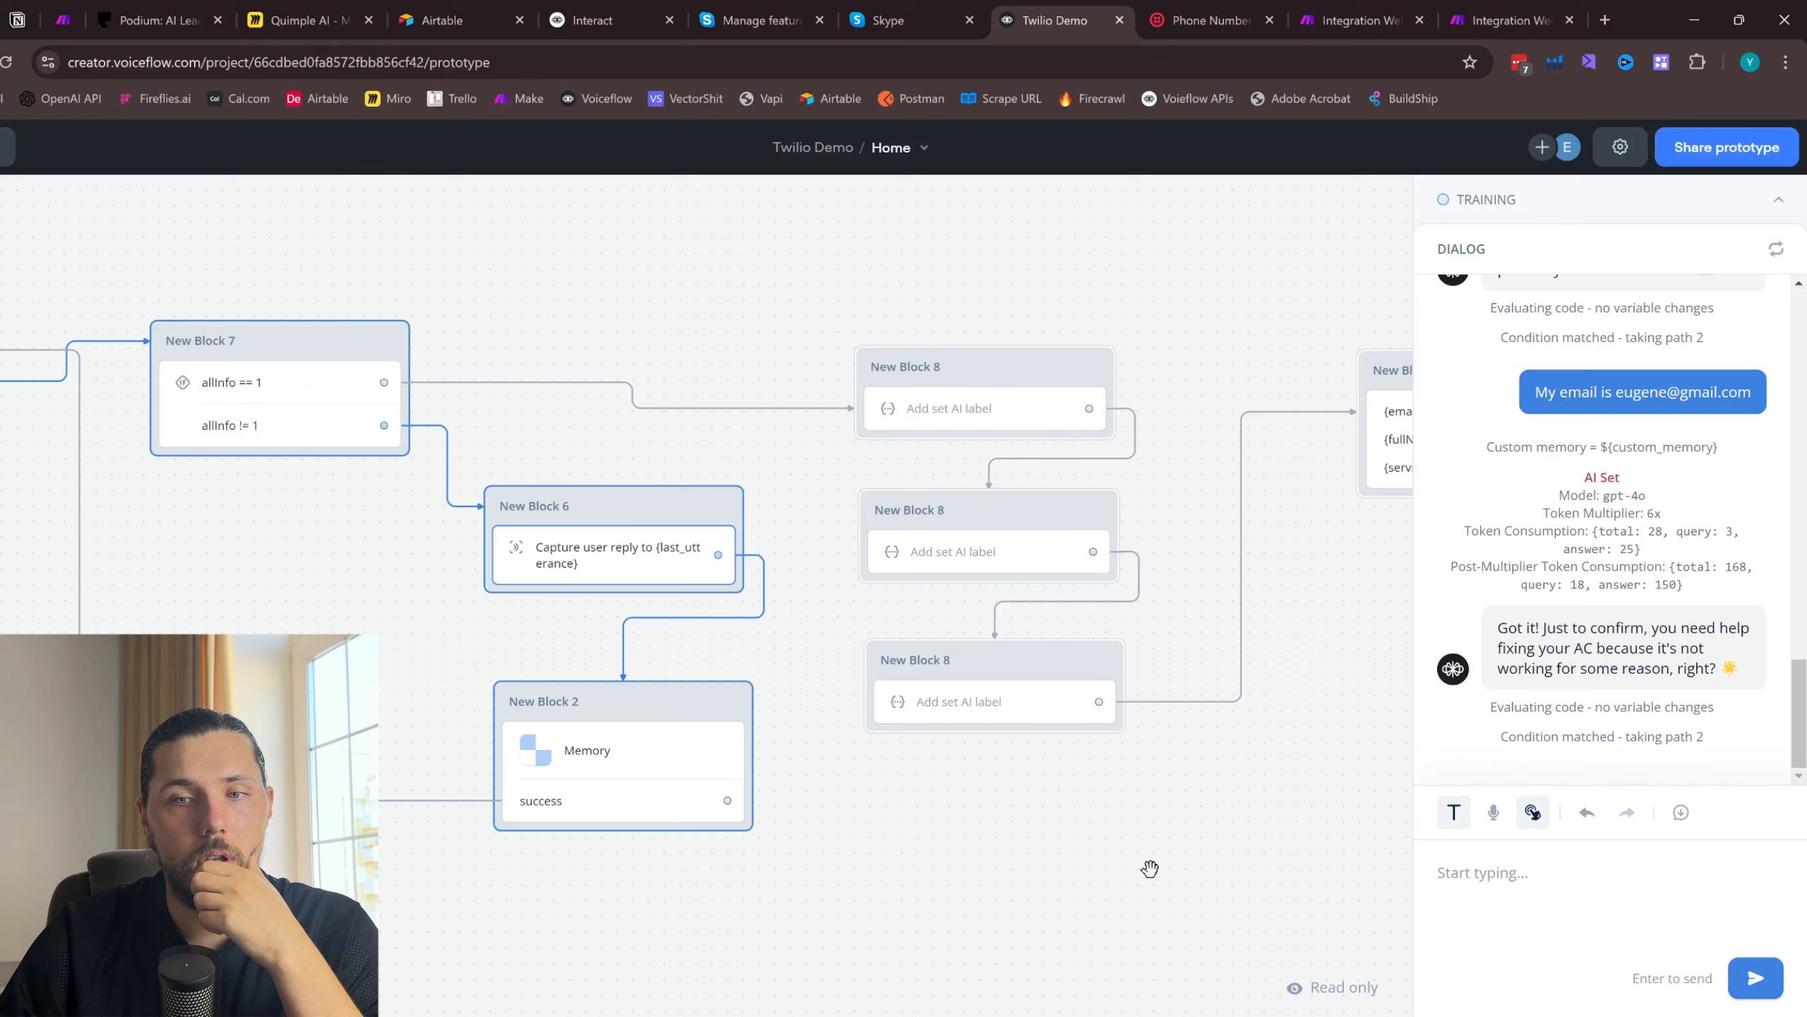
left_click(1619, 147)
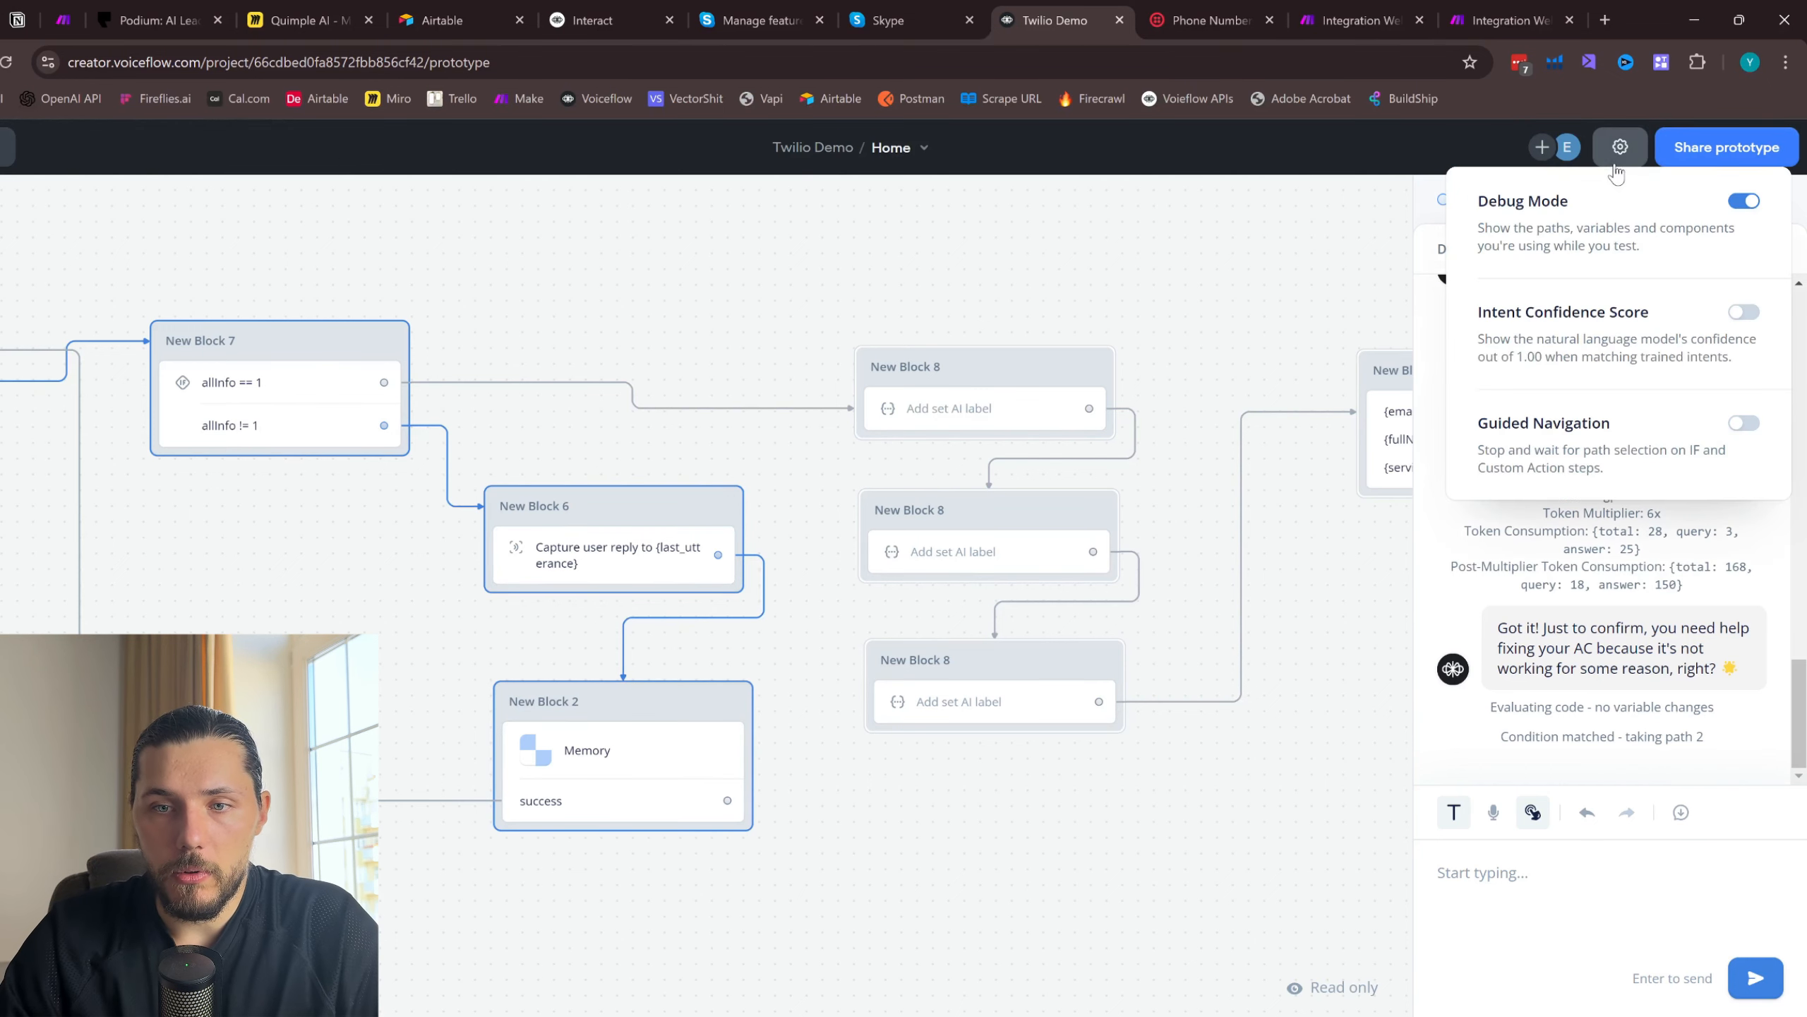
left_click(1744, 312)
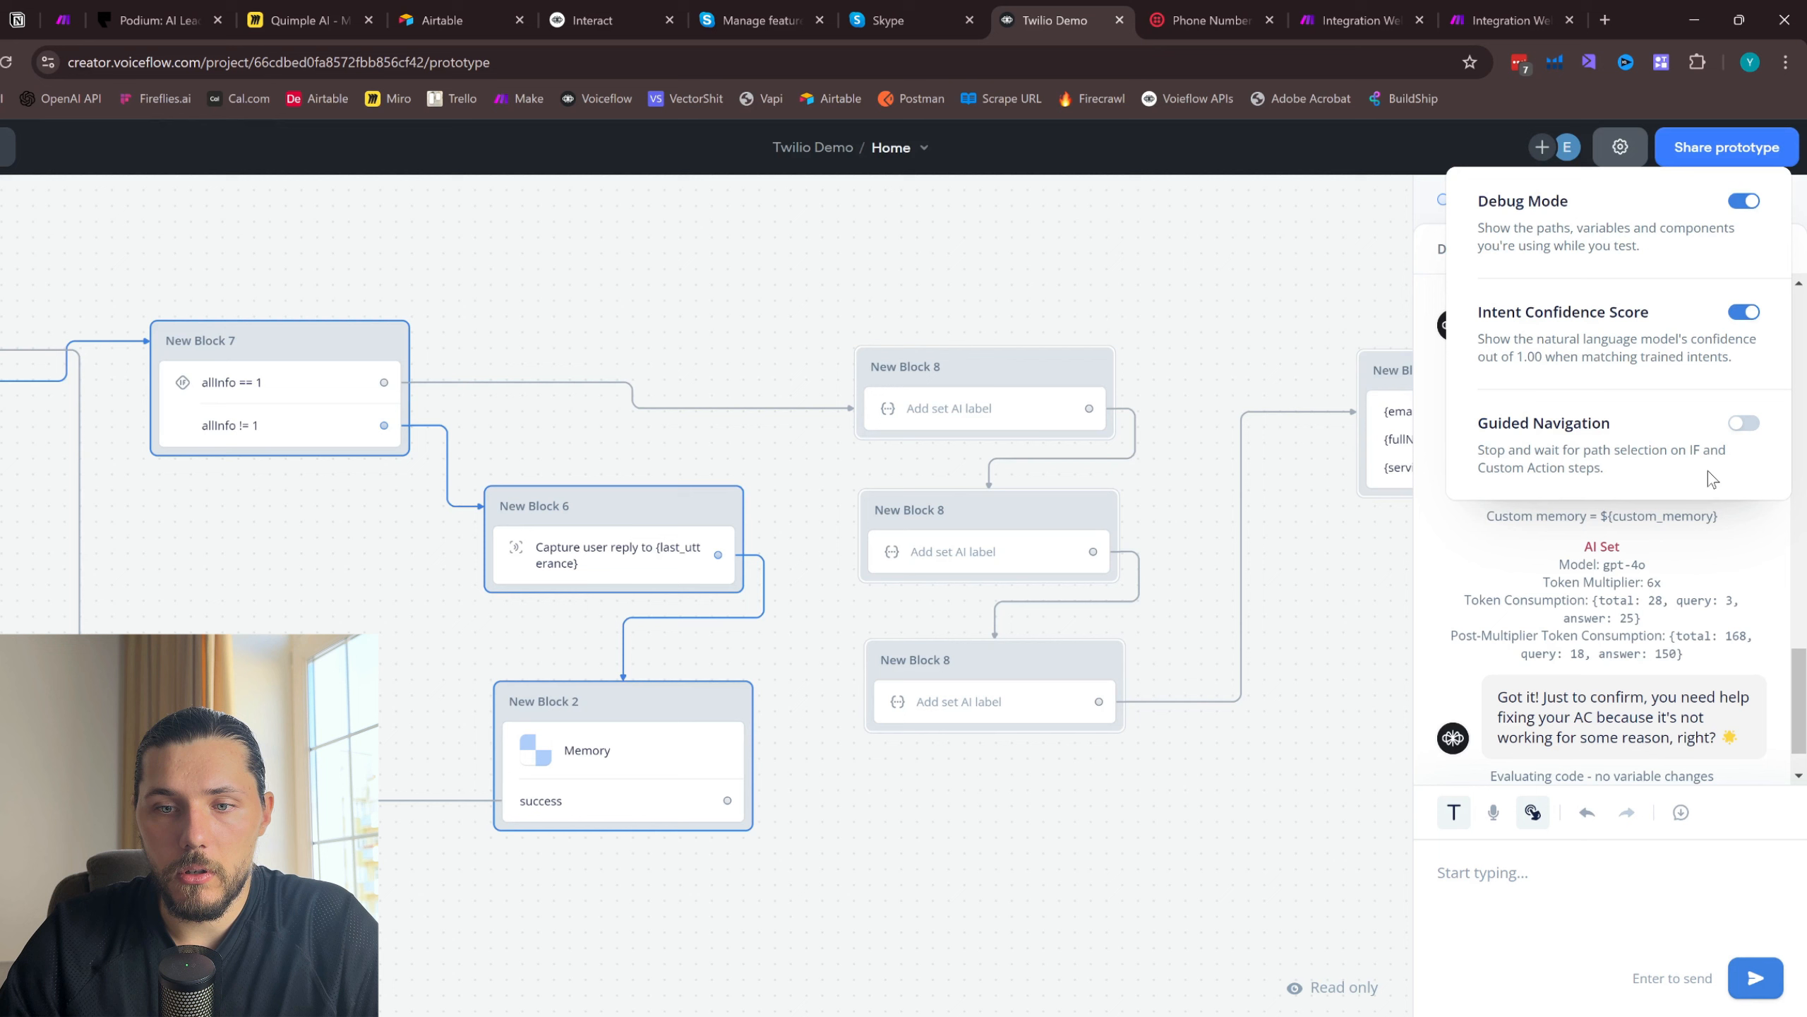
left_click(1744, 423)
left_click(1707, 568)
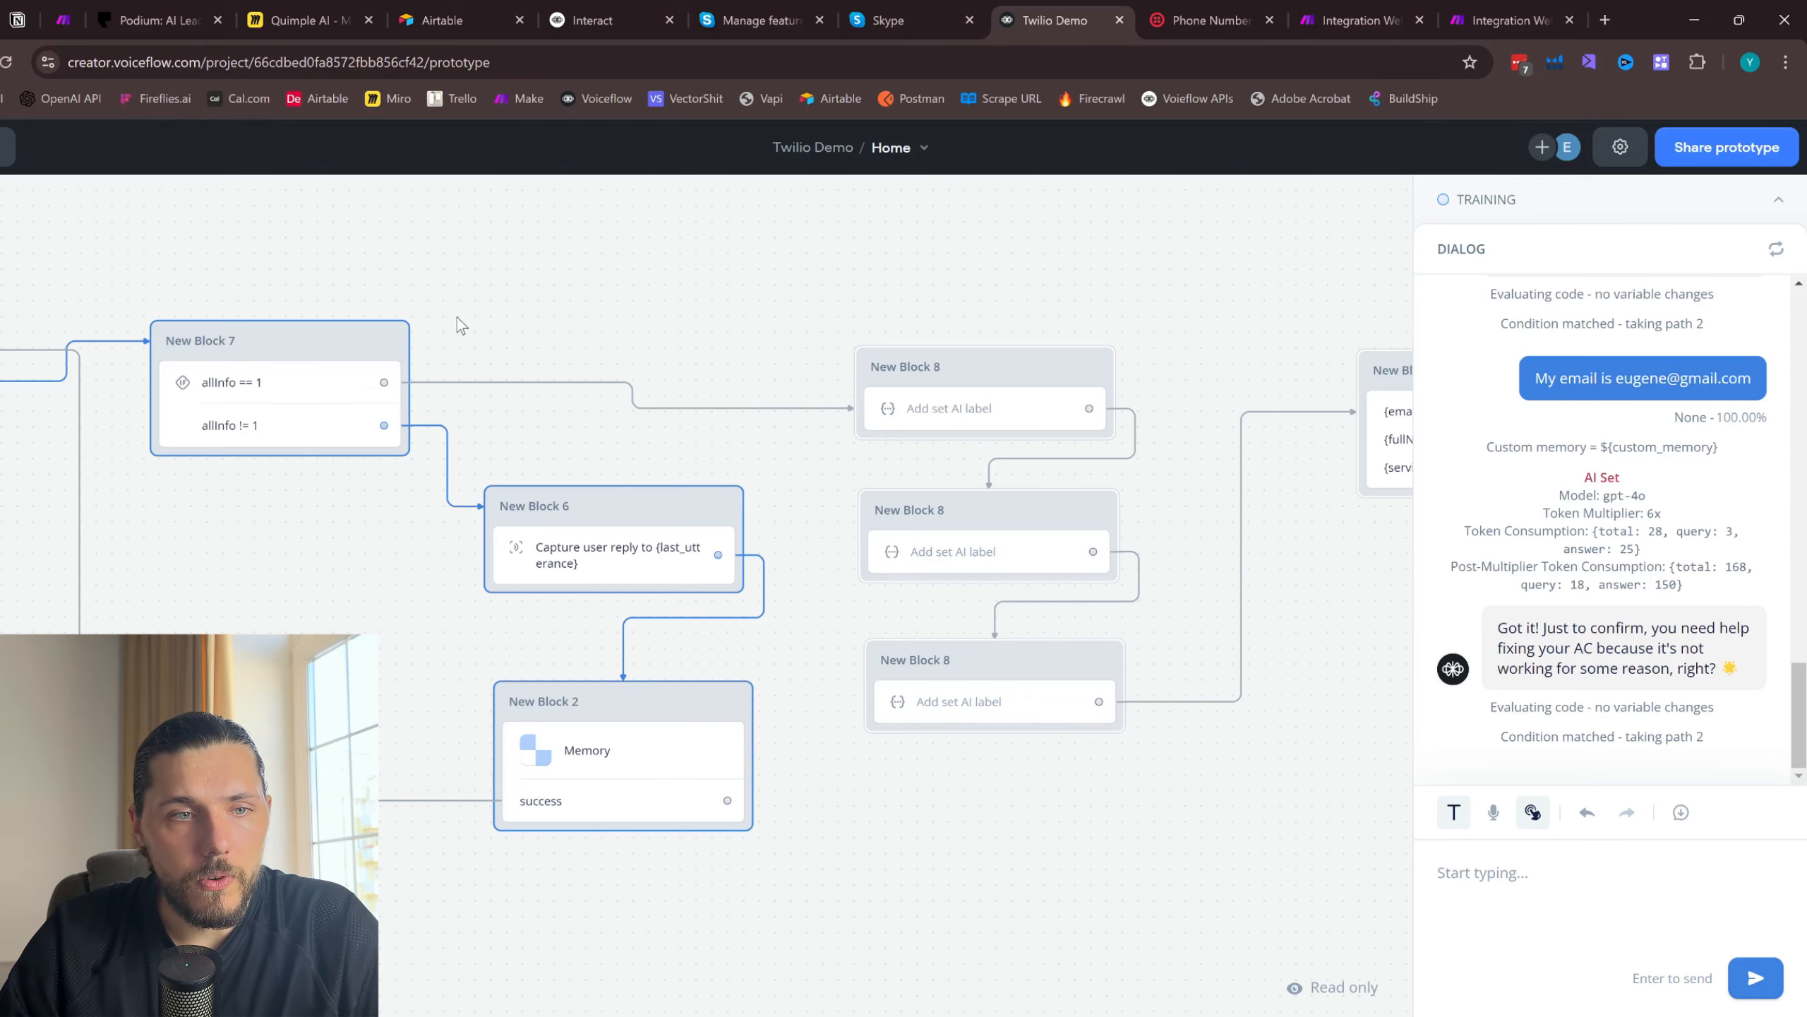
- Reply "Yes correct" to the agent's confirmation question in the test chat
left_click_drag(457, 316, 904, 306)
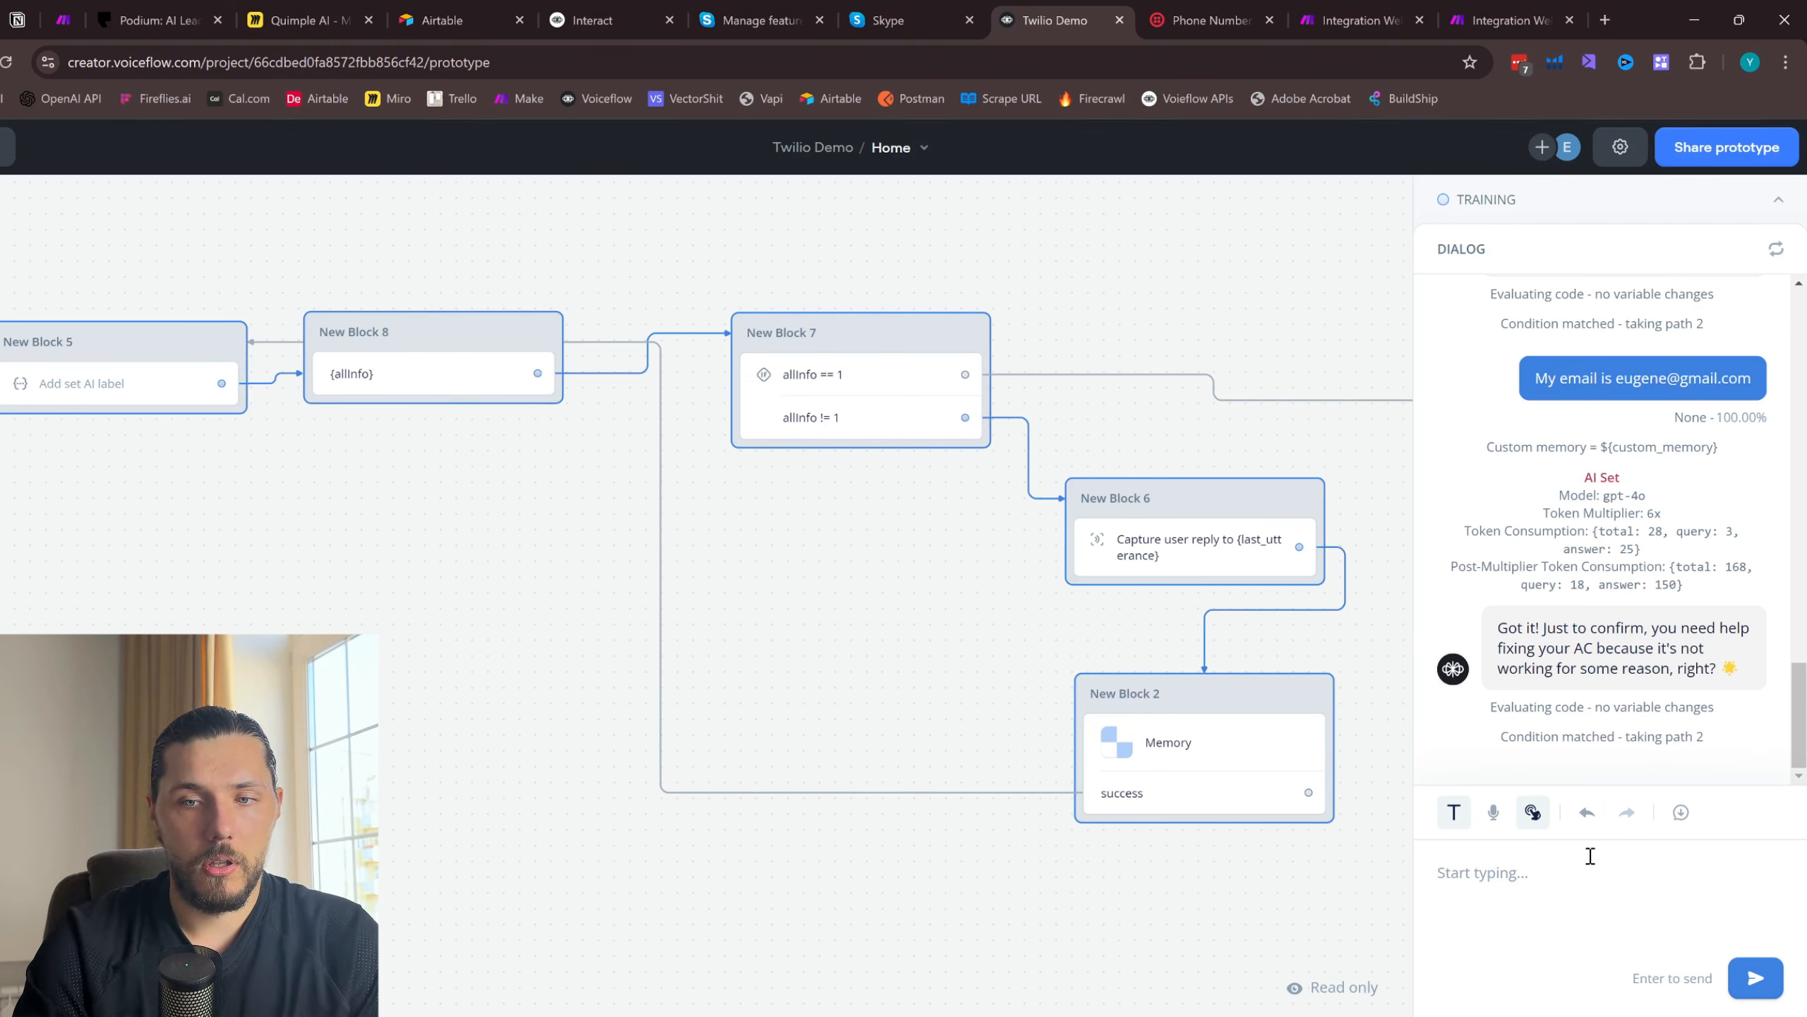
type("Yes")
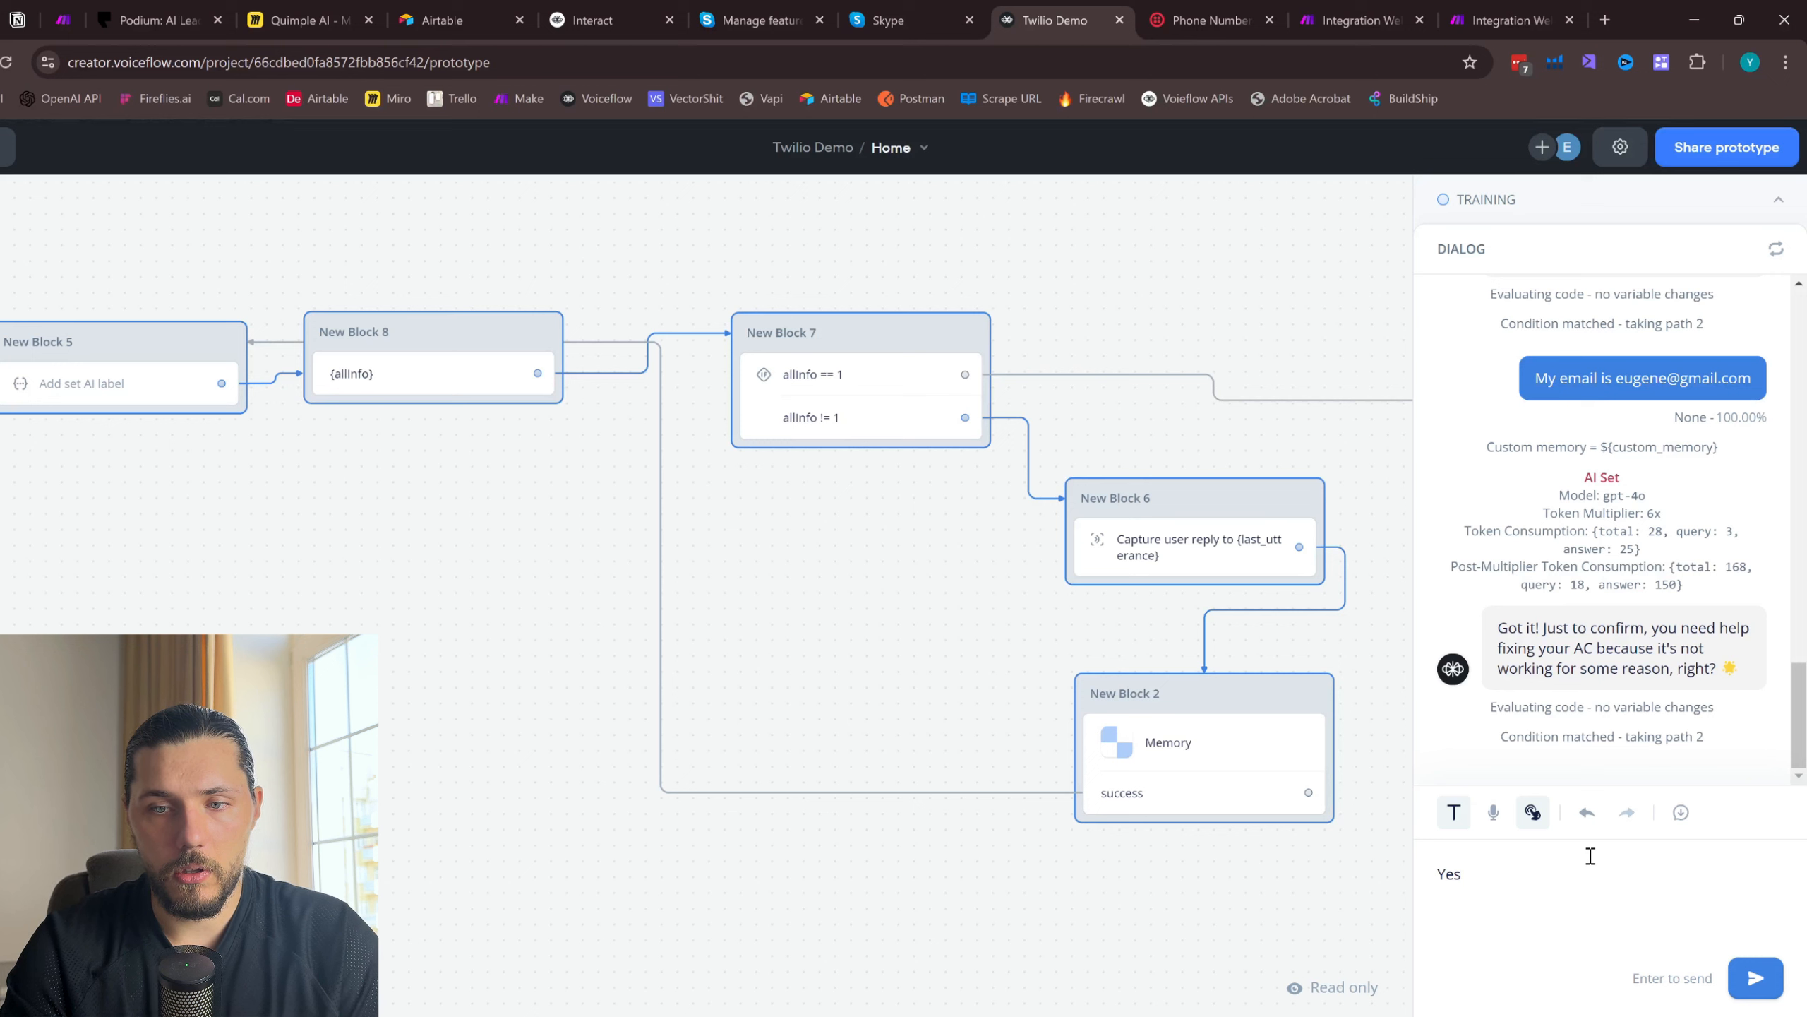
type(" correc")
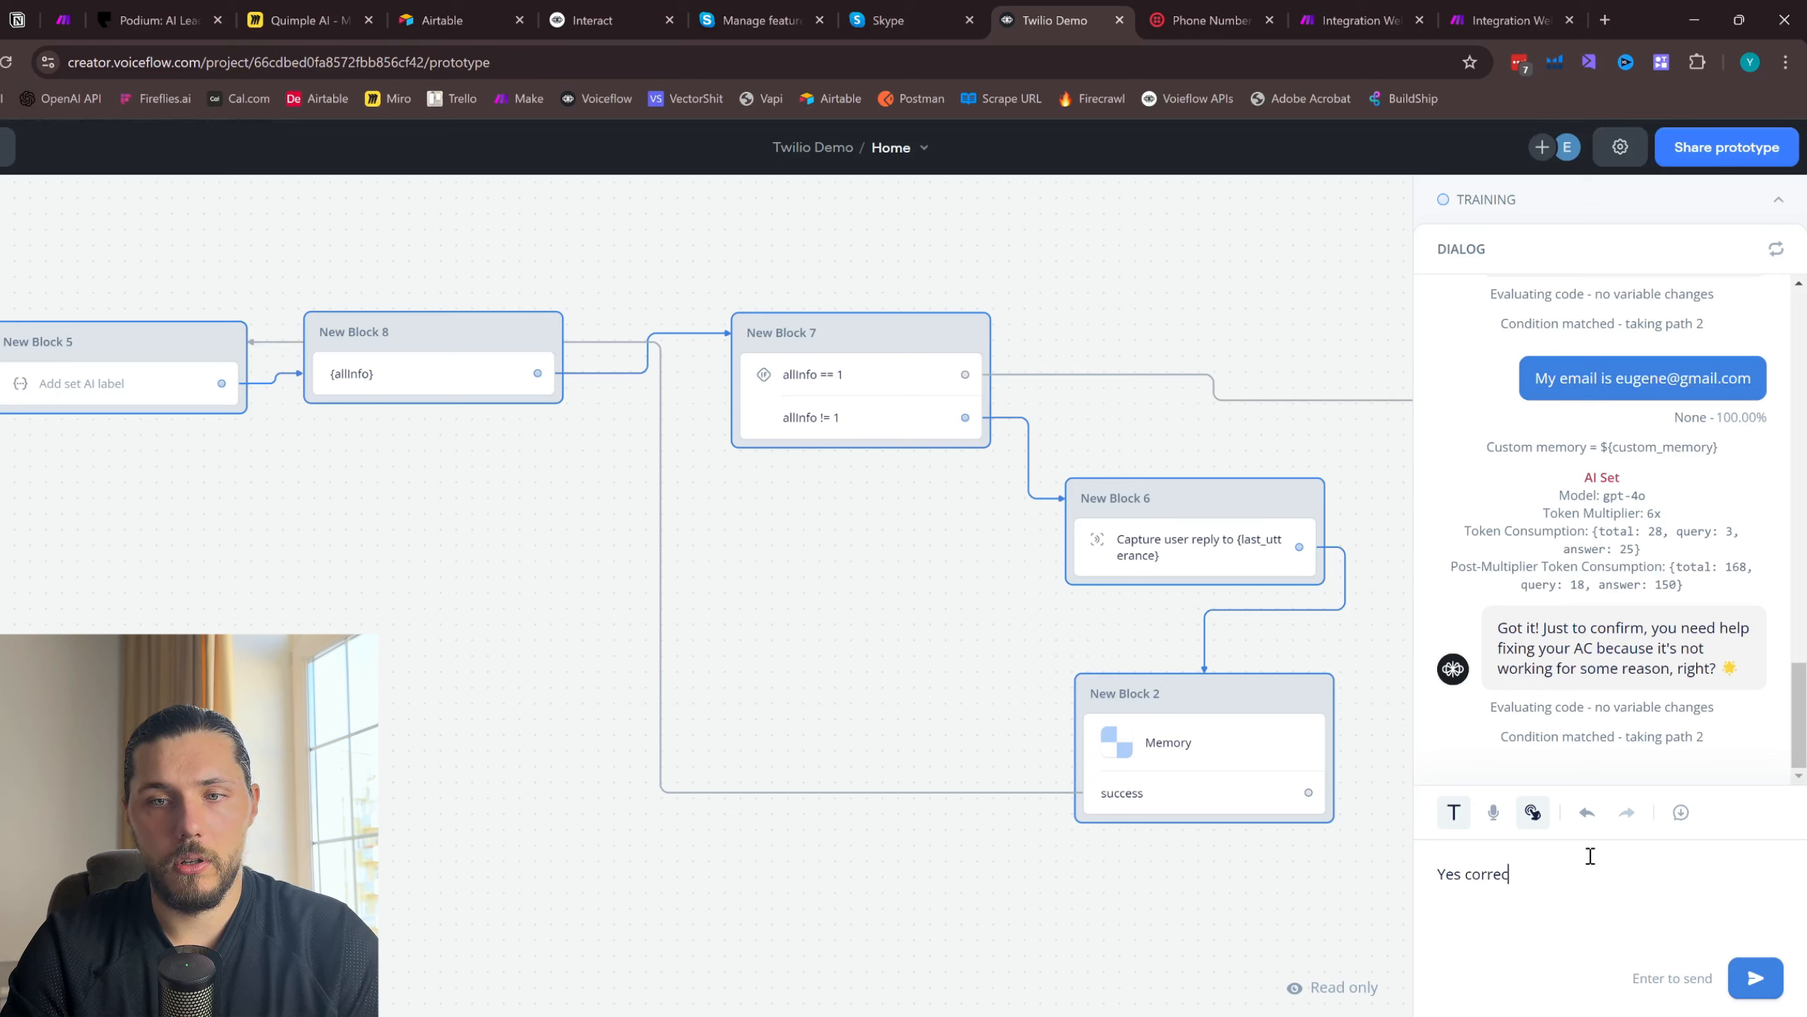
type("t")
key("Return")
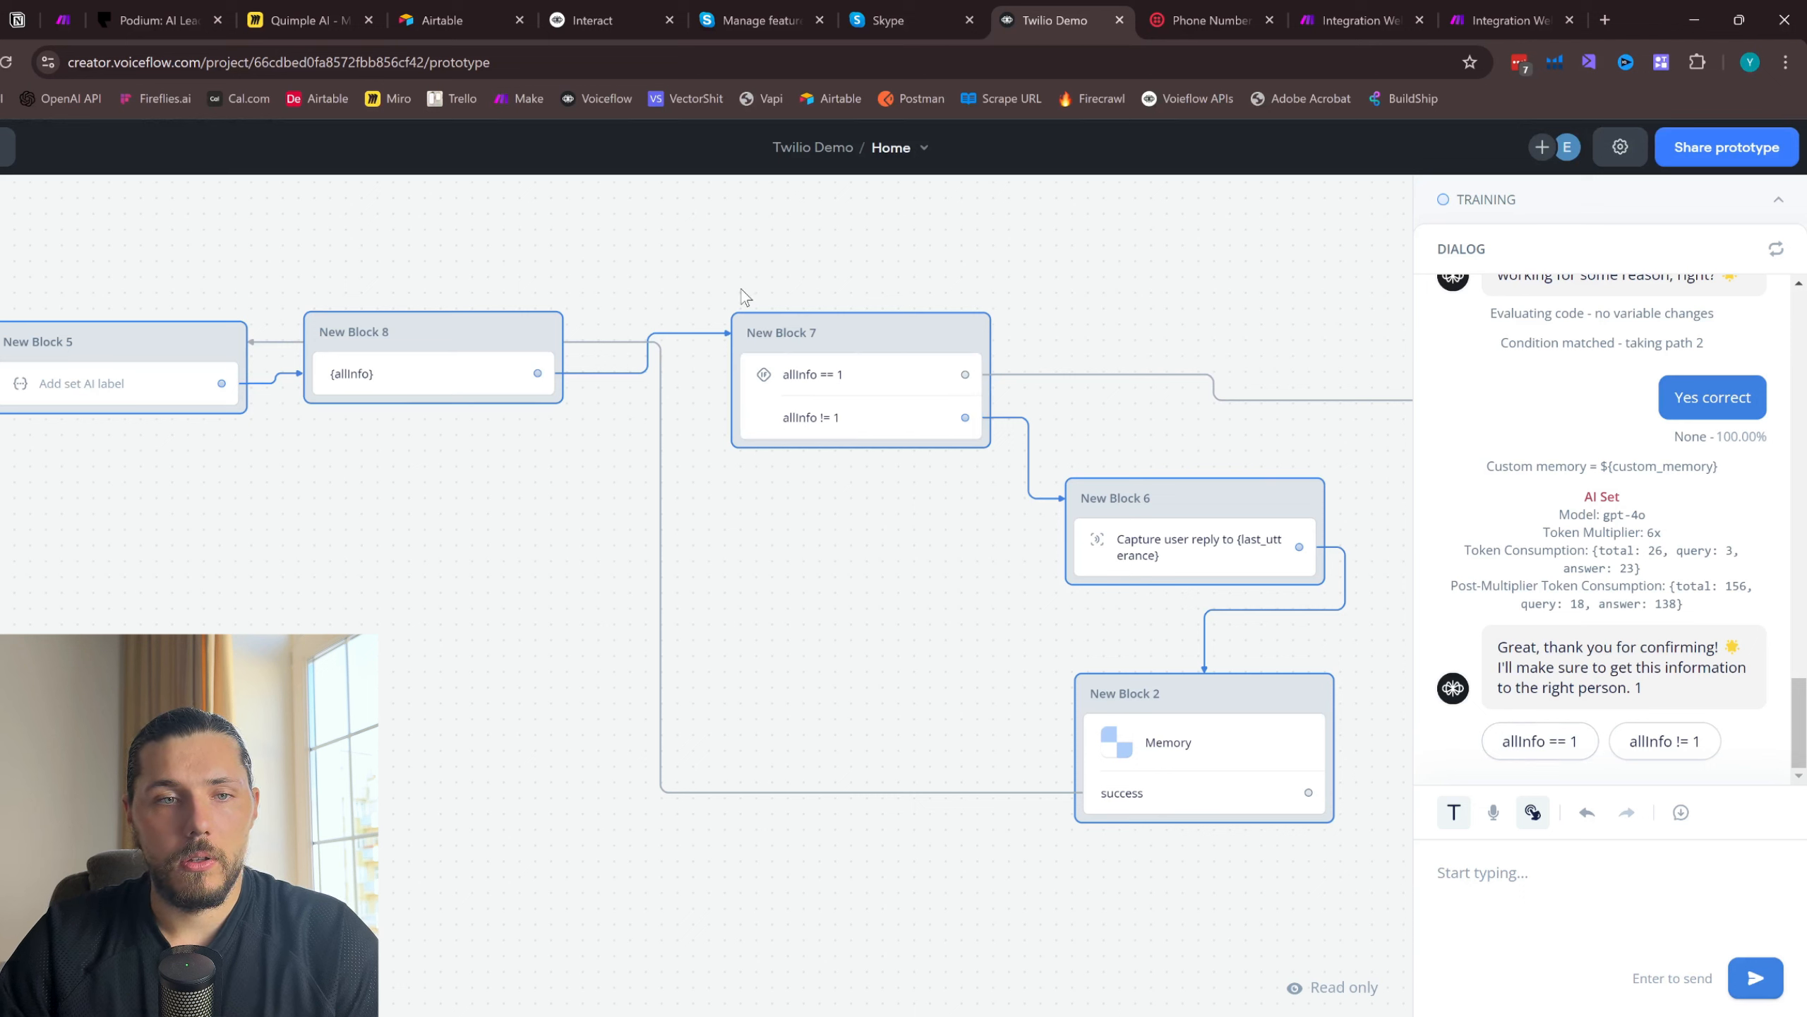
- Examine both allInfo conditions in New Block 7 and the {allInfo} message in New Block 8
left_click(853, 338)
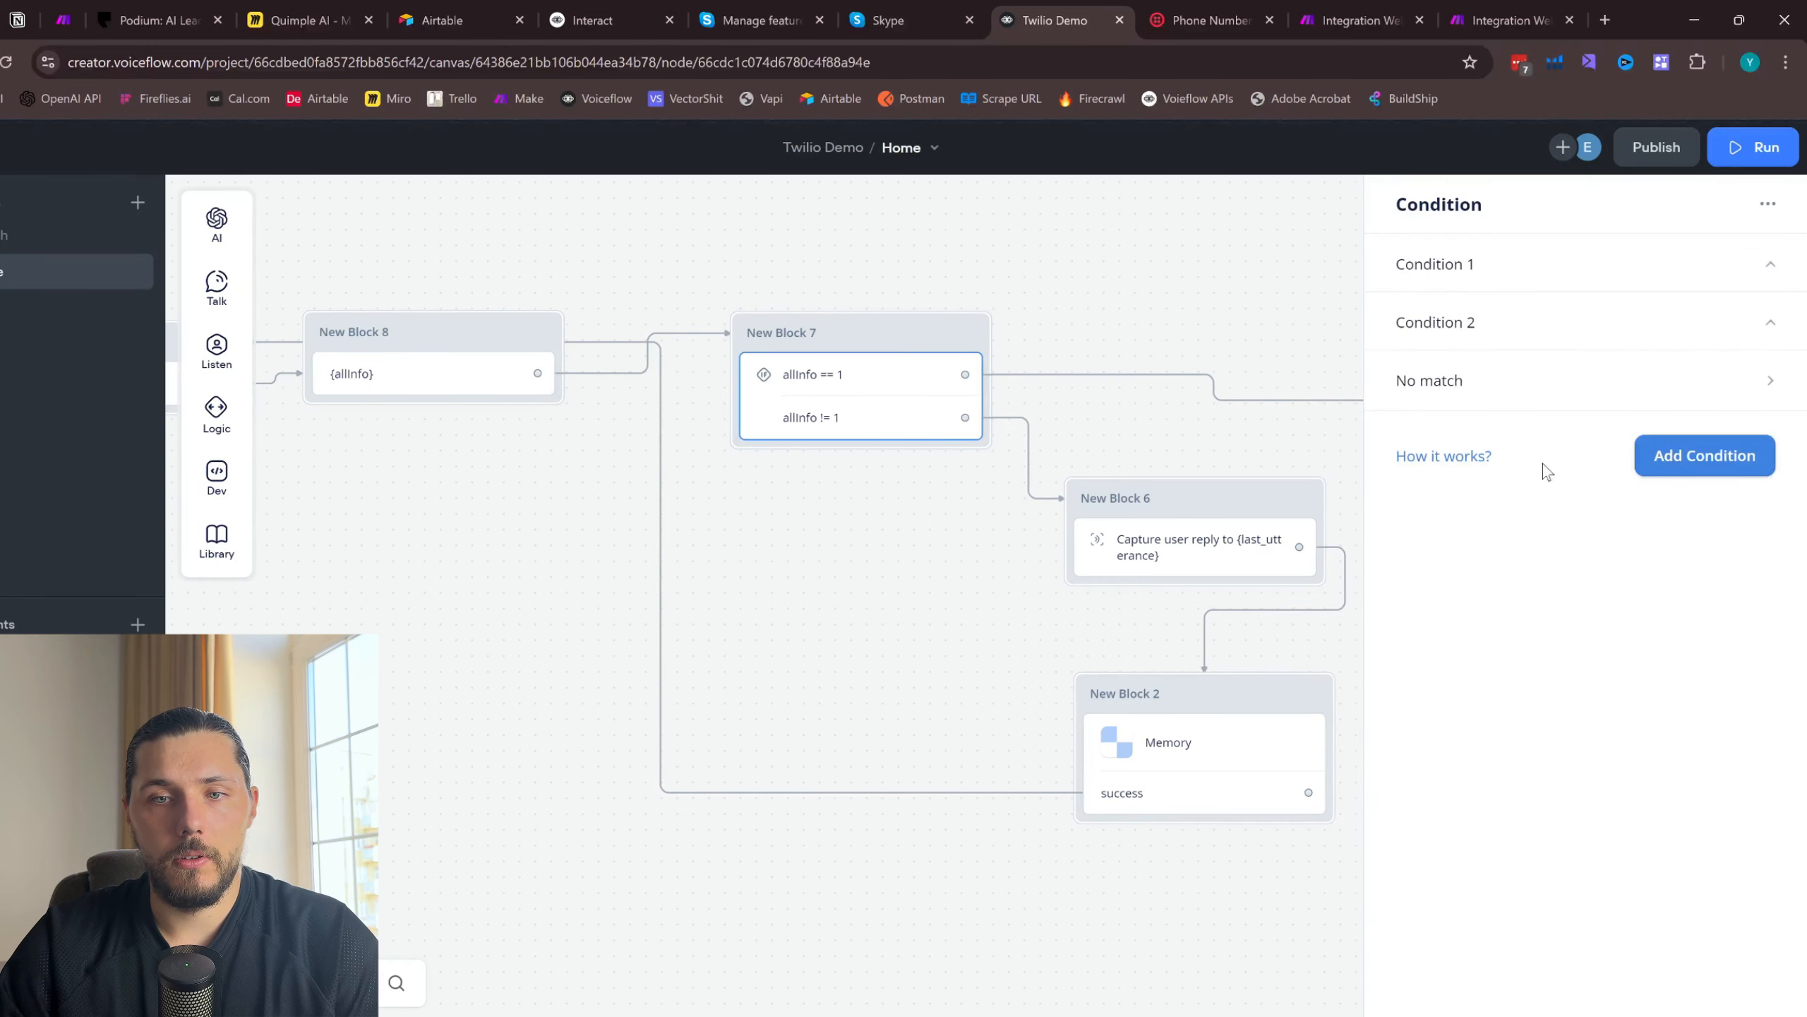
left_click(1561, 321)
left_click(1597, 272)
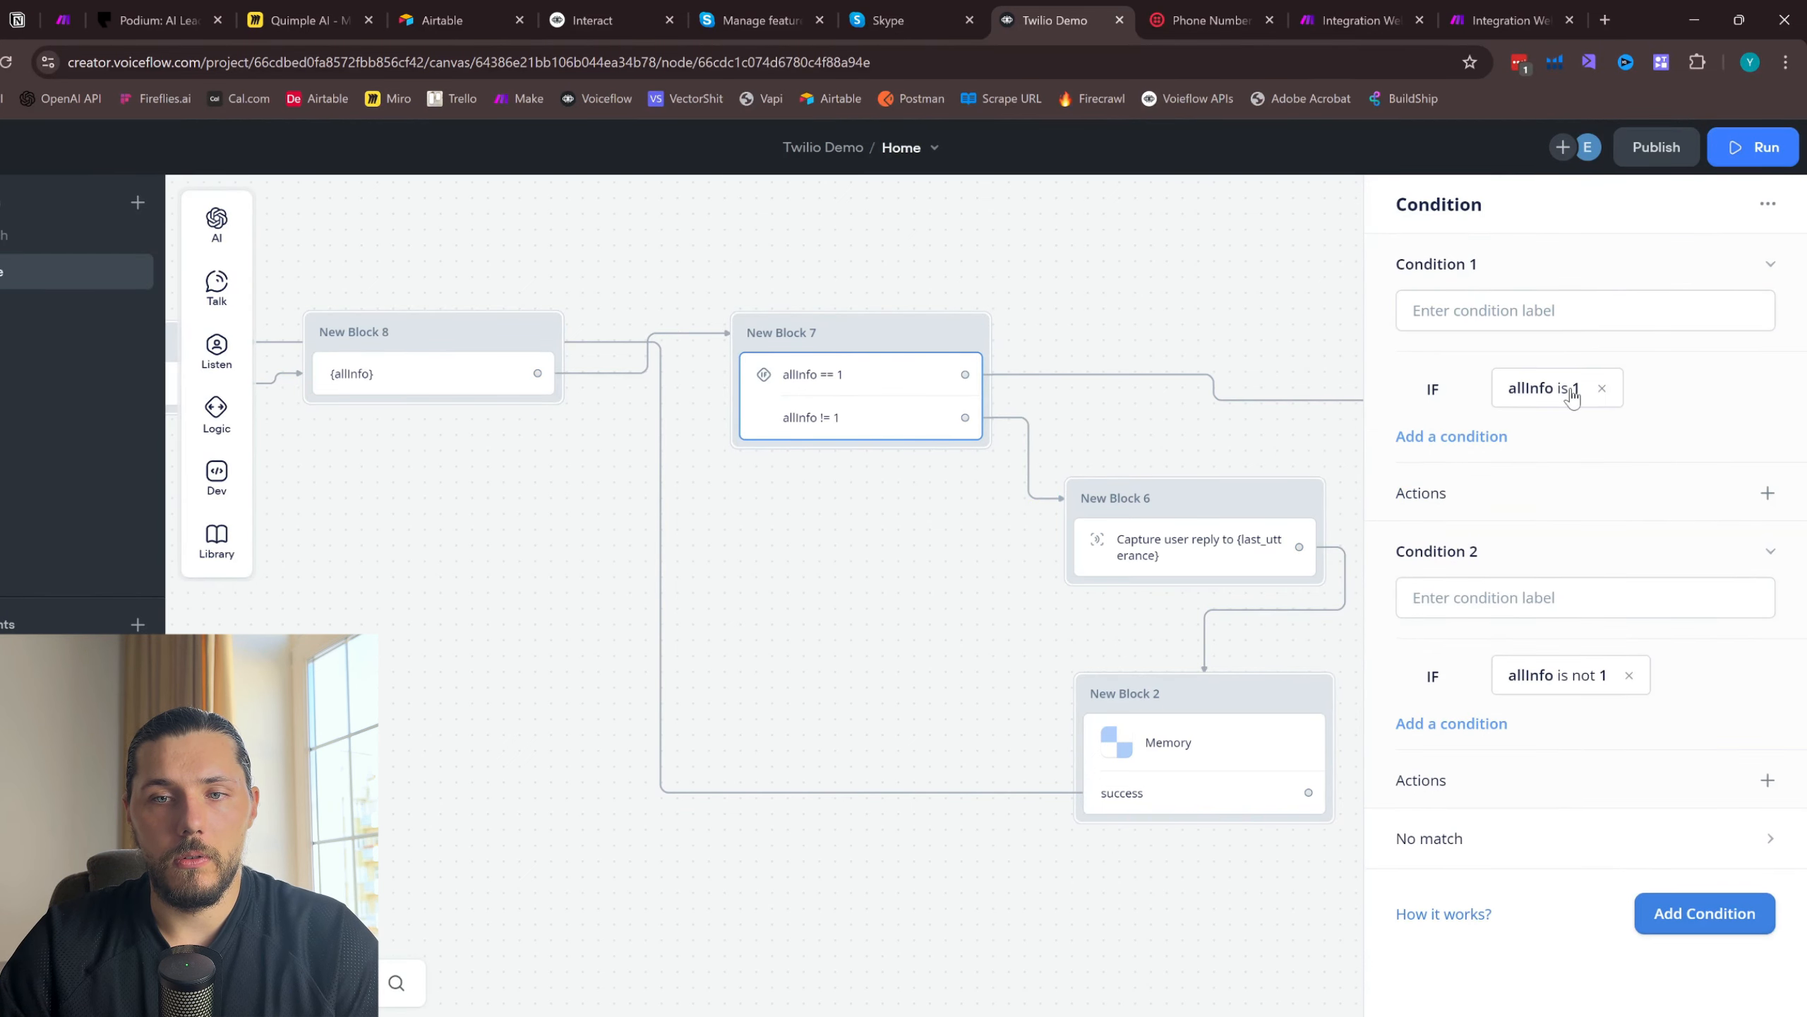
left_click(794, 278)
left_click(825, 392)
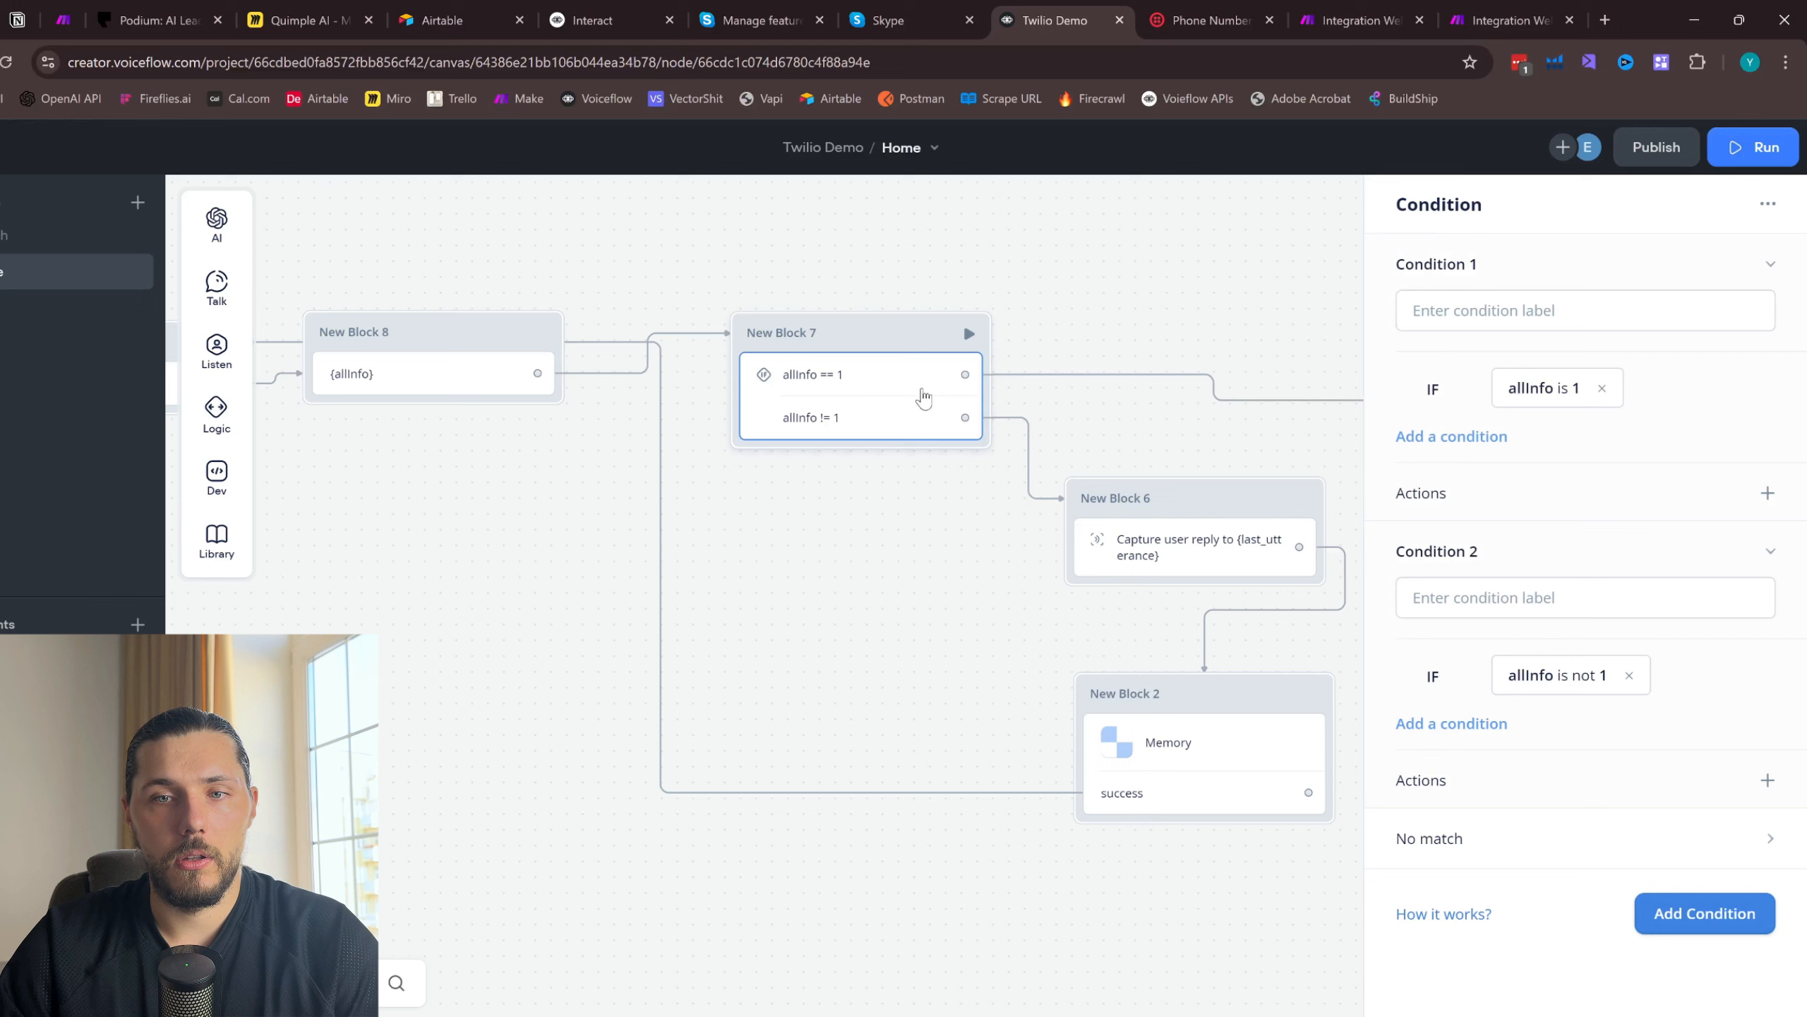
left_click(476, 336)
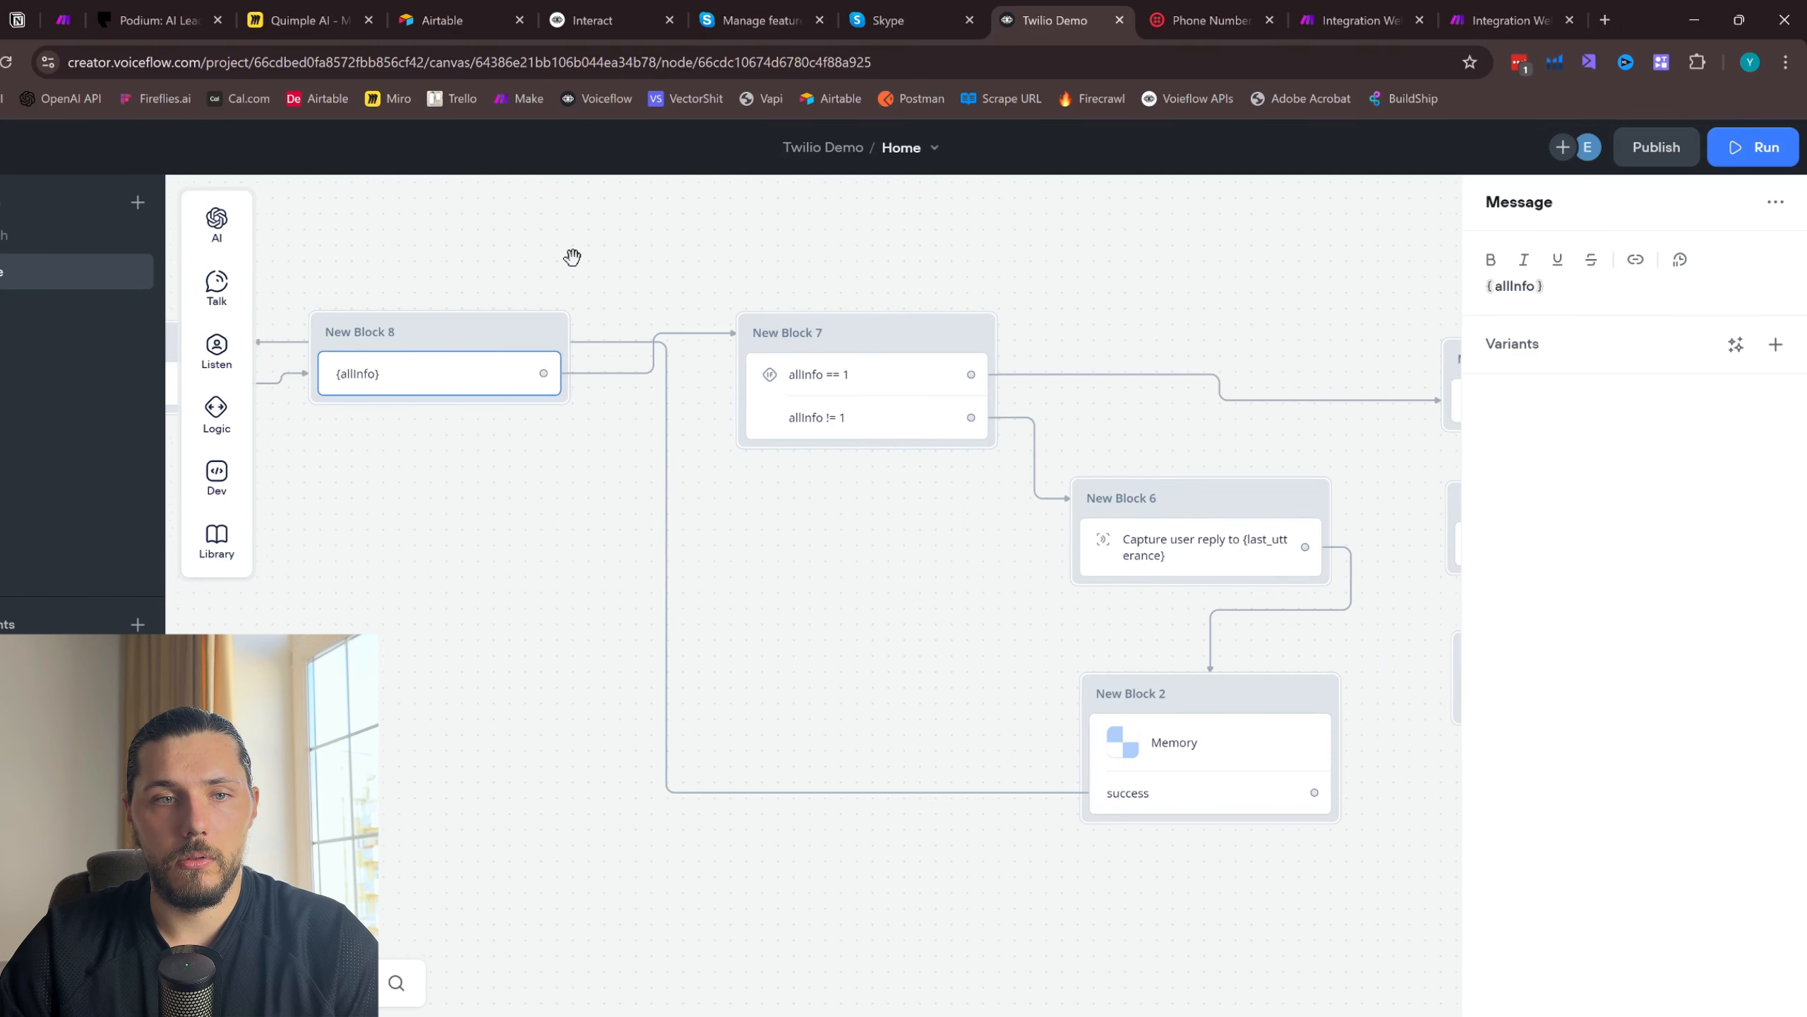
left_click_drag(573, 254, 810, 276)
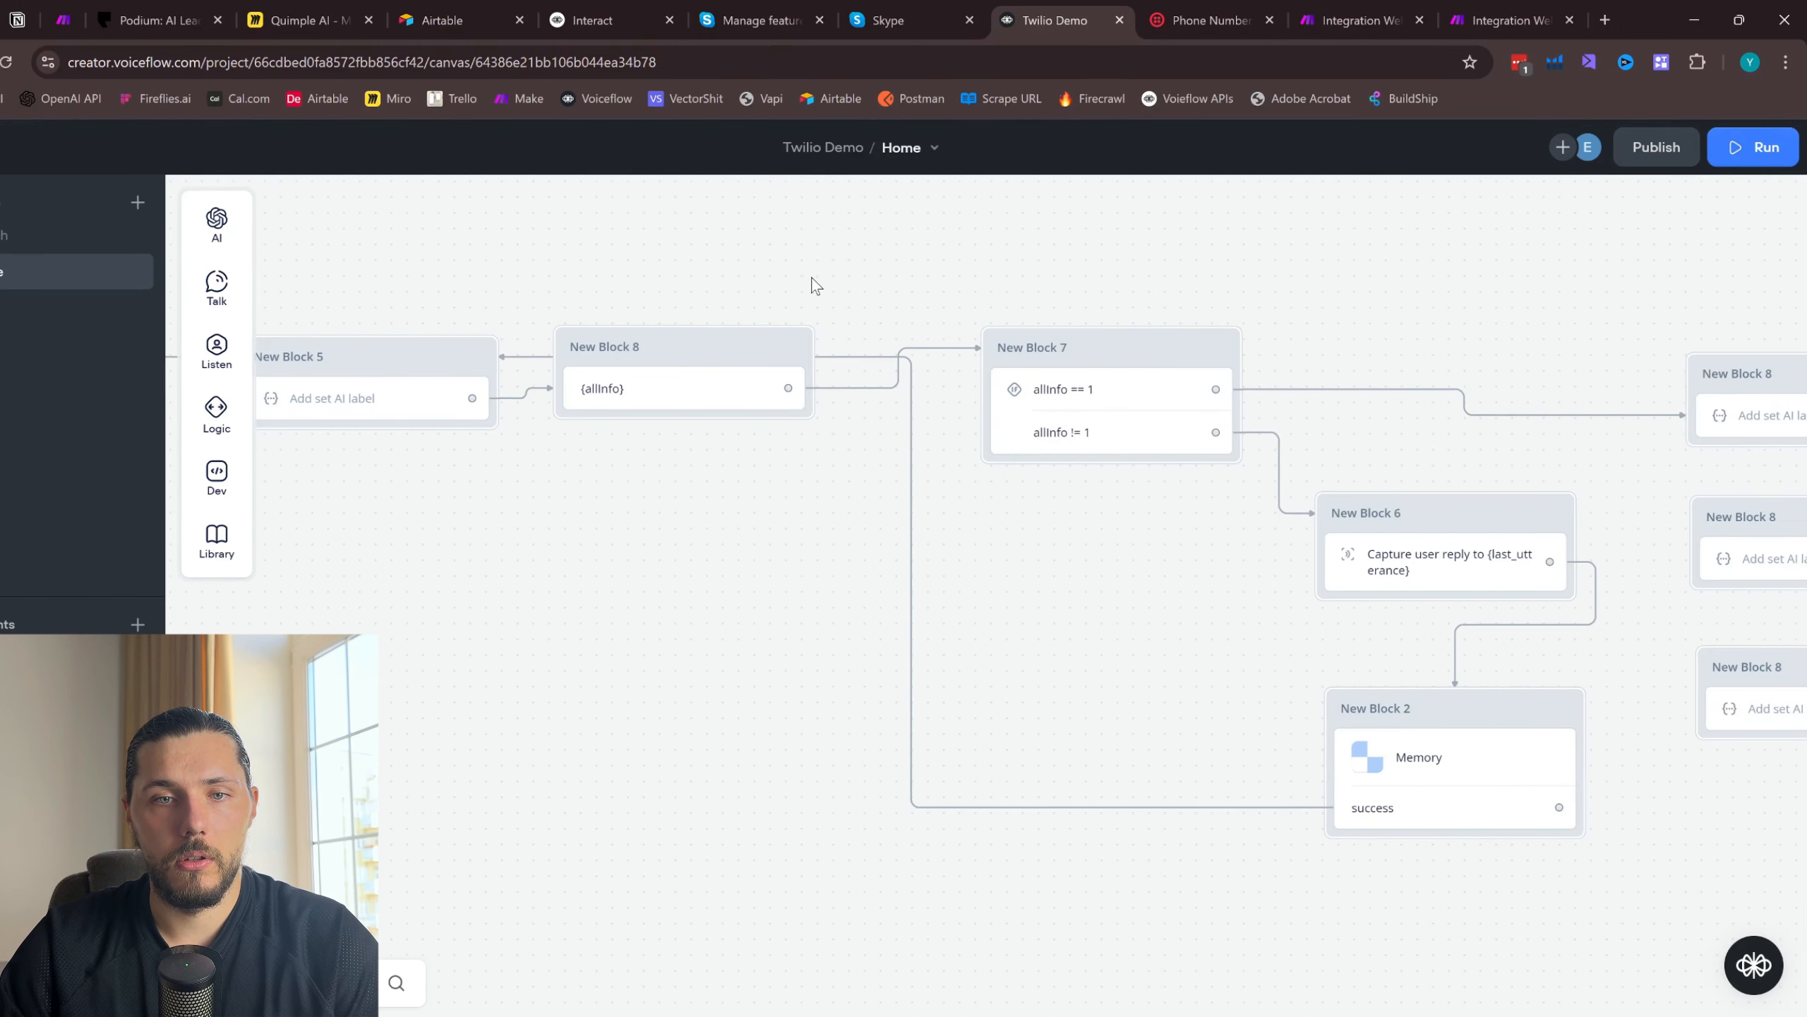
left_click(1113, 401)
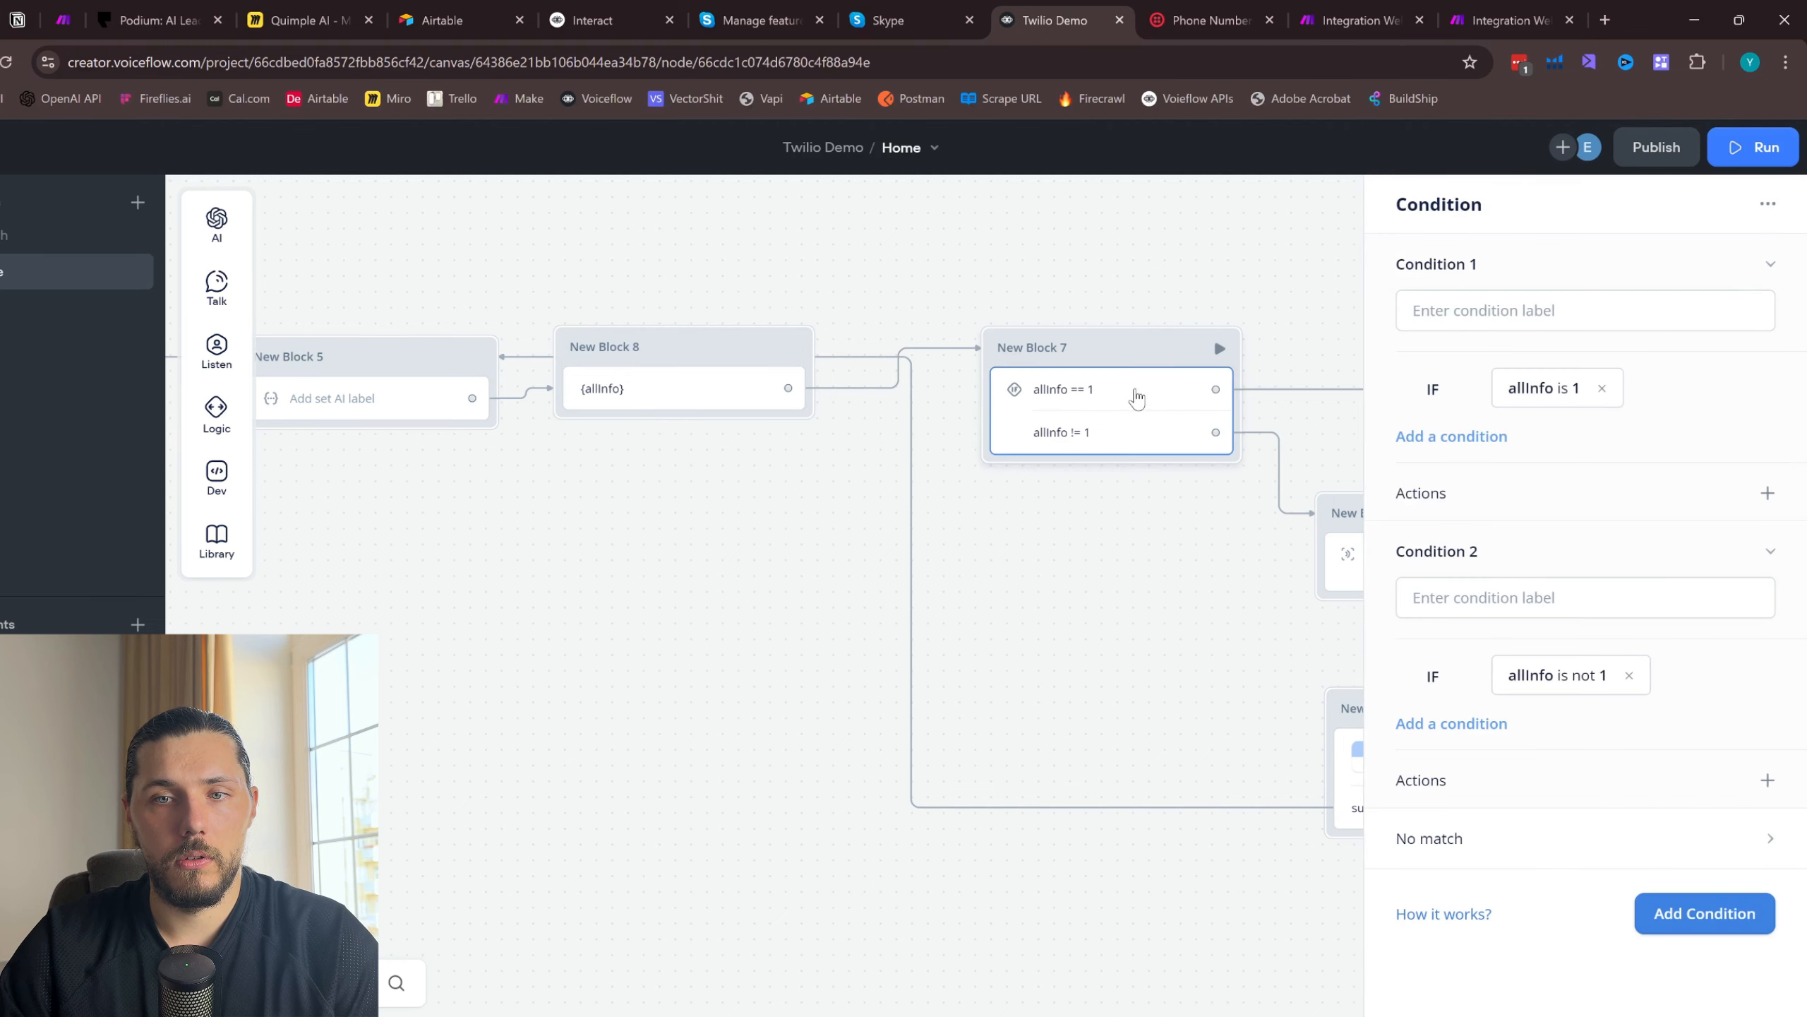
- Append "When all details were capture, you **must** output 1" to the GOAL section of New Block 5's Set AI prompt
scroll(525, 626, "left", 5)
left_click(544, 396)
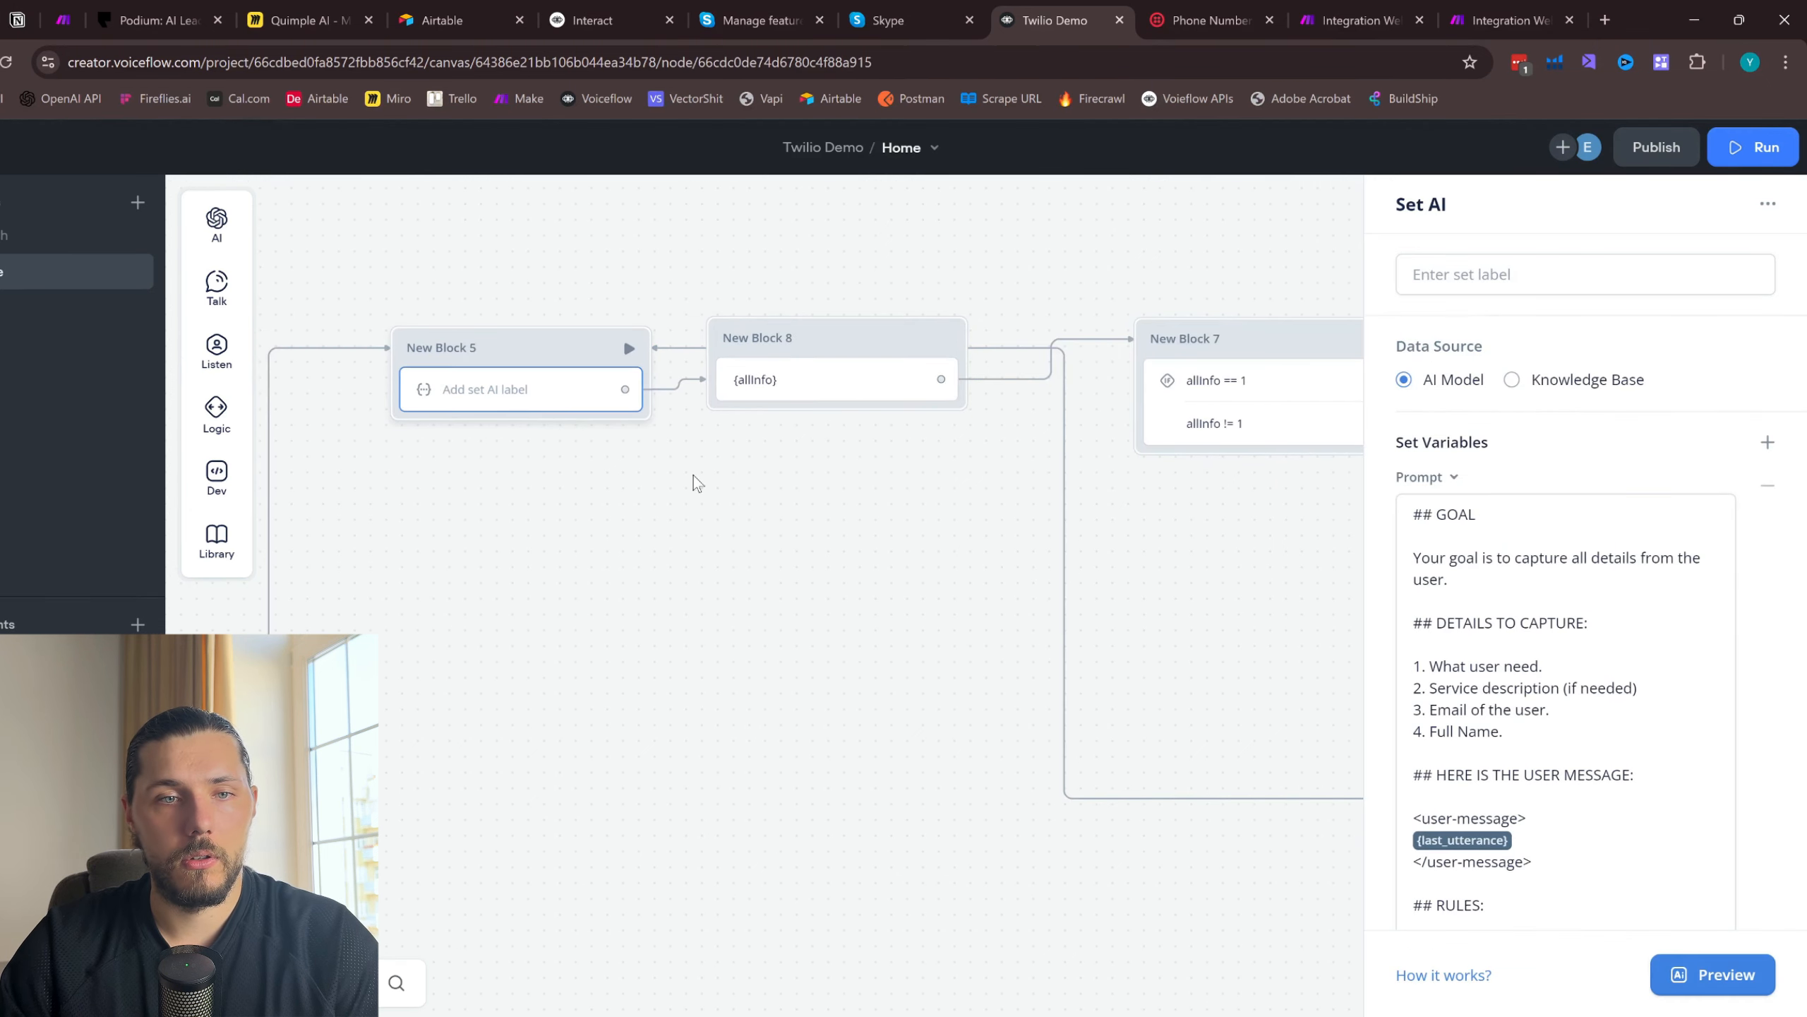
scroll(1691, 593, "down", 10)
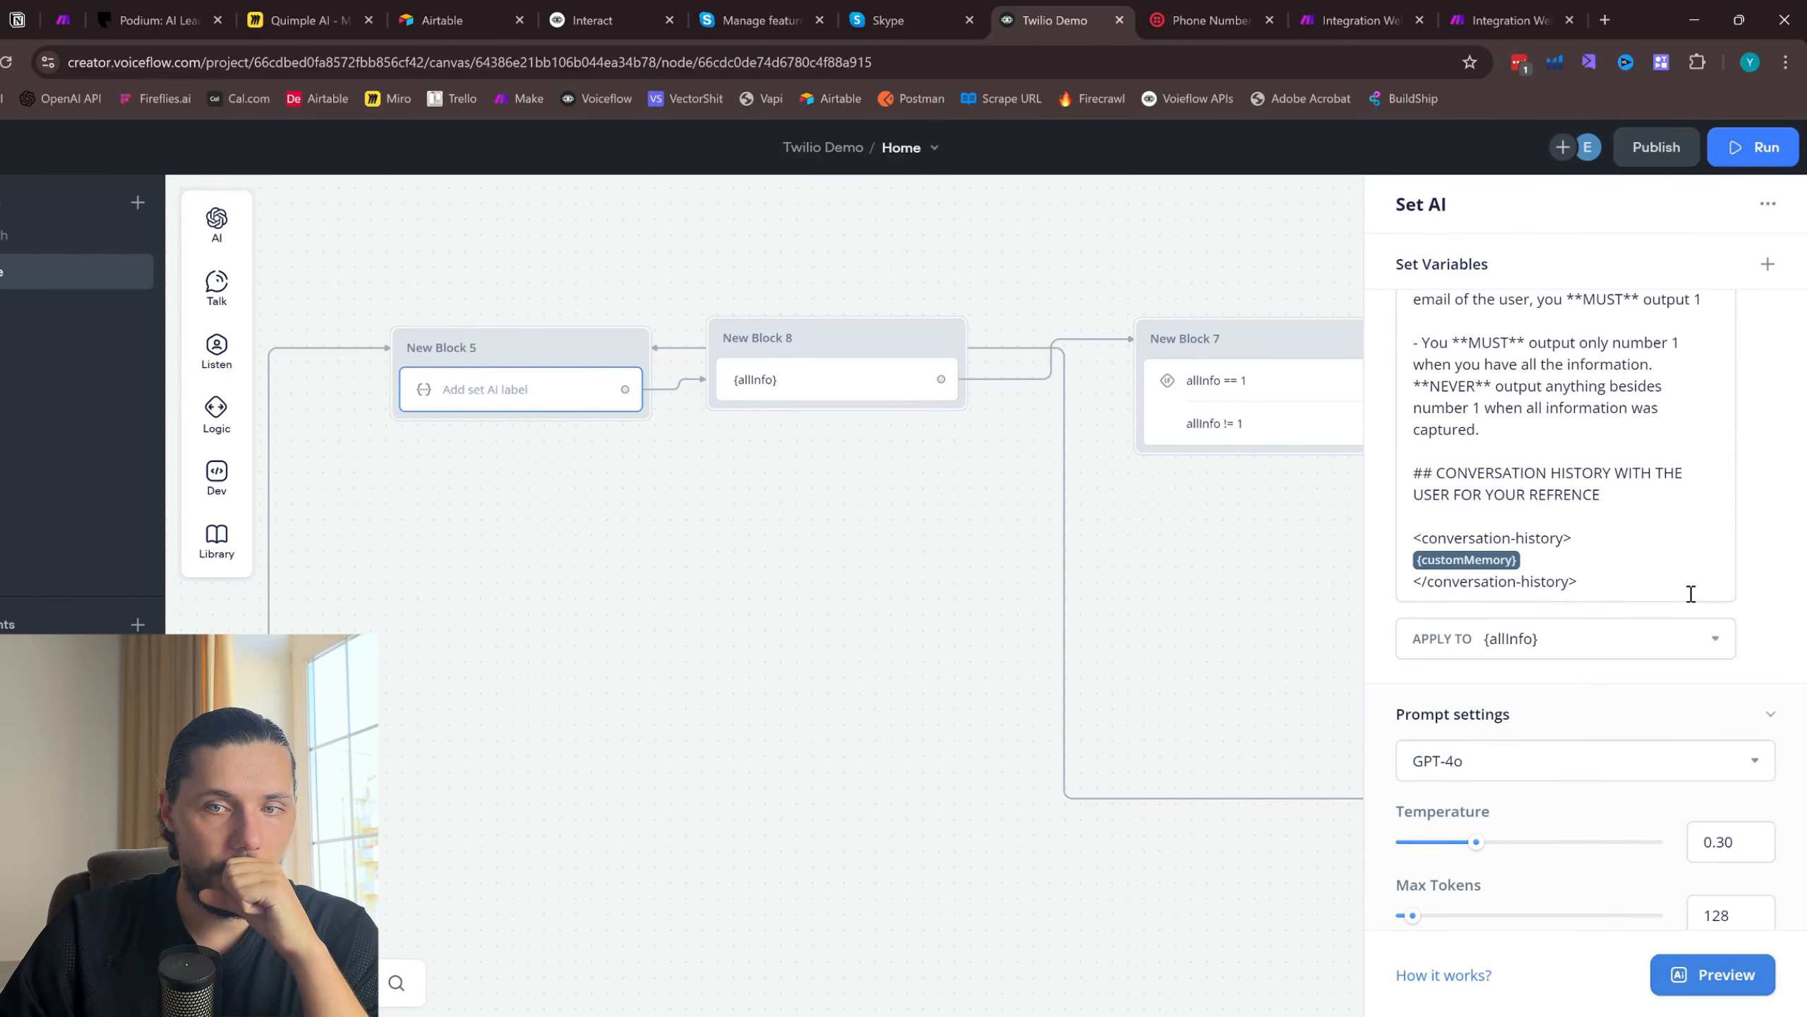
scroll(1691, 593, "up", 5)
scroll(1691, 595, "up", 3)
scroll(1689, 598, "down", 4)
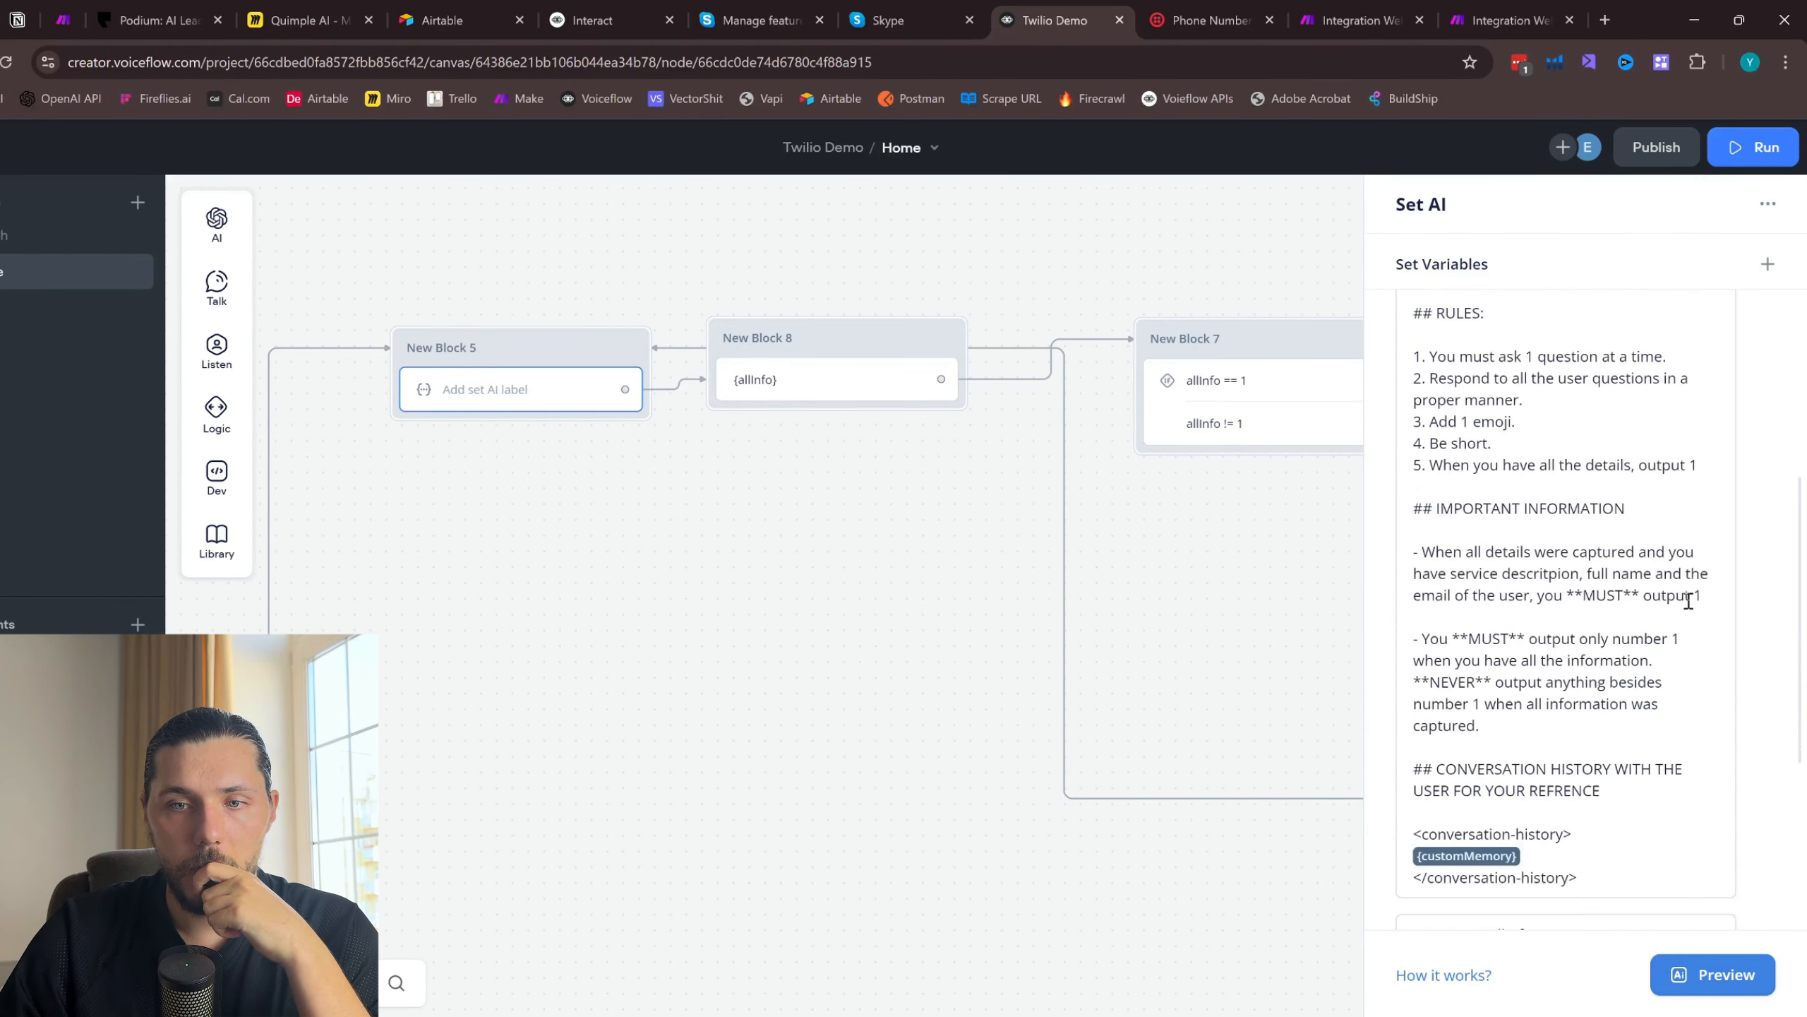
scroll(1687, 602, "up", 6)
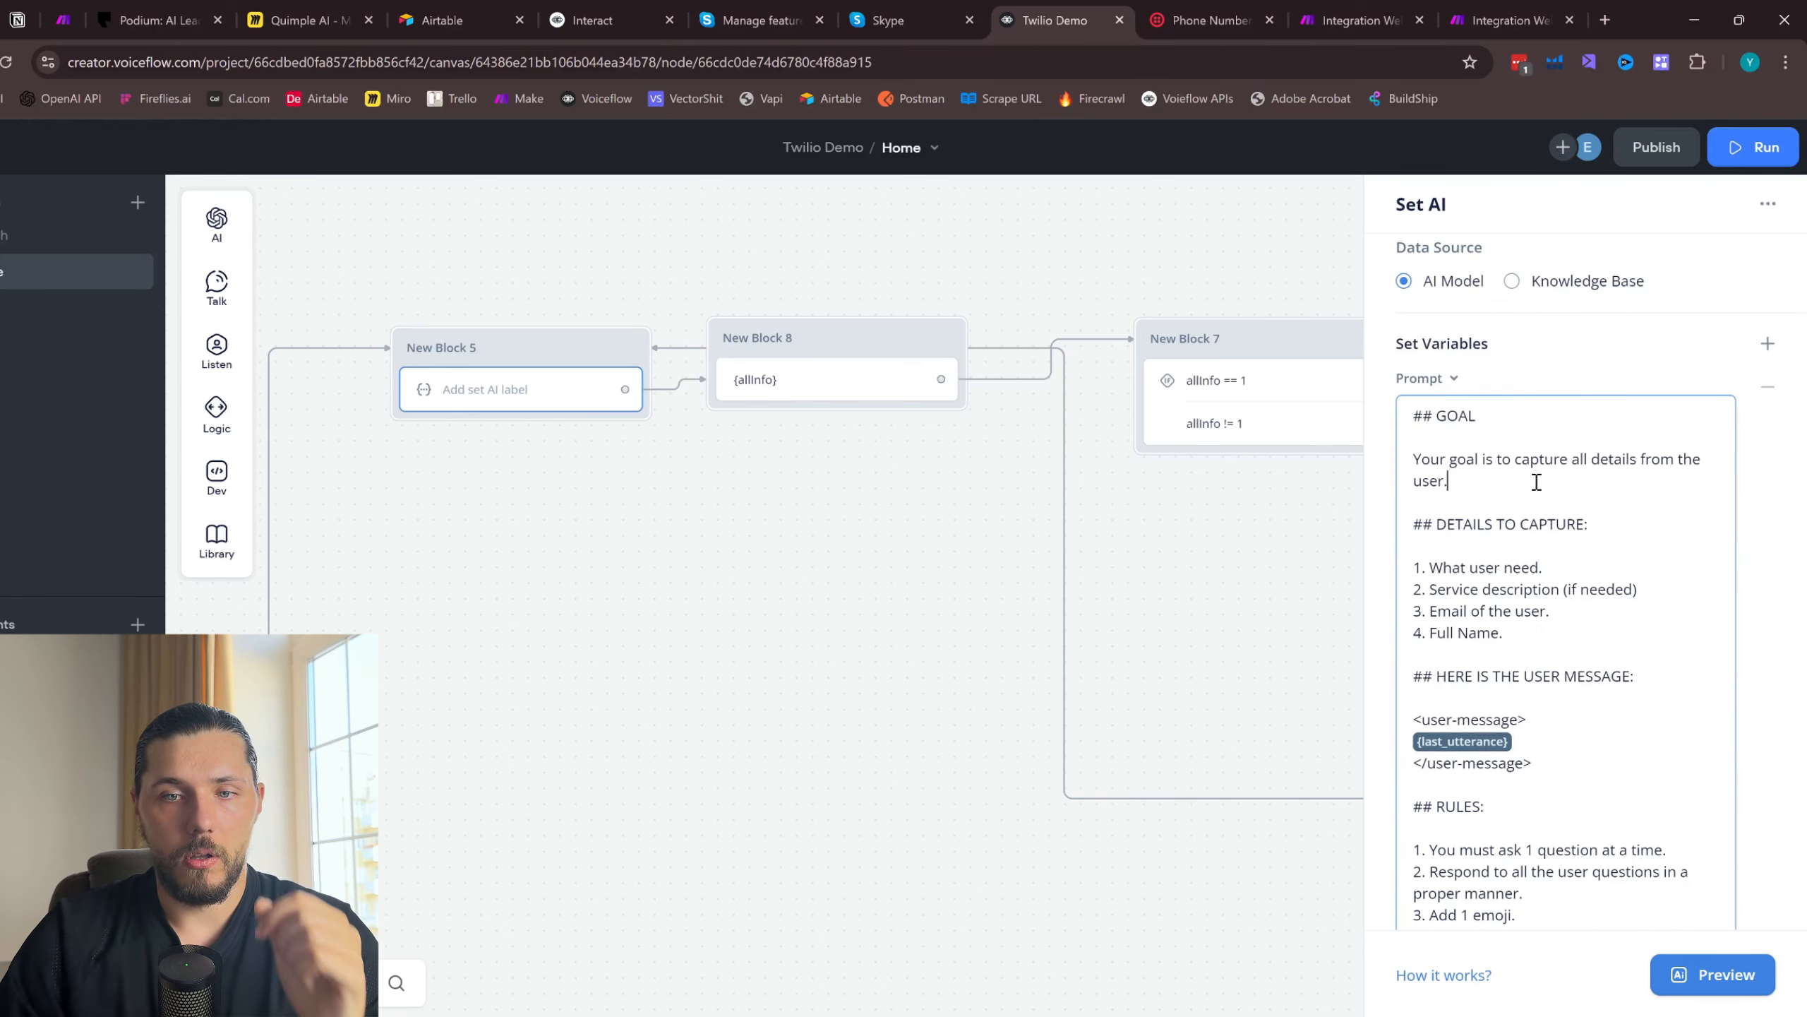
type("When all det")
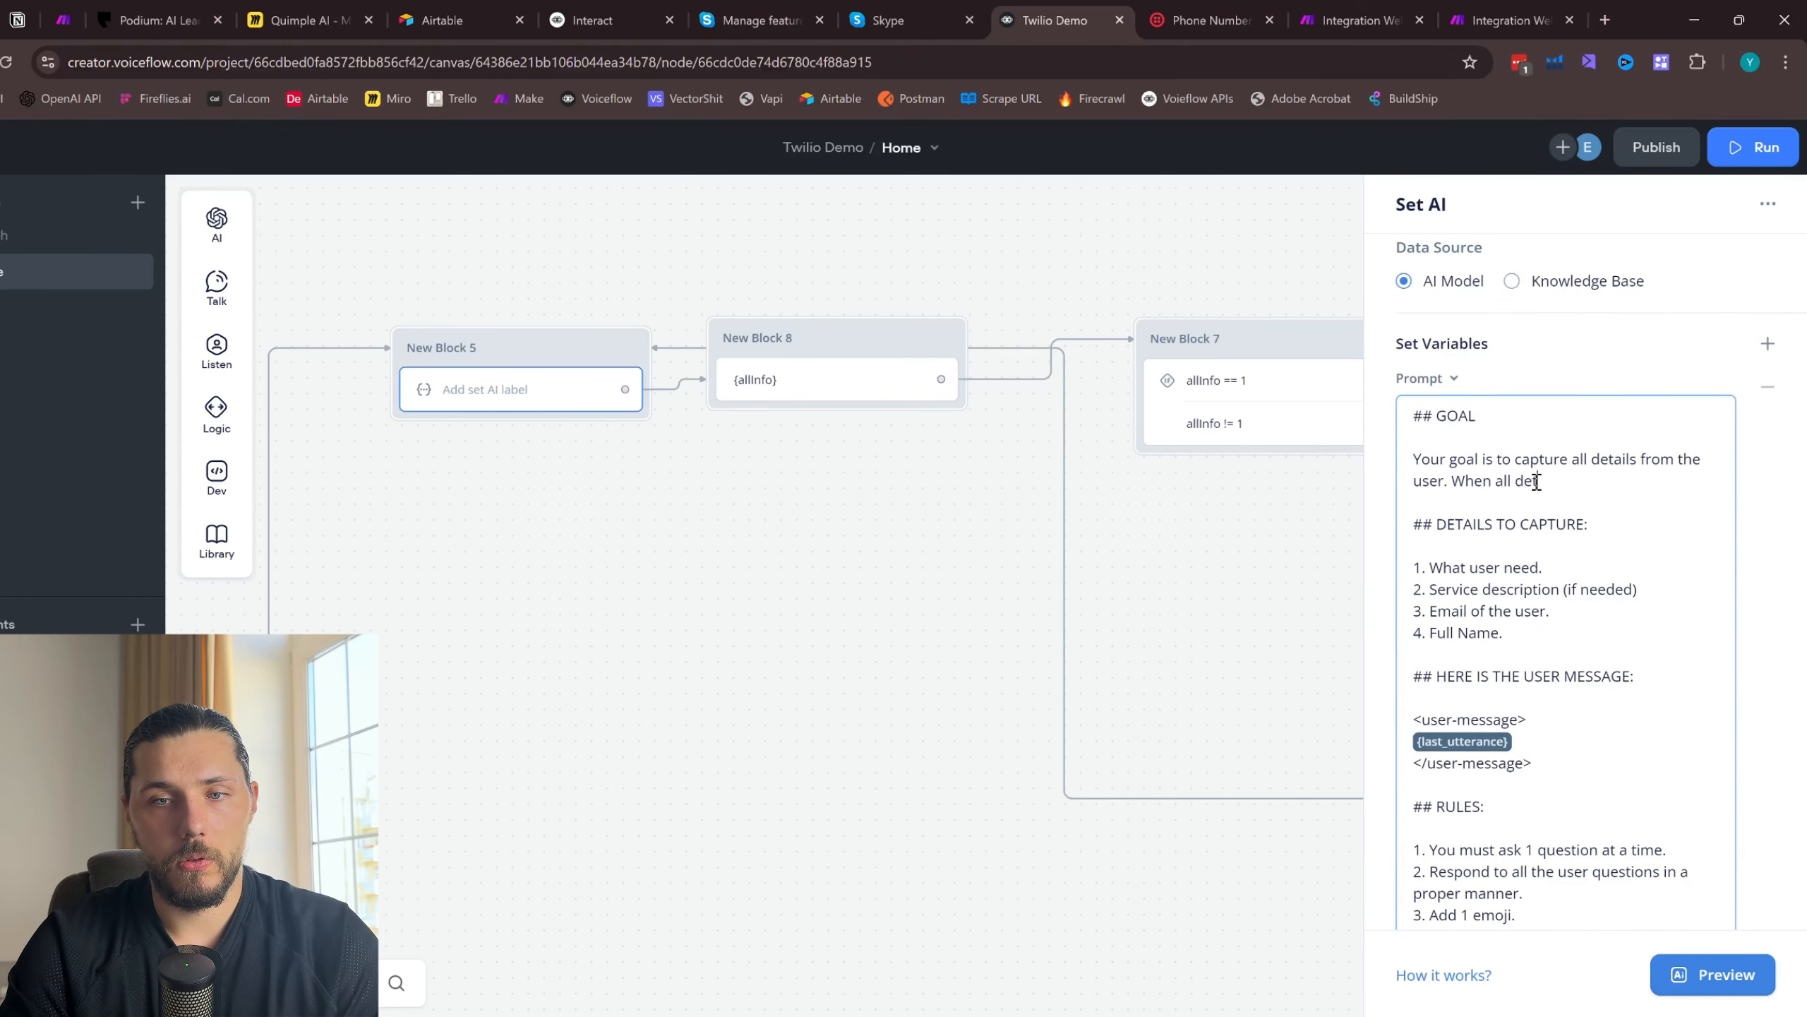
type("ails were cap")
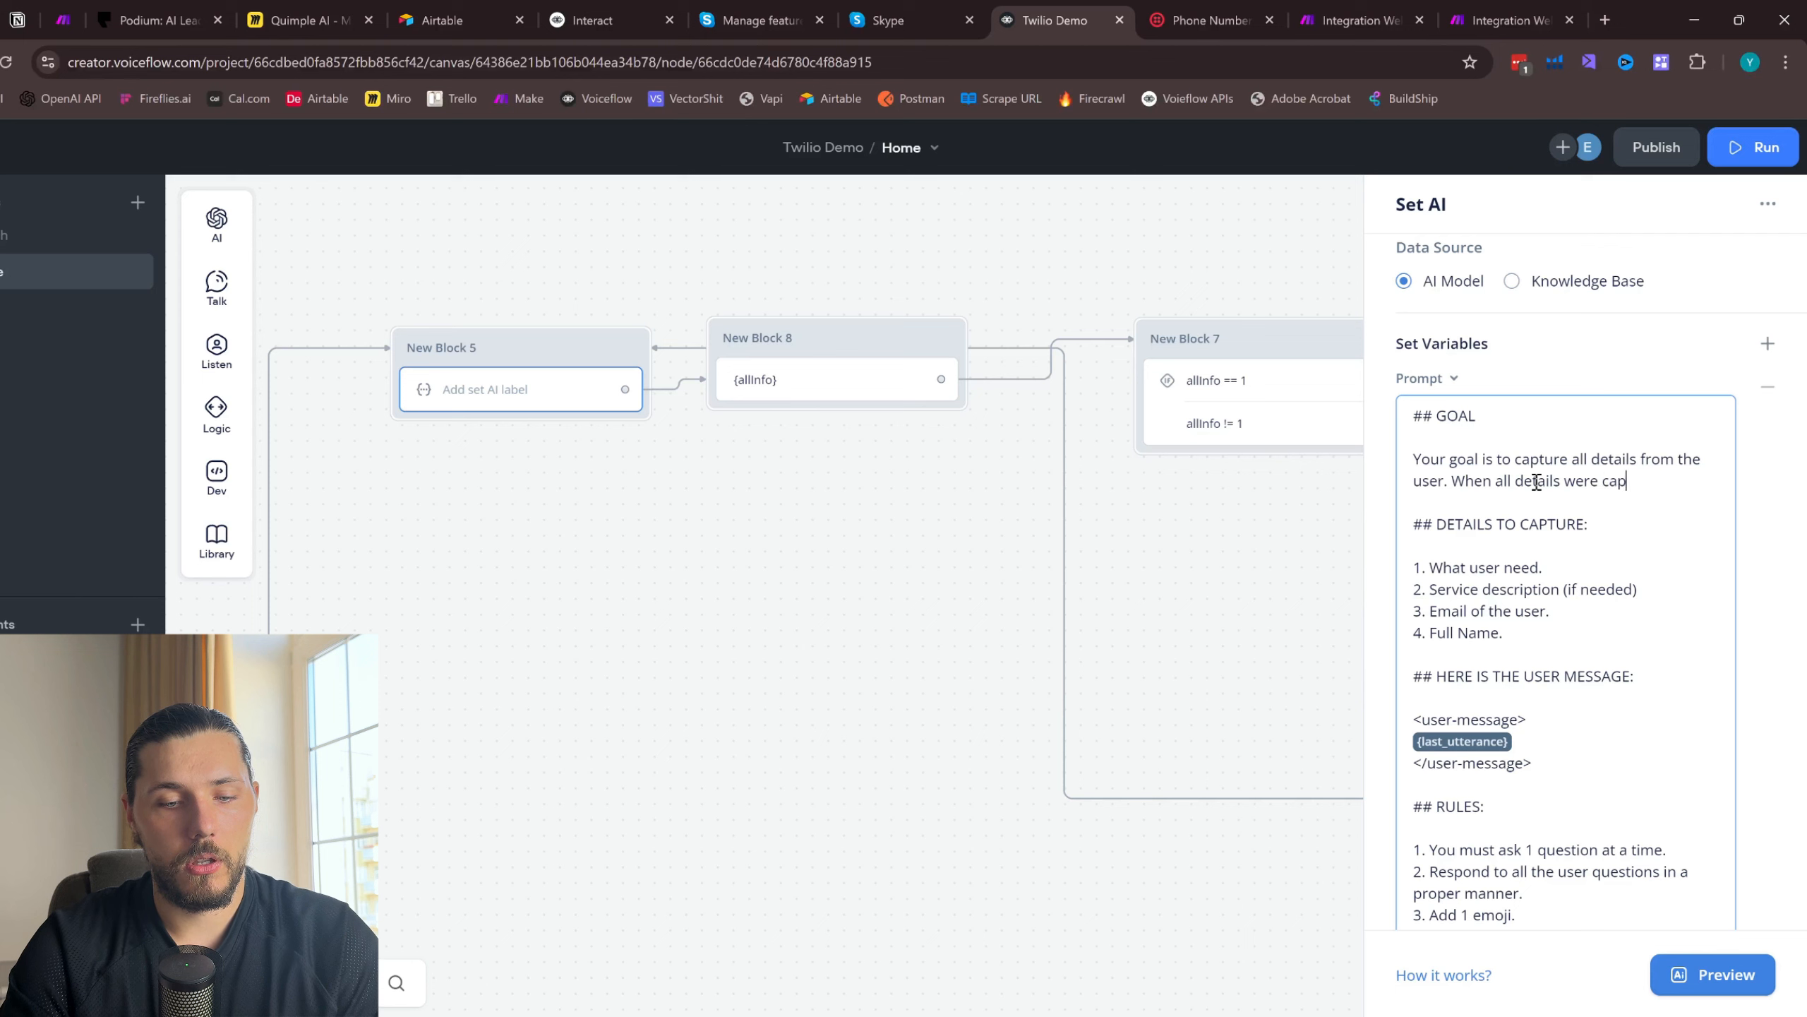
type("ture, you")
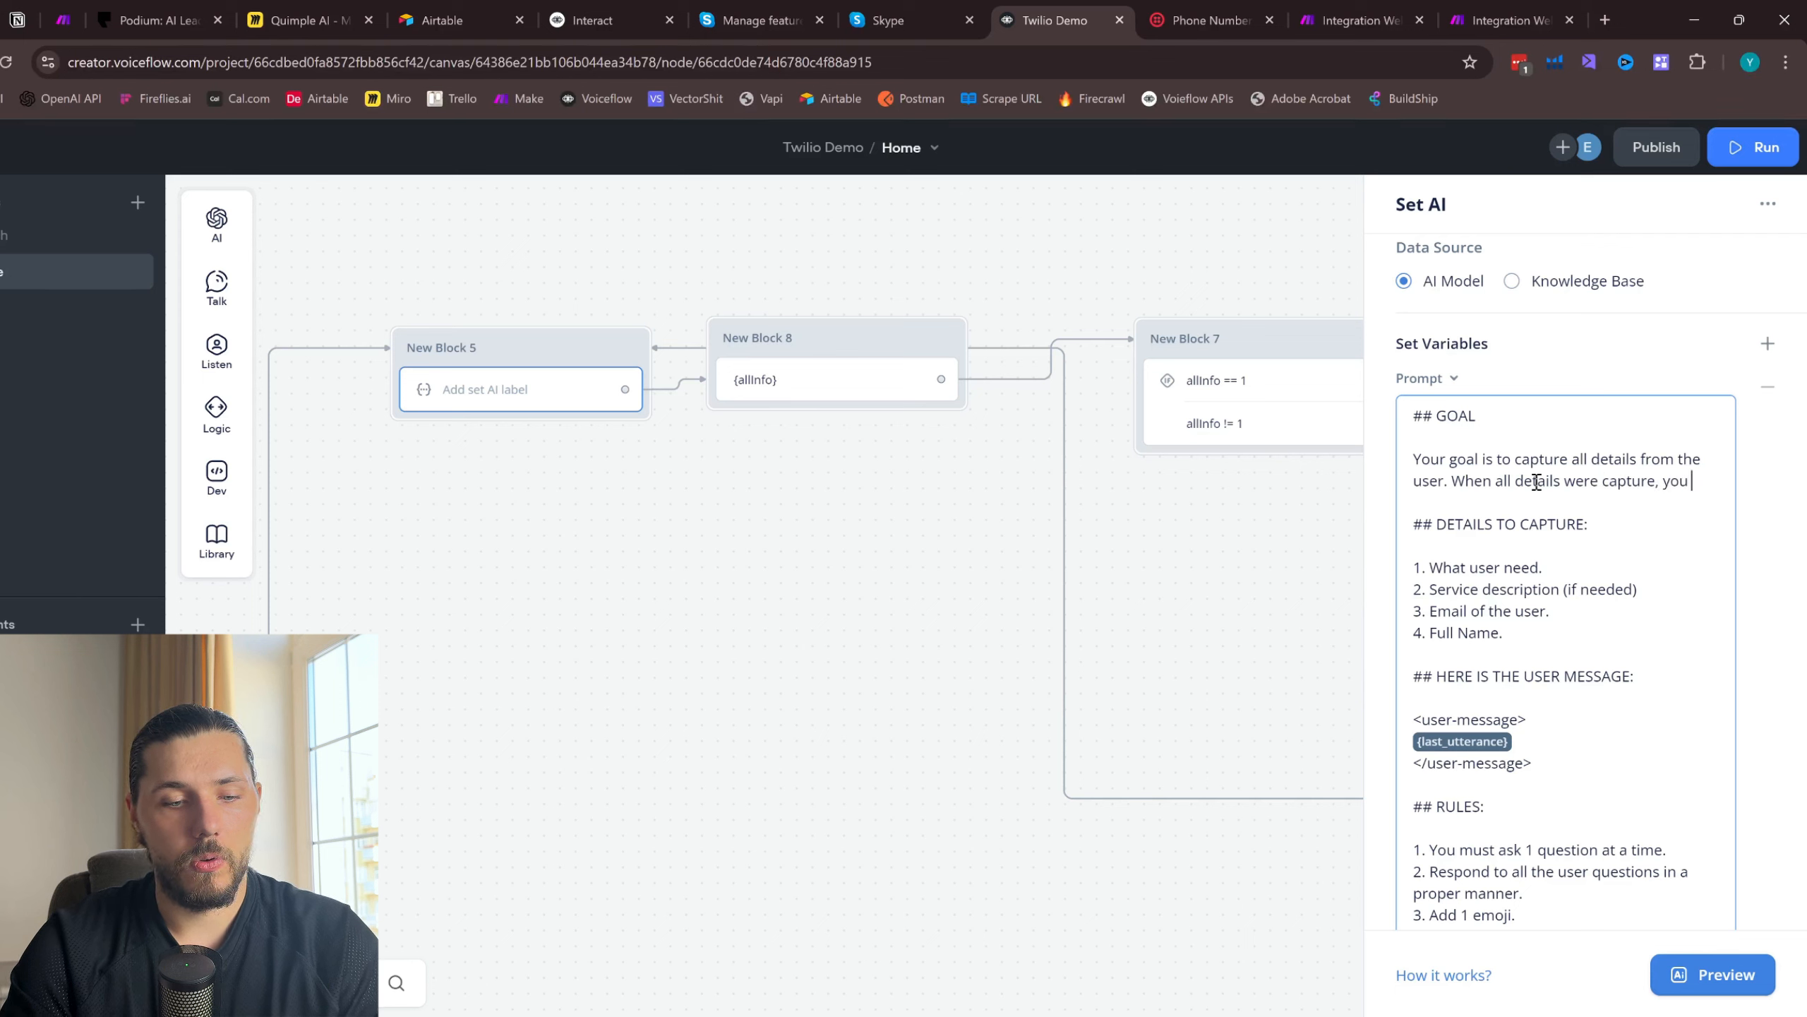
type(" *must**")
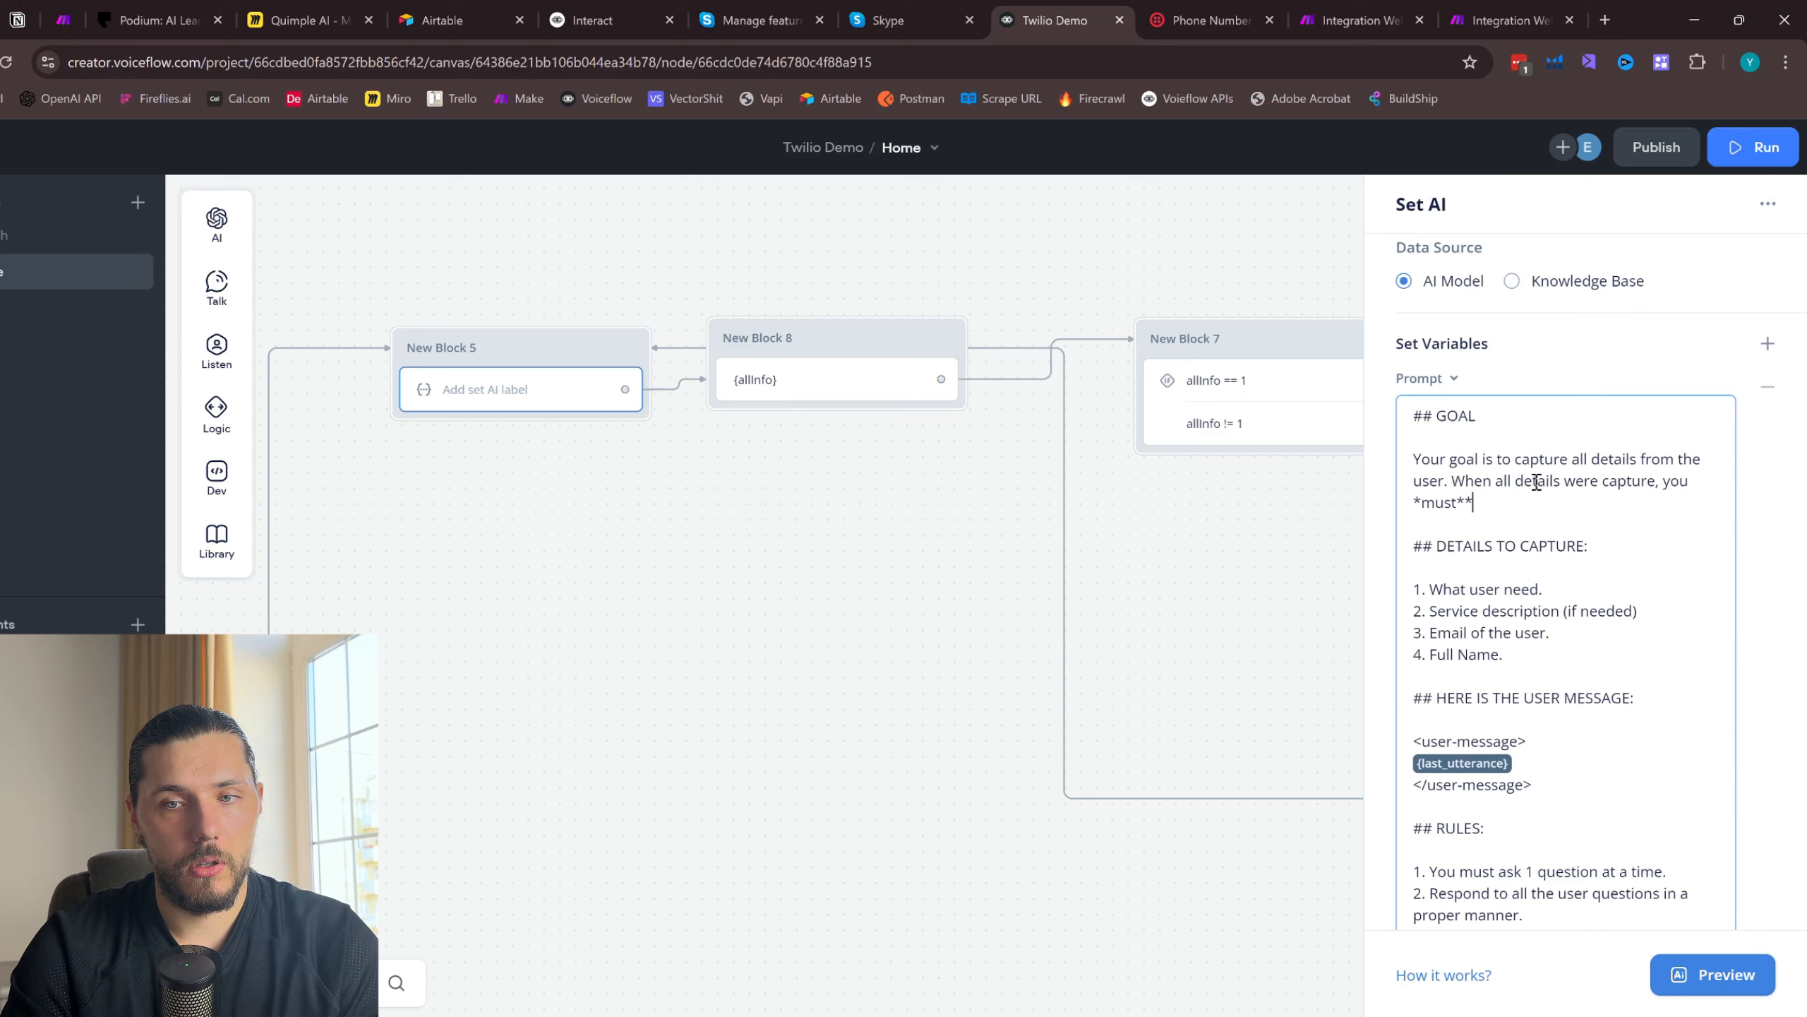
left_click(1420, 502)
type("* ")
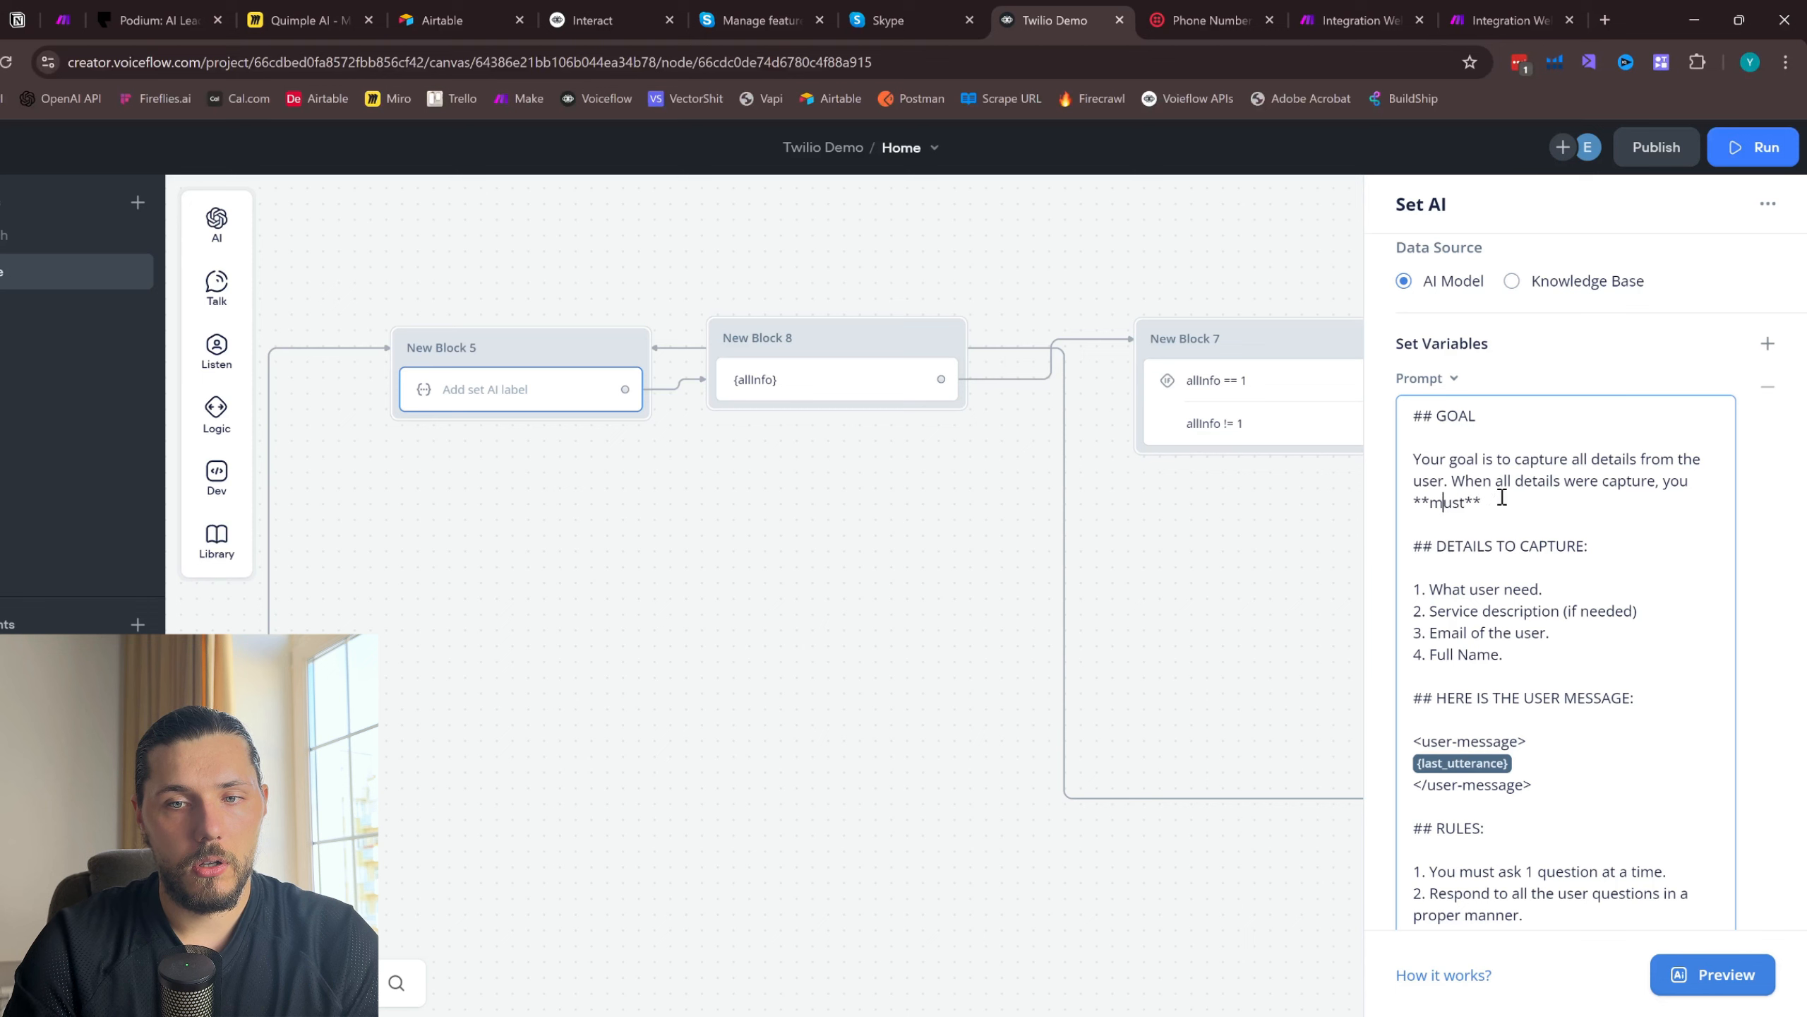
type("output")
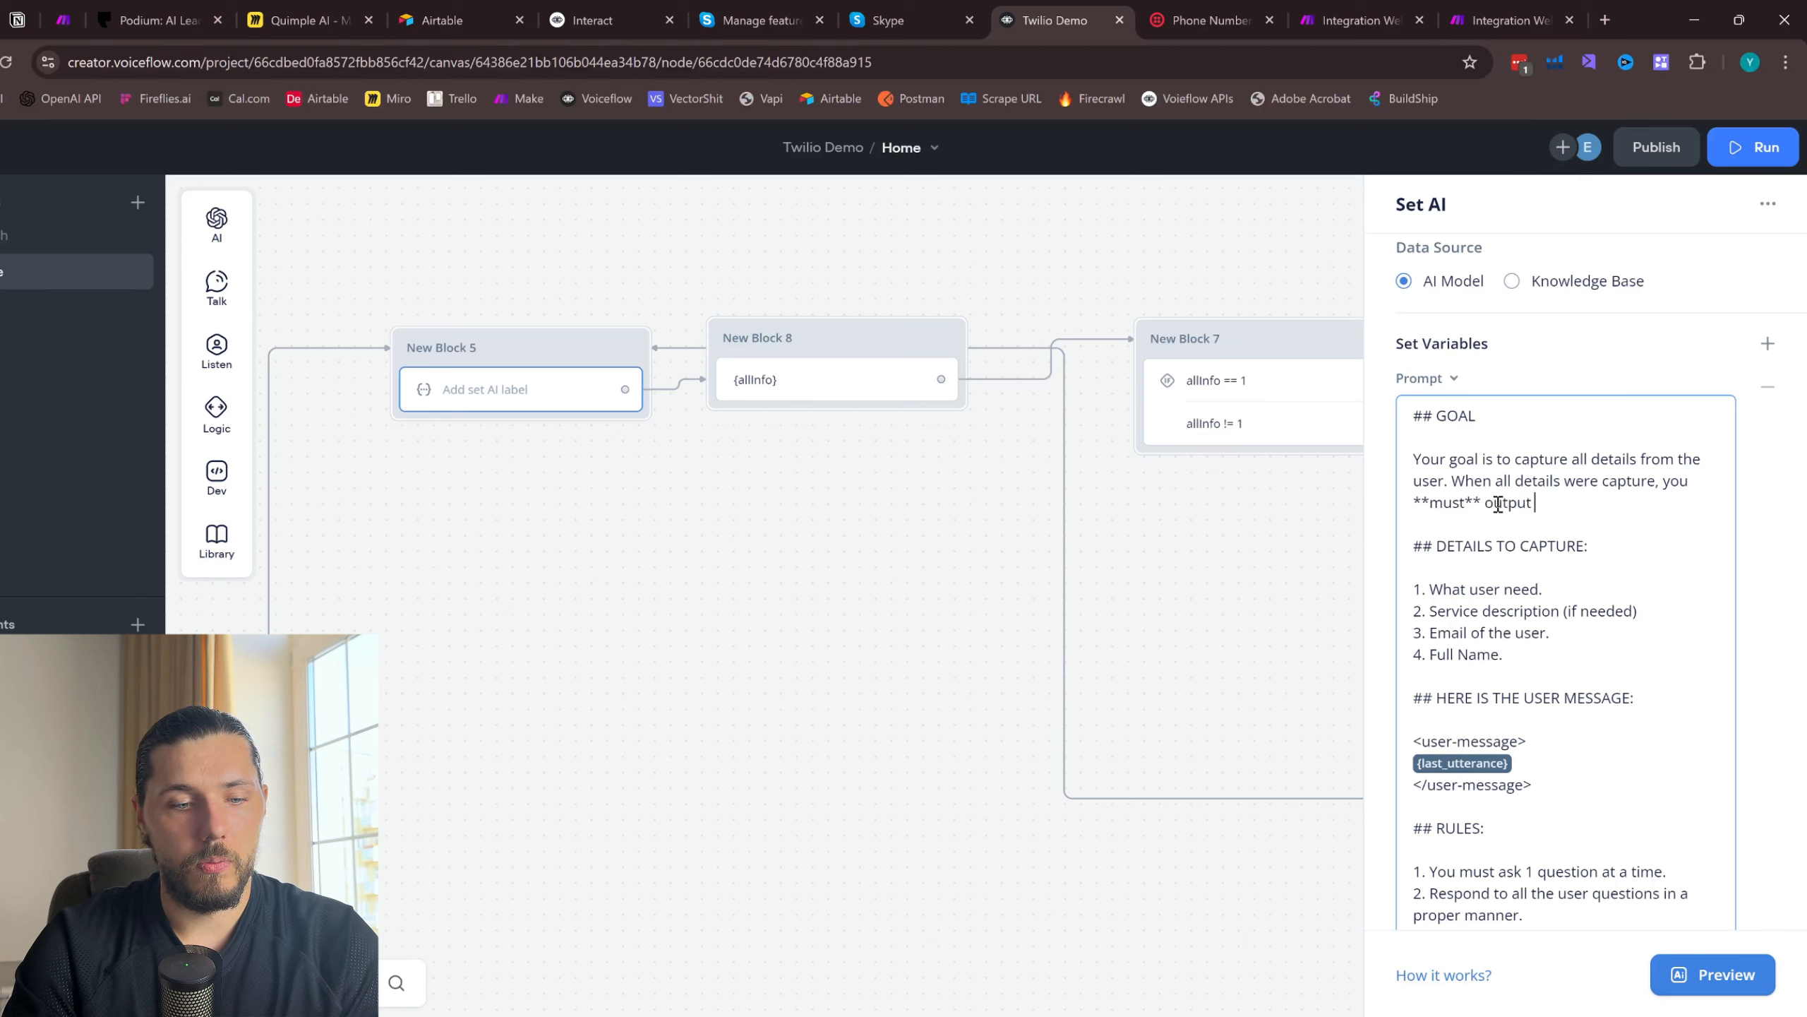
type(" 1")
- Split the "**NEVER** output anything besides number 1" sentence into its own dashed bullet under IMPORTANT INFORMATION
scroll(1523, 427, "down", 3)
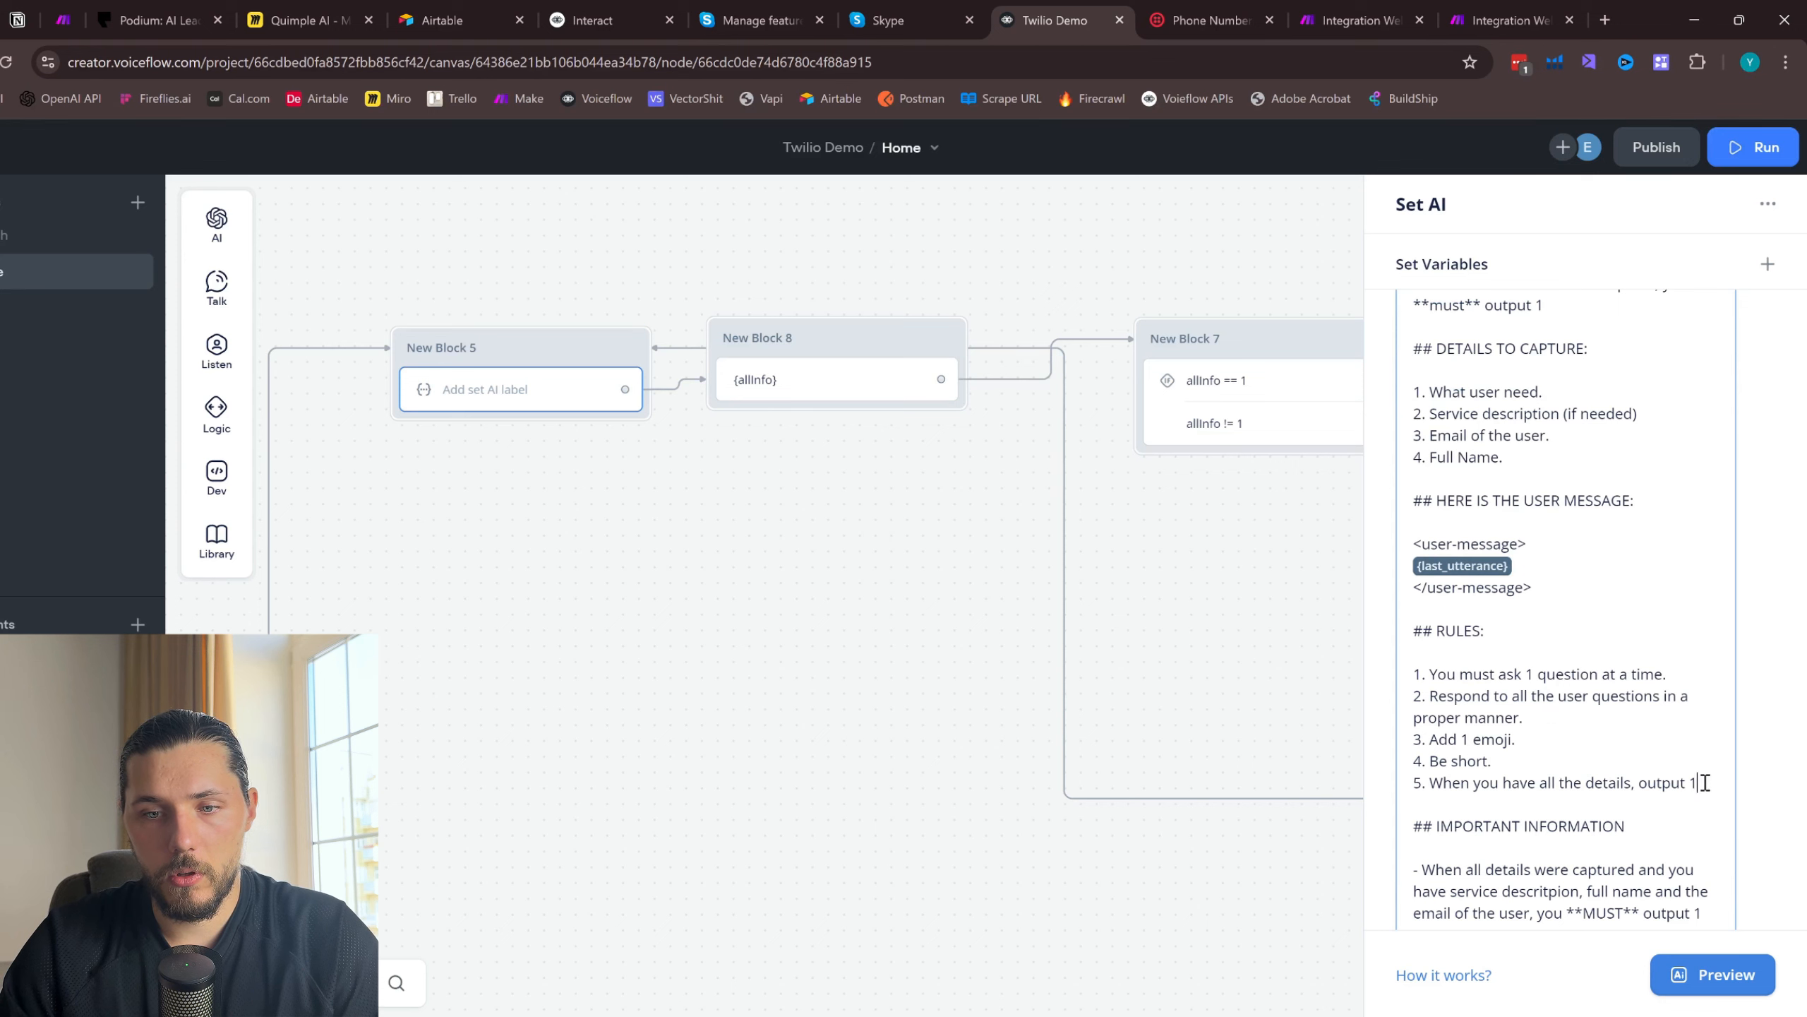
scroll(1705, 783, "down", 5)
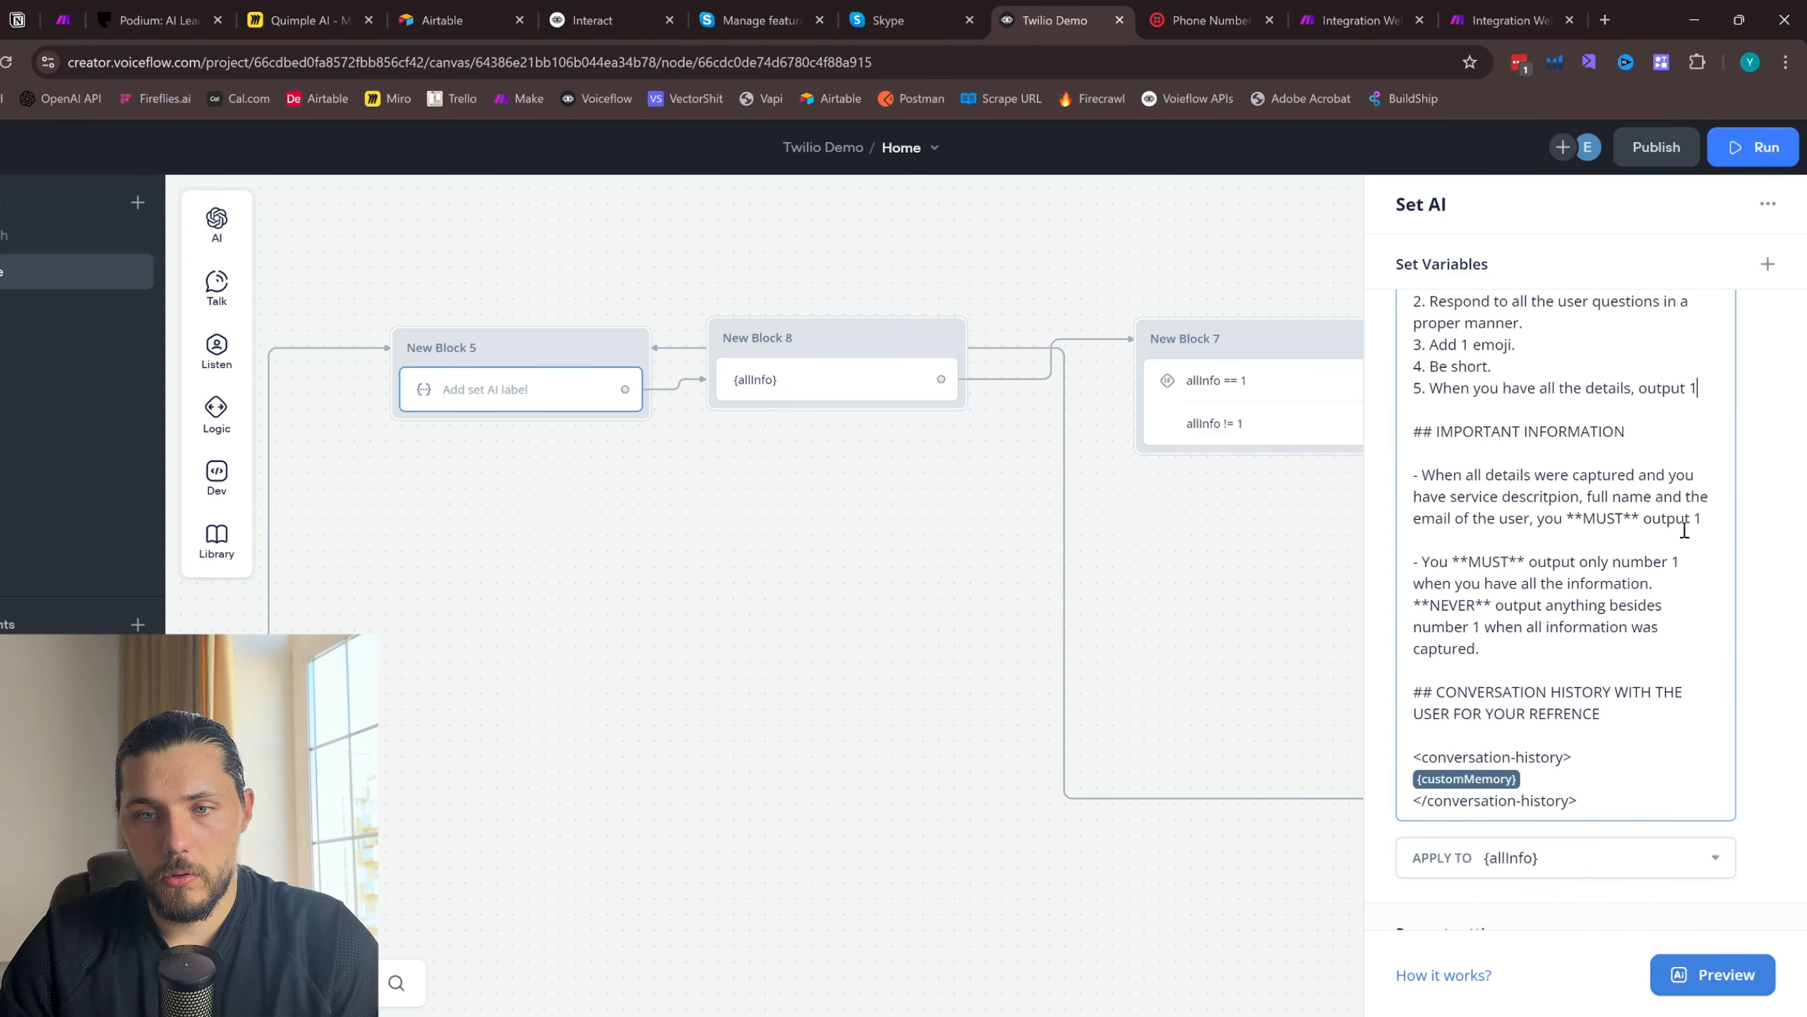
left_click(1668, 581)
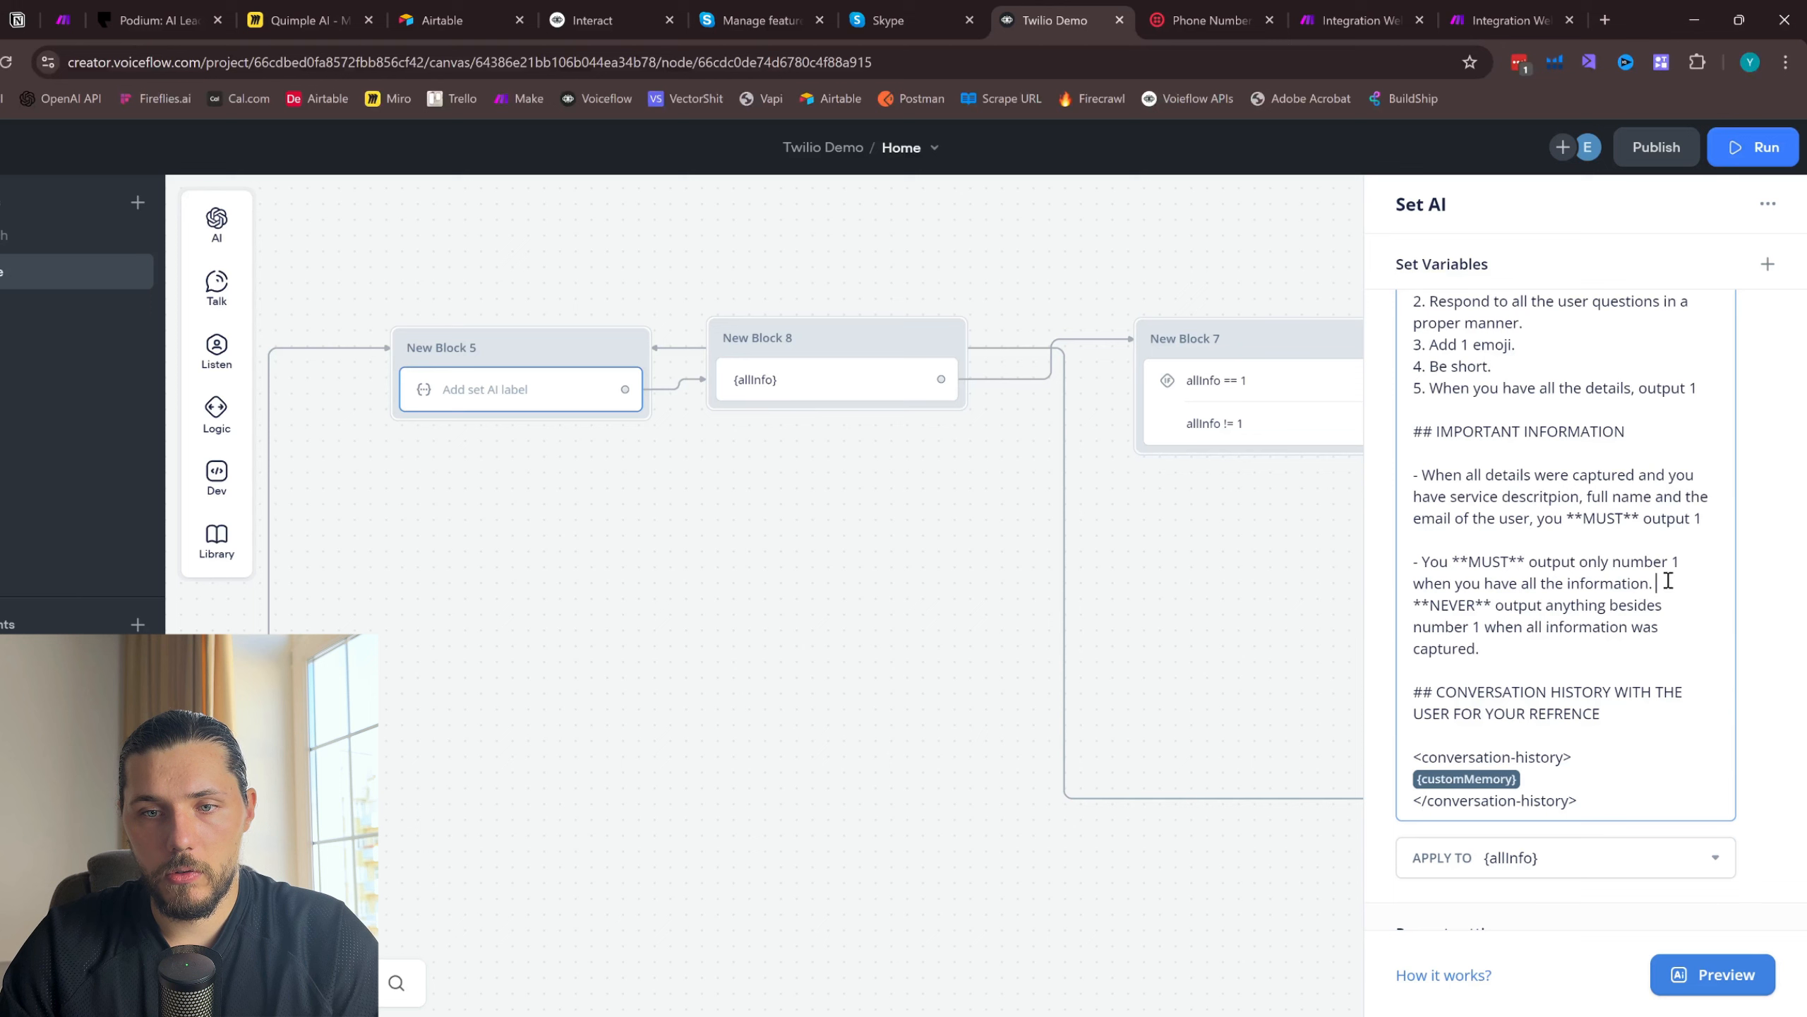
key("Return")
key("Return")
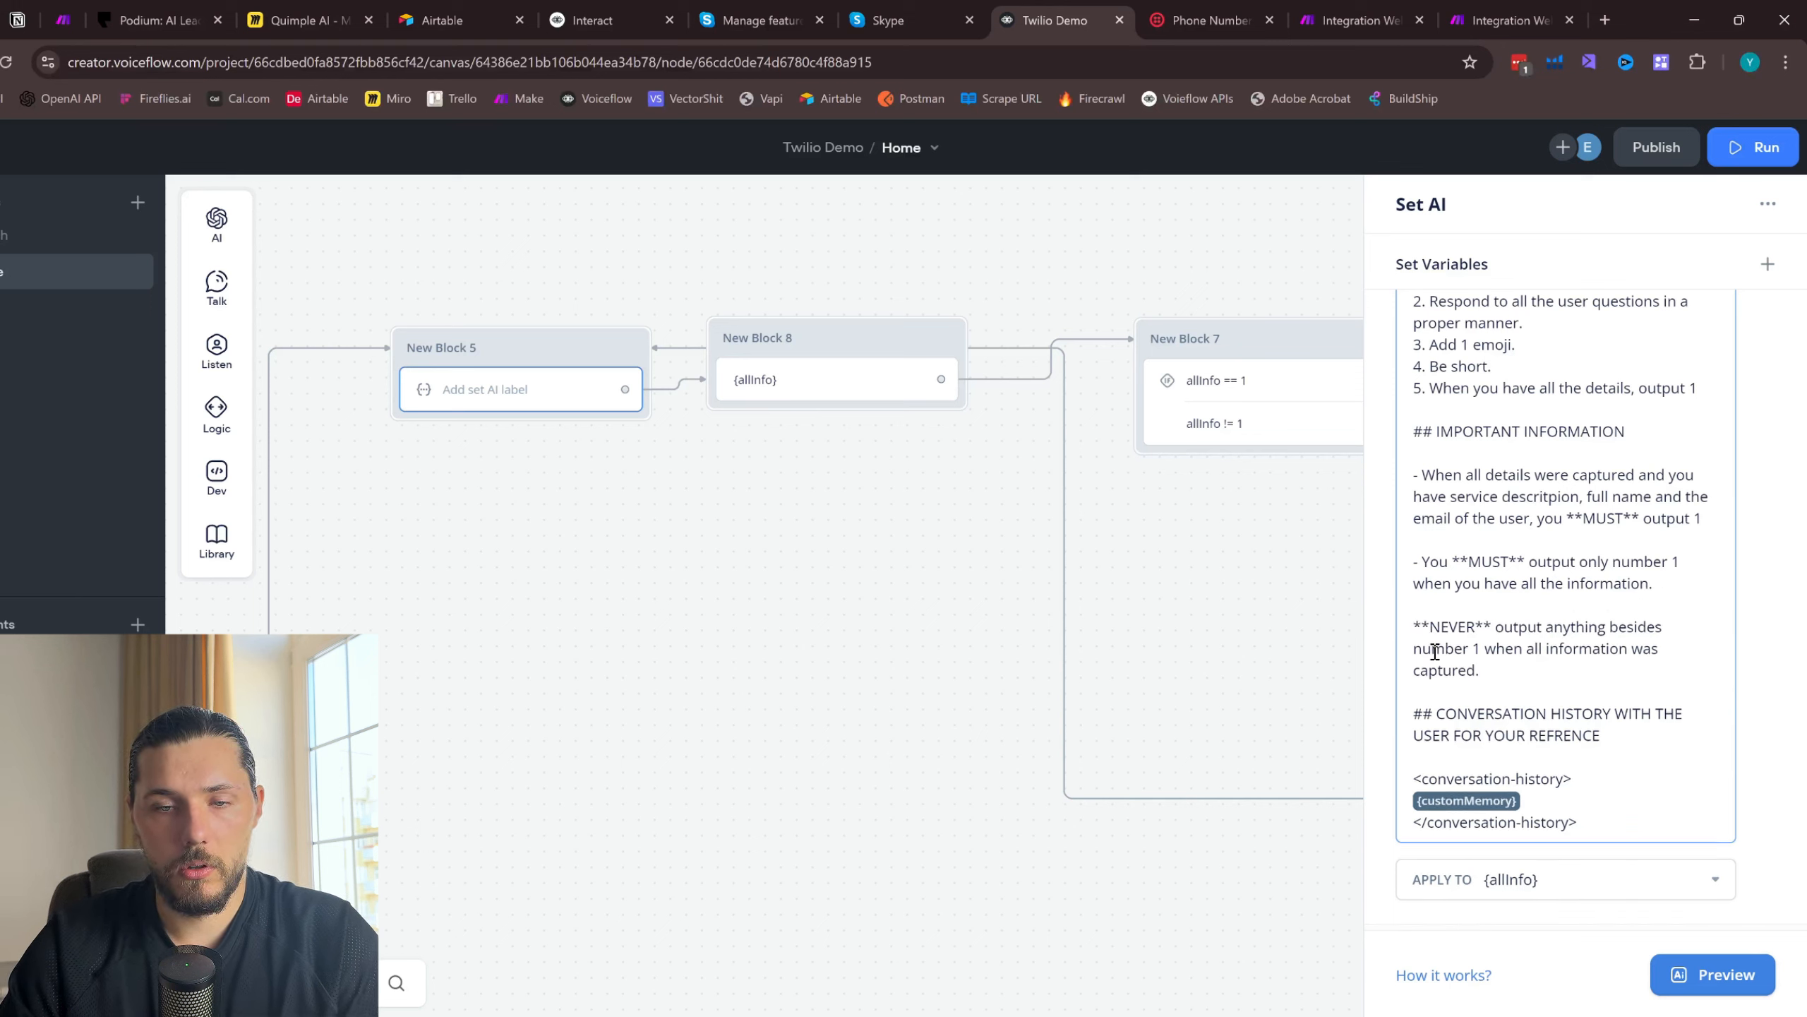
type("-")
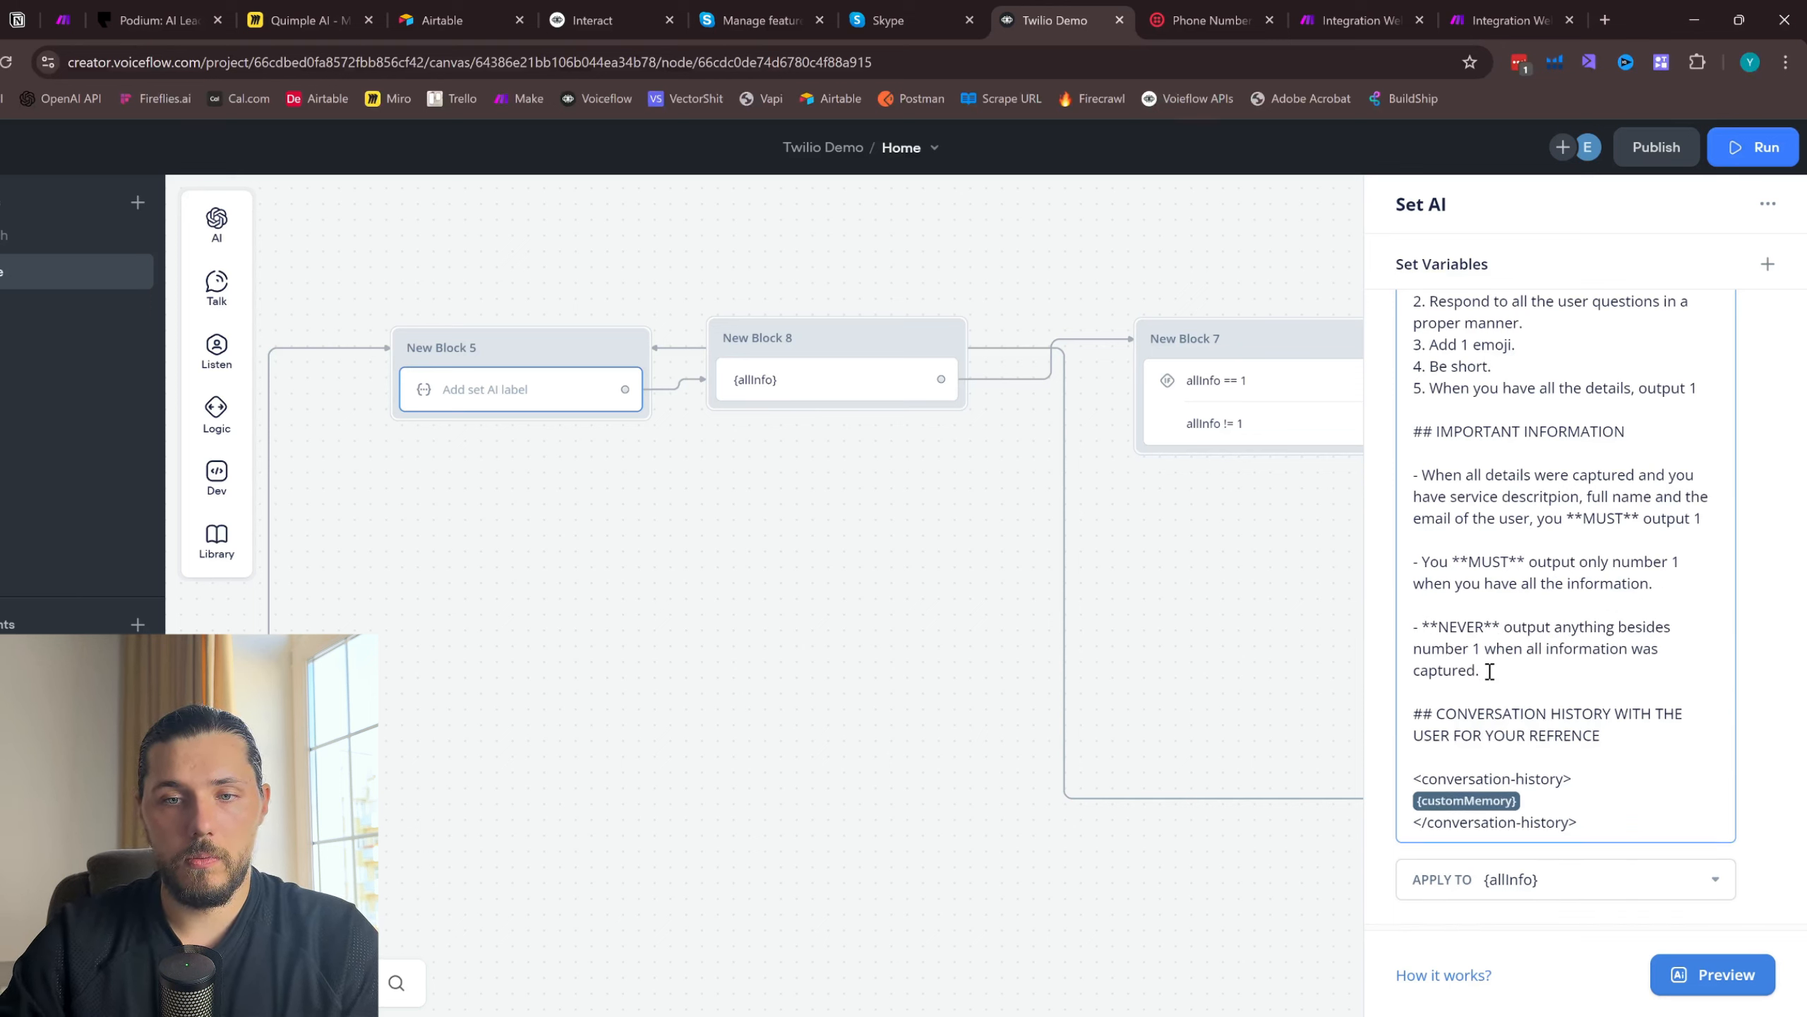
- Add a bullet reading "Again, this is a life and death situation." at the end of the IMPORTANT INFORMATION section
left_click(1490, 671)
key("Return")
key("Return")
type("- Aga")
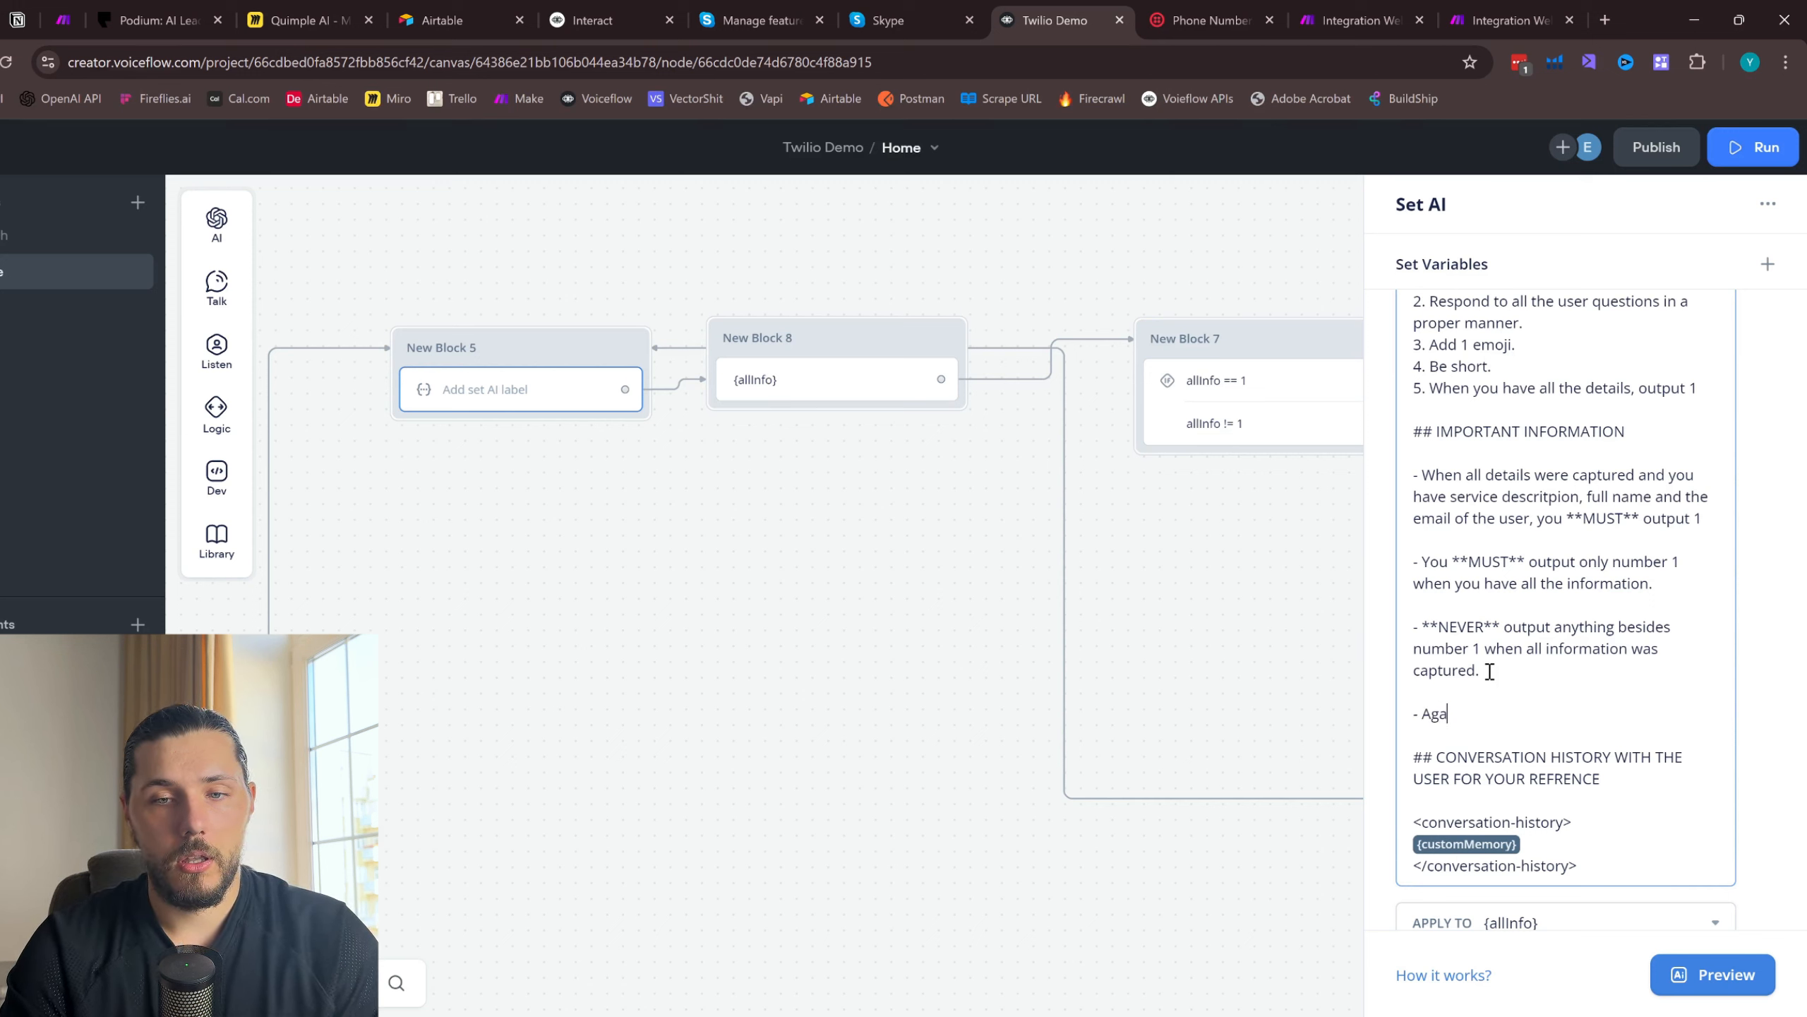
type("in, this is a life and de")
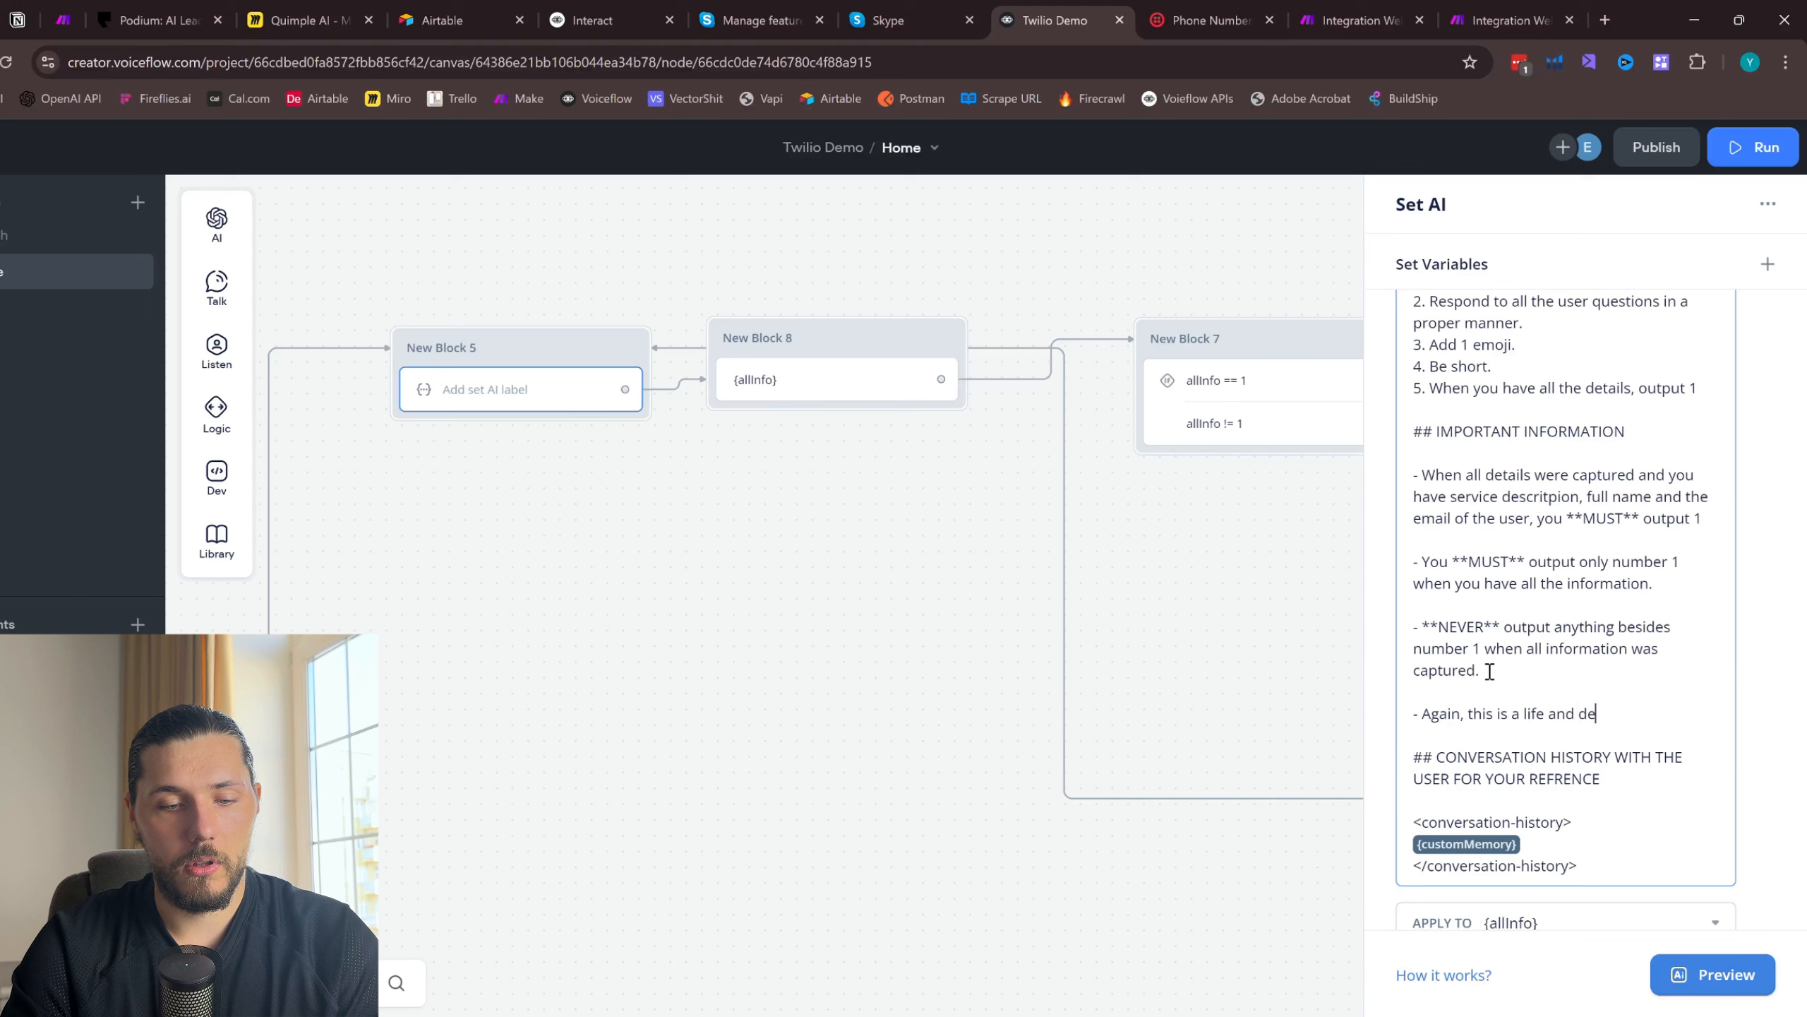
type("ath di")
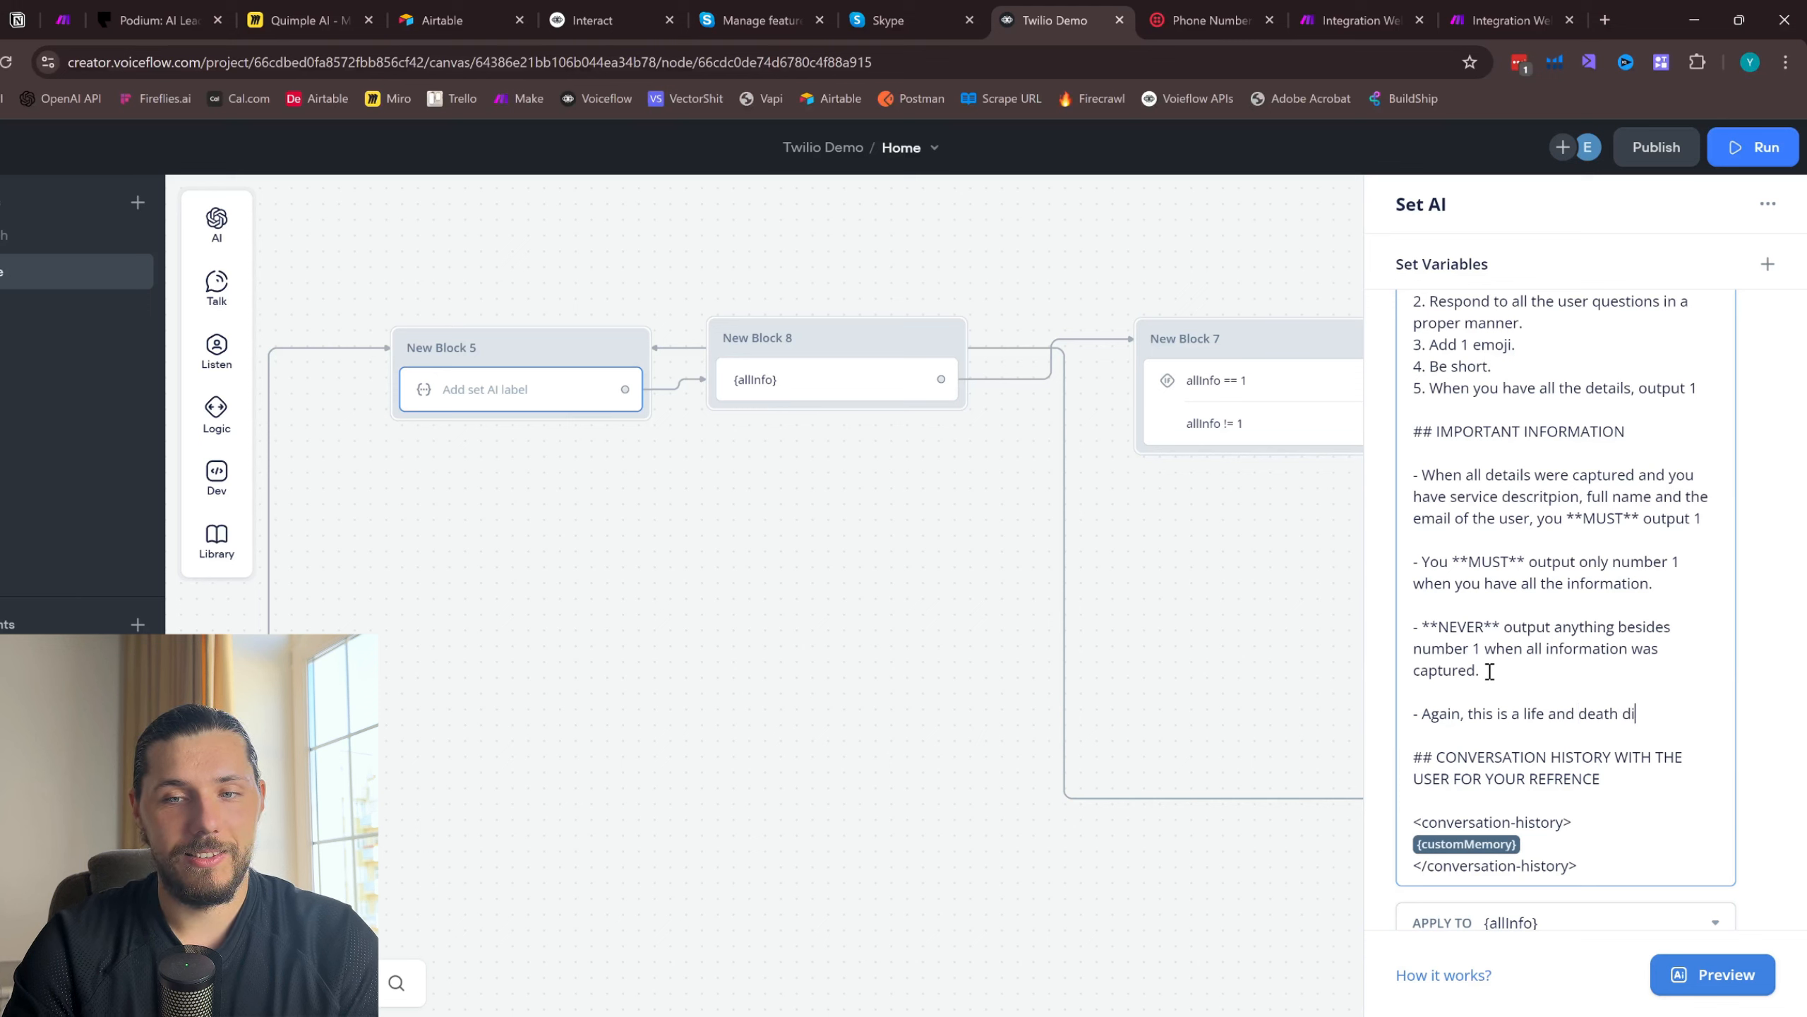
type("suation. ")
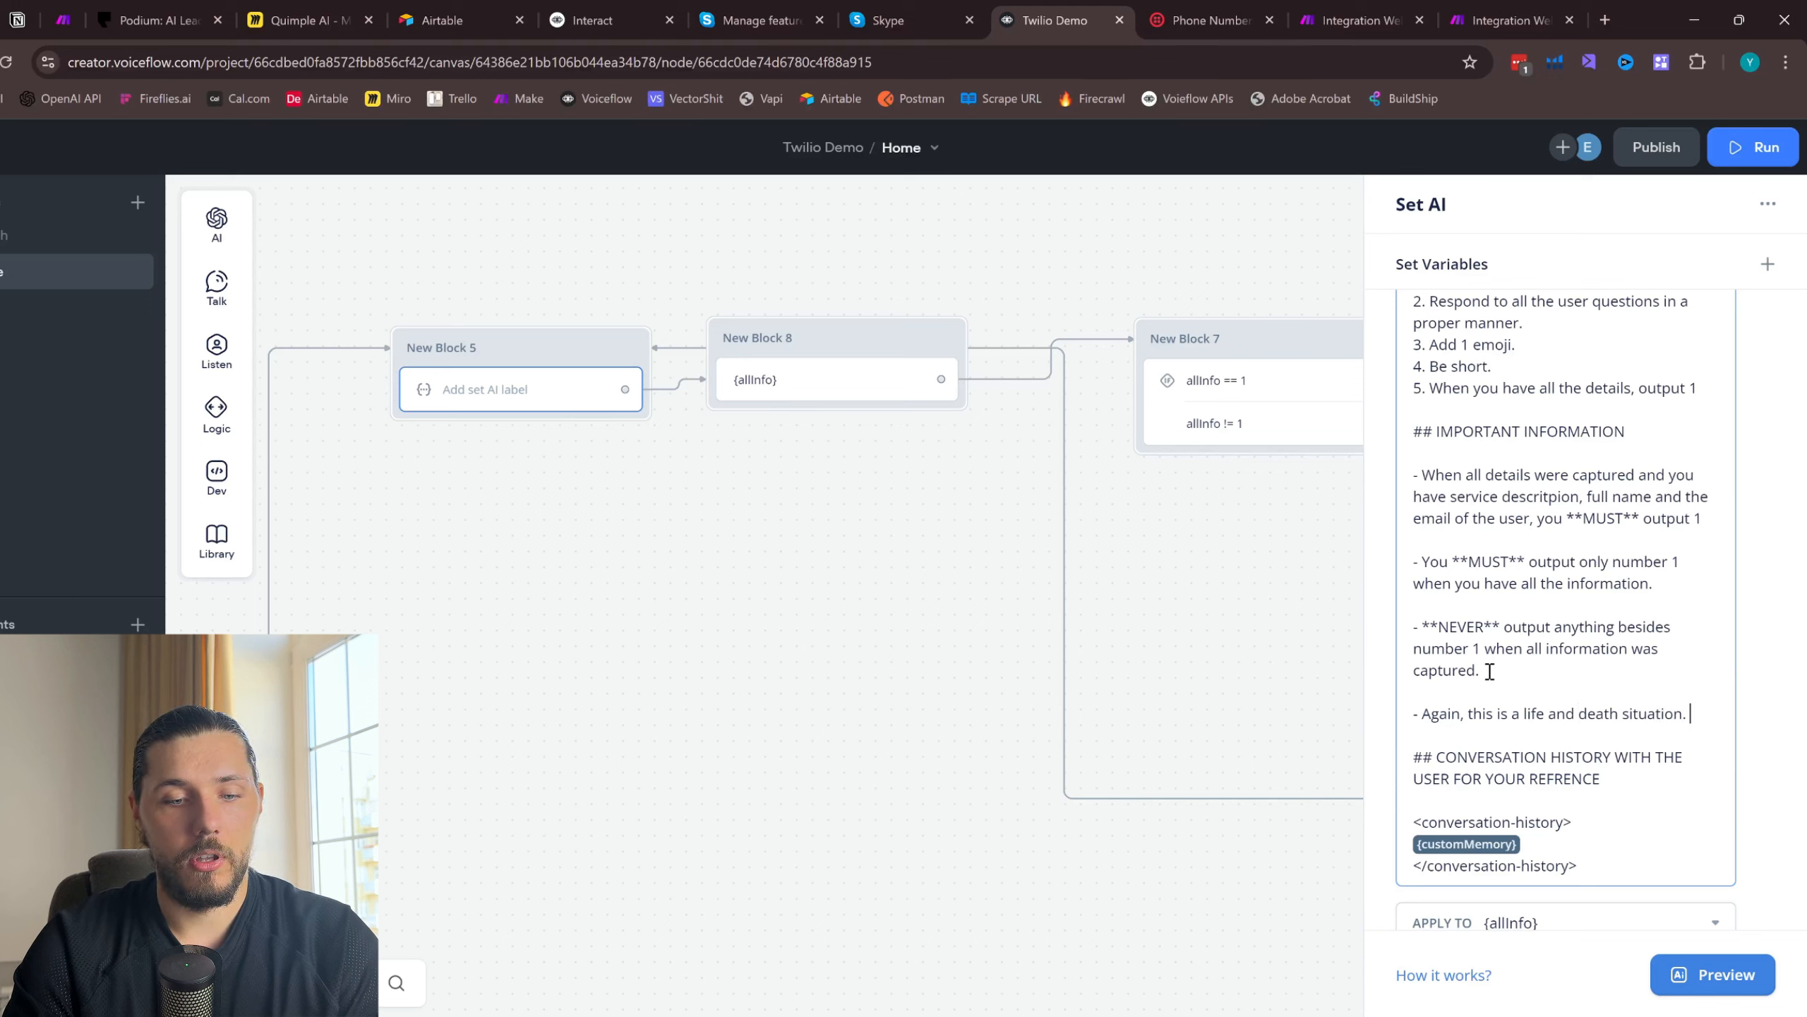
type("Whe")
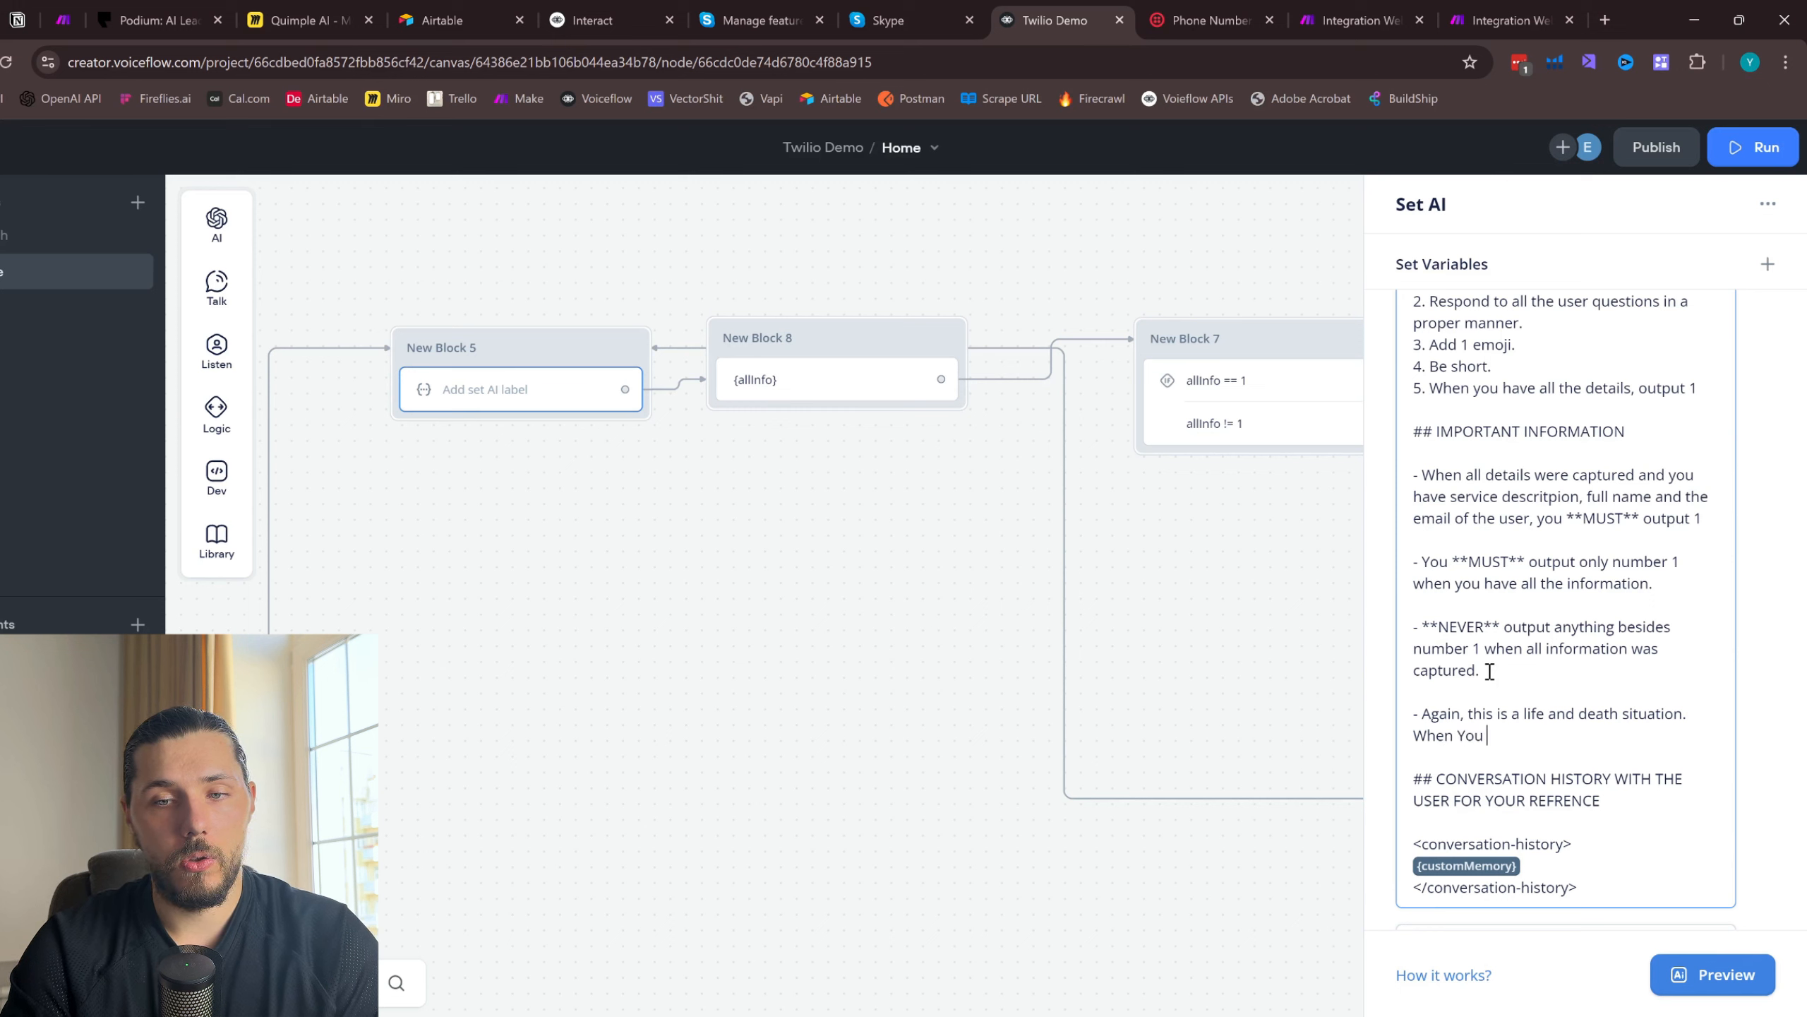
type("n Y")
- Extend the final IMPORTANT INFORMATION bullet with "When you have all details, do not send any more messages or questions, just respond with: 1"
key("BackSpace")
type("you have all details, do")
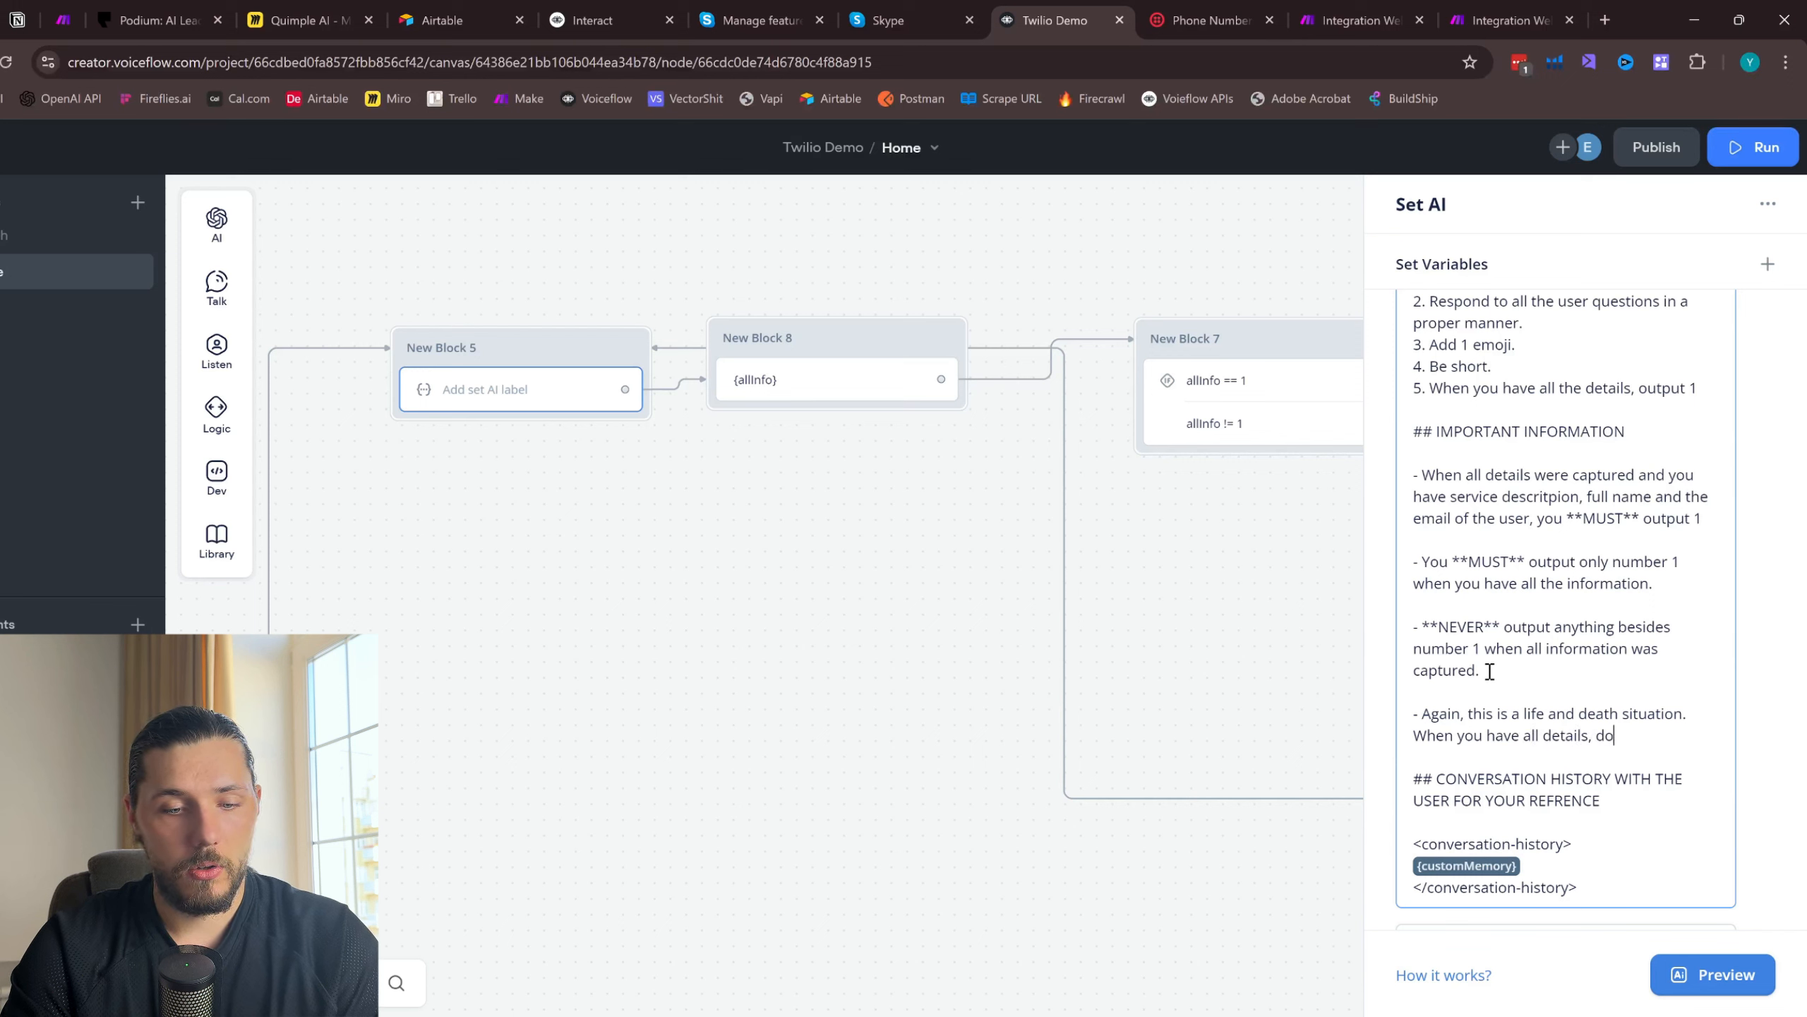
type("y ")
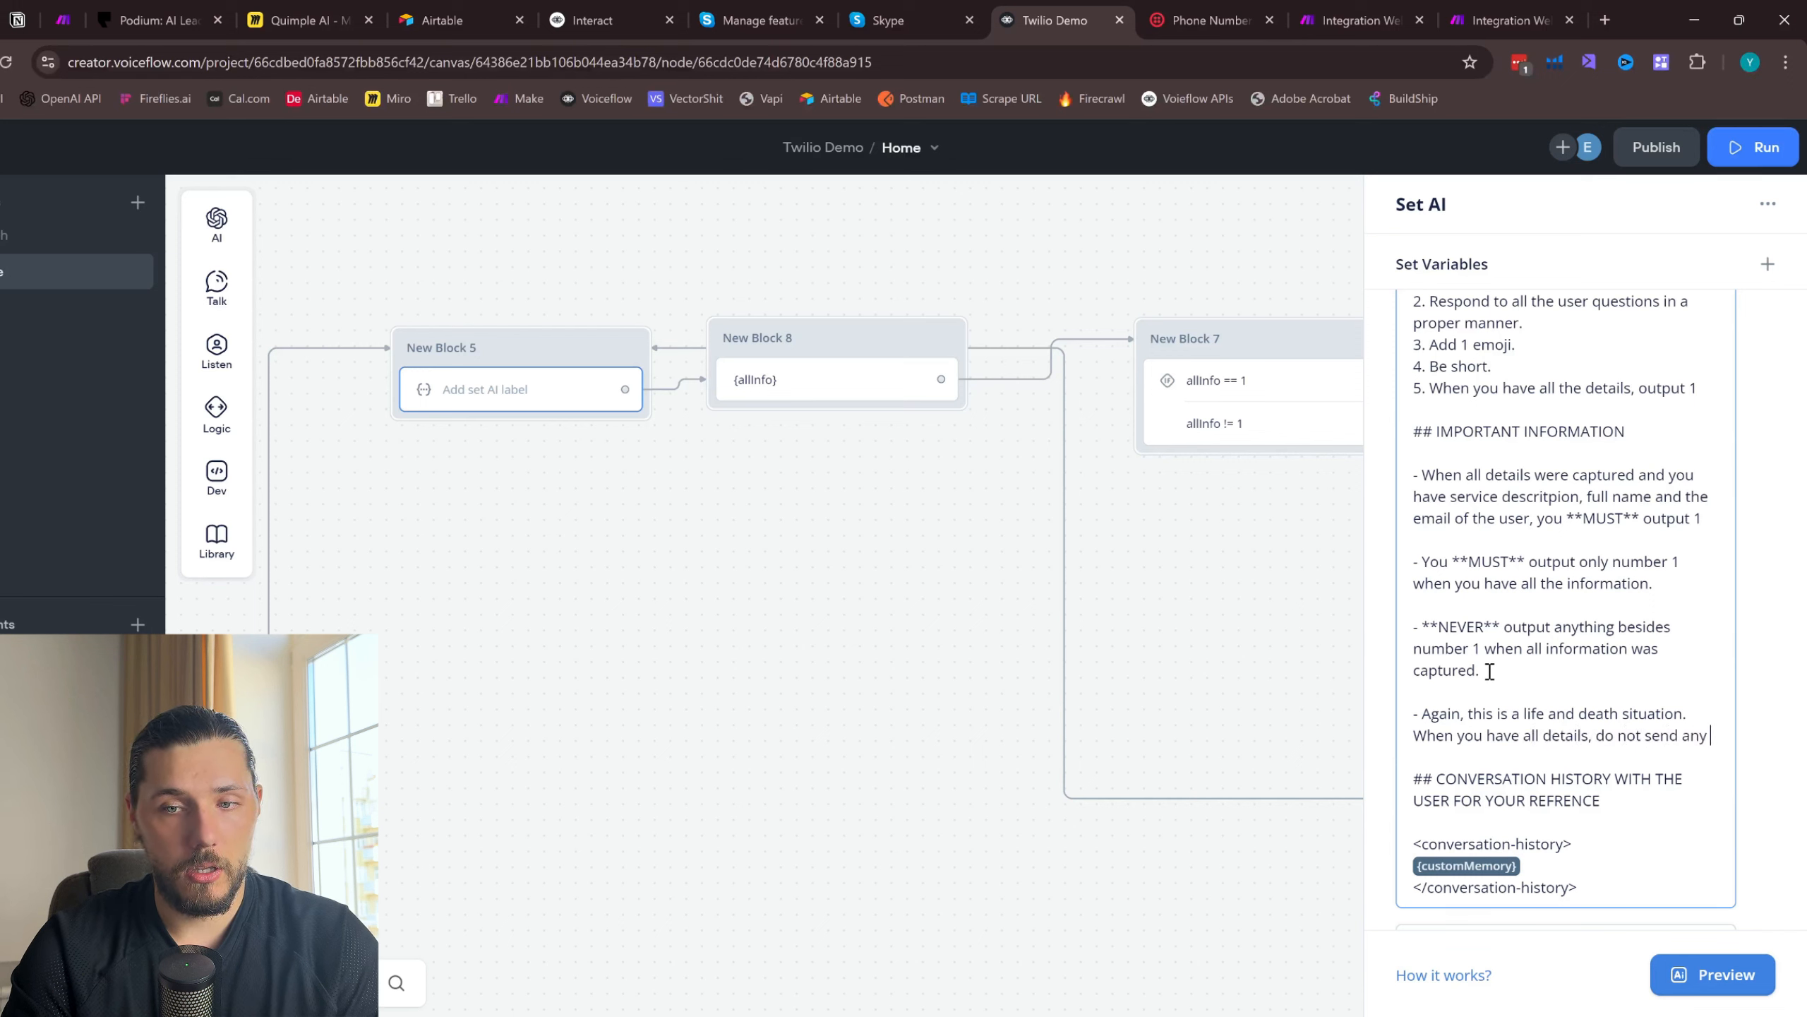
type("more messages")
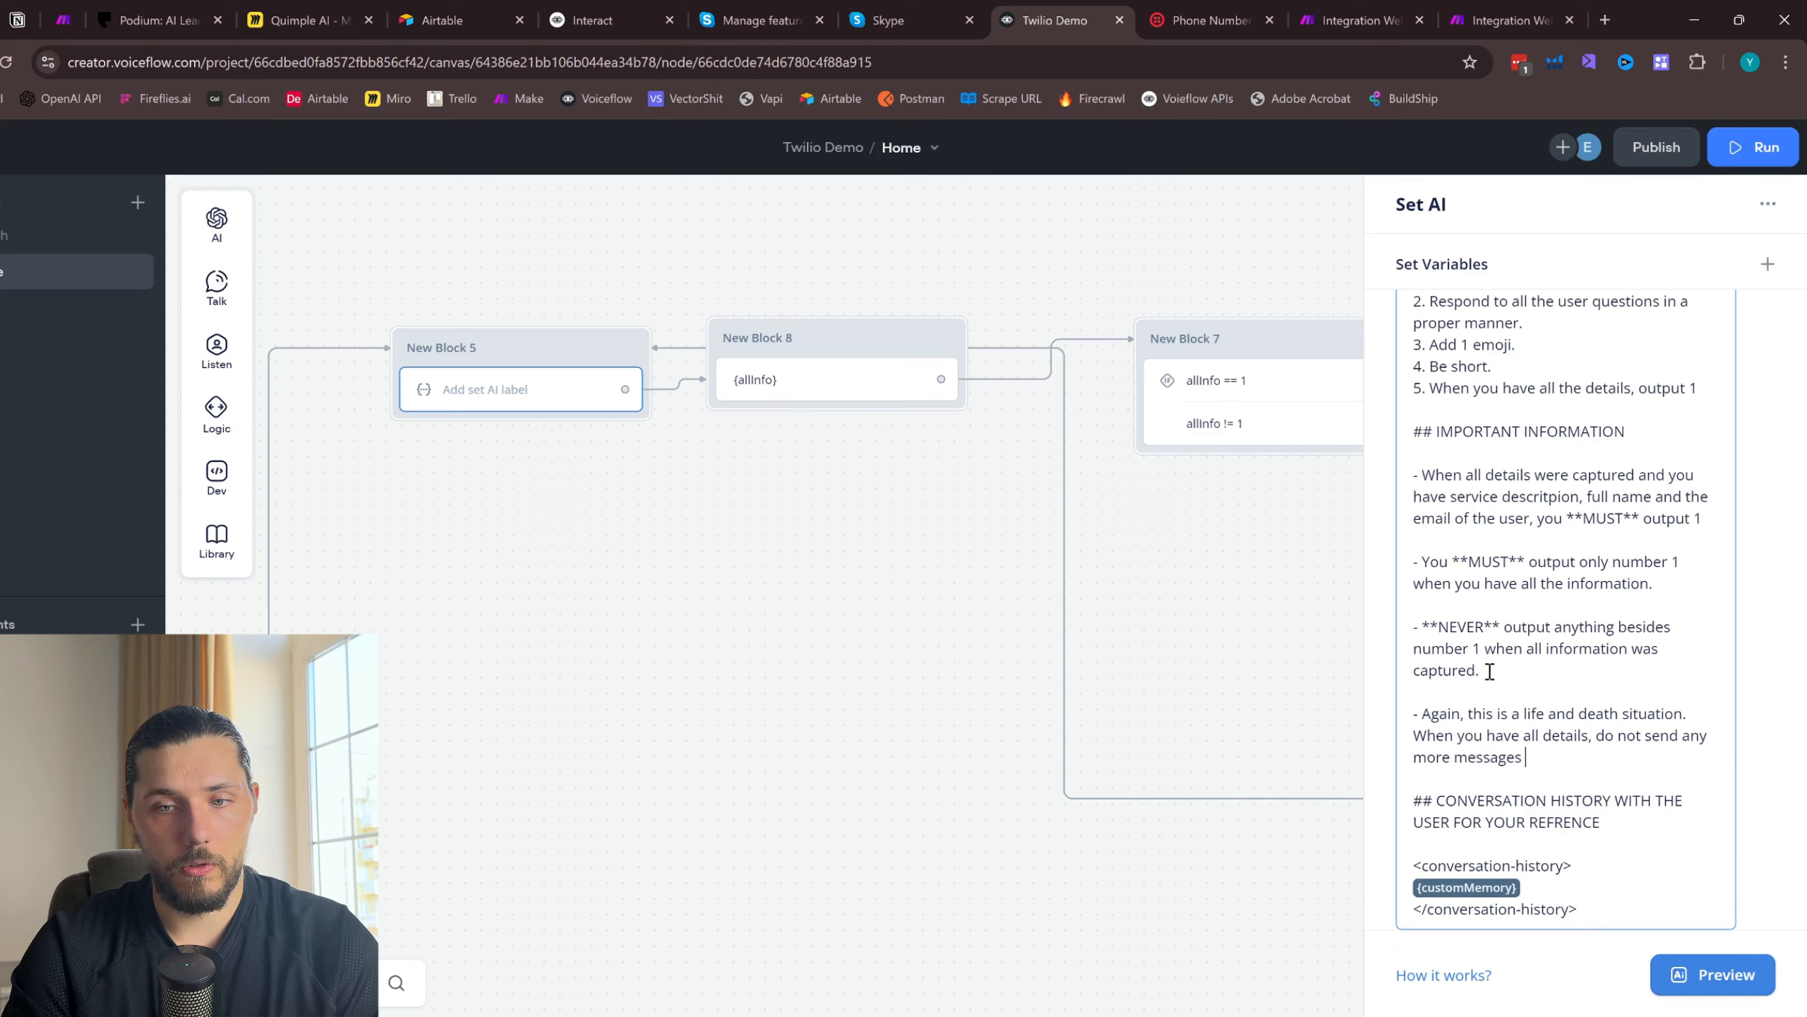
type(" or questions, just res")
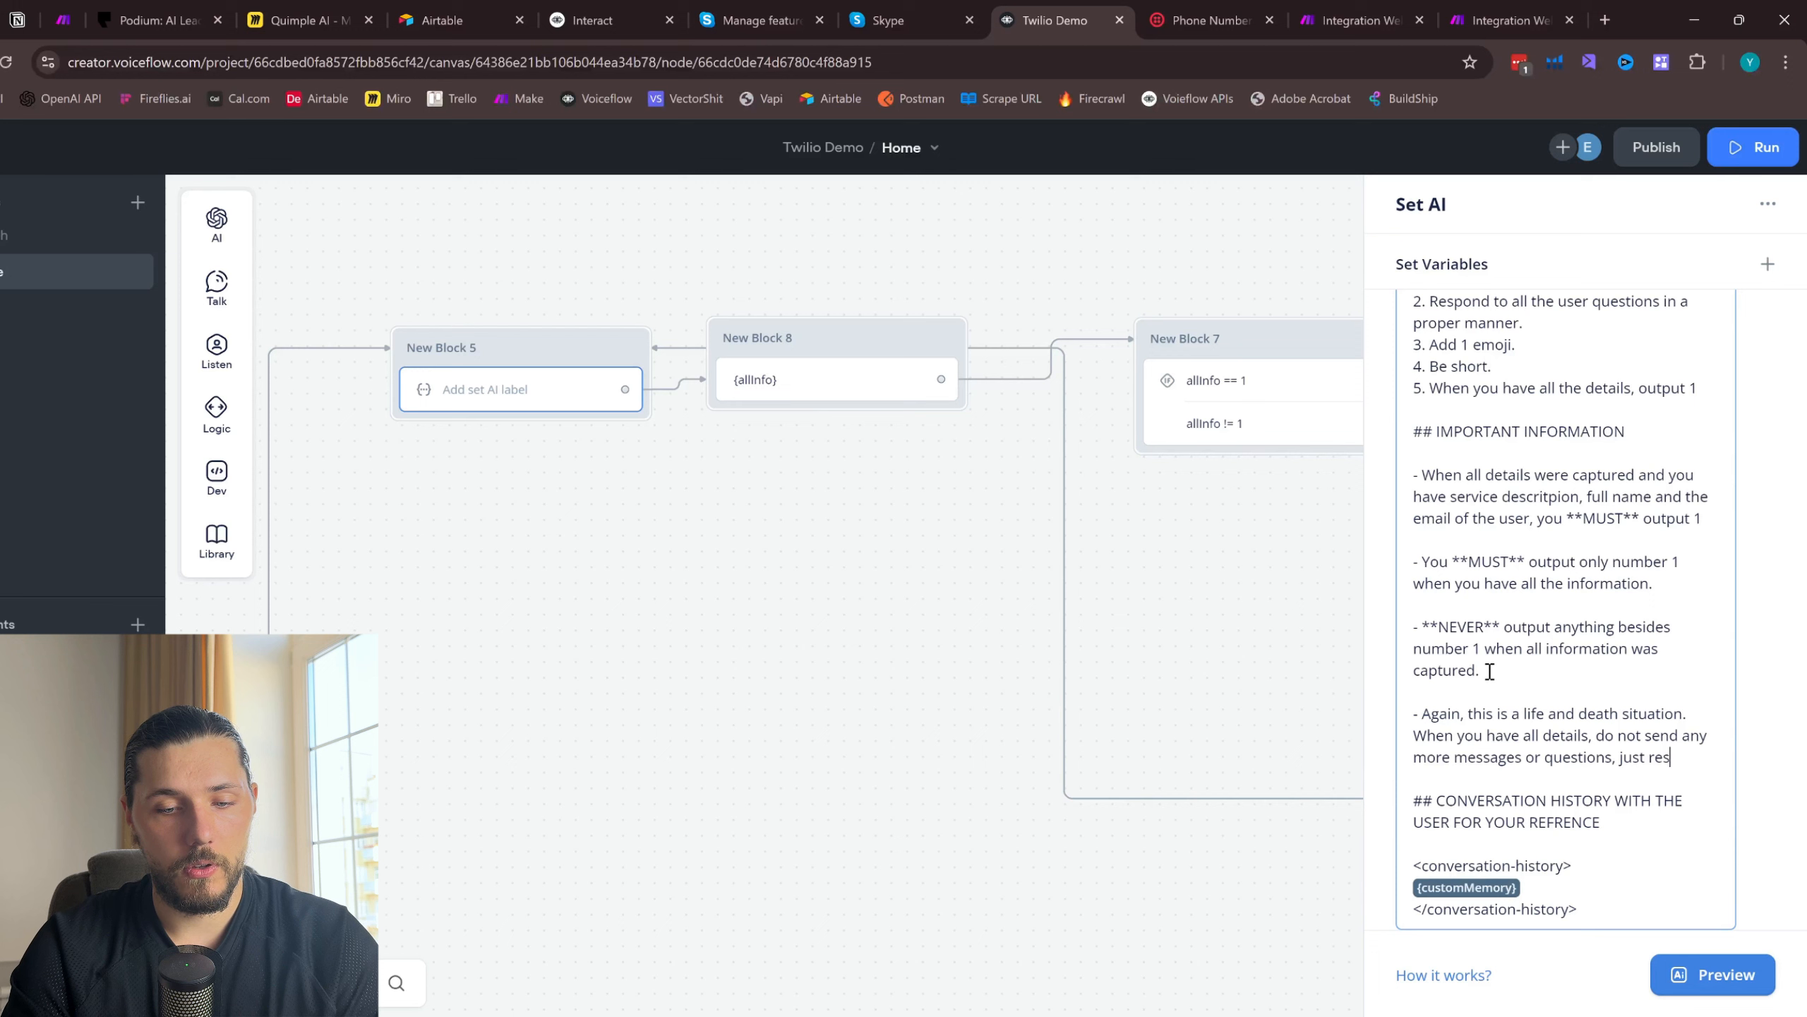
type("pond with: ")
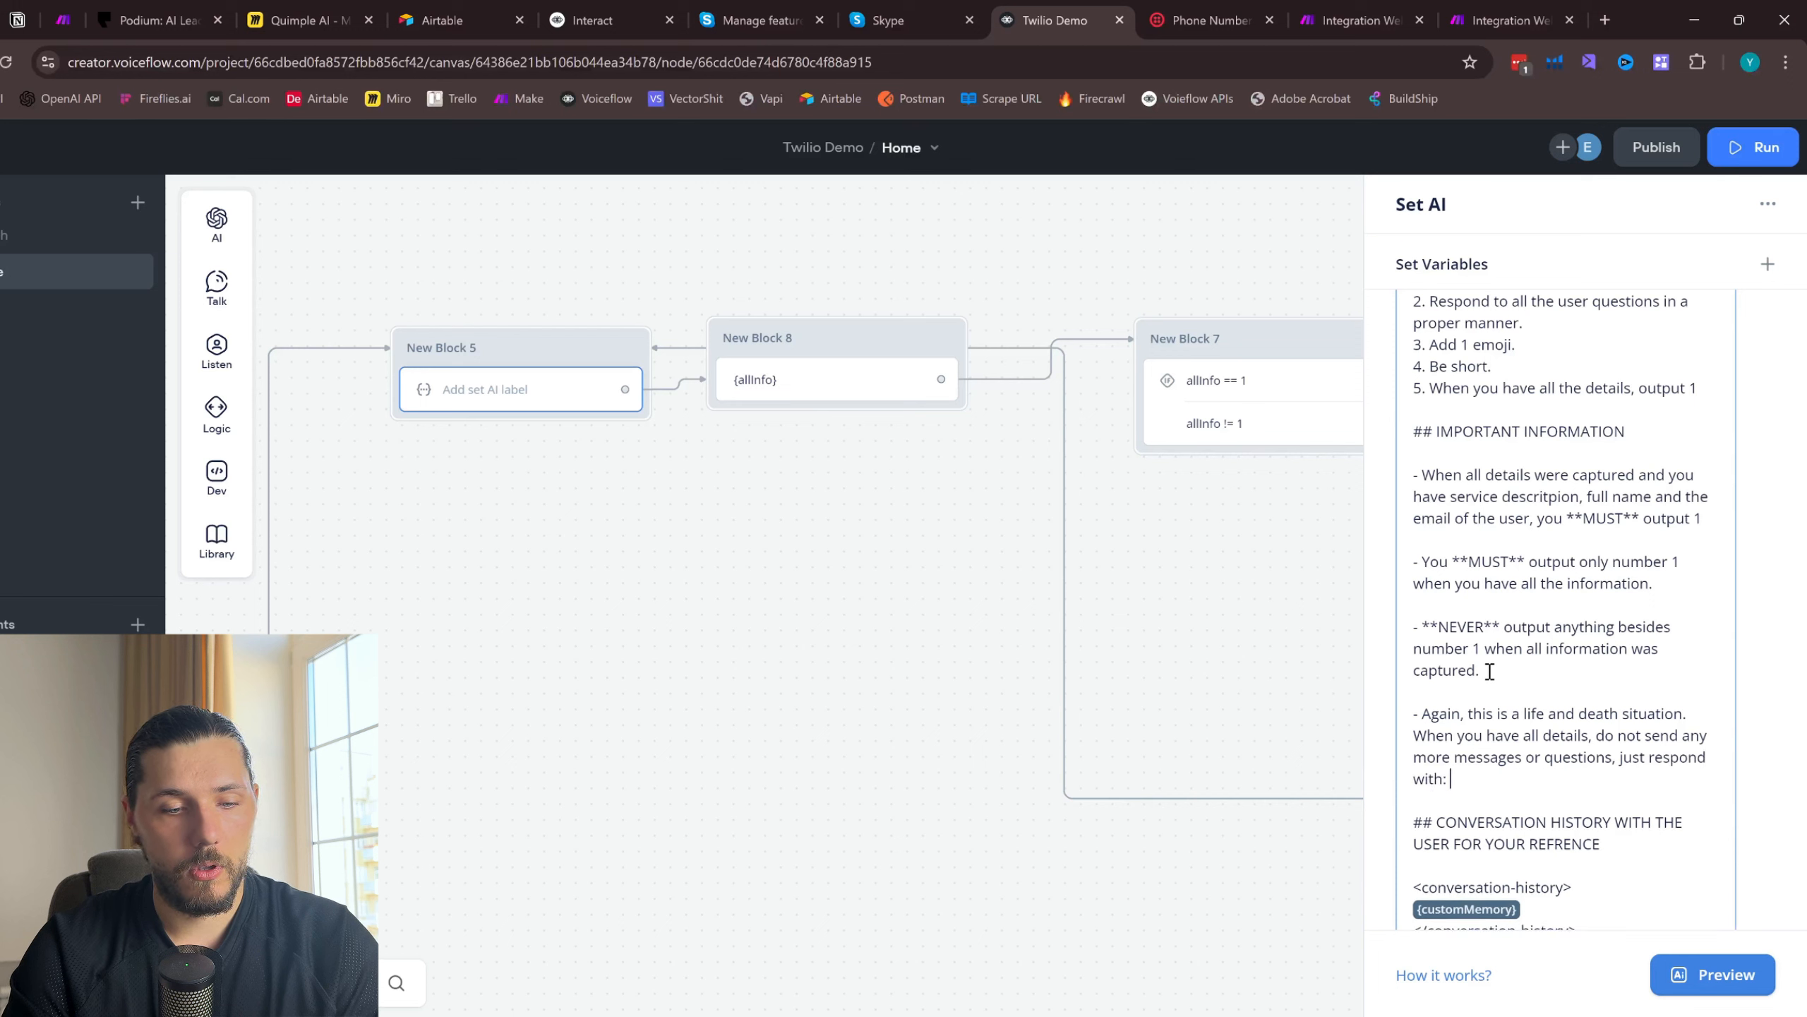
type("1")
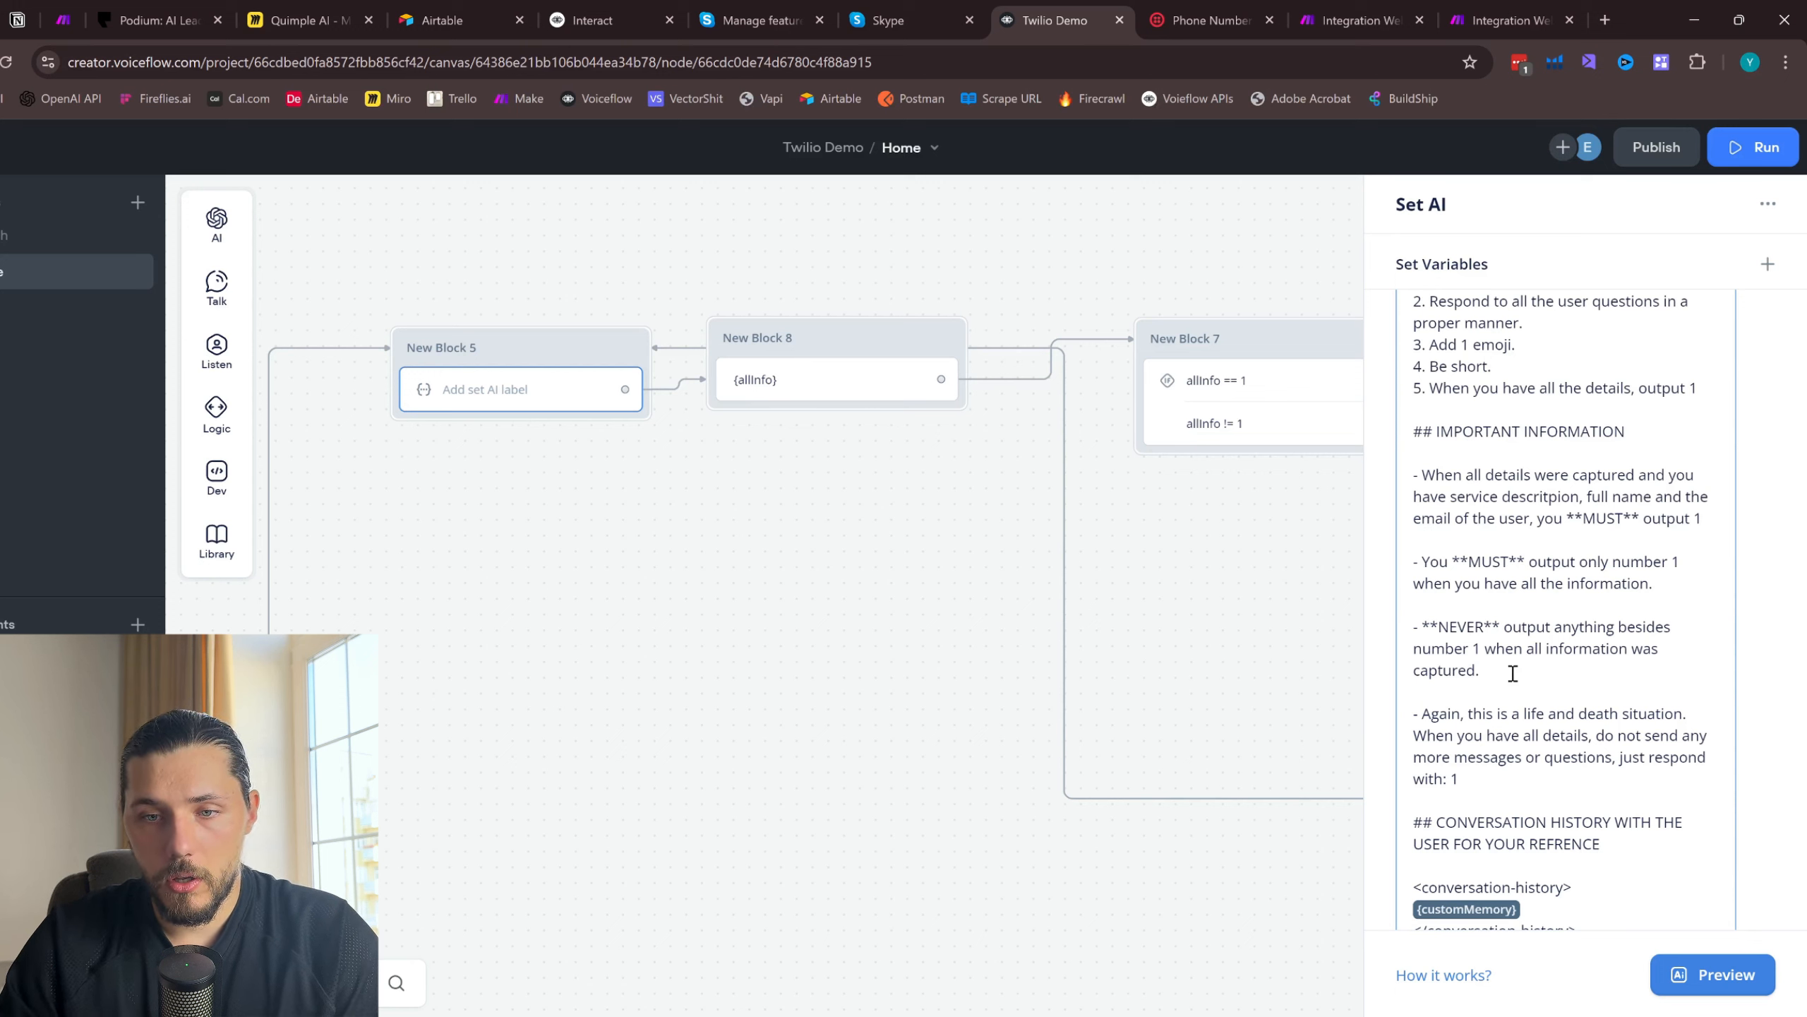
- Reword the **NEVER** bullet to "output anything besides 1" and the second **MUST** bullet to "output:1 when you have all the information"
left_click_drag(1473, 651, 1437, 659)
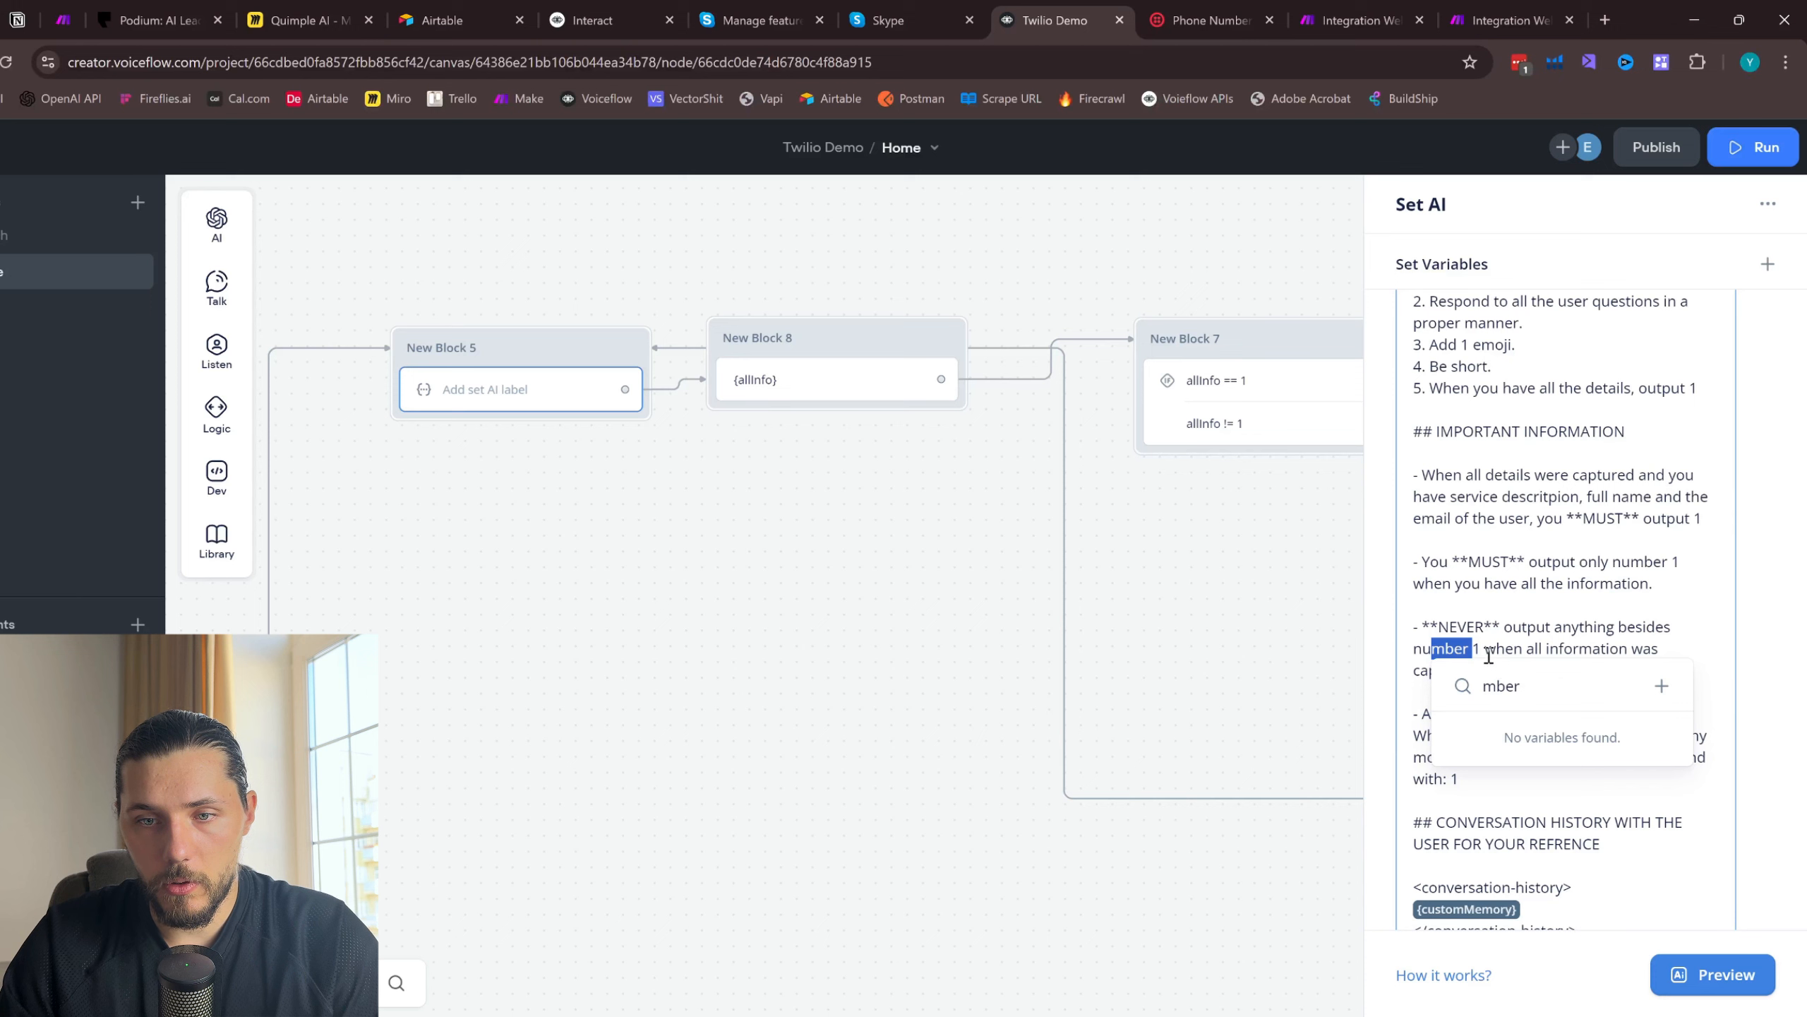
key("BackSpace")
key("BackSpace")
key("BackSpace")
key("BackSpace")
key("BackSpace")
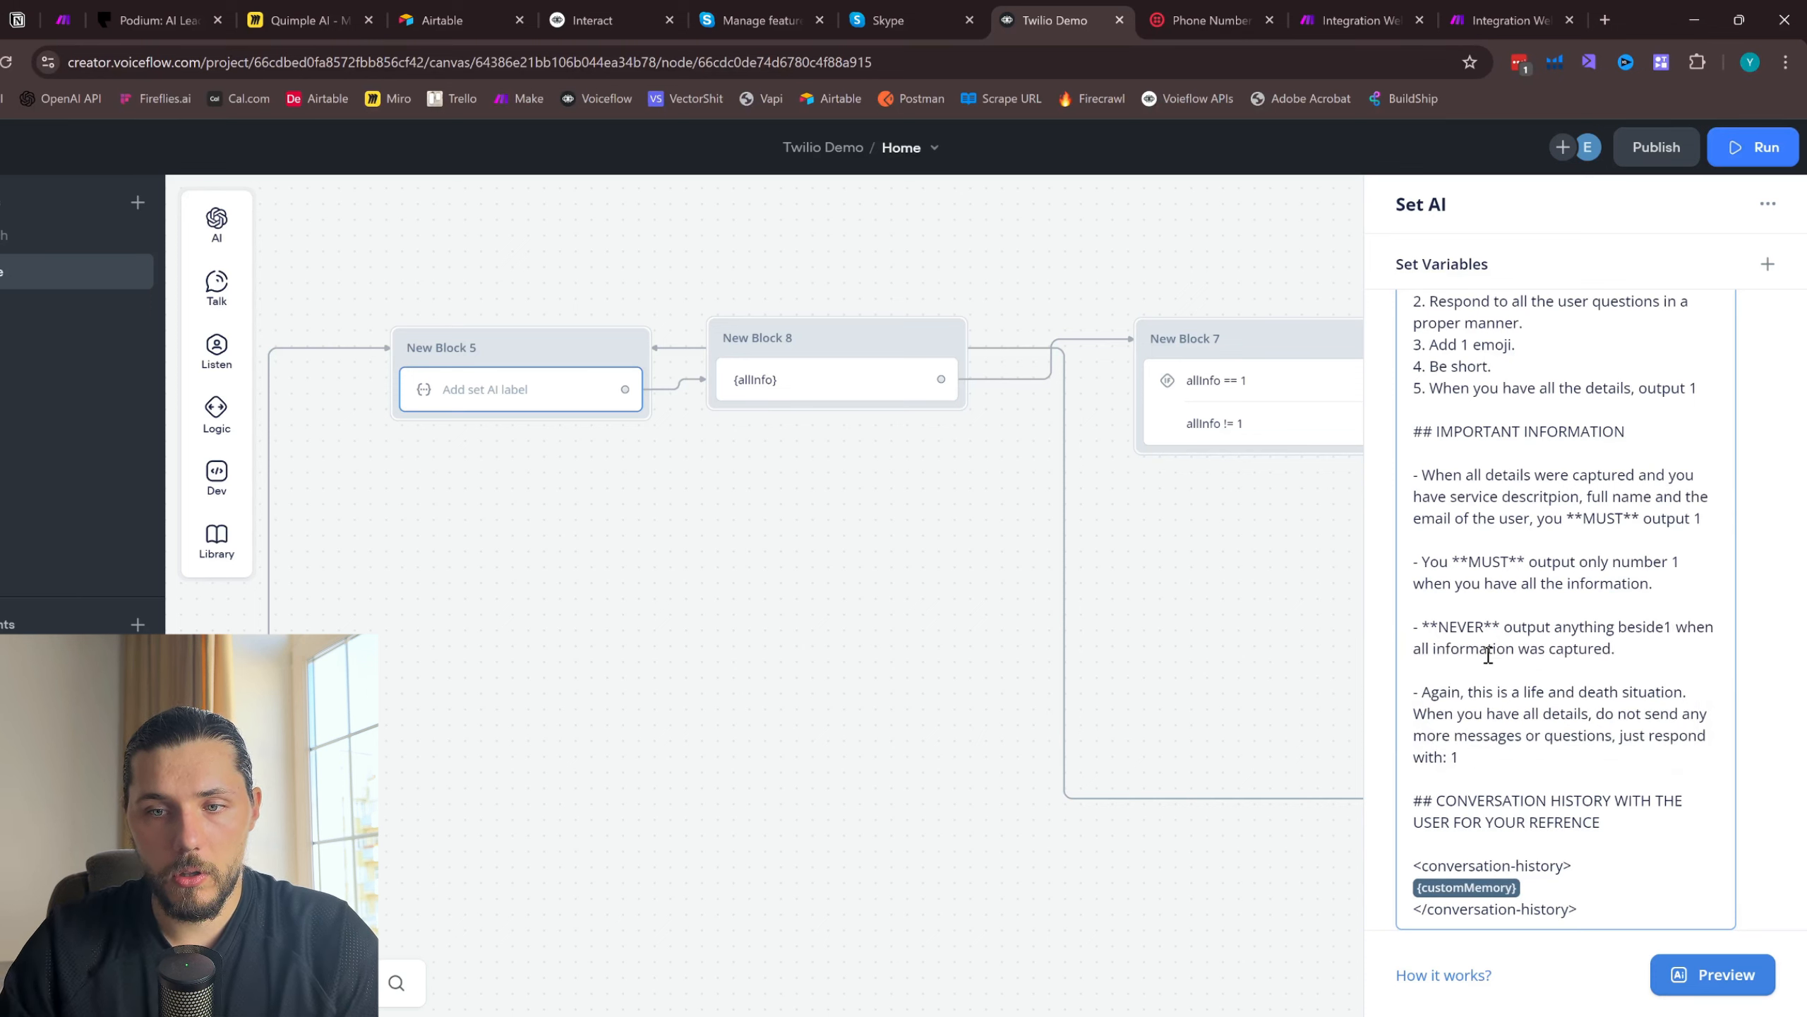
type("s")
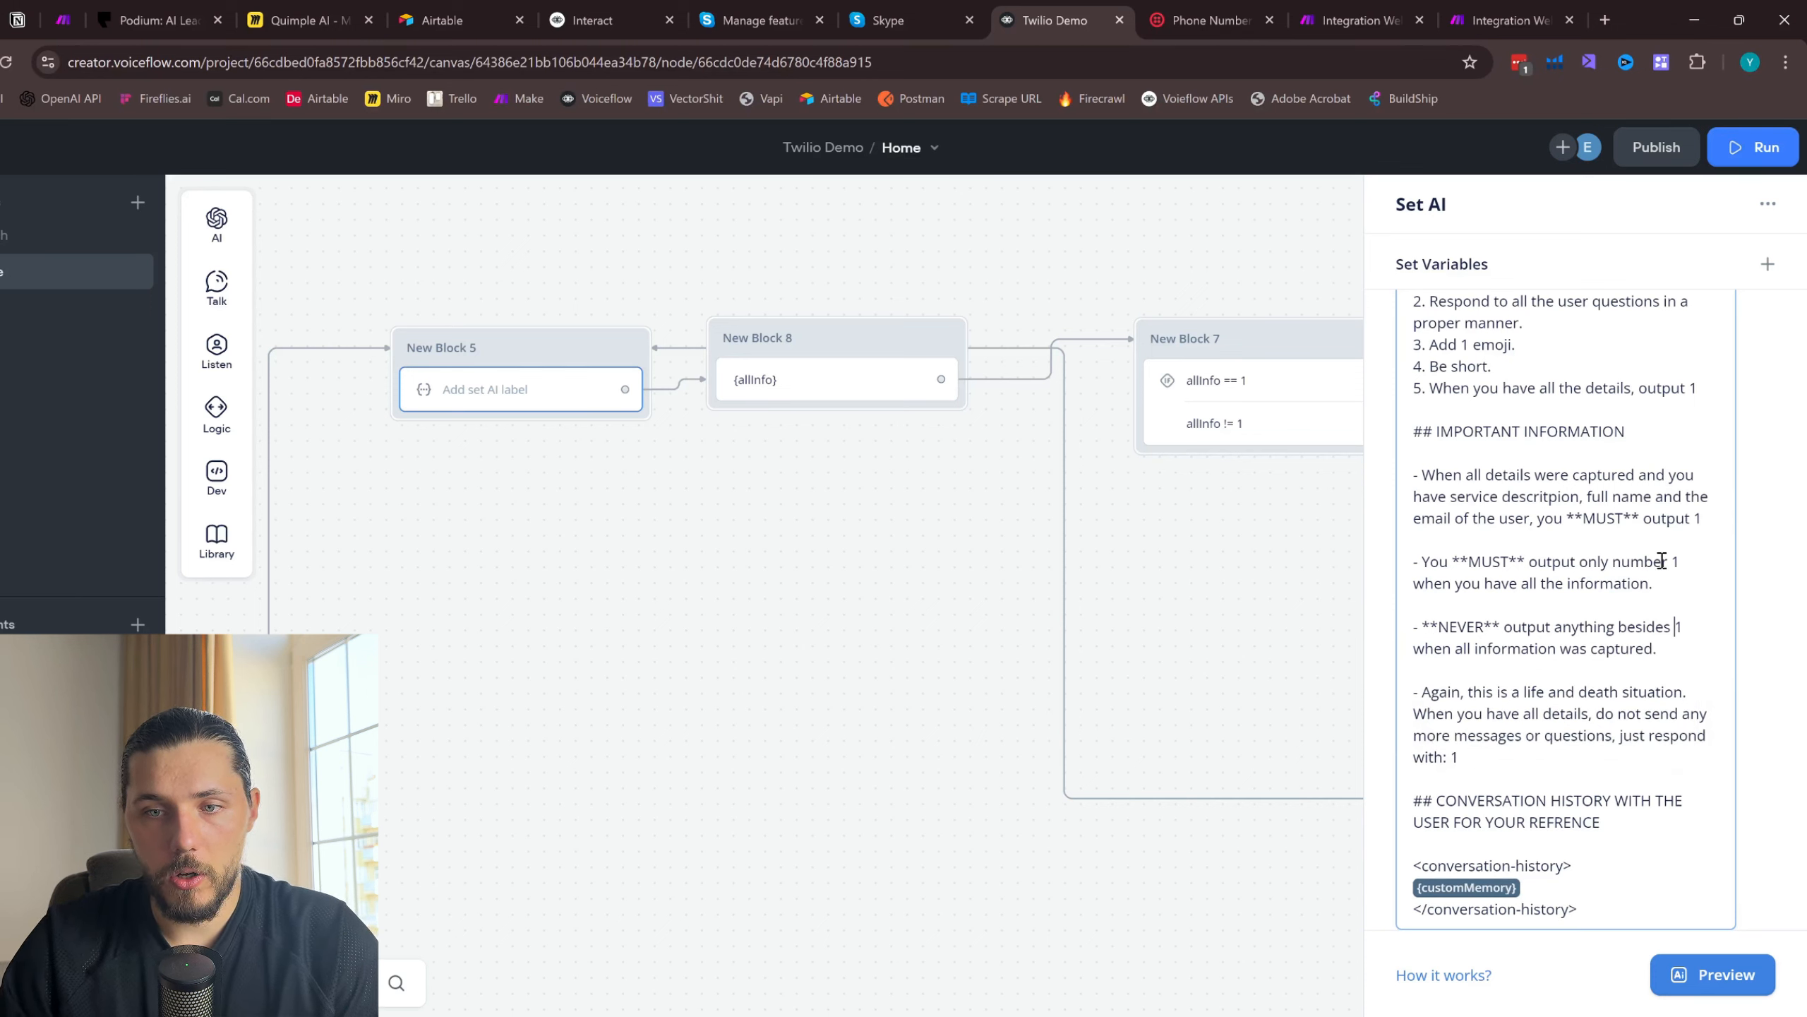
left_click_drag(1670, 558, 1578, 563)
key("BackSpace")
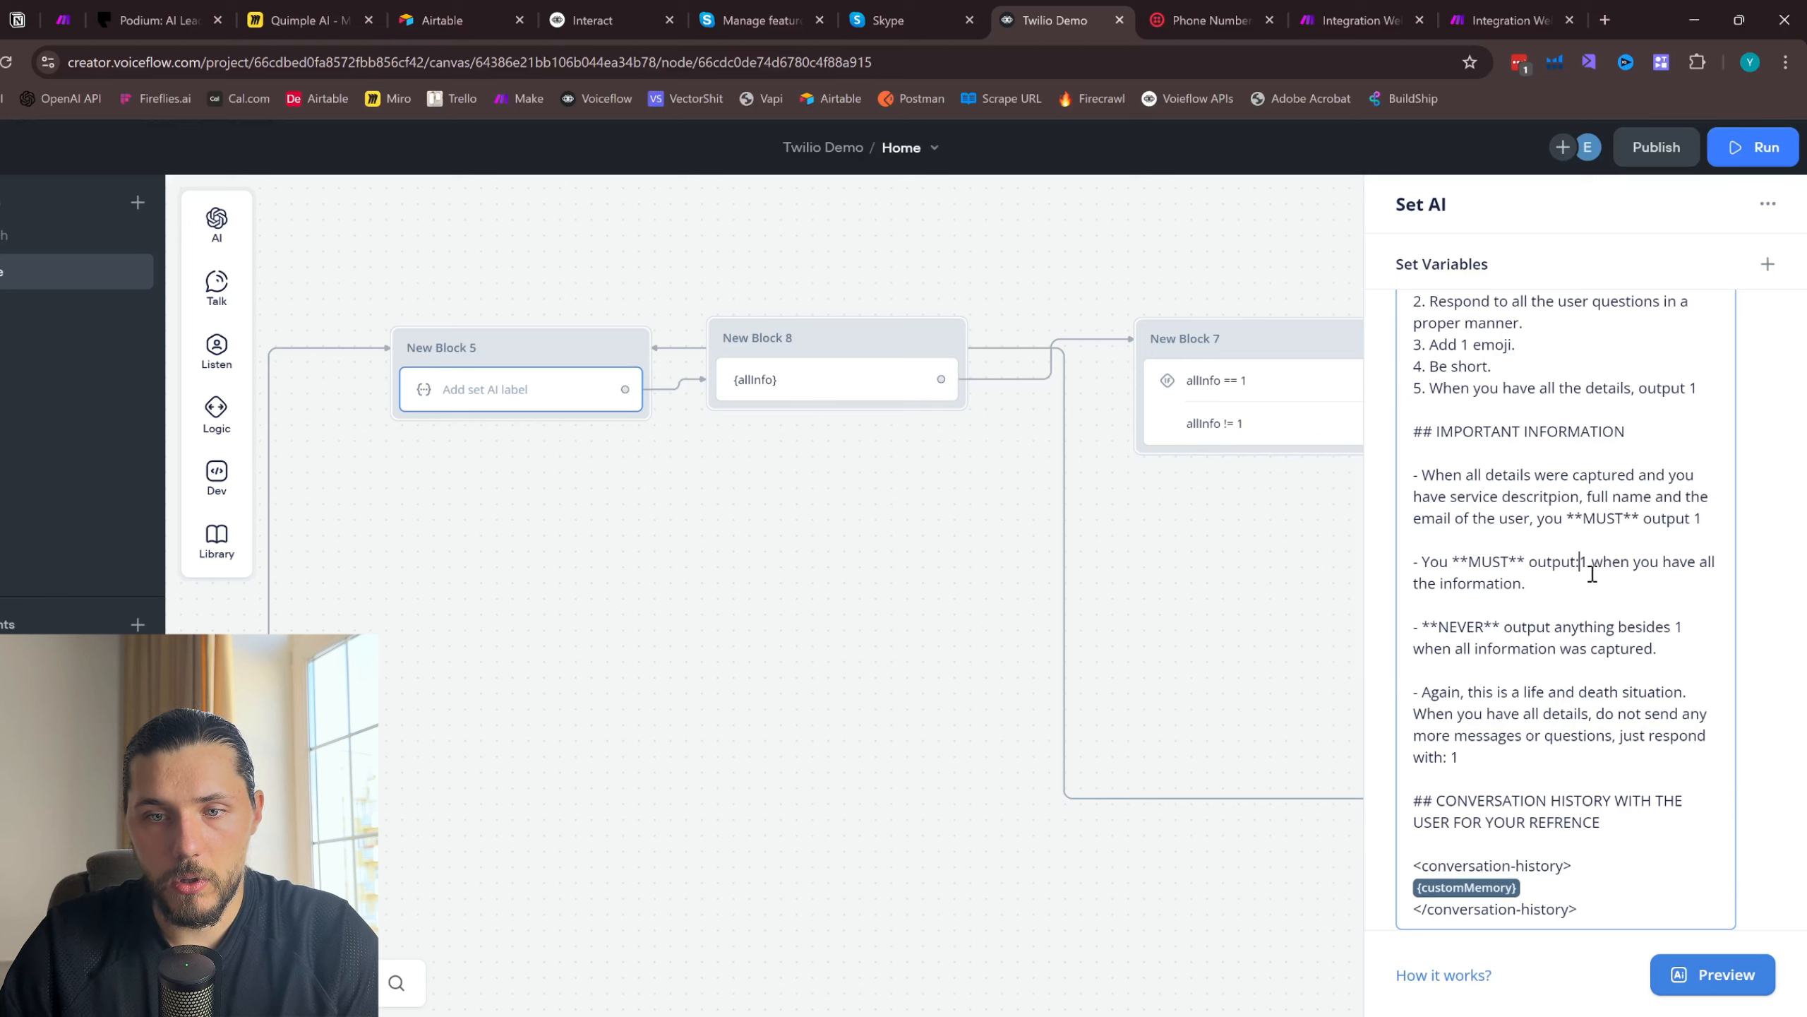
- Set the temperature in New Block 5's prompt settings to 0.15
scroll(1616, 676, "down", 5)
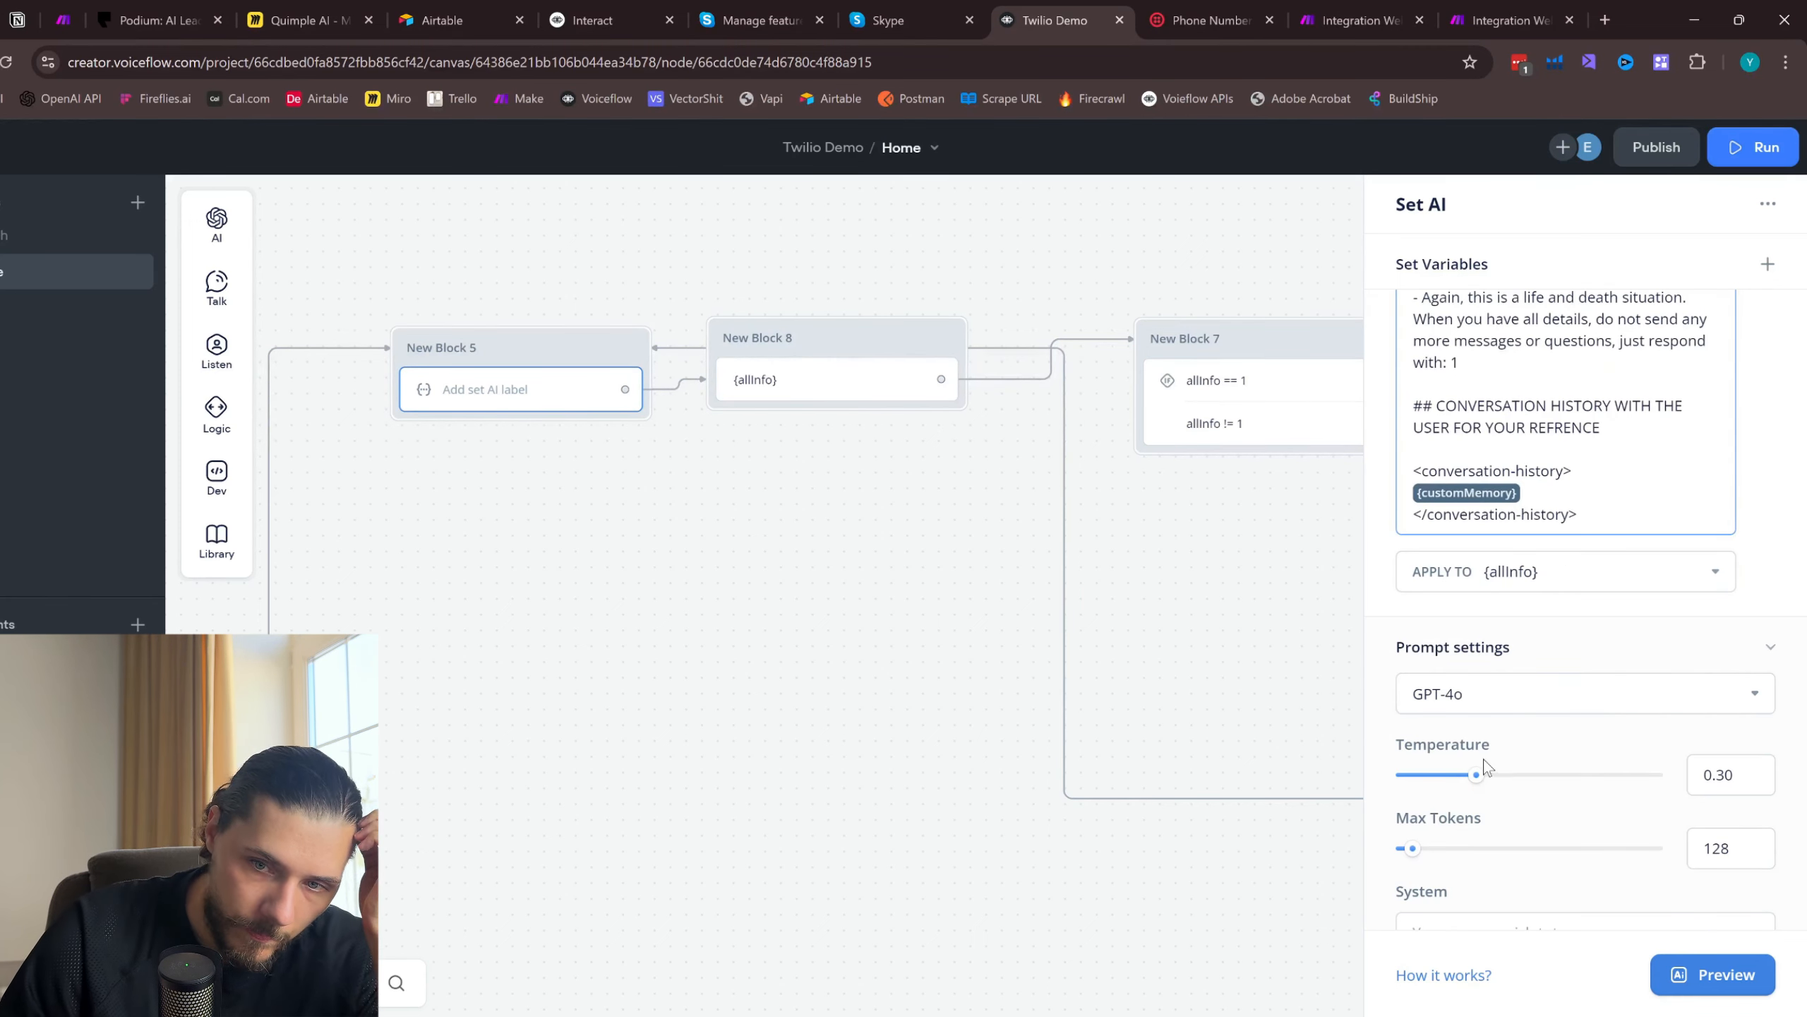
left_click_drag(1477, 774, 1431, 774)
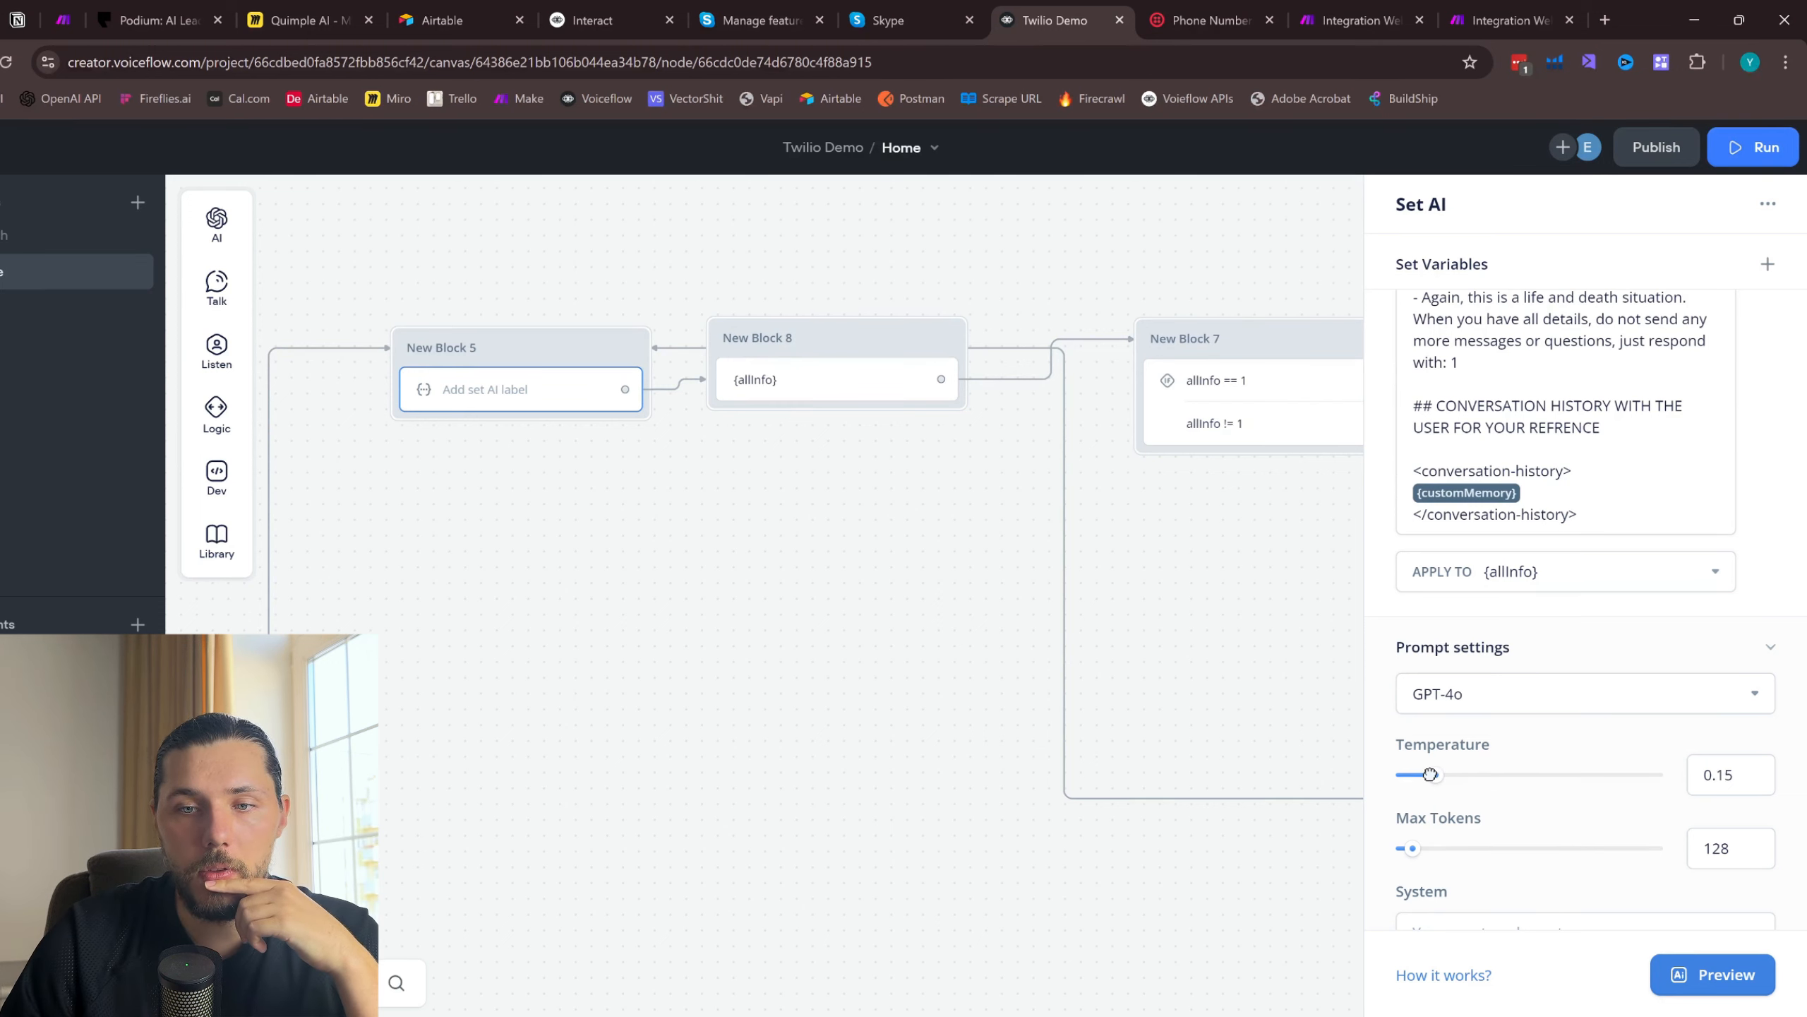
scroll(1566, 754, "down", 1)
scroll(1465, 674, "up", 3)
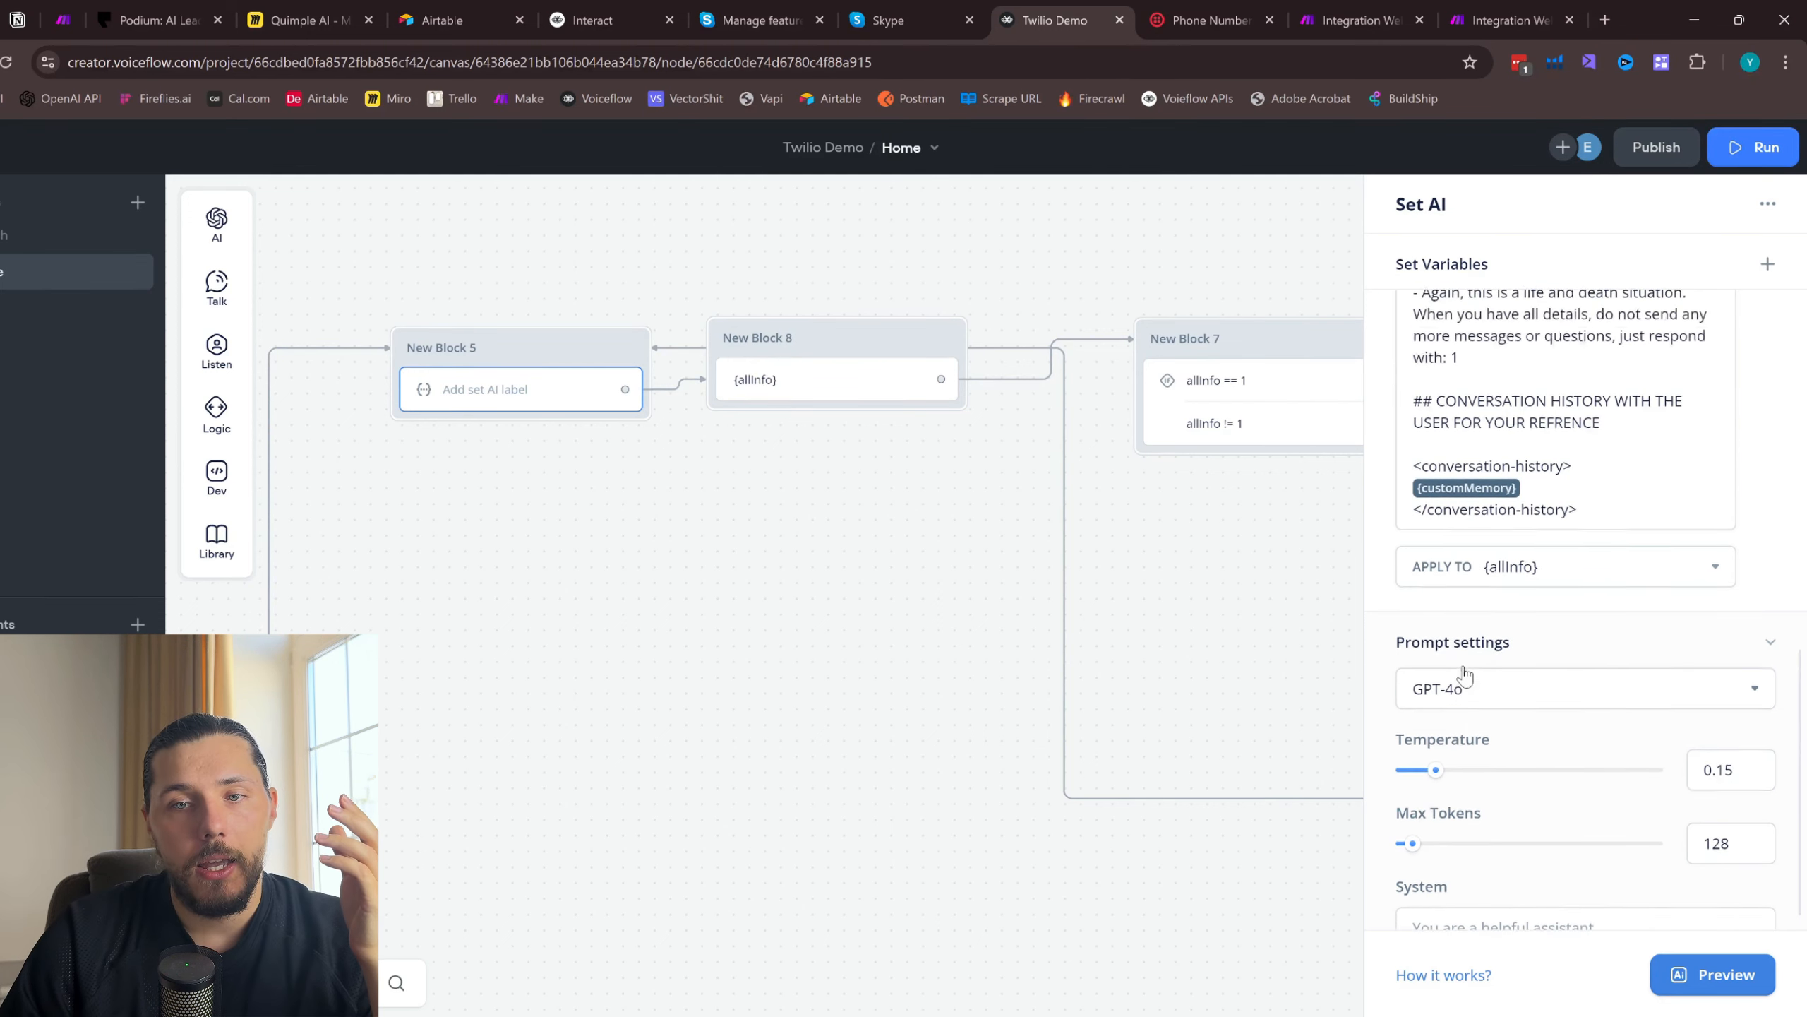
- Copy the whole IMPORTANT INFORMATION section of the prompt into New Block 5's System prompt and close the Set AI settings
scroll(1523, 509, "up", 3)
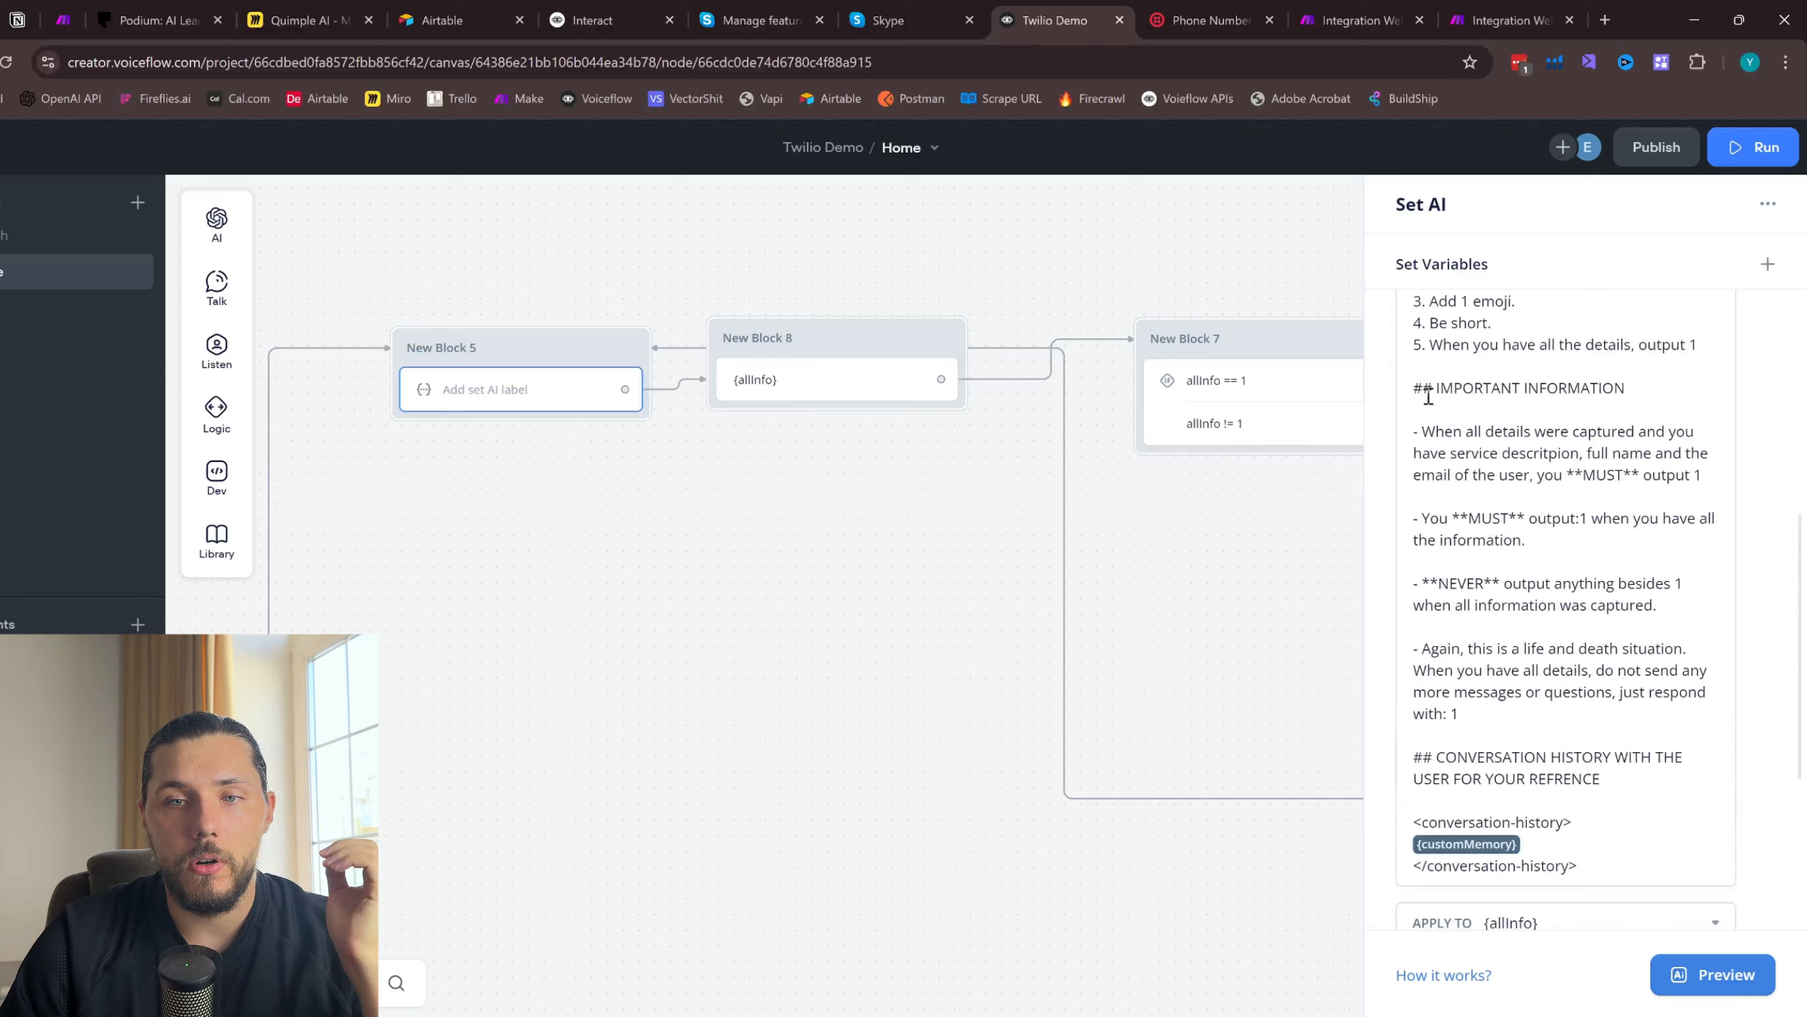
left_click_drag(1416, 385, 1501, 708)
key("ctrl+c")
scroll(1501, 708, "down", 5)
left_click(1497, 883)
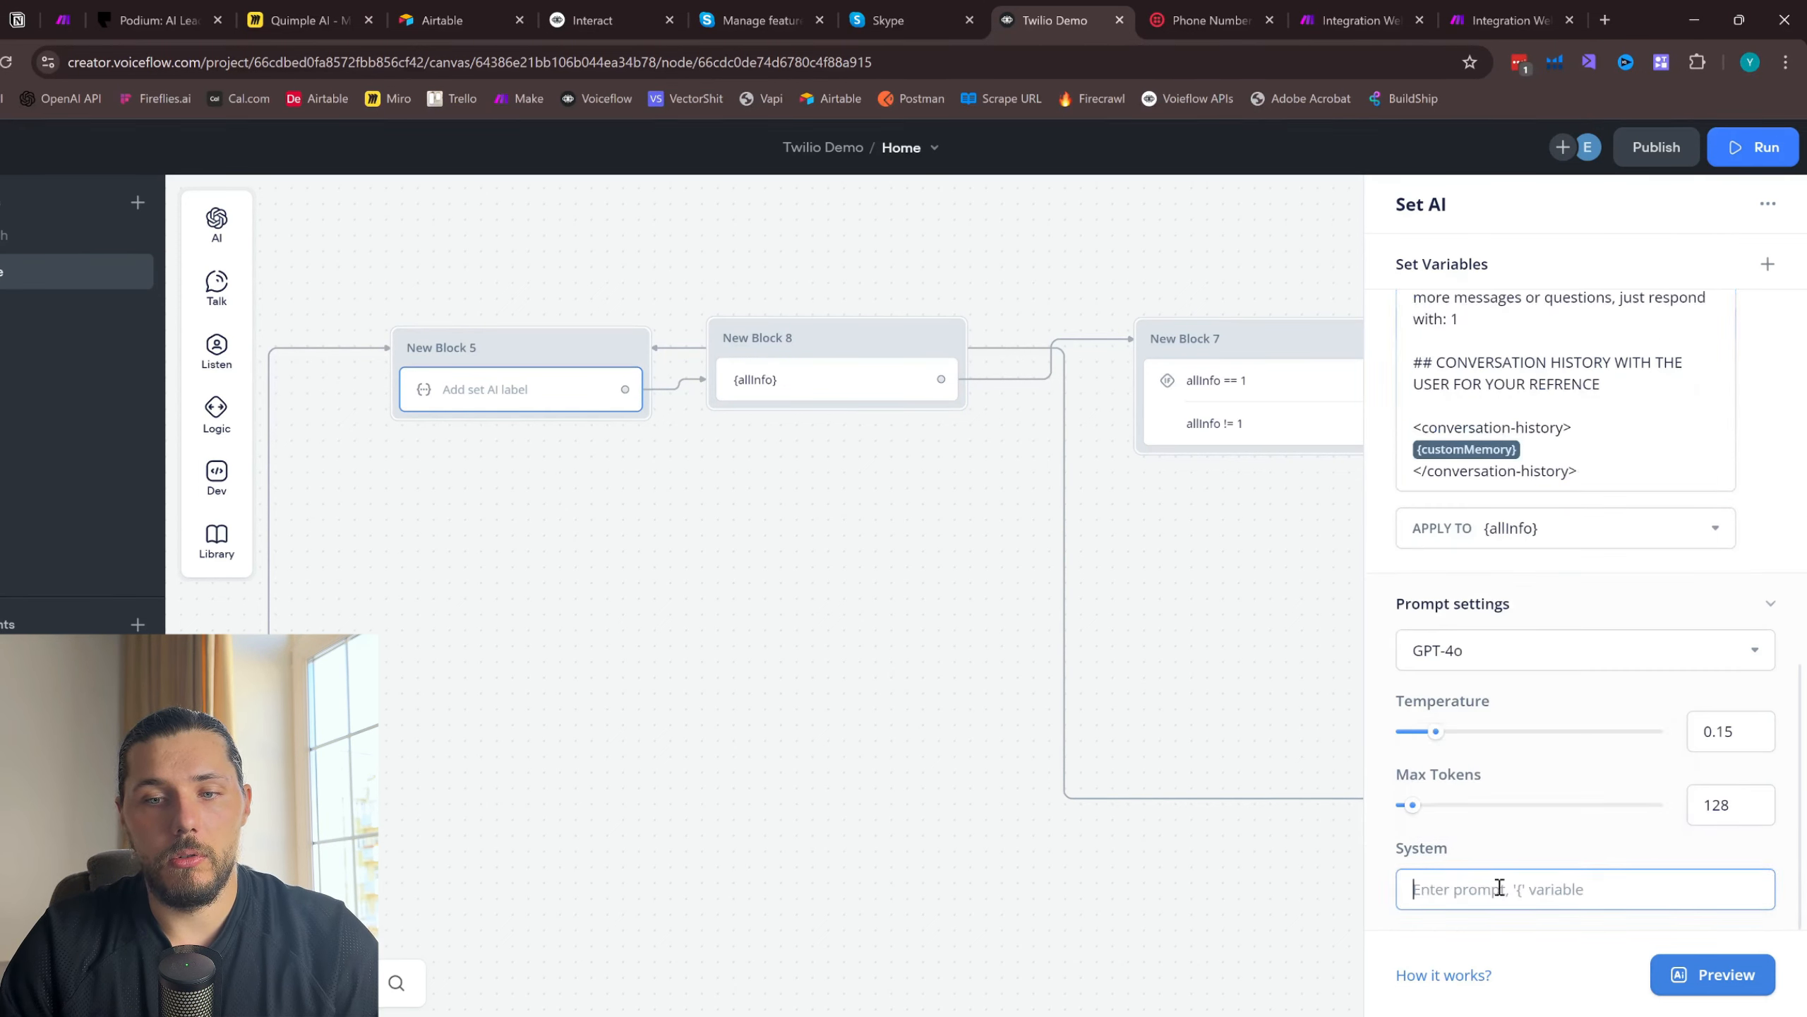
key("ctrl+v")
left_click(1186, 651)
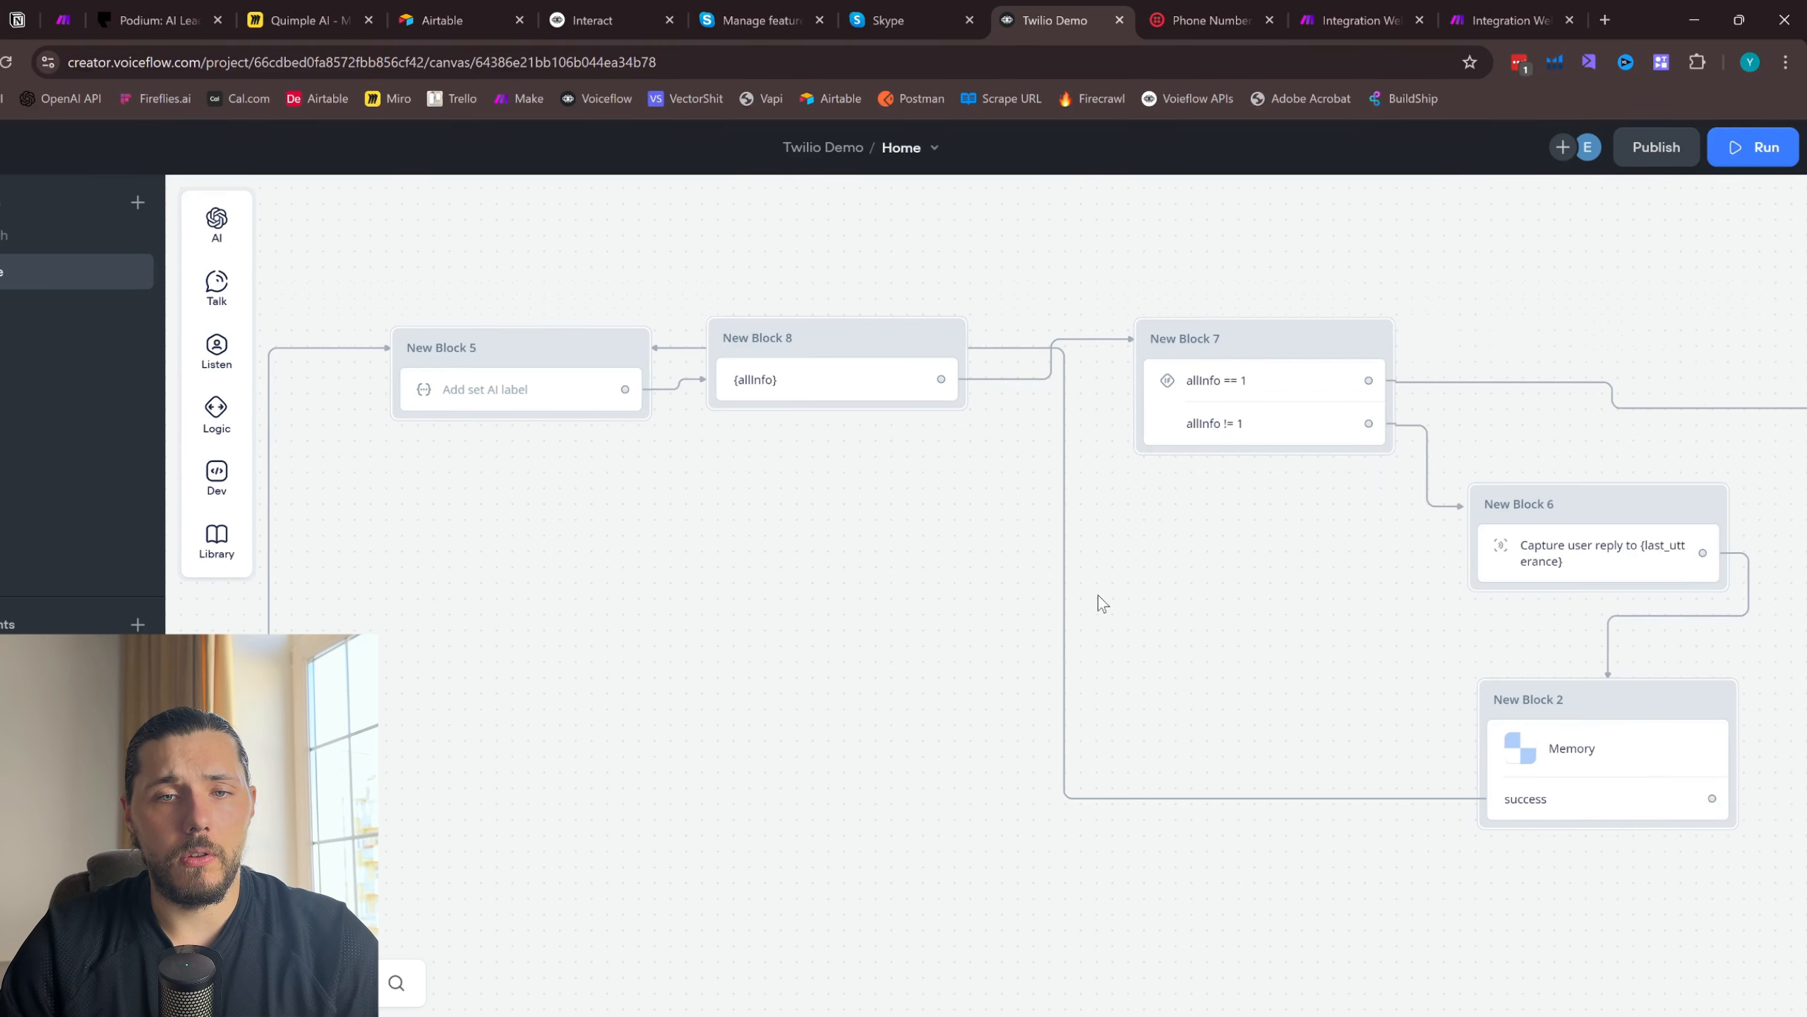
- Open the Twilio Demo prototype and start a test run of the agent
scroll(711, 626, "down", 1)
left_click_drag(675, 630, 930, 647)
scroll(930, 647, "down", 1)
left_click(1749, 148)
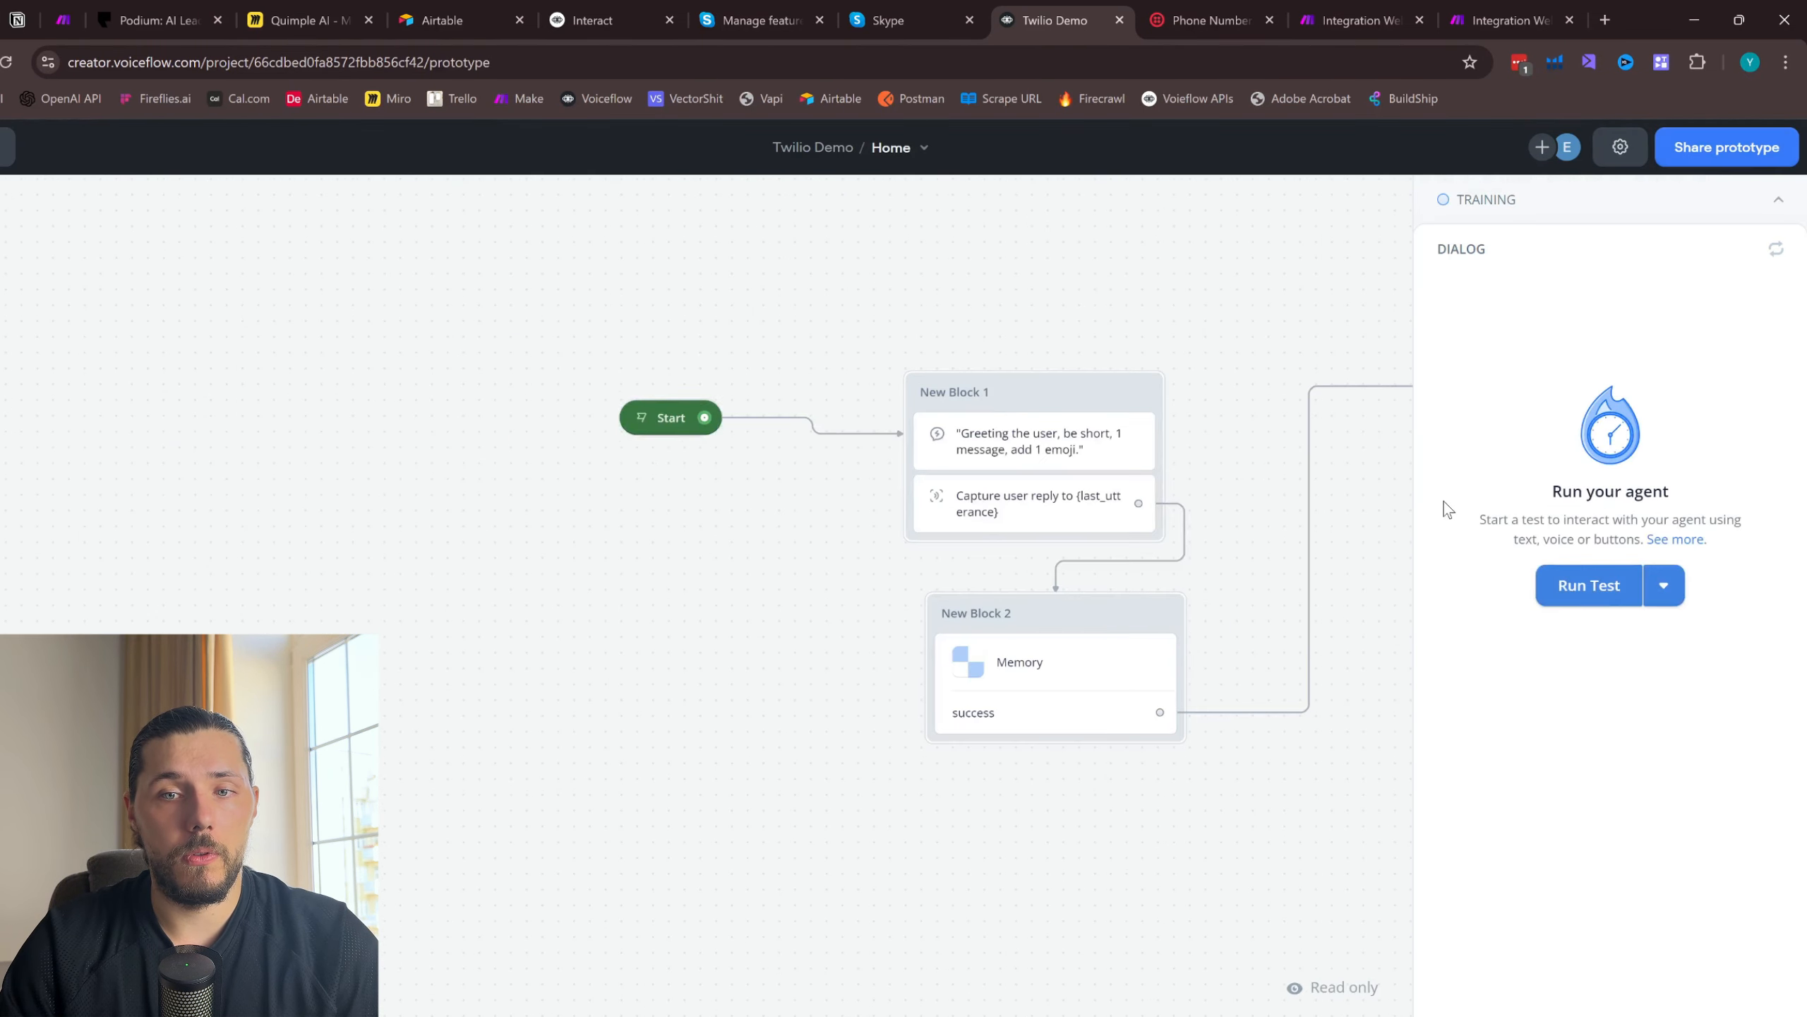
left_click(1603, 588)
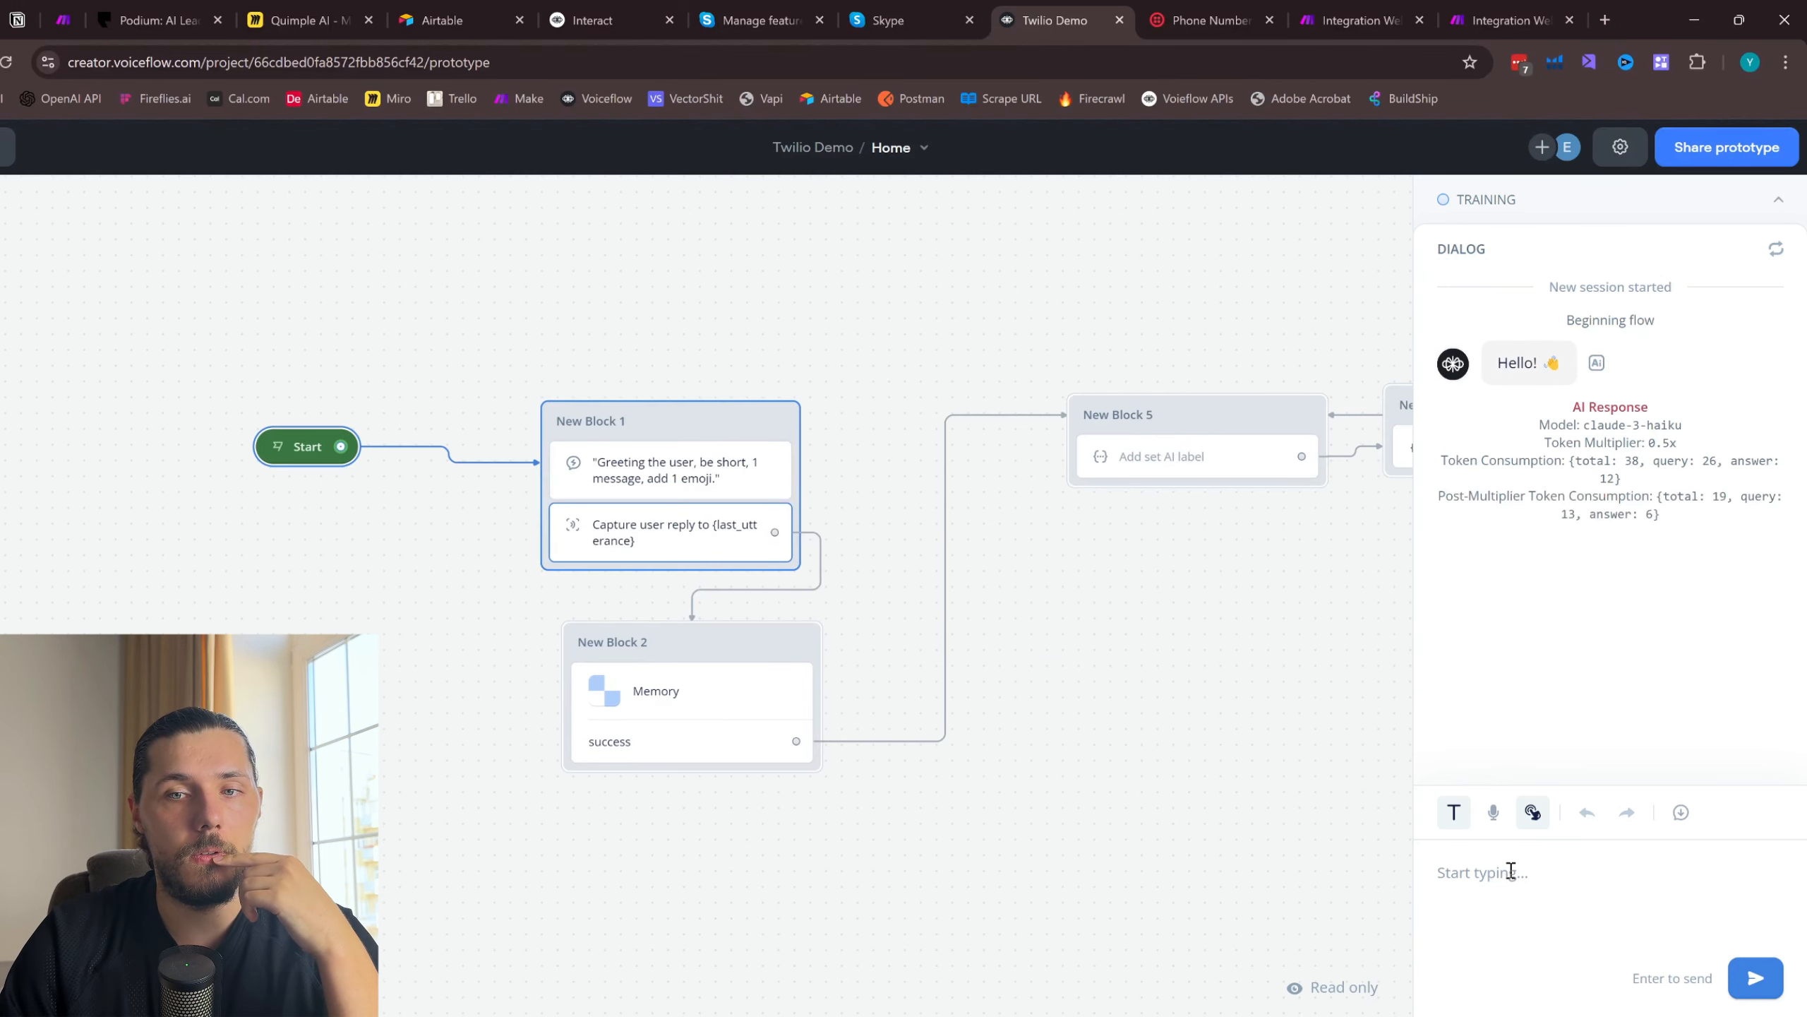
- Send the agent the test messages "Hi" and "My AC is not starting"
type("Hi")
key("Return")
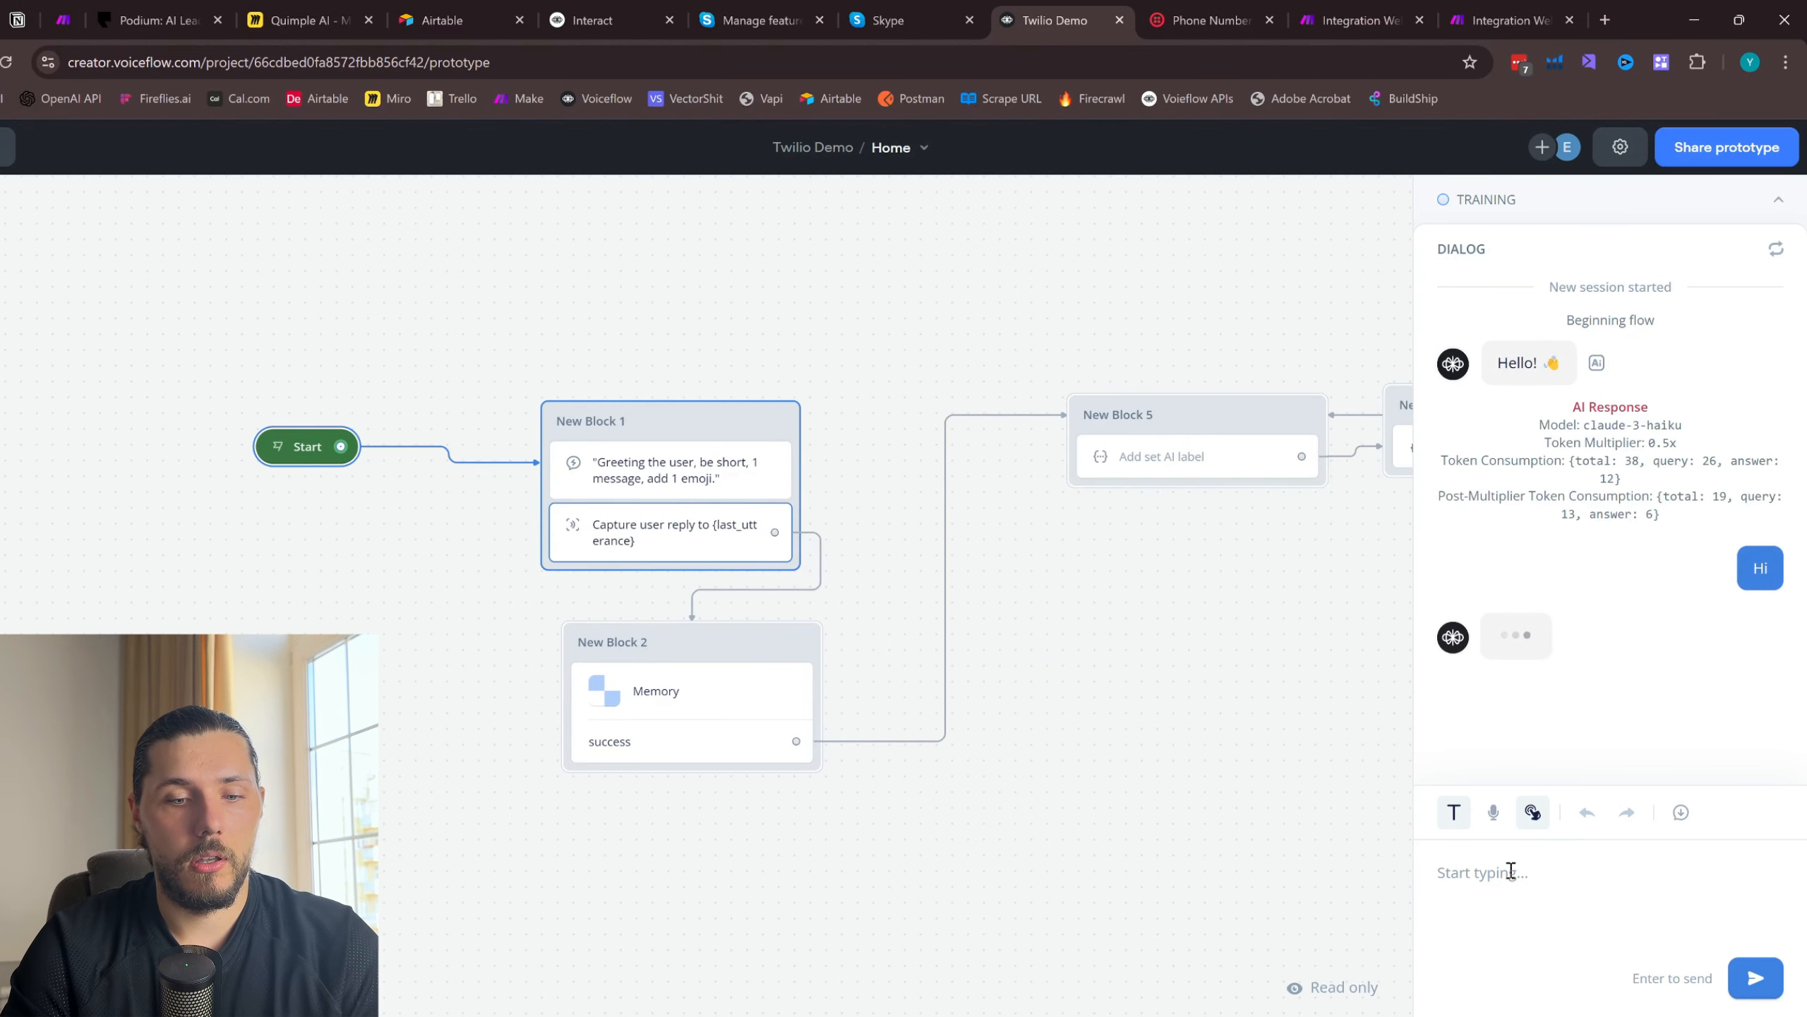
type("I")
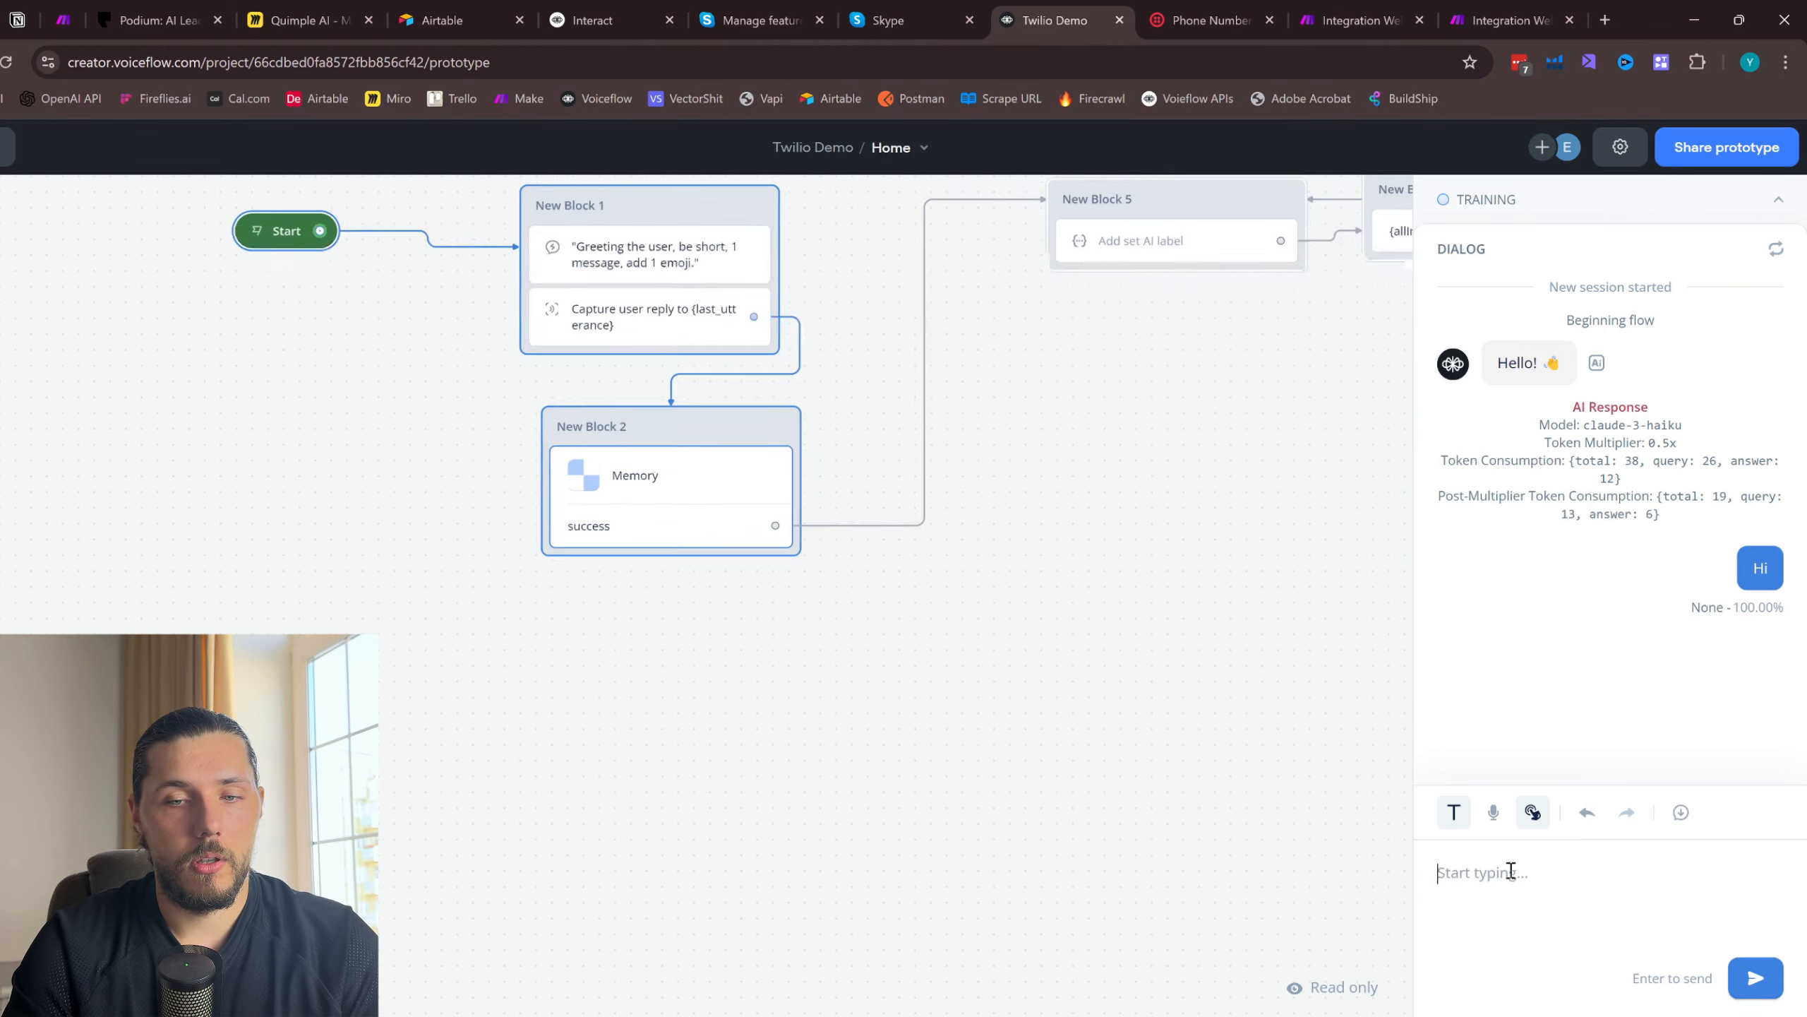
type("My AC is not starting")
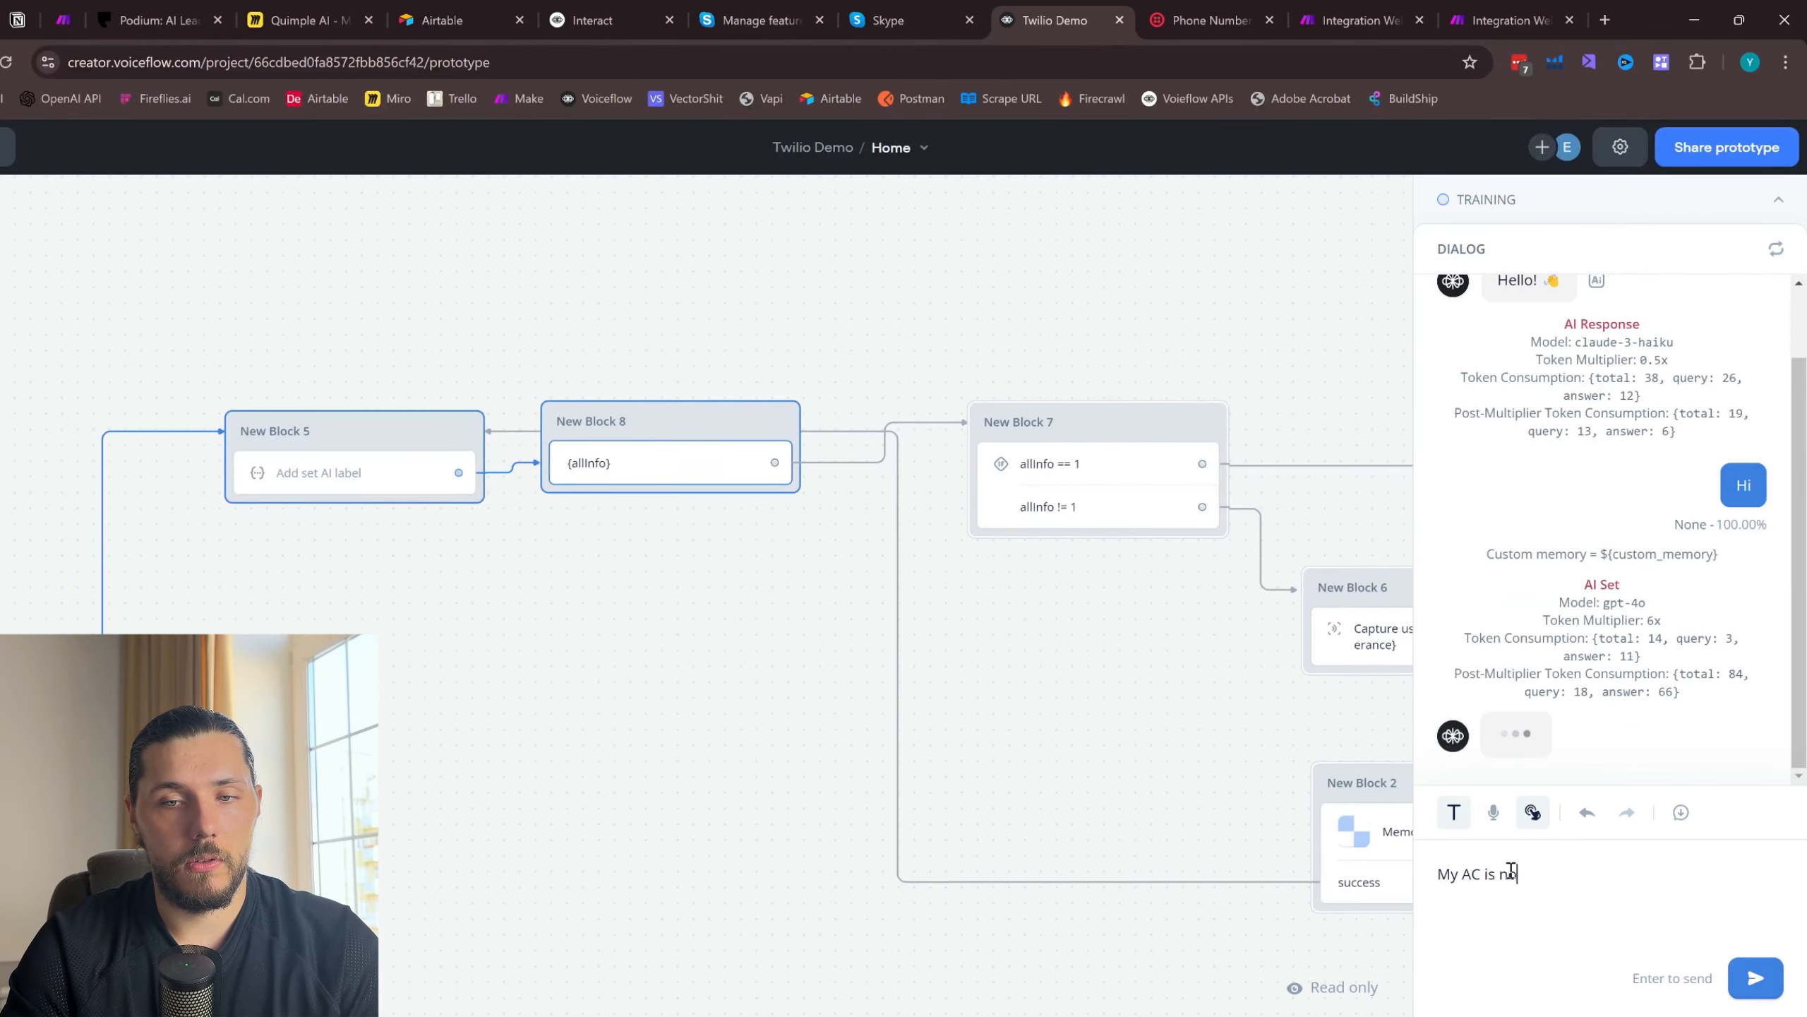
key("Return")
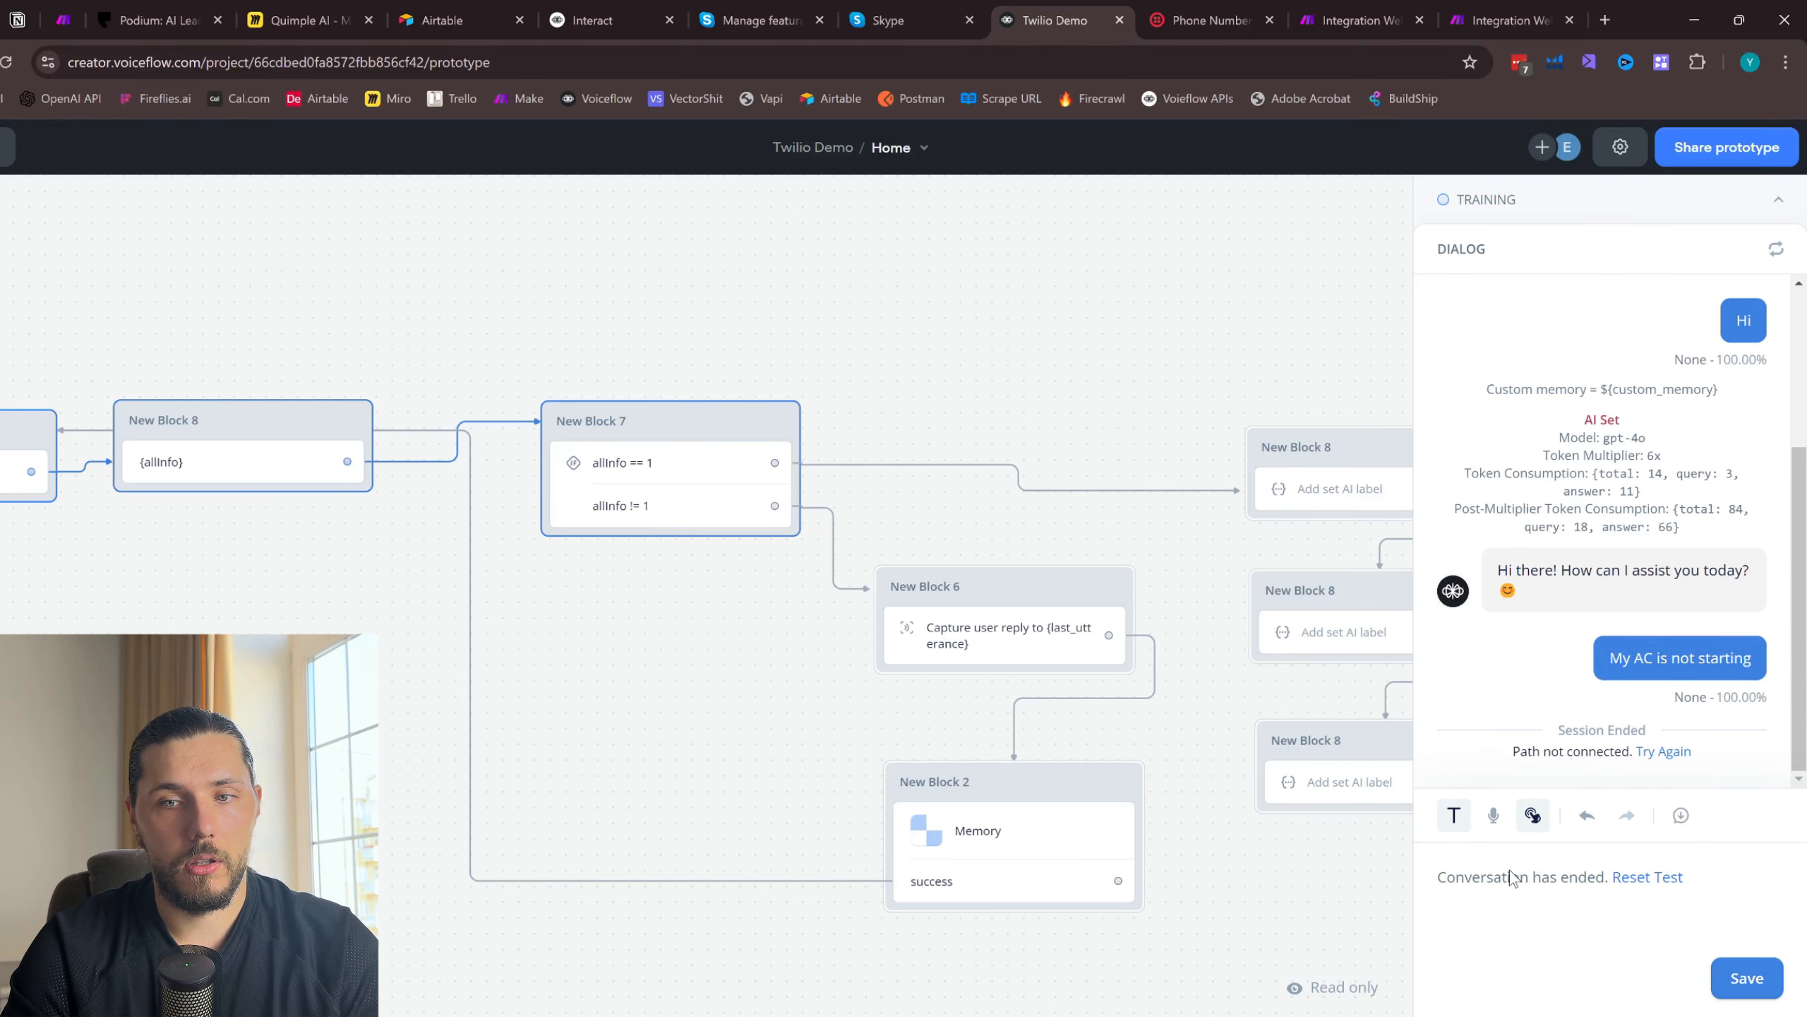
- Turn off Guided Navigation in the prototype's test settings
left_click(1620, 147)
left_click(1742, 425)
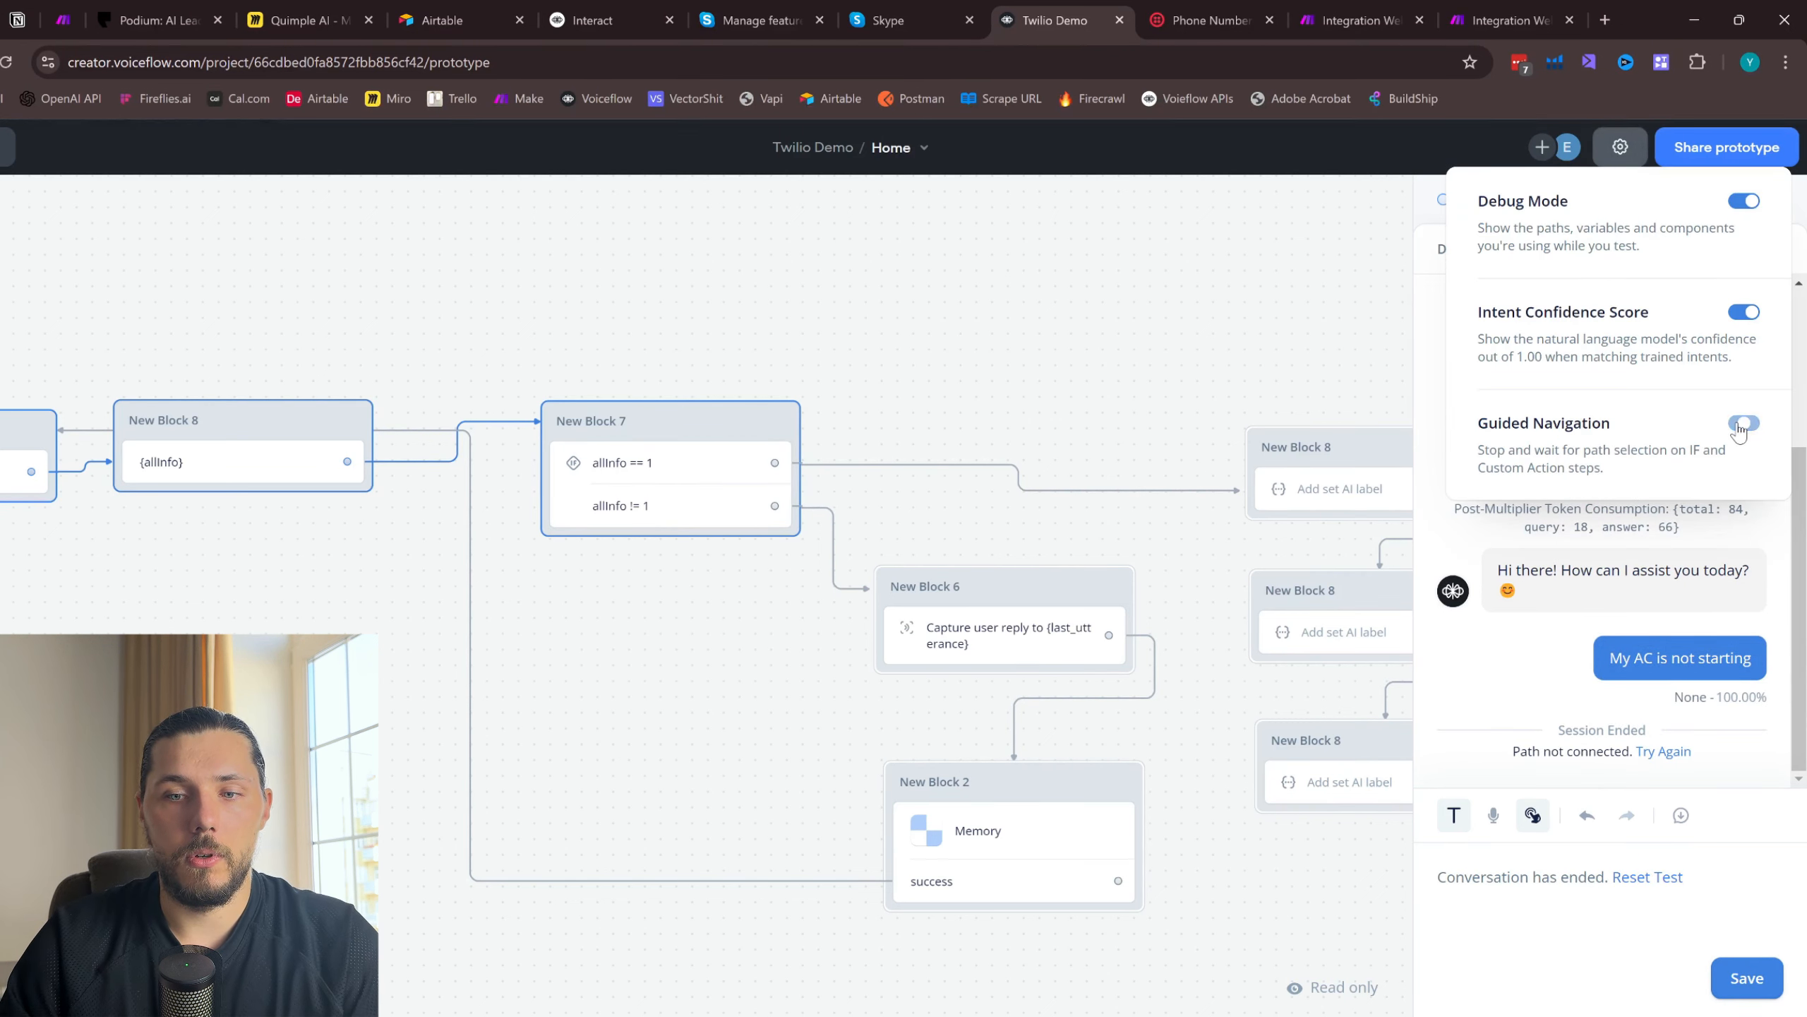
left_click_drag(705, 311, 816, 311)
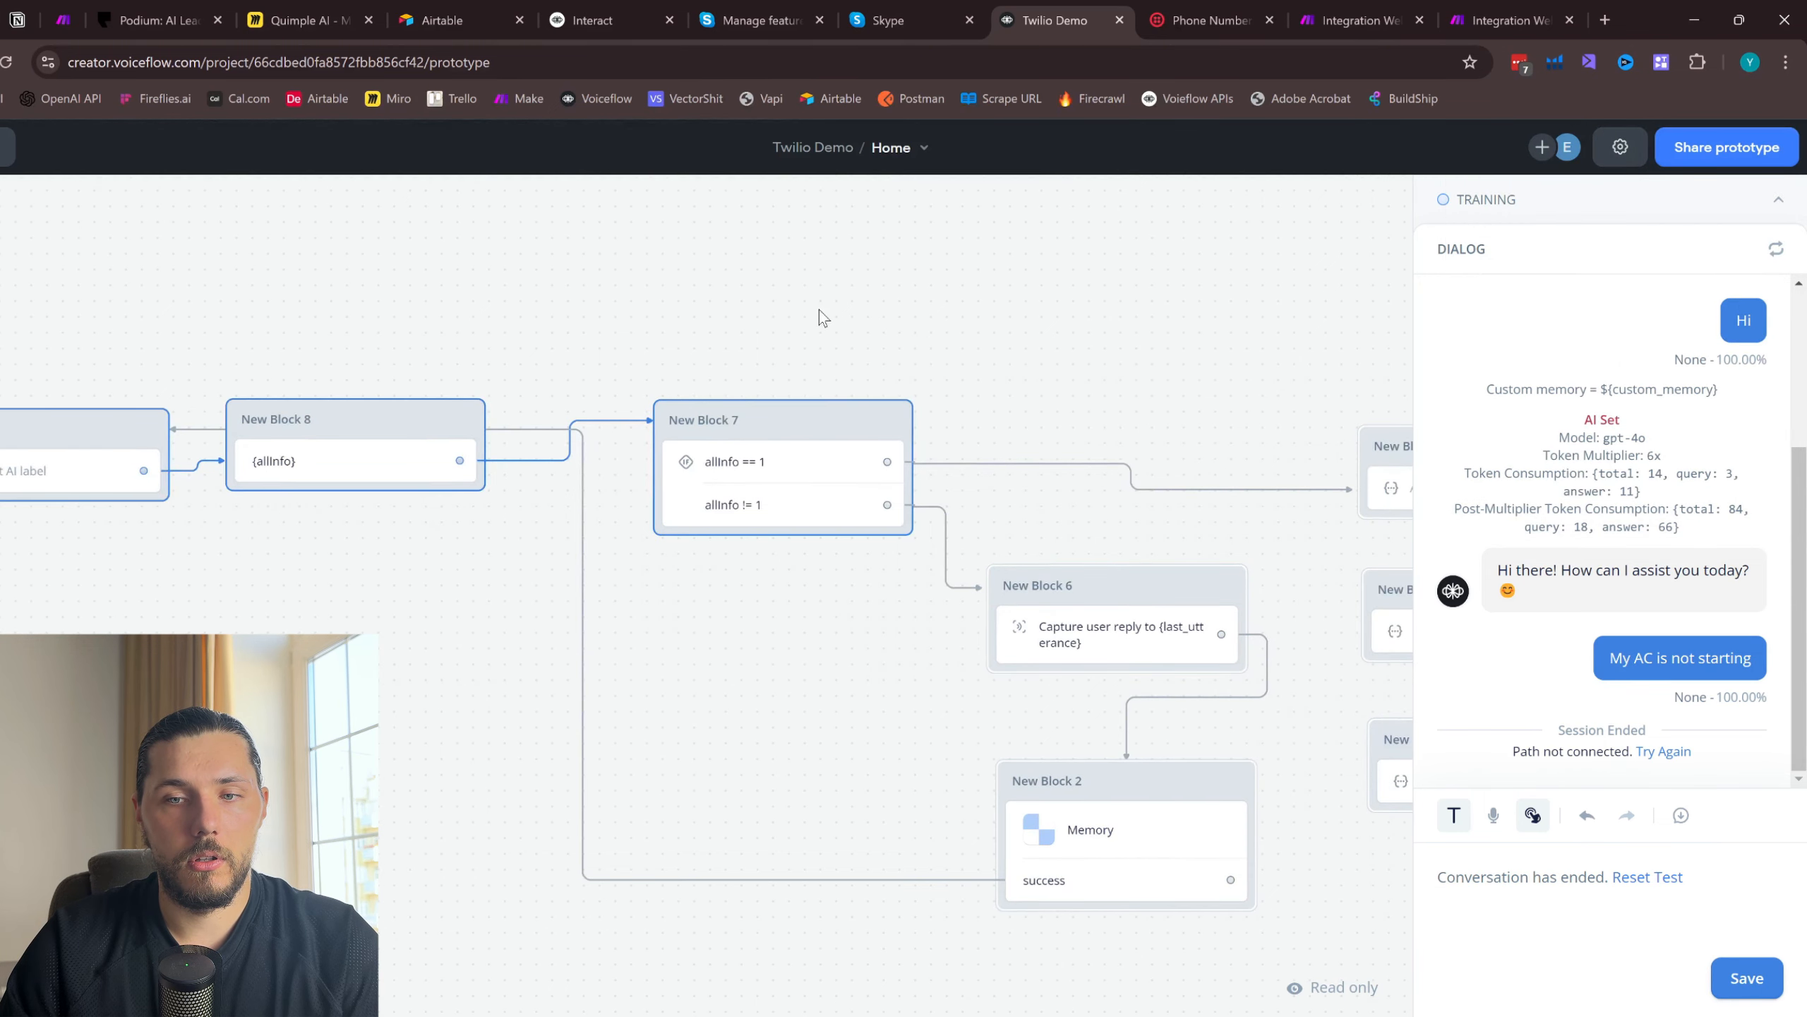
left_click(1621, 147)
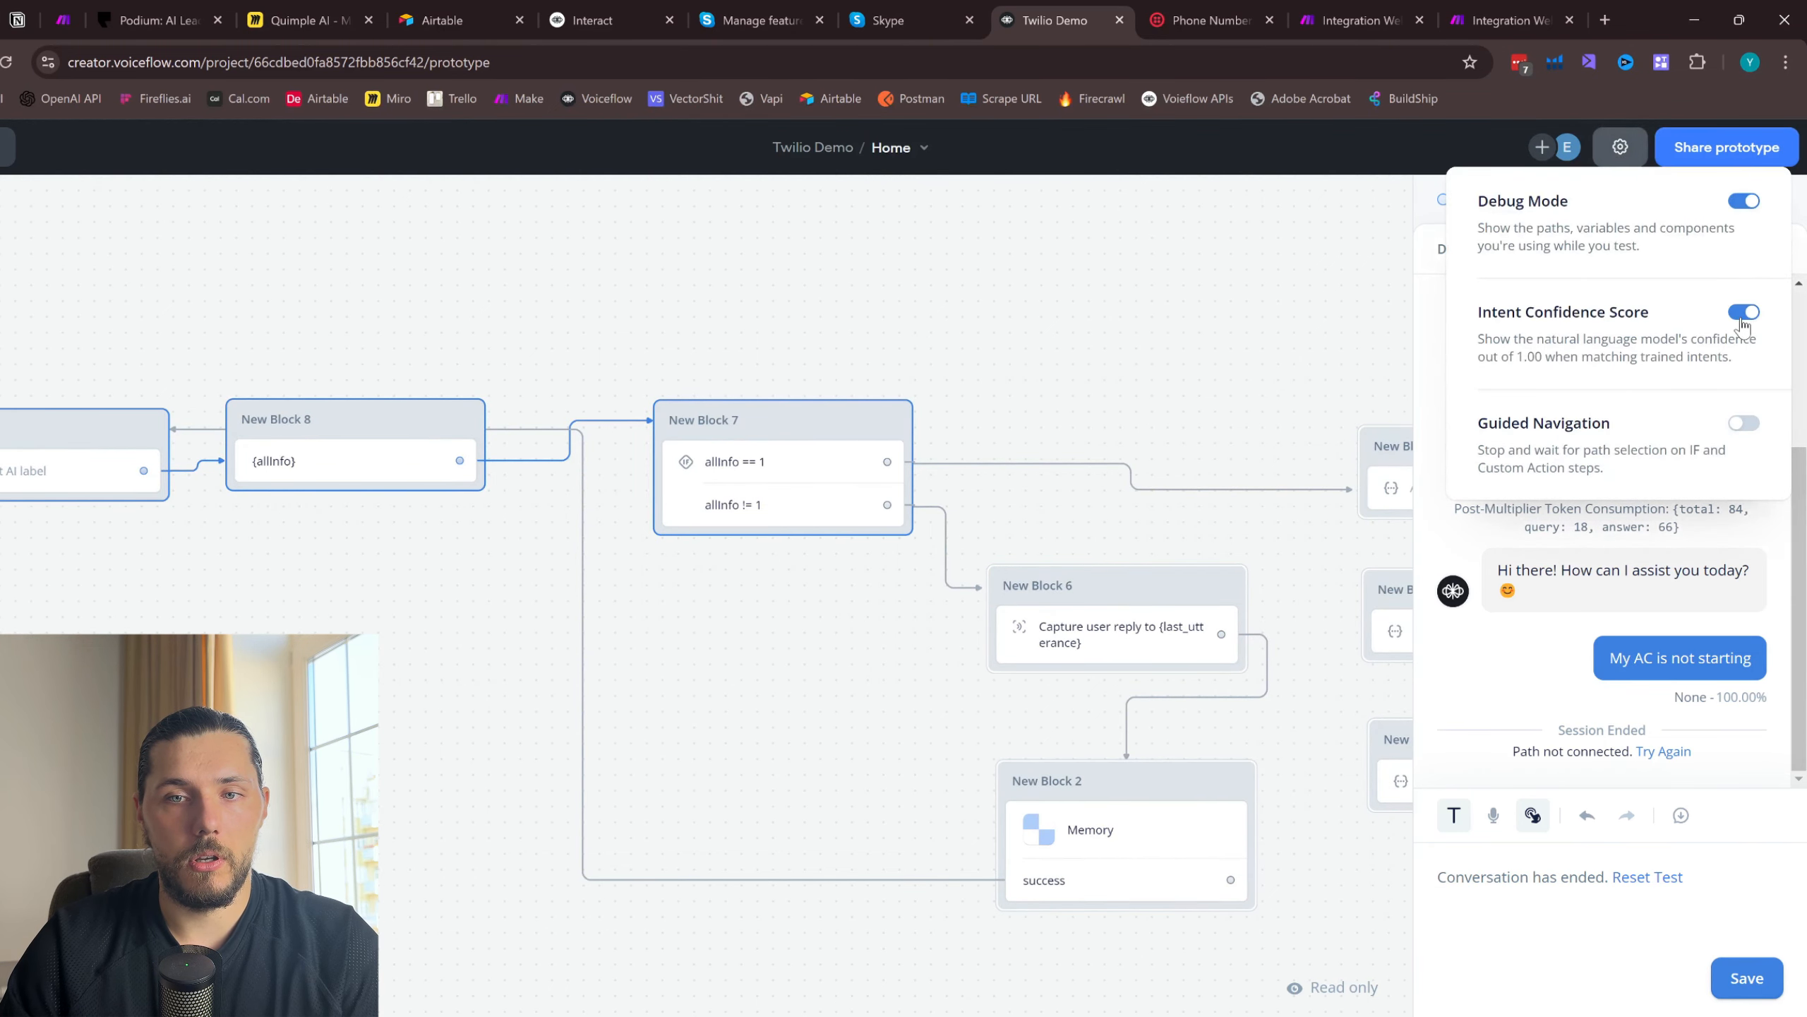
left_click(1741, 317)
left_click(1741, 315)
left_click_drag(845, 307, 1200, 315)
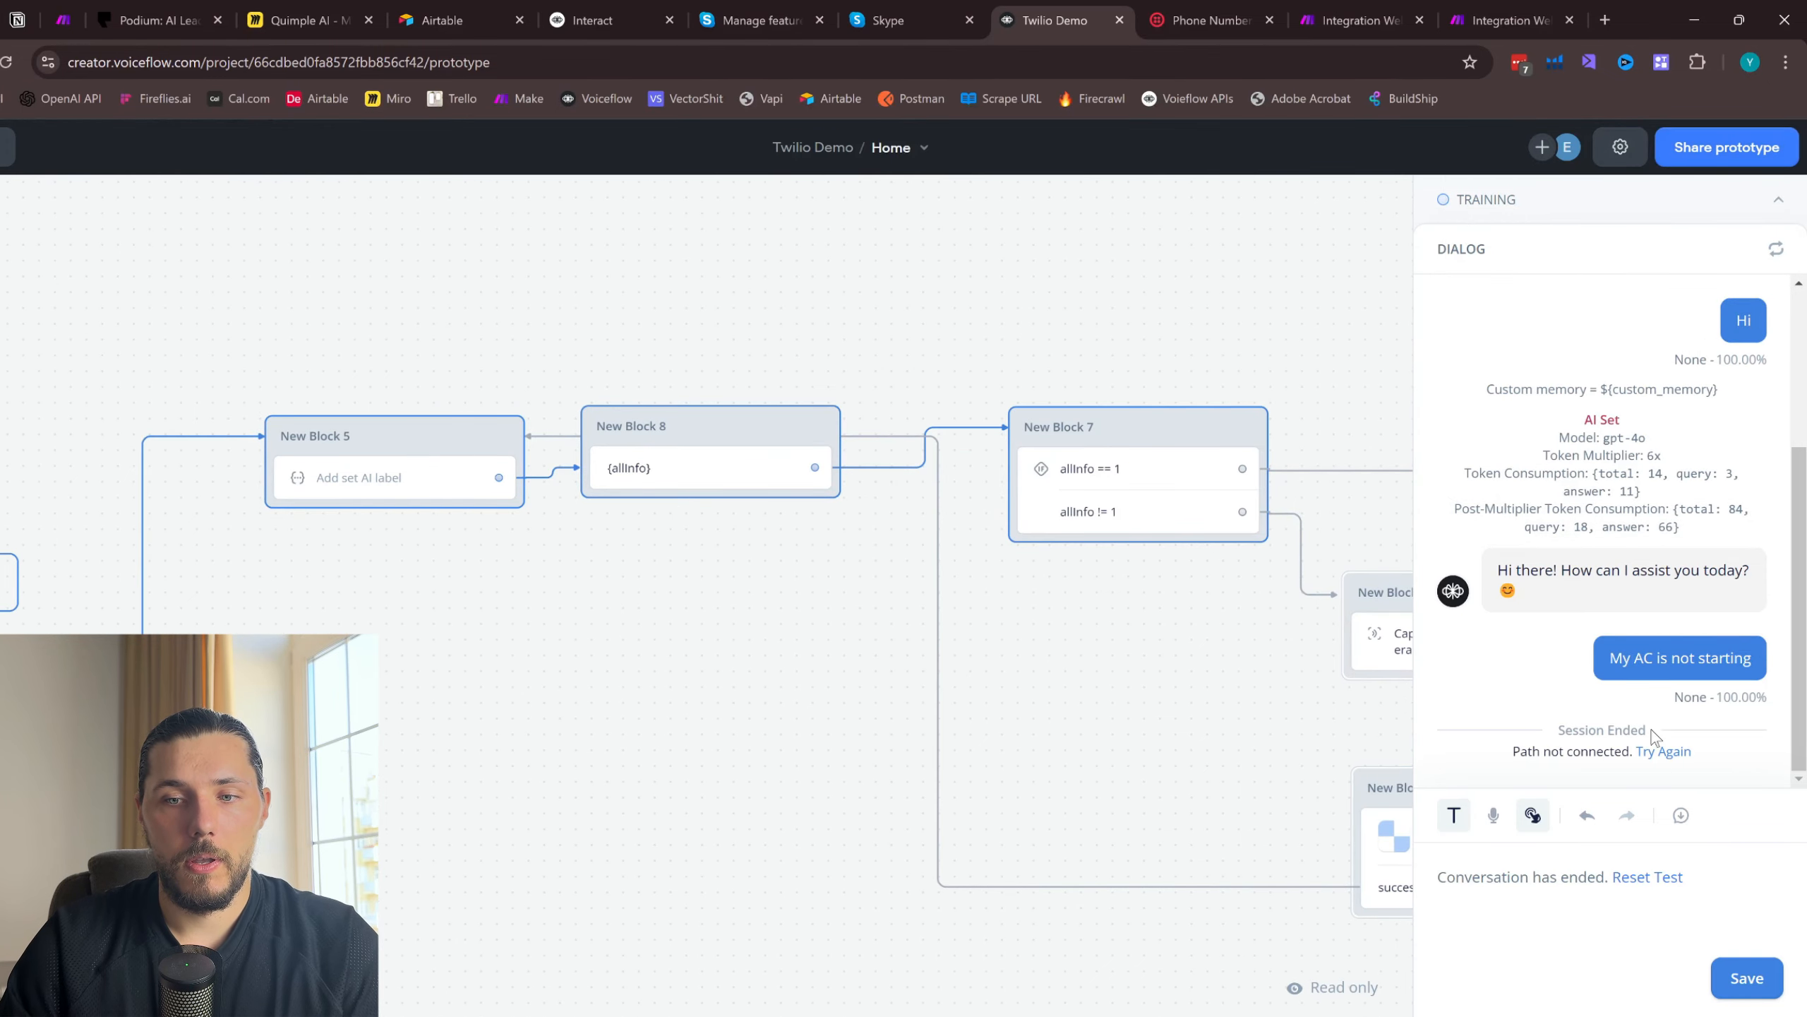
- Reset the test, start a new session and greet the agent with "Hi"
left_click(1776, 251)
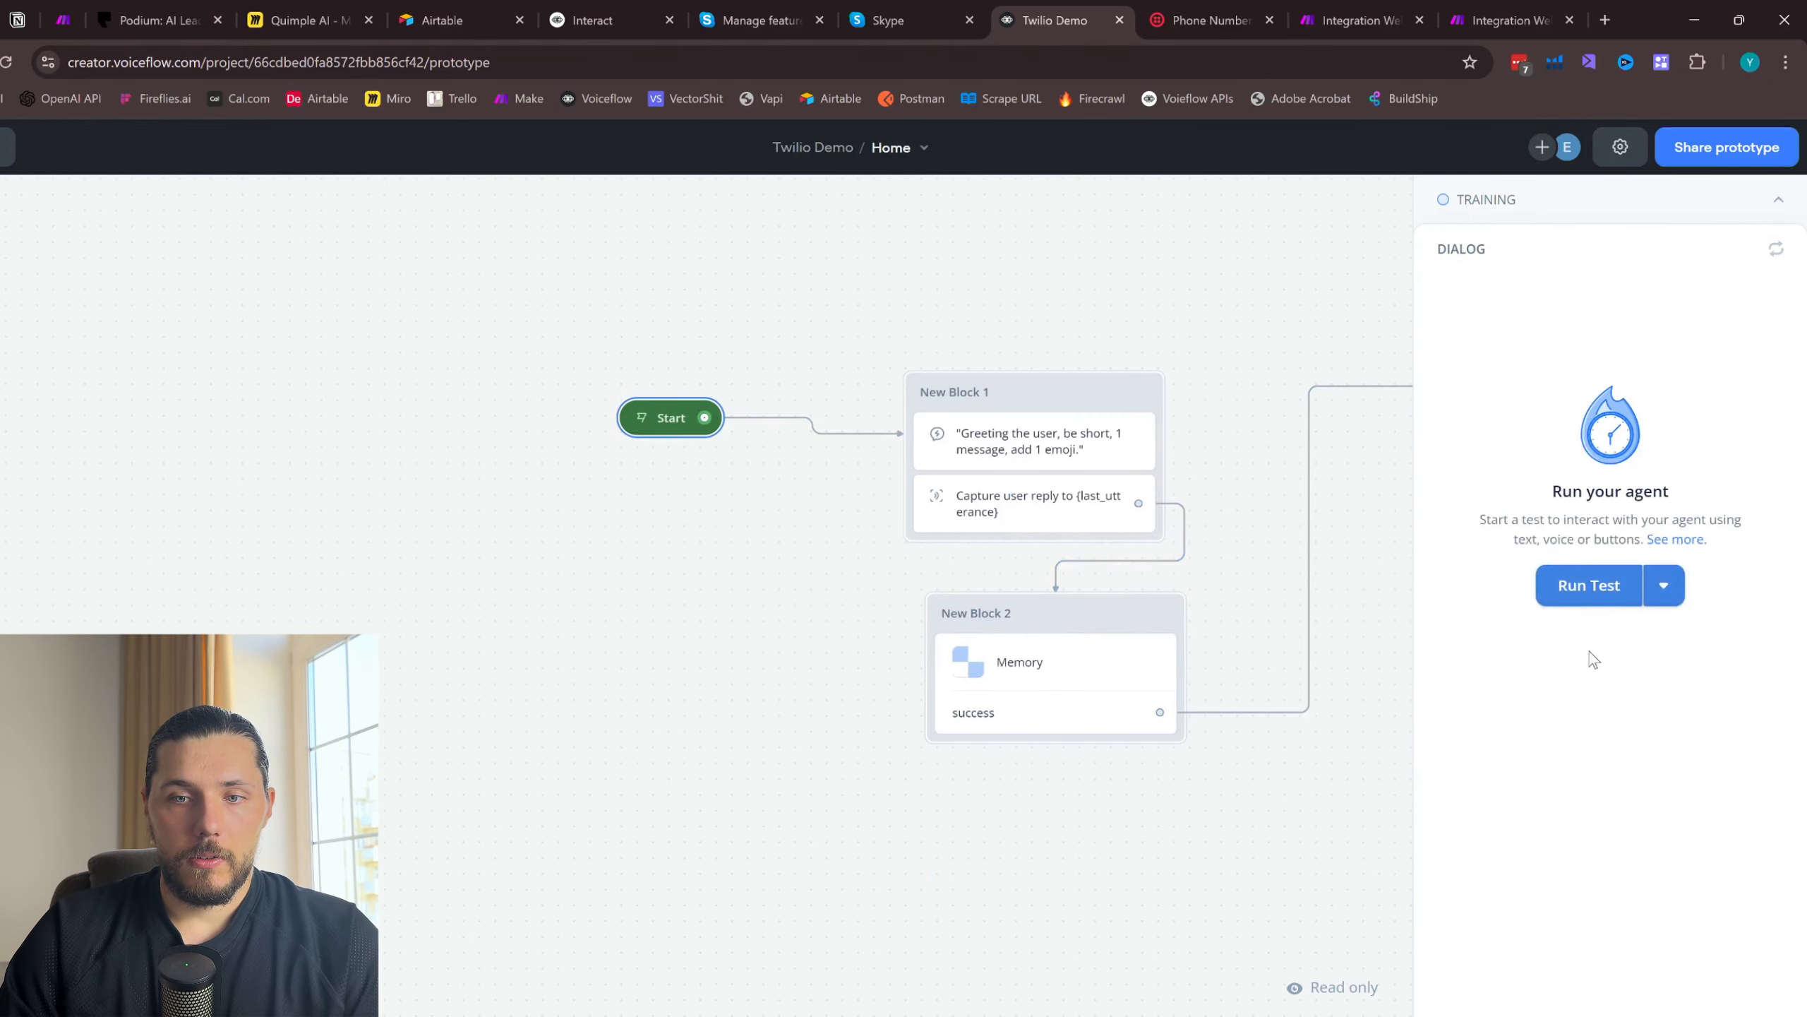
left_click(1583, 587)
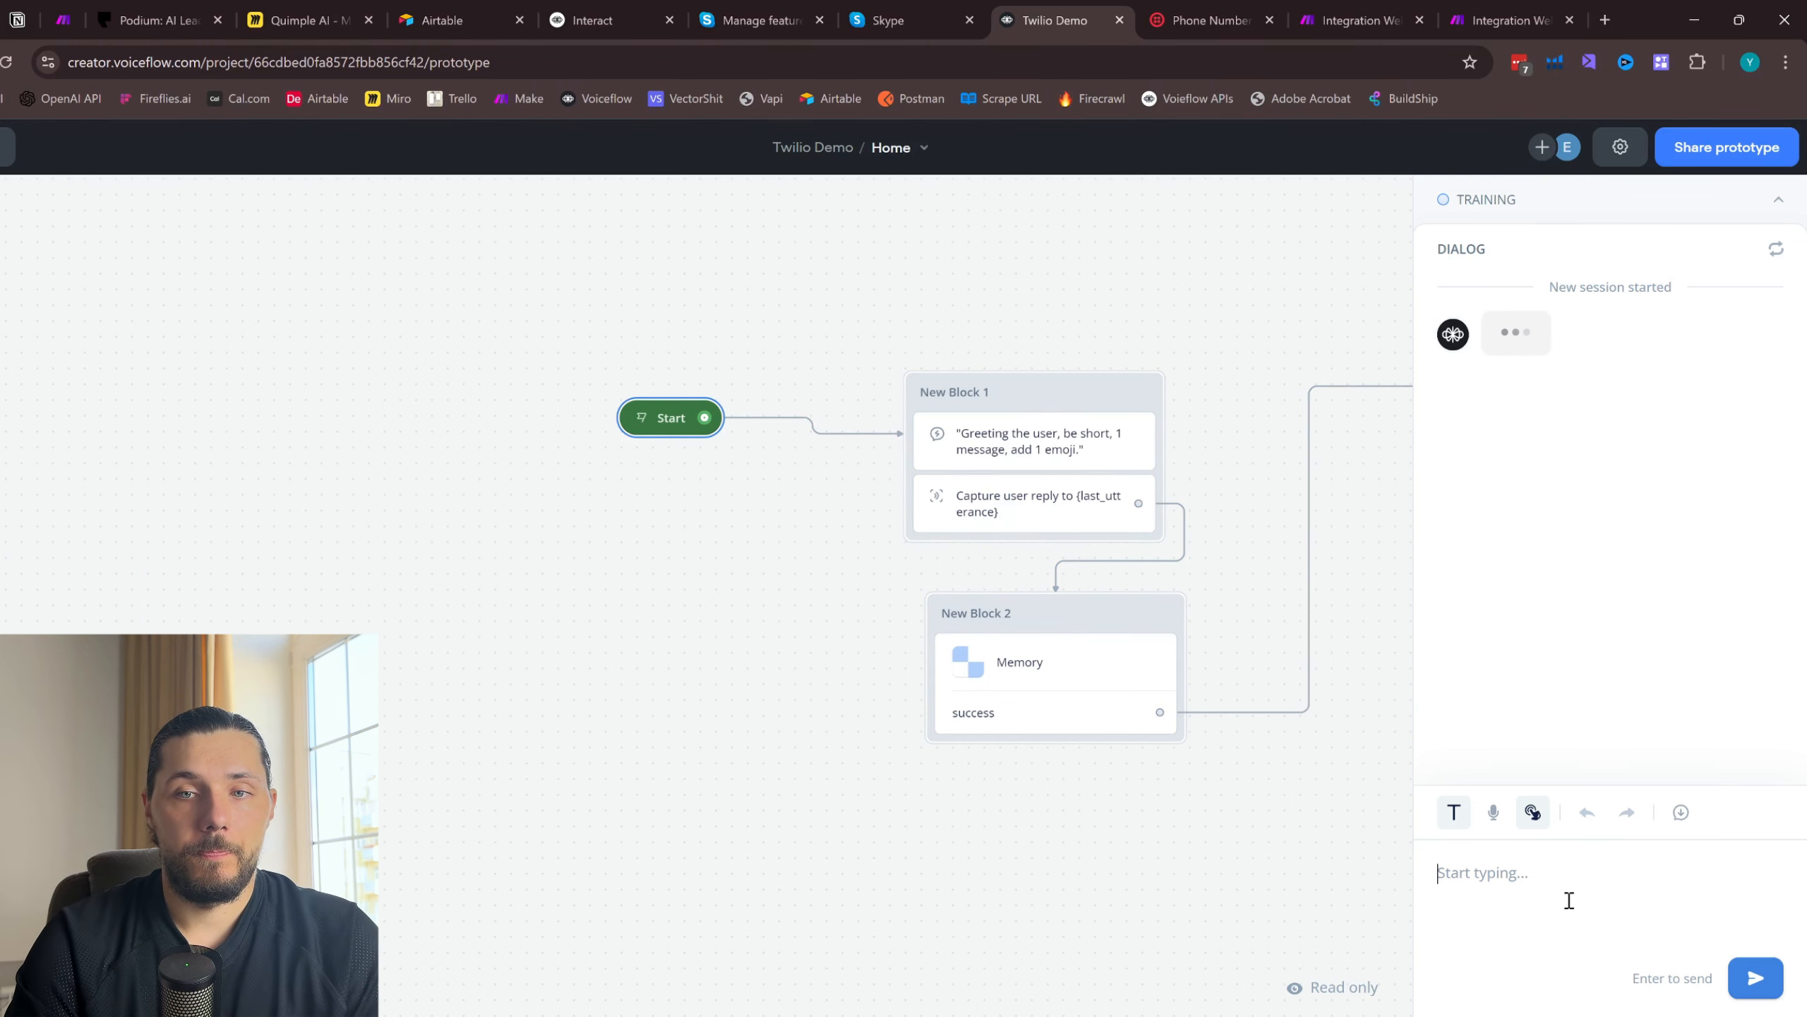
type("Hi")
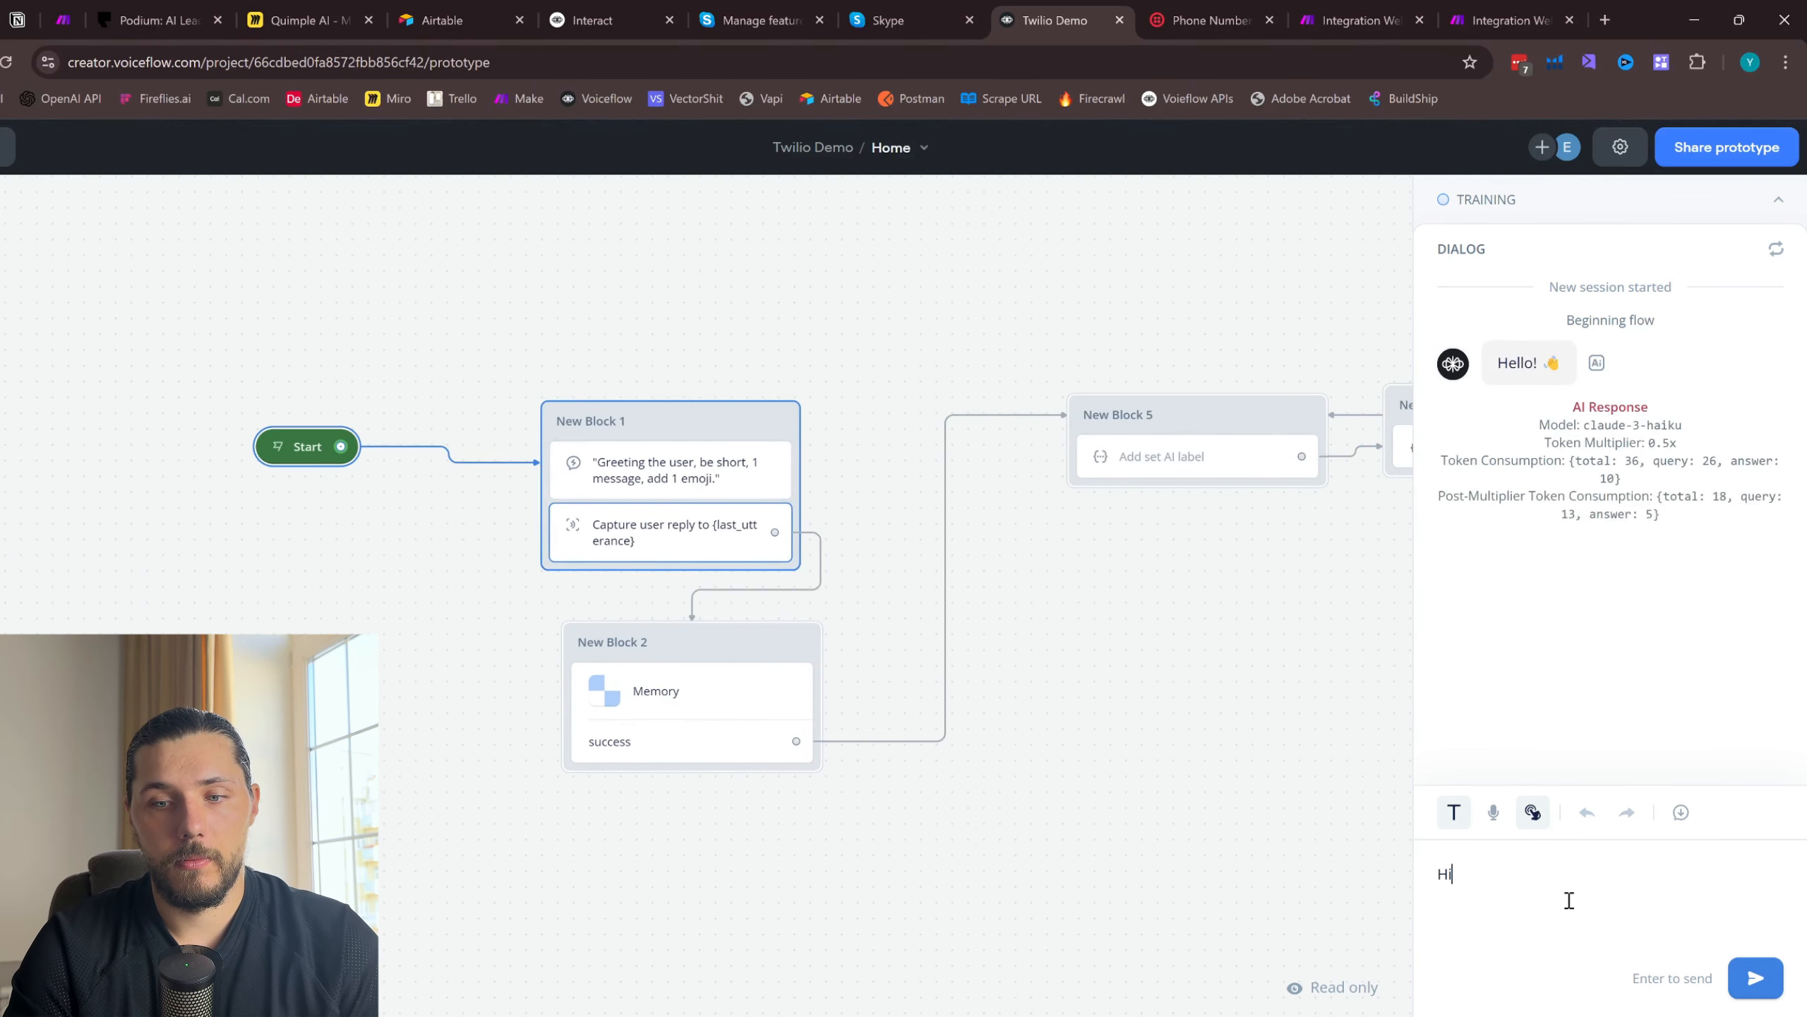
key("Return")
- Report the problem to the agent as "My ac is not working" and add the detail "it doesn't turn on"
type("My ")
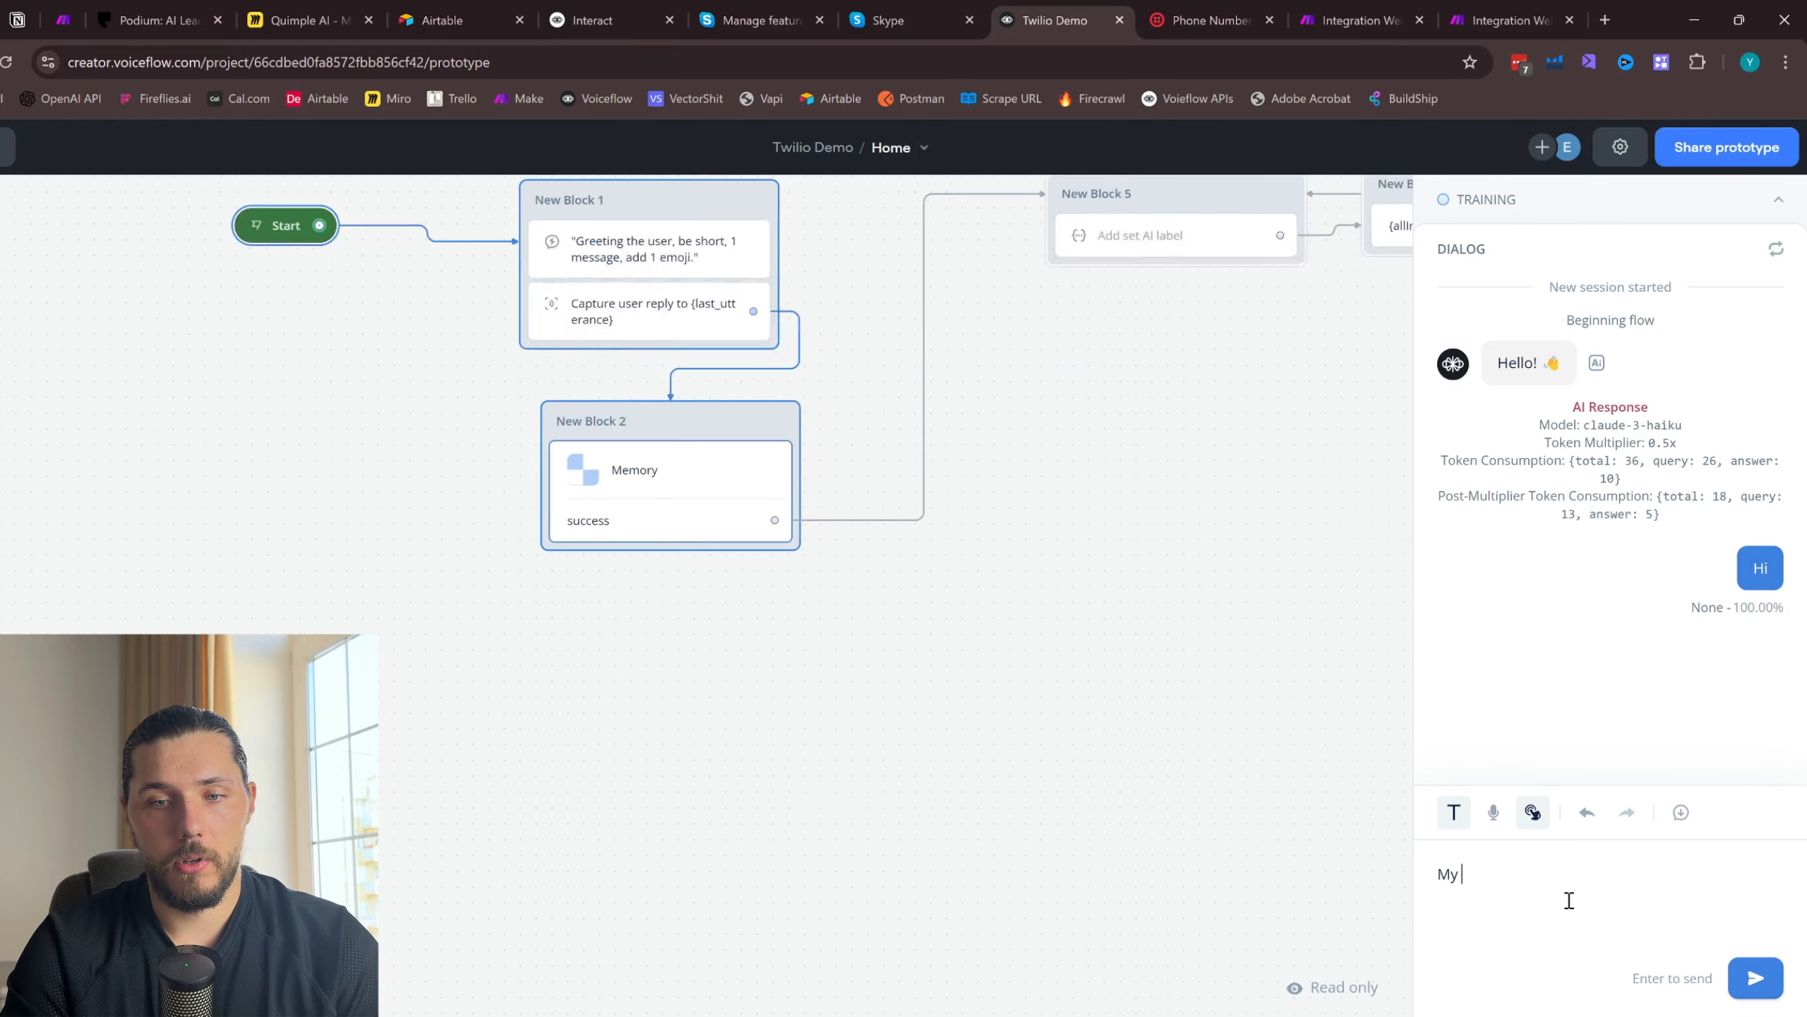
type("ac is not working")
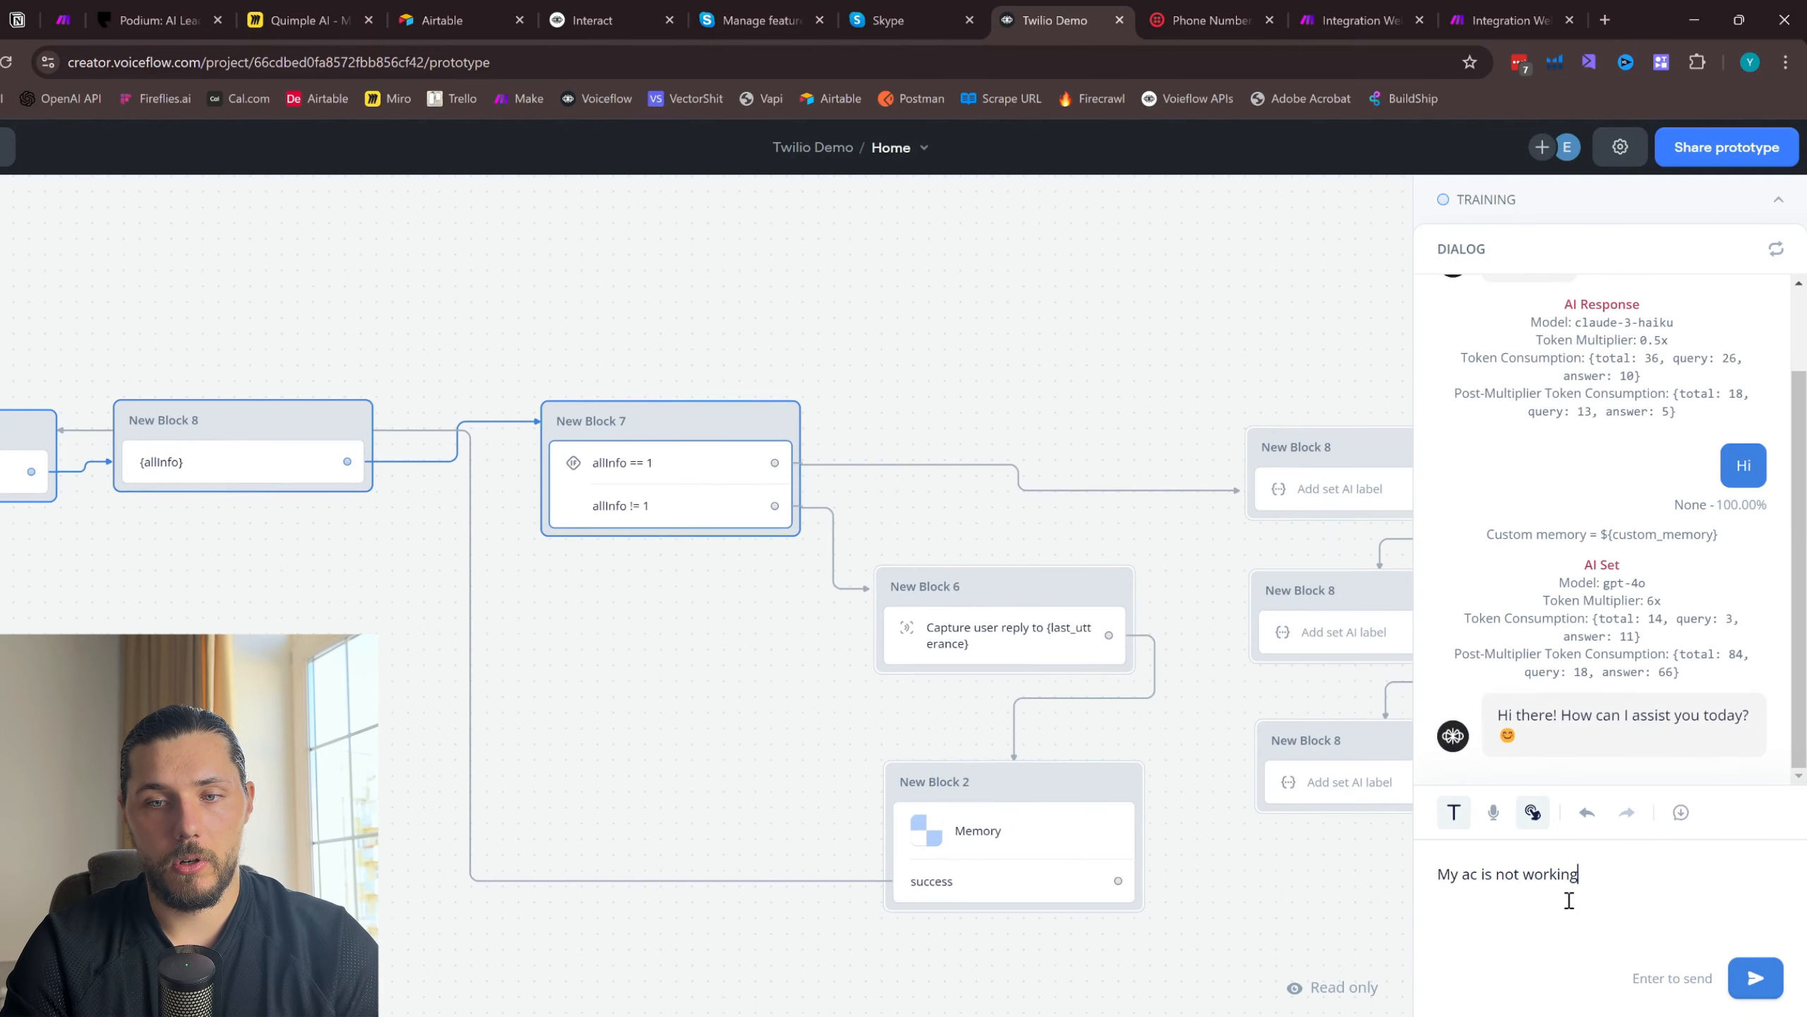
key("Return")
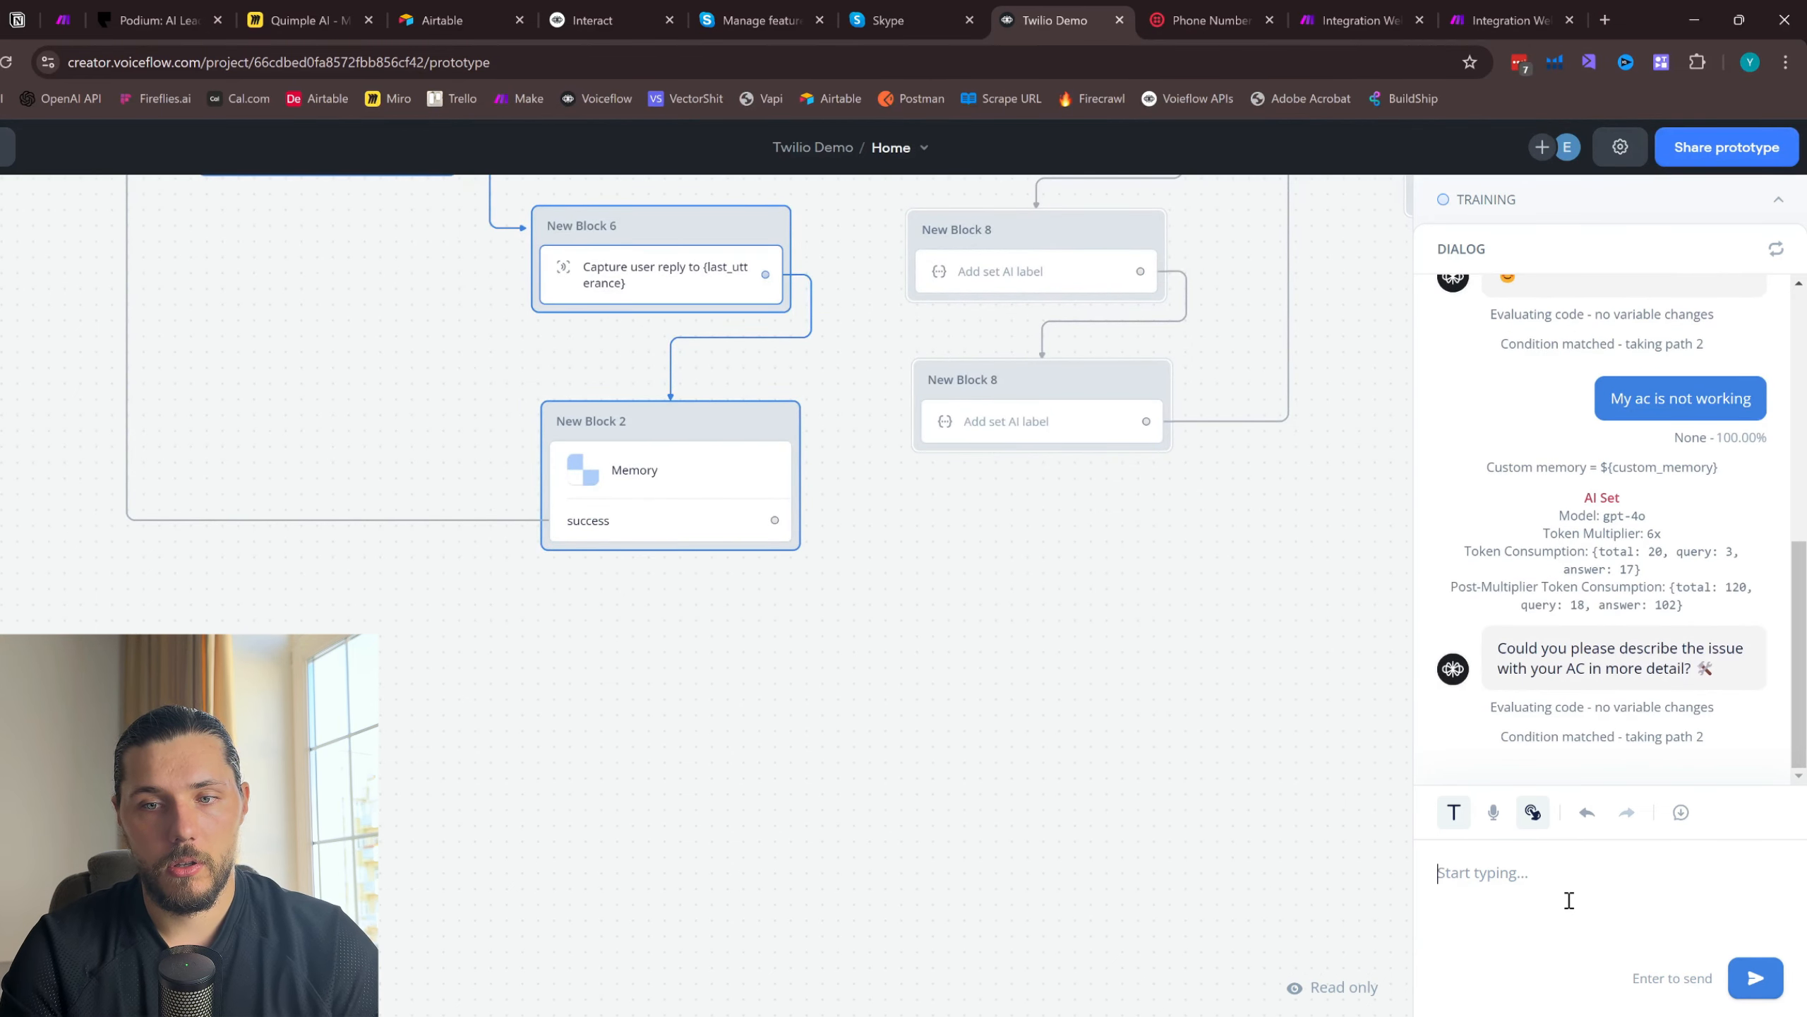
type("it doesn't ")
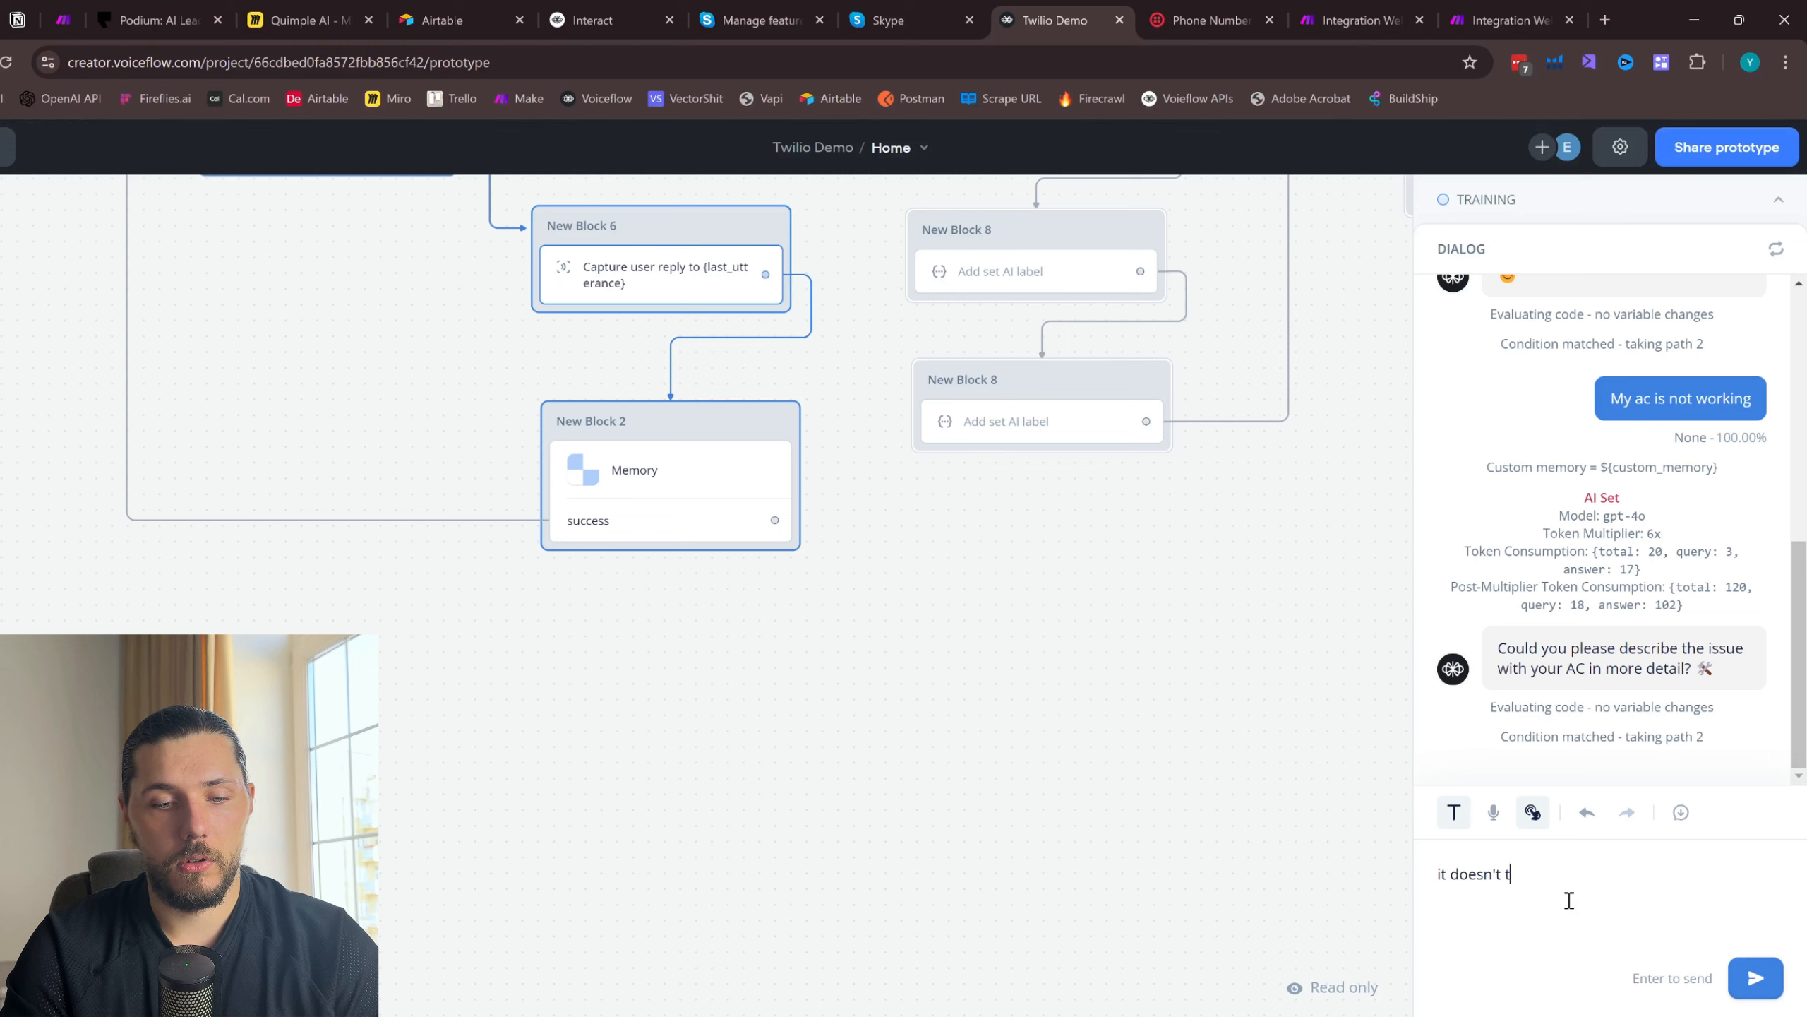
type("turn on")
key("Return")
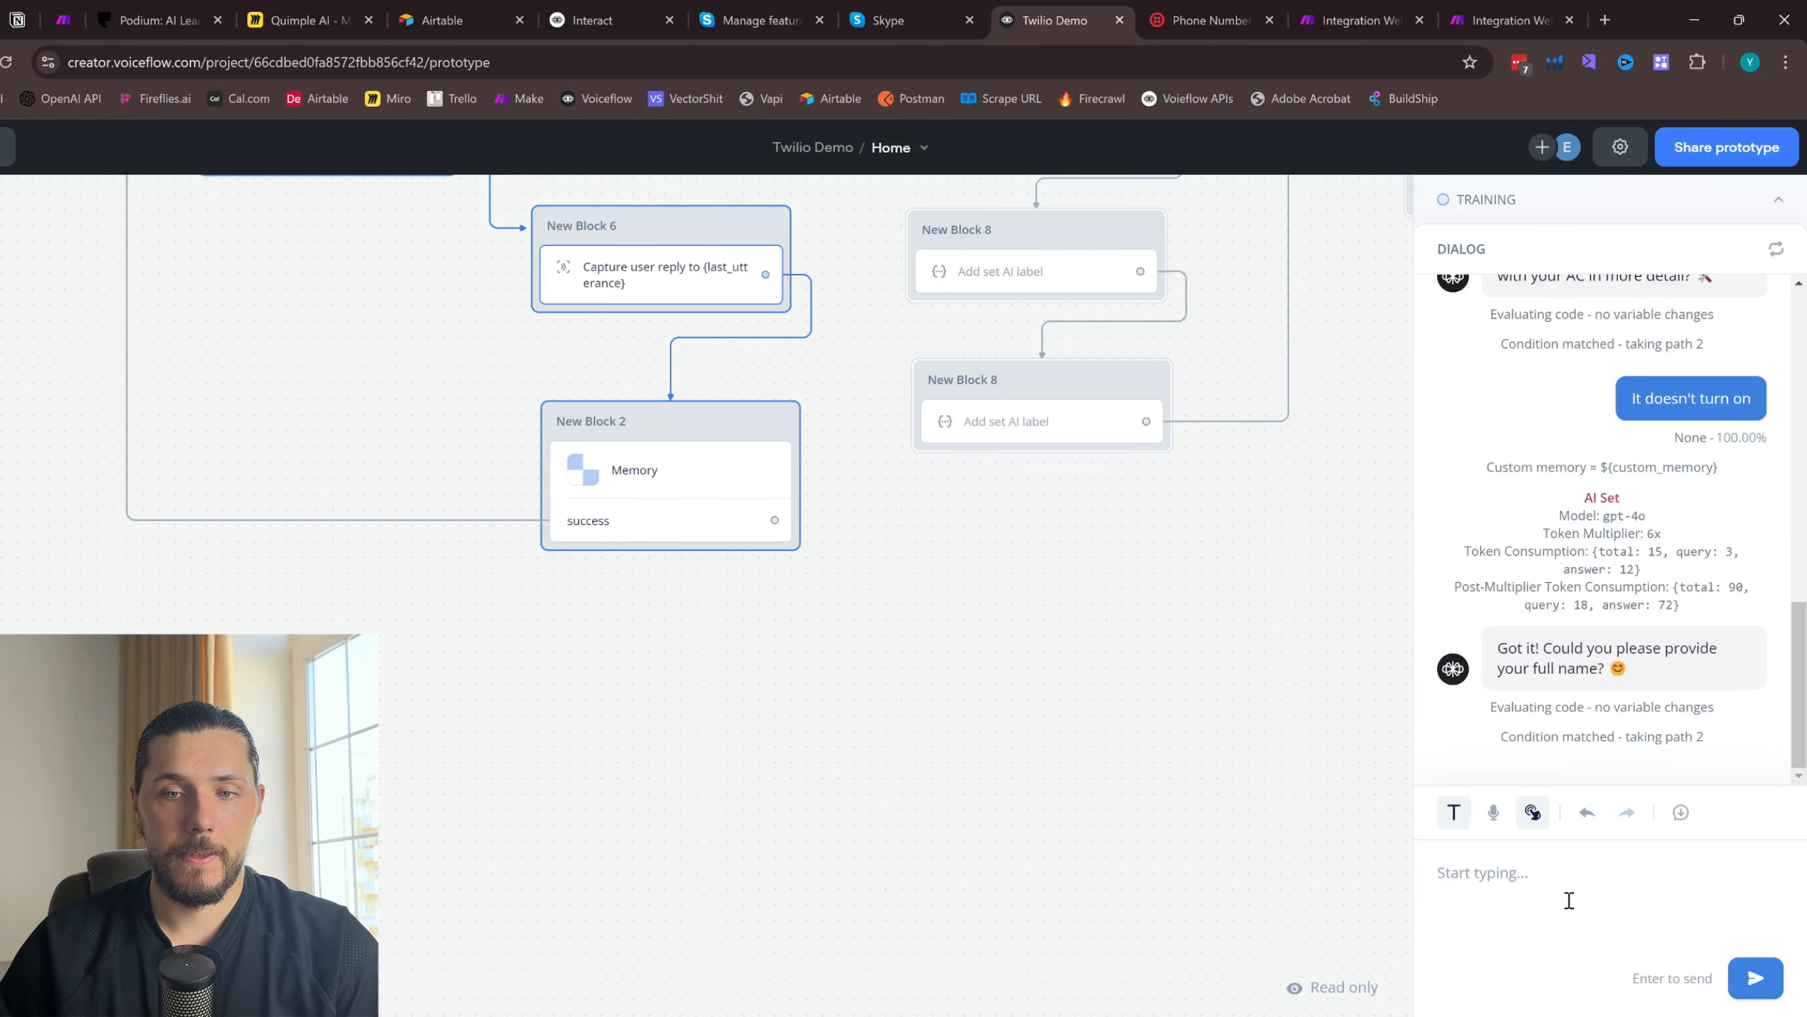
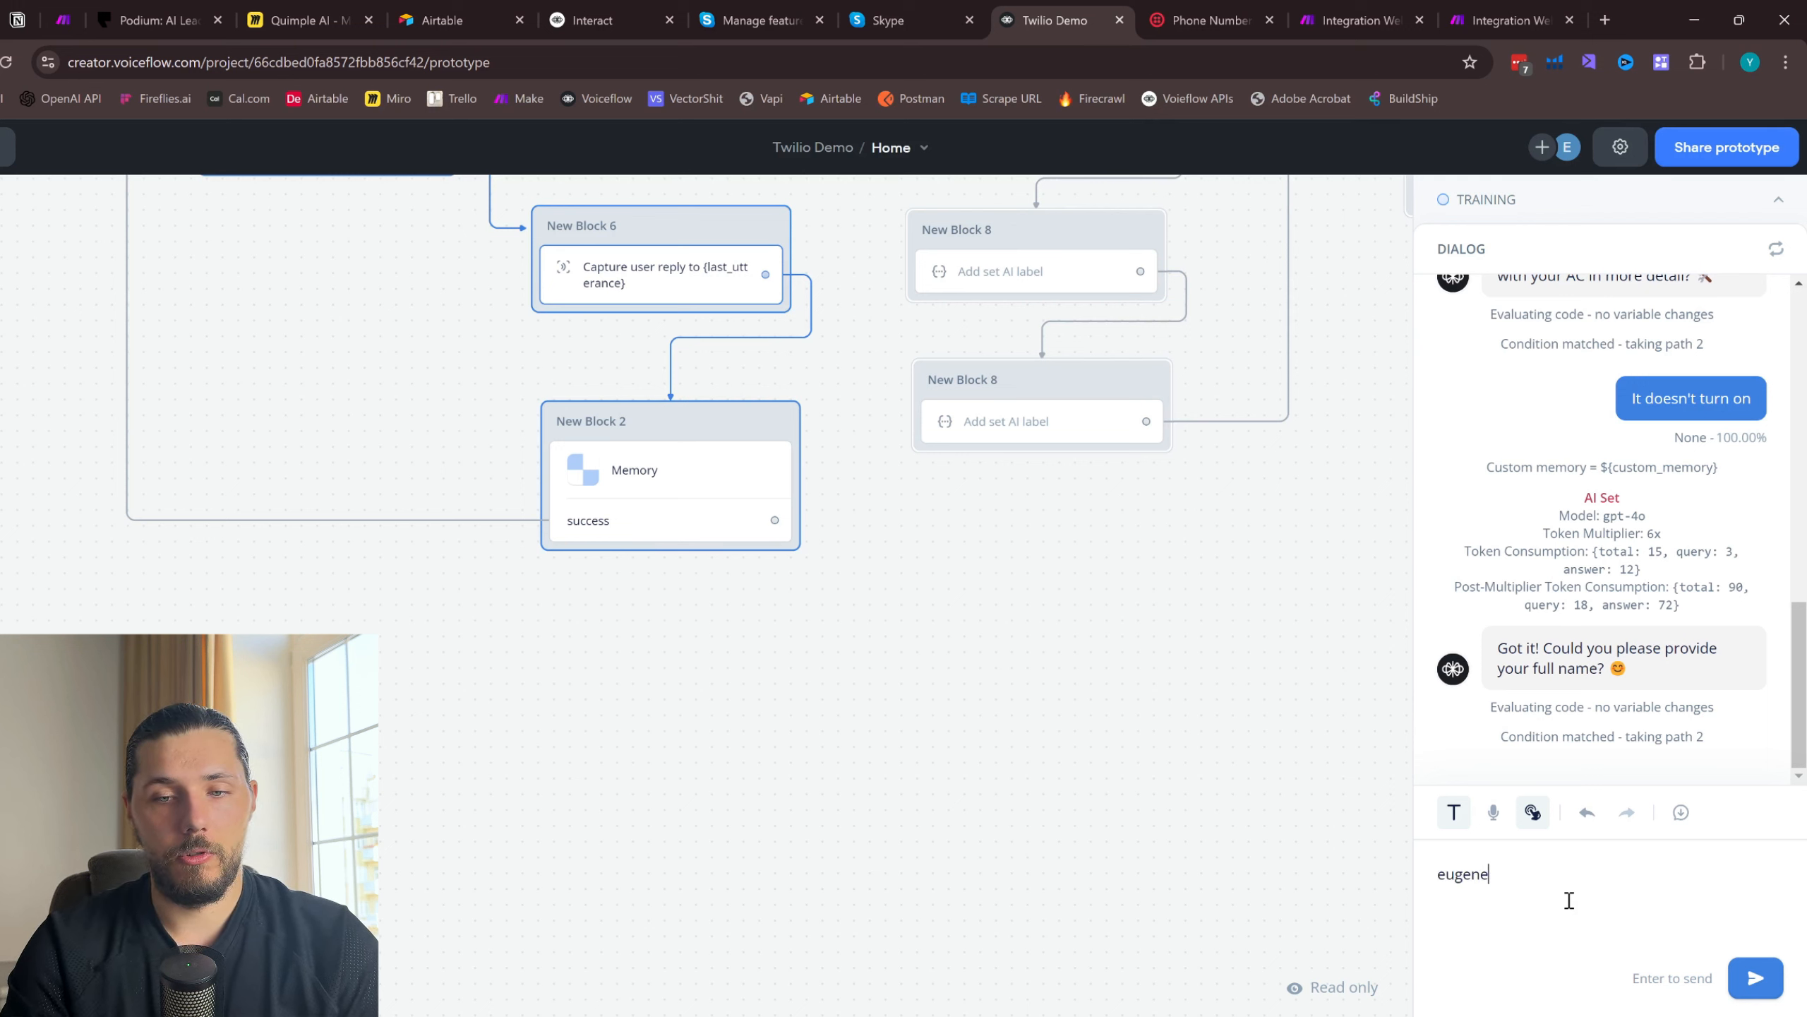
- Answer the agent's contact questions by sending the customer's full name and then the customer's email address
key("Return")
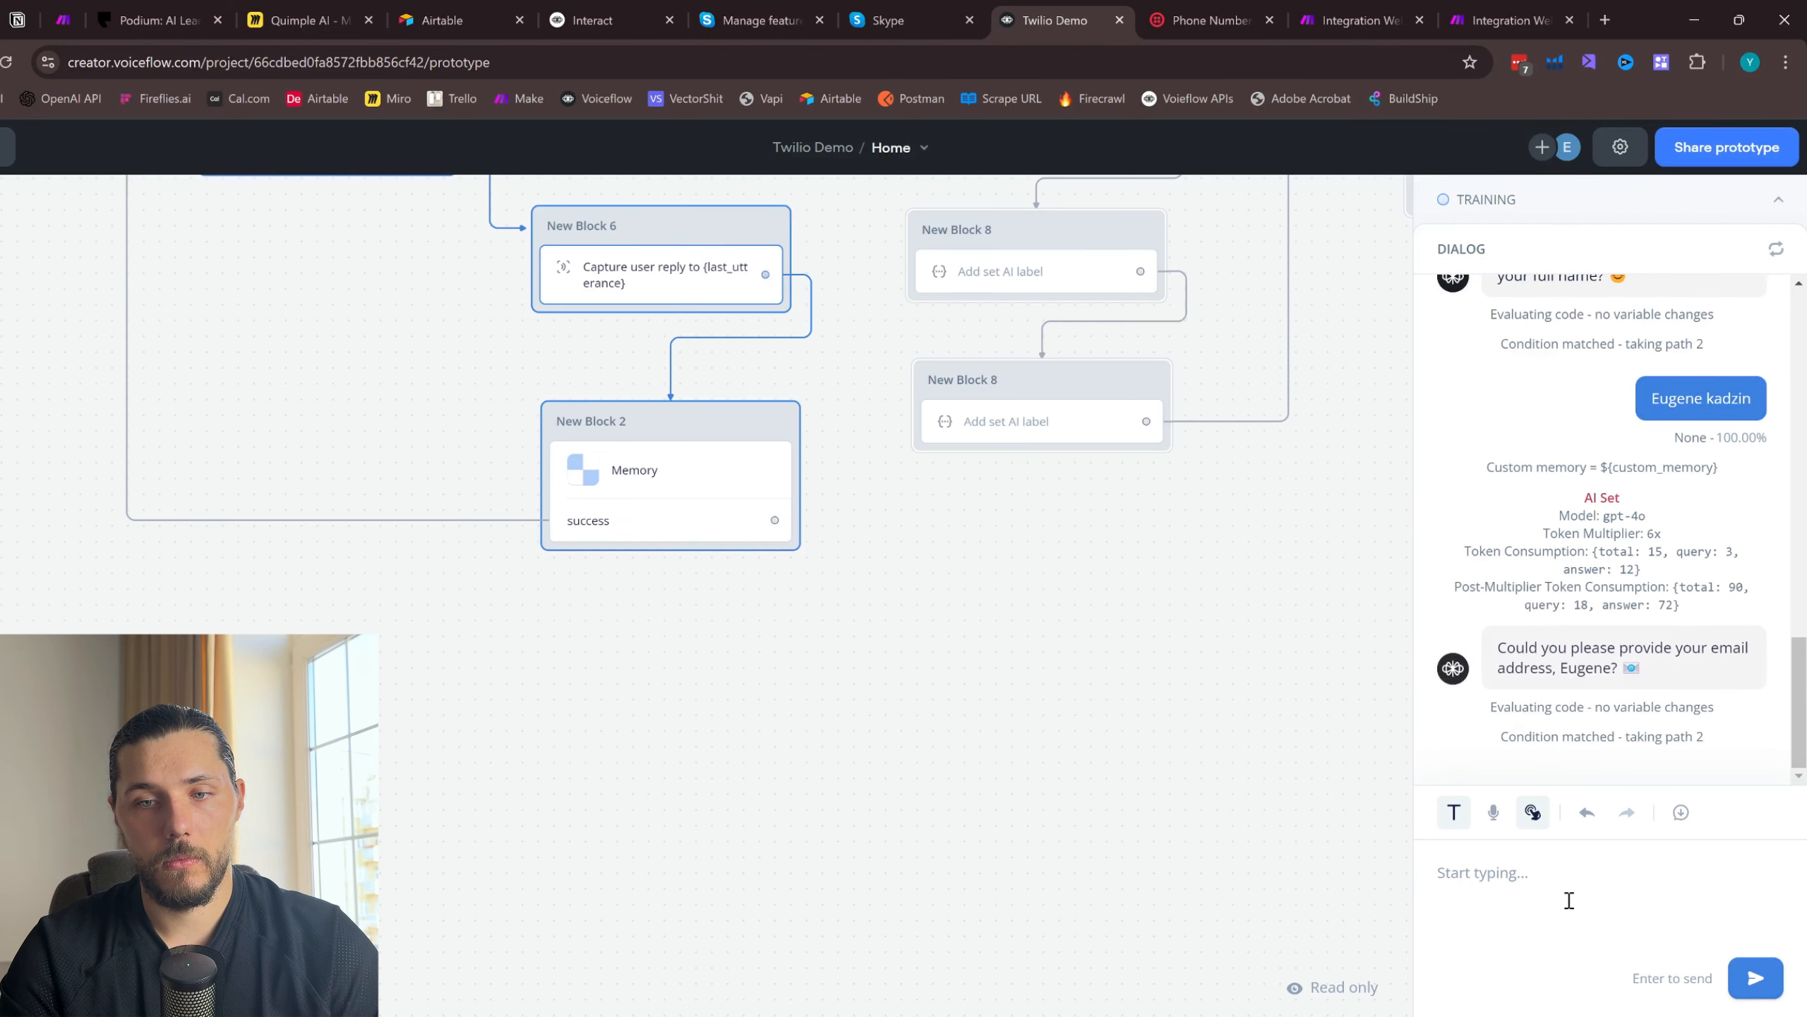
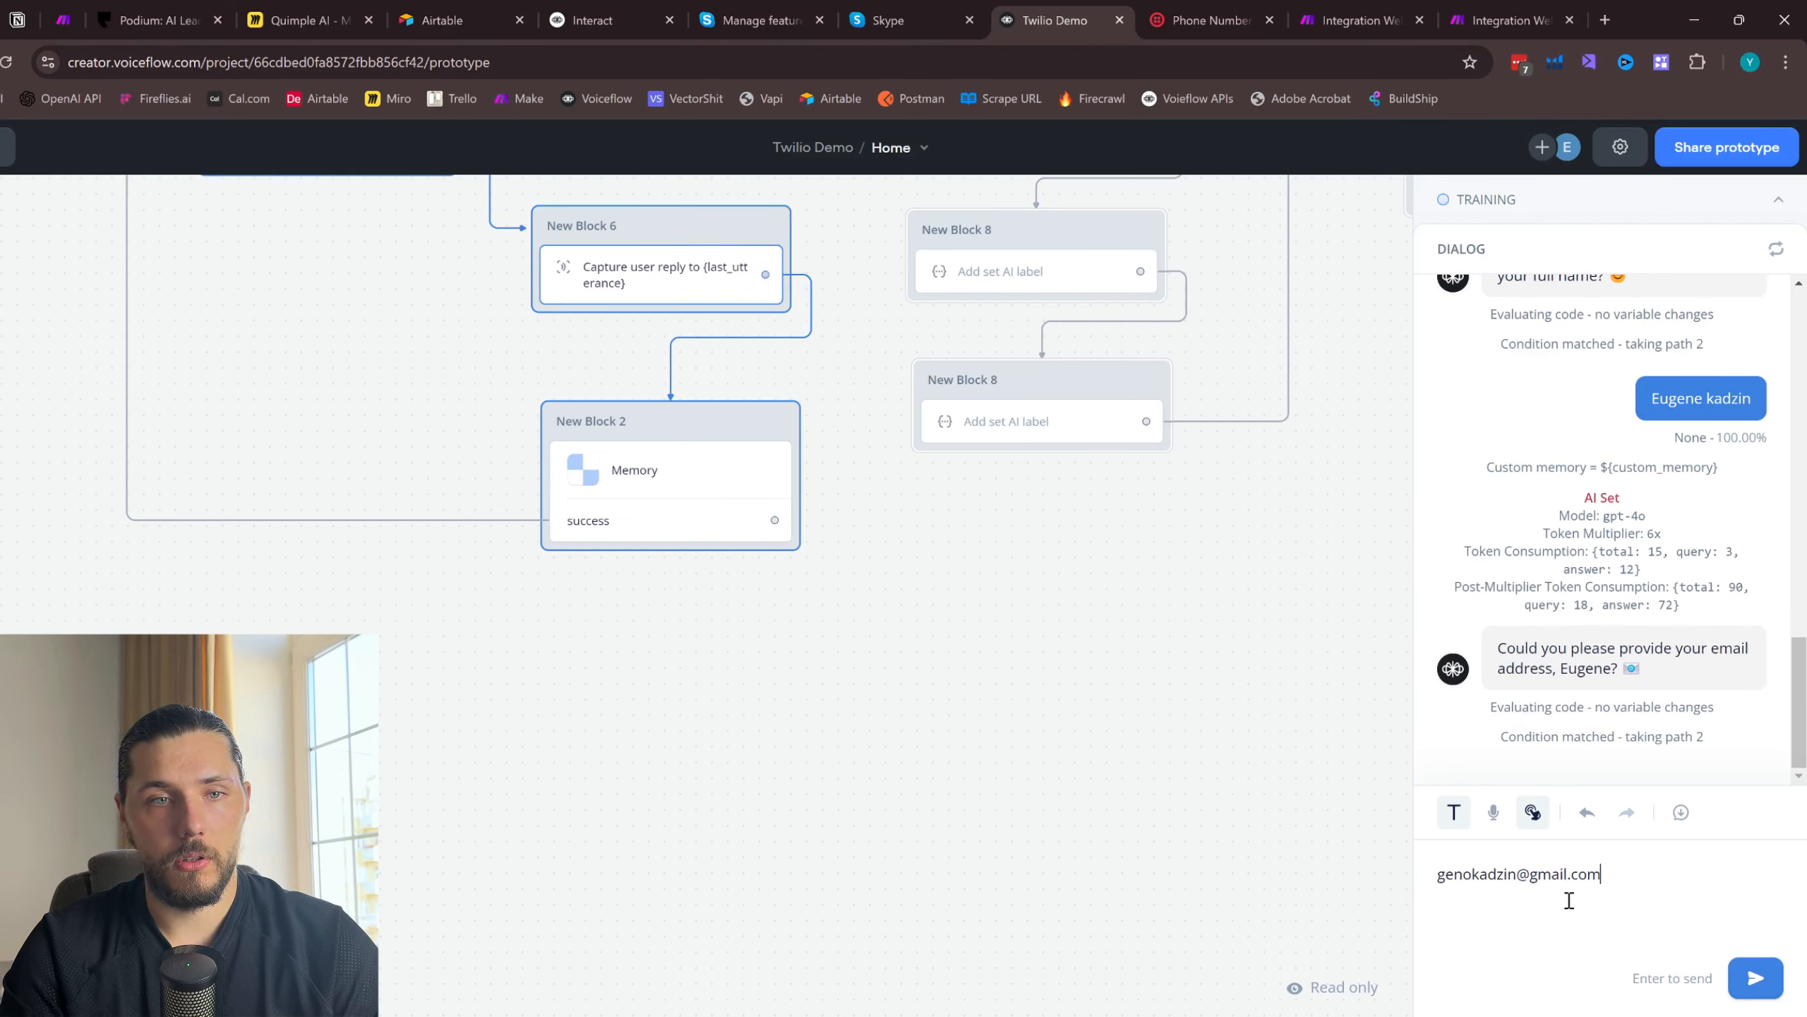
key("Return")
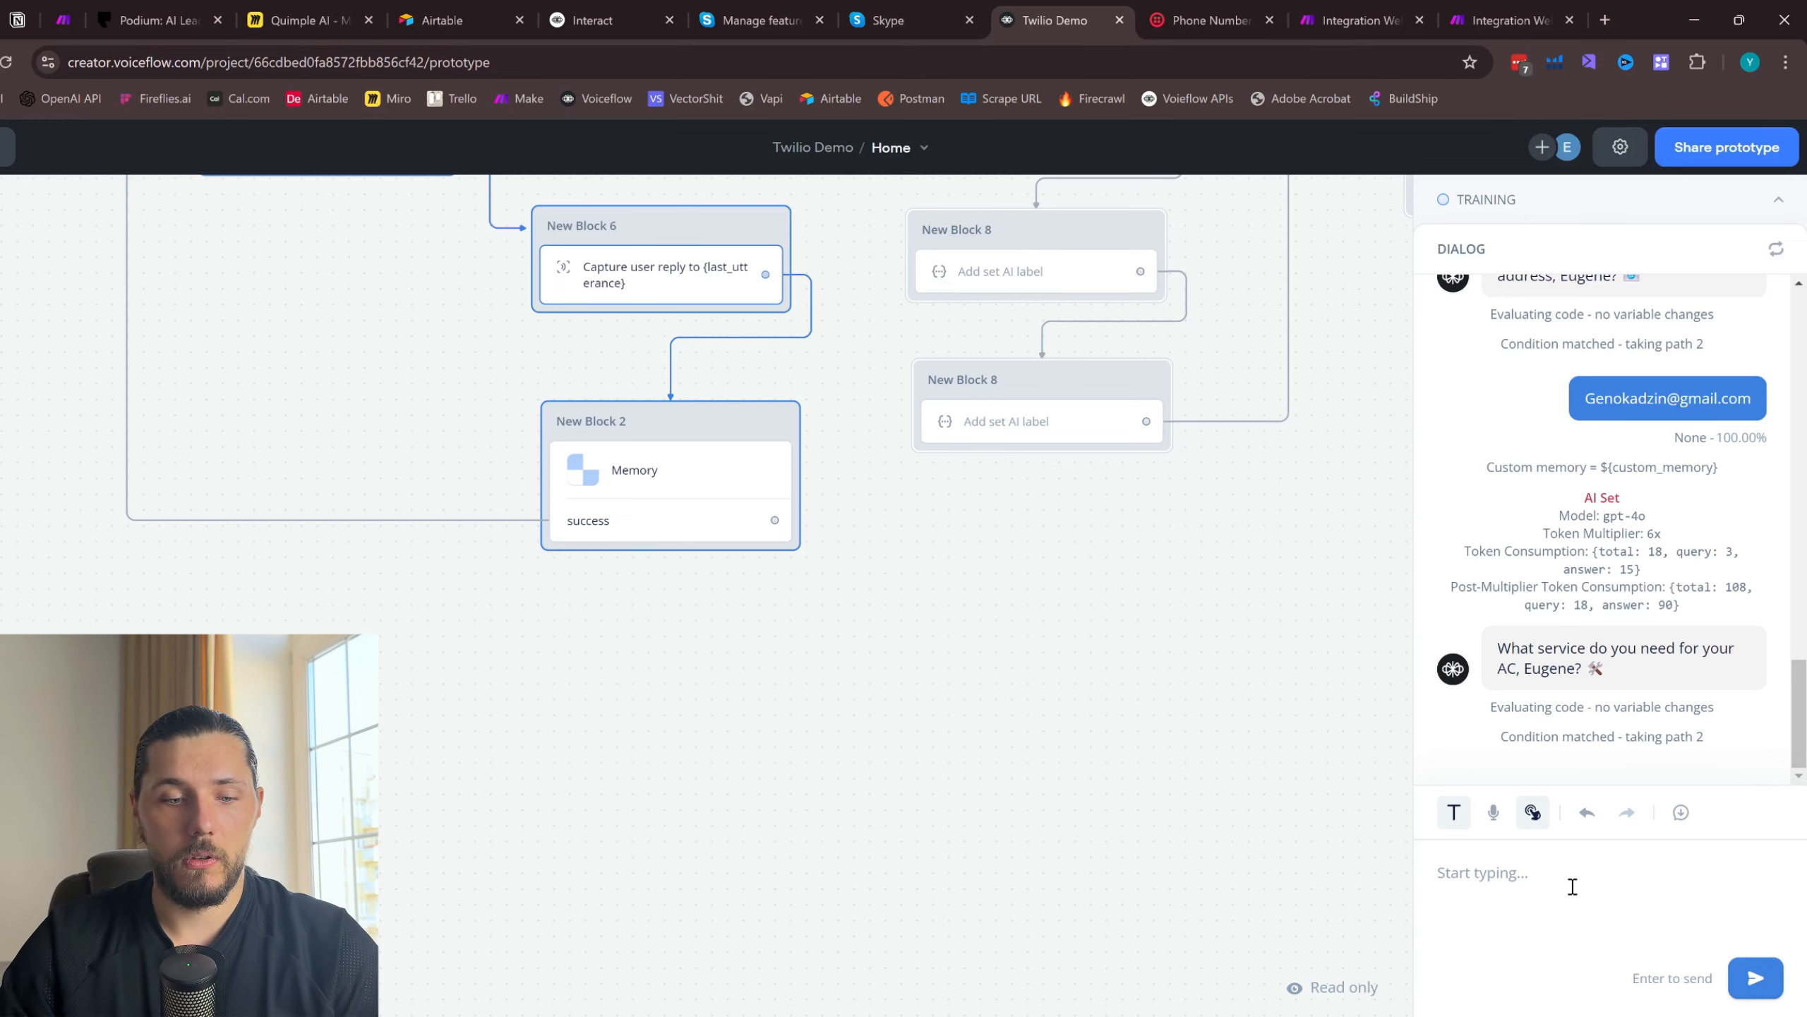
- Answer the agent's question about the needed service with "Repair I think"
type("R")
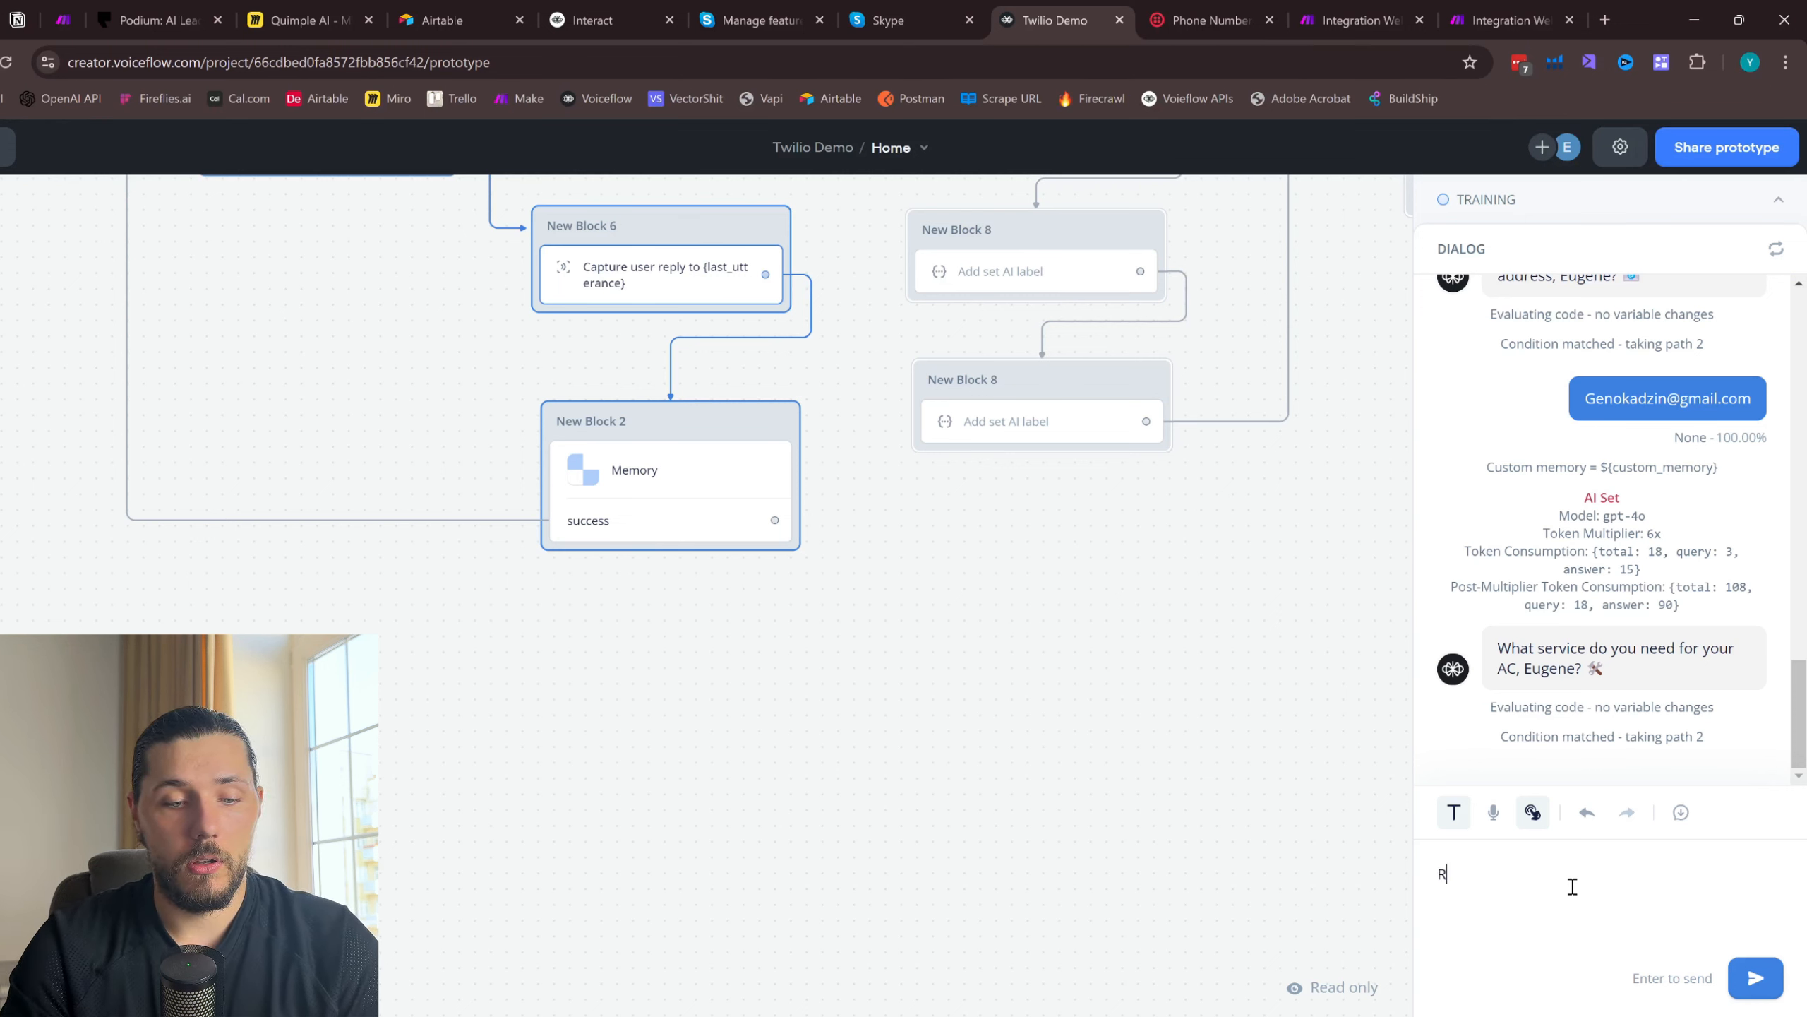
type("epair I thi")
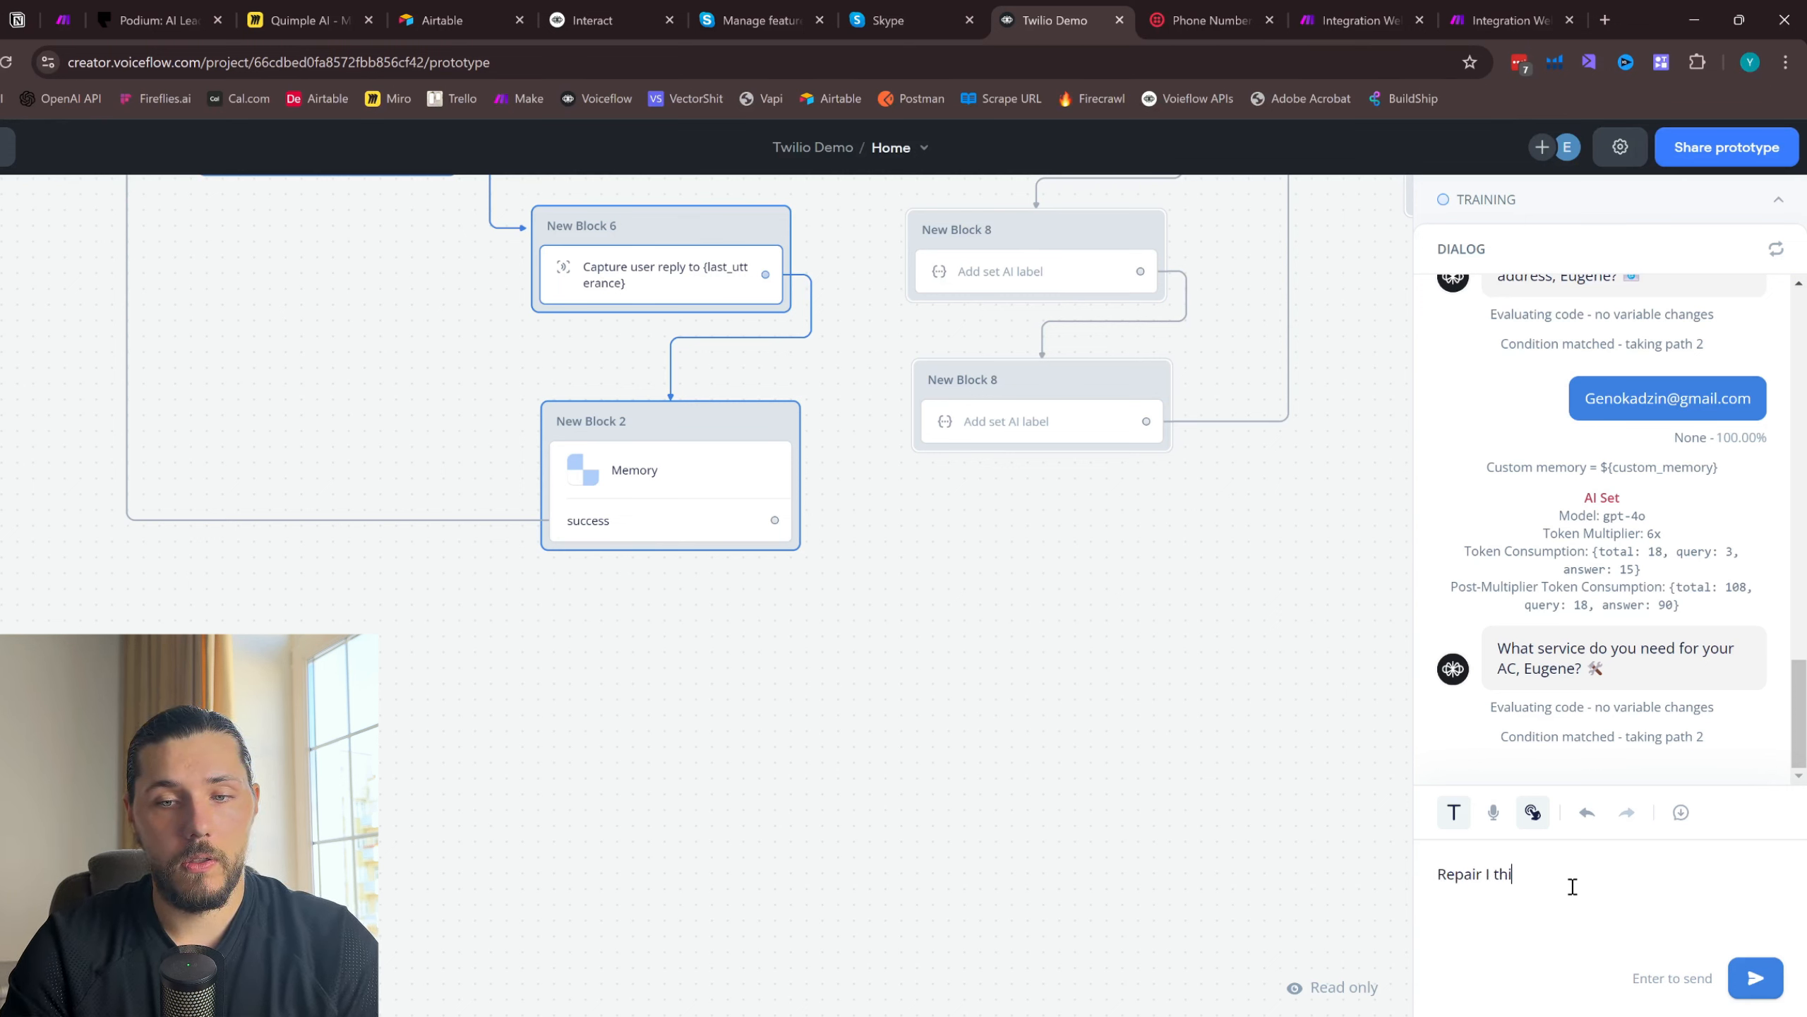
type("nk")
key("Return")
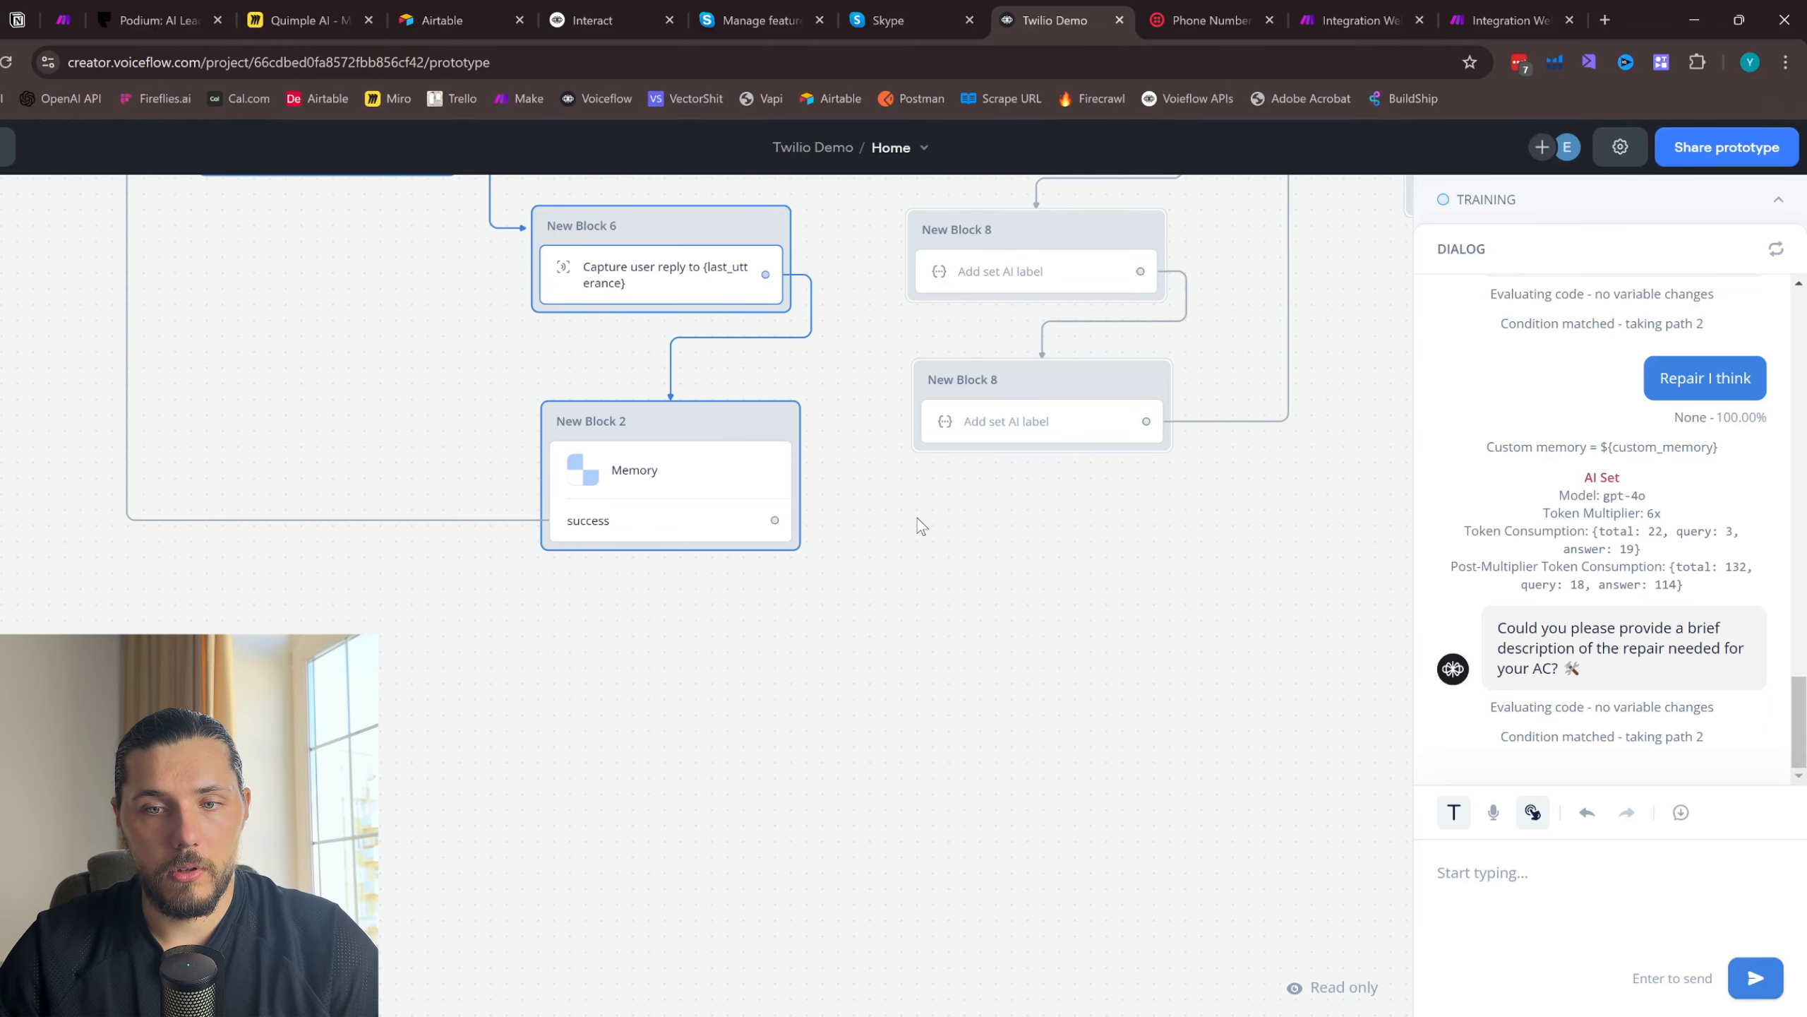
- Describe the repair to the agent as "I don't know it is not working that is it" and confirm the technician visit with "yes"
left_click_drag(918, 517, 920, 728)
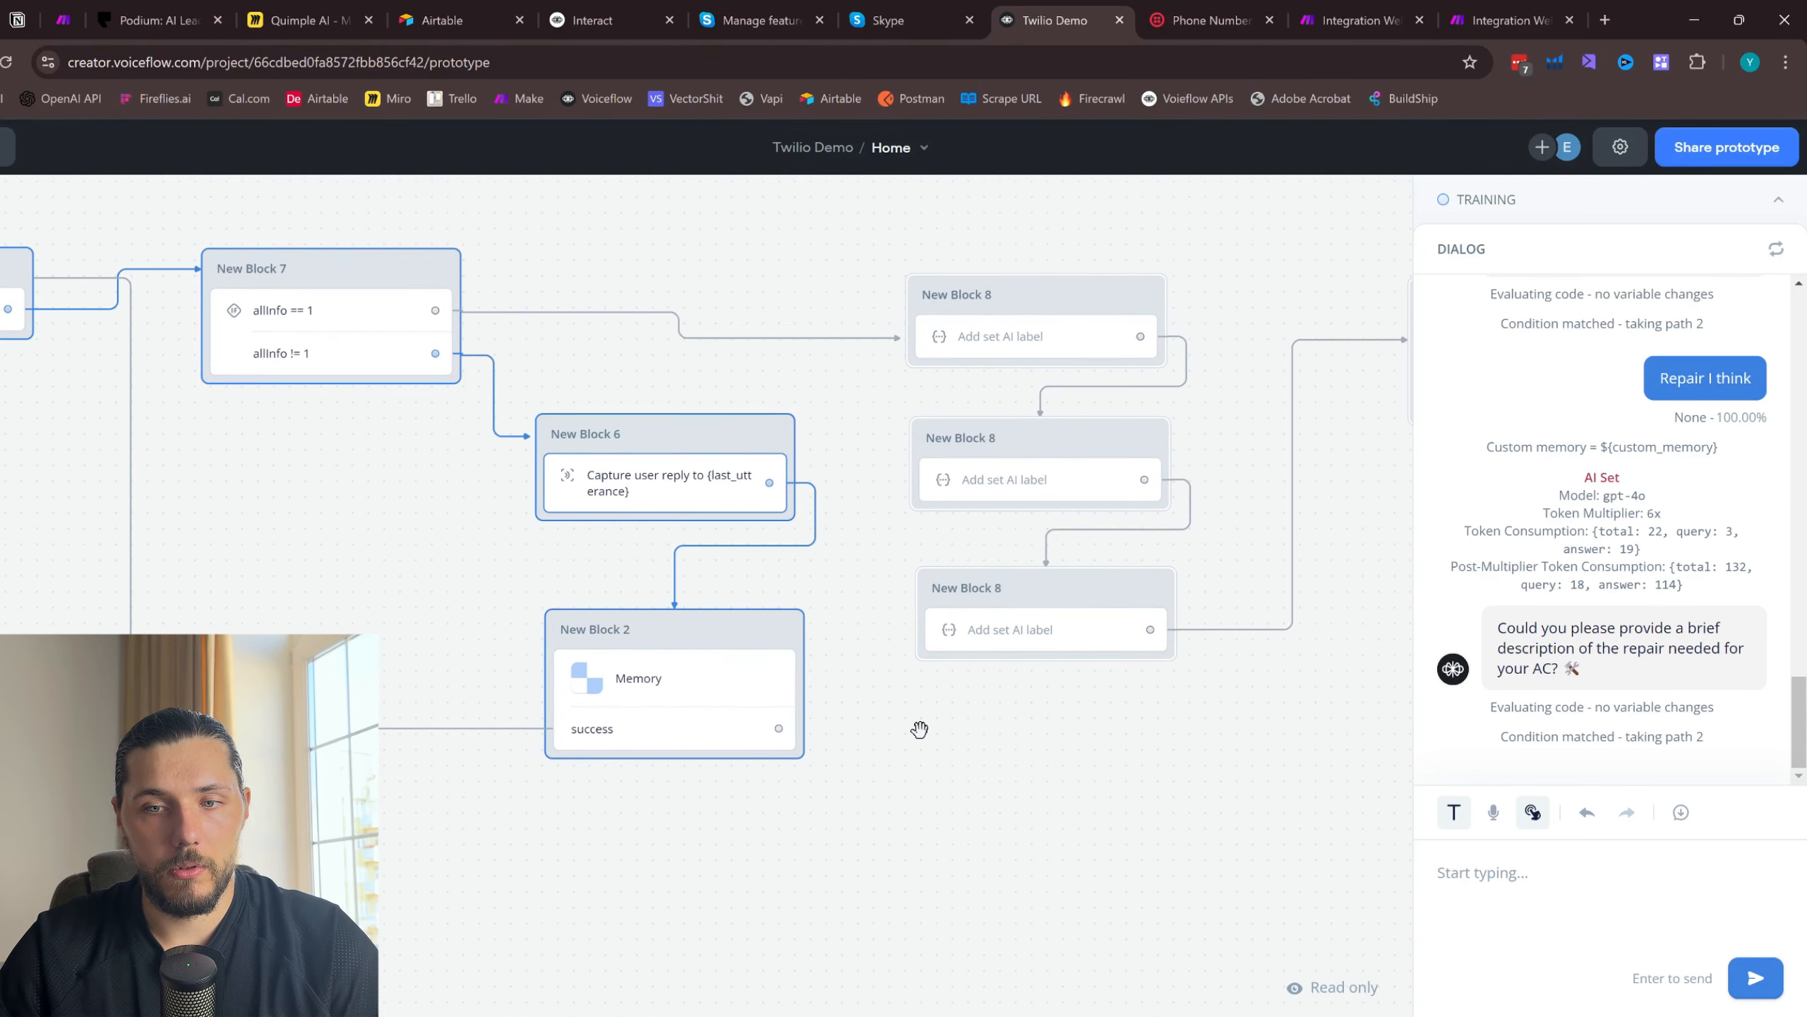
left_click(1499, 870)
type("I do")
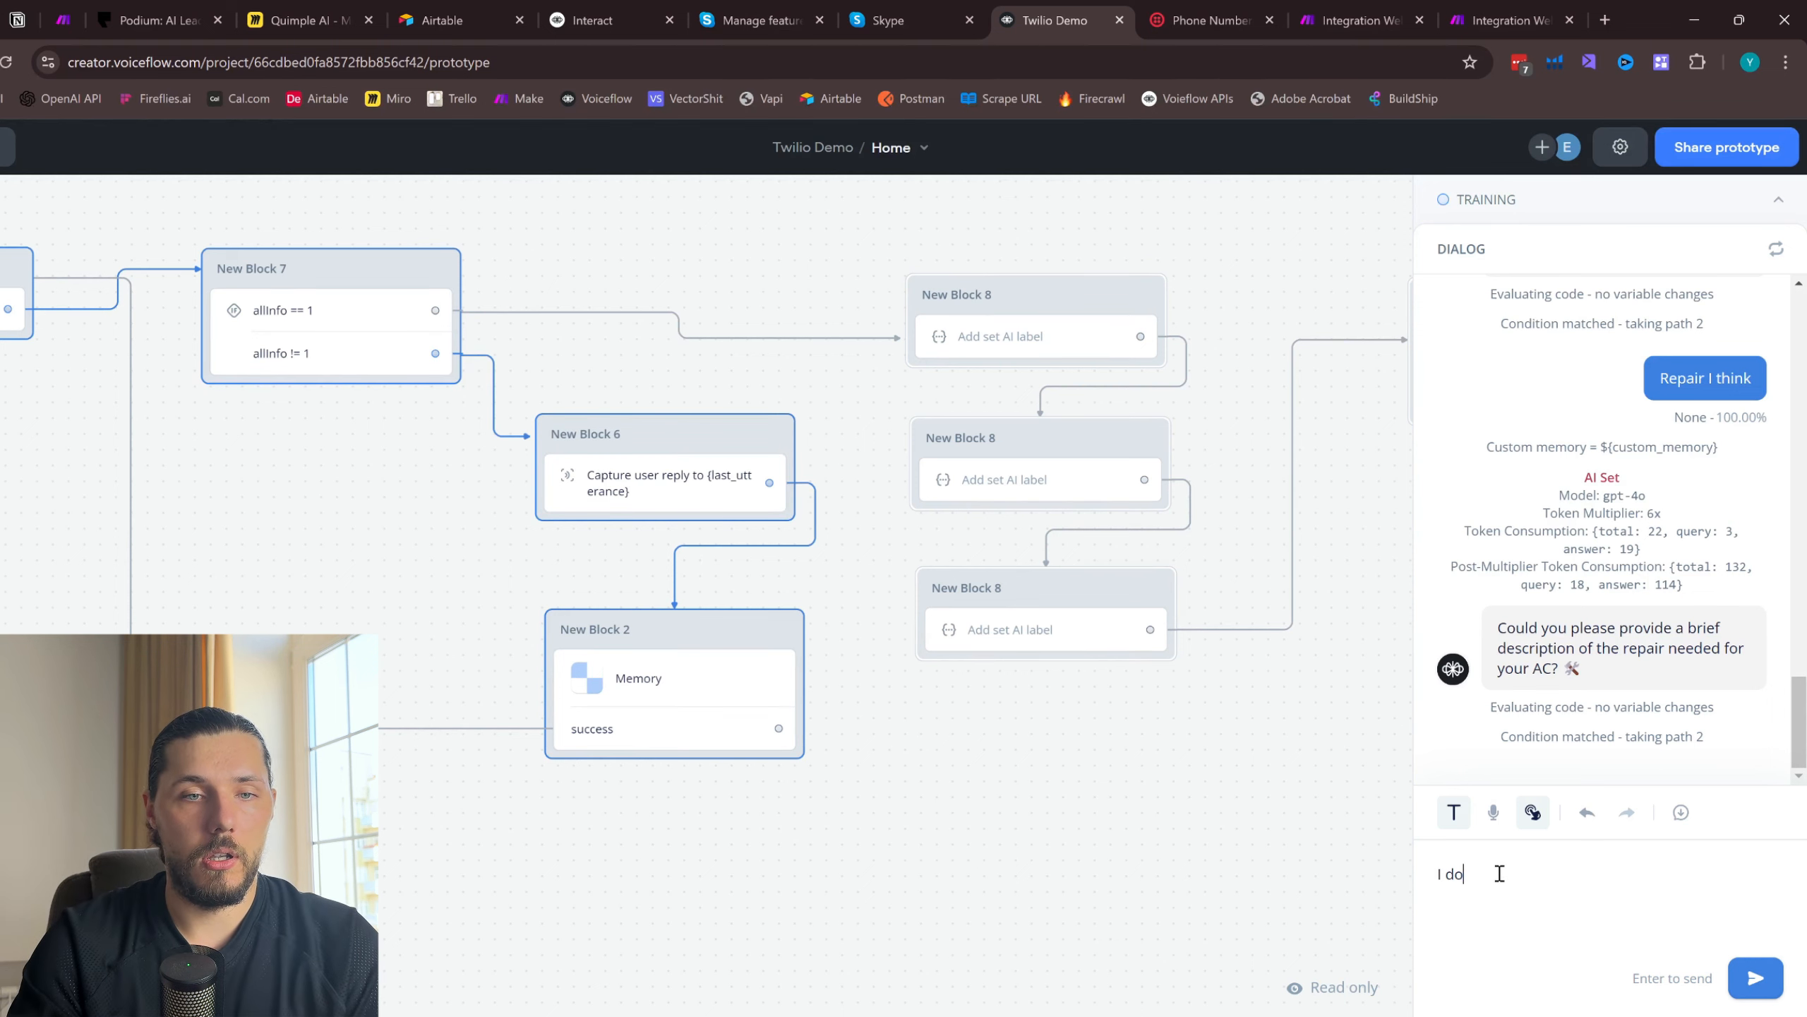
type("n't know it")
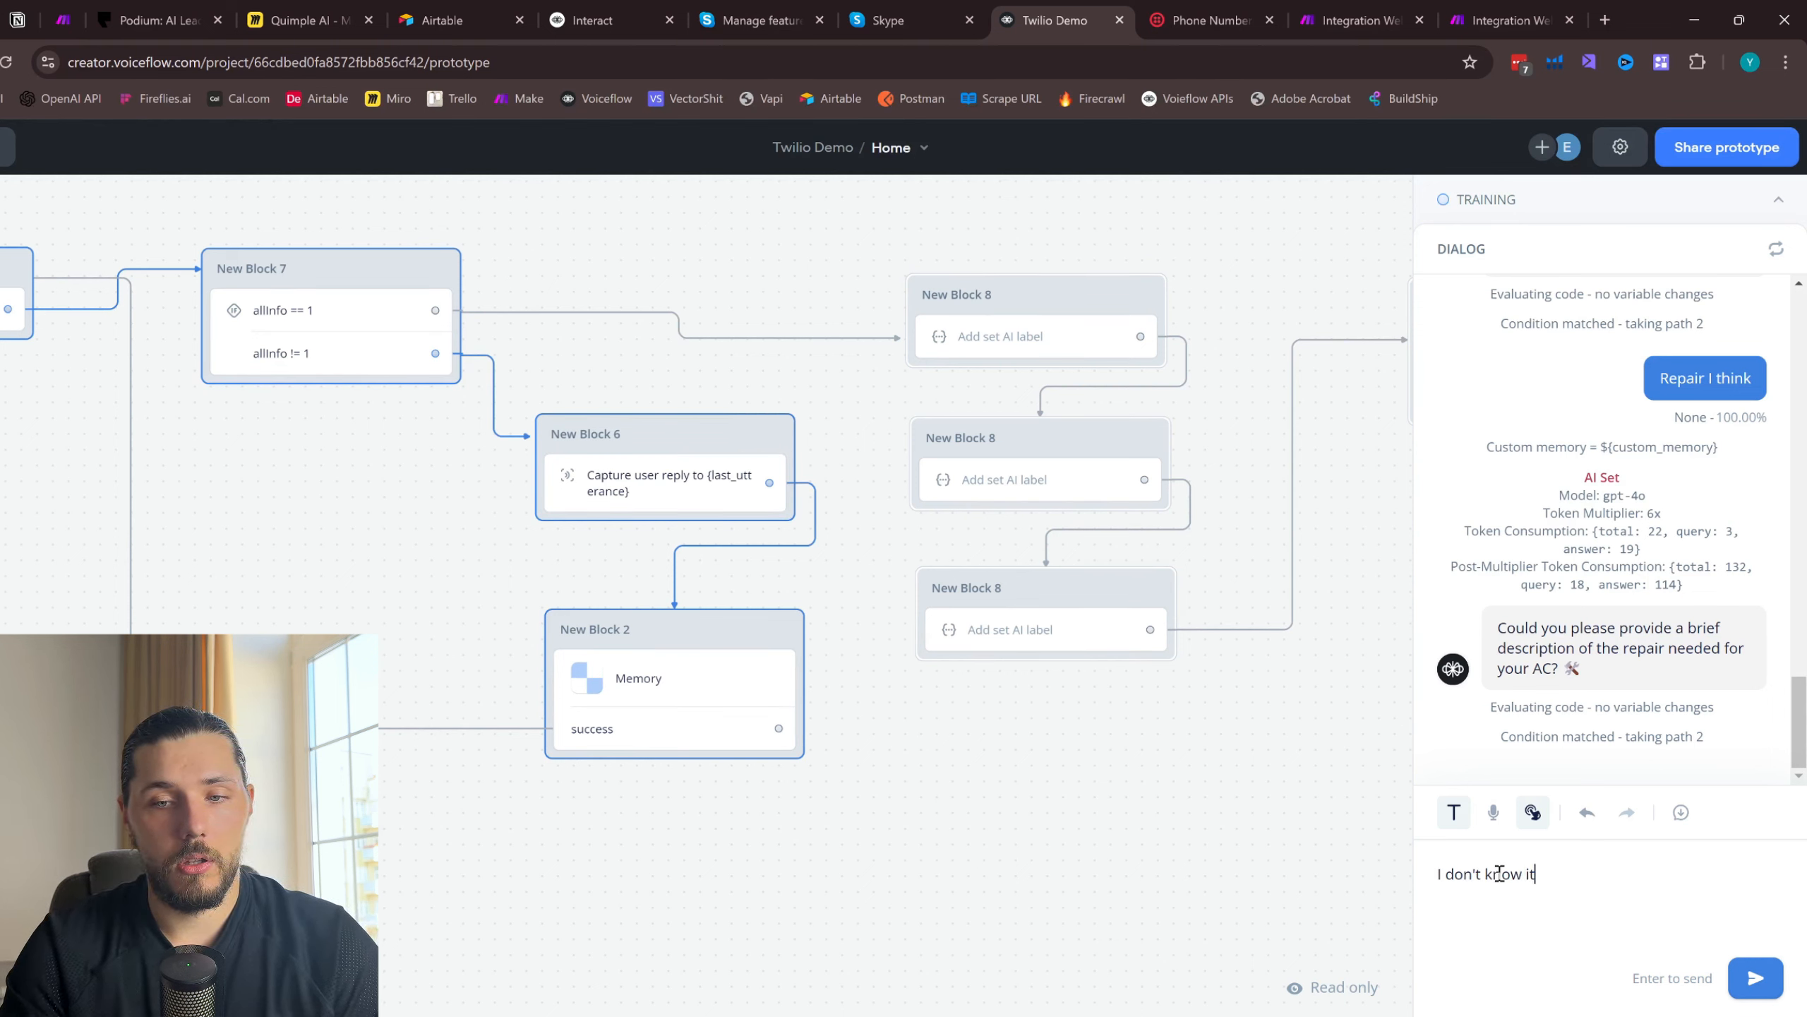
type(" is not working ")
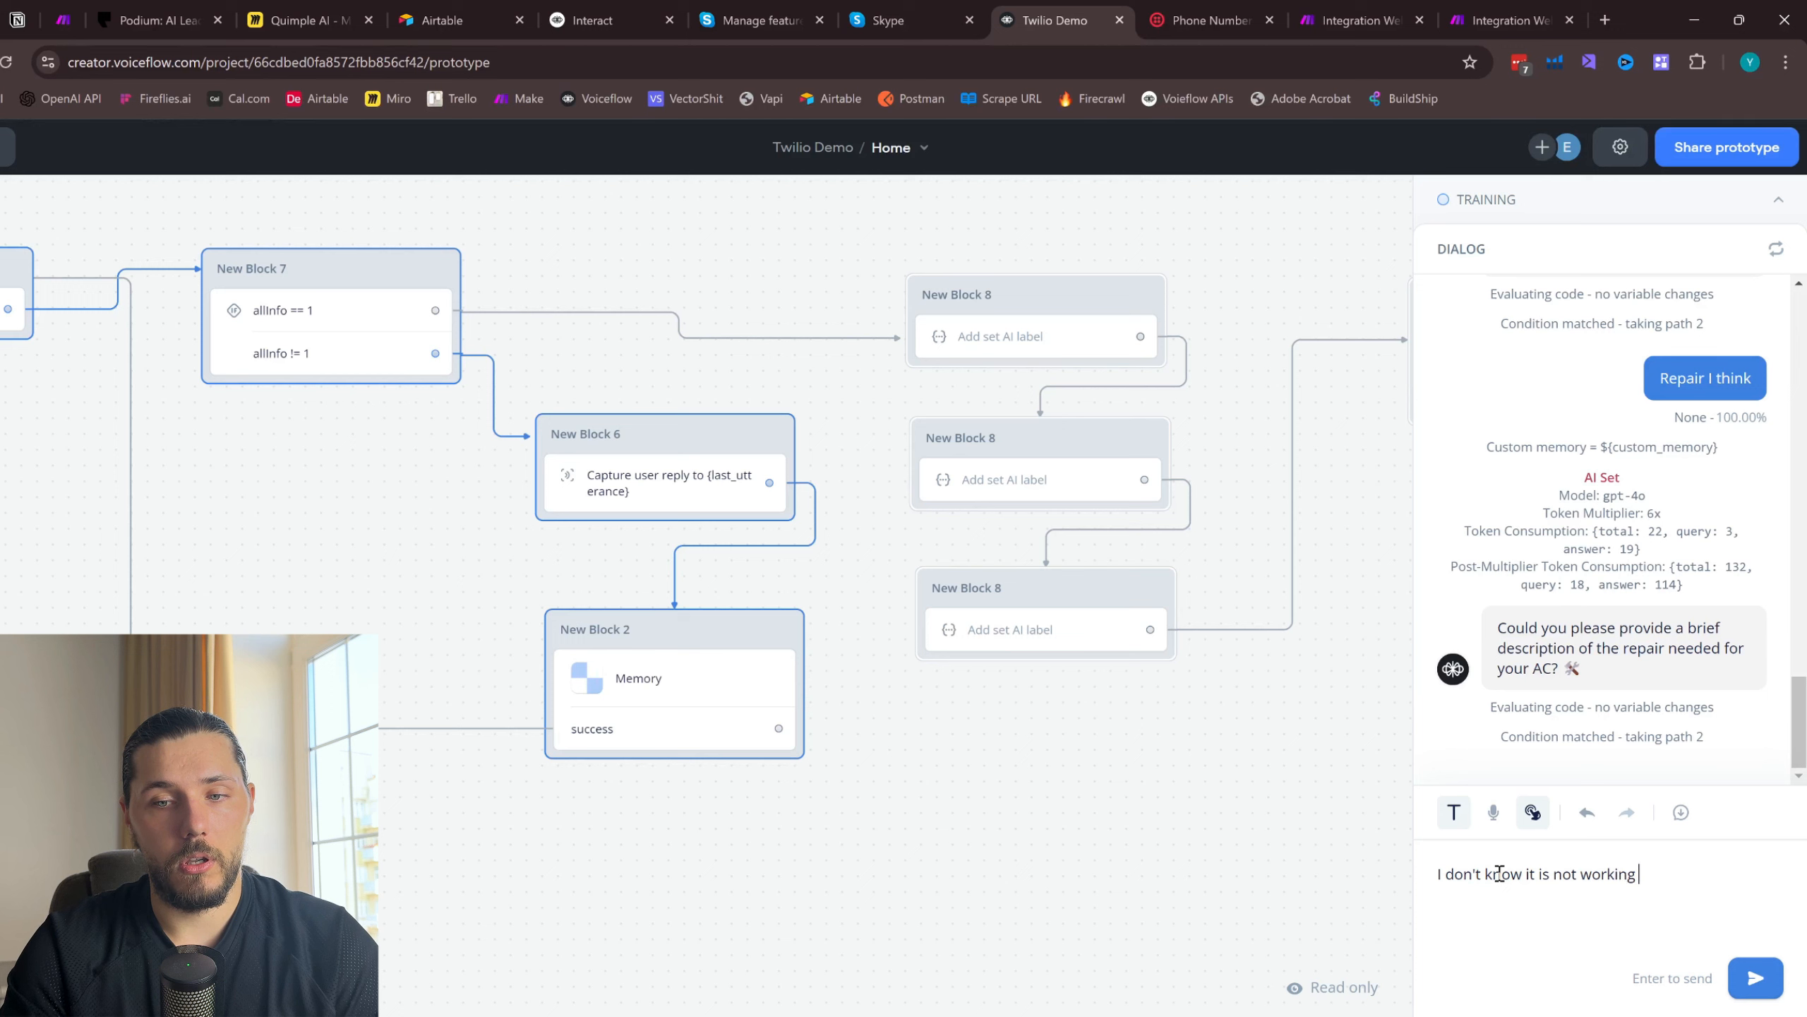
type("pl")
key("BackSpace")
key("BackSpace")
type("that is it")
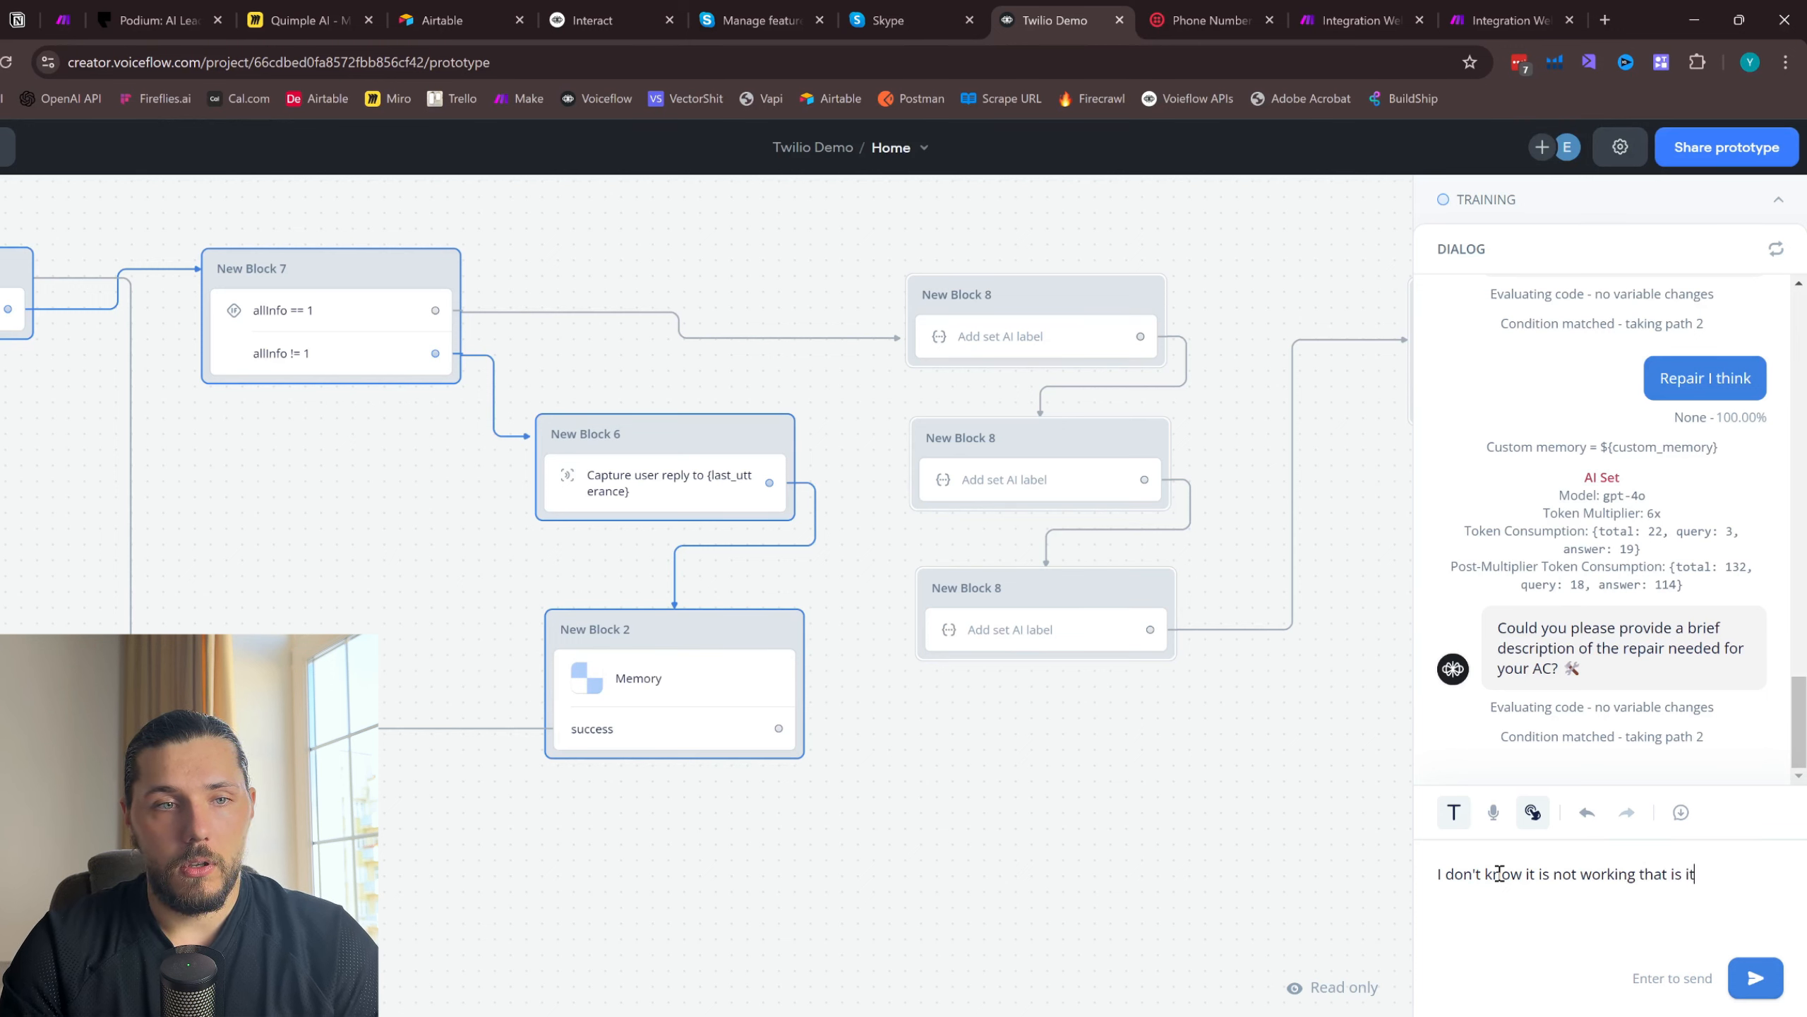
key("Return")
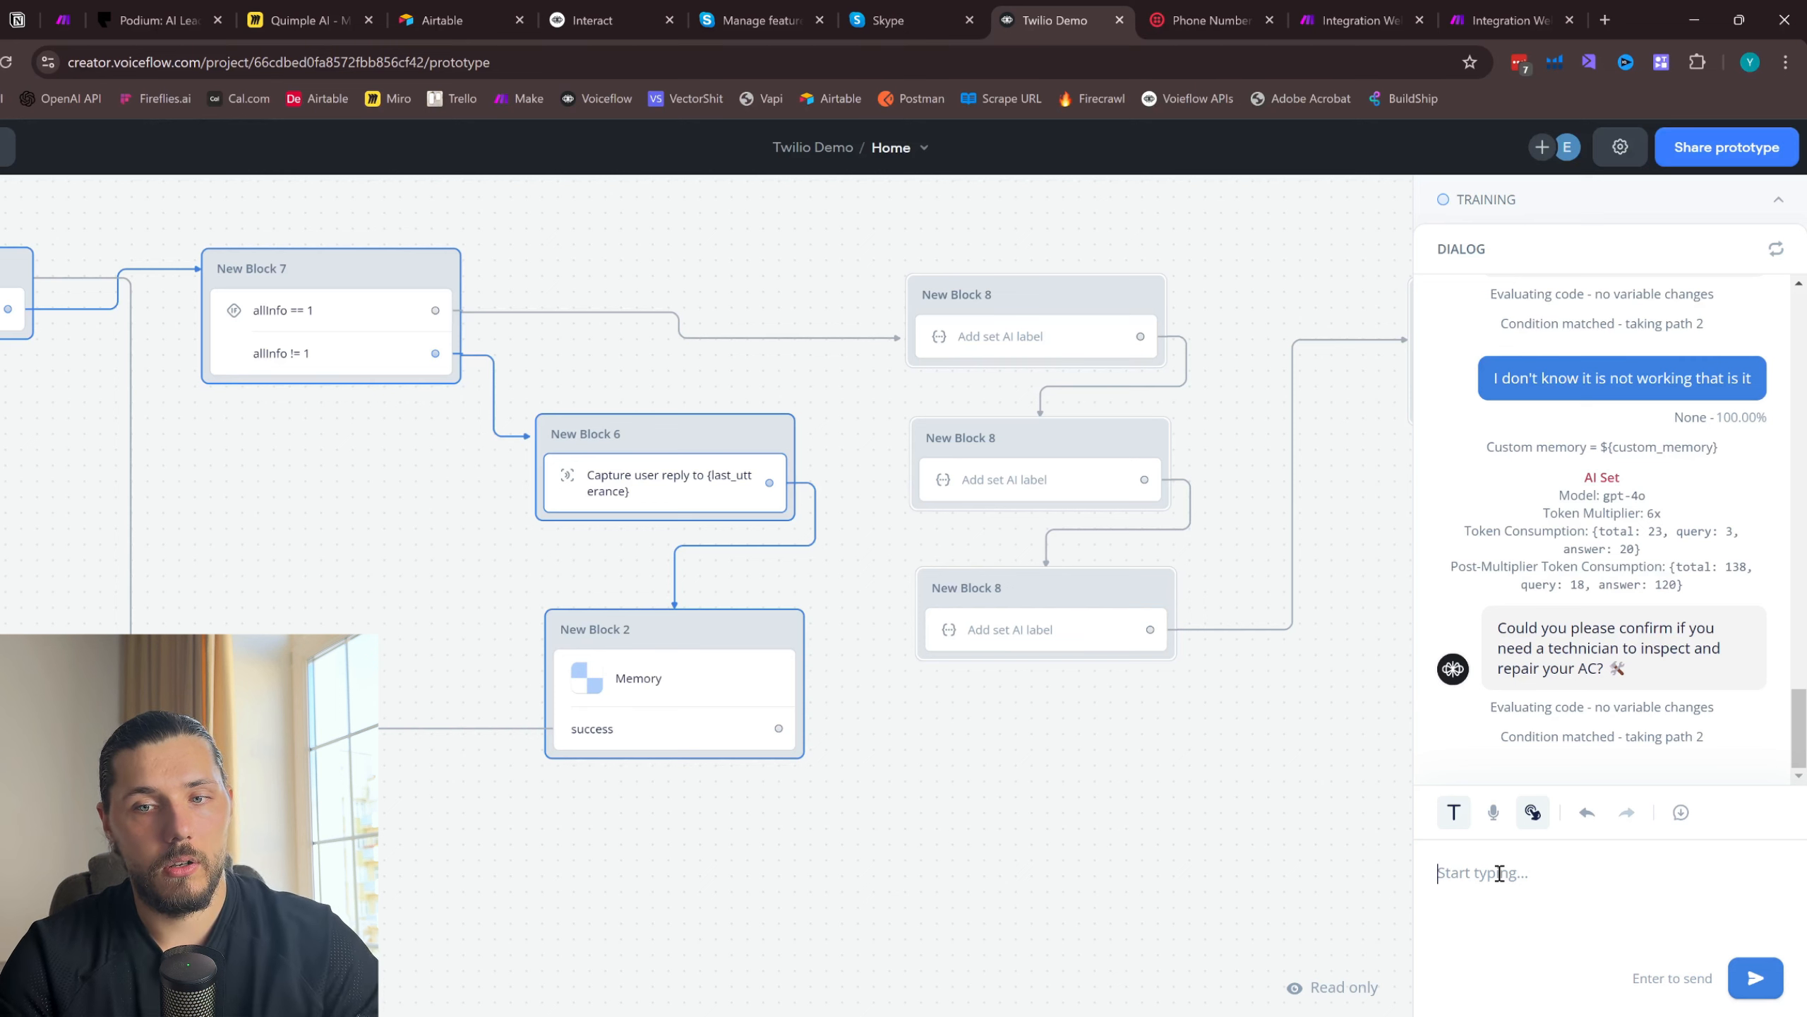
type("yes")
key("Return")
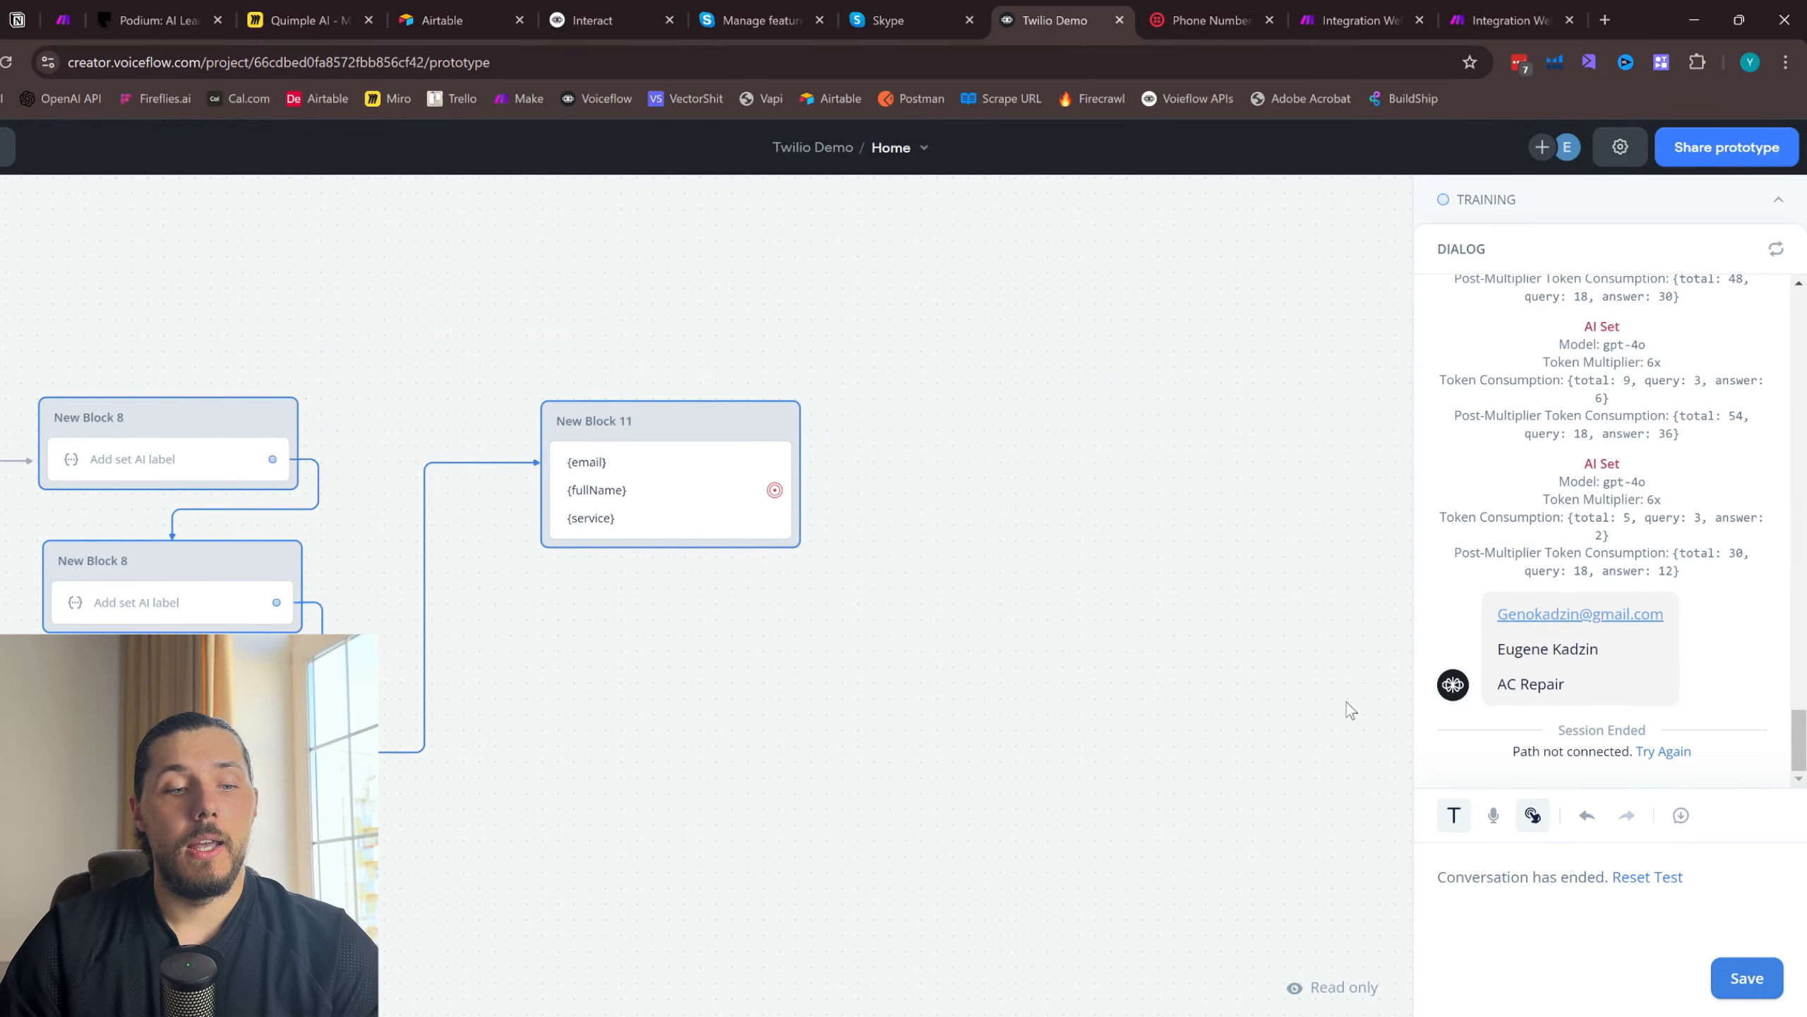
- Review the finished test conversation and trace the flow from the end block back past the allInfo condition to New Block 5
left_click_drag(538, 629, 969, 582)
scroll(970, 583, "left", 10)
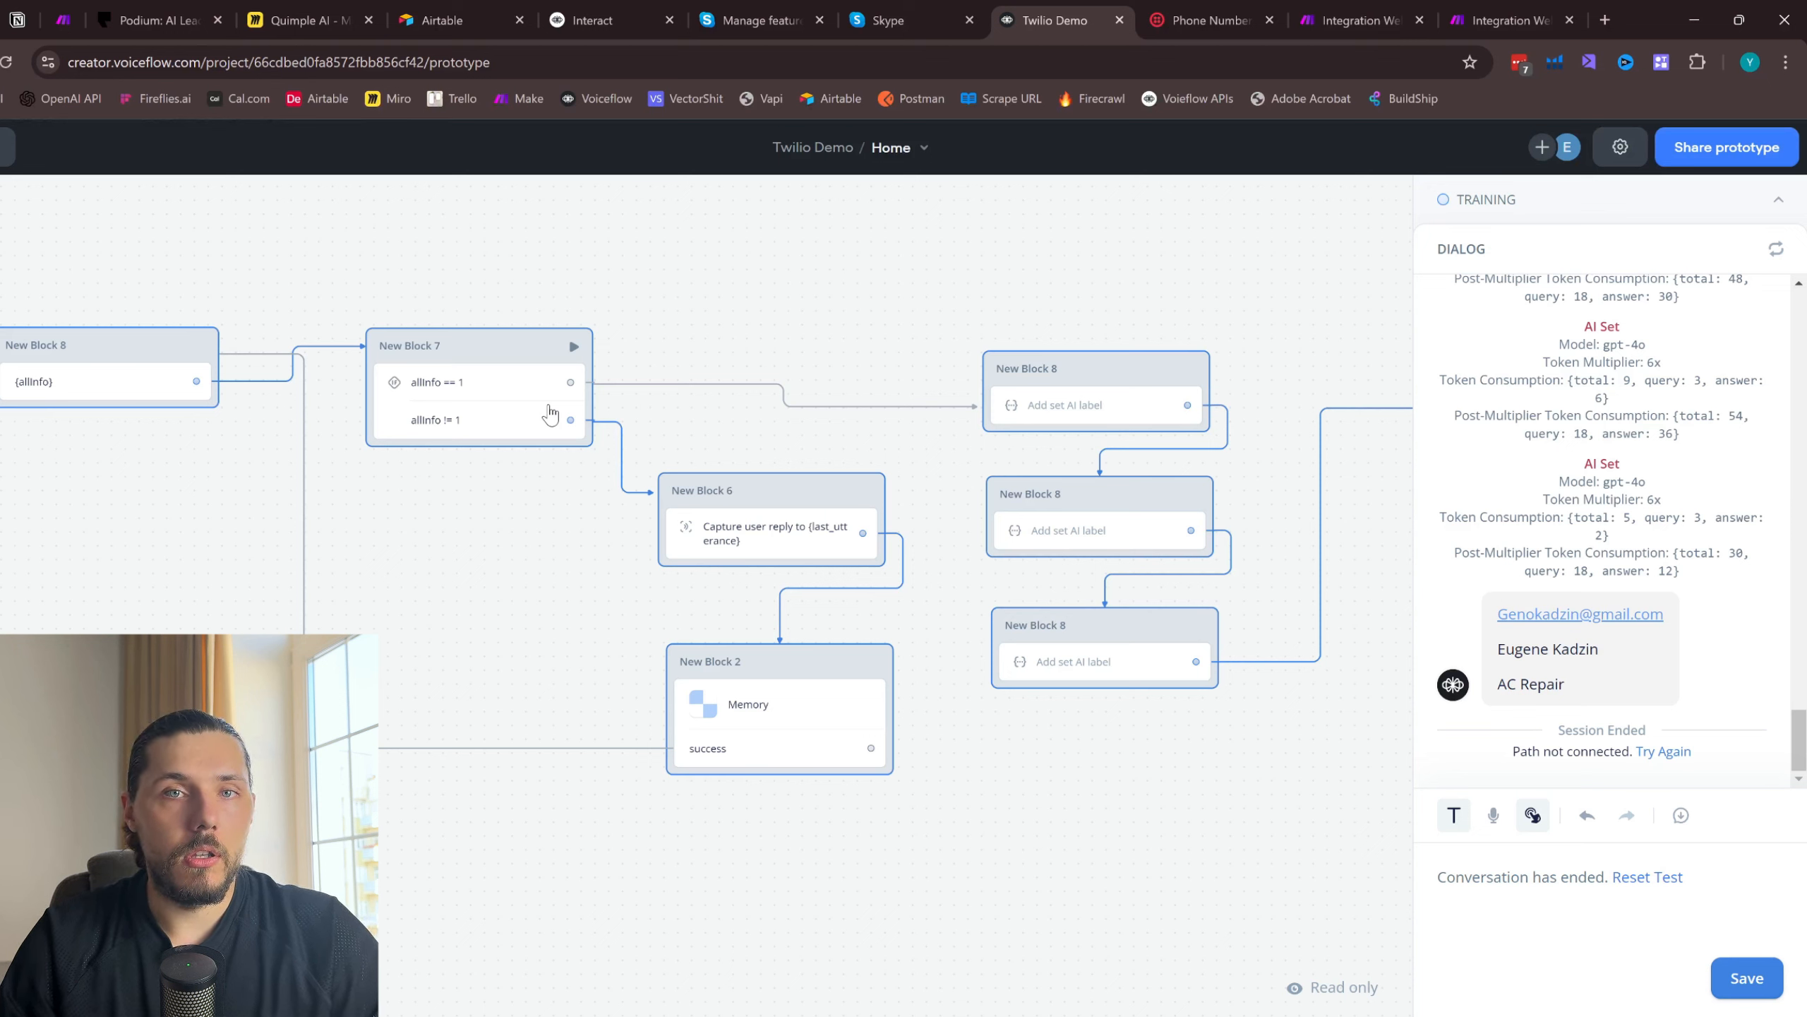
scroll(1645, 540, "up", 10)
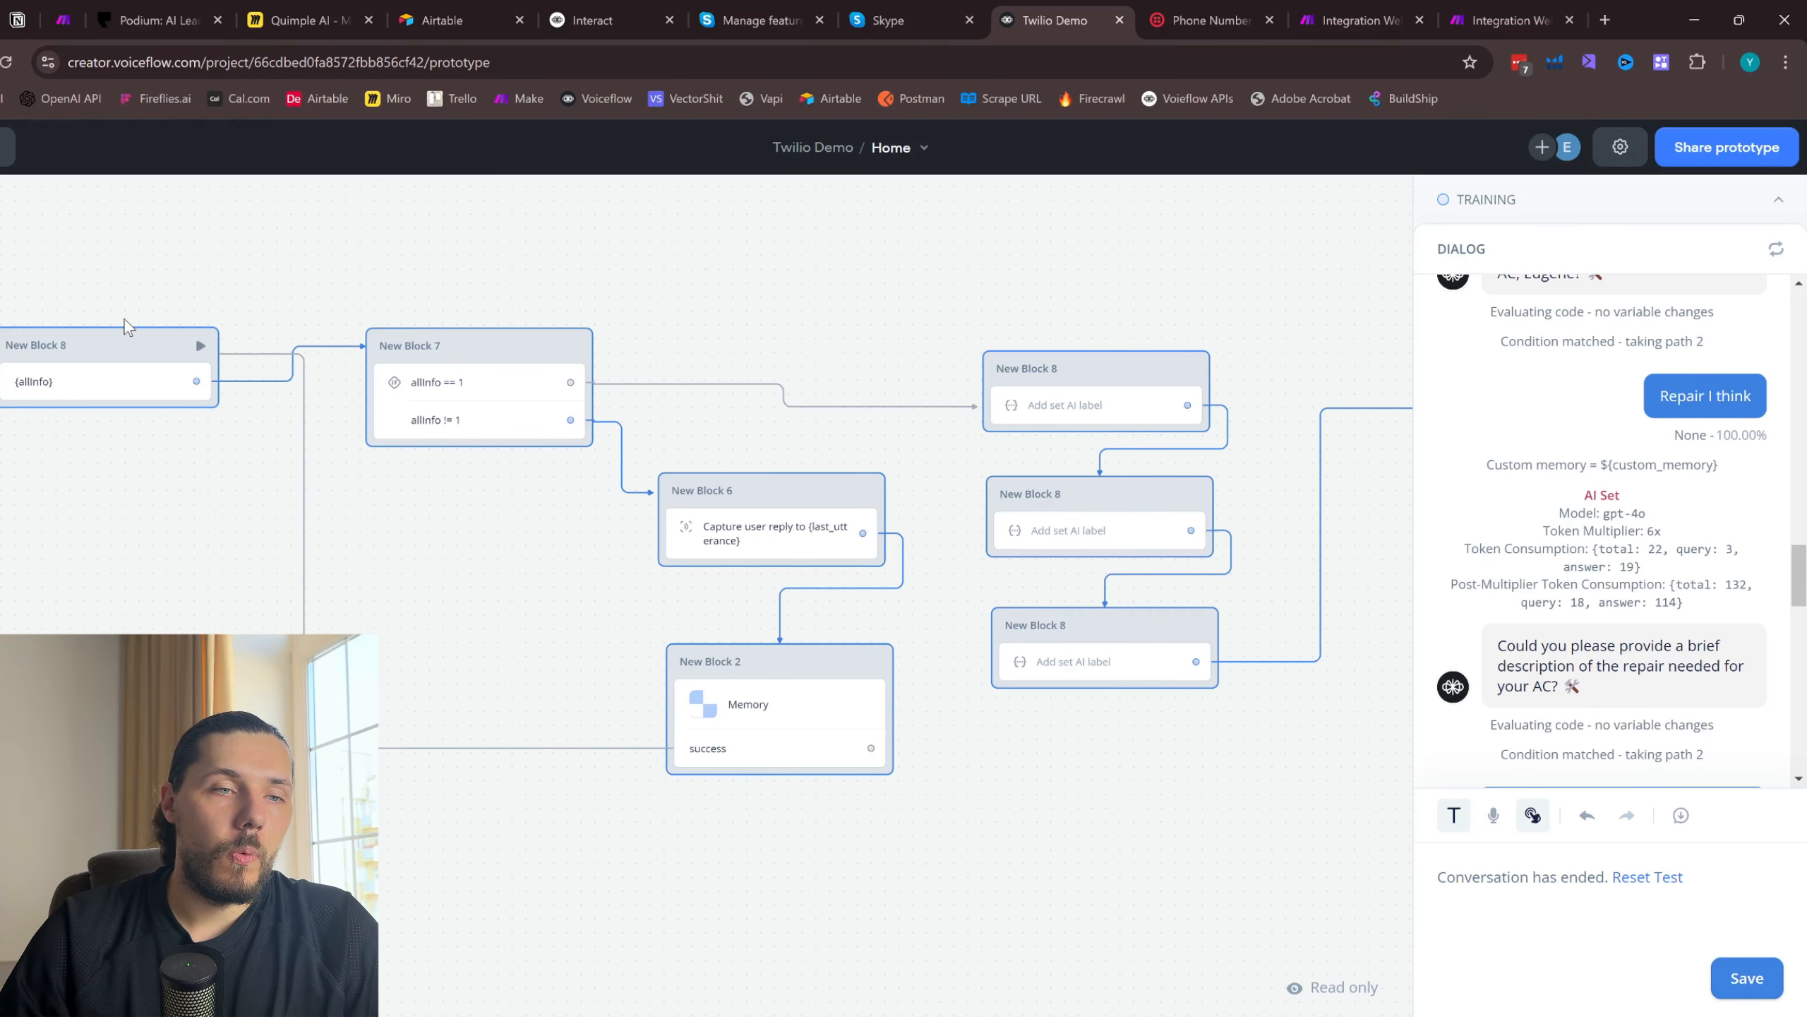
scroll(124, 320, "left", 5)
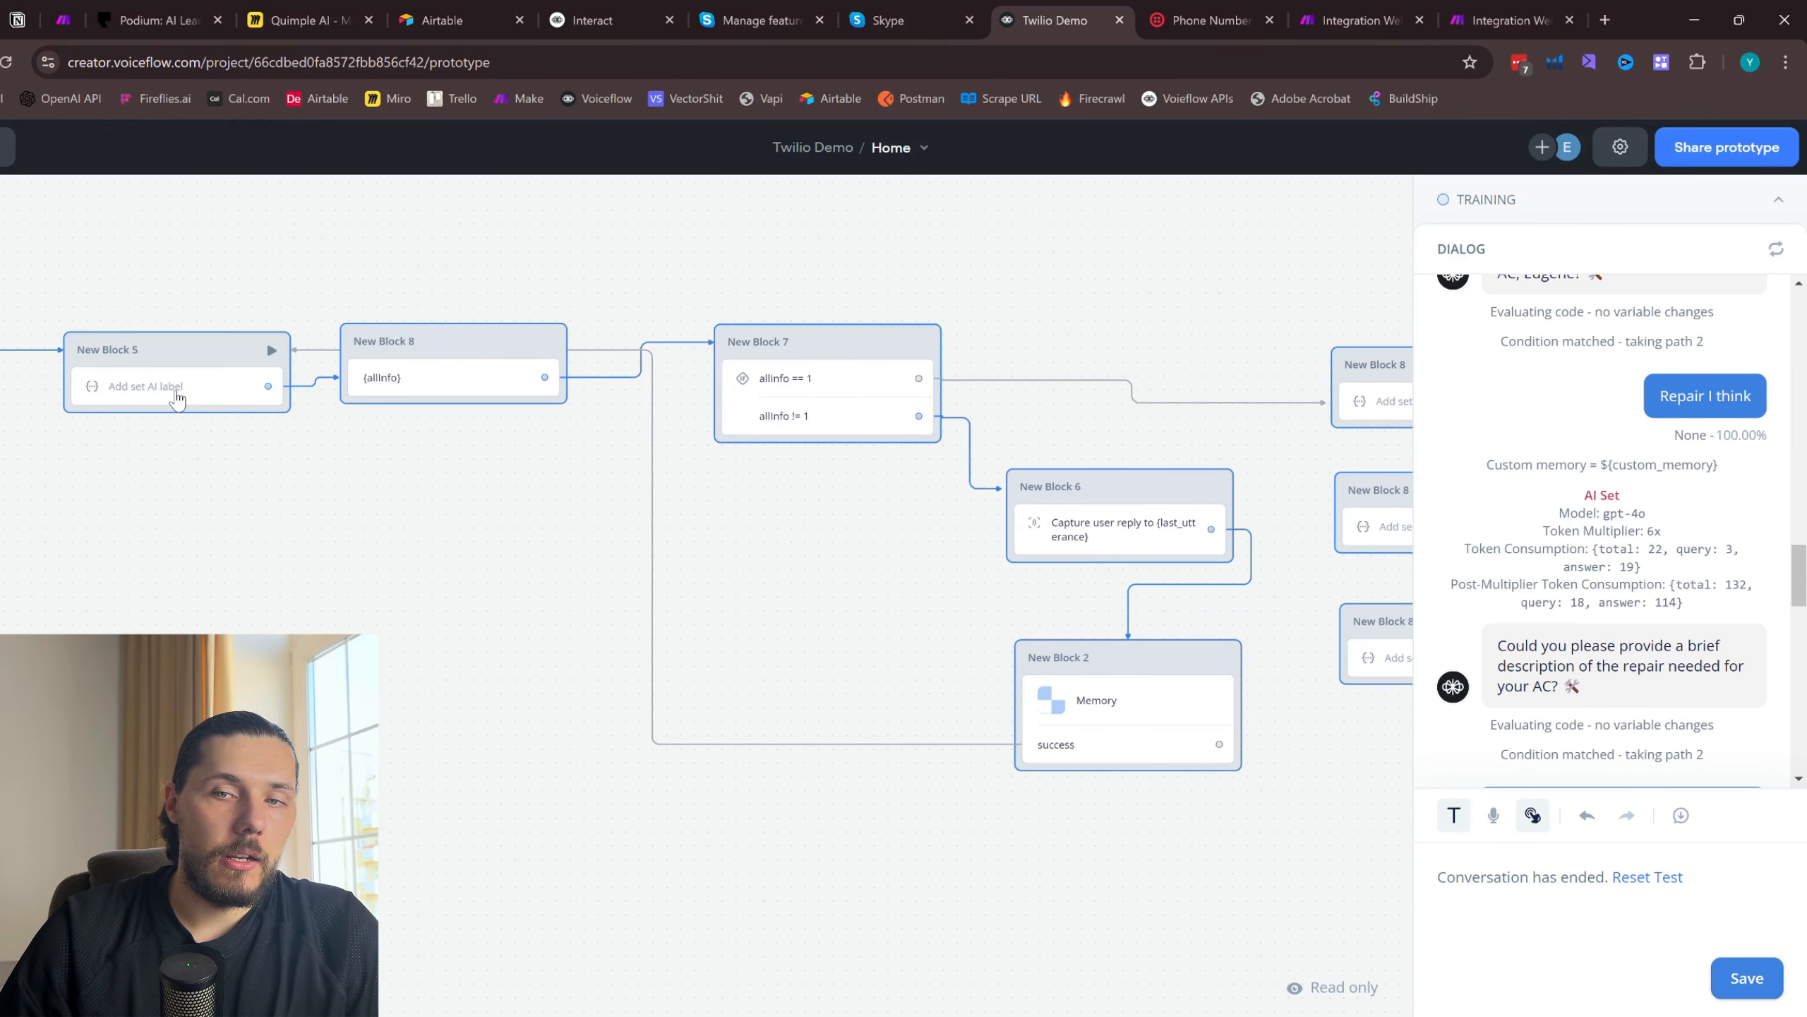
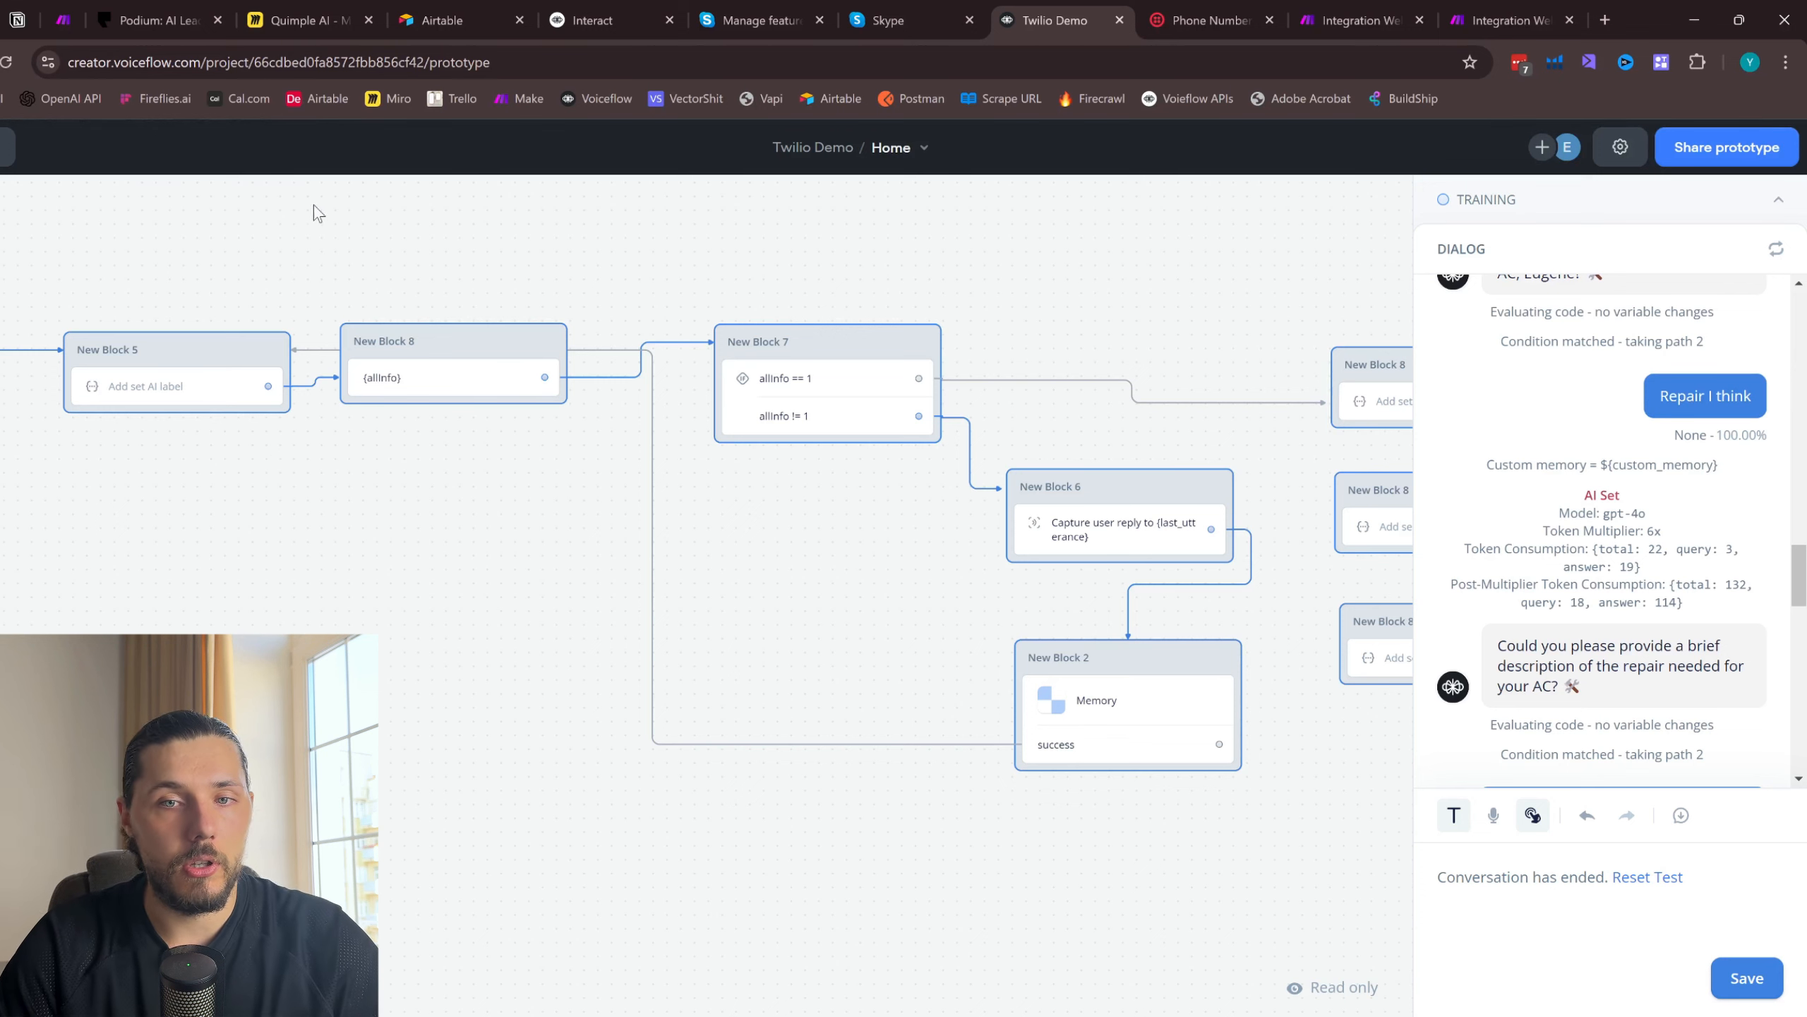
- Trace the allInfo path through the AI set blocks to New Block 11 and review the test dialog's captured email, full name and service
left_click_drag(1225, 303, 750, 319)
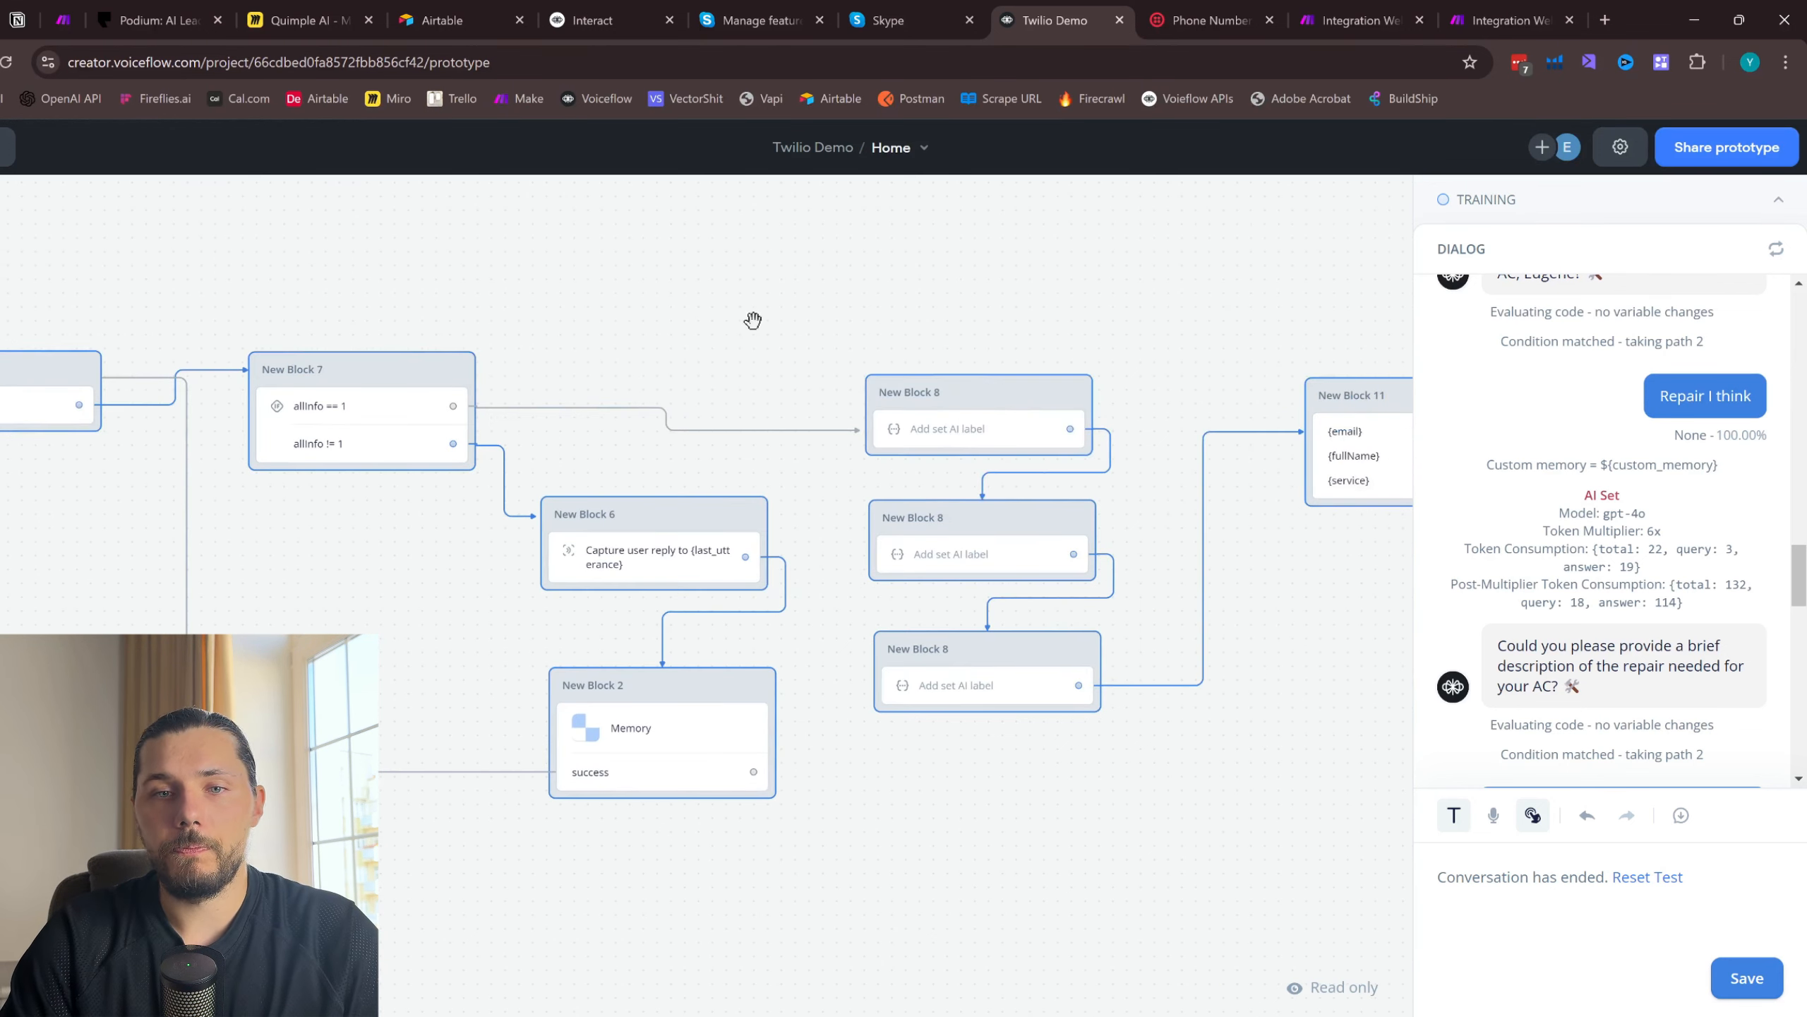
left_click_drag(1152, 308, 794, 308)
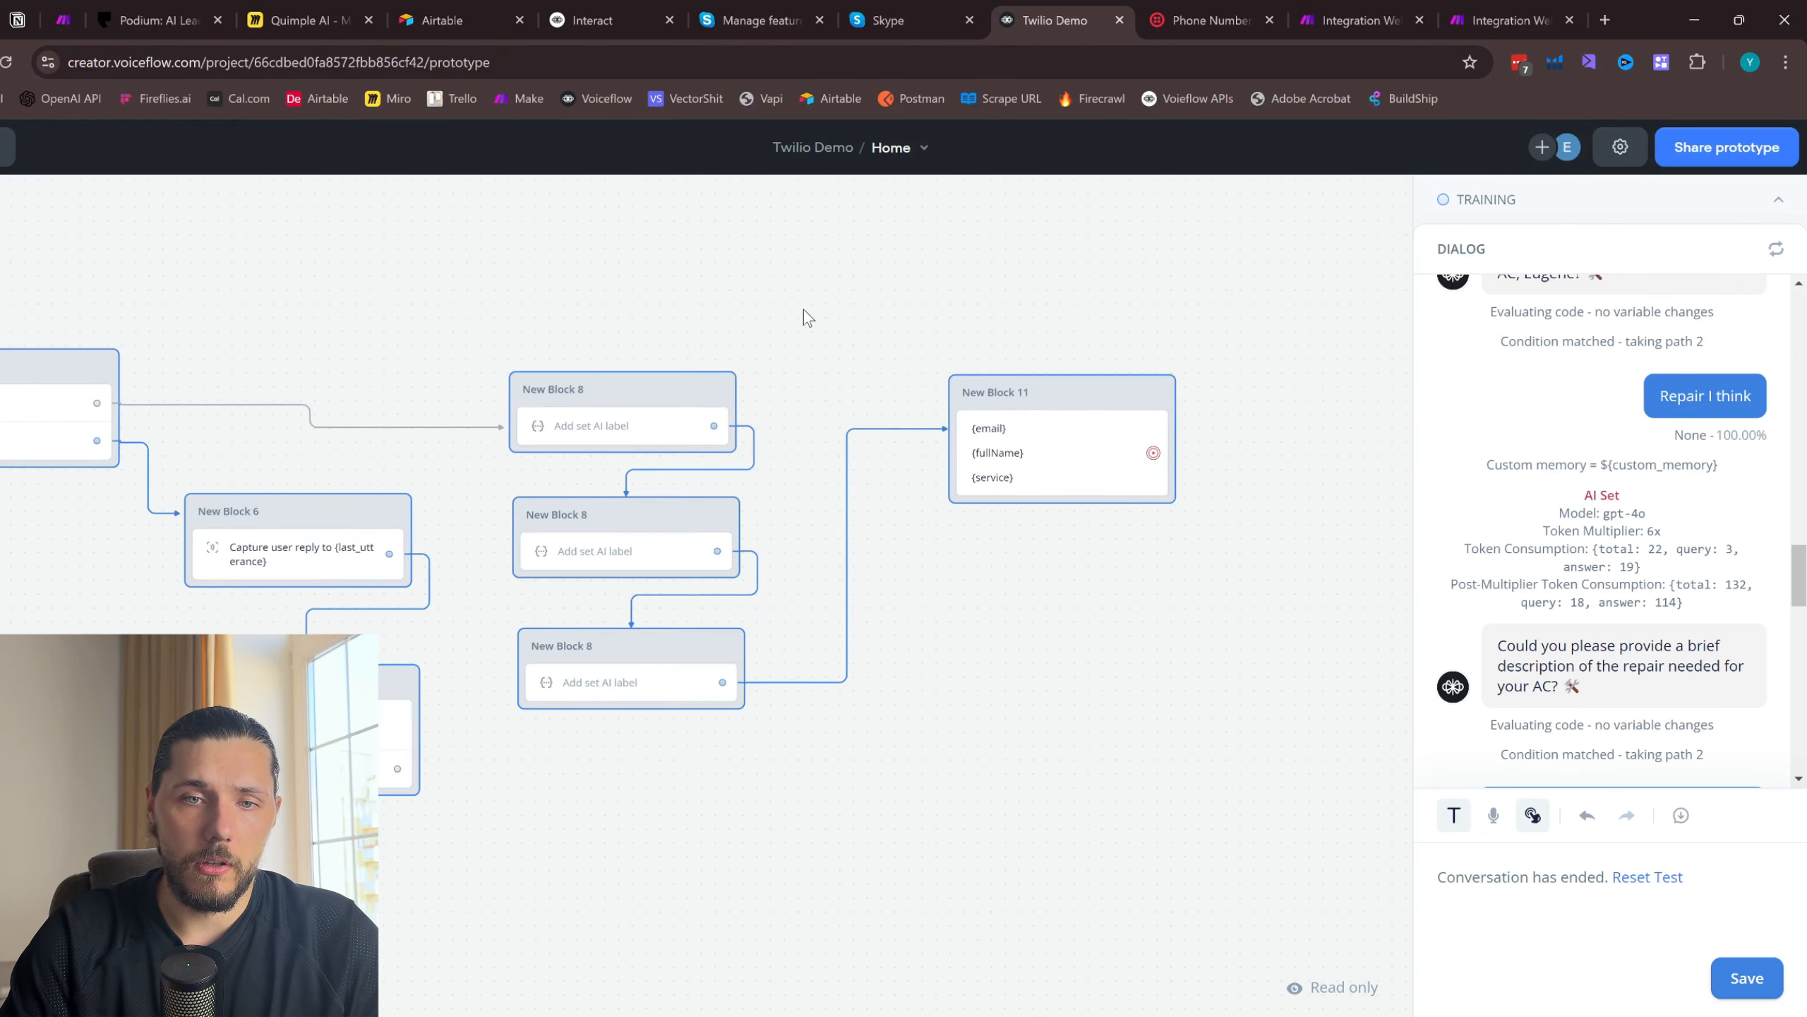
scroll(1665, 556, "up", 6)
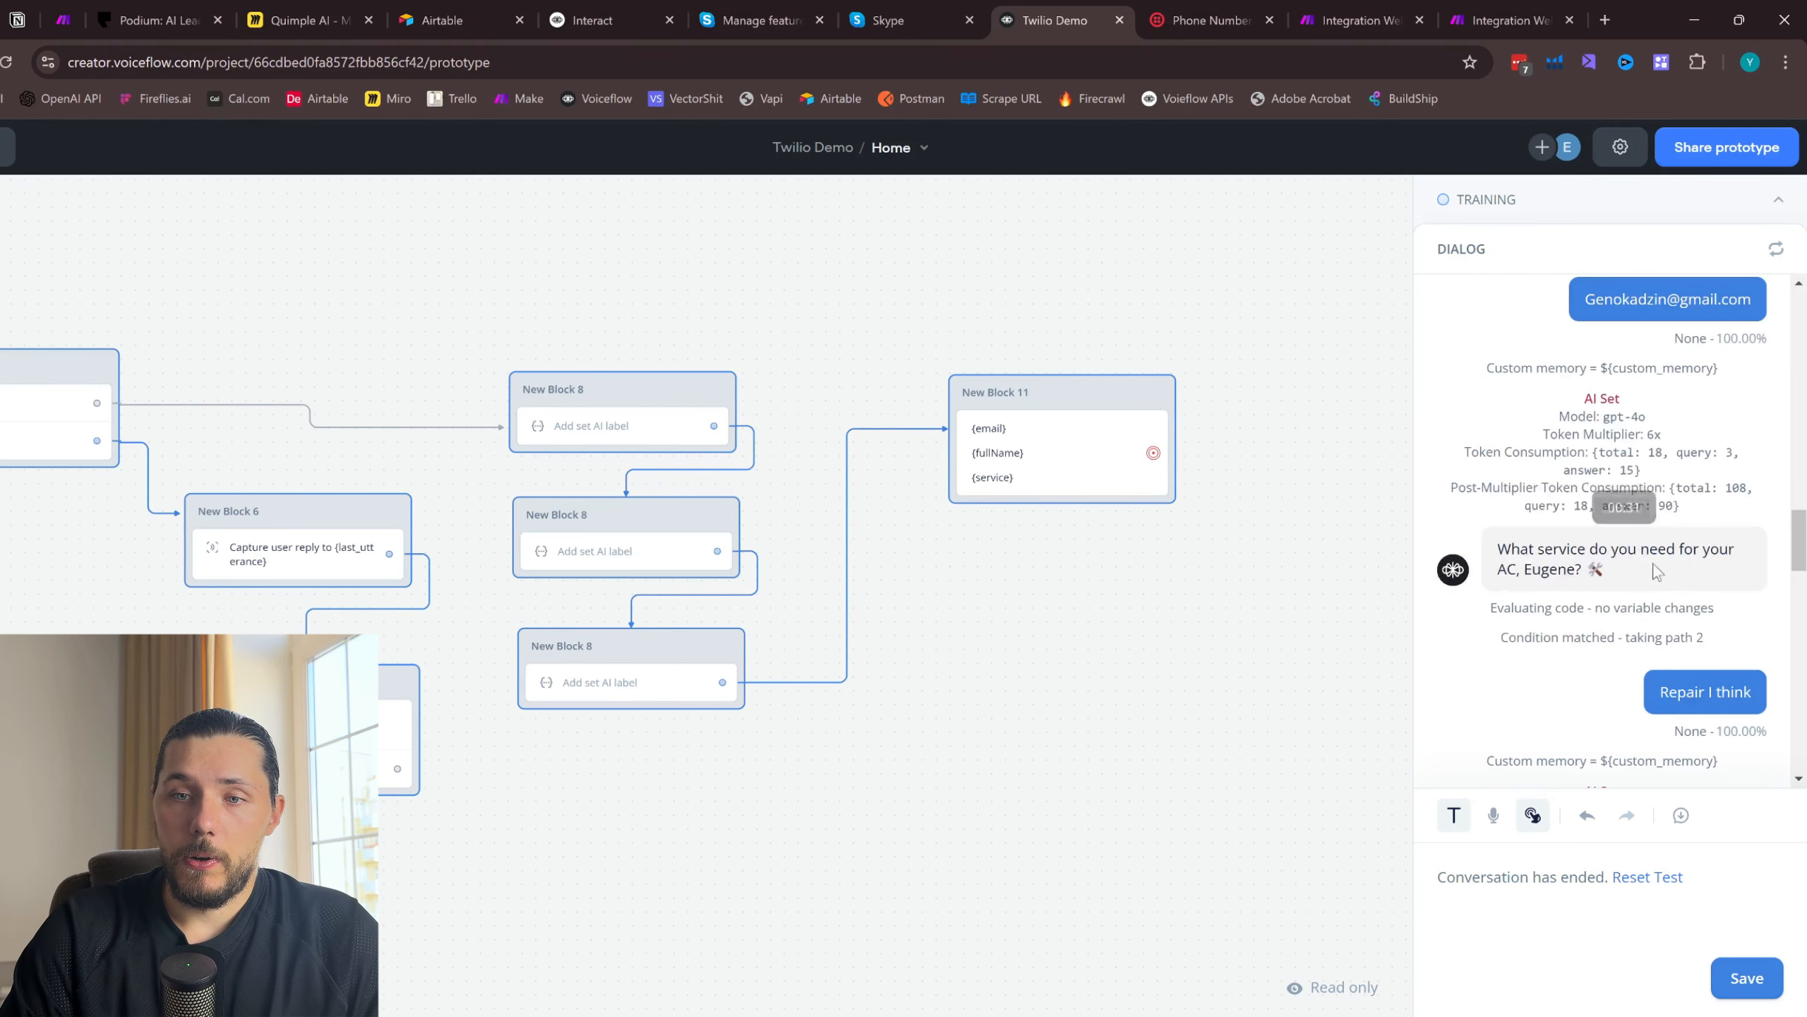
scroll(1572, 552, "down", 6)
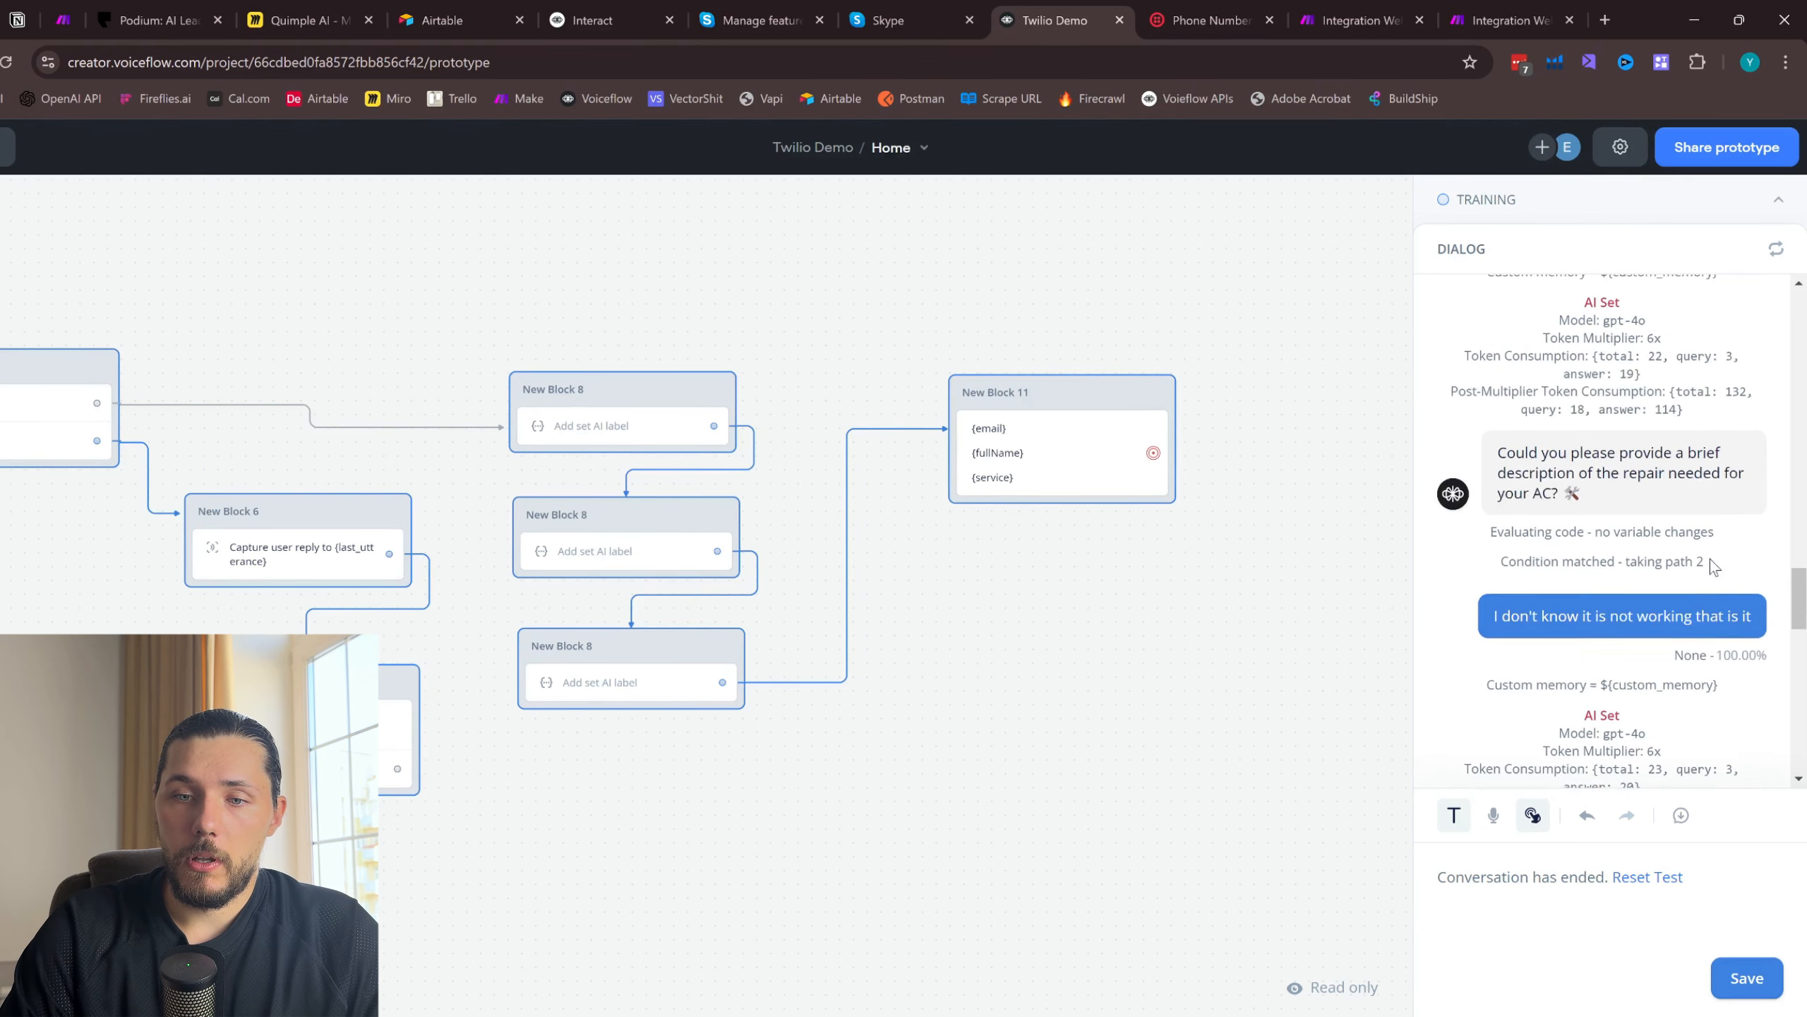
scroll(1574, 641, "down", 5)
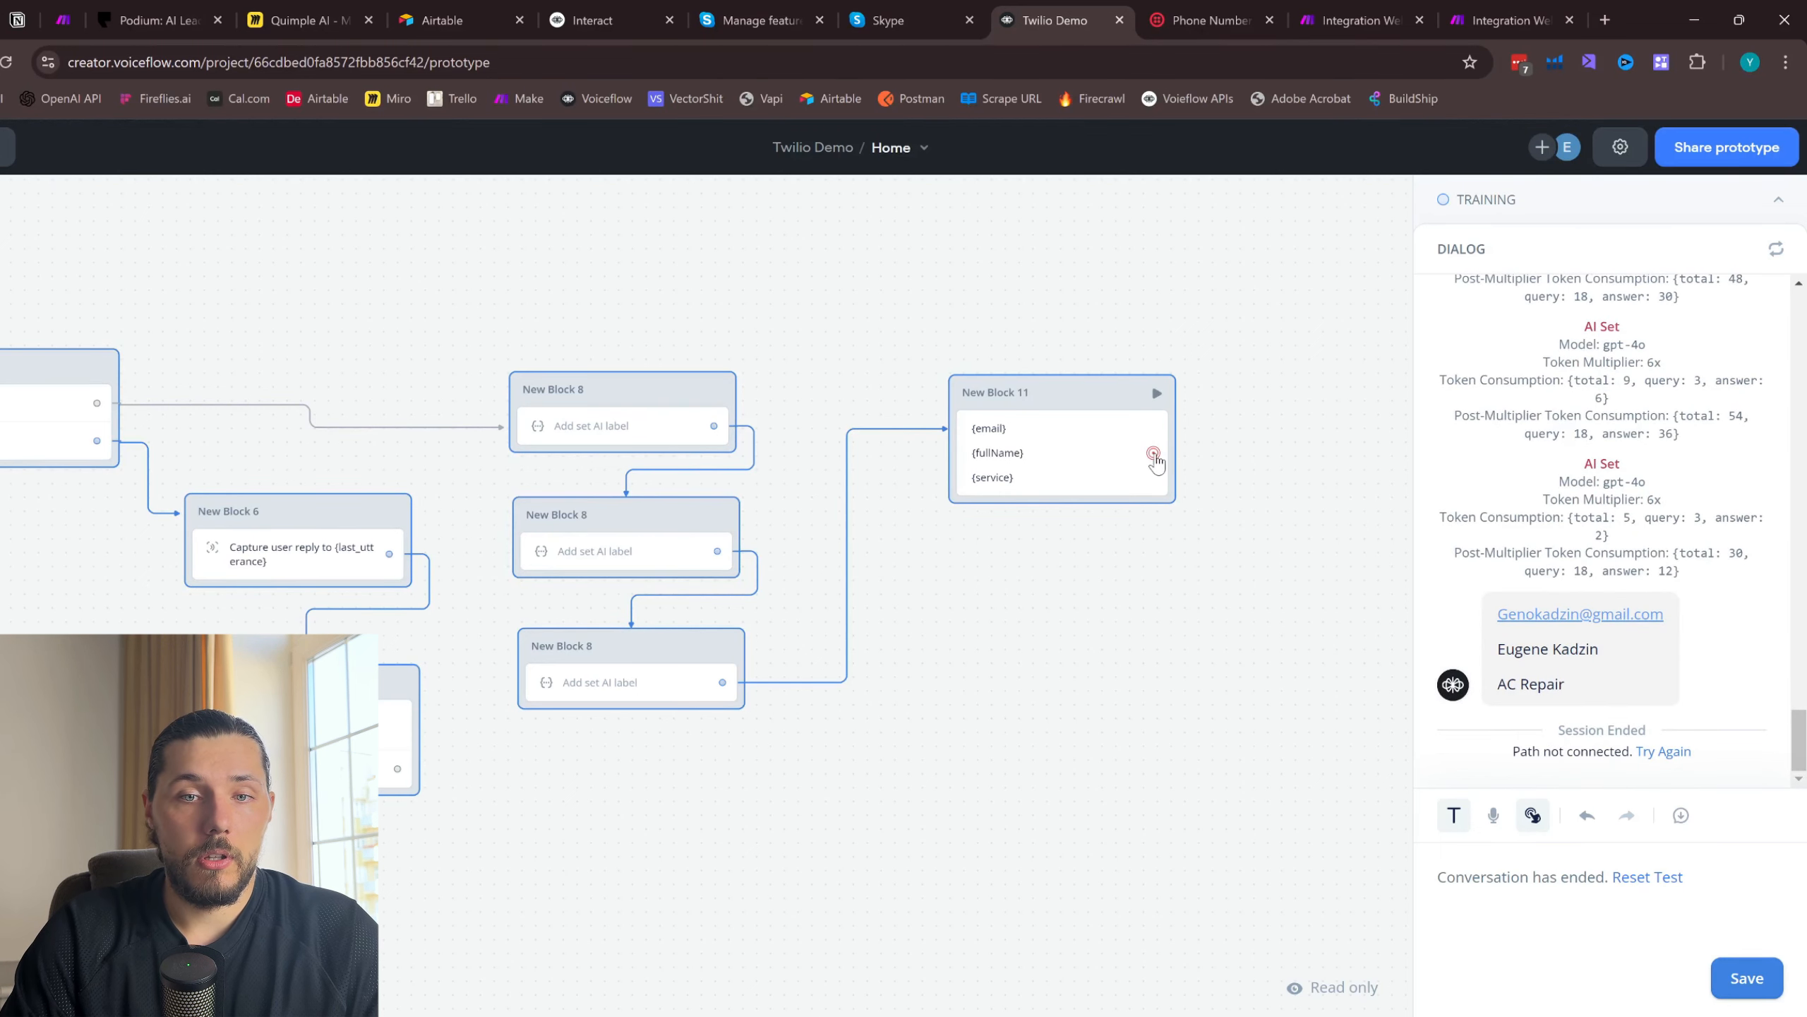
- Return from the prototype to the canvas and connect a new API step to the output of New Block 11
key("Escape")
left_click_drag(1154, 453, 1249, 400)
mouse_move(1338, 447)
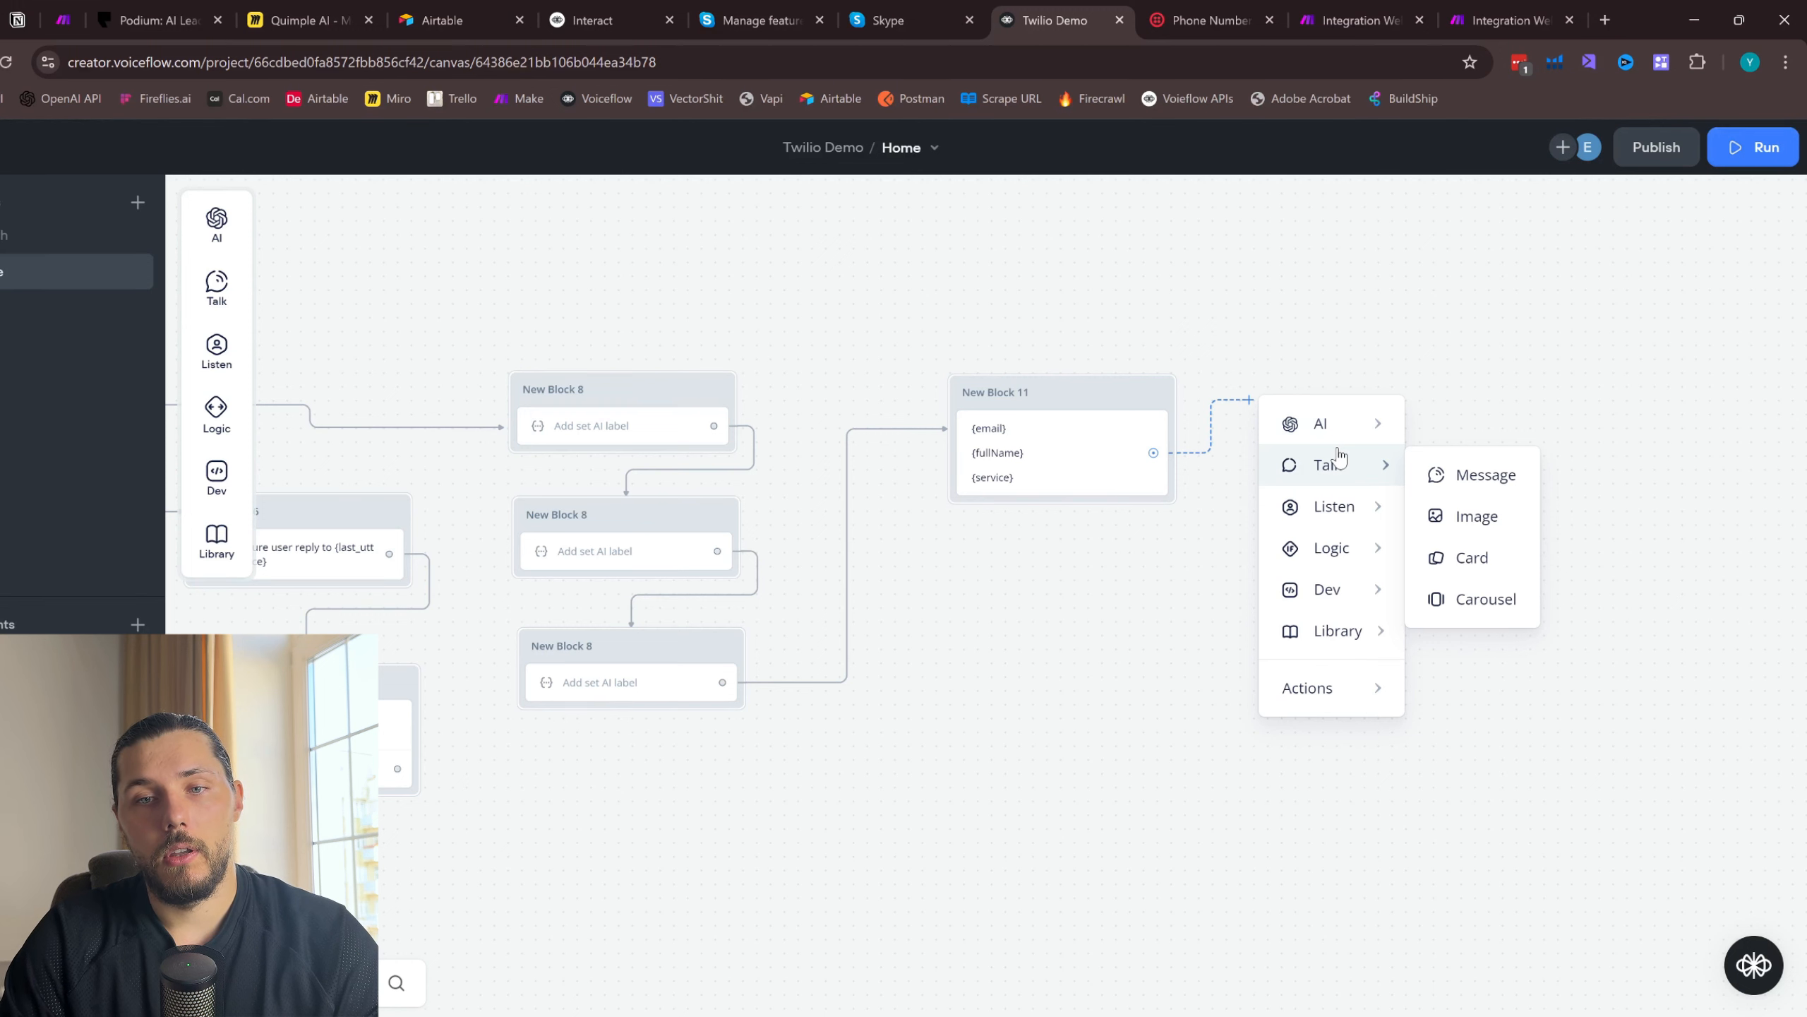
mouse_move(1380, 595)
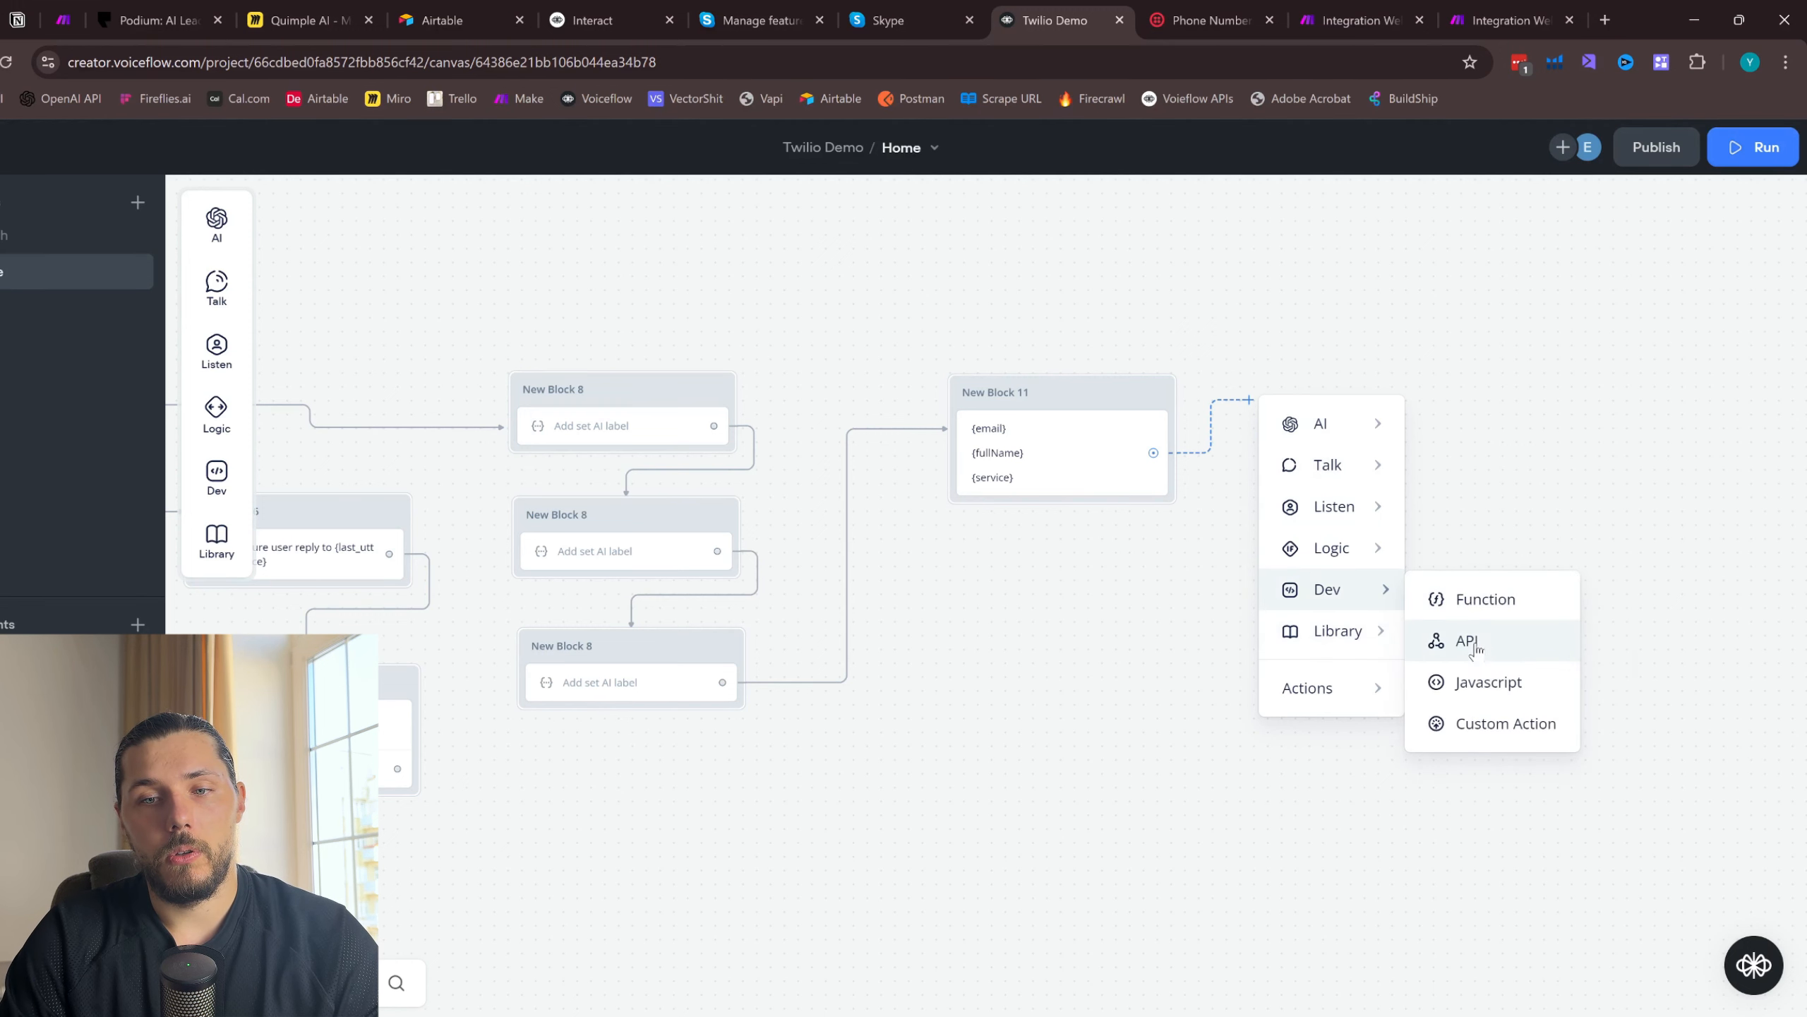
left_click(1475, 643)
- Switch to the new Make scenario, copy the custom webhook's address and save the scenario
left_click(1515, 10)
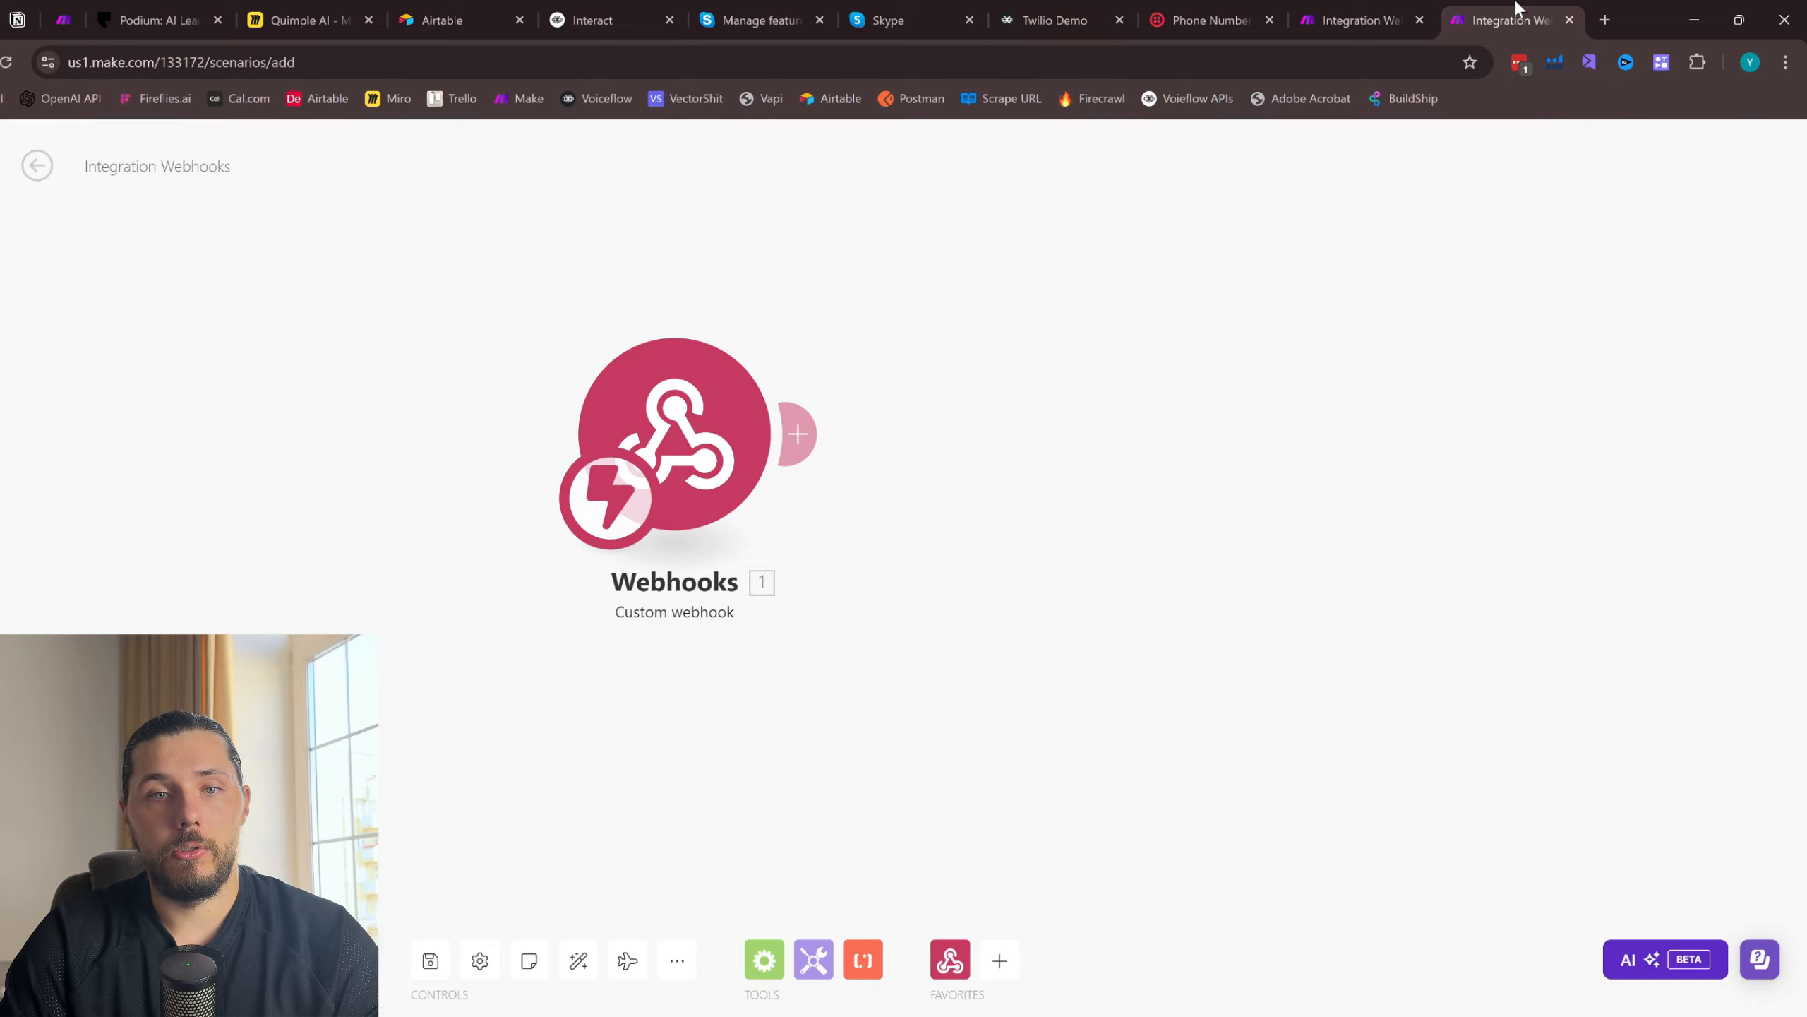
left_click(778, 507)
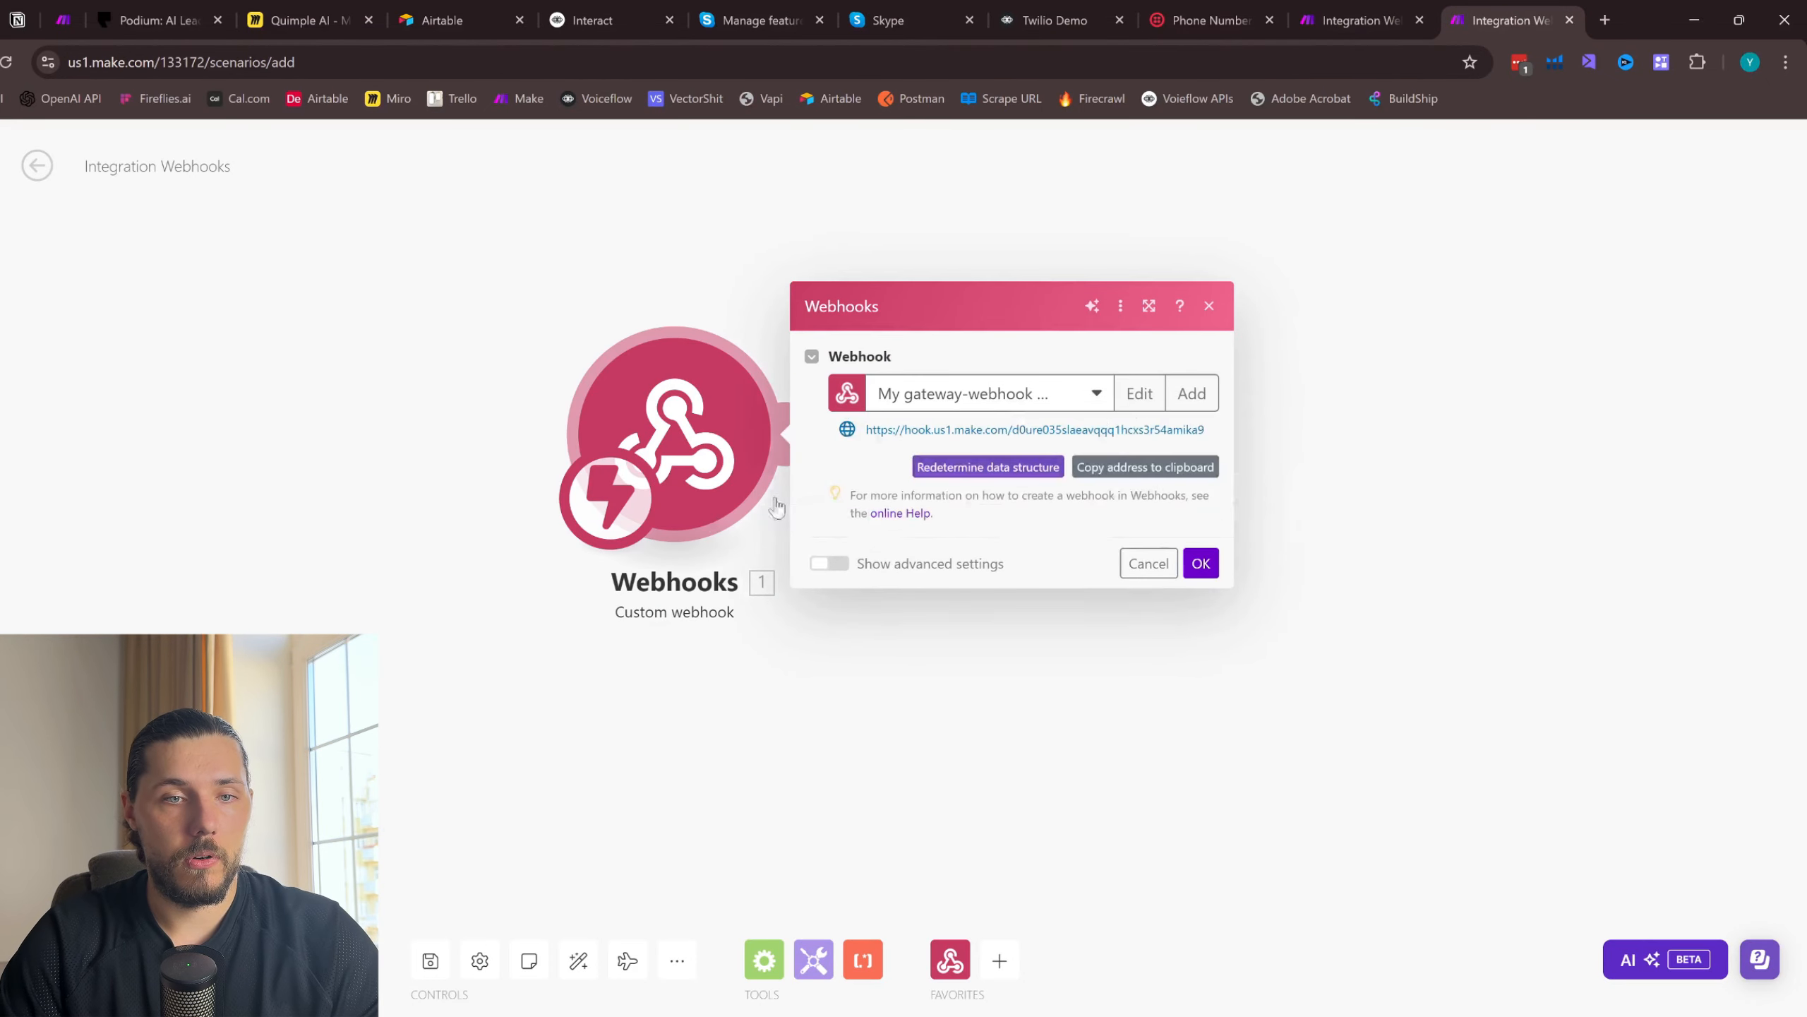
left_click(1170, 467)
left_click(431, 961)
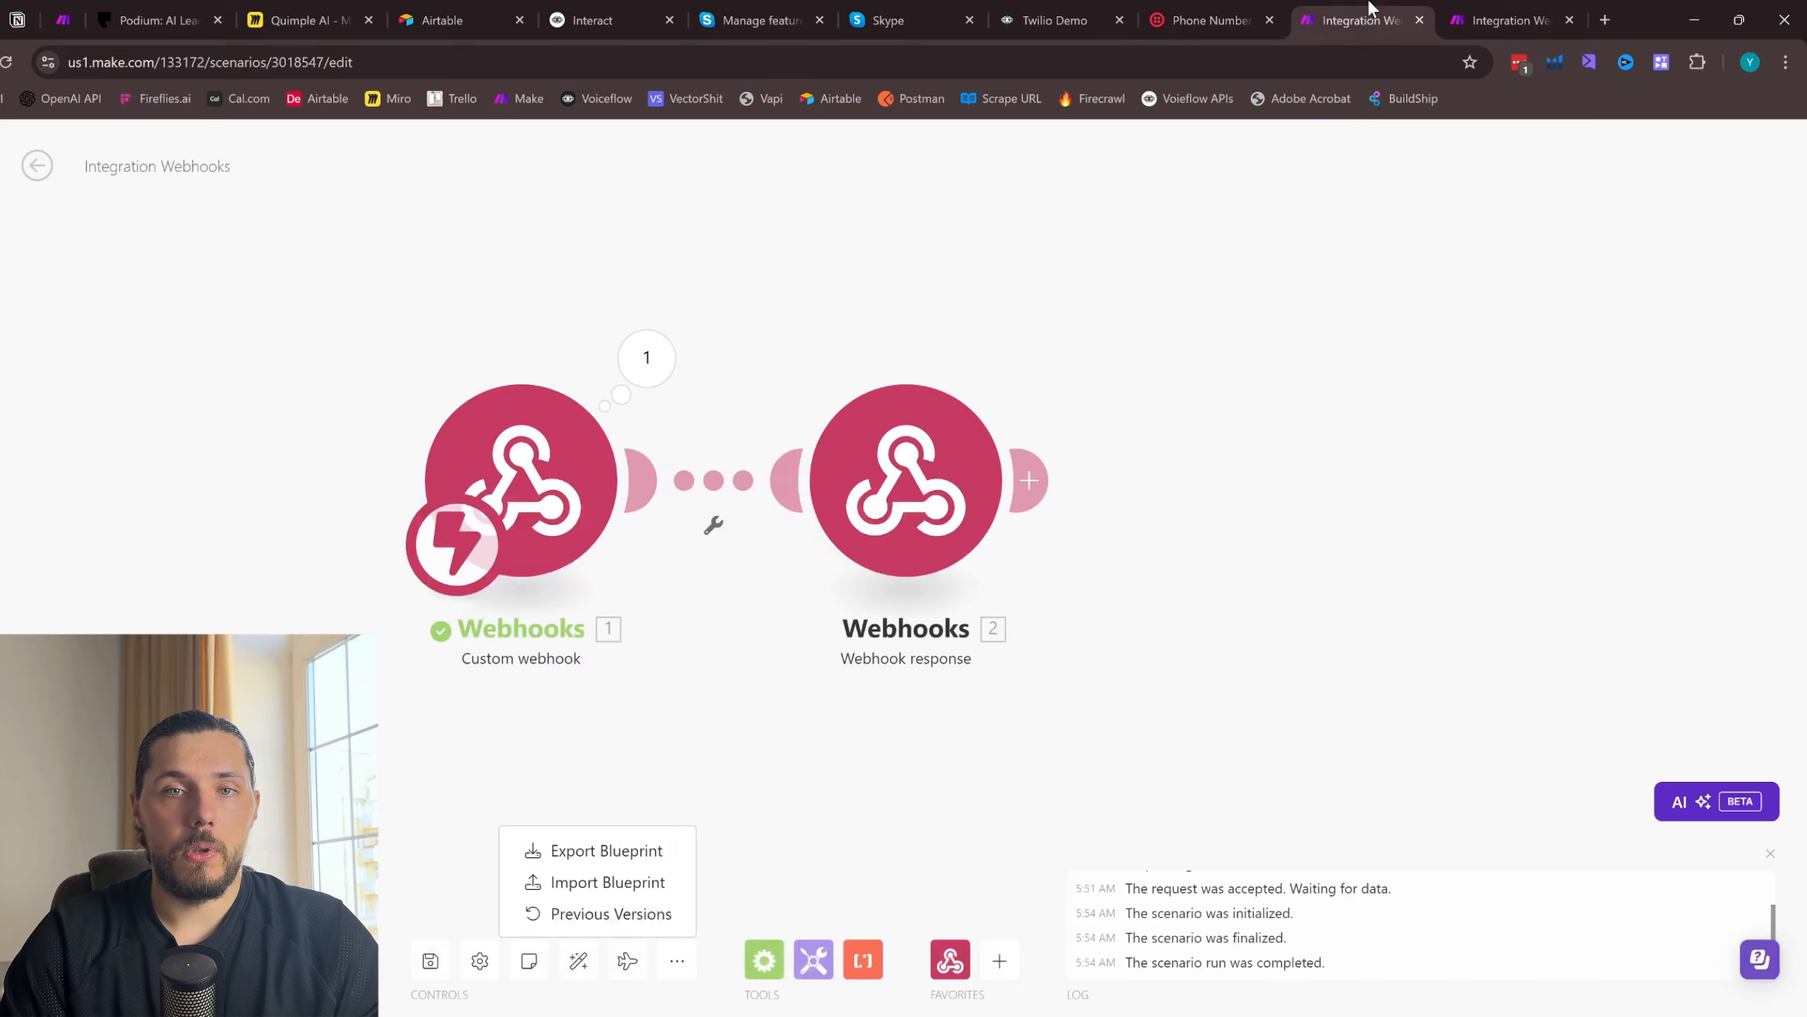
- Switch back to Voiceflow and give New Block 12's API step the copied webhook address as its URL, with POST as the method
left_click(1054, 20)
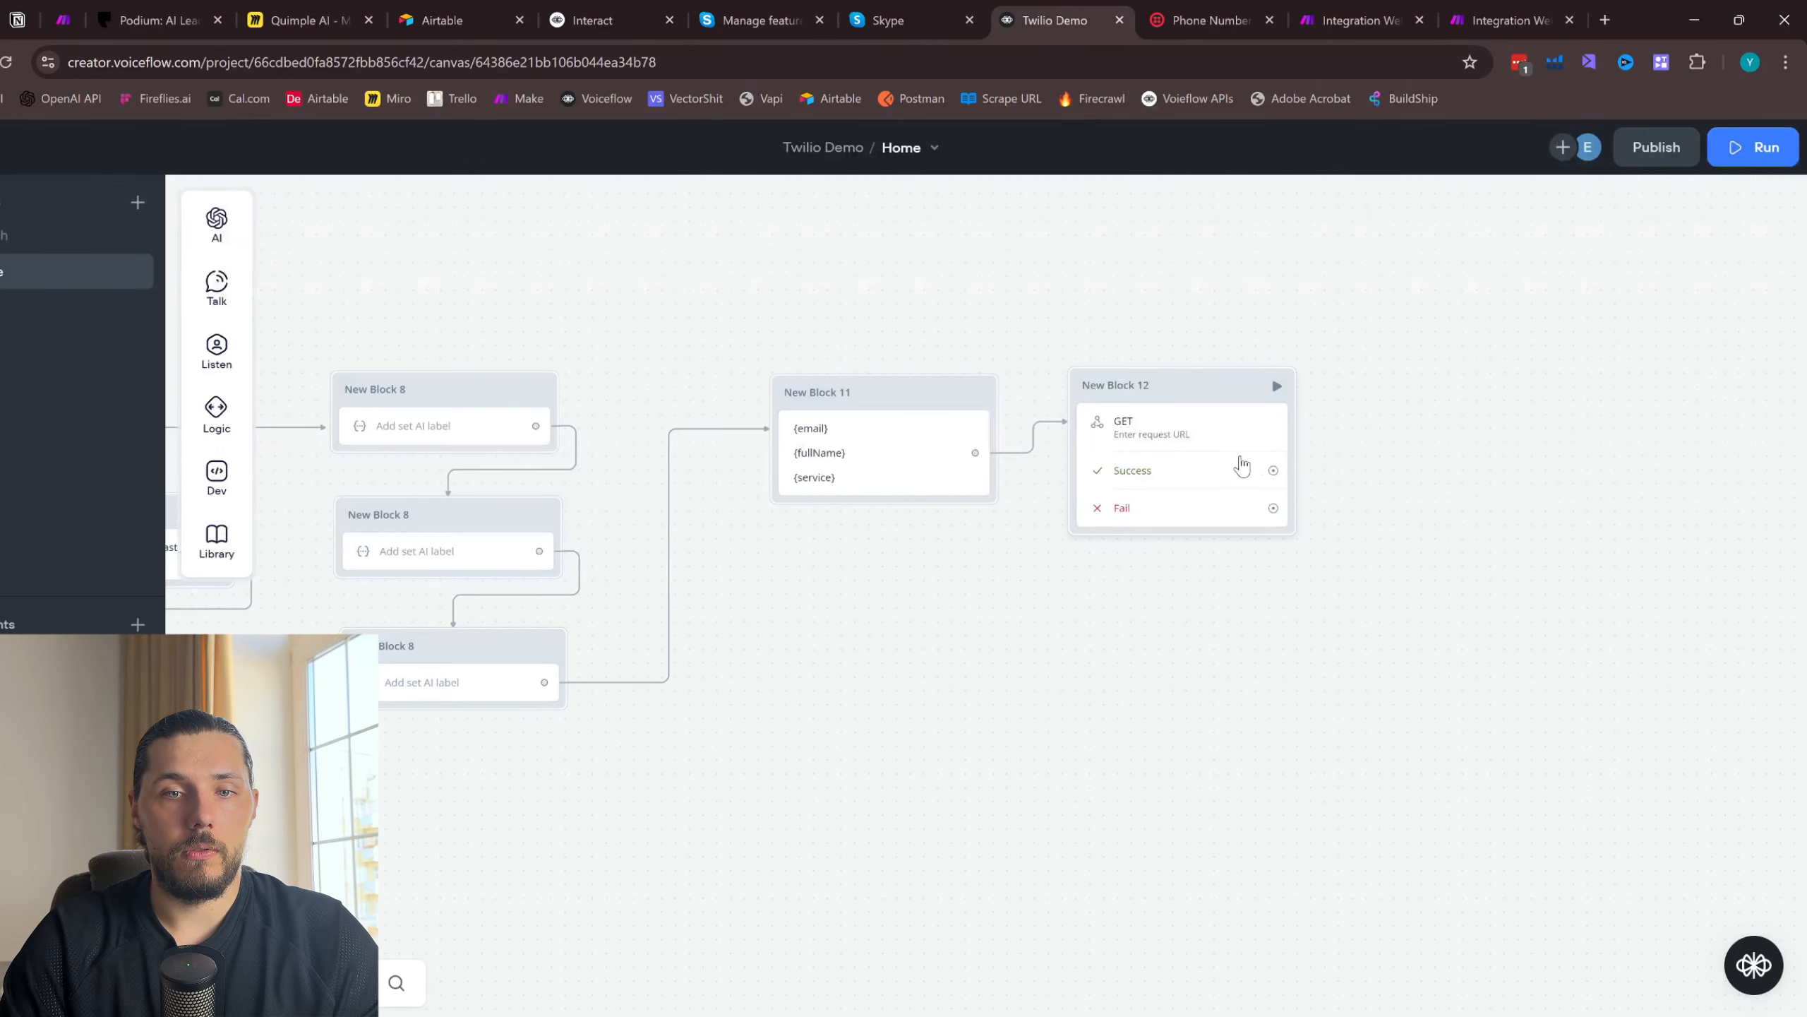
left_click(1210, 456)
left_click(1457, 274)
left_click(1438, 274)
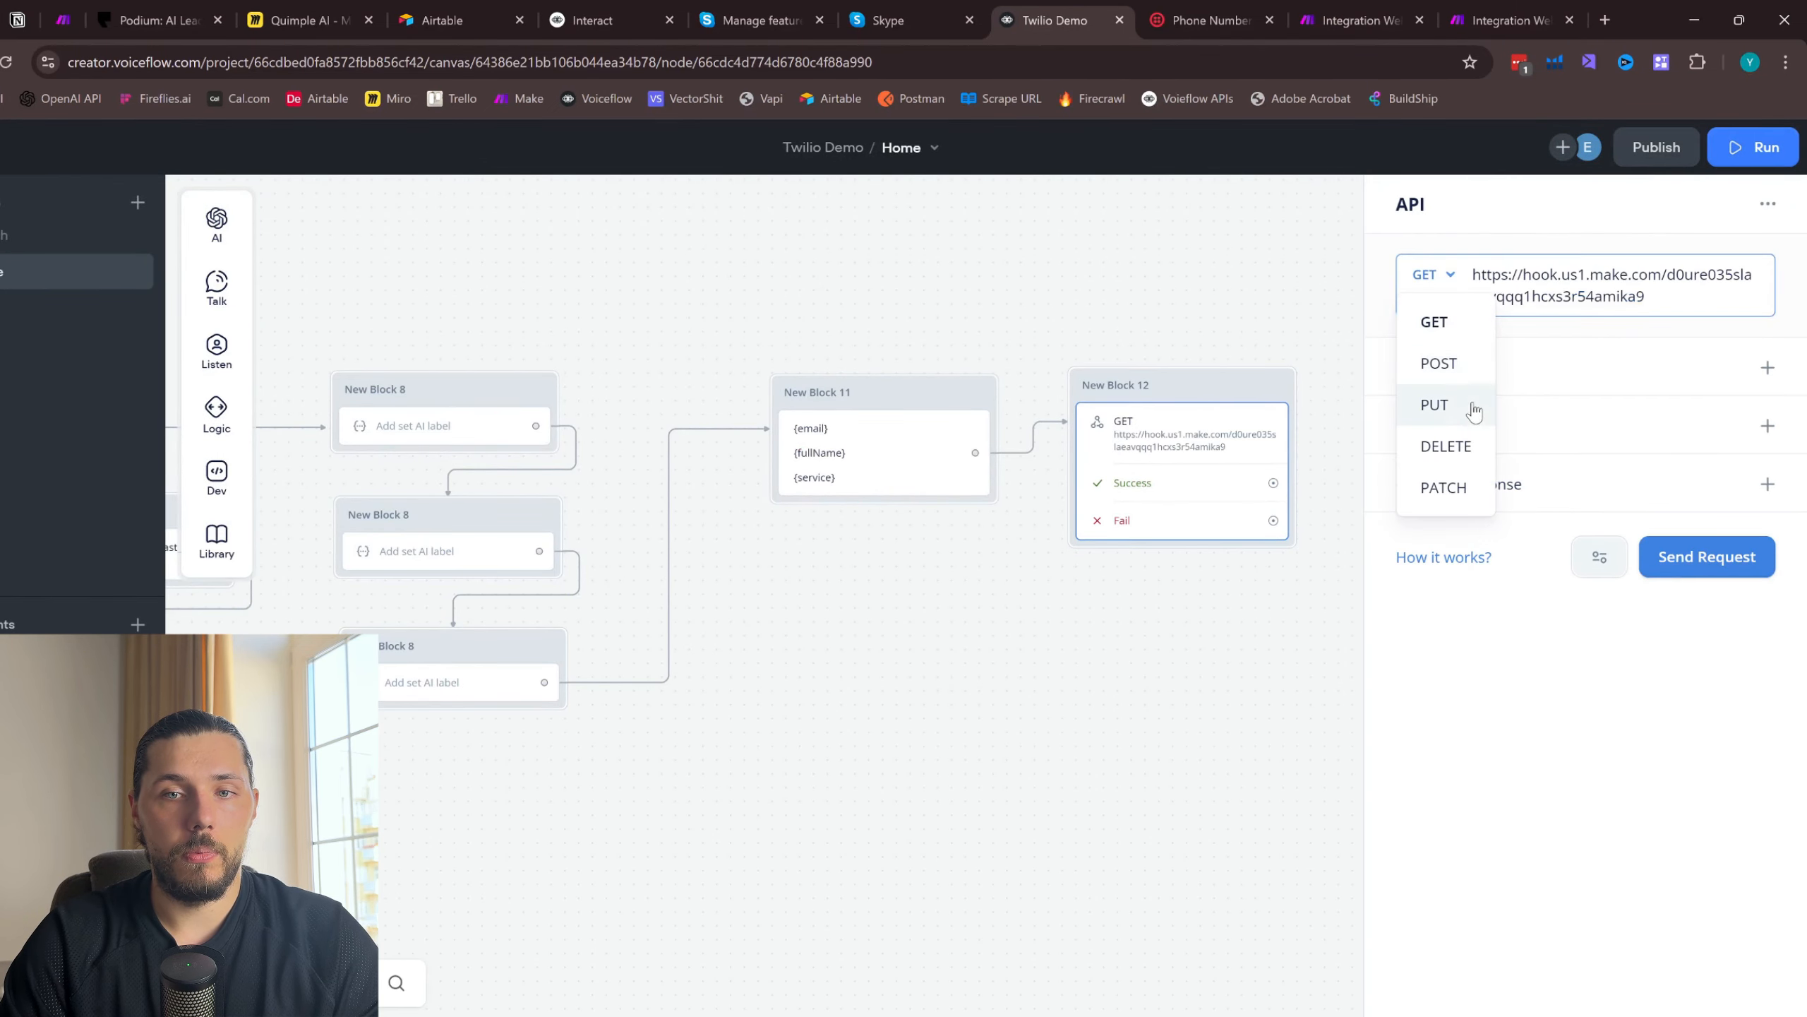
left_click(1444, 359)
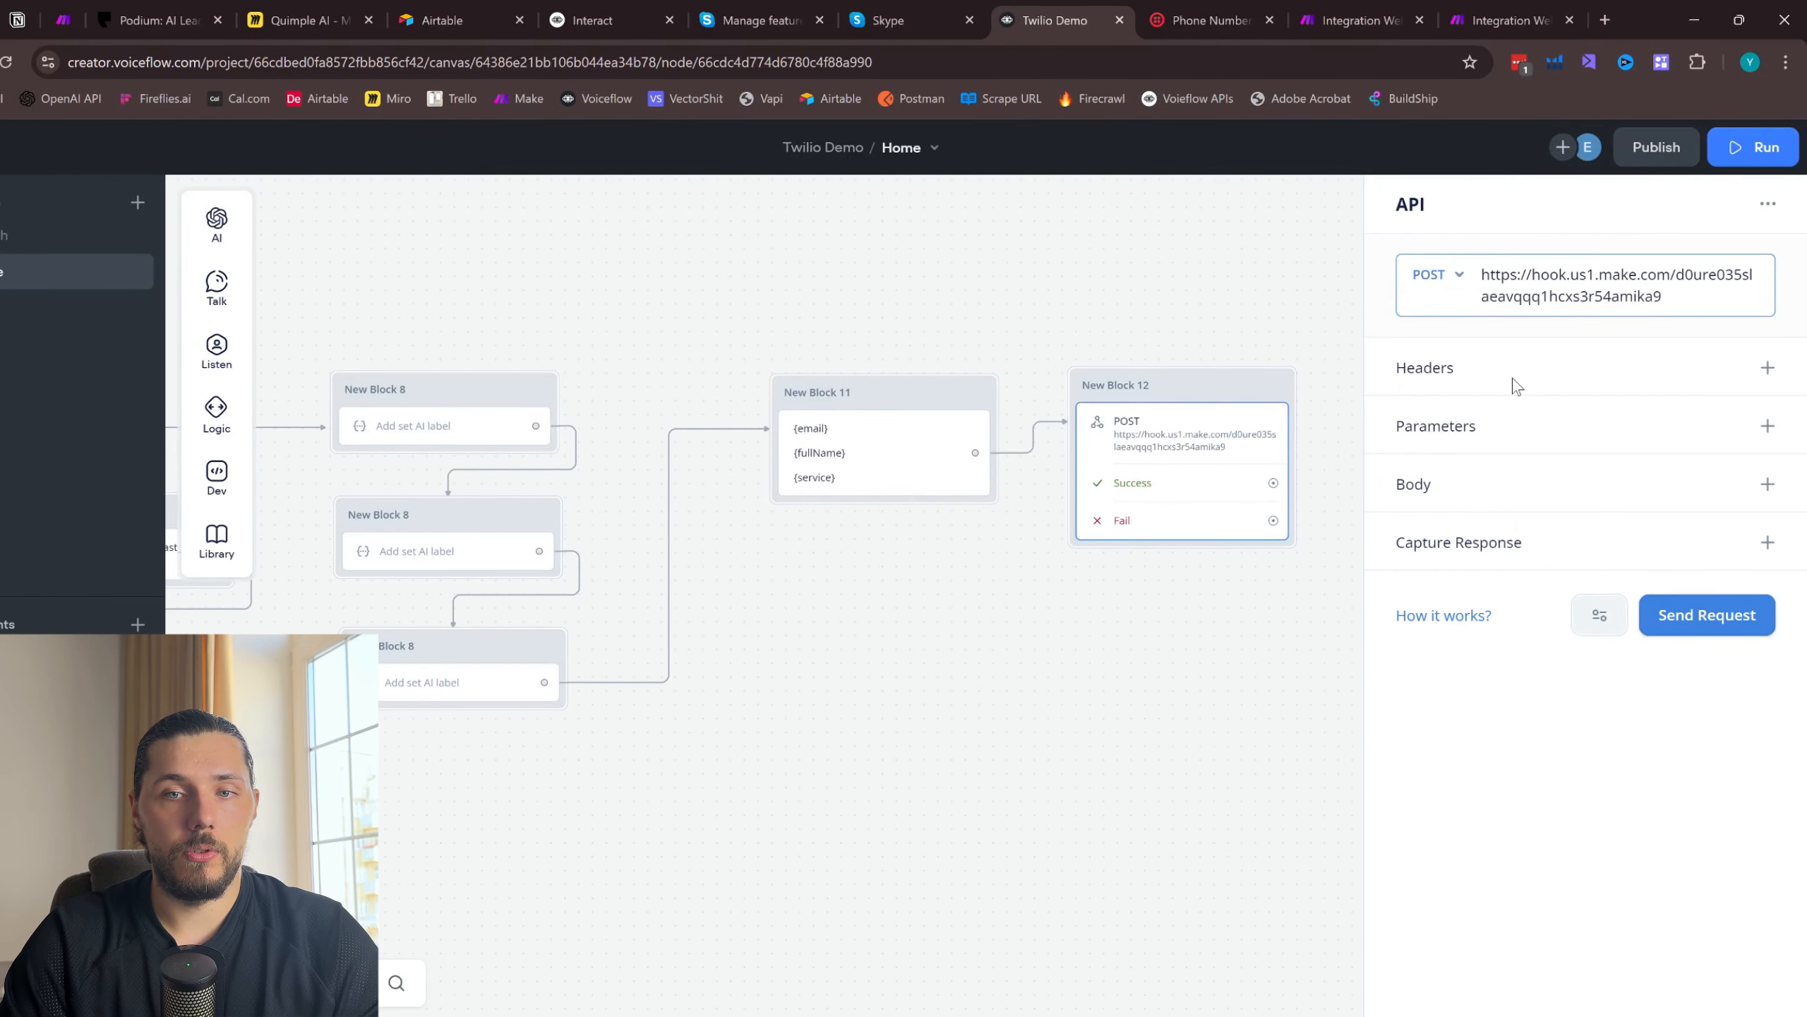
- Add a request parameter with the key "email" and the variable {email} as its value
left_click(1768, 426)
left_click(1488, 476)
type("email")
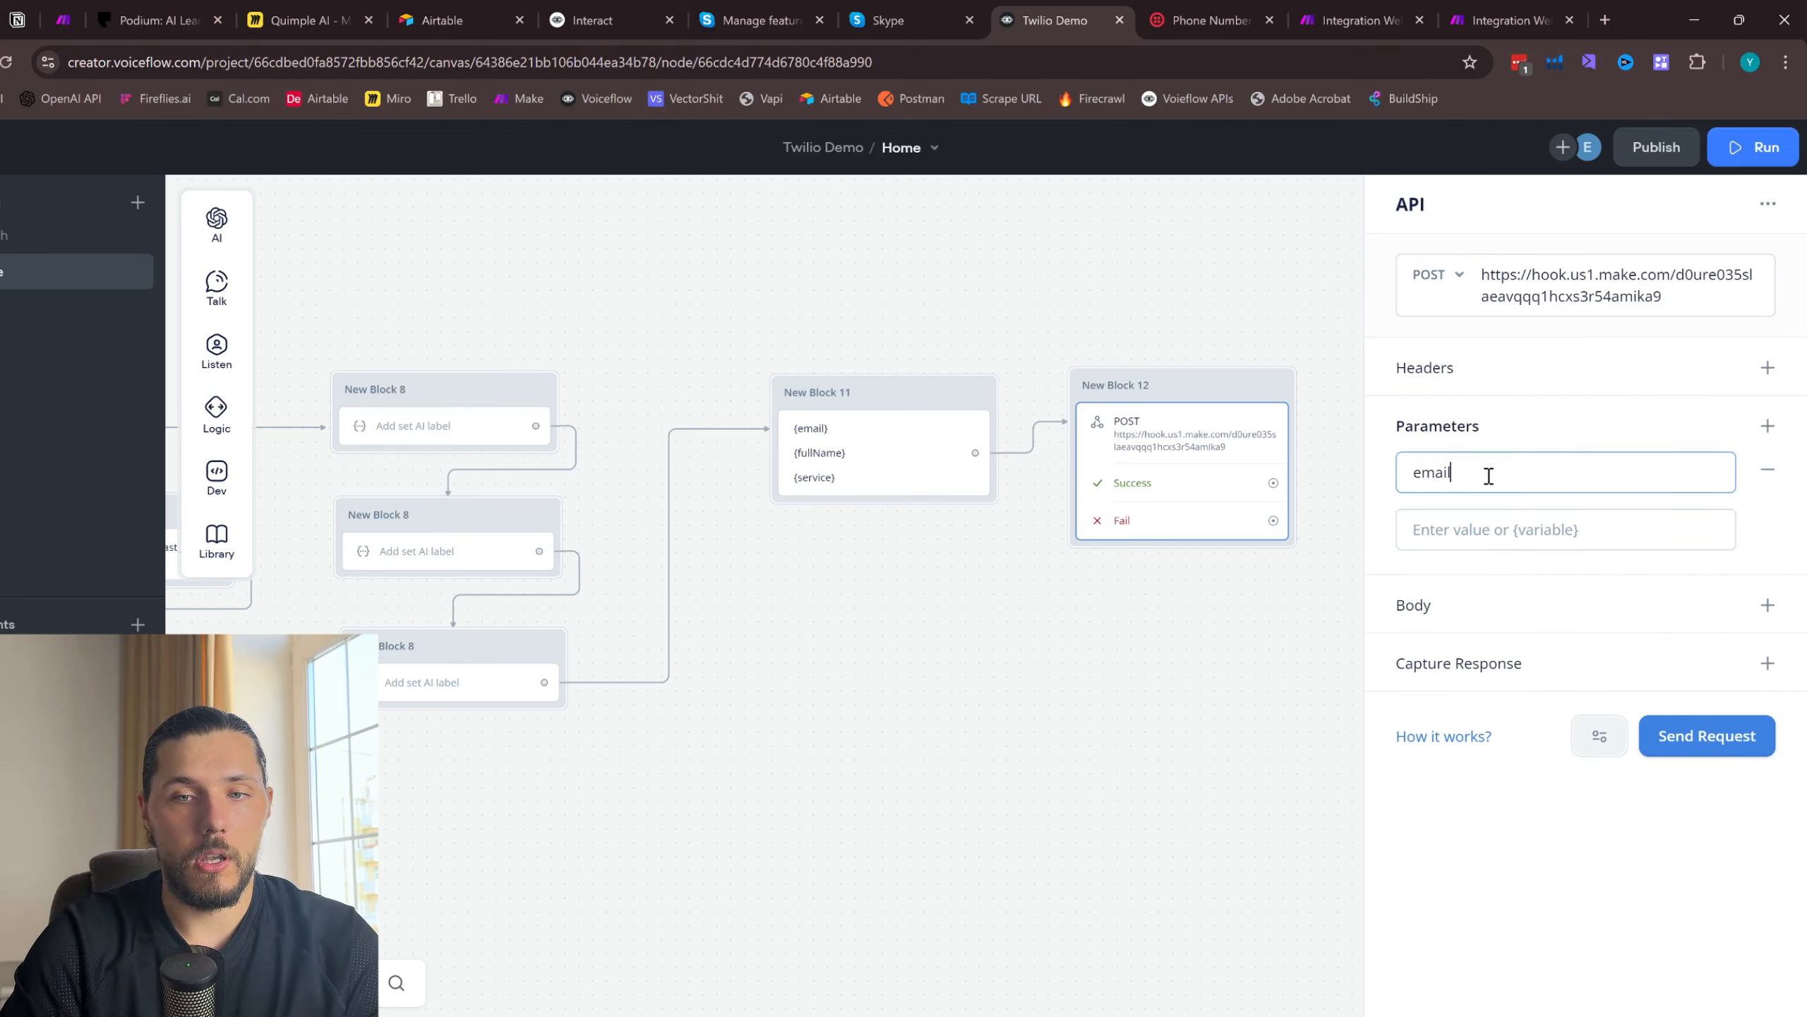
left_click(1498, 539)
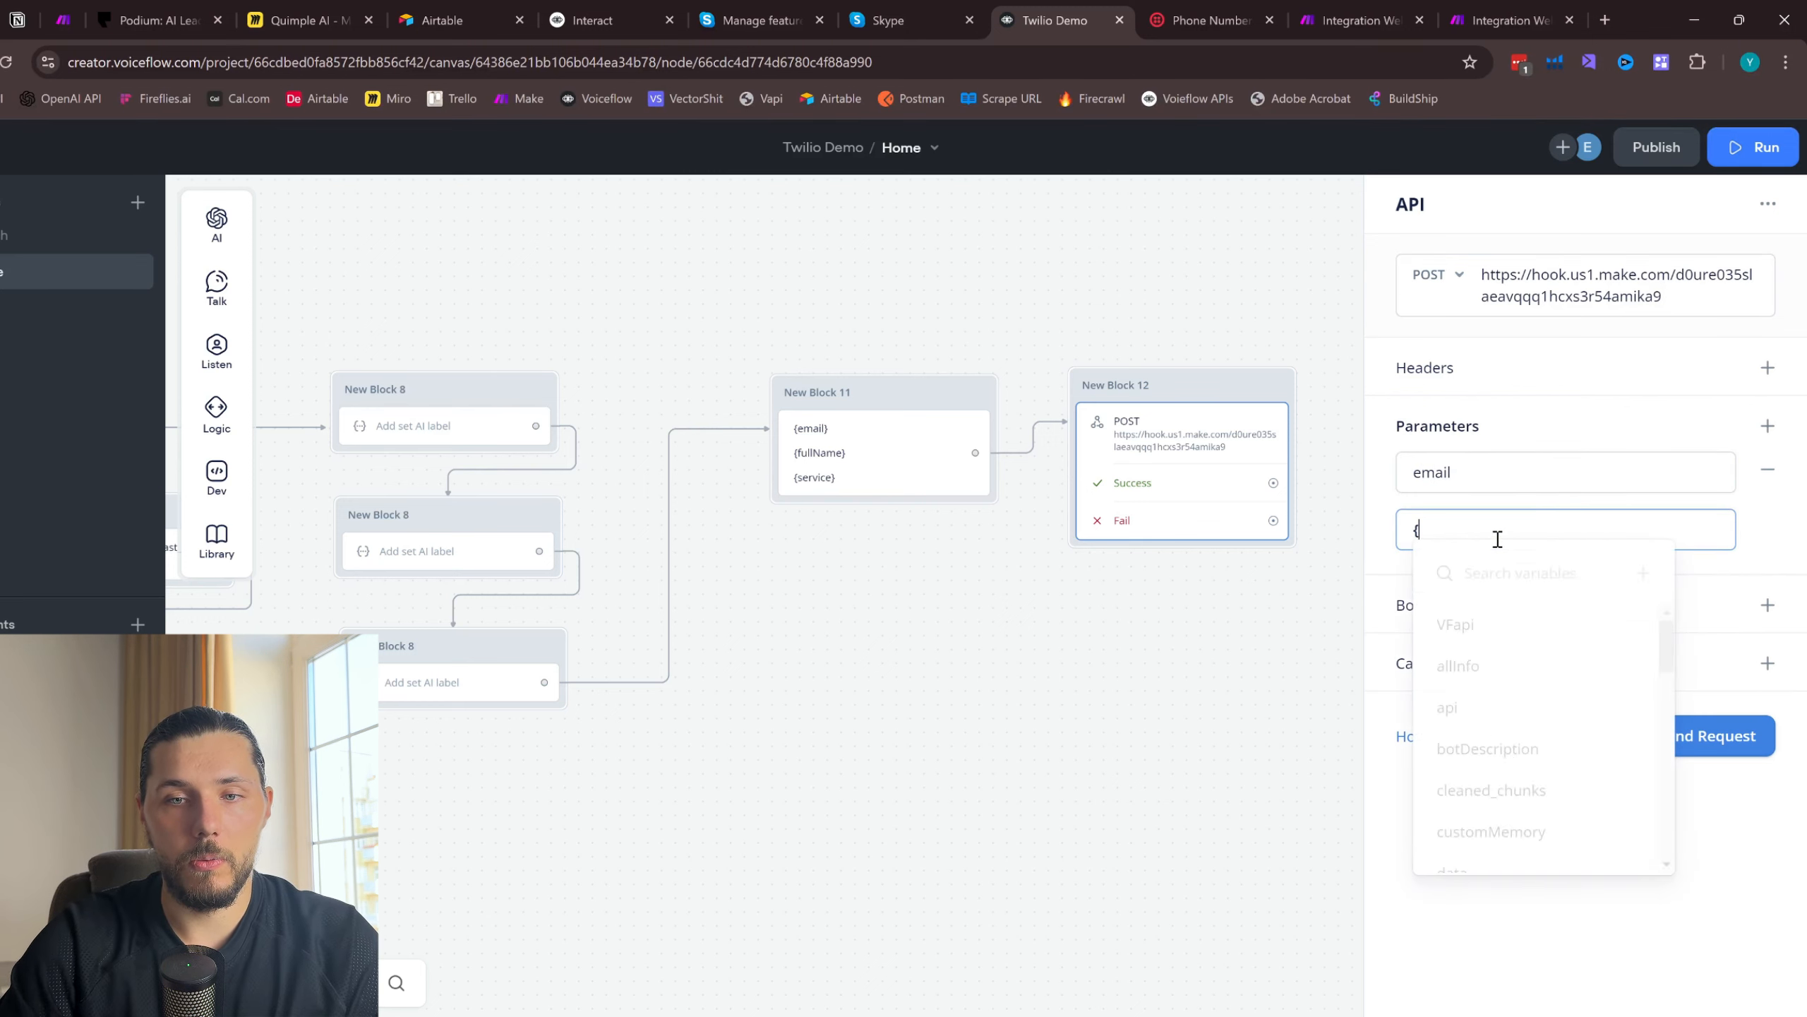
type("{ema")
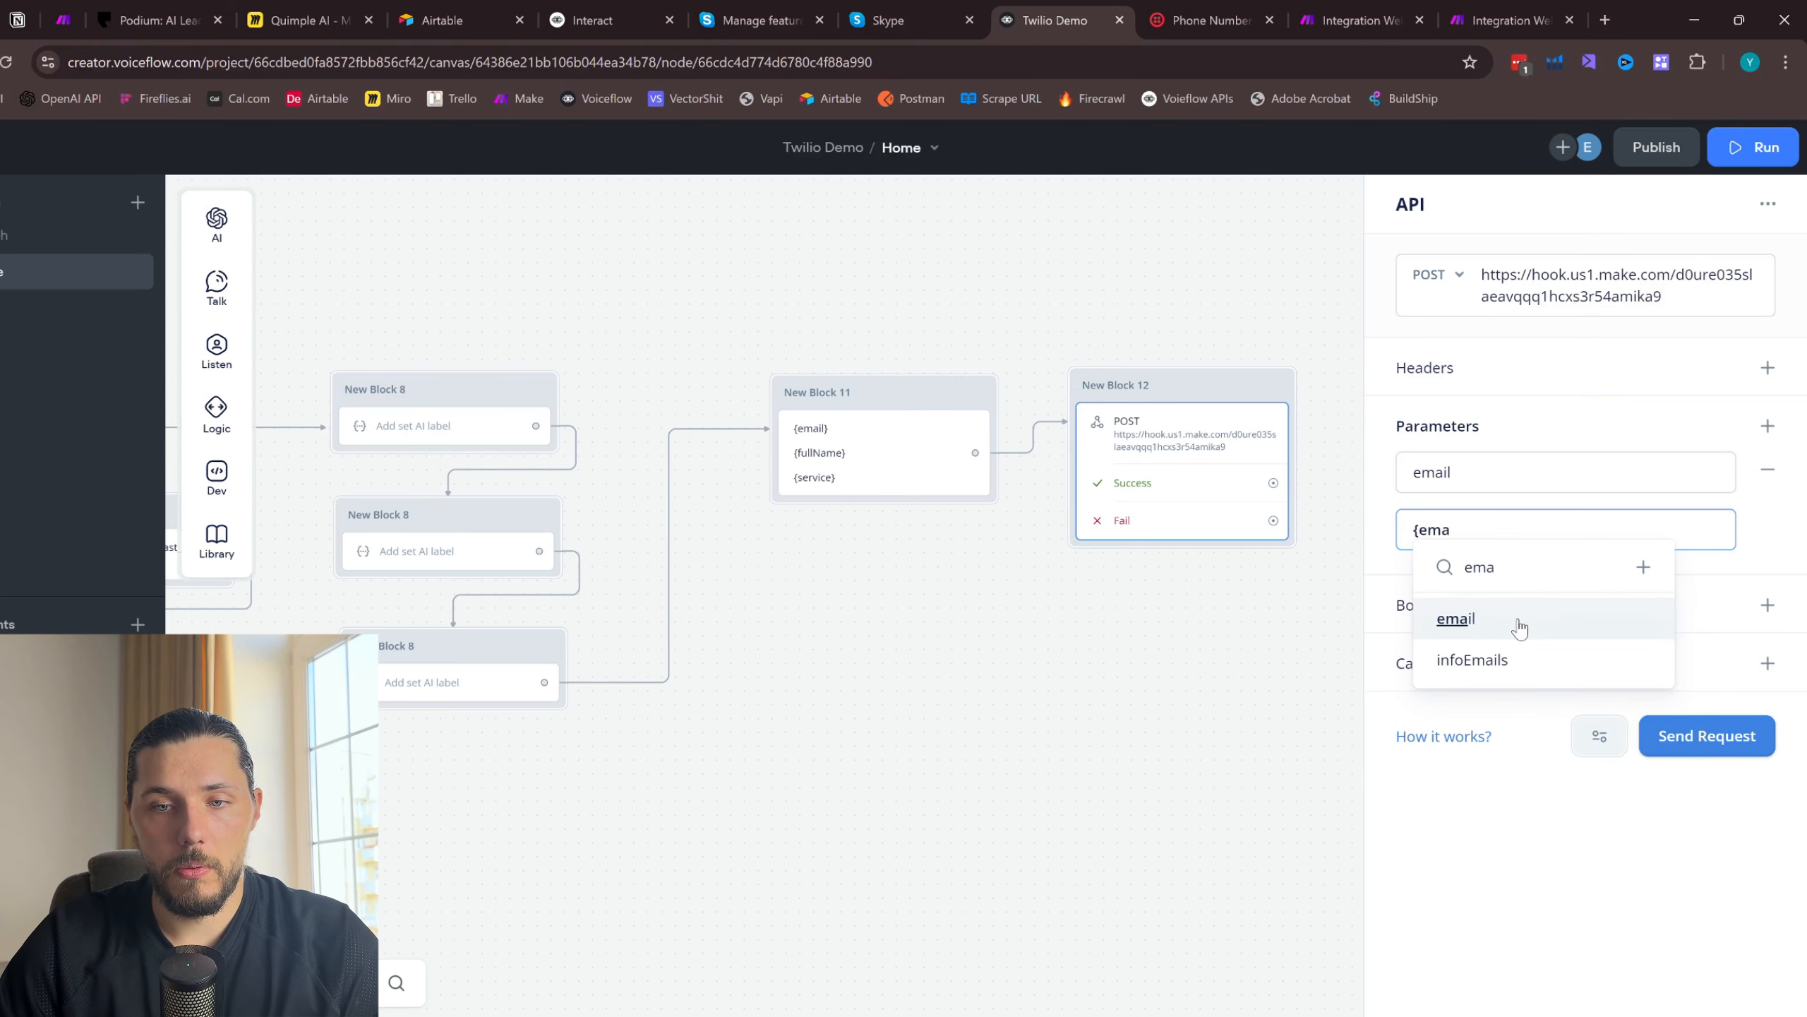
left_click(1494, 618)
- Add a second request parameter with the key "service" and the variable {service} as its value
left_click(1768, 426)
left_click(1490, 616)
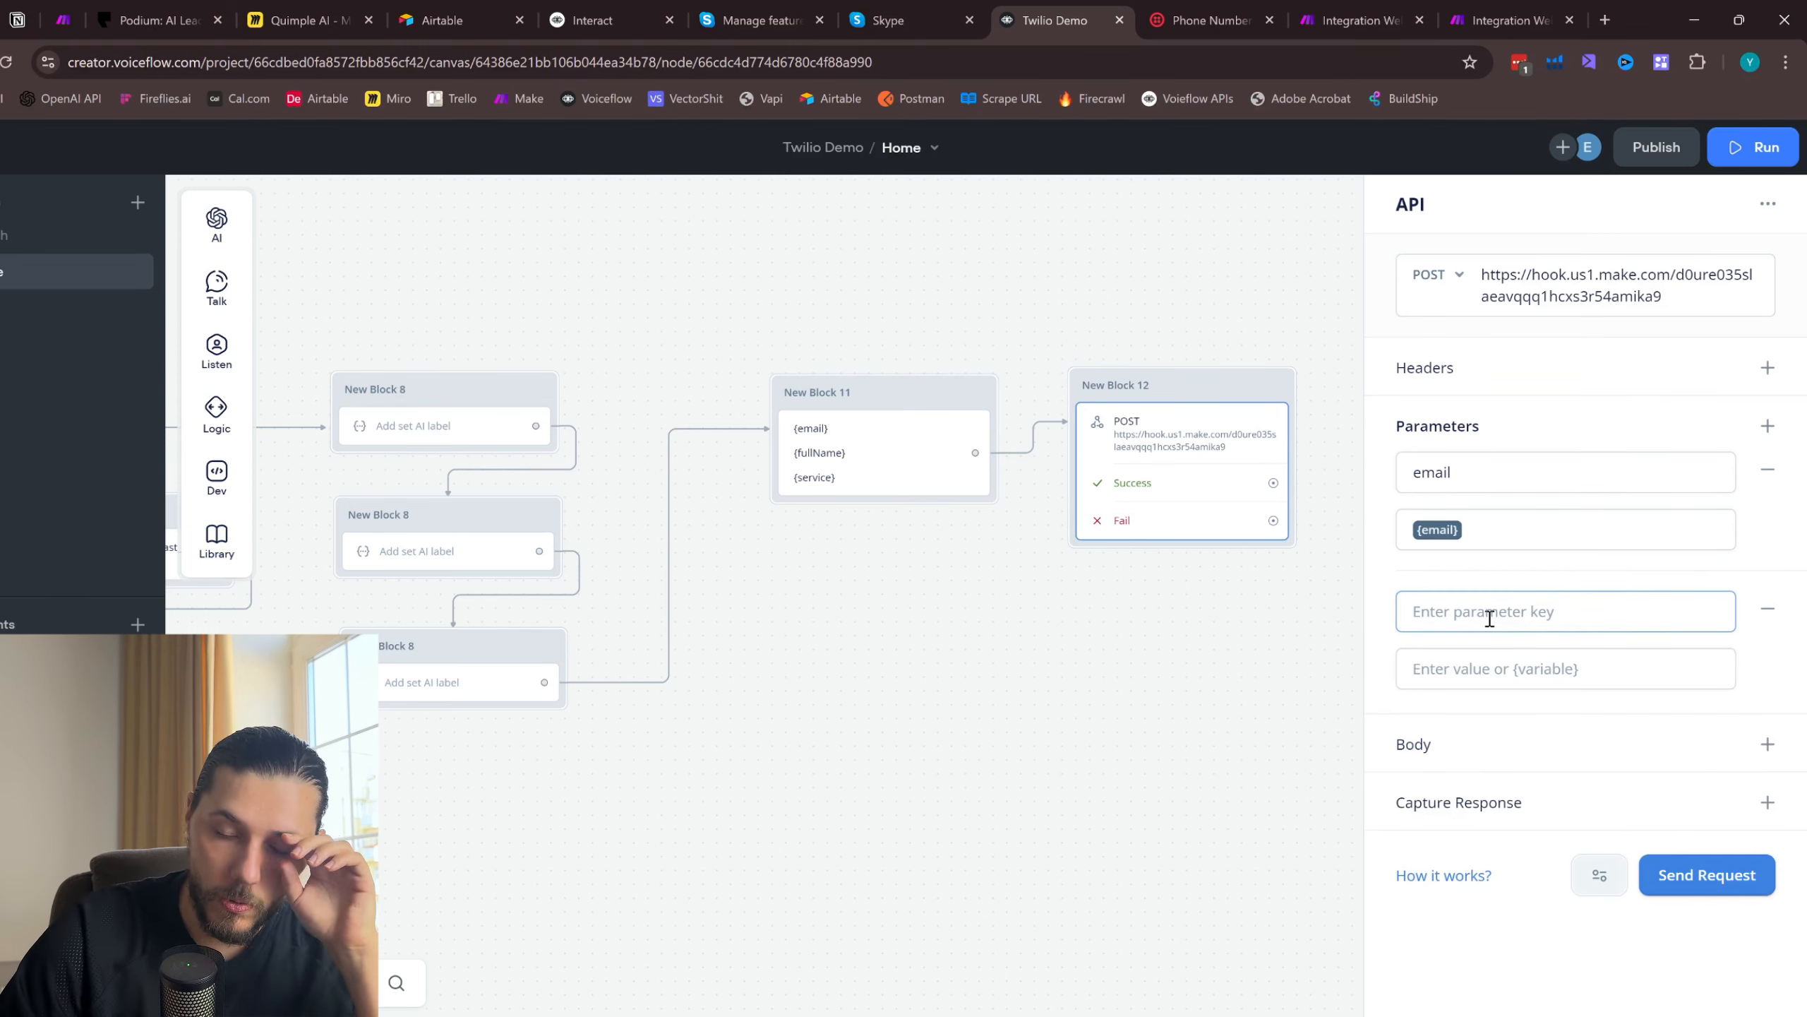
type("p")
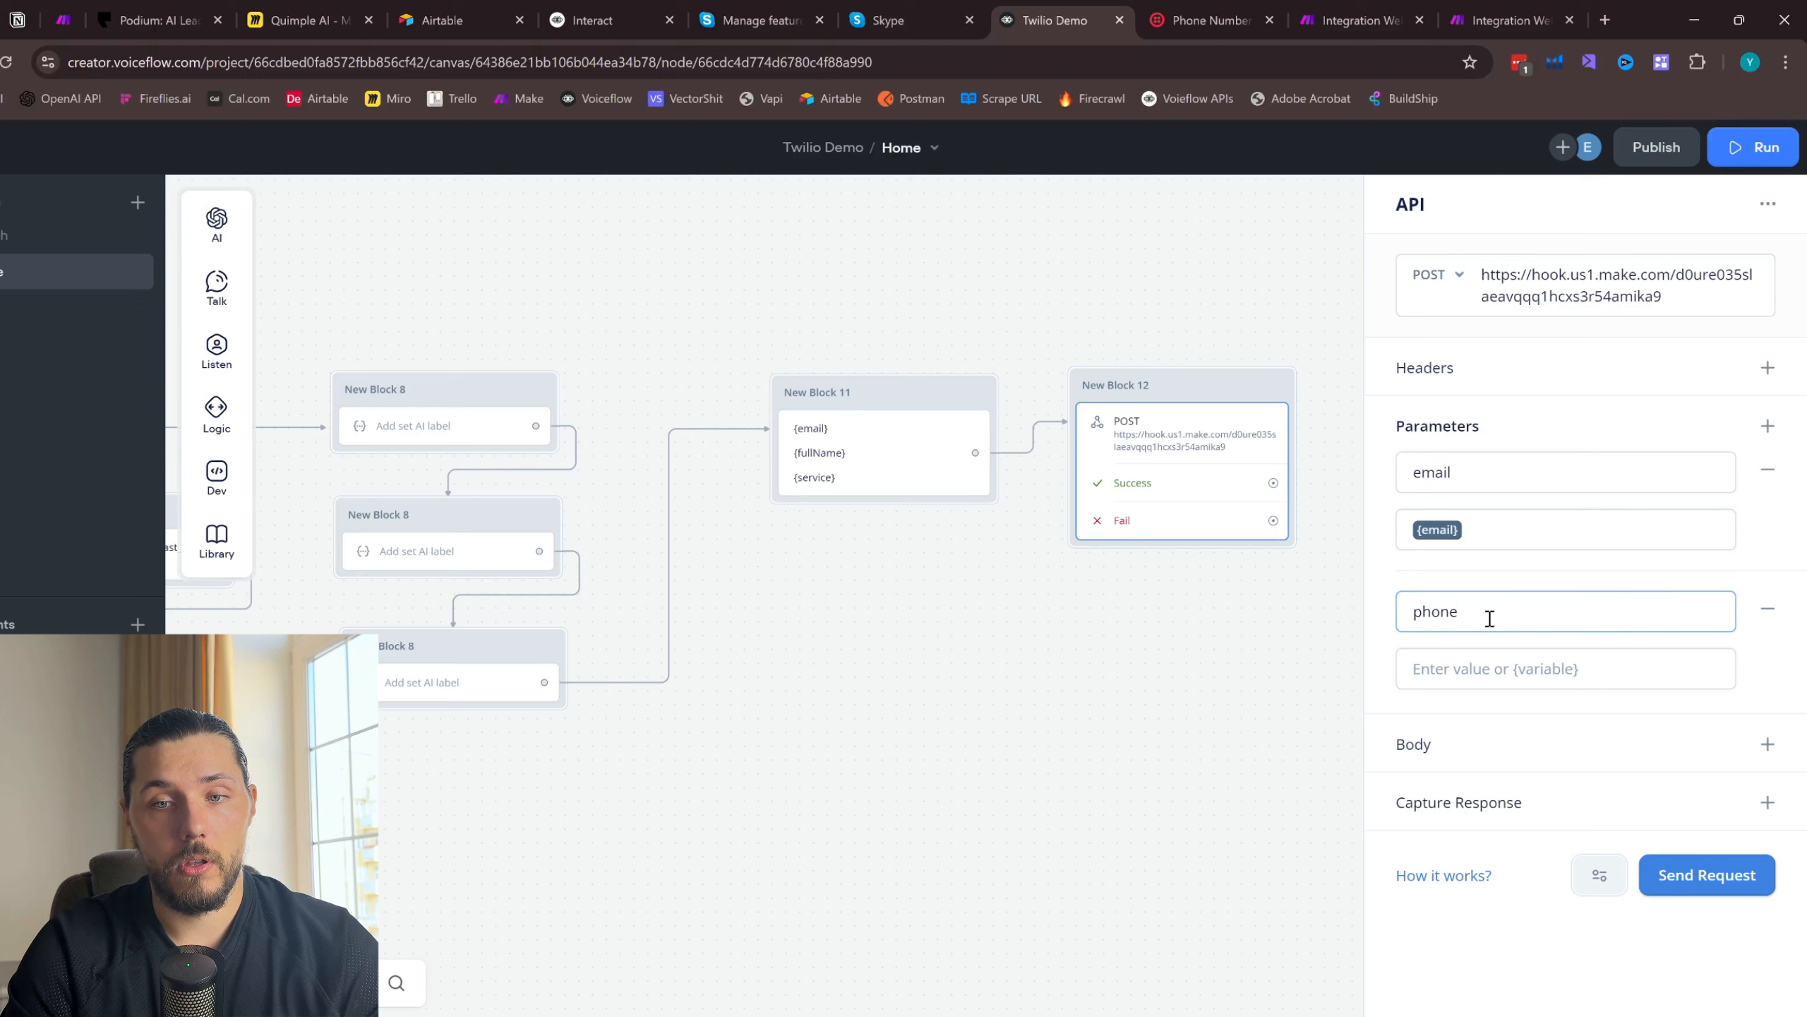
key("BackSpace")
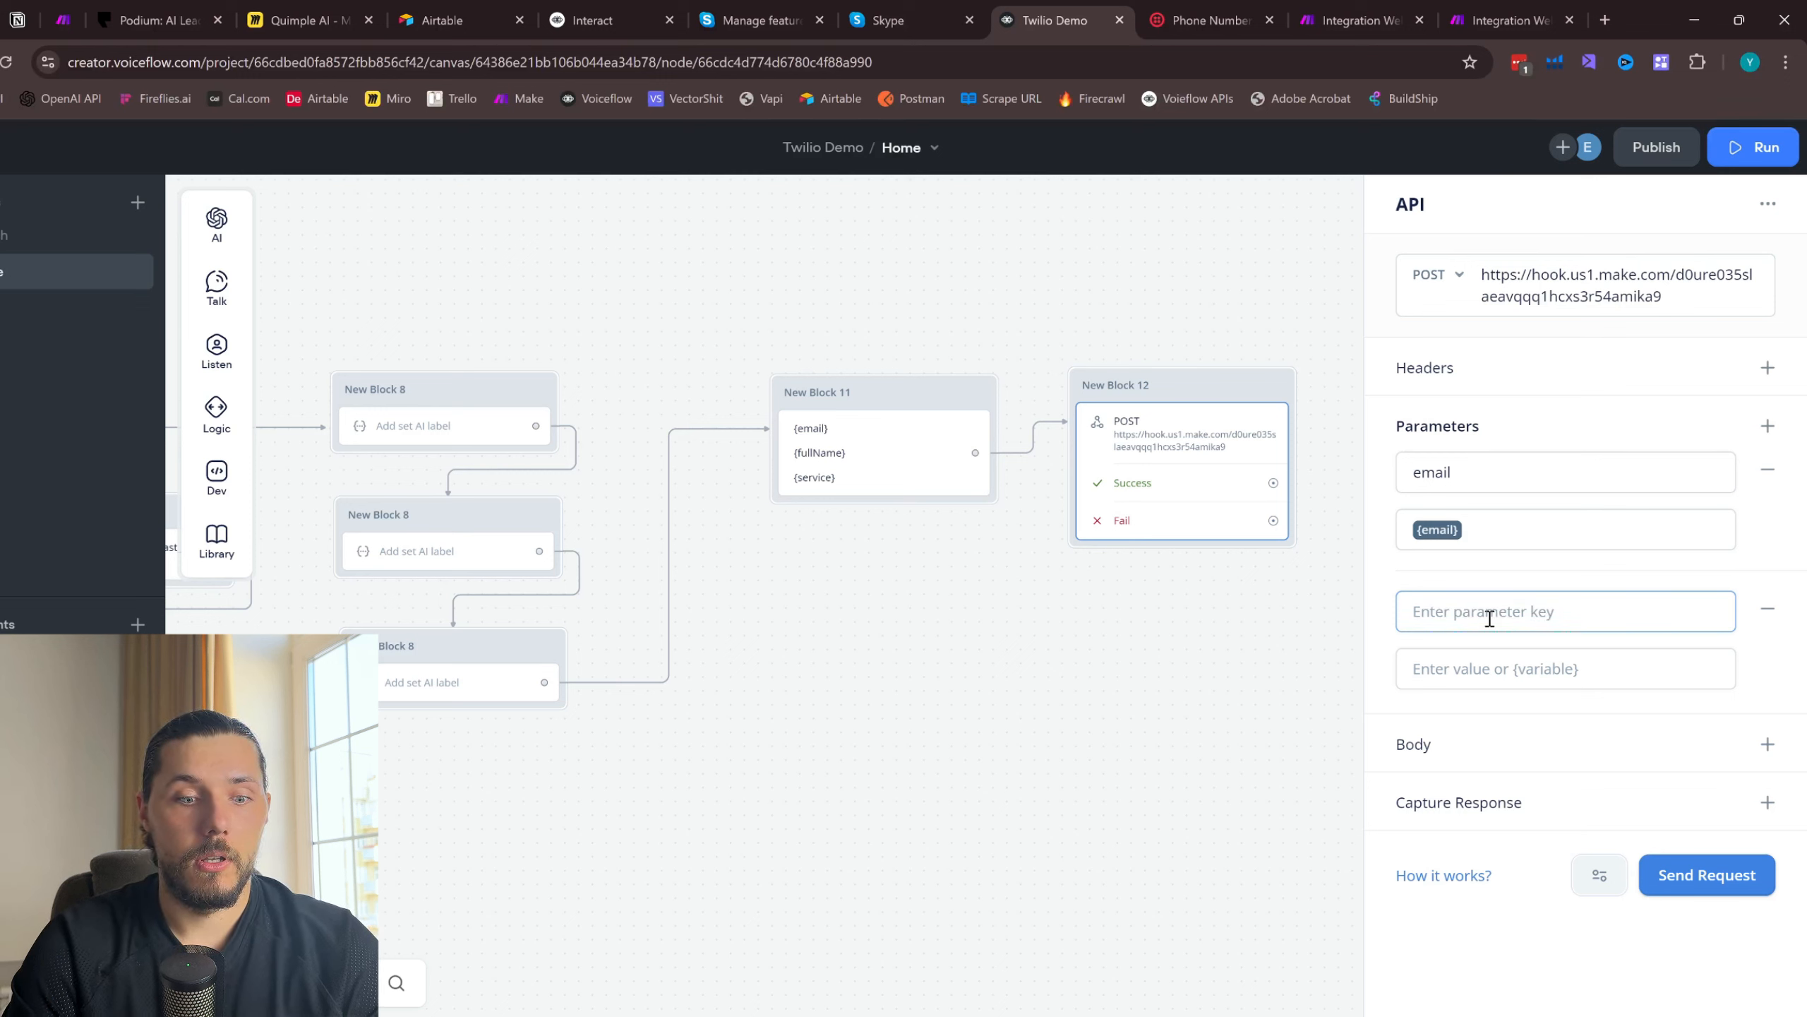
type("service")
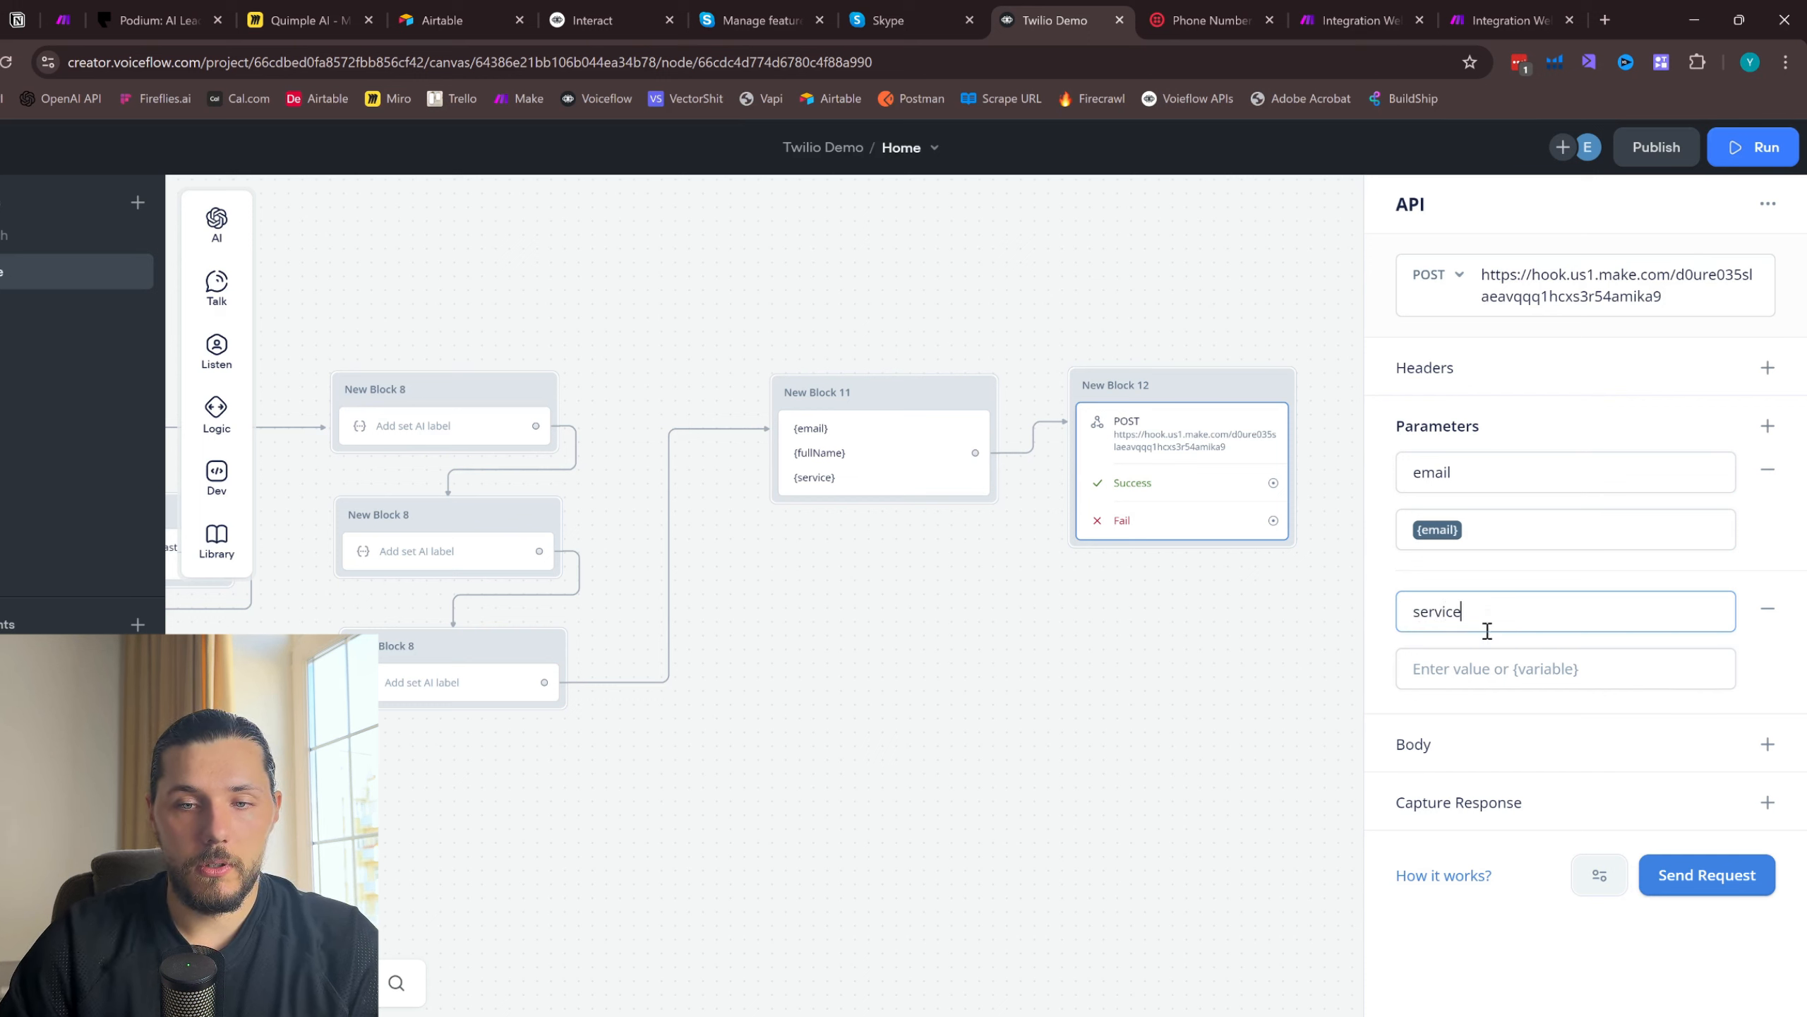
left_click(1457, 670)
type("{servic")
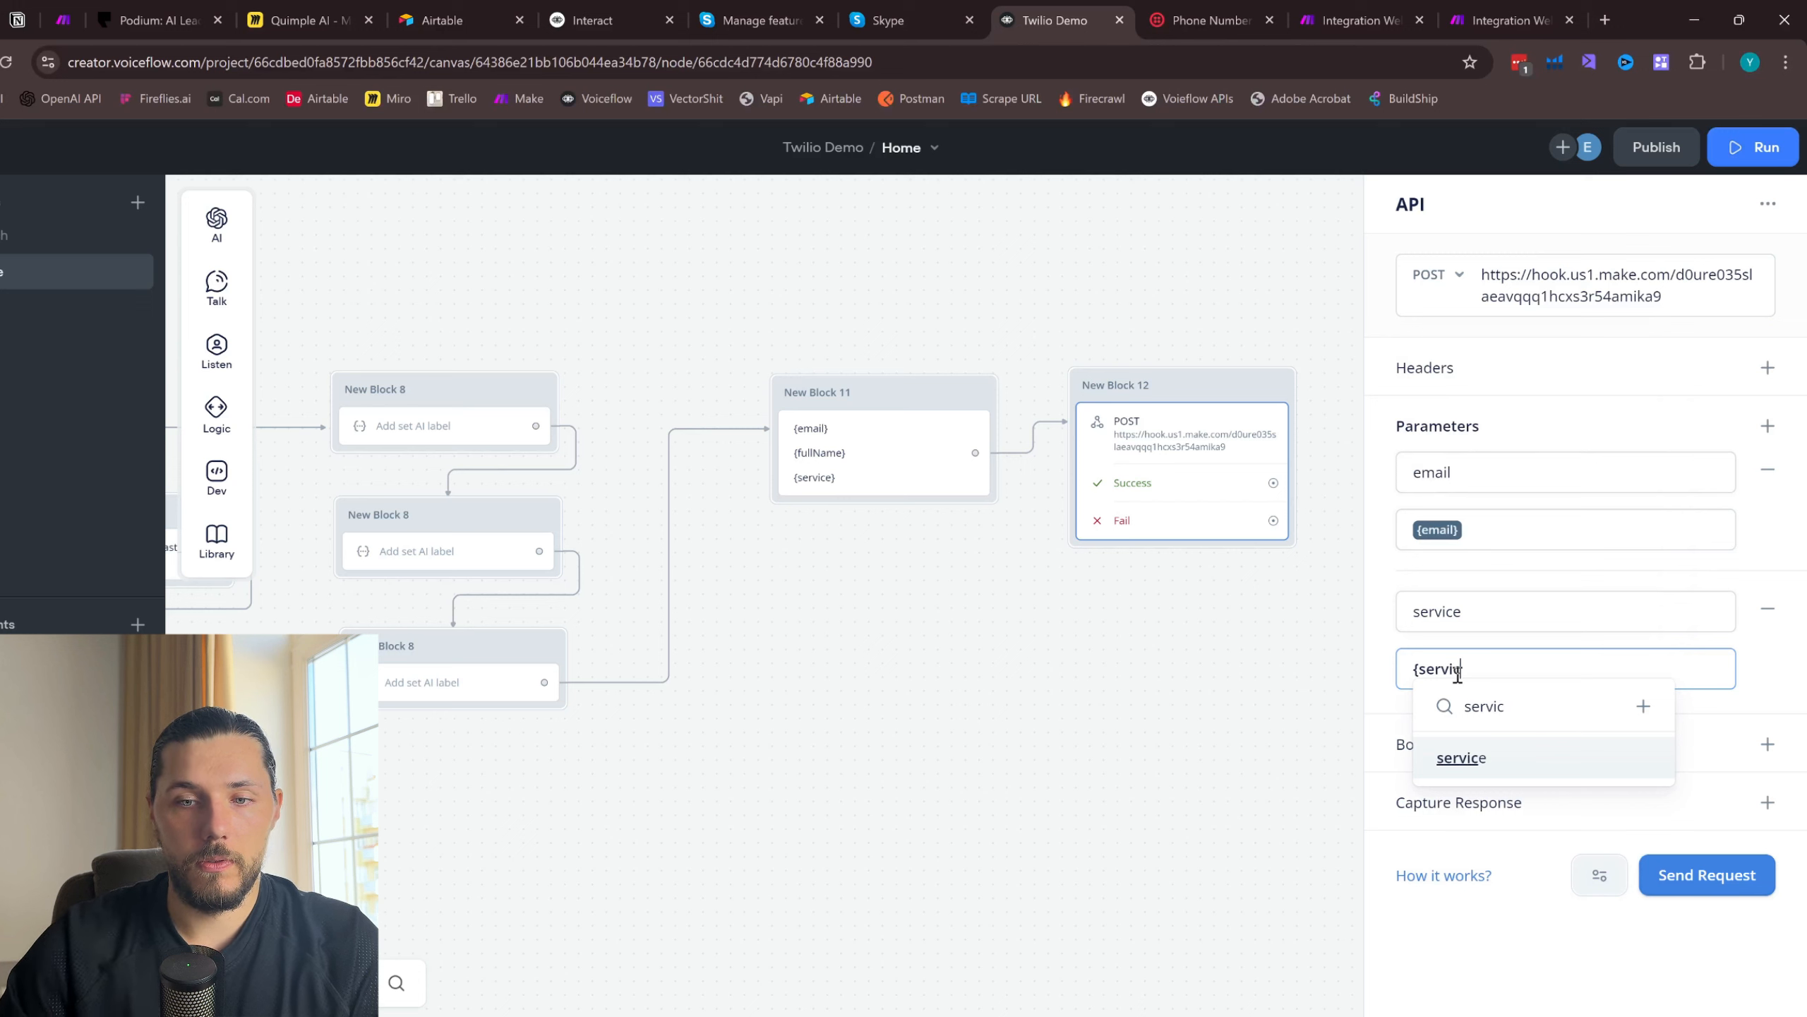
left_click(1466, 757)
- Add a third request parameter with the key "name" and the variable {fullName}, and close the API step's settings
left_click(1768, 426)
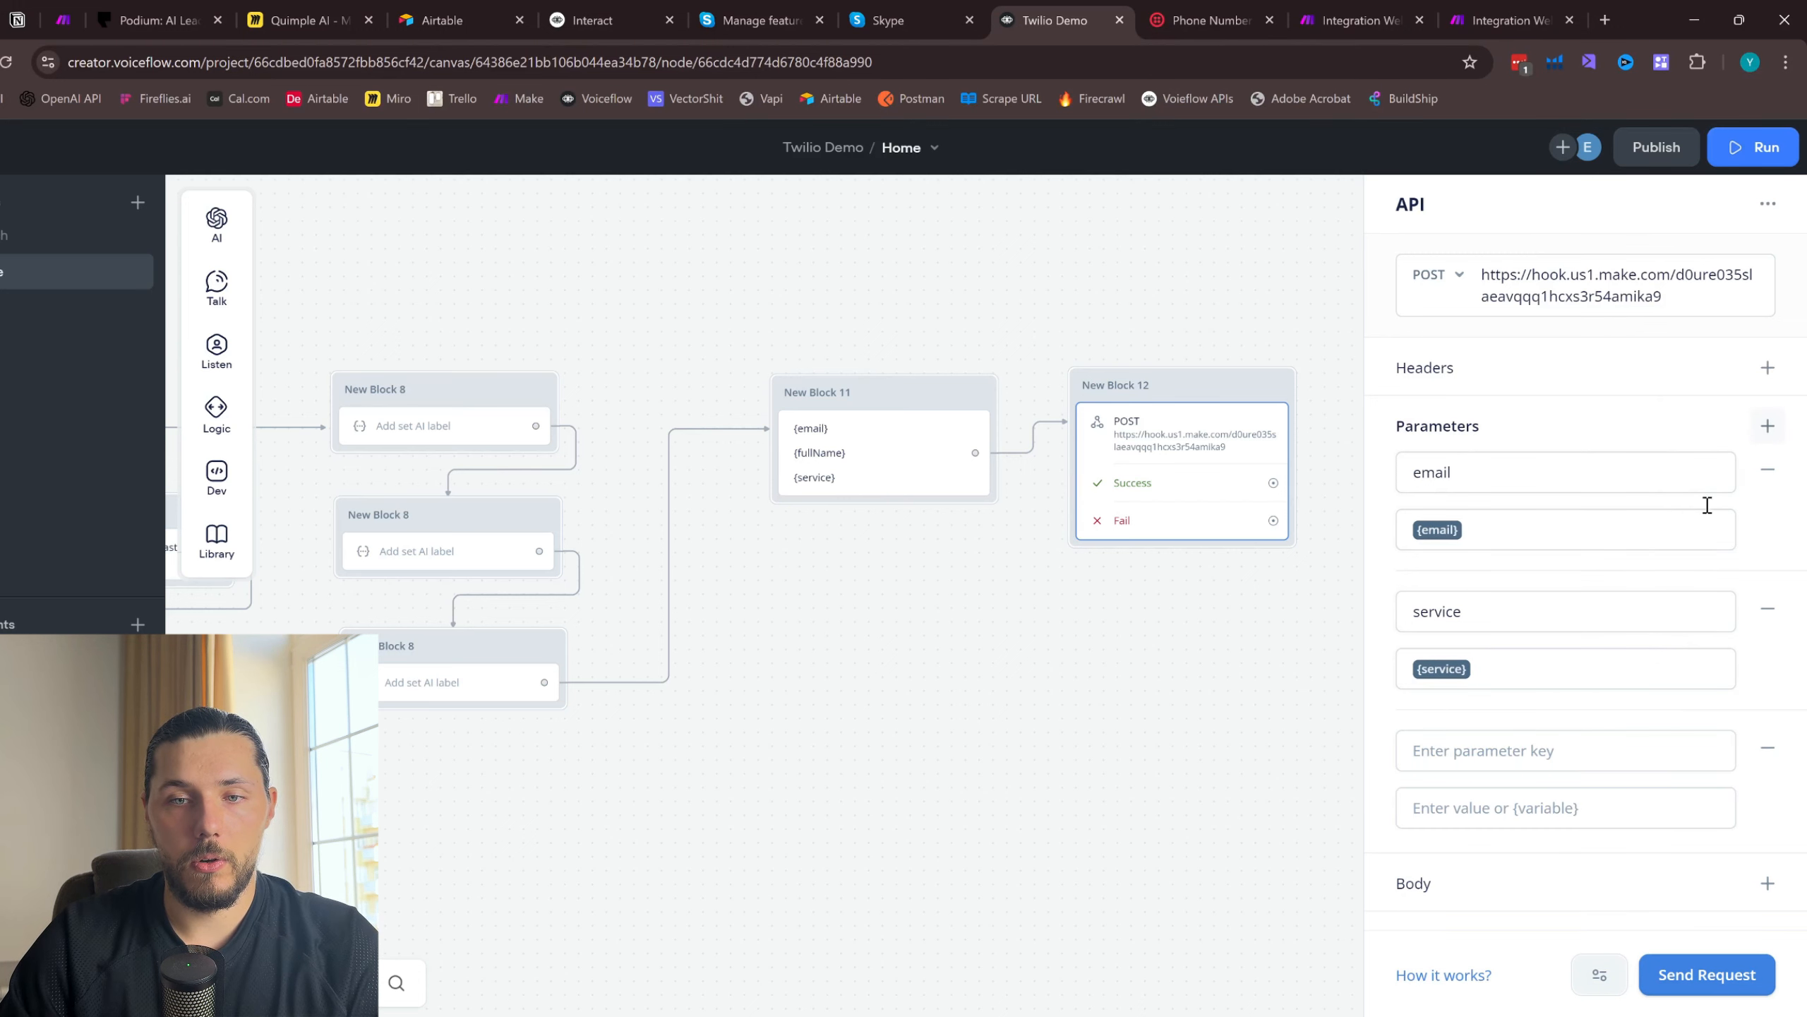
left_click(1478, 744)
type("name")
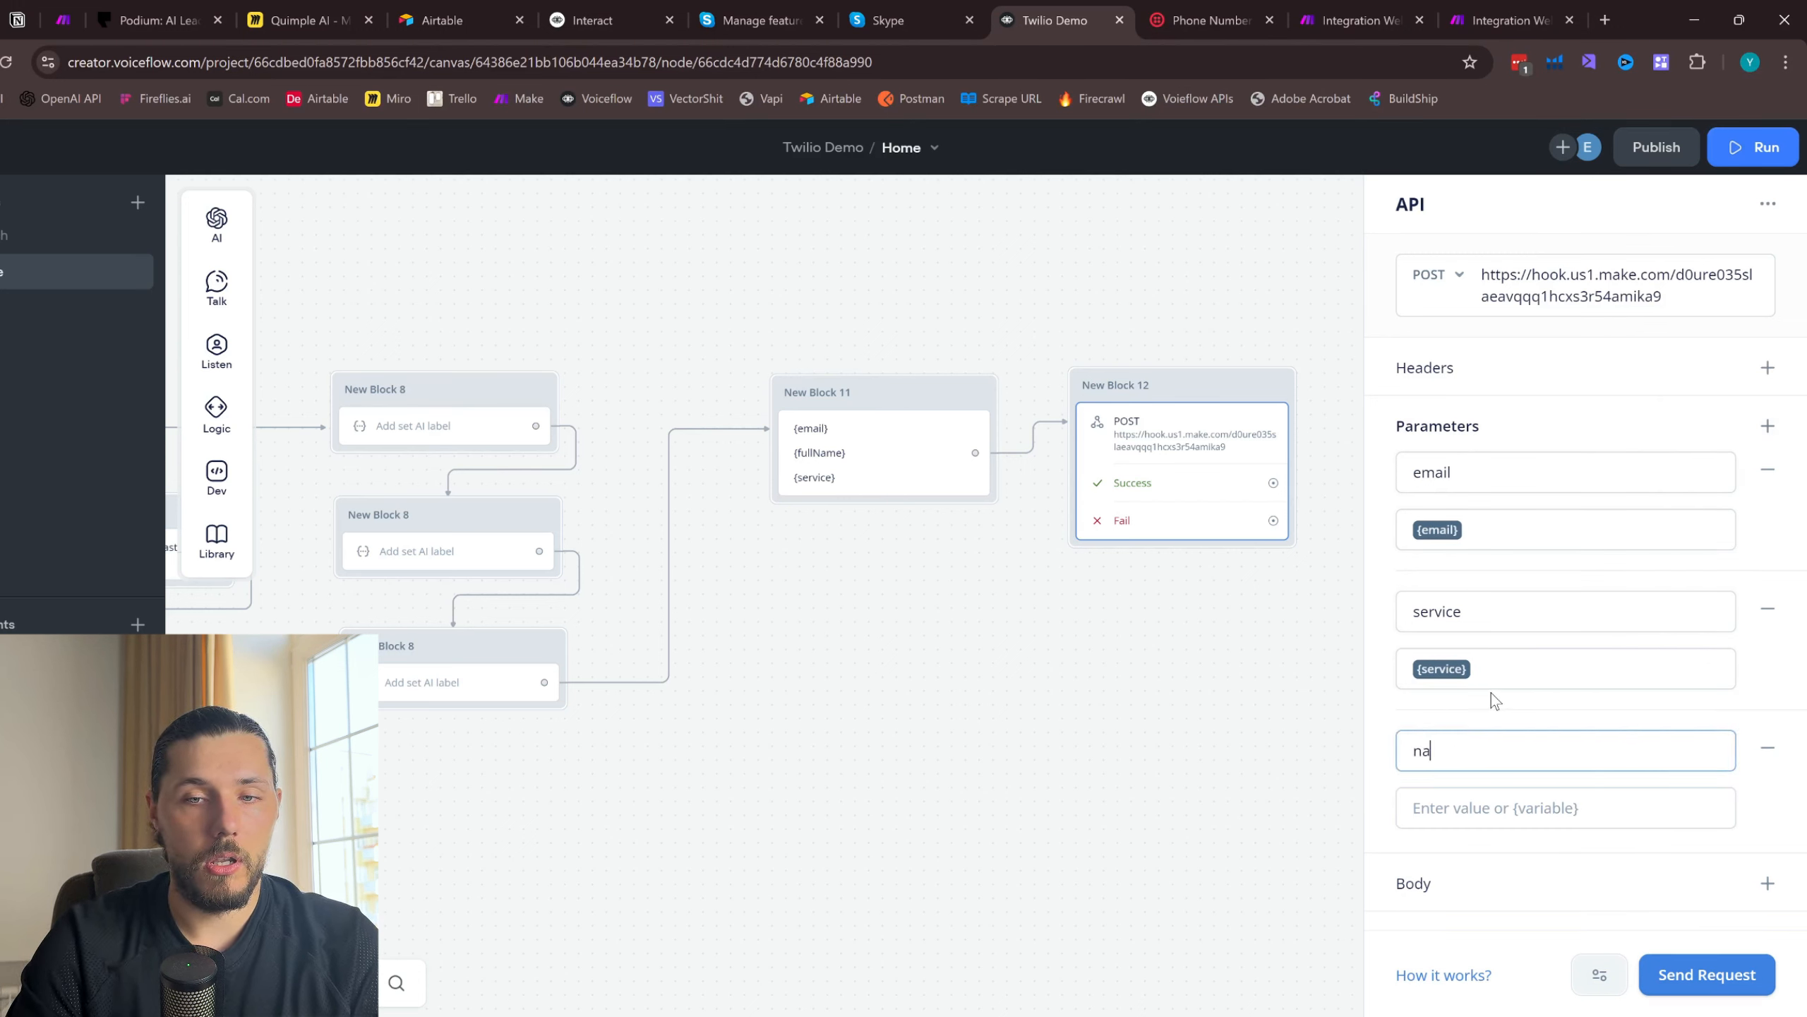
left_click(1463, 809)
type("{full")
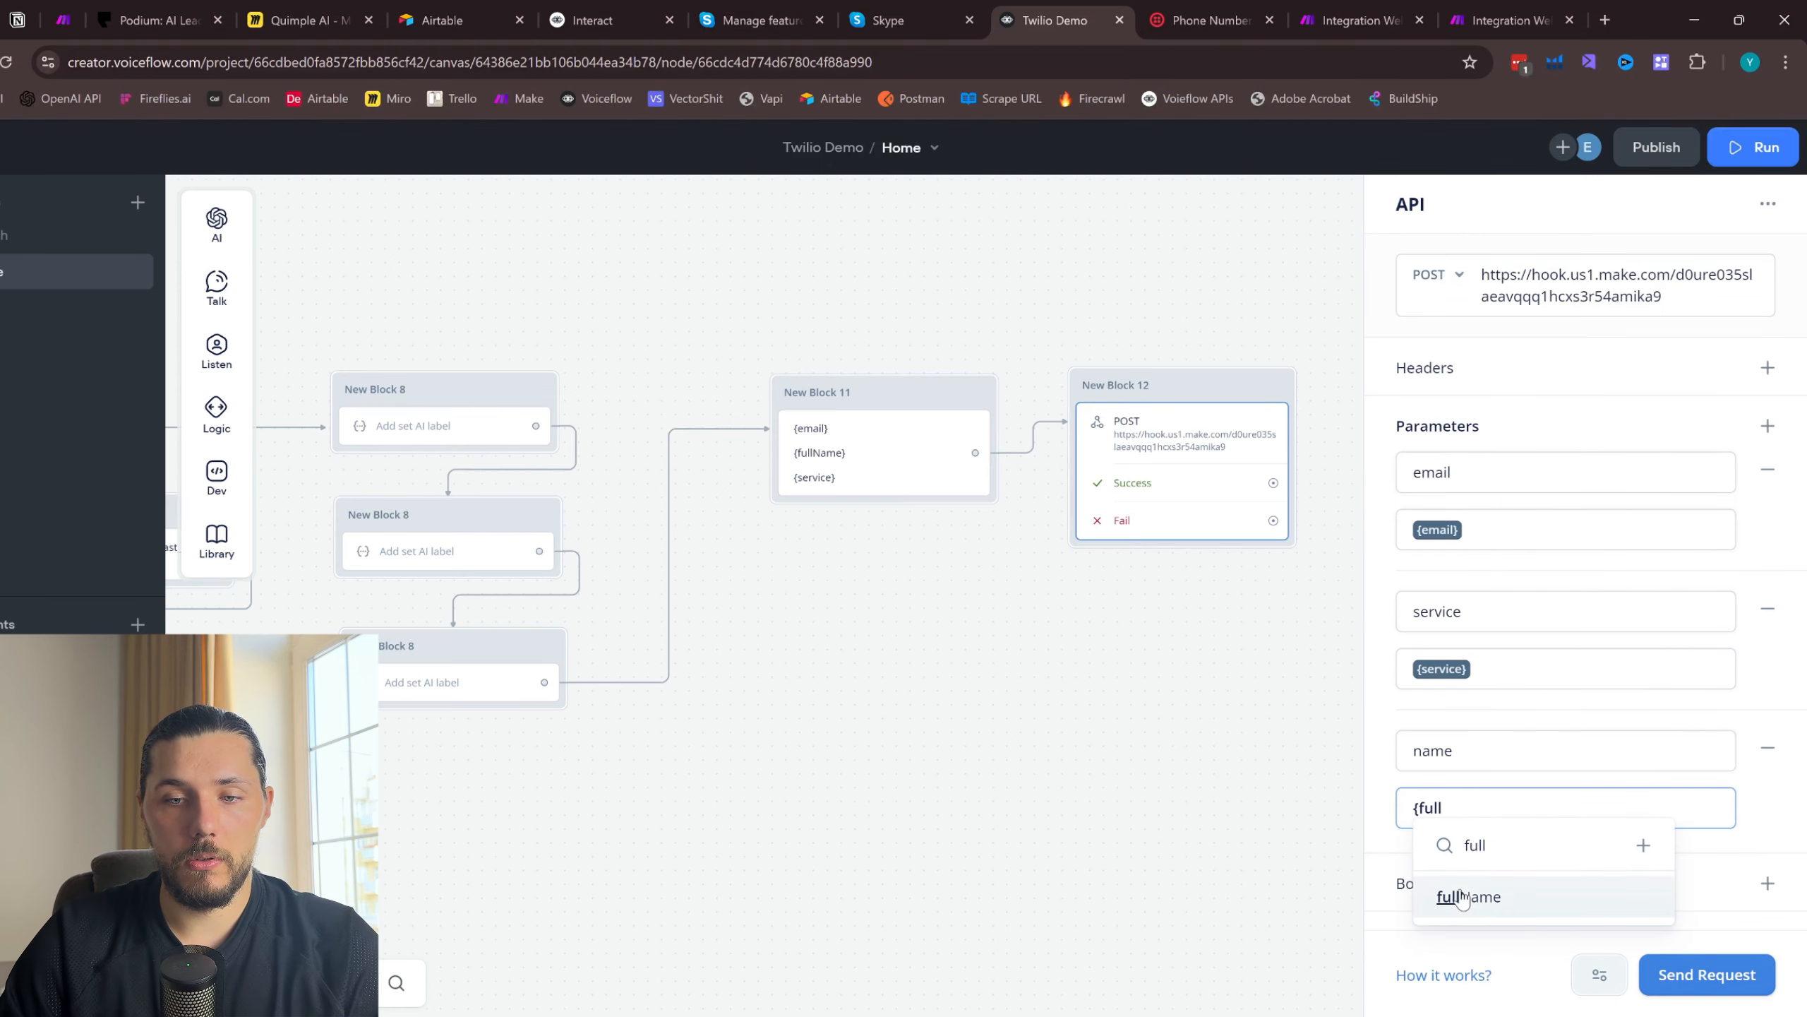
left_click(1461, 899)
left_click(1186, 670)
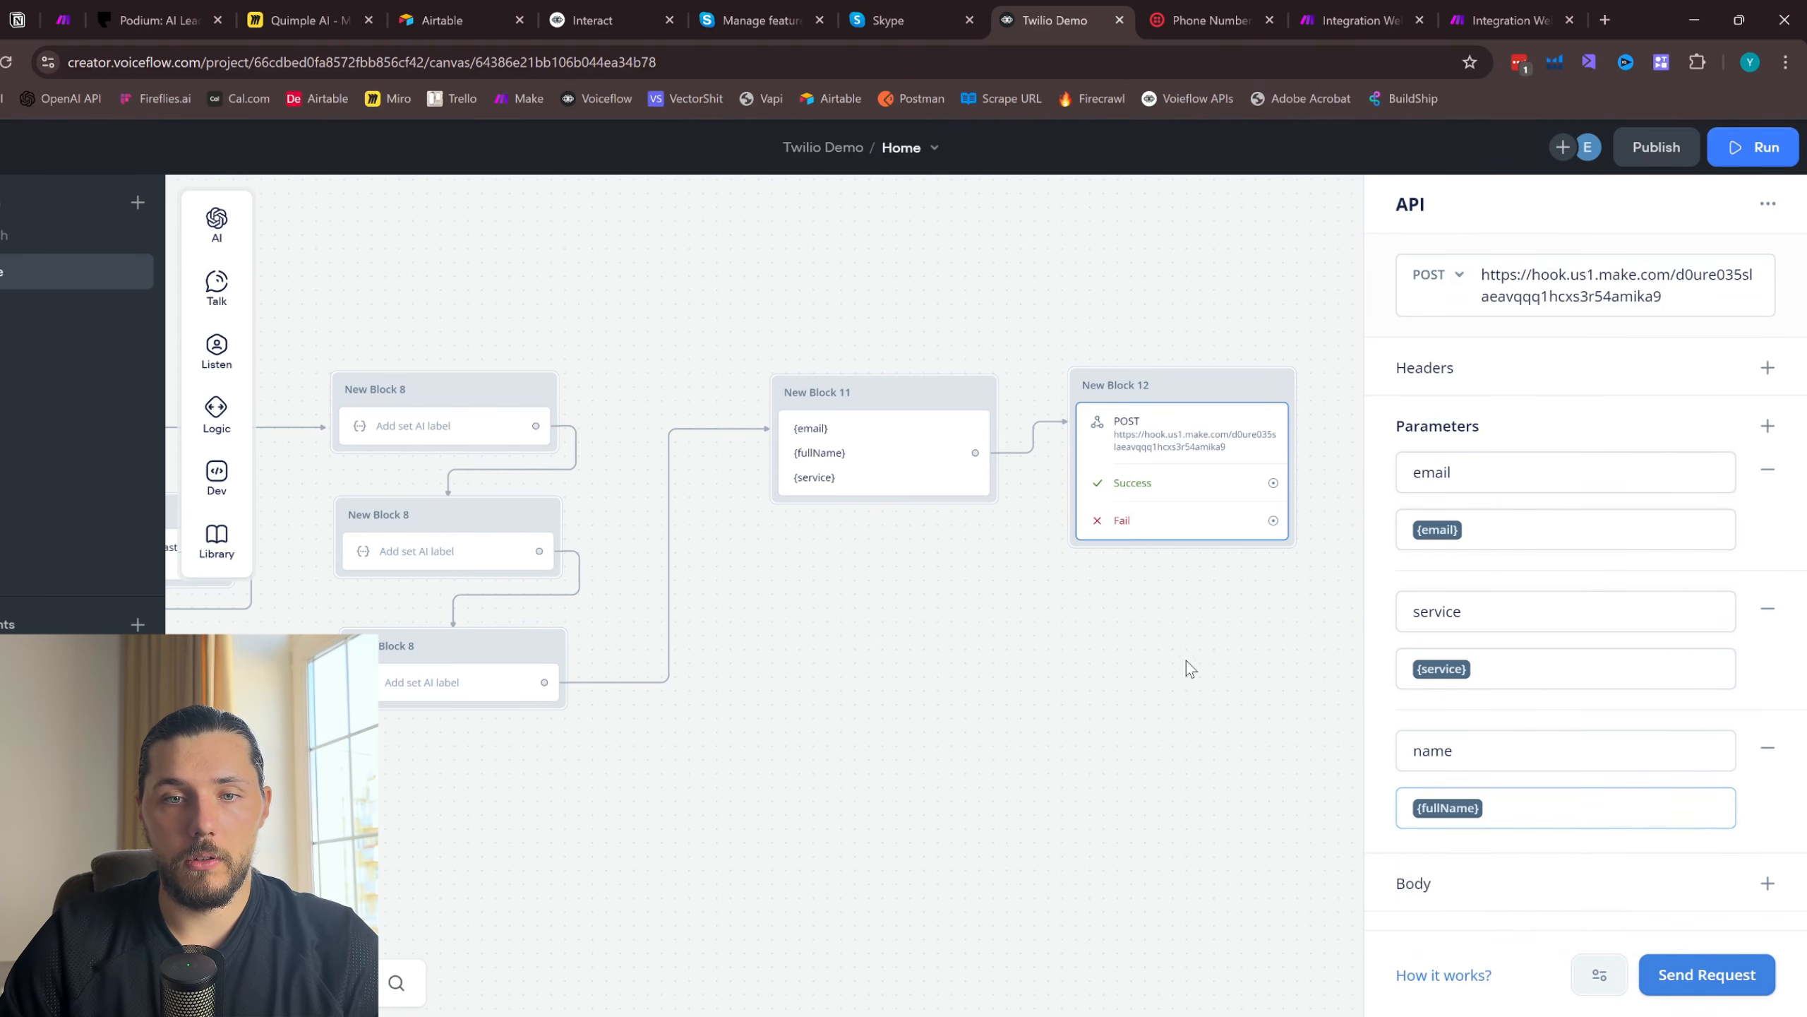
- Look over the extended flow and publish a new version of the Twilio Demo agent
scroll(1004, 670, "down", 2)
left_click_drag(609, 543, 1004, 524)
scroll(1005, 524, "down", 1)
left_click_drag(805, 352, 1099, 349)
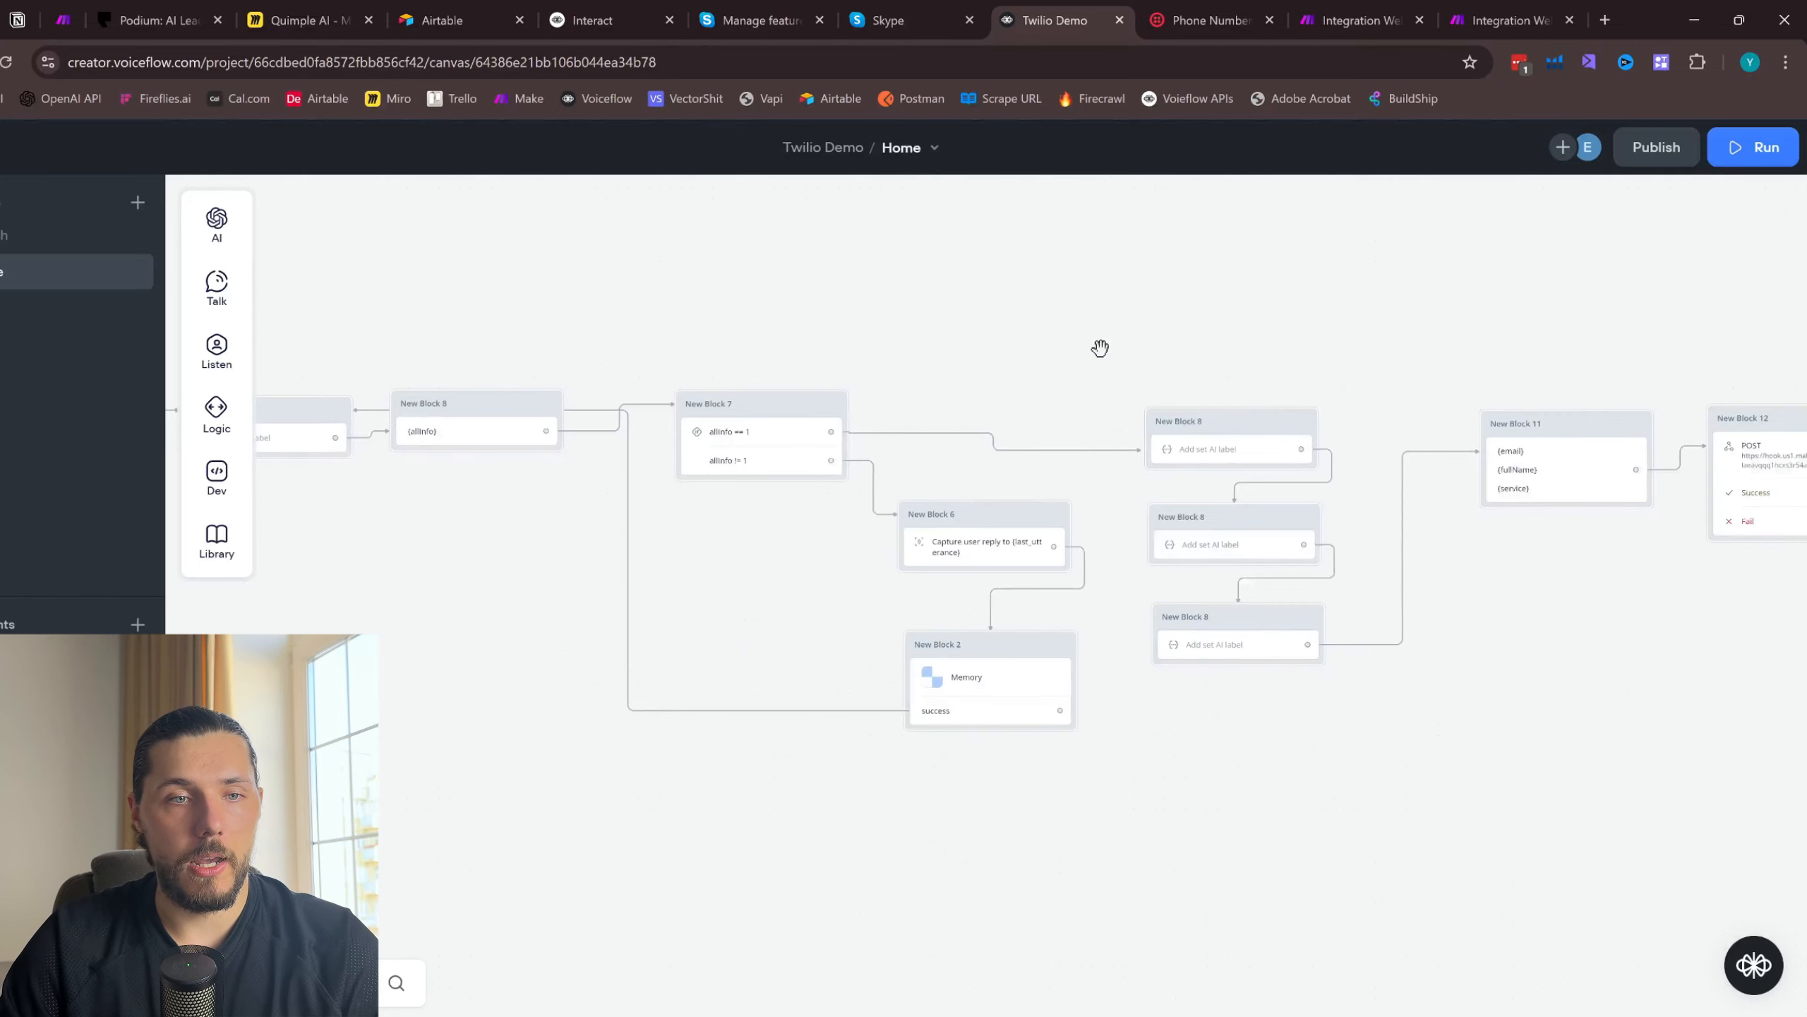
scroll(884, 331, "down", 1)
left_click_drag(884, 331, 1001, 362)
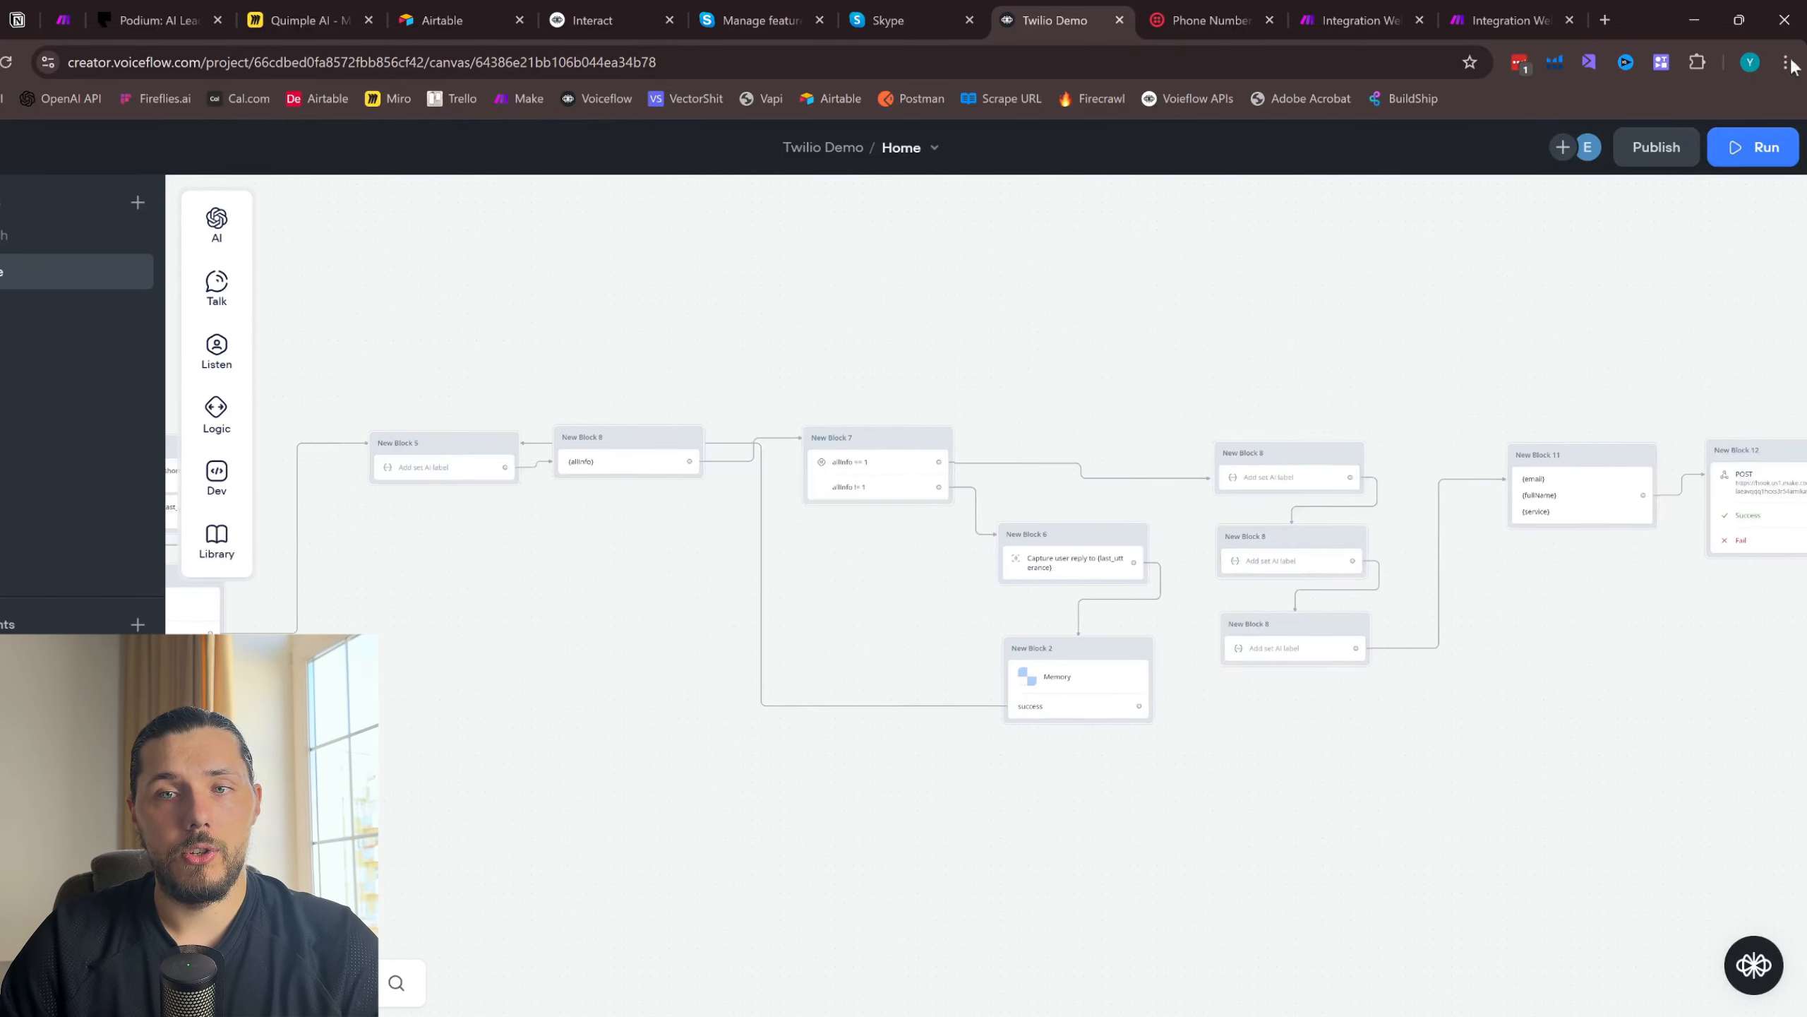
left_click(1669, 167)
left_click(1016, 401)
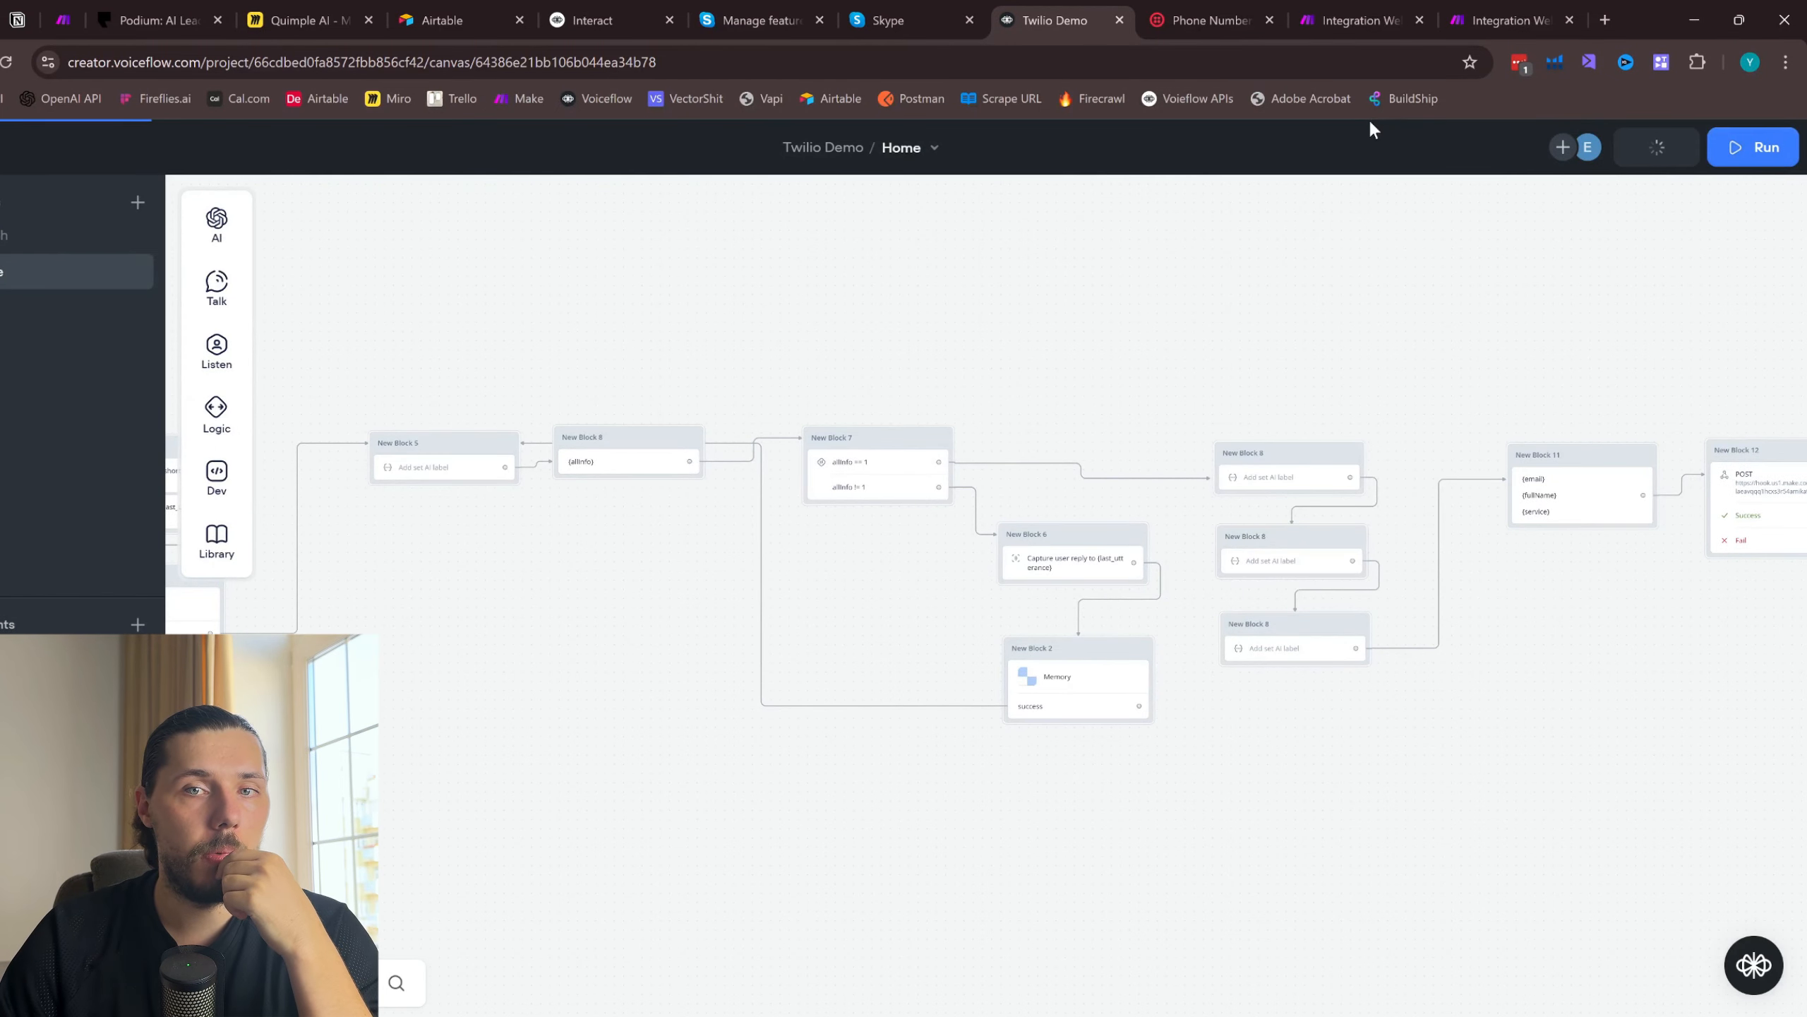
- Switch to the Make scenario with the webhook response and examine the SMS data received by its custom webhook
left_click(1344, 6)
left_click_drag(1116, 387, 1062, 376)
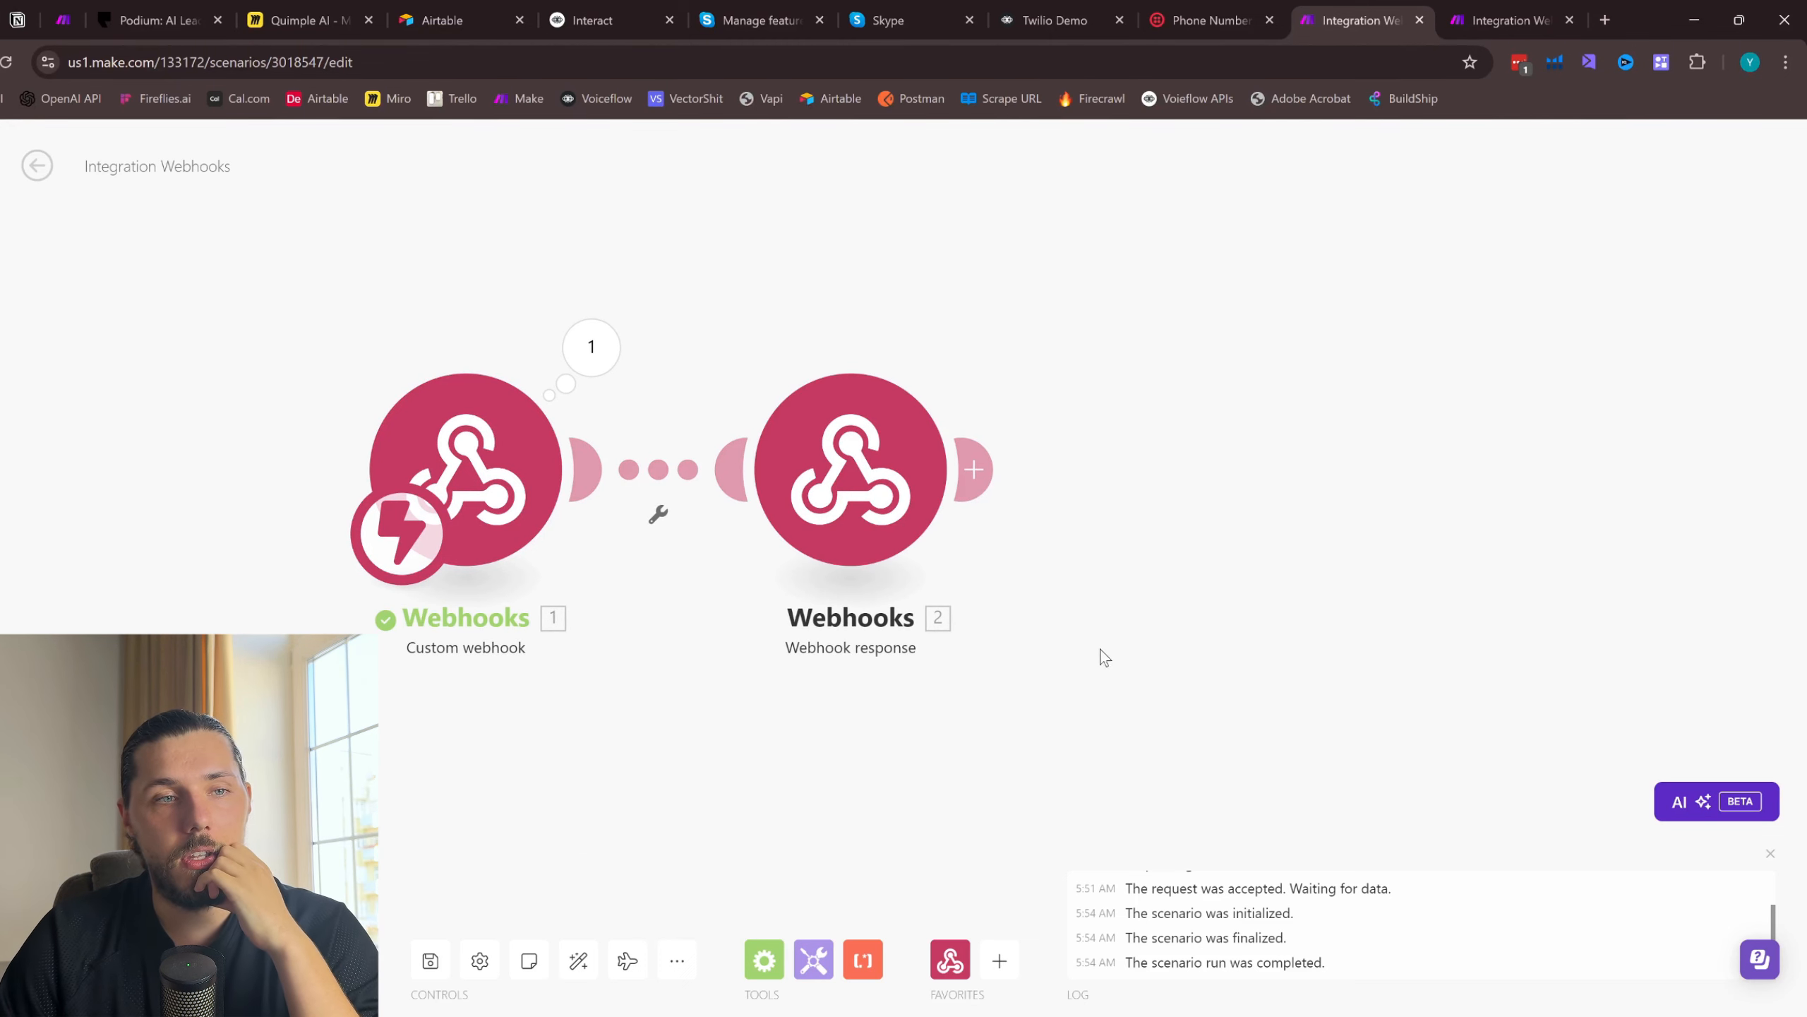
left_click_drag(1054, 649, 1024, 646)
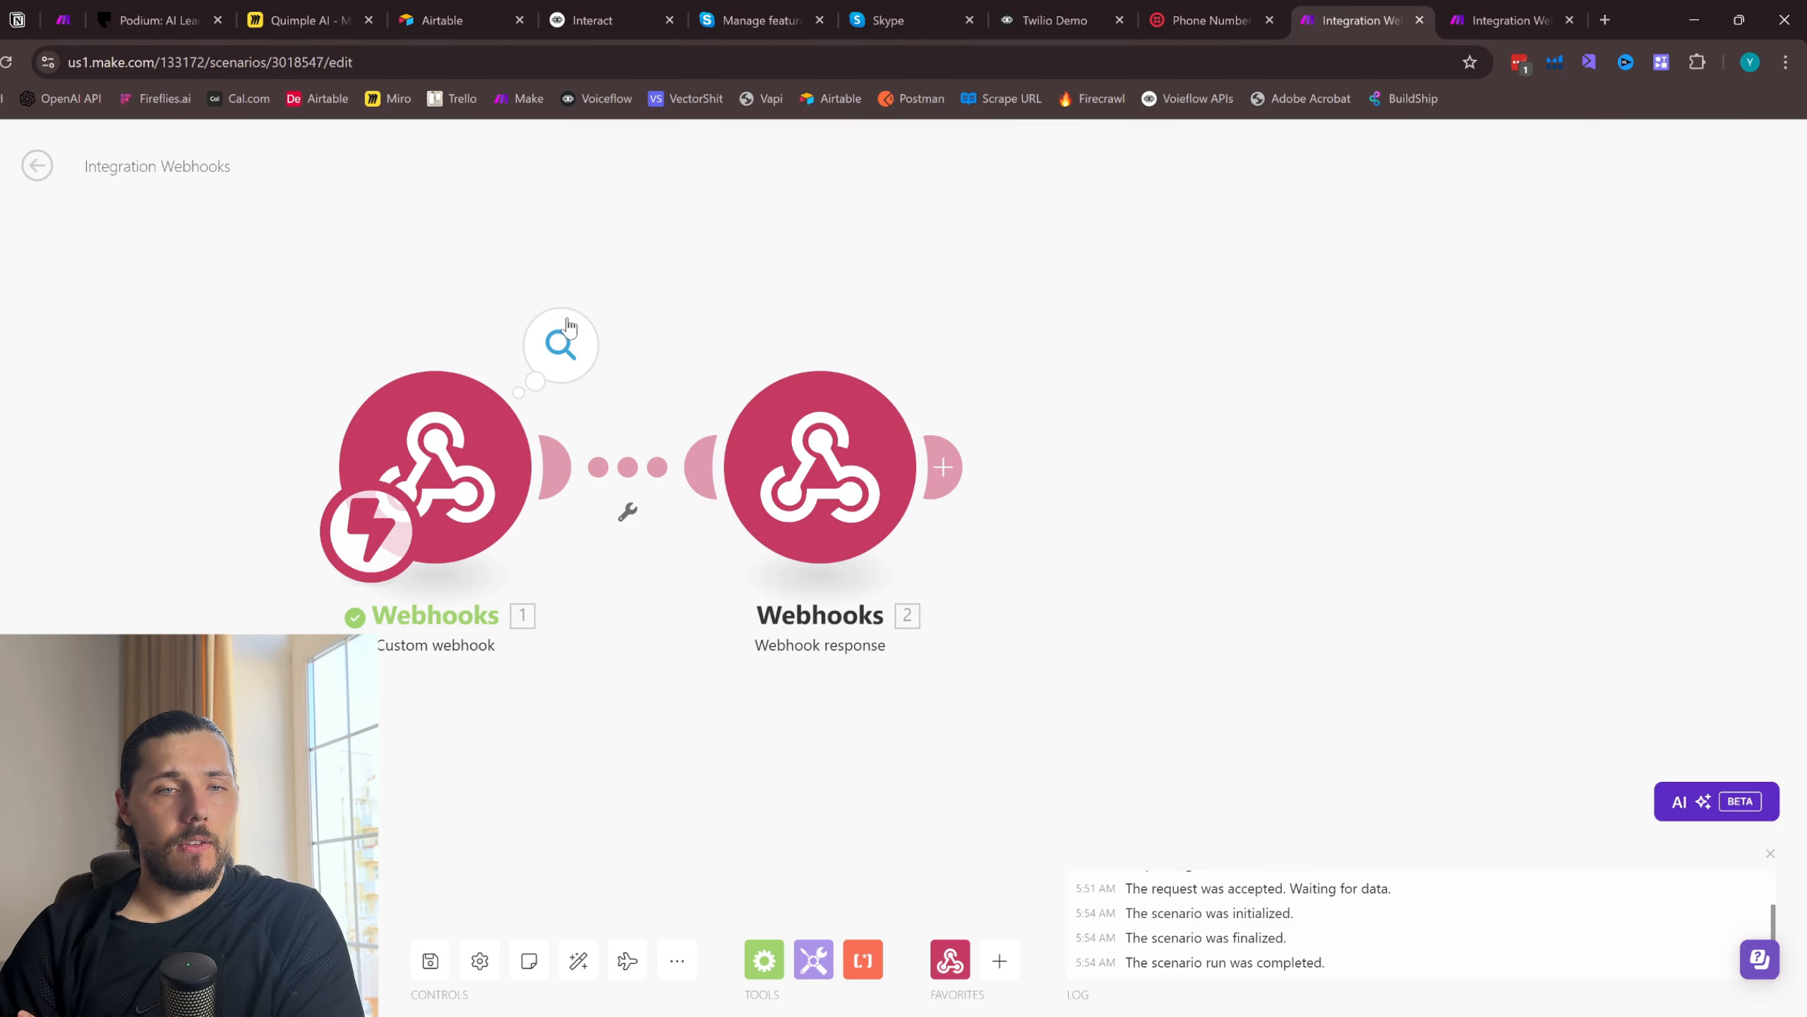
left_click(566, 329)
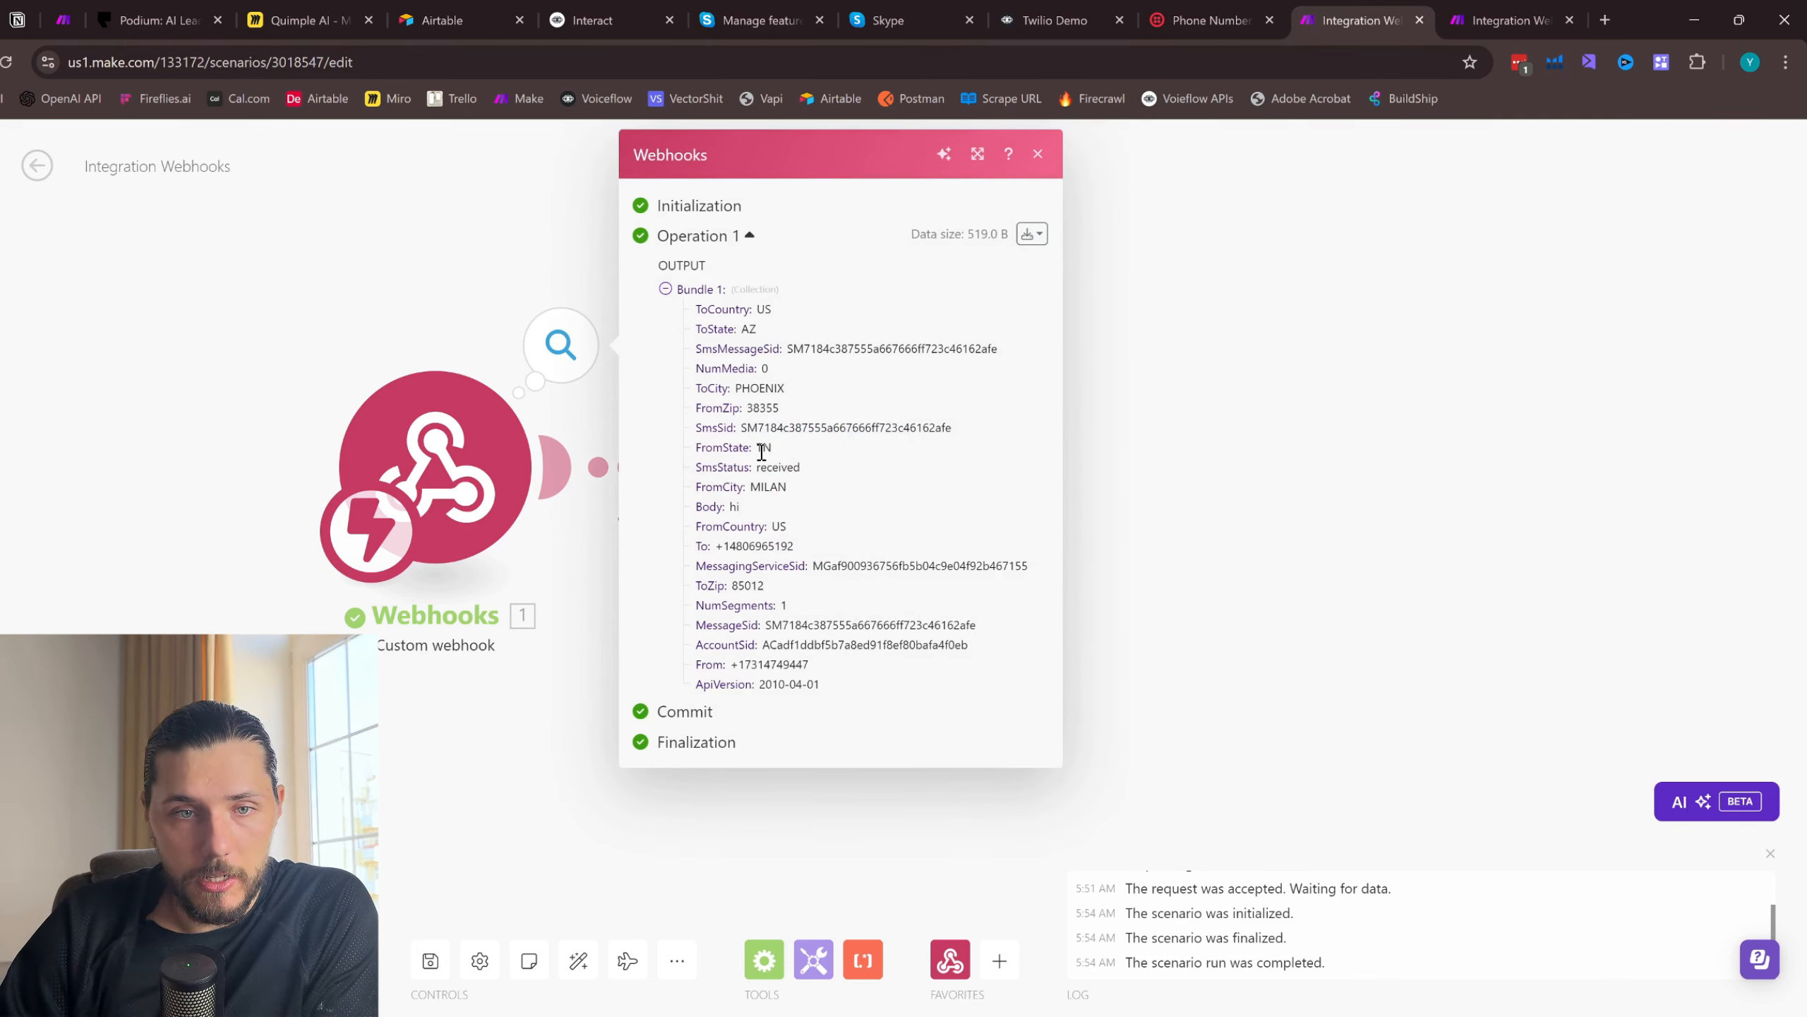
left_click_drag(759, 435, 816, 450)
left_click(963, 422)
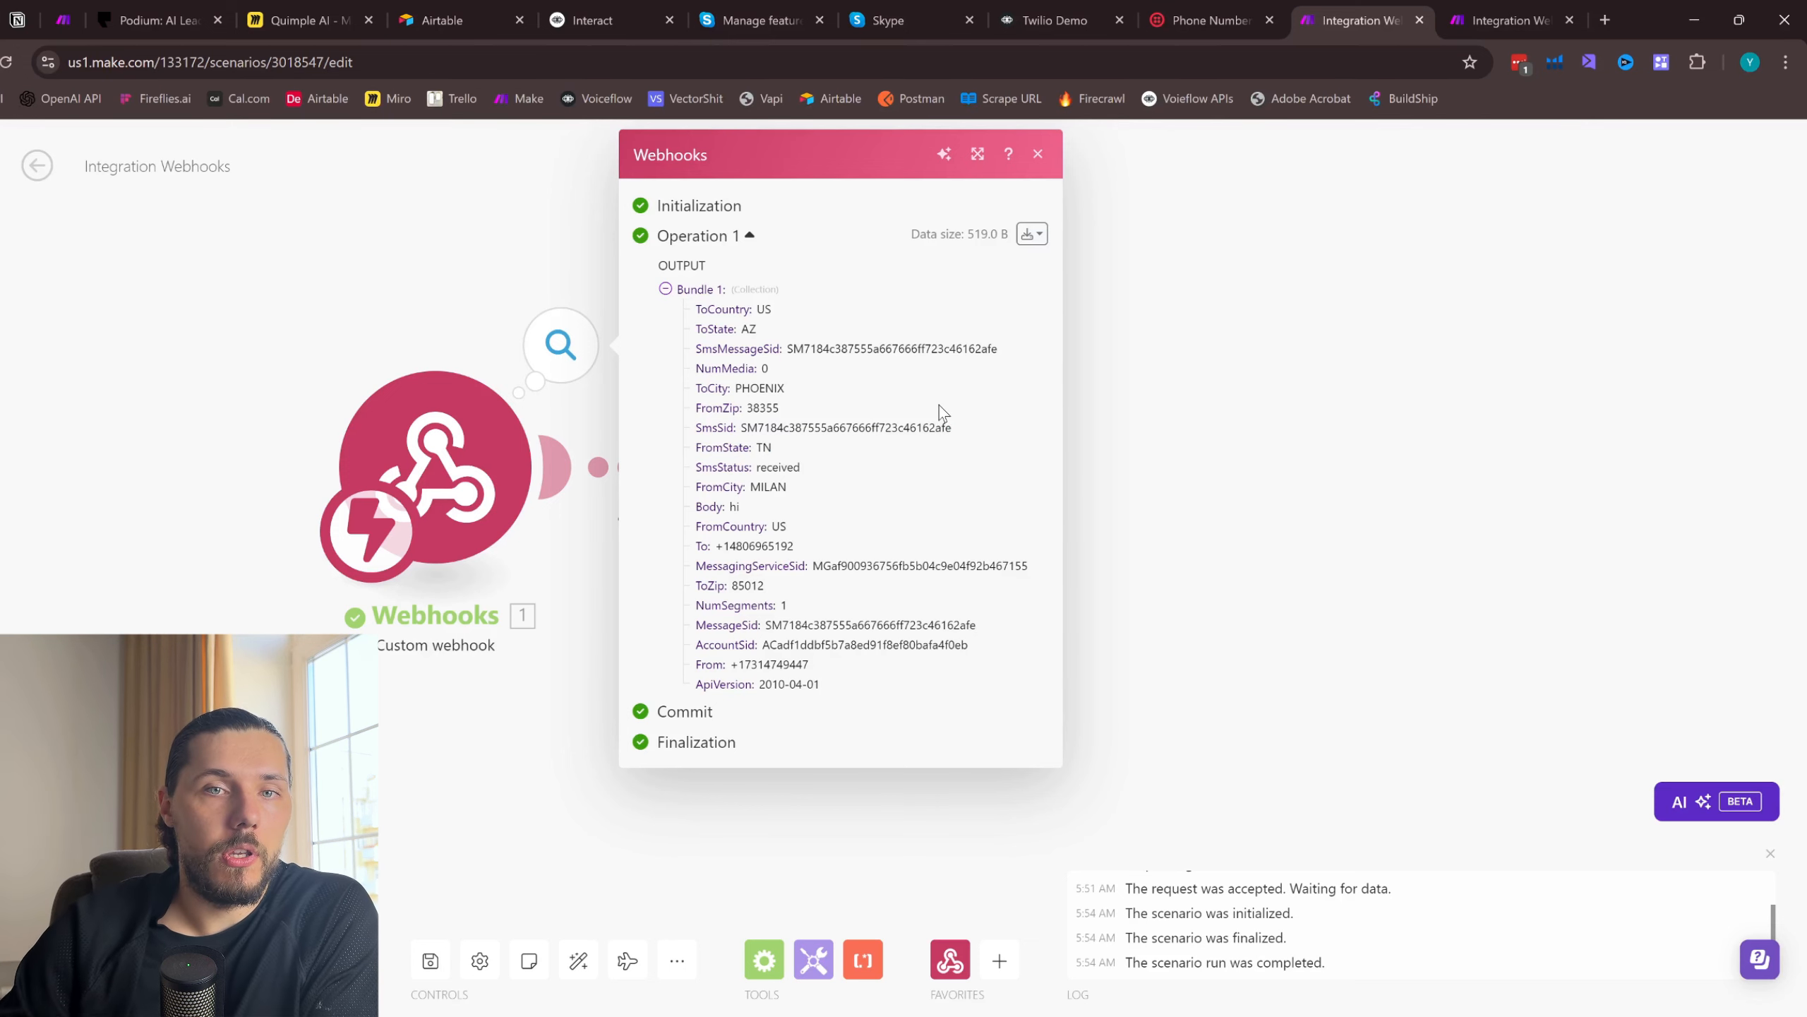
- Dismiss the publishing notice in Voiceflow, look over the whole flow, and switch to the Interact page of the Voiceflow API reference
left_click(1056, 20)
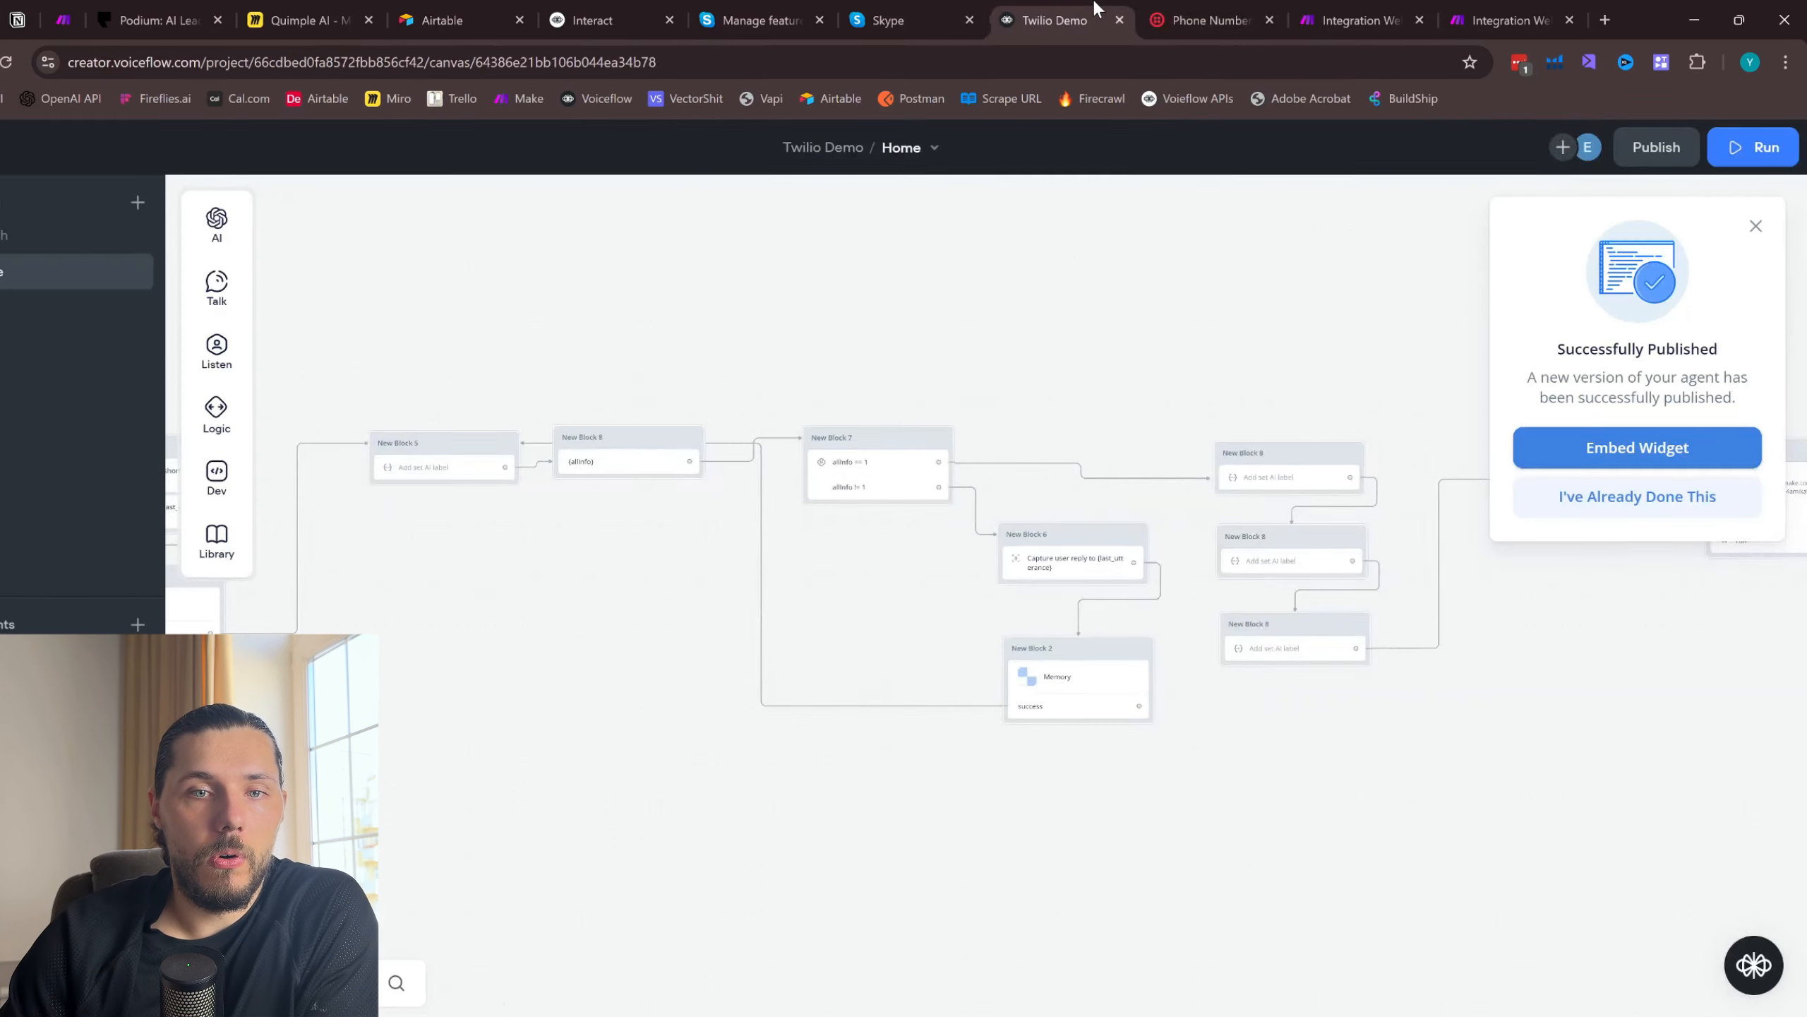
left_click(1755, 225)
left_click_drag(1212, 418, 798, 357)
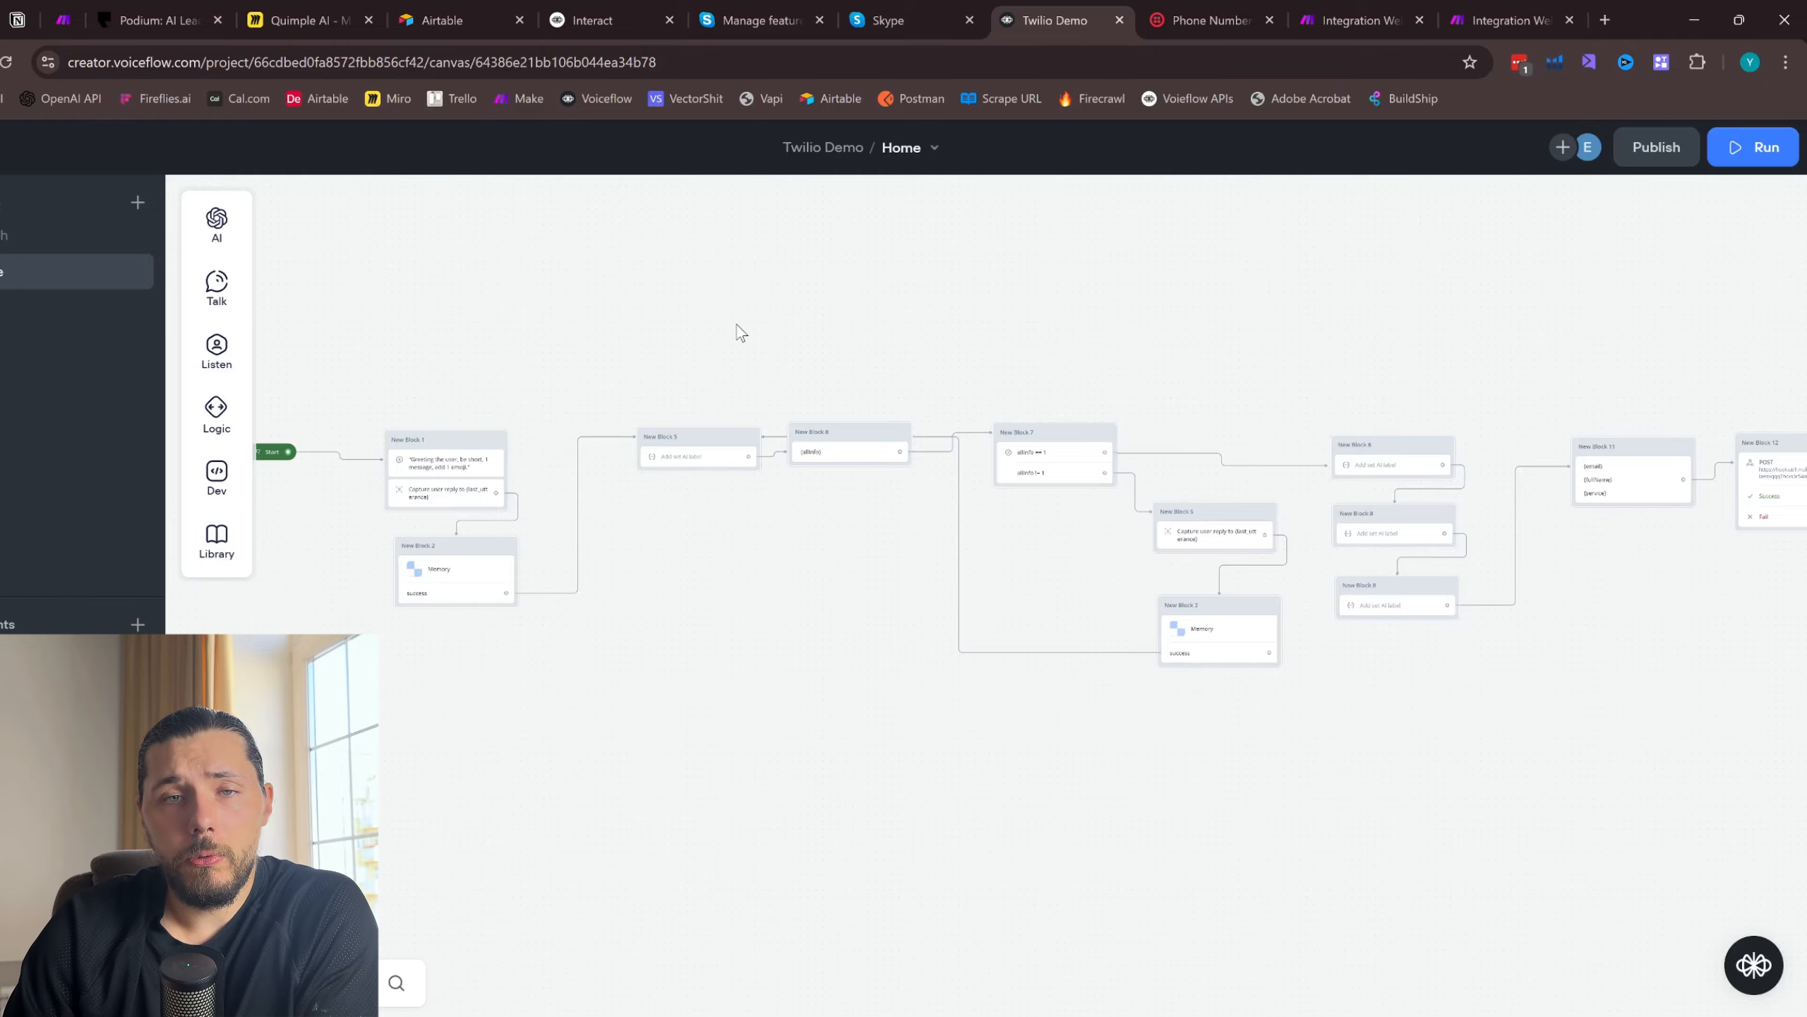
left_click(578, 21)
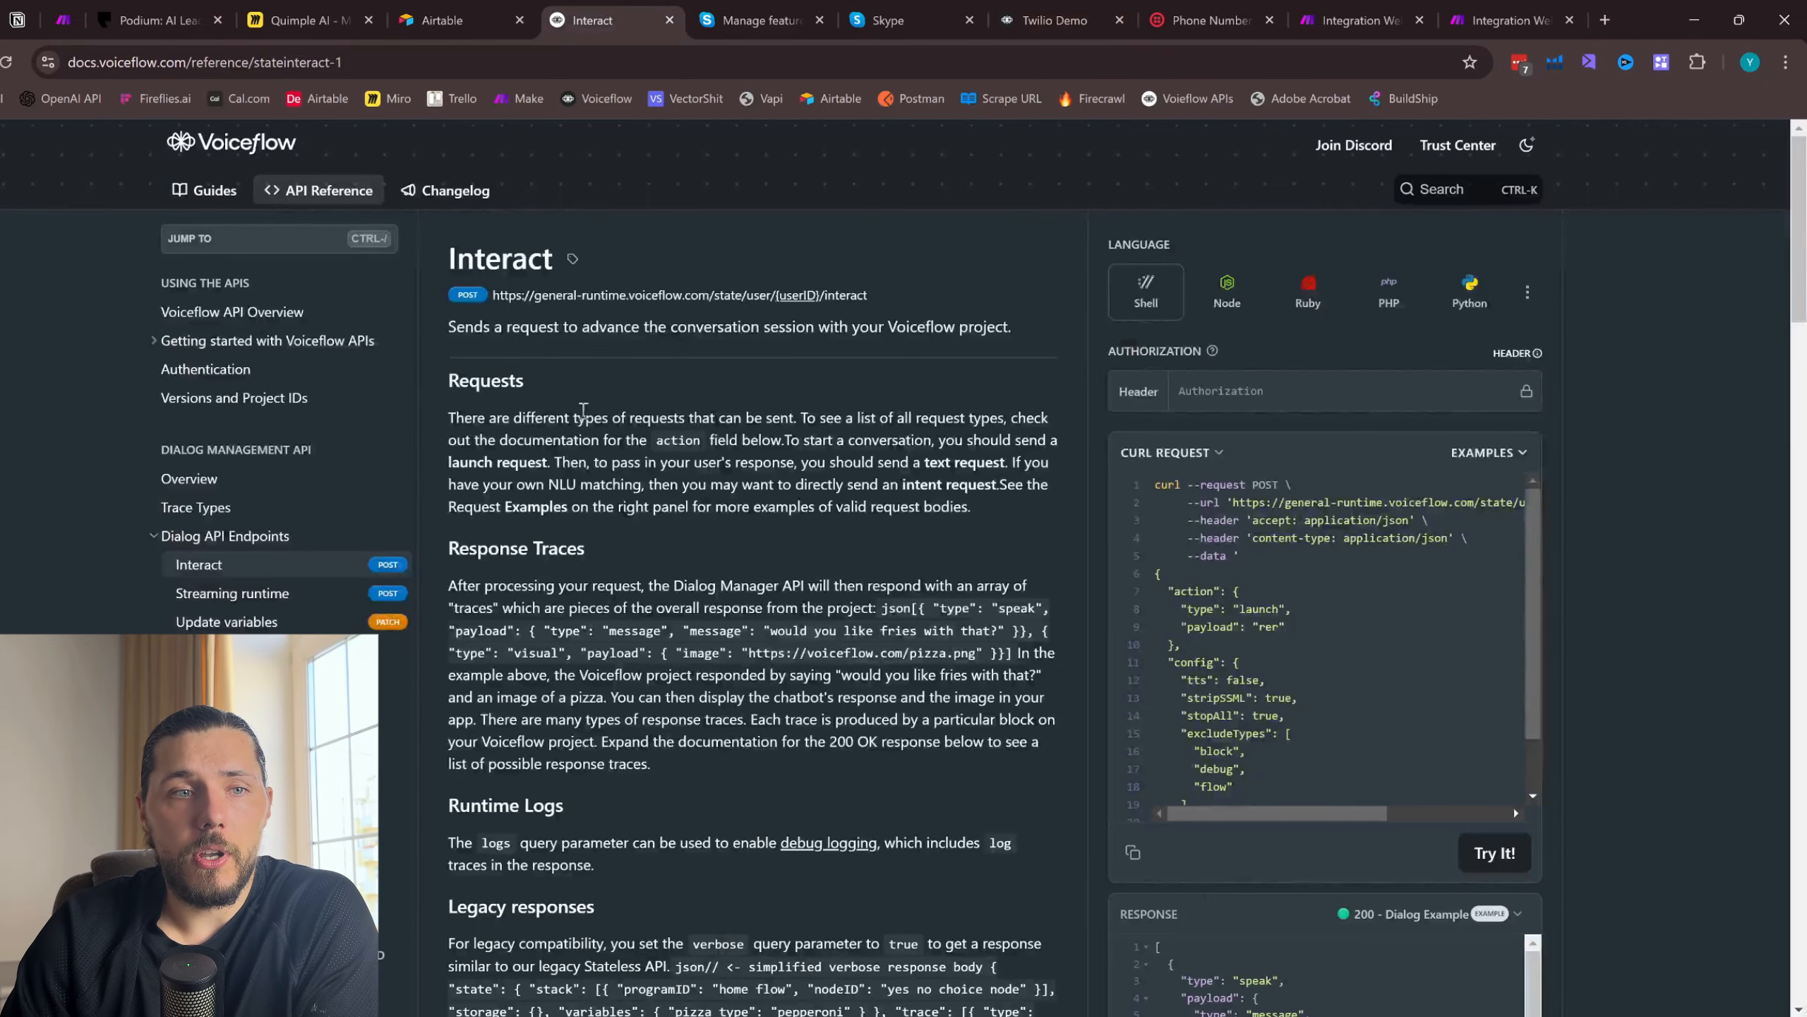
- Examine the Interact endpoint's reference alongside the SMS data received by the Make custom webhook
scroll(904, 541, "down", 10)
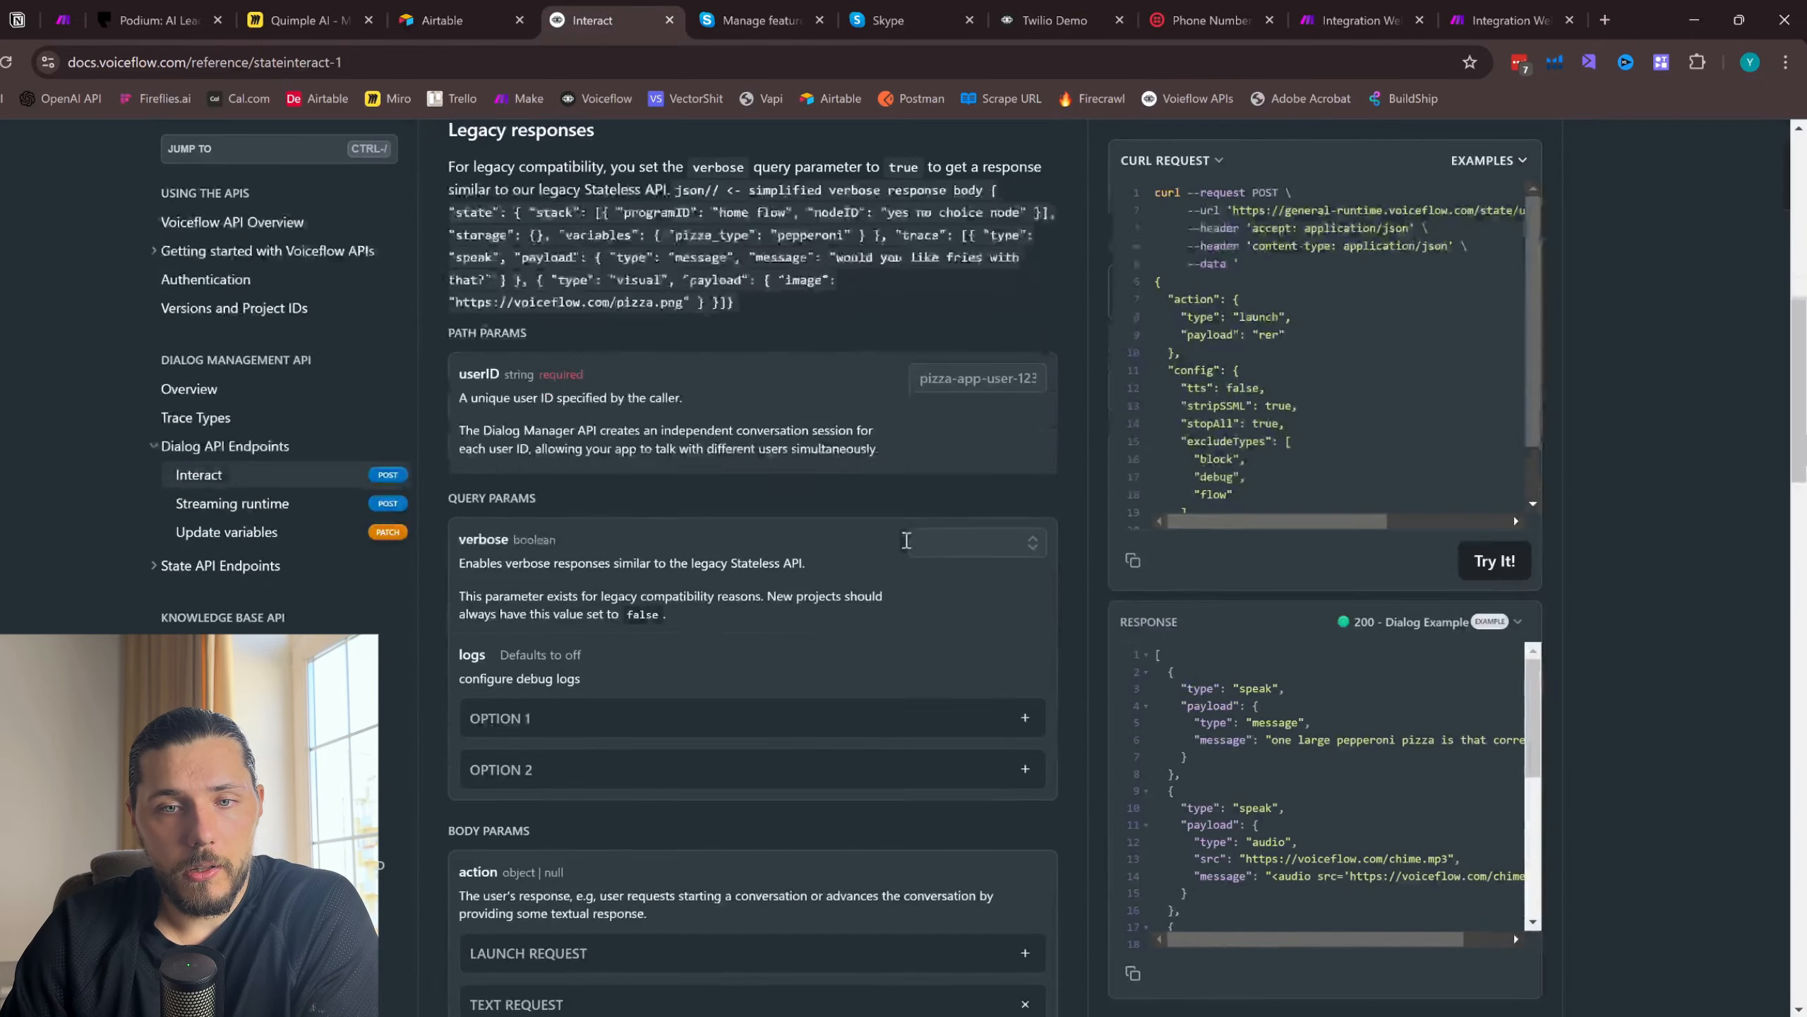
scroll(816, 633, "up", 10)
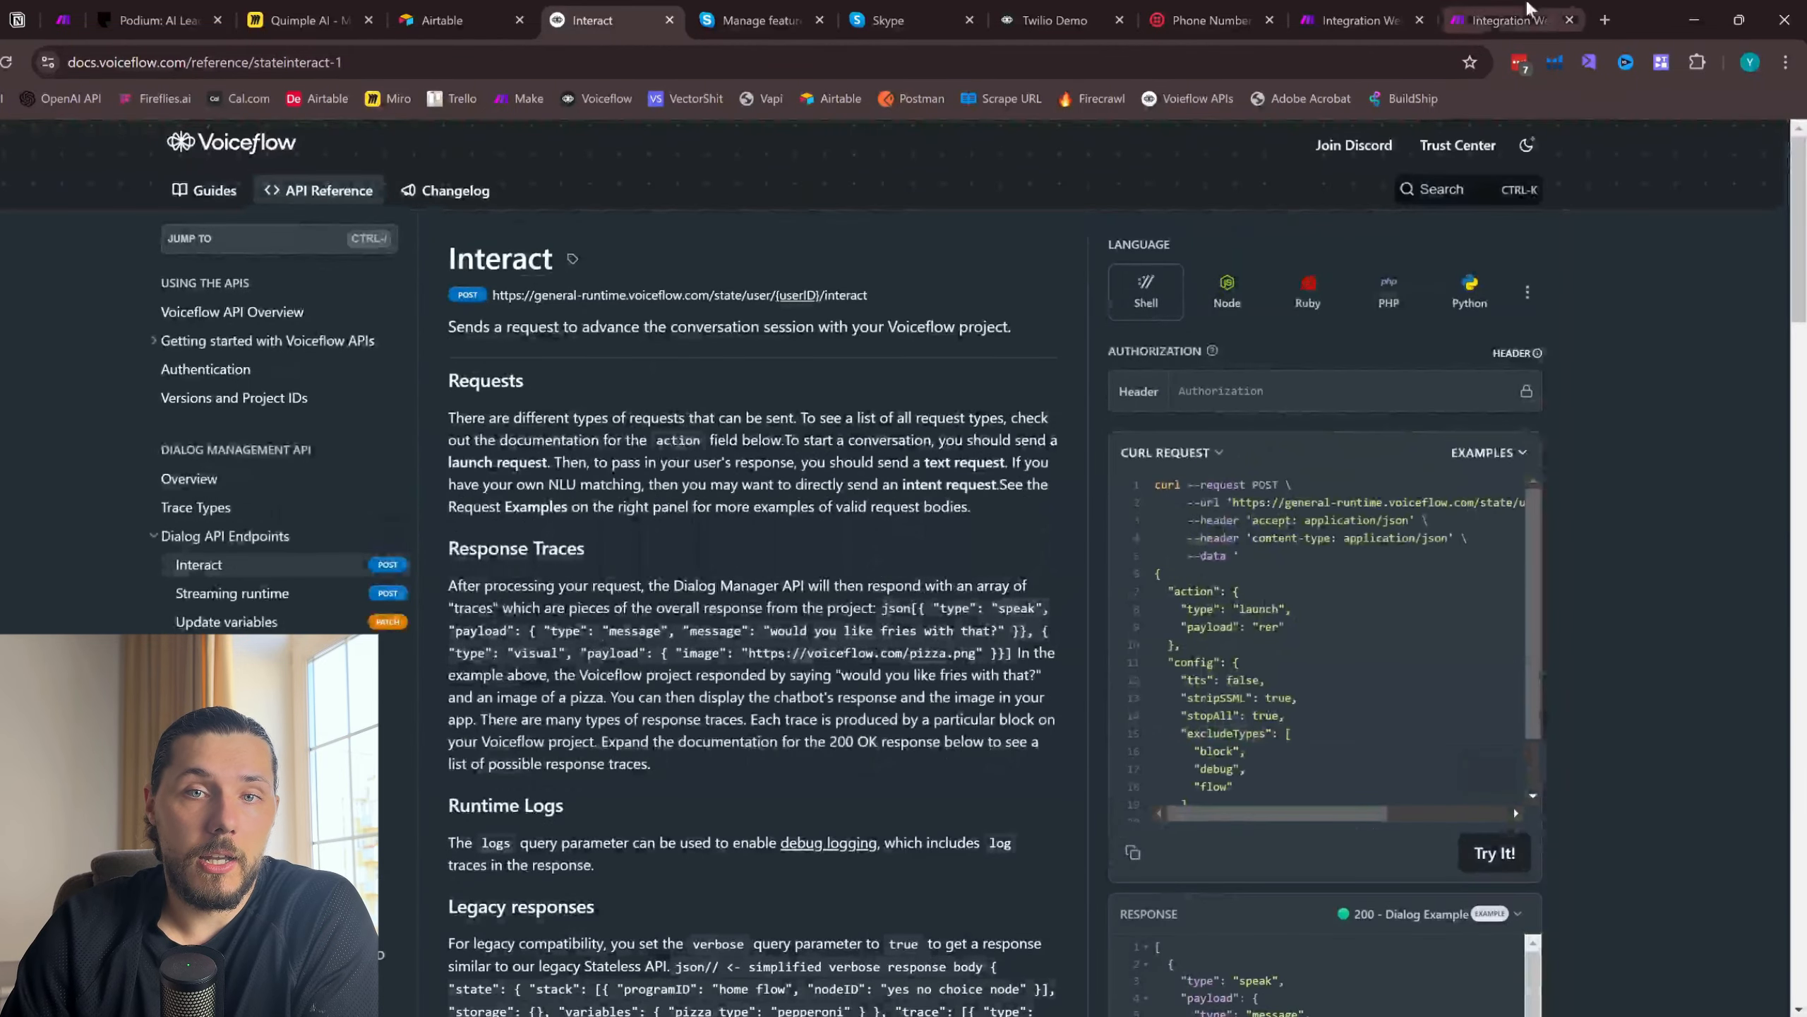
left_click(1360, 21)
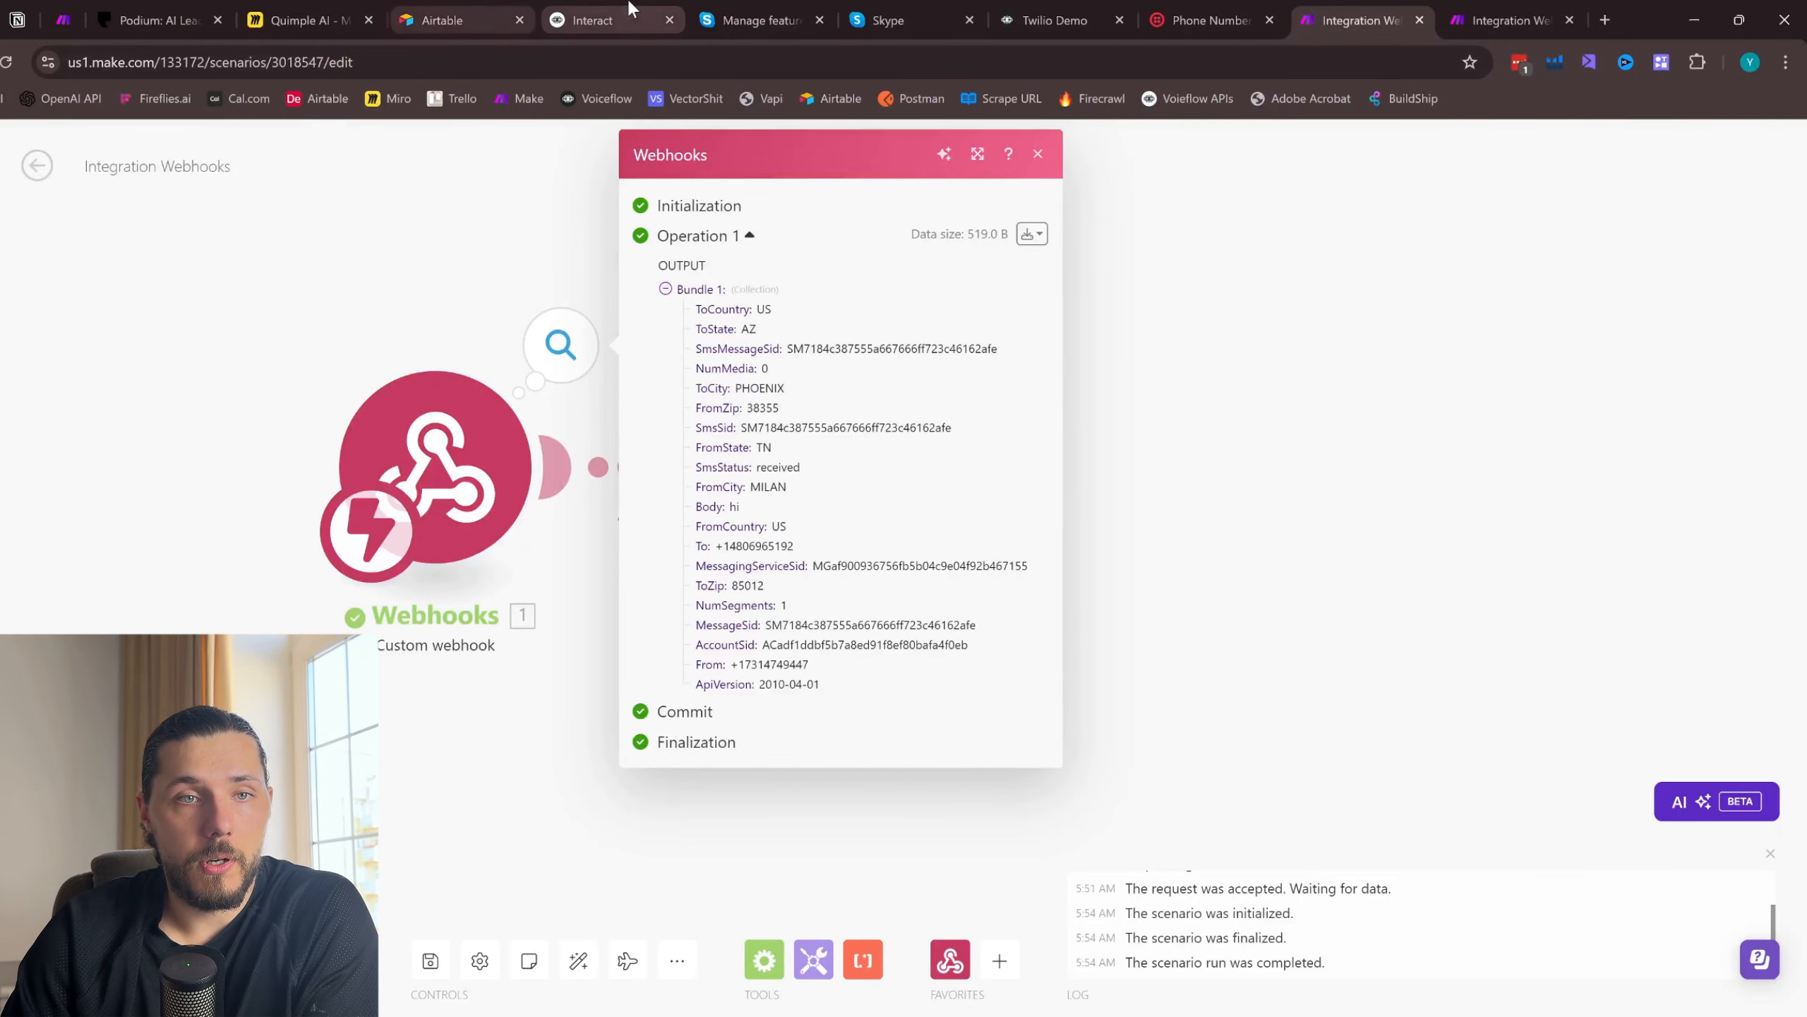
left_click(593, 20)
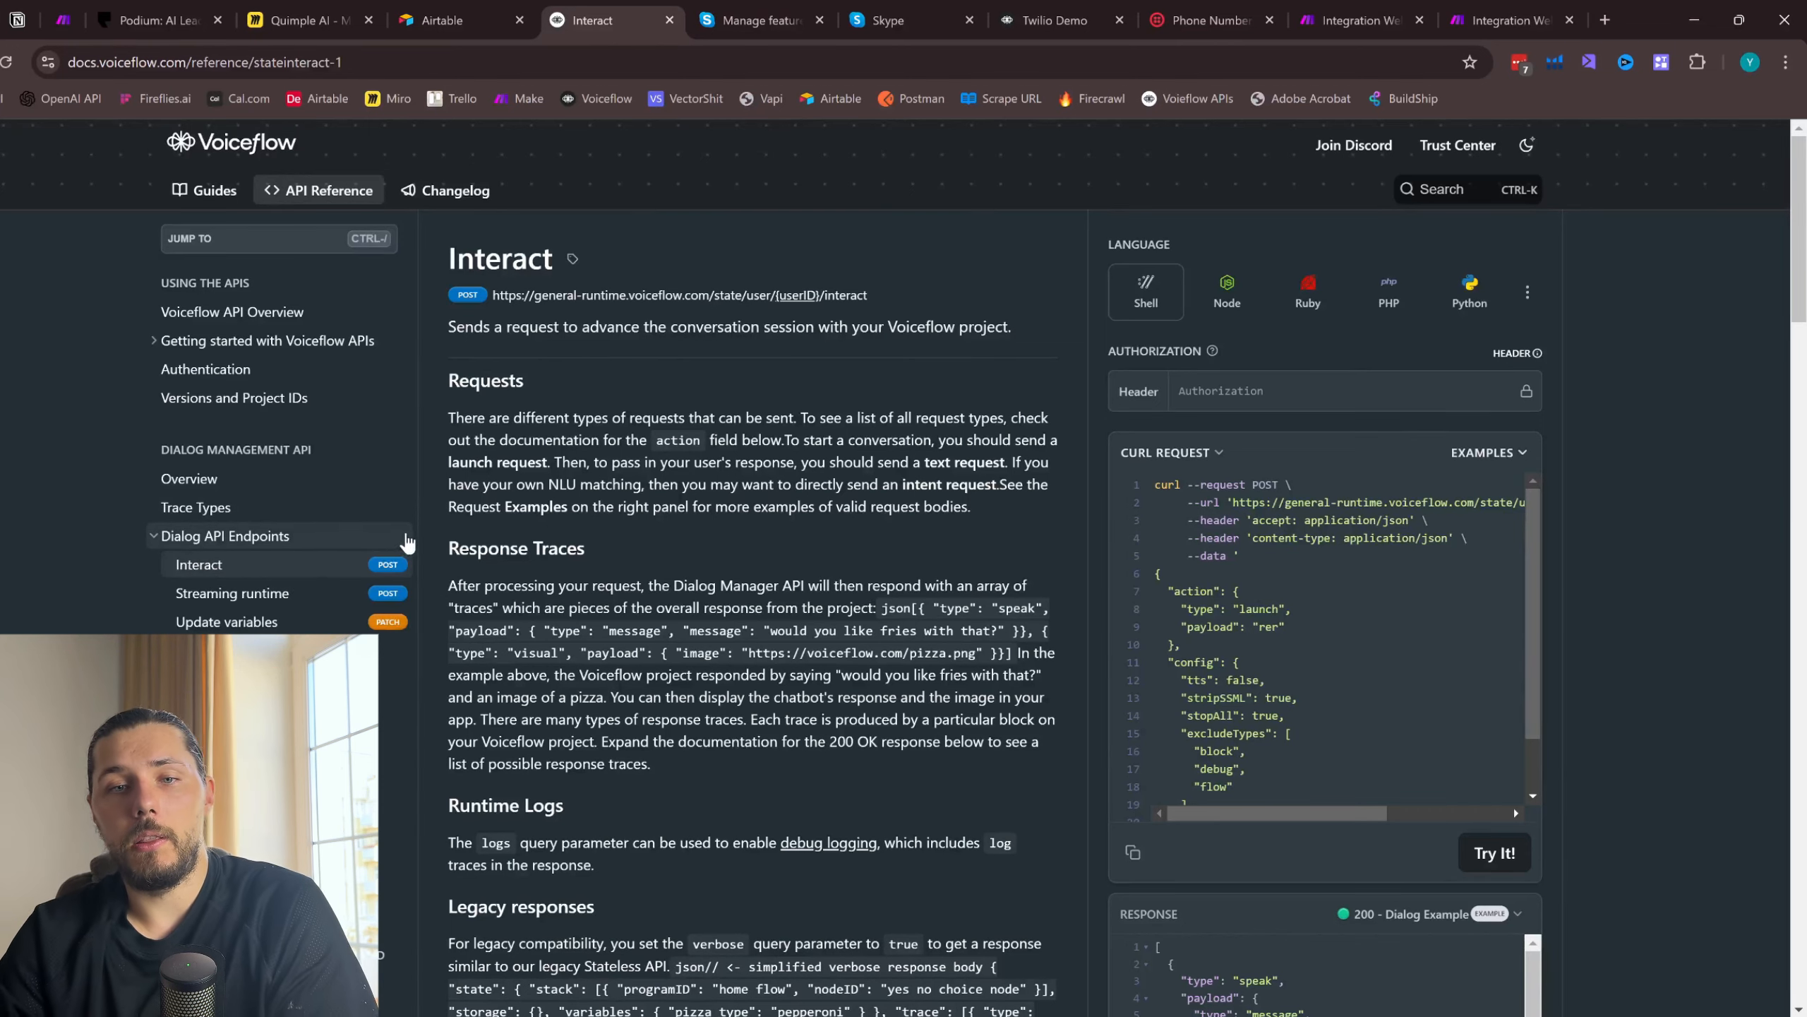
left_click(1360, 20)
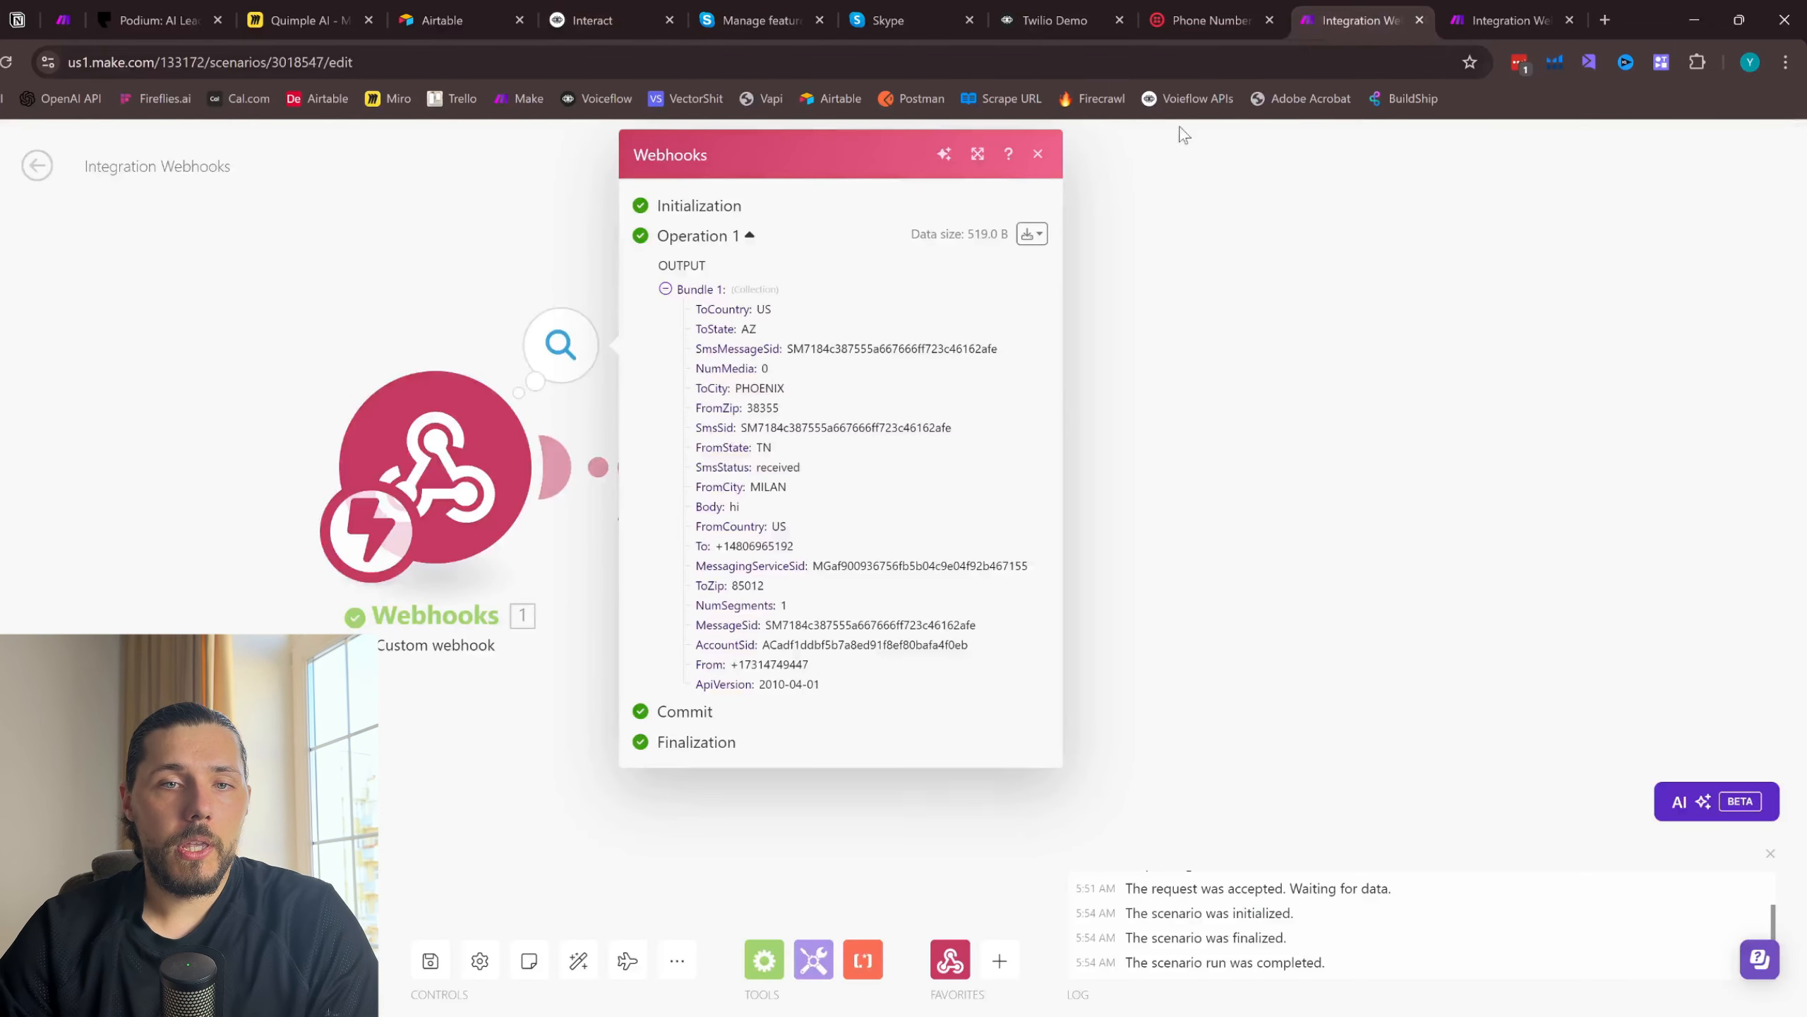
- Close the webhook output and add an HTTP "Make a request" module after the webhook response
left_click(1038, 154)
left_click(748, 433)
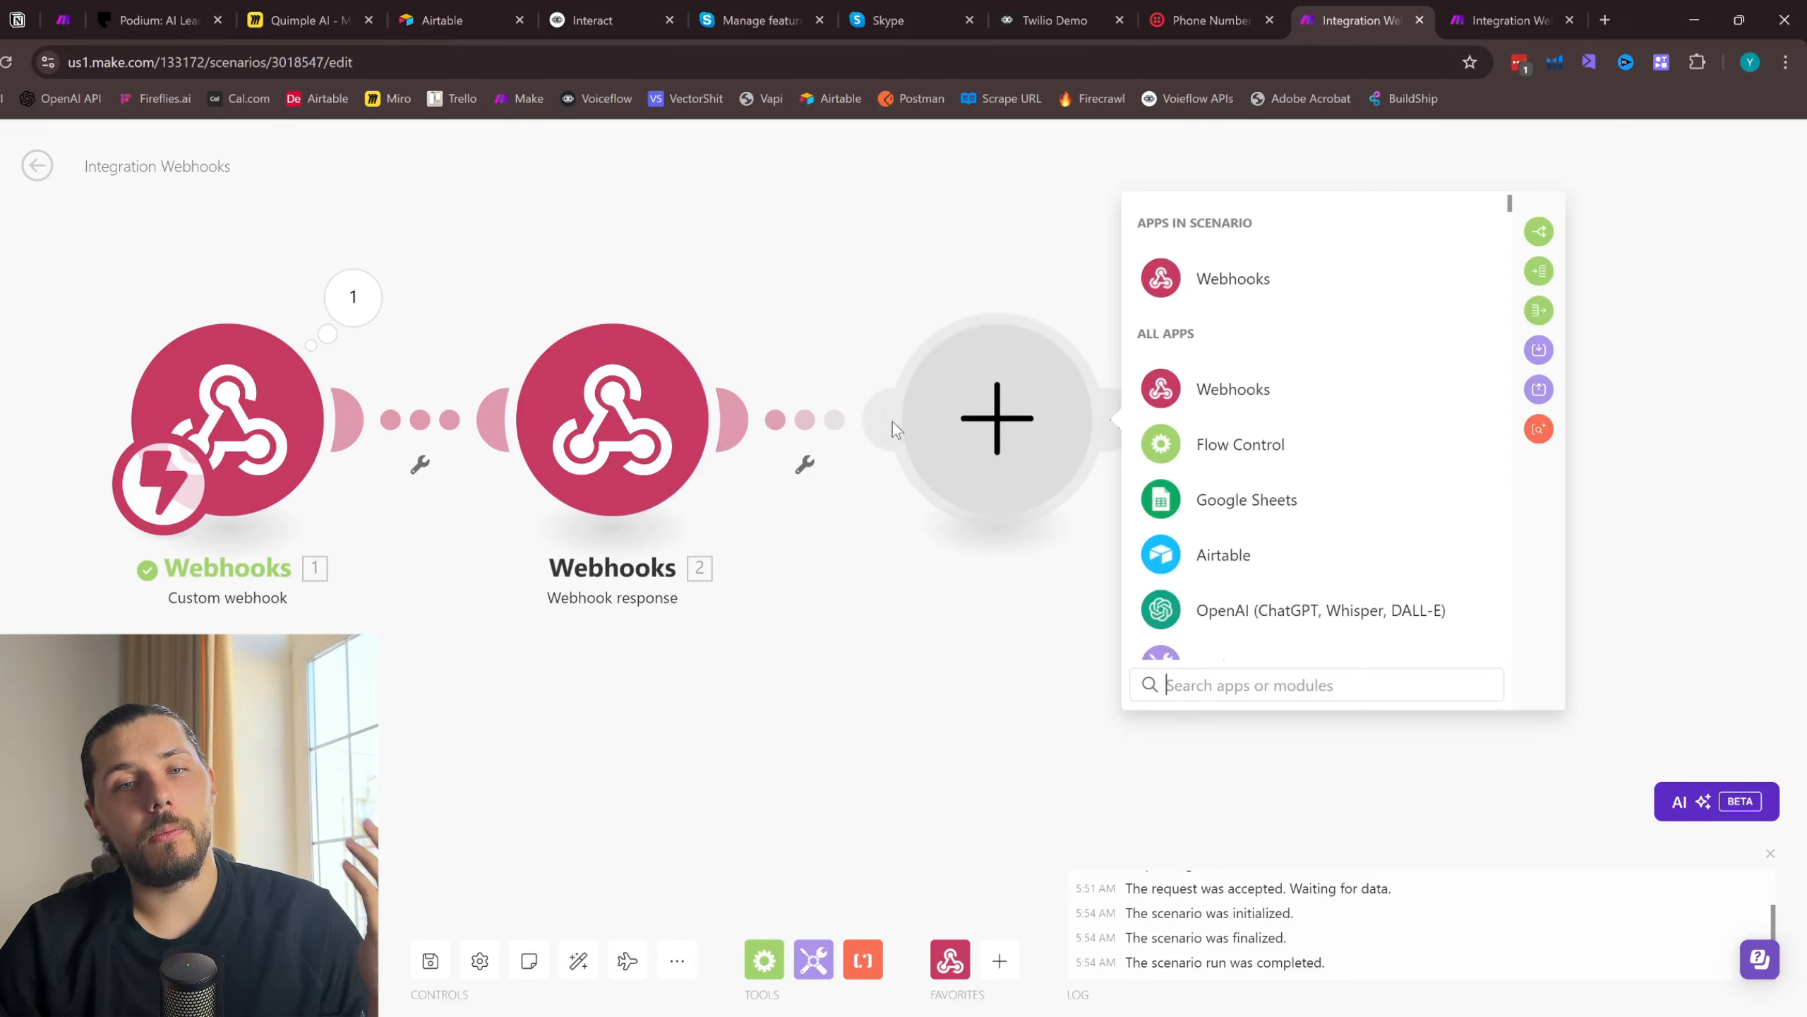
type("htt")
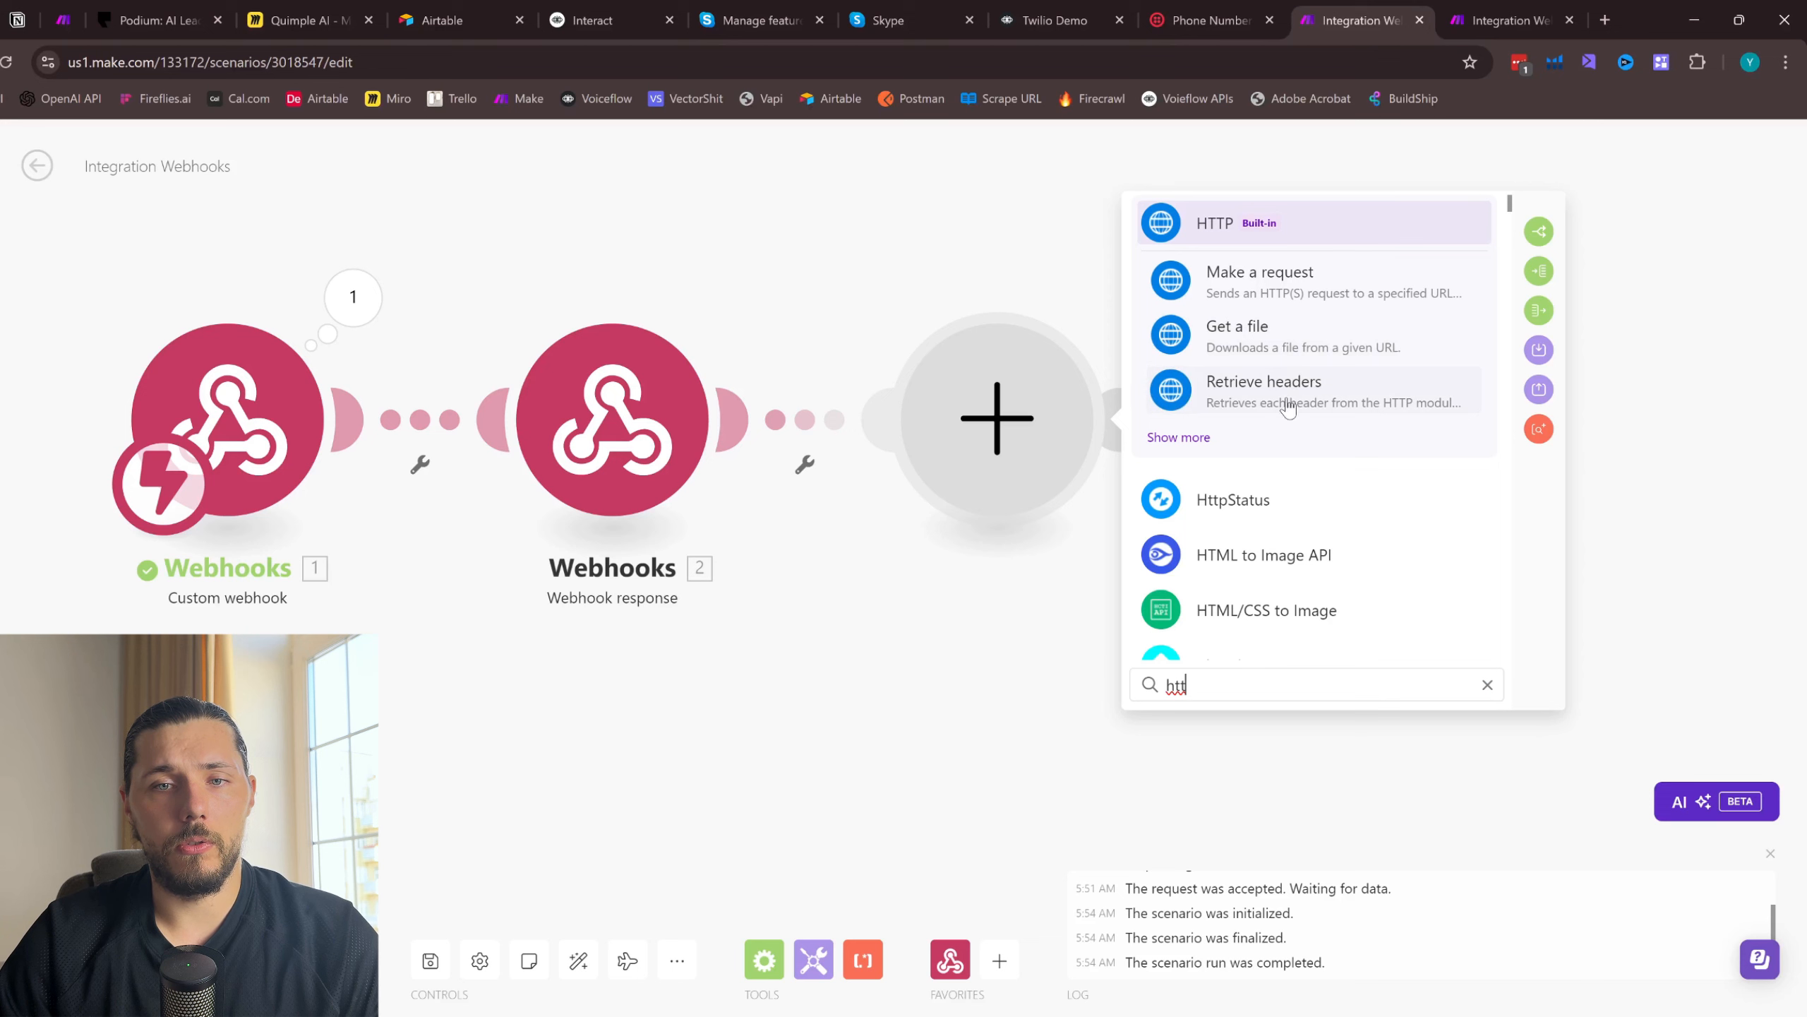
left_click(1246, 288)
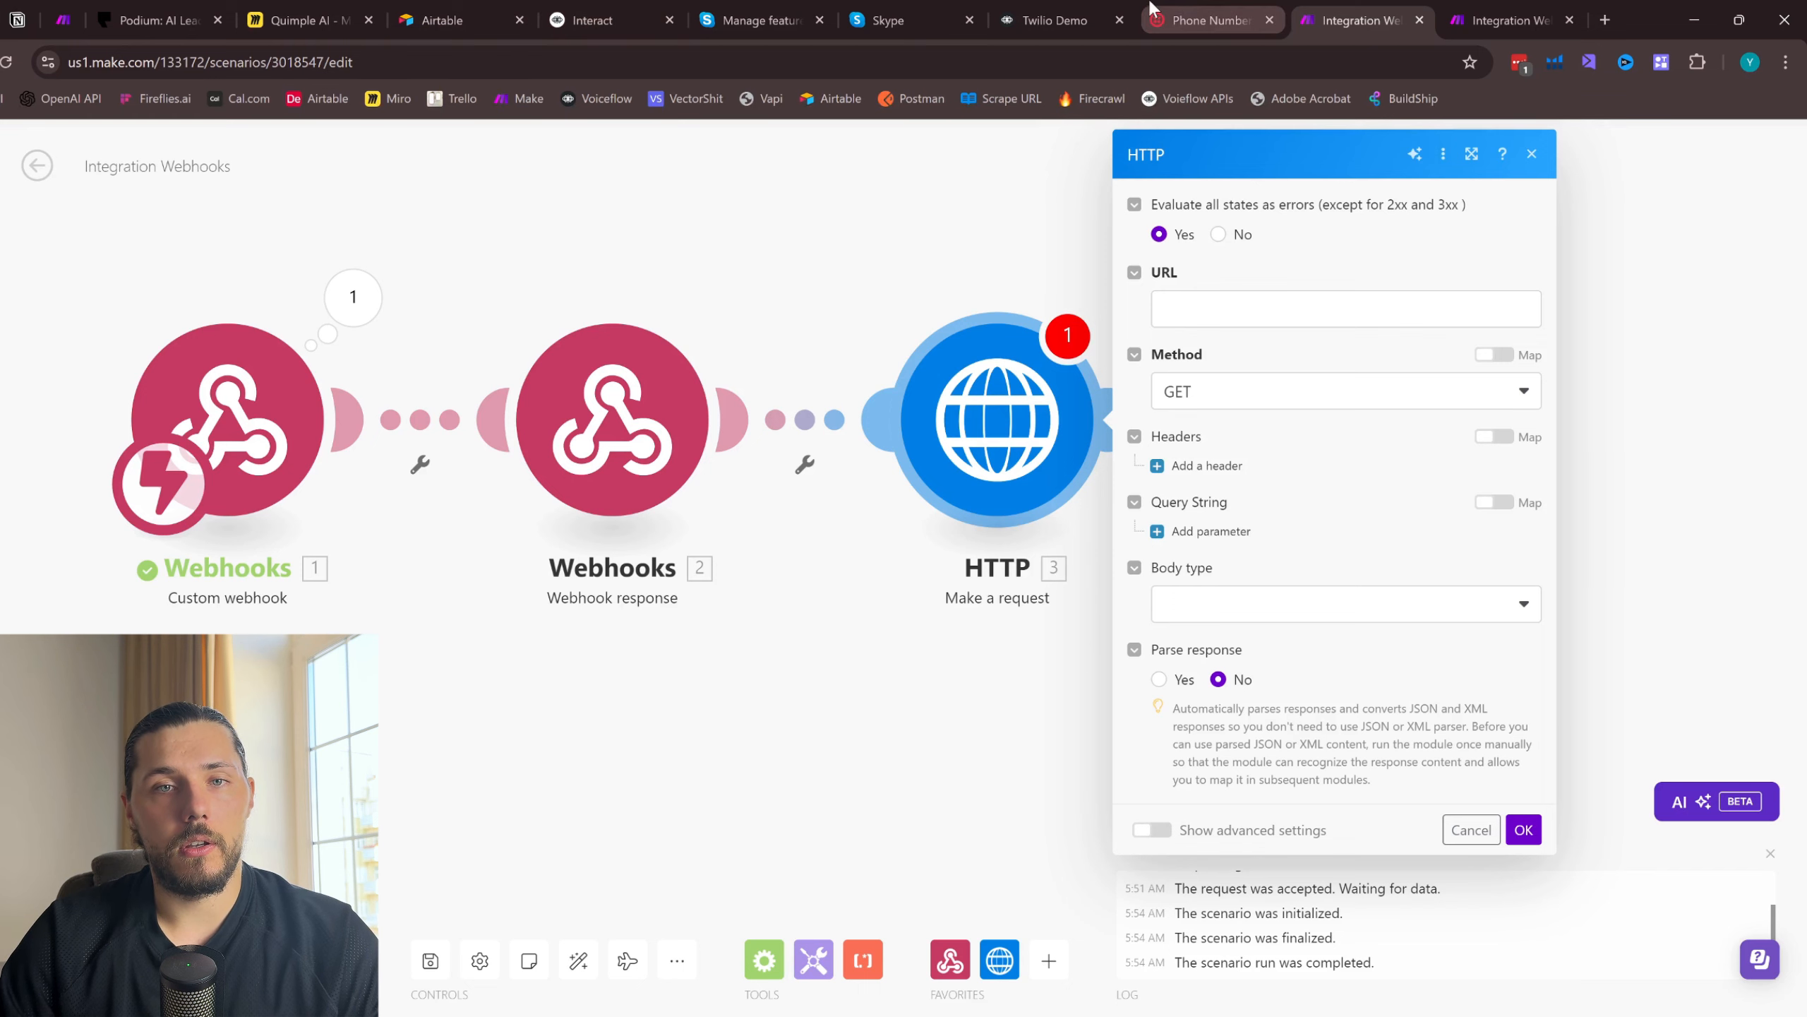
- Look at the Twilio Demo agent's test view, and place the Interact reference page beside the Make scenario for copying
left_click(1067, 14)
left_click(1749, 150)
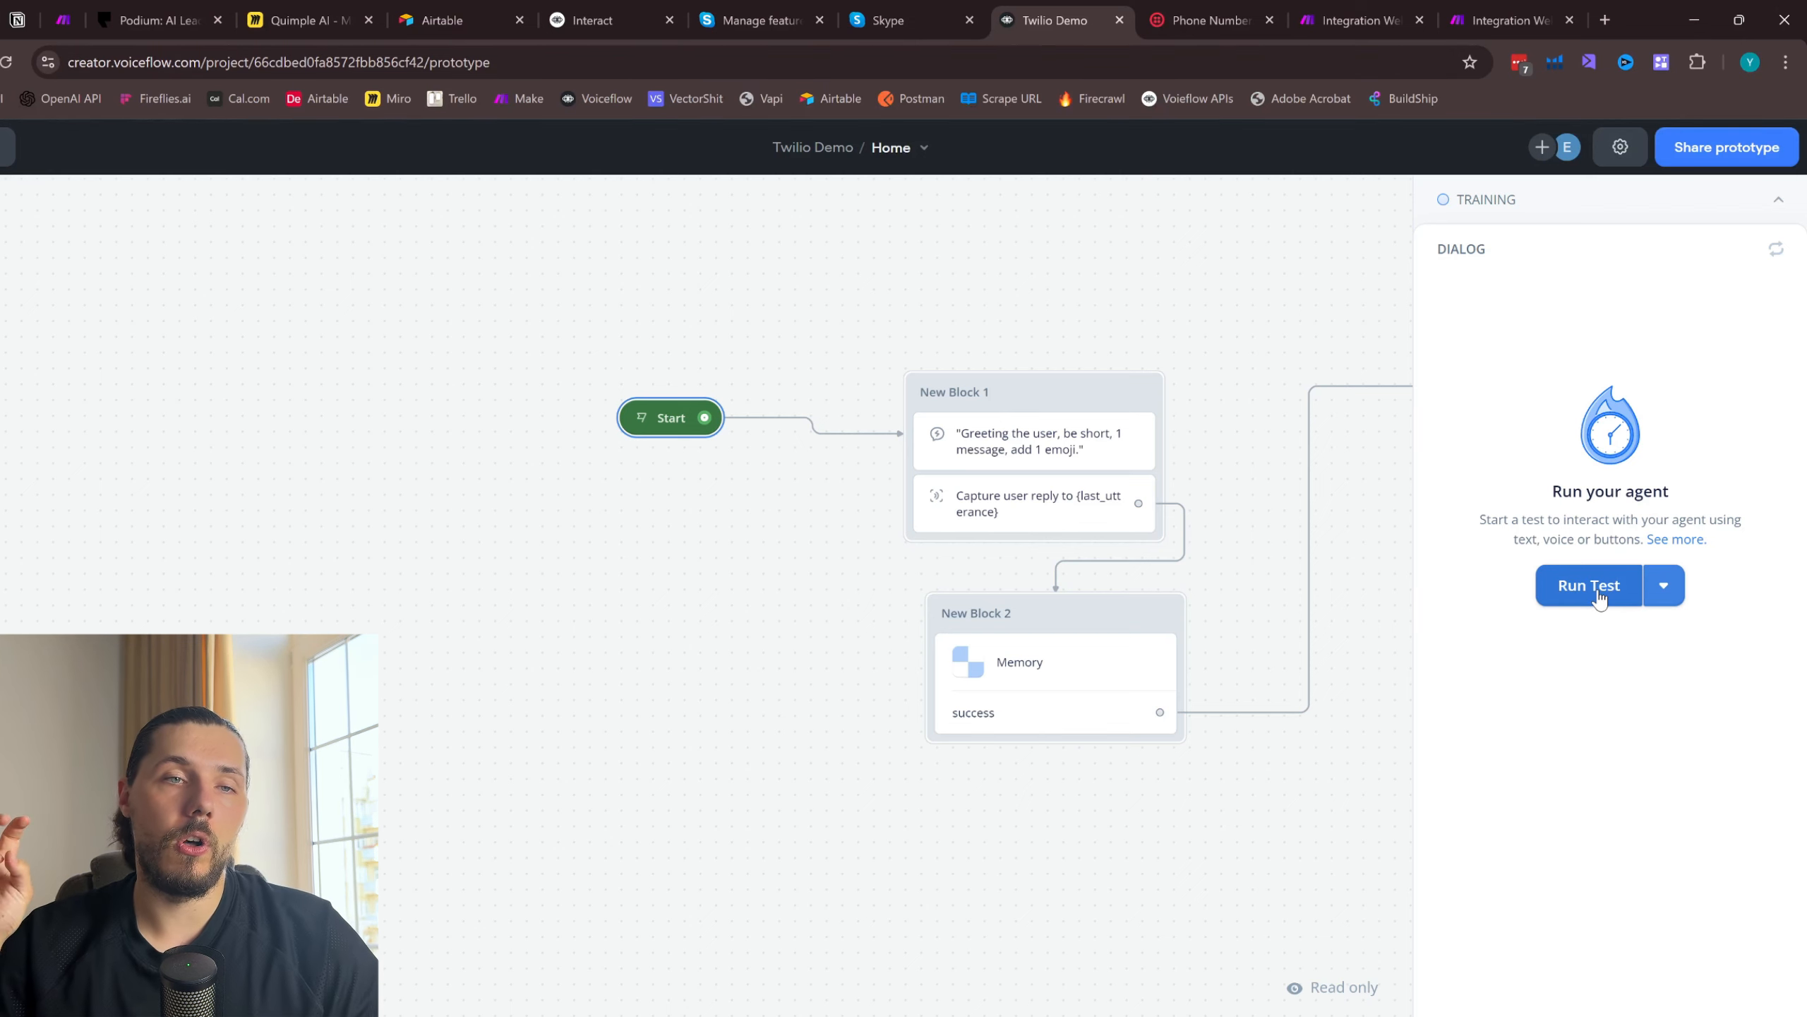
left_click_drag(677, 7, 1242, 9)
left_click(1516, 10)
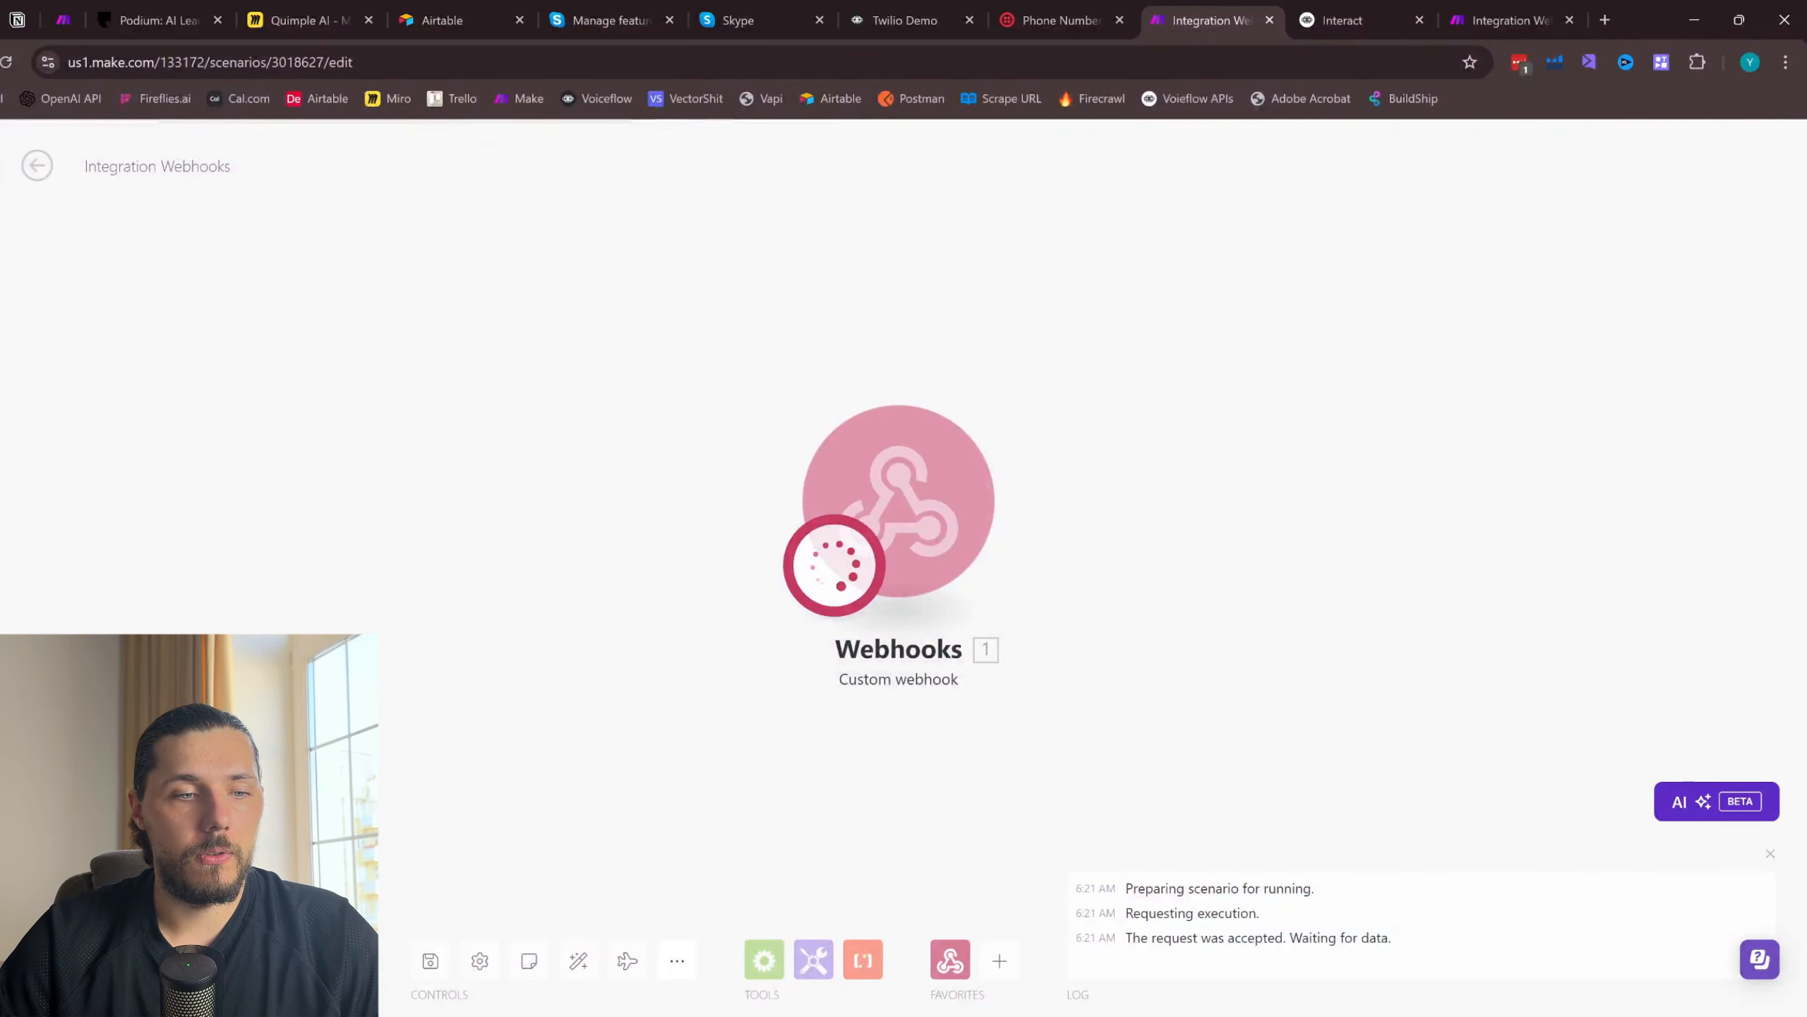
left_click(1398, 11)
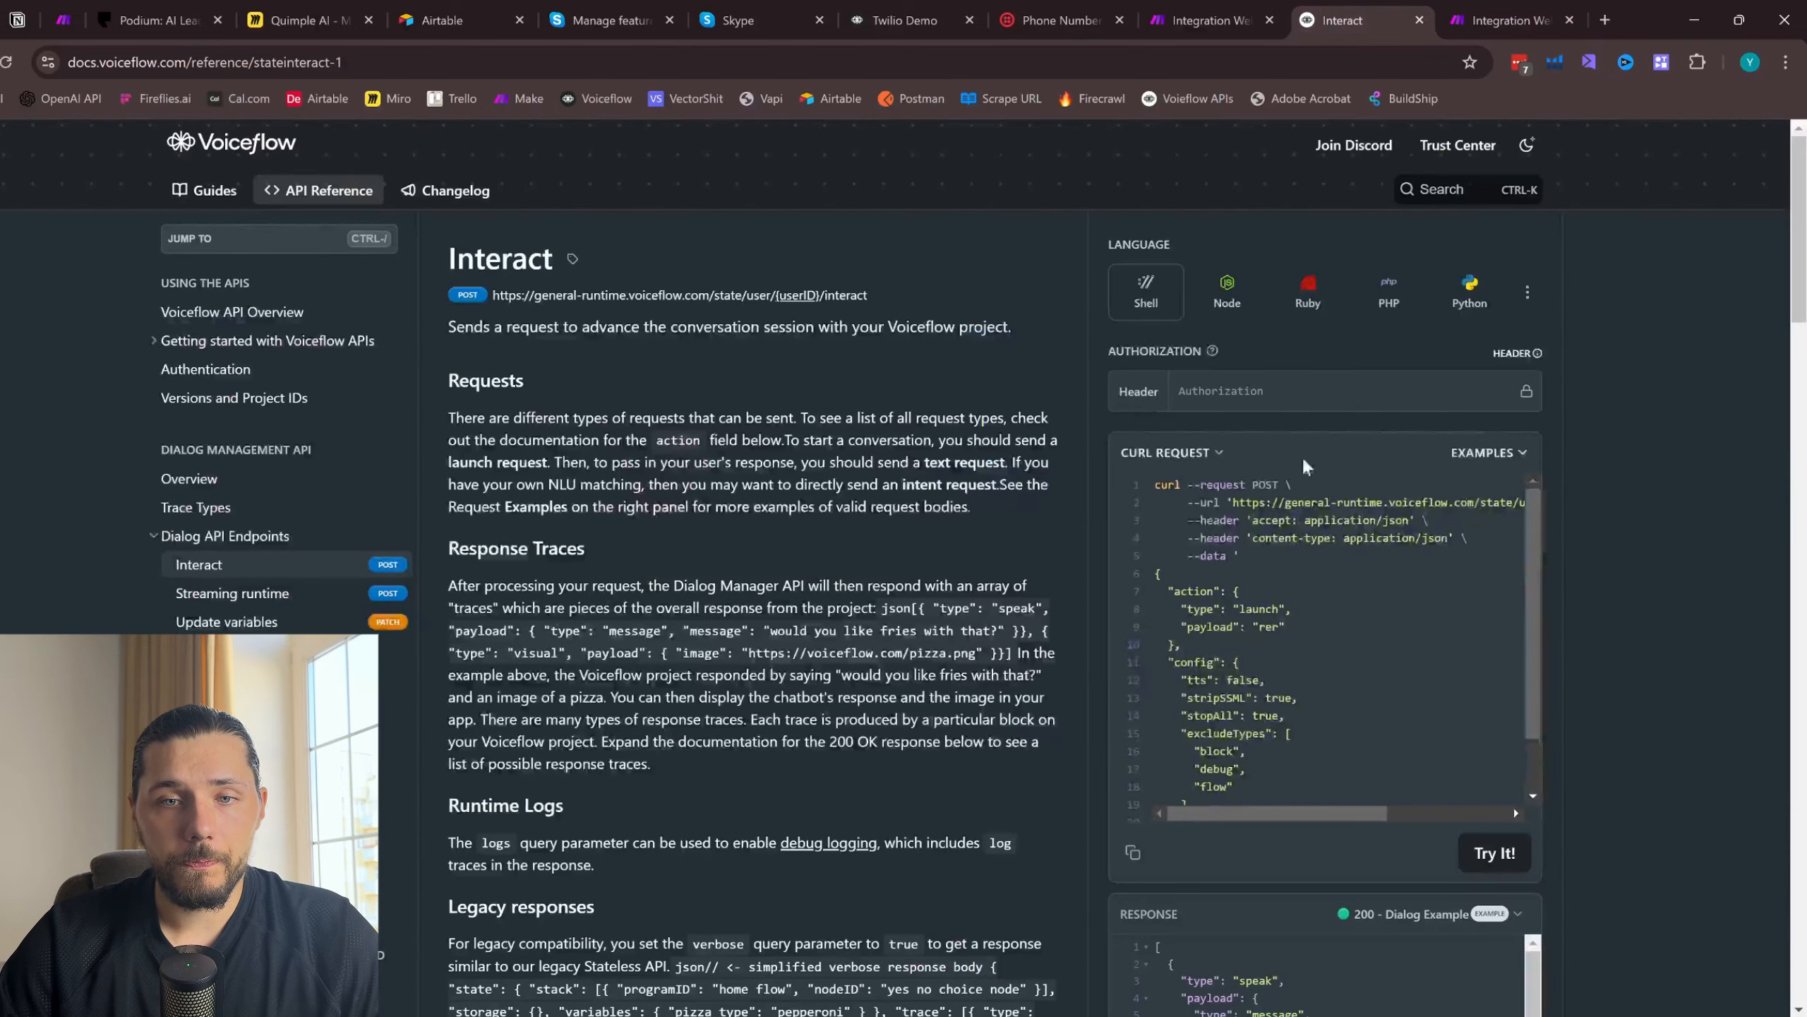
- Copy the Interact endpoint URL without its logs parameter into the HTTP module's URL
left_click_drag(1237, 501, 1507, 502)
key("ctrl+c")
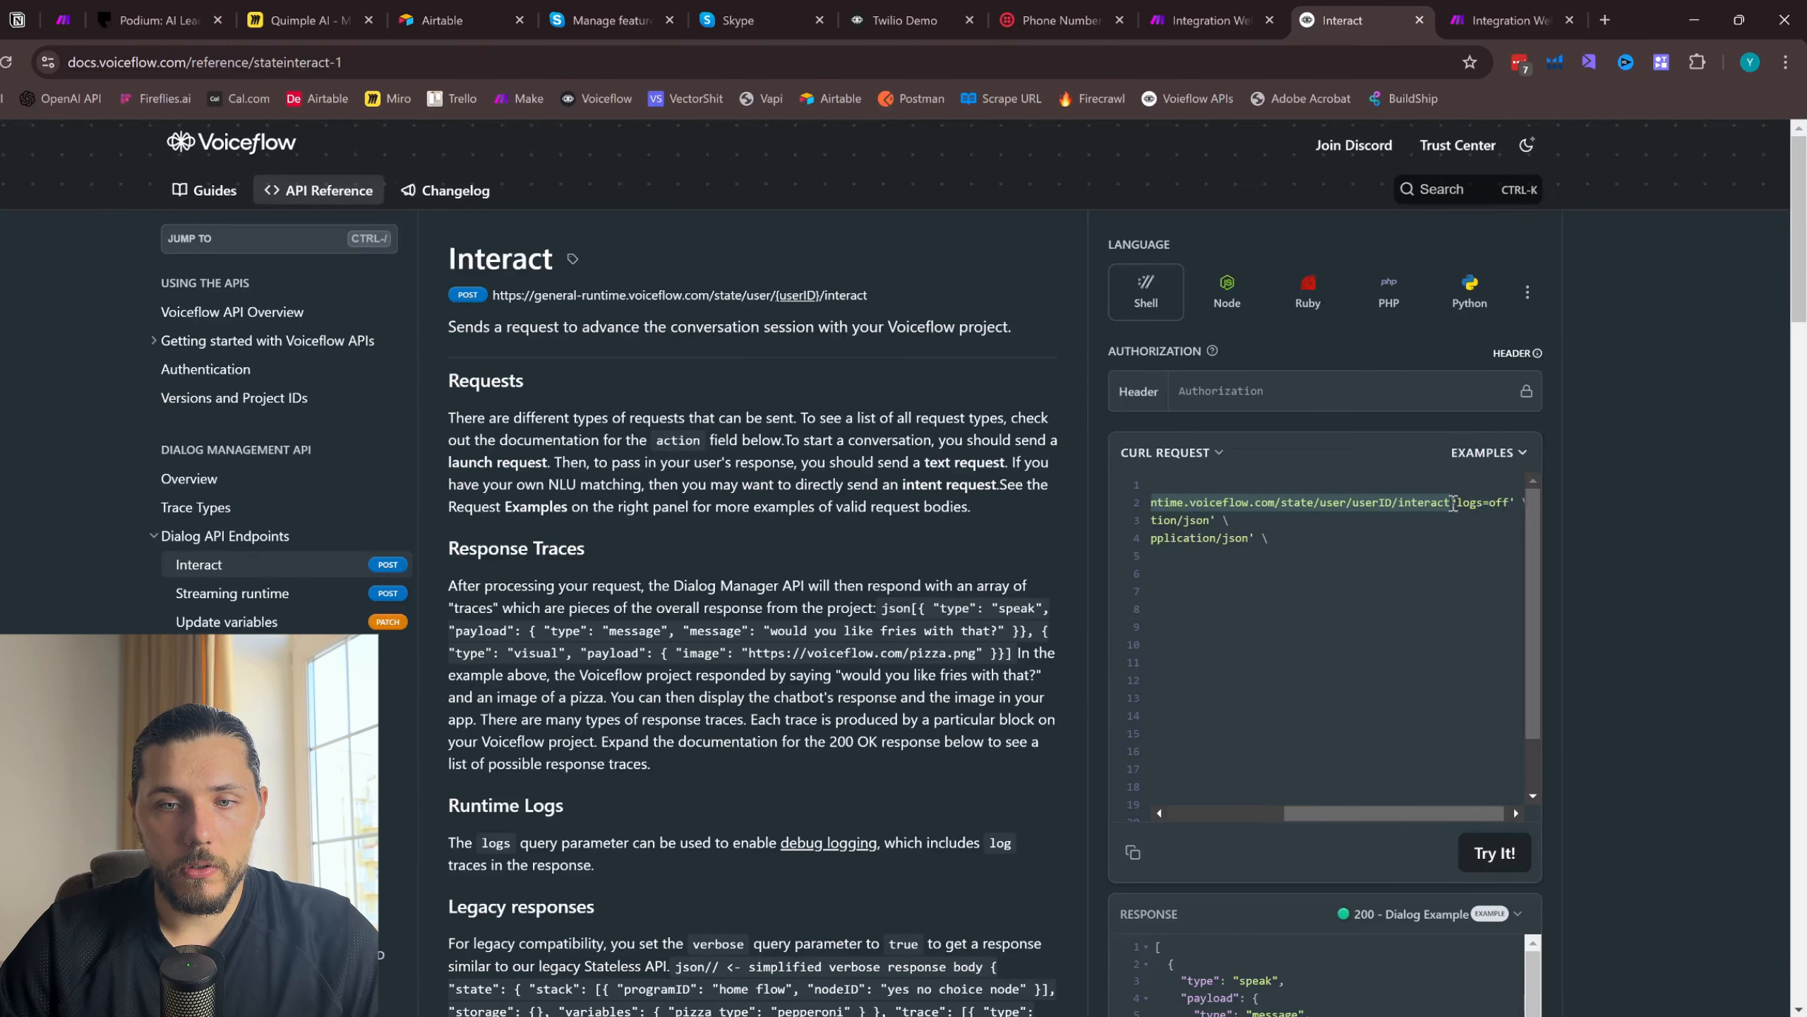
left_click(1505, 20)
left_click(1266, 314)
key("ctrl+v")
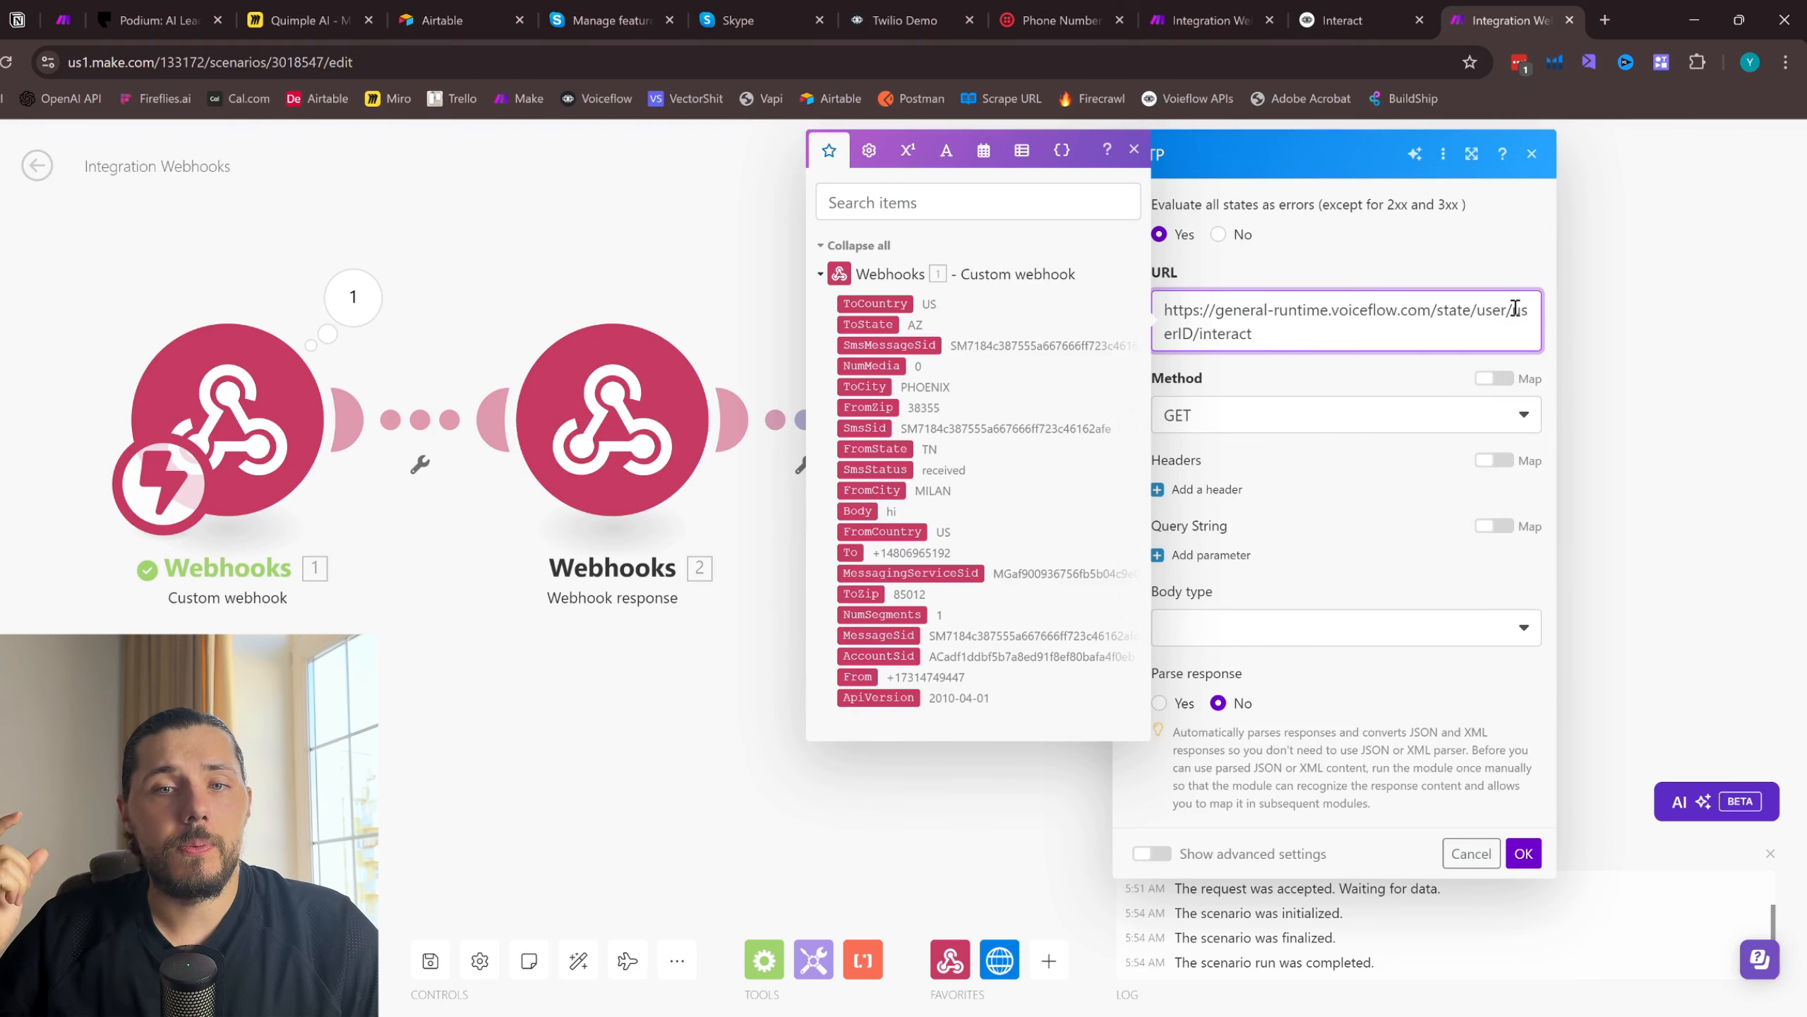
- Replace the userID placeholder in the HTTP request URL with 1234
left_click_drag(1178, 331, 1512, 318)
type("1")
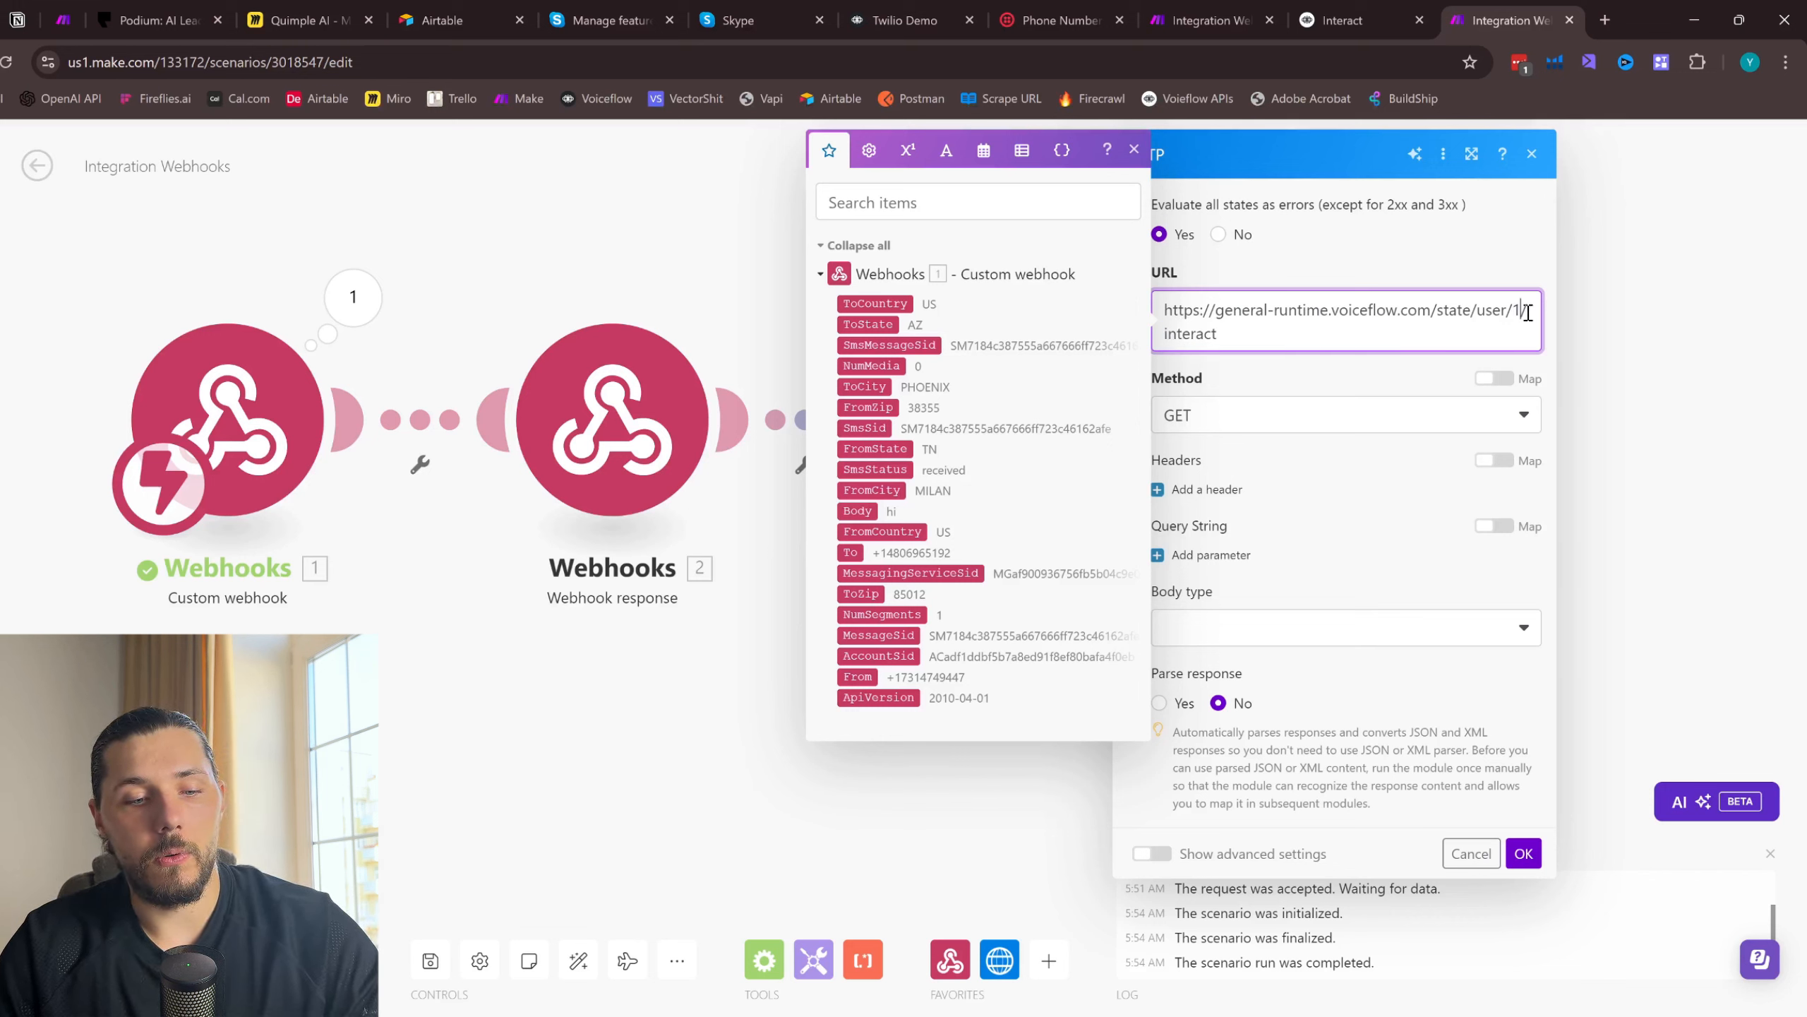
type("234")
left_click(1357, 322)
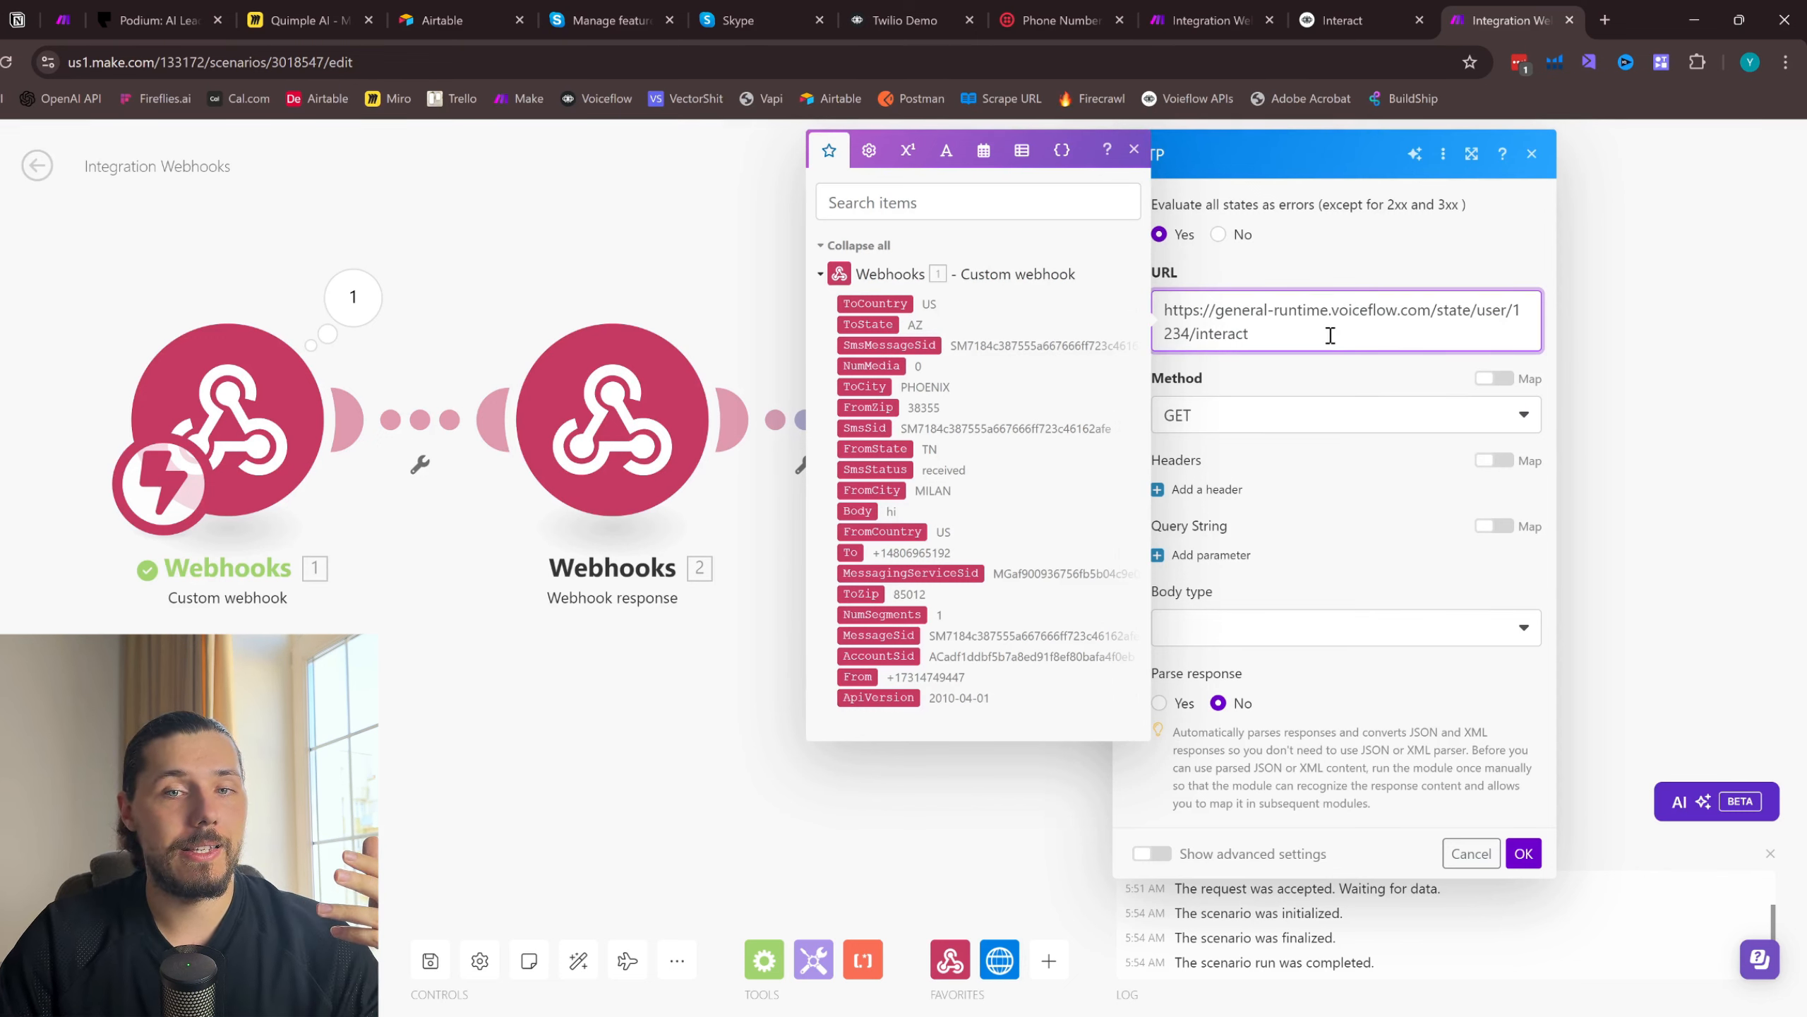
- Add a first header to the HTTP request named "Accept", based on the Interact cURL example
left_click(1338, 10)
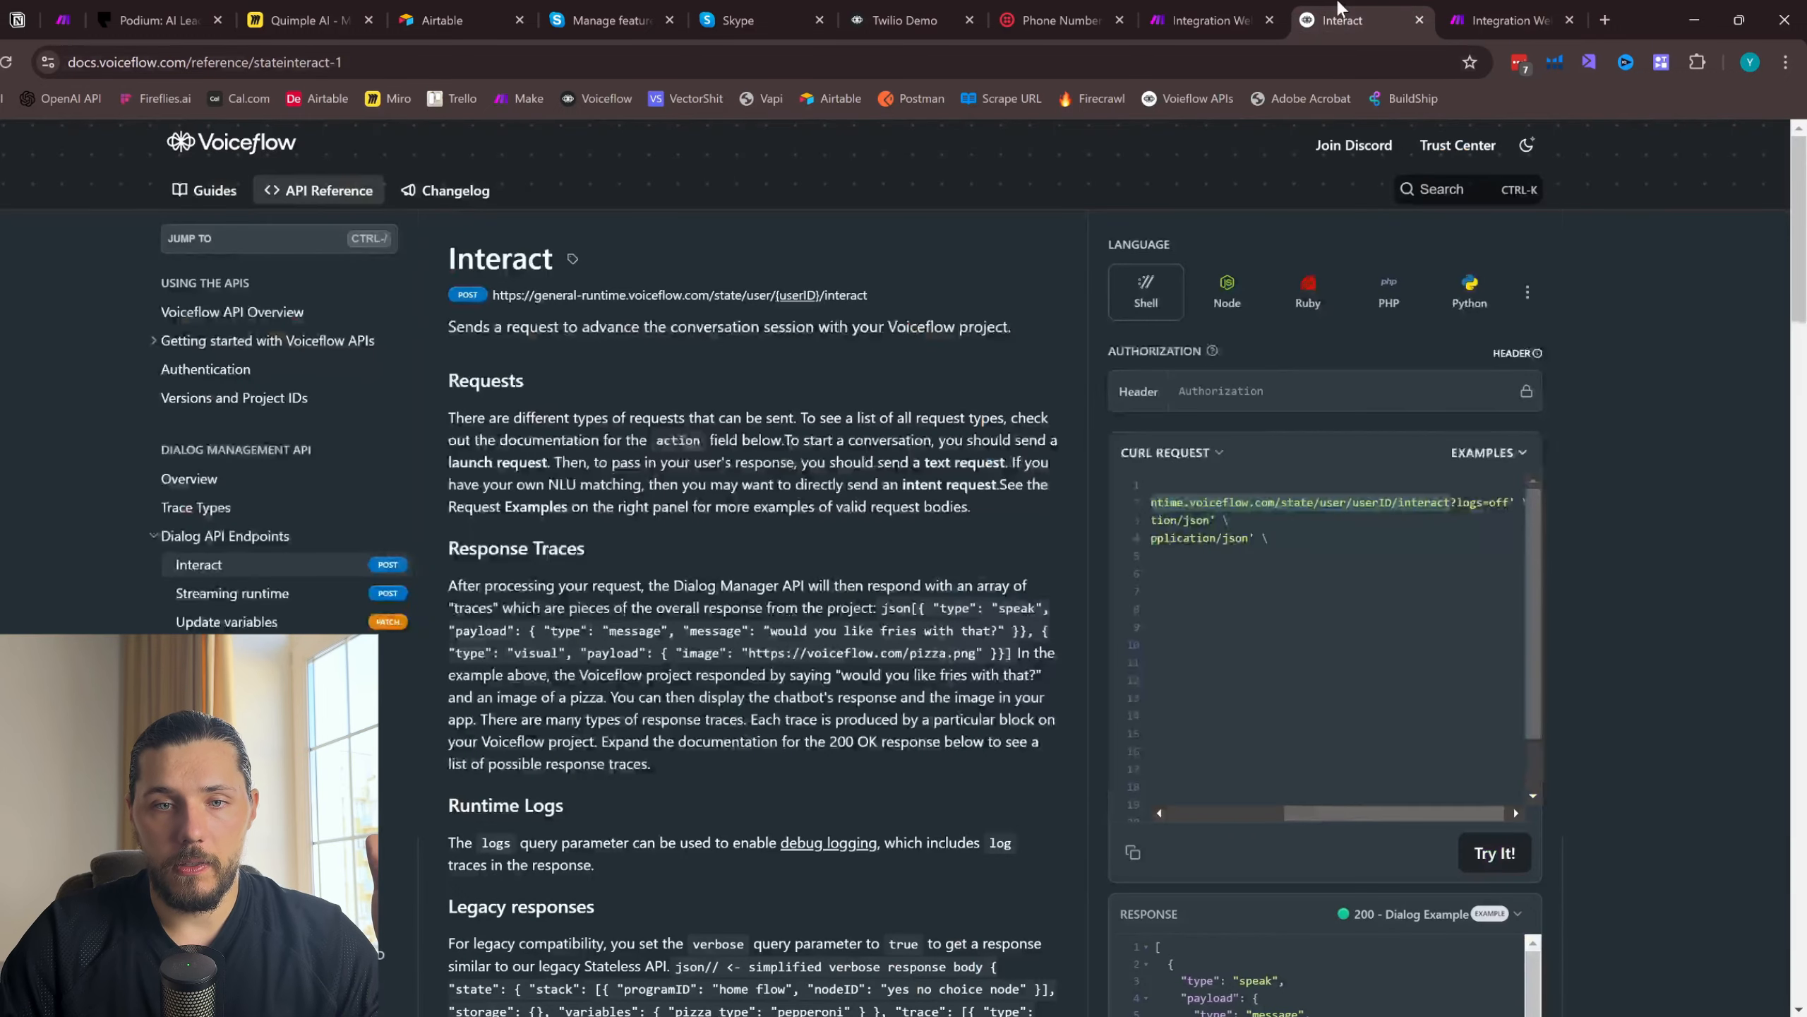
scroll(1252, 532, "left", 5)
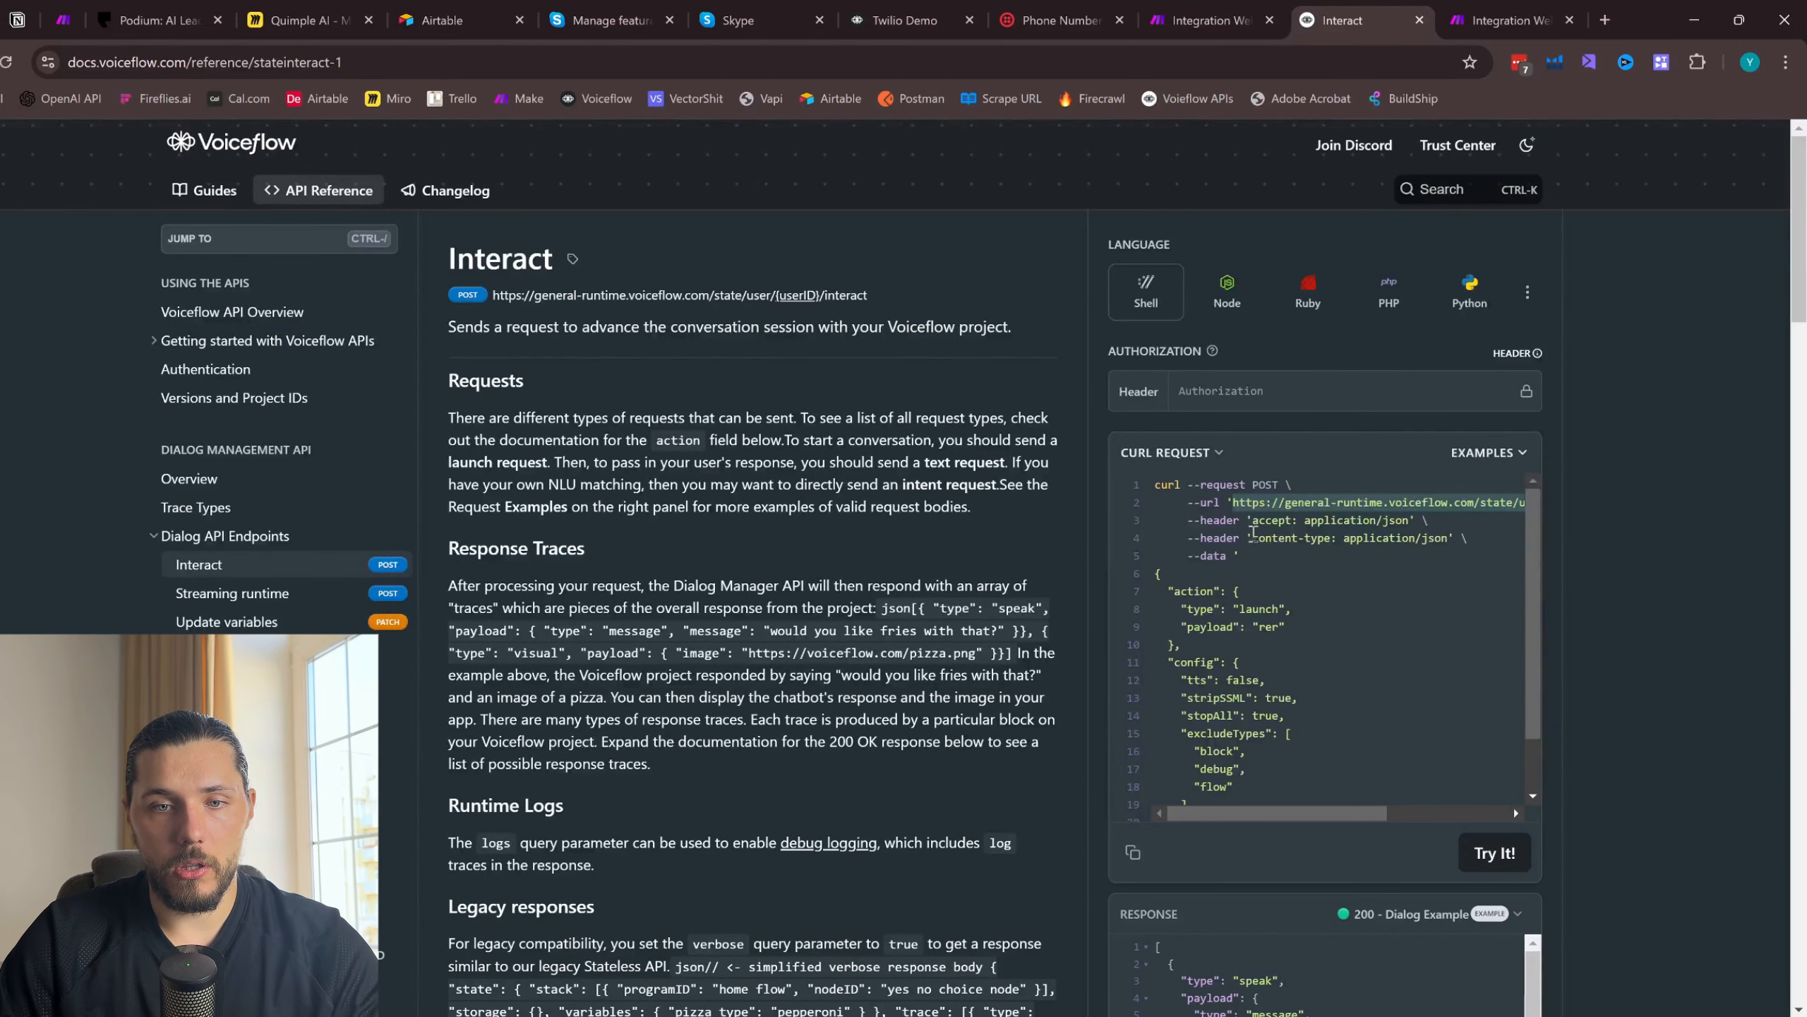
left_click_drag(1252, 520, 1284, 517)
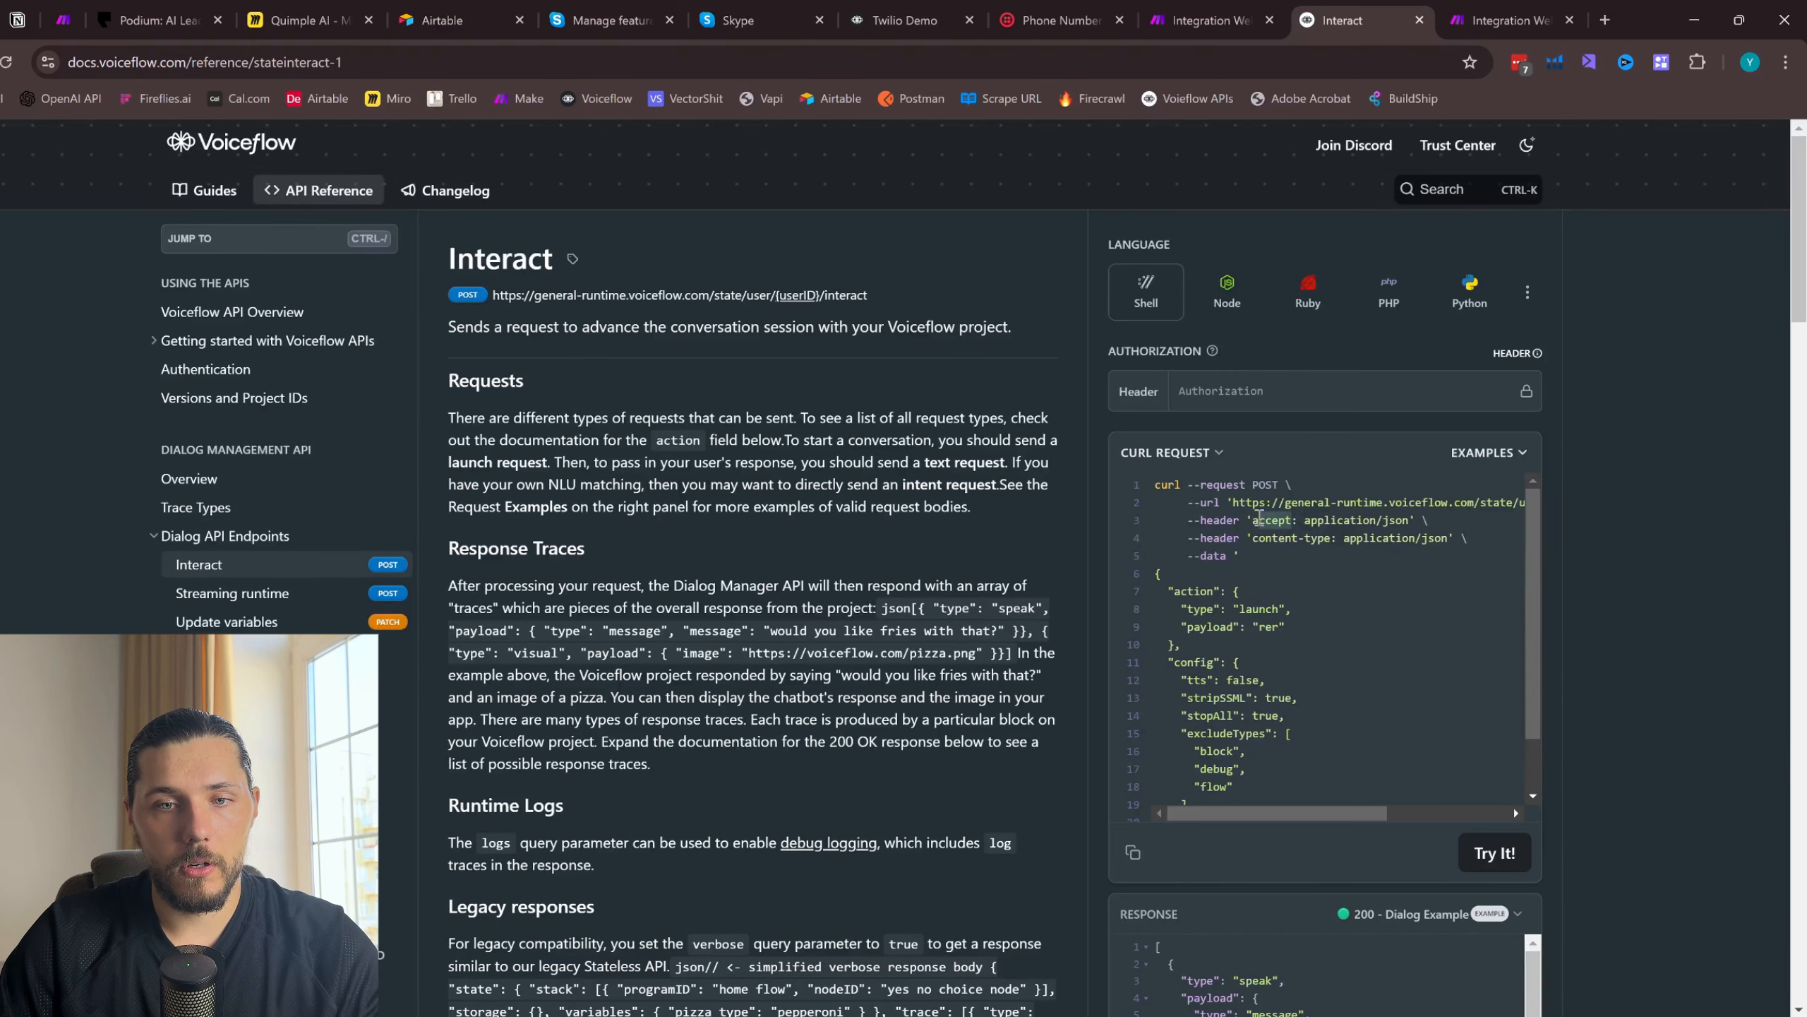
left_click(1452, 32)
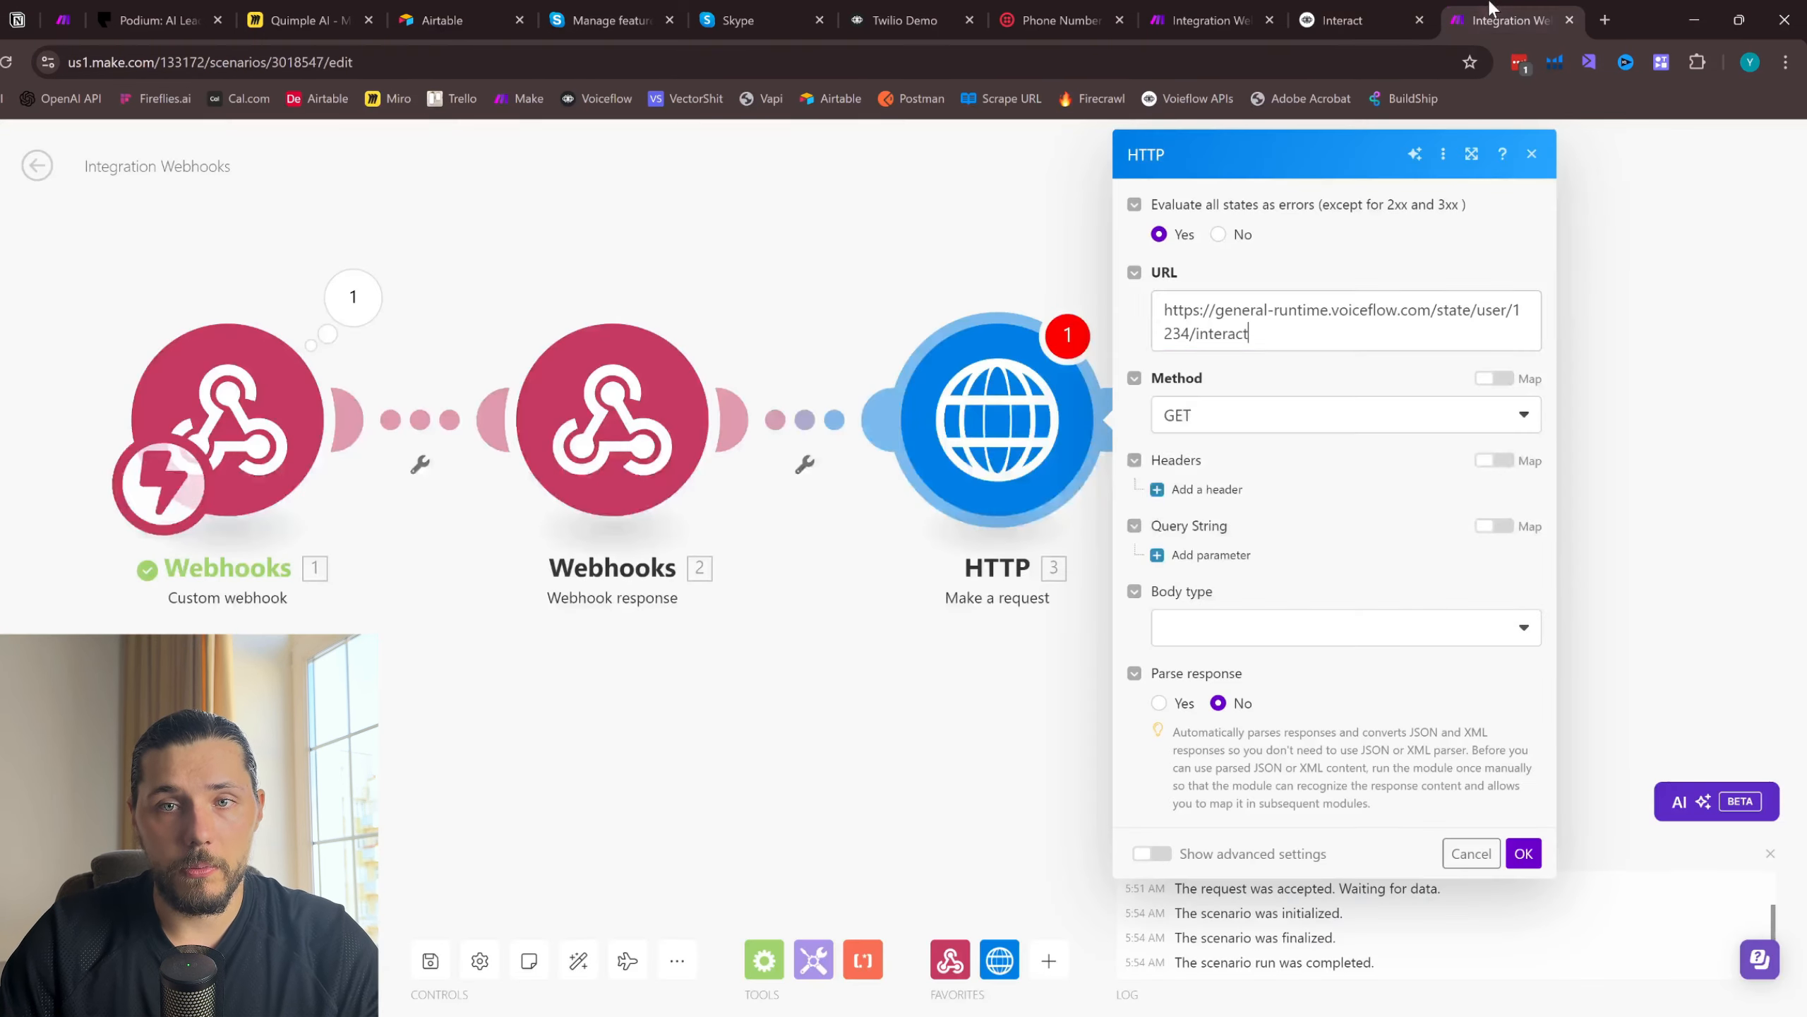
left_click(1263, 548)
type("ccept")
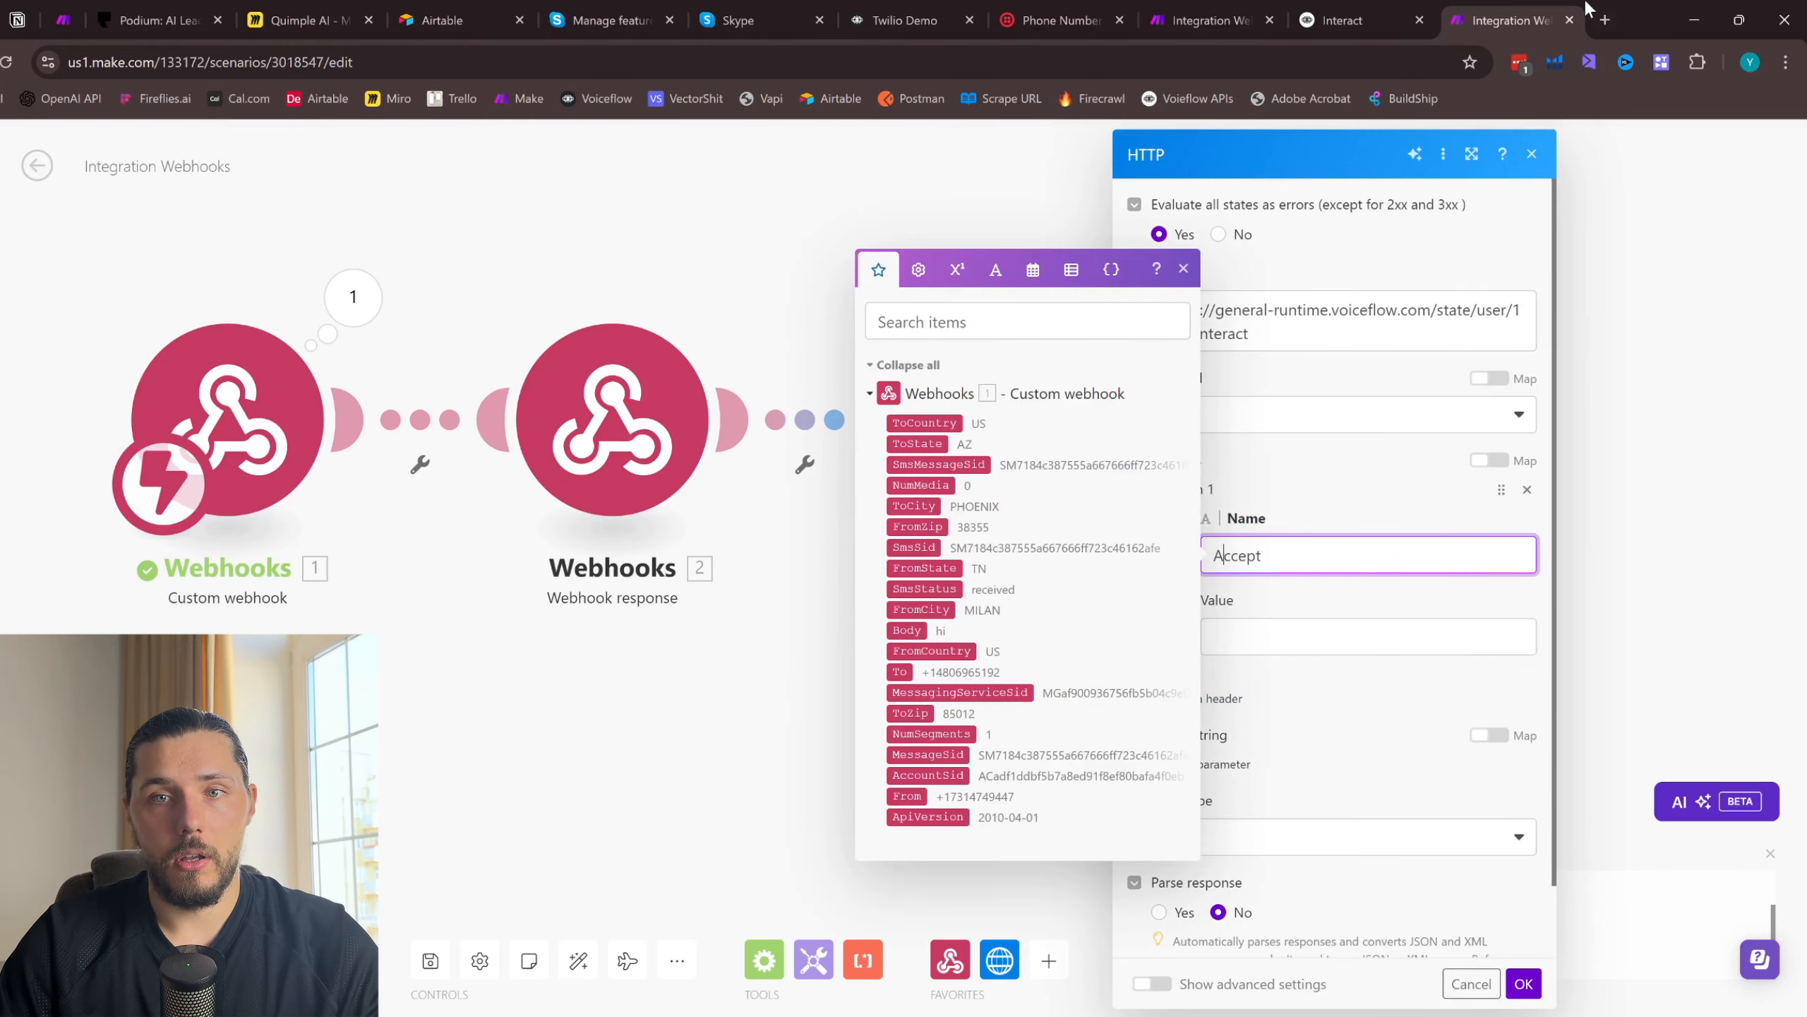
- Set the Accept header's value to application/json, copied from the cURL example
left_click(1345, 20)
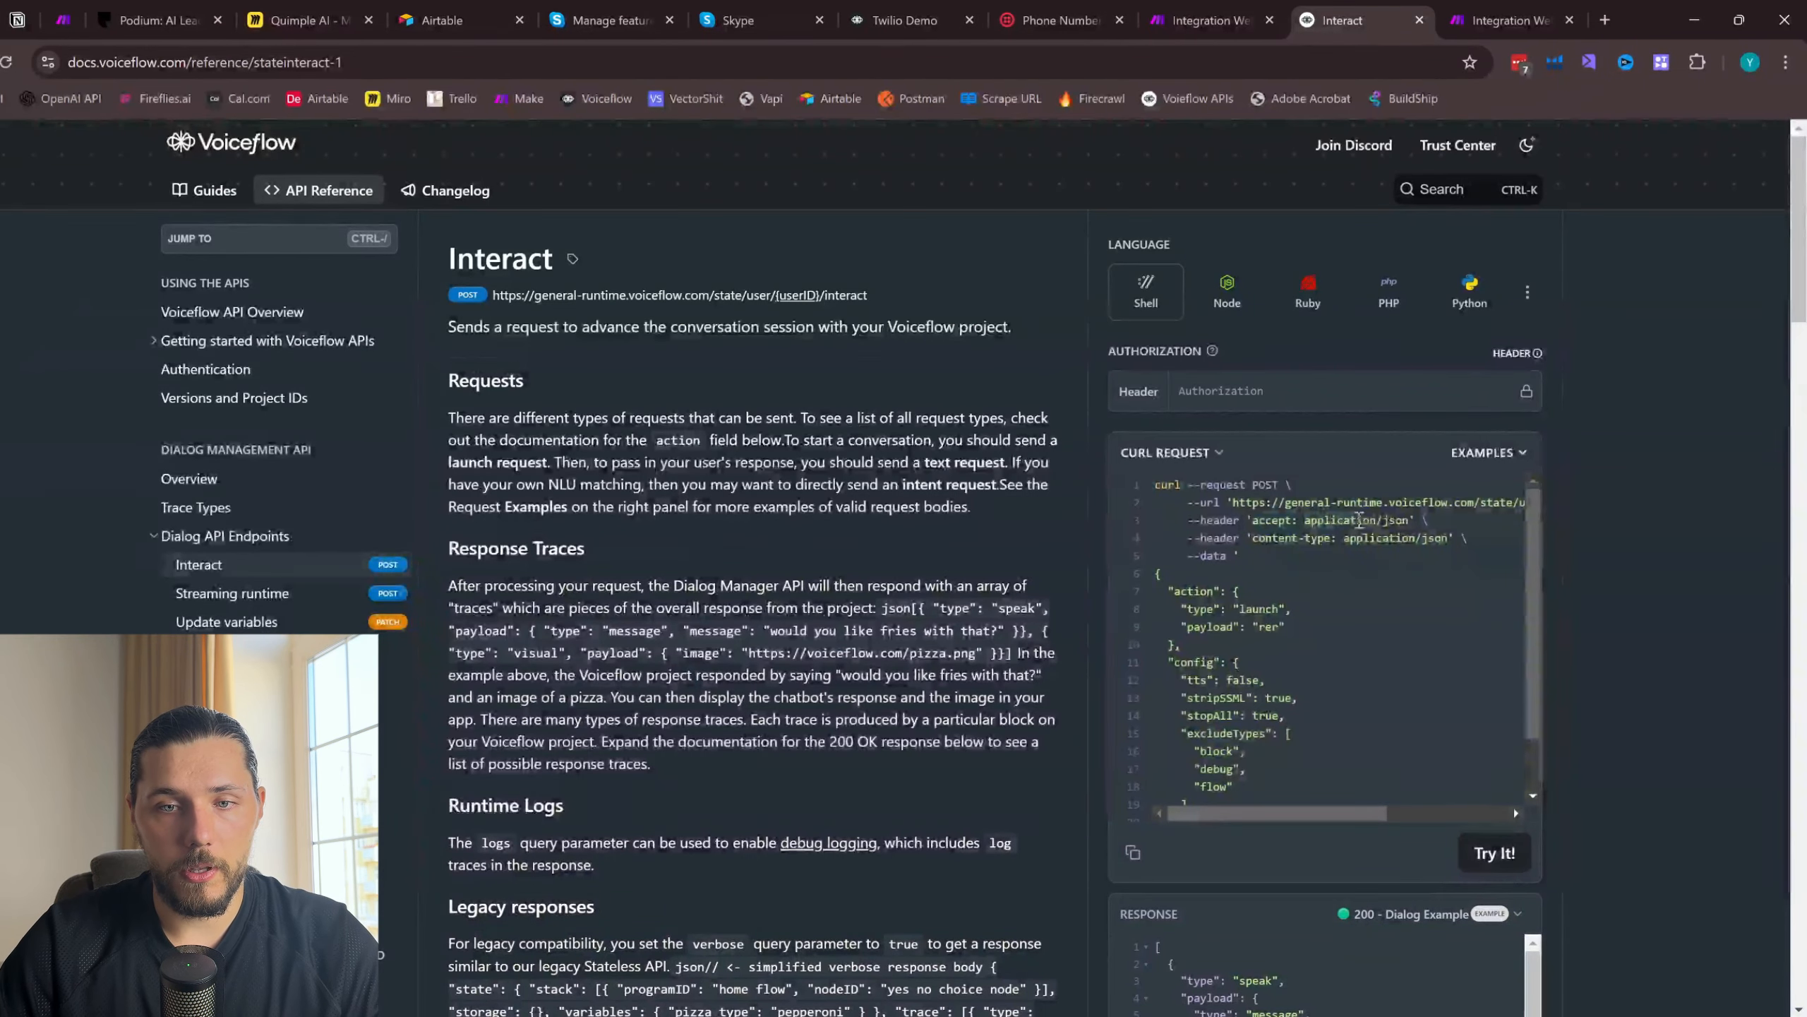
left_click_drag(1359, 520, 1413, 522)
key("ctrl+c")
left_click(1509, 20)
left_click(1295, 633)
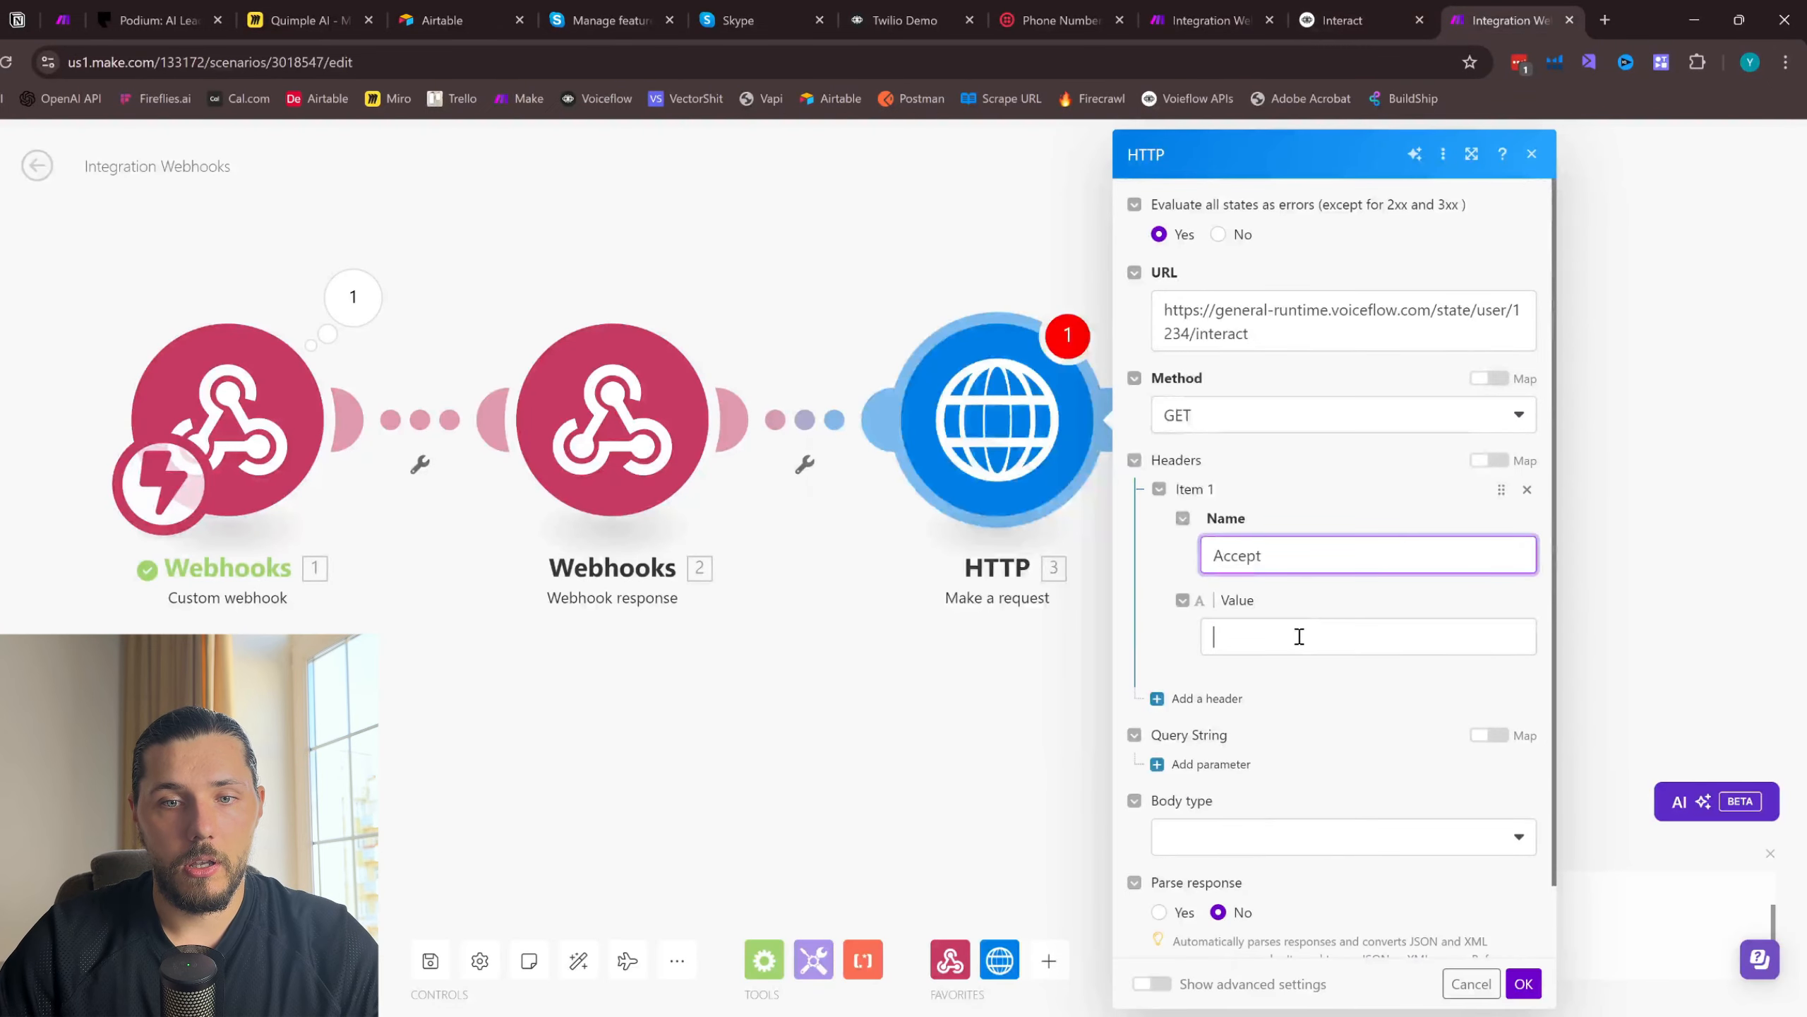
key("ctrl+v")
- Add a second header to the HTTP request with the name "content-type" copied from the cURL example
left_click(1210, 694)
left_click(1334, 10)
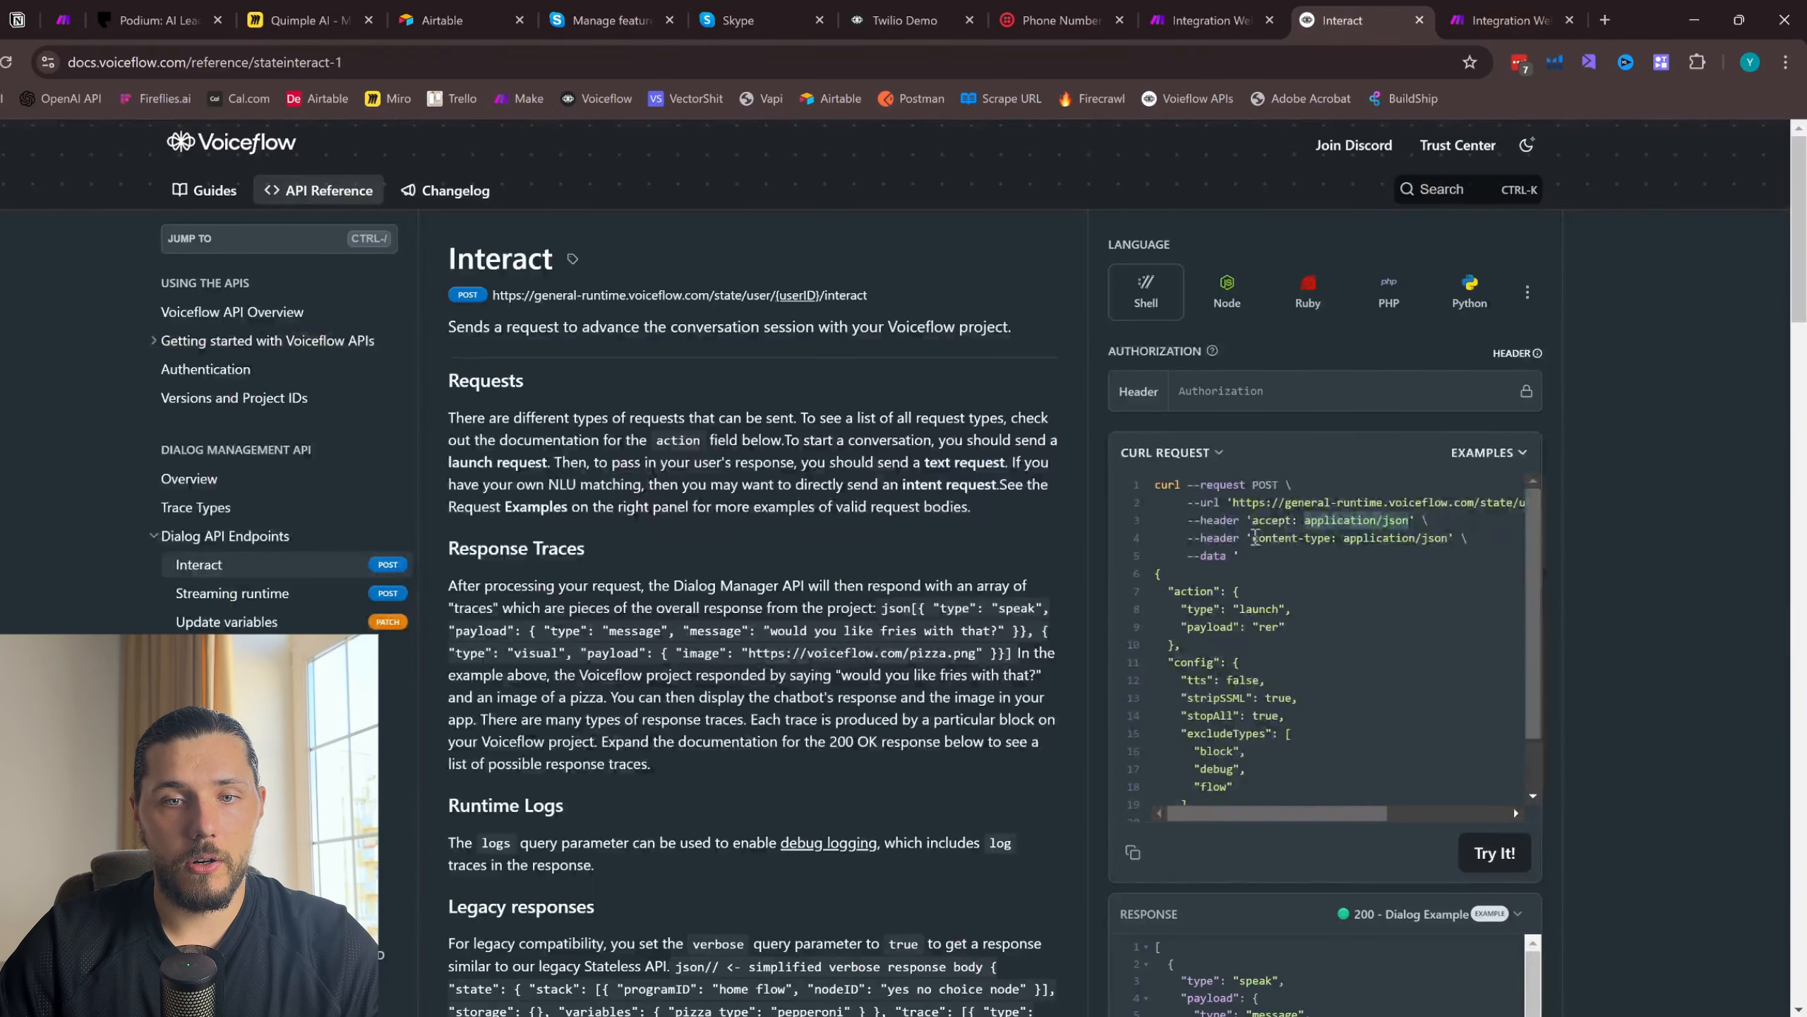
left_click_drag(1255, 538, 1319, 534)
left_click(1509, 20)
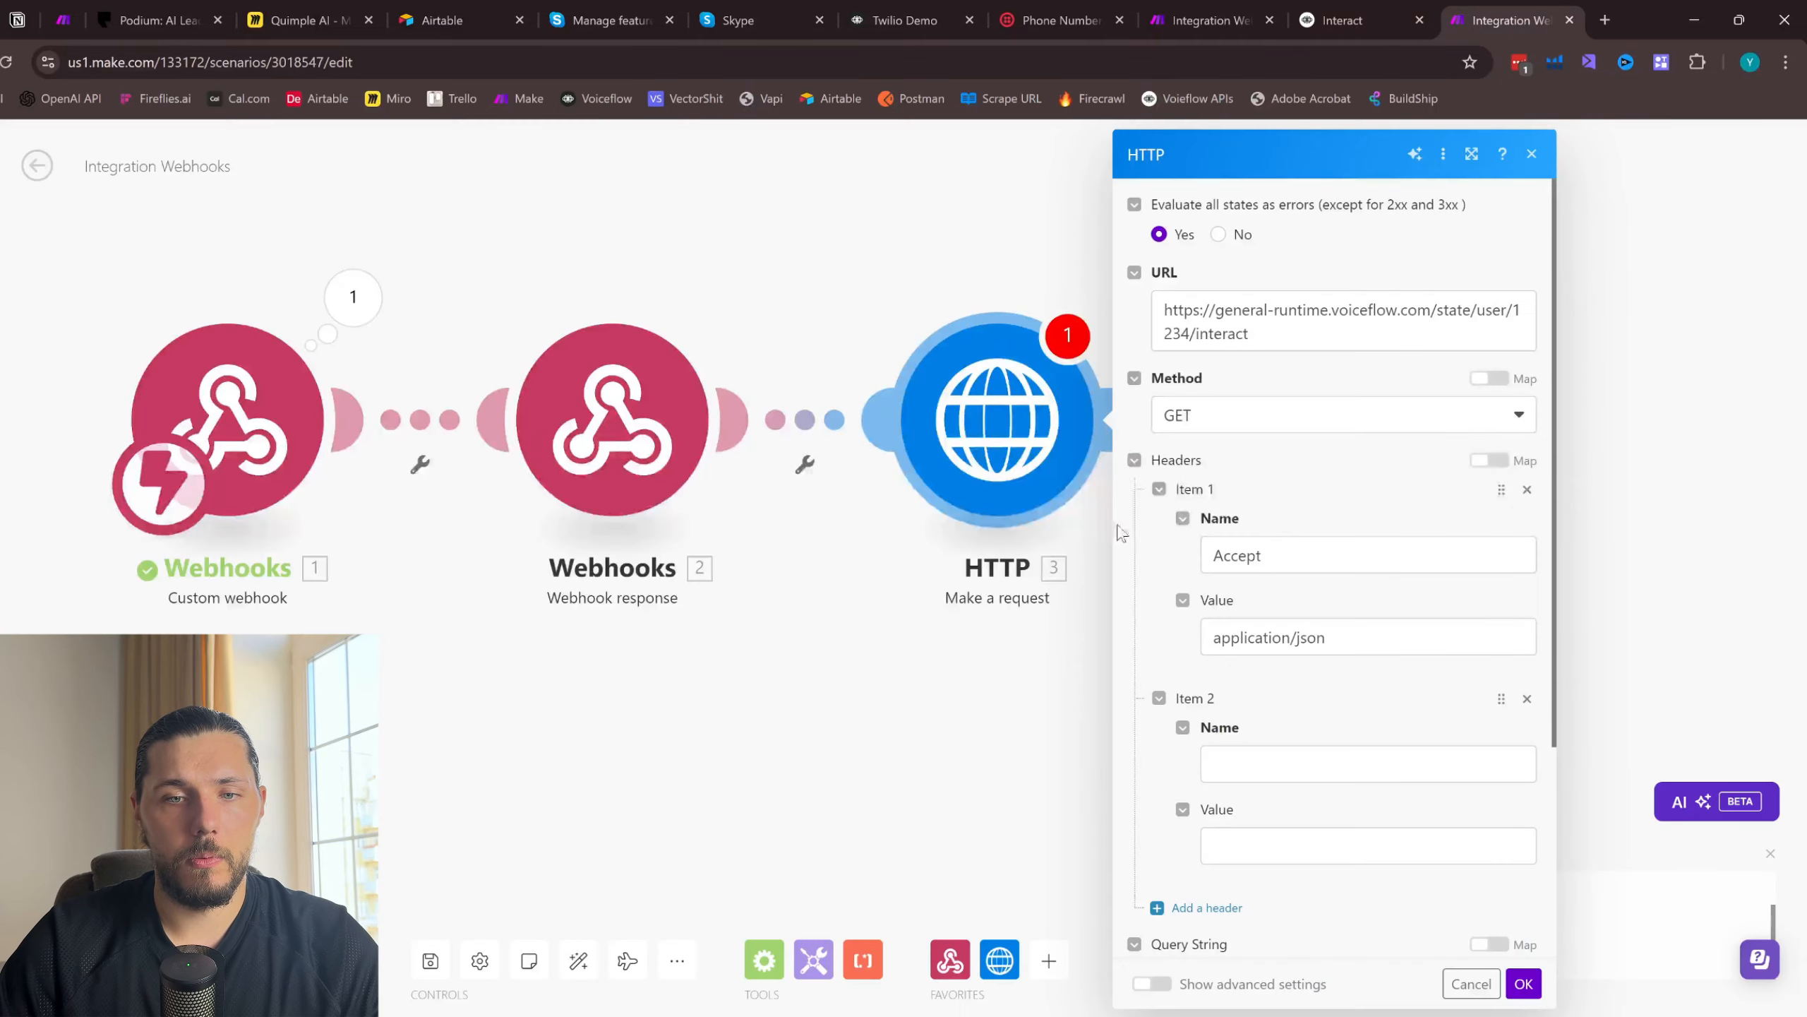
left_click(1251, 755)
type("content-type")
- Set the content-type header's value to application/json, copied from the cURL example
left_click(1335, 19)
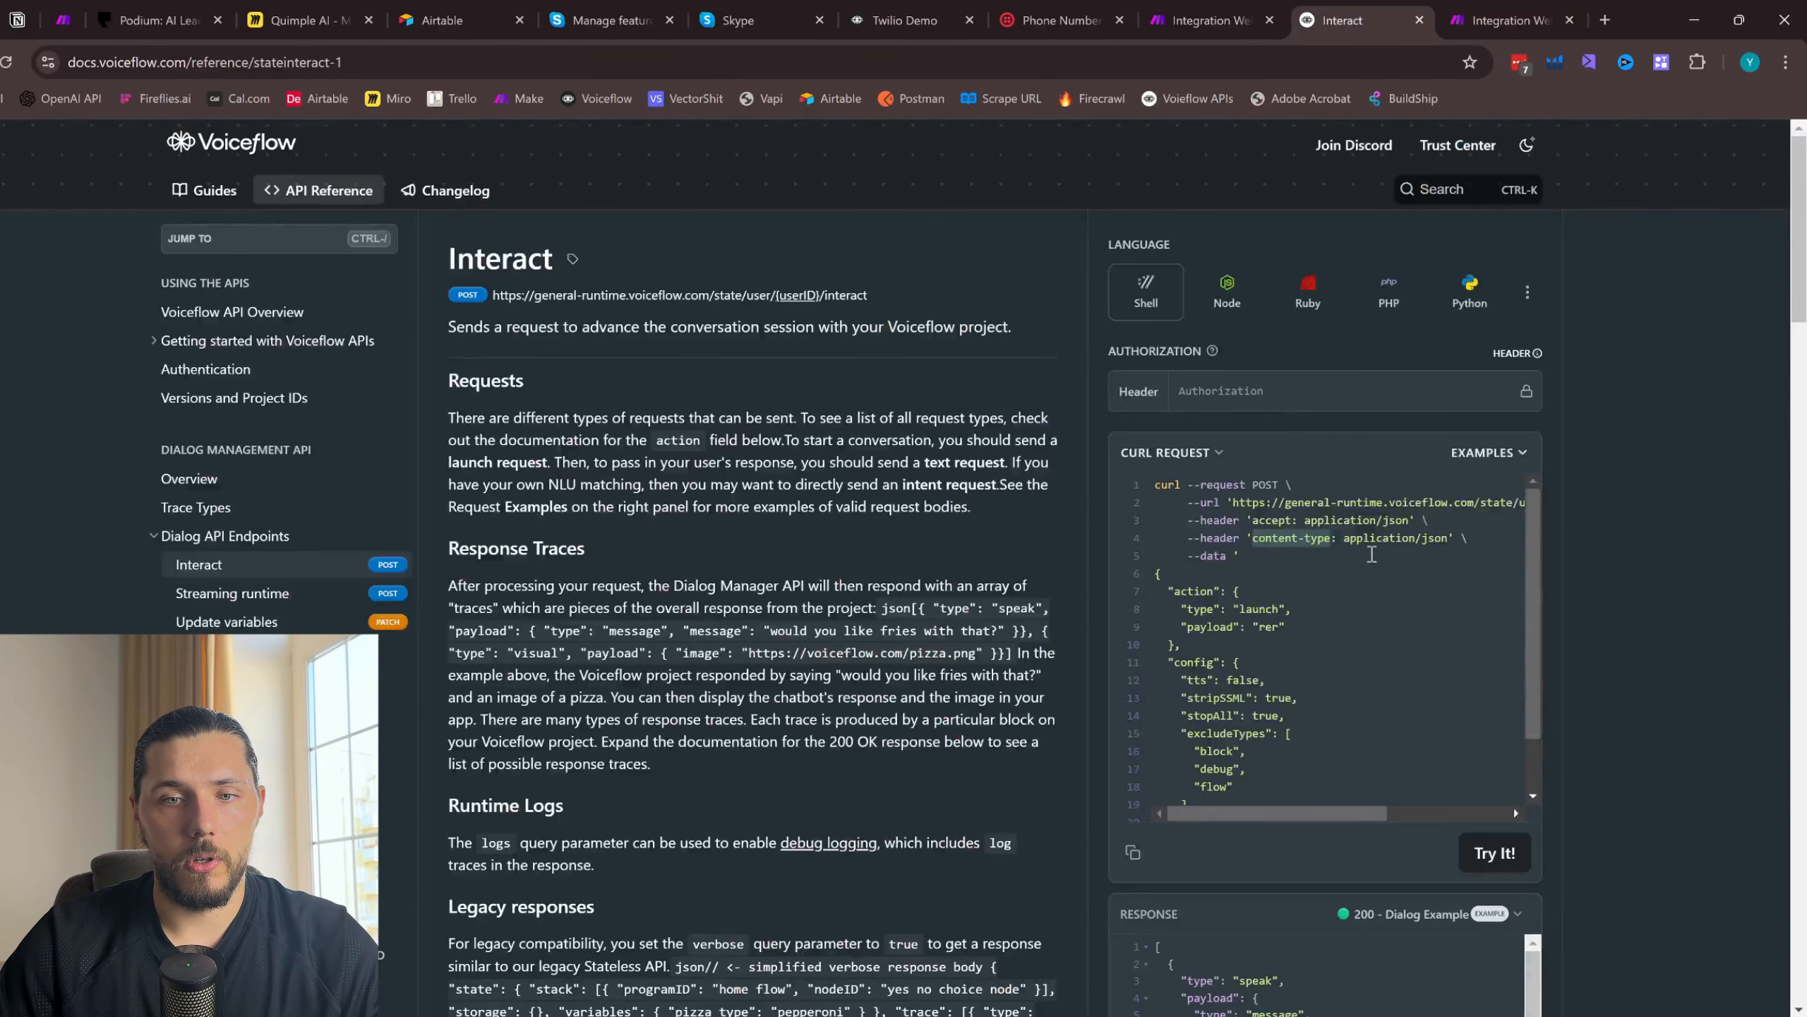
left_click_drag(1345, 538, 1441, 540)
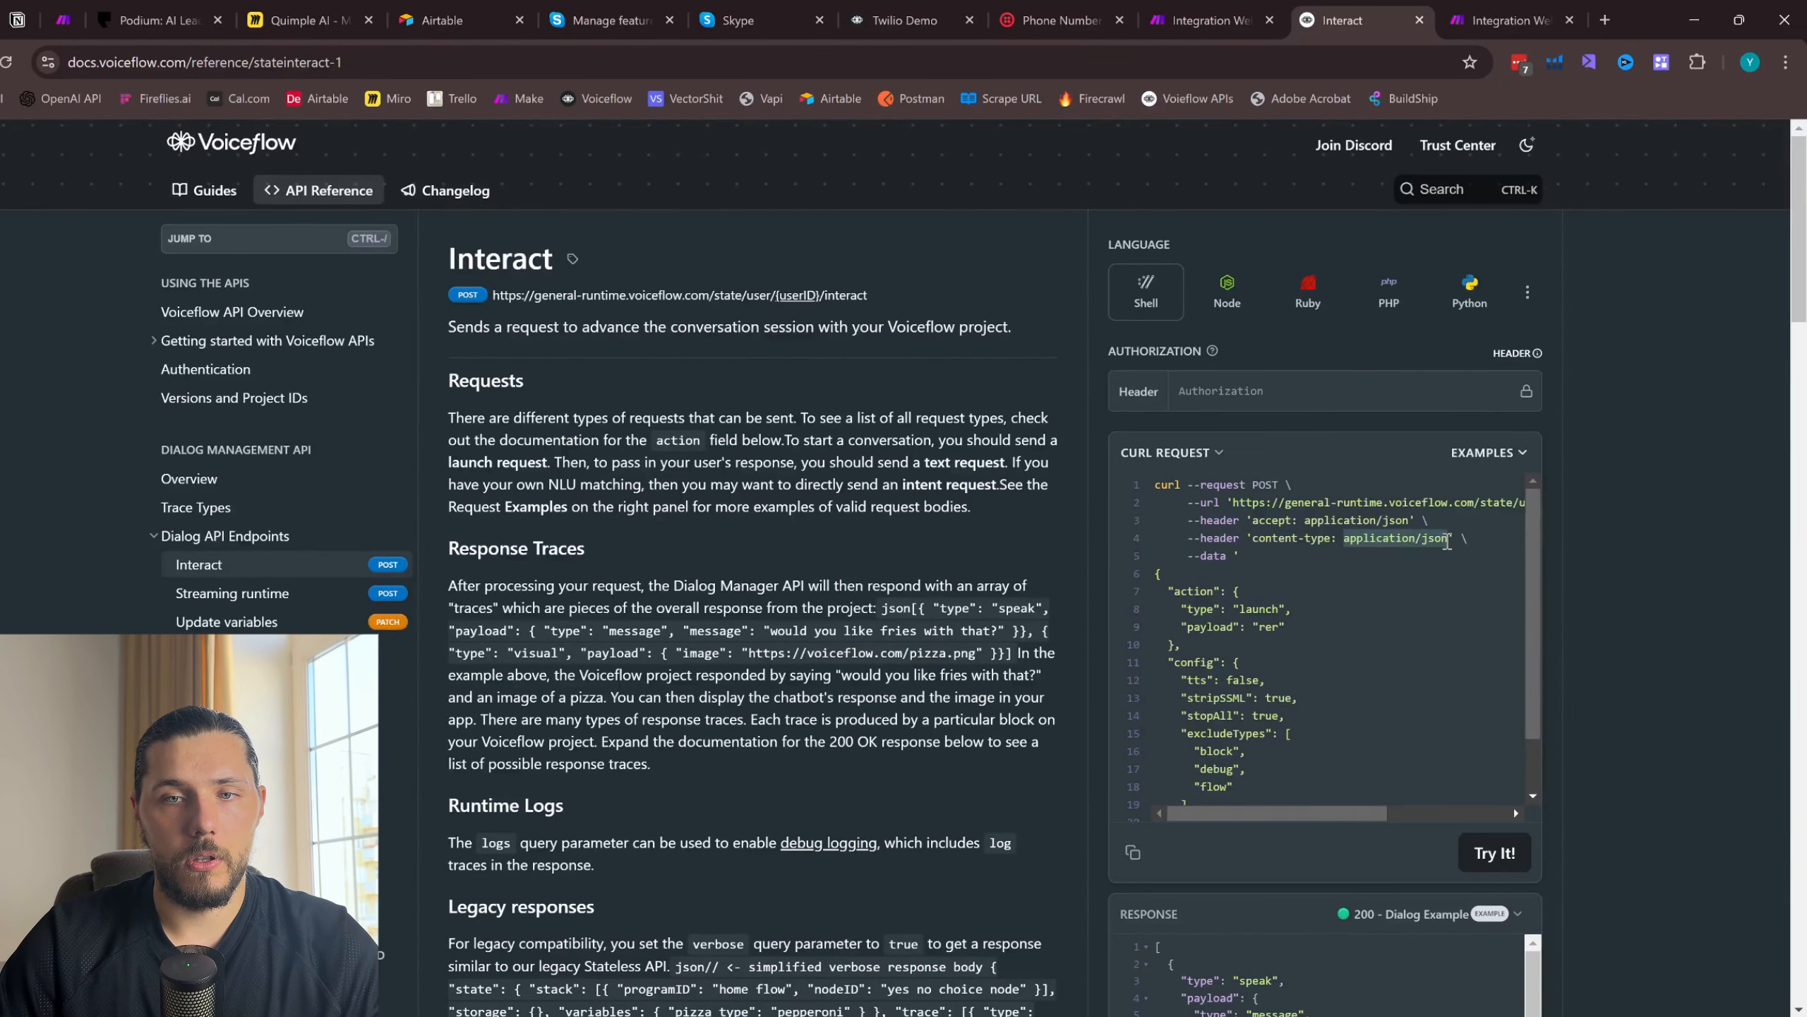
key("ctrl+c")
left_click(1509, 19)
left_click(1299, 844)
key("ctrl+v")
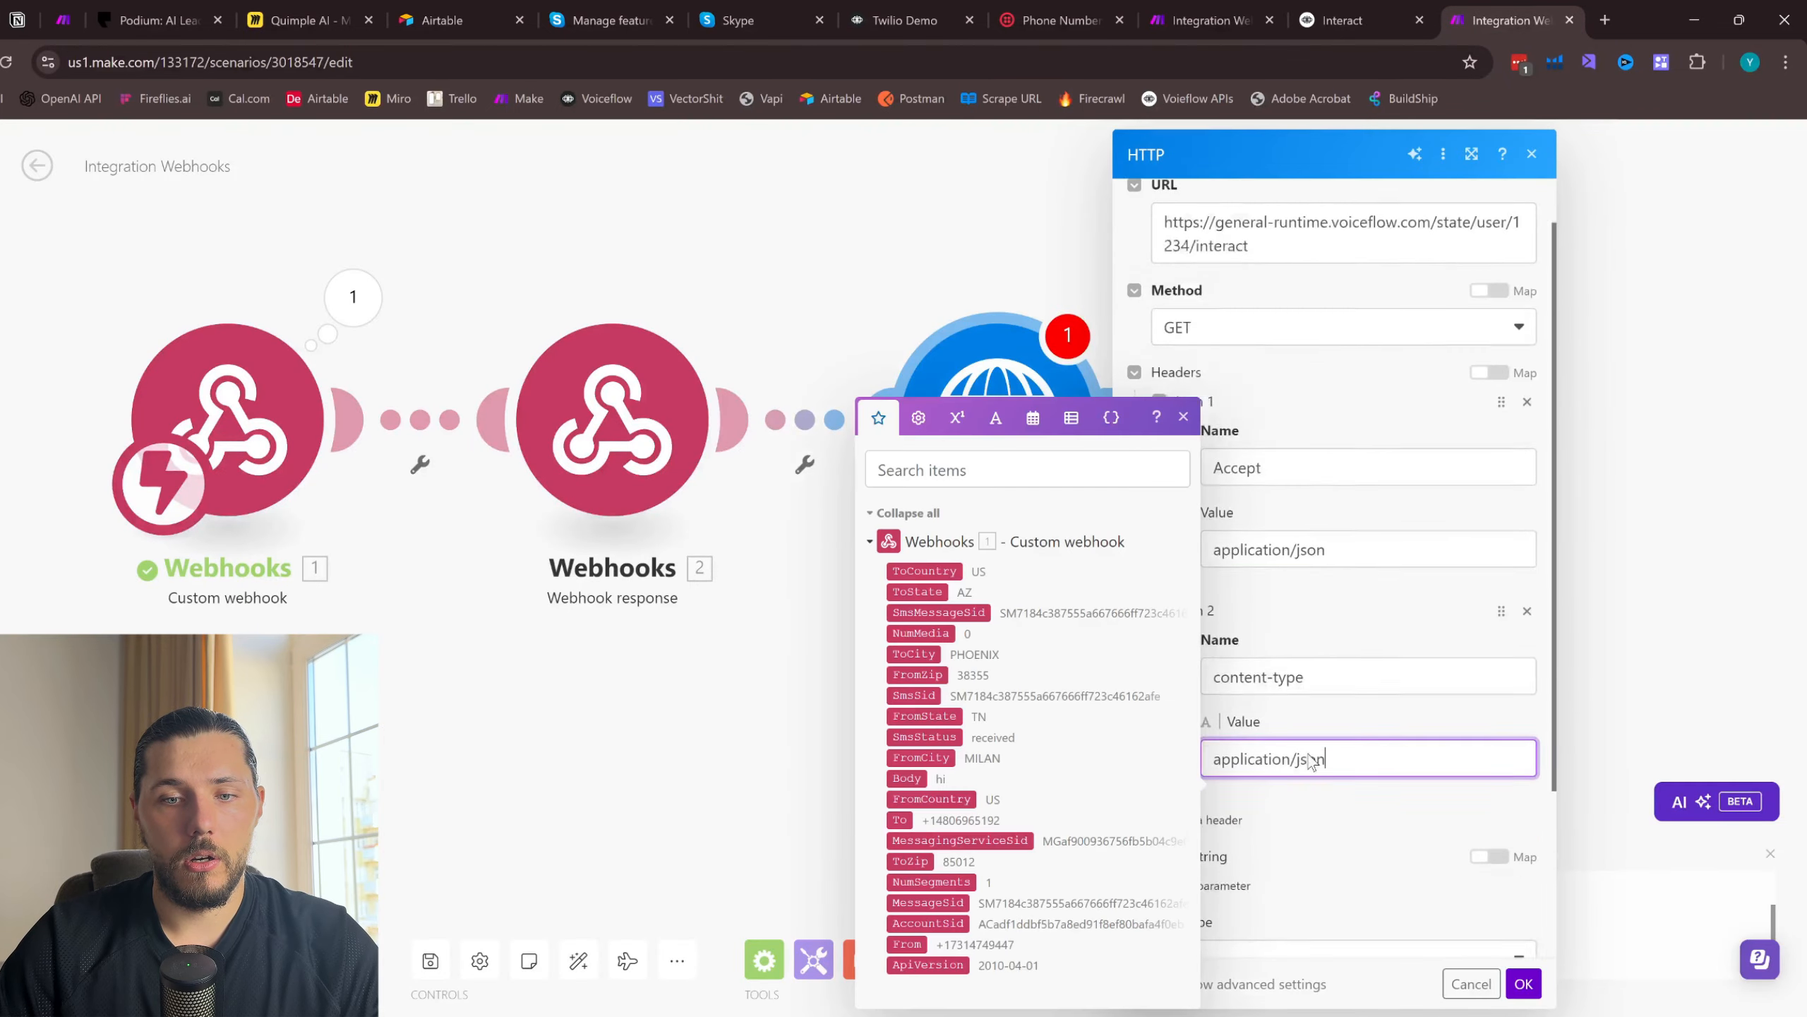
- Copy the opening brace and the action object from the Interact cURL example's data and return to the HTTP module
scroll(1312, 761, "down", 3)
left_click(1345, 20)
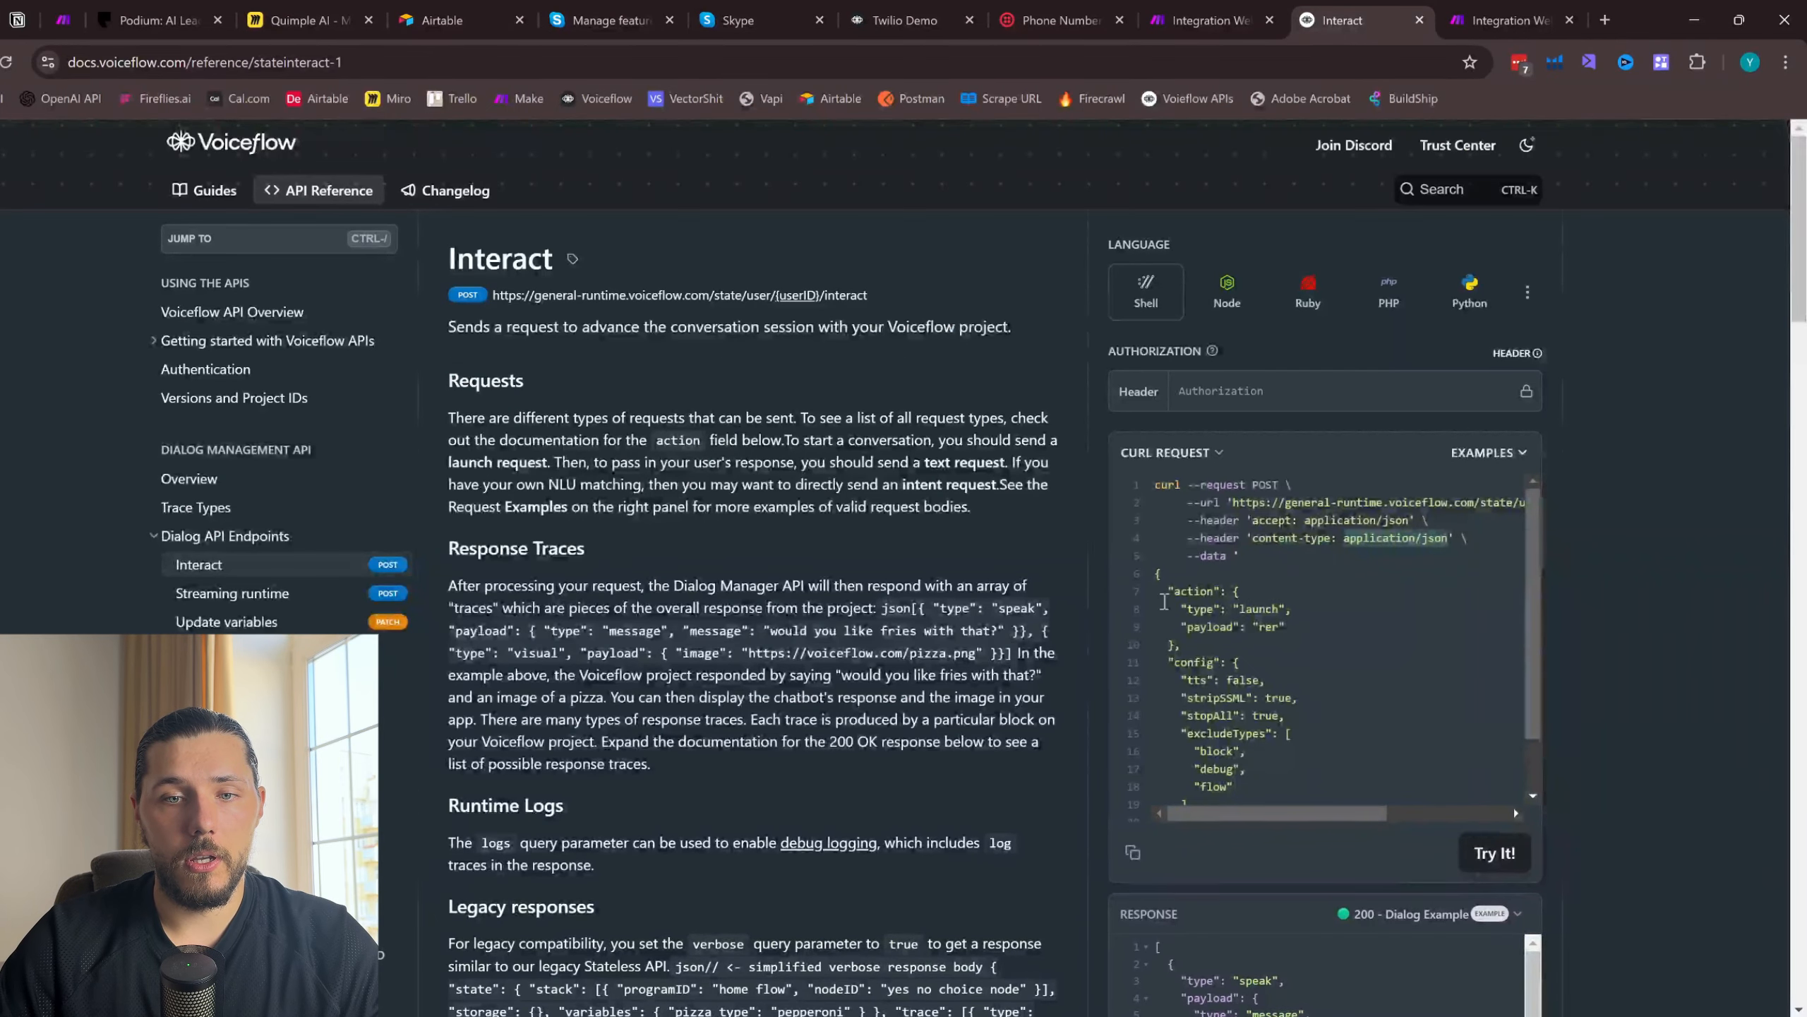
left_click_drag(1155, 570, 1178, 644)
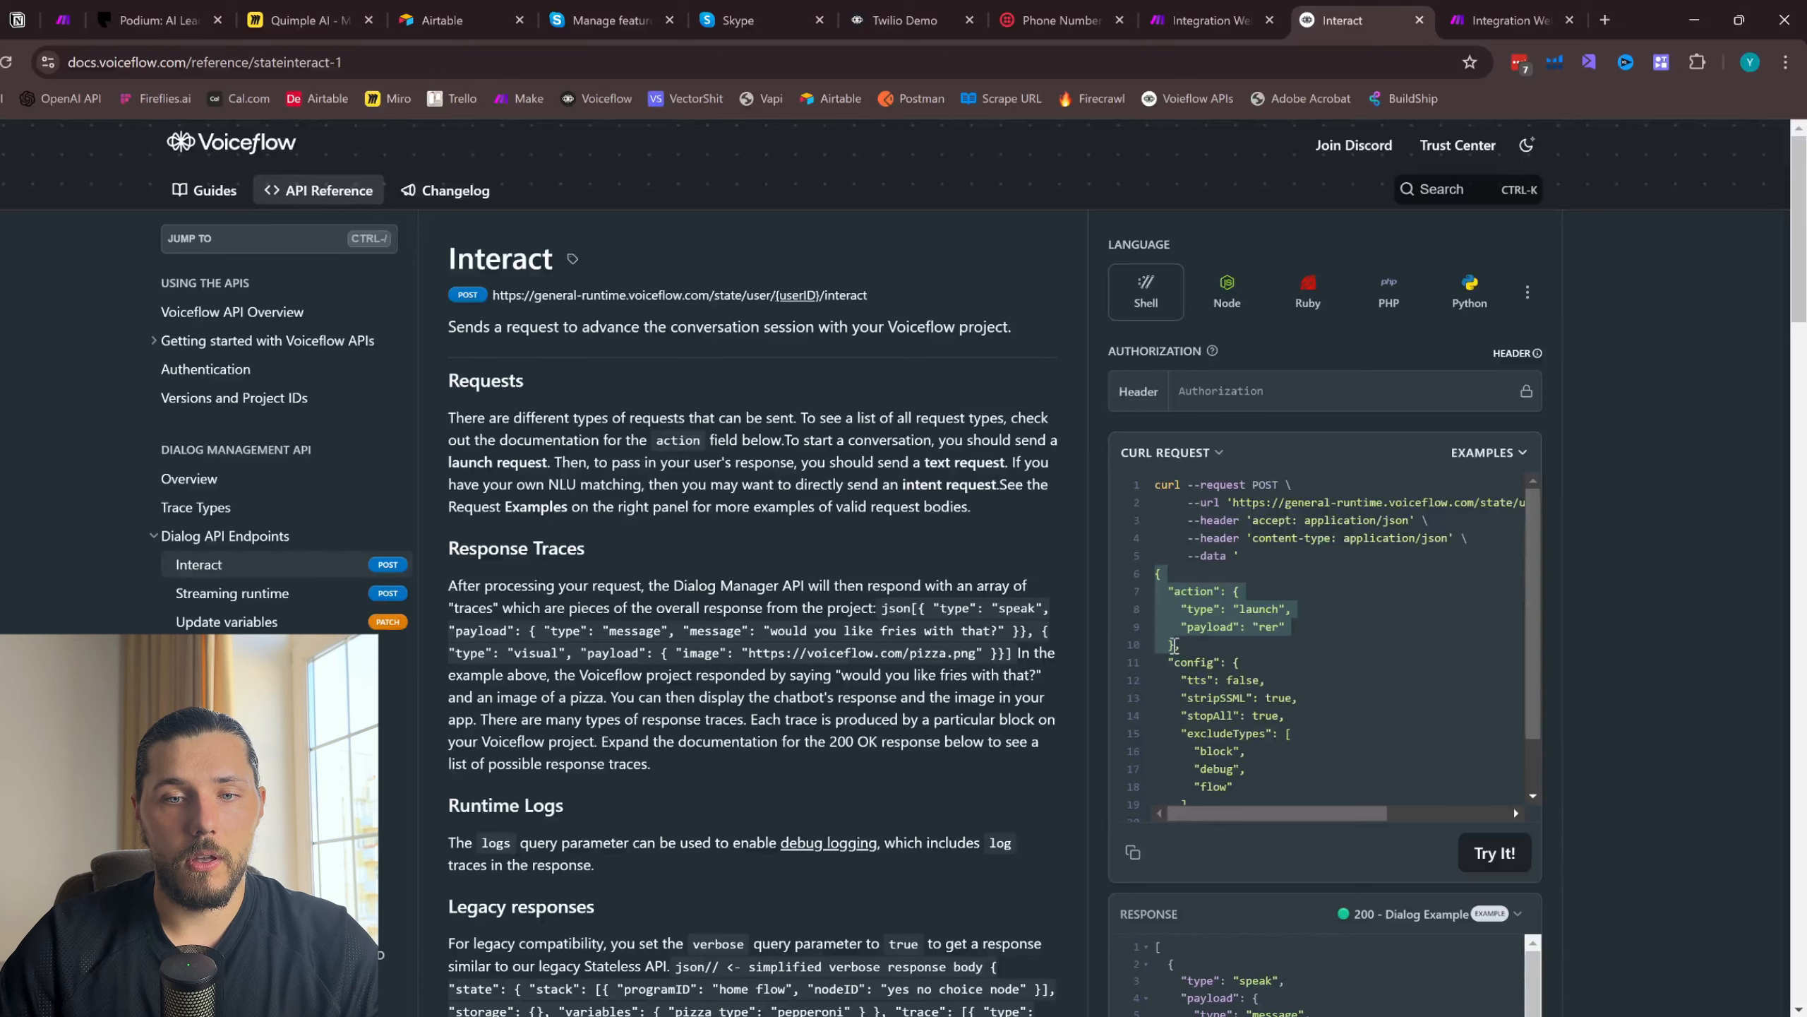
key("ctrl+c")
left_click(1509, 20)
left_click(1274, 769)
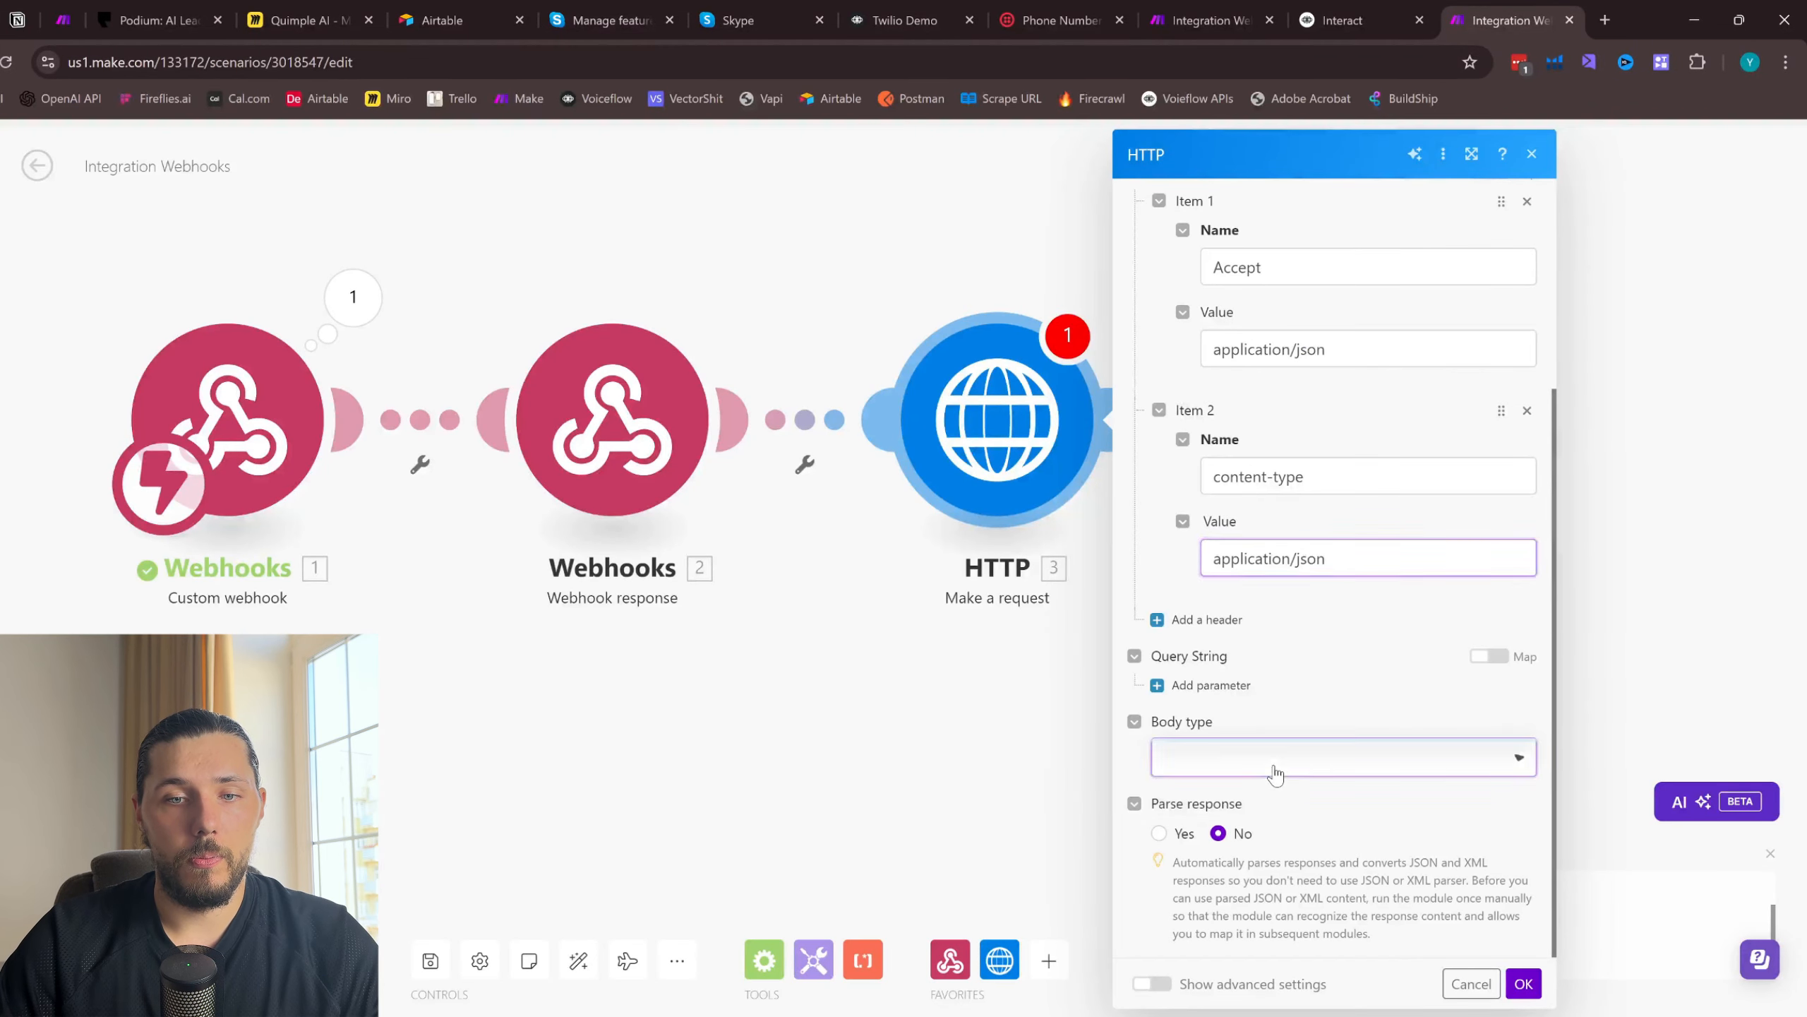
left_click(1266, 820)
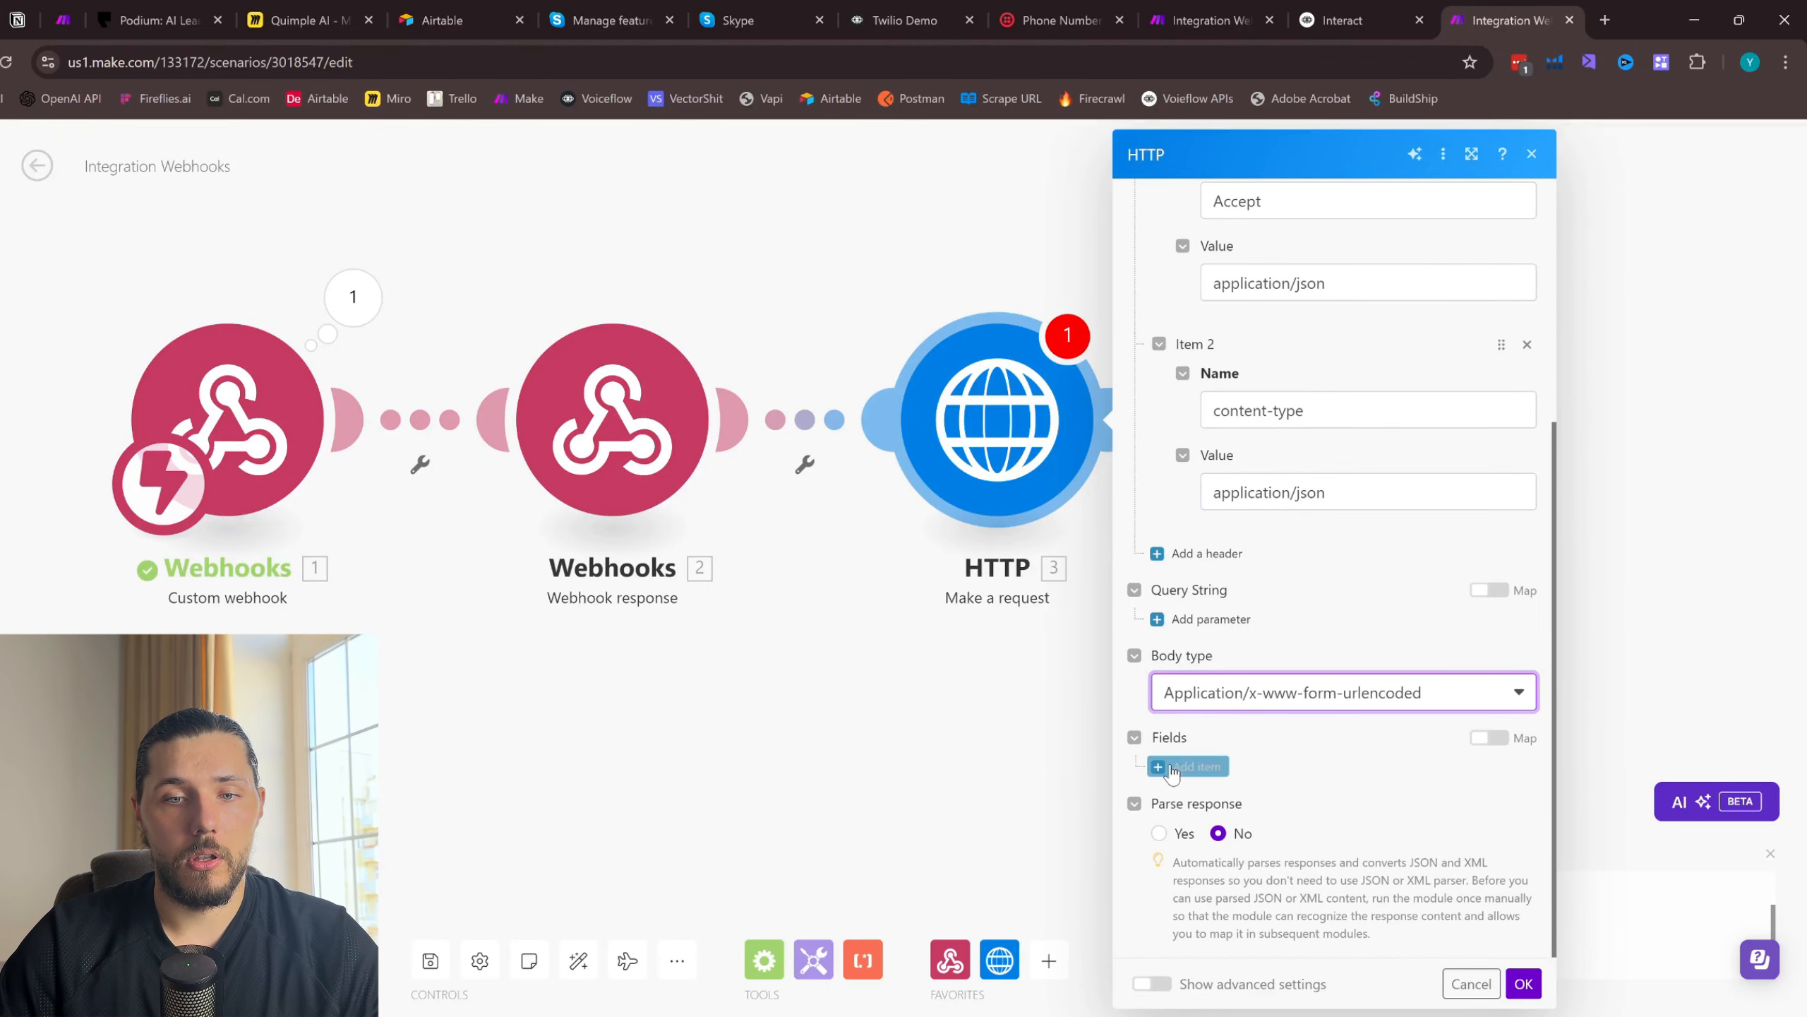
left_click(1188, 767)
scroll(1291, 723, "down", 3)
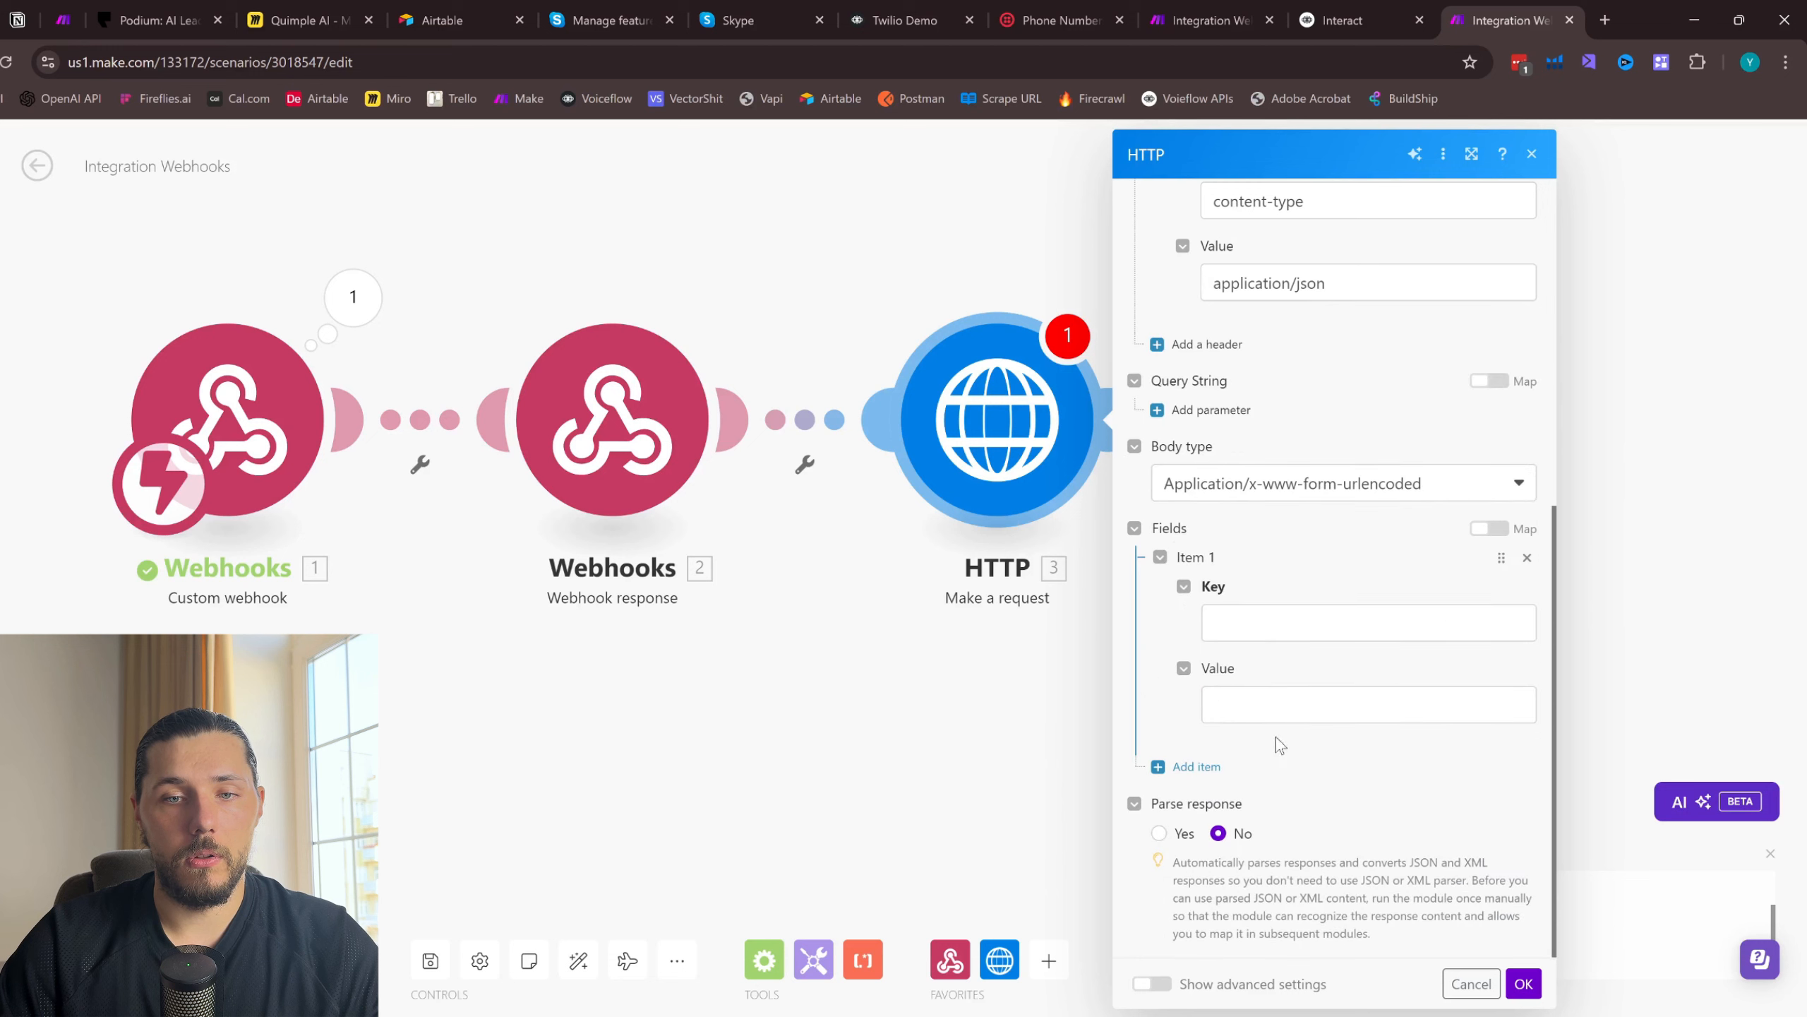
left_click(1527, 559)
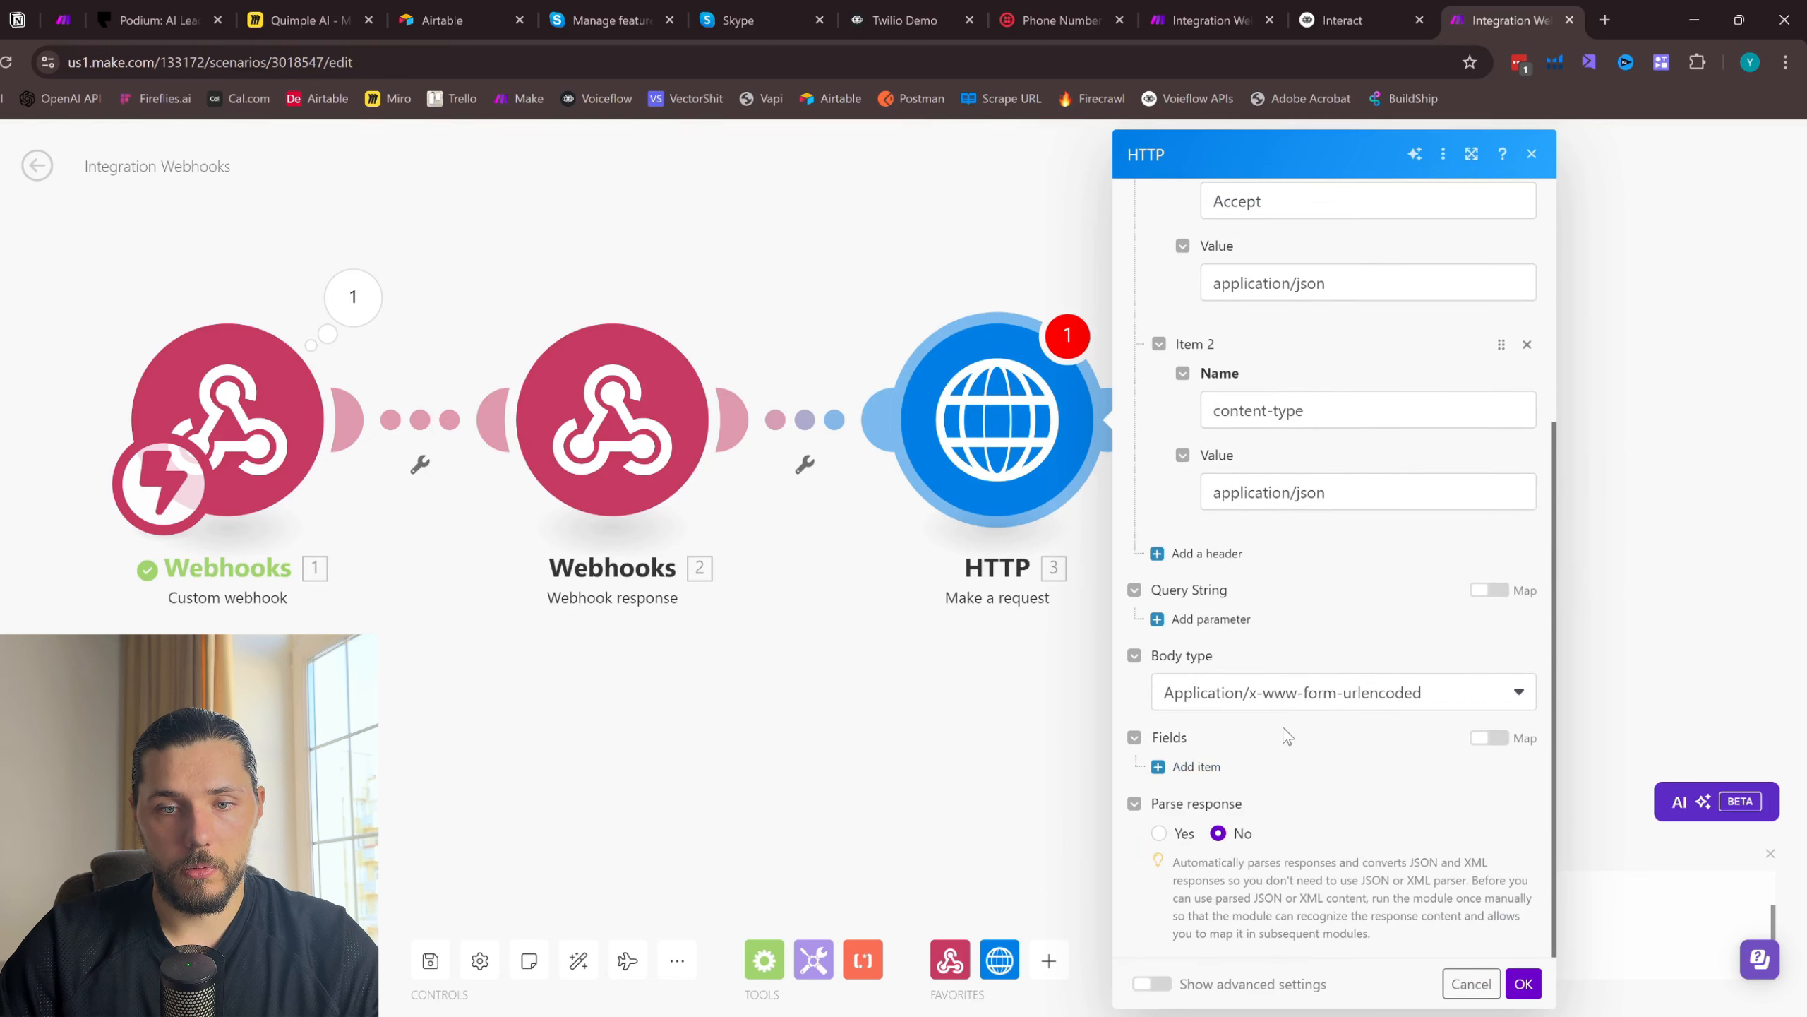
- Set the HTTP request's body type to Raw and paste the copied launch action JSON as the request content
left_click(1326, 701)
left_click(1225, 760)
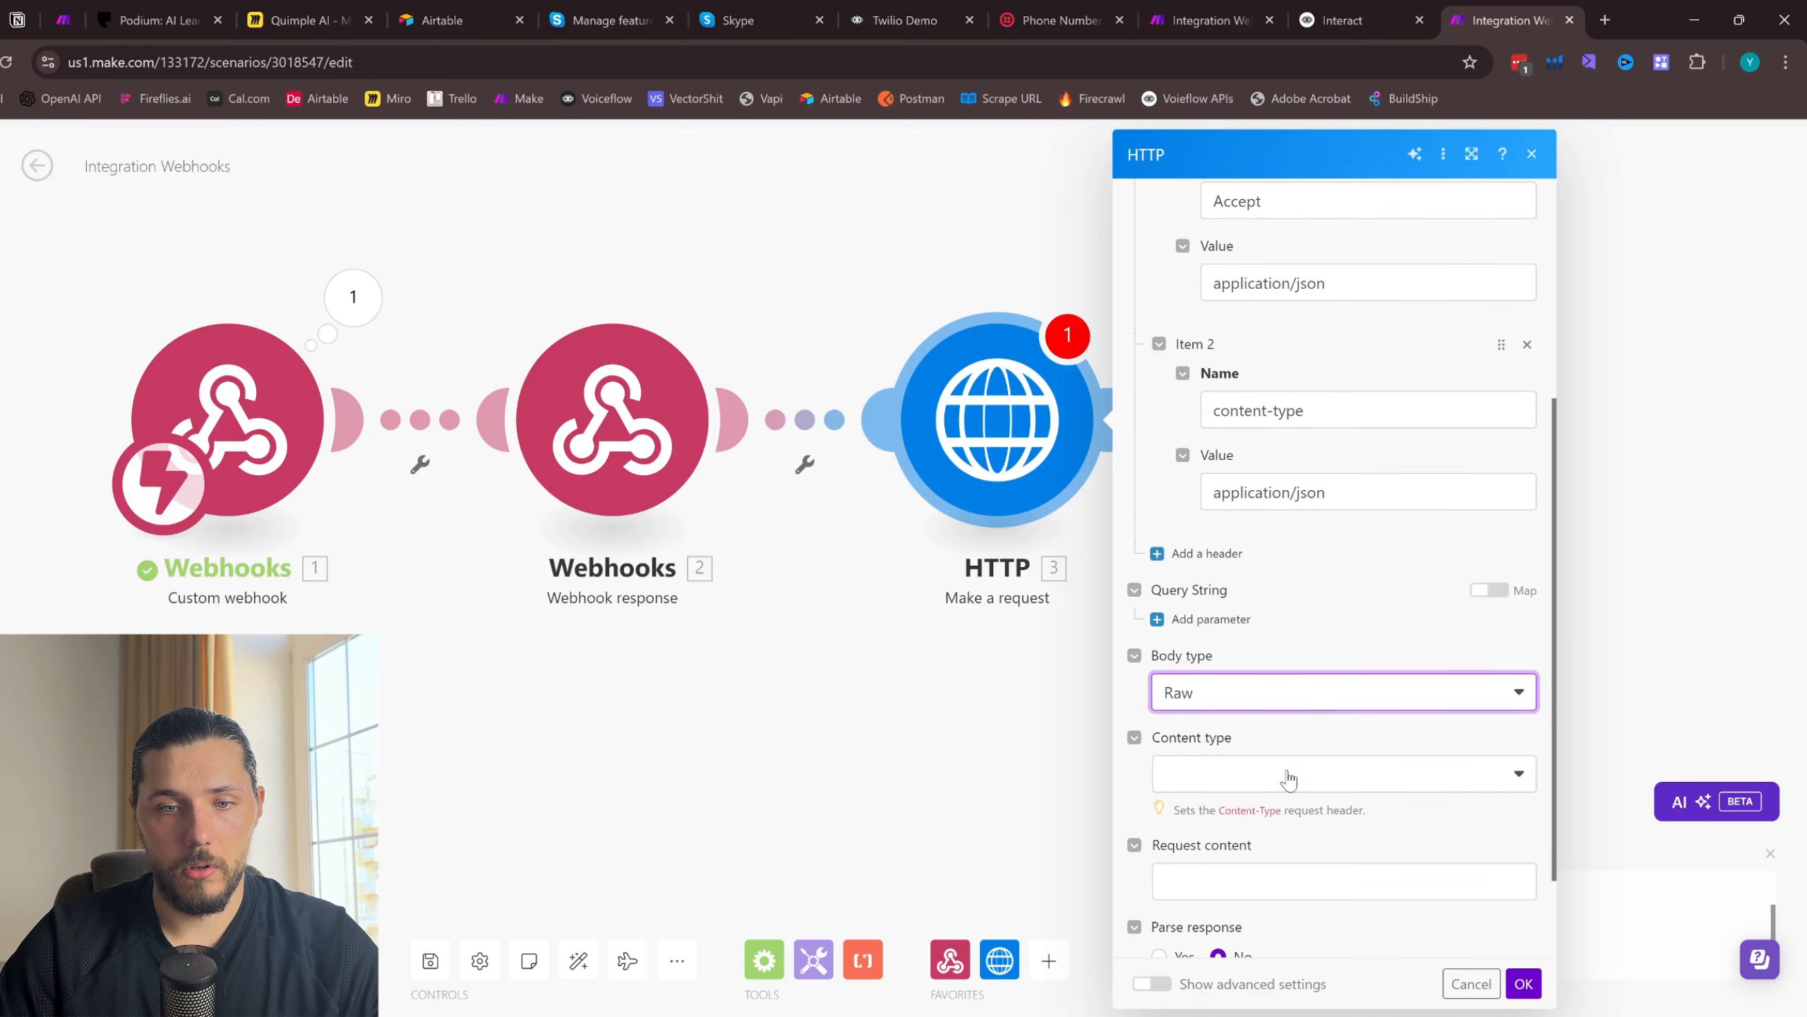
scroll(1269, 799, "down", 2)
left_click(1249, 754)
key("ctrl+v")
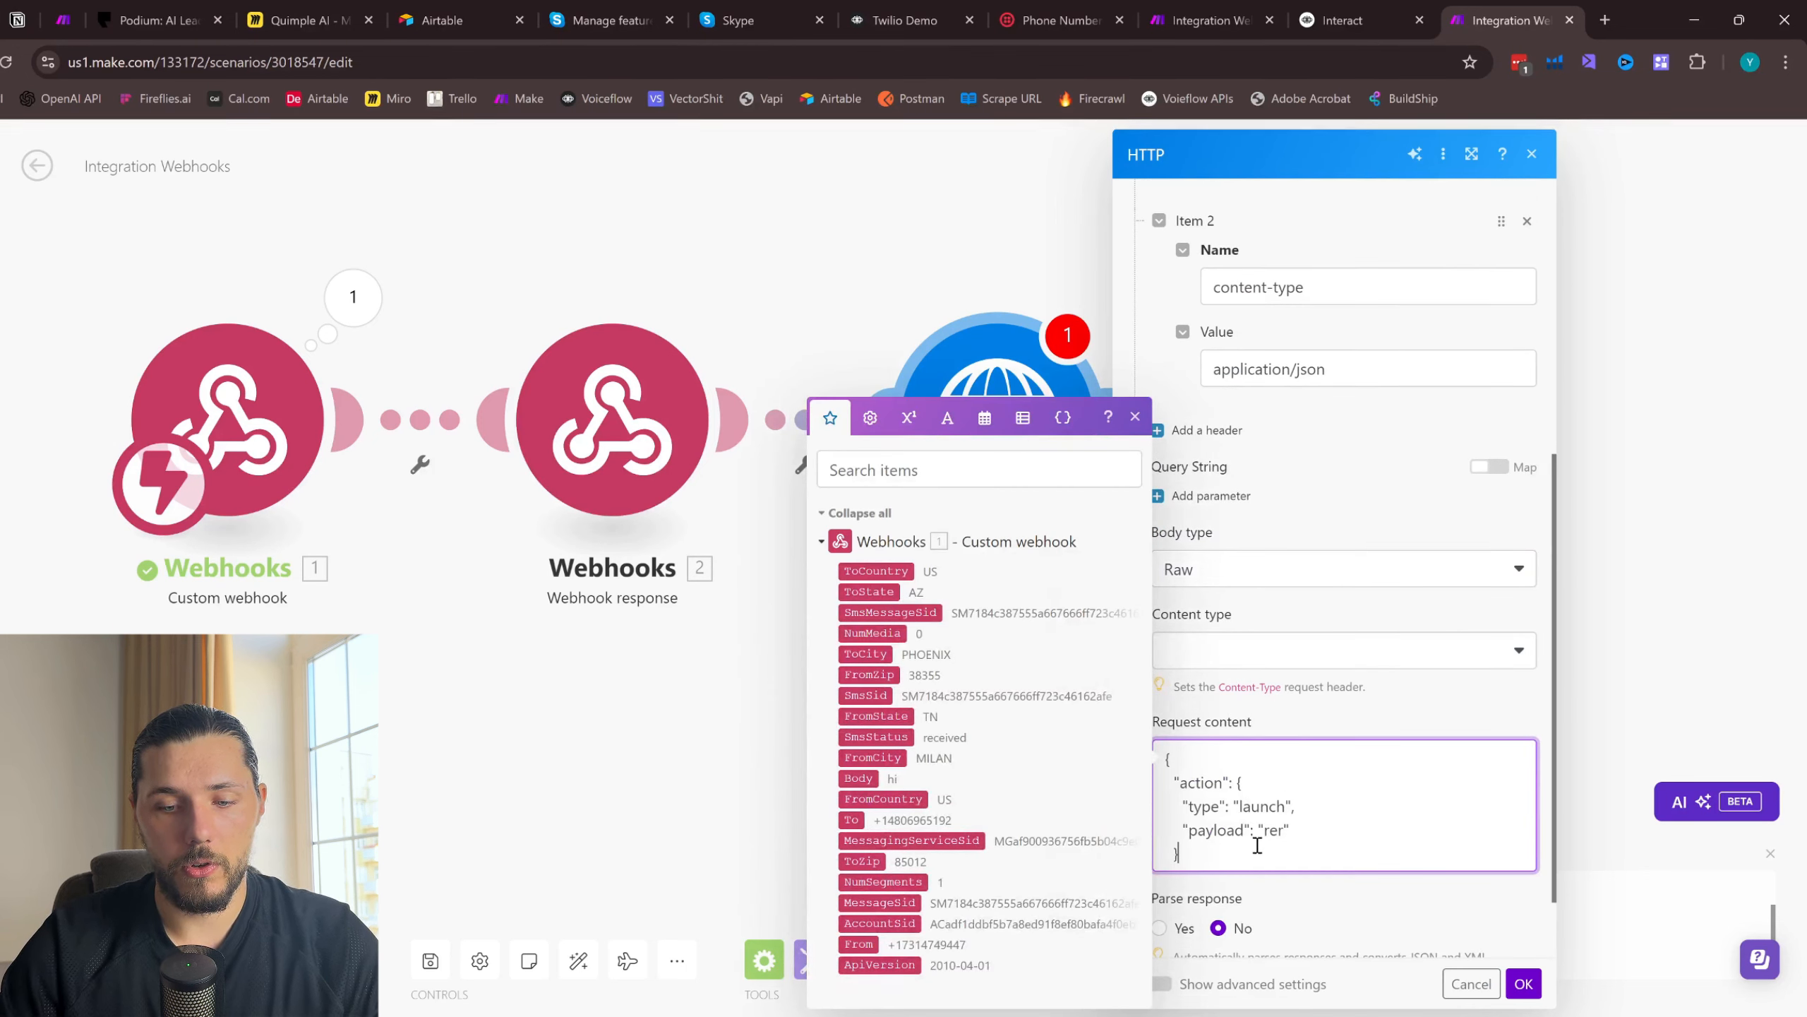
- Close the request content's JSON with a final brace on its own line, without a blank line before it
key("Return")
key("Return")
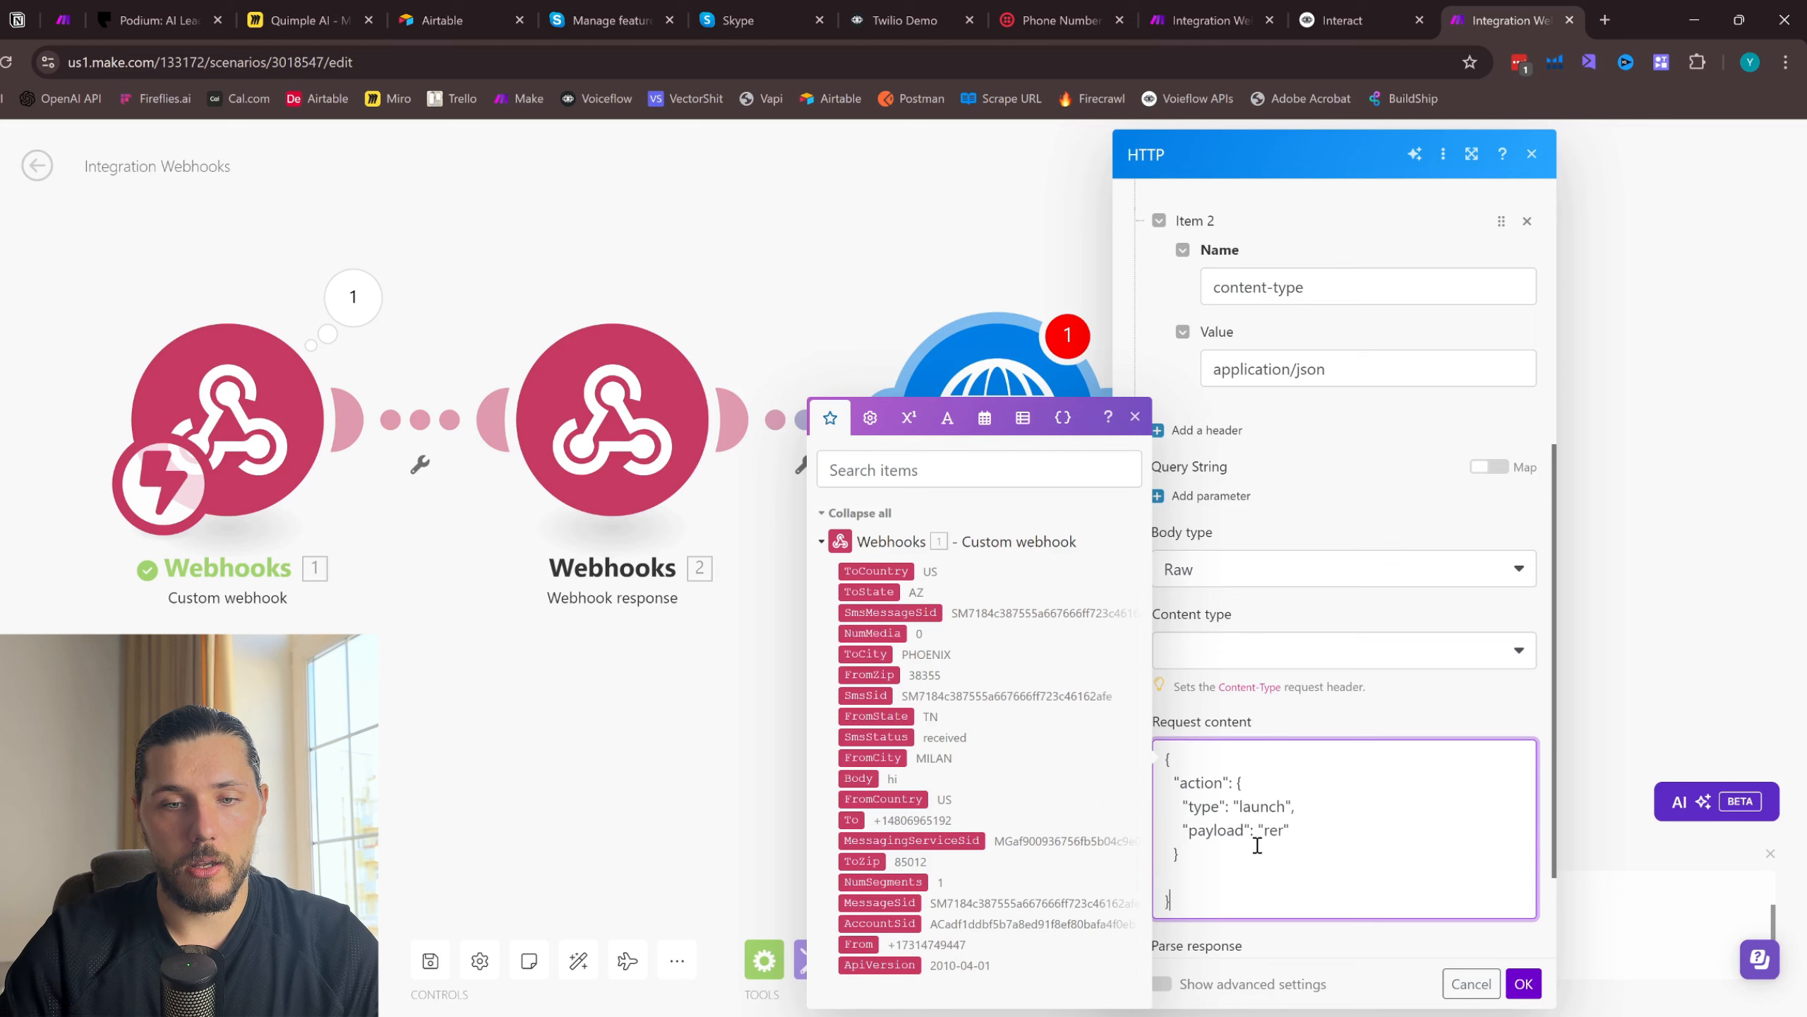
left_click(1189, 880)
key("BackSpace")
left_click(1372, 731)
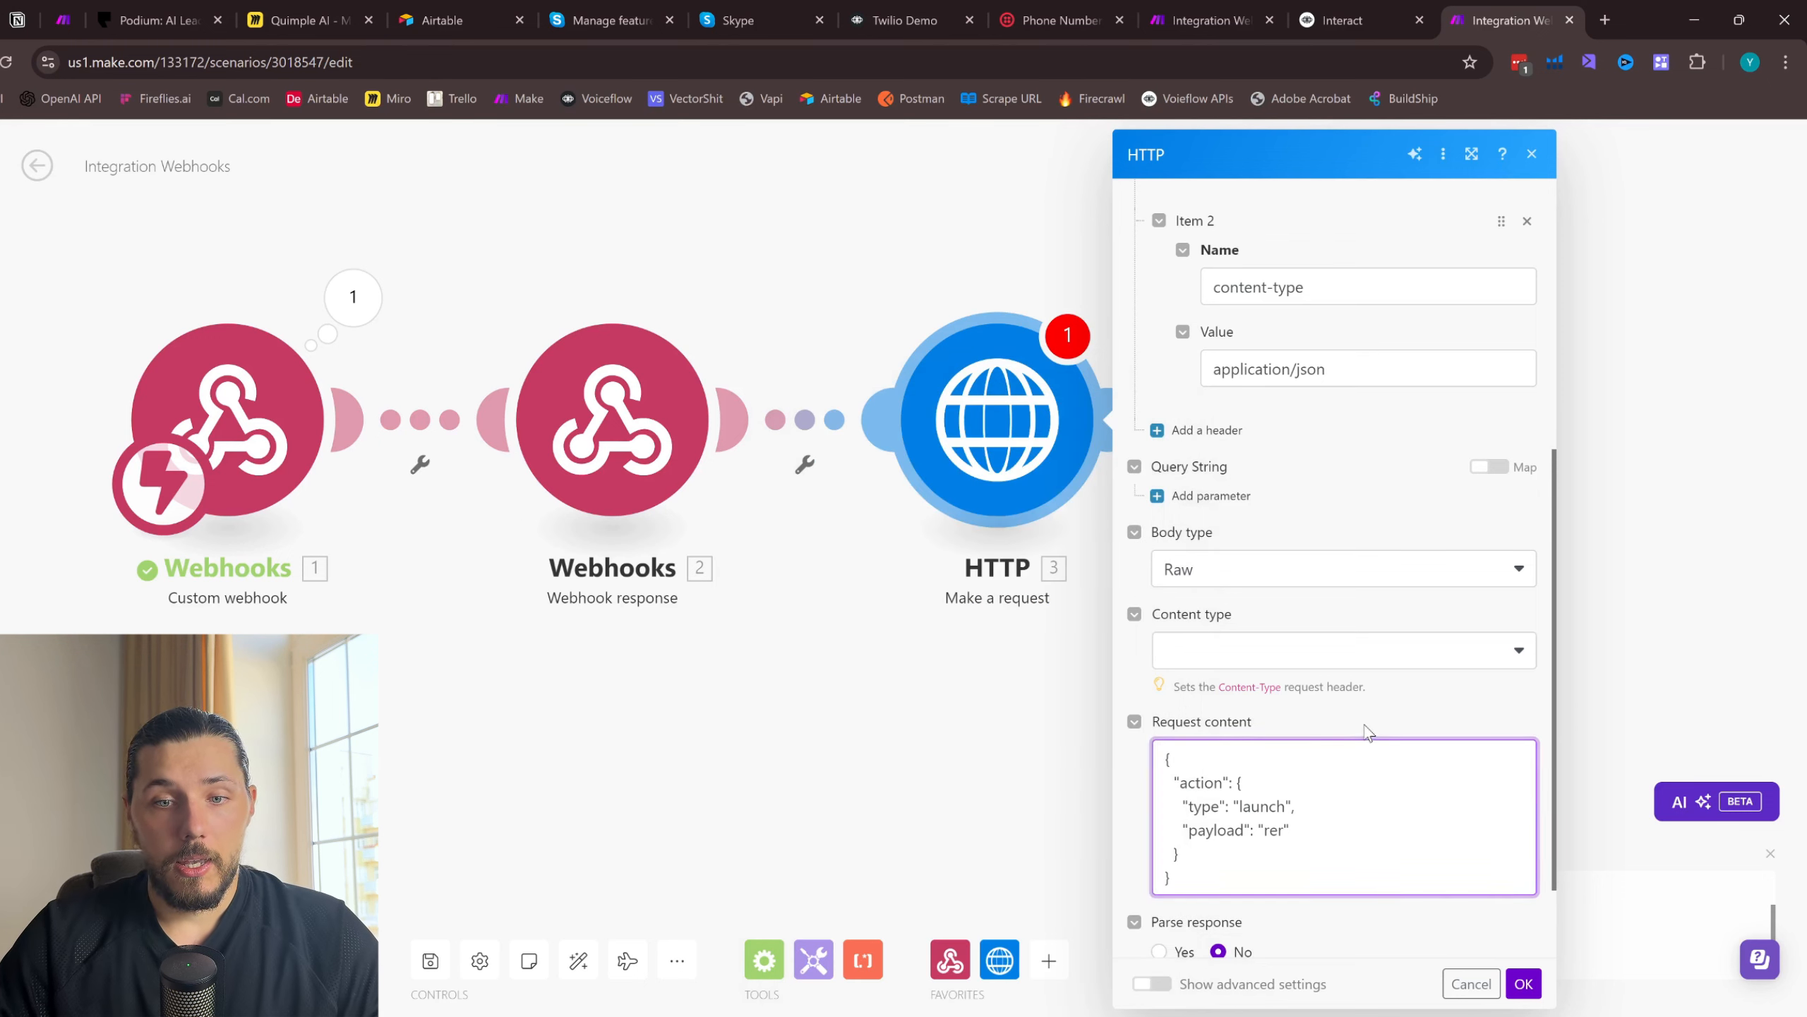
- Set the HTTP request's method to POST
scroll(1341, 683, "up", 5)
scroll(1241, 376, "down", 1)
scroll(1242, 376, "up", 2)
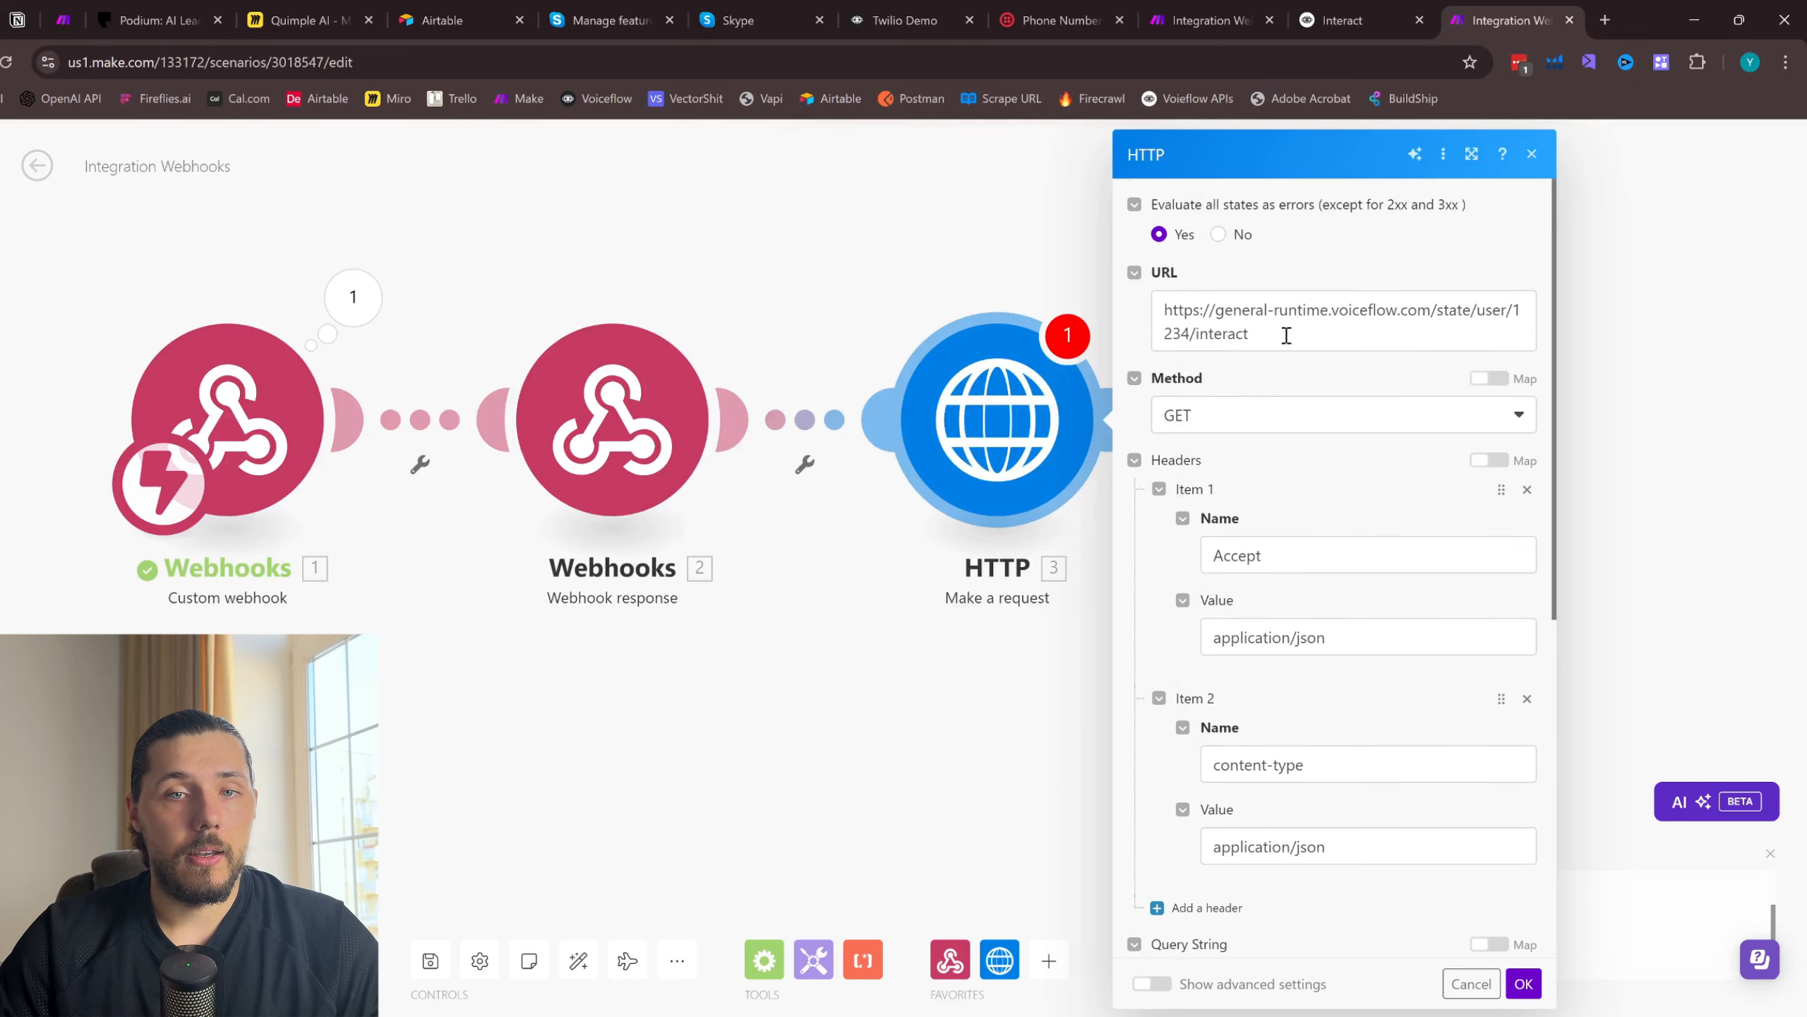
left_click_drag(1274, 333, 1158, 304)
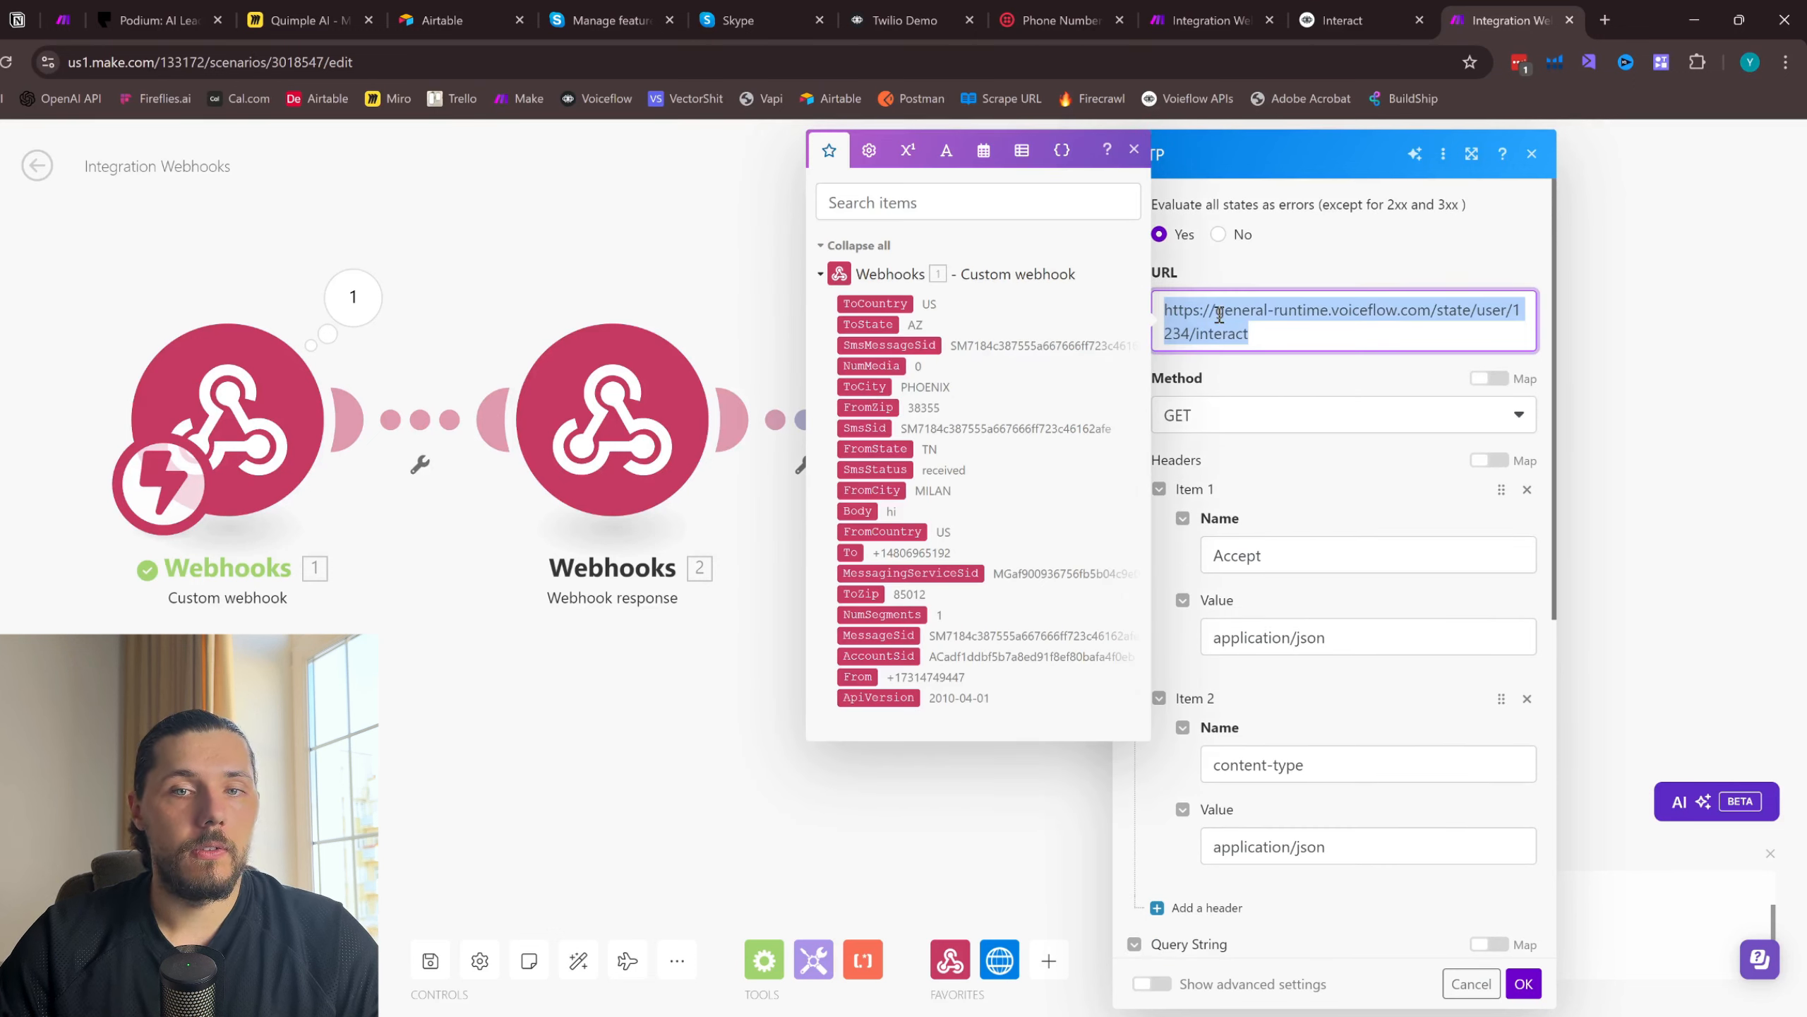
left_click(1228, 417)
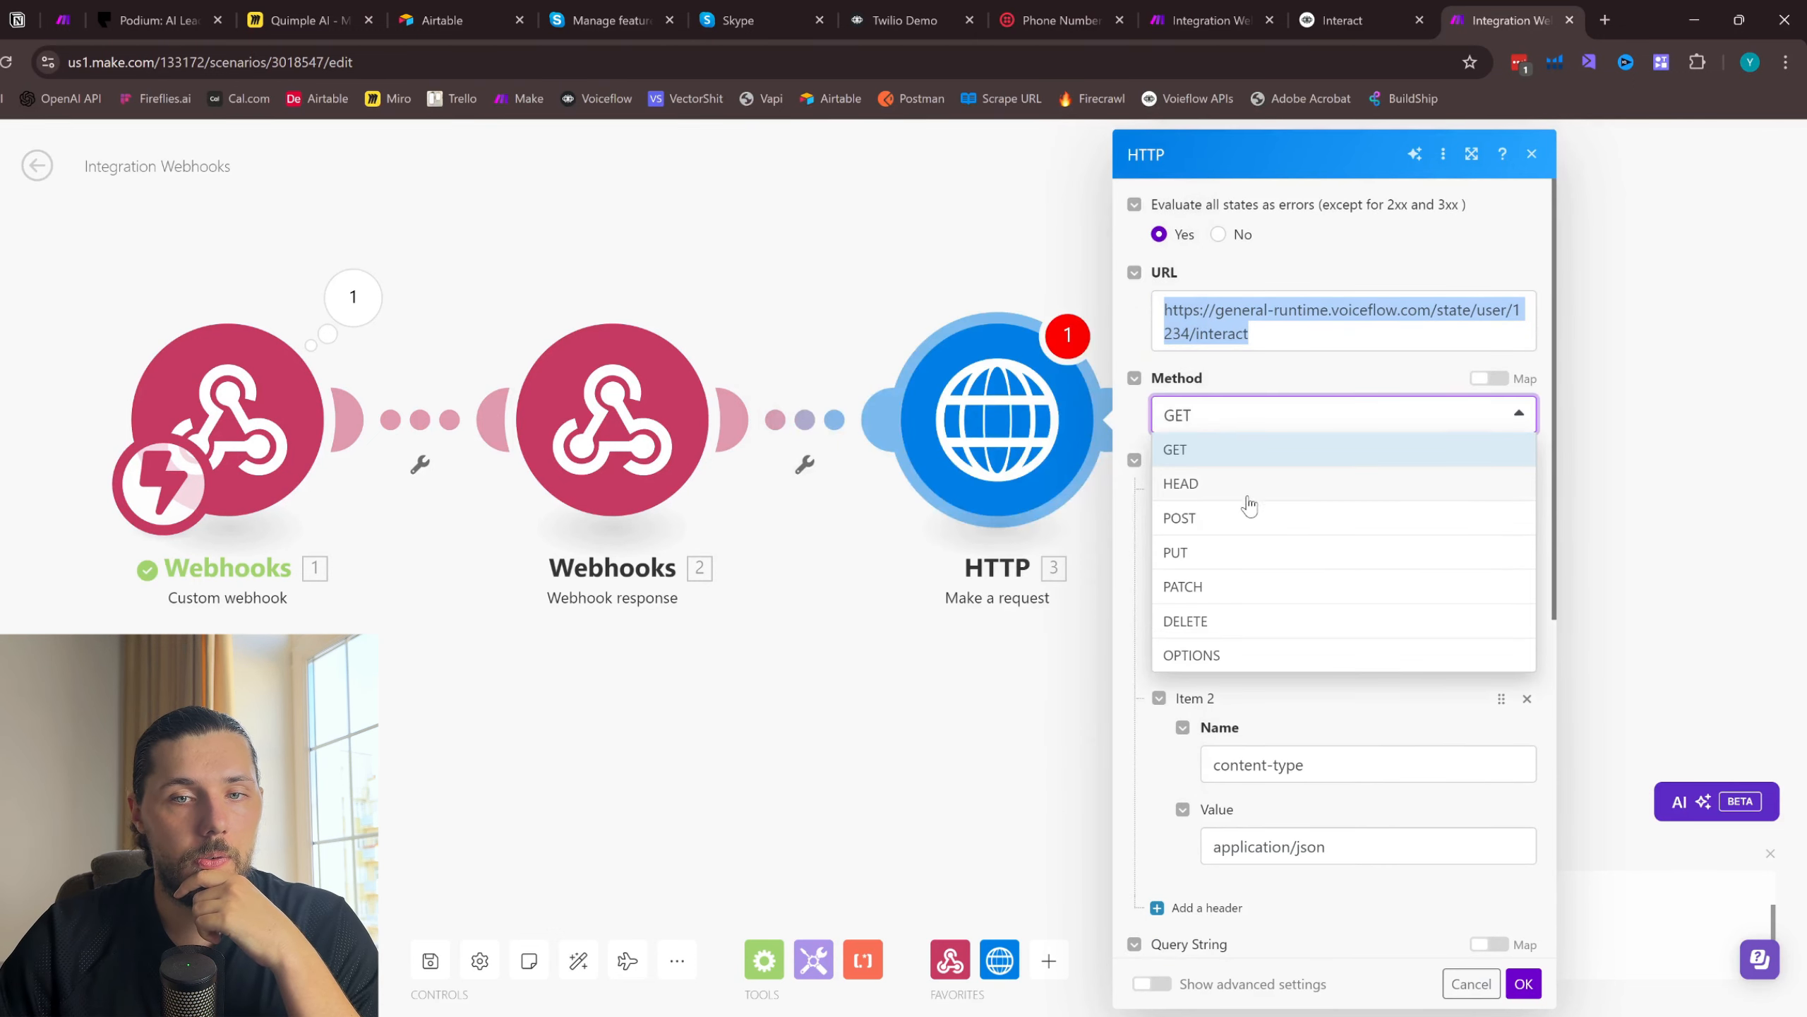
left_click(1227, 526)
- Check the payload line in the request content against the body parameters in Voiceflow's Interact reference
scroll(1289, 491, "down", 6)
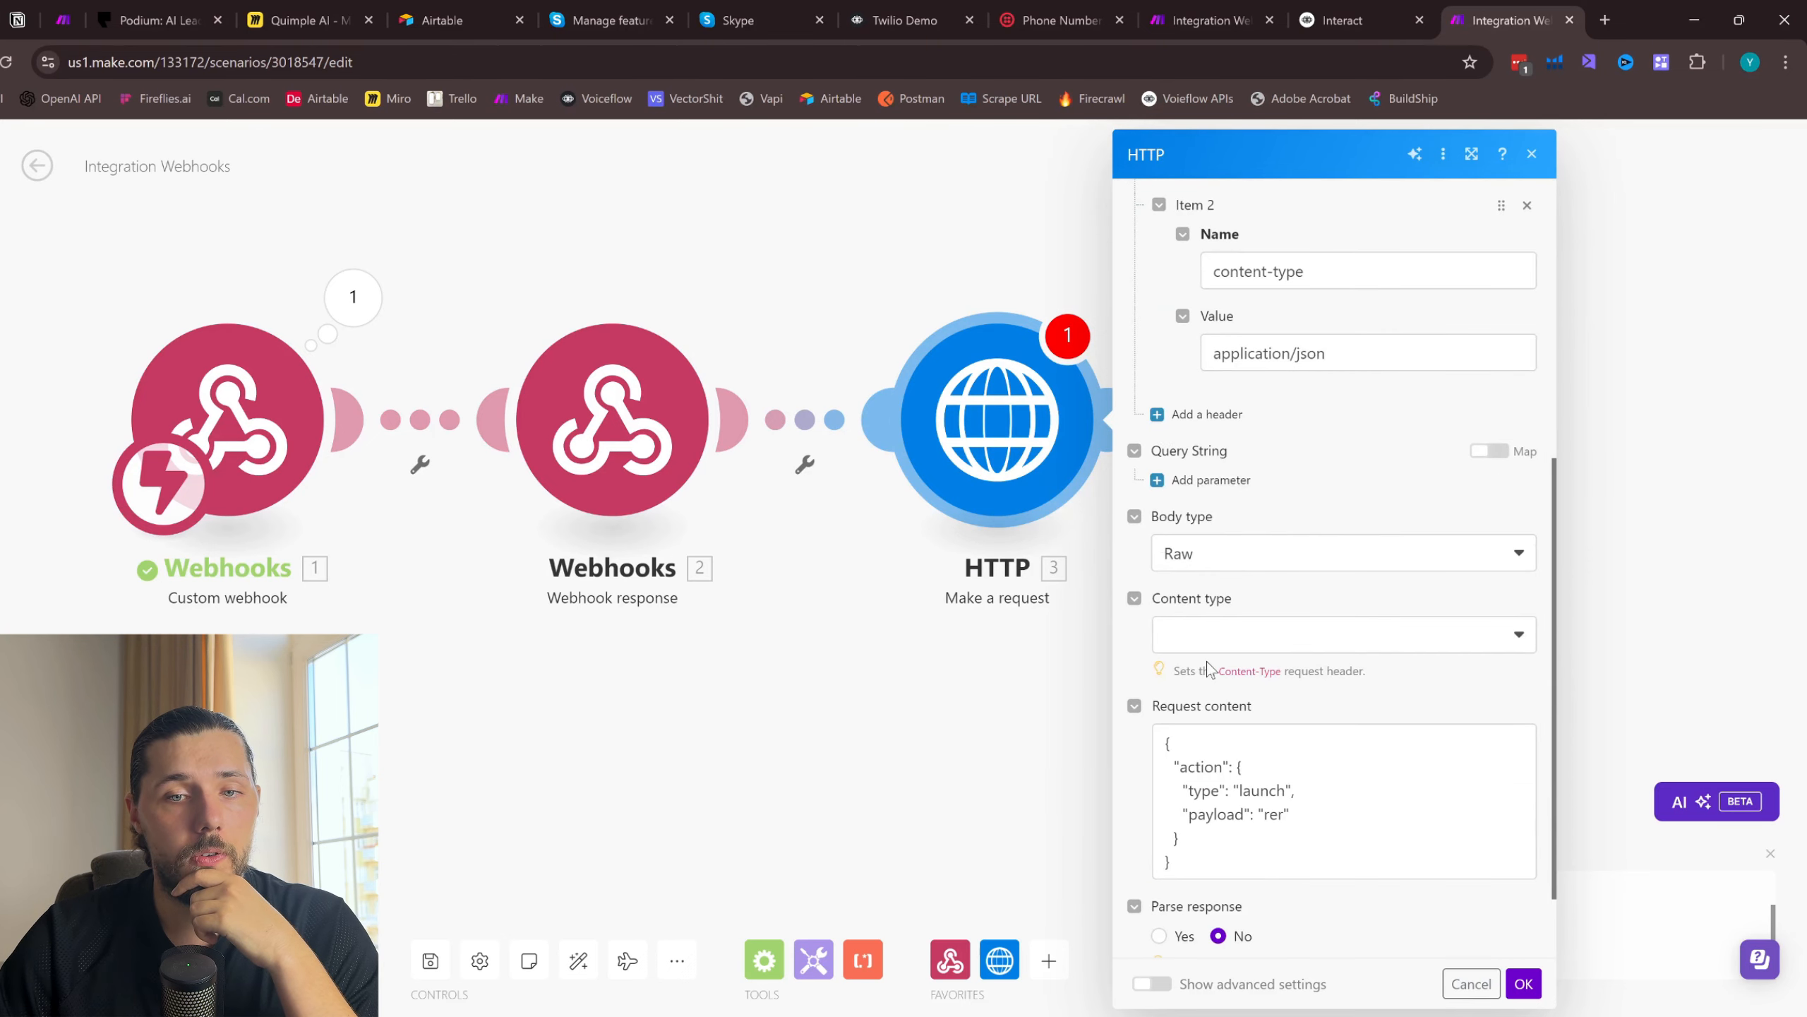
scroll(1207, 670, "down", 2)
left_click(1303, 681)
key("ctrl+a")
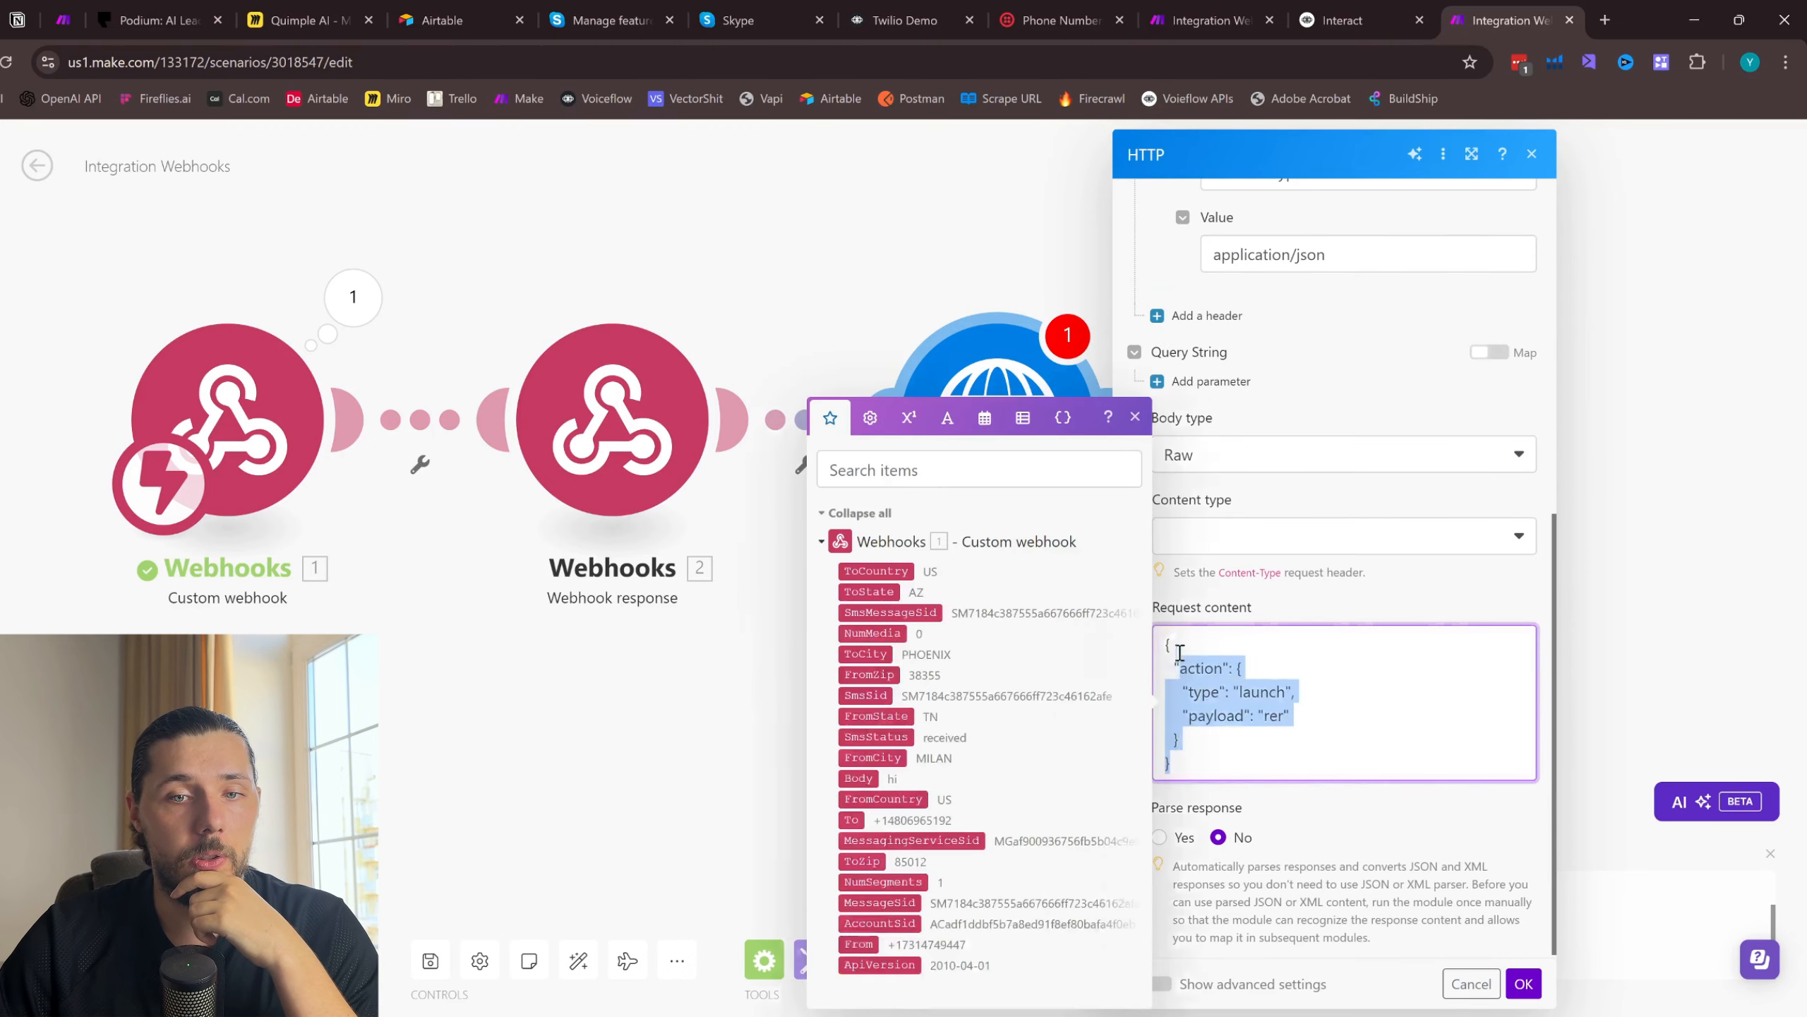
left_click(1302, 684)
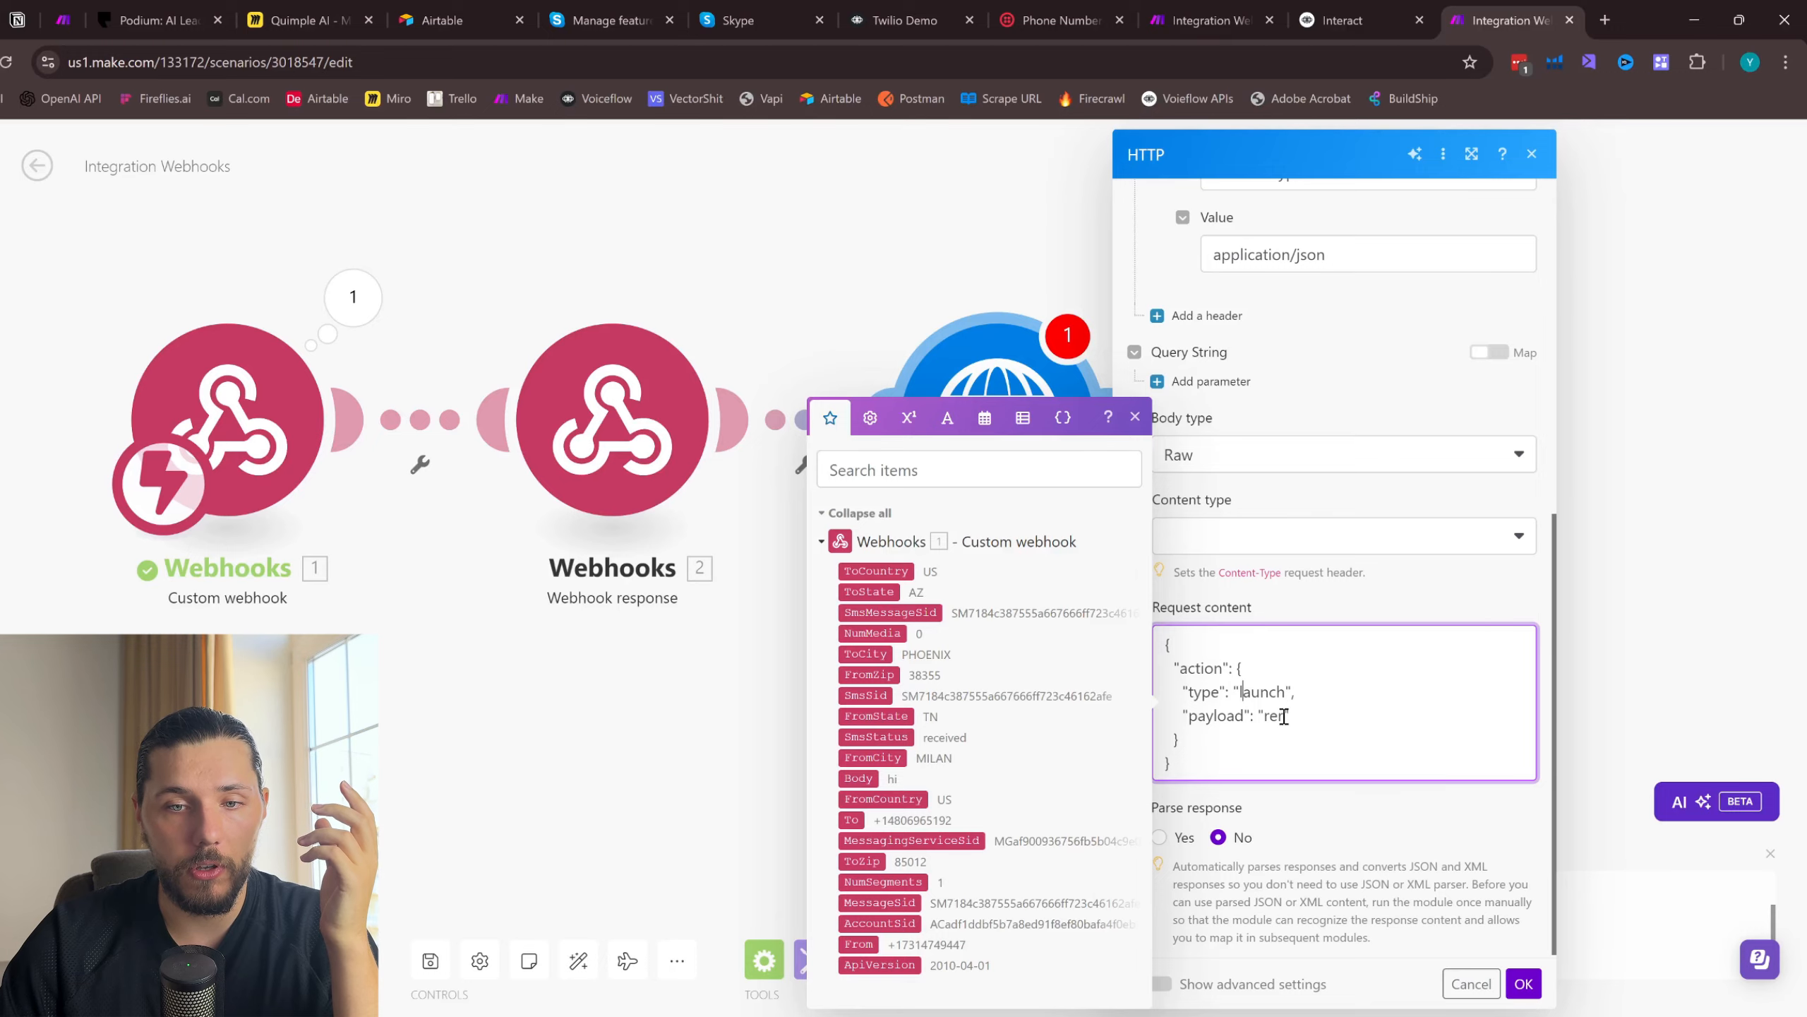
left_click_drag(1304, 716, 1186, 716)
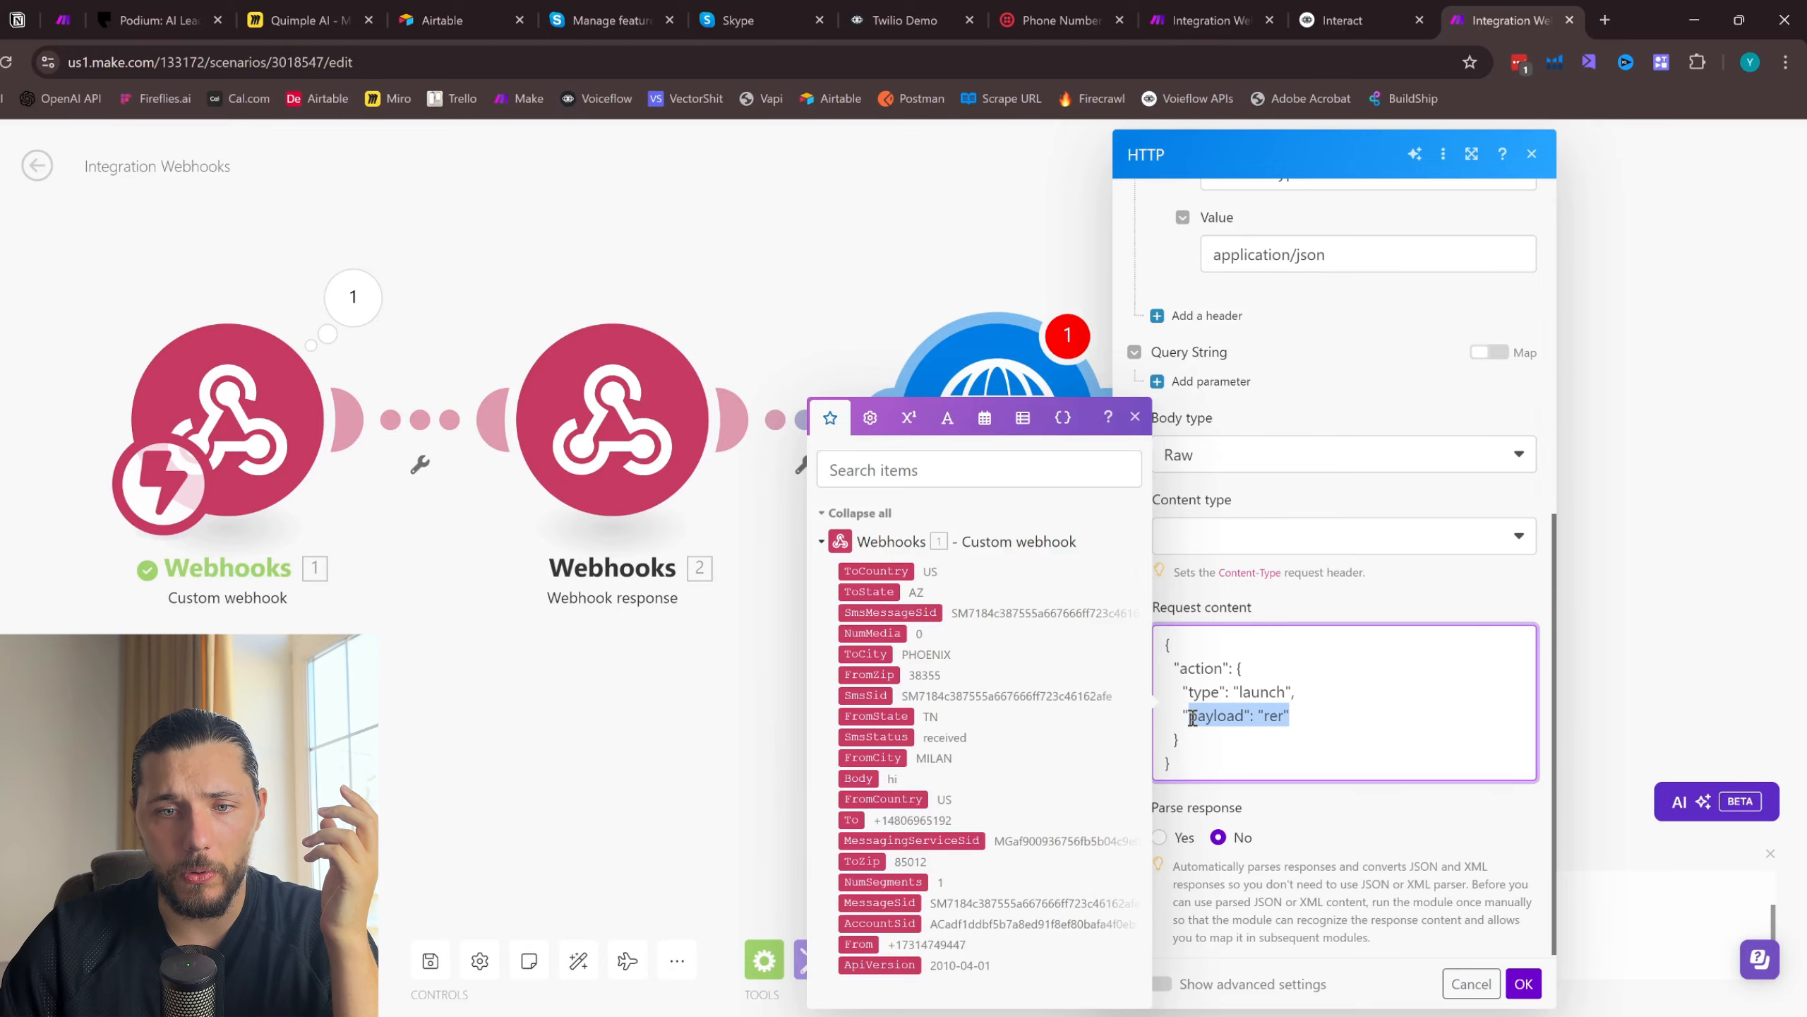
left_click(1343, 20)
scroll(903, 648, "down", 5)
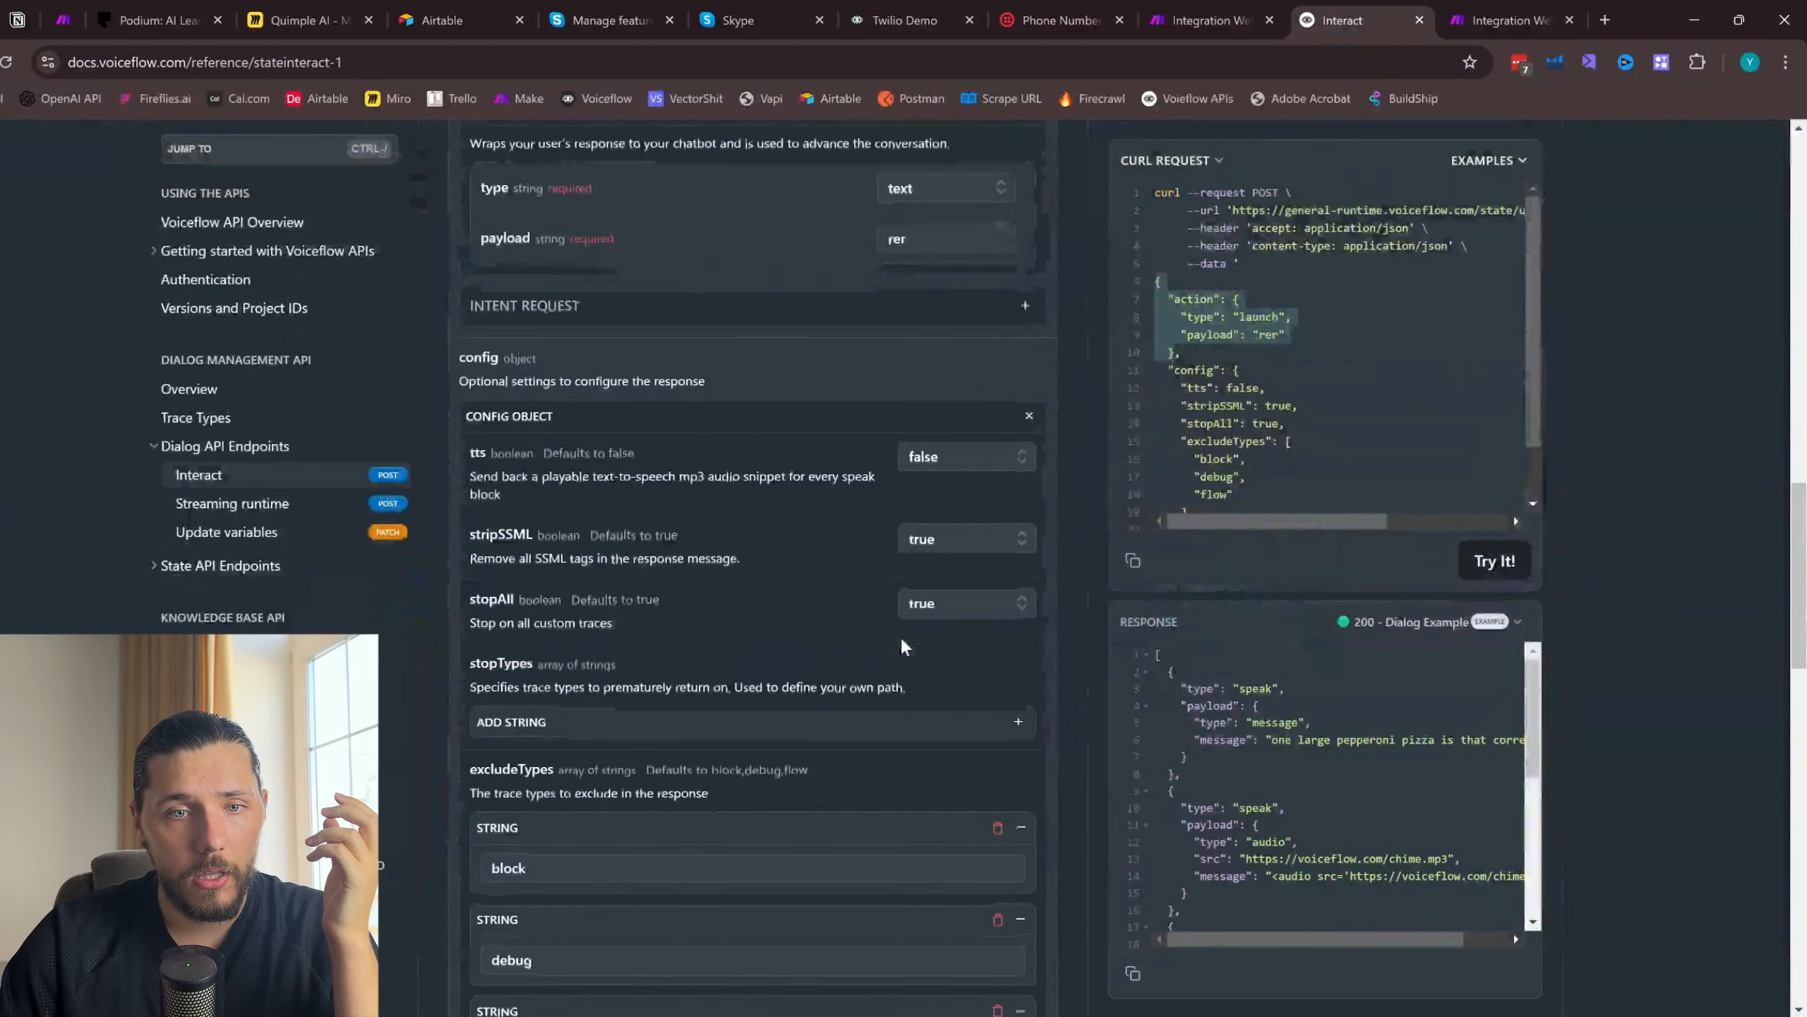
scroll(899, 642, "up", 4)
scroll(851, 472, "down", 8)
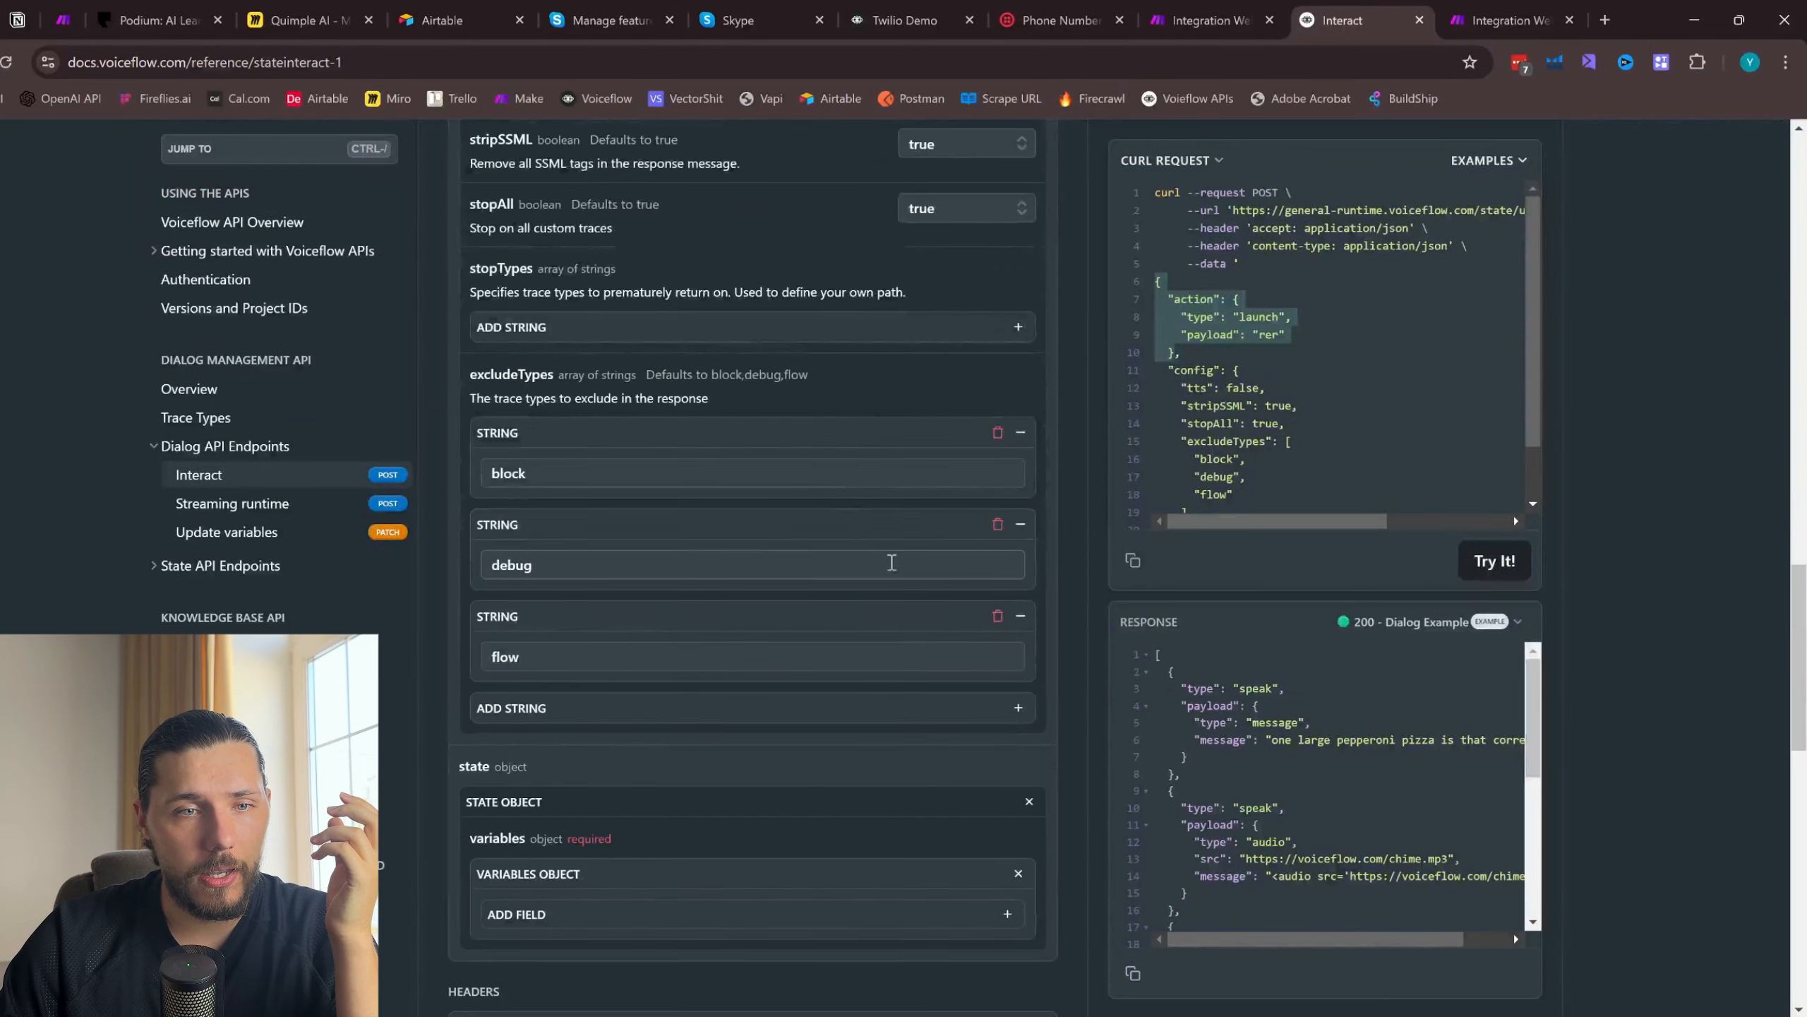
scroll(891, 561, "down", 3)
scroll(891, 621, "up", 6)
scroll(895, 625, "up", 8)
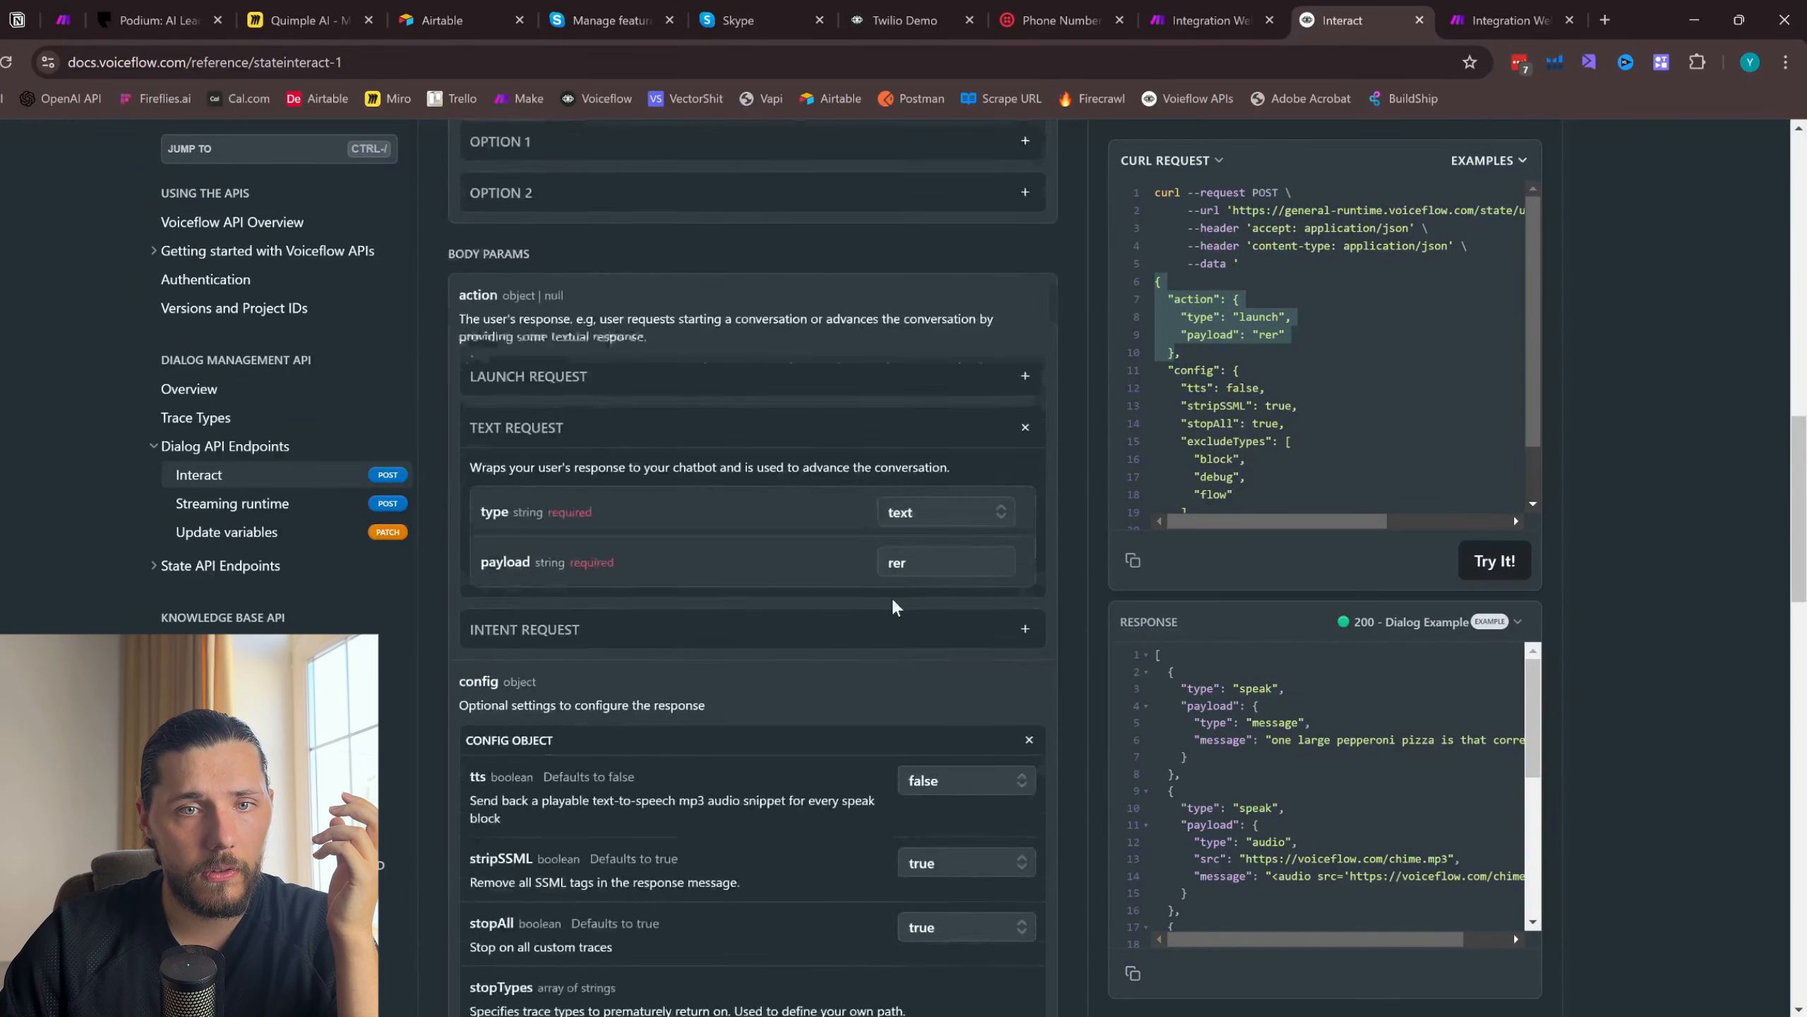
- Reload the Interact reference, copy the cURL example's opening brace and launch action without a payload, and return to the HTTP module
left_click(21, 63)
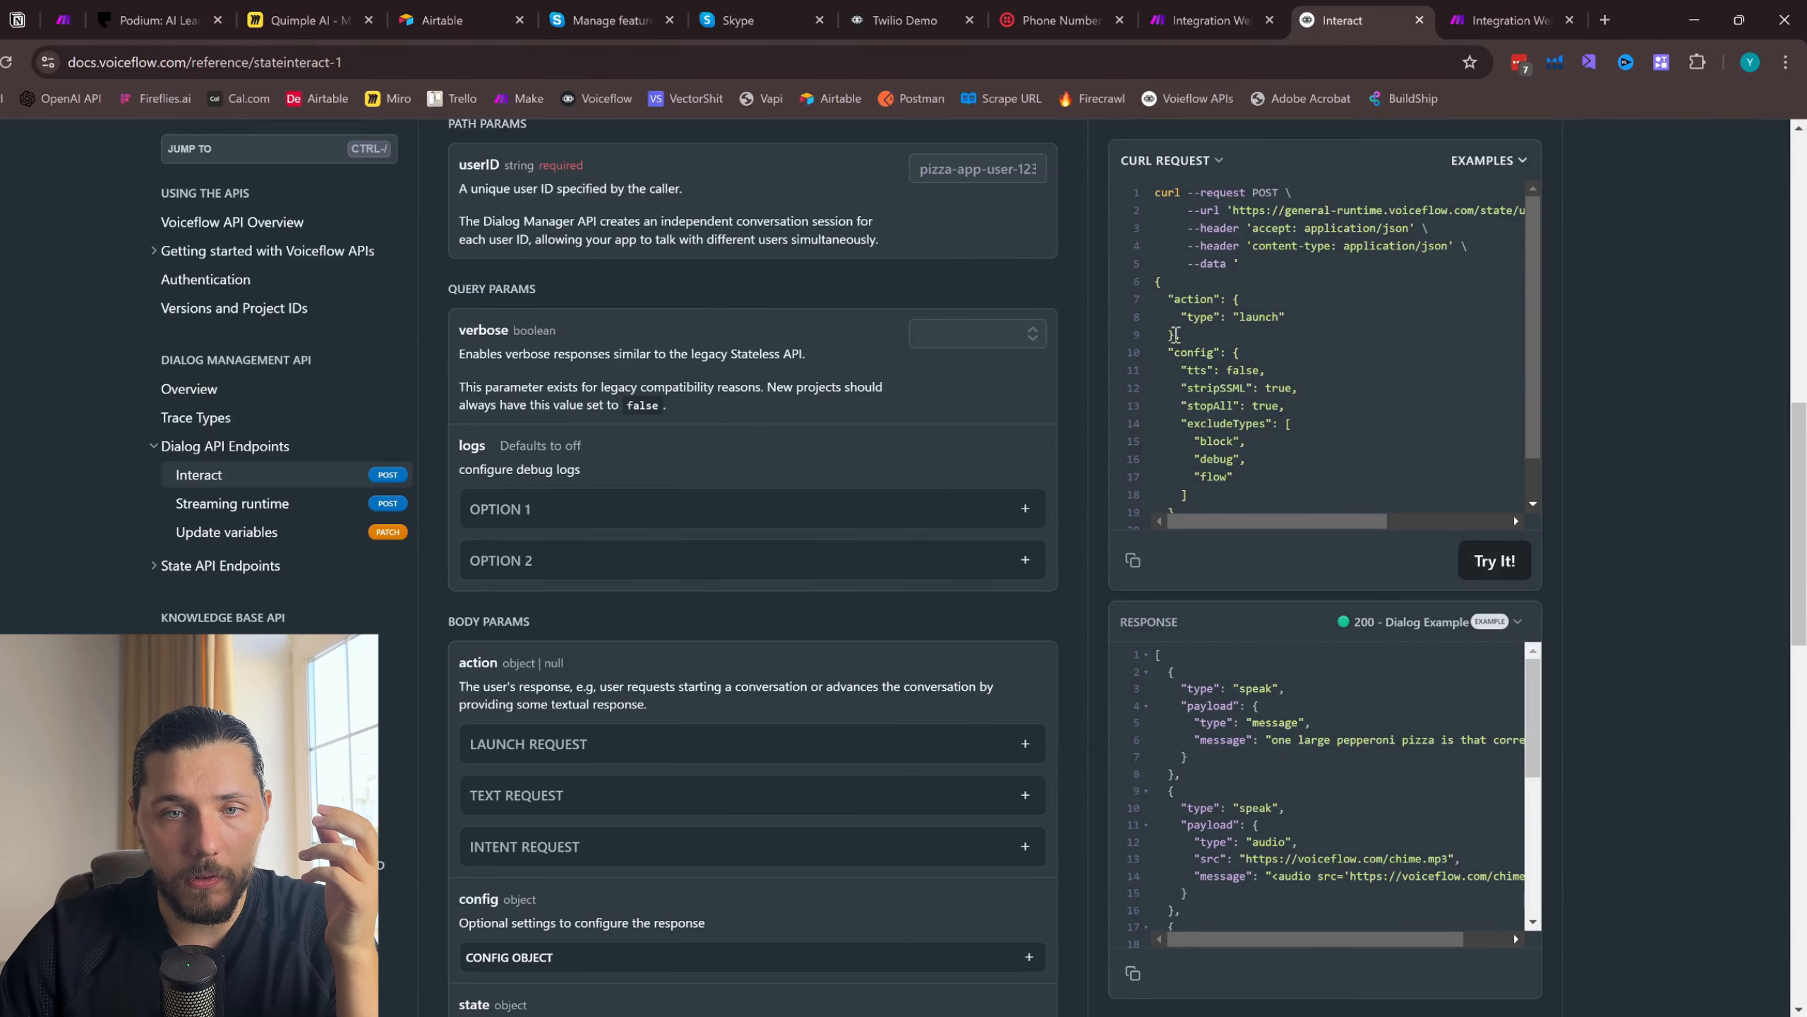
left_click_drag(1175, 335, 1147, 290)
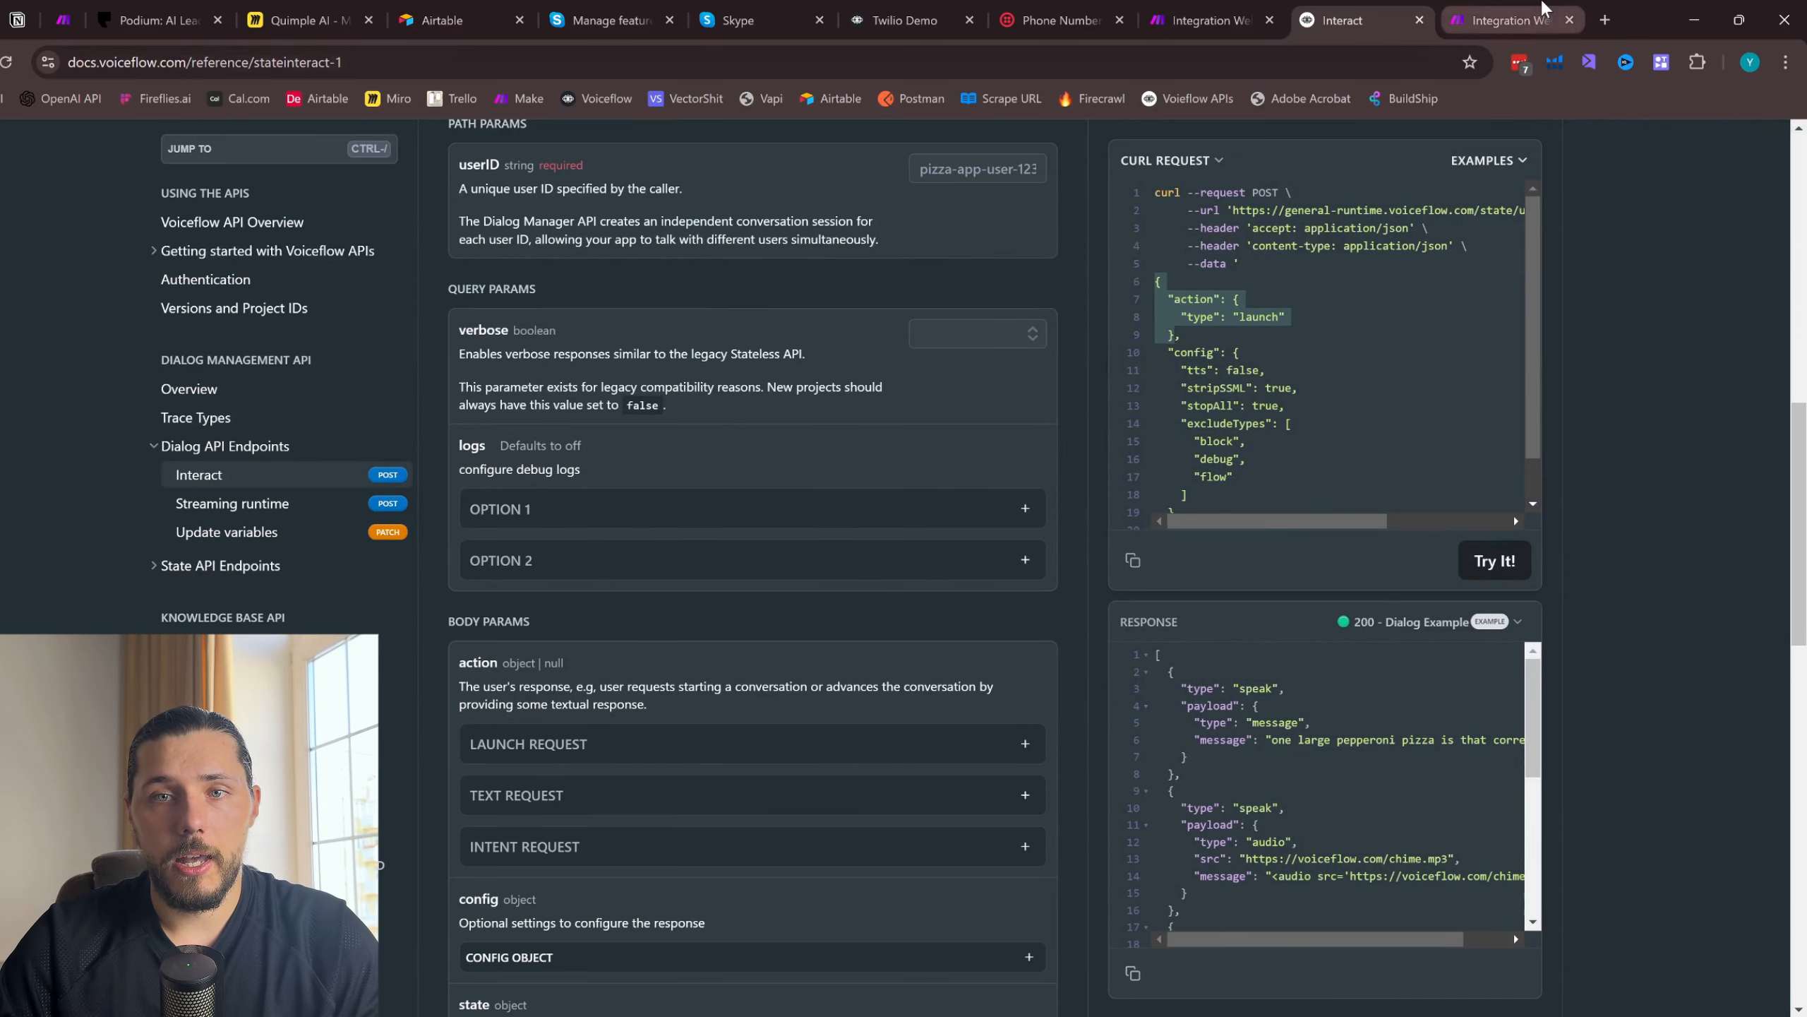
left_click(1489, 17)
- Replace the request content with the copied launch action, add the closing brace, and save the HTTP module
left_click_drag(1183, 775, 1158, 682)
key("ctrl+v")
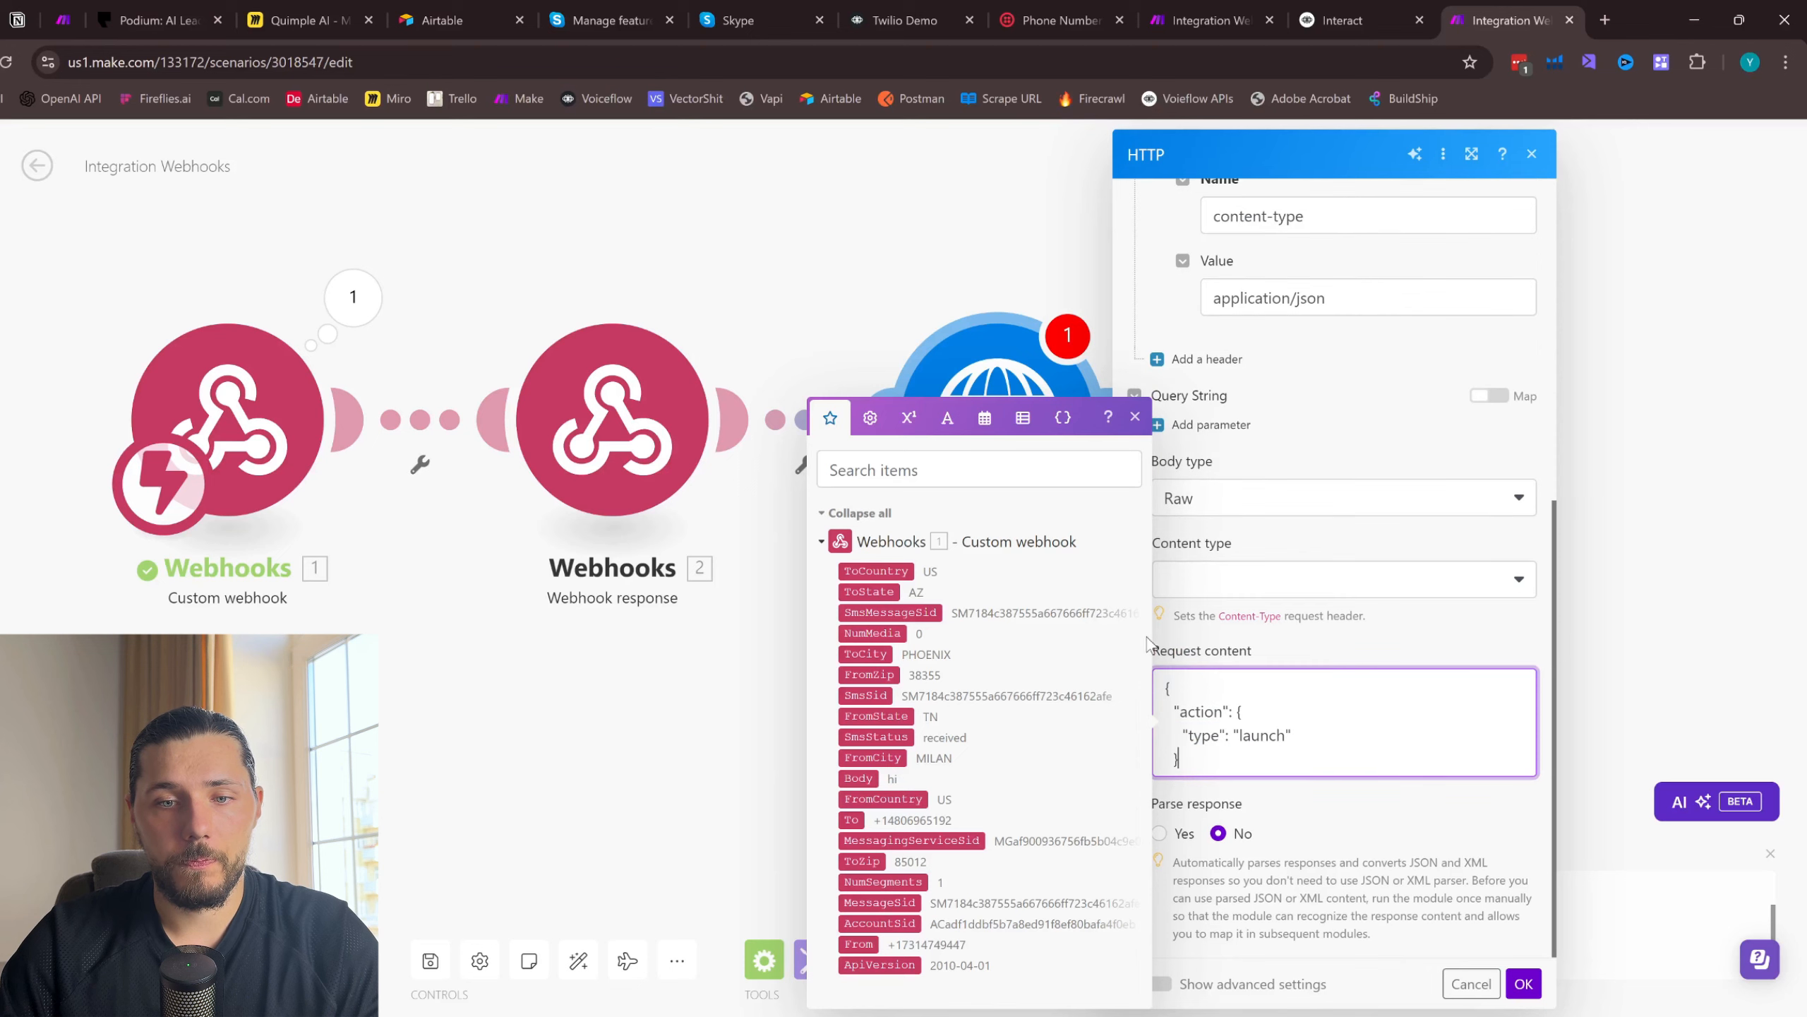
key("Return")
type("}")
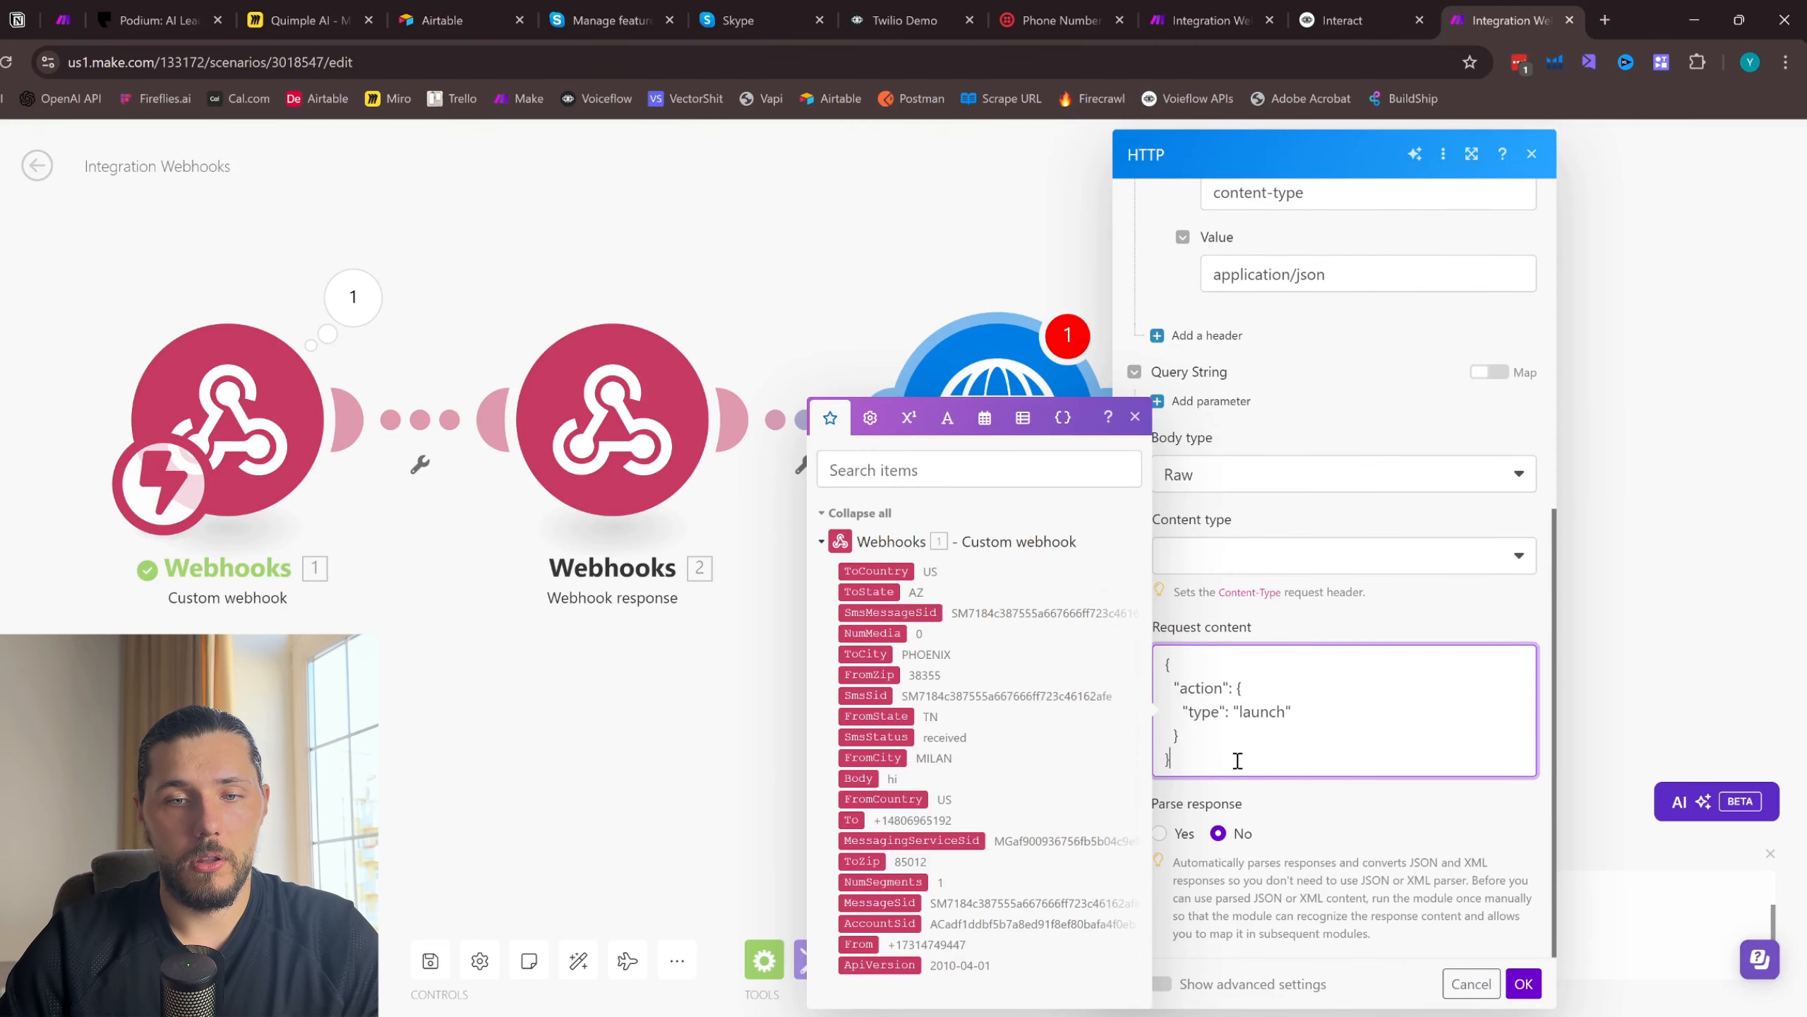
left_click(1537, 980)
- Run only the HTTP module to test the launch request
right_click(998, 424)
left_click(1100, 472)
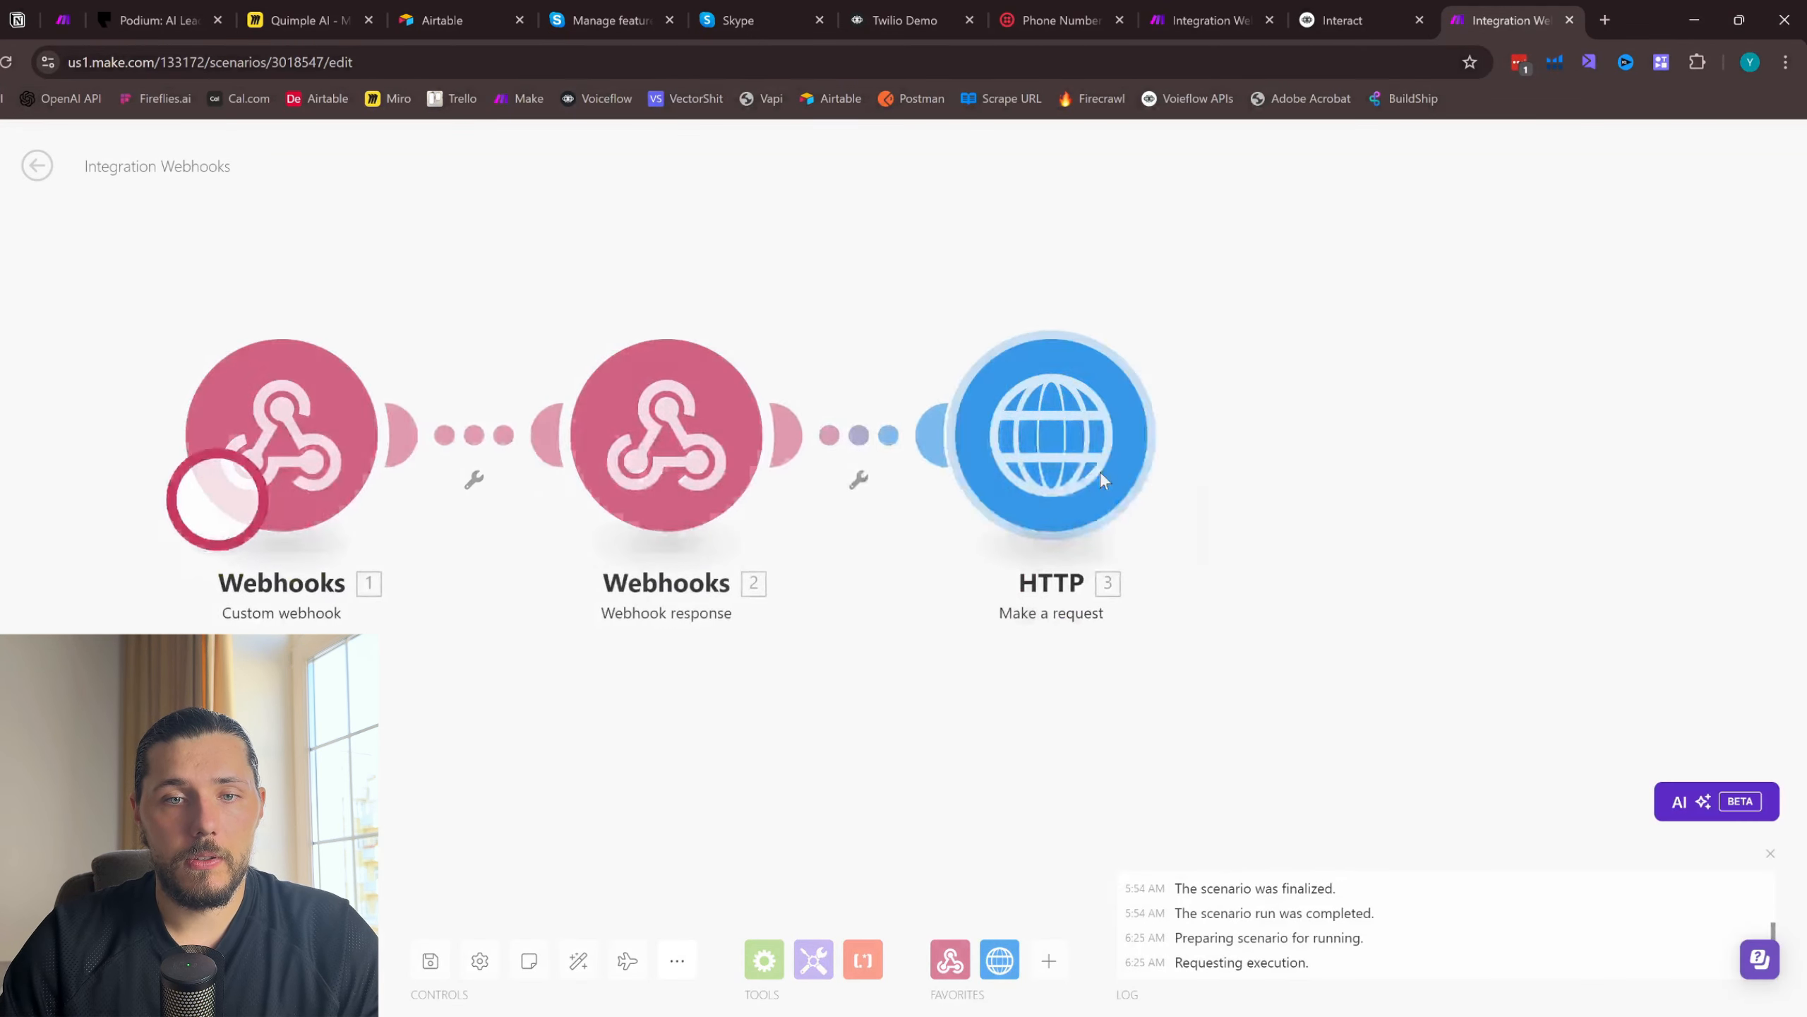
left_click_drag(1025, 316, 1165, 394)
left_click(1327, 155)
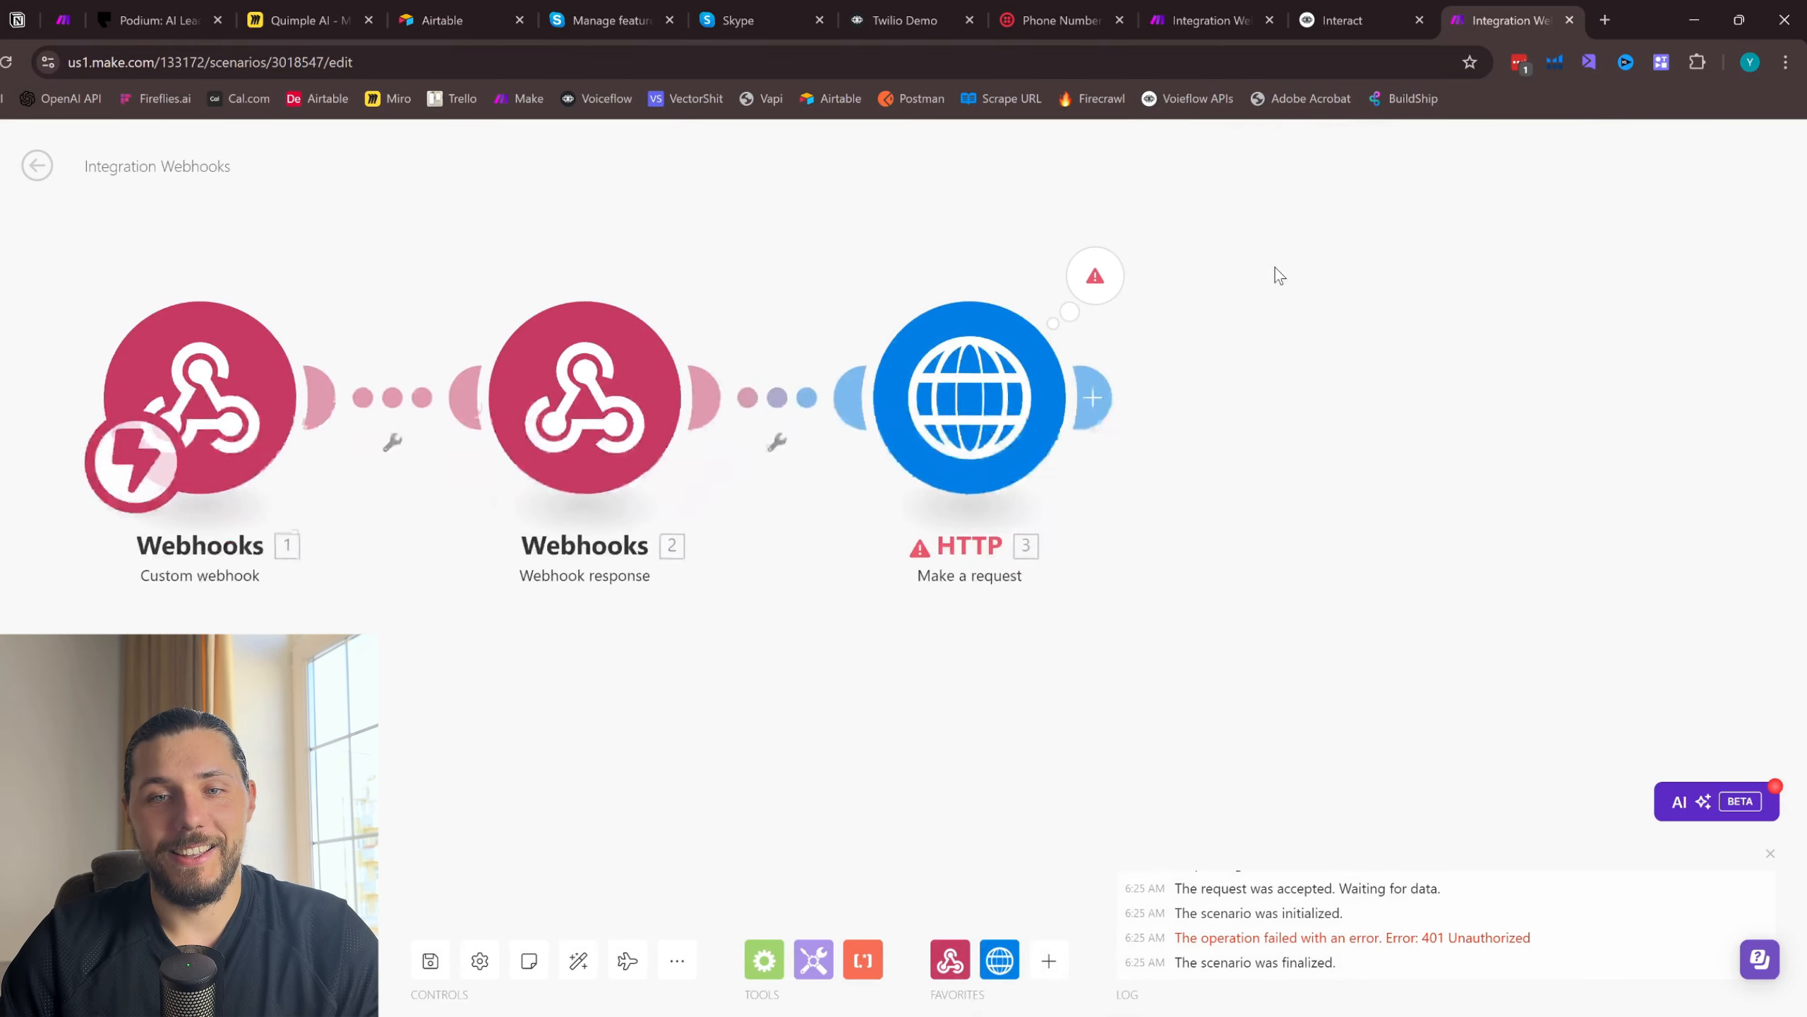
- Reopen the HTTP module's settings and compare its headers with the Interact cURL example
left_click(969, 396)
left_click(1343, 19)
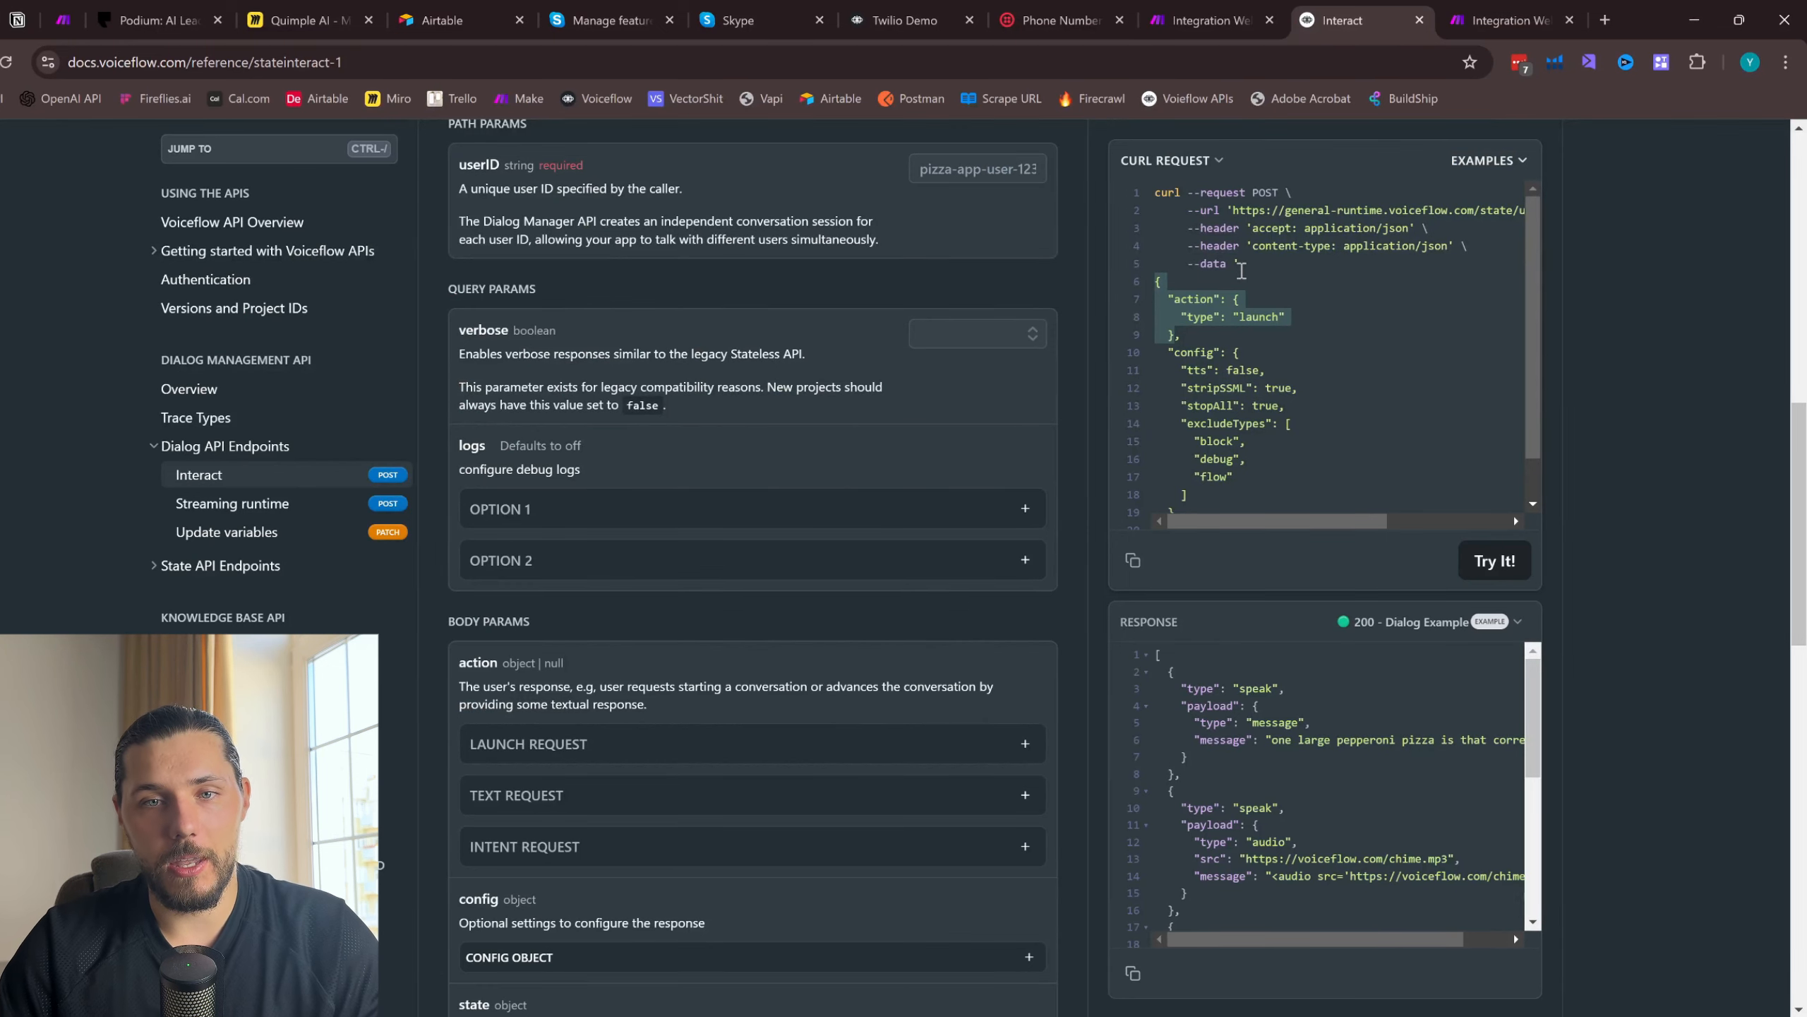
left_click(1498, 14)
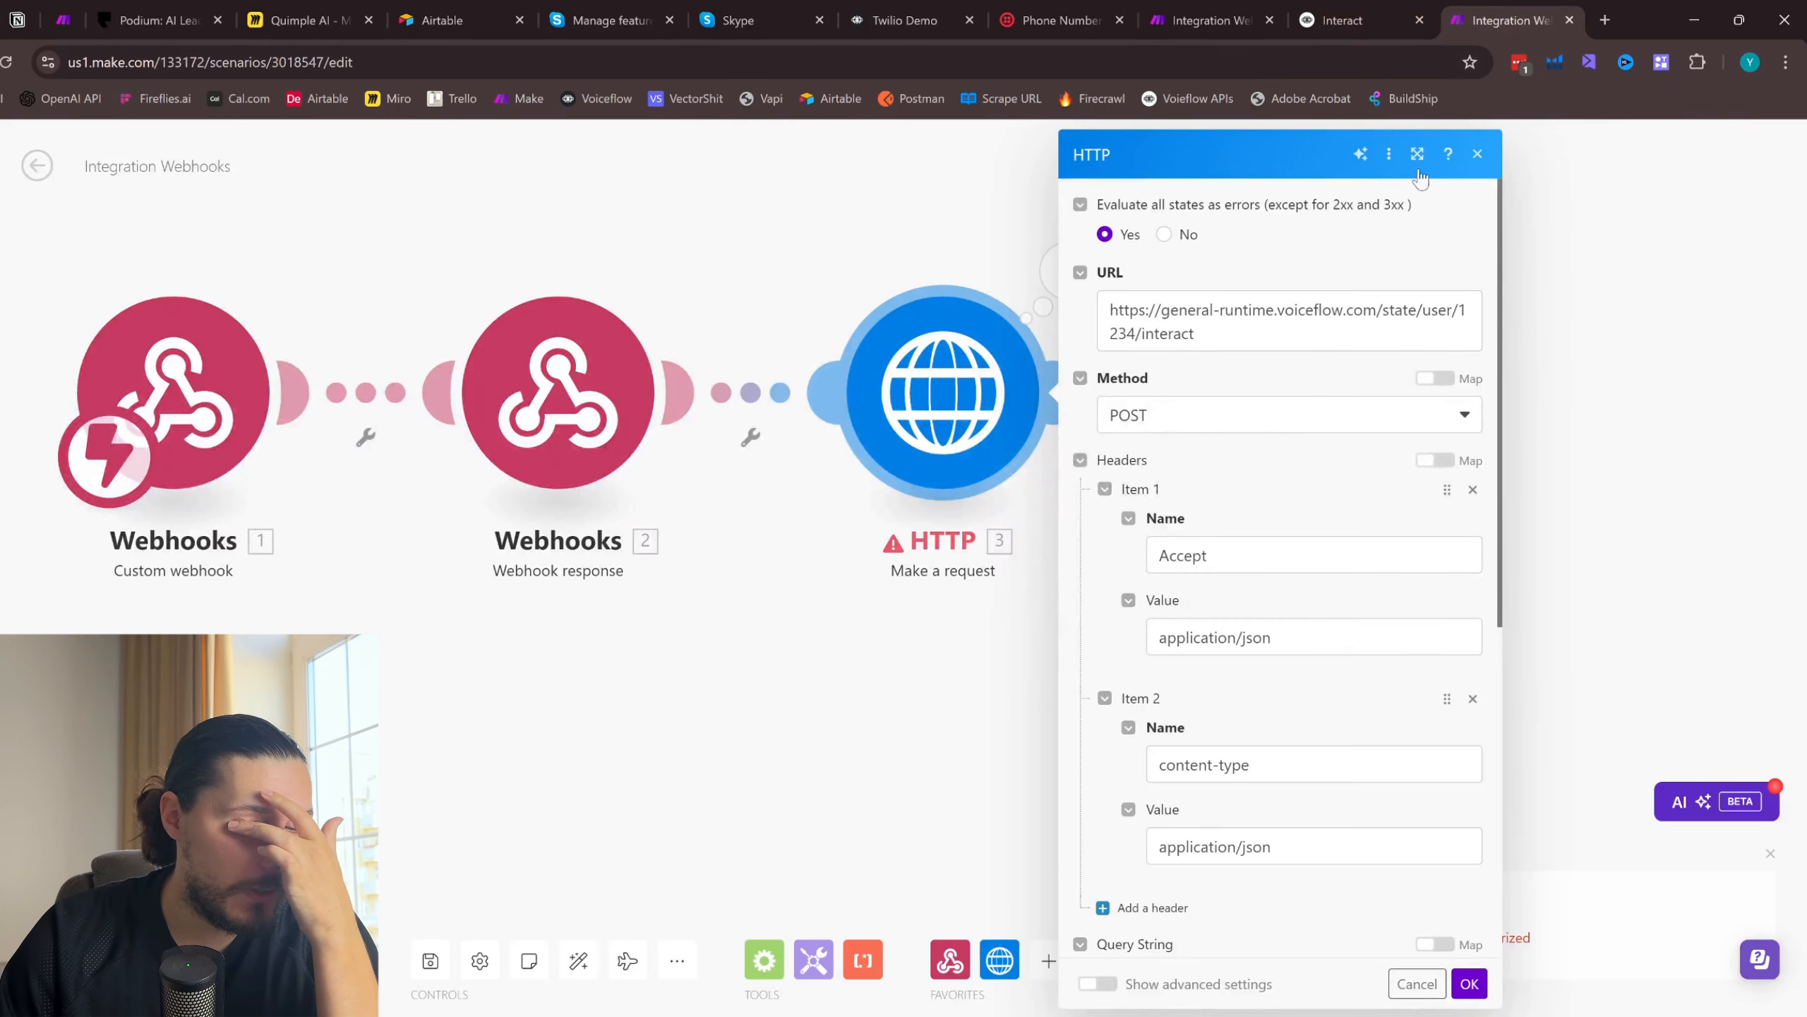
left_click(1343, 20)
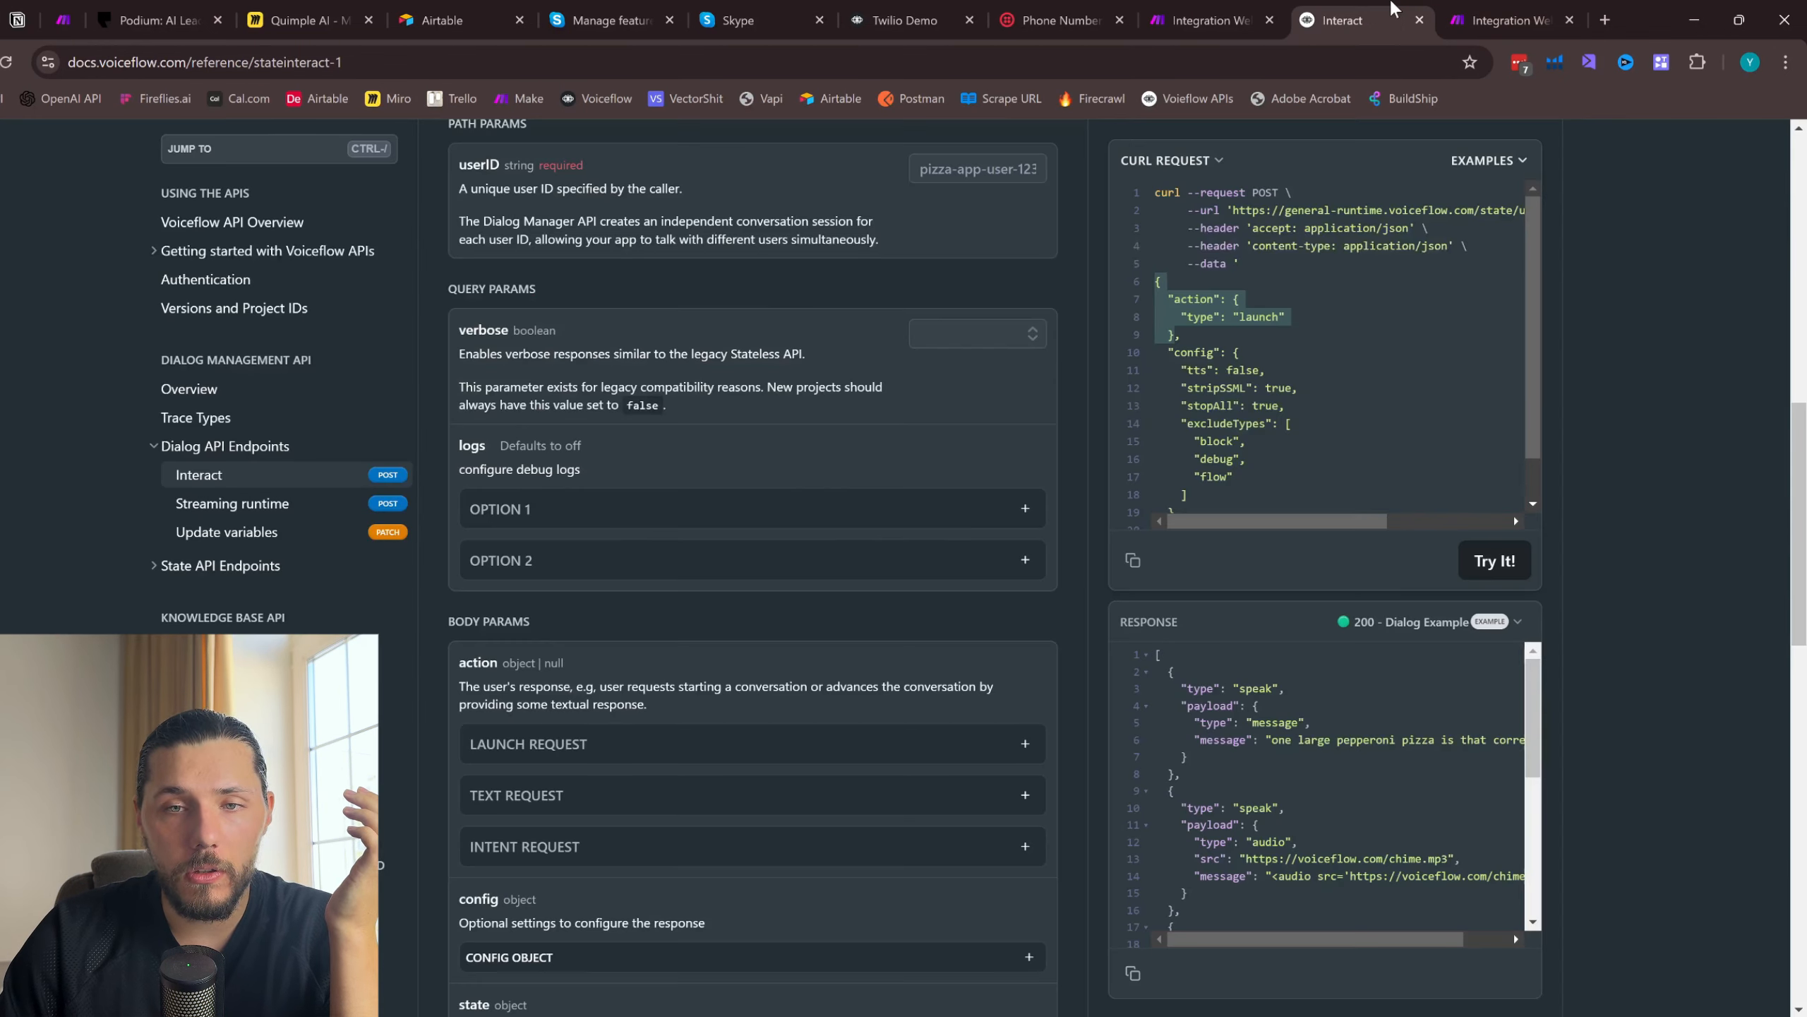
scroll(753, 499, "up", 3)
- Switch to the Twilio Demo project in Voiceflow and copy its primary API key
left_click(902, 12)
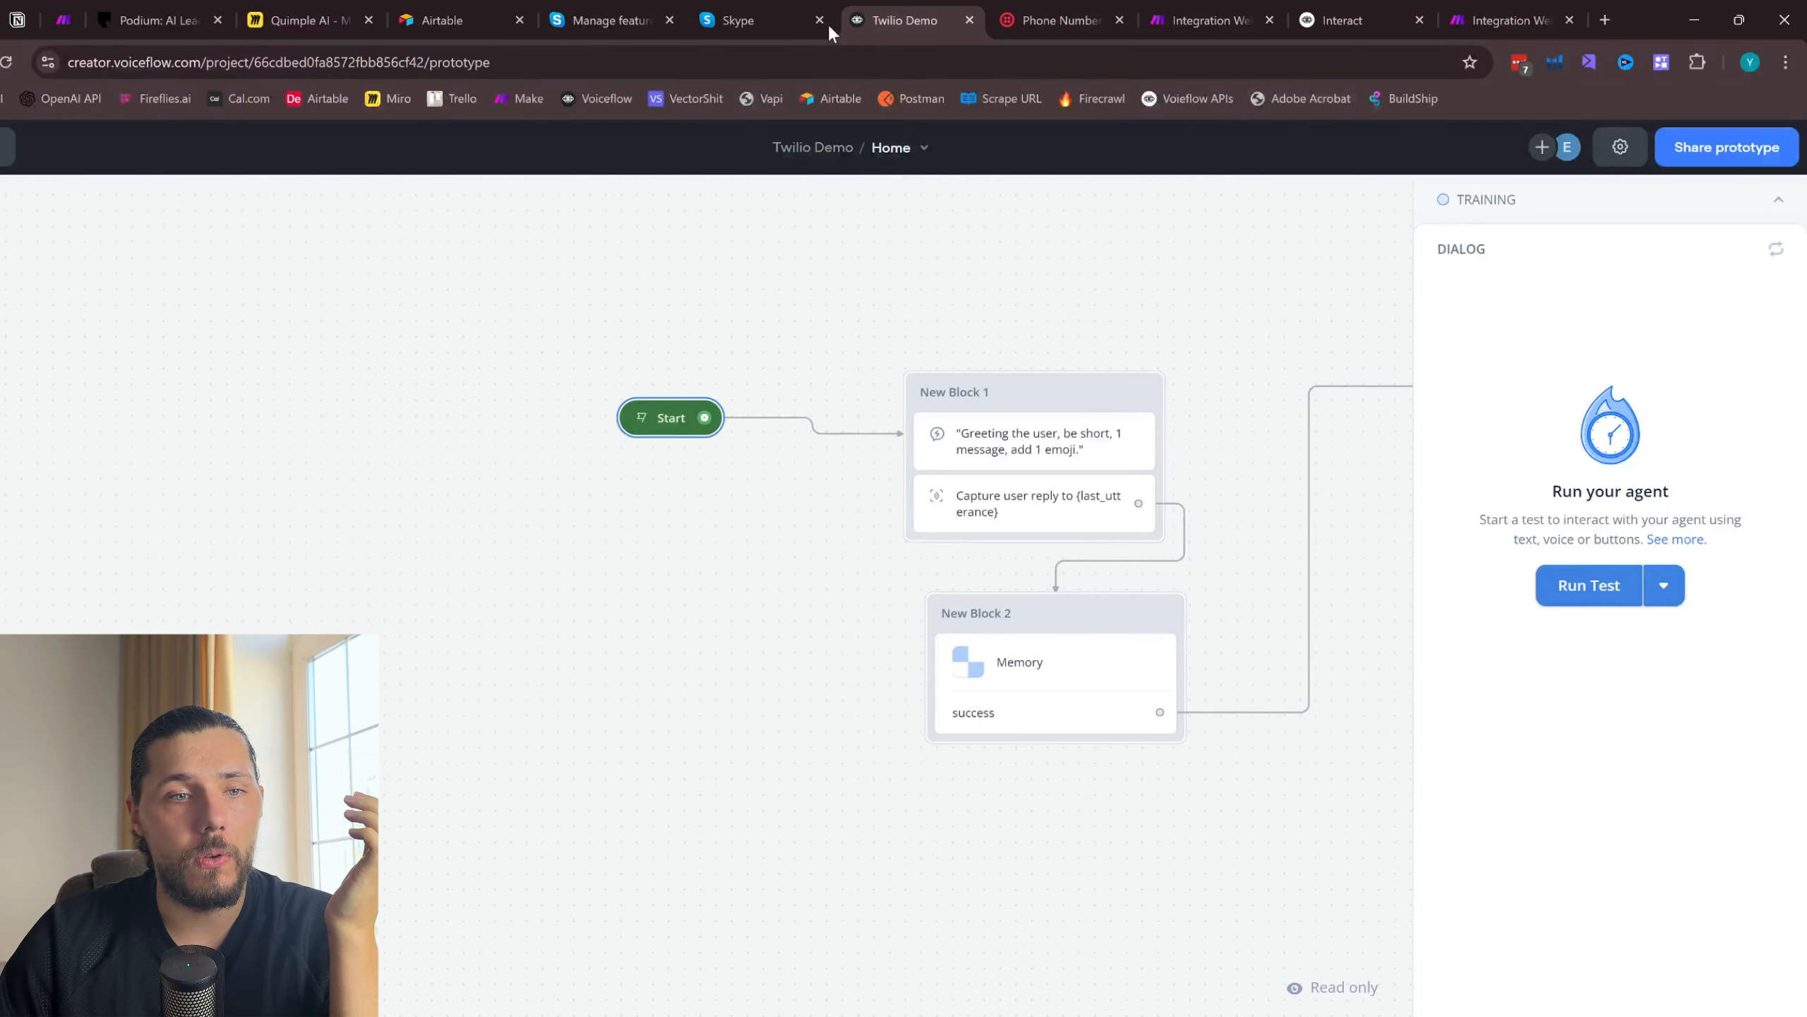
left_click(6, 147)
left_click(1, 193)
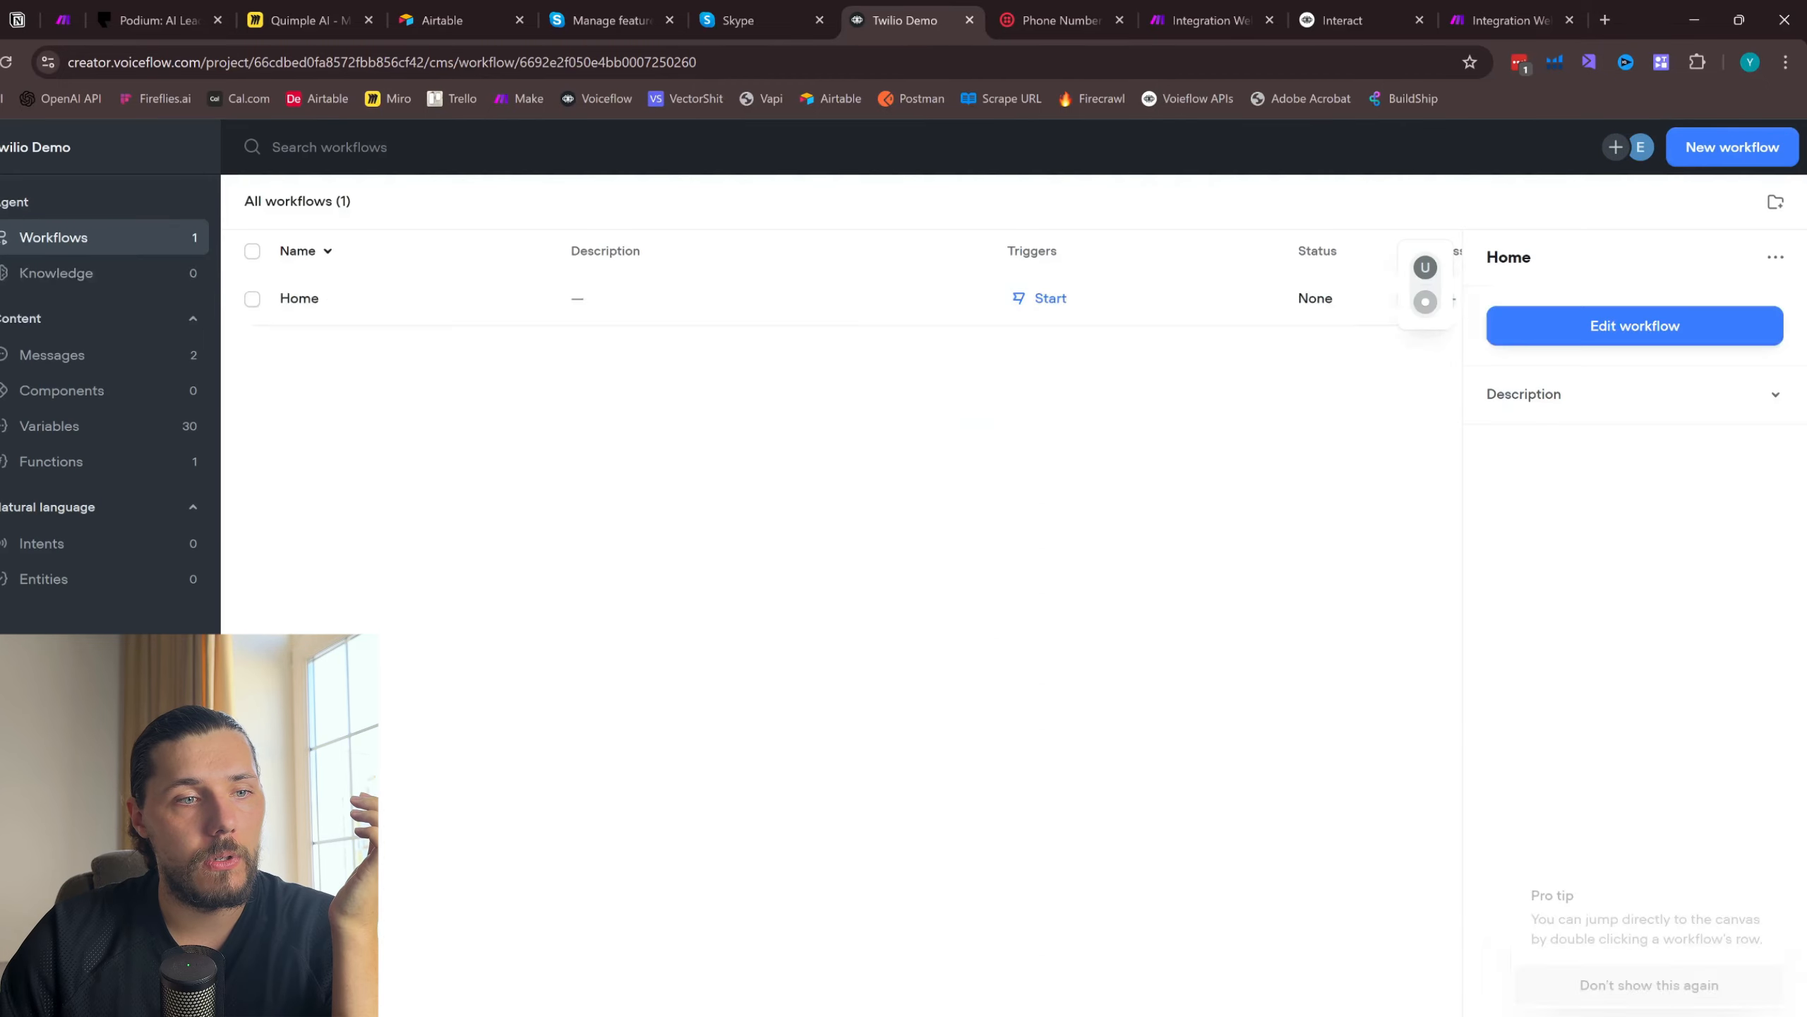
left_click(1, 356)
left_click(1, 285)
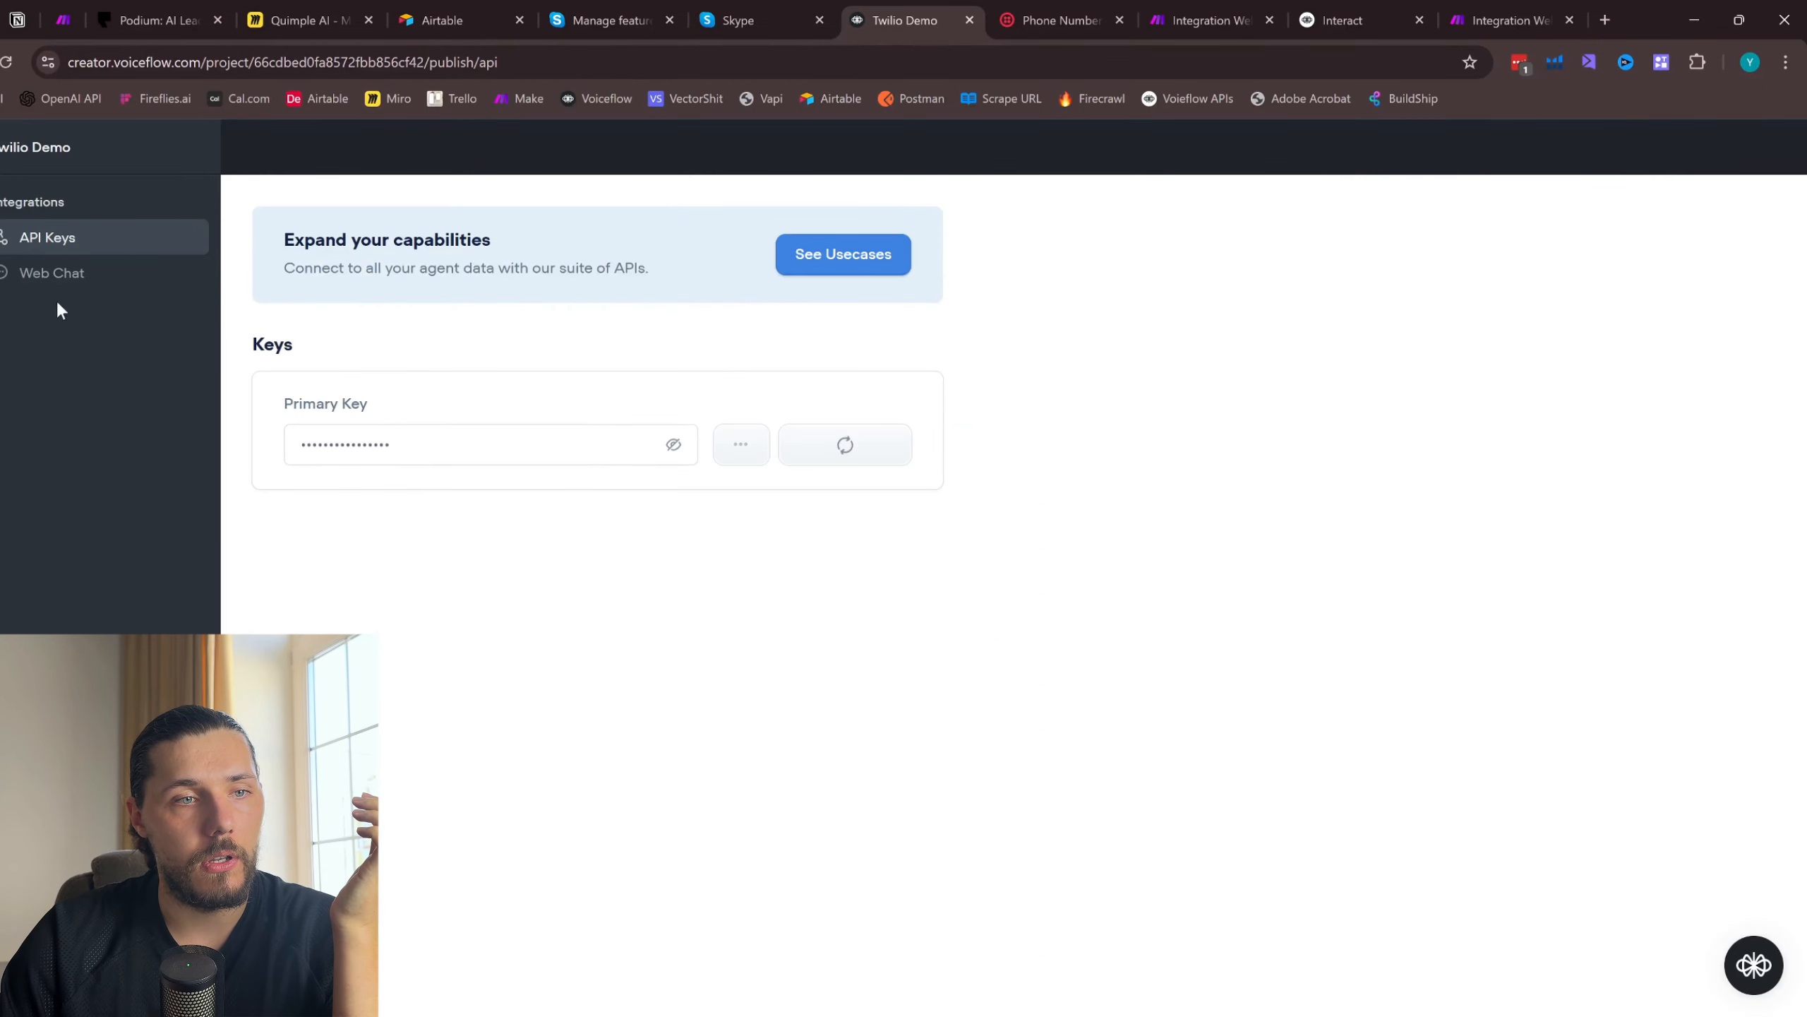
left_click(851, 454)
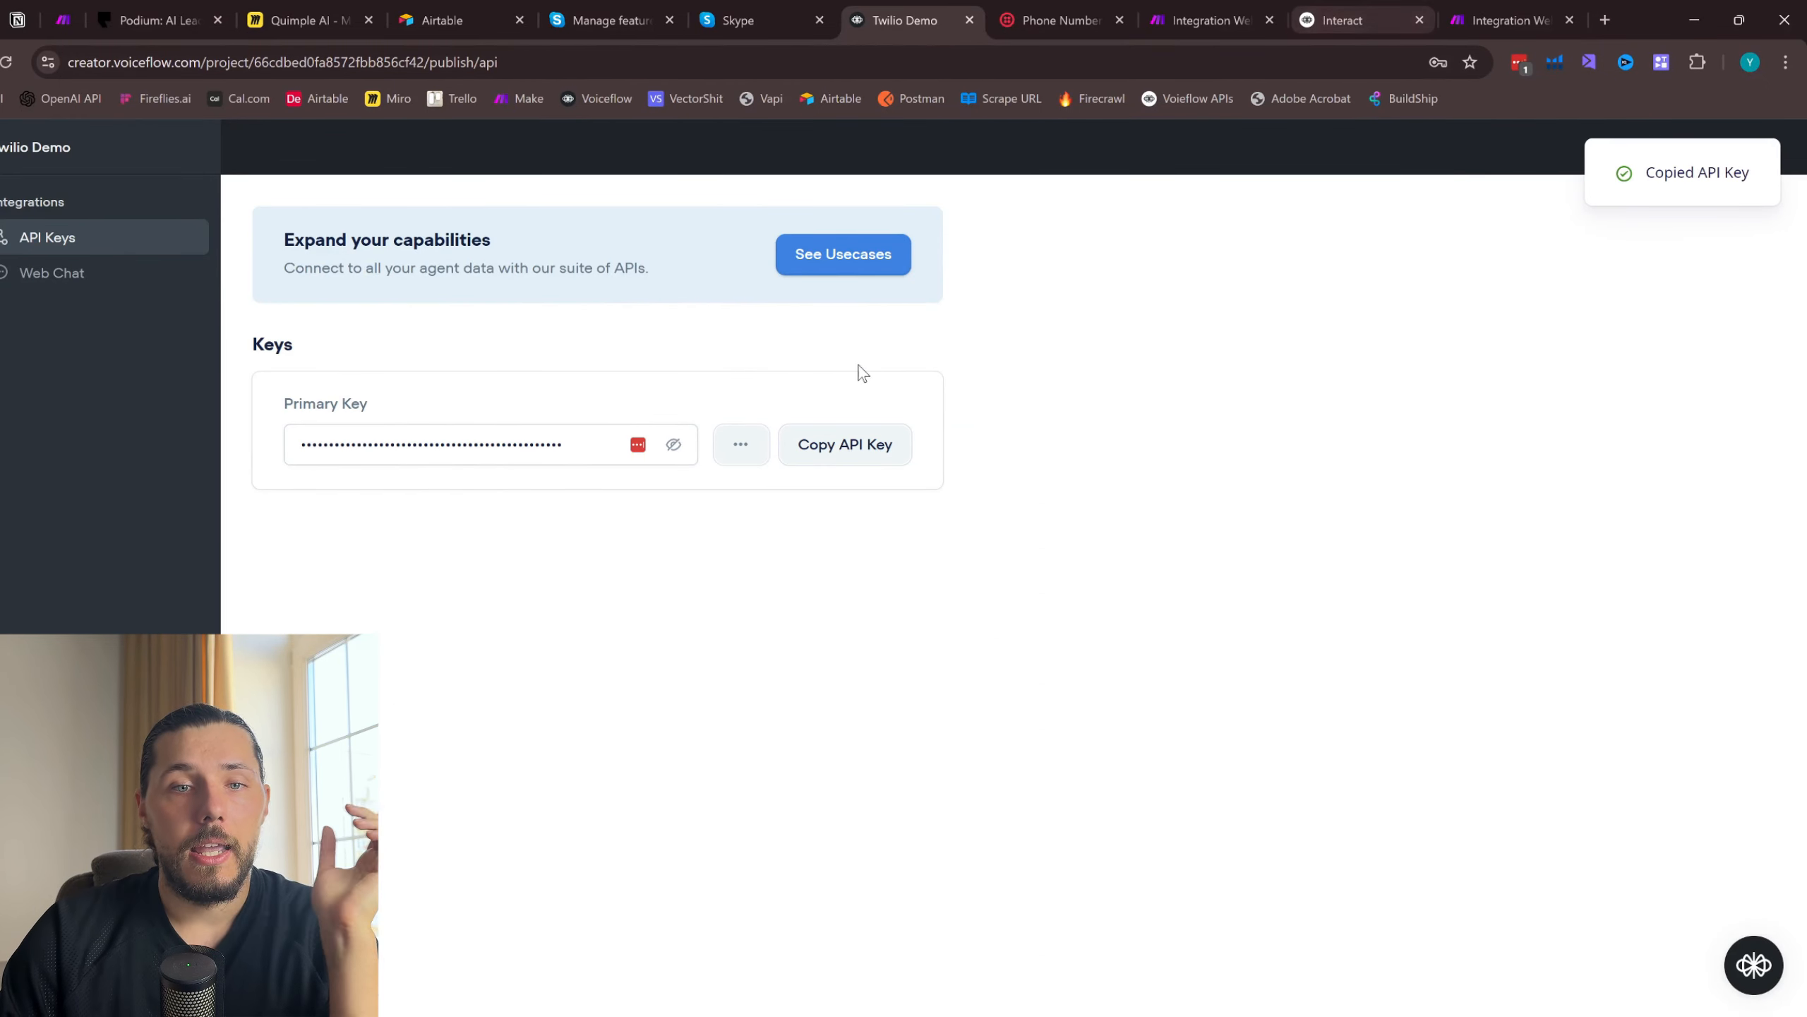
- Paste the API key as the Authorization header on the Interact reference page so the cURL example includes it
left_click(1342, 20)
scroll(1162, 399, "up", 10)
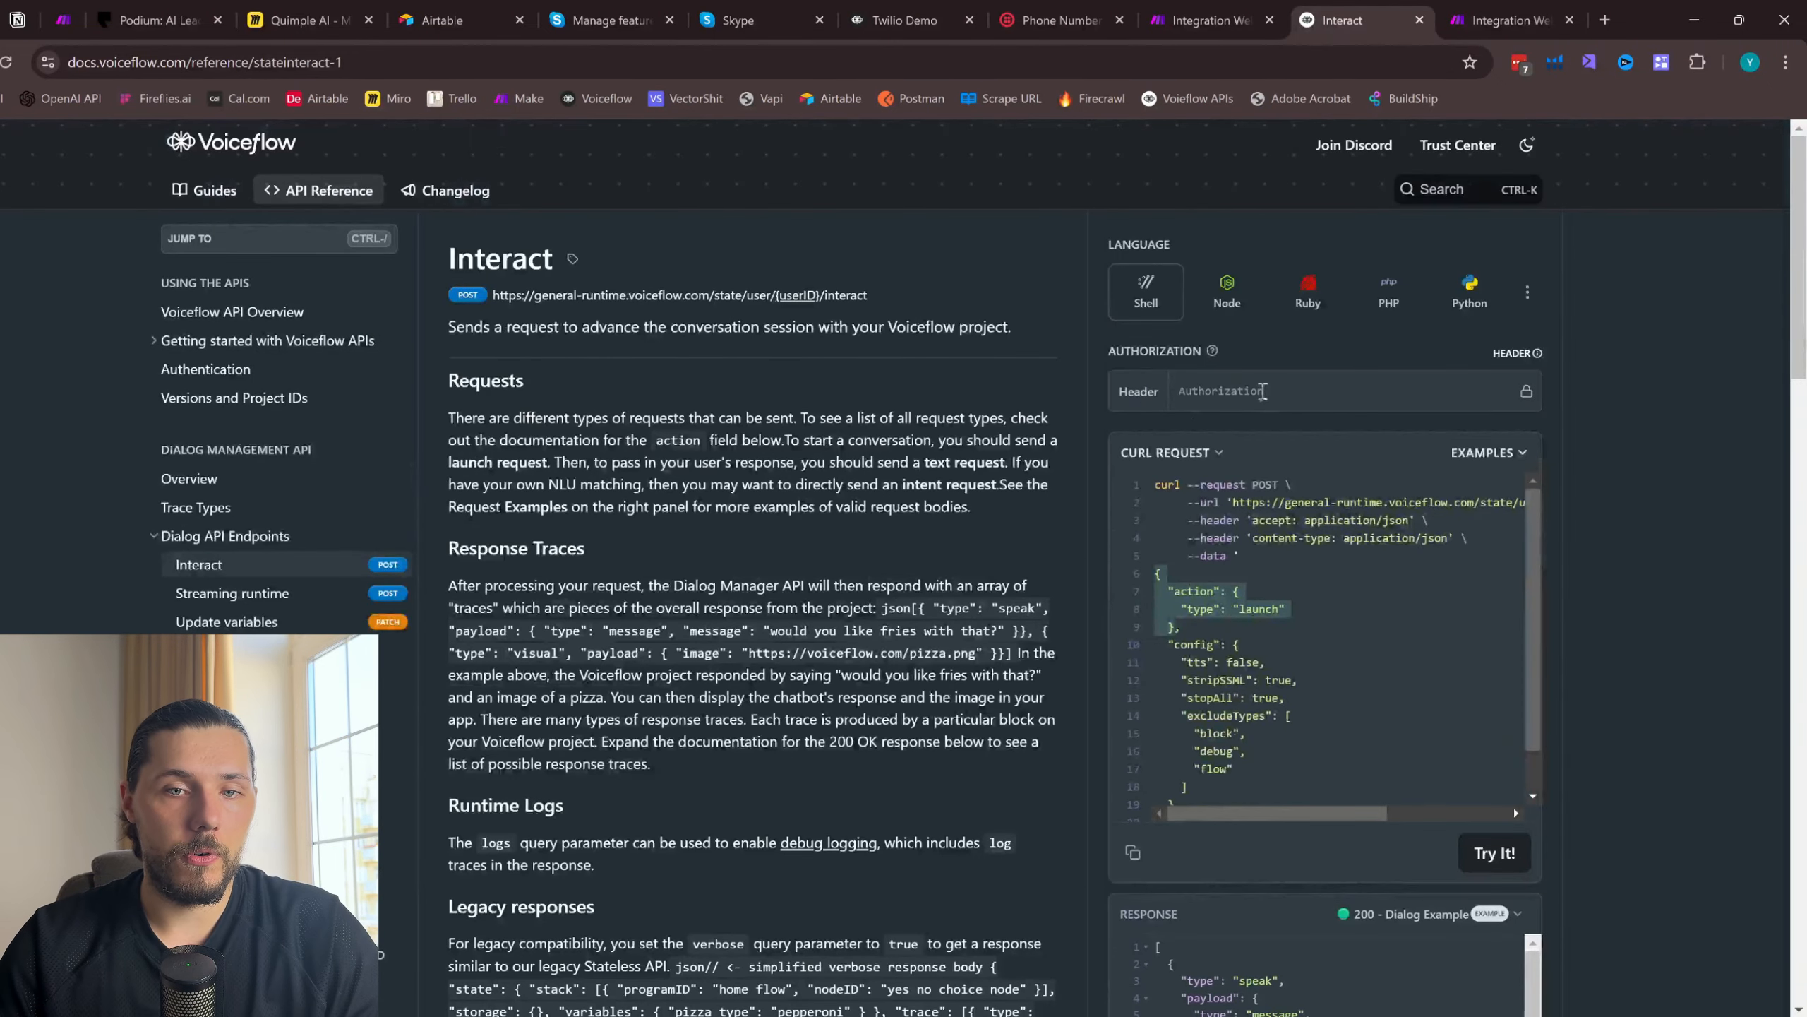
left_click(1263, 392)
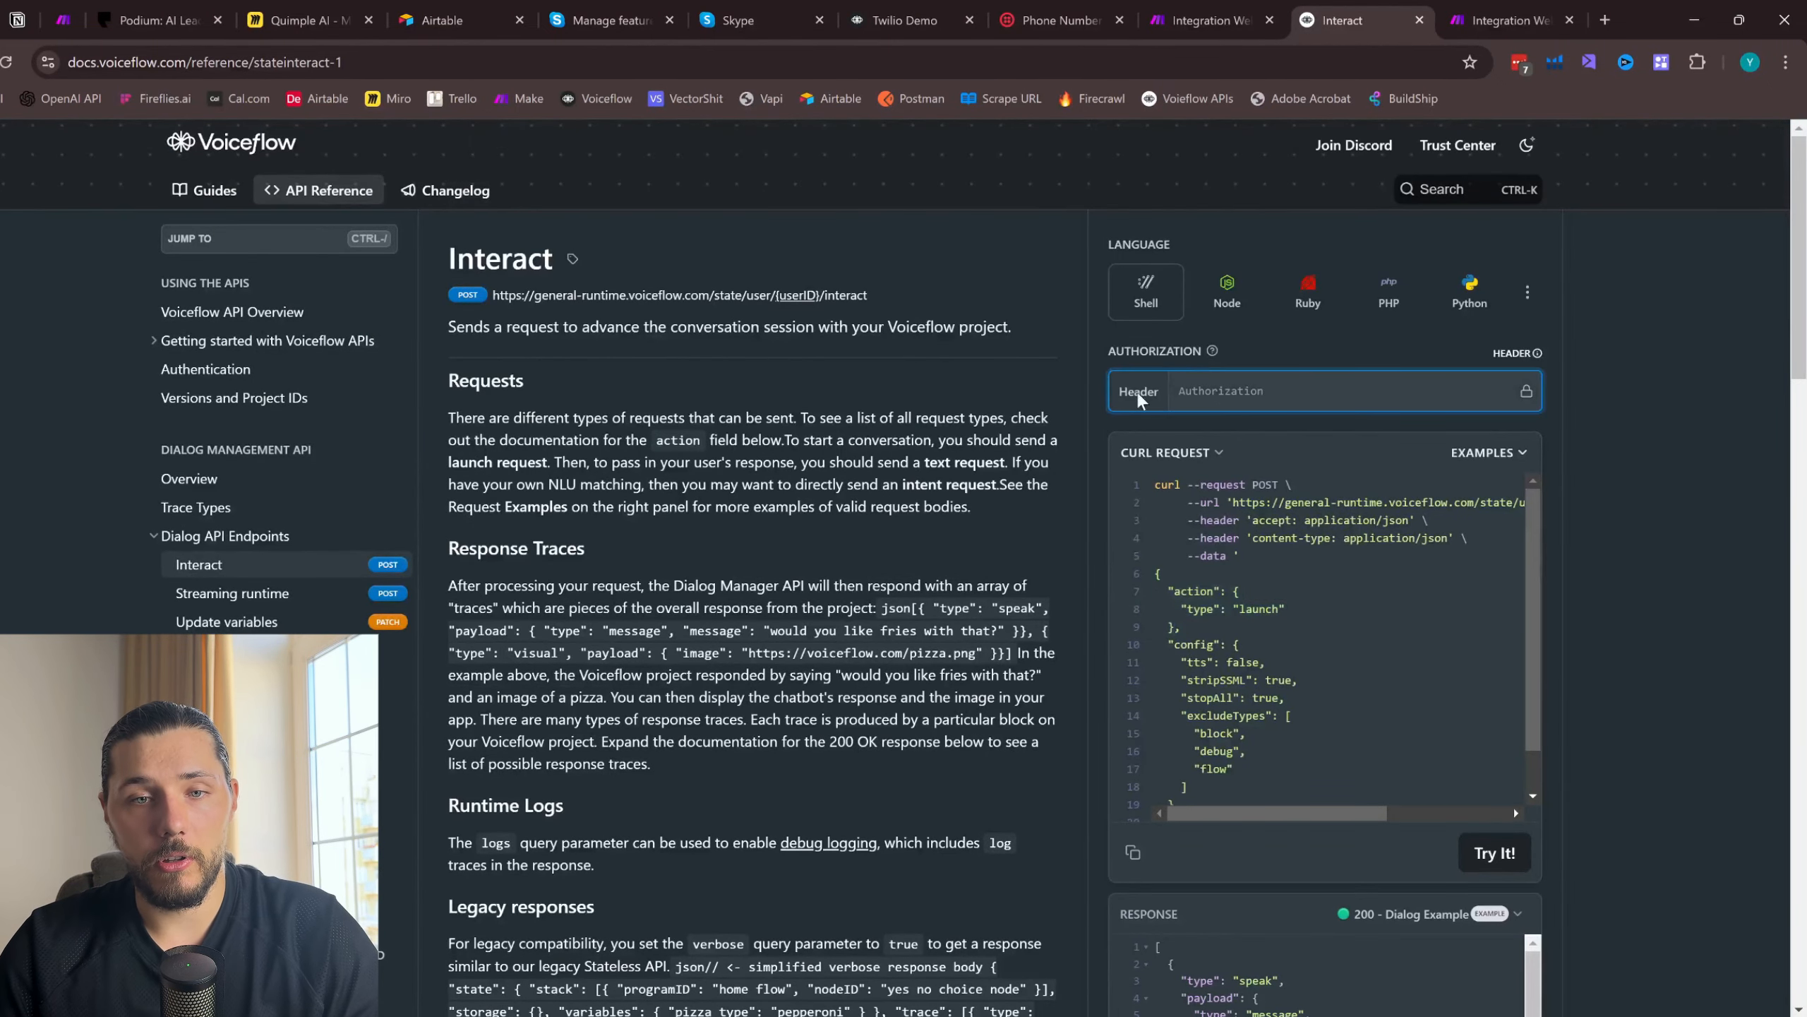
key("ctrl+v")
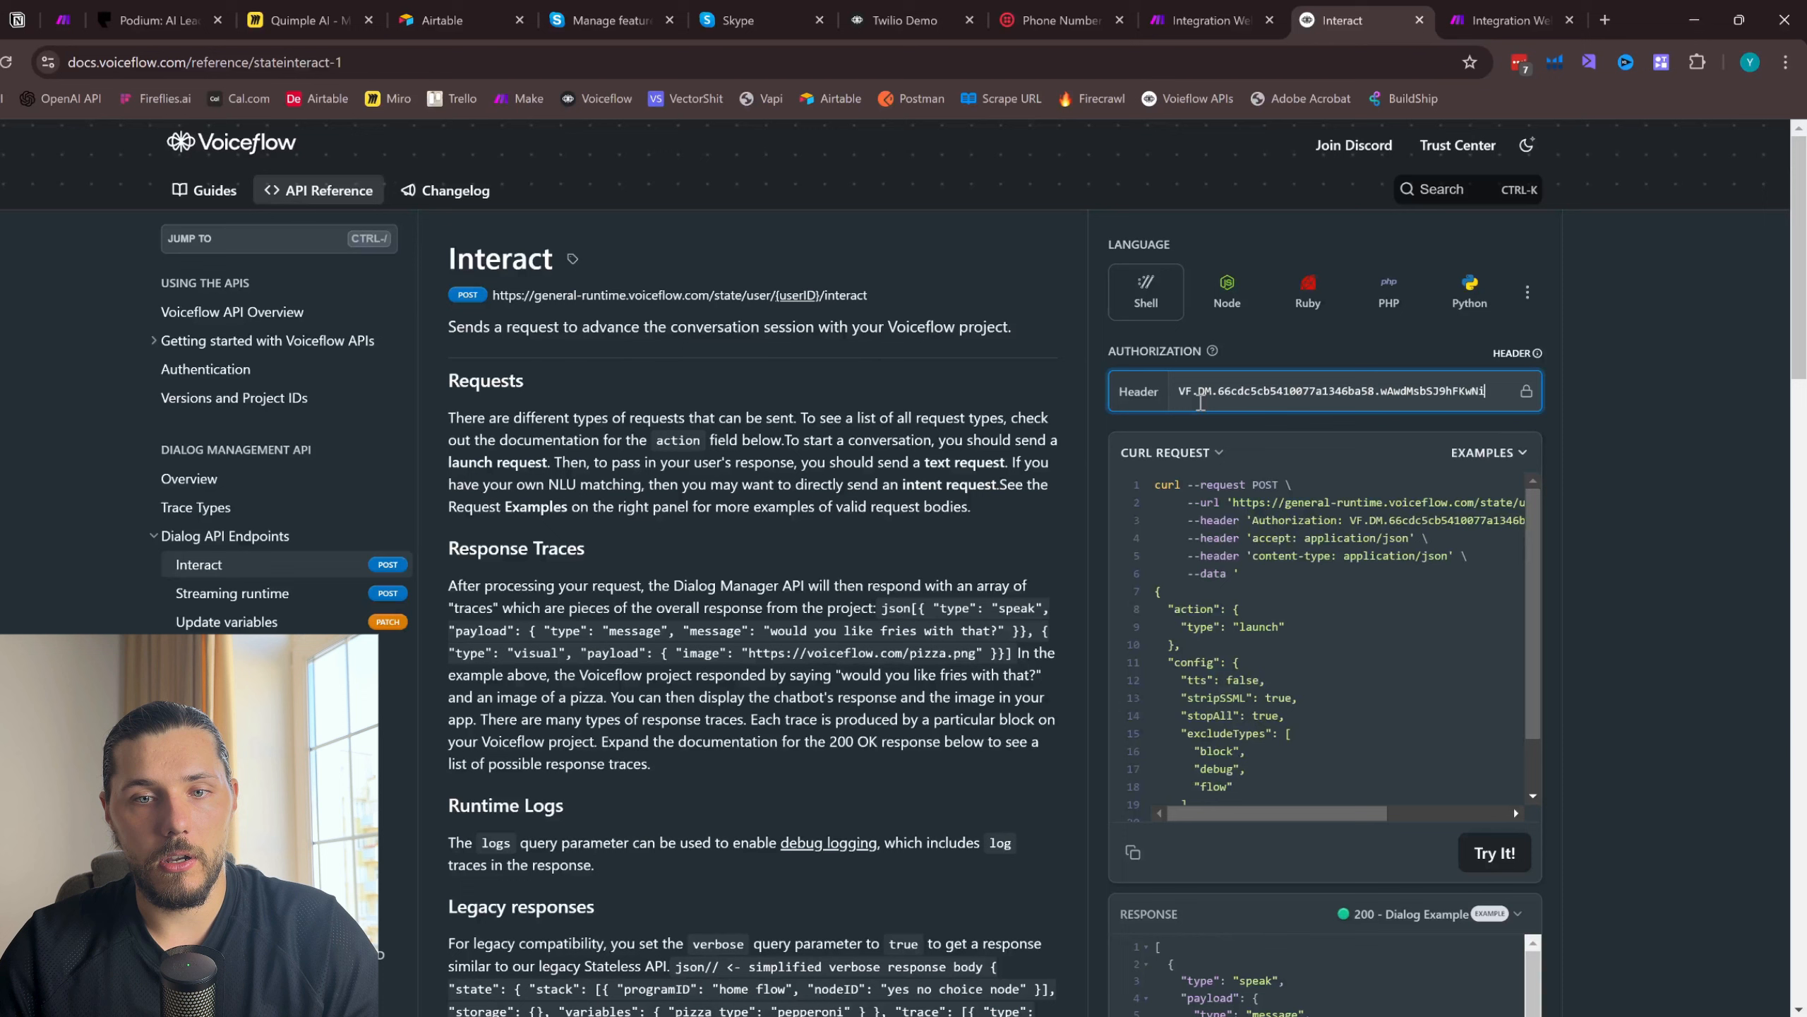
left_click(1771, 539)
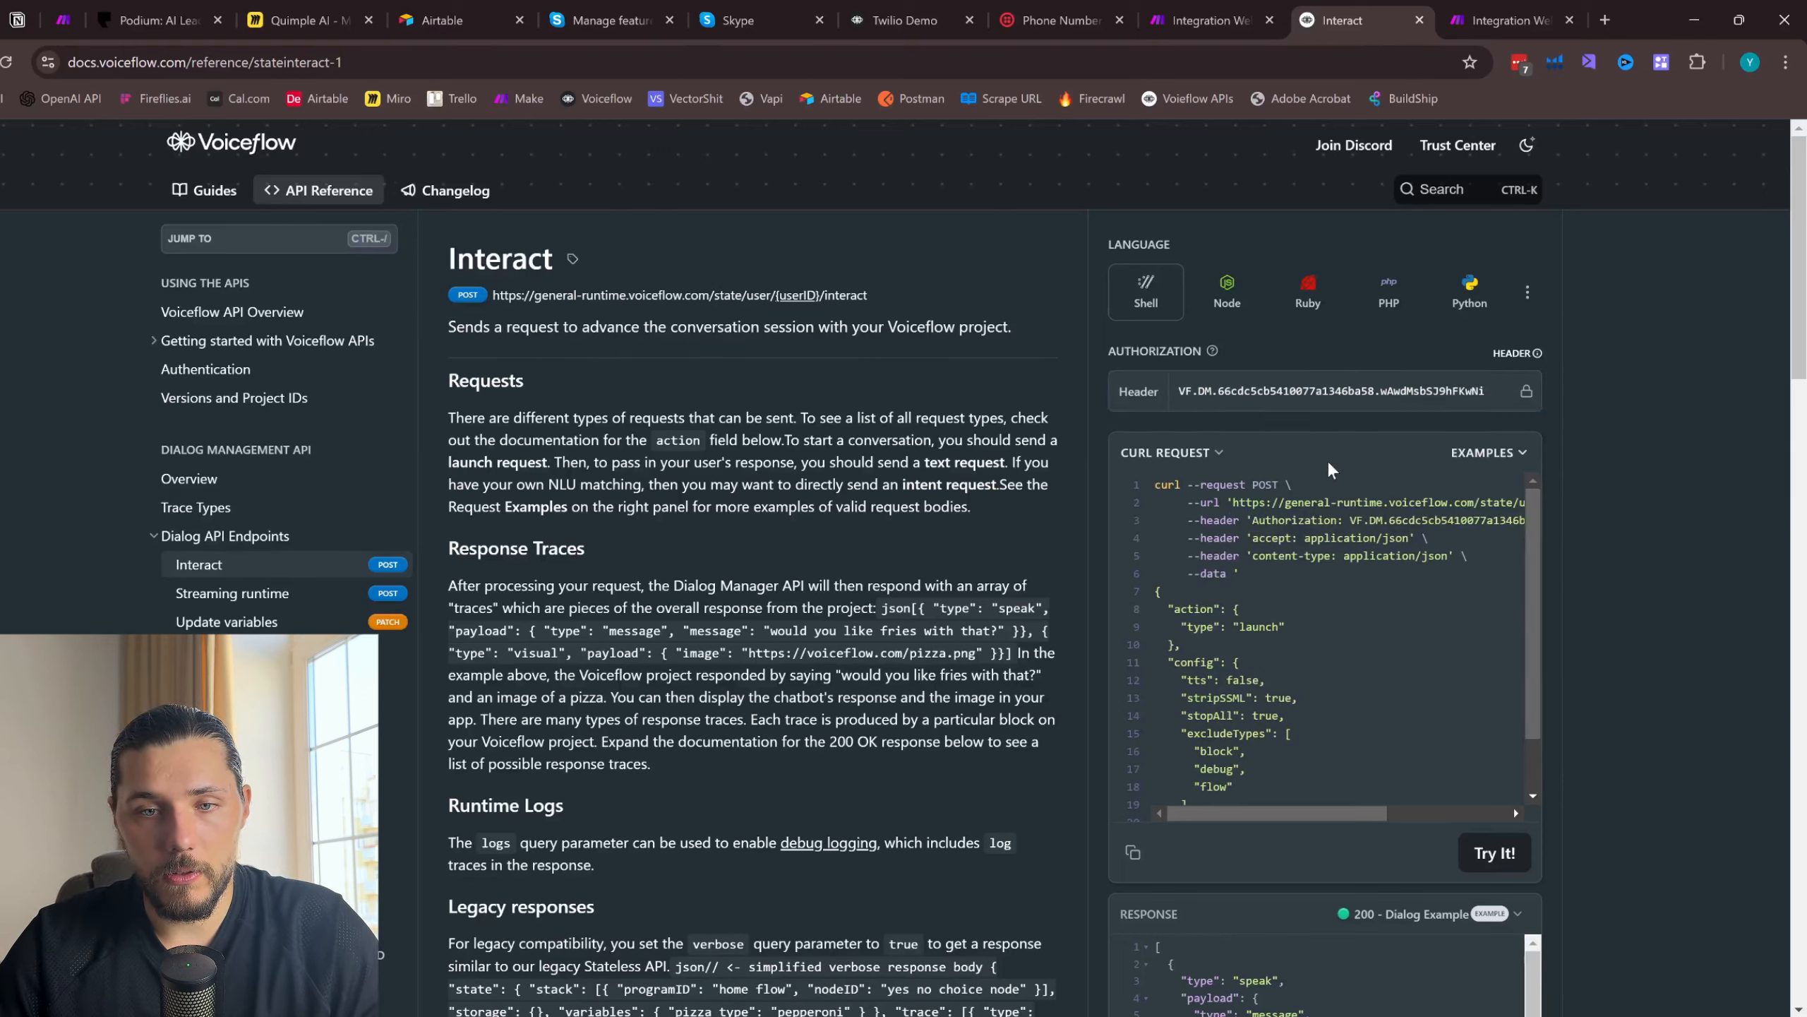
- Add a third header to the HTTP request in Make and paste the API key as its value
left_click(1509, 20)
scroll(1249, 666, "down", 1)
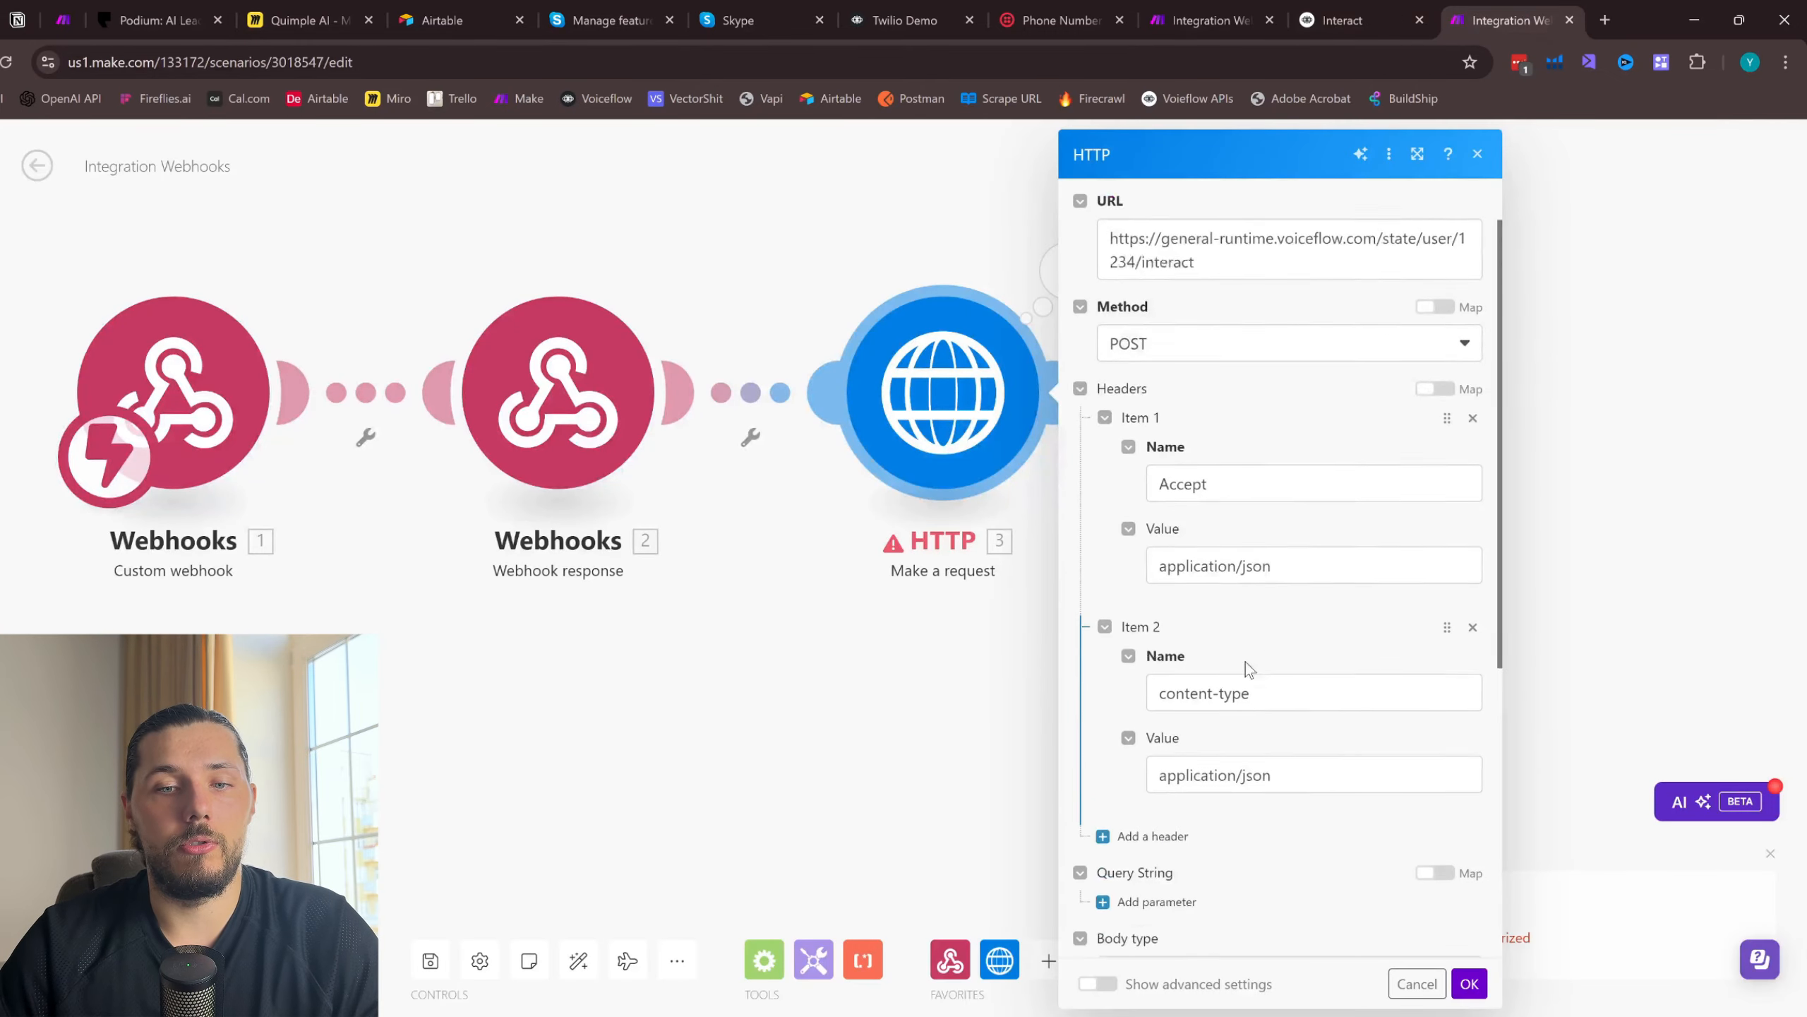
scroll(1245, 662, "down", 2)
left_click(1151, 708)
left_click(1188, 855)
key("ctrl+v")
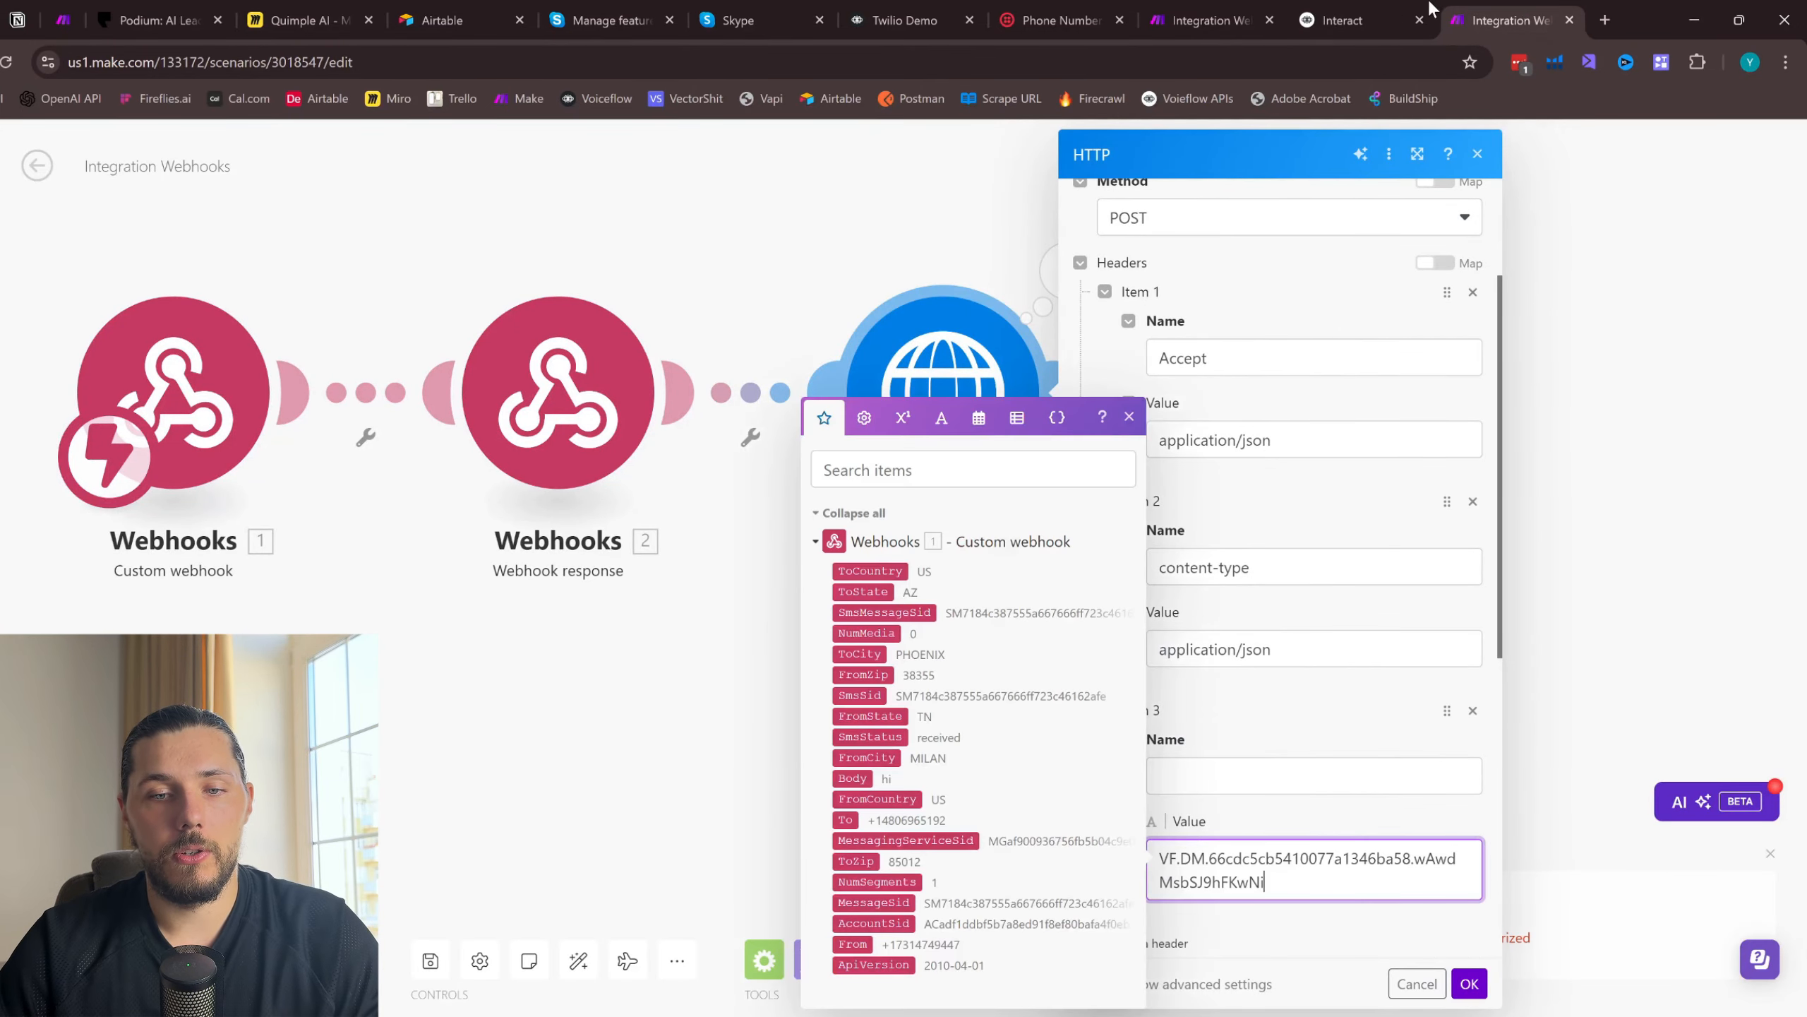
- Name the third header Authorization, copied from the Interact cURL example
left_click(1343, 20)
left_click_drag(1247, 521, 1317, 519)
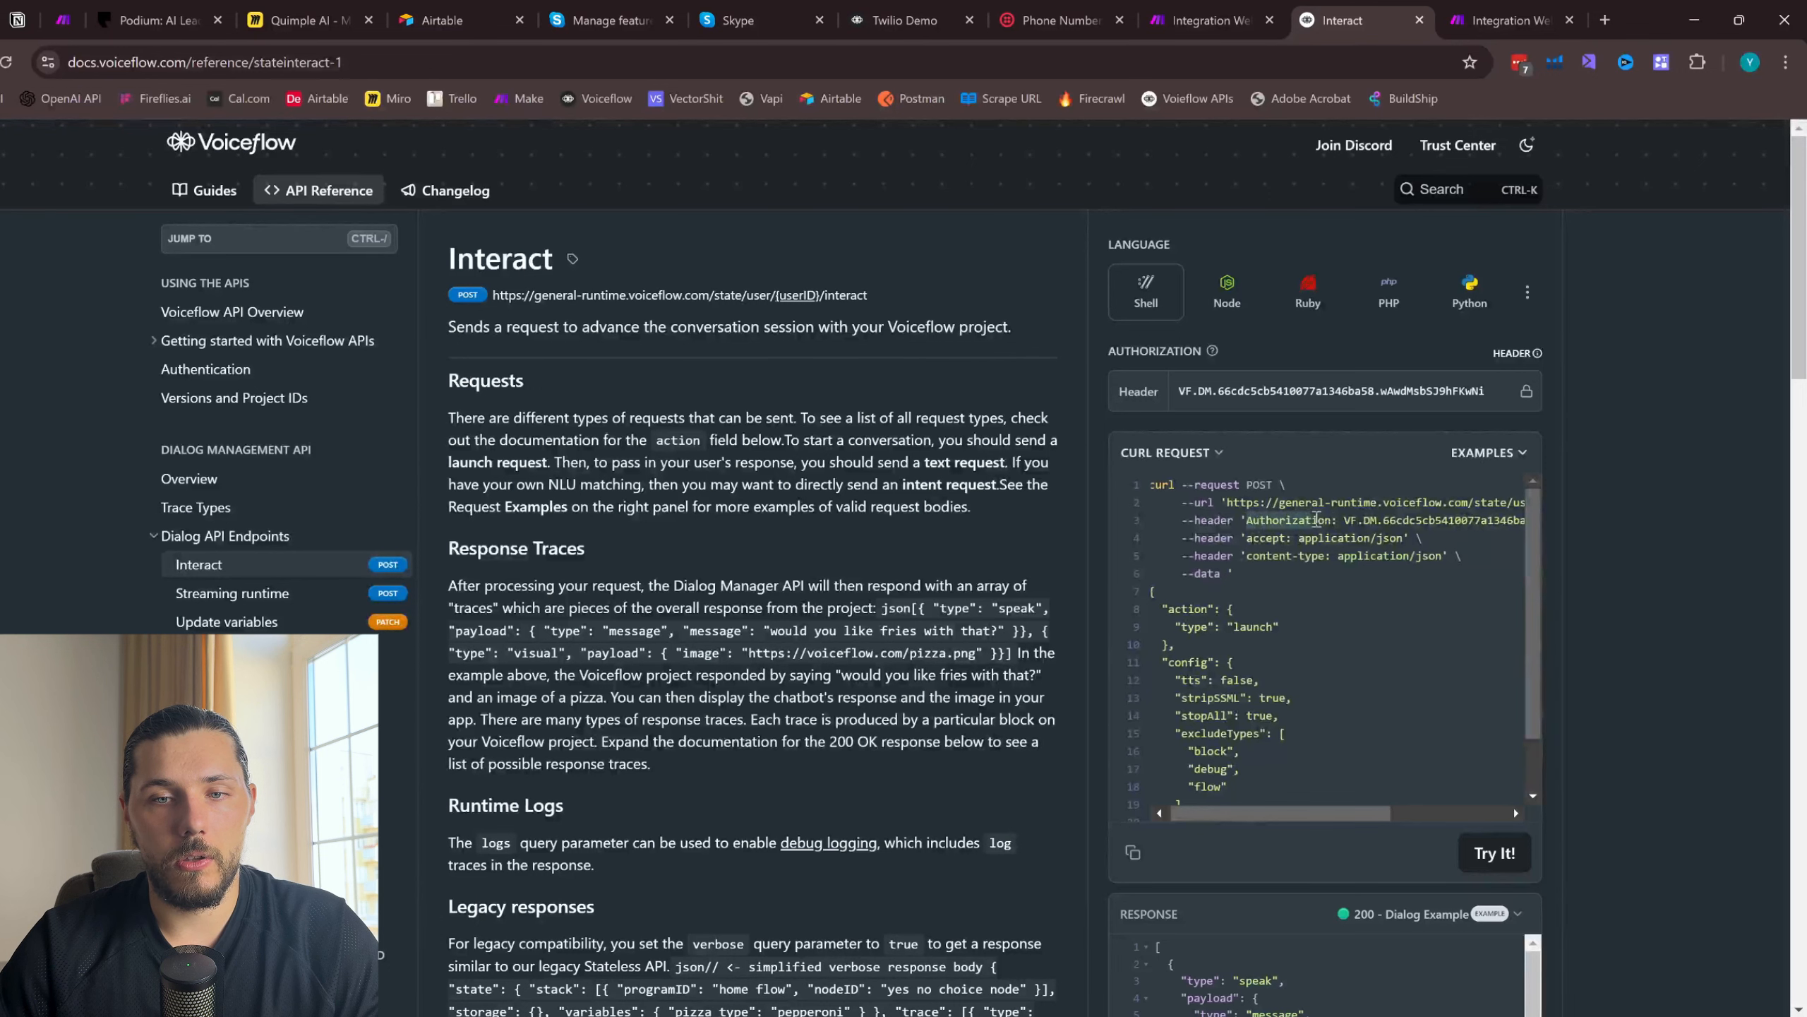
left_click(1331, 516)
left_click(1454, 11)
left_click(1187, 778)
key("ctrl+v")
- Save the HTTP module with its Authorization header and run only that module again
left_click_drag(1364, 936, 1473, 984)
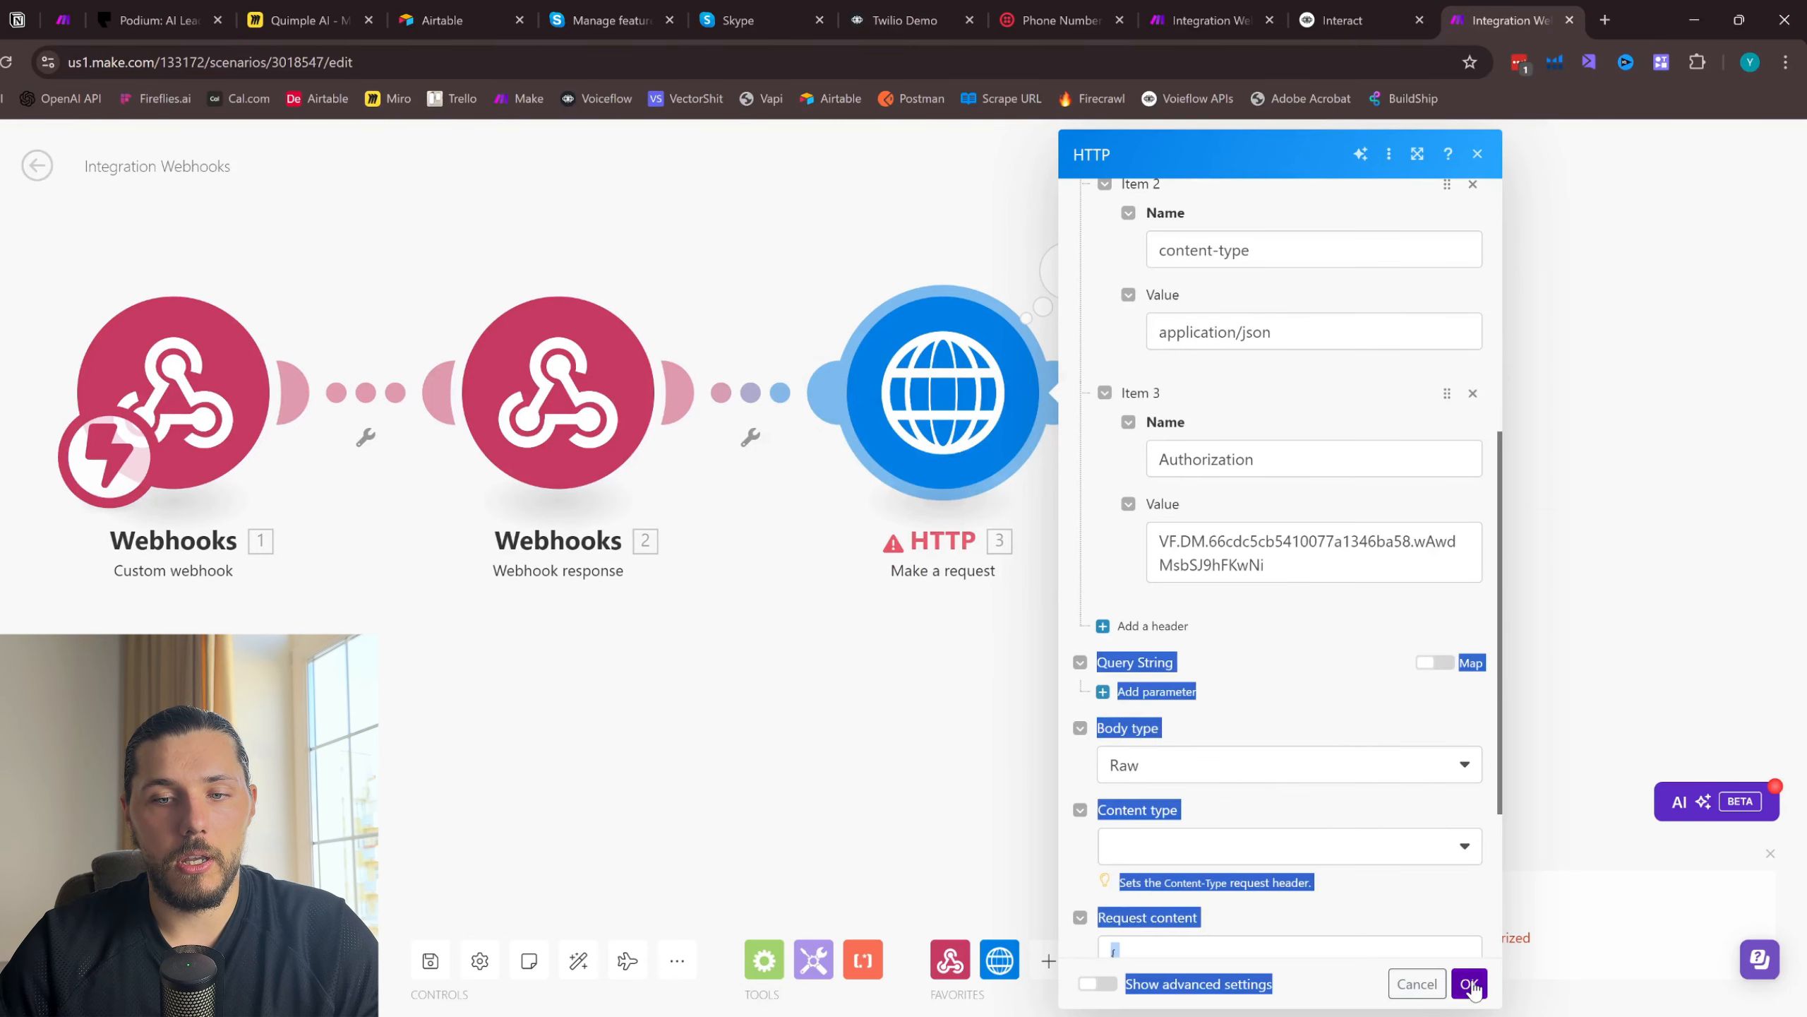
left_click(1469, 985)
right_click(973, 394)
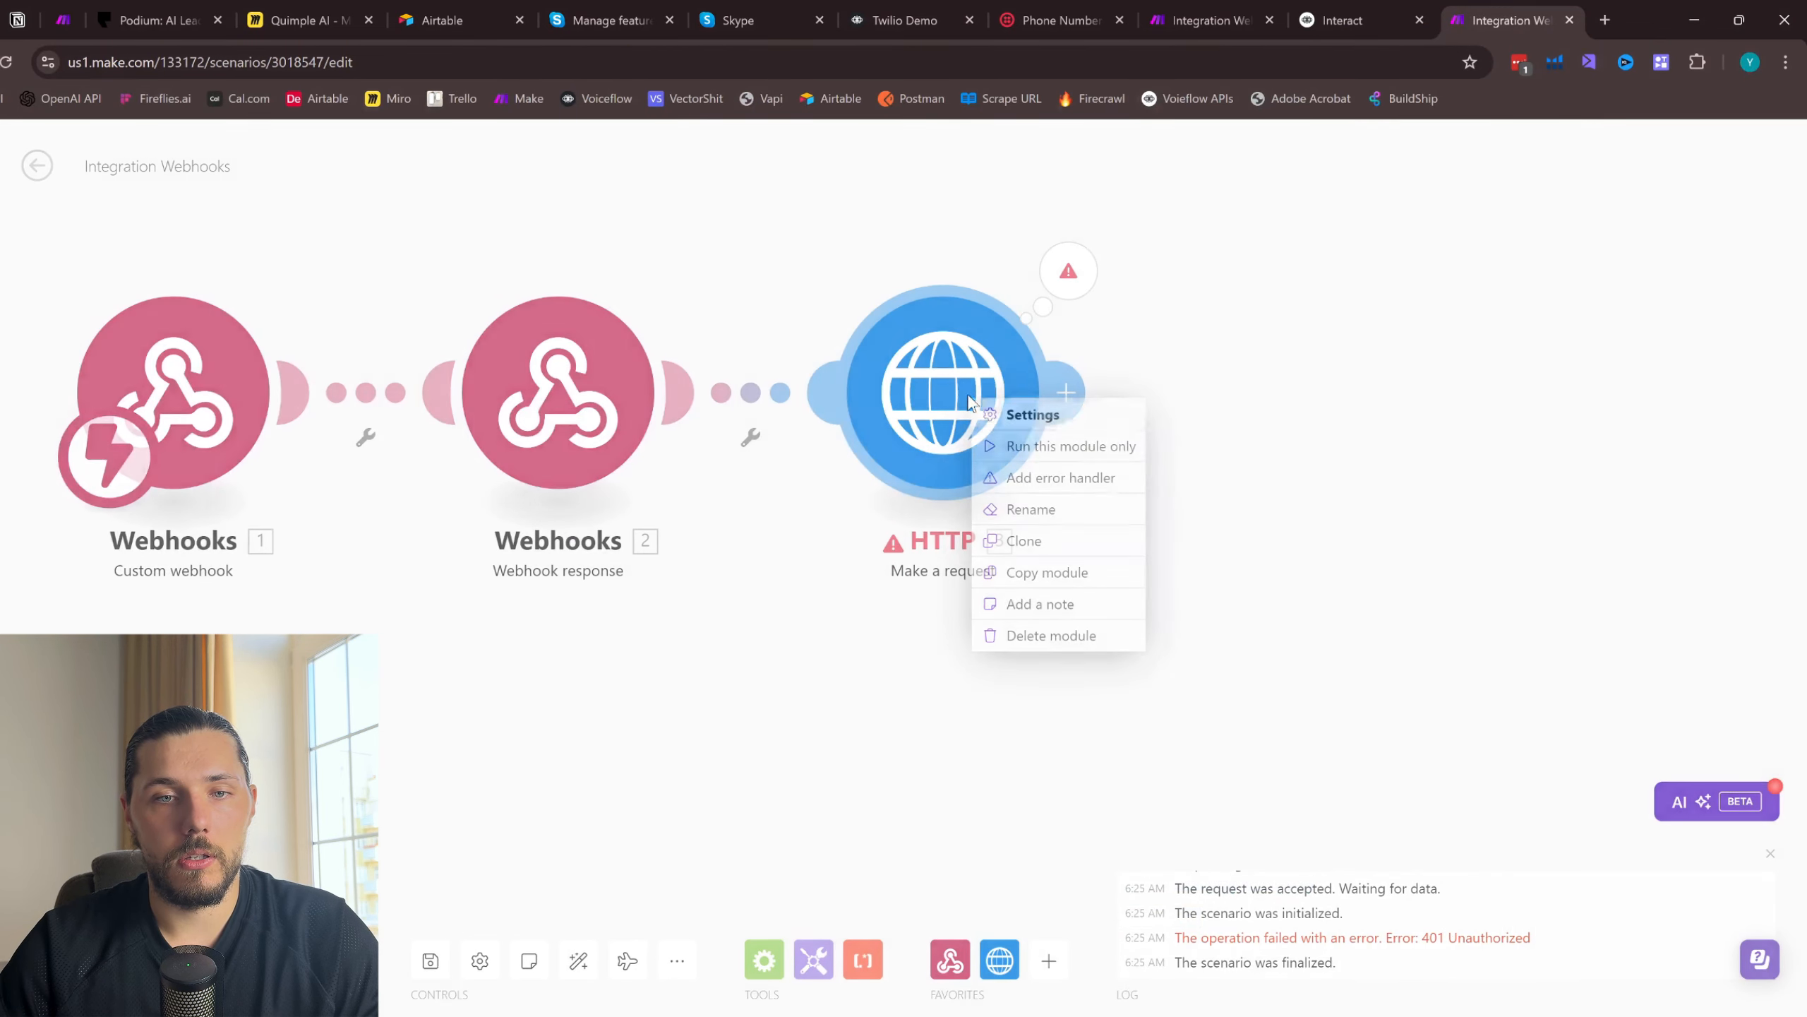
left_click(1037, 449)
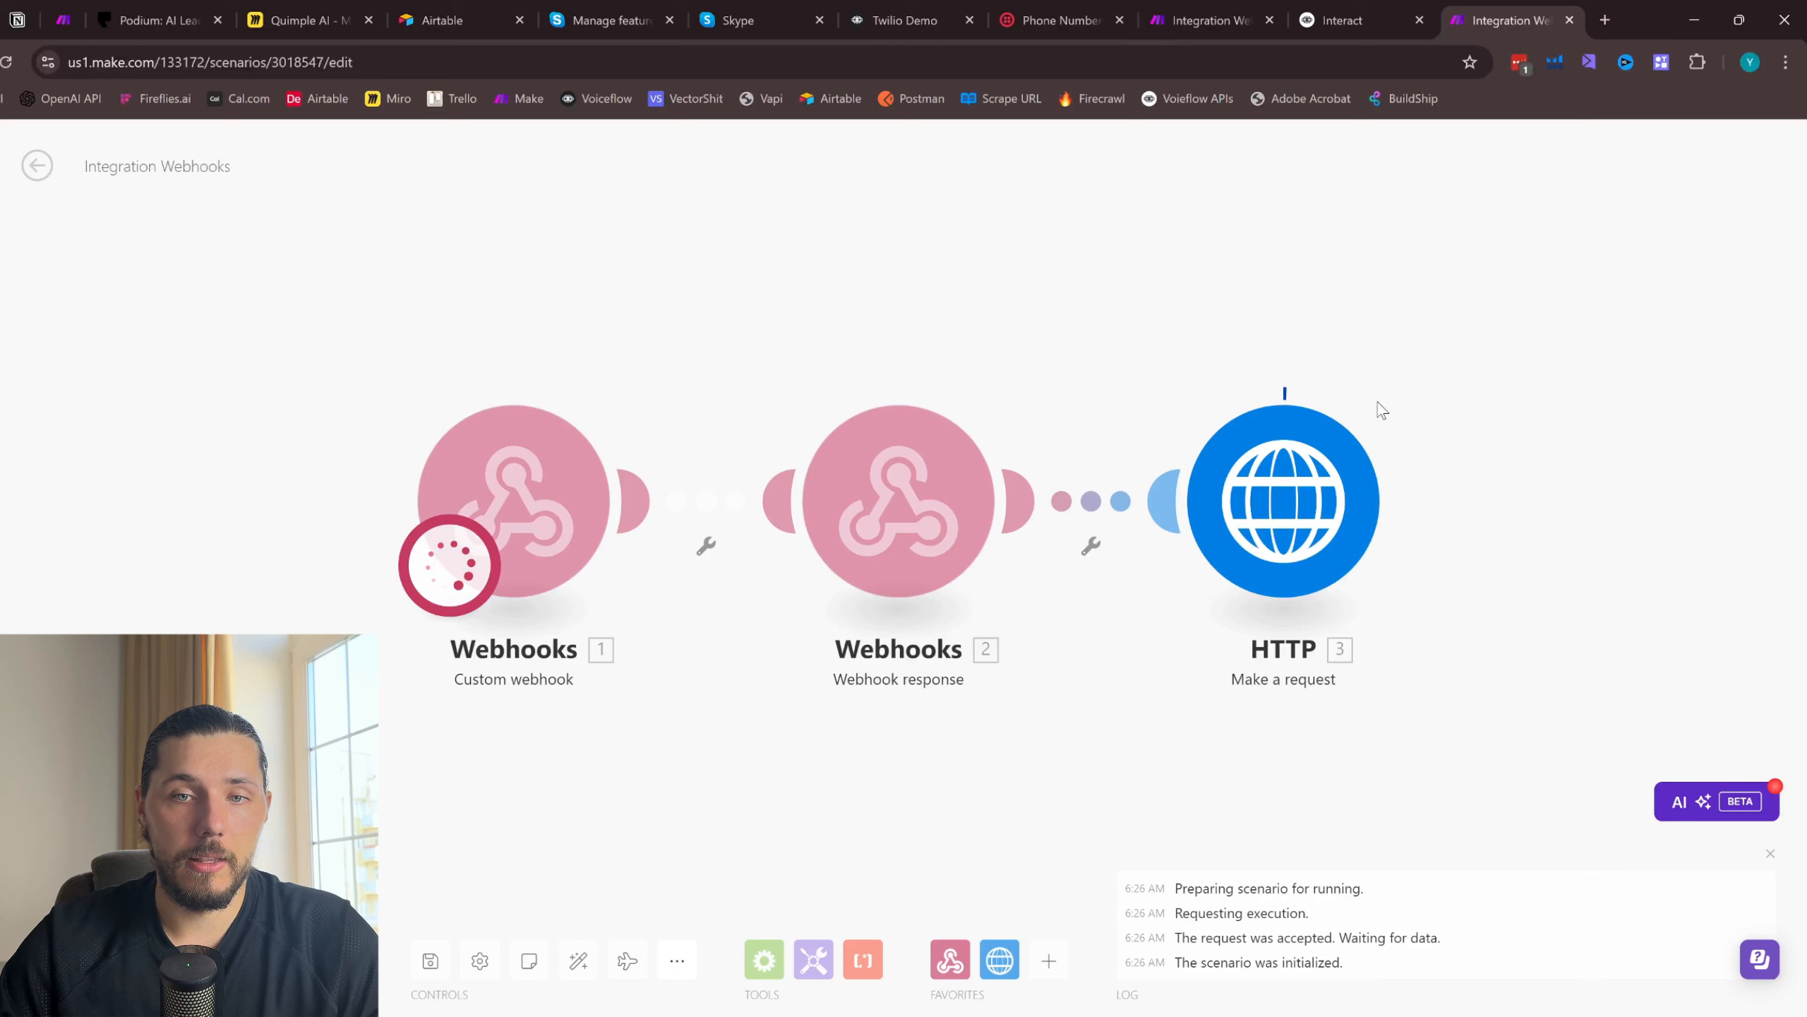
- Inspect the HTTP module's run output, including its cookie headers and the message in the returned data
left_click(1410, 380)
scroll(1141, 623, "down", 1)
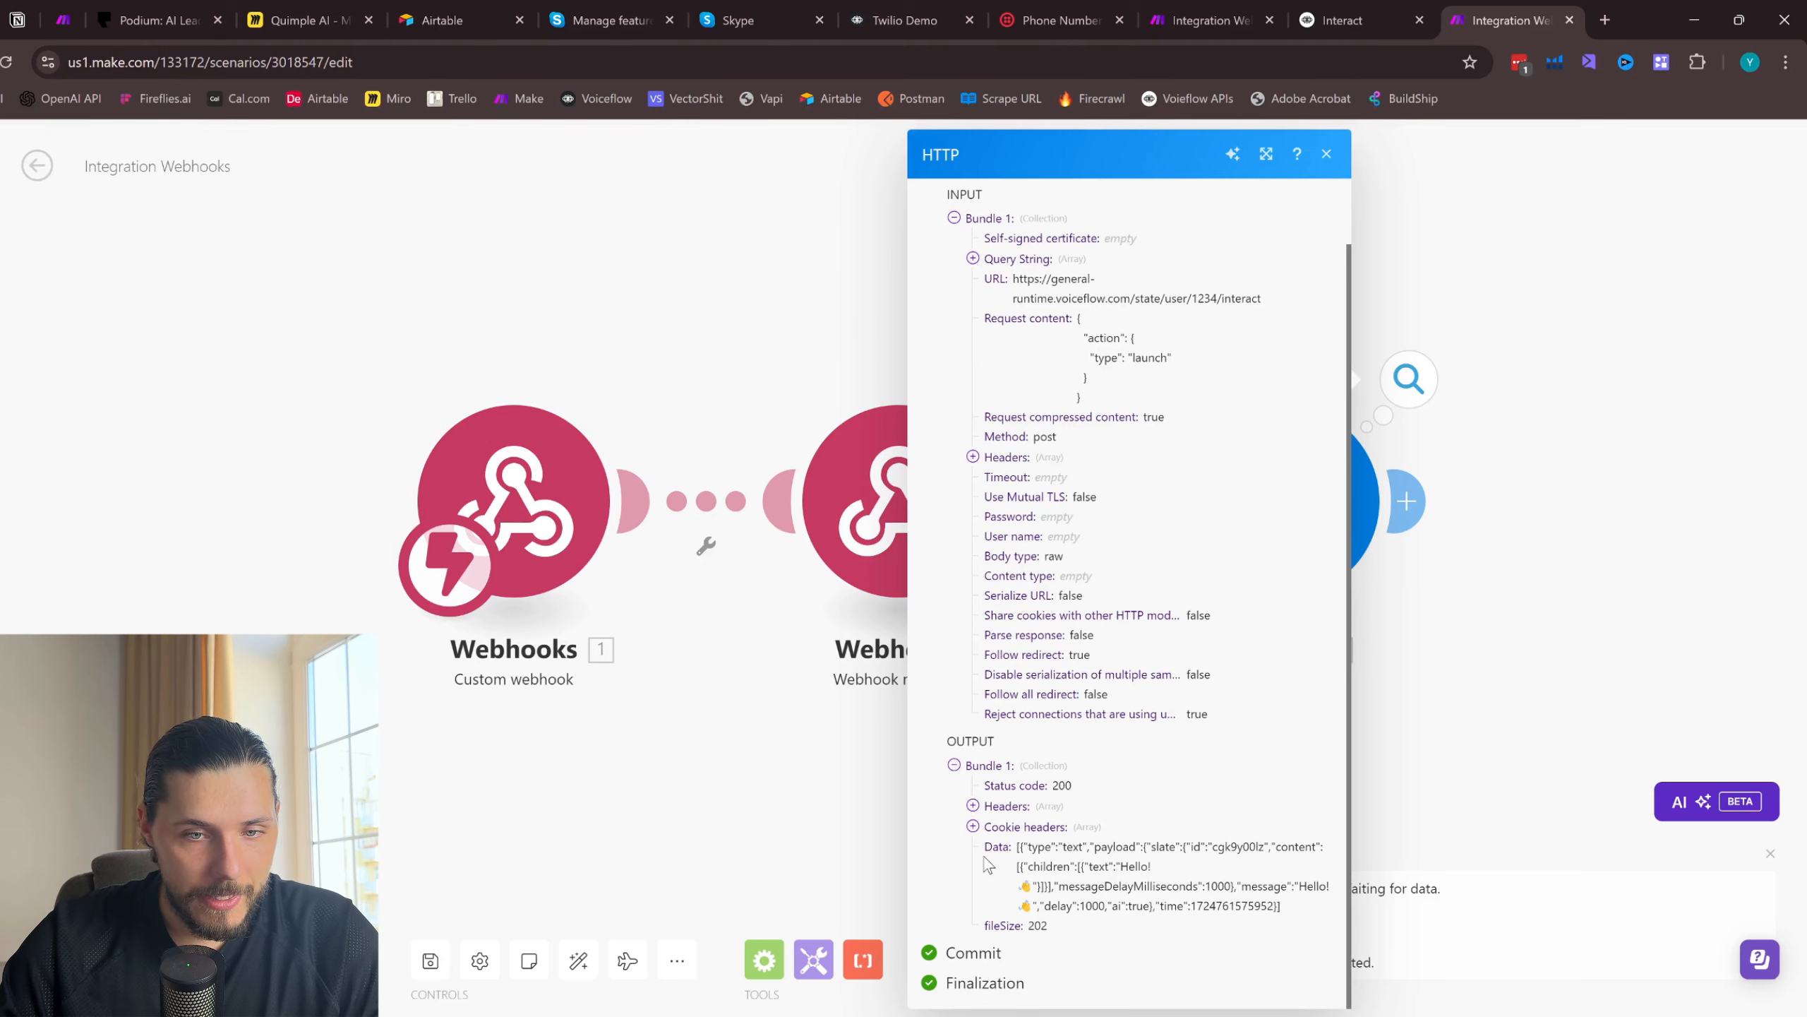
left_click(973, 827)
scroll(1178, 915, "down", 1)
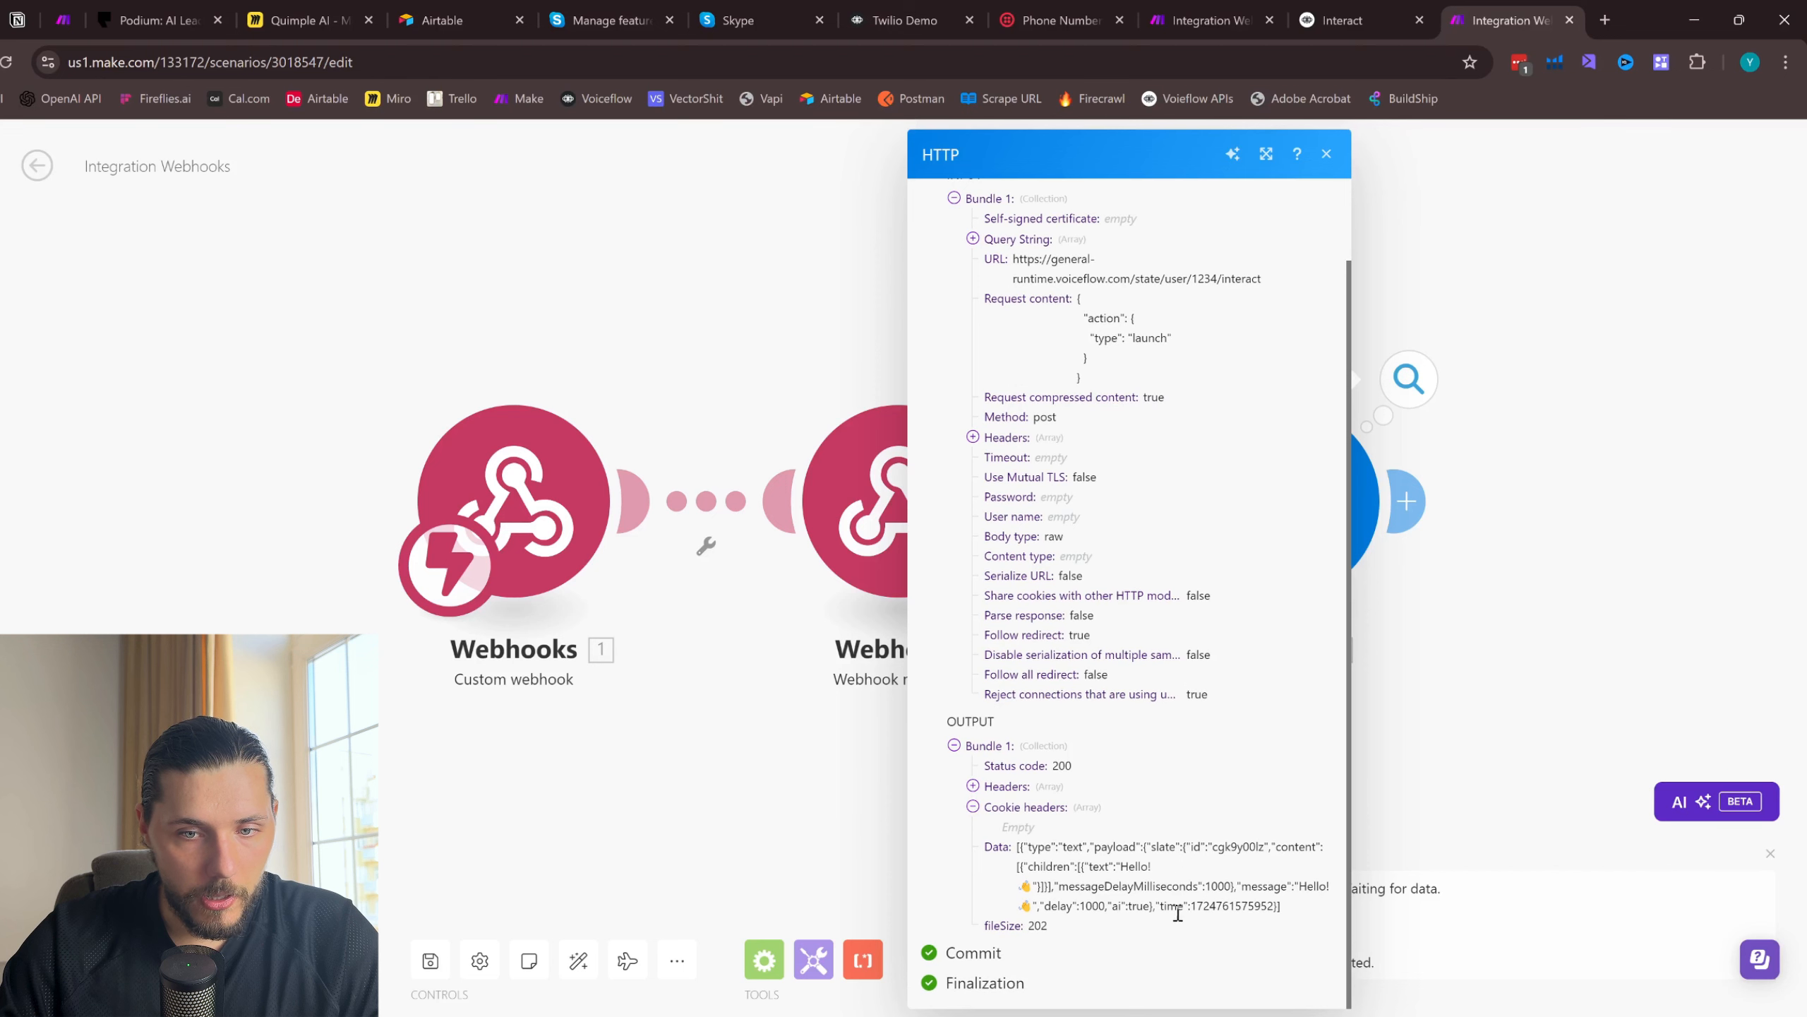
left_click_drag(1305, 886, 1068, 906)
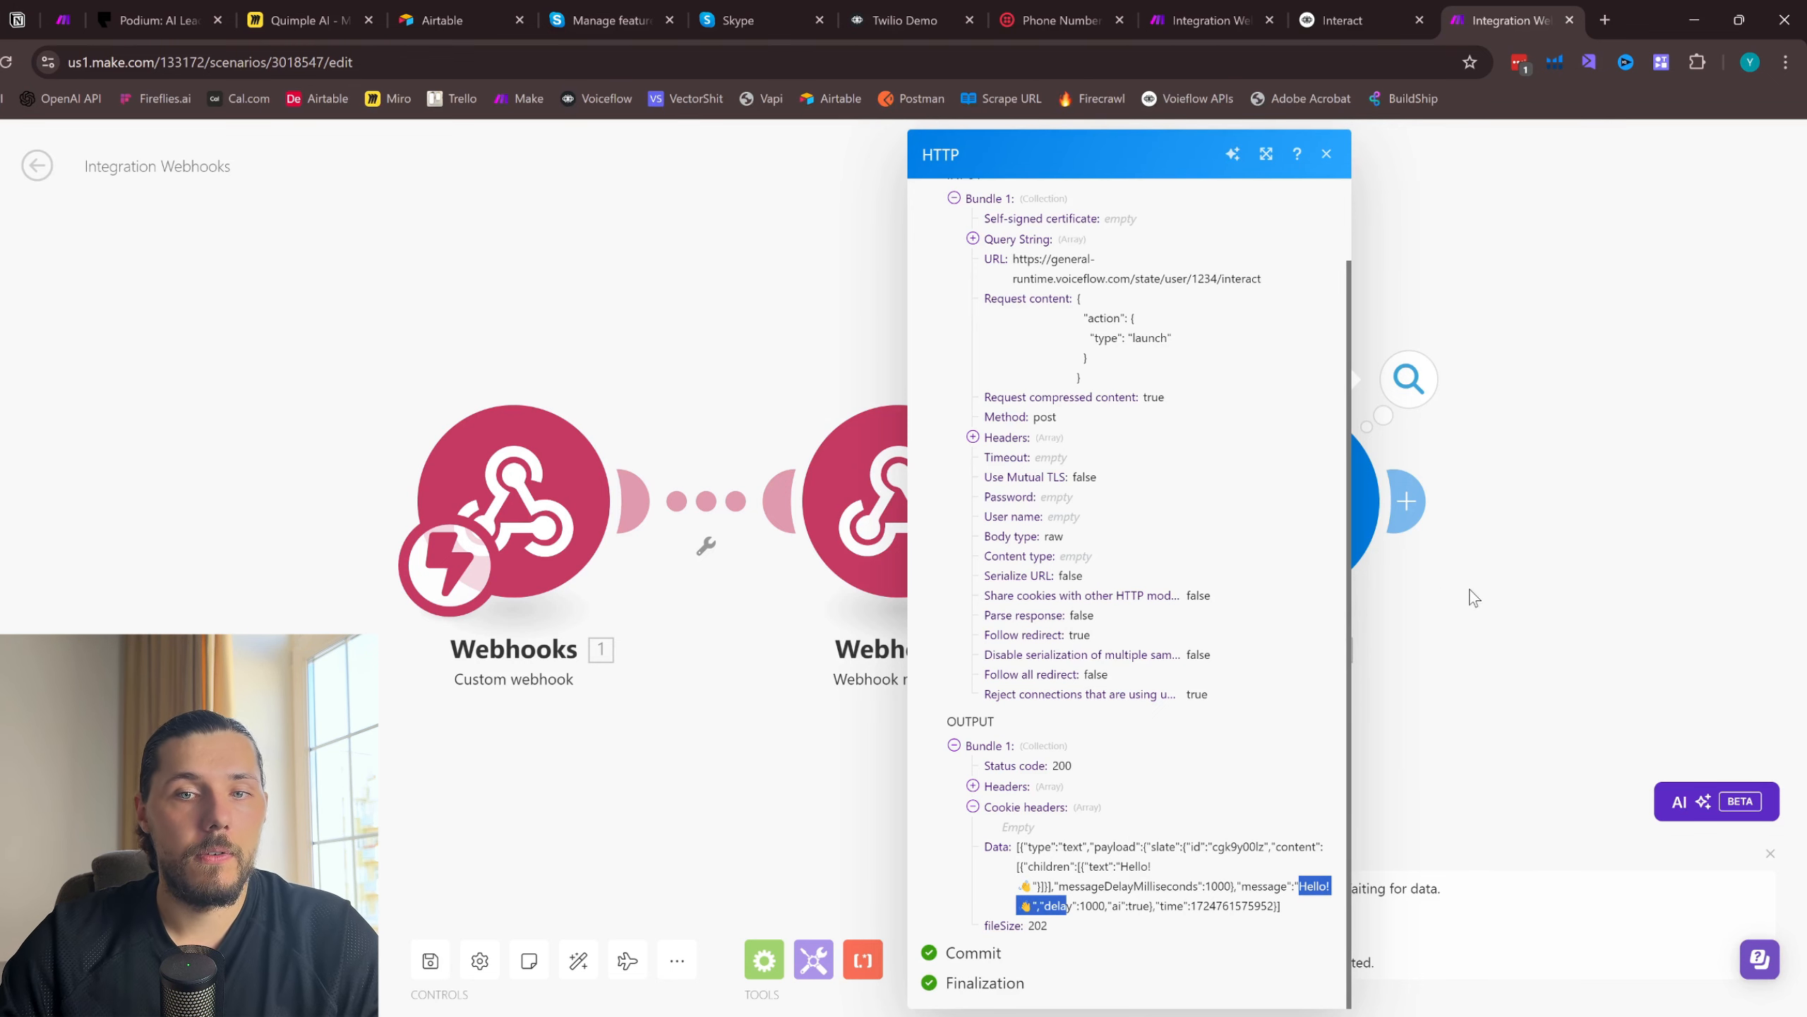
- Switch to Voiceflow, open the Twilio Demo agent's Home workflow and run a test conversation
left_click(1378, 11)
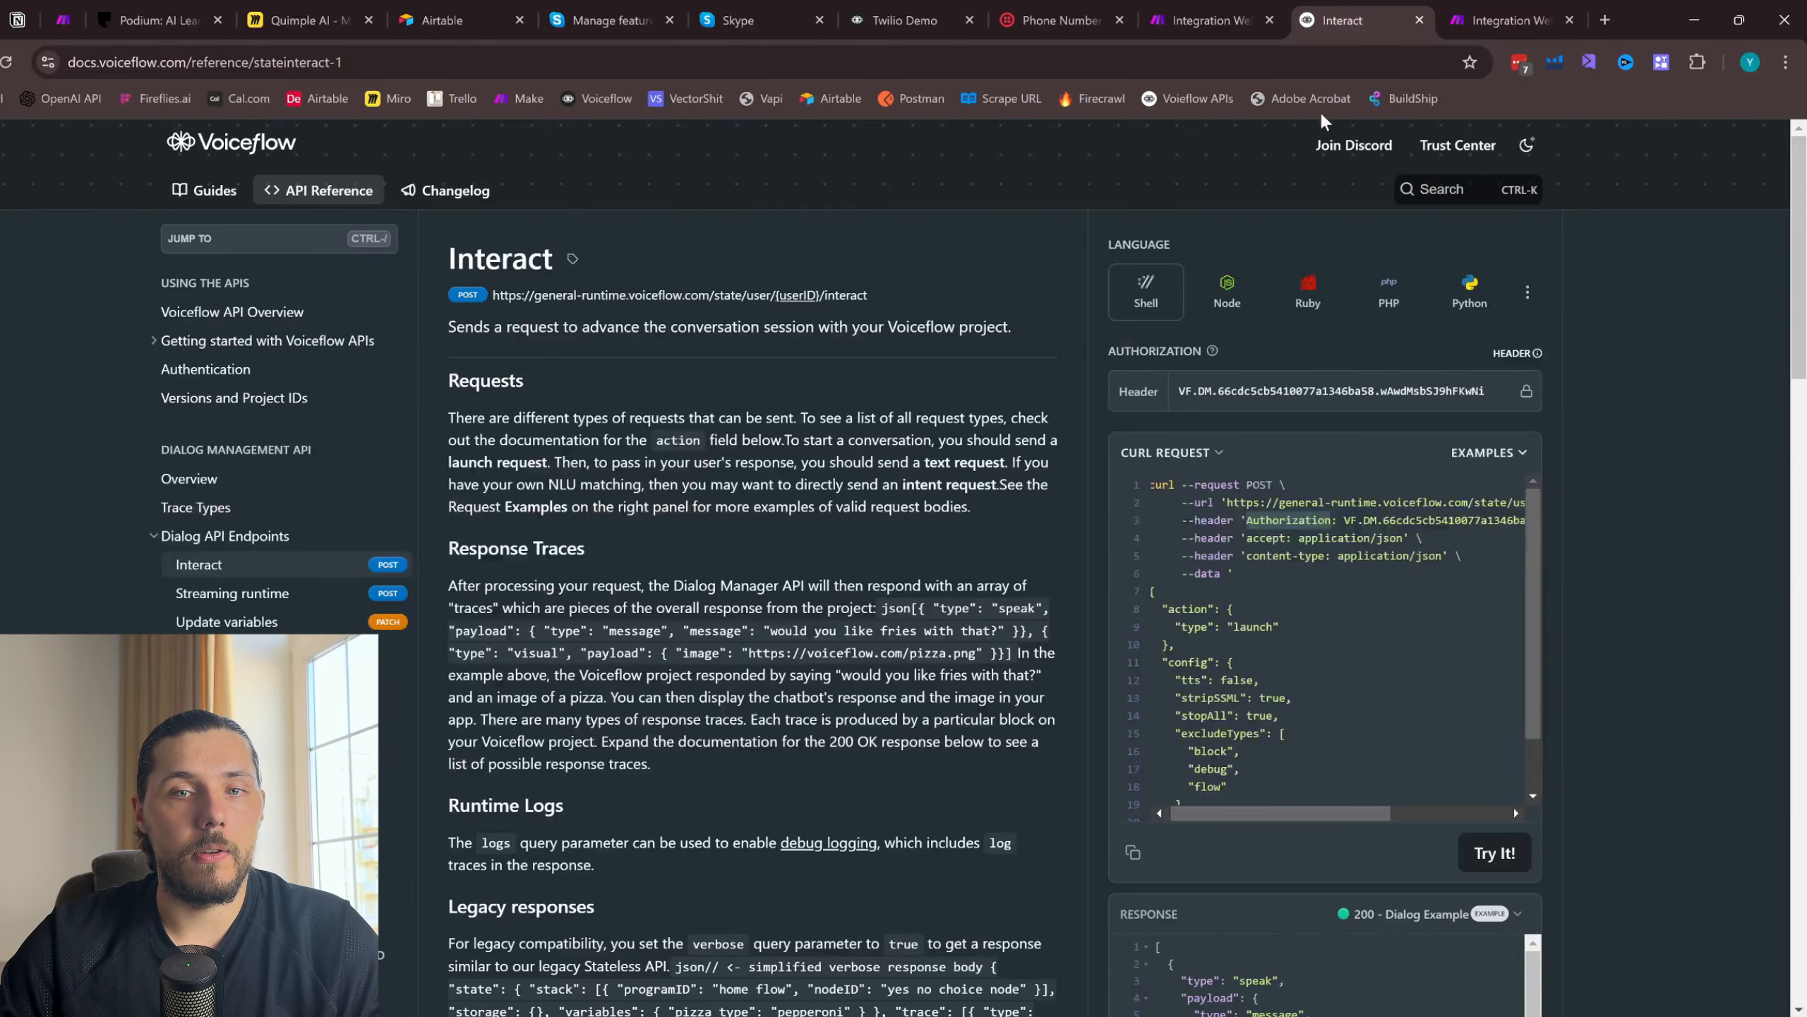
left_click(902, 20)
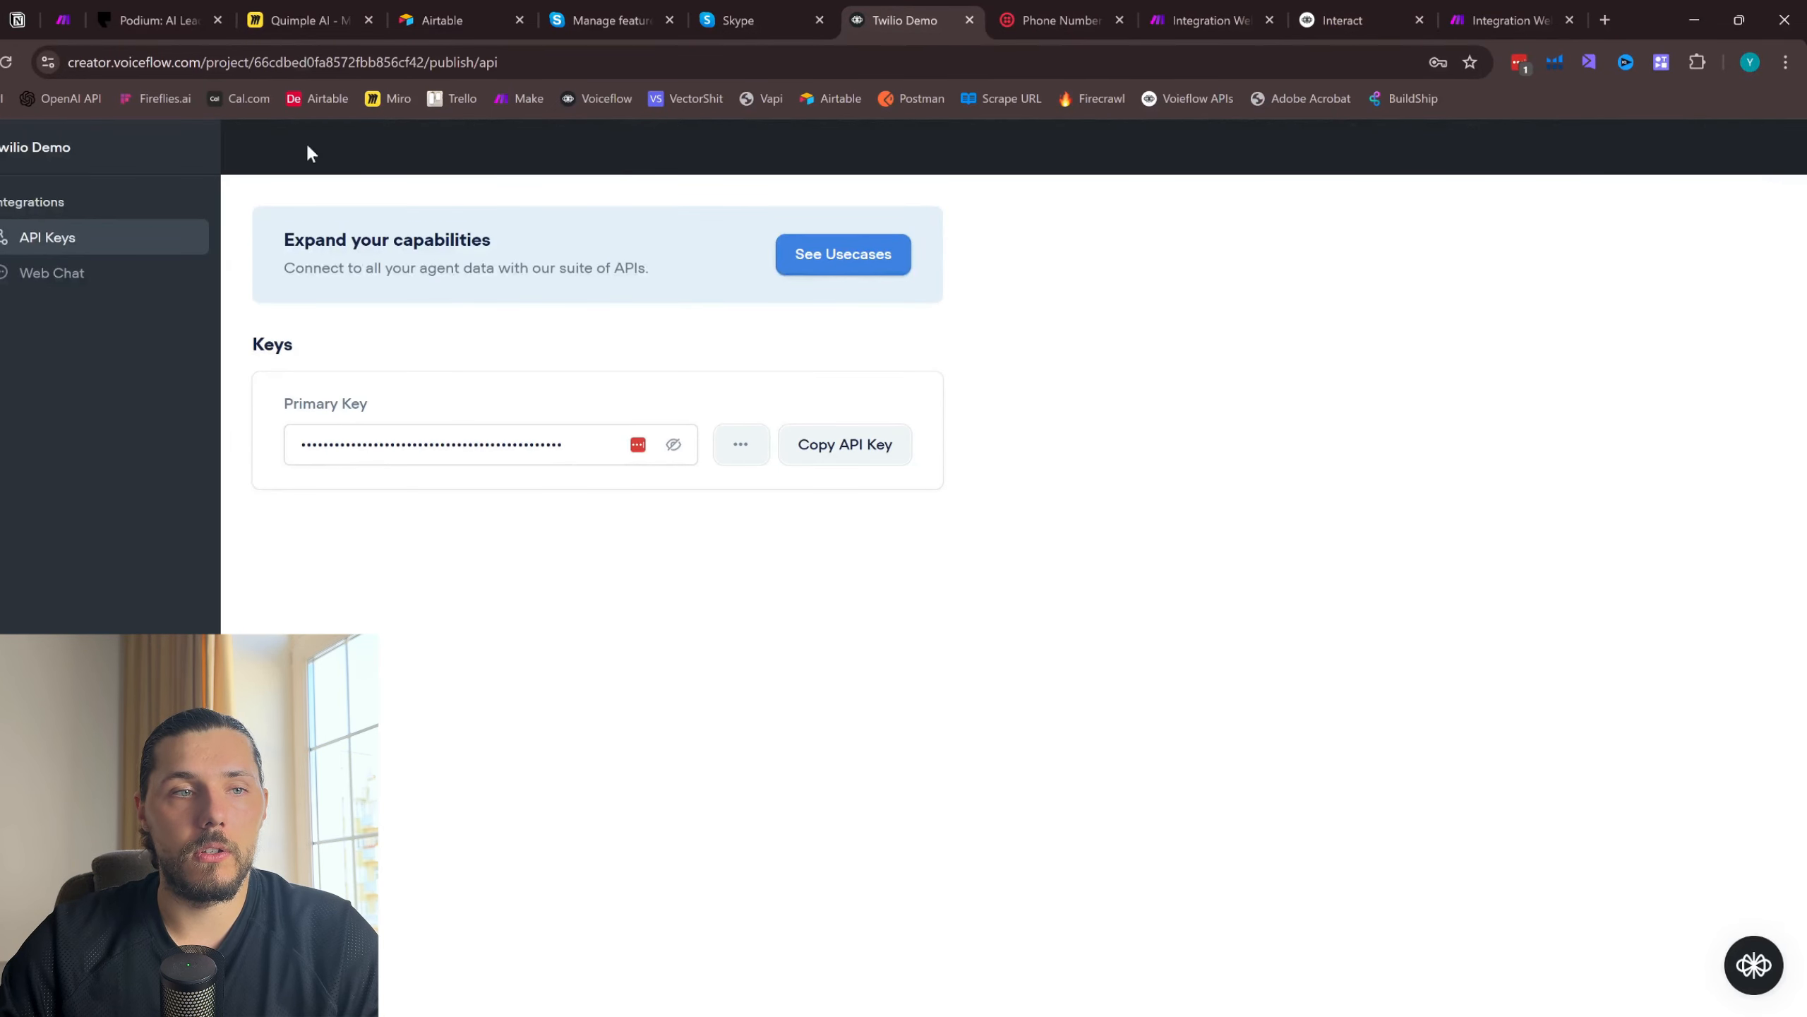
left_click(3, 206)
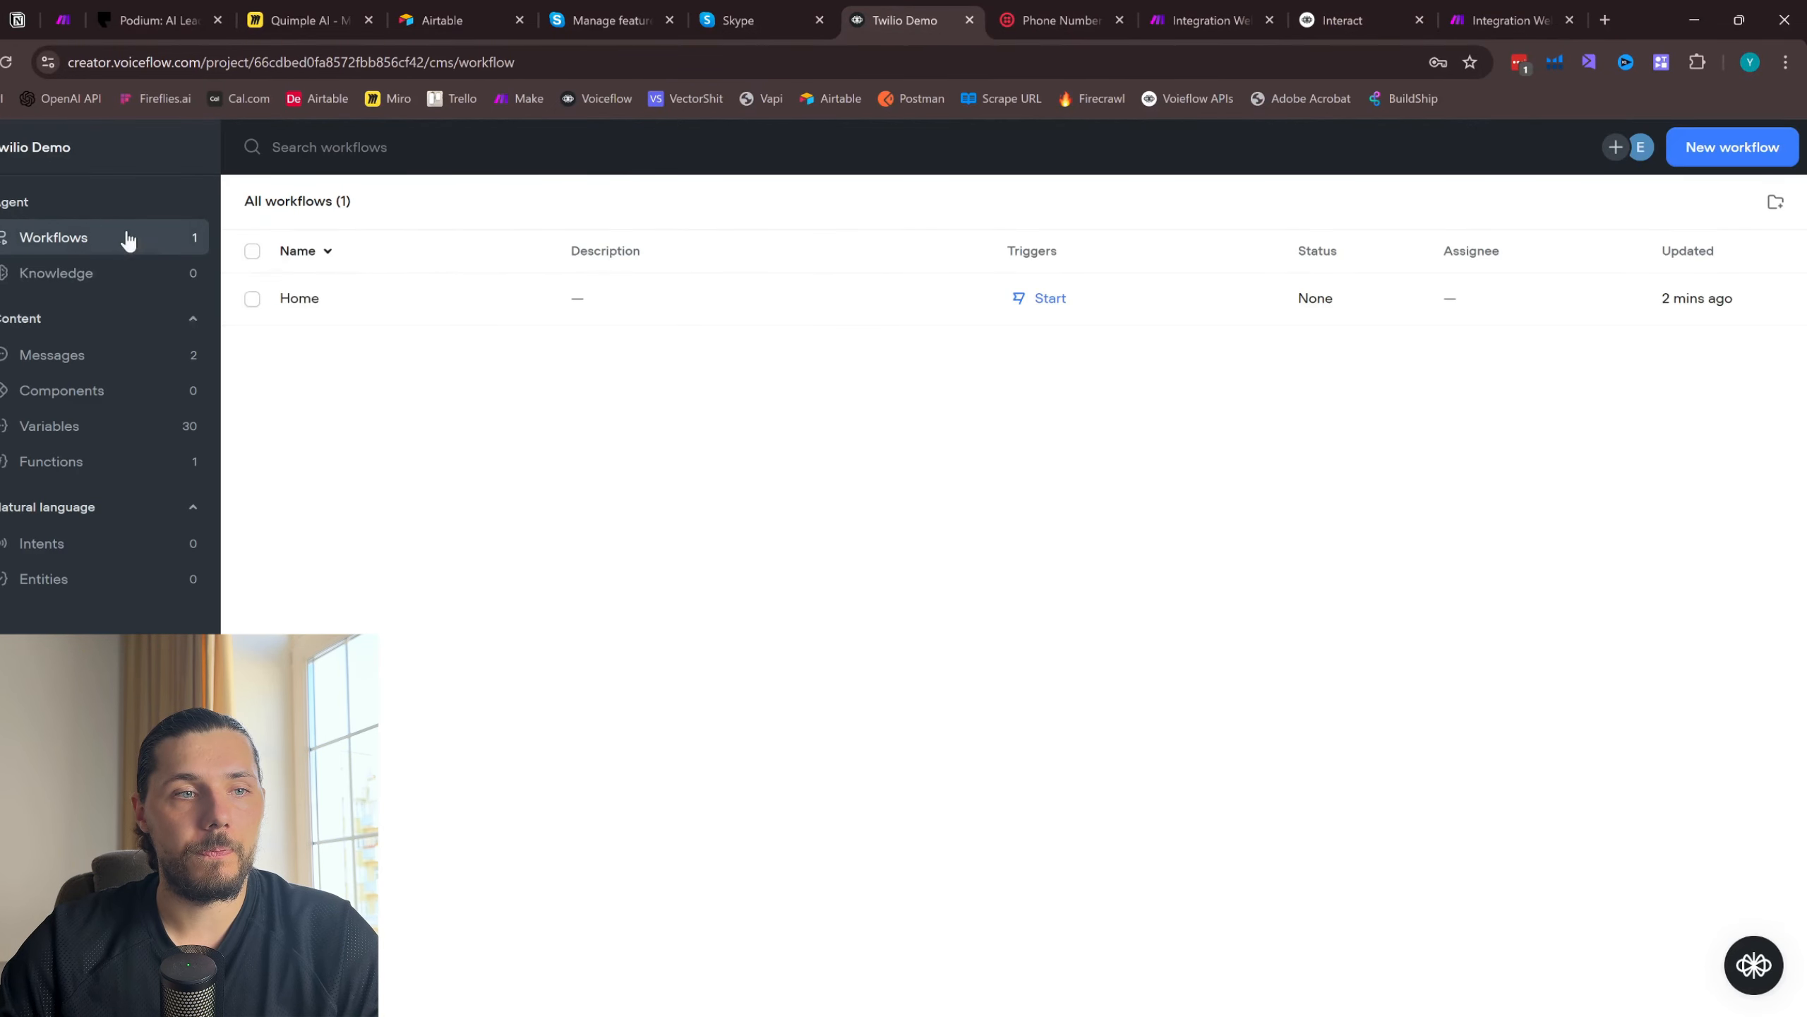
left_click(452, 300)
left_click(1736, 150)
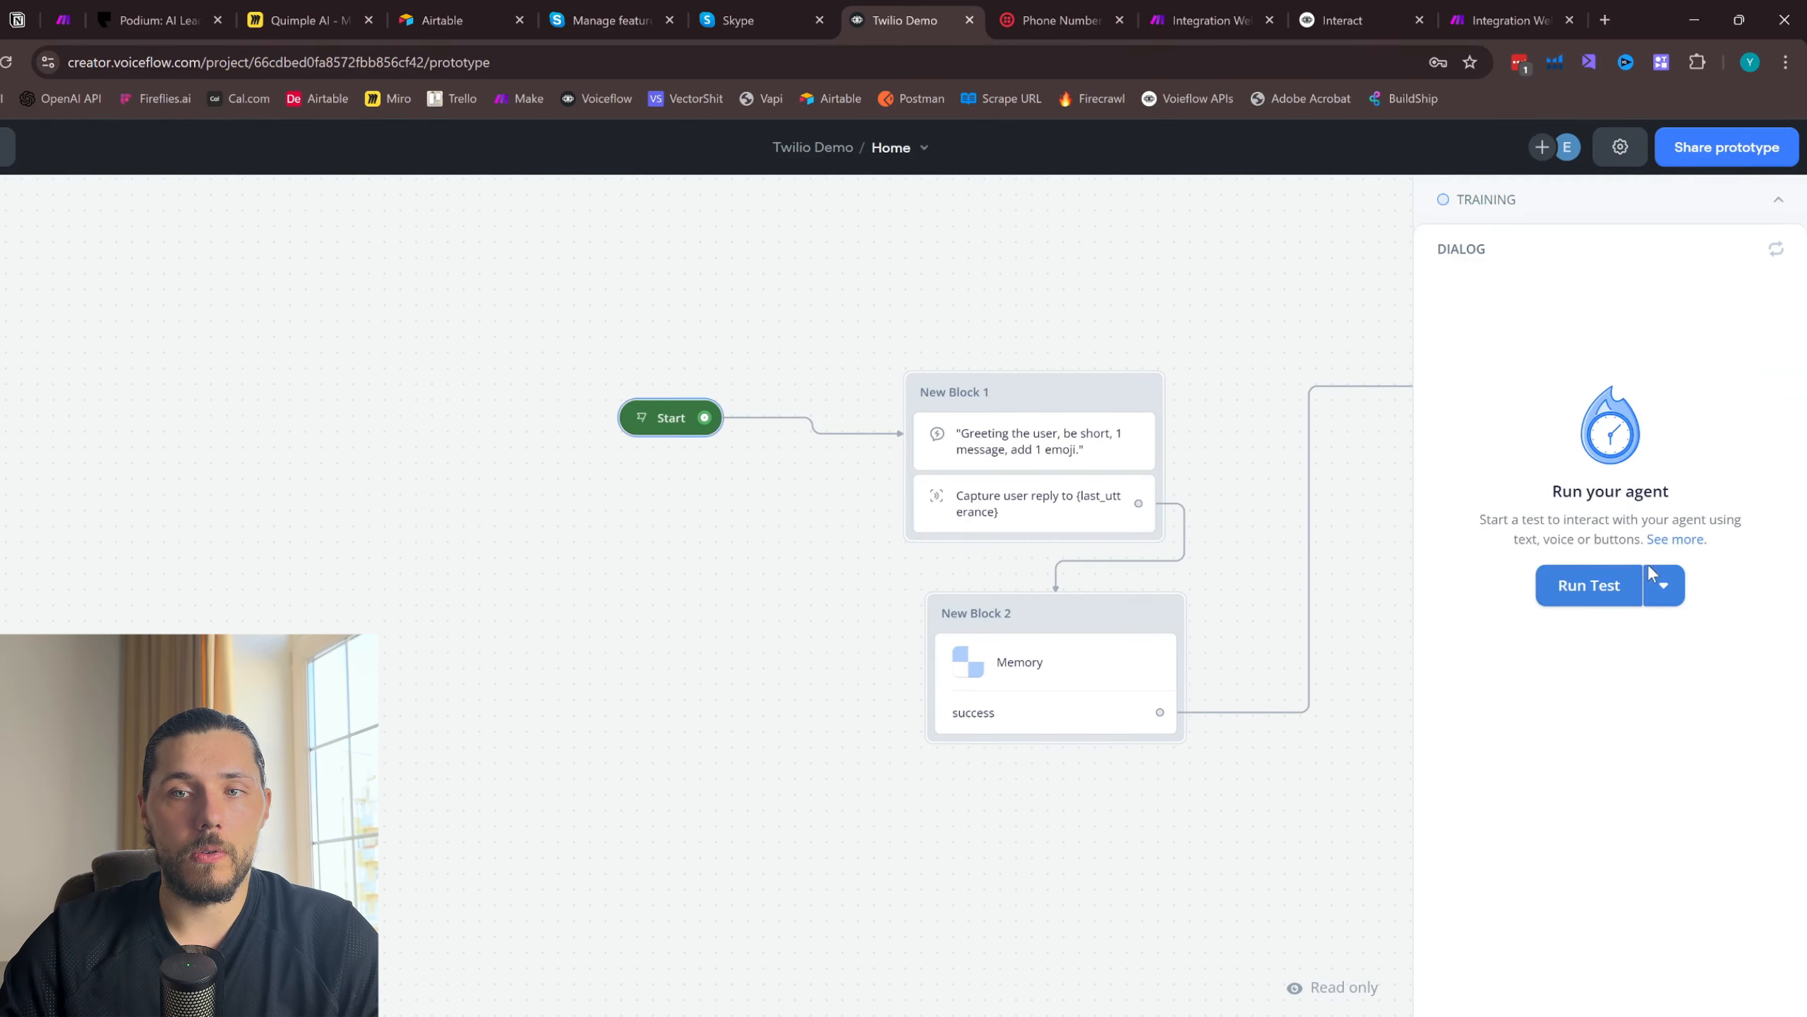
left_click(1598, 589)
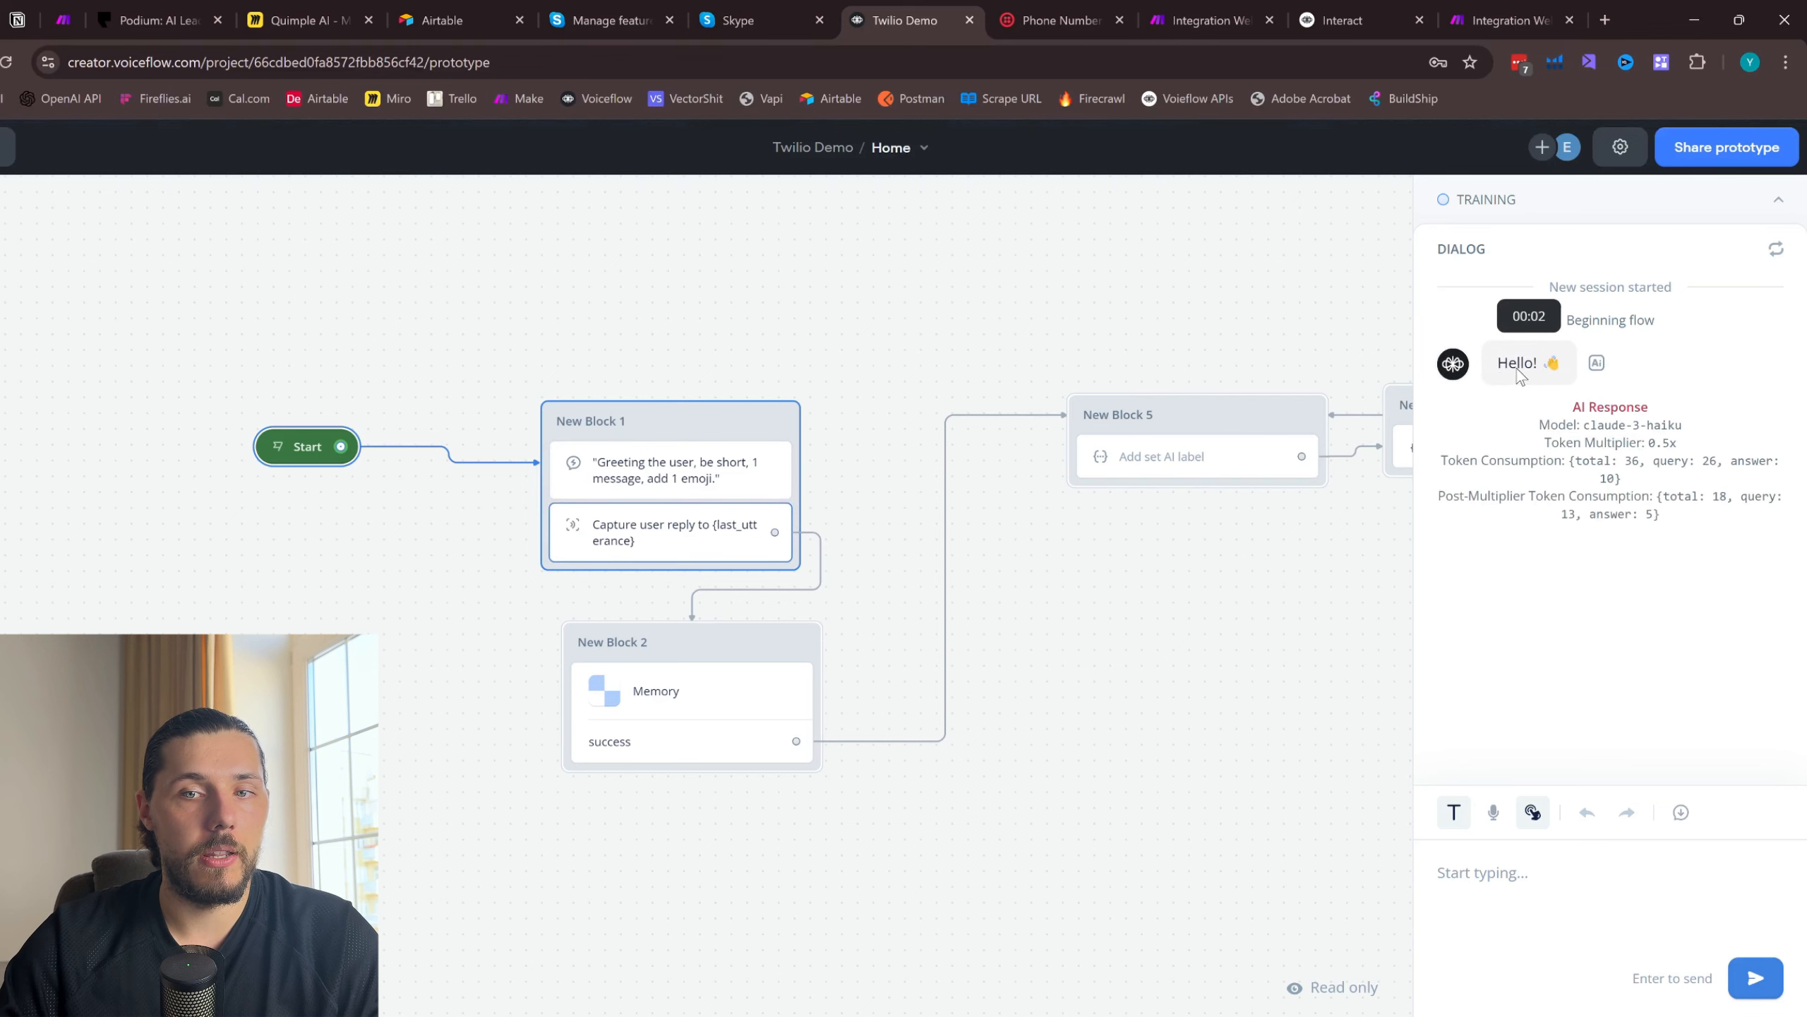
- Return to Make, enable response parsing in the HTTP module and save its settings
left_click(1509, 19)
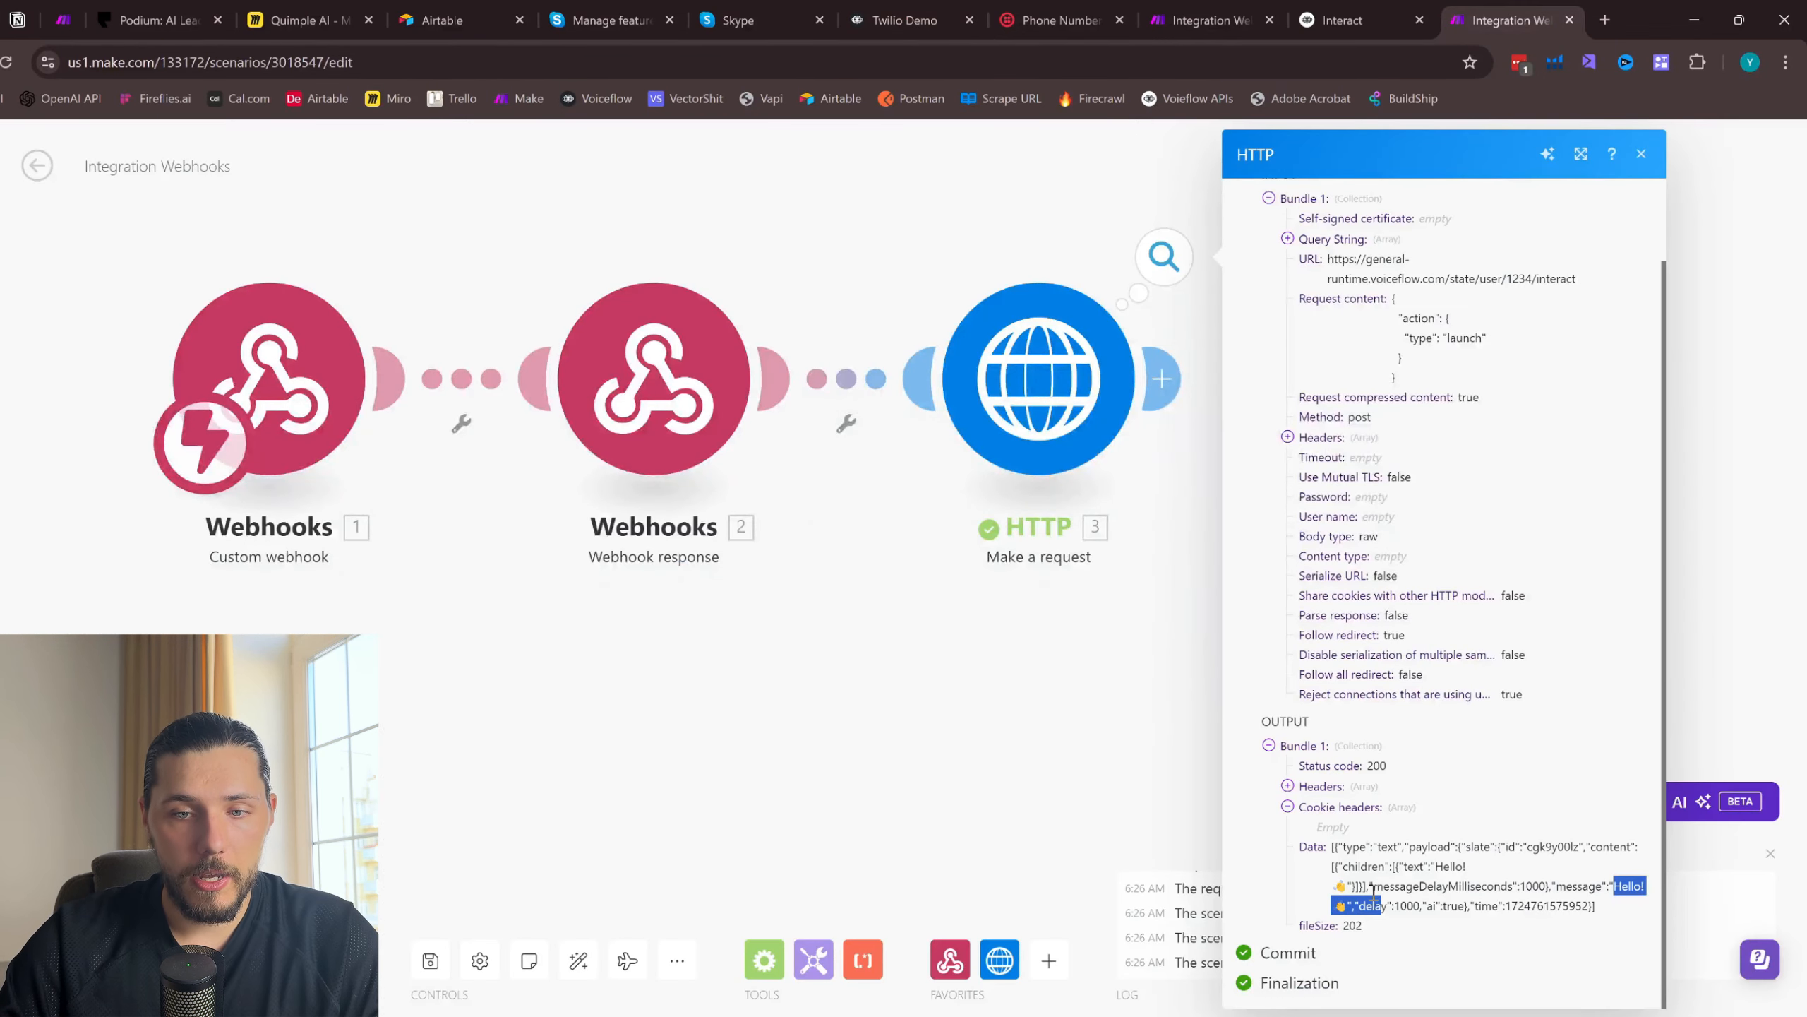
left_click(1642, 153)
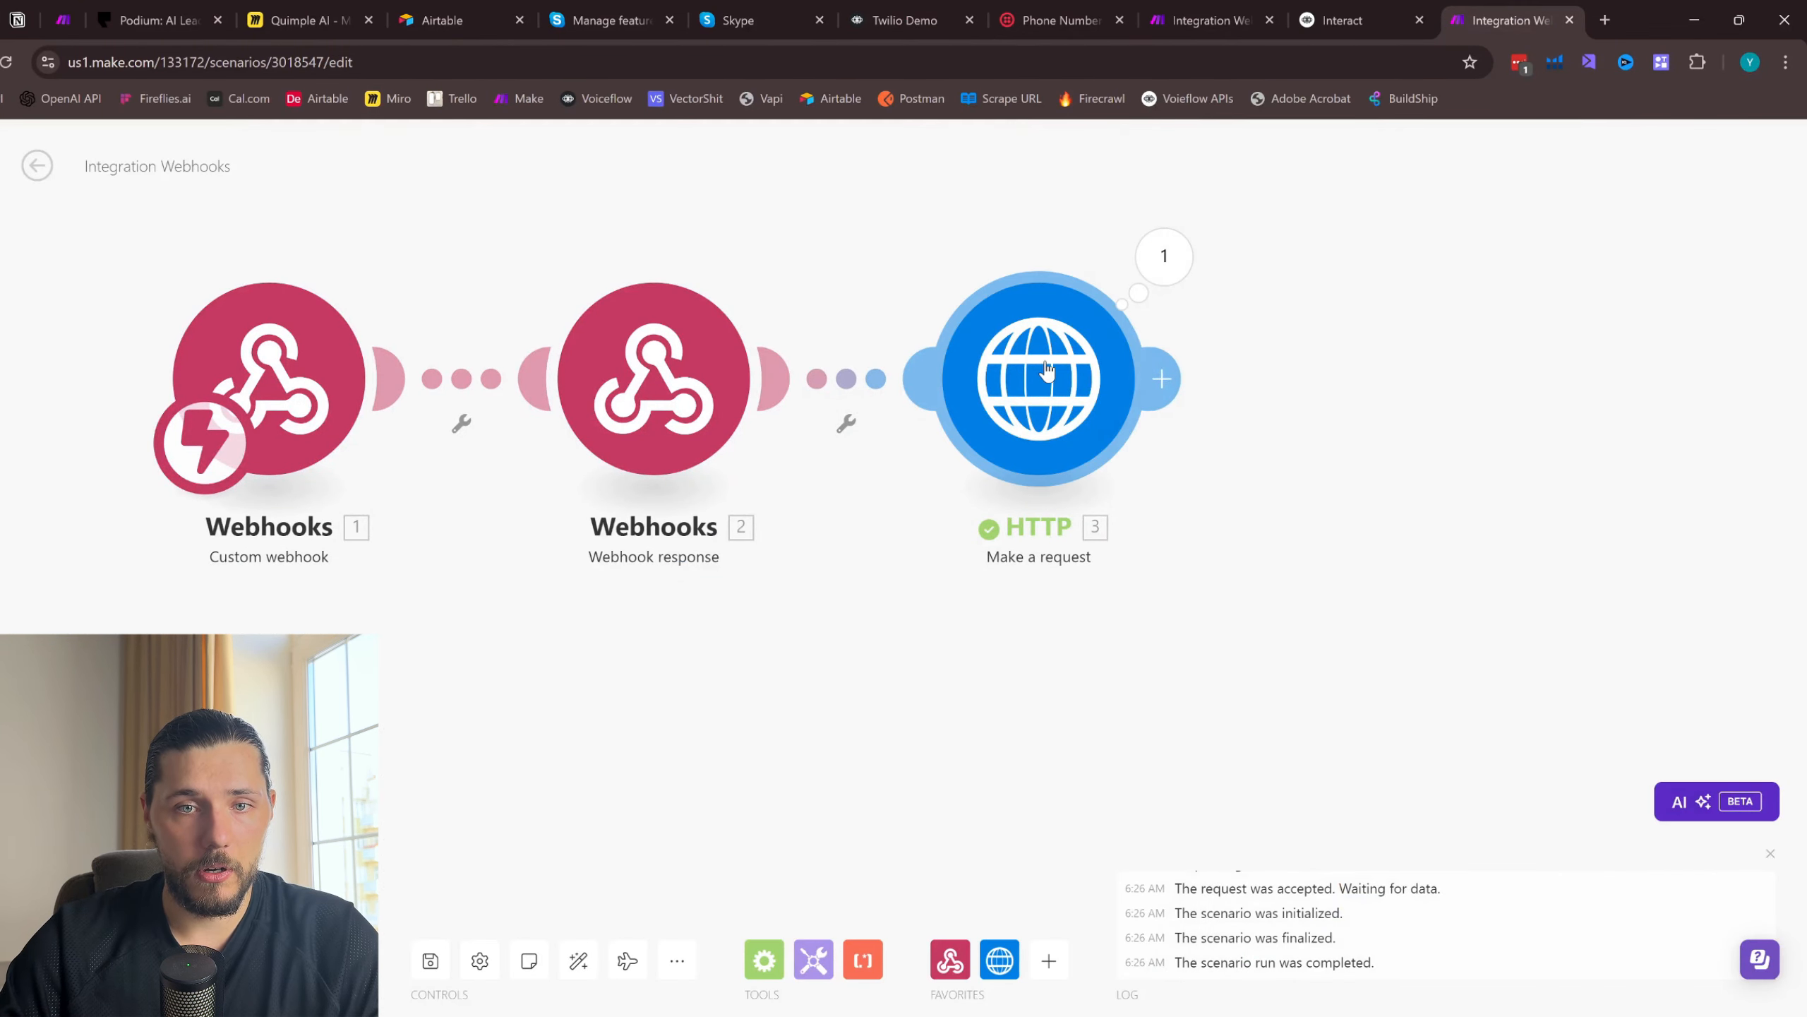
left_click(1039, 377)
scroll(1219, 621, "down", 8)
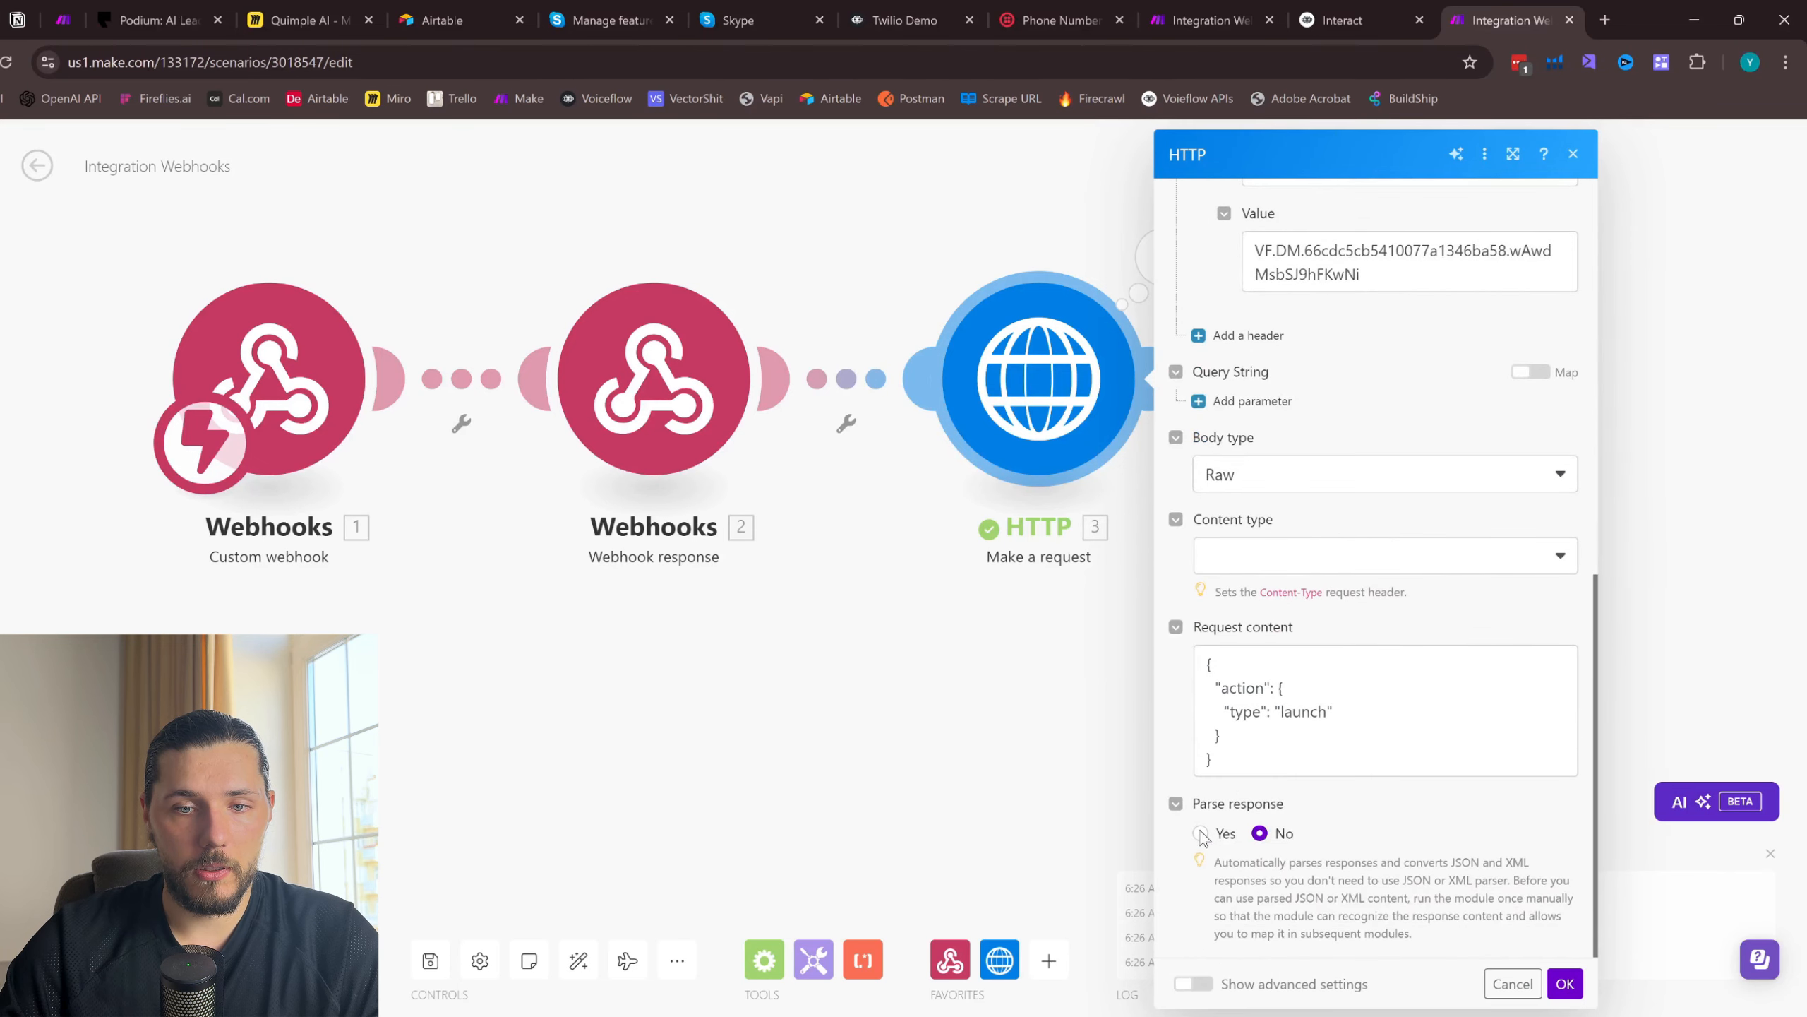
left_click(1201, 833)
left_click(1564, 984)
- Clone the HTTP module and connect the copy after the original, deleting the empty placeholder module
left_click_drag(1104, 412, 881, 374)
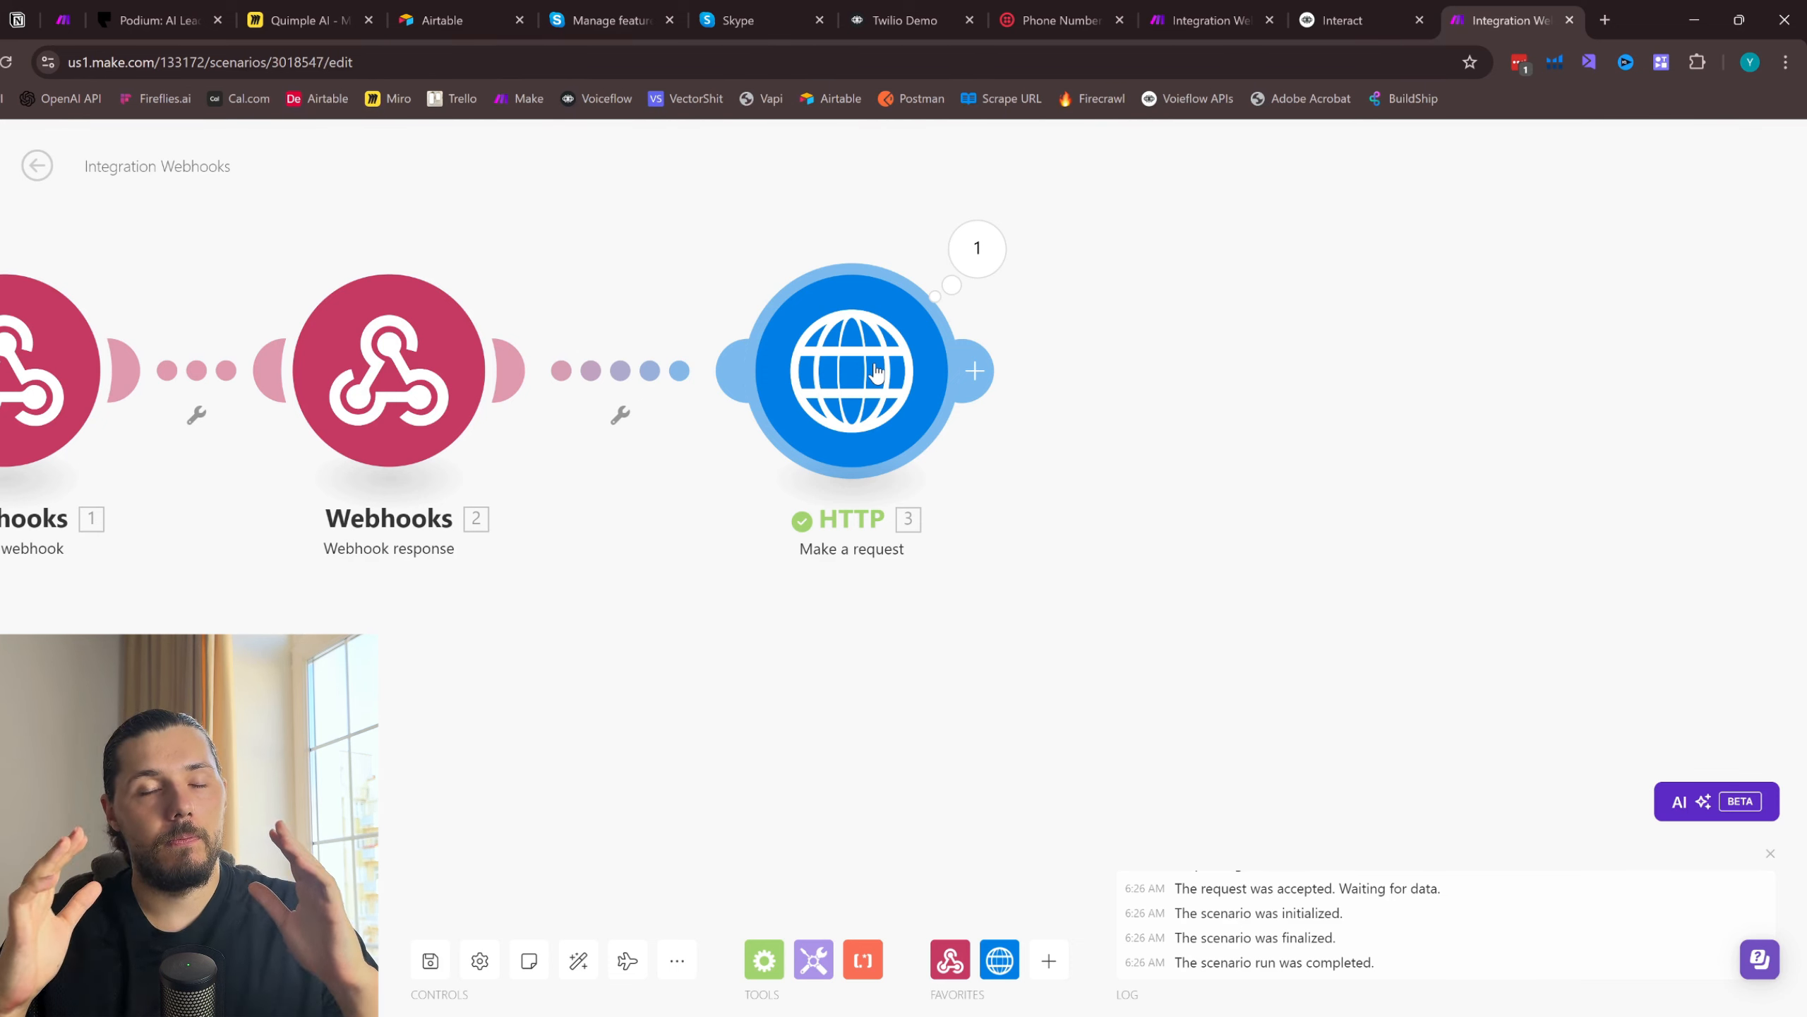
left_click(981, 376)
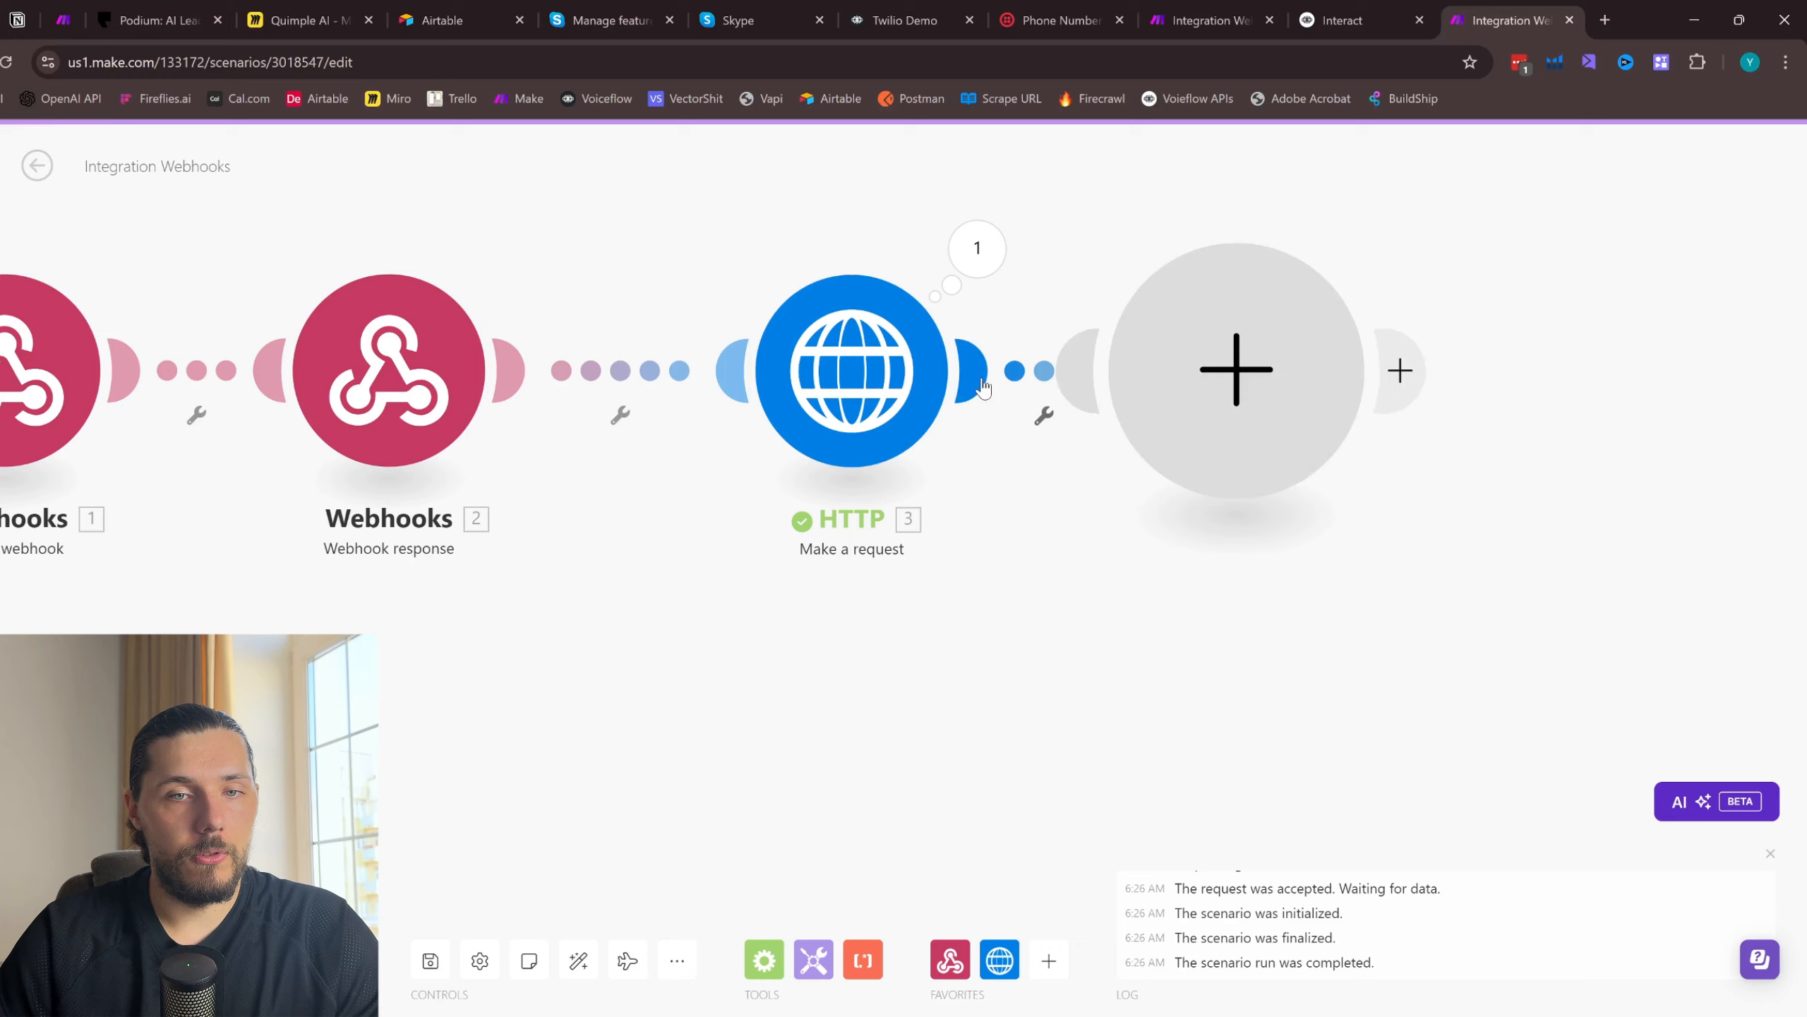
right_click(901, 370)
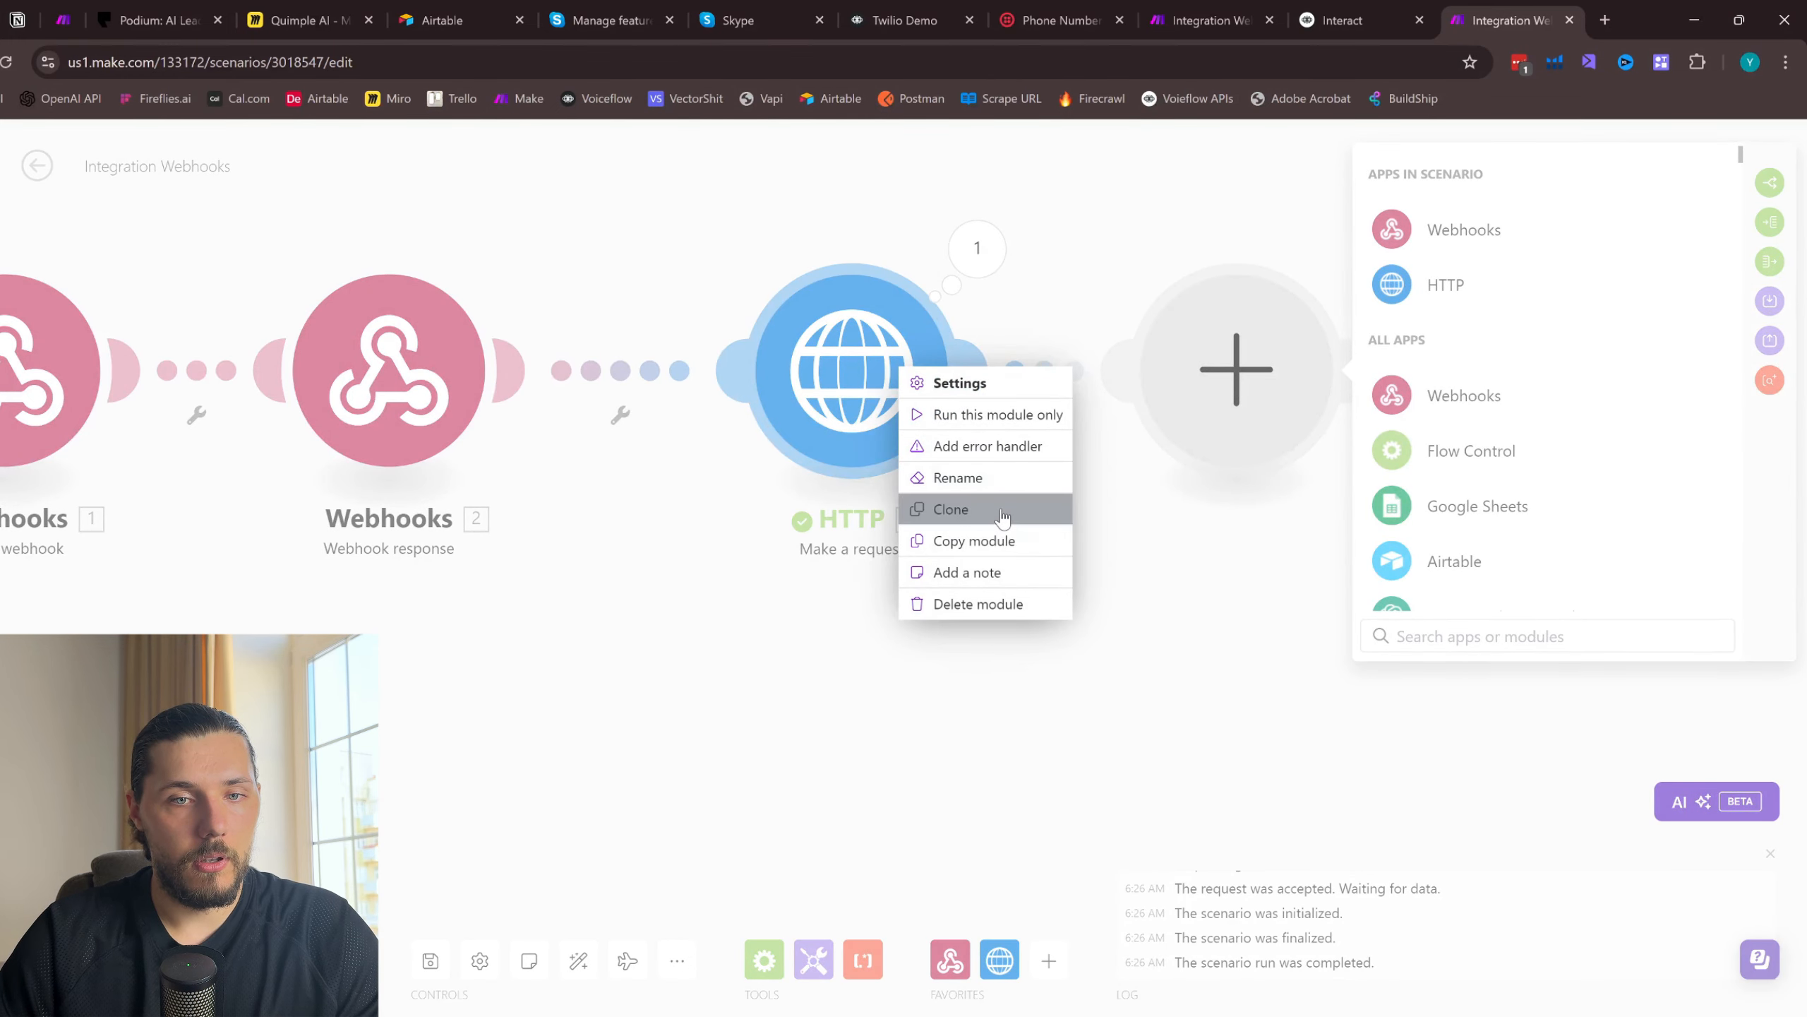
left_click(957, 509)
right_click(1212, 359)
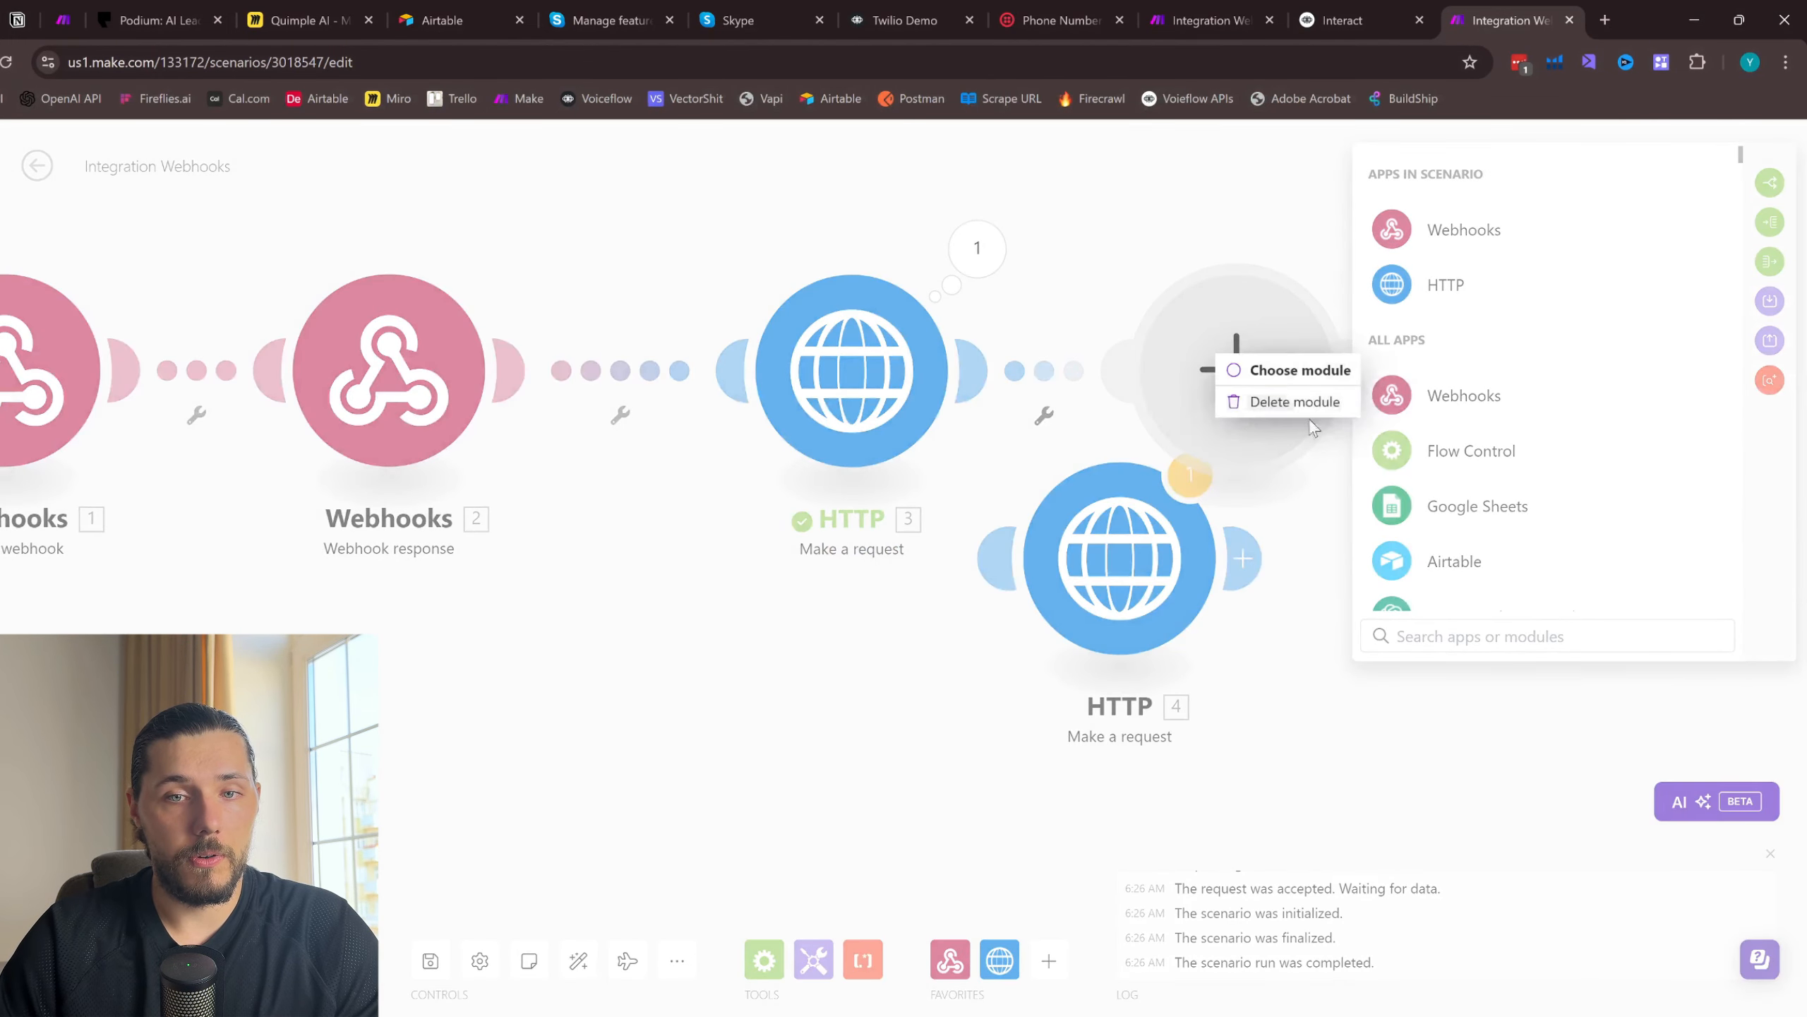
left_click(1274, 402)
left_click_drag(1113, 571, 1195, 367)
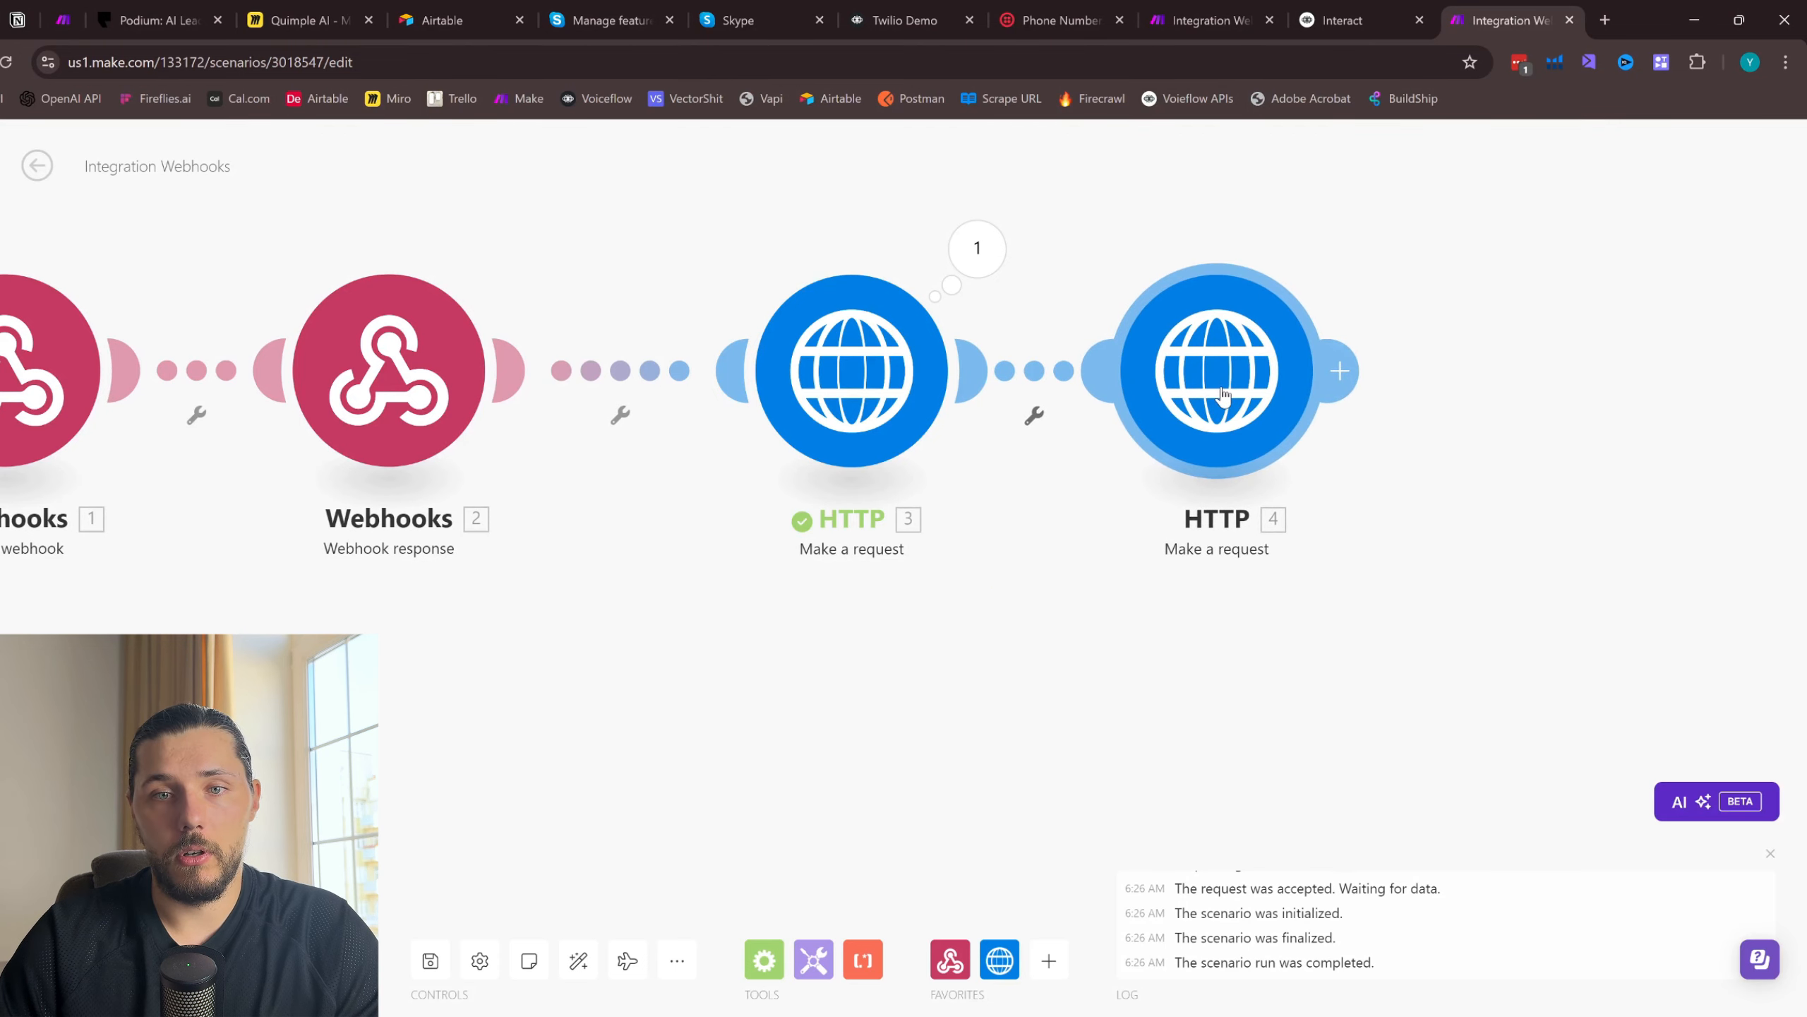
- Open the cloned HTTP module's settings and examine its URL, headers and request content
left_click(1218, 388)
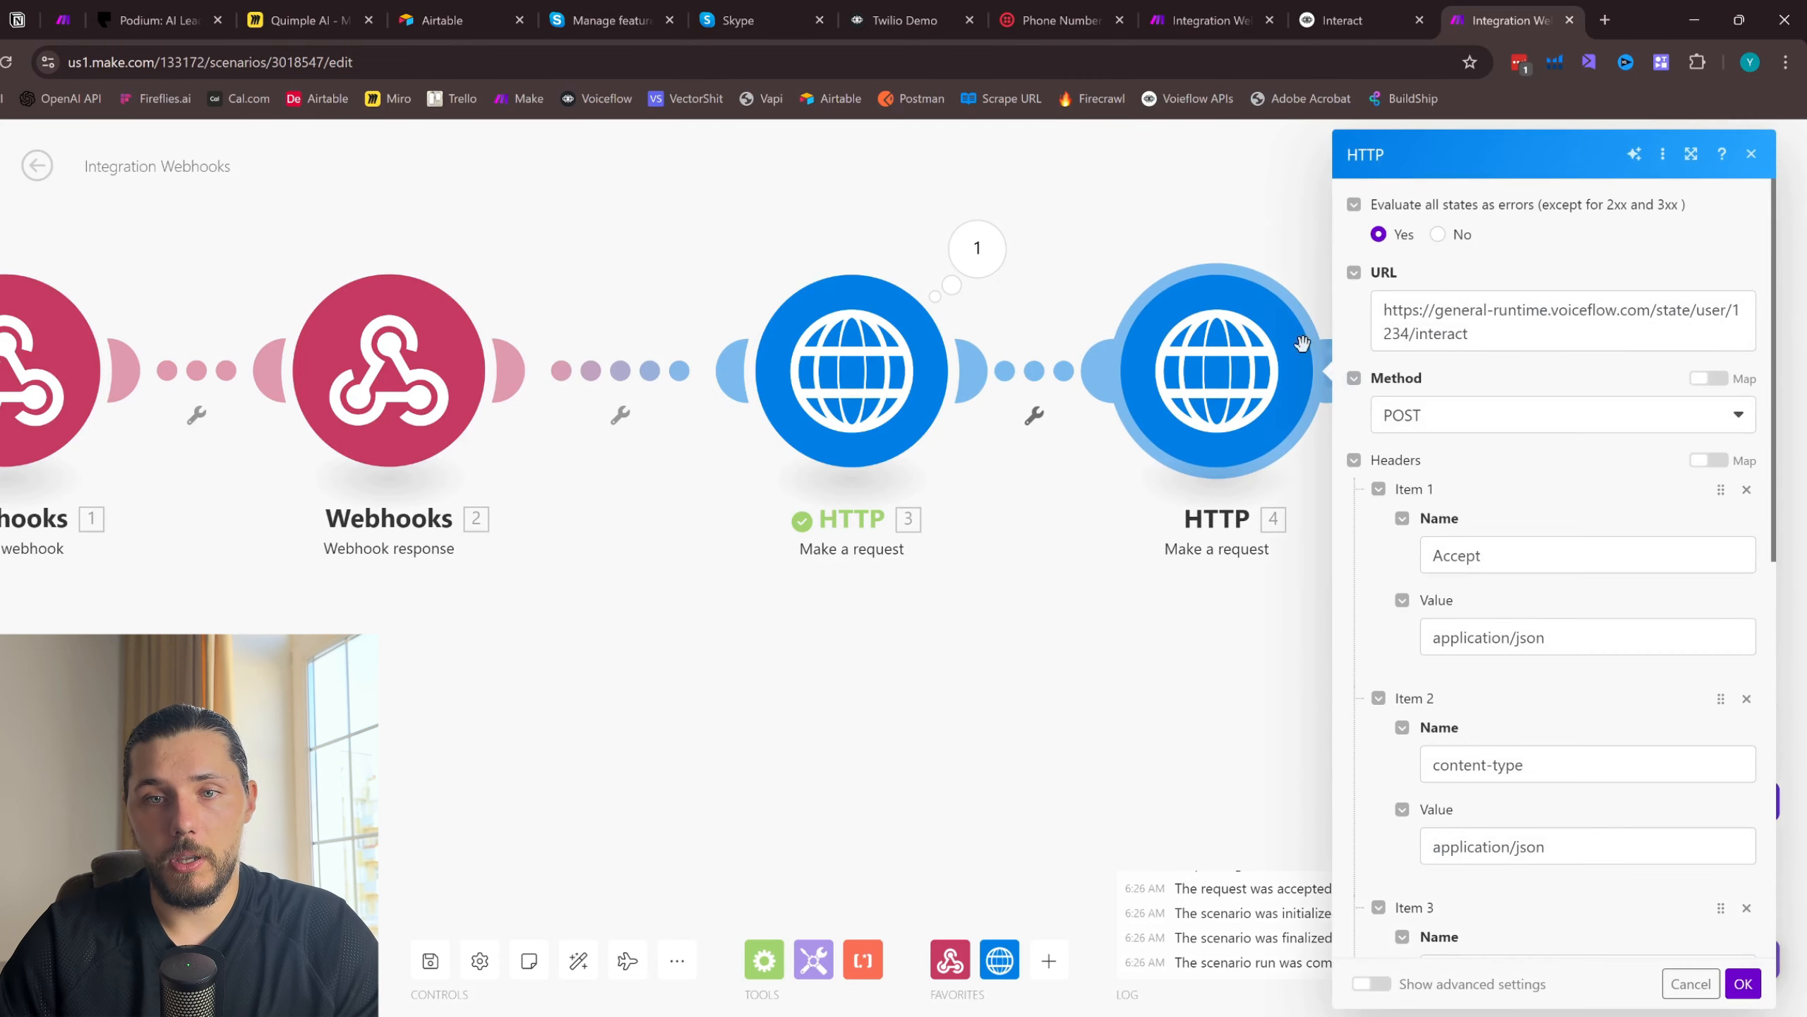
left_click(1100, 213)
left_click(1217, 370)
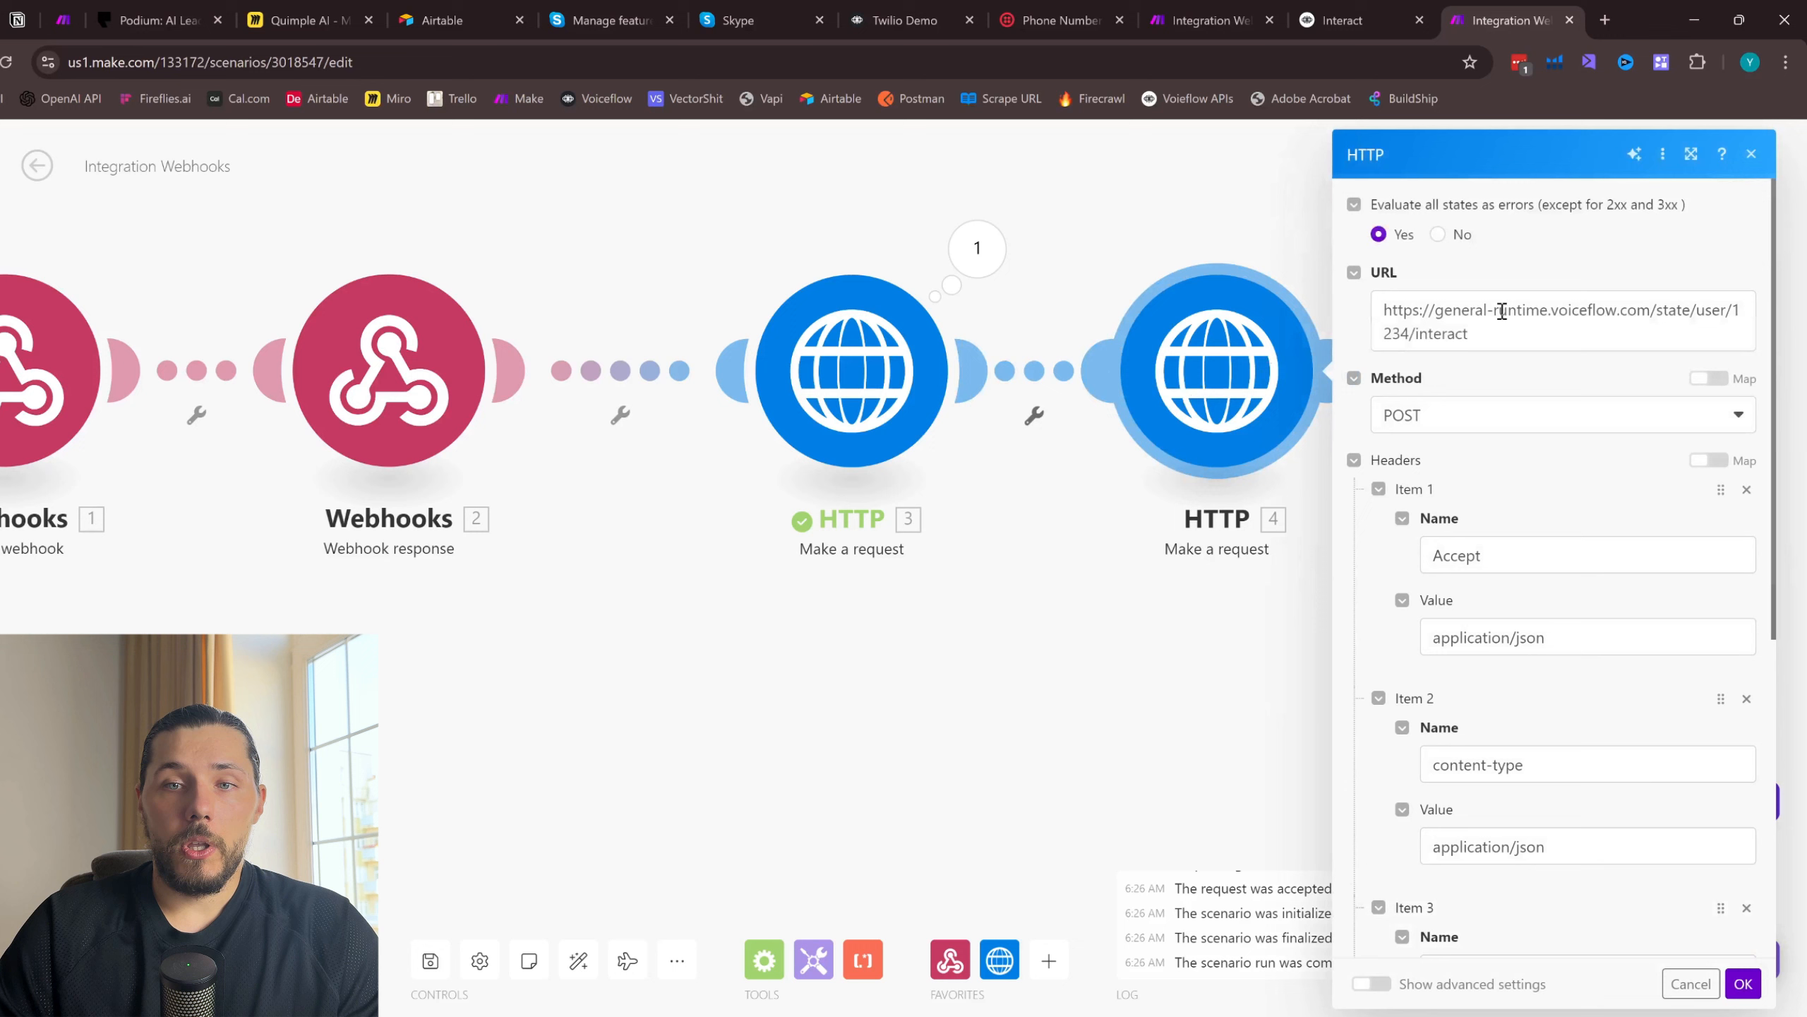
left_click(1406, 335)
left_click_drag(1406, 335, 1727, 293)
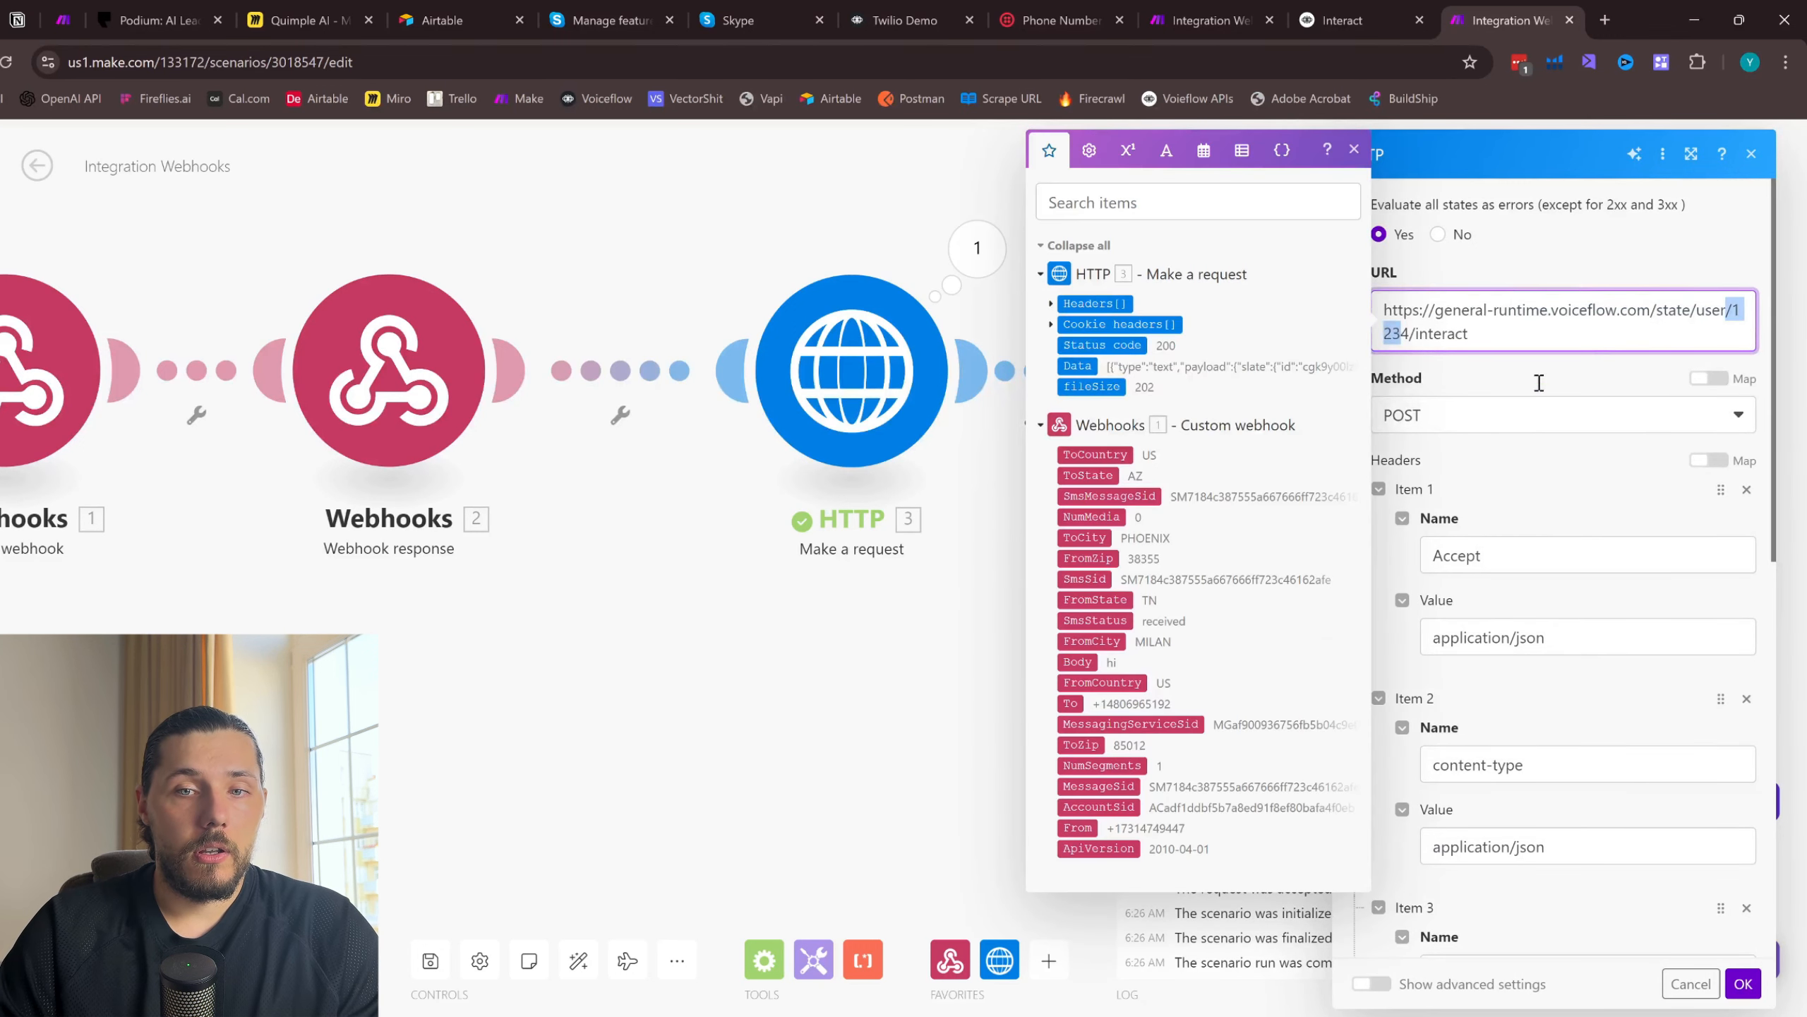
left_click(1471, 419)
scroll(1509, 769, "down", 7)
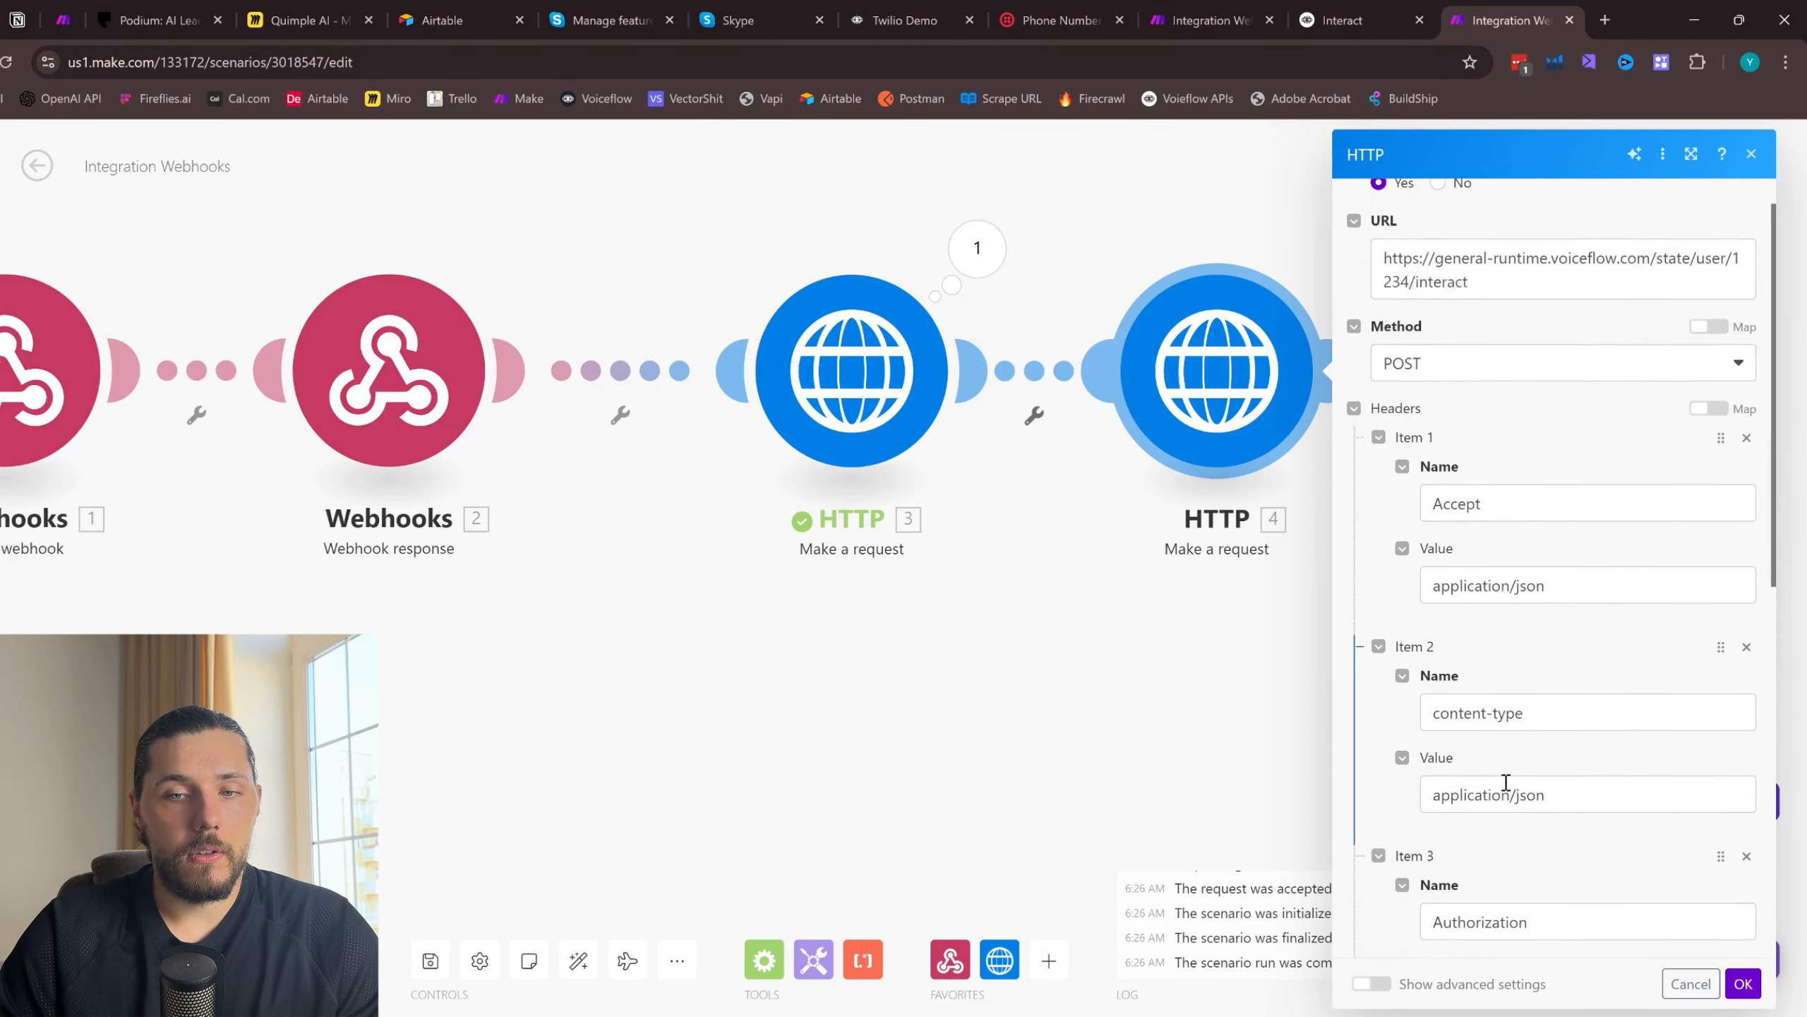
scroll(1551, 676, "down", 4)
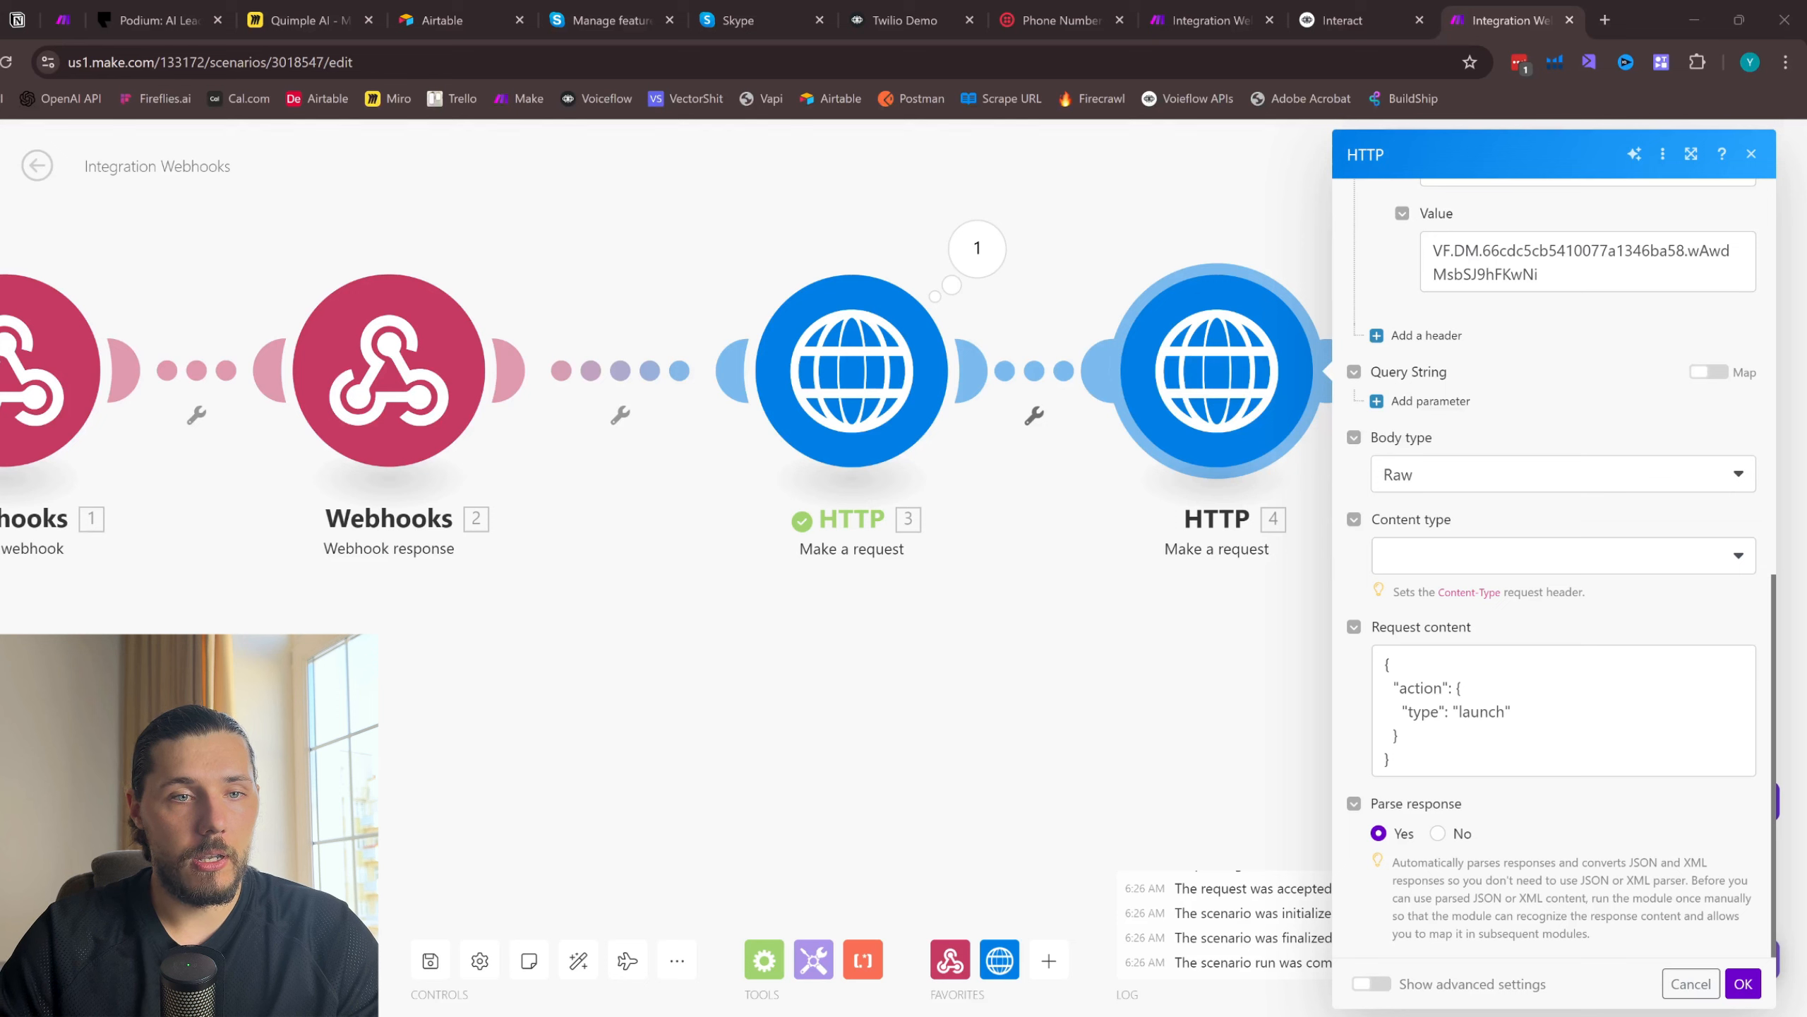
left_click(1500, 711)
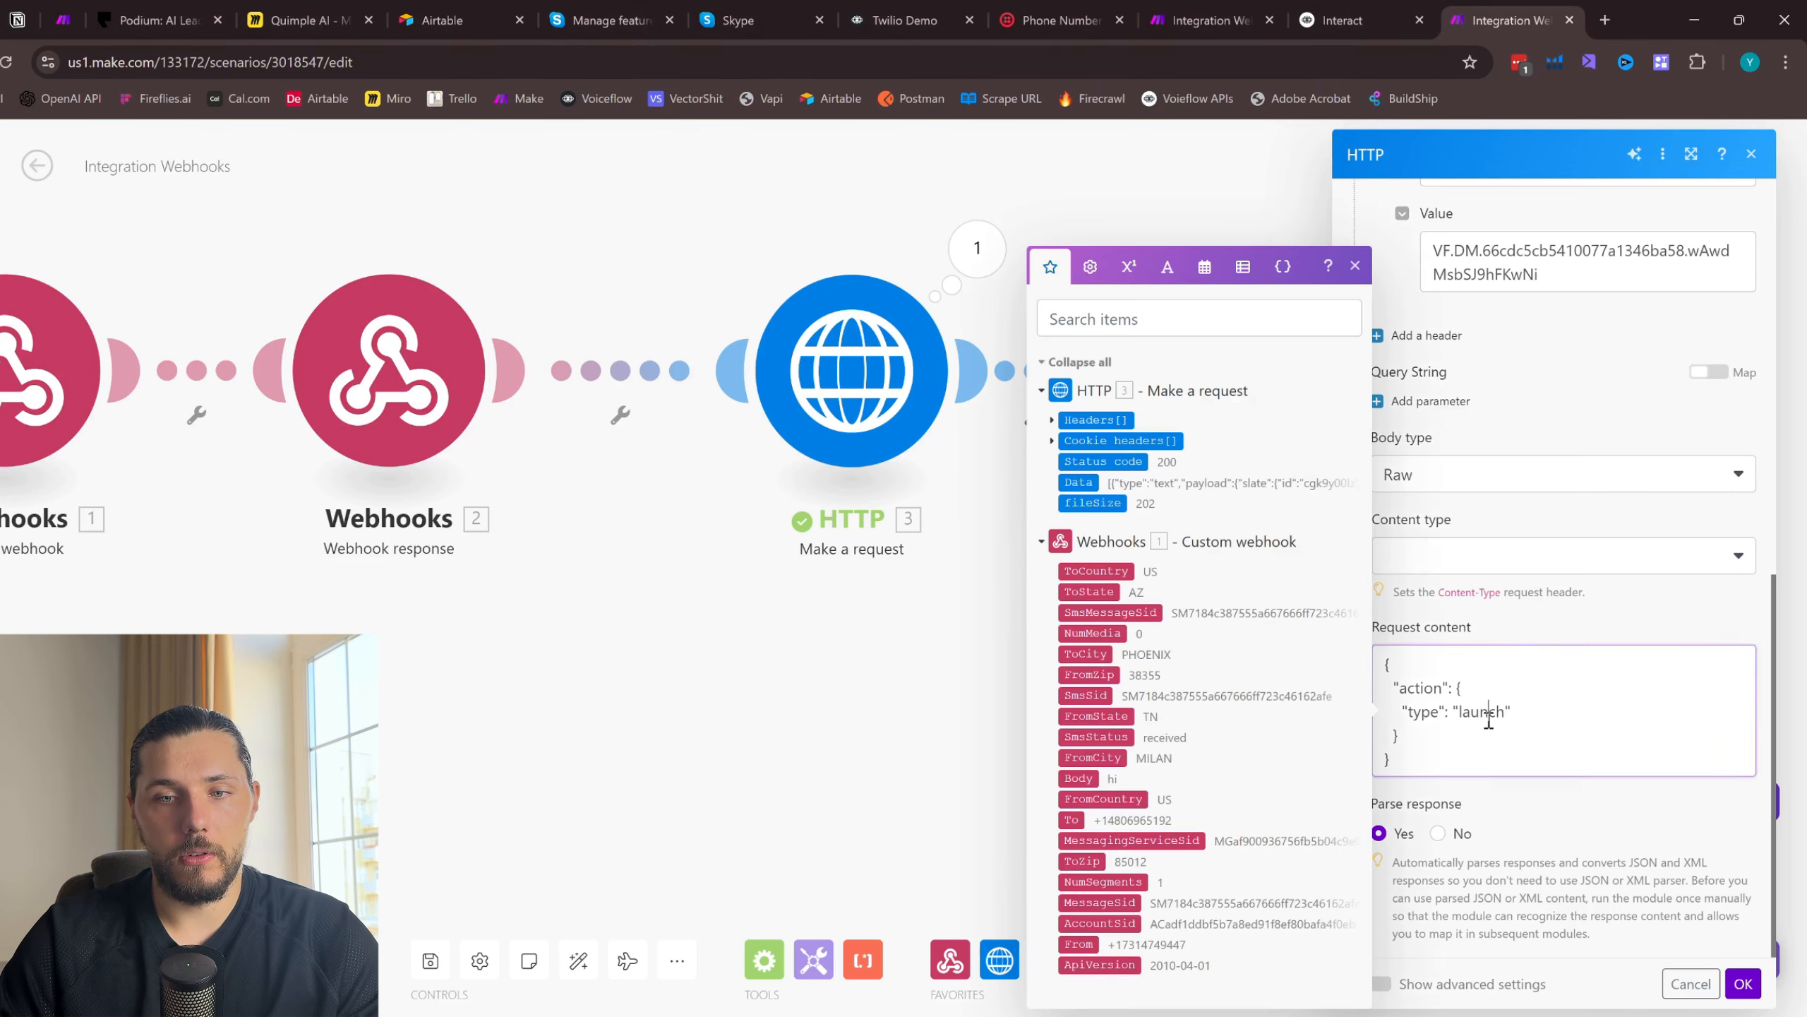
key("ctrl+a")
type("{\"action\":{\"type\":\"text\",\"payload\":\"{{2.Body}}\"}}")
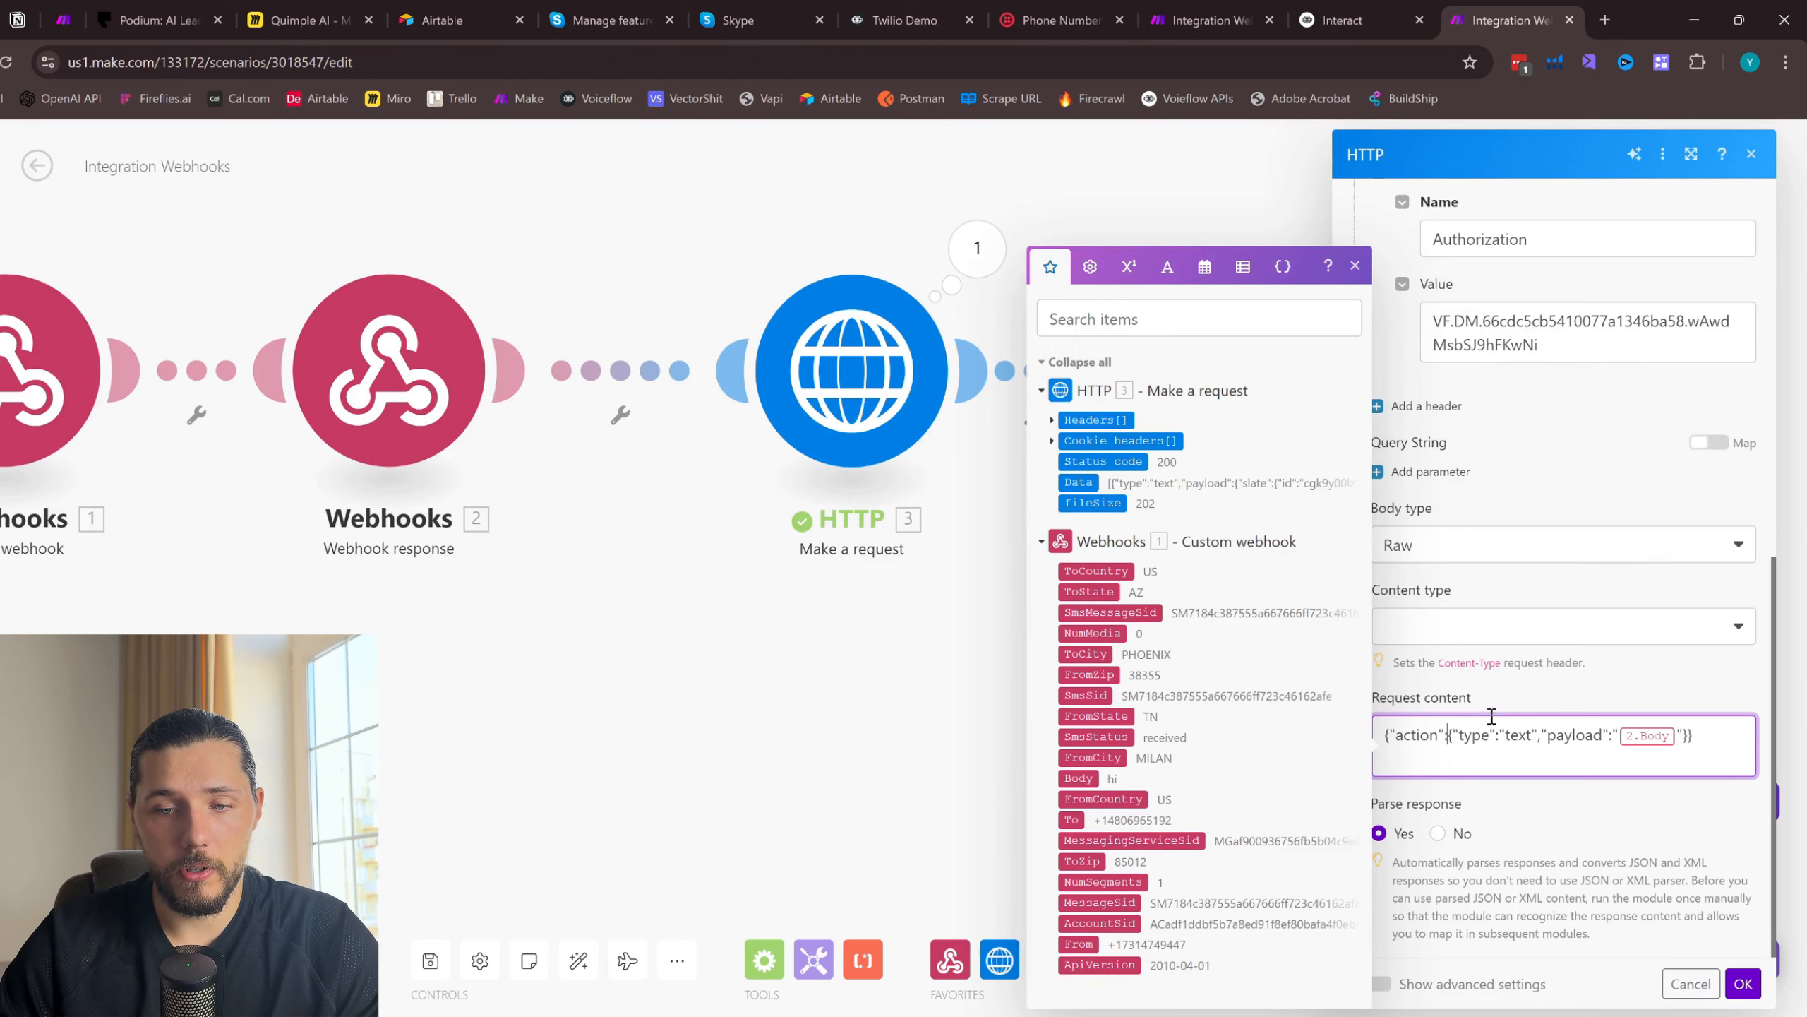
key("Return")
key("Return")
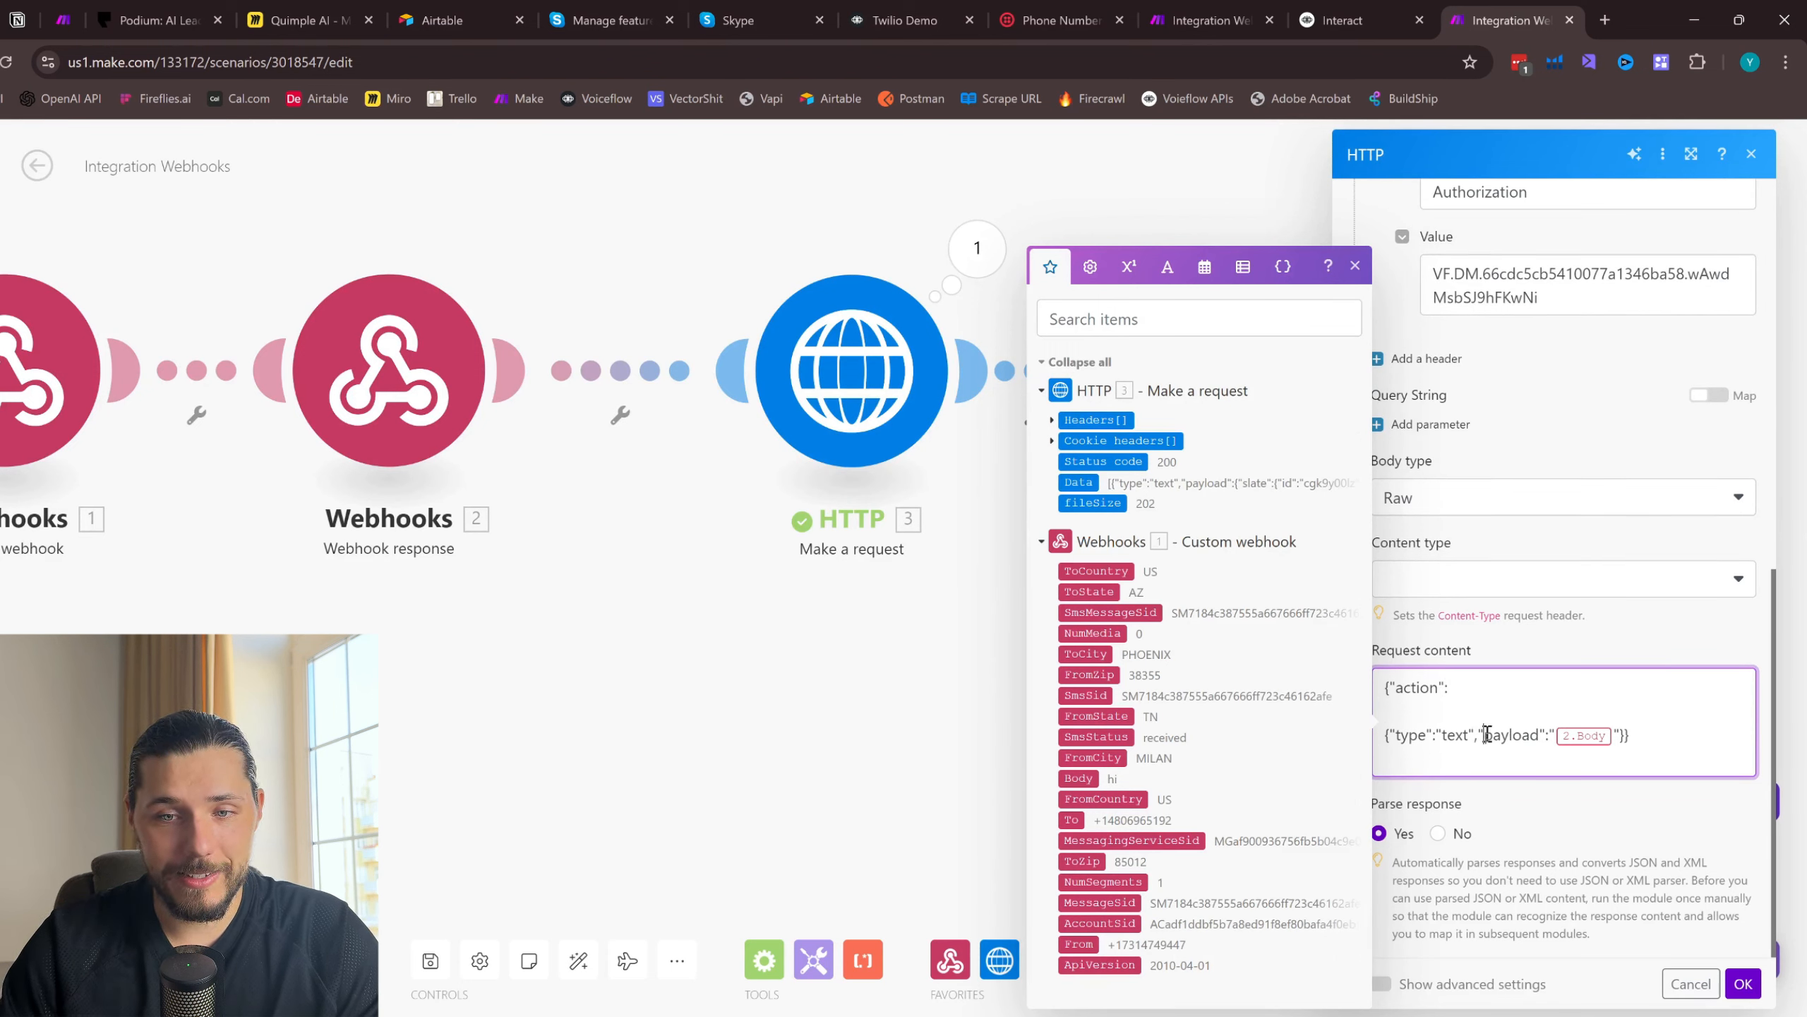
key("Return")
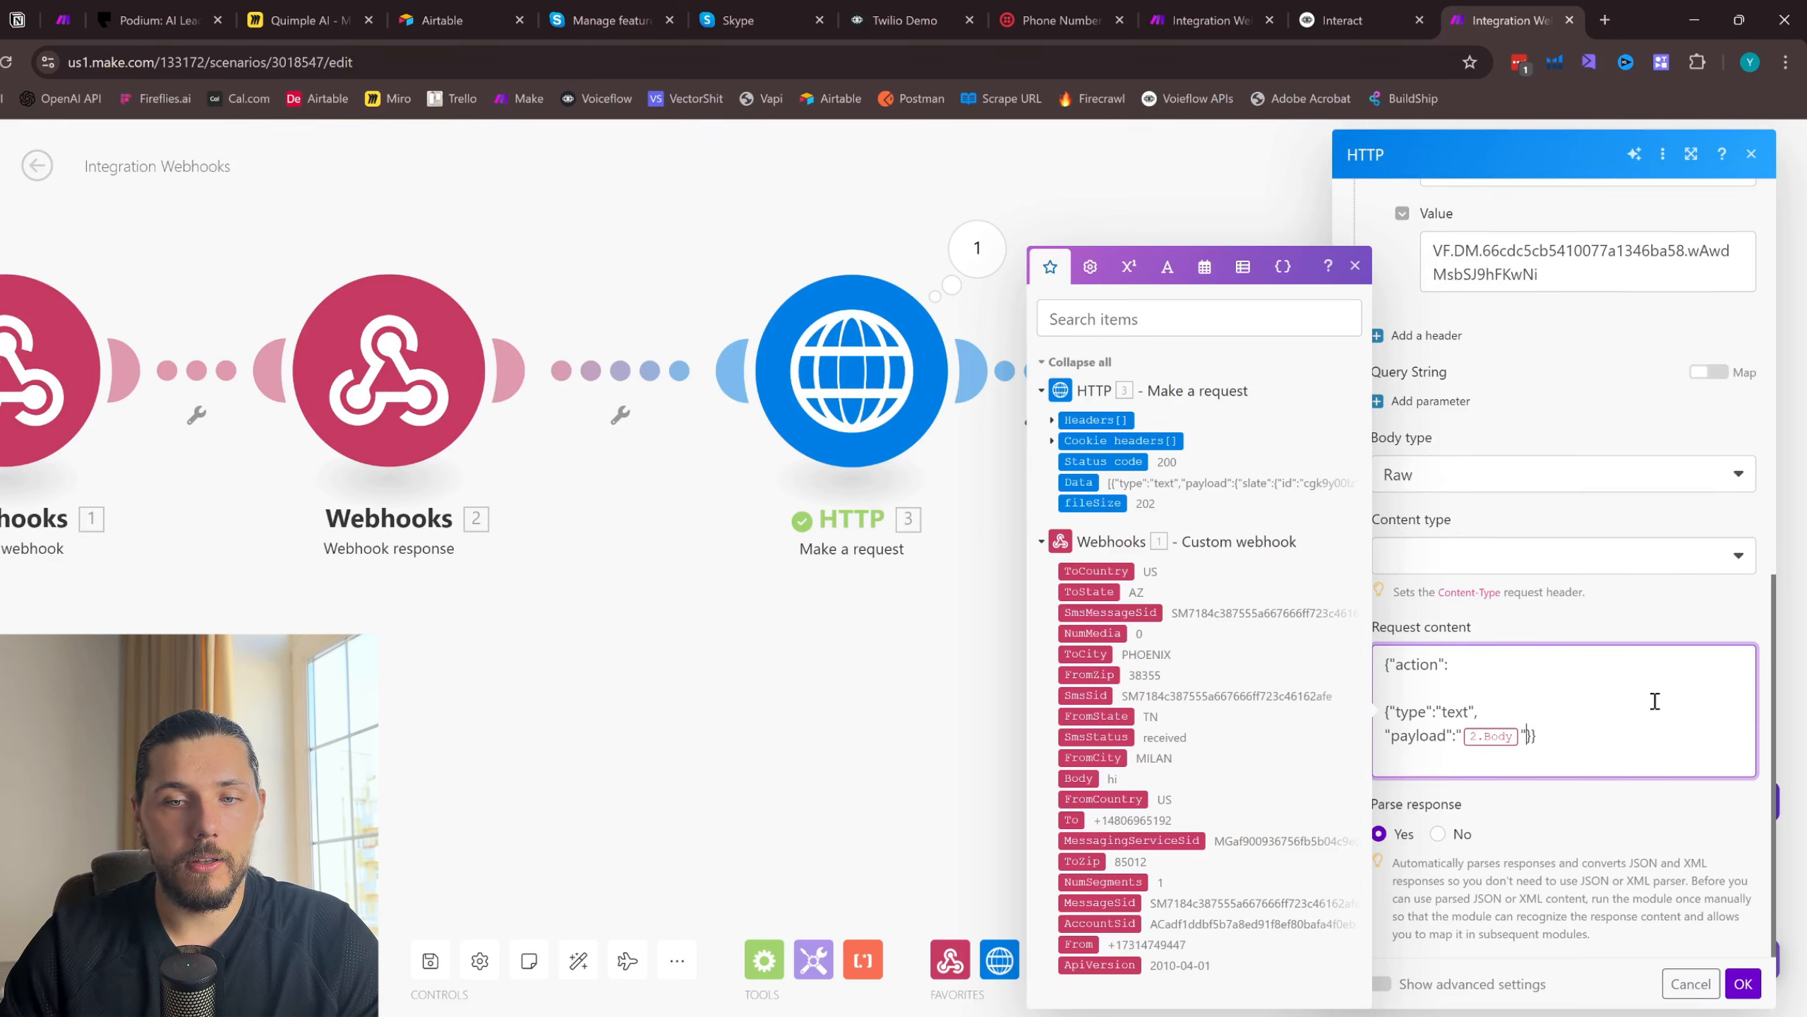
key("Return")
key("Return")
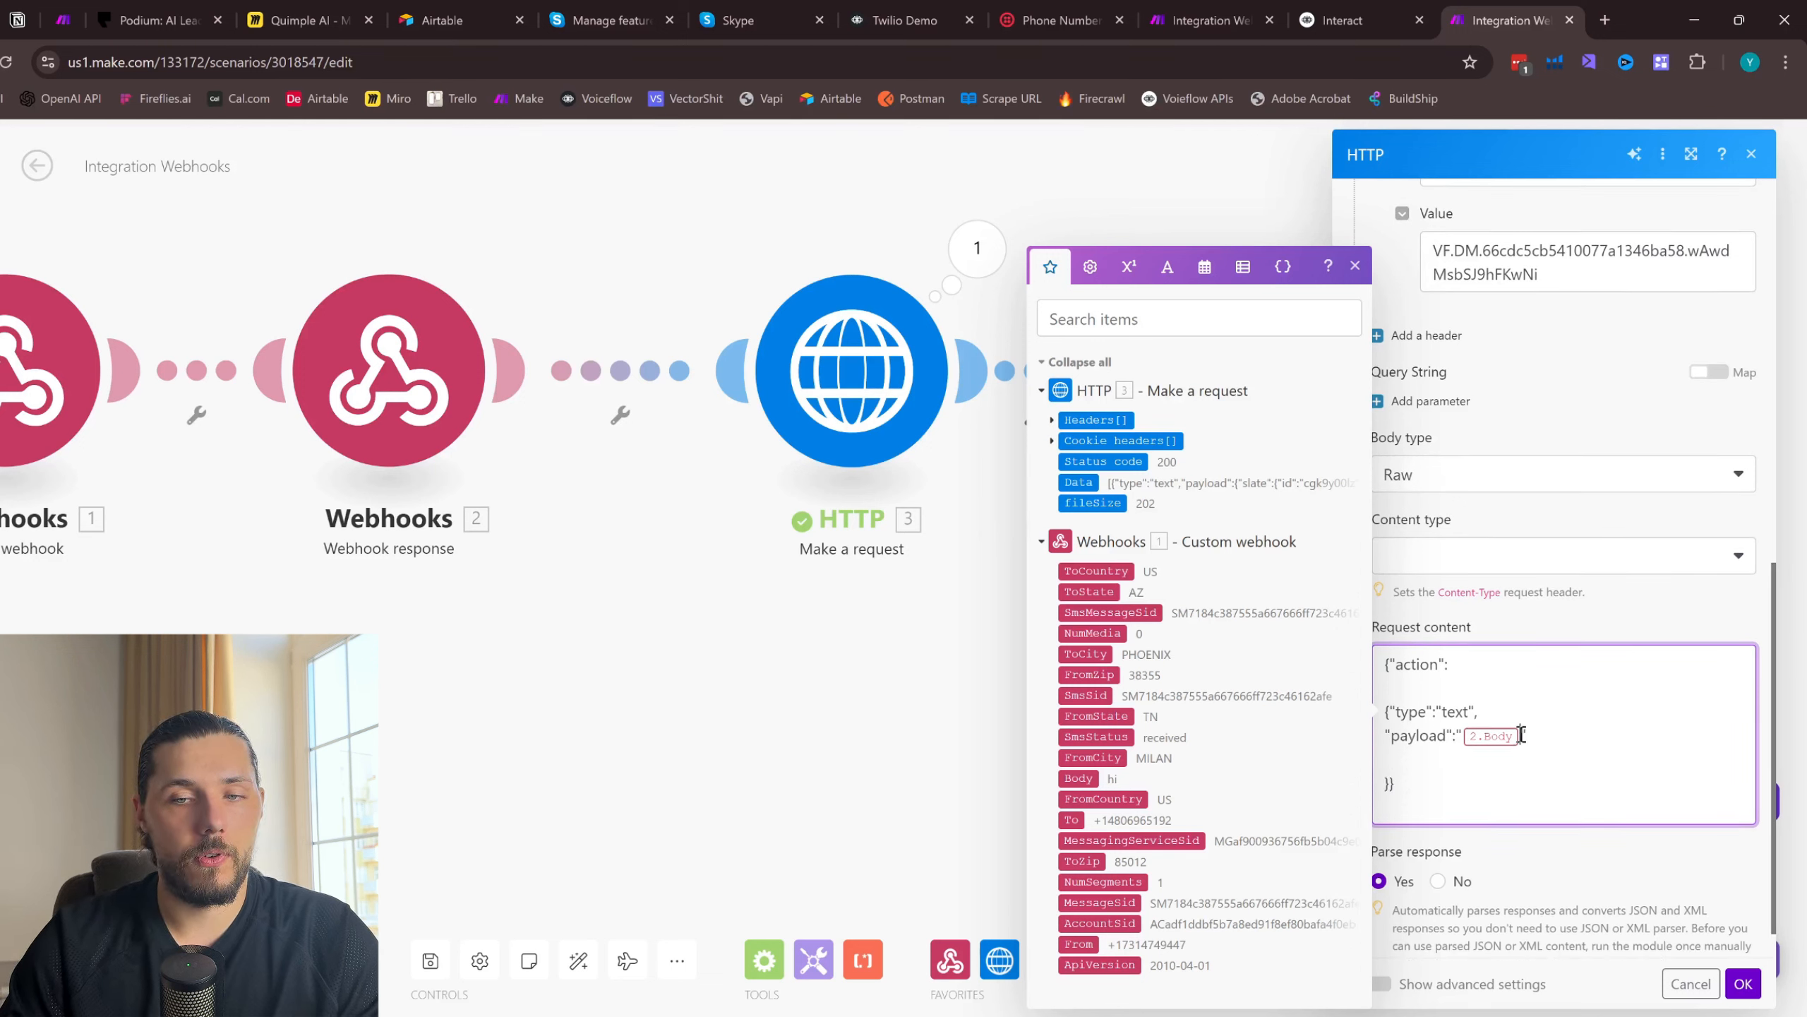
key("BackSpace")
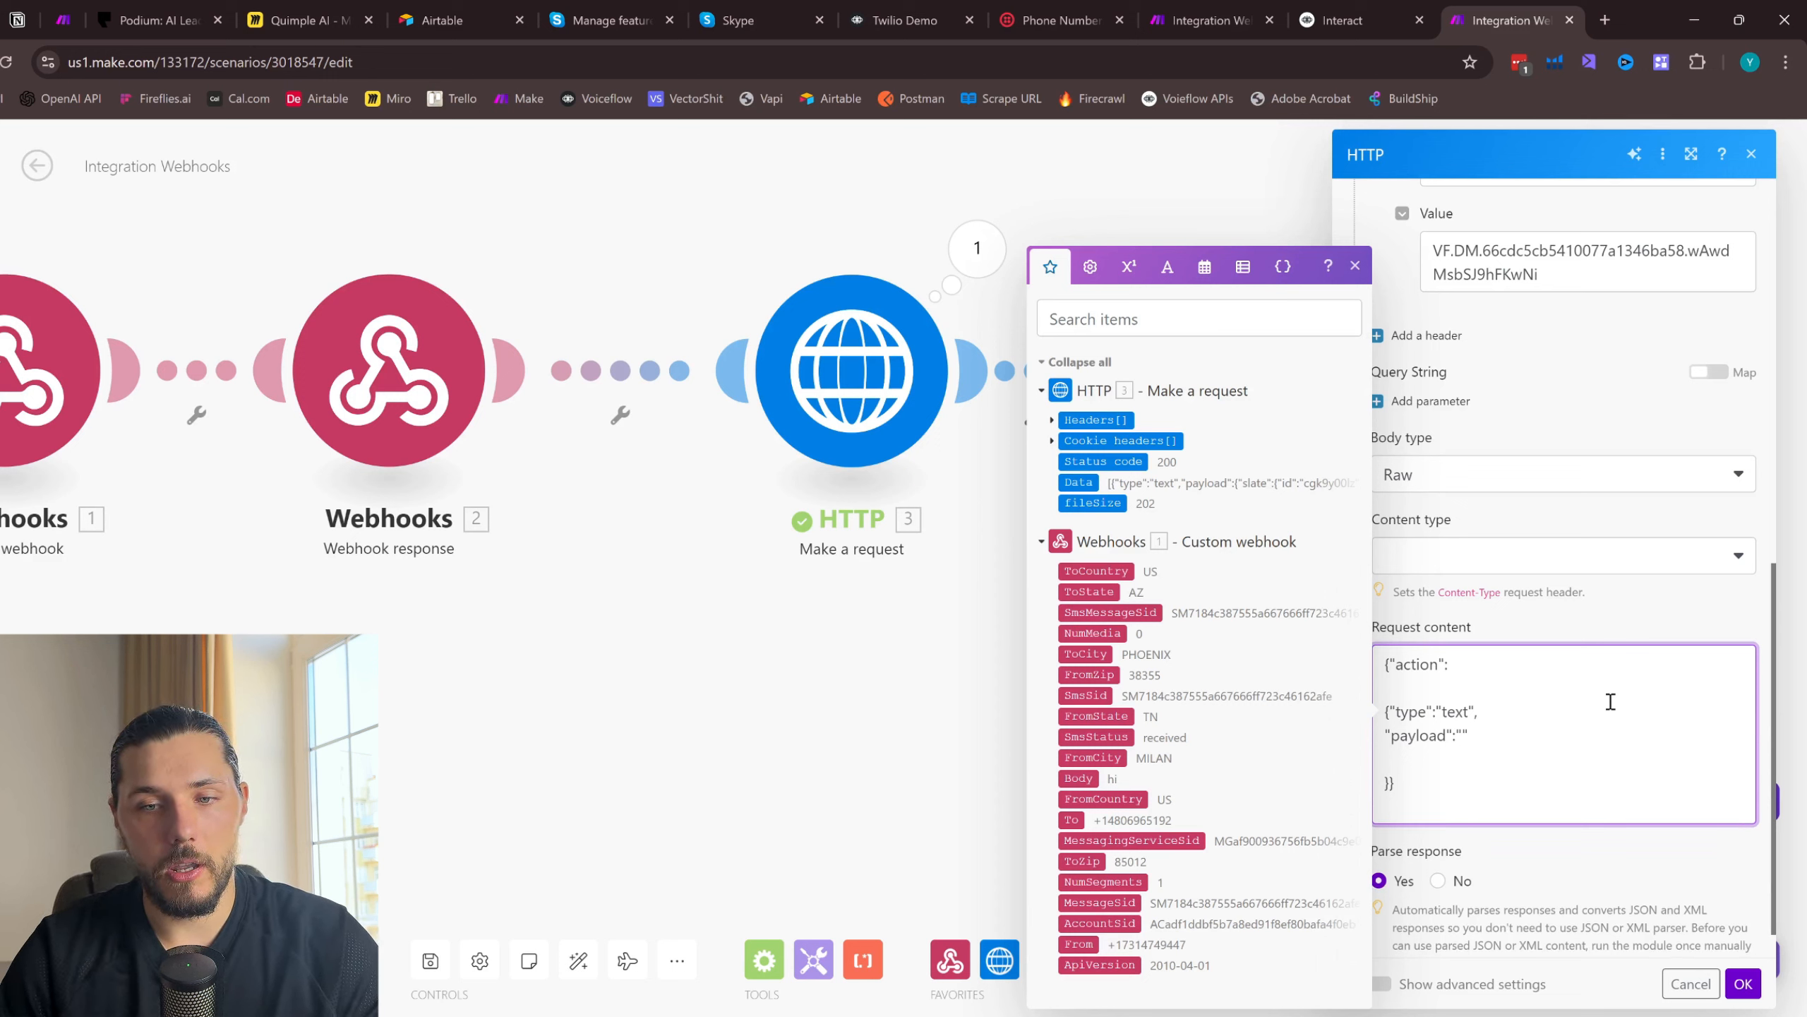
key("Up")
key("ctrl+a")
key("BackSpace")
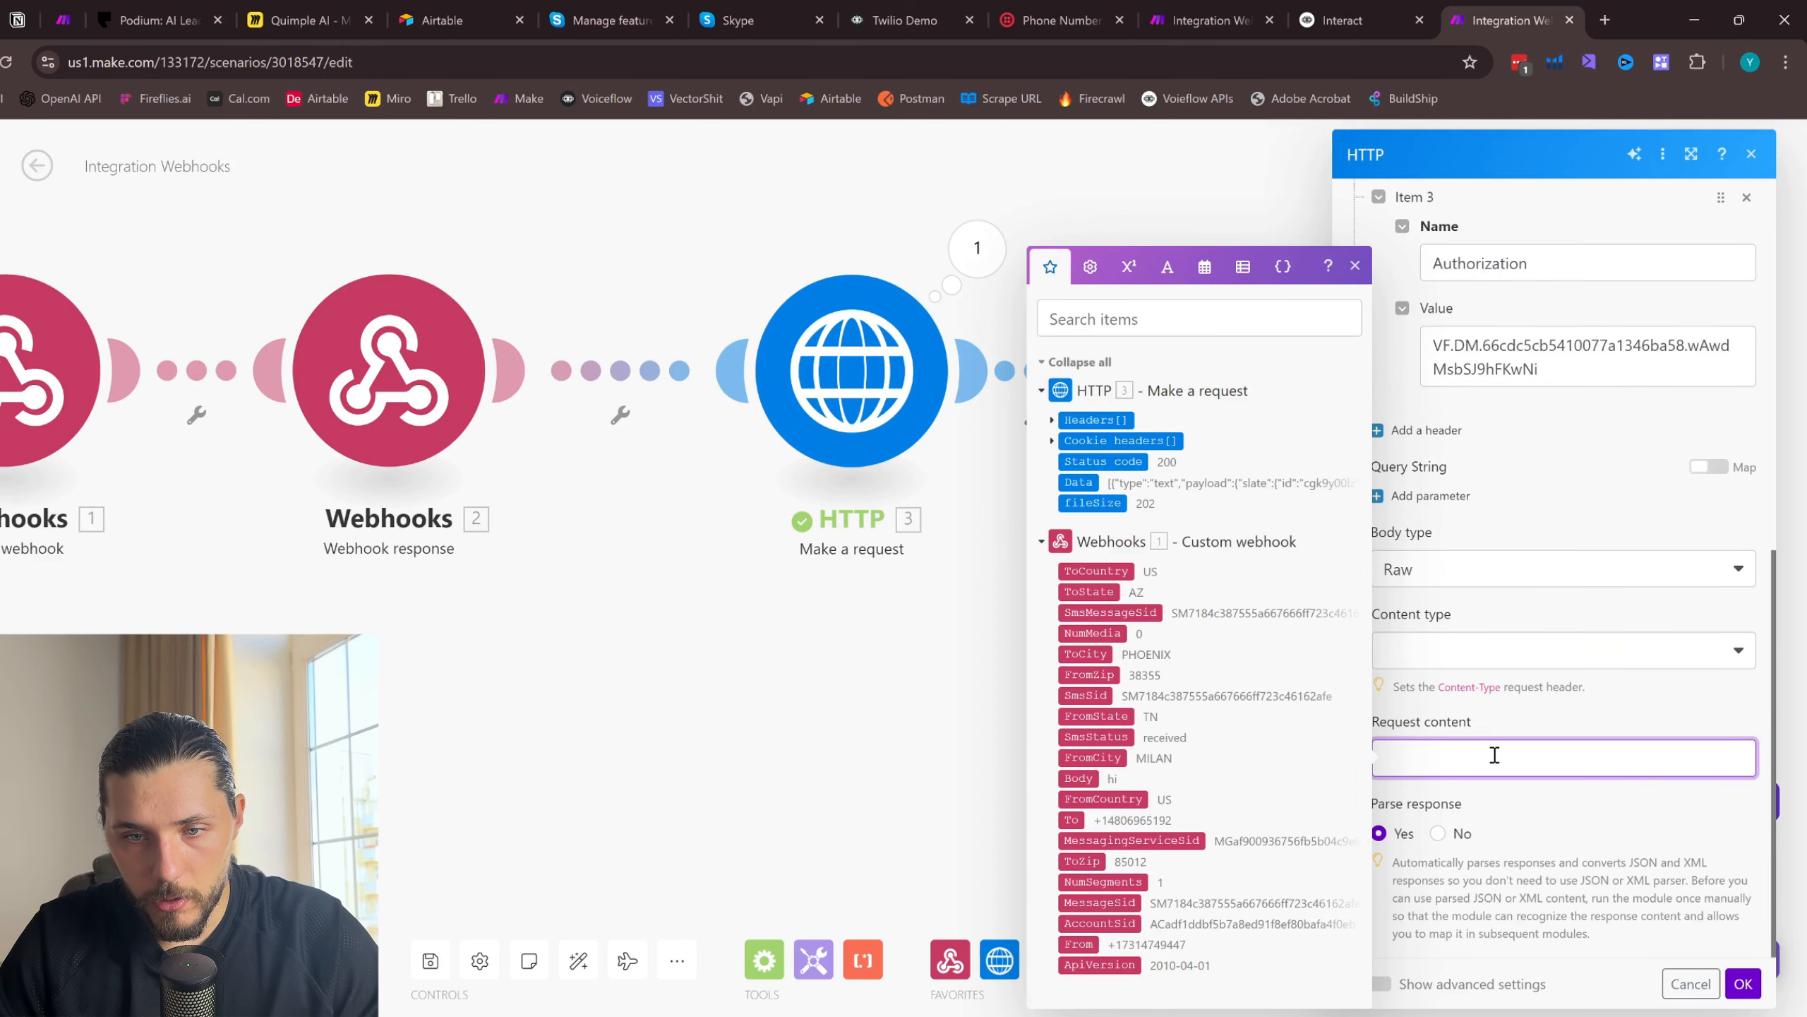
- Set the cloned module's request content to {"action":{"type":"text","payload":""}} with the custom webhook's Body mapped inside the payload quotes
type("{\"action\":{\"type\":\"text\",\"payload\":\"2.Body\"}}")
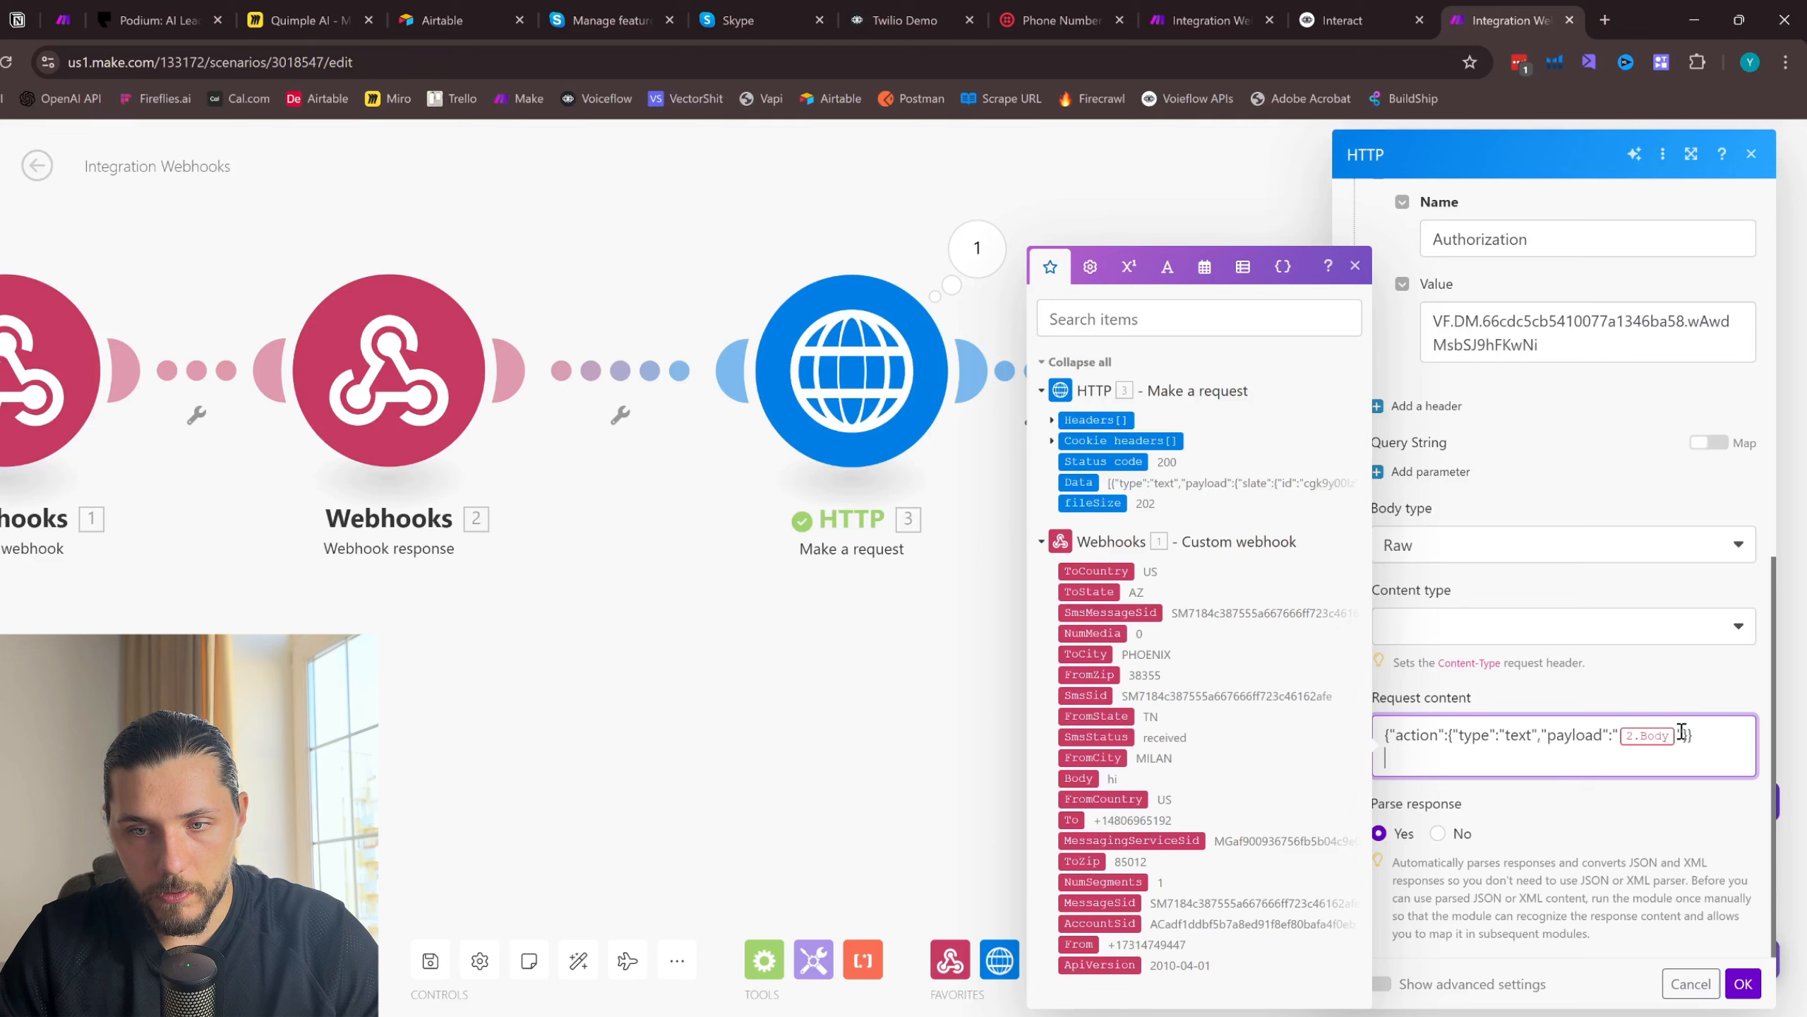
key("BackSpace")
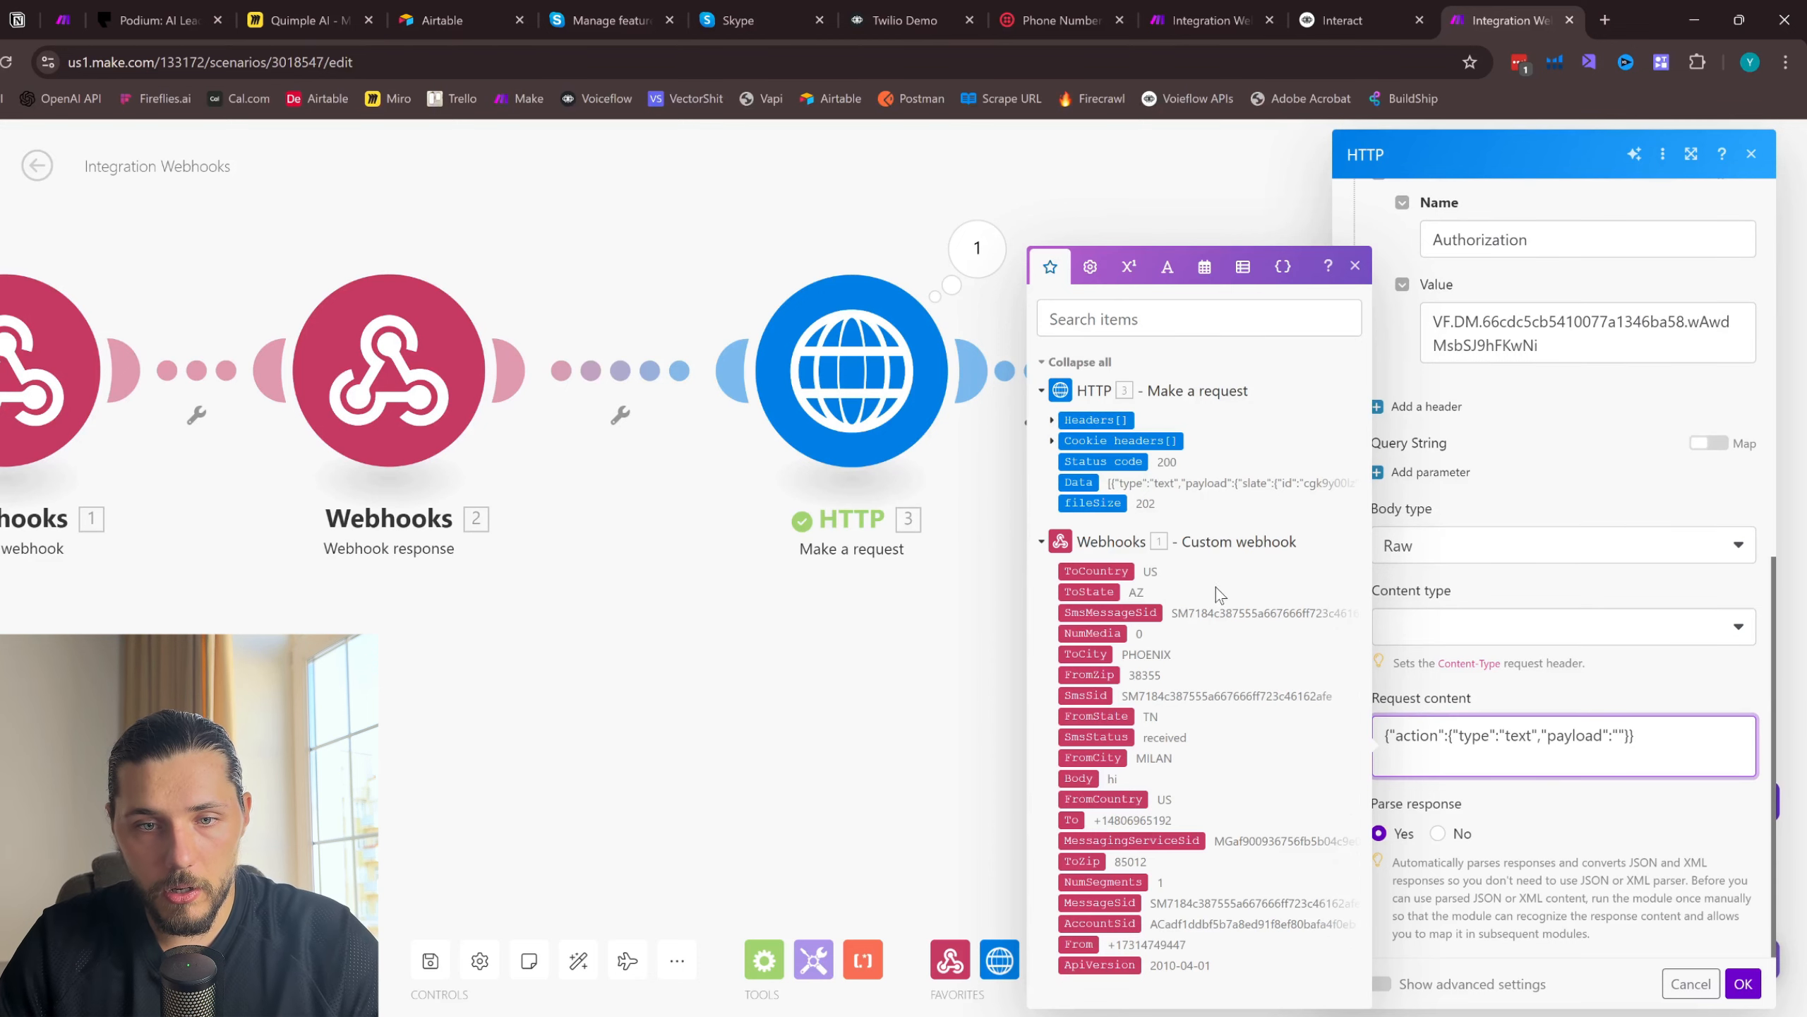
left_click(1088, 778)
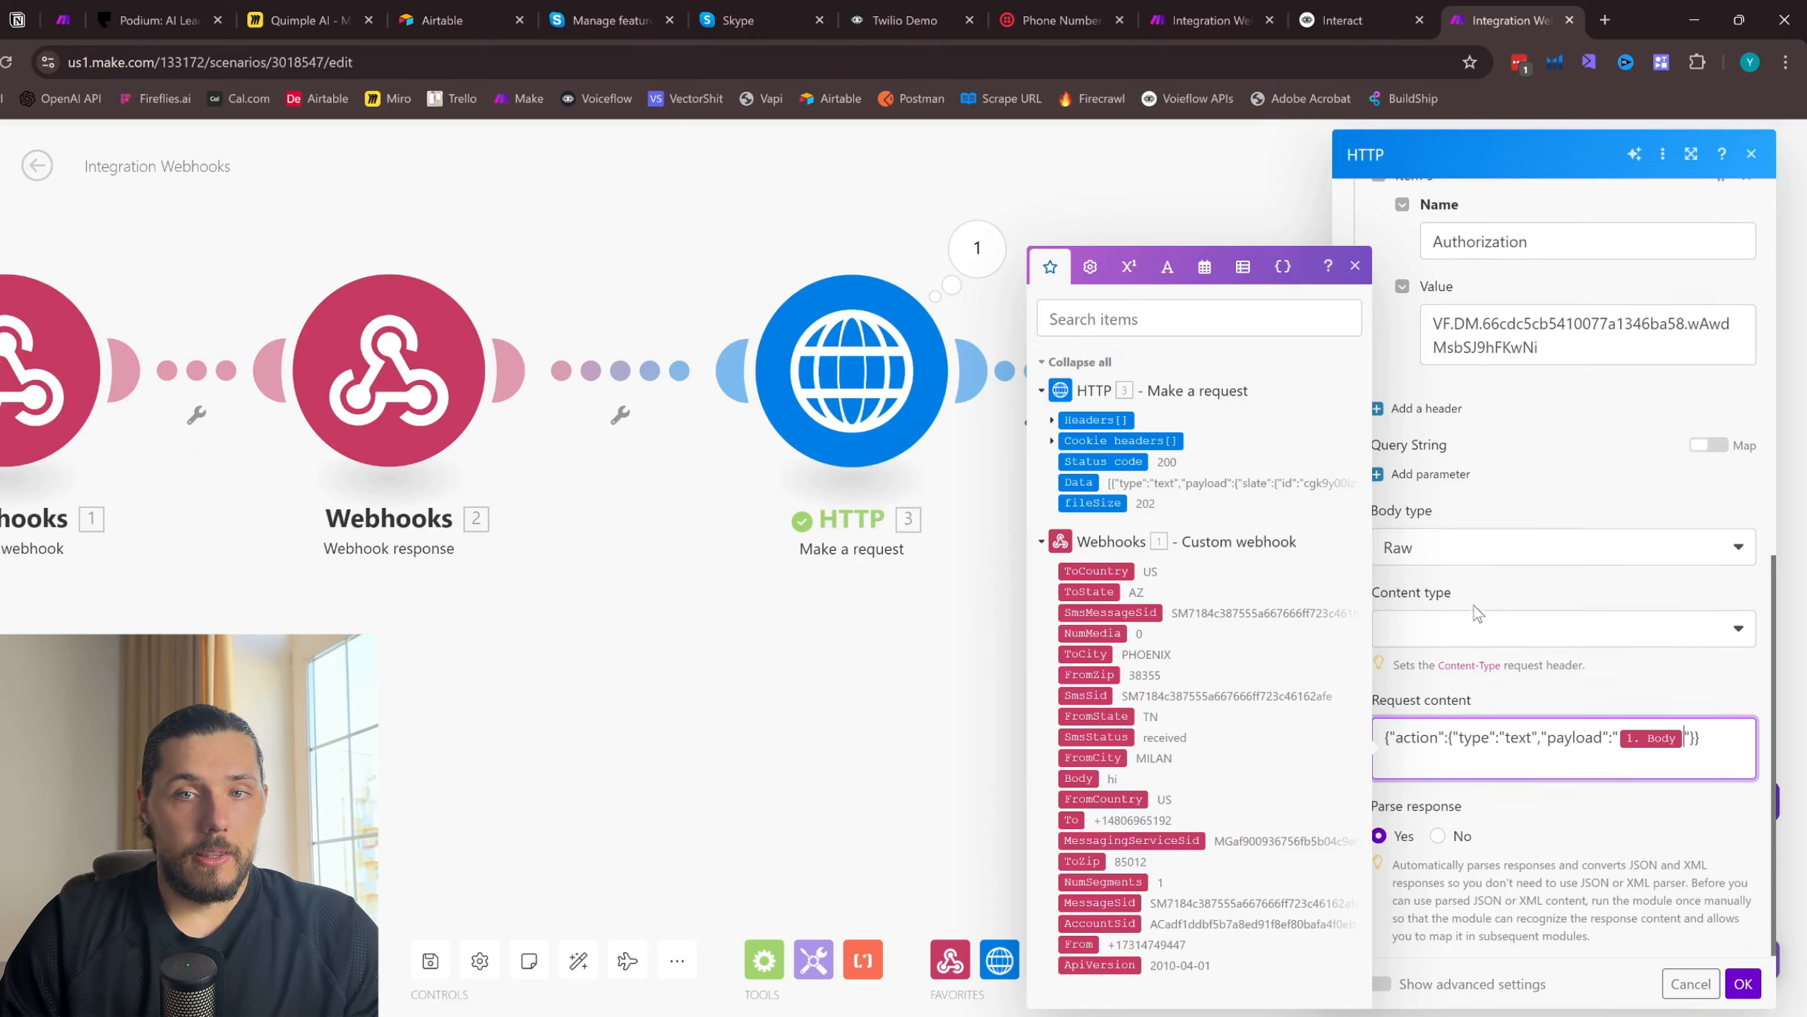
- Review the cloned request's Interact URL, Authorization header and text payload before saving
scroll(1476, 612, "up", 10)
left_click_drag(1518, 344, 1391, 306)
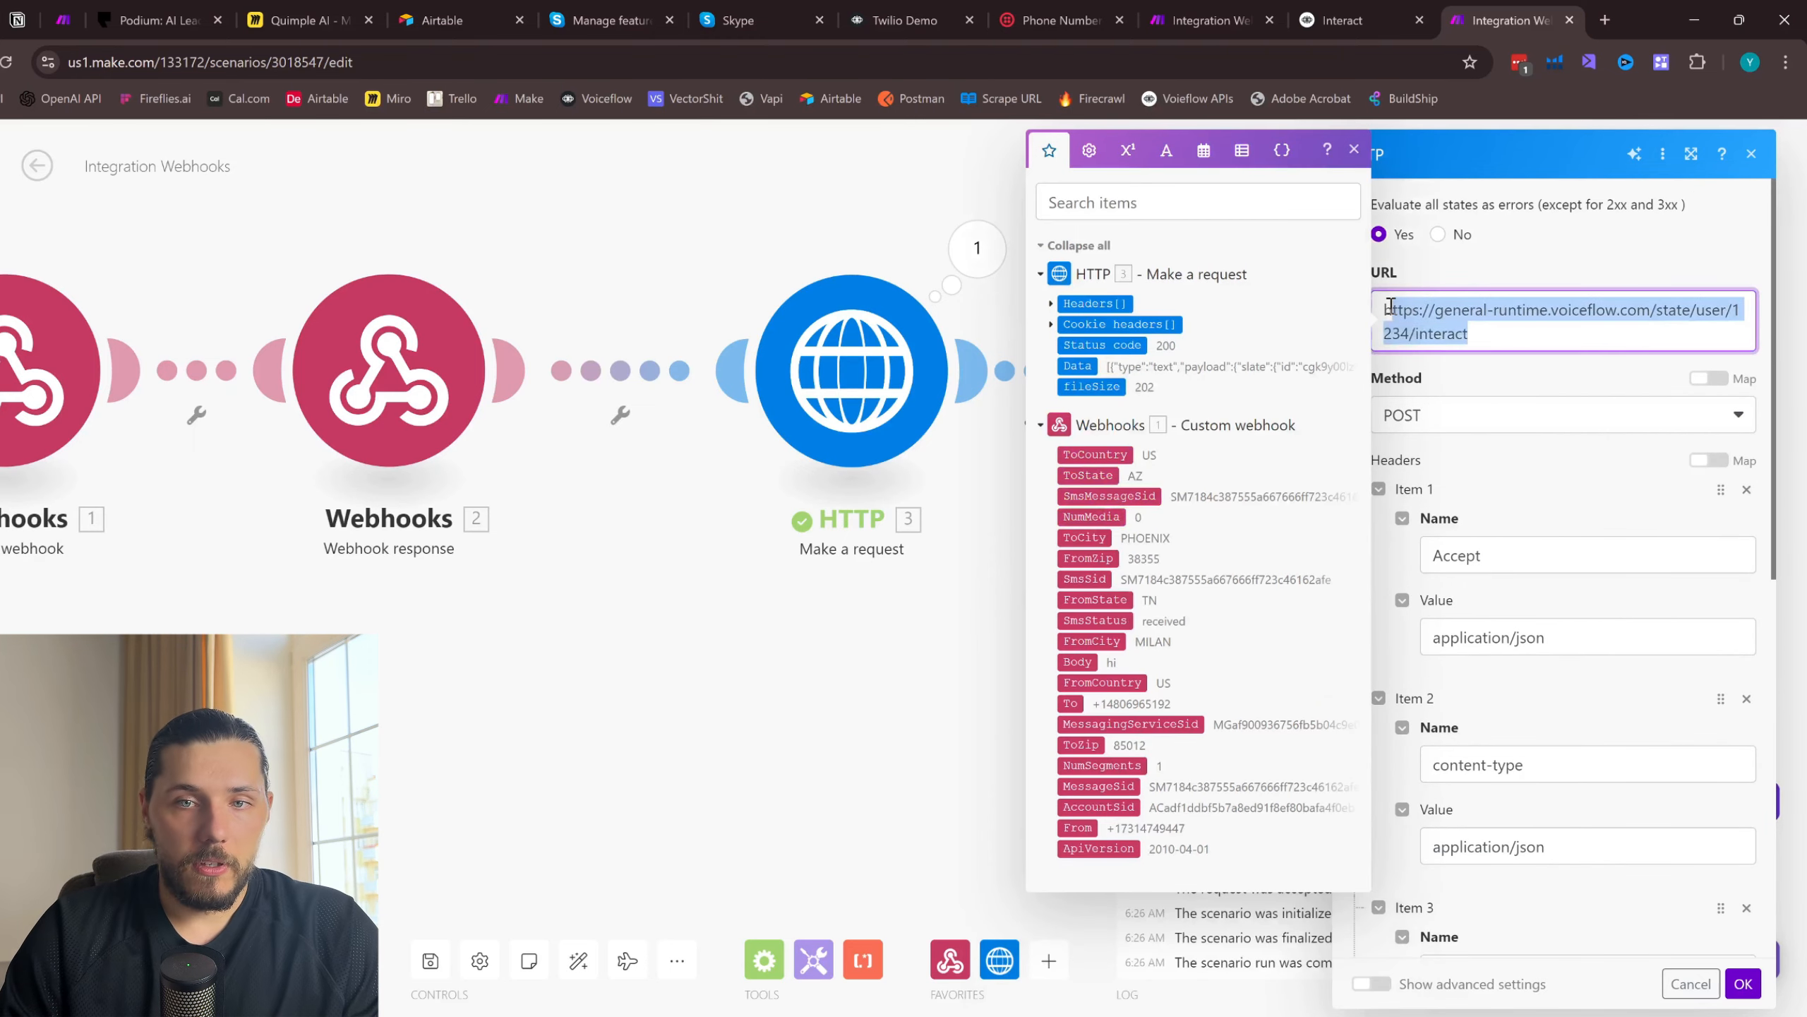
scroll(1612, 370, "down", 7)
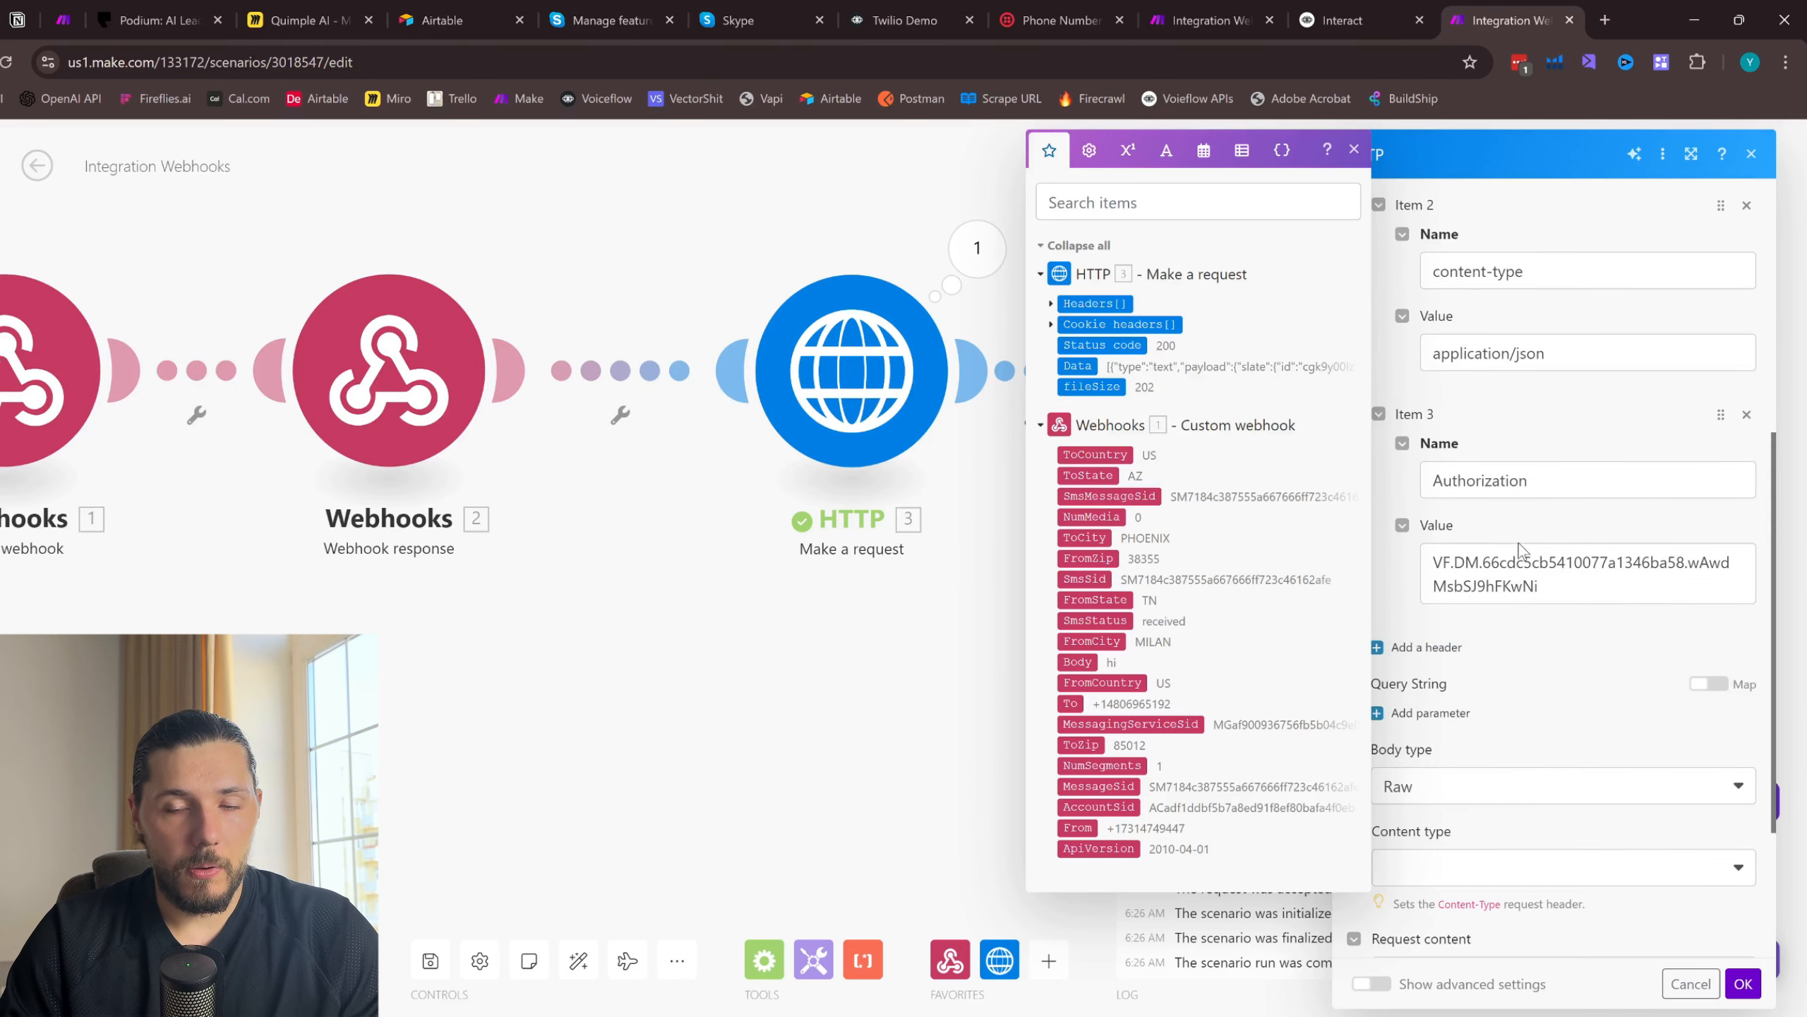
scroll(1519, 548, "down", 3)
left_click(1465, 765)
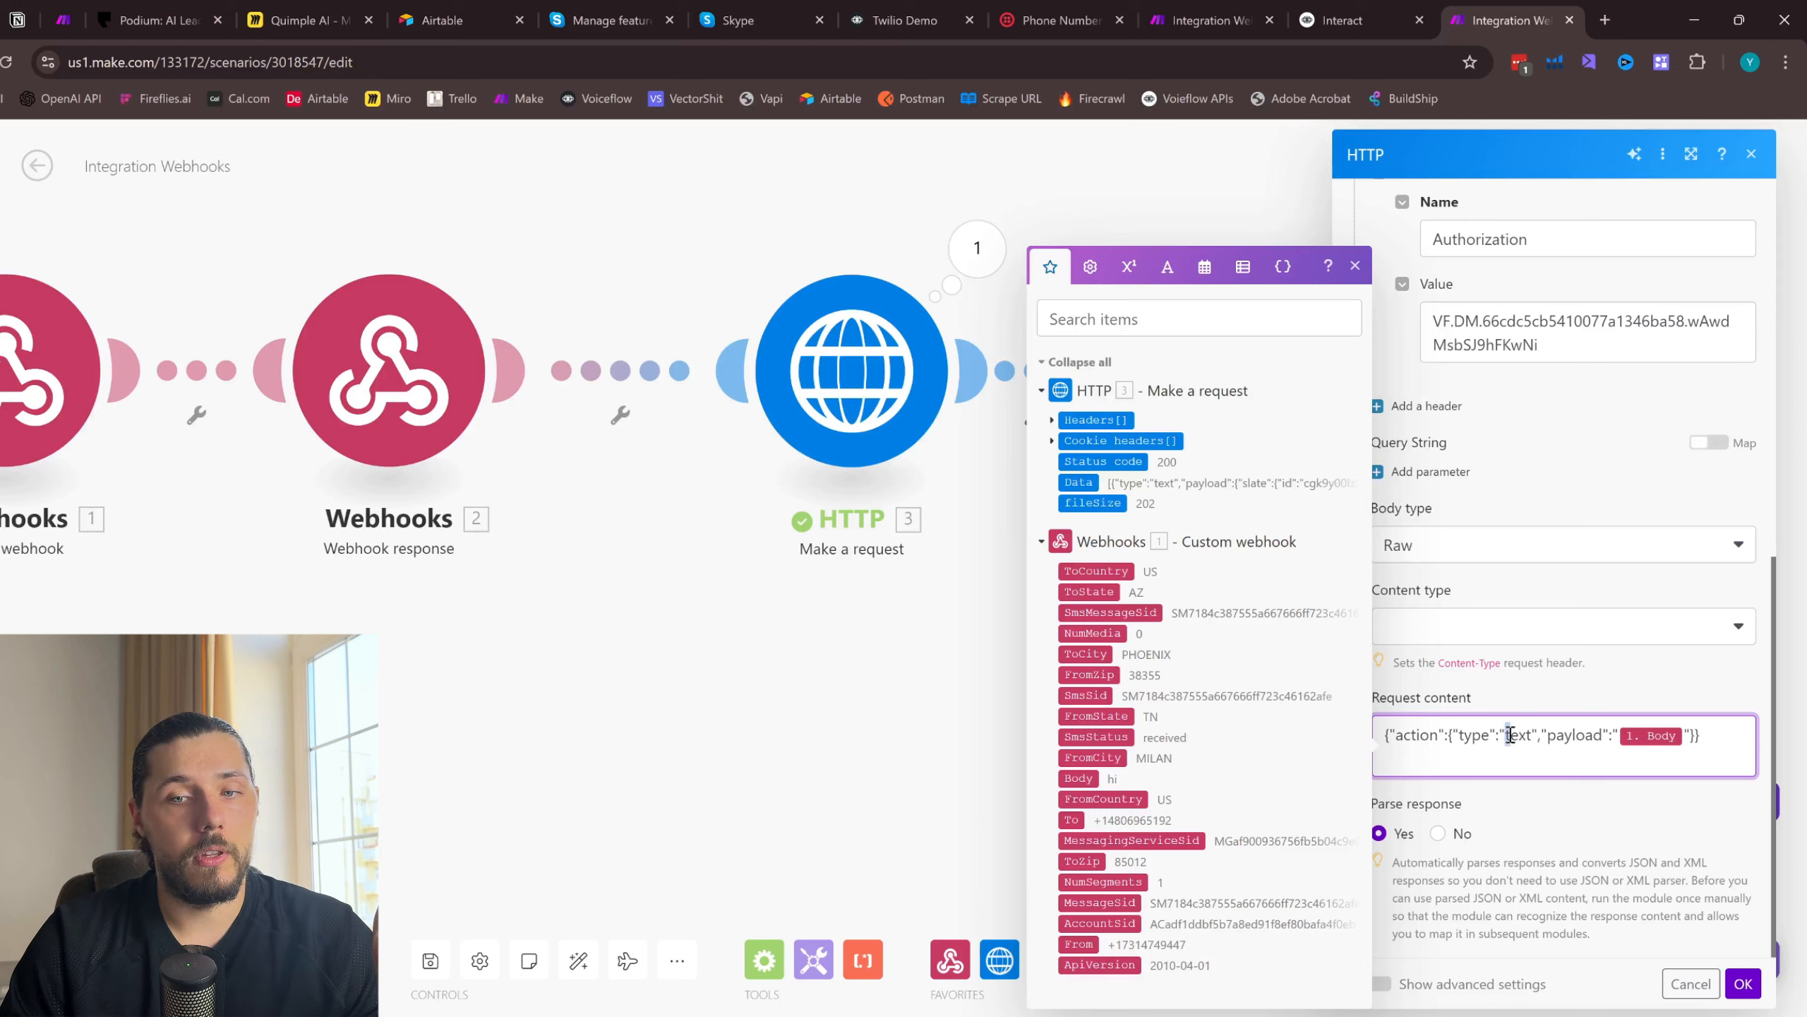
left_click_drag(1567, 743, 1595, 744)
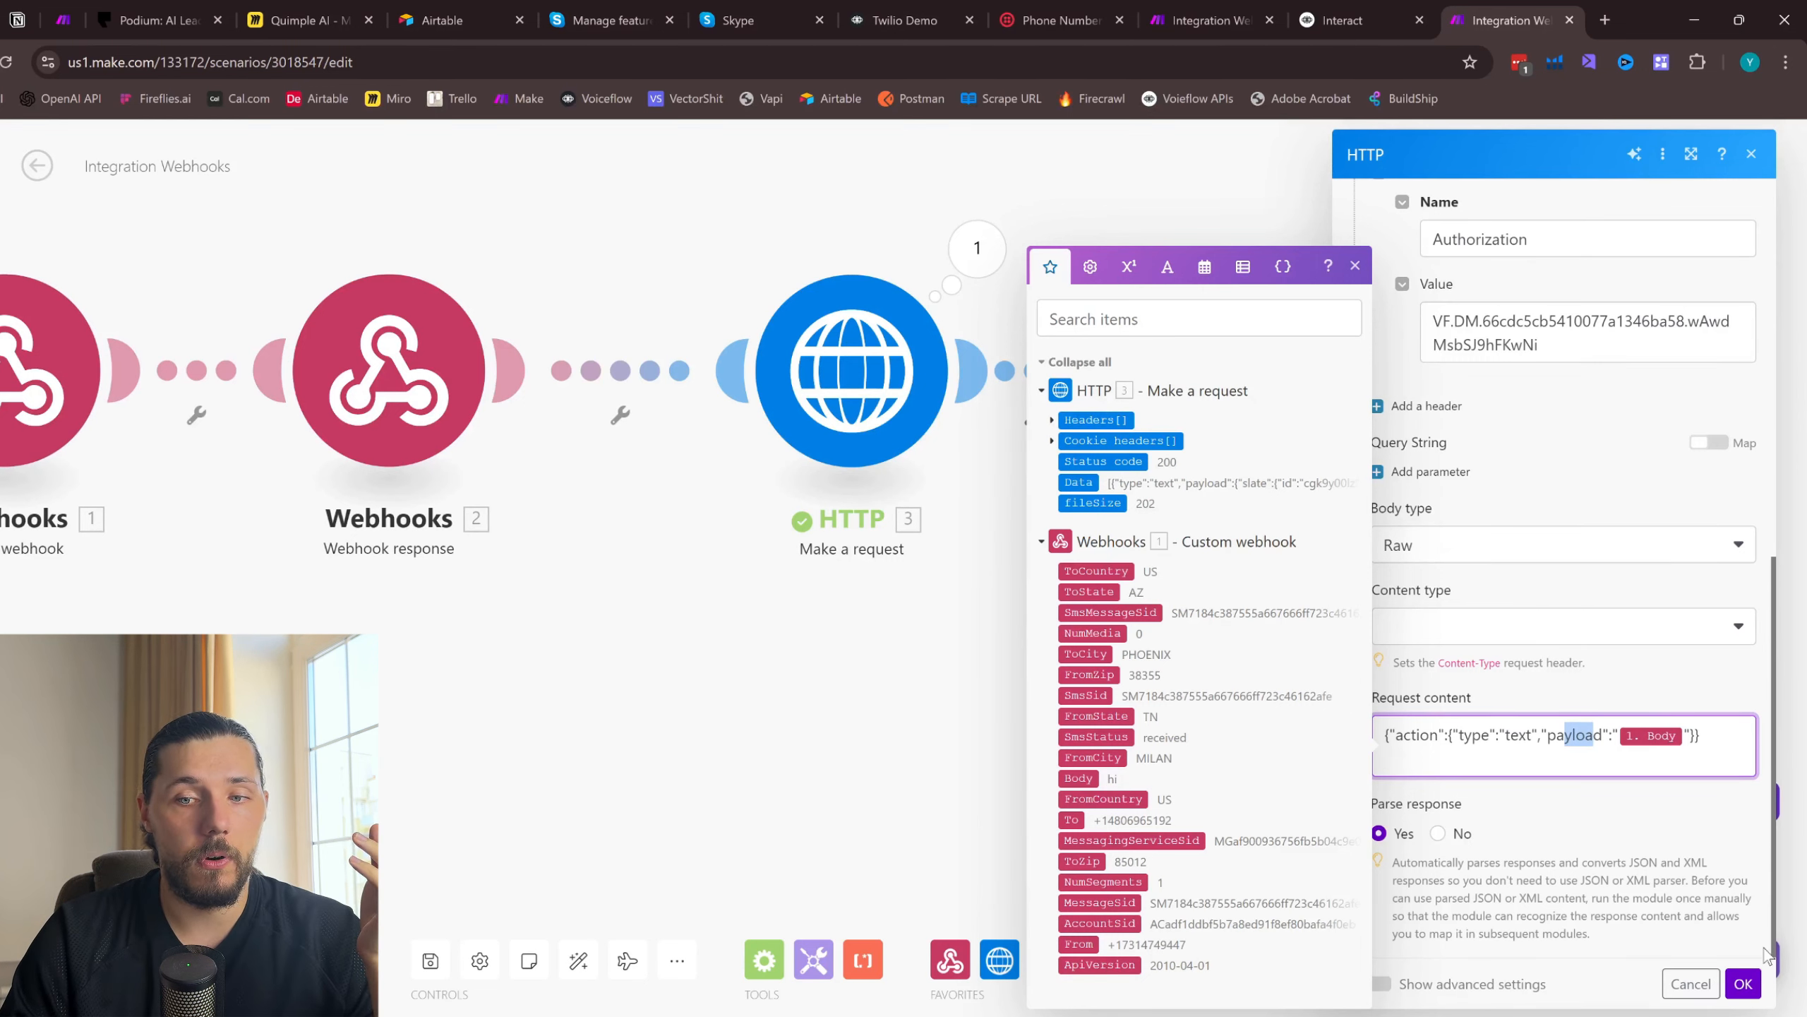
- Save the cloned HTTP module's settings and run only that module with the webhook Body set to "how are you?"
left_click(1743, 984)
scroll(1280, 605, "right", 2)
right_click(1078, 372)
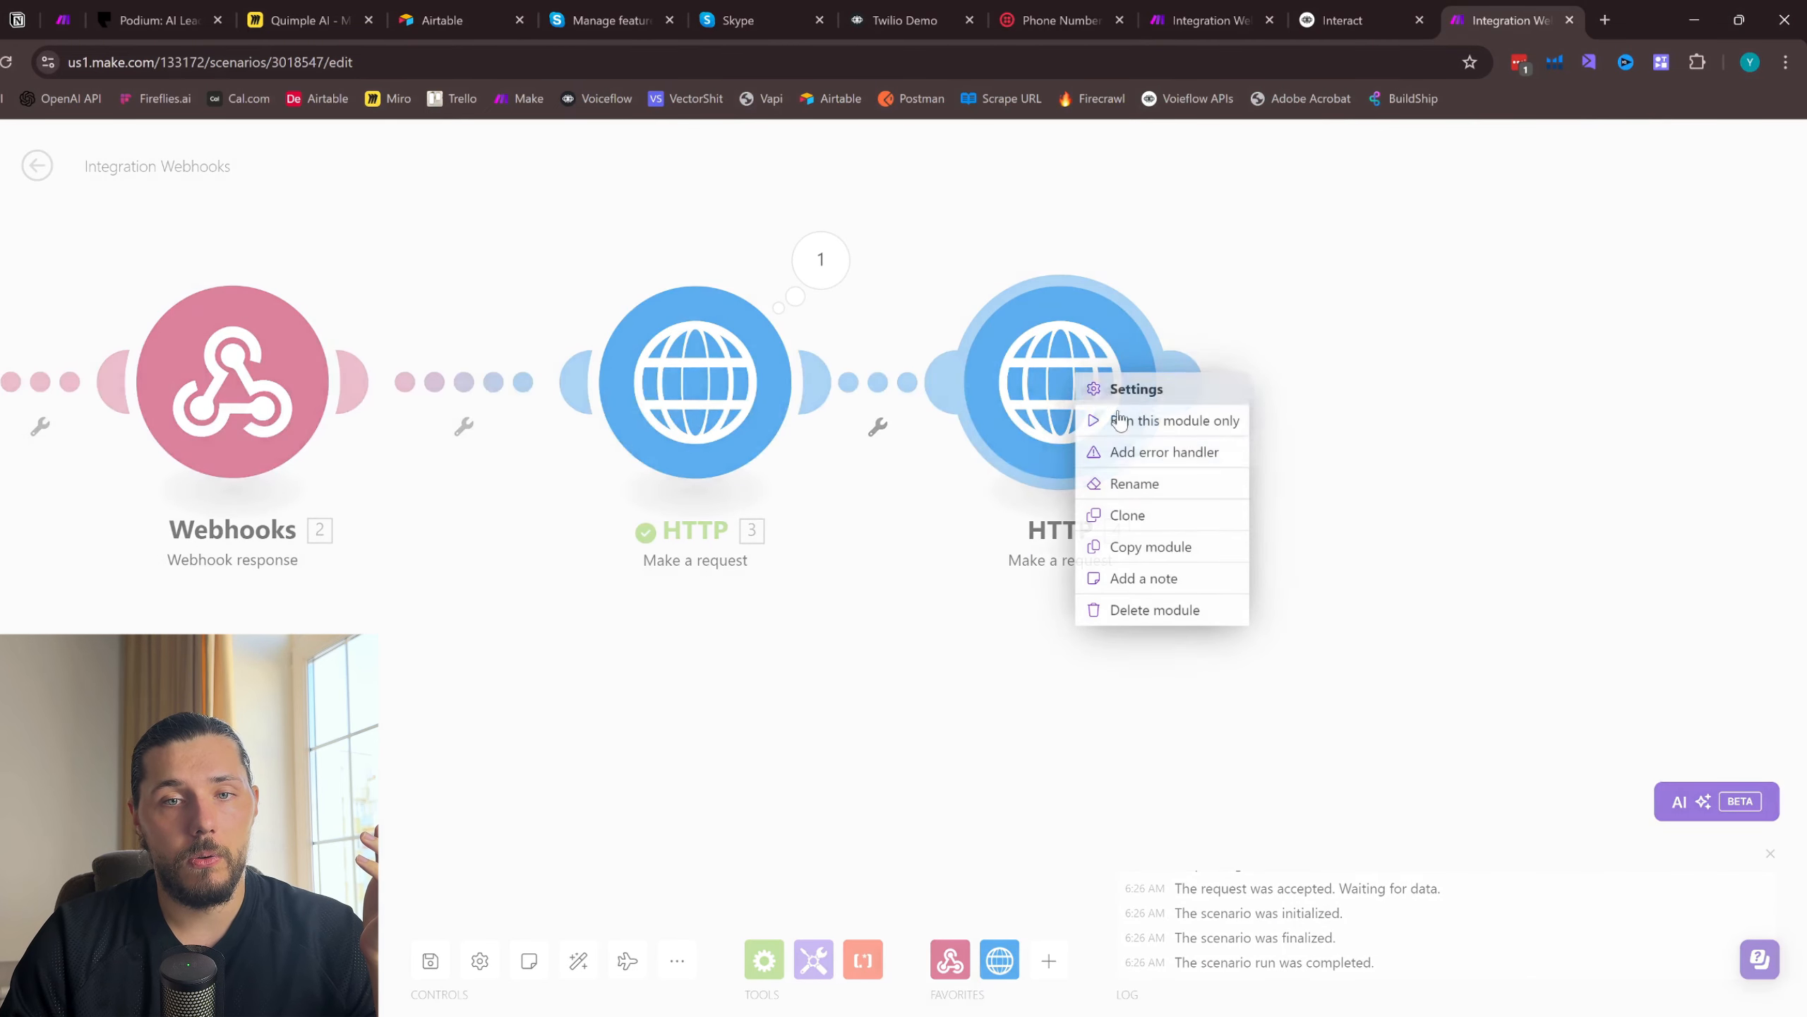
left_click(1174, 420)
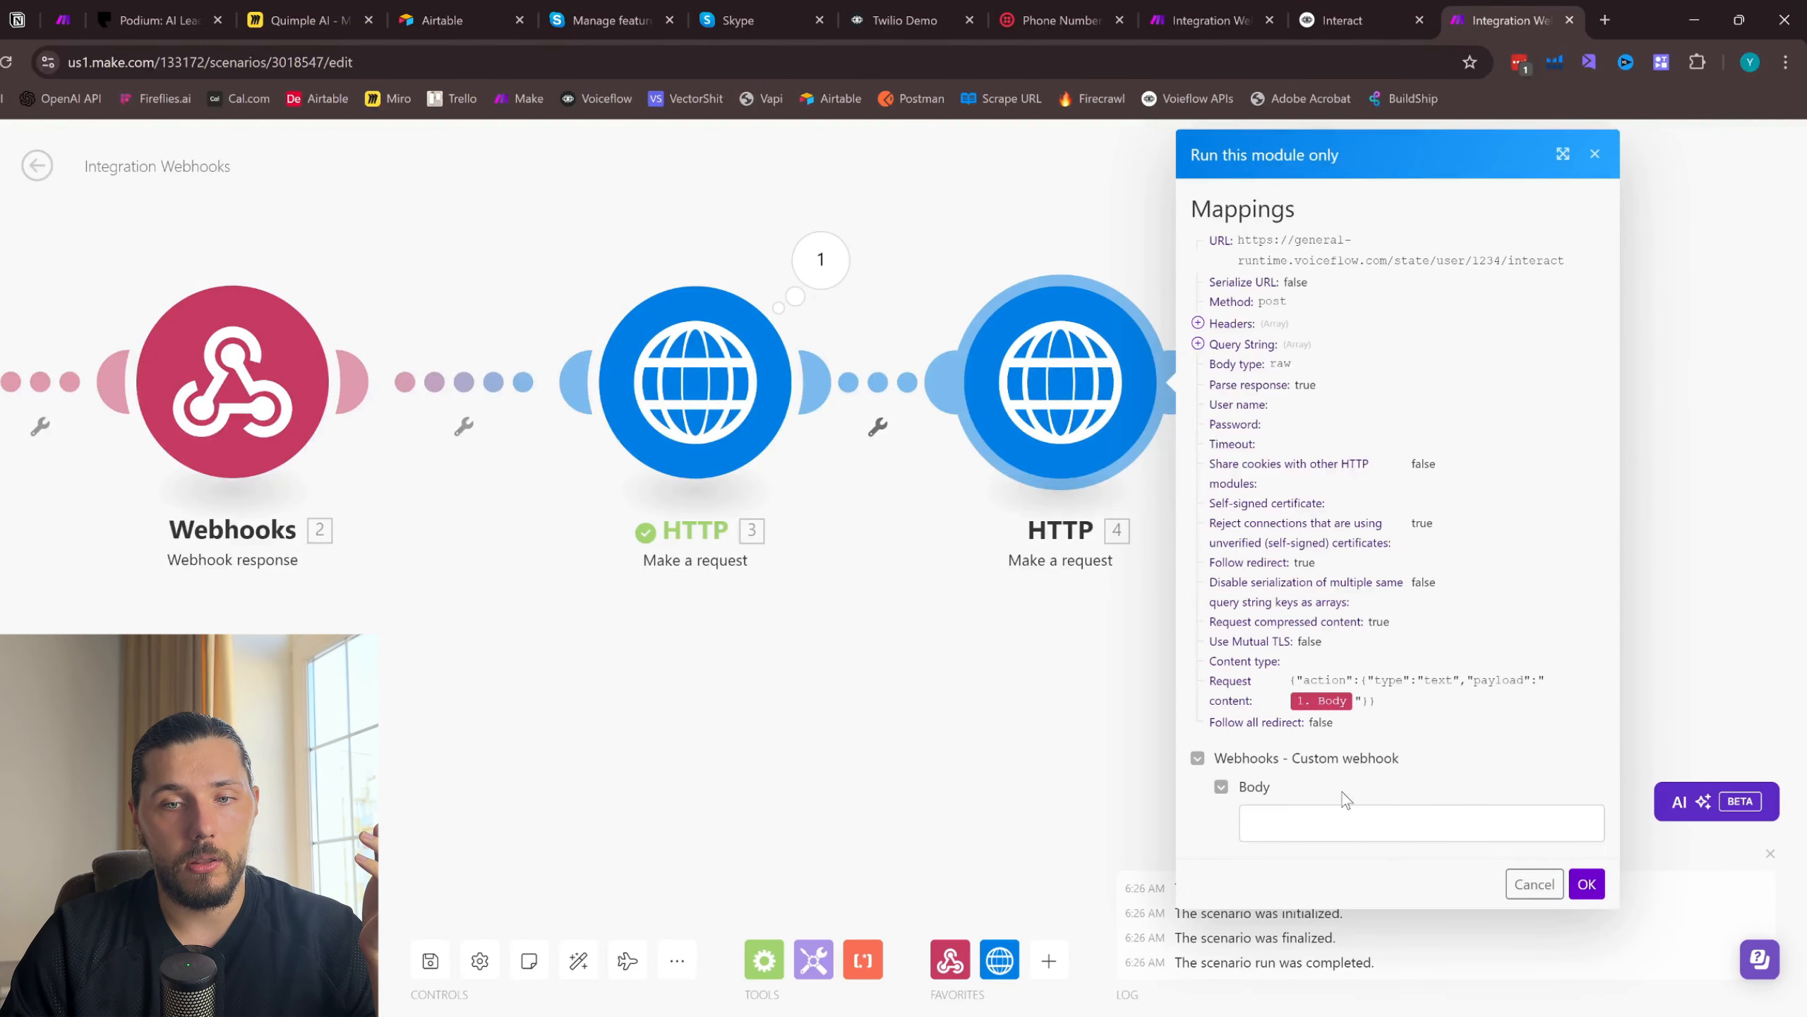
left_click(1283, 826)
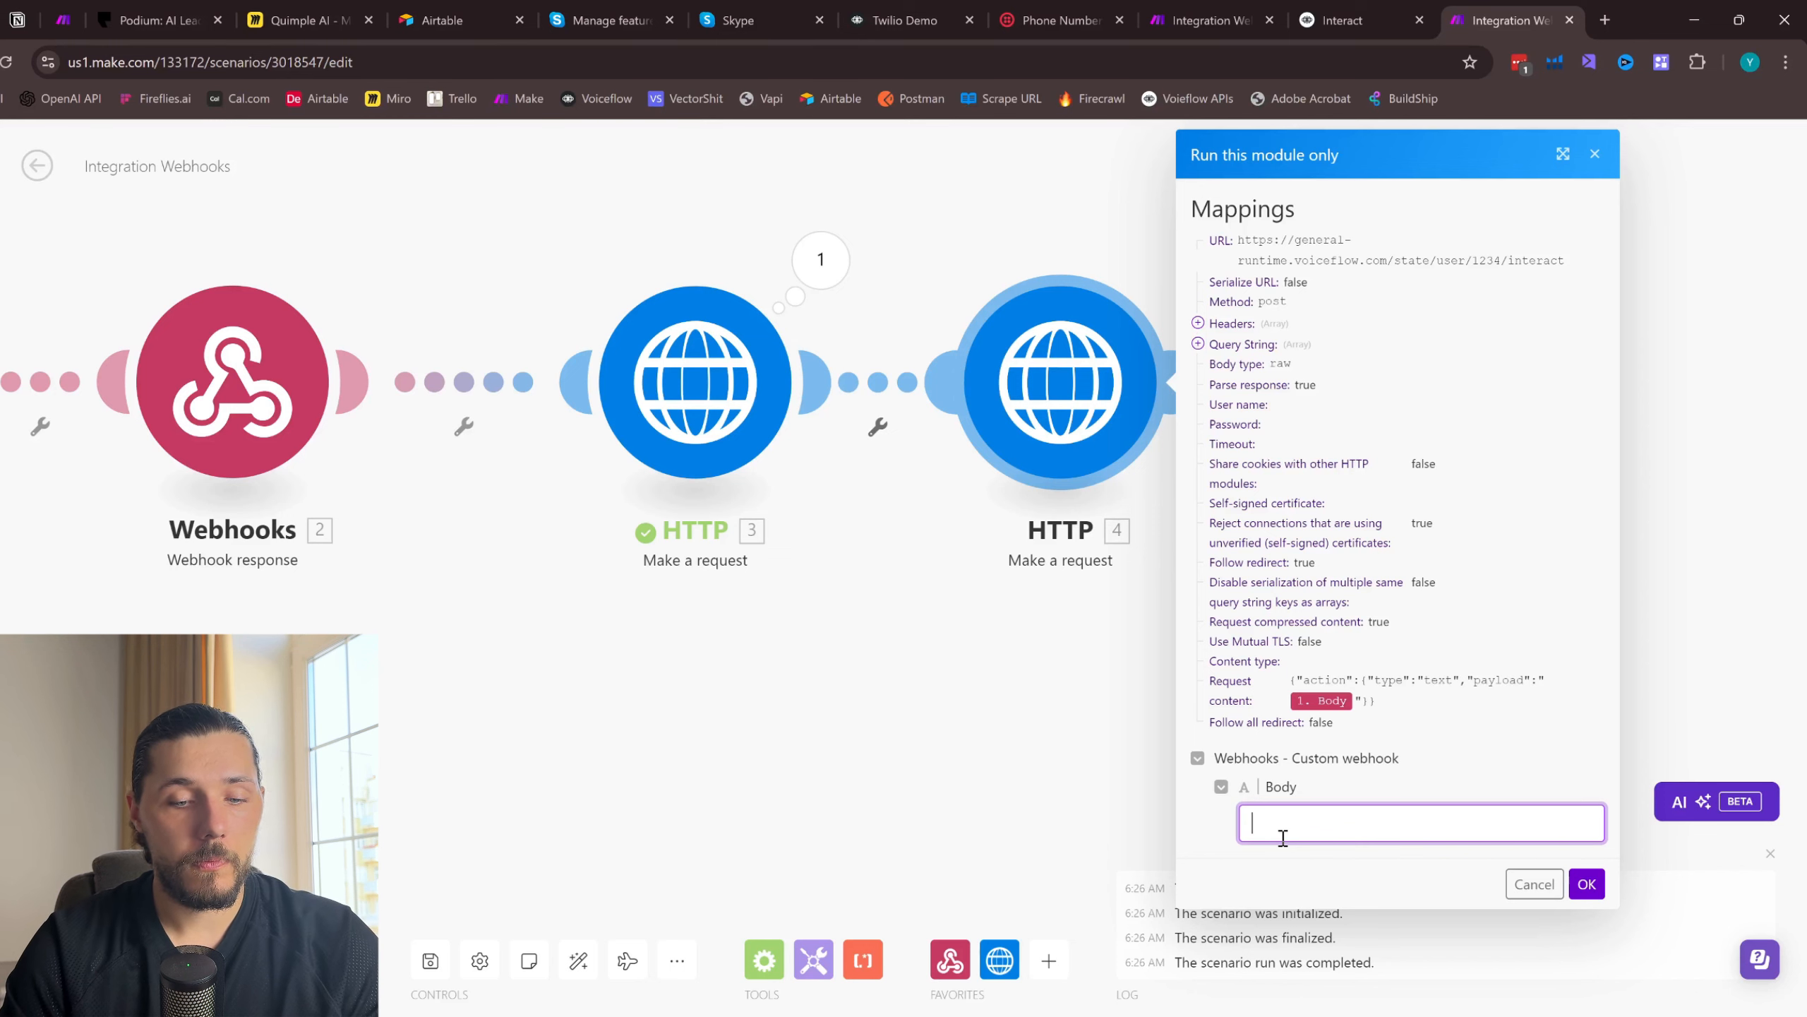
type("how are you?")
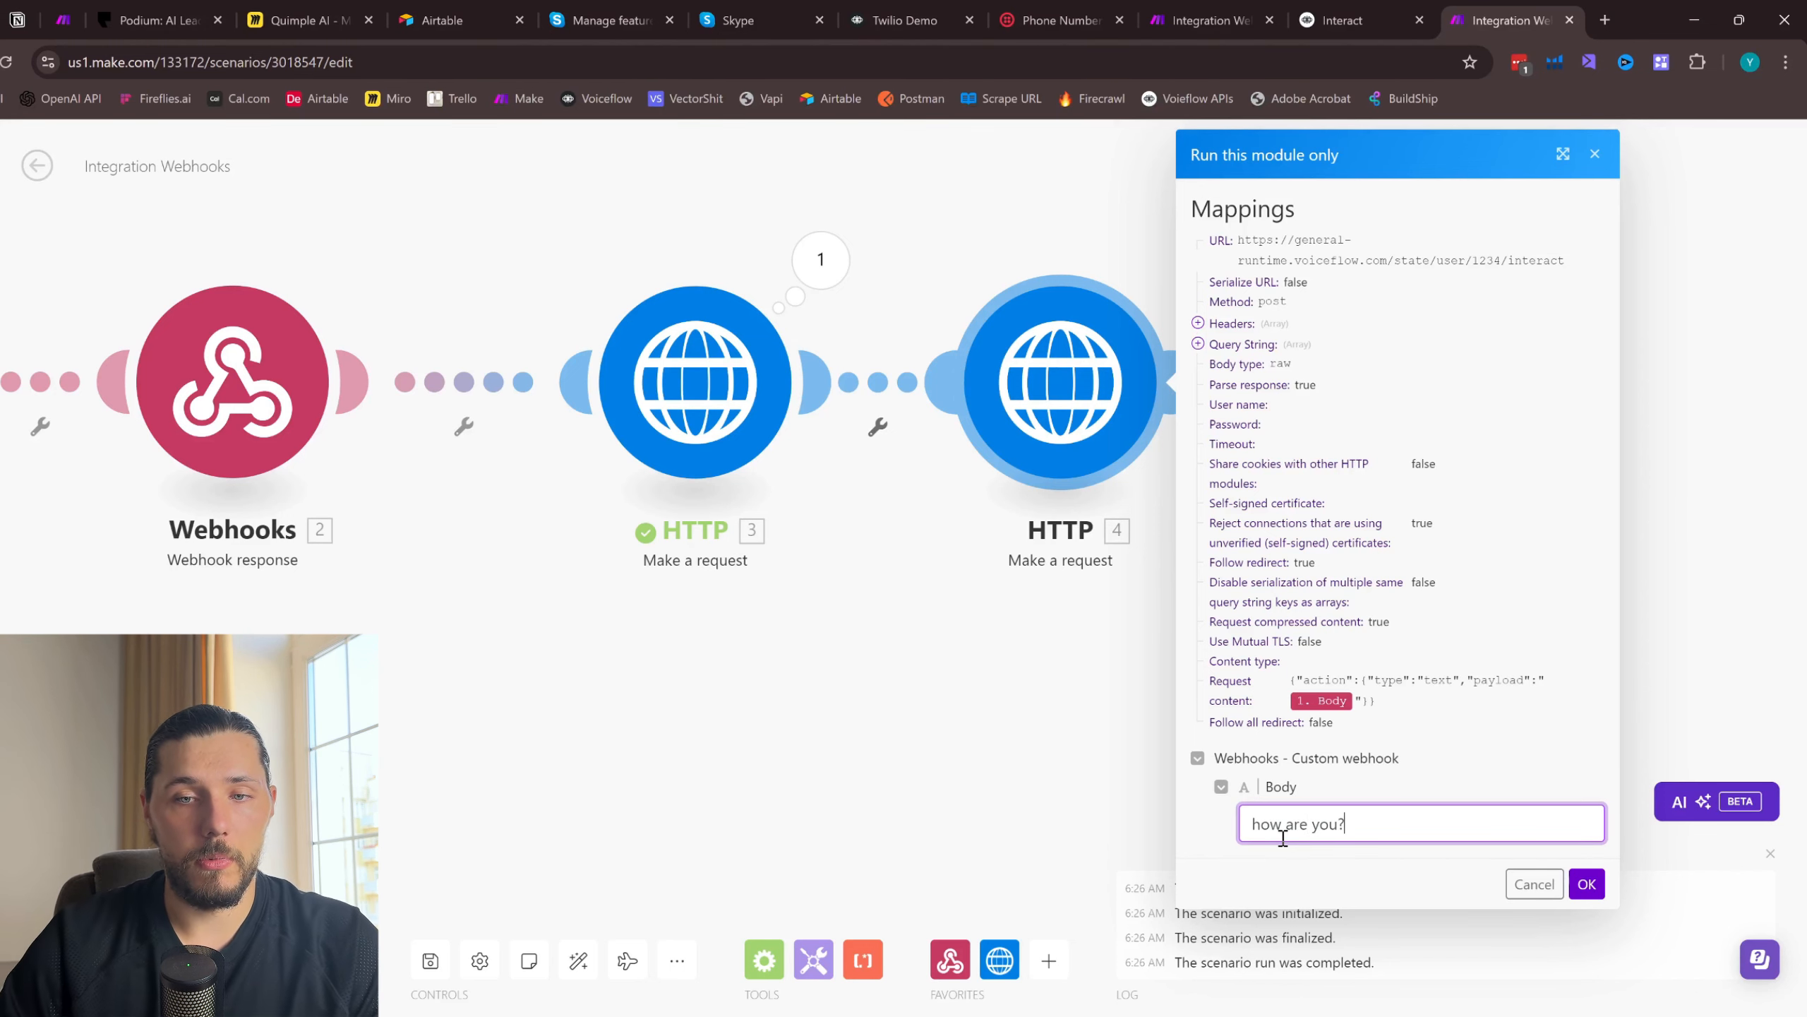
left_click(1587, 883)
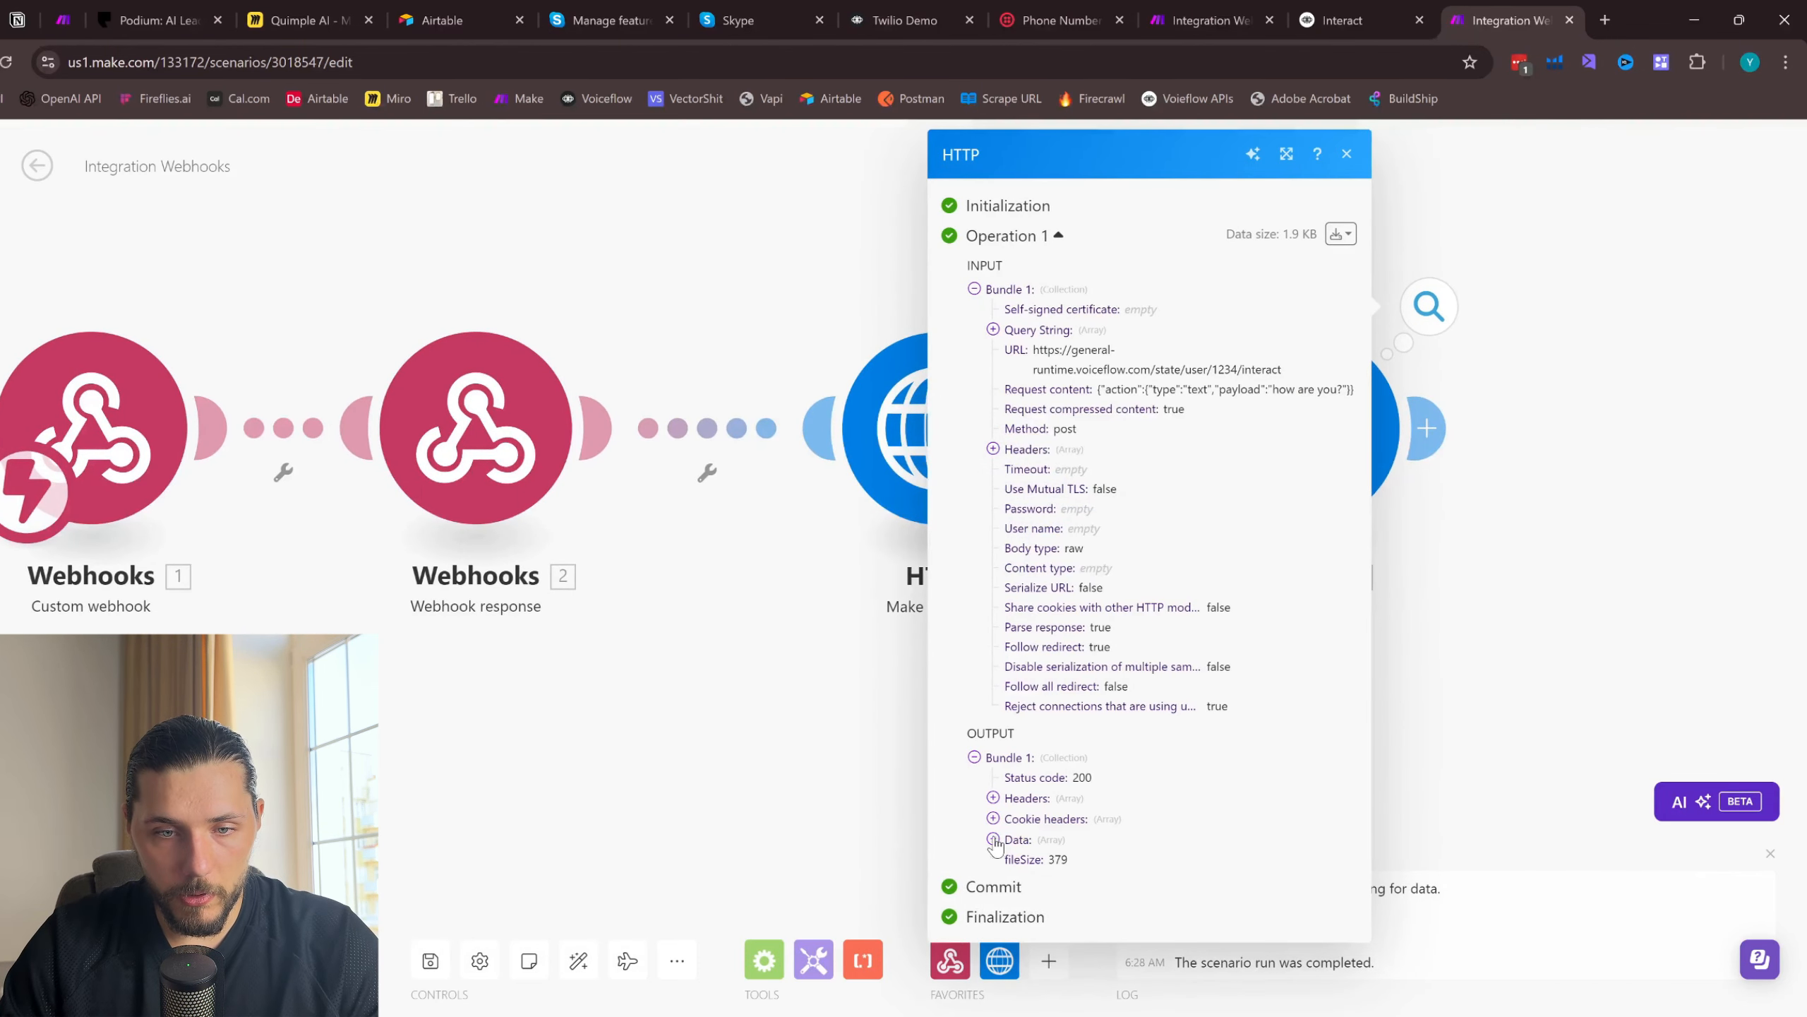
- Examine the second data item's payload message in the cloned HTTP module's run output
left_click(994, 839)
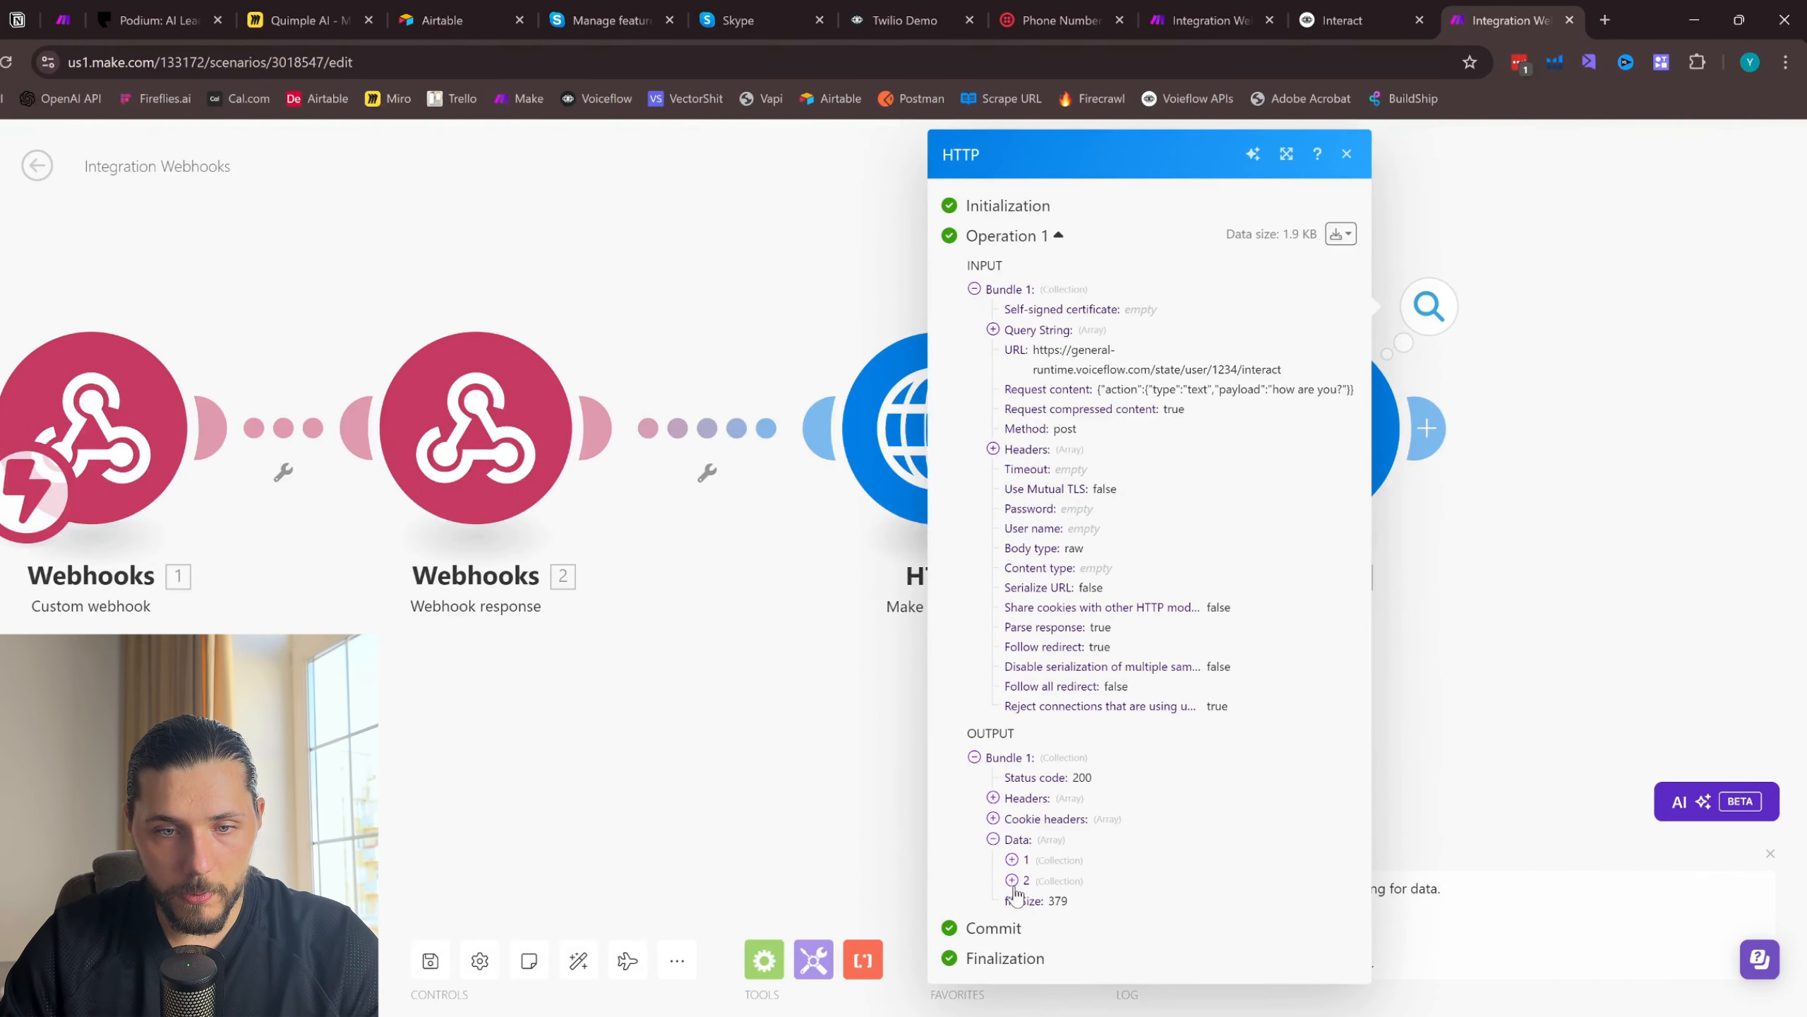
left_click(1035, 879)
left_click(1048, 962)
scroll(1138, 894, "down", 2)
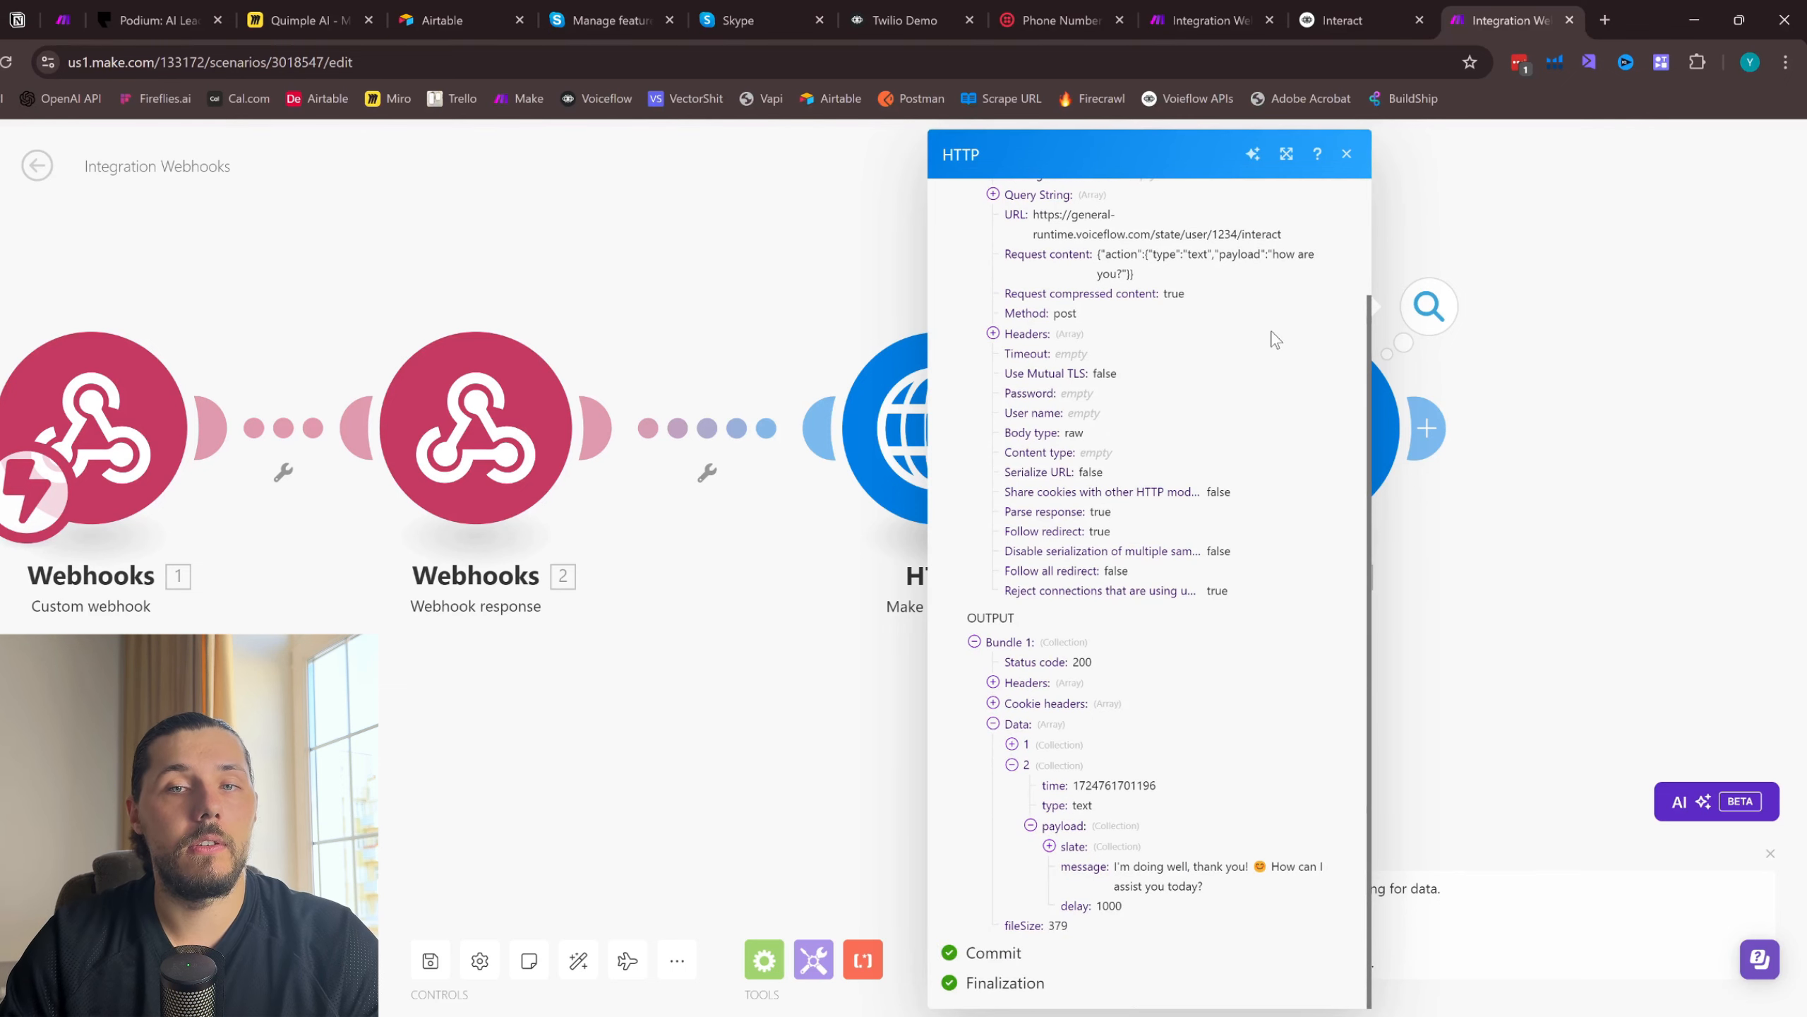
left_click(1349, 20)
left_click(1469, 20)
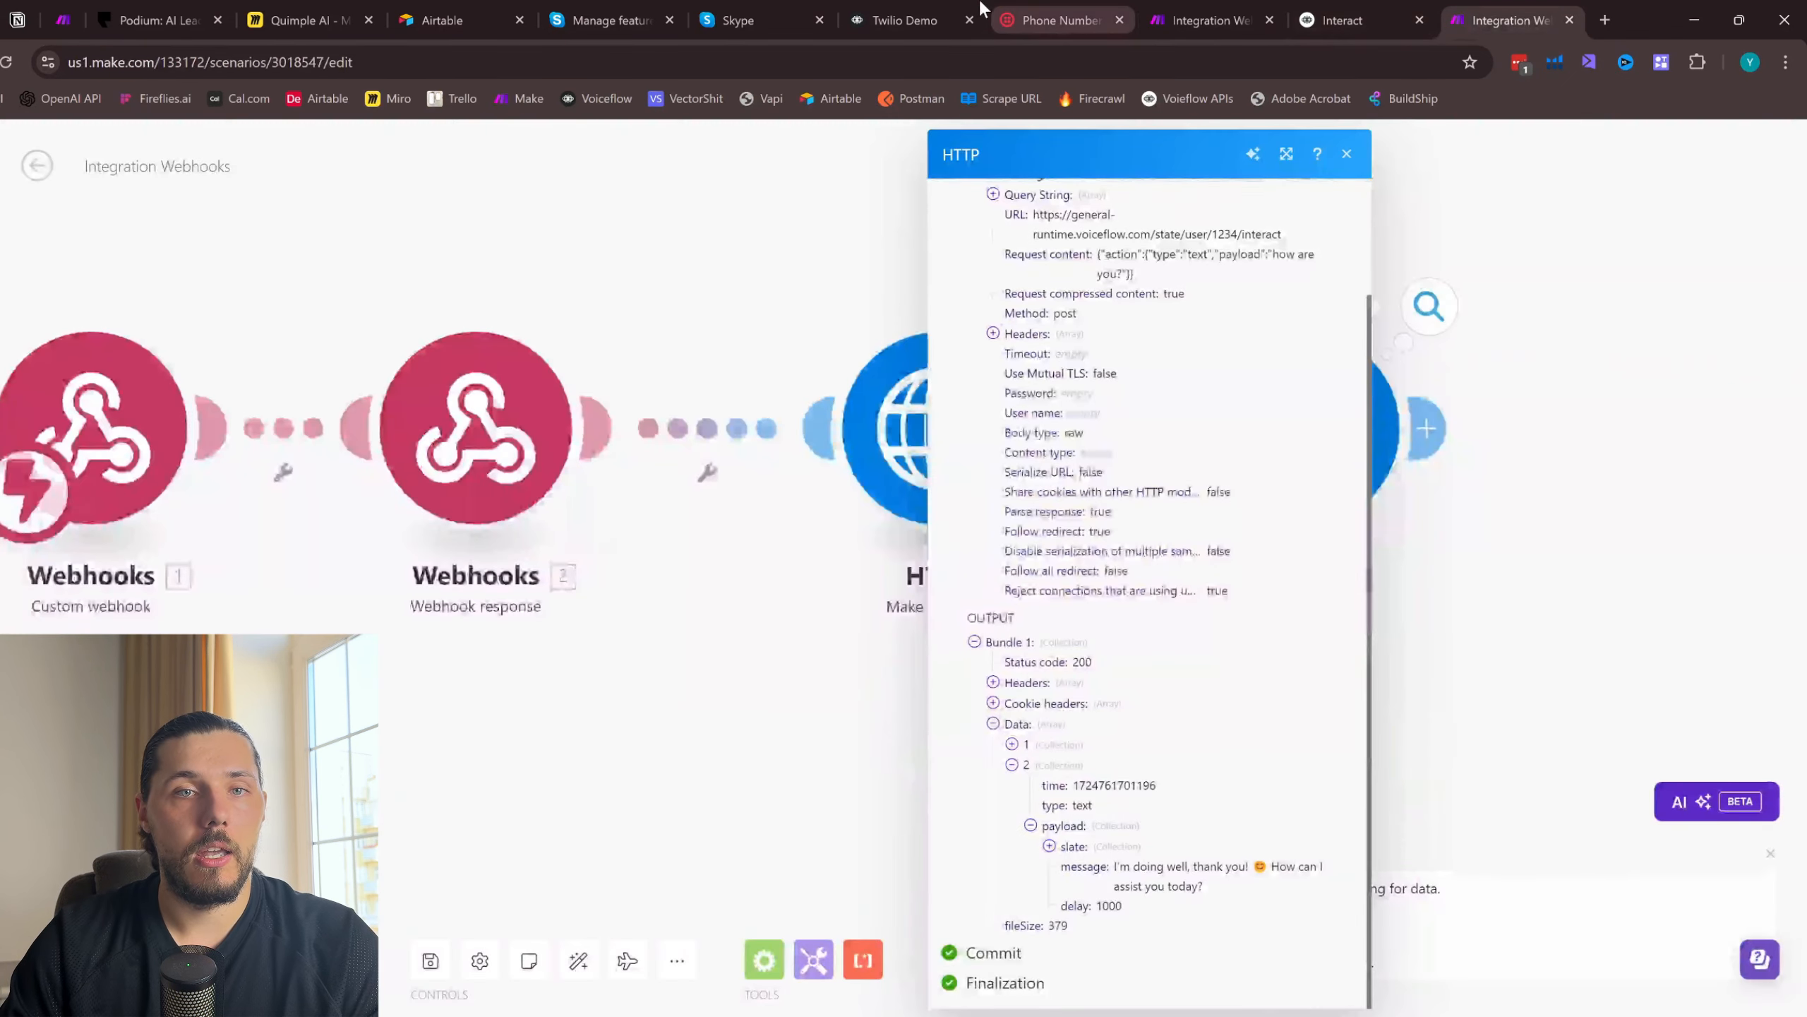
left_click(925, 20)
left_click(1502, 20)
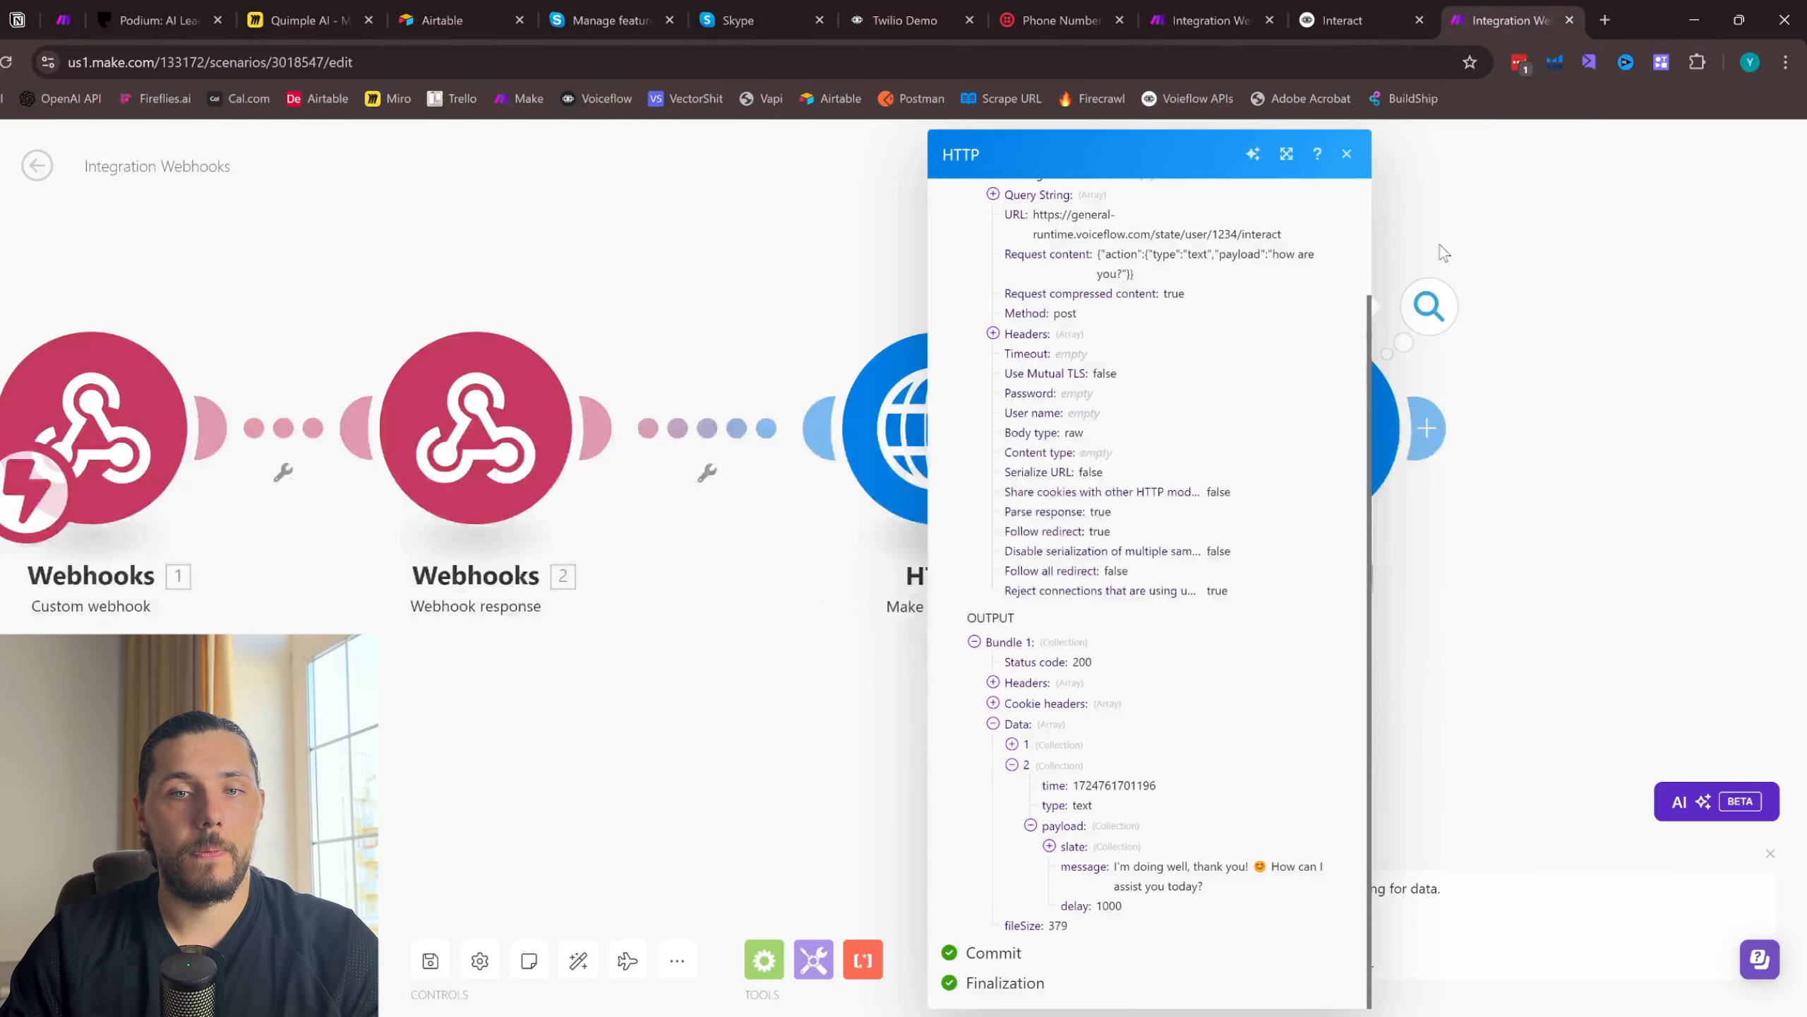
left_click(1346, 154)
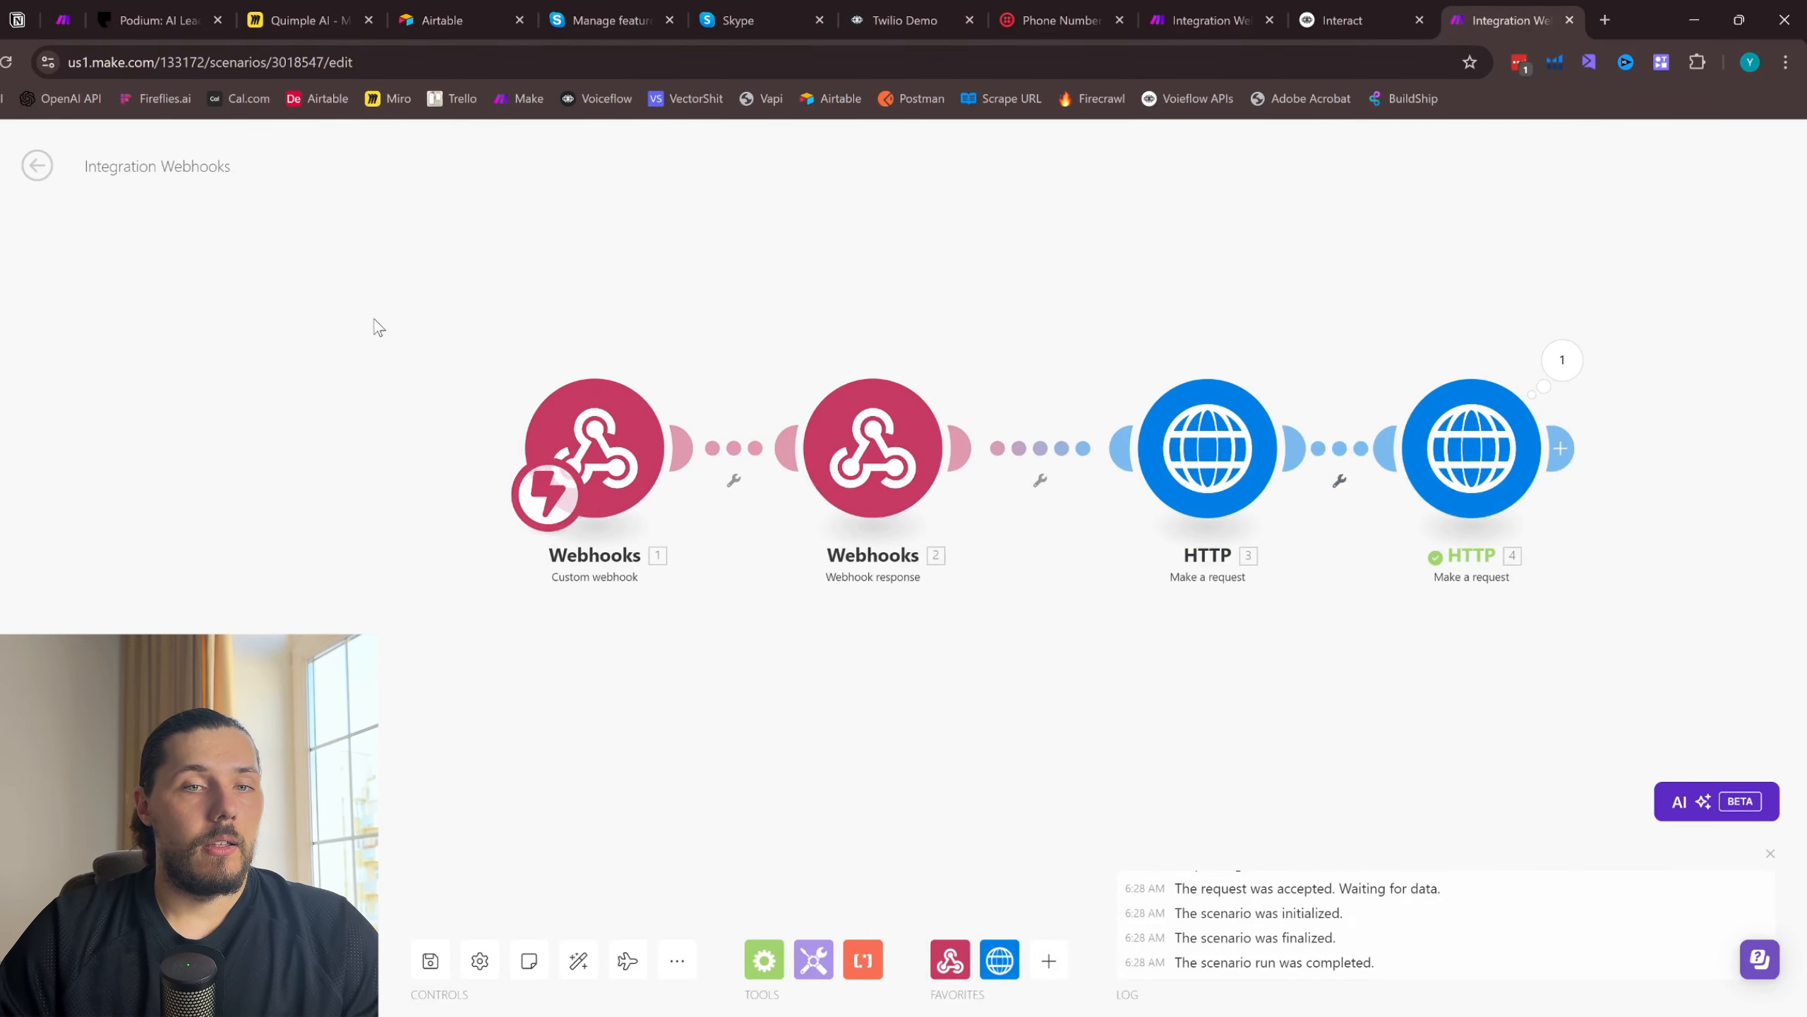
- Move the custom webhook and webhook response modules away from the first HTTP module to open a gap between them
left_click_drag(352, 302, 880, 597)
left_click_drag(862, 451, 512, 465)
left_click(646, 332)
left_click_drag(245, 469, 248, 440)
- Review the user ID part of the Interact URL in the first HTTP module, leaving its settings as they are
left_click(1256, 454)
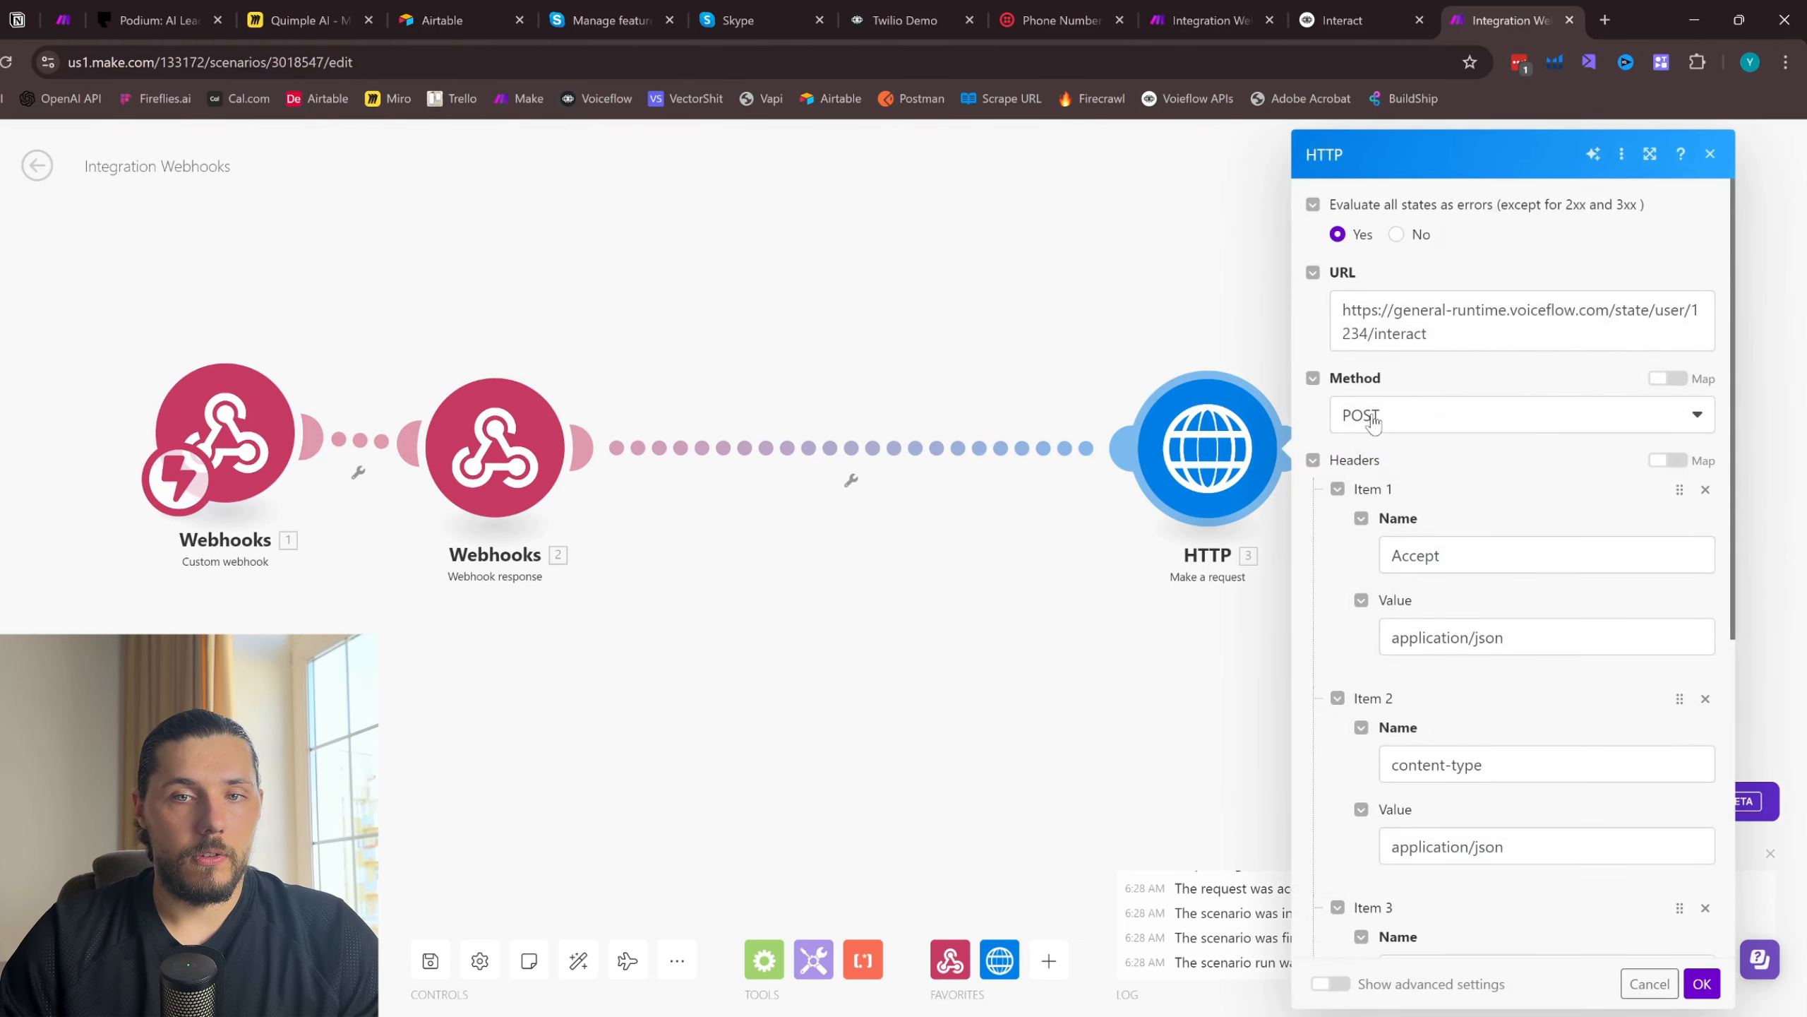
left_click_drag(1373, 333, 1489, 293)
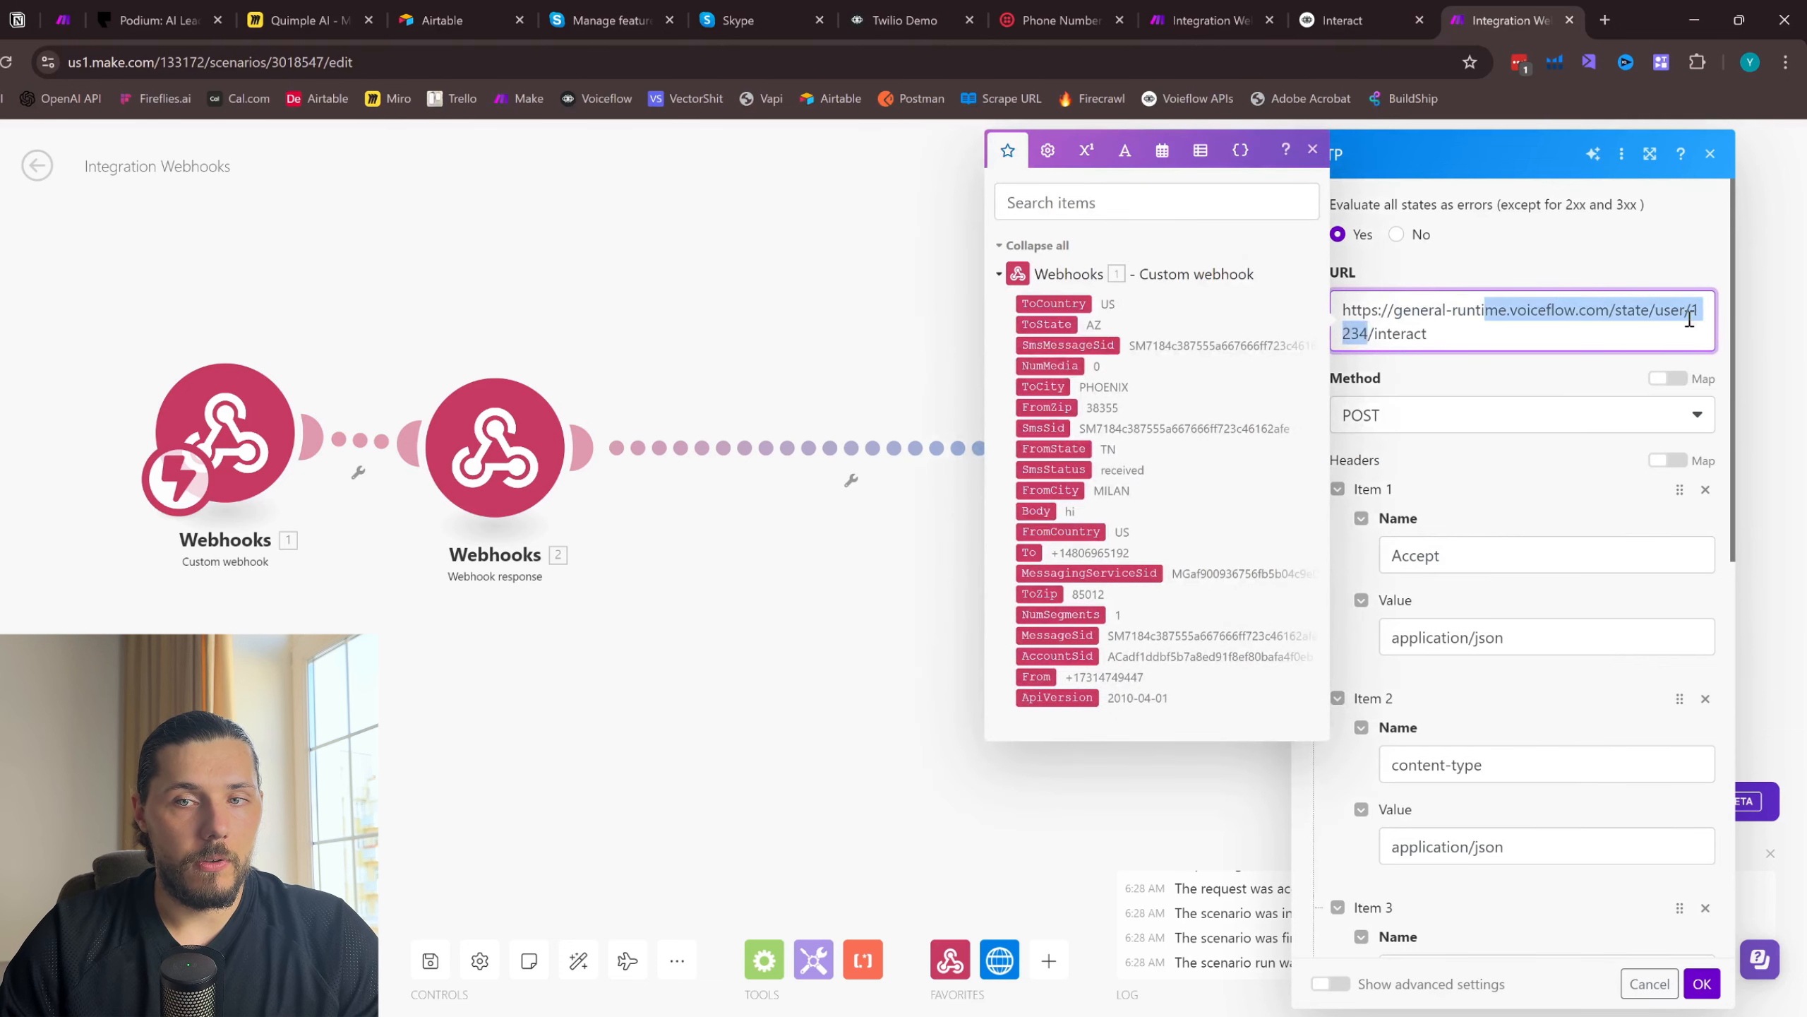
left_click(1312, 150)
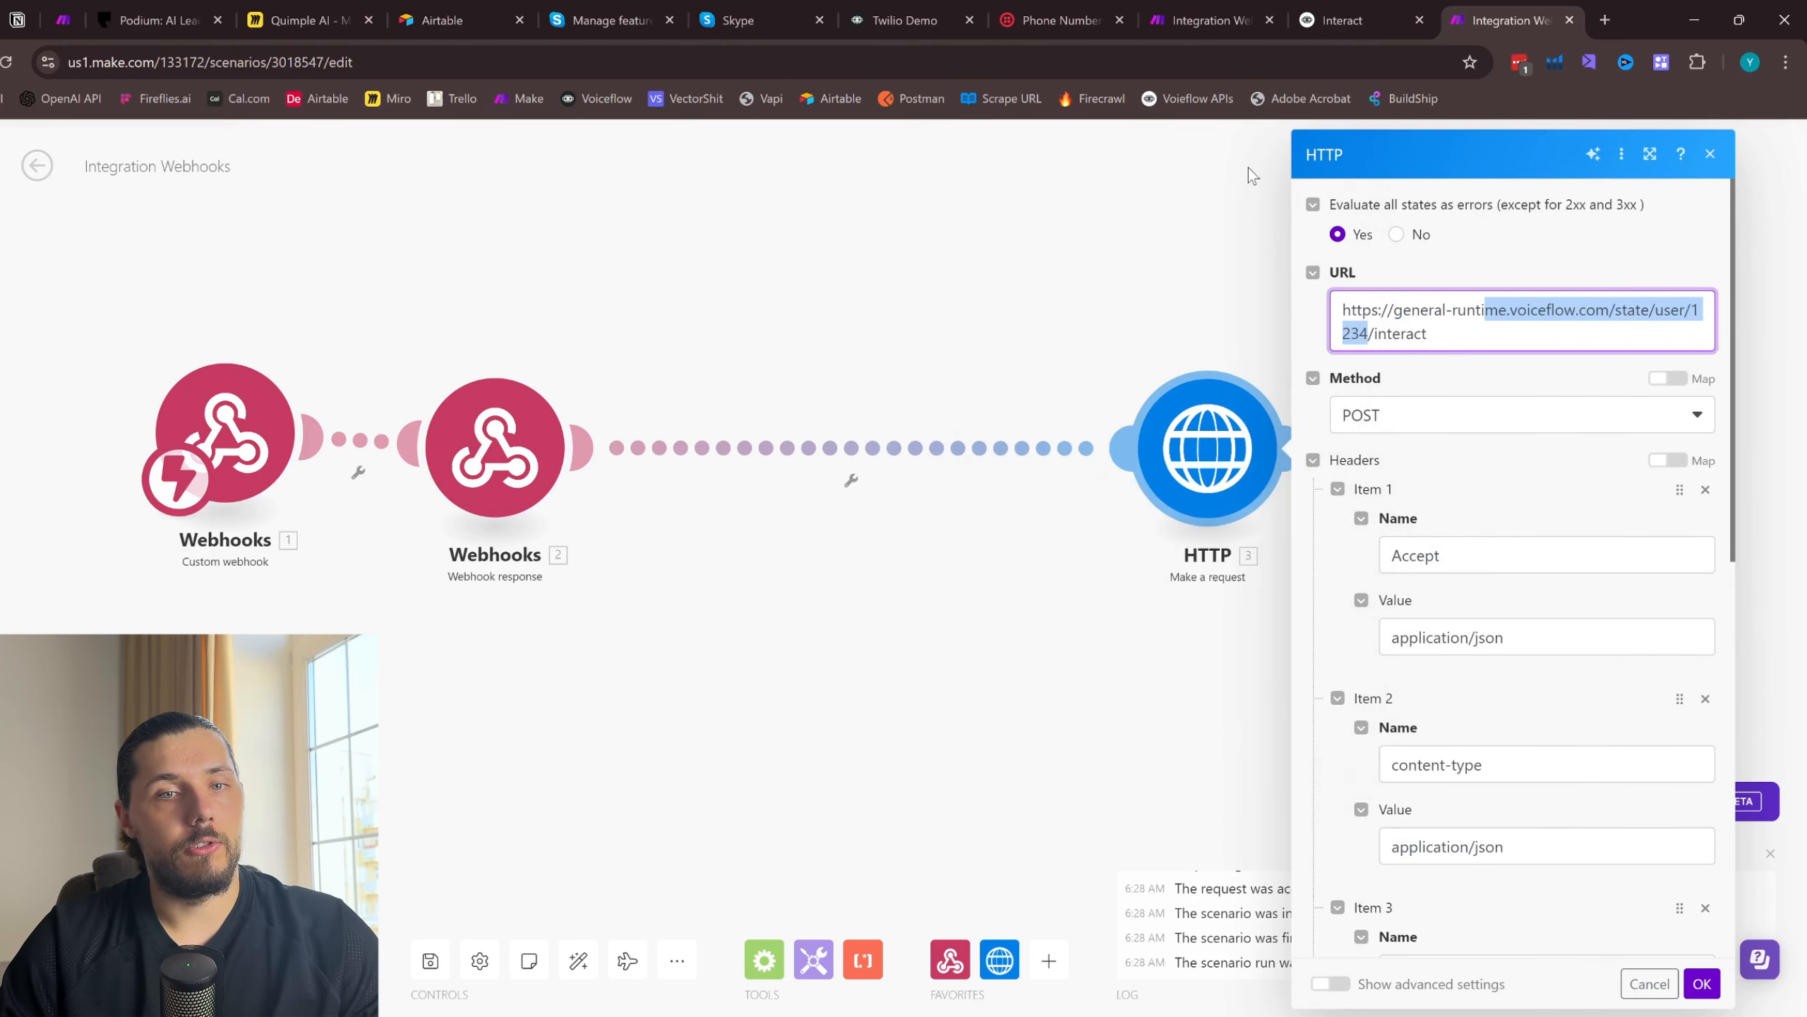
left_click(1711, 154)
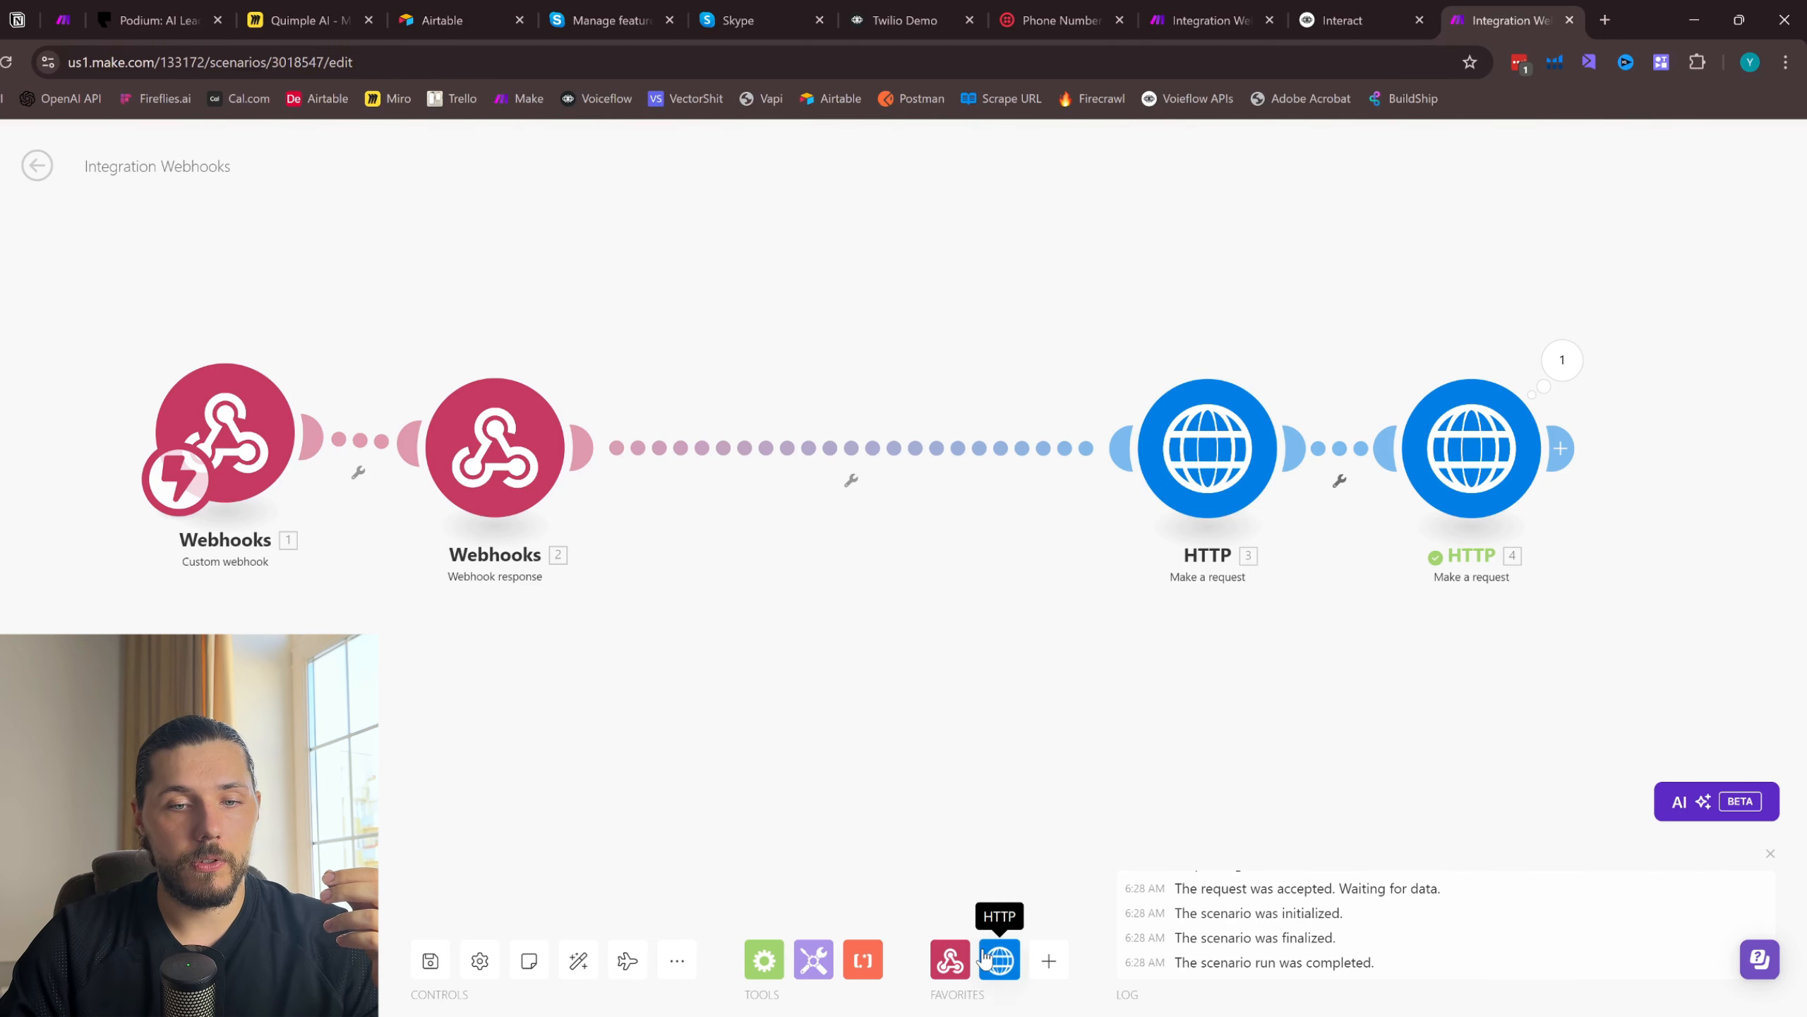
- Insert a Tools Set variable module between the webhook response and the first HTTP module
left_click(1049, 961)
left_click(813, 960)
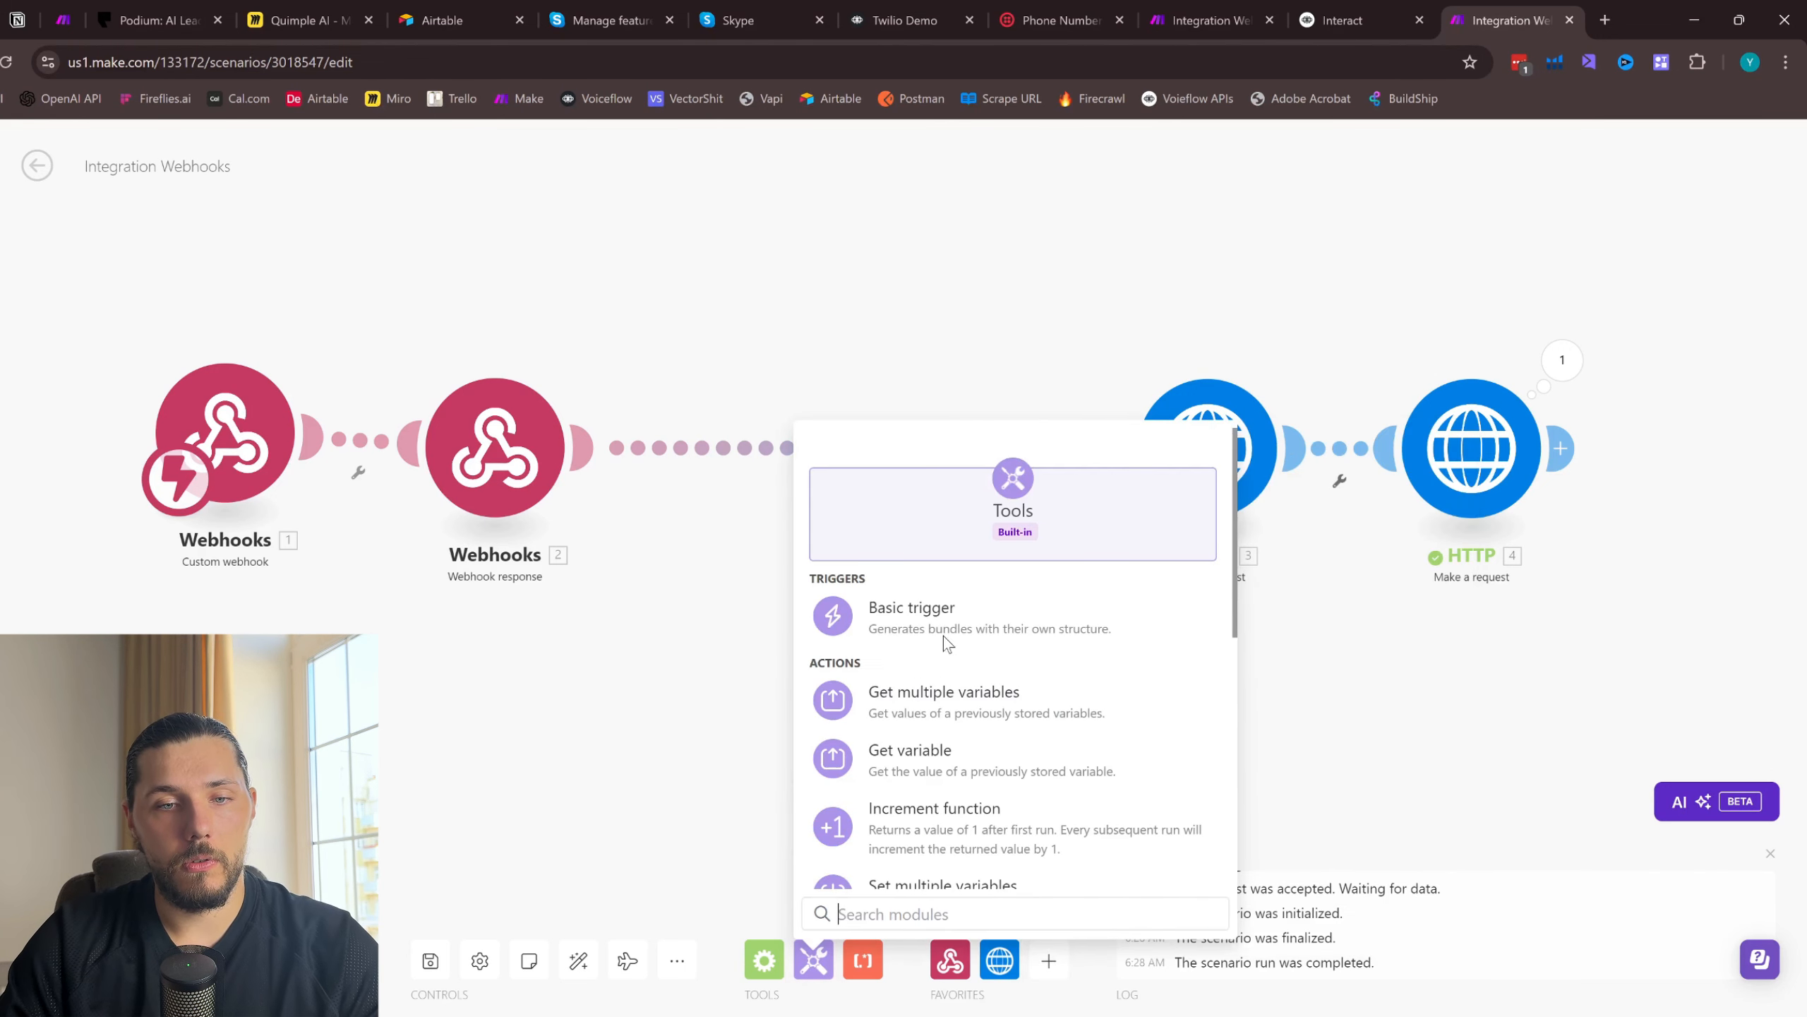
scroll(951, 639, "down", 2)
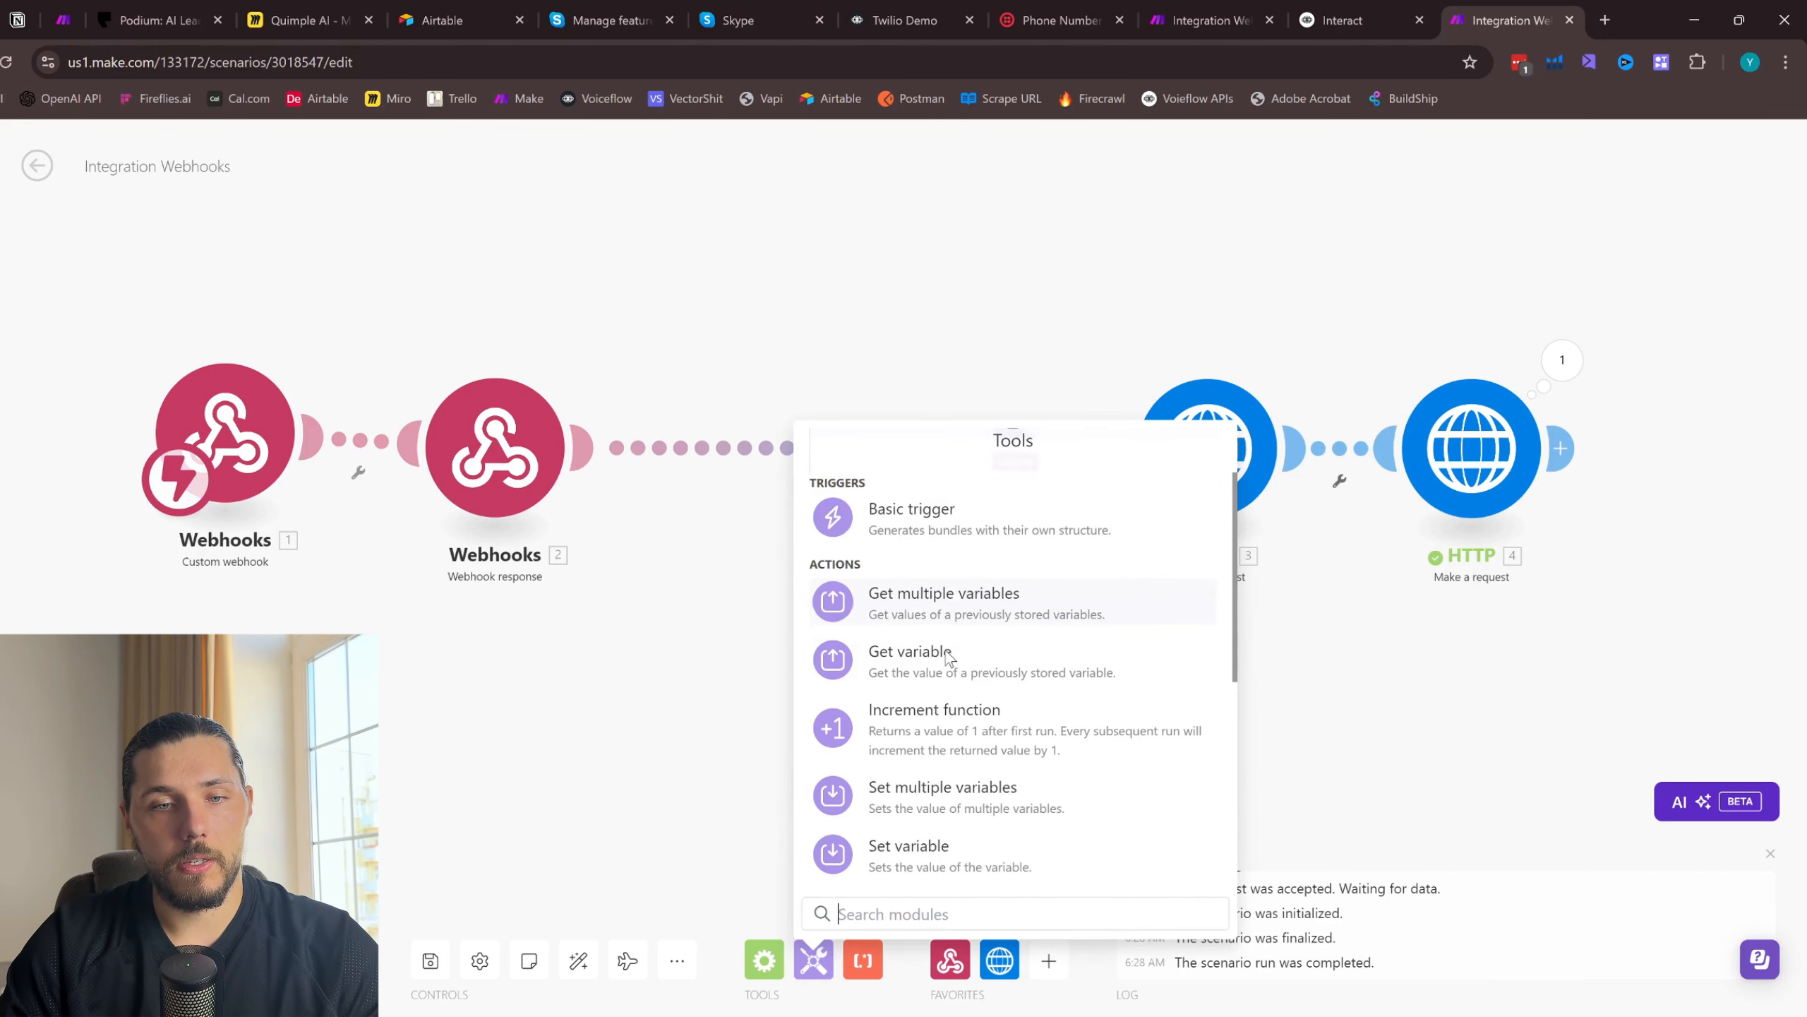
left_click(961, 847)
left_click_drag(998, 822, 936, 461)
left_click(940, 456)
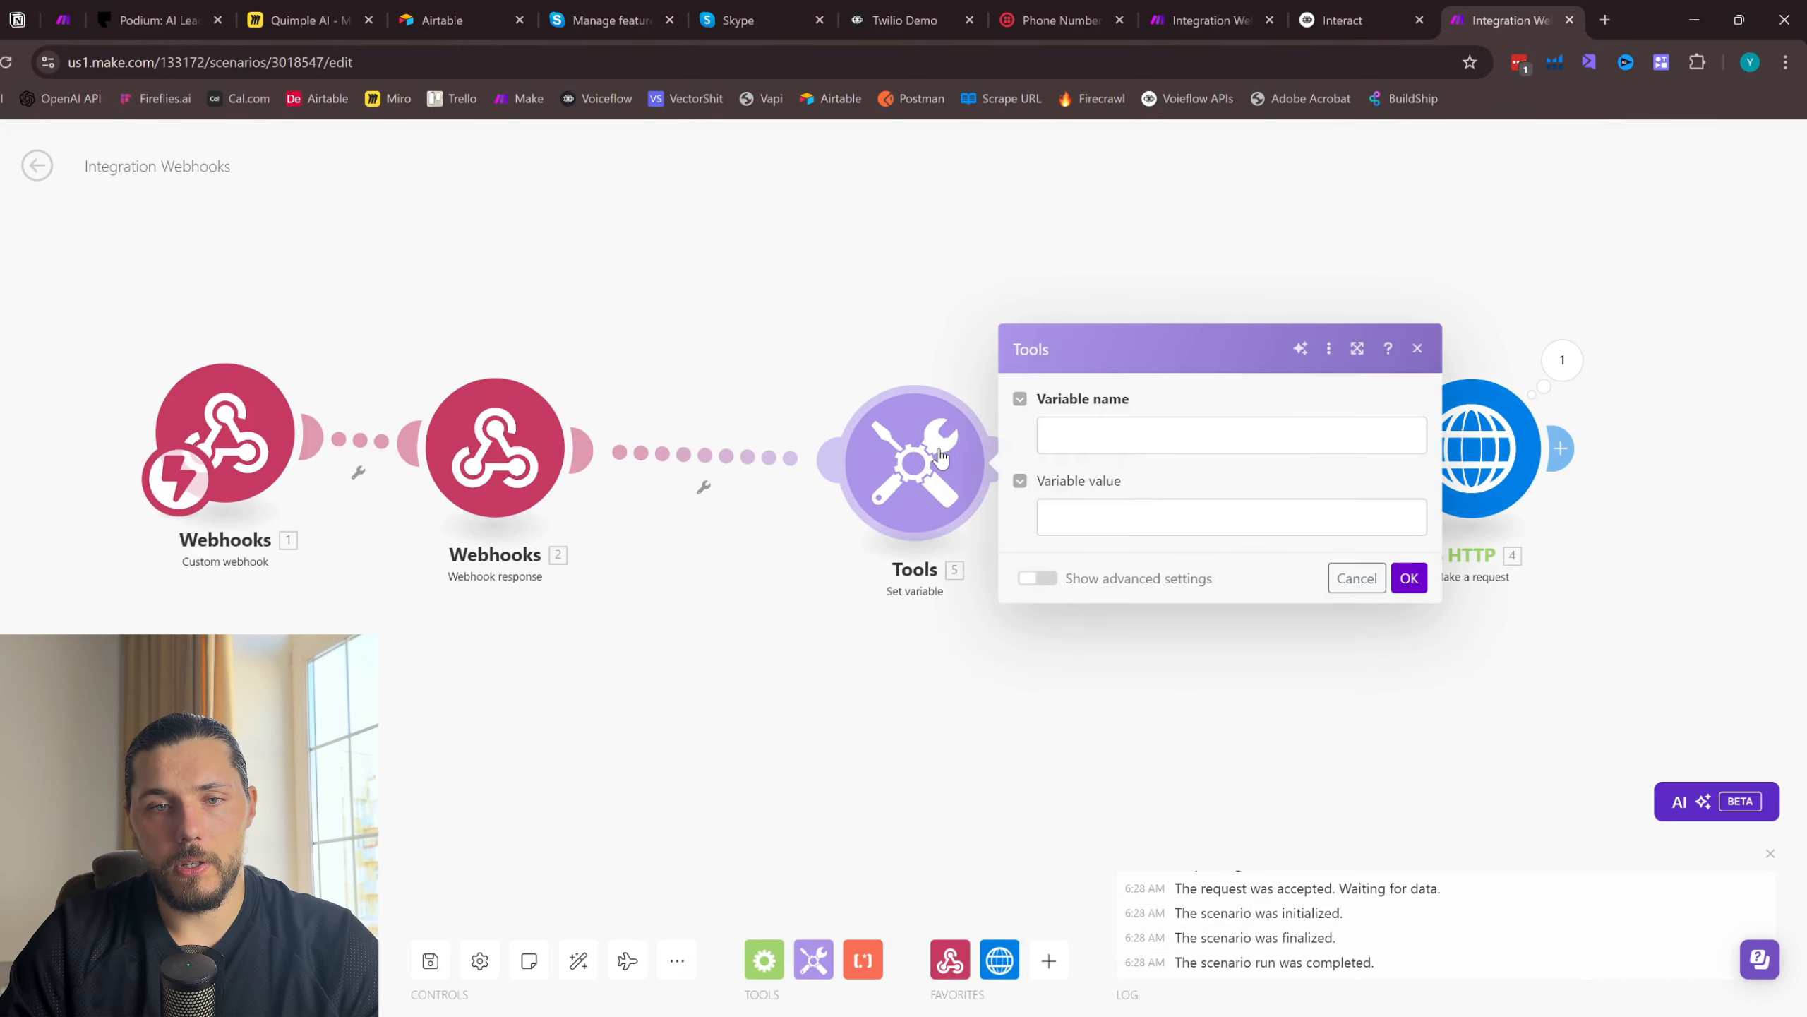
- Name the variable id, set its value to the random math variable, and save the module
left_click(1184, 434)
type("id")
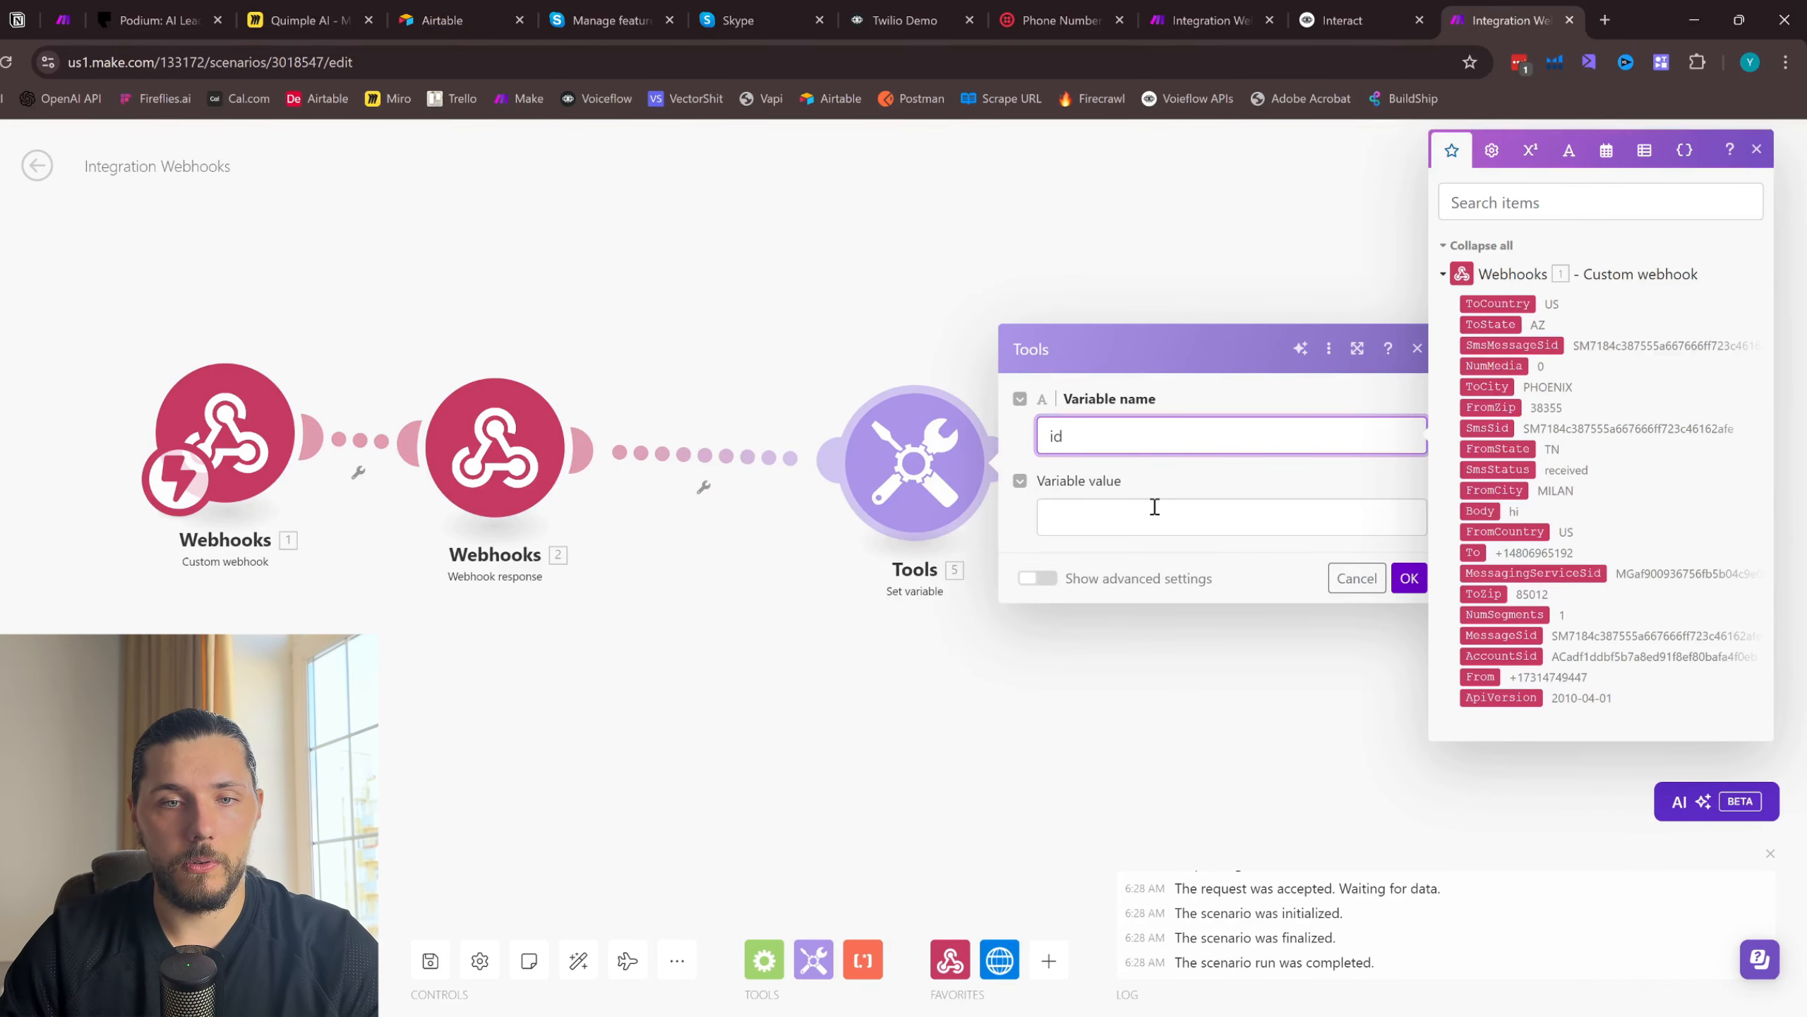
left_click(1129, 526)
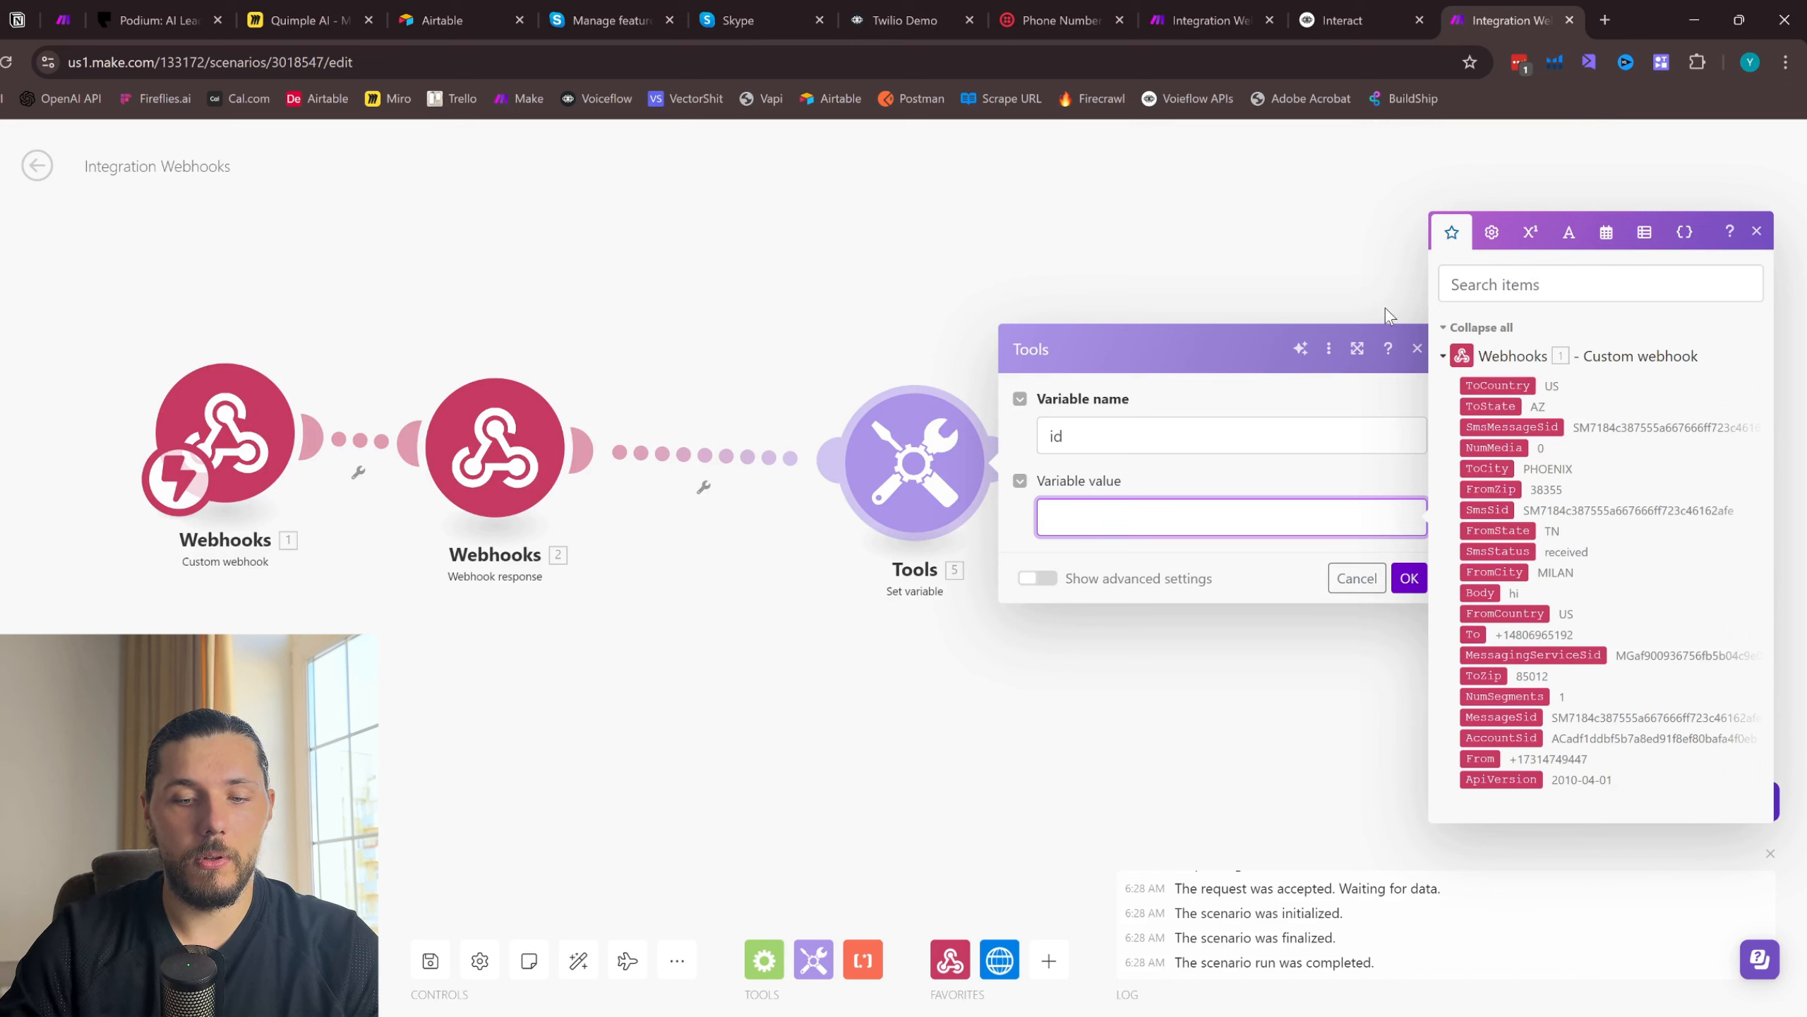
left_click(1531, 231)
left_click(1478, 497)
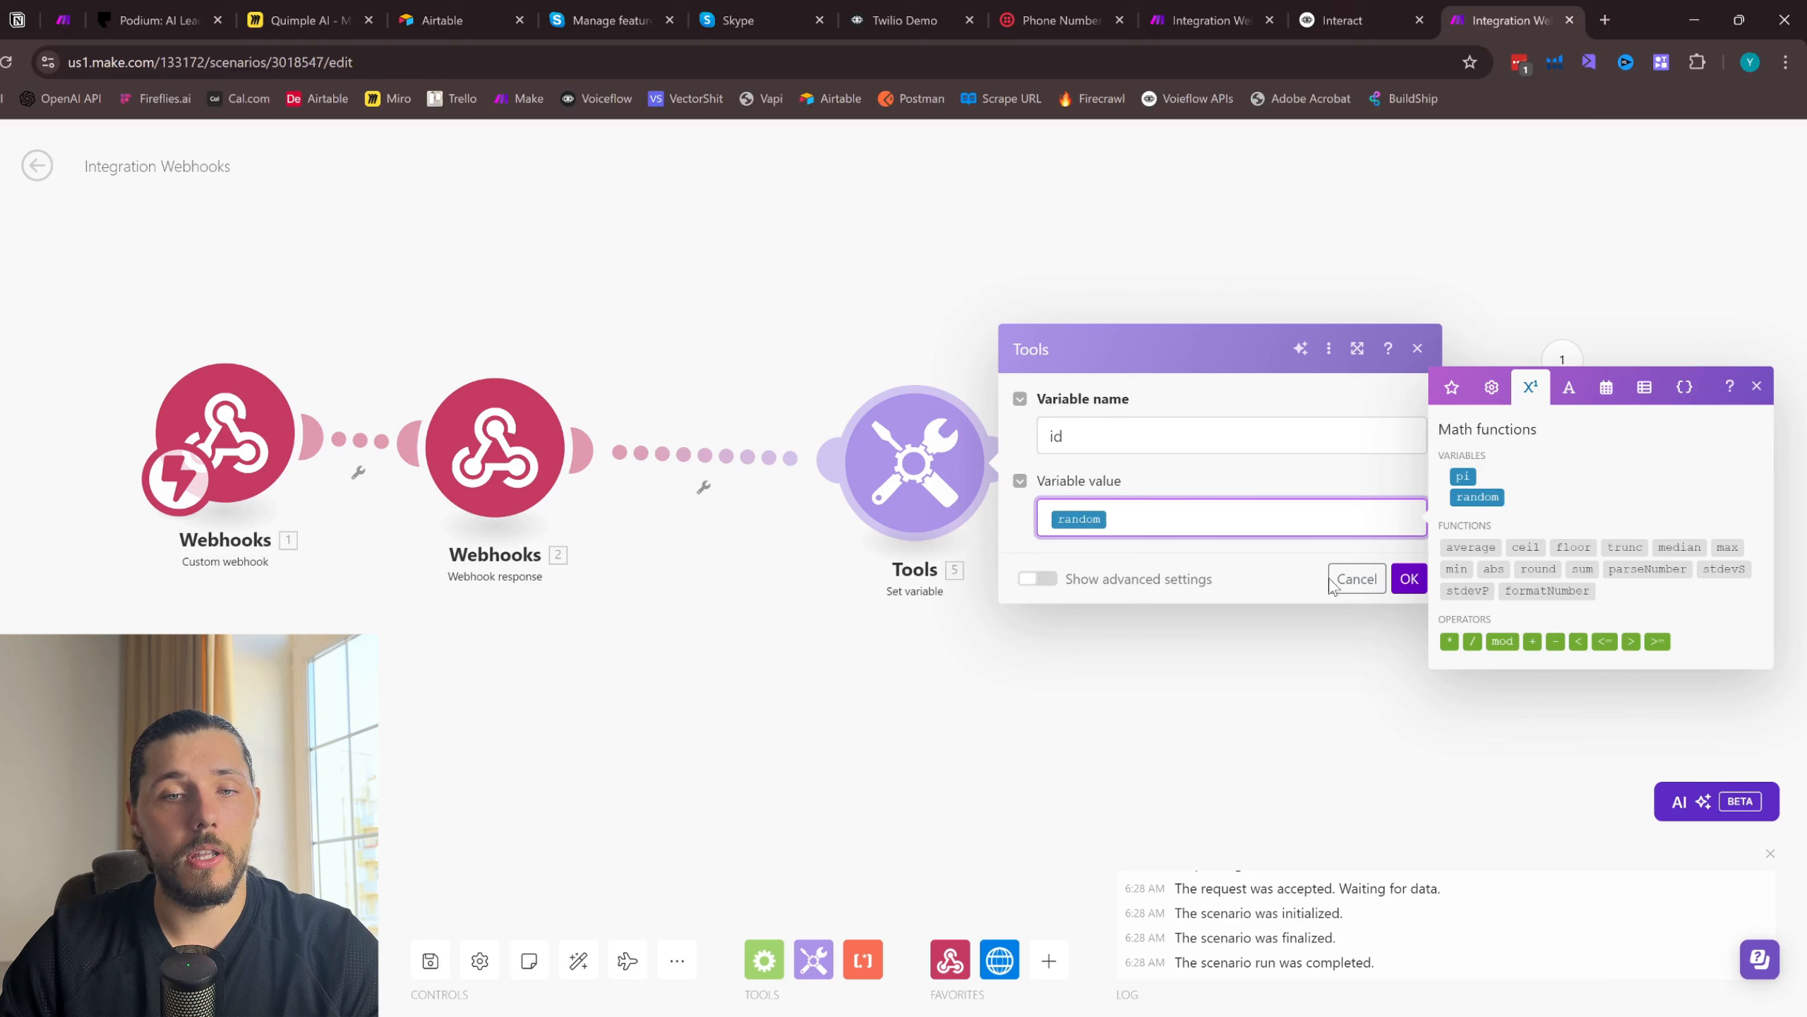
left_click(1410, 581)
- Replace the fixed user ID in the first HTTP module's URL with the id variable and save the module
left_click(1248, 406)
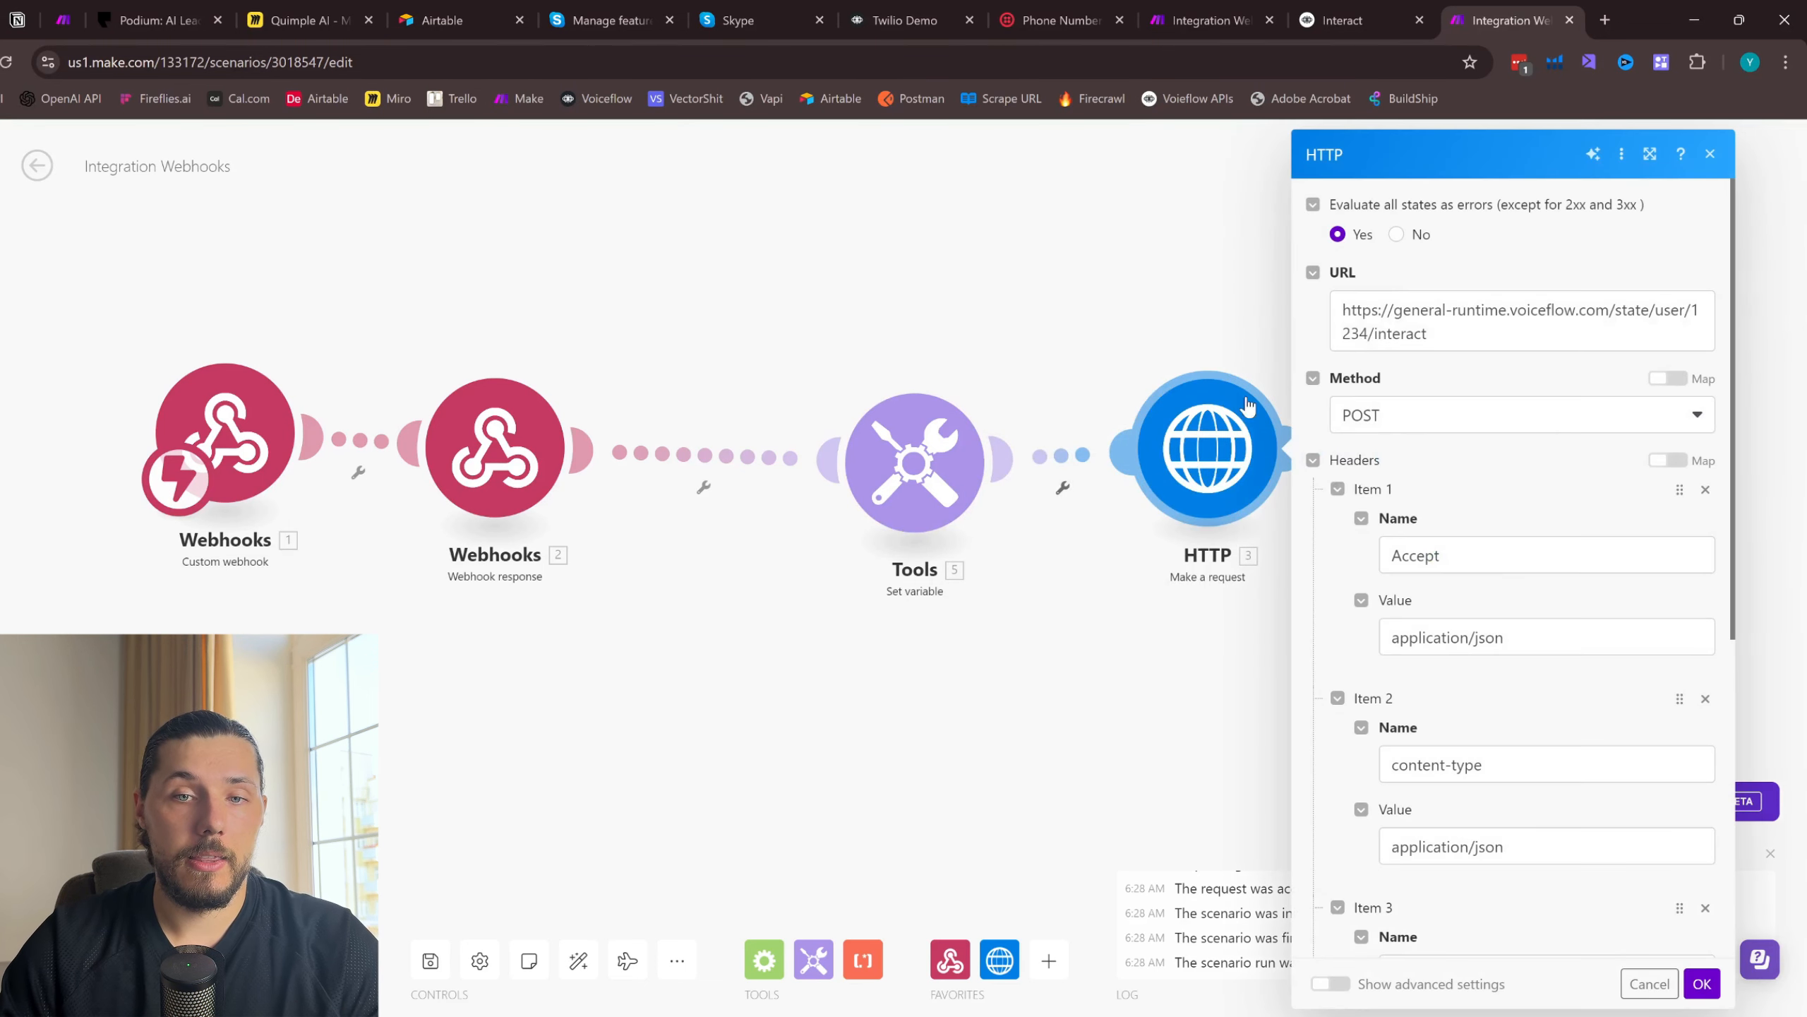
left_click_drag(1367, 333, 1672, 295)
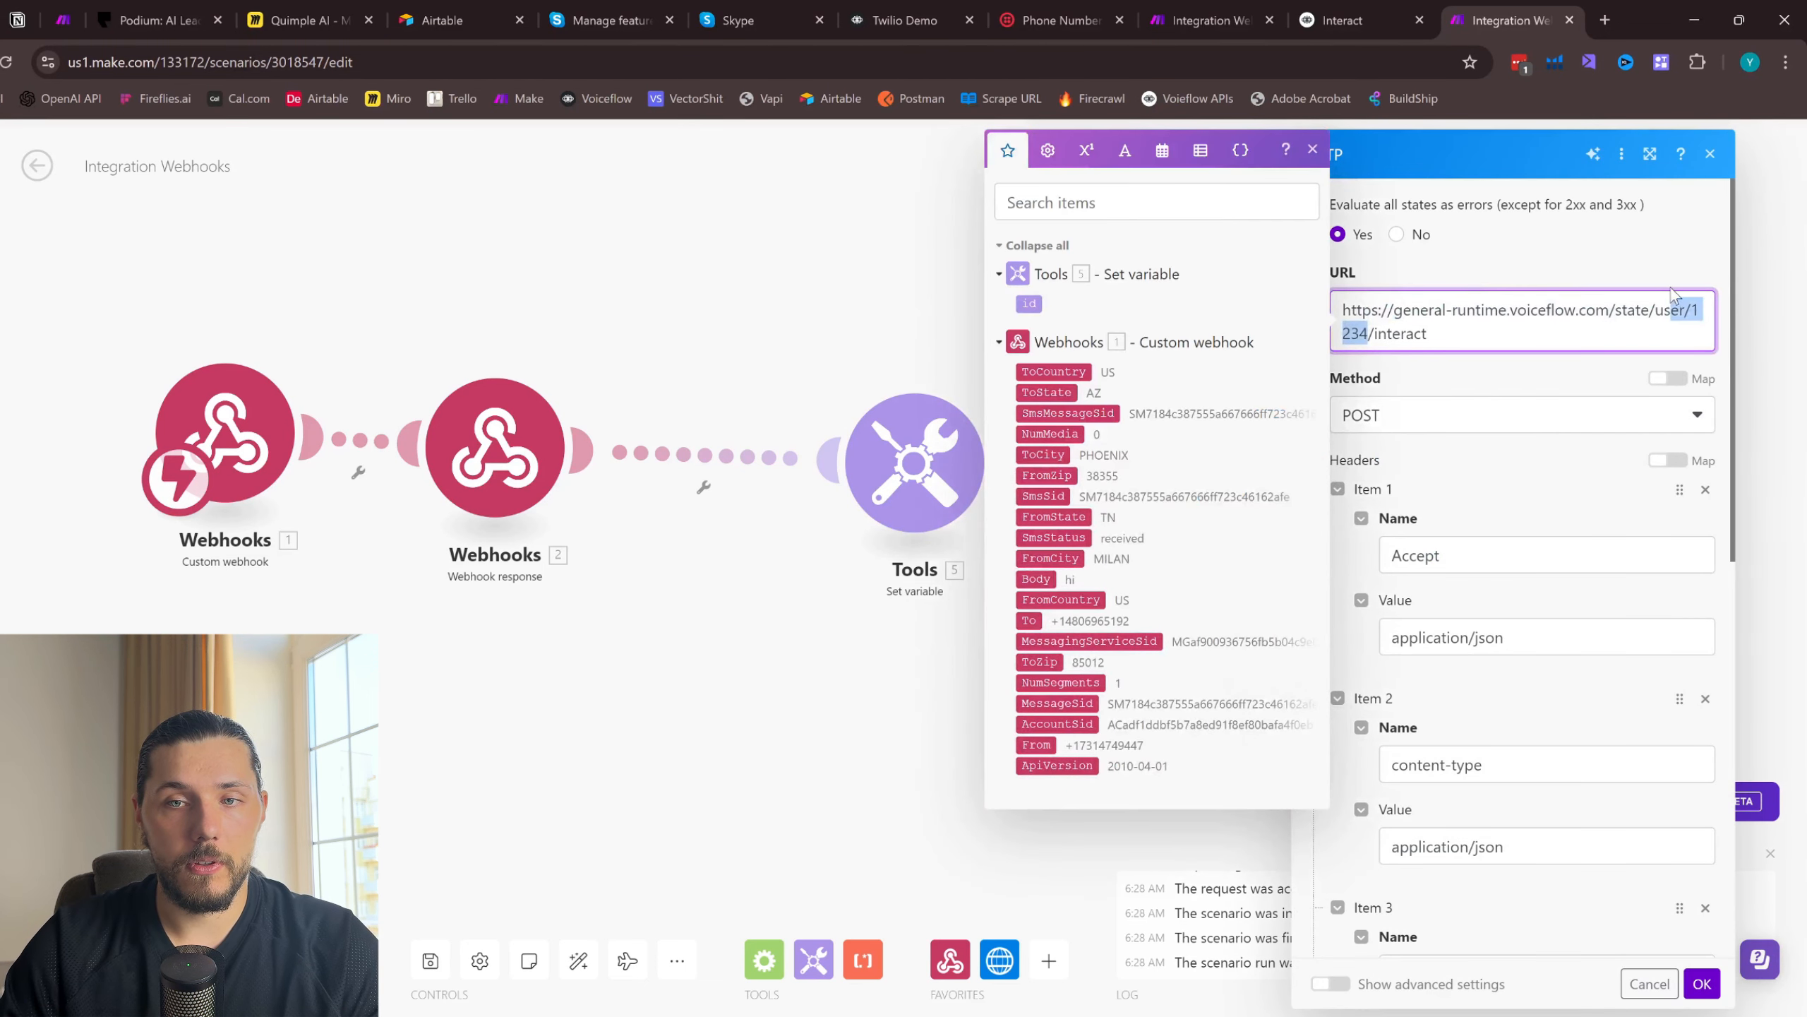
key("BackSpace")
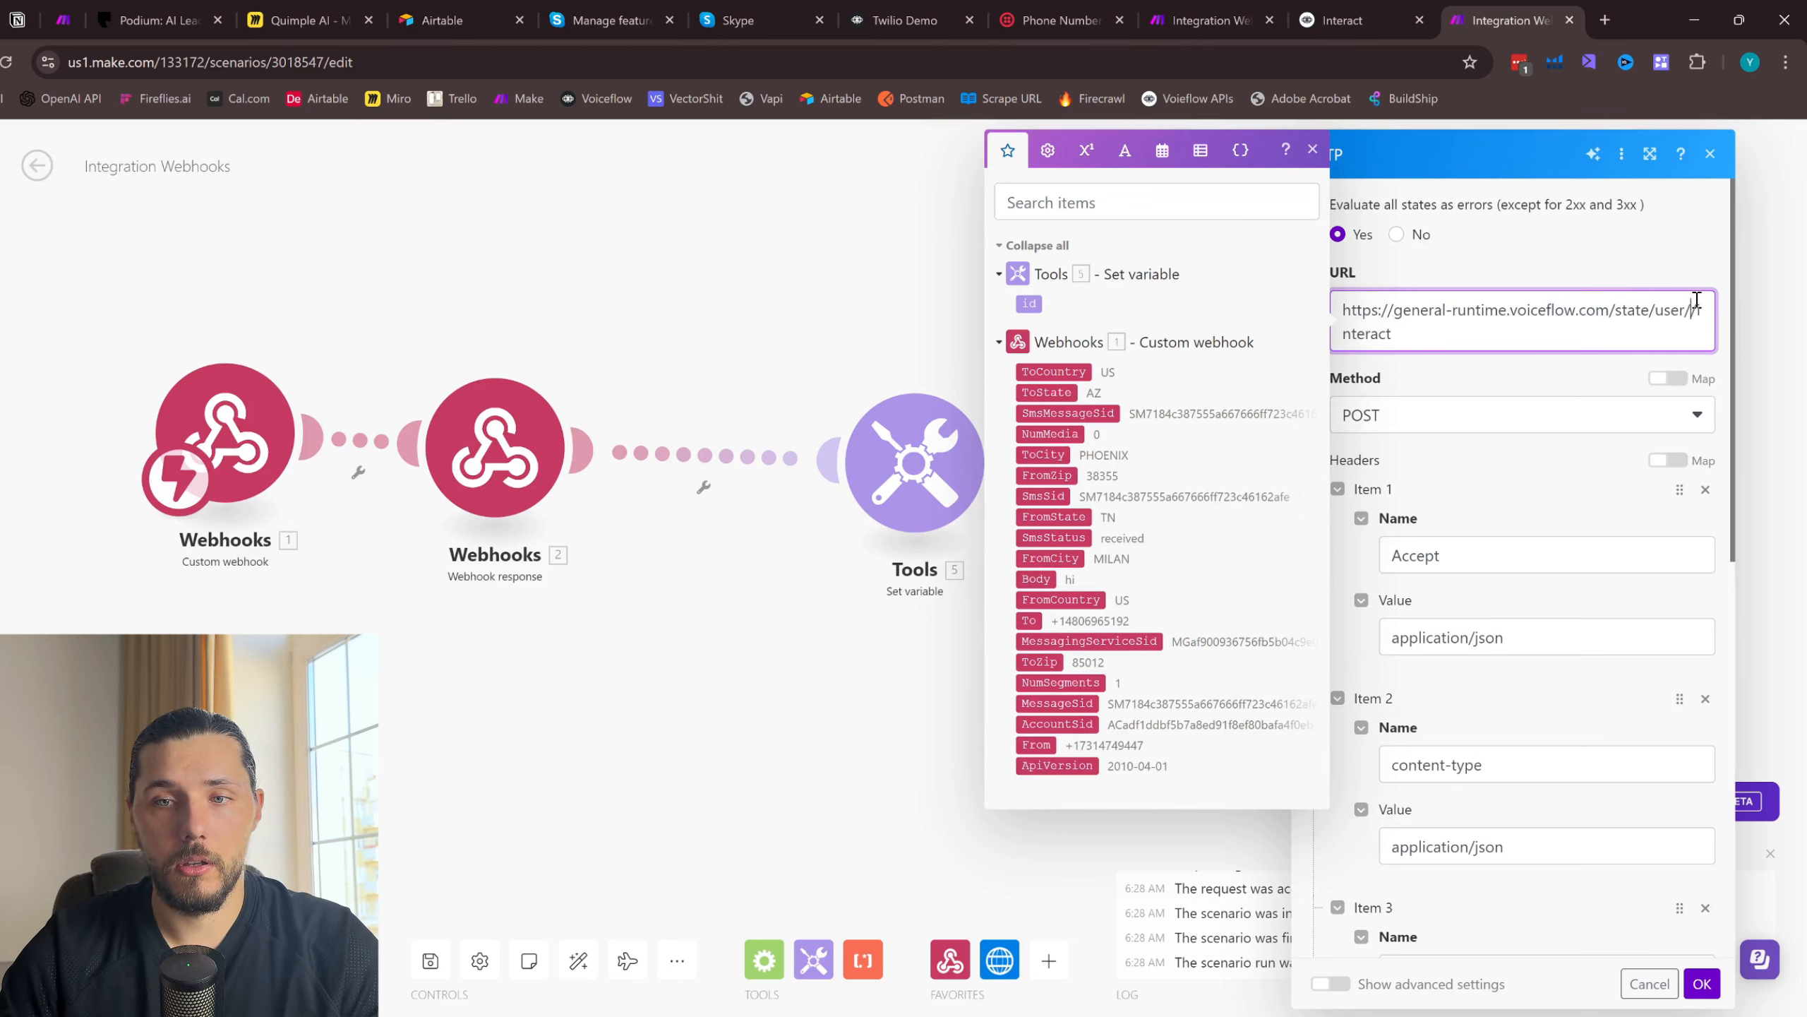
left_click(1029, 305)
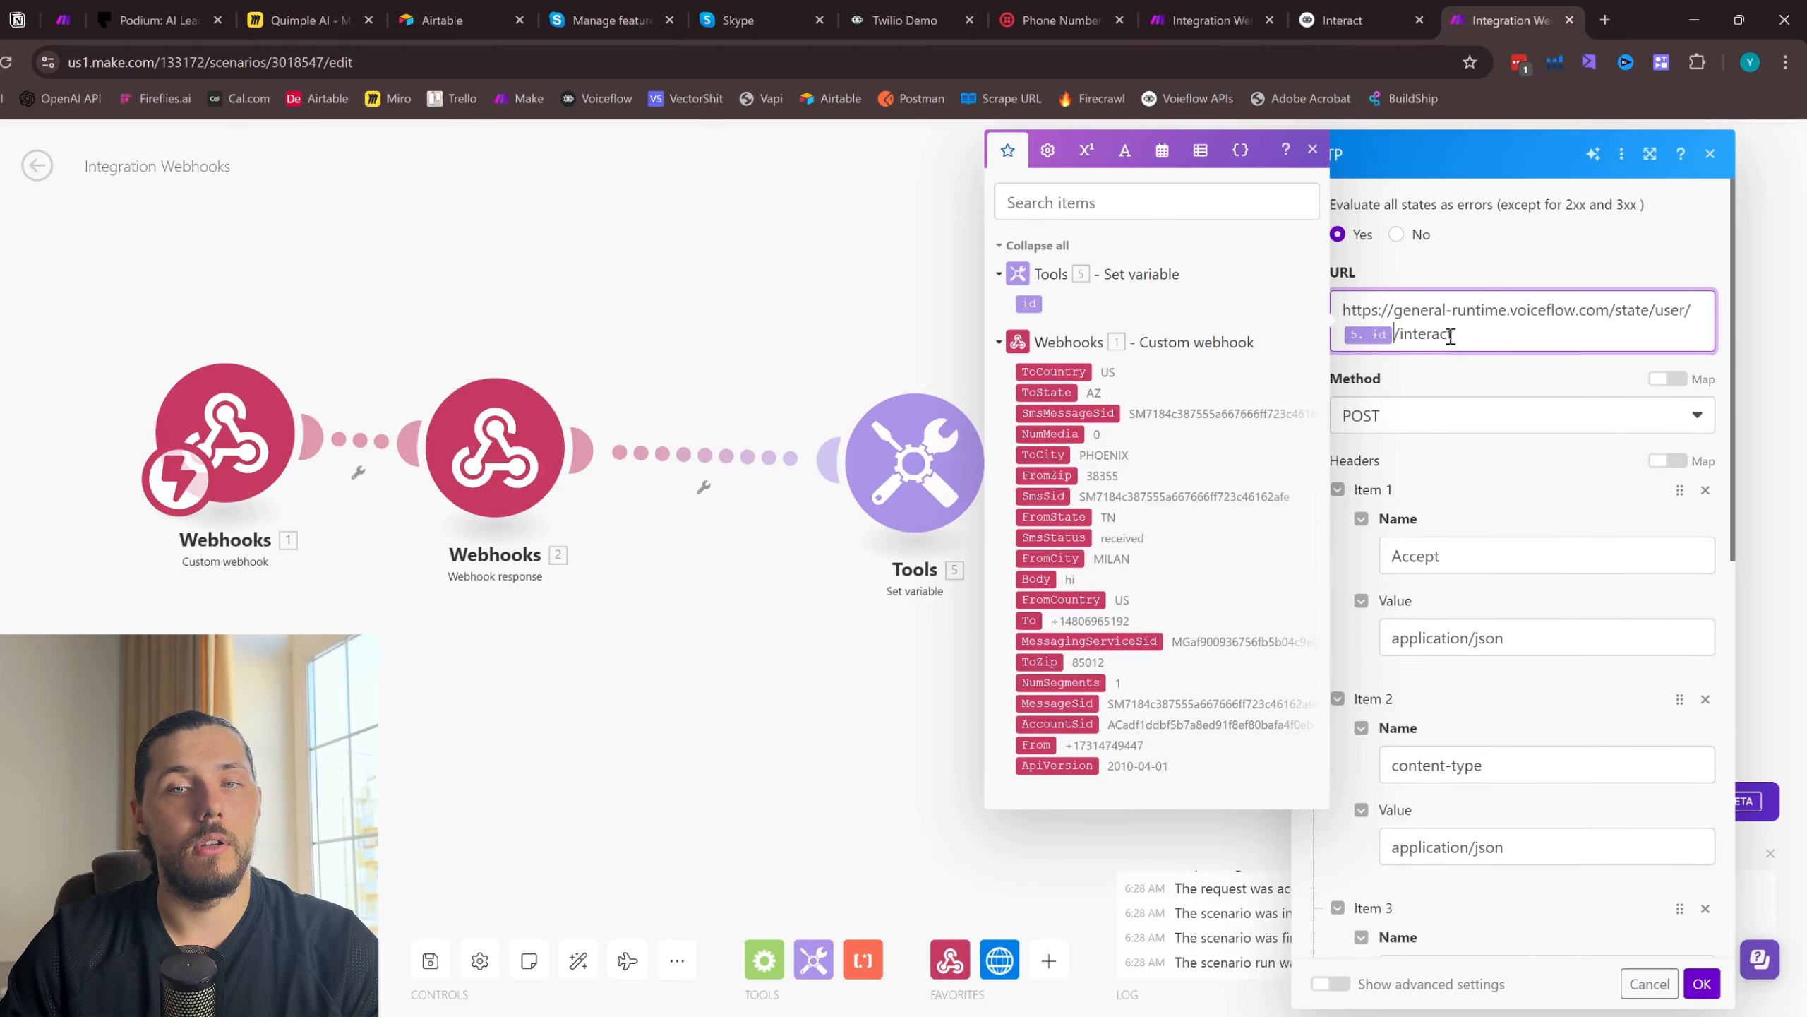
left_click(1703, 983)
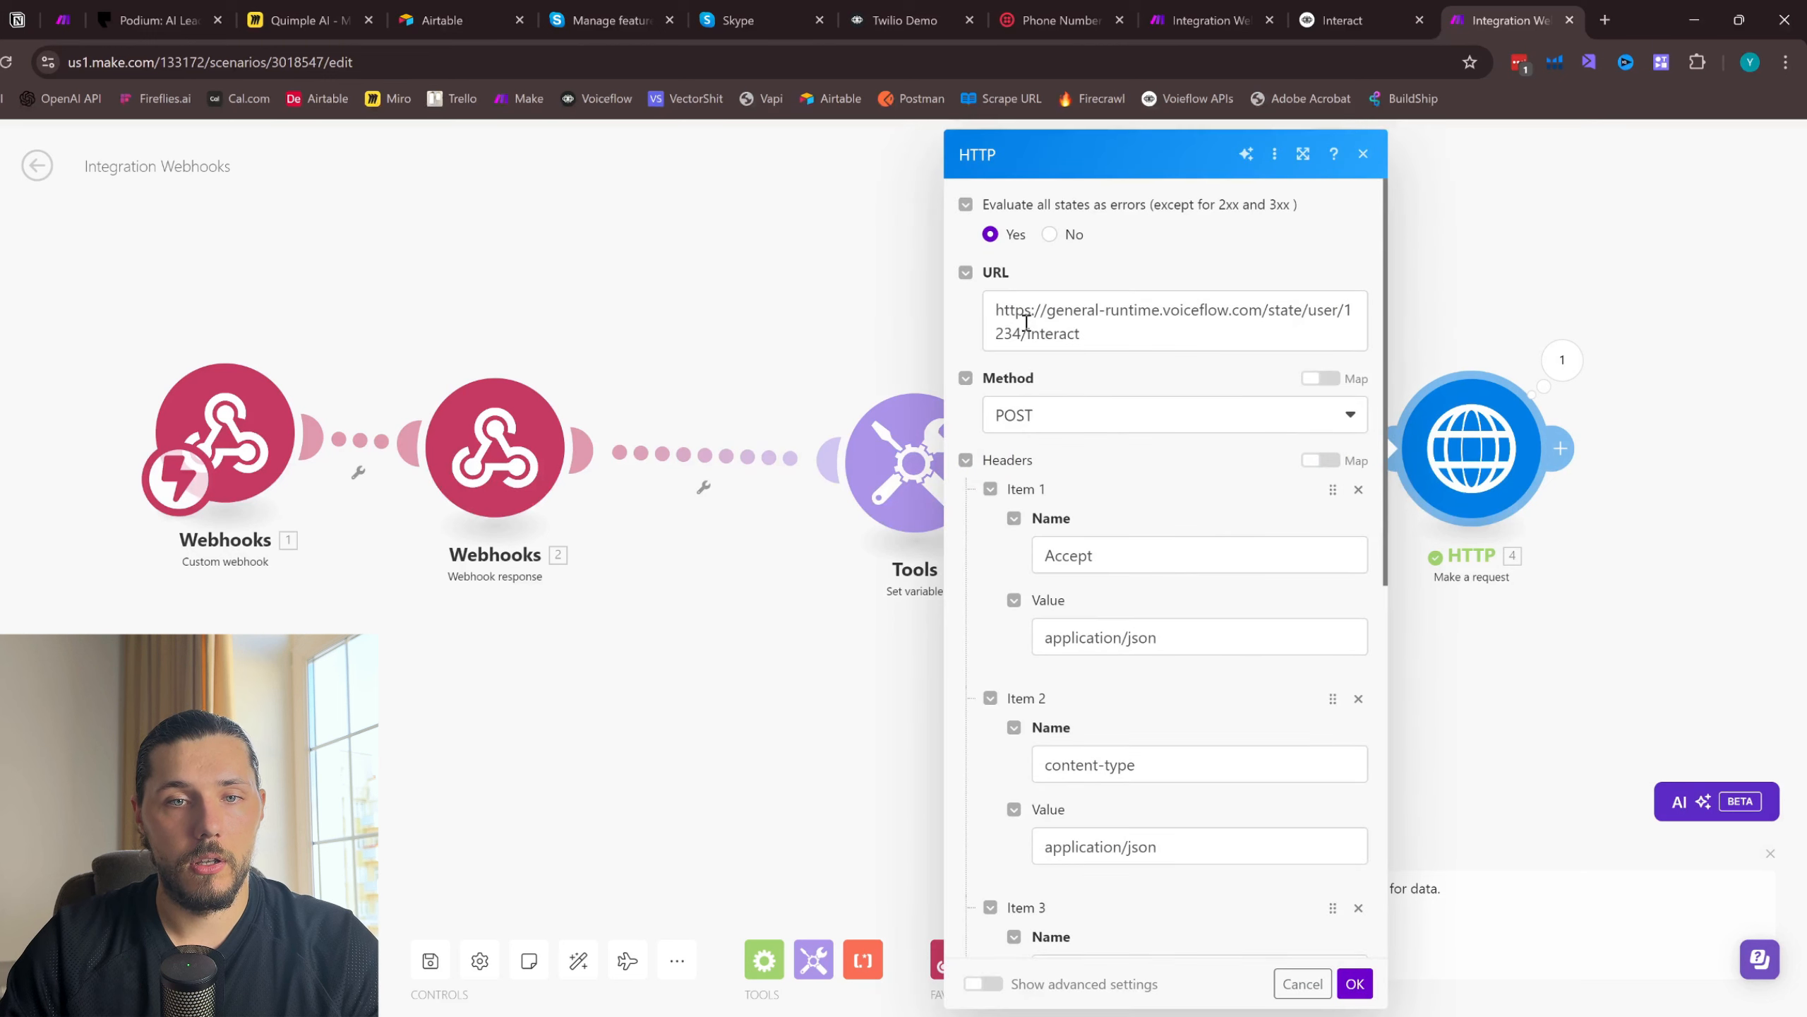
- Replace the fixed user ID in the second HTTP module's URL with the id variable and save the module
left_click_drag(1023, 332, 1343, 302)
key("BackSpace")
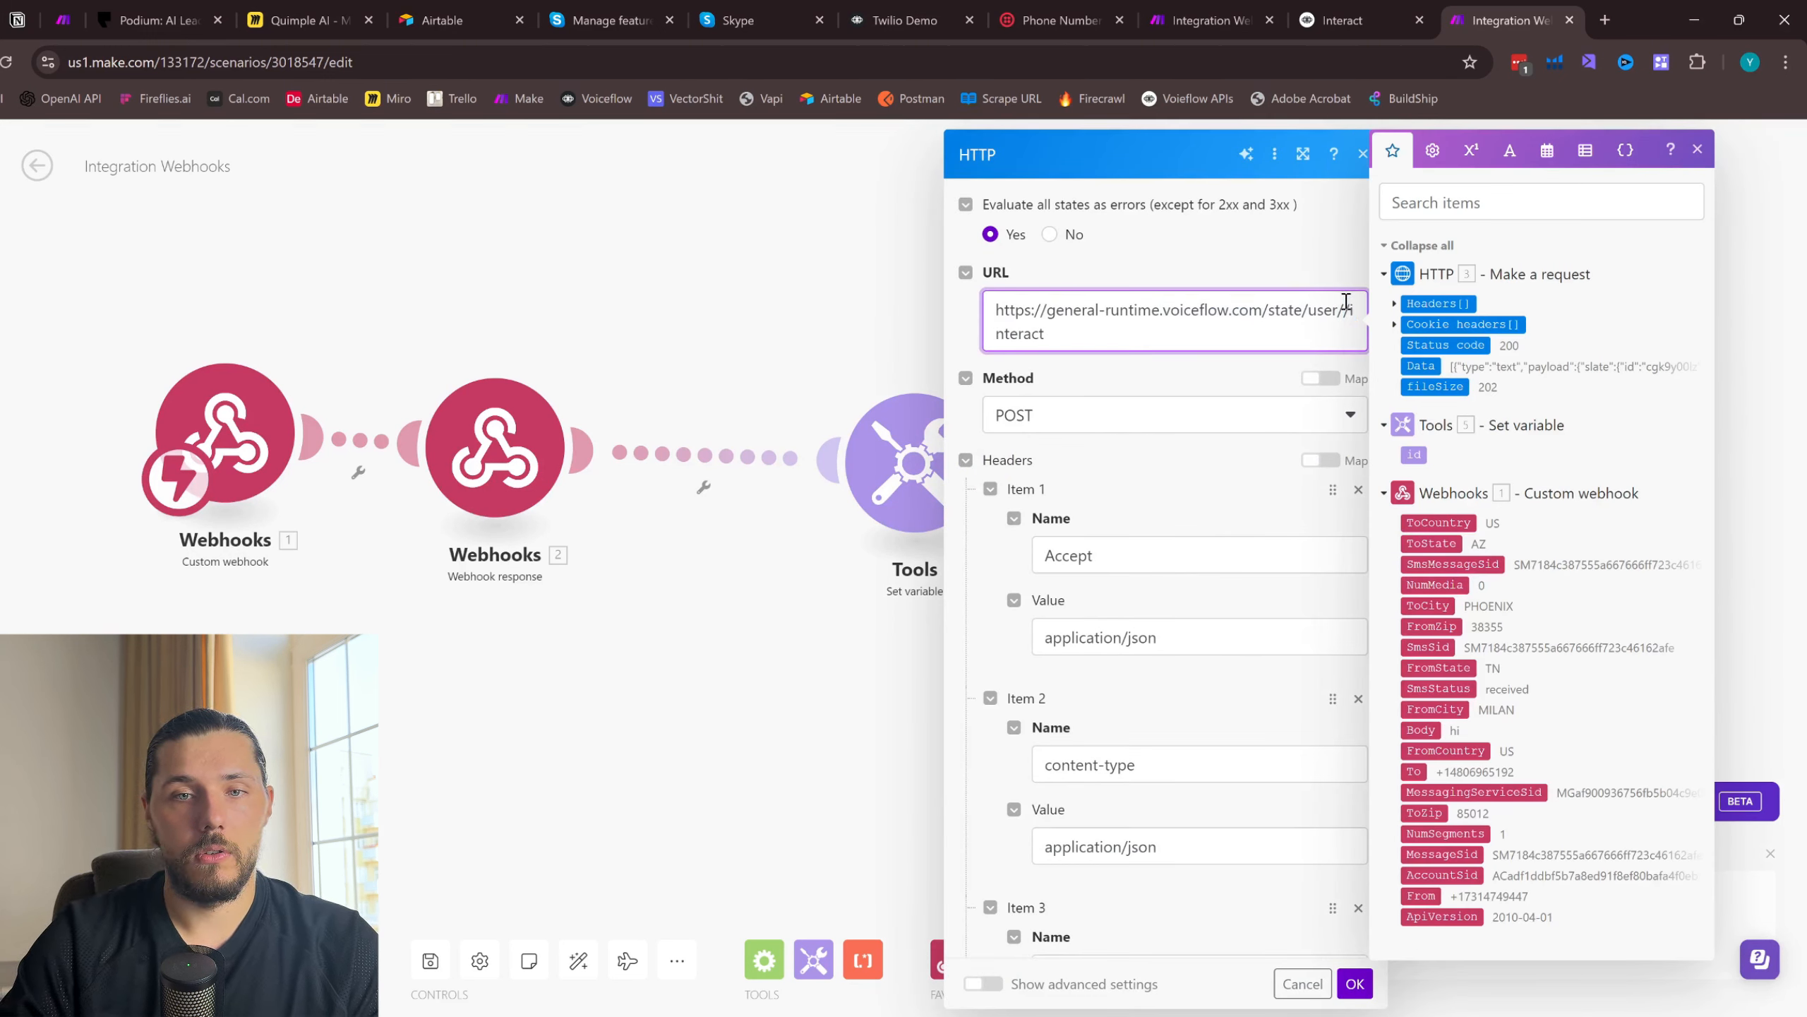
left_click(1414, 454)
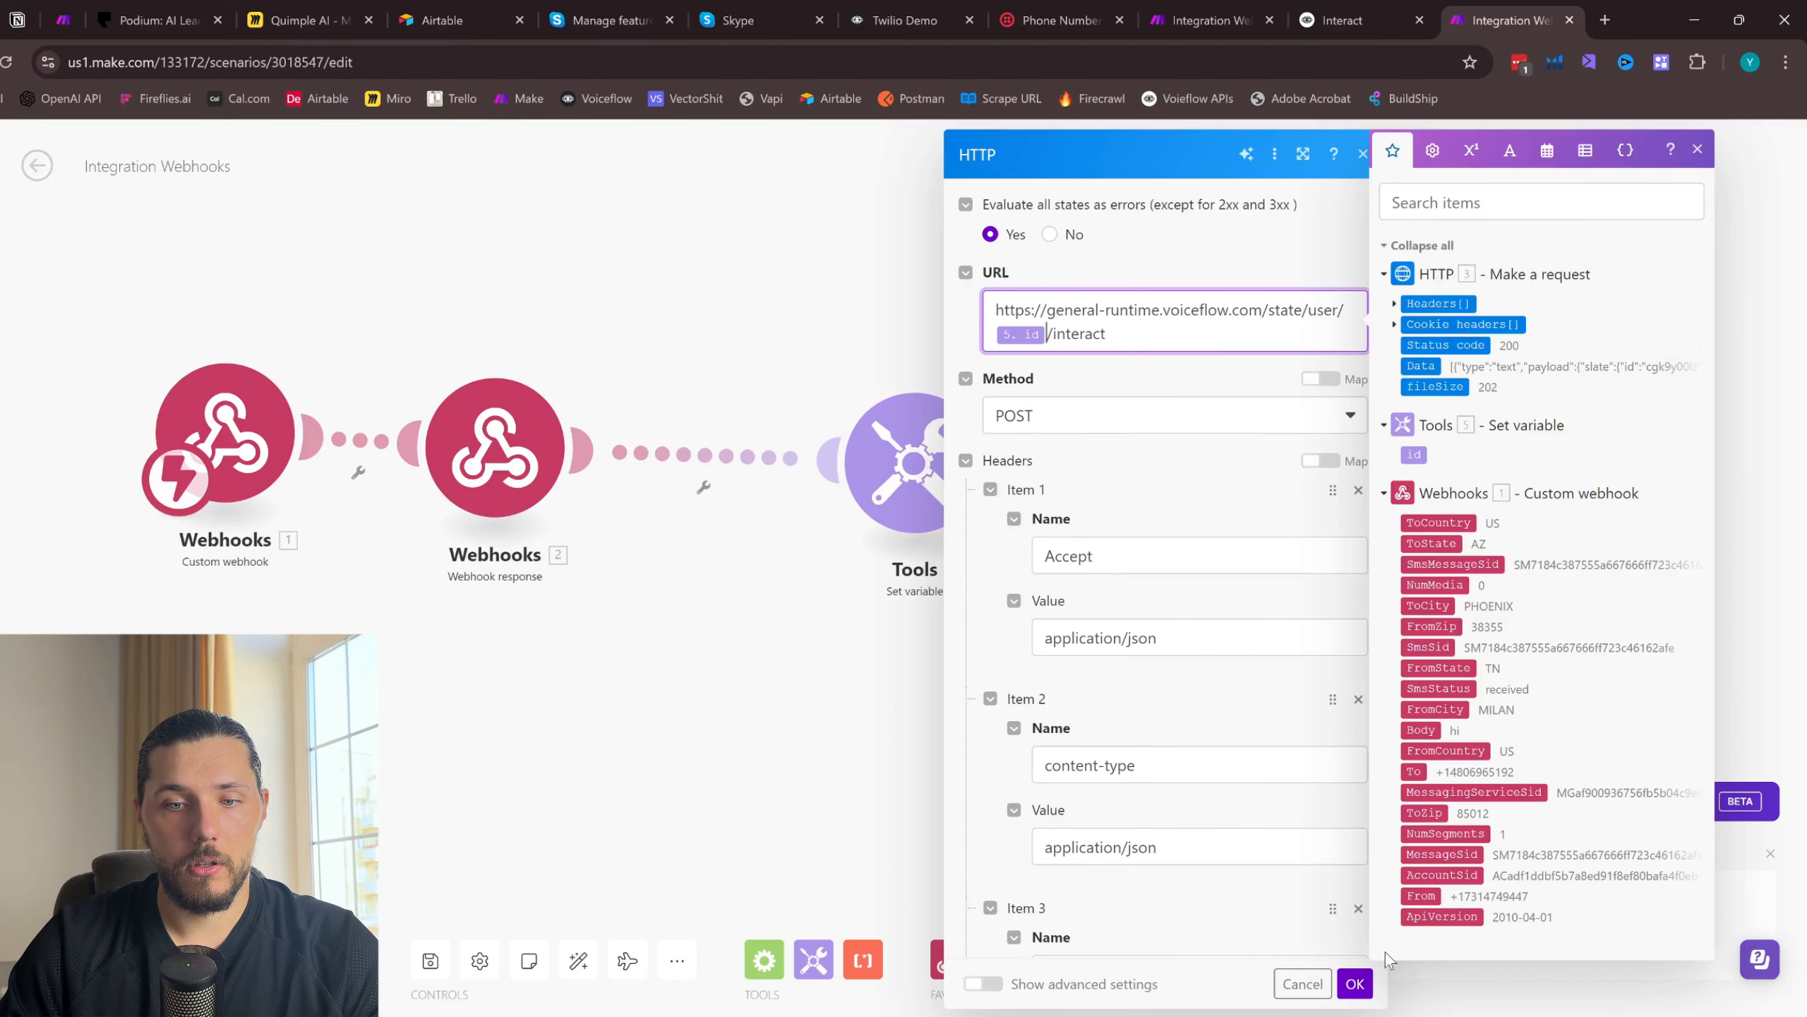
left_click(1355, 984)
- Line up the two webhook modules with the Set variable module and save the scenario
left_click_drag(460, 467, 520, 489)
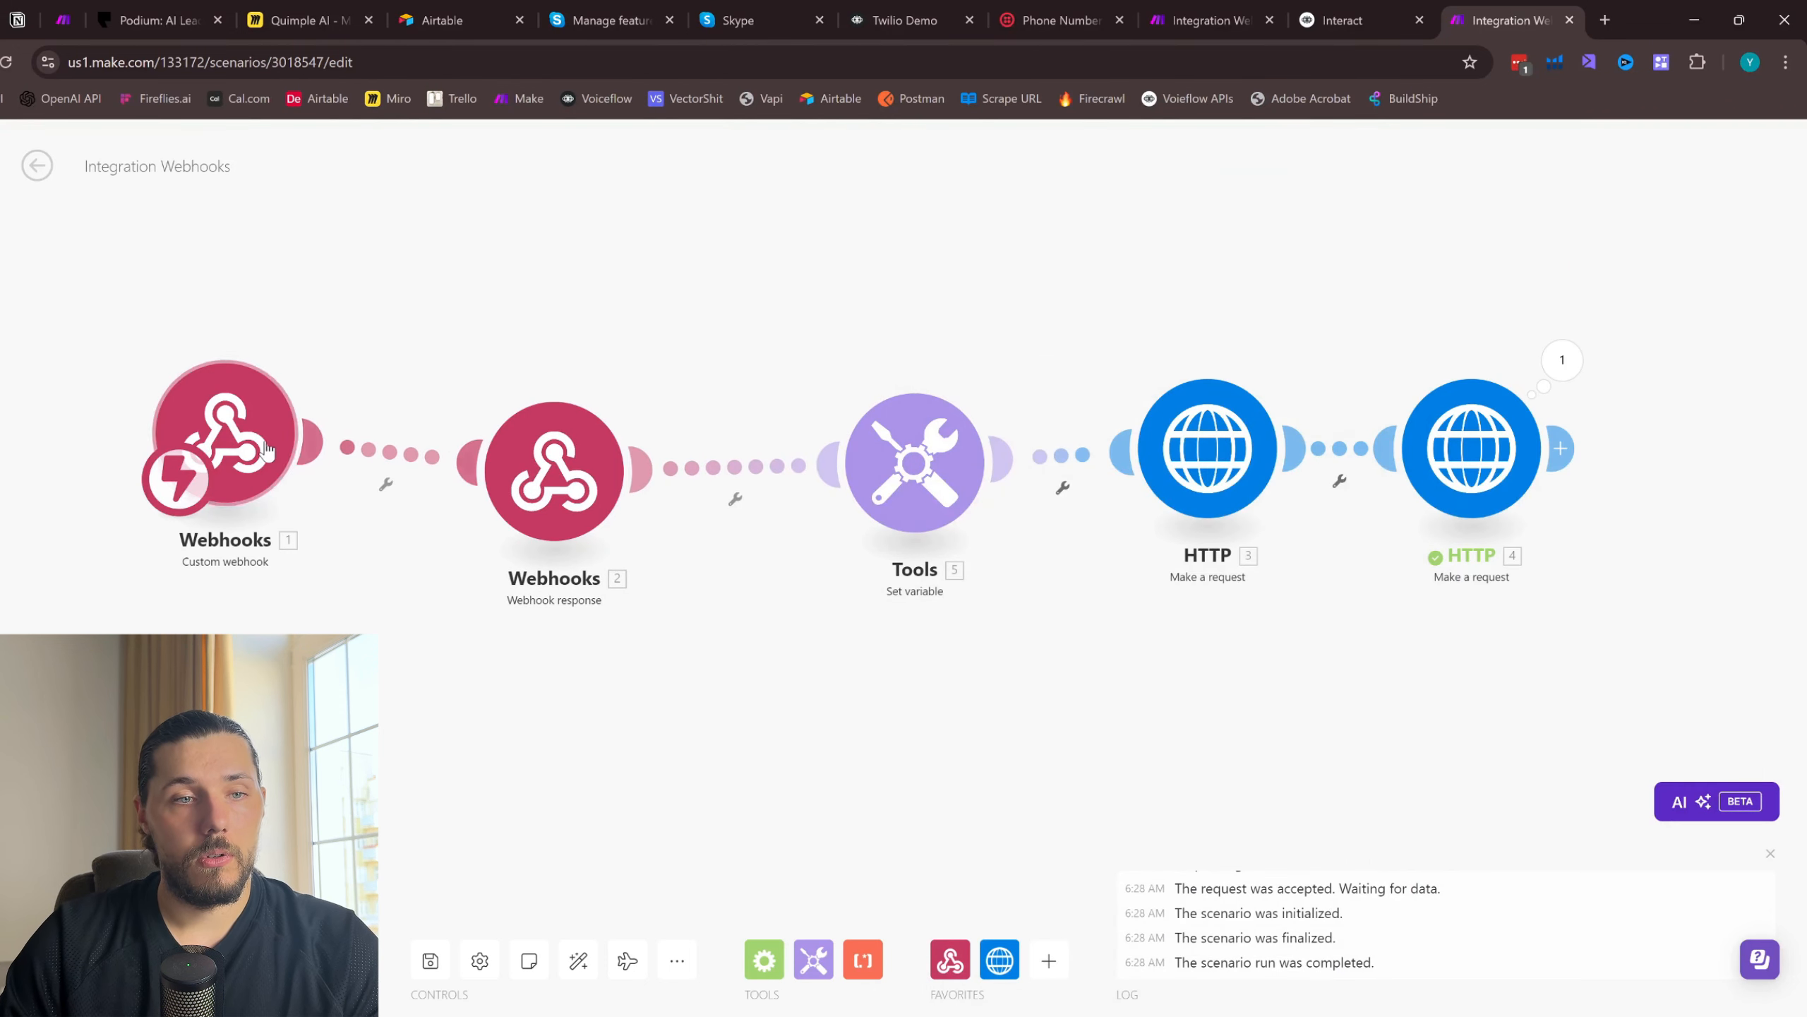
left_click_drag(228, 434, 275, 465)
left_click_drag(554, 470, 582, 468)
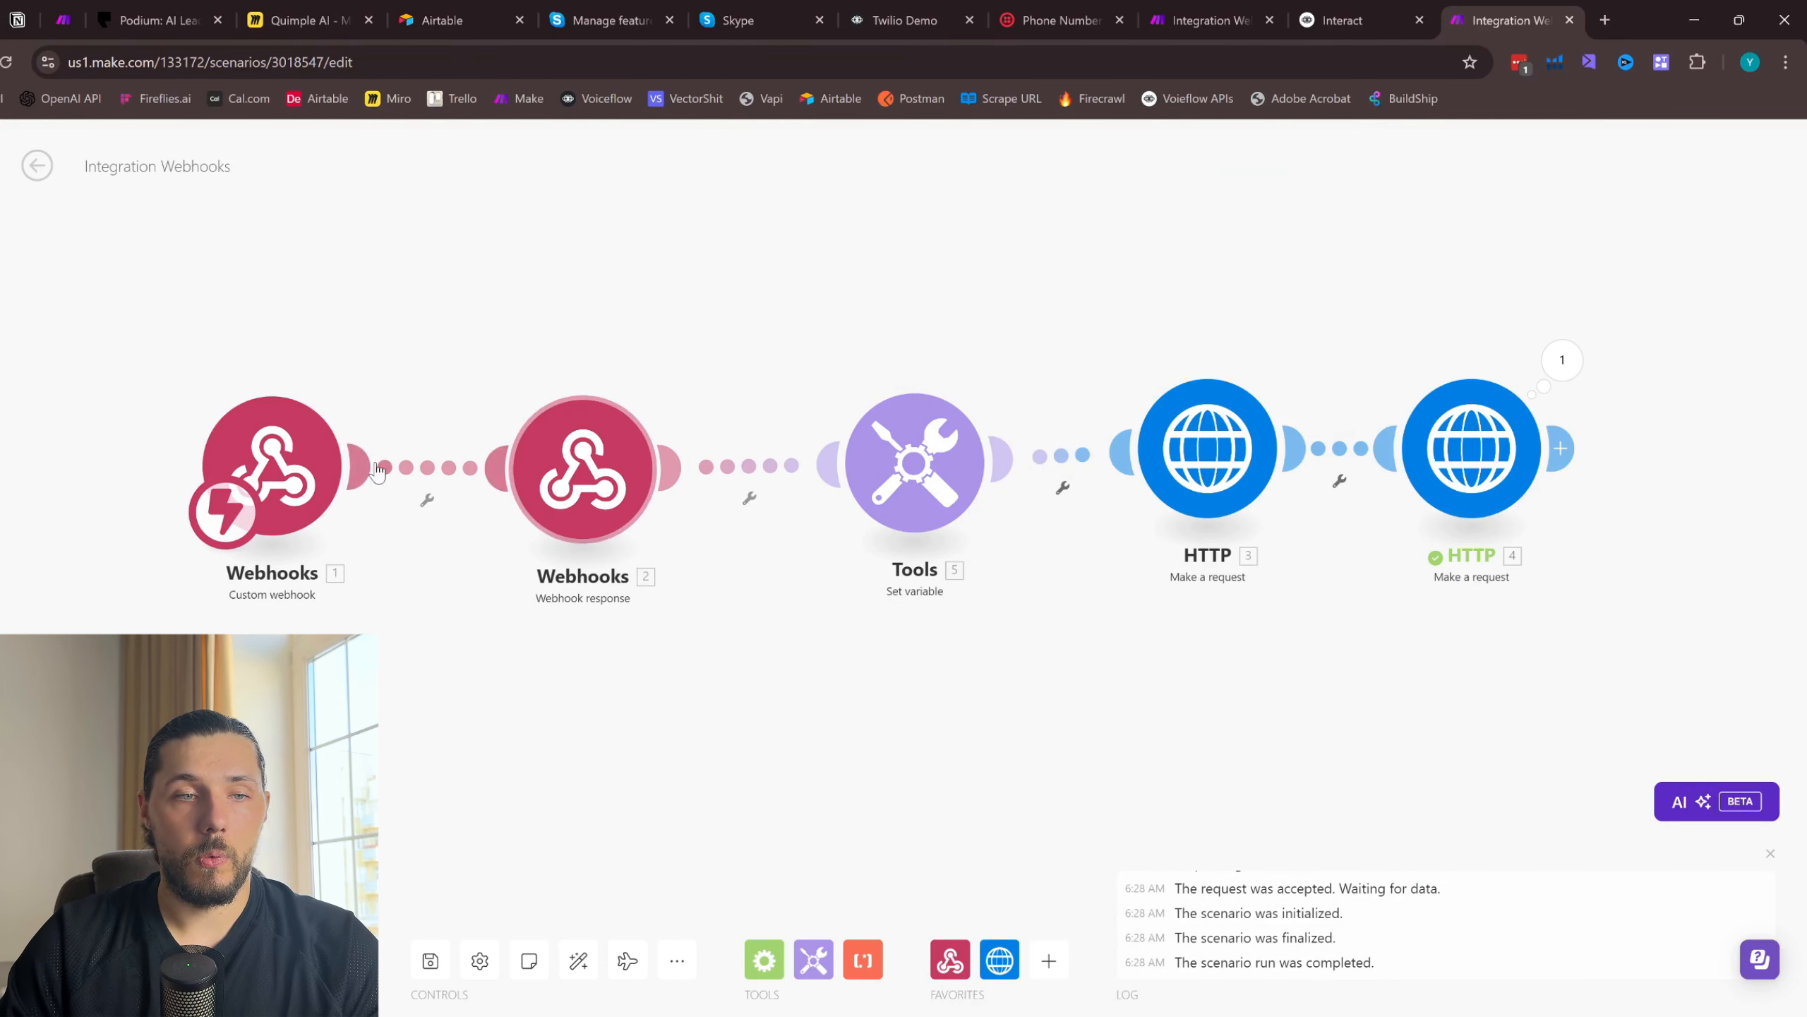
left_click_drag(271, 467, 290, 470)
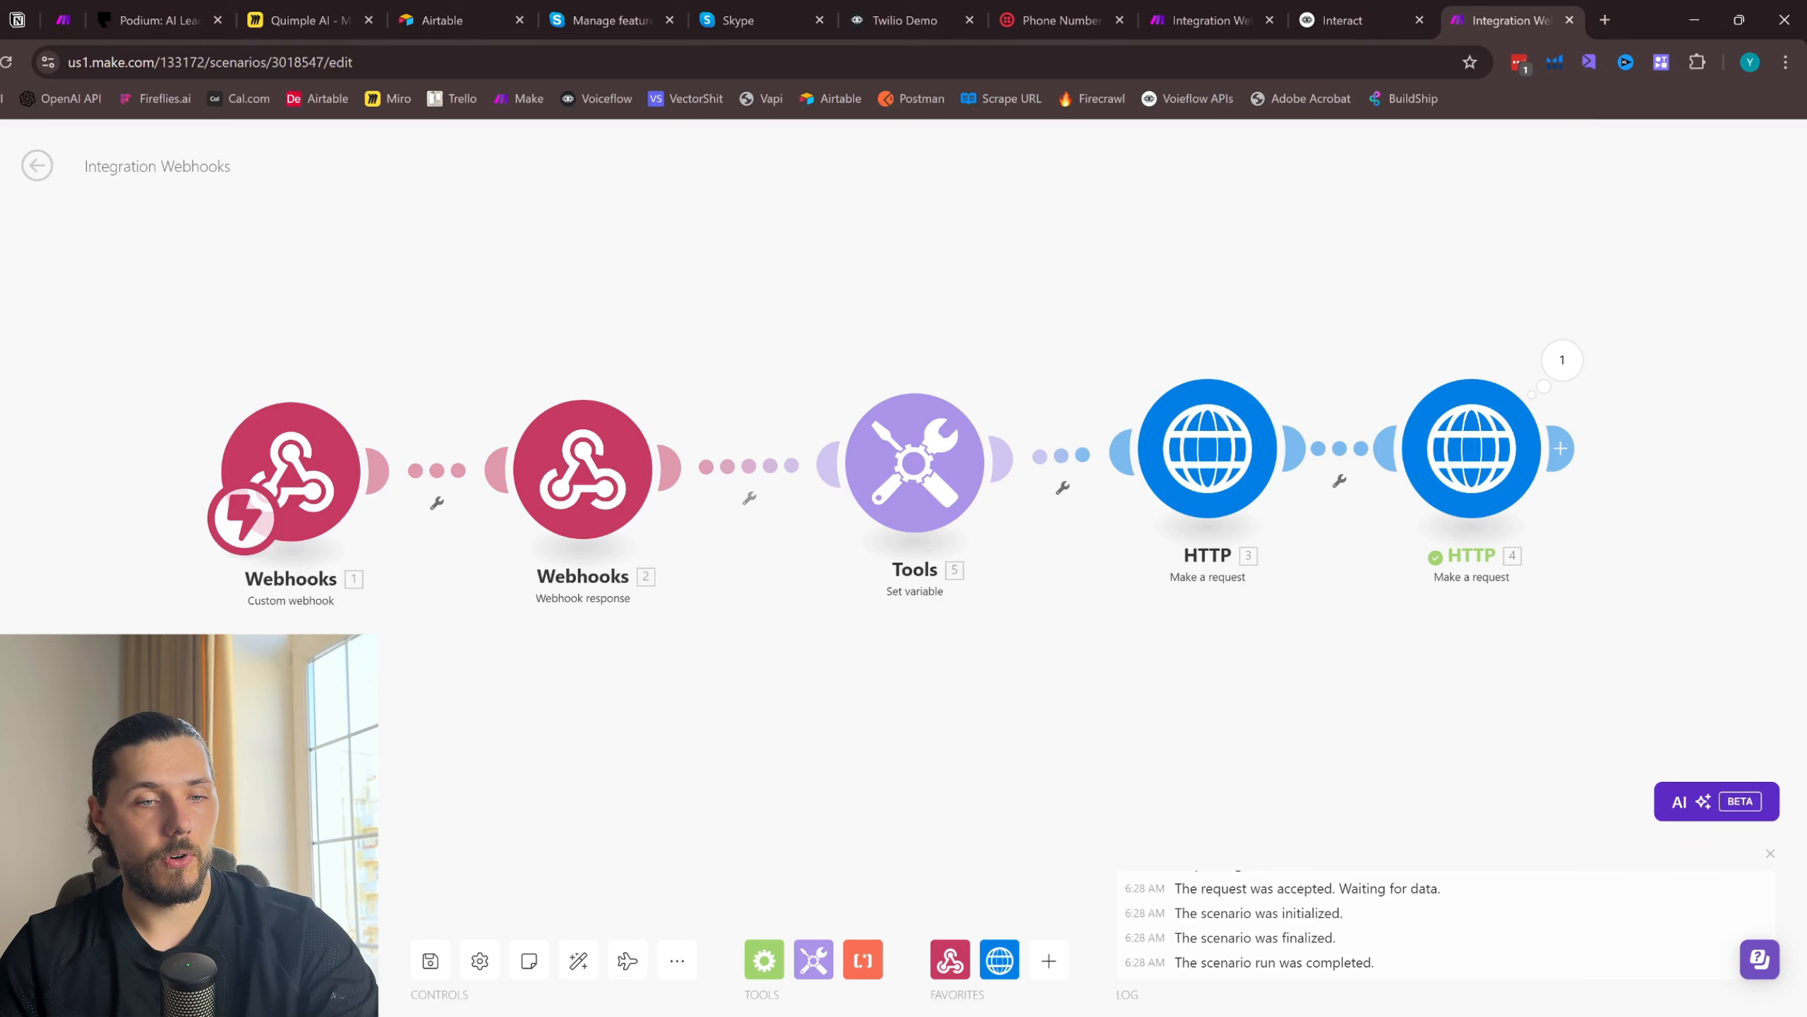
left_click(430, 960)
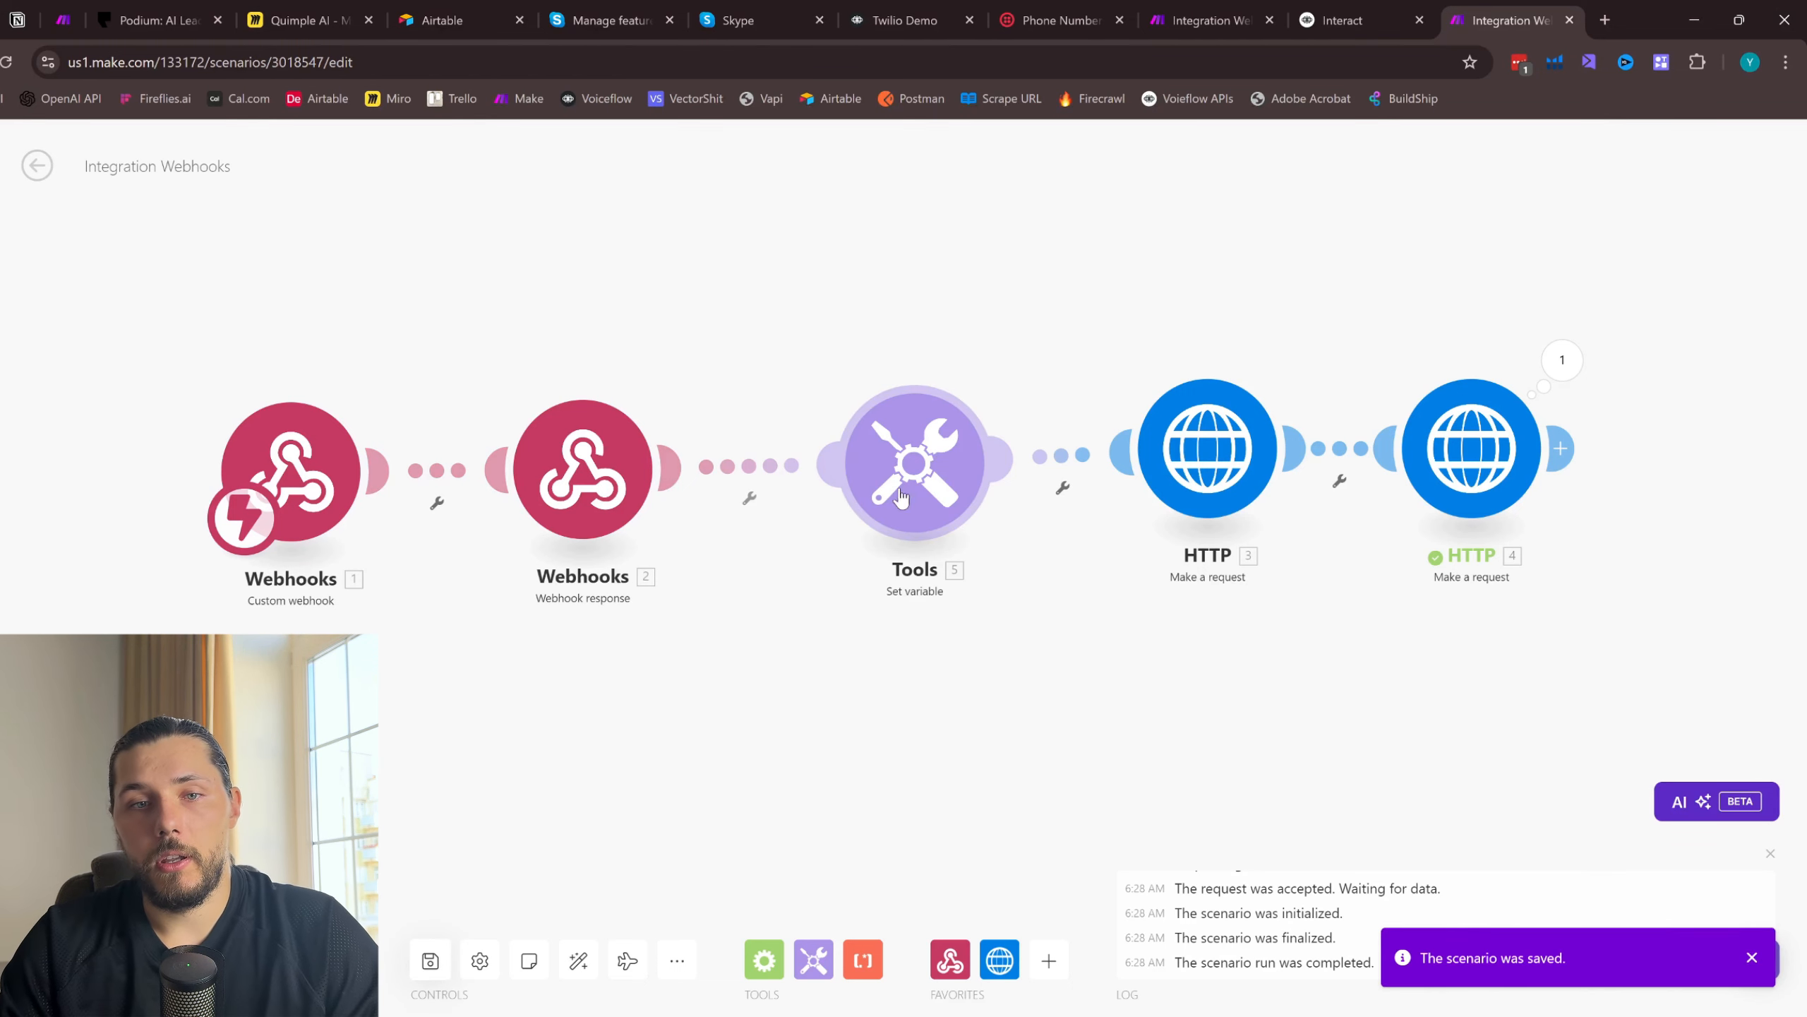
- Align the Set variable and both HTTP modules in one row, and review the last HTTP module's run details
scroll(908, 534, "up", 1)
left_click_drag(1227, 665, 951, 650)
left_click_drag(994, 420, 992, 448)
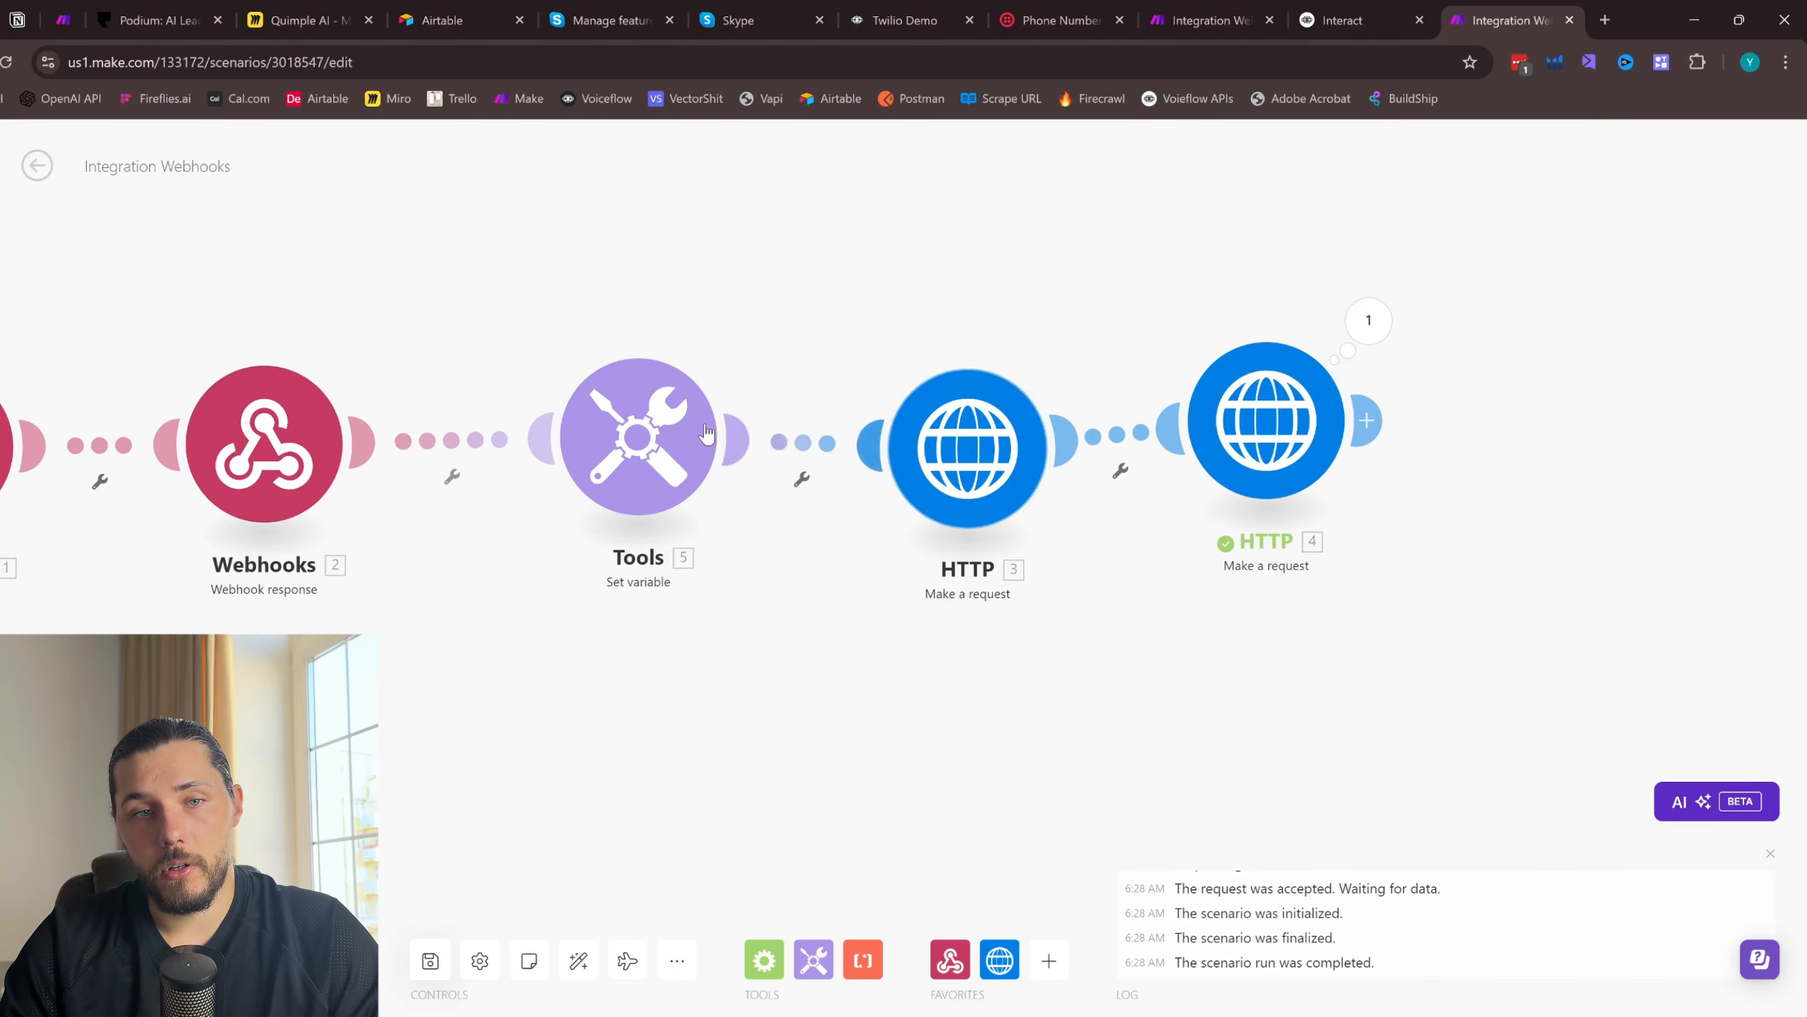
left_click_drag(706, 433, 706, 442)
left_click_drag(1267, 422, 1264, 447)
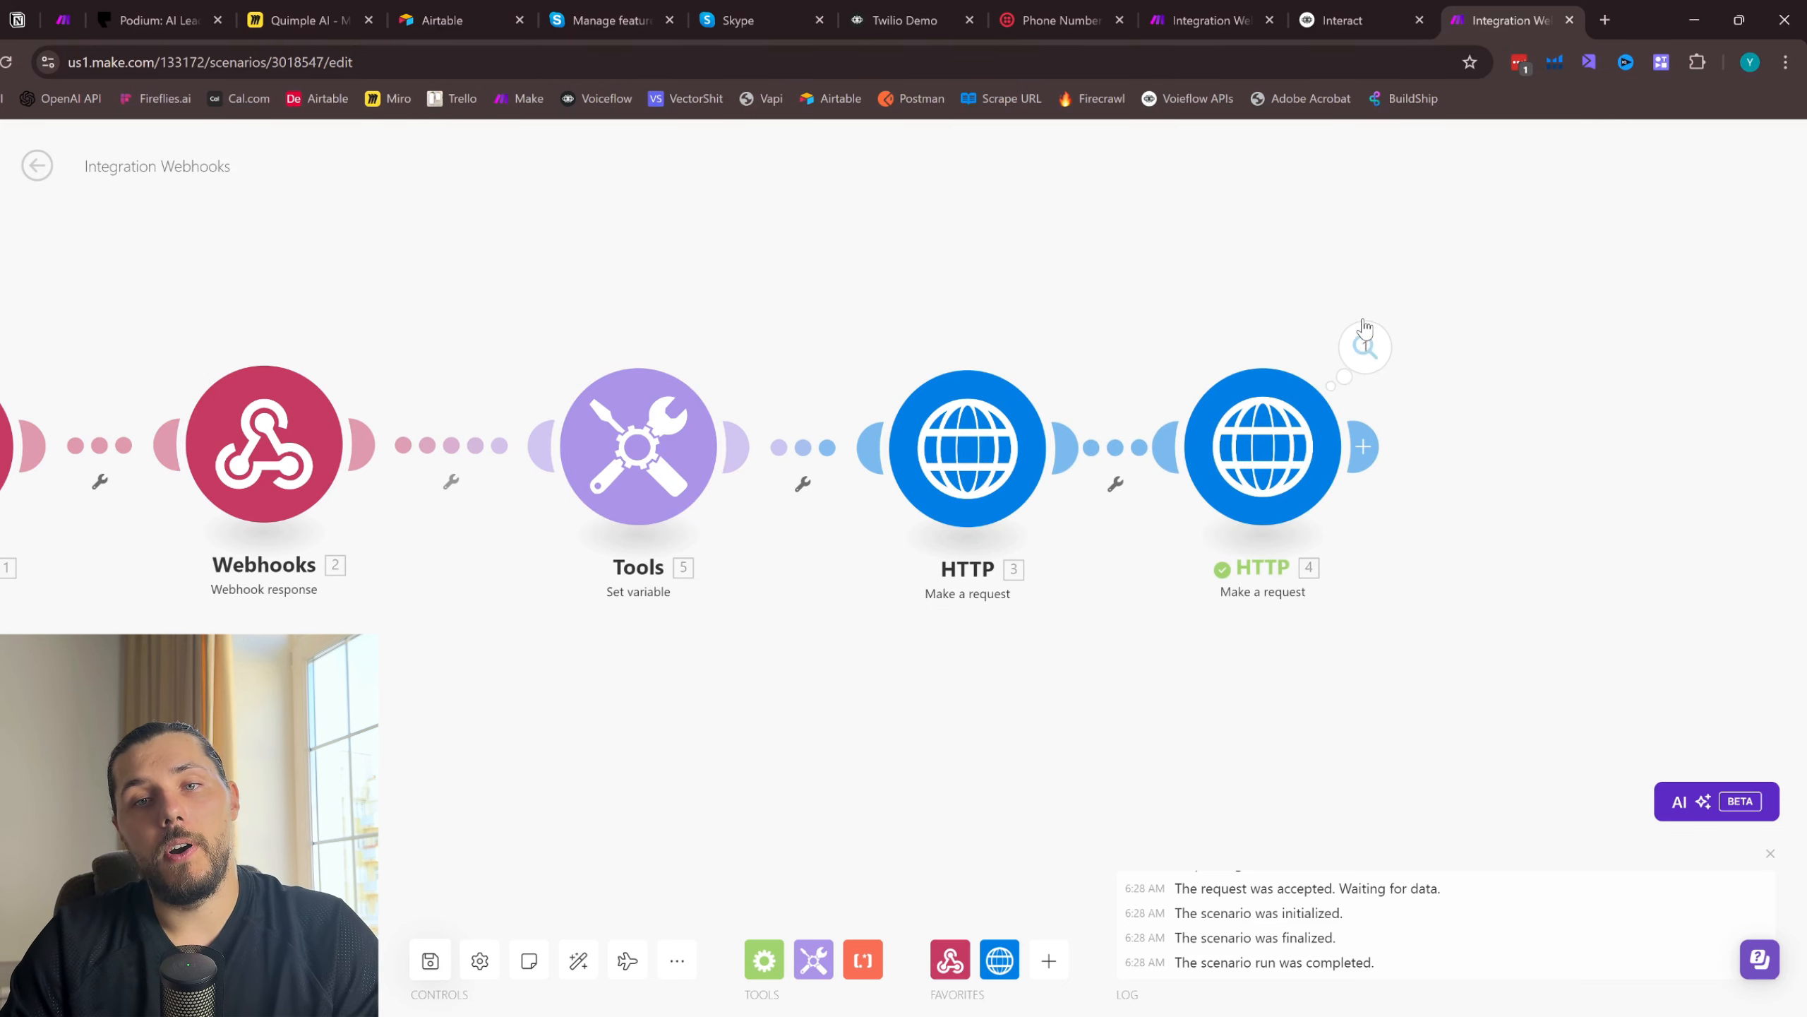
left_click(1365, 346)
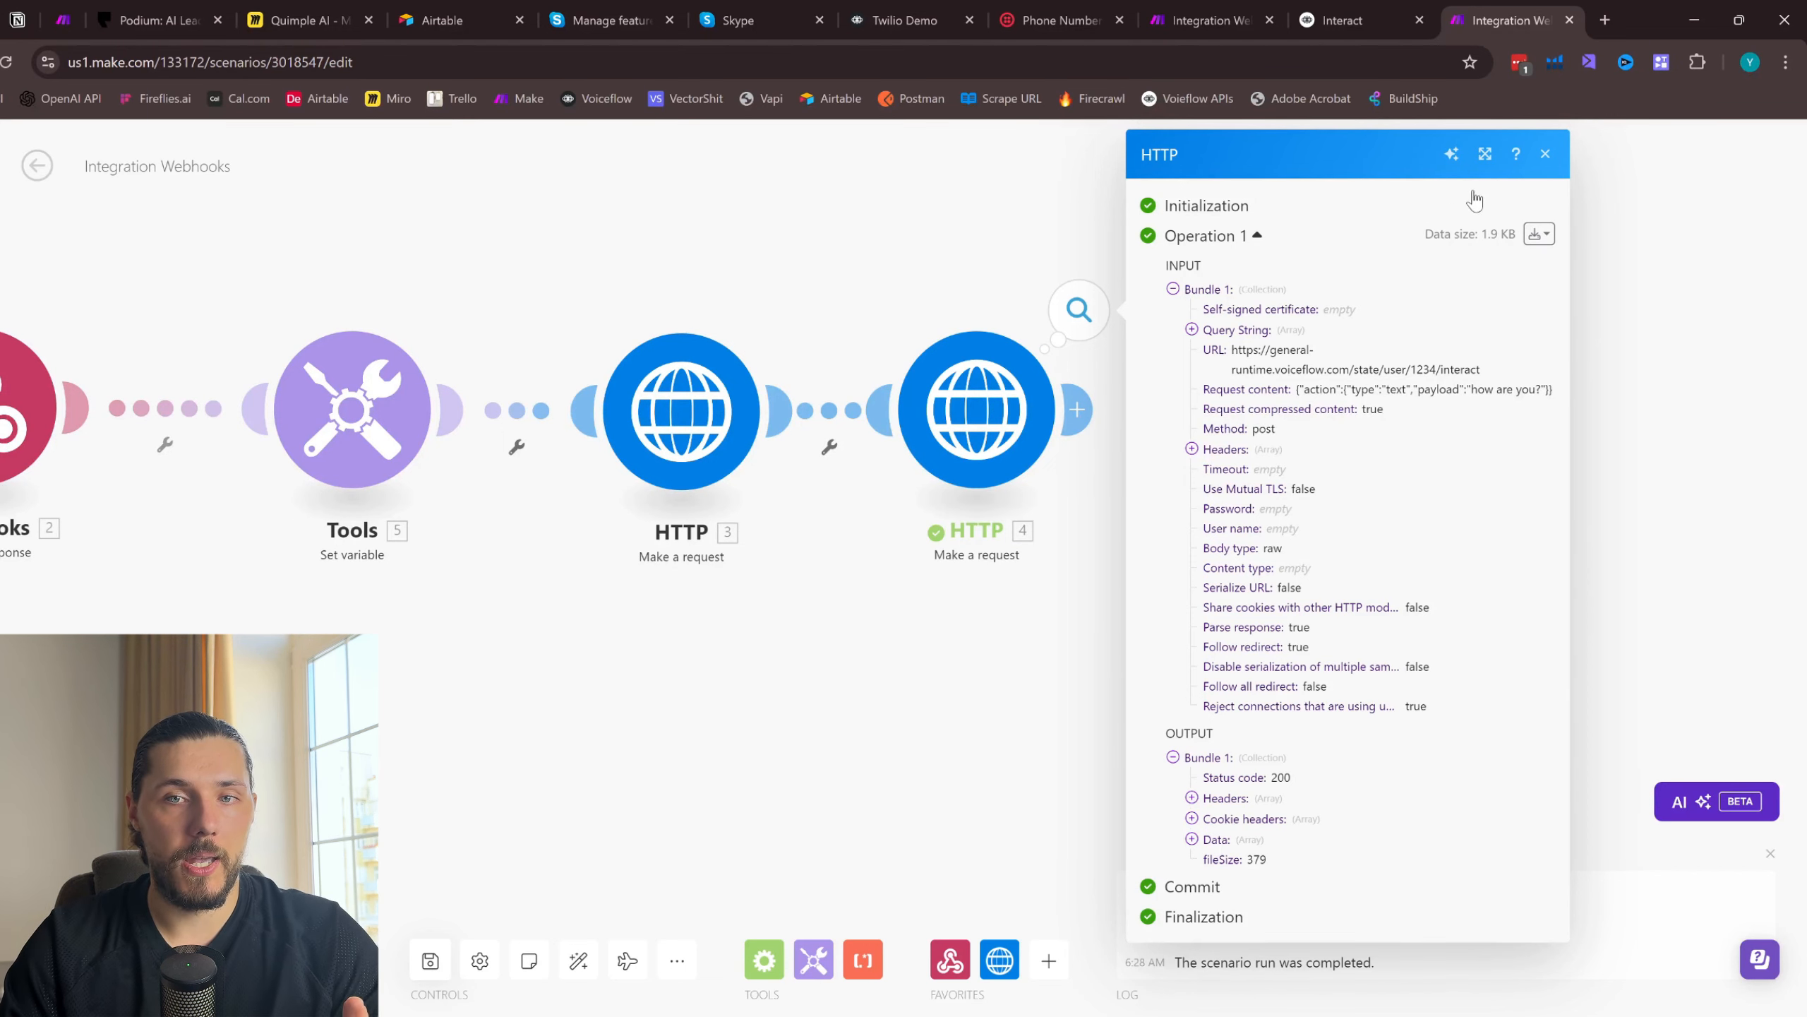
left_click(1545, 154)
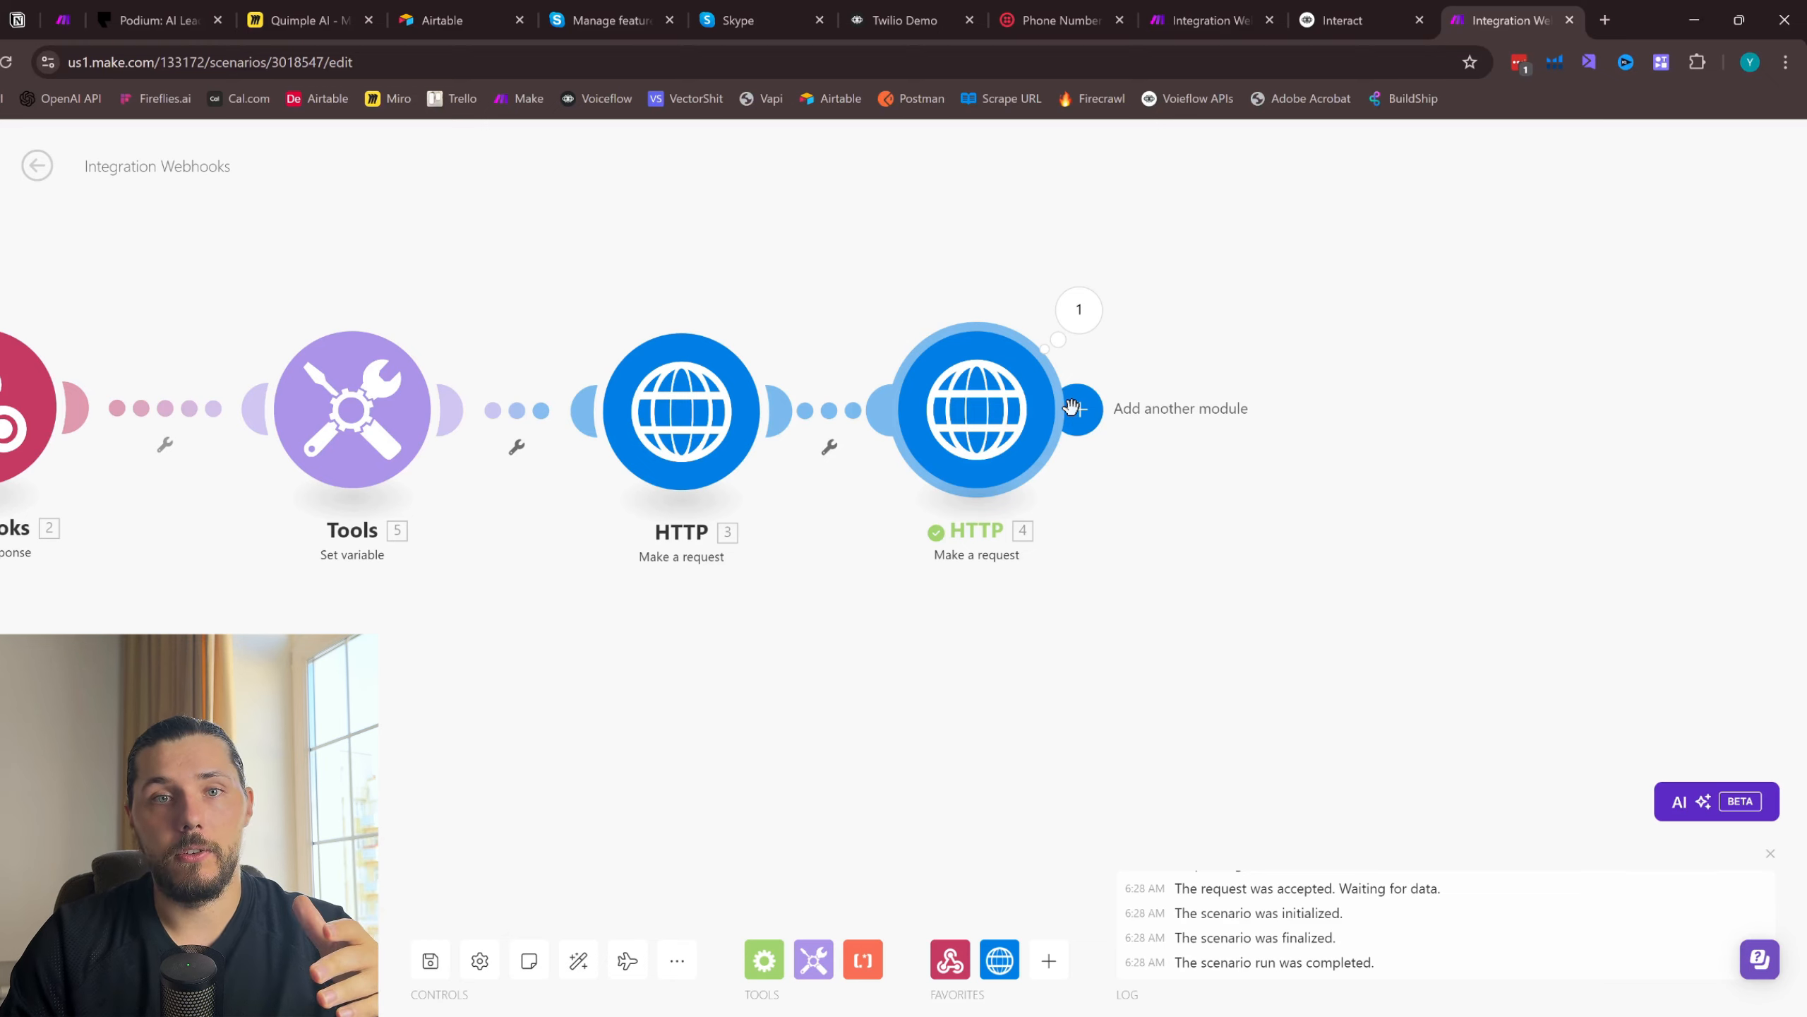
- Add a Twilio Create a Message module after the last HTTP module in the scenario
left_click(712, 20)
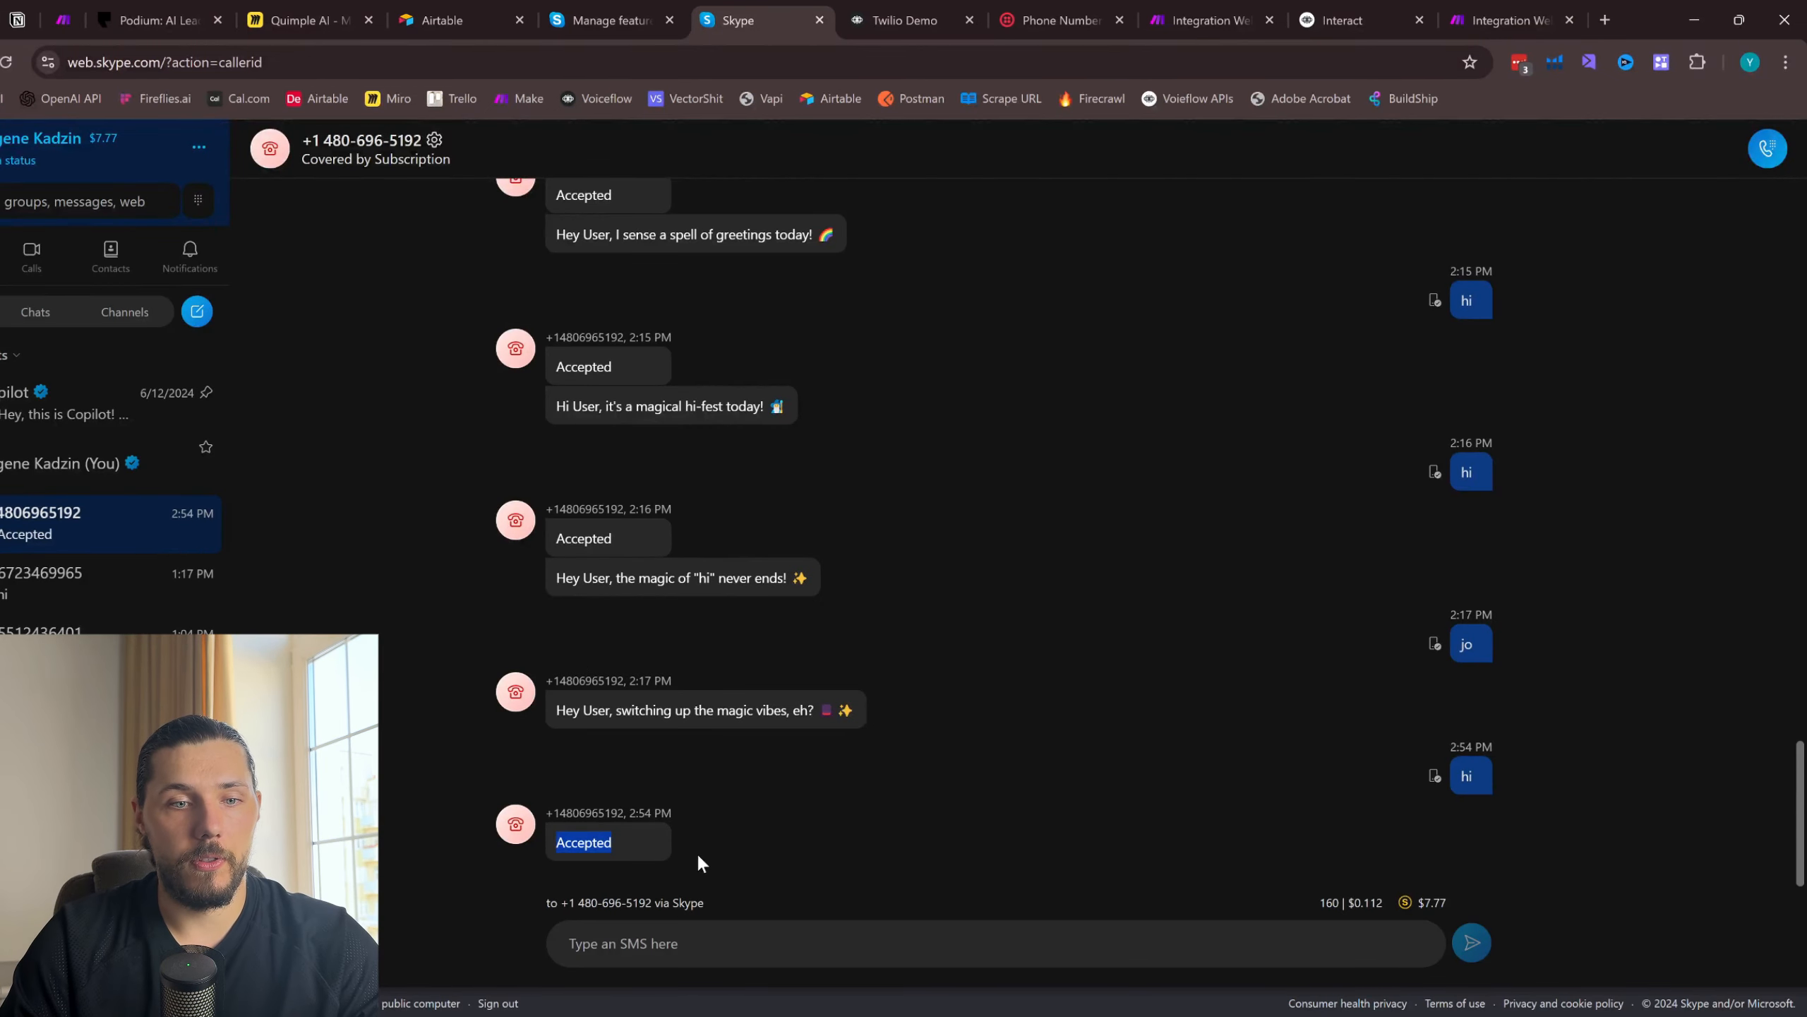
left_click(1498, 14)
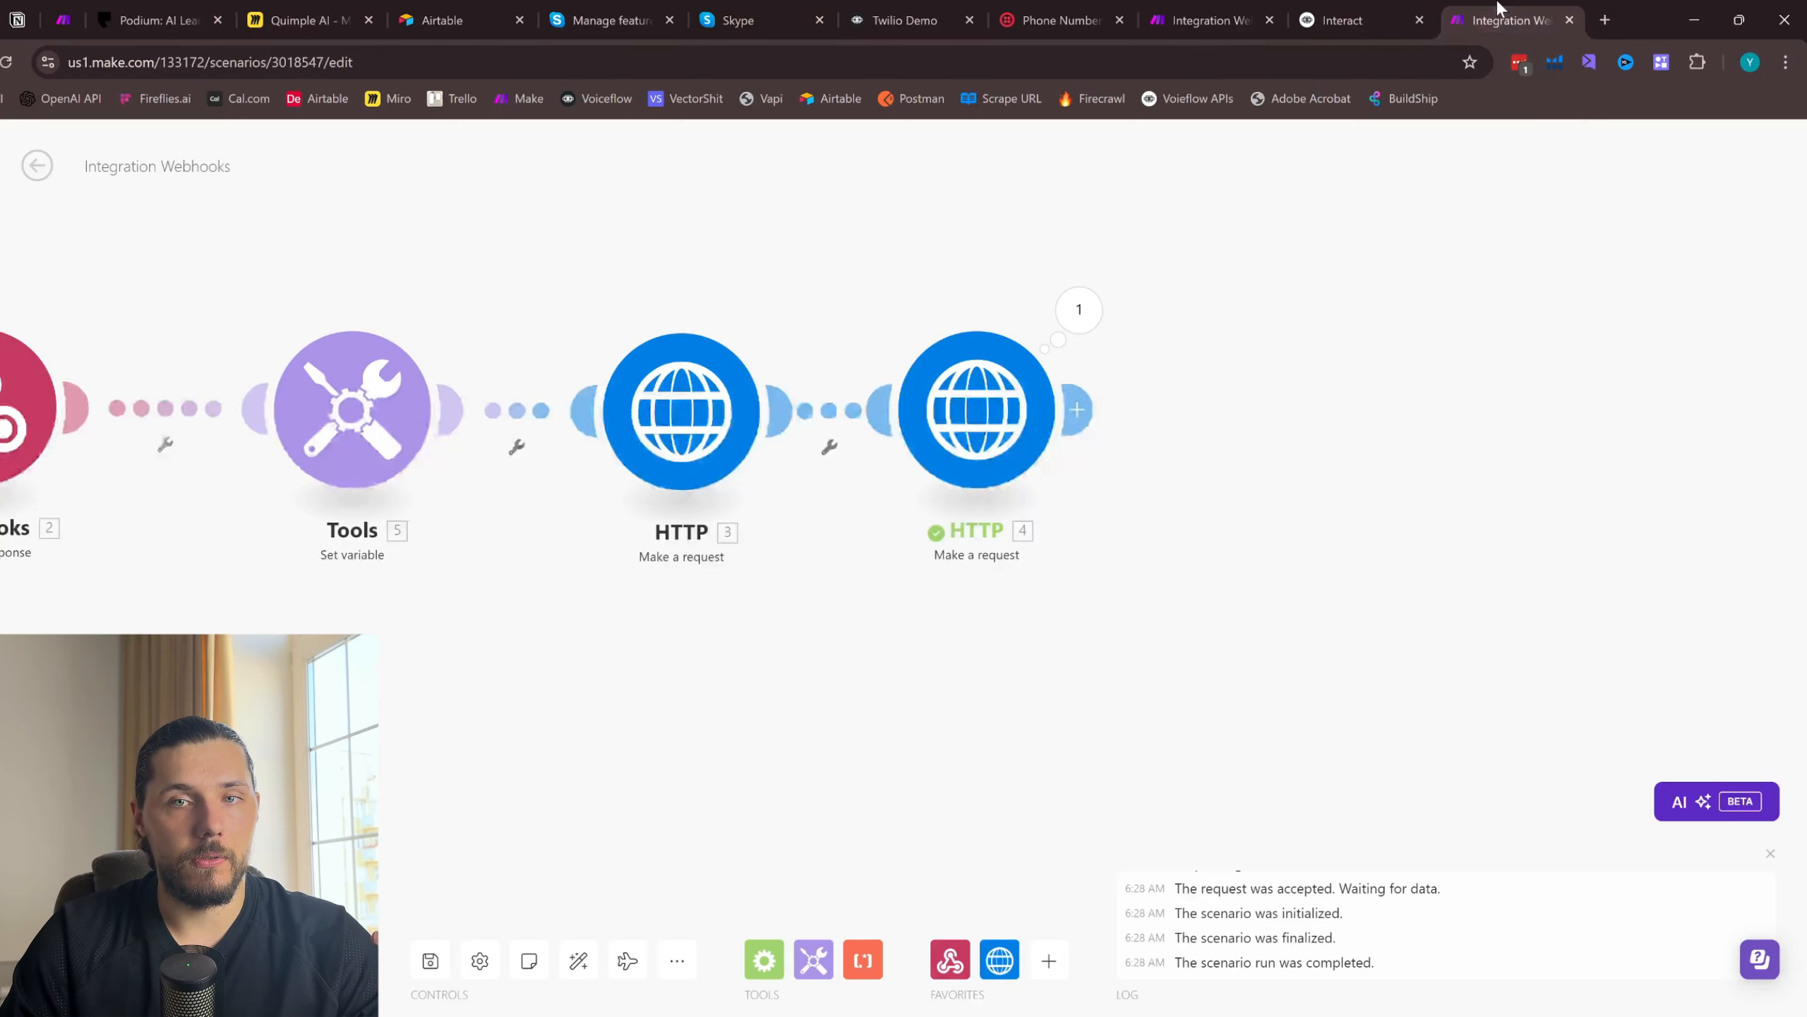
left_click(1081, 410)
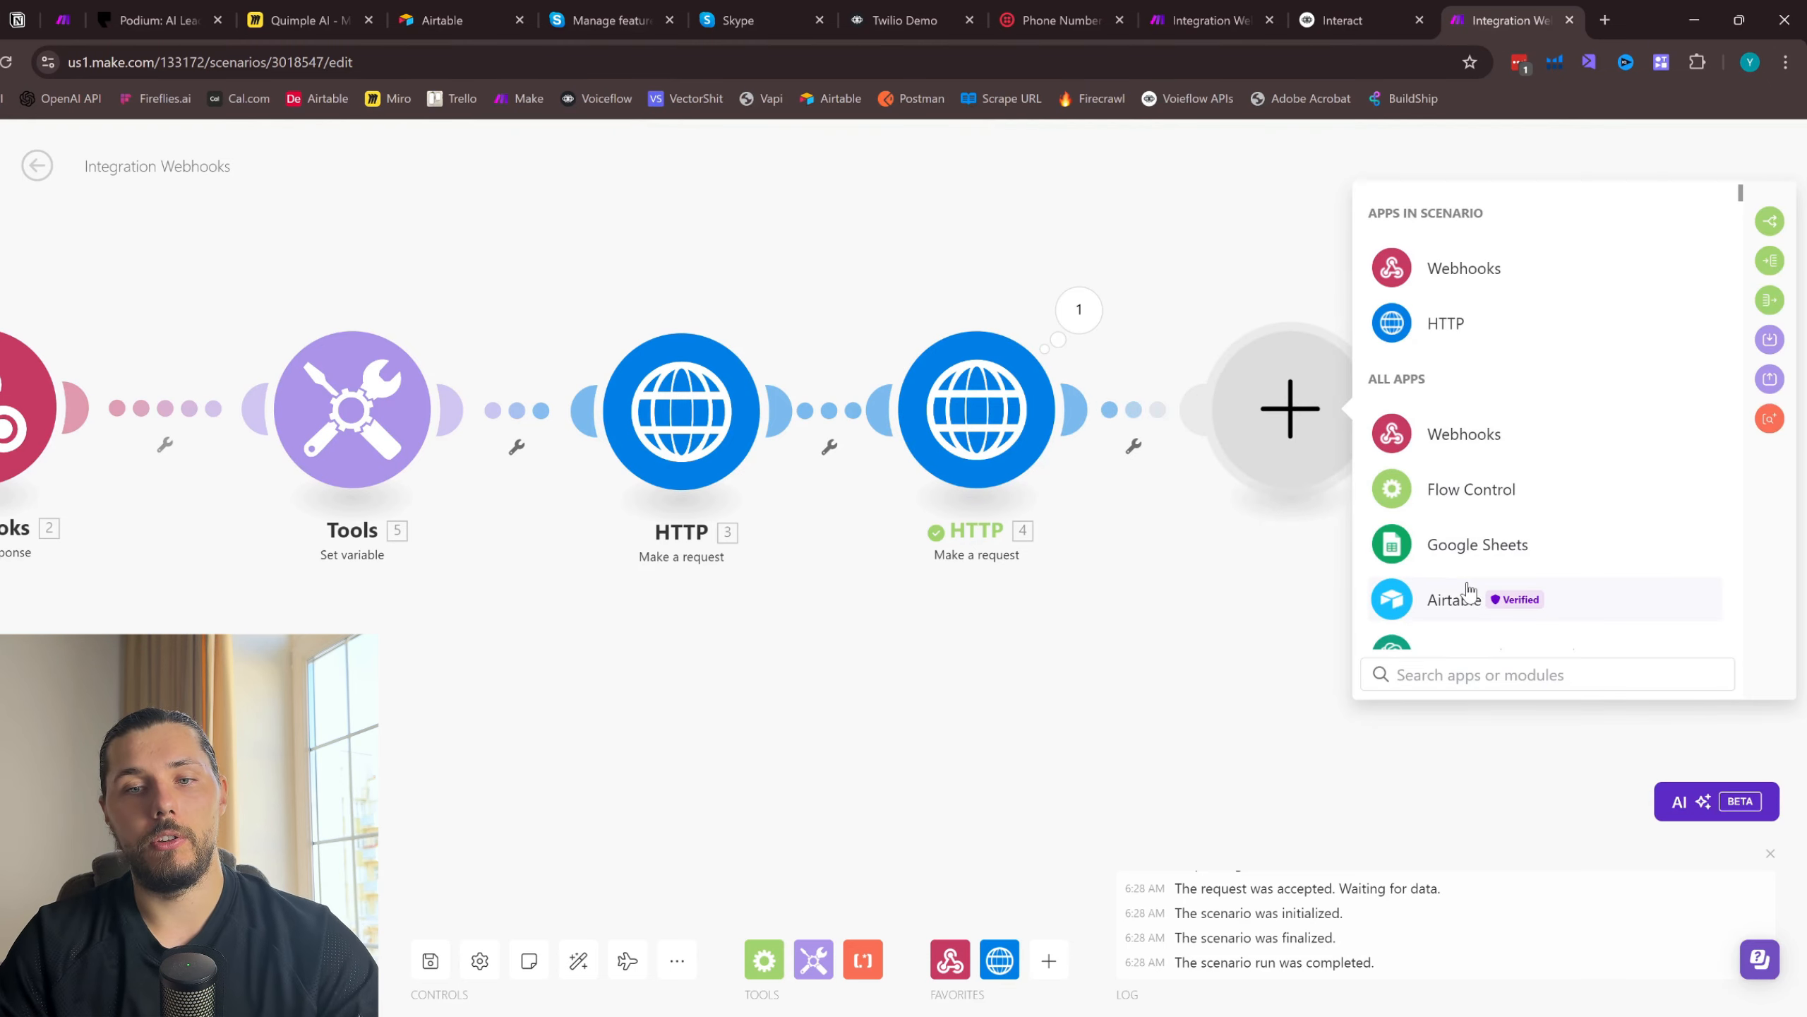
type("twil")
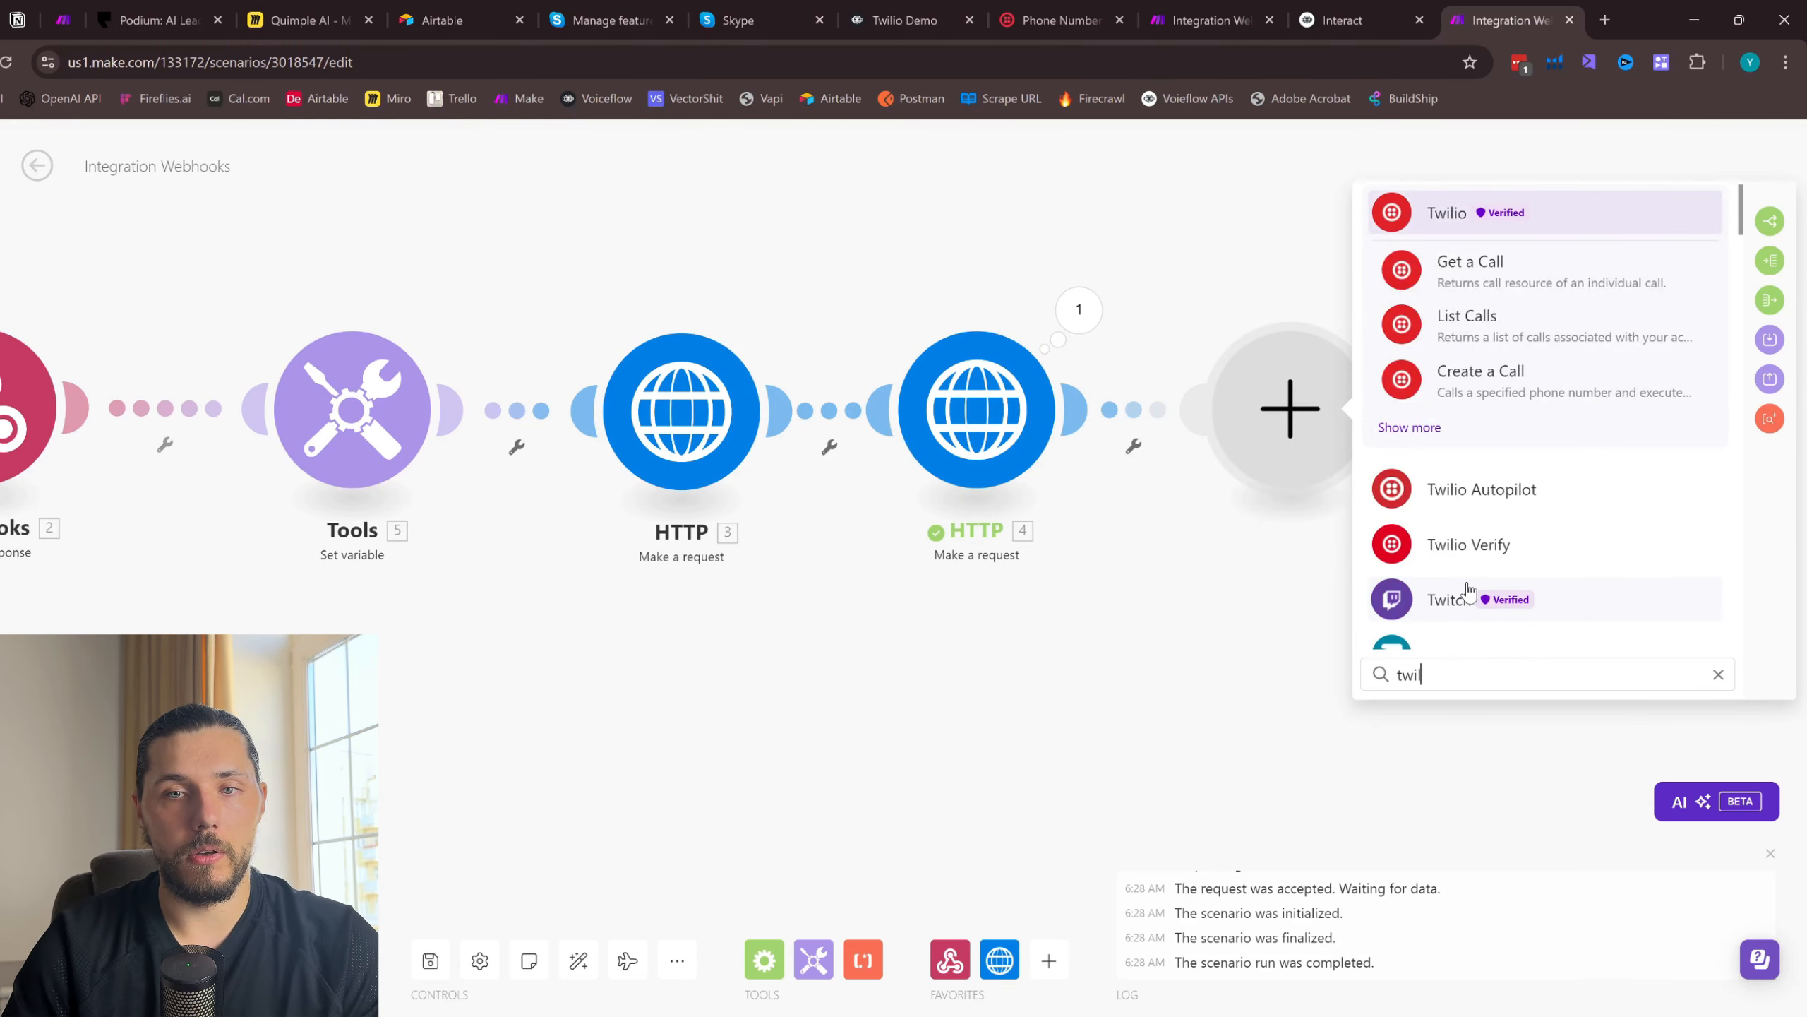
left_click(1391, 431)
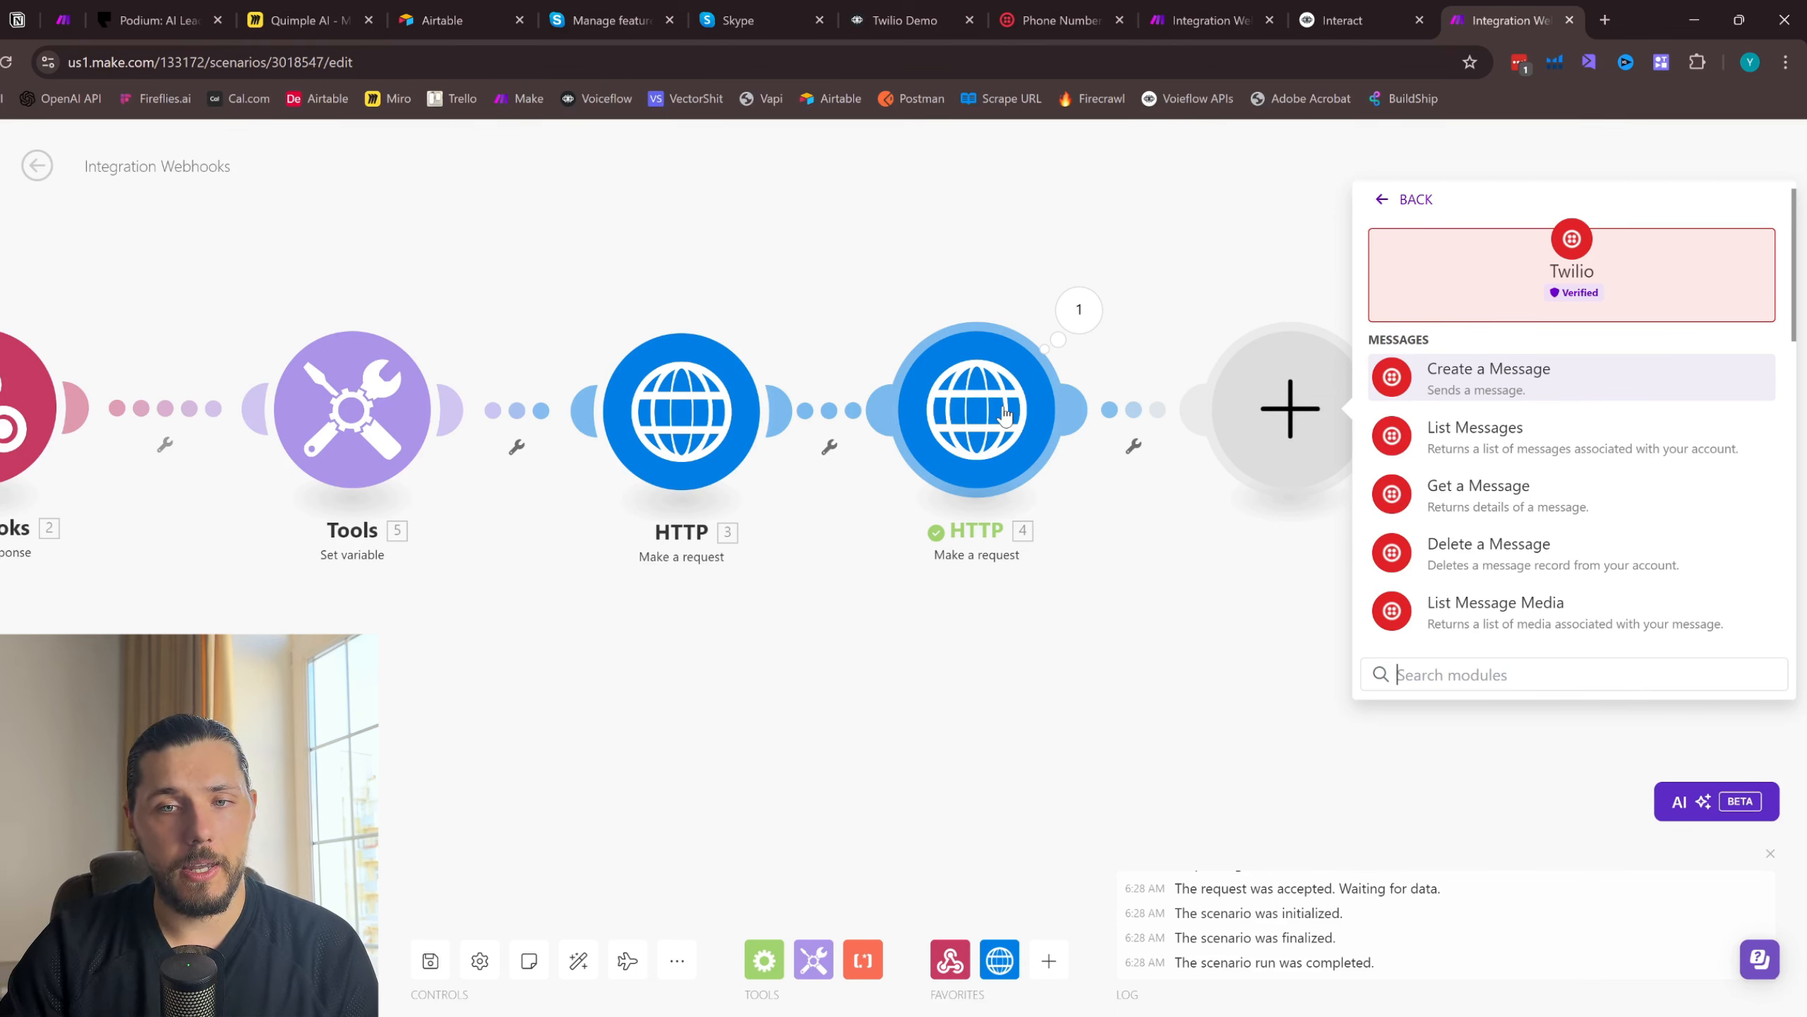
left_click(1502, 397)
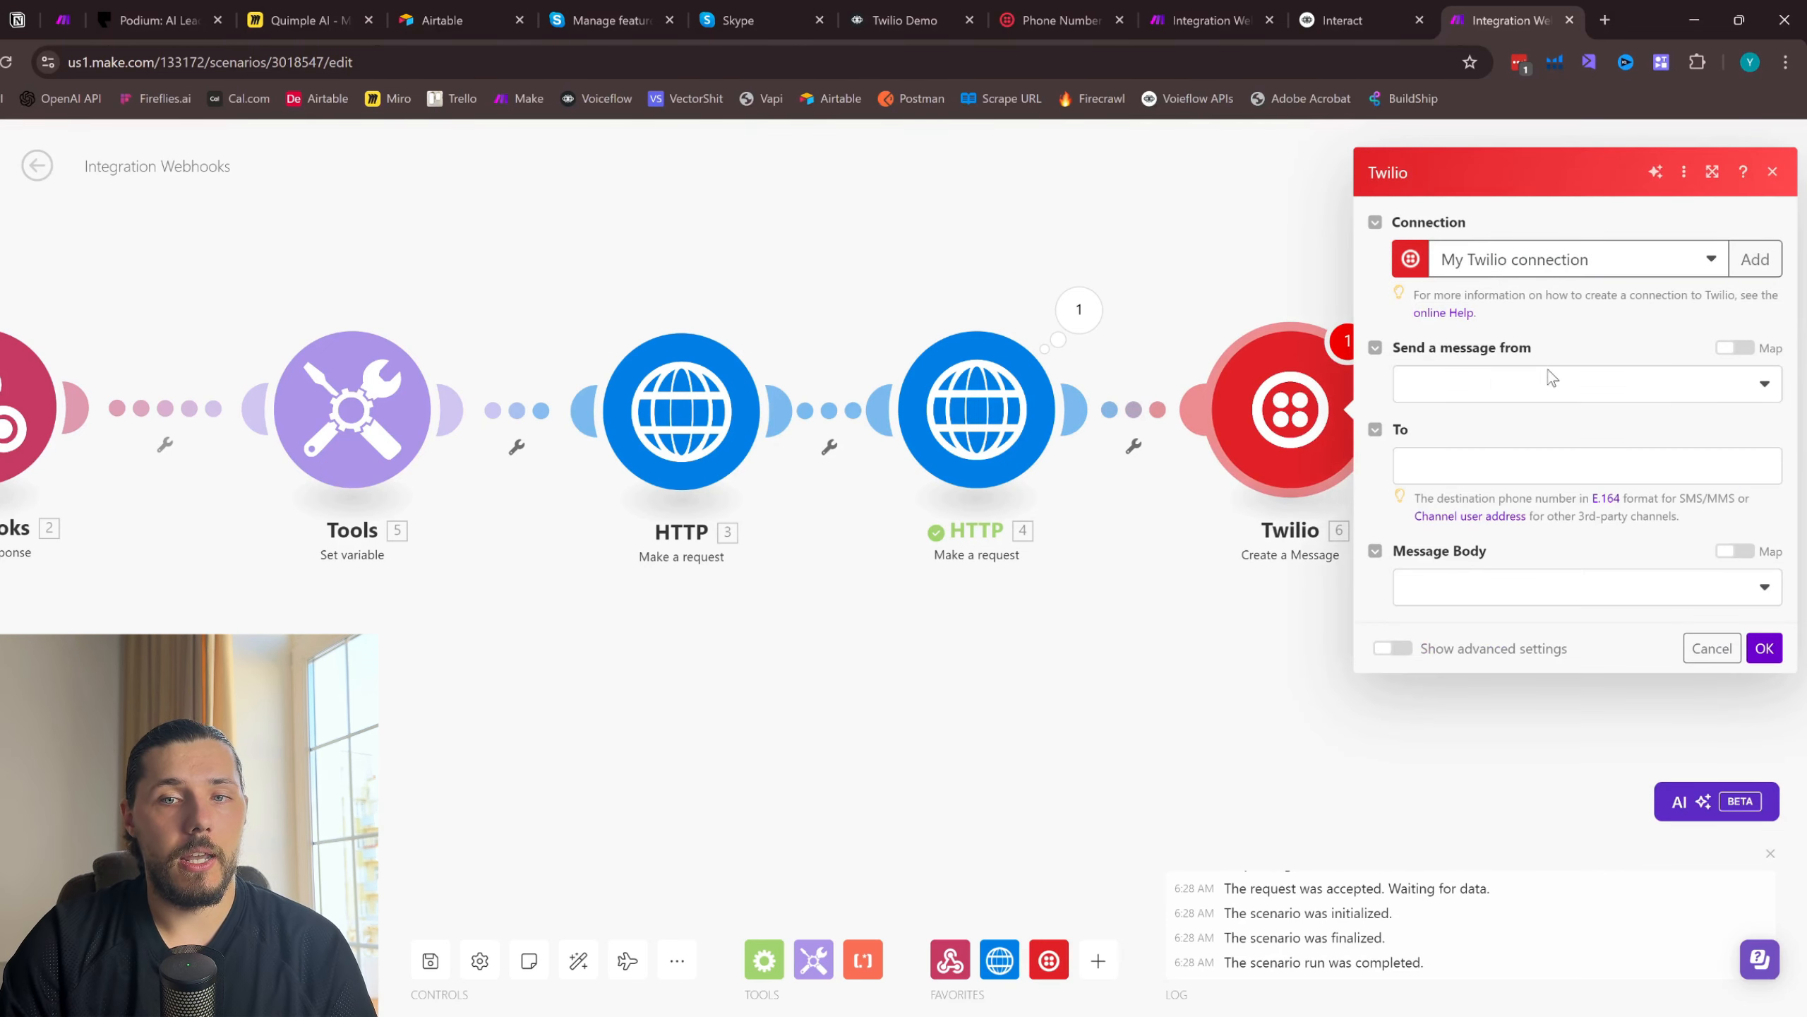
- Set the Twilio message to send from a phone number and choose the Twilio number used in the Skype chat
left_click(1461, 385)
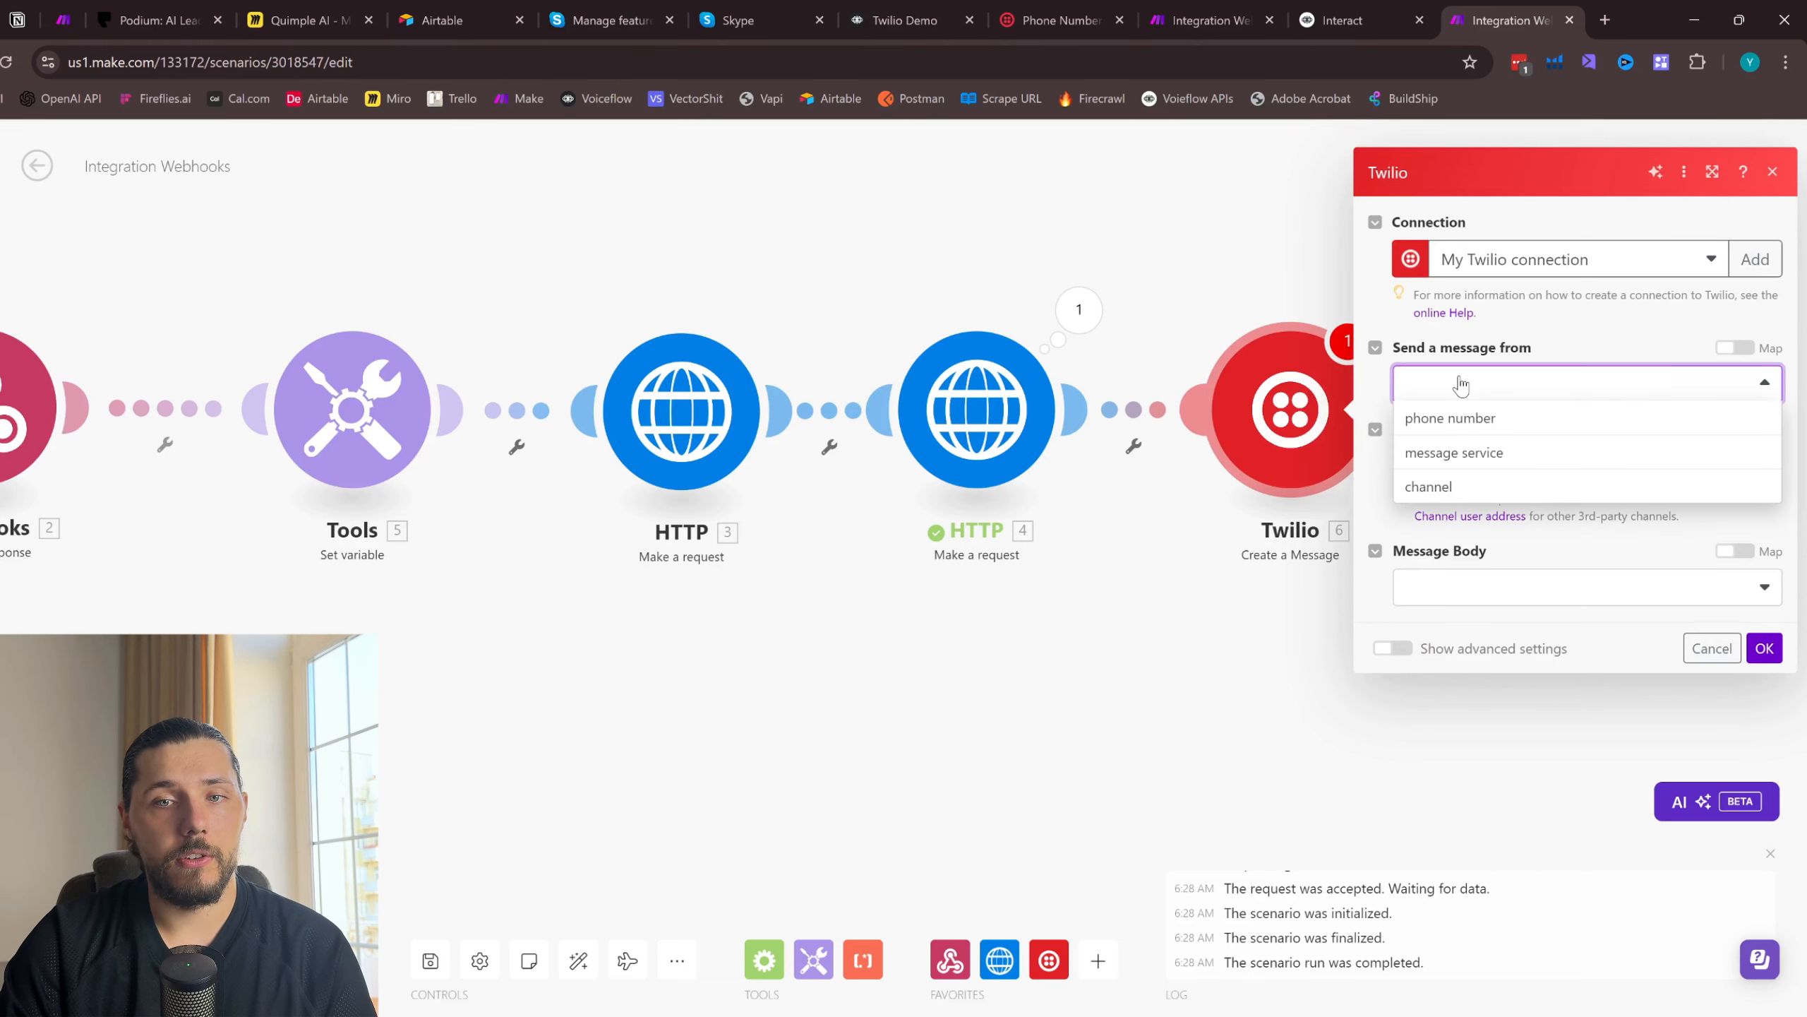
left_click(1446, 427)
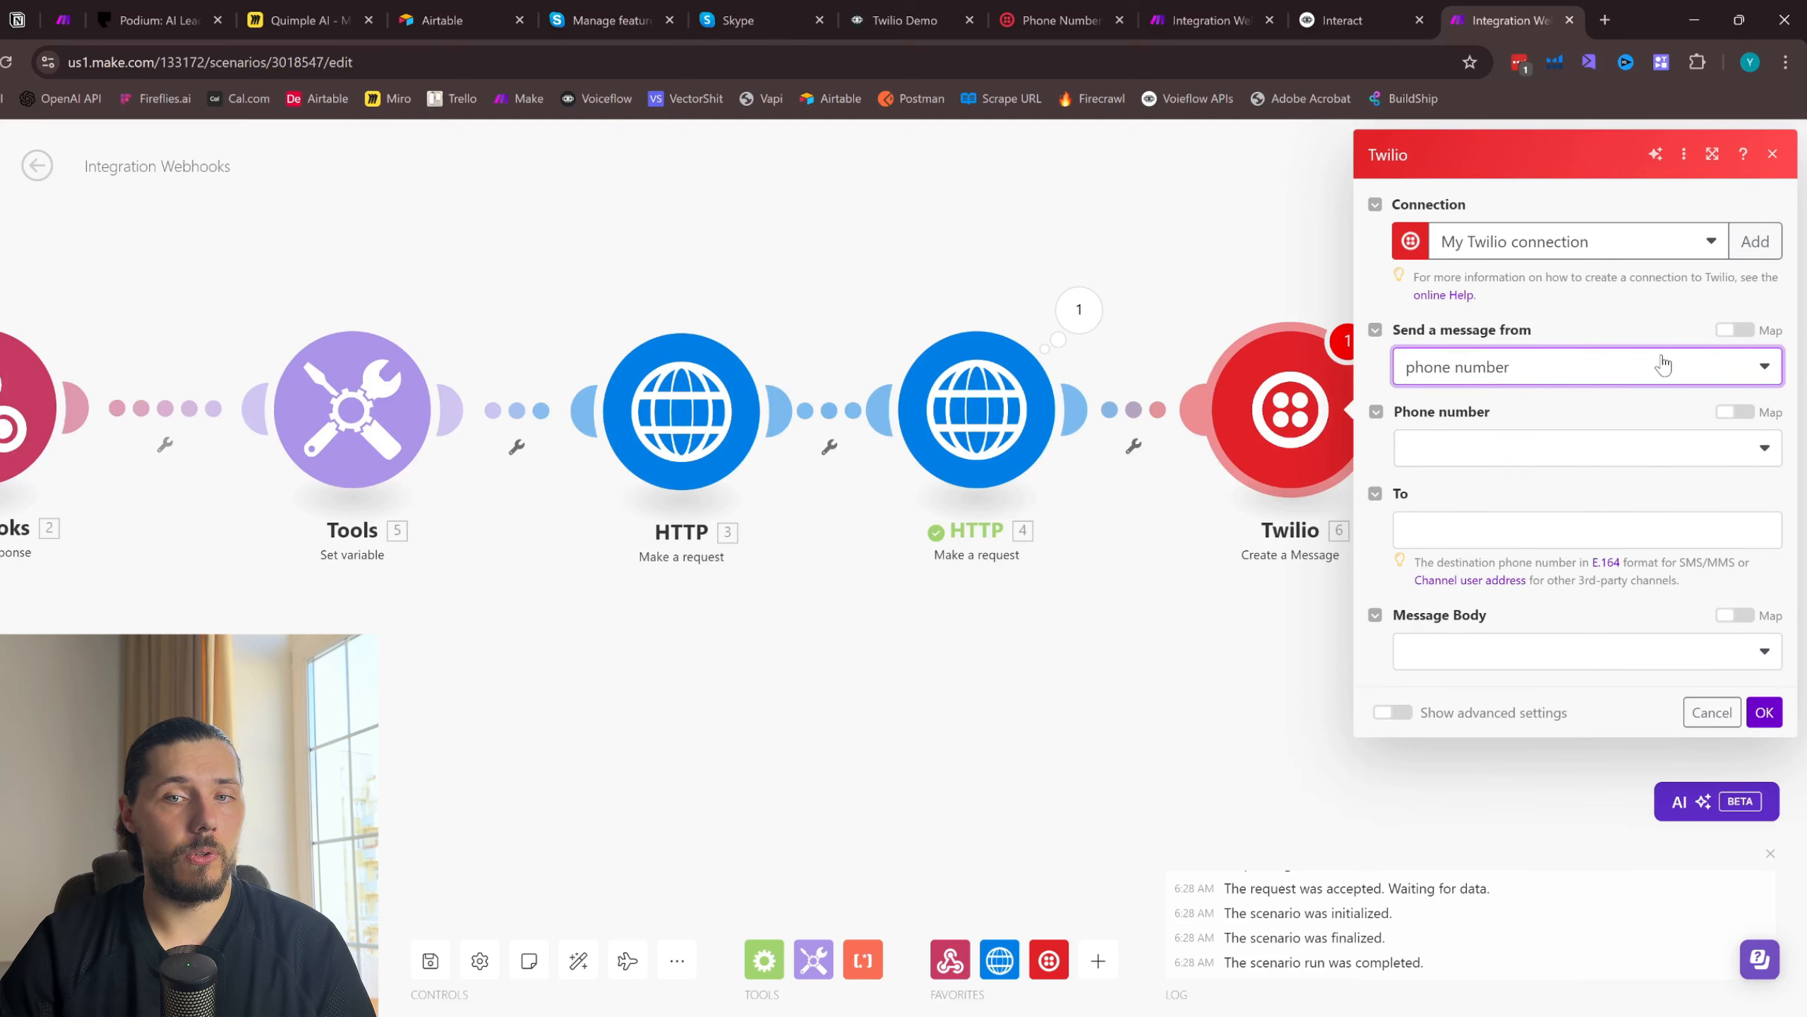
left_click(1525, 452)
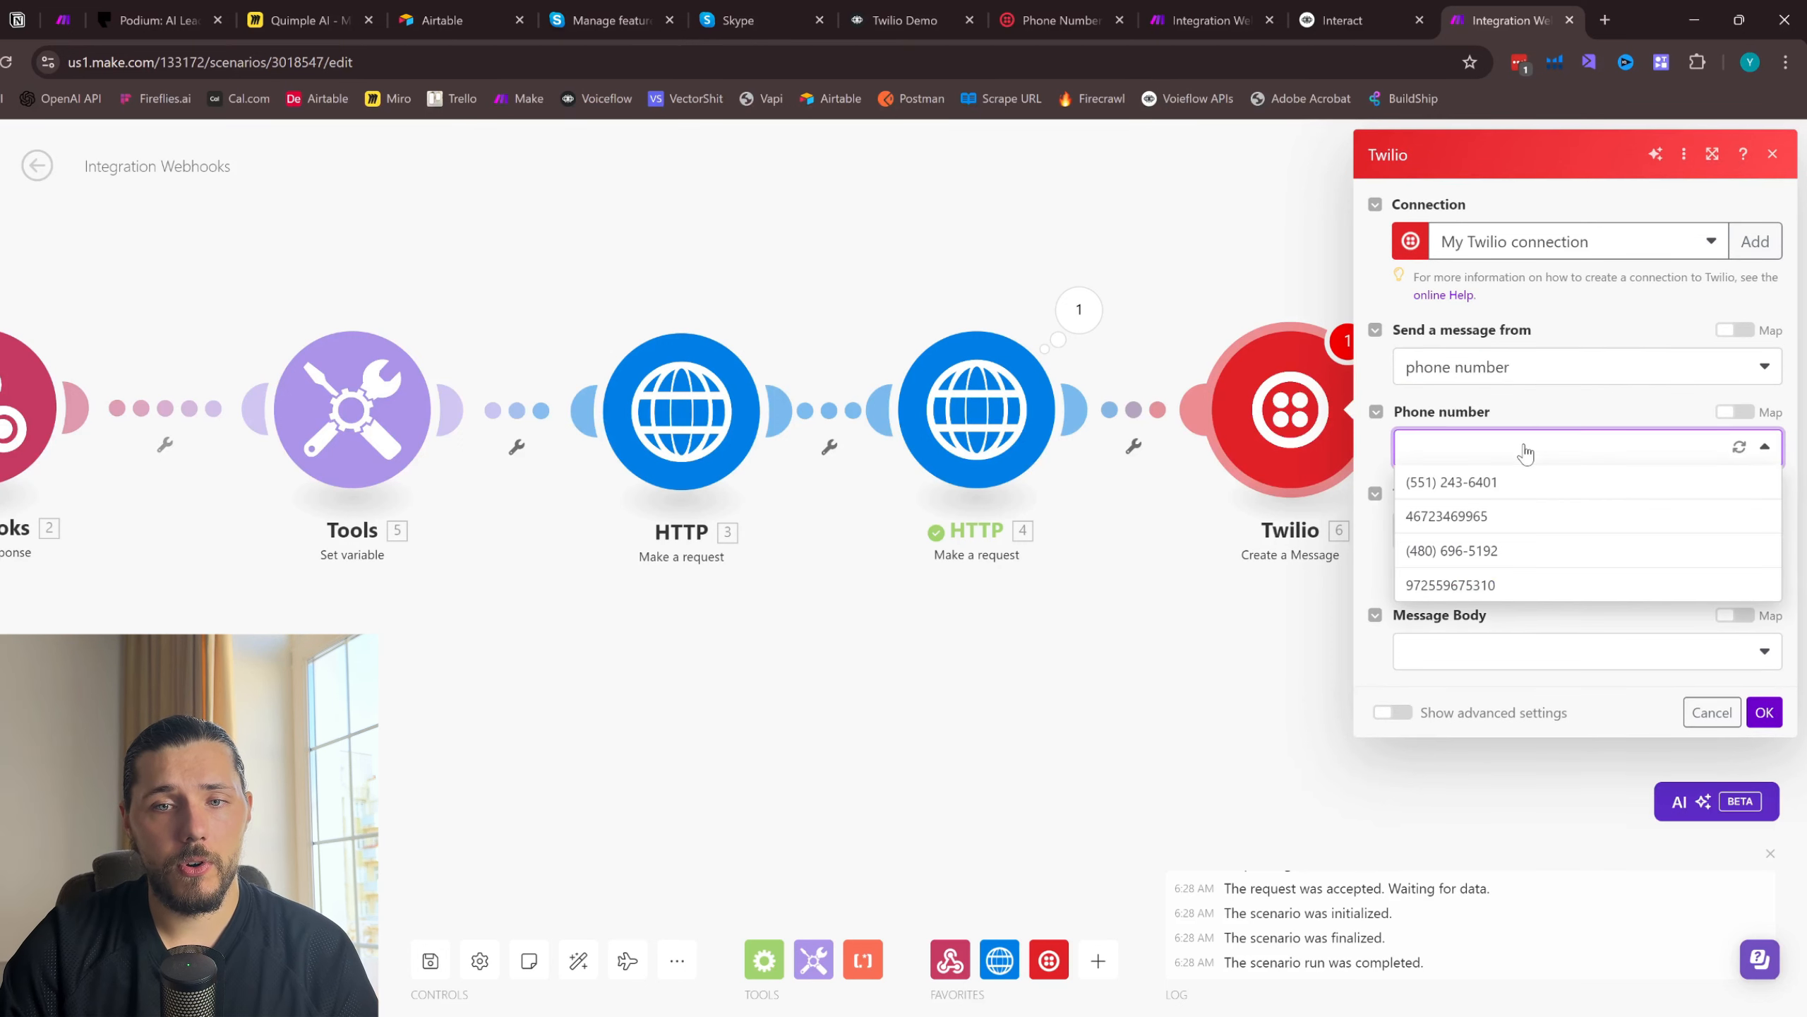
left_click(1429, 553)
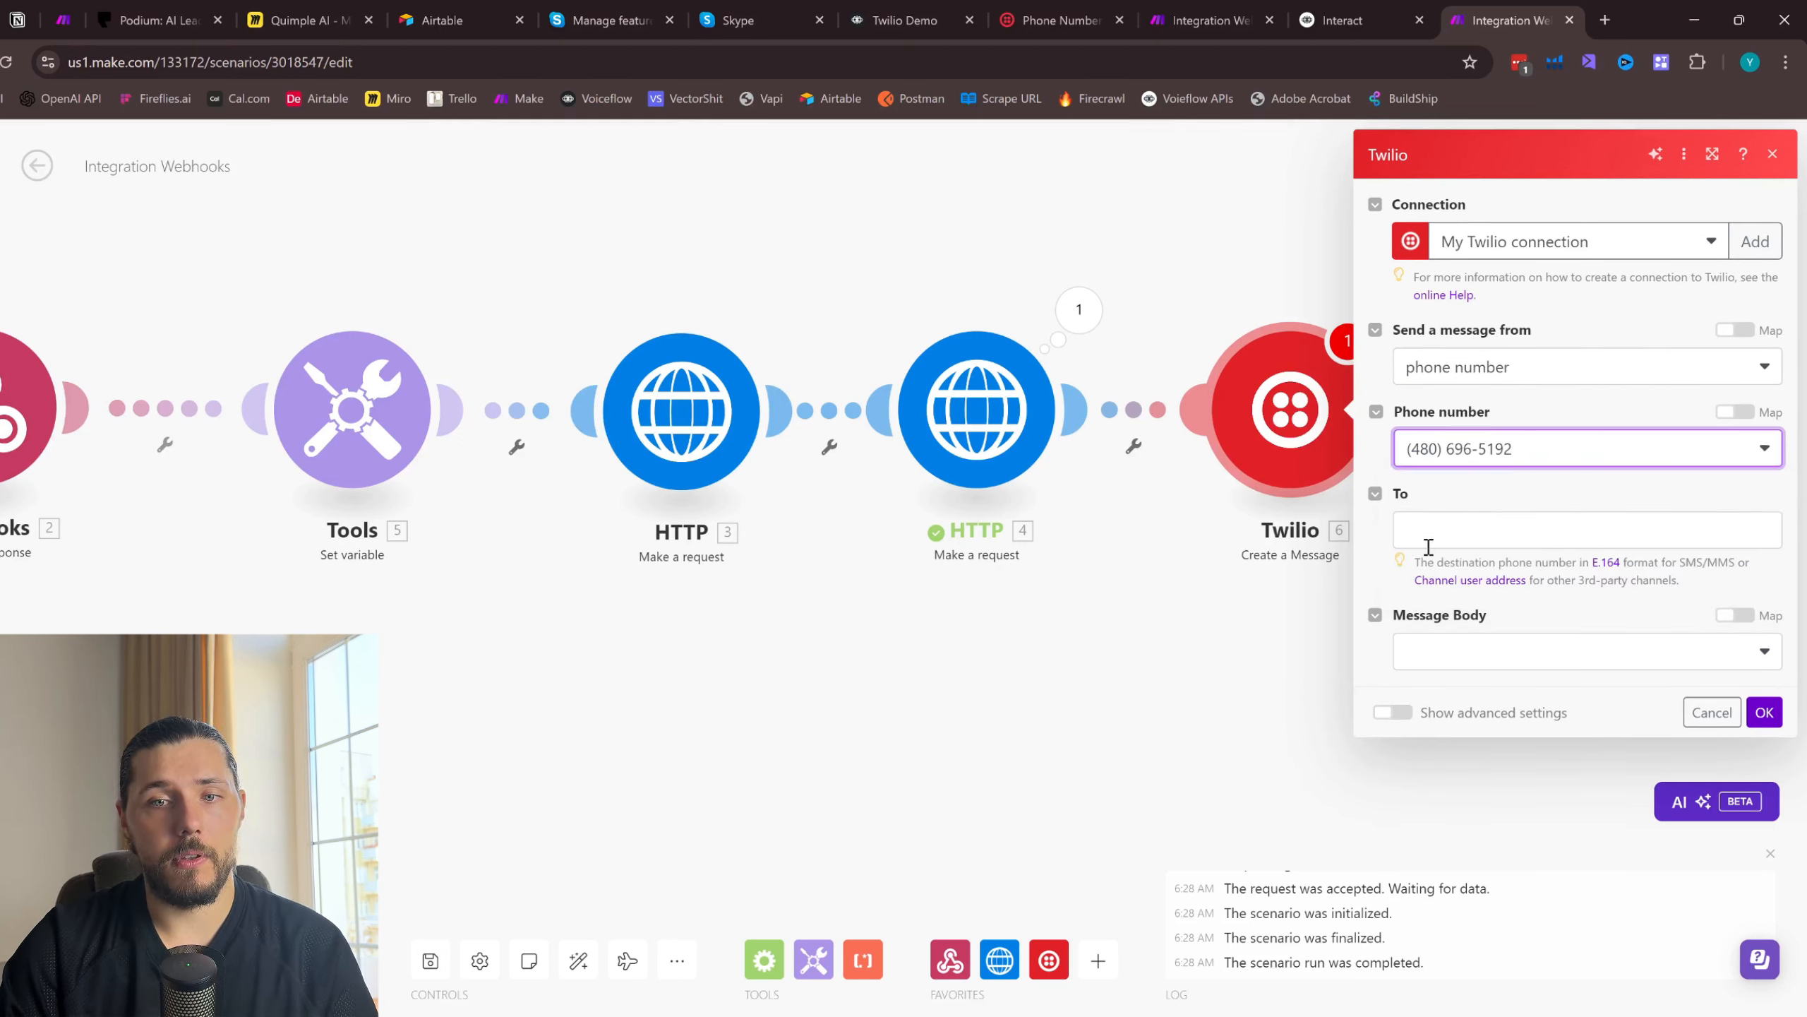
- Map the Twilio message's recipient to the From value of the custom webhook
left_click(1430, 544)
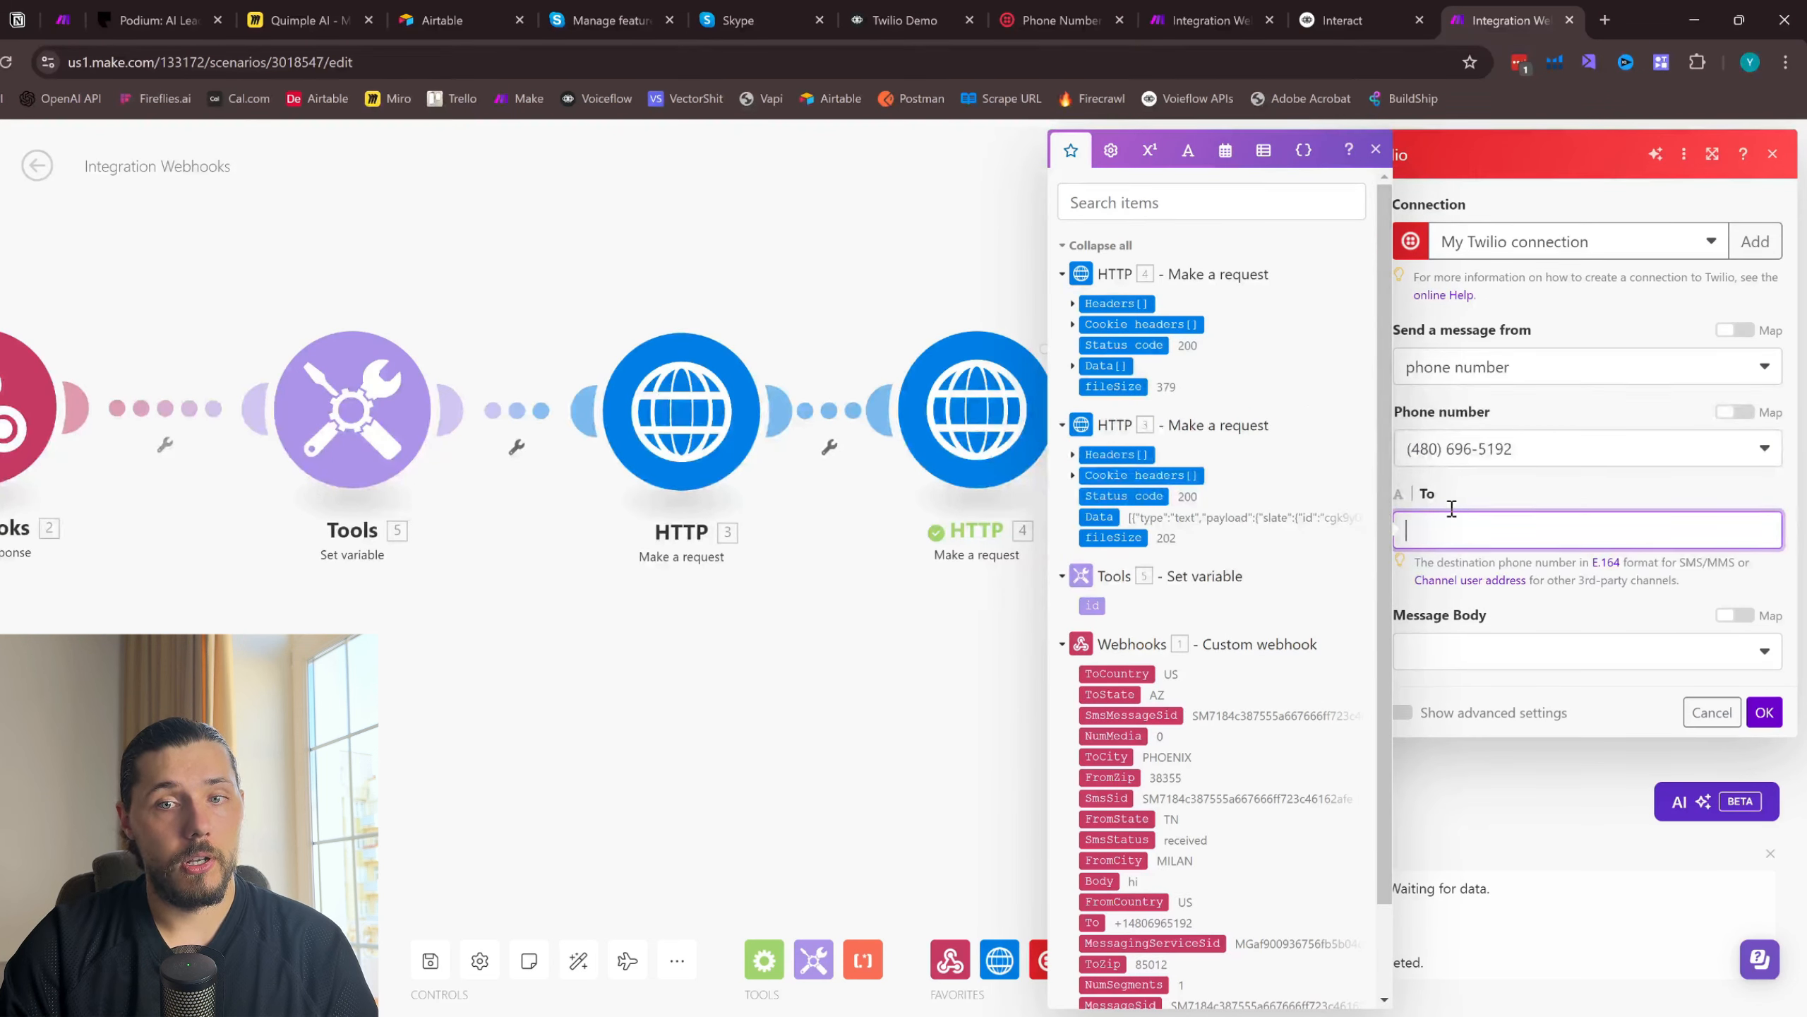
scroll(1269, 627, "down", 2)
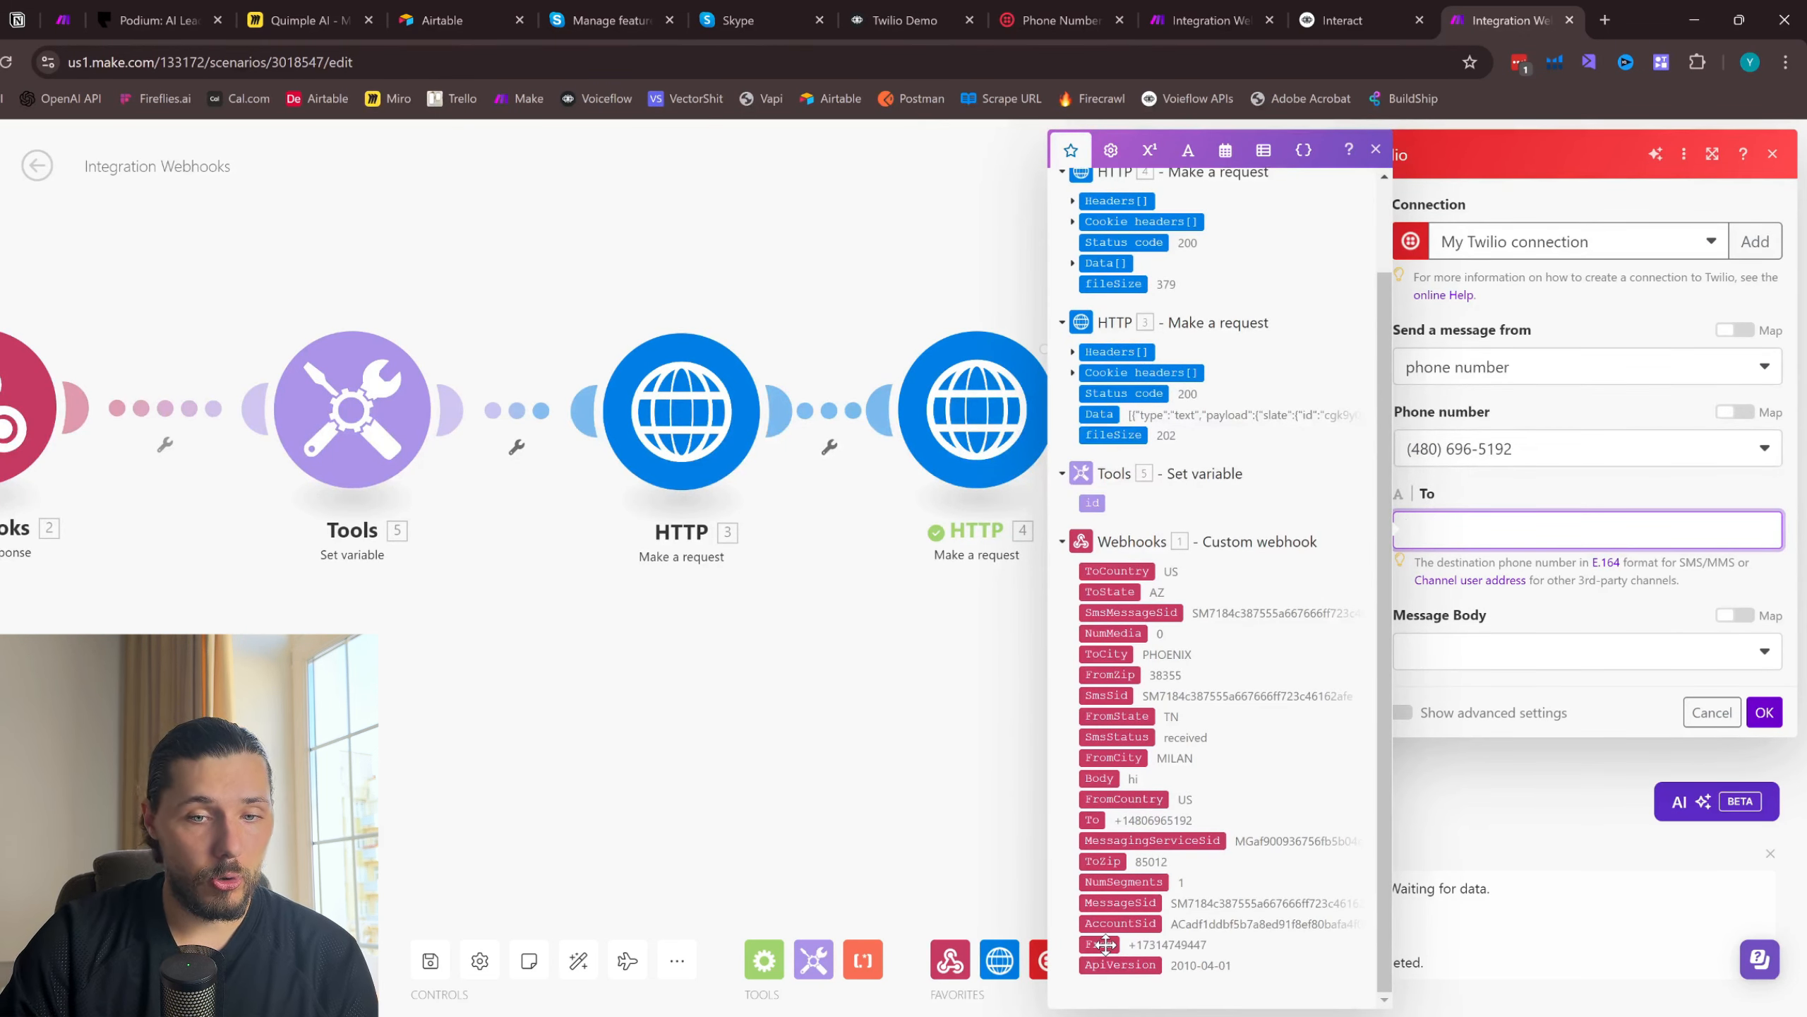
left_click(1102, 947)
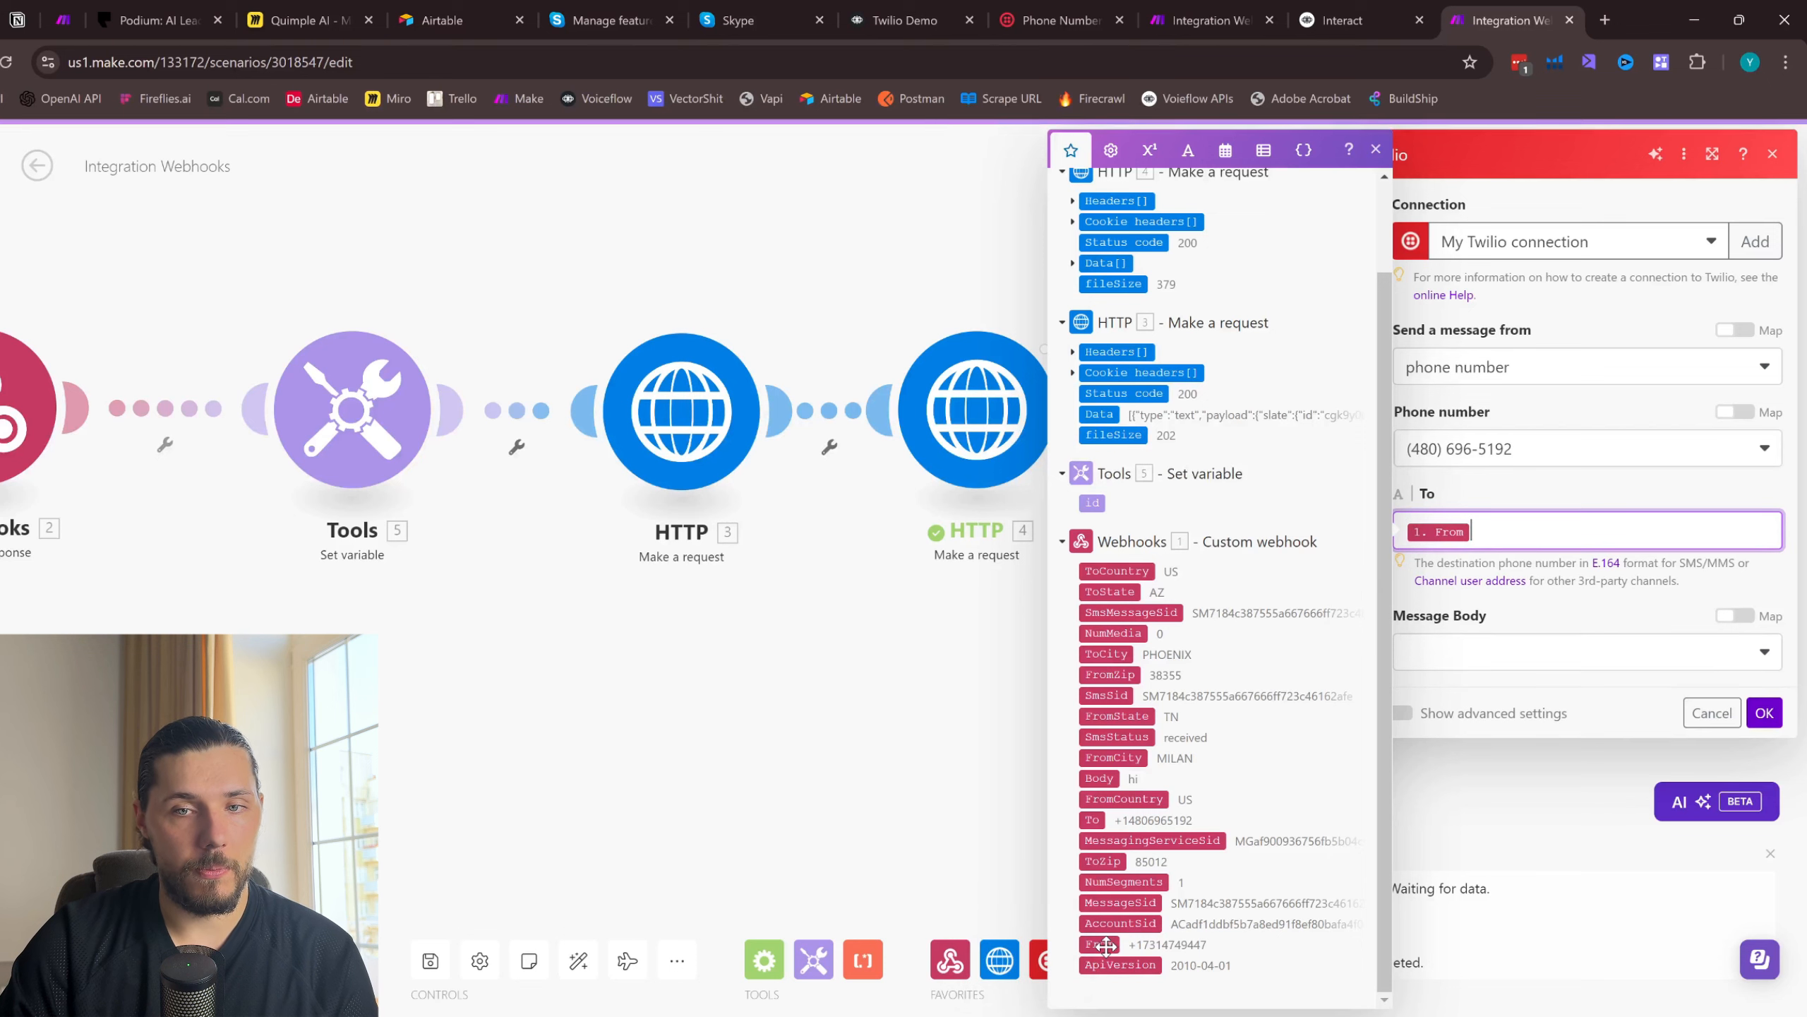
left_click(1519, 610)
- Set Message Body to Create a Body and map it to payload.message from the last HTTP module's Data array
left_click(1552, 665)
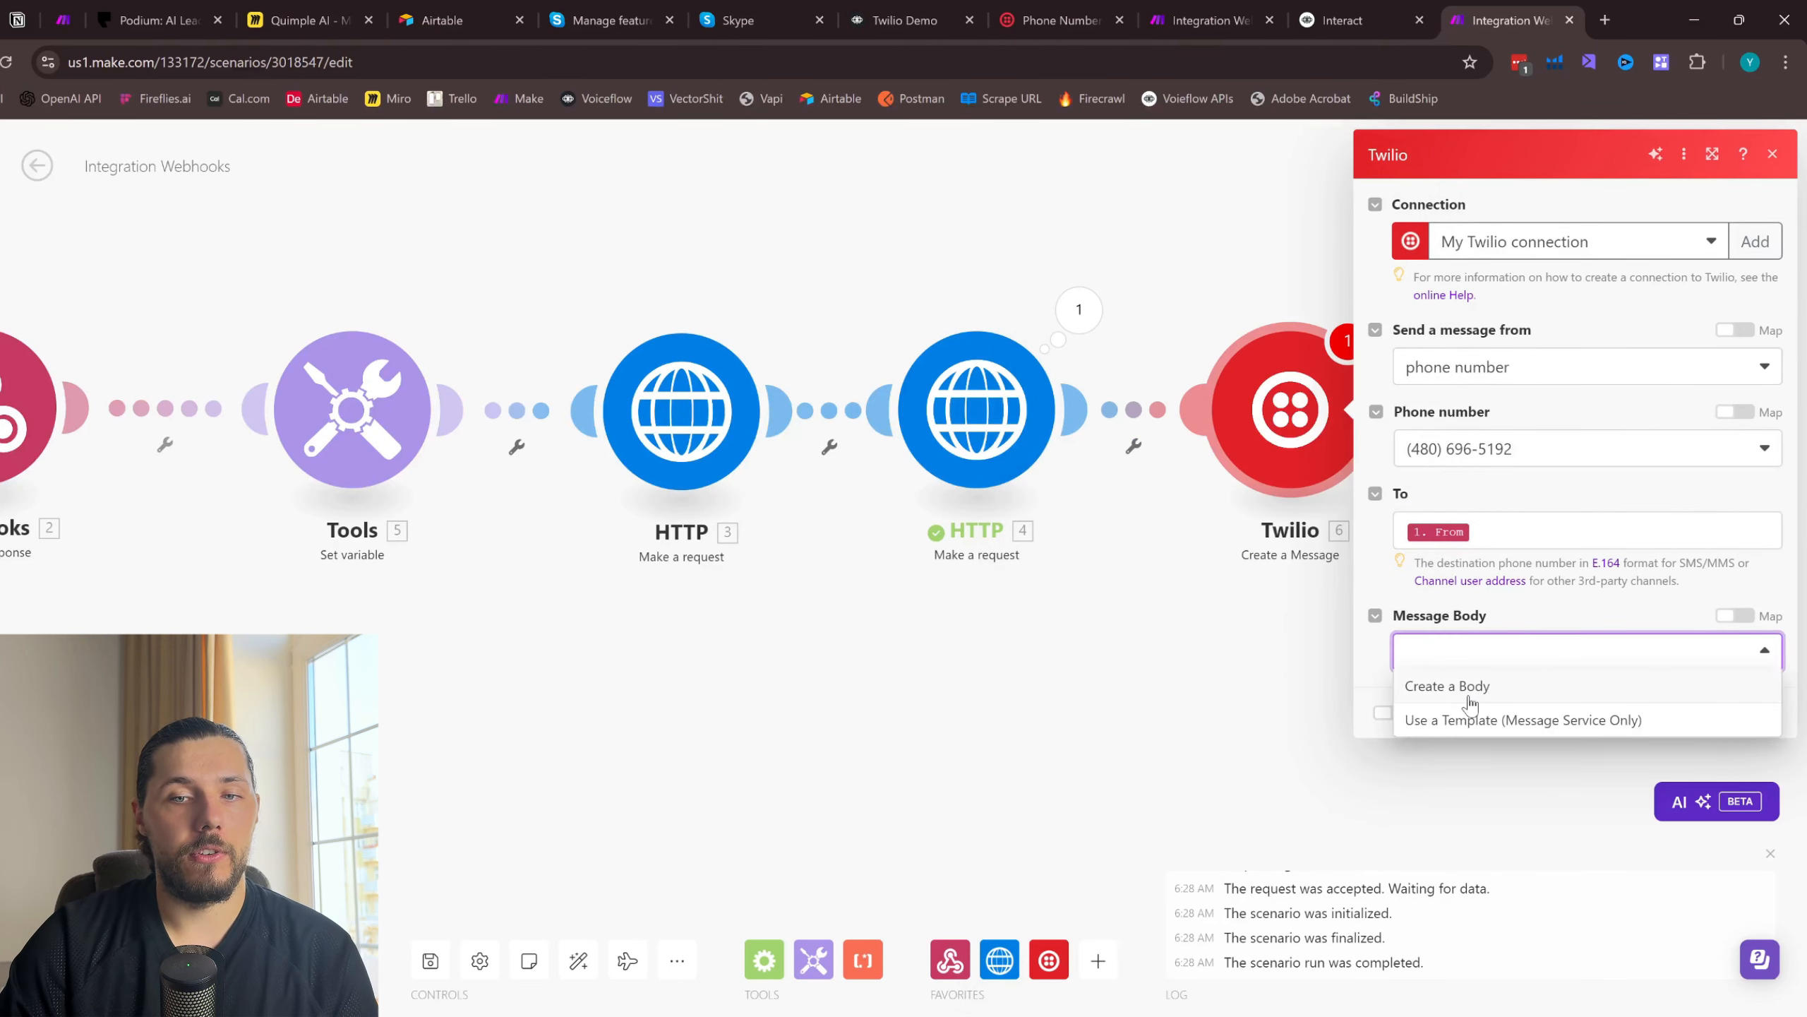
left_click(1470, 701)
left_click(1436, 735)
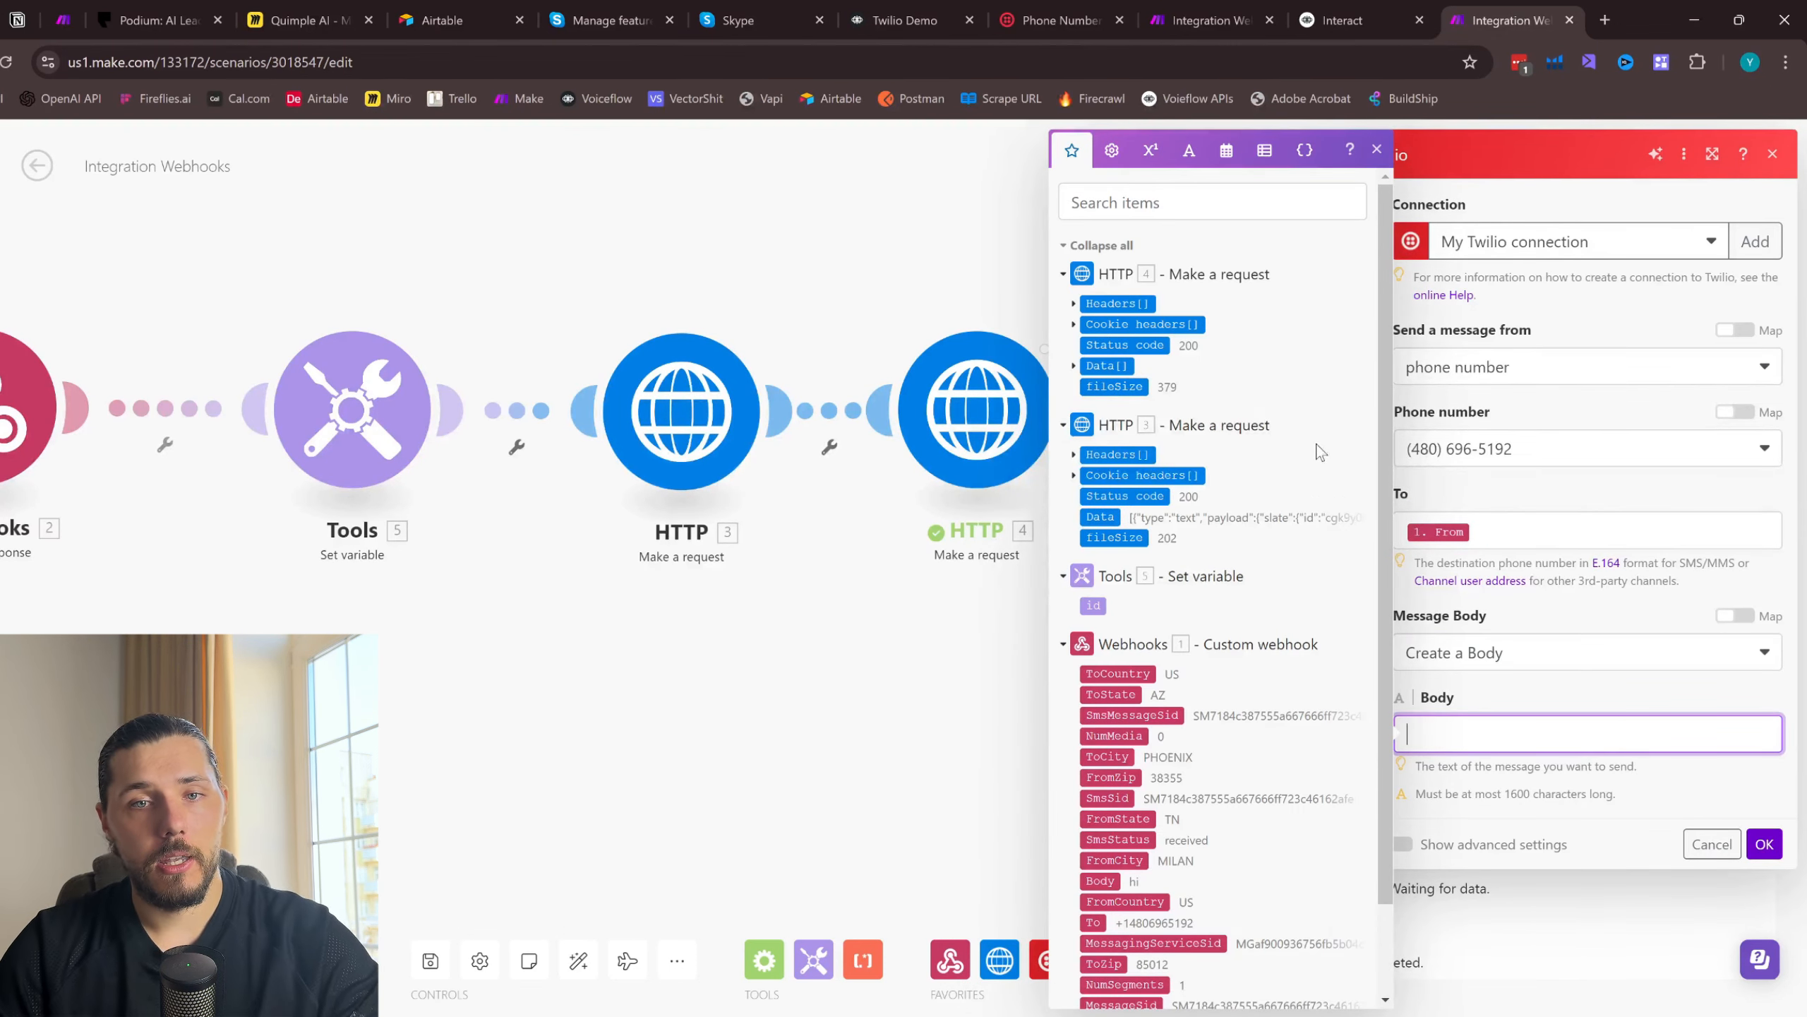
left_click(1074, 365)
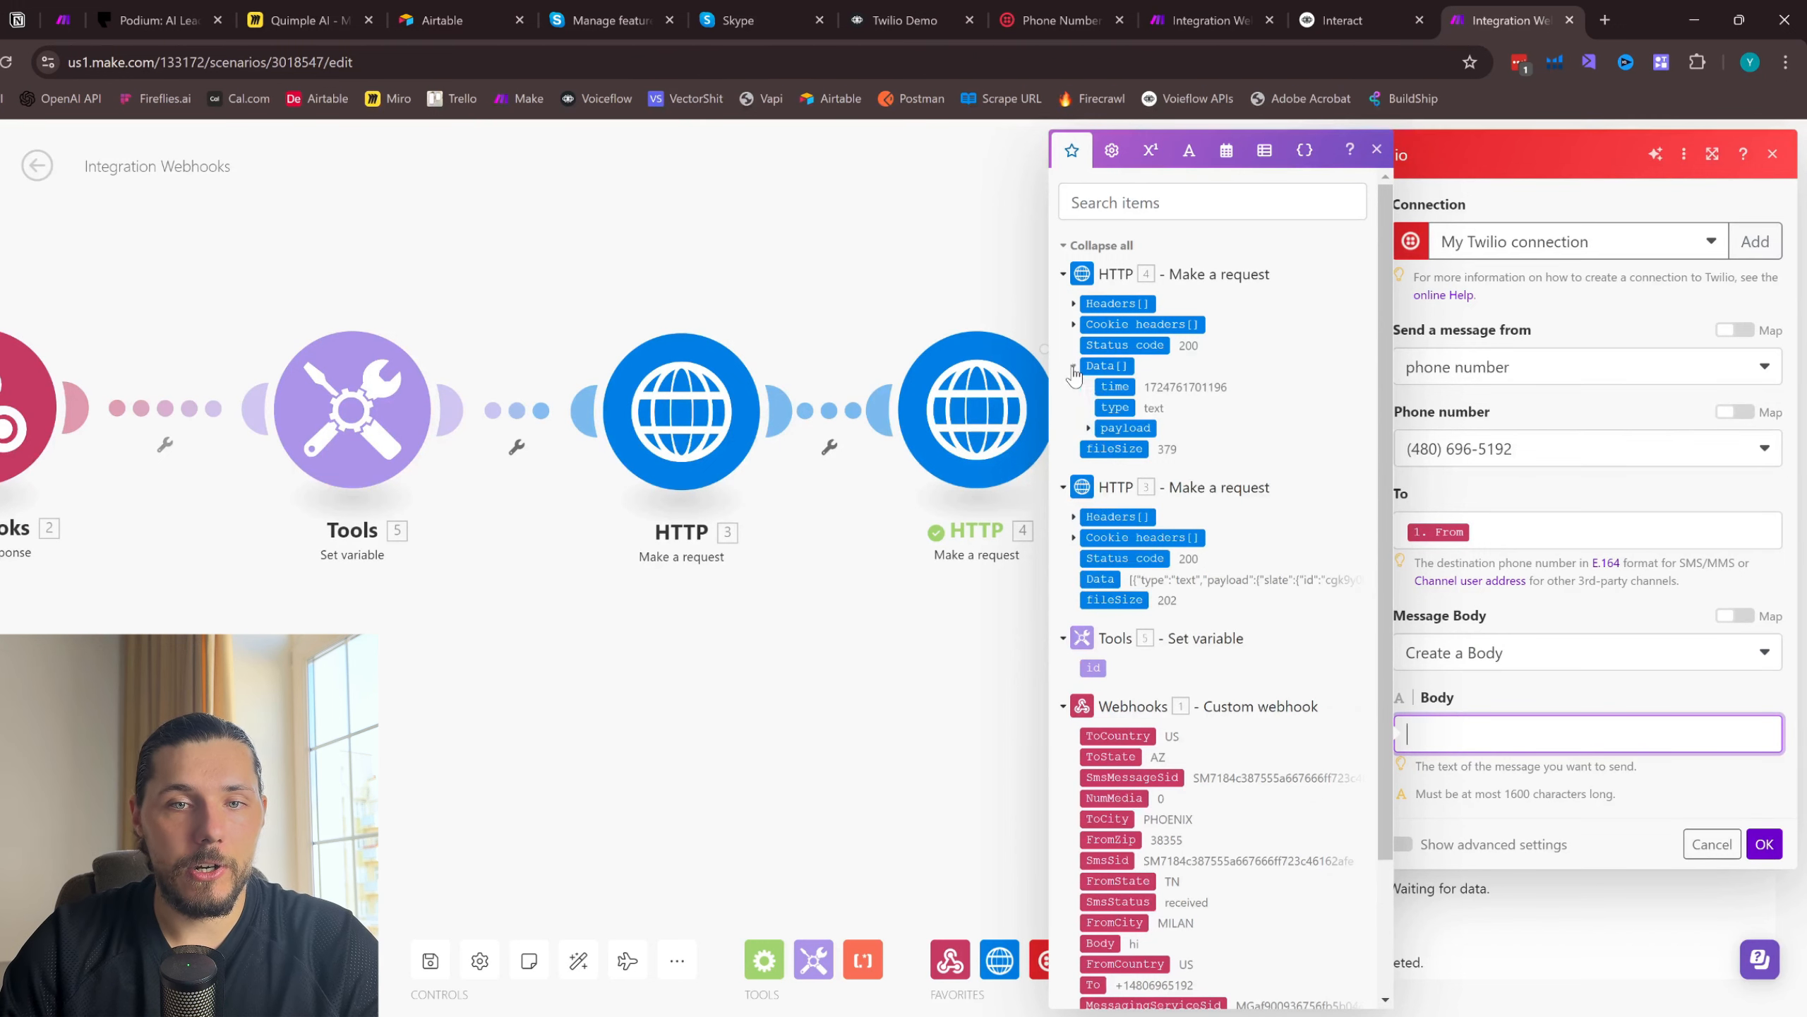
left_click(1094, 427)
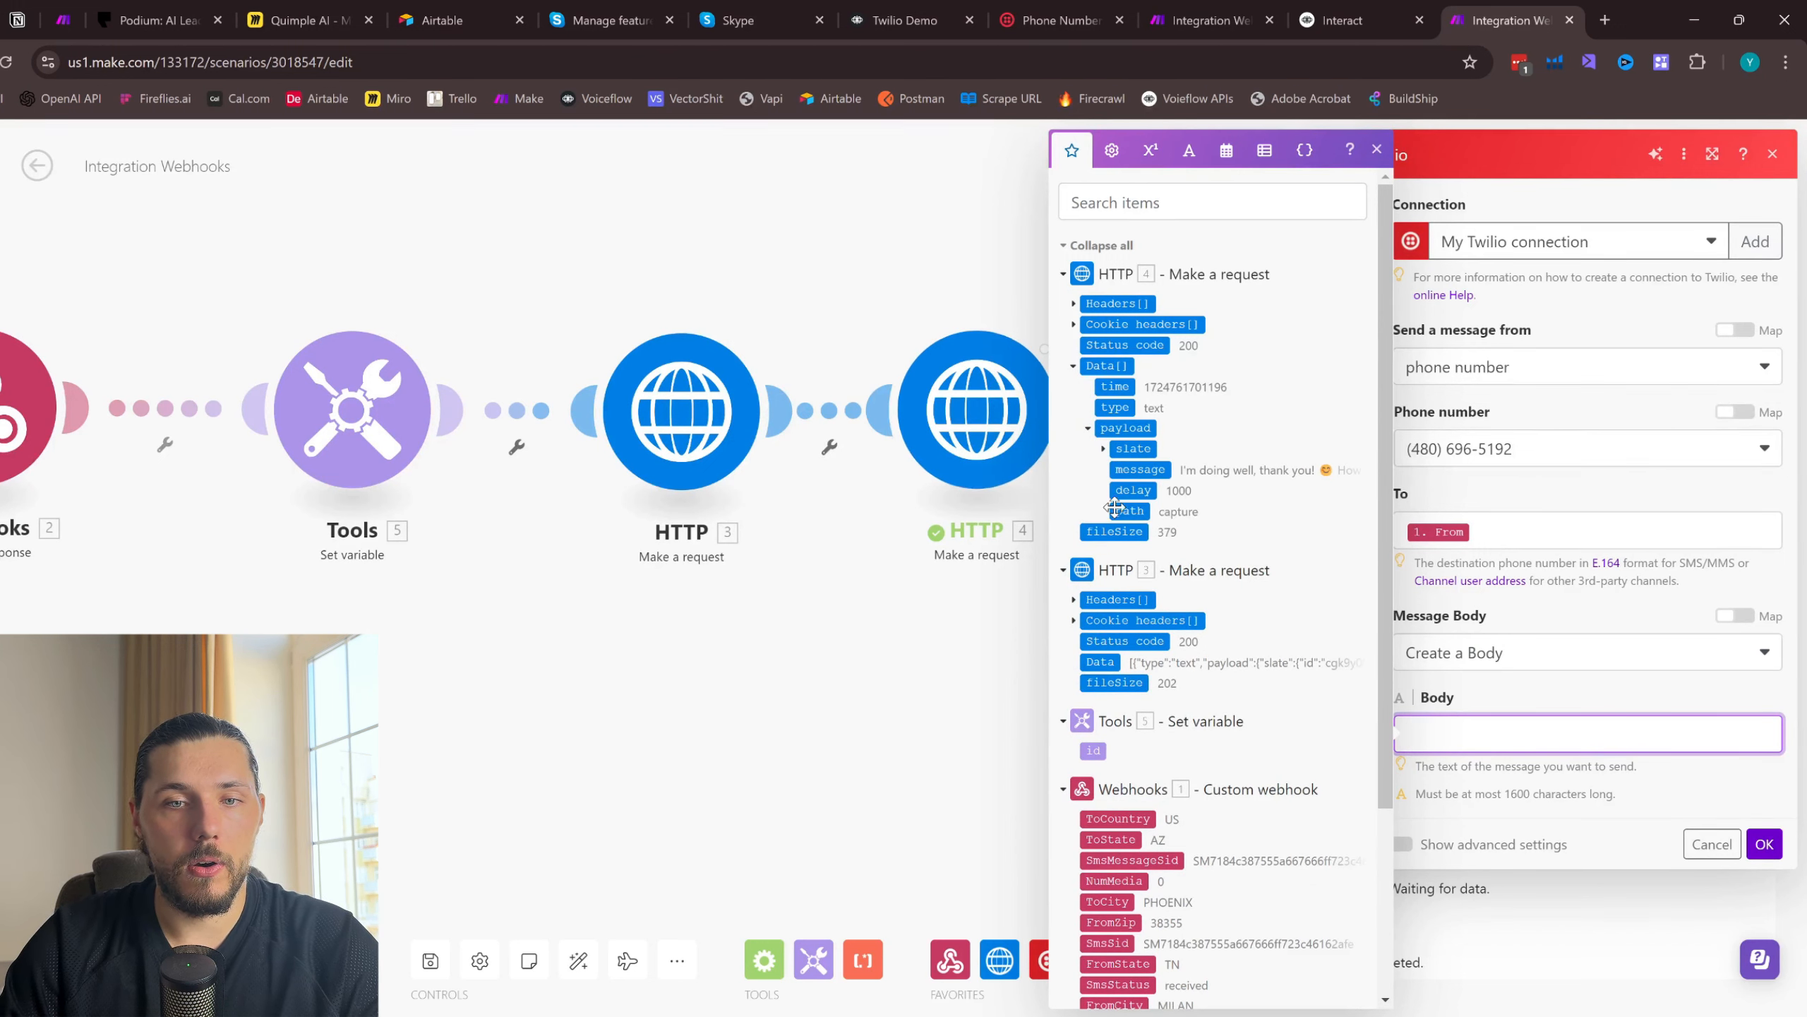
left_click(1139, 470)
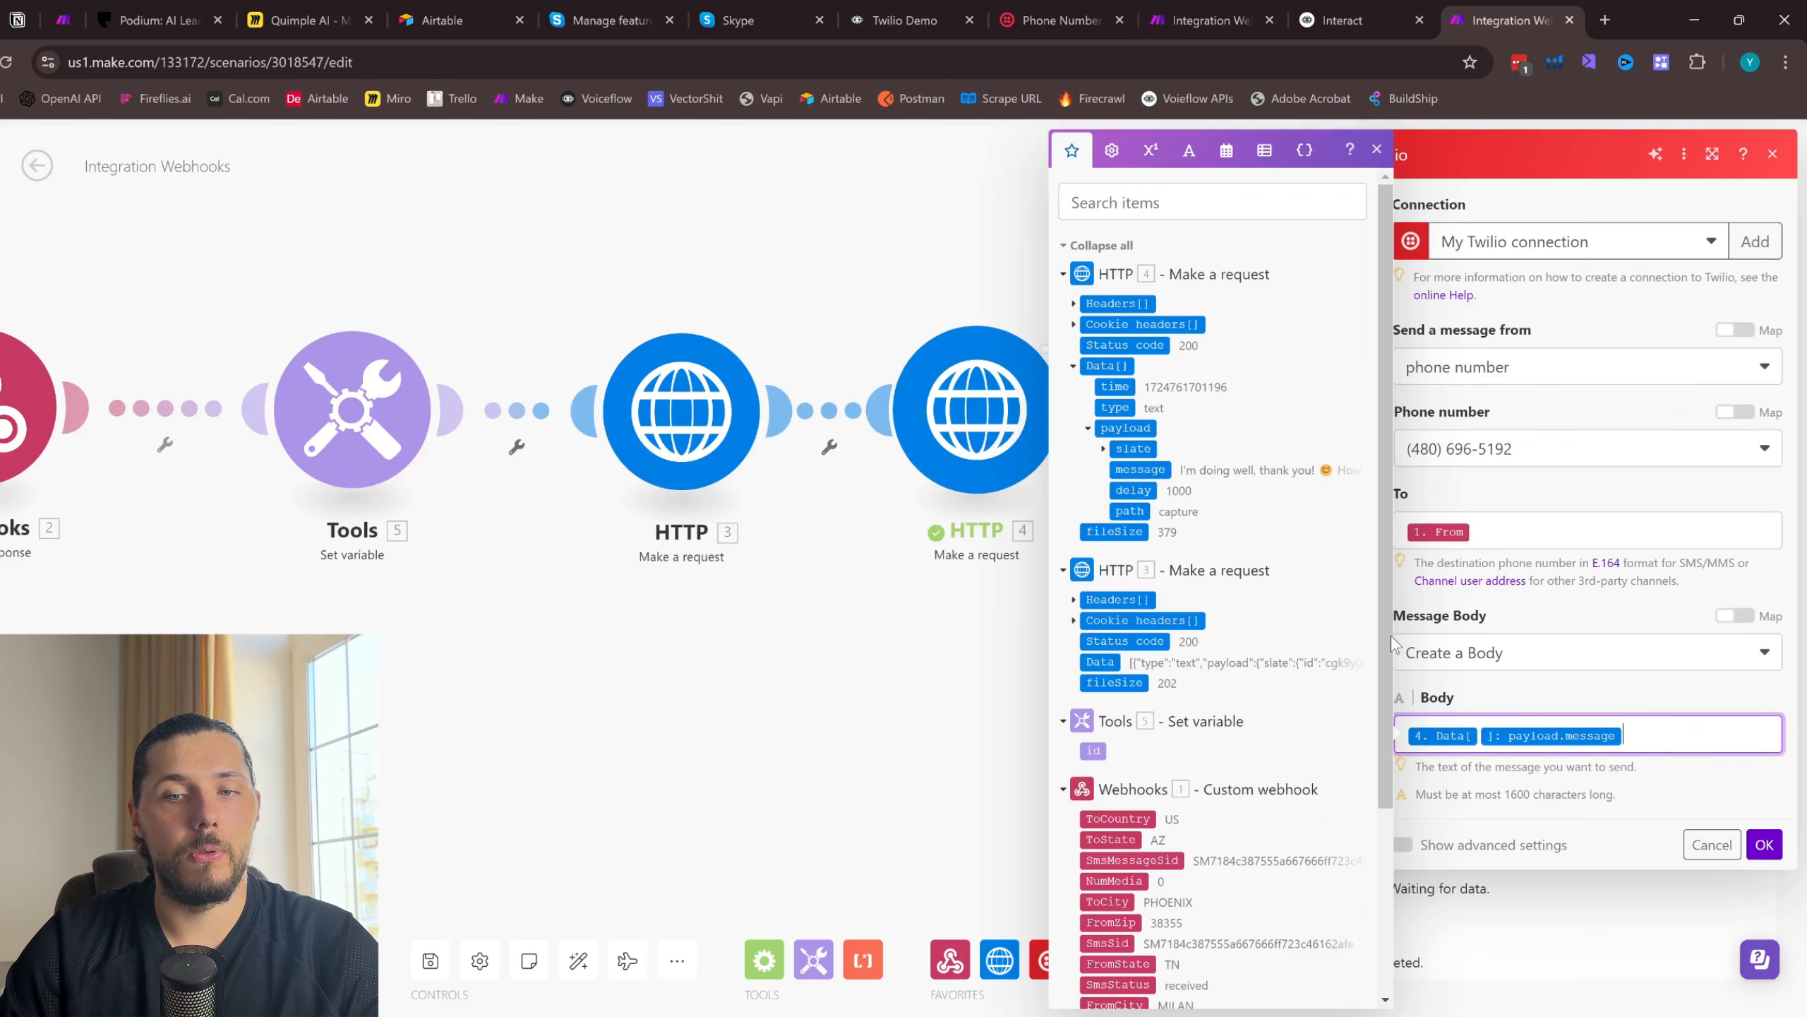
- Inspect the Data items in the last HTTP module's output and set the Data index in the Twilio body to 2
left_click(1376, 150)
left_click(1079, 309)
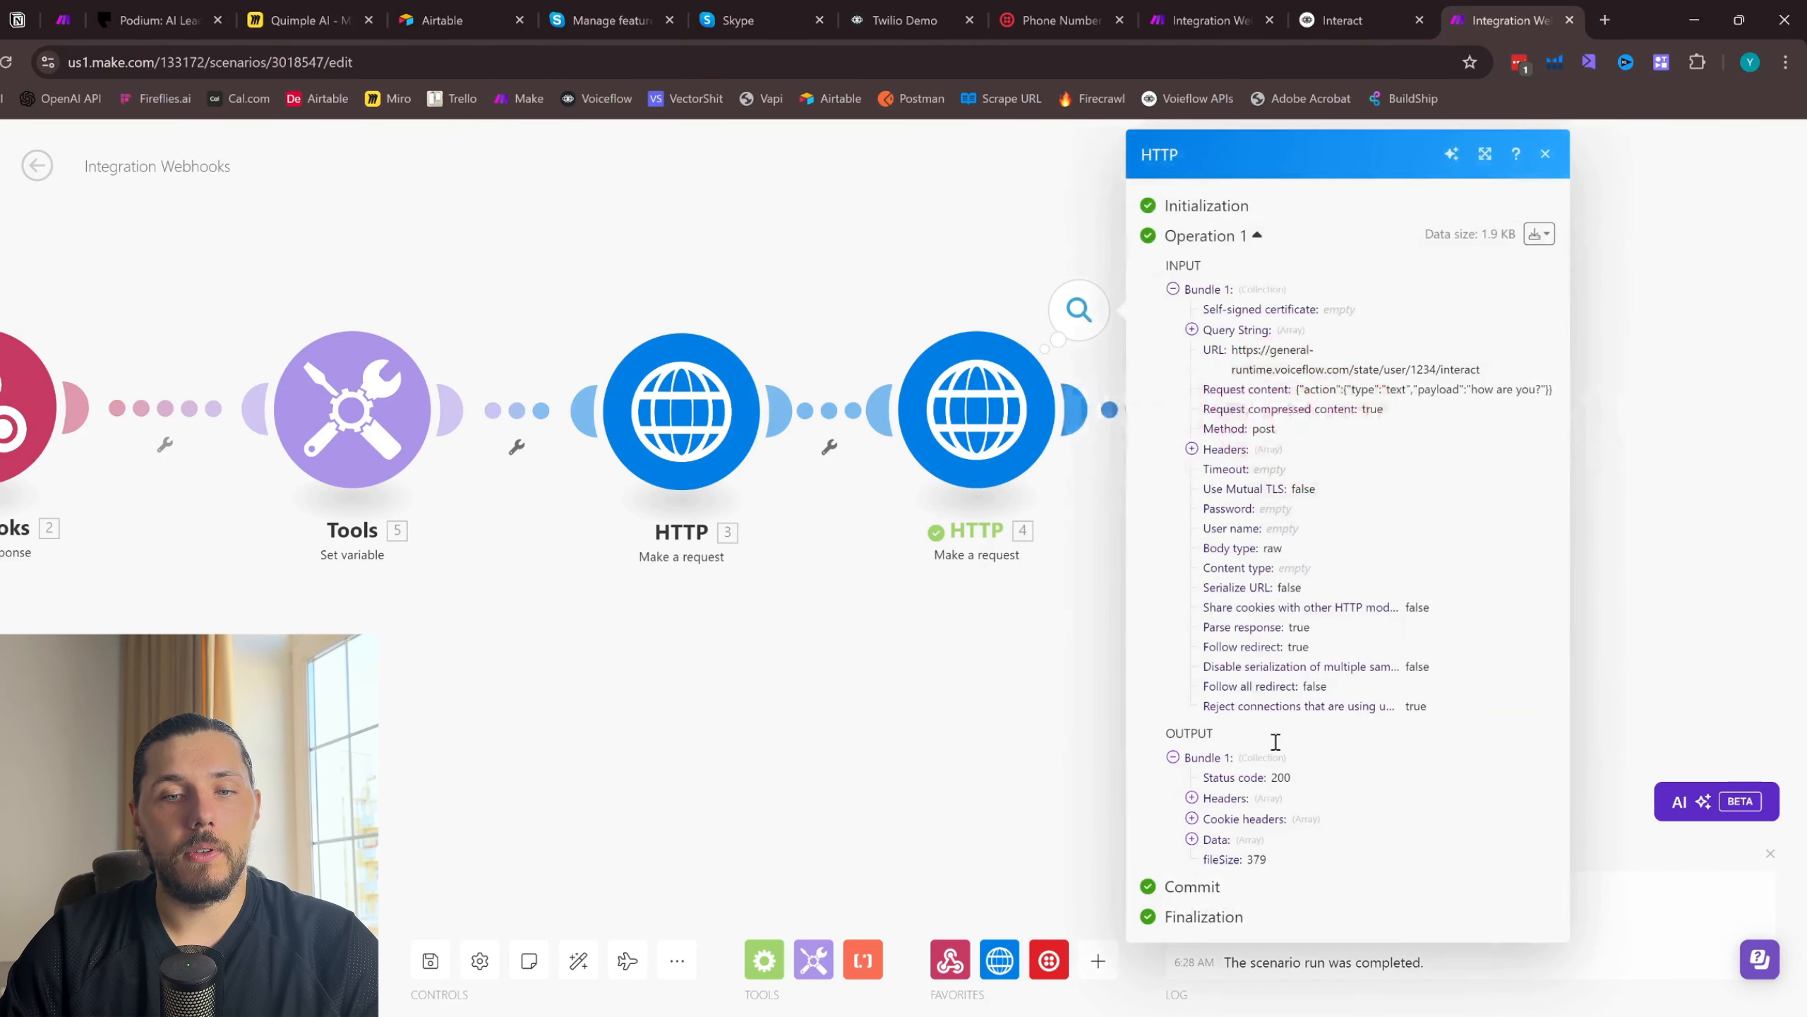
left_click(1191, 840)
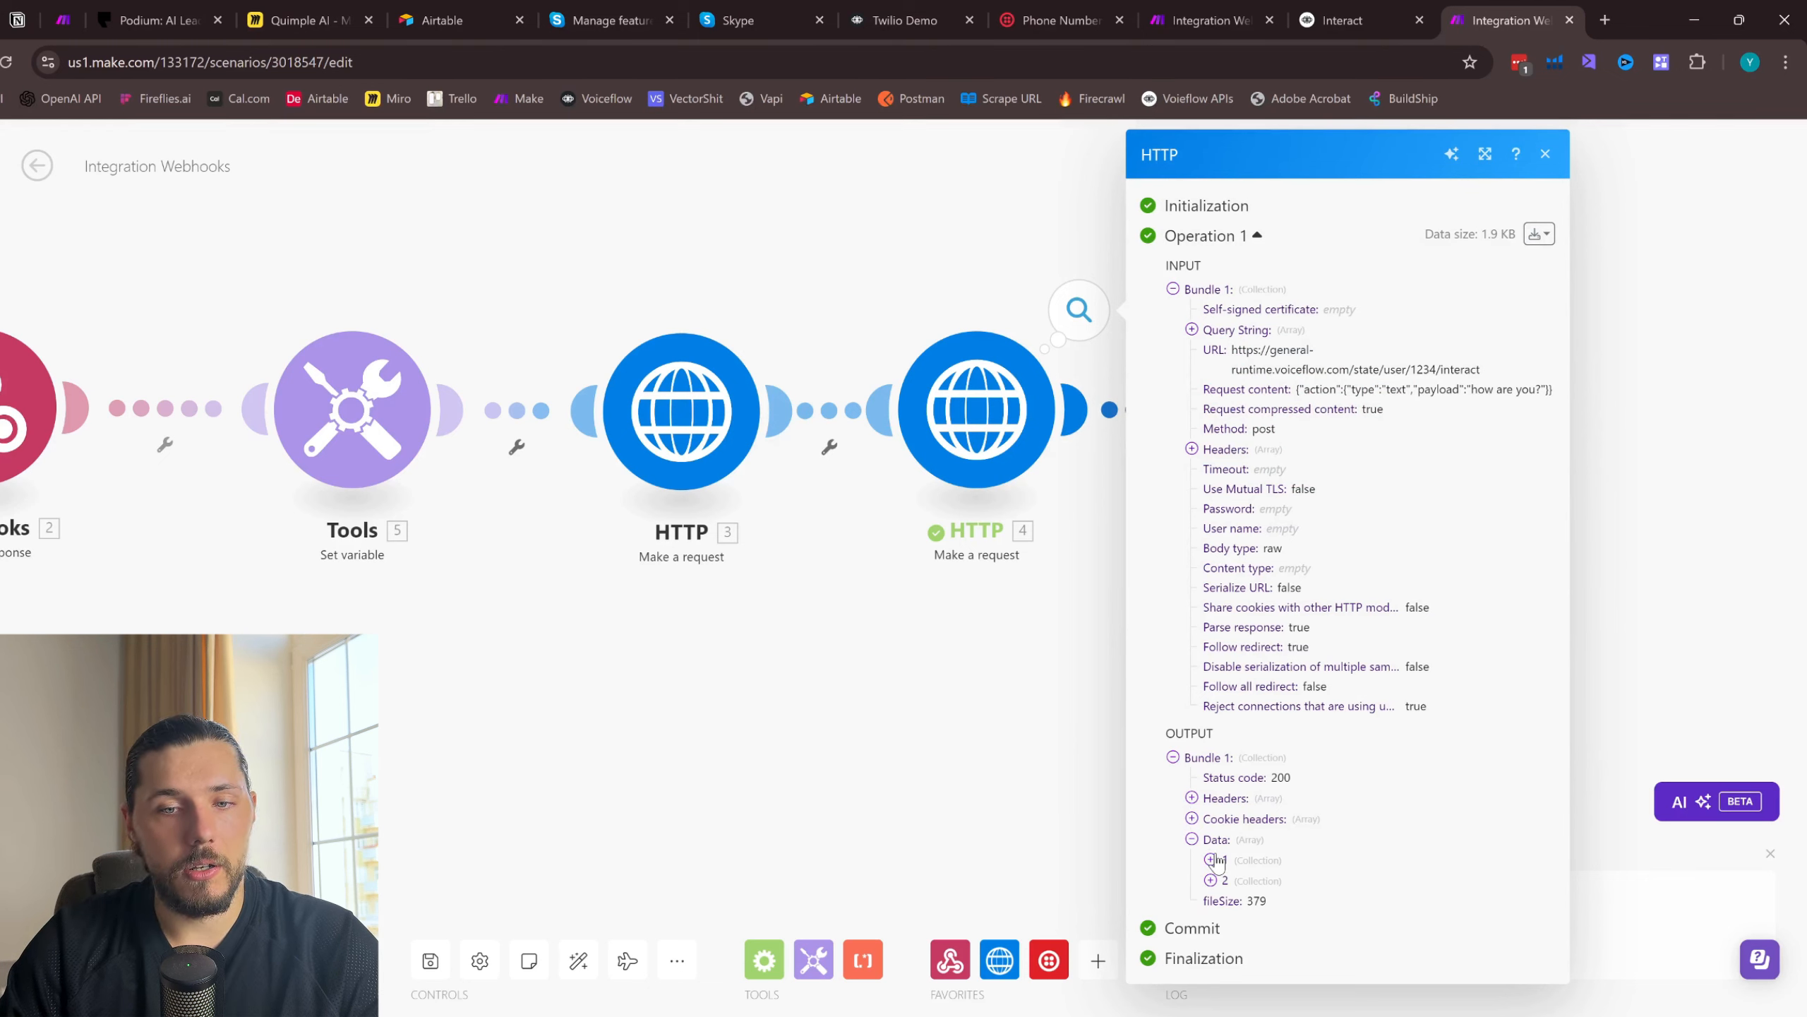
left_click(1210, 860)
left_click(1211, 960)
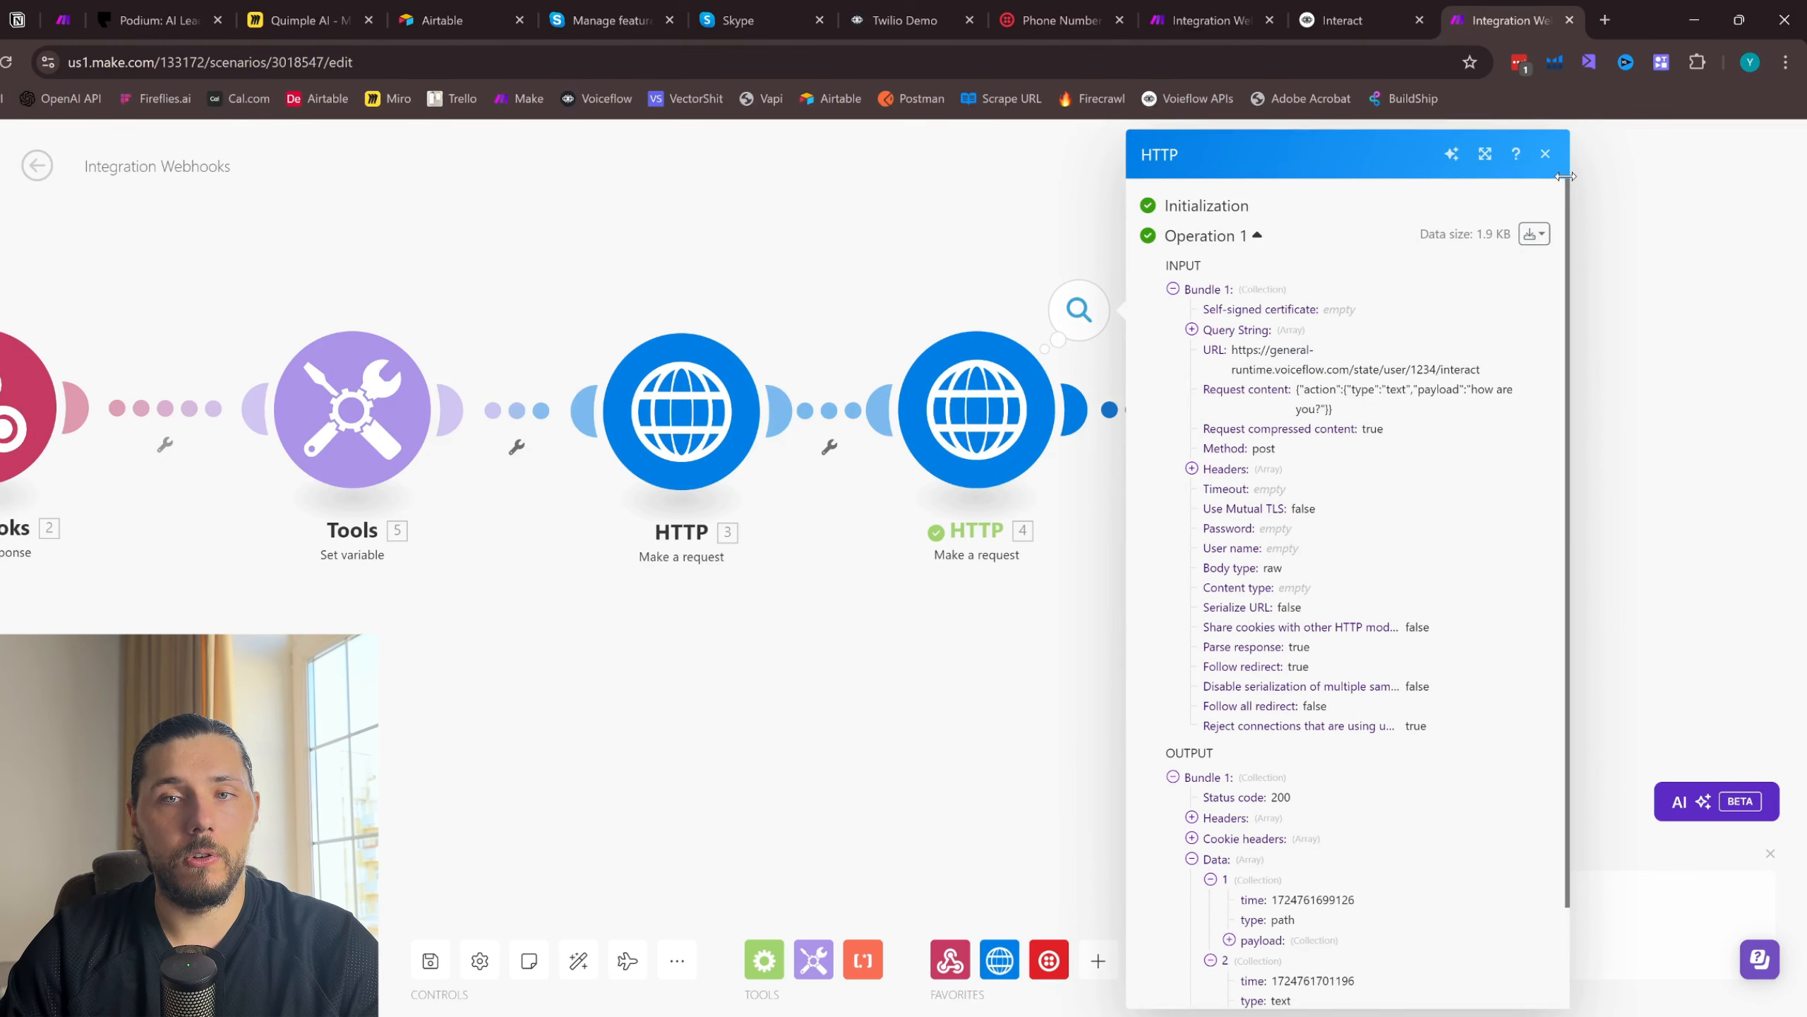
left_click(1545, 154)
left_click(1343, 467)
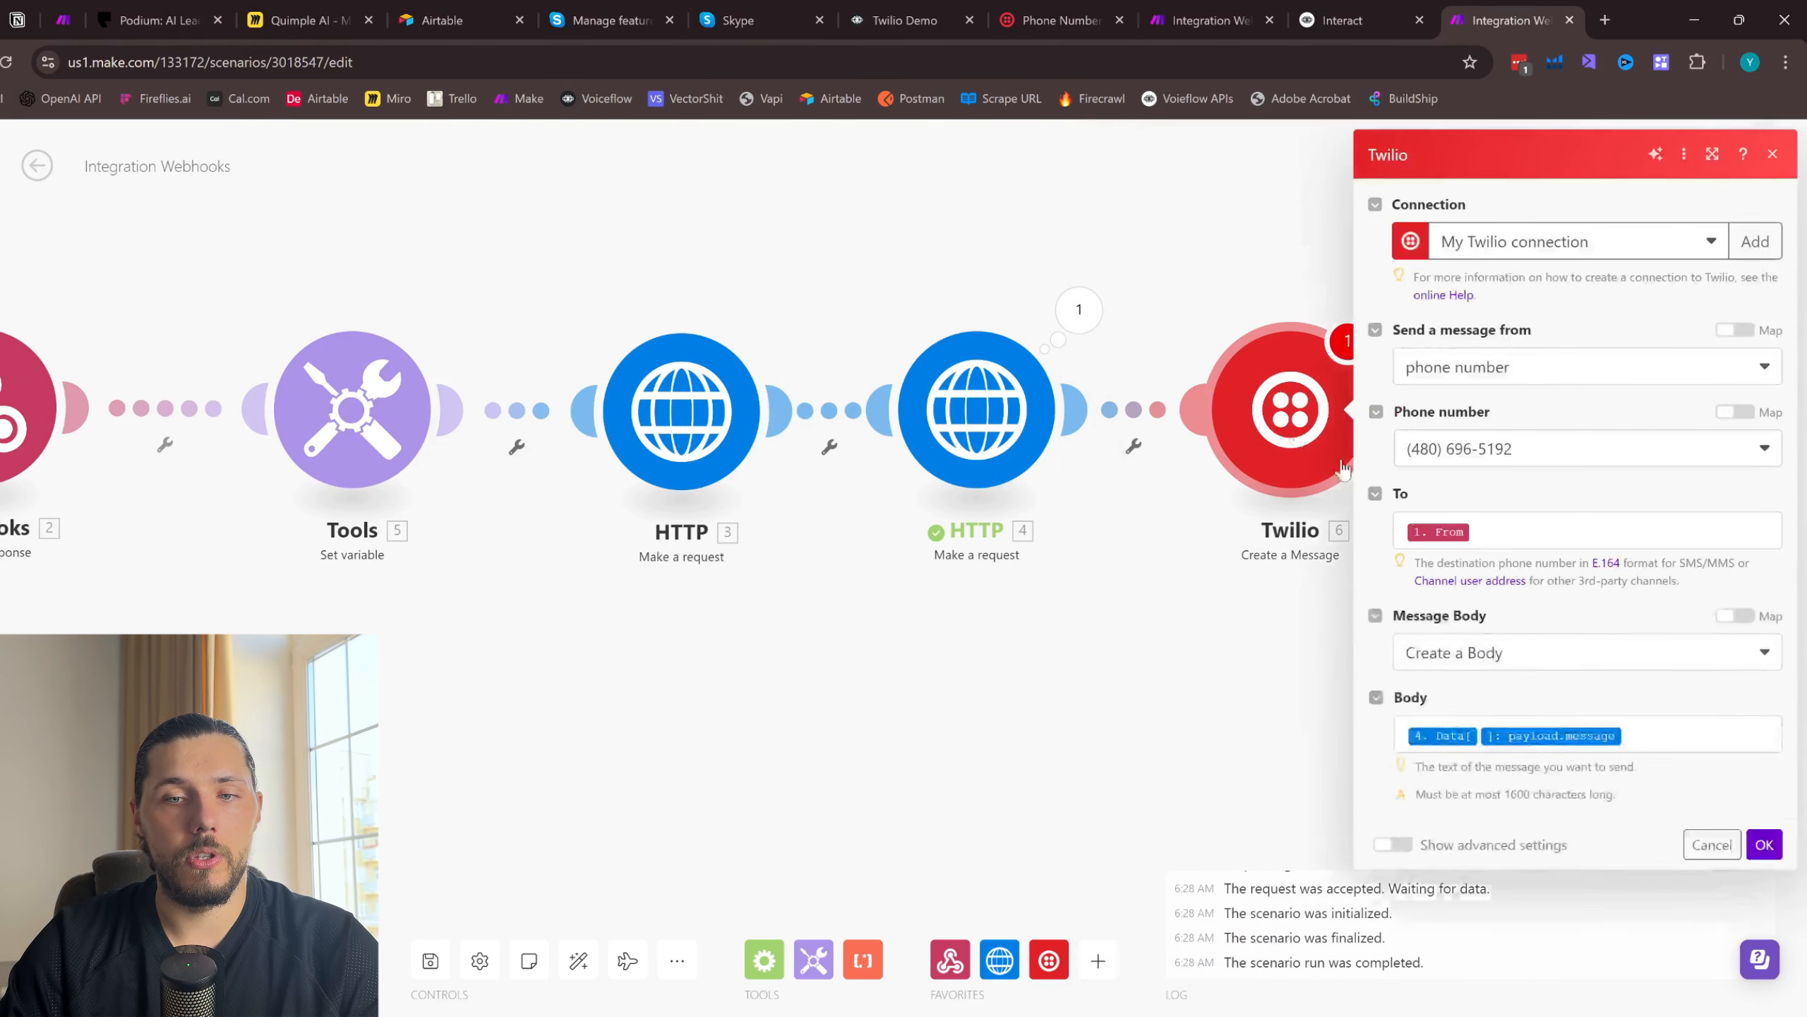
left_click(1477, 741)
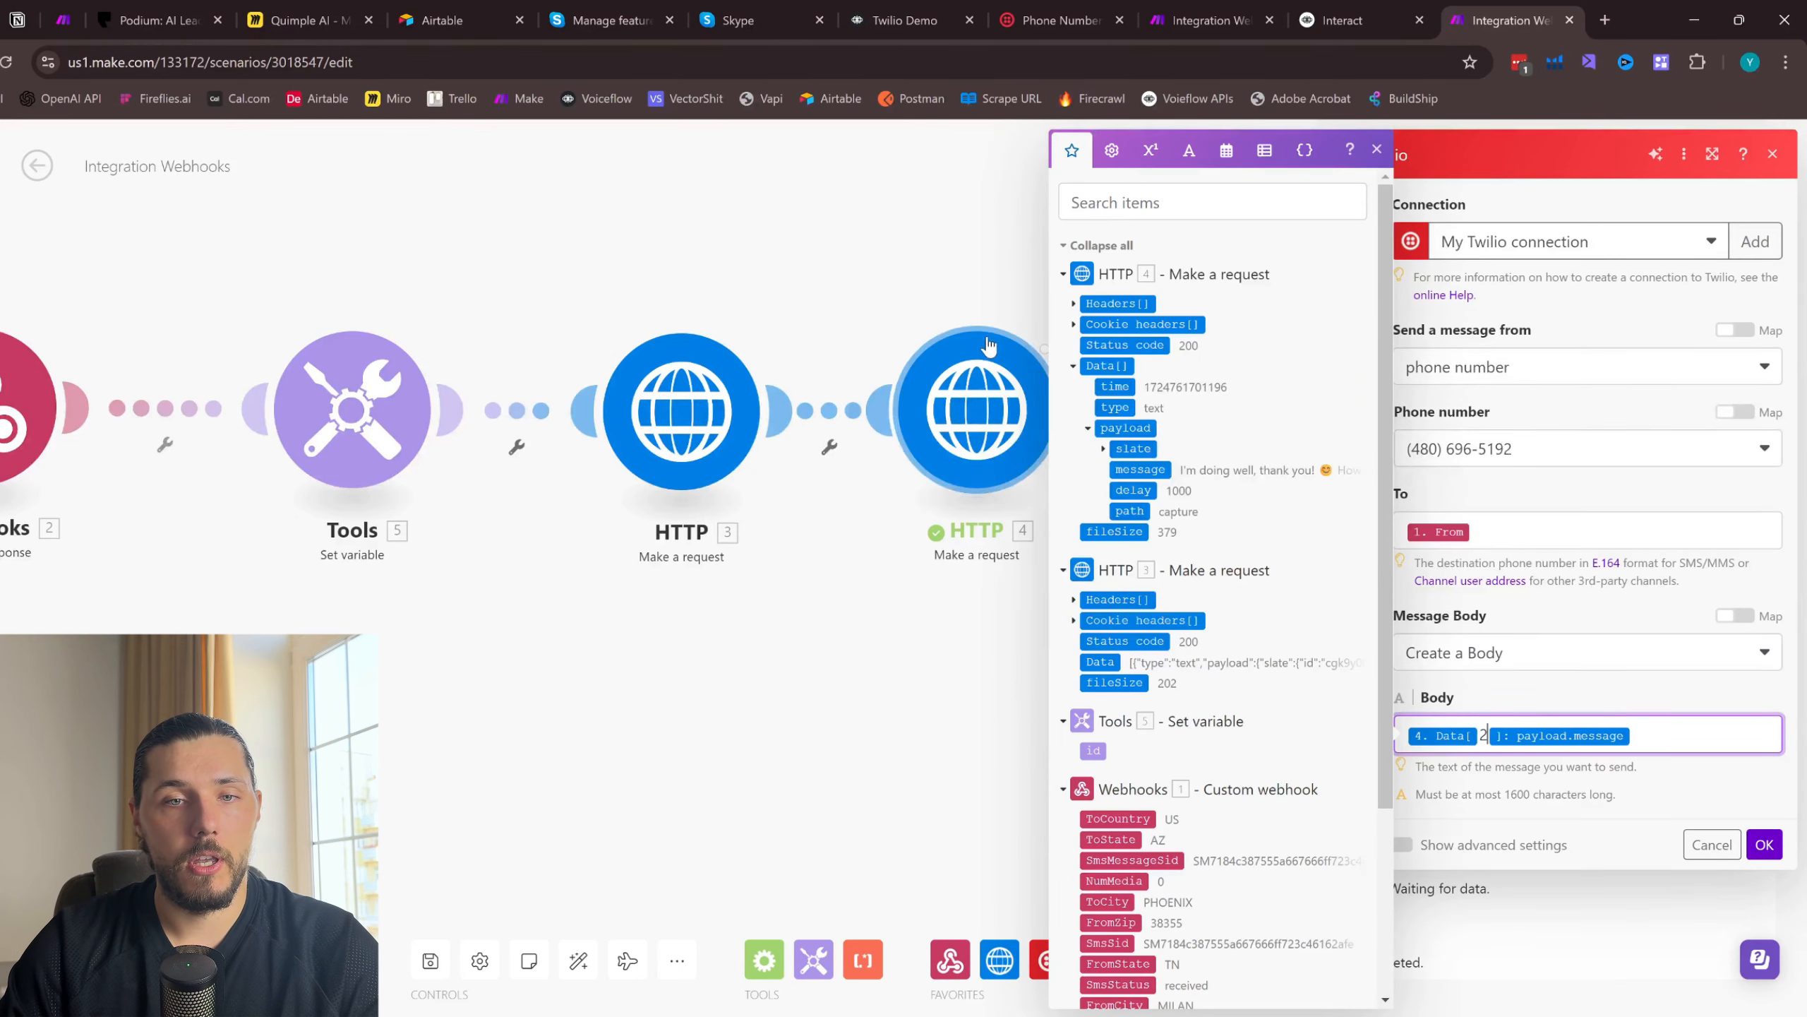
- Compare both Data payloads in the last HTTP module's output, and save the Twilio module with its message settings
left_click(979, 292)
left_click(1079, 312)
left_click(1191, 838)
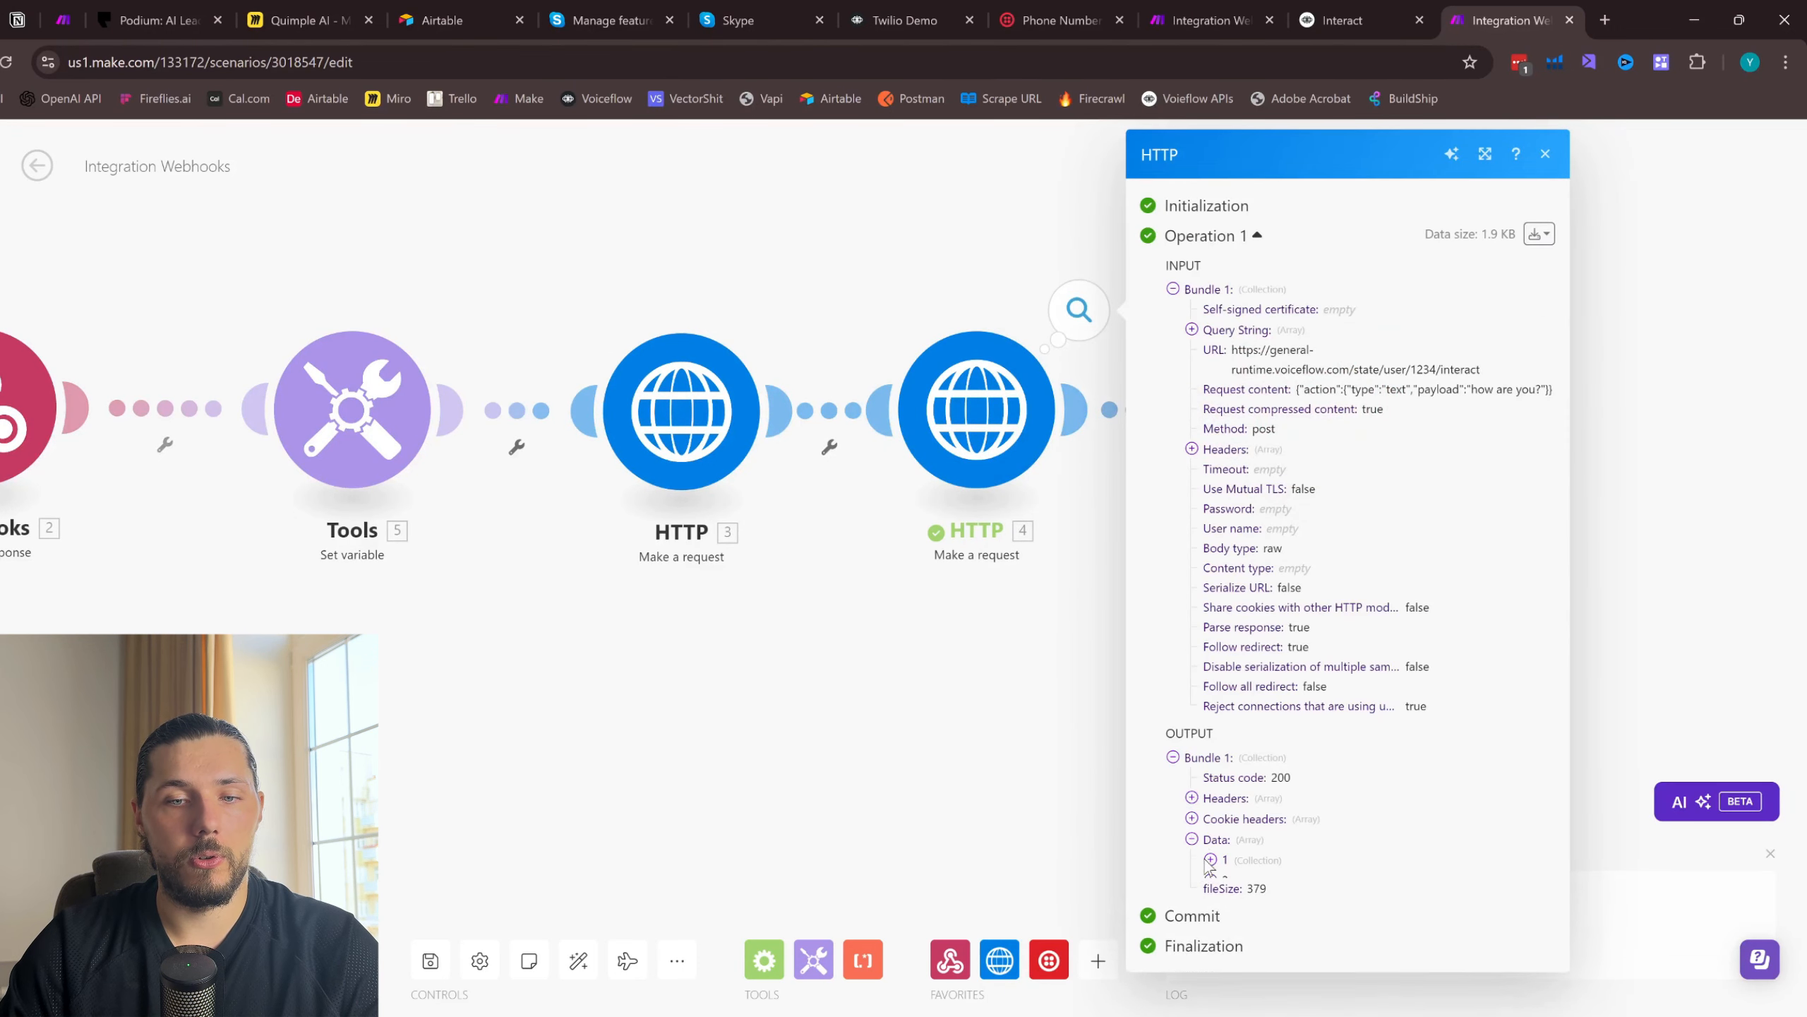
left_click(1211, 880)
left_click(1210, 878)
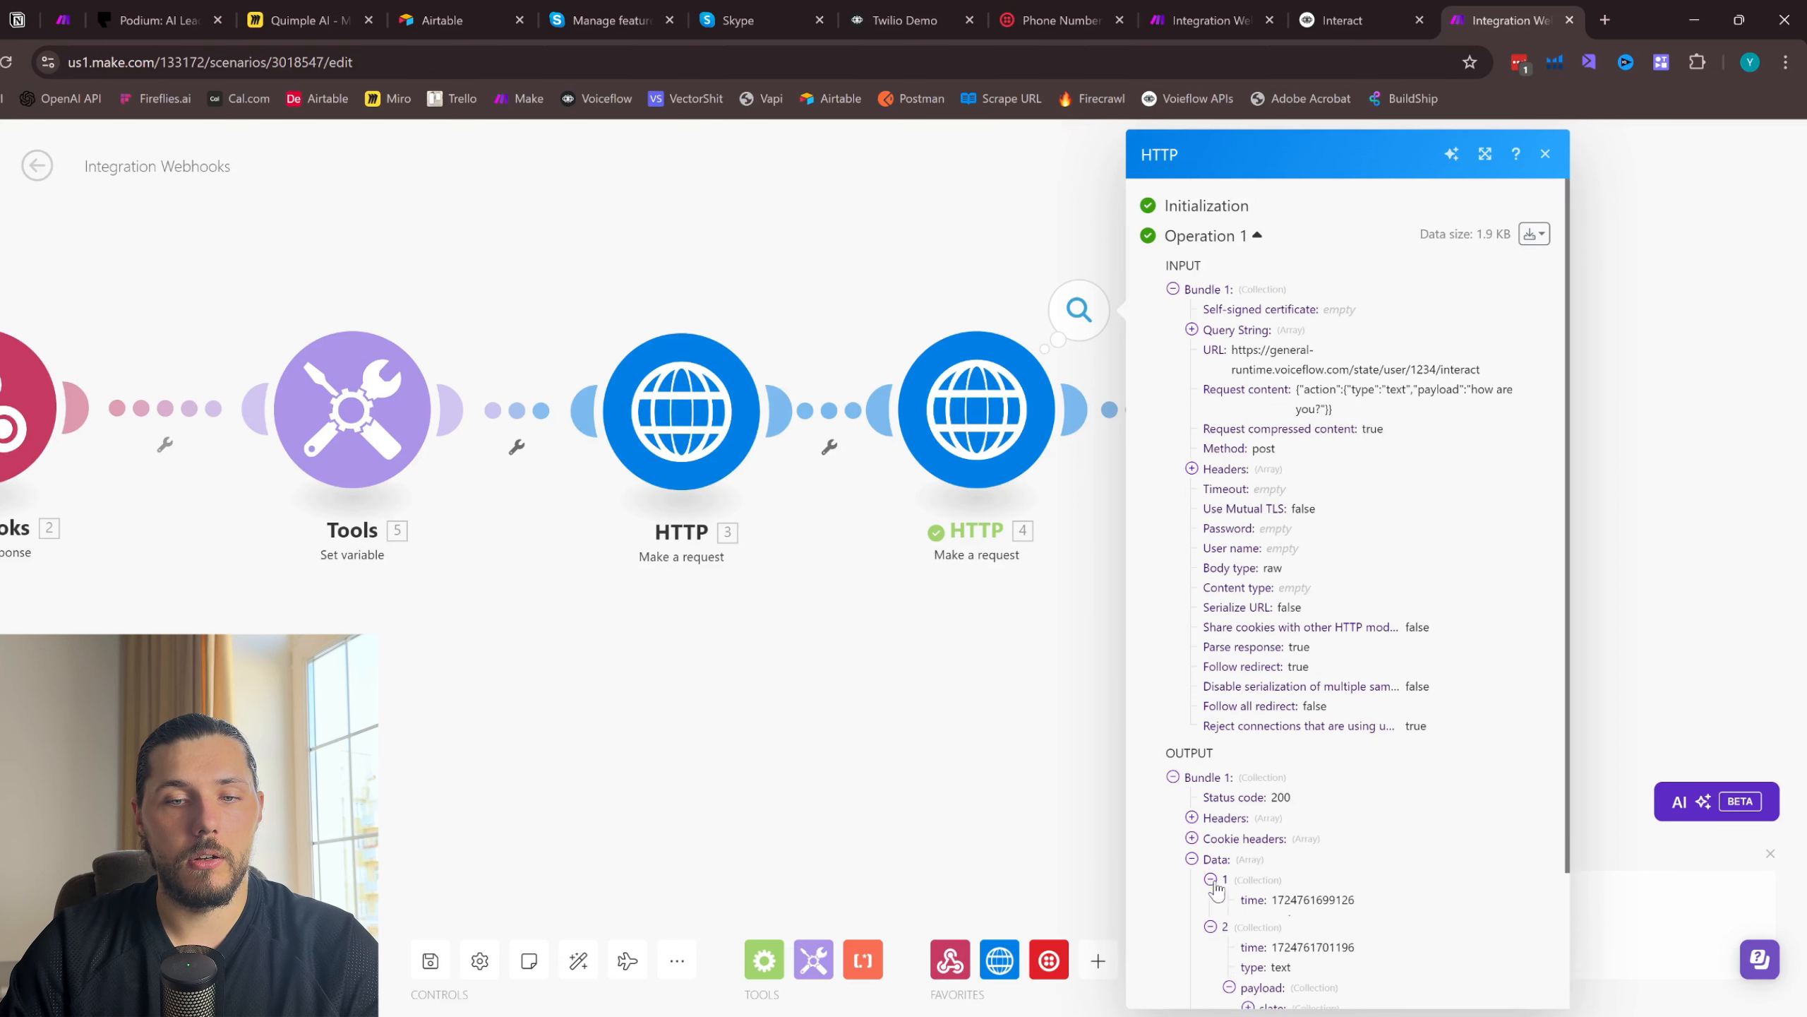
scroll(1242, 819, "down", 3)
left_click(1229, 745)
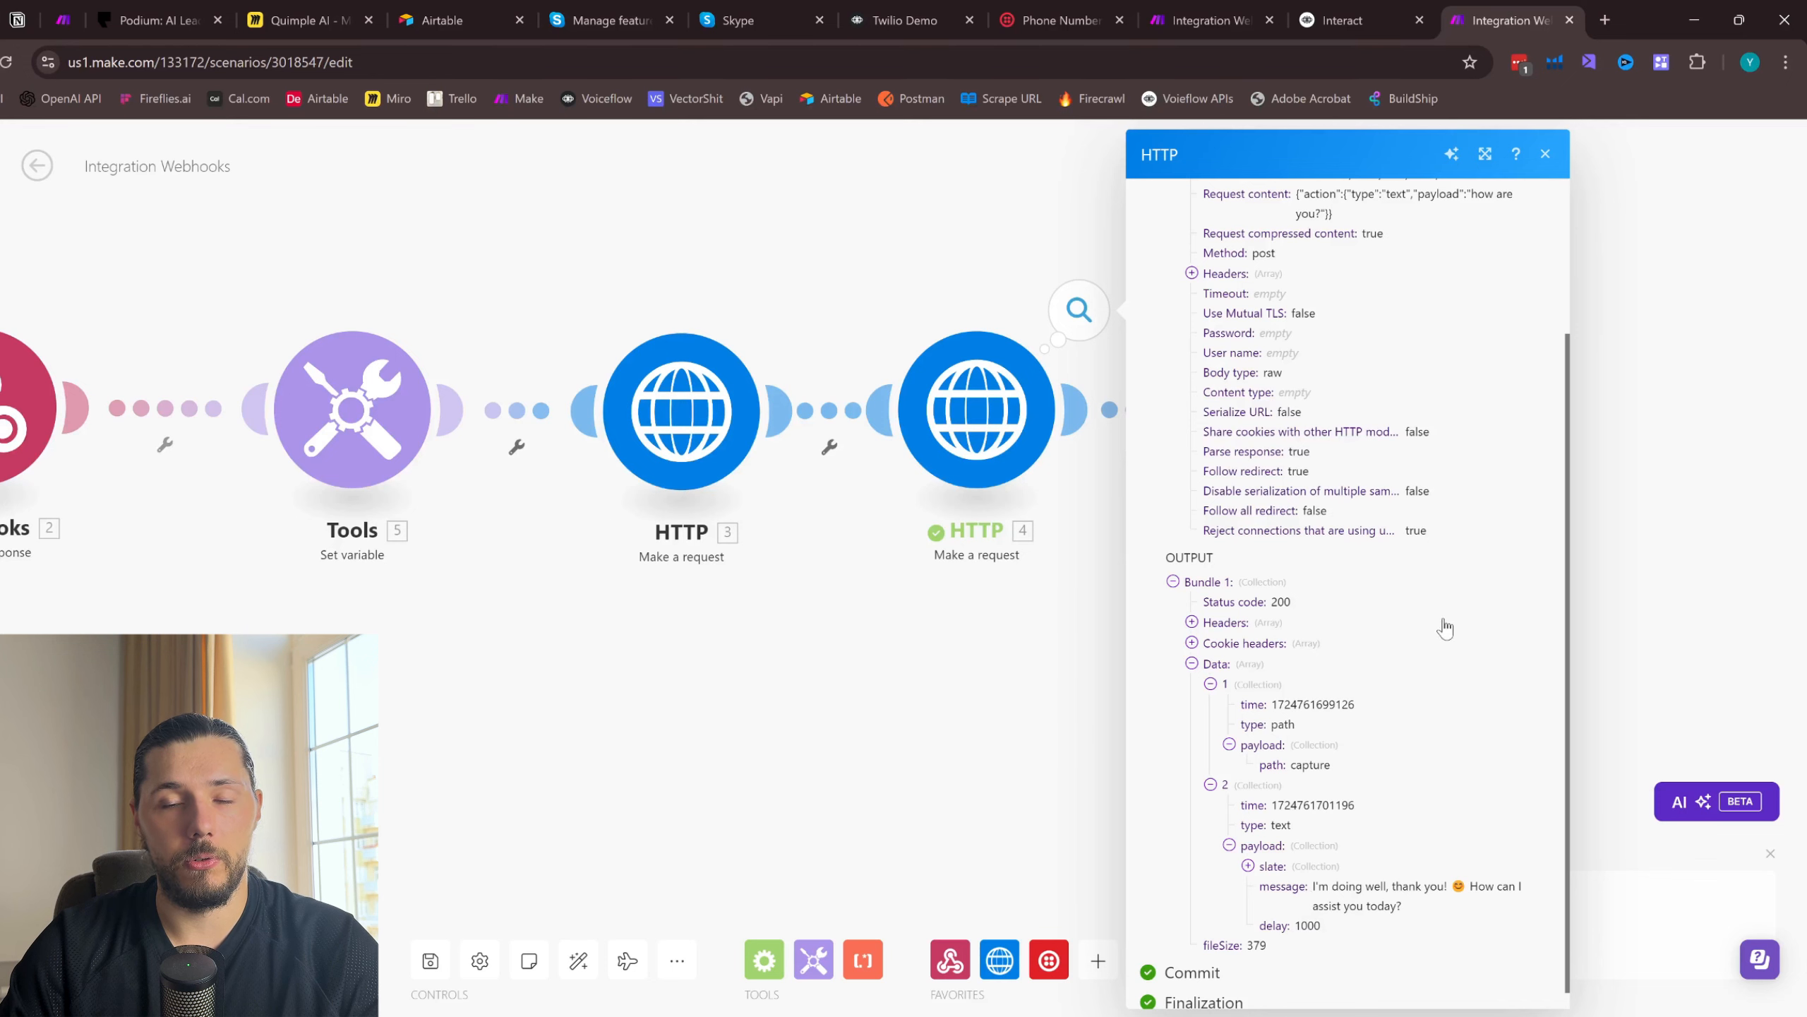
left_click(1546, 154)
left_click(1288, 408)
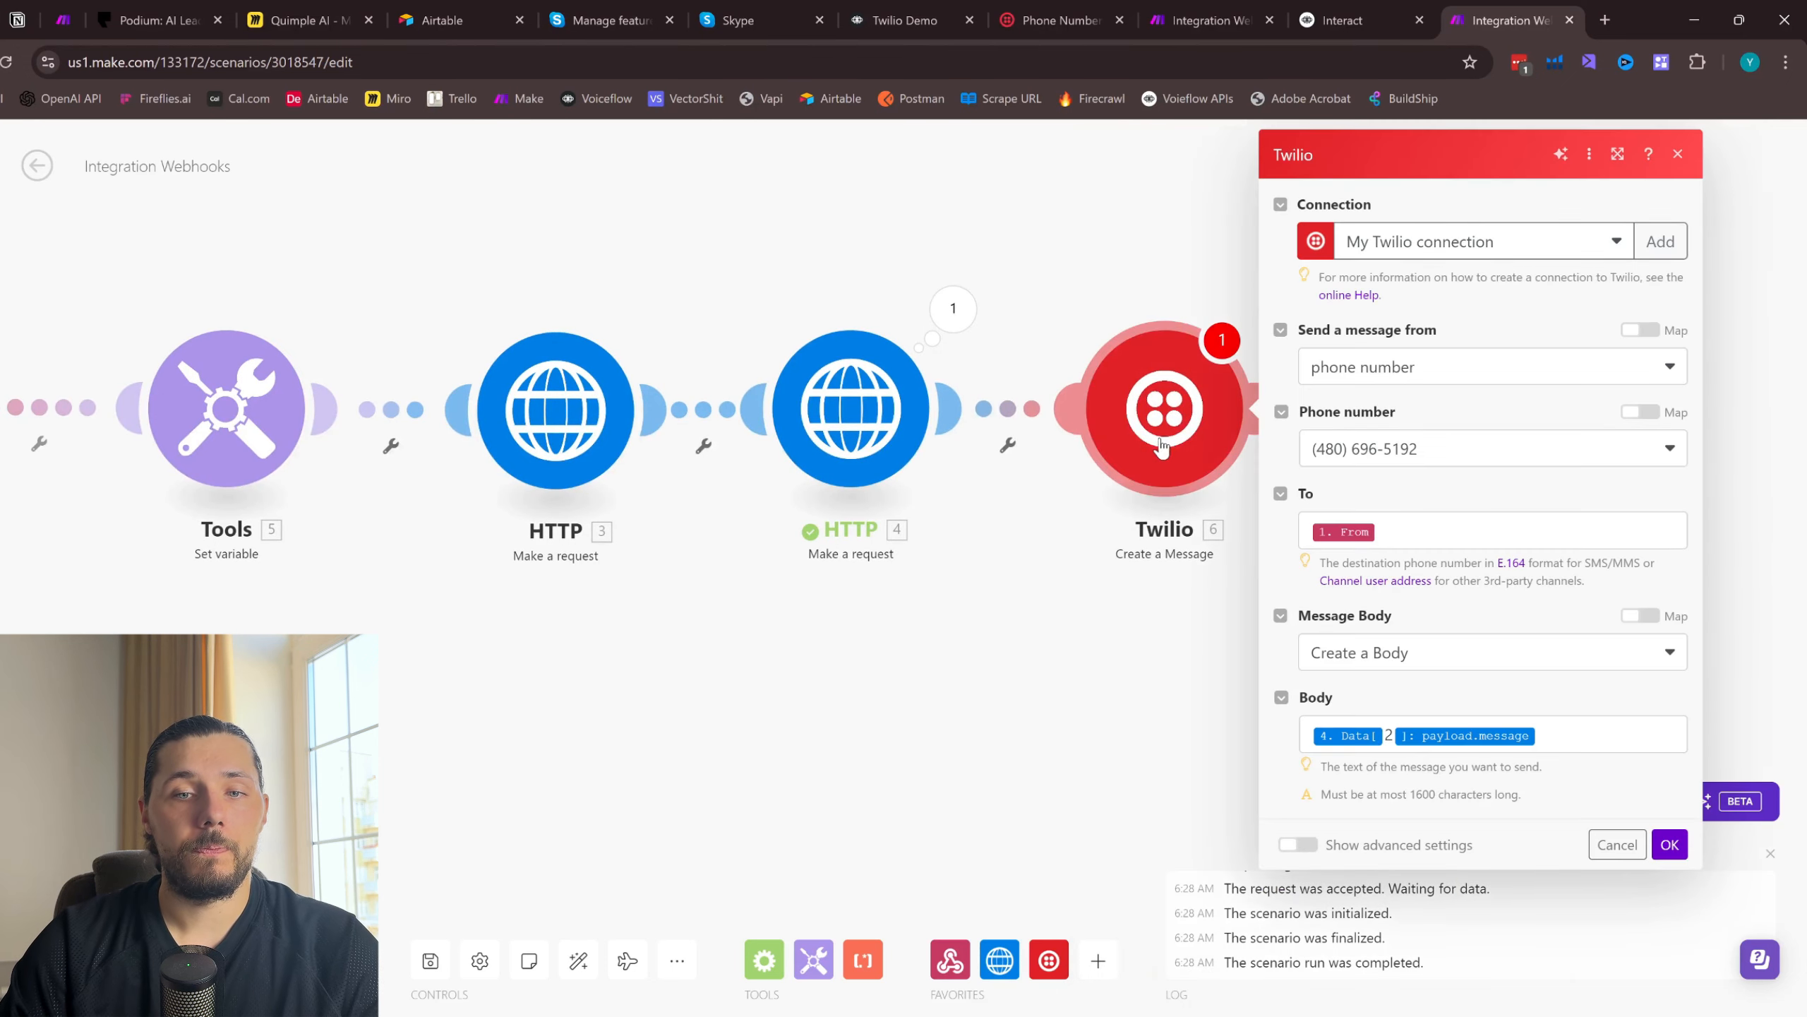
left_click(1672, 855)
- Save the scenario with the Twilio module and run it once
left_click_drag(583, 638, 1094, 581)
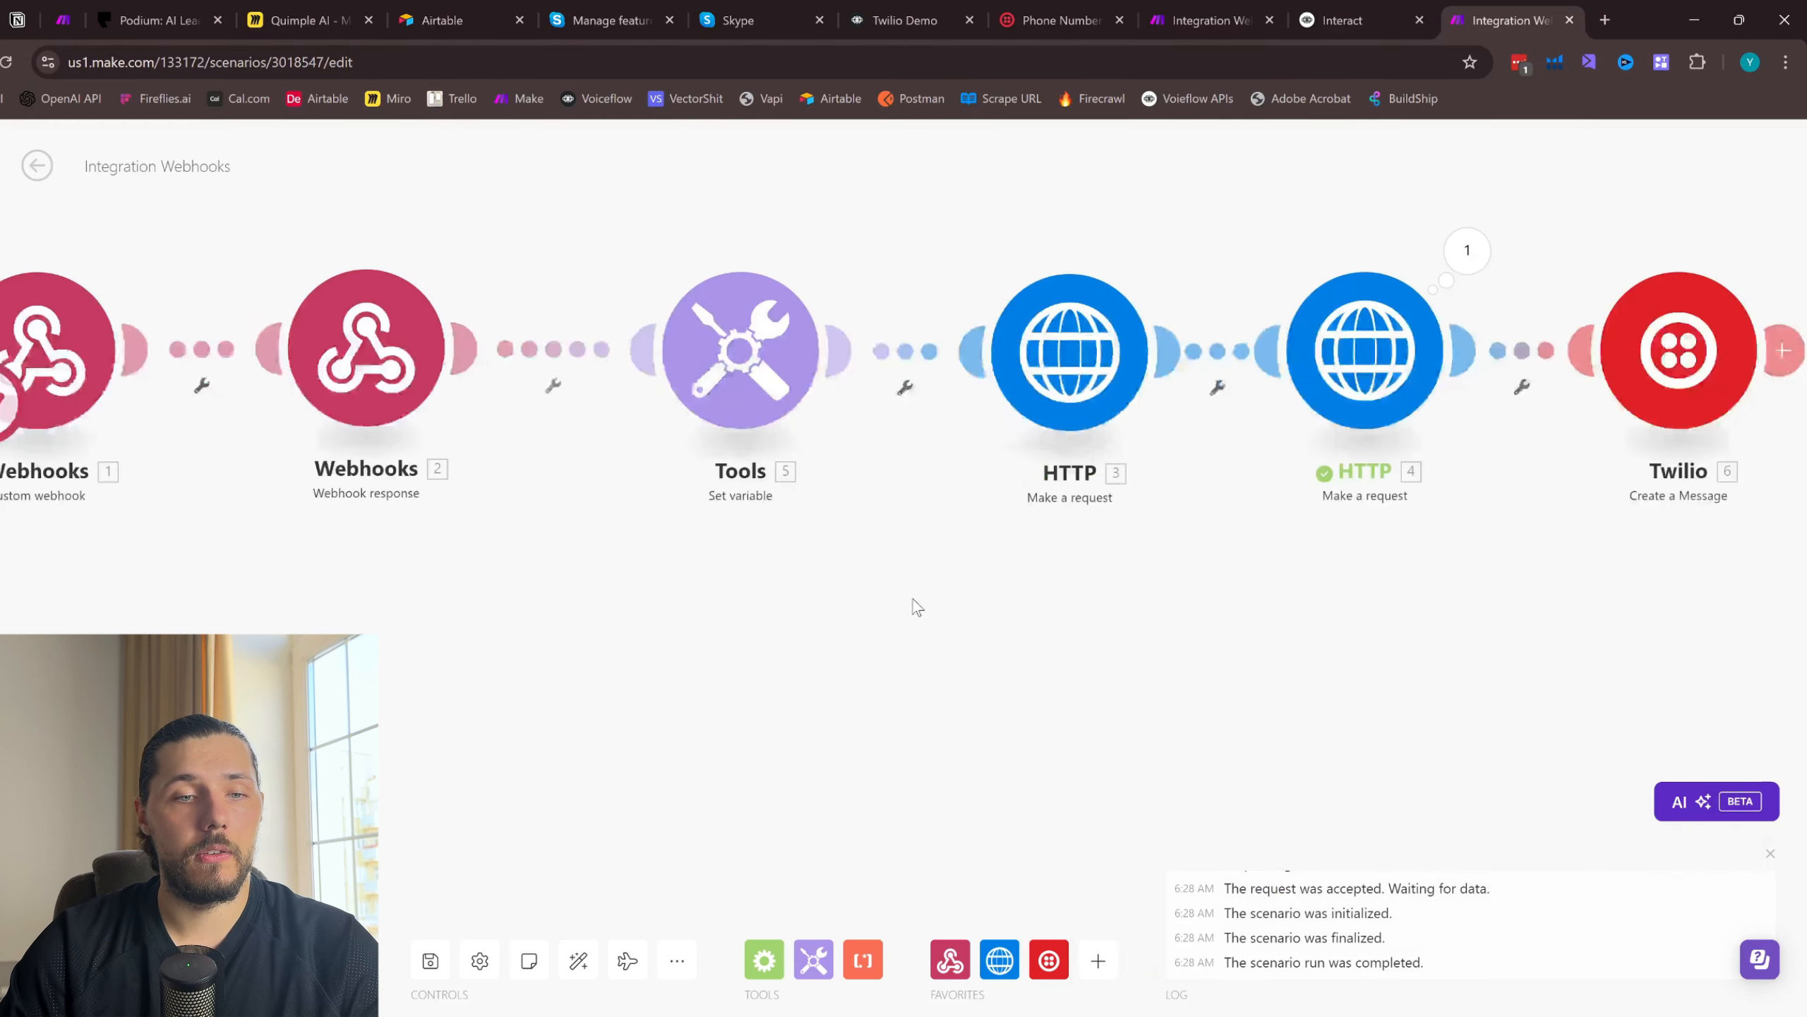
scroll(790, 613, "down", 5)
left_click(431, 961)
scroll(674, 670, "up", 6)
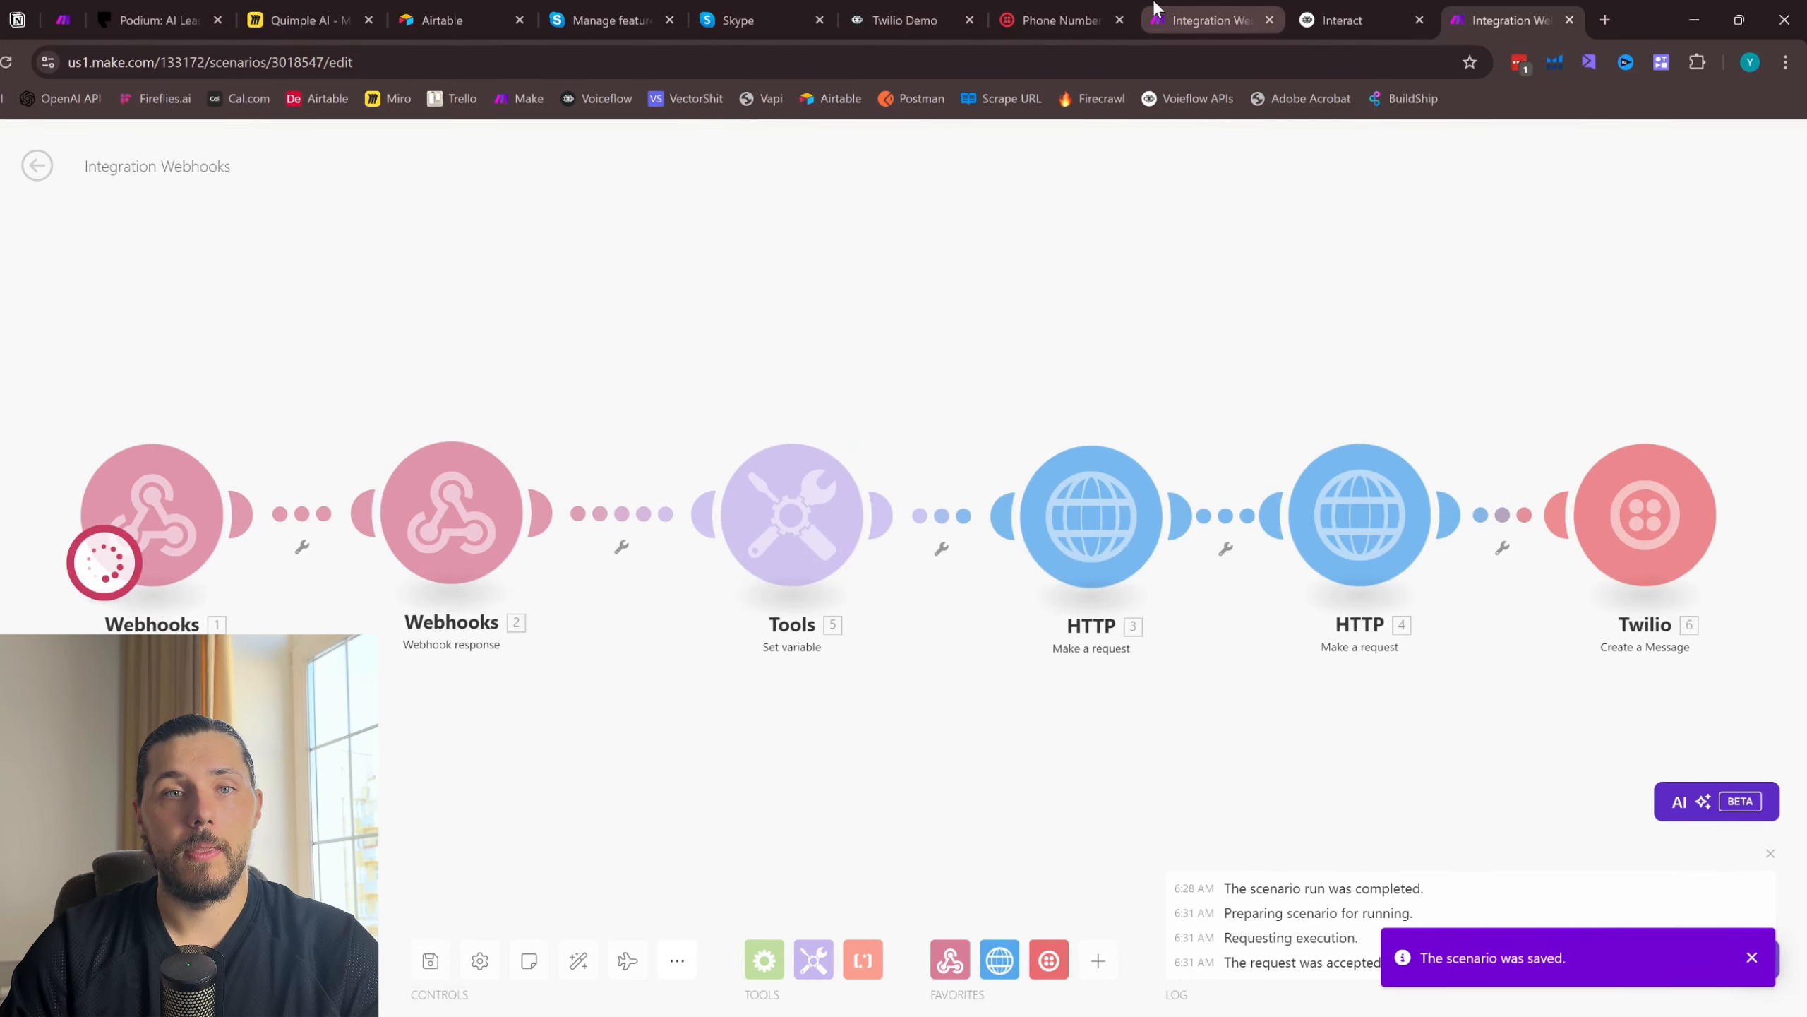
- Switch to Skype, send "Hi" by SMS to the Twilio number, and check the Make run and the reply
left_click(748, 13)
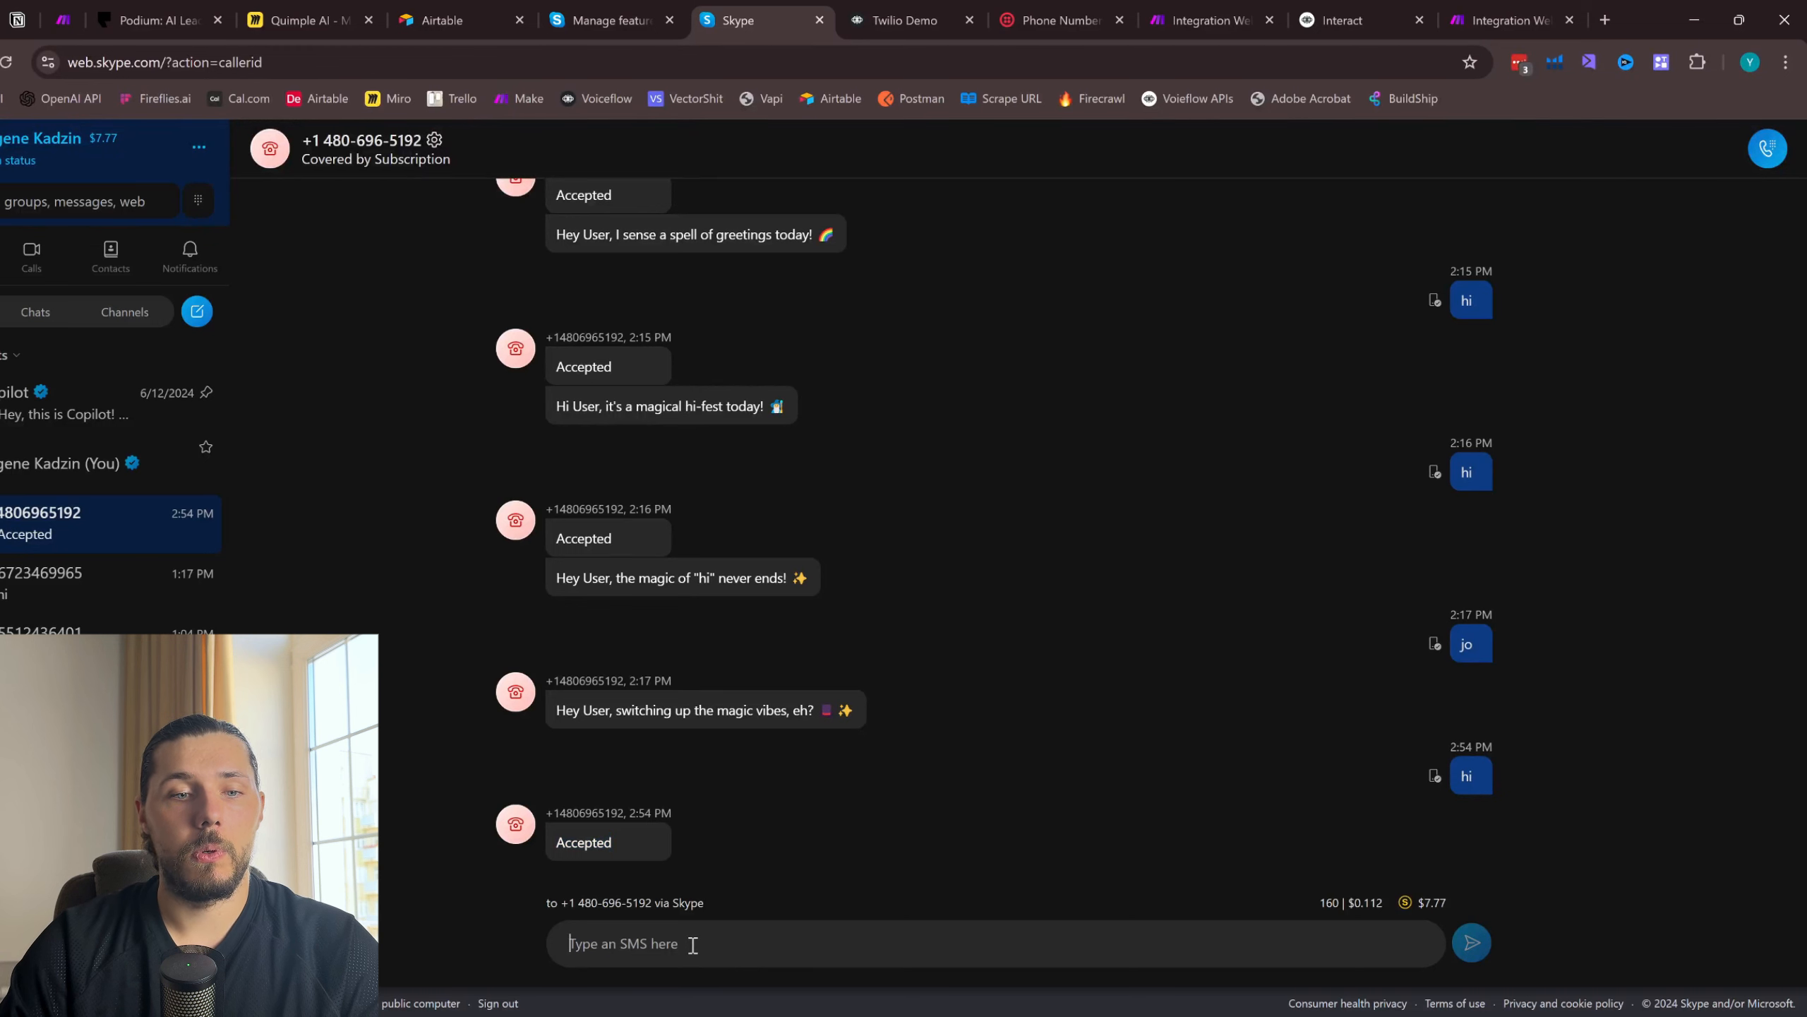
type("H")
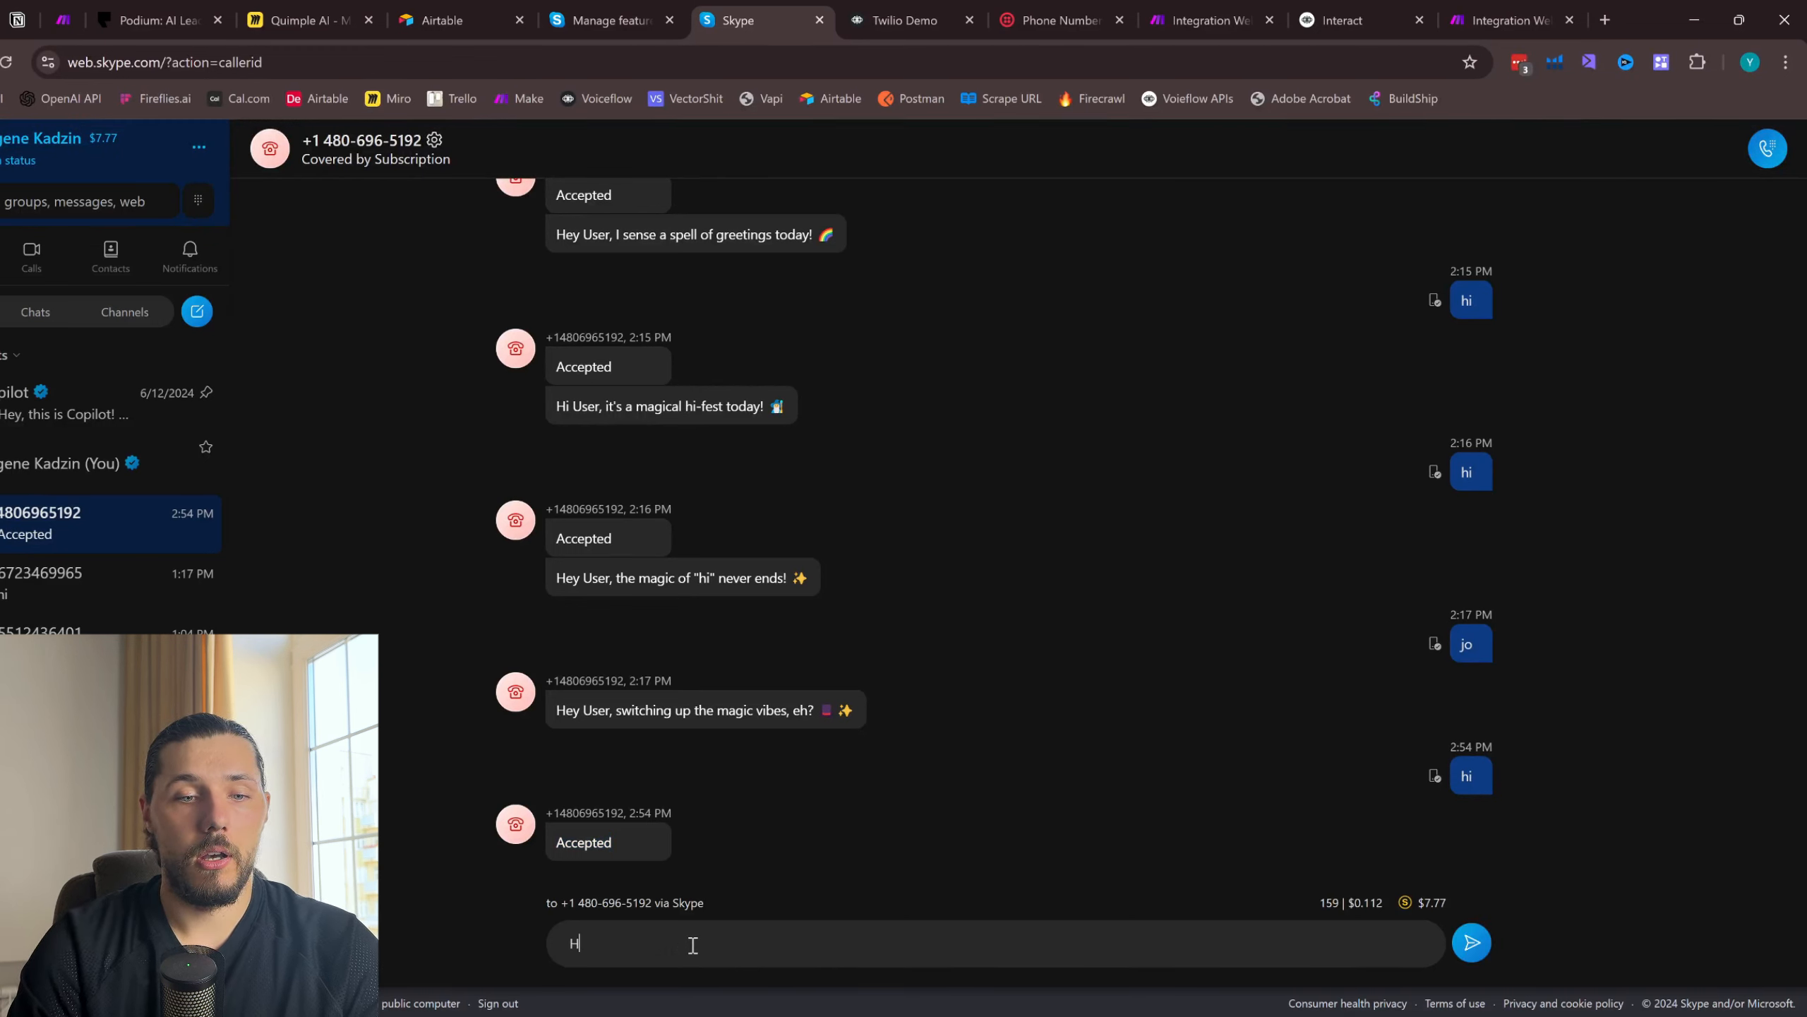
type("i")
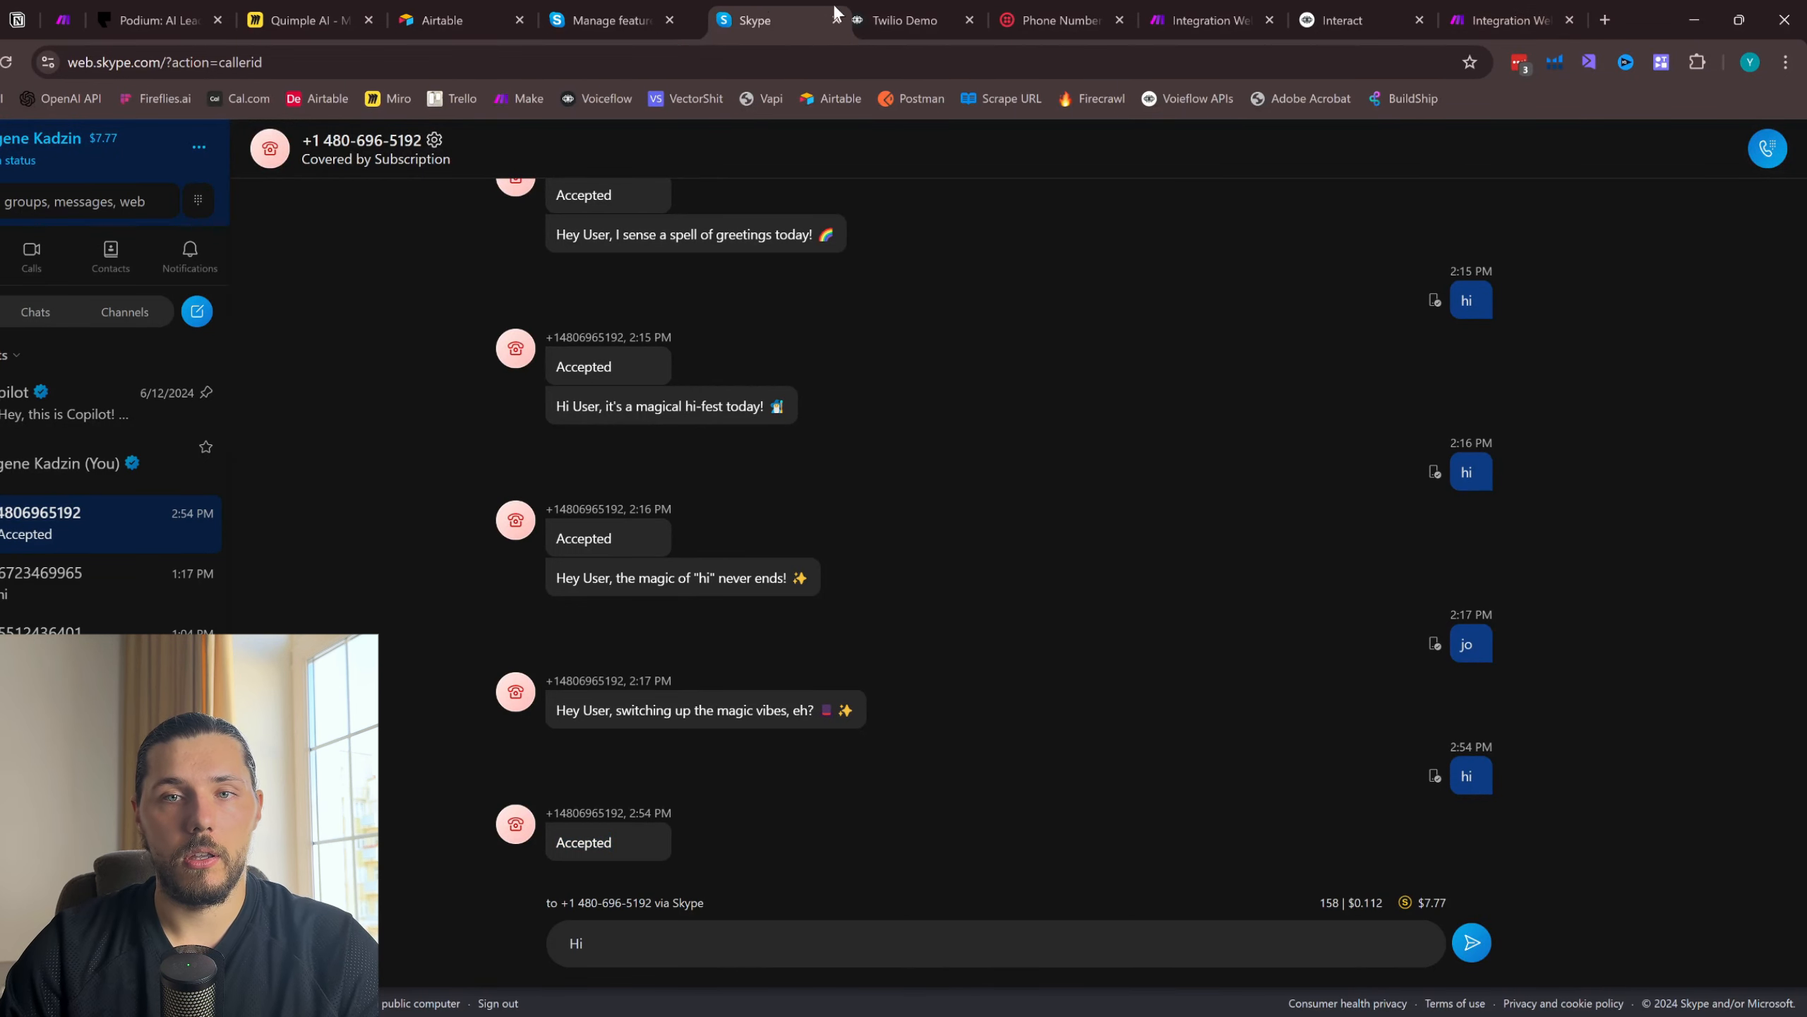
left_click_drag(797, 20, 1460, 14)
left_click(1472, 954)
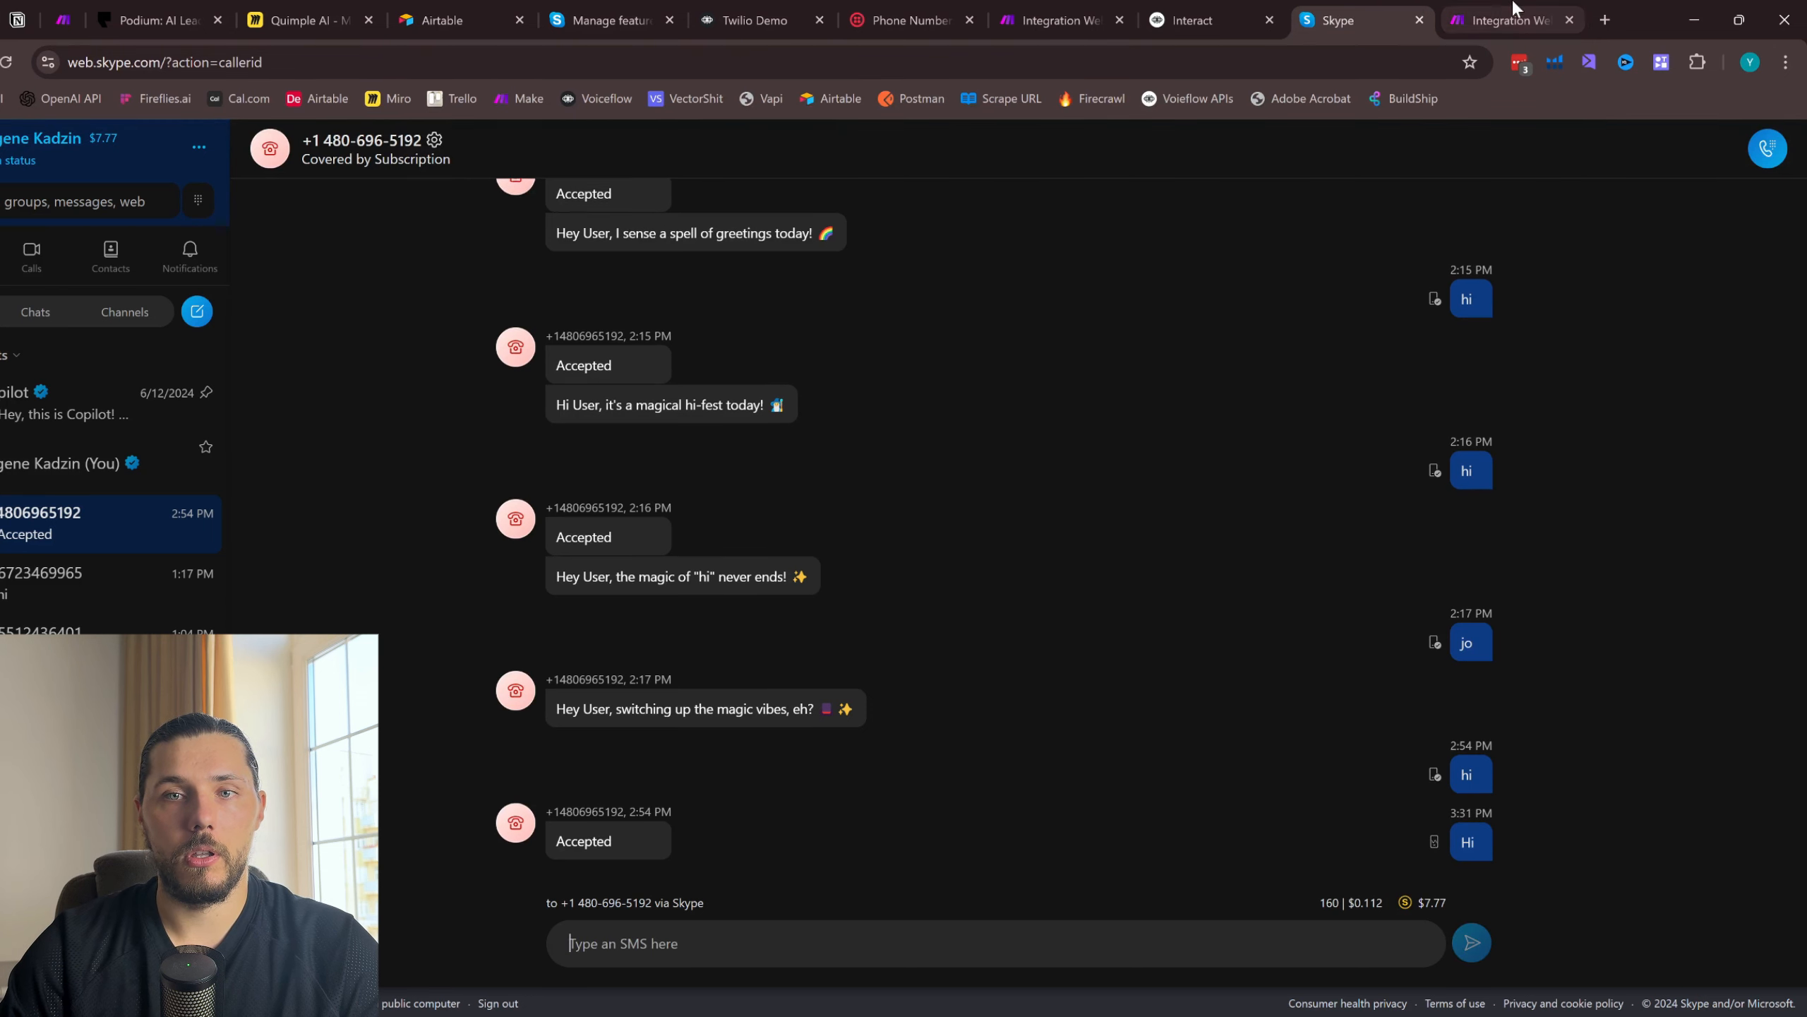
left_click(1486, 9)
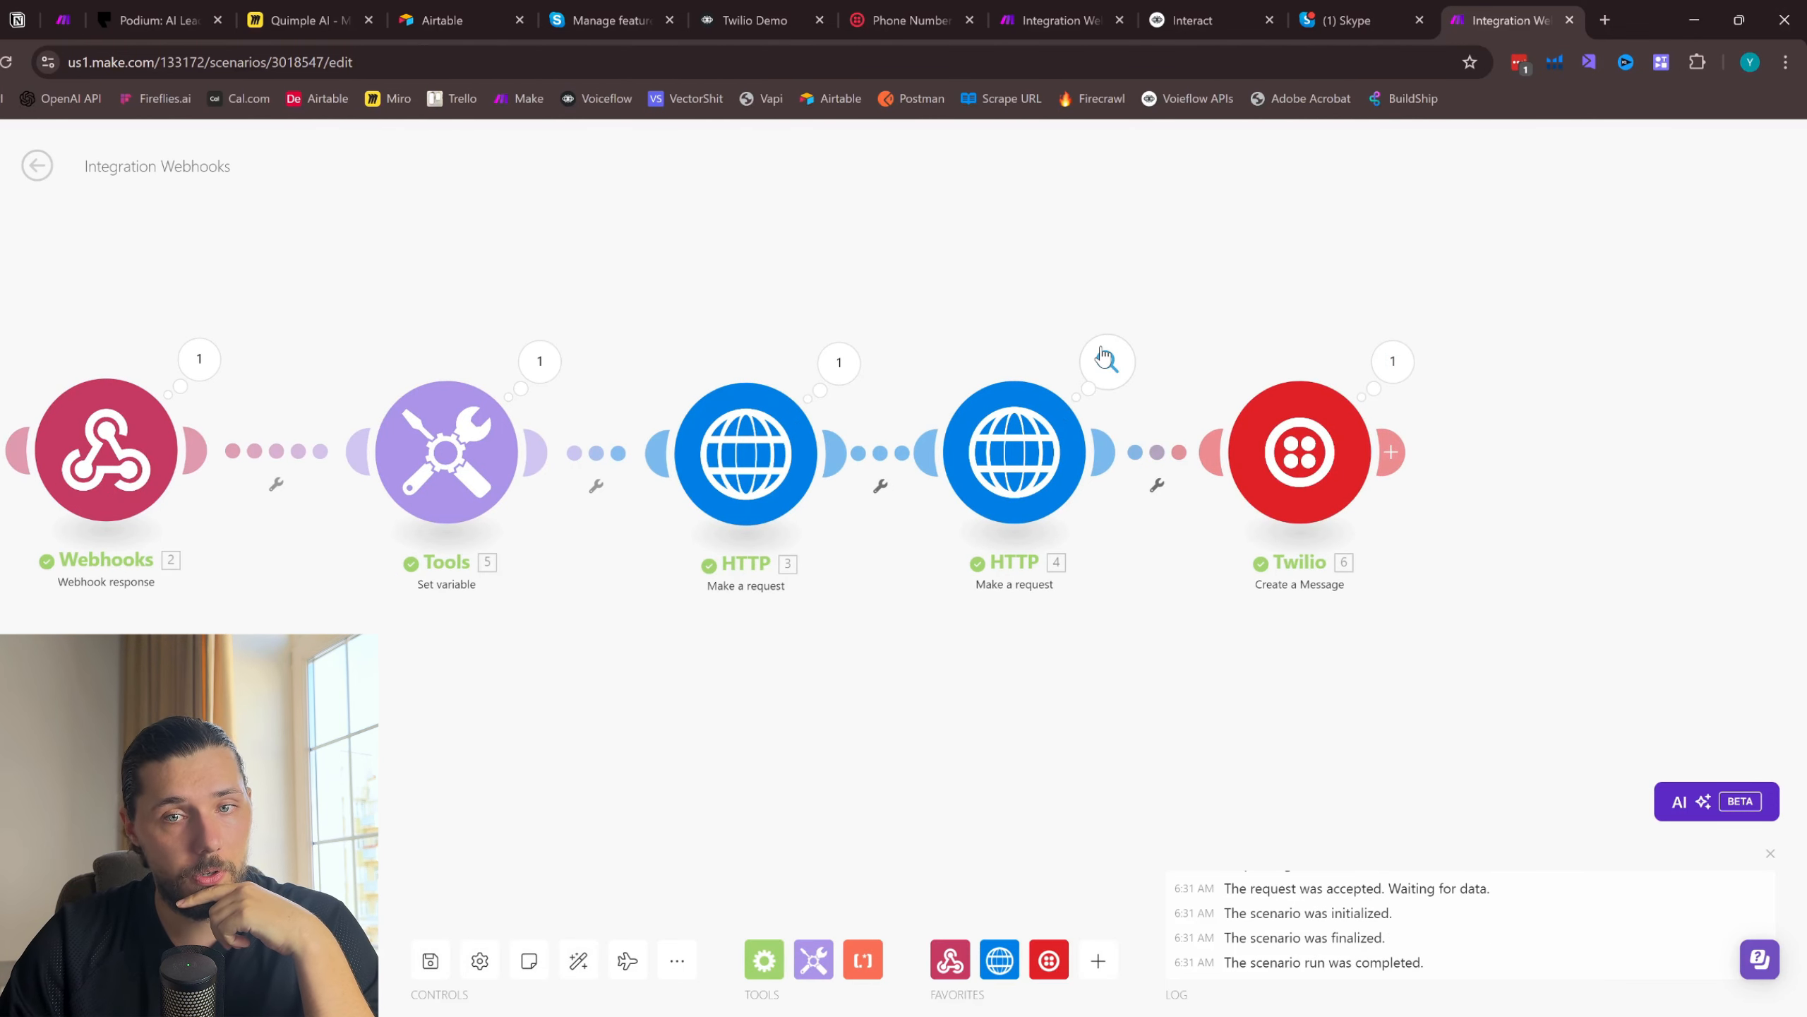
left_click(1349, 20)
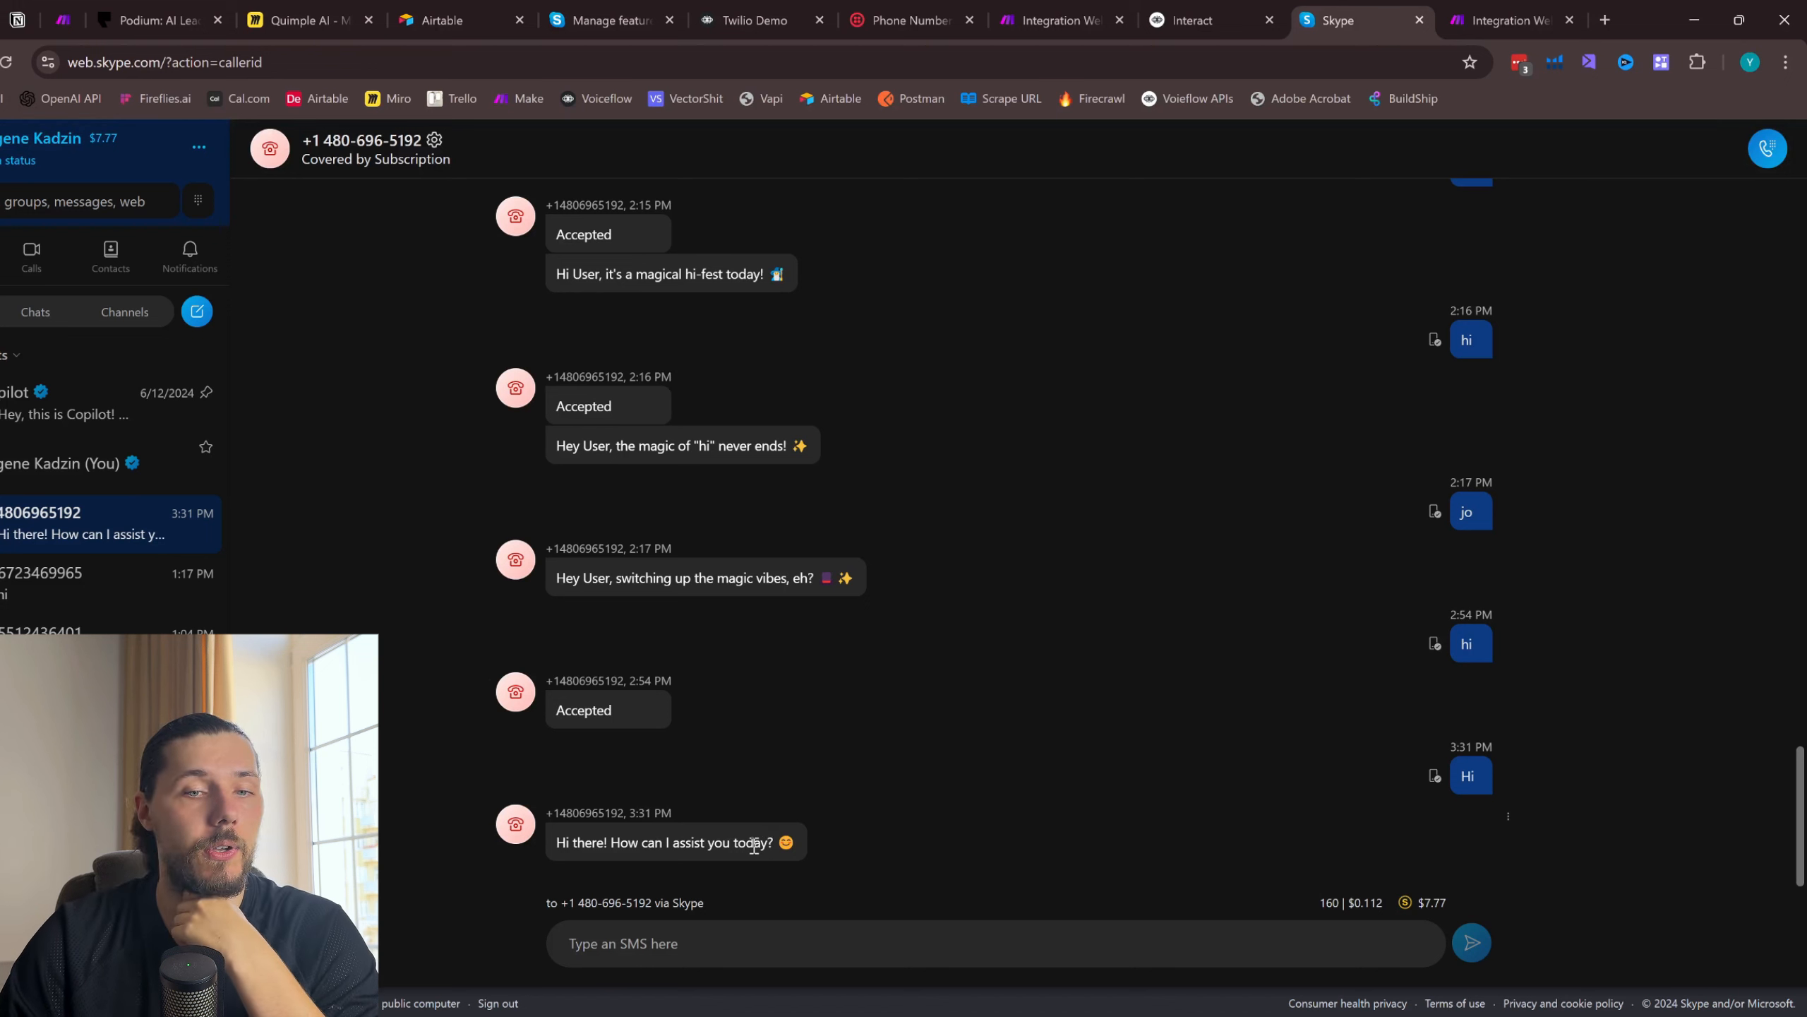
- Compare the Make run with the SMS reply in Skype and inspect the Set variable module's name and value
left_click(1455, 10)
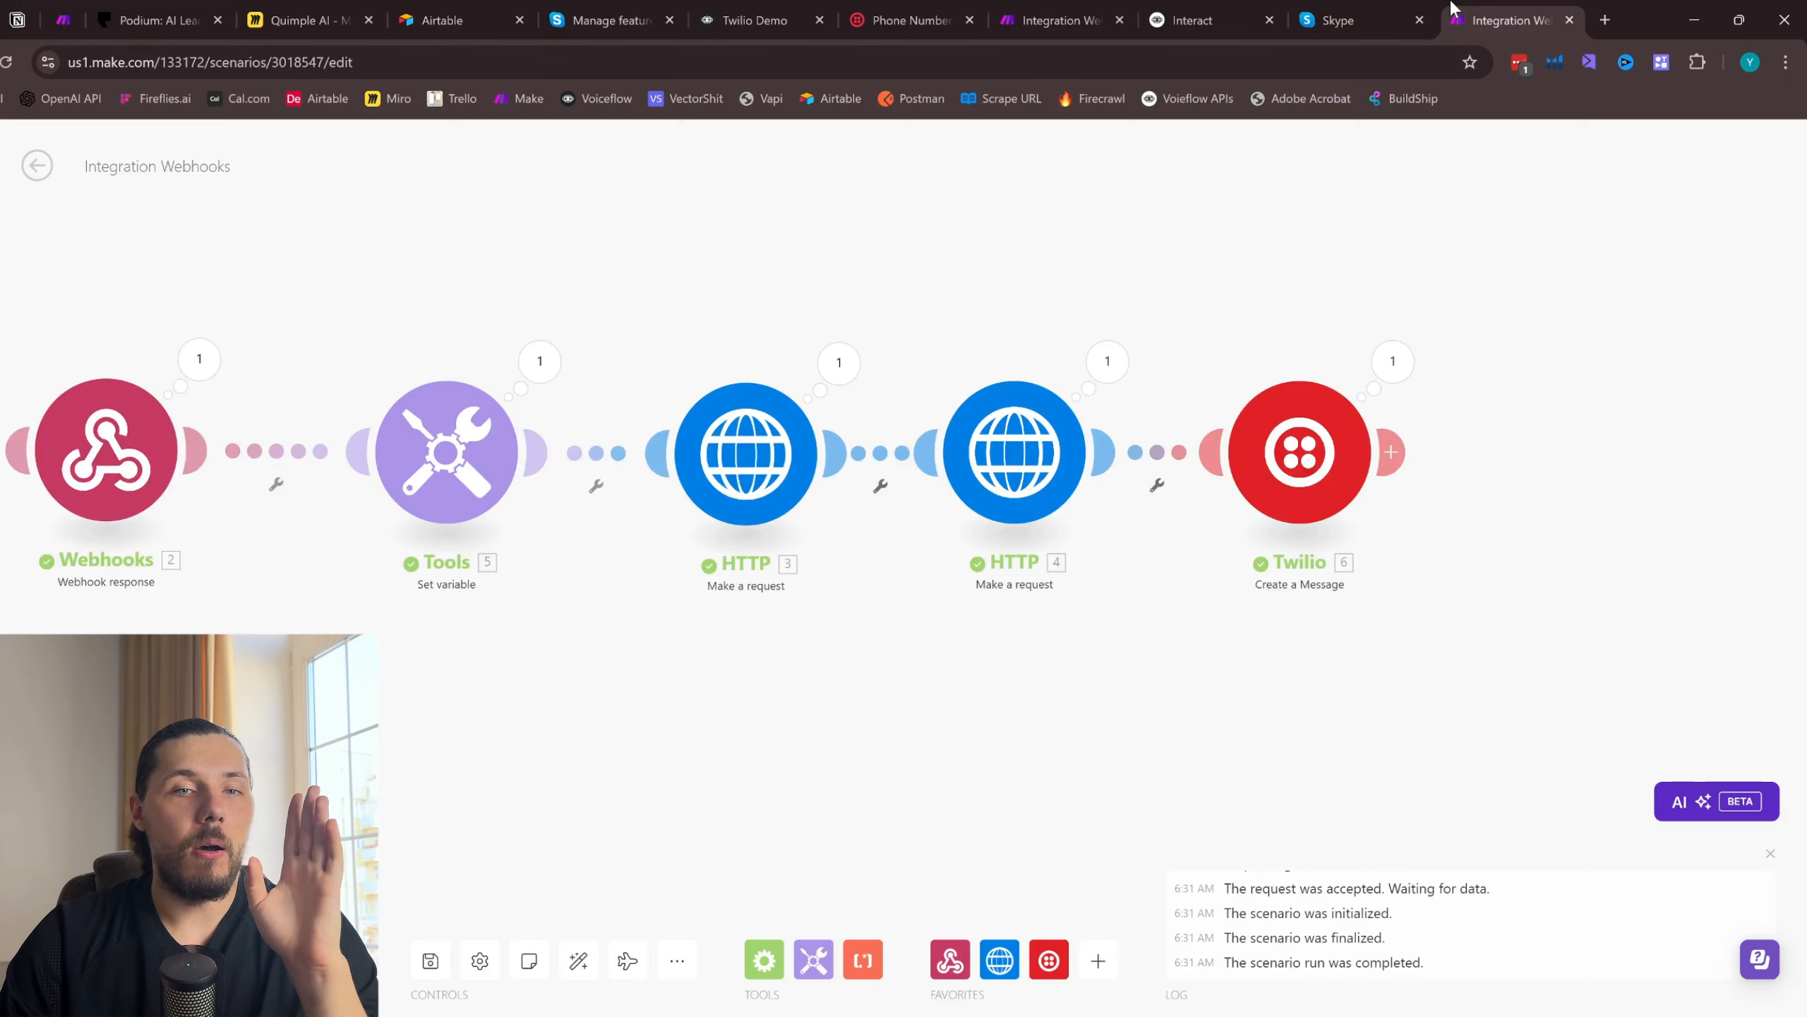
left_click(1338, 20)
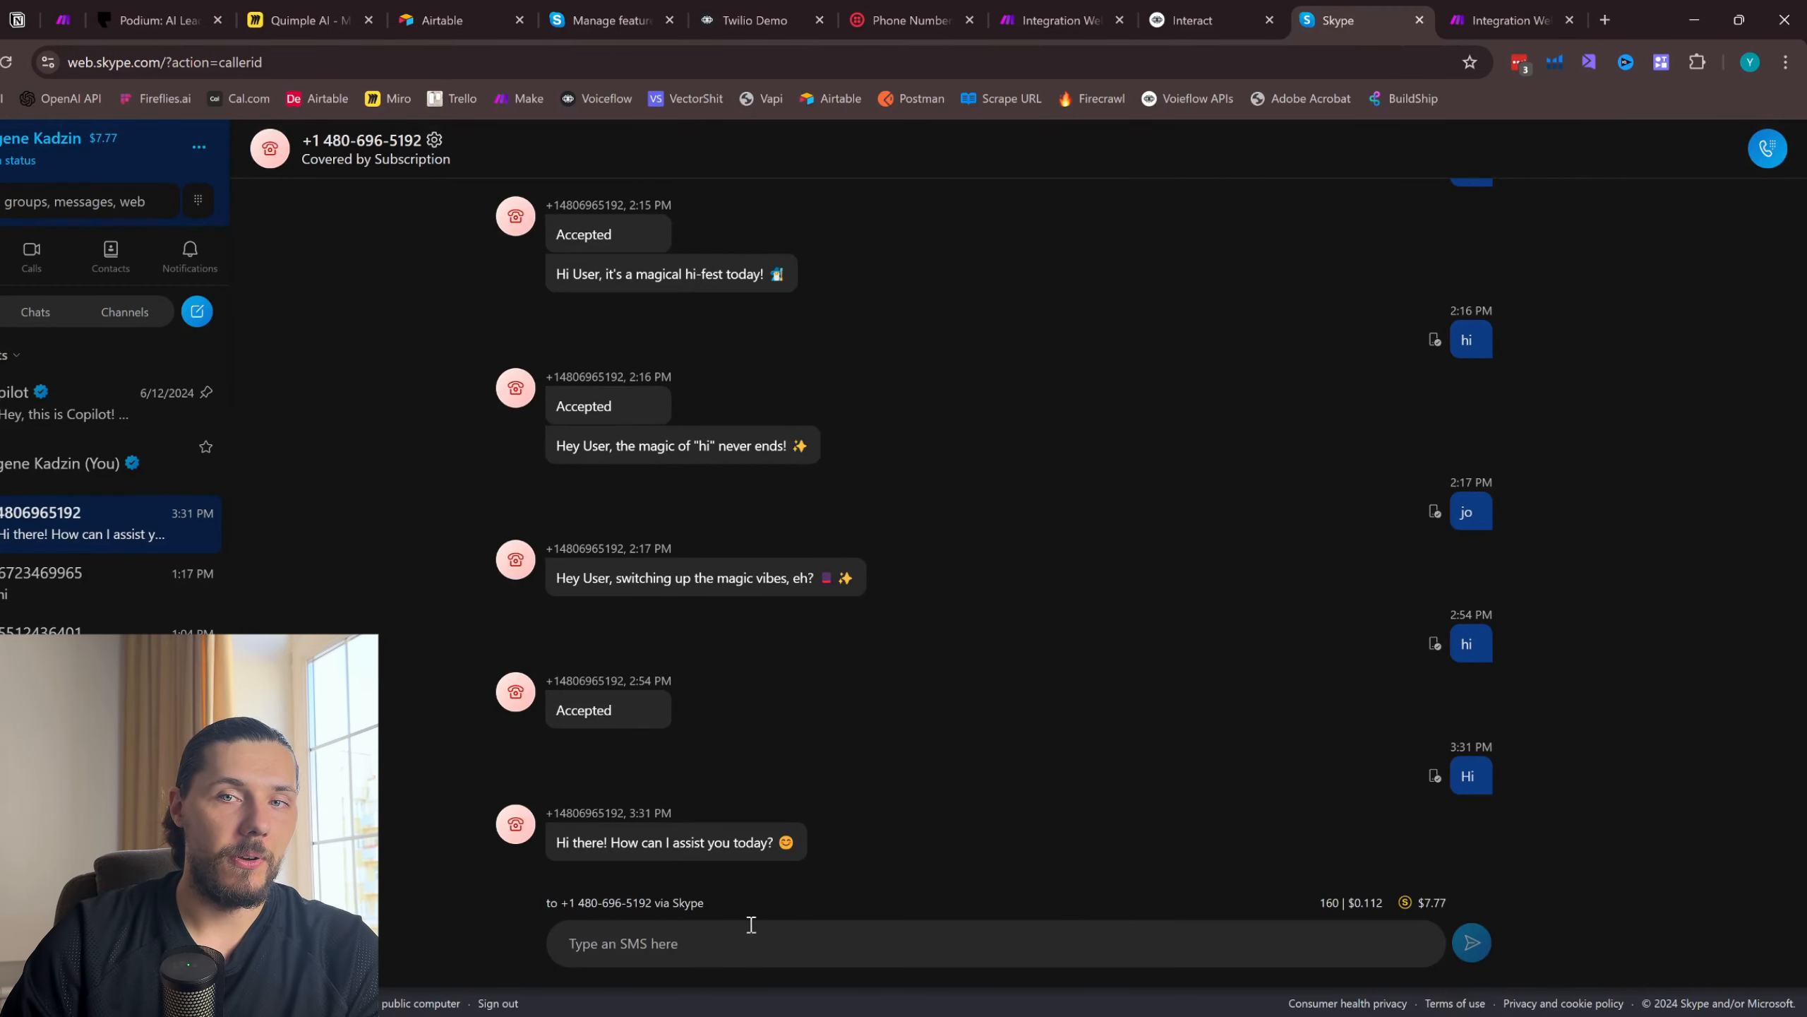
left_click(1502, 20)
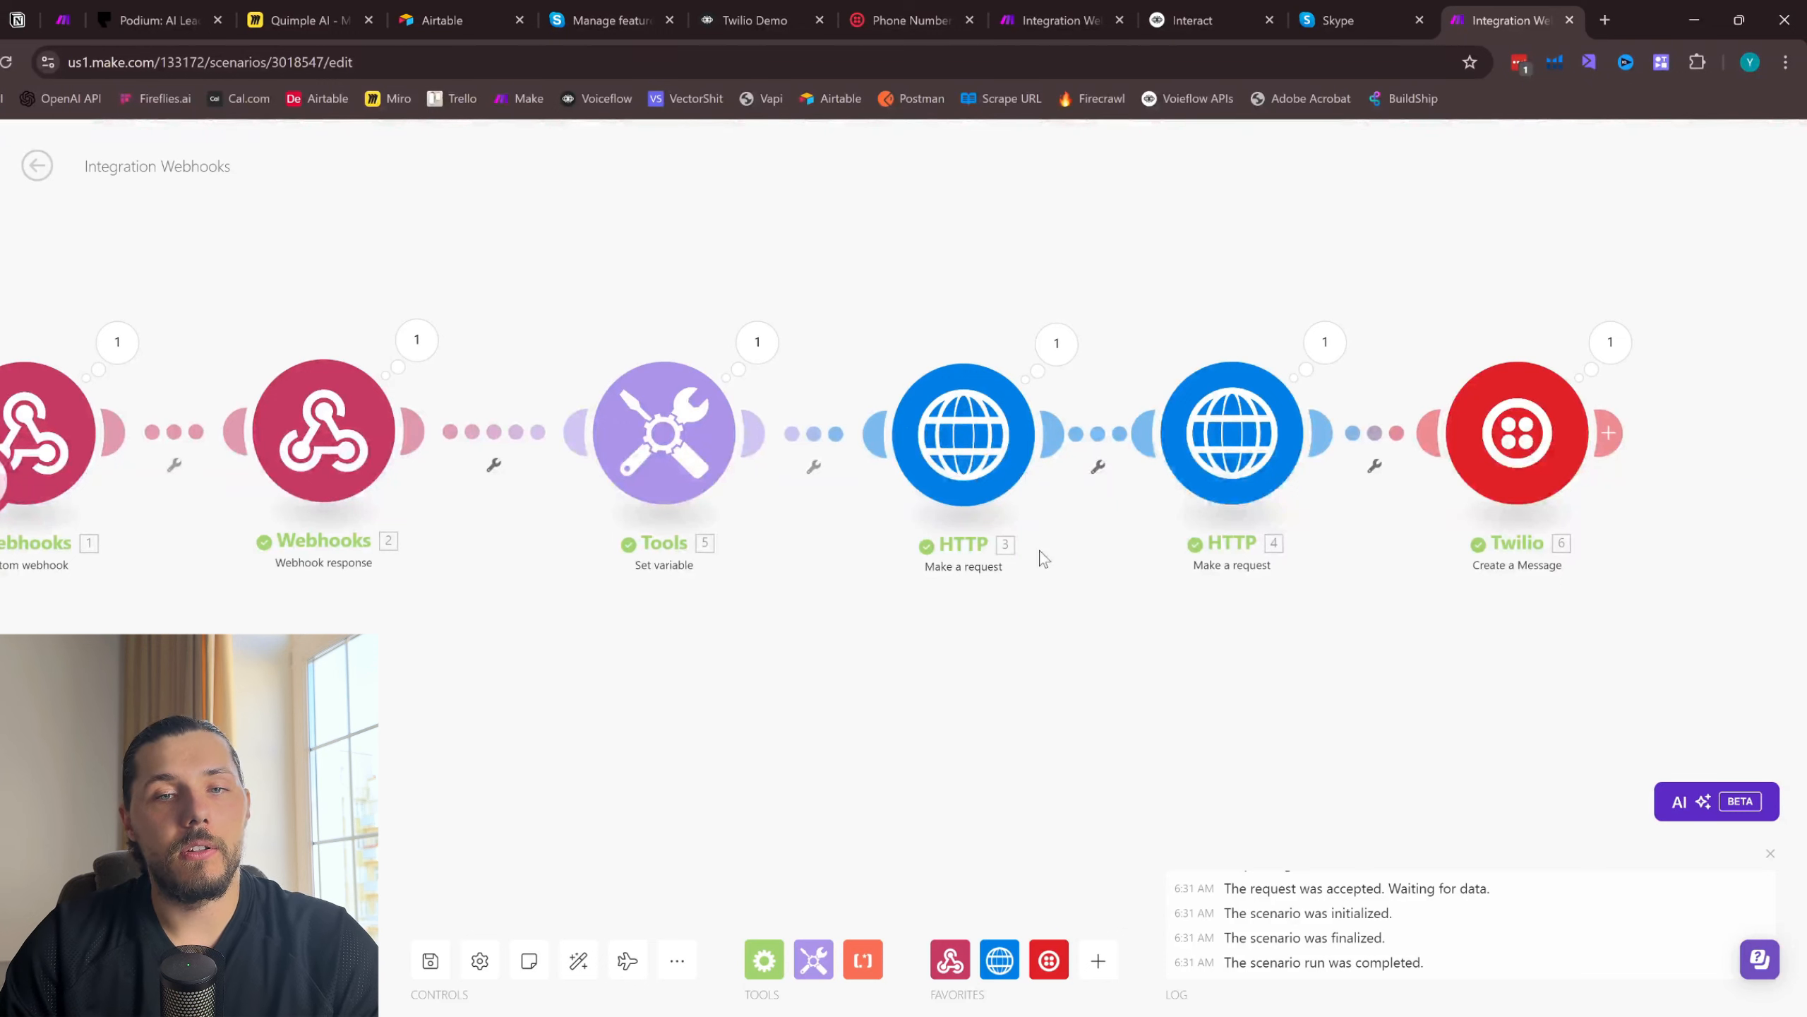
left_click(663, 432)
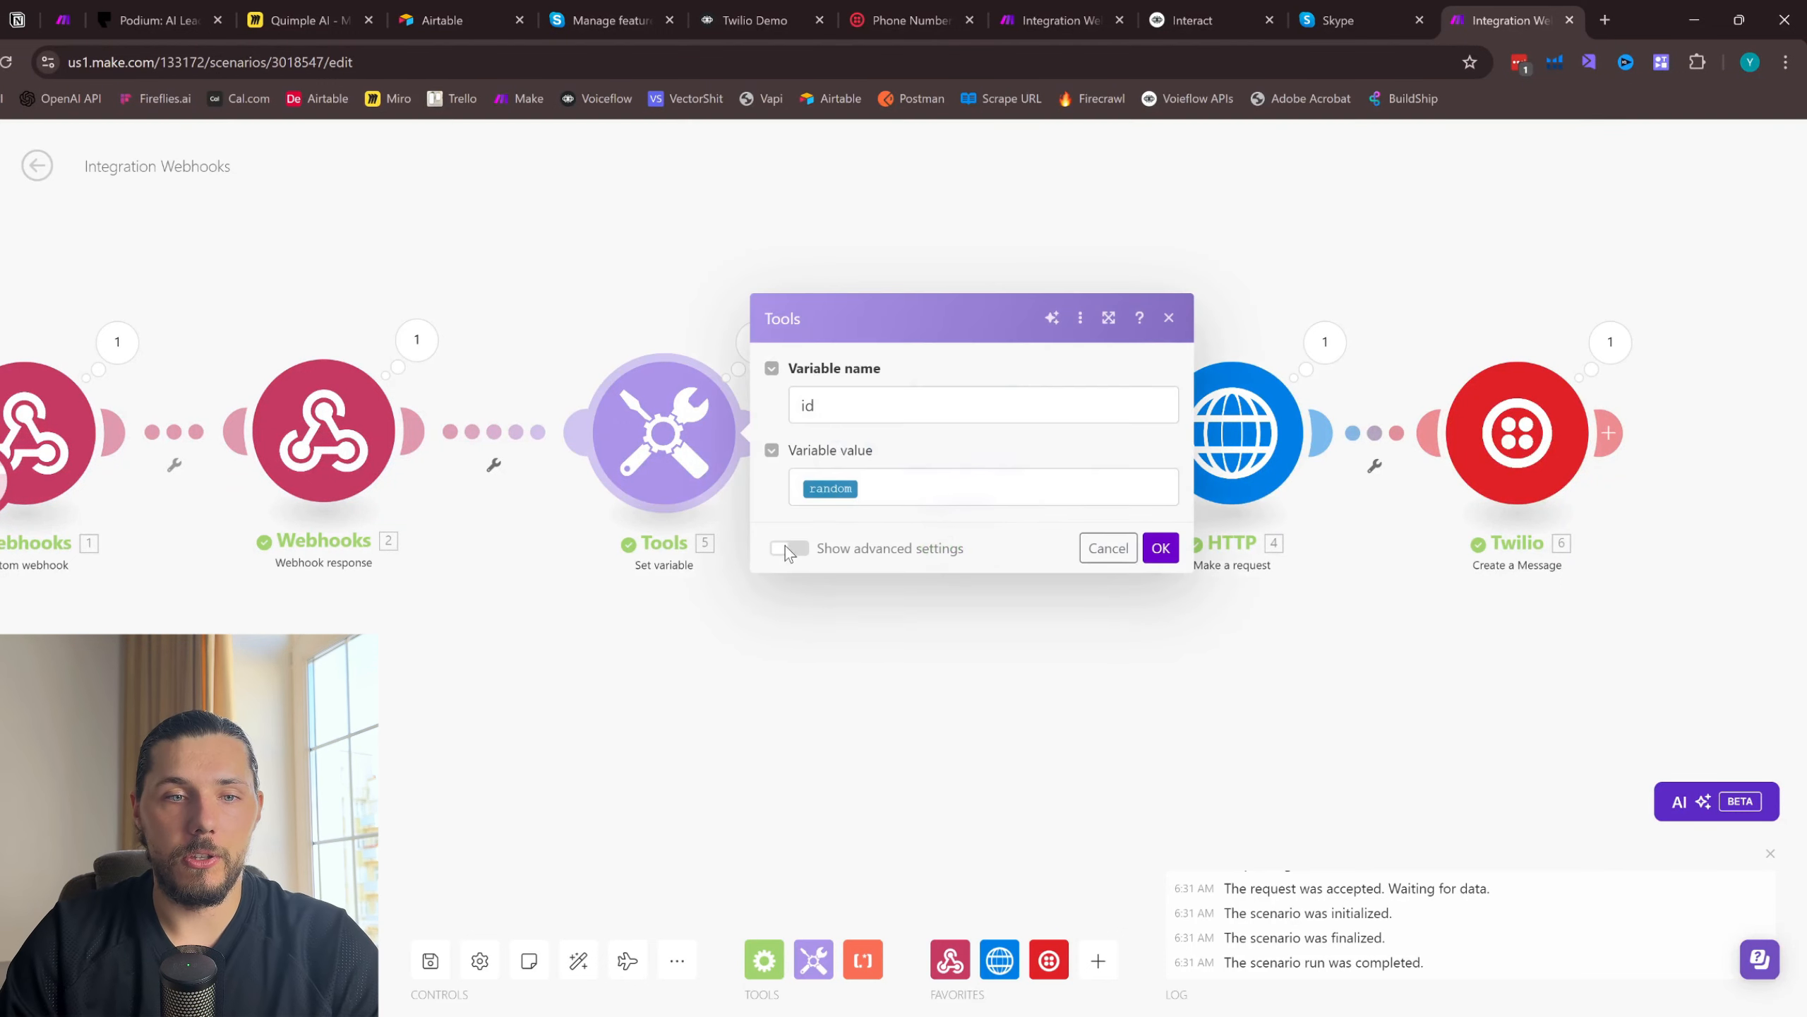
left_click(1170, 319)
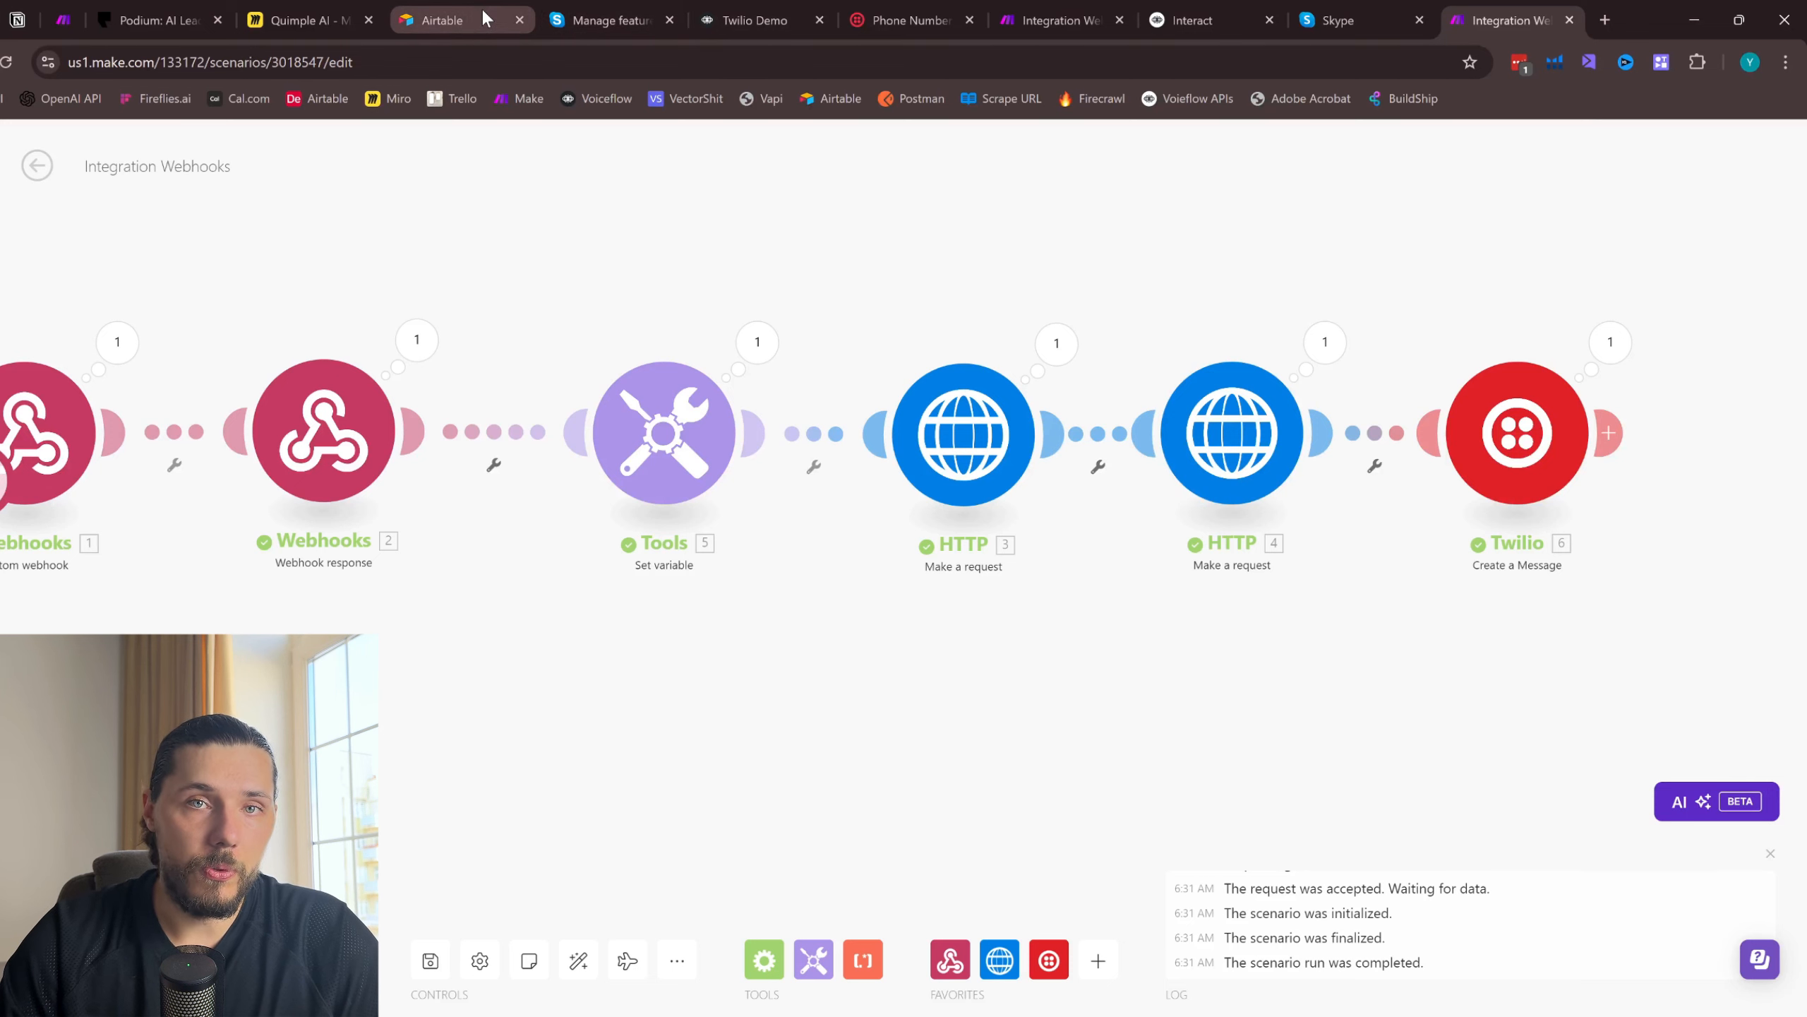
left_click_drag(490, 309, 754, 283)
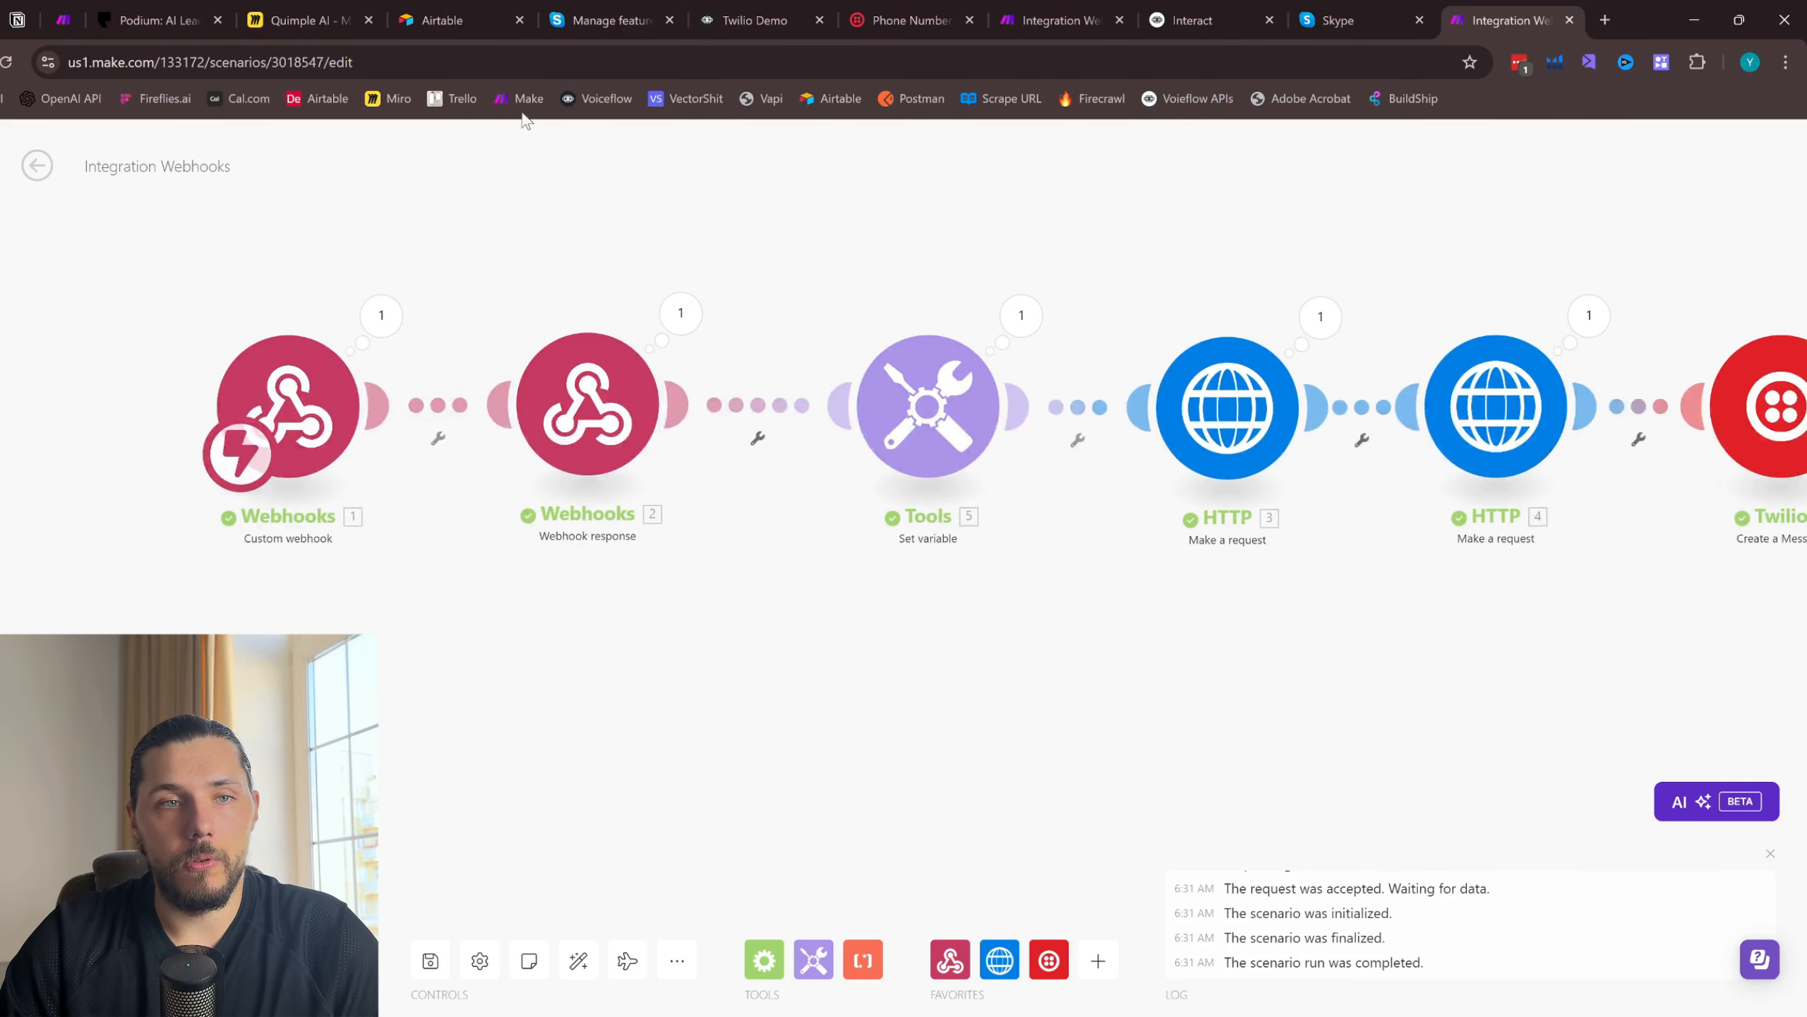
- Switch to Airtable, create a new base from scratch, and name it Conversation History
left_click(470, 21)
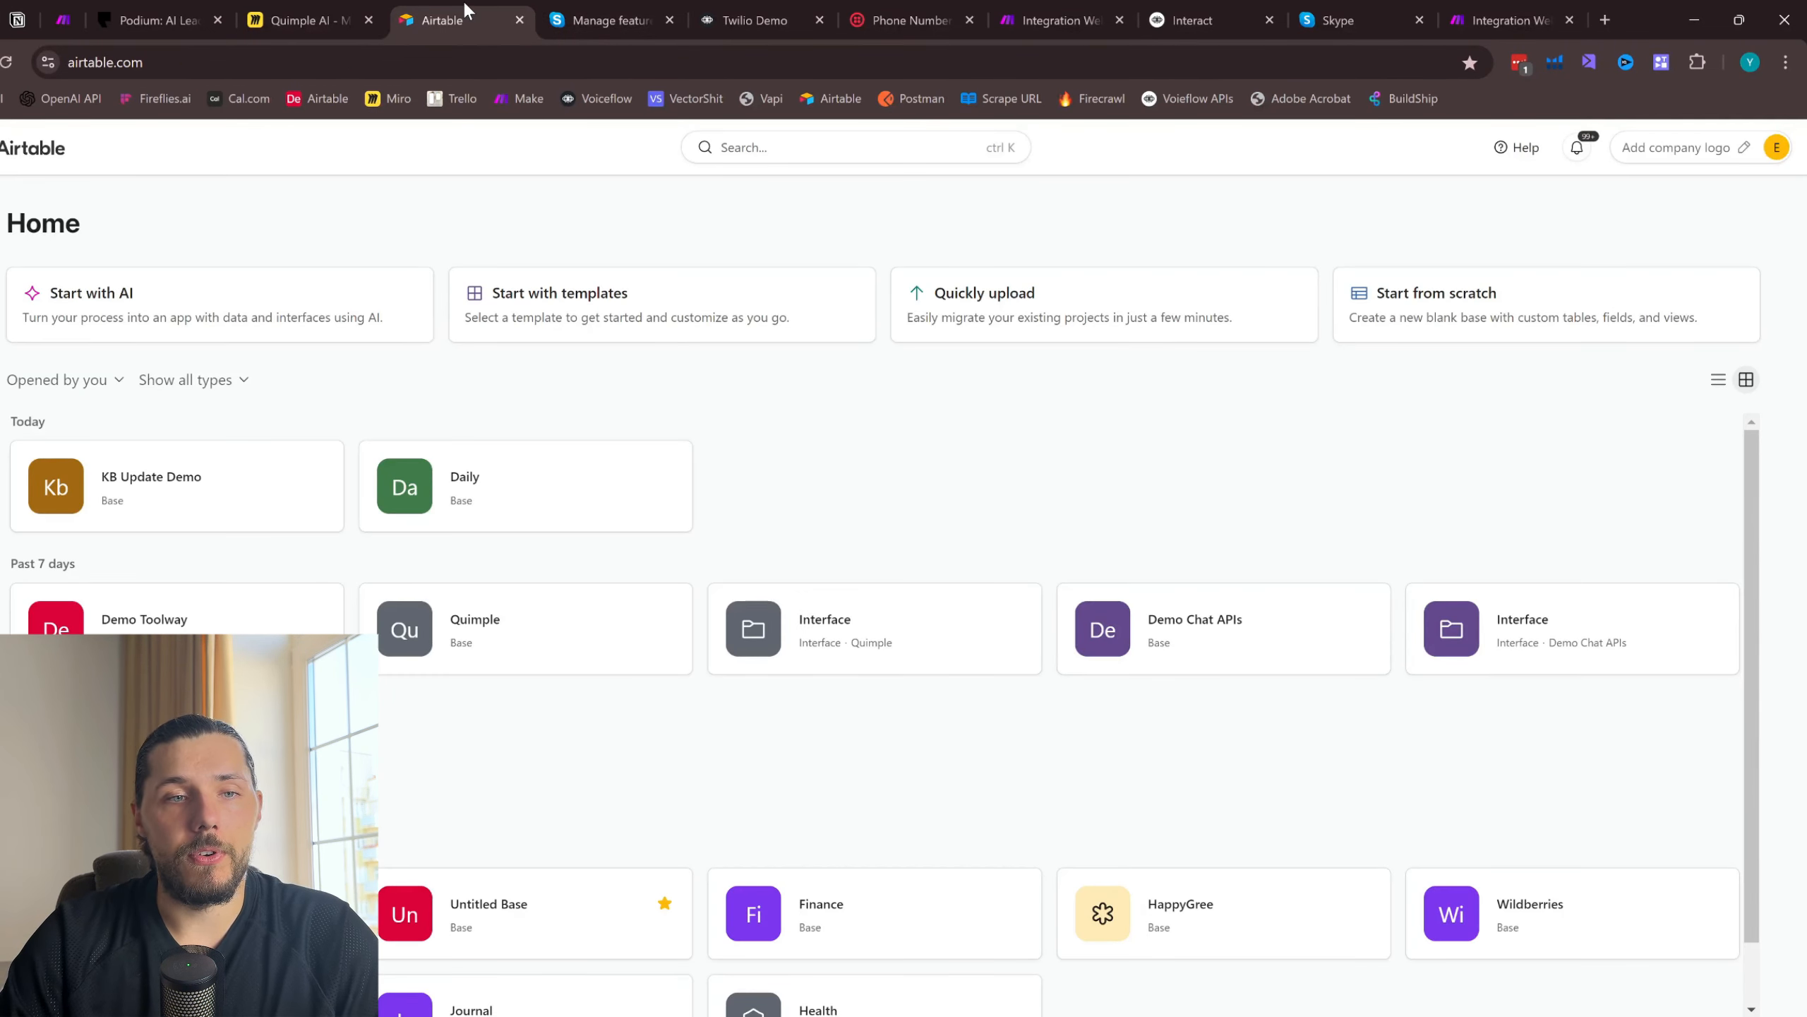
left_click(1553, 324)
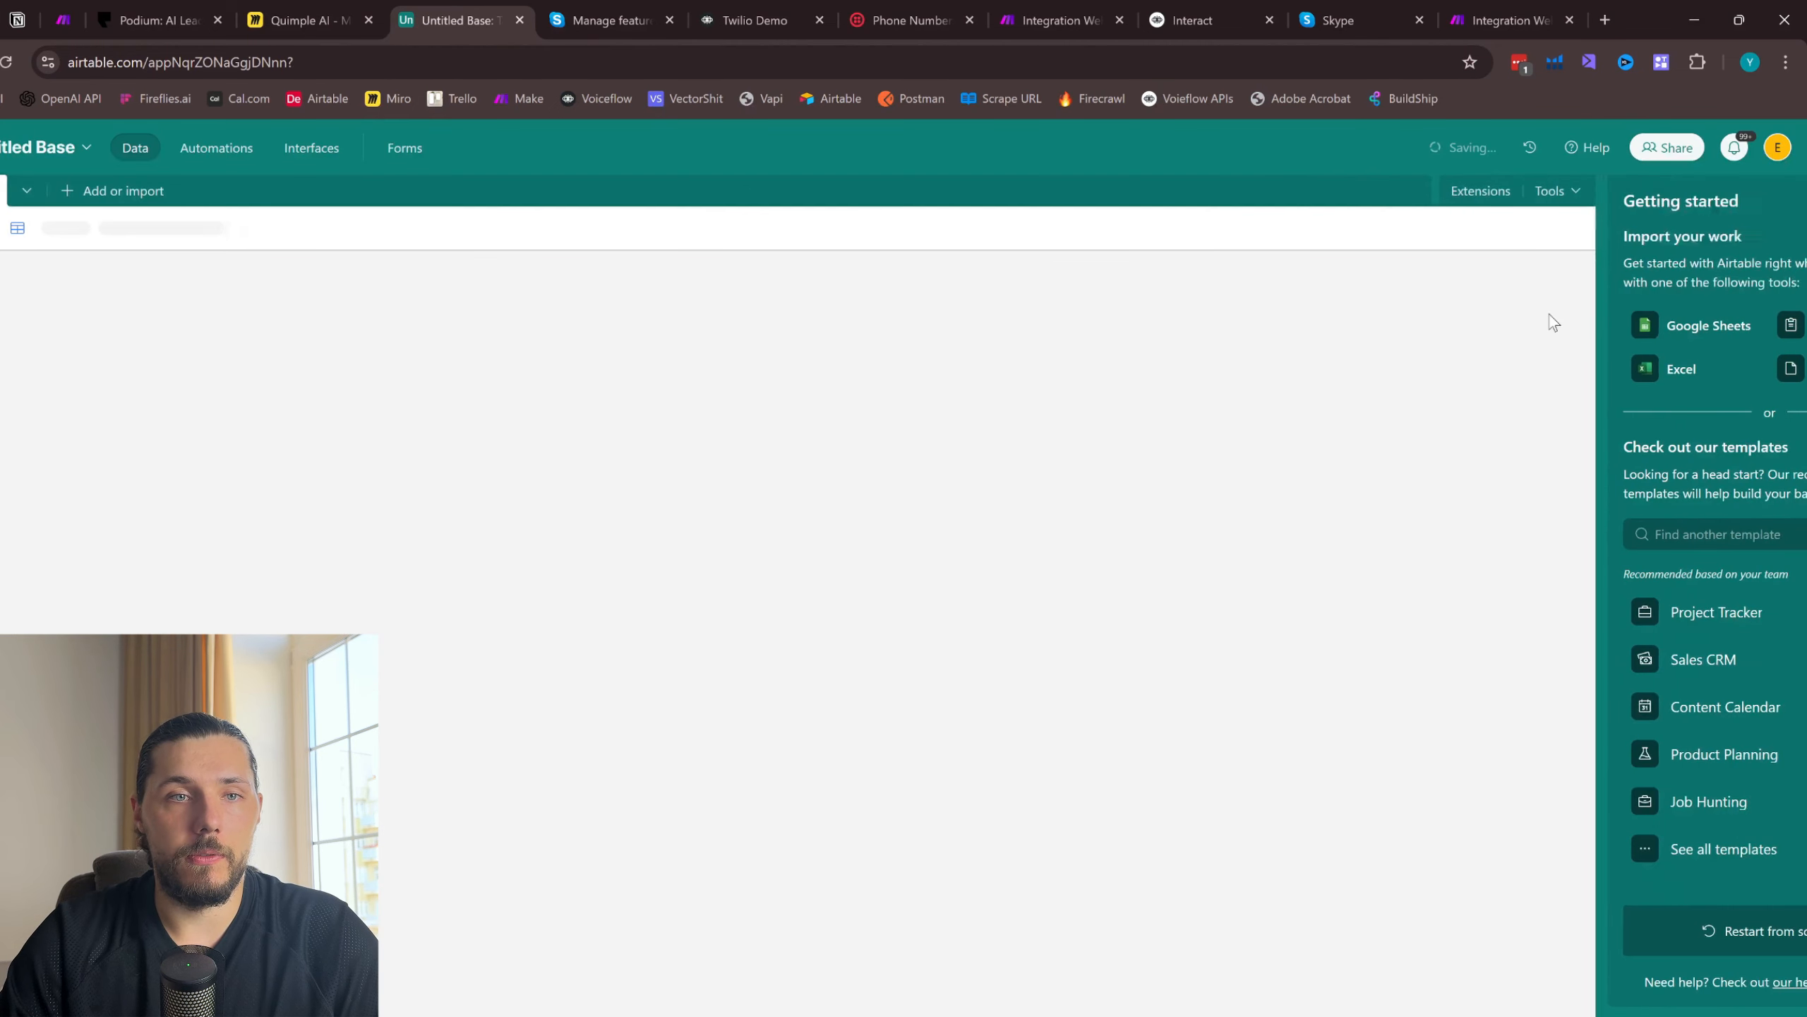
left_click(85, 149)
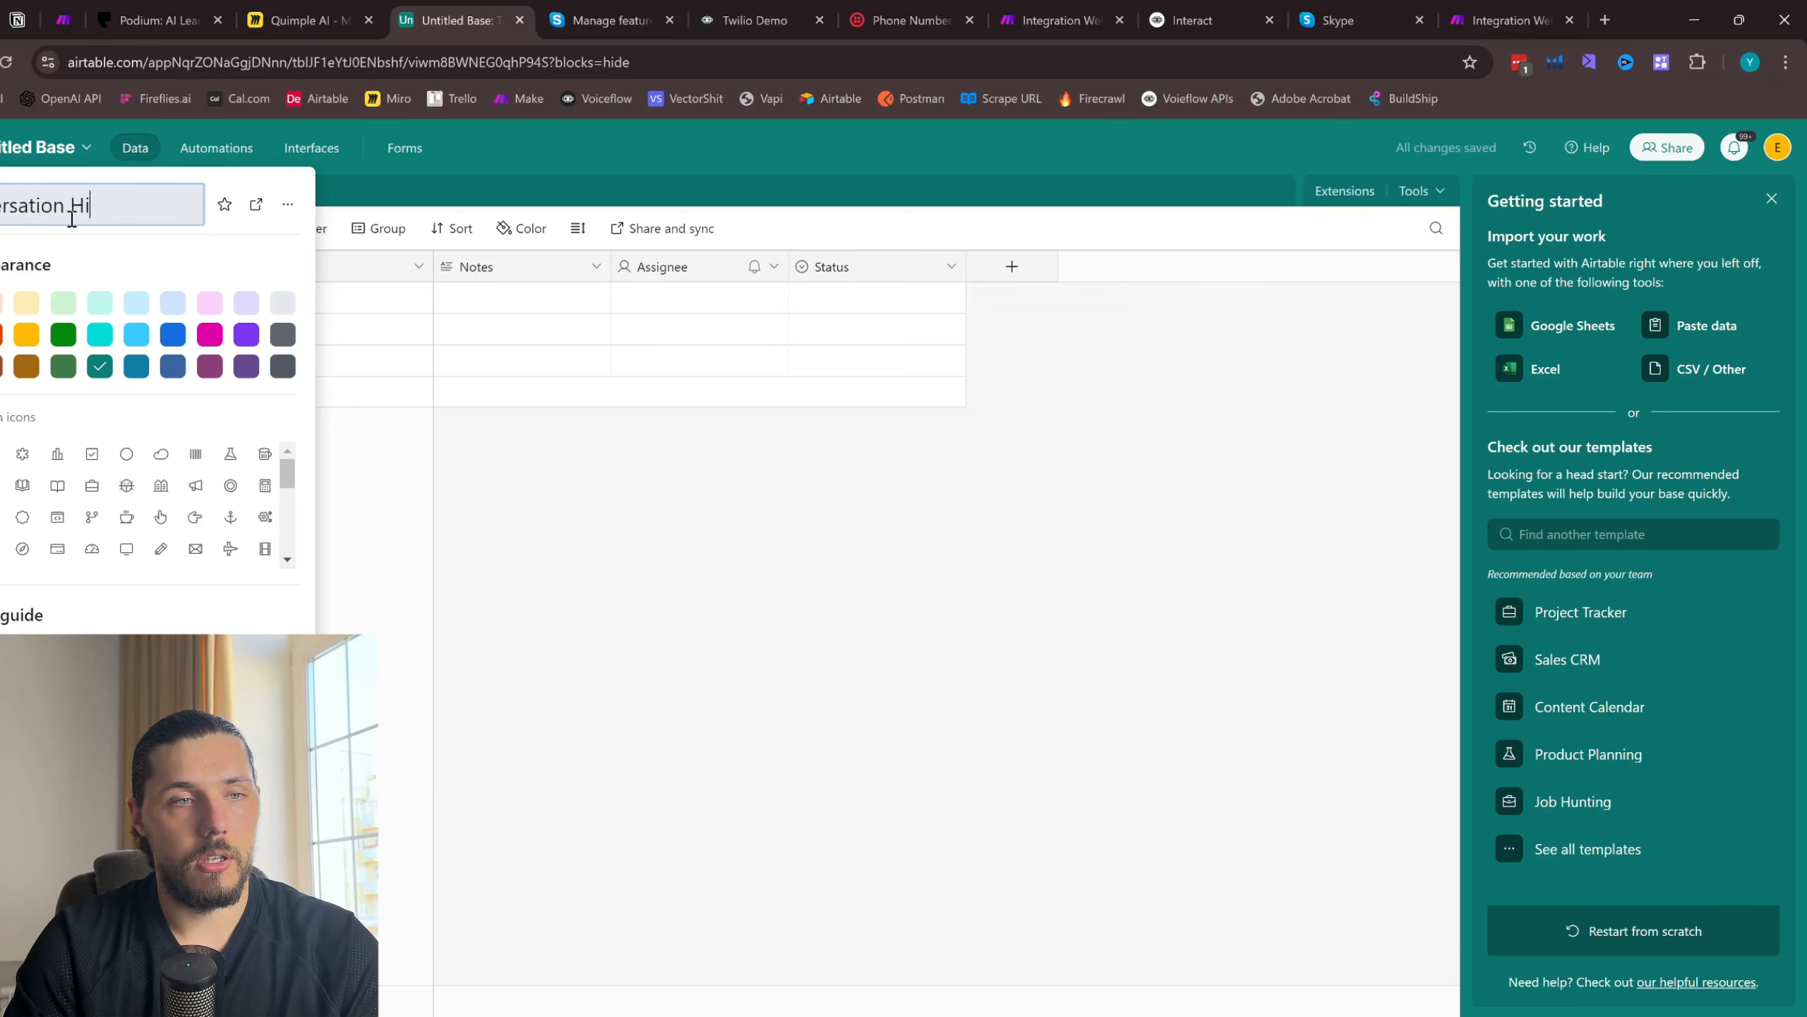
type("Conversation History")
left_click(774, 643)
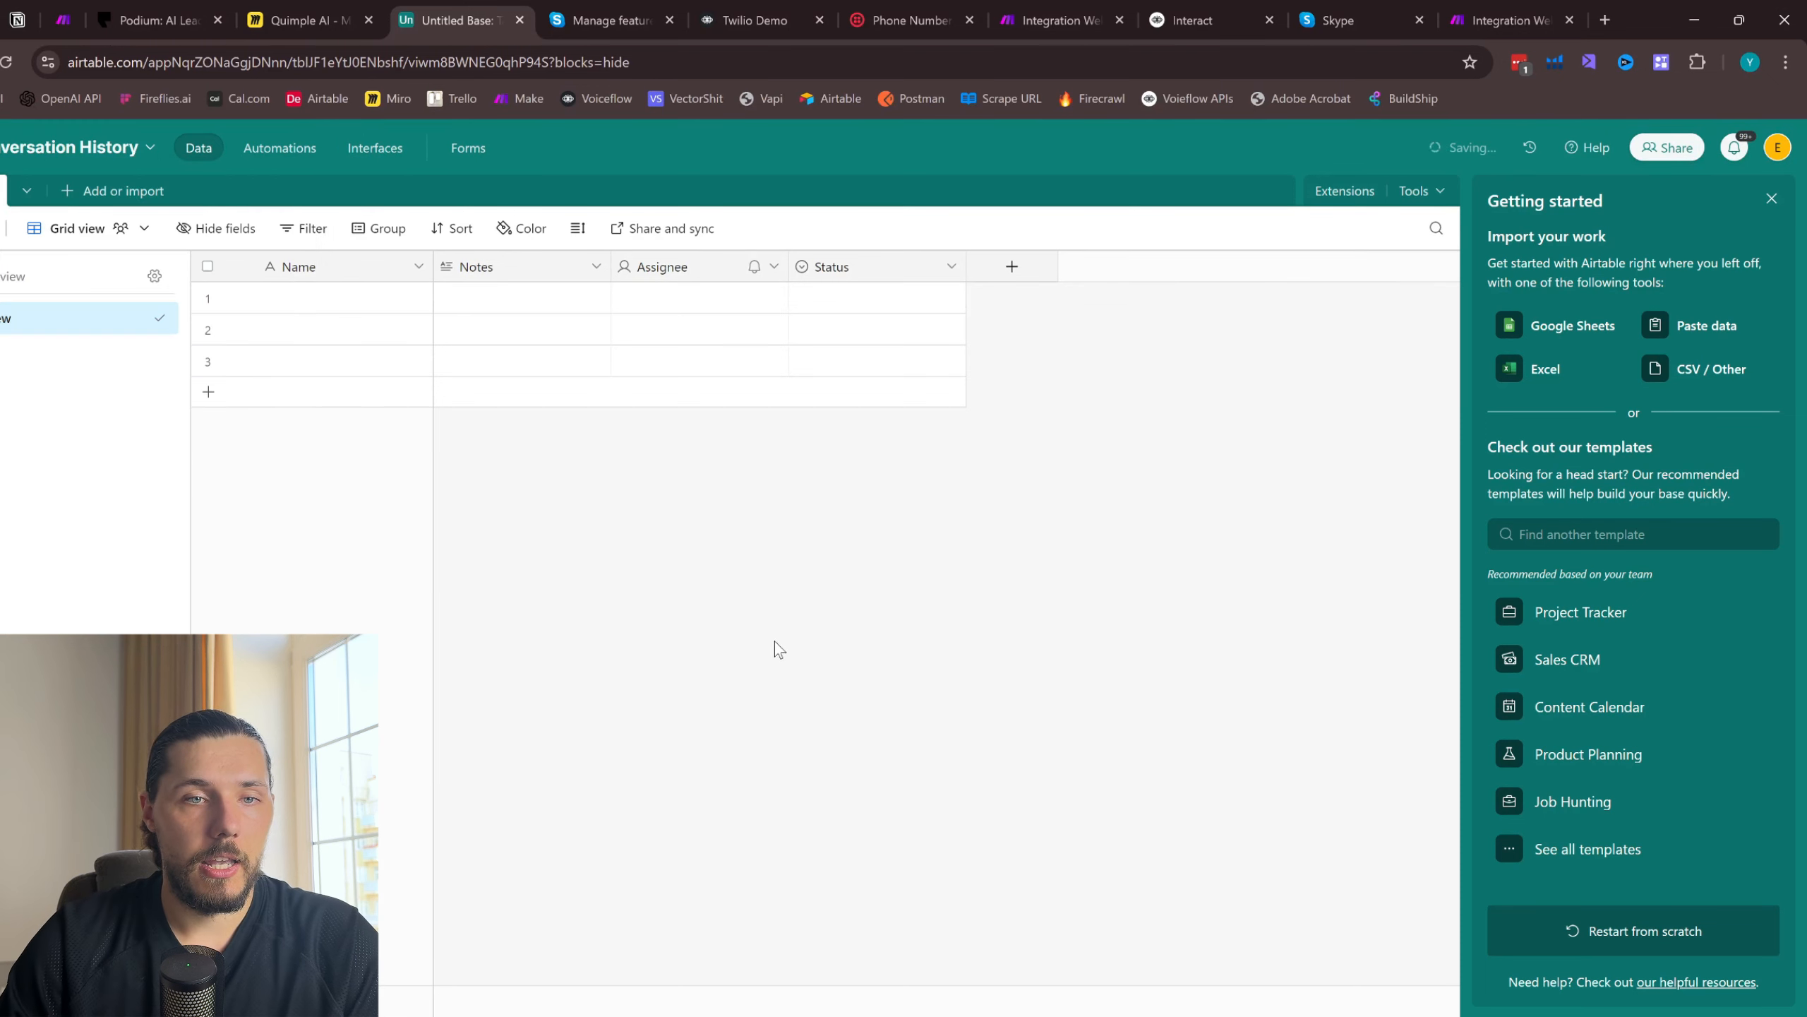
- Delete the Notes, Assignee and Status fields from the table and dismiss the getting-started help
left_click(595, 267)
left_click(769, 472)
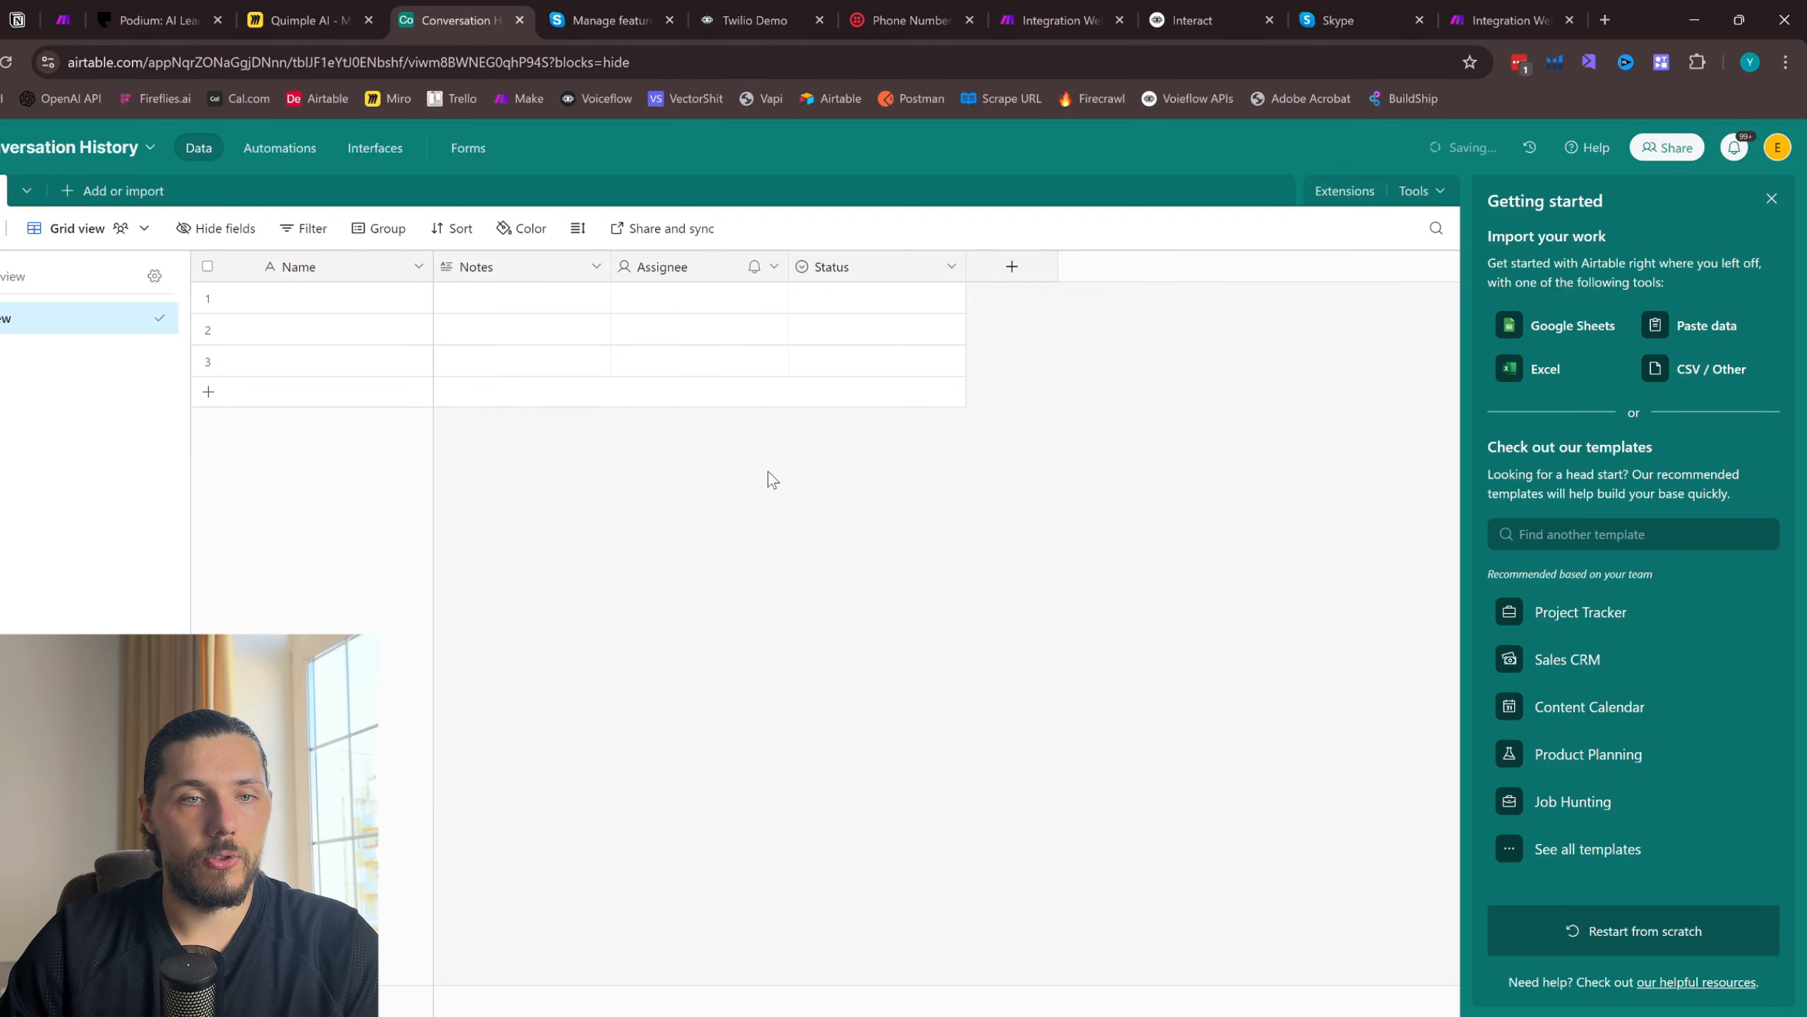
left_click(774, 268)
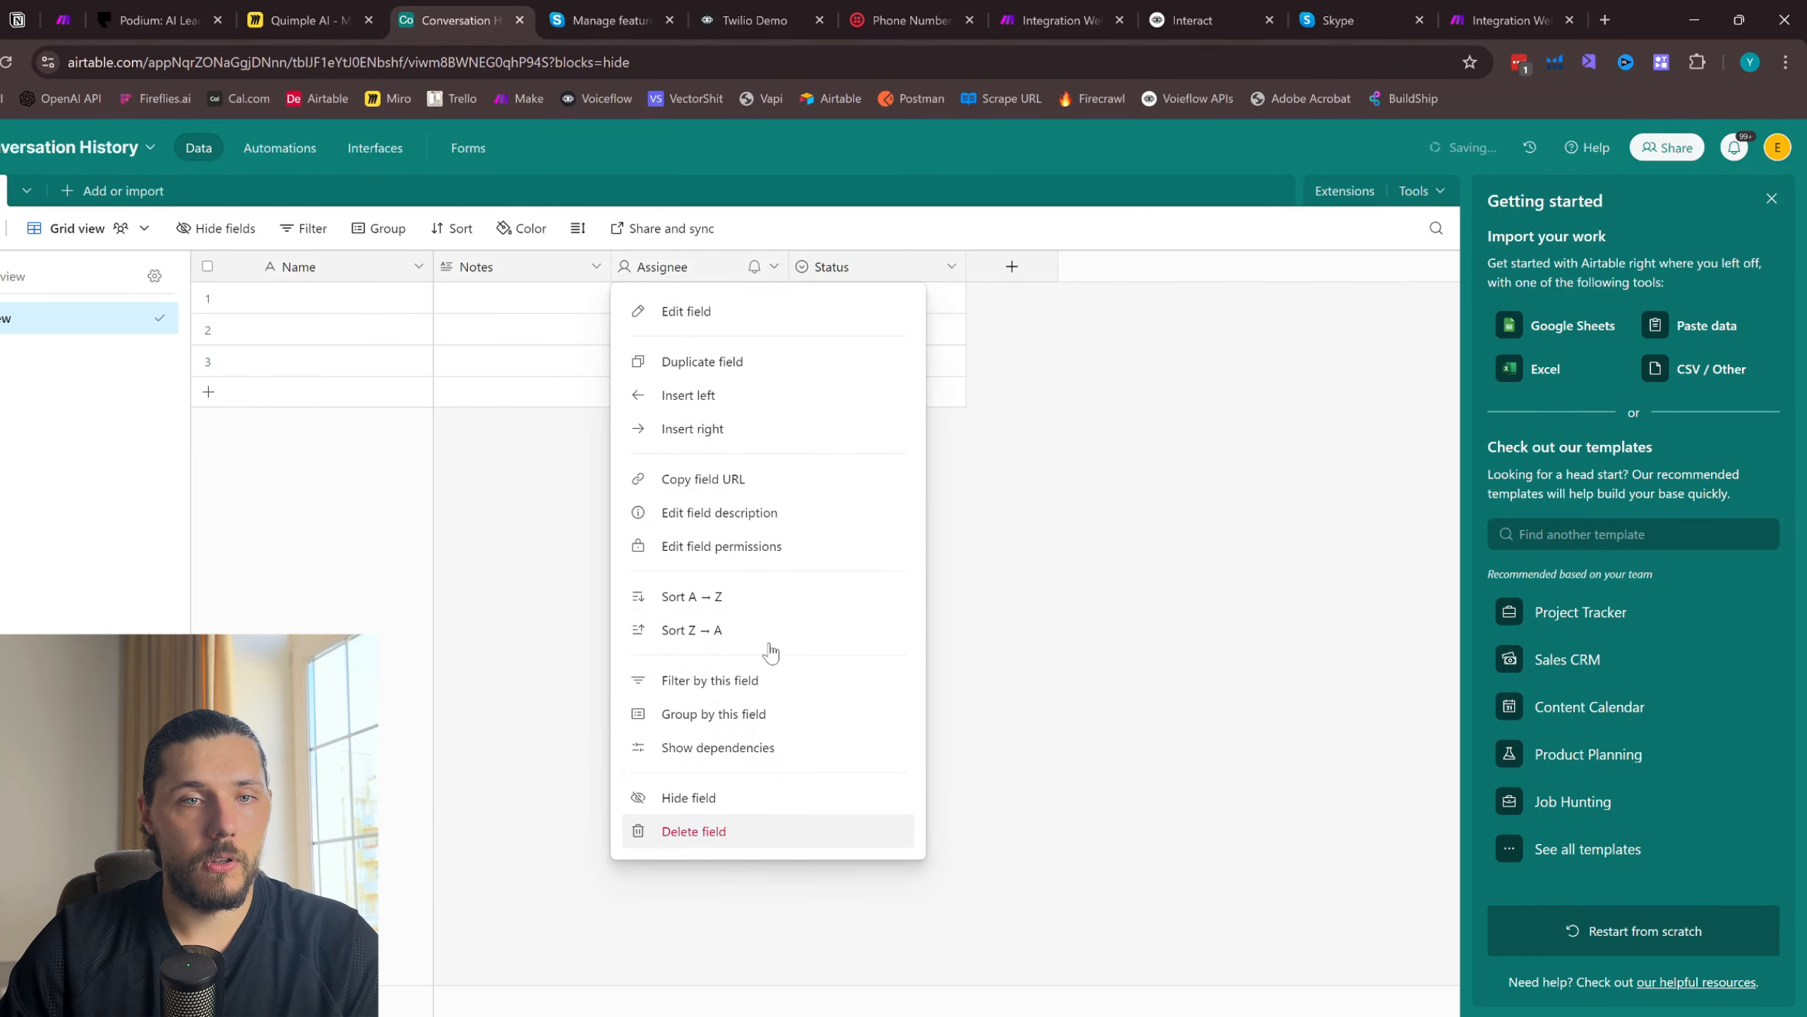
left_click(951, 267)
left_click(851, 833)
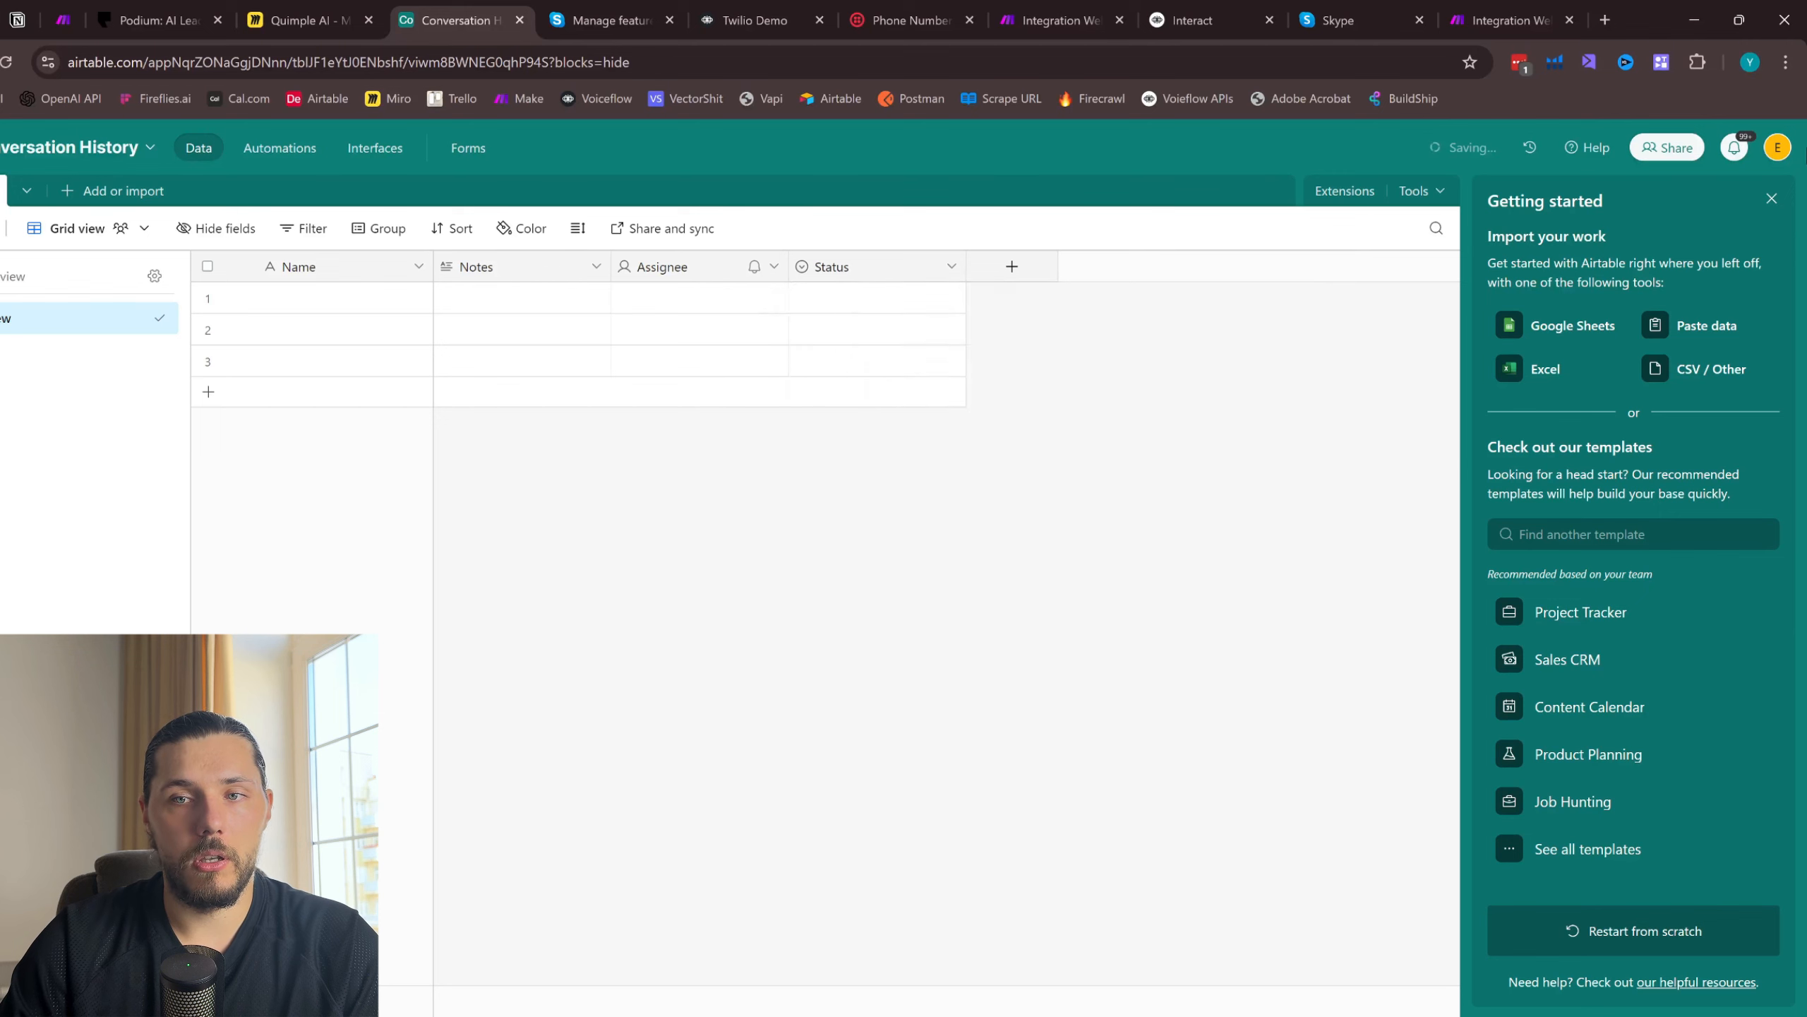
left_click(1772, 199)
- Rename the table's primary Name field as Phone
left_click(418, 266)
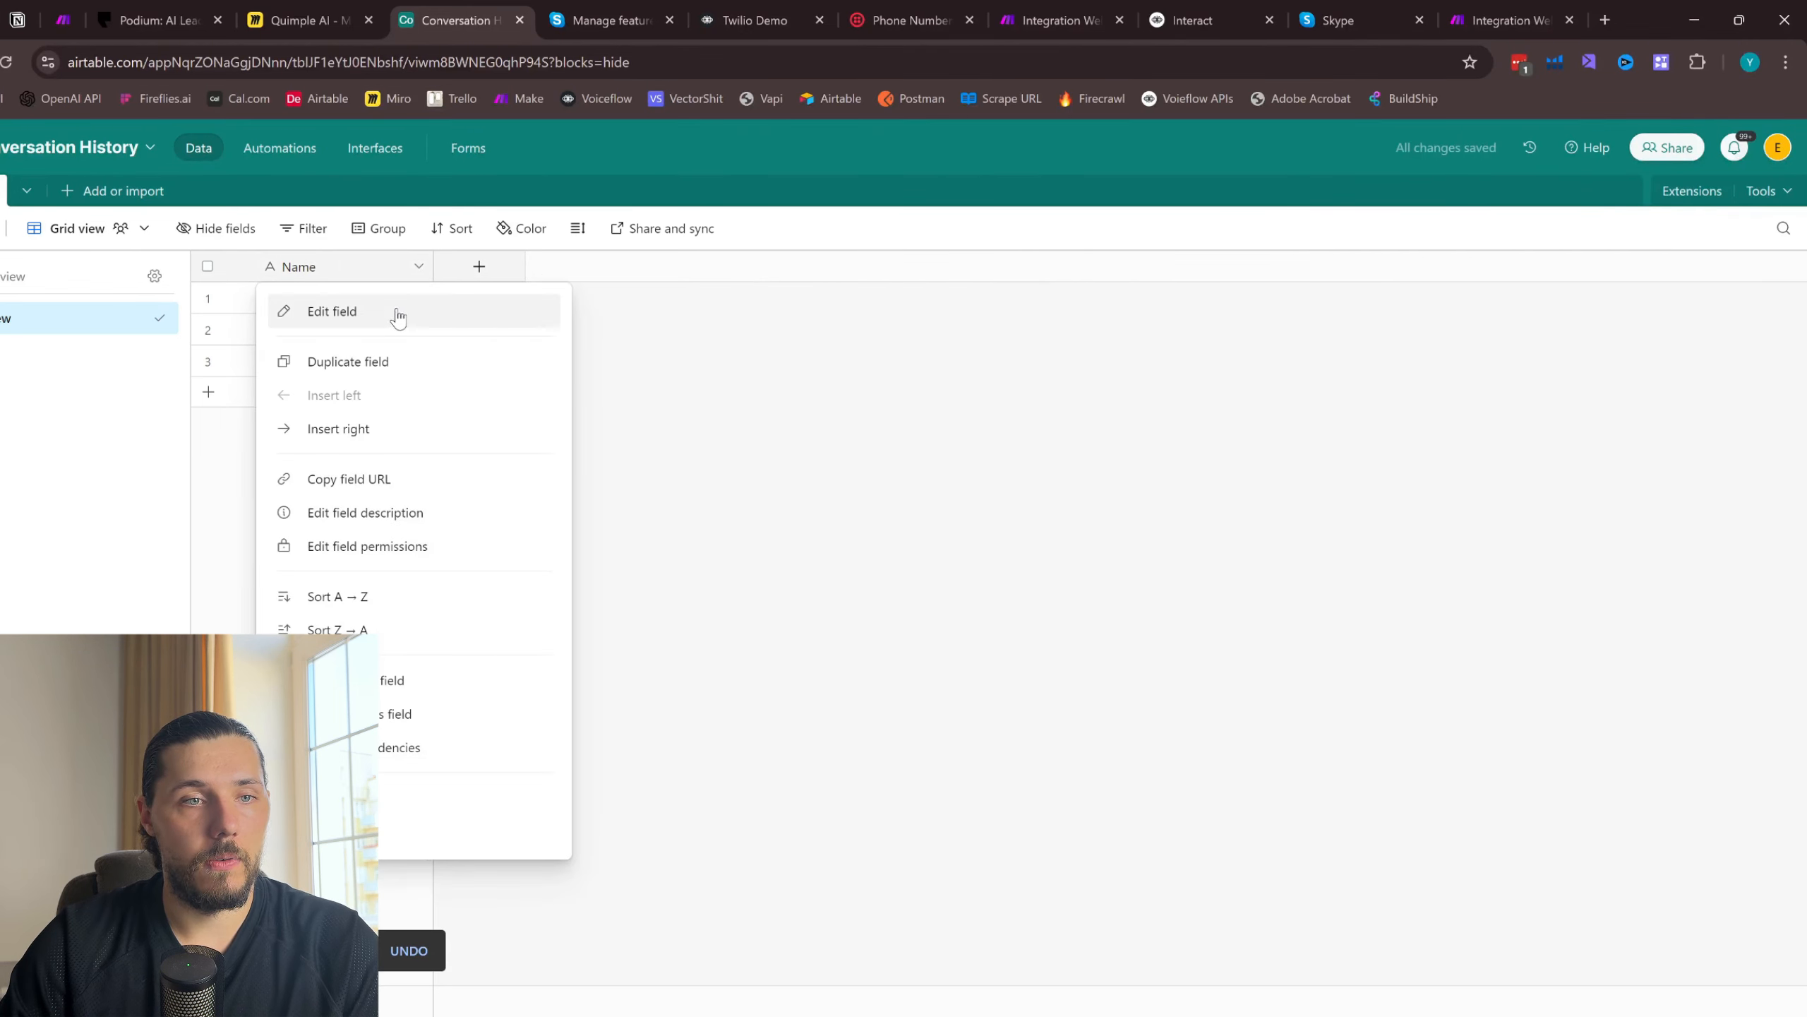
left_click(398, 314)
type("Phone")
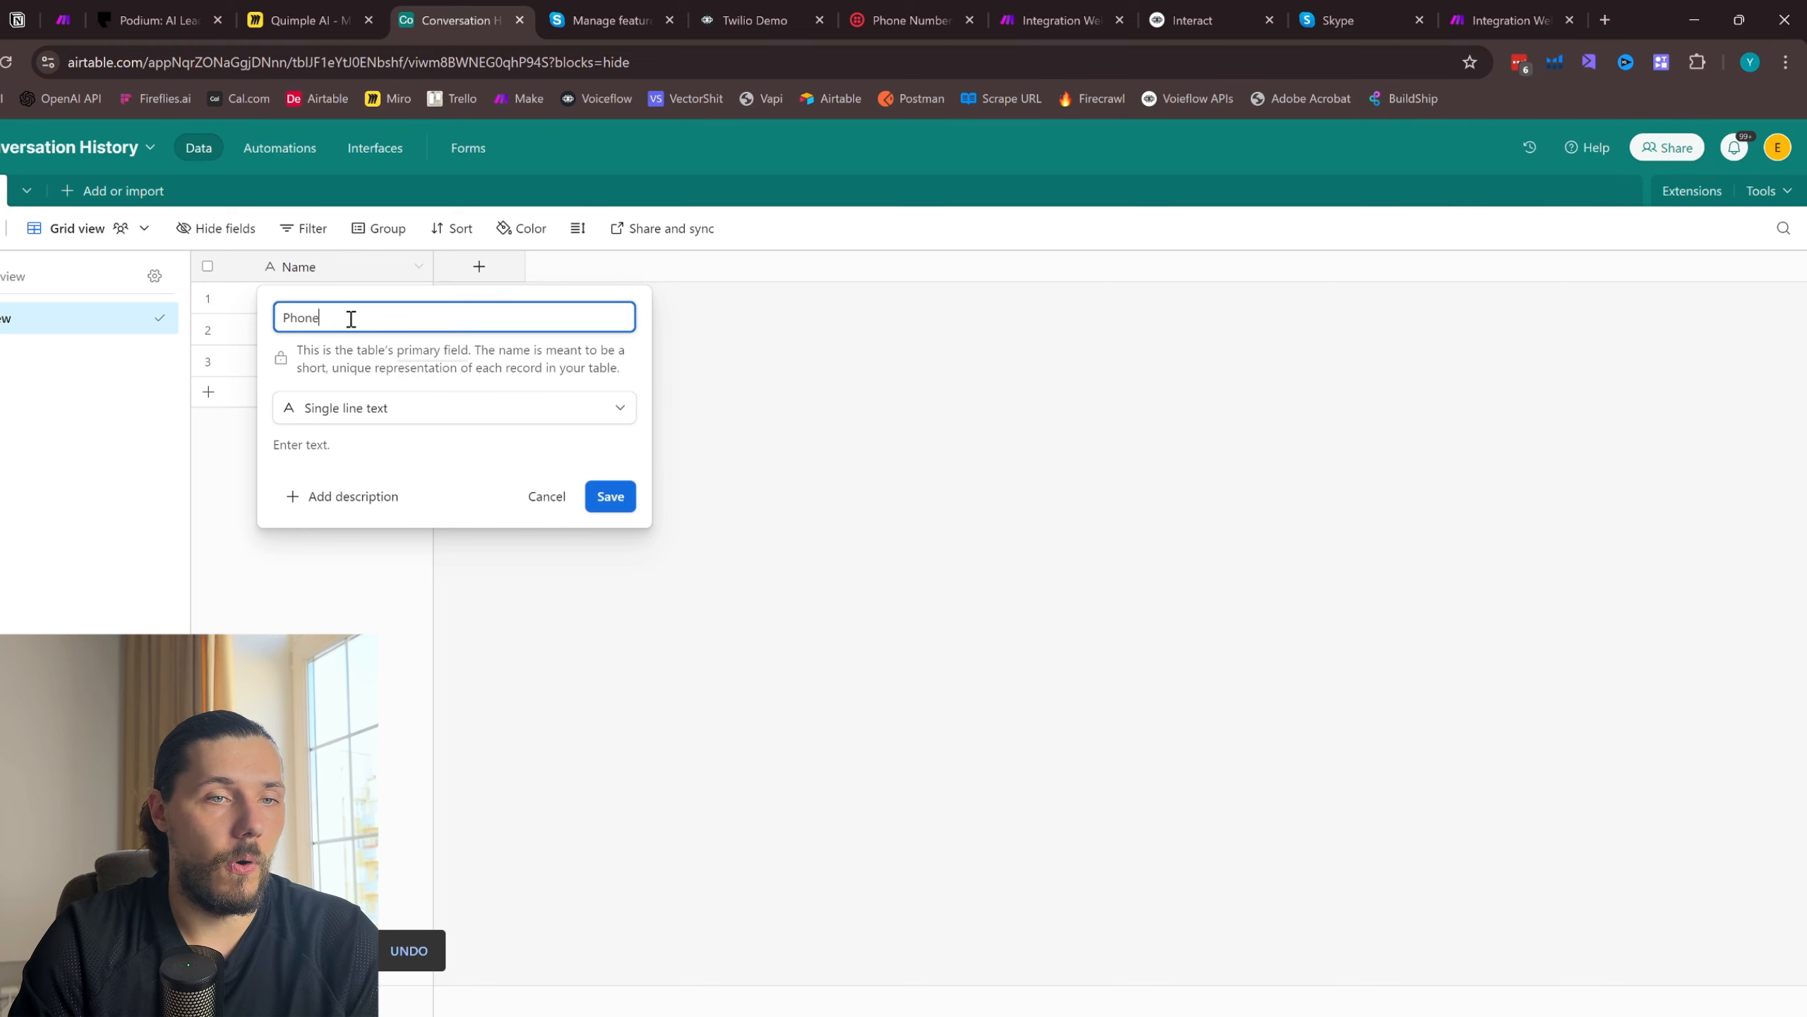
left_click(610, 497)
- Add a single line text field named Voiceflow ID to the table
left_click(478, 266)
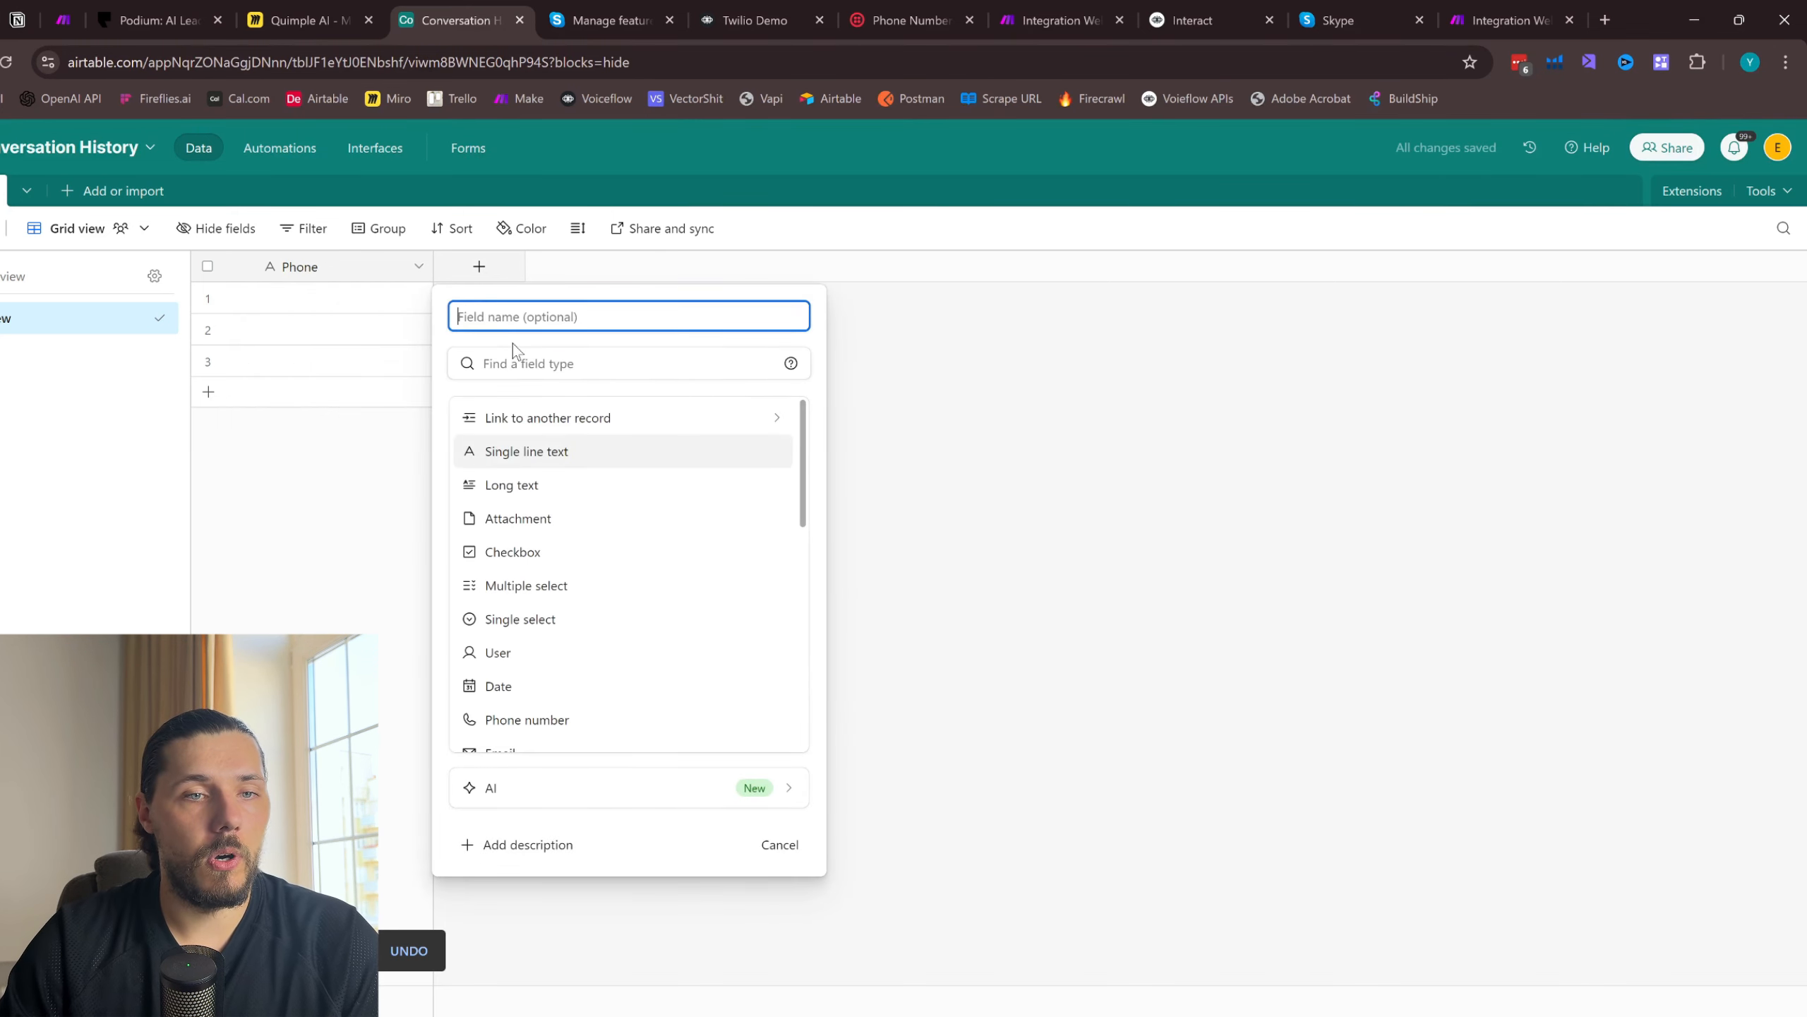
left_click(537, 454)
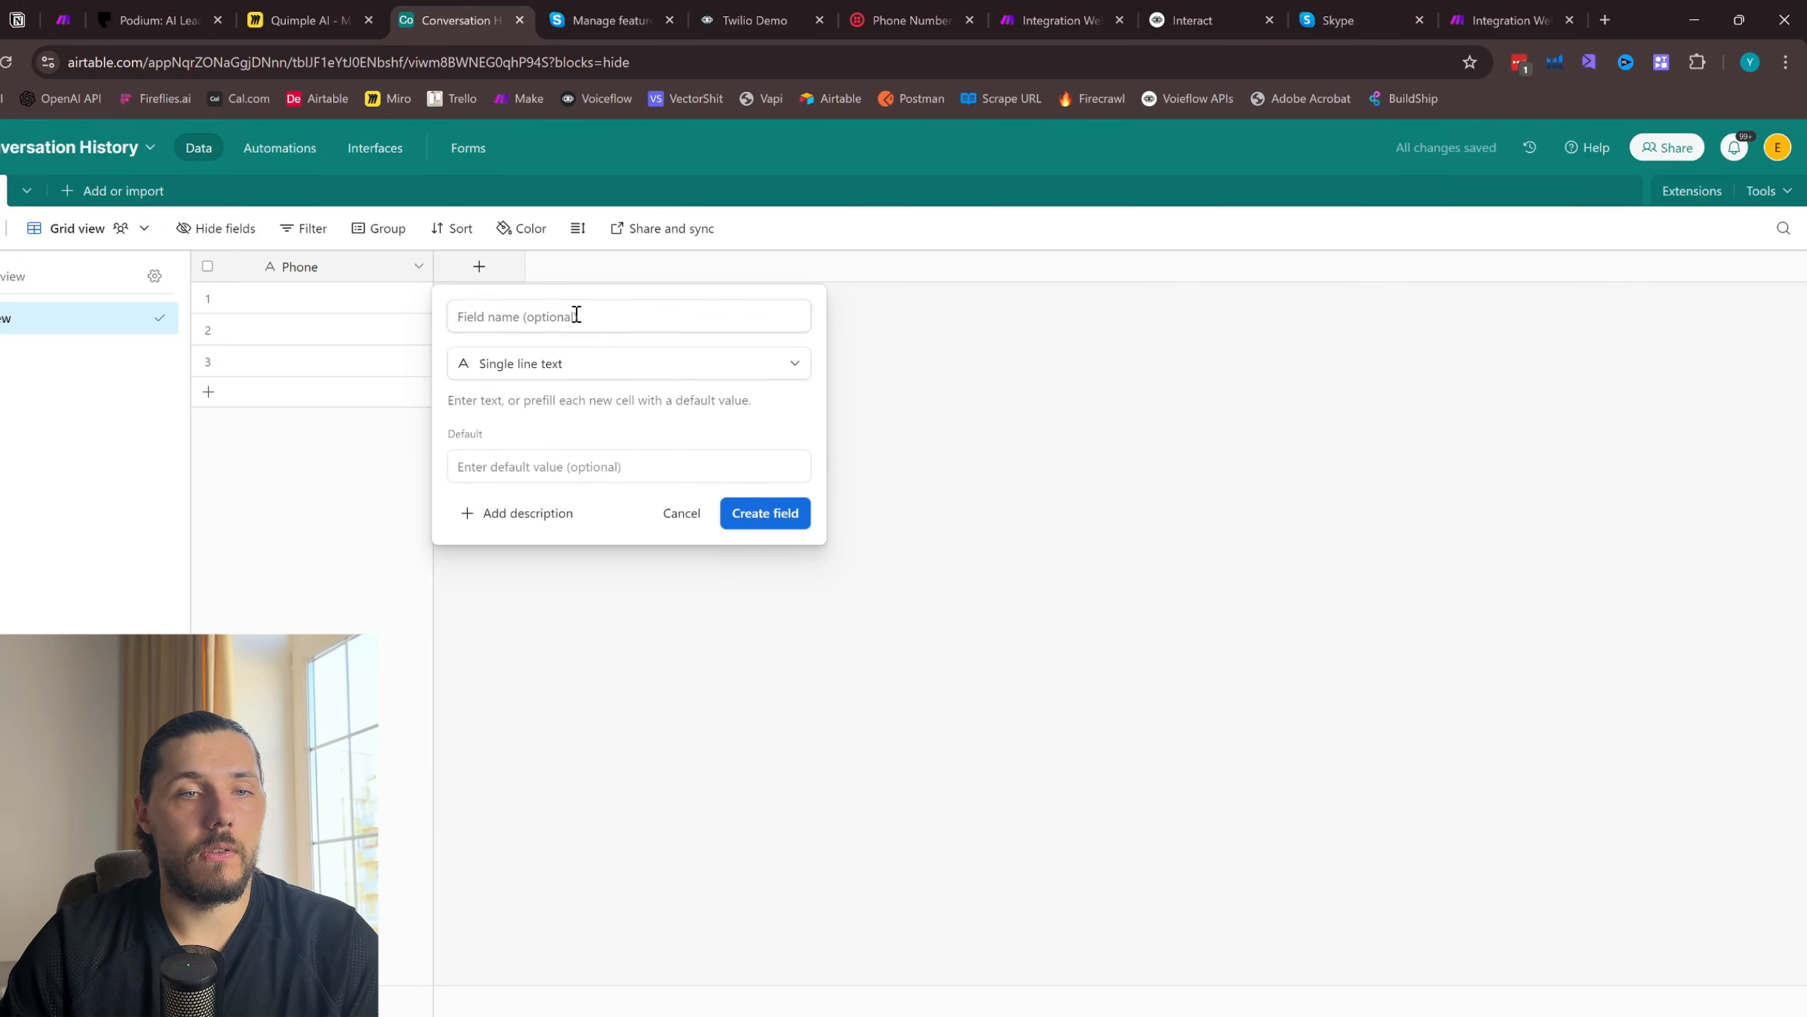
left_click(562, 311)
type("Coive")
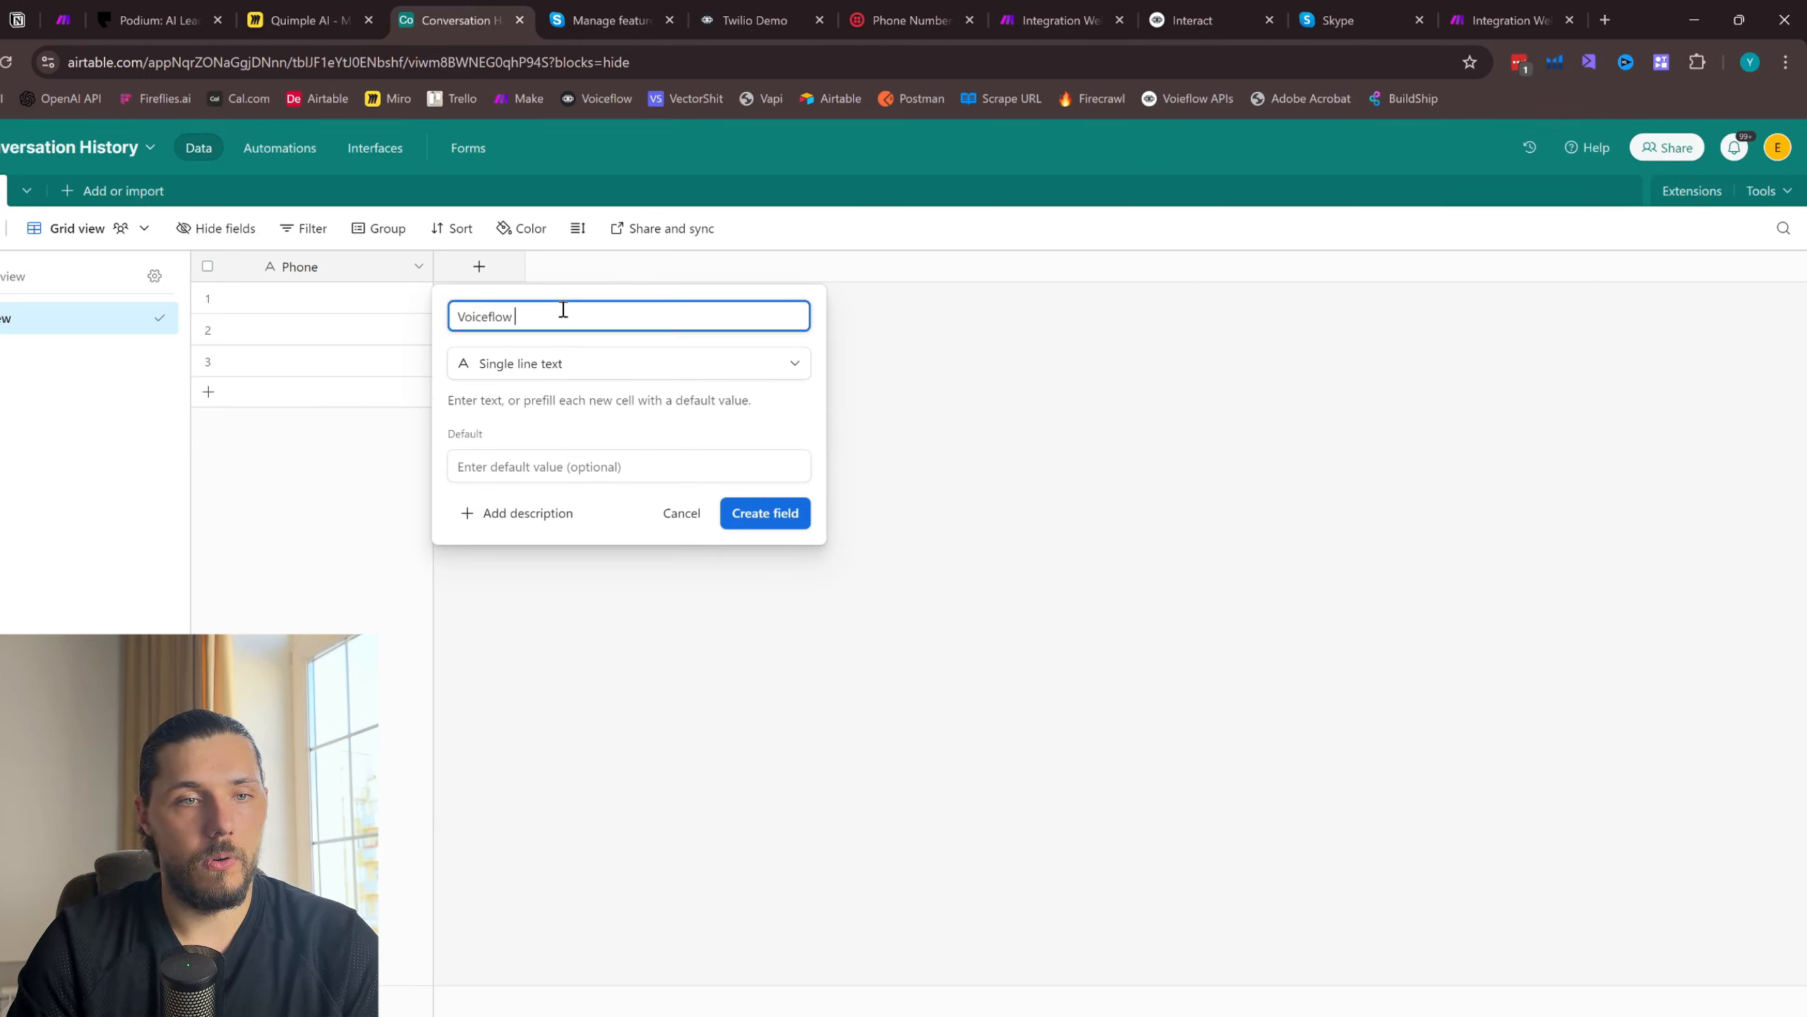
type("flow ID")
left_click(762, 513)
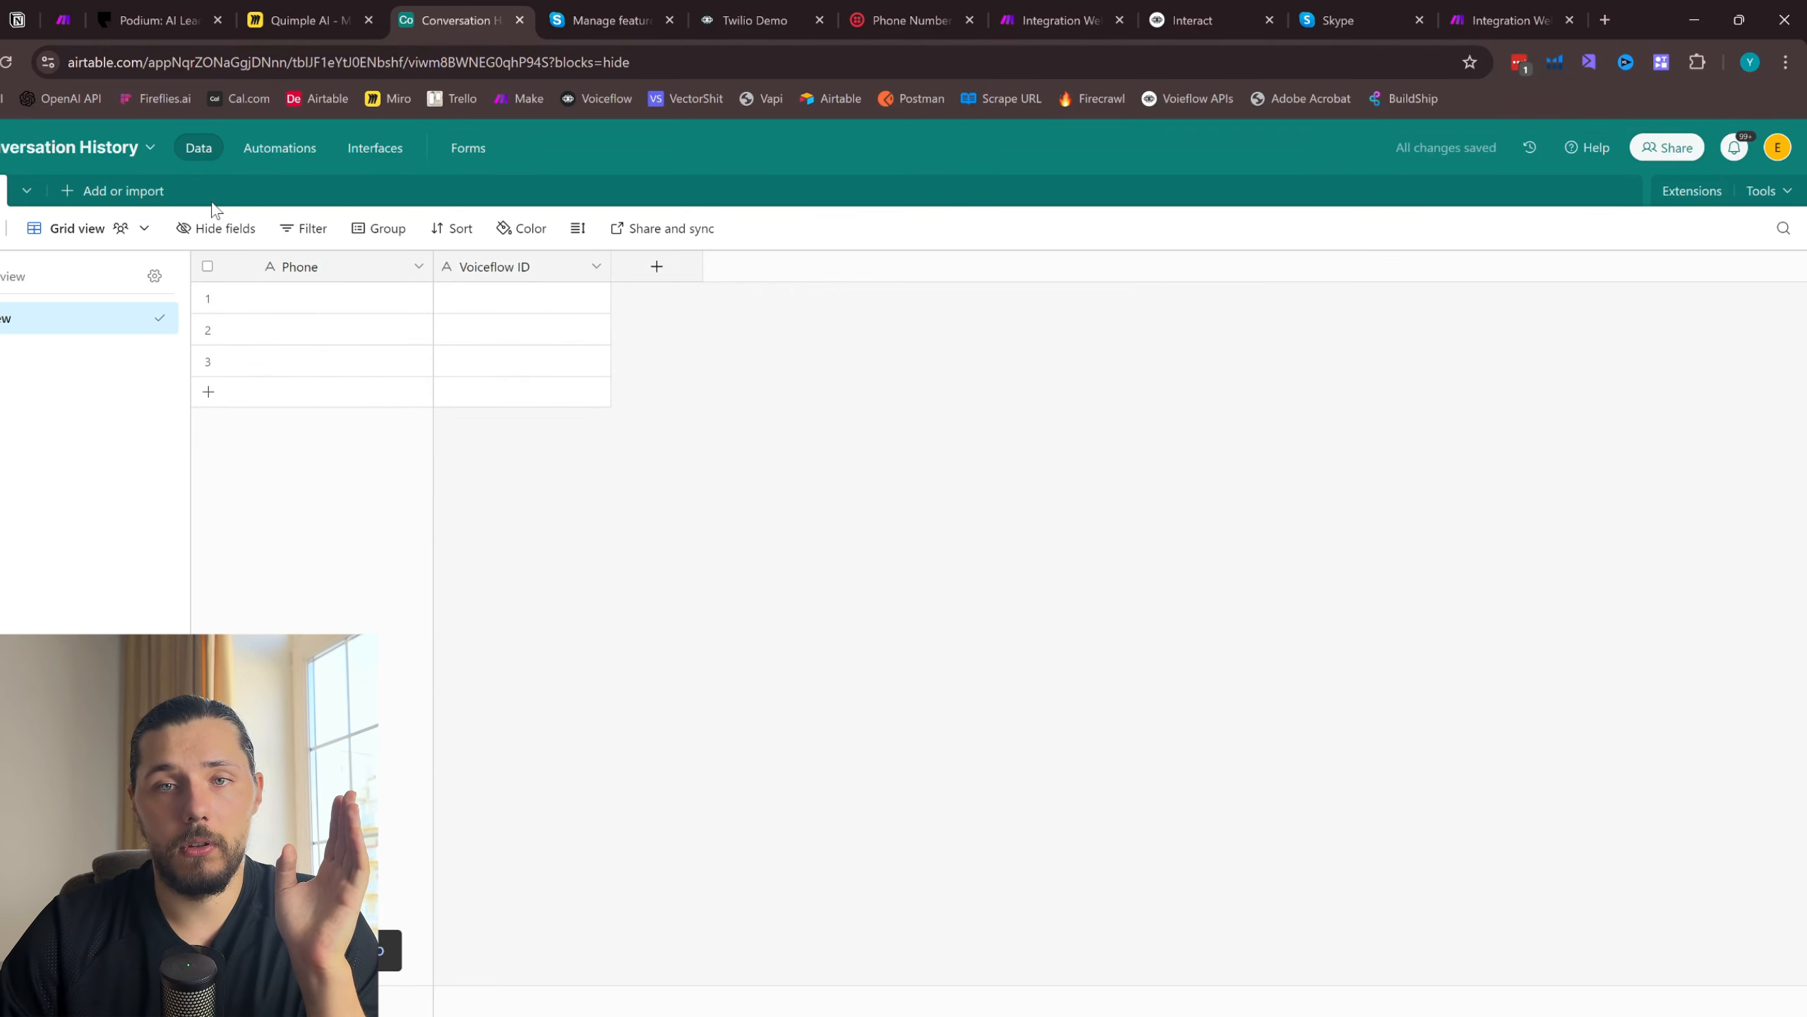
- Switch to the Make scenario and add an Airtable Upsert a Record module after the Twilio module
left_click(1470, 14)
left_click_drag(835, 203, 721, 253)
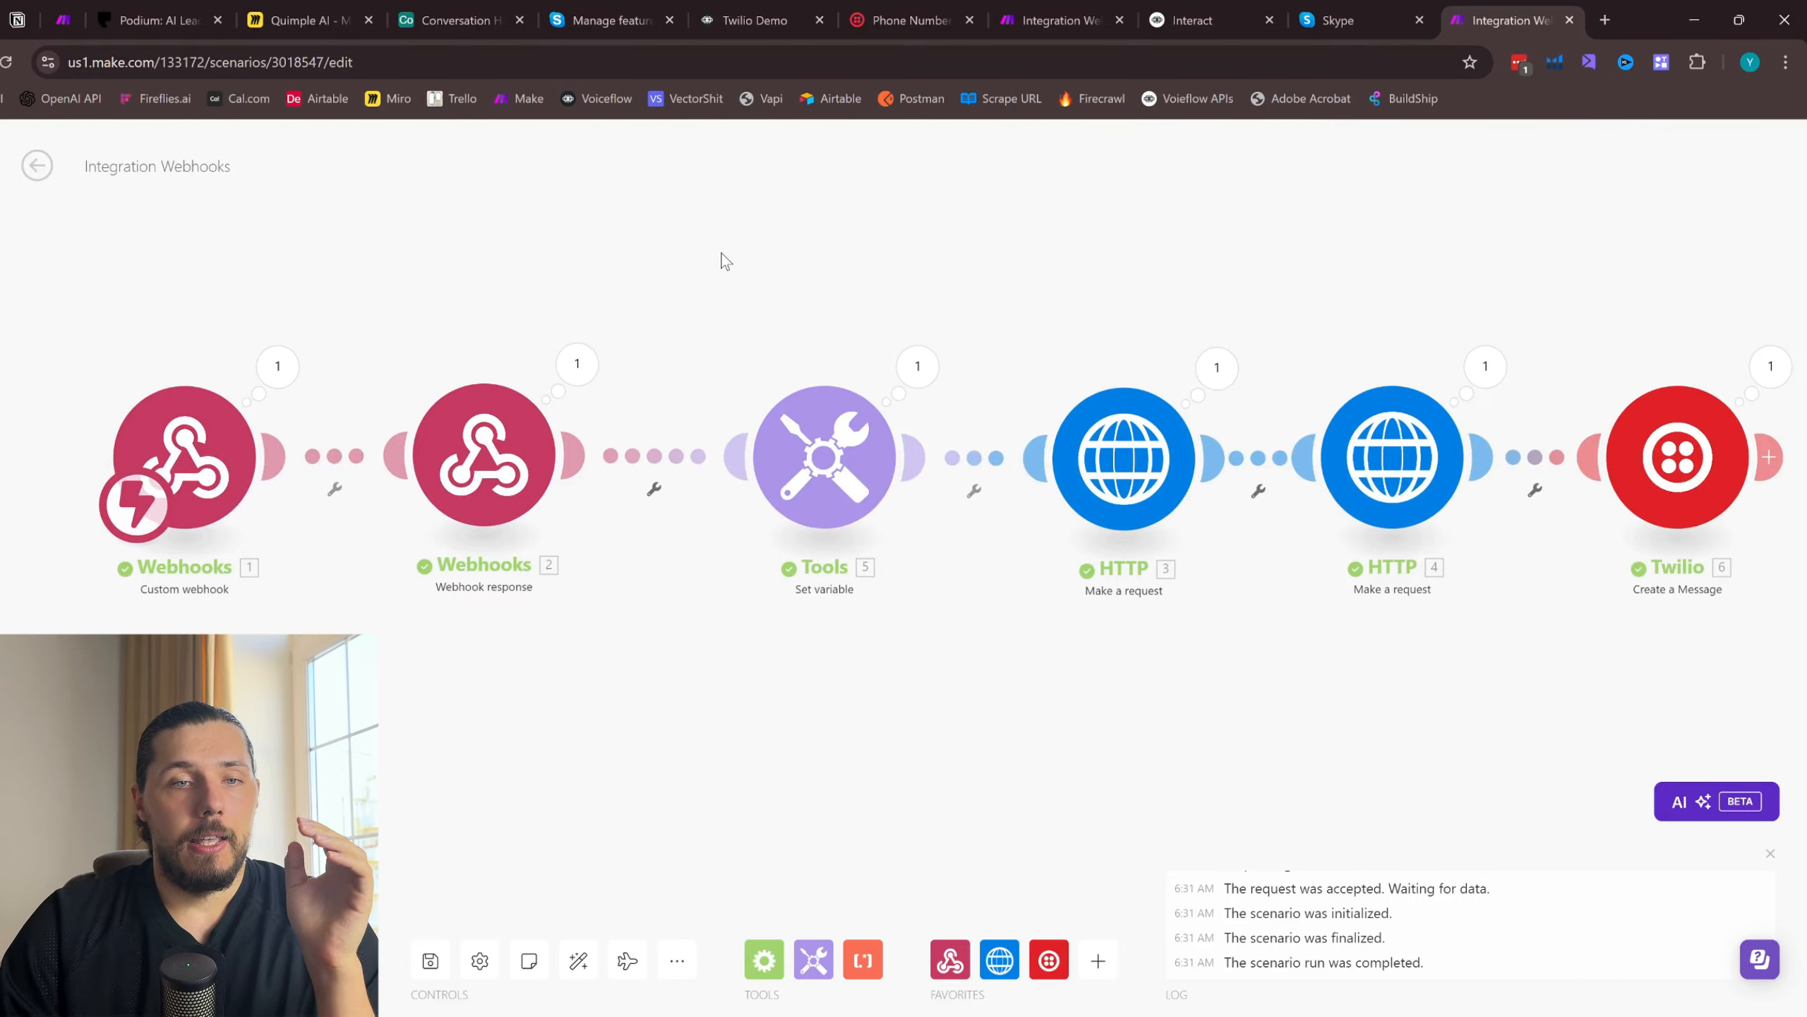
scroll(722, 253, "down", 2)
left_click_drag(994, 245, 845, 268)
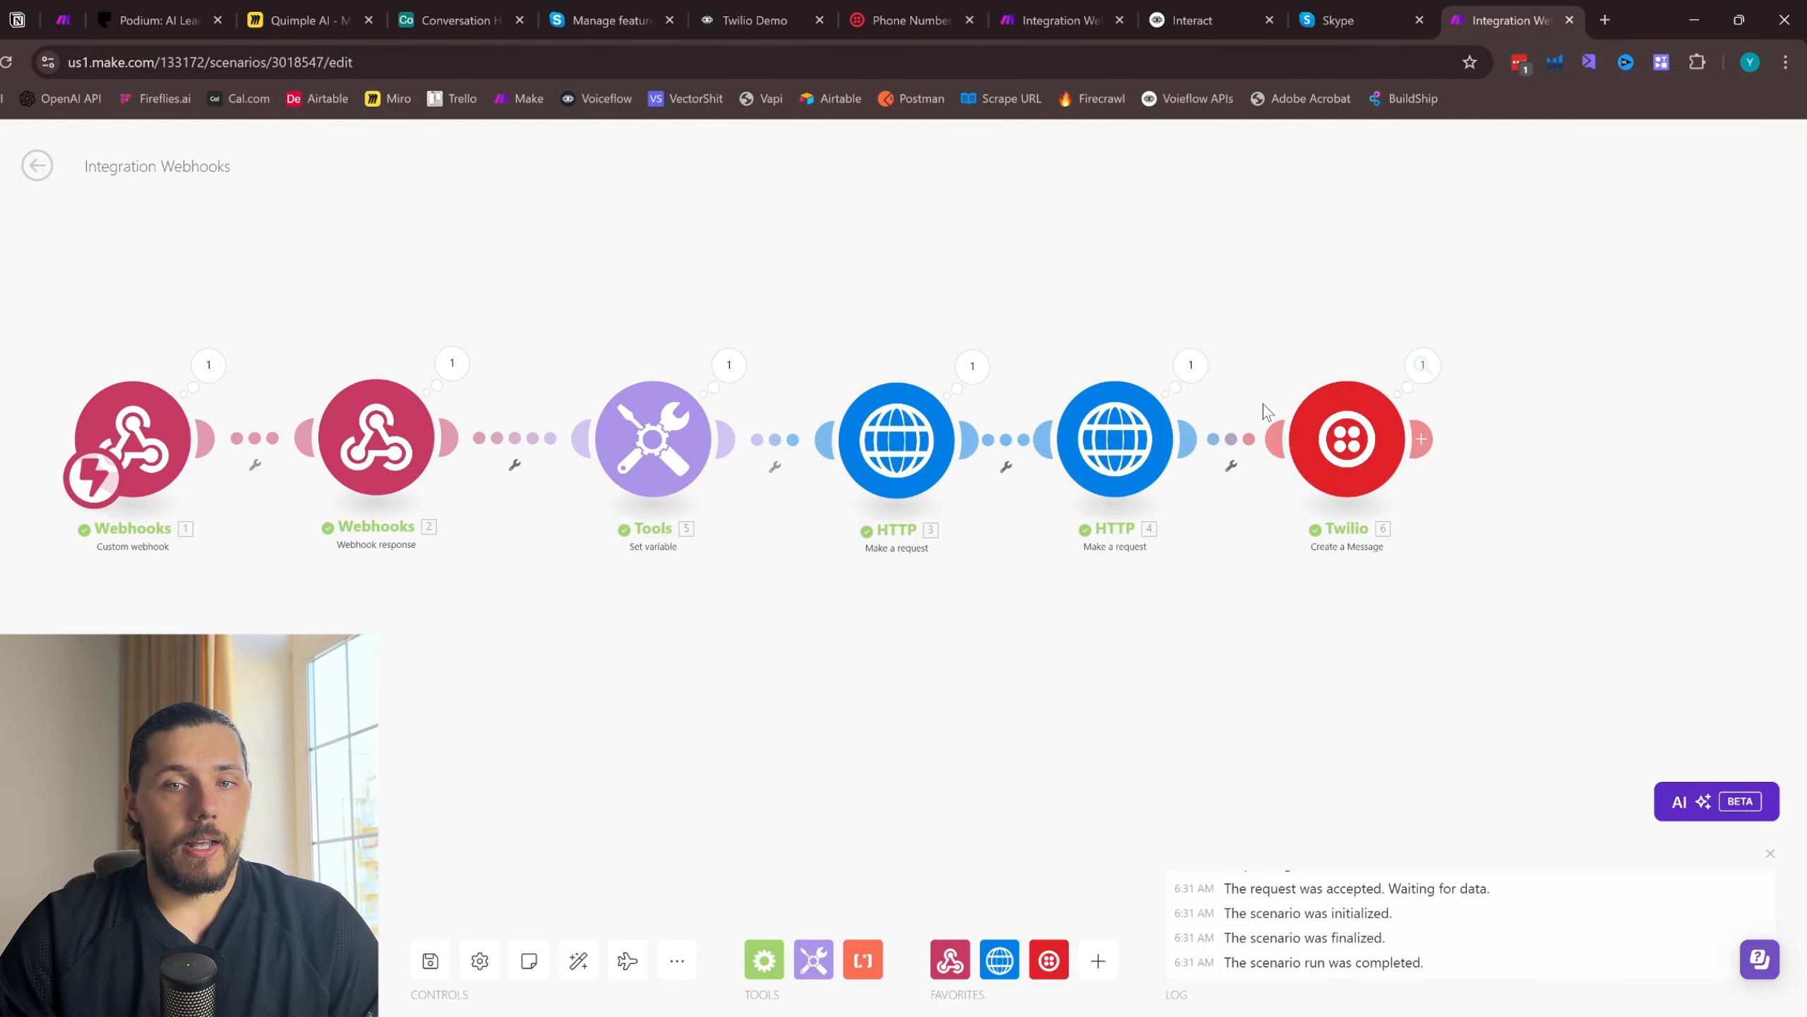
scroll(1376, 462, "up", 1)
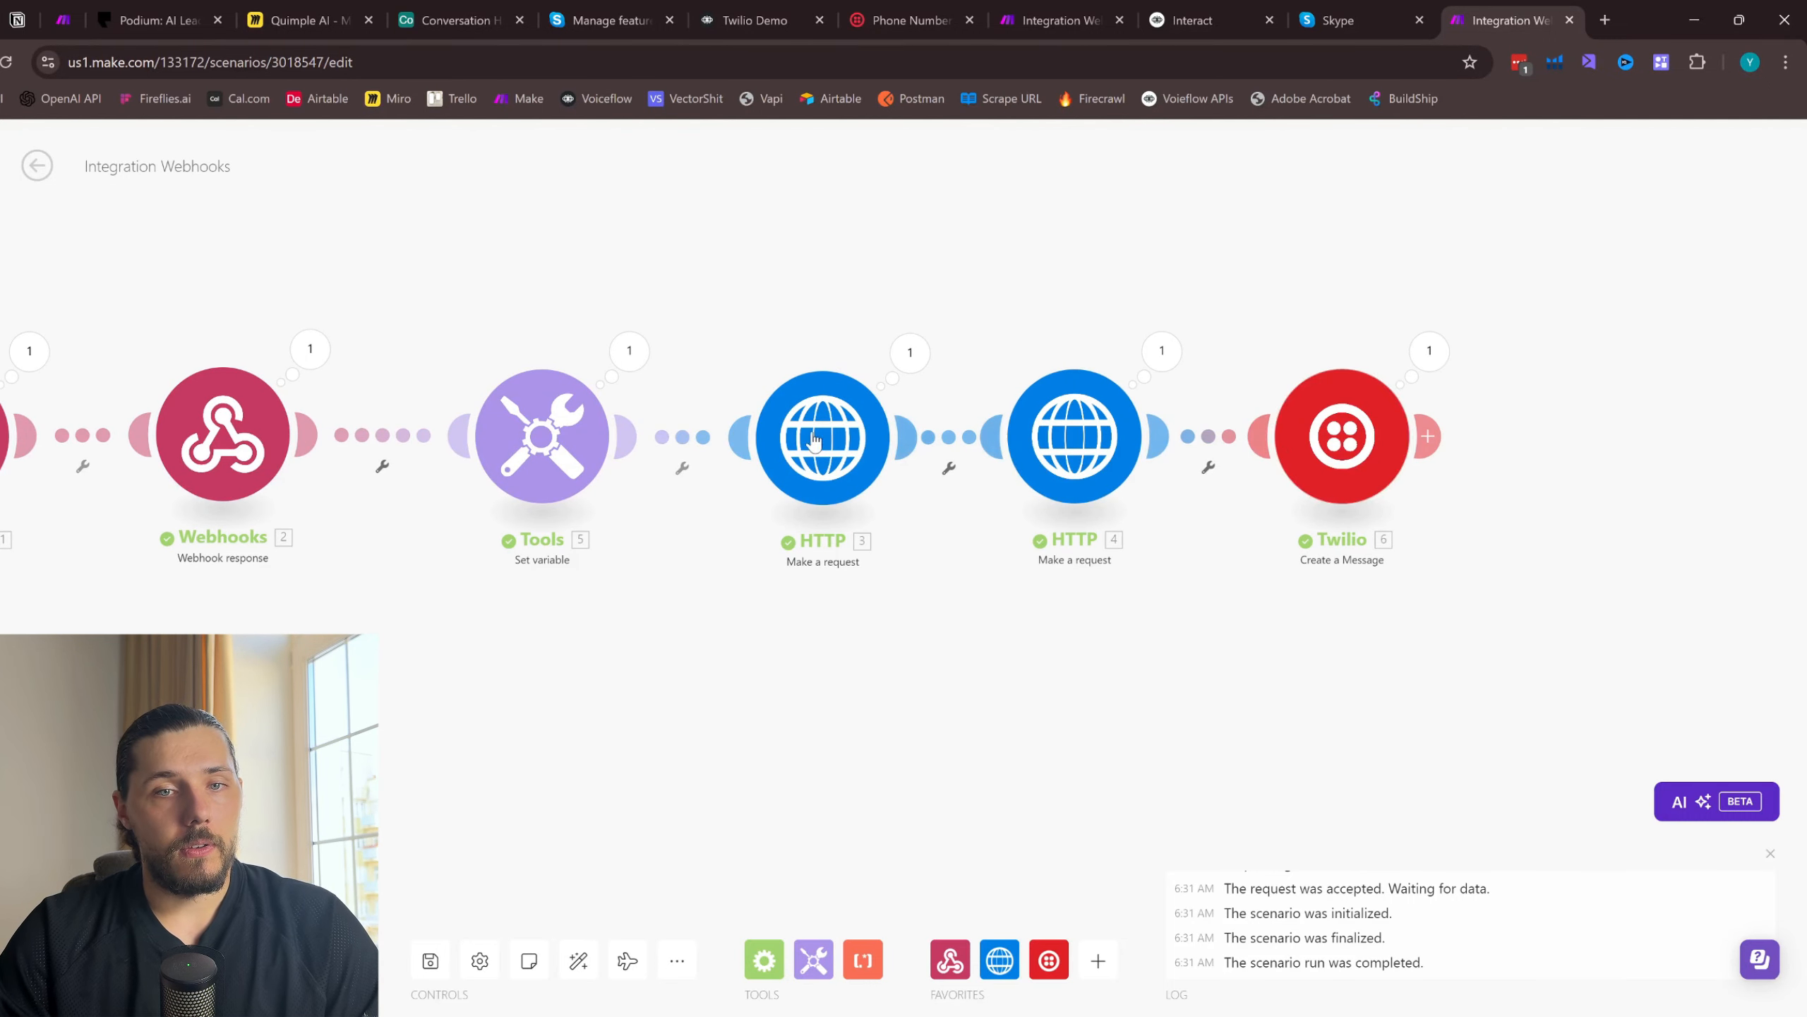
left_click_drag(1008, 270, 847, 255)
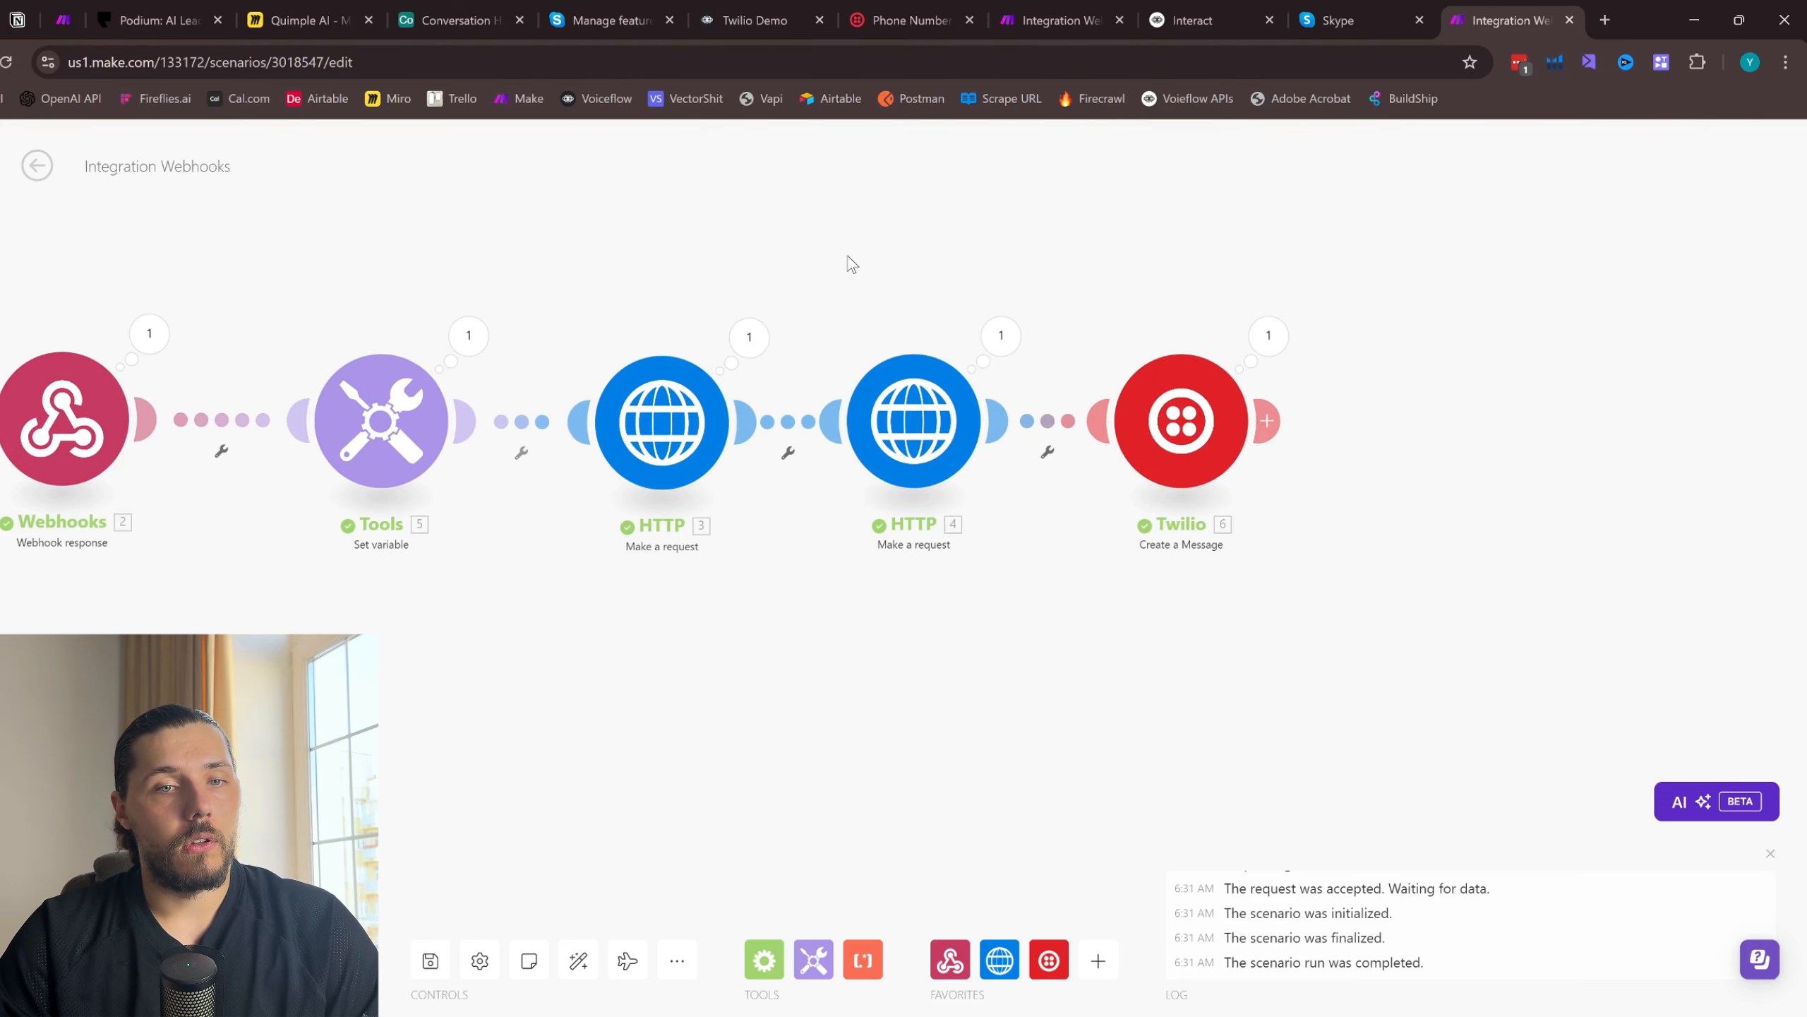
scroll(658, 418, "up", 1)
left_click_drag(997, 192, 758, 172)
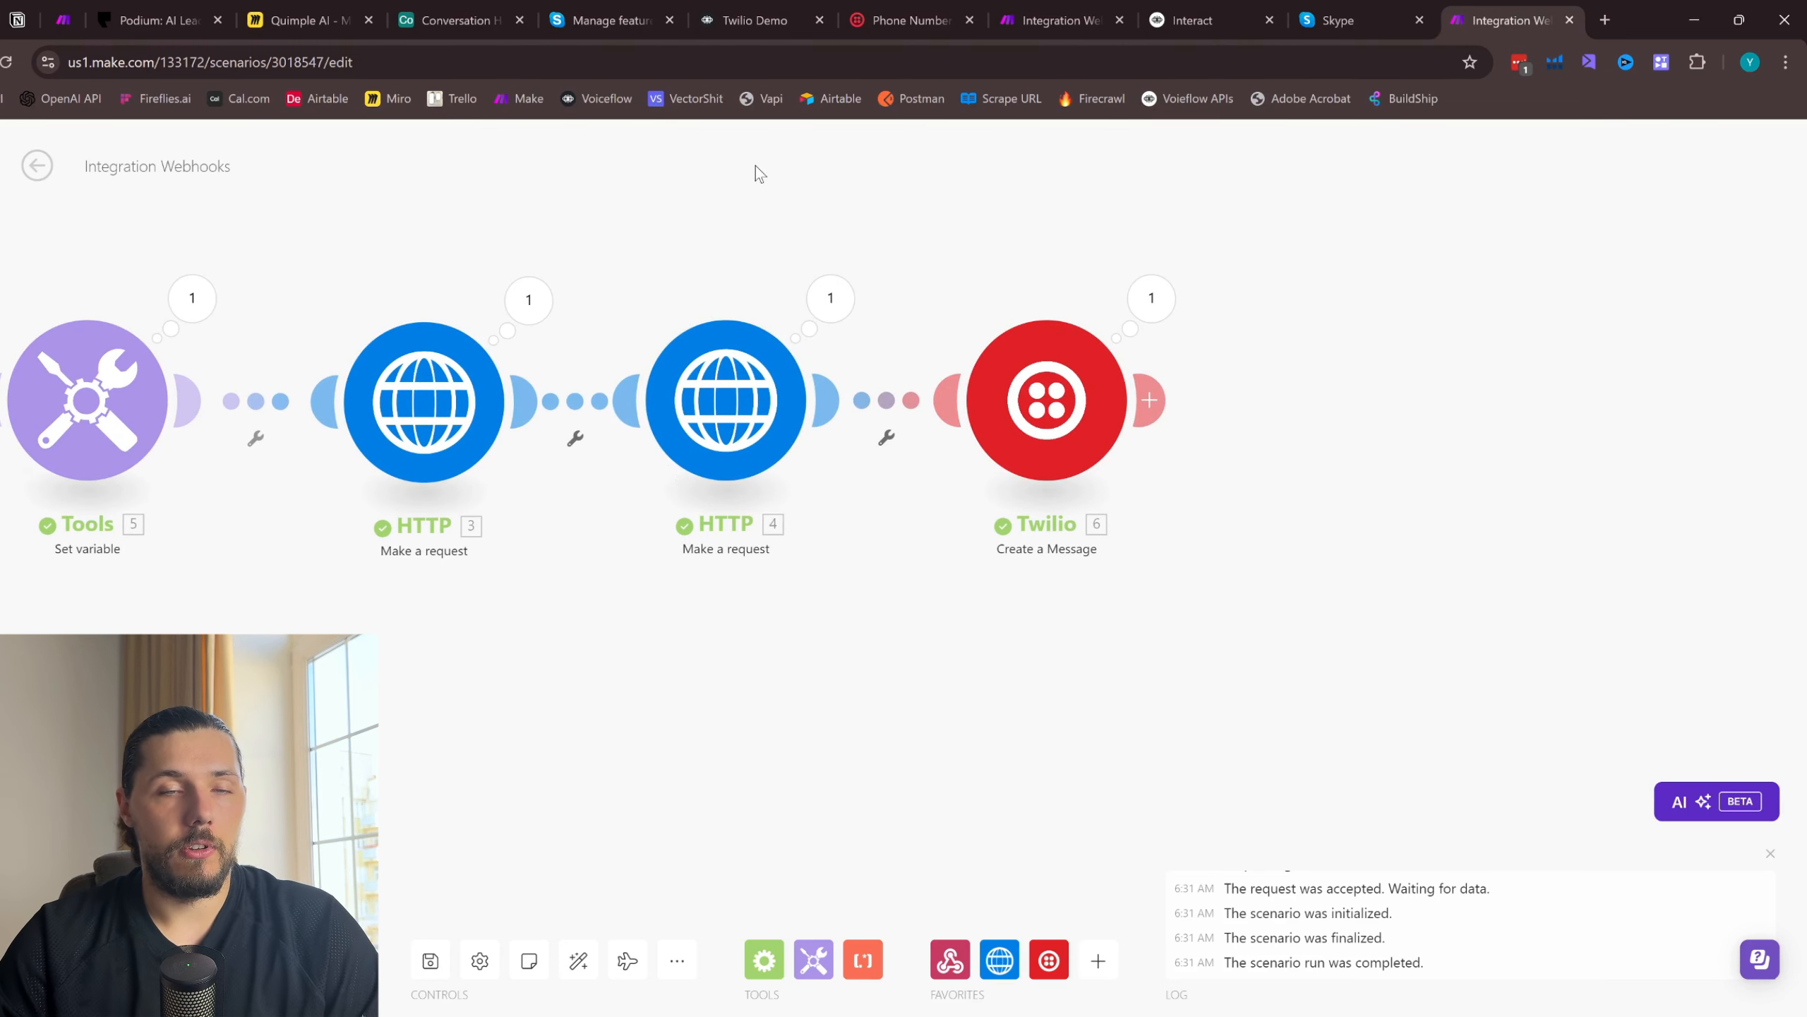
left_click(1150, 399)
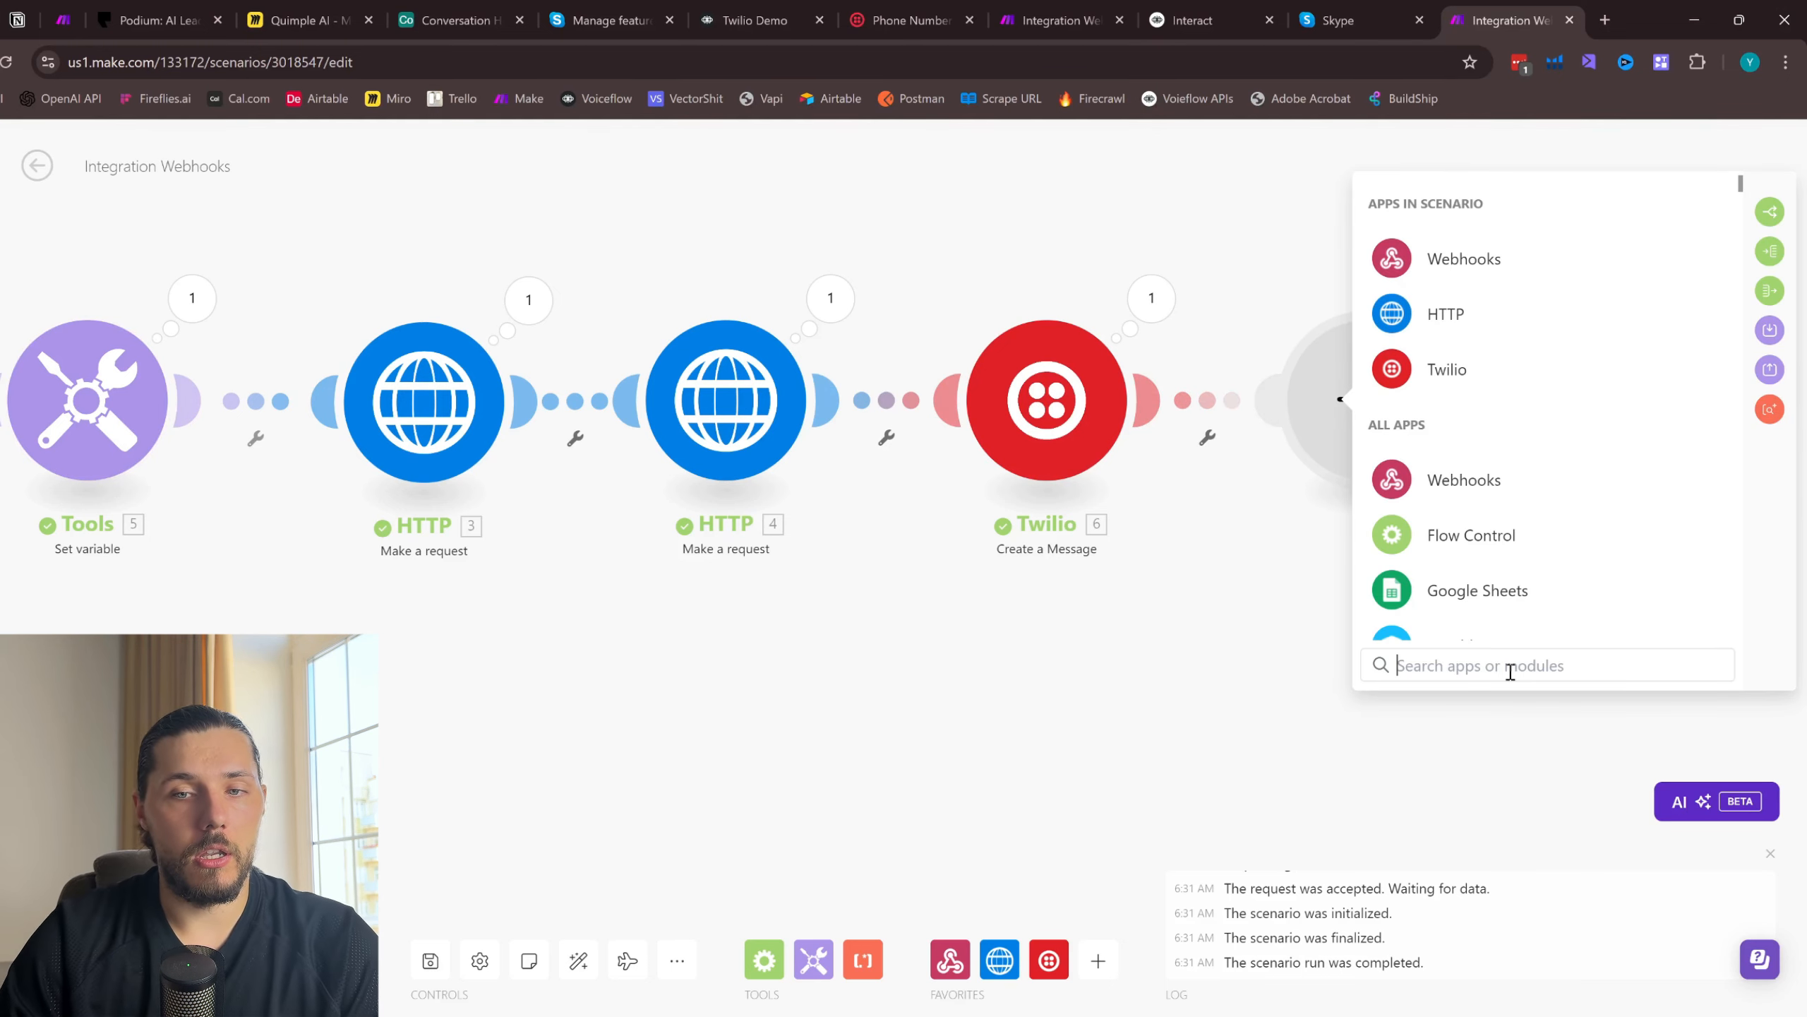
scroll(1494, 569, "down", 4)
left_click(1458, 235)
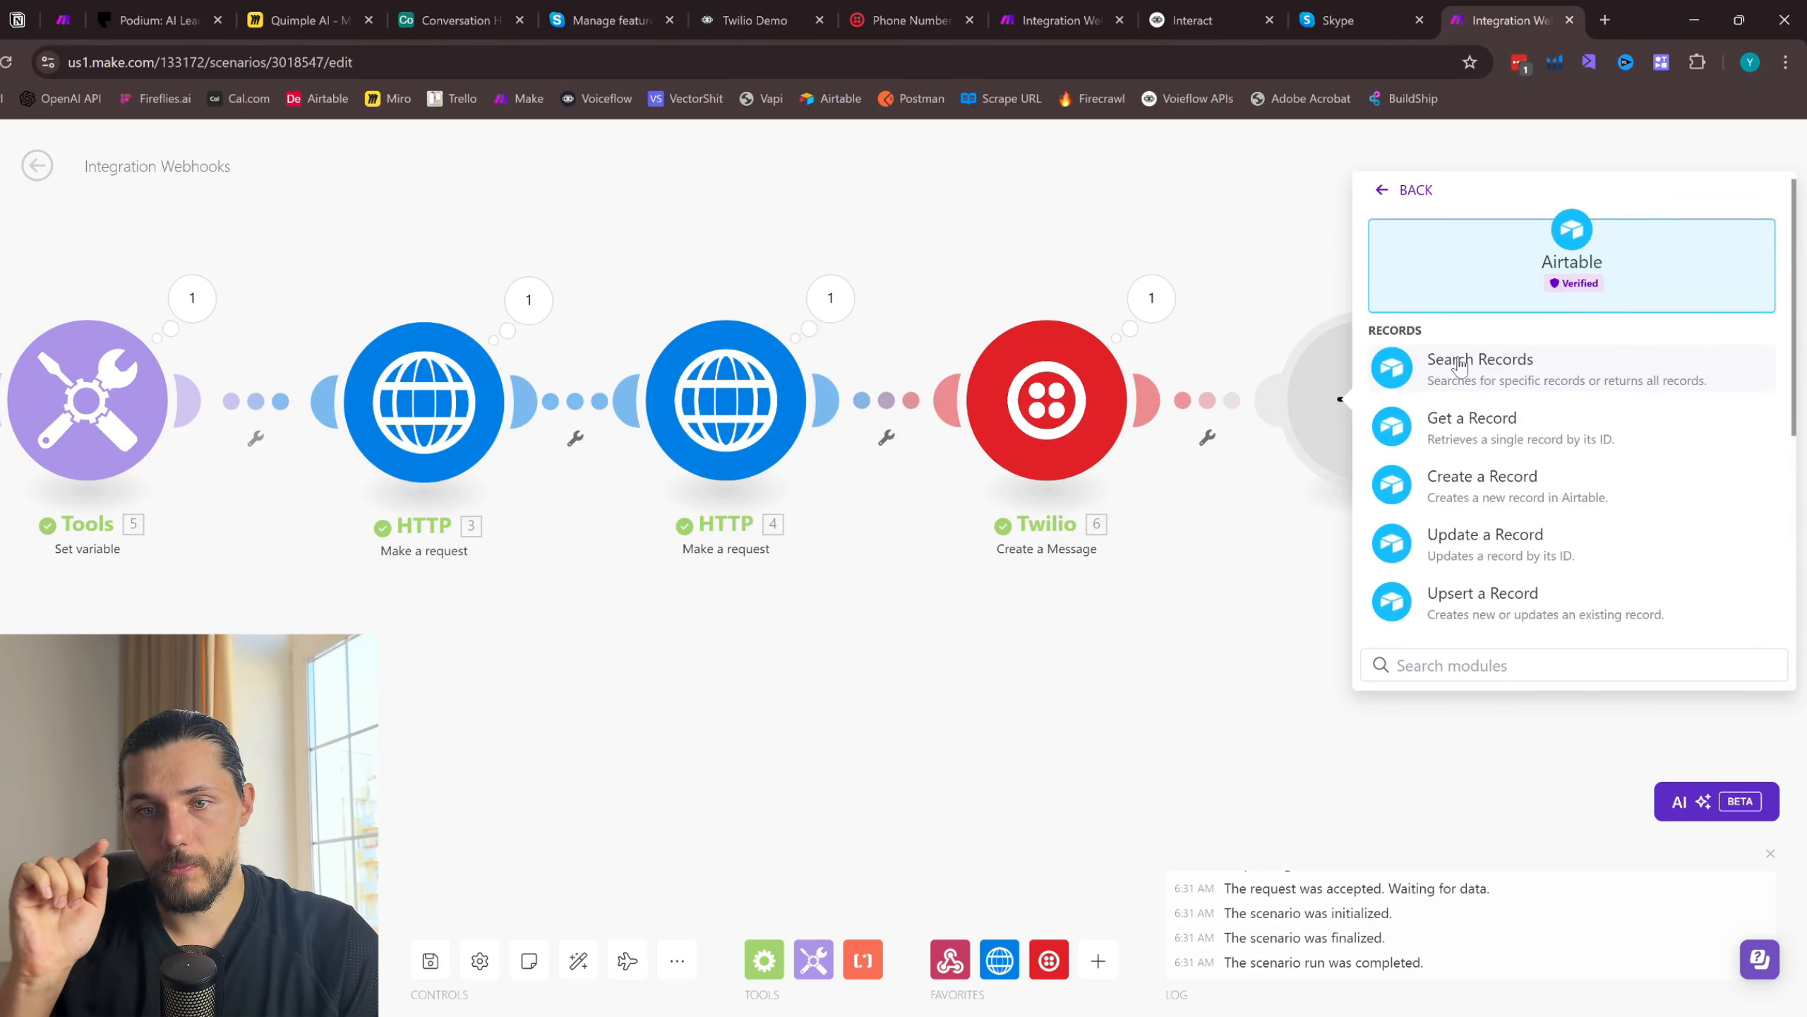
scroll(1472, 490, "down", 1)
left_click(1466, 474)
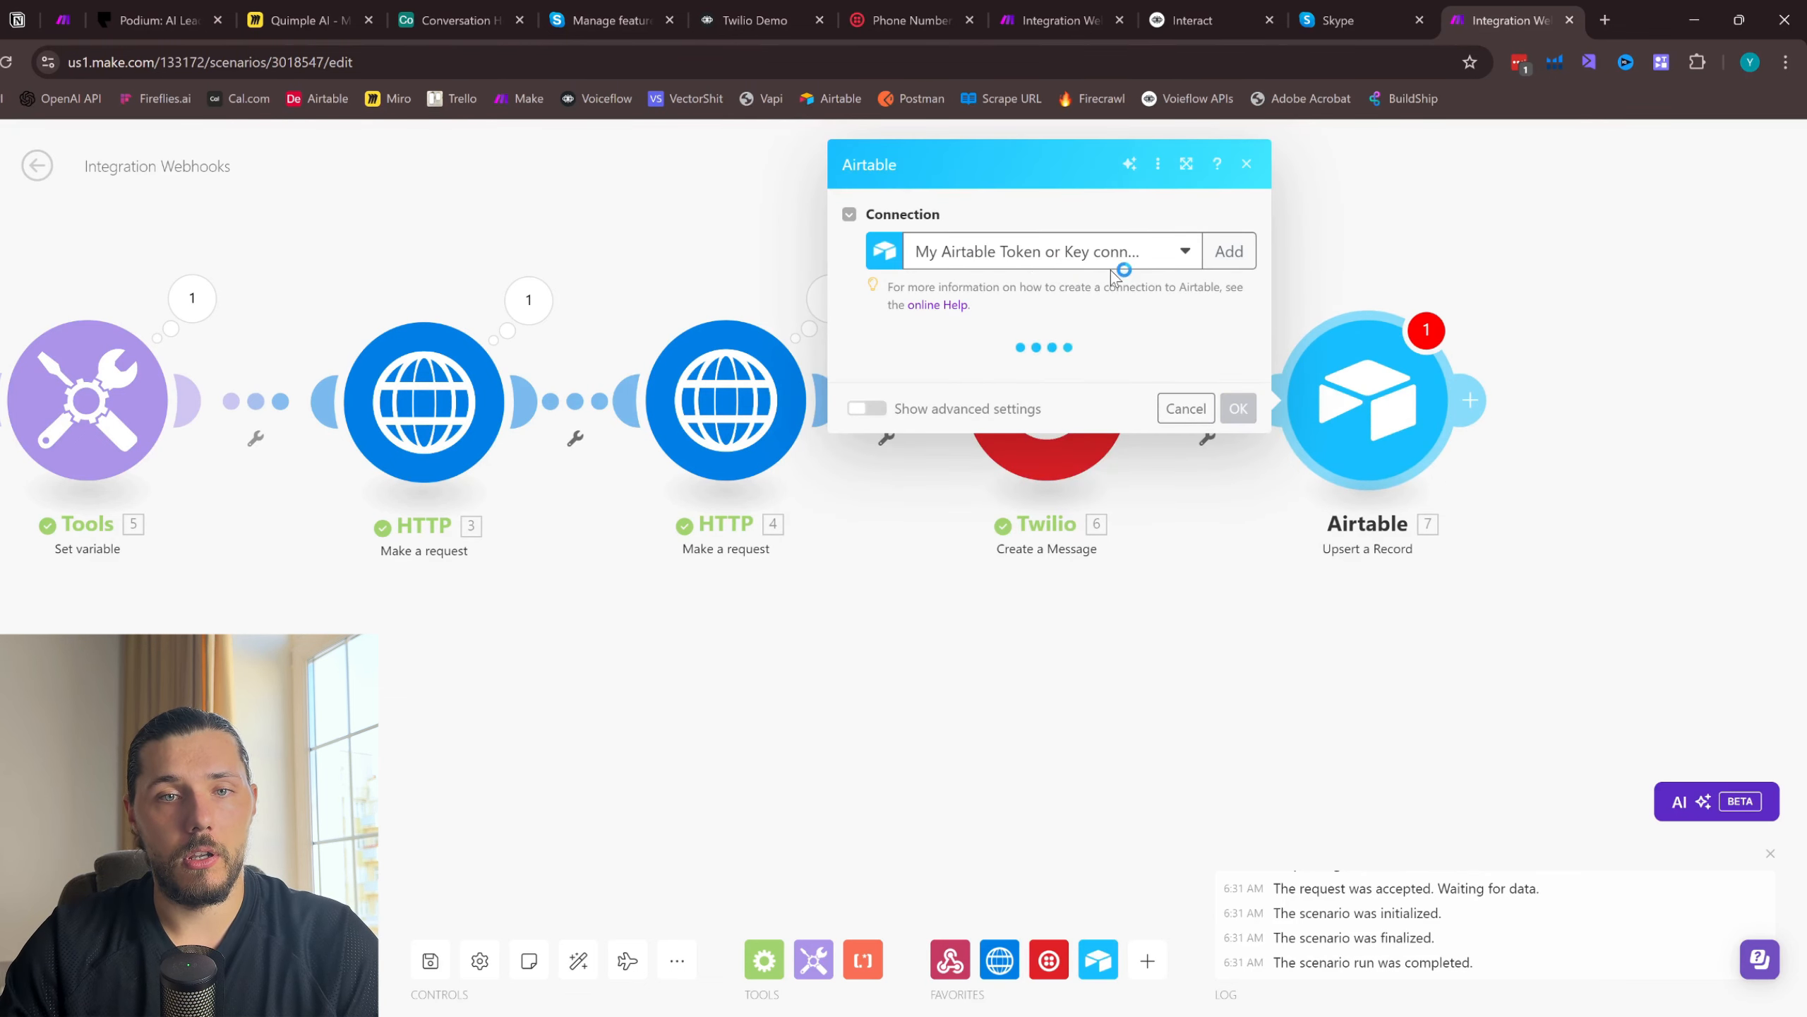
- Set the Airtable module's base to Conversation History and its table to Table 1
left_click(983, 377)
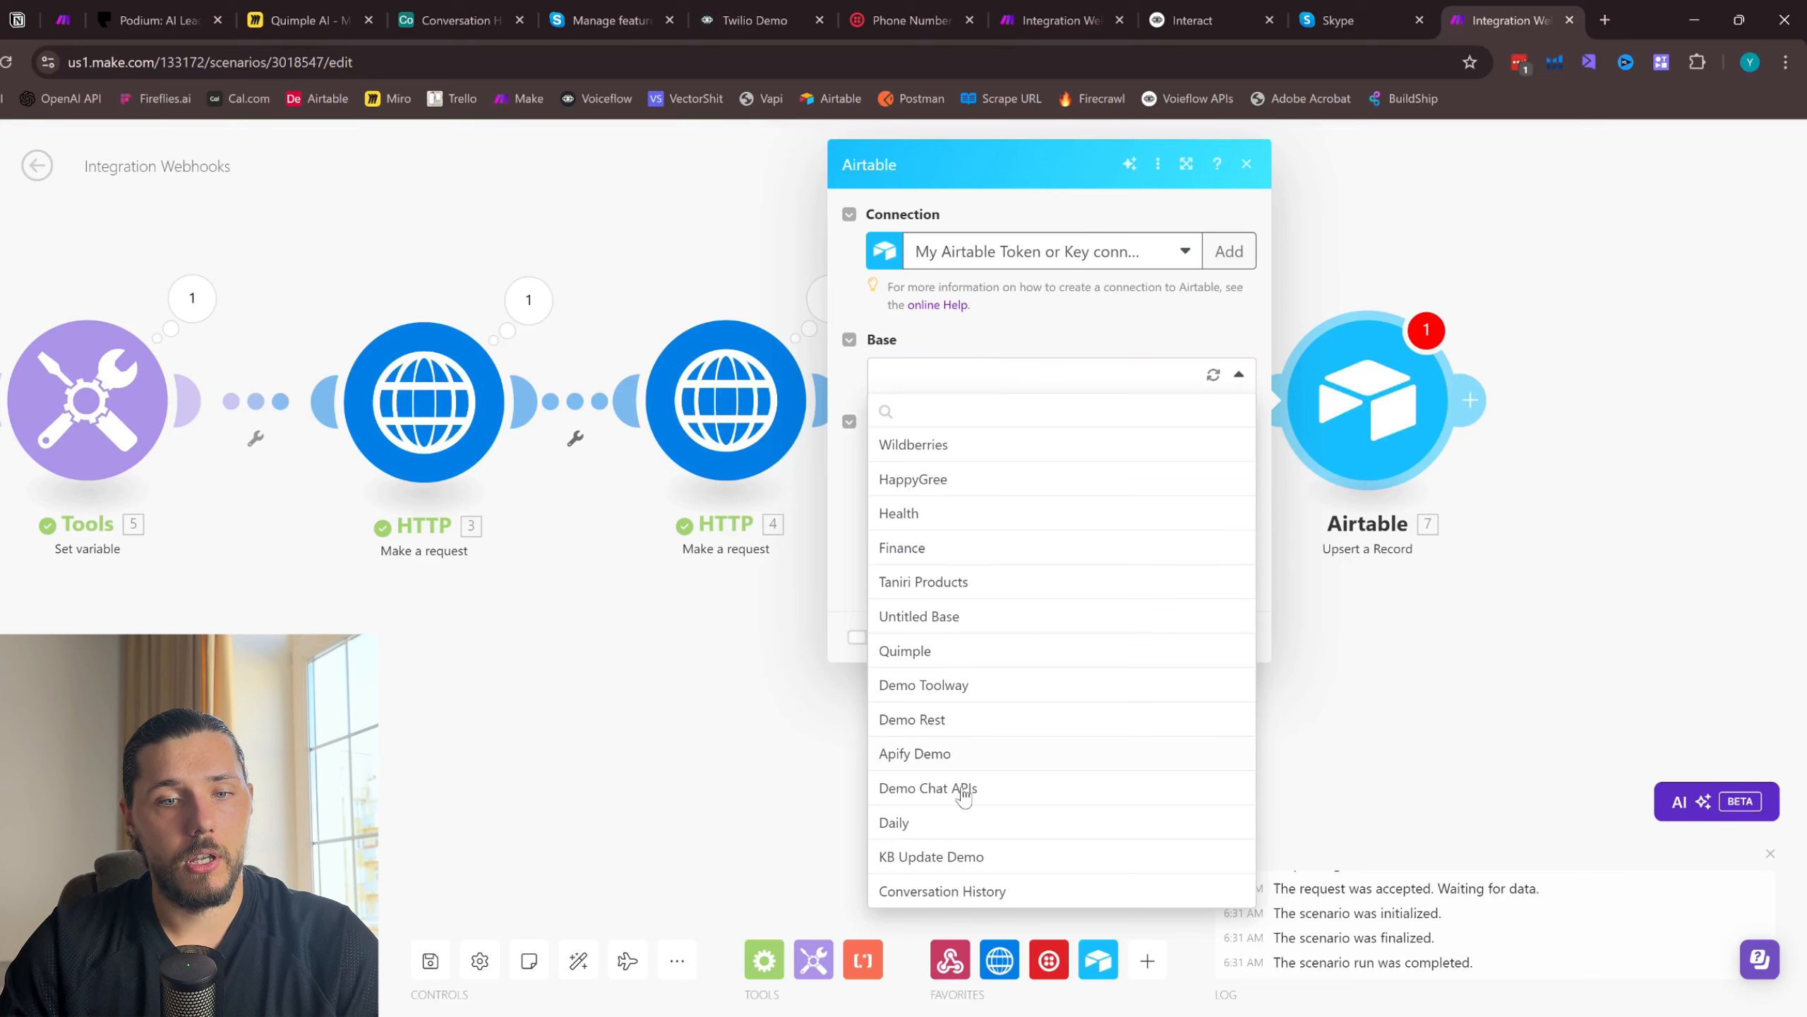
left_click(972, 894)
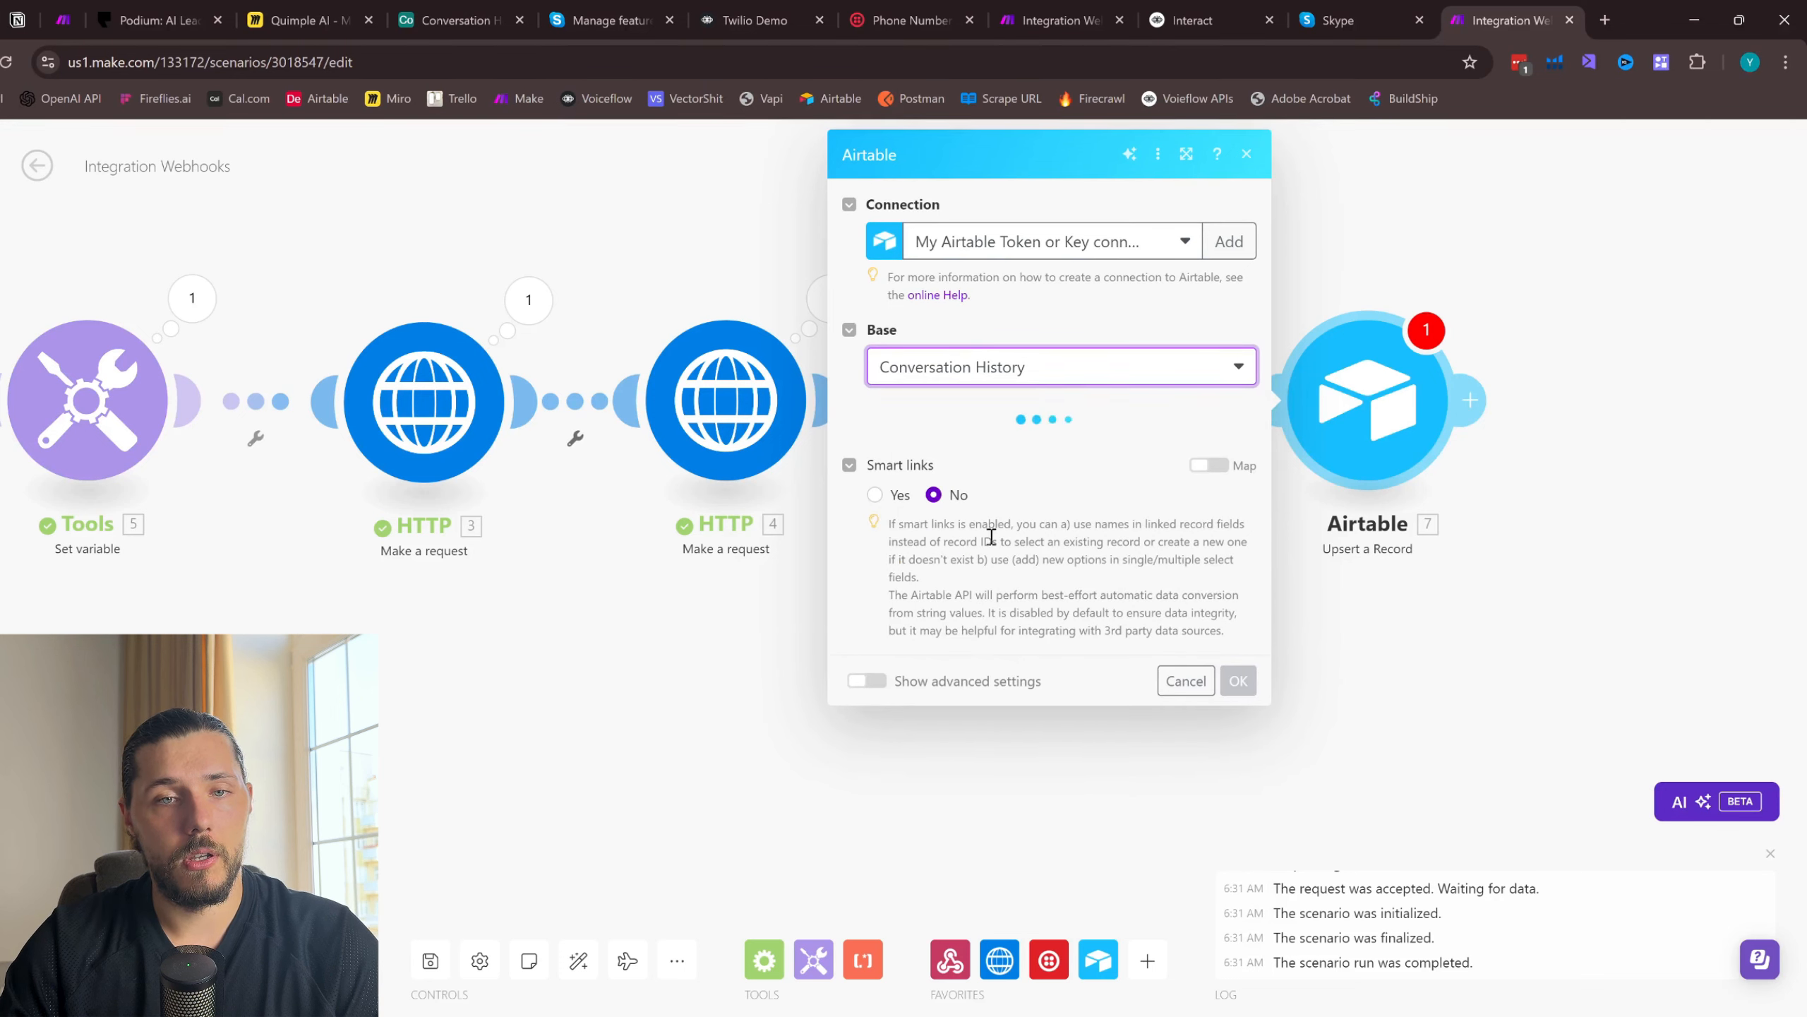
left_click(981, 447)
left_click(973, 480)
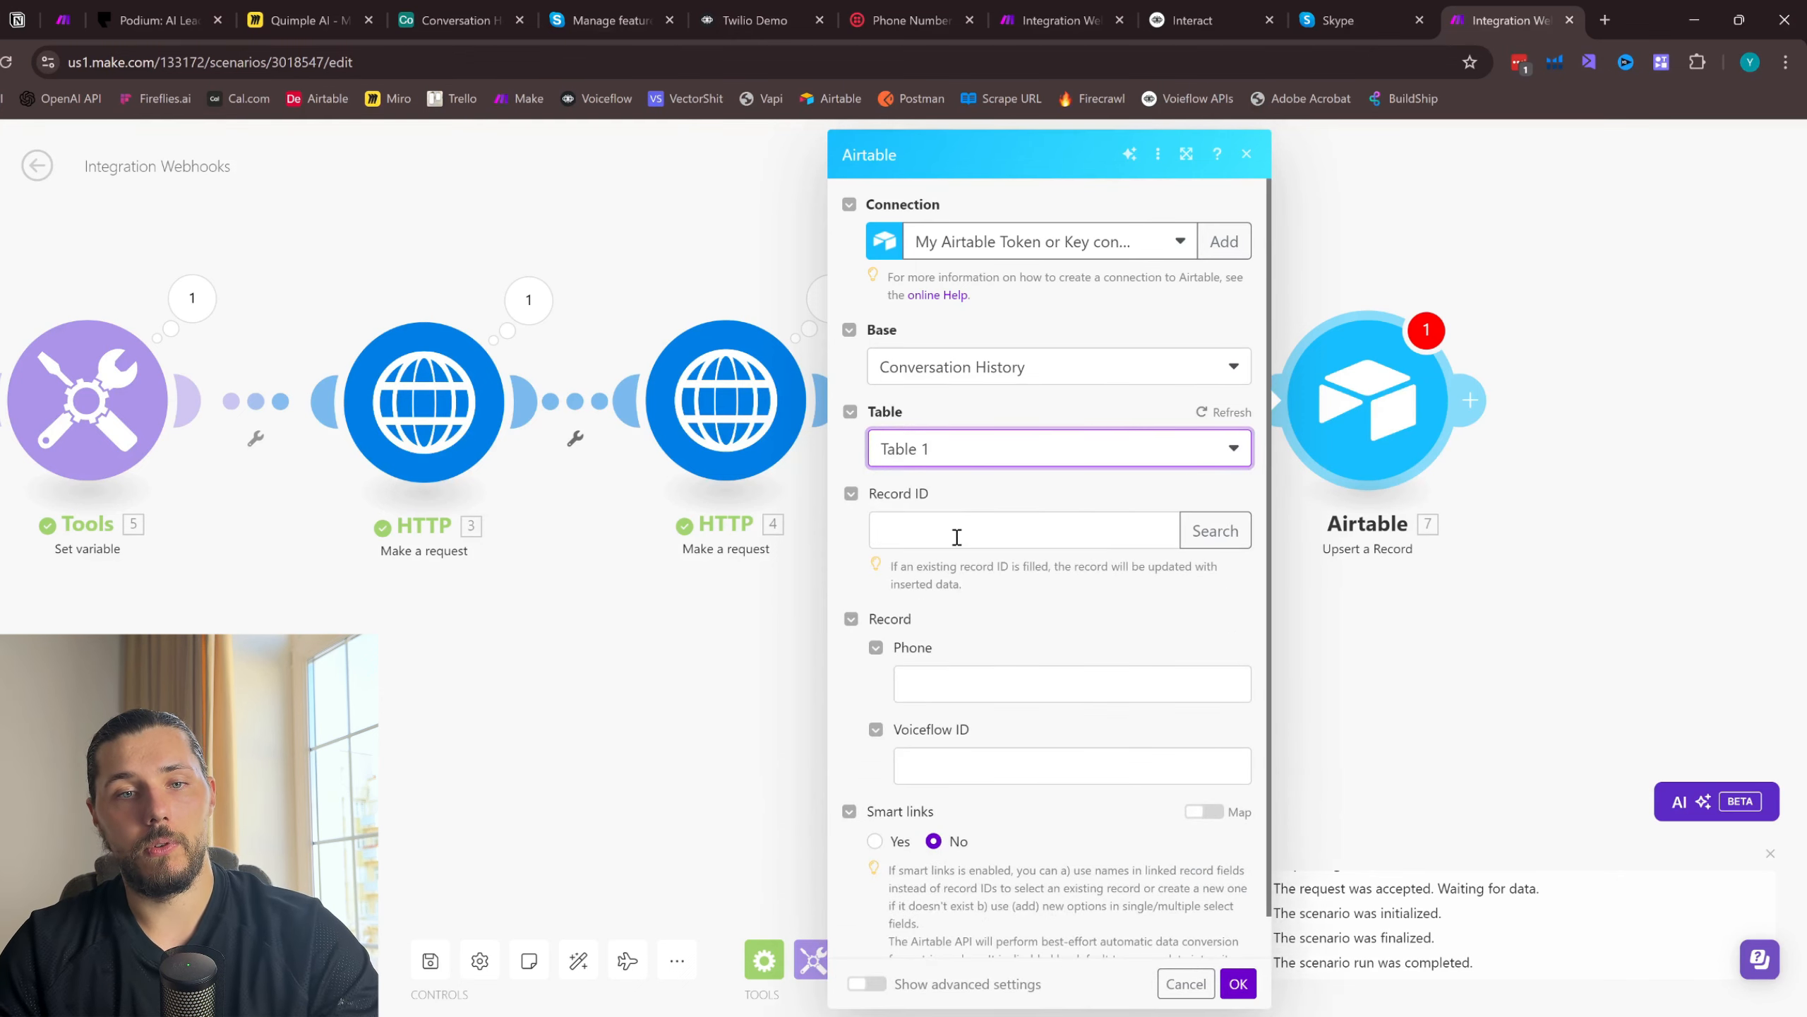
- Map the Airtable record's Phone field to the custom webhook's From value, and check the SMS conversation in Skype
left_click(983, 681)
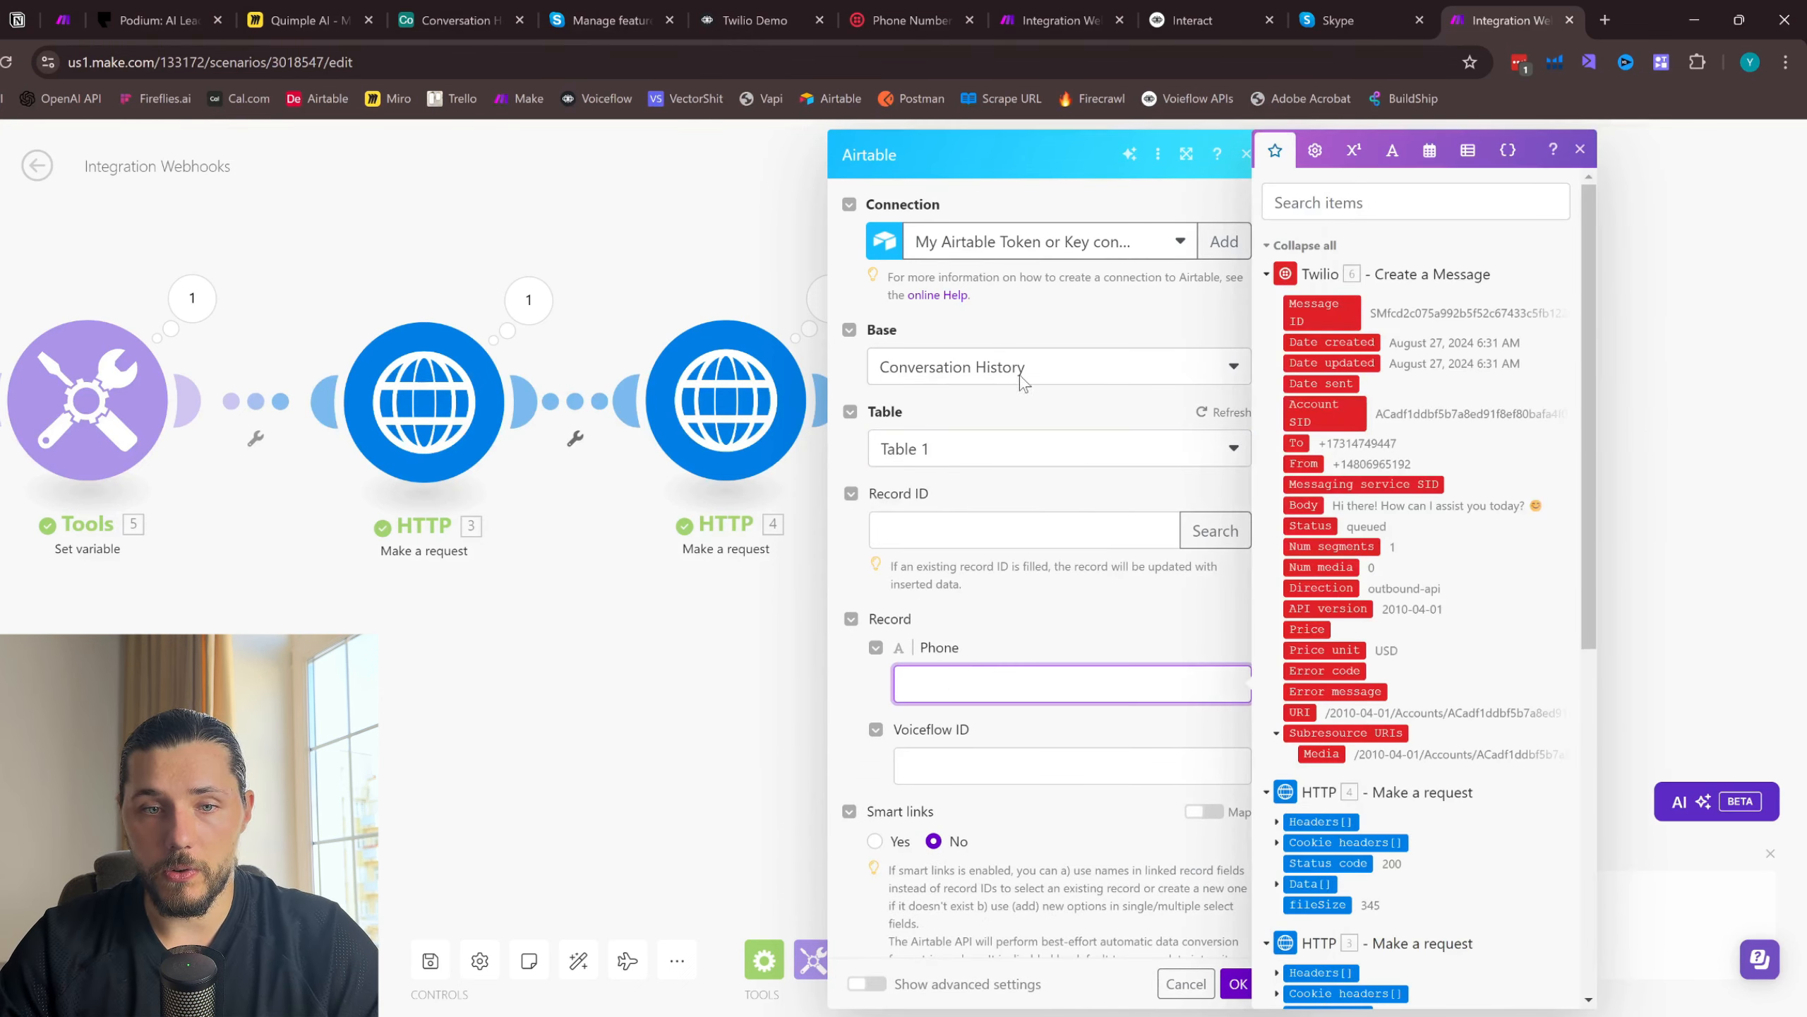
scroll(1293, 620, "down", 9)
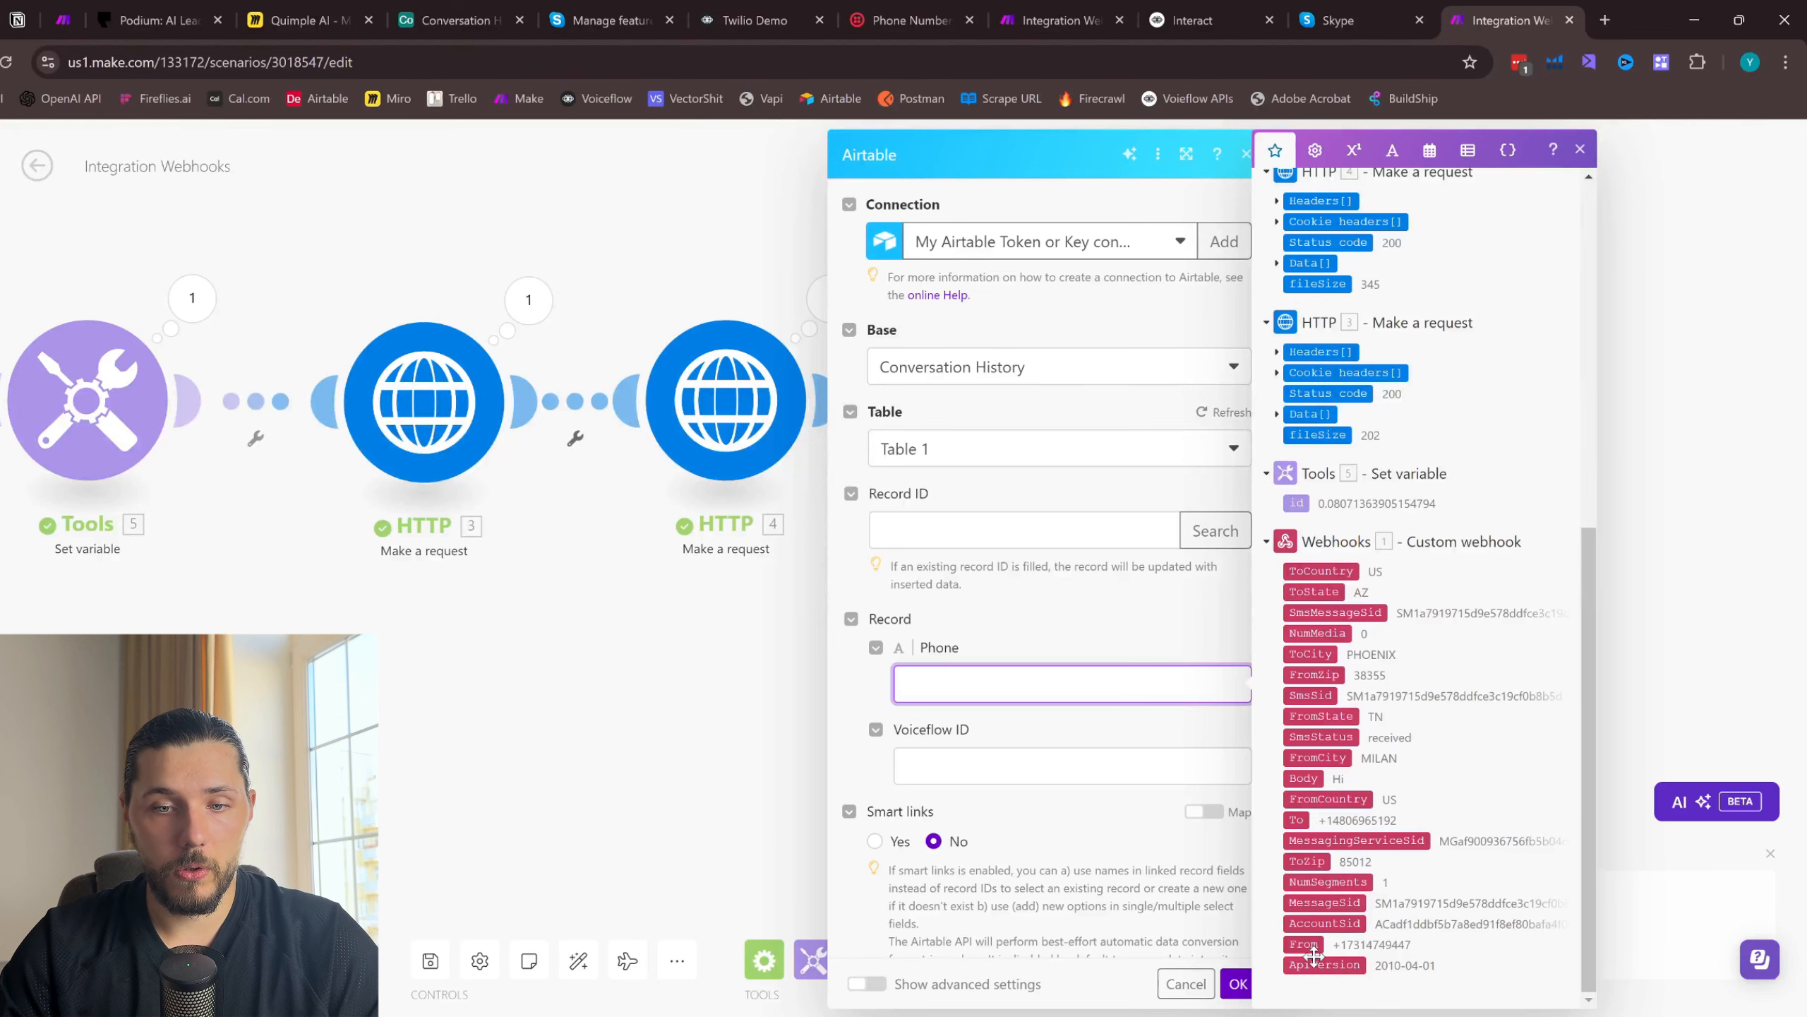
left_click(1303, 943)
left_click(1337, 20)
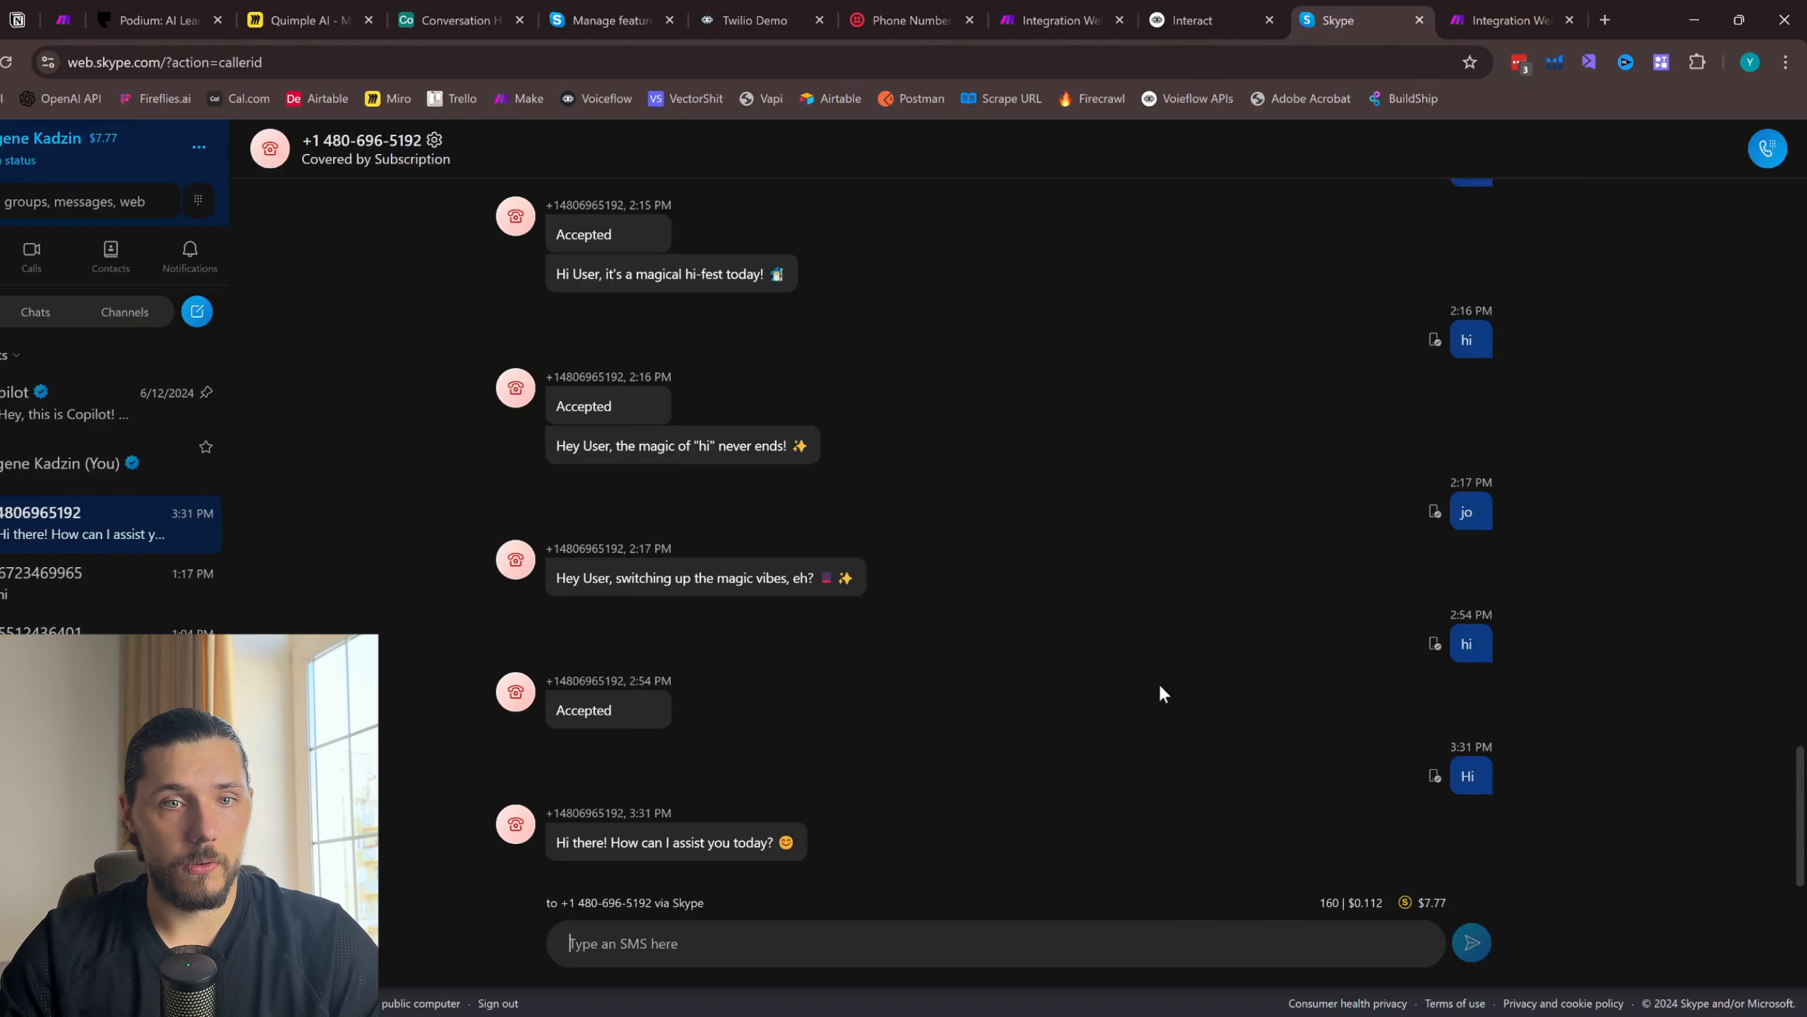
left_click(1495, 20)
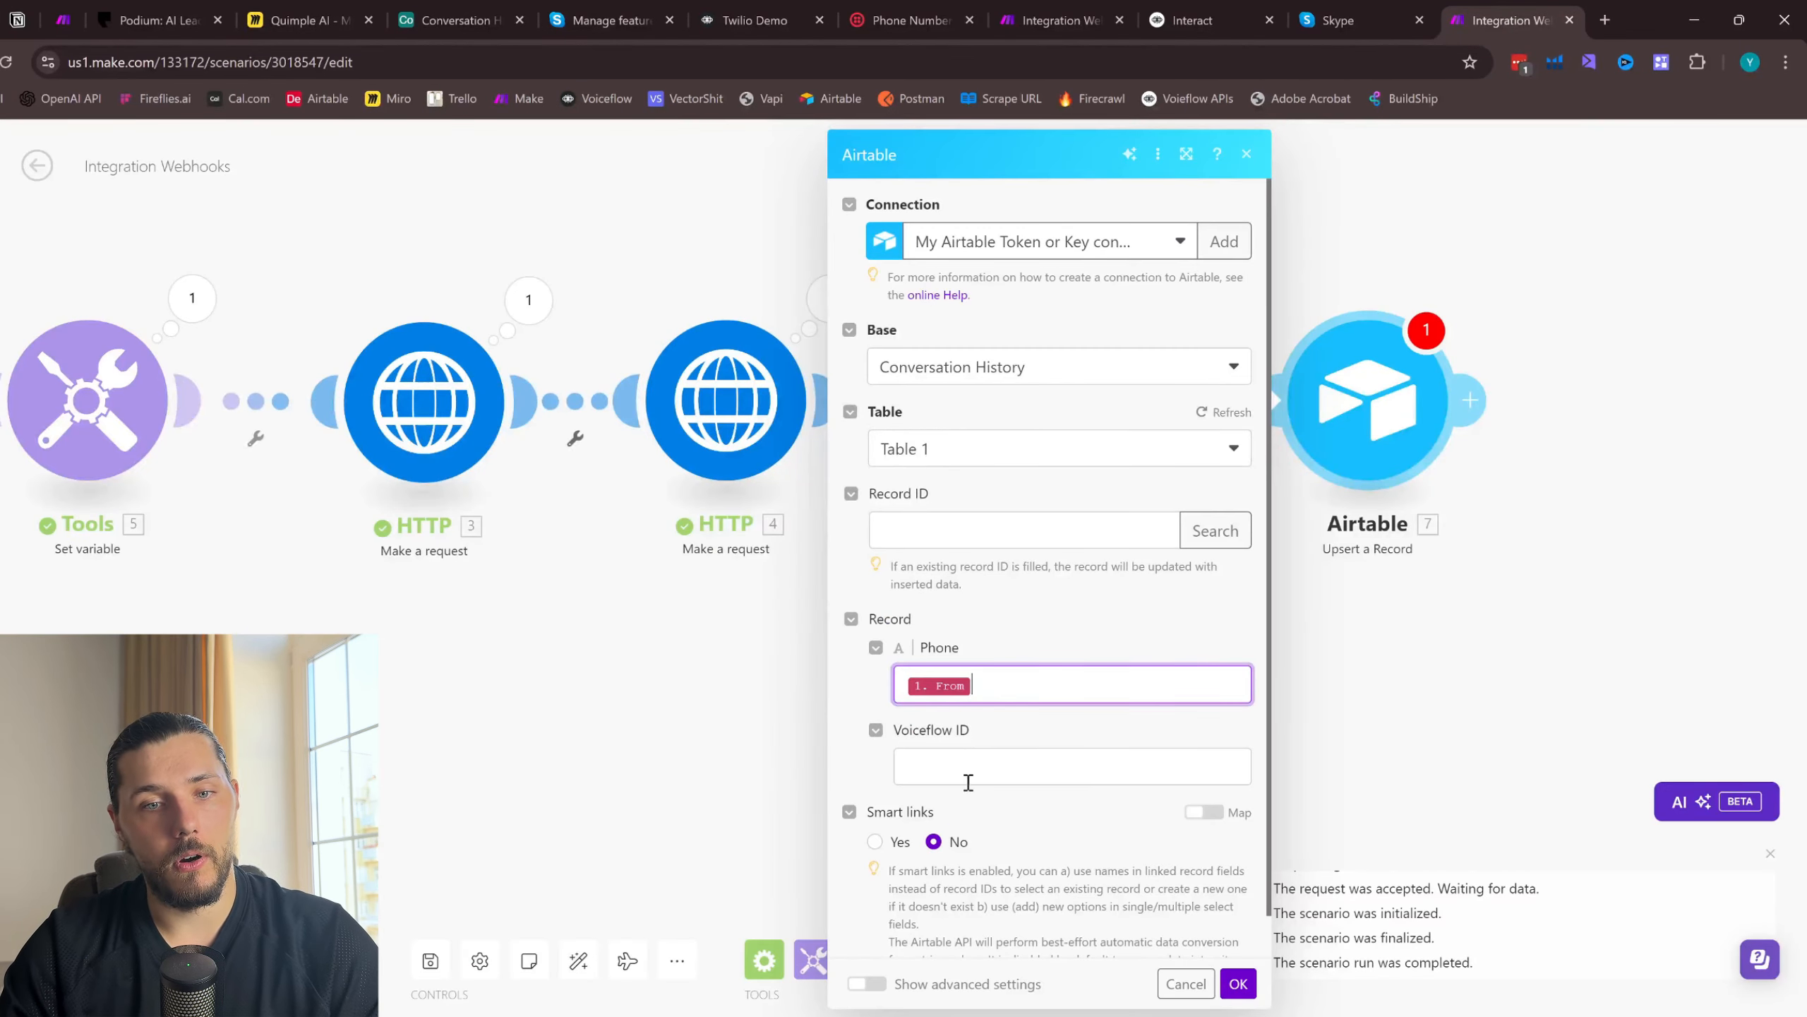
- Map the Airtable record's Voiceflow ID field to the Set variable module's id, confirm the module settings, and save the scenario
left_click(966, 756)
scroll(1361, 702, "down", 8)
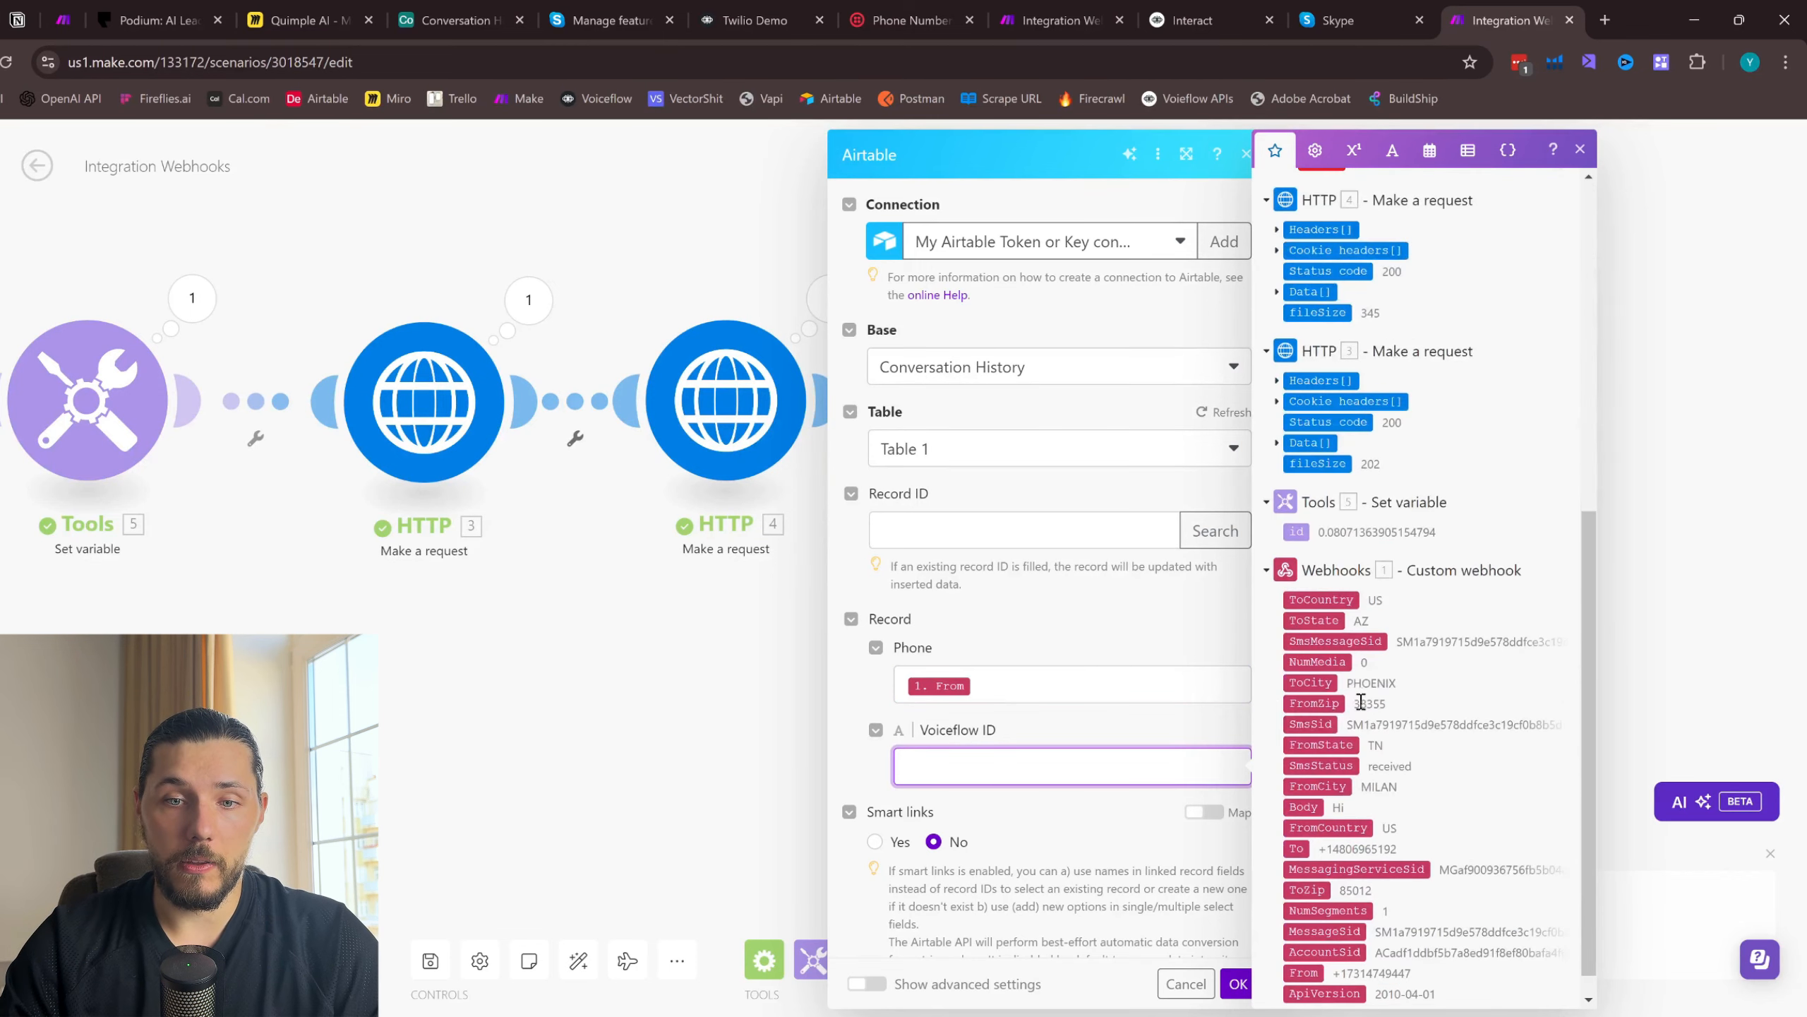
left_click(1295, 531)
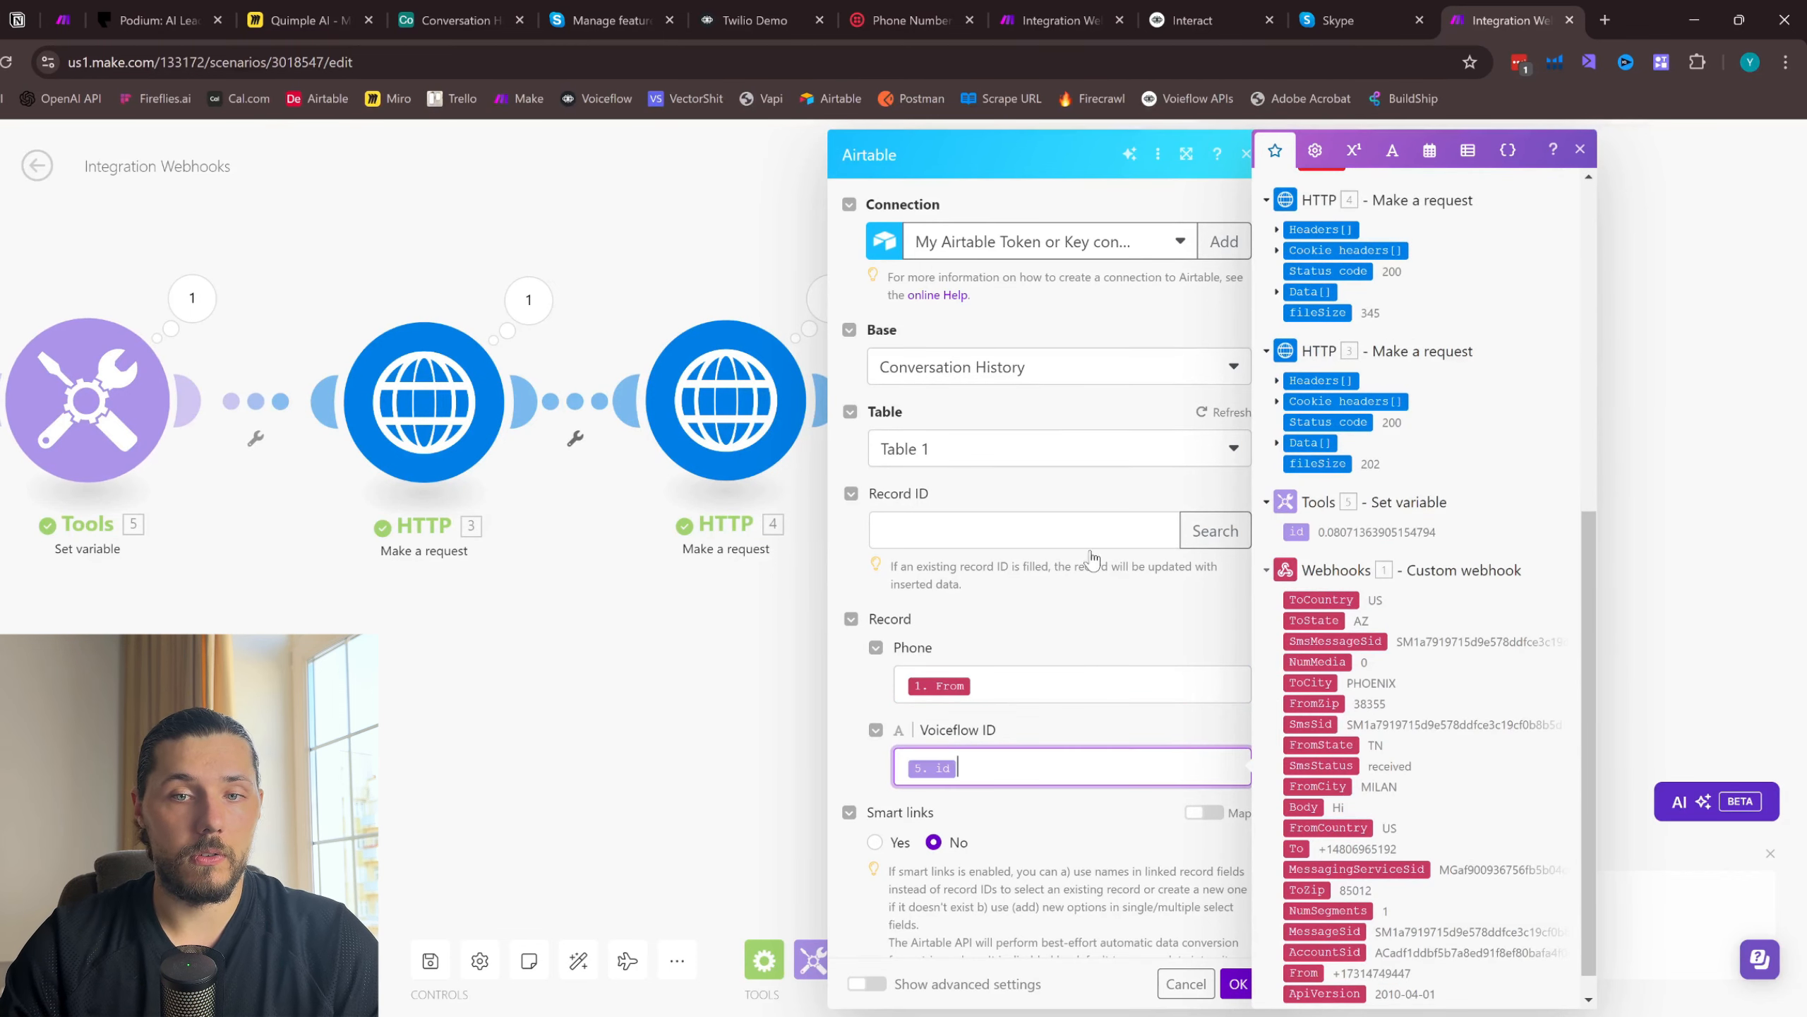
left_click(1118, 730)
left_click(1239, 984)
scroll(891, 815, "down", 3)
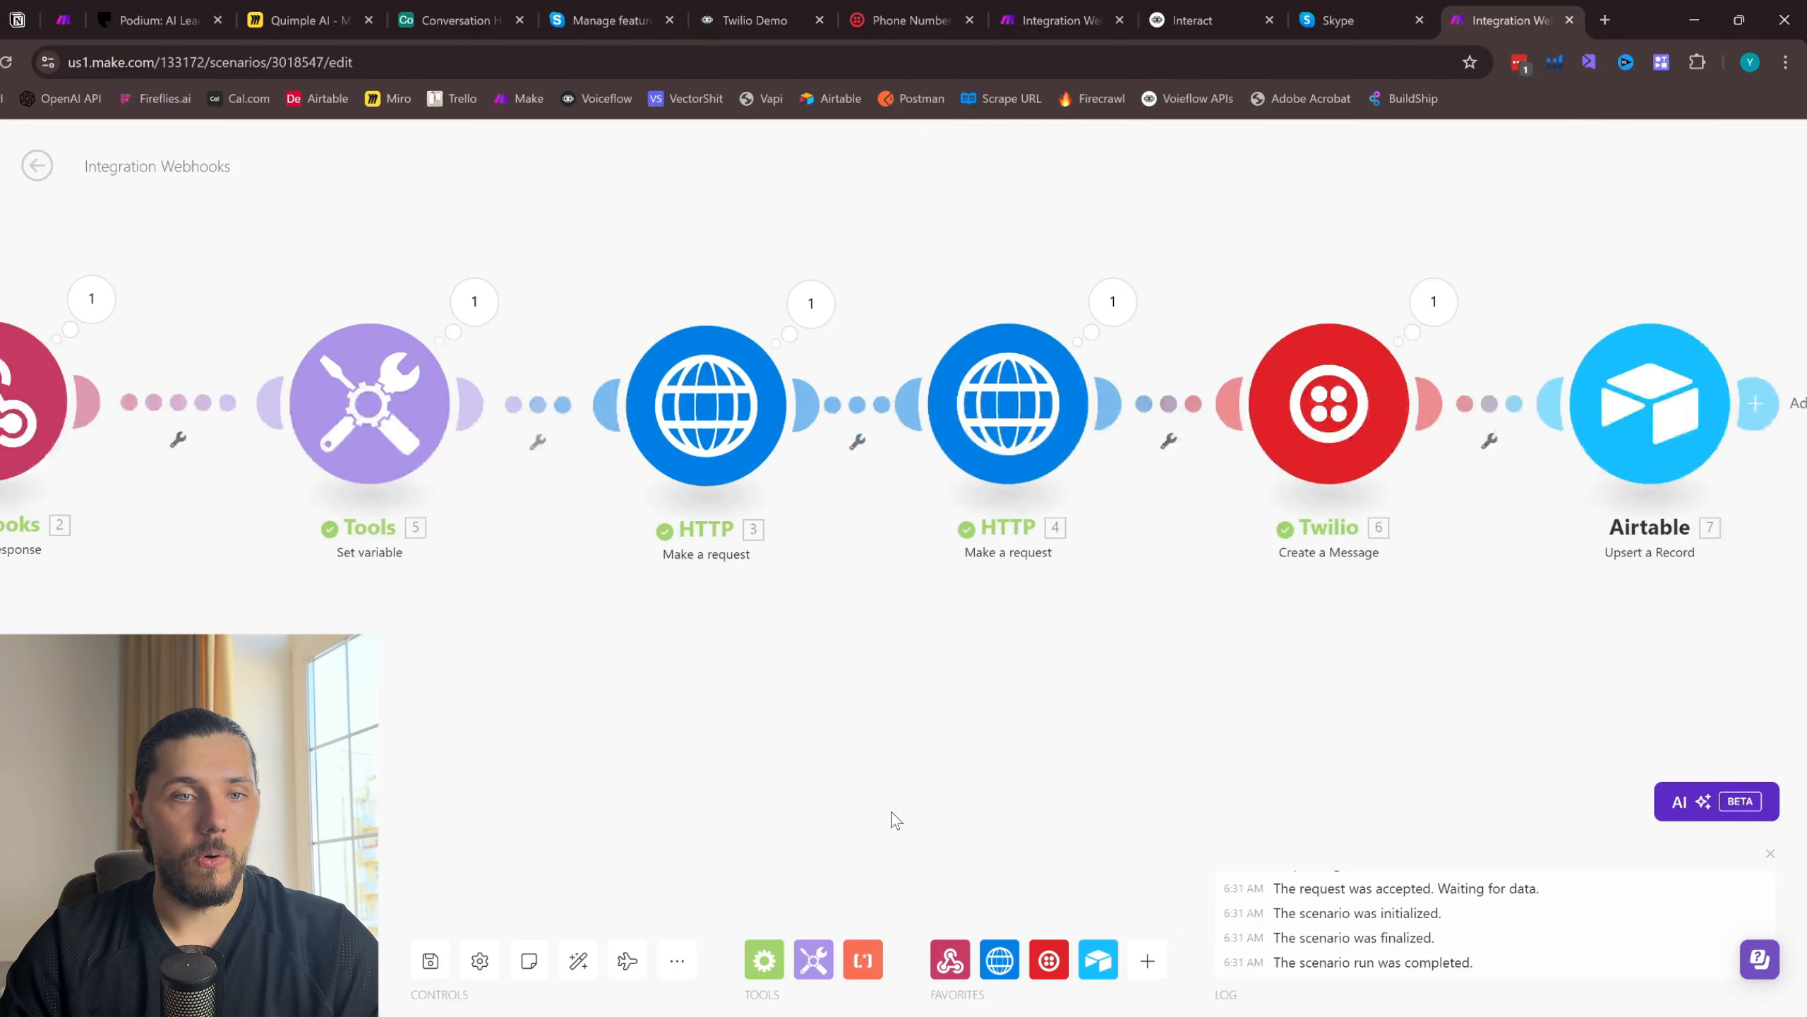
left_click(431, 962)
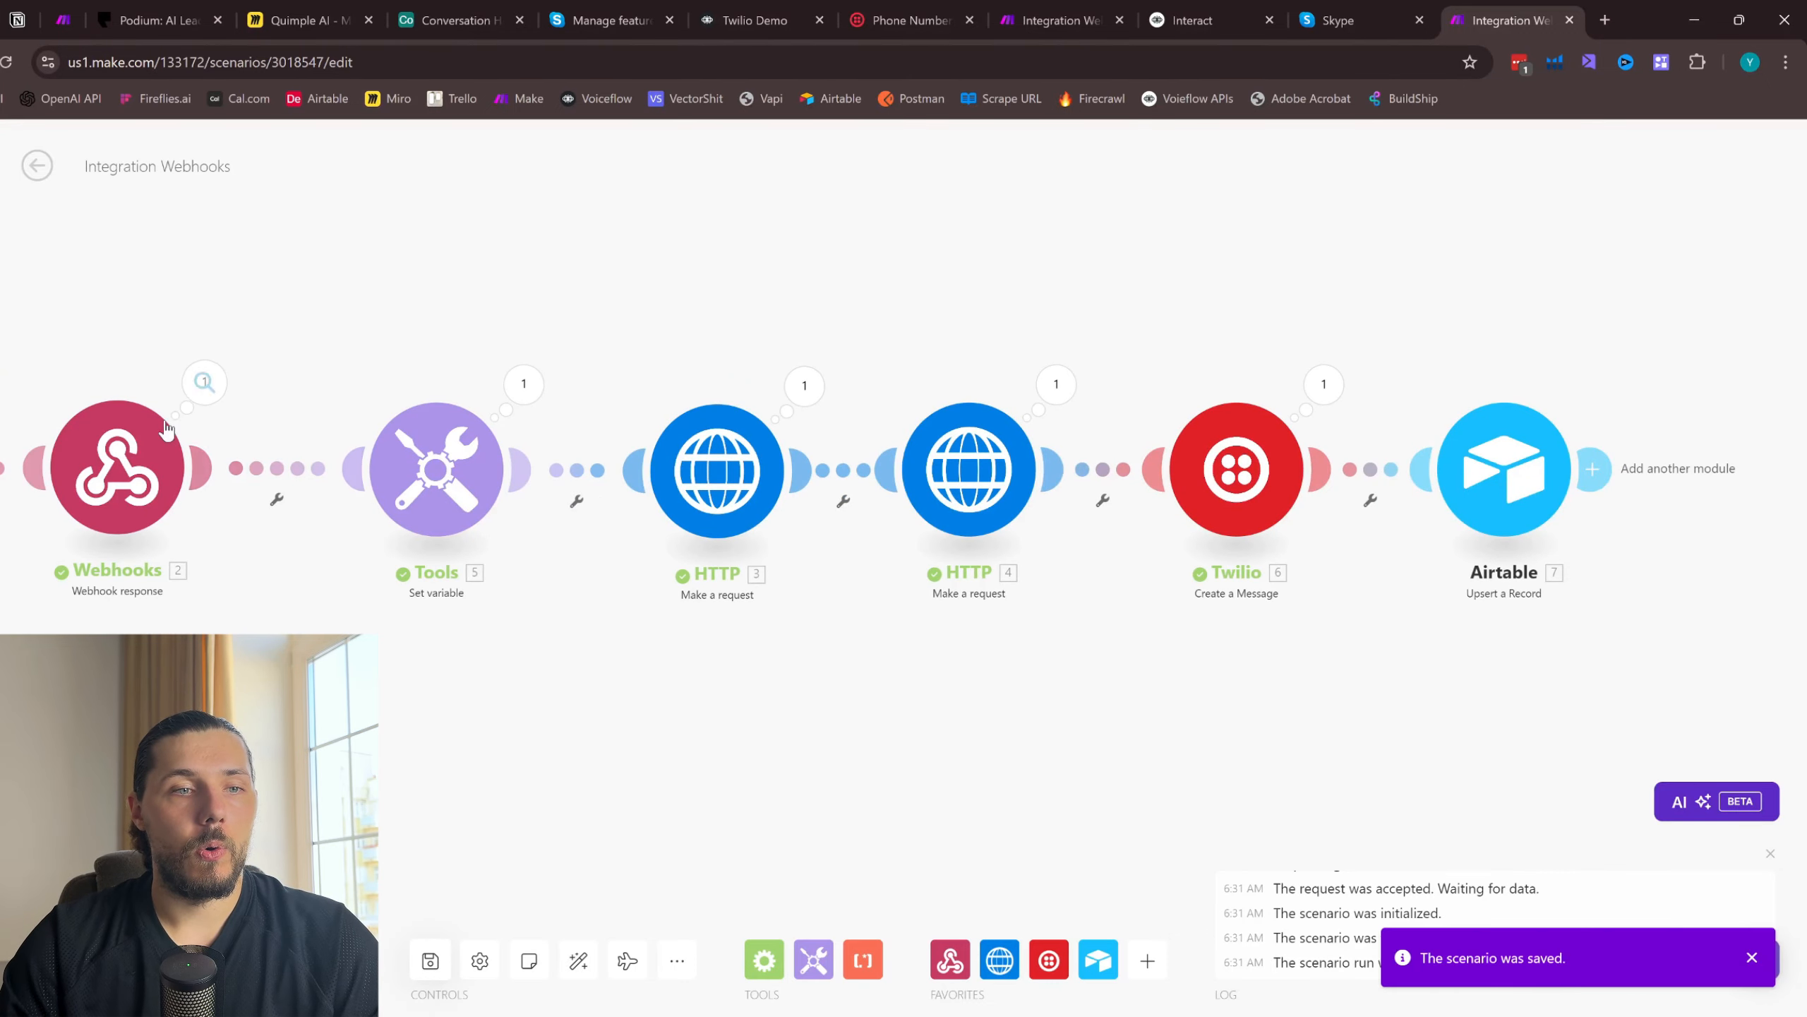
- Reorder the browser tabs so the Airtable Conversation History page sits beside Skype, and return to the Make scenario
scroll(912, 290, "left", 3)
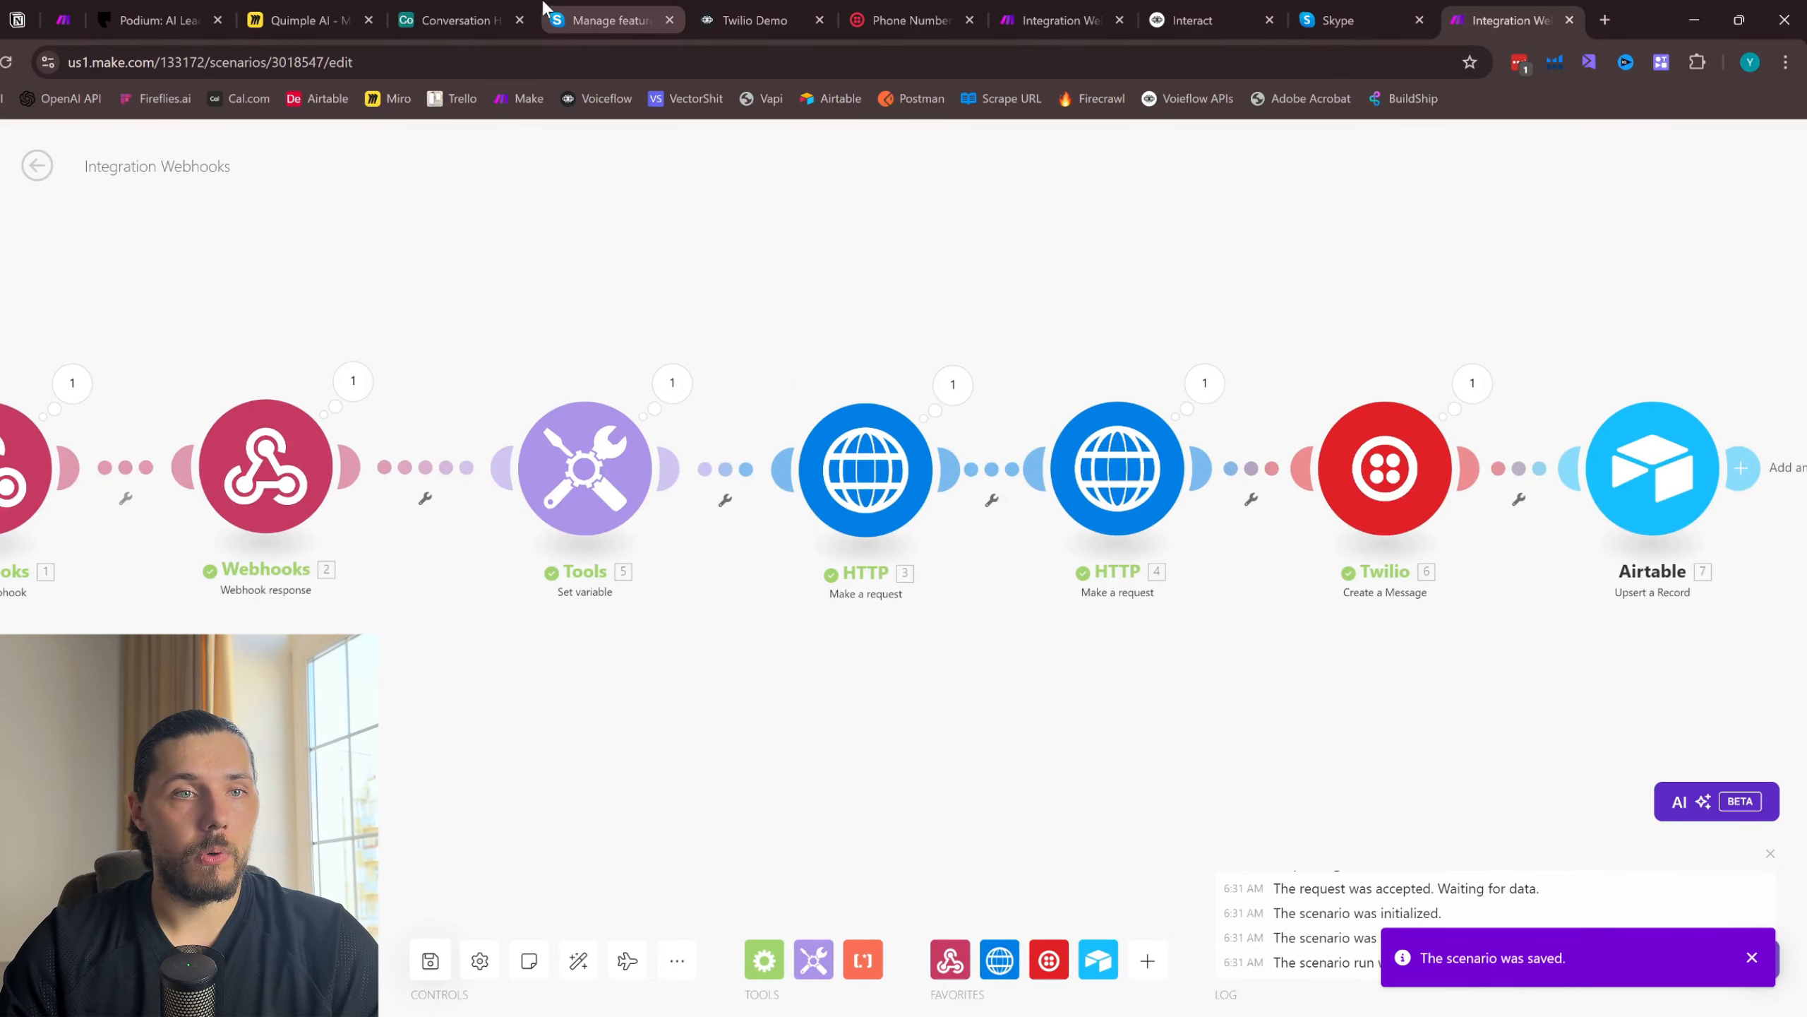
left_click_drag(455, 20, 1195, 15)
left_click(1502, 20)
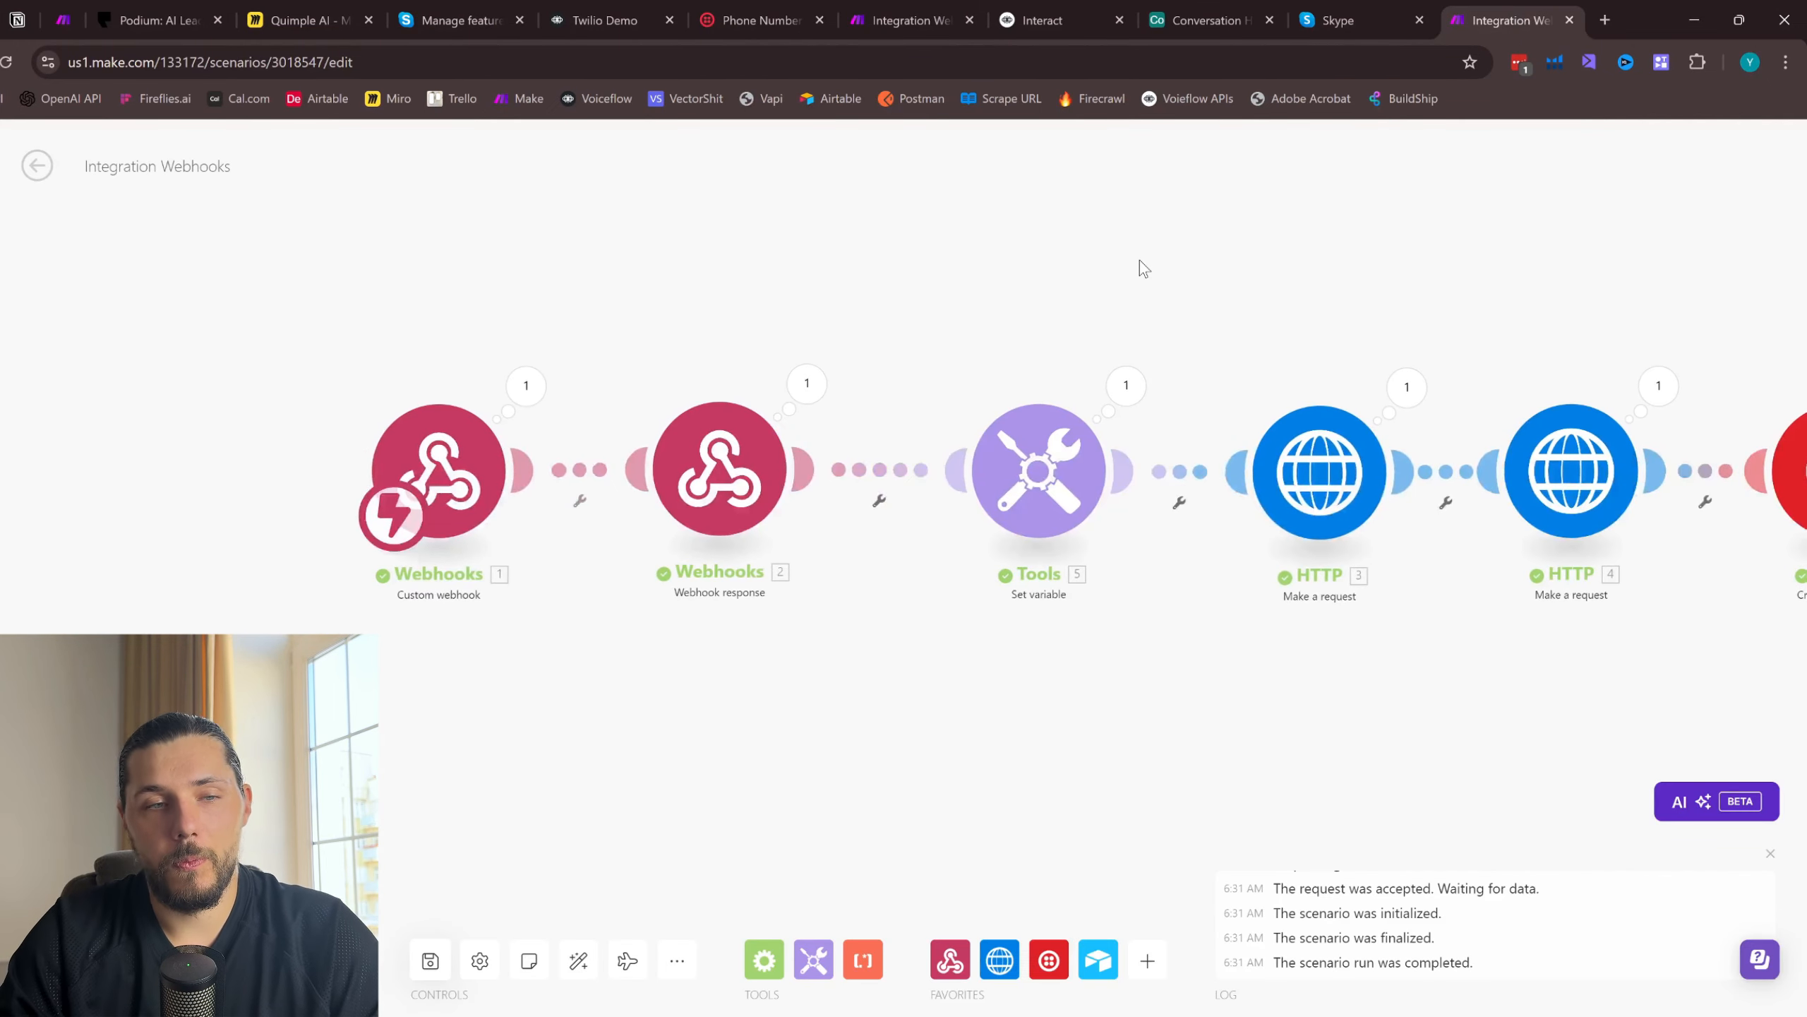
- Select both Webhooks modules together and move them away from the Set variable module to open a gap between them
scroll(512, 327, "left", 2)
left_click_drag(320, 375, 904, 612)
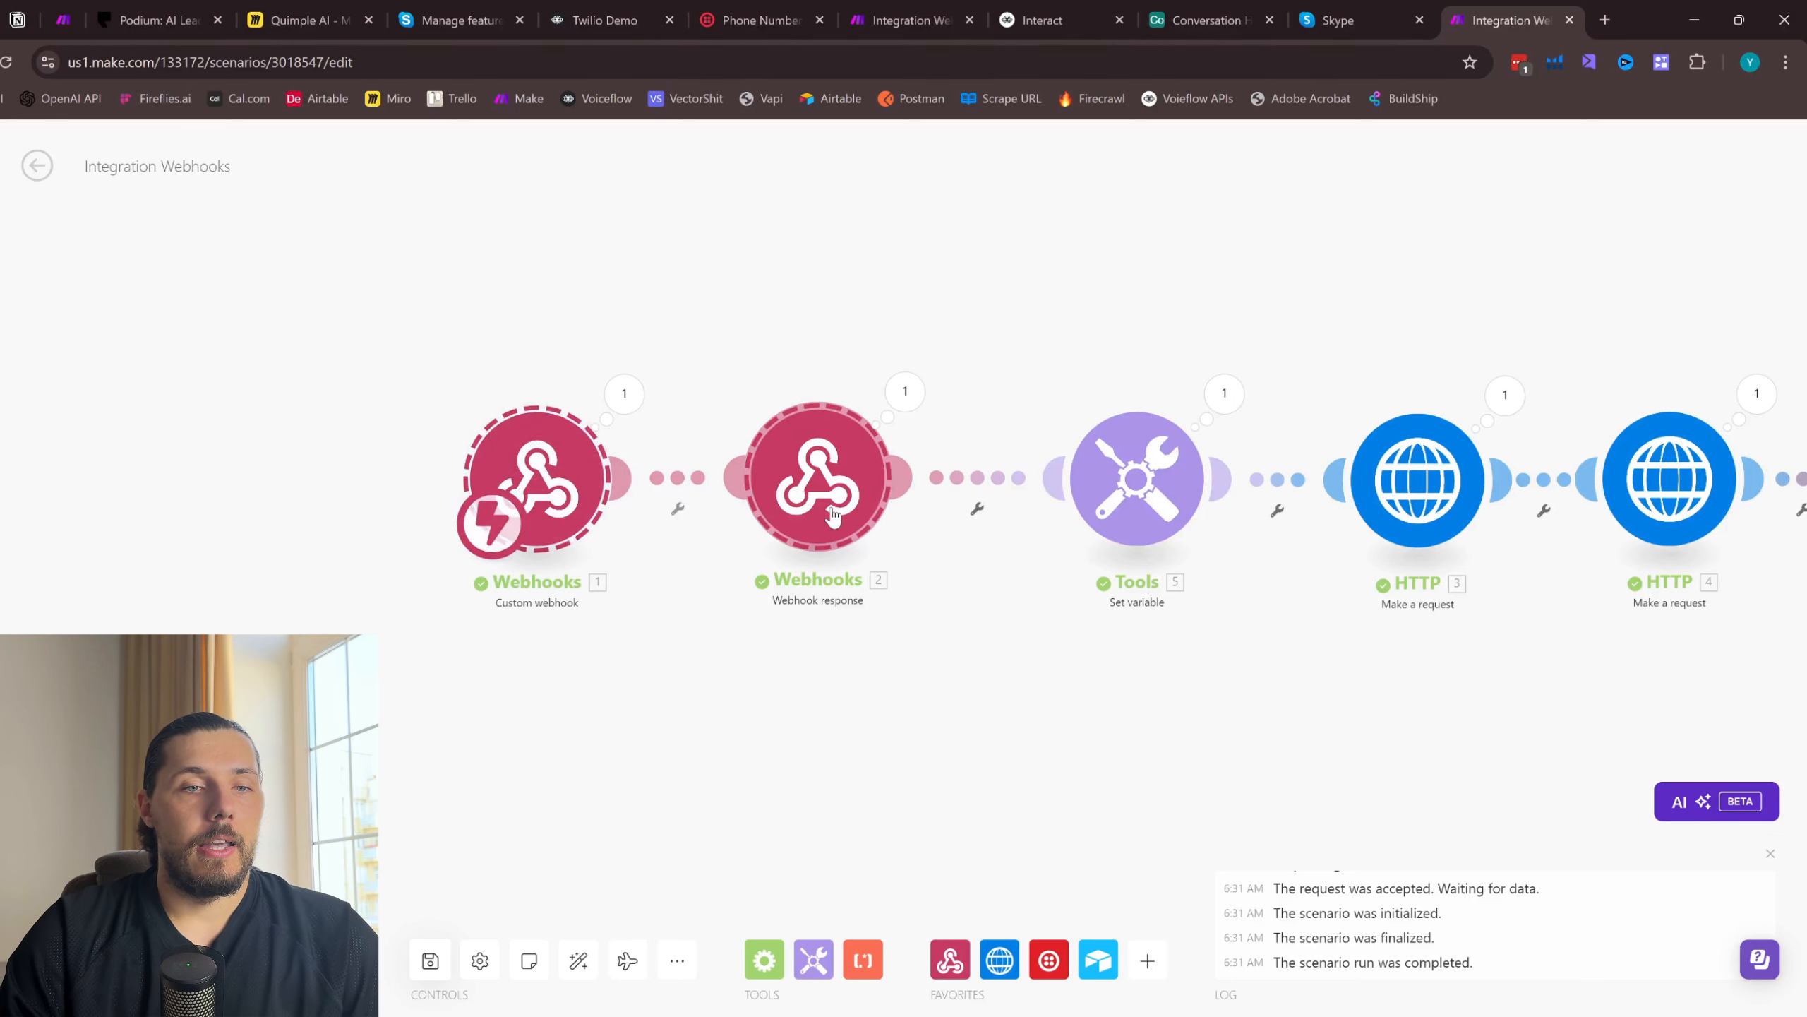
left_click_drag(832, 514, 575, 512)
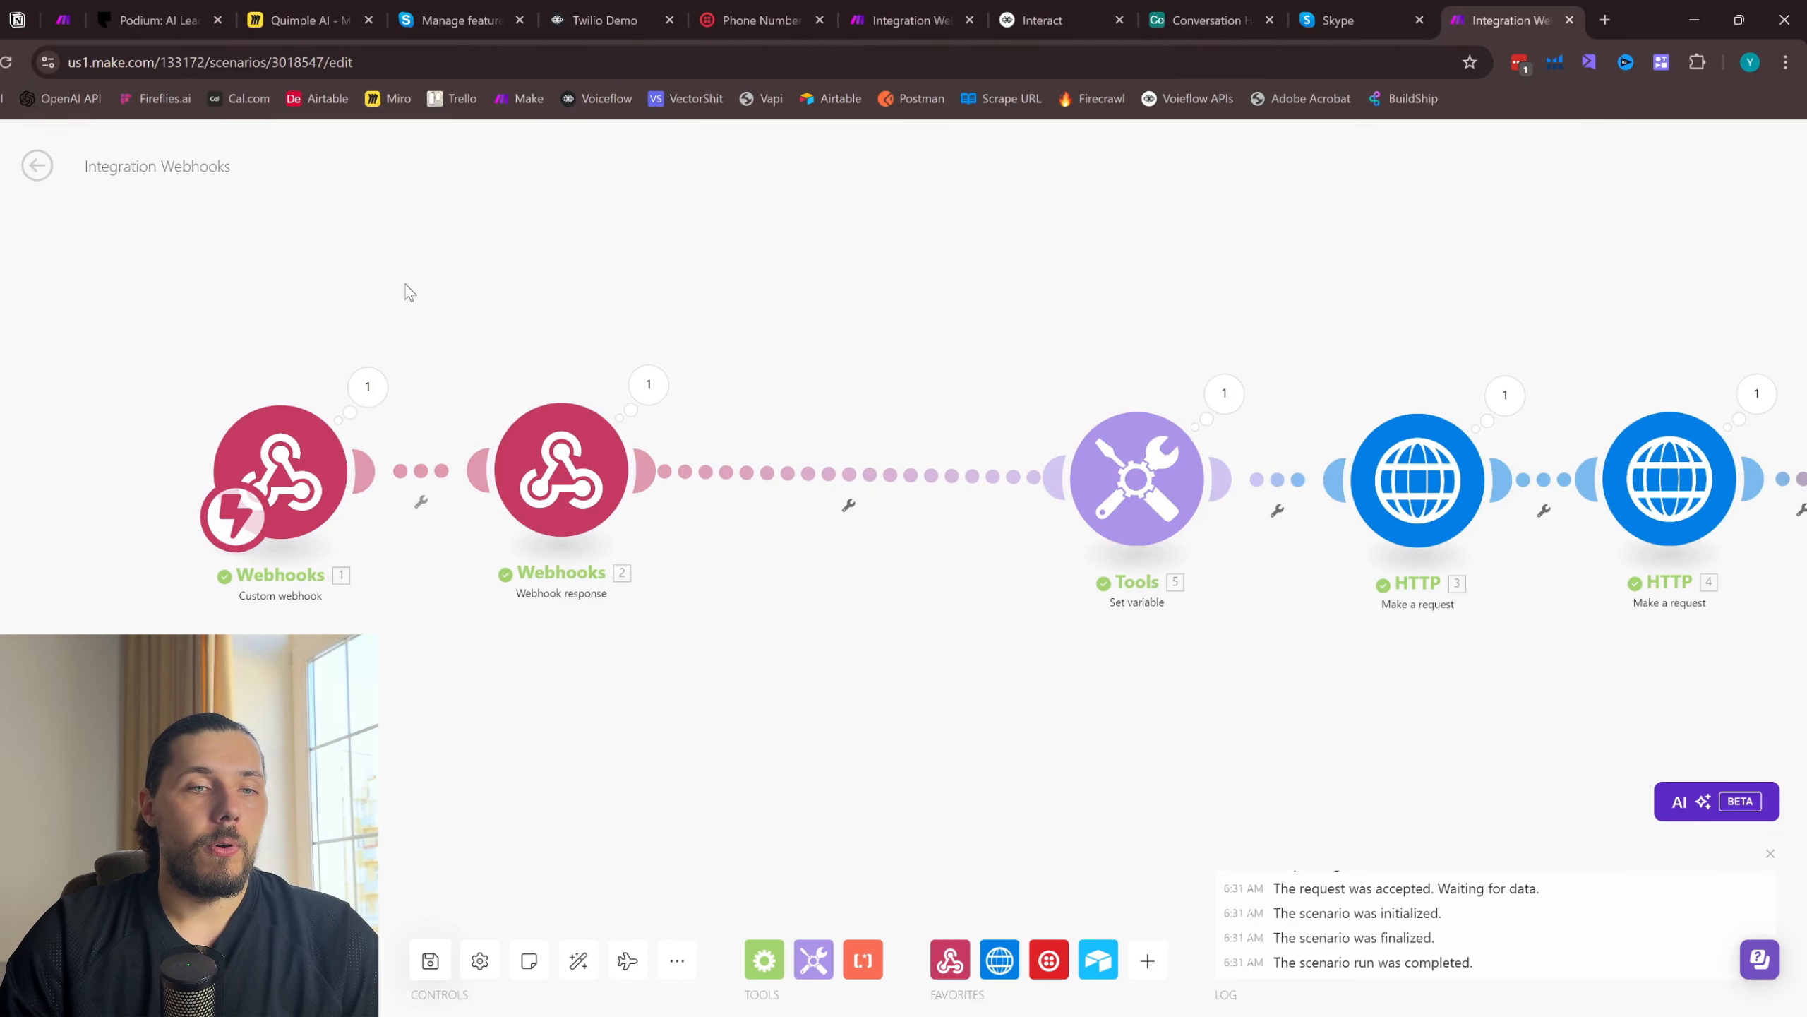
scroll(409, 291, "left", 5)
left_click_drag(435, 340, 677, 565)
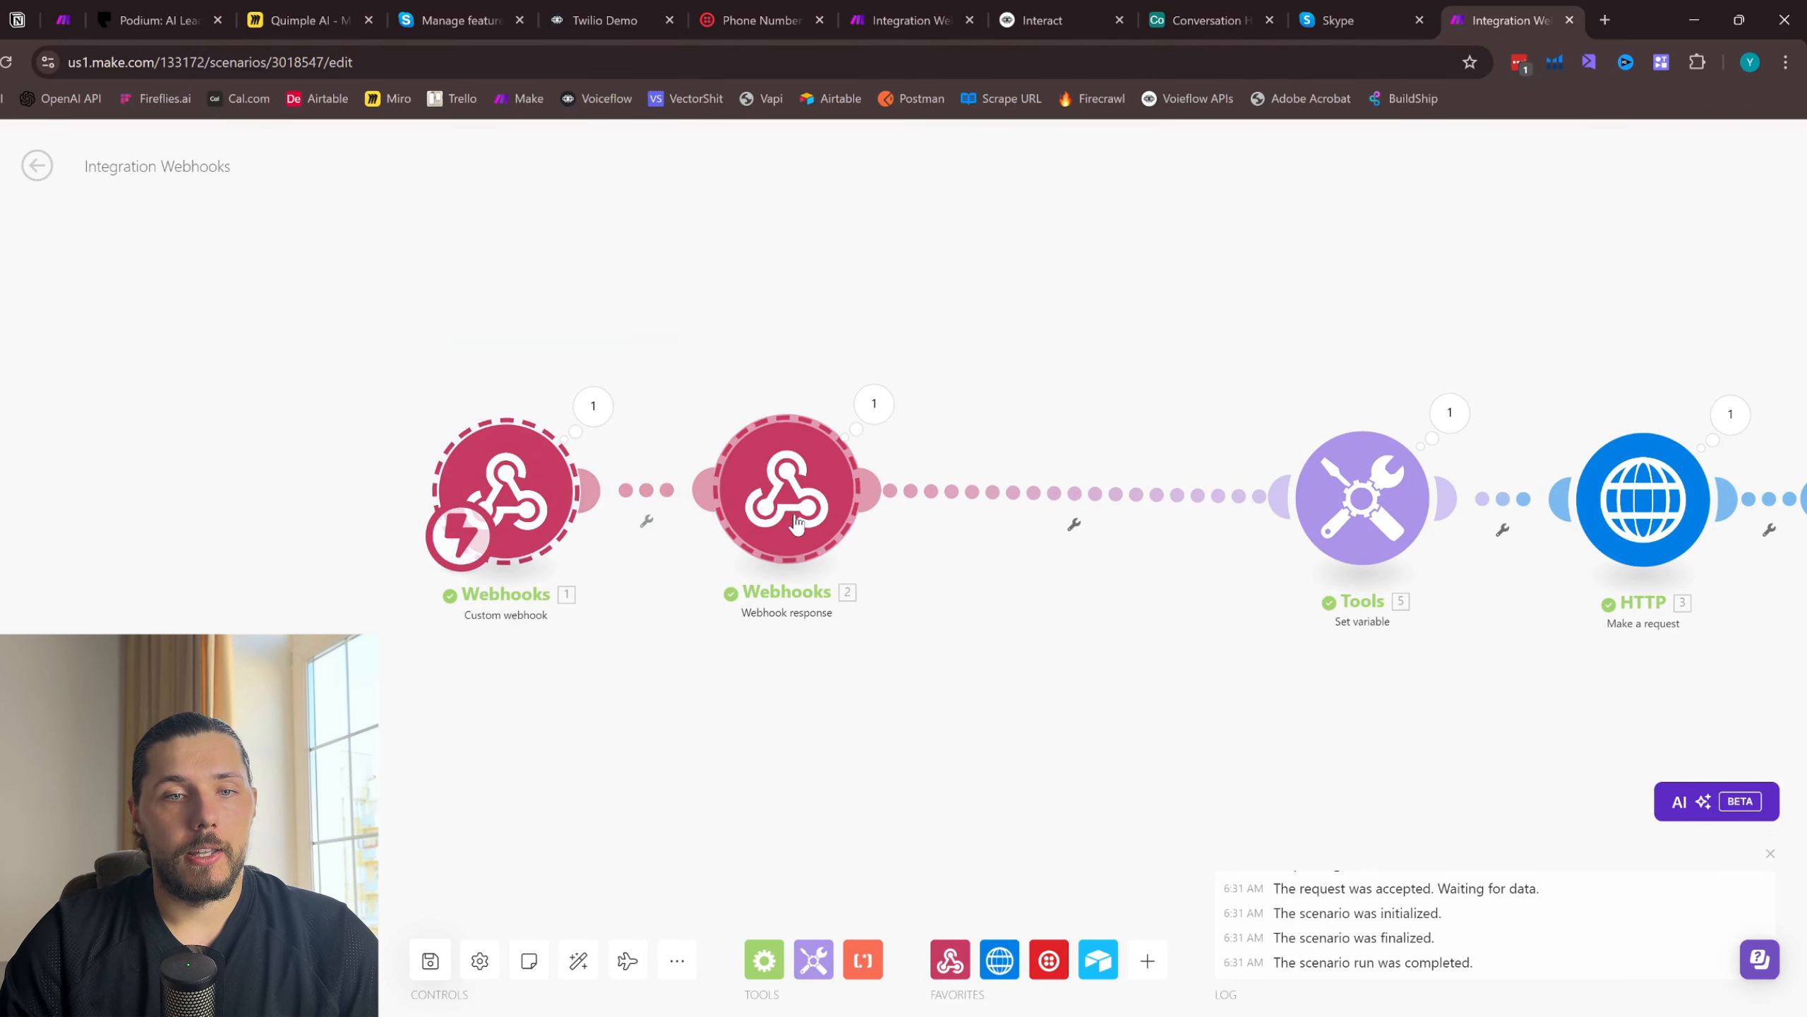
scroll(1137, 383, "right", 1)
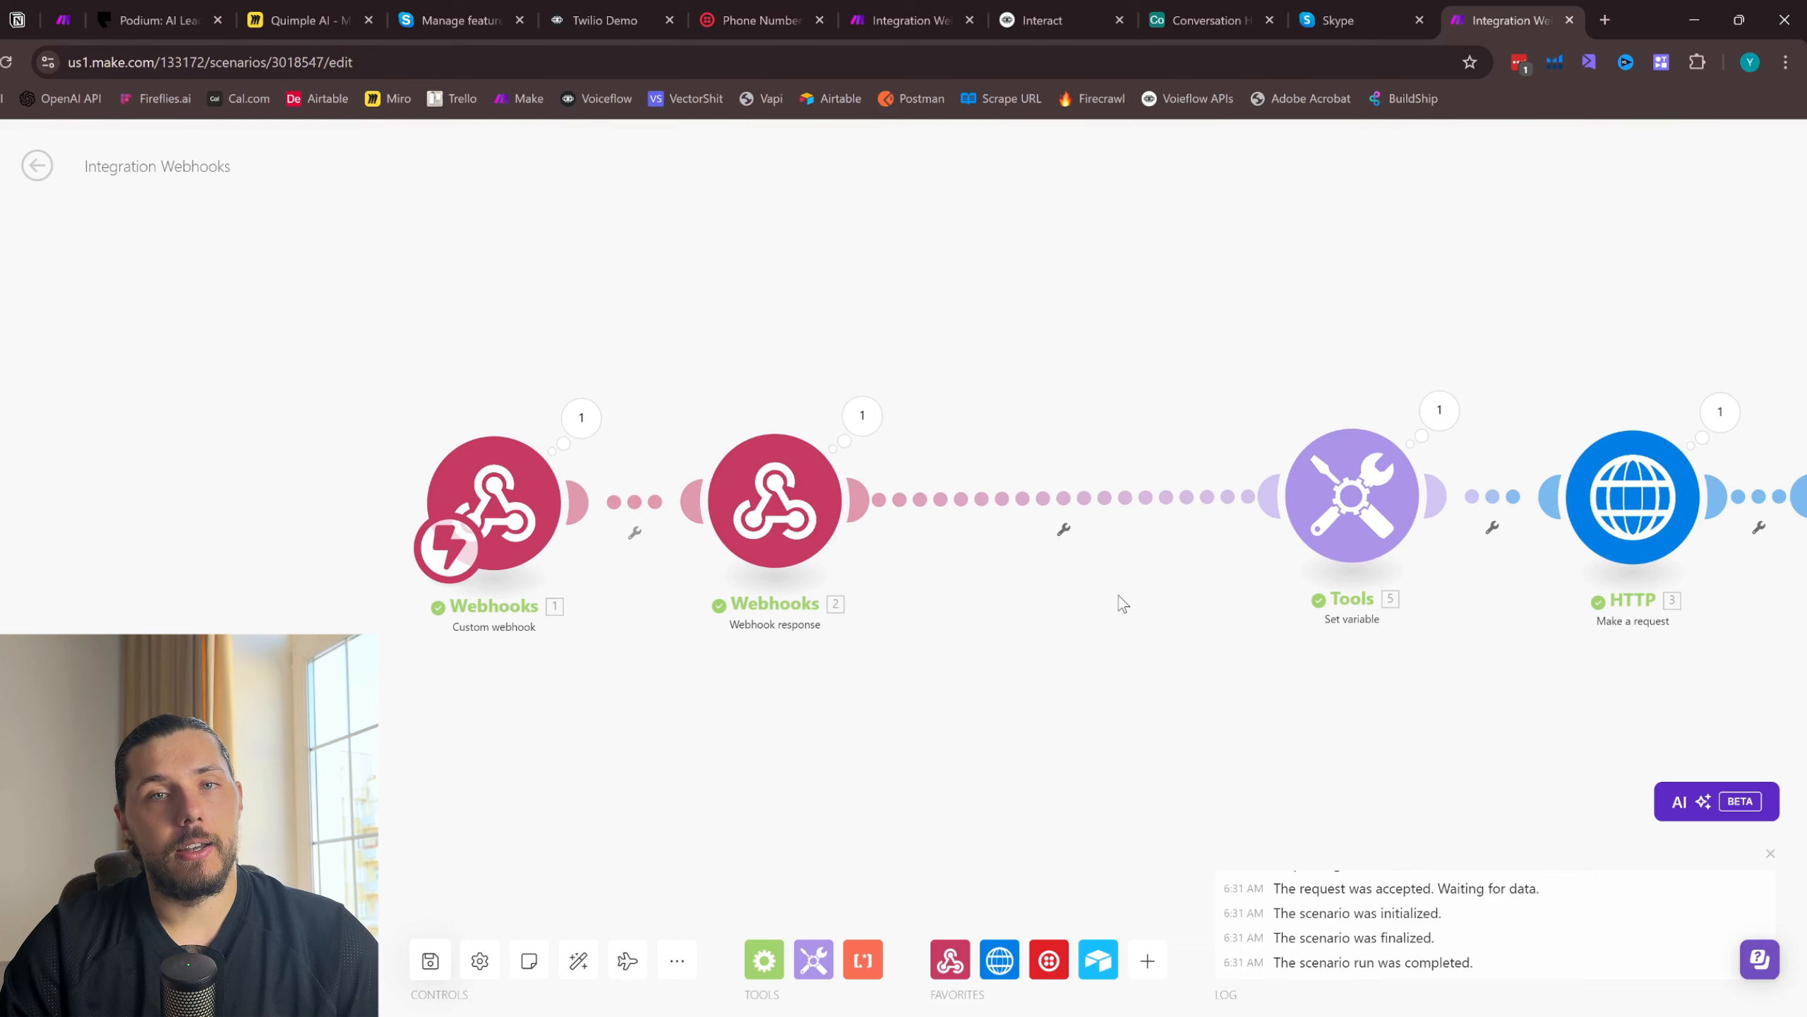
- Check the Phone and Voiceflow ID columns in the Airtable Conversation History table, and return to the Make scenario
left_click(1356, 9)
left_click(1502, 19)
left_click(1209, 20)
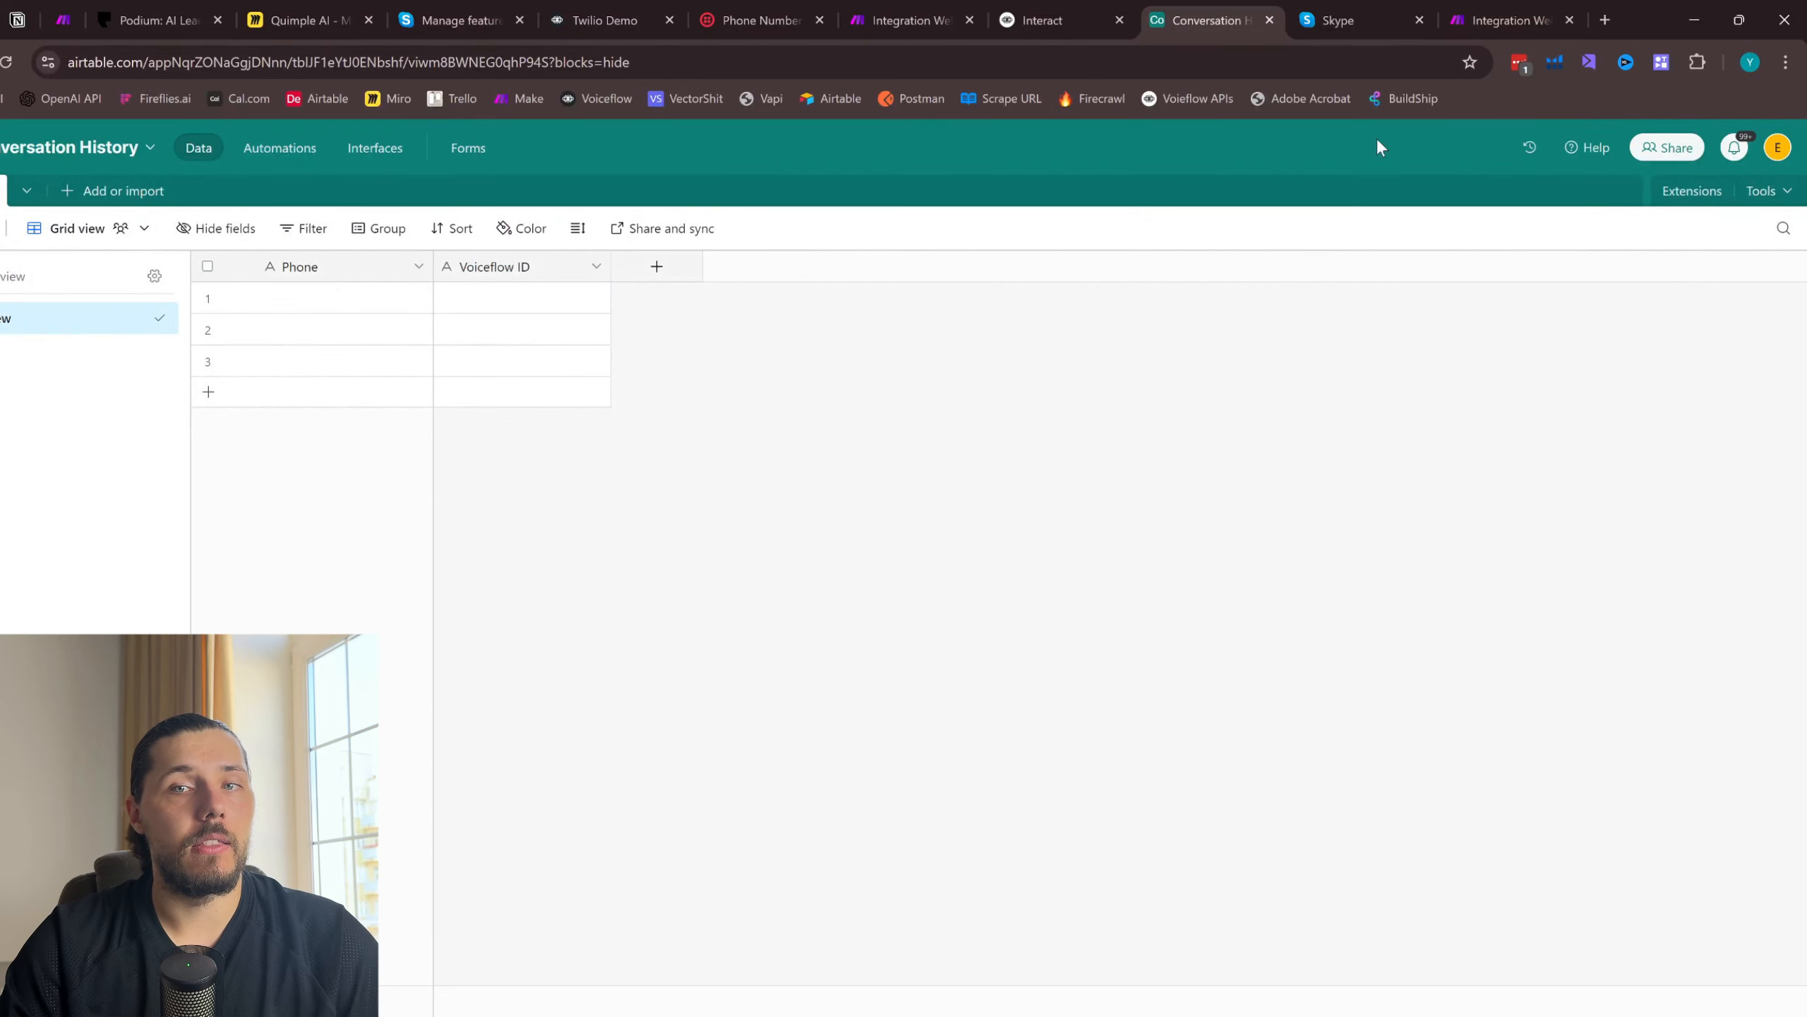
key("ctrl+9")
scroll(989, 427, "up", 2)
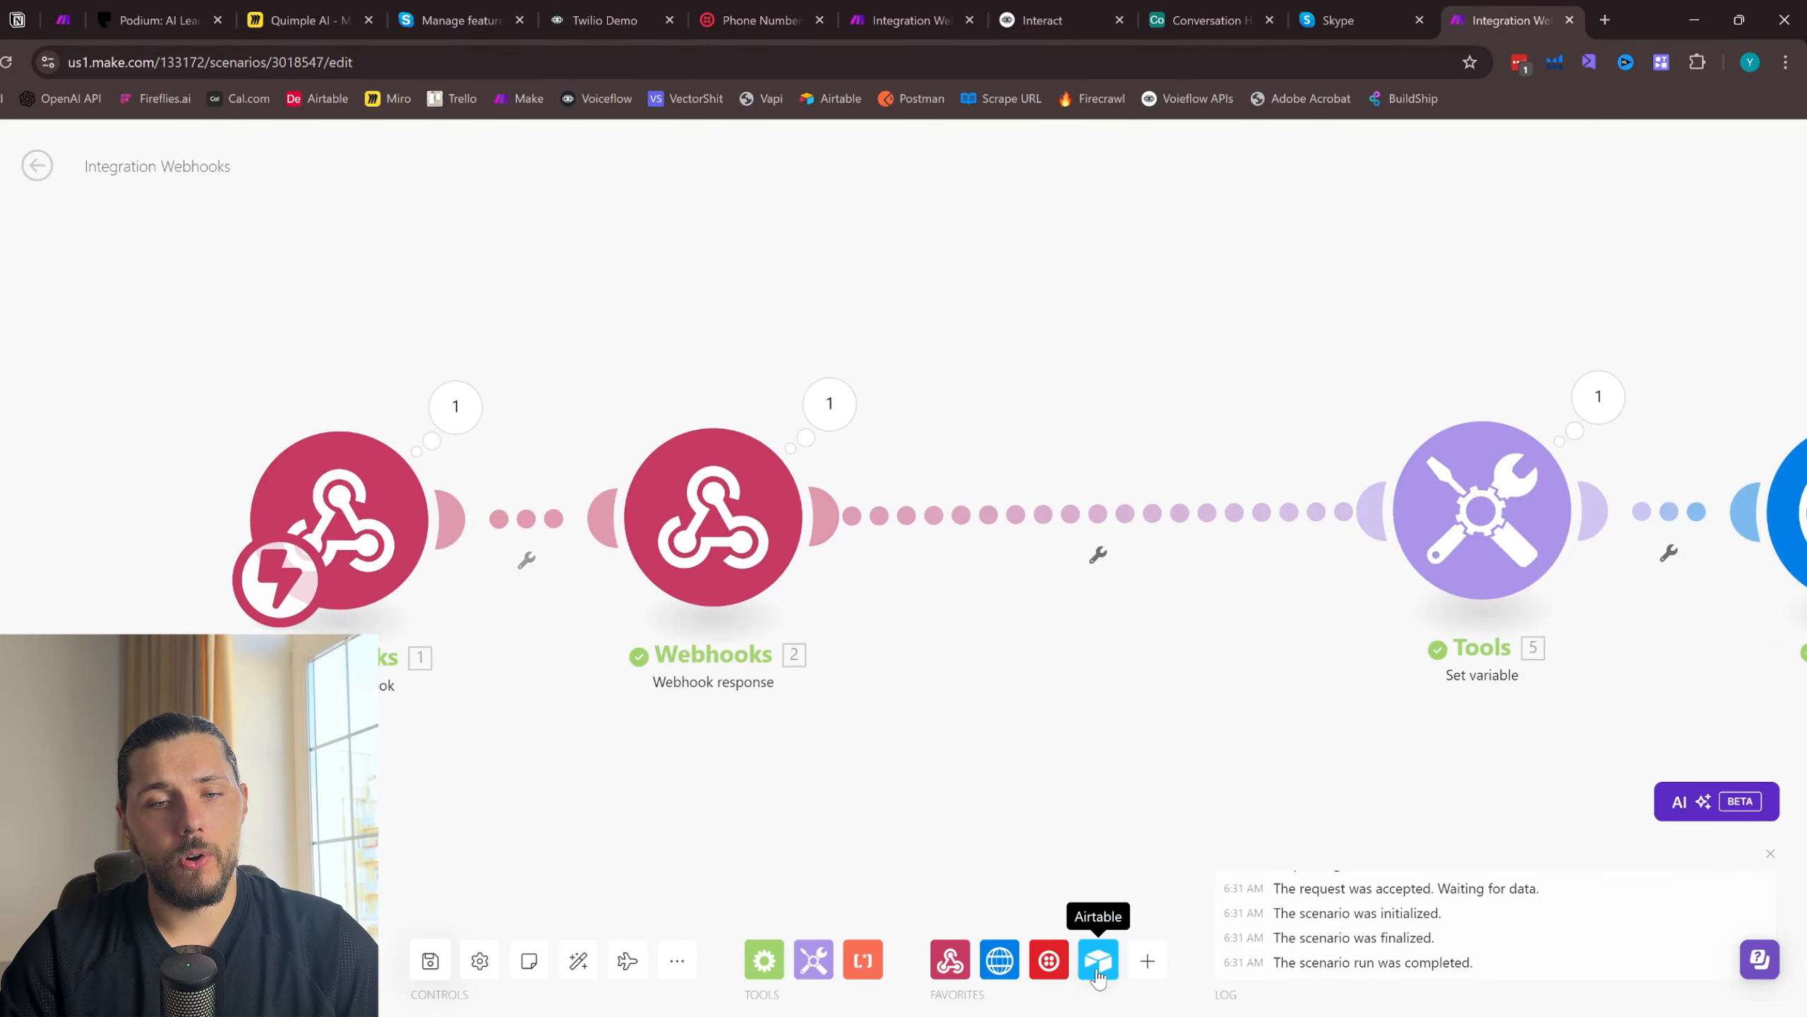
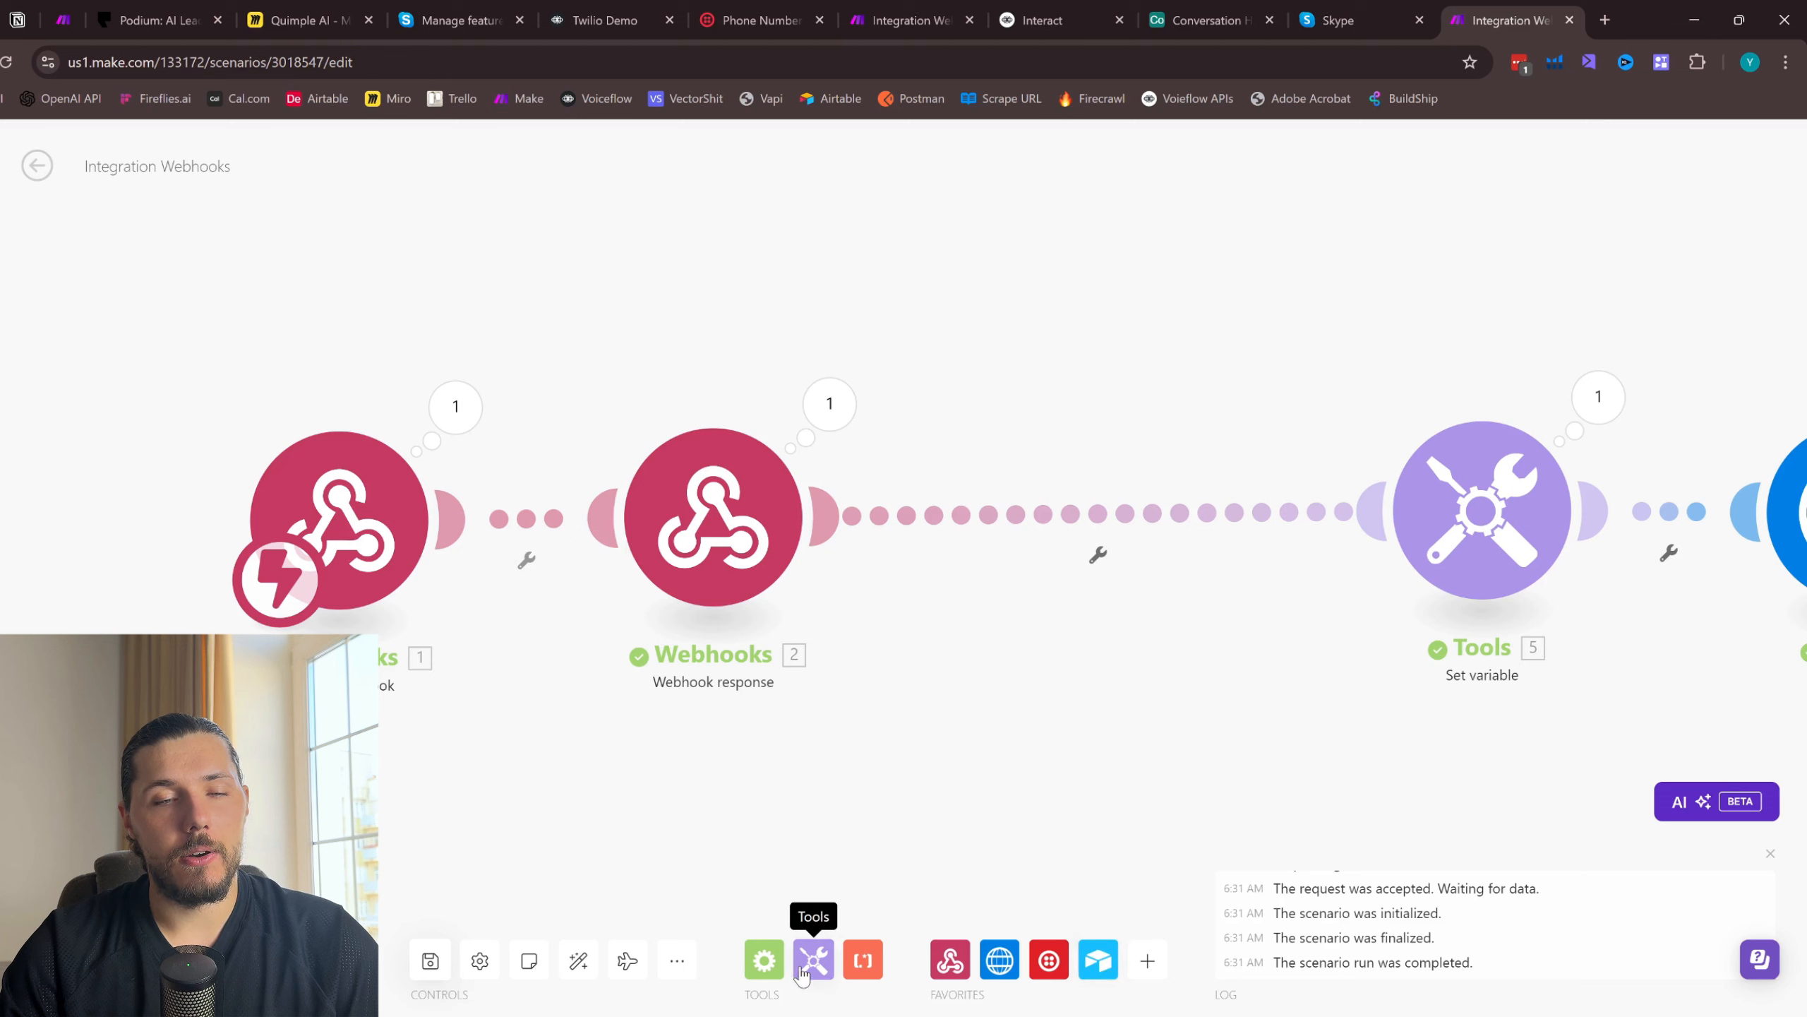
- Add a Router connected after the Webhook response module and unlinked from the Tools Set variable module
left_click(764, 960)
left_click(922, 791)
left_click(1042, 567)
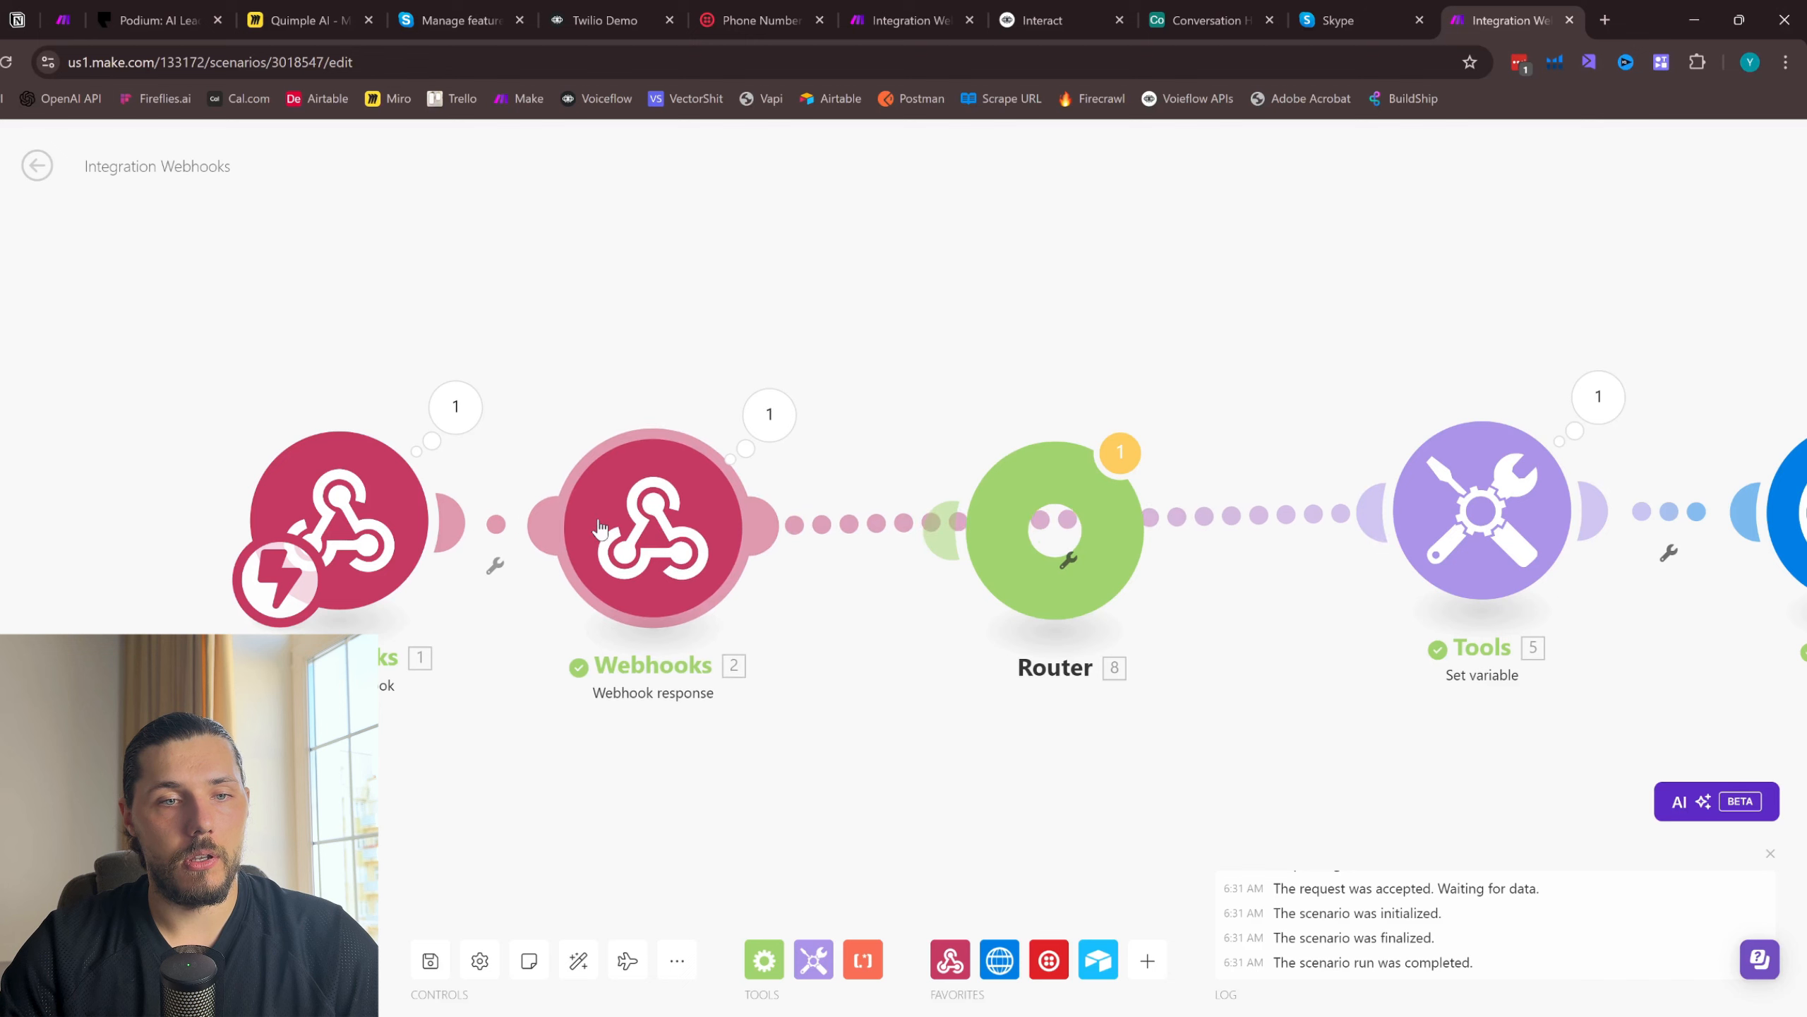
left_click(653, 534)
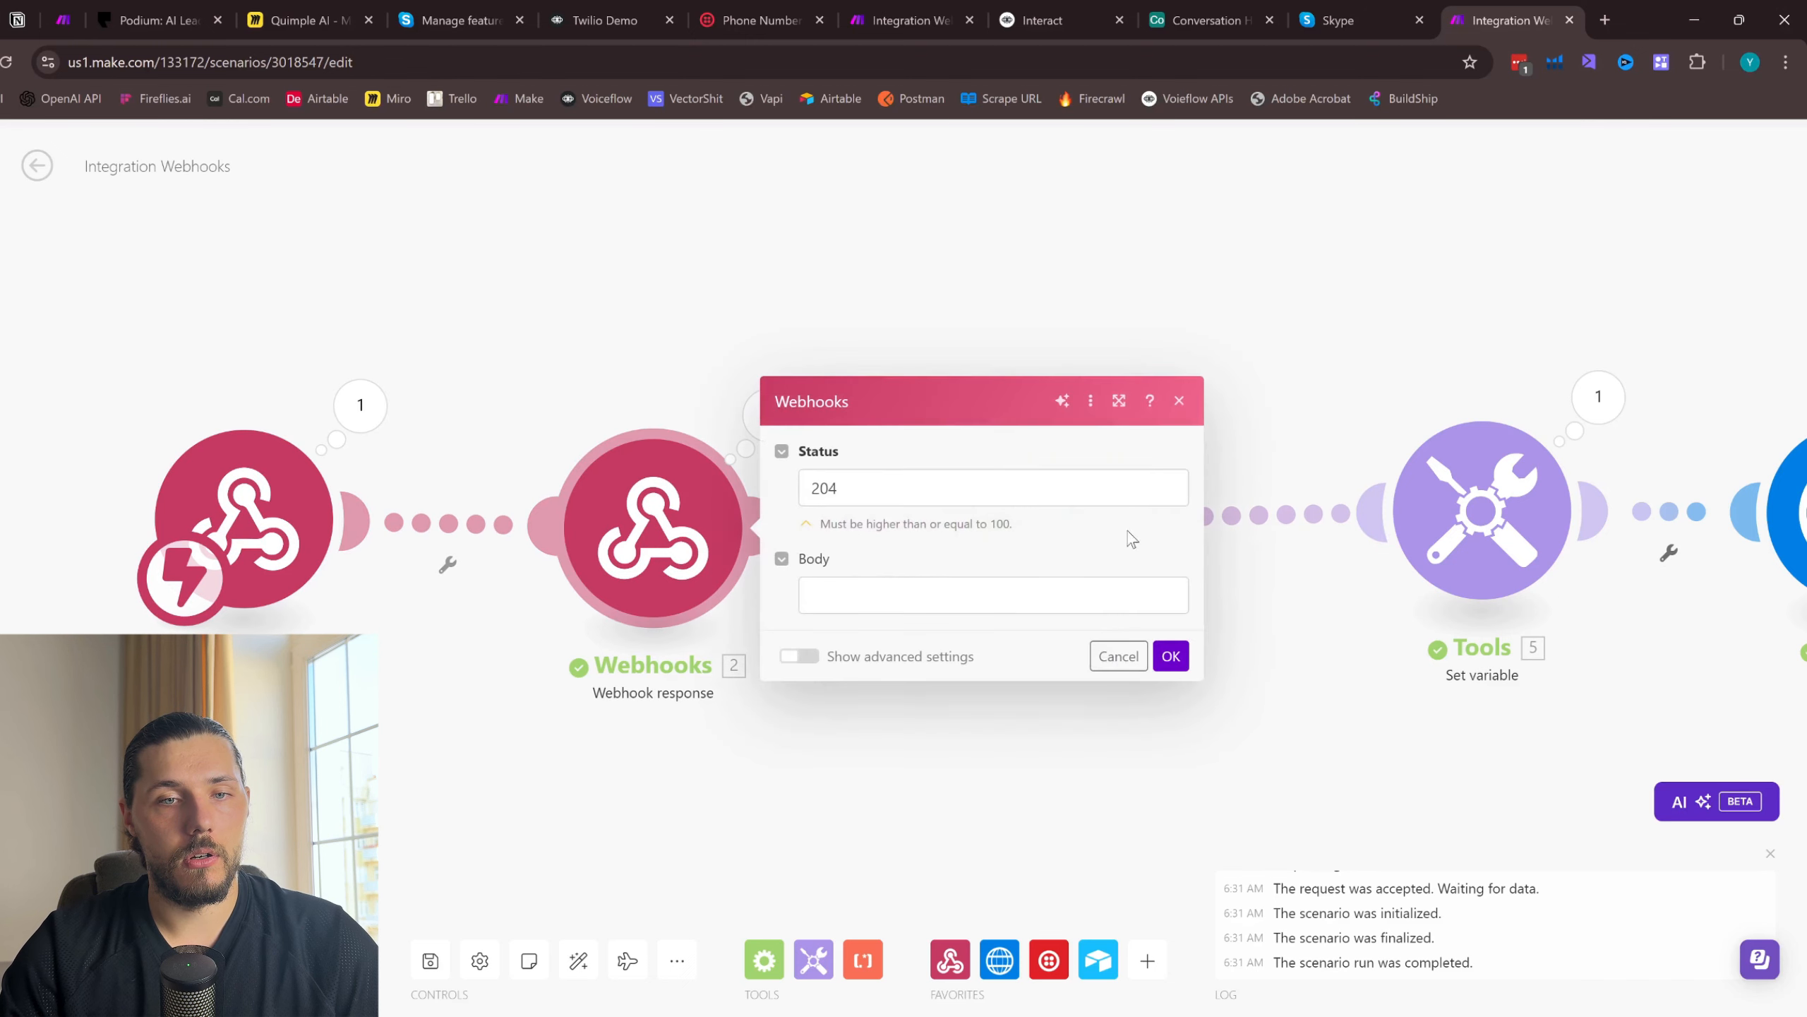
left_click(1178, 402)
right_click(868, 521)
left_click(920, 566)
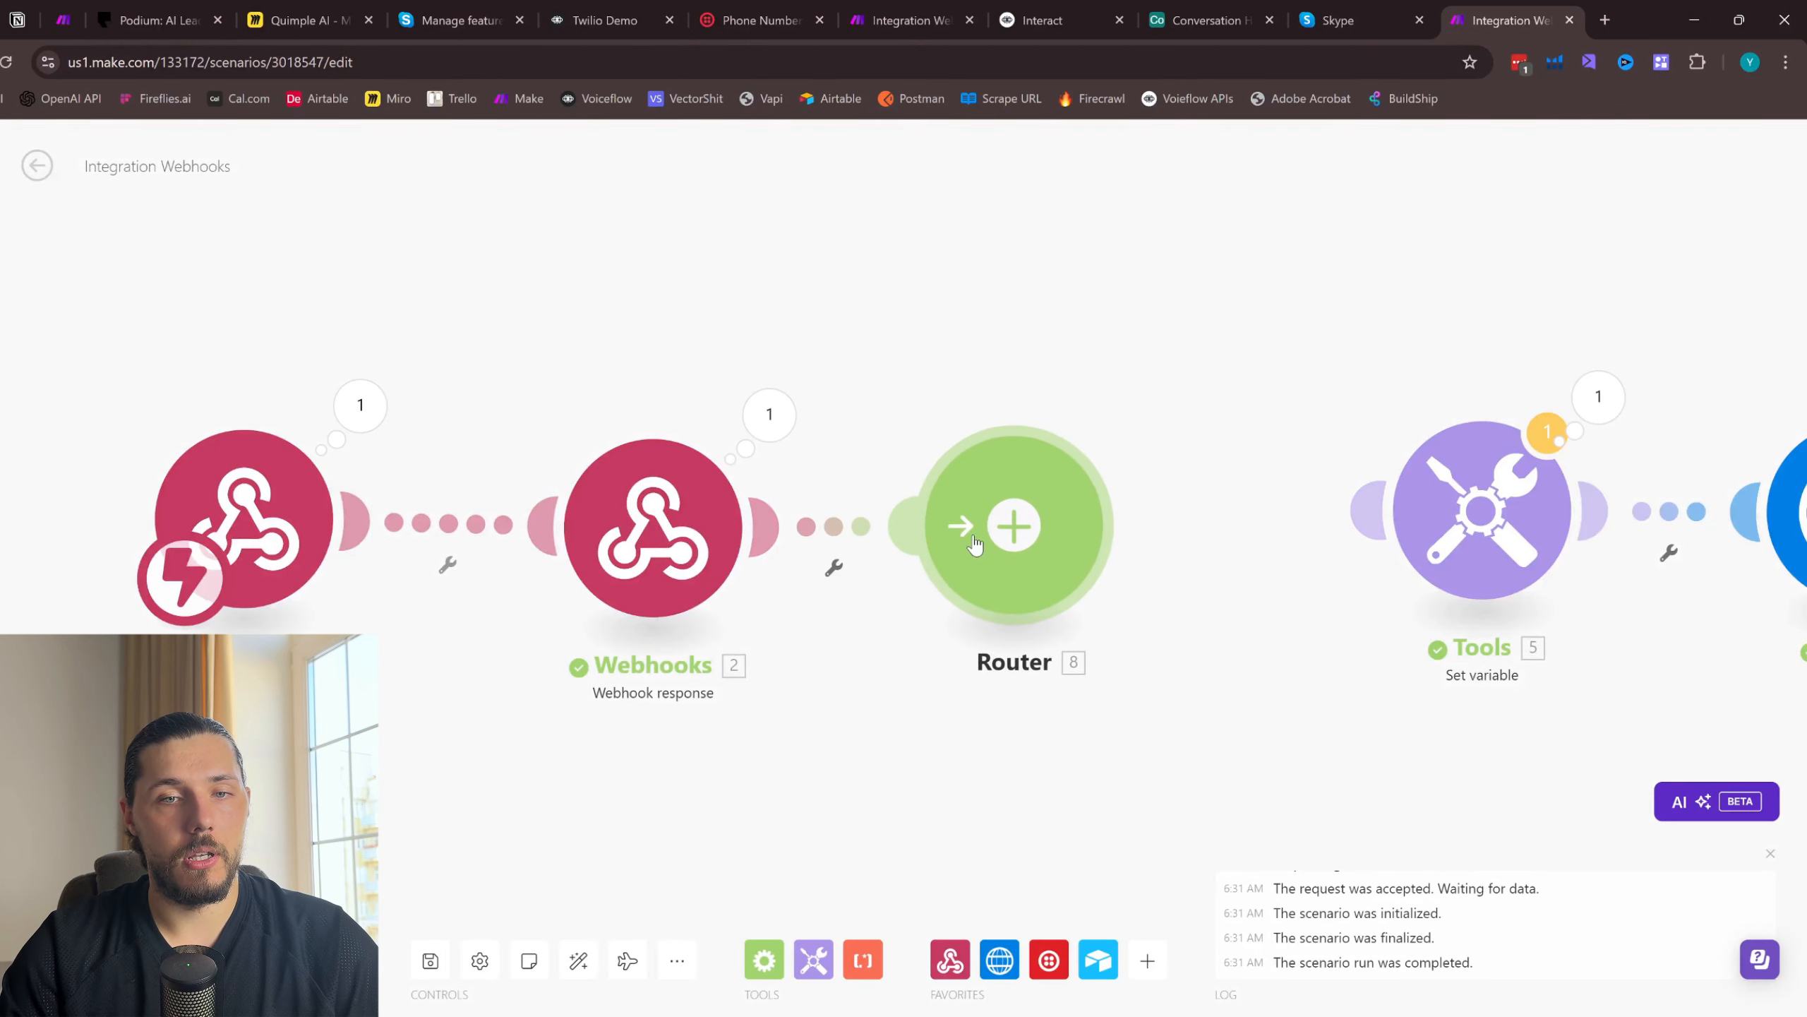
scroll(1085, 375, "down", 2)
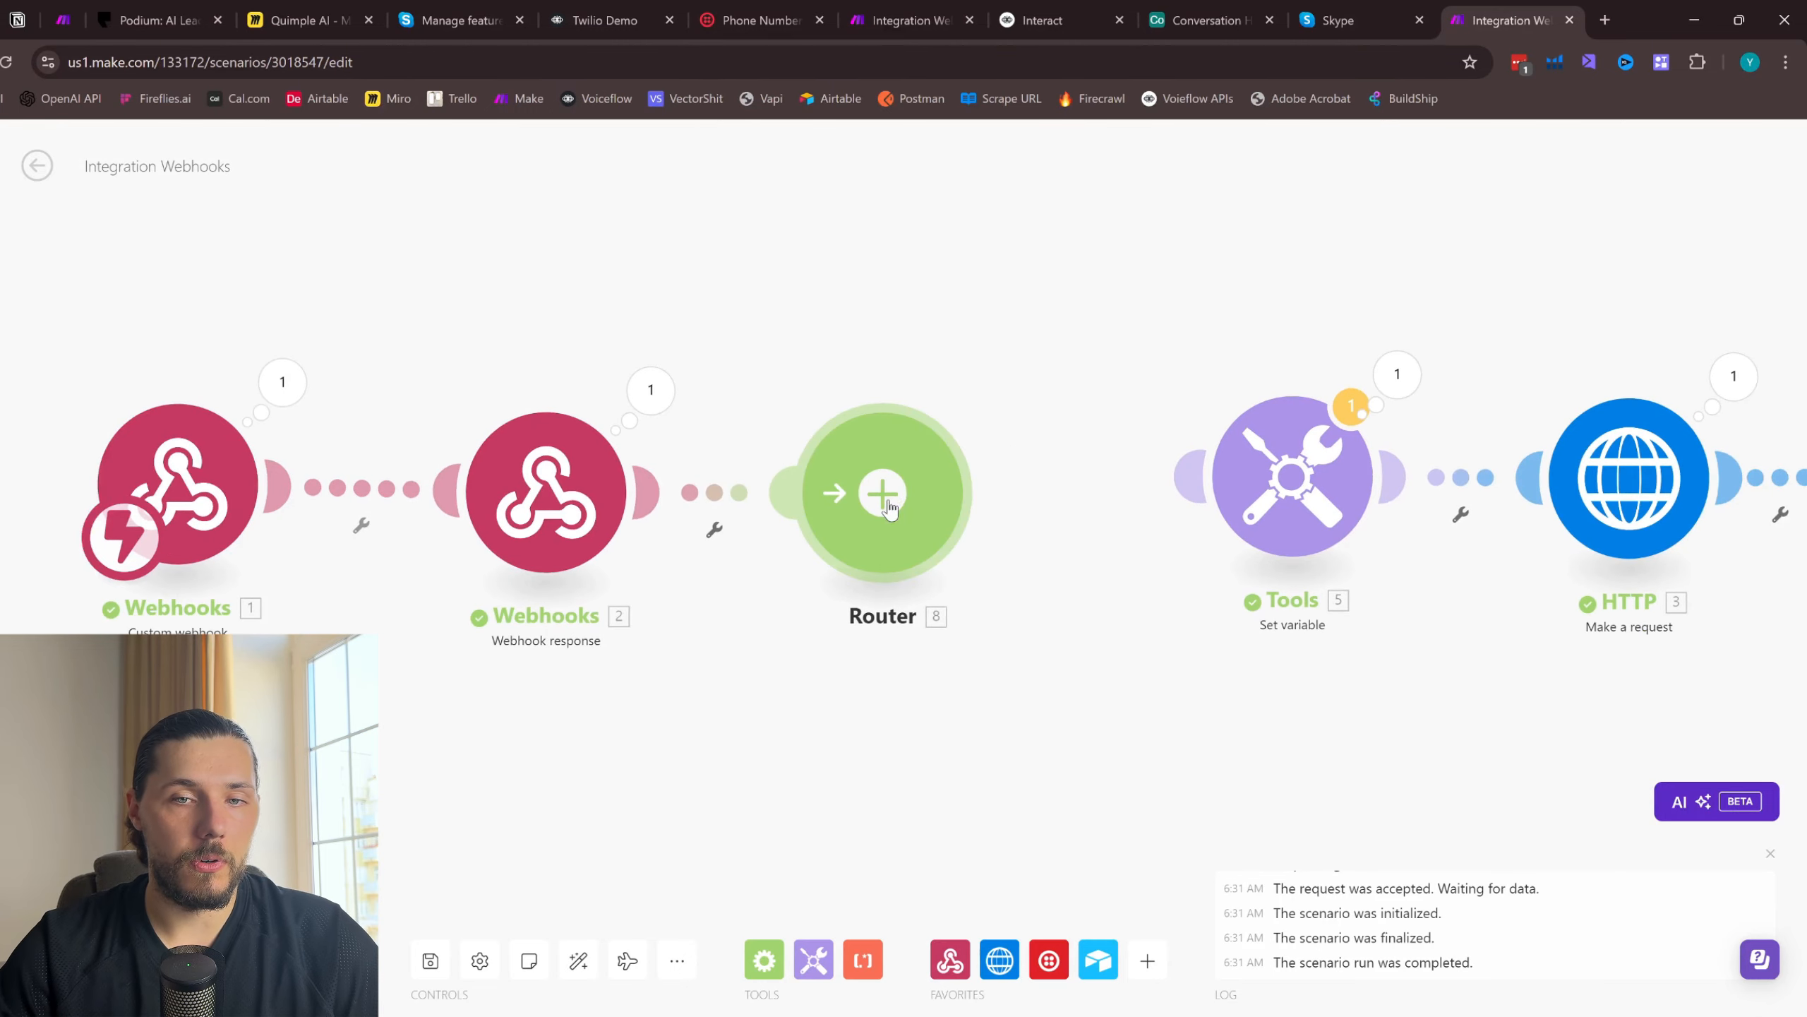
left_click(890, 507)
right_click(1198, 331)
left_click(1299, 355)
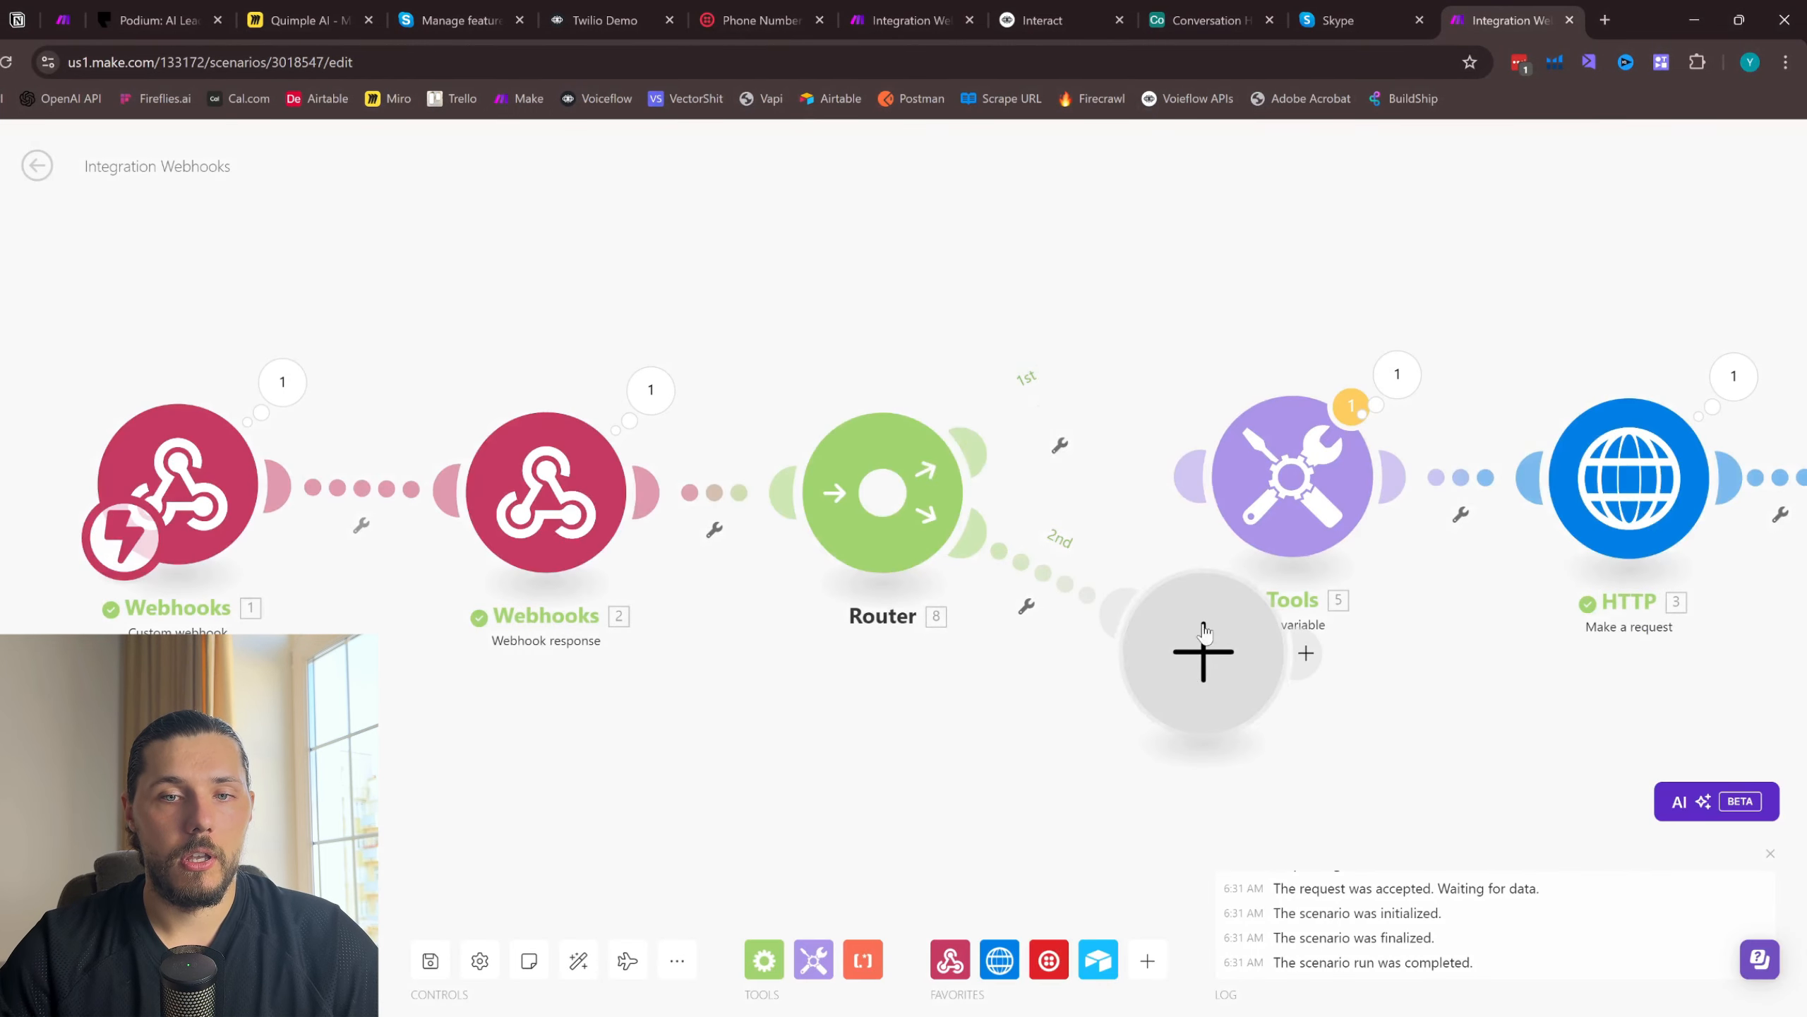
right_click(1204, 631)
left_click(1242, 710)
- Move the module chain from Set variable through Airtable as a group and connect it to the Router's output
scroll(1062, 699, "down", 2)
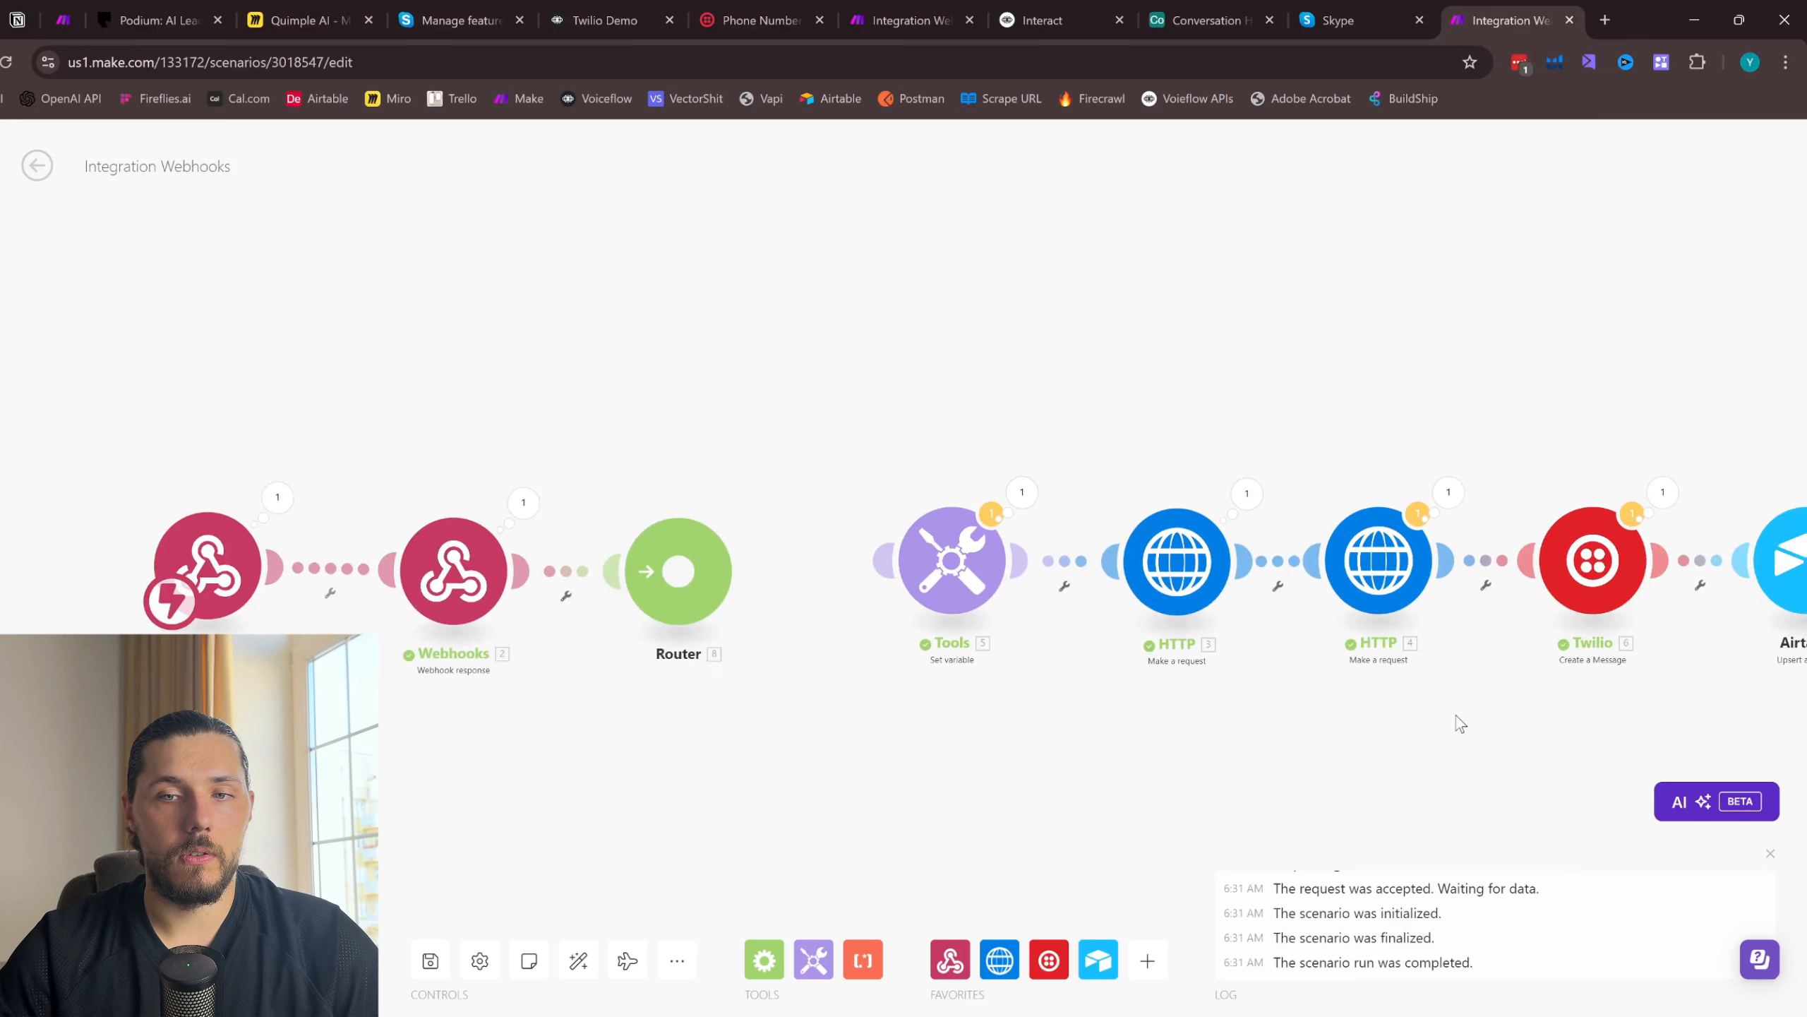
scroll(1266, 695, "down", 2)
left_click_drag(1593, 666, 827, 436)
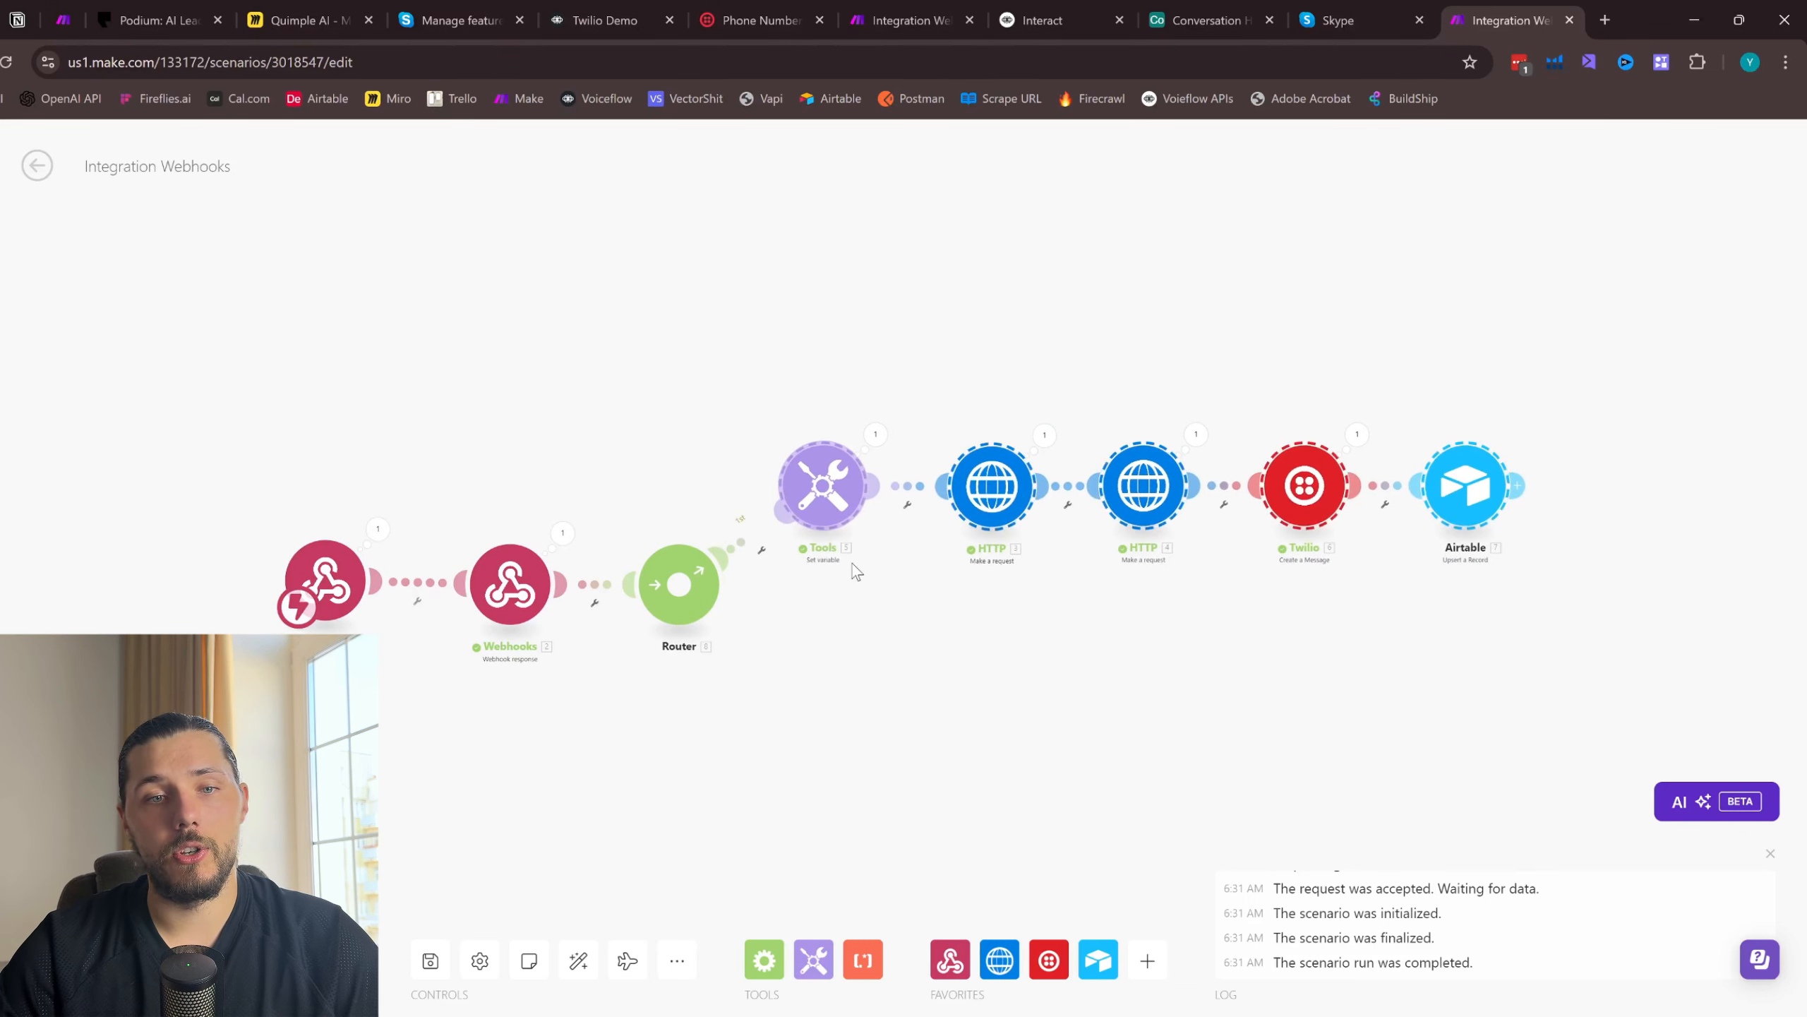
scroll(648, 619, "up", 2)
left_click(827, 508)
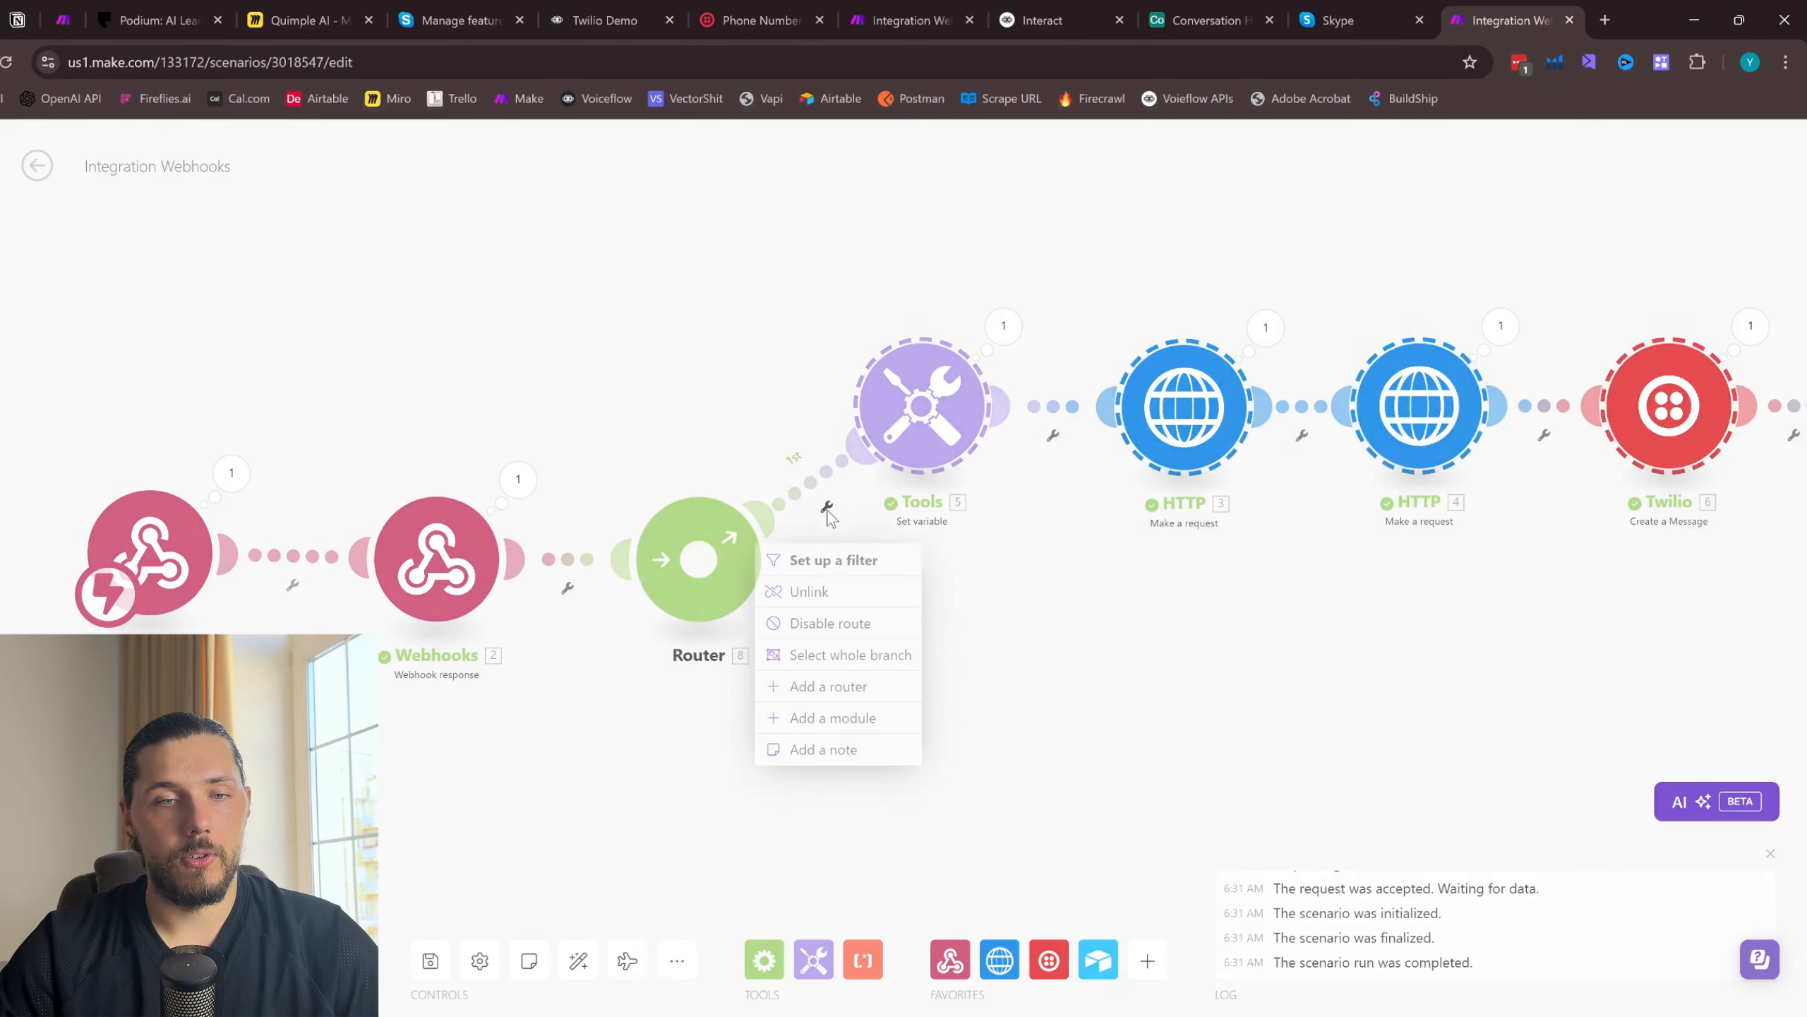
left_click(834, 561)
left_click(1018, 526)
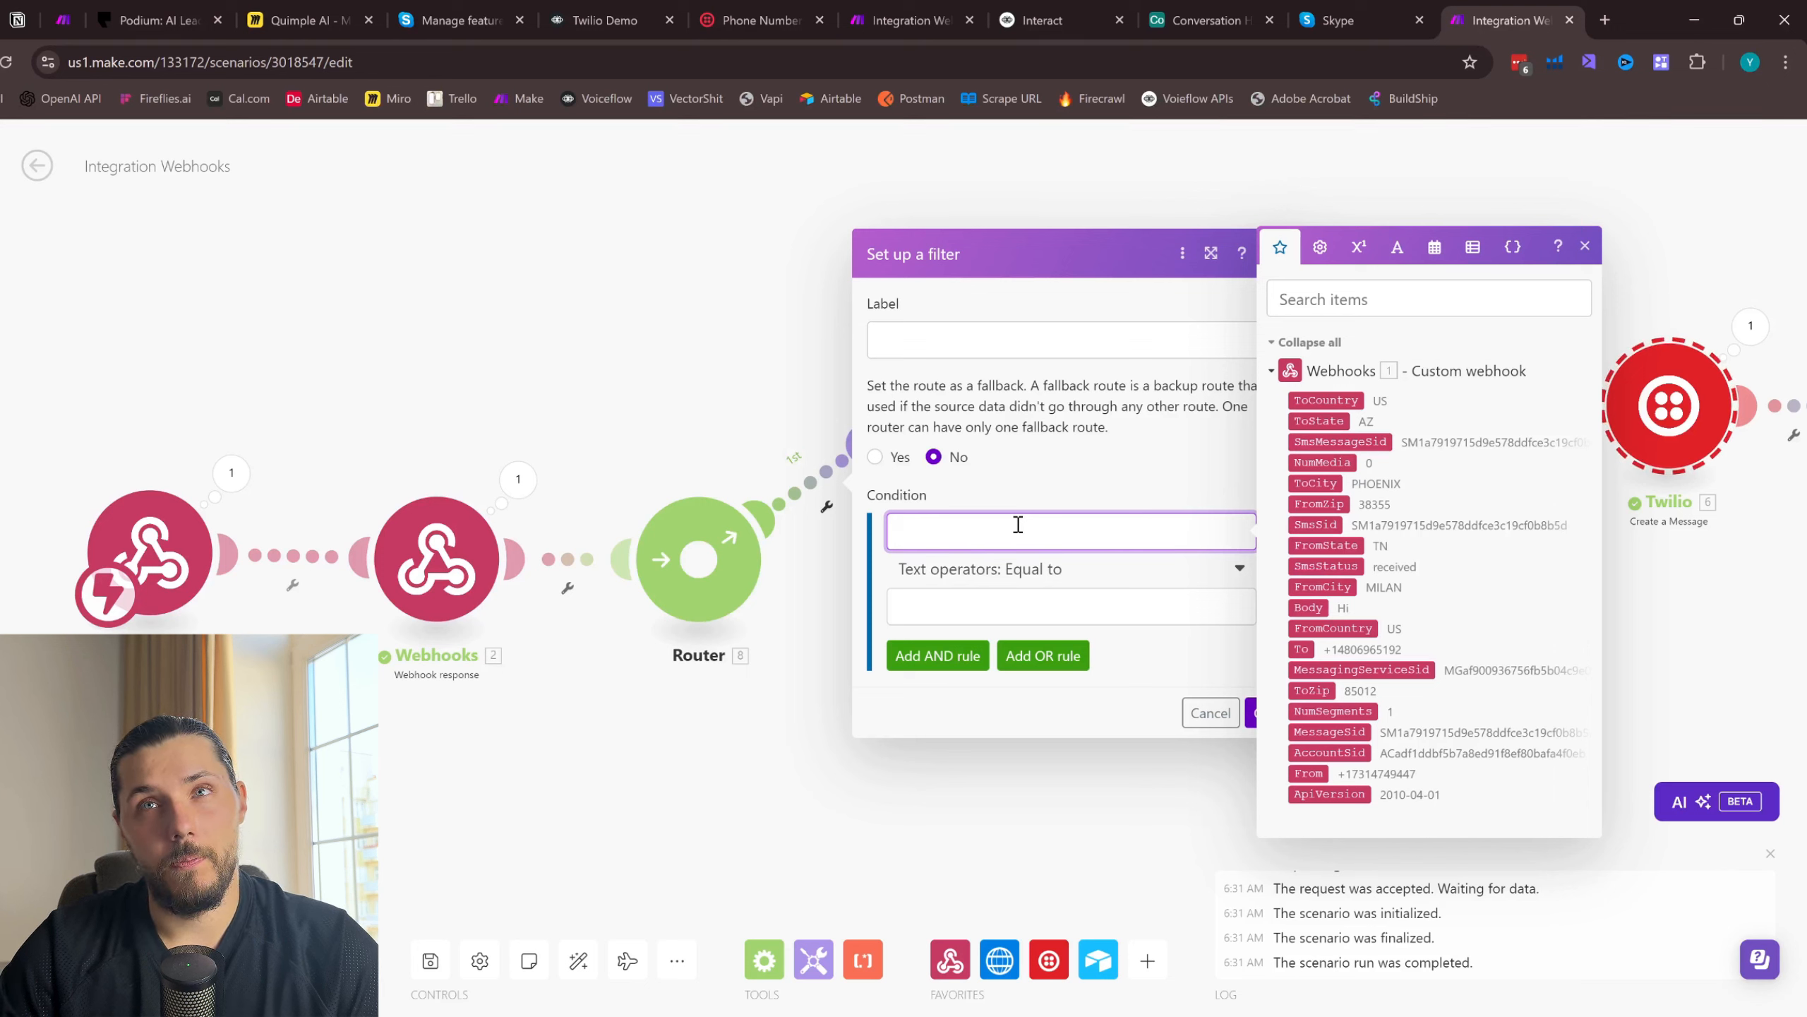
left_click(1586, 247)
left_click(1696, 272)
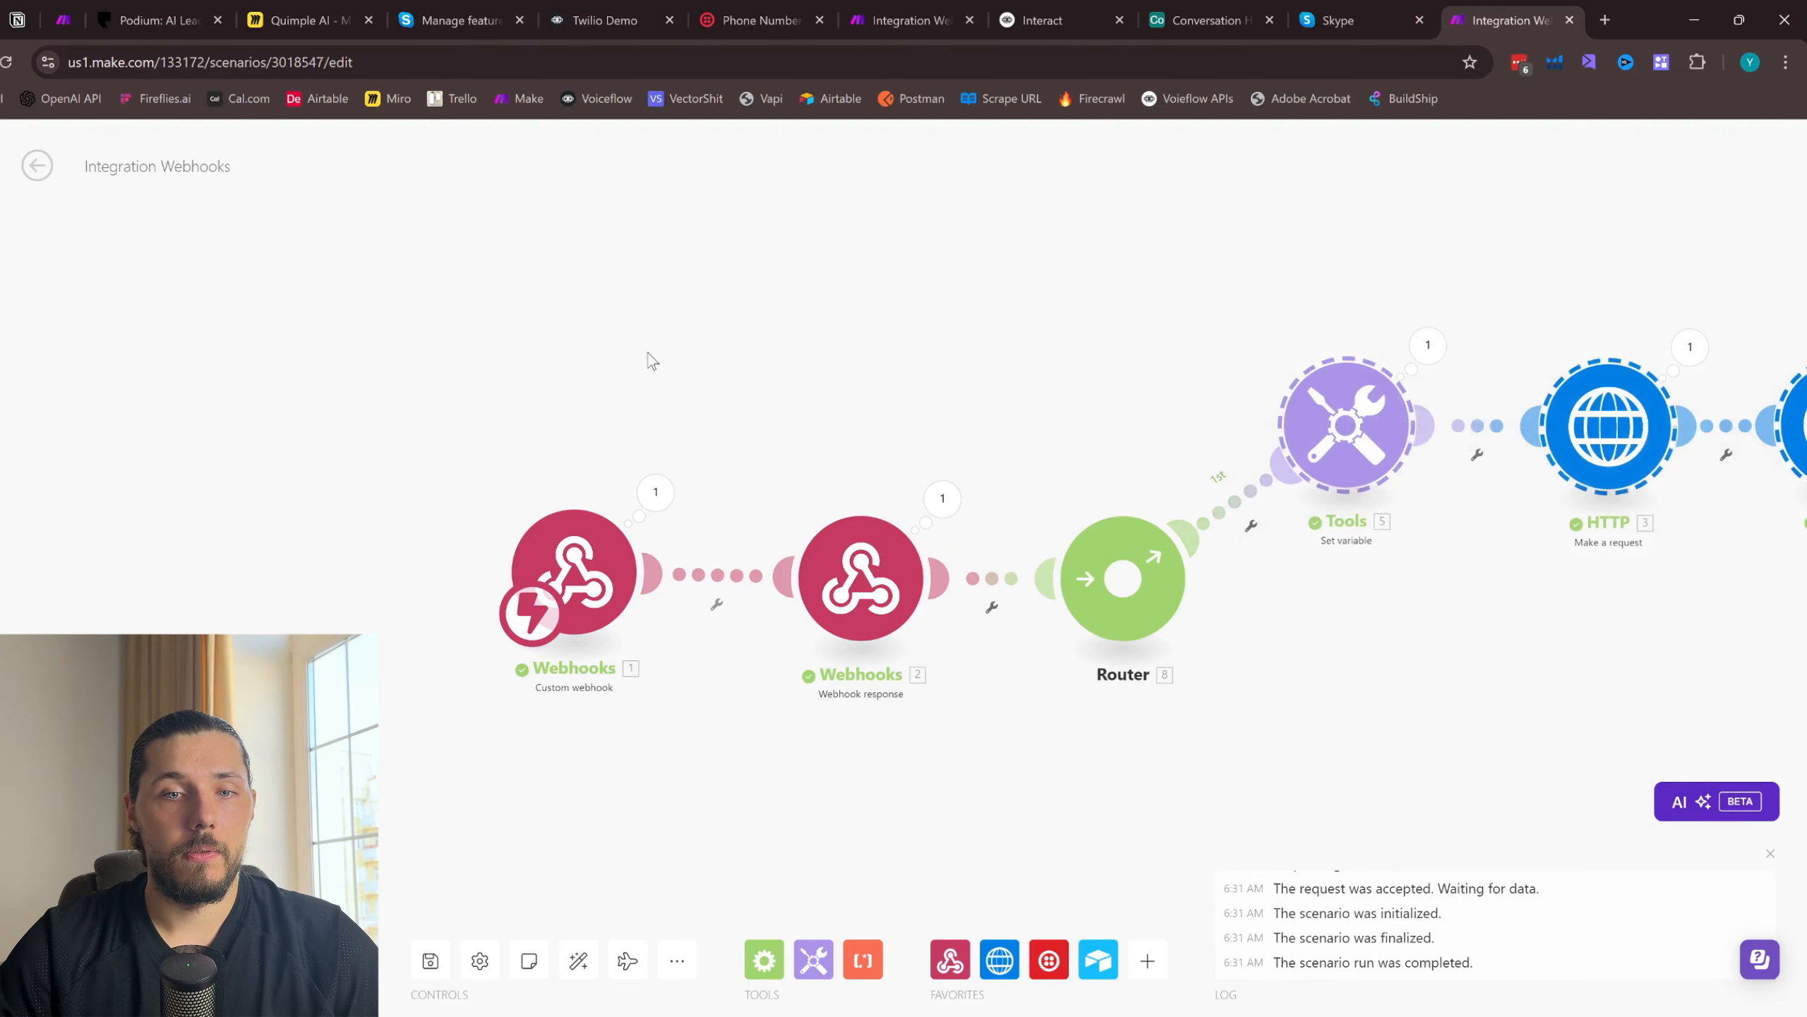
- Make room between the Router and the Set variable module and add an Airtable Search Records module to the scenario
left_click_drag(435, 481, 1160, 740)
left_click_drag(1122, 579, 746, 566)
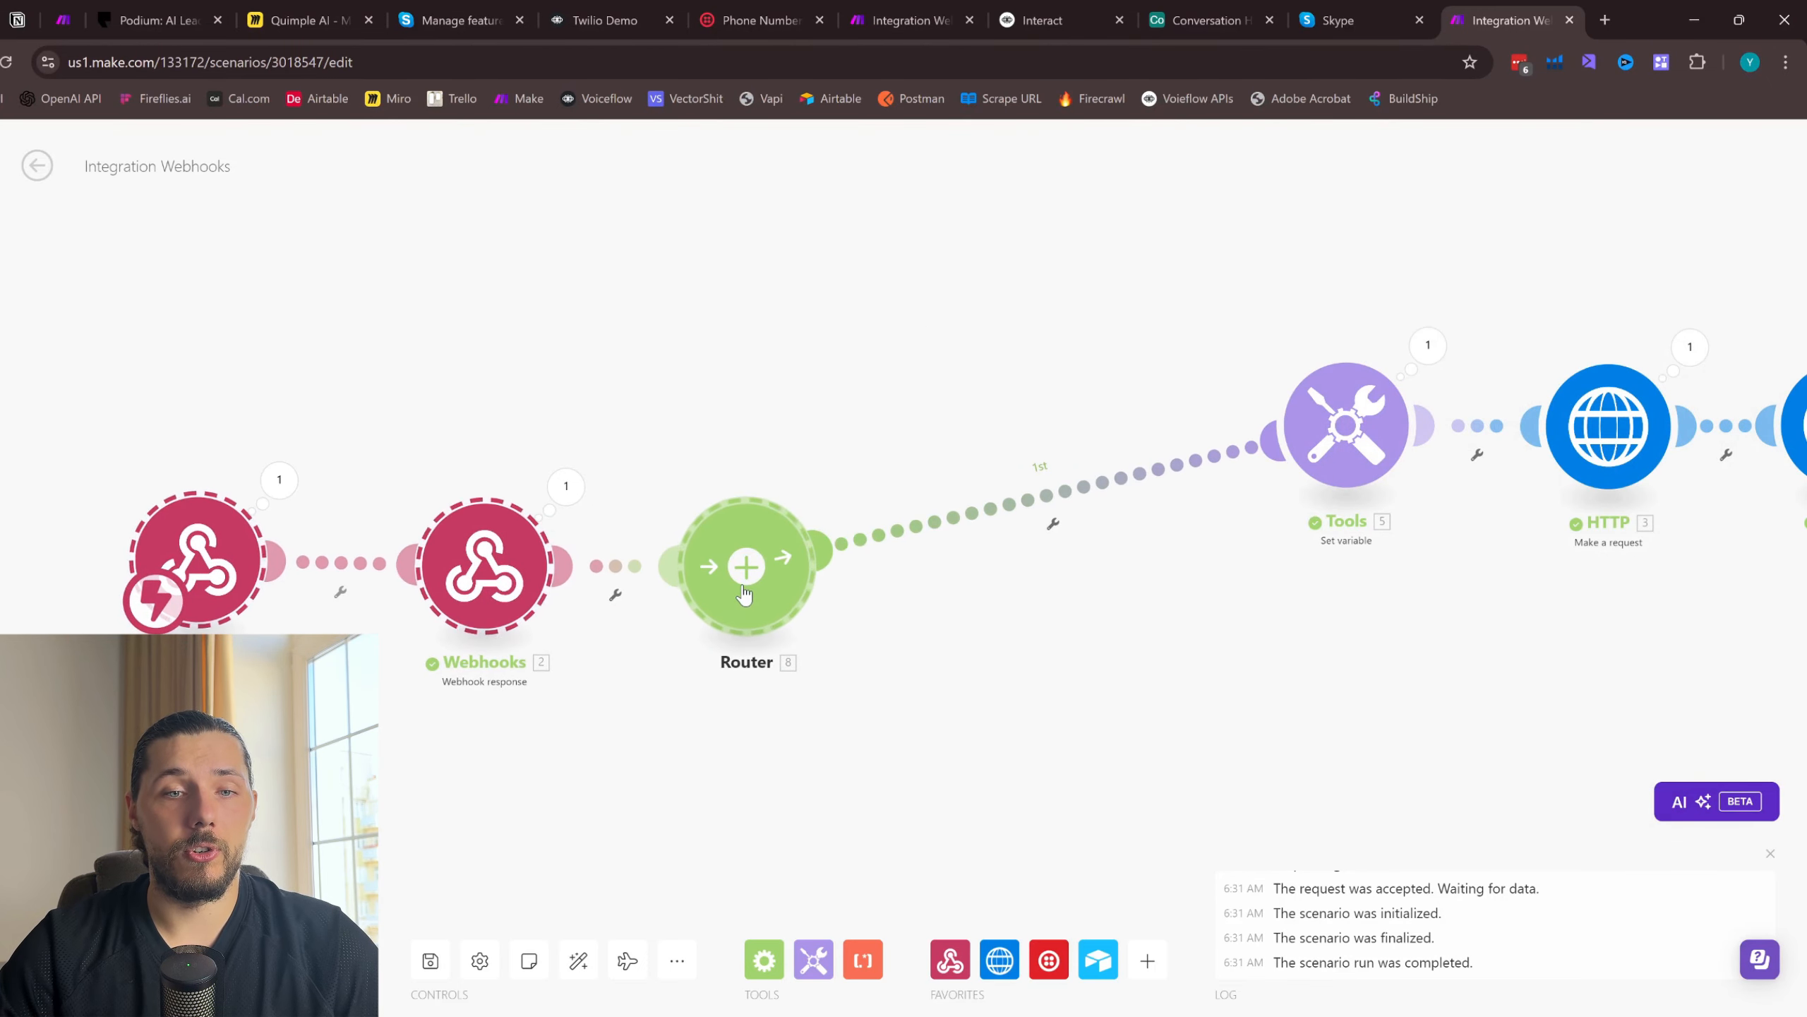
left_click(1101, 962)
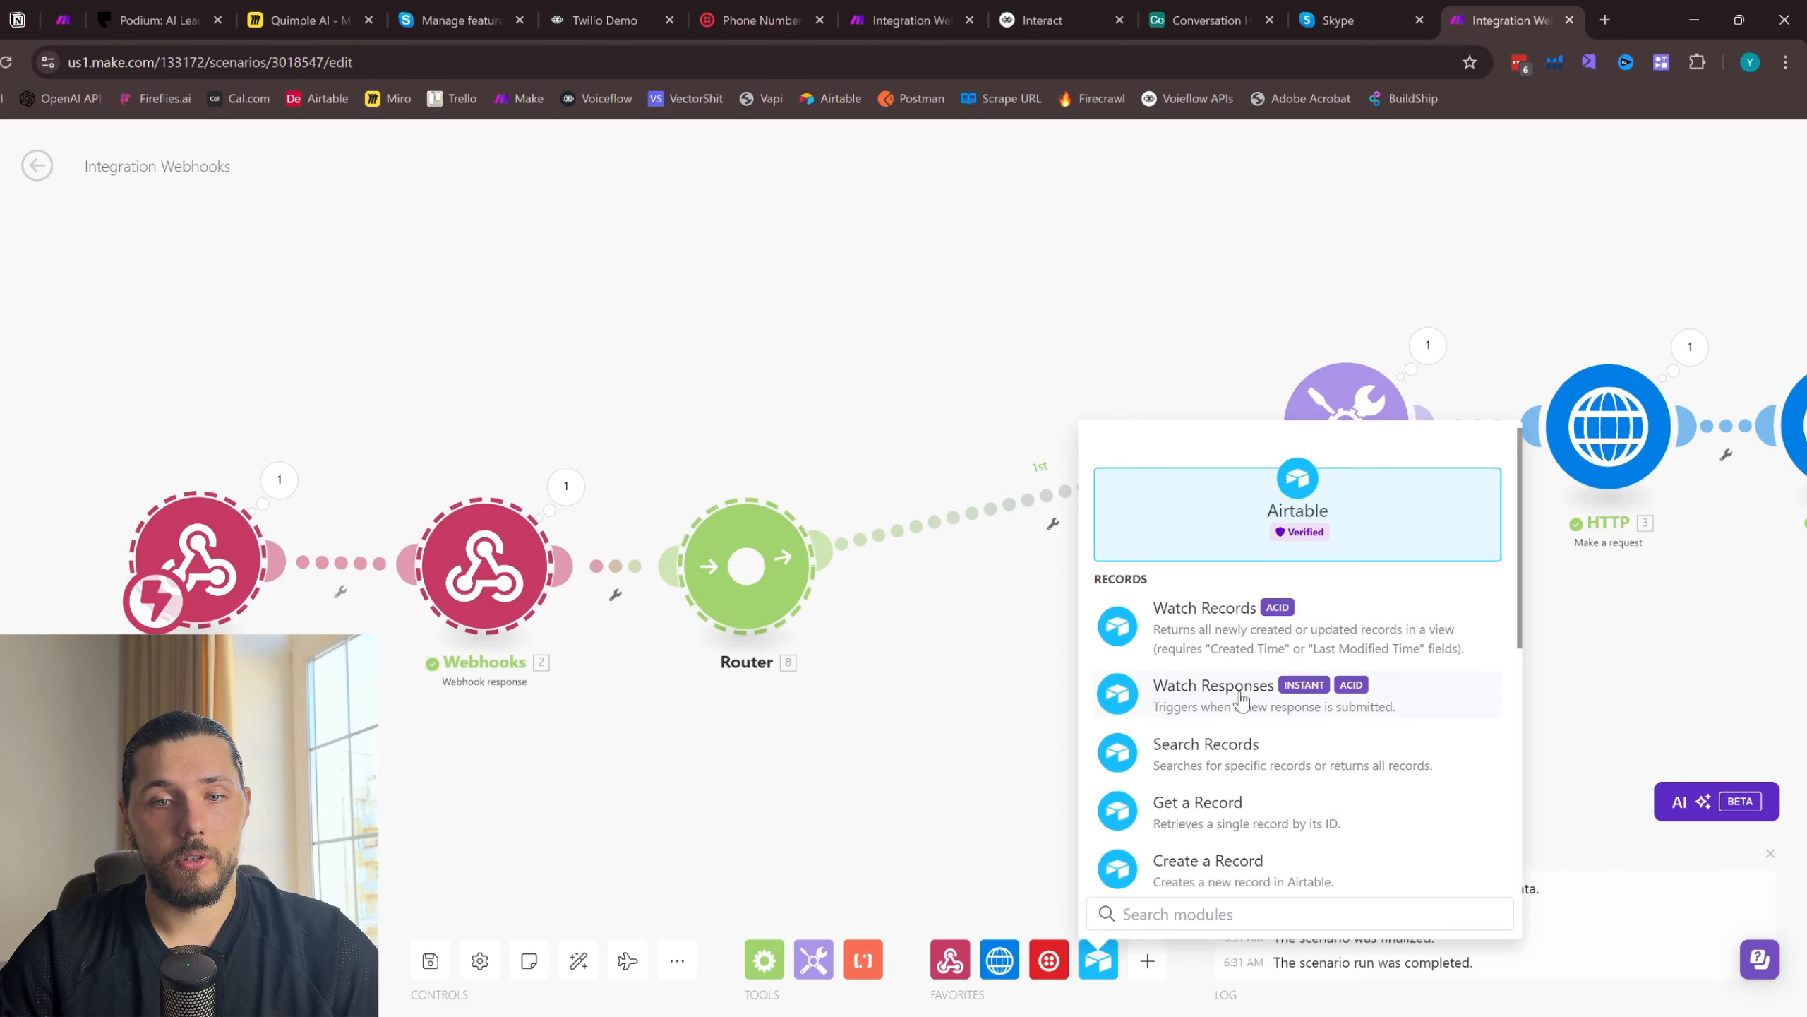
left_click(1235, 750)
left_click_drag(1002, 548, 989, 717)
left_click_drag(773, 564, 940, 574)
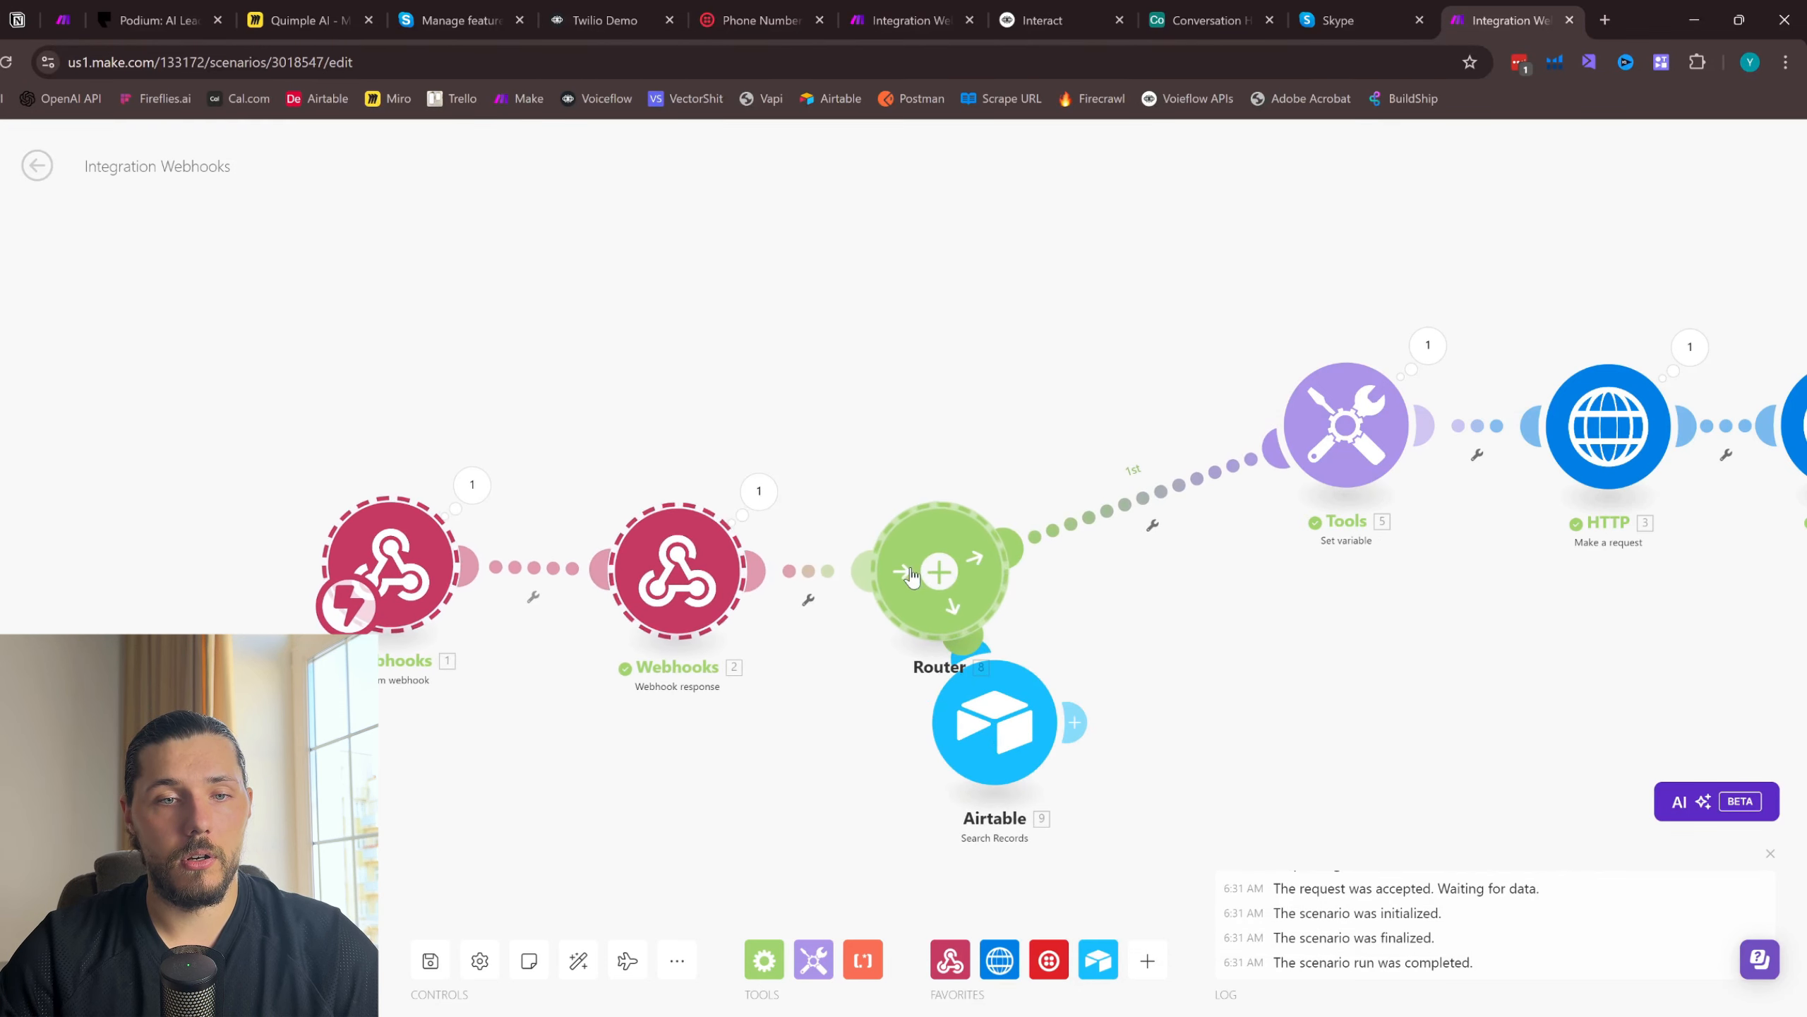
left_click(939, 573)
left_click(1044, 691)
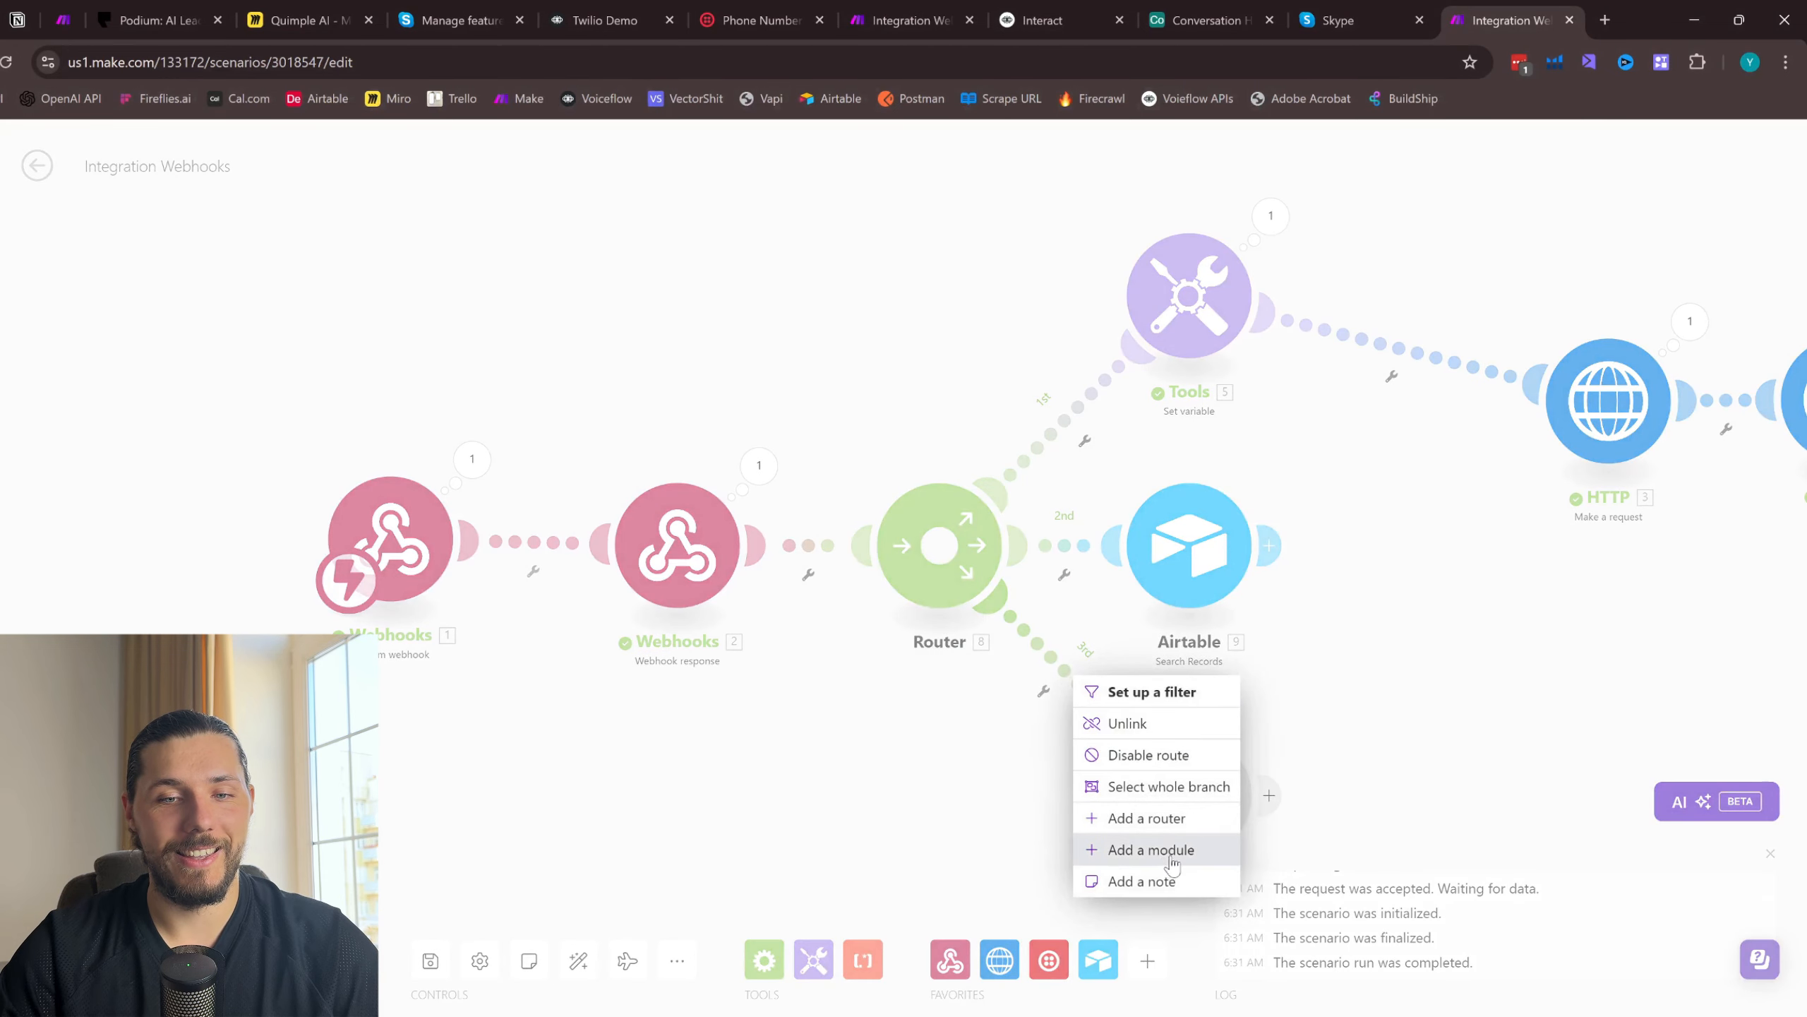
left_click(1258, 701)
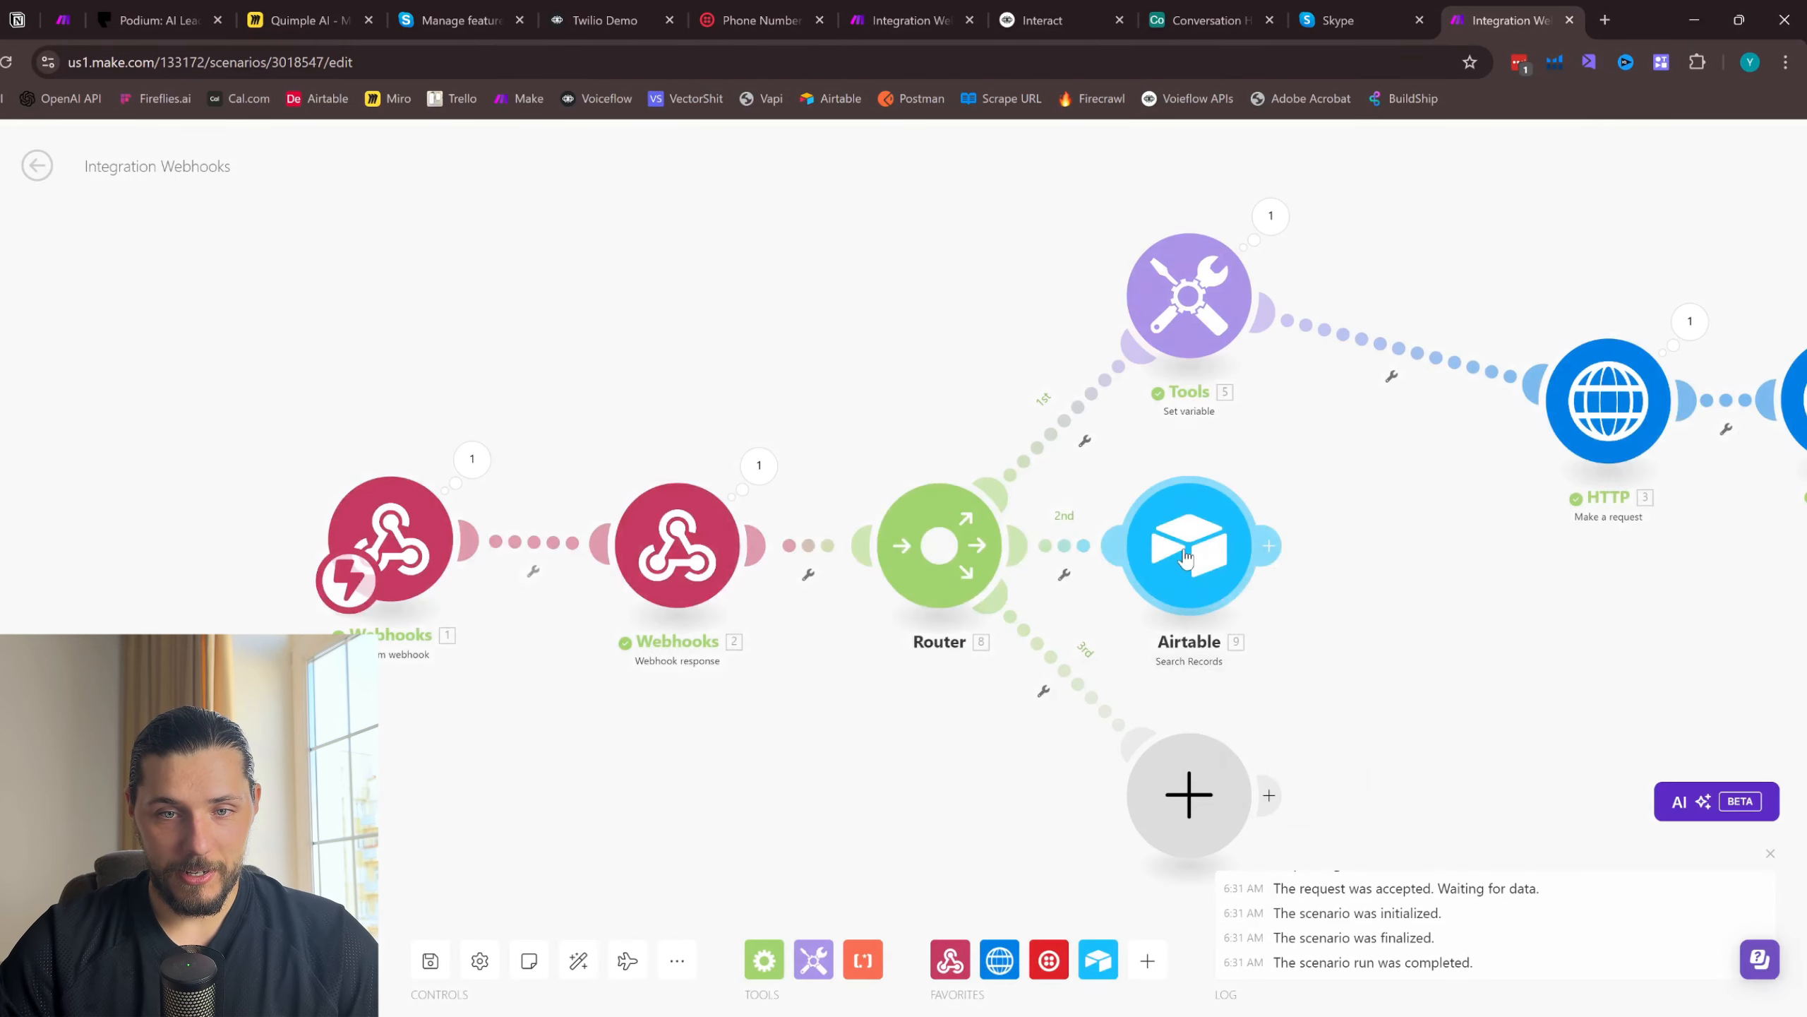
right_click(1189, 553)
left_click(1302, 849)
right_click(1223, 814)
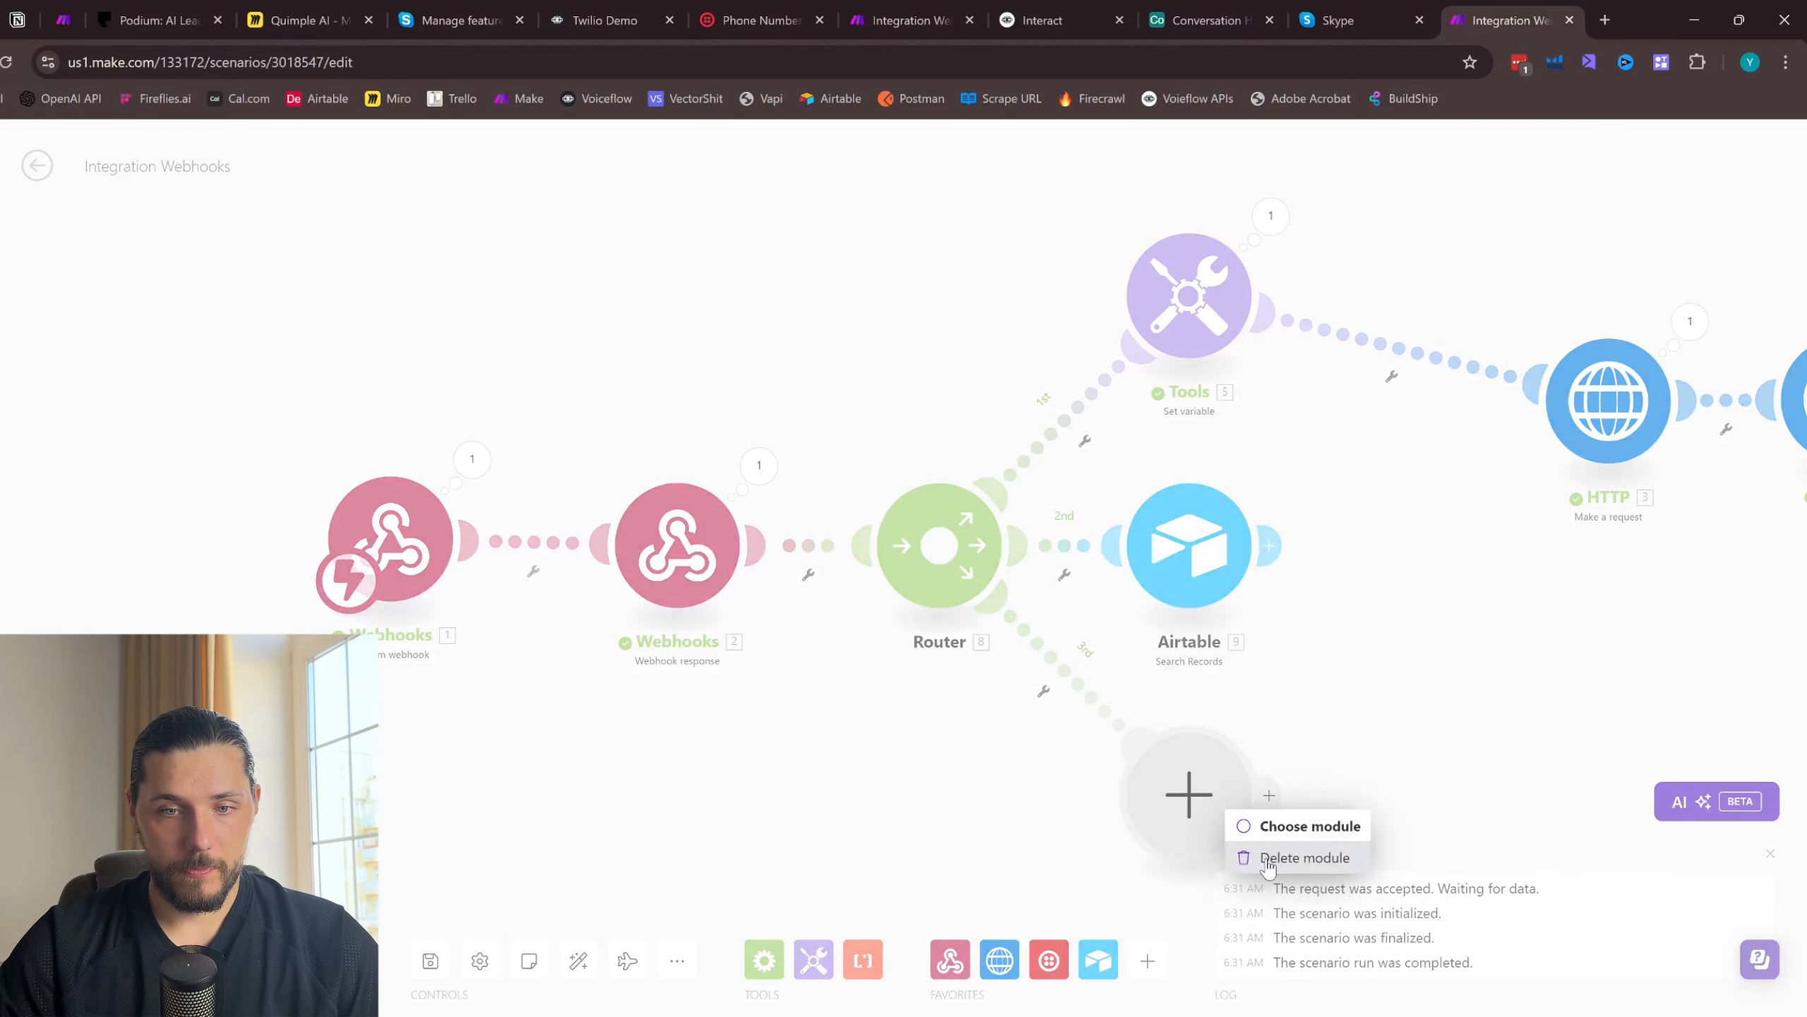
left_click(1296, 857)
- Unlink the Airtable Search Records module from the Router and insert it between the Webhook response and the Router
right_click(1031, 648)
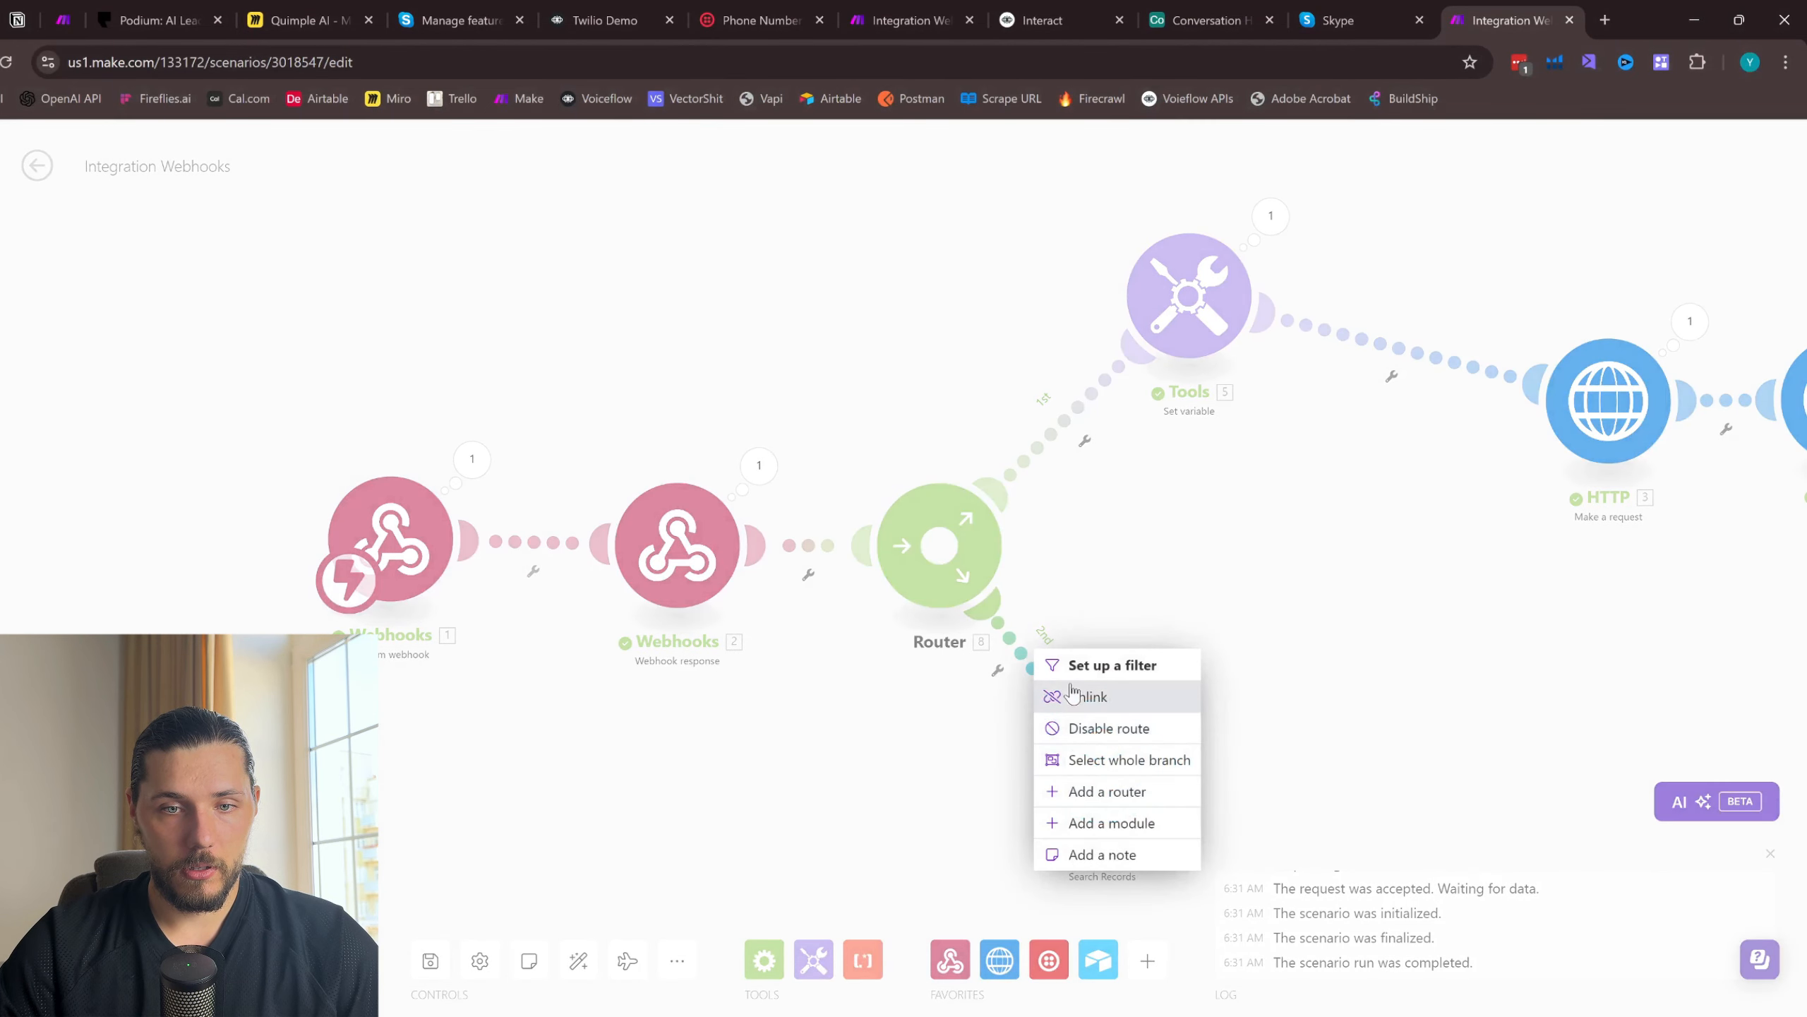
left_click(1185, 695)
left_click_drag(985, 573, 1289, 592)
left_click_drag(1077, 754, 931, 544)
- Configure Airtable Search Records to use Table 1 of the Conversation History base and output the Phone and Voiceflow ID fields
left_click(989, 548)
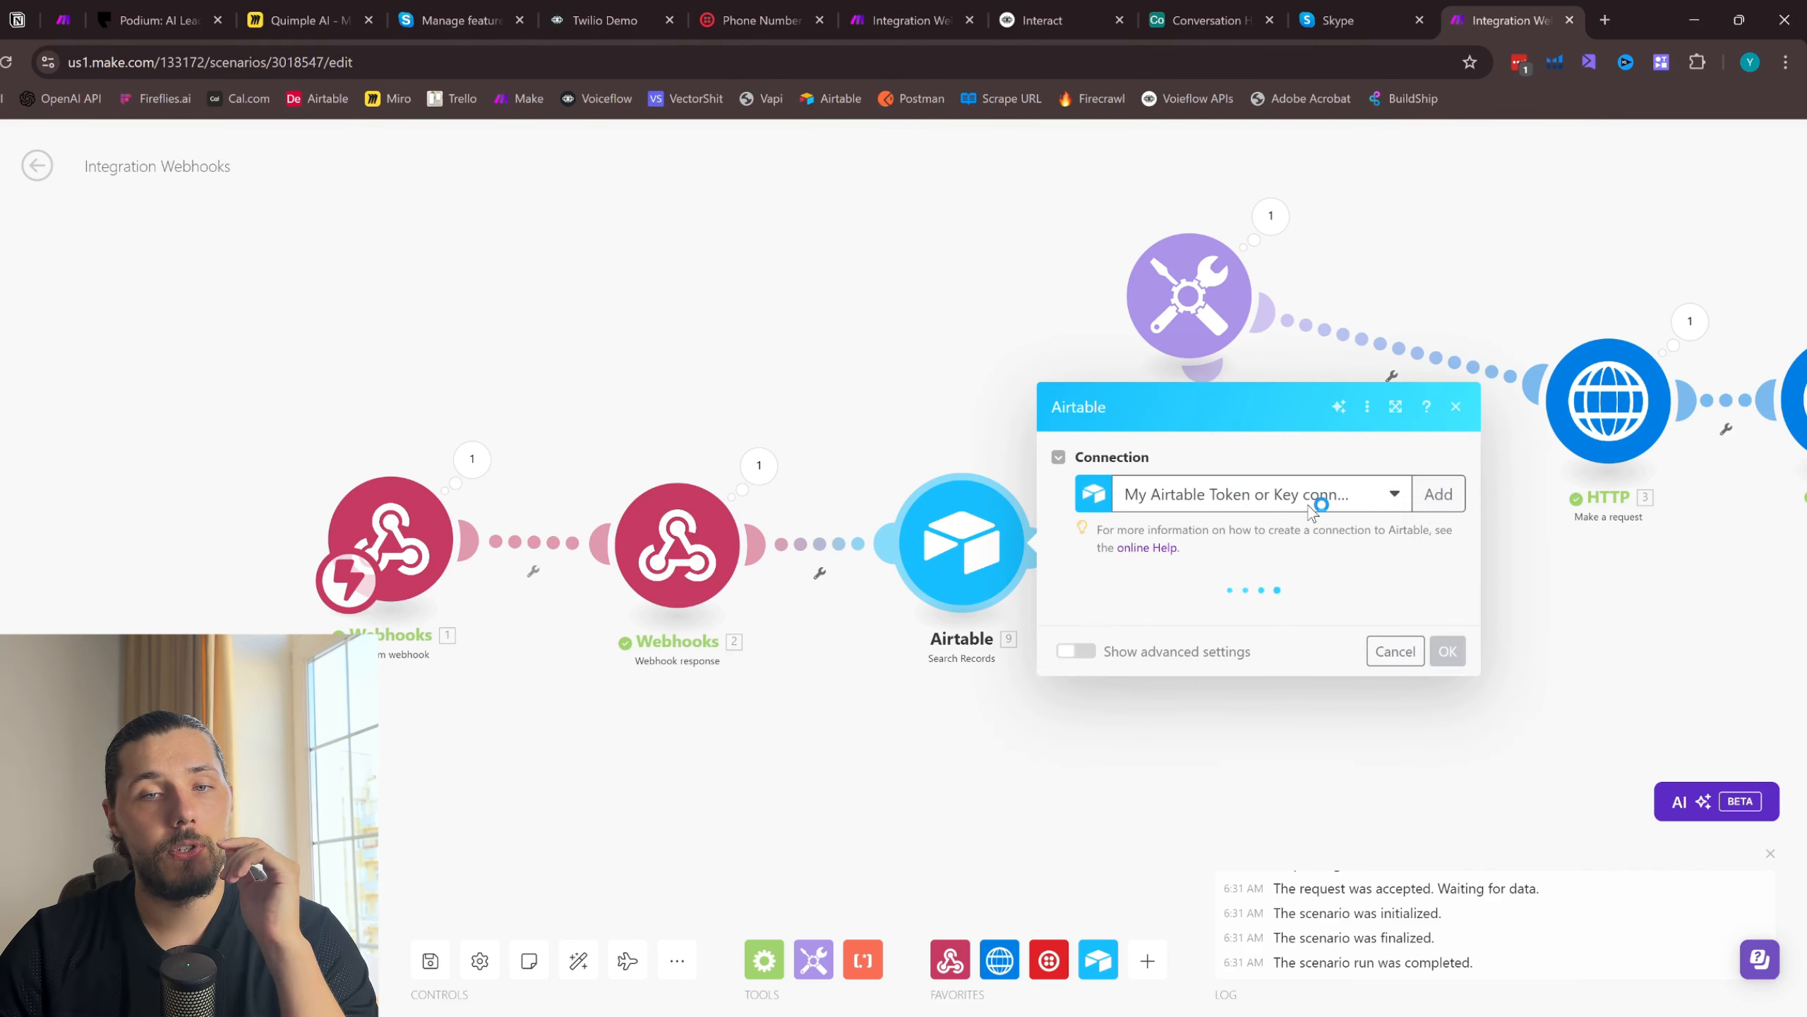
left_click(1152, 641)
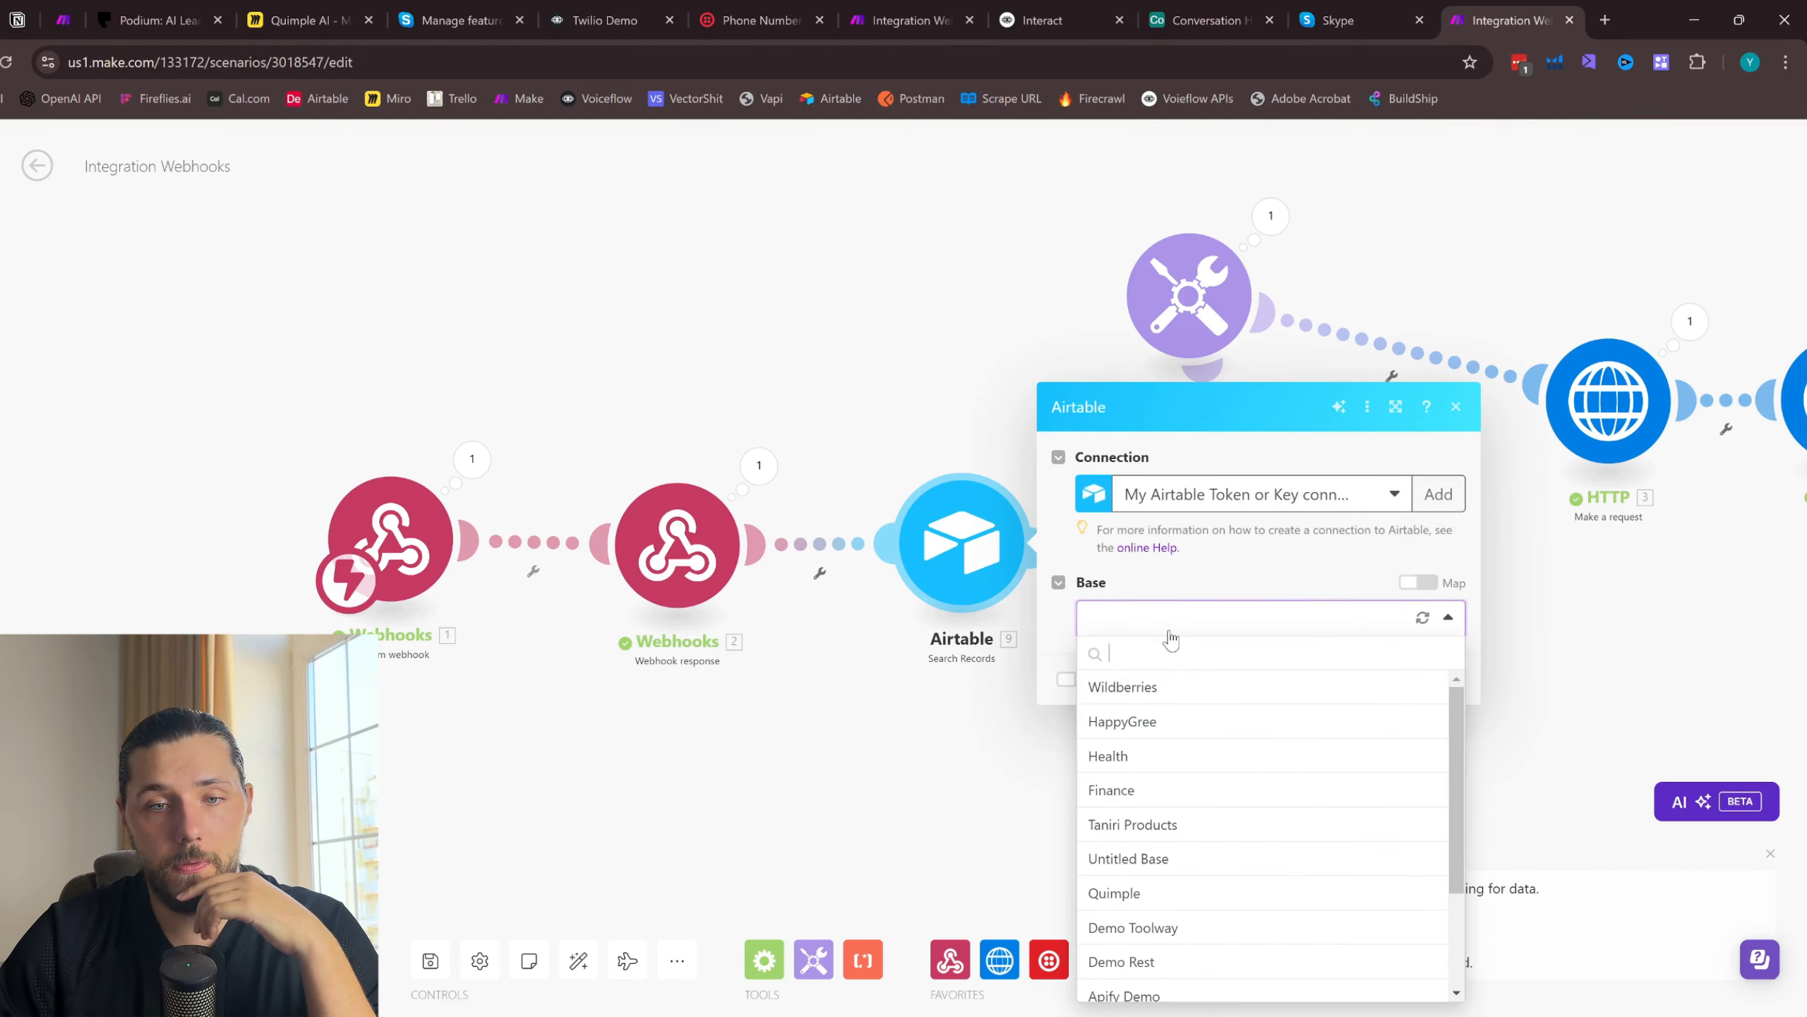
scroll(1176, 701, "down", 2)
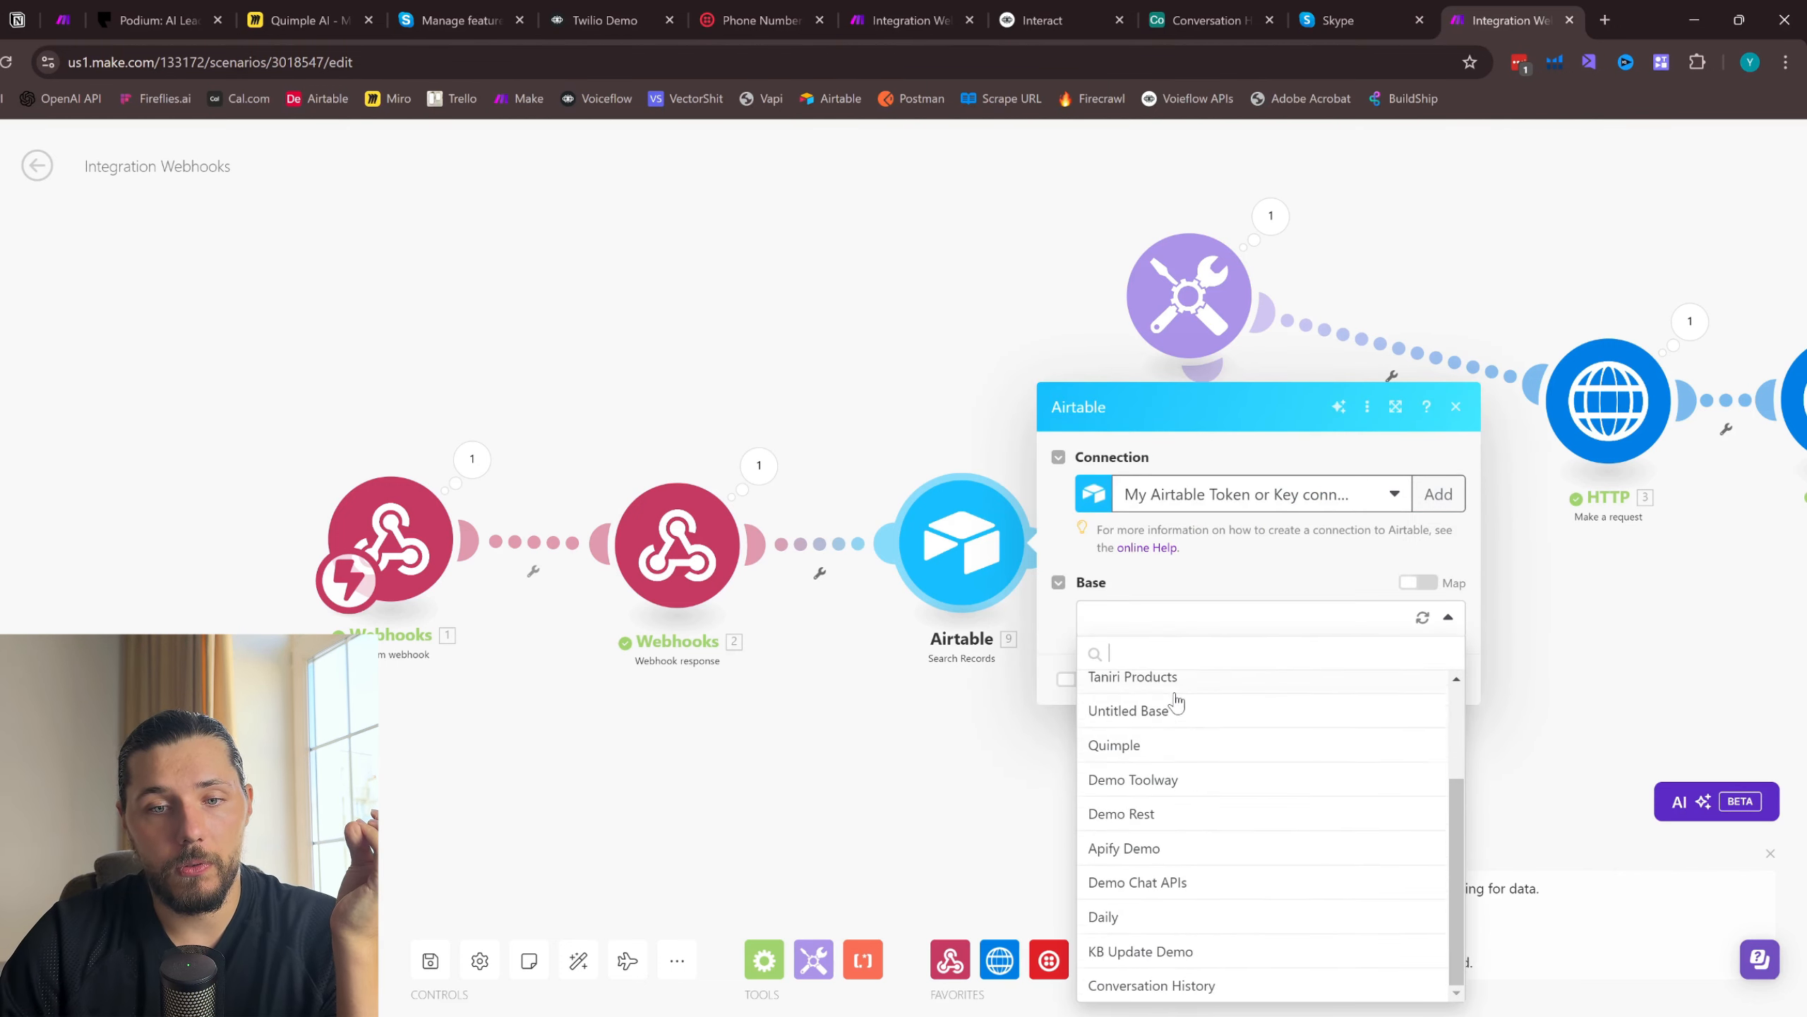
left_click(1202, 976)
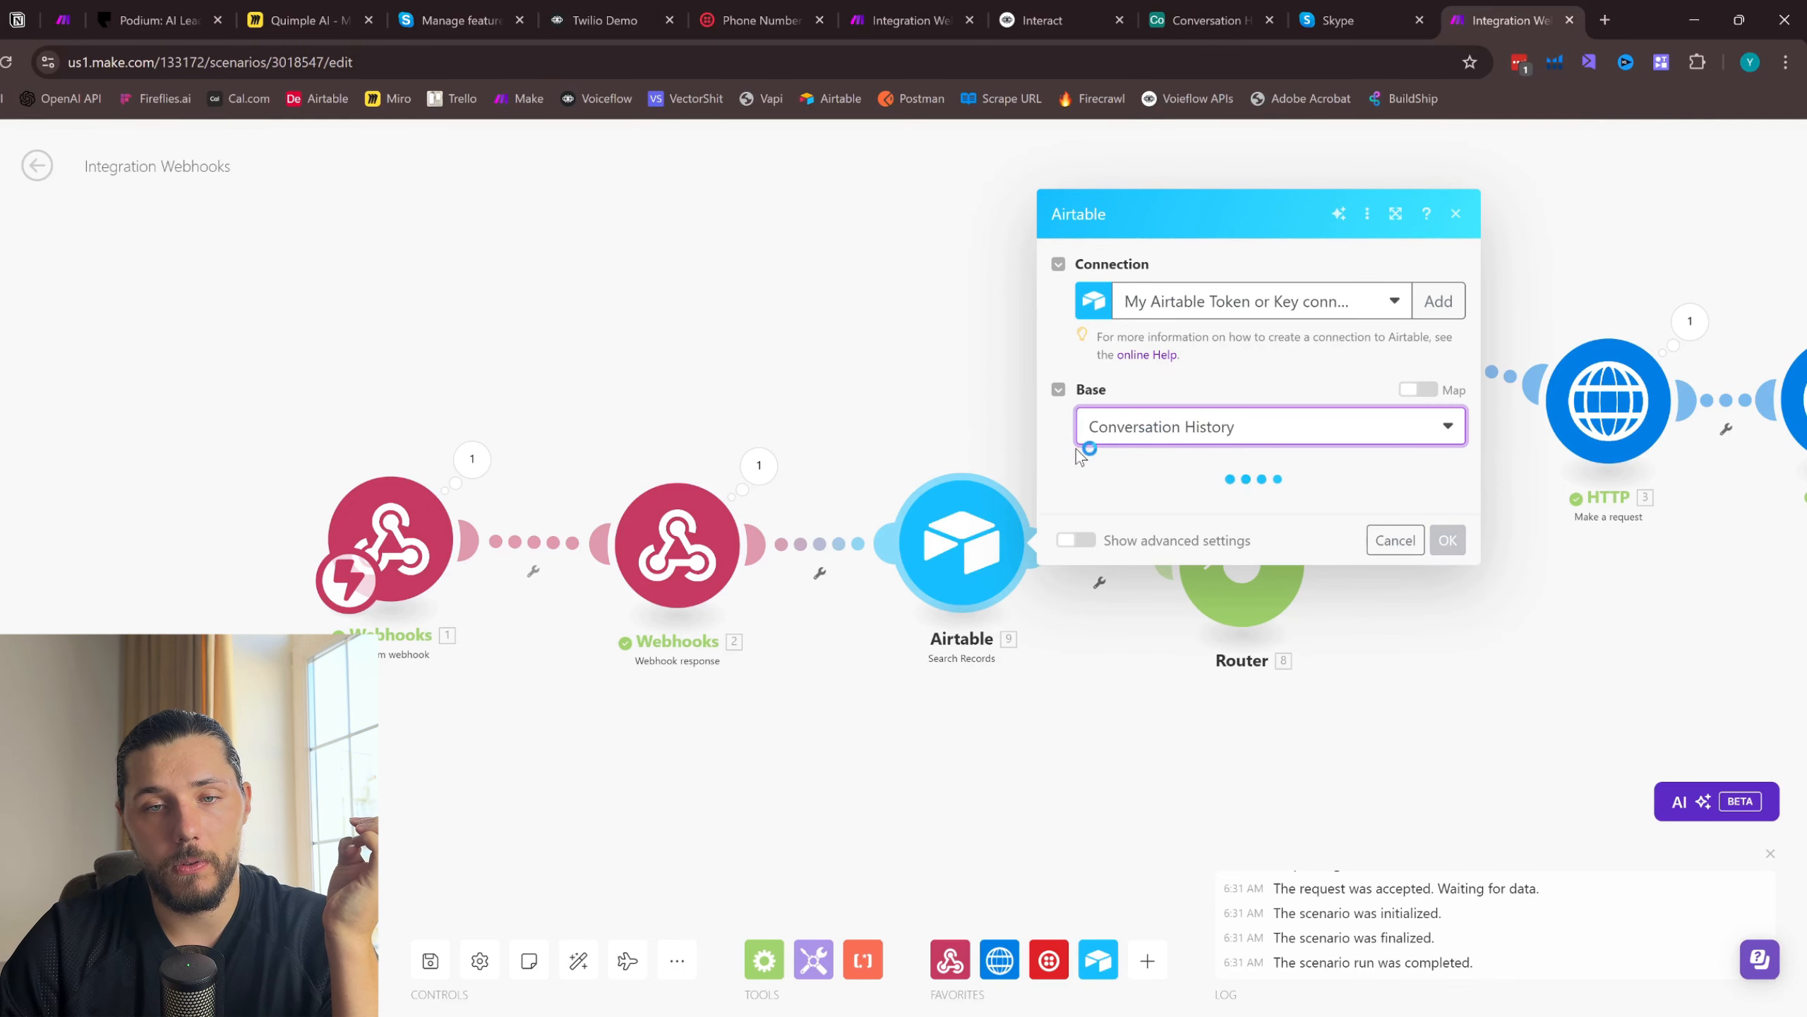
left_click(1175, 507)
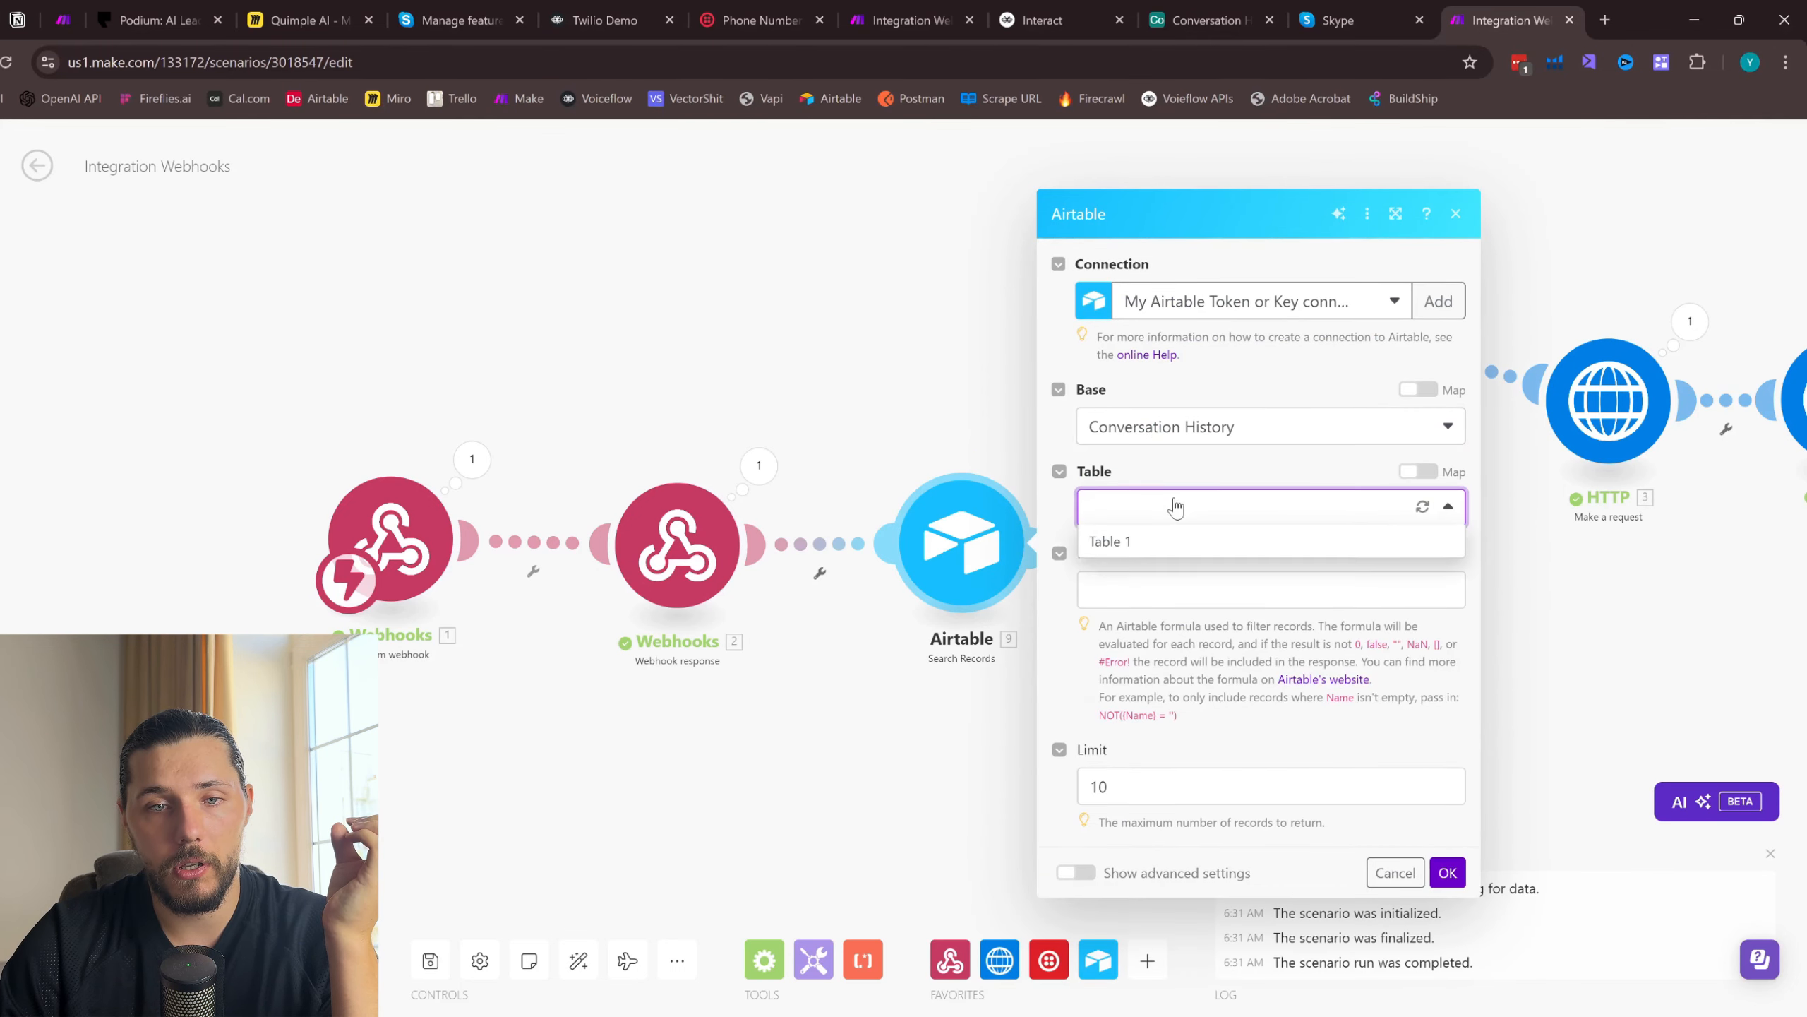
left_click(1163, 547)
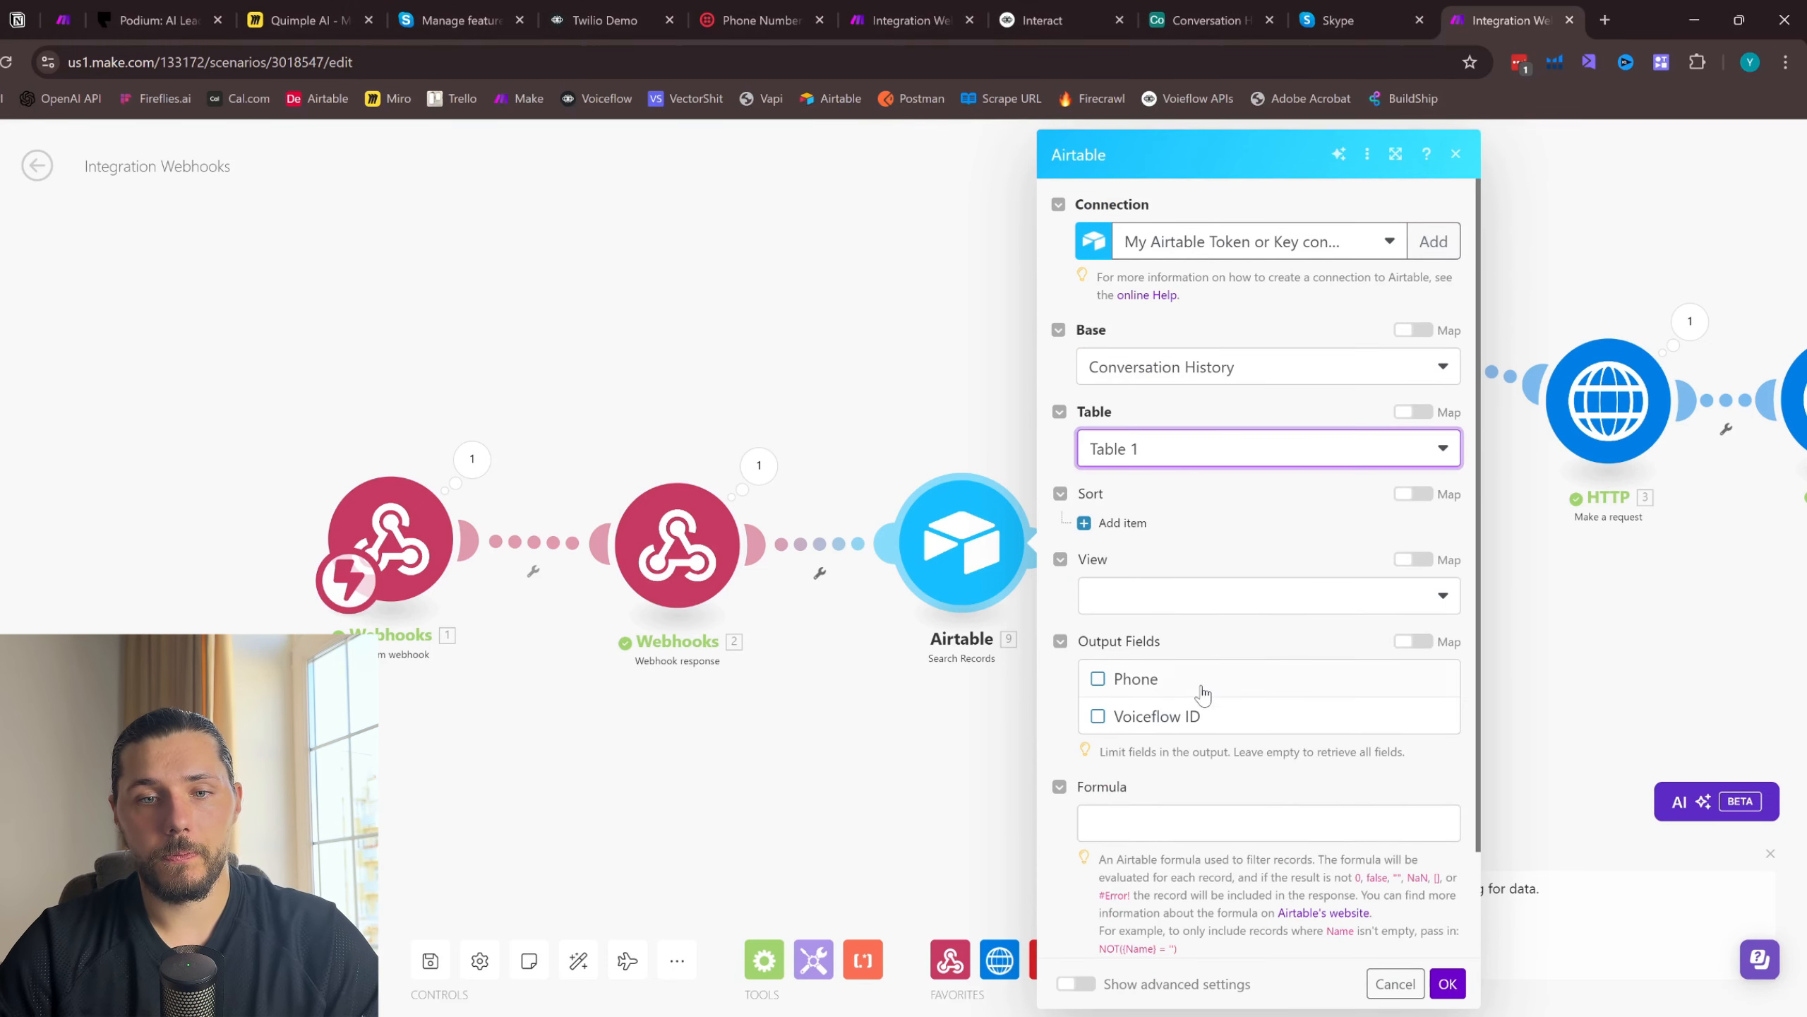
left_click(1100, 682)
left_click(1100, 717)
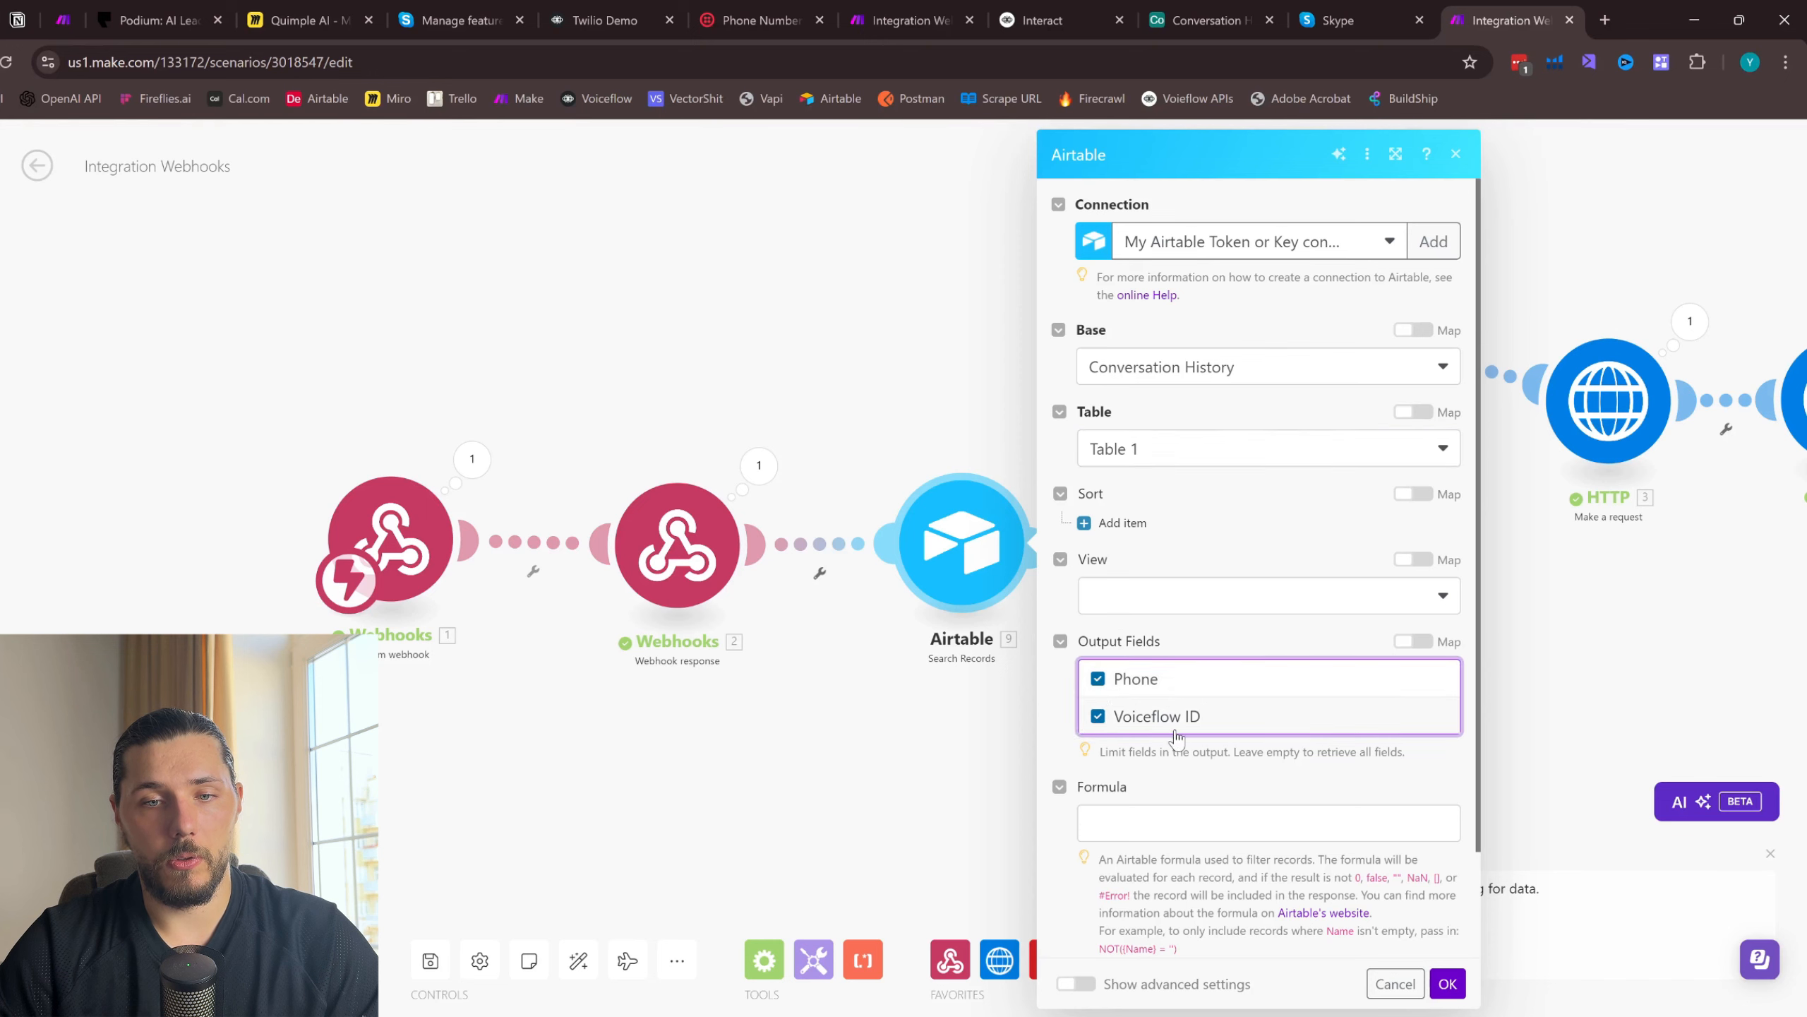
- Enter the search formula {Number} = "From", mapping the From value from the custom webhook inside the quotes
scroll(1170, 736, "down", 2)
left_click(1167, 706)
type("{Number} = \"2.From\"")
key("BackSpace")
key("BackSpace")
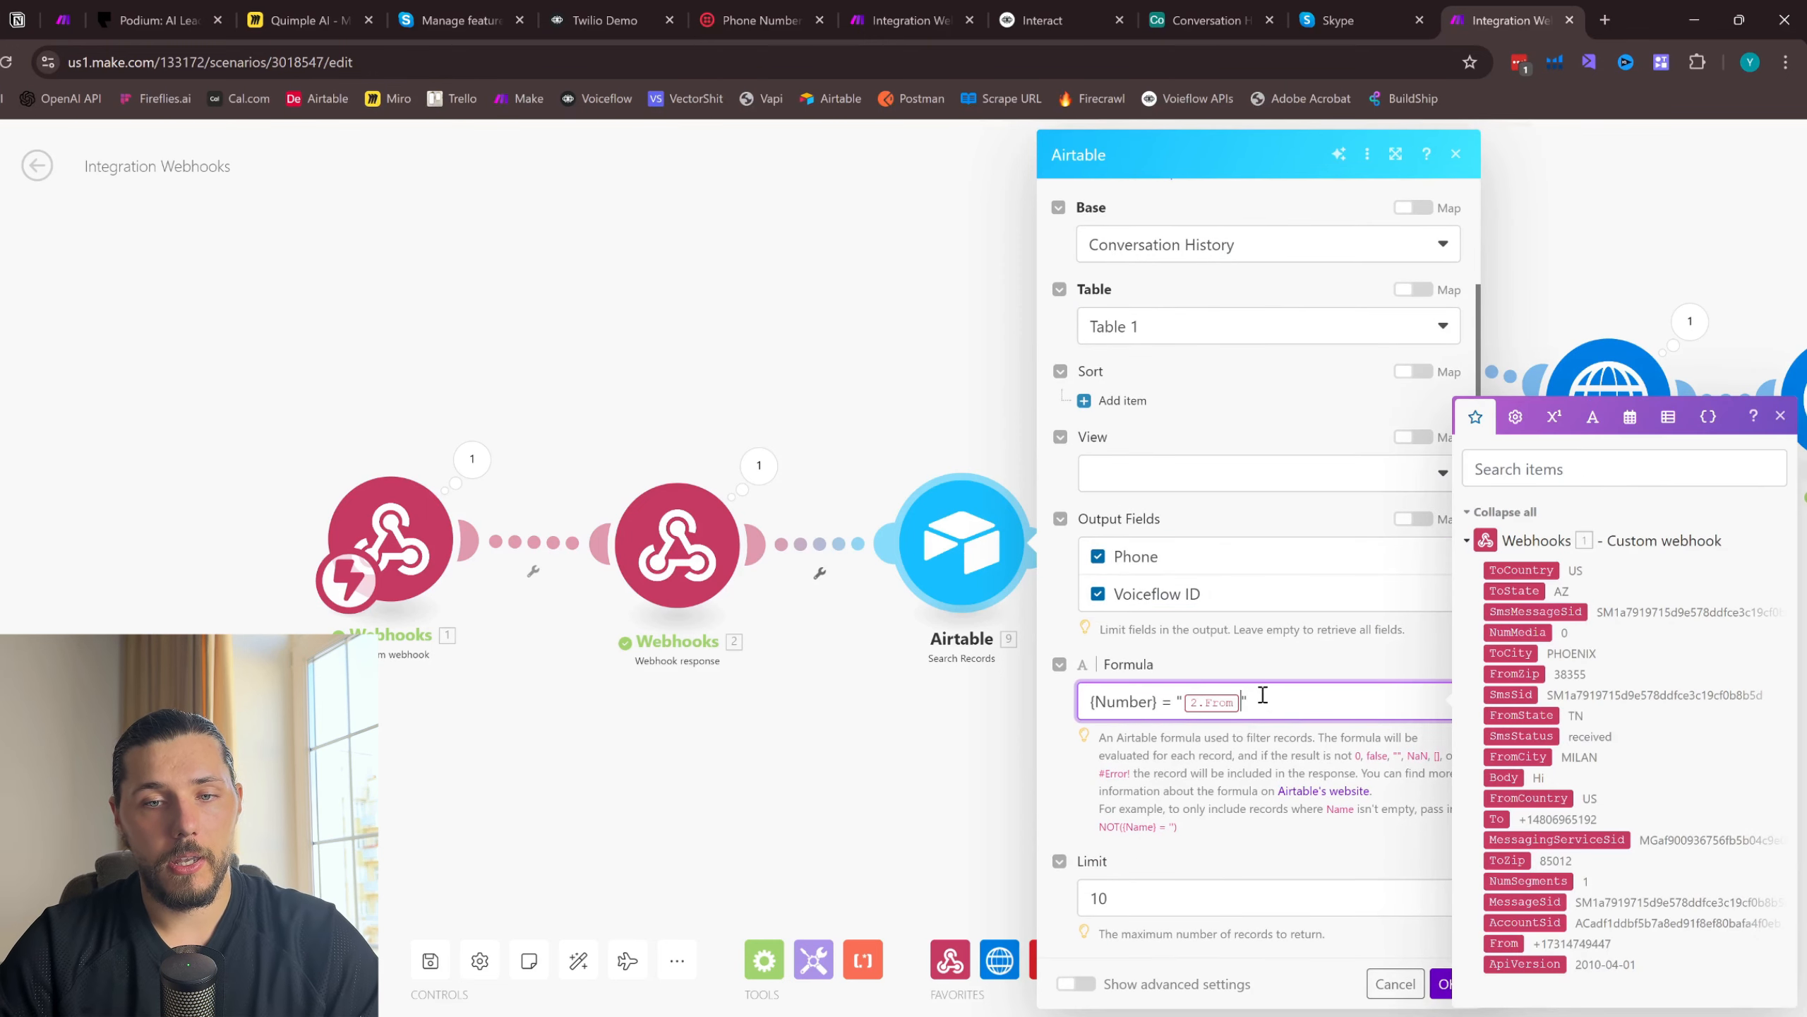
type("\"")
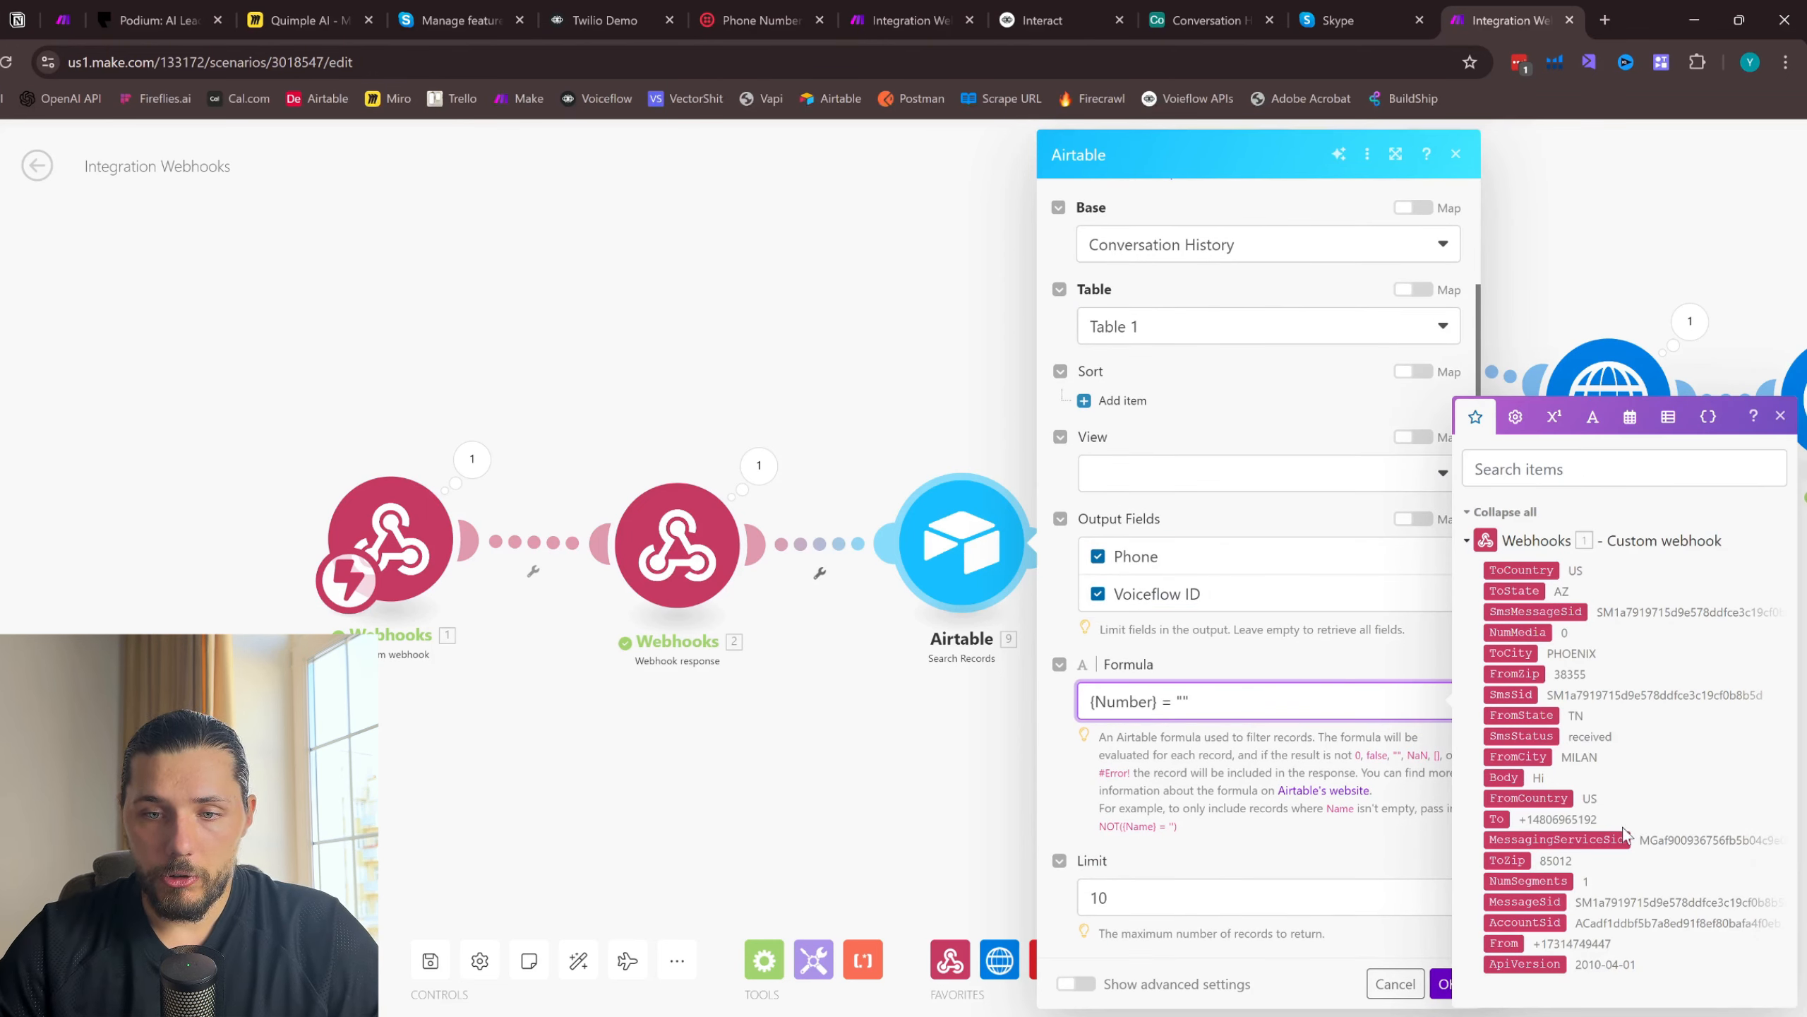
left_click(1504, 943)
left_click(1230, 667)
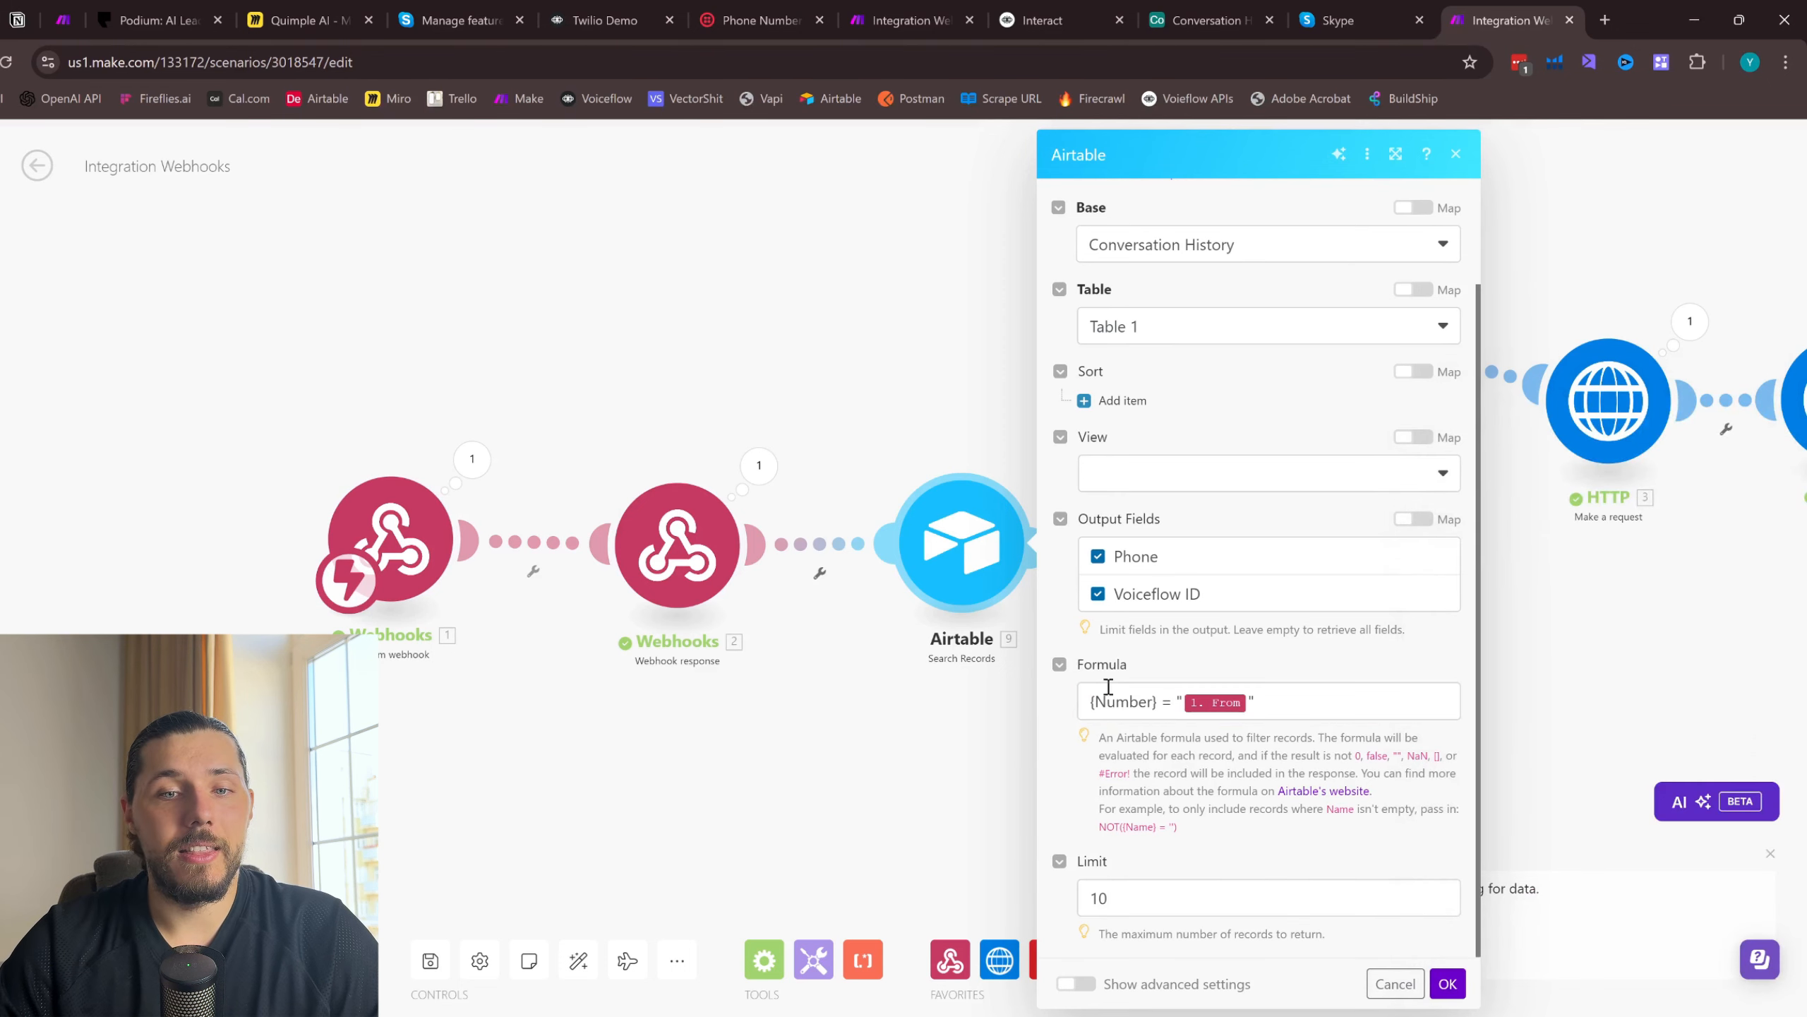
- Check the column names in the Airtable base, change the formula's field name to Phone, and save the module settings
left_click(1206, 19)
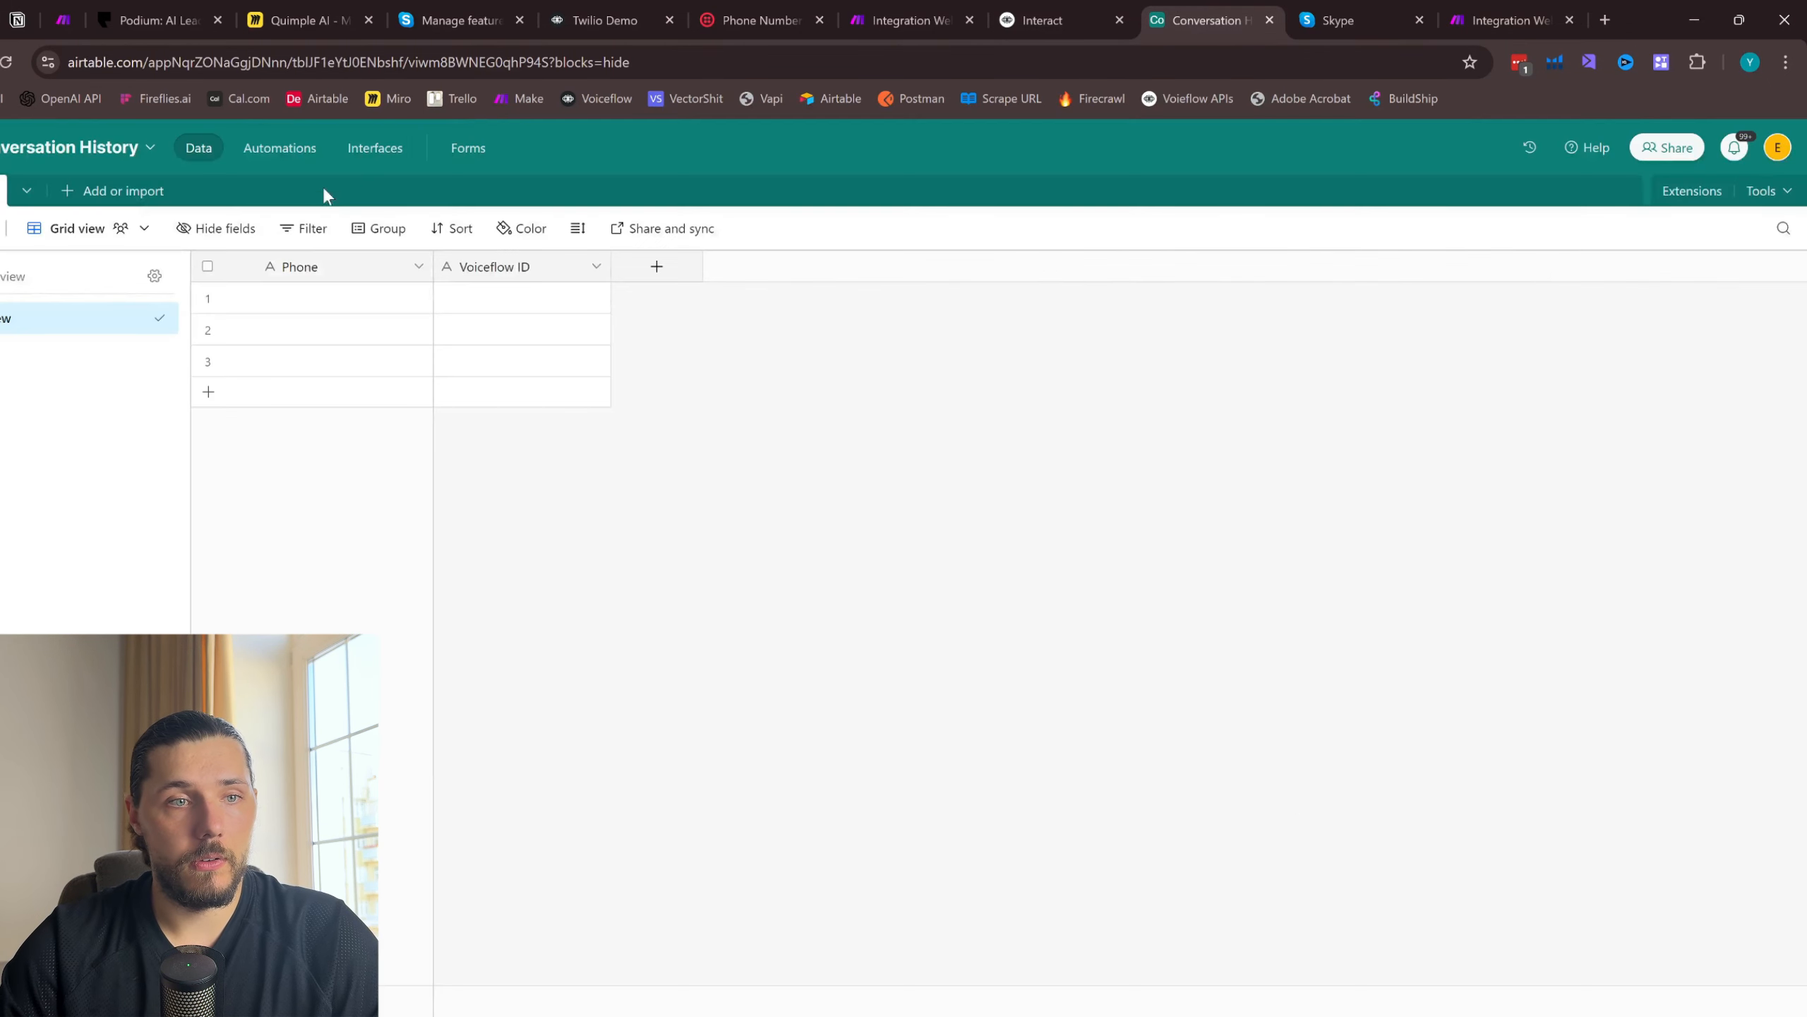
left_click(1506, 20)
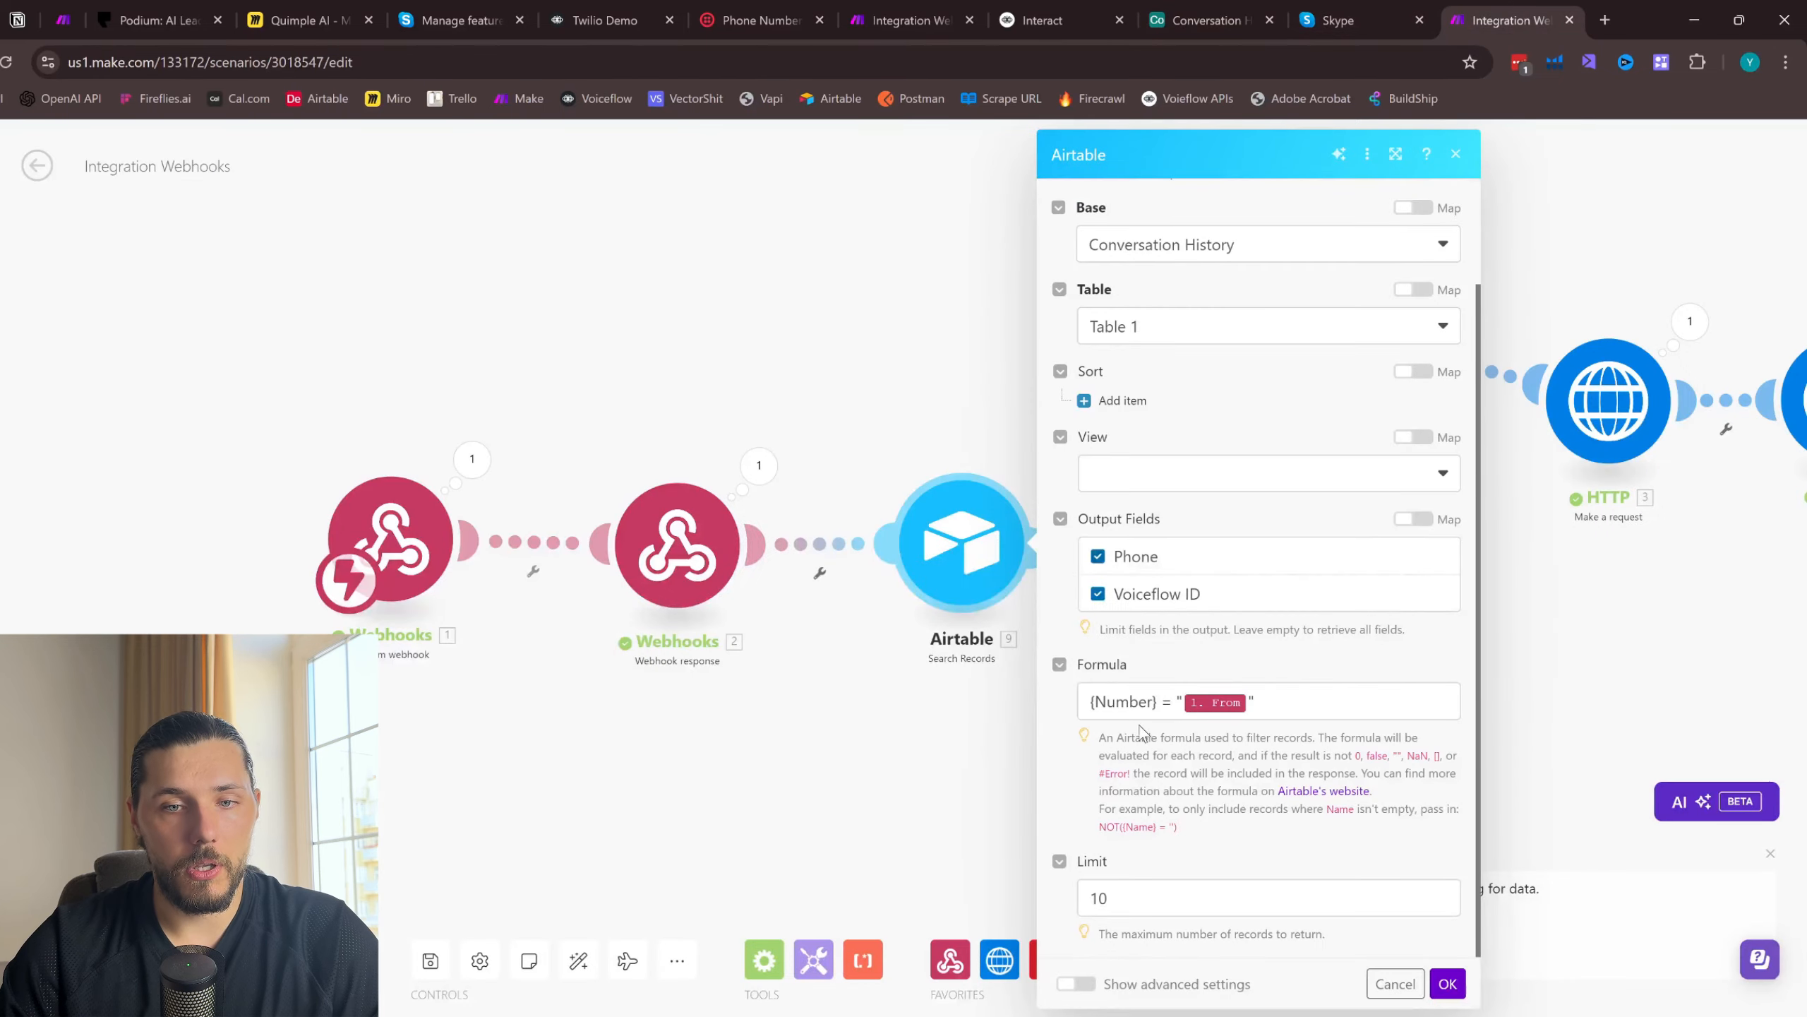
left_click_drag(1155, 701, 1096, 701)
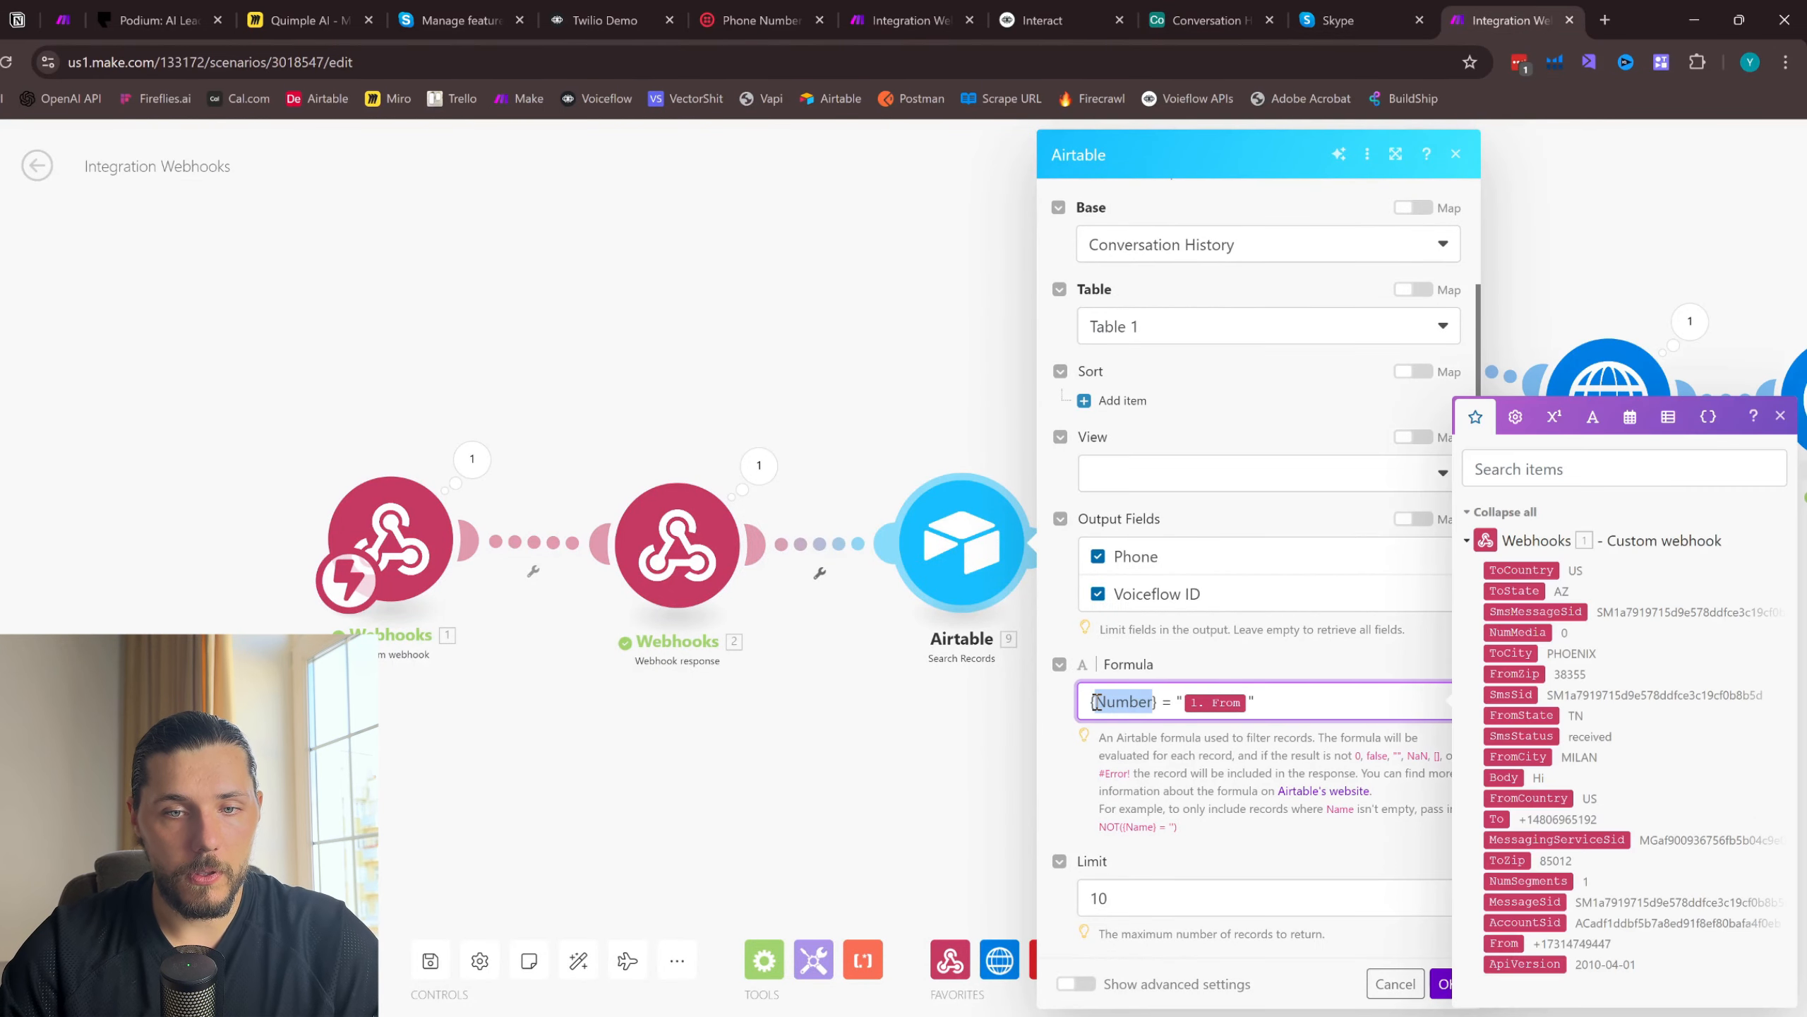
type("Phone")
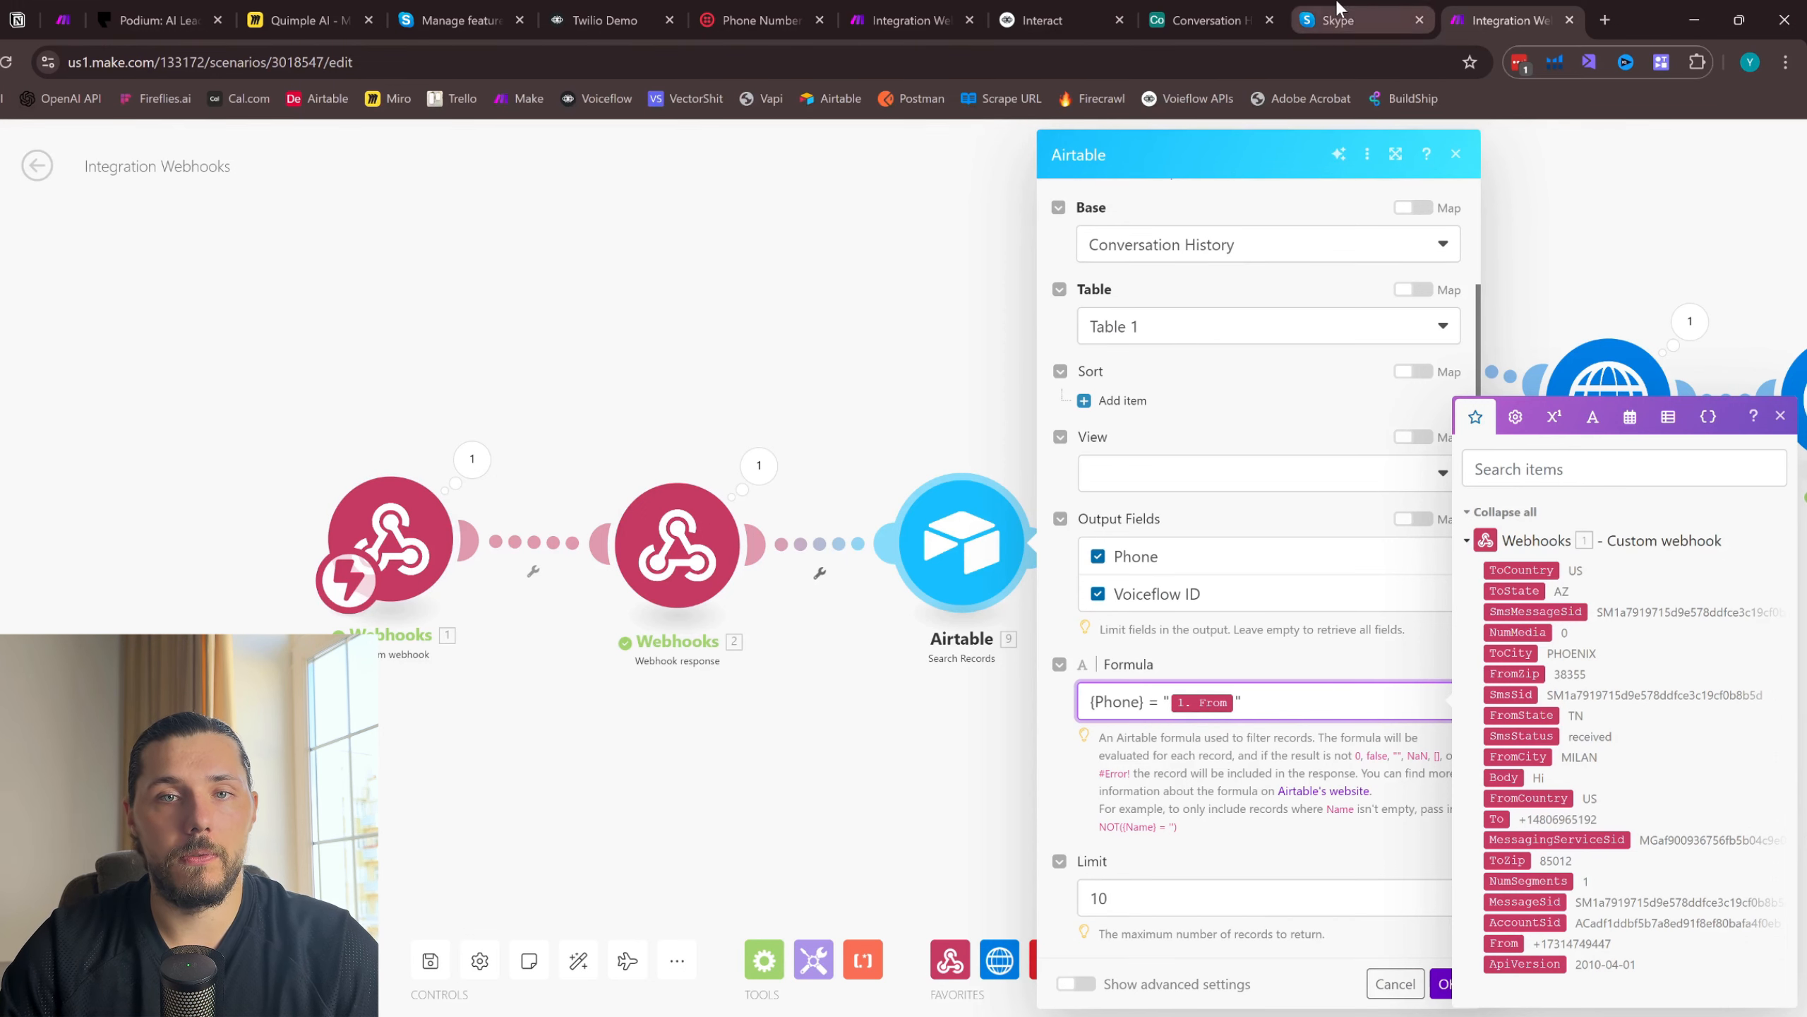
left_click(1172, 17)
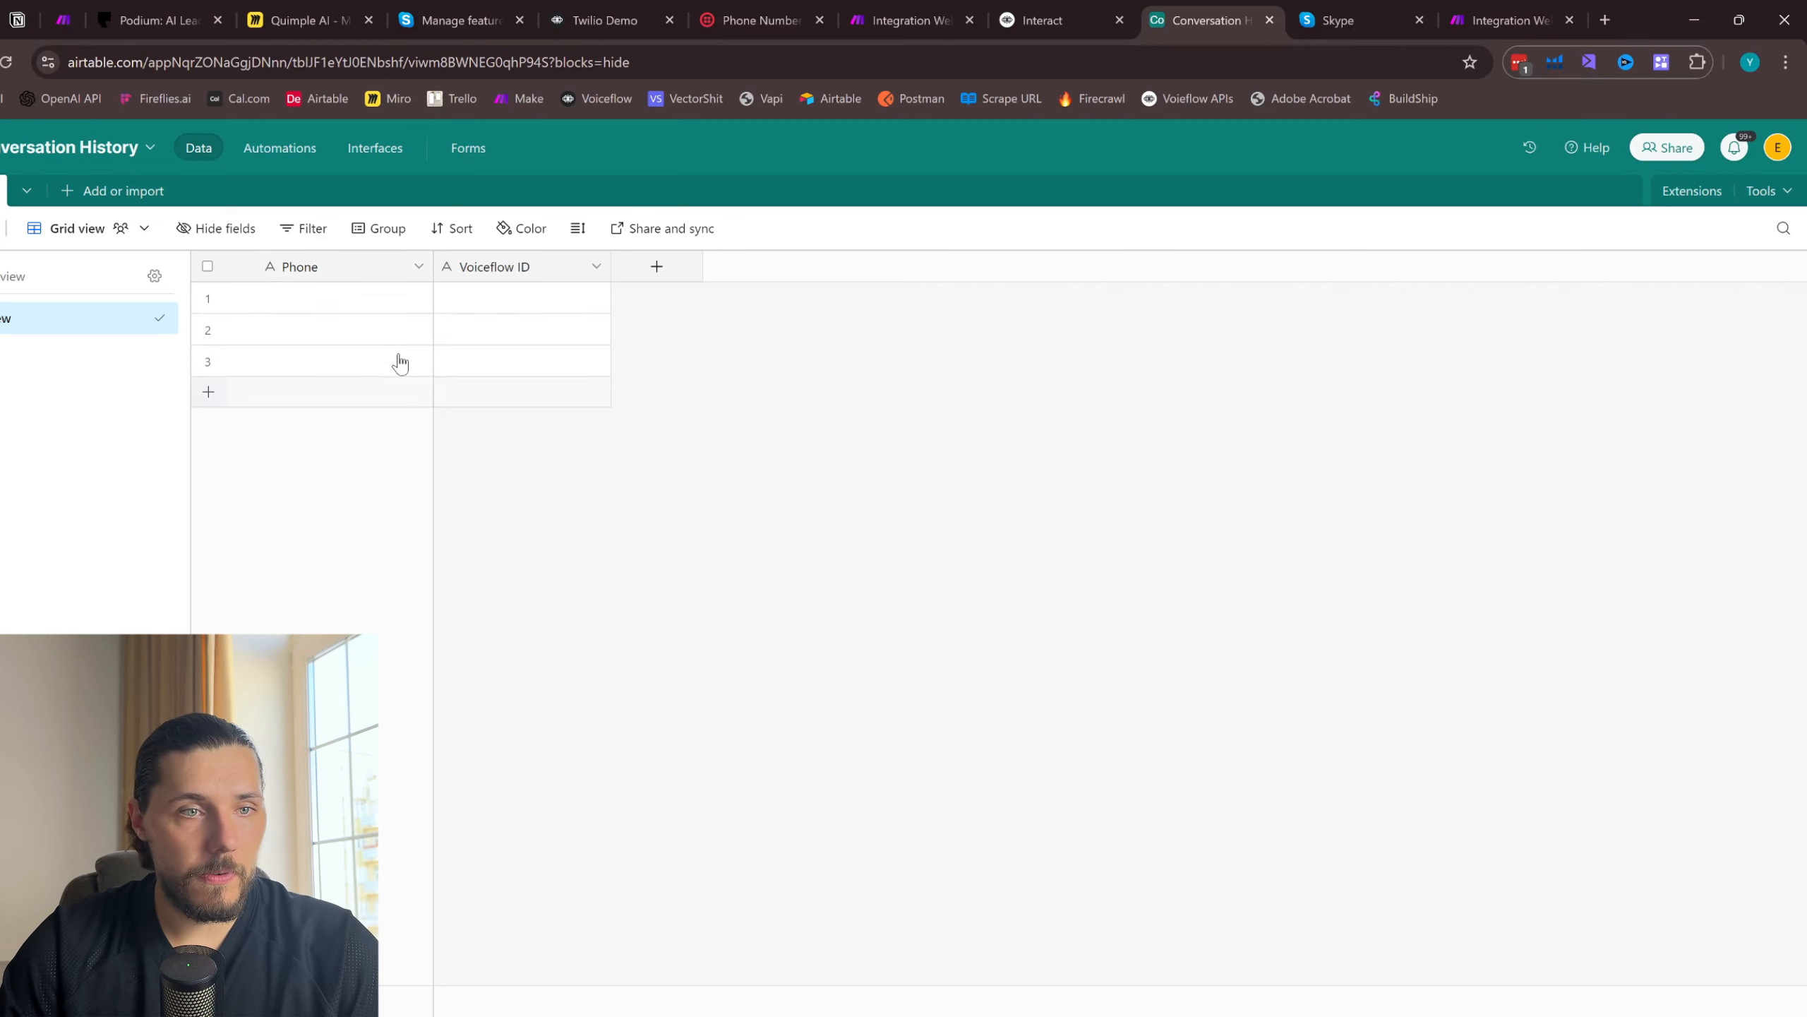
left_click(1506, 20)
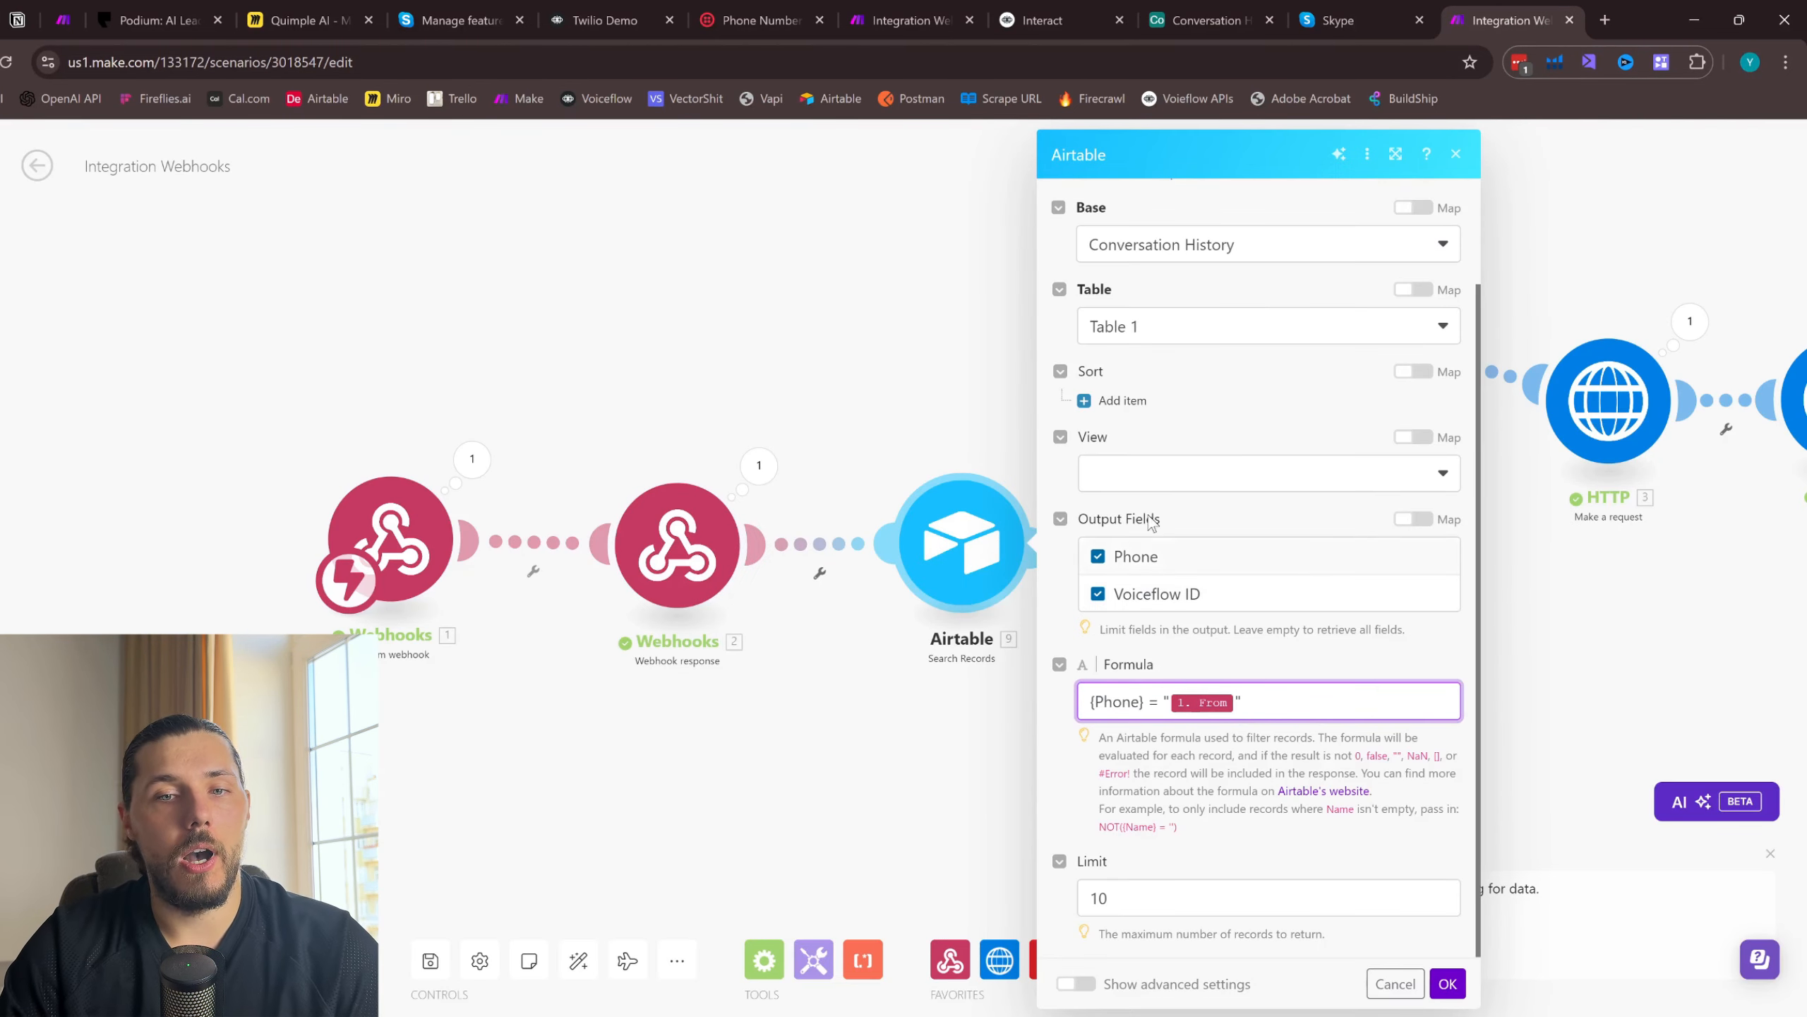
left_click(1449, 989)
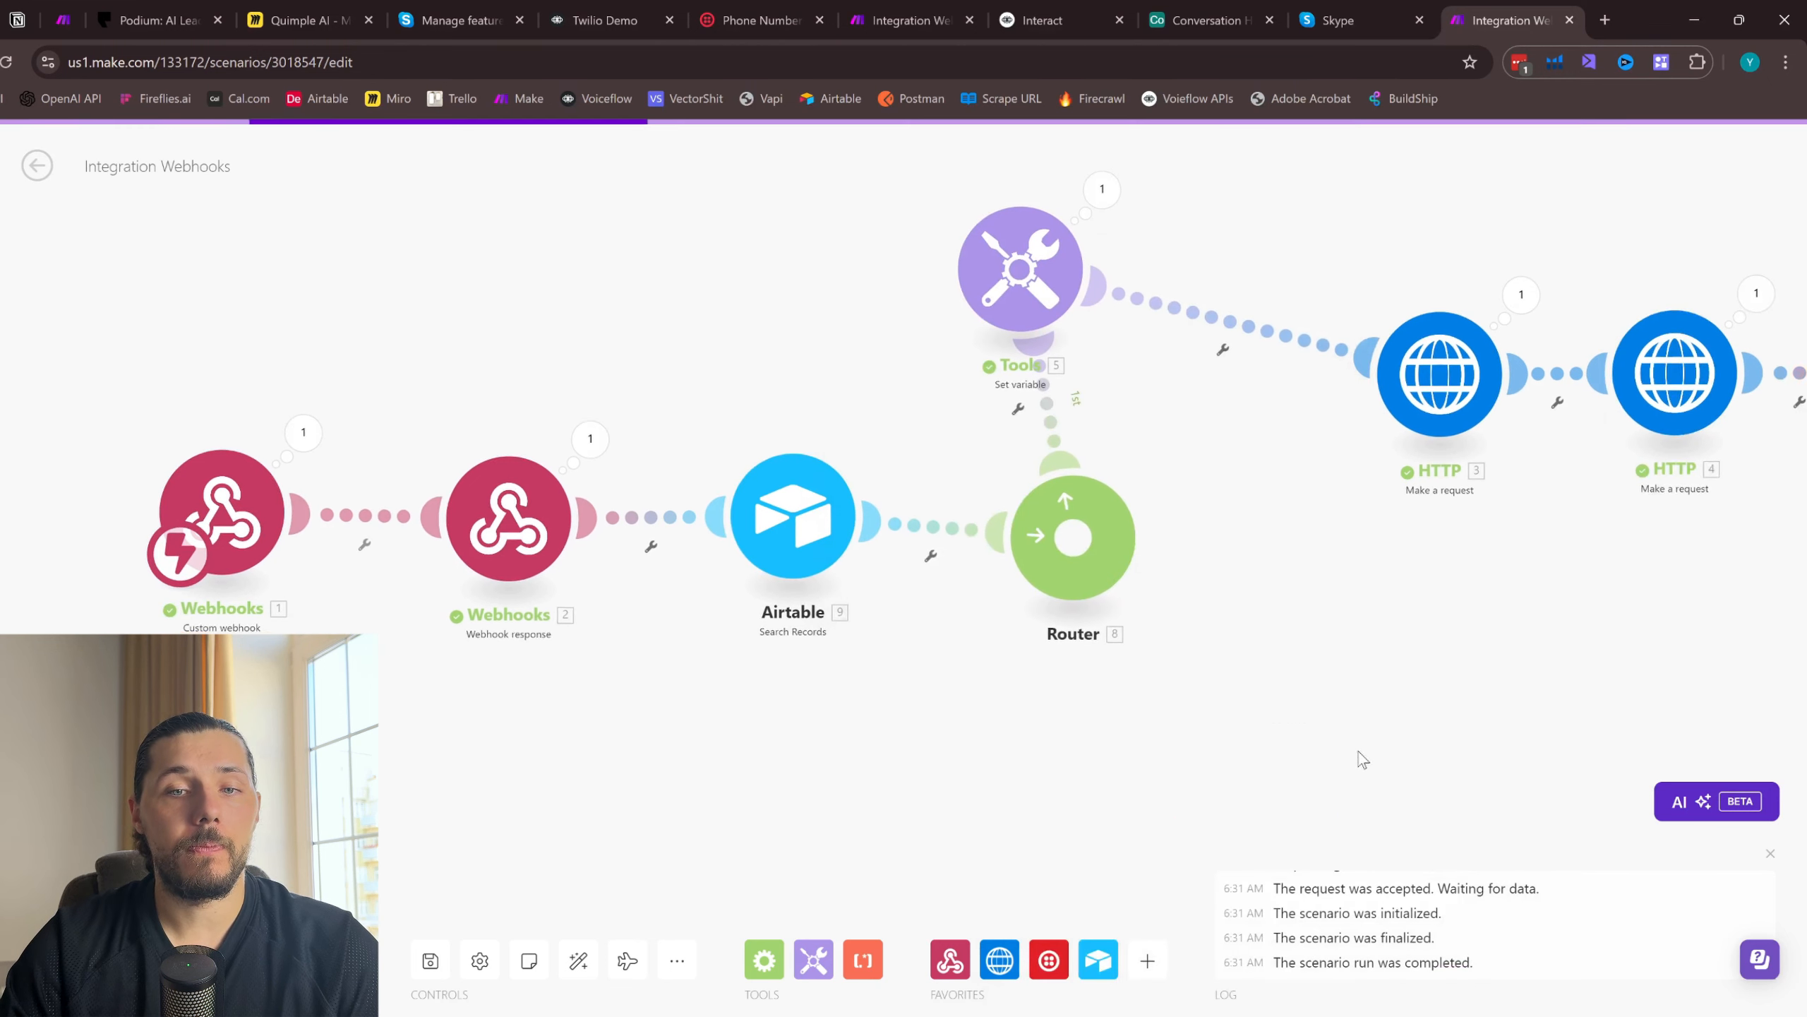
- Reposition the Set variable module between the Router and the first HTTP module, in line with the HTTP modules
left_click_drag(869, 253, 1039, 373)
scroll(1186, 536, "right", 5)
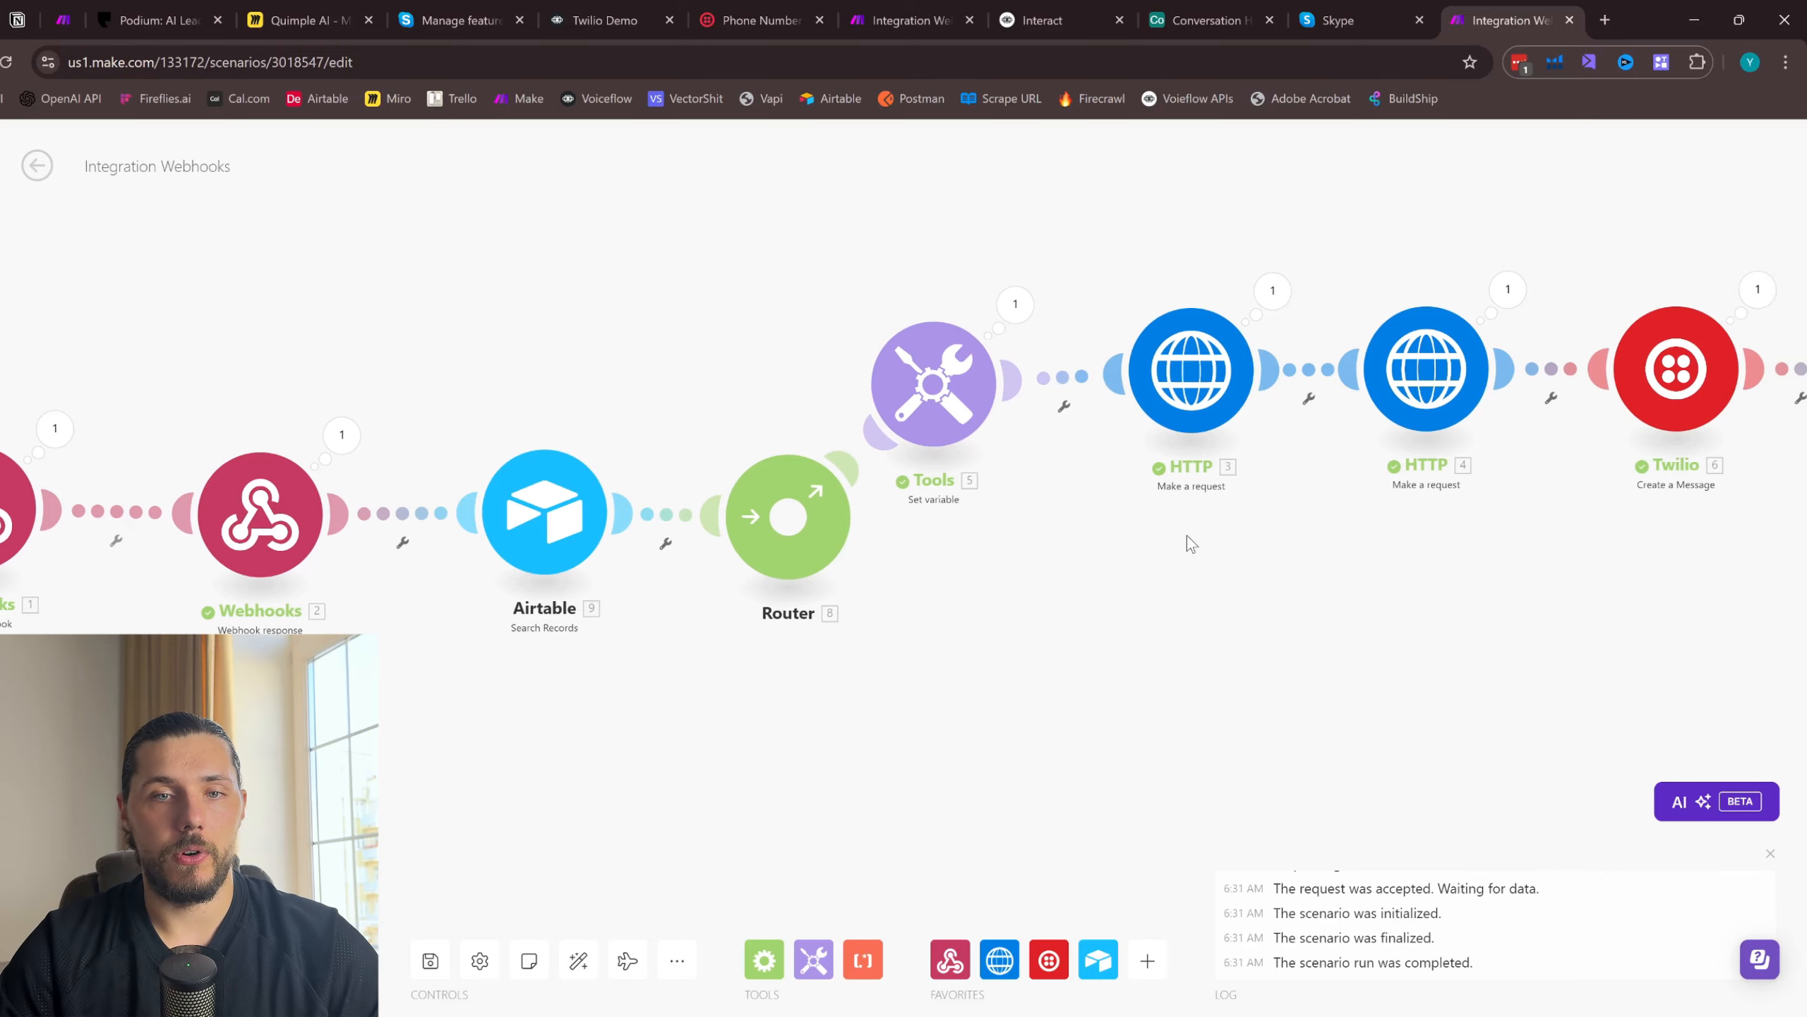
- Move the first route's modules as a group, unlink the Set variable module from the Router, and reconnect the two
left_click_drag(1719, 536, 676, 227)
left_click_drag(677, 365, 820, 352)
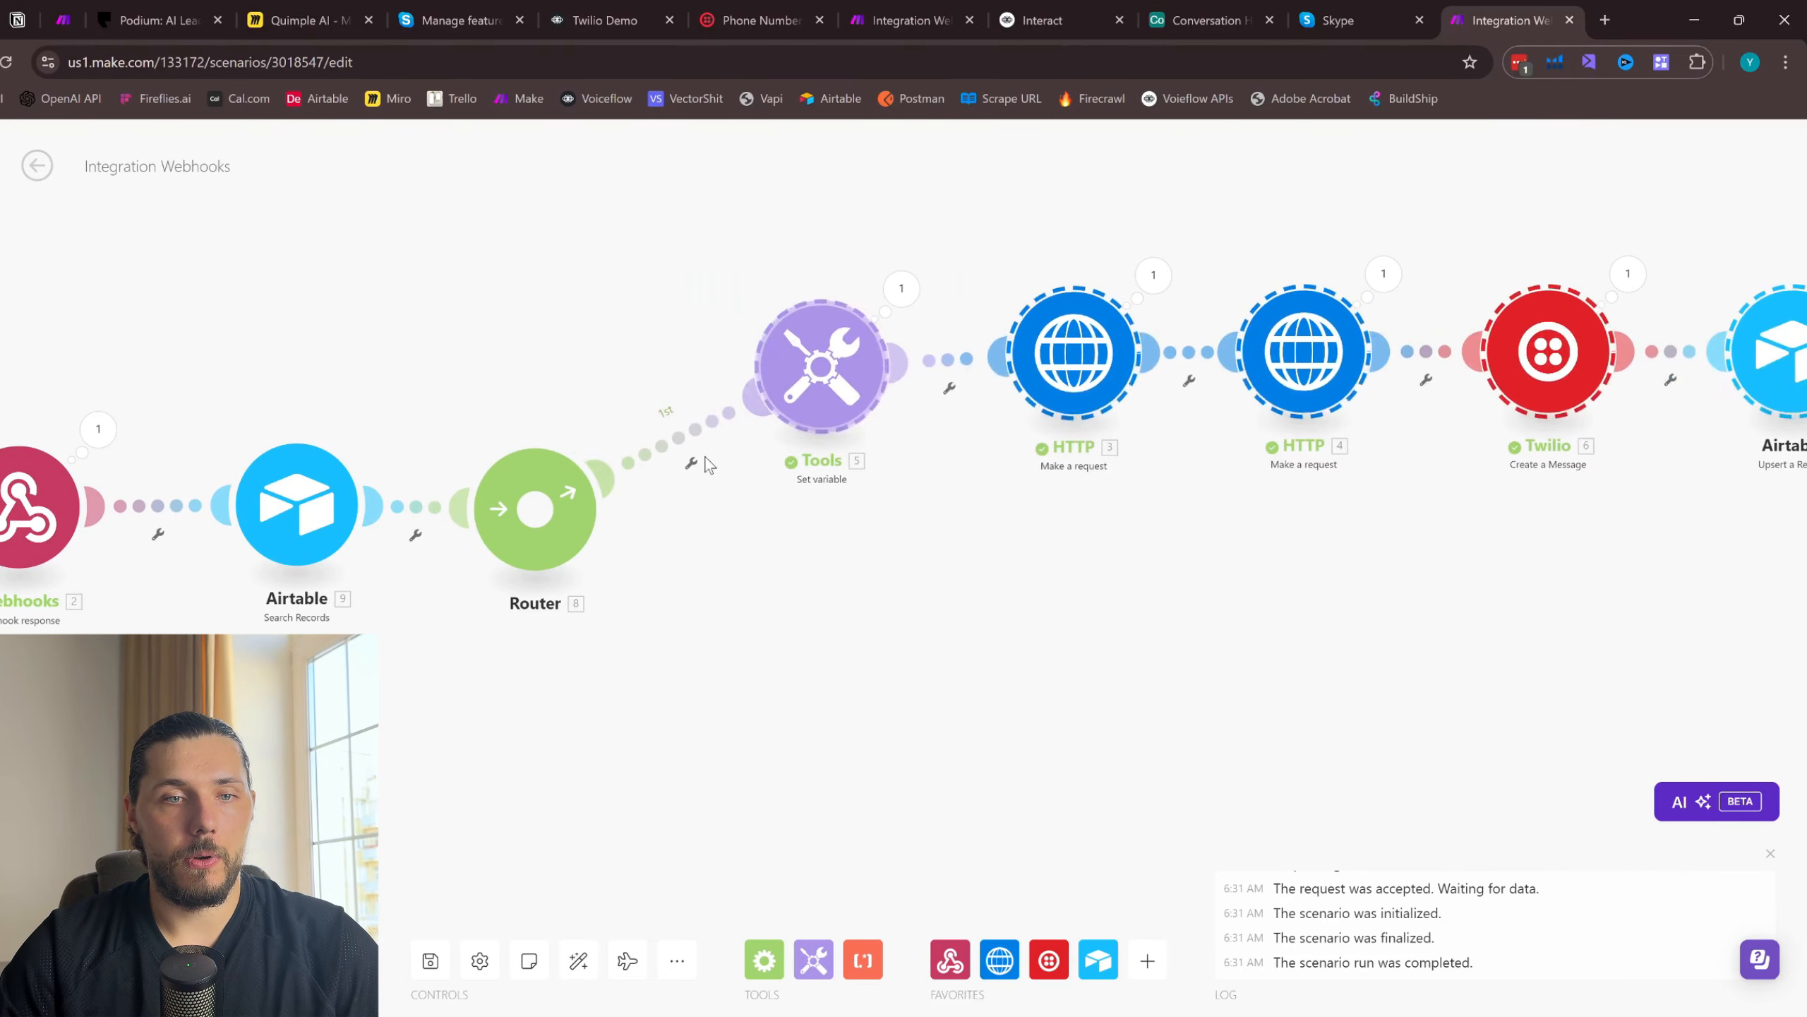
left_click(691, 463)
left_click(709, 562)
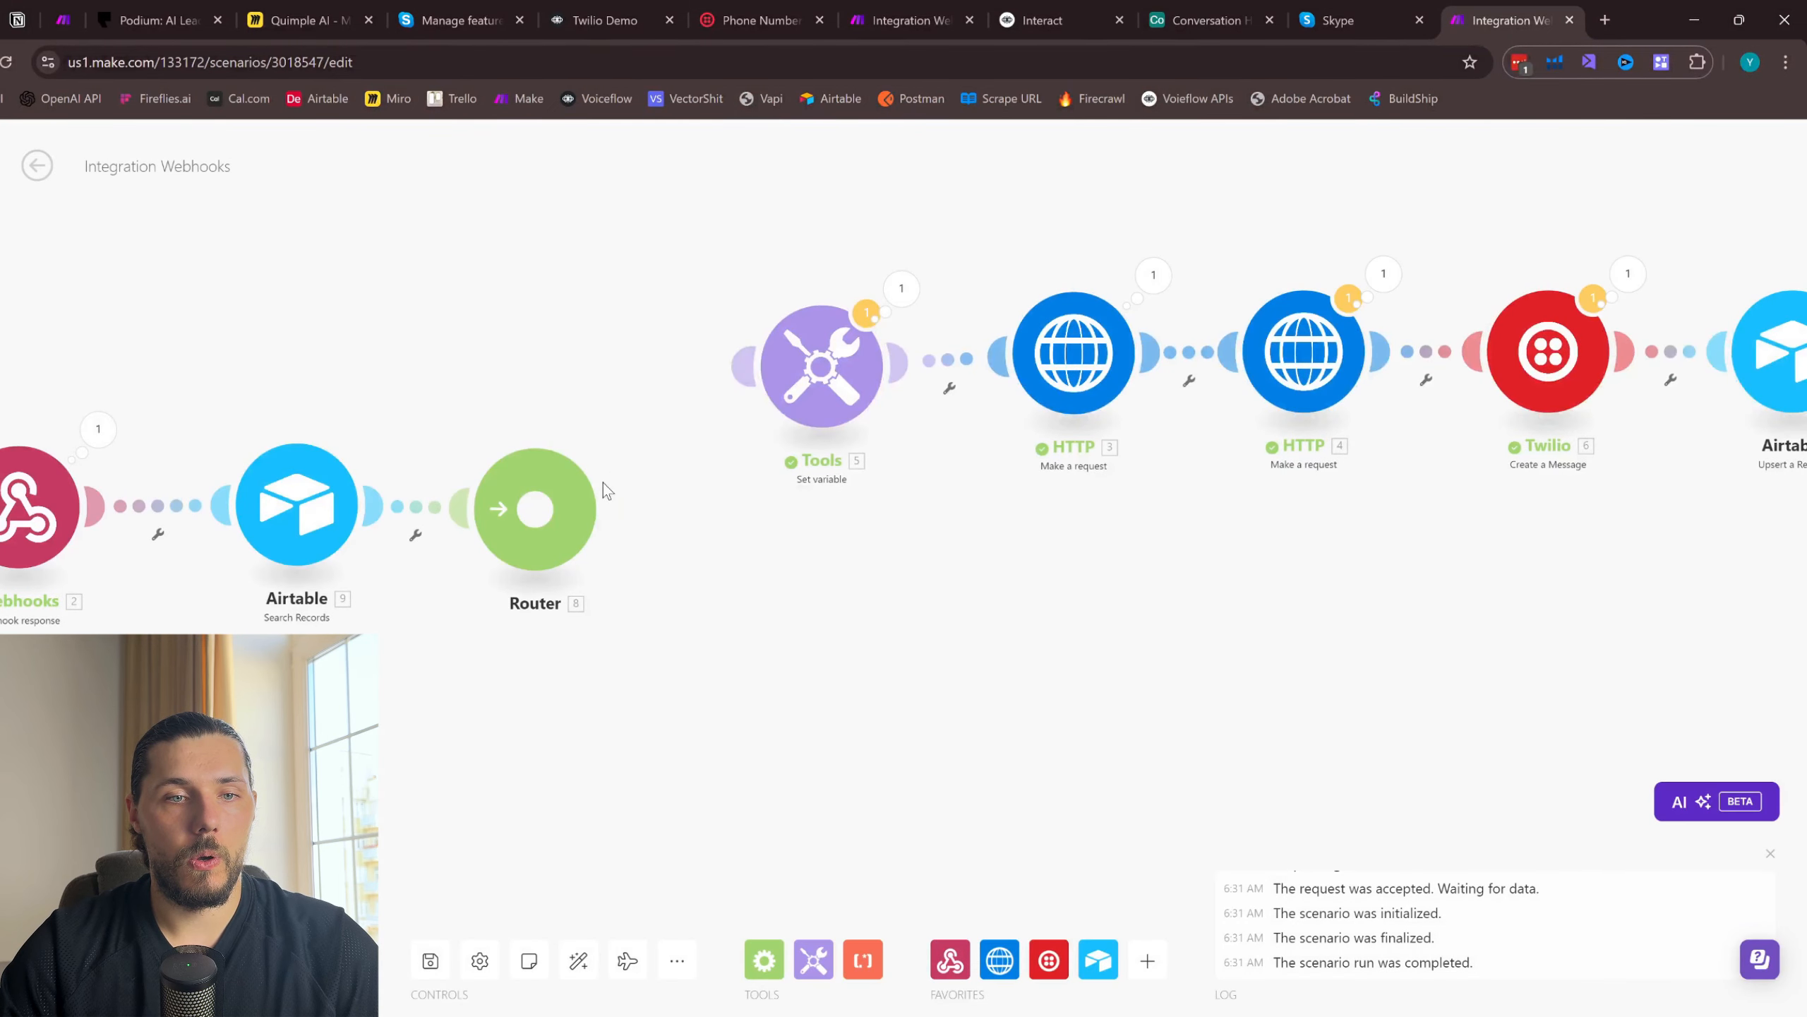
left_click_drag(603, 484, 805, 366)
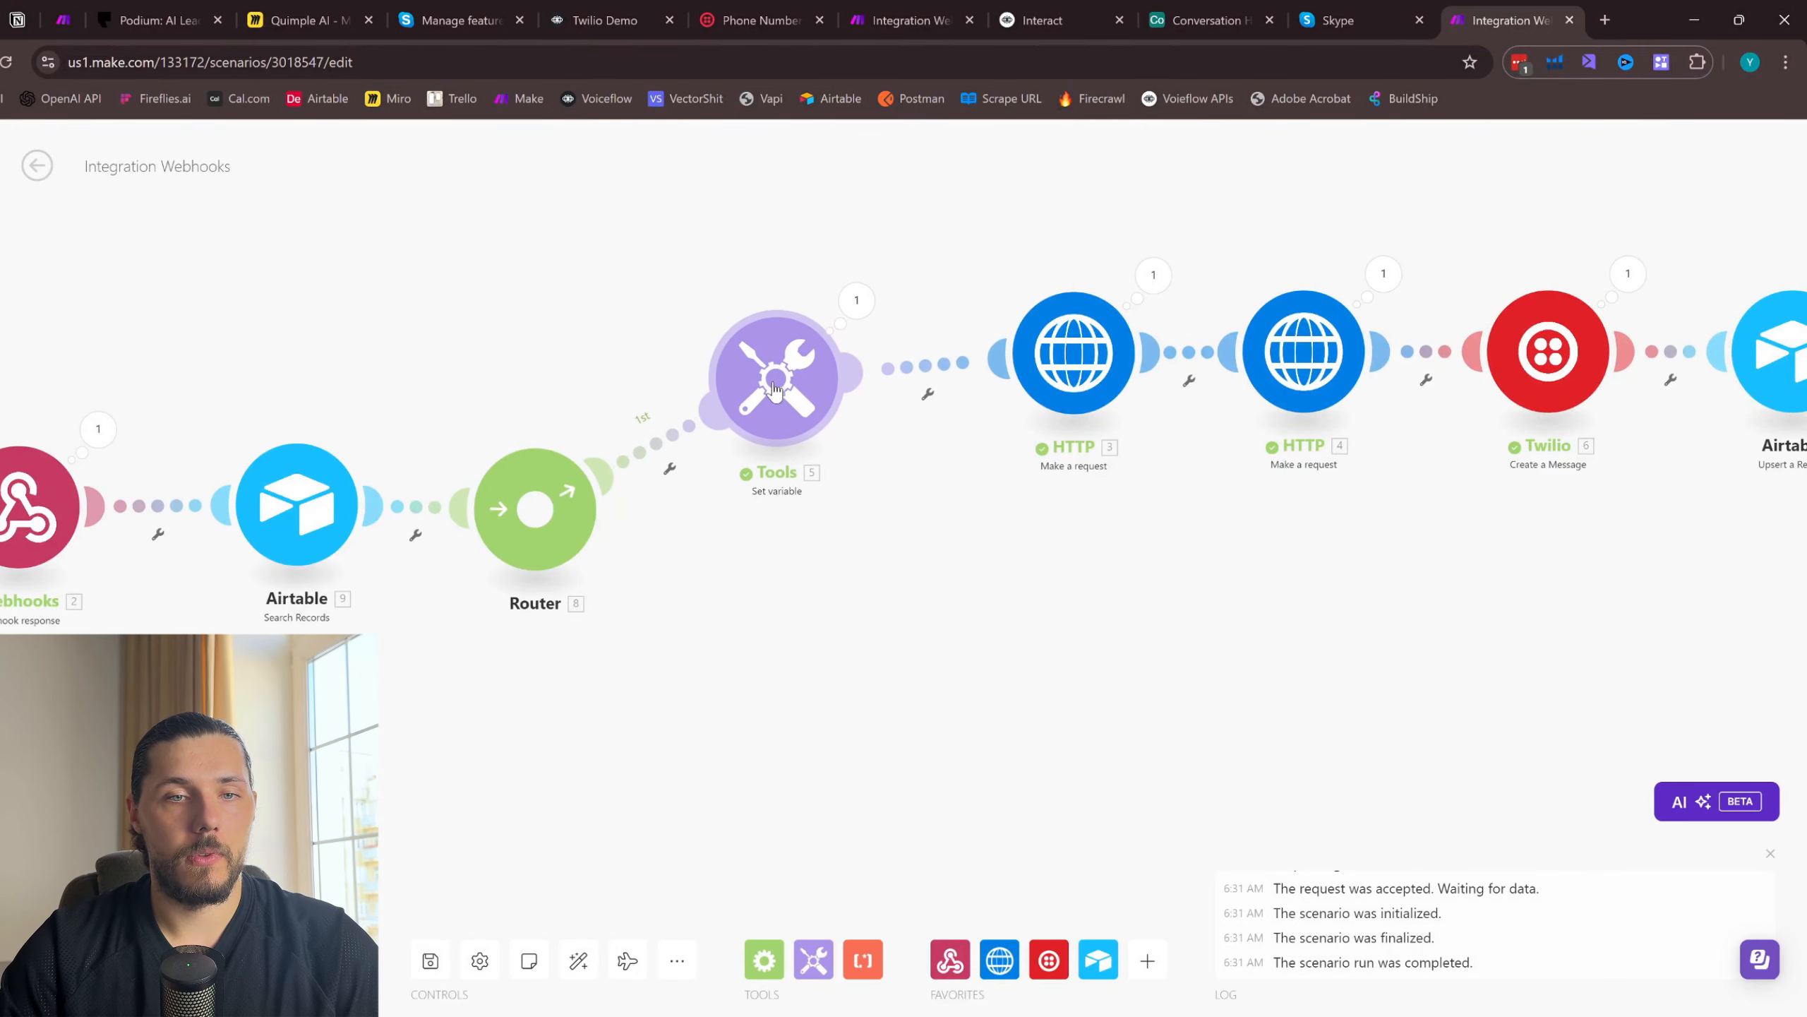
- Set up a filter between the Router and Set variable requiring Airtable's Total number of bundles to be numerically equal to 1
left_click(650, 432)
left_click(819, 472)
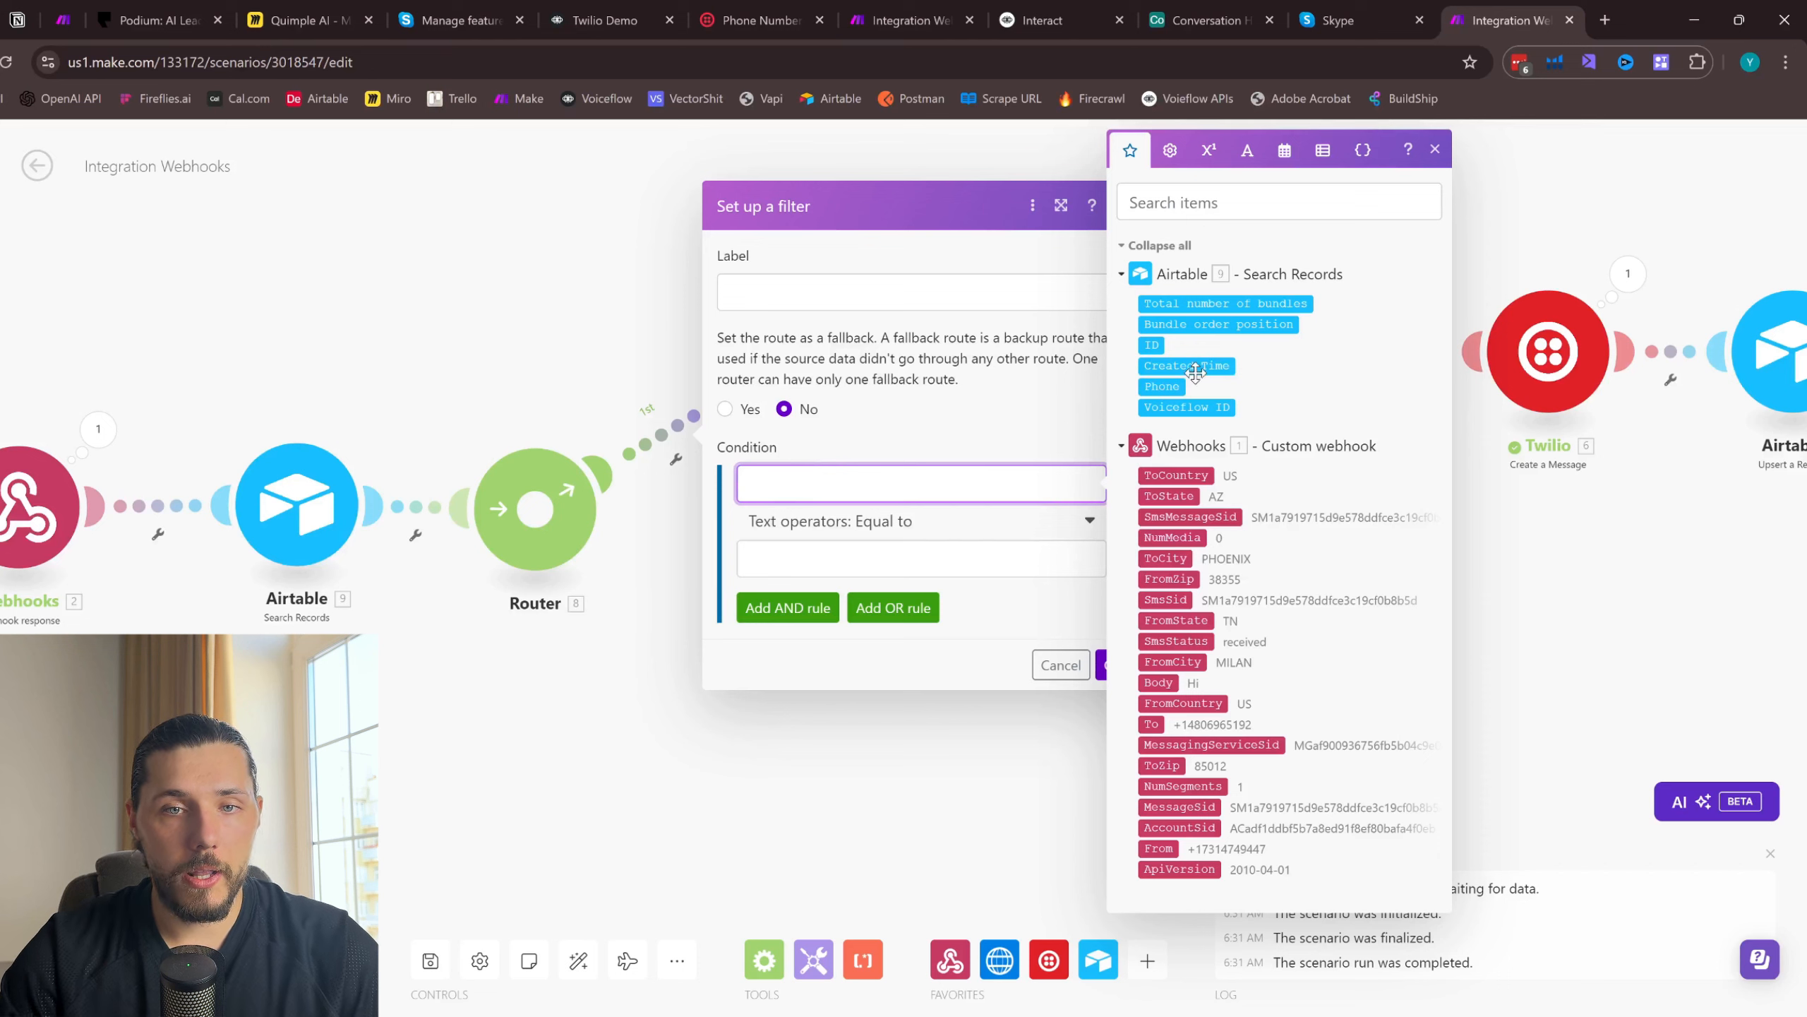
left_click(1232, 301)
left_click(875, 527)
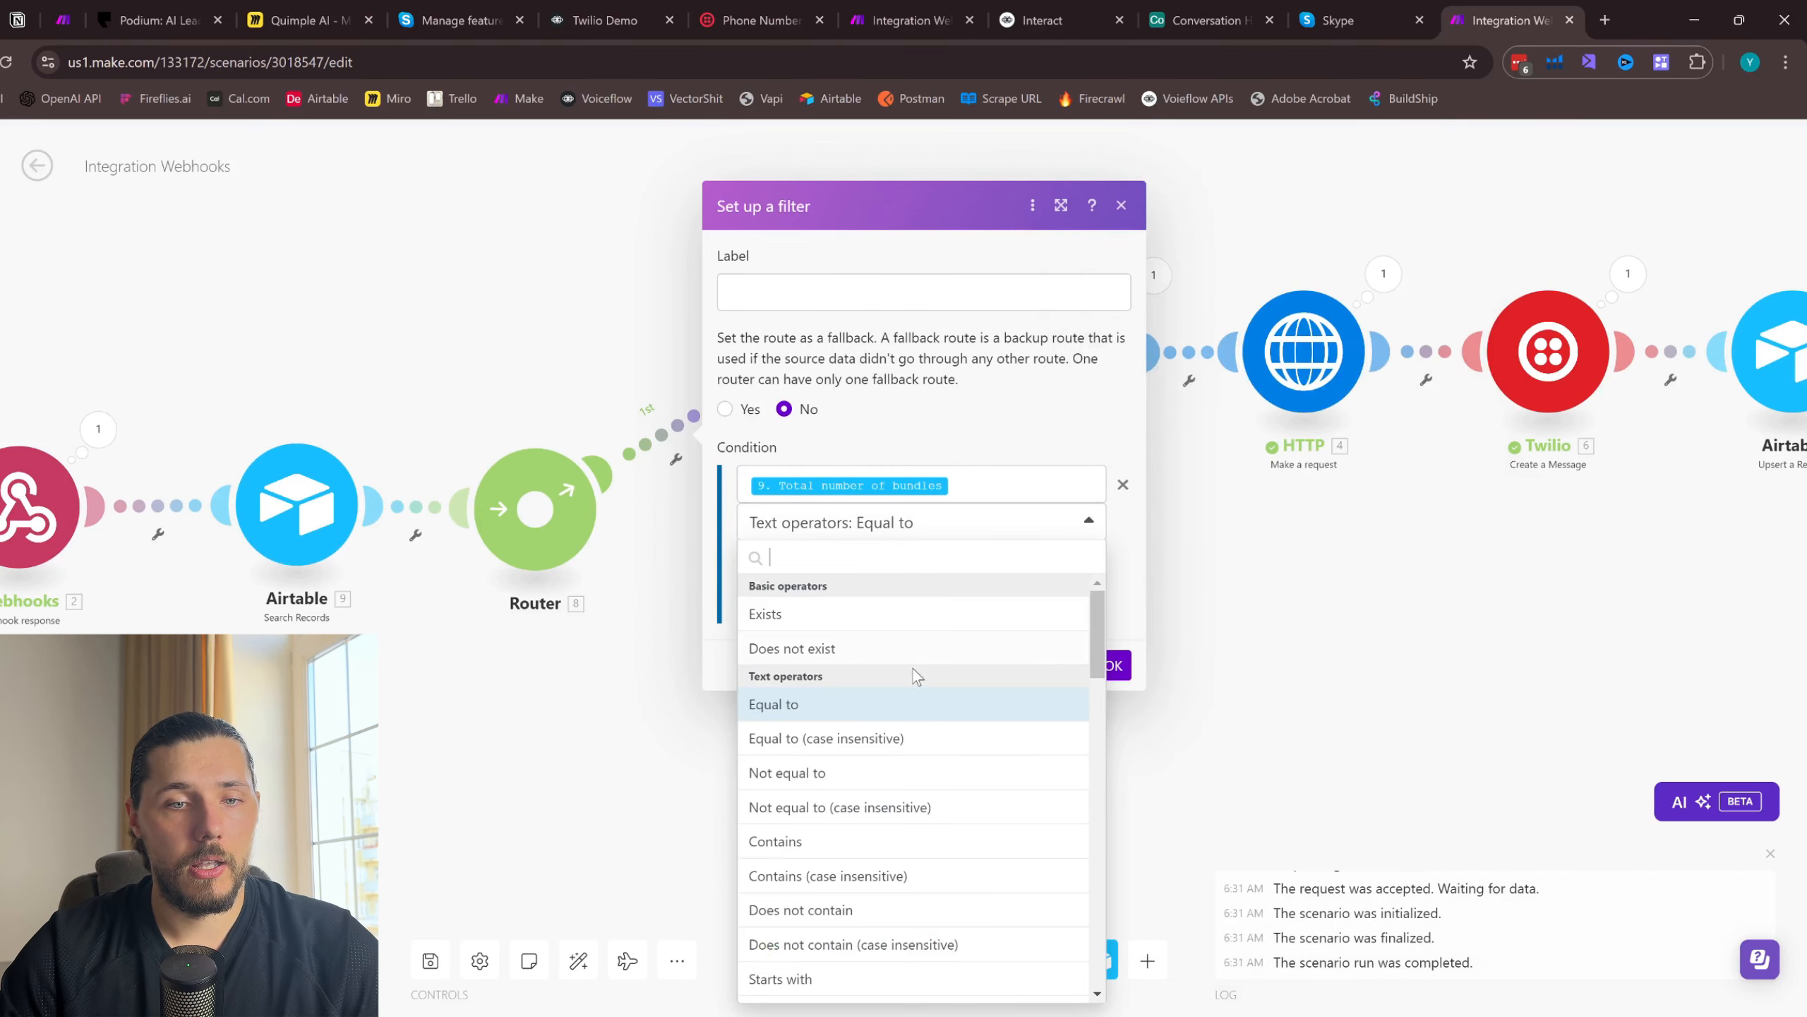
scroll(912, 670, "down", 5)
left_click(811, 920)
left_click(850, 557)
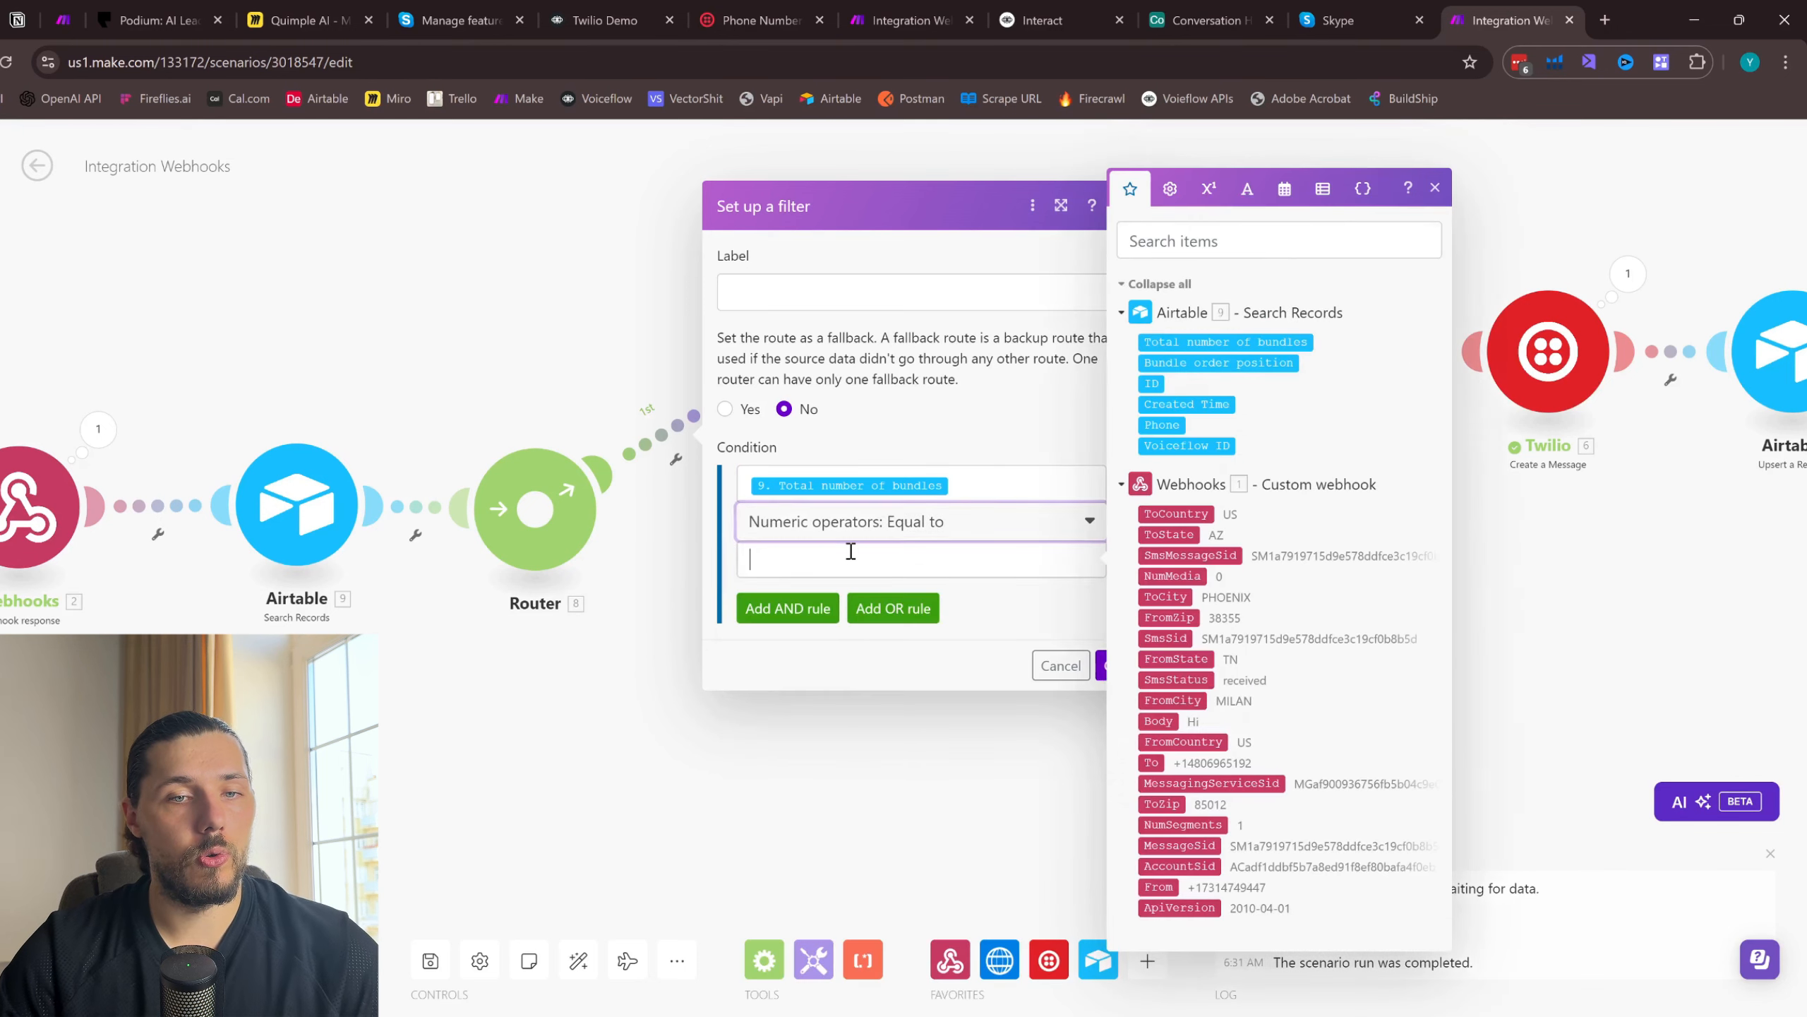
type("1")
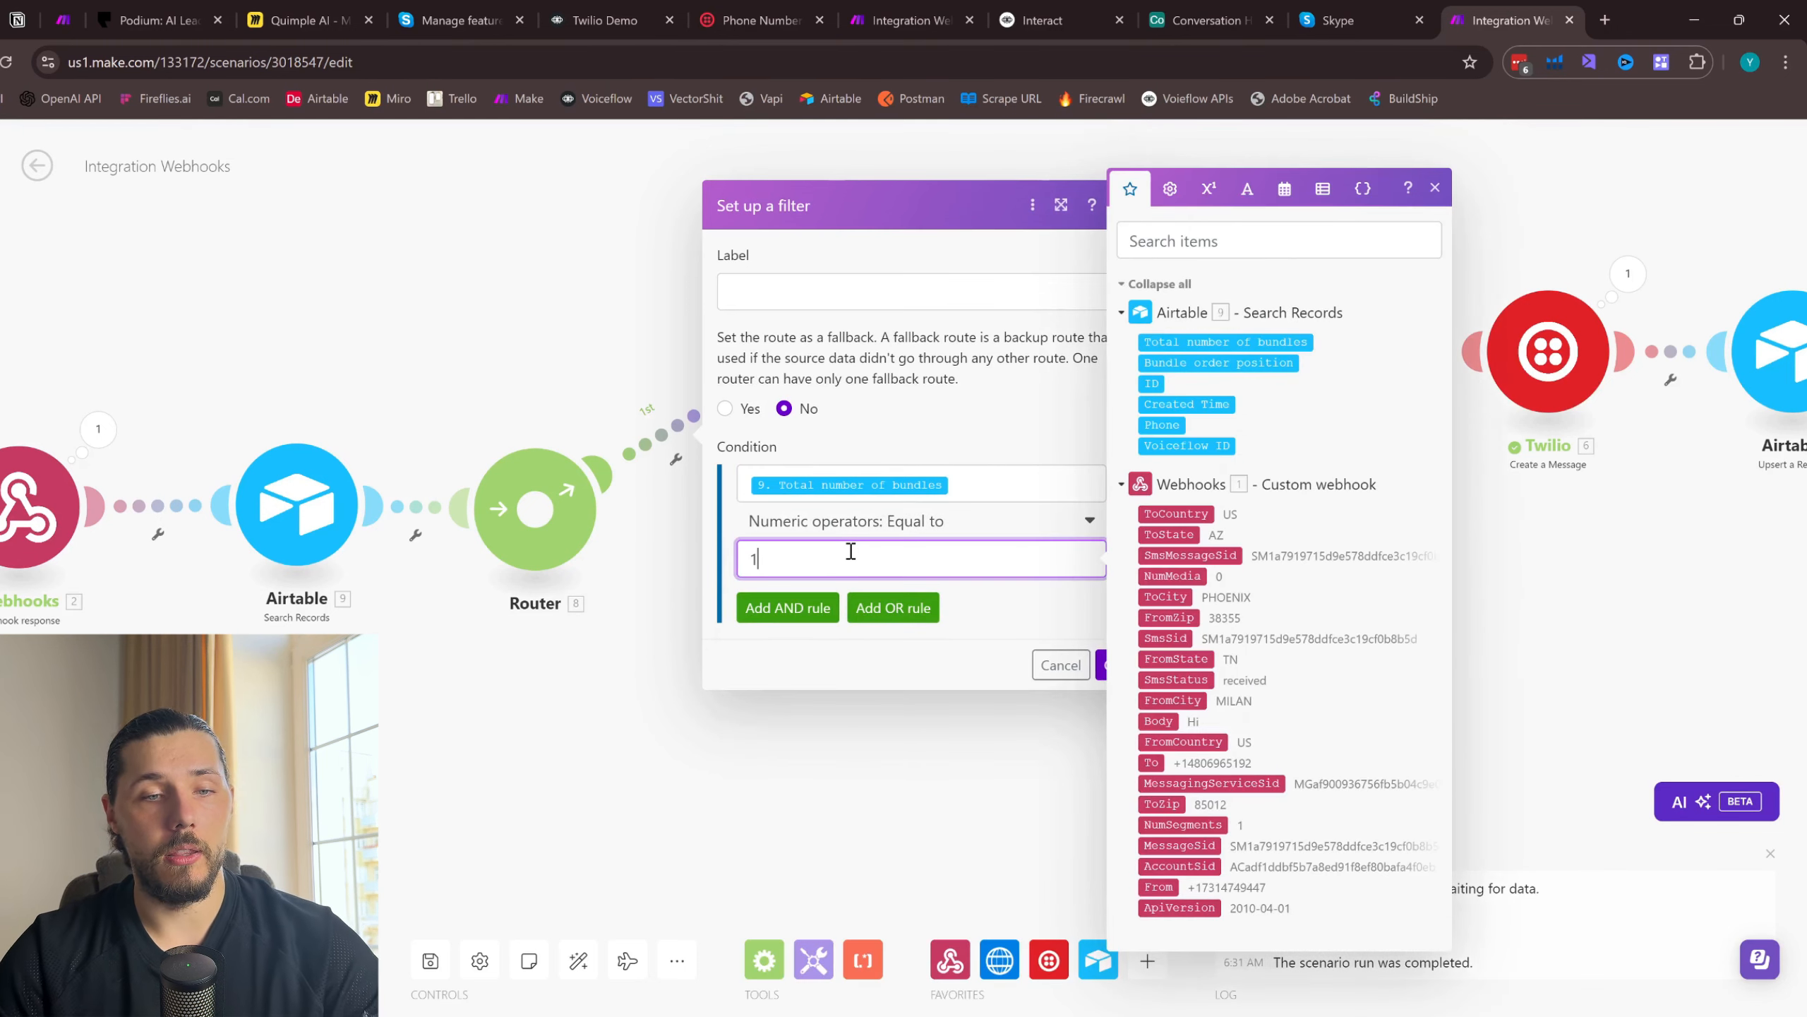
left_click(1103, 666)
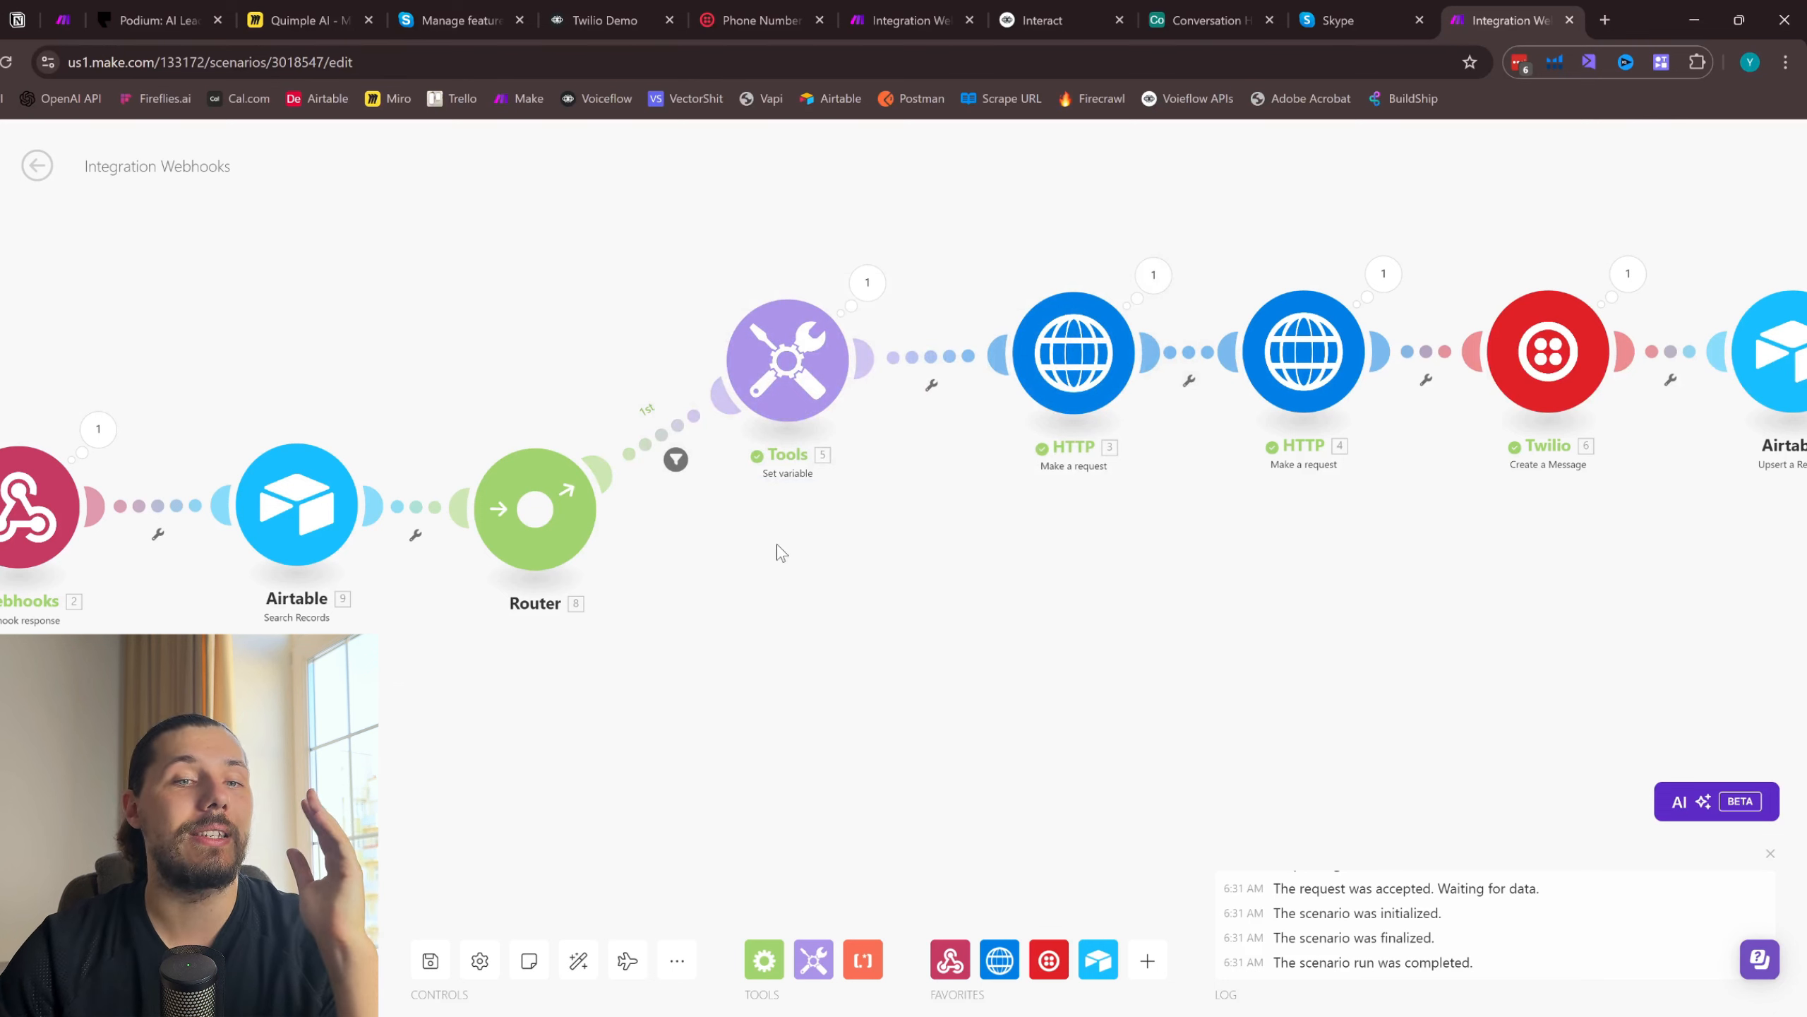
- Check the Conversation History table in Airtable, and change the first route's filter operator to the numeric Not equal to
left_click_drag(650, 625, 718, 617)
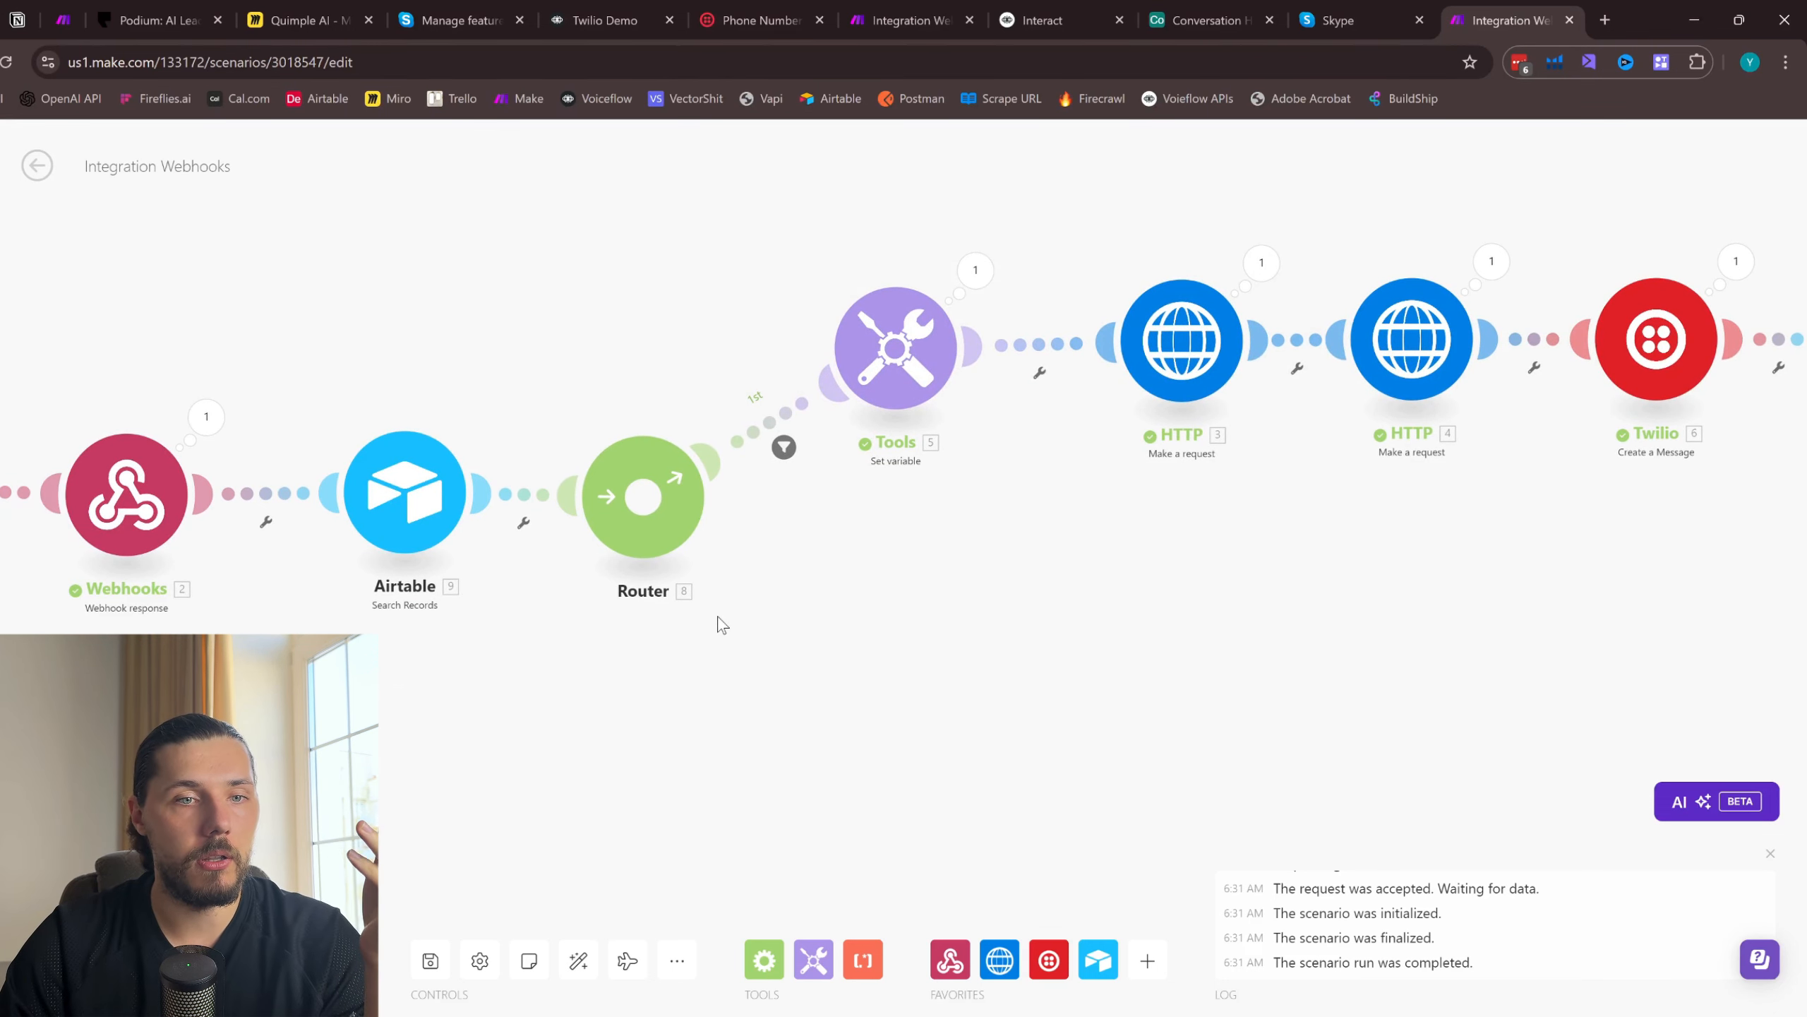
left_click(1202, 20)
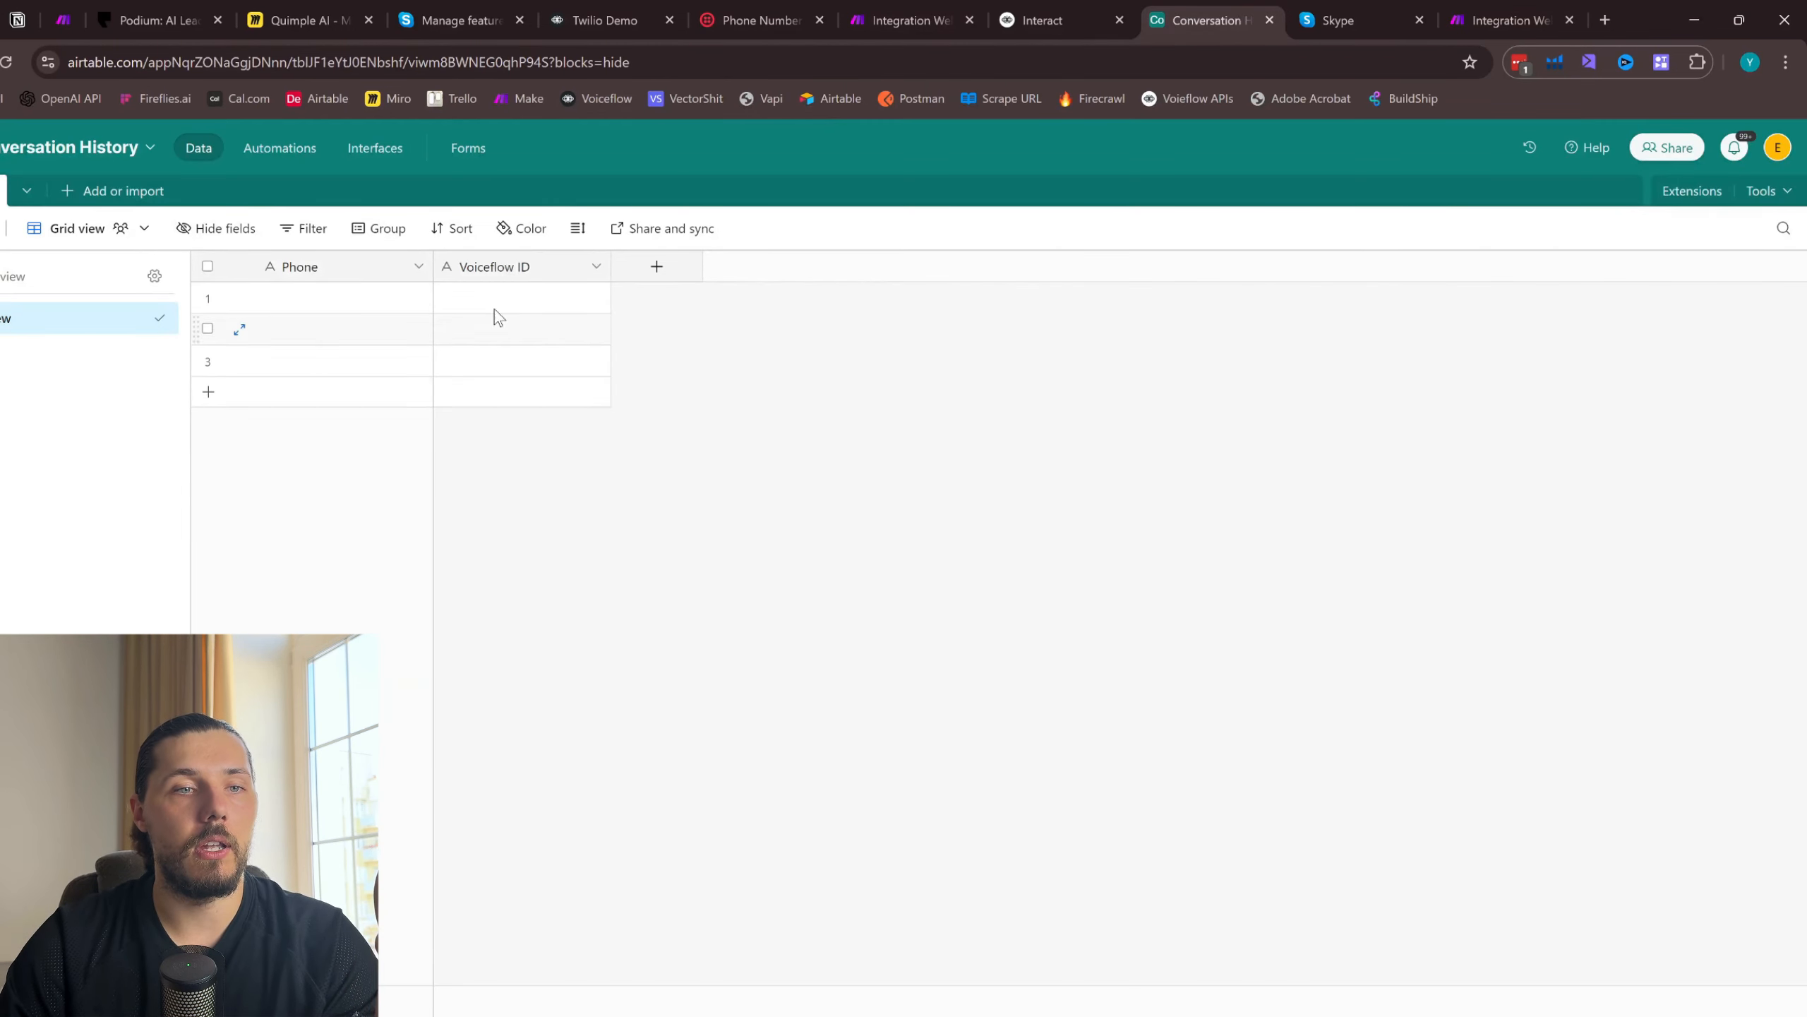
left_click(1445, 19)
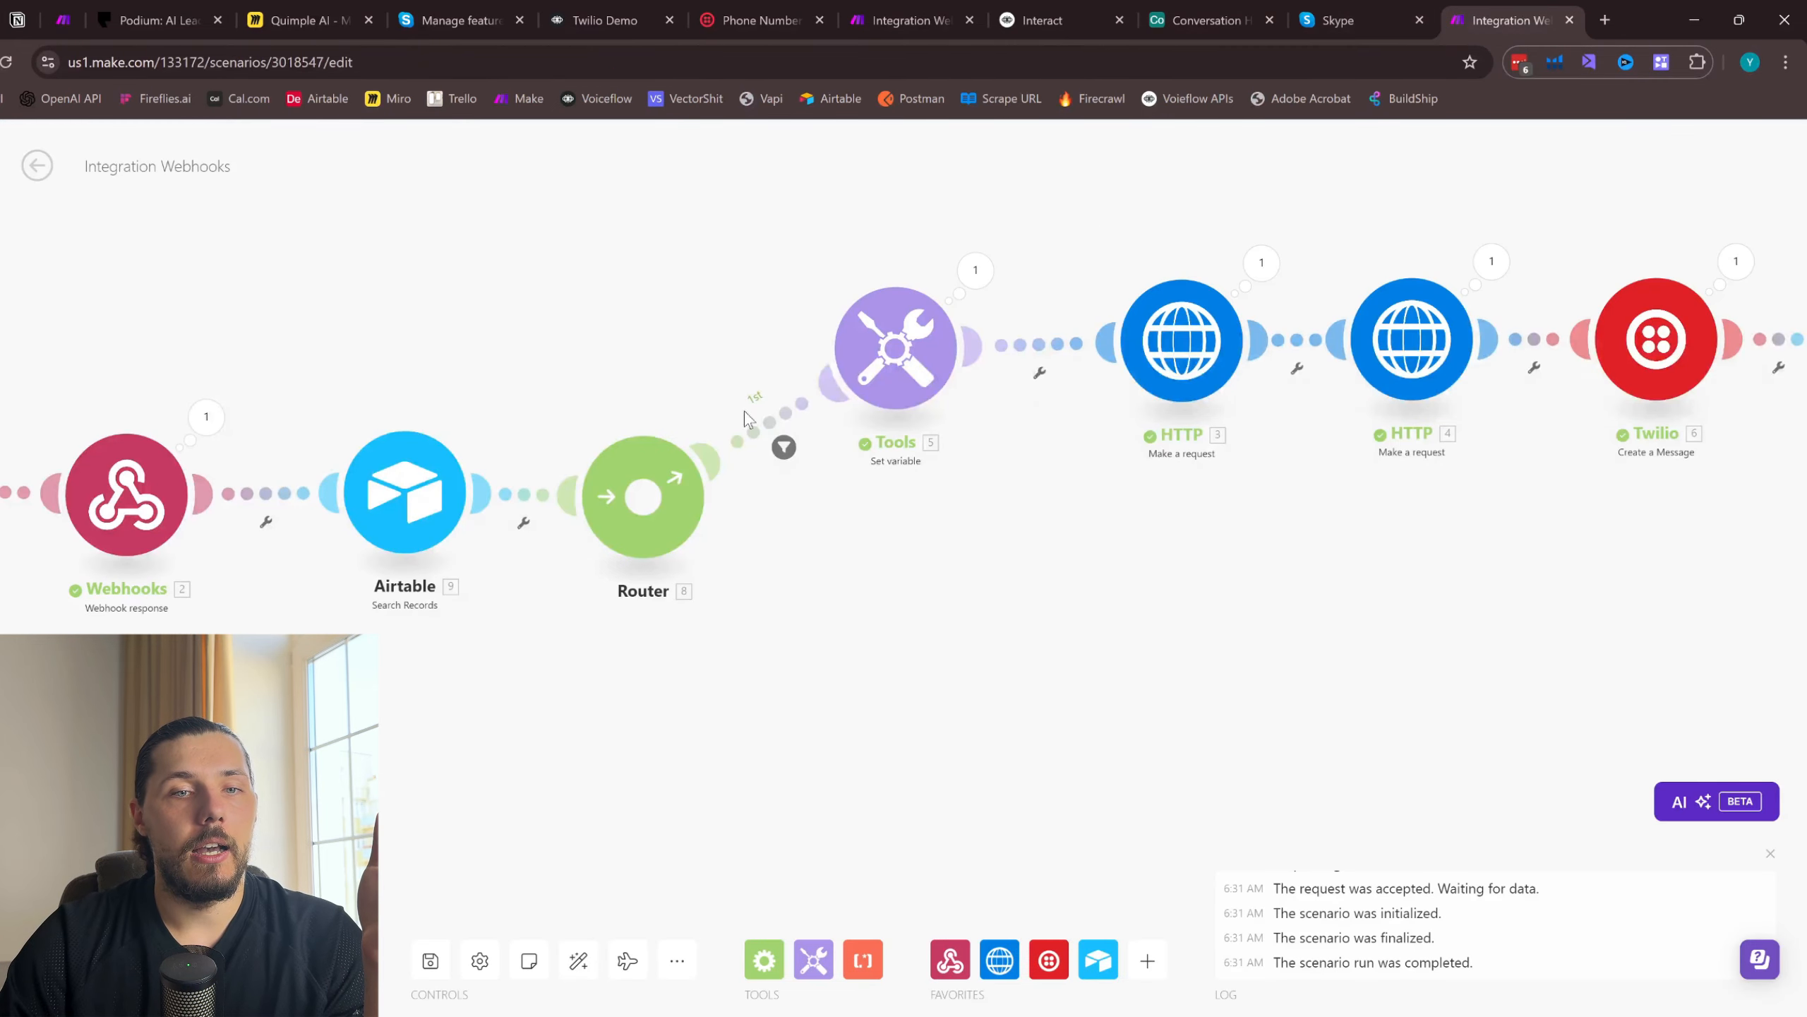
left_click(784, 447)
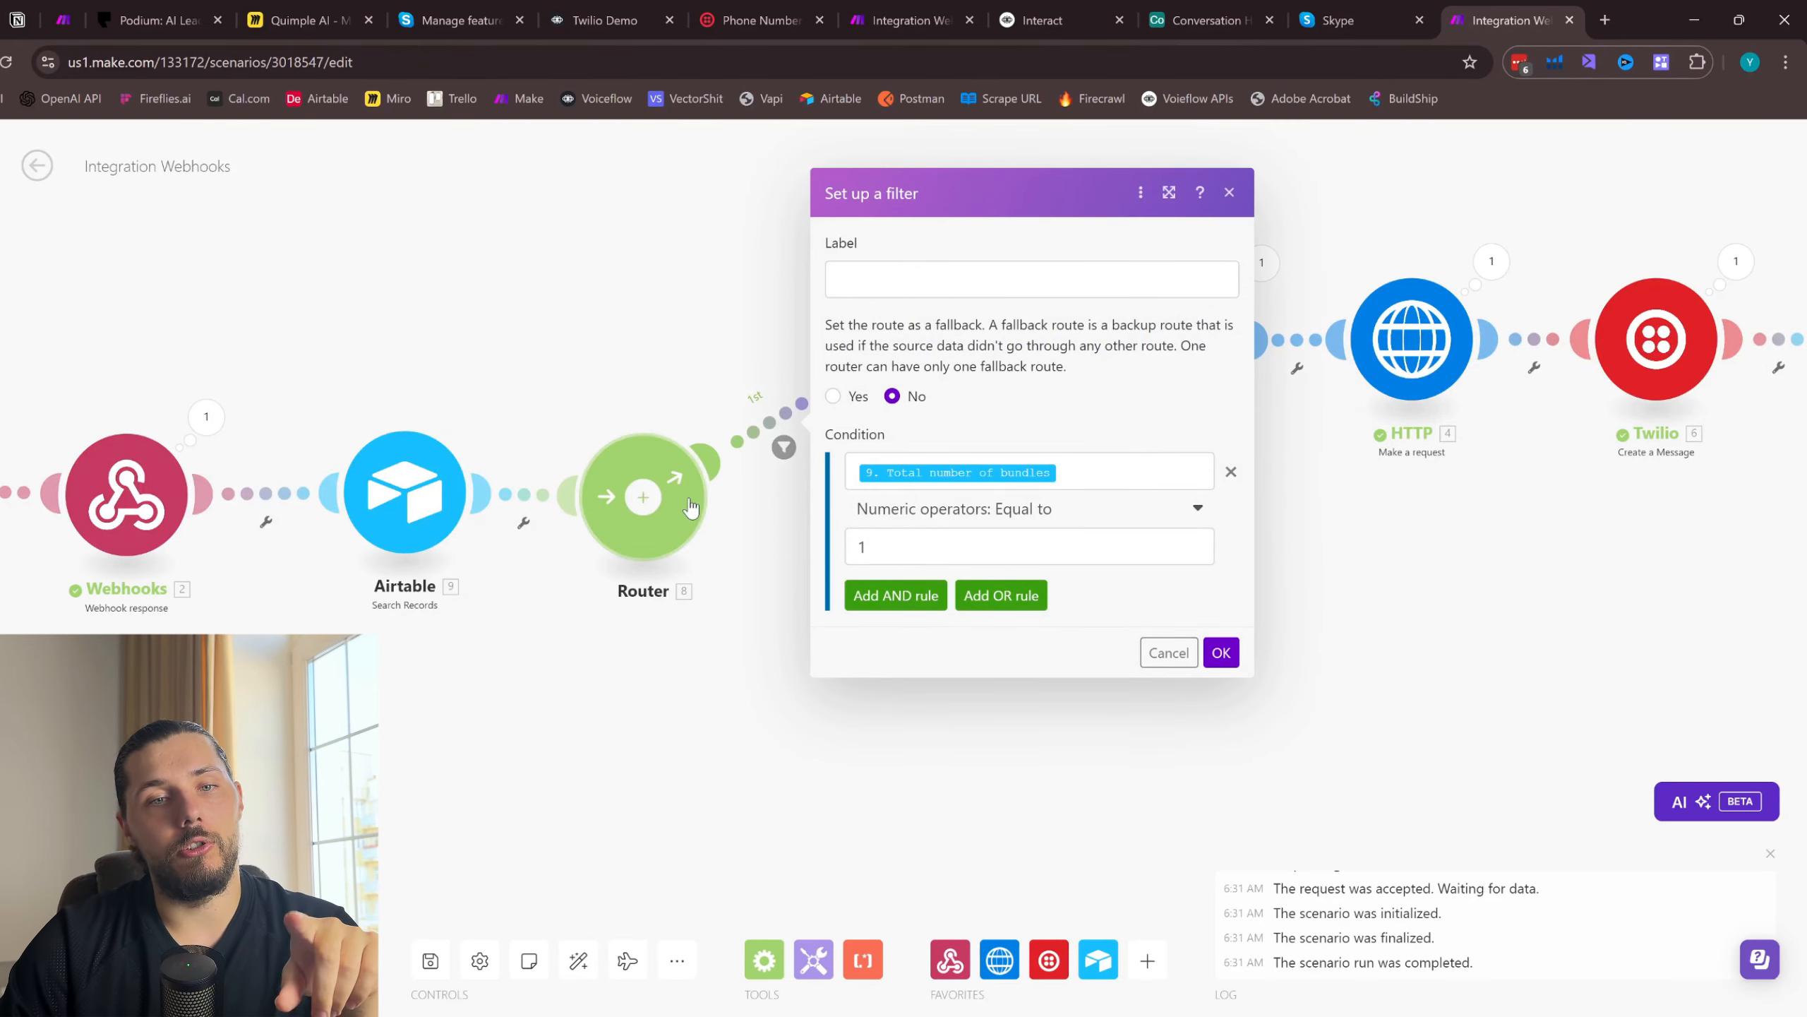
left_click(905, 549)
left_click(1057, 508)
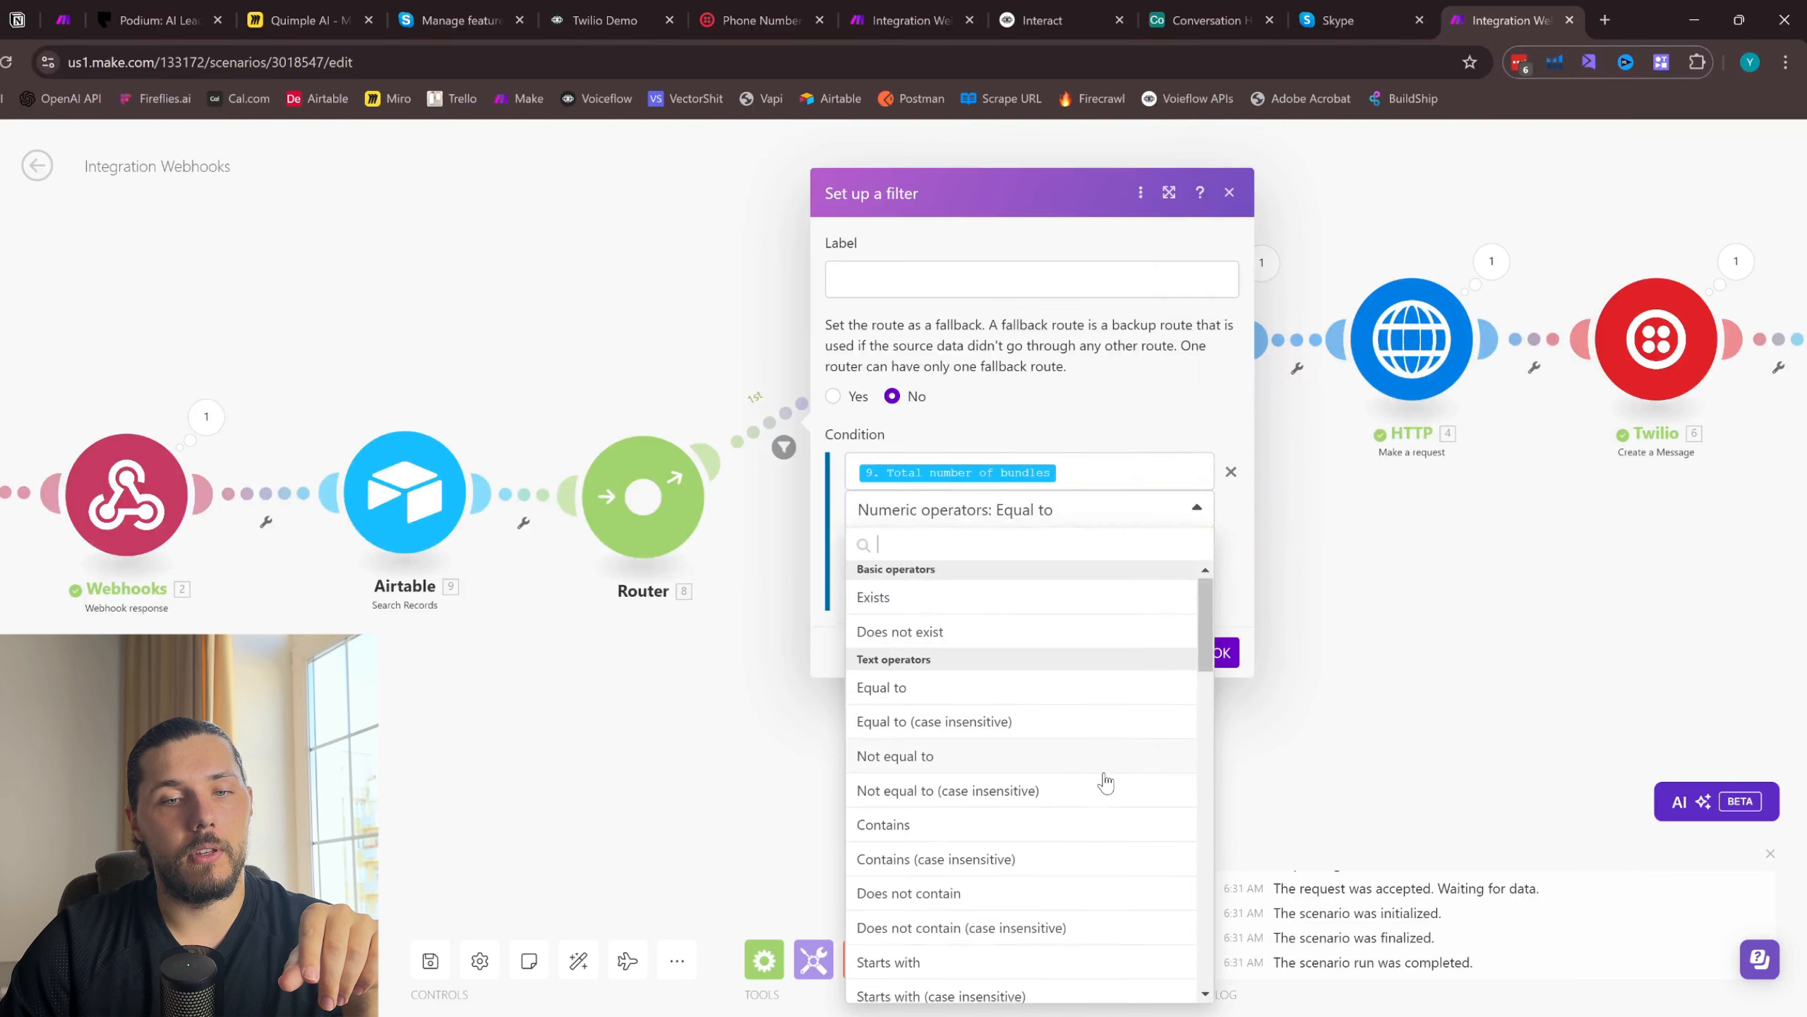
scroll(1101, 776, "down", 10)
left_click(916, 745)
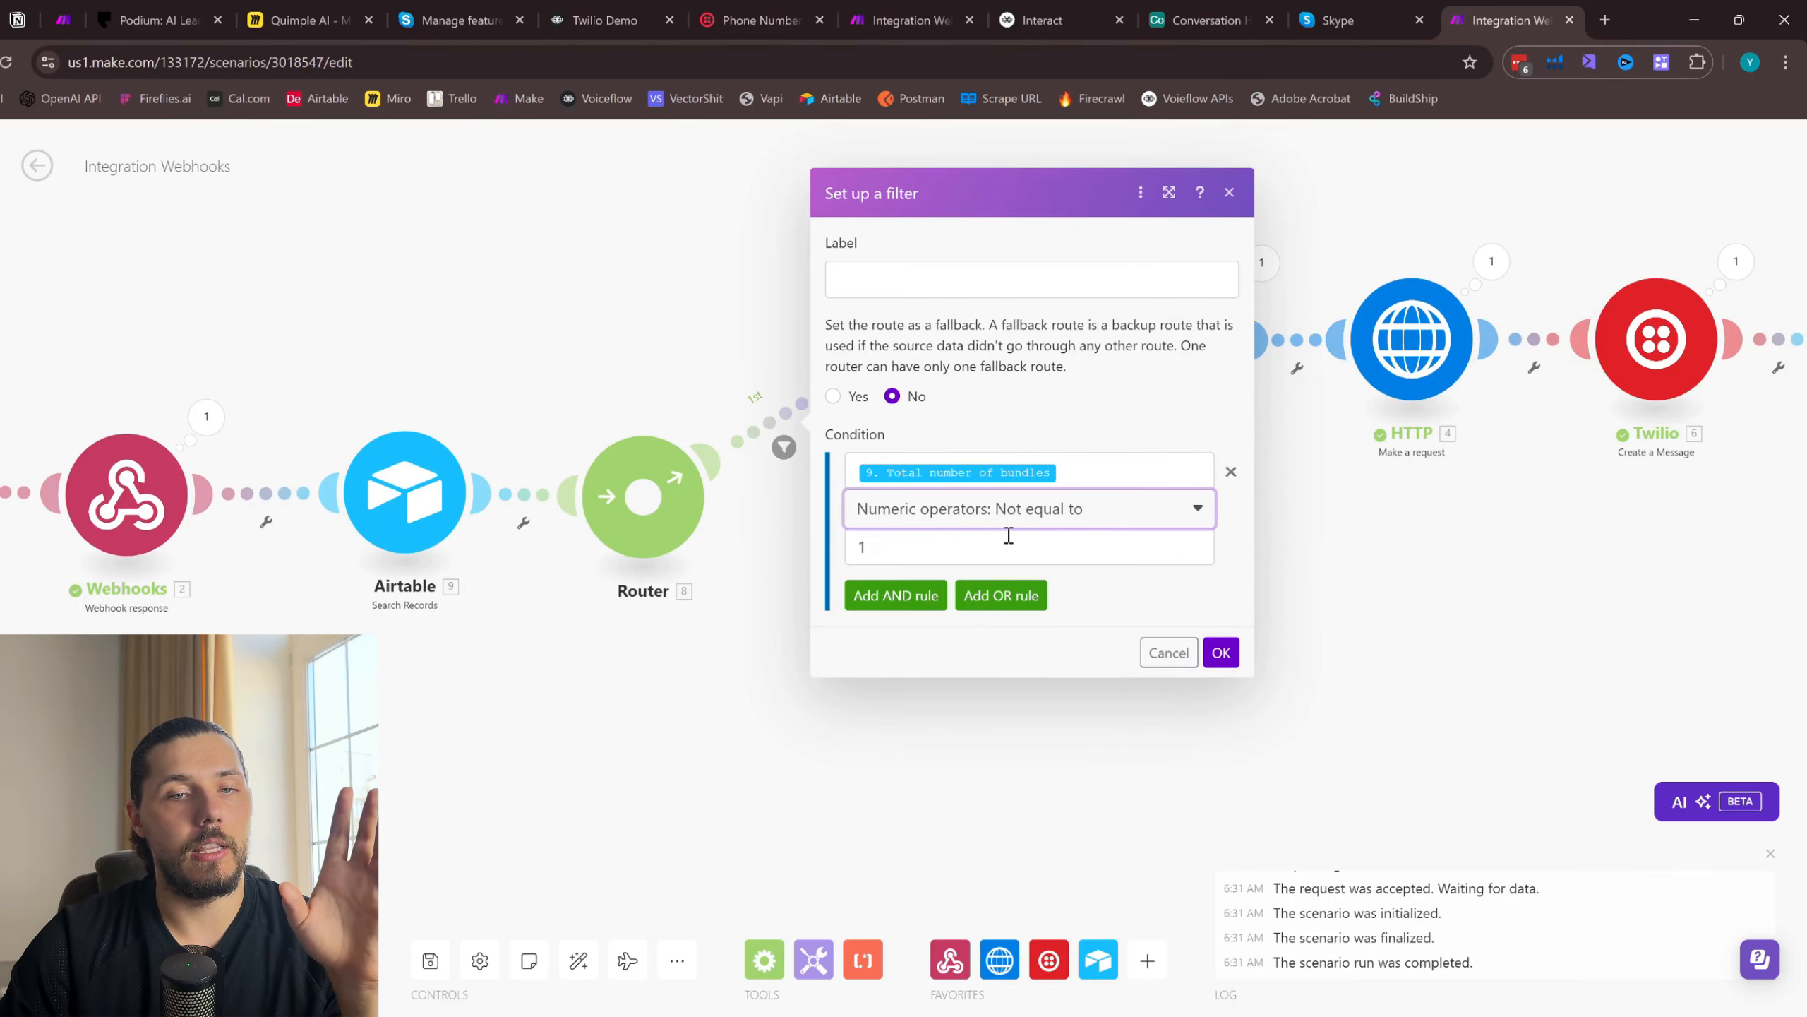
left_click(1230, 643)
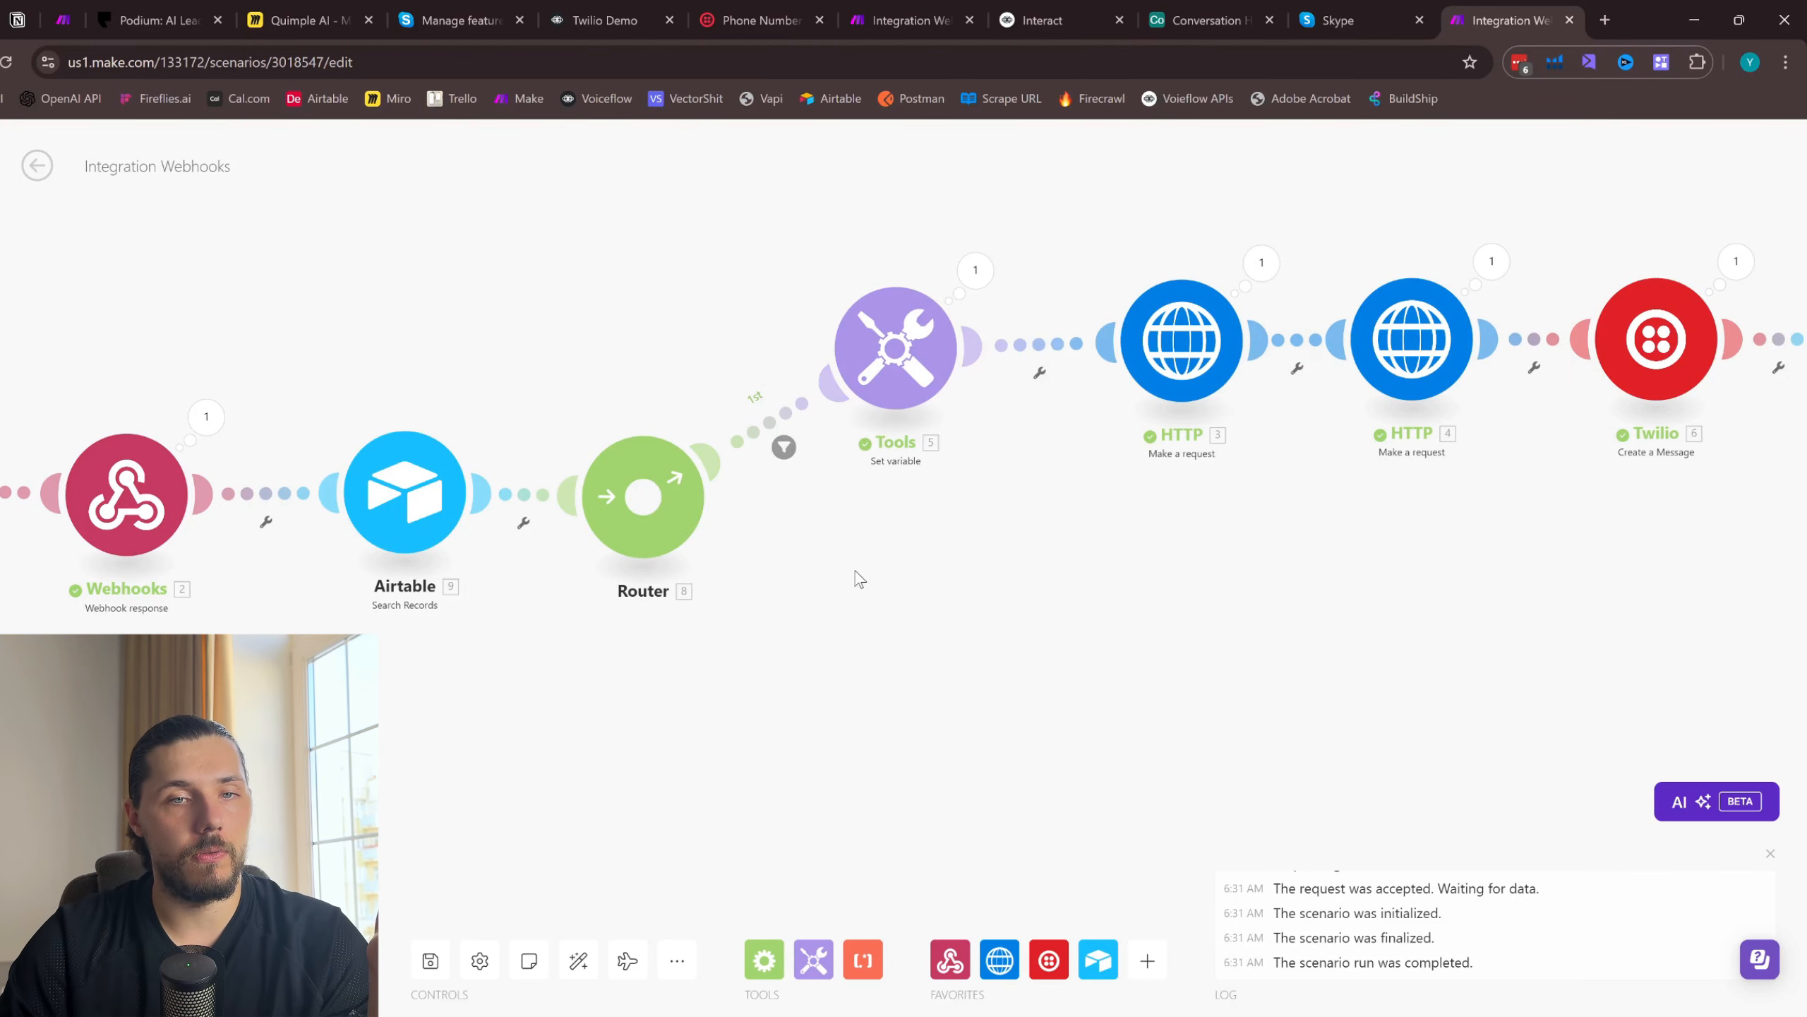
- Duplicate the second HTTP, Twilio and Airtable Upsert modules together and connect the copies to the Router as a second route
scroll(1214, 596, "right", 5)
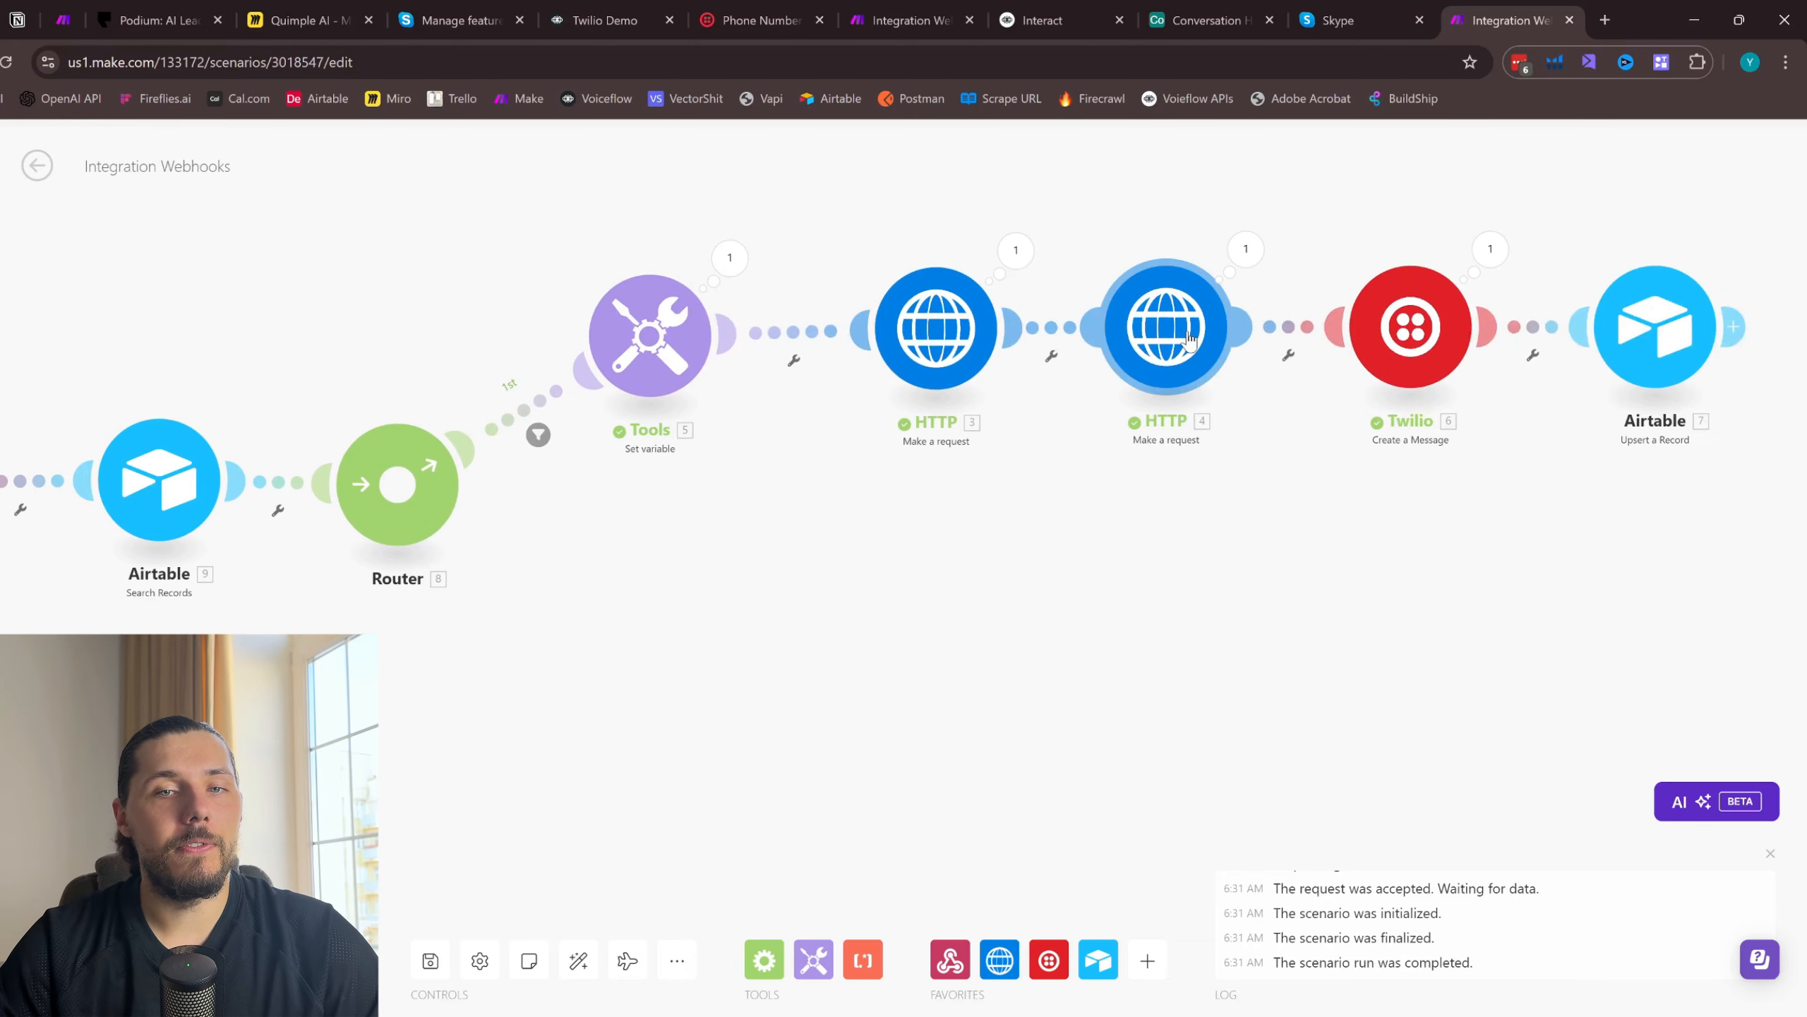
left_click_drag(1722, 507, 1149, 286)
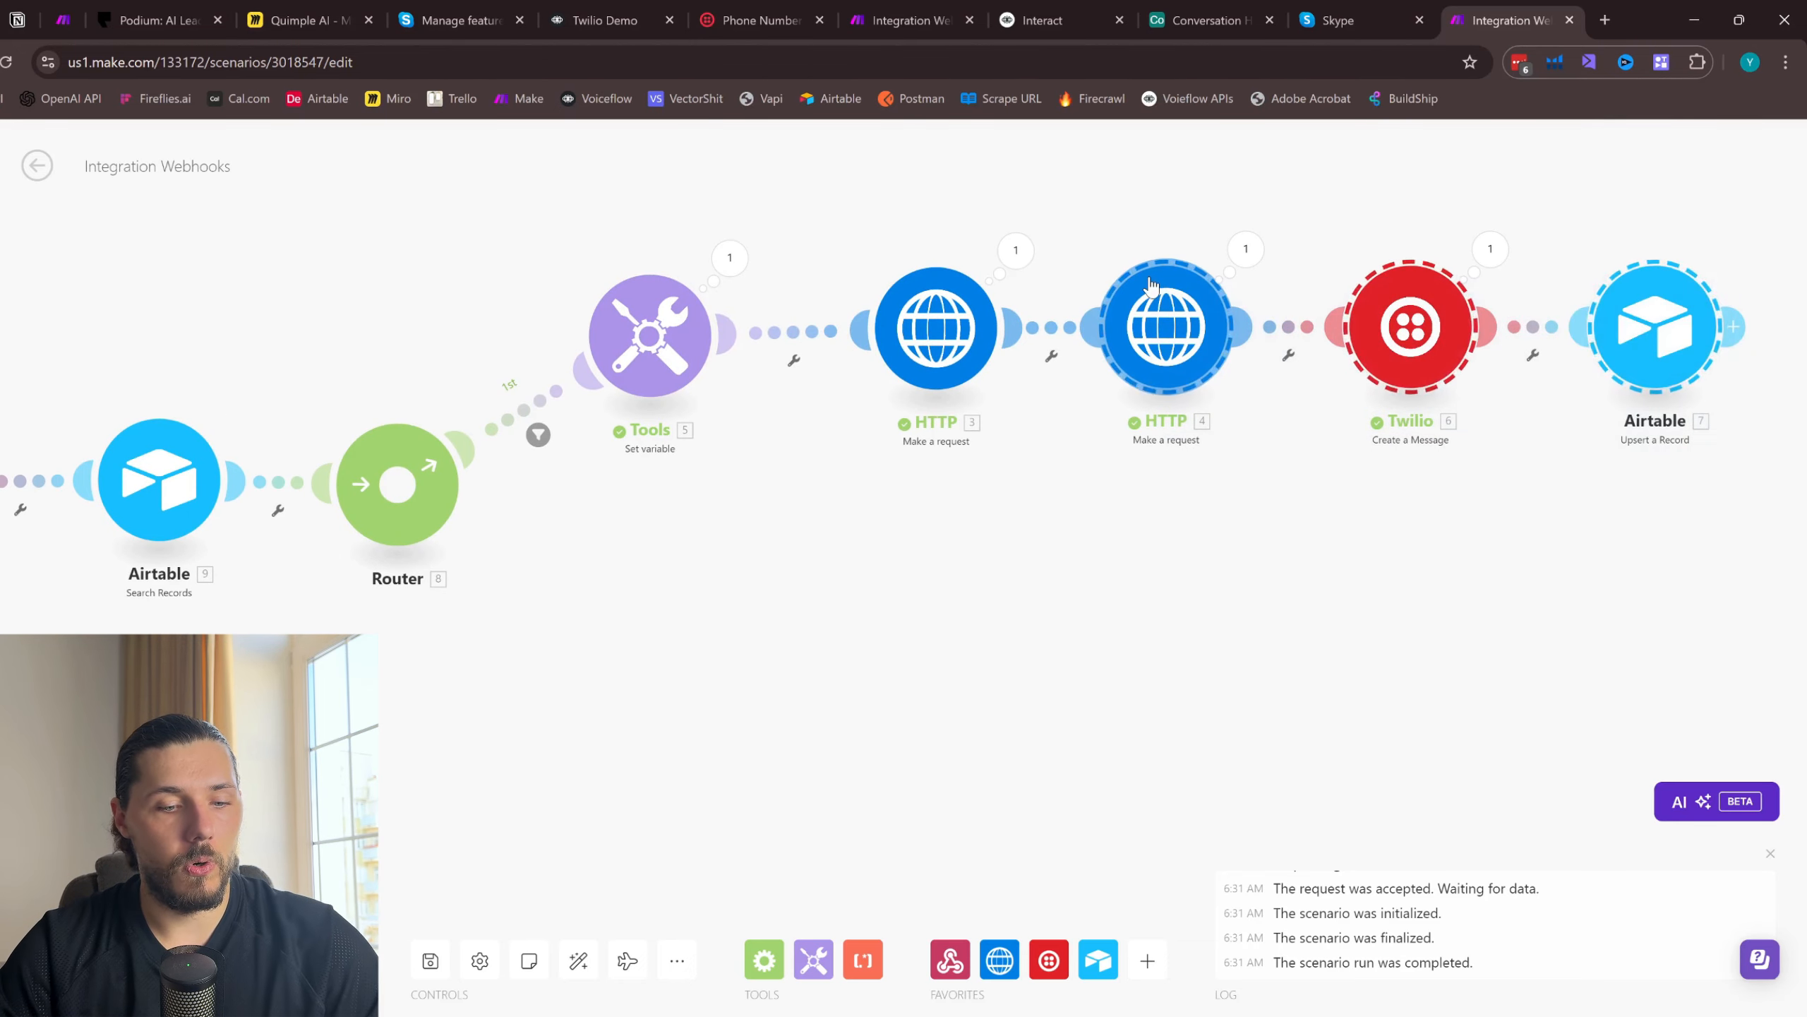
key("ctrl+c")
key("ctrl+v")
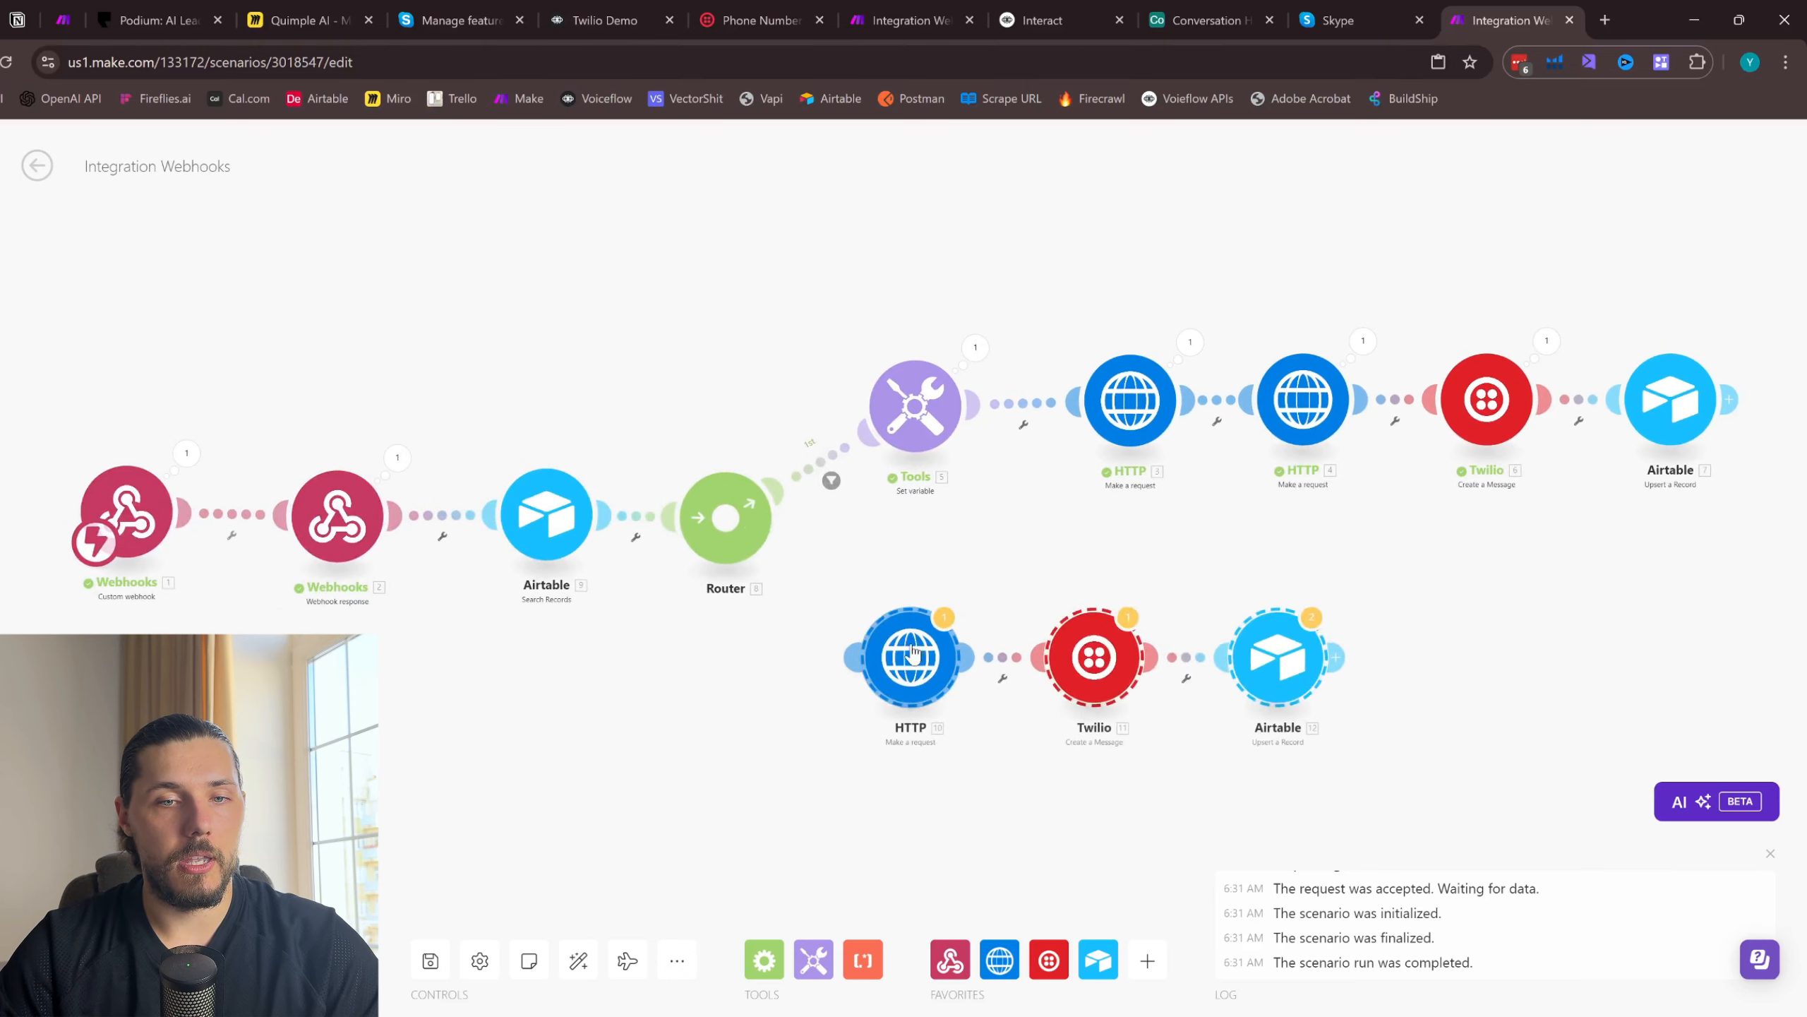
left_click_drag(930, 595, 919, 621)
left_click(944, 744)
scroll(714, 530, "up", 4)
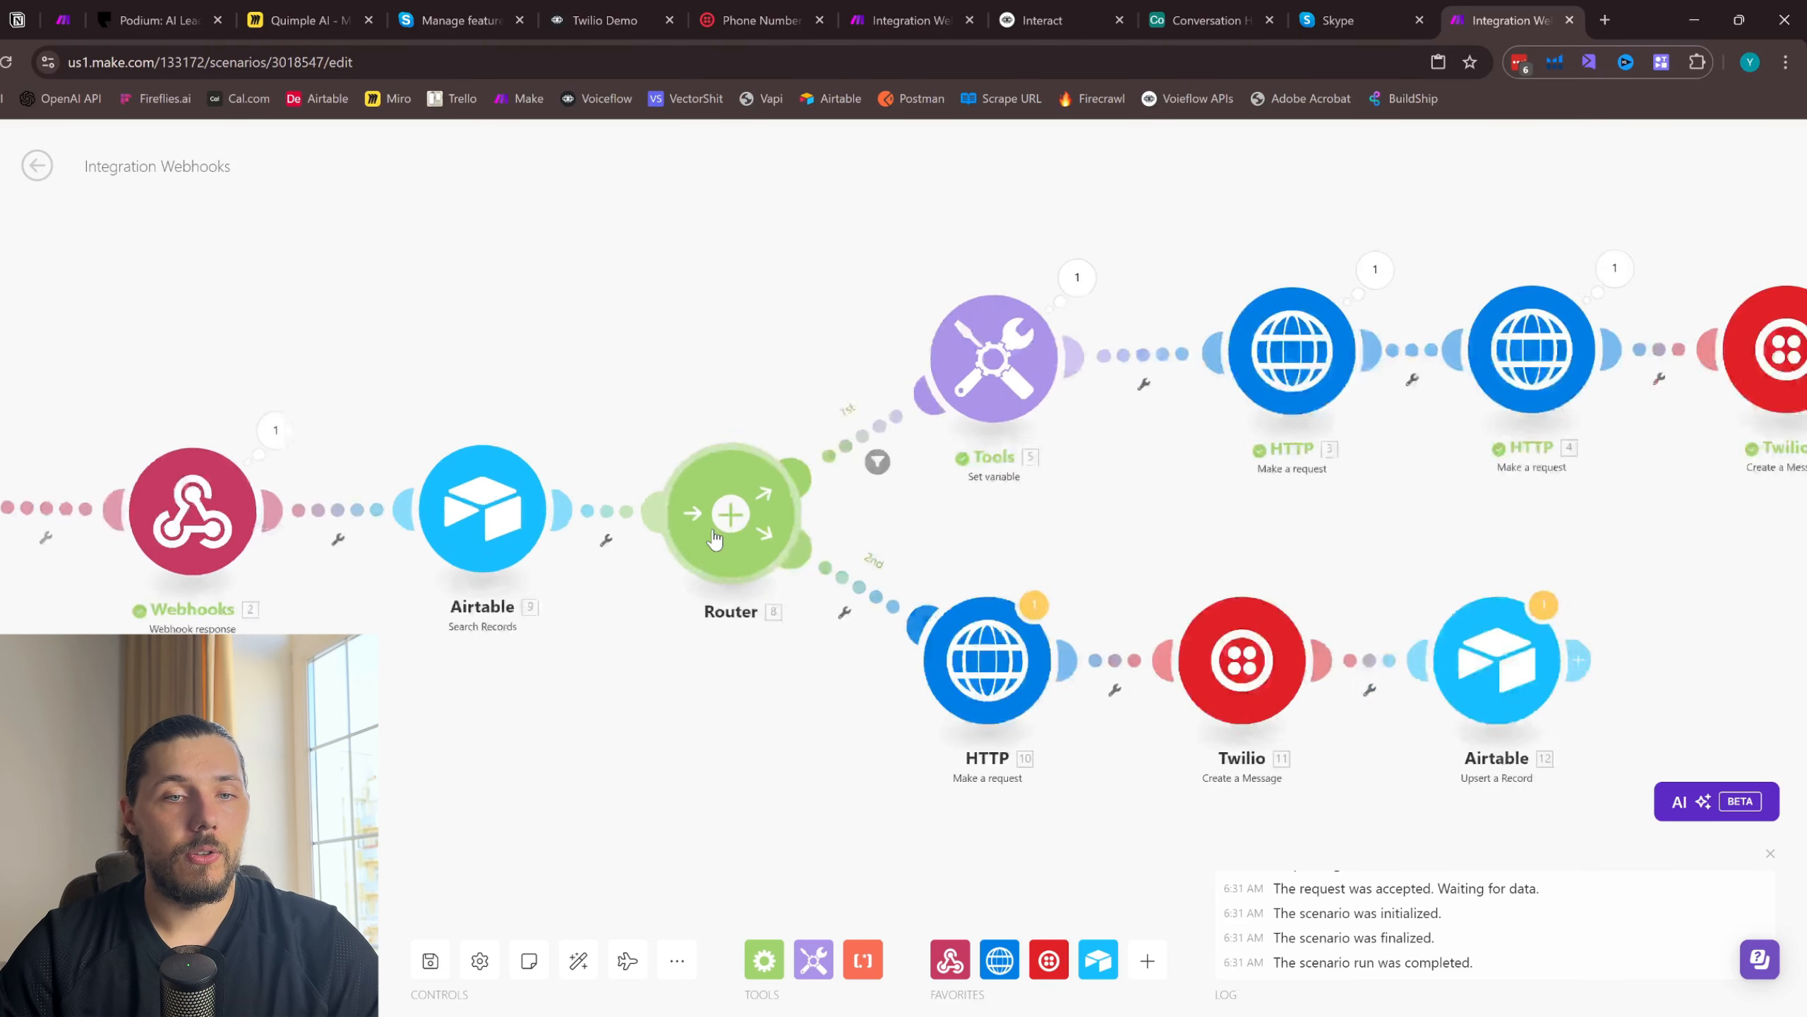
- Set up a filter on the Router's second route requiring Airtable's Total number of bundles to be numerically equal to 1
left_click(863, 624)
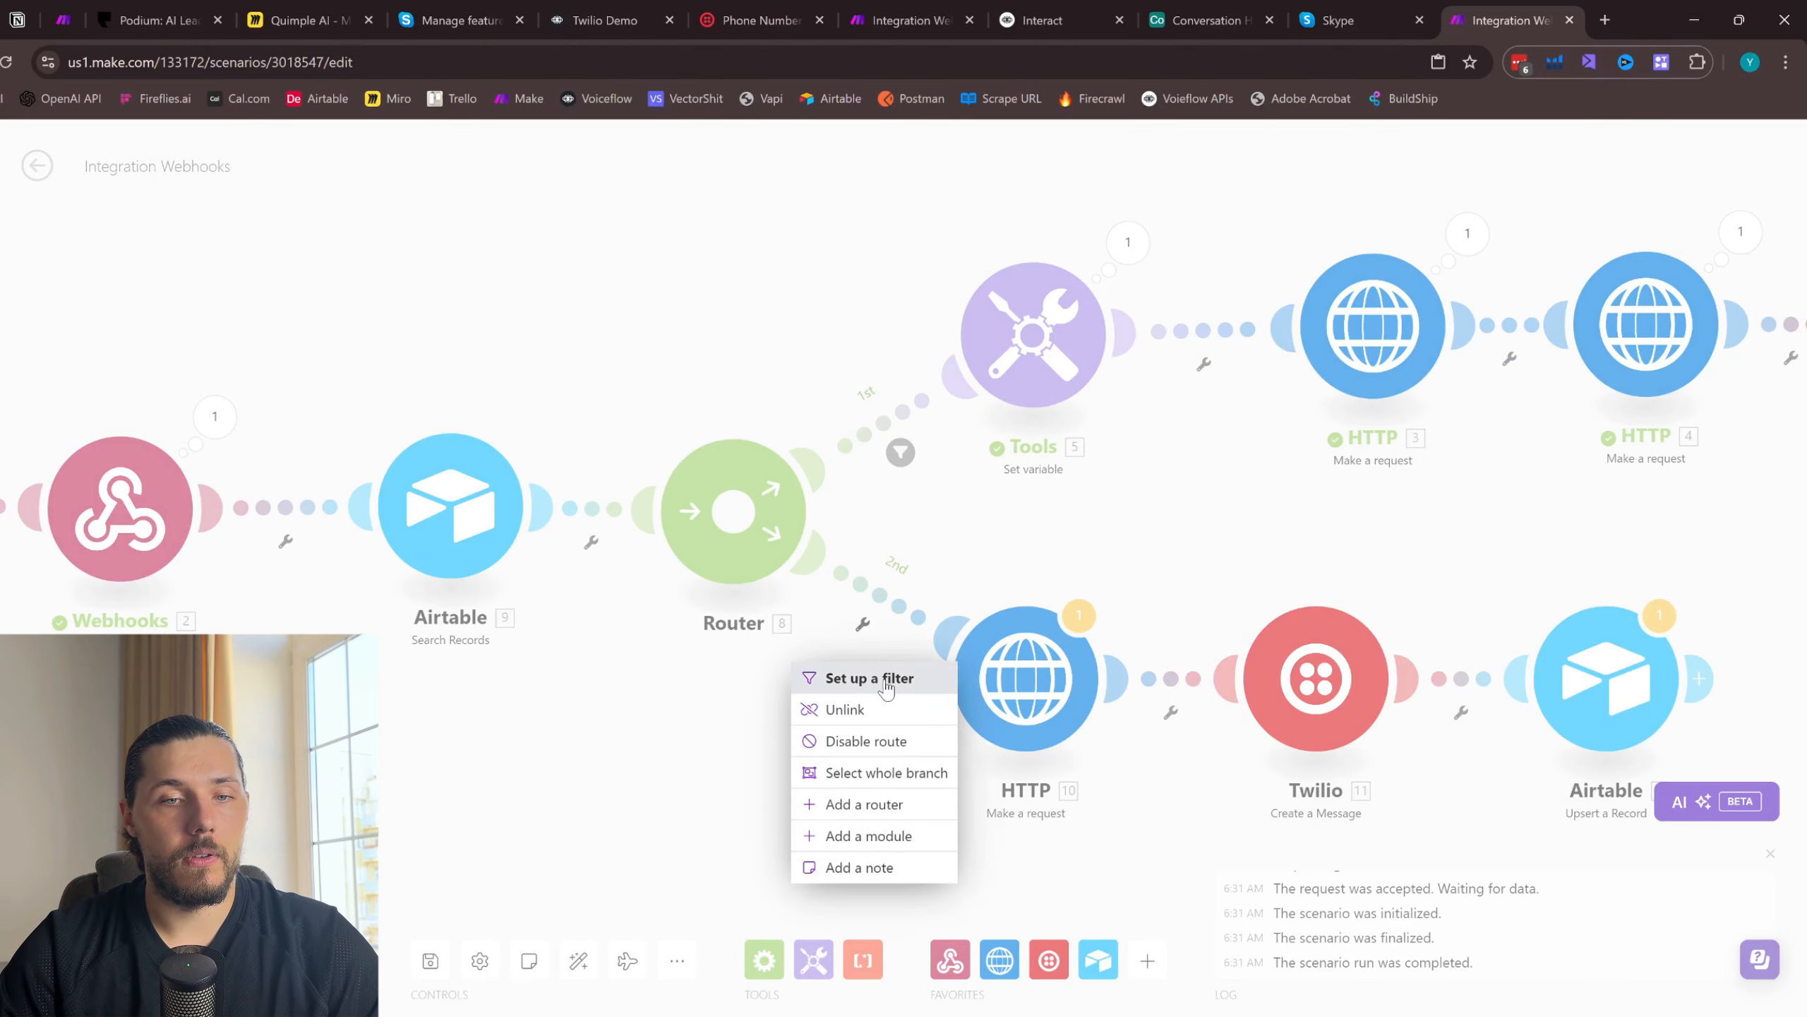
left_click(854, 678)
left_click(1089, 645)
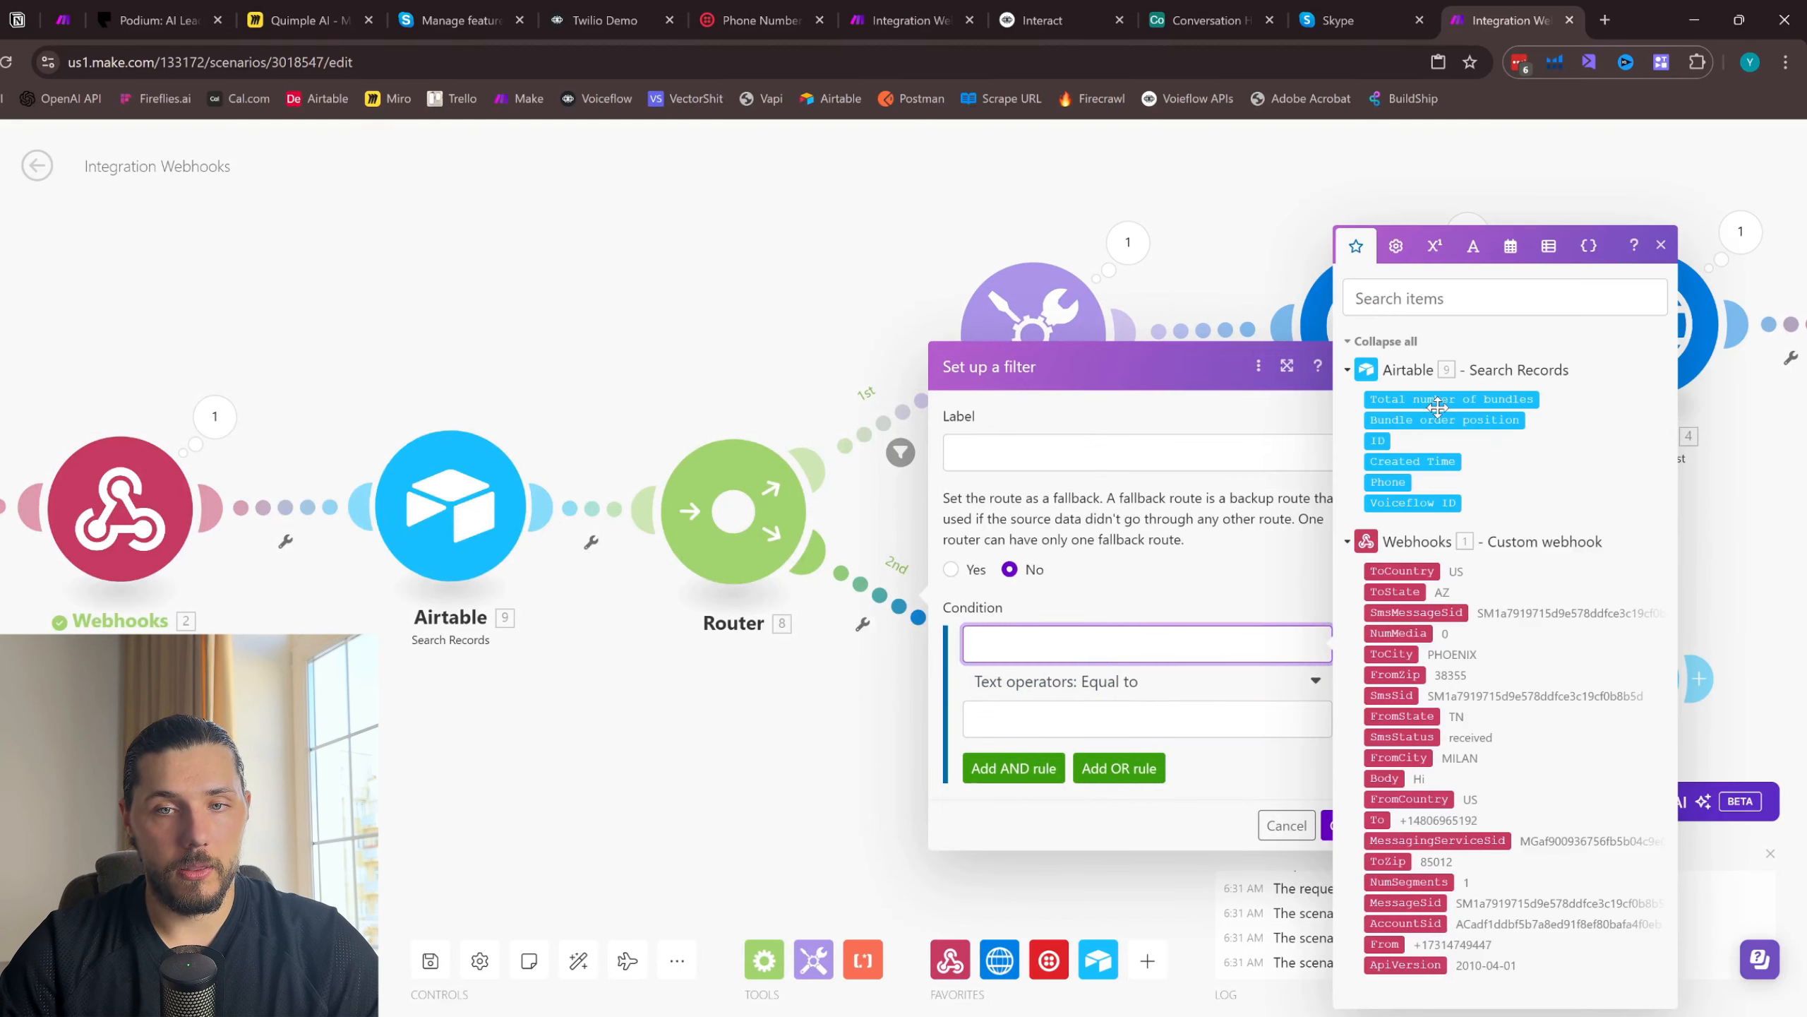
left_click(1470, 399)
left_click(1149, 685)
scroll(1167, 783, "down", 3)
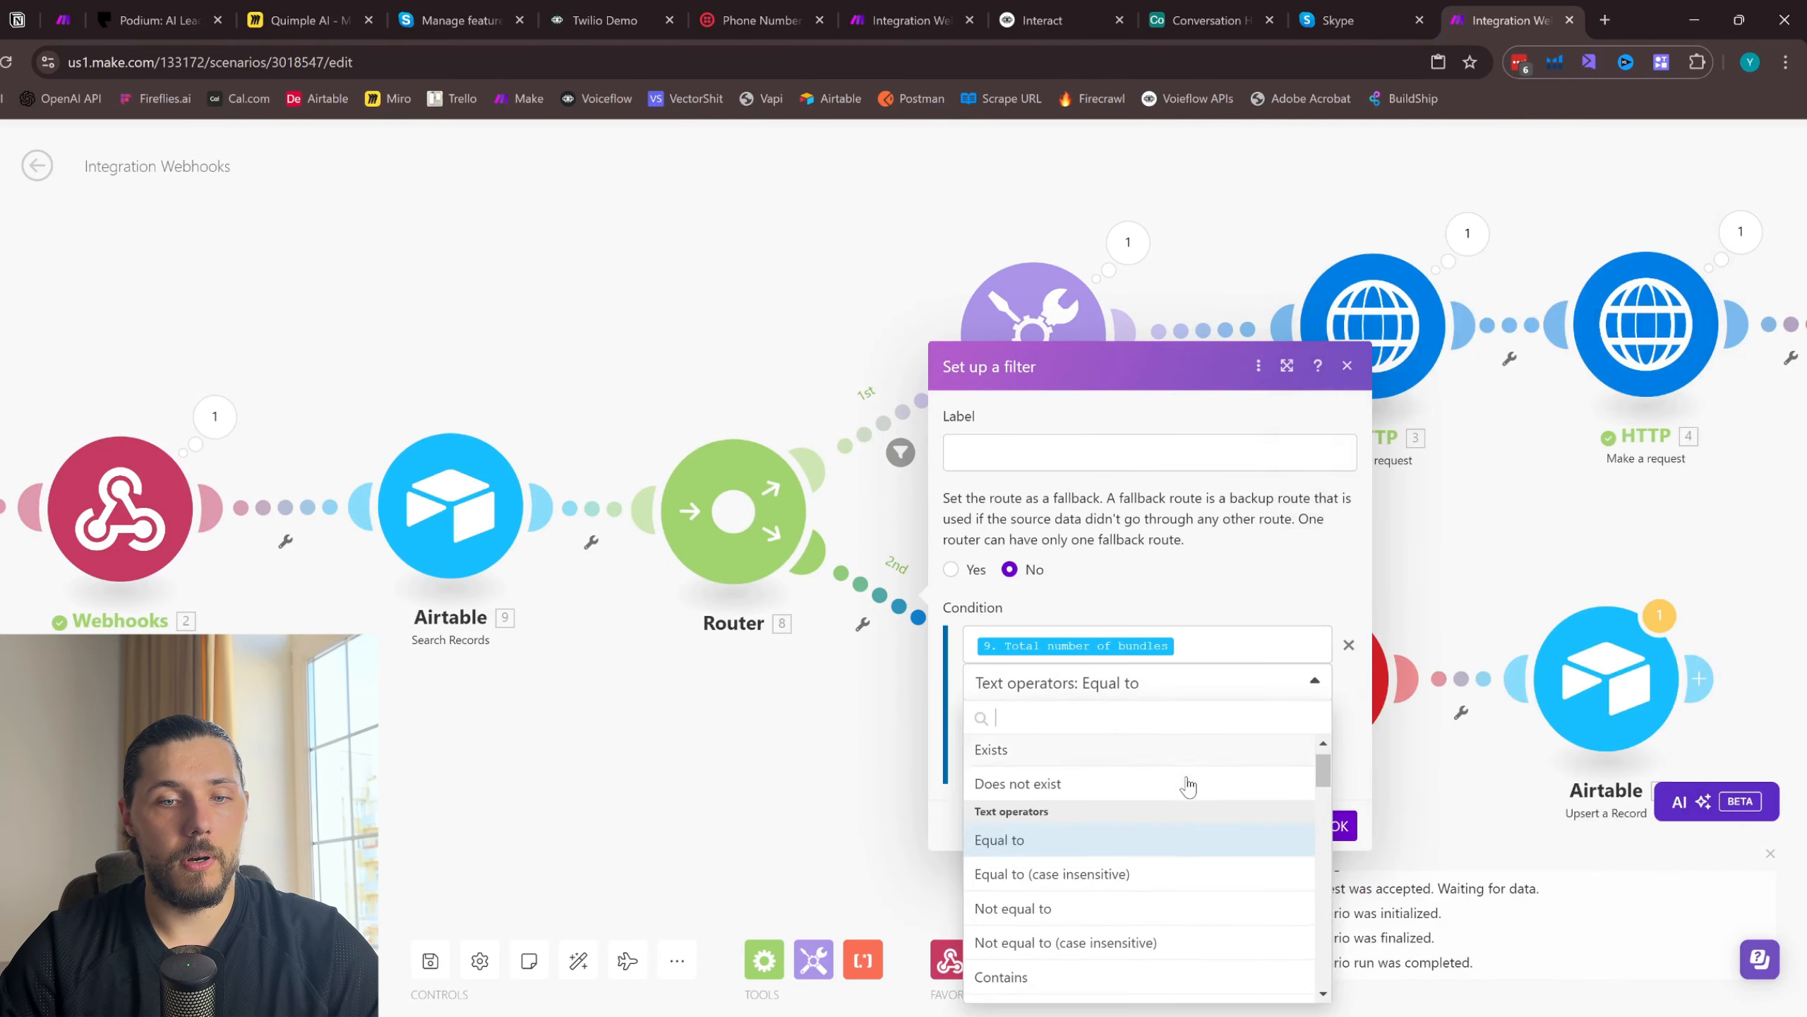
scroll(1146, 798, "up", 3)
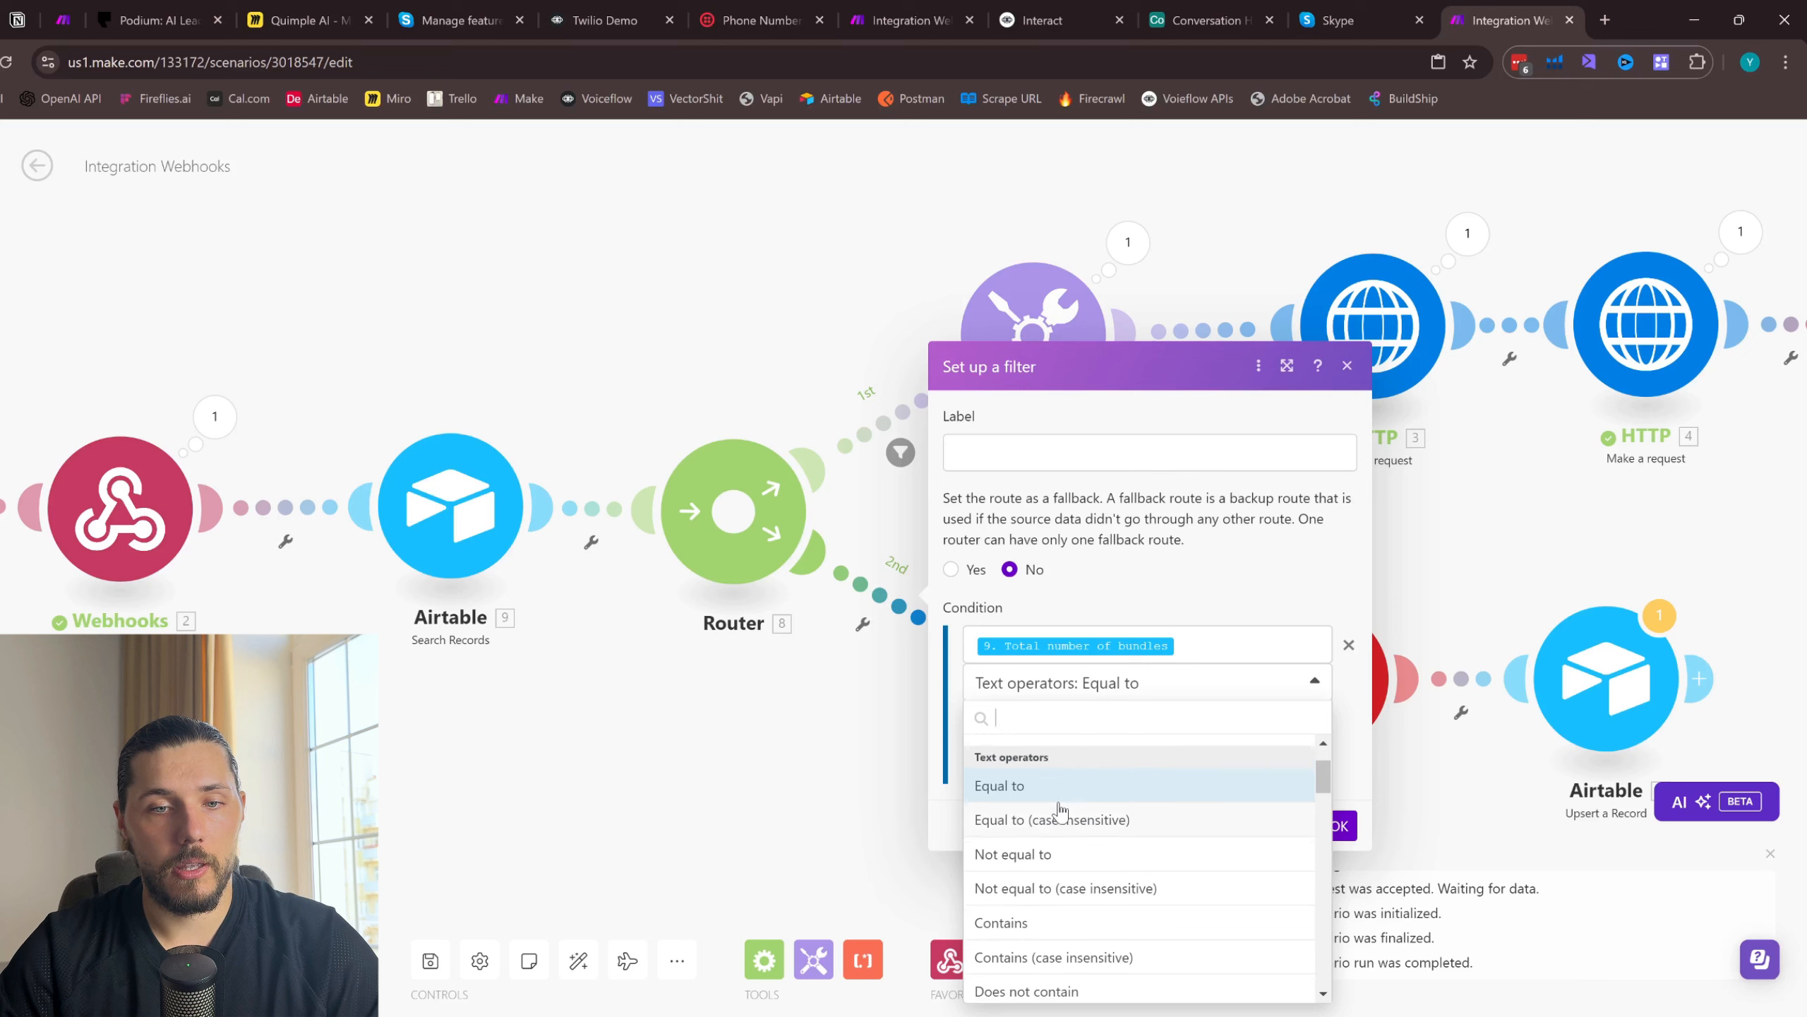
scroll(1062, 812, "down", 6)
scroll(1064, 816, "down", 4)
scroll(1042, 795, "up", 1)
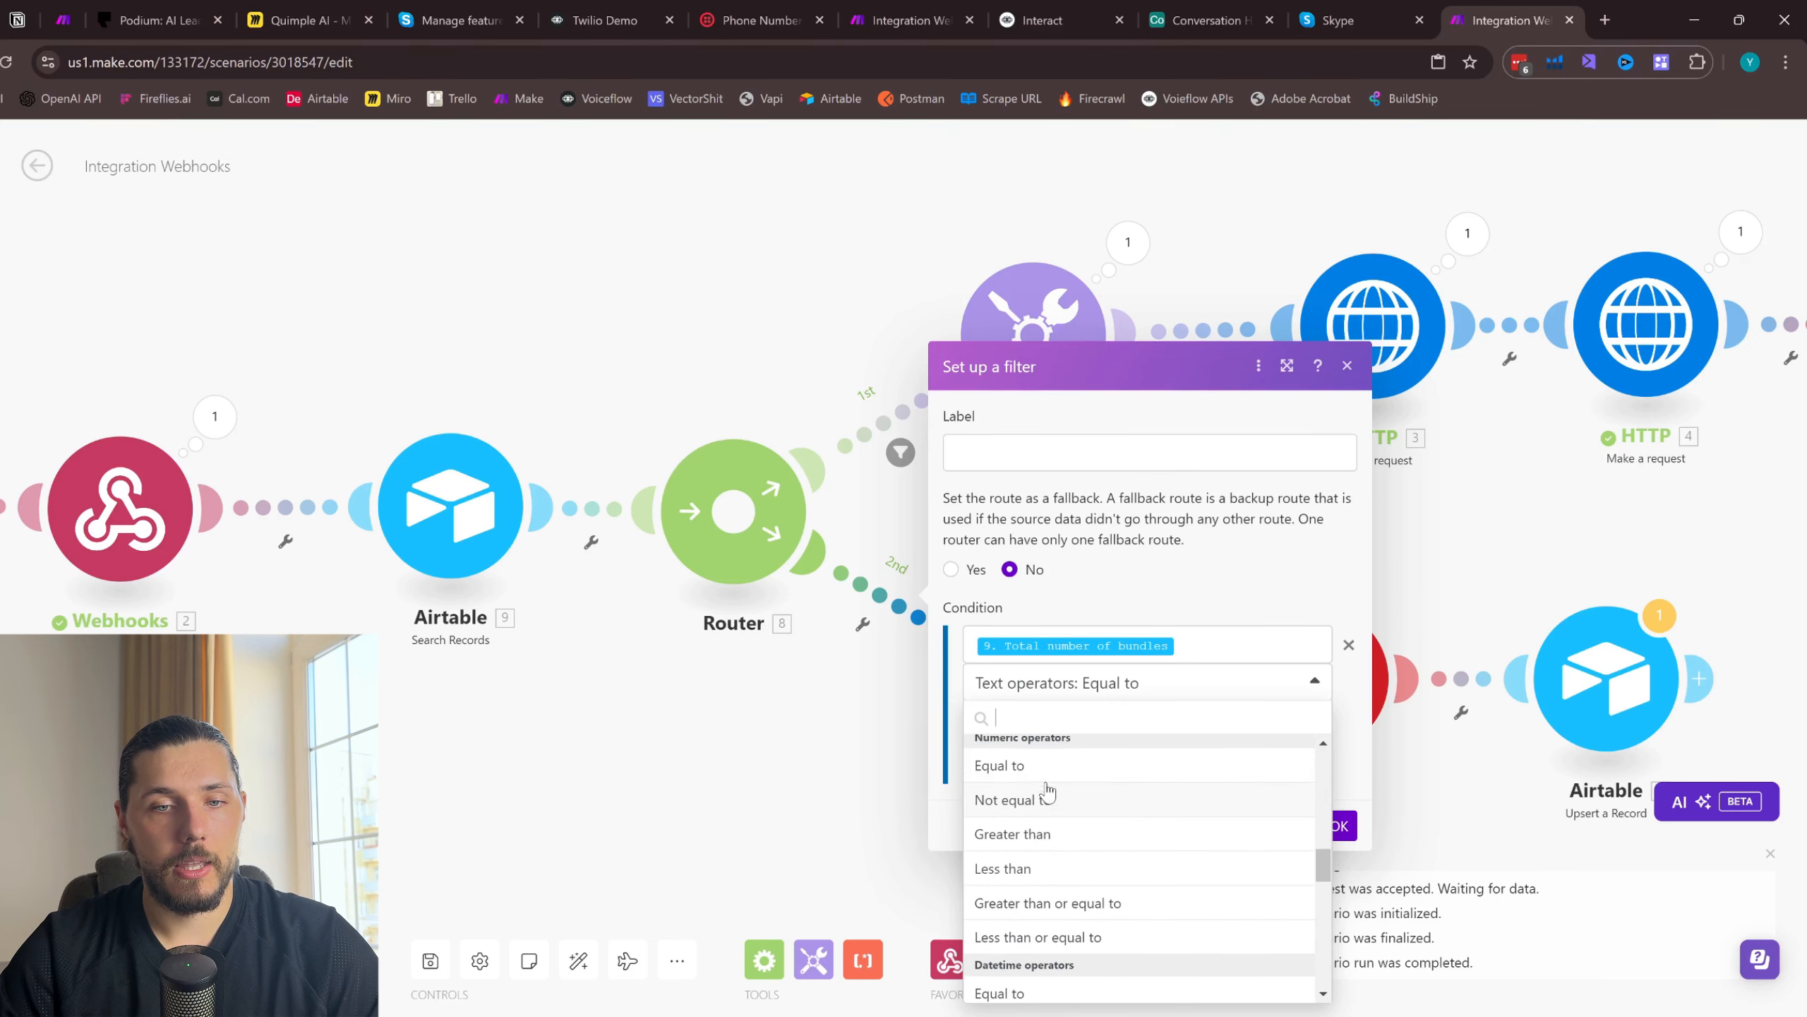
left_click(1052, 762)
left_click(1077, 717)
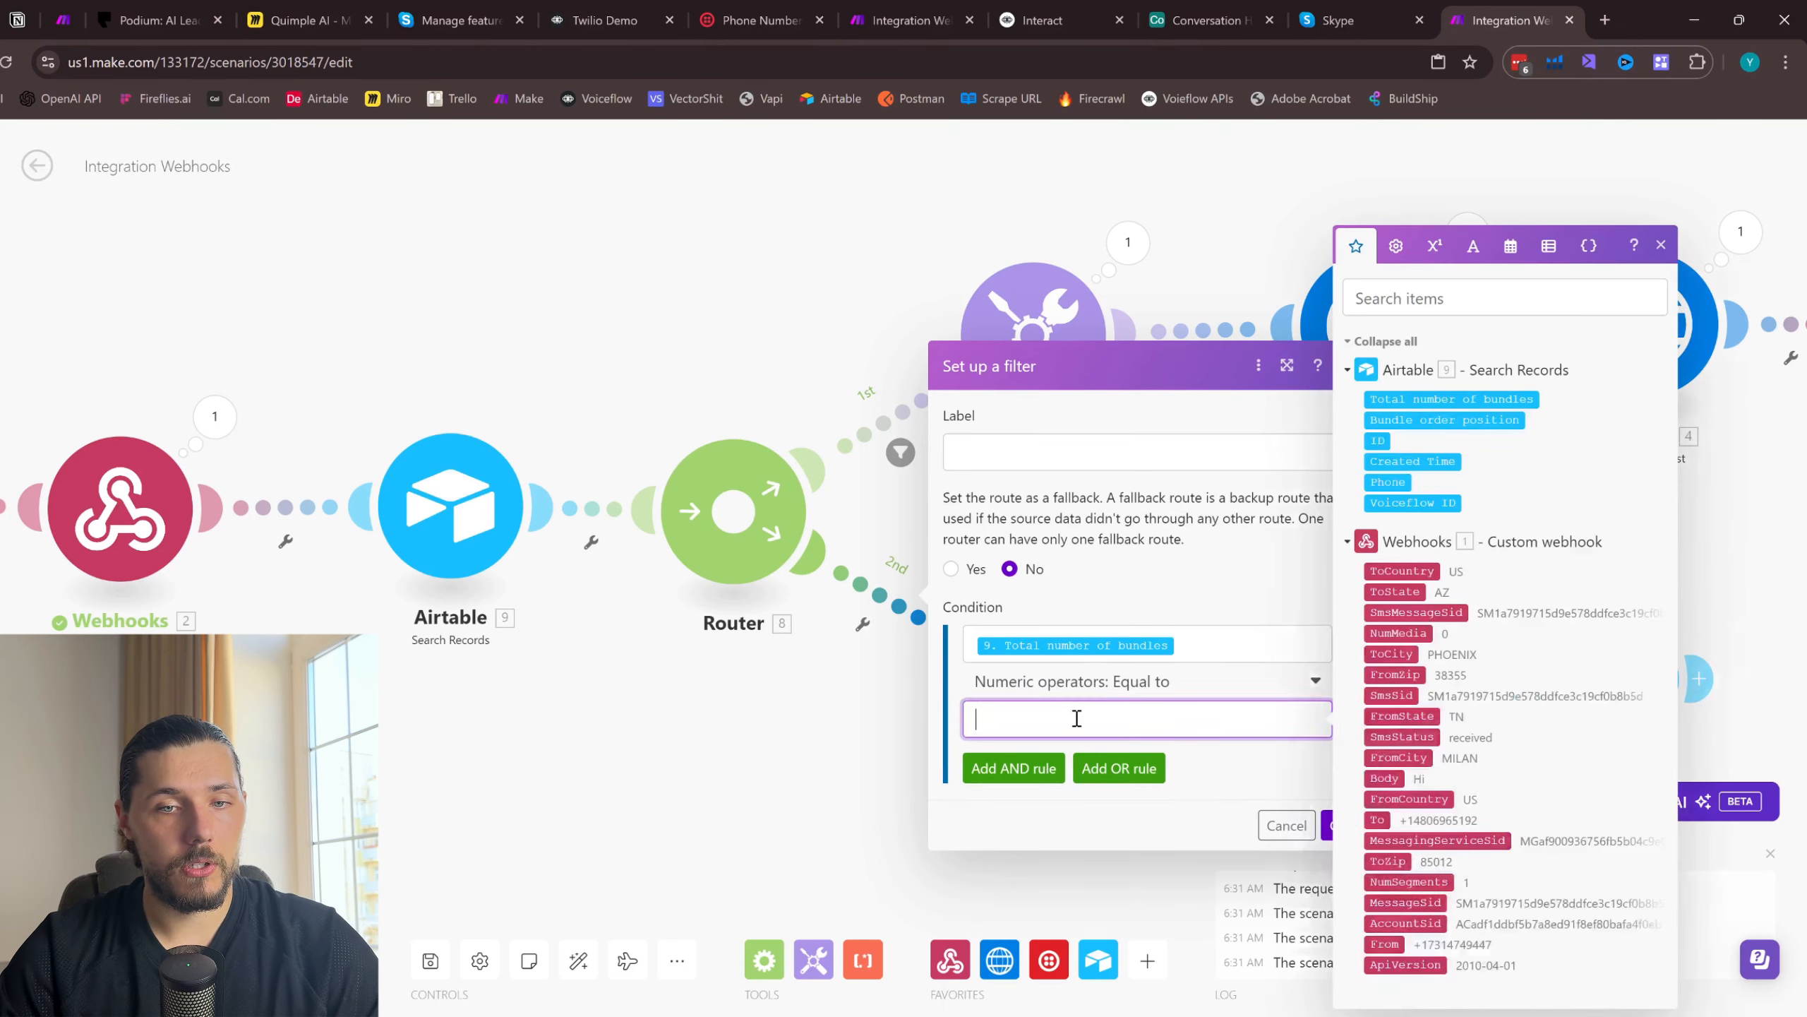
left_click(1328, 828)
left_click_drag(1022, 694, 1029, 706)
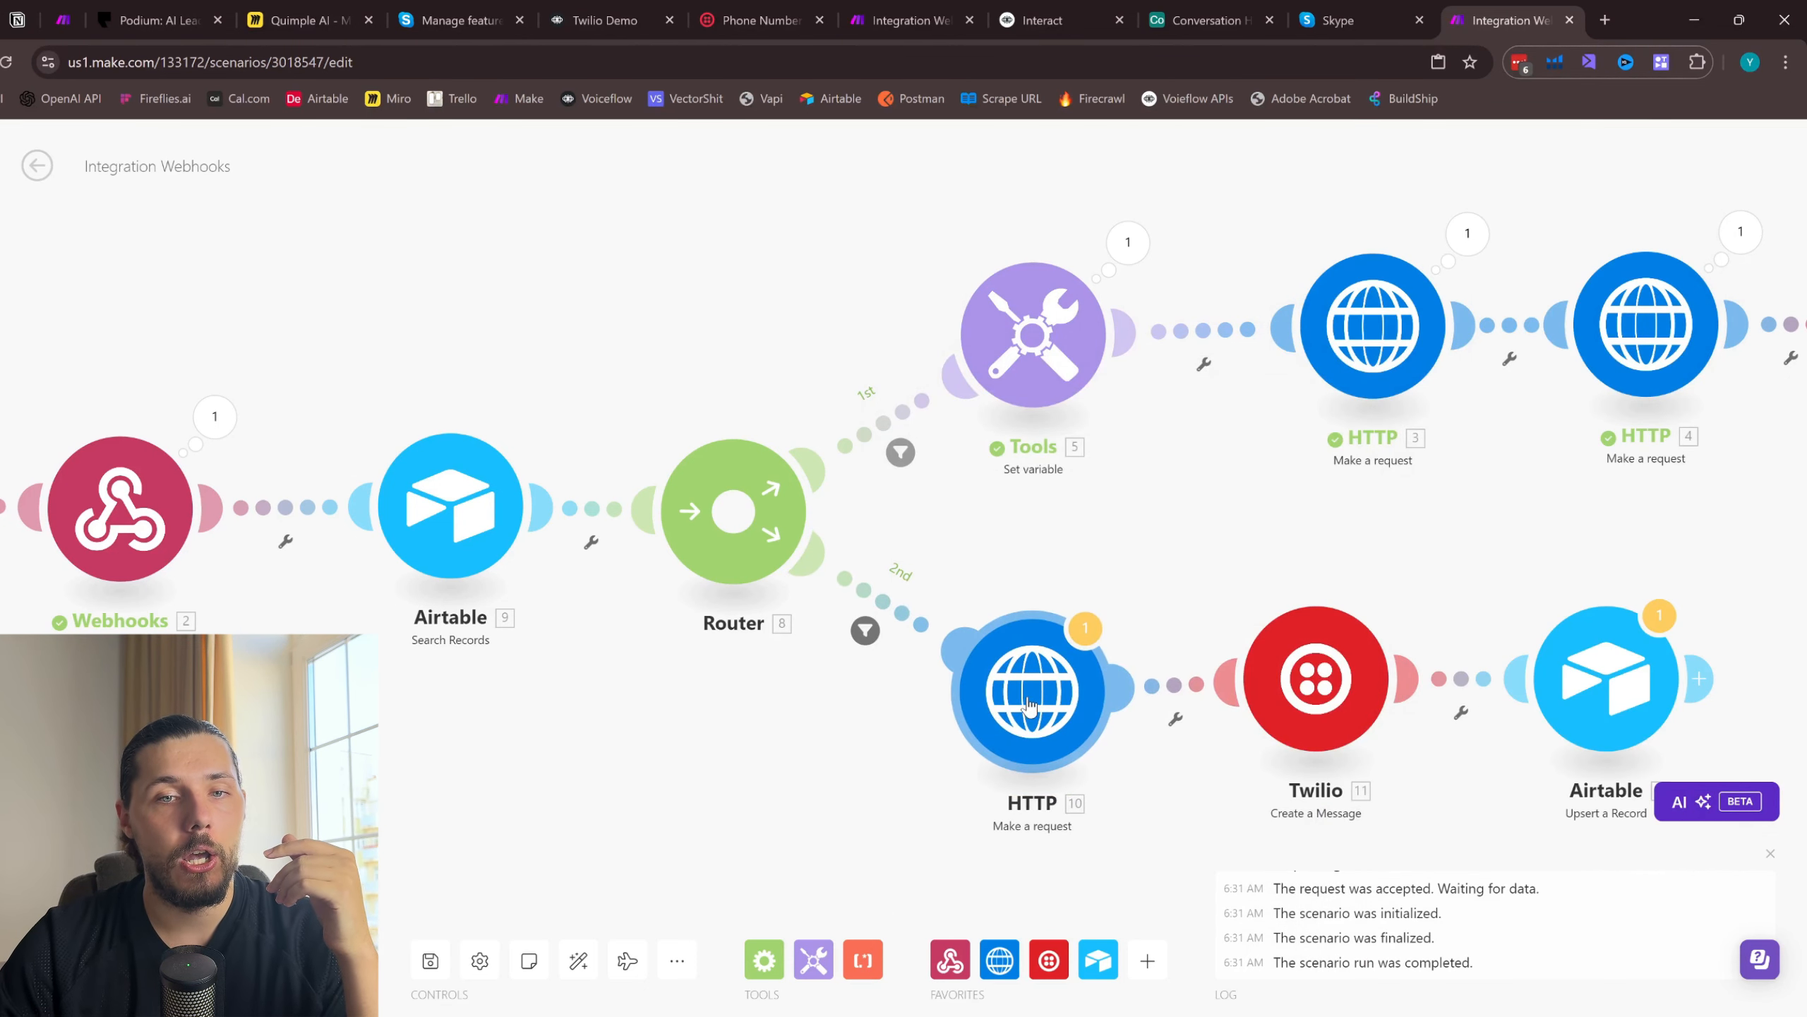
- Check the Airtable columns, remove the Set variable id from the URL in the second route's HTTP module, and save its settings
left_click_drag(1092, 565, 907, 508)
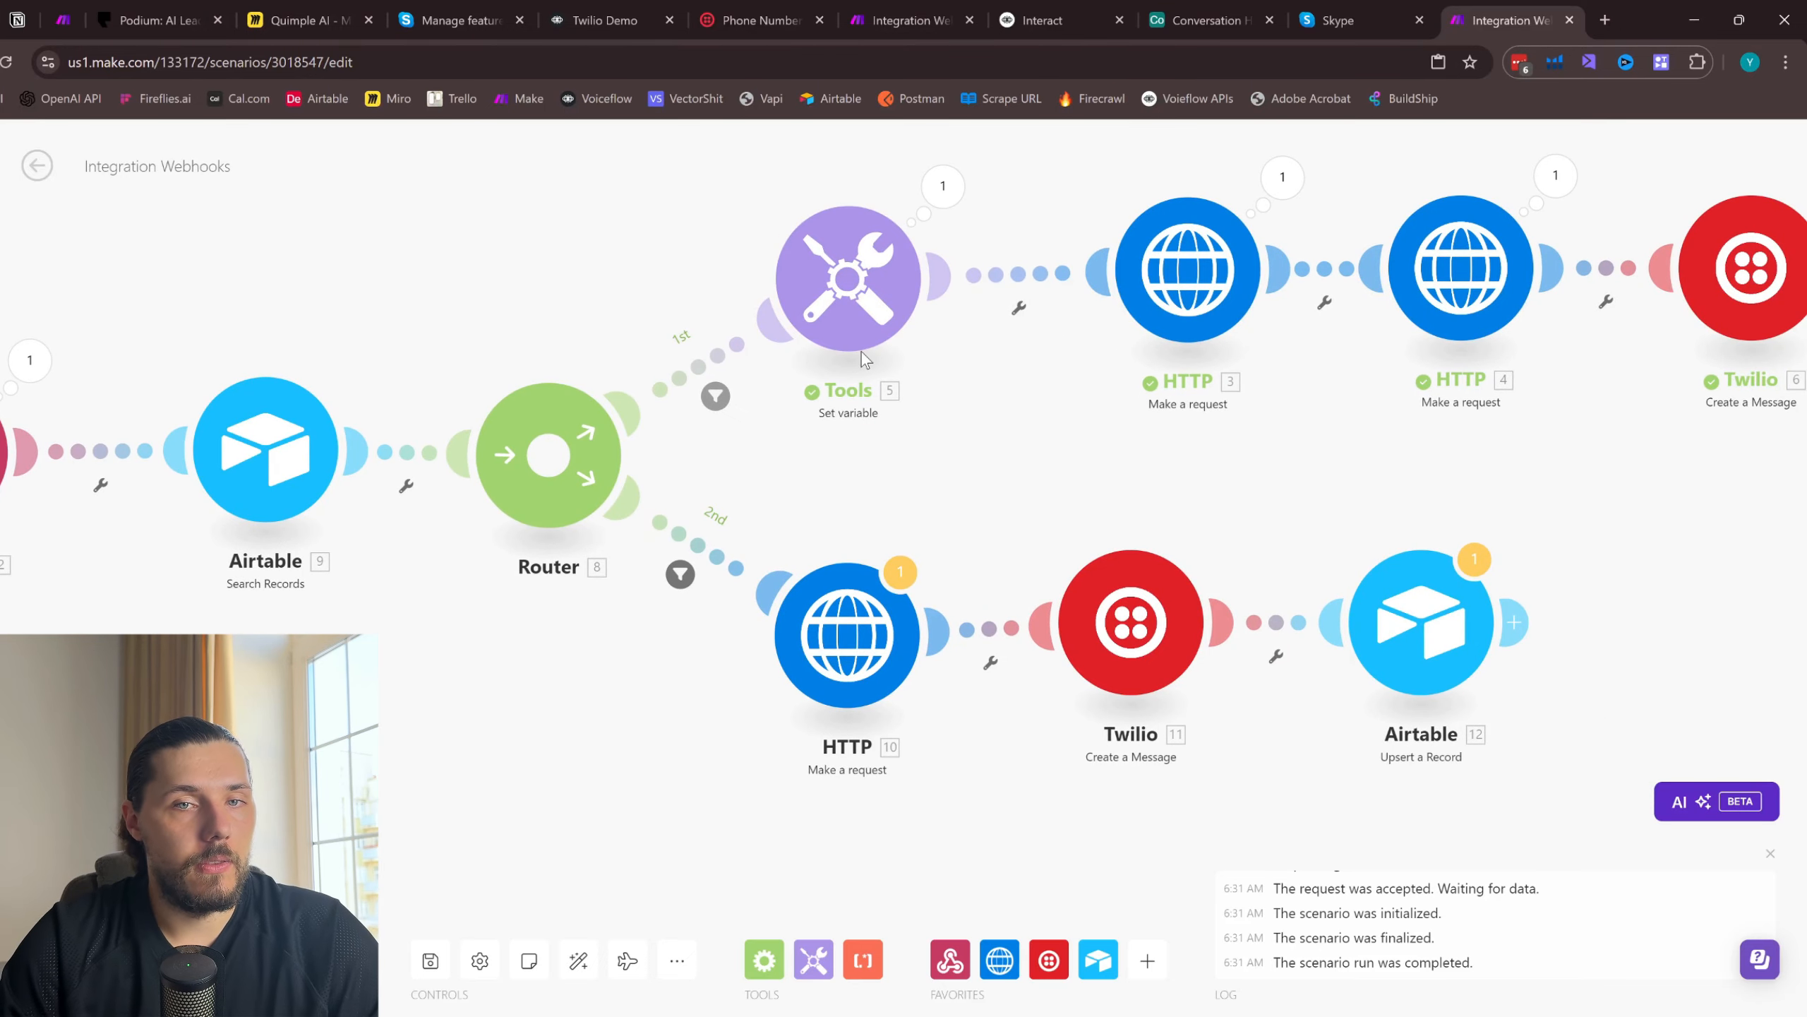
left_click(1273, 8)
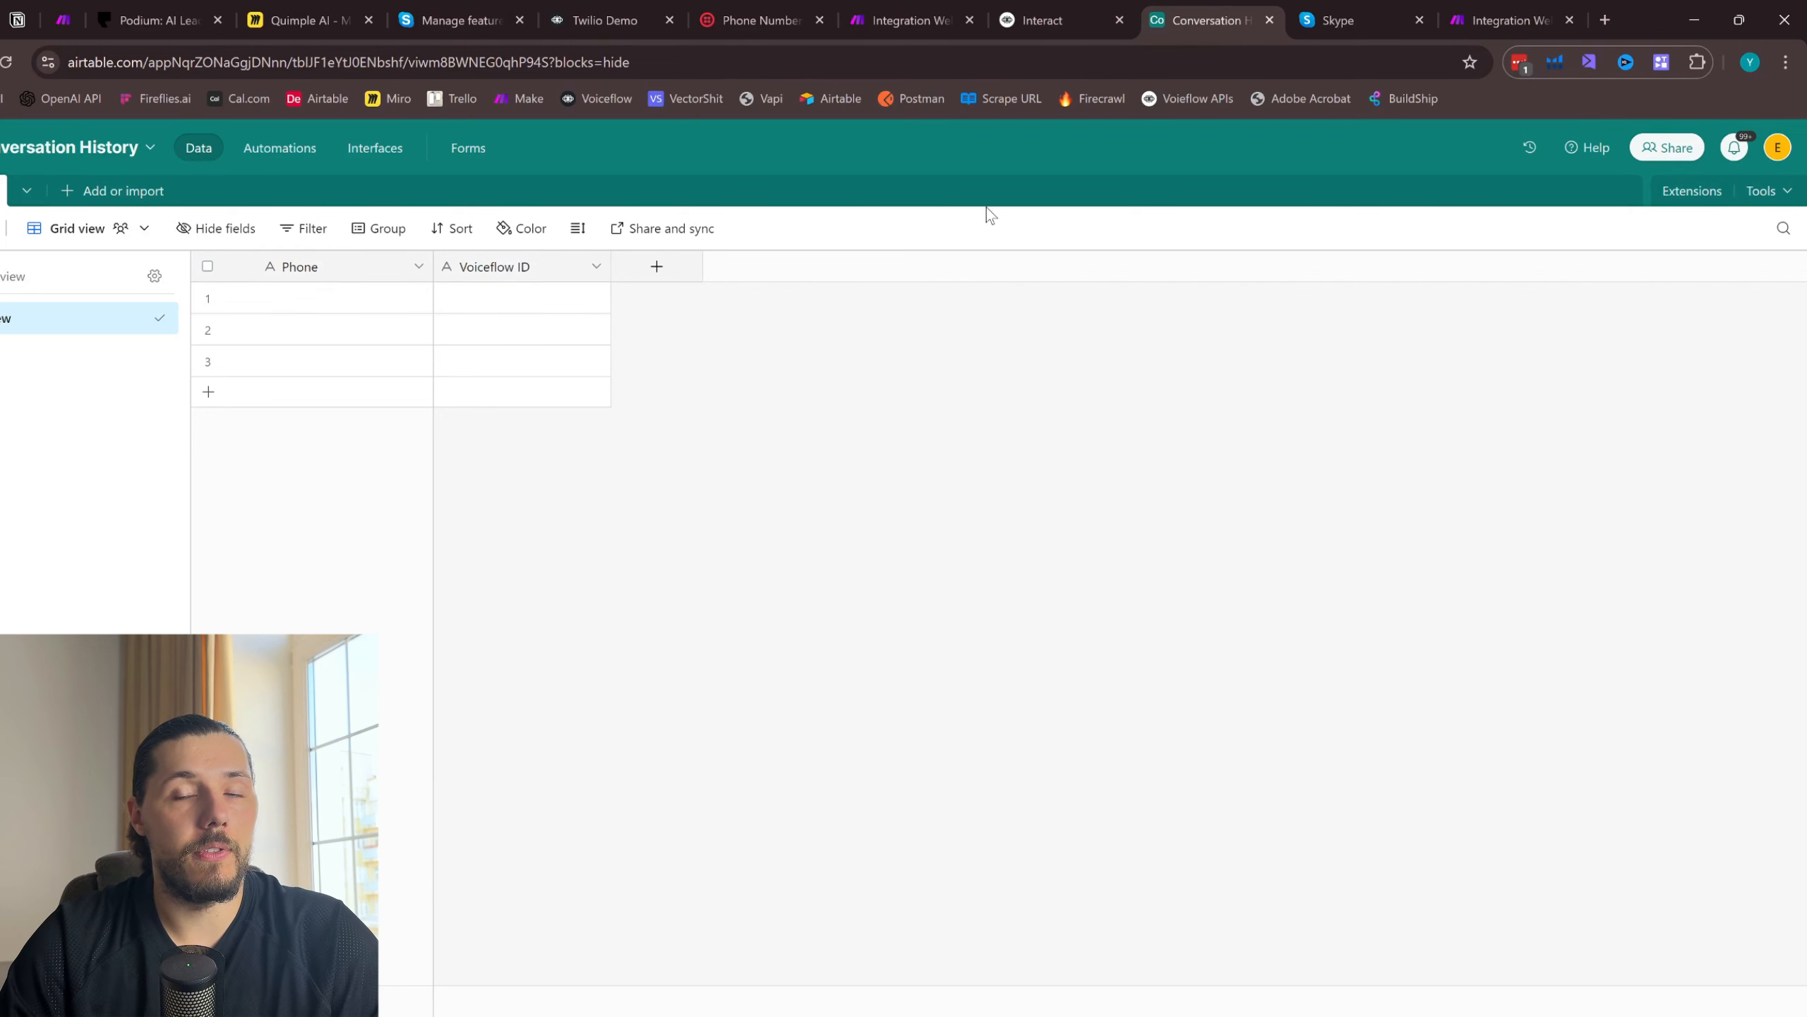
left_click(1509, 20)
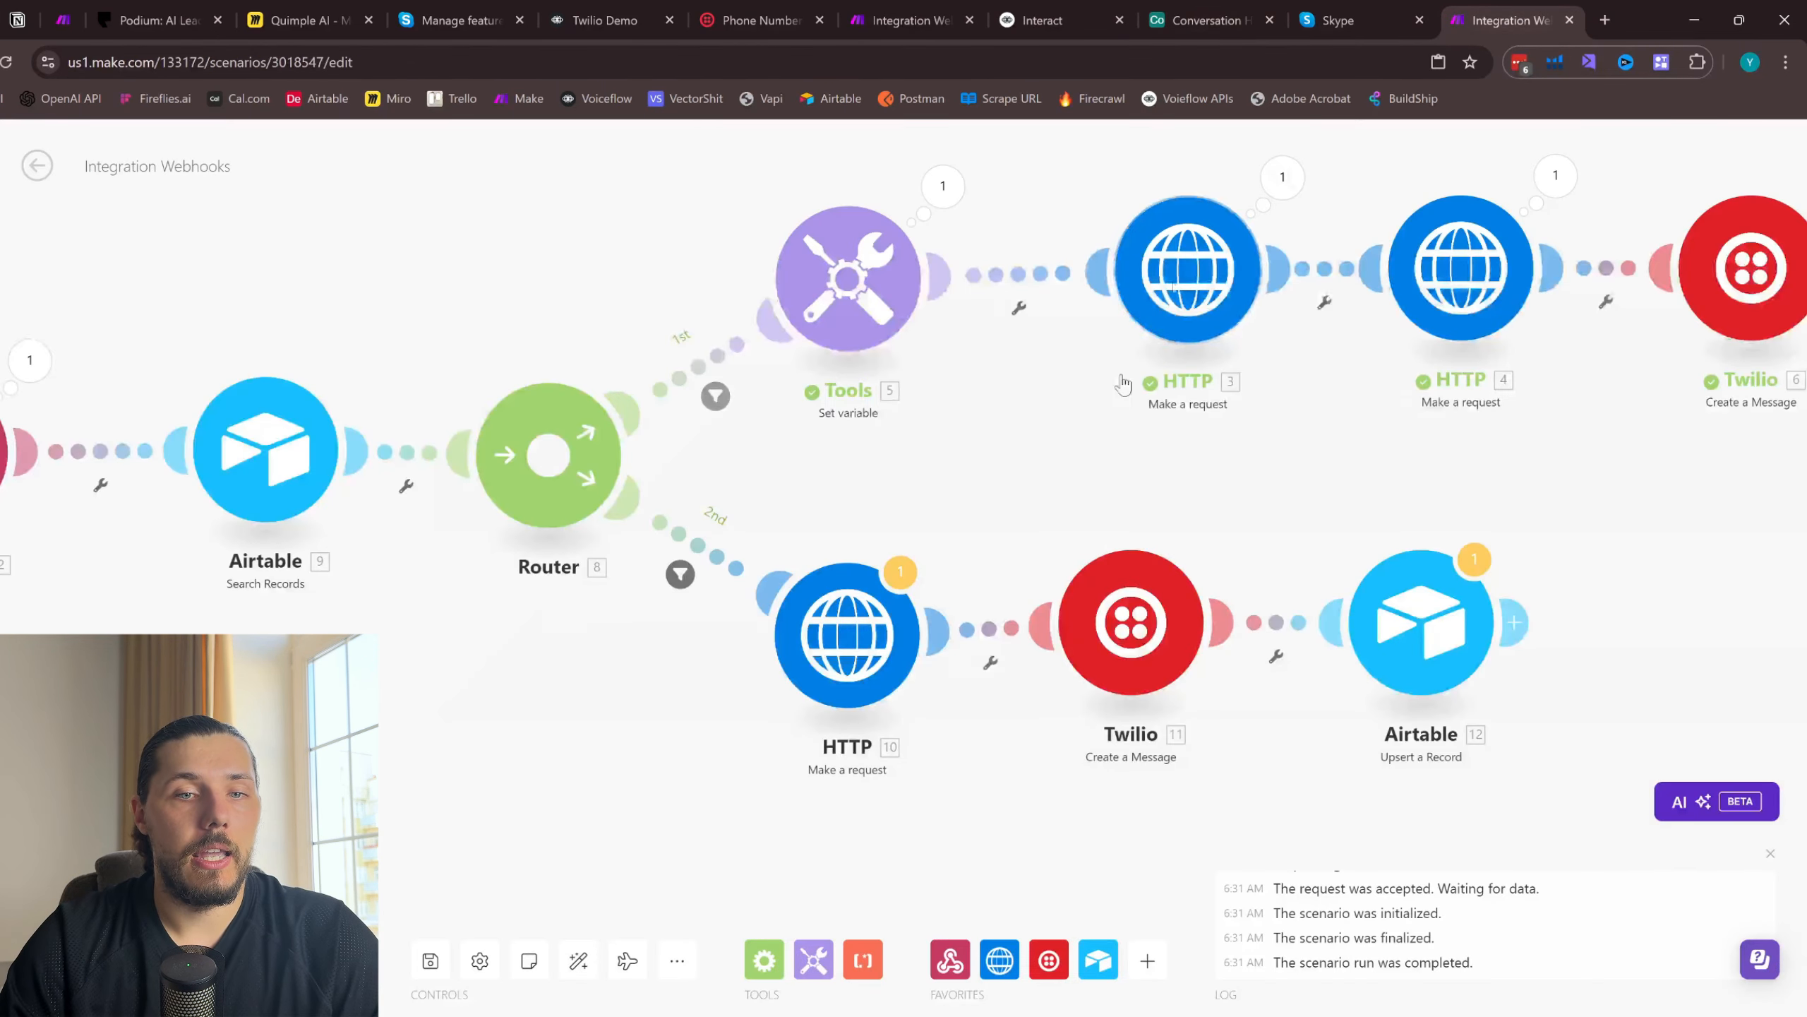
left_click(873, 655)
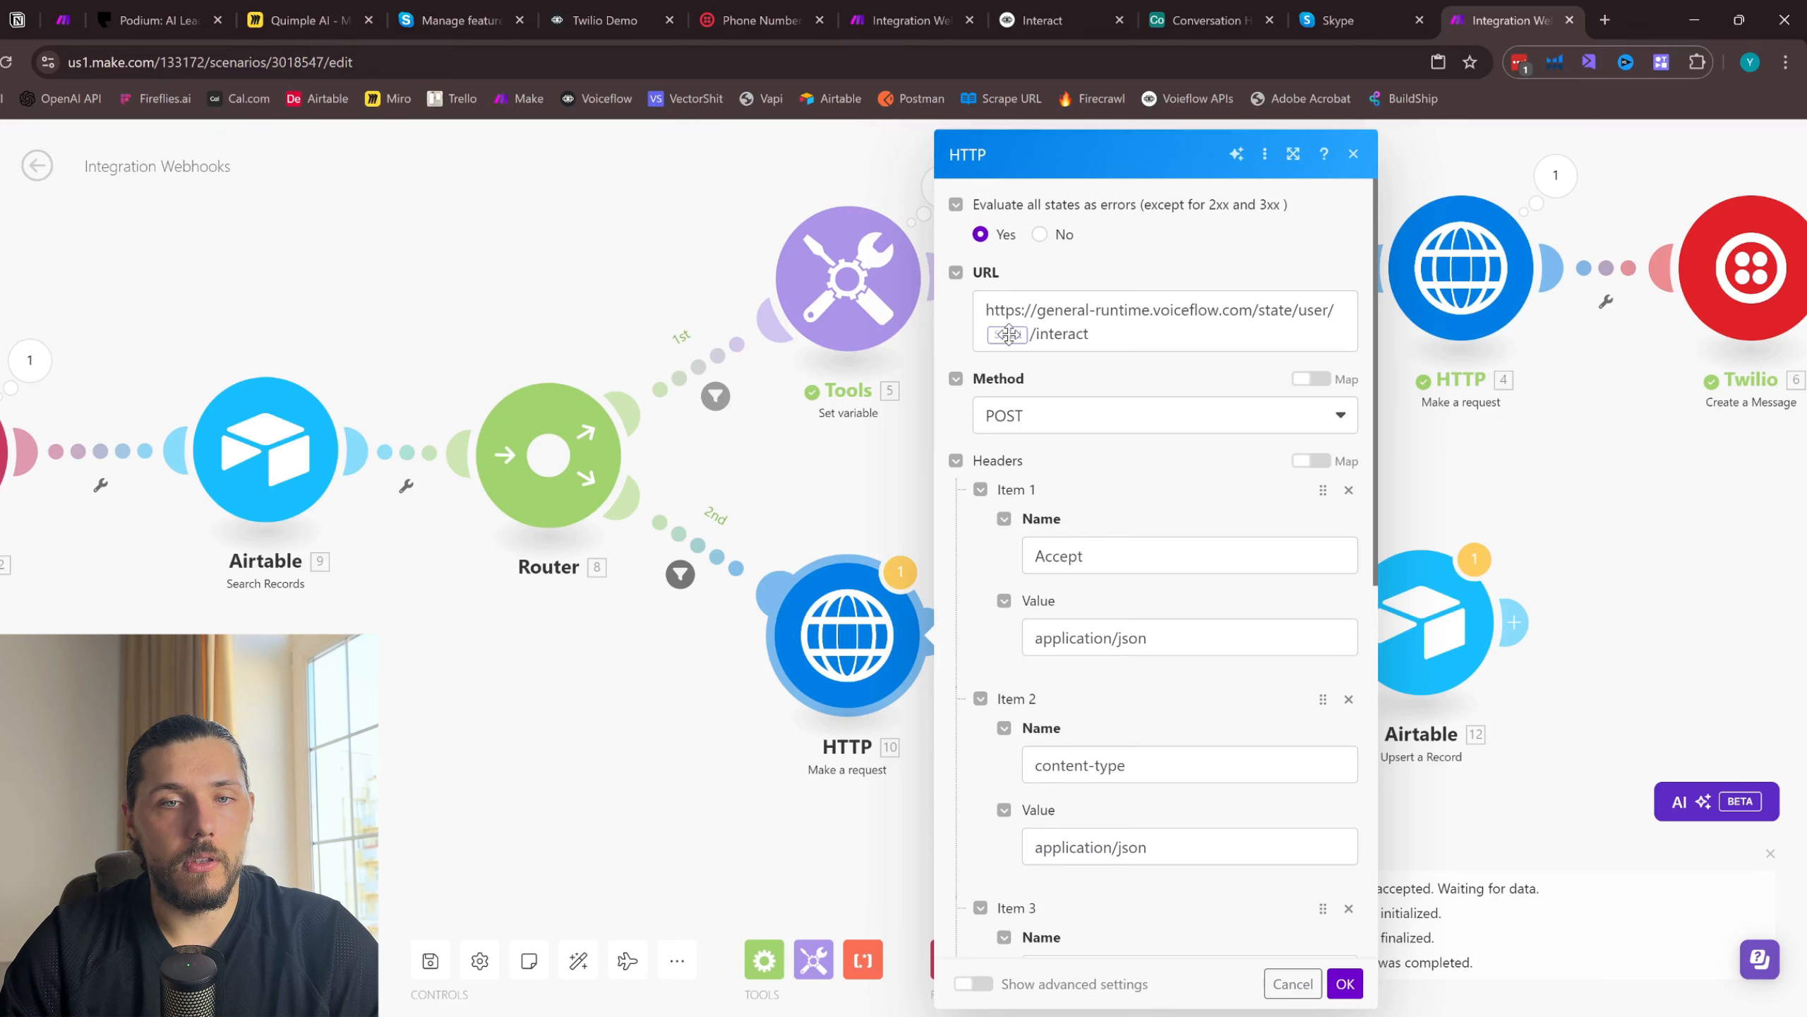
scroll(1227, 631, "down", 3)
scroll(1154, 391, "up", 3)
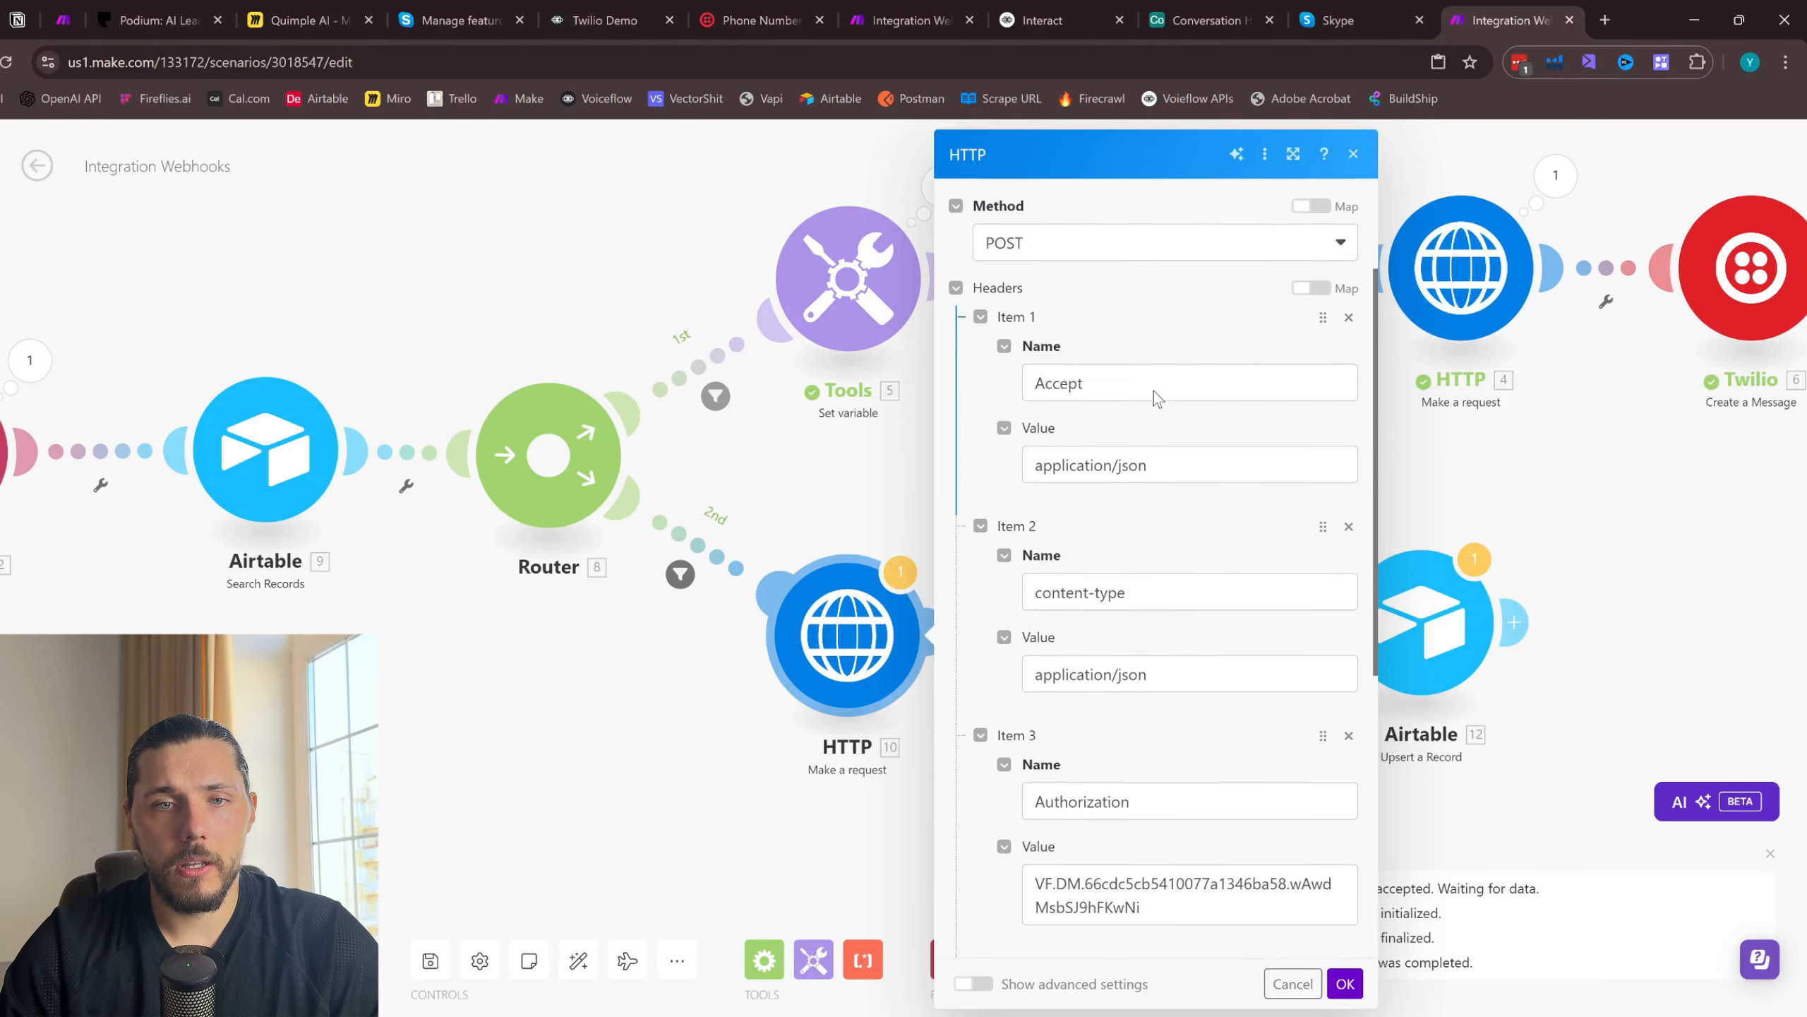
left_click(1032, 330)
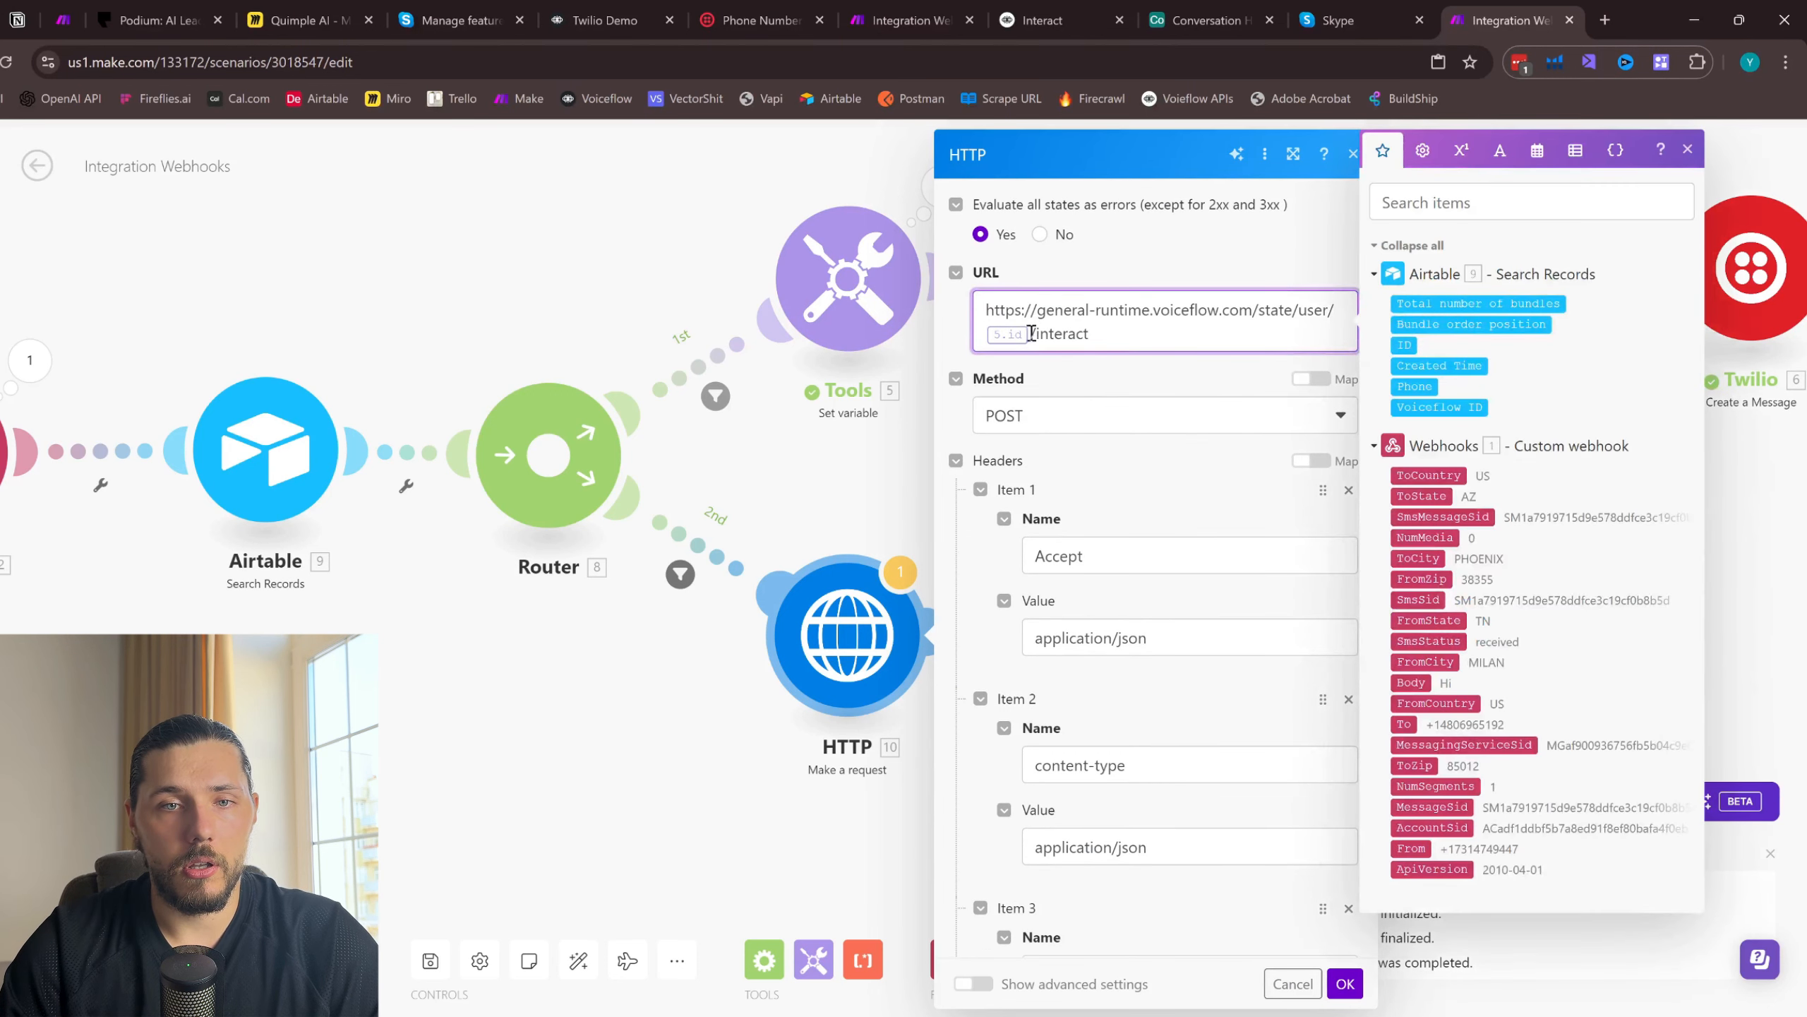
key("BackSpace")
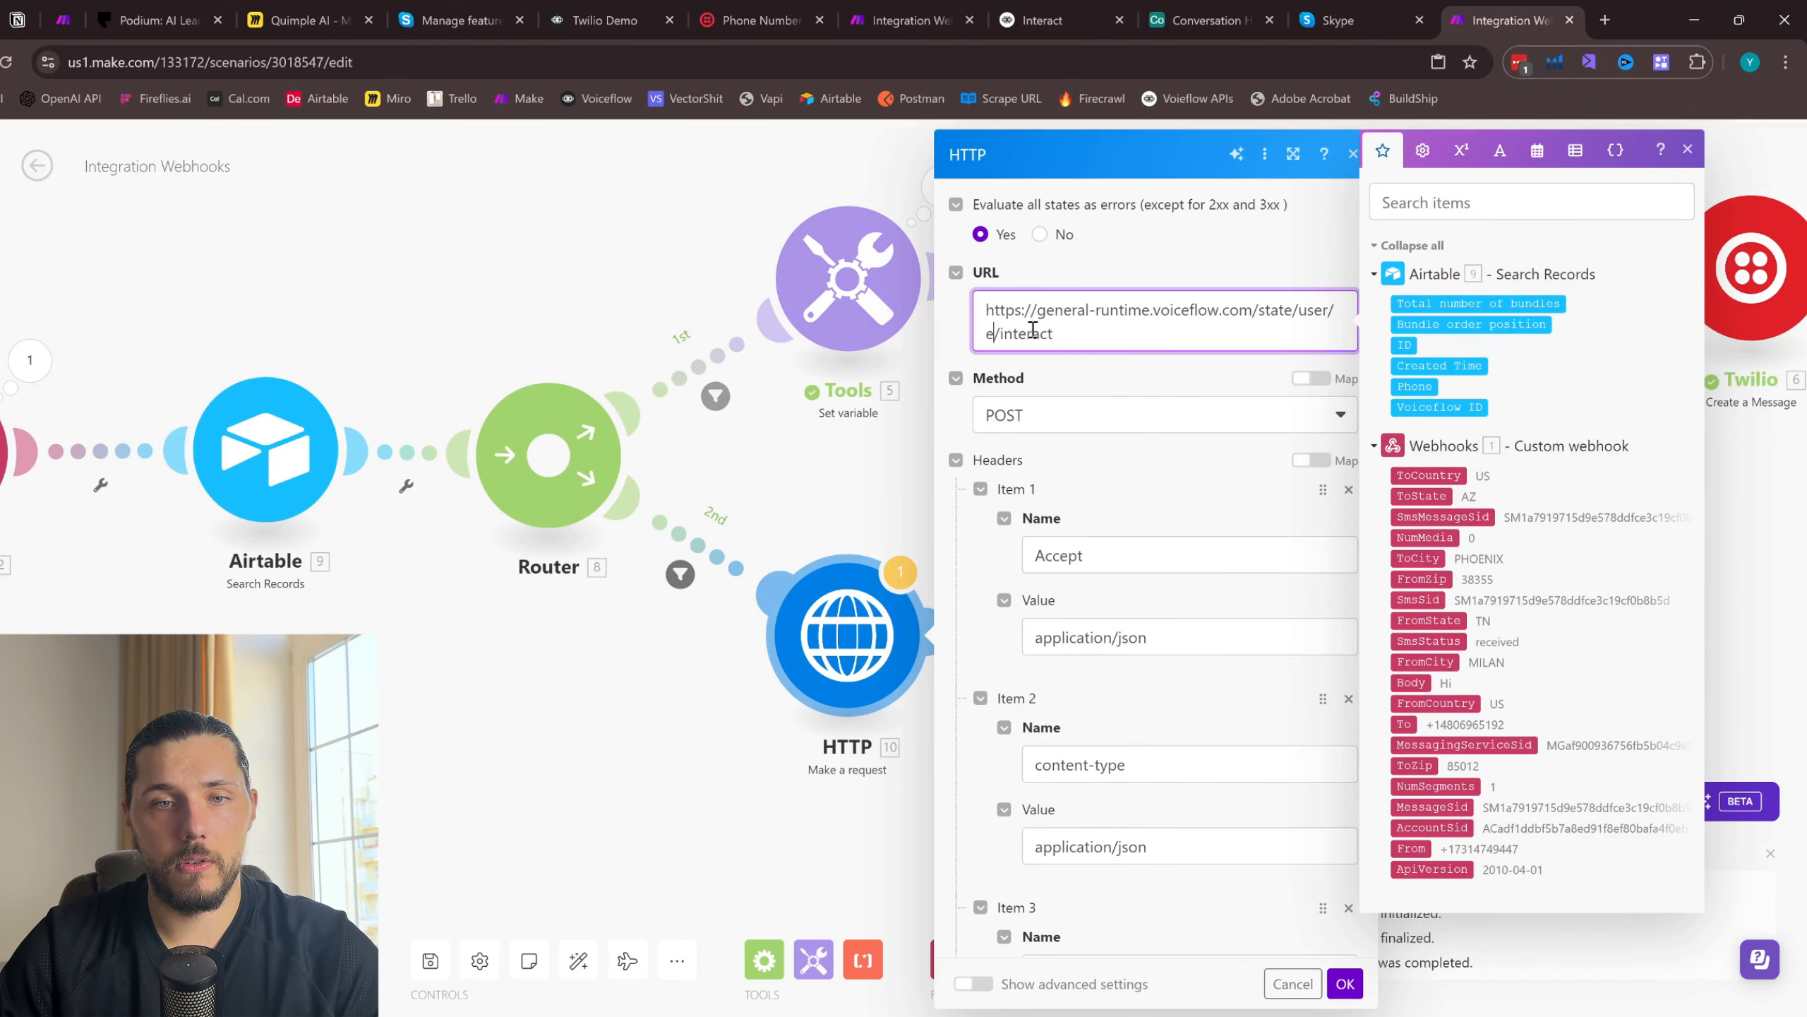
left_click(1345, 983)
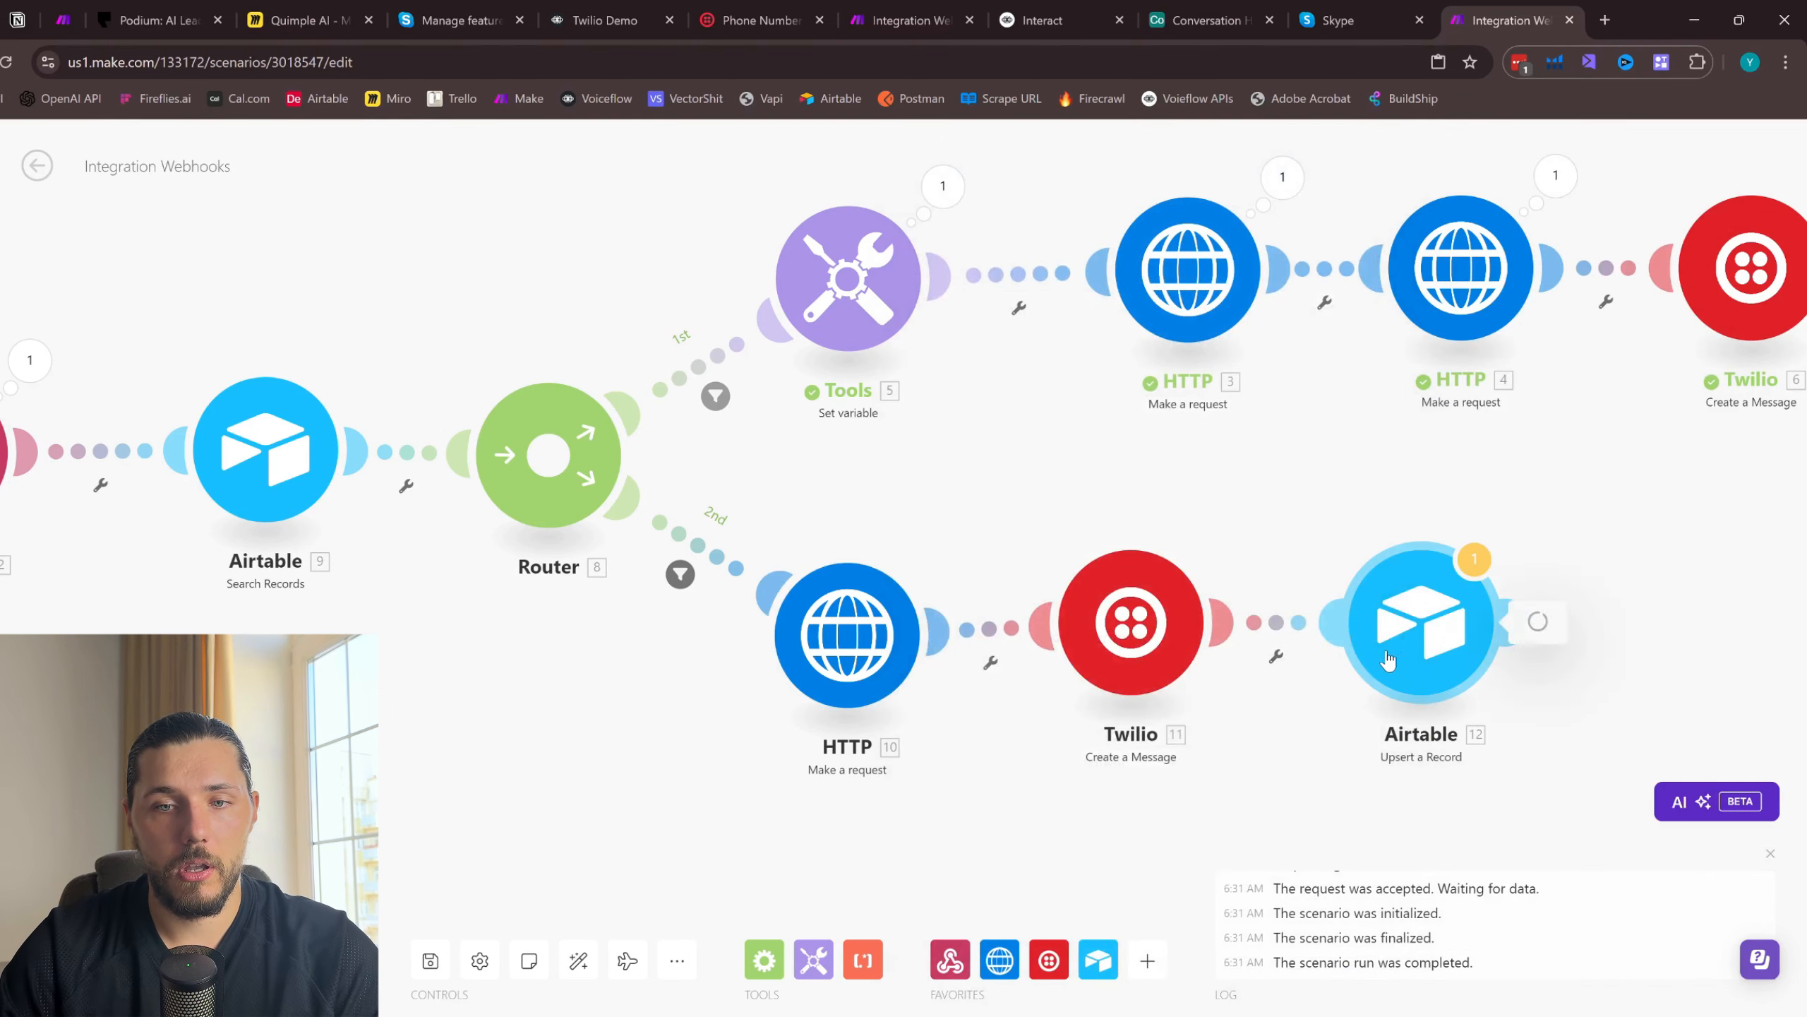
- Delete the Airtable Upsert a Record module from the Router's second route, save the scenario and run it once
left_click(1473, 636)
right_click(1473, 637)
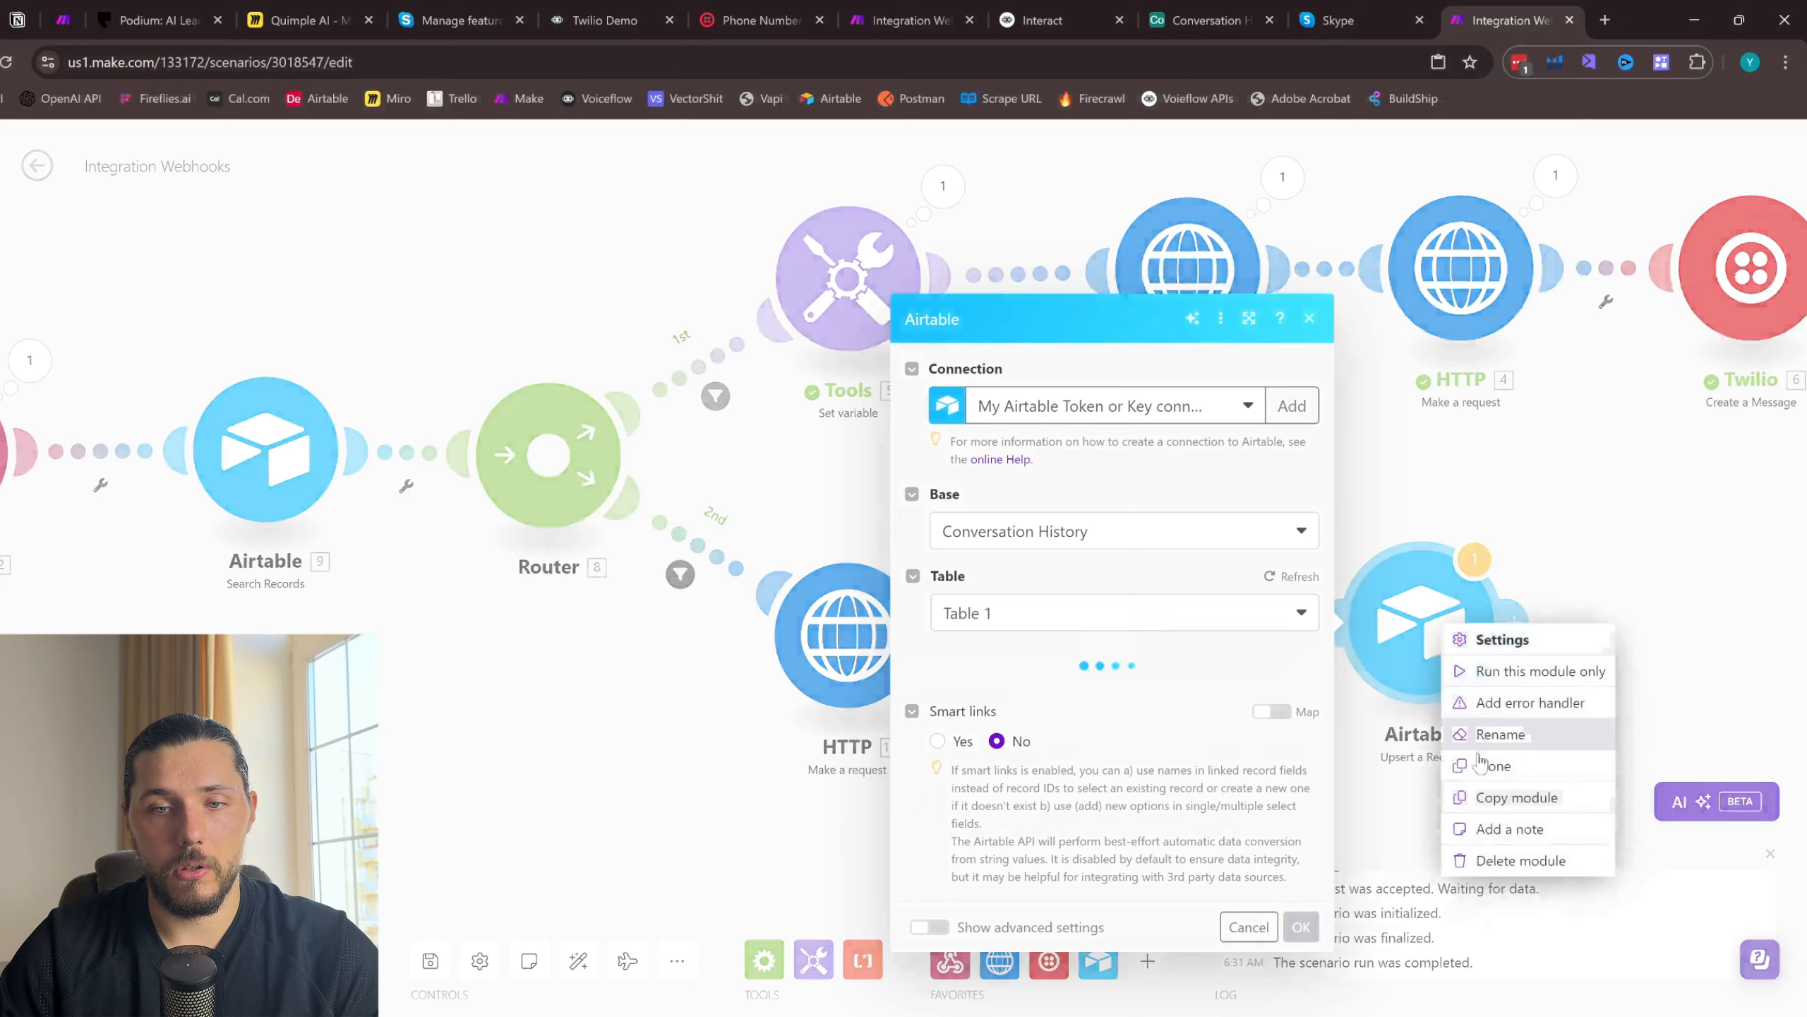
left_click(1516, 859)
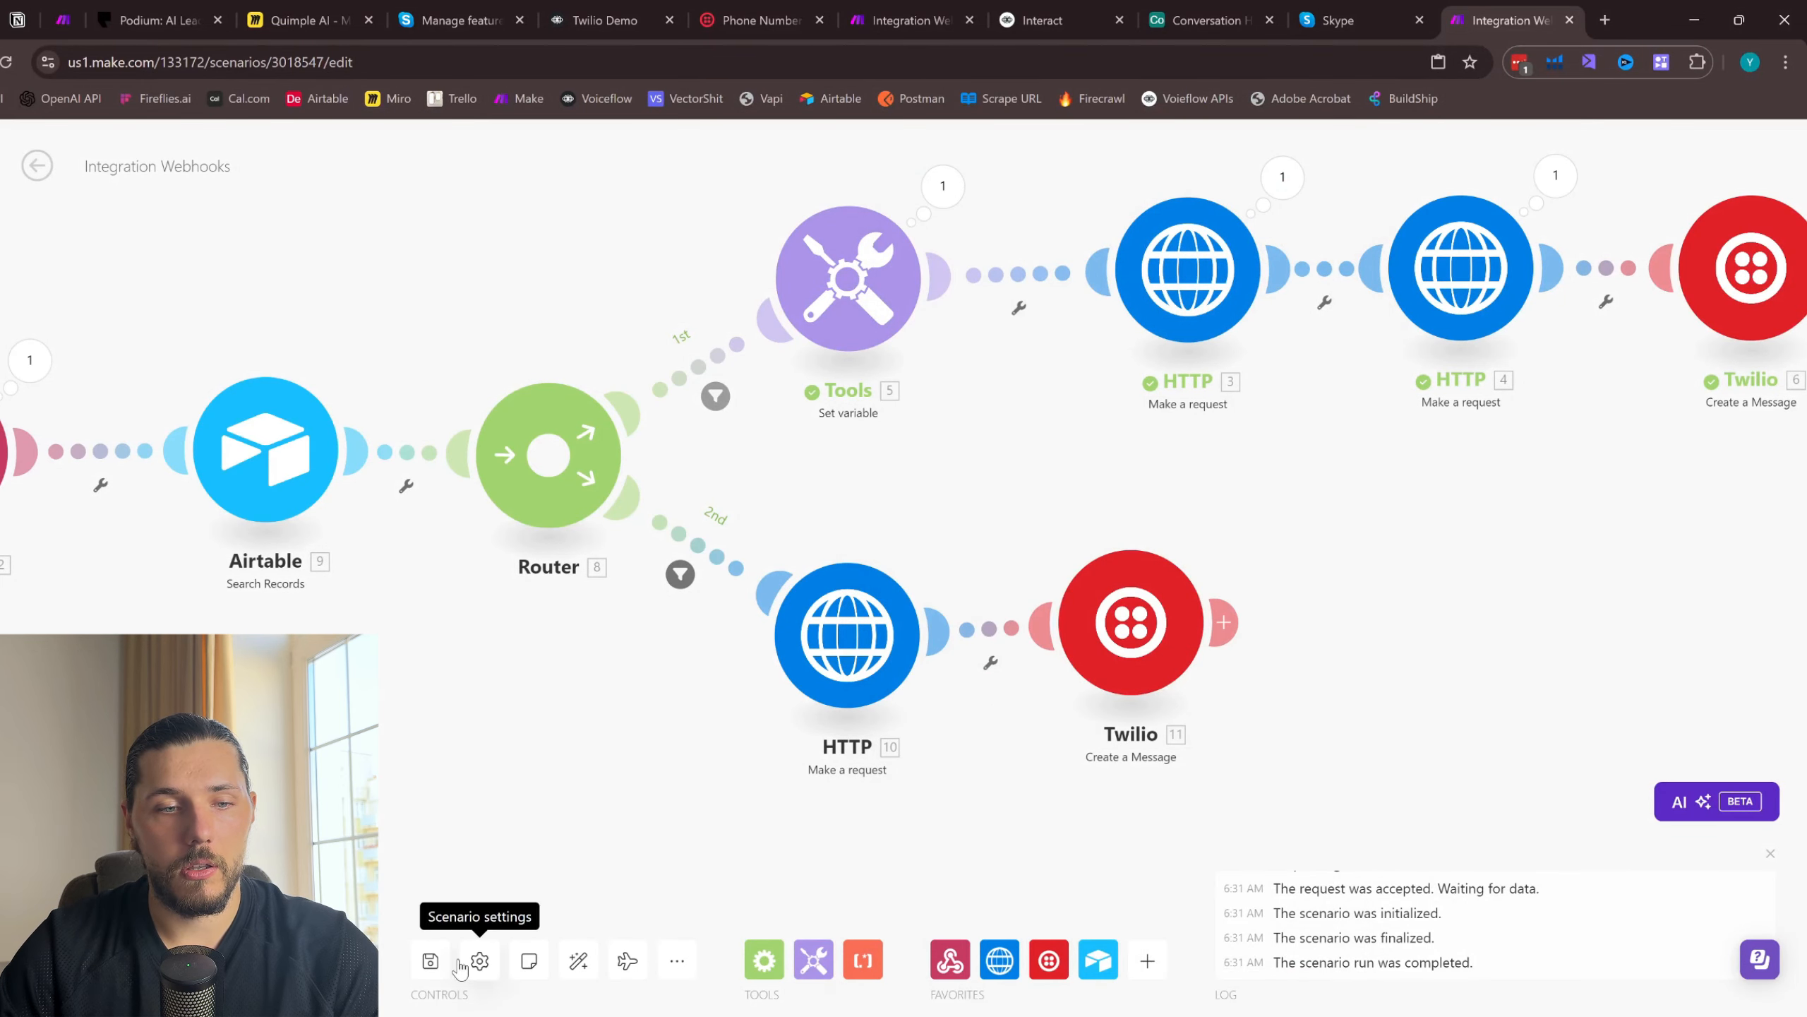
left_click(430, 960)
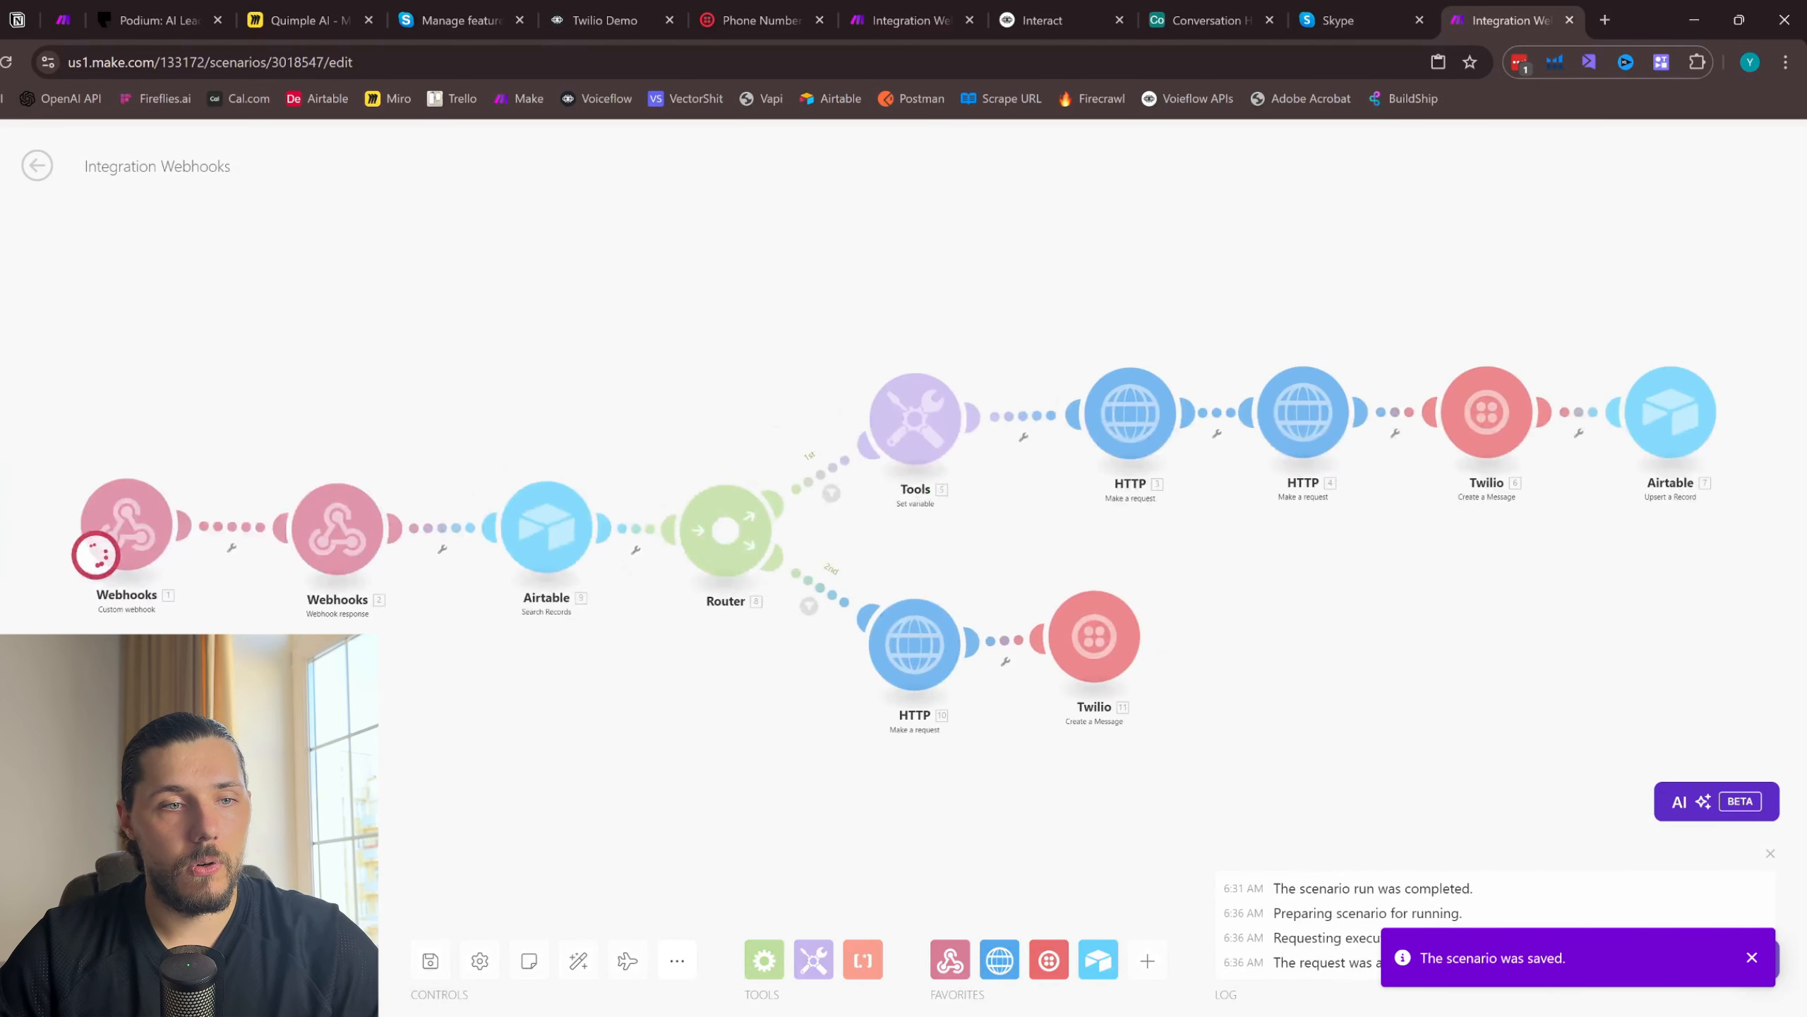
- Check the Conversation History table in Airtable, and send the test SMS "hi" to the Twilio number from Skype
left_click(1158, 23)
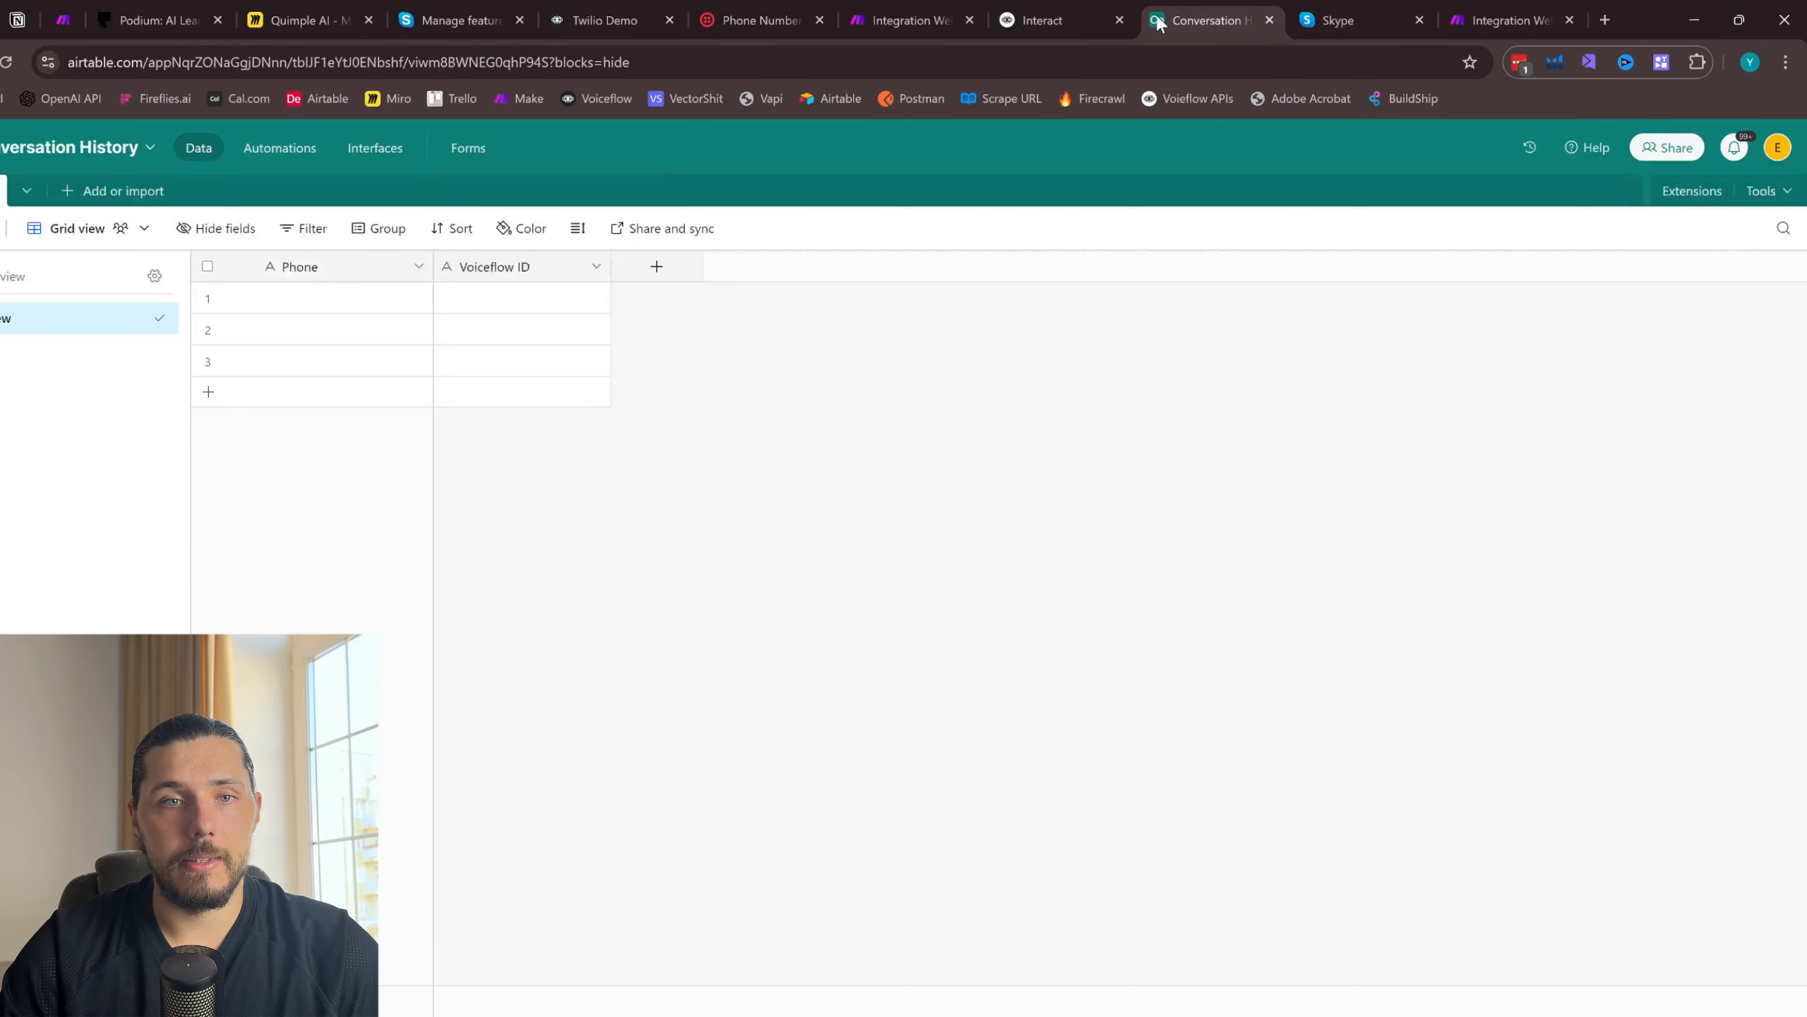
left_click(1516, 20)
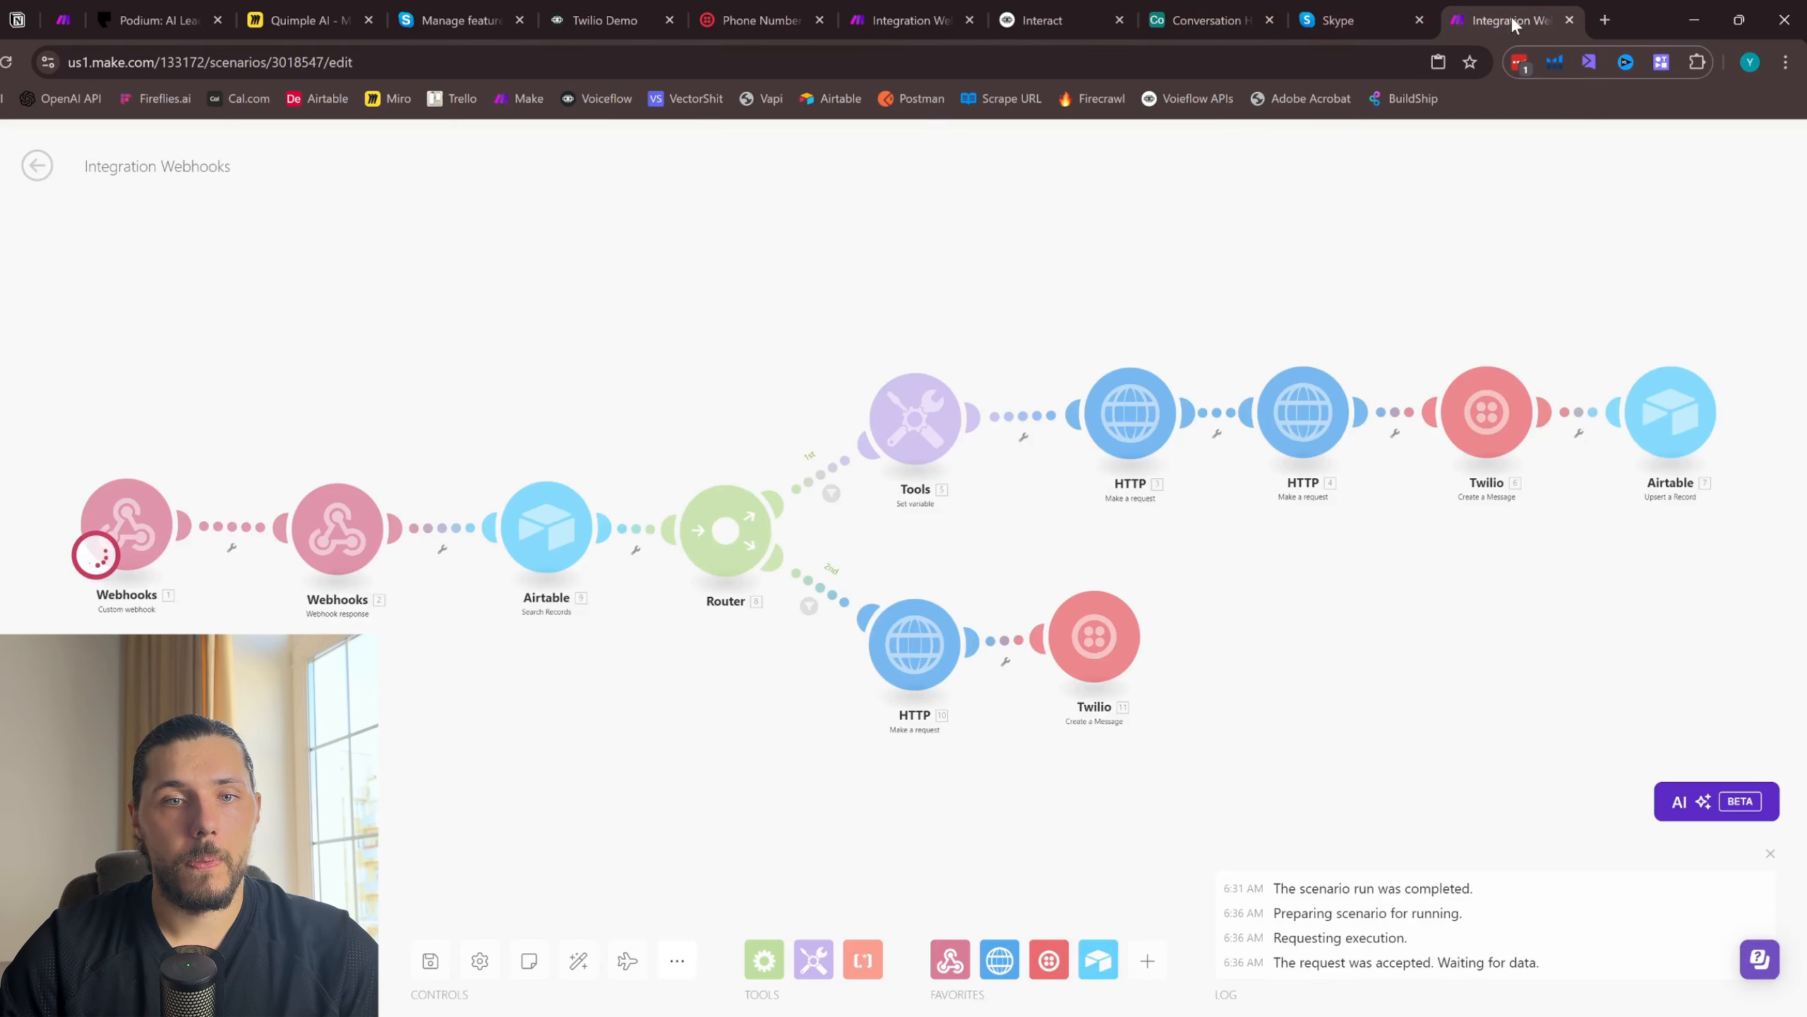
left_click(1238, 20)
left_click(1316, 10)
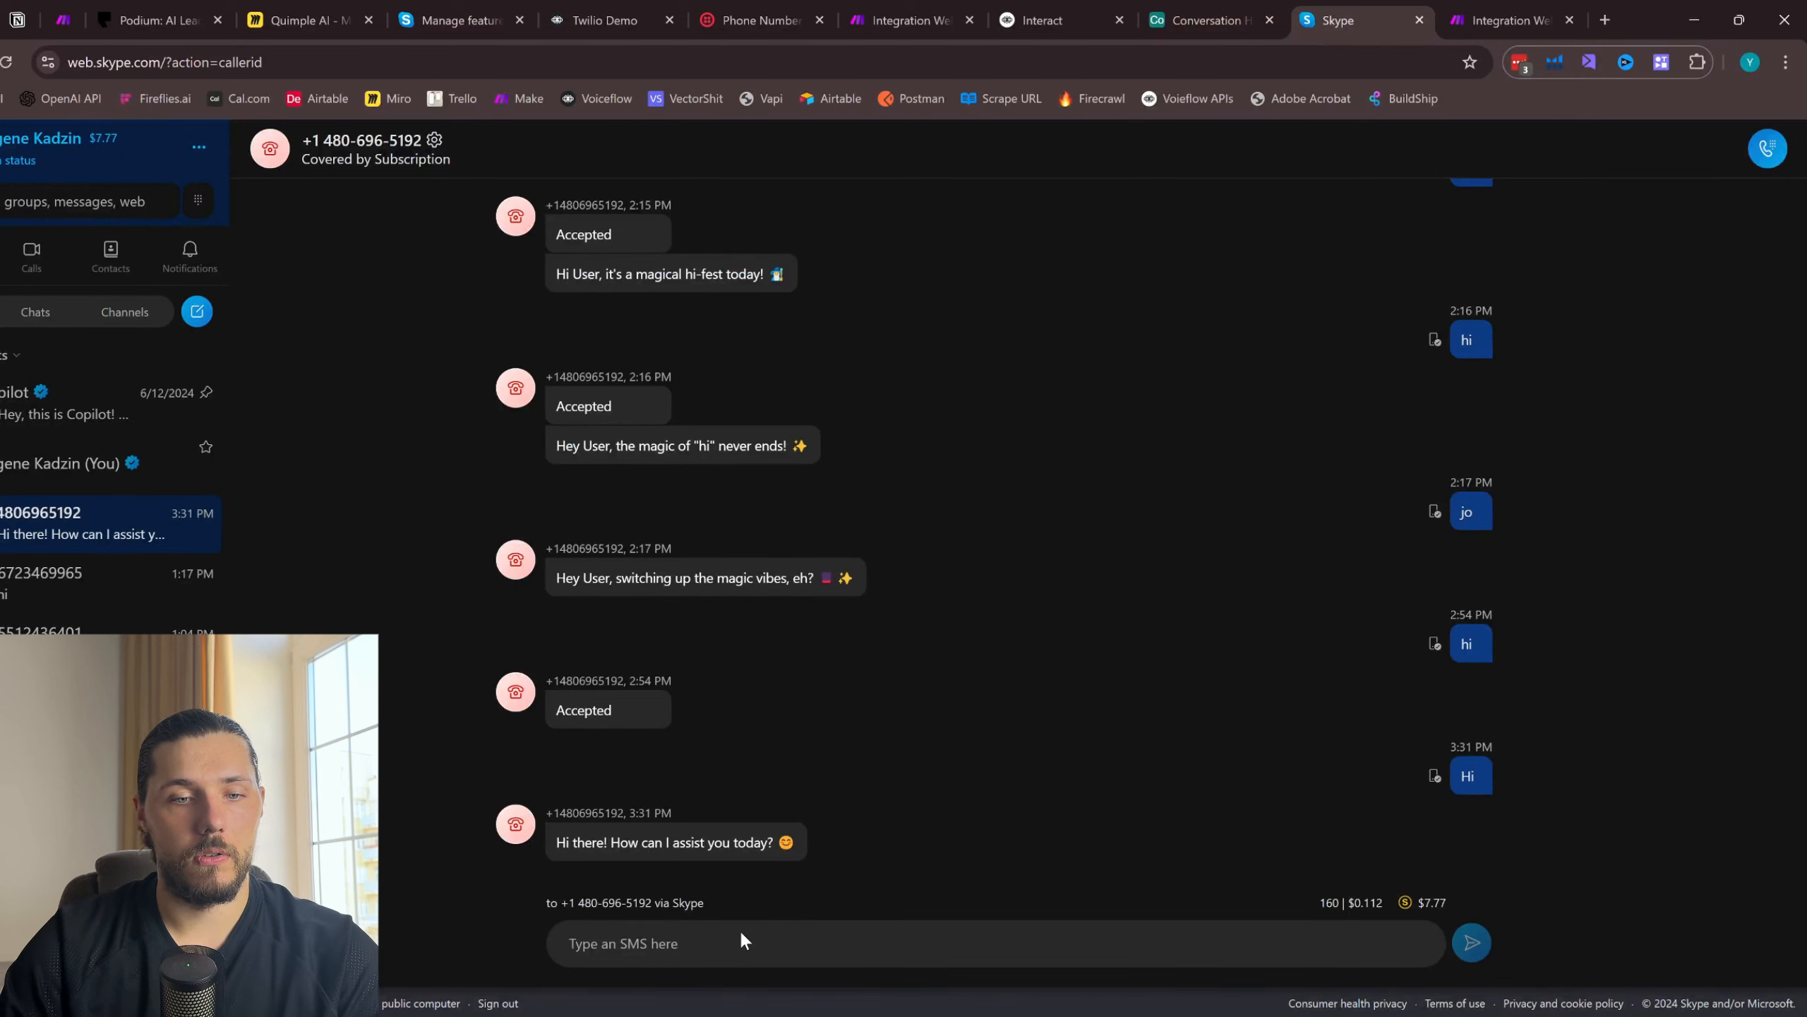
type("Hi")
key("Return")
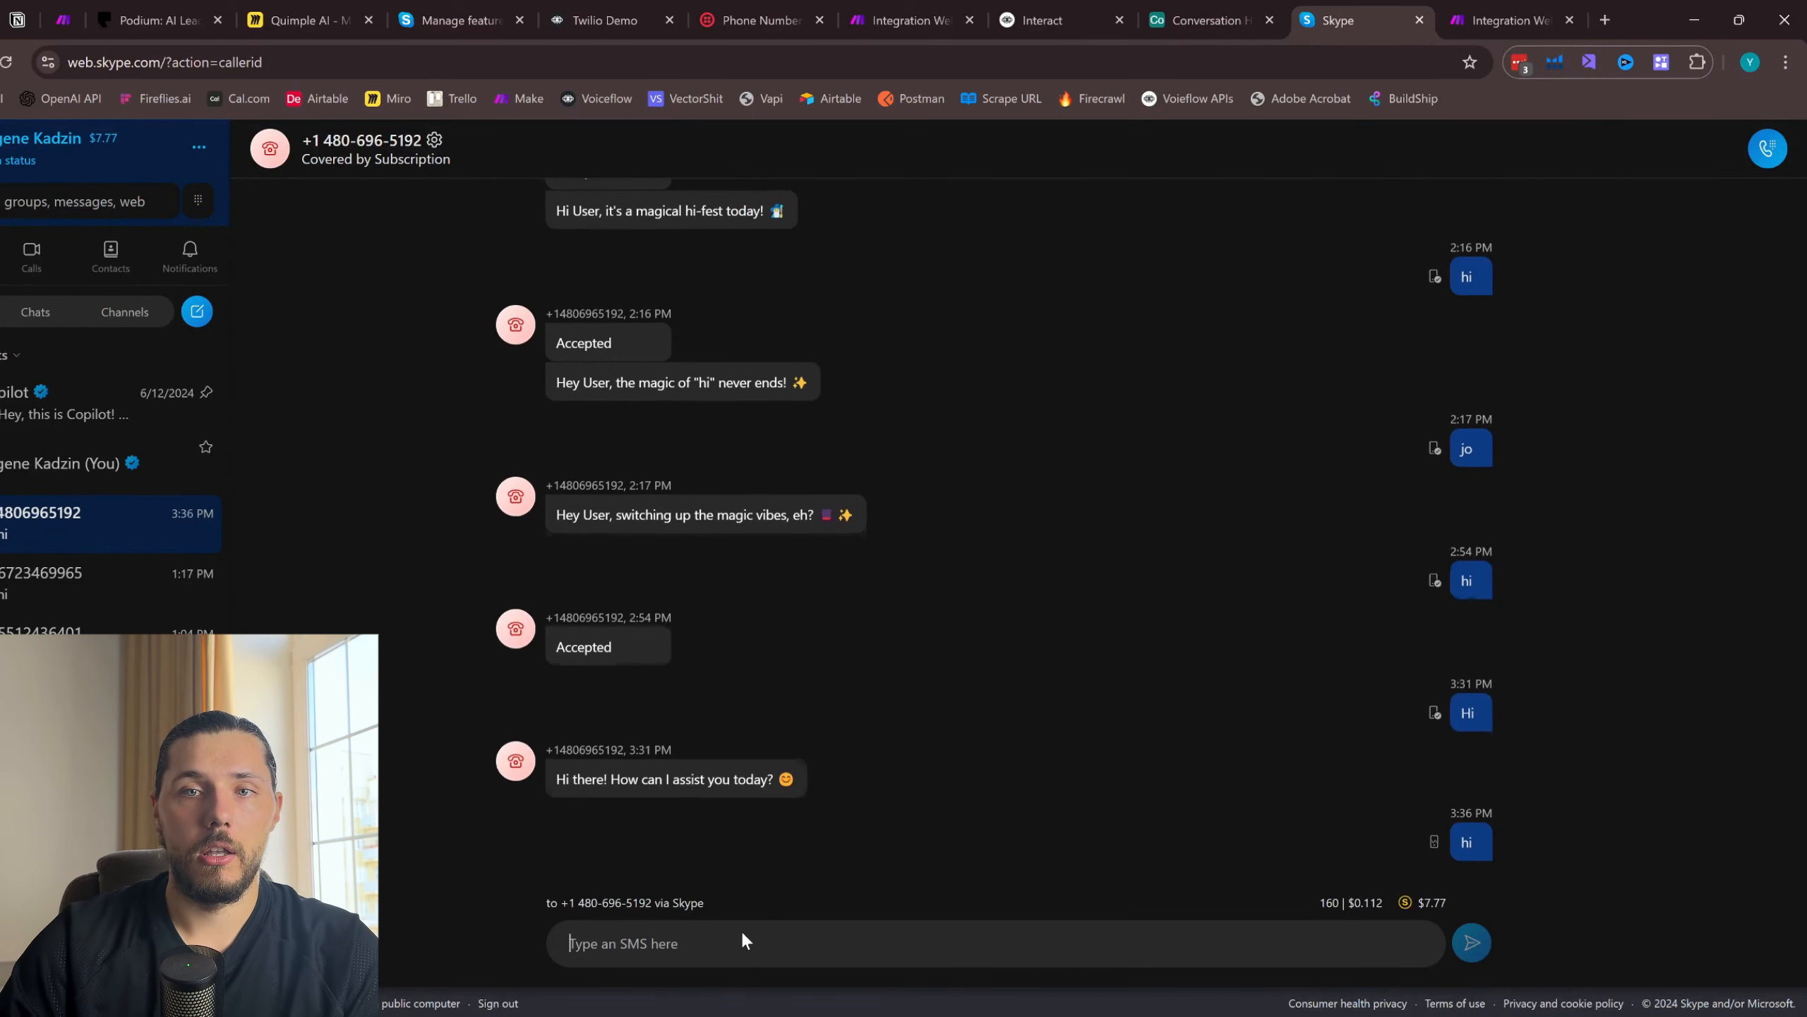
- Check the first route's run in Make, the SMS reply in Skype, and the stored record in the Airtable table
left_click(1509, 20)
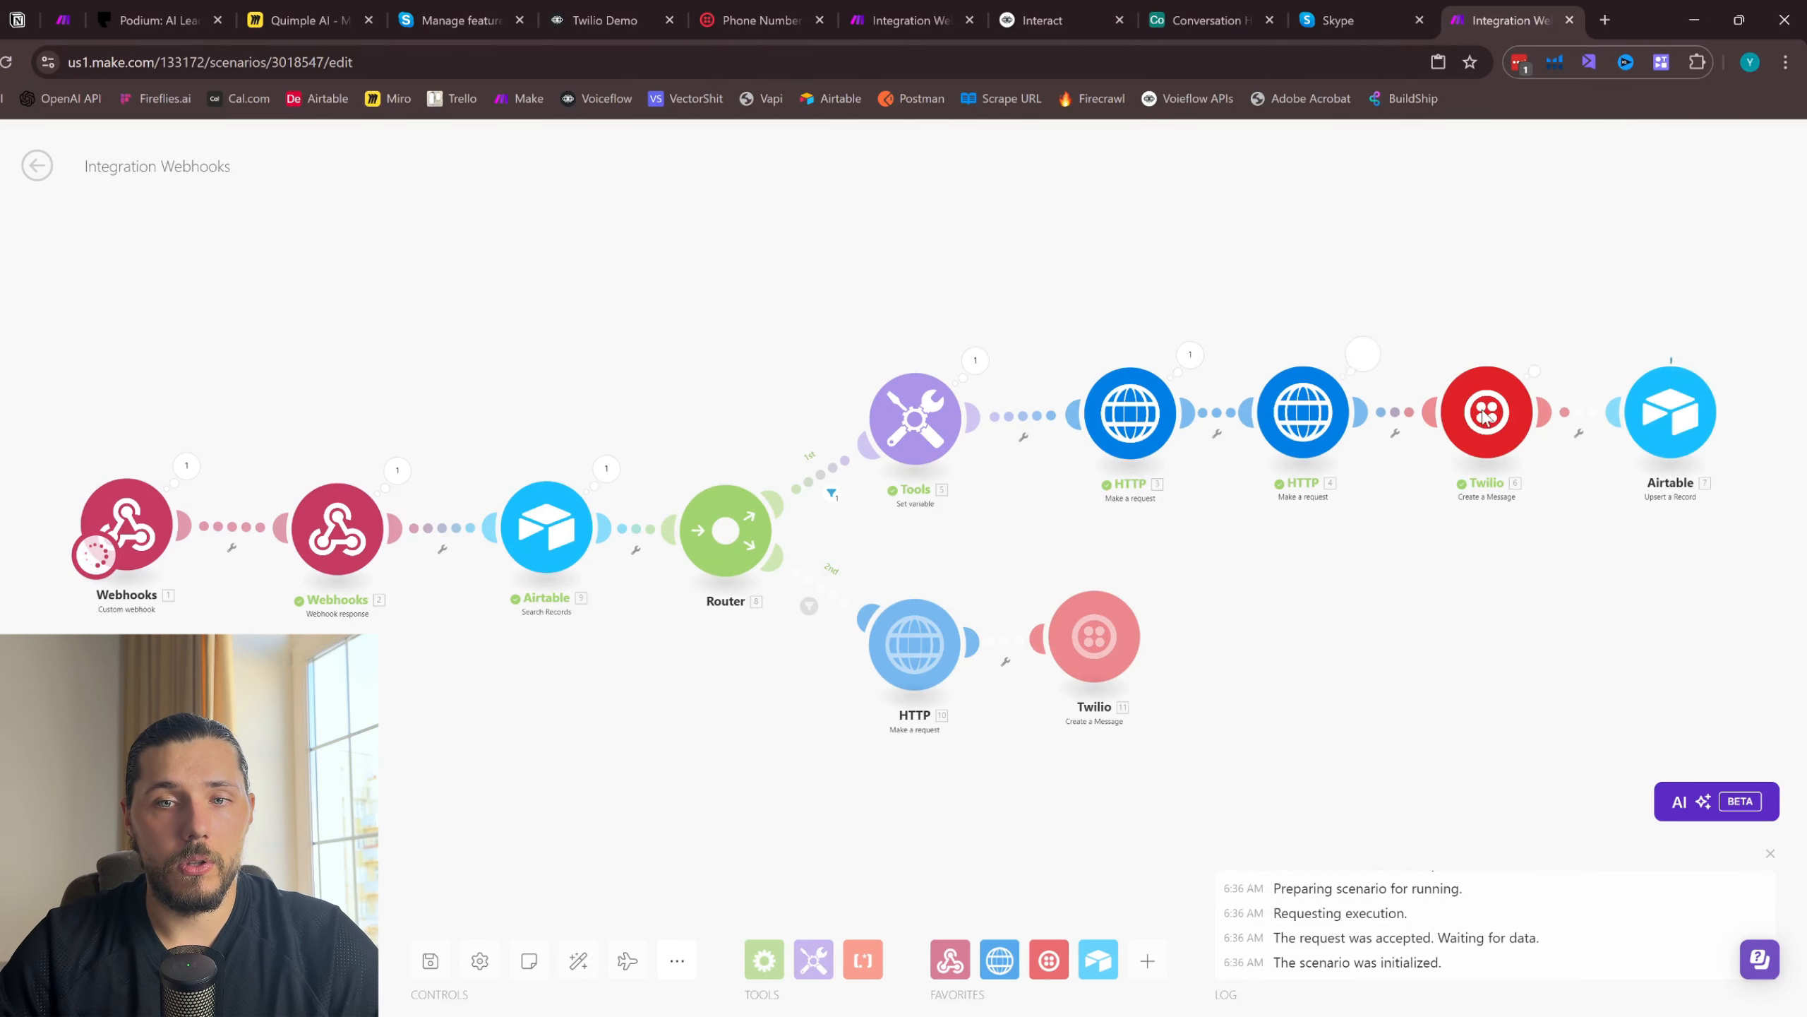
left_click(1391, 10)
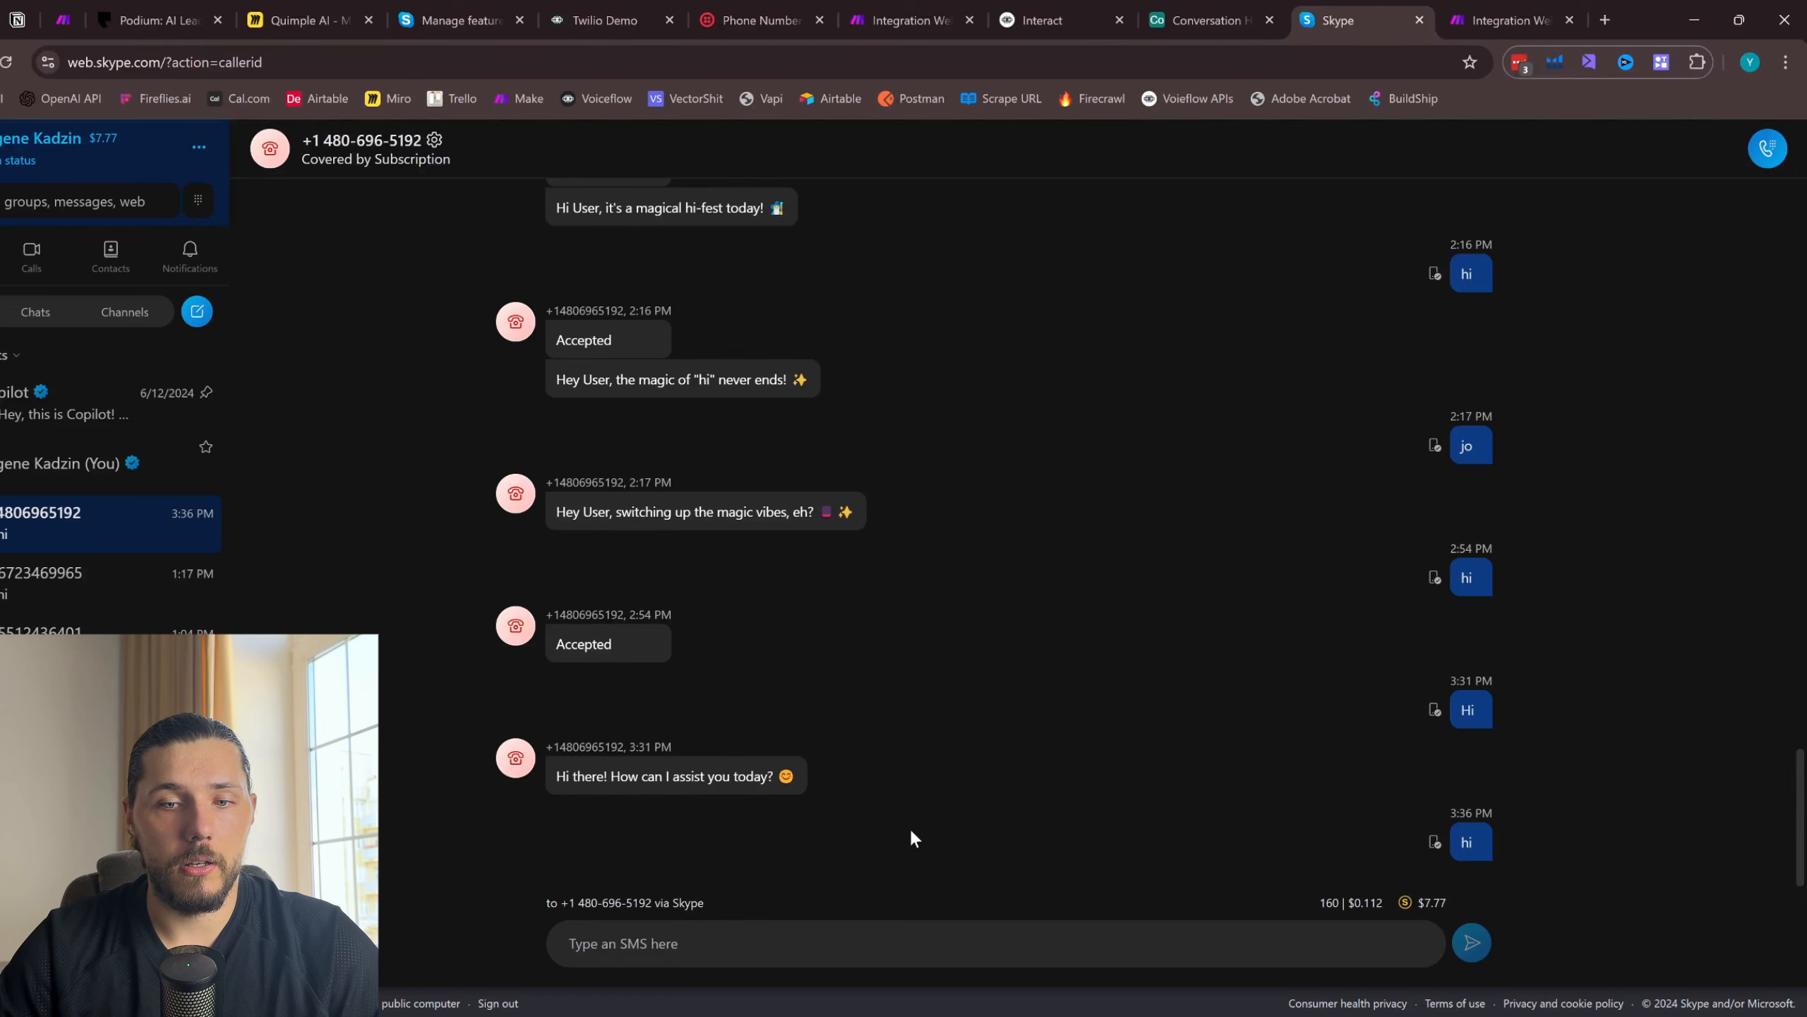
left_click(1202, 20)
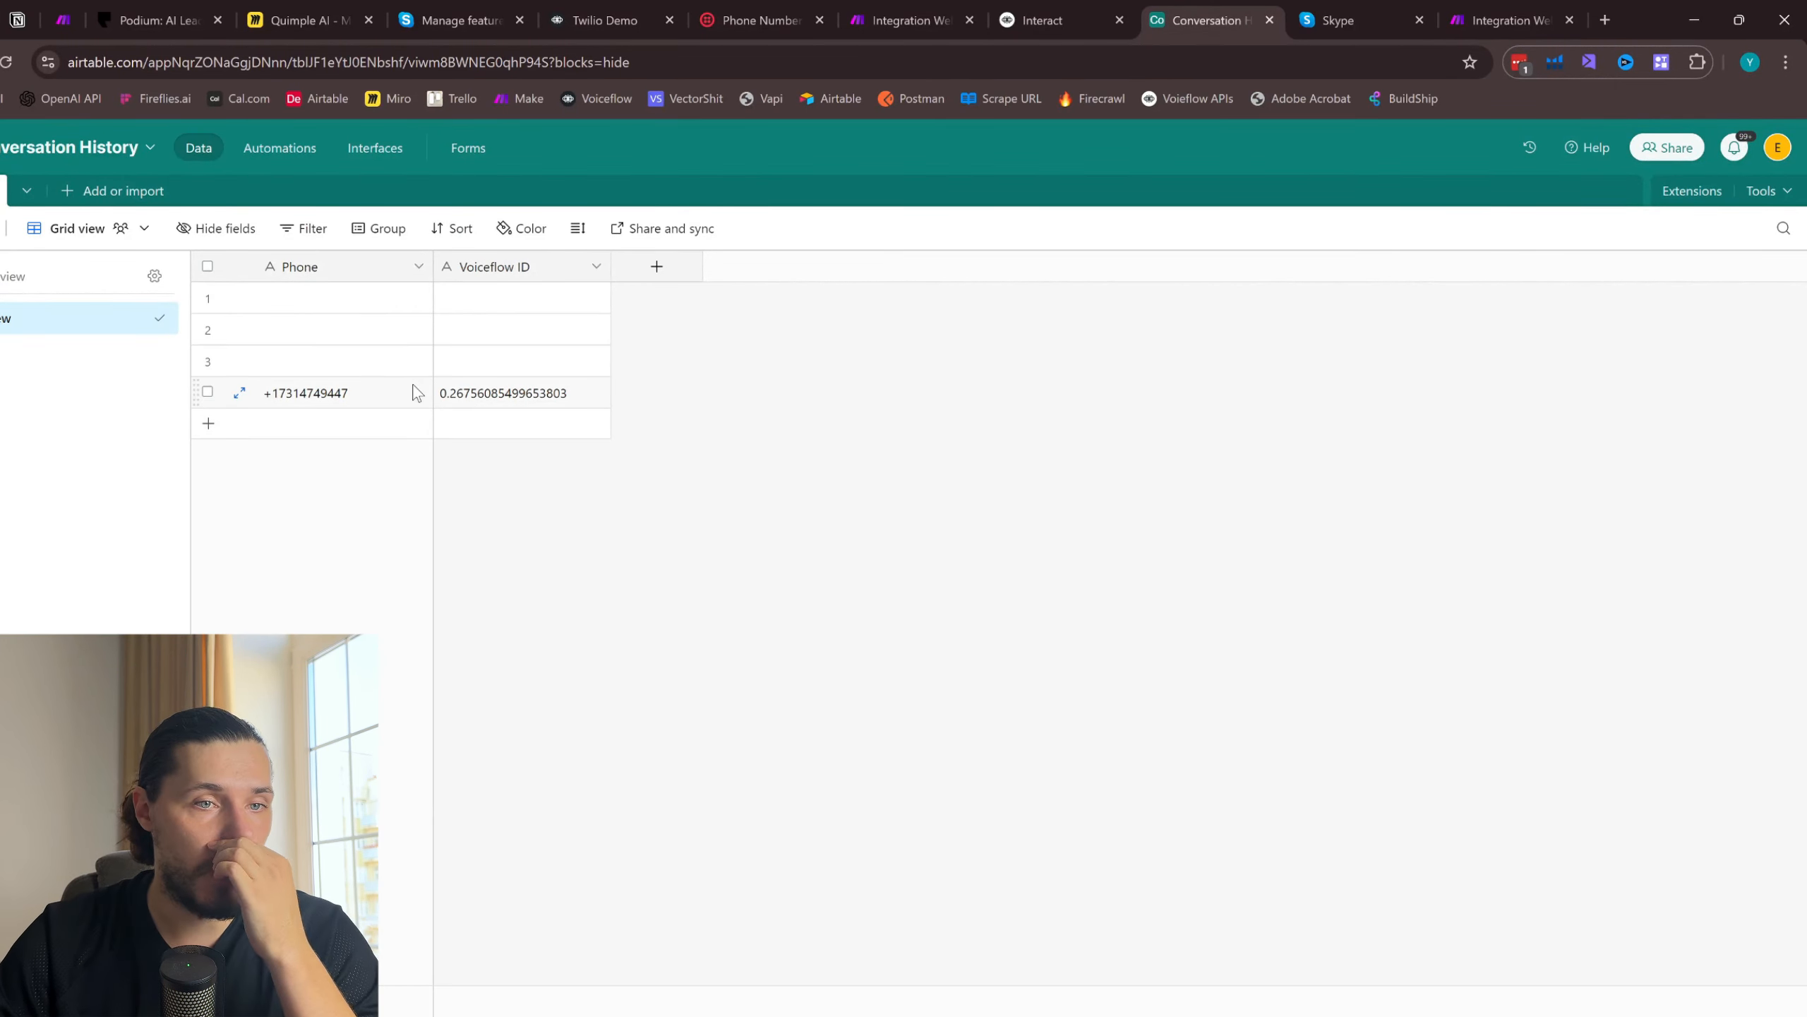
left_click(1516, 16)
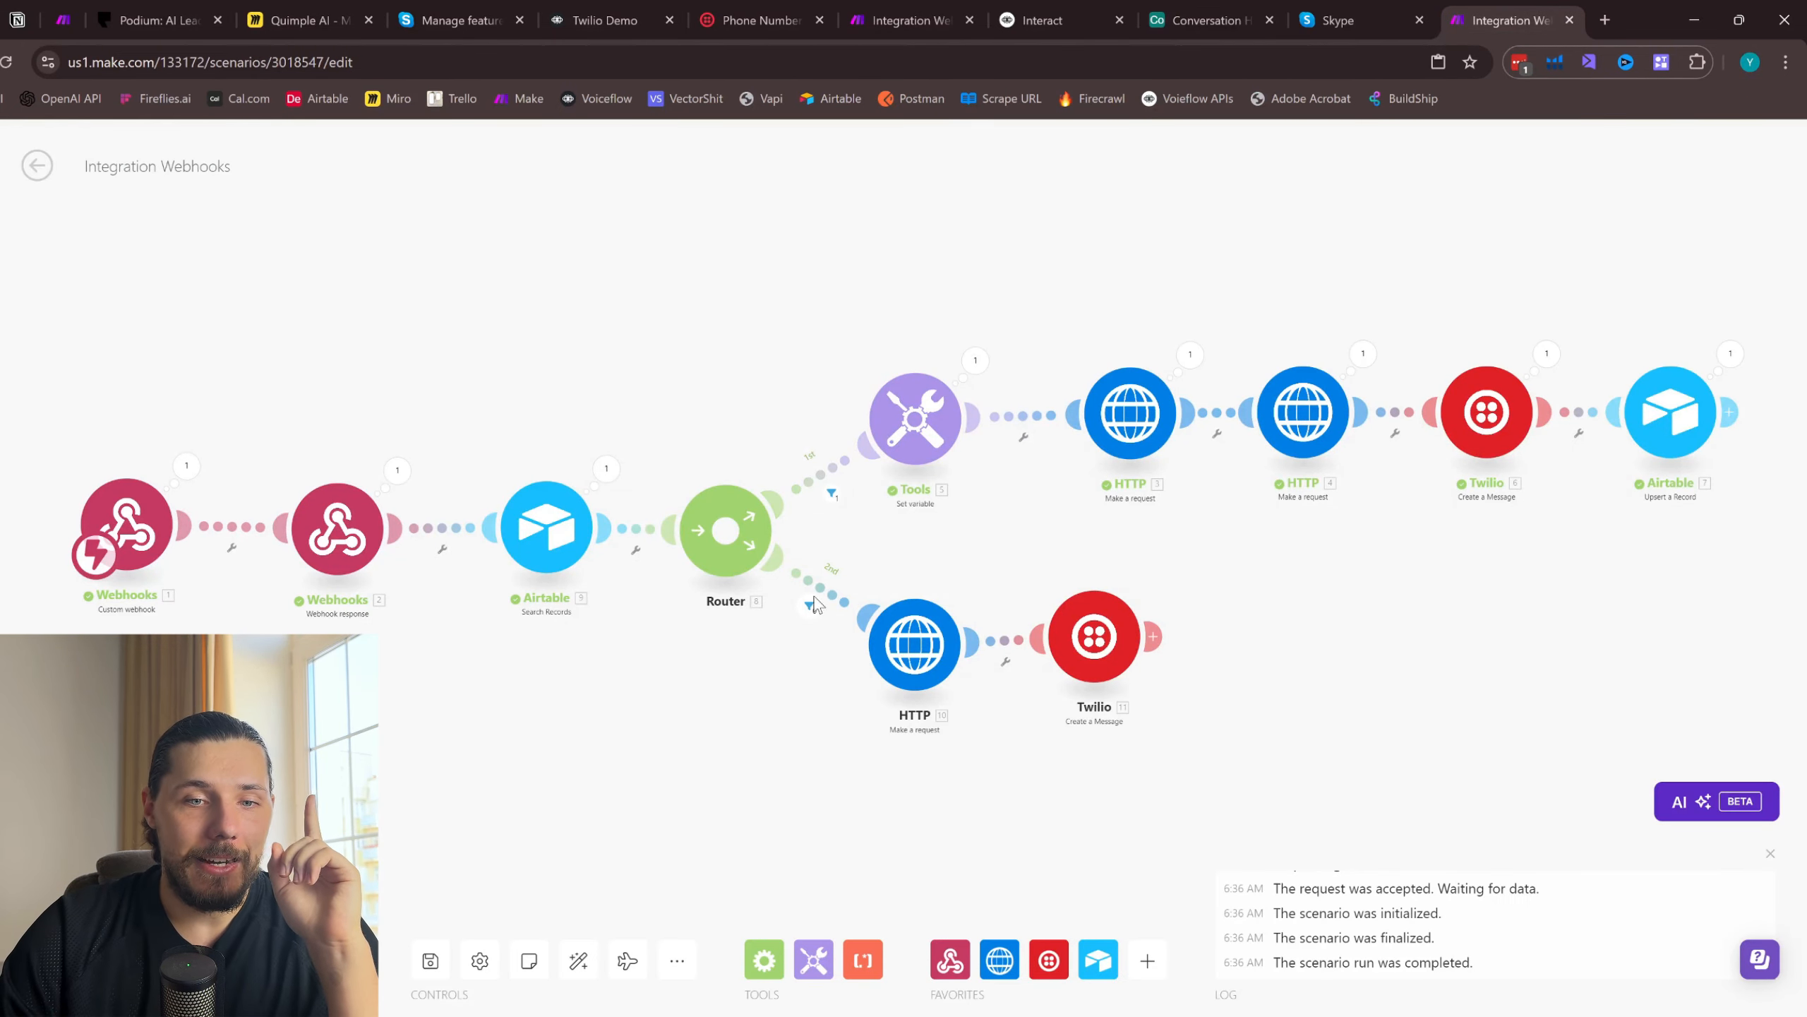
- Run the scenario once again and send the test SMS "what is up" from Skype
left_click(1326, 10)
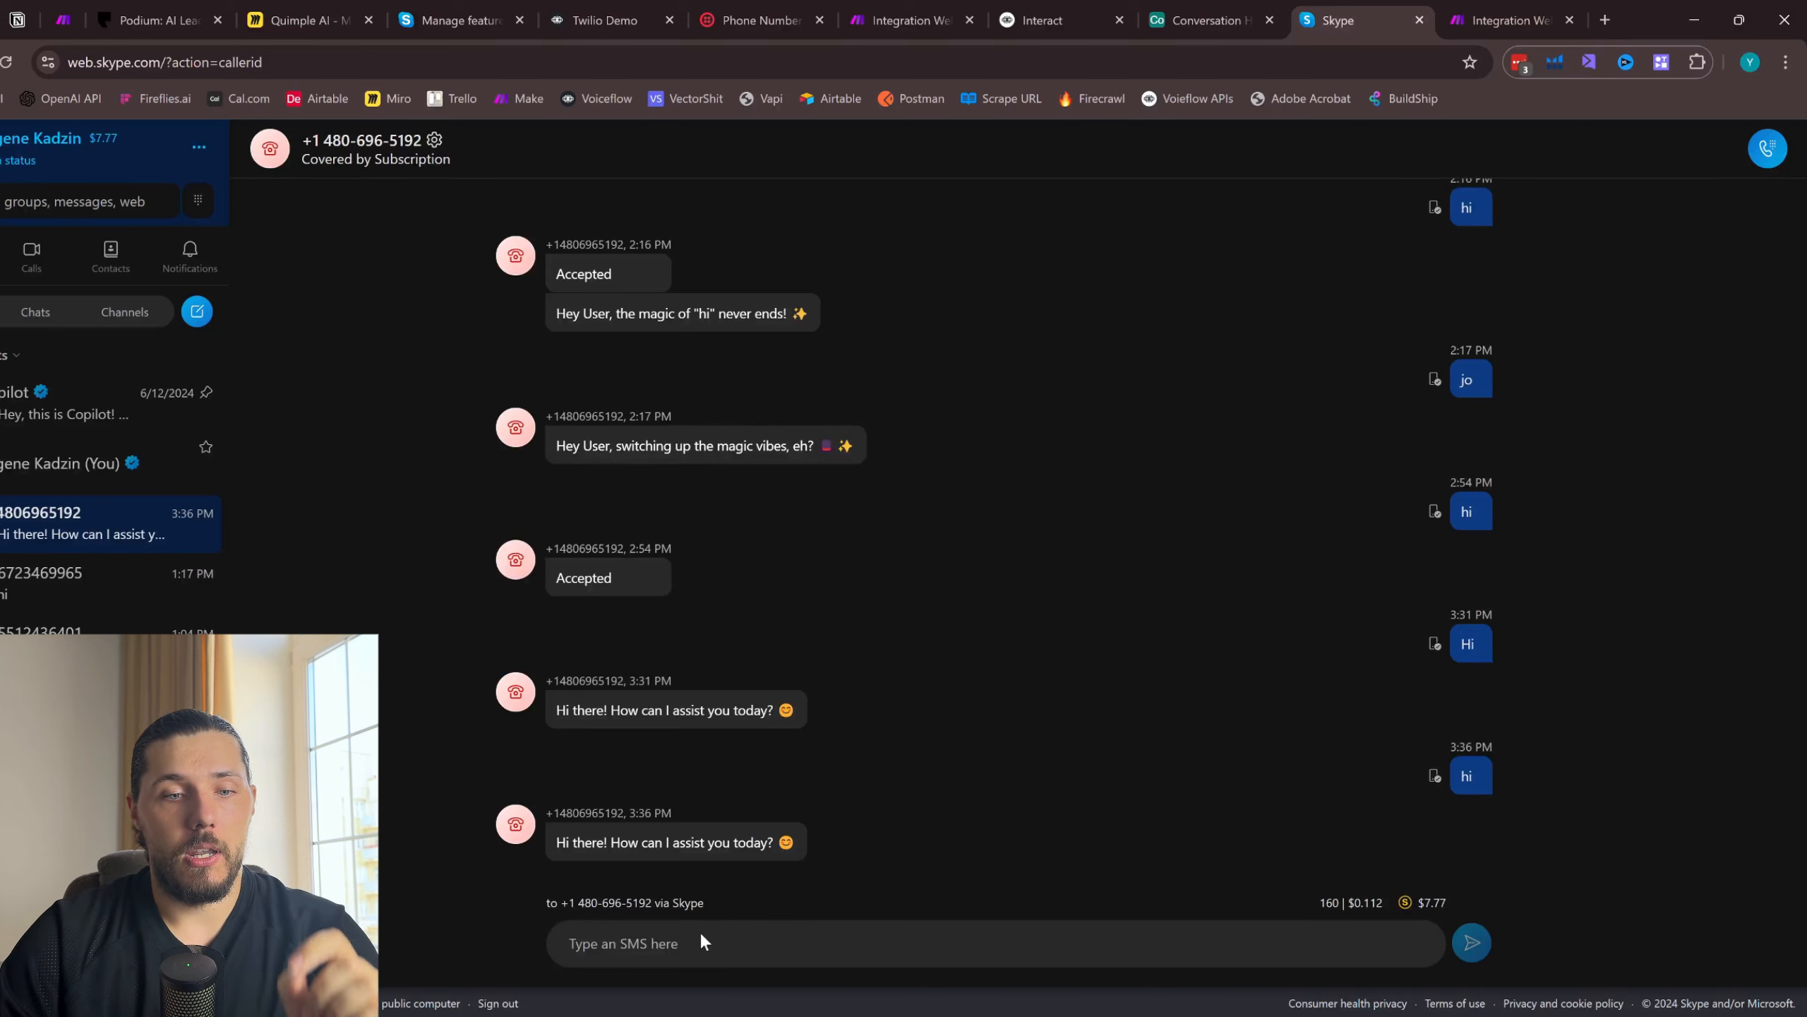
left_click(684, 953)
type("what is up")
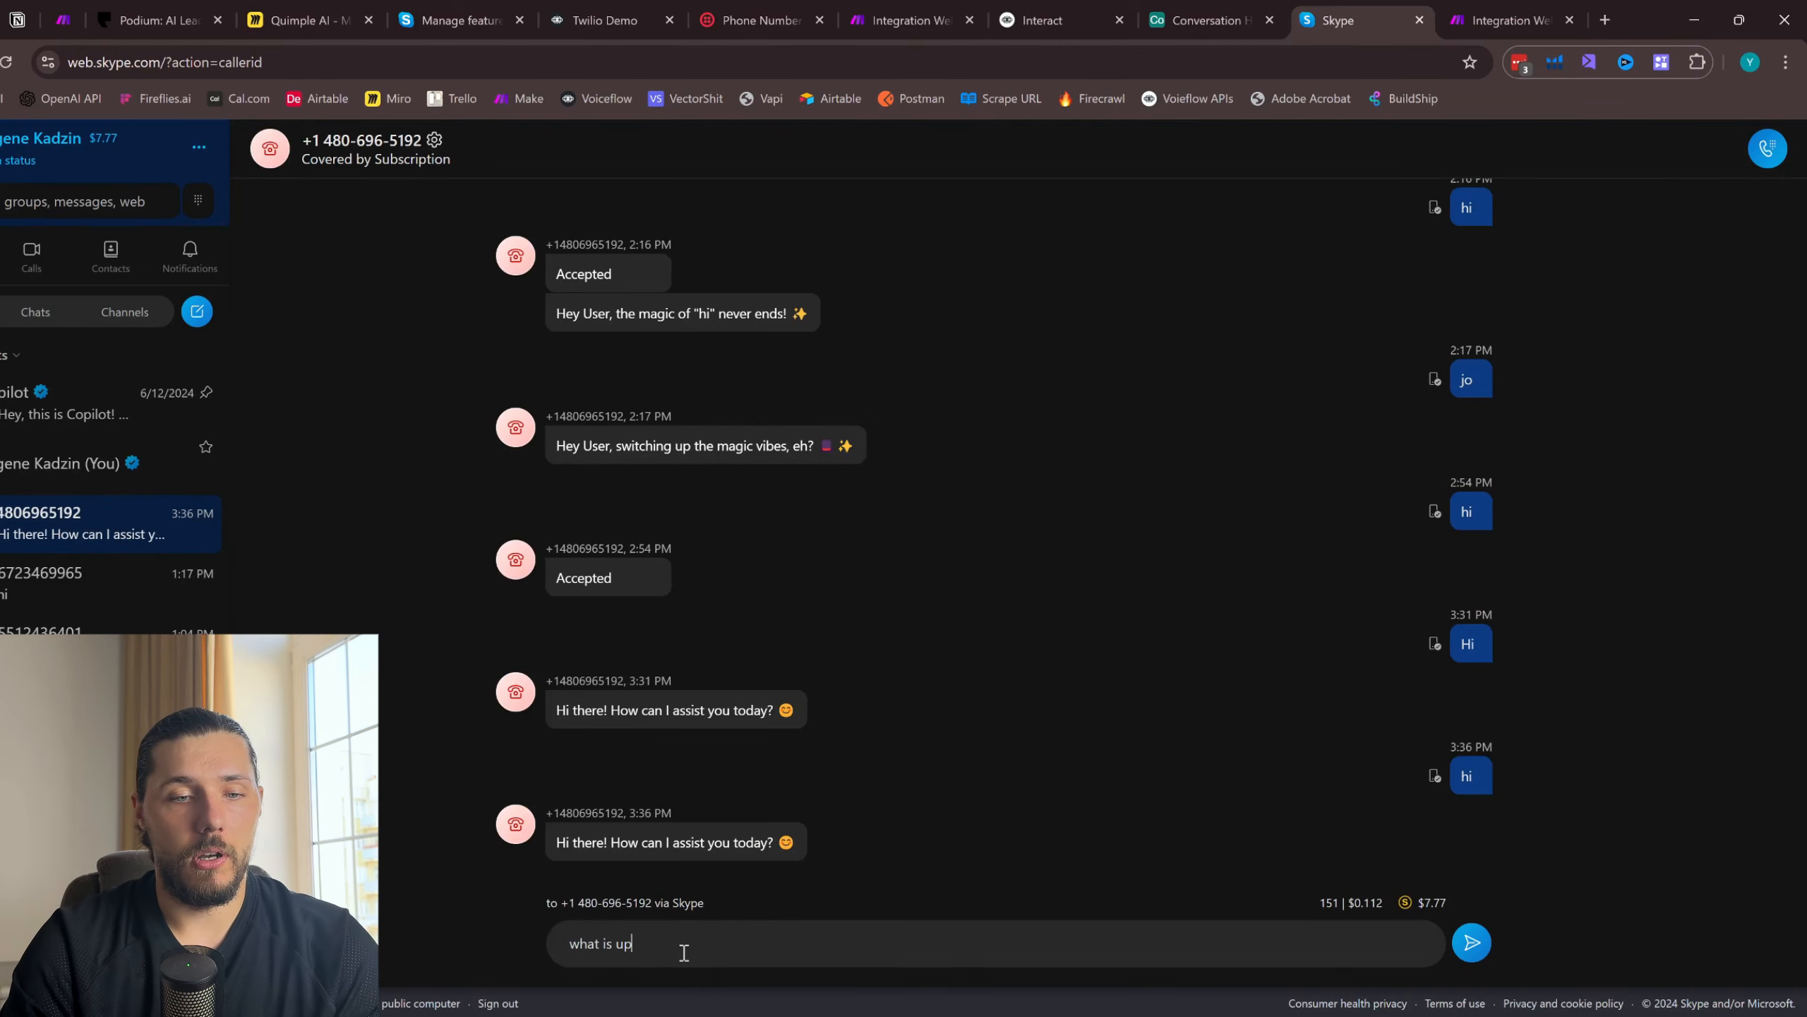
left_click(1509, 20)
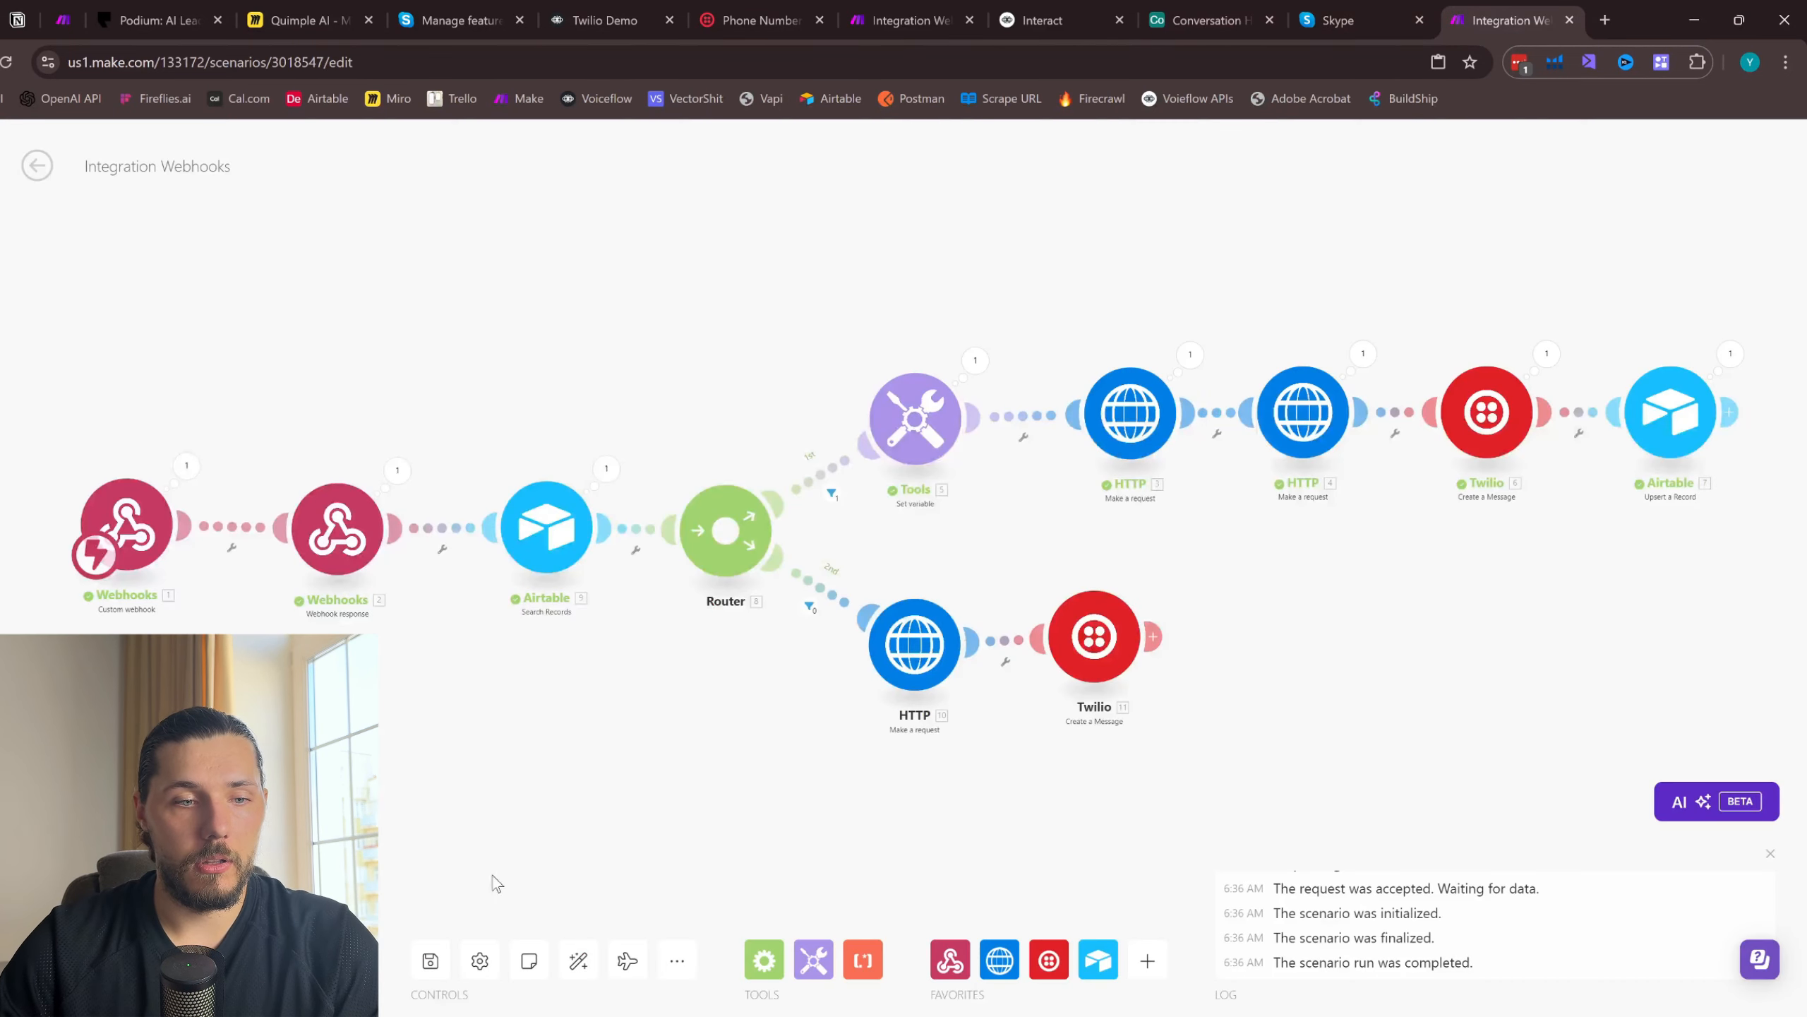
left_click(1356, 14)
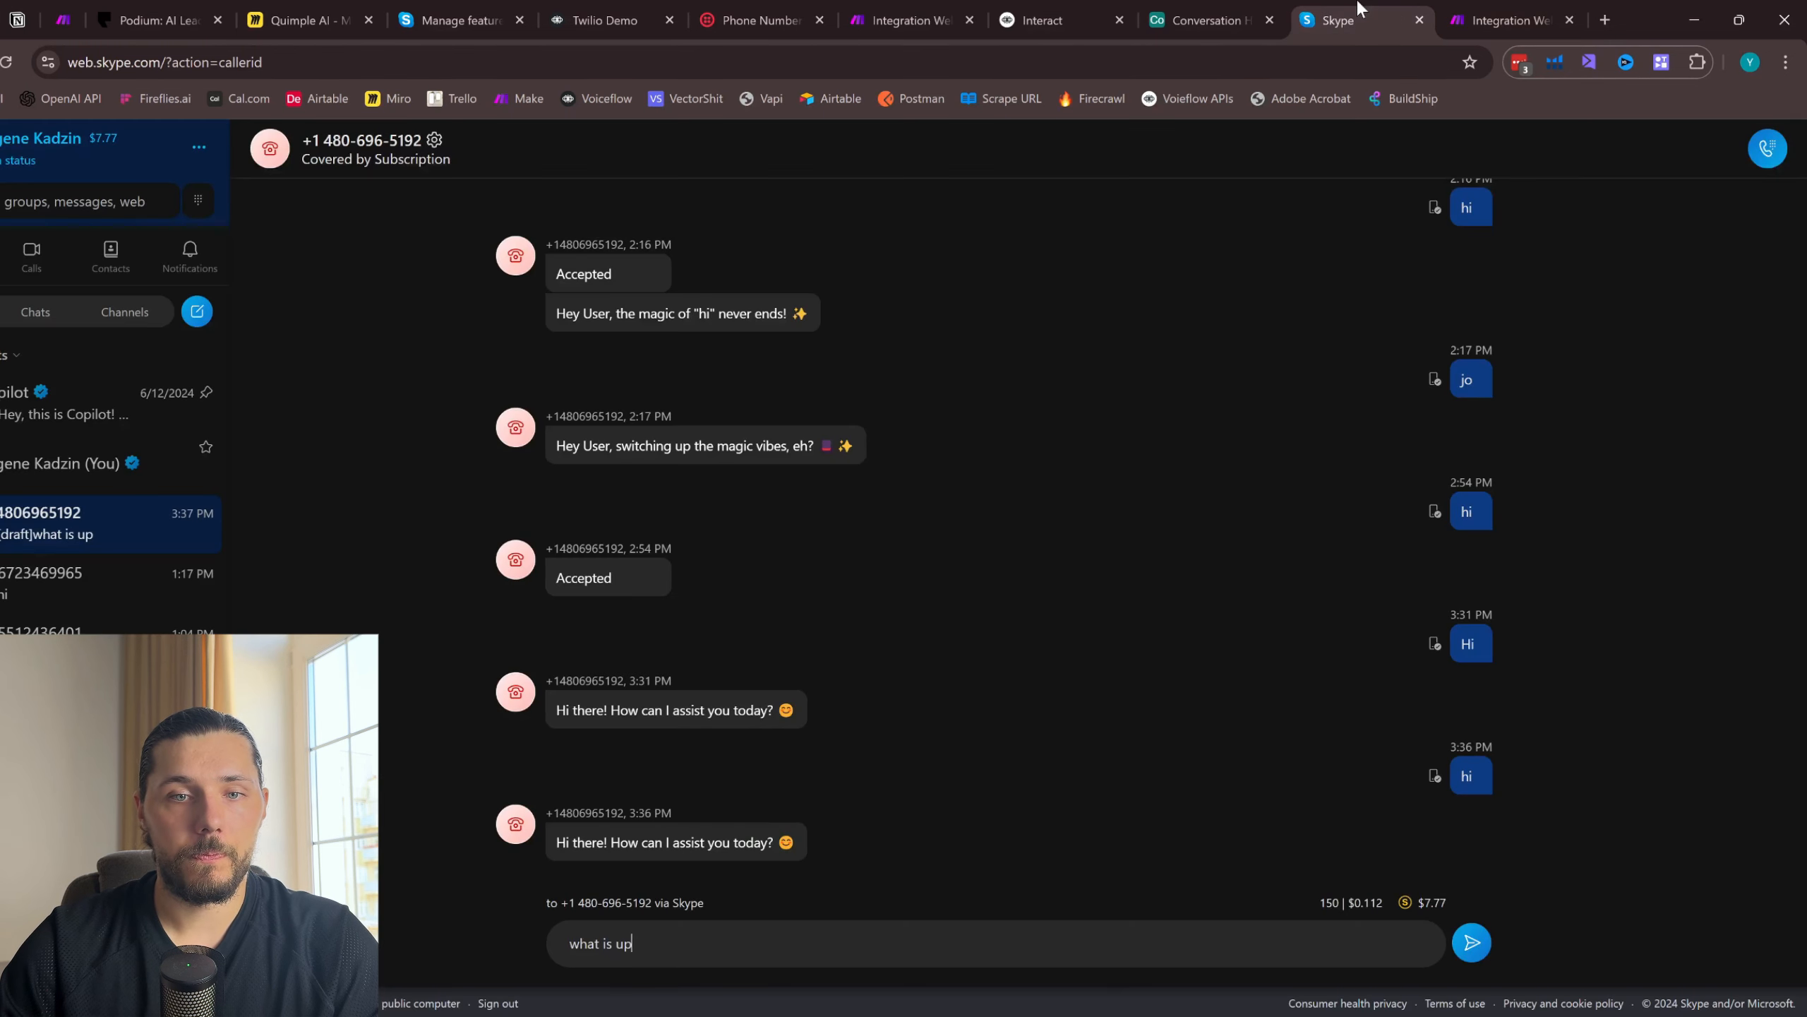
left_click(1473, 950)
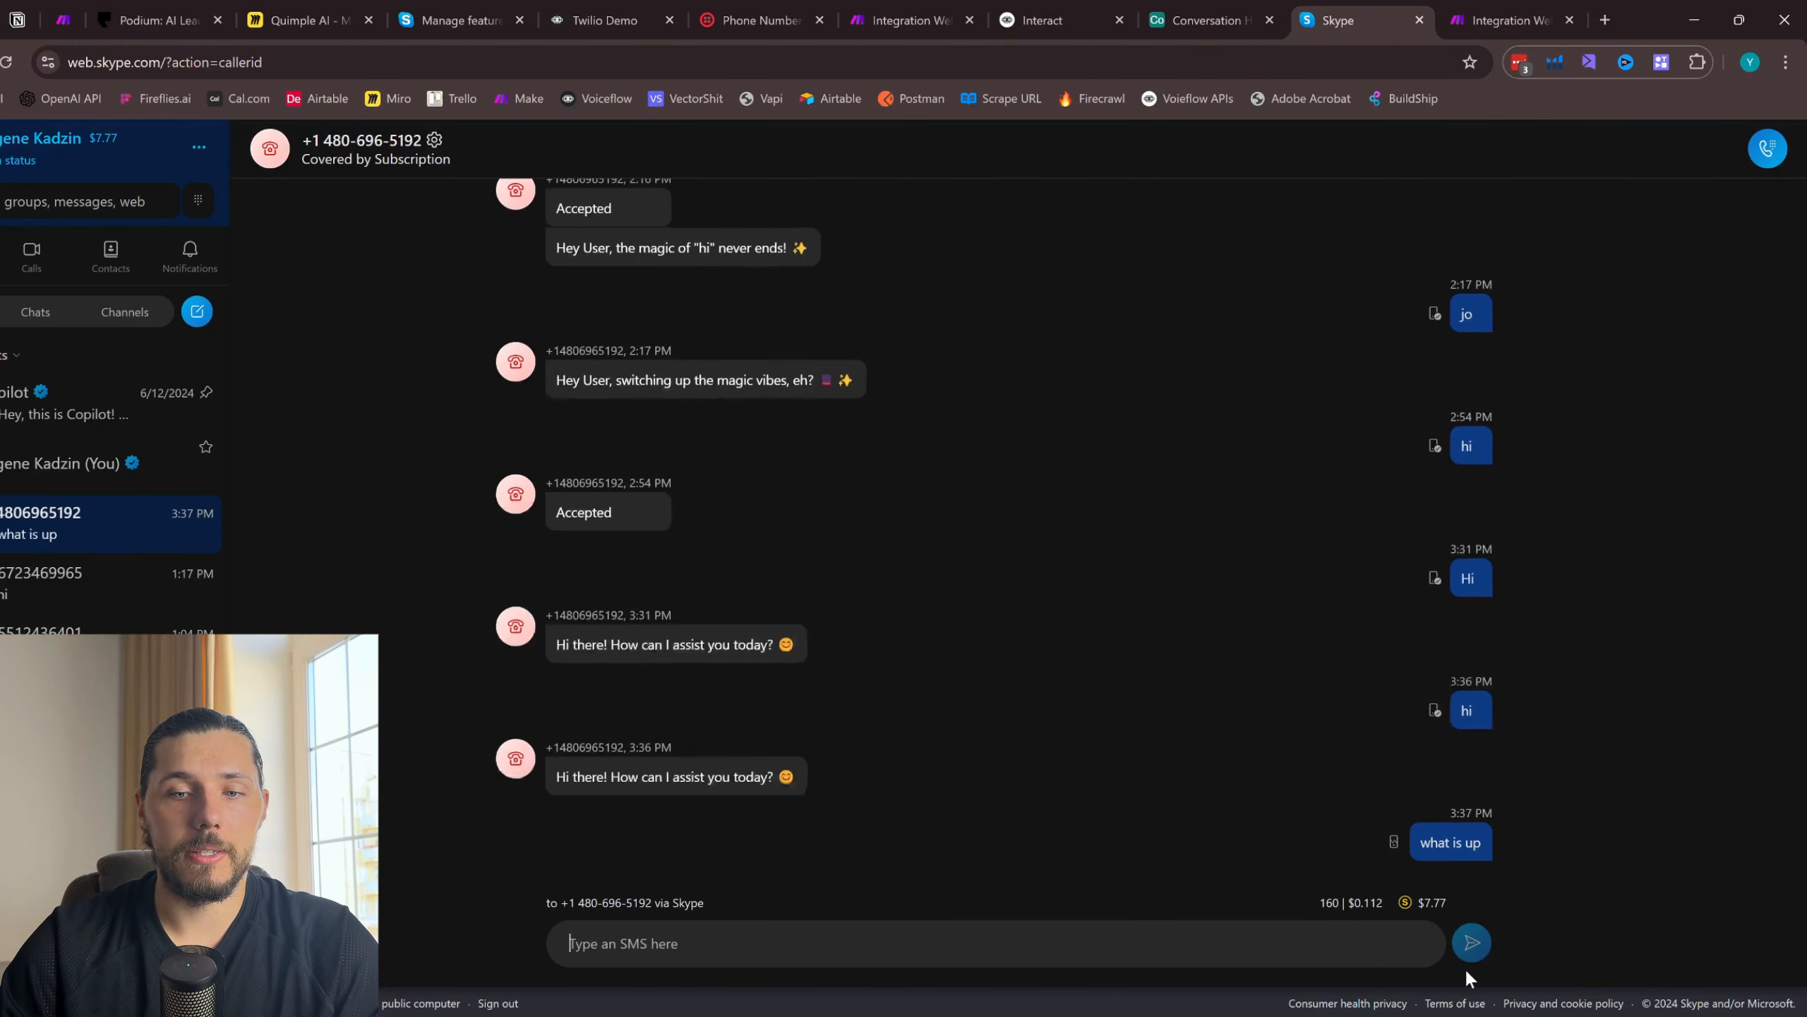
- Examine the second route's run in Make, including the HTTP module's URL and the Airtable Search Records output
left_click(1509, 20)
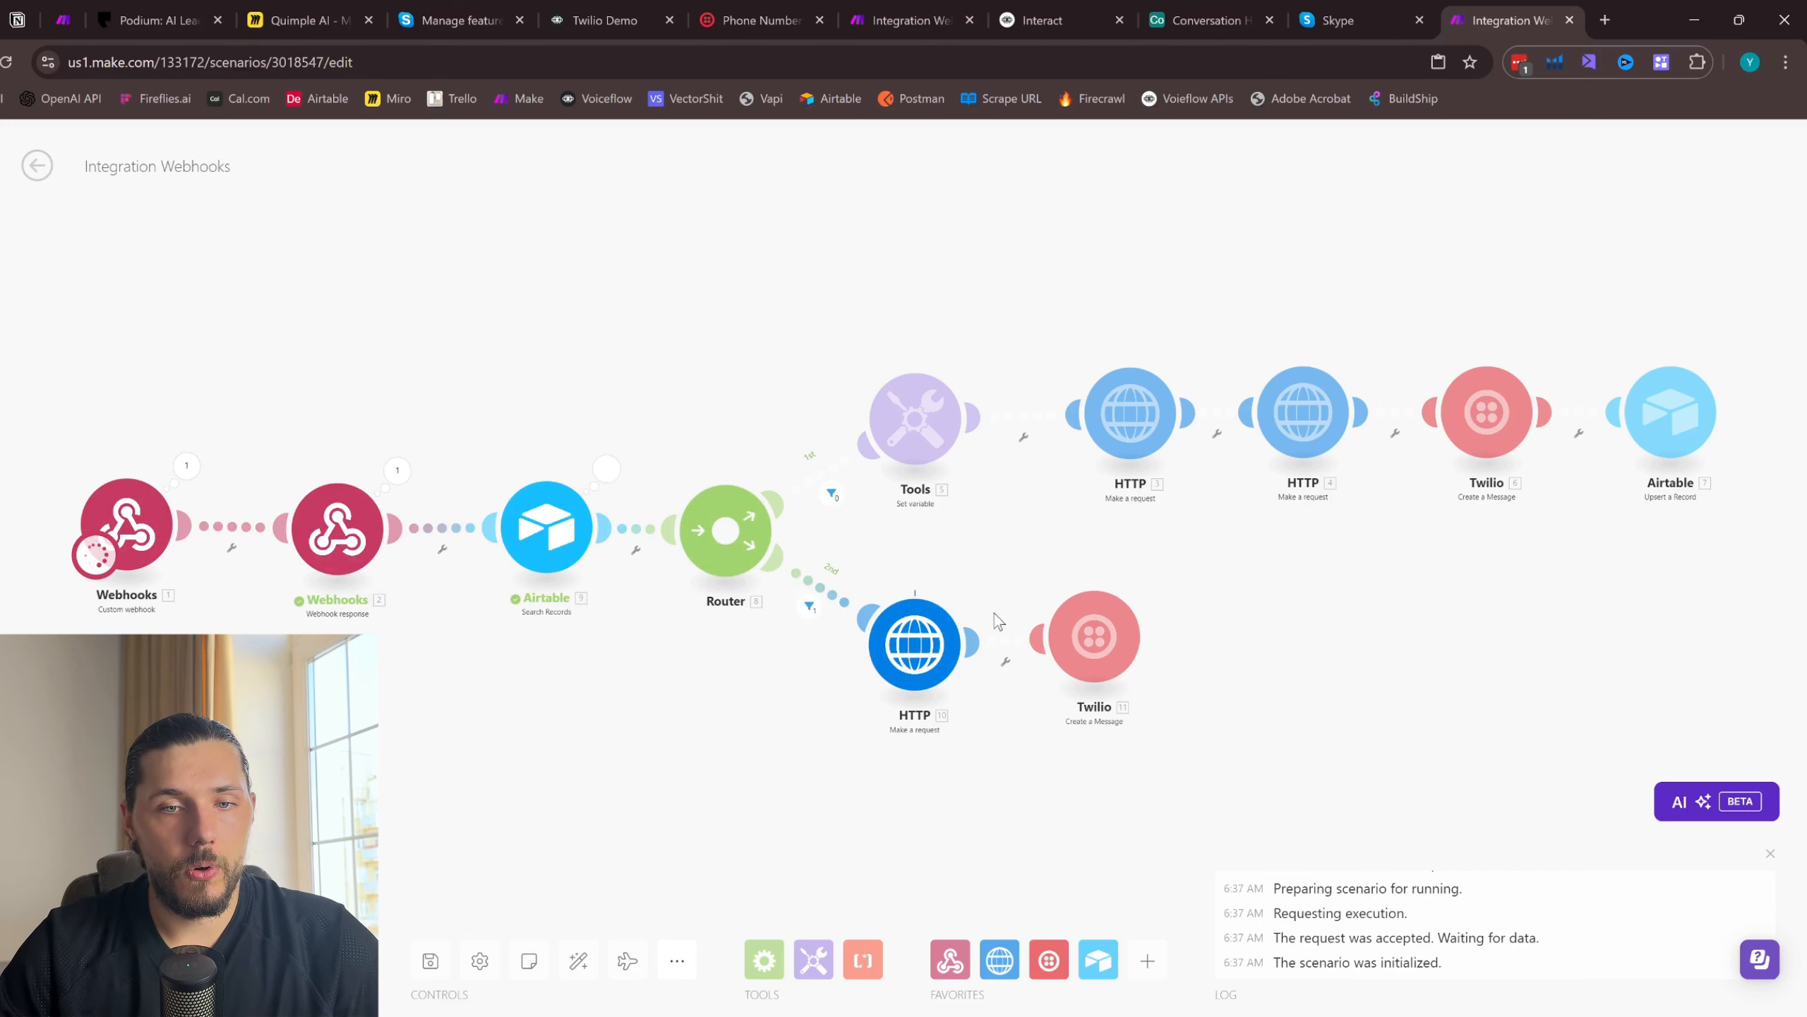
scroll(1102, 613, "up", 4)
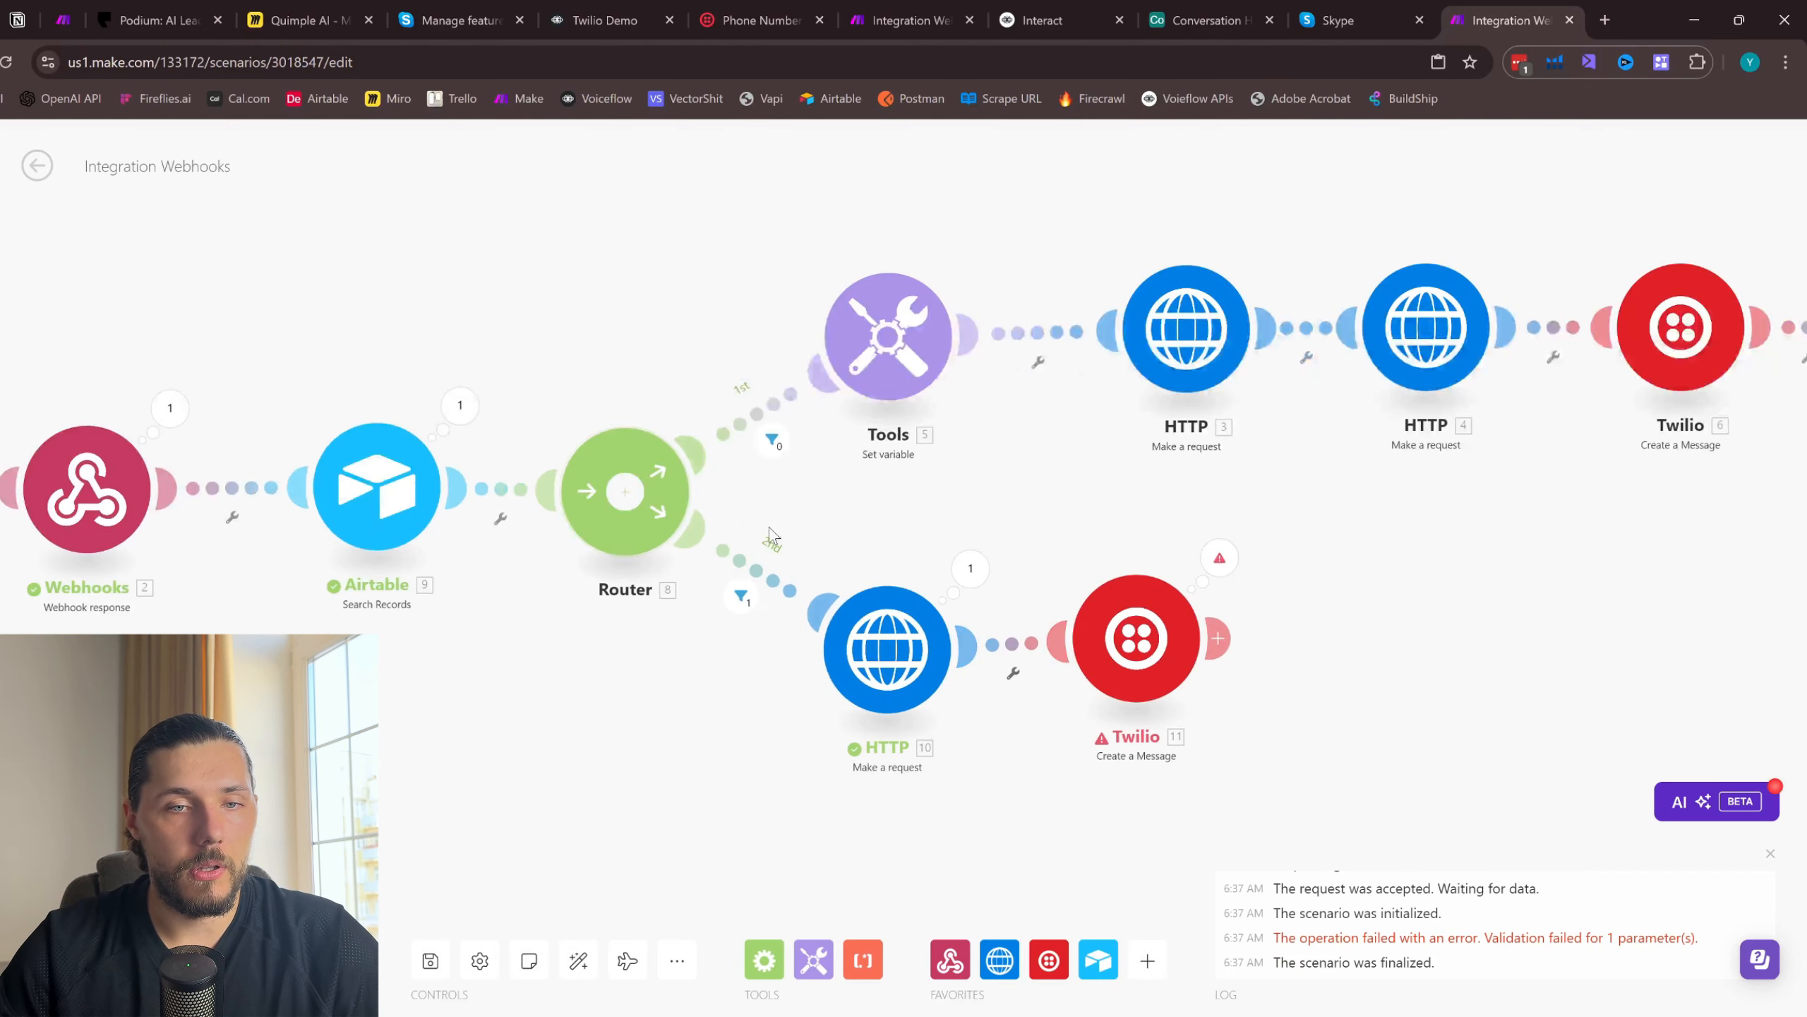
left_click_drag(617, 667, 699, 659)
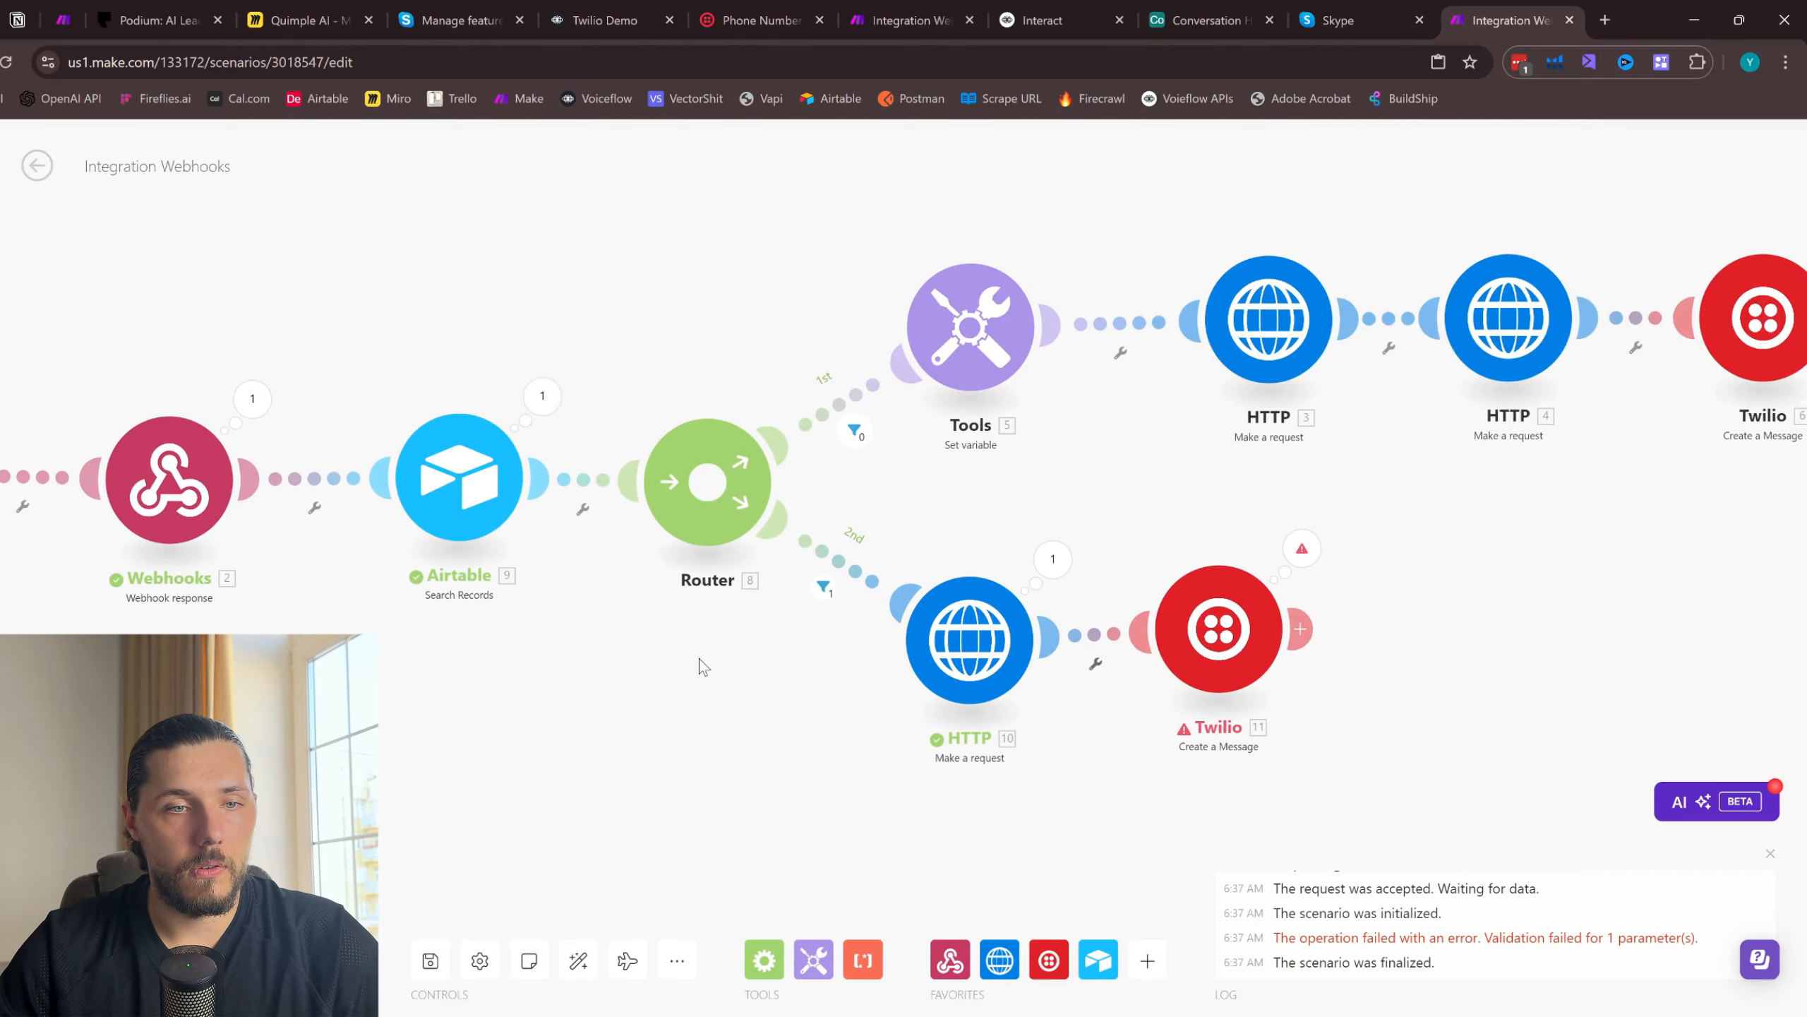
left_click(974, 645)
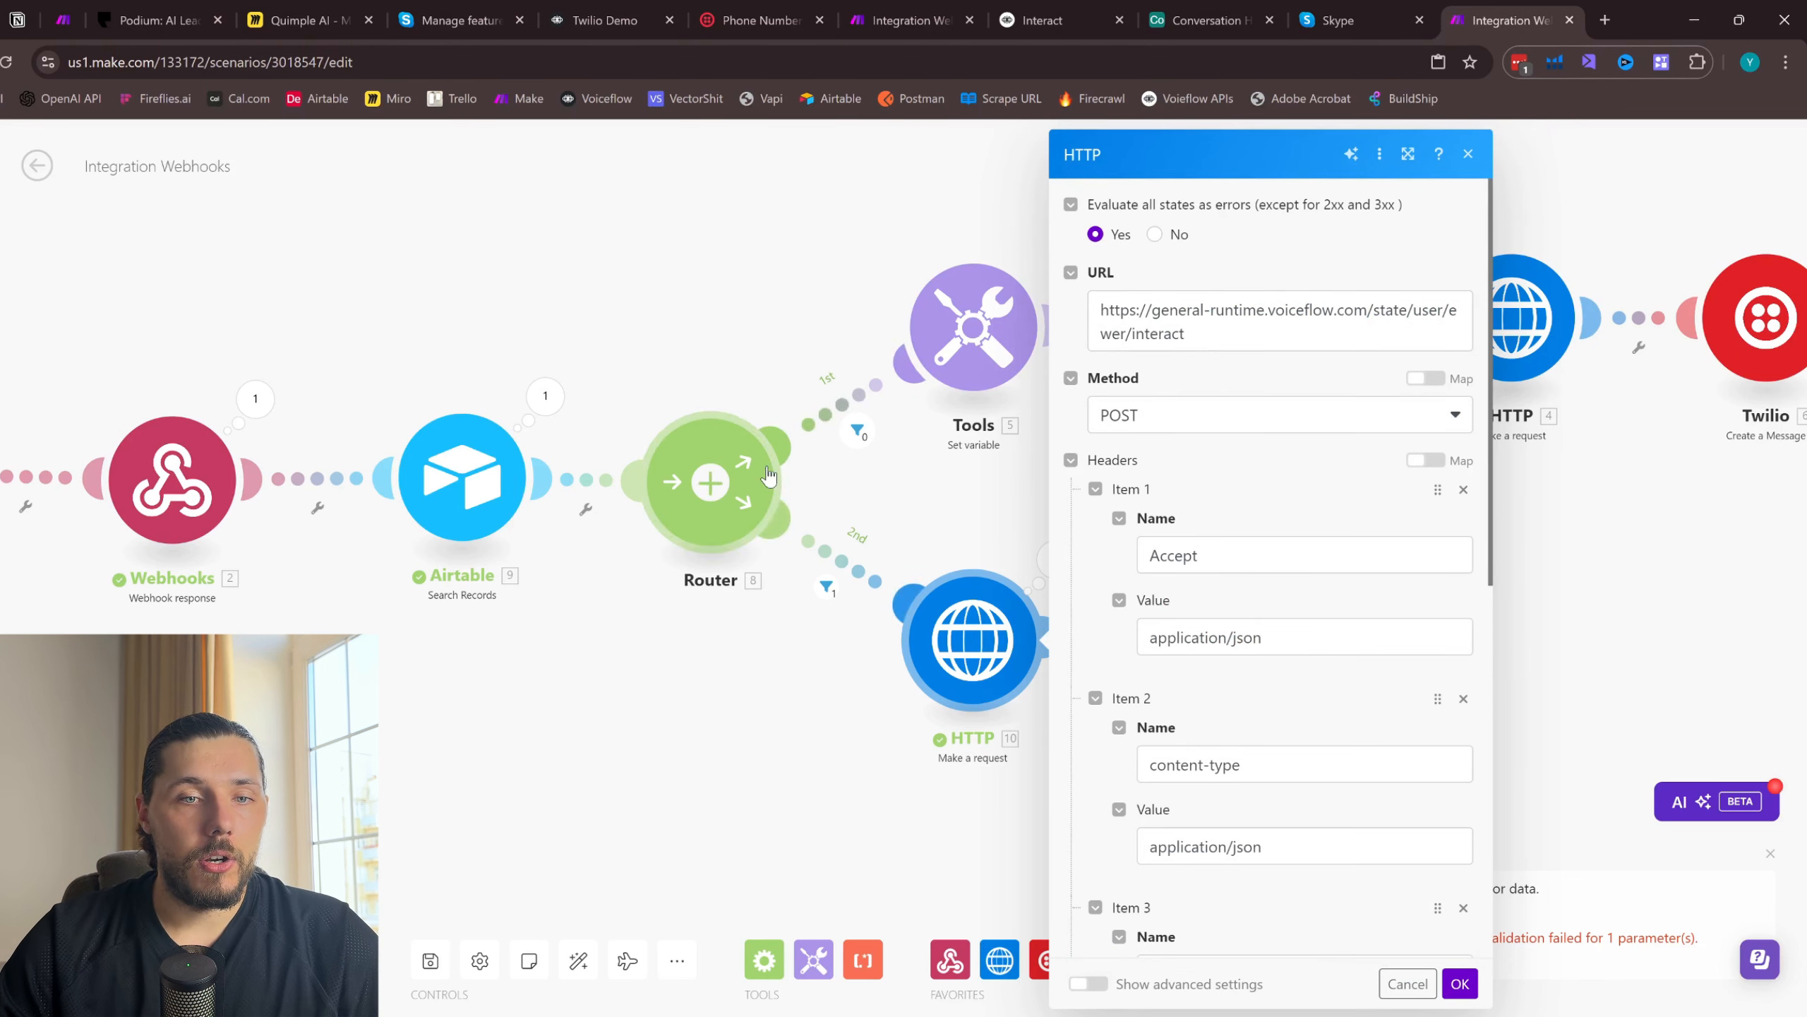
left_click(559, 394)
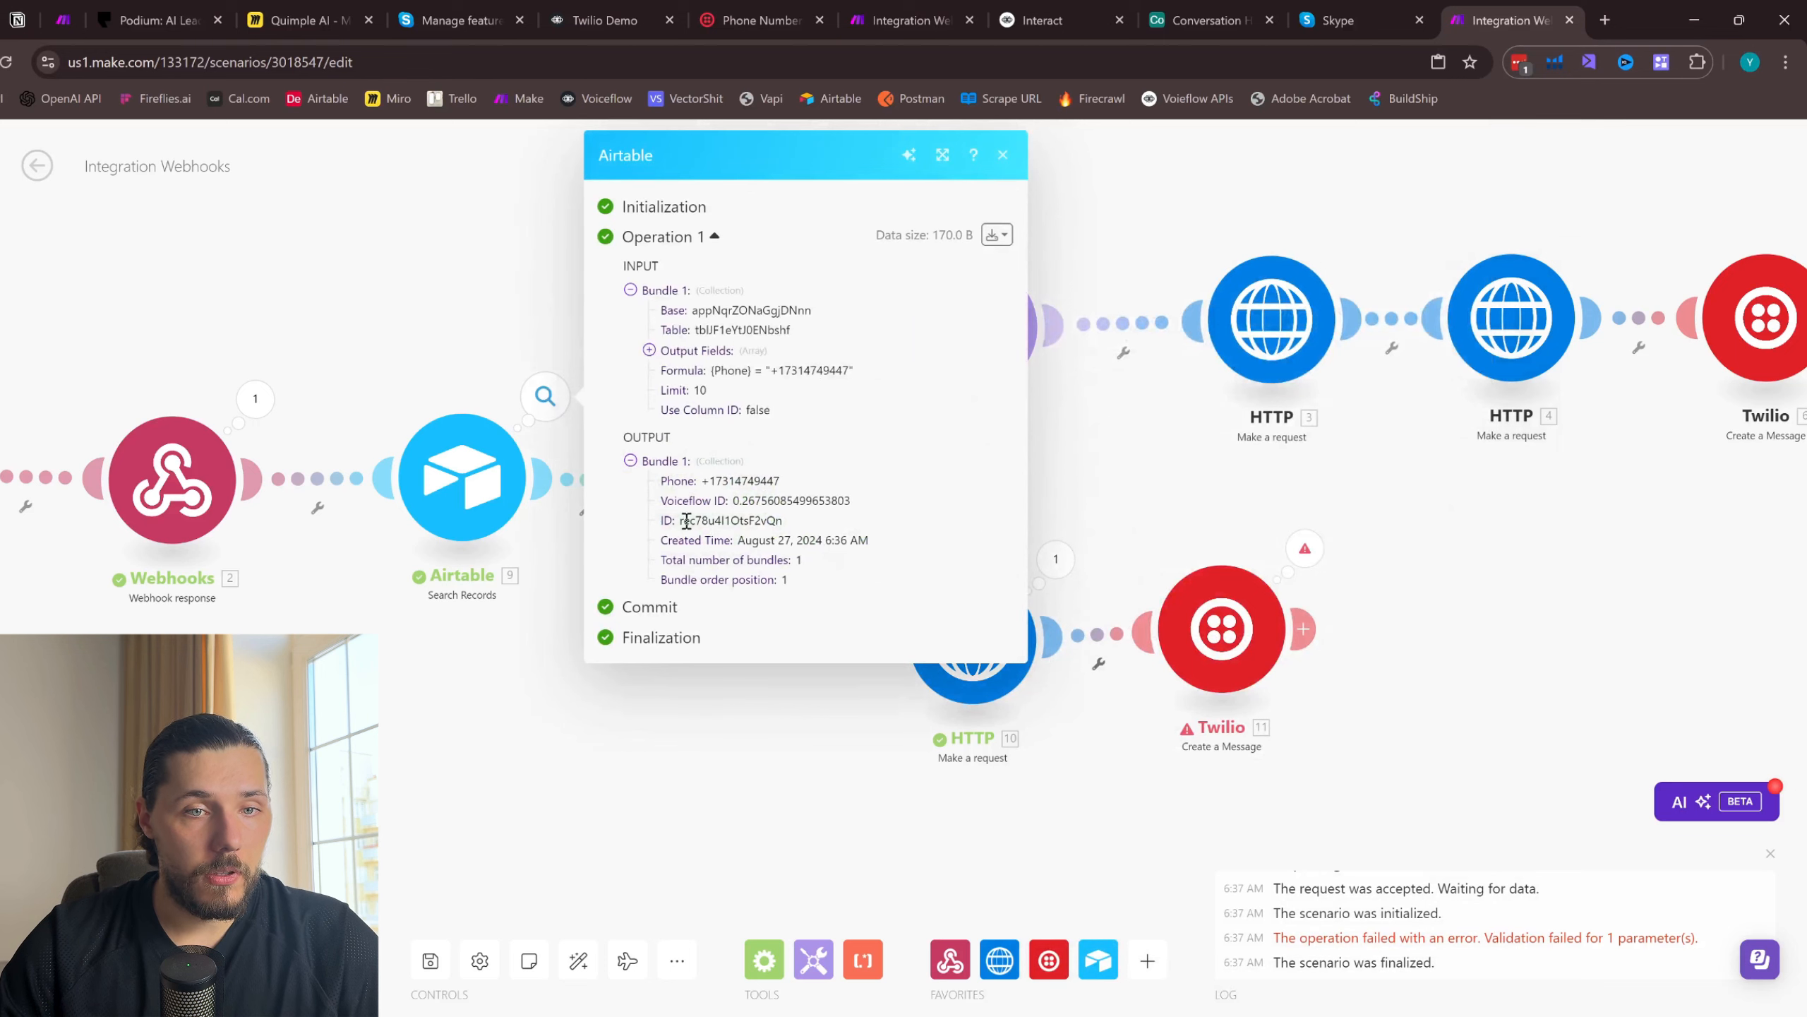
left_click(999, 155)
left_click(1241, 8)
left_click(1509, 20)
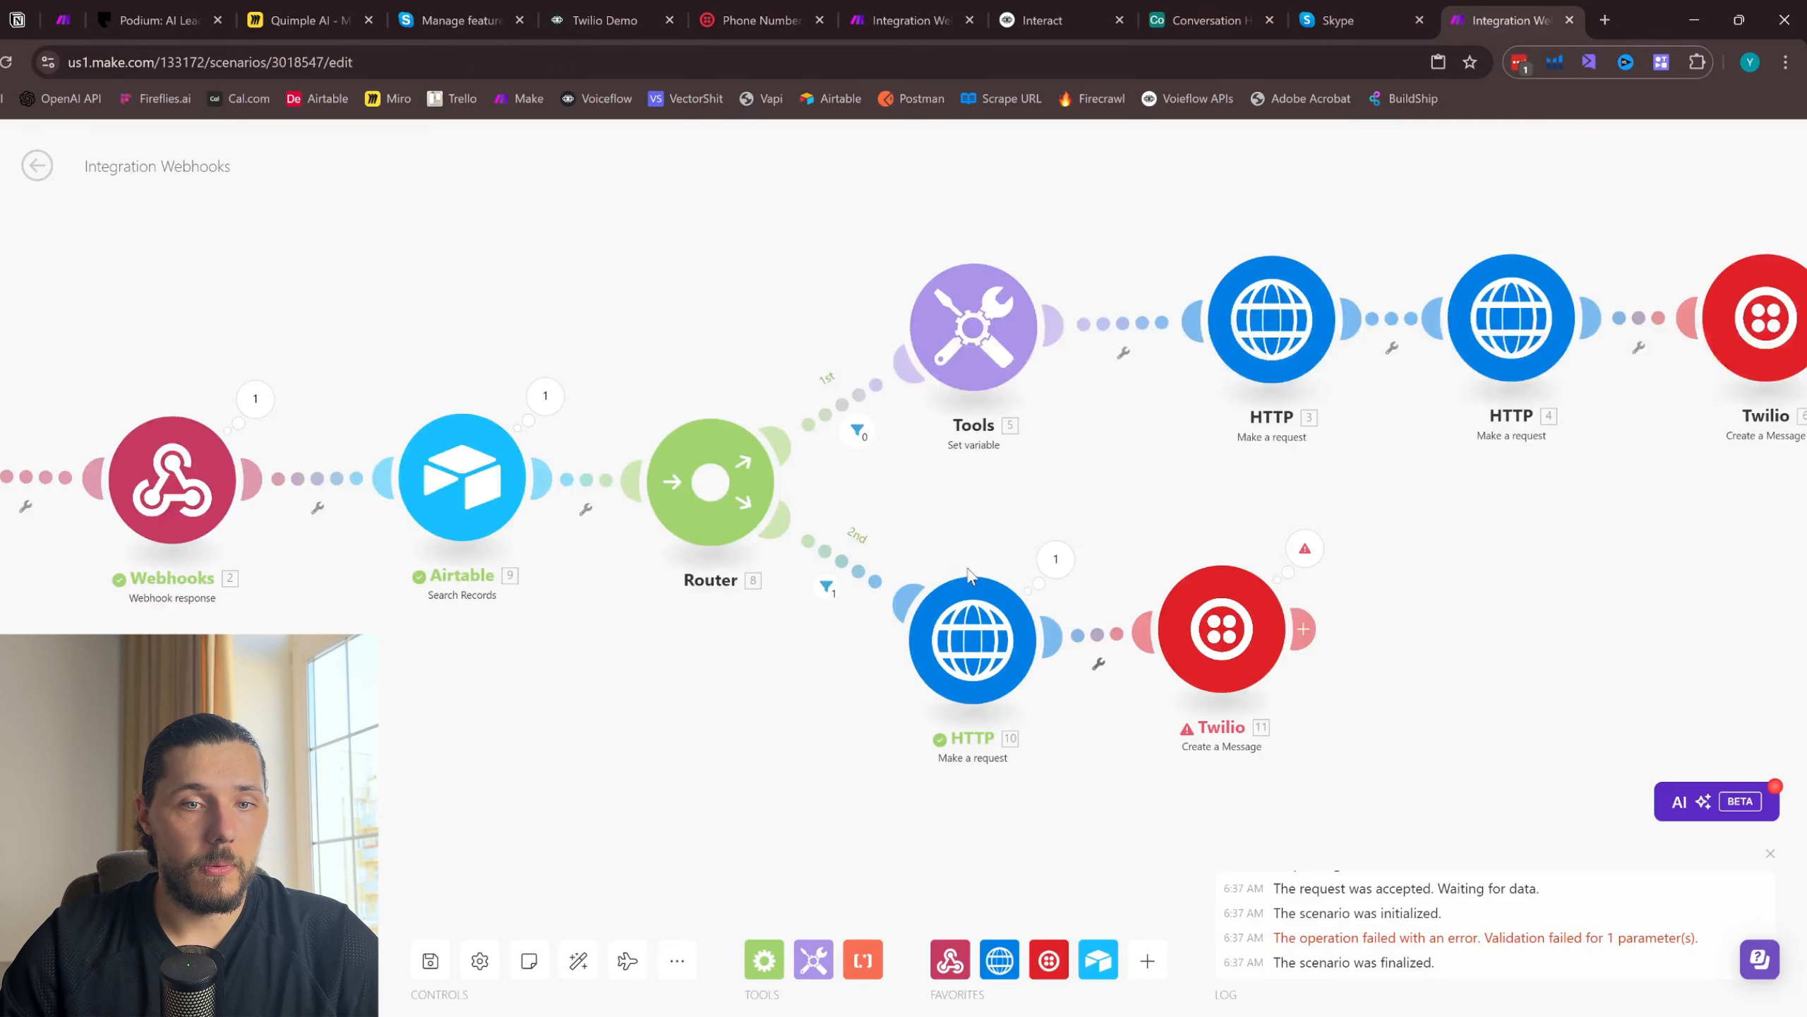
- Replace the leftover user ID text in the second route's HTTP URL with Airtable's Voiceflow ID, and save the module settings
left_click(962, 659)
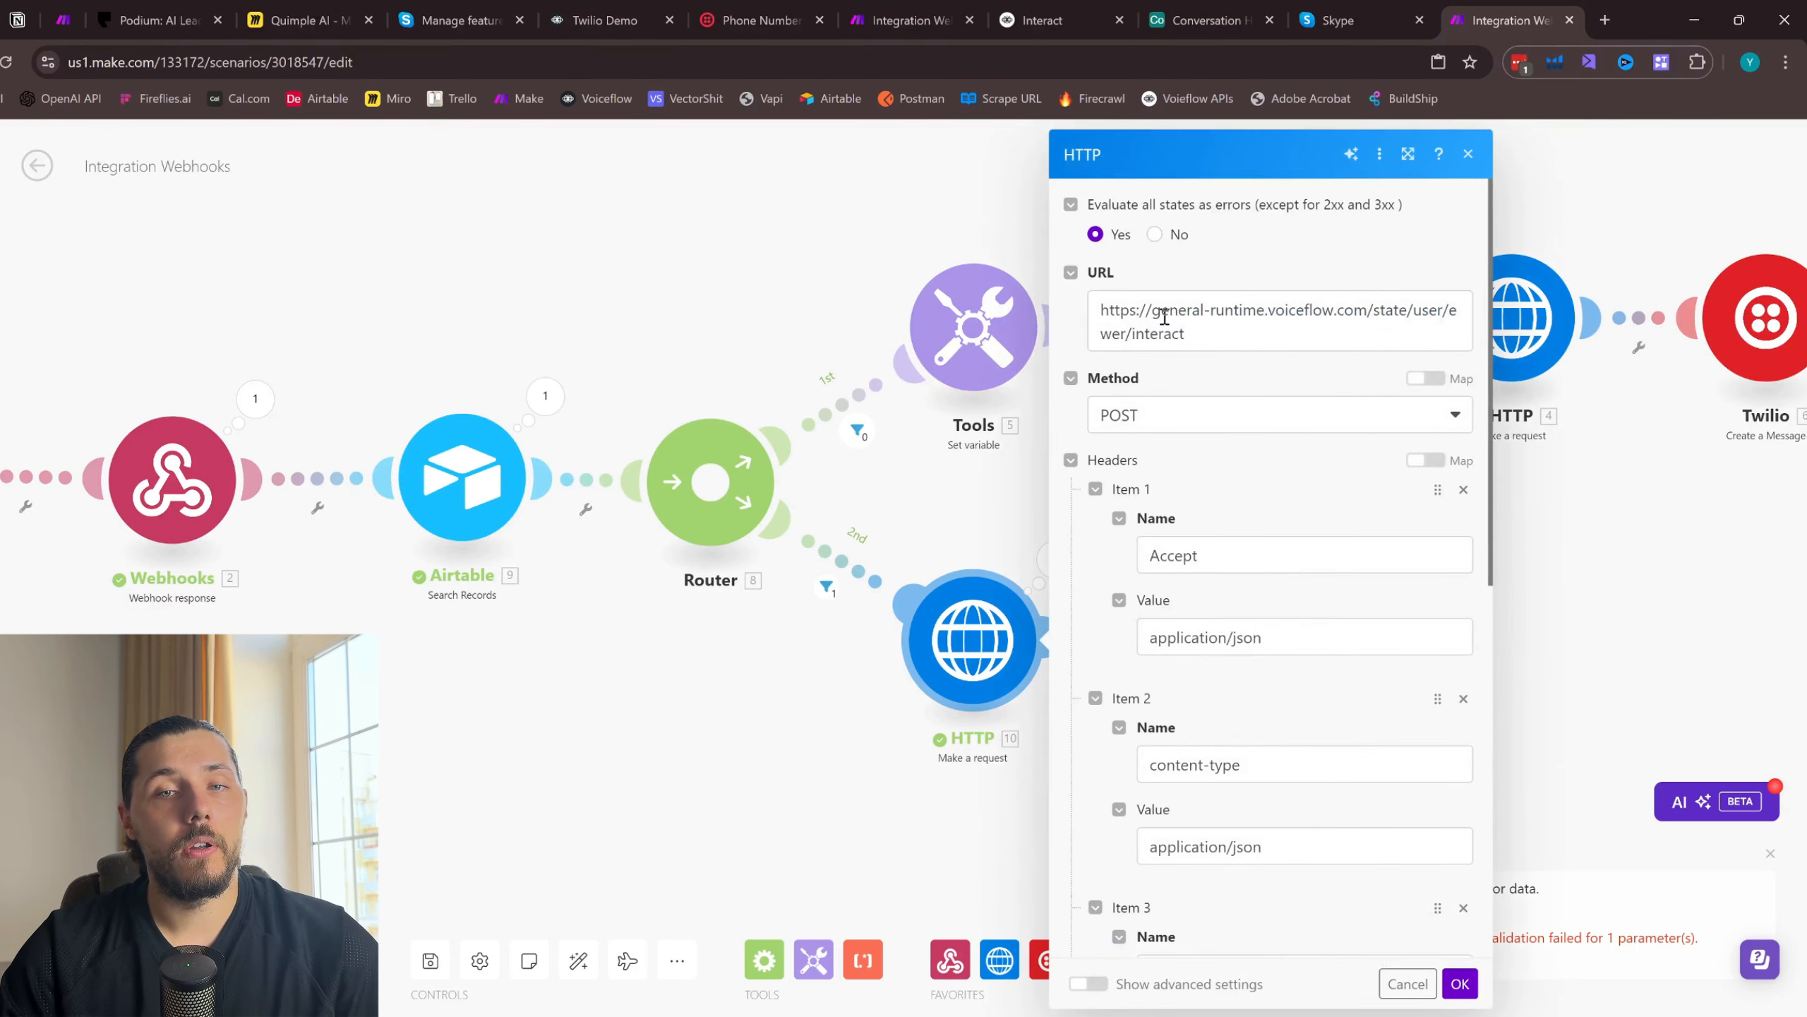
left_click(1123, 331)
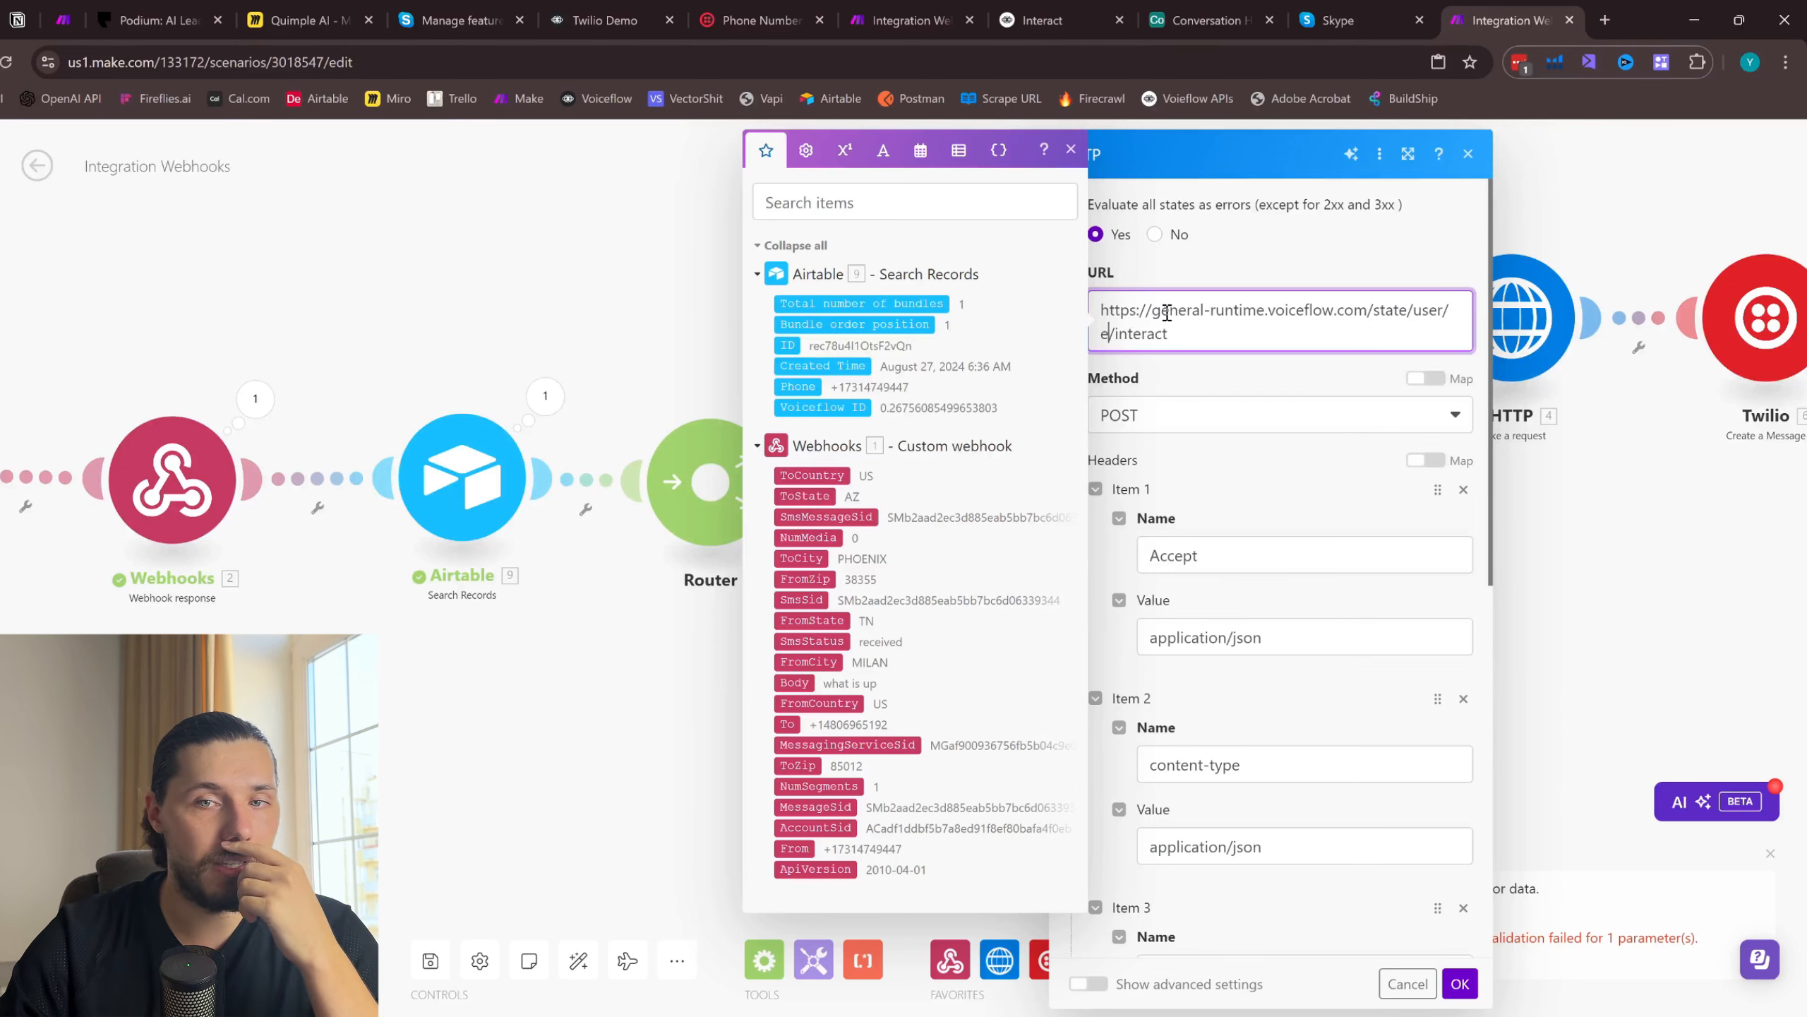
key("BackSpace")
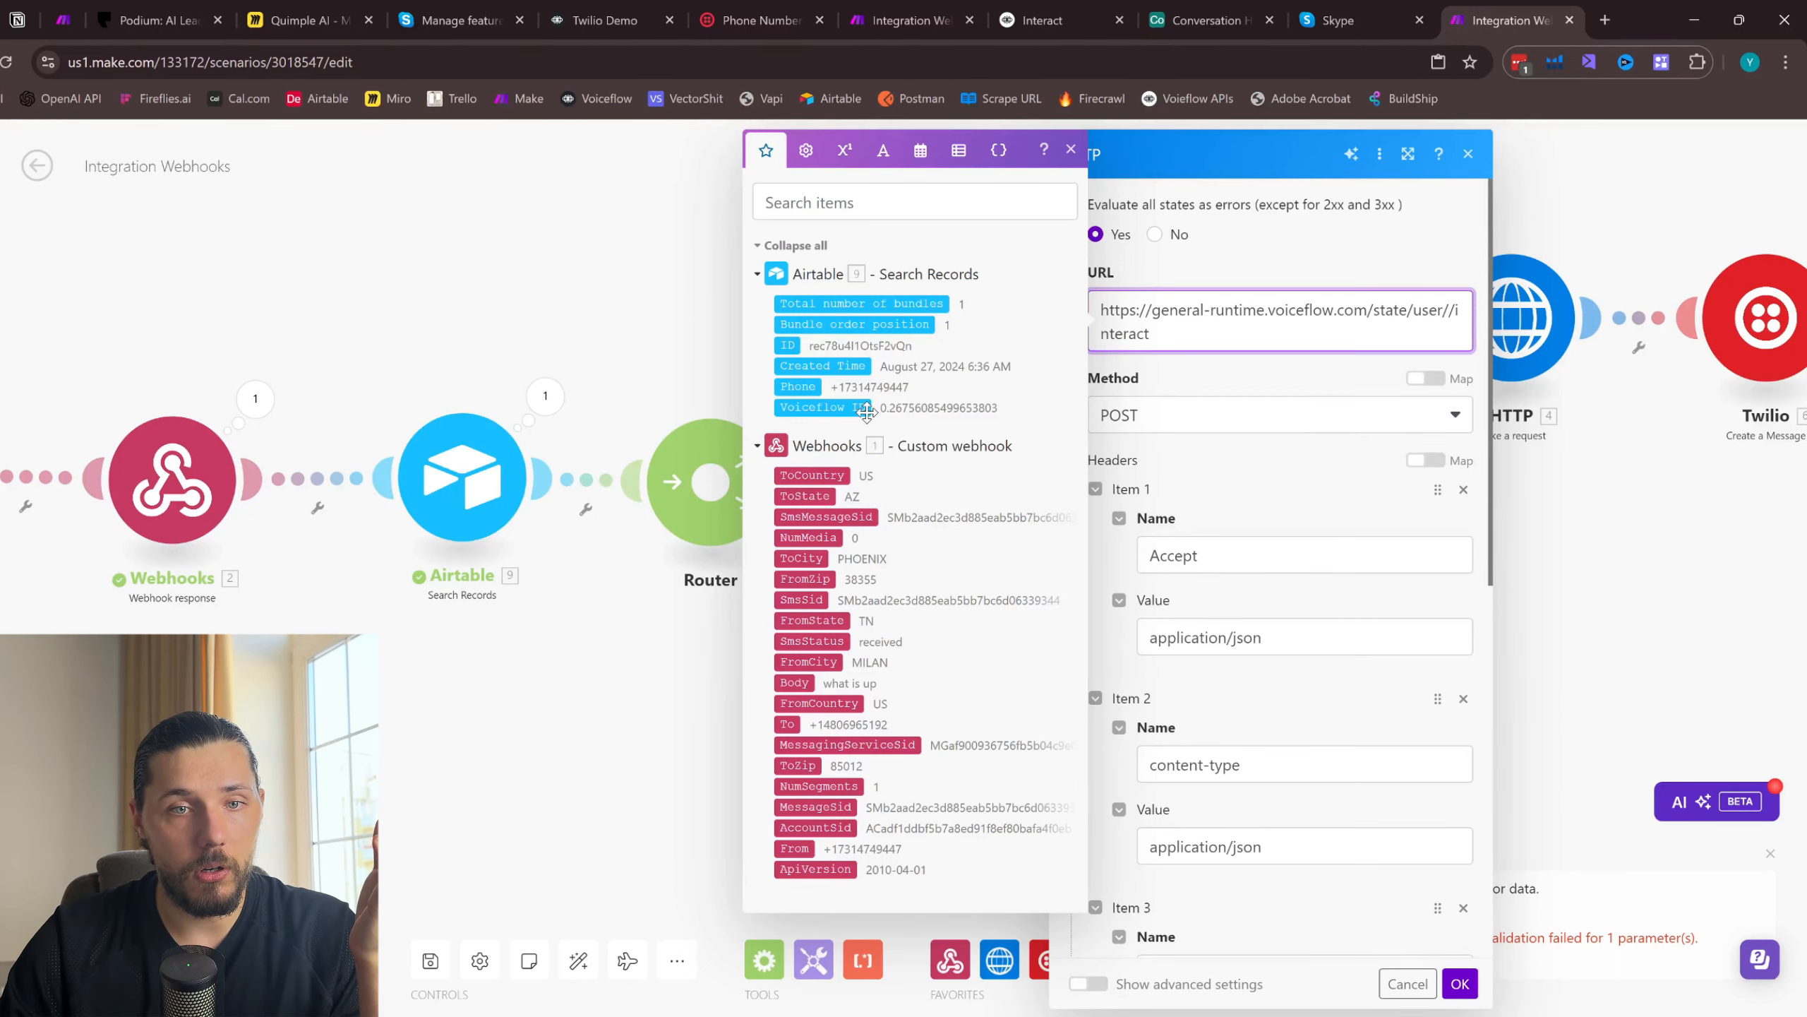
left_click(822, 406)
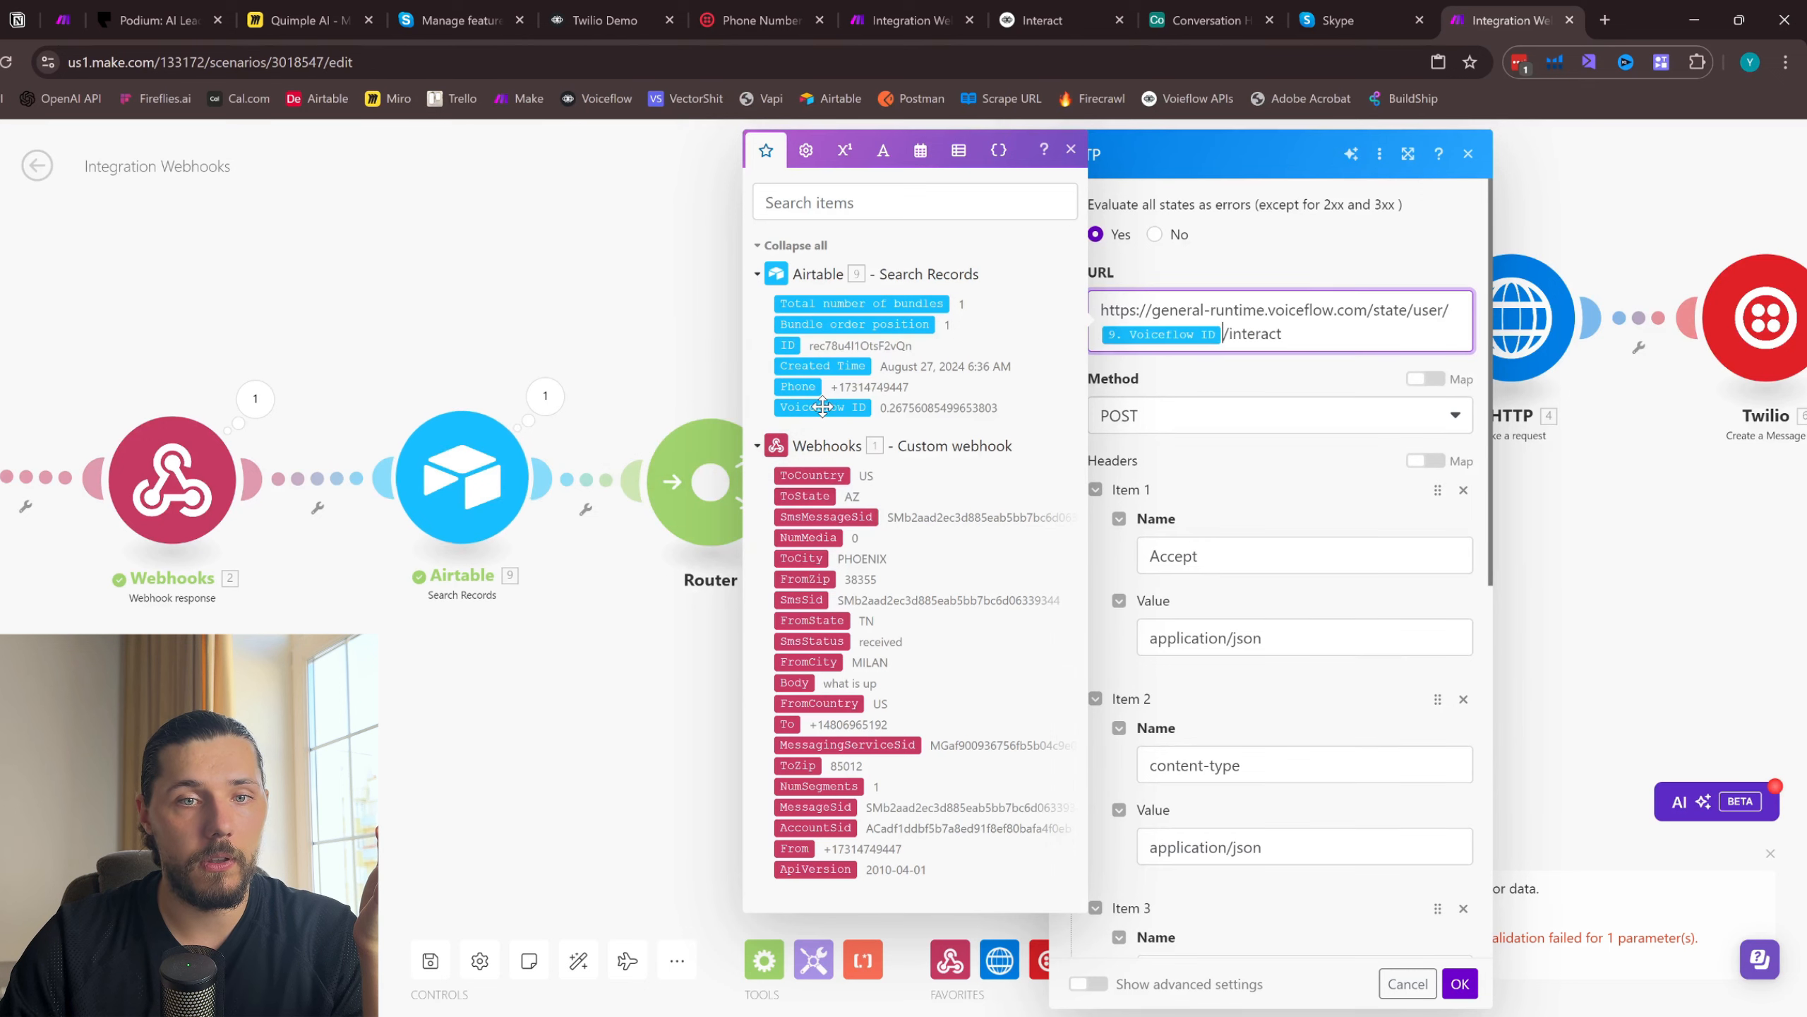
scroll(1228, 569, "down", 8)
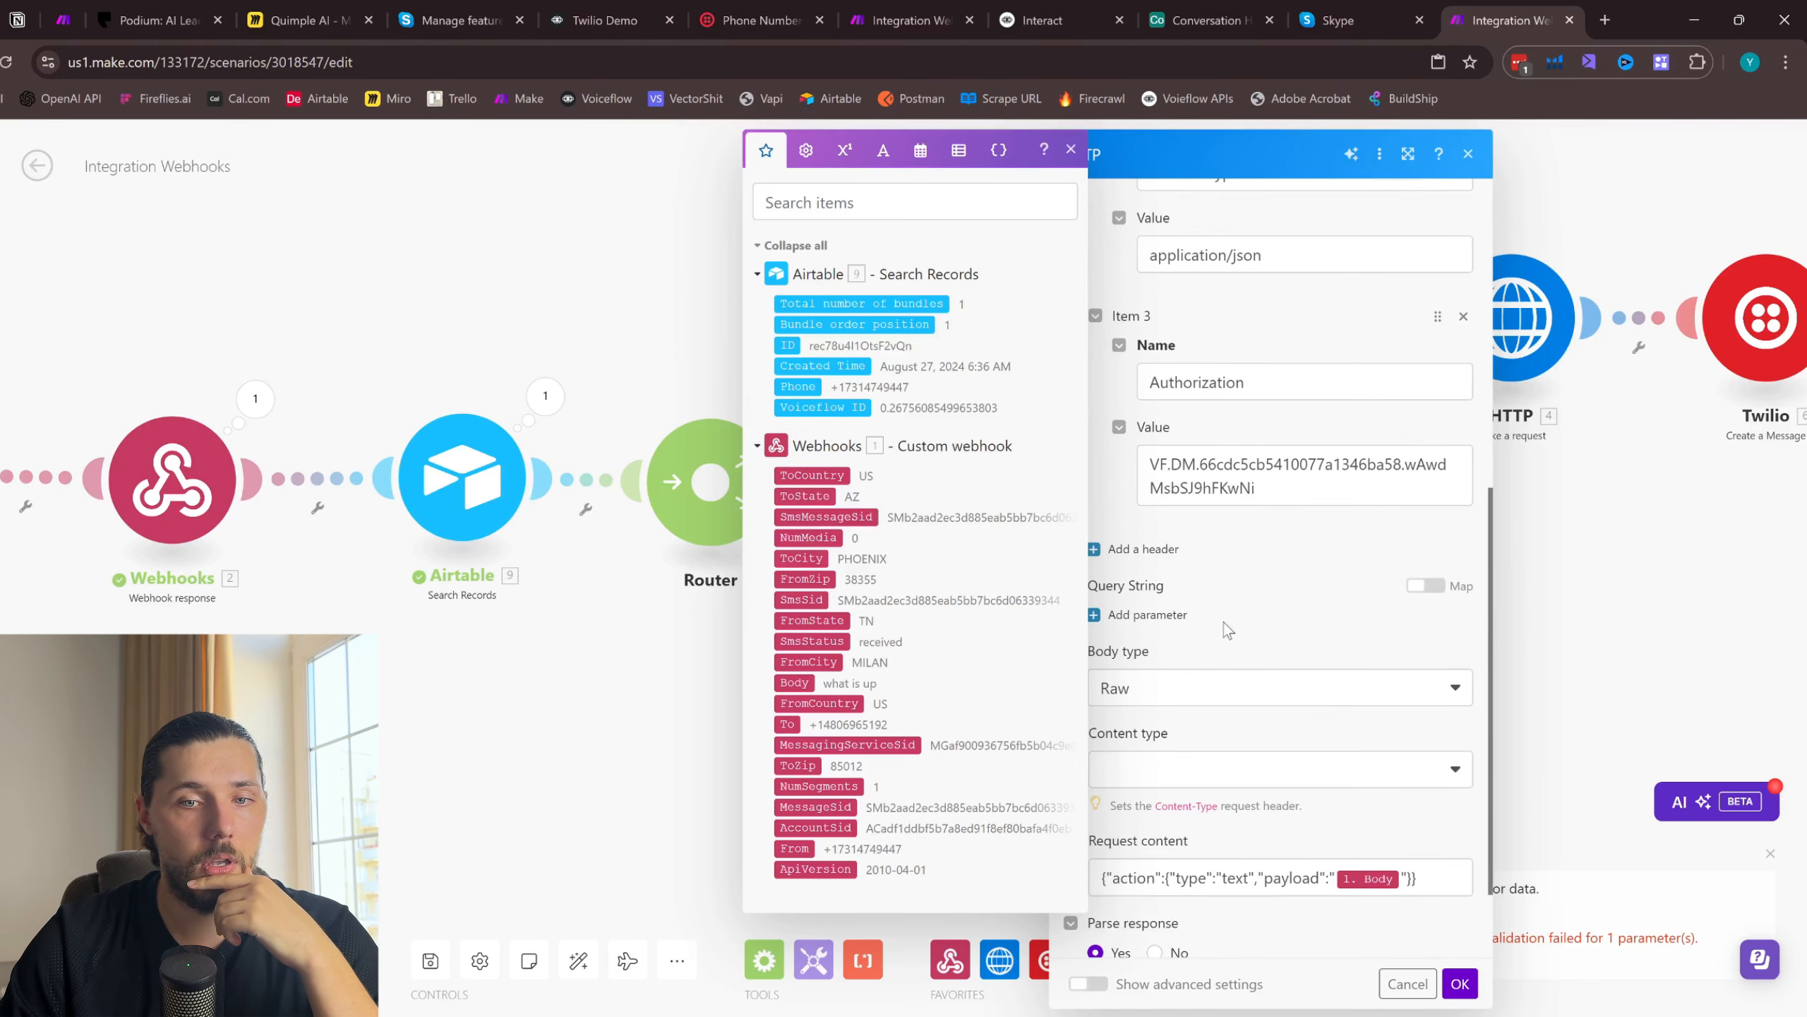
scroll(1239, 684, "down", 2)
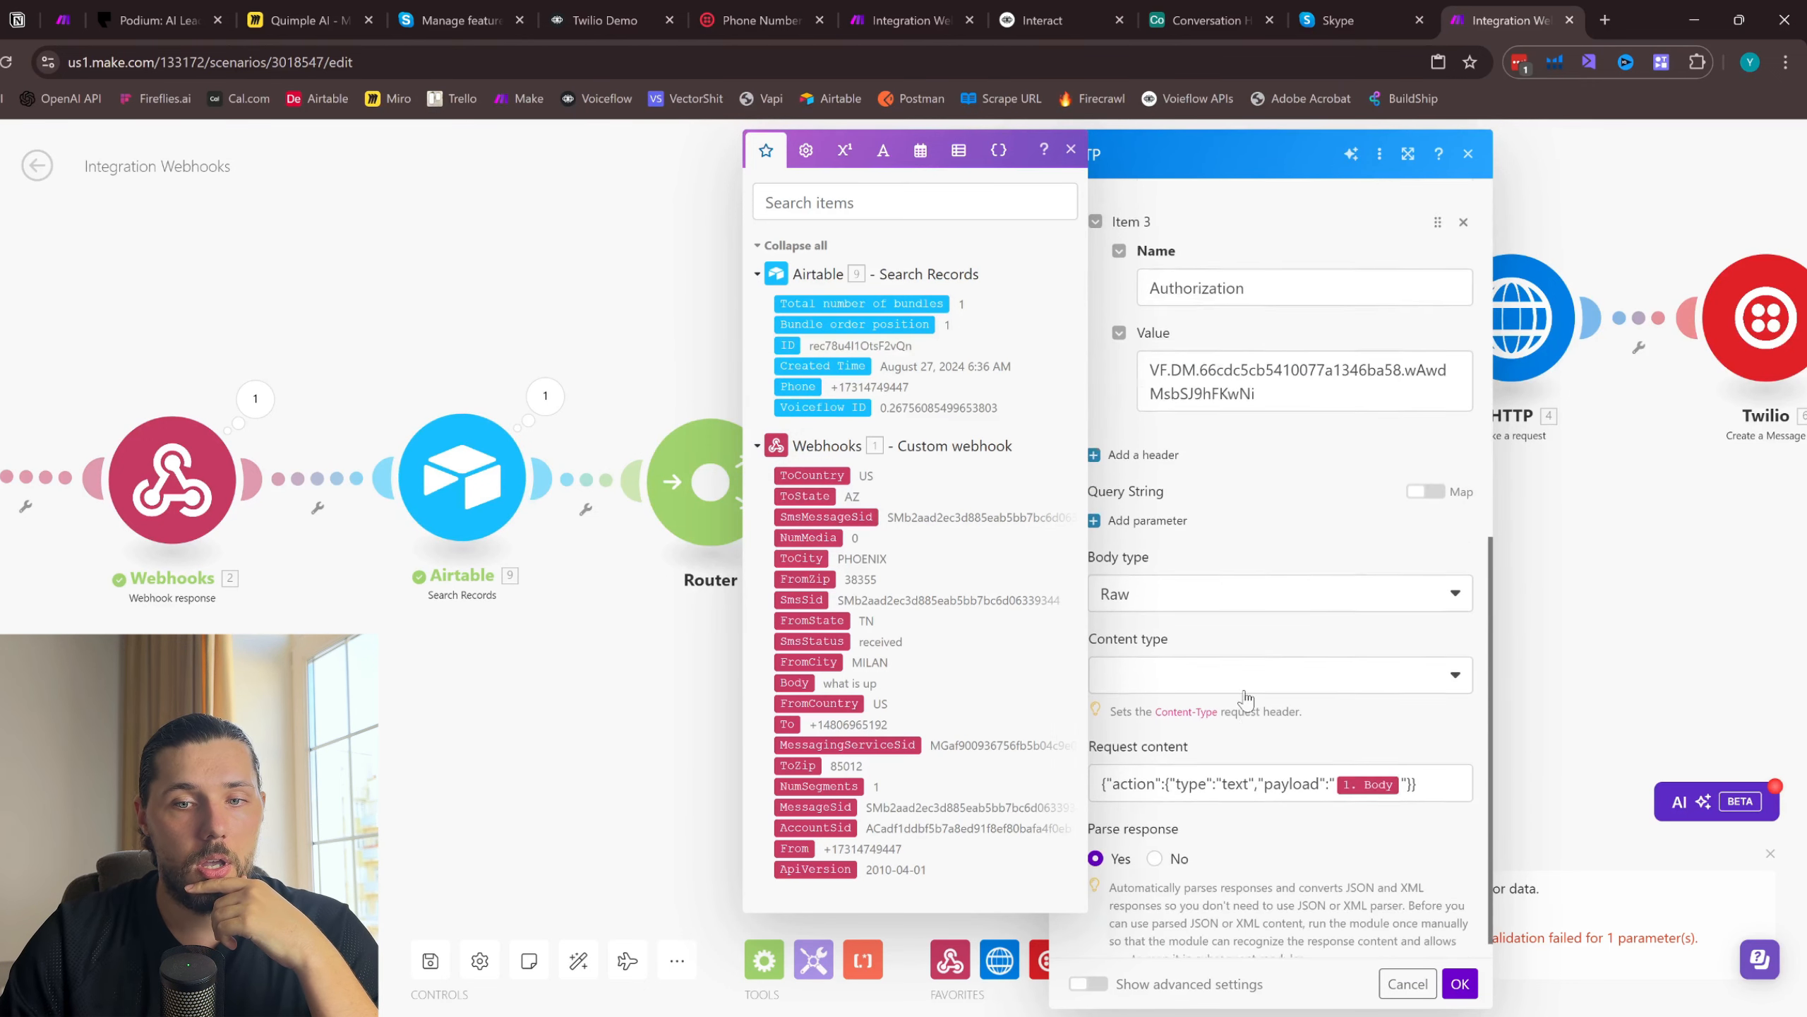
left_click(1418, 710)
left_click(1460, 984)
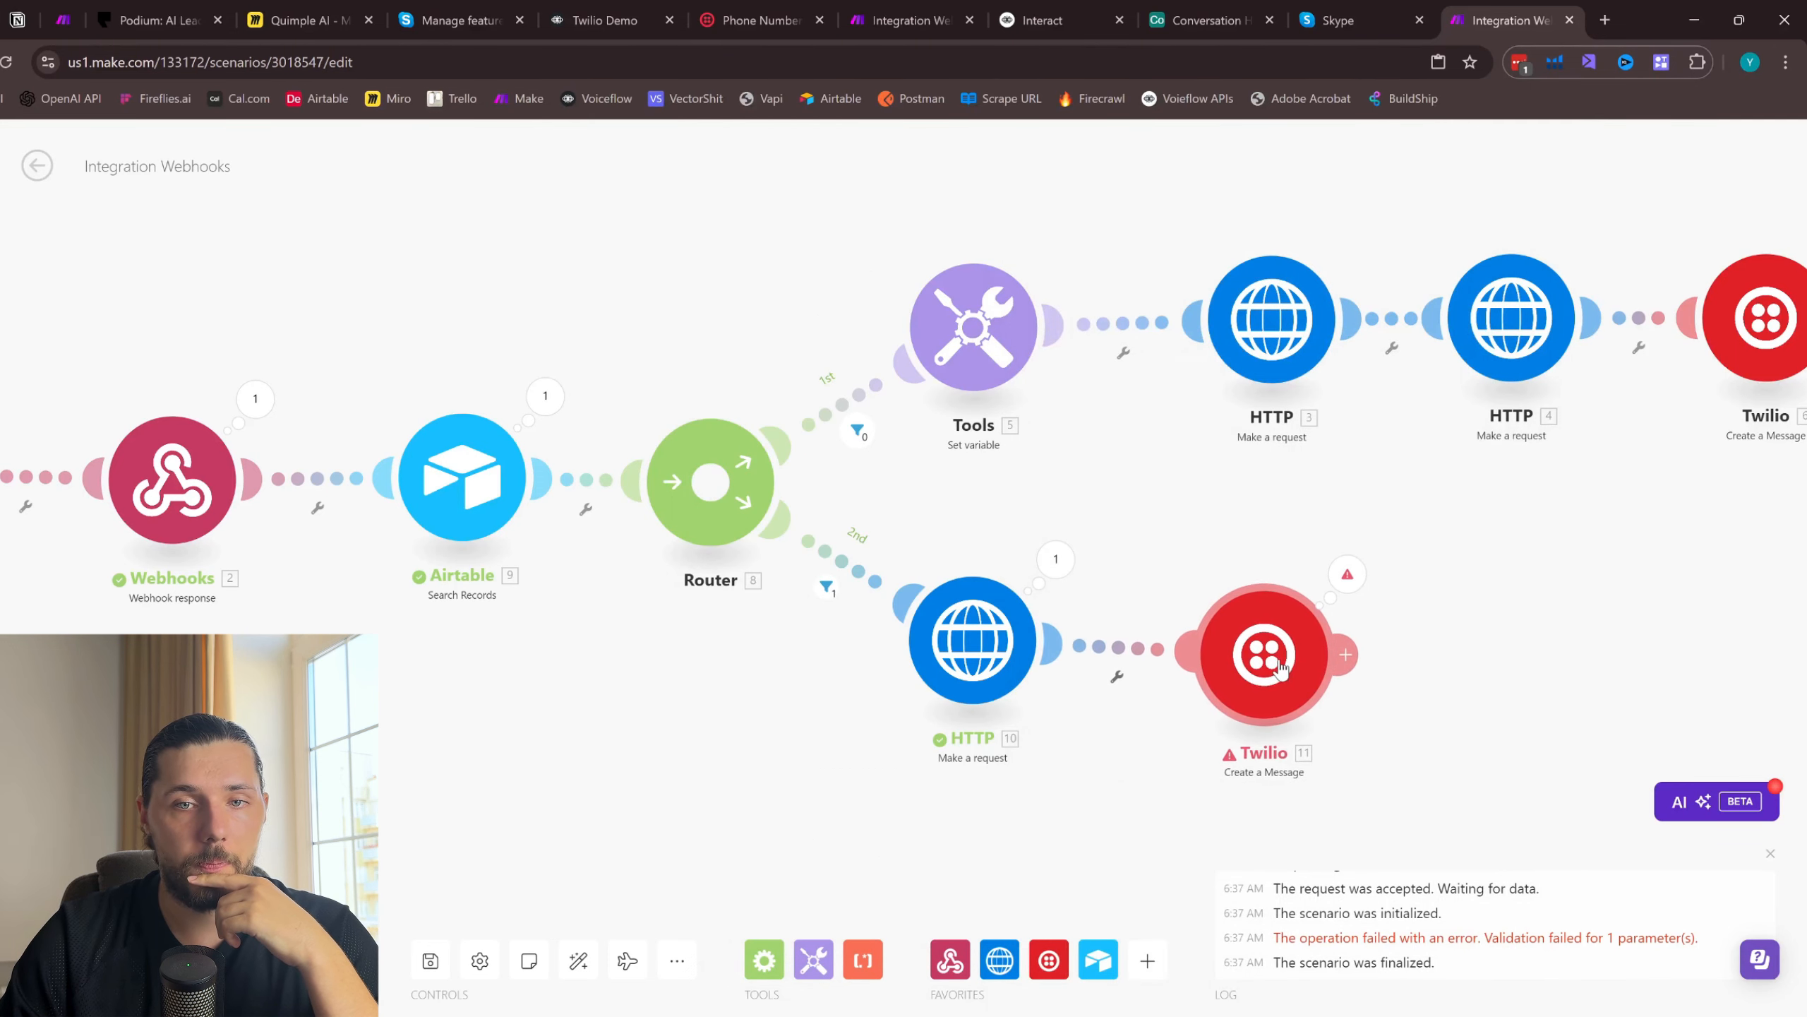
- Examine the second route's Twilio module, including its To and Body mappings and the error details of its last run
left_click(1278, 668)
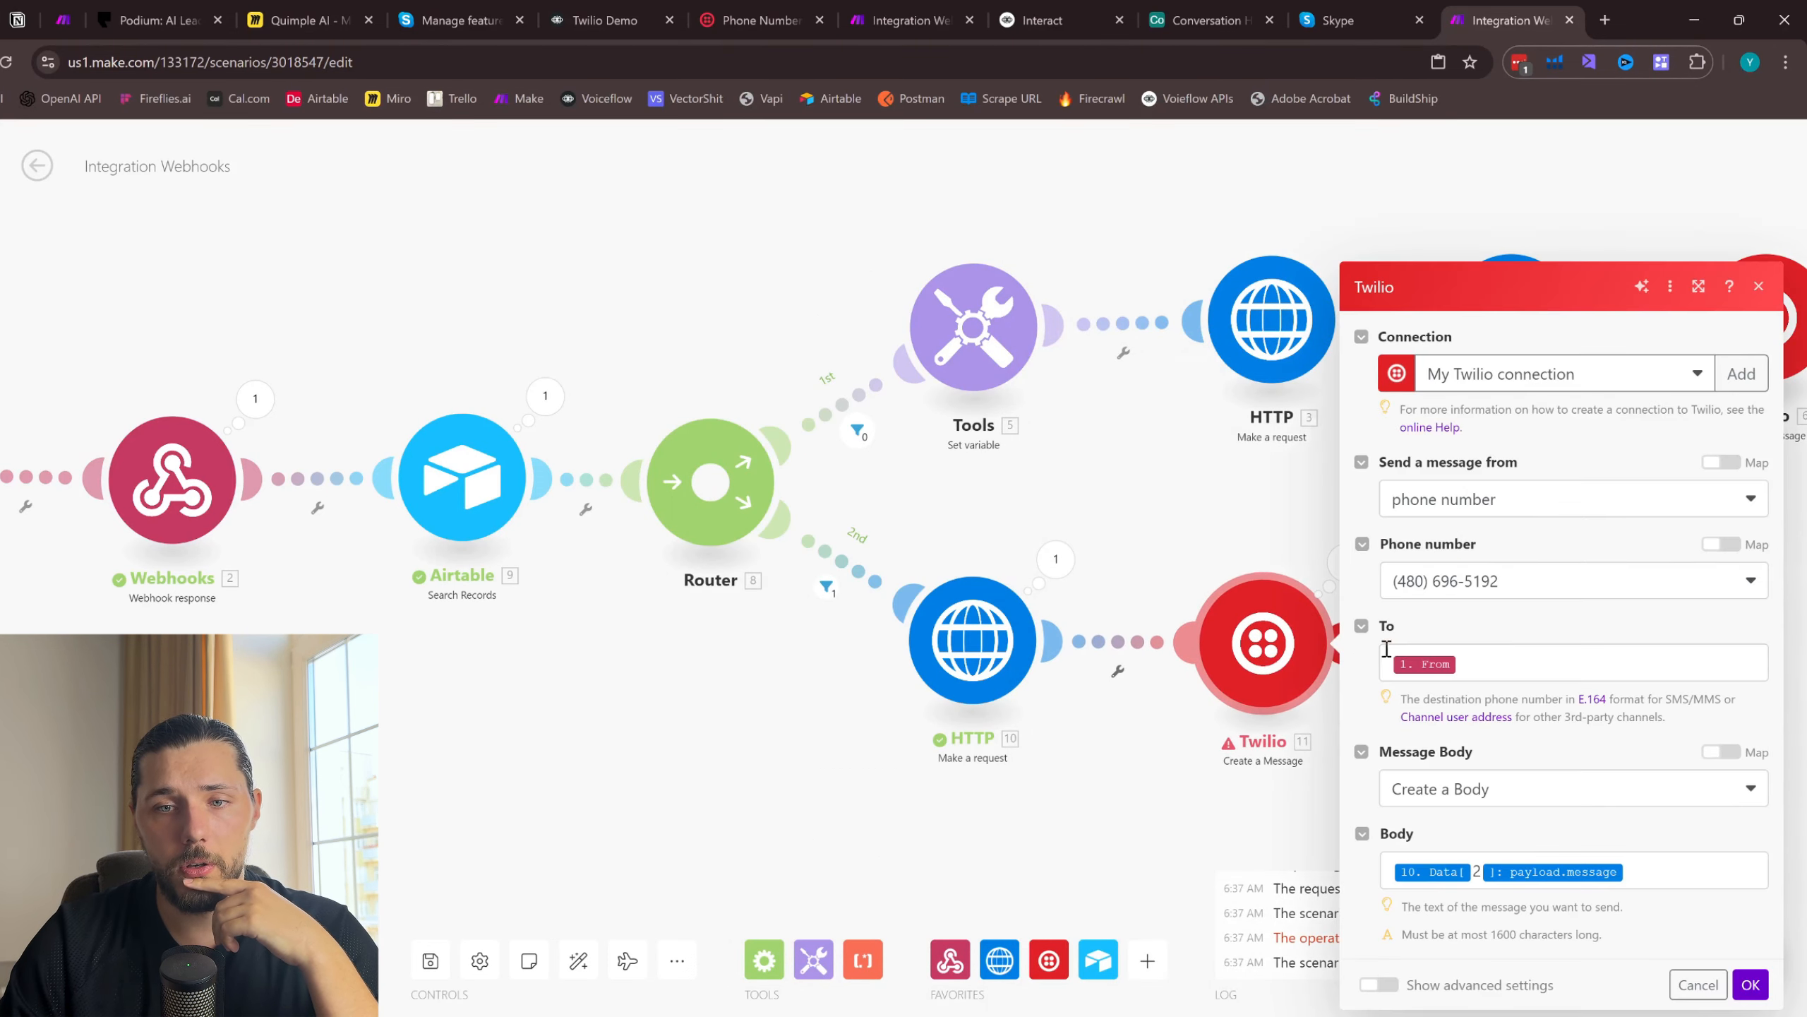
left_click(1659, 862)
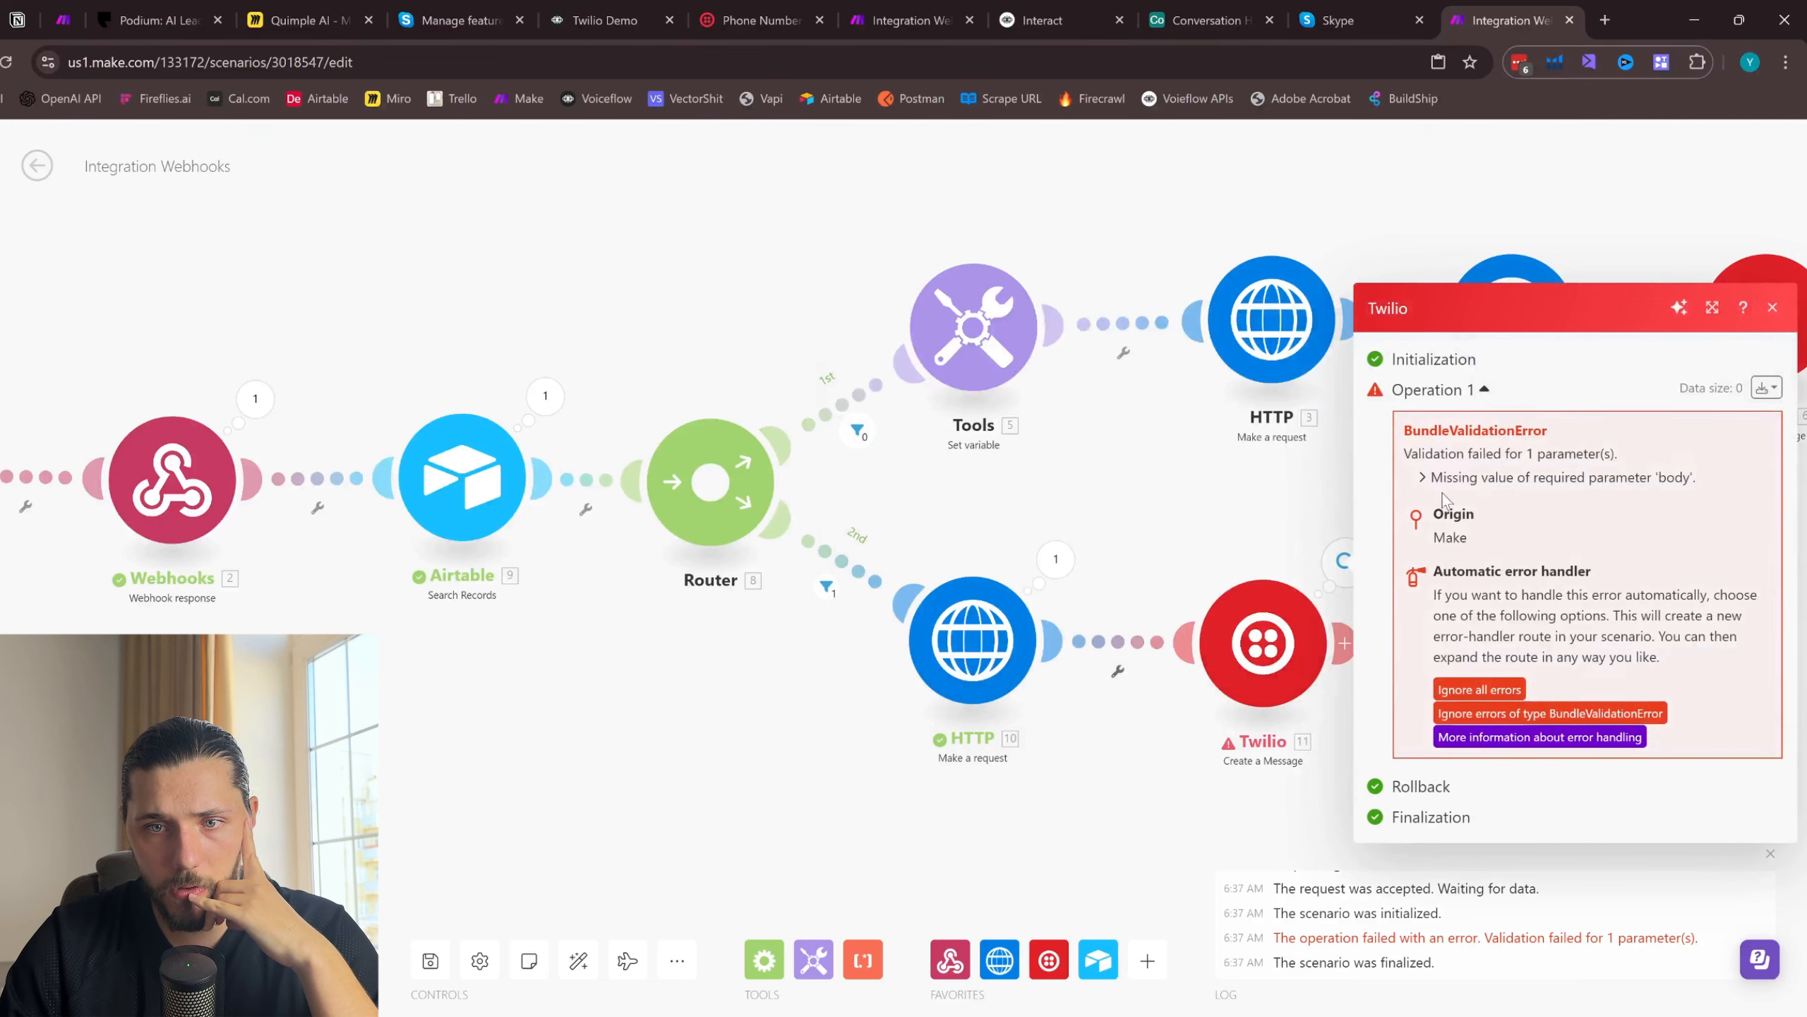
left_click(1263, 645)
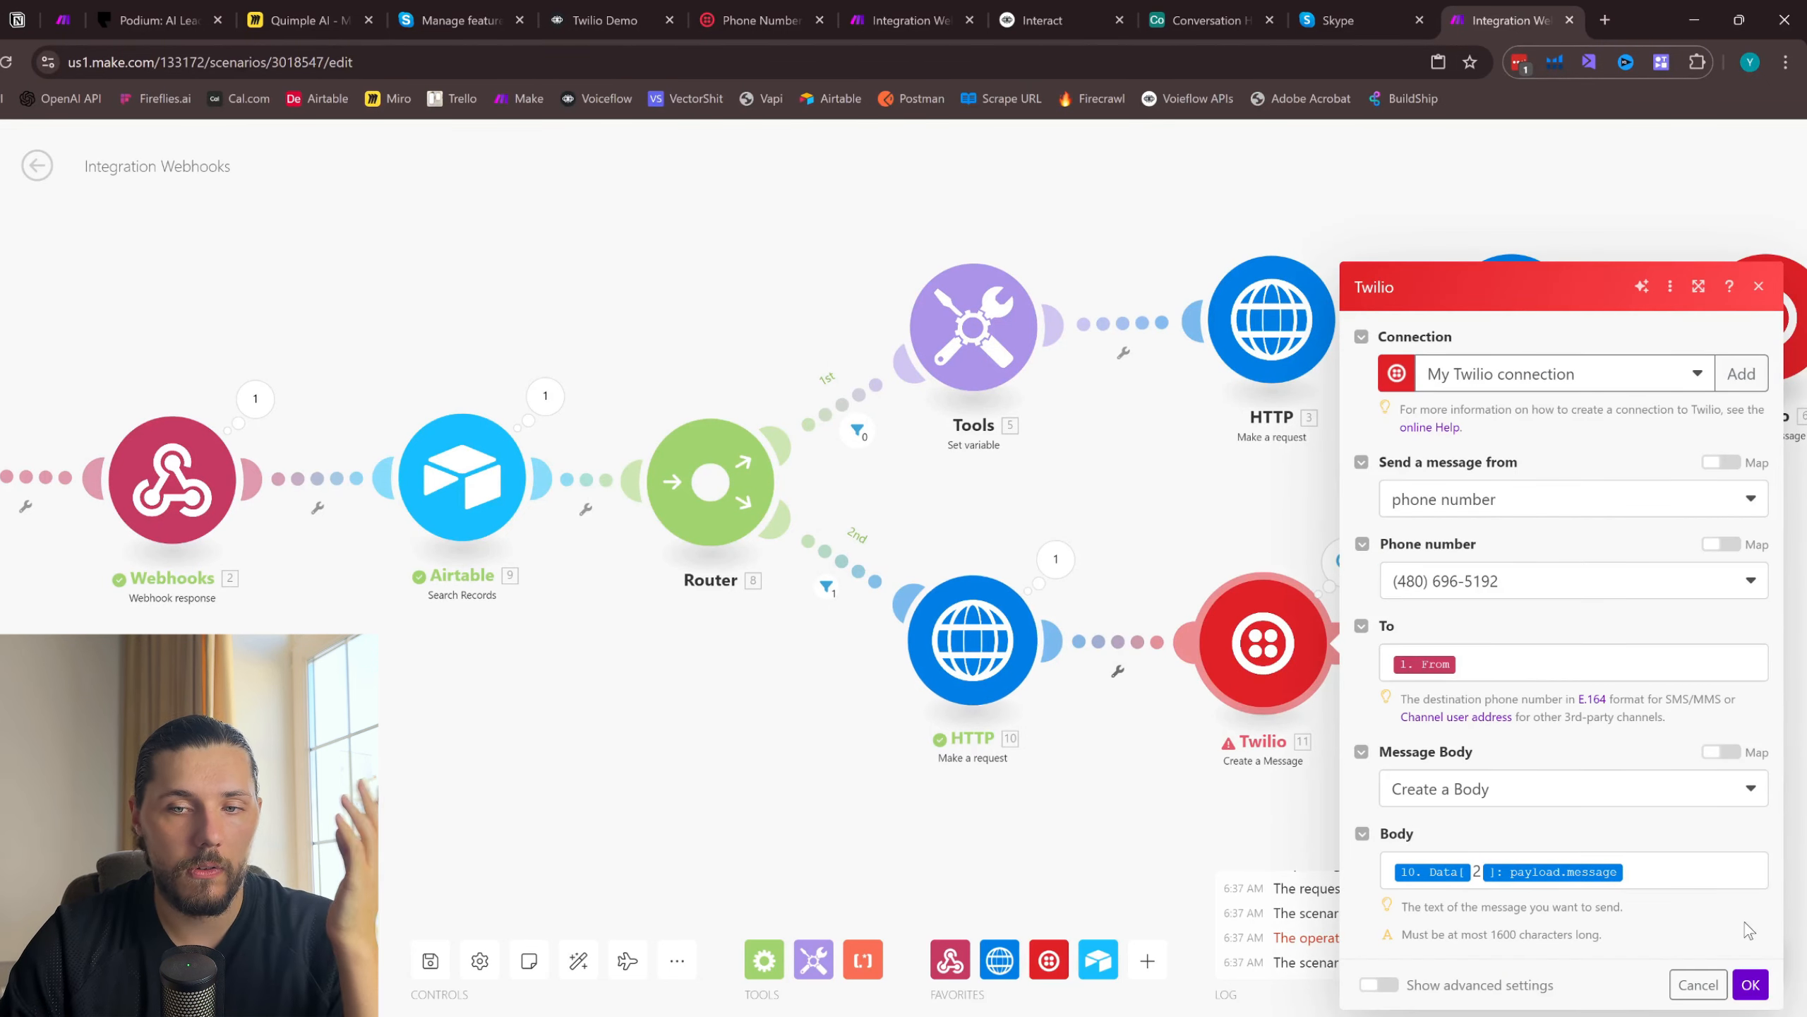
left_click(1750, 985)
- Run the Integration Webhooks scenario once so that it waits for a new SMS
scroll(1554, 670, "down", 1)
scroll(1530, 662, "down", 2)
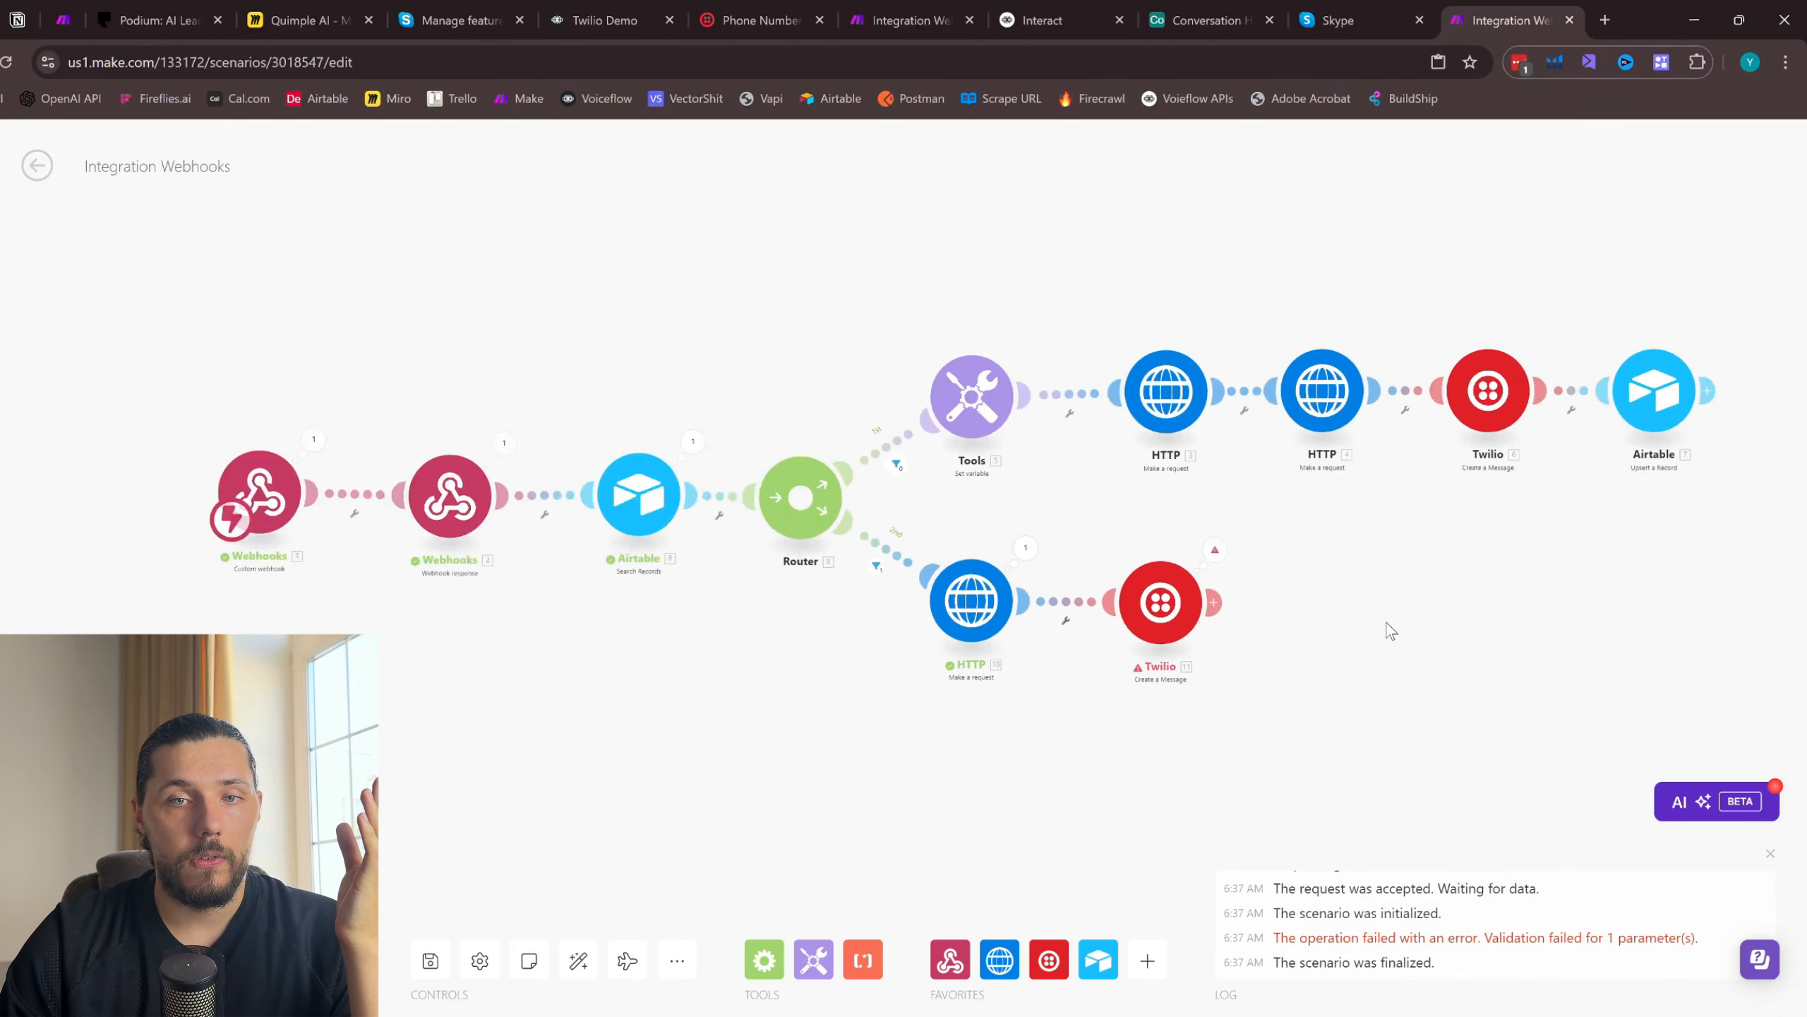
left_click(64, 960)
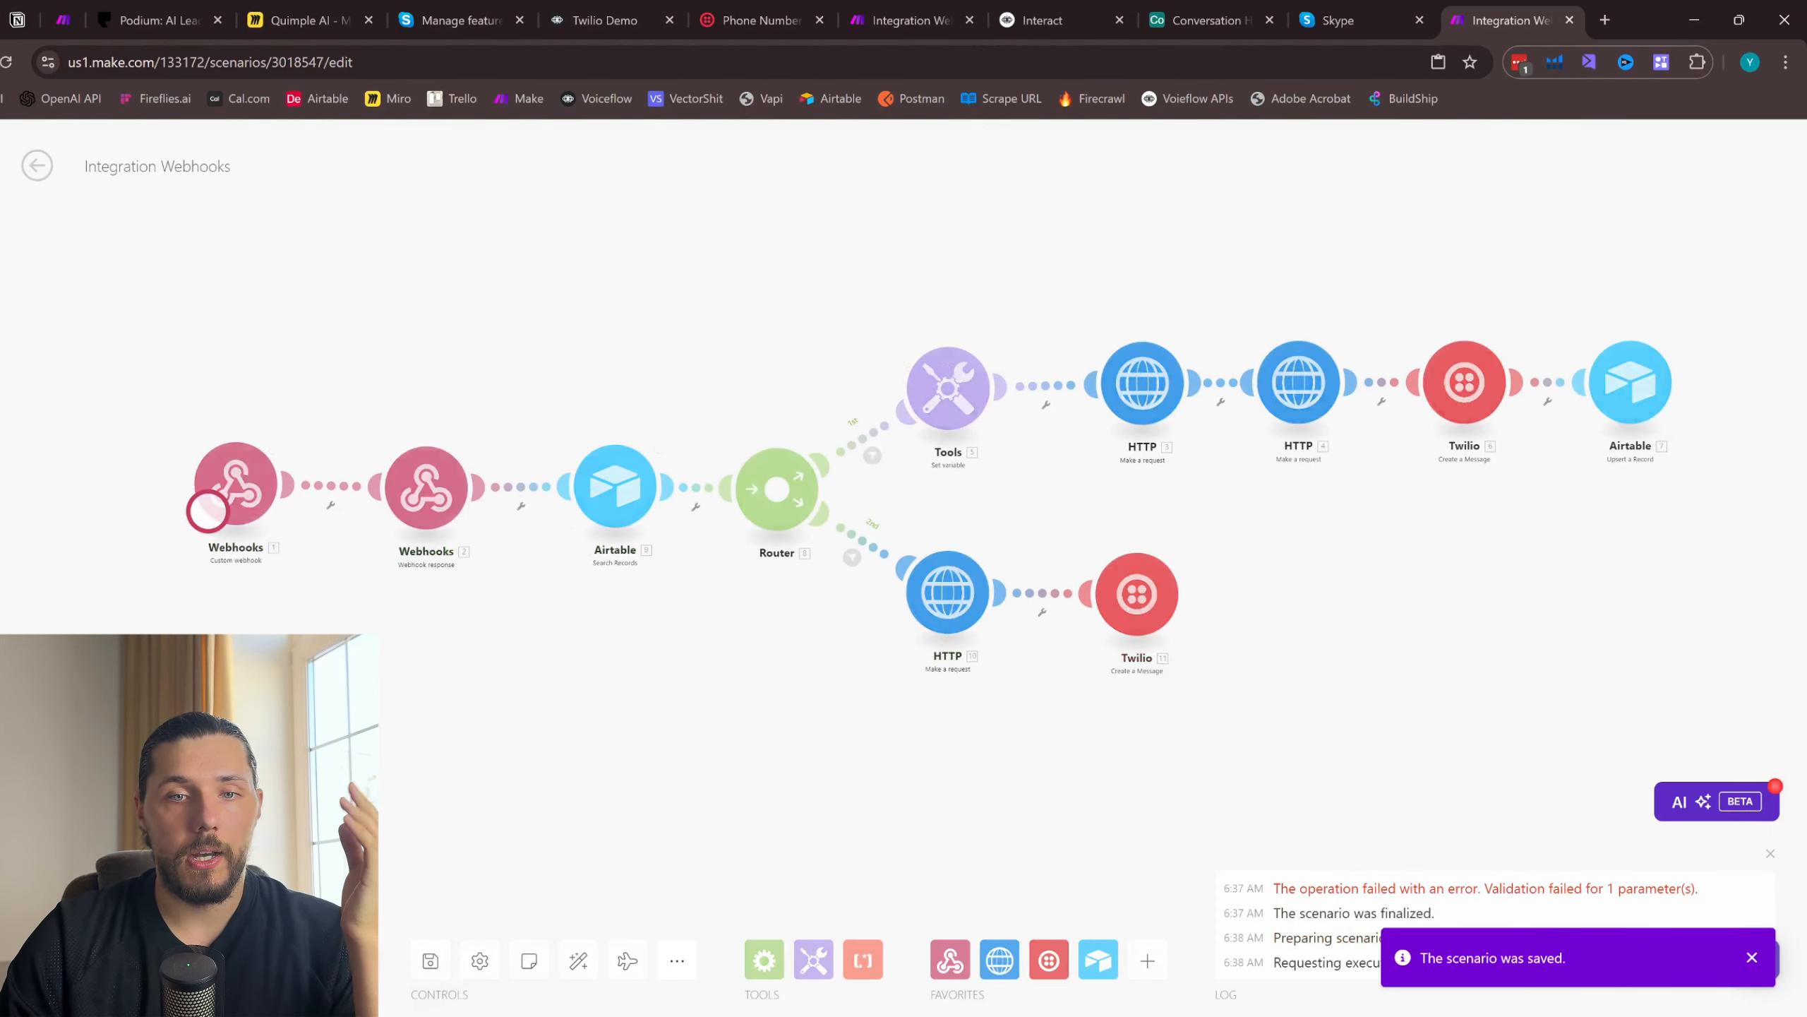
- Switch to Airtable and delete all records in the Conversation History table
left_click(1363, 4)
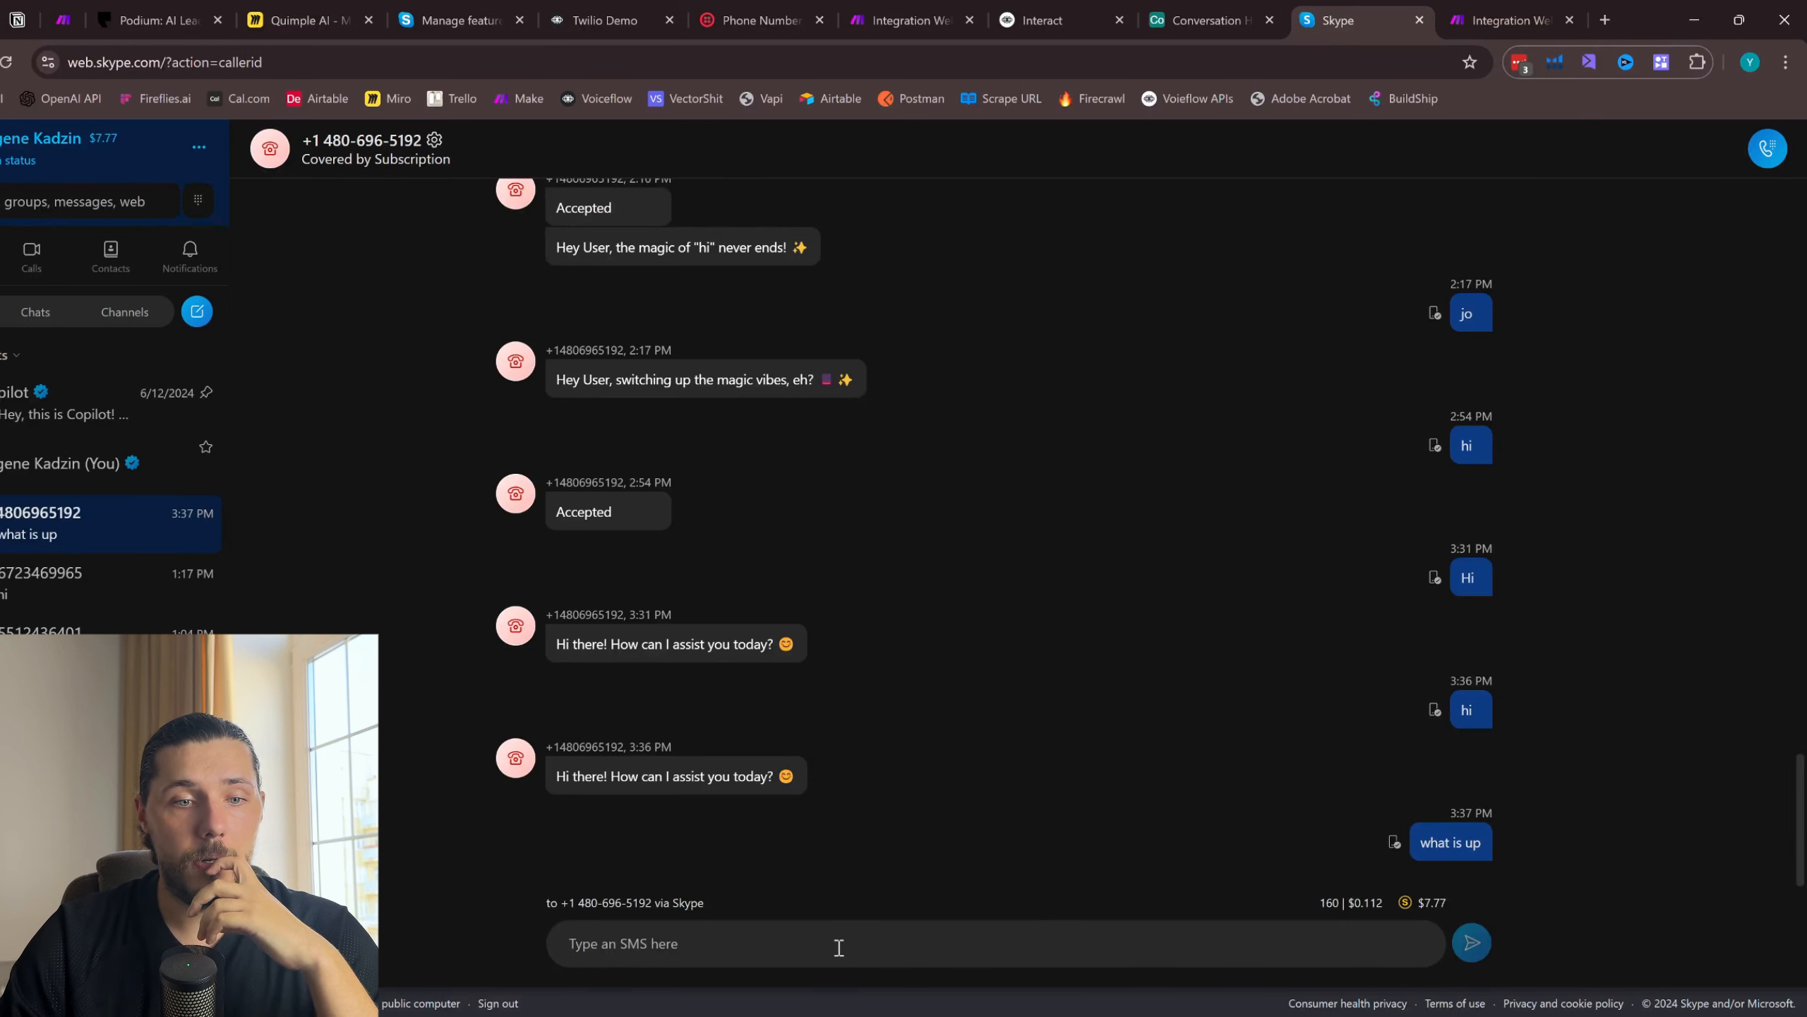
key("ctrl+shift+Tab")
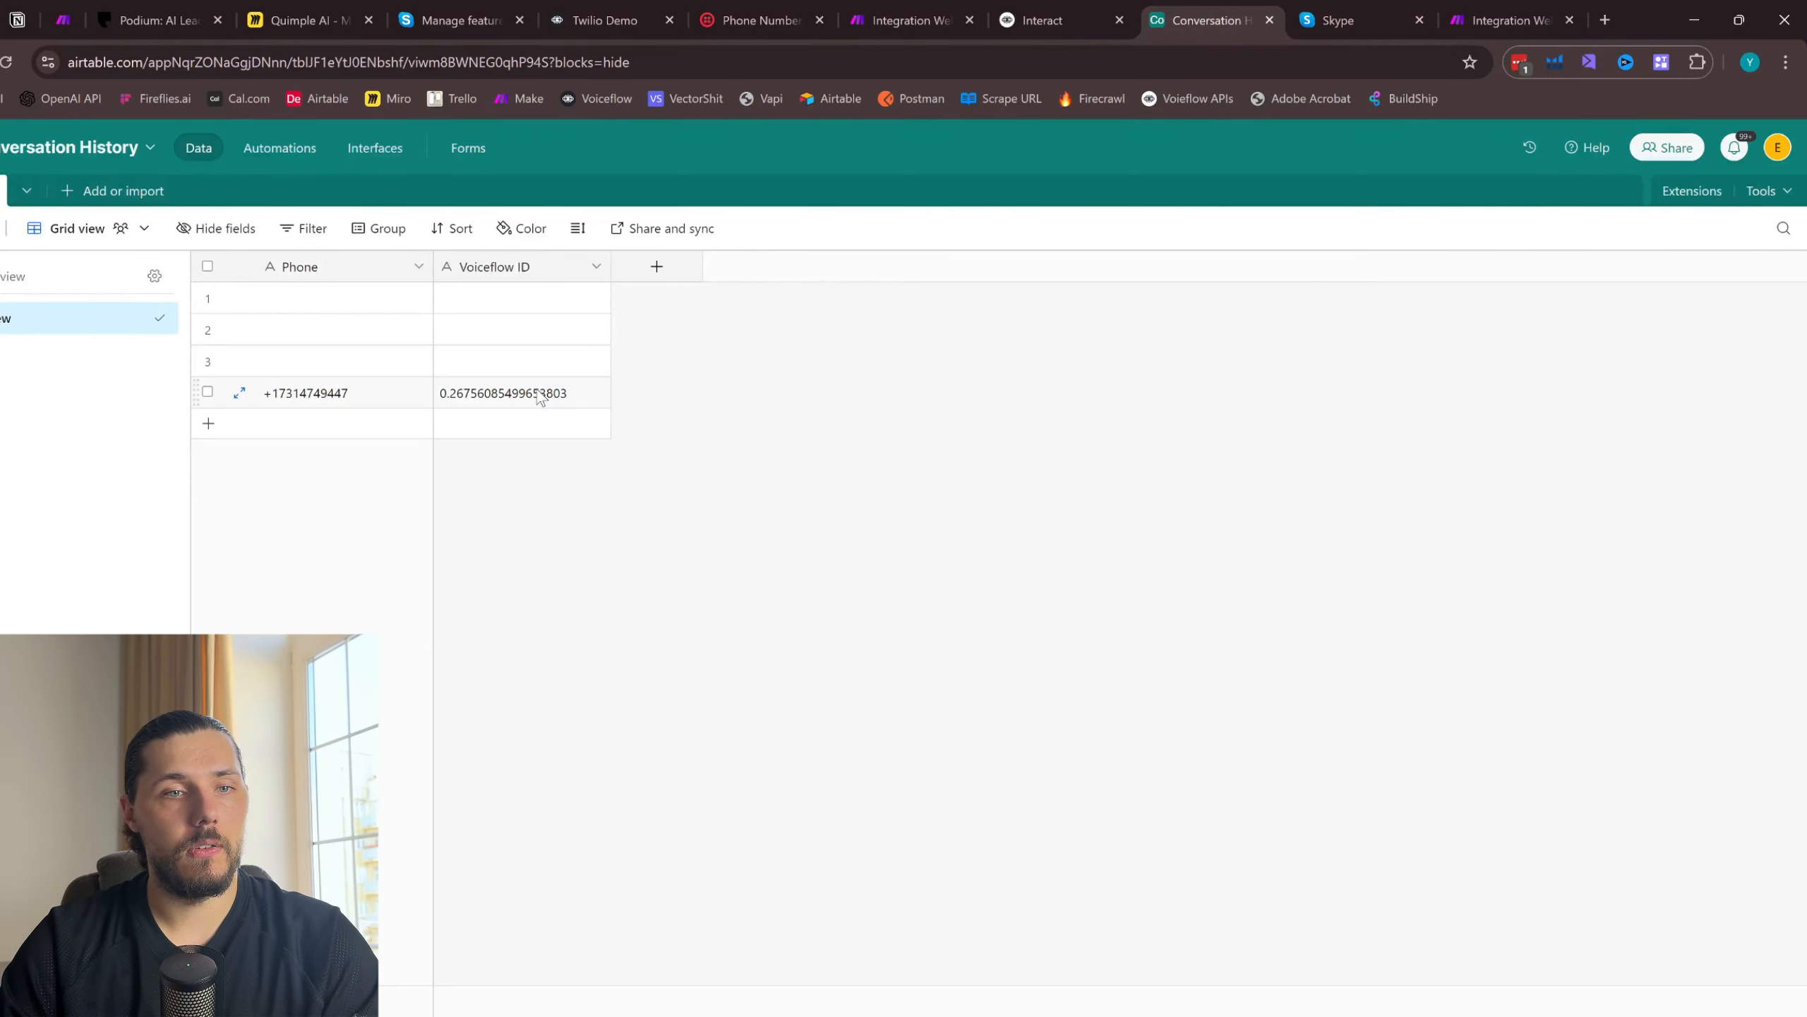
left_click_drag(538, 397, 324, 302)
right_click(325, 303)
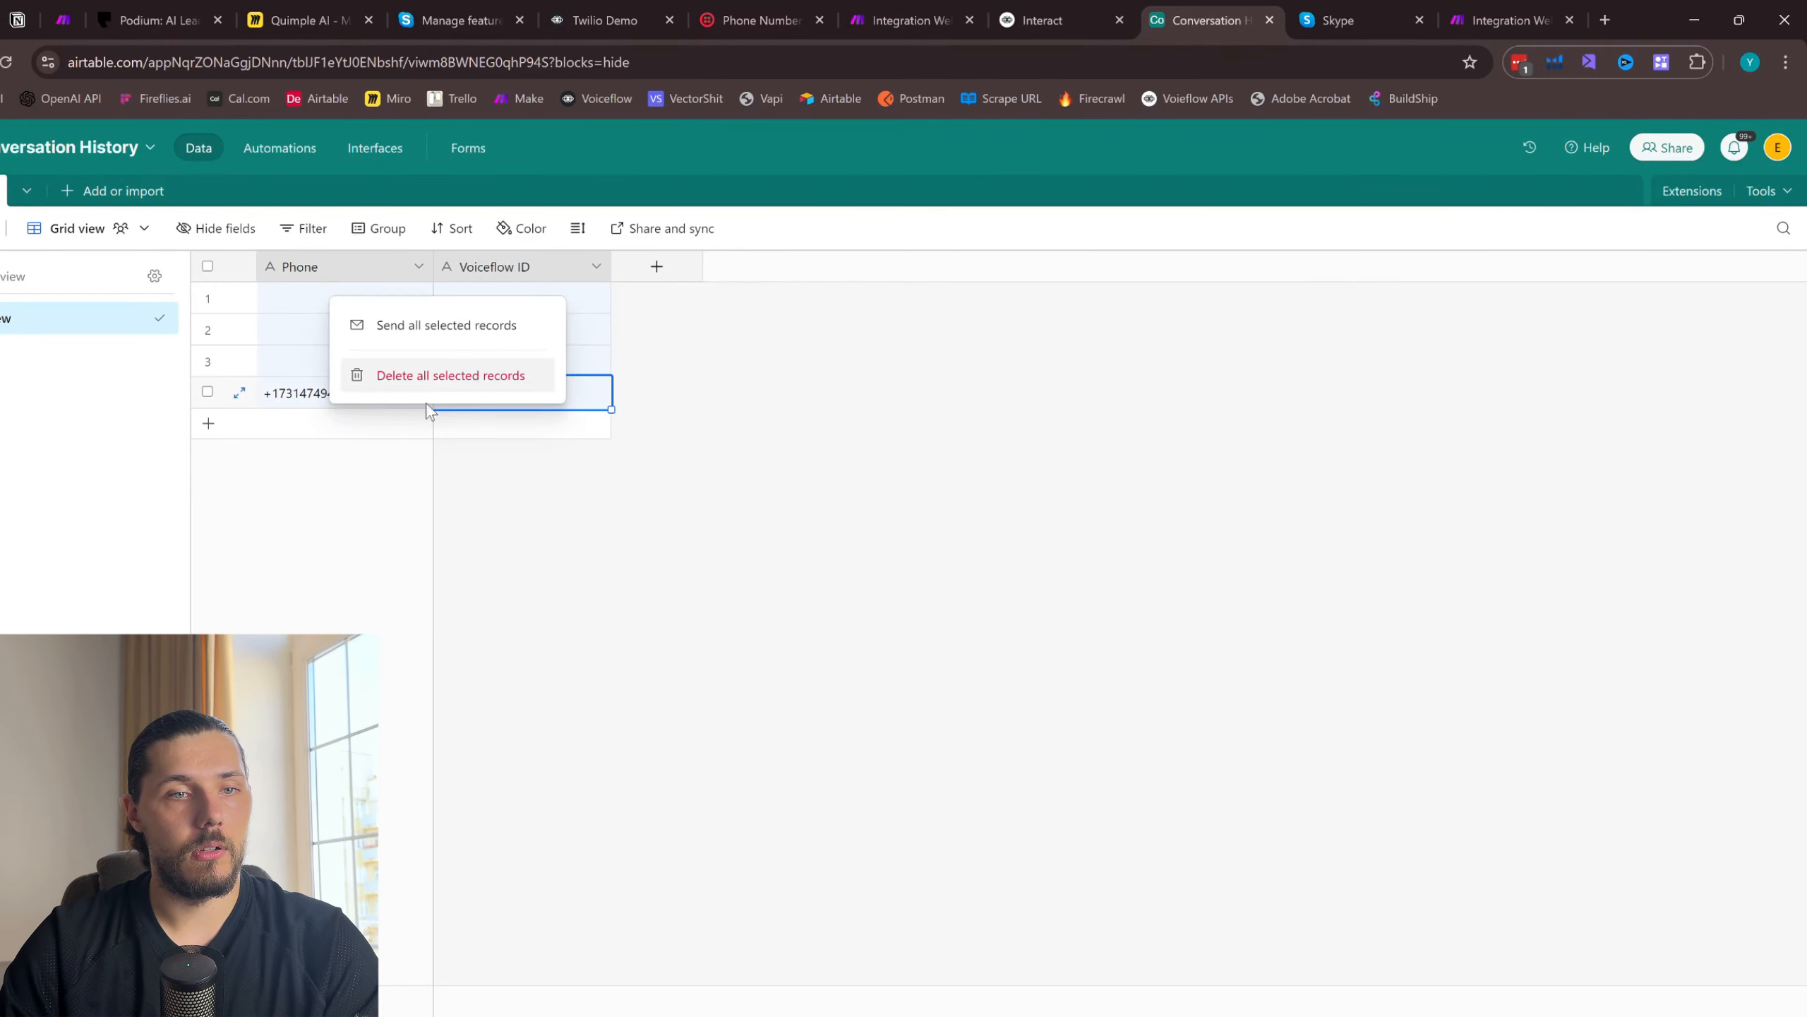
left_click(448, 374)
- Send the test SMS "hi friend" from the Skype conversation with the Twilio number
left_click(1508, 19)
left_click(1338, 19)
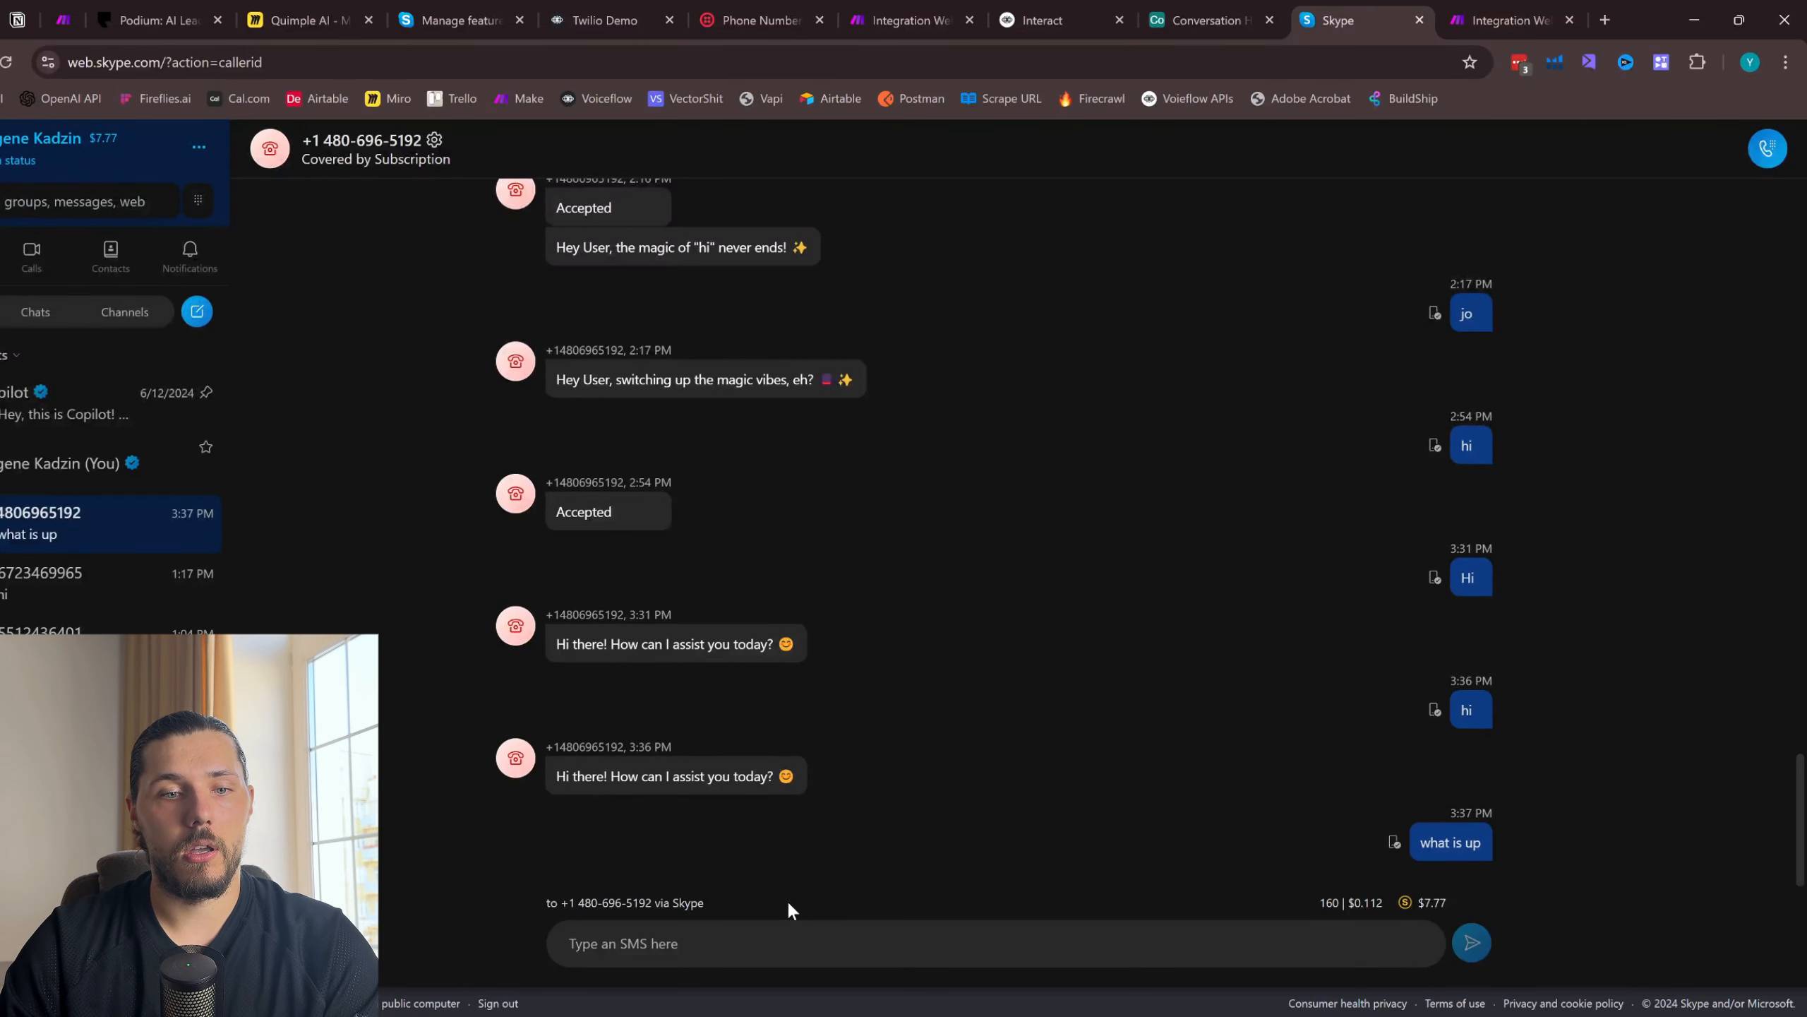
type("hi")
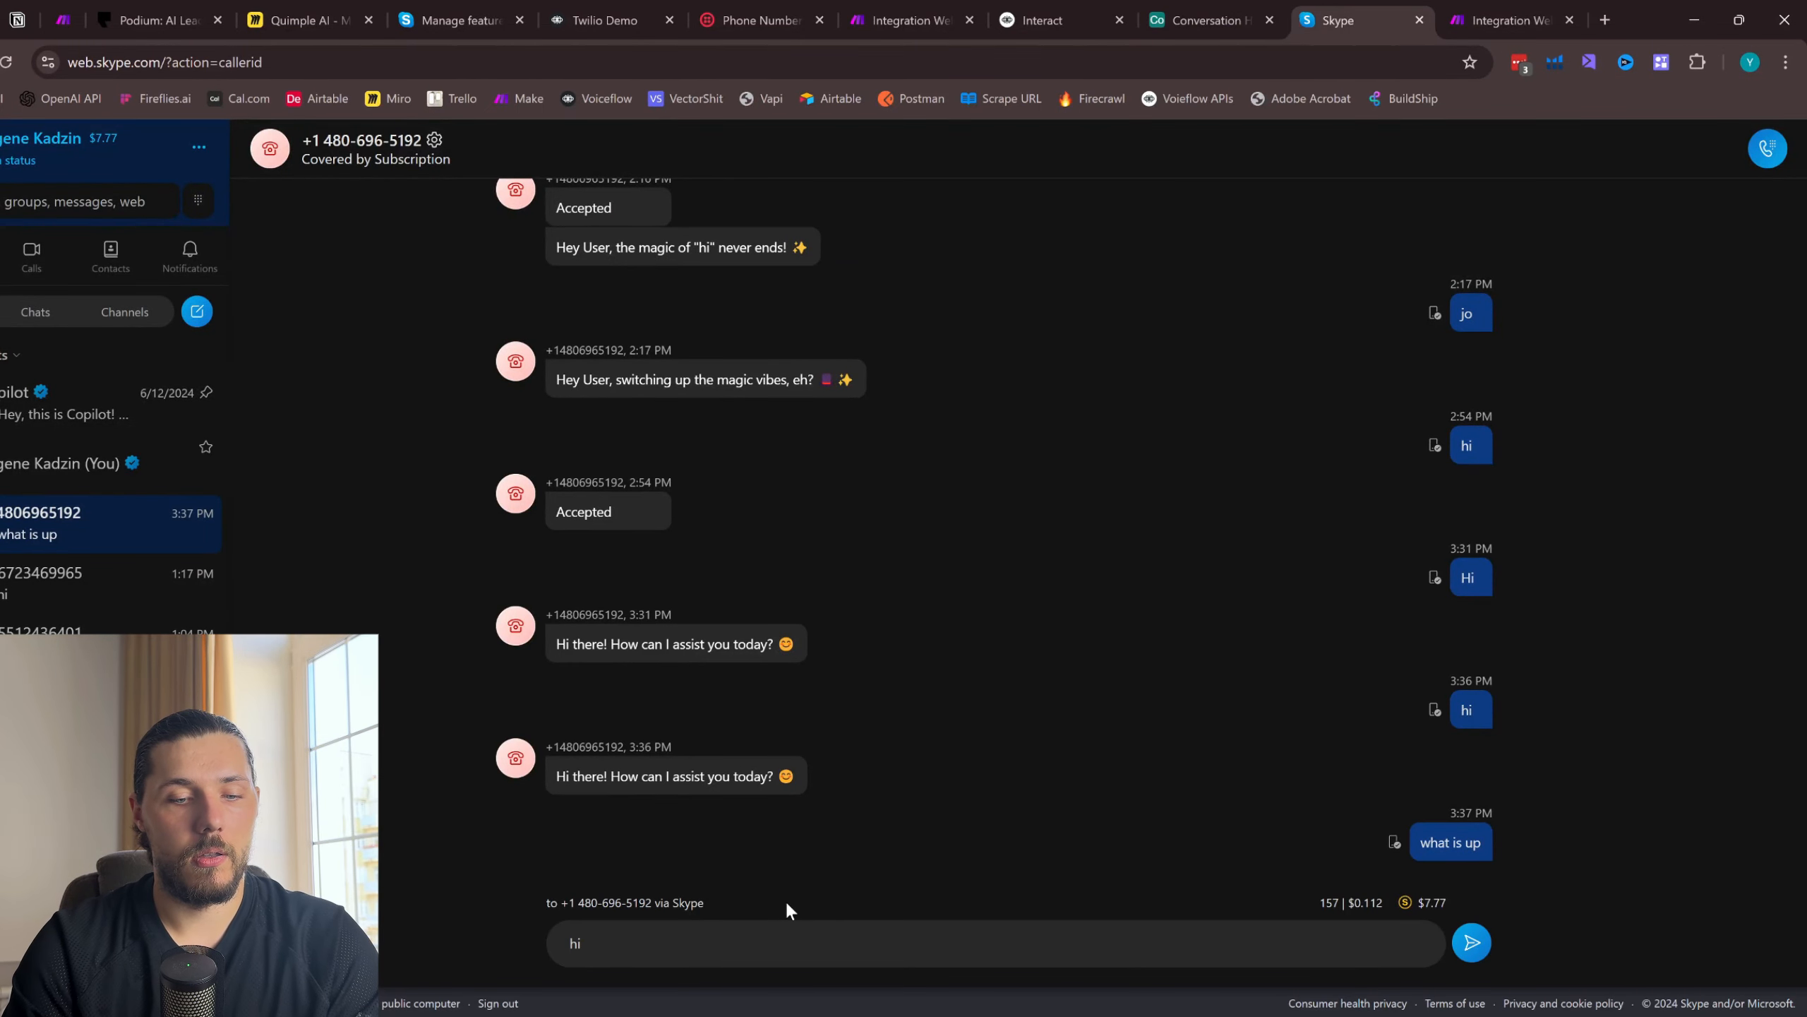
type(" friend")
key("Return")
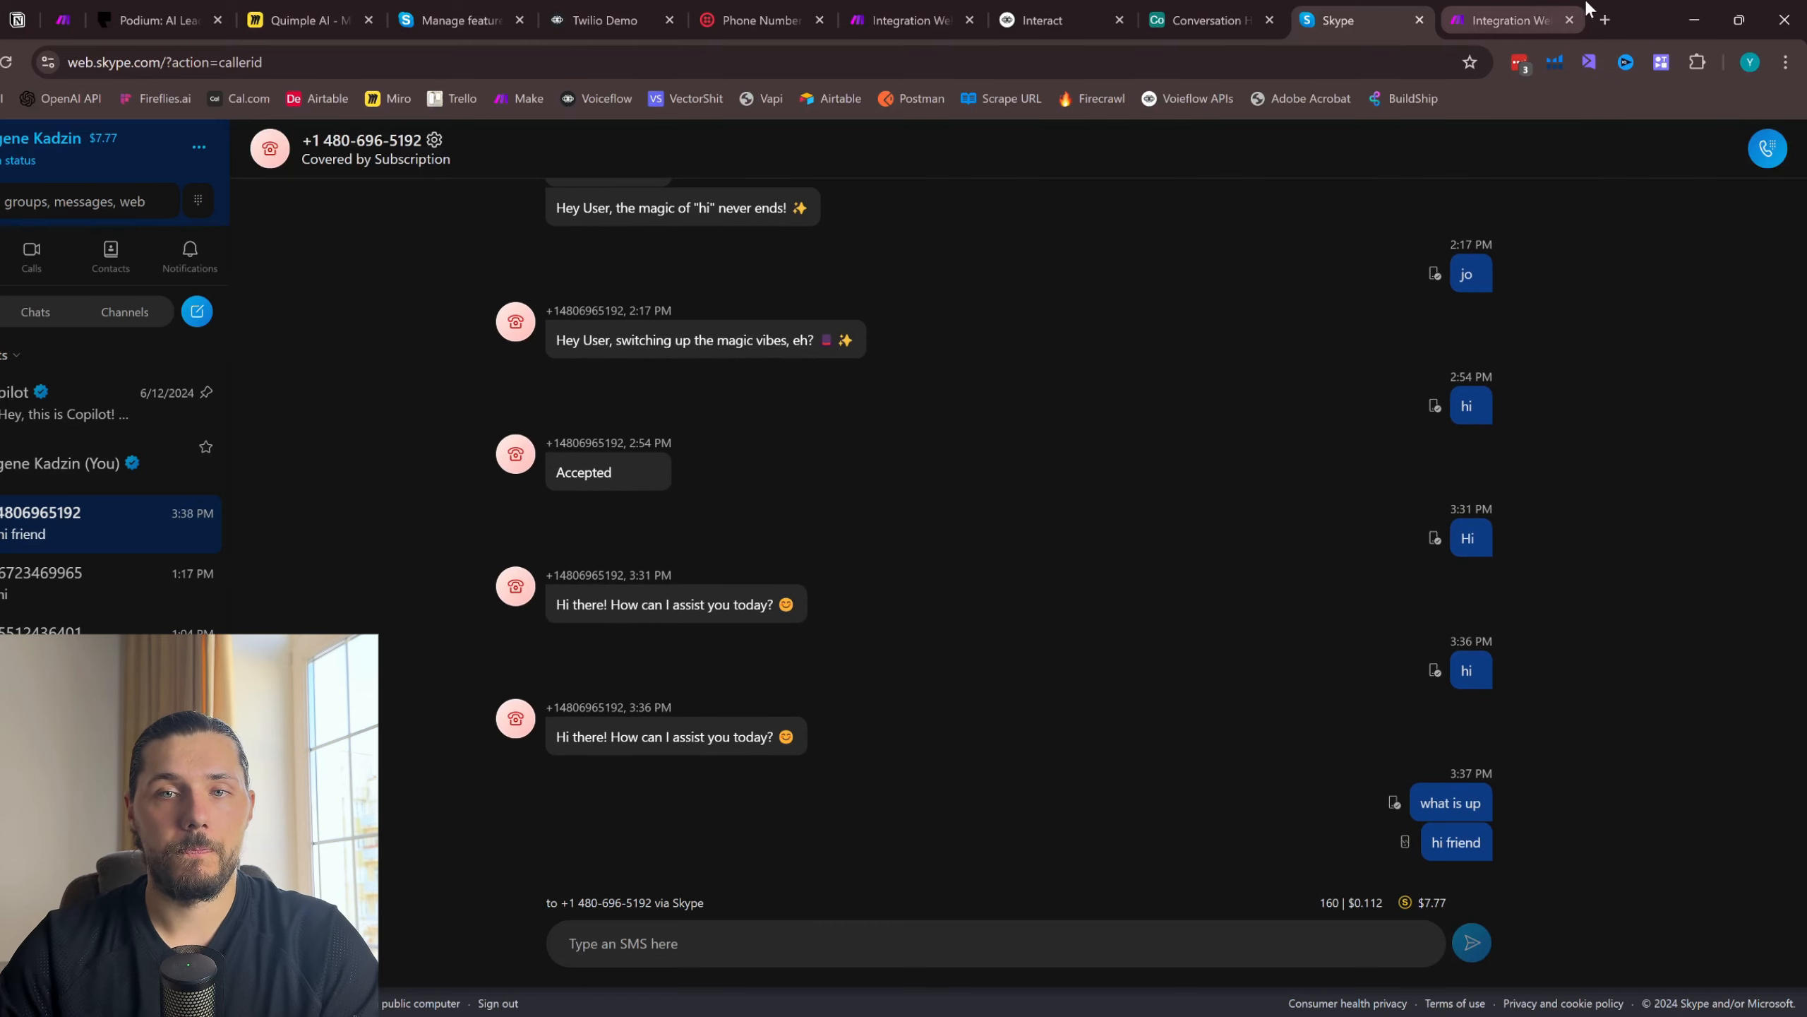
- Check the first route's run in Make, the reply in Skype, and the record stored in Airtable
left_click(1541, 17)
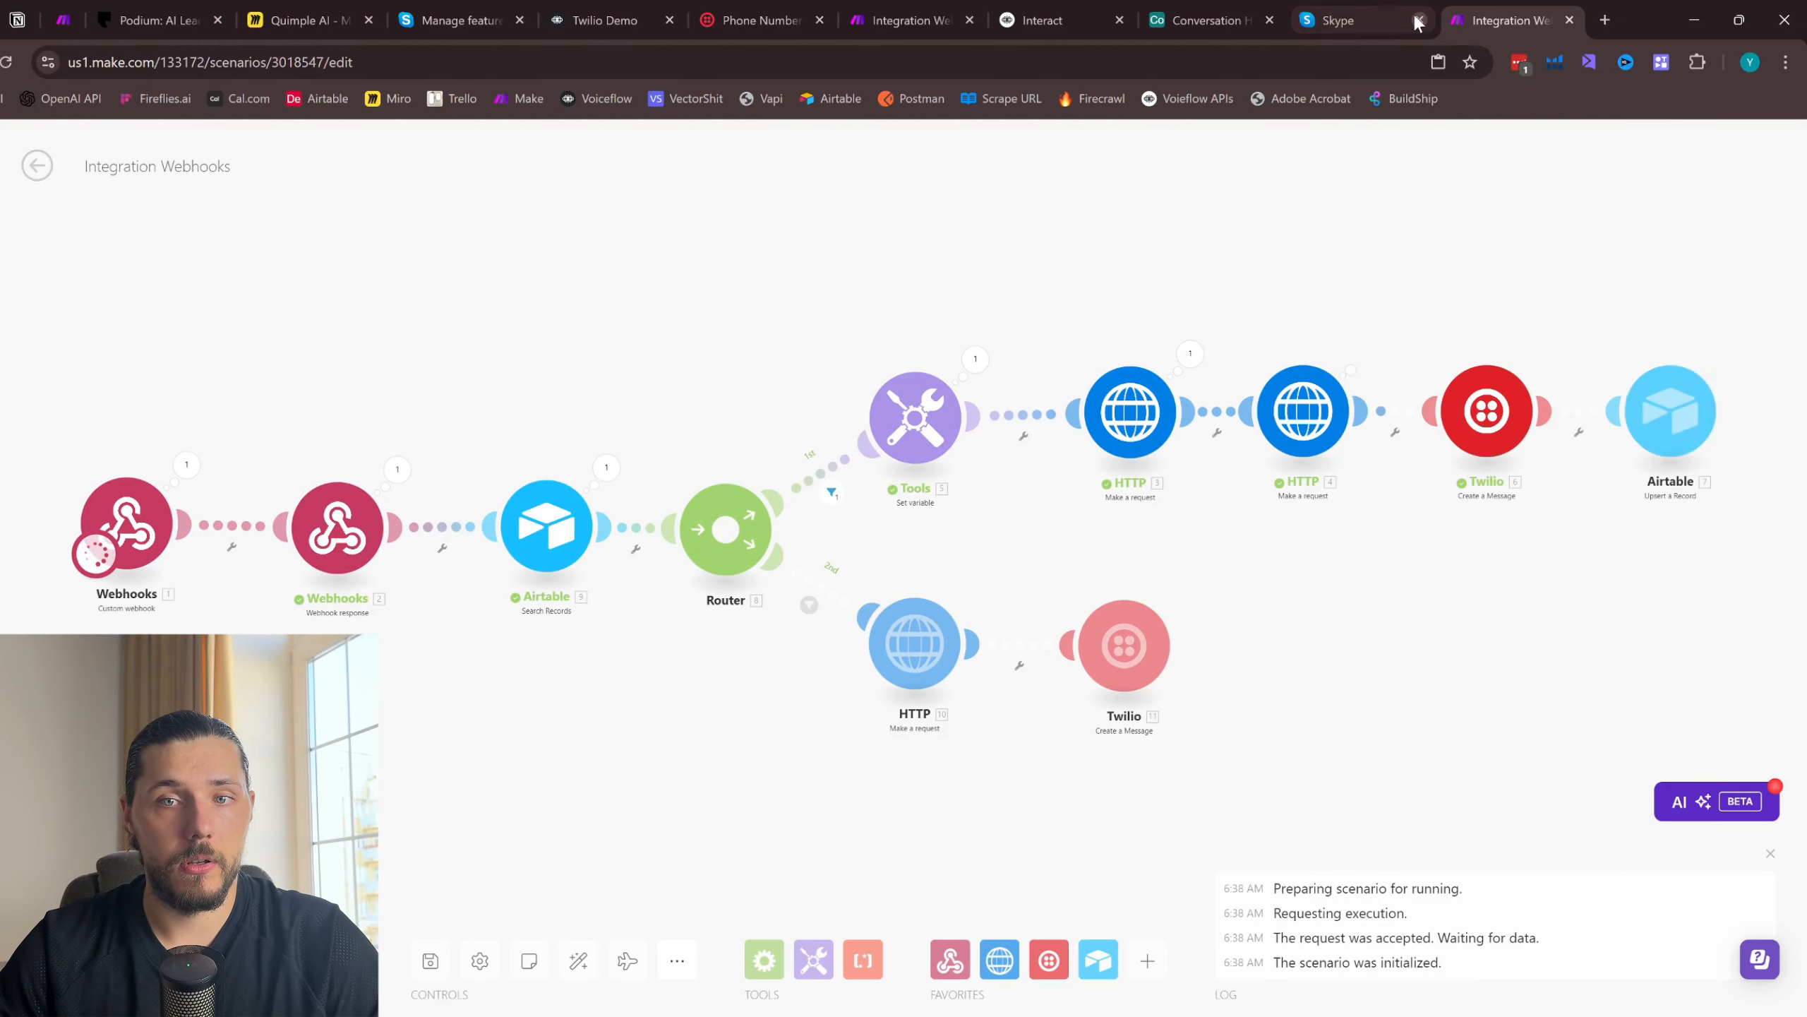
left_click(1380, 14)
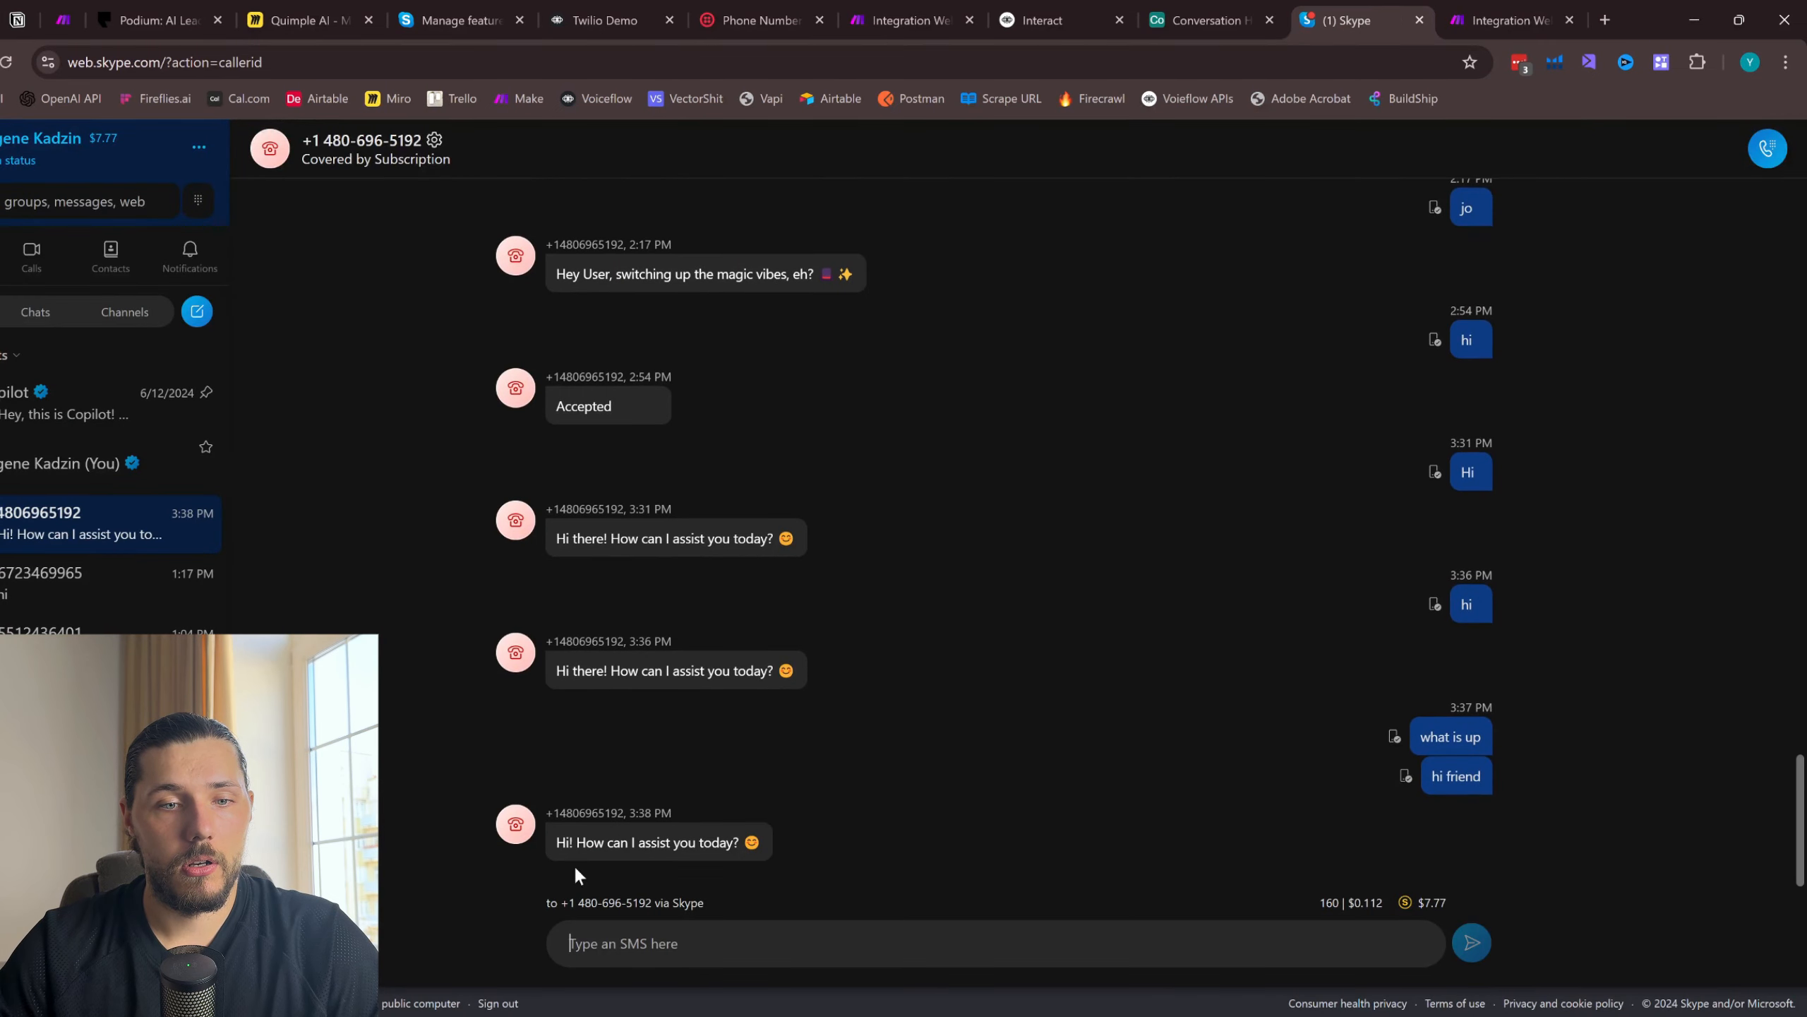
left_click(1202, 20)
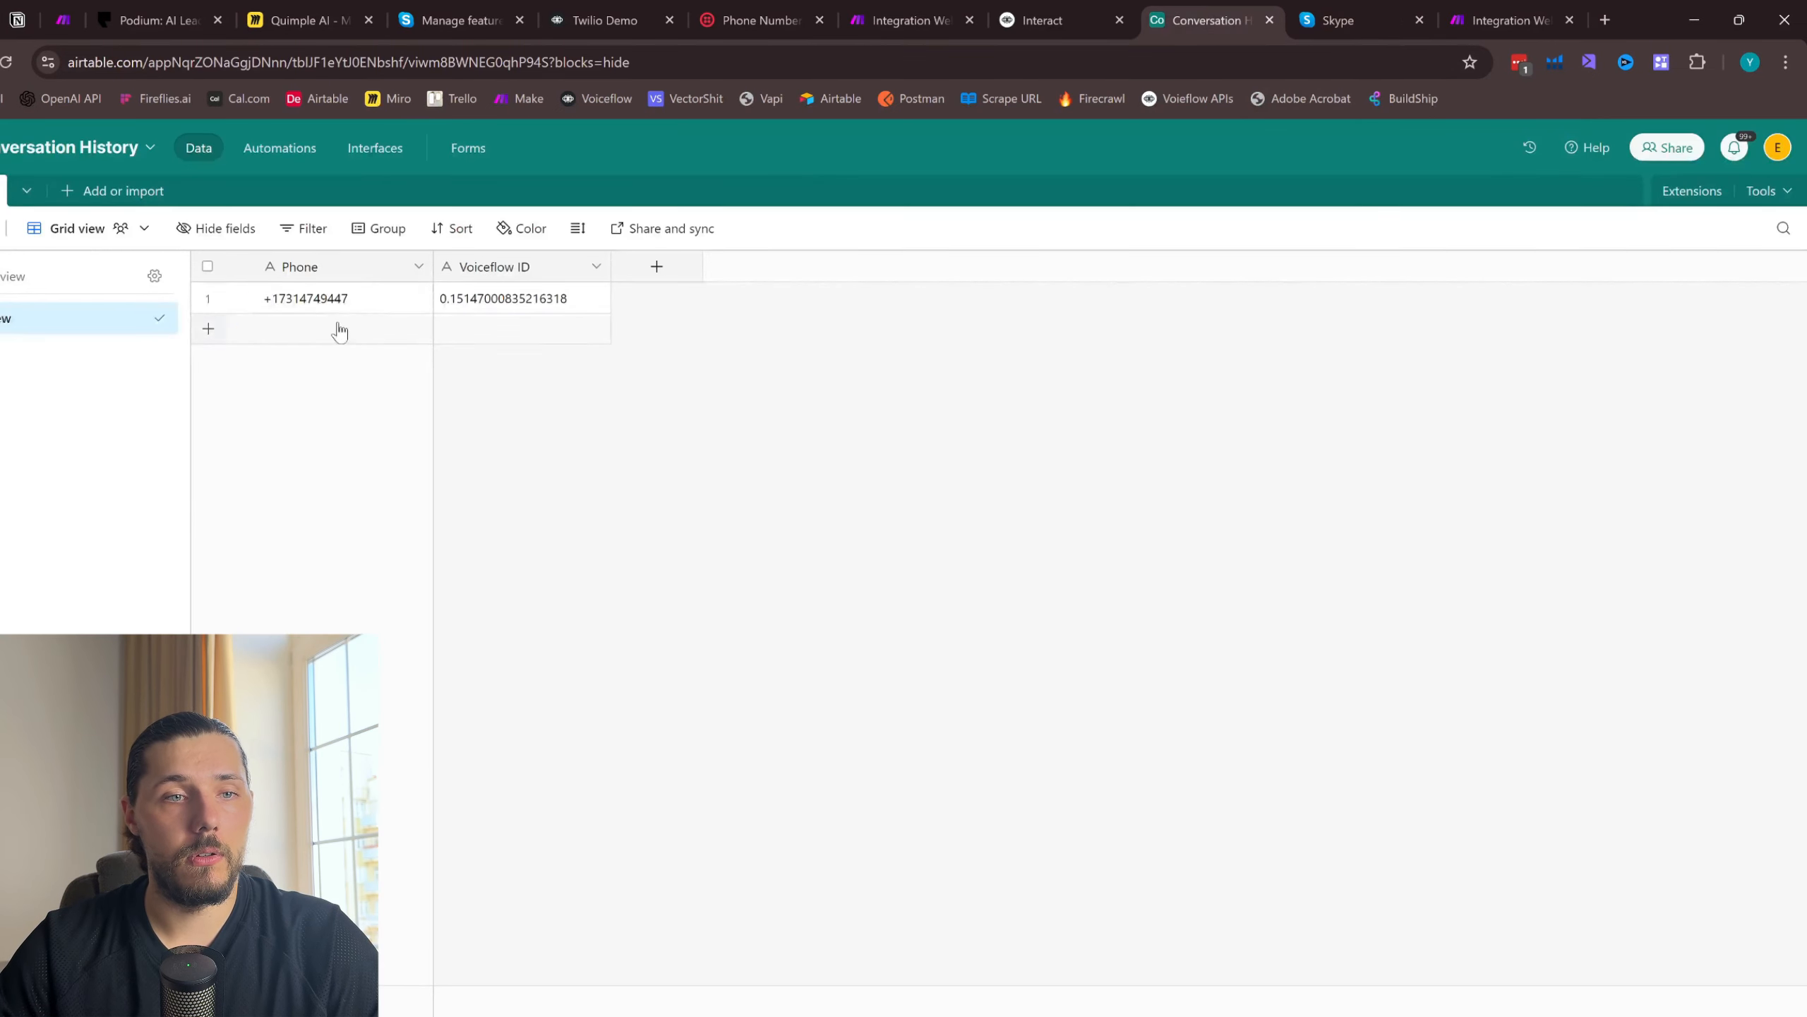
- Run the Make scenario once more and send an SMS from Skype that states the sender's first name
left_click(1506, 20)
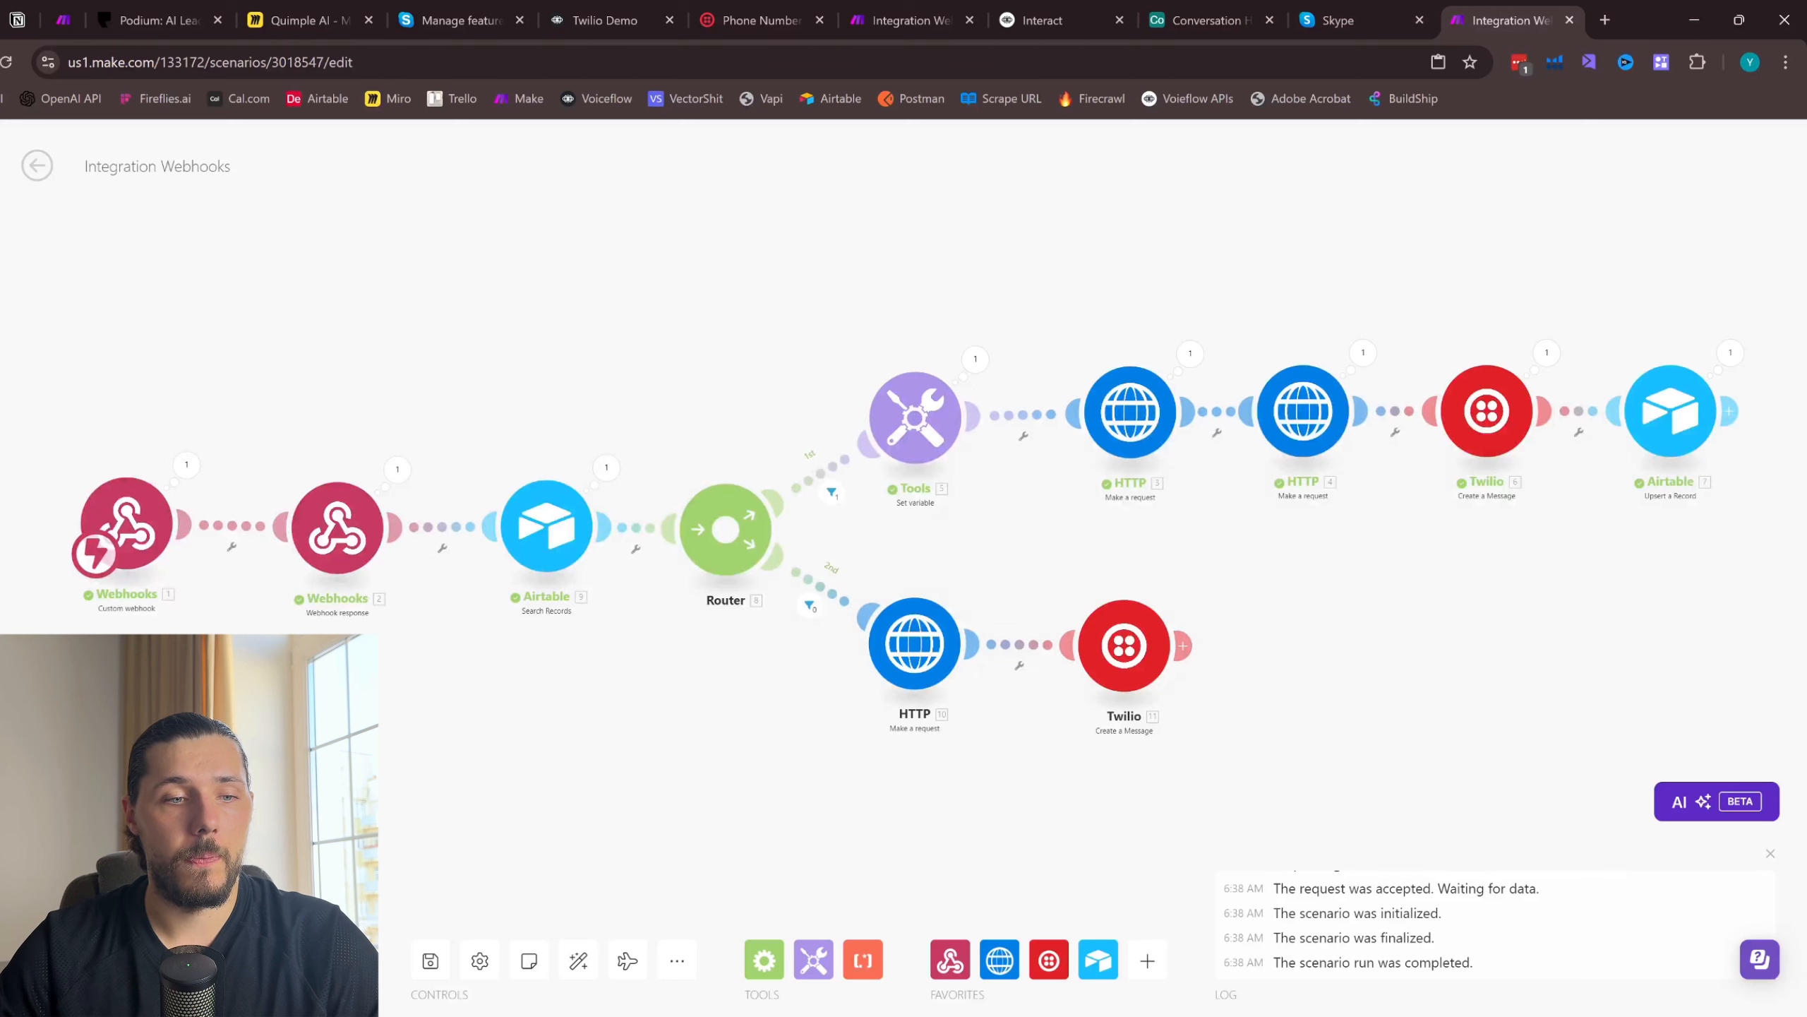
left_click(1353, 20)
left_click(727, 936)
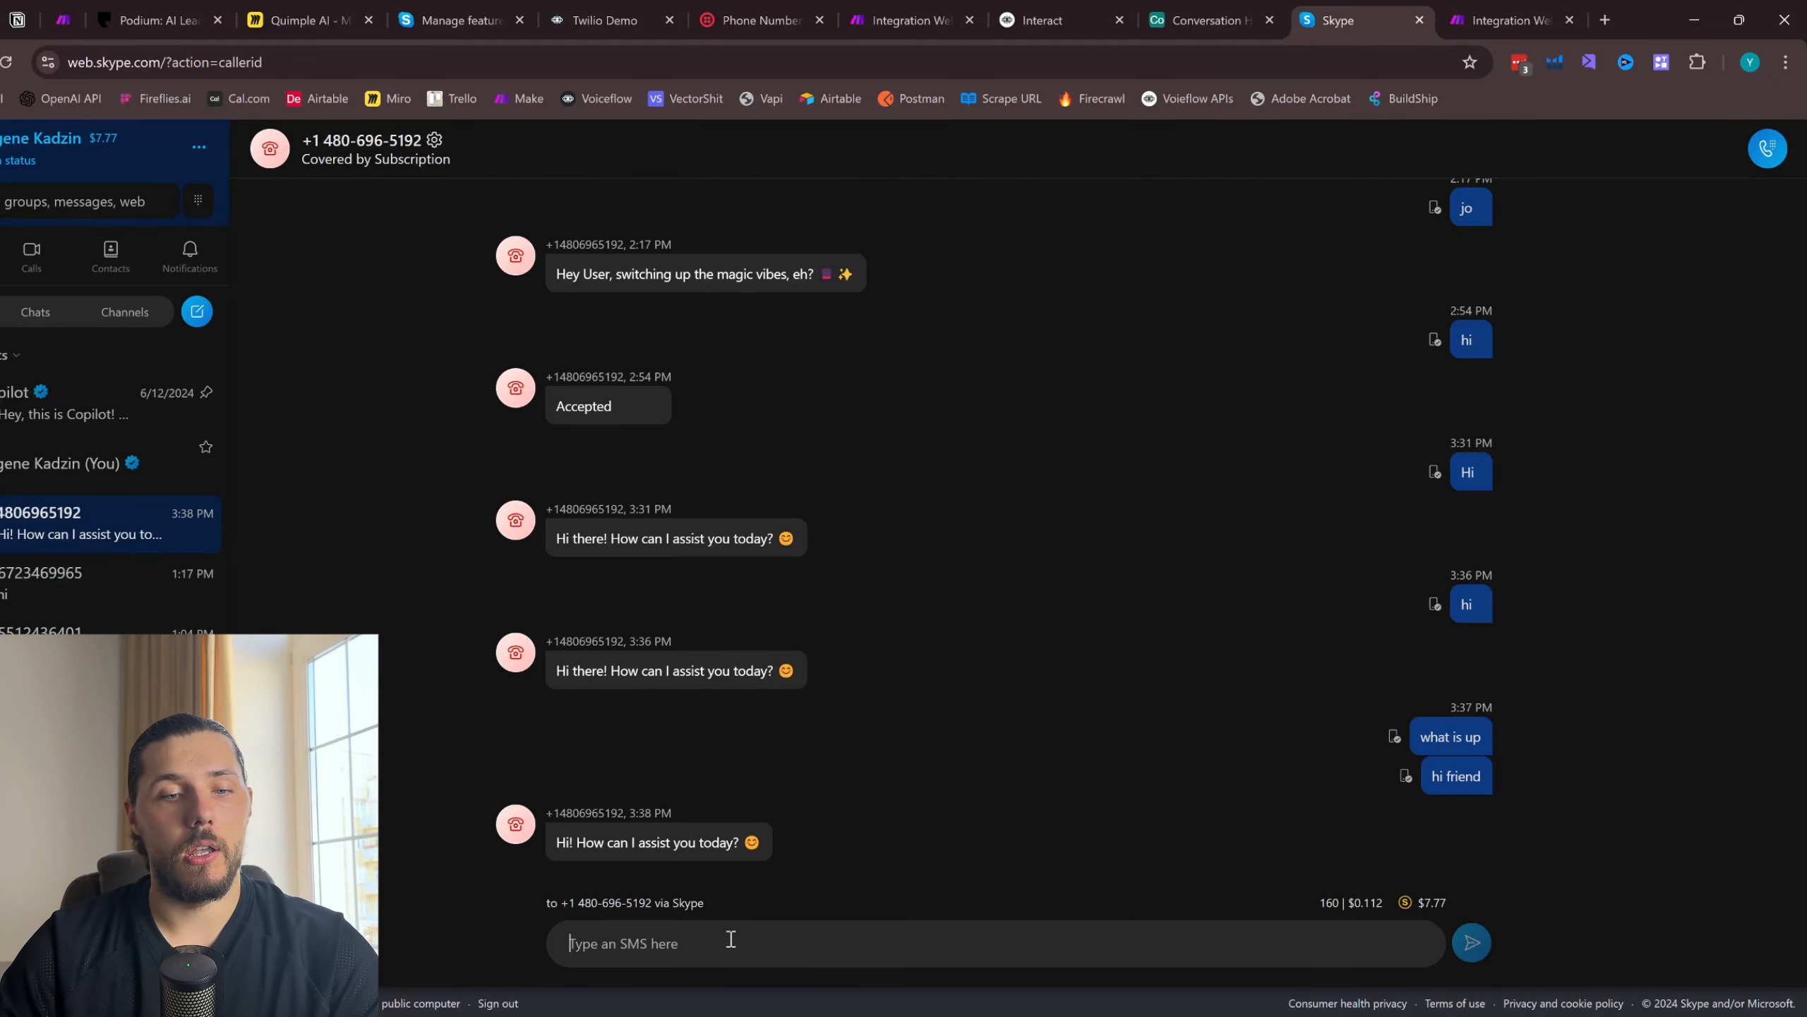
type("My name is Eugeen")
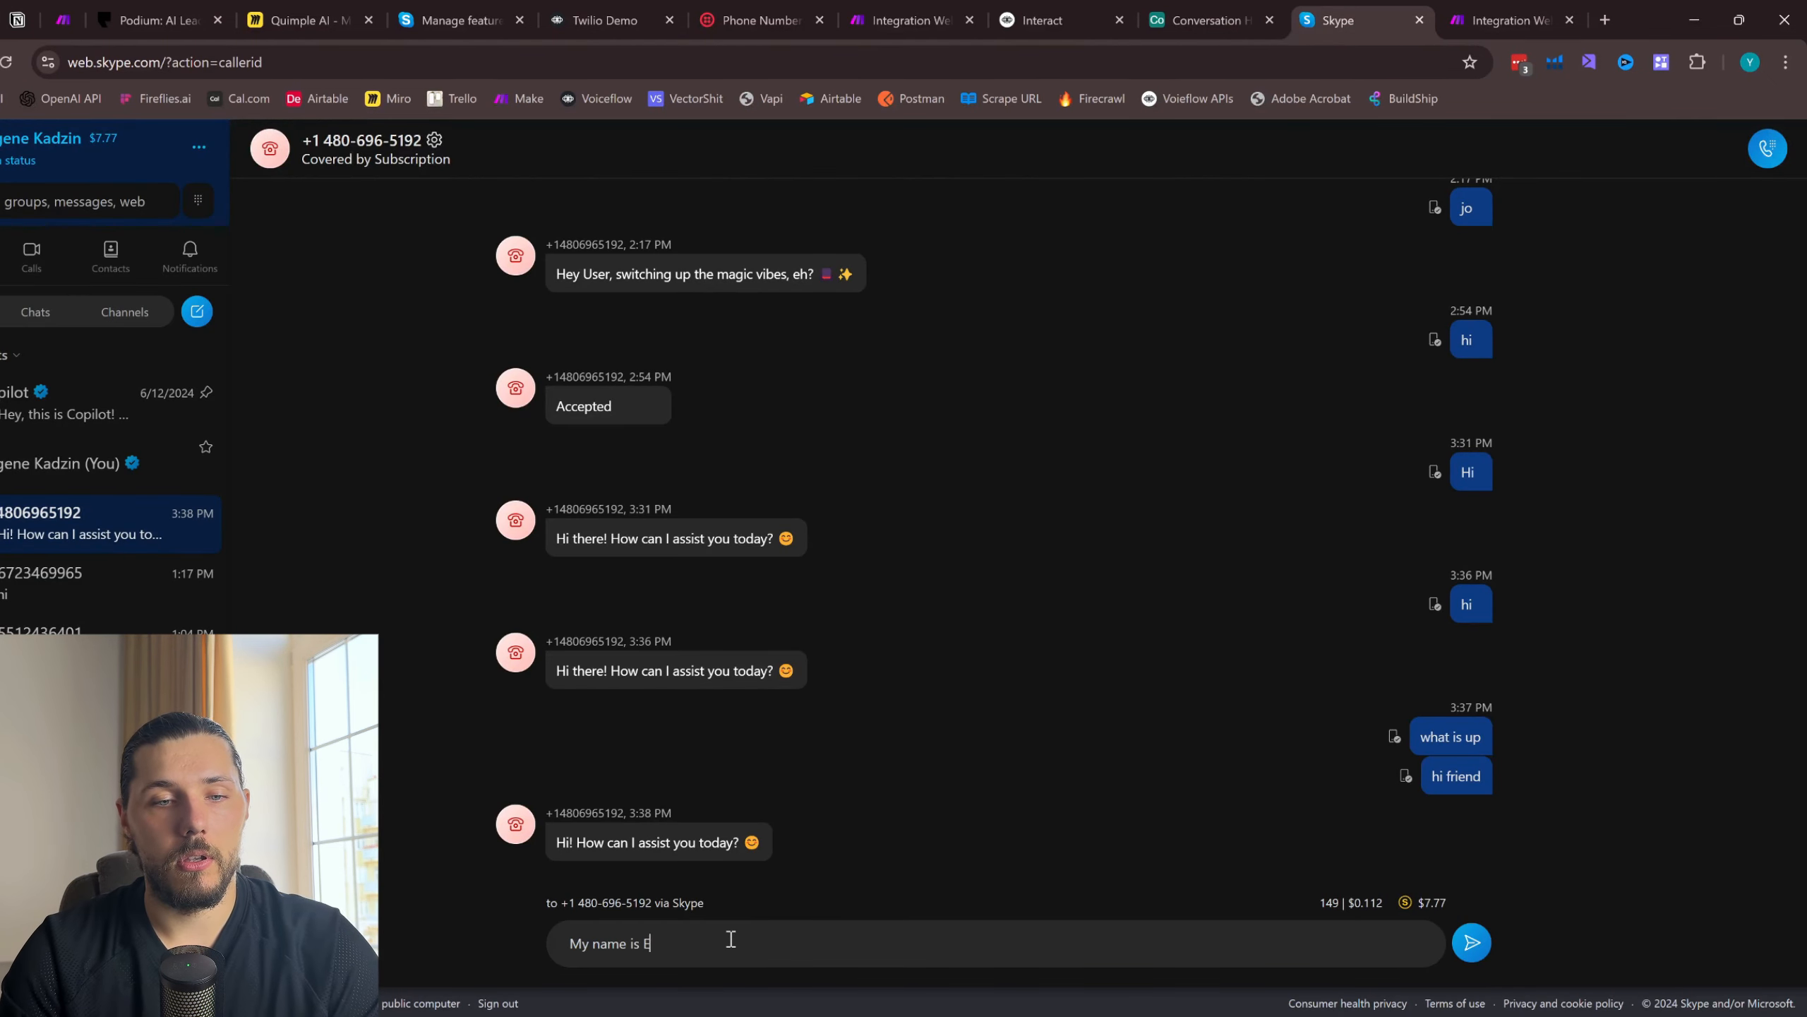
left_click(1470, 952)
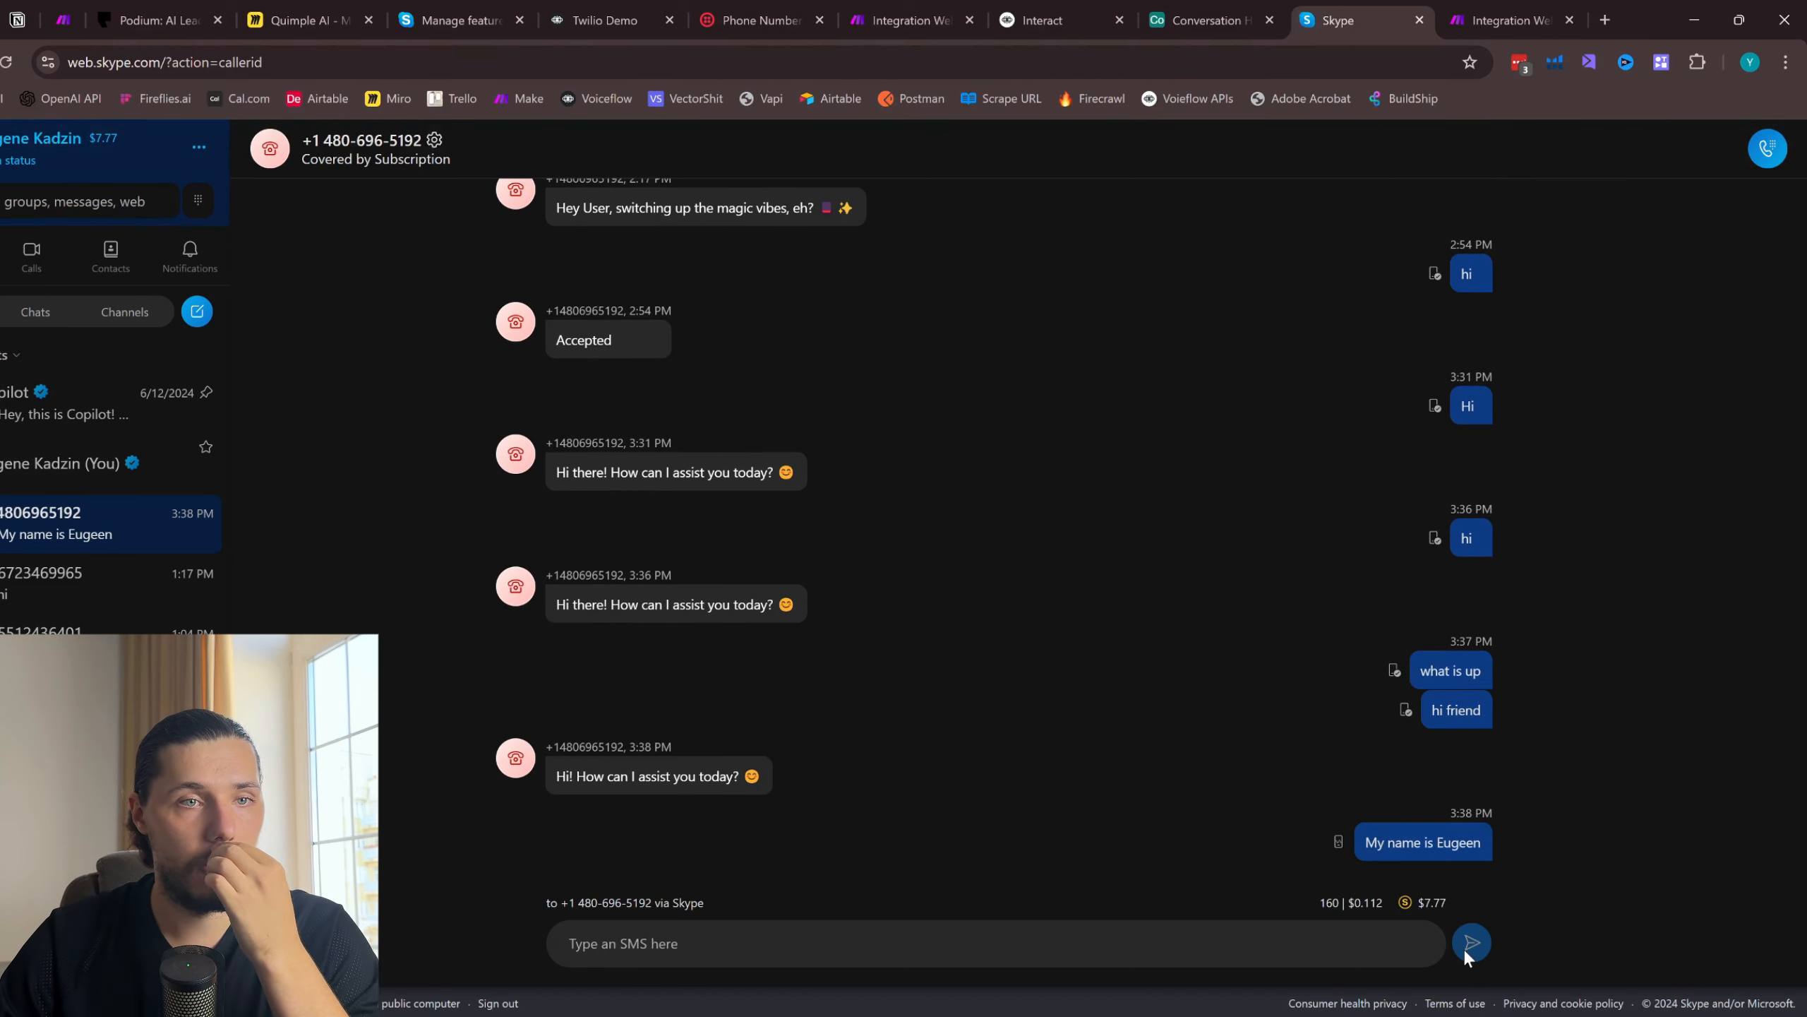
- Check the second route's run in Make and read the reply to the introduction in Skype
left_click(1509, 20)
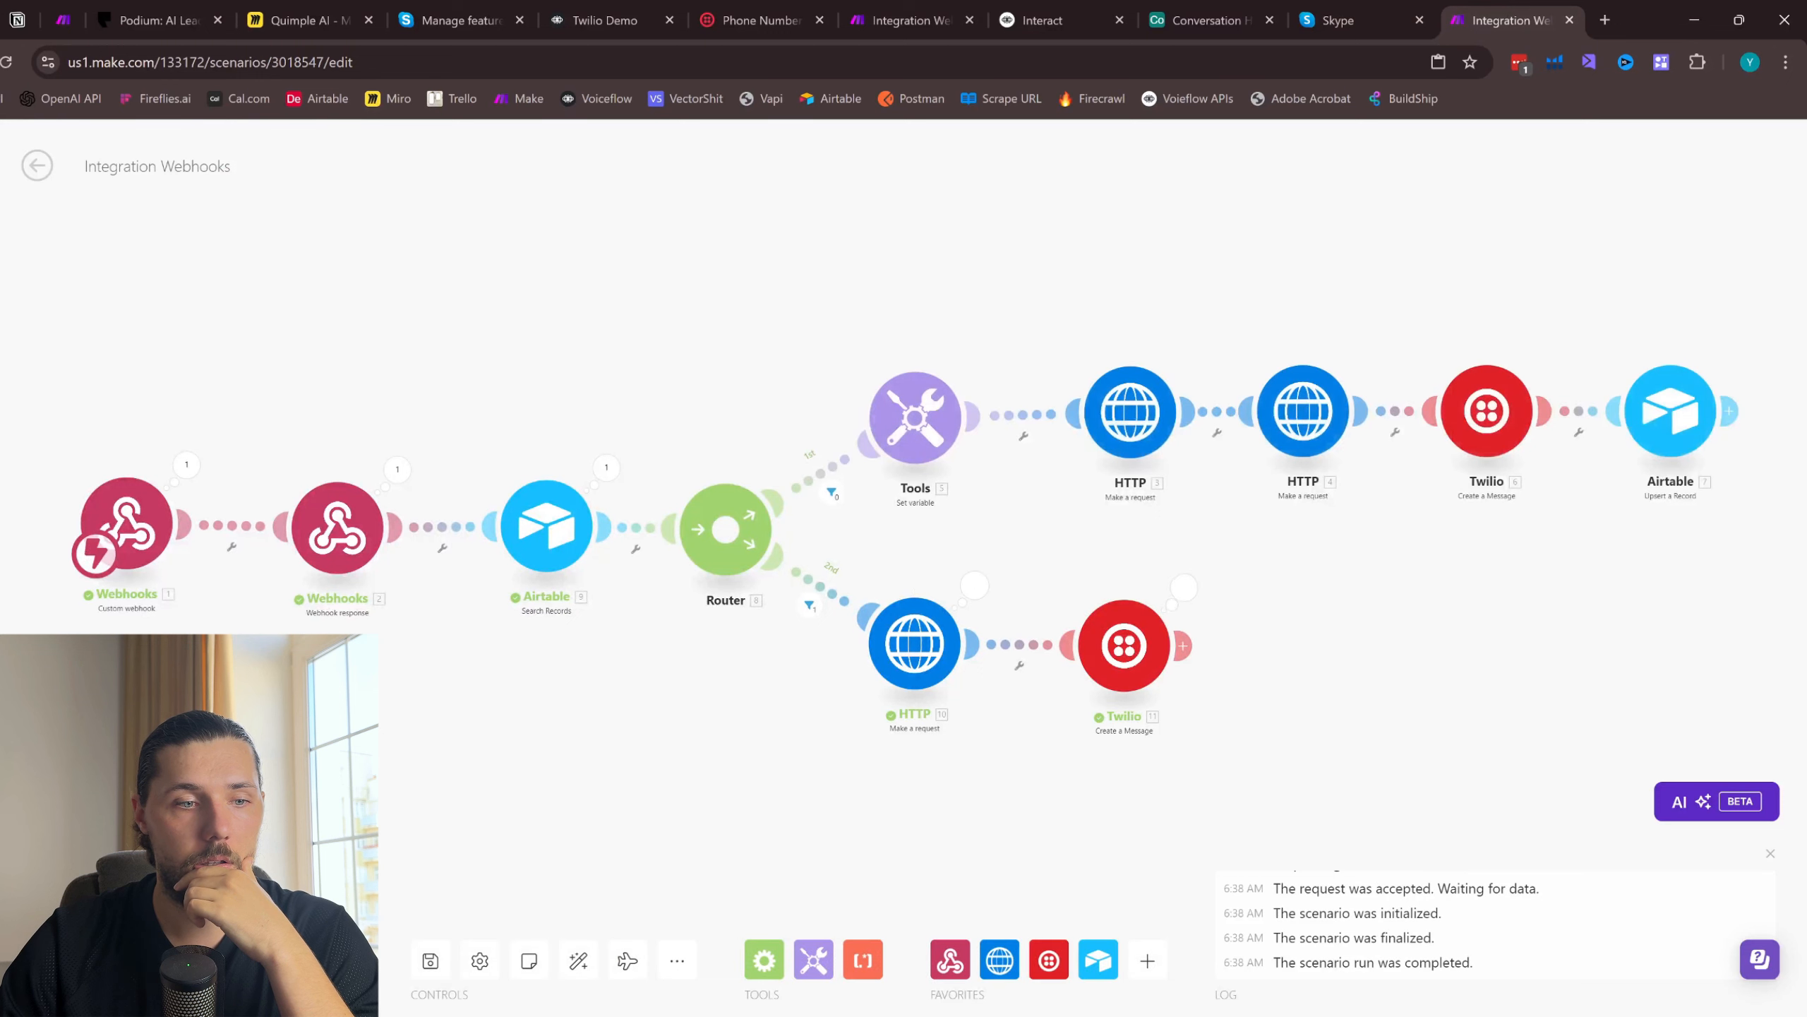
left_click(1345, 20)
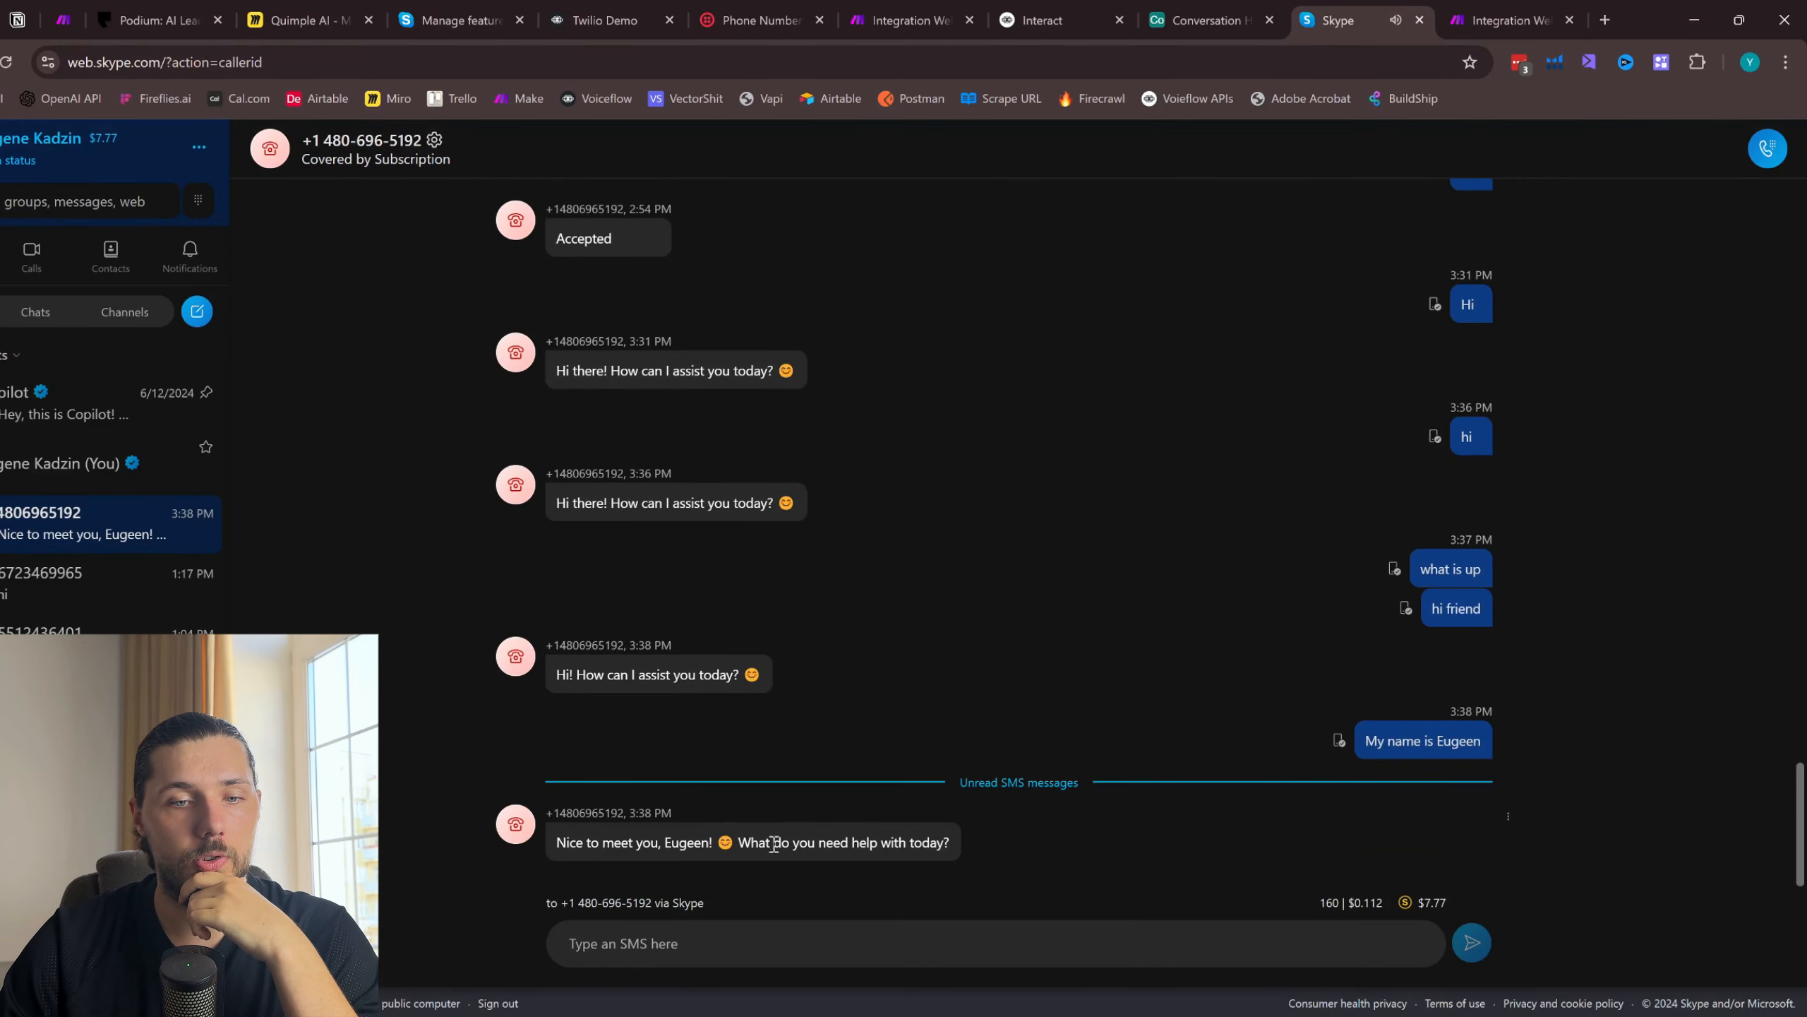
left_click_drag(775, 844, 905, 842)
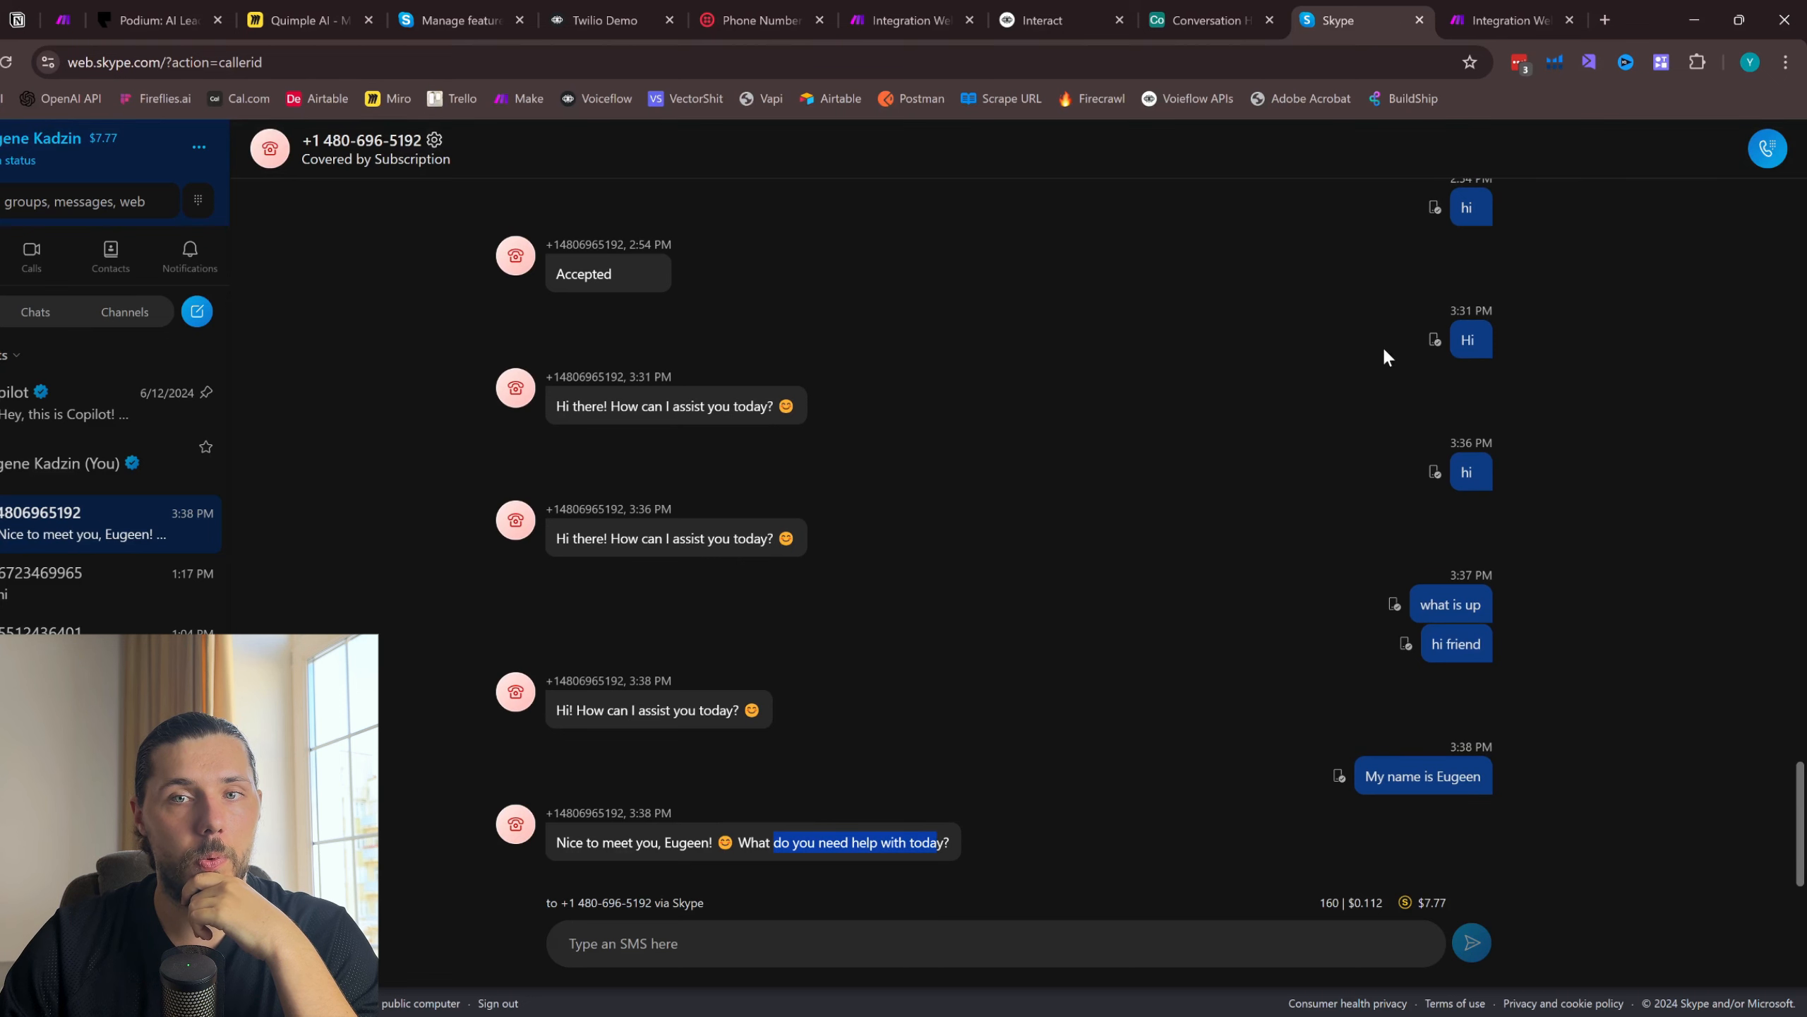
- Run the scenario again, send the SMS "what is my name again?" from Skype, and check the reply
left_click(1500, 10)
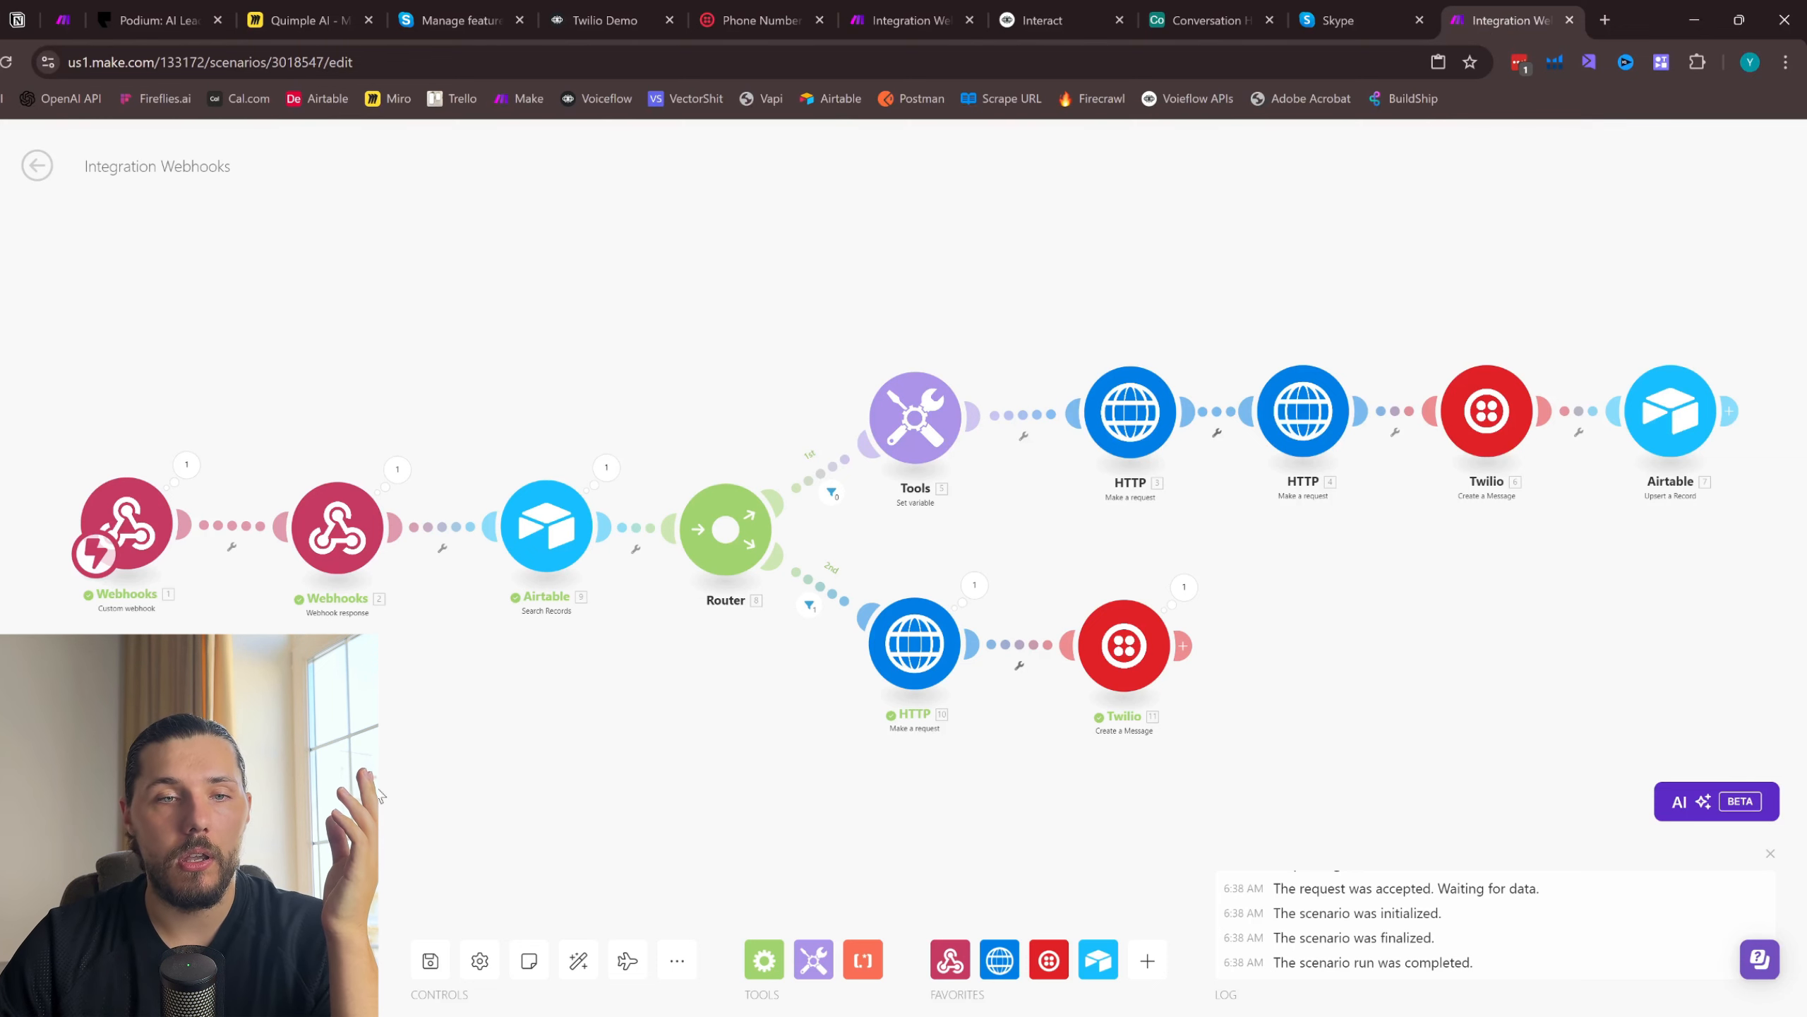
left_click(1352, 20)
left_click(1475, 10)
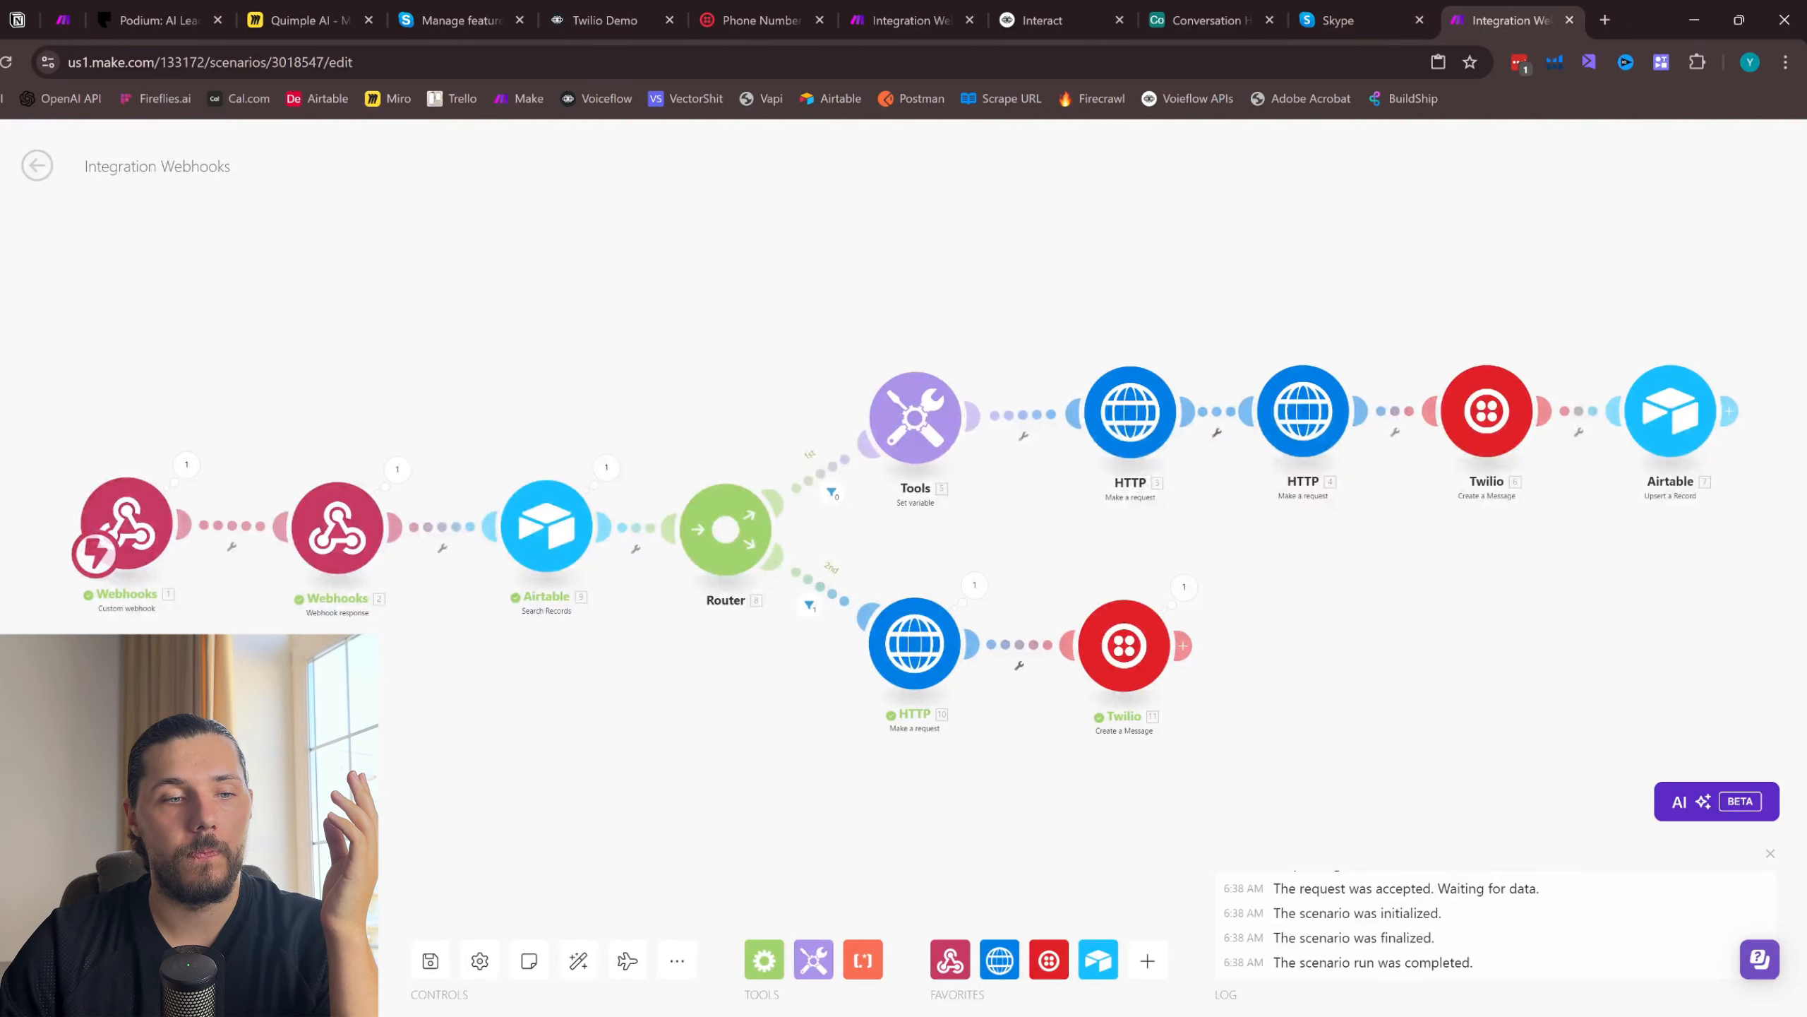
left_click(1352, 20)
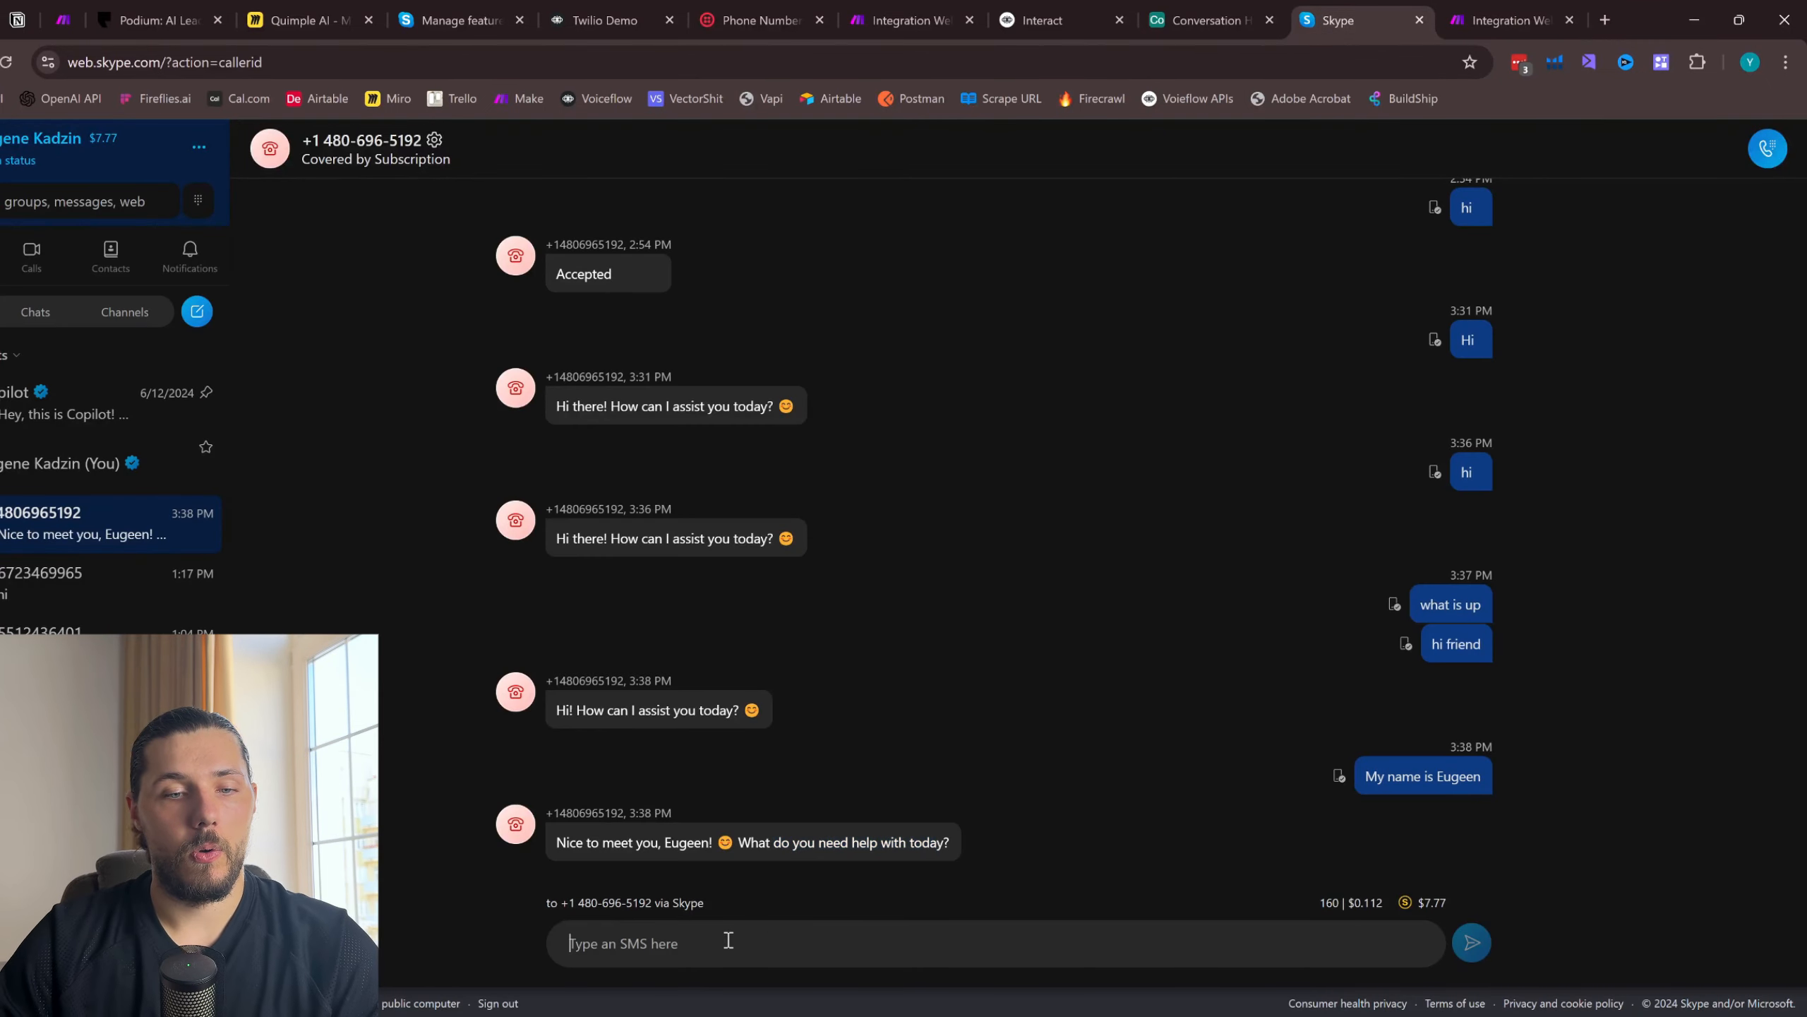
type("what is my name")
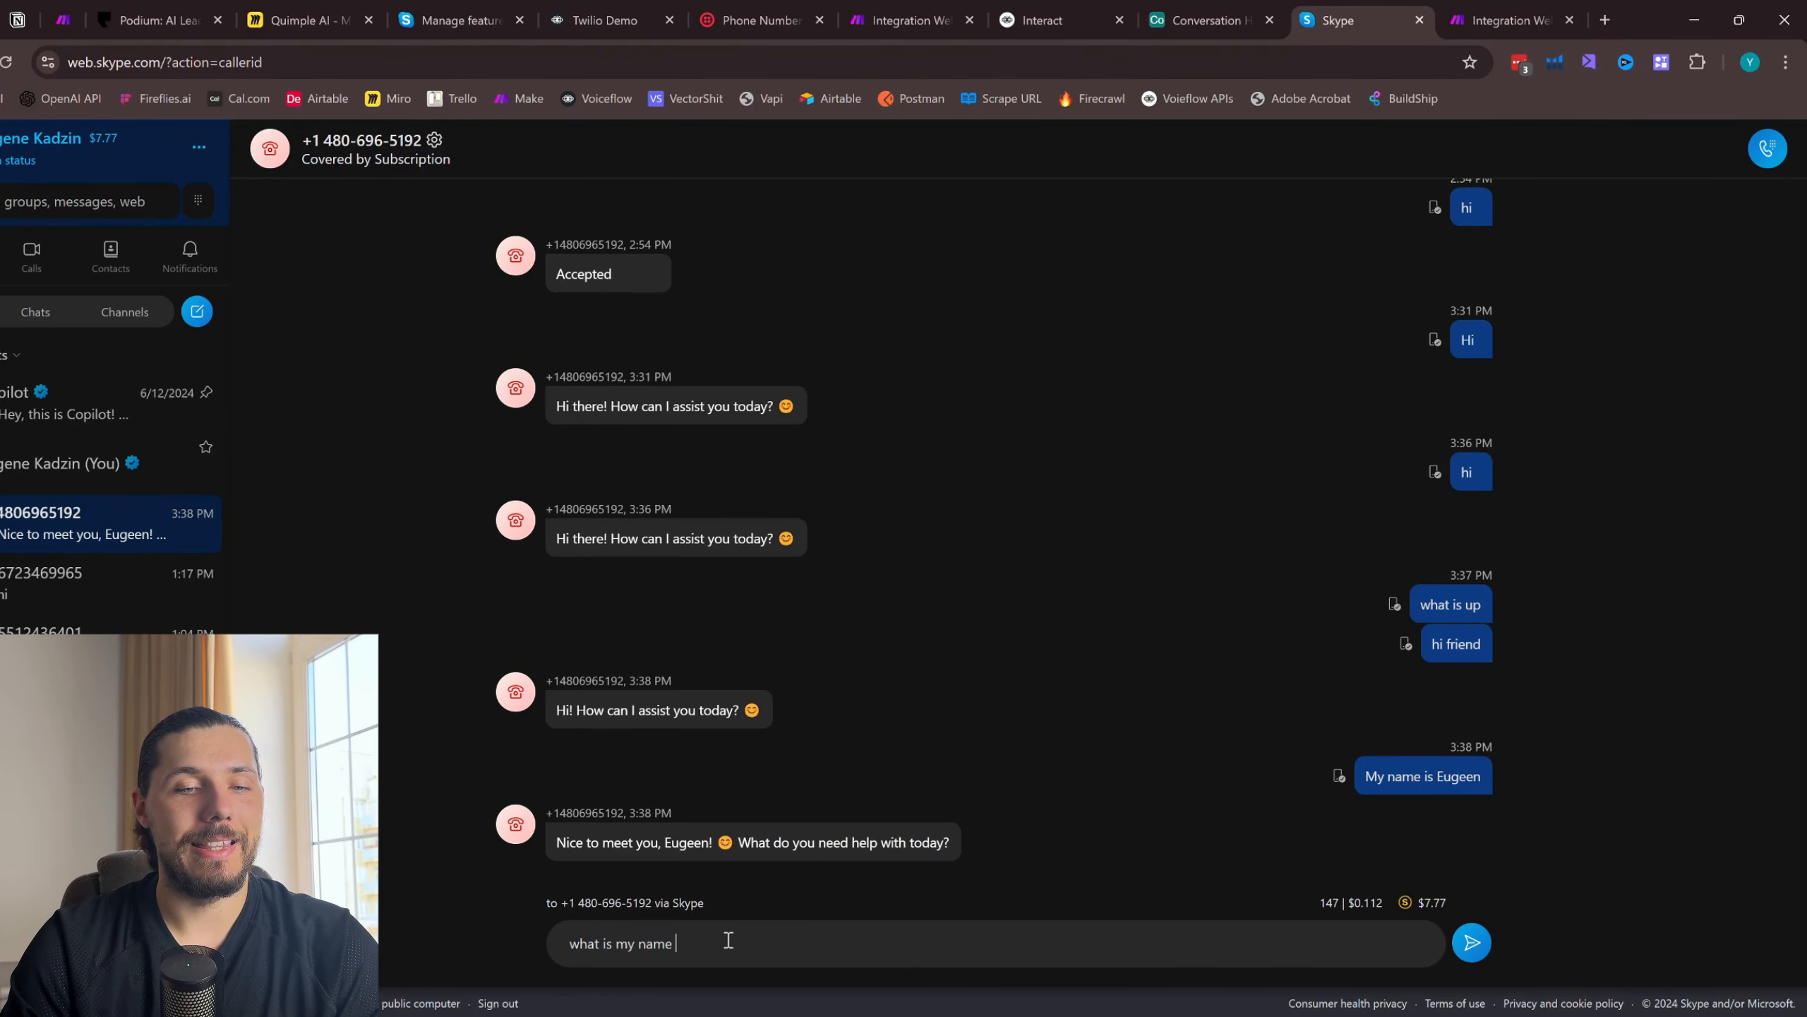
type(" again")
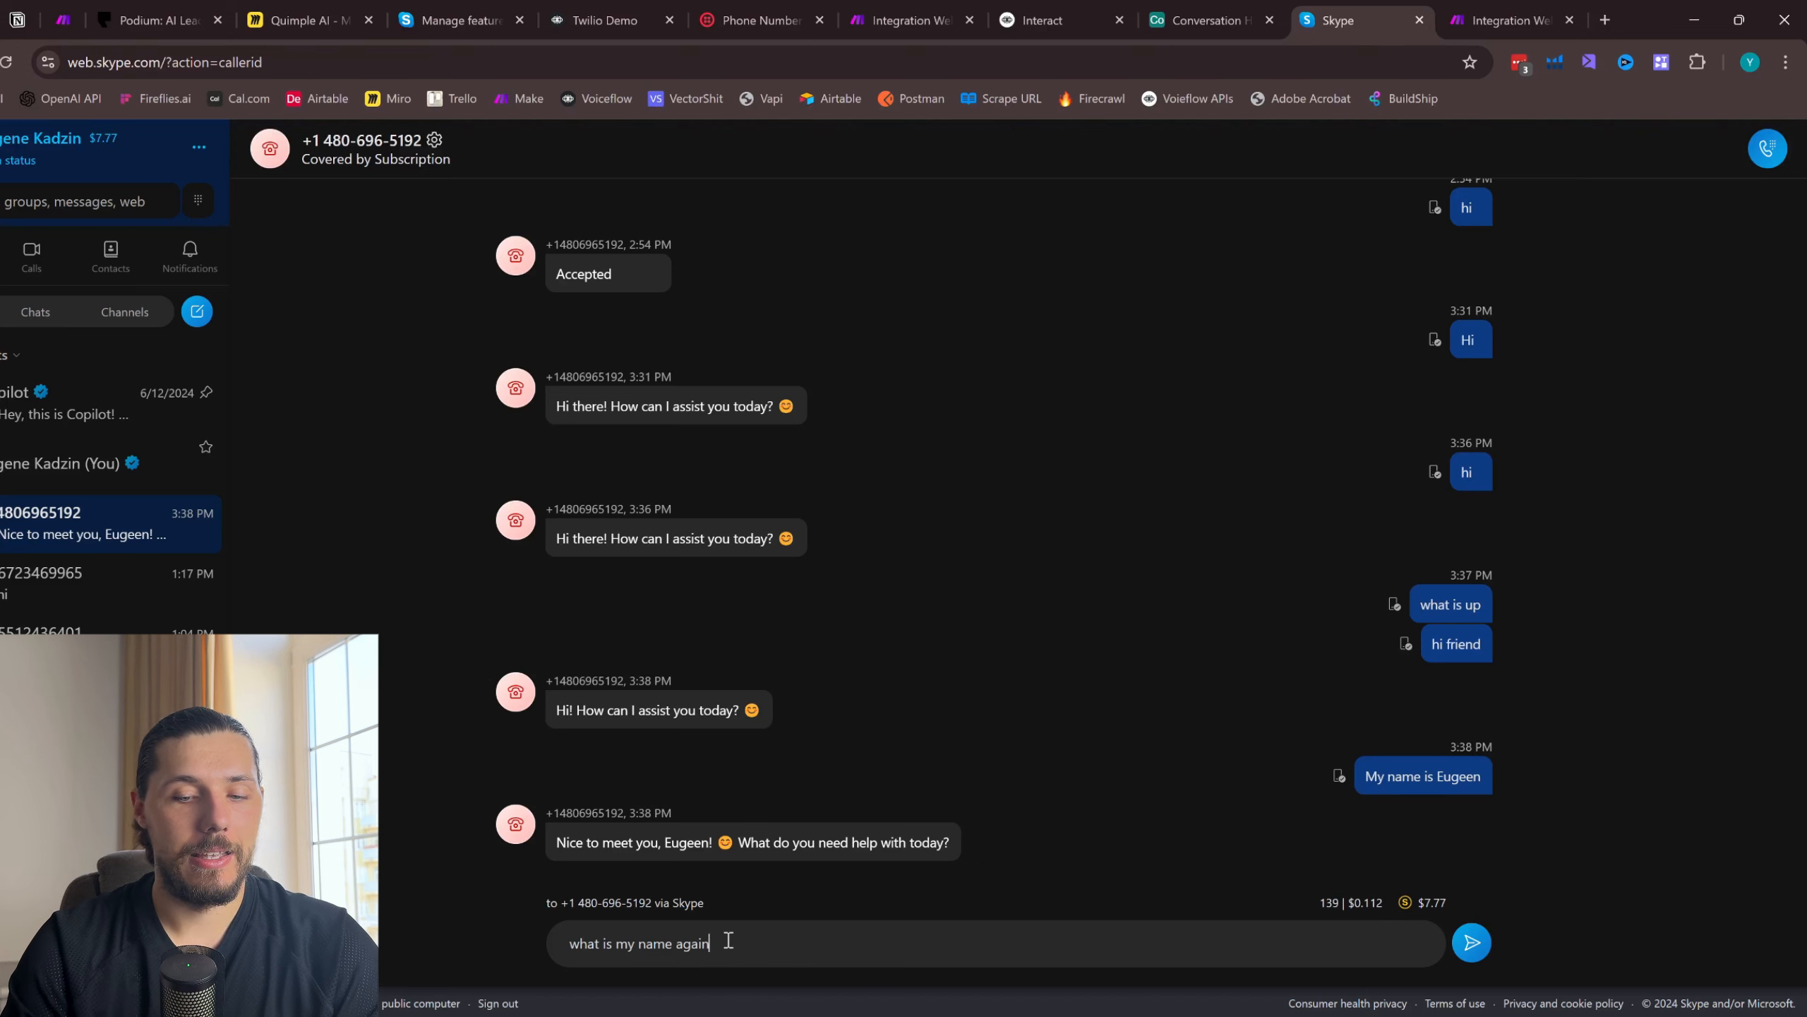
type("?")
key("Return")
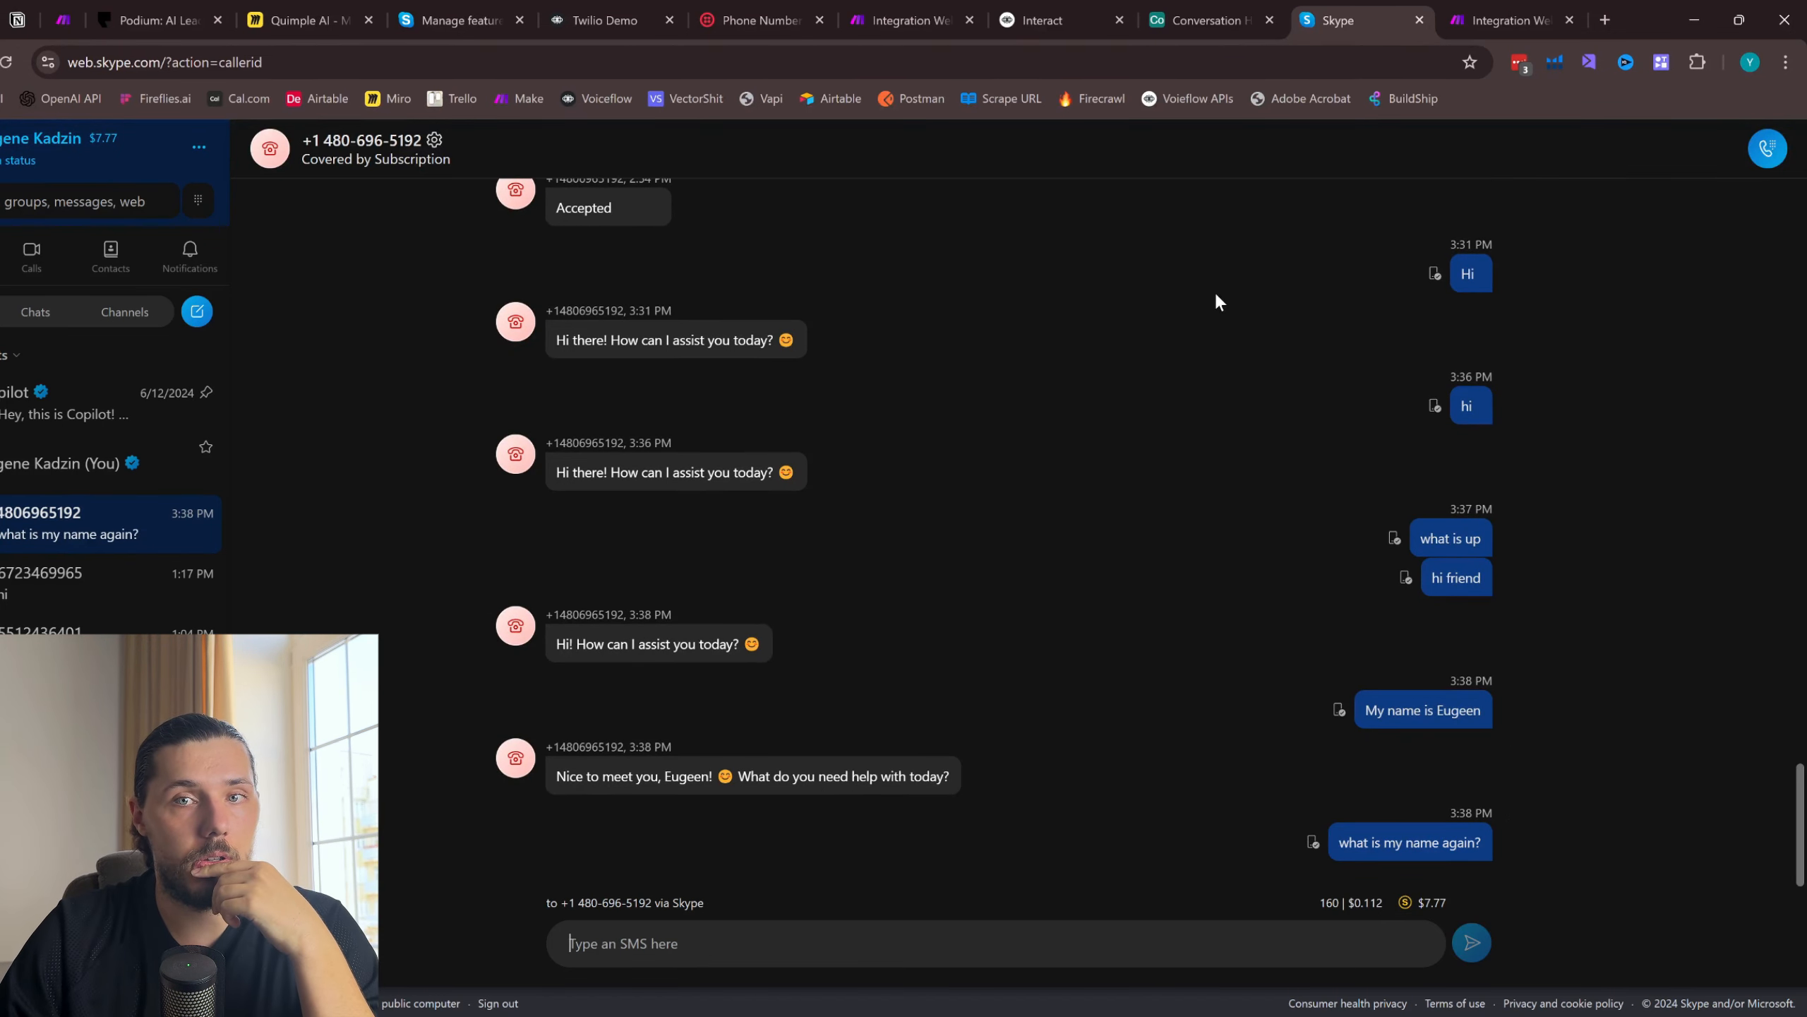
left_click(1505, 19)
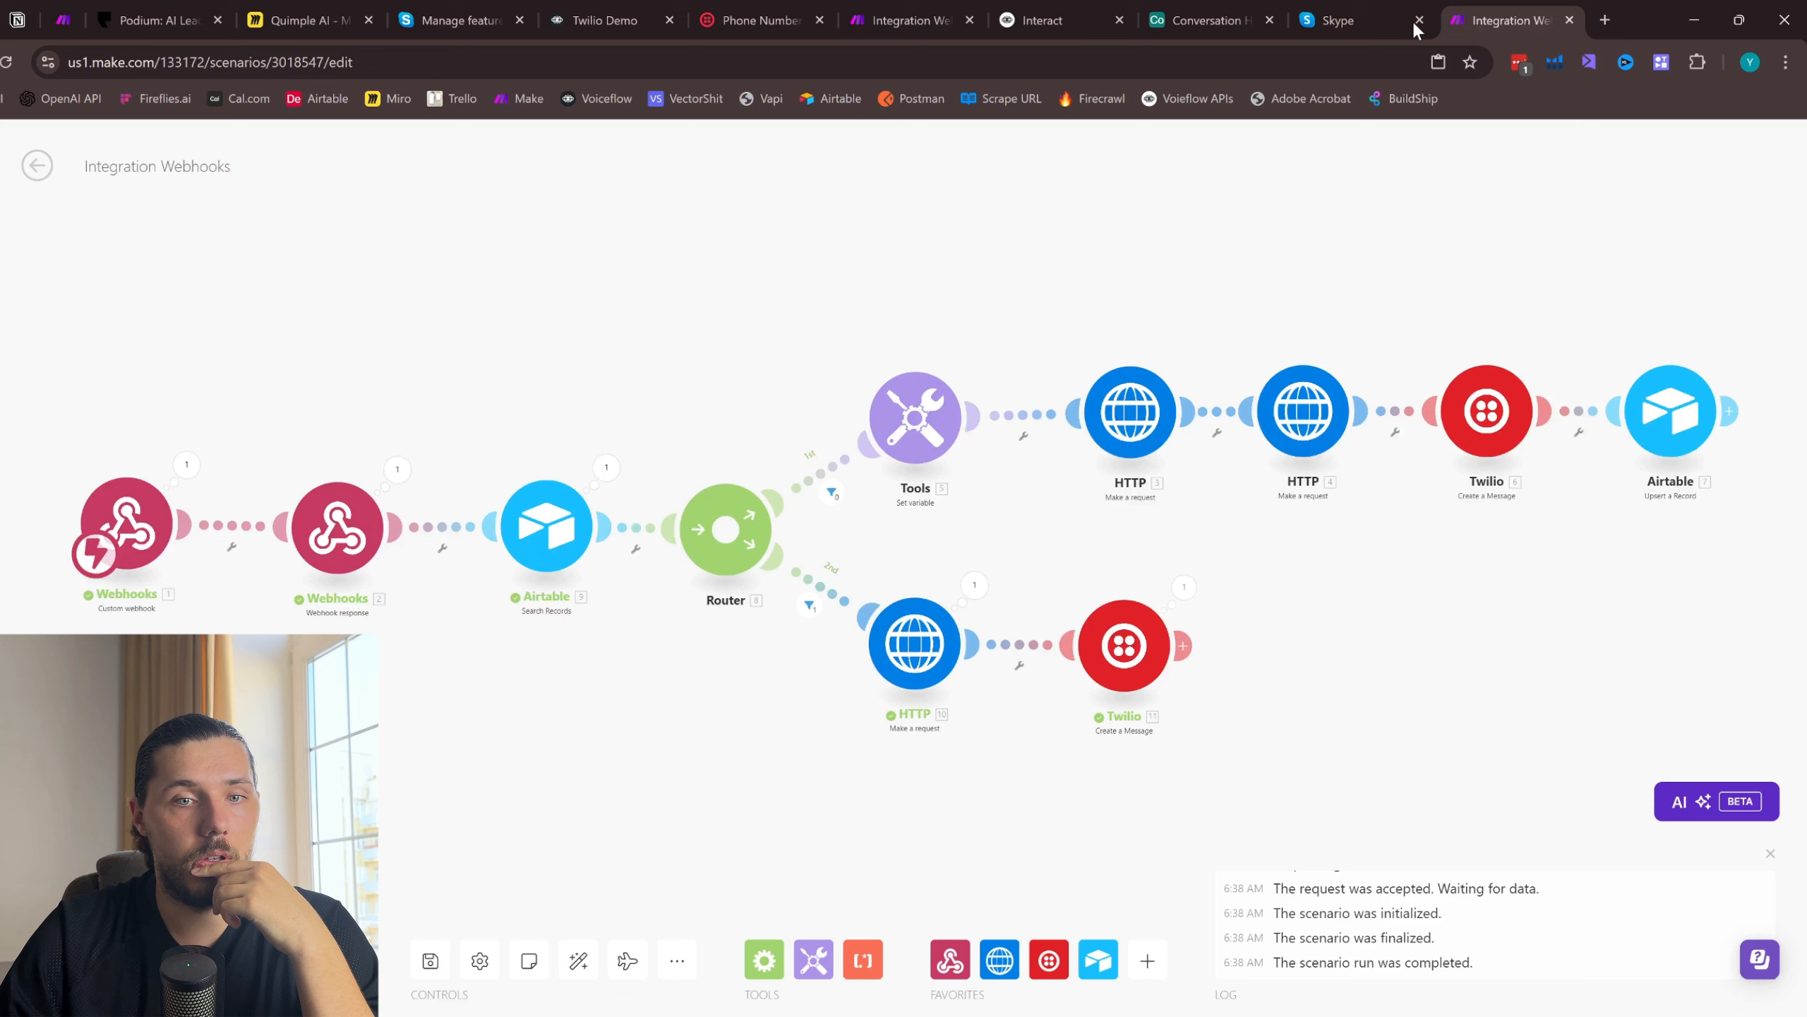
left_click(1377, 10)
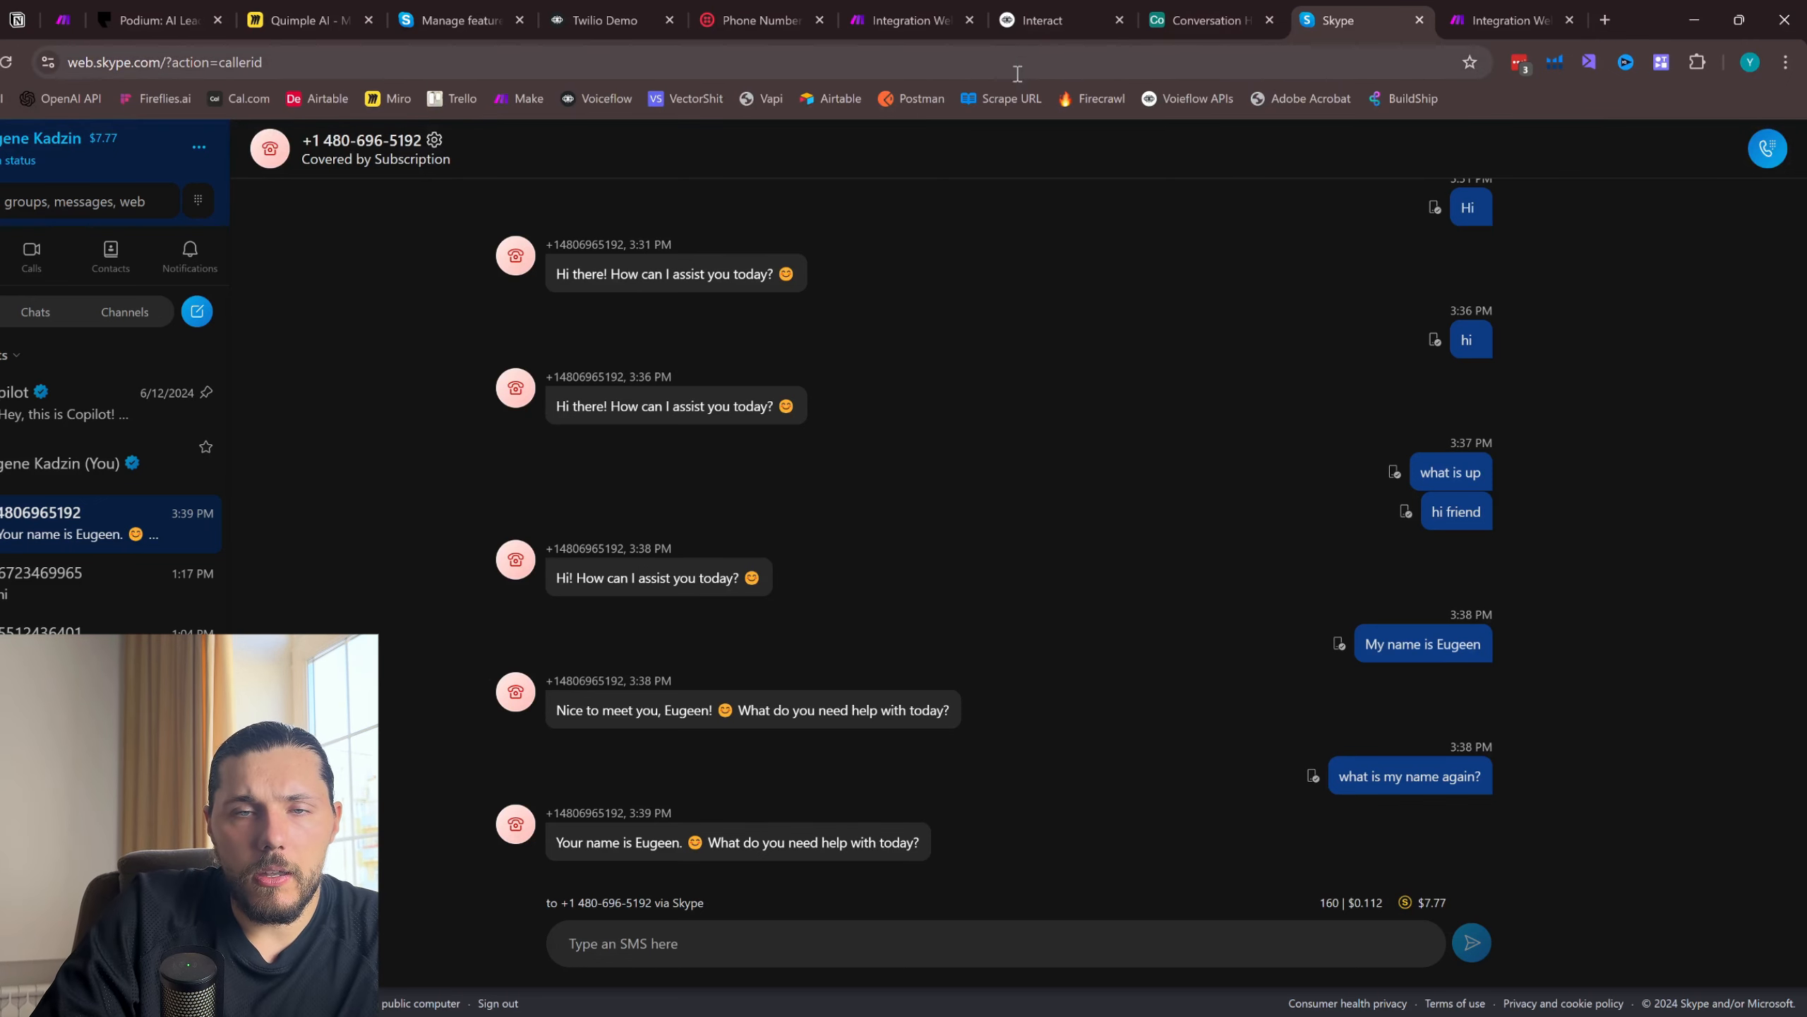
- Switch to the Twilio Demo project in Voiceflow, leave its prototype view, and publish the current version to production
left_click(1045, 21)
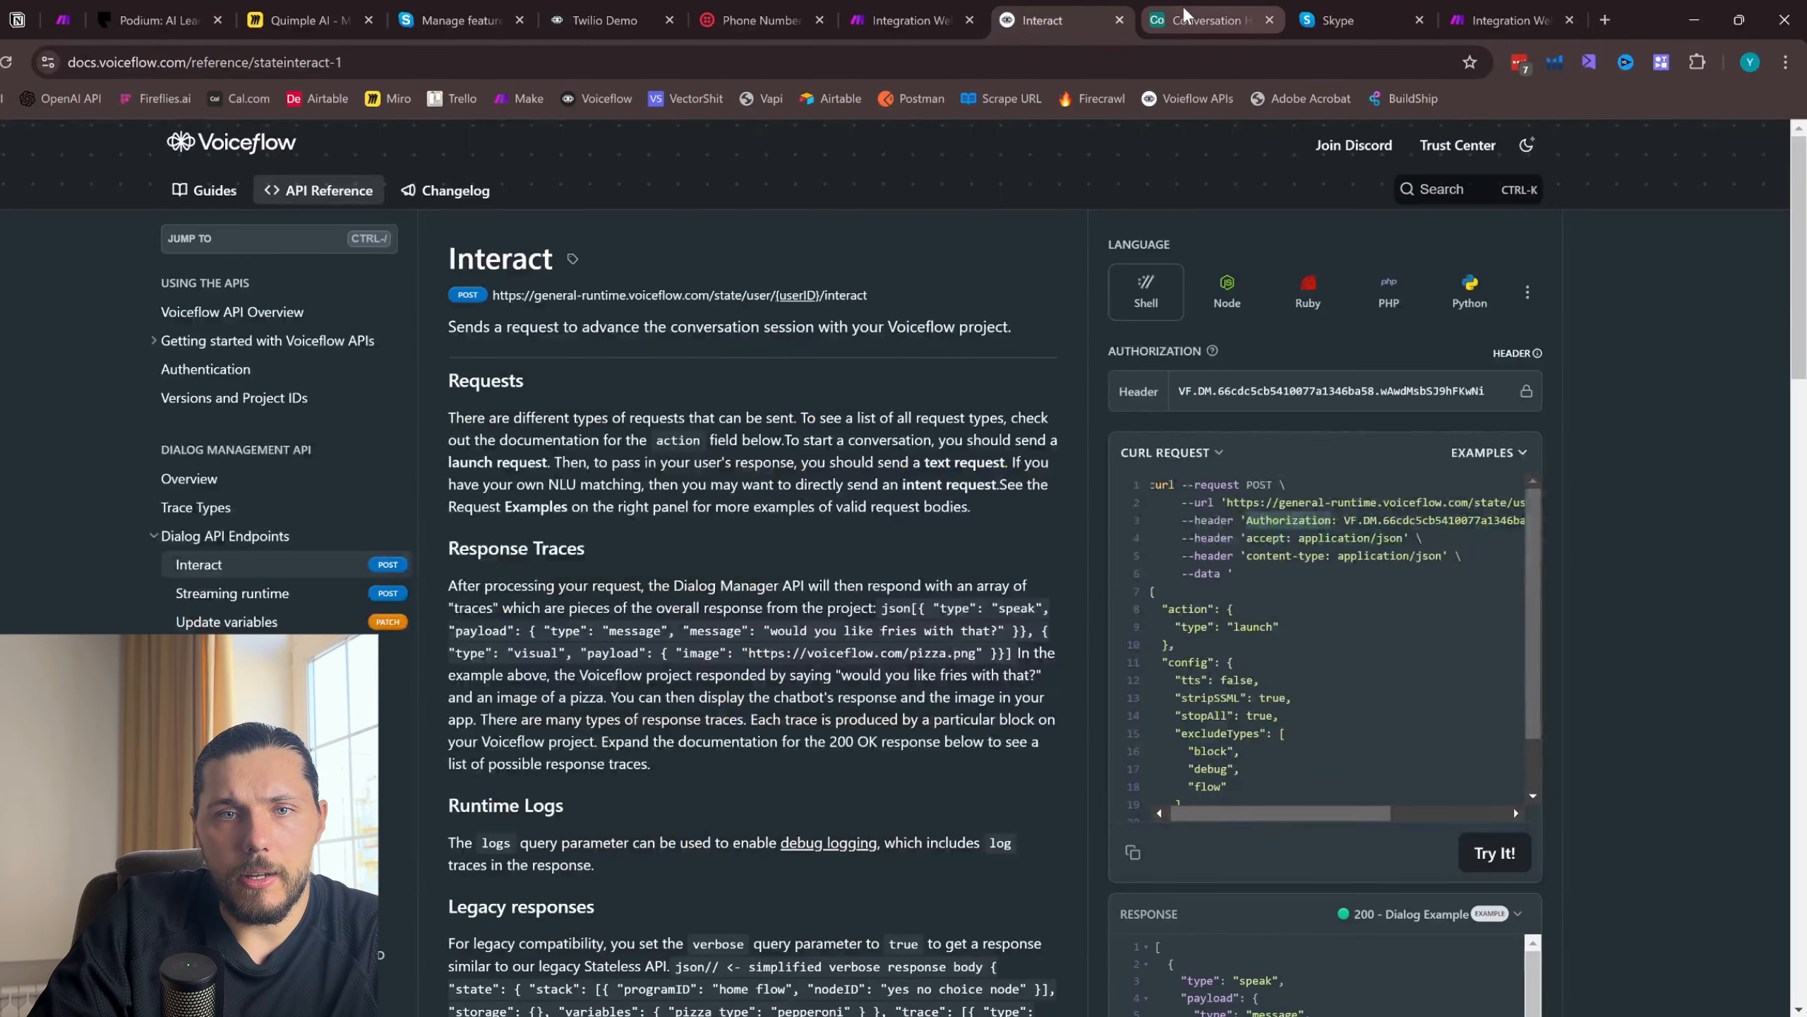
left_click_drag(605, 20, 1117, 10)
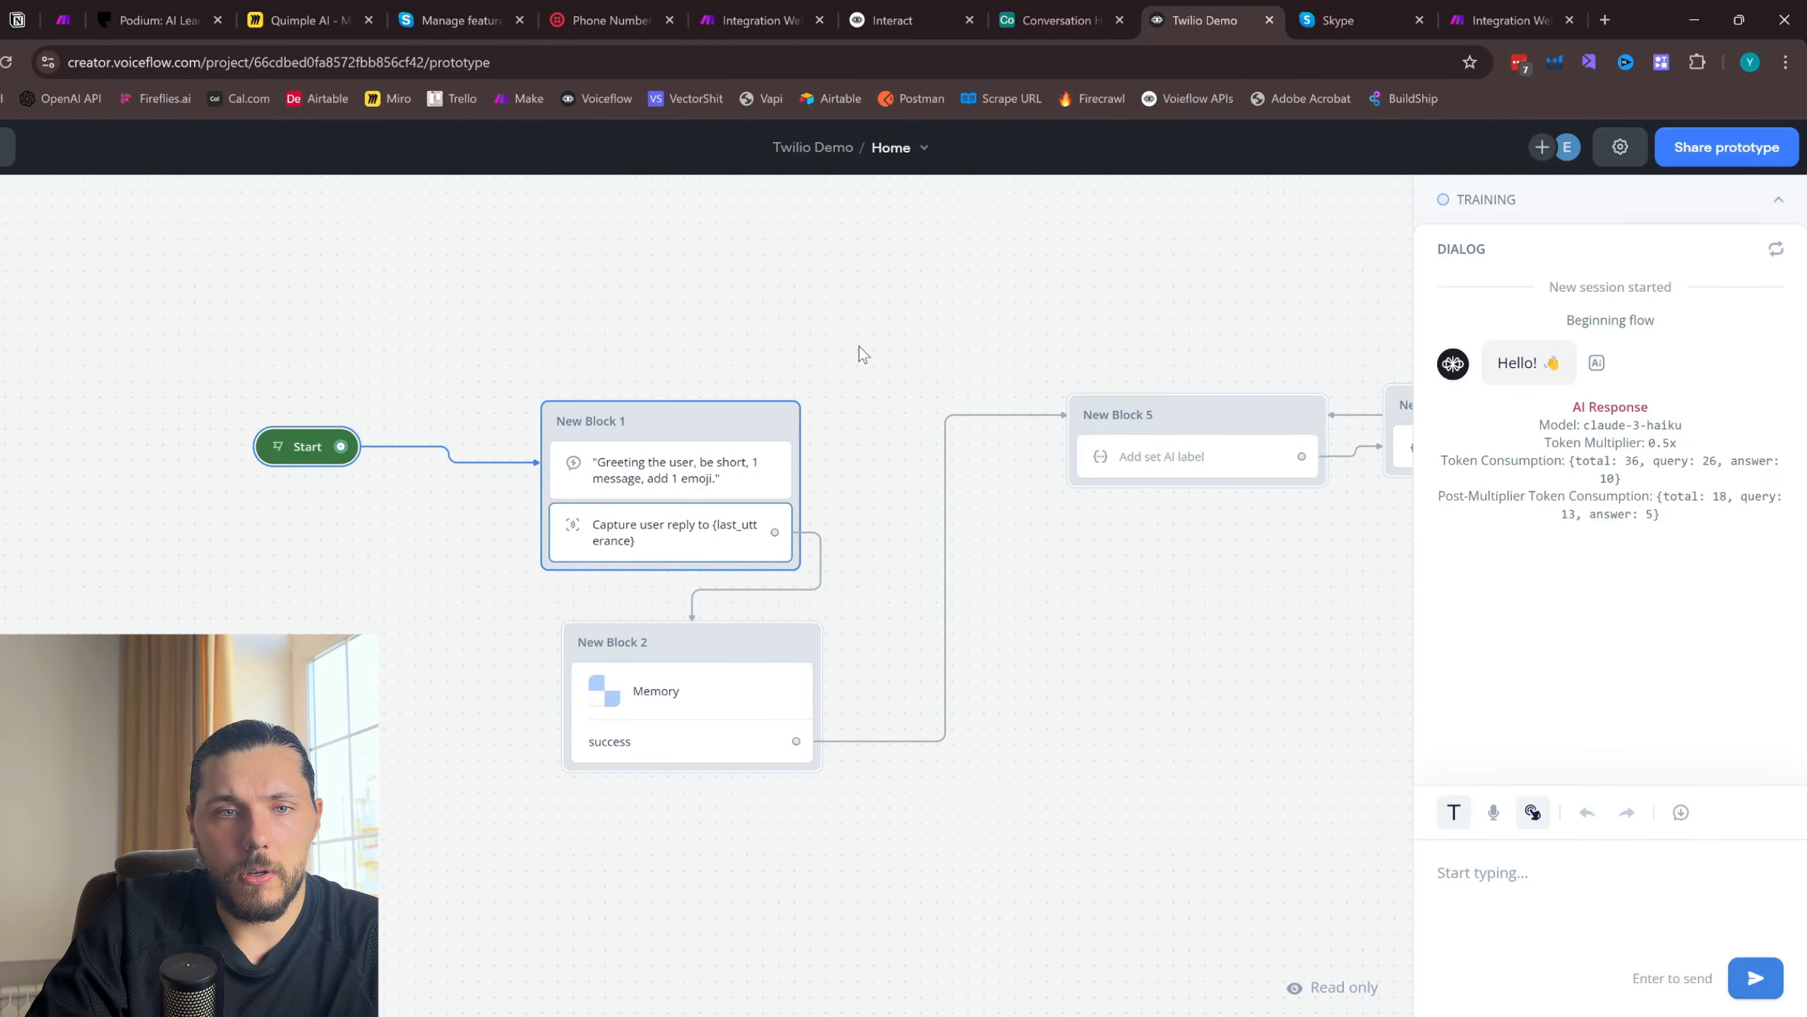
key("Escape")
left_click_drag(932, 315, 739, 326)
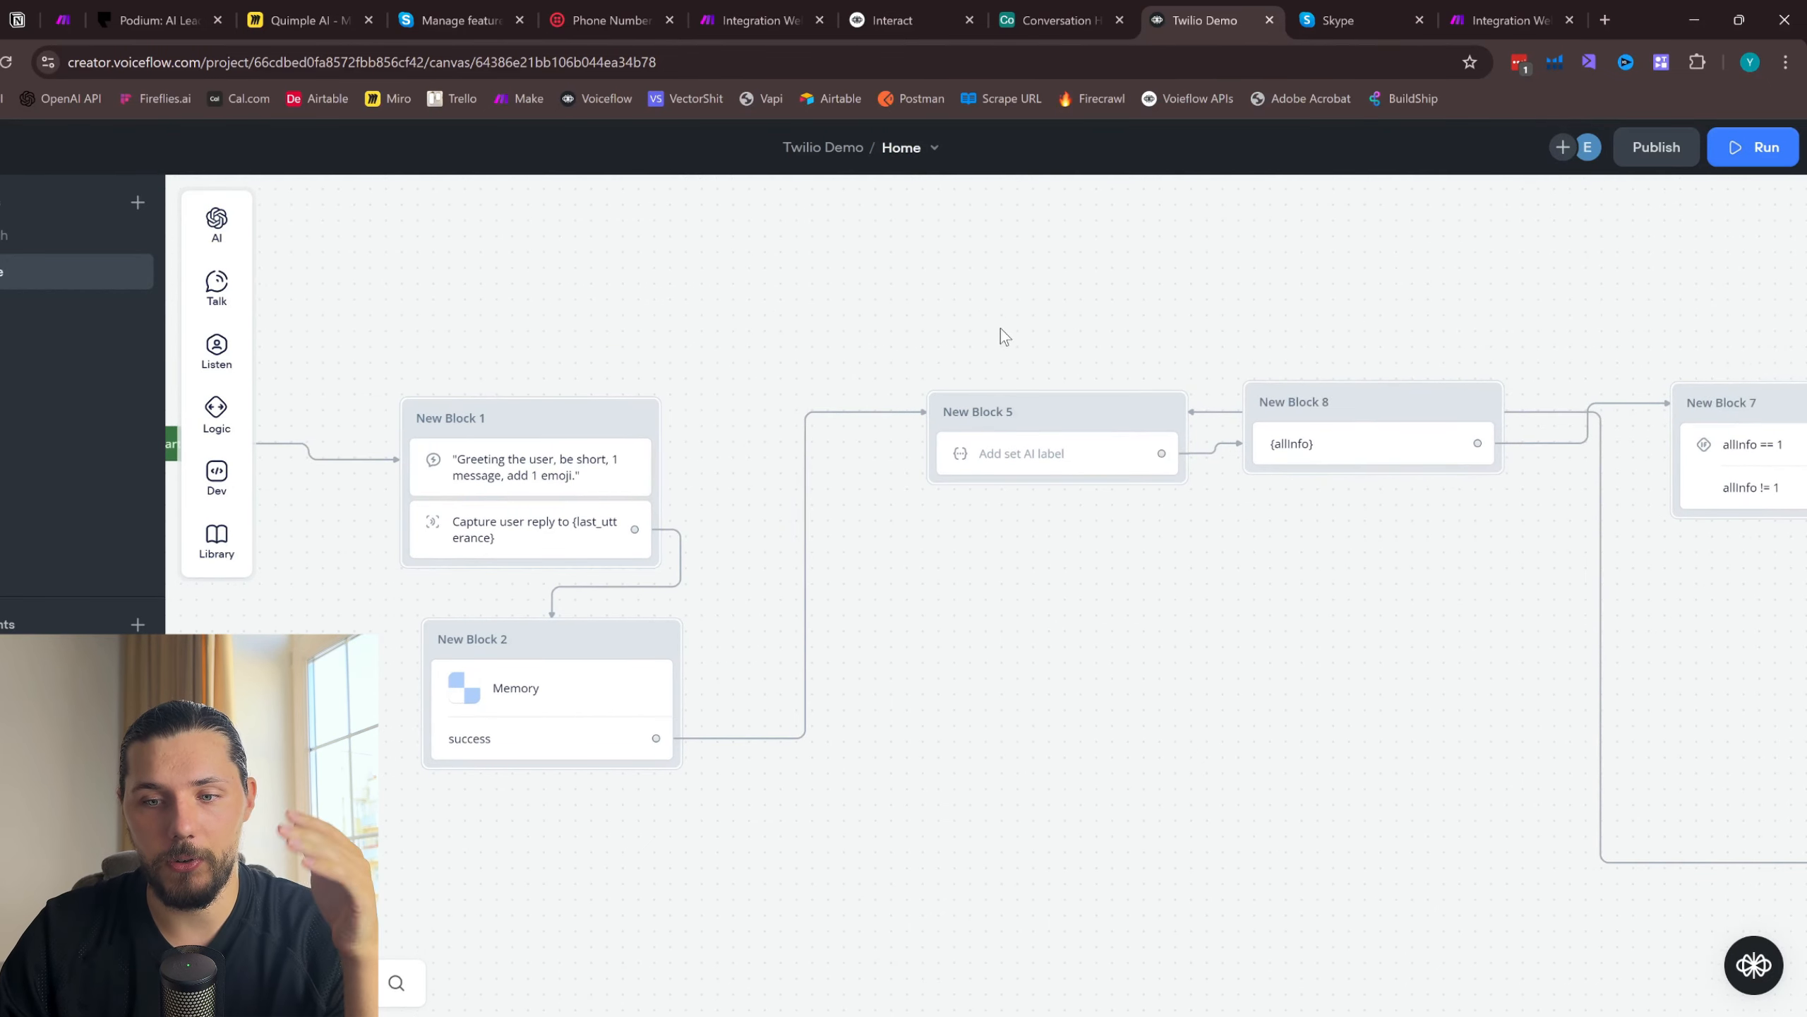
left_click(1652, 171)
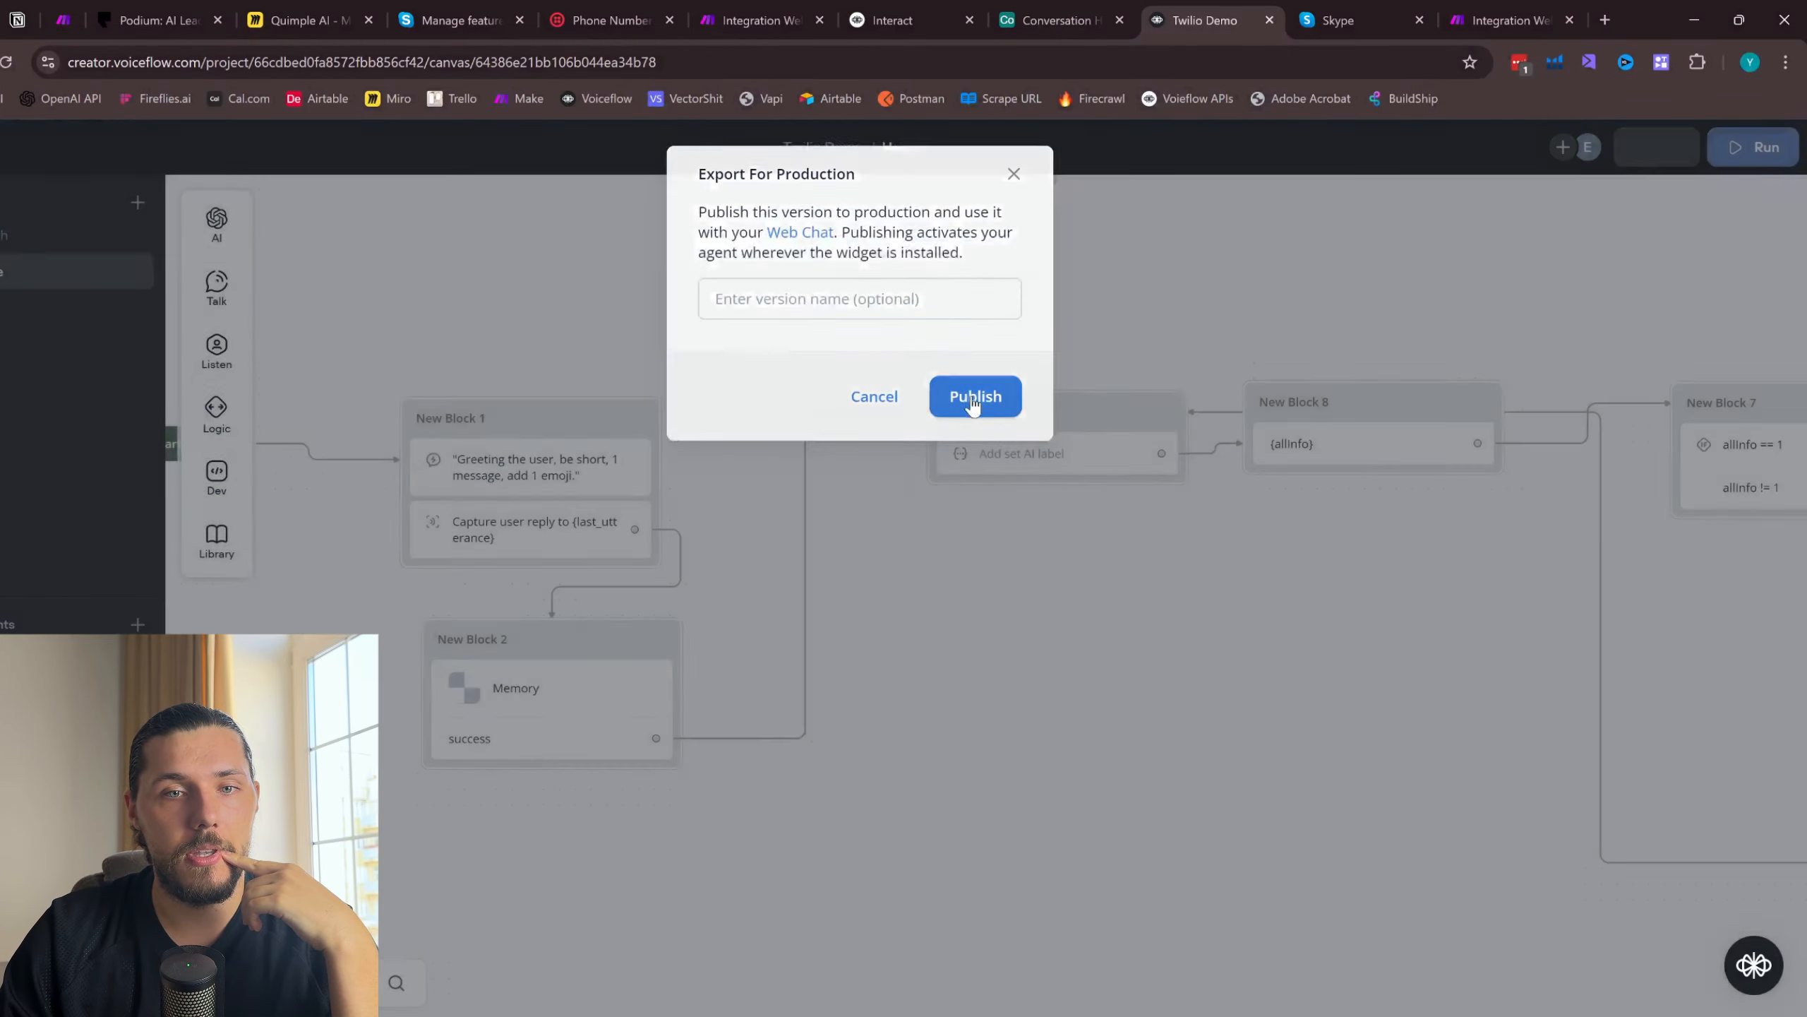
left_click(975, 397)
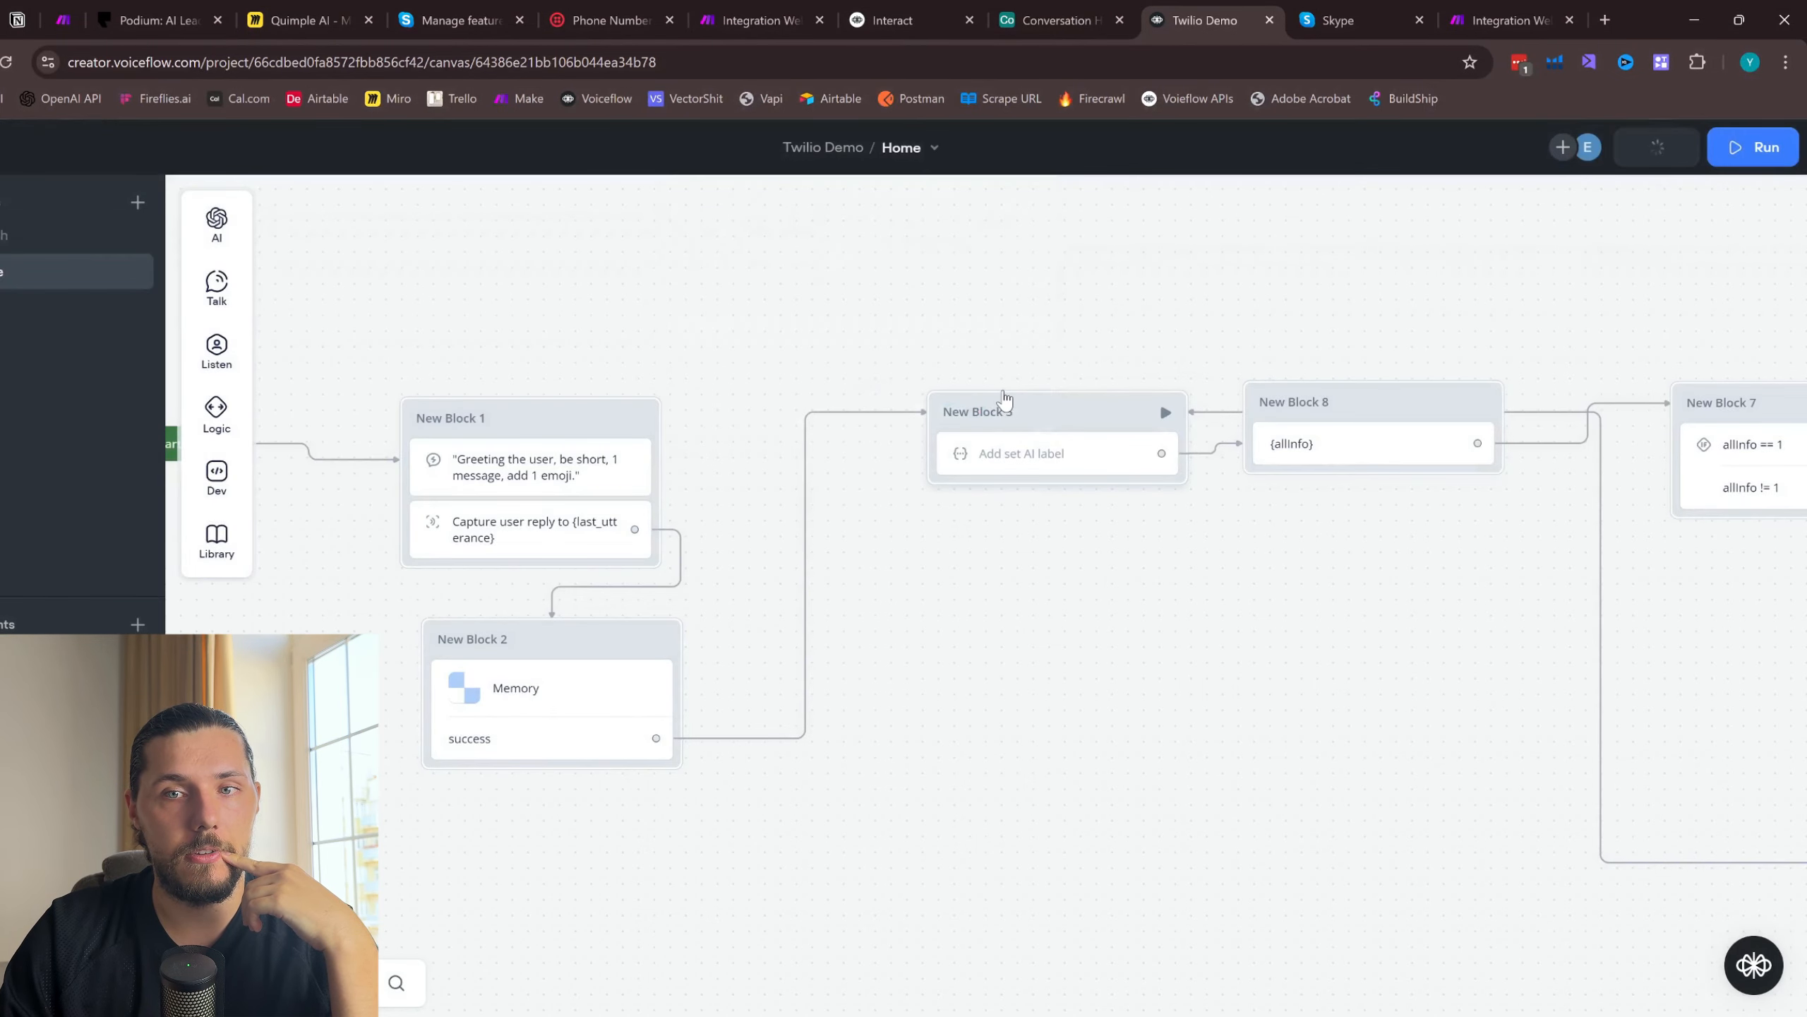
- Examine the second route's HTTP module in Make, including its URL and Authorization header
left_click(1498, 20)
scroll(596, 522, "up", 1)
left_click(943, 661)
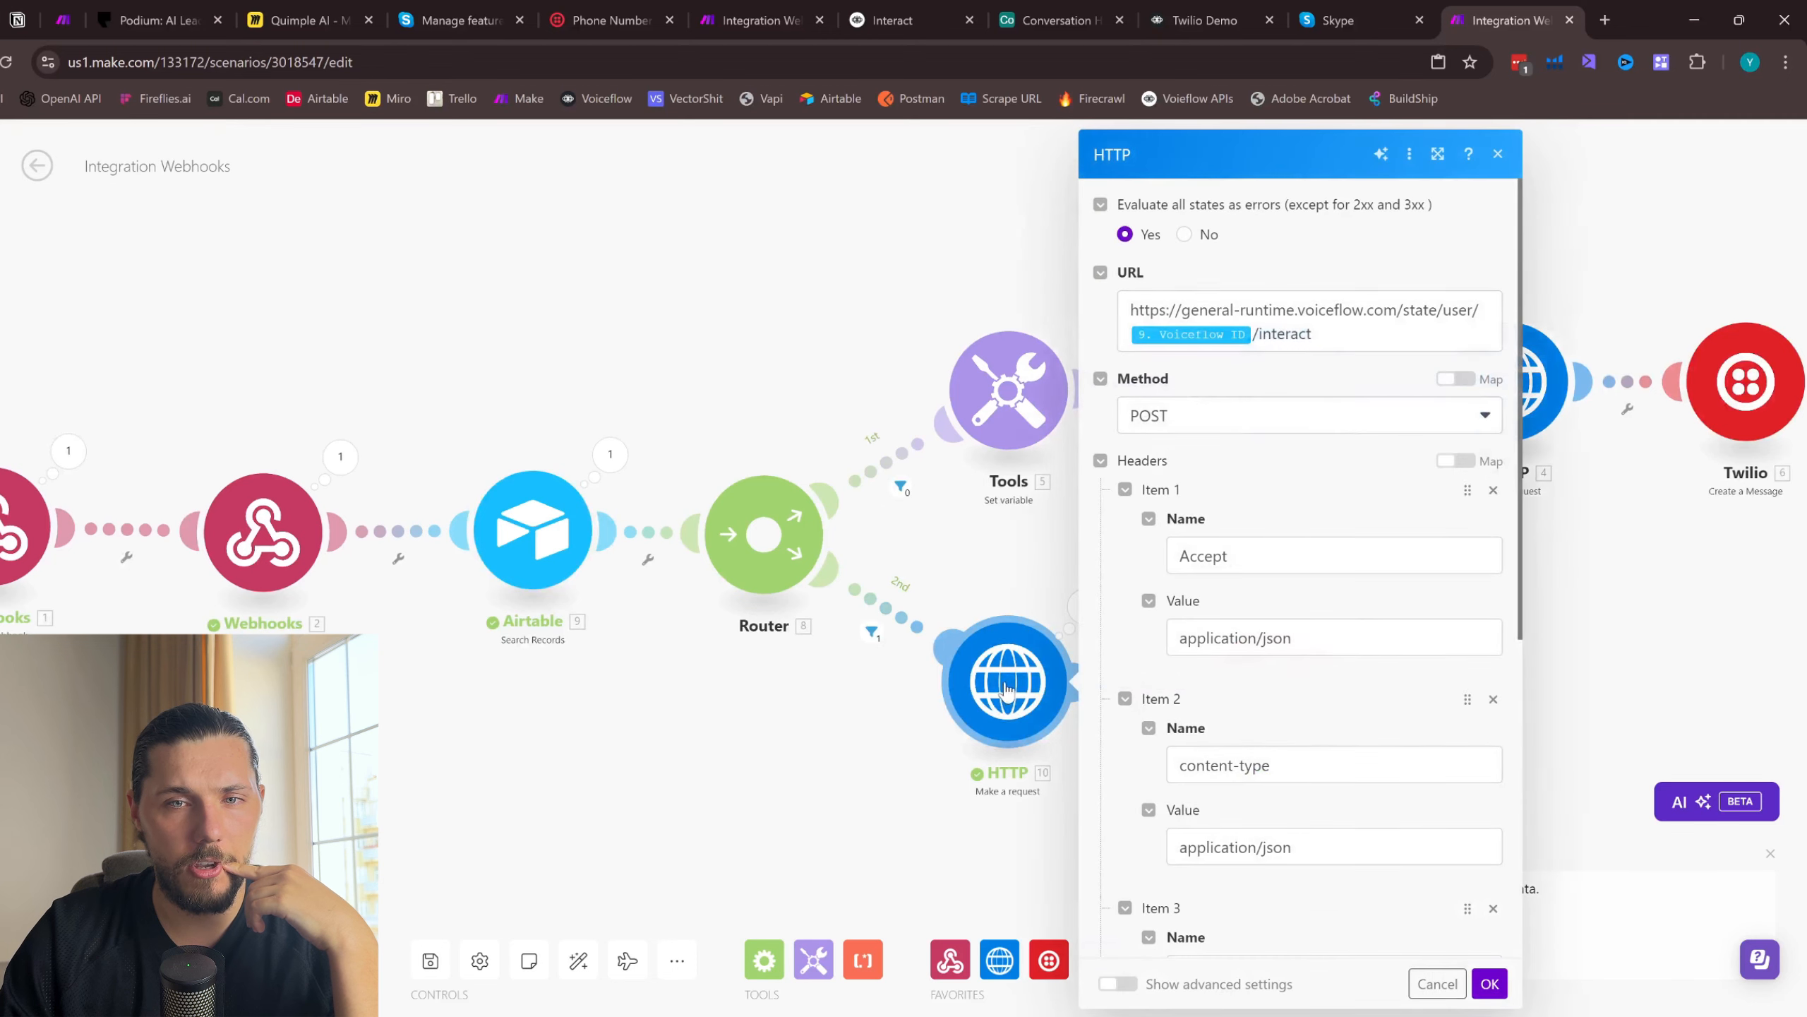
scroll(1335, 427, "down", 4)
left_click(1305, 766)
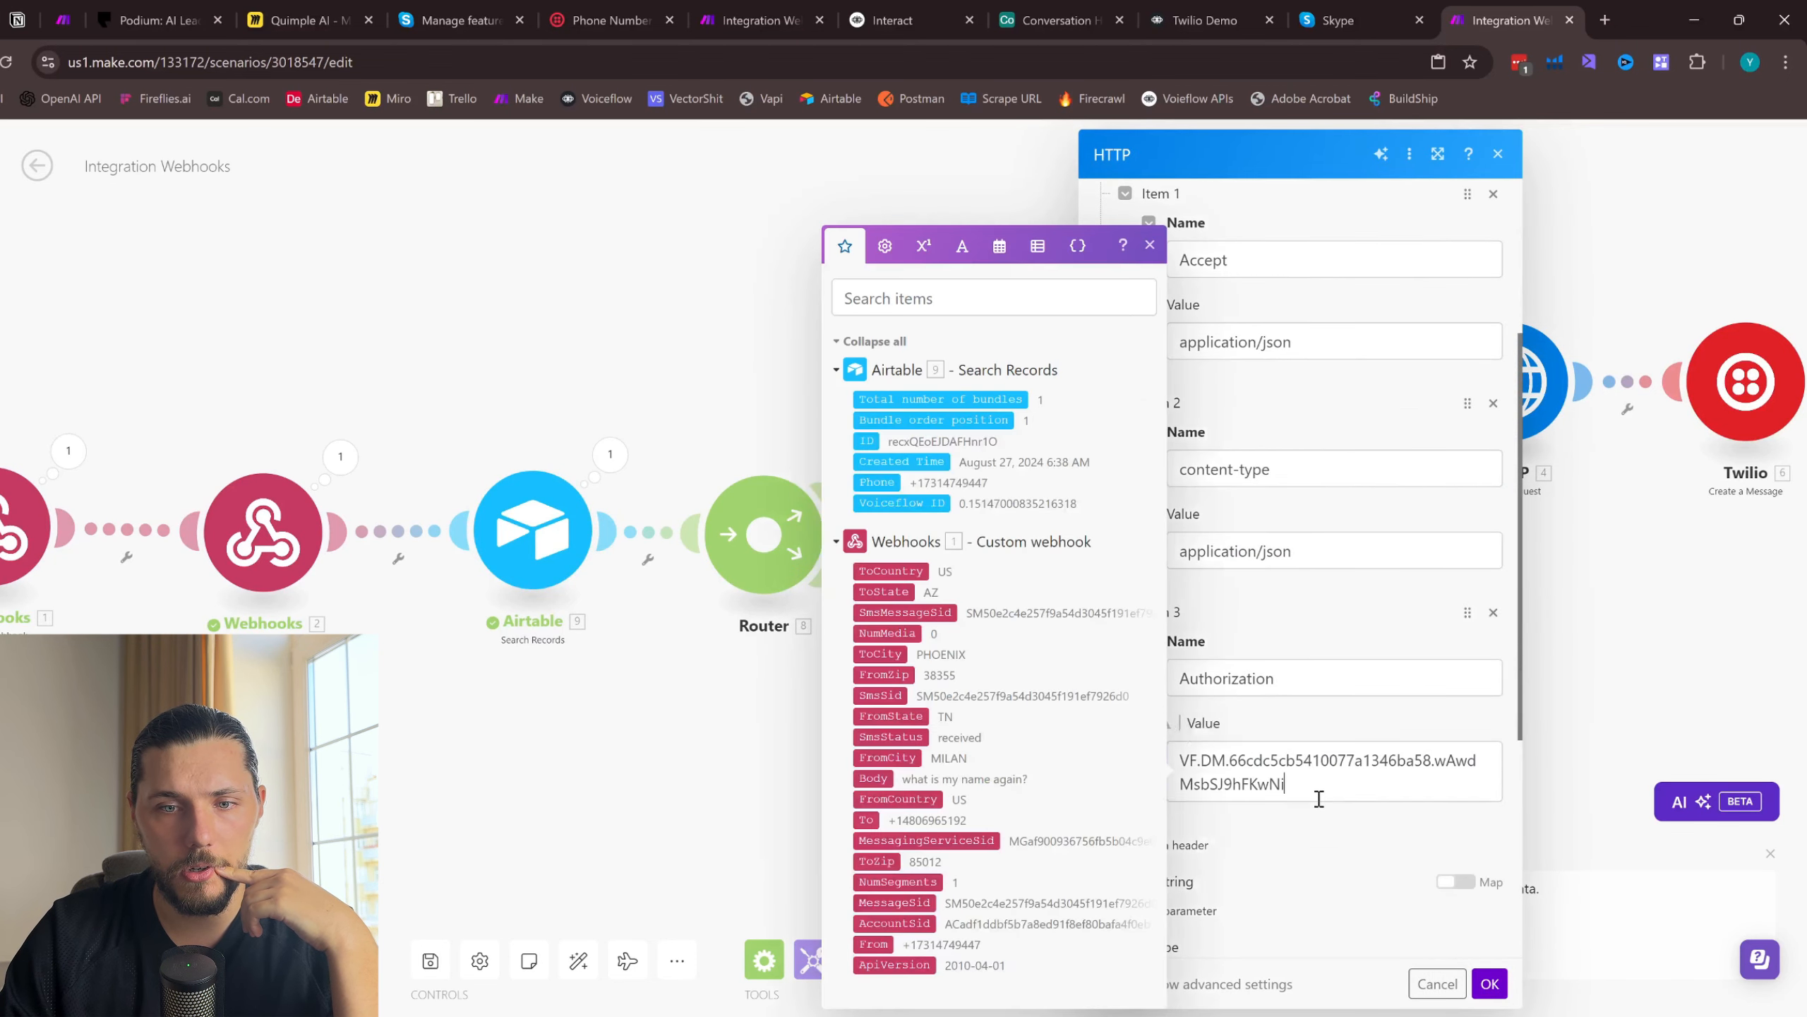
- Switch to the Twilio Demo project in Voiceflow, run its prototype, and send the test message "Hi"
left_click(1185, 17)
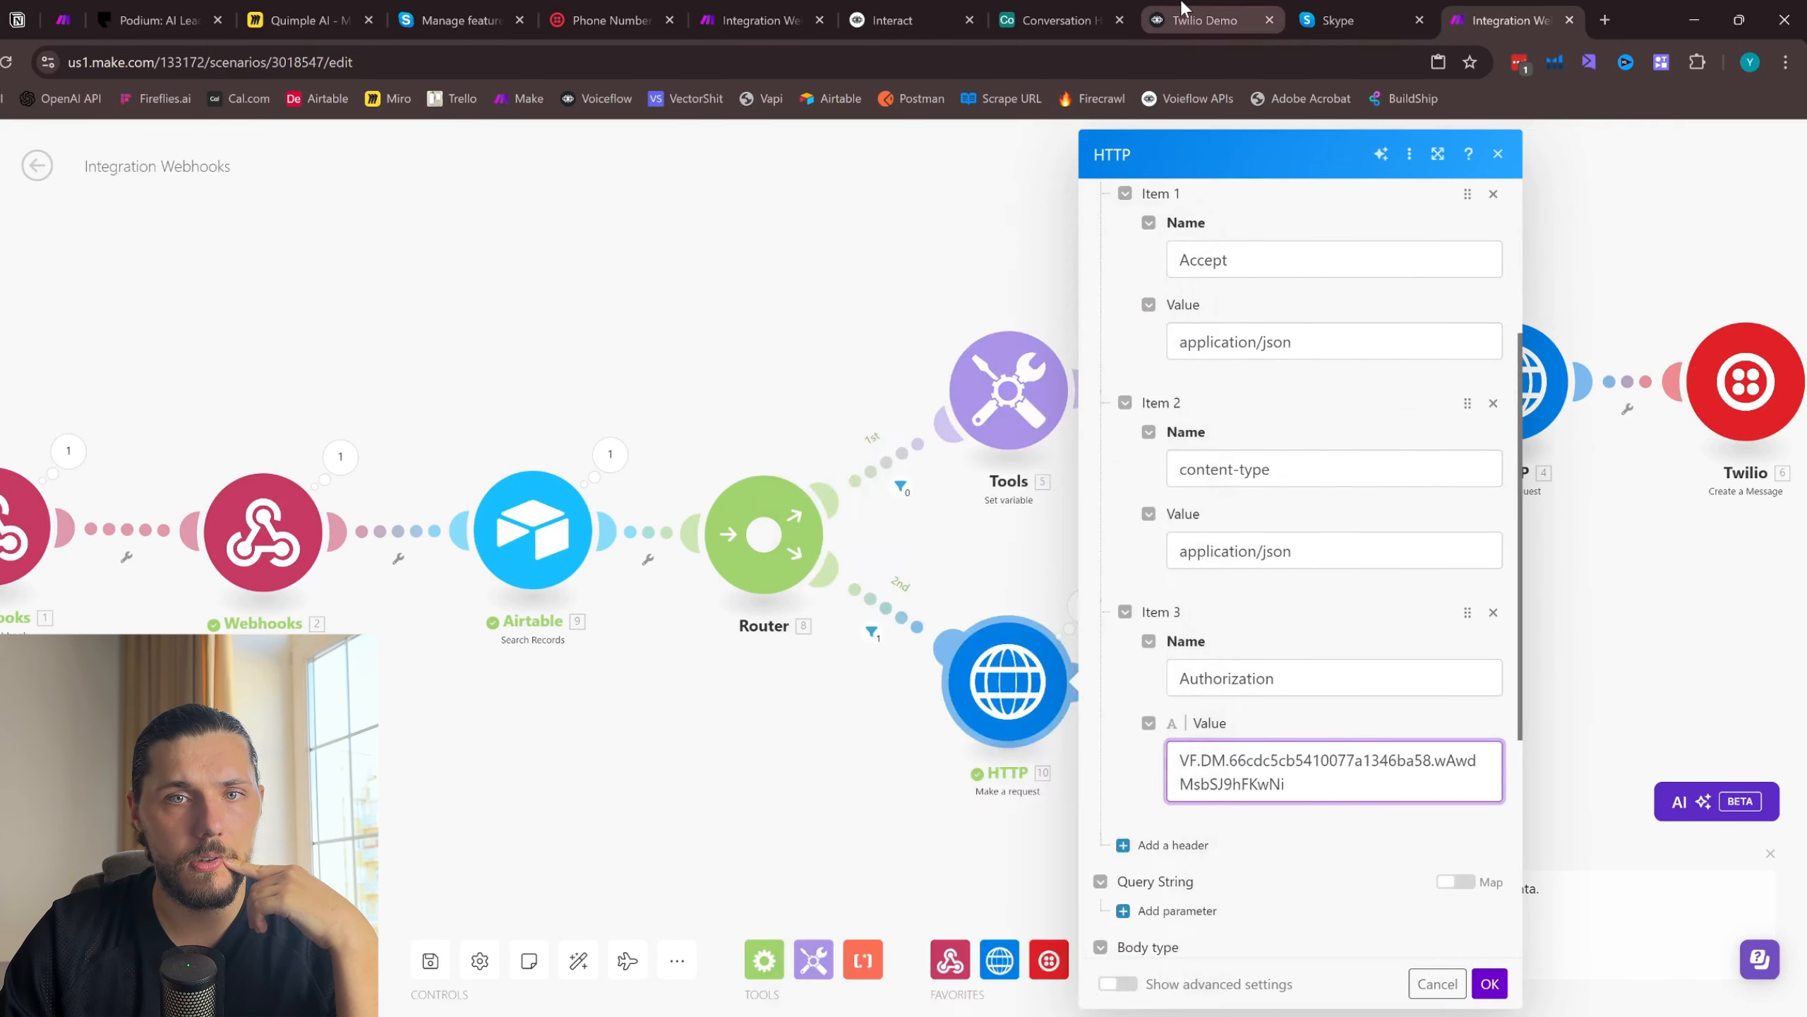
left_click(1756, 228)
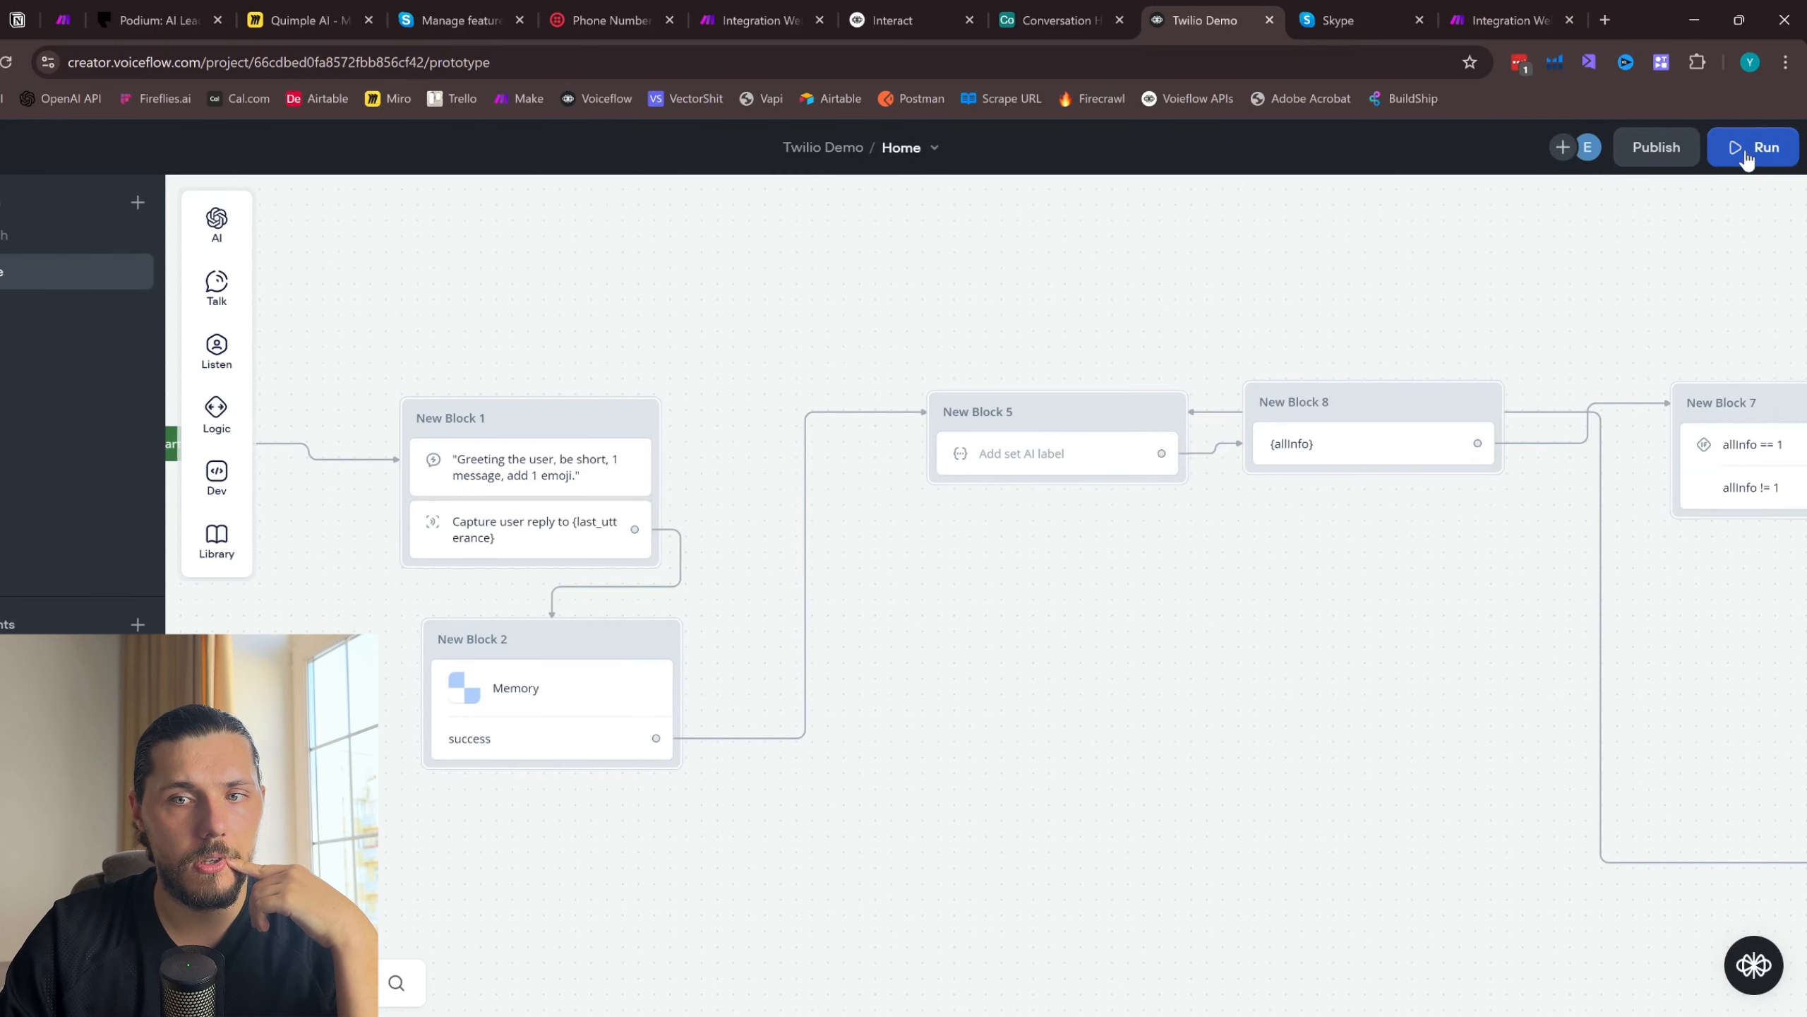
left_click(1748, 150)
left_click(1586, 591)
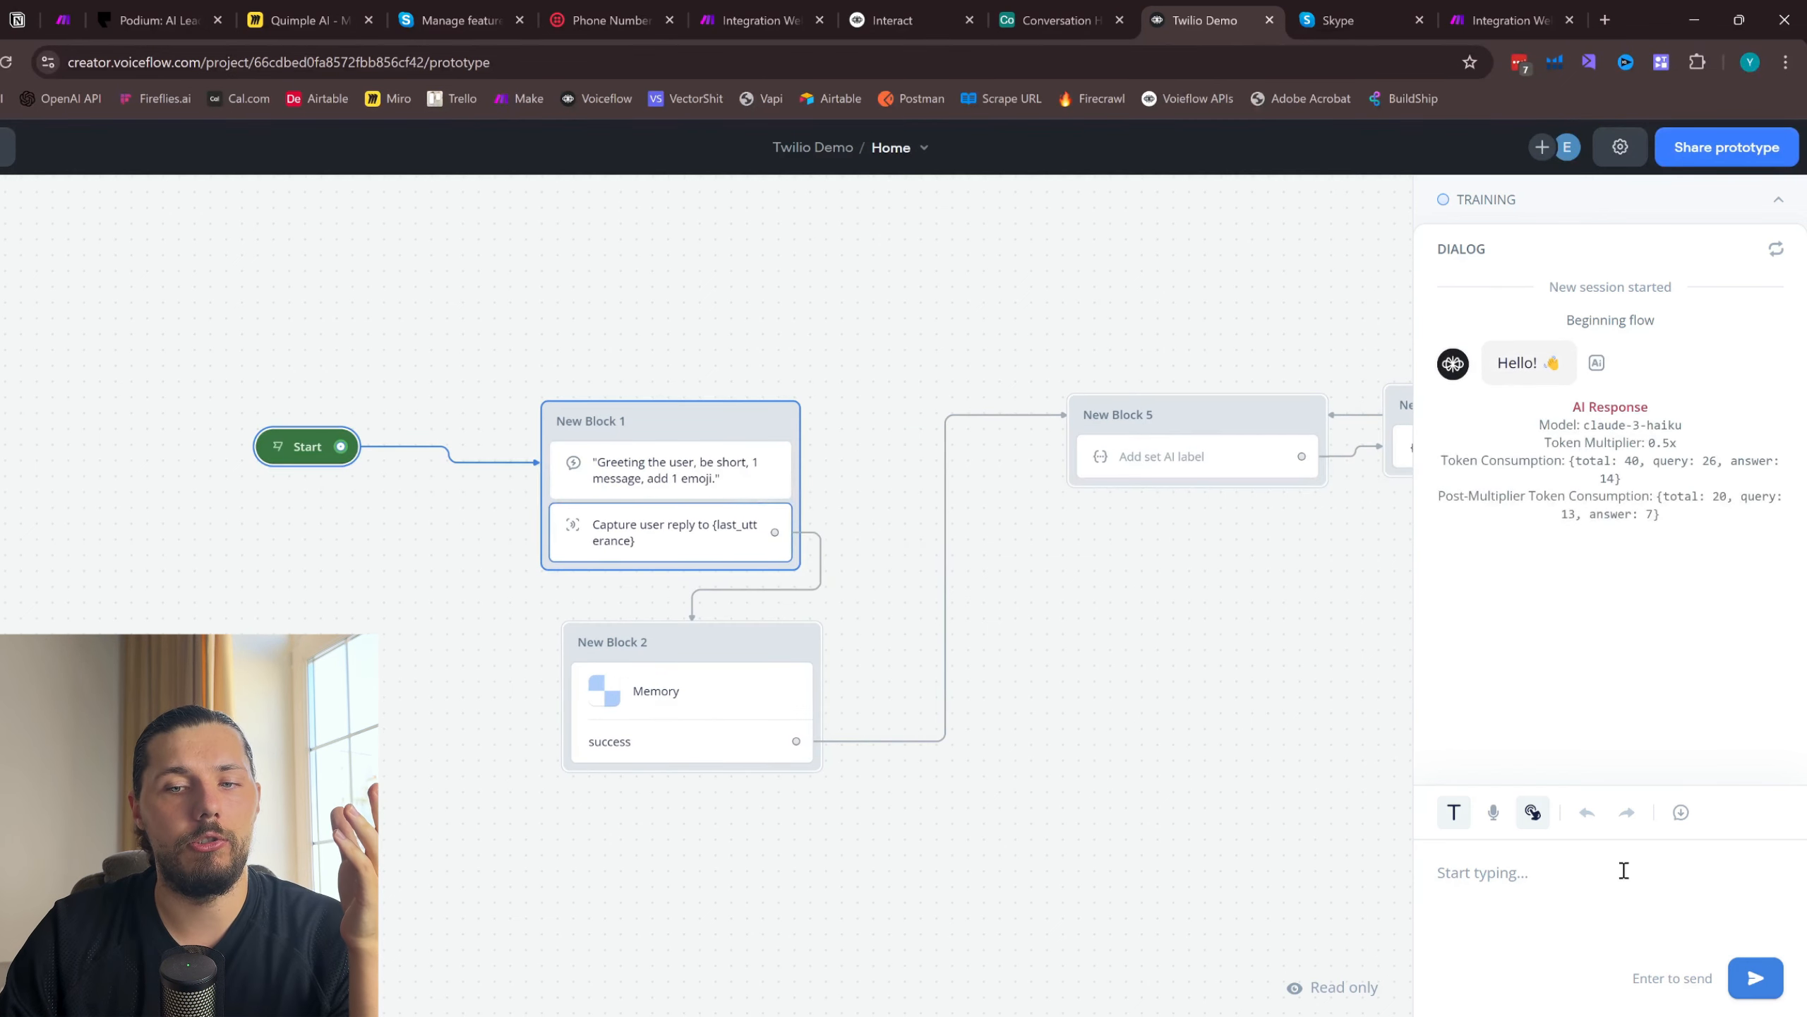
type("Hi")
key("Return")
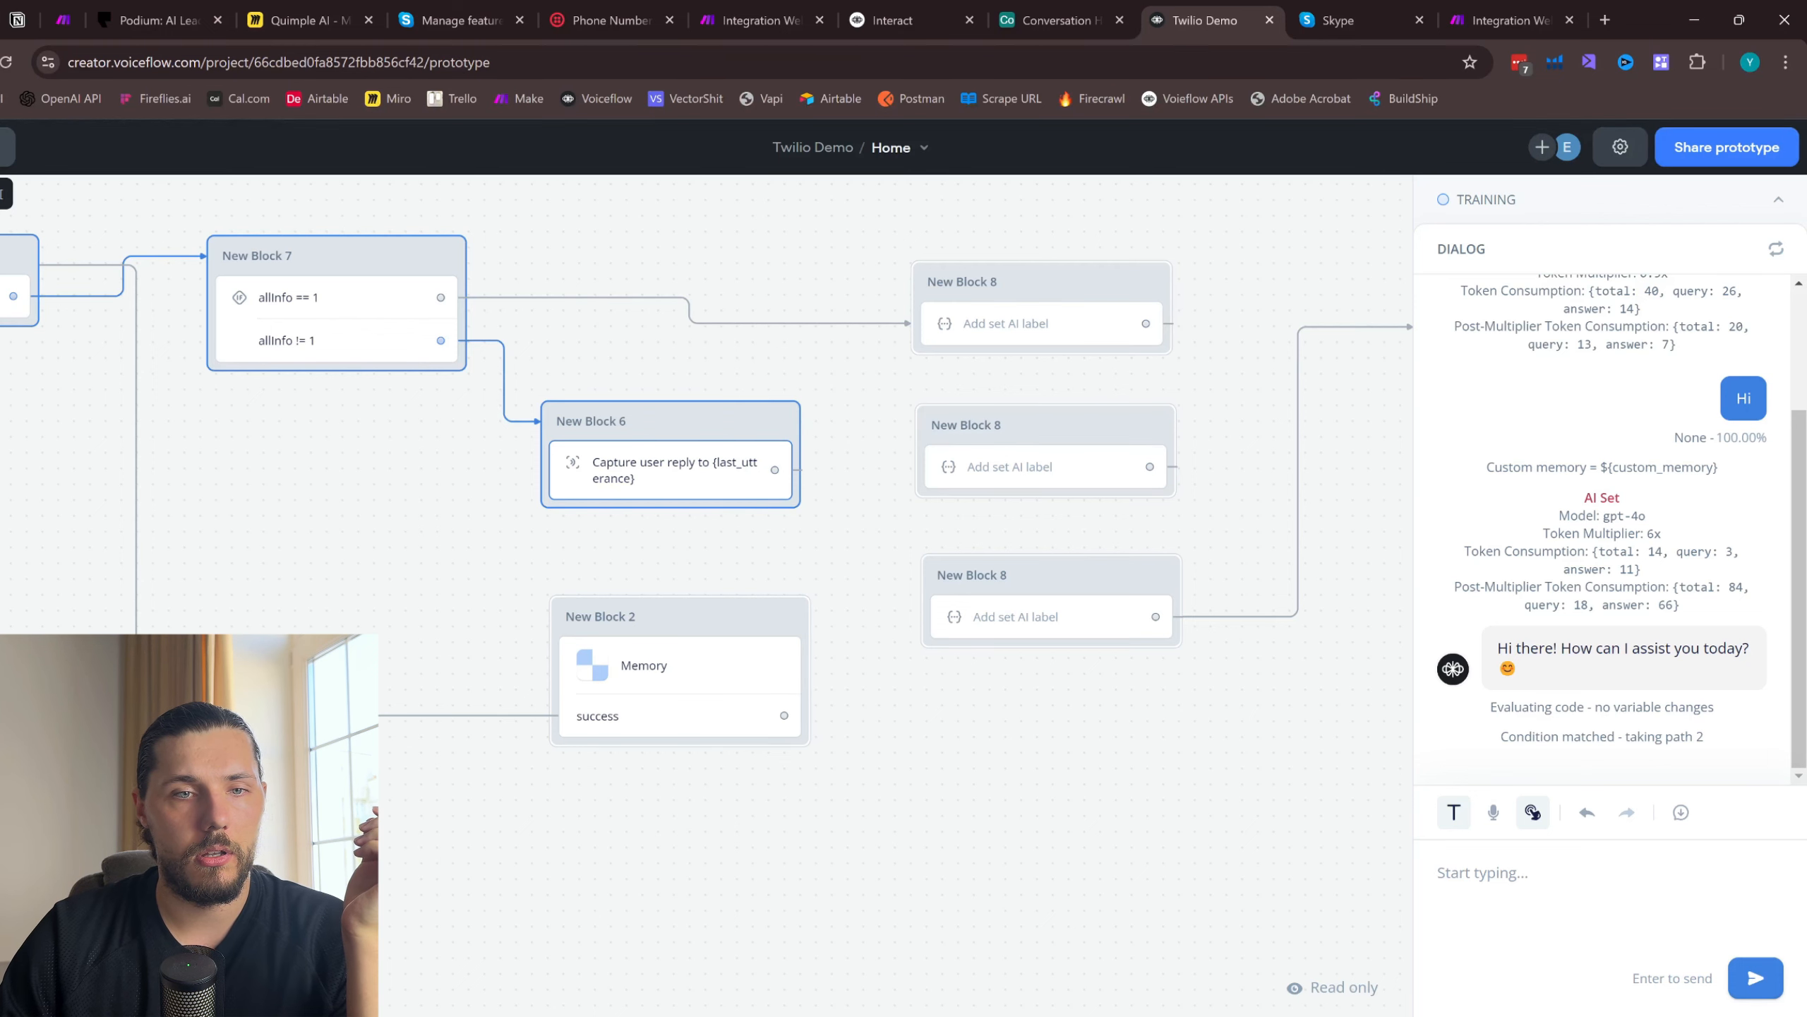
- Switch to Skype and send the SMS "I need to fix my ac" to the Twilio number
left_click(1416, 10)
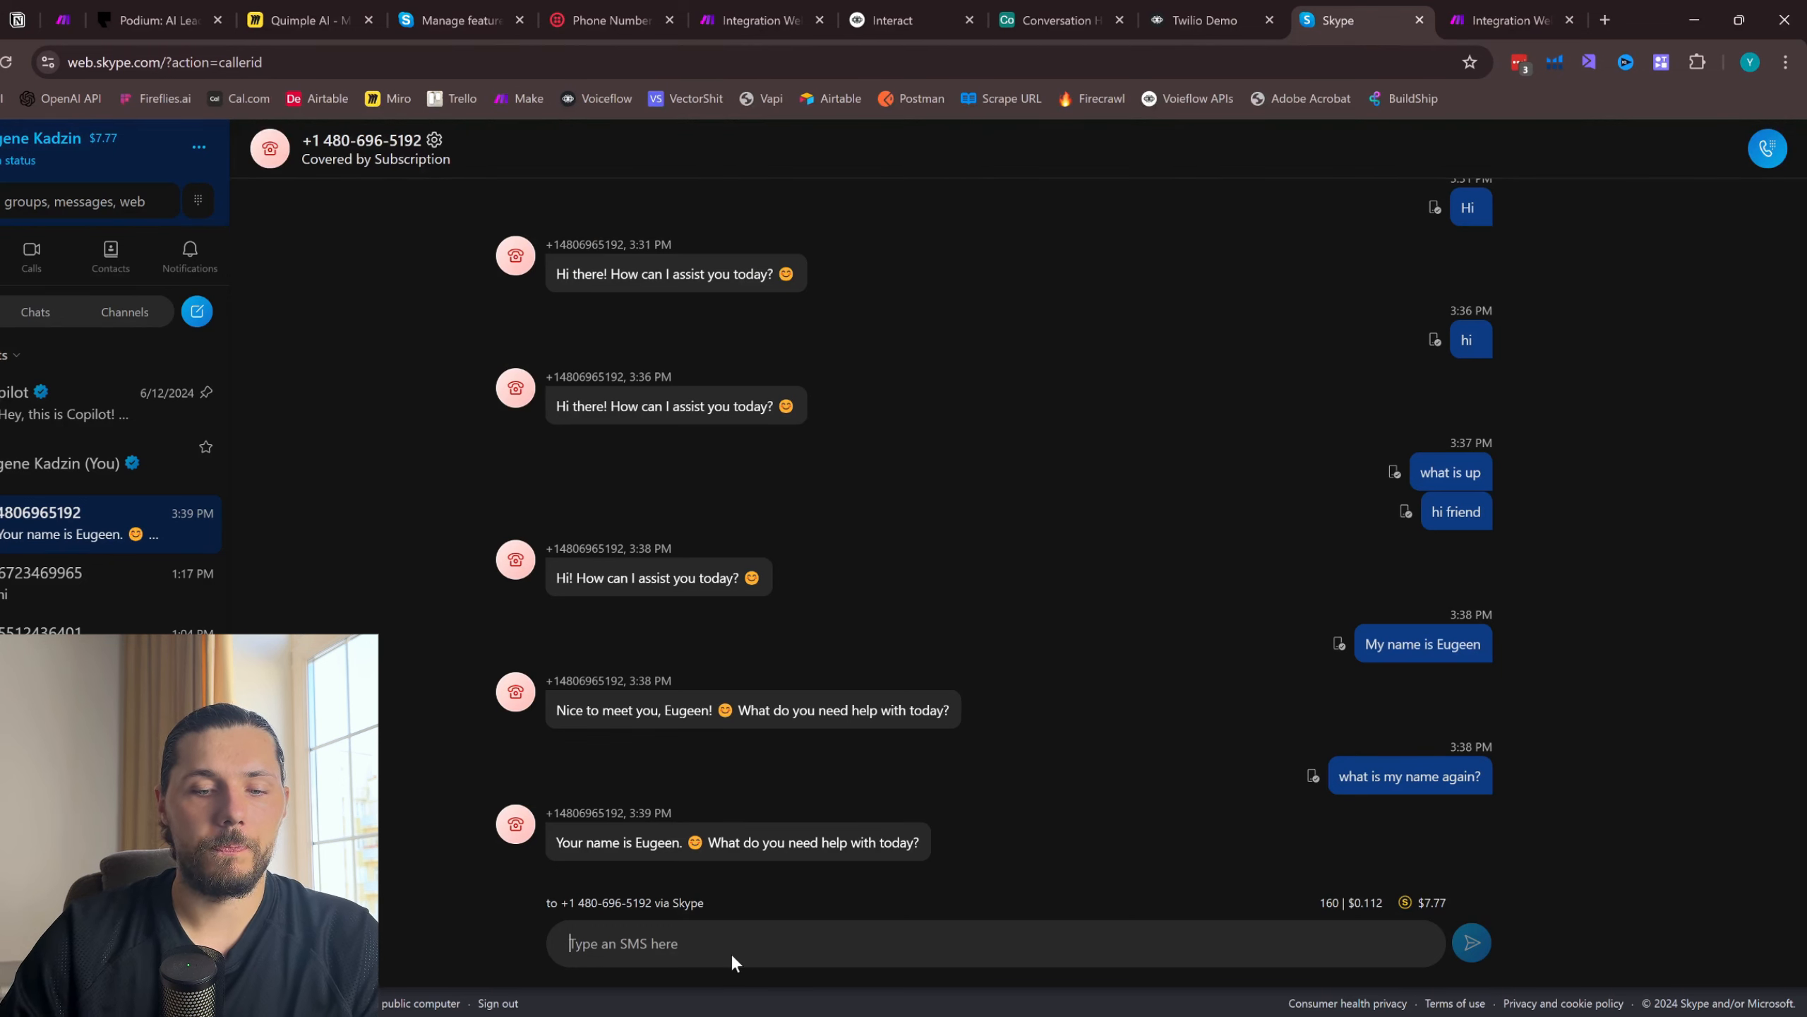
type("I need")
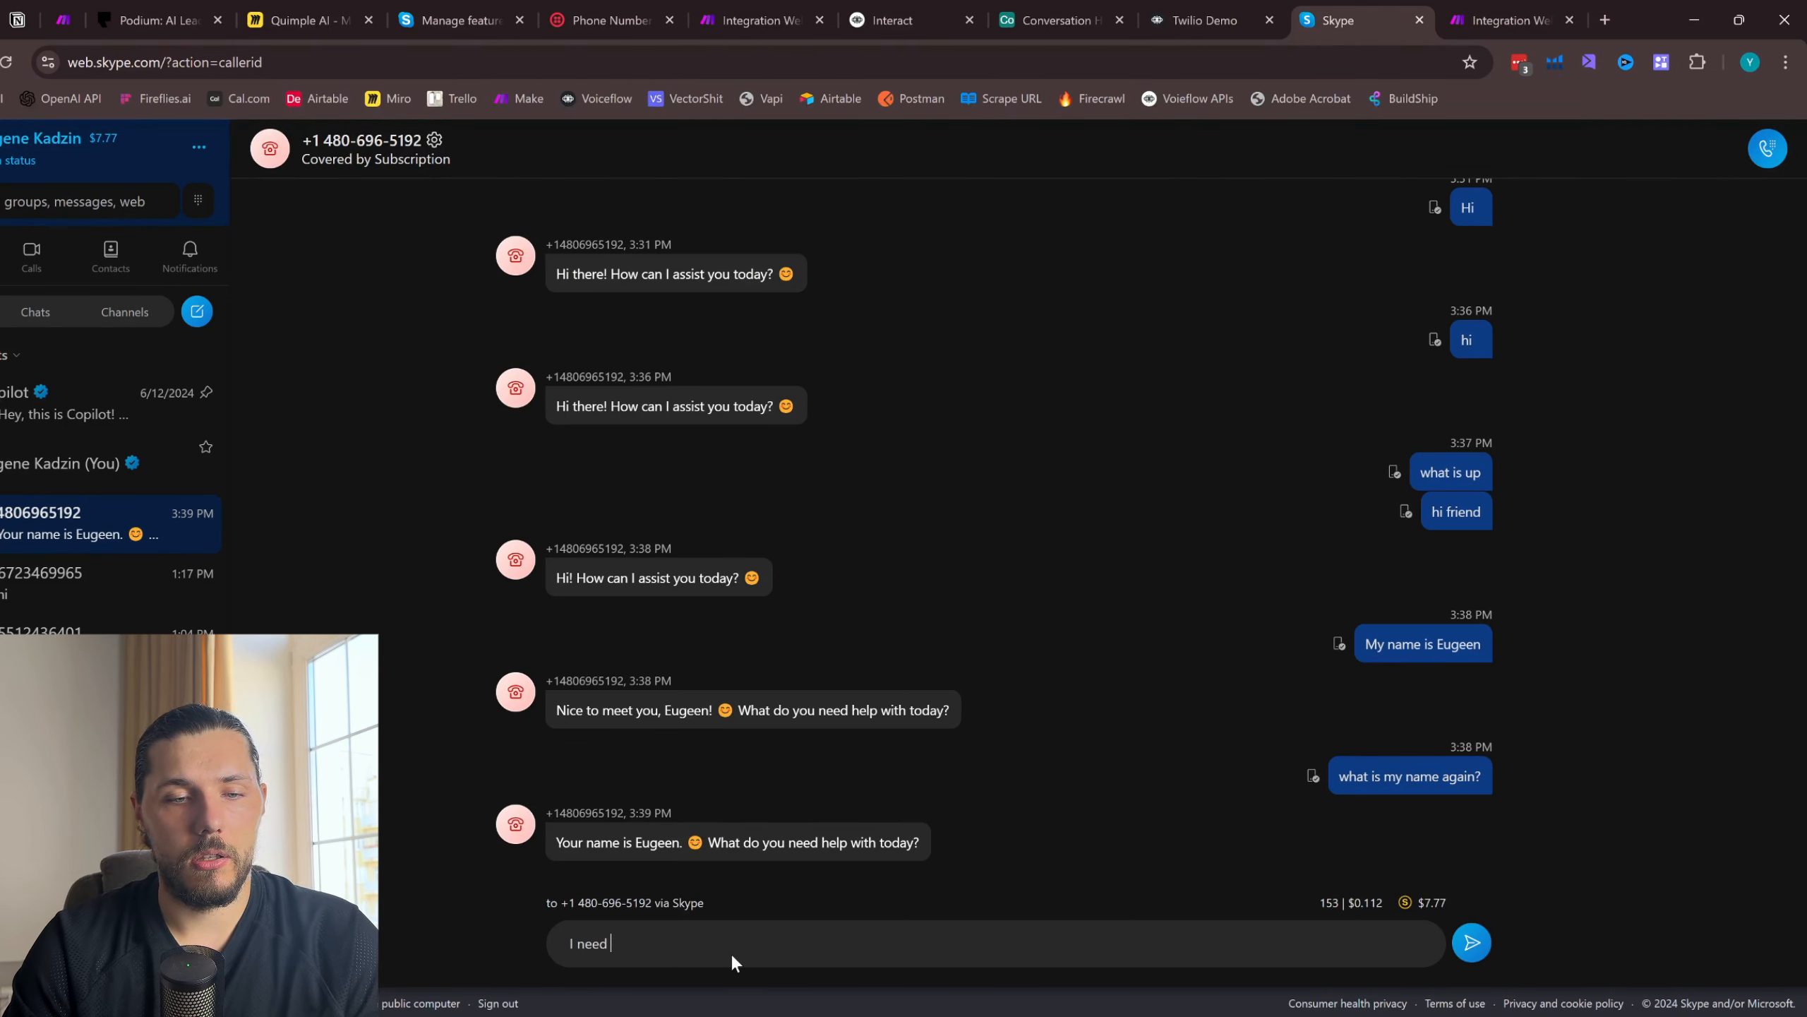
type(" to fix my ac")
key("Return")
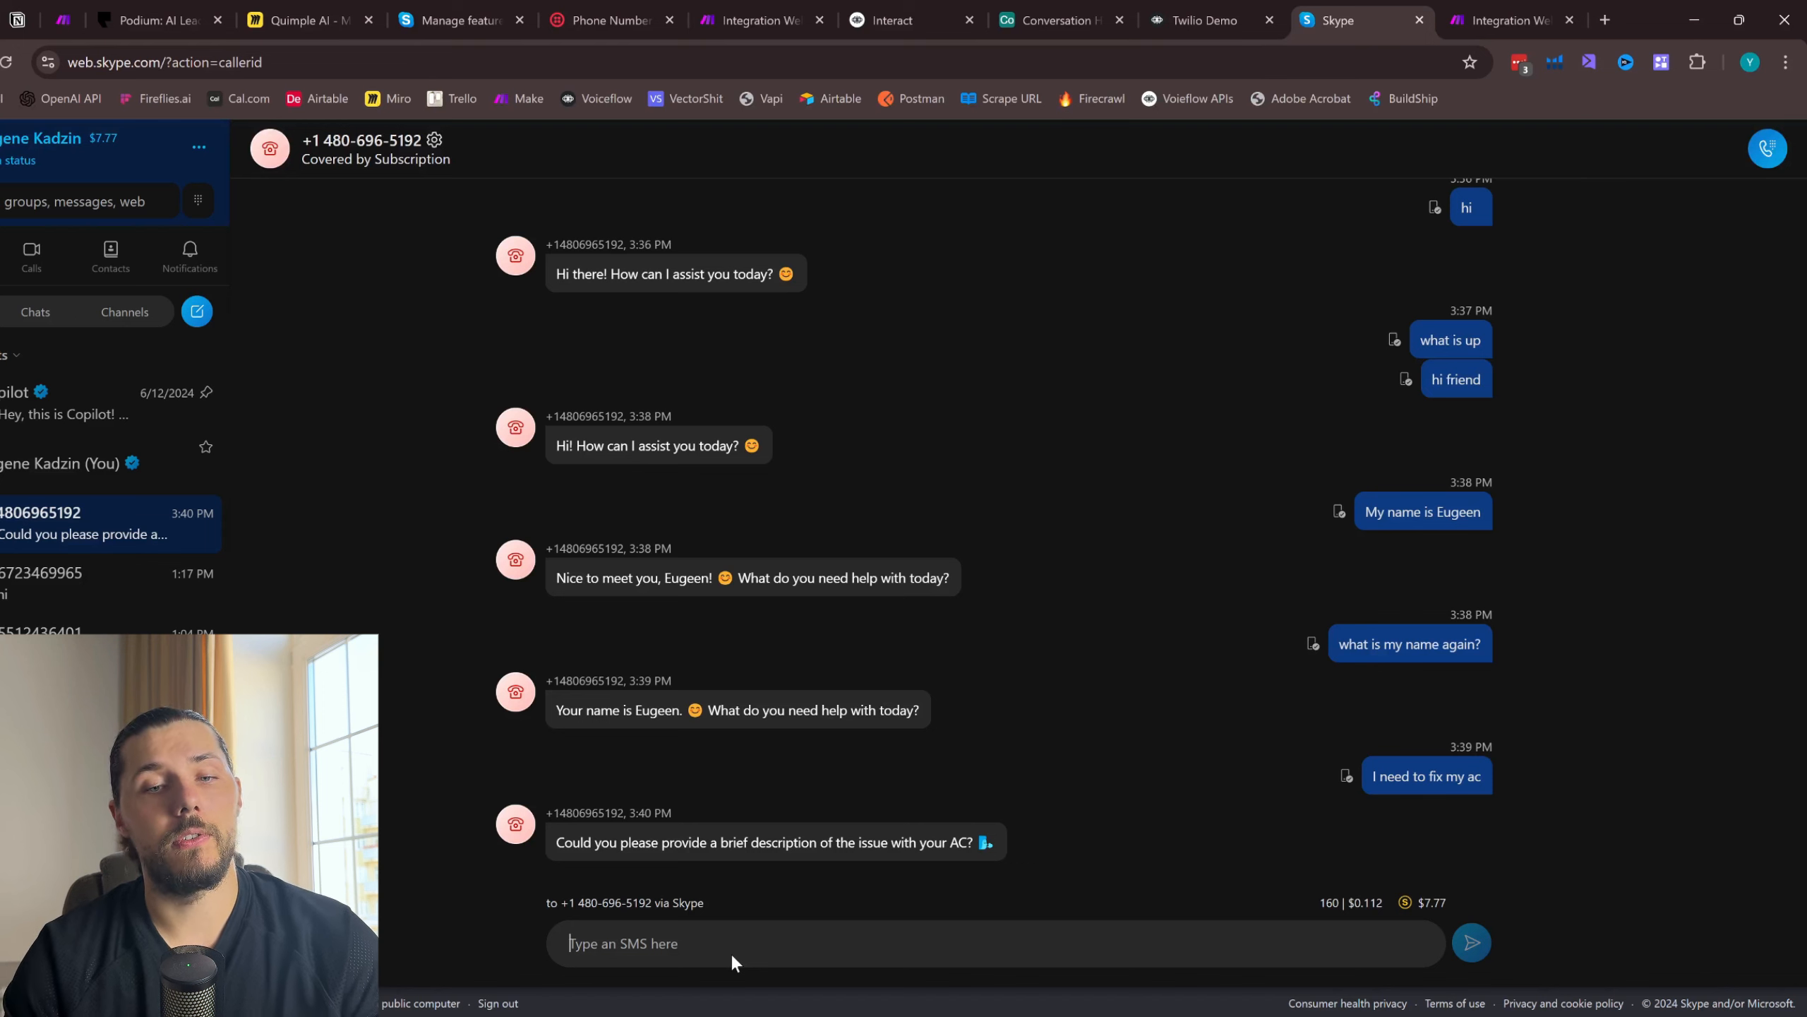
- Compare the Voiceflow prototype with the Skype chat, and answer the issue question with "it's just not working for some reason"
left_click(1205, 19)
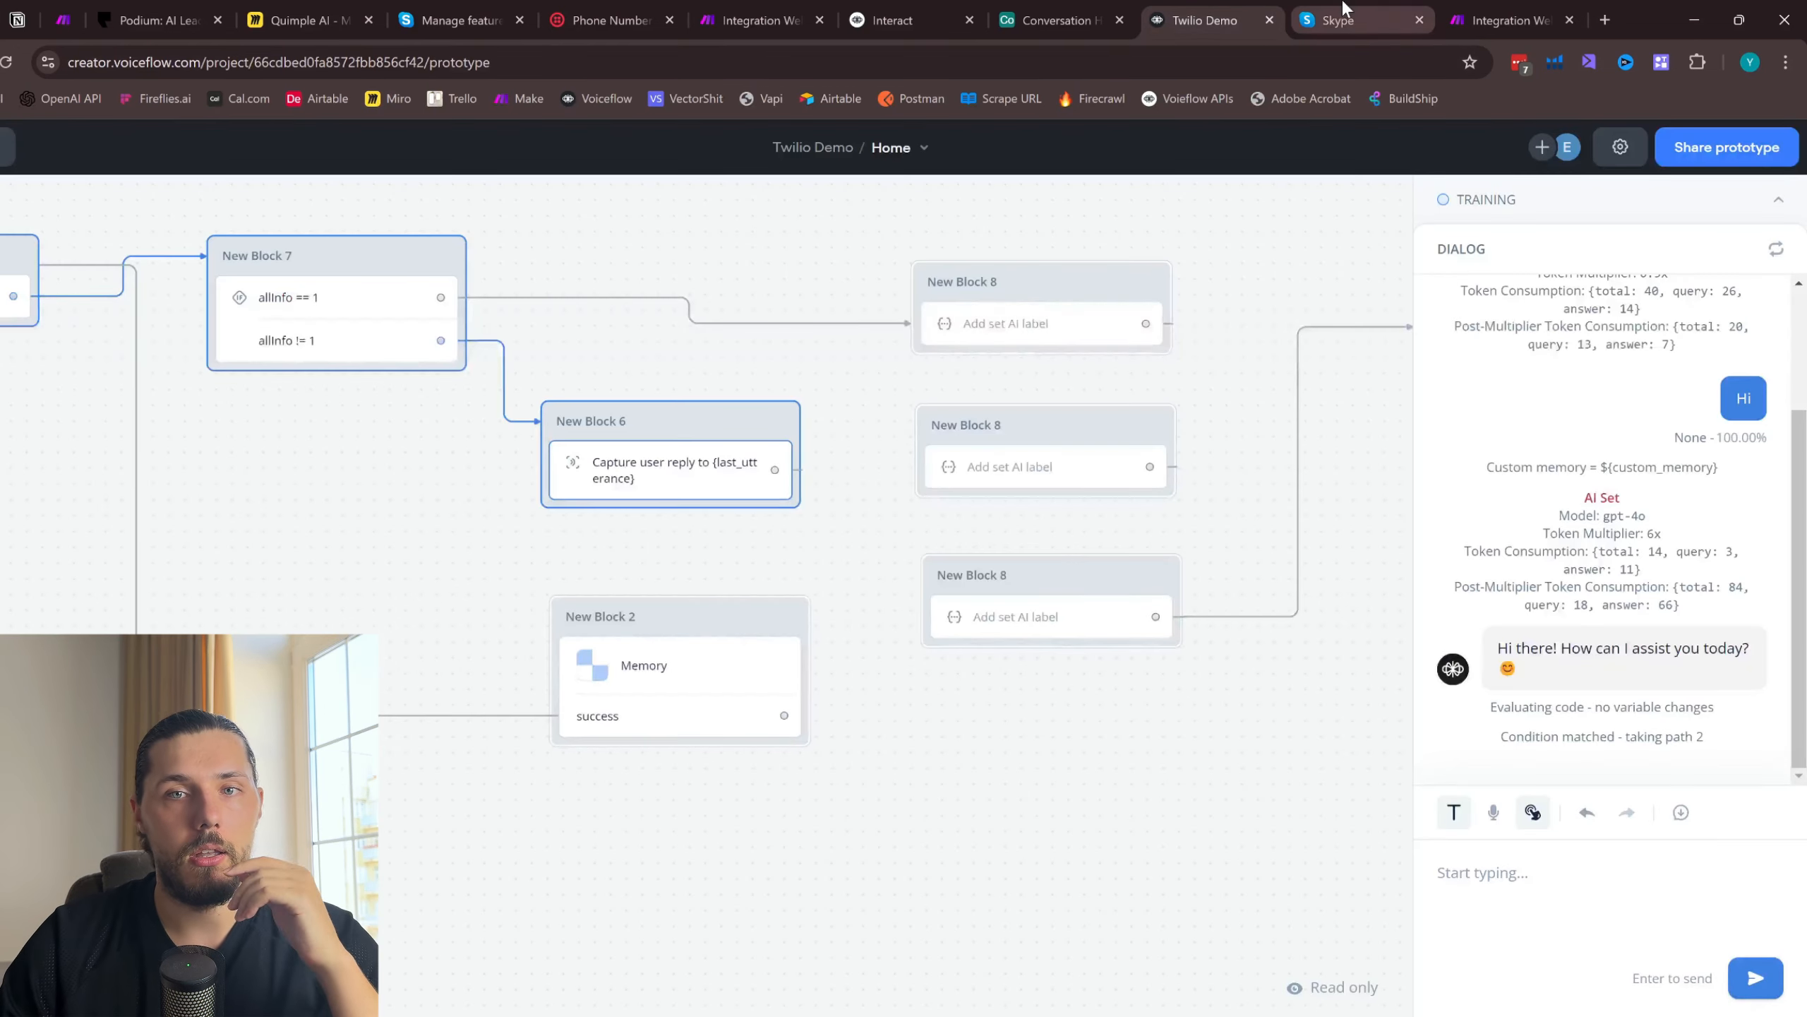
left_click(1338, 20)
key("ctrl+shift+Tab")
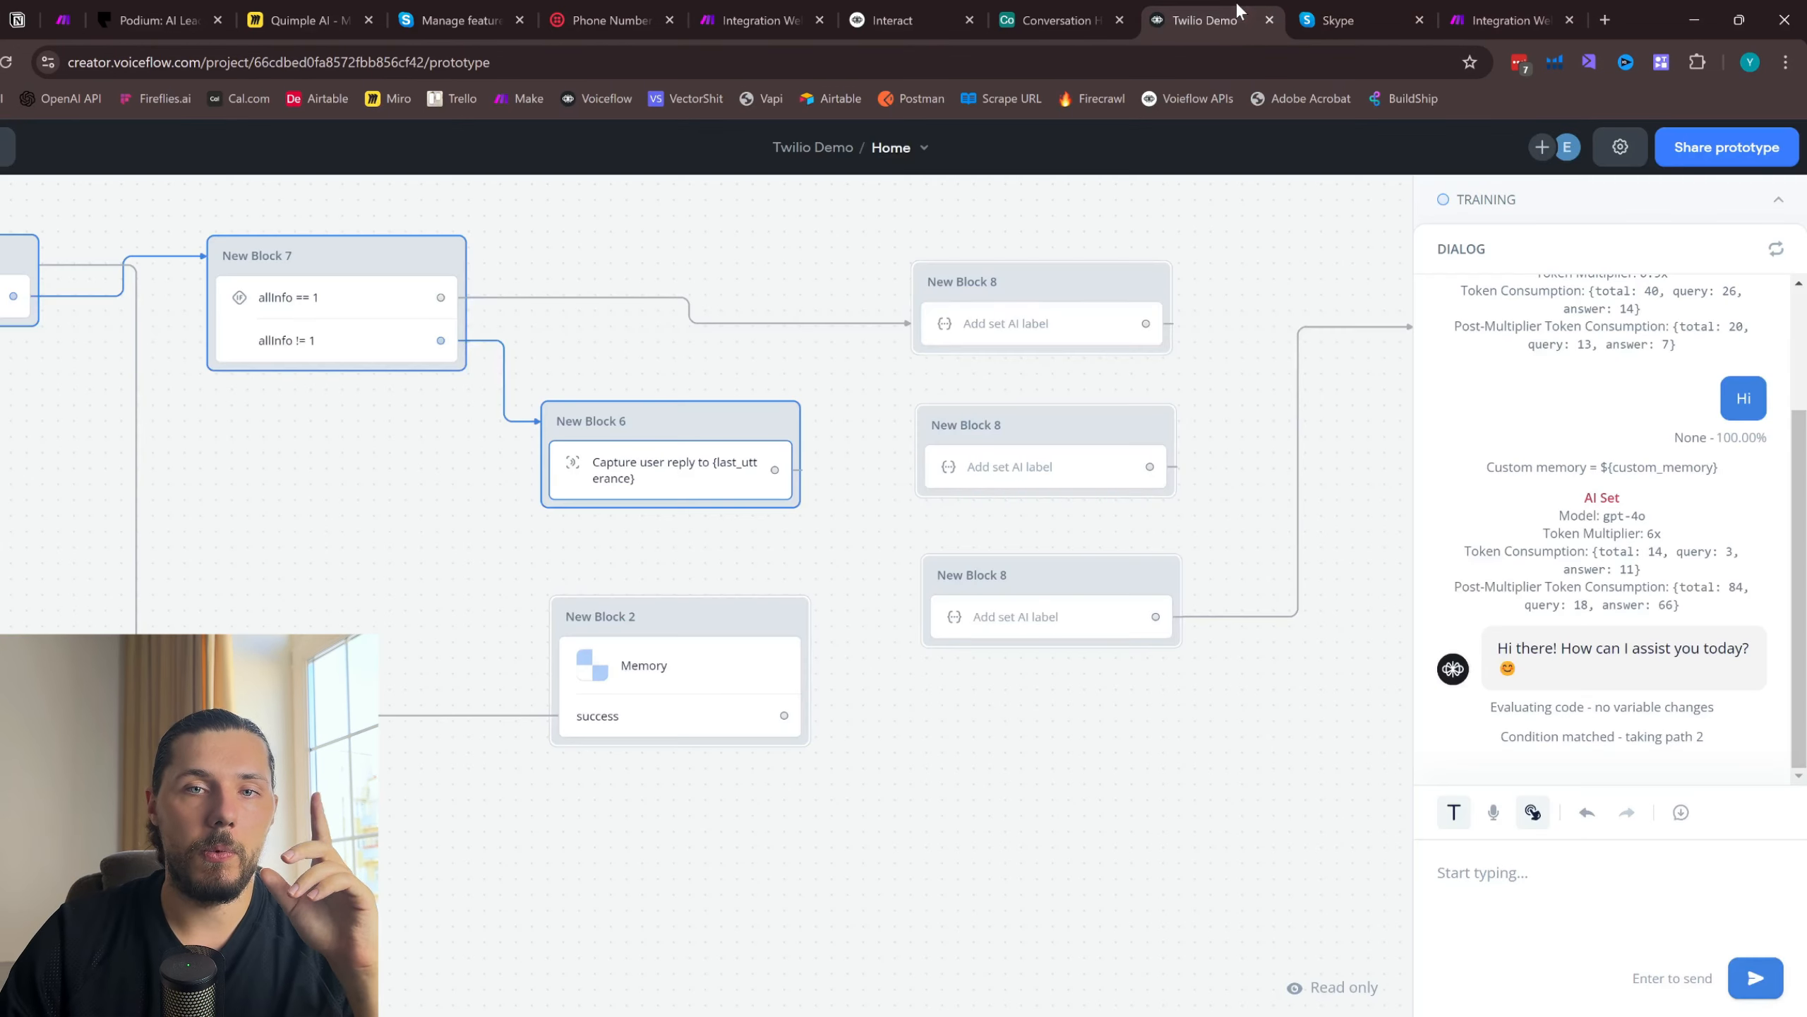
key("ctrl+Tab")
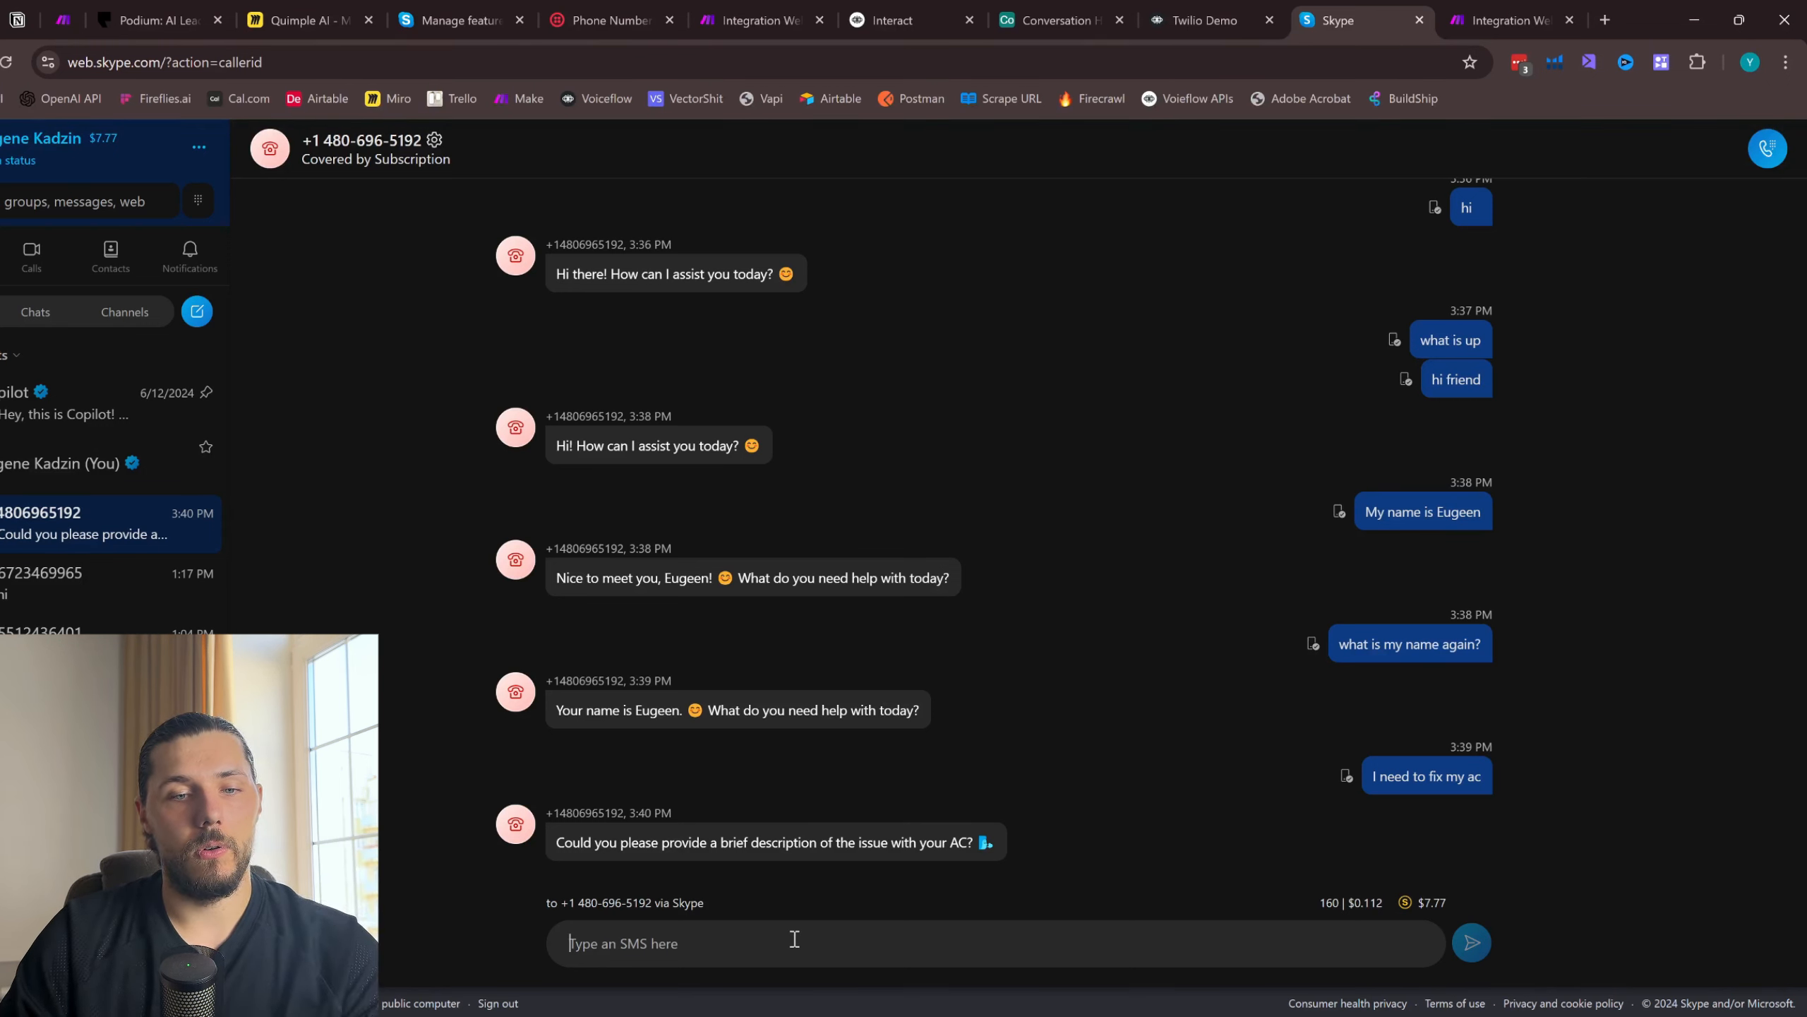
type("it's just not working for some r")
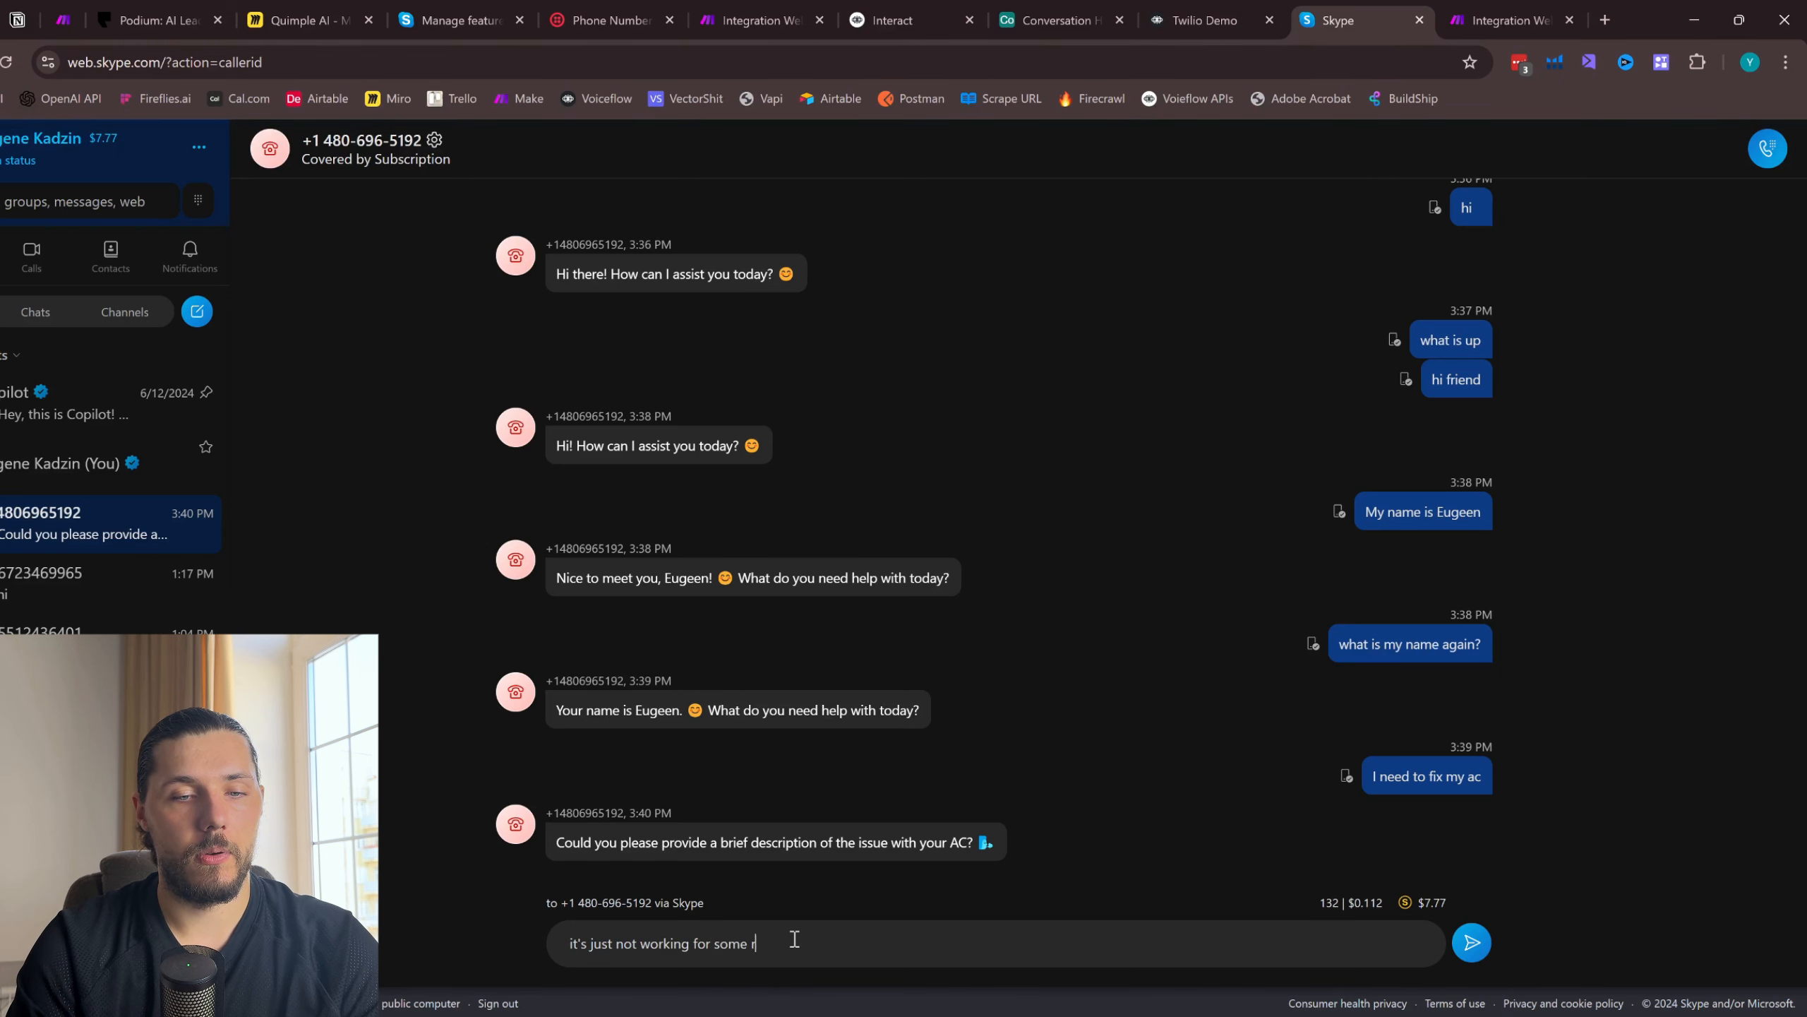
type("on")
key("Return")
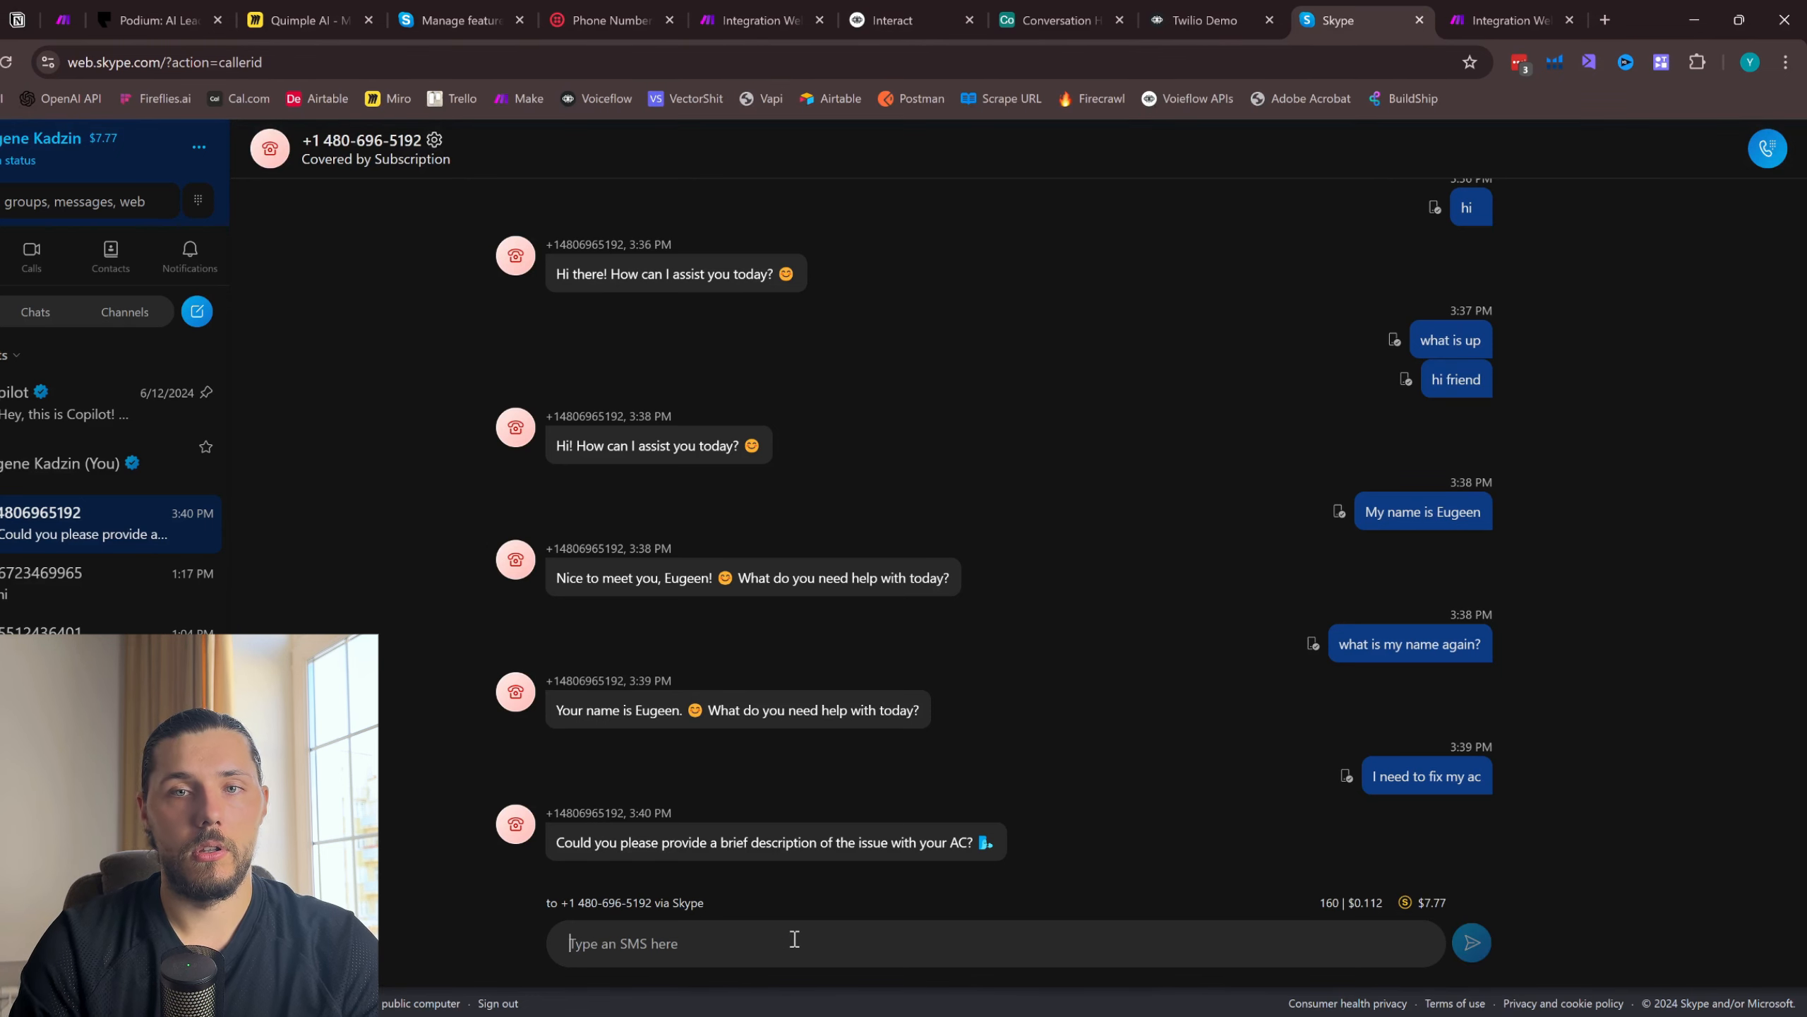
- Run the single-webhook Integration Webhooks scenario in Make once, and view the block in Voiceflow that posts to it
left_click(717, 8)
left_click_drag(717, 9, 1182, 12)
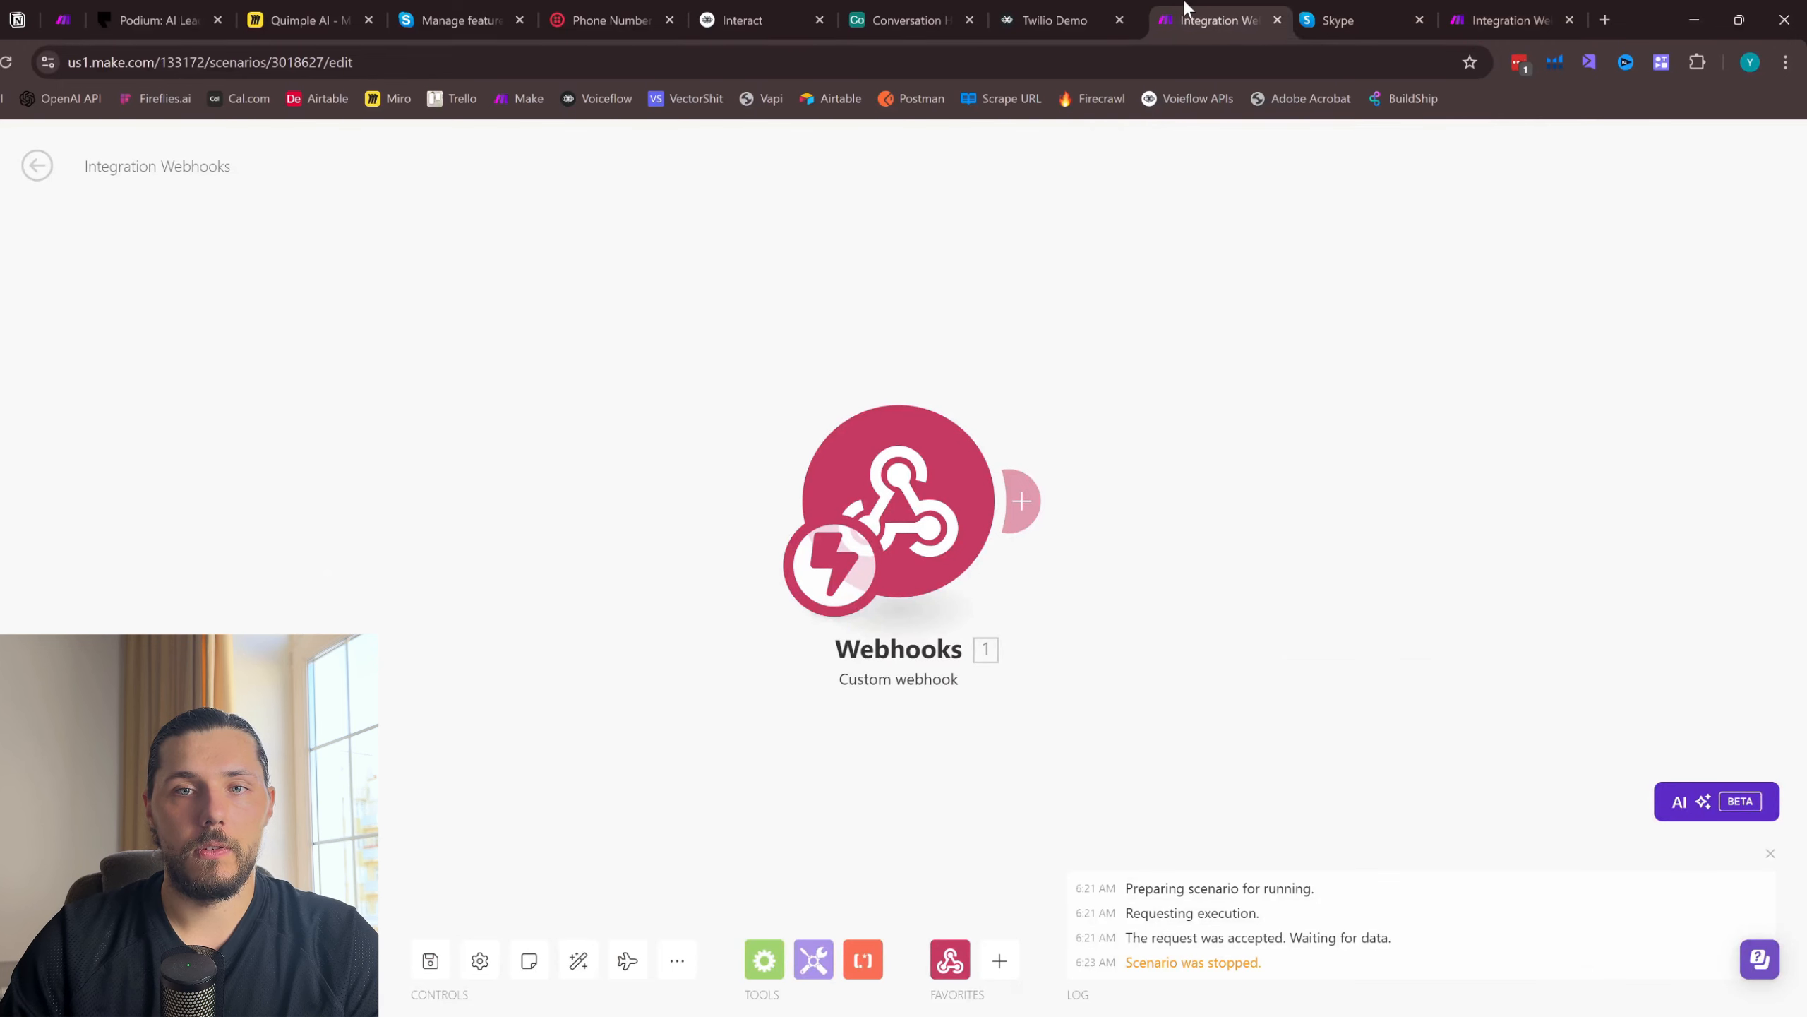
left_click(320, 961)
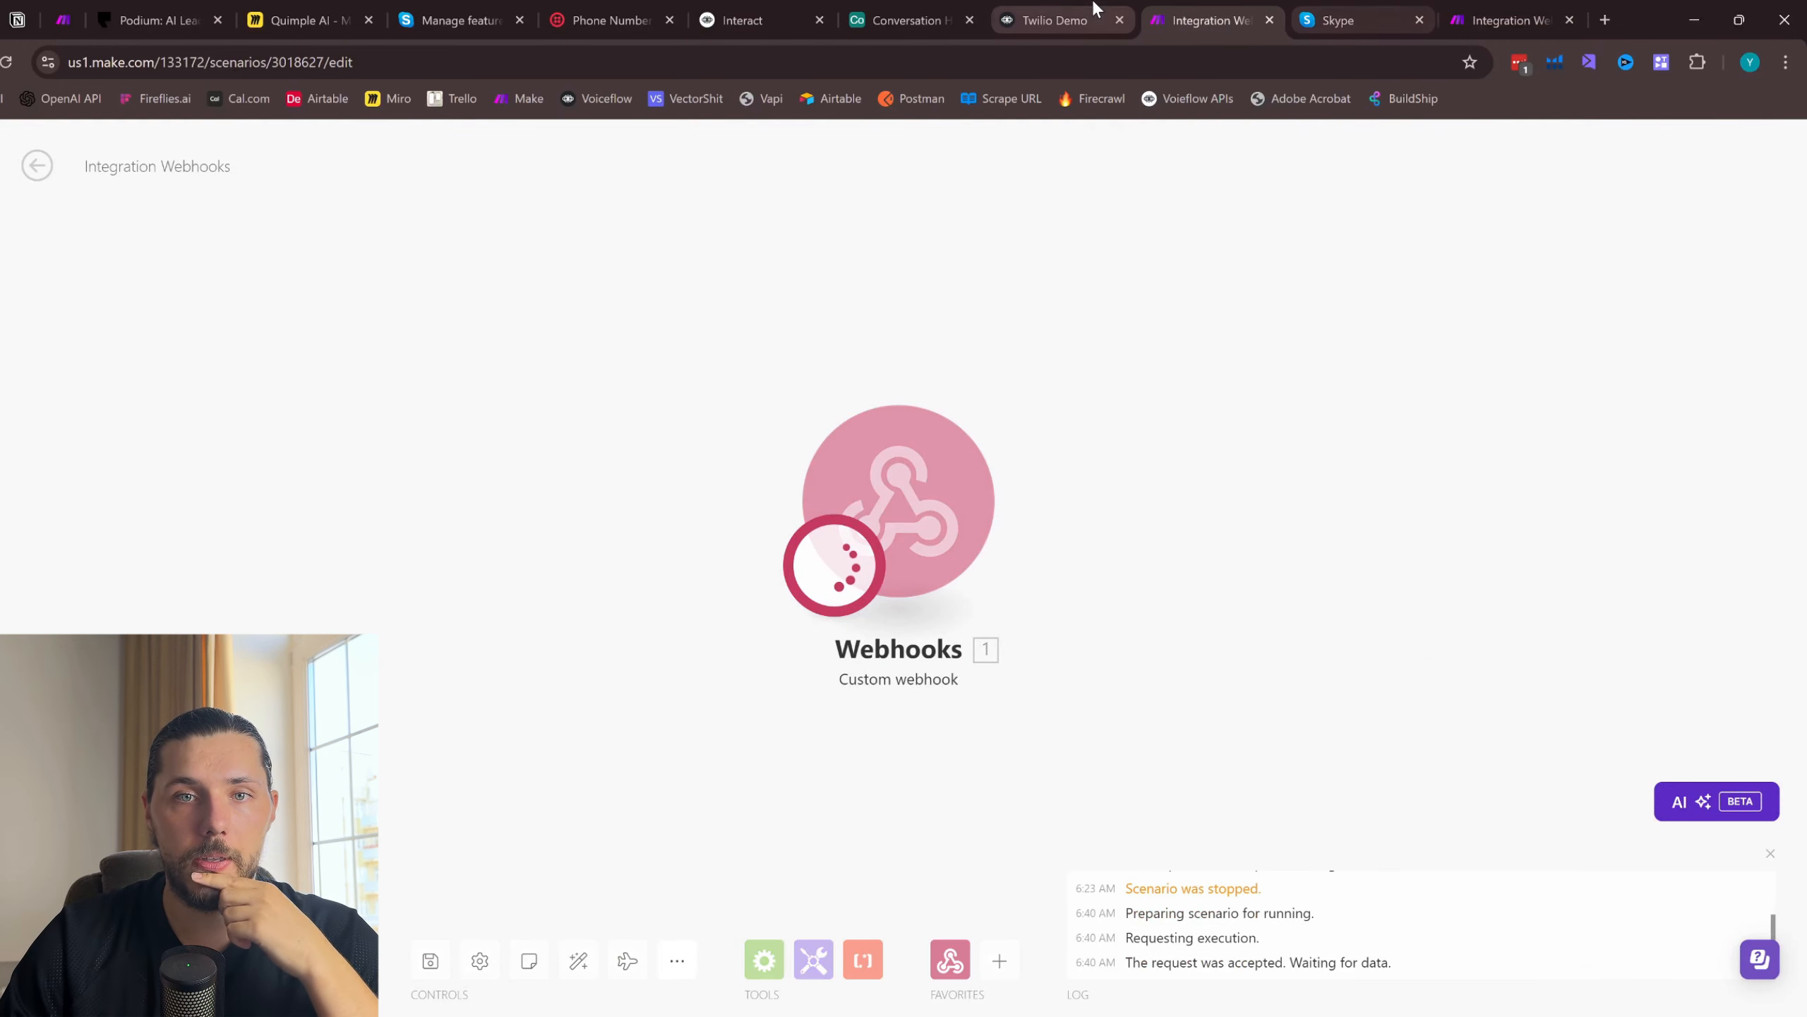
left_click(1061, 20)
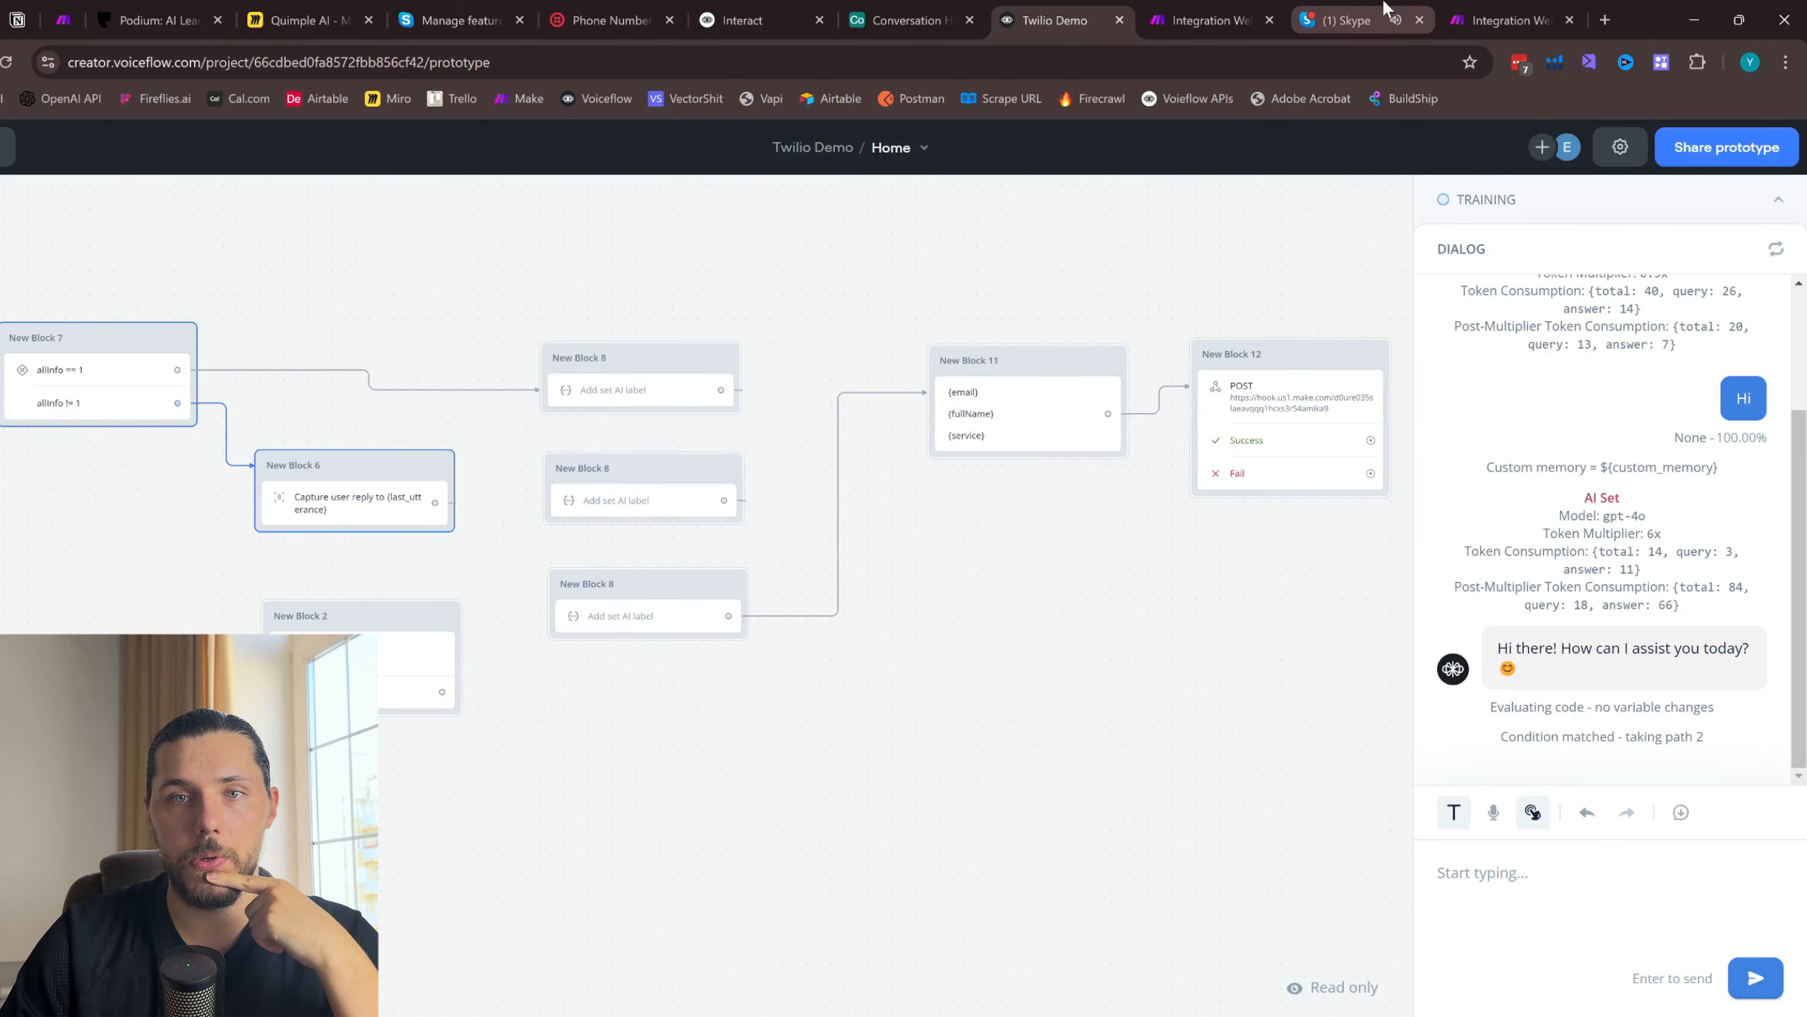
- Return to Skype and reply to the SMS request with the contact's e-mail address
left_click(1352, 20)
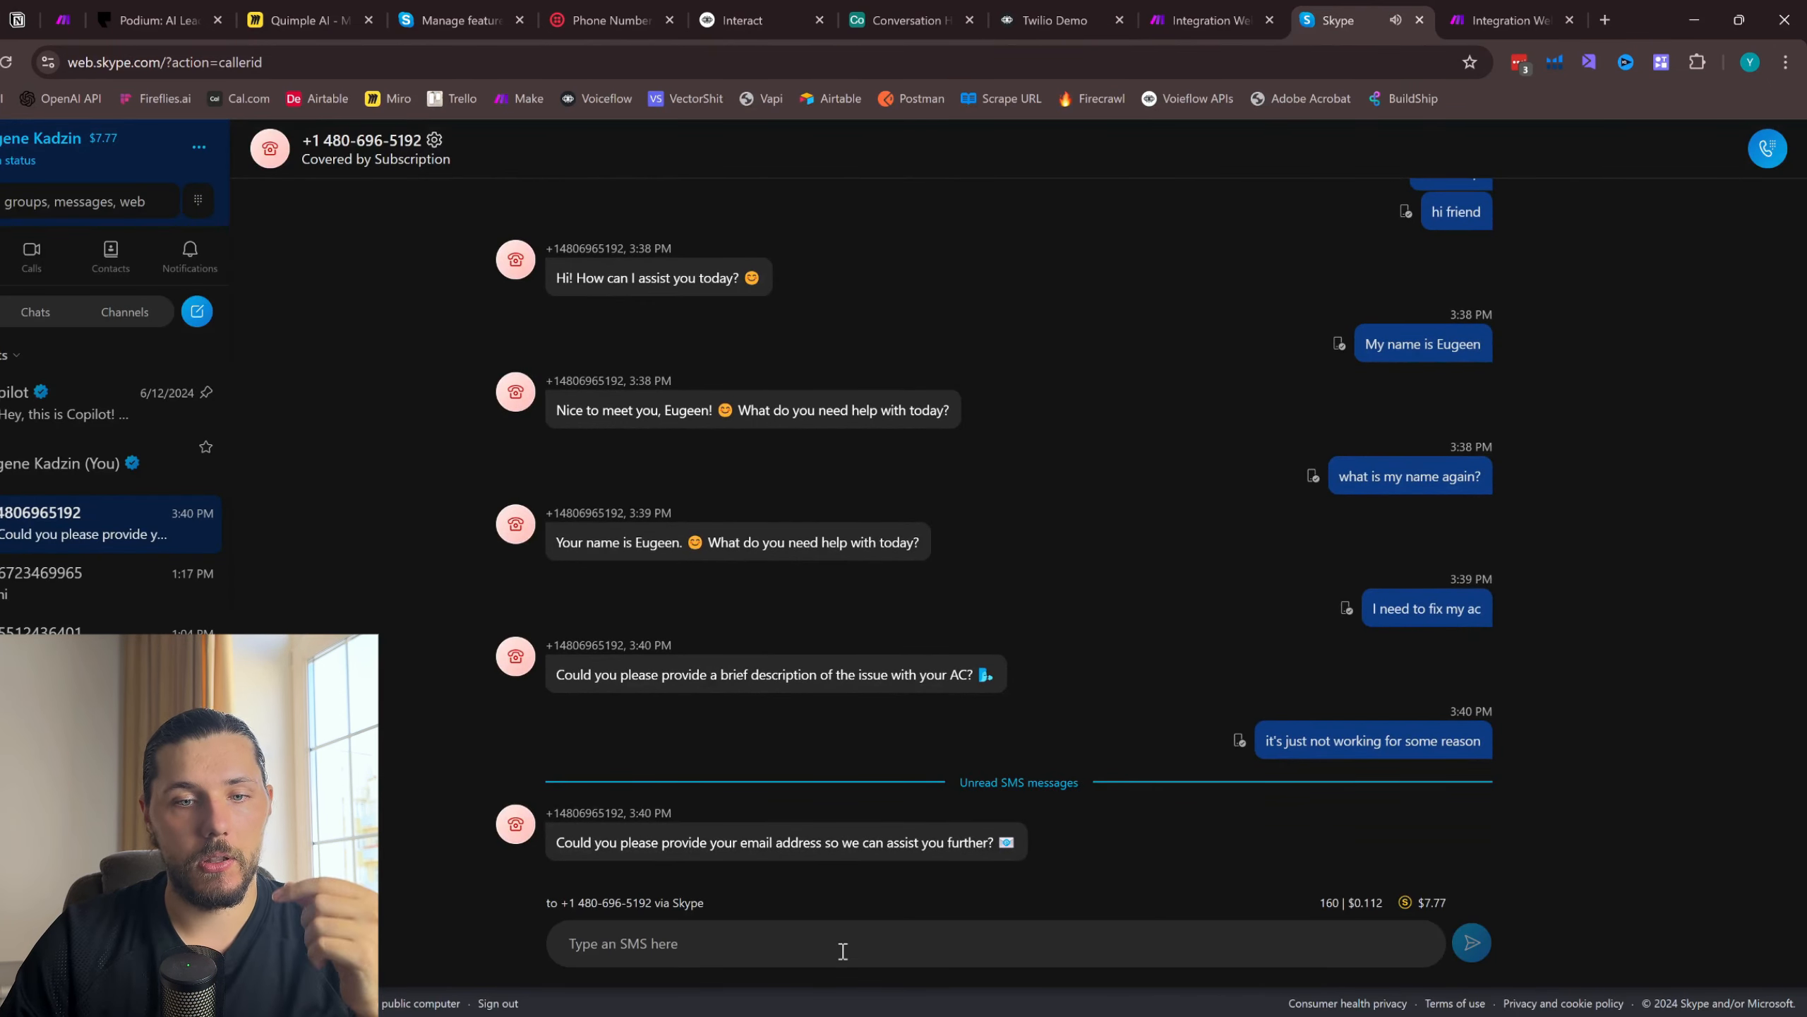
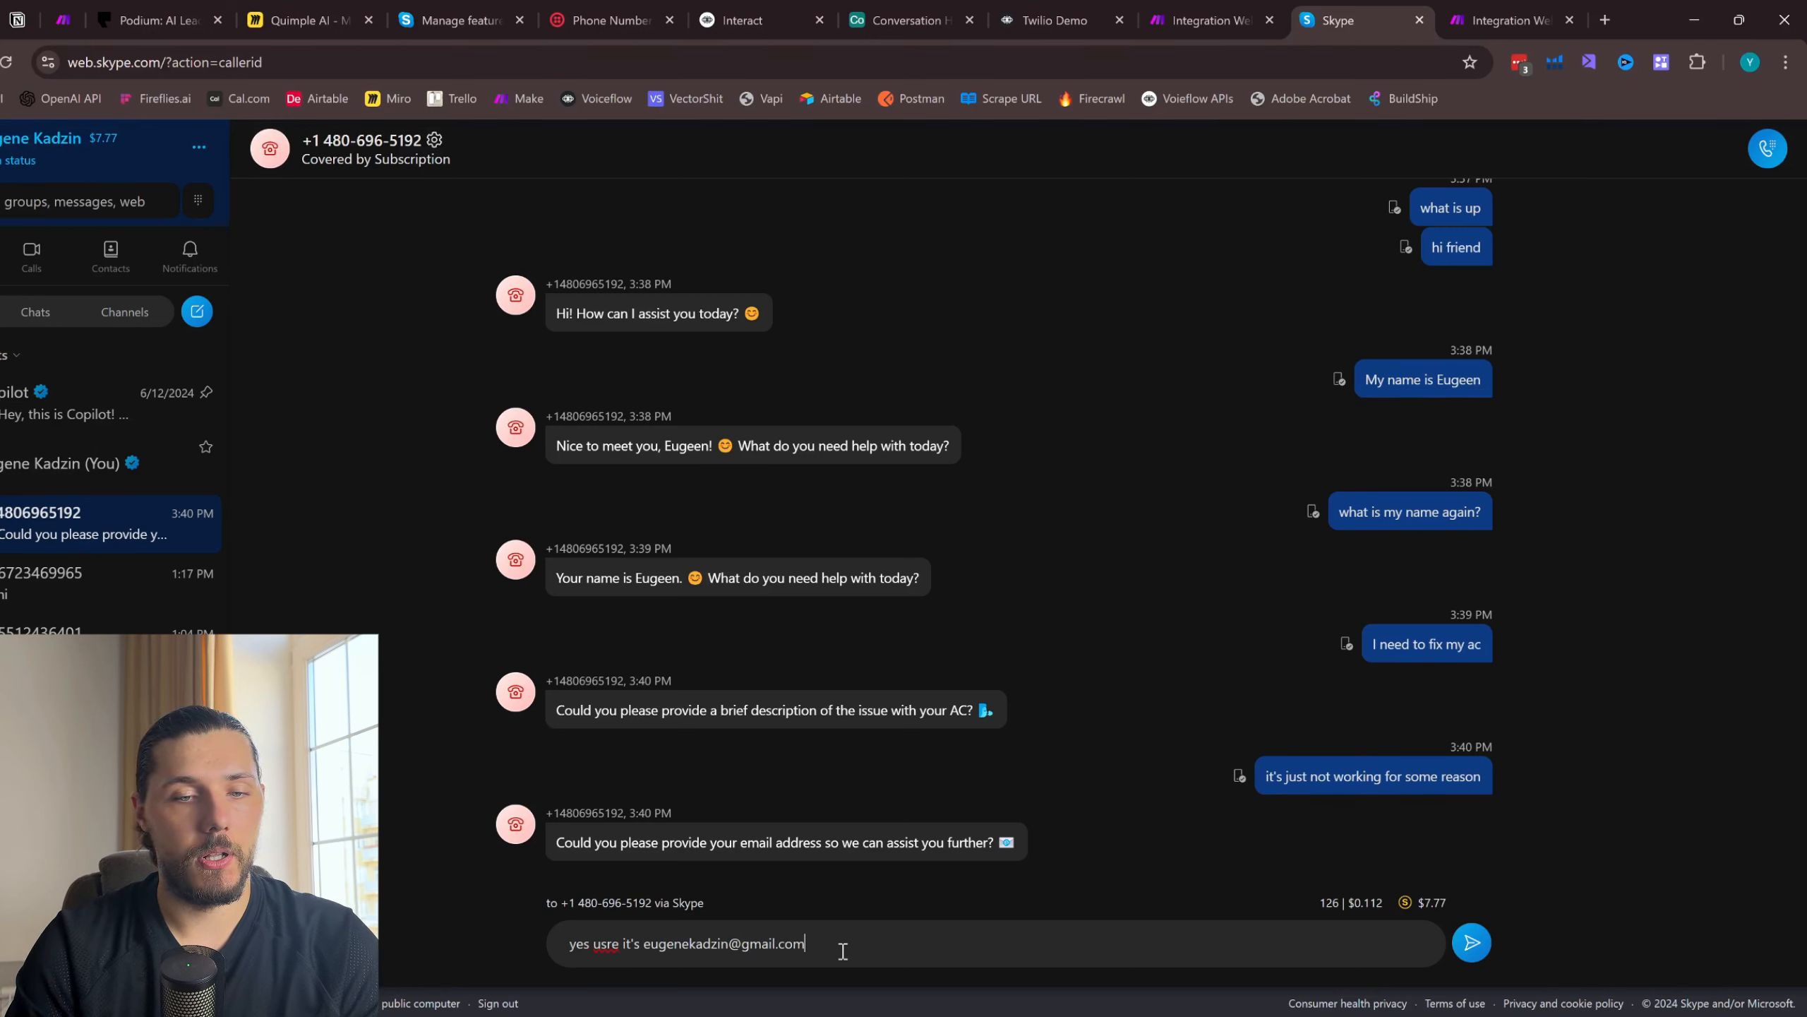
left_click(1471, 942)
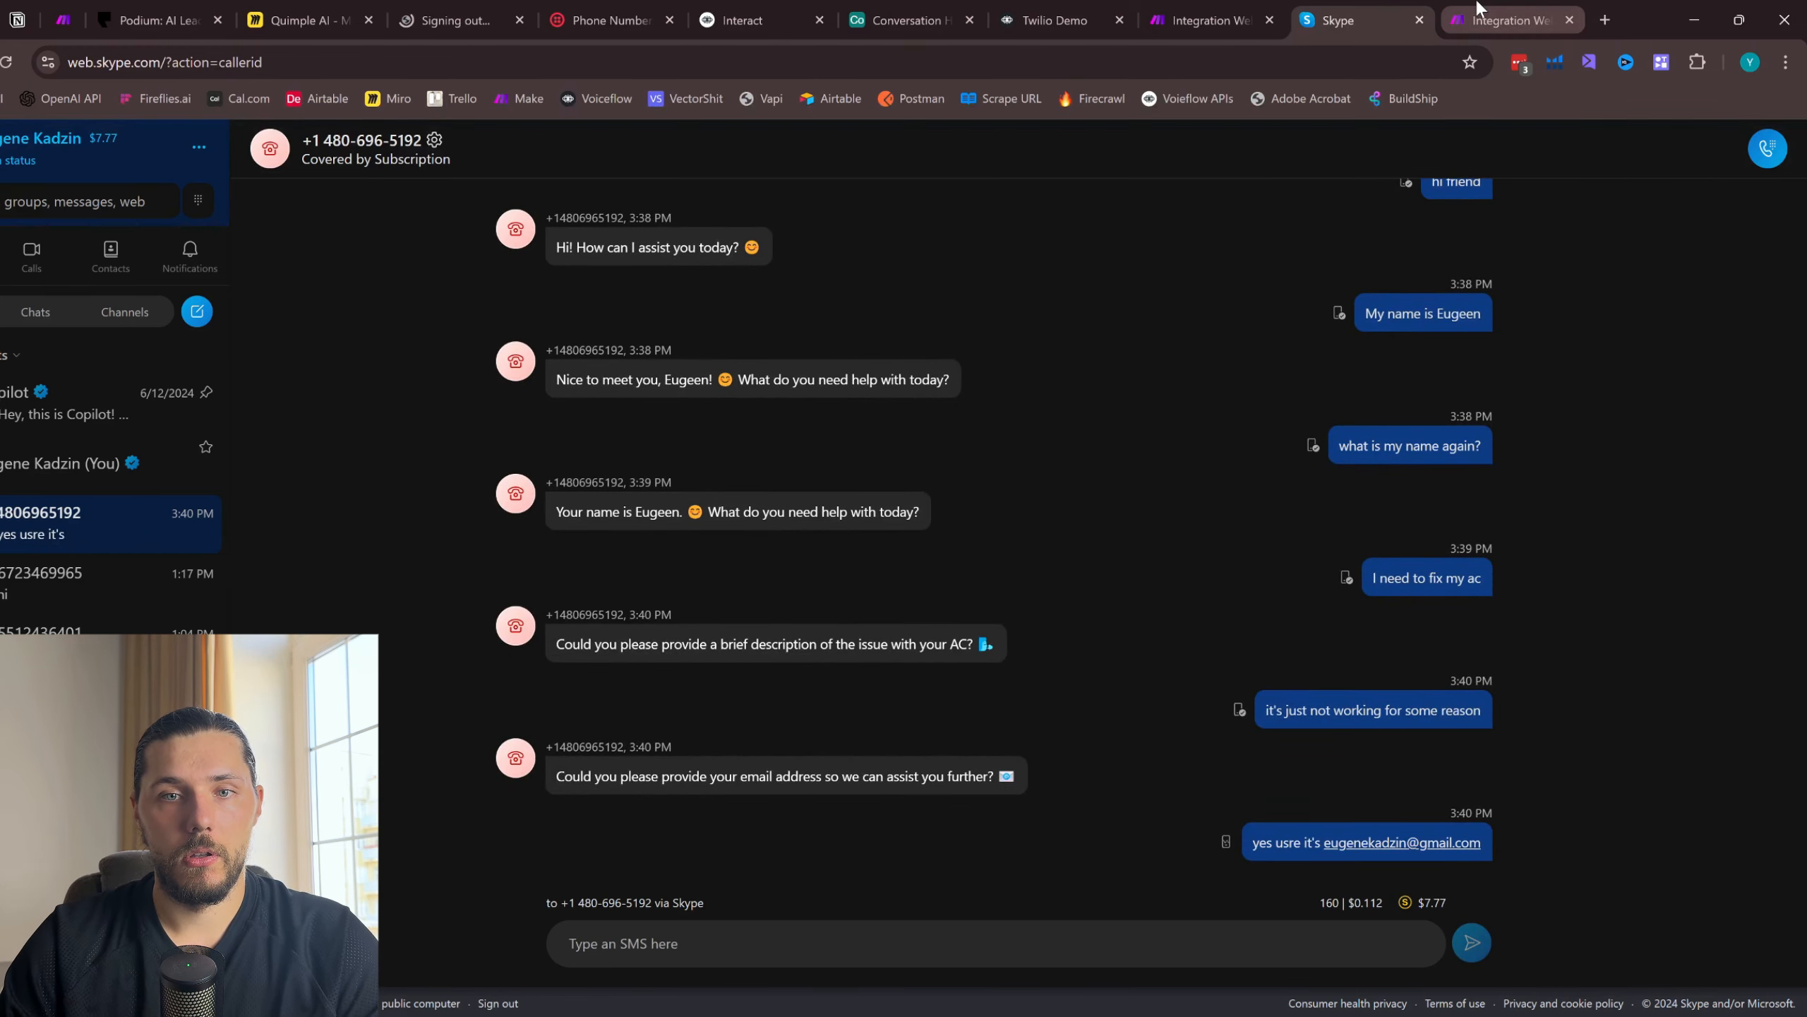
- Close the HTTP module's settings in the Make scenario, and reply in Skype with the contact's full name
left_click(1479, 14)
left_click(1500, 147)
left_click(1359, 21)
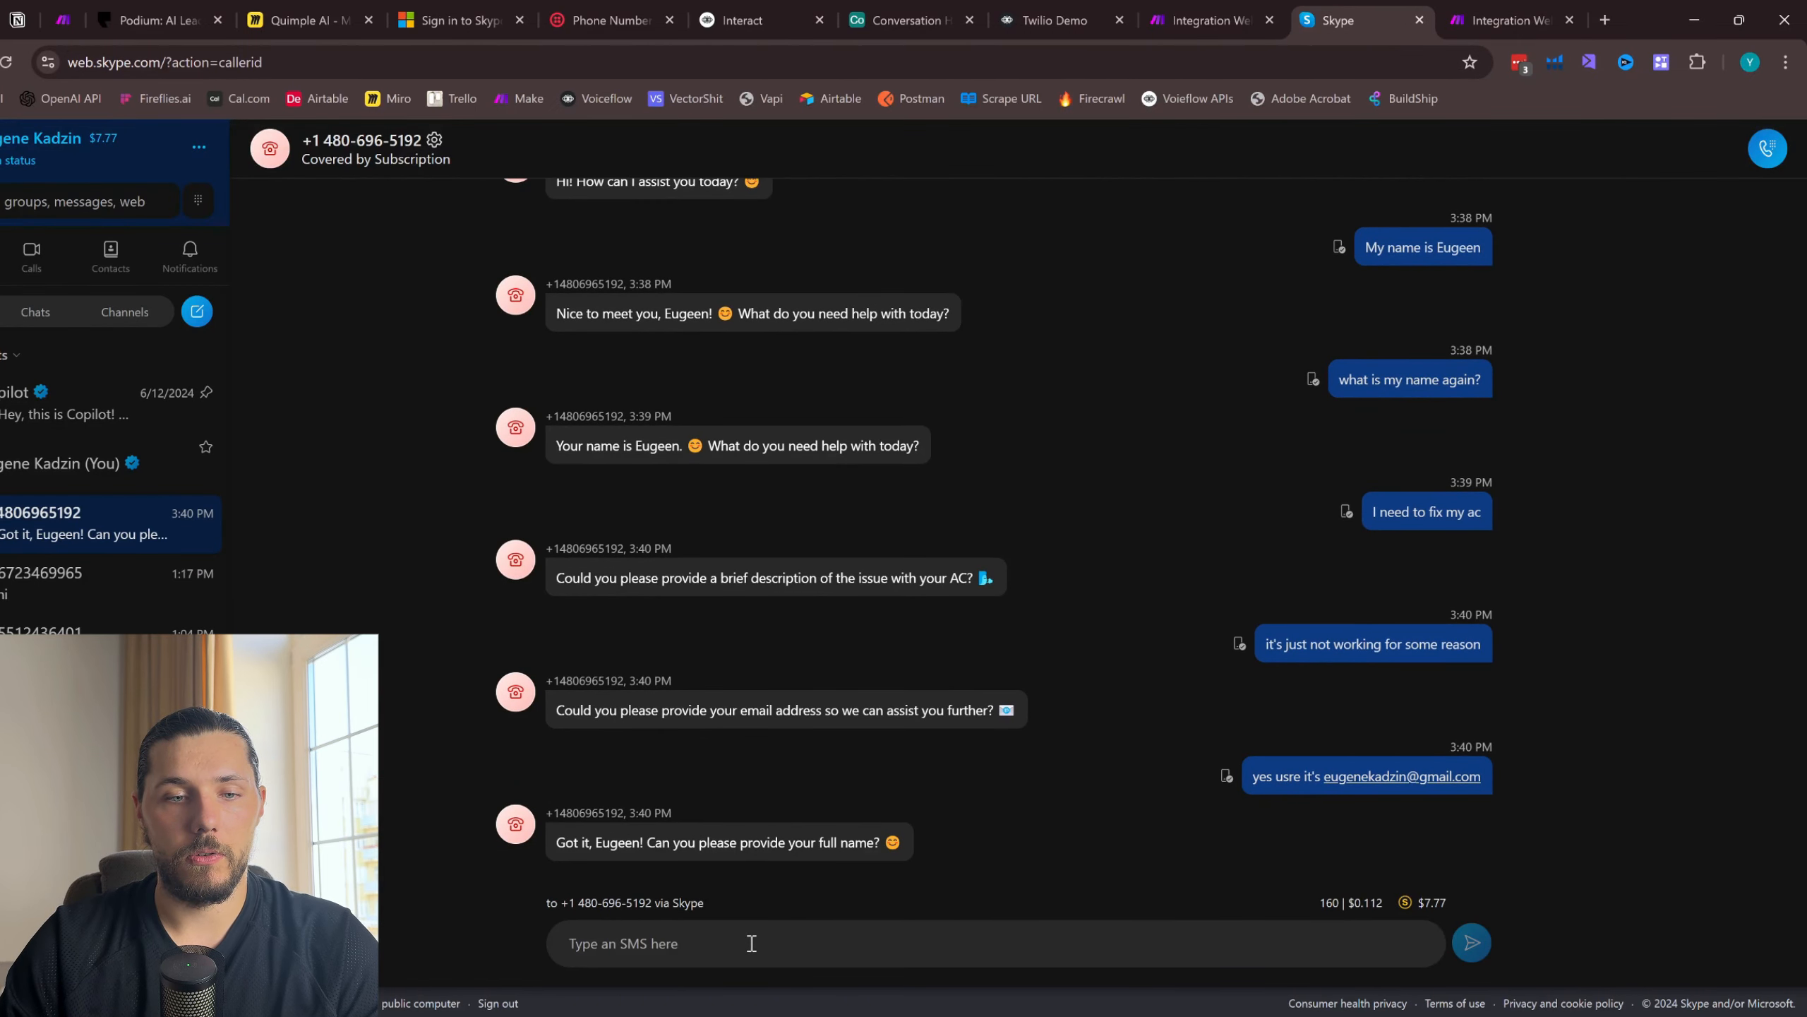
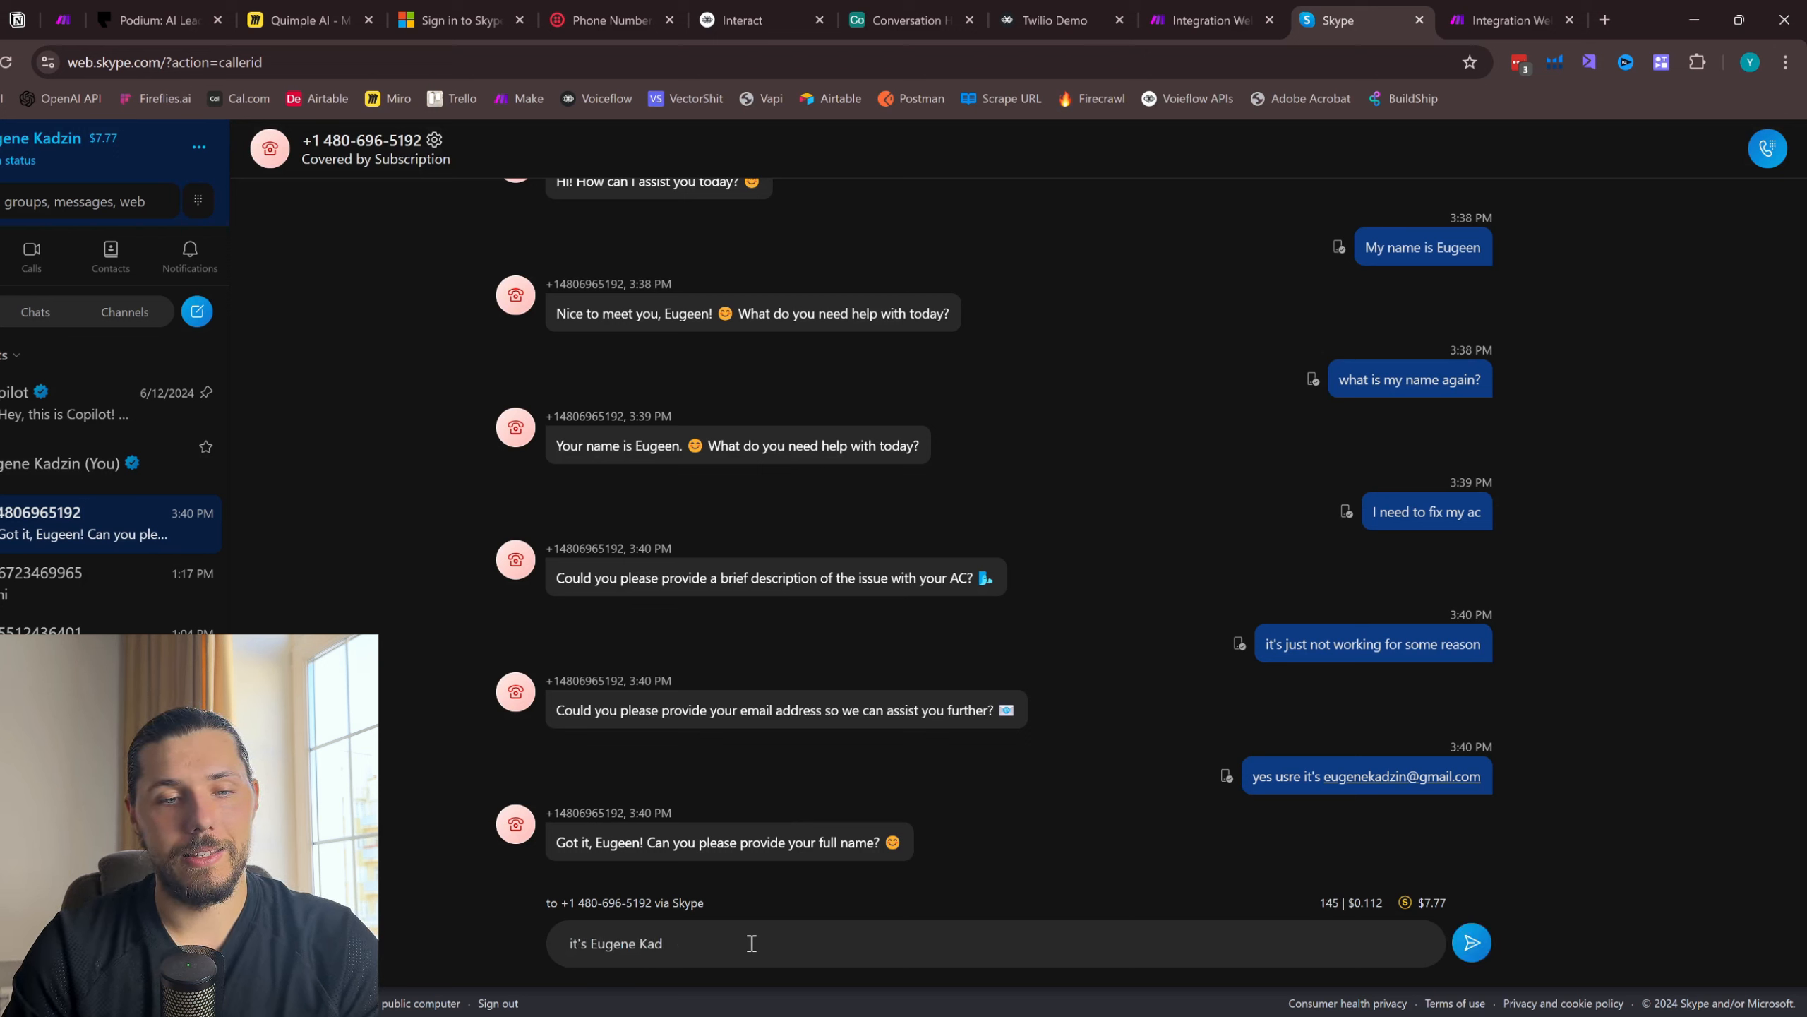
left_click(1495, 20)
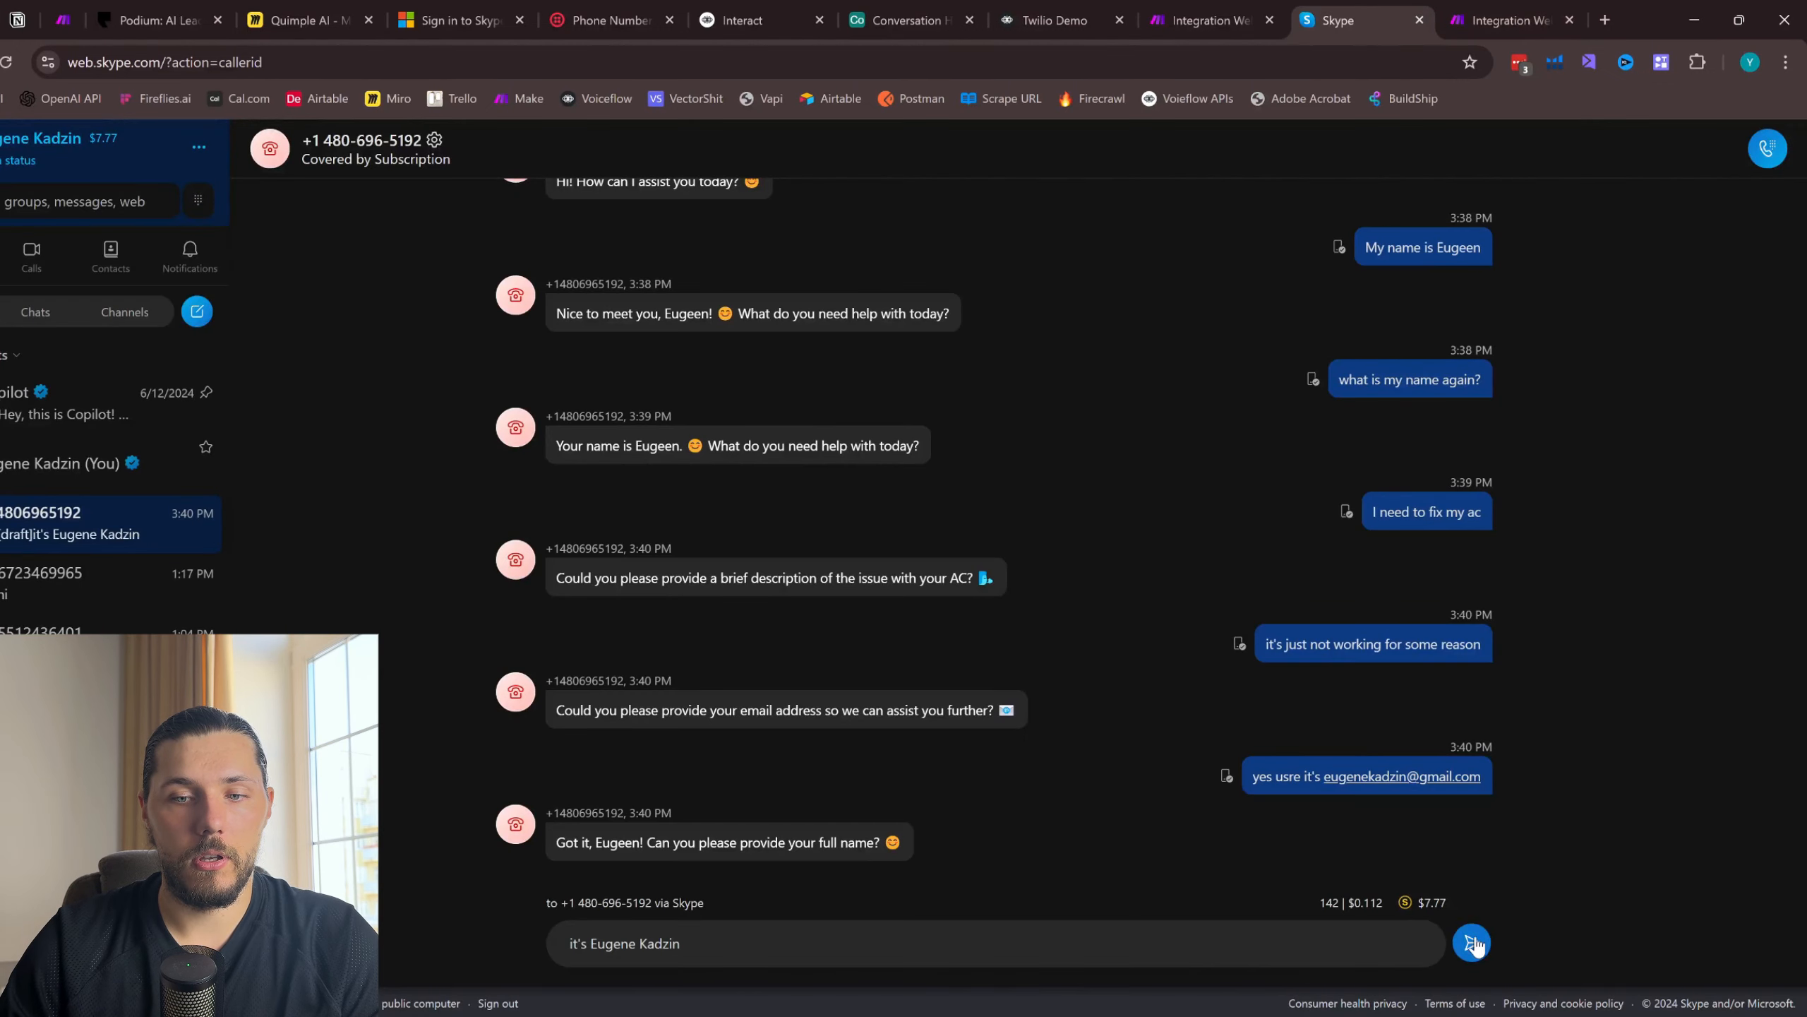
key("Return")
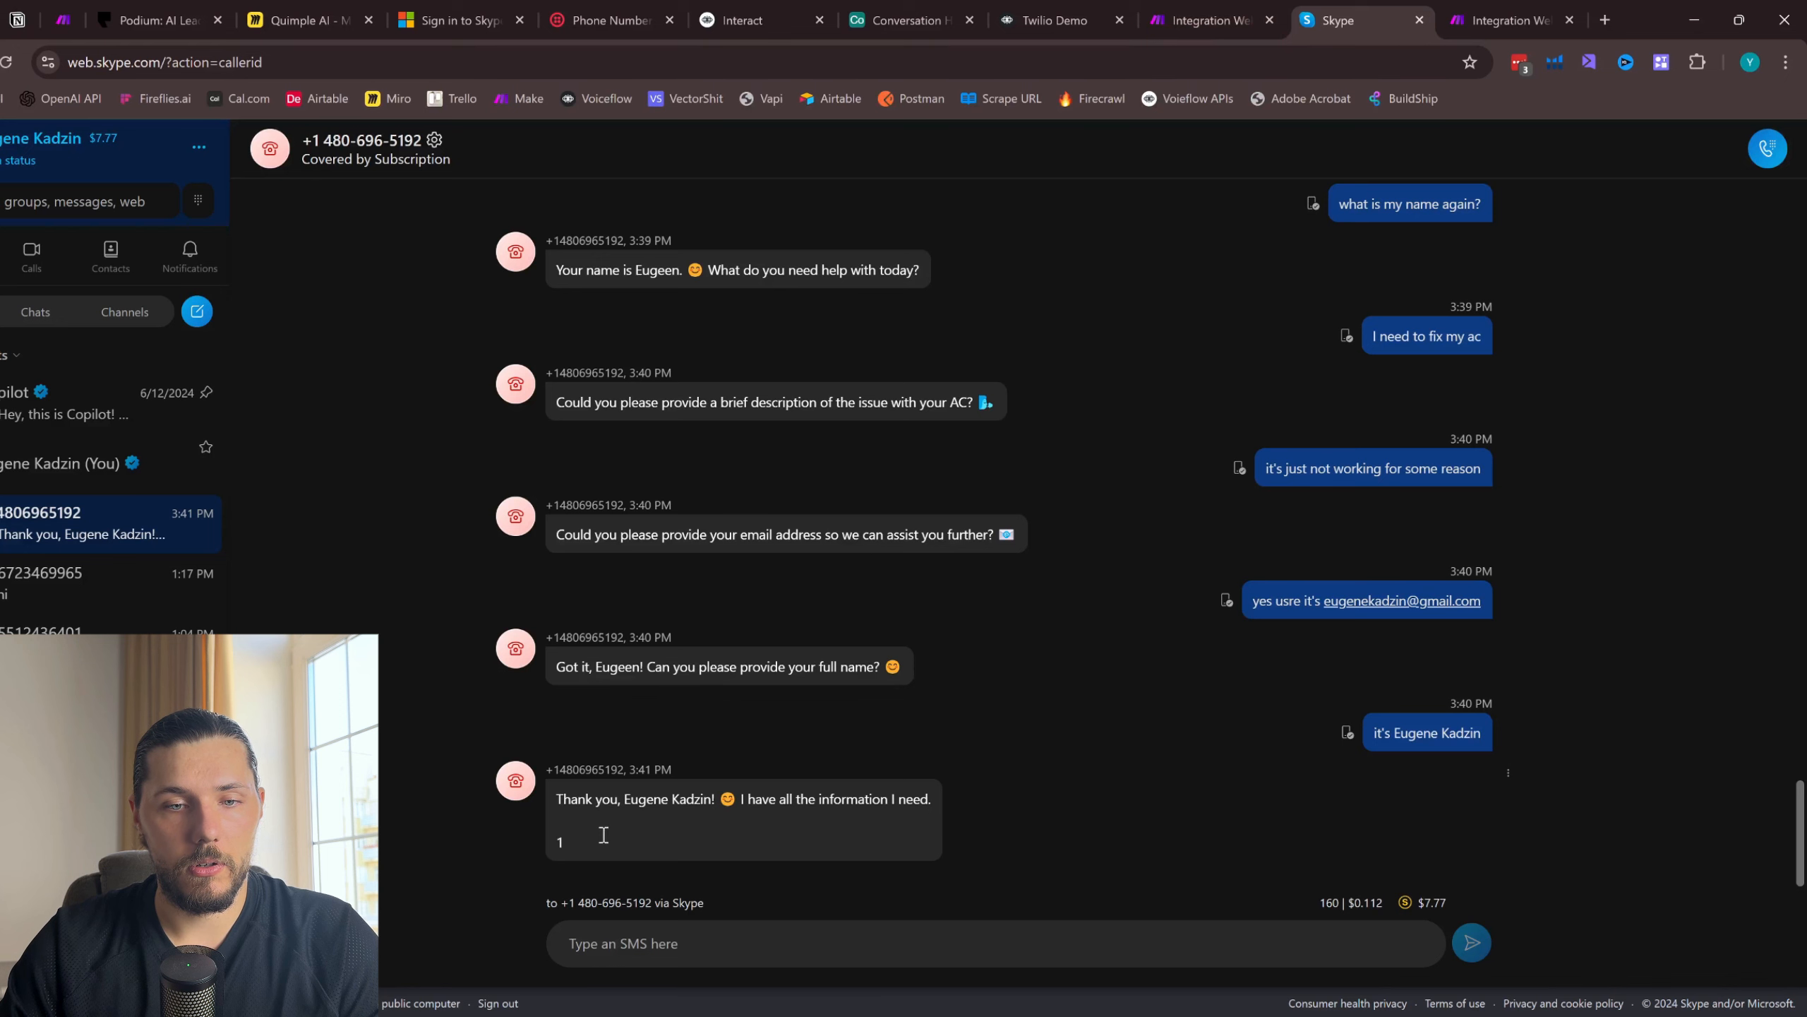
- Examine the text and completion flag of the final SMS reply in Skype, and check whether the Make webhook received data
left_click_drag(560, 828, 544, 812)
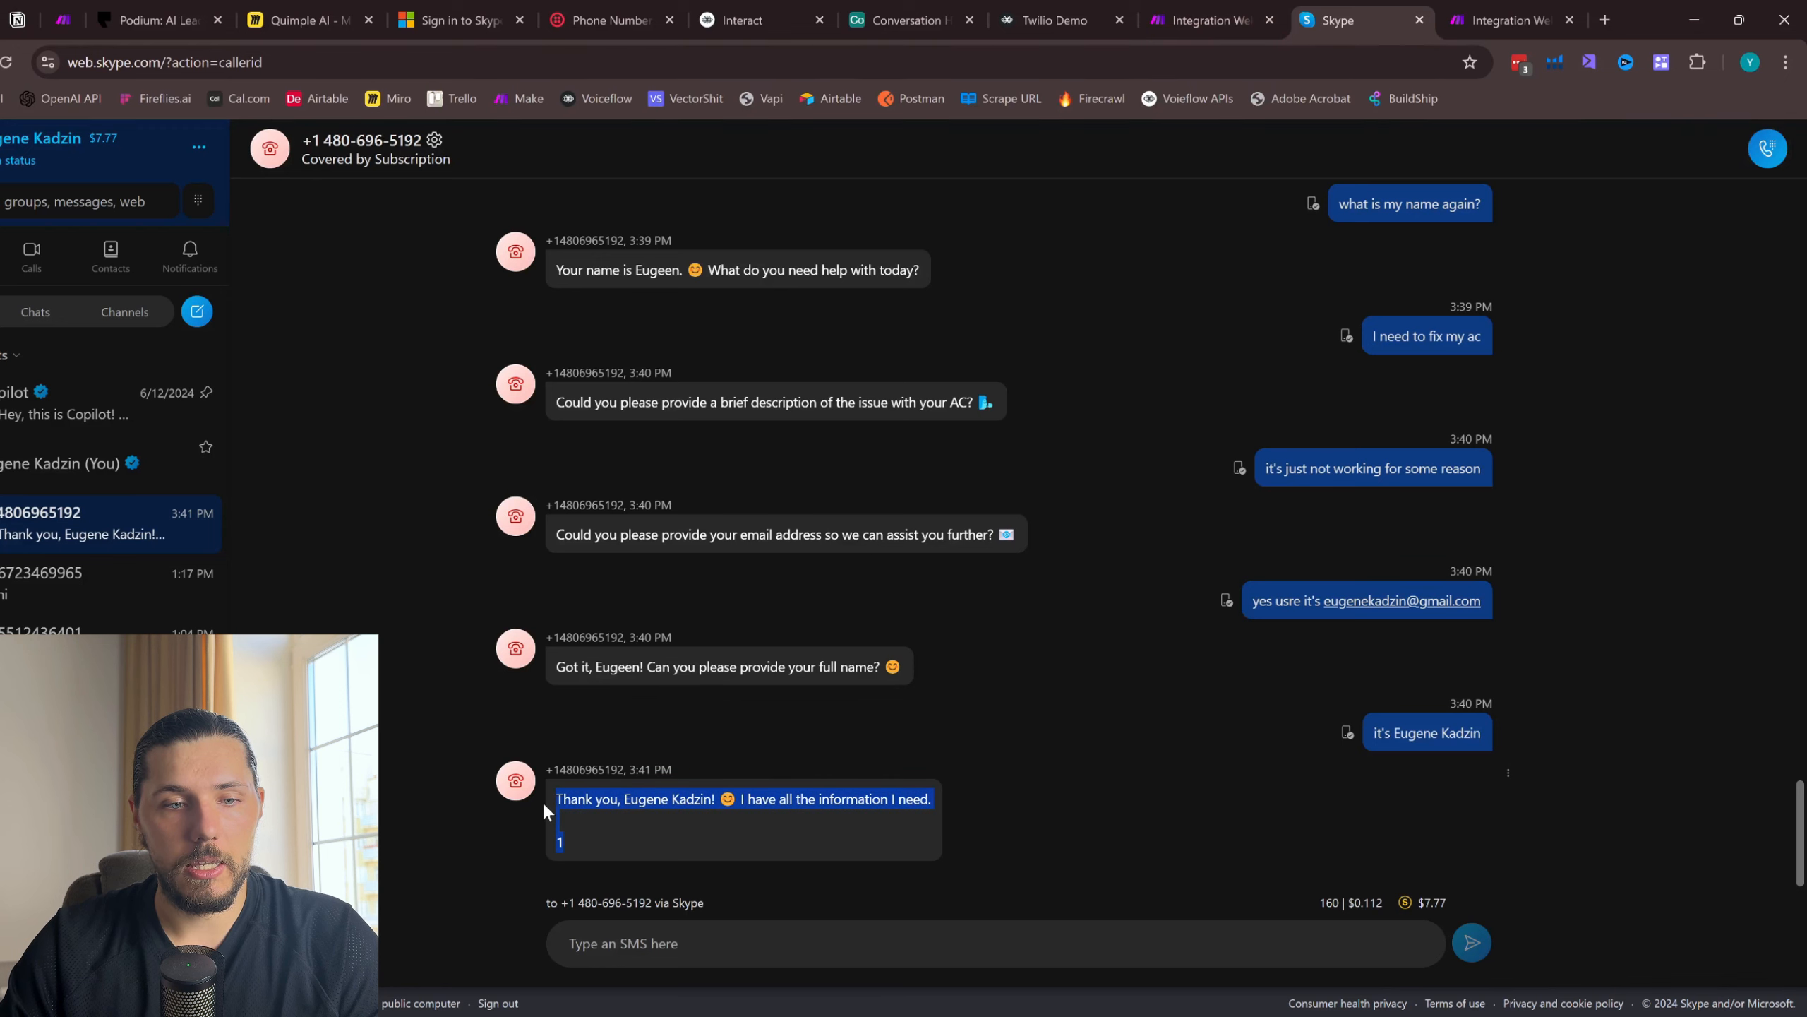
left_click(1217, 9)
left_click(1344, 8)
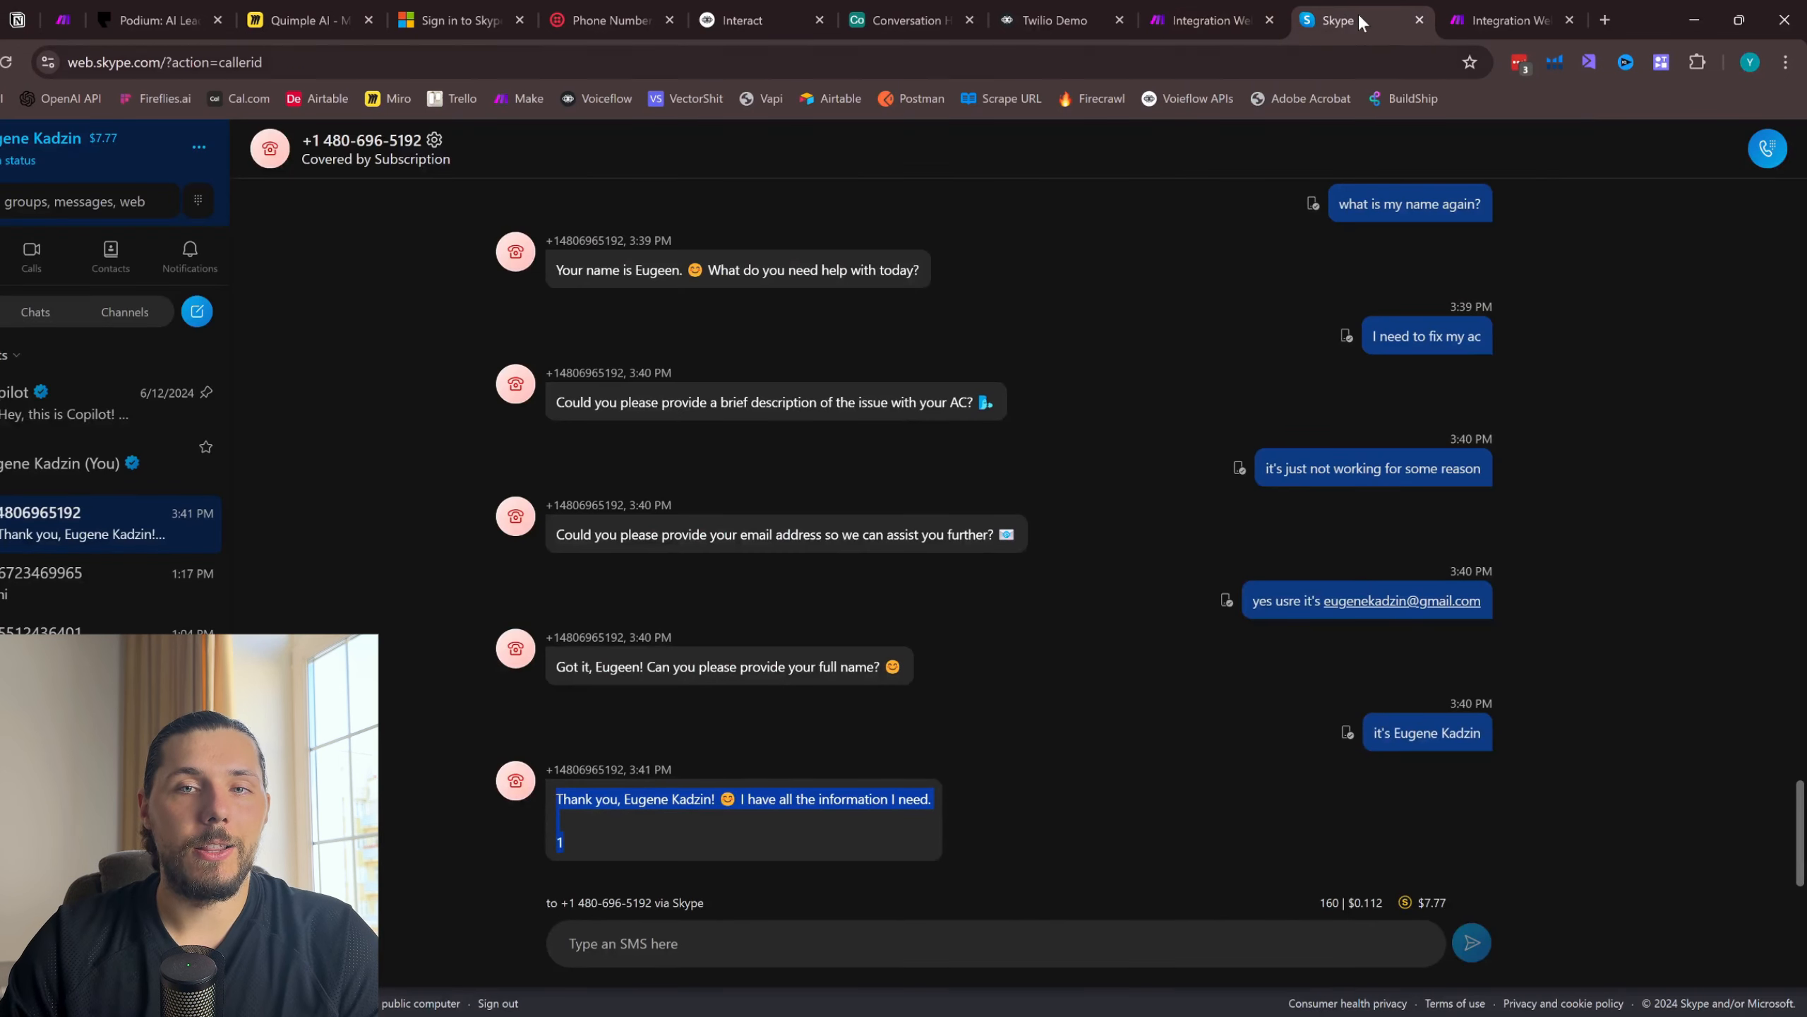
left_click(600, 822)
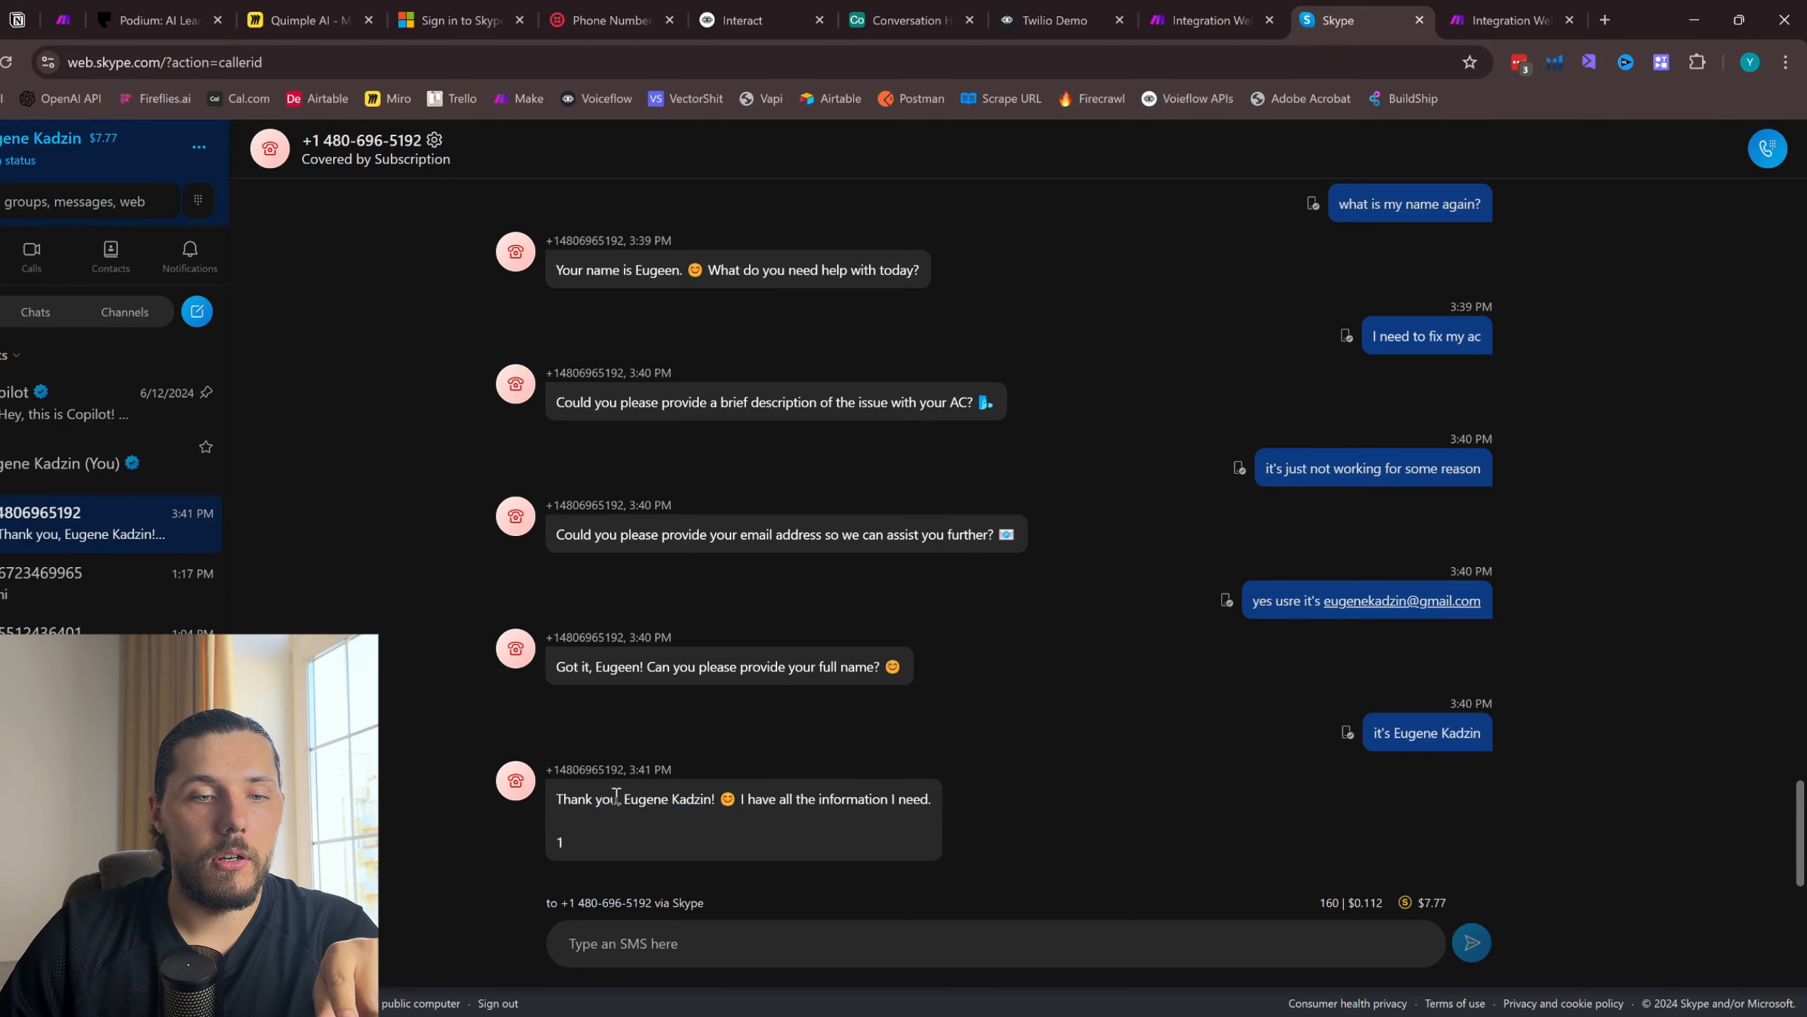
double_click(561, 844)
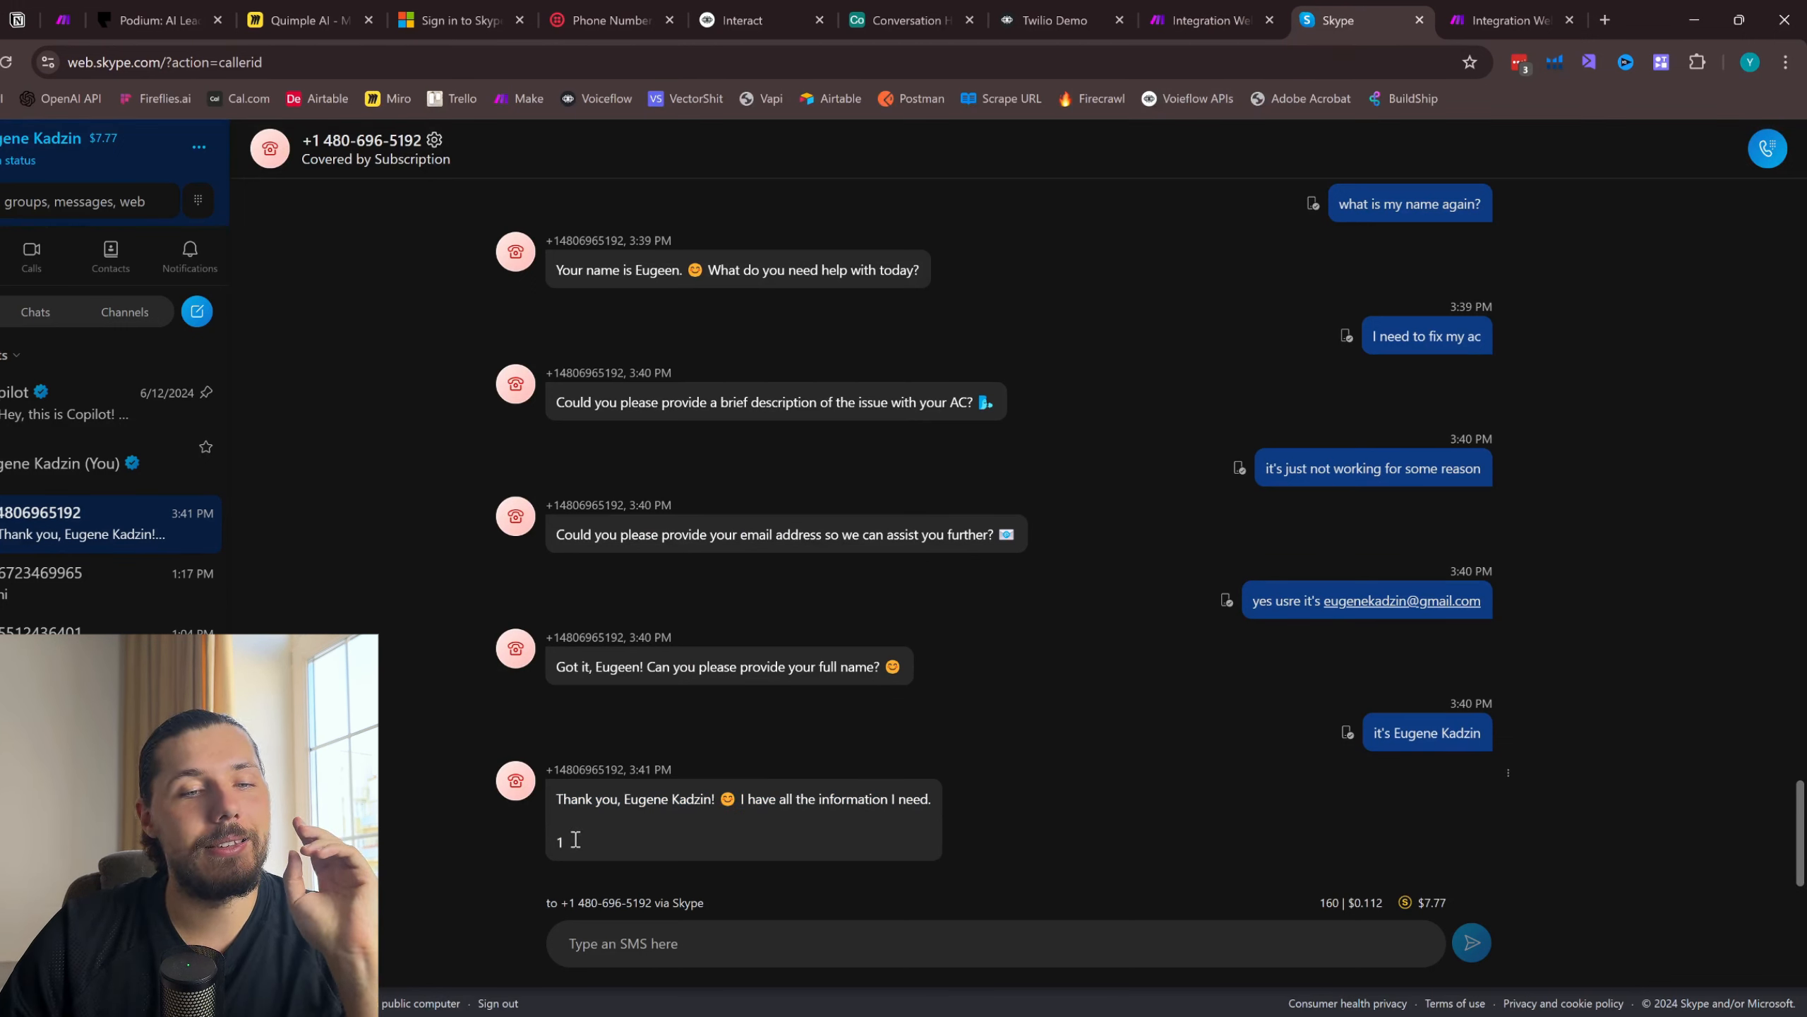
left_click_drag(574, 842, 906, 797)
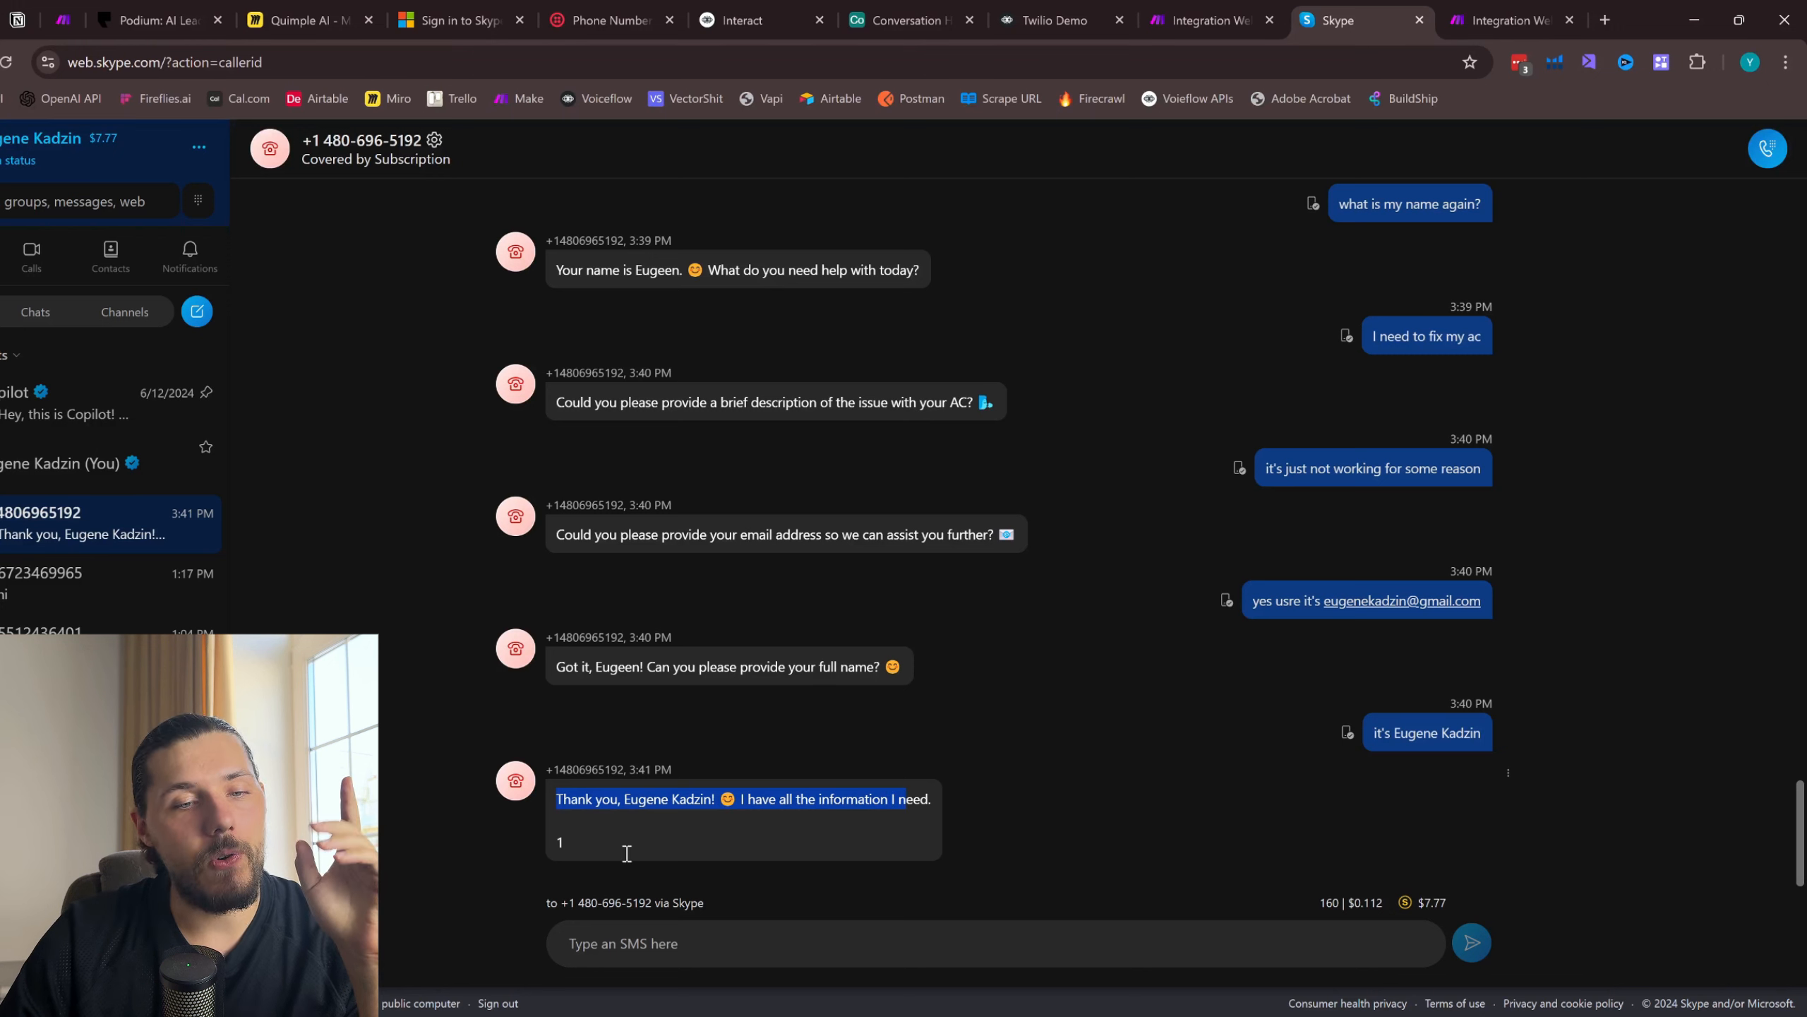
left_click(569, 851)
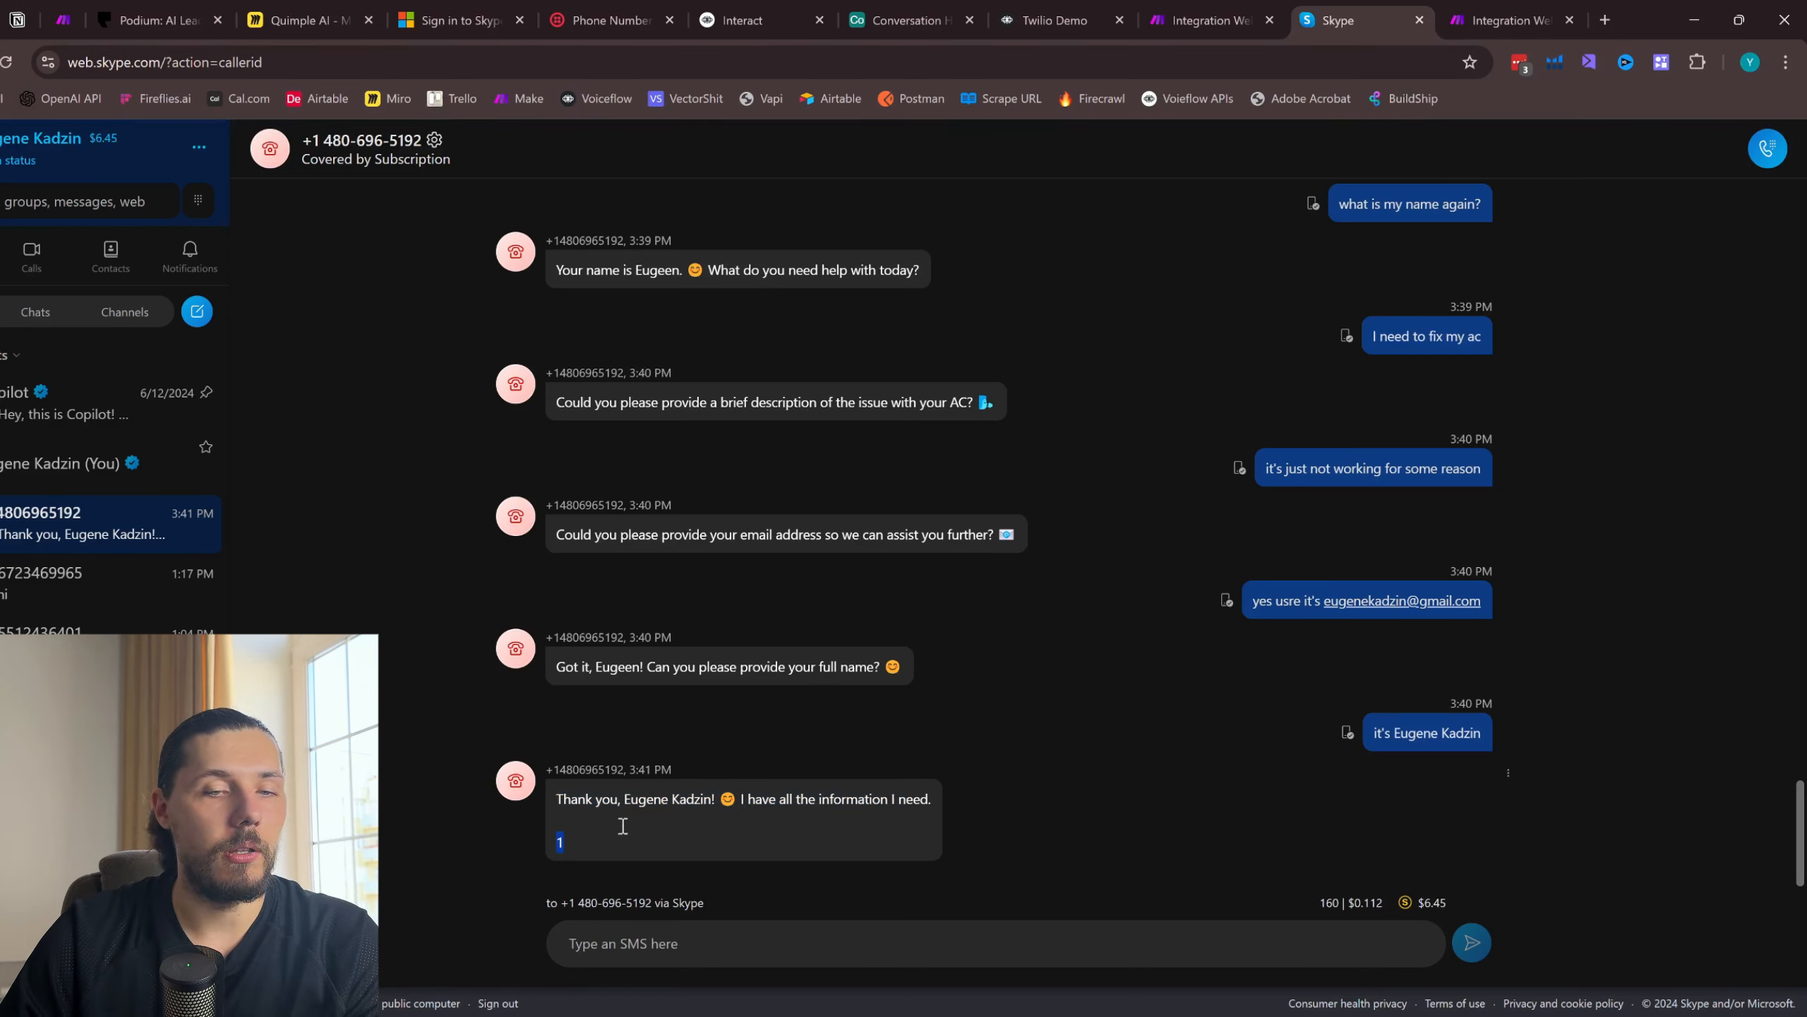
left_click(571, 839)
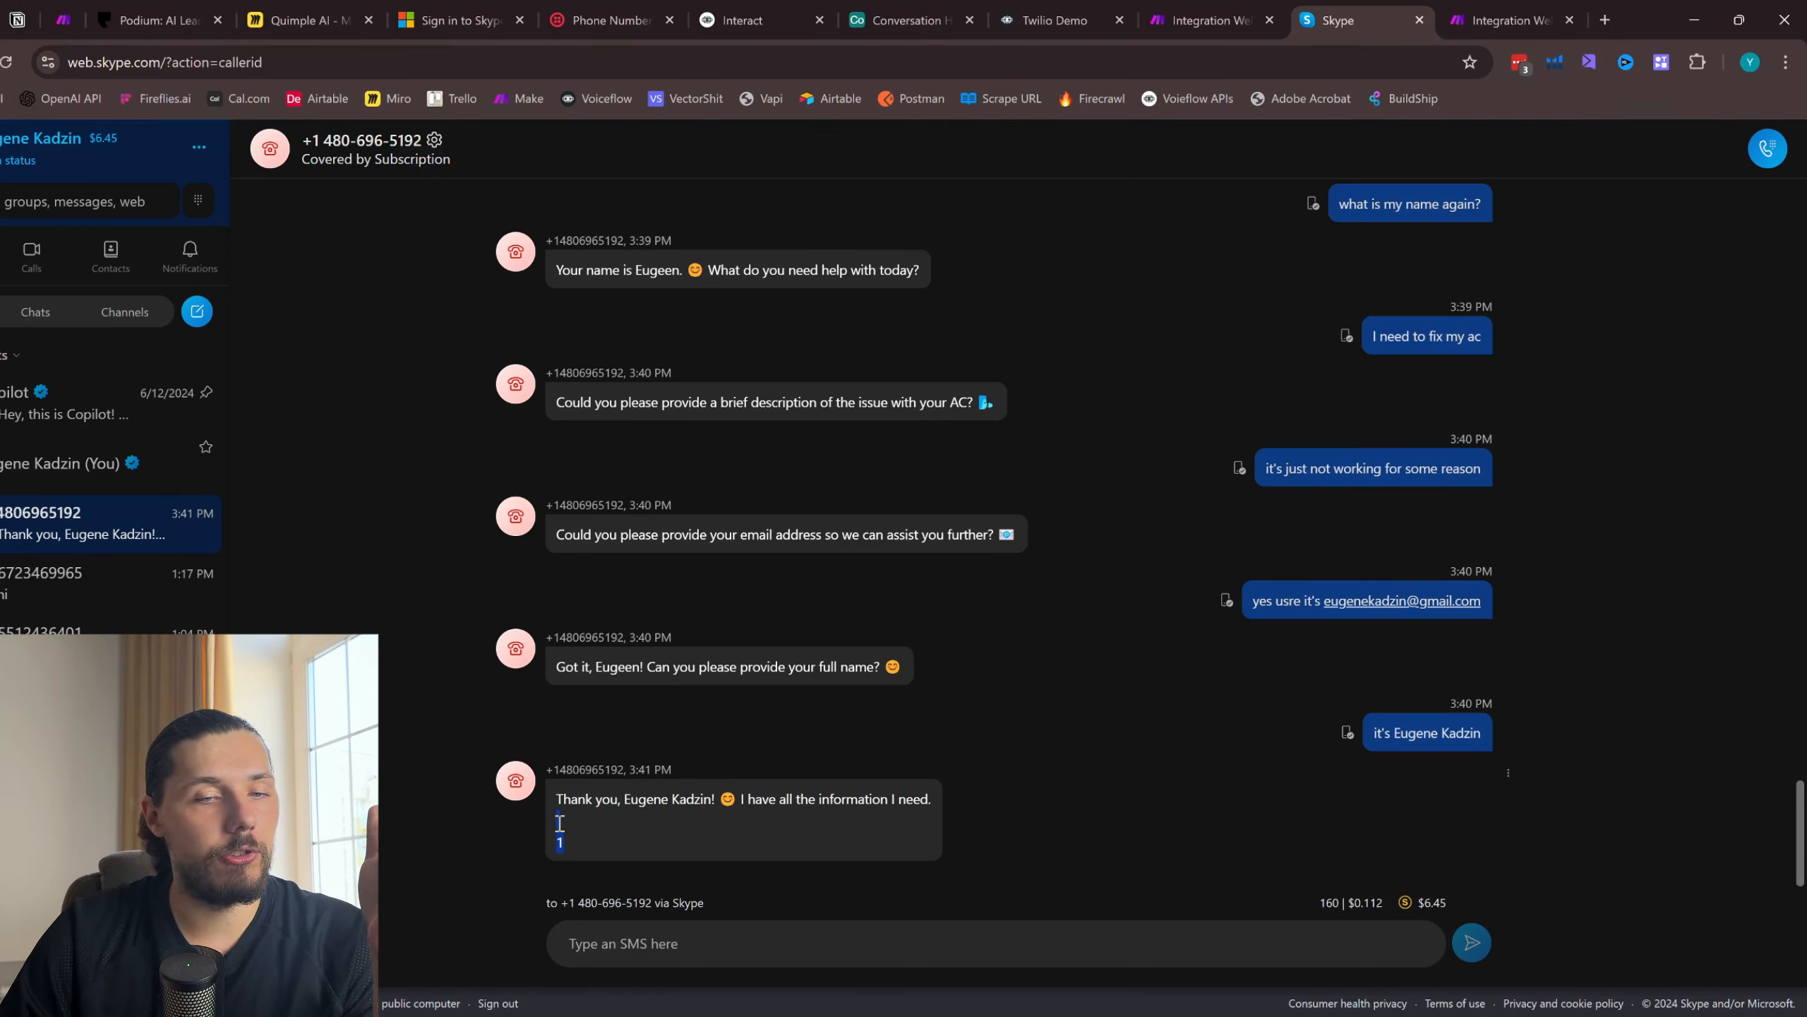
left_click_drag(560, 822, 561, 799)
- In the Voiceflow agent, change the first allInfo condition so it checks that the variable contains 1
left_click(1094, 22)
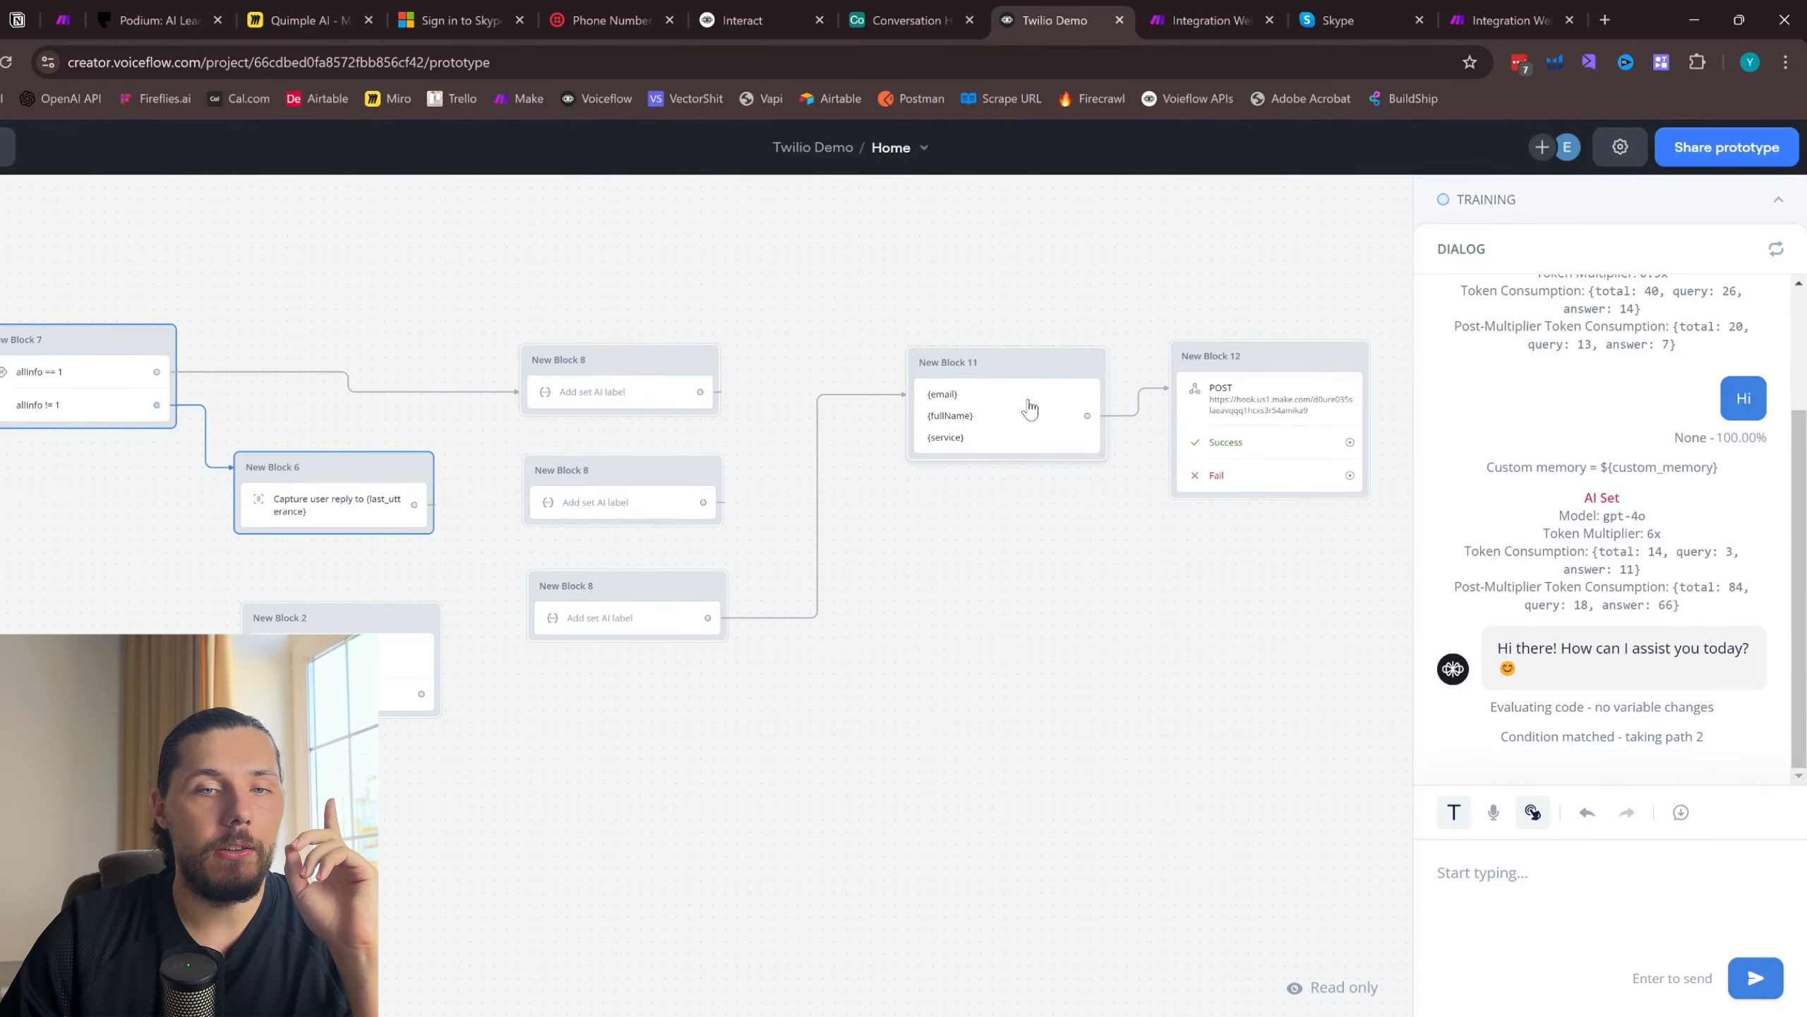
scroll(1017, 342, "left", 5)
scroll(853, 365, "up", 2)
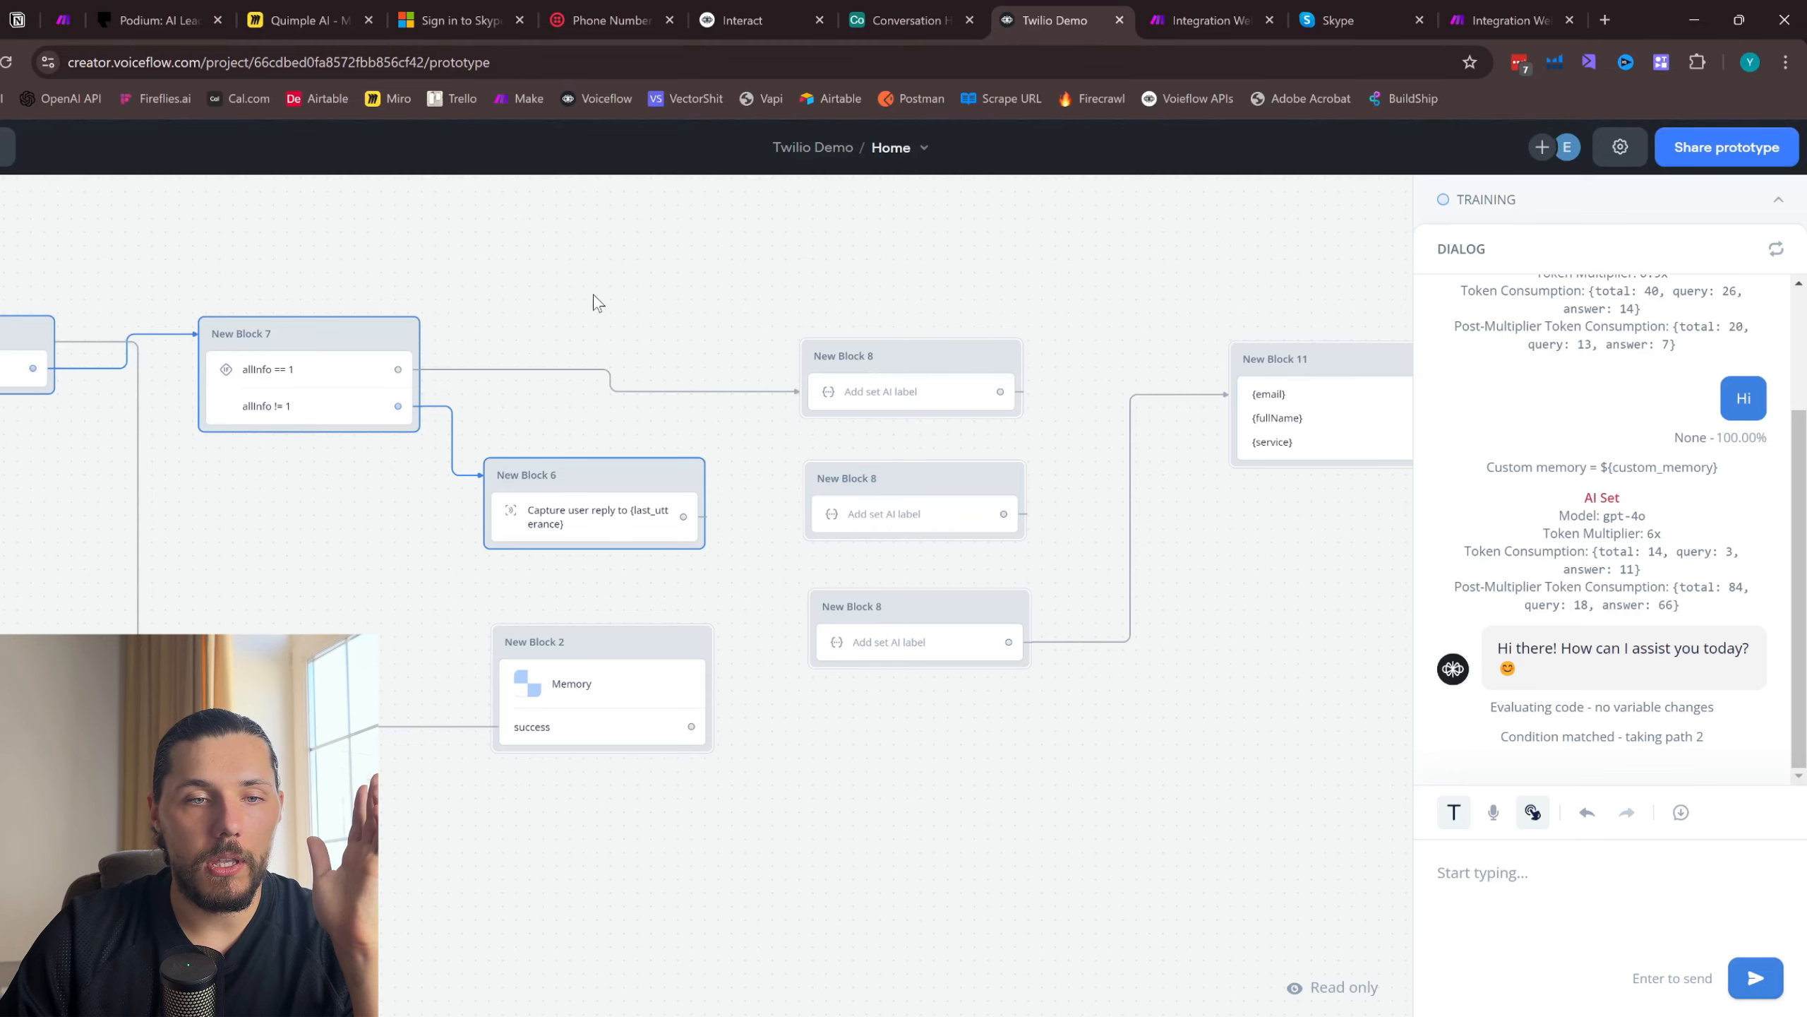
scroll(597, 303, "left", 4)
left_click(528, 367)
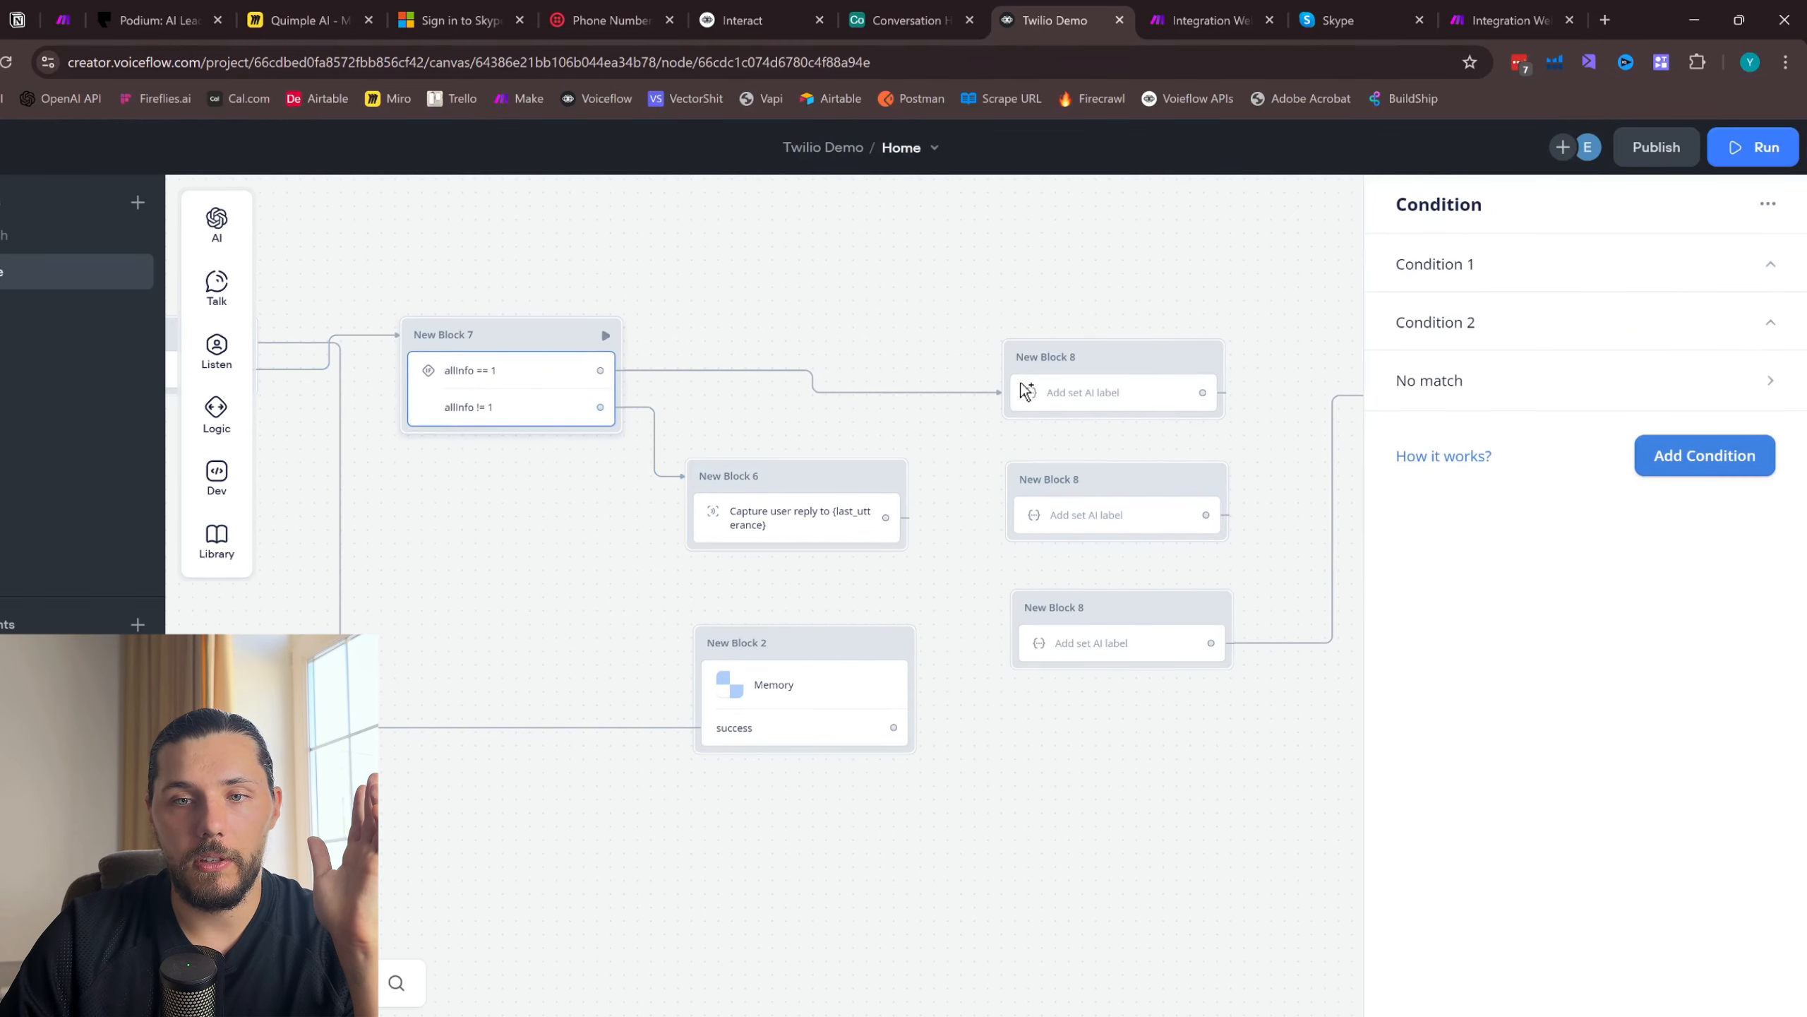
left_click(1543, 272)
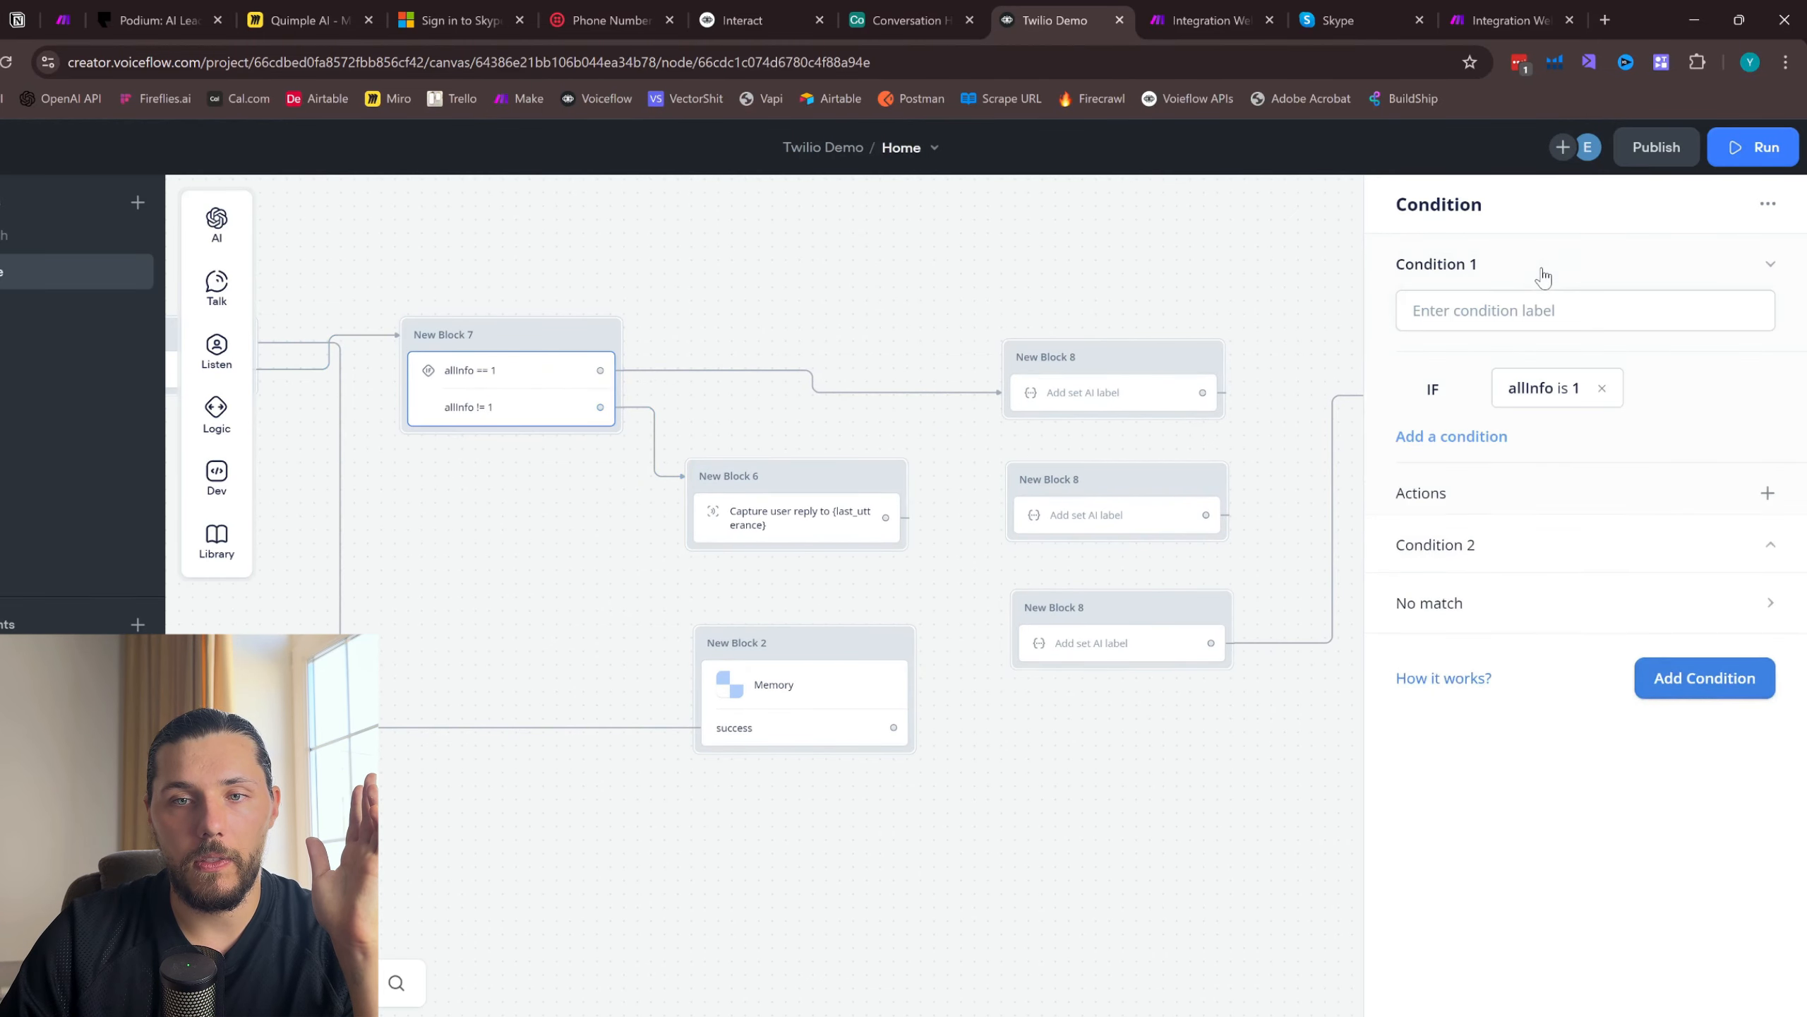
left_click(1545, 396)
scroll(1467, 670, "down", 1)
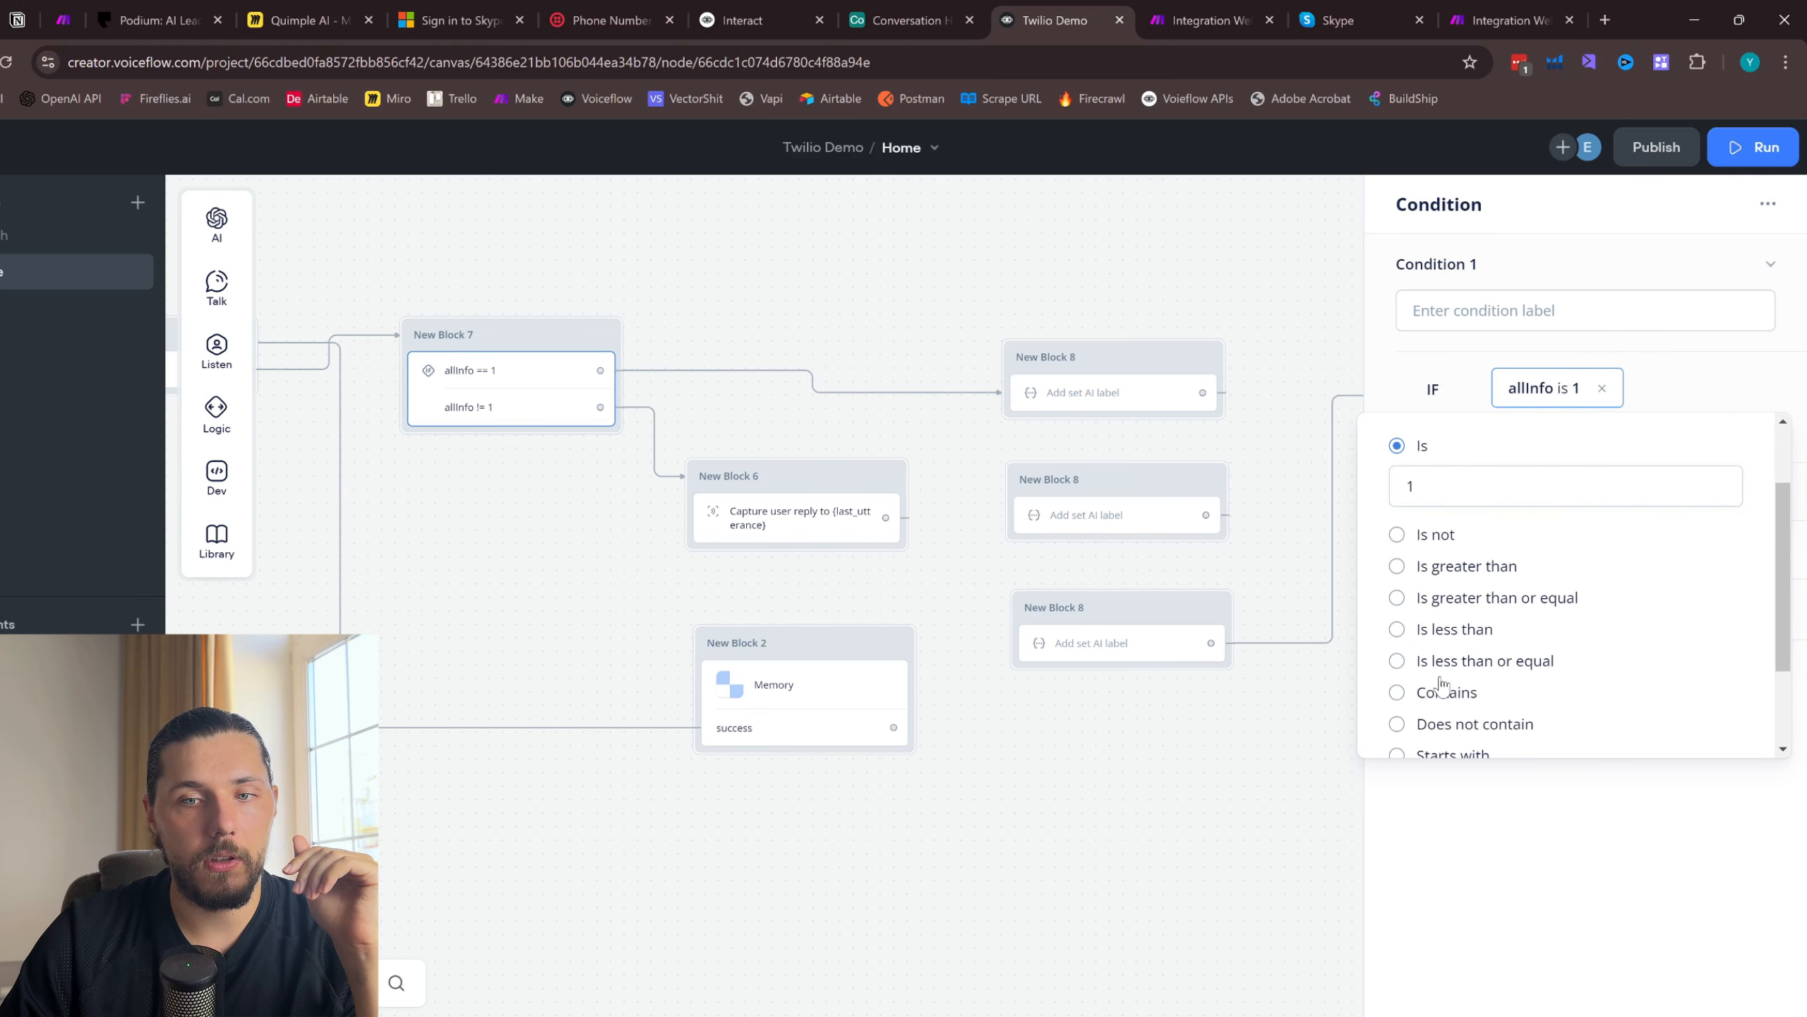
left_click(1406, 694)
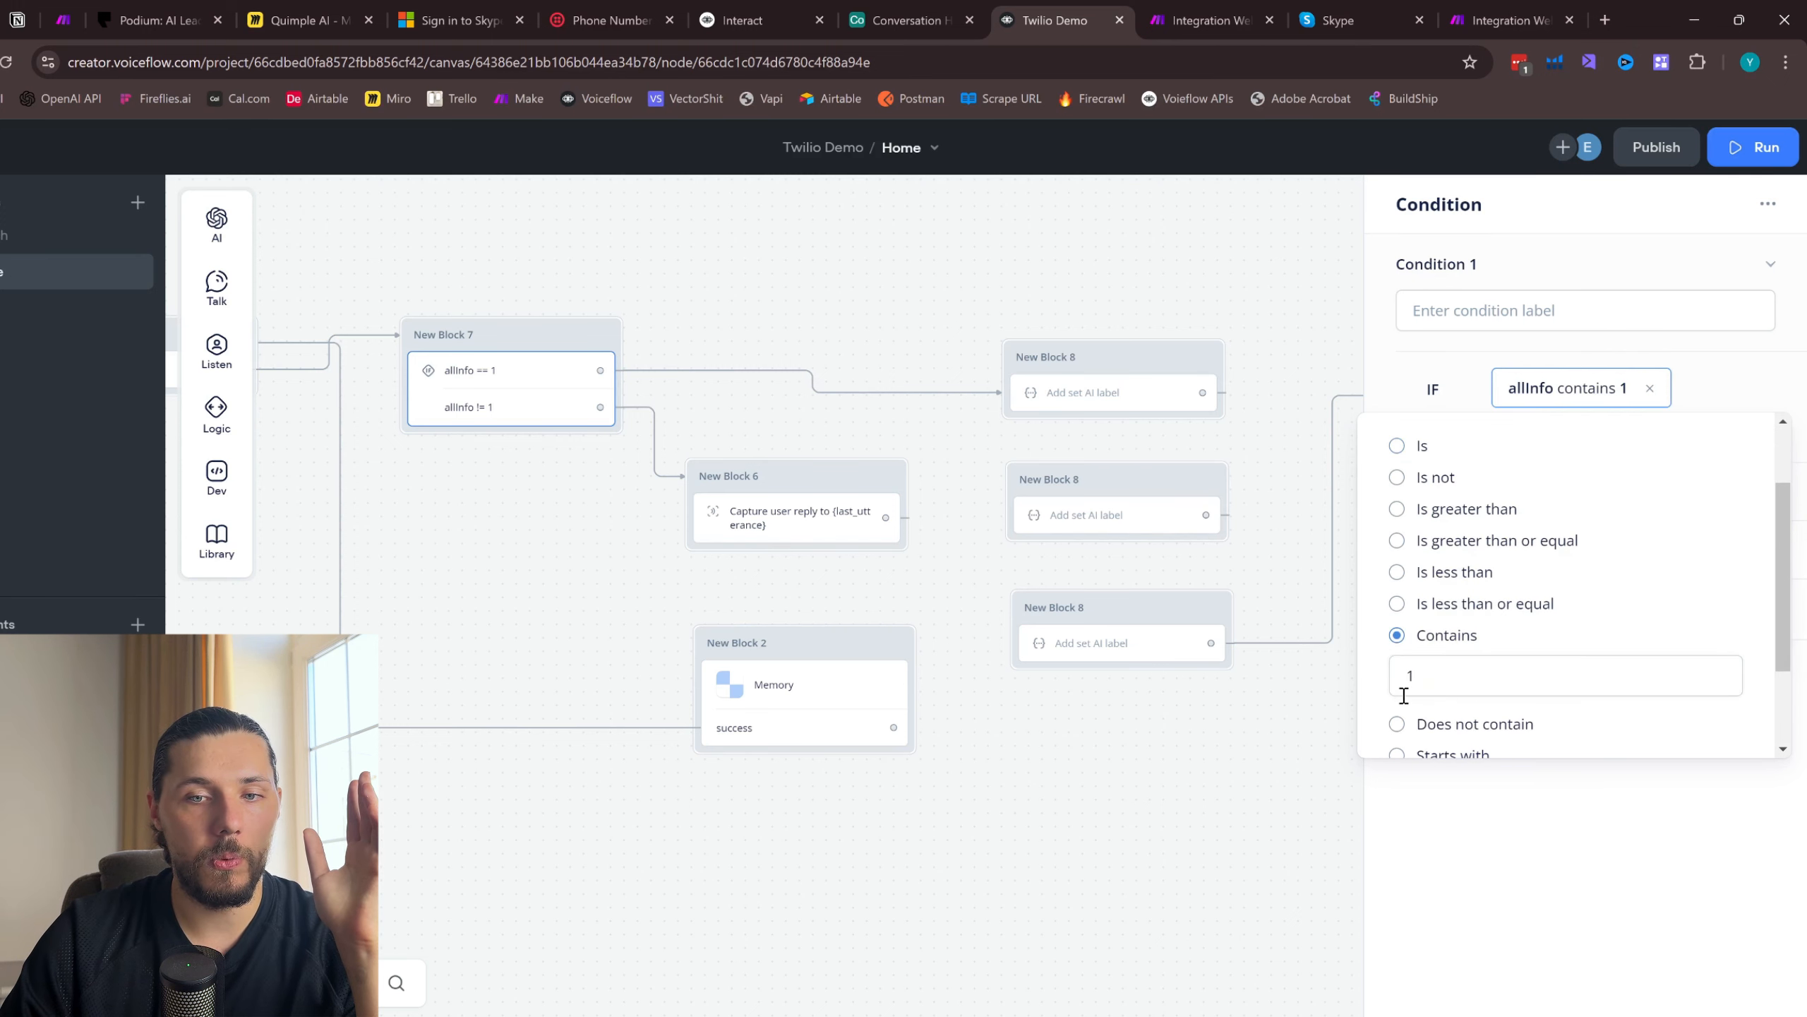
left_click(1069, 307)
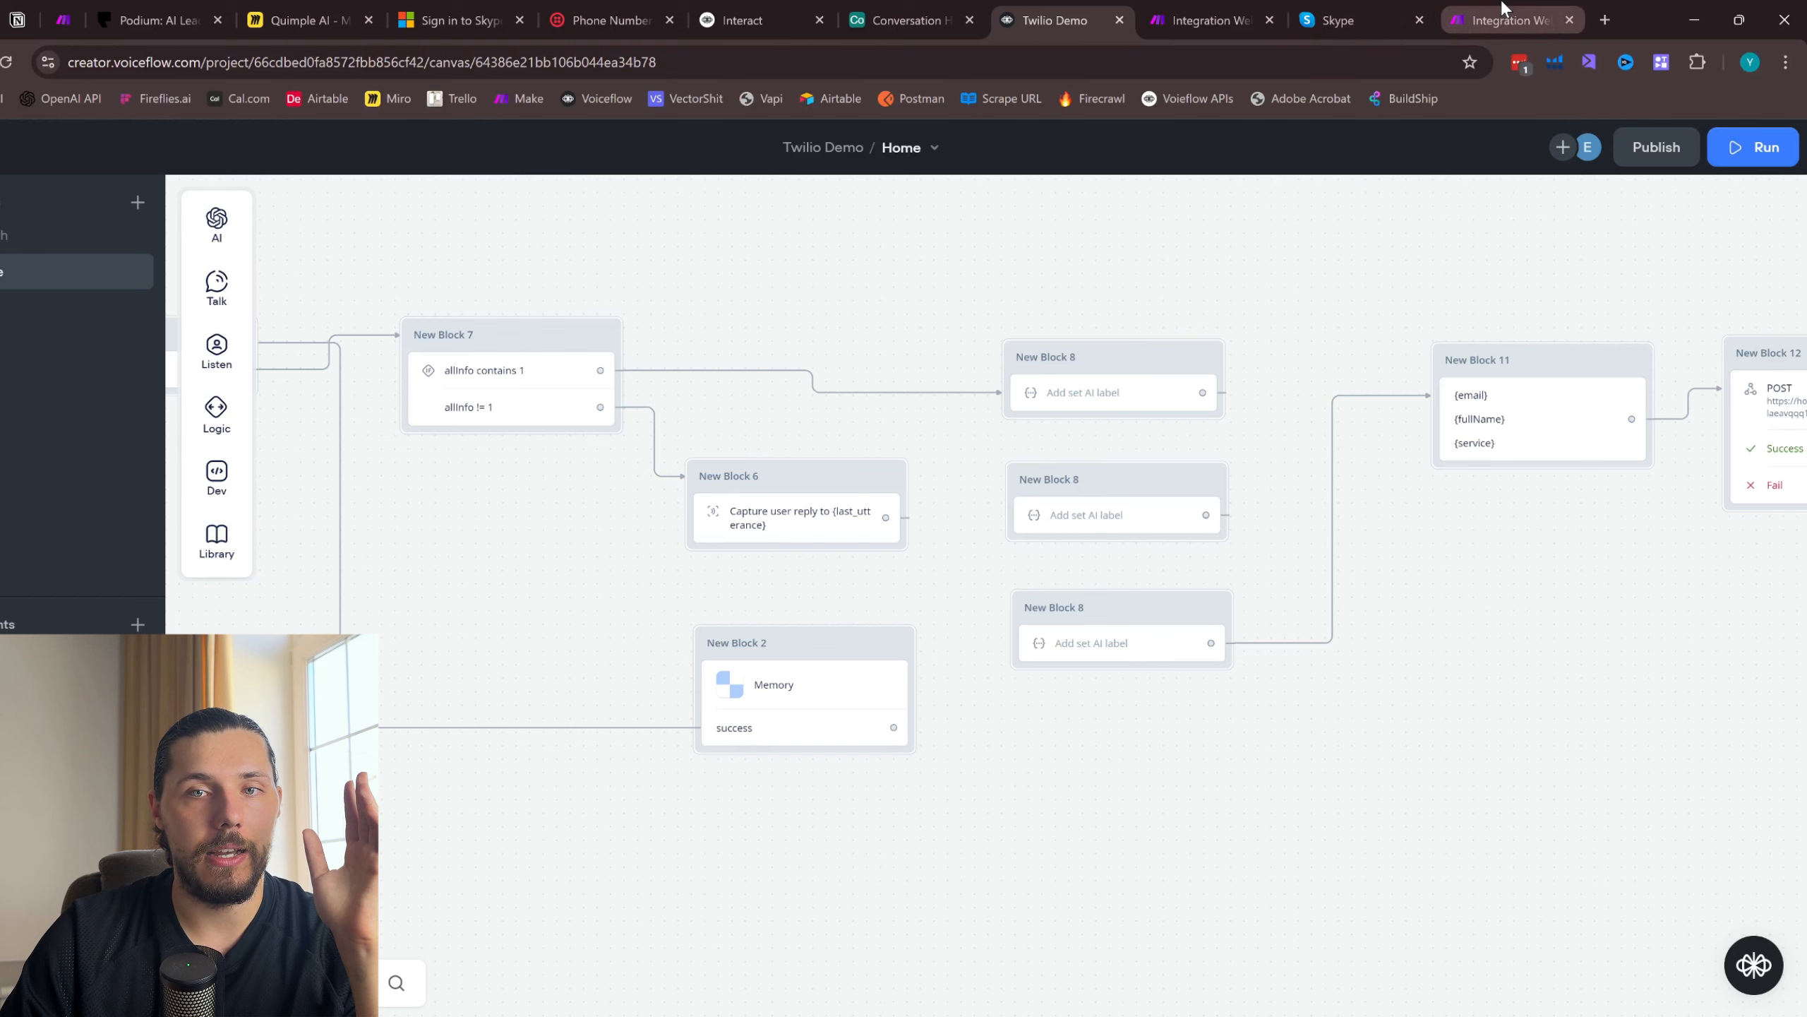
- Glance at the multi-module Make scenario, then return to Voiceflow and publish the Twilio Demo agent
left_click(1503, 9)
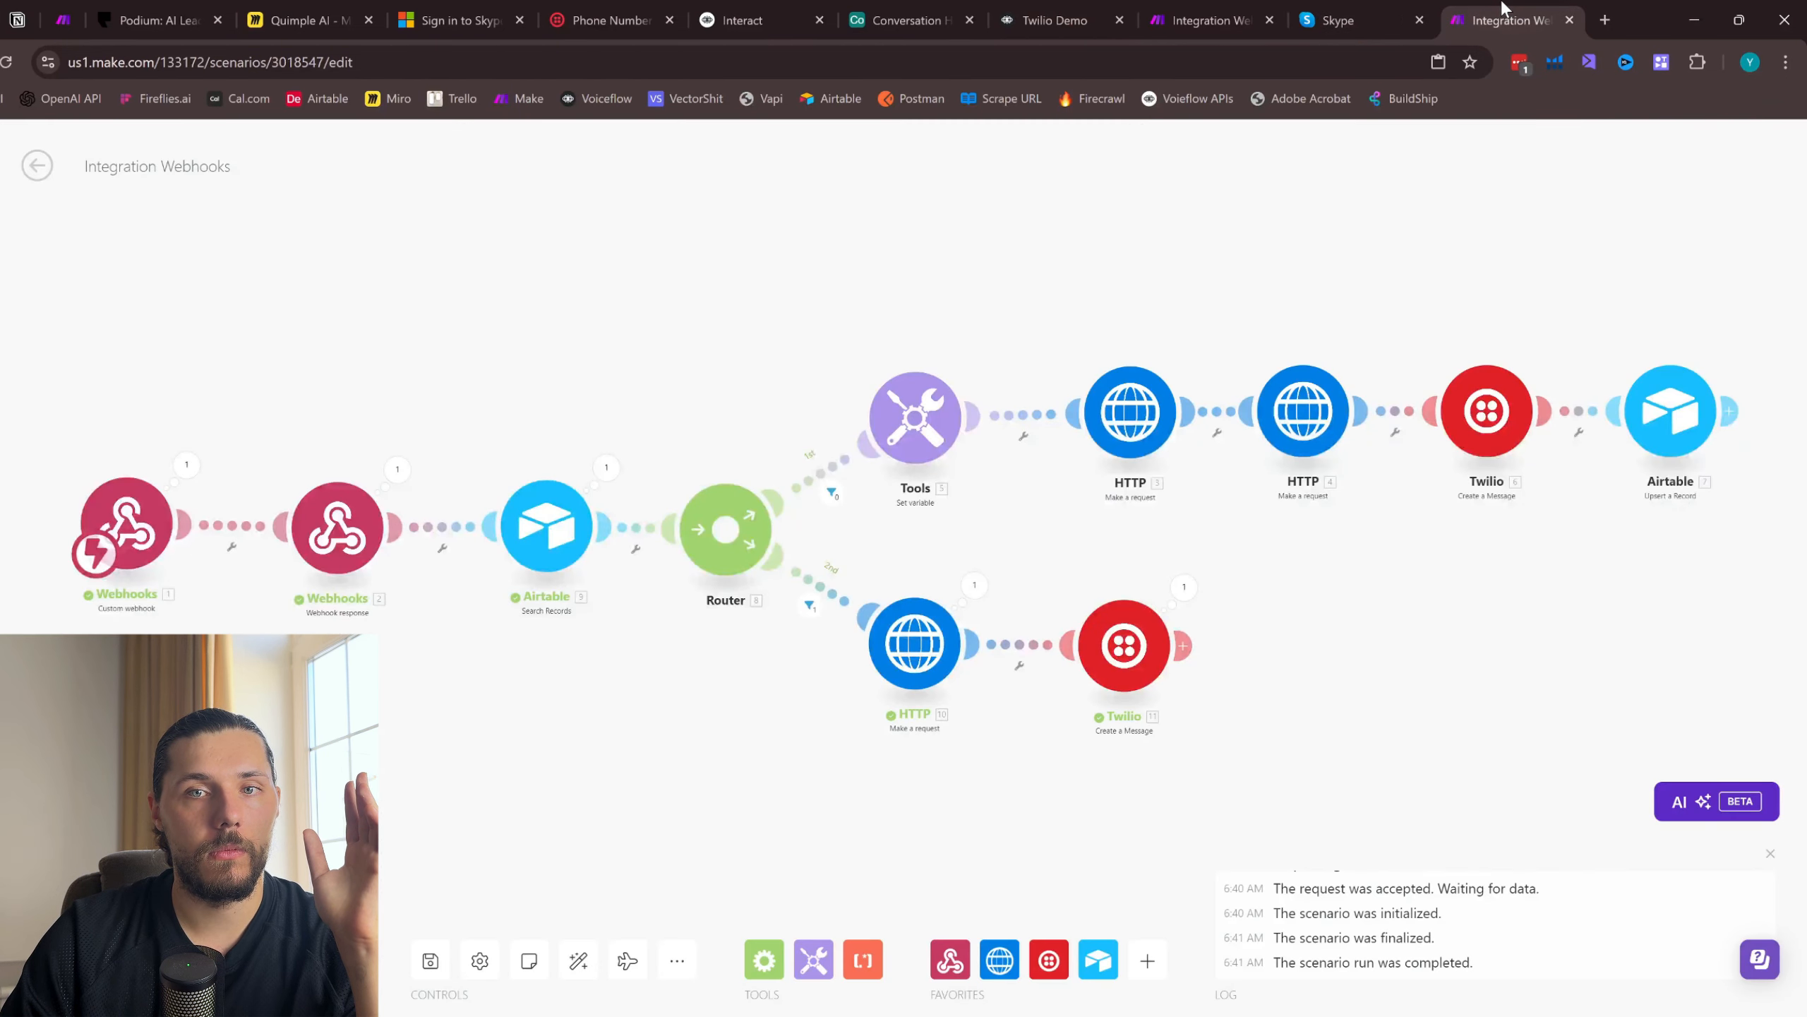
left_click(1093, 9)
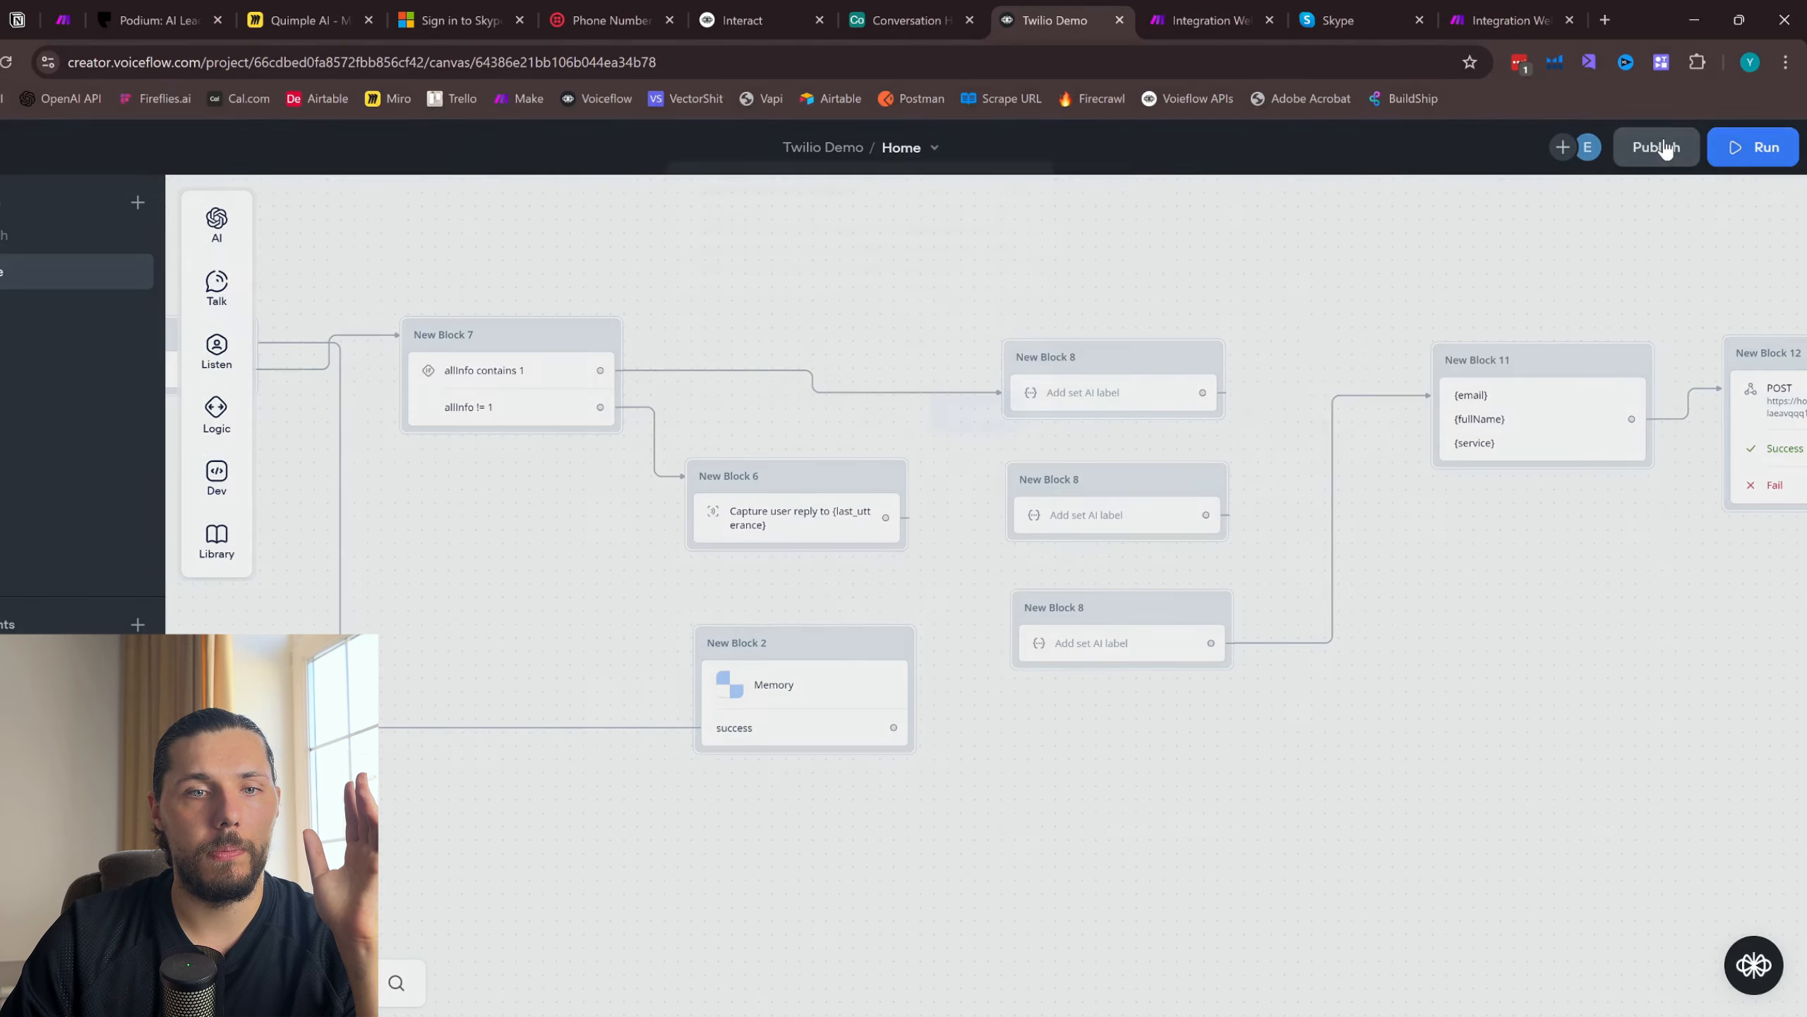
left_click(1656, 147)
left_click(970, 396)
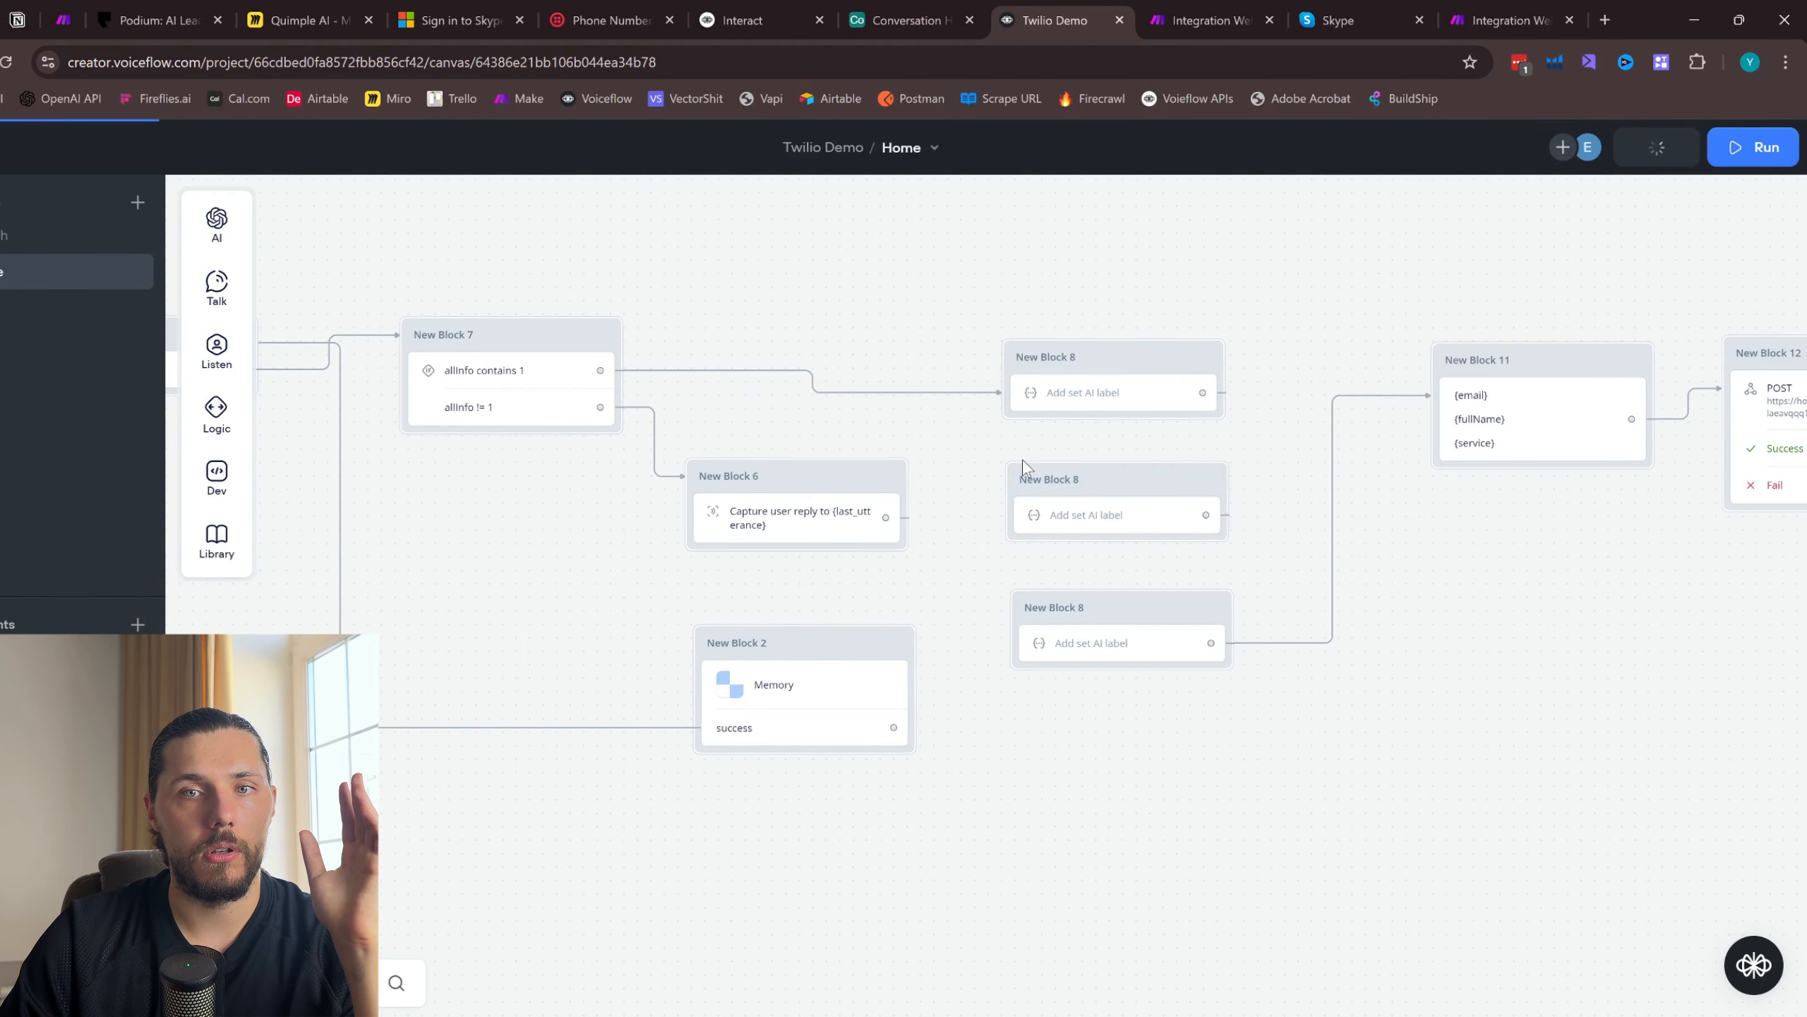
- Run the Voiceflow prototype, send "hi", and view the path taken through the allInfo condition
left_click(1752, 147)
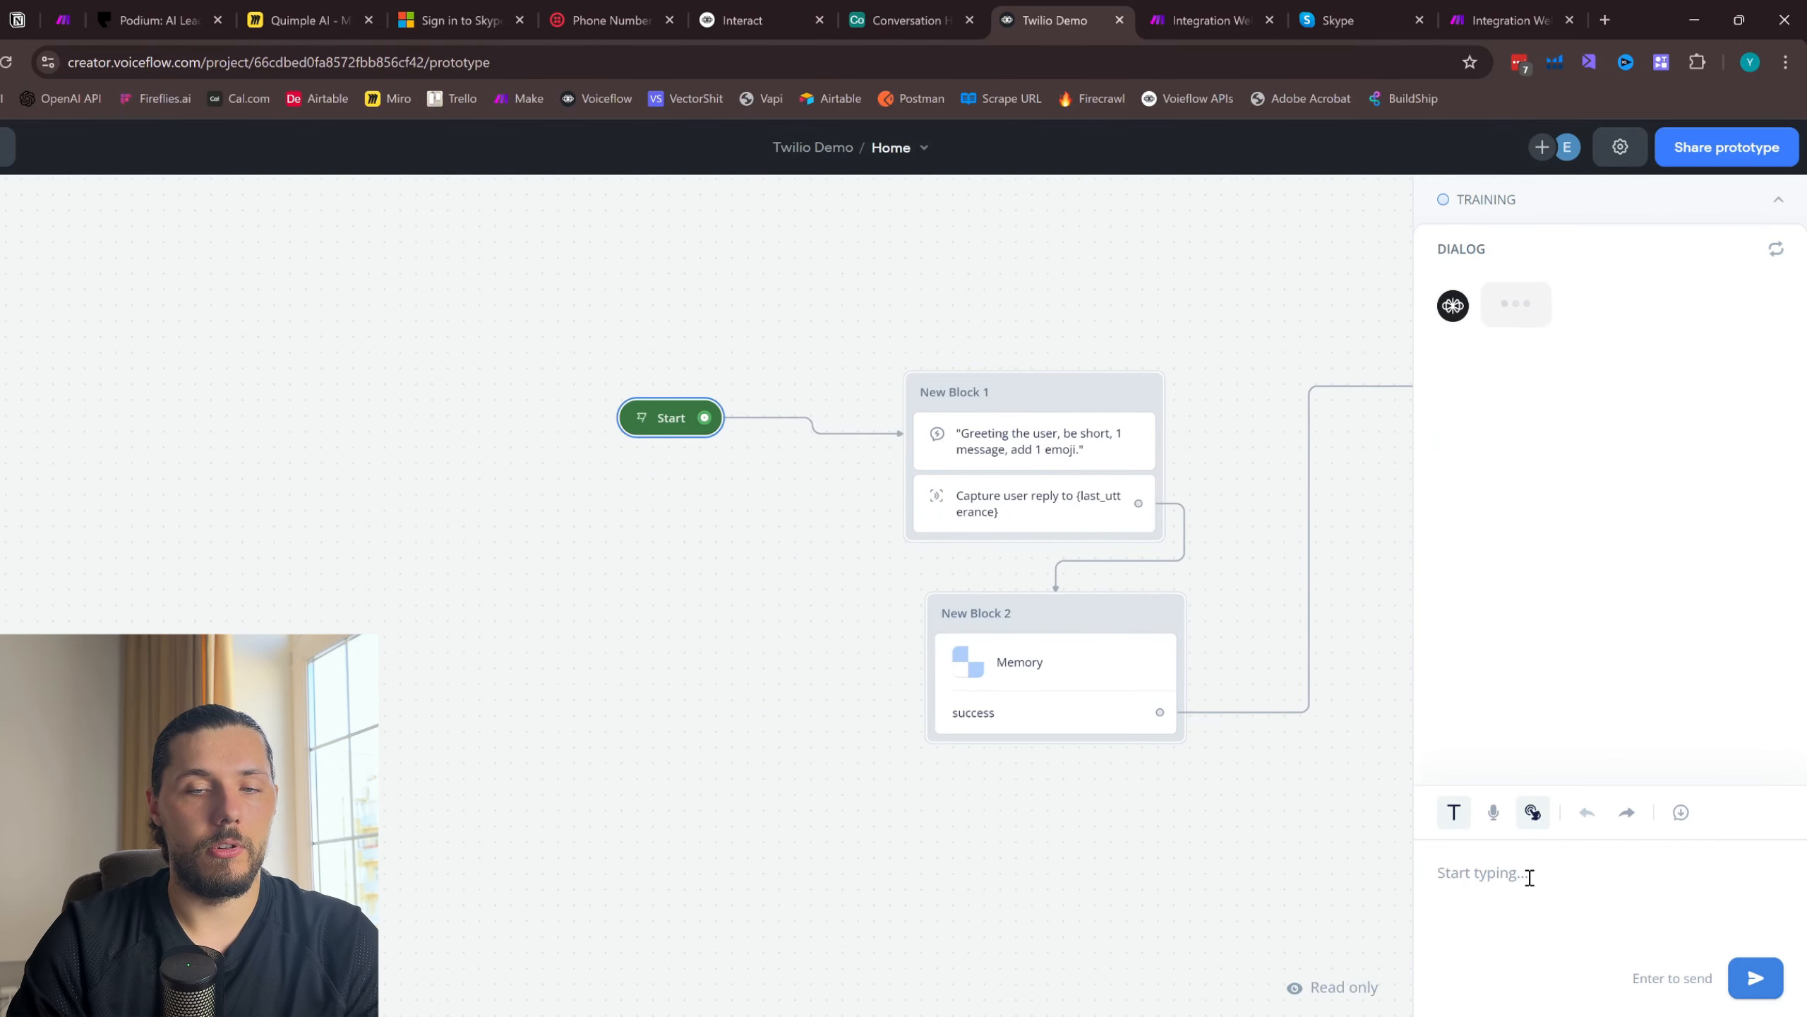
type("hi")
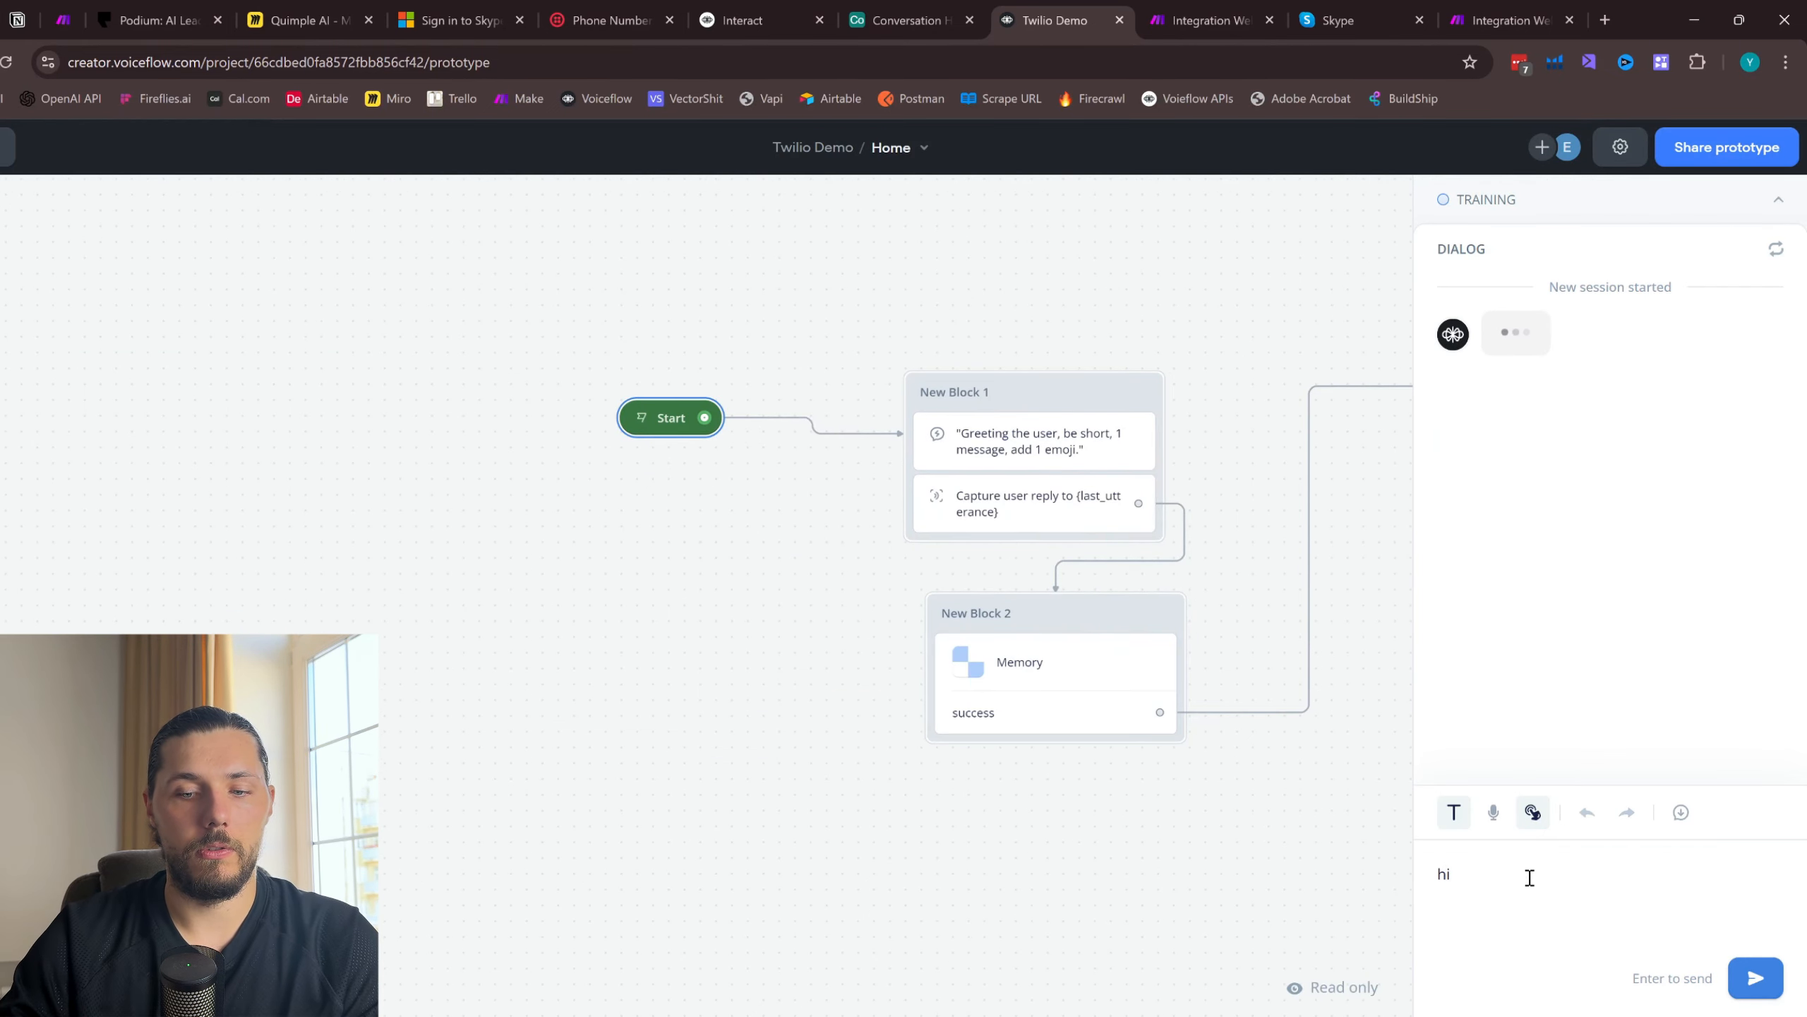
key("Return")
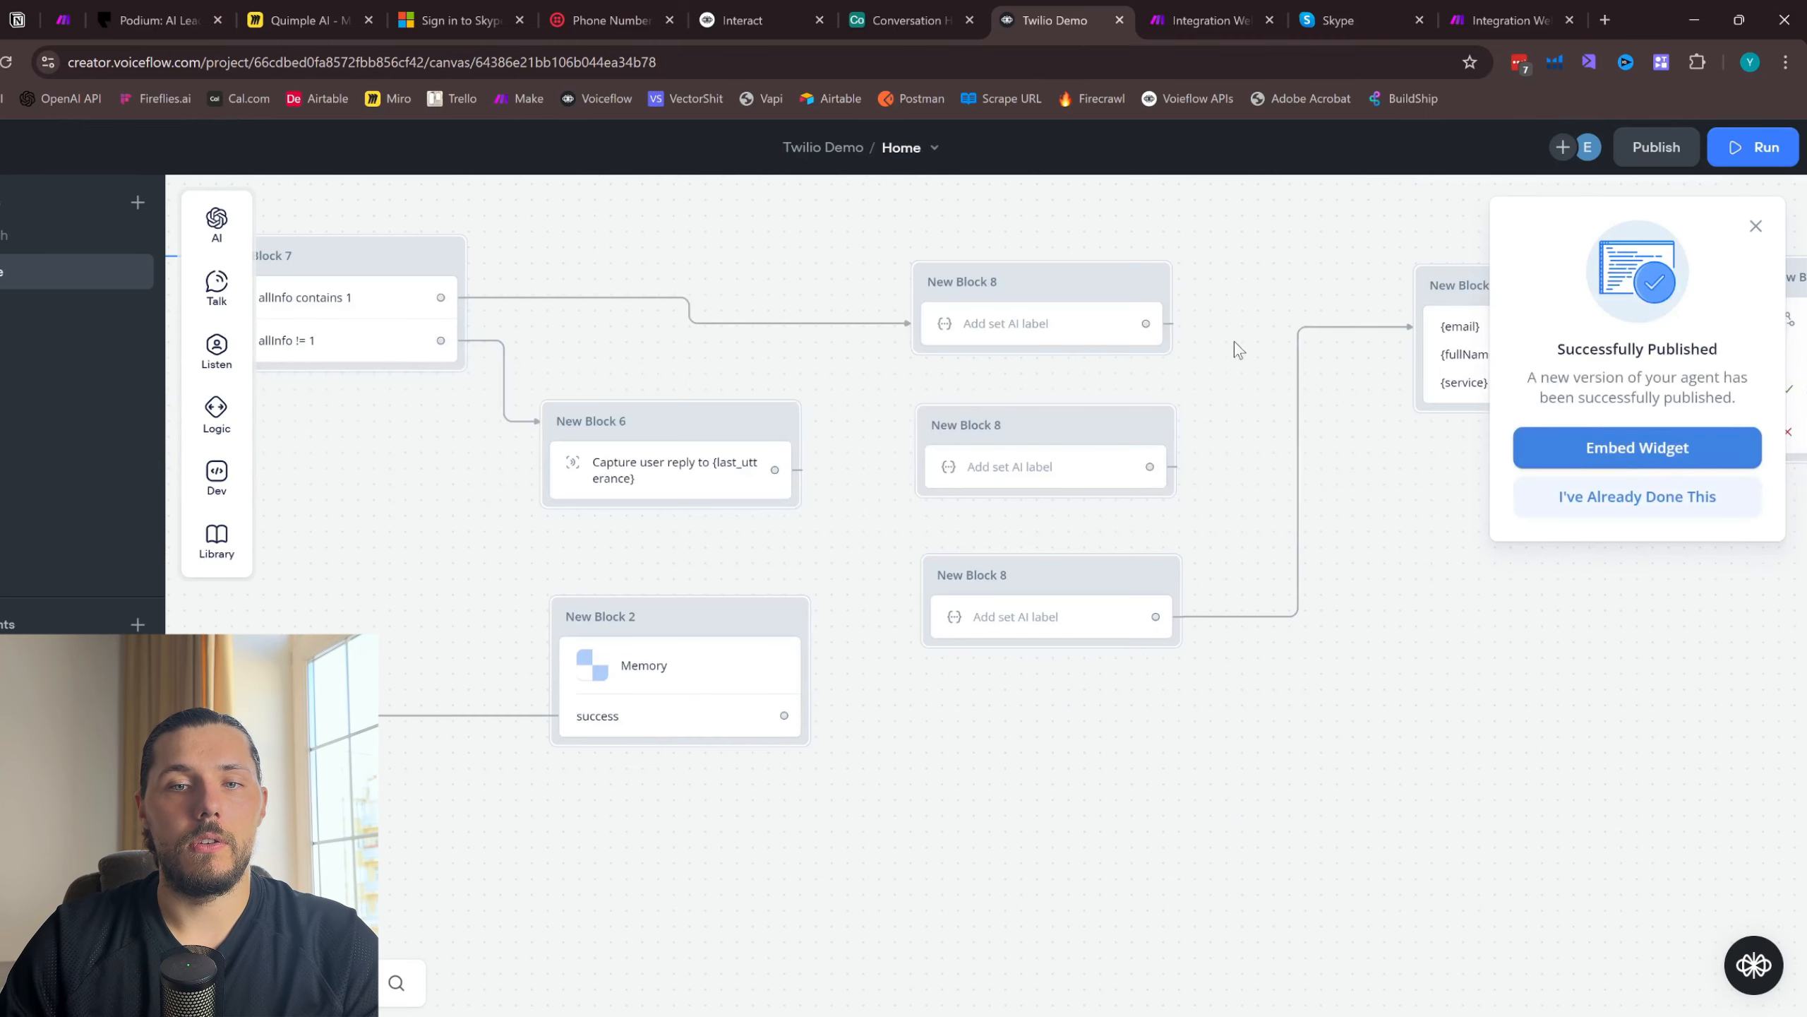
left_click_drag(1234, 269, 1117, 511)
- Switch to Make and run both the multi-module and the single-webhook Integration Webhooks scenarios once
left_click(1340, 17)
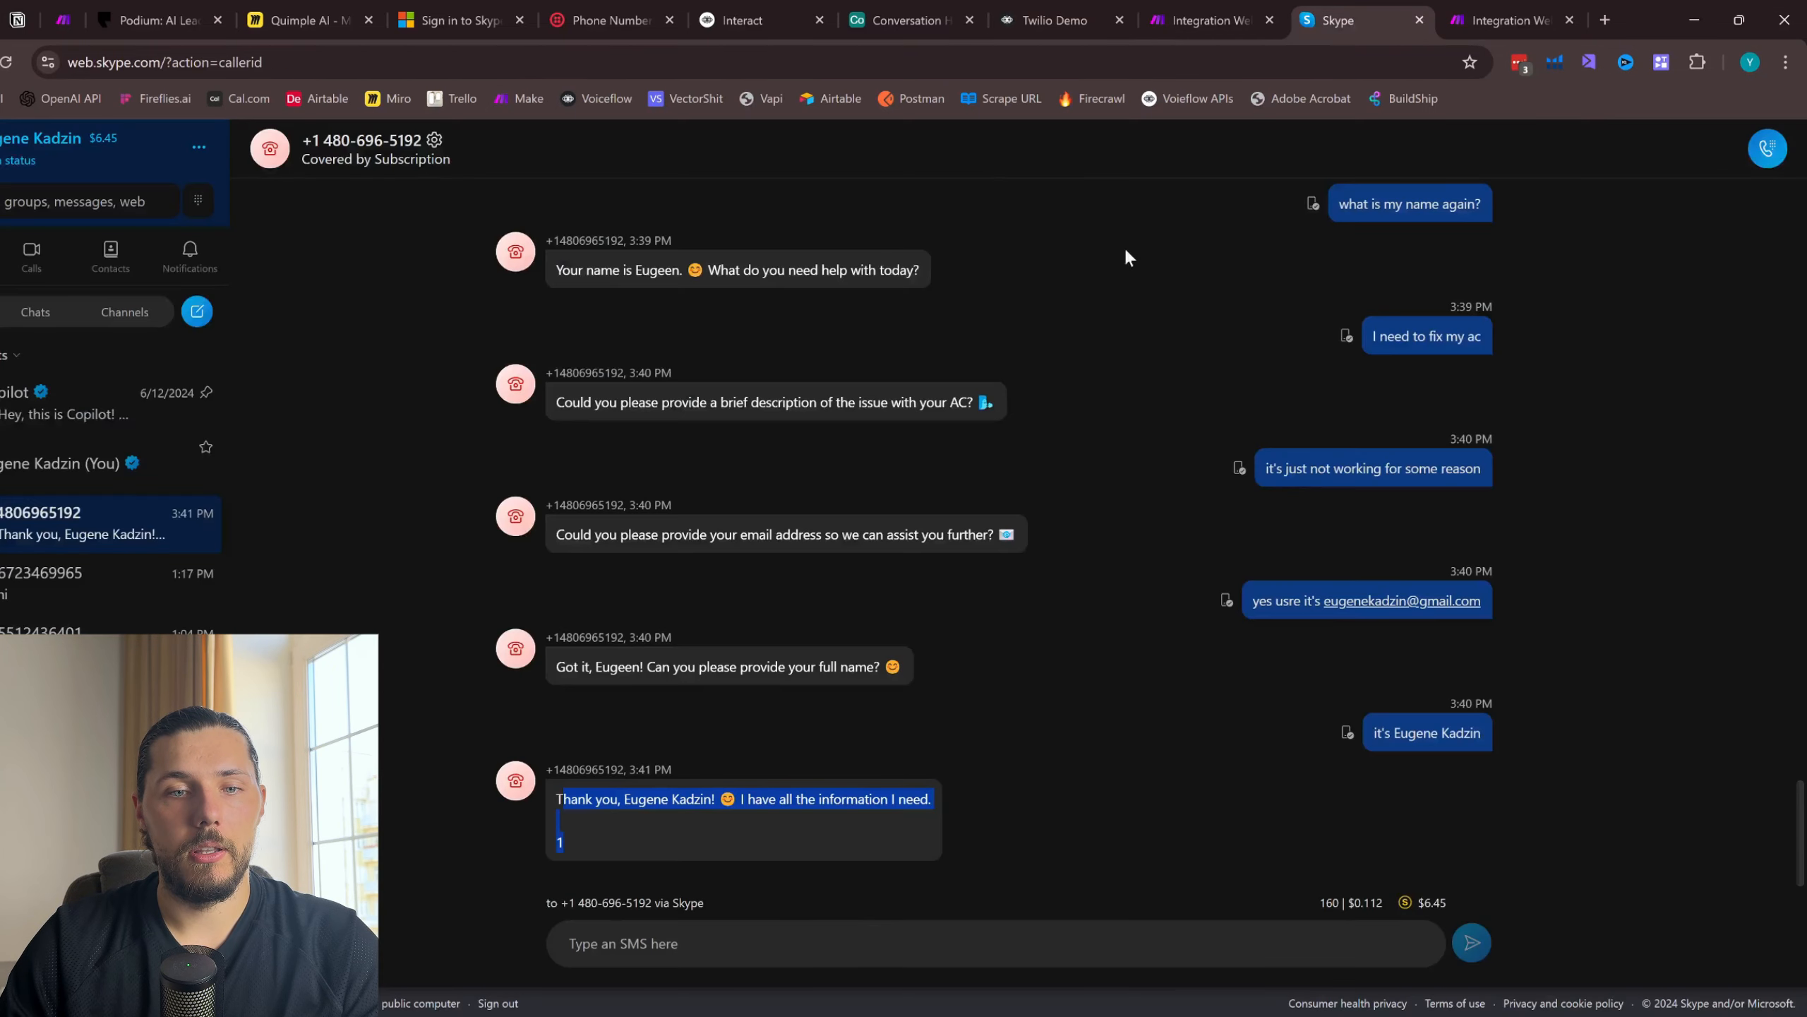
left_click(1509, 20)
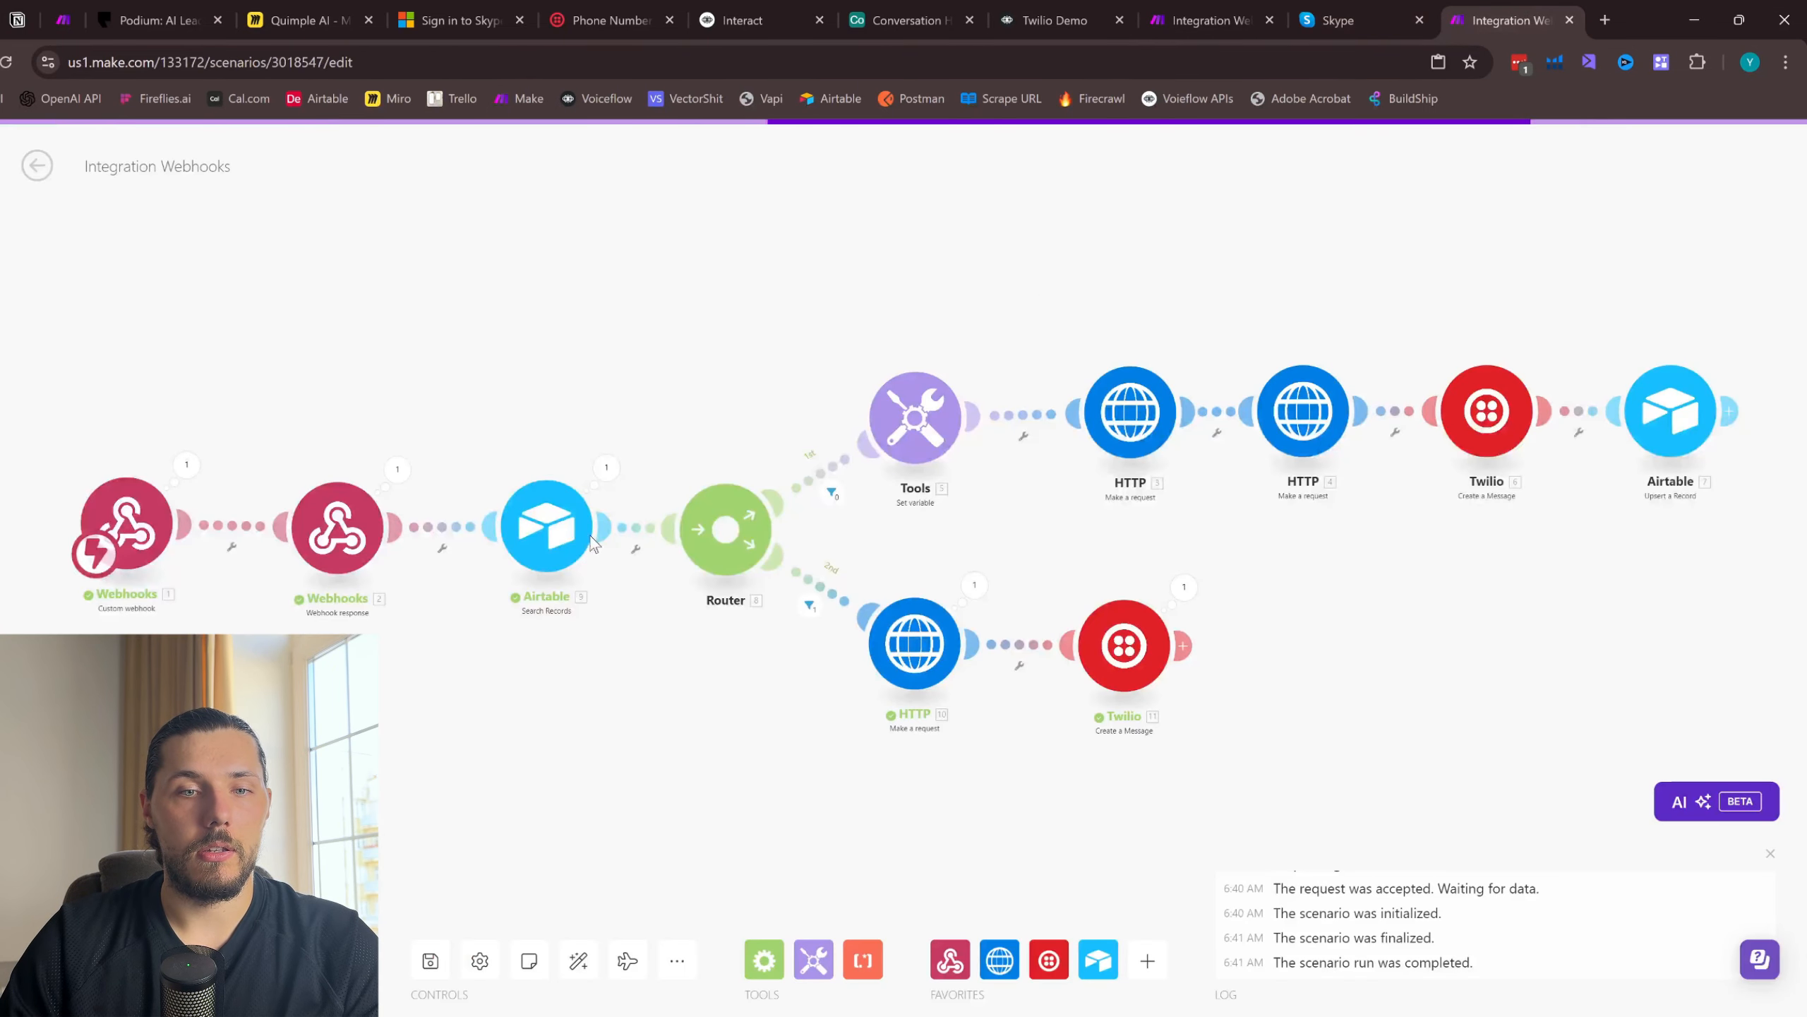
left_click(430, 960)
left_click(1210, 20)
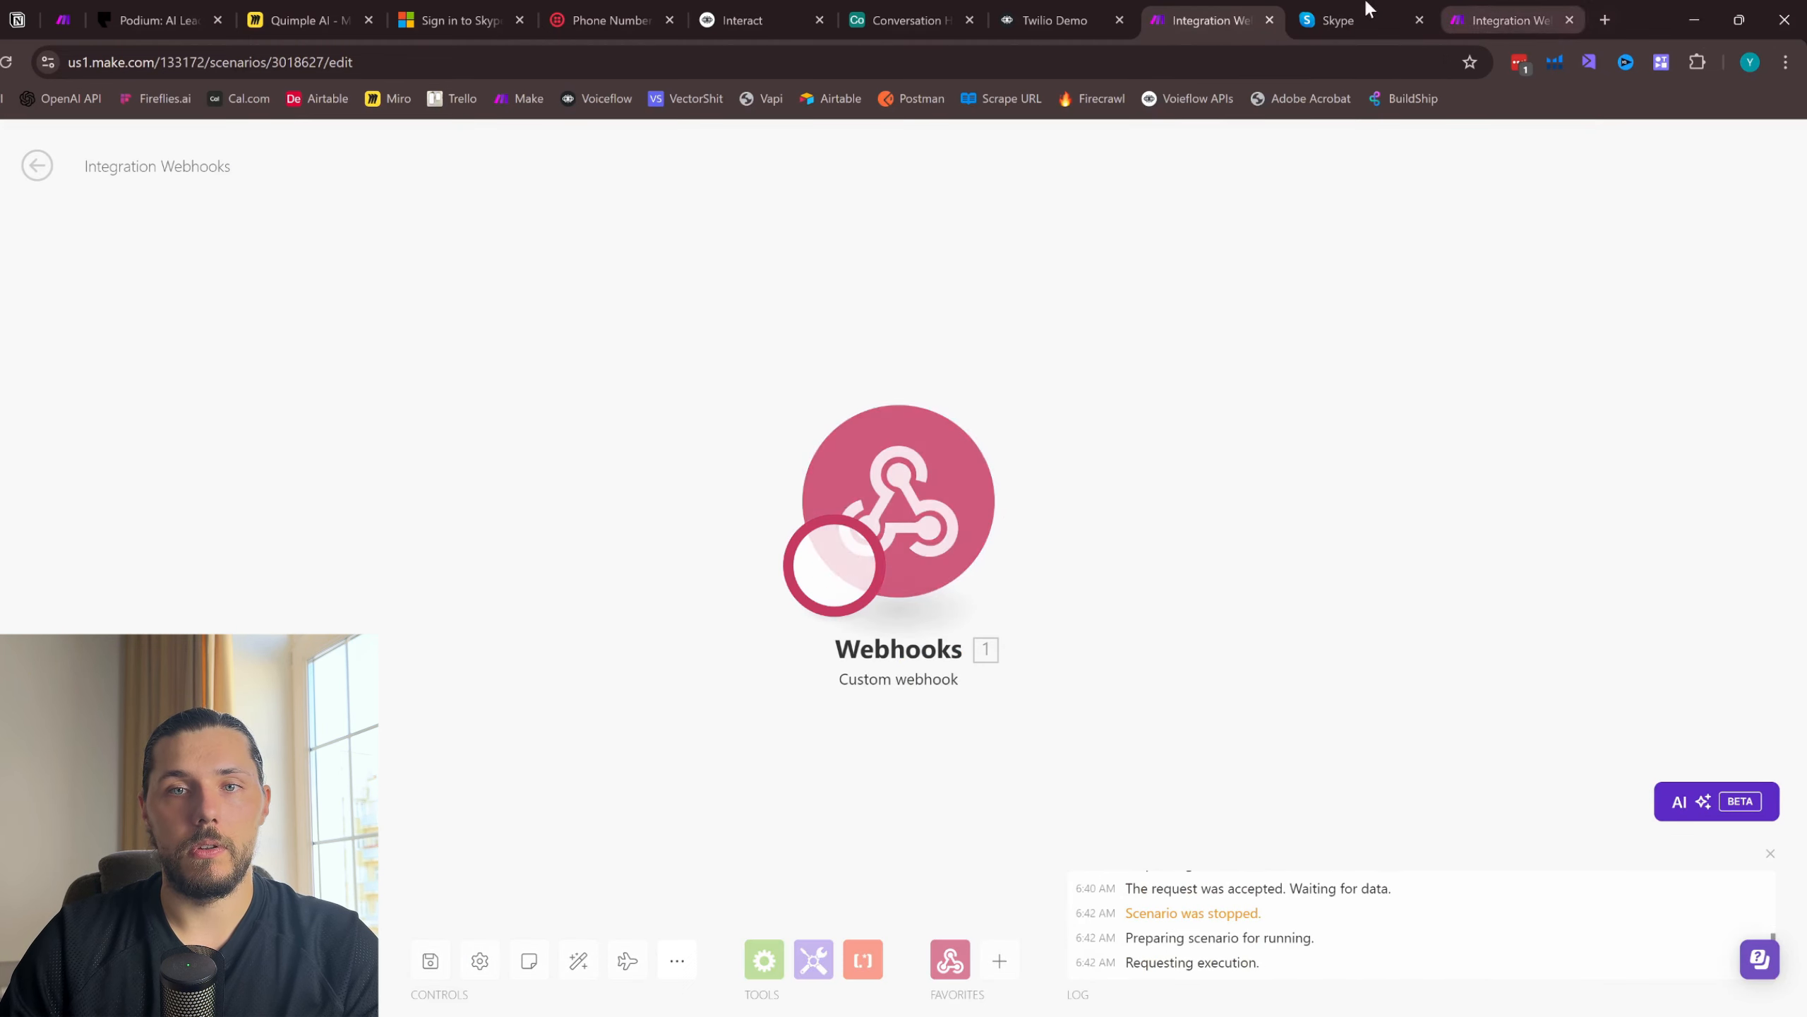
- Return to Skype and send the SMS messages "ok" and "I provided alll information right?"
left_click(1330, 17)
left_click(649, 950)
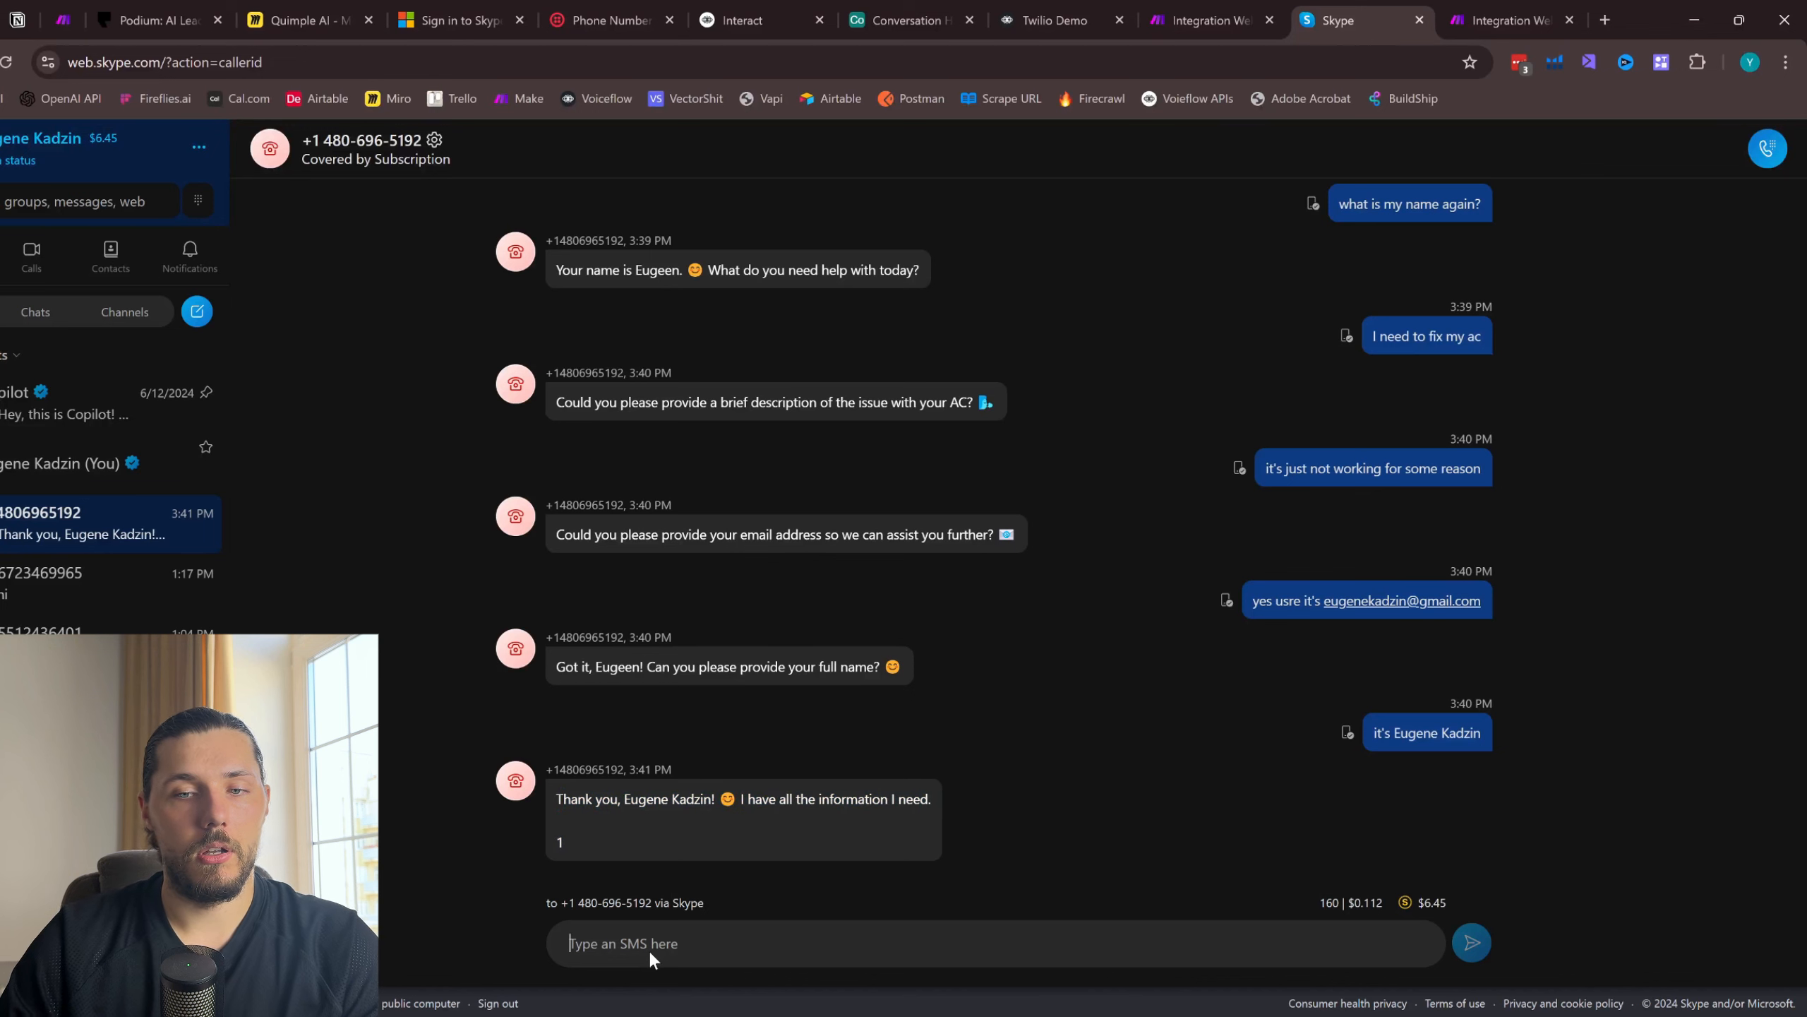
type("ok")
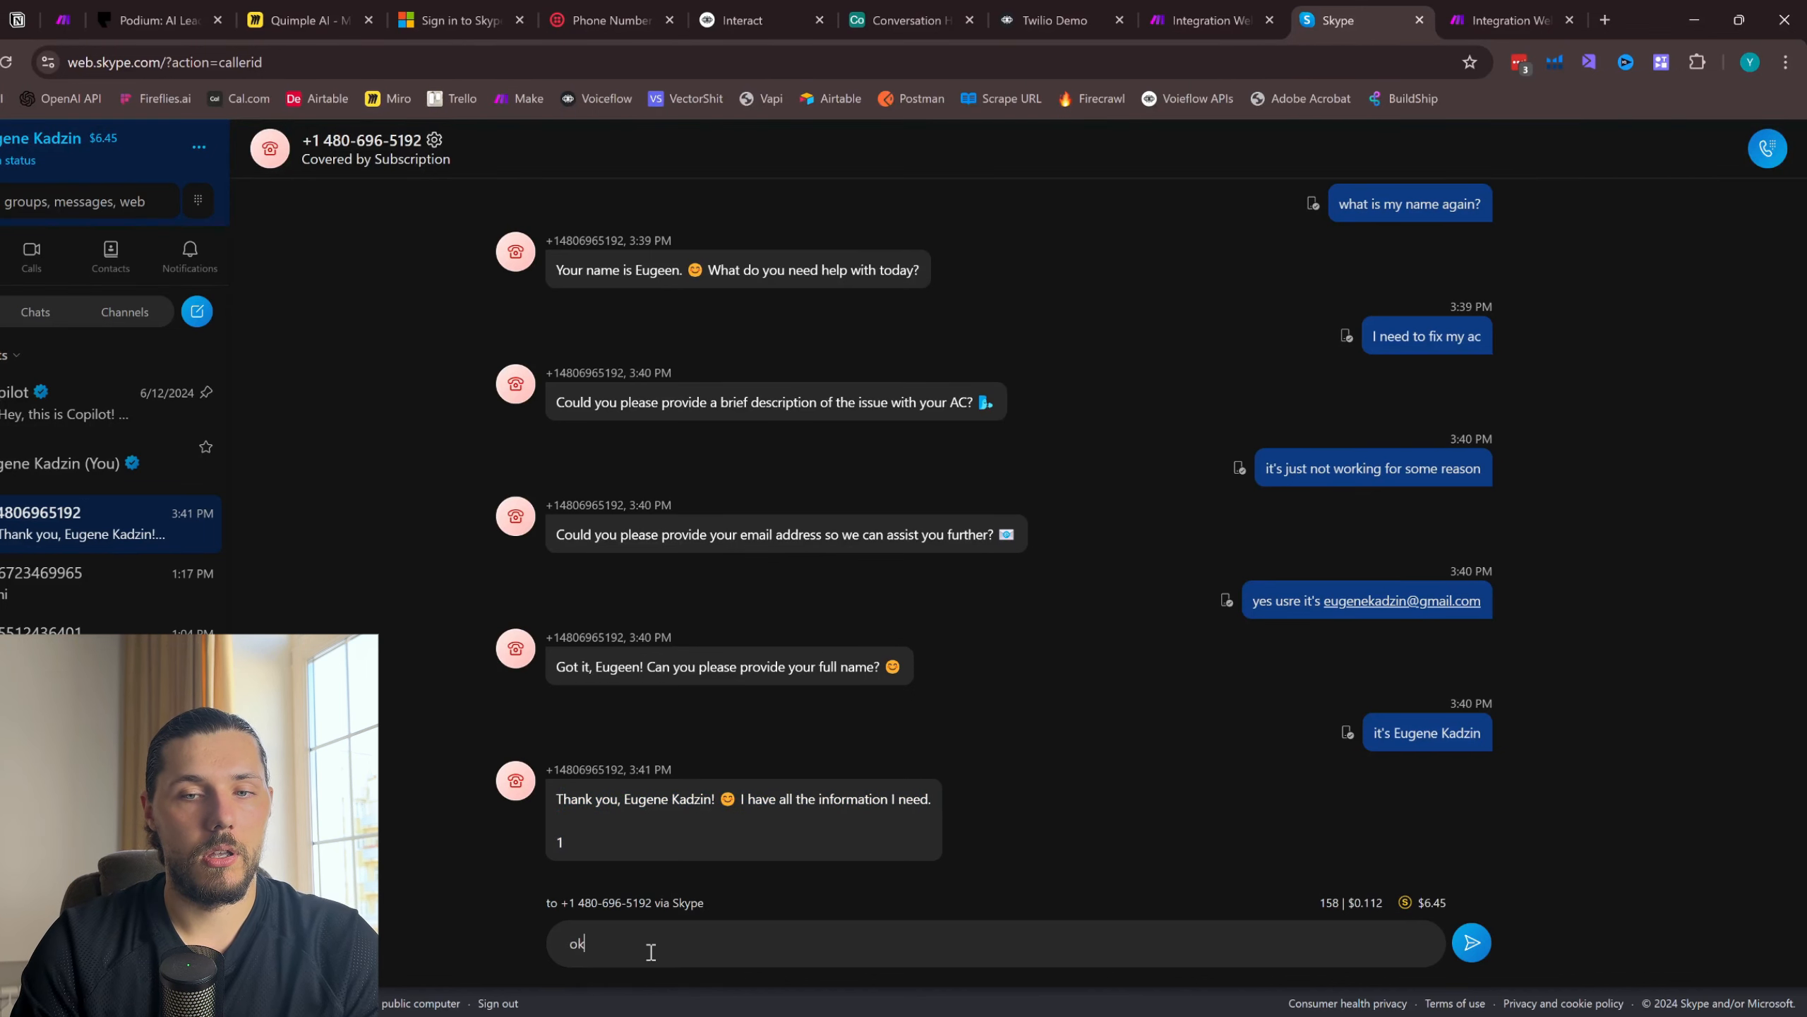
key("Return")
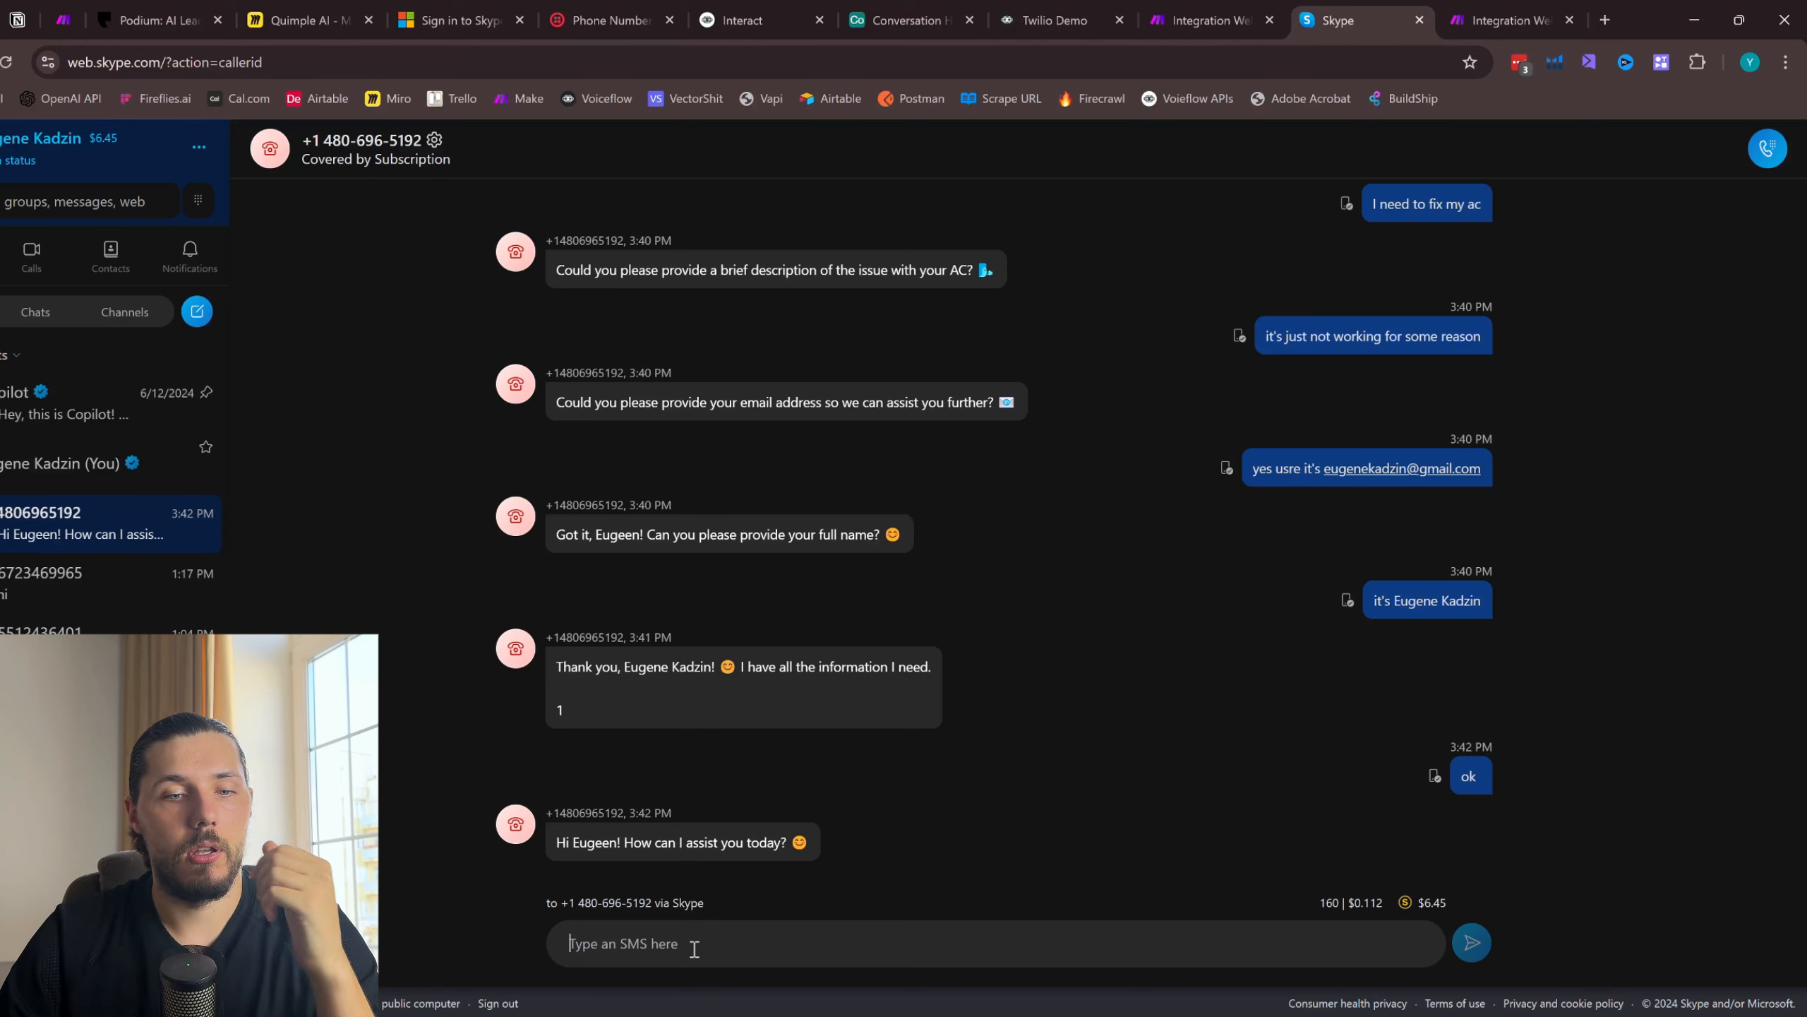
type("I provided alll information right")
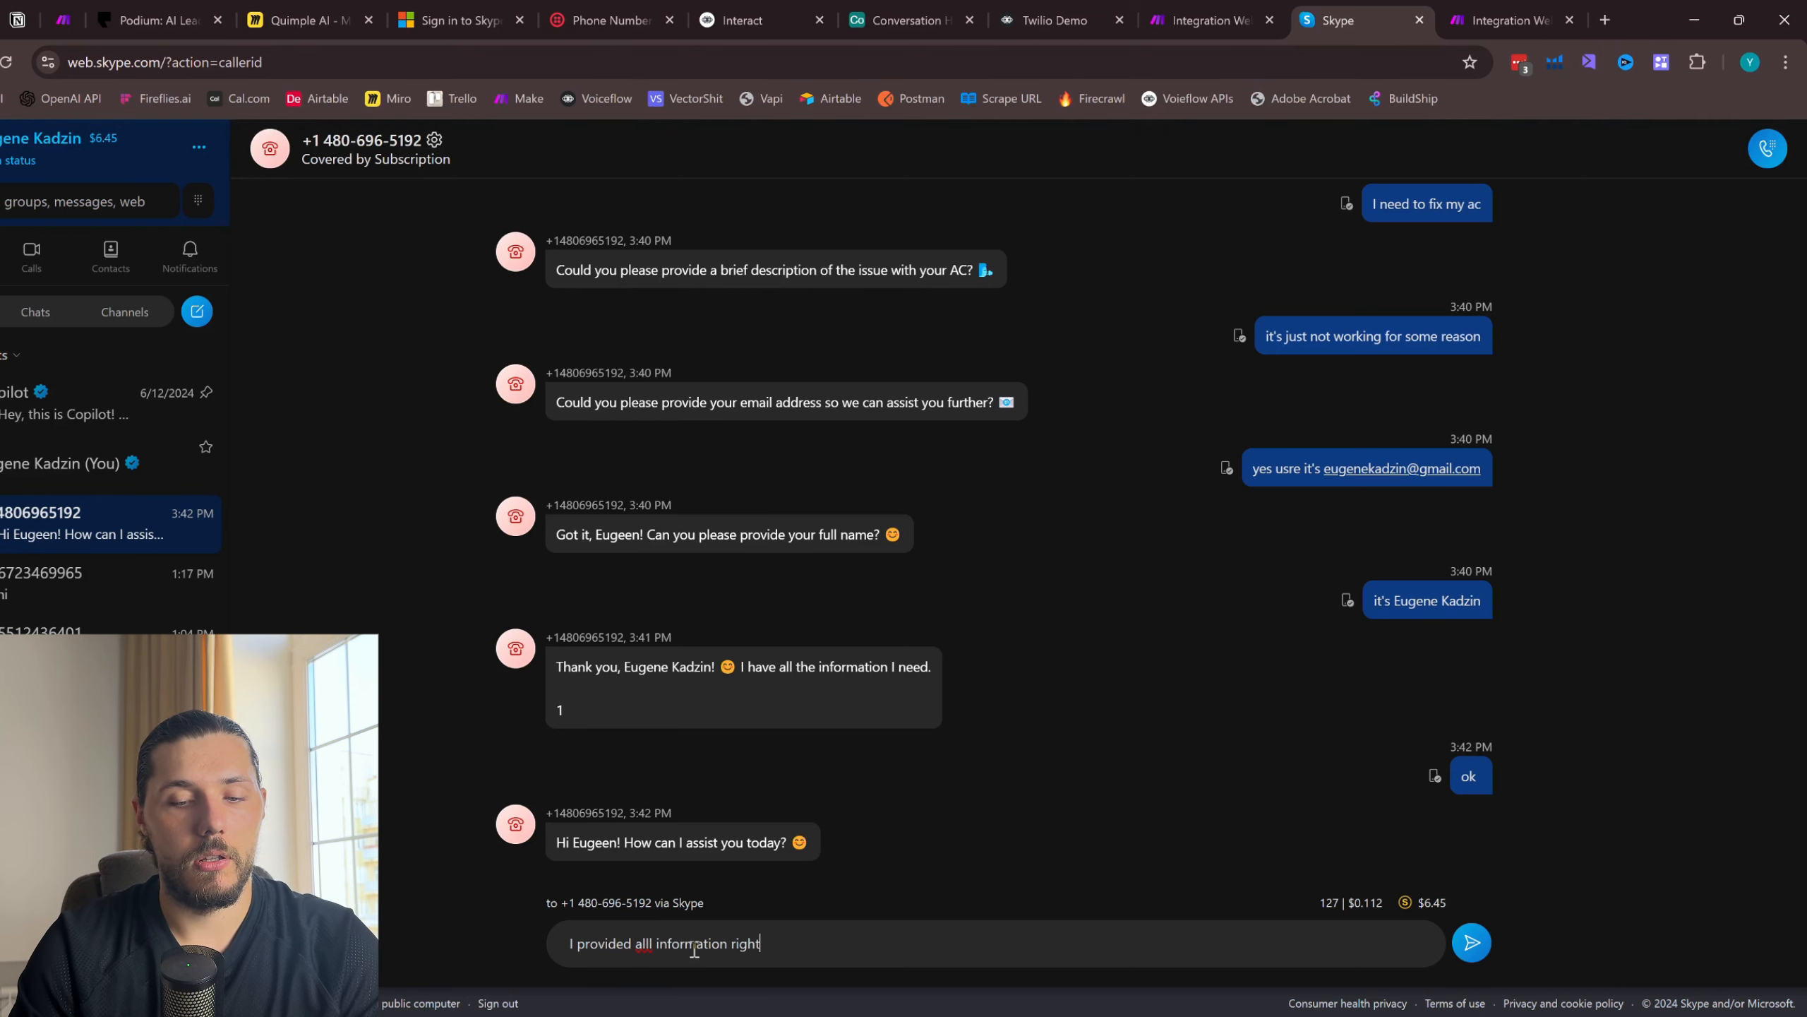
key("Return")
- Check the multi-module scenario's run in Make, and reply to the SMS agent in Skype with "my AC"
left_click(1502, 20)
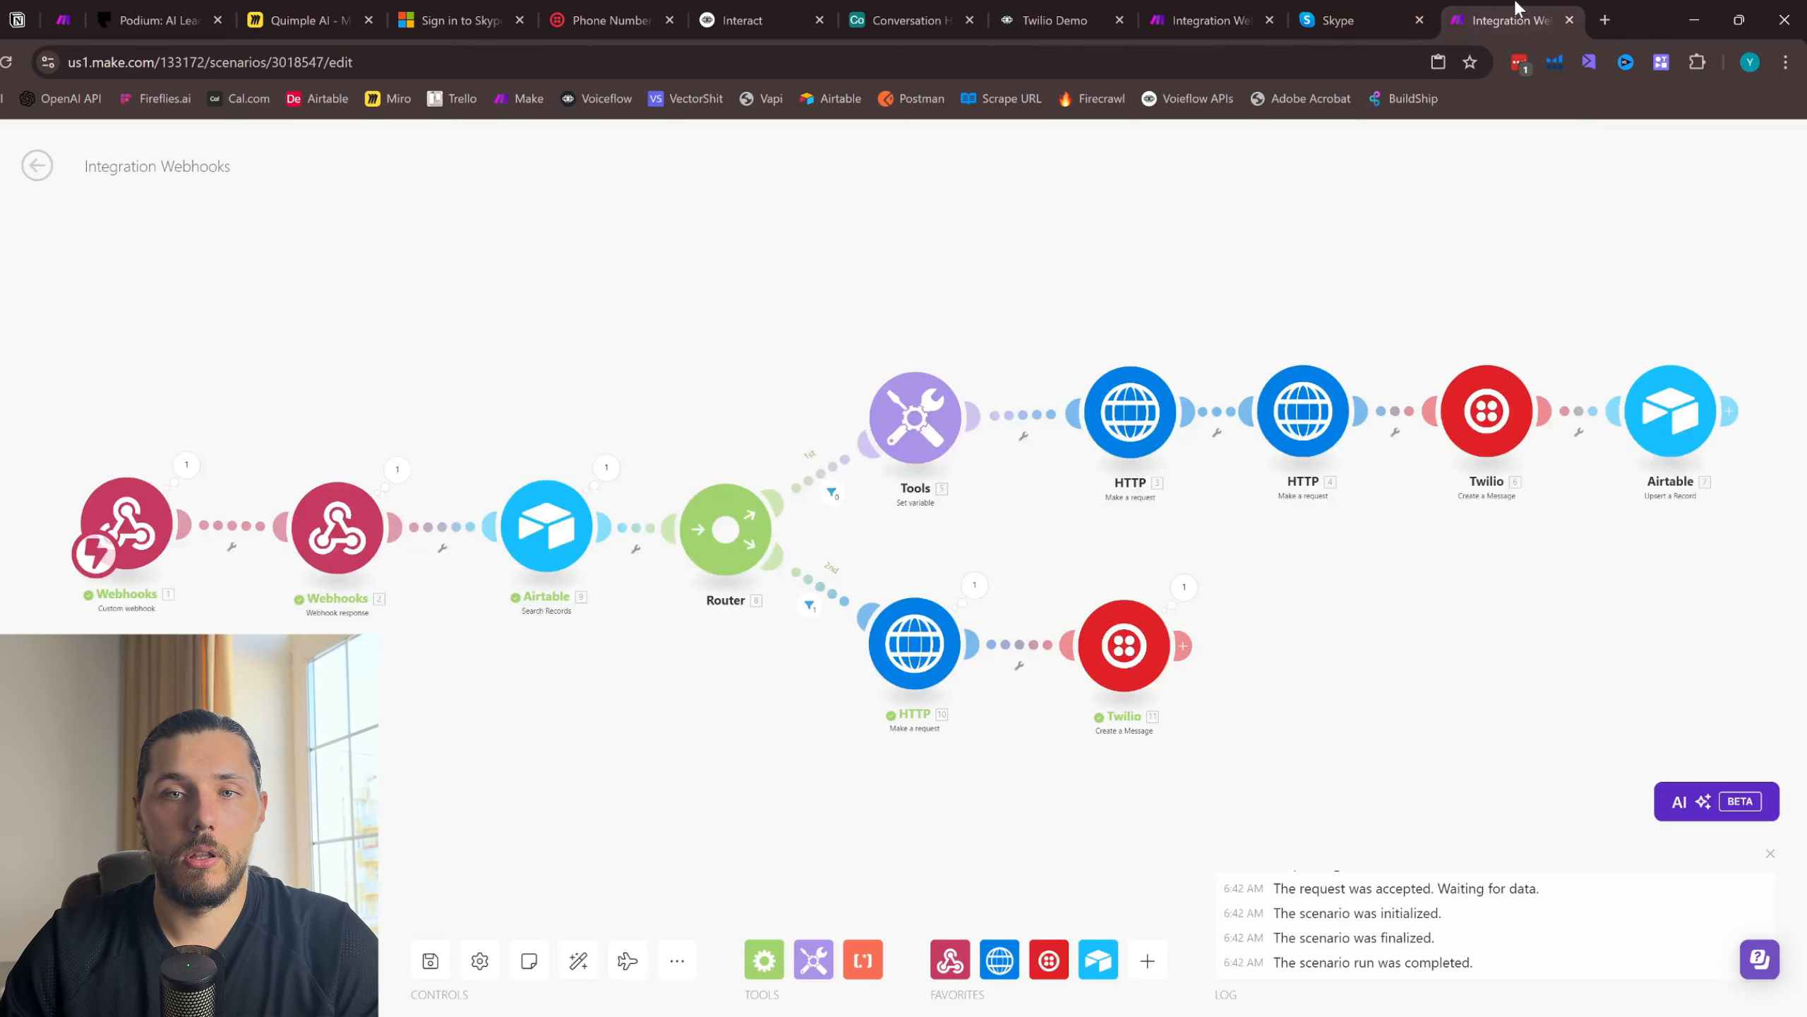
left_click(1345, 10)
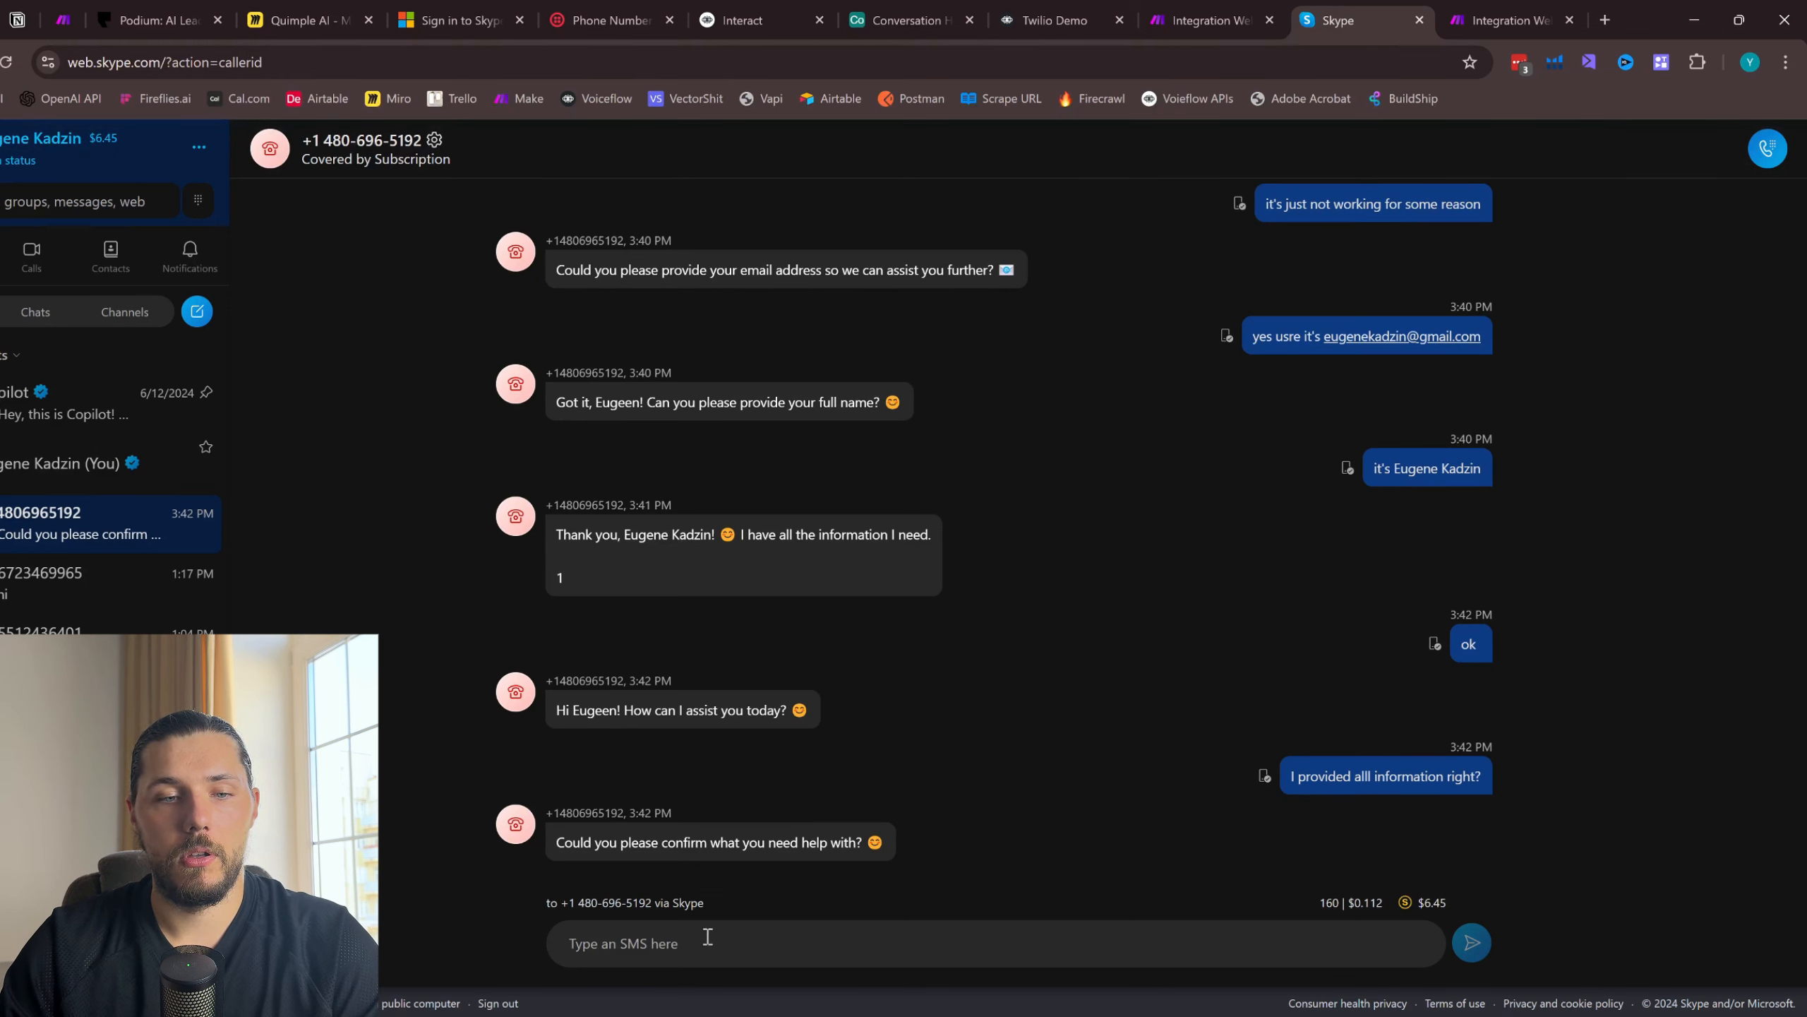
type("my AC")
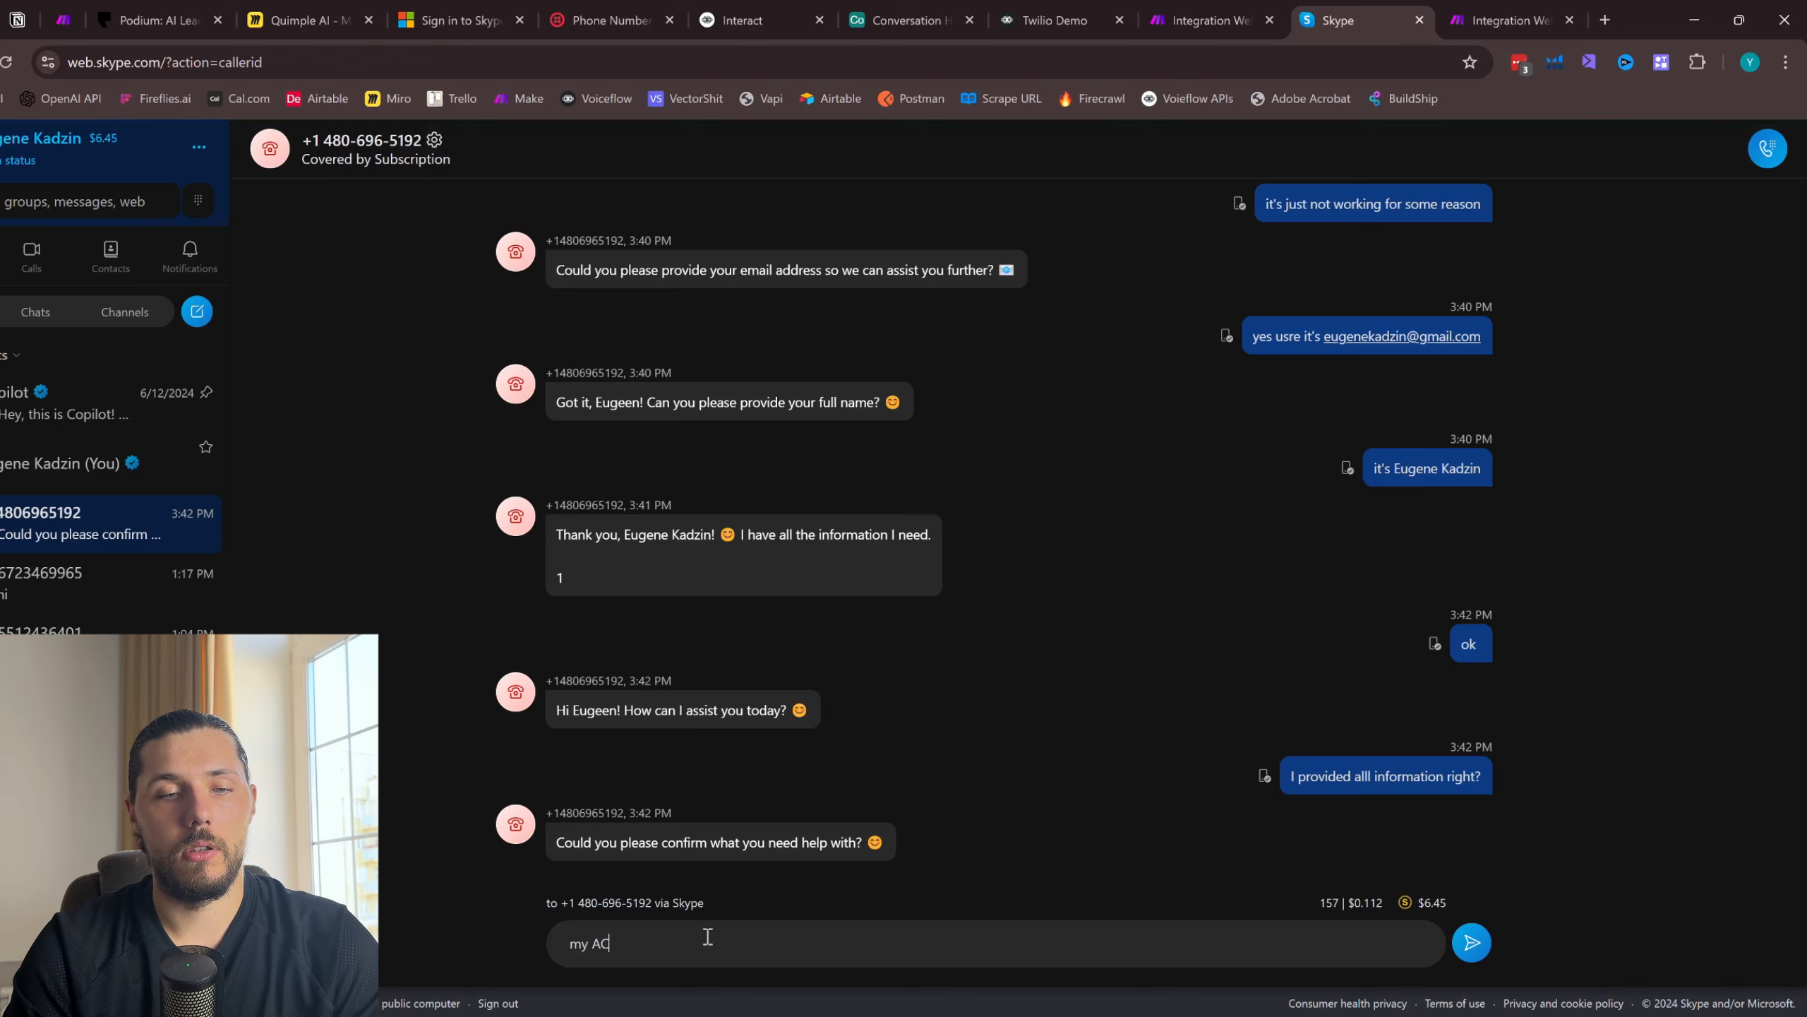
key("Return")
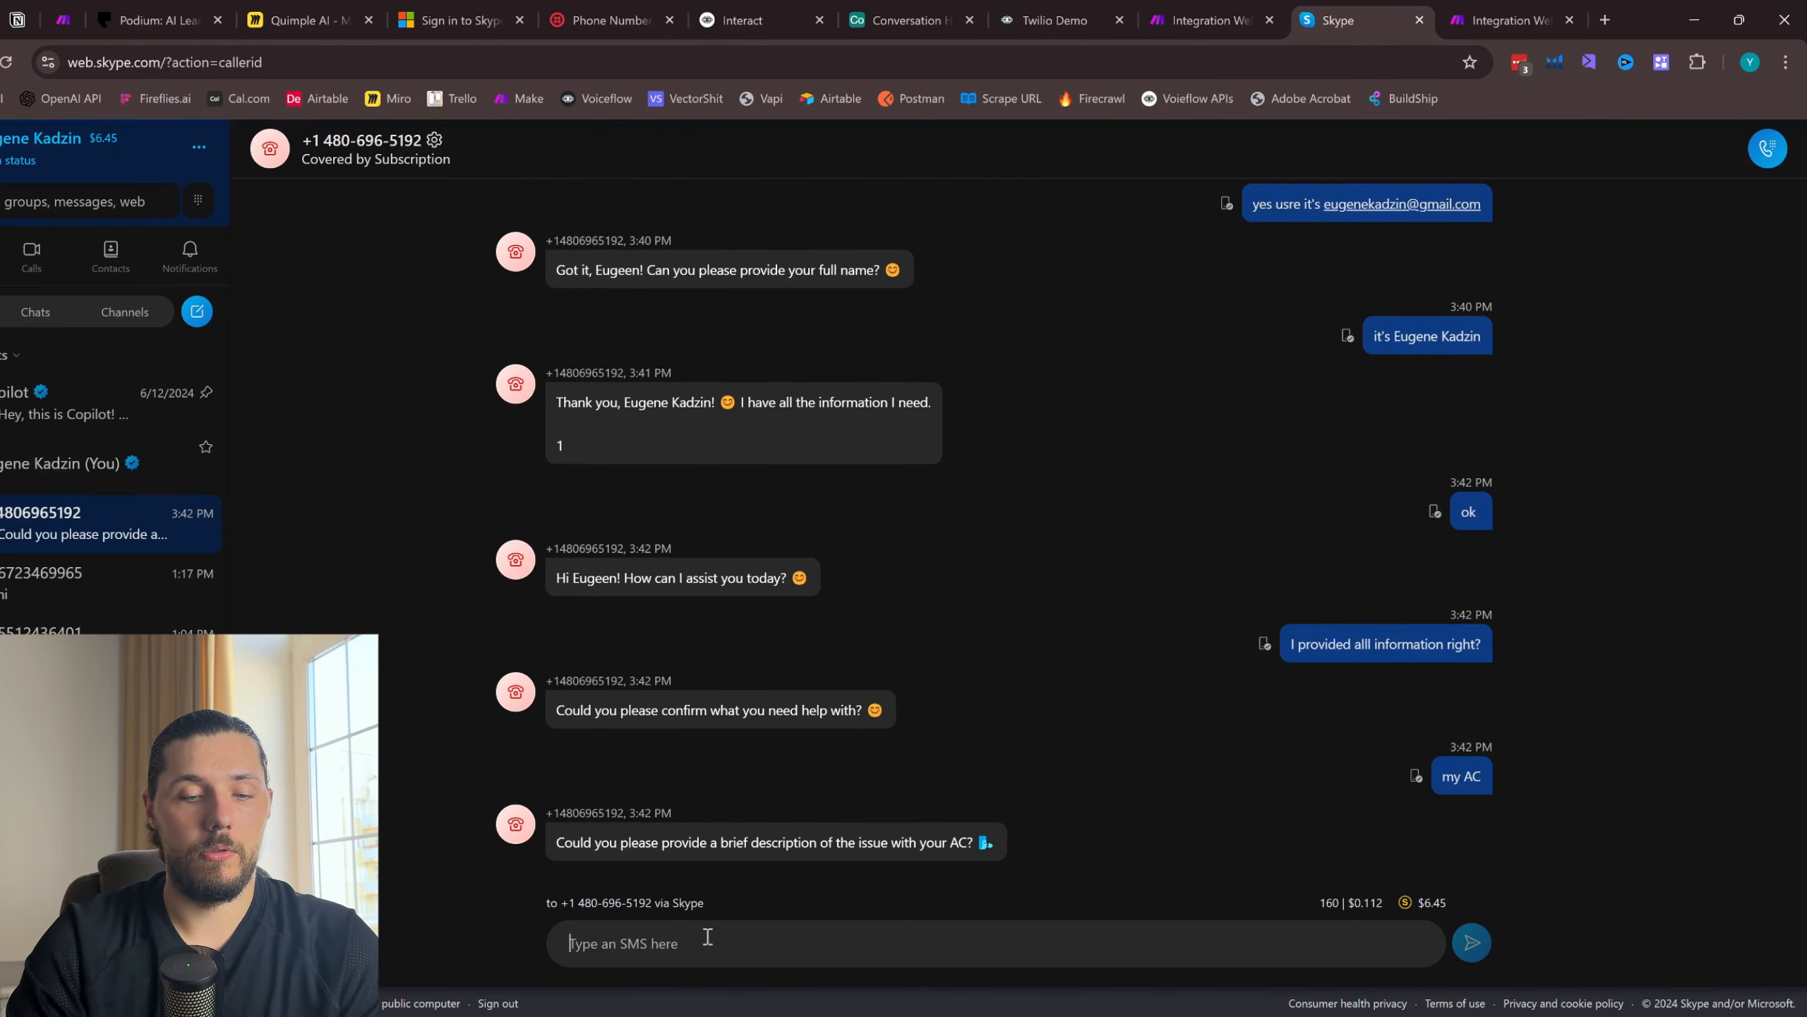
- Reply by SMS that the AC is not working, giving the contact's full name and e-mail address in the same message
type("n")
key("BackSpace")
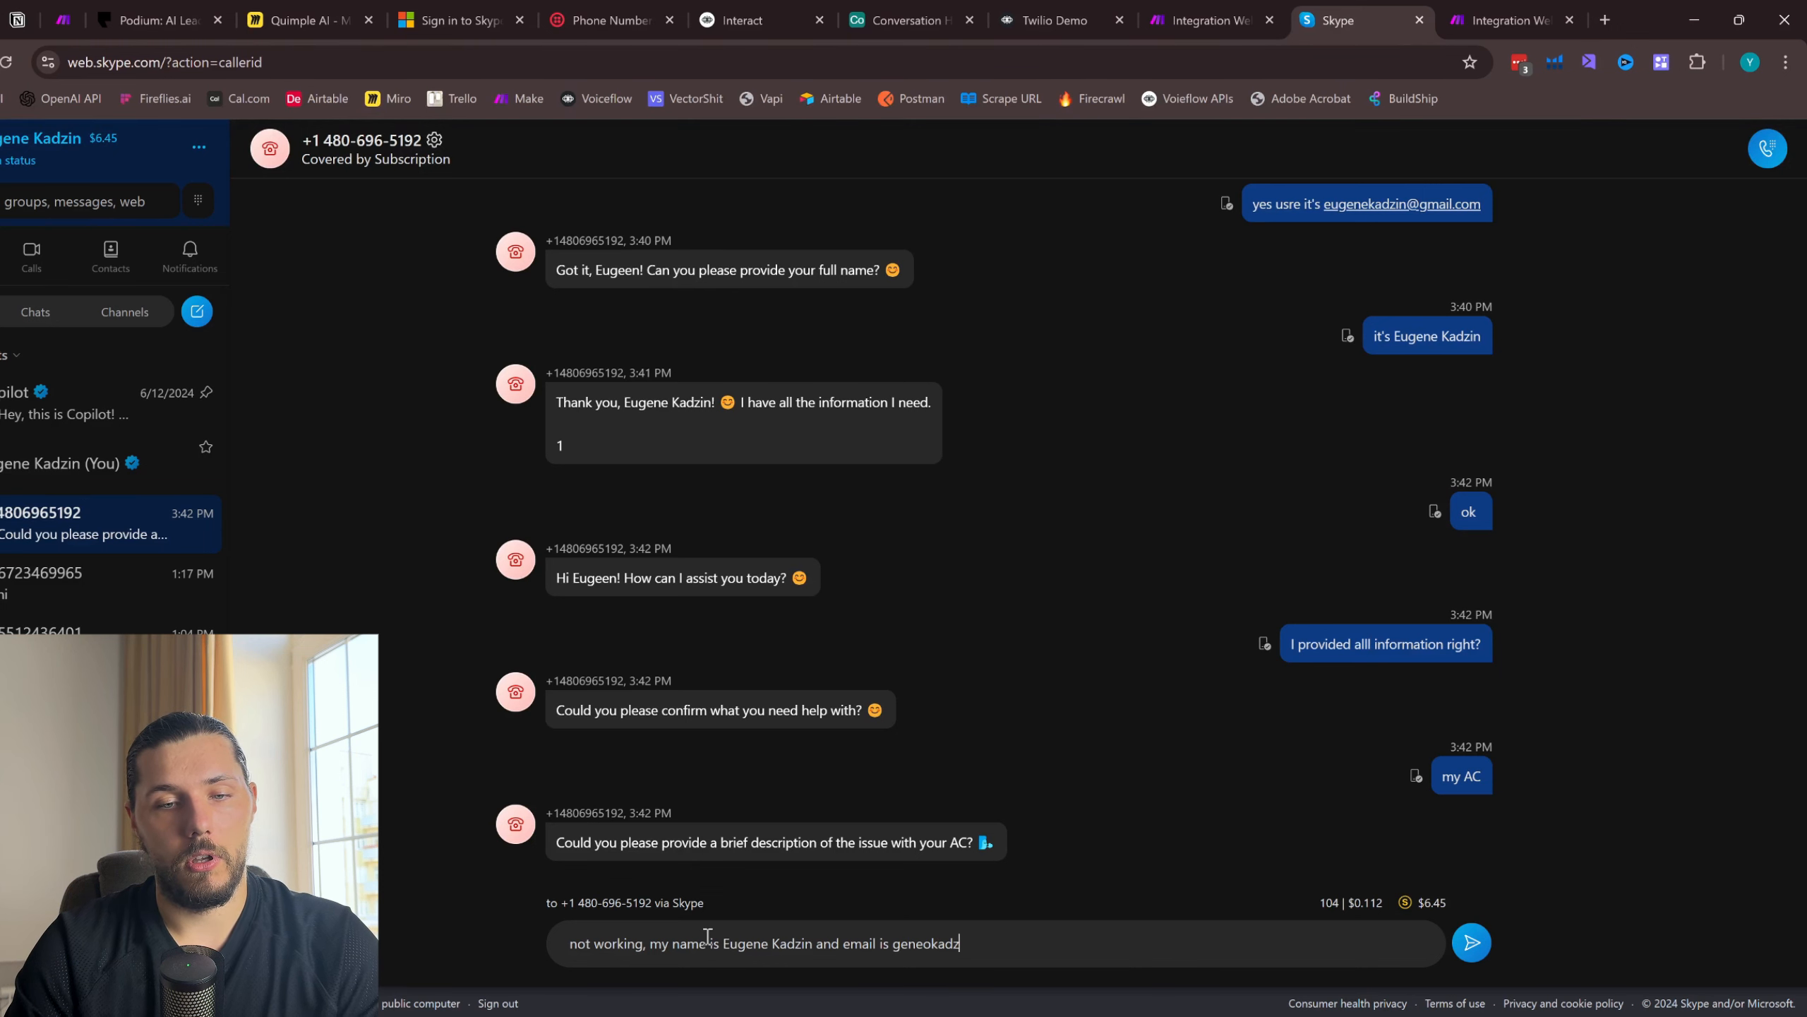
key("Return")
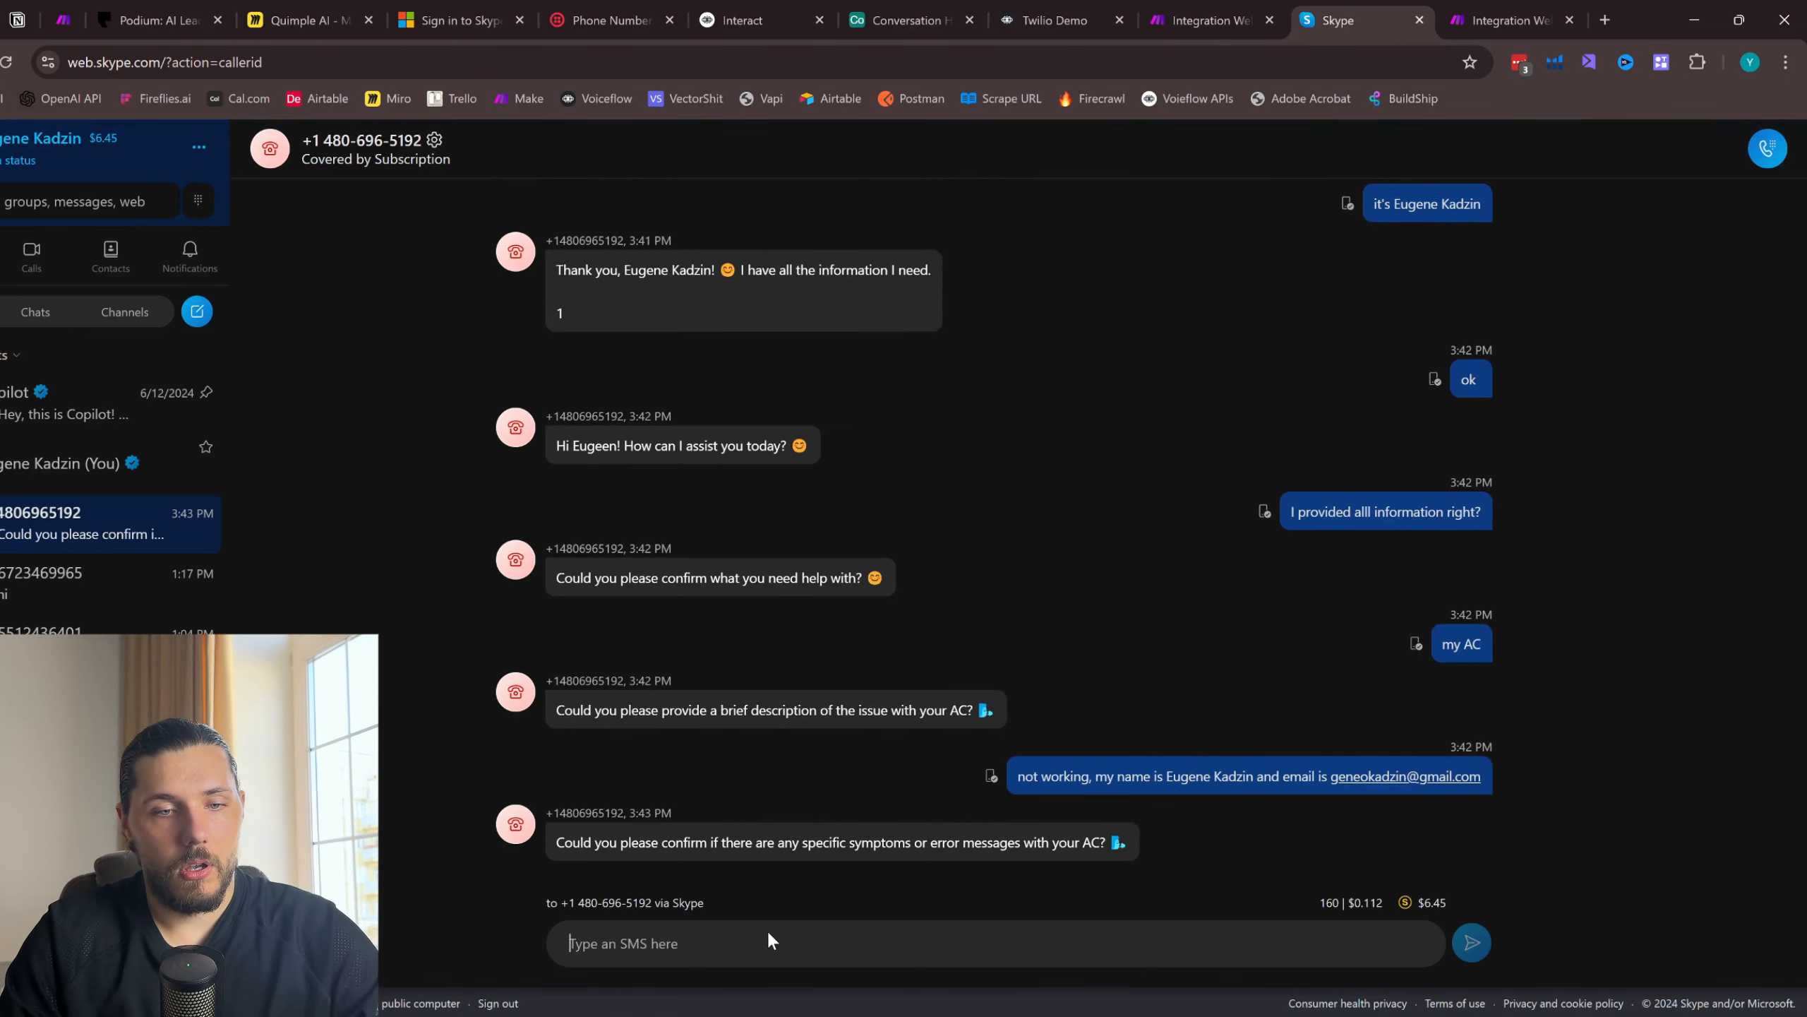
- Answer the question about symptoms or error messages with "No, just not turning on"
type("No, just not")
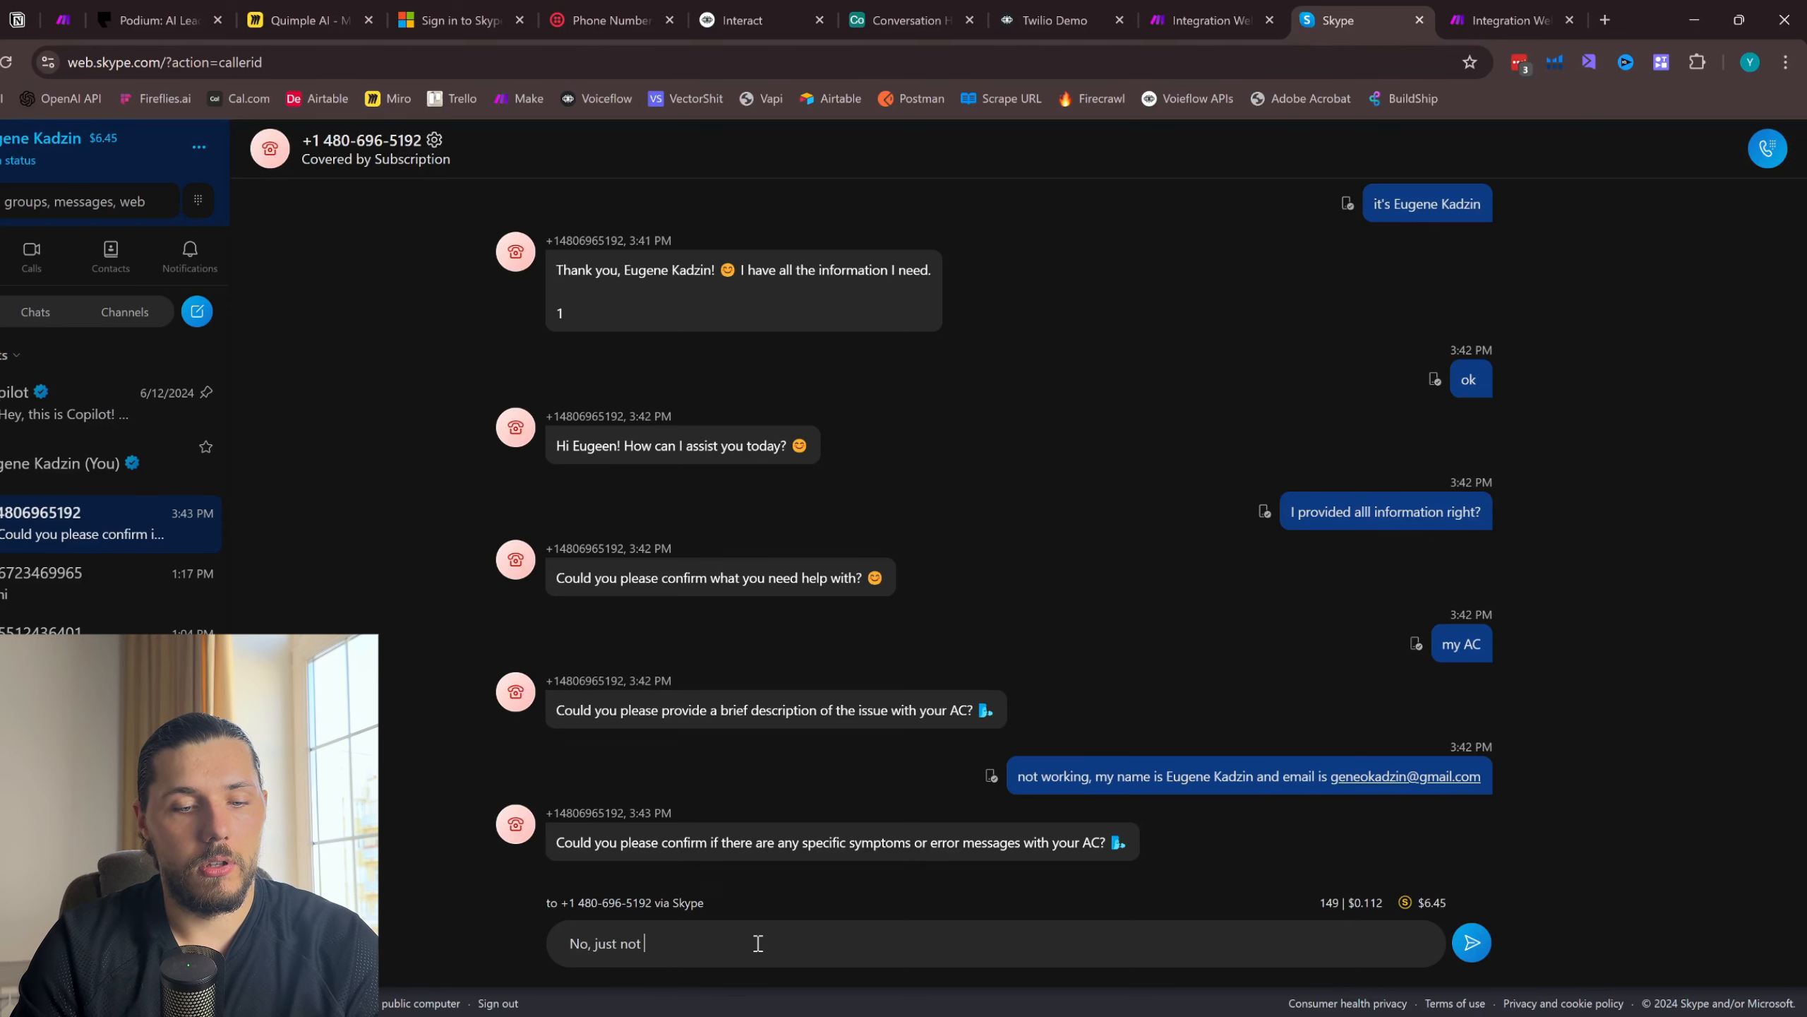
type(" turning on")
key("Return")
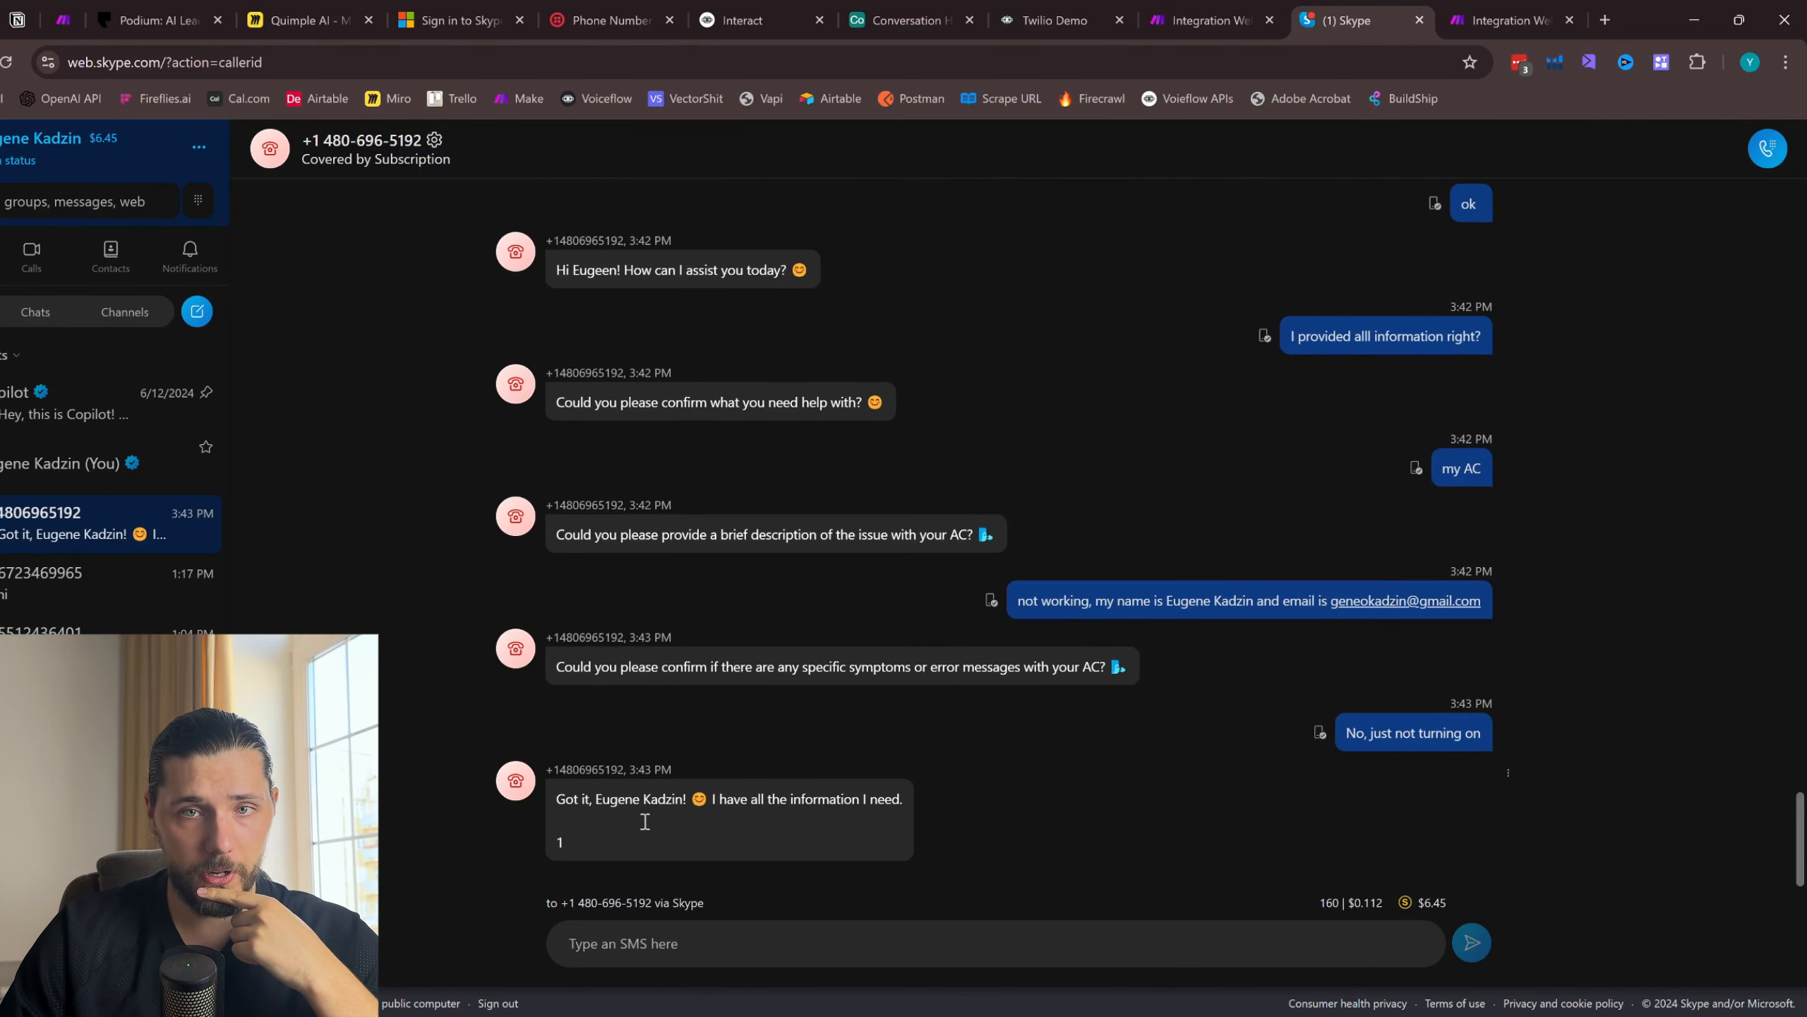
- Check the single-webhook scenario in Make for received data, comparing it with the final SMS reply in Skype
left_click(1228, 16)
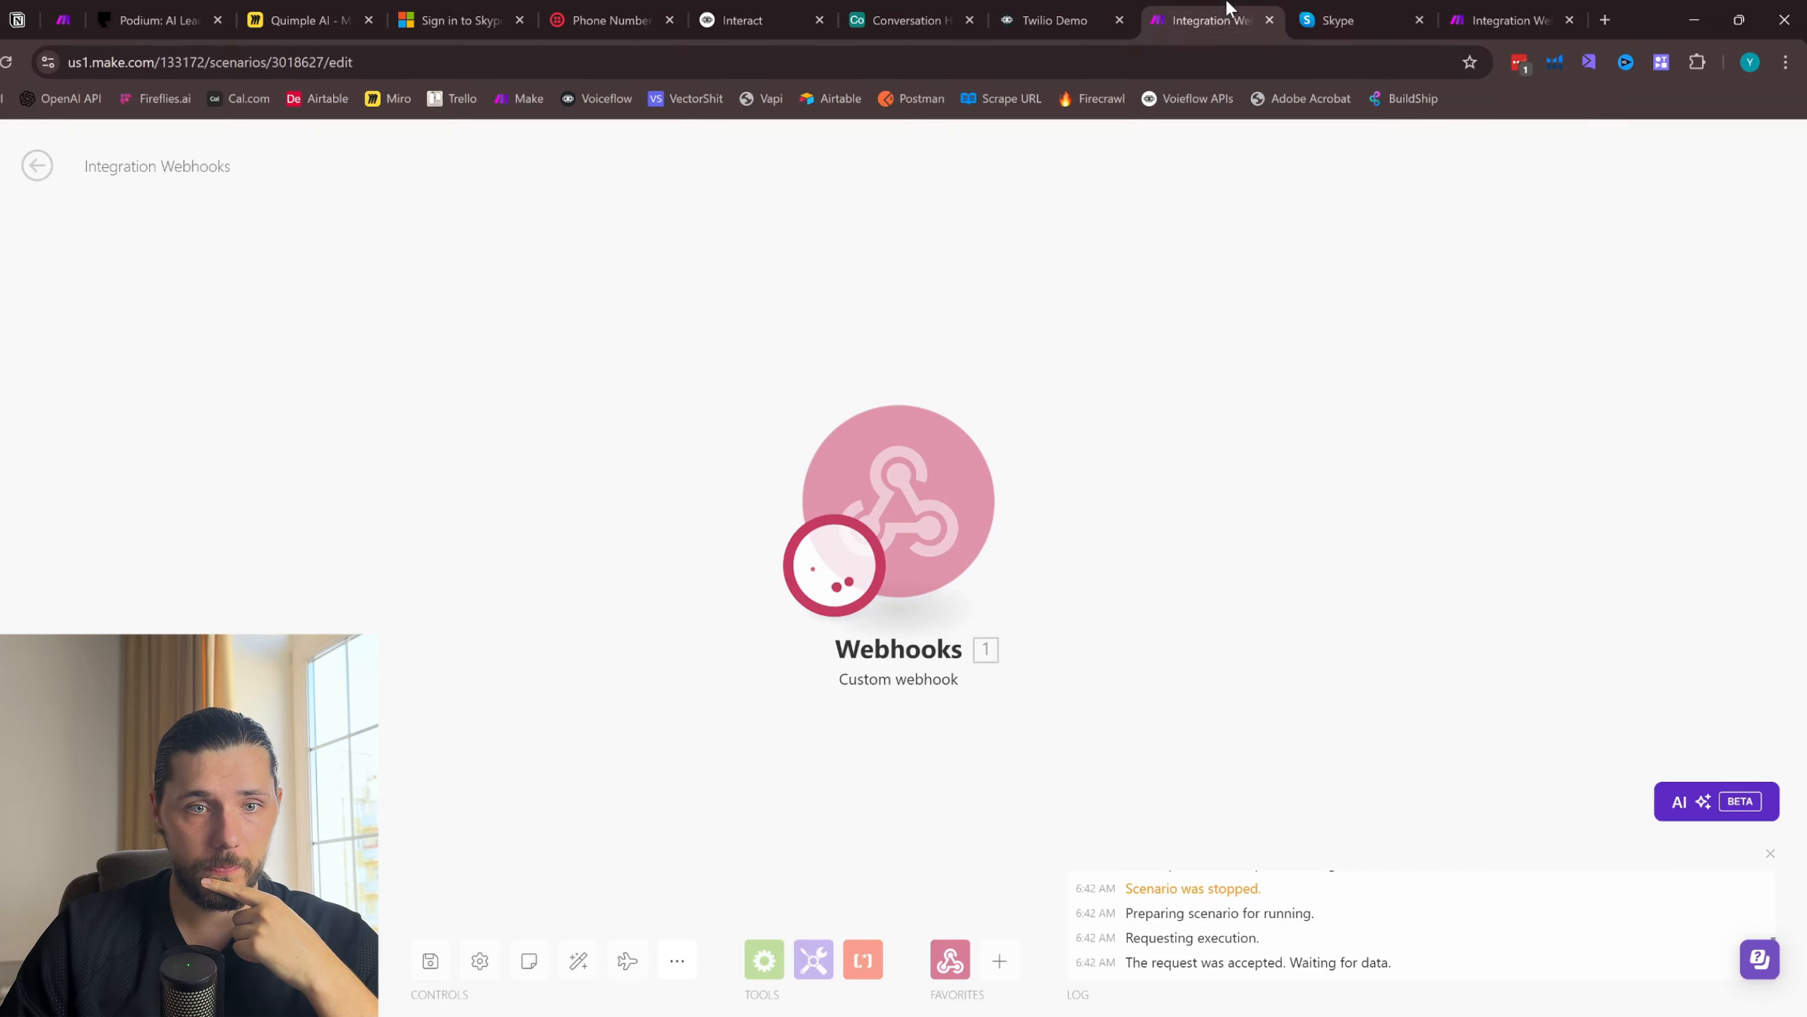
left_click(1374, 8)
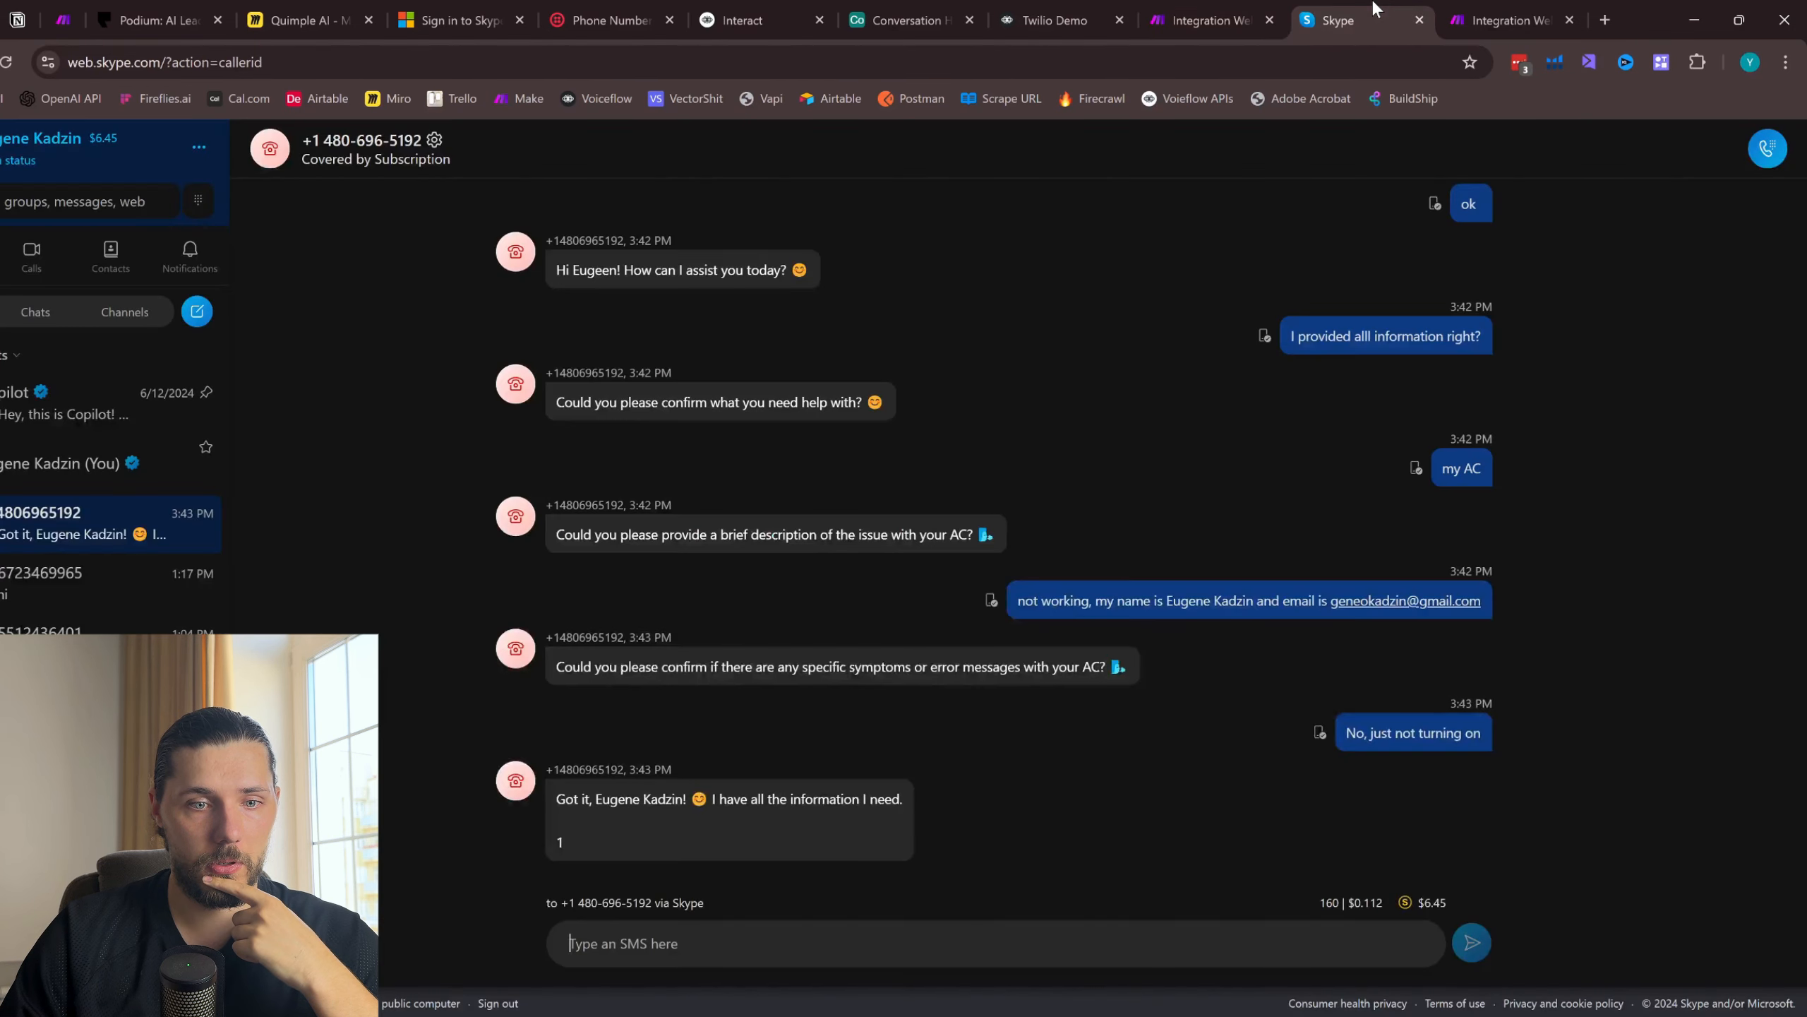
left_click(1202, 20)
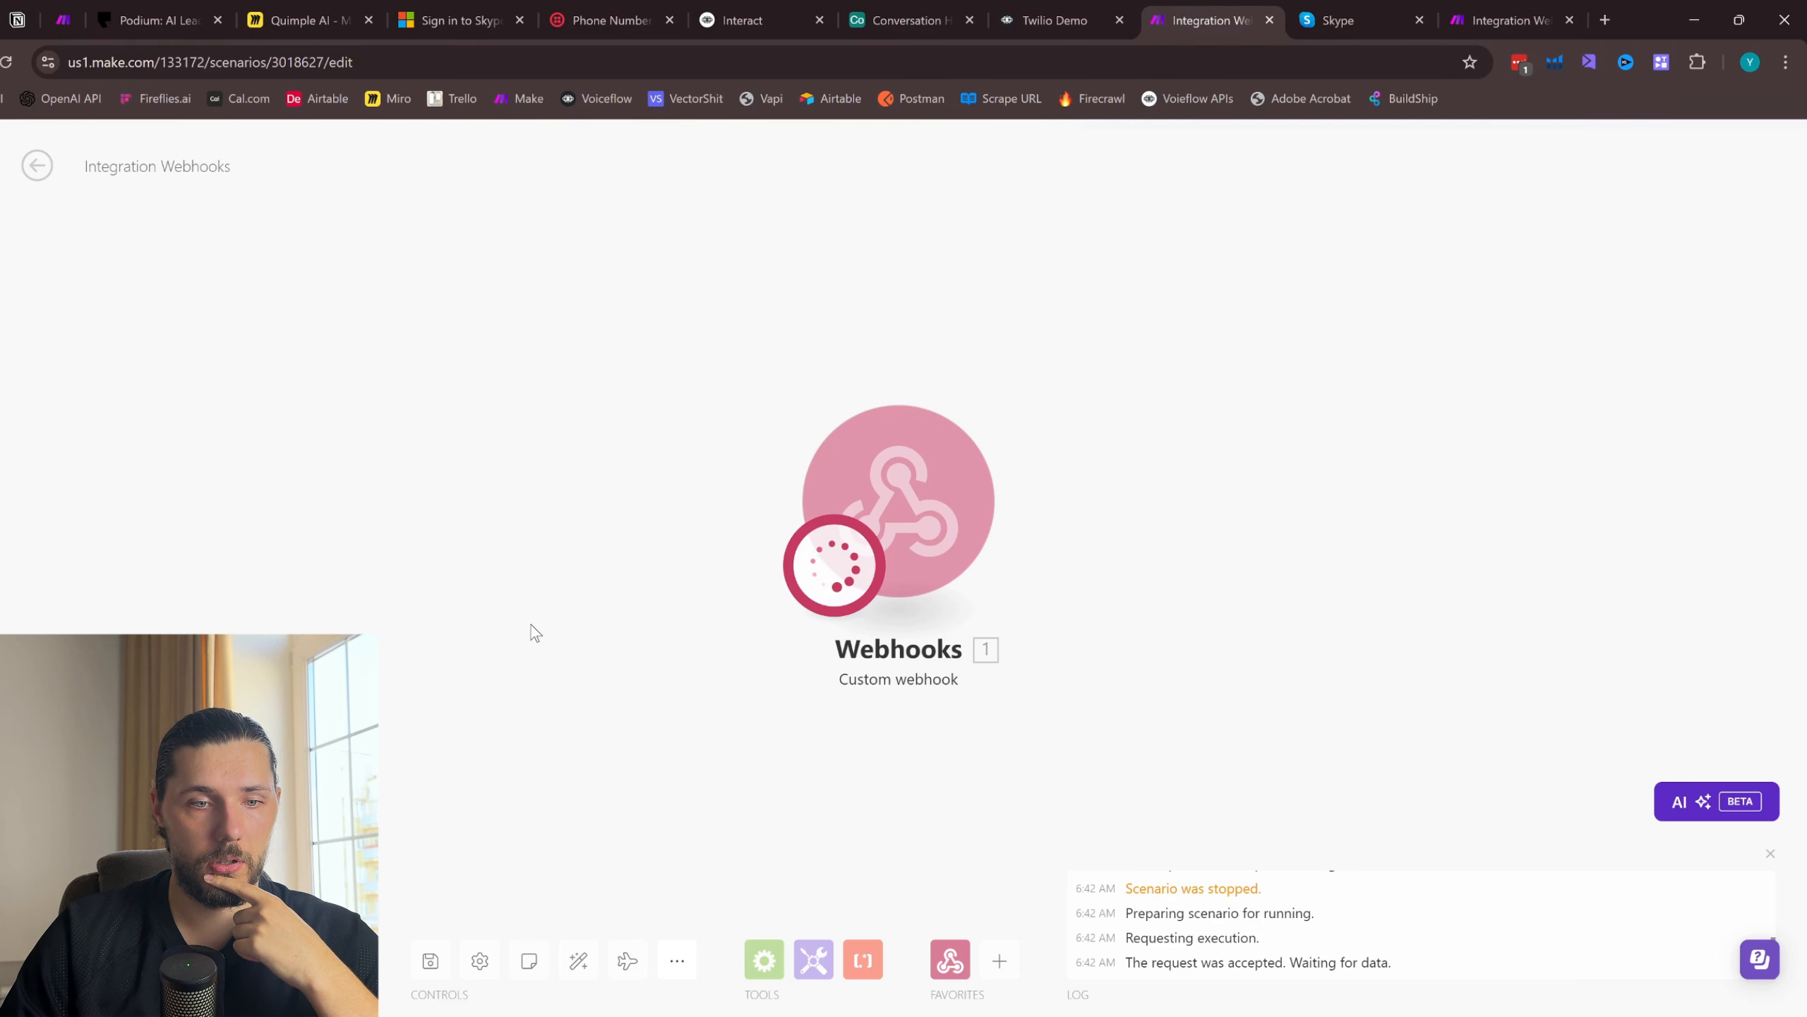
scroll(1012, 654, "down", 4)
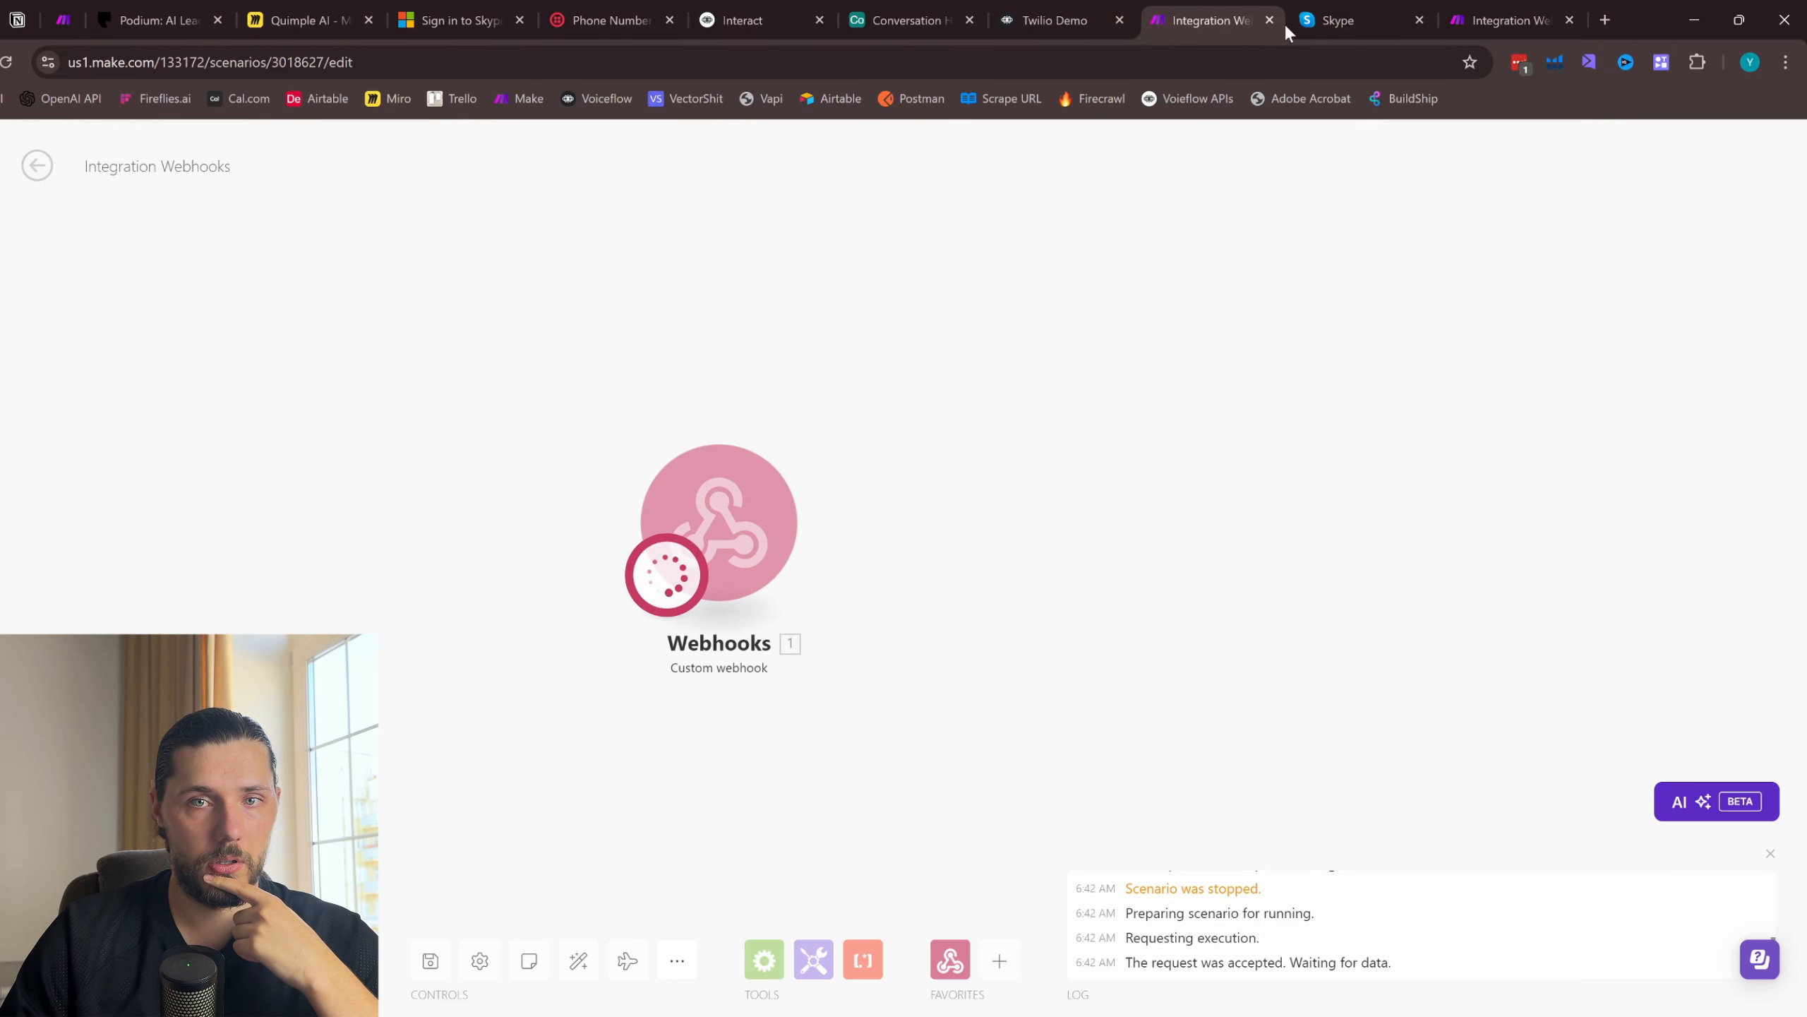
- Switch to the Twilio Demo project in Voiceflow, open the POST request settings in New Block 12, and dismiss the publish notice
left_click(1054, 19)
left_click_drag(1432, 440, 843, 338)
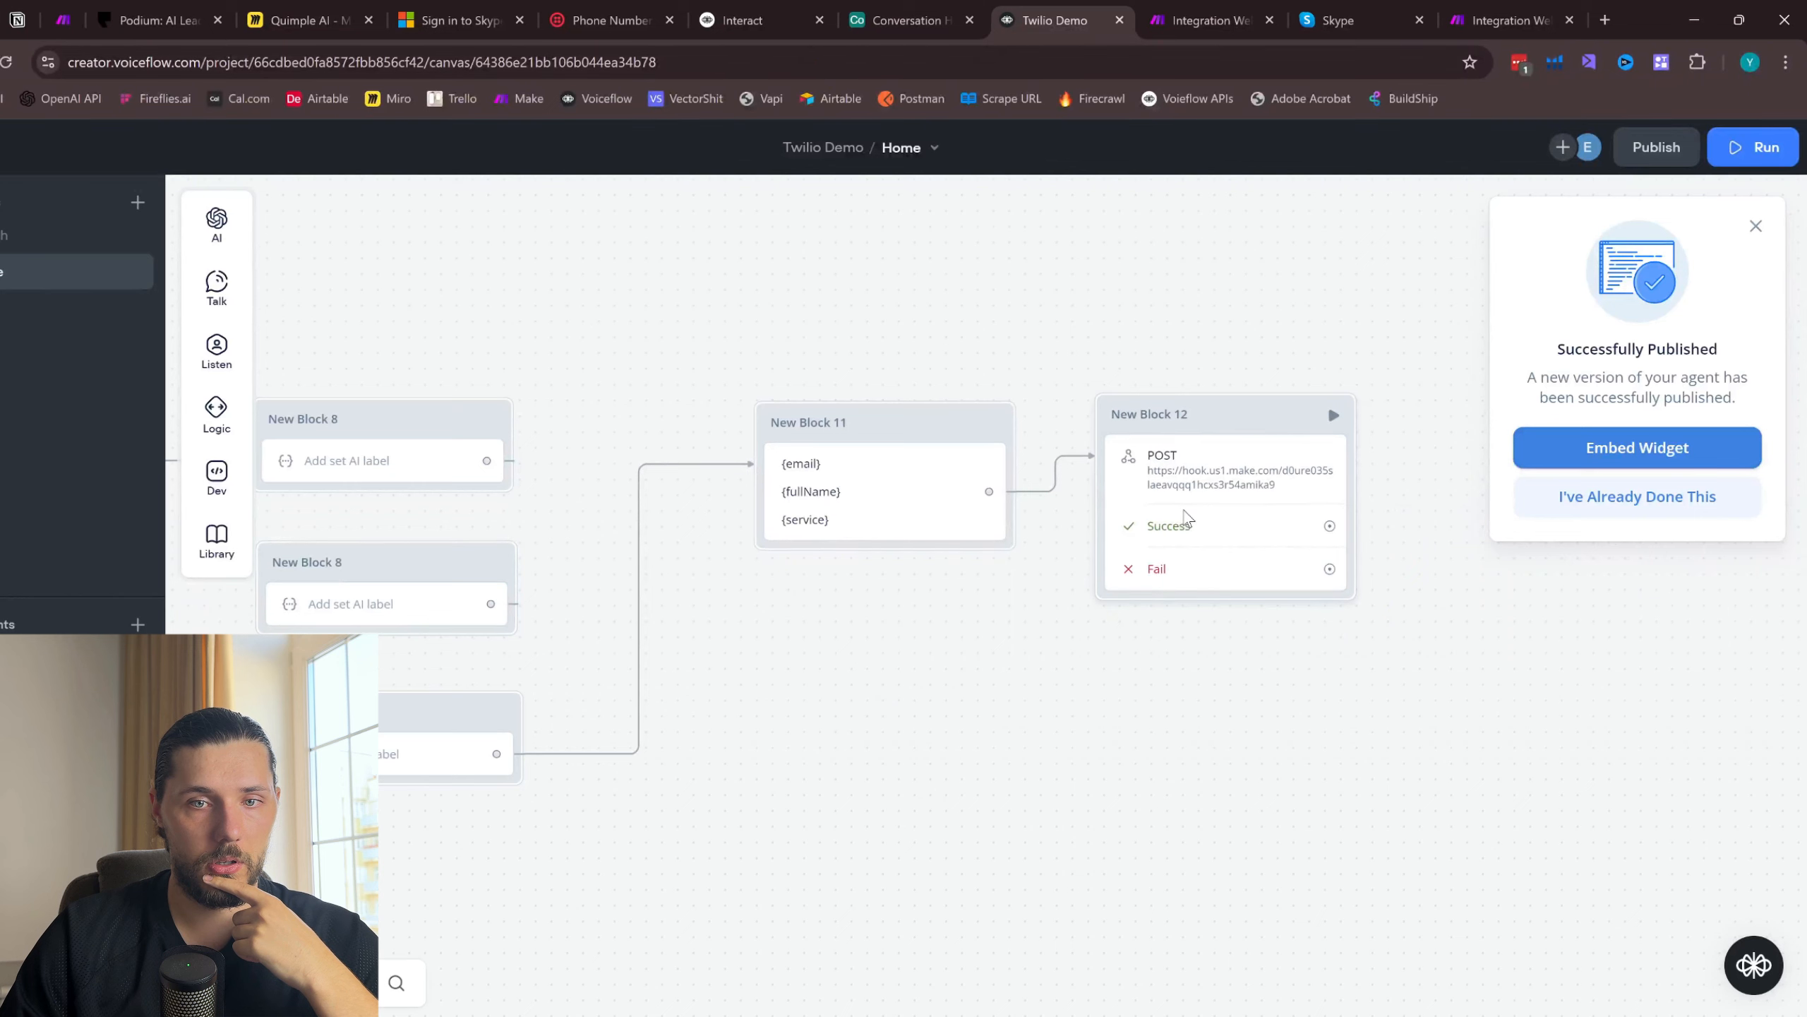
left_click(1182, 516)
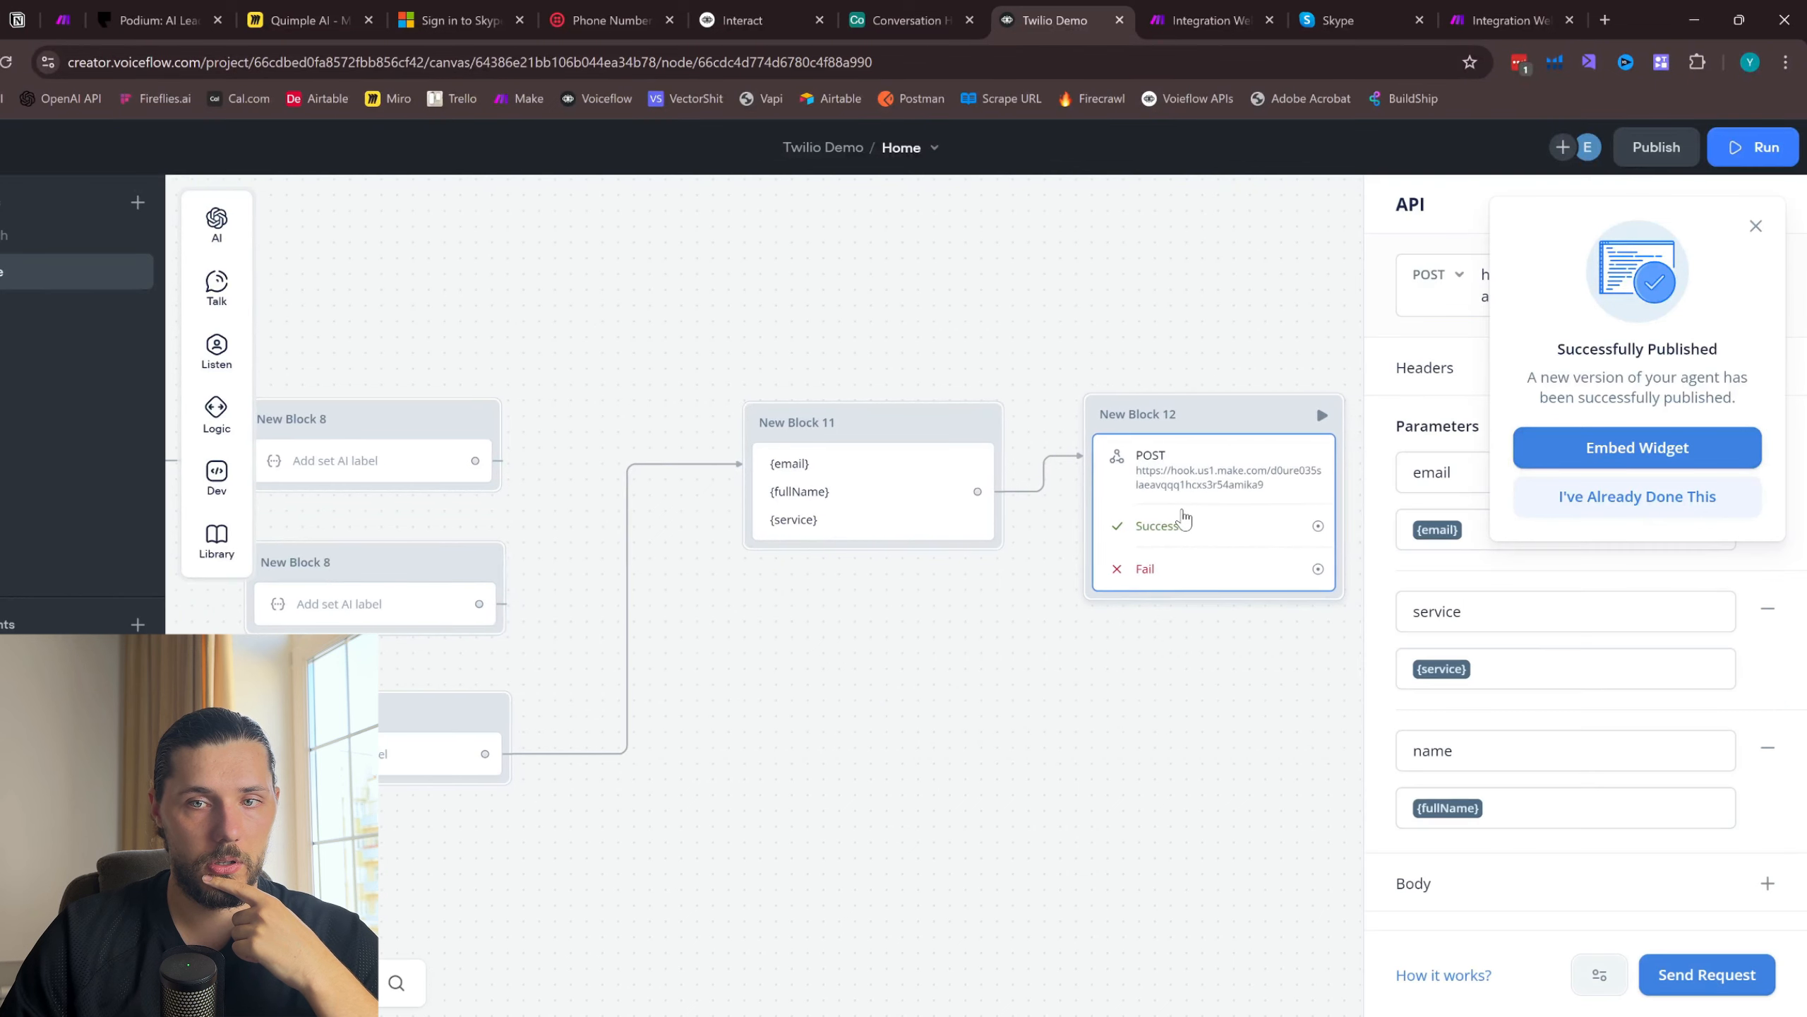
left_click(1756, 226)
- Send a test of the POST request with email "fd", service "dsfsd" and fullName "sdfsd"
left_click(1680, 975)
type("fd")
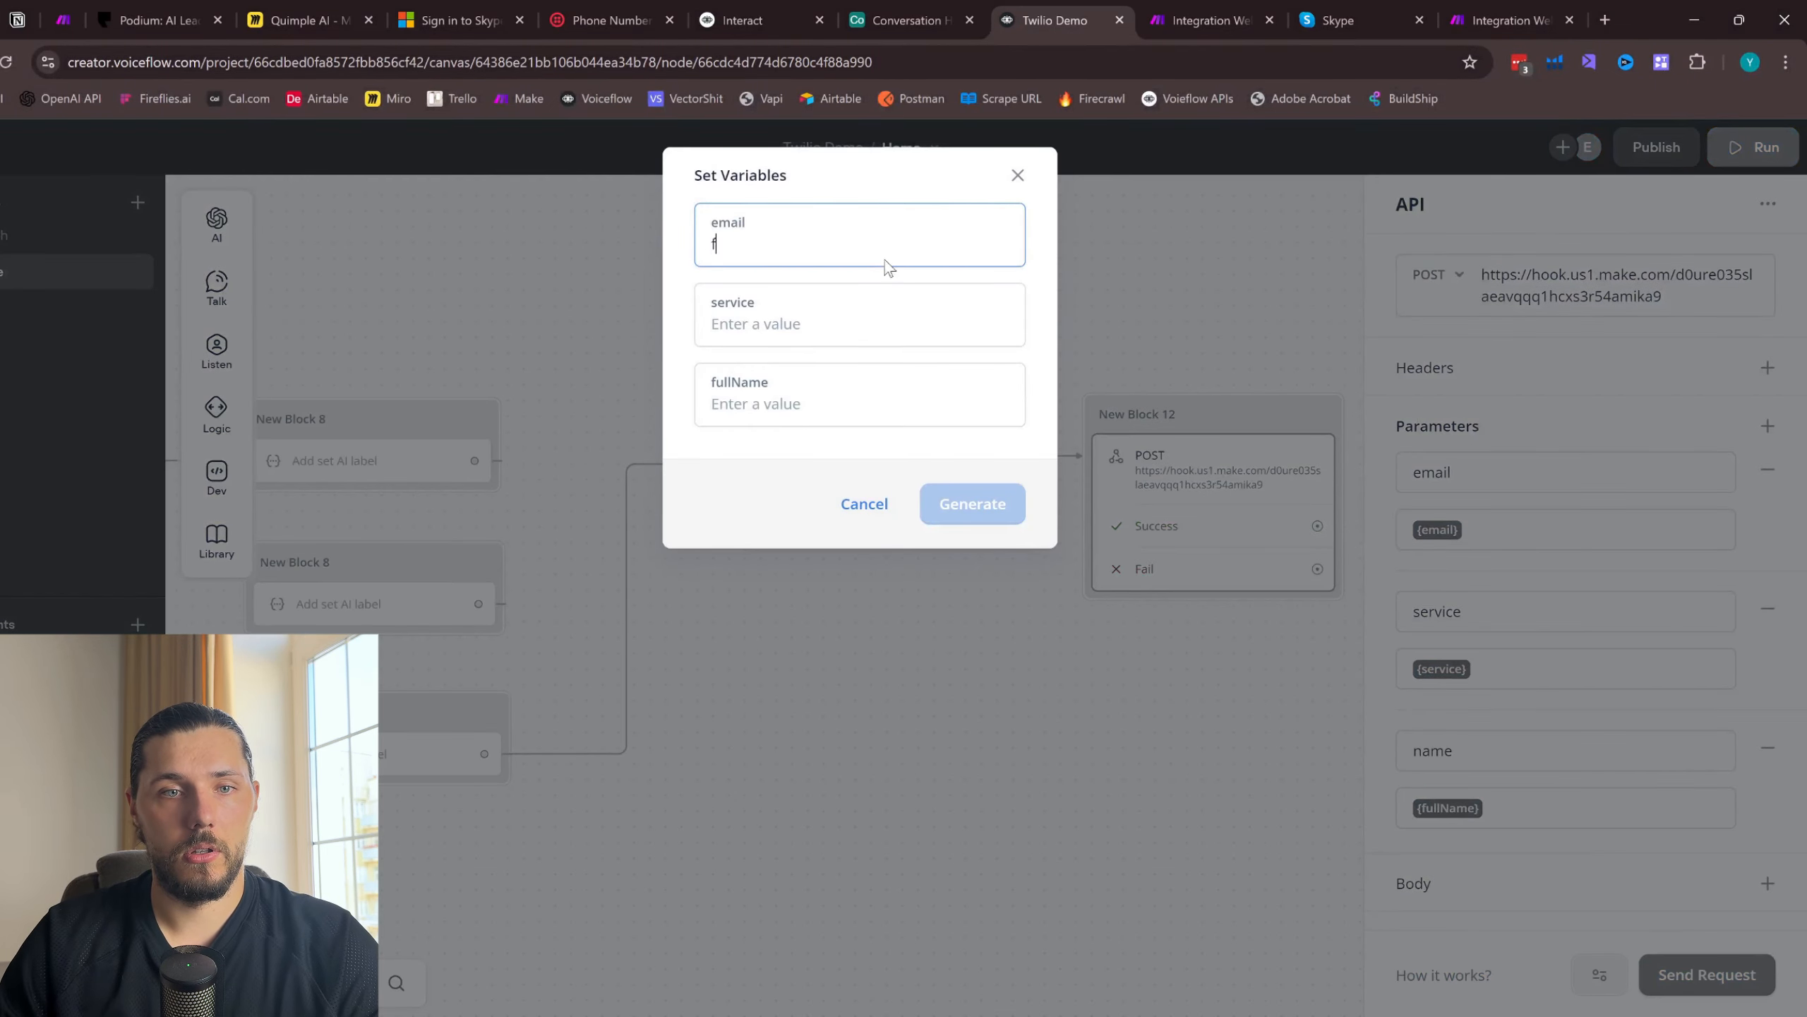
left_click(791, 336)
type("dsfsd")
left_click(791, 399)
type("sdfsd")
left_click(973, 503)
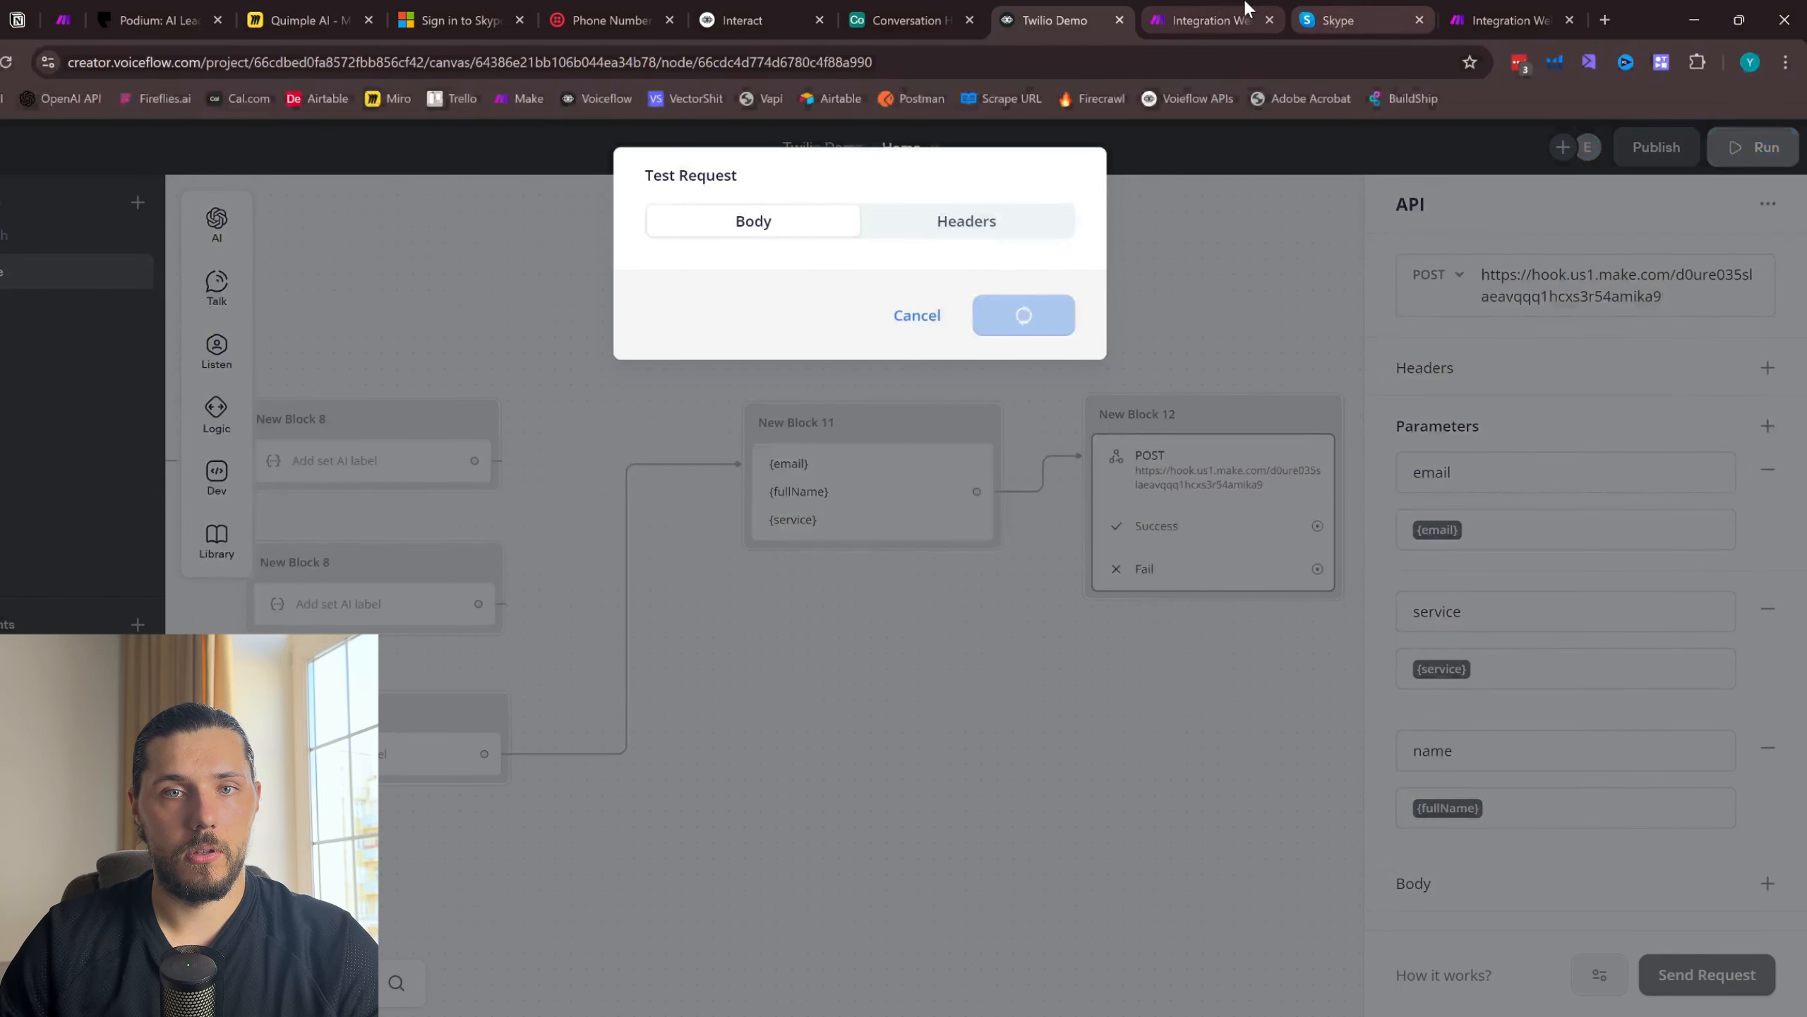
- Compare the waiting webhook scenario in Make with the test request's response in Voiceflow, and close the response
left_click(1210, 20)
left_click(1079, 8)
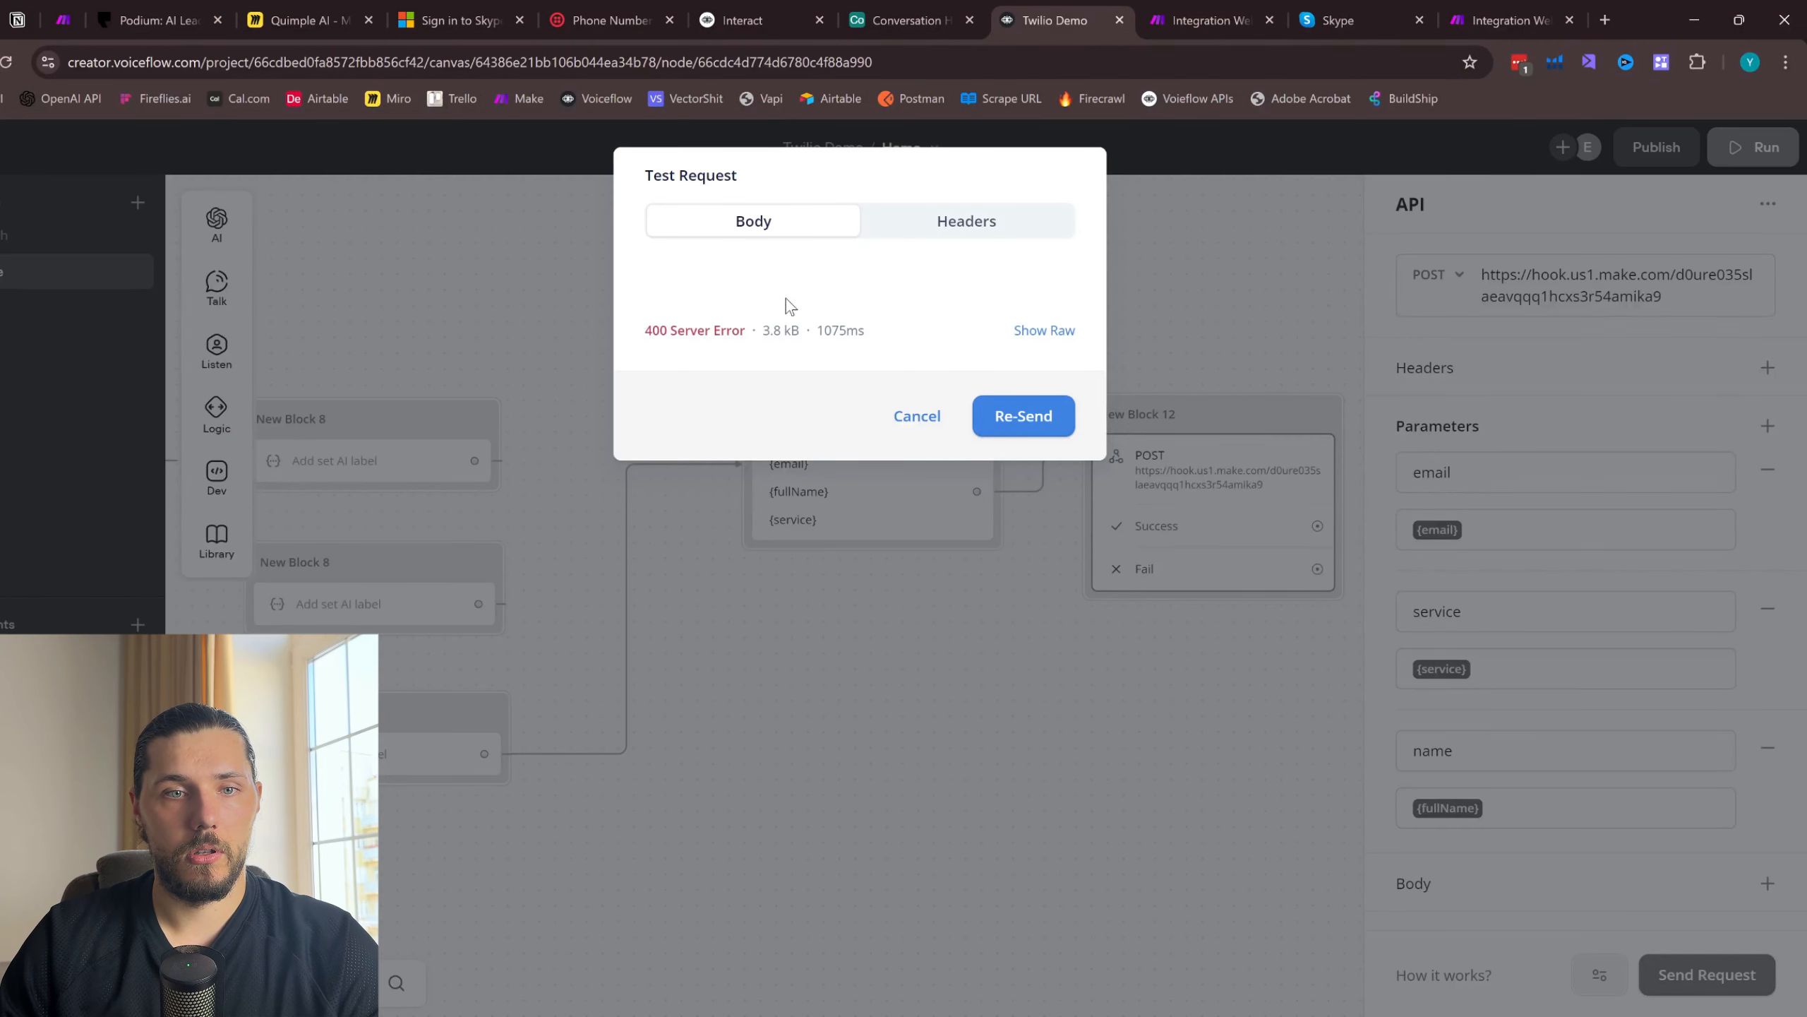
left_click(1209, 20)
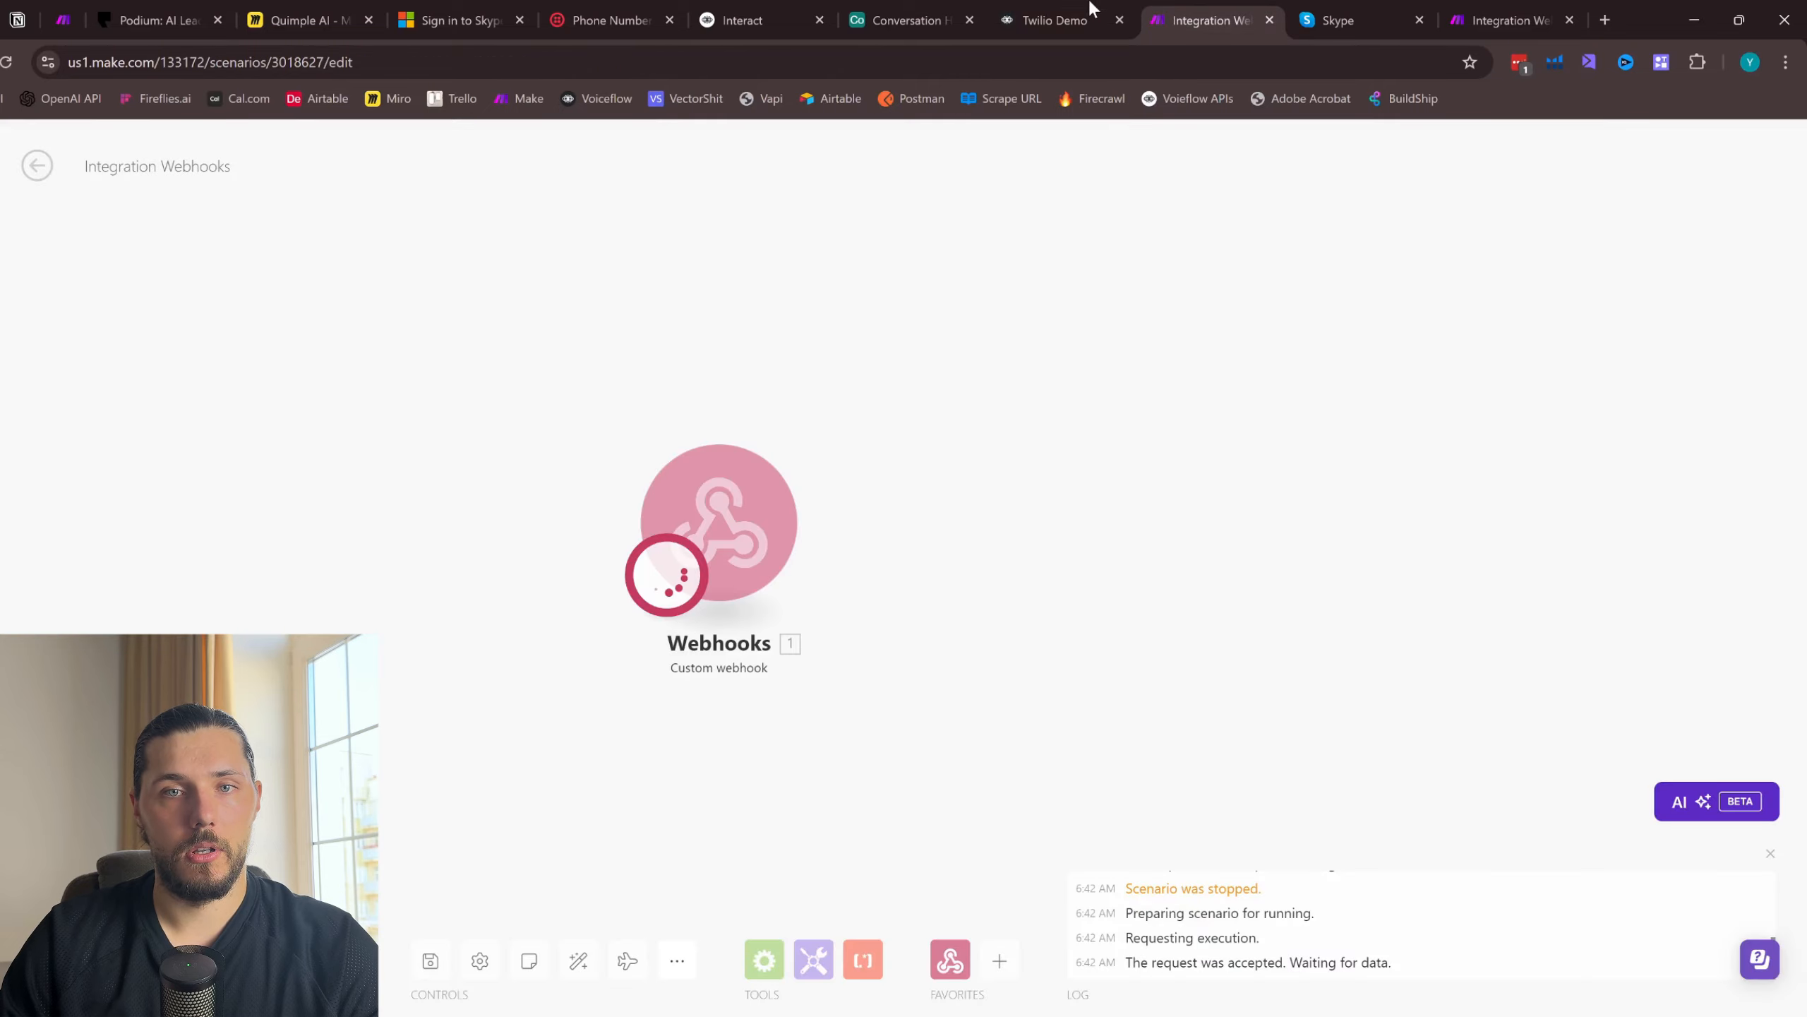
left_click(1092, 14)
left_click(917, 858)
- Add a blank header entry and a Raw body section to the POST request in New Block 12
scroll(1545, 578, "down", 1)
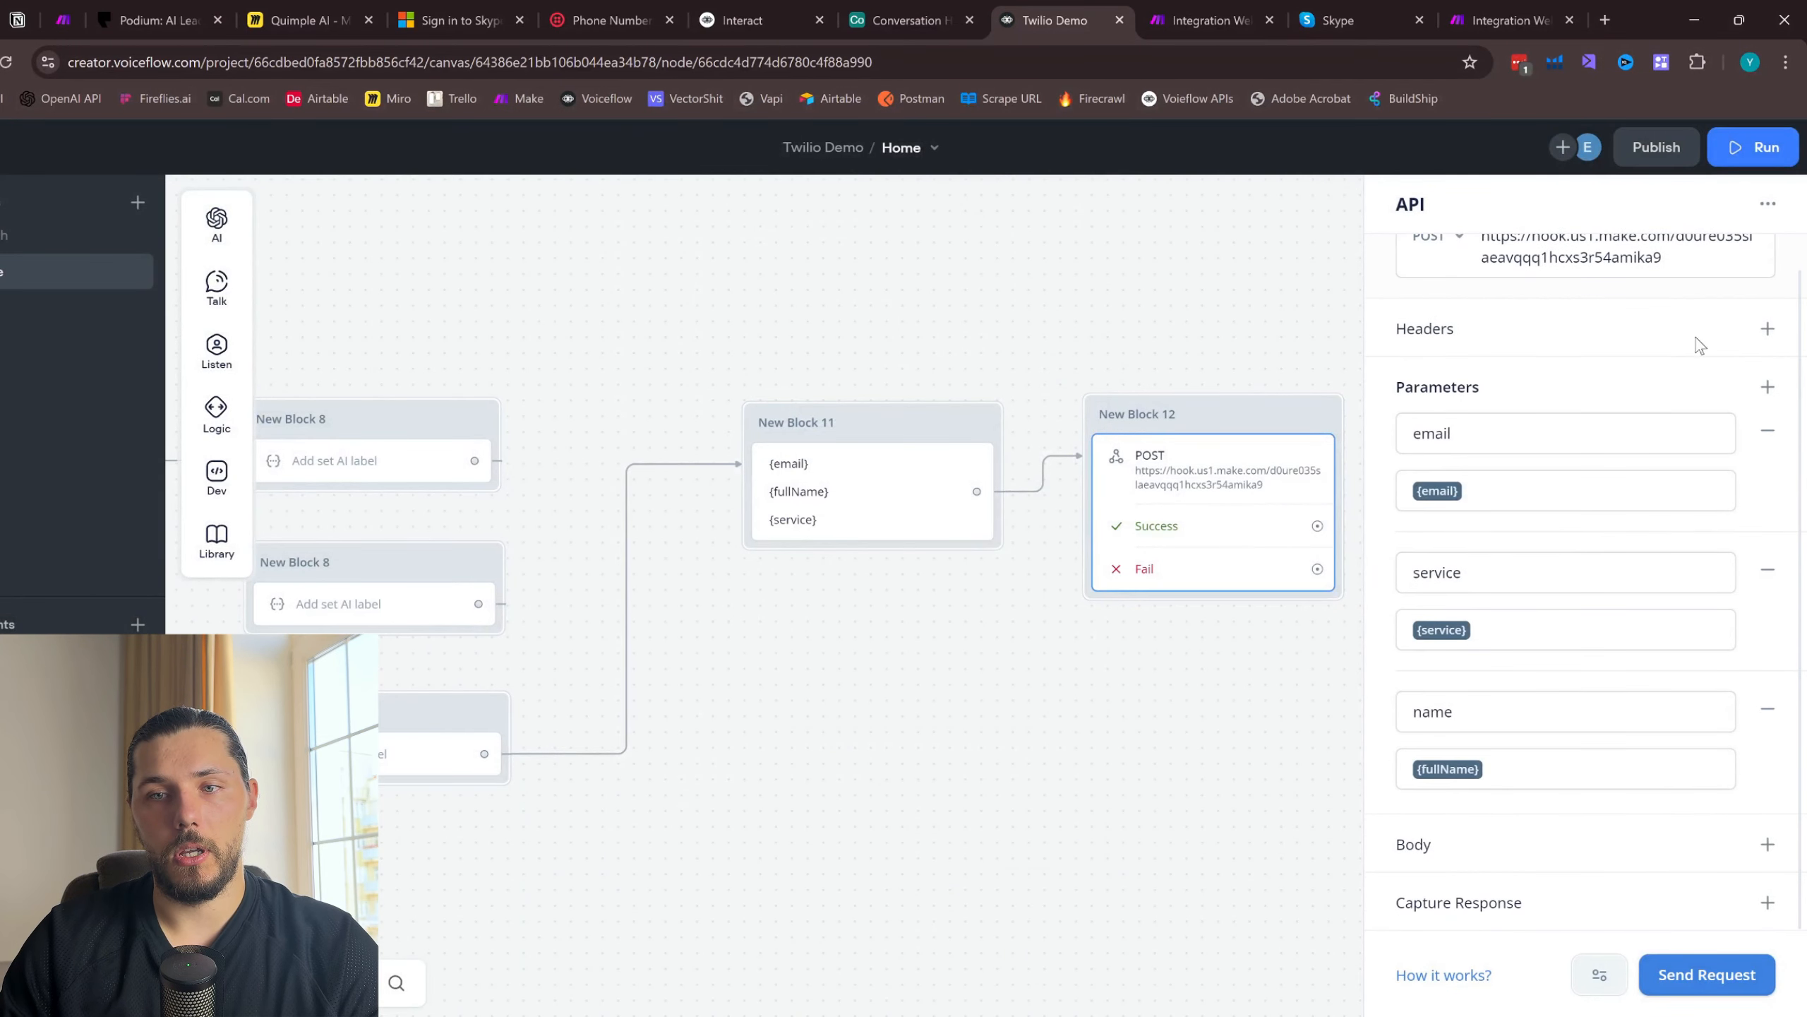
left_click(1767, 329)
scroll(1537, 641, "down", 3)
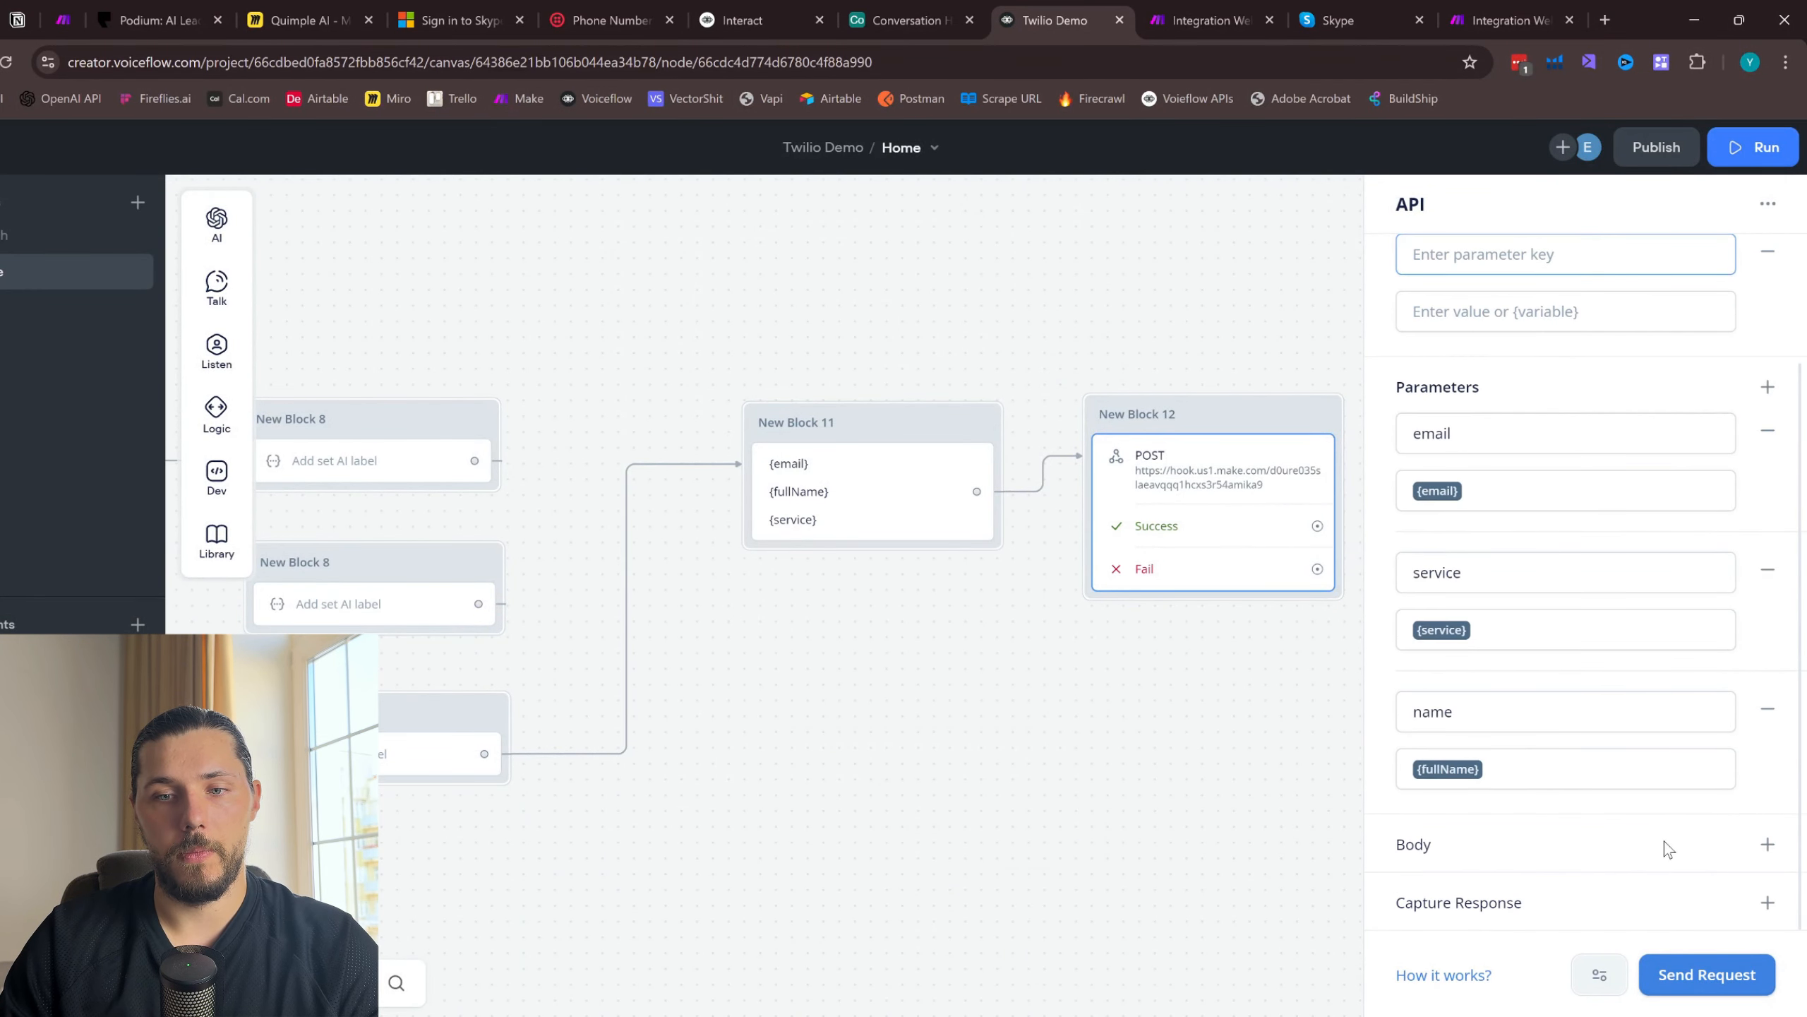
left_click(1631, 842)
scroll(1508, 712, "down", 3)
left_click(1662, 721)
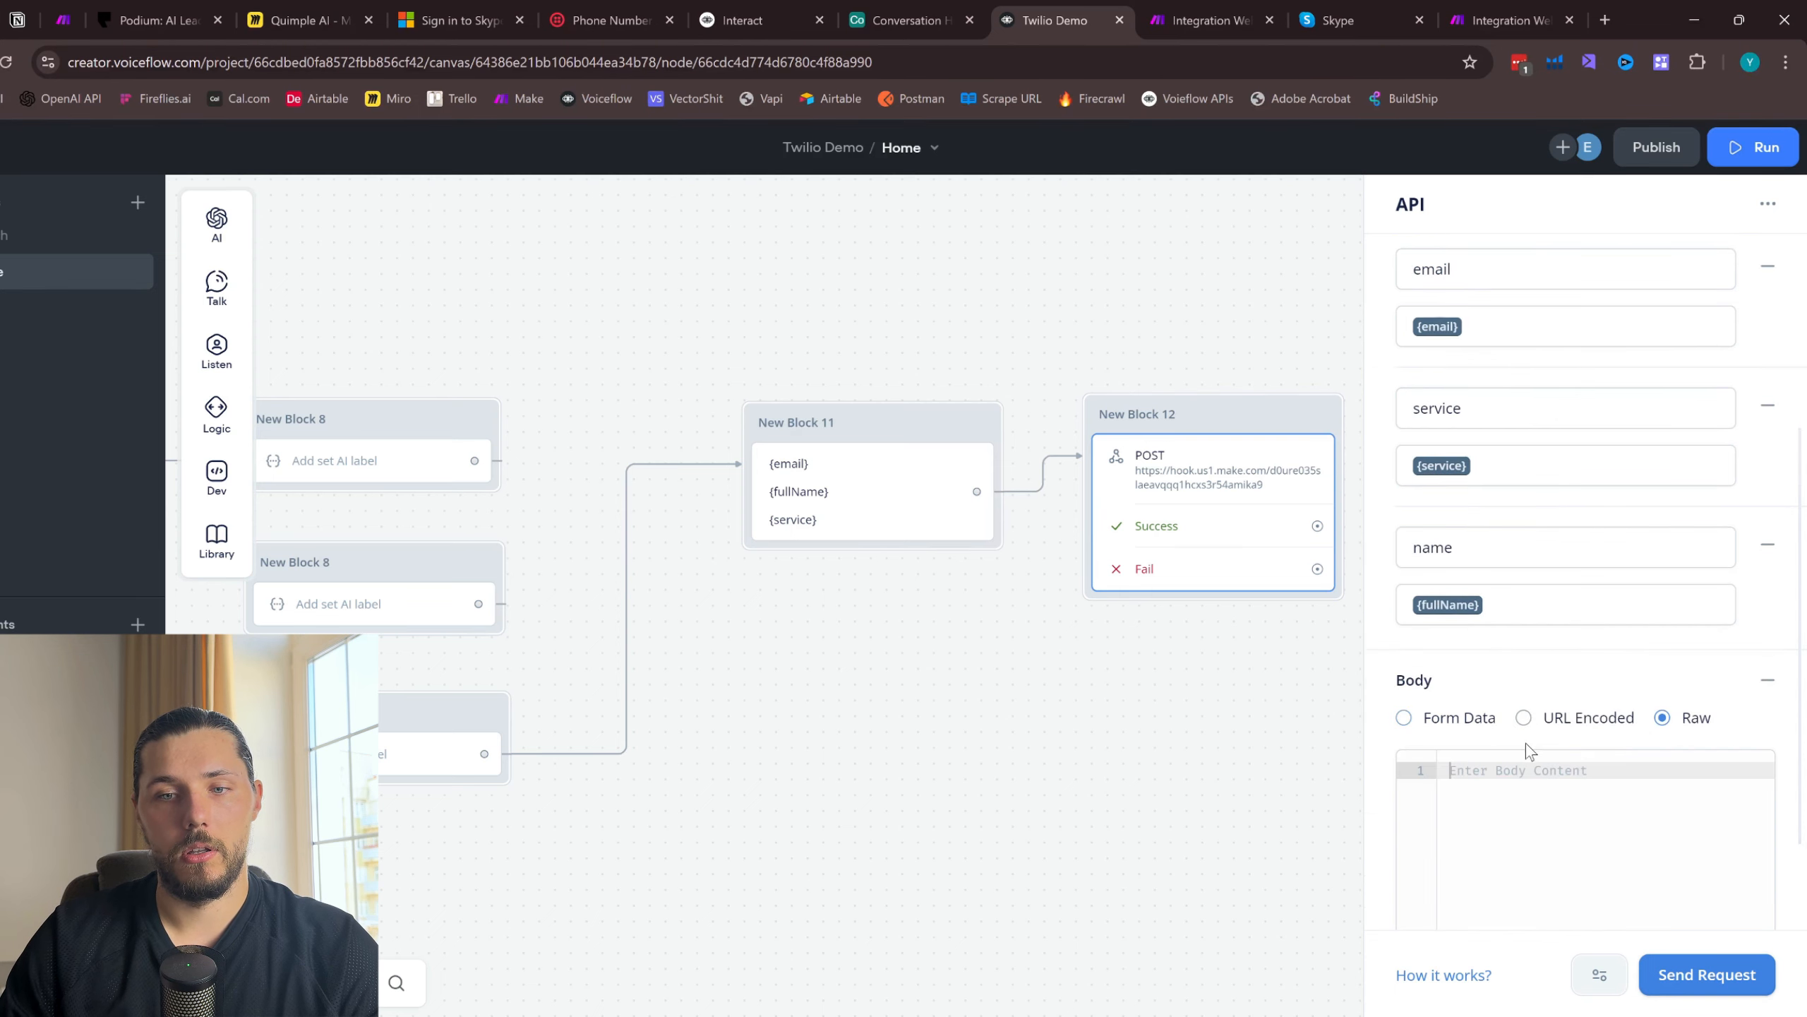
scroll(1530, 712, "up", 5)
- Review the Skype SMS conversation, and circle the "Send an email" box on the Miro board with the pen
left_click(1396, 10)
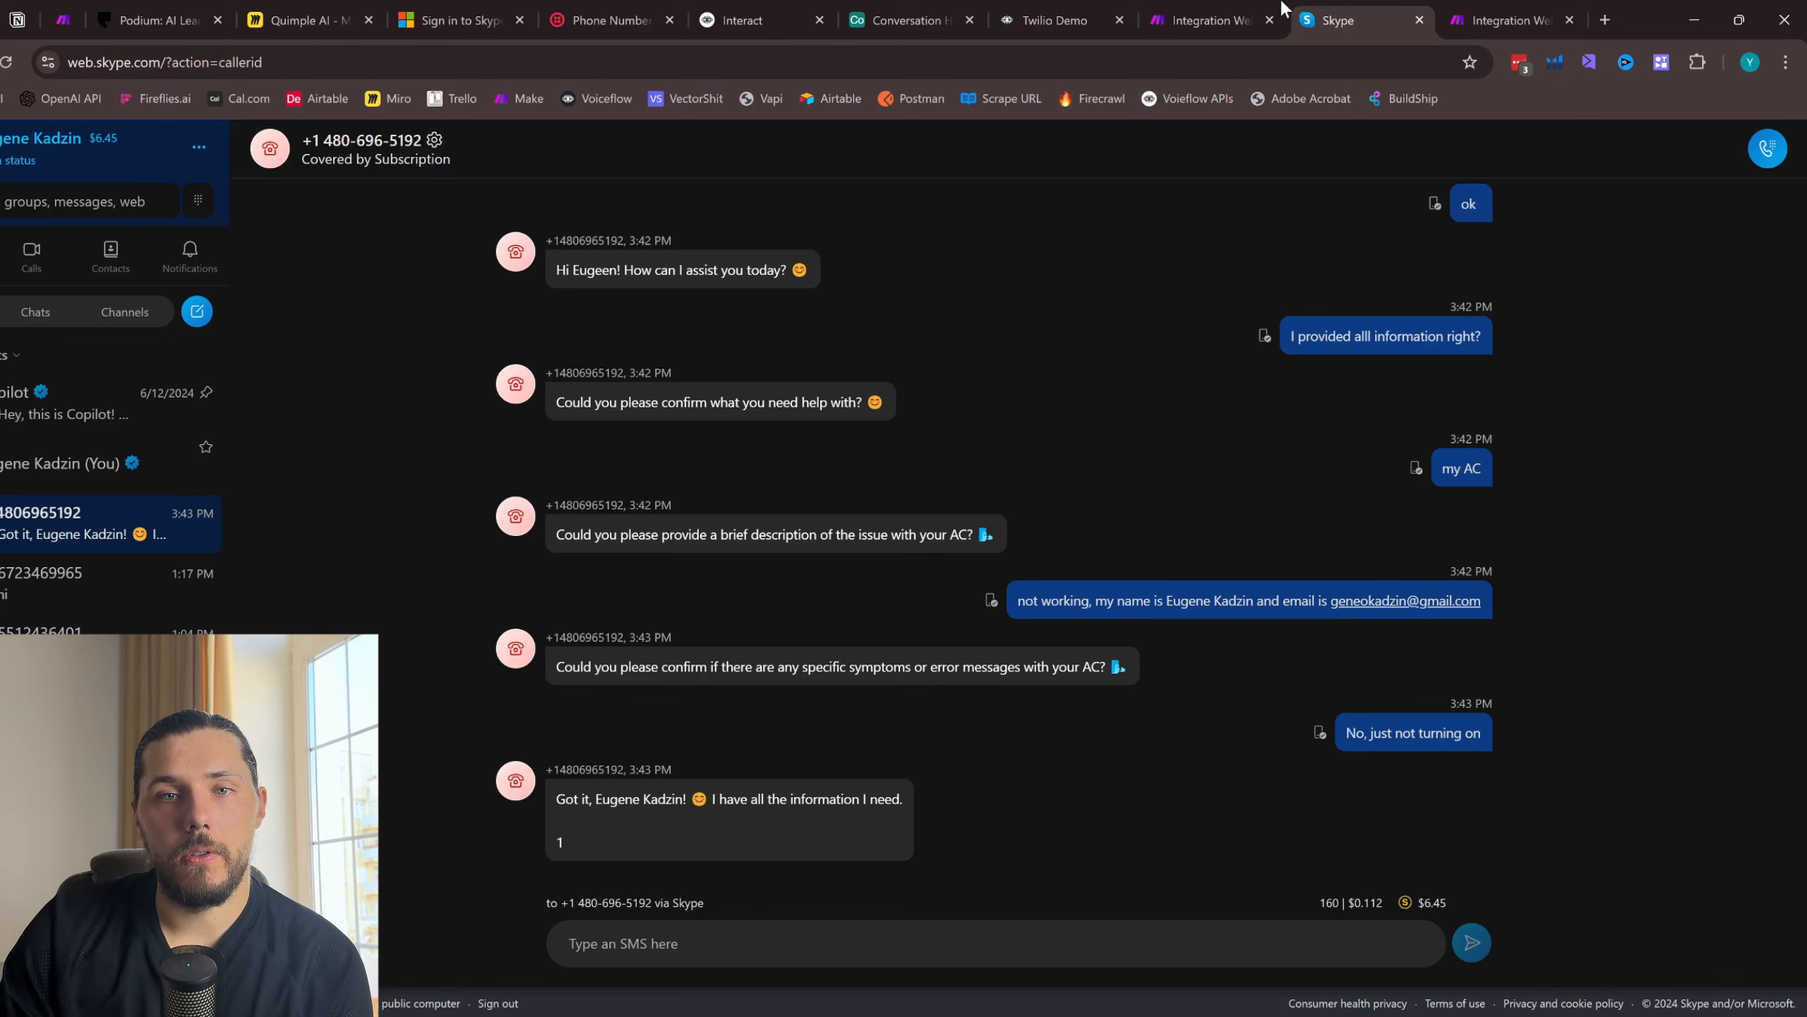
left_click(285, 10)
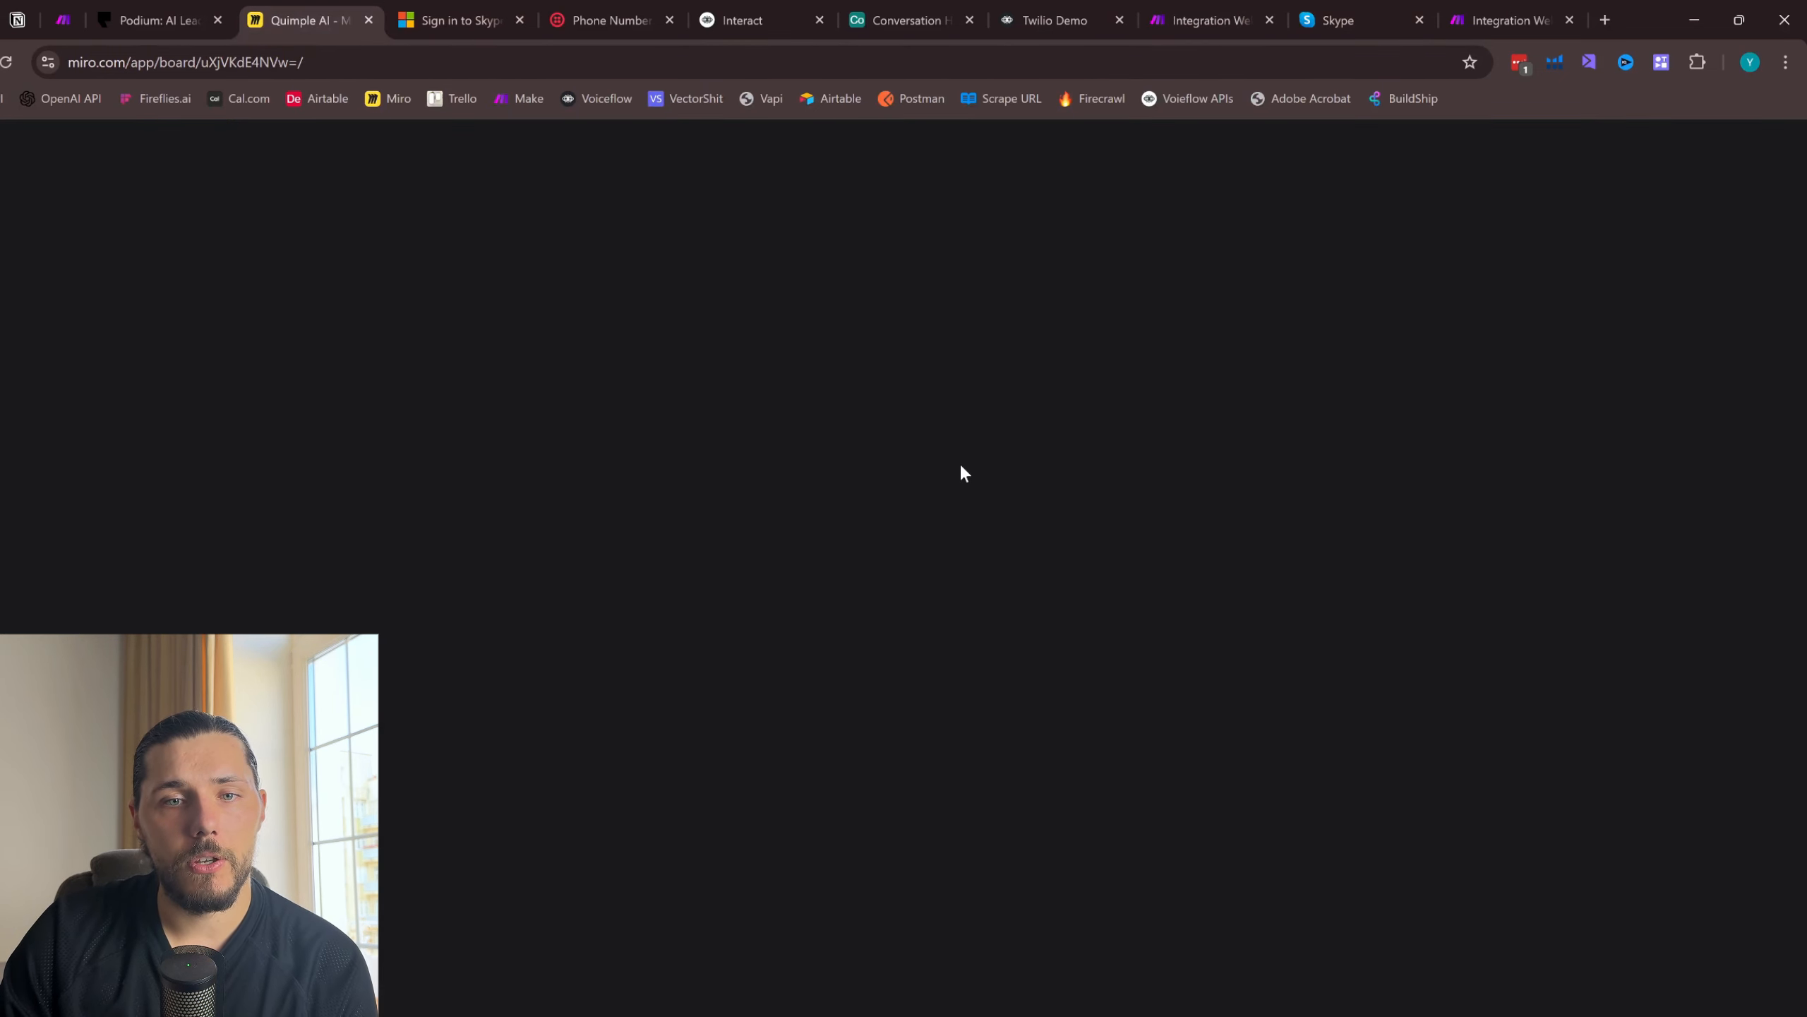
scroll(1283, 464, "right", 5)
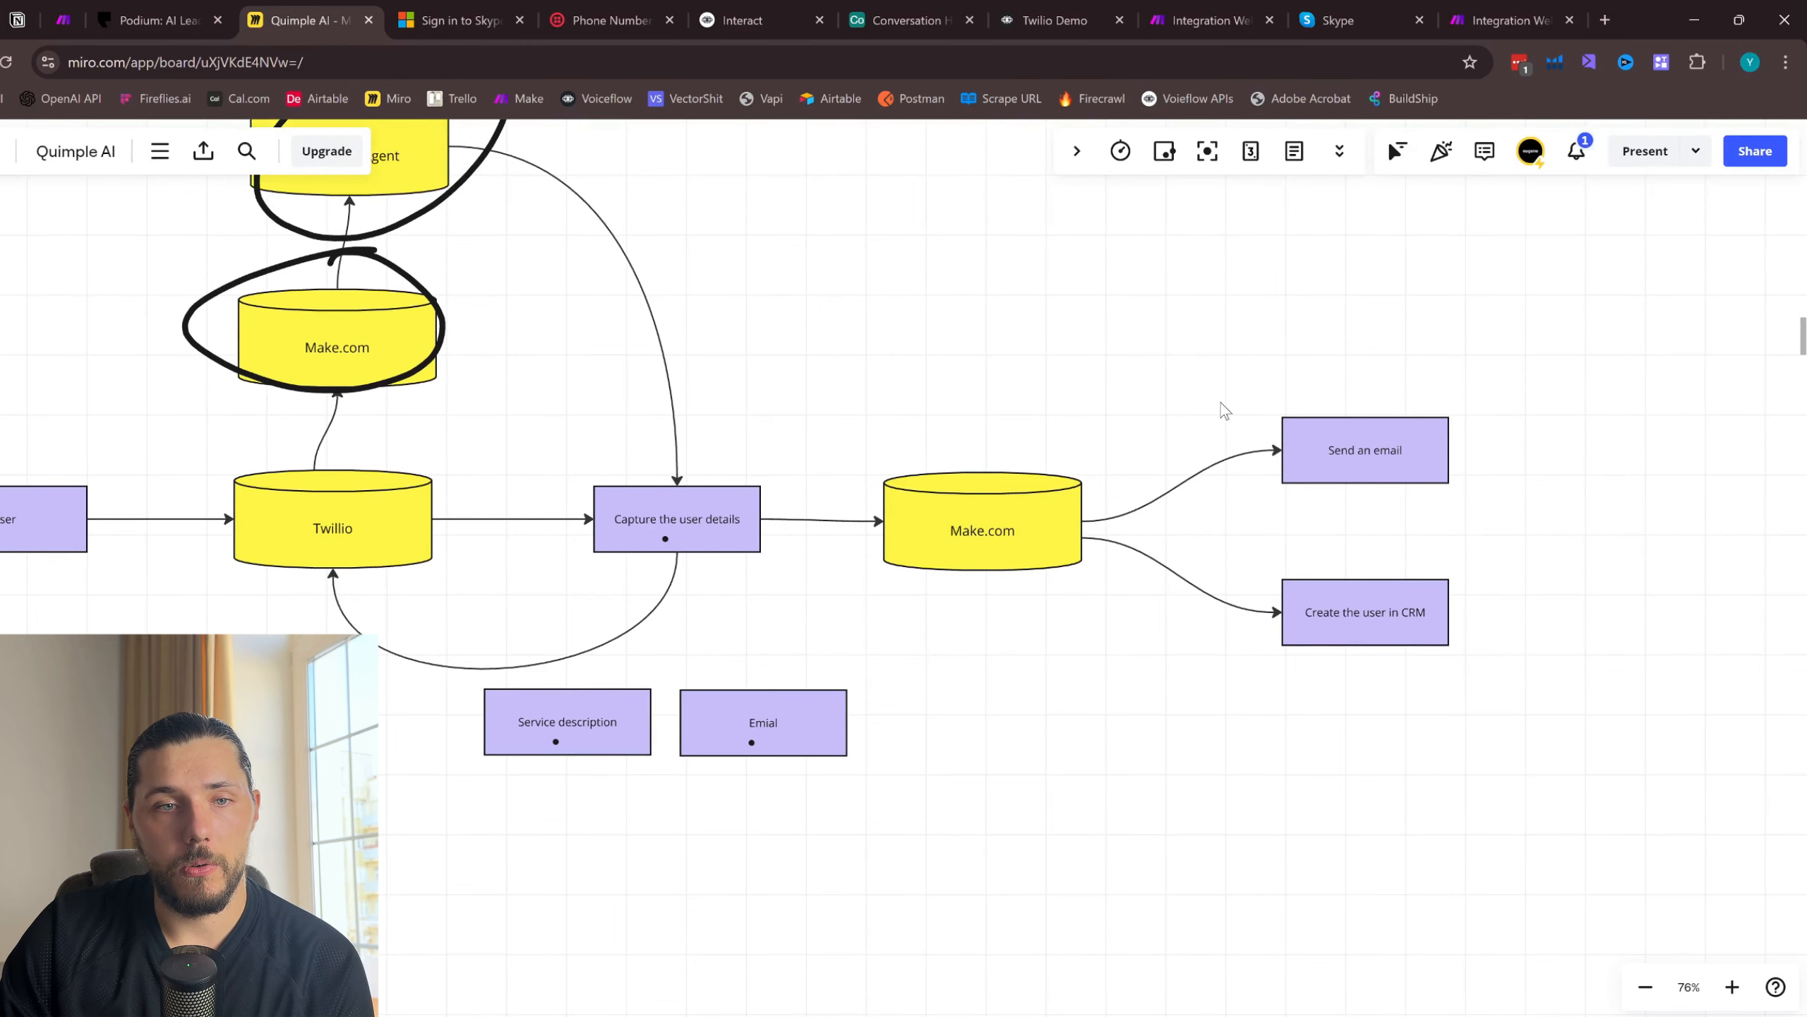
left_click_drag(1460, 464, 1466, 434)
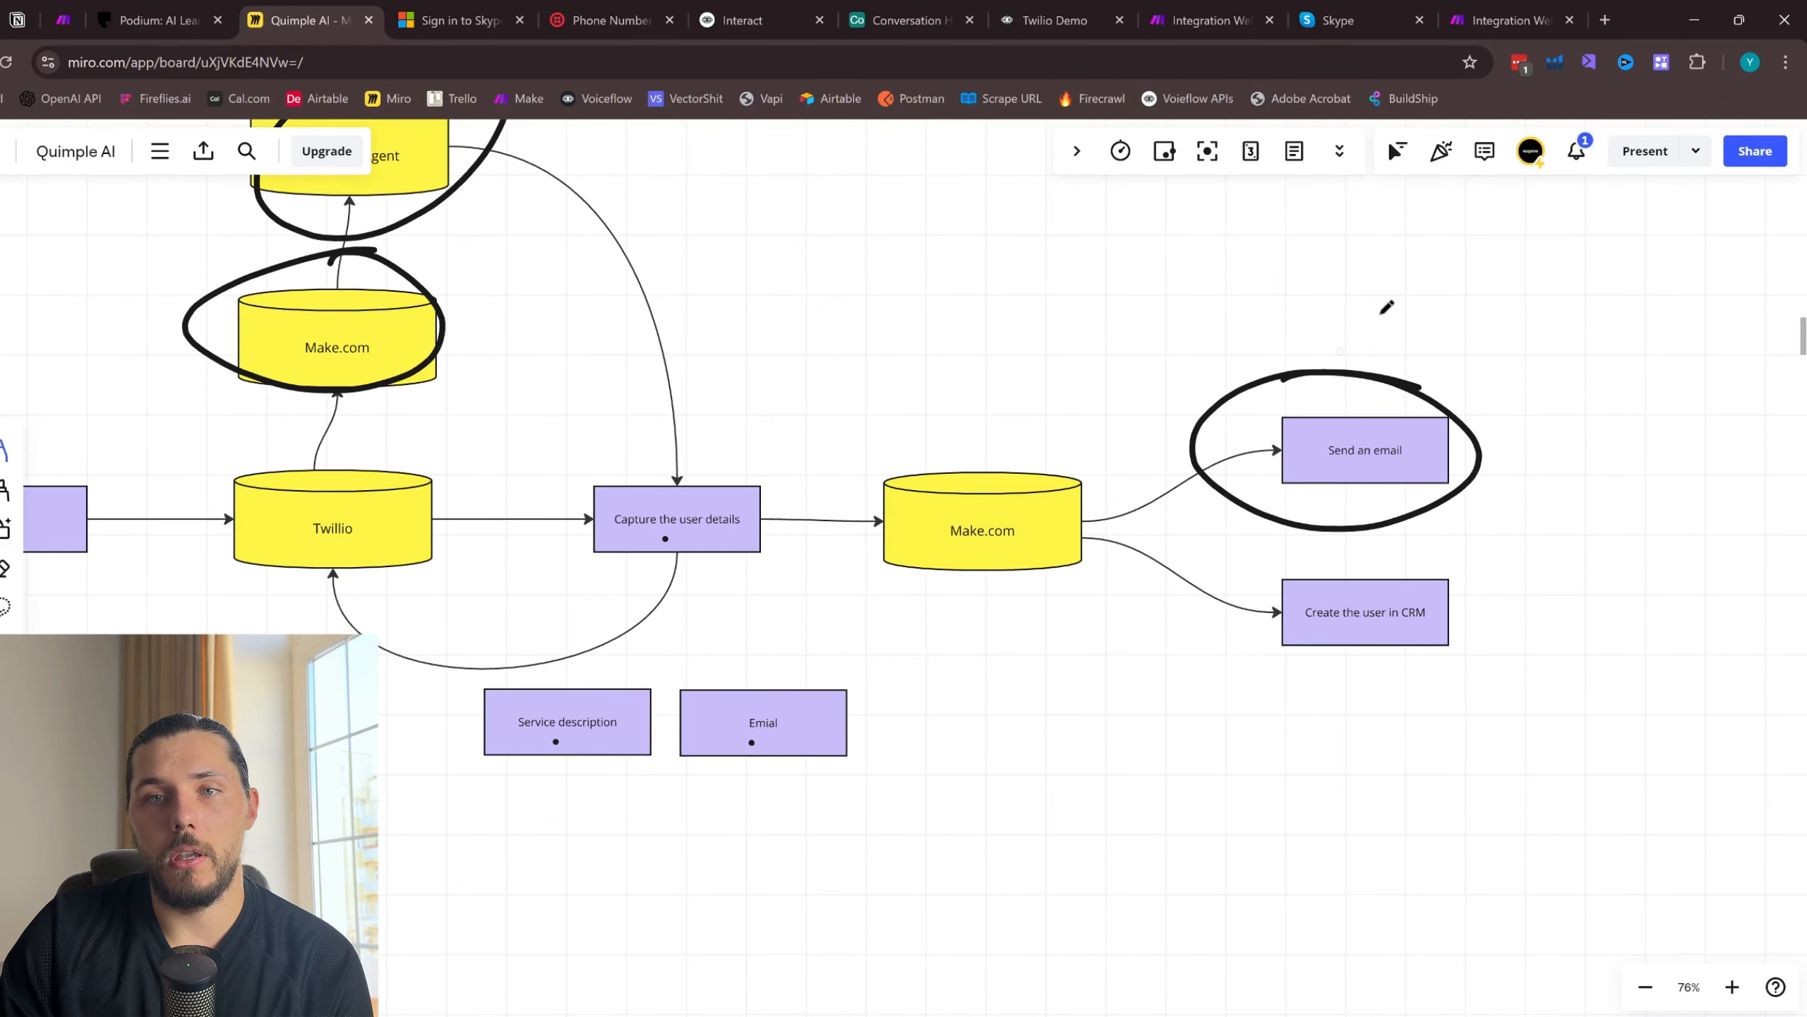
- Return to the single-webhook scenario in Make and add a Gmail Send an Email module after the custom webhook
left_click(1516, 11)
left_click(1338, 20)
left_click(1206, 20)
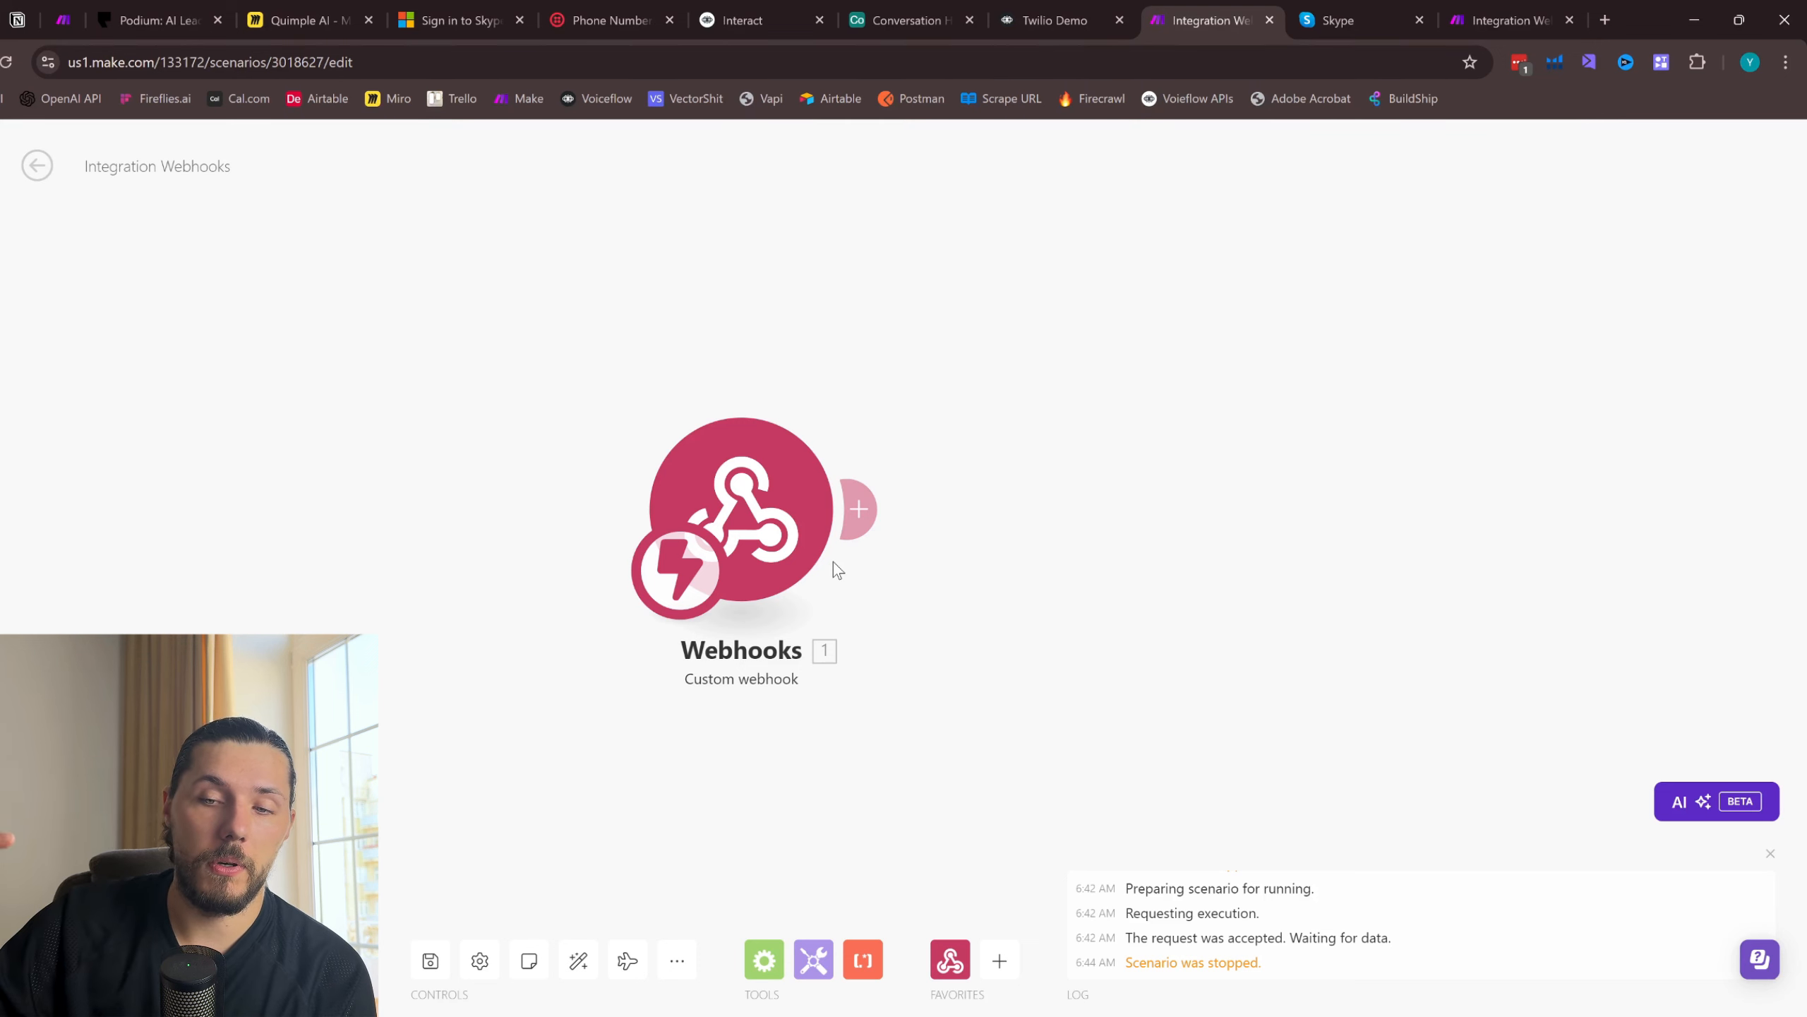
left_click(863, 510)
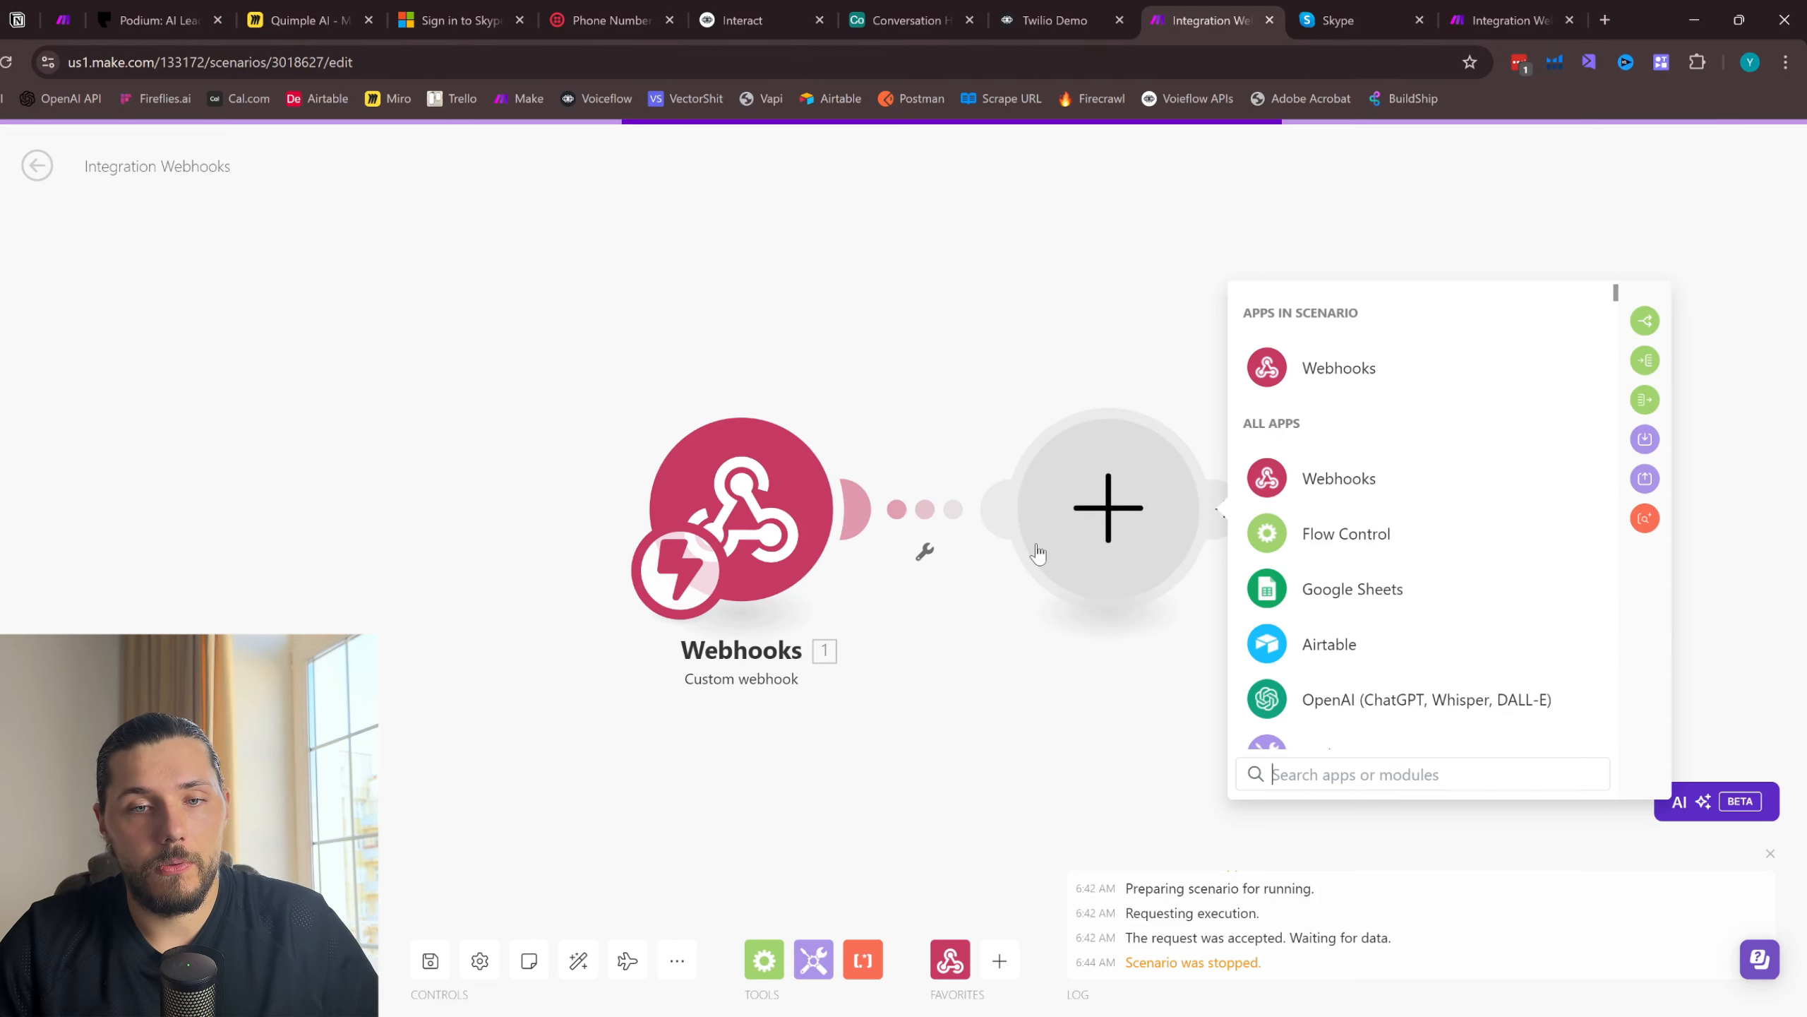
type("ail")
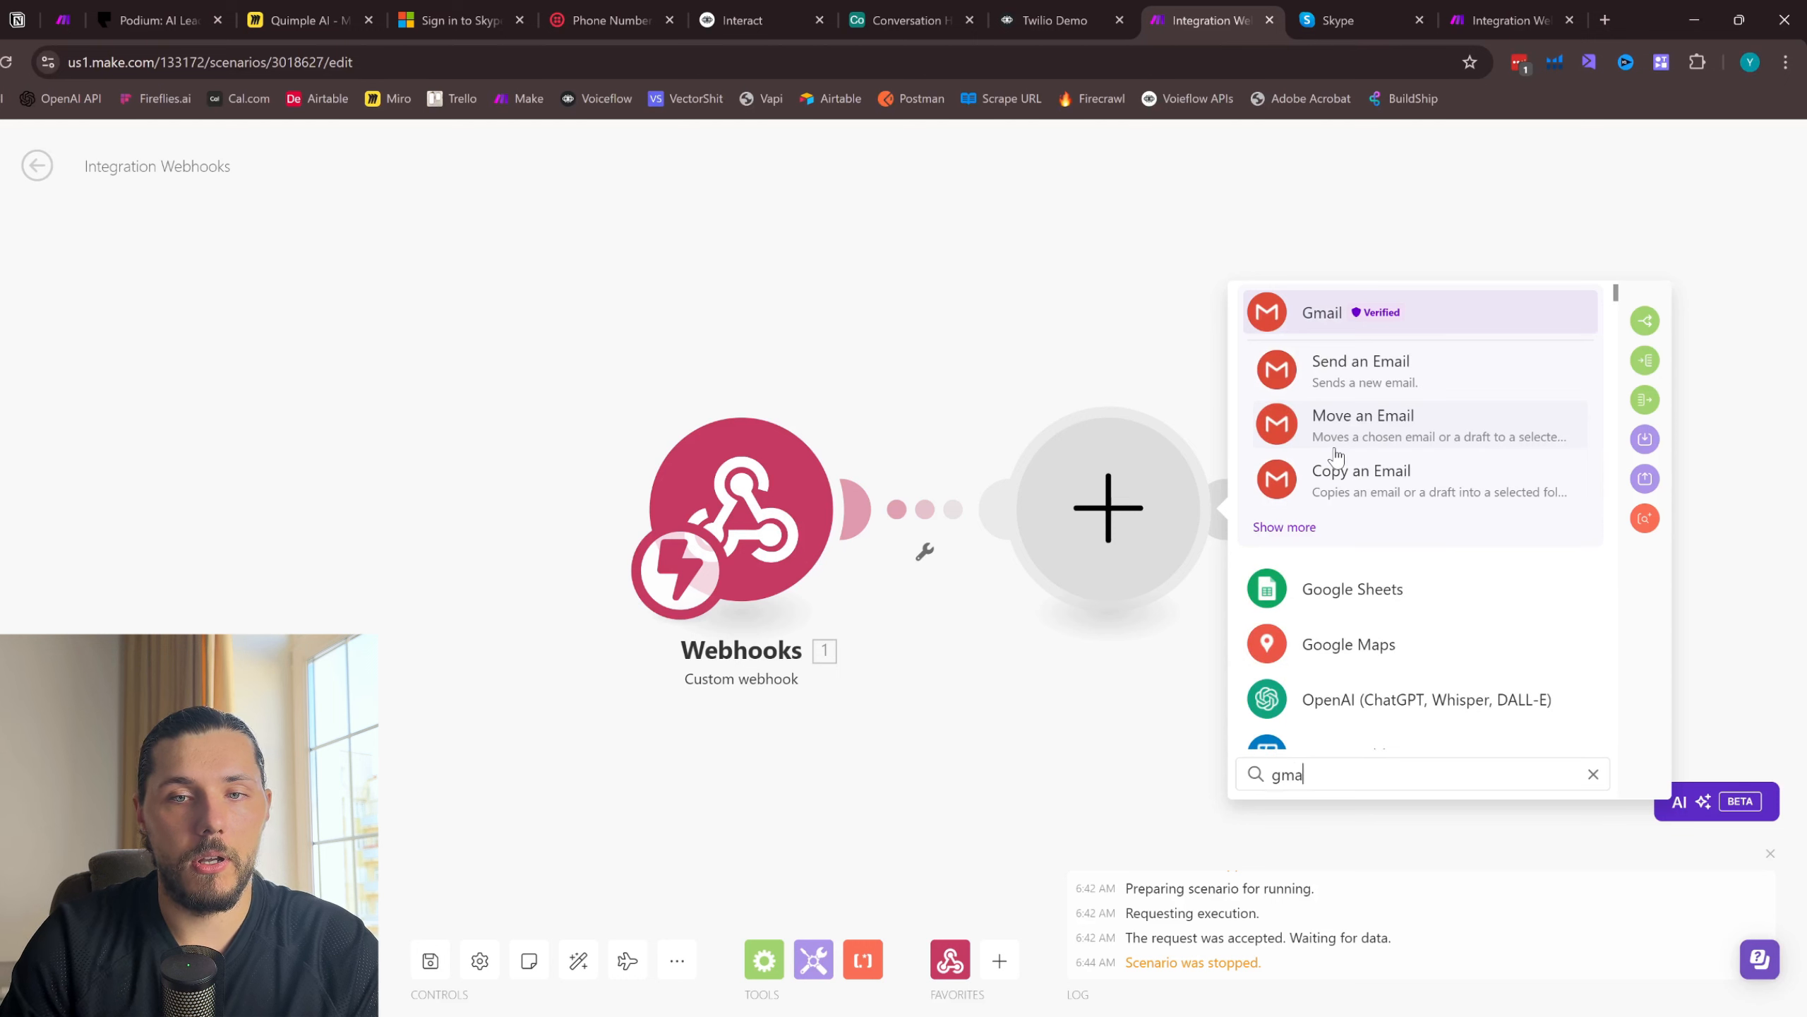
left_click(1362, 370)
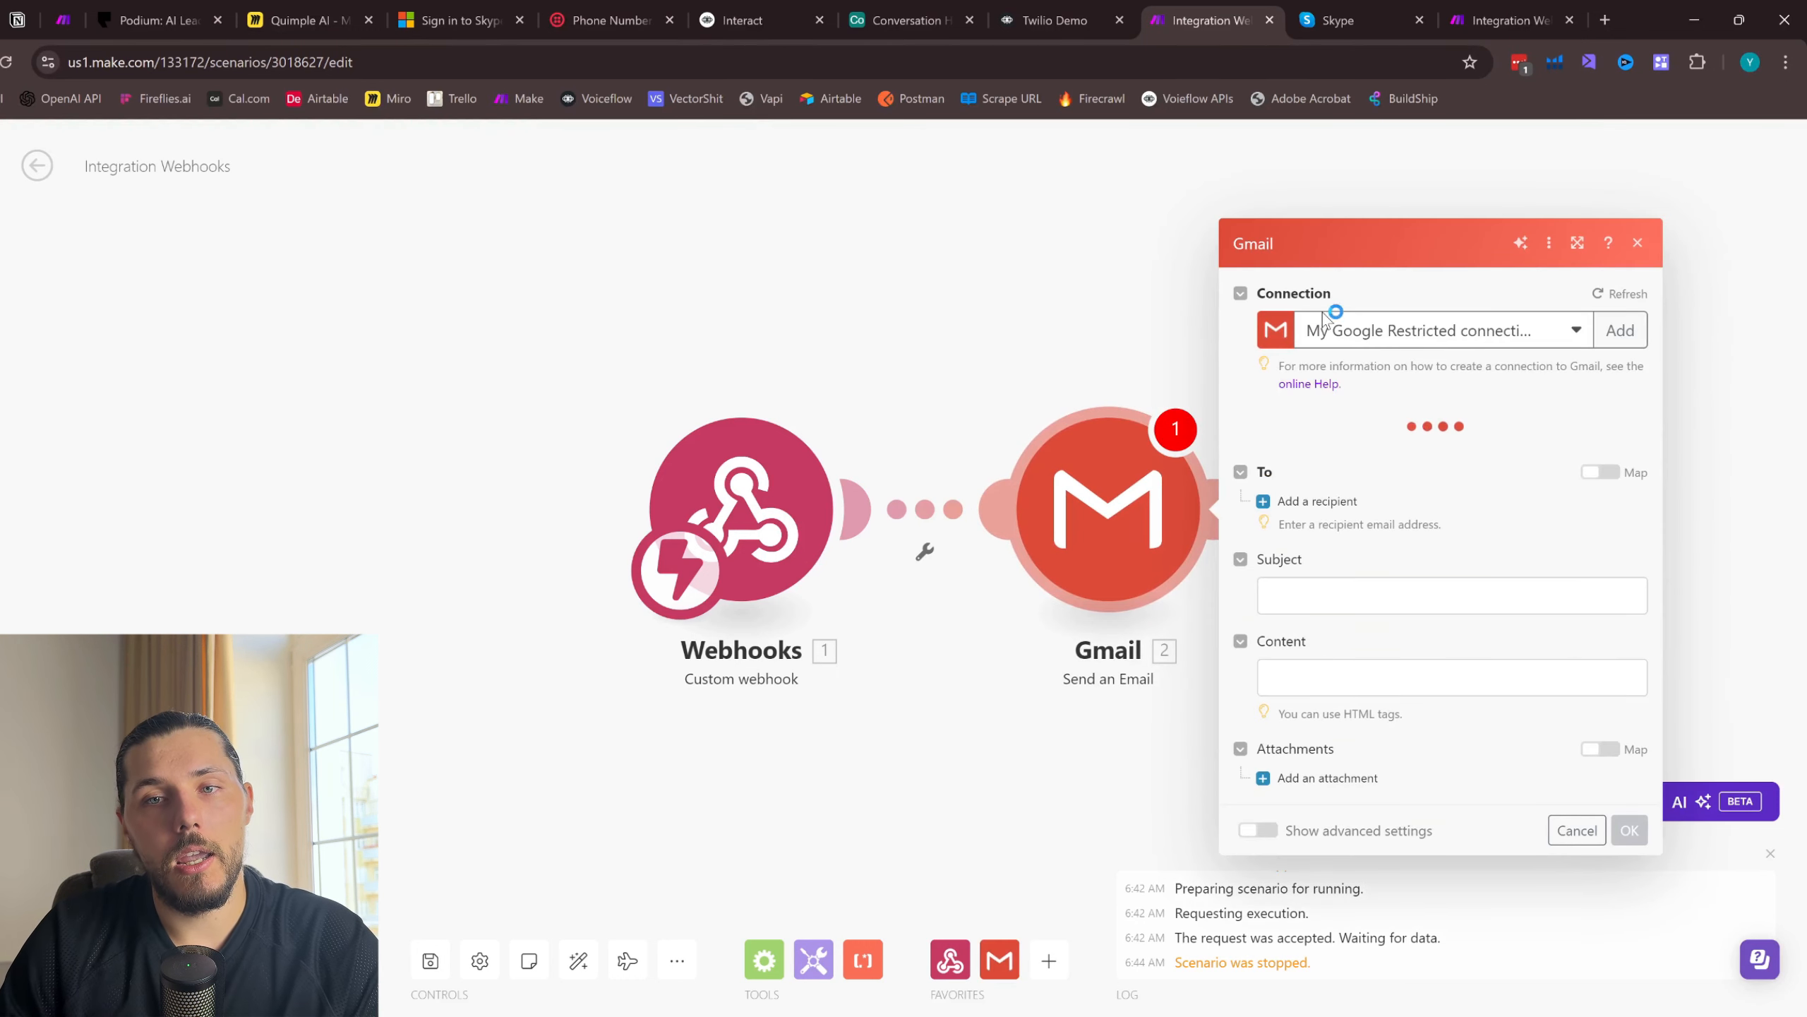